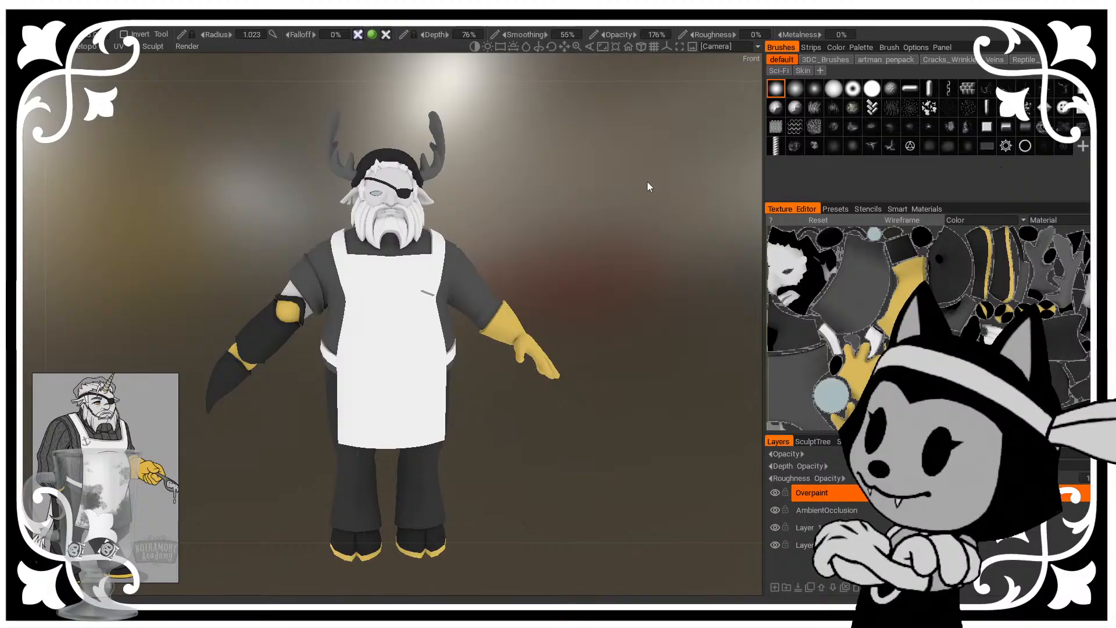
Step: Move the character reference window higher and shift its image so the whole figure is framed
mouse_move(648, 185)
mouse_down()
mouse_move(678, 179)
mouse_move(575, 208)
mouse_move(279, 169)
mouse_move(583, 149)
mouse_move(634, 193)
mouse_move(594, 210)
mouse_move(649, 195)
mouse_up()
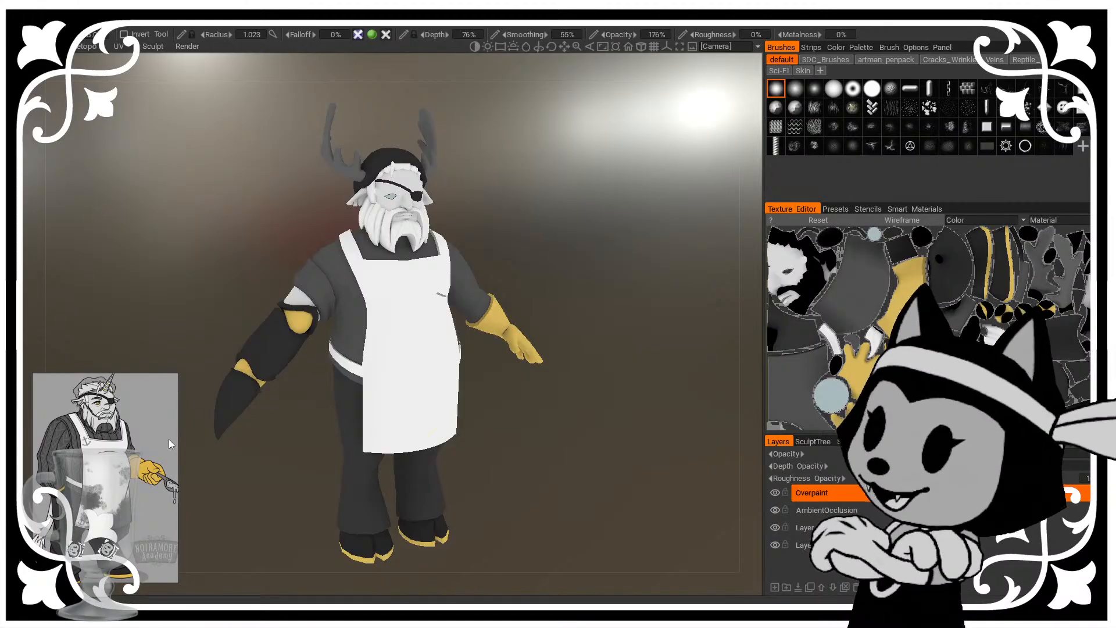
drag(490, 233, 266, 419)
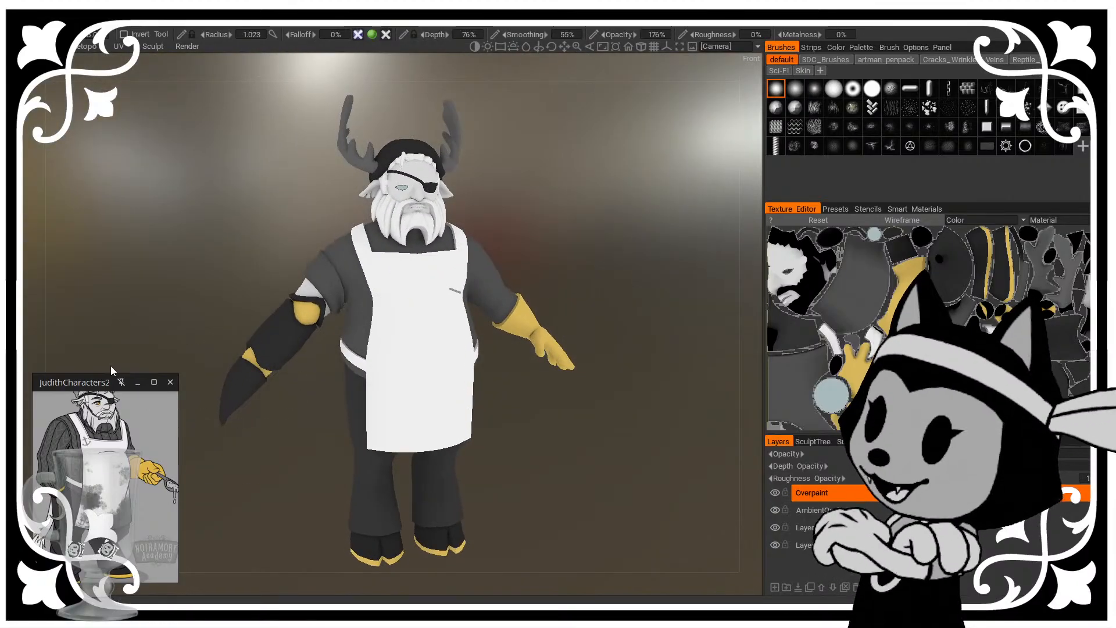
drag(111, 375, 90, 334)
mouse_move(91, 386)
middle_down()
mouse_move(93, 368)
mouse_move(98, 377)
middle_up()
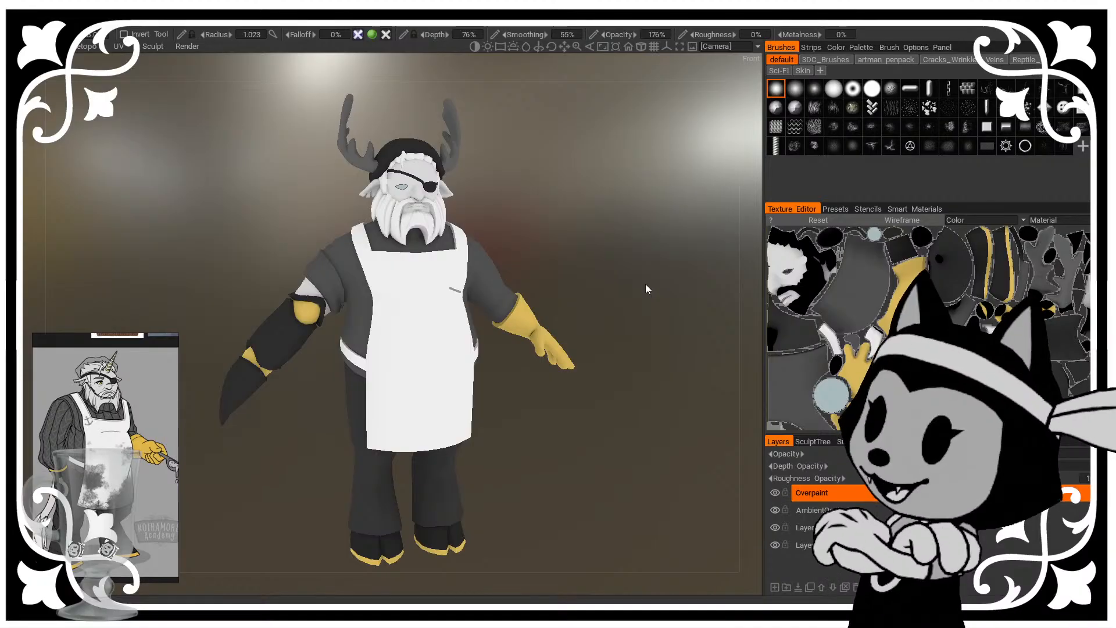
Step: Examine the textured character from the front and close up around the head, apron and segmented arm
scroll(514, 186, up, 1)
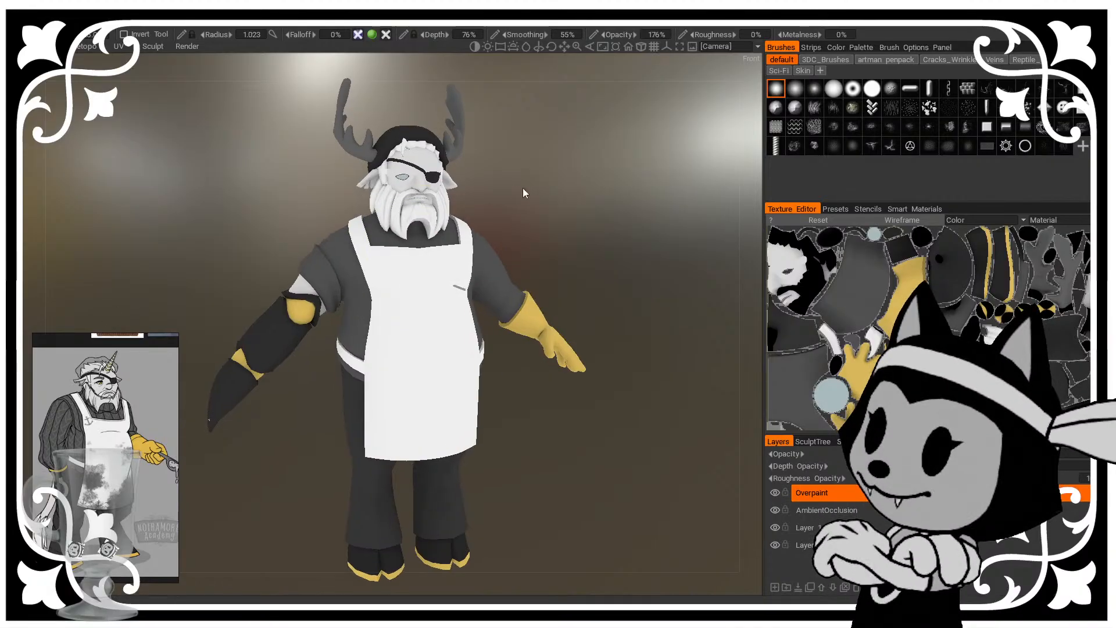
drag(522, 187, 525, 176)
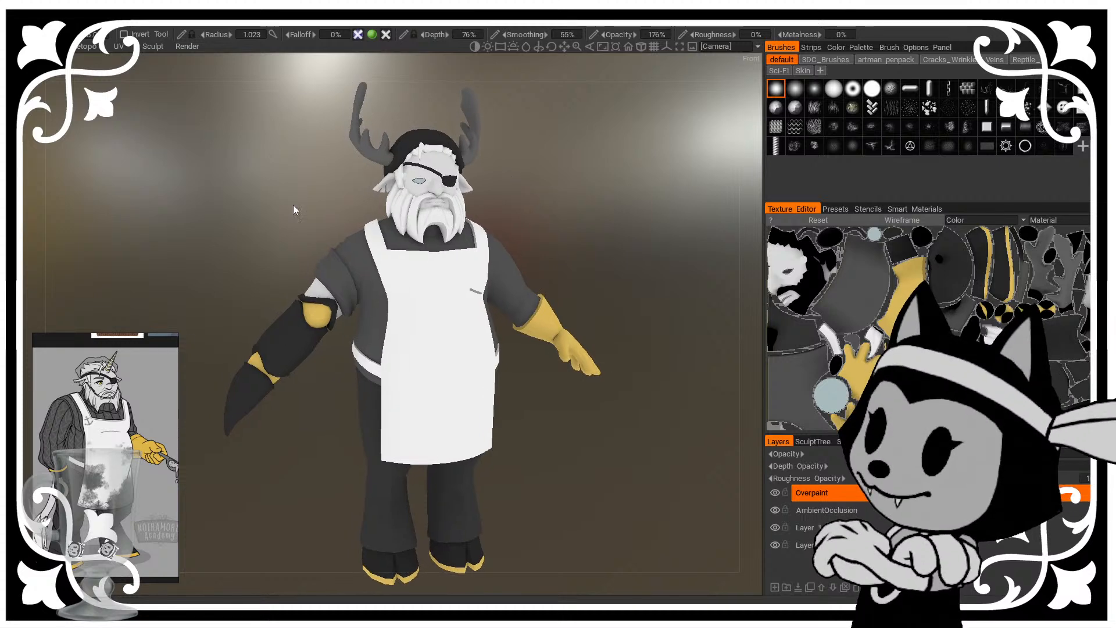
mouse_move(86, 364)
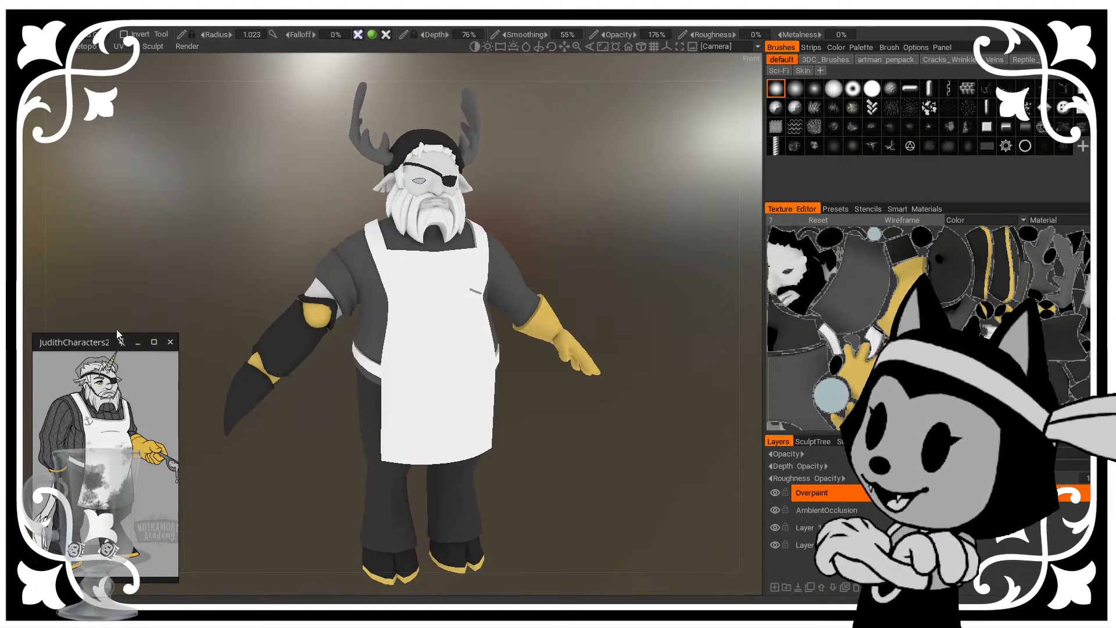
scroll(492, 170, up, 2)
middle_drag(492, 170, 480, 291)
right_drag(480, 292, 579, 295)
drag(579, 294, 603, 301)
right_drag(603, 301, 560, 206)
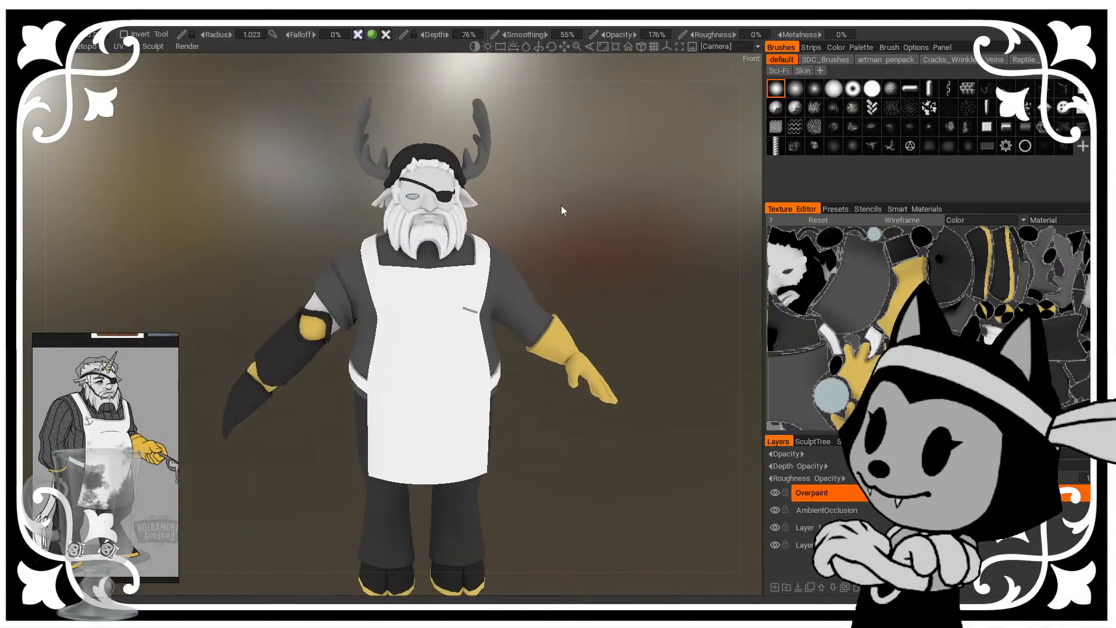
drag(561, 206, 512, 164)
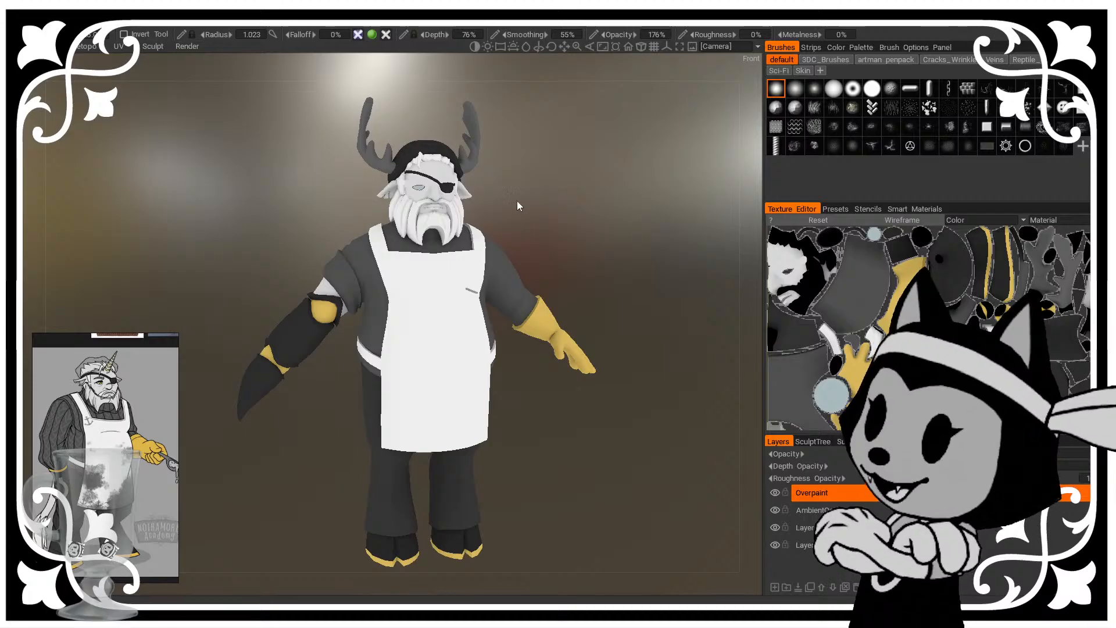
drag(282, 292, 416, 364)
right_drag(416, 364, 530, 389)
key(KP_2)
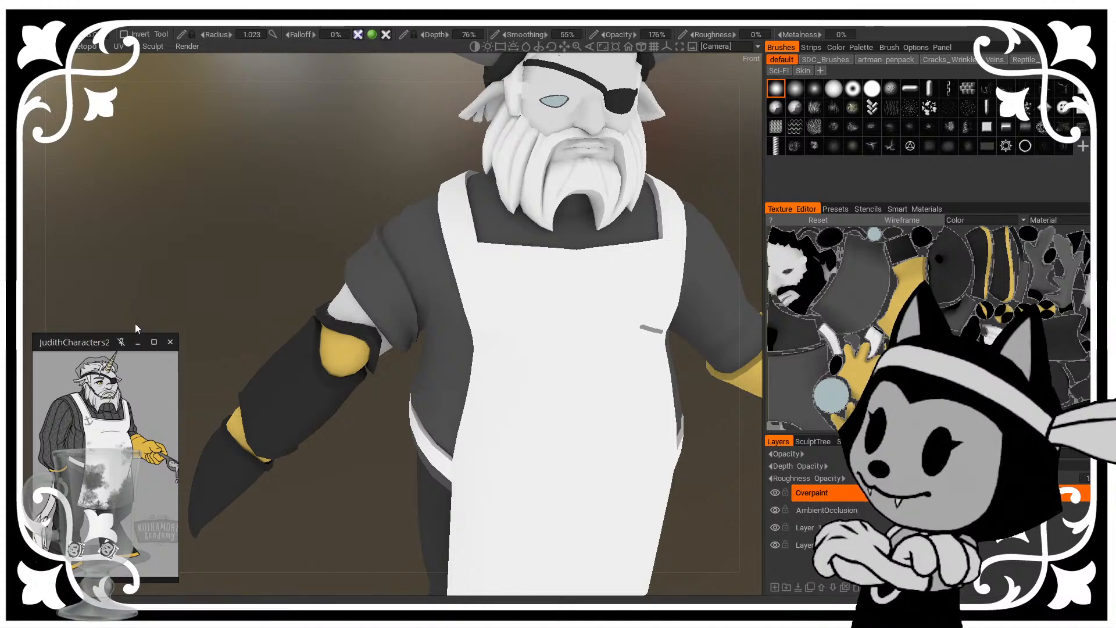
Step: Show the wireframe overlay and examine the mesh of the segmented black-and-yellow arm from the side and front
drag(135, 323, 467, 506)
key(w)
scroll(468, 506, up, 3)
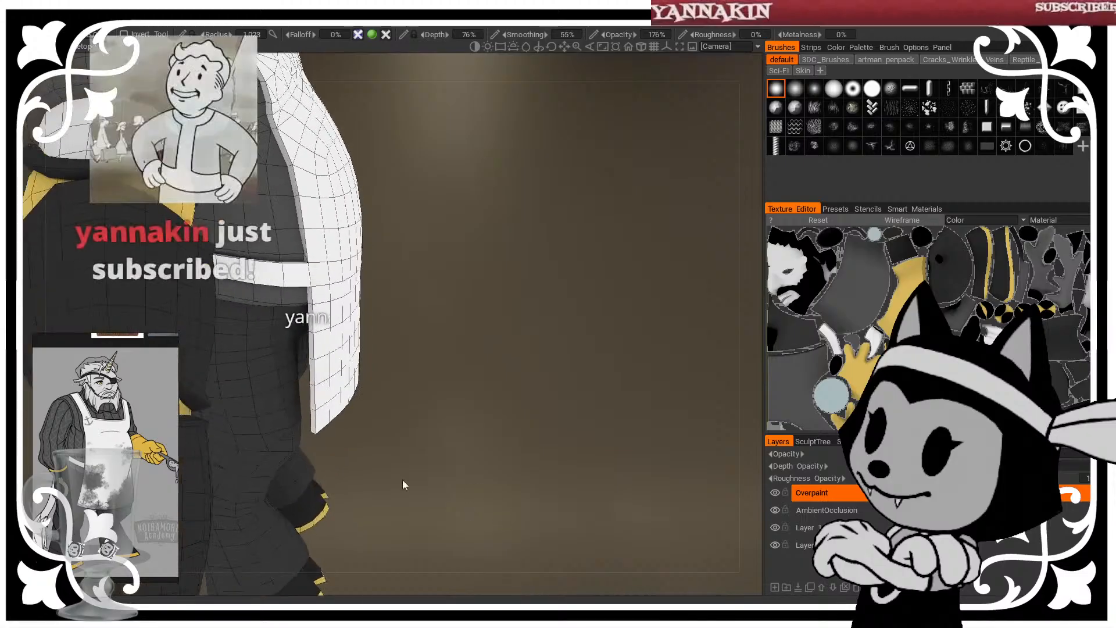
middle_drag(402, 480, 554, 337)
scroll(480, 393, up, 2)
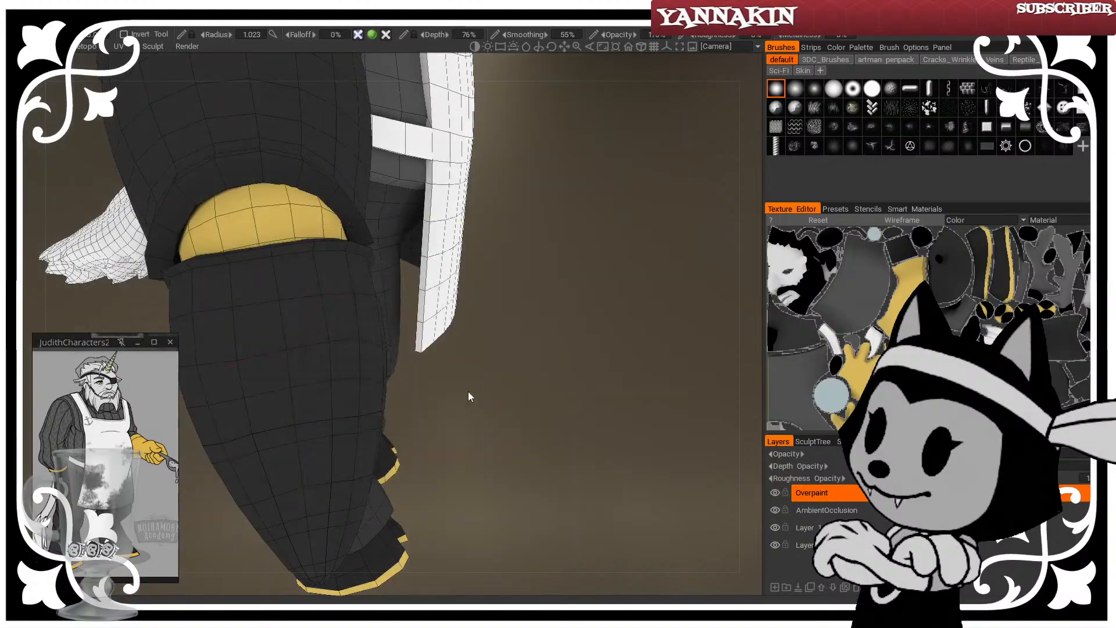
right_drag(468, 392, 399, 379)
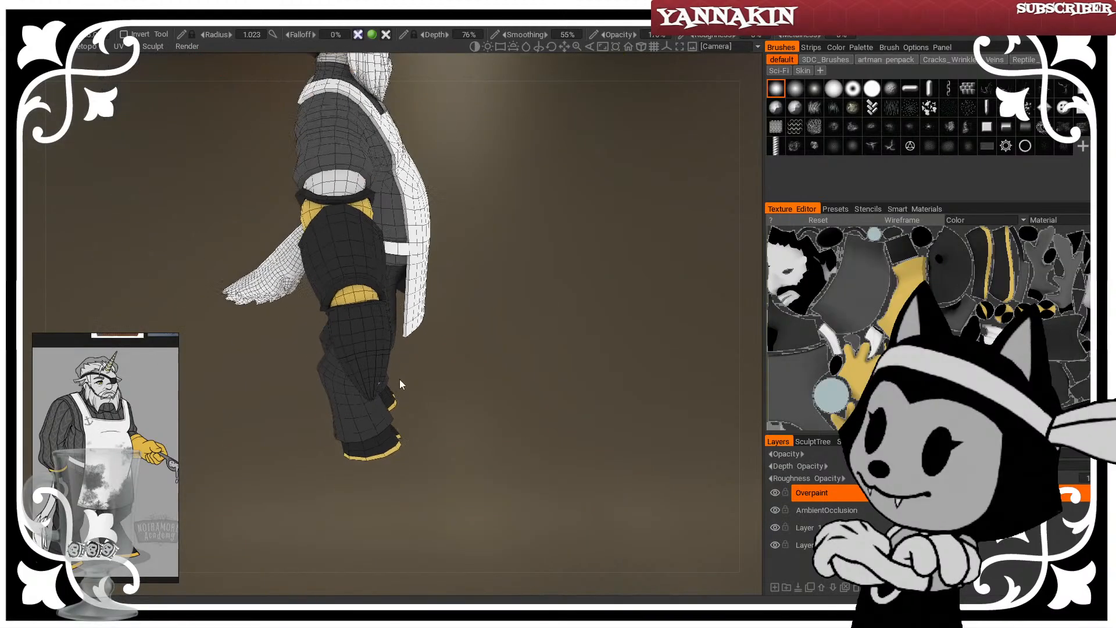
drag(555, 433, 407, 411)
middle_drag(535, 449, 440, 439)
right_drag(436, 440, 383, 410)
drag(383, 410, 448, 469)
drag(378, 534, 301, 551)
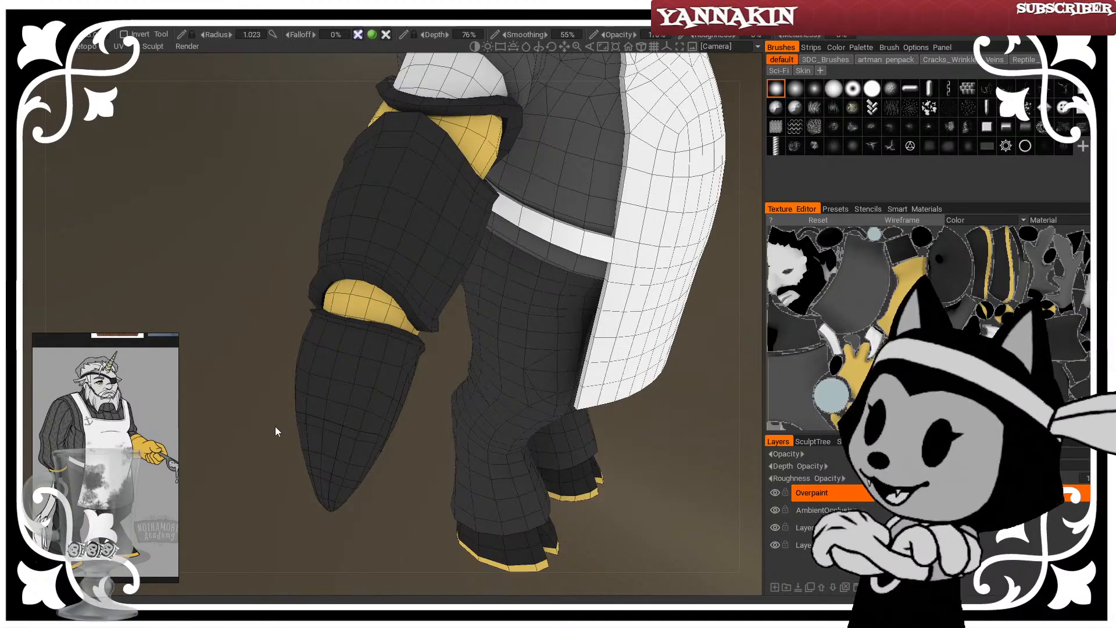
drag(396, 500, 459, 477)
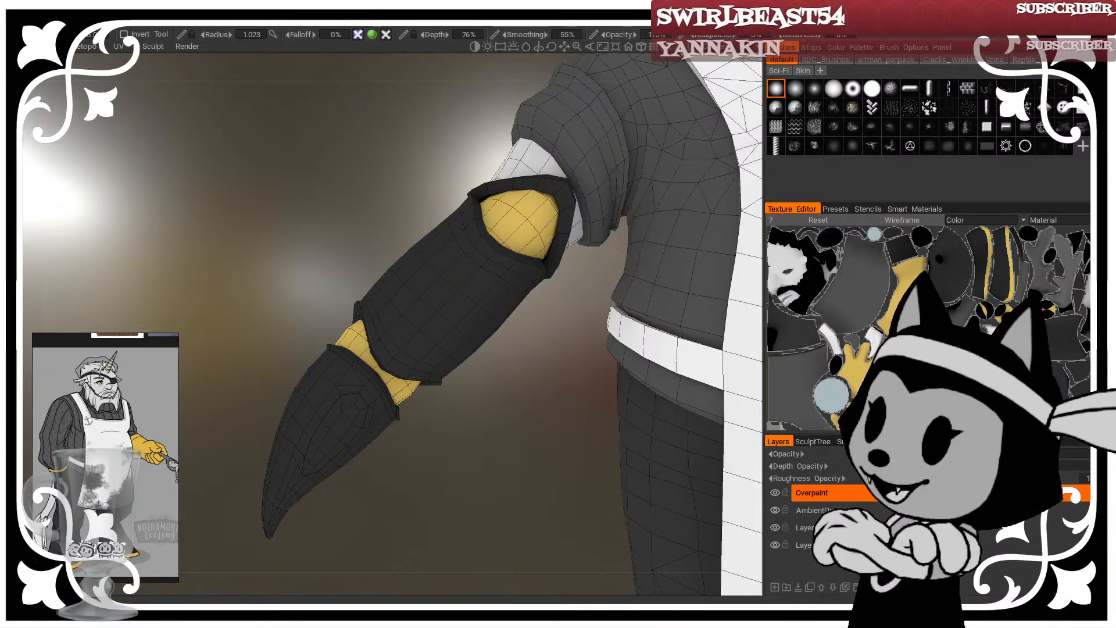
alt+middle_drag(468, 416, 413, 427)
alt+right_drag(413, 428, 268, 425)
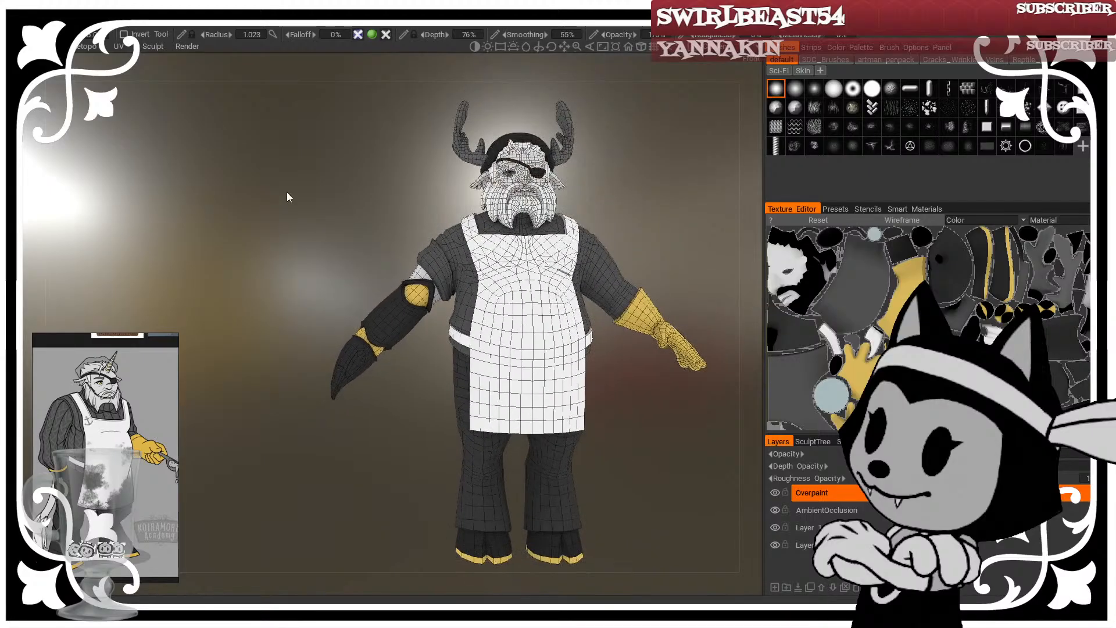
Step: Examine the wireframe over the character's whole body, and hide the wireframe overlay
alt+middle_drag(287, 192, 261, 196)
alt+right_drag(262, 196, 305, 197)
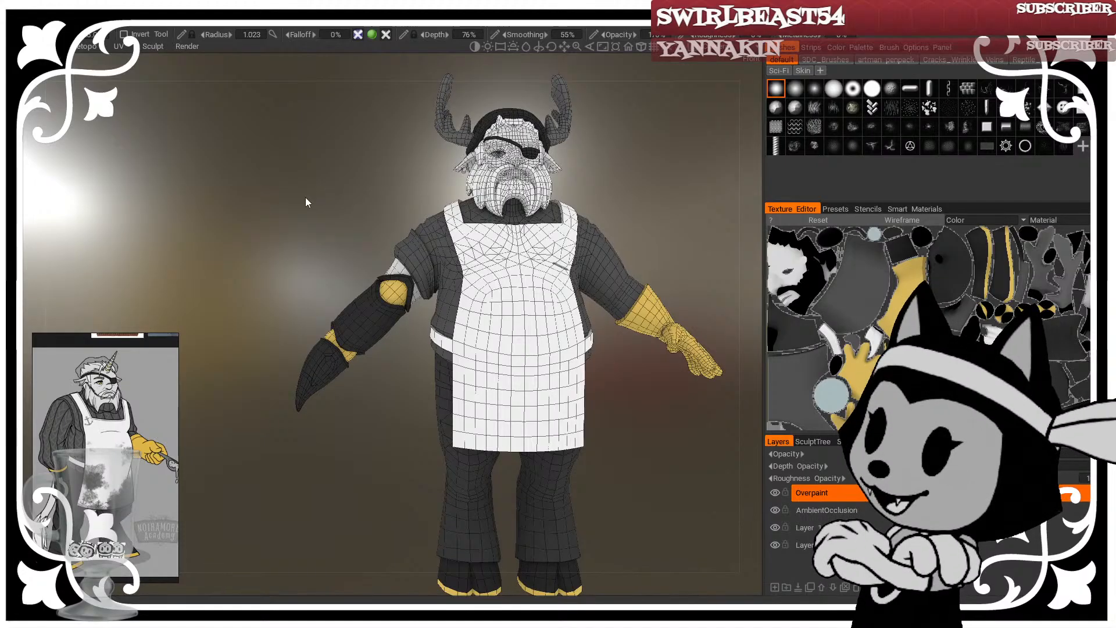
middle_drag(473, 140, 379, 143)
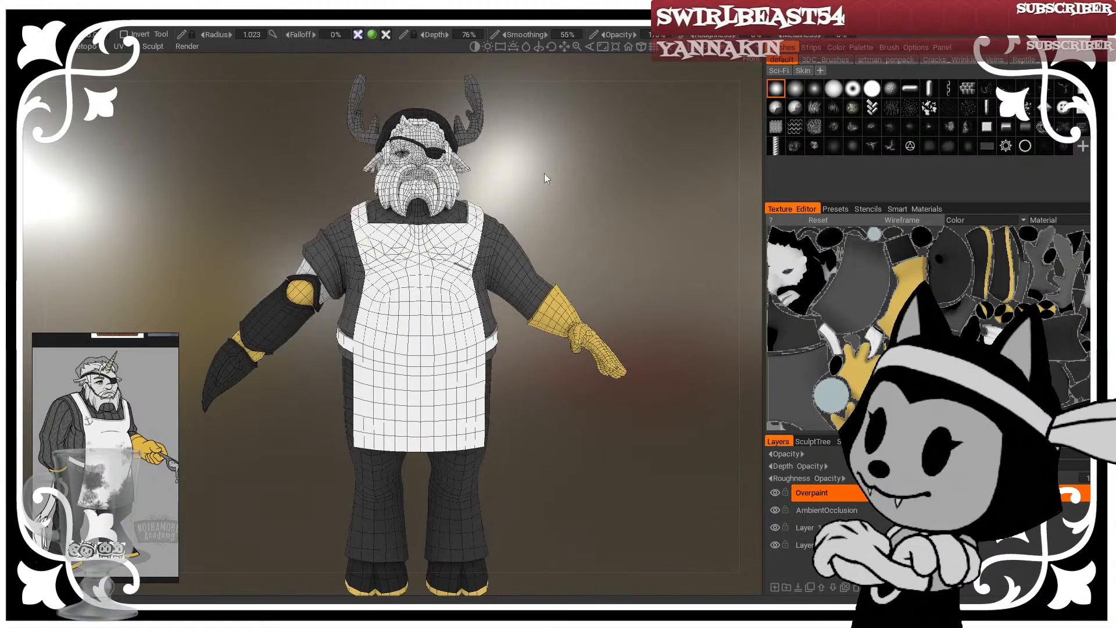
mouse_move(544, 173)
mouse_down()
mouse_move(566, 212)
mouse_move(535, 168)
mouse_up()
middle_drag(529, 146, 500, 317)
right_drag(500, 318, 553, 324)
drag(552, 324, 548, 433)
middle_drag(548, 433, 638, 194)
right_drag(639, 193, 580, 172)
middle_drag(581, 172, 584, 228)
key(w)
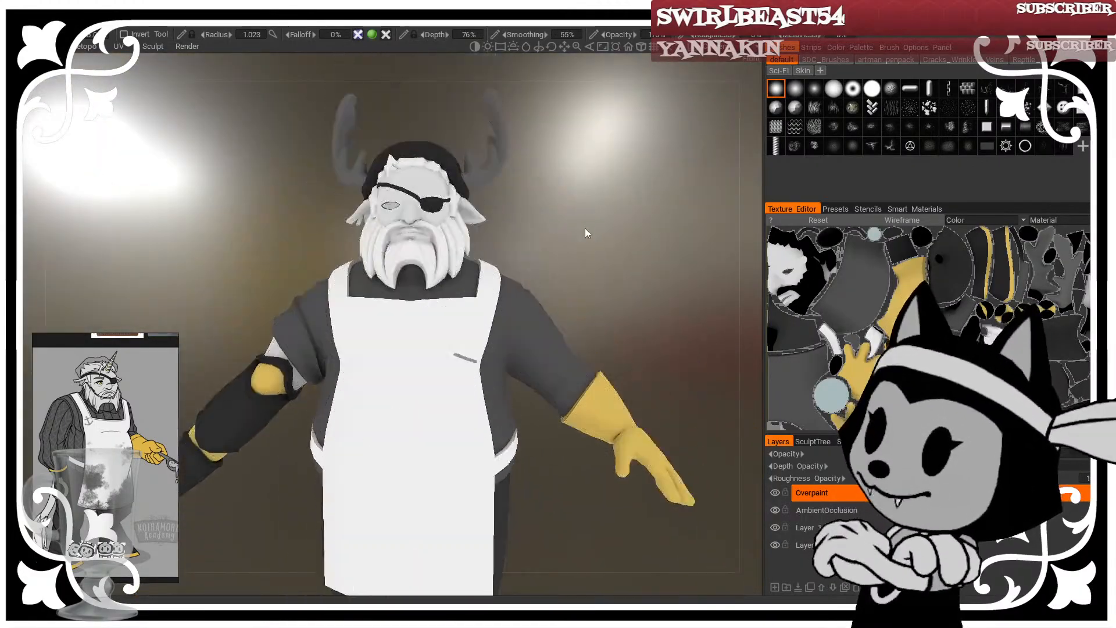
right_drag(585, 228, 552, 217)
drag(553, 218, 574, 249)
middle_drag(574, 248, 593, 176)
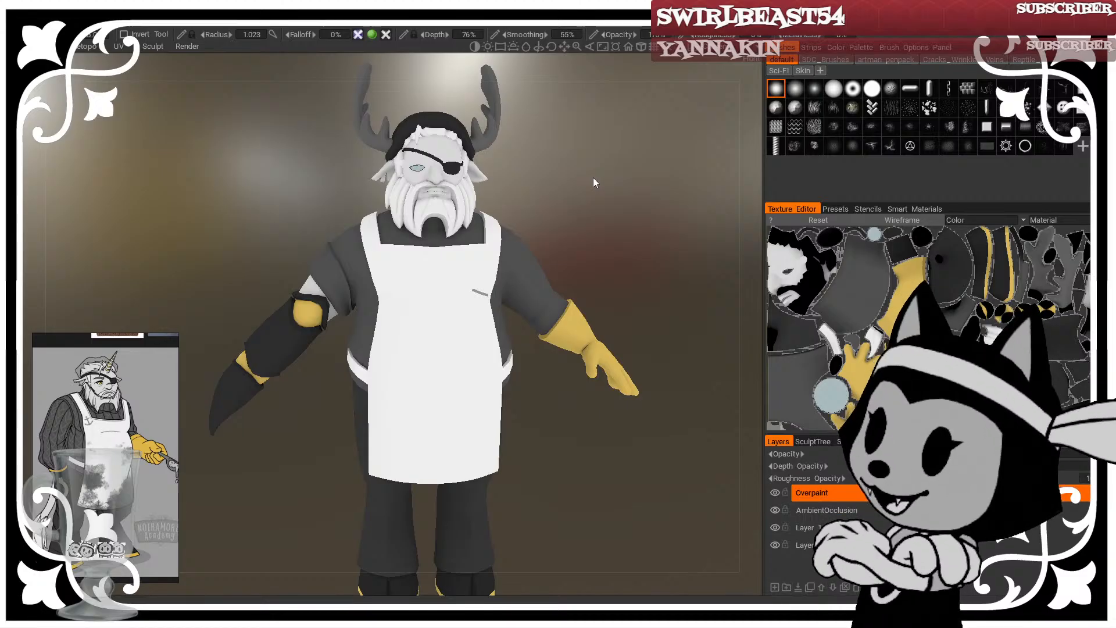
Step: Move the reference window up beside the character's arm, clear of the glass mug, and narrow it slightly
mouse_move(33, 398)
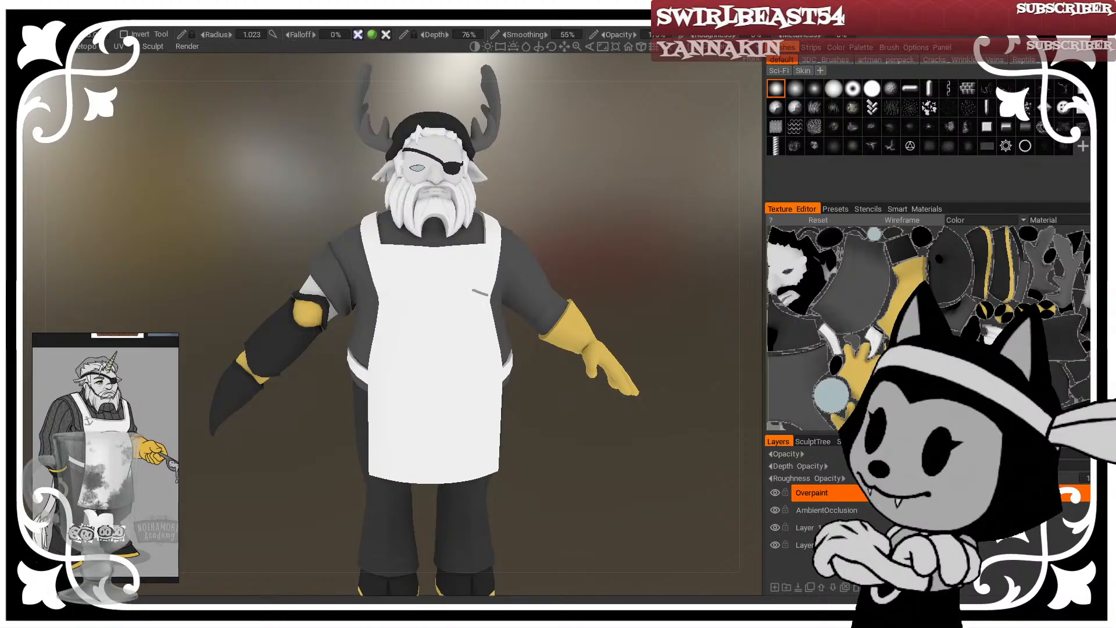
drag(30, 392, 72, 250)
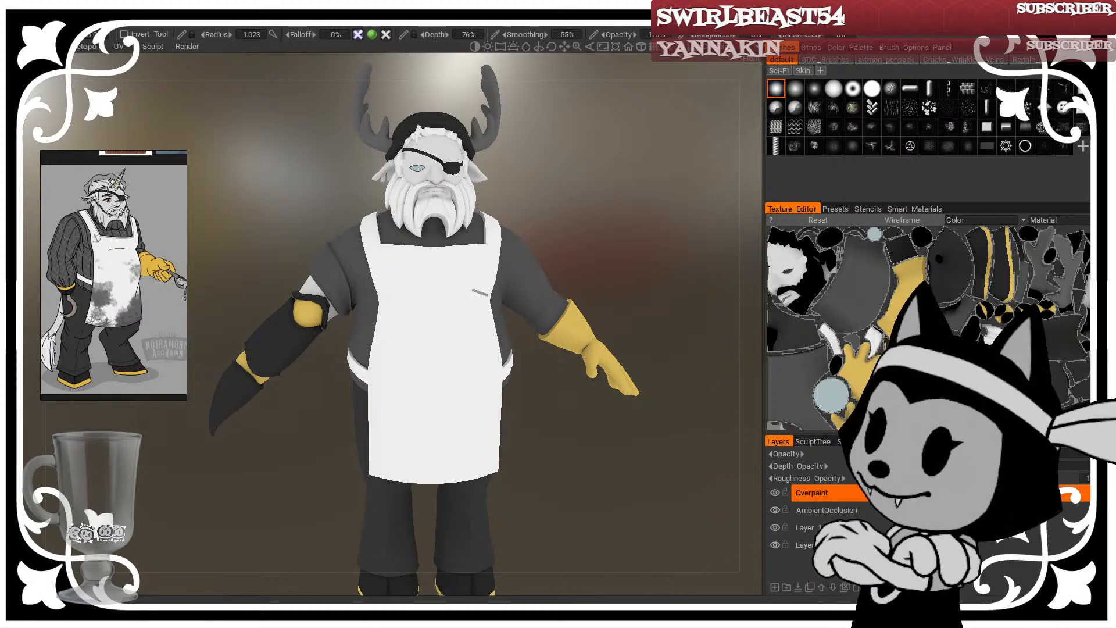
mouse_move(161, 187)
drag(183, 151, 177, 151)
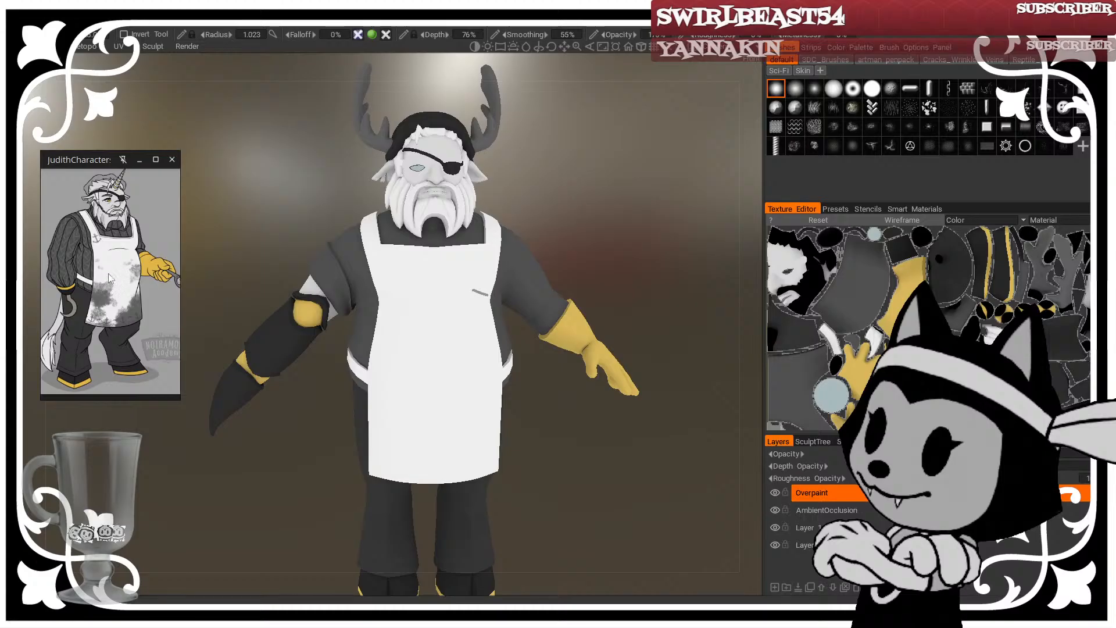
right_drag(108, 273, 91, 280)
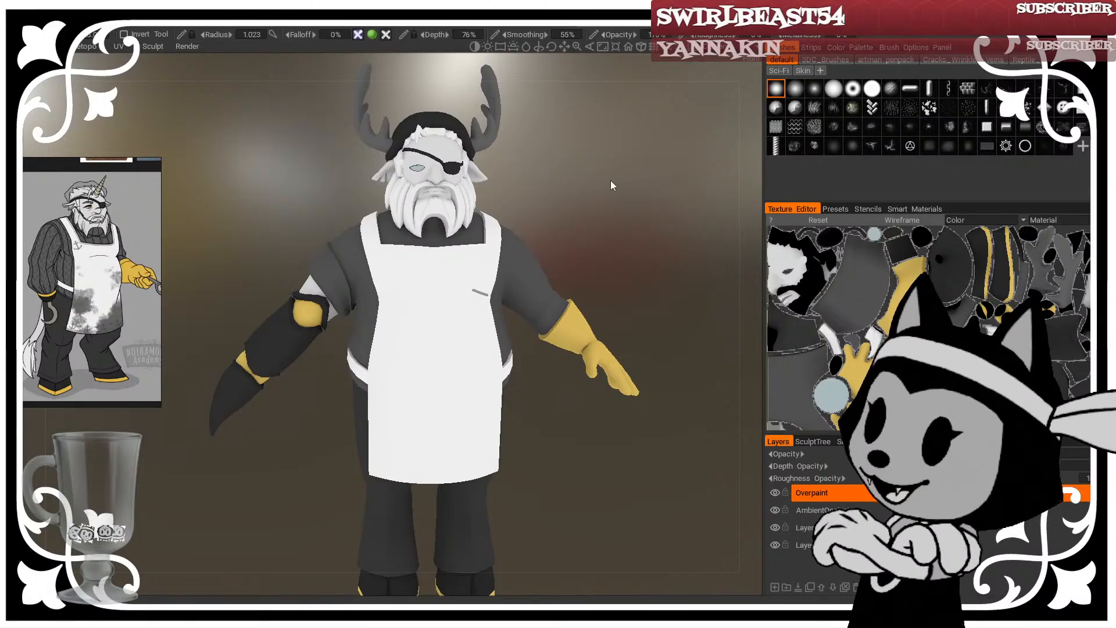
Step: Compare the character with the AmbientOcclusion layer hidden and shown, leaving the layer visible
mouse_move(611, 180)
mouse_down()
mouse_move(601, 185)
mouse_move(675, 198)
mouse_move(597, 192)
mouse_up()
click(603, 47)
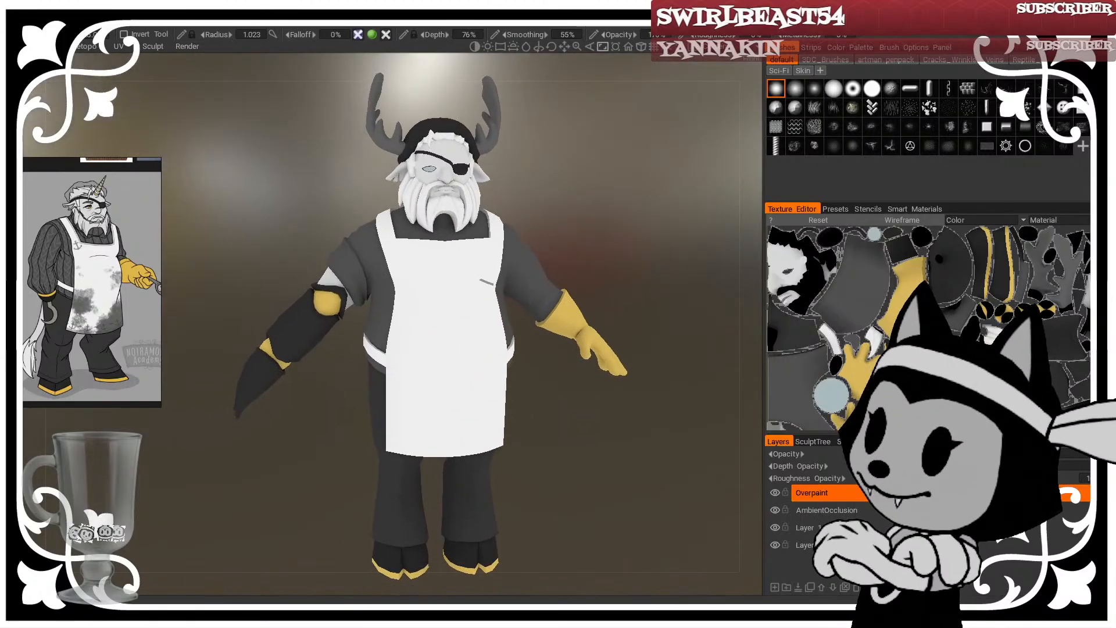
drag(609, 245, 603, 251)
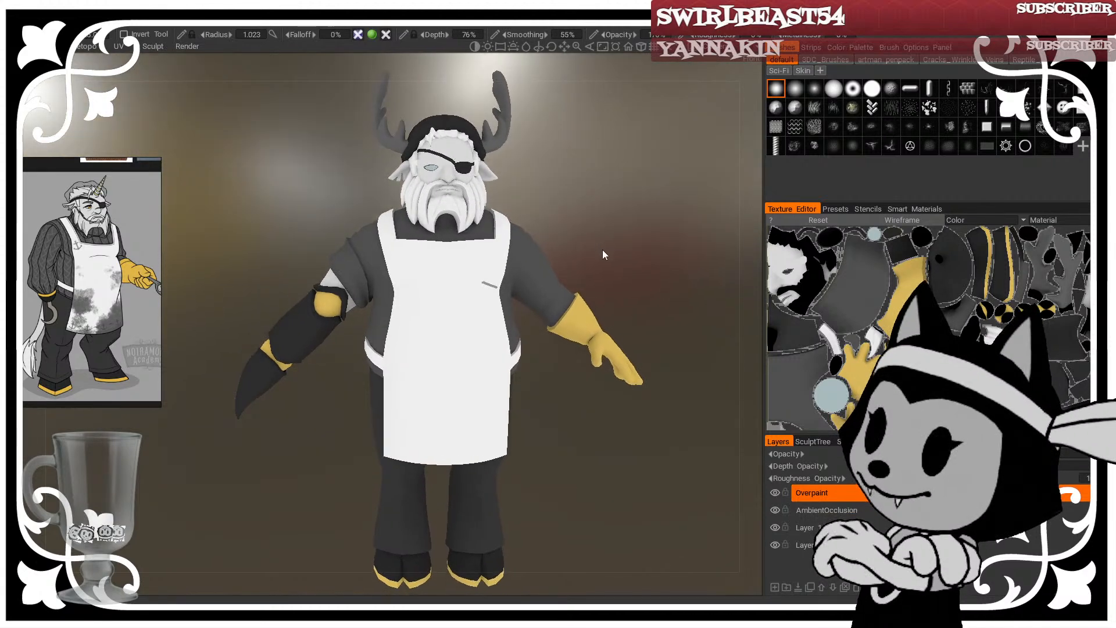
click(774, 510)
click(774, 510)
mouse_move(598, 490)
mouse_down()
mouse_move(667, 498)
mouse_move(633, 488)
mouse_up()
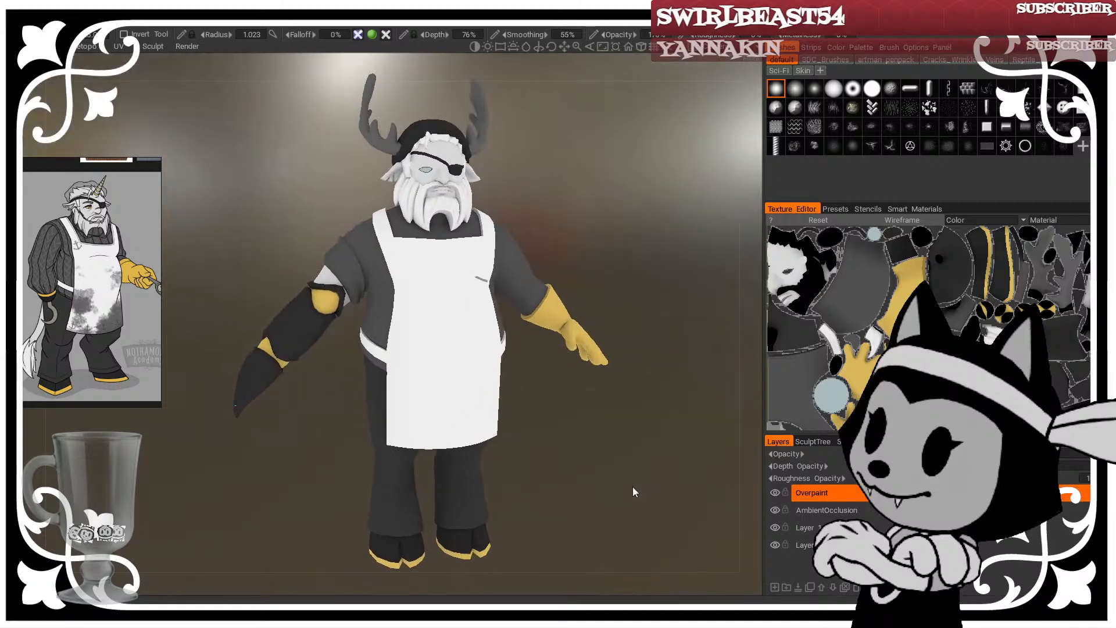
click(774, 510)
click(774, 510)
click(775, 510)
click(774, 510)
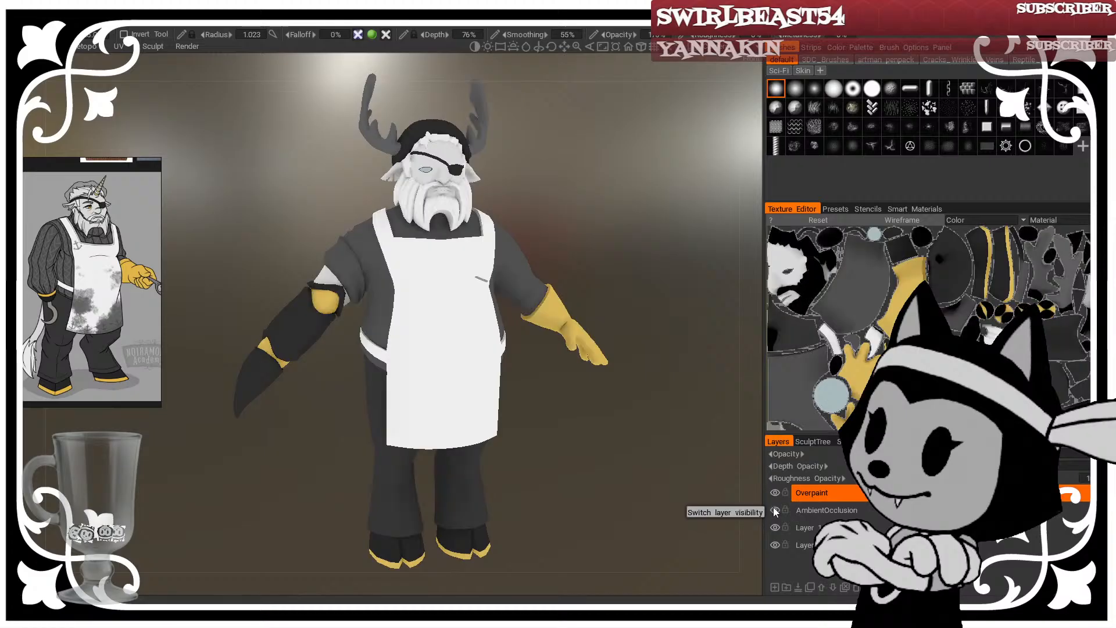
click(774, 510)
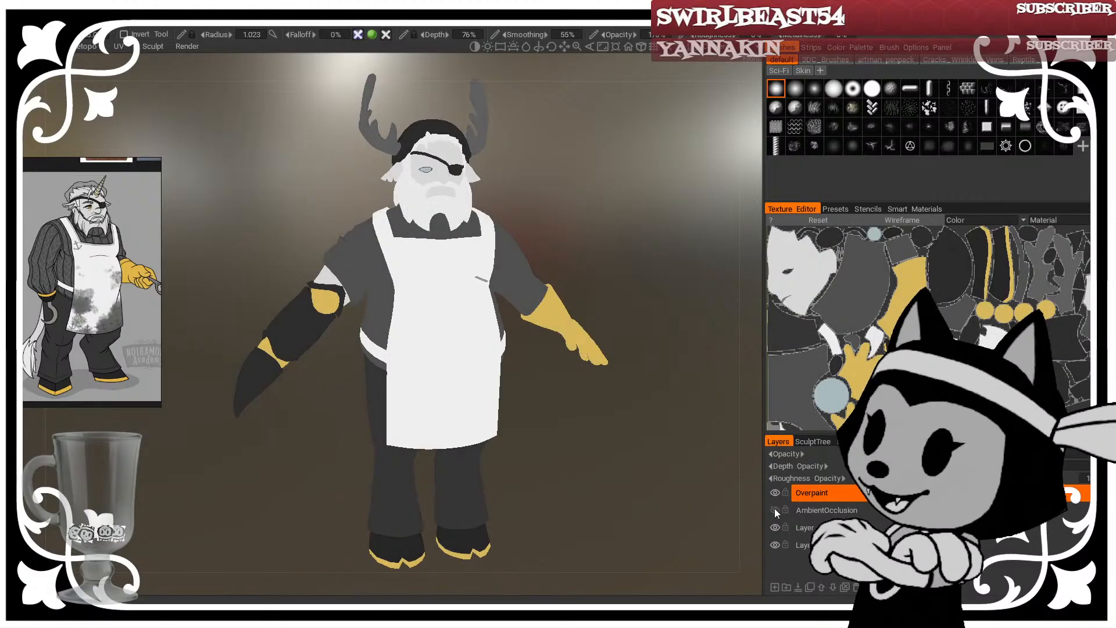
click(775, 510)
click(775, 510)
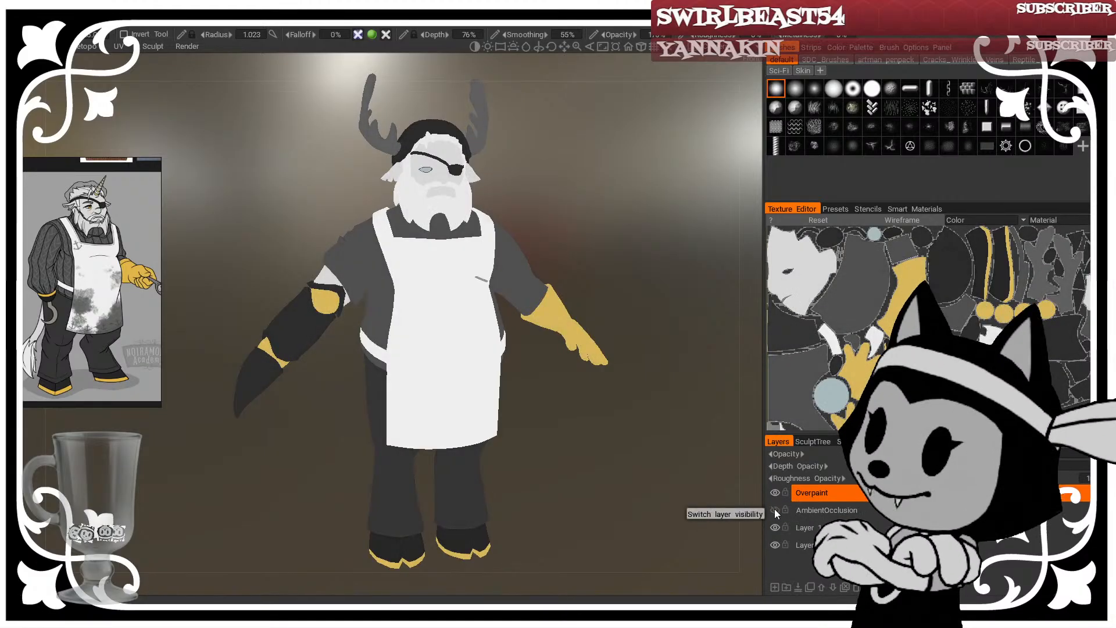
click(774, 510)
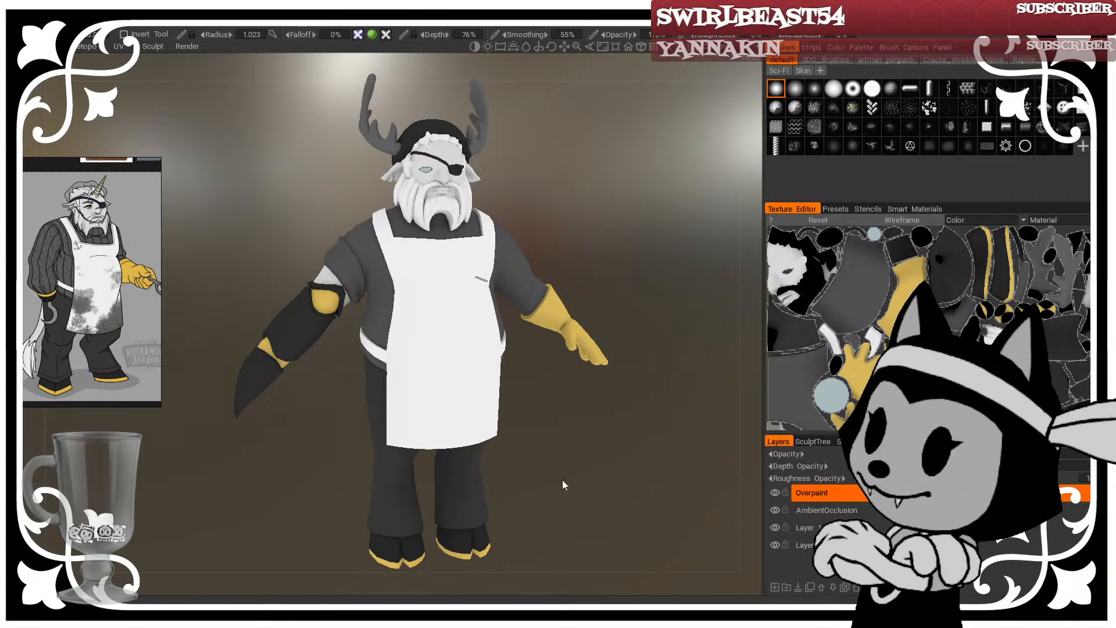
Step: Select the large soft round brush, fourth in the first row of the default brush set
drag(557, 446, 541, 455)
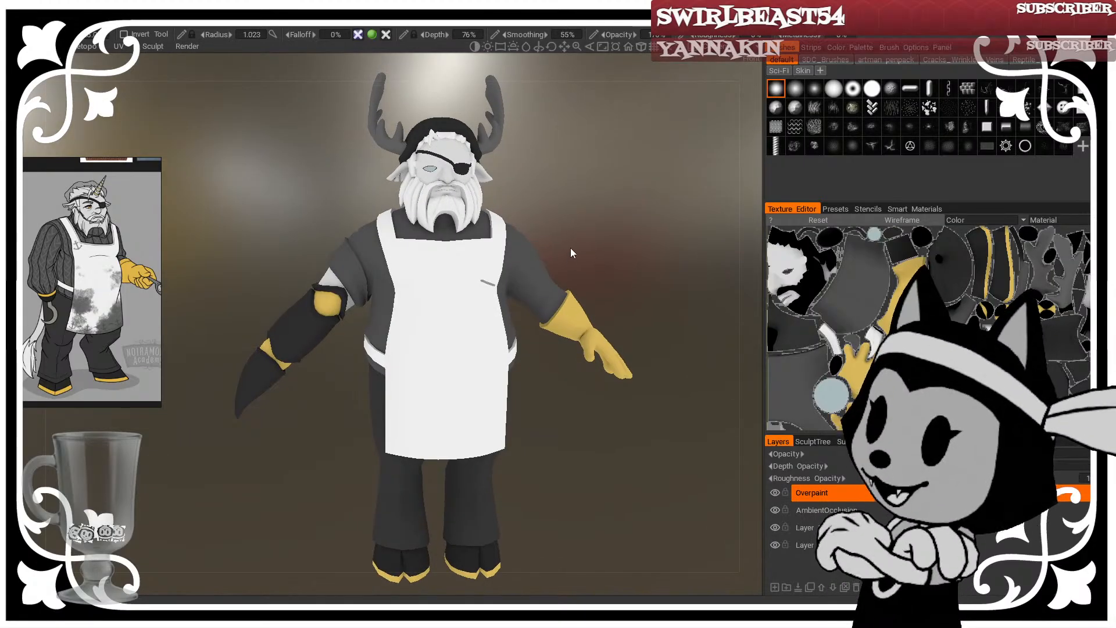
mouse_move(593, 242)
mouse_down()
mouse_move(617, 244)
mouse_move(595, 239)
mouse_up()
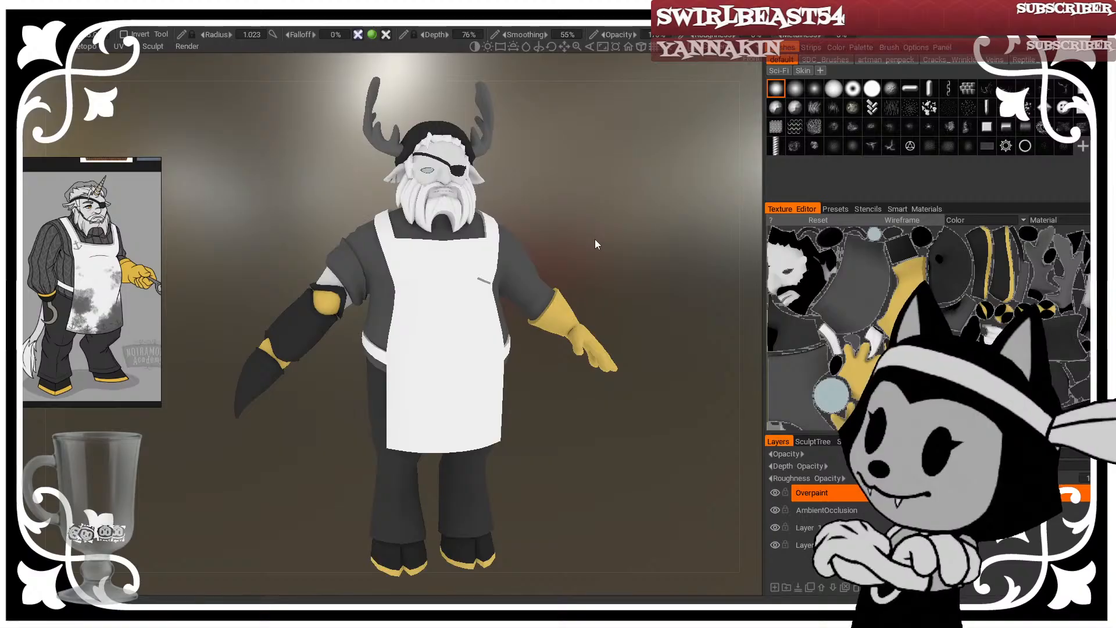
mouse_move(619, 266)
mouse_down()
mouse_move(591, 265)
mouse_move(626, 291)
mouse_move(620, 264)
mouse_up()
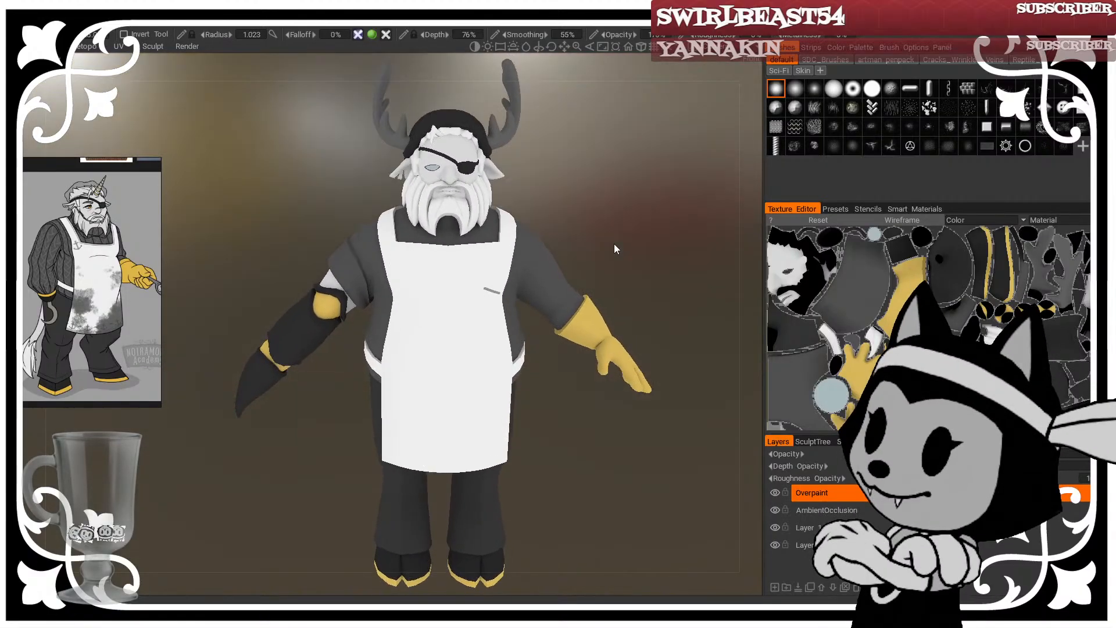
middle_drag(530, 224, 507, 256)
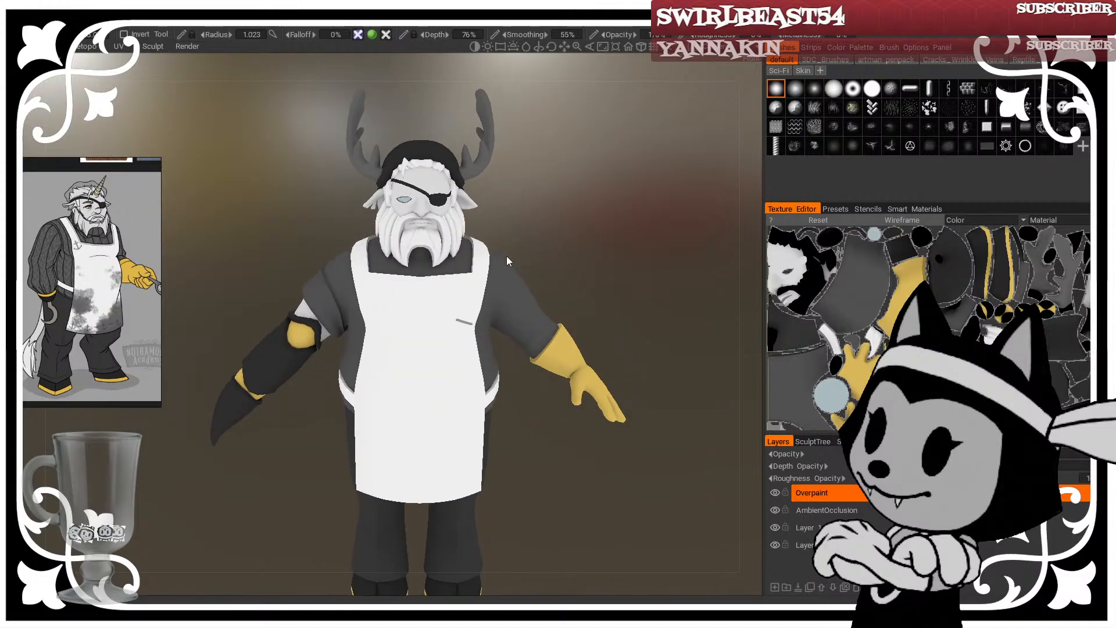
click(836, 89)
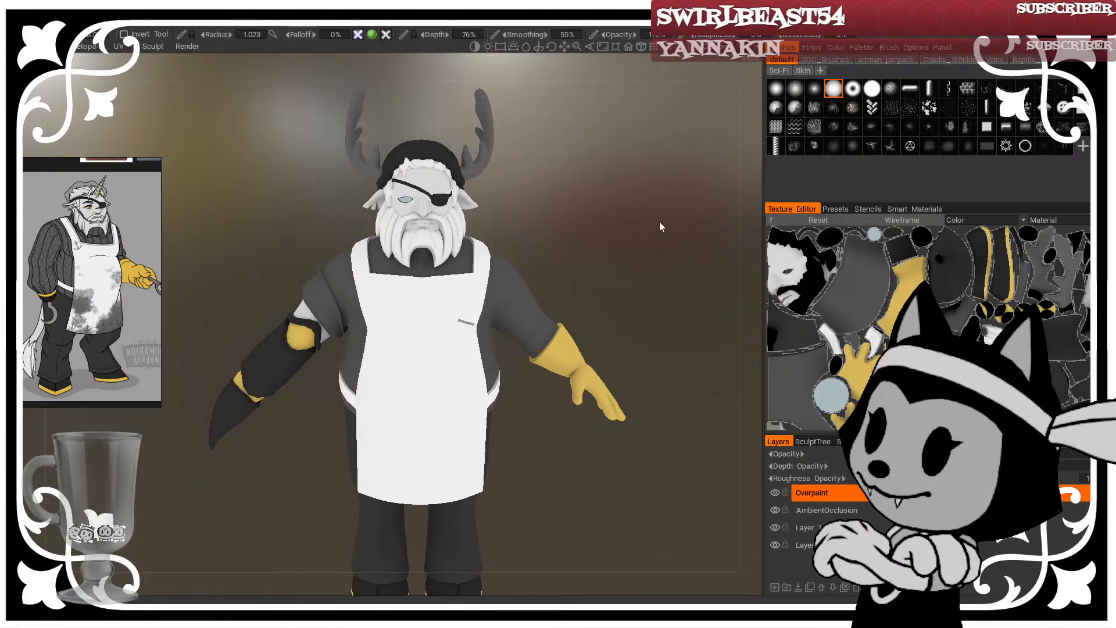
Step: Freeze the light grey face skin by colour with the colour-tolerance freeze tool
drag(661, 226, 748, 293)
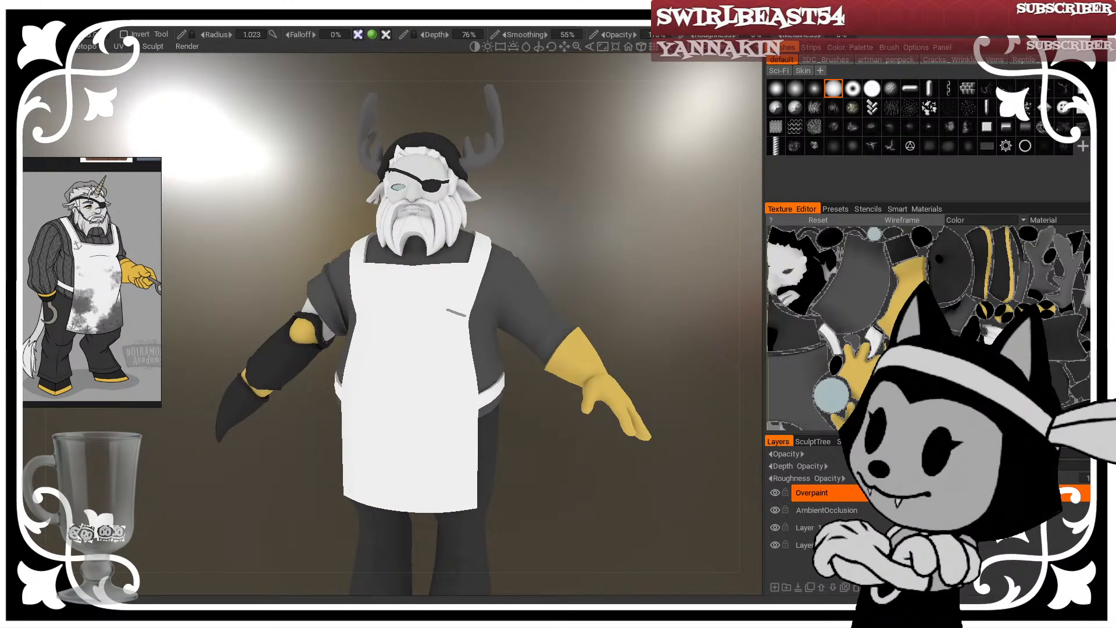
click(19, 407)
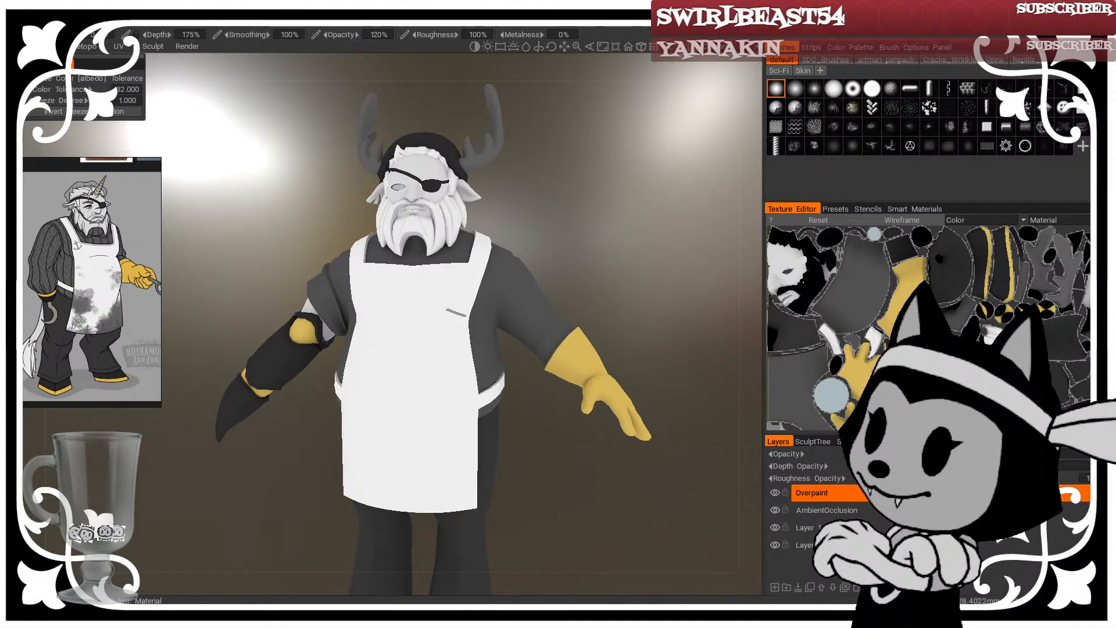
click(420, 169)
middle_drag(857, 250, 906, 292)
scroll(930, 384, up, 3)
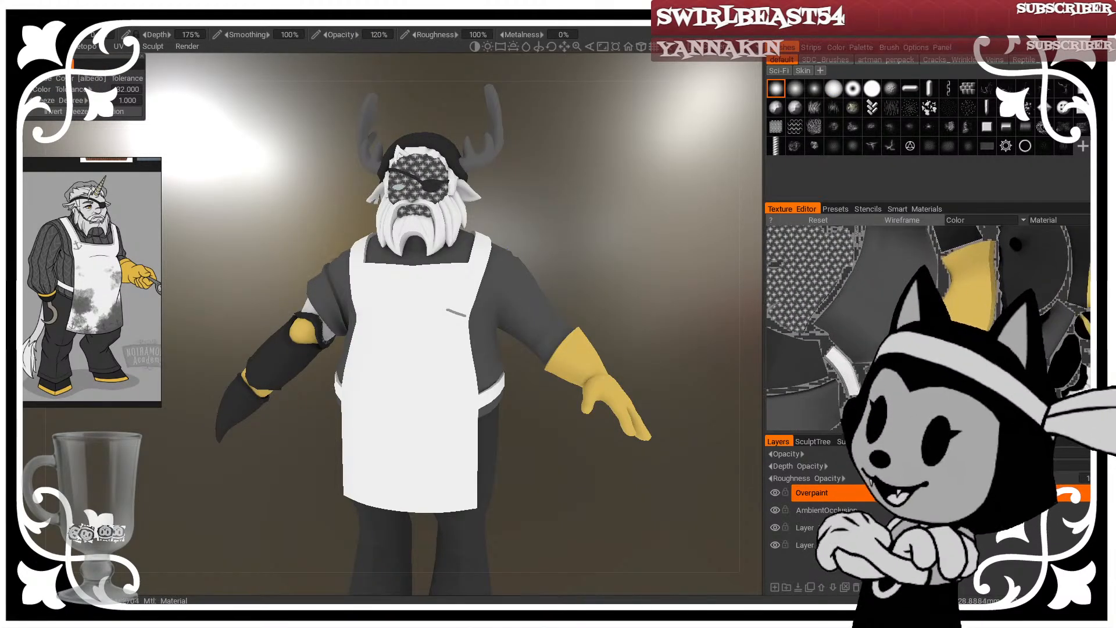
middle_drag(811, 265, 908, 313)
scroll(873, 272, up, 2)
Step: Invert the freeze so that only the face skin stays paintable, and hide the freeze overlay
middle_drag(568, 238, 580, 264)
scroll(630, 266, up, 5)
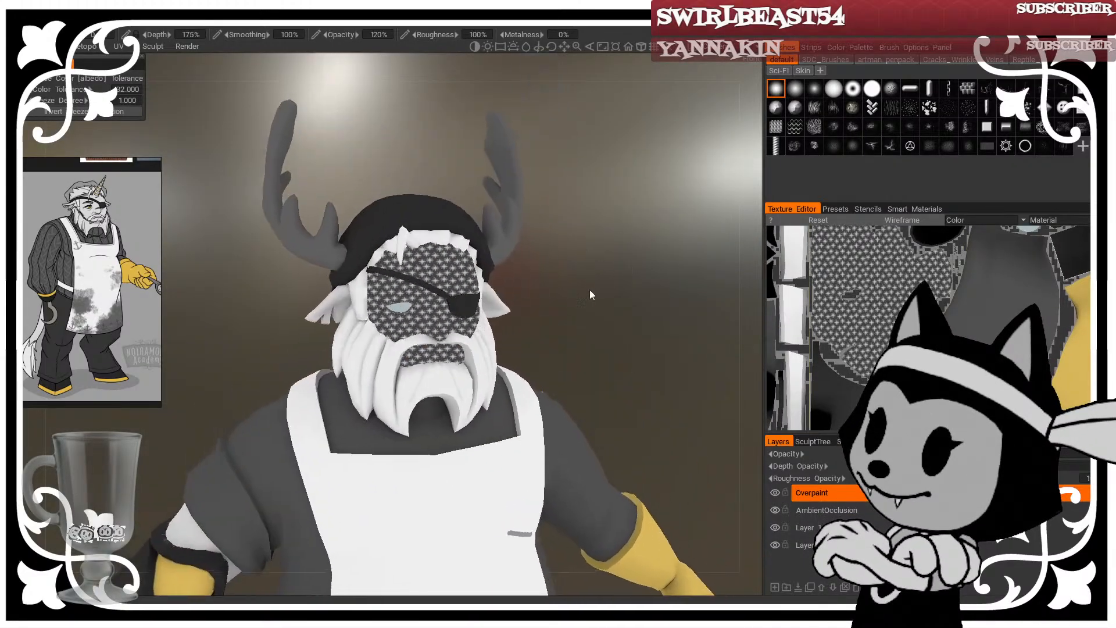
scroll(589, 289, up, 3)
drag(634, 285, 619, 204)
middle_drag(618, 204, 627, 280)
scroll(651, 281, up, 3)
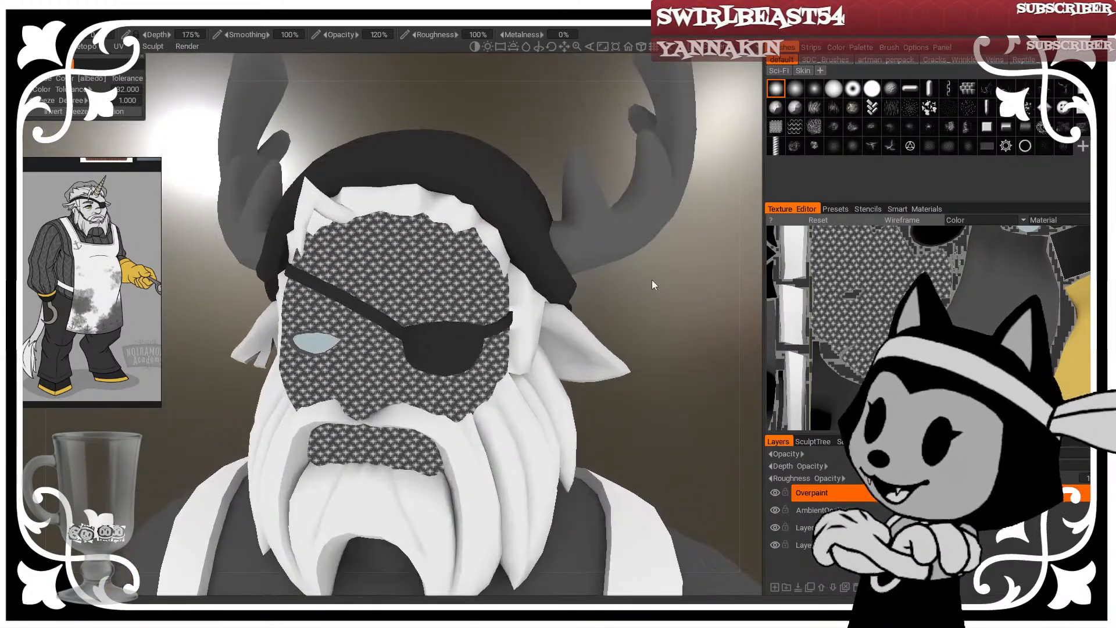
click(639, 45)
click(185, 27)
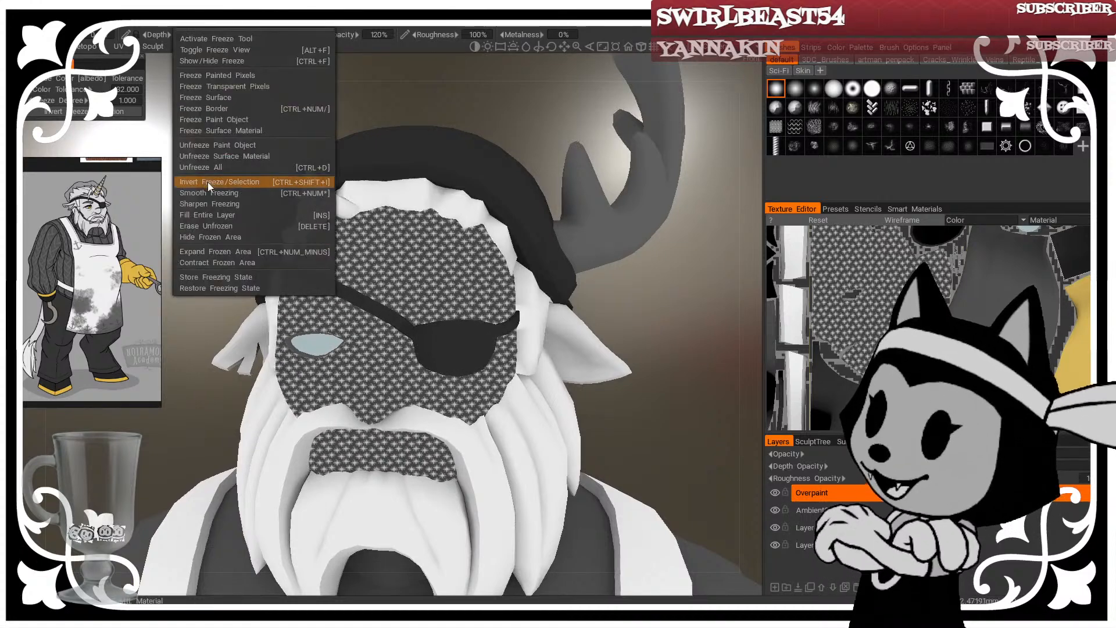
click(207, 183)
click(181, 29)
click(196, 65)
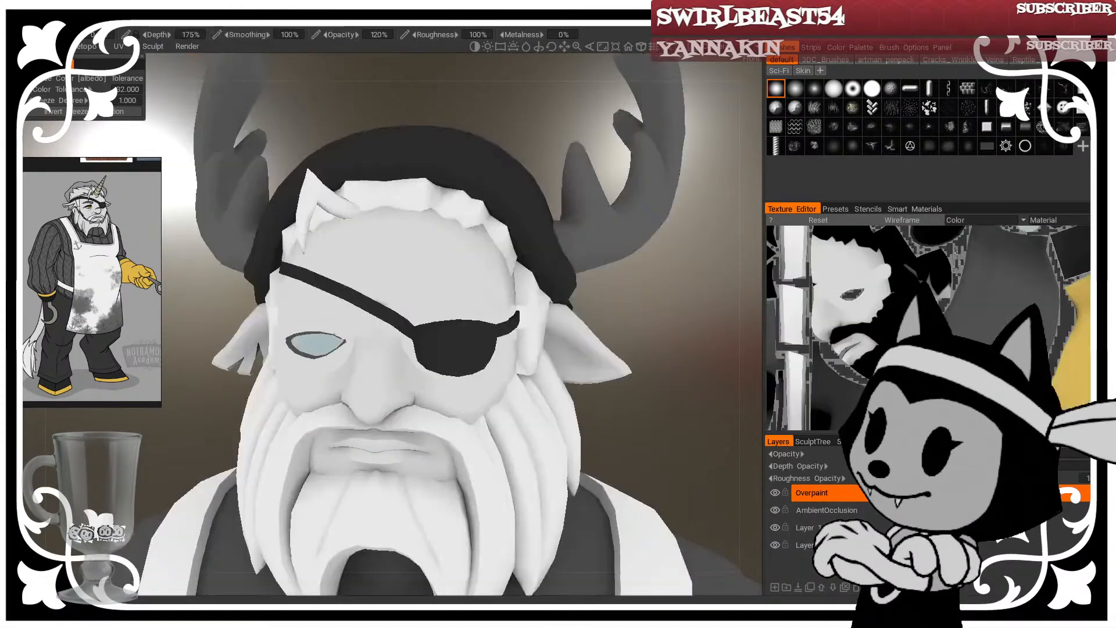
Step: Return to the soft round paint brush and overlay the wireframe on a close-up of the face
click(12, 67)
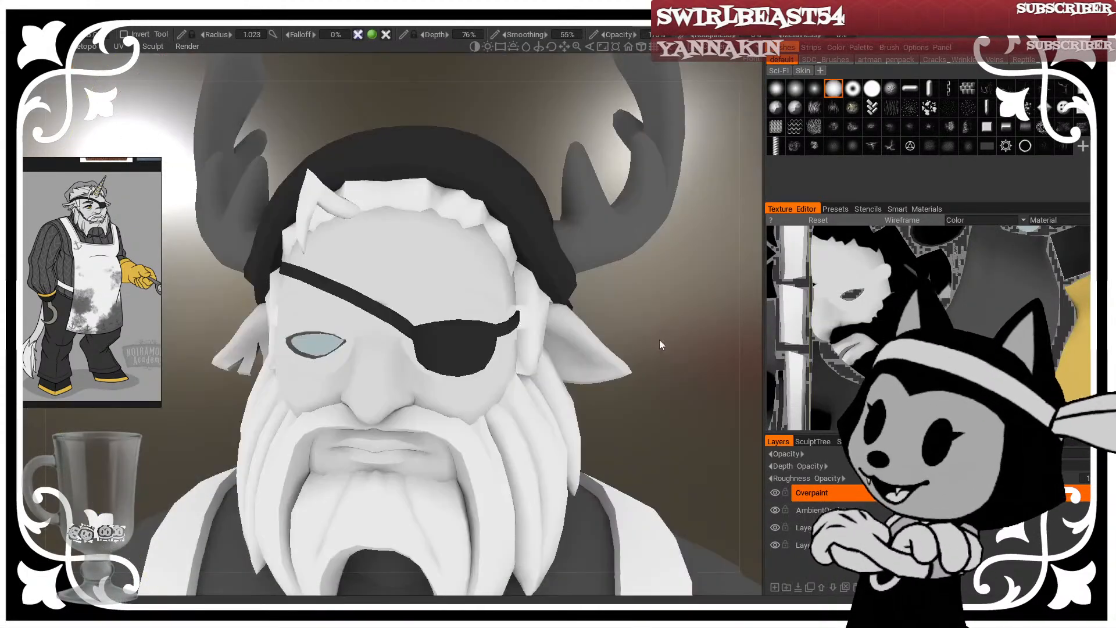
drag(659, 339, 687, 352)
middle_drag(639, 330, 654, 274)
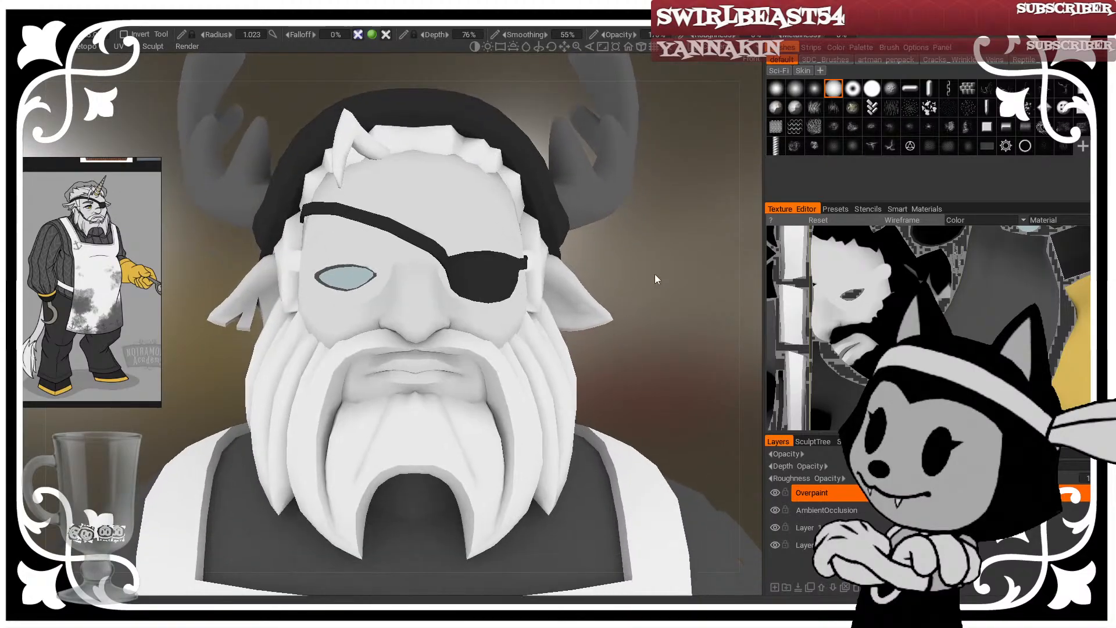
mouse_move(654, 274)
right_down()
mouse_move(549, 252)
mouse_move(658, 294)
mouse_move(678, 213)
mouse_move(602, 226)
mouse_move(602, 200)
mouse_move(604, 290)
mouse_move(624, 290)
right_up()
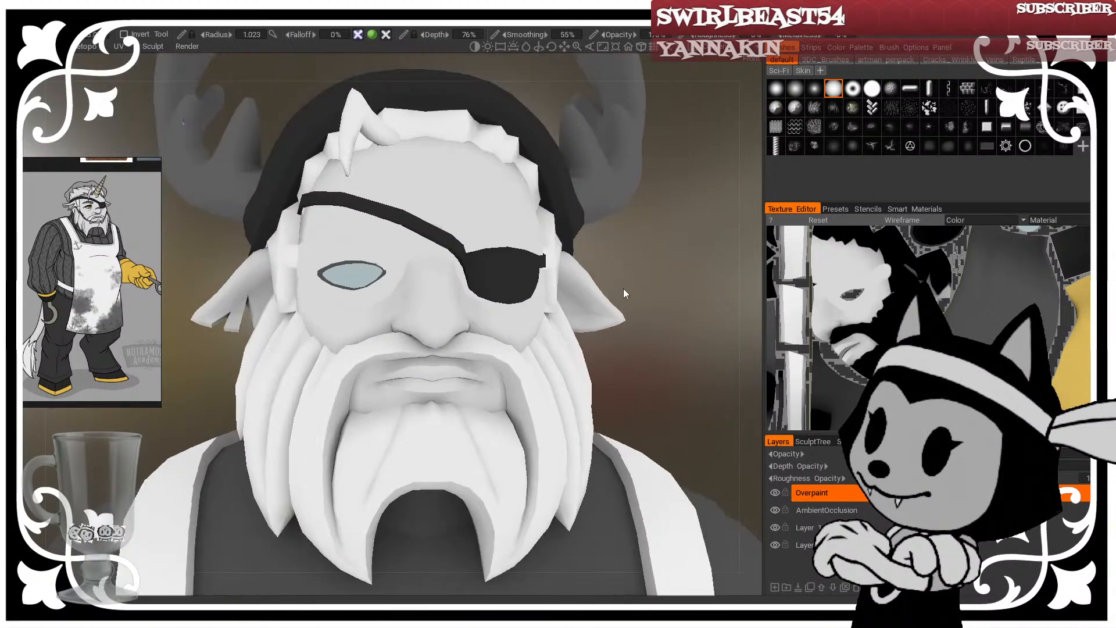
mouse_move(640, 257)
mouse_down()
mouse_move(649, 255)
mouse_move(635, 260)
mouse_up()
right_drag(635, 260, 652, 257)
right_drag(716, 228, 707, 226)
key(w)
middle_drag(693, 234, 718, 239)
key(v)
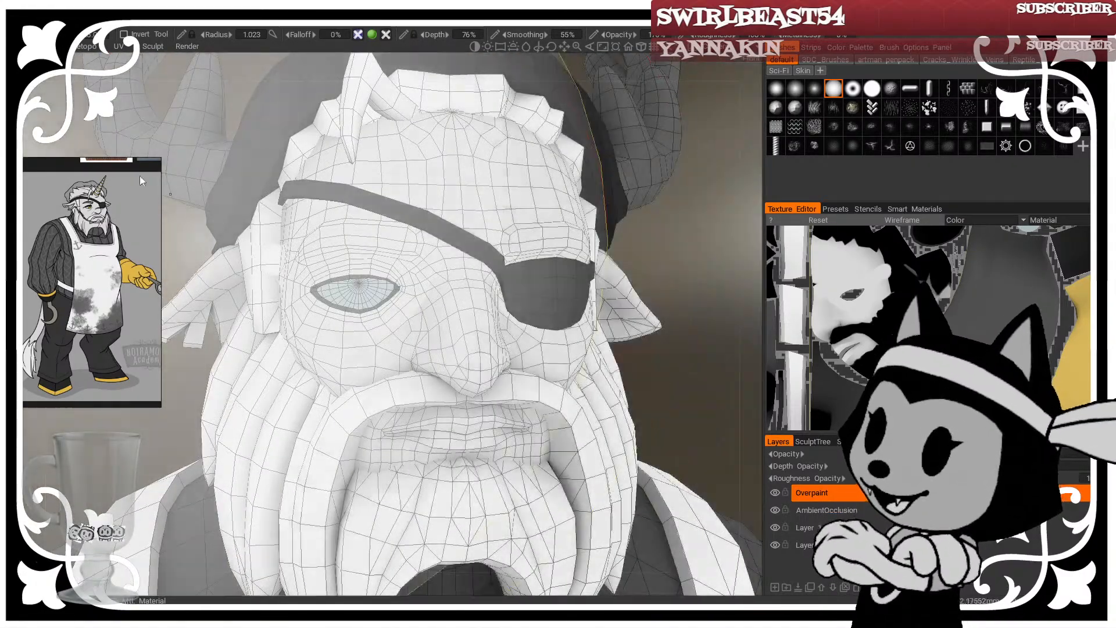
Step: Sample a shading grey, reduce the brush radius to 0.049 and paint the hollow between the uncovered eye and the nose bridge
click(15, 125)
drag(442, 396, 422, 395)
click(336, 457)
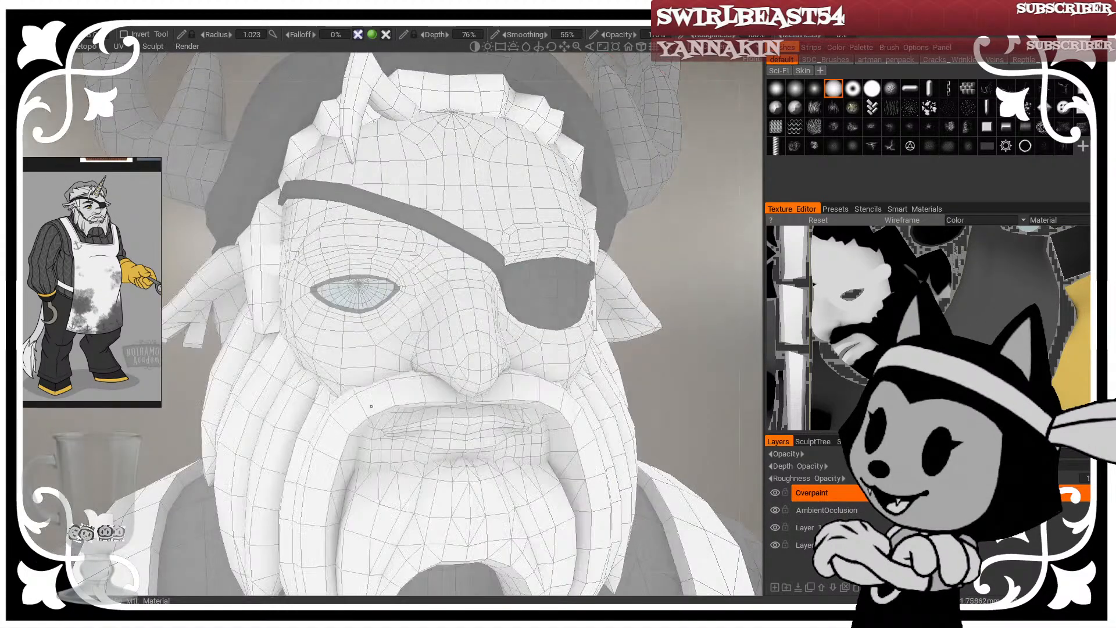
scroll(668, 246, up, 3)
key(bracketleft)
key(bracketleft)
key(bracketleft)
key(bracketleft)
key(bracketleft)
key(bracketleft)
key(bracketleft)
key(bracketleft)
key(bracketleft)
key(bracketleft)
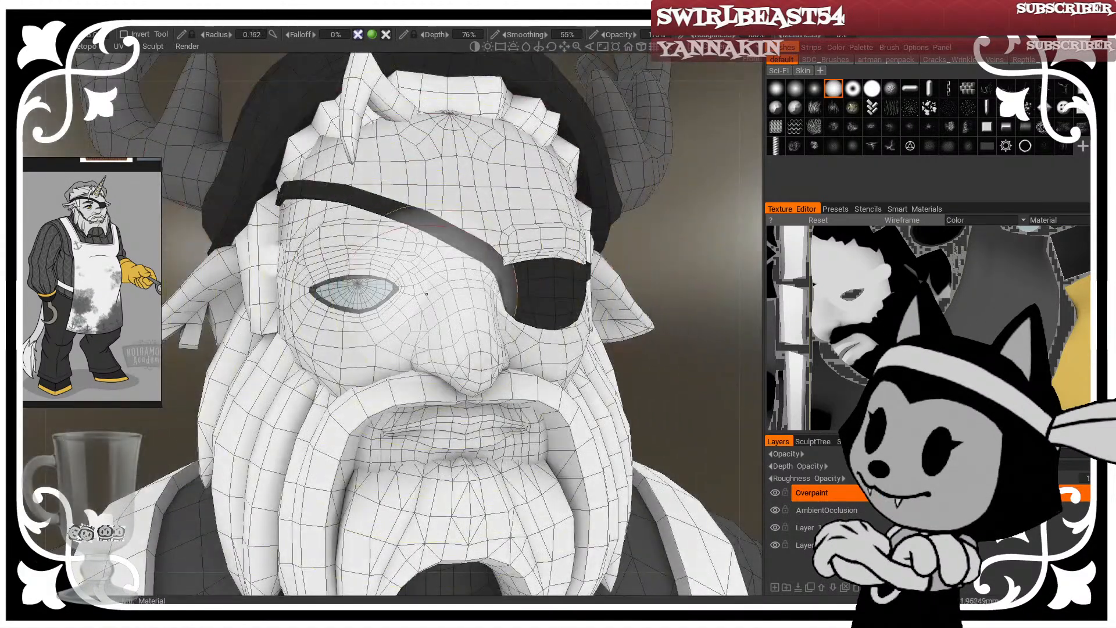
key(bracketright)
key(bracketright)
key(bracketright)
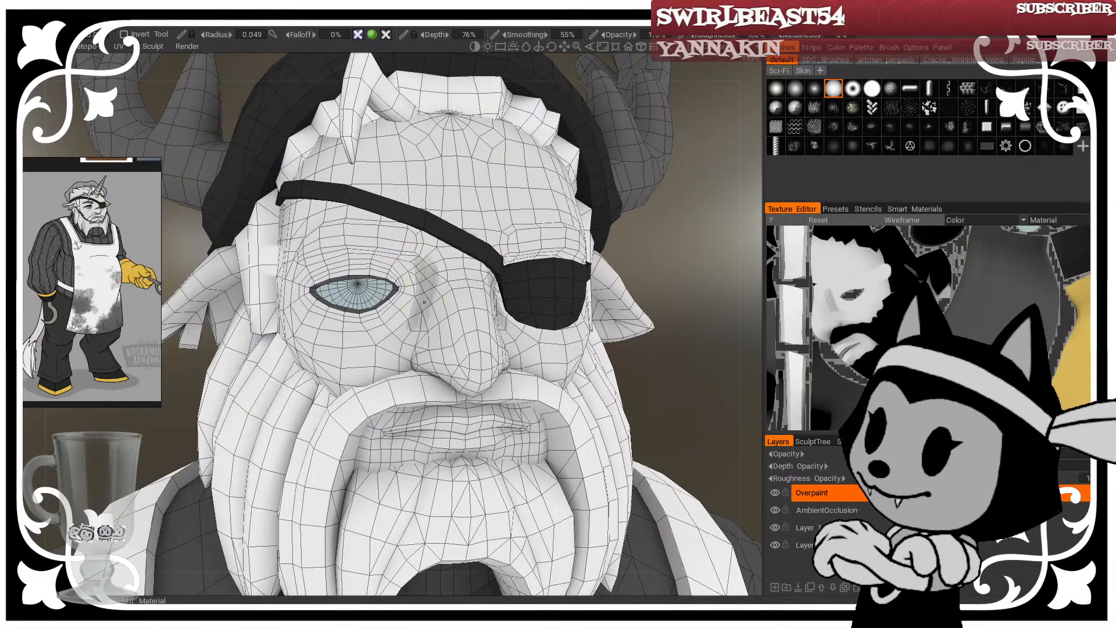
Step: Enlarge the brush radius to 0.101 and spread soft shading around the uncovered eye socket and the nose bridge
key(w)
drag(700, 234, 718, 224)
key(w)
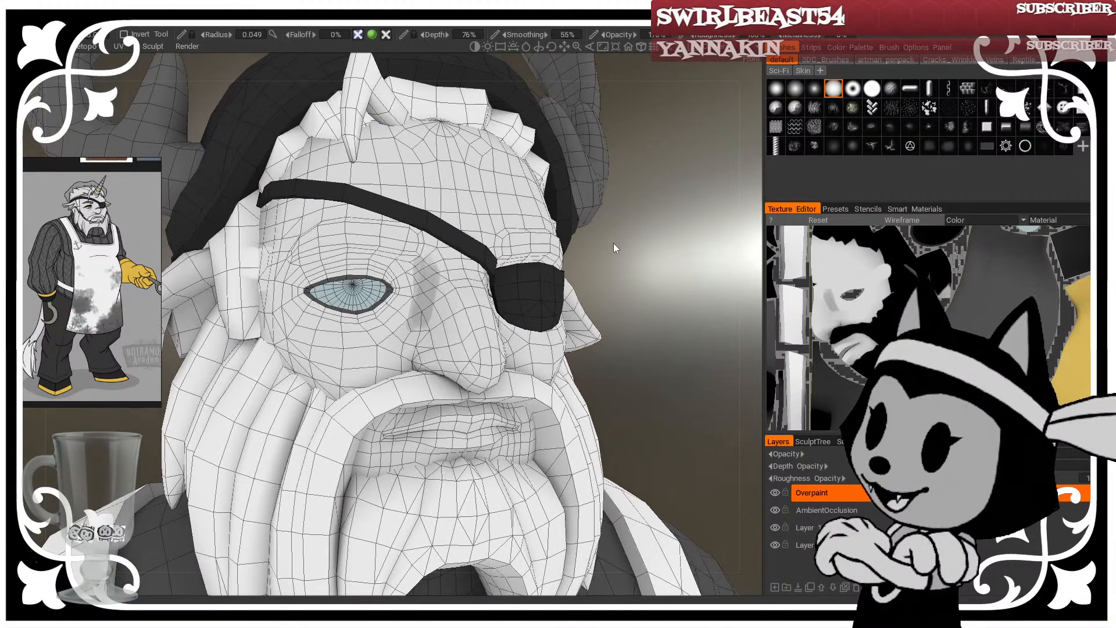
key(bracketright)
key(bracketright)
key(bracketright)
key(bracketright)
key(bracketright)
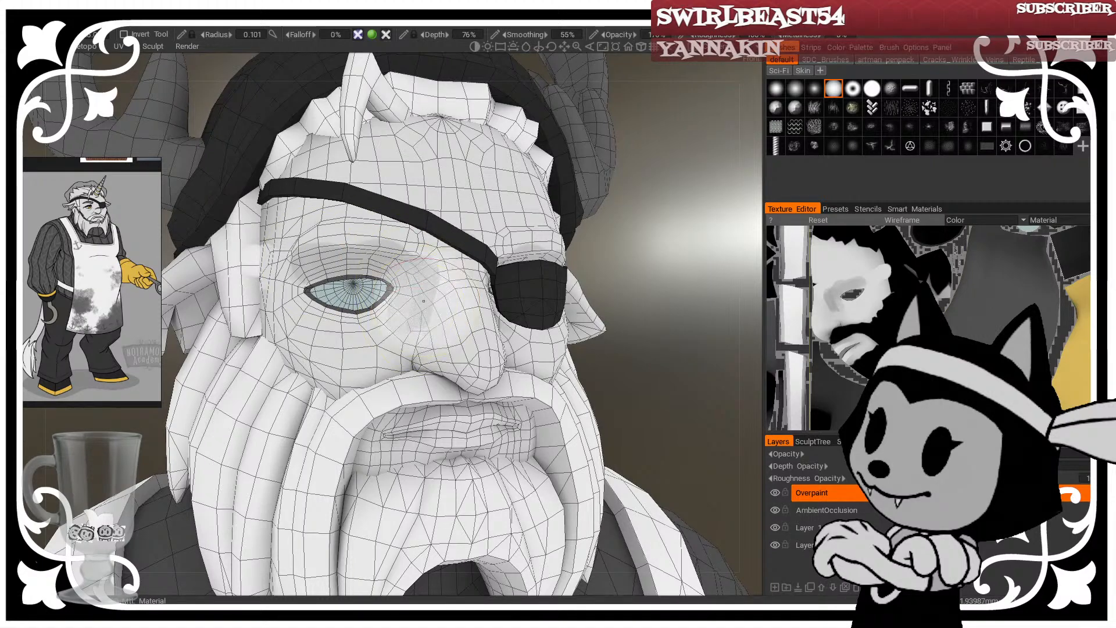
right_drag(435, 297, 597, 254)
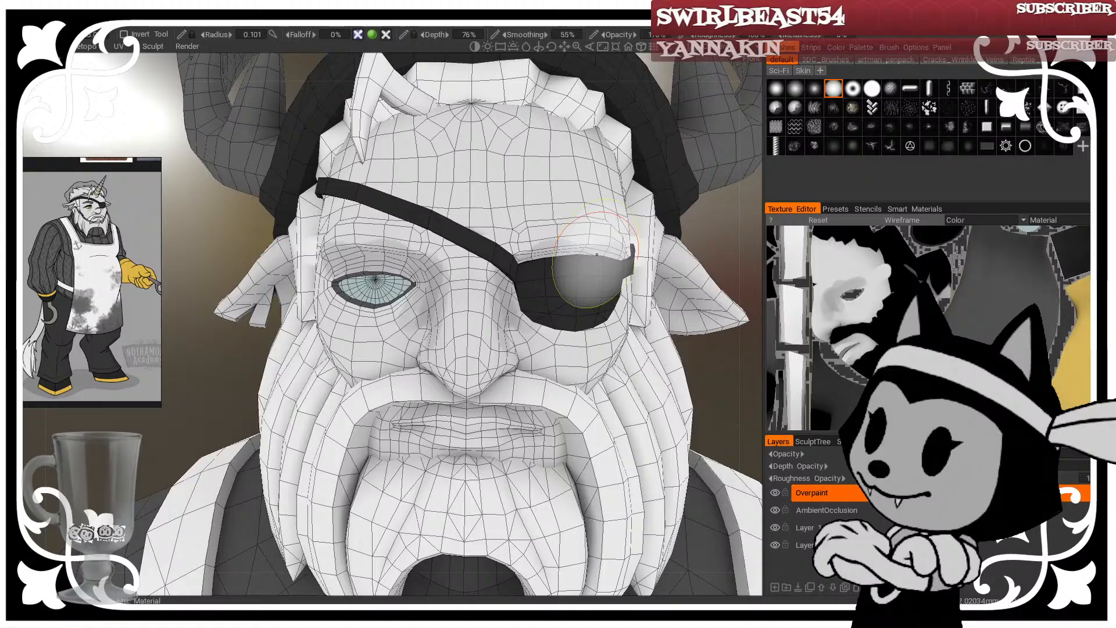
Step: Deepen the shading above the uncovered eye and down the adjoining side of the nose with the 0.101 brush
drag(244, 386, 267, 383)
mouse_move(672, 228)
mouse_down()
mouse_move(682, 255)
mouse_move(688, 224)
mouse_move(637, 222)
mouse_up()
key(2)
key(1)
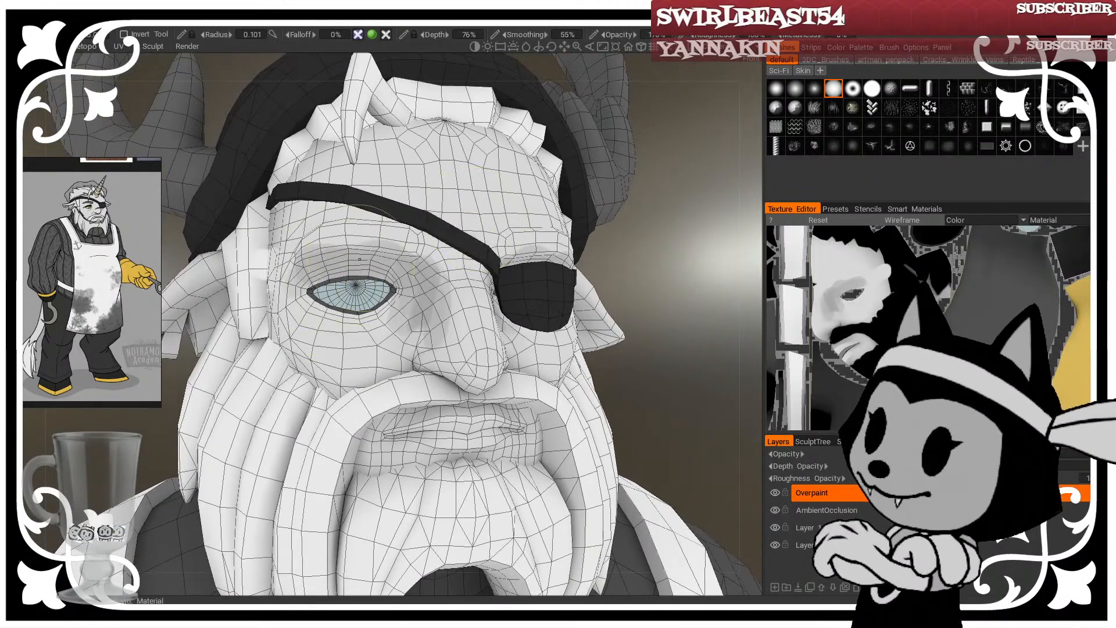
mouse_move(662, 227)
mouse_down()
mouse_move(652, 219)
mouse_move(590, 232)
mouse_move(716, 258)
mouse_move(684, 247)
mouse_move(652, 176)
mouse_move(605, 239)
mouse_up()
key(2)
key(w)
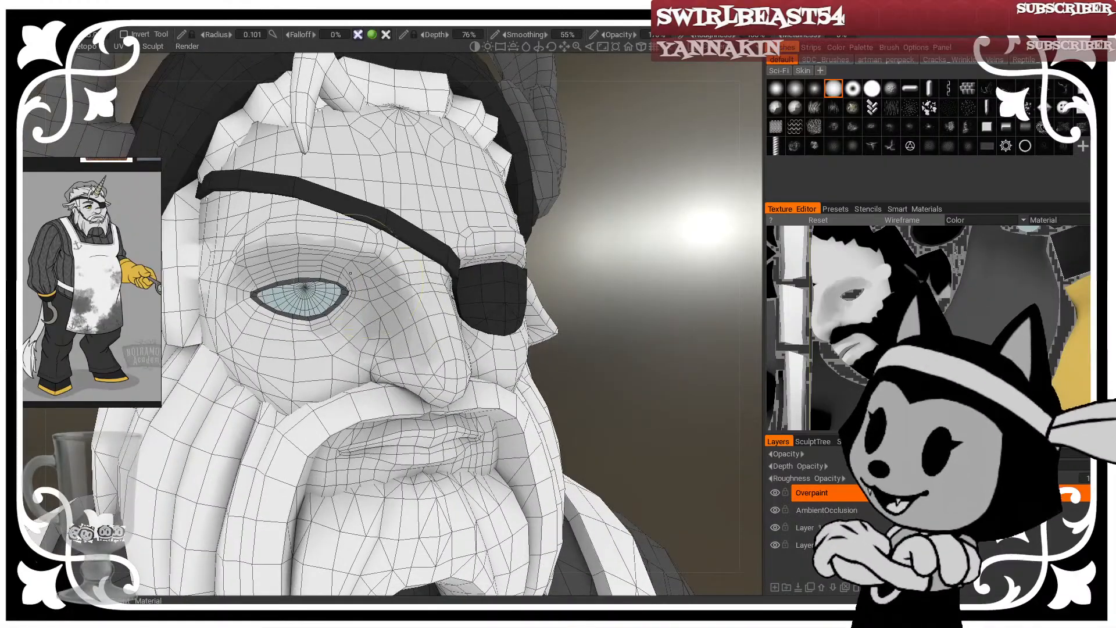
Step: Refine the shading along the sides of the nose and around the nostrils, reducing the brush radius to 0.067 and 0.016
drag(586, 289, 621, 292)
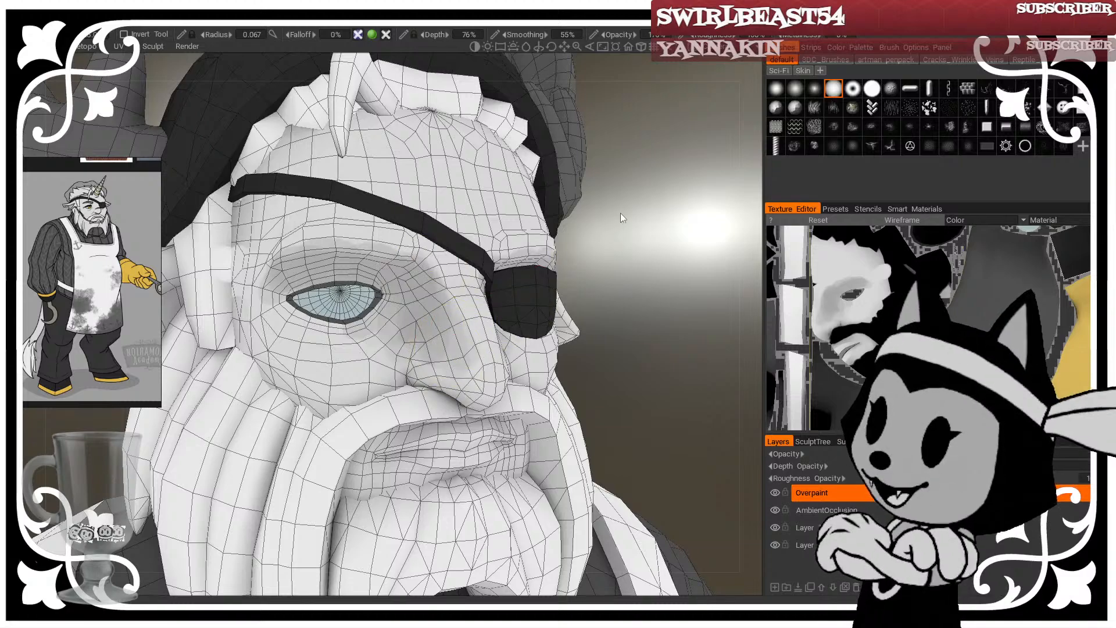
mouse_move(625, 221)
mouse_down()
mouse_move(632, 214)
mouse_move(608, 224)
mouse_up()
drag(642, 270, 492, 381)
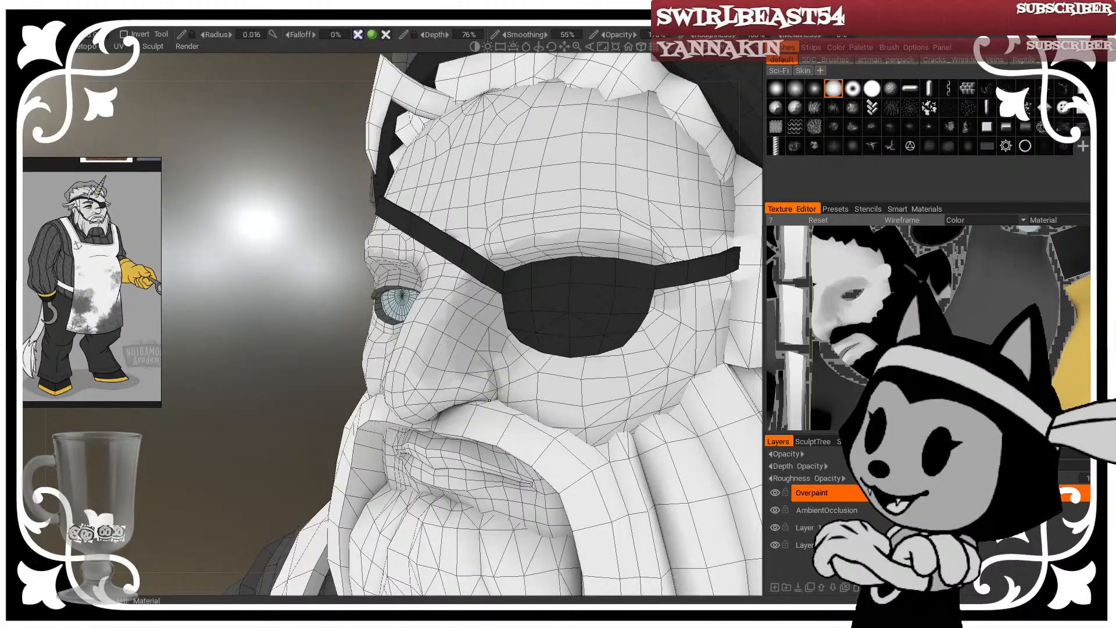
drag(255, 447, 425, 404)
drag(697, 289, 636, 240)
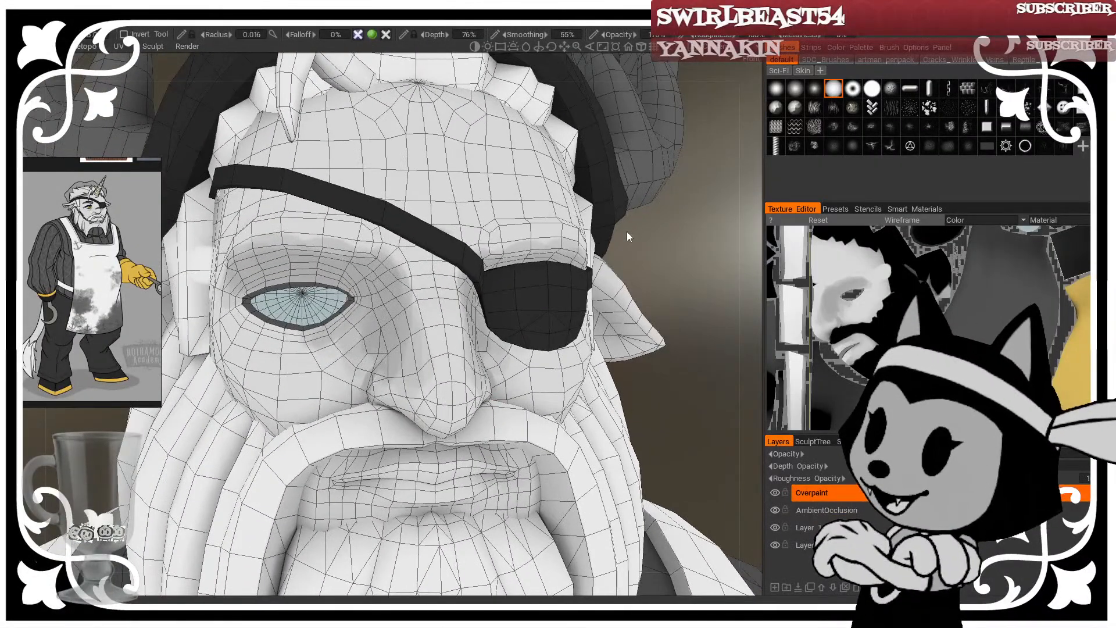
Step: Shade the outer edge of the cheek below the uncovered eye, along the sideburn and the upper beard
middle_drag(627, 231, 653, 278)
scroll(653, 232, down, 3)
scroll(671, 277, up, 3)
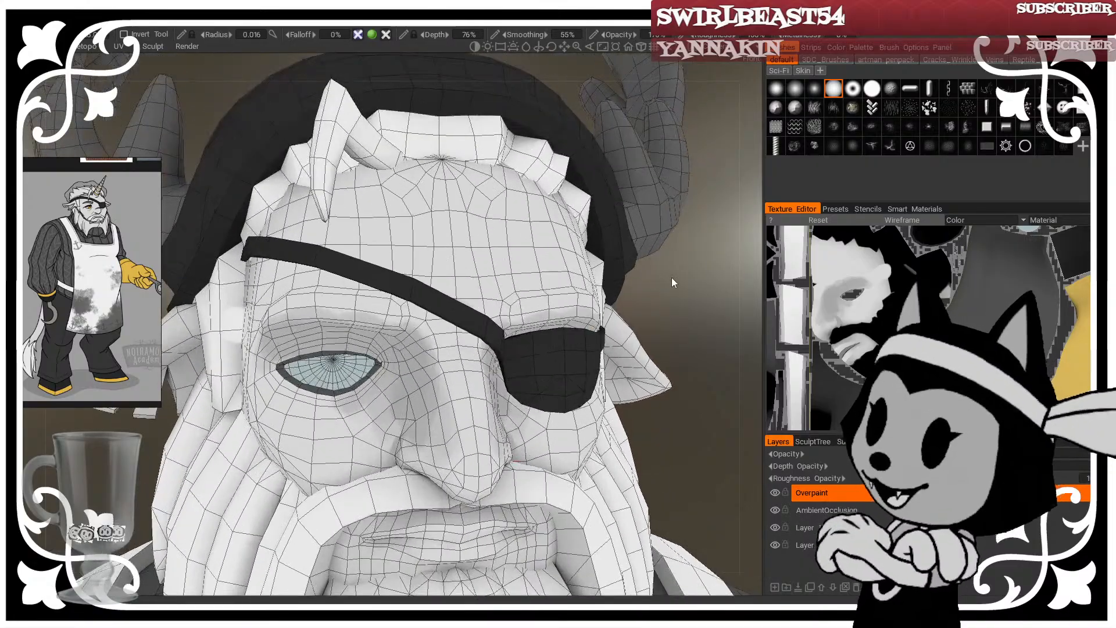
drag(689, 270, 651, 273)
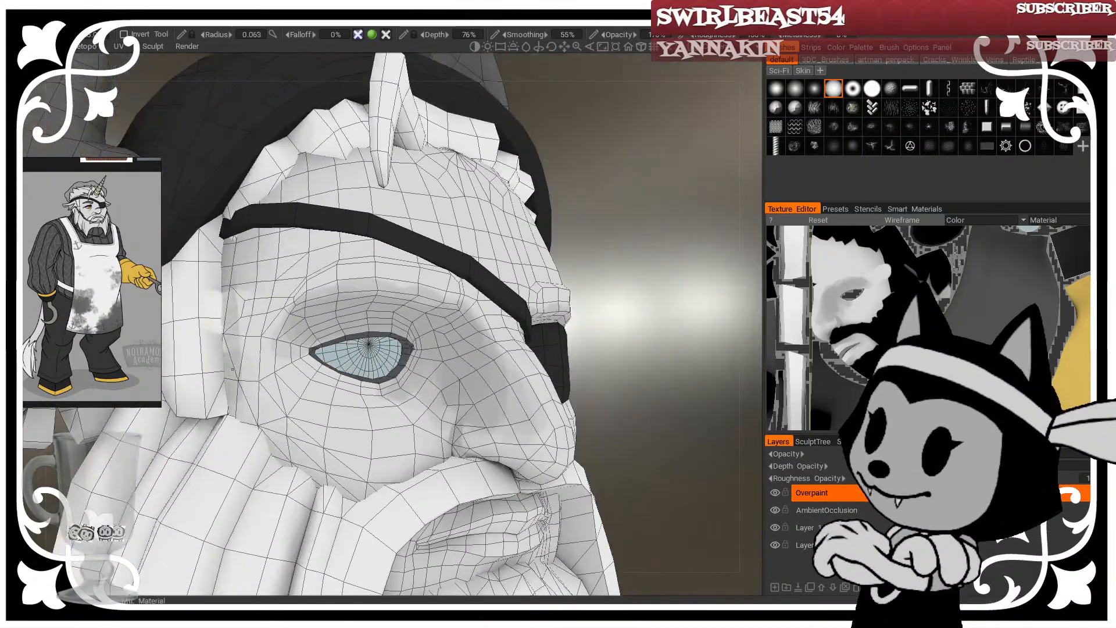
mouse_move(233, 369)
mouse_down()
mouse_move(233, 256)
mouse_move(250, 448)
mouse_up()
drag(617, 291, 618, 251)
drag(265, 431, 270, 449)
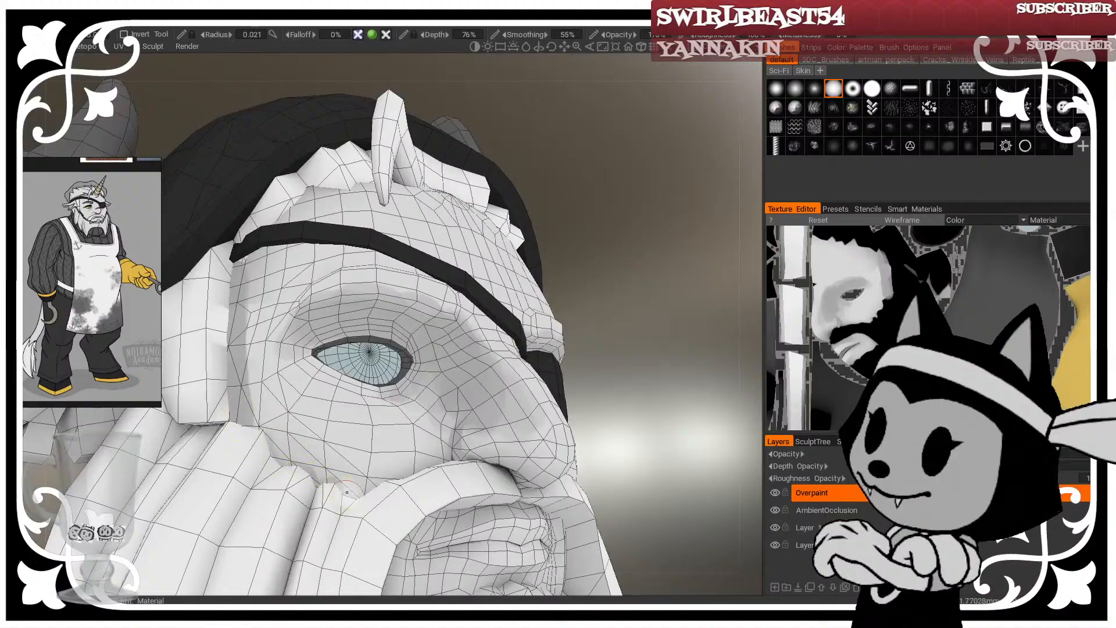
drag(658, 377, 580, 359)
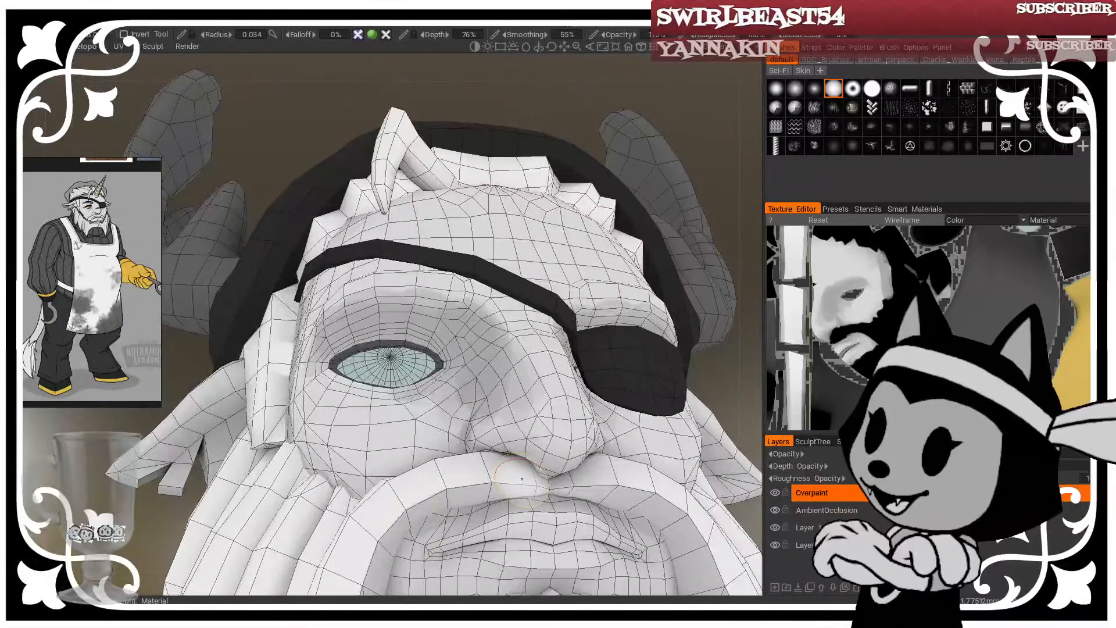
Step: Shade the skin around the corner of the mouth inside the moustache, with a brush radius of about 0.030
middle_drag(686, 379, 598, 295)
right_drag(678, 279, 679, 316)
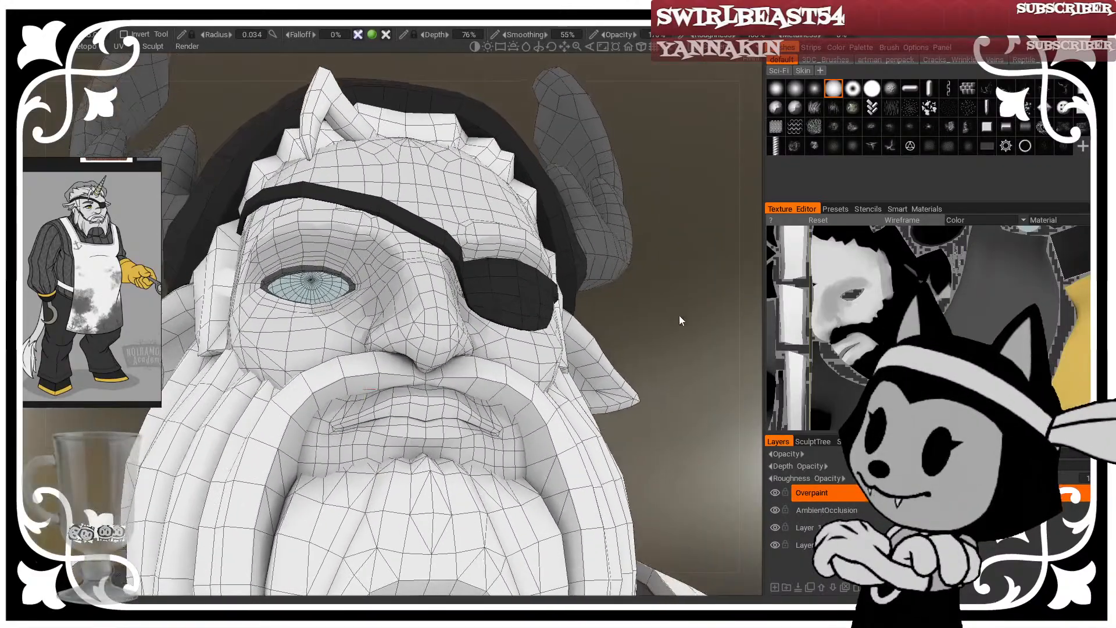
right_drag(369, 404, 348, 405)
drag(344, 403, 329, 443)
mouse_move(700, 276)
mouse_down()
mouse_move(701, 261)
mouse_move(593, 293)
mouse_up()
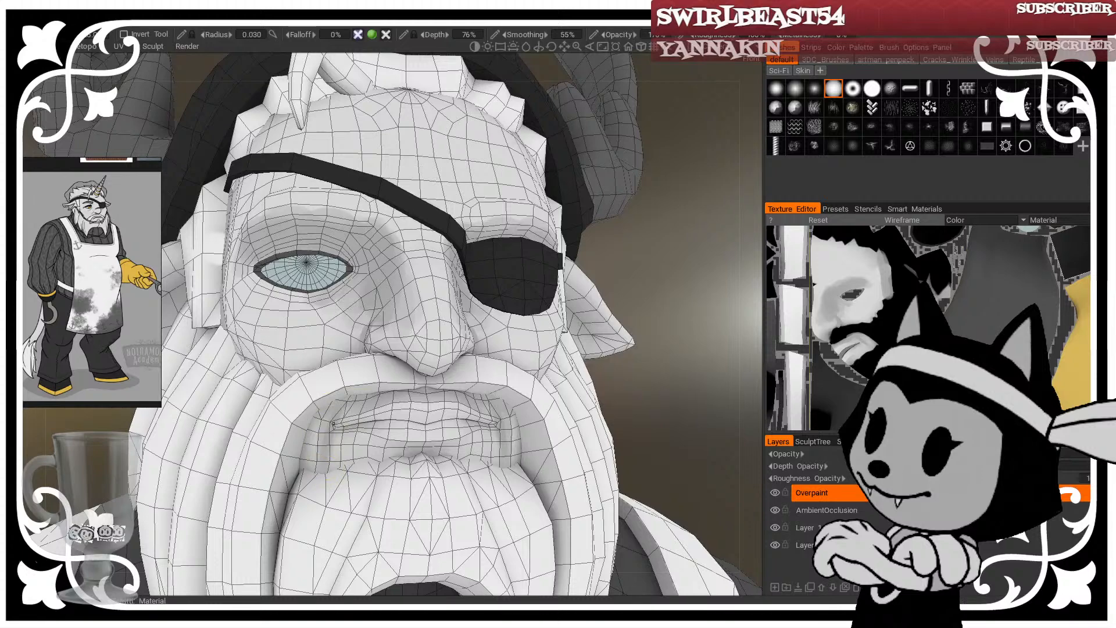
mouse_move(663, 266)
mouse_down()
mouse_move(621, 249)
mouse_move(646, 253)
mouse_up()
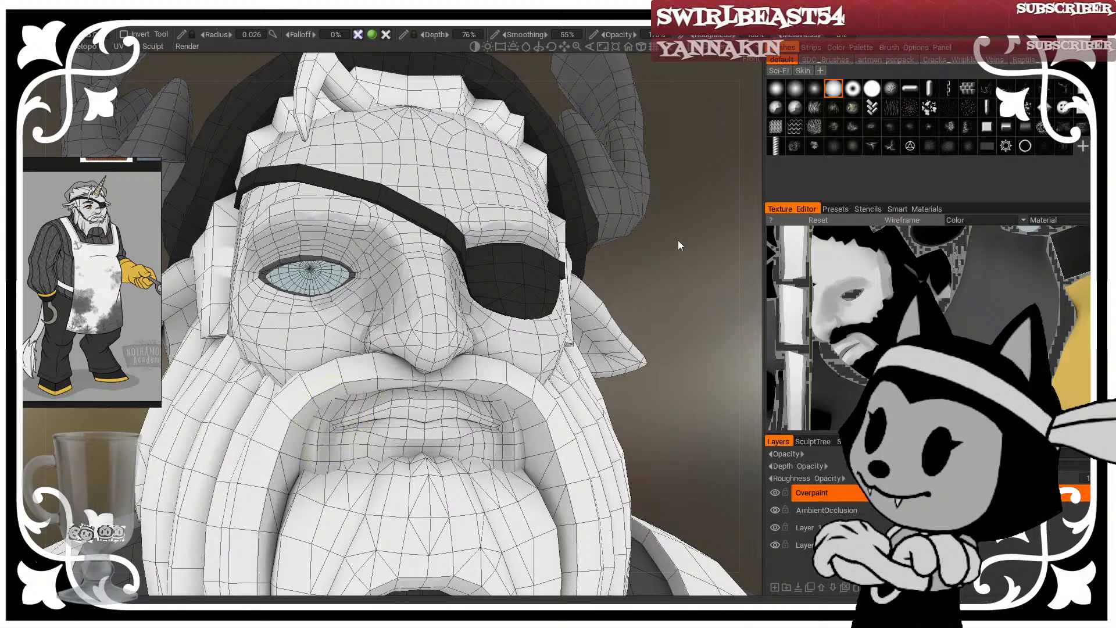
Step: Shade the upper lip beneath the moustache with a 0.026 brush, checking the face without the wireframe
mouse_move(678, 240)
mouse_down()
mouse_move(662, 269)
mouse_move(715, 270)
mouse_move(598, 261)
mouse_up()
key(w)
key(w)
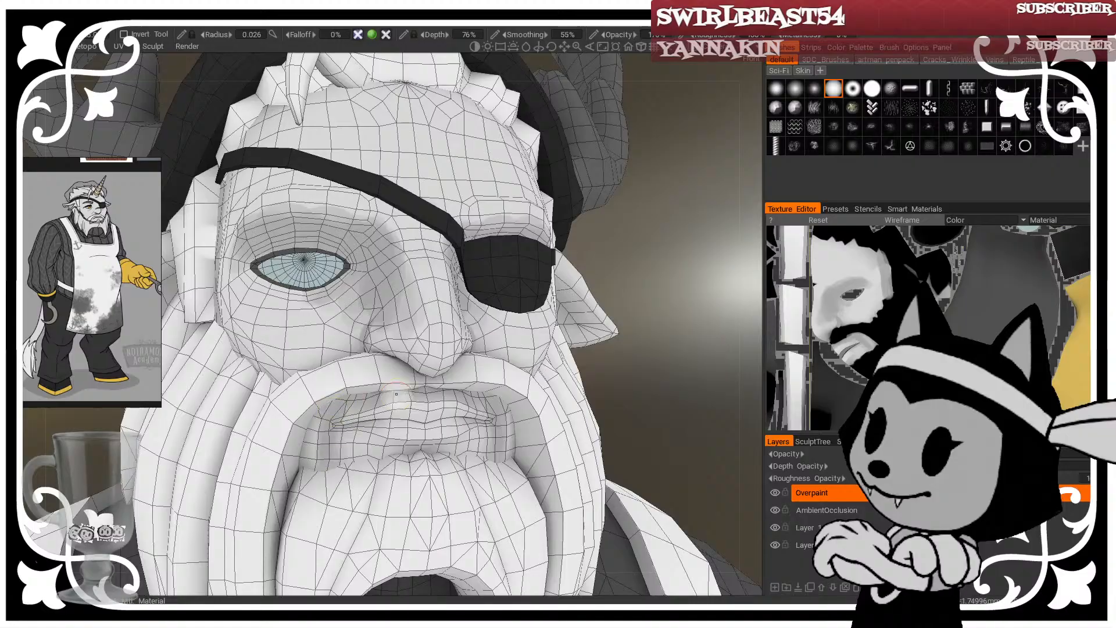
mouse_move(616, 314)
mouse_down()
mouse_move(638, 282)
mouse_move(620, 273)
mouse_move(642, 246)
mouse_move(664, 257)
mouse_move(651, 260)
mouse_move(678, 255)
mouse_move(658, 253)
mouse_move(695, 237)
mouse_move(615, 225)
mouse_up()
scroll(630, 266, down, 3)
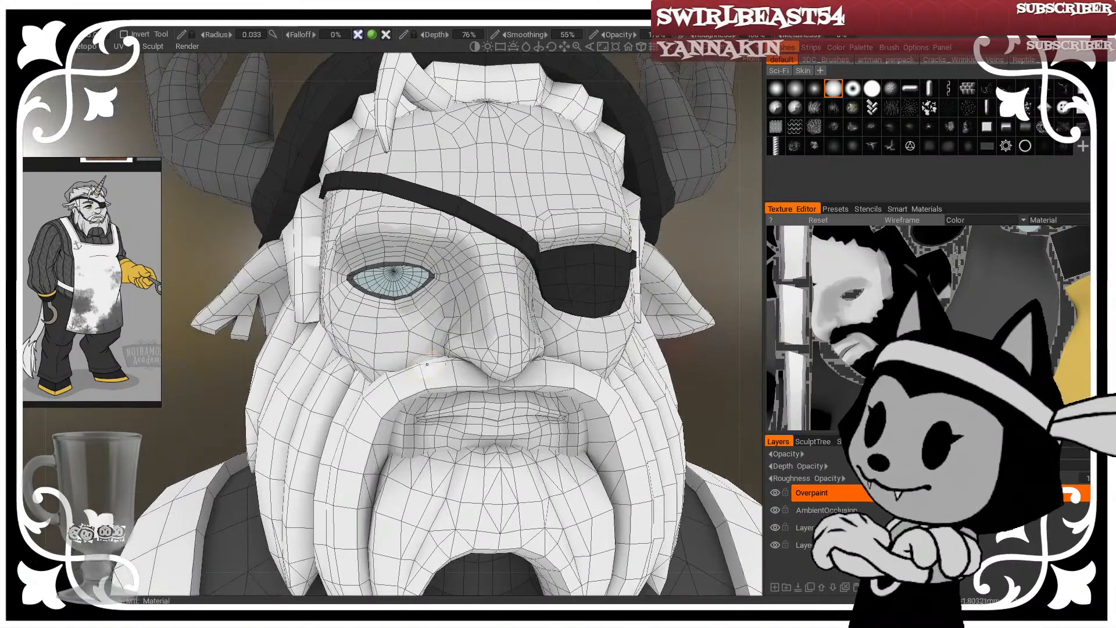
Step: Refine the shading at the inner corner of the uncovered eye and beside the nose with brush radii of 0.023 and 0.050
drag(643, 88, 698, 241)
drag(531, 245, 507, 256)
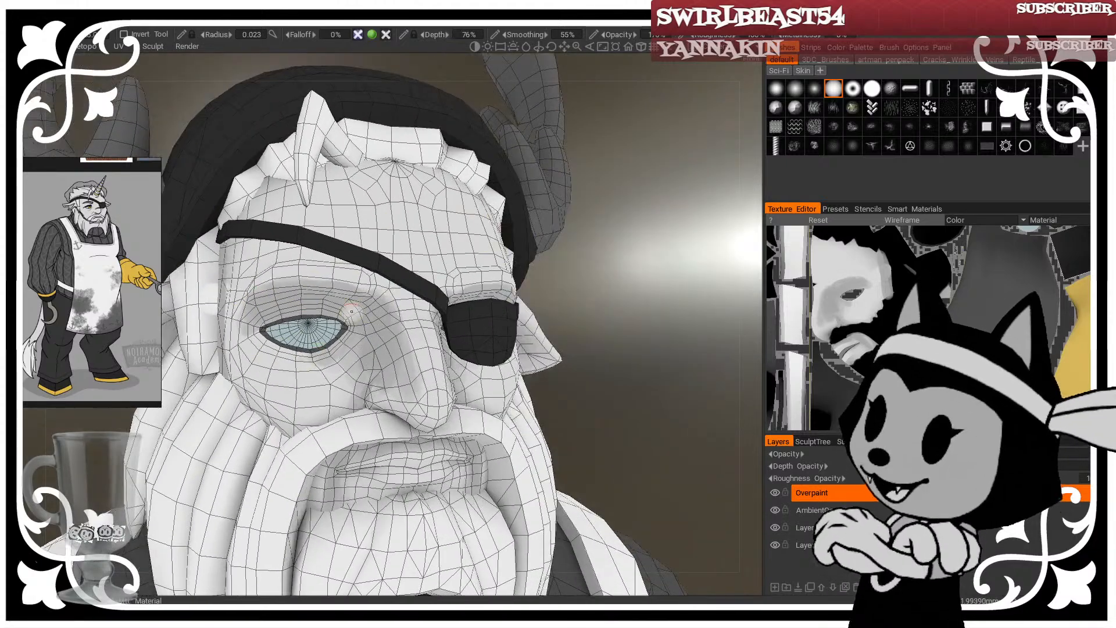
drag(625, 250, 608, 233)
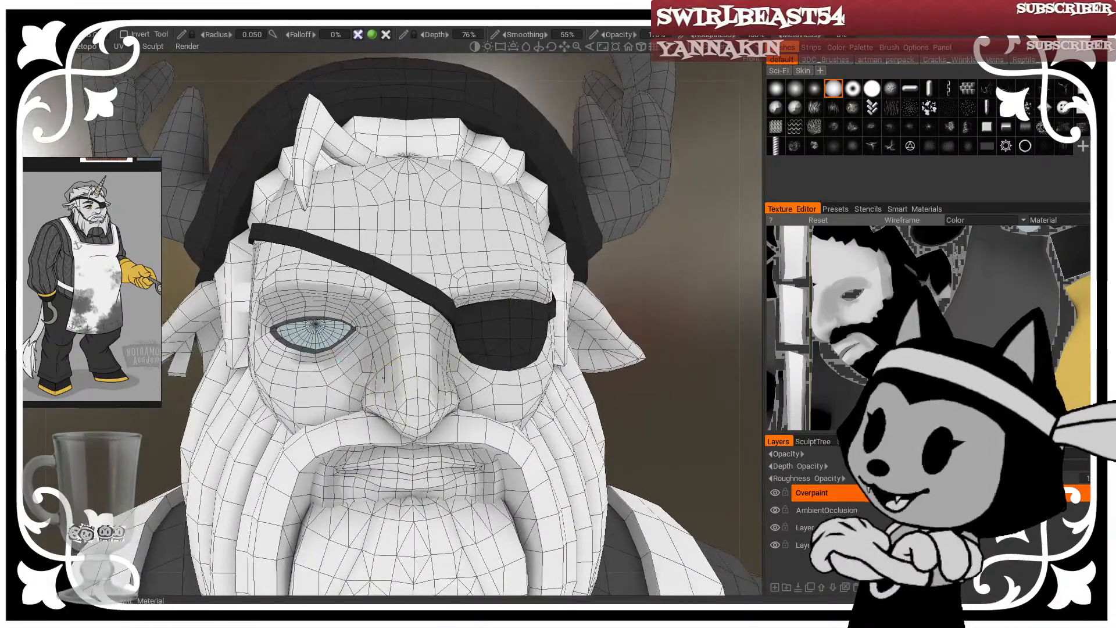
drag(705, 274, 712, 275)
mouse_move(641, 292)
mouse_down()
mouse_move(631, 289)
mouse_move(639, 246)
mouse_move(623, 214)
mouse_move(610, 274)
mouse_up()
Step: Shade the forehead and temple along the hairline on the eyepatch side, with brush radii of about 0.019 to 0.026
drag(629, 232, 564, 241)
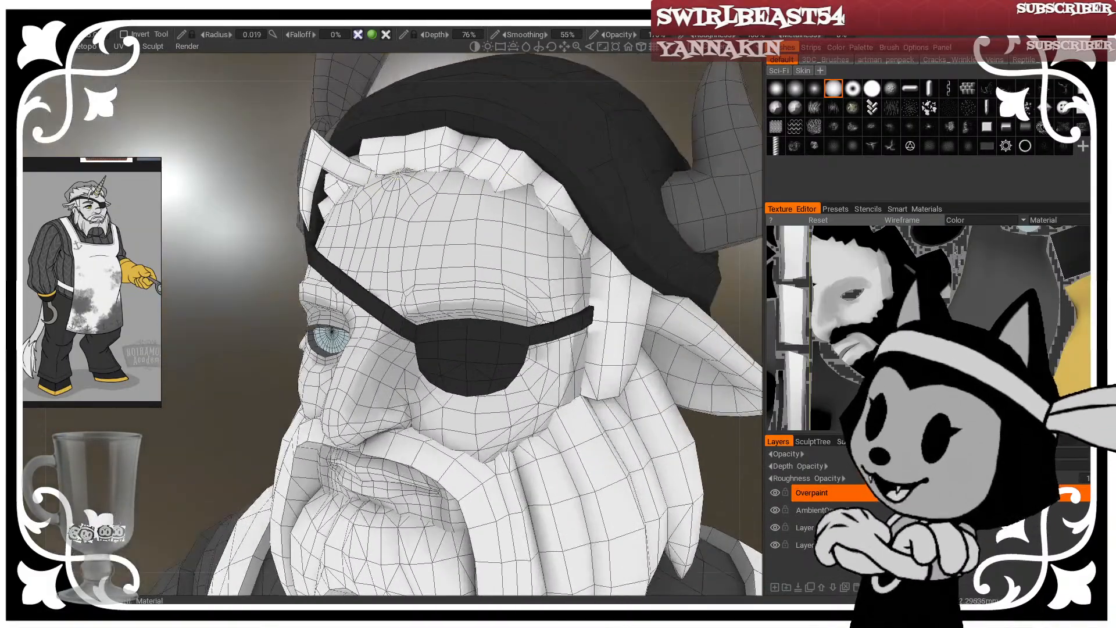
drag(209, 356, 232, 407)
drag(422, 172, 492, 193)
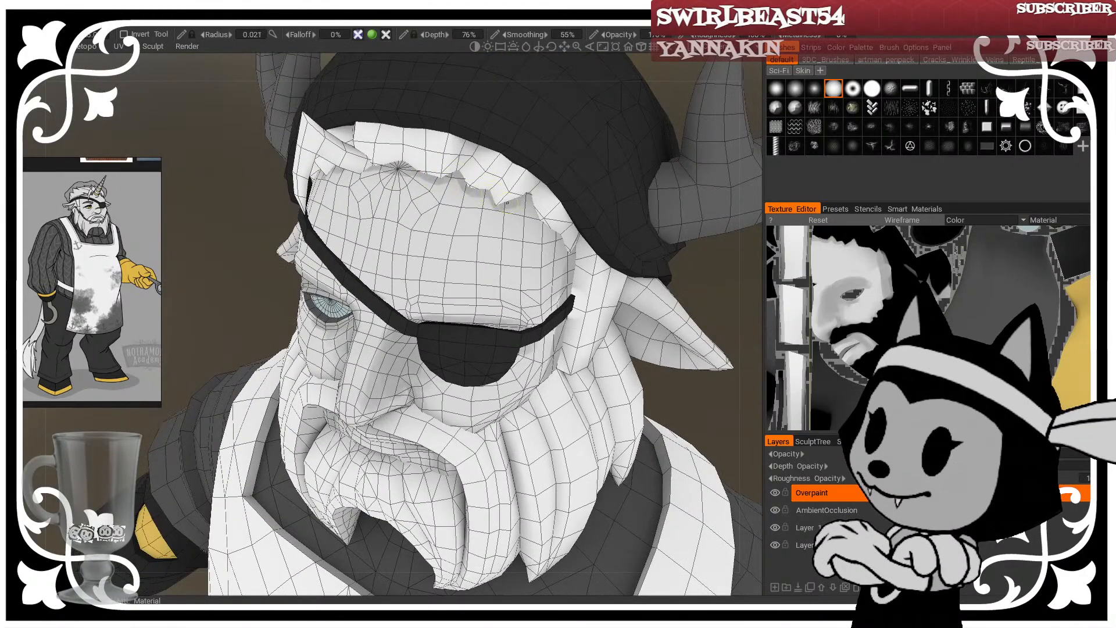
drag(240, 349, 204, 317)
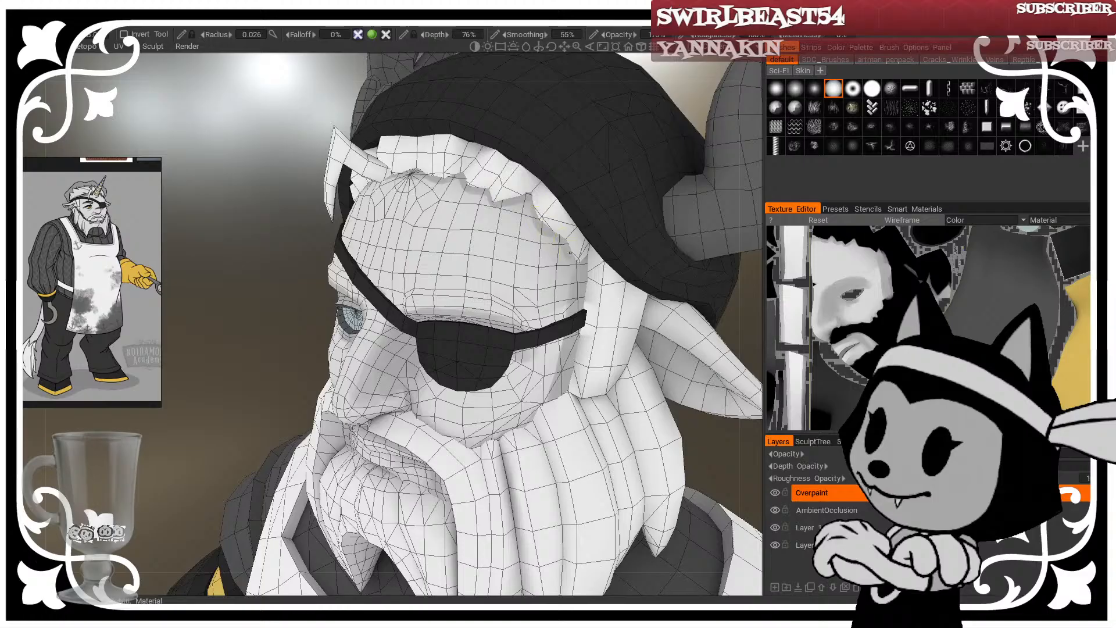
middle_drag(561, 320, 528, 313)
Step: Shade the temple next to the sideburn and the skin around the eyepatch with a brush radius of 0.087
alt+drag(535, 306, 678, 326)
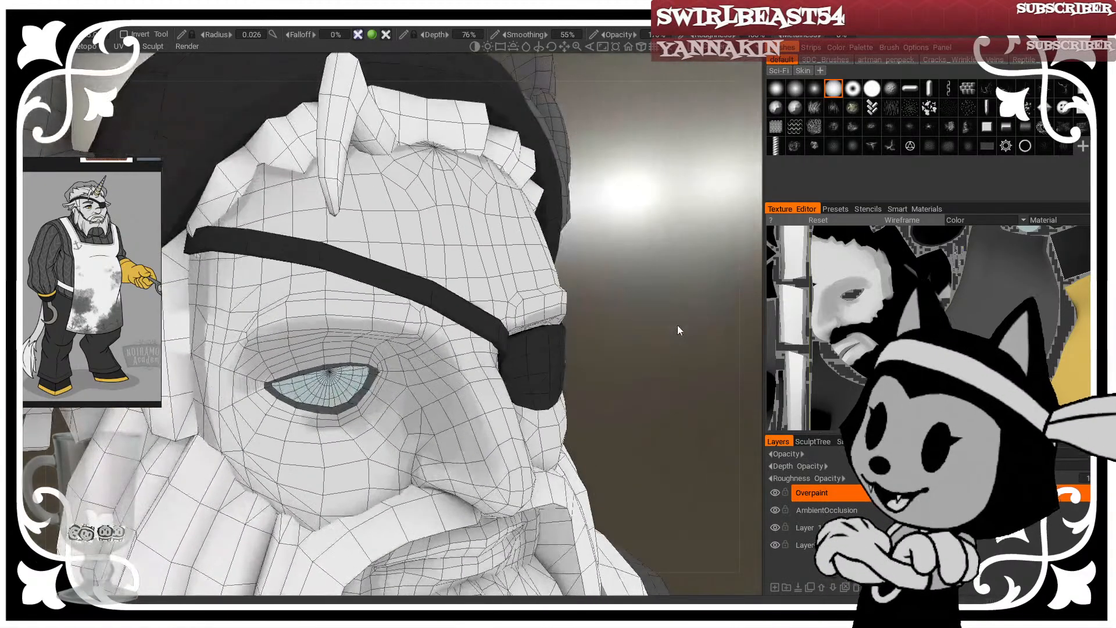
scroll(664, 322, down, 5)
alt+drag(633, 278, 635, 48)
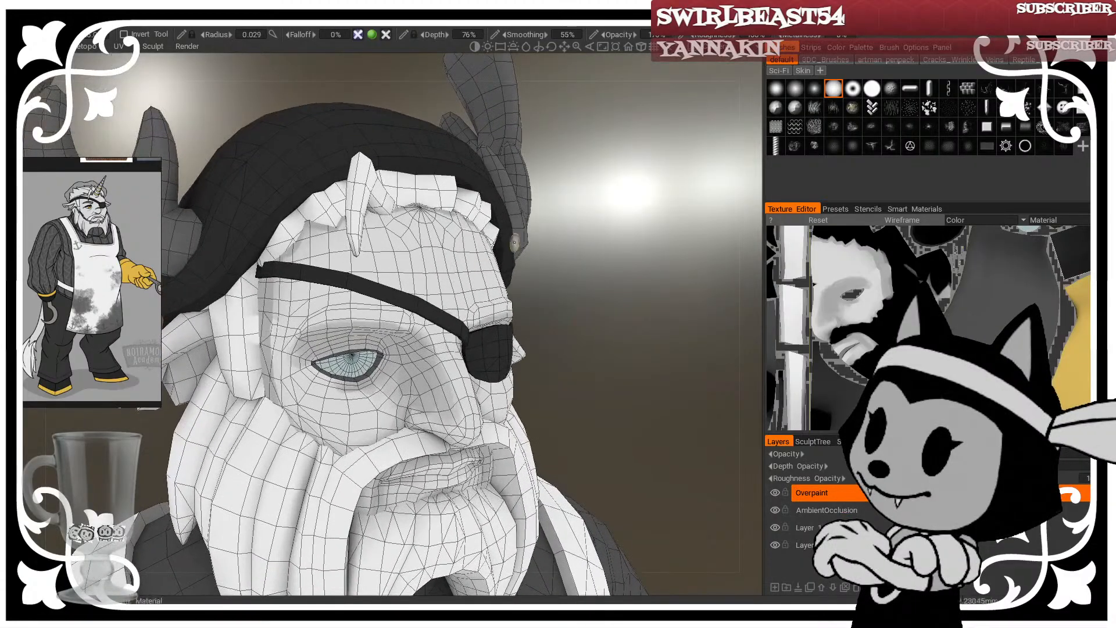
mouse_move(515, 243)
alt+mouse_down()
mouse_move(618, 201)
mouse_move(348, 256)
alt+mouse_up()
alt+drag(680, 203, 349, 262)
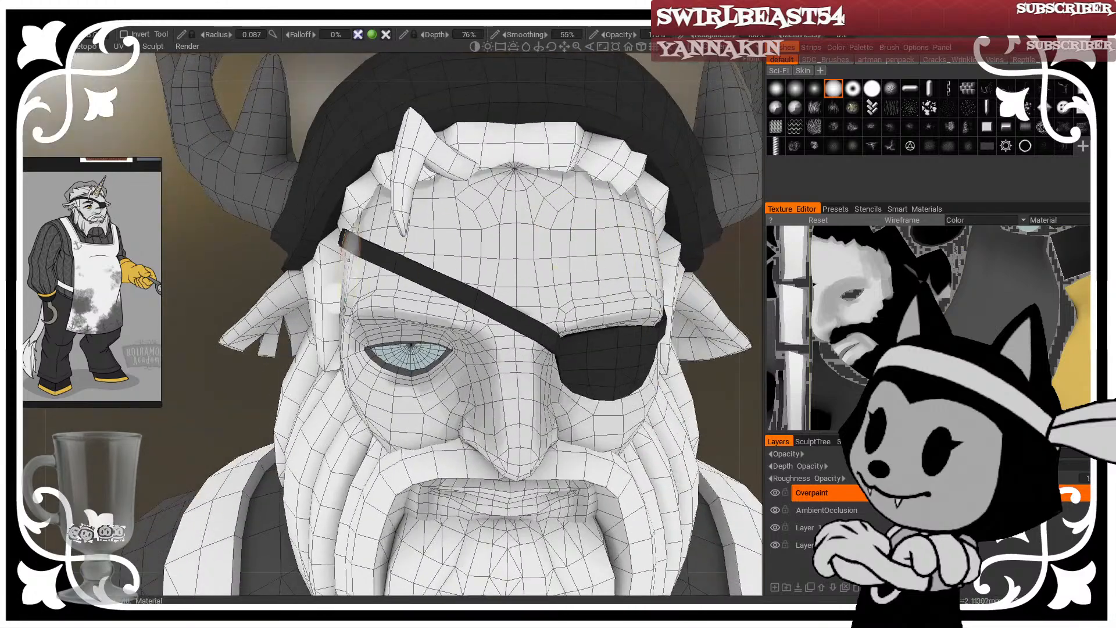
alt+middle_drag(635, 336, 483, 373)
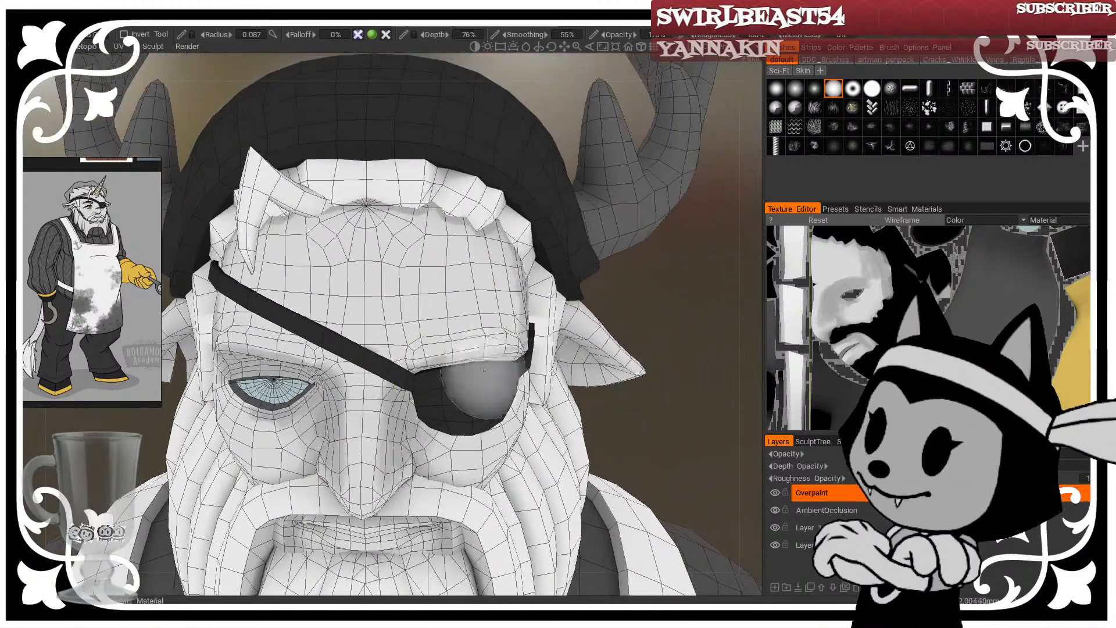
Step: Shade the outer temple below the eyepatch strap, beside the uncovered eye, with a brush radius of 0.108
alt+drag(652, 307, 627, 236)
alt+middle_drag(628, 236, 644, 190)
alt+drag(595, 305, 643, 311)
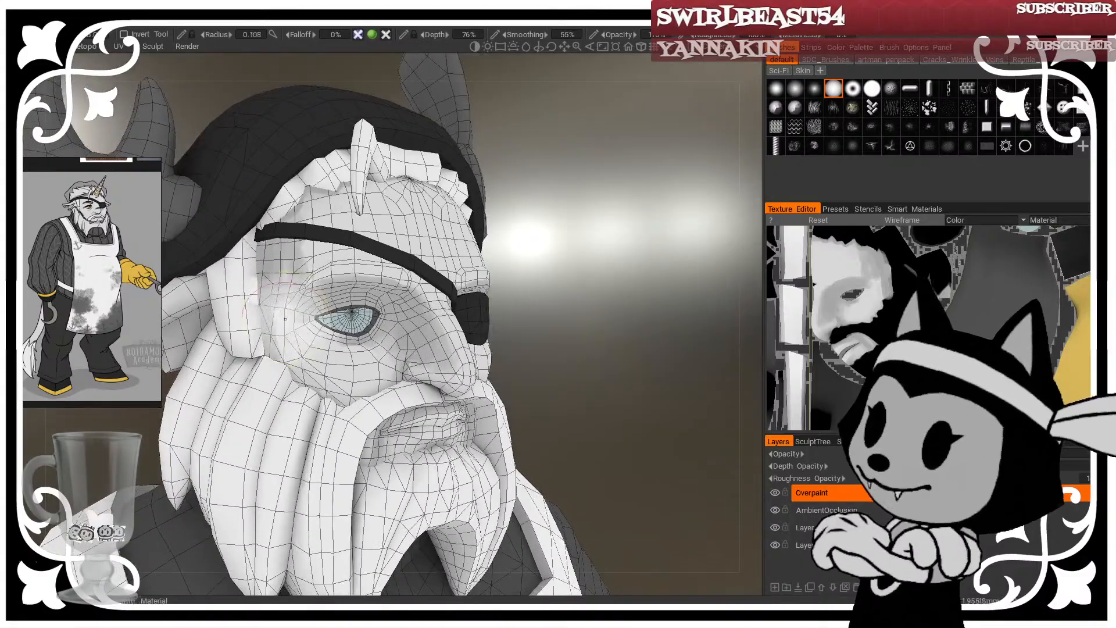
alt+drag(504, 266, 575, 256)
alt+drag(669, 274, 697, 256)
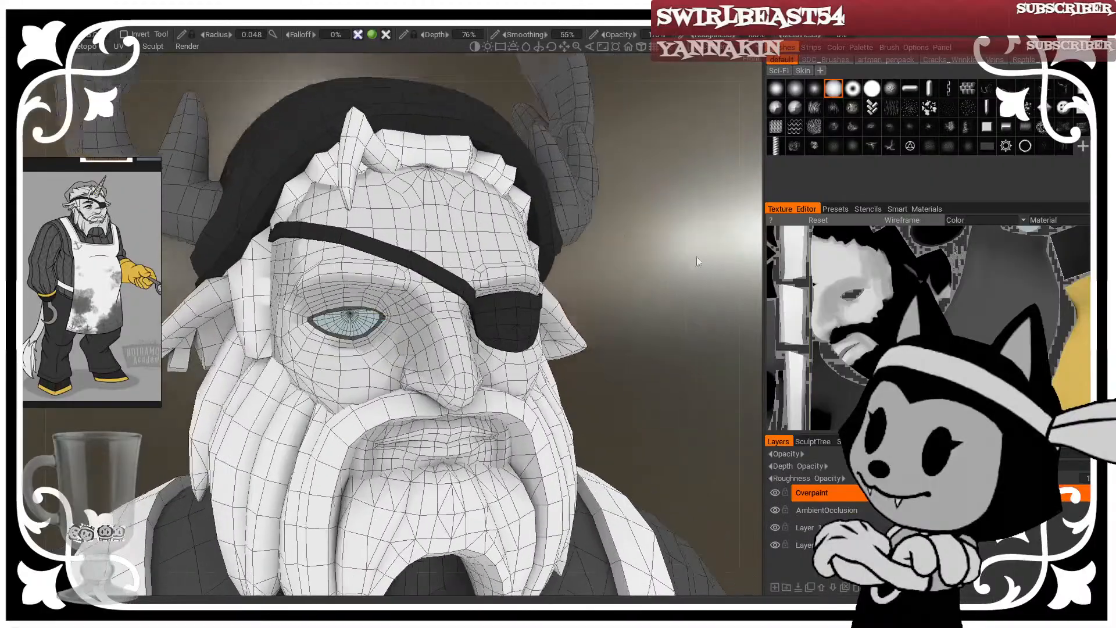
Step: Refine the shading between the uncovered eye and the nose with brush radii of 0.011 and 0.034, checking the face without the wireframe
drag(405, 352, 404, 366)
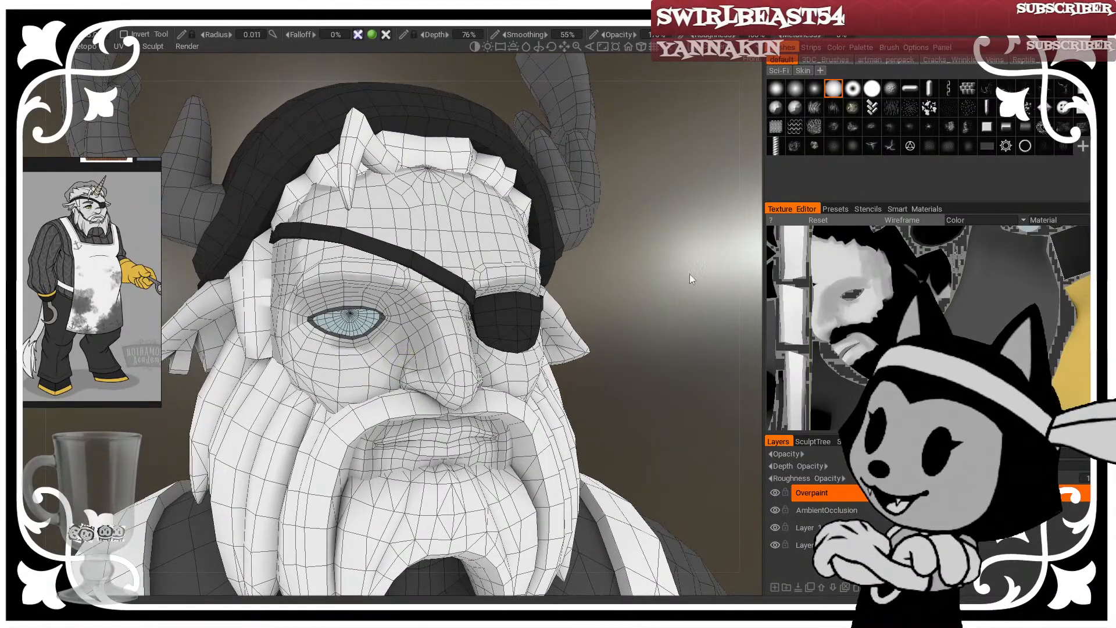
mouse_move(689, 274)
alt+mouse_down()
mouse_move(605, 291)
mouse_move(584, 279)
mouse_move(708, 296)
mouse_move(734, 354)
mouse_move(675, 341)
mouse_move(686, 323)
mouse_move(651, 228)
alt+mouse_up()
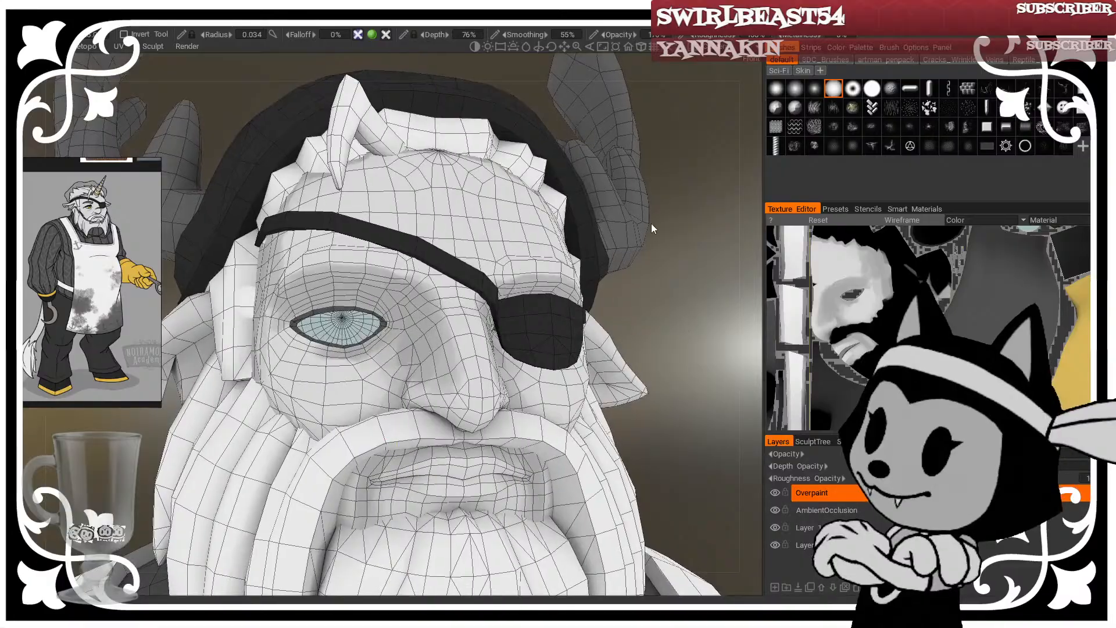
alt+drag(664, 270, 575, 291)
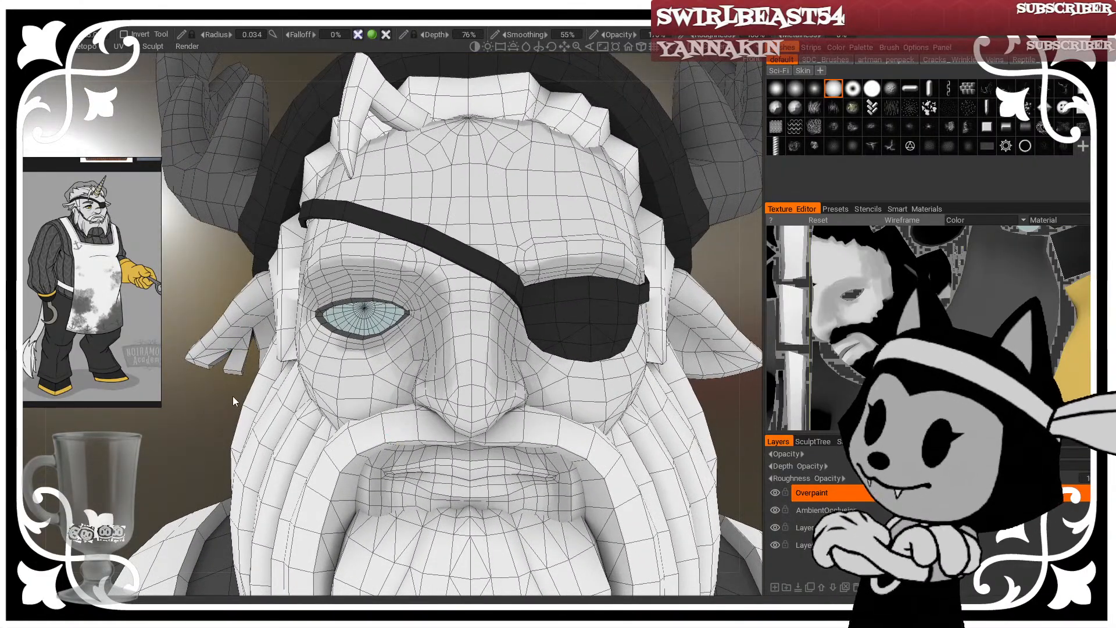
right_drag(218, 392, 186, 400)
key(w)
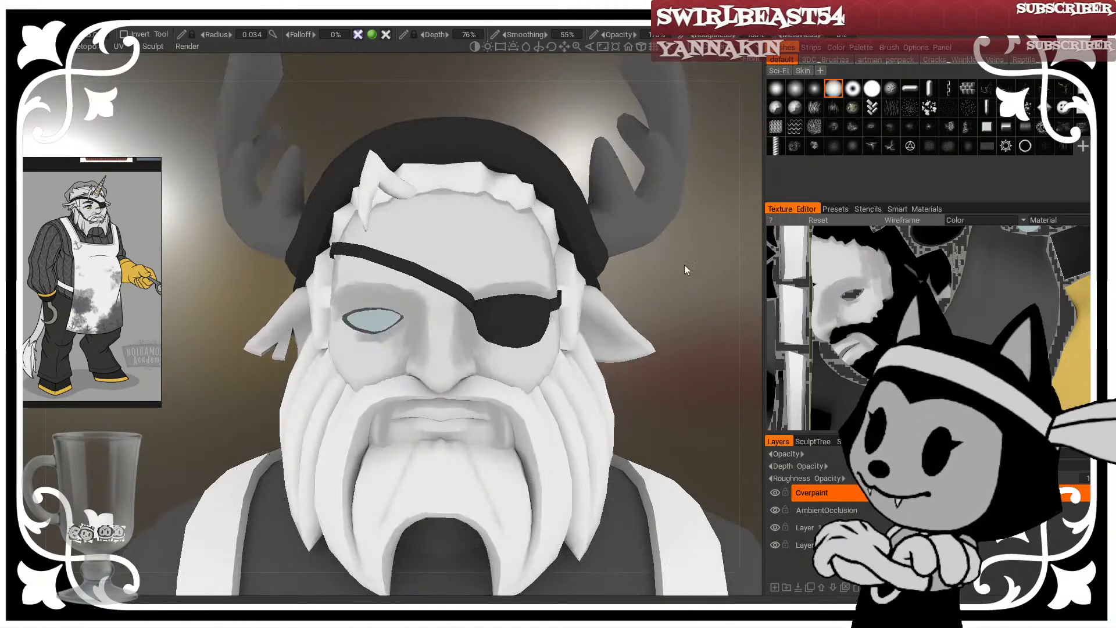
mouse_move(685, 264)
mouse_down()
mouse_move(661, 221)
mouse_move(689, 275)
mouse_move(686, 302)
mouse_up()
key(w)
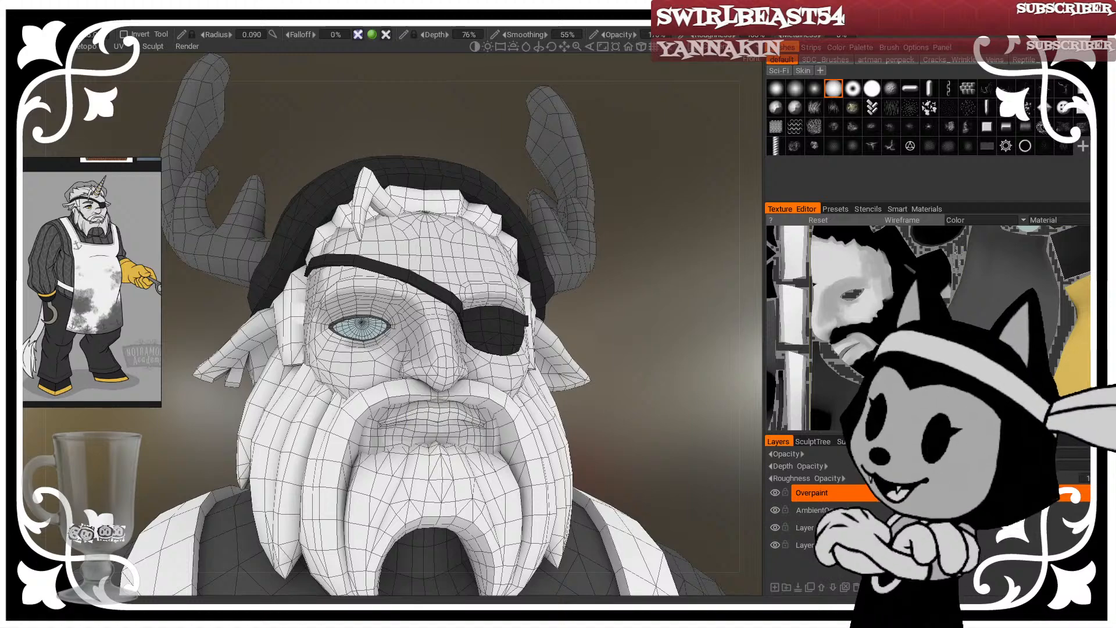
Step: Shade the lips and the skin around them inside the moustache with brush radii of 0.082 and 0.066
right_drag(574, 392, 647, 298)
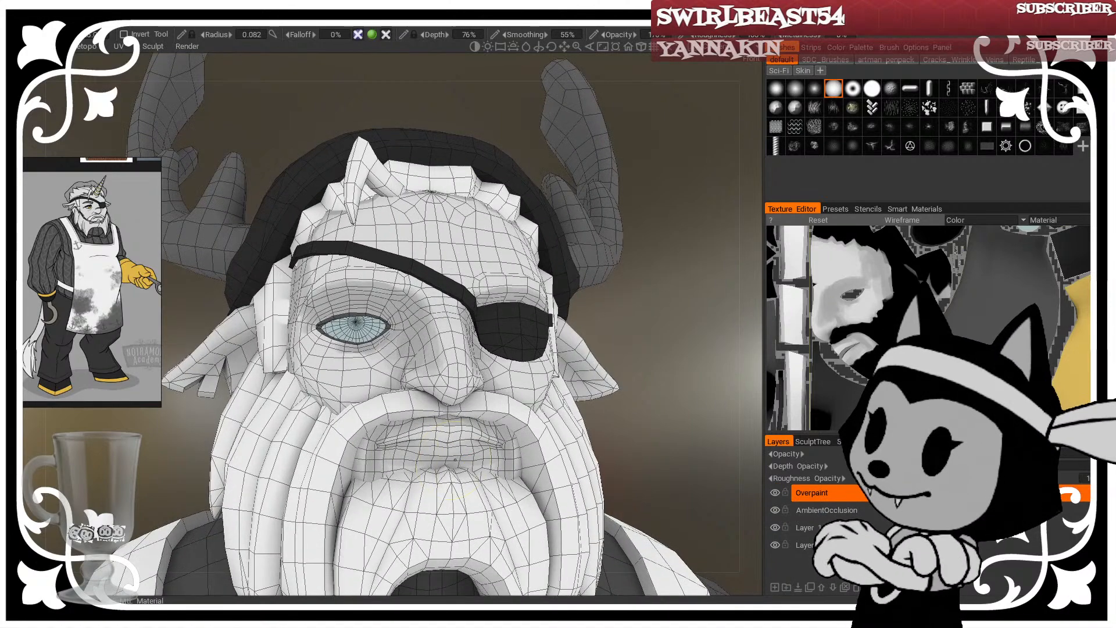
drag(654, 389, 433, 465)
drag(636, 414, 385, 459)
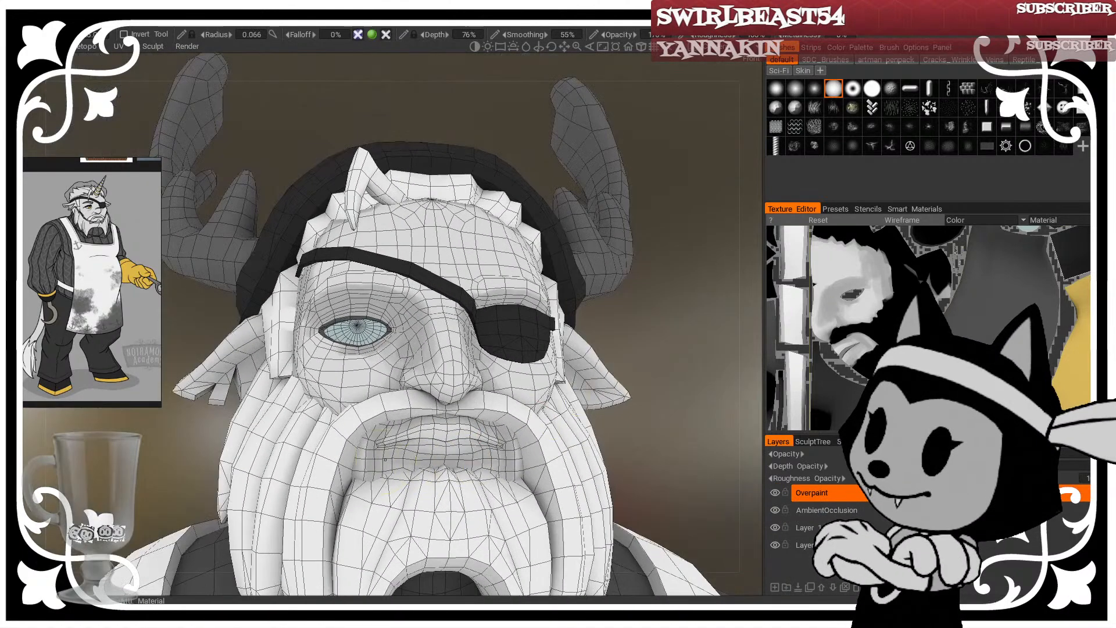
mouse_move(647, 415)
mouse_down()
mouse_move(608, 439)
mouse_move(603, 382)
mouse_move(636, 401)
mouse_move(638, 422)
mouse_up()
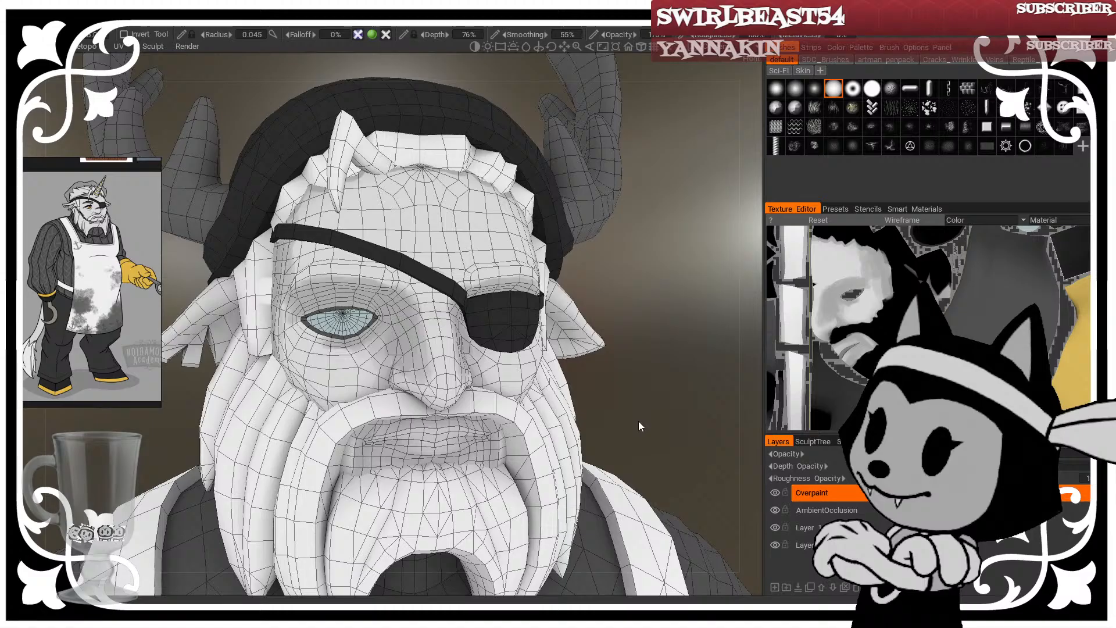
Step: Shade the side of the nose and the nostril area from a low angle with brush radii of 0.050 and 0.036
mouse_move(674, 329)
mouse_down()
mouse_move(714, 304)
mouse_move(681, 260)
mouse_move(628, 249)
mouse_move(449, 371)
mouse_up()
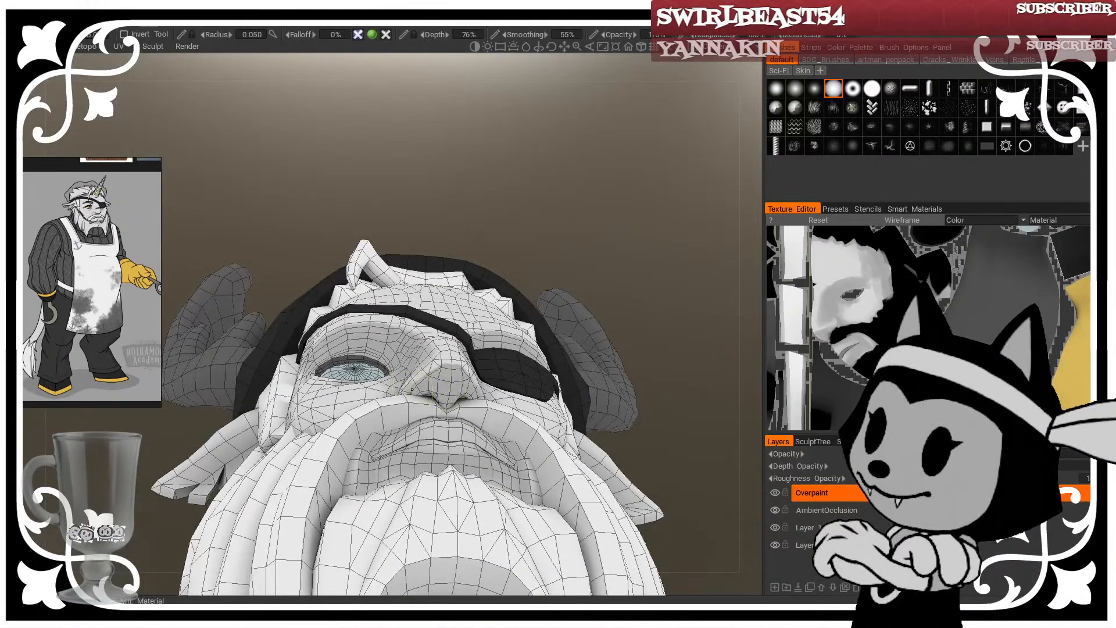
drag(609, 259, 568, 239)
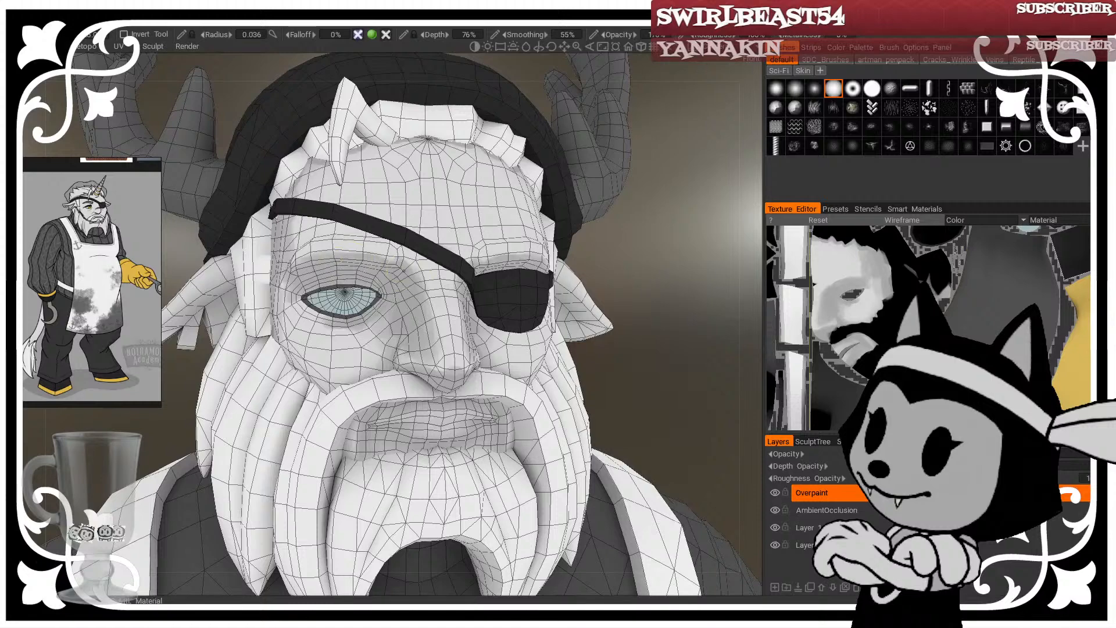
drag(646, 285, 622, 268)
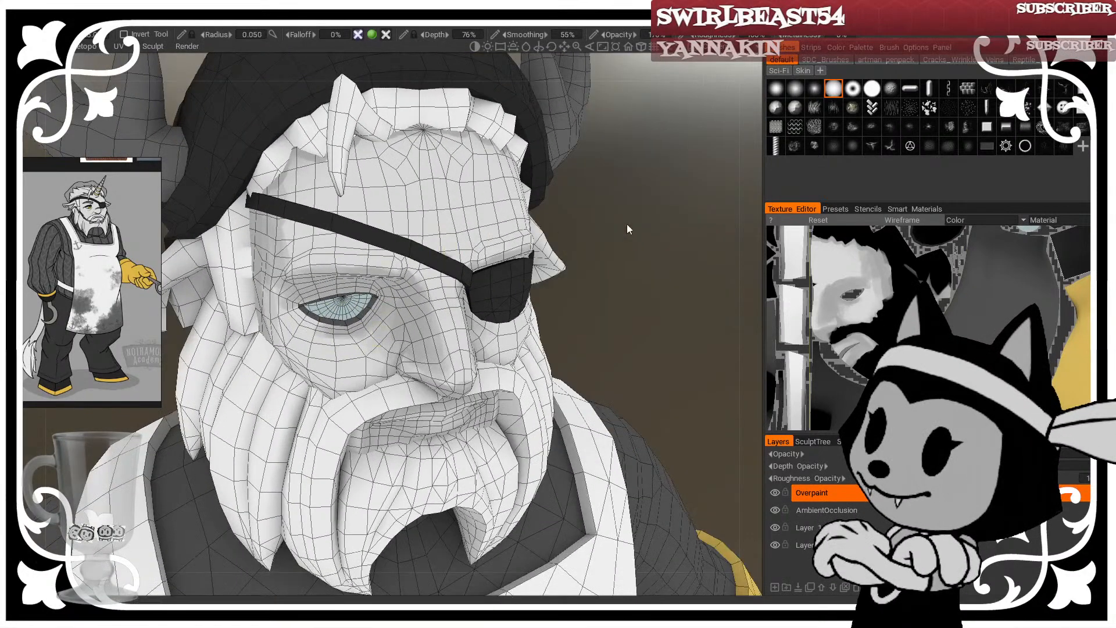
Step: Blend the shading around the uncovered eye and upper cheek with brush radii of 0.083 and 0.119
drag(628, 229, 672, 196)
drag(616, 266, 407, 250)
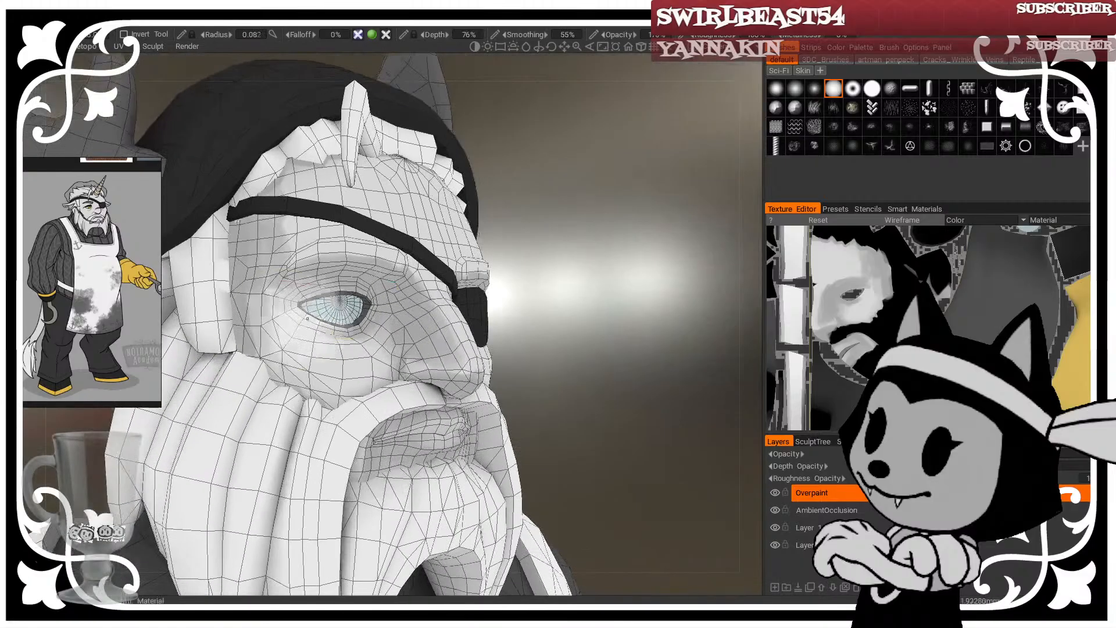
key(bracketright)
key(bracketright)
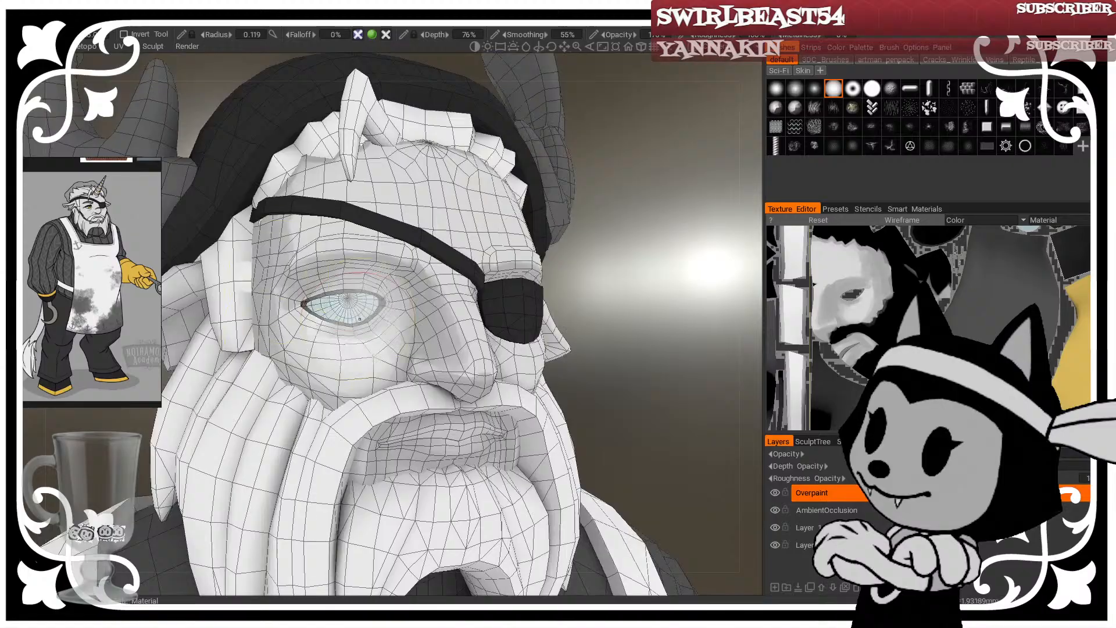
alt+drag(359, 319, 354, 247)
Step: Darken the side of the forehead above the eyepatch with a 0.098 brush, and refine it along the hairline at 0.027
drag(564, 137, 521, 195)
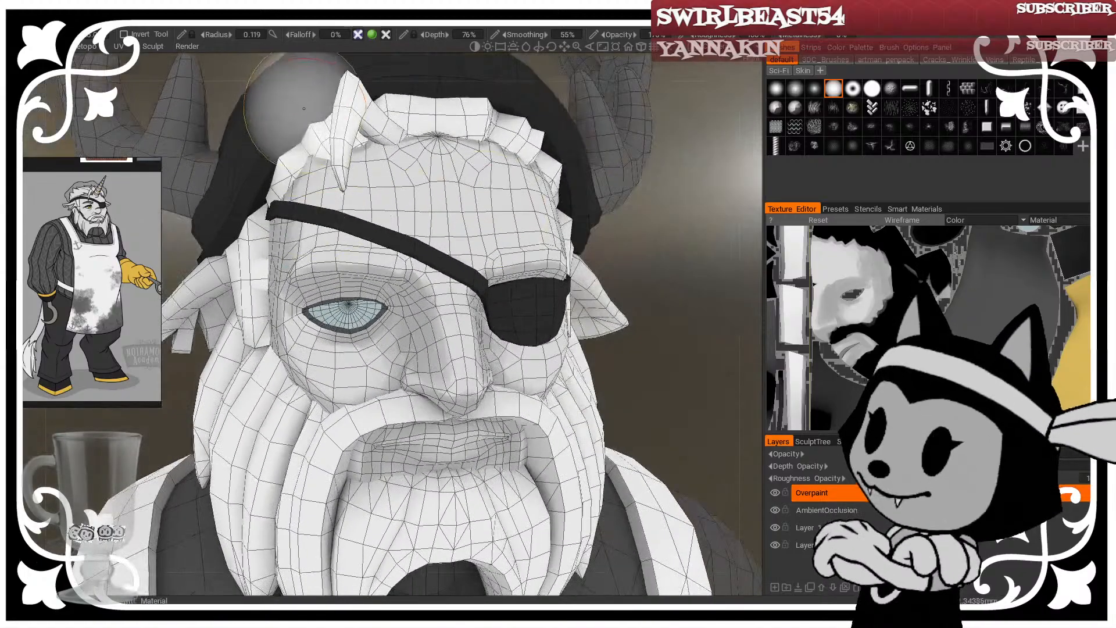
drag(672, 175, 592, 211)
right_drag(592, 210, 565, 227)
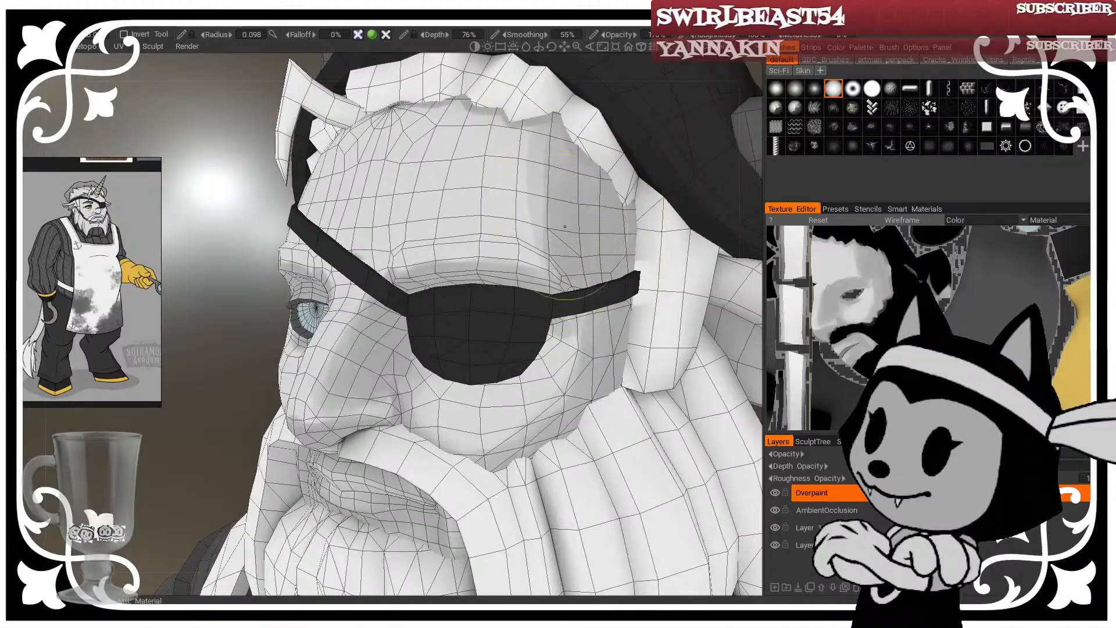
drag(388, 307, 421, 86)
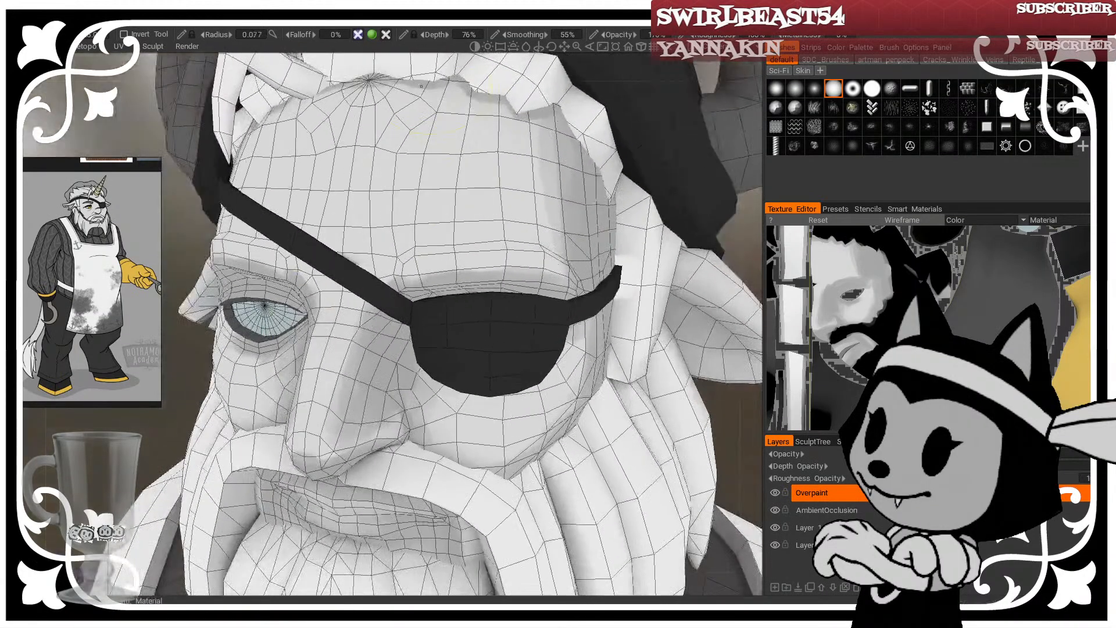
Step: Examine the face shading without the wireframe, both from a distance and up close
scroll(392, 325, down, 5)
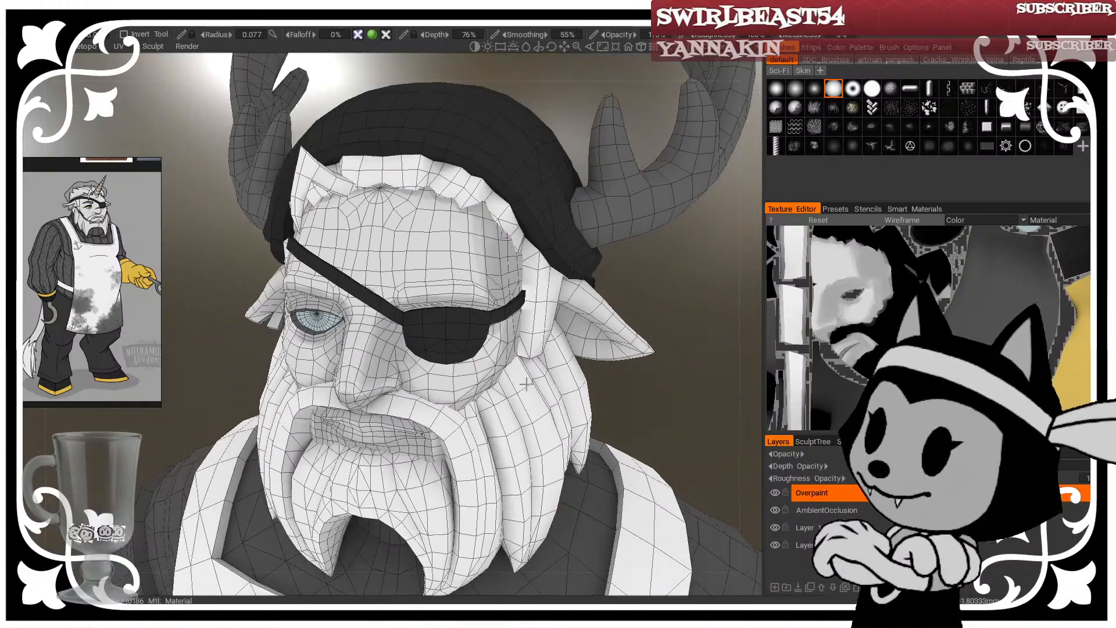
scroll(392, 326, up, 2)
scroll(569, 351, down, 5)
drag(570, 356, 590, 332)
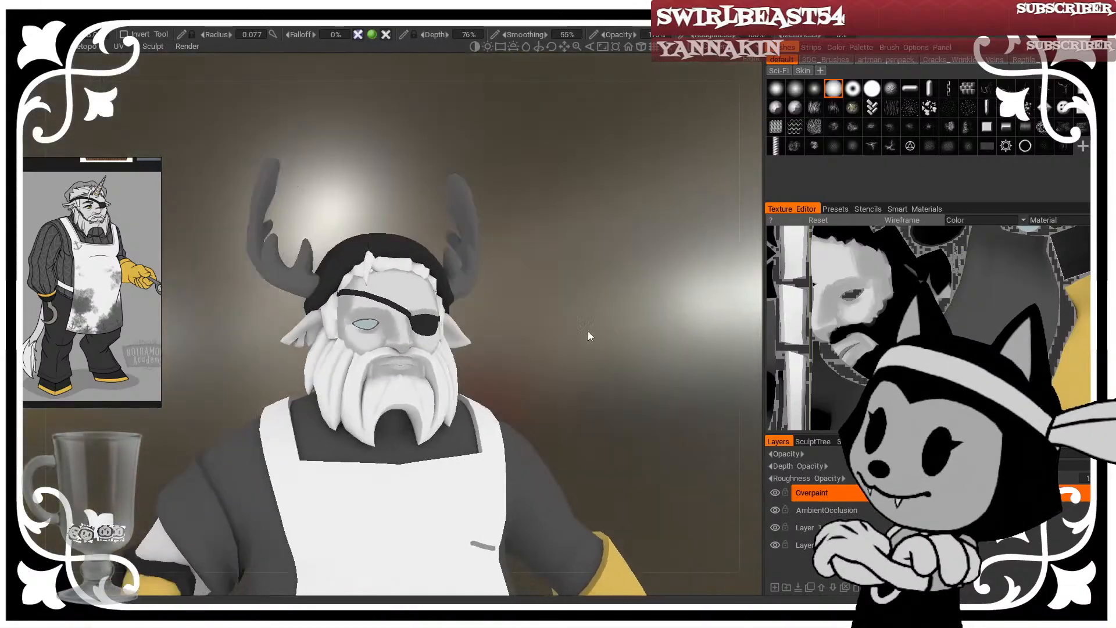
scroll(590, 331, up, 3)
scroll(587, 267, up, 3)
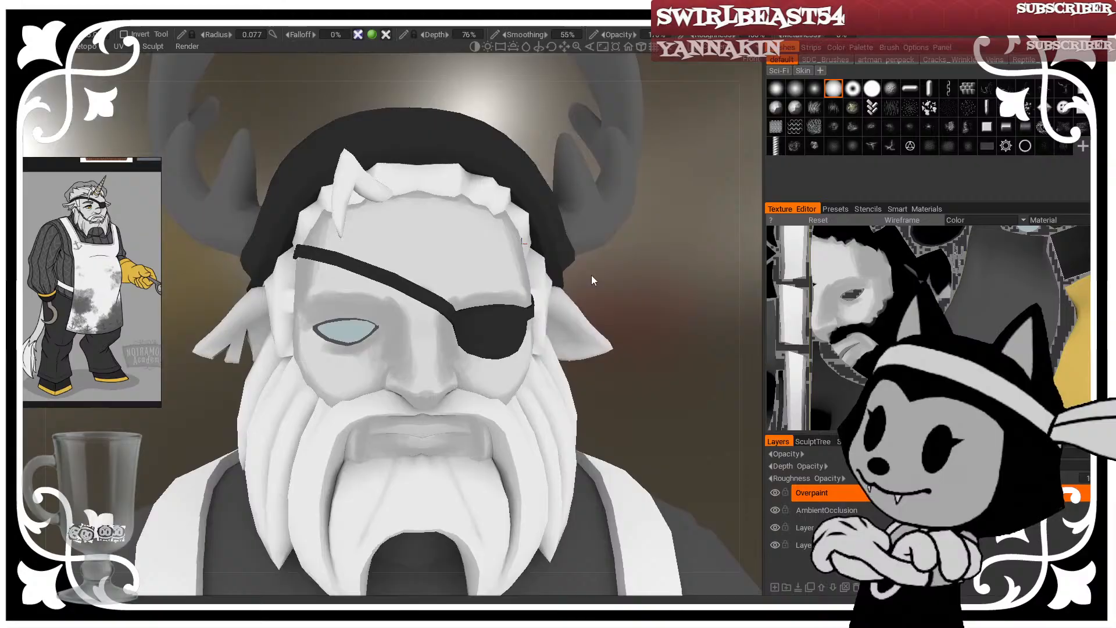
drag(591, 274, 606, 268)
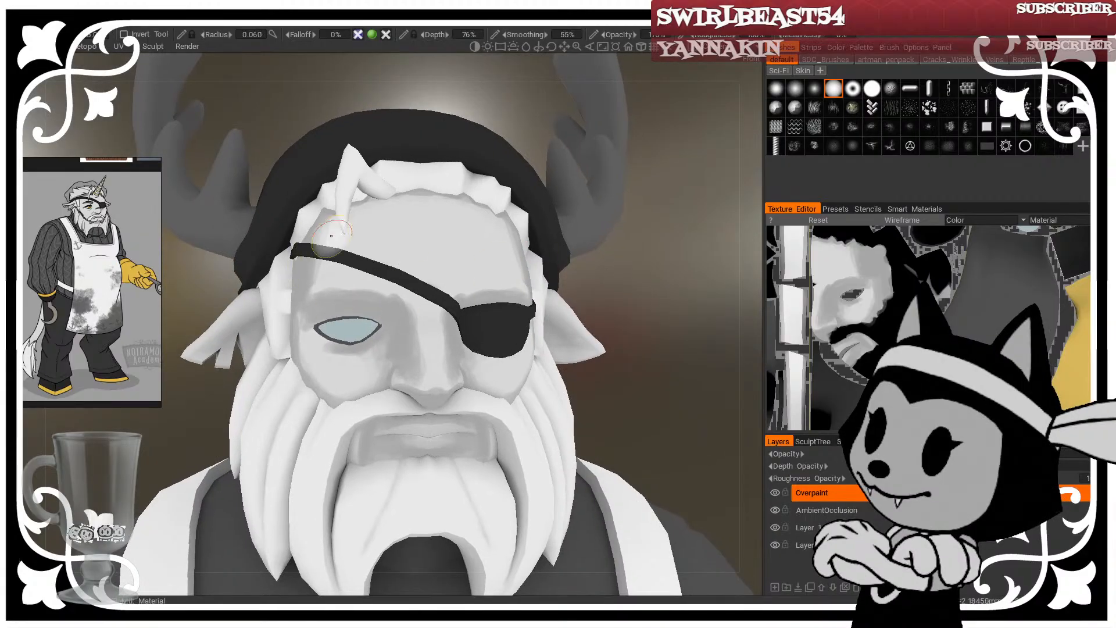
Step: Shade the temple and the inner corner beside the uncovered eye with brush radii of 0.101 and 0.087
mouse_move(698, 244)
mouse_down()
mouse_move(672, 233)
mouse_move(558, 244)
mouse_up()
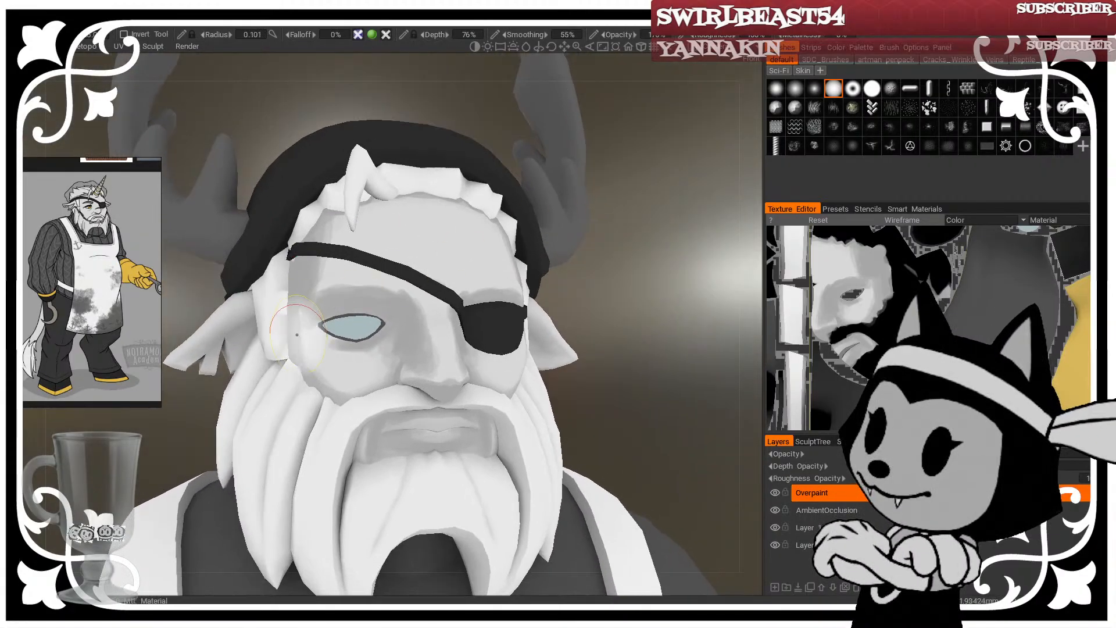
key(bracketleft)
key(w)
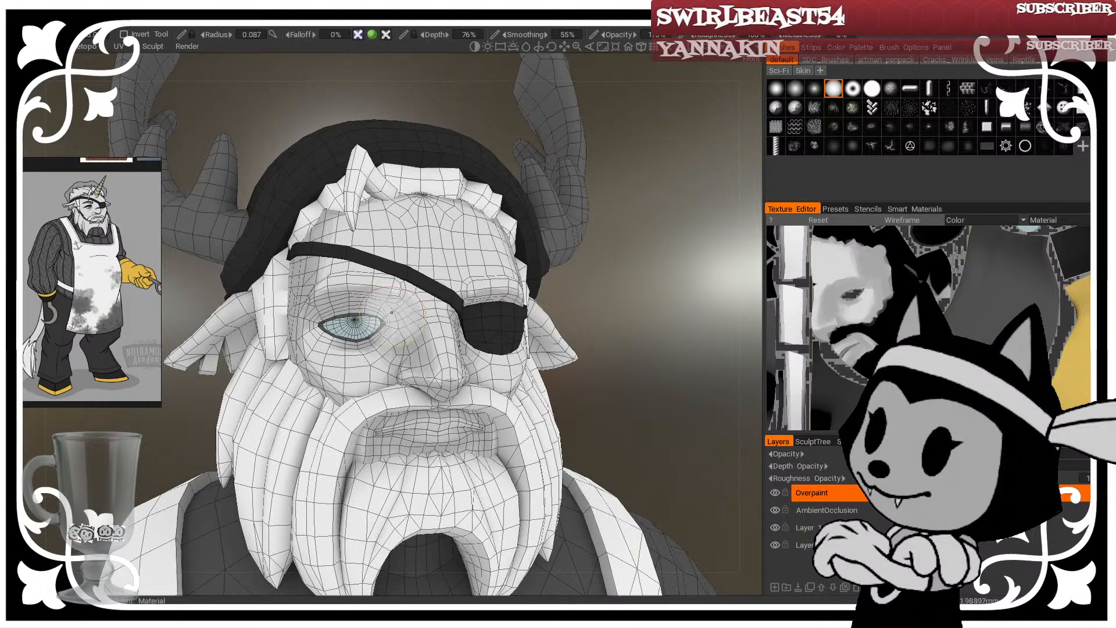
key(bracketleft)
key(bracketleft)
key(bracketleft)
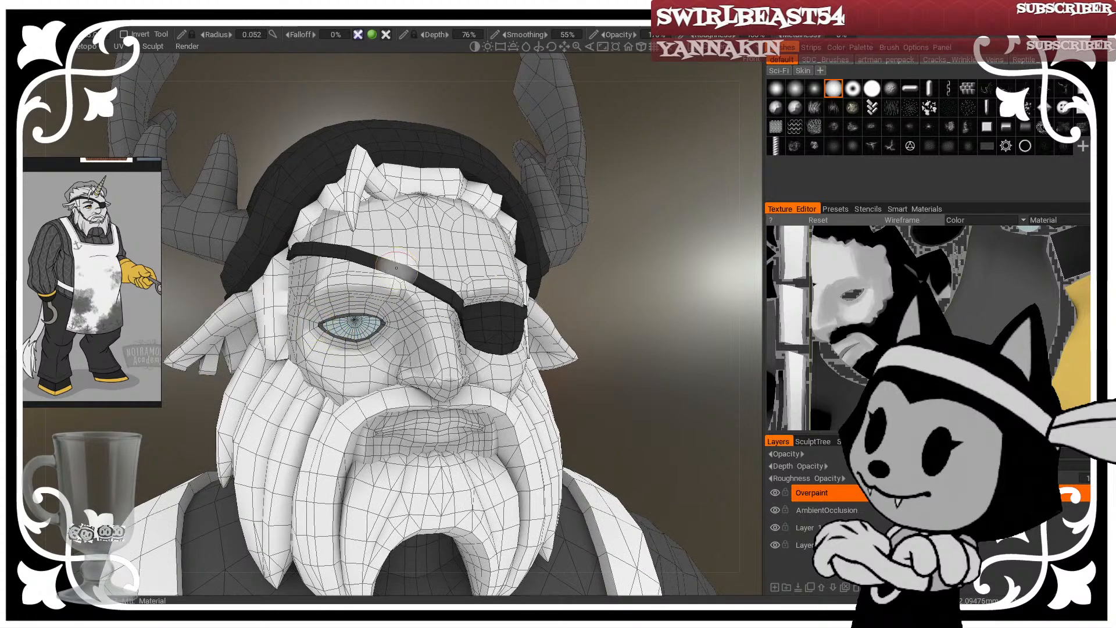
Step: Shade the skin below the uncovered eye and the cheek above the moustache with brush radii of 0.056 and 0.072
key(bracketright)
key(bracketright)
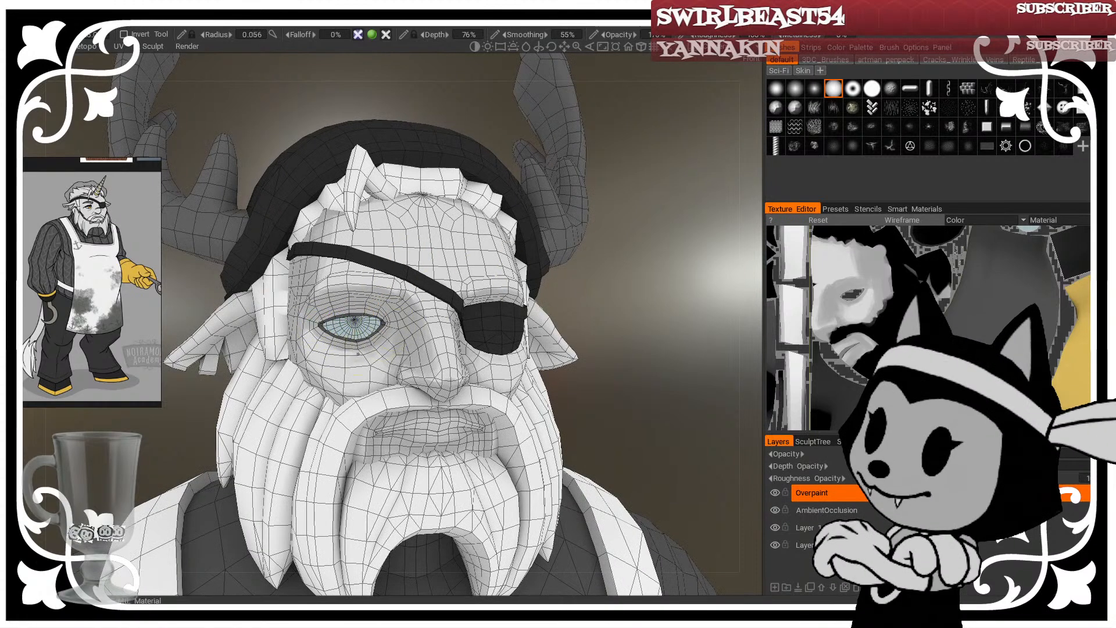
scroll(615, 253, down, 2)
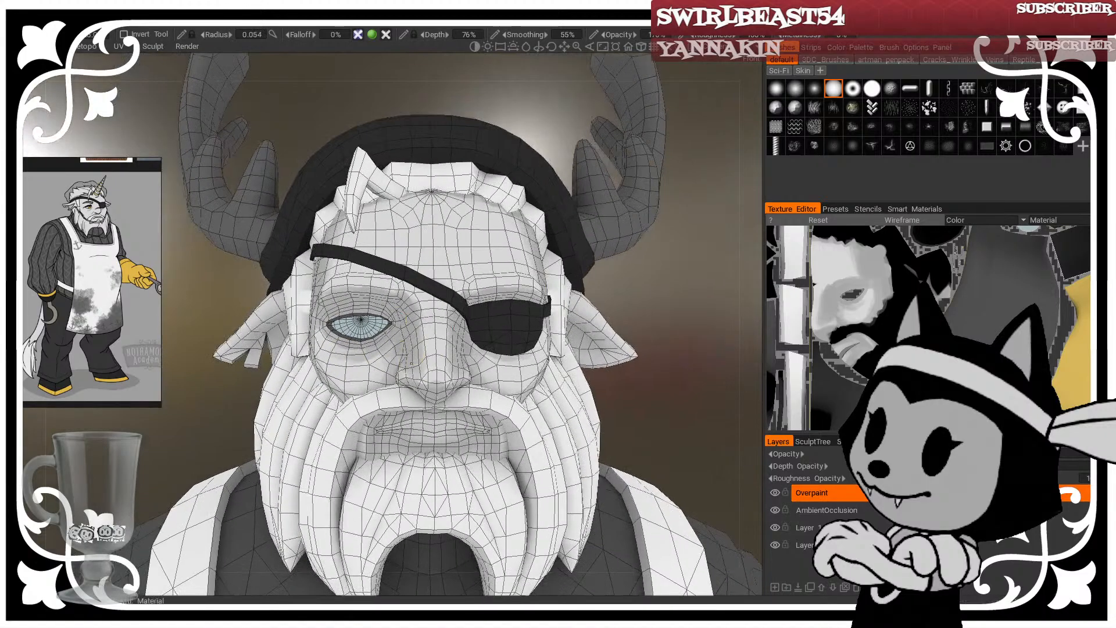
mouse_move(615, 253)
mouse_down()
mouse_move(706, 262)
mouse_move(706, 272)
mouse_up()
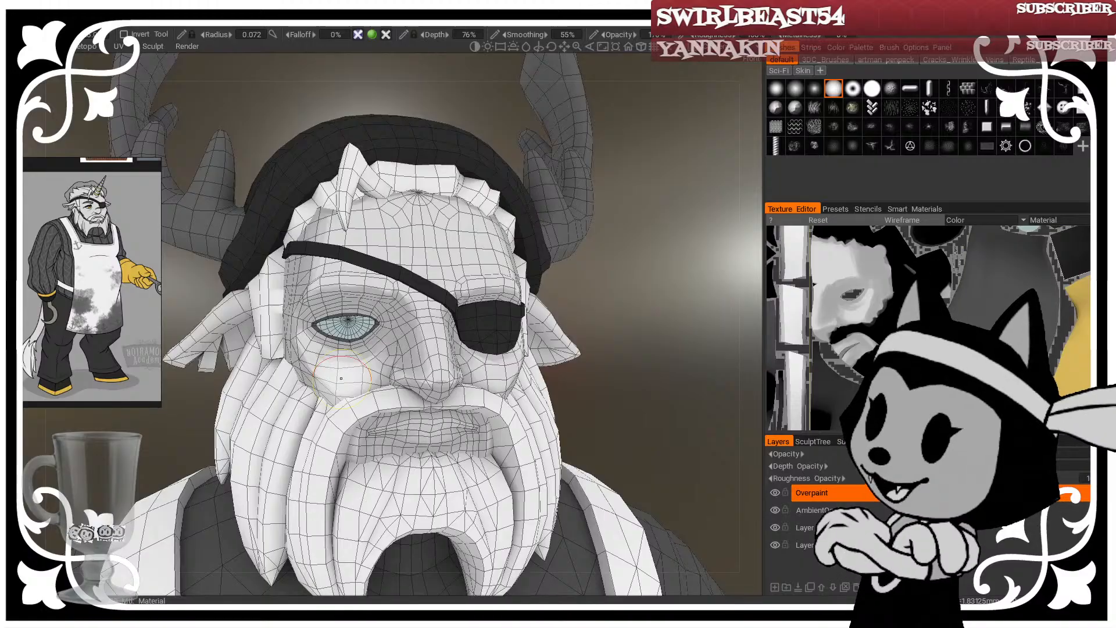
Step: Shade the outer cheek beside and below the uncovered eye with a brush radius of 0.074
mouse_move(638, 328)
mouse_down()
mouse_move(633, 306)
mouse_move(577, 278)
mouse_up()
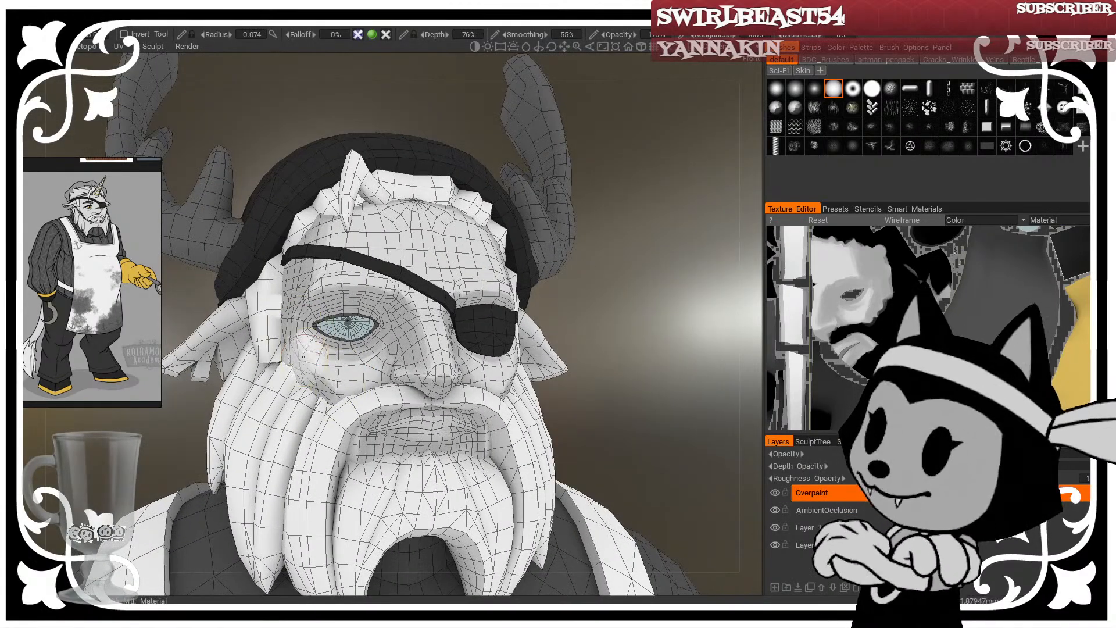
drag(628, 239, 545, 283)
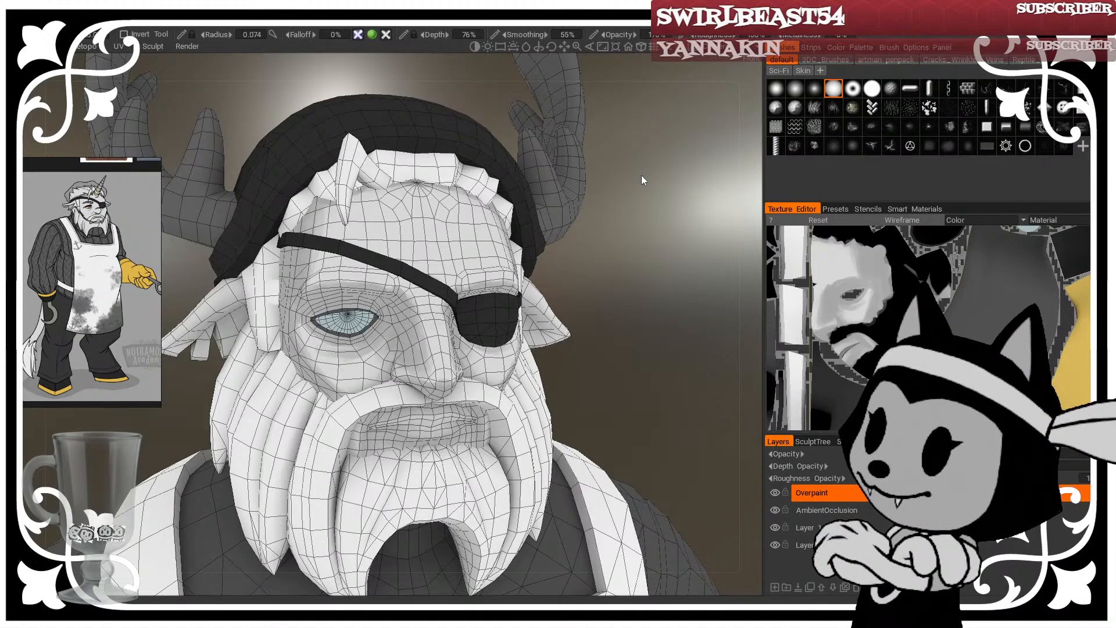
mouse_move(642, 176)
mouse_down()
mouse_move(654, 231)
mouse_move(724, 218)
mouse_move(618, 245)
mouse_up()
Step: Shade the nose and the skin between its bridge and the uncovered eye with brush radii of 0.056 and 0.054
key([)
key([)
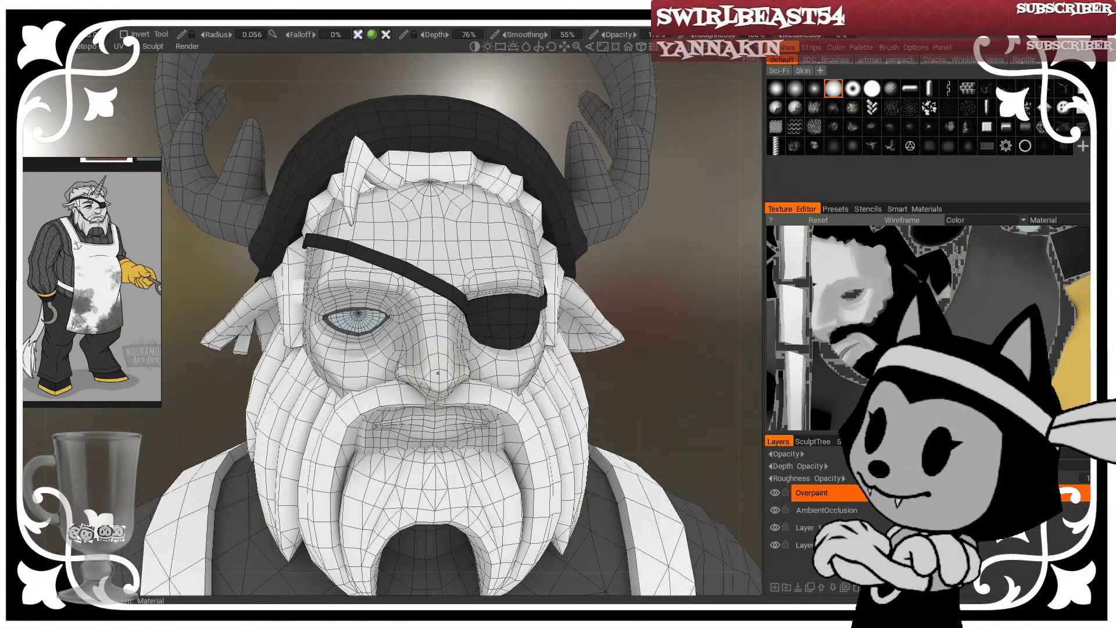
drag(634, 233, 660, 214)
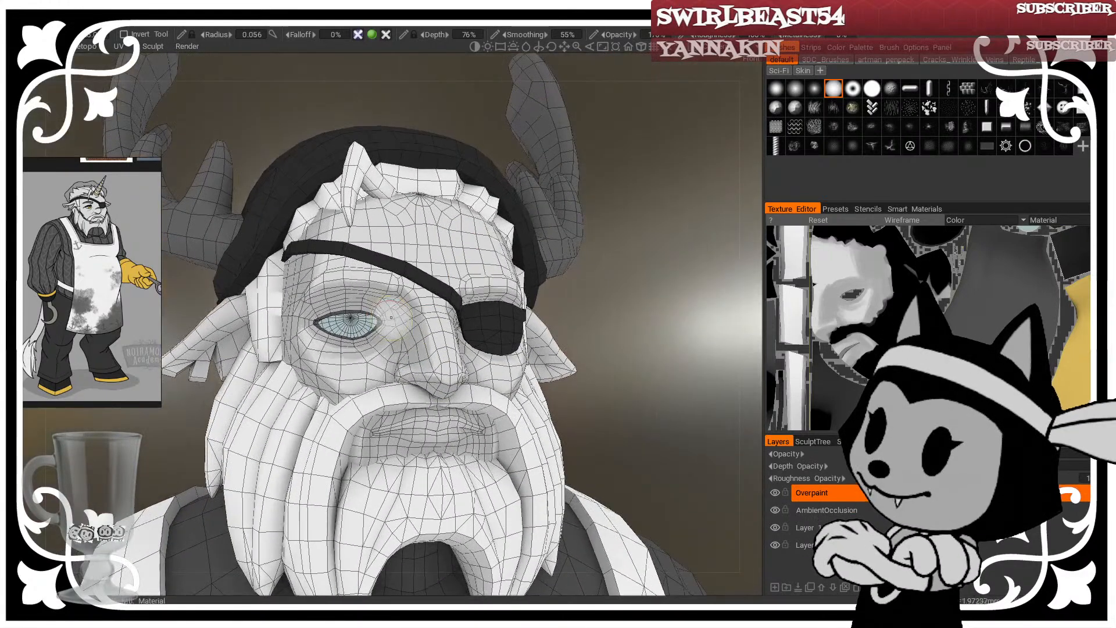
drag(605, 239, 631, 239)
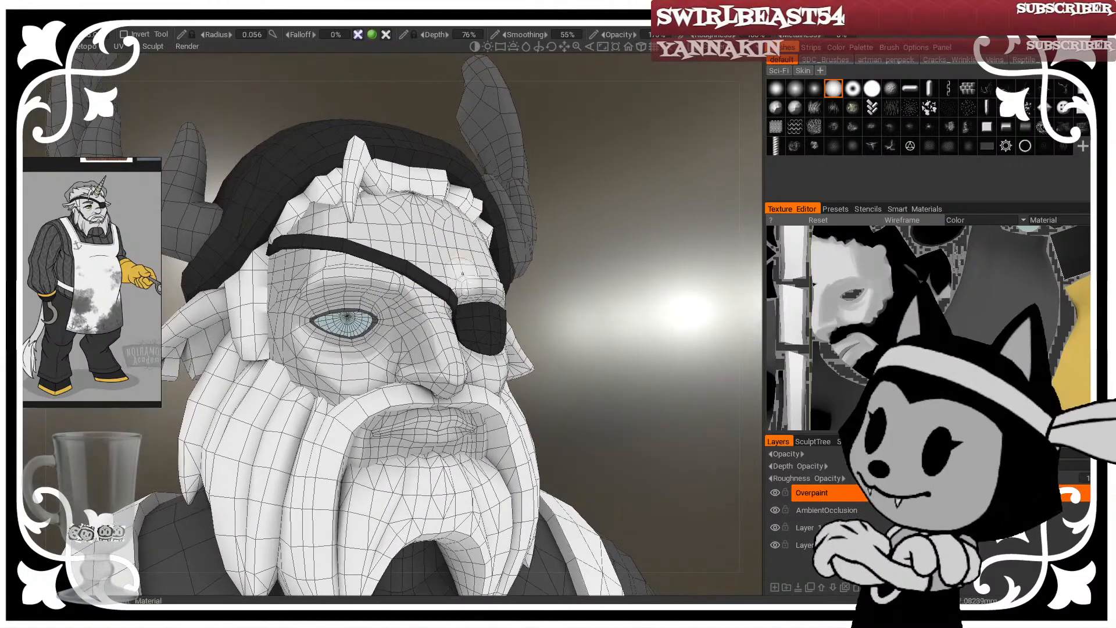
drag(568, 316, 532, 293)
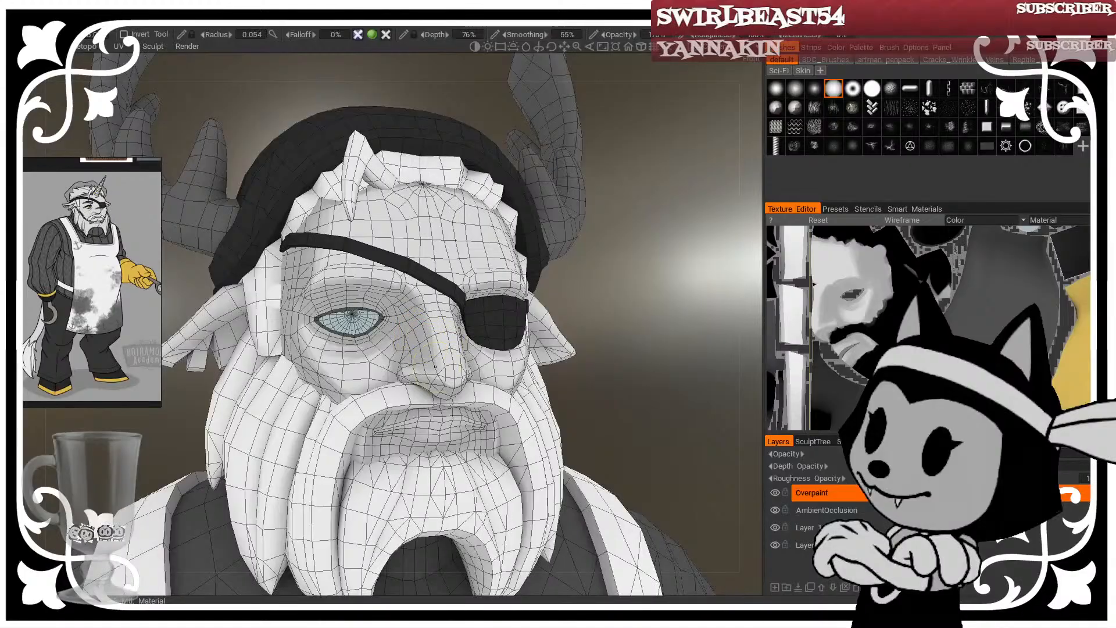
Step: Refine the shading beside the nostril with a 0.035 brush, and soften the surrounding face with radii of 0.071, 0.065 and 0.047
mouse_move(632, 286)
mouse_down()
mouse_move(689, 291)
mouse_move(657, 274)
mouse_up()
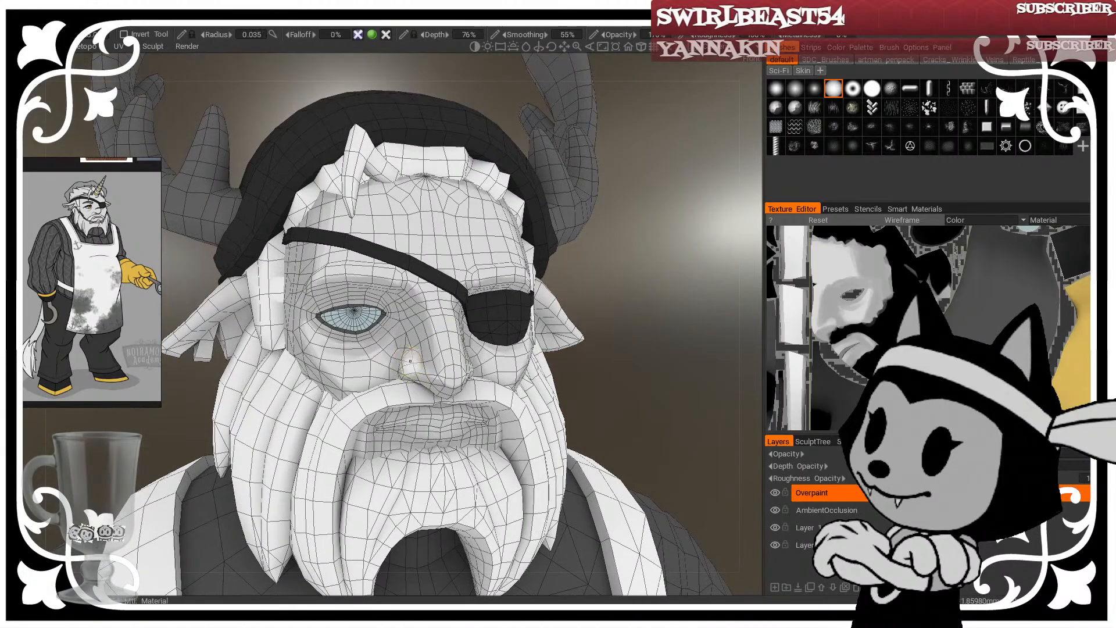
mouse_move(565, 284)
mouse_down()
mouse_move(612, 272)
mouse_move(557, 298)
mouse_up()
drag(593, 257, 568, 266)
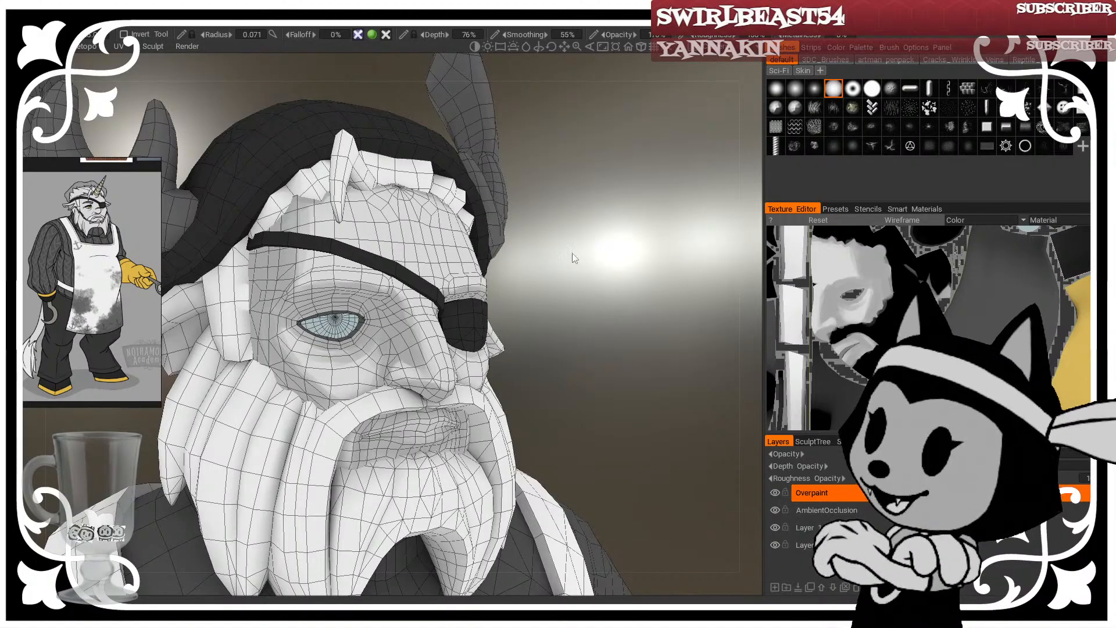
drag(574, 256, 563, 229)
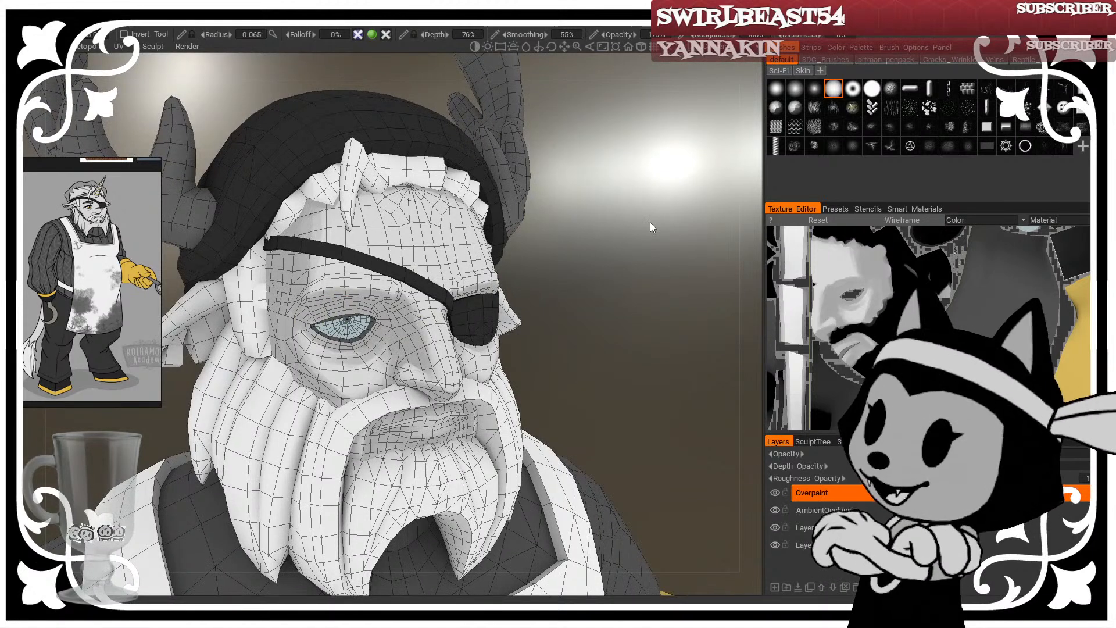
drag(528, 300, 529, 267)
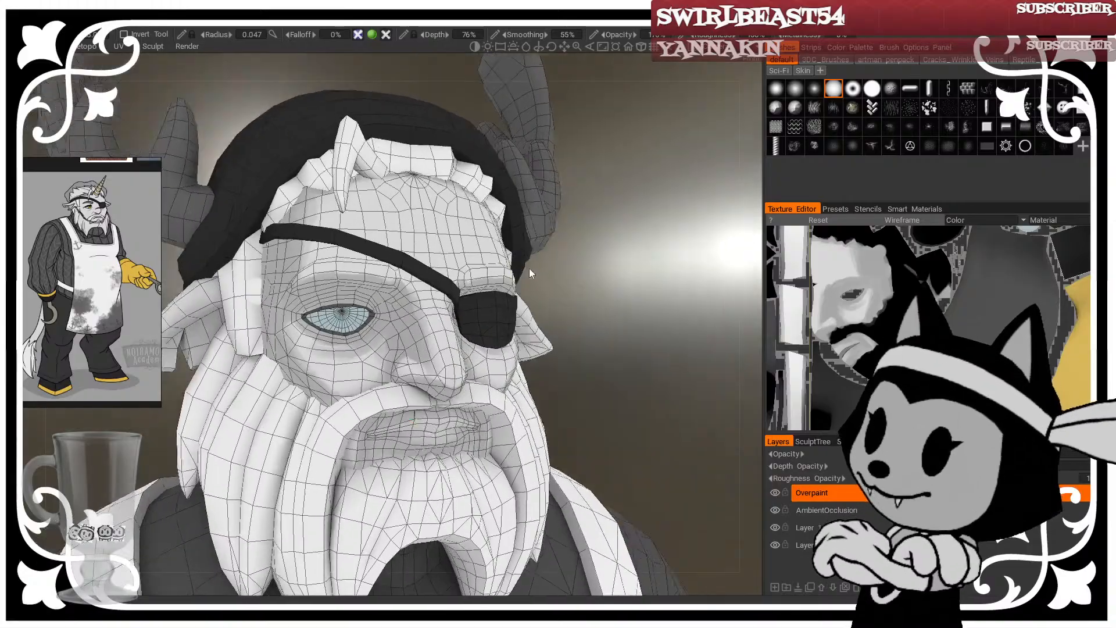
Step: Shade the skin around the uncovered eye, from the brow to the lower lid, with brush radii of 0.047 and 0.074
key(w)
scroll(451, 285, up, 3)
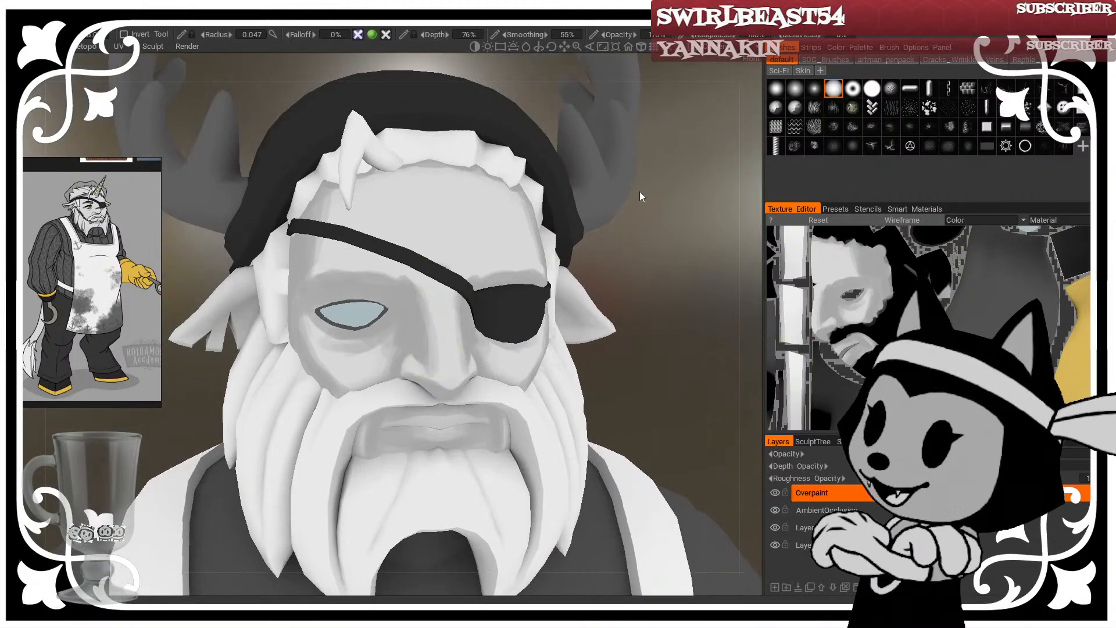
mouse_move(643, 235)
mouse_down()
mouse_move(627, 243)
mouse_move(642, 230)
mouse_up()
key(w)
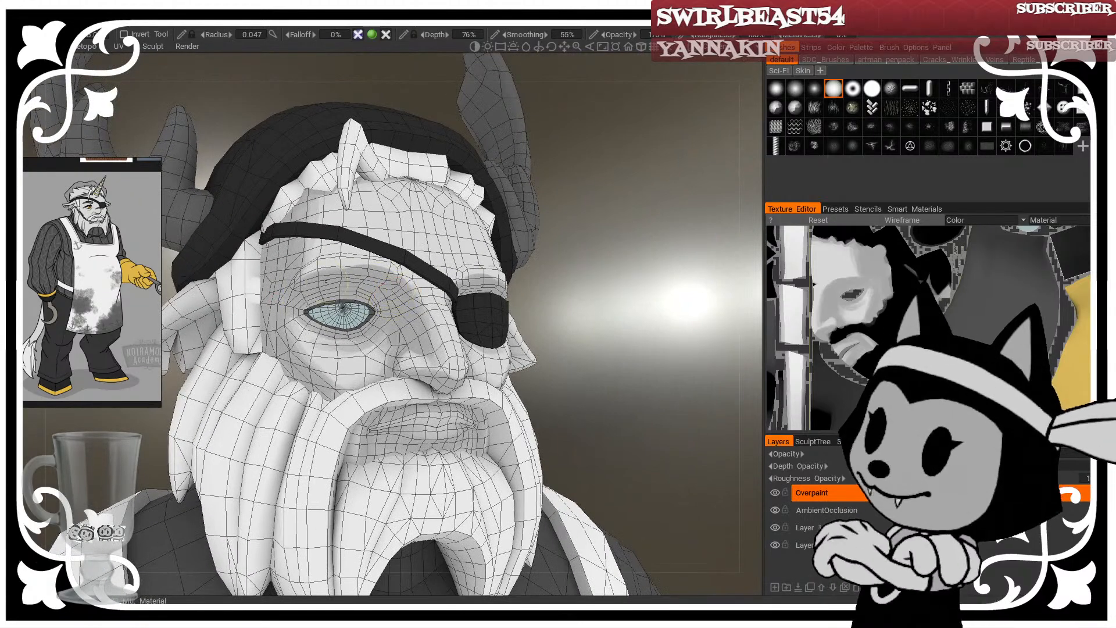
drag(587, 255, 571, 257)
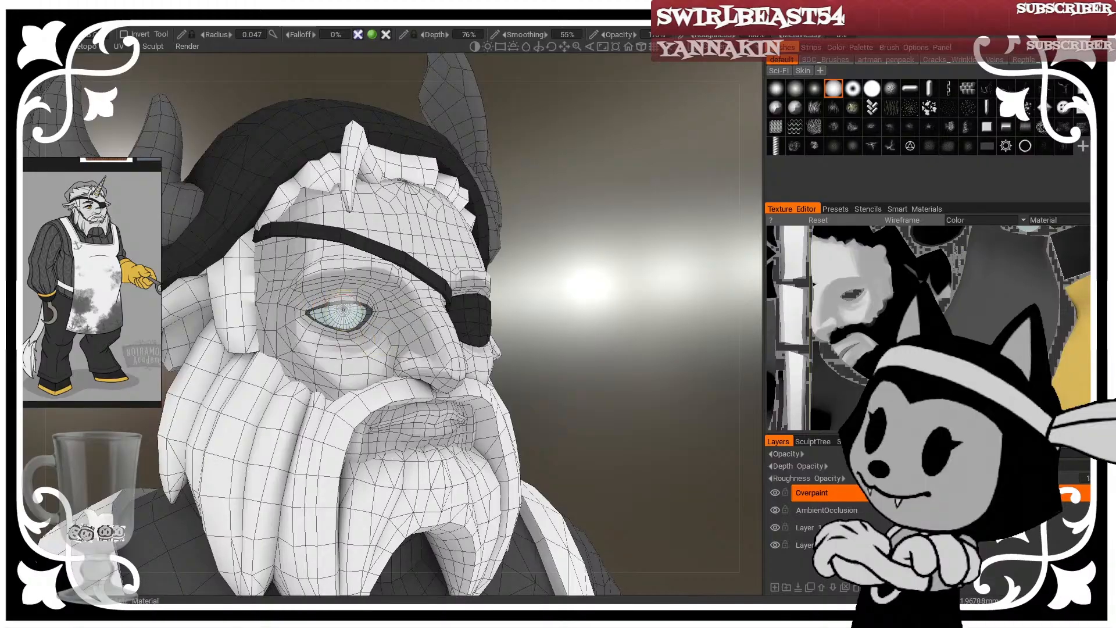
key(bracketright)
key(bracketright)
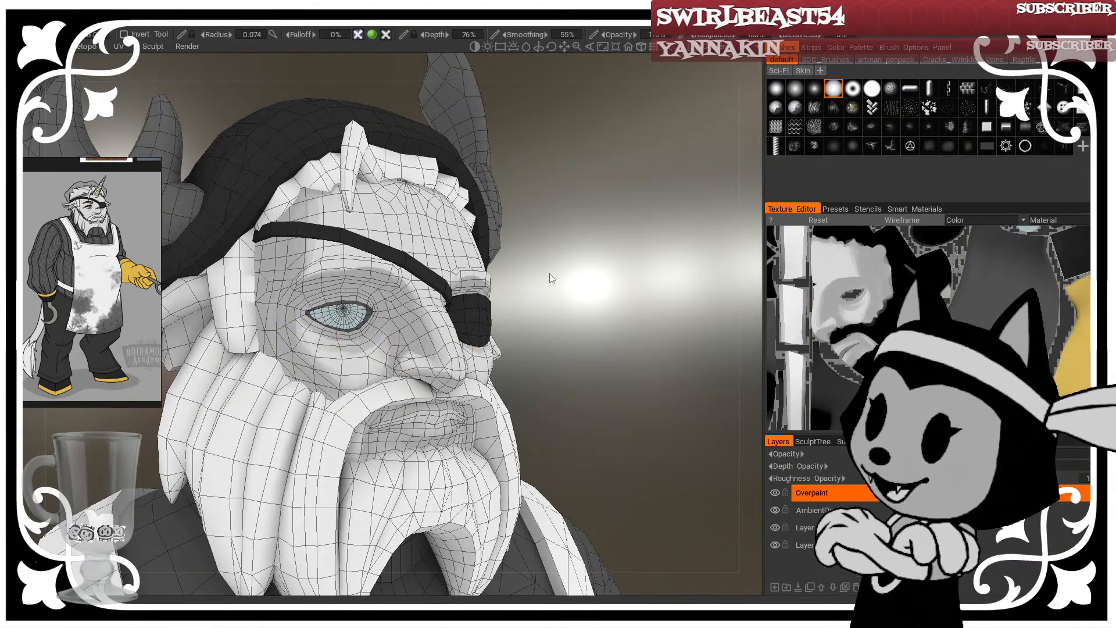
drag(594, 253, 579, 256)
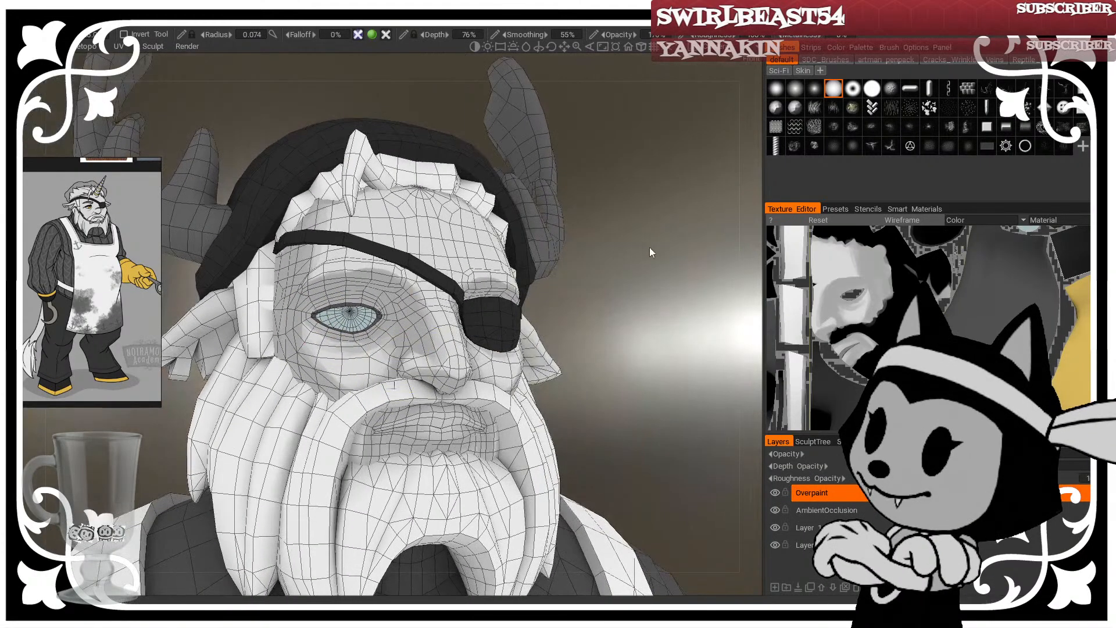
Step: Examine the face shading from the front without the wireframe
mouse_move(650, 247)
mouse_down()
mouse_move(631, 248)
mouse_move(641, 265)
mouse_move(623, 269)
mouse_move(645, 323)
mouse_move(585, 352)
mouse_move(640, 356)
mouse_move(666, 330)
mouse_move(630, 331)
mouse_move(658, 348)
mouse_up()
key(w)
scroll(649, 343, up, 1)
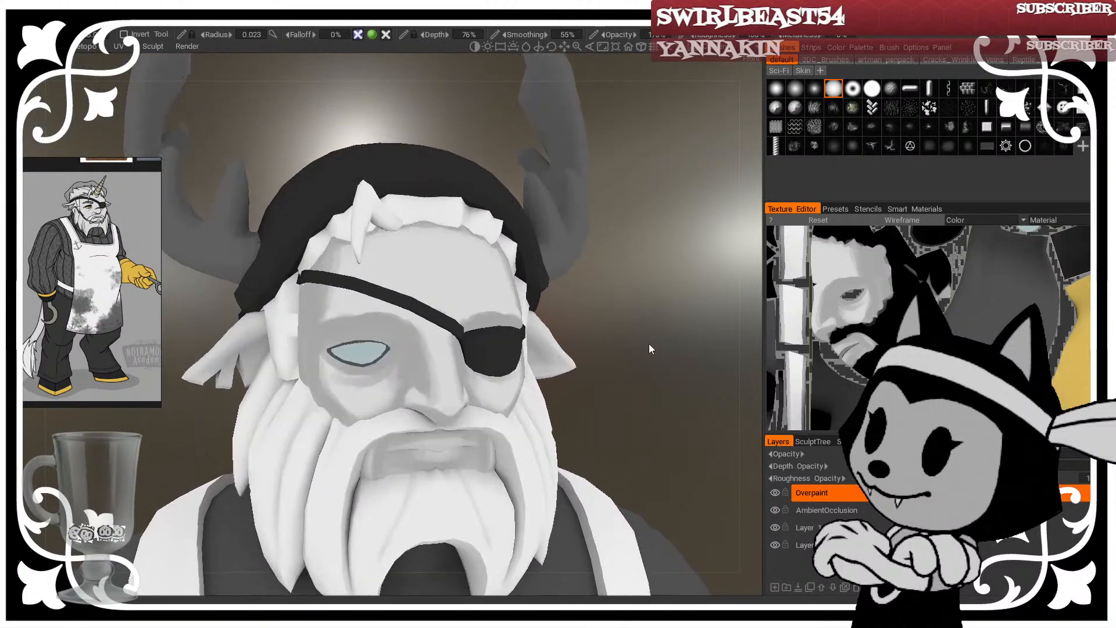
middle_drag(648, 343, 628, 344)
scroll(627, 344, up, 2)
key(w)
Step: Choose a darker grey and block in both eyebrows with brush radii of 0.016 and 0.013
drag(647, 340, 620, 288)
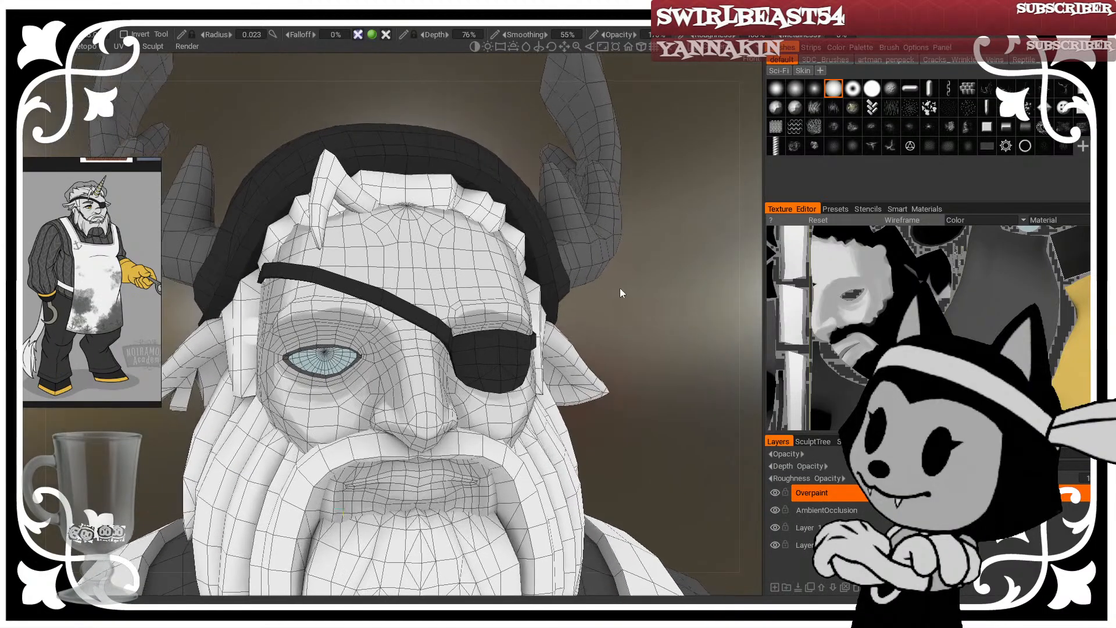
click(55, 79)
drag(407, 393, 361, 393)
click(336, 457)
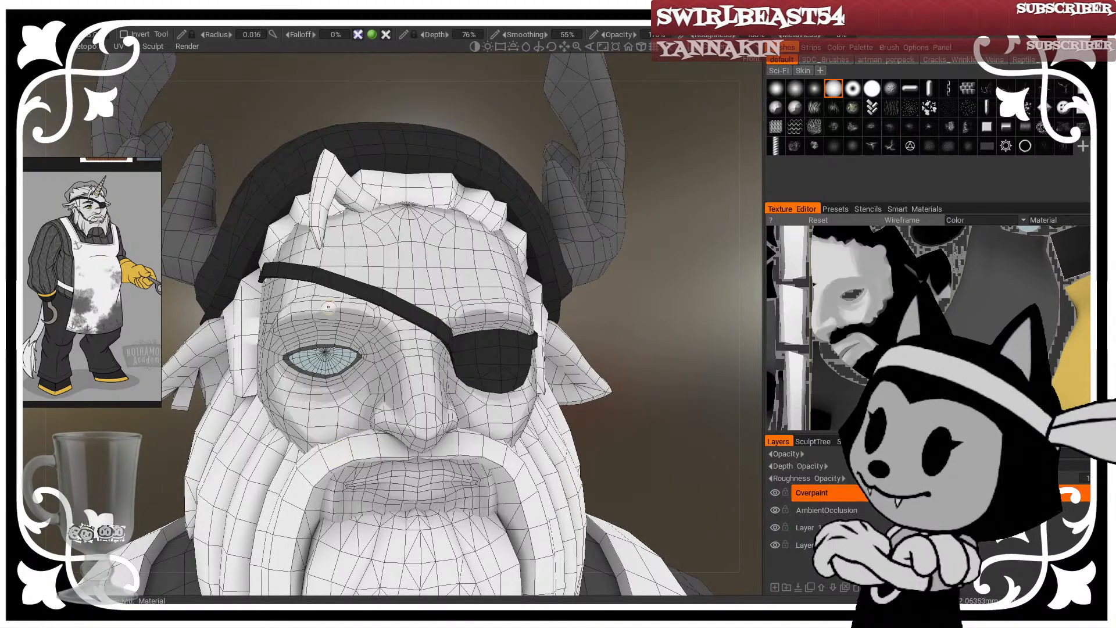
drag(329, 310, 327, 312)
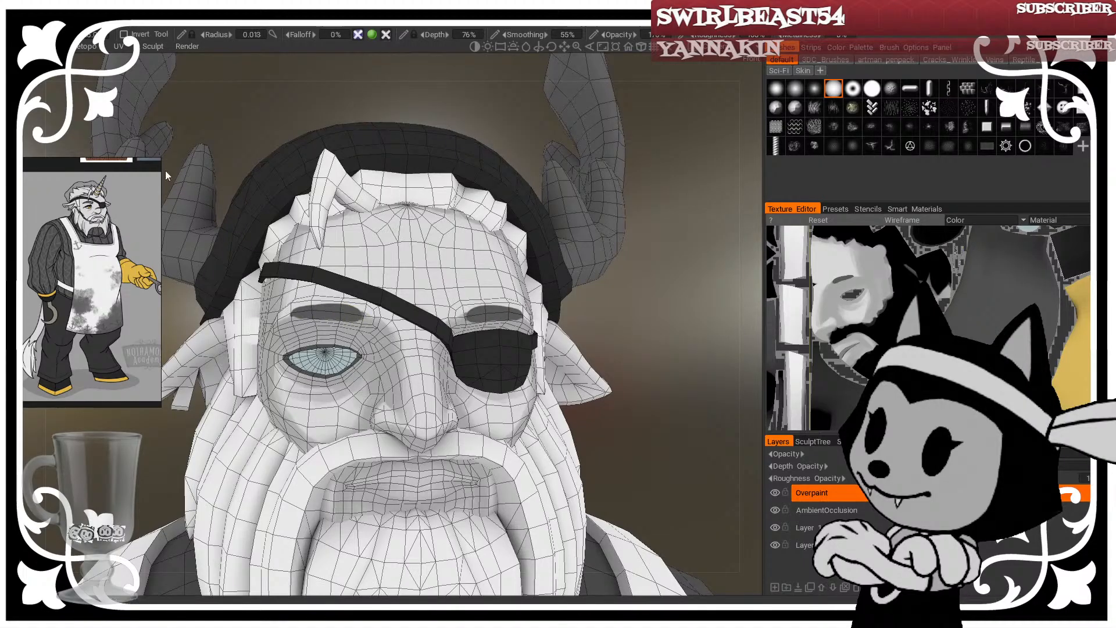
Step: Readjust the grey's lightness and enlarge the eyebrows into thick, squared shapes with a 0.012 brush
click(14, 169)
click(375, 393)
click(338, 457)
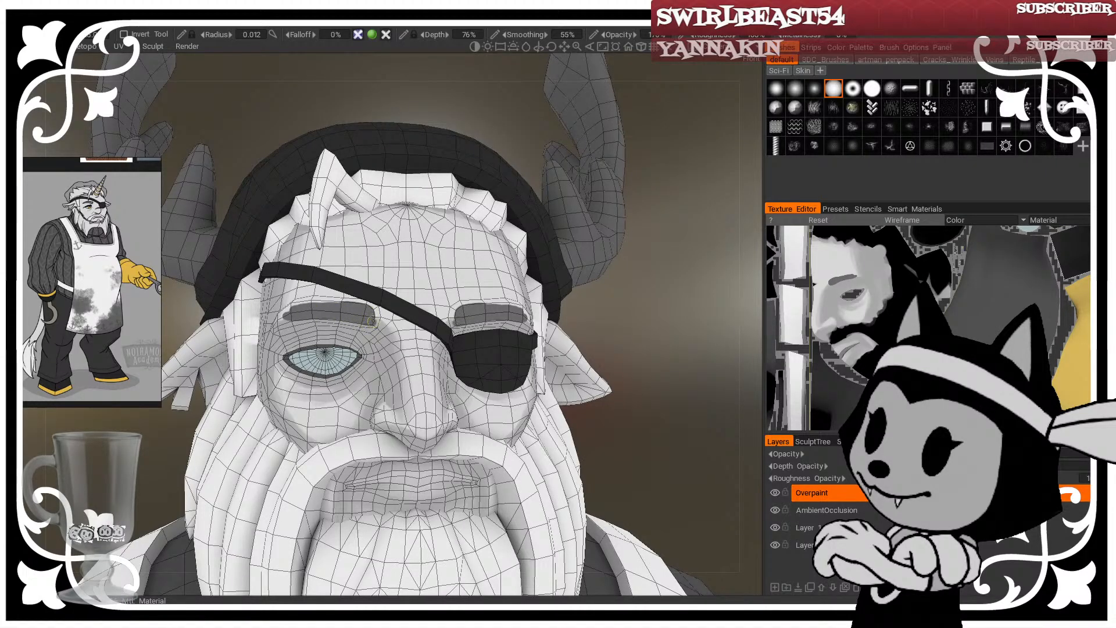
Step: Extend the eyebrows' outer tails and clean up their edges with brush radii of 0.015, 0.011, 0.014 and 0.012
middle_drag(383, 296, 697, 311)
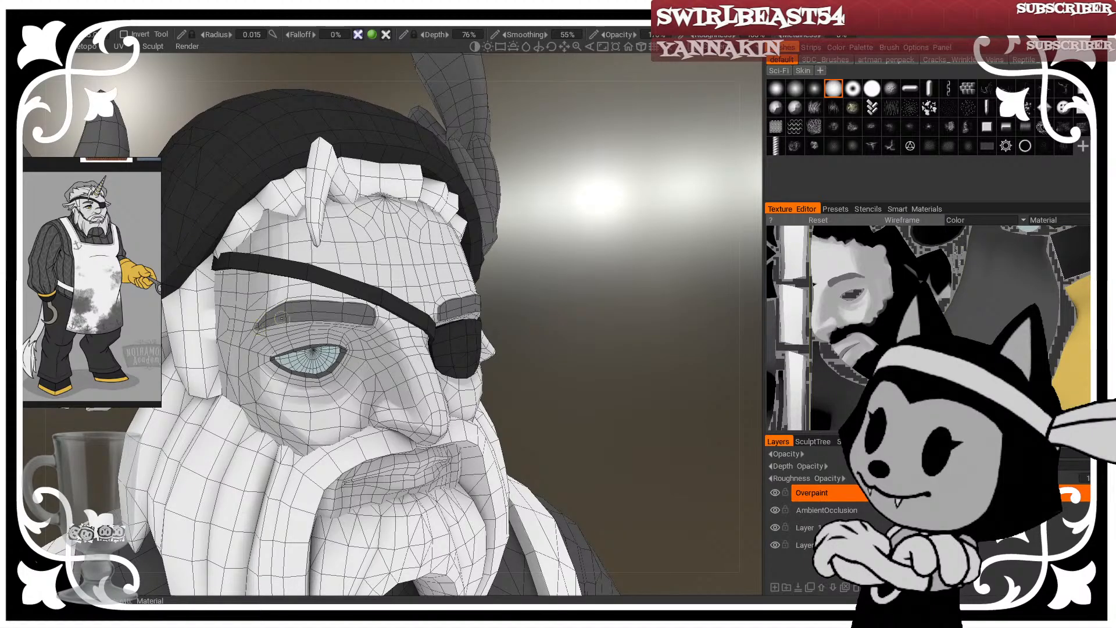
mouse_move(356, 298)
middle_down()
mouse_move(397, 217)
mouse_move(361, 258)
mouse_move(368, 301)
middle_up()
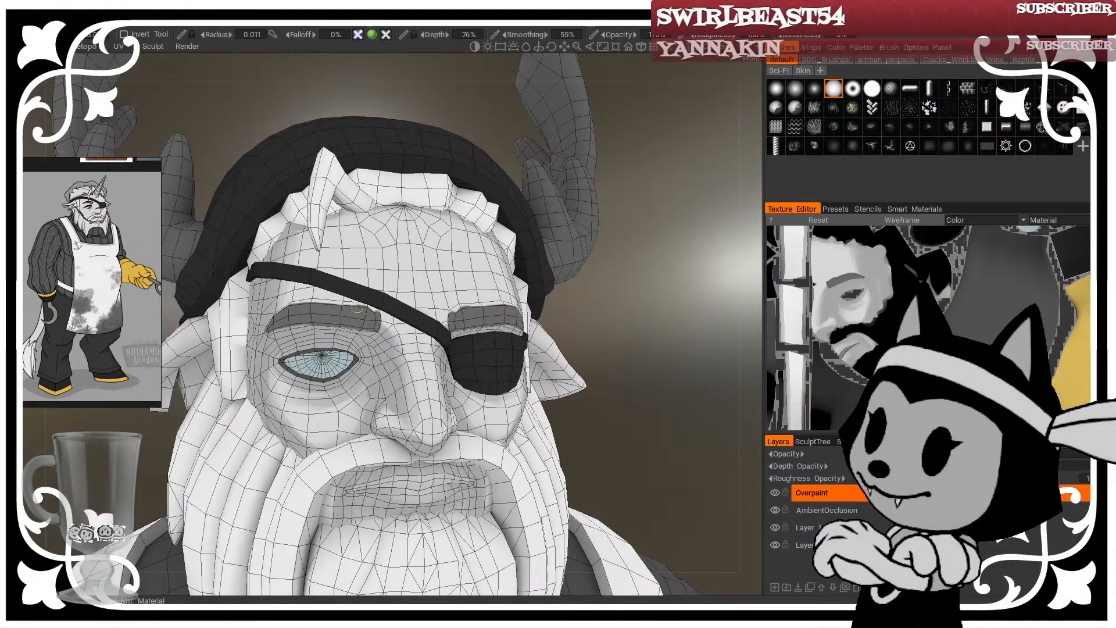
middle_drag(645, 213, 441, 270)
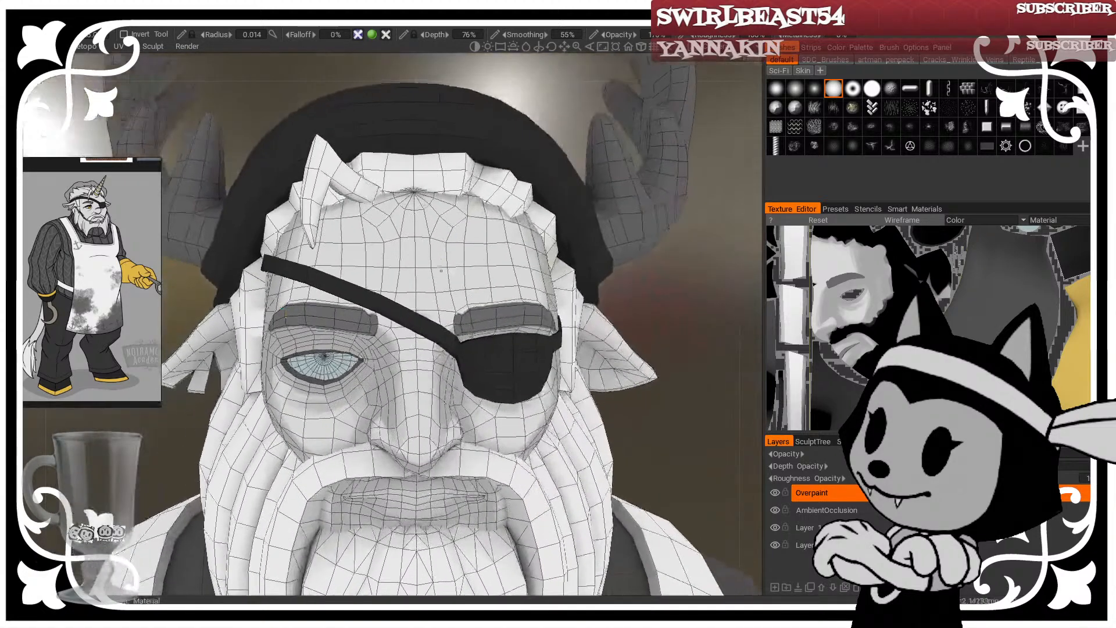
middle_drag(354, 188, 346, 203)
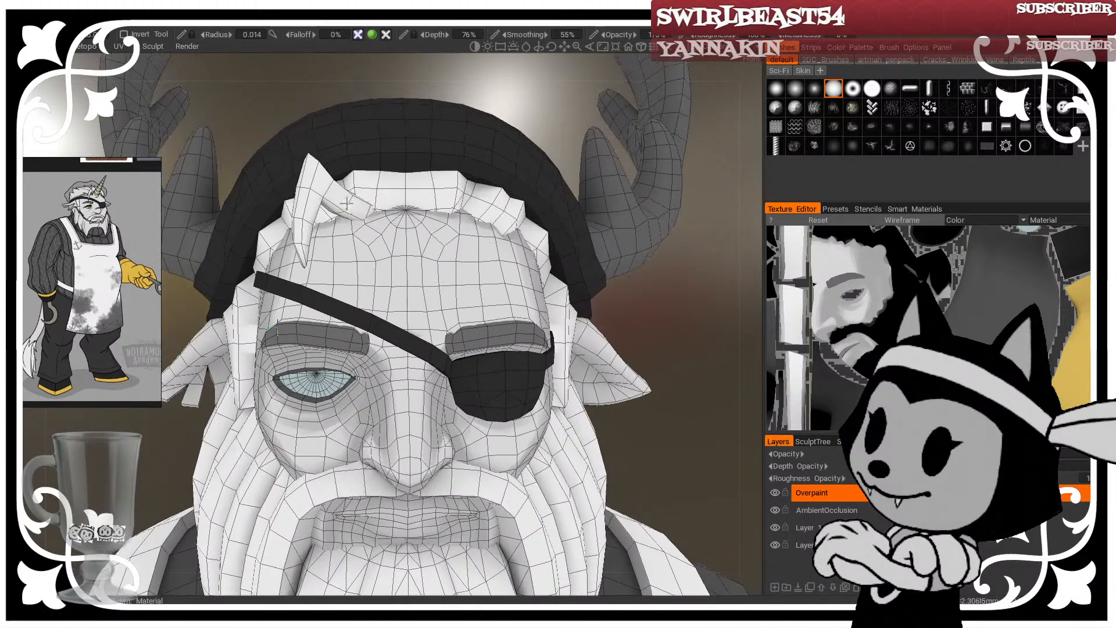
middle_drag(382, 240, 497, 255)
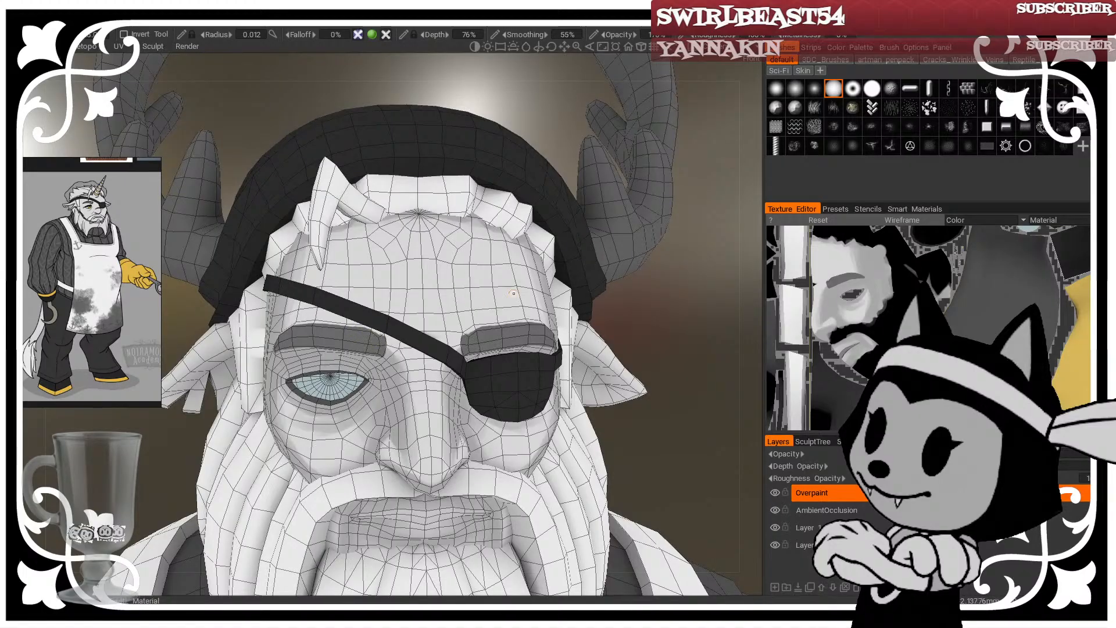
Step: Examine the painted eyebrows without the wireframe, both close to the head and on the whole figure
key(w)
right_drag(656, 298, 682, 330)
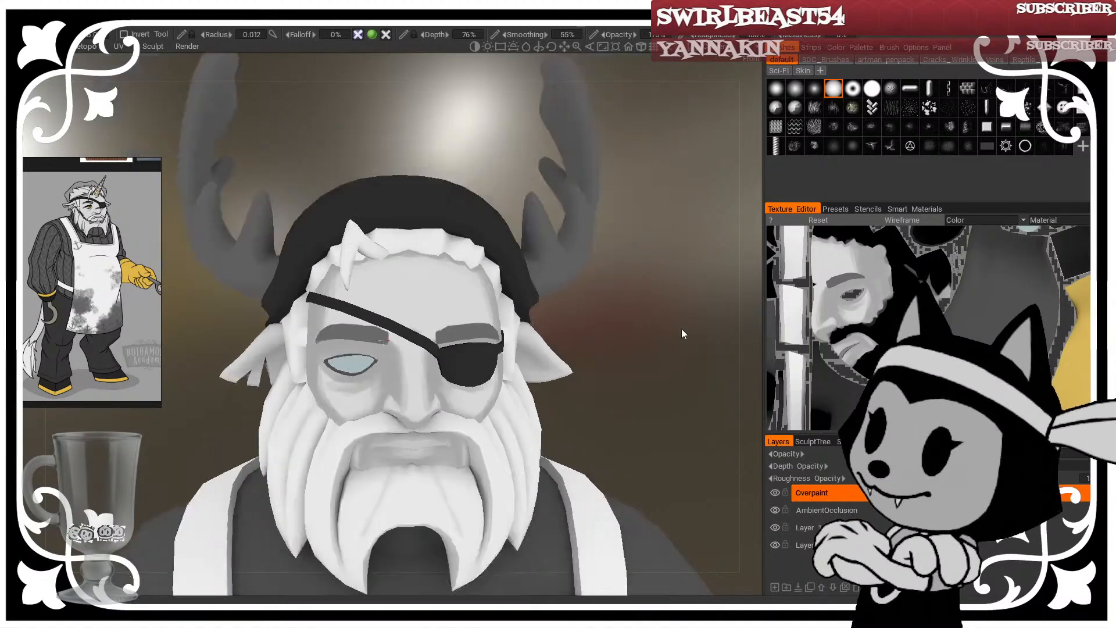
middle_drag(681, 329, 513, 372)
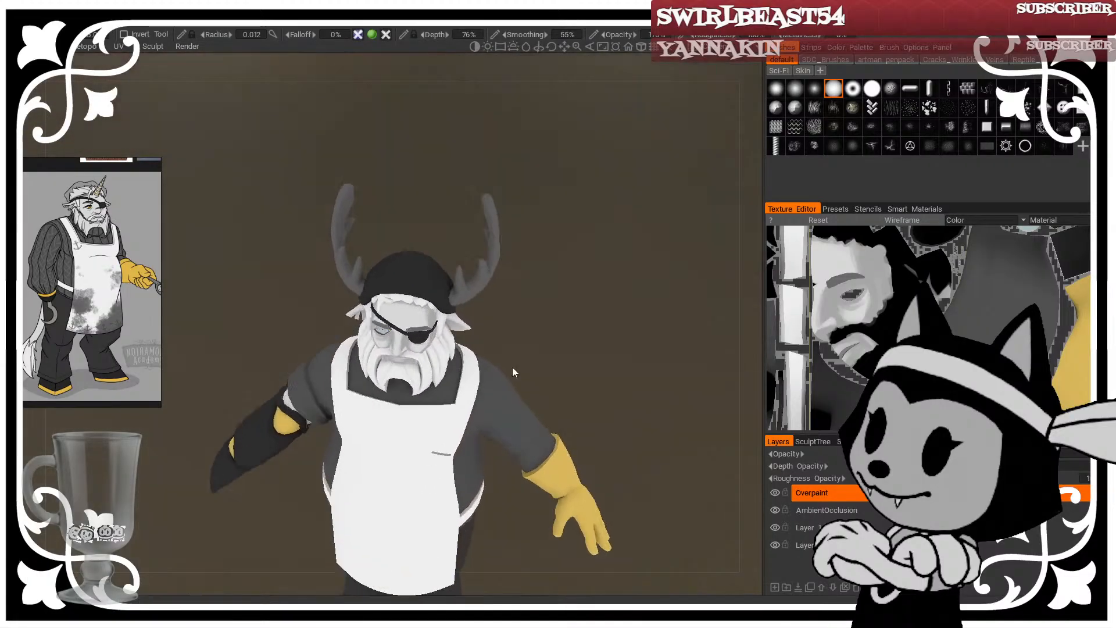
drag(513, 372, 527, 321)
right_drag(528, 321, 543, 262)
drag(651, 340, 676, 293)
key(w)
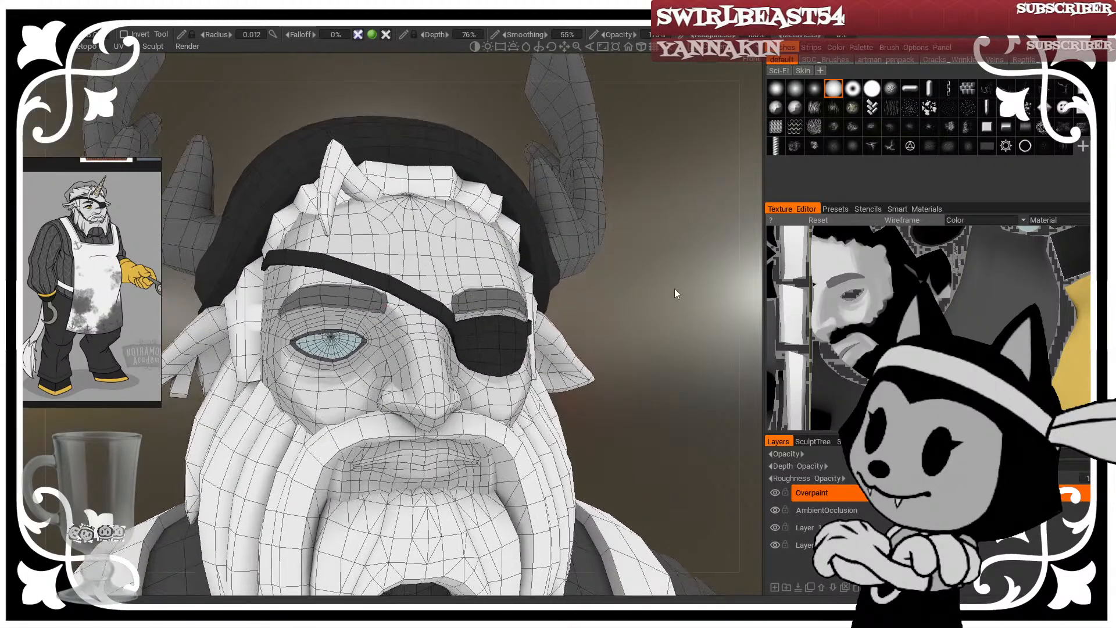
Step: Try to shade the inner corner beside the uncovered eye with a darker grey and a 0.067 brush radius
scroll(674, 288, up, 8)
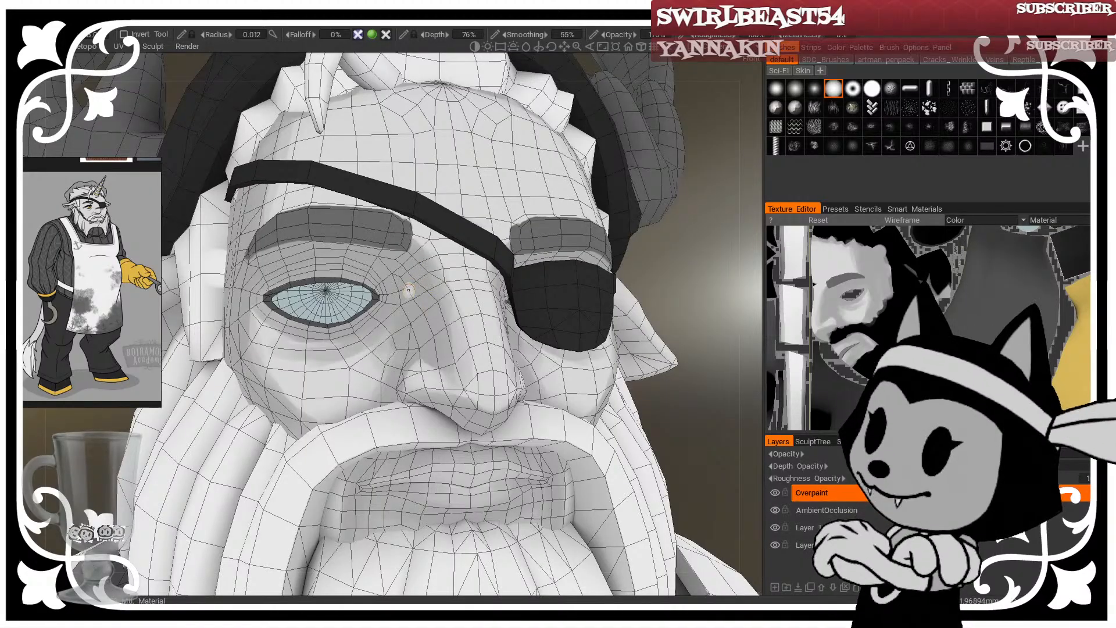
click(58, 56)
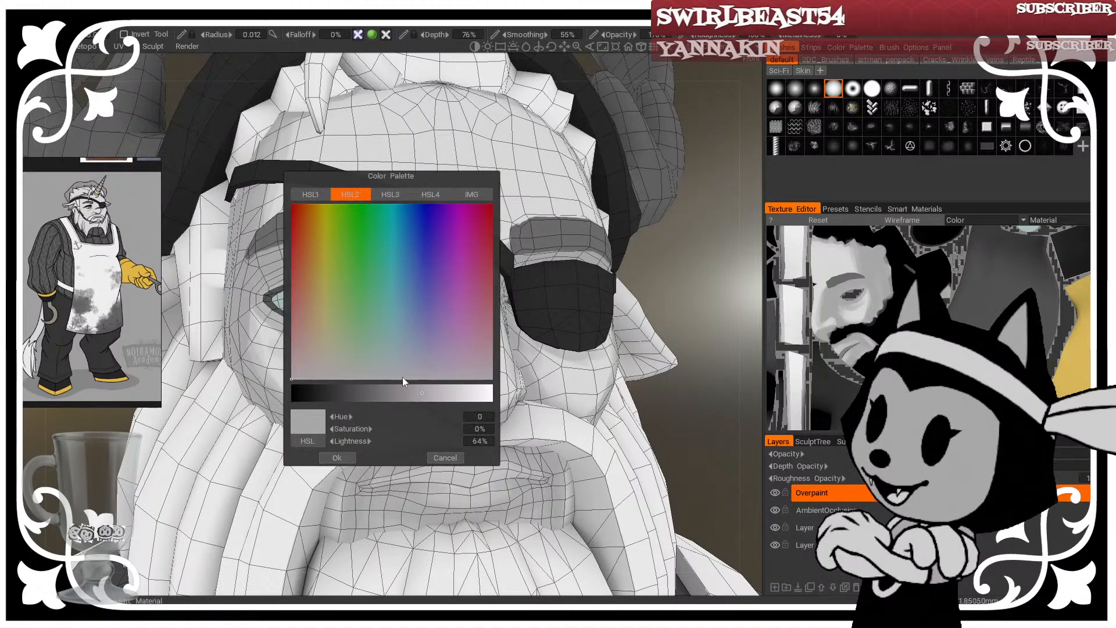
drag(420, 393, 386, 395)
click(337, 458)
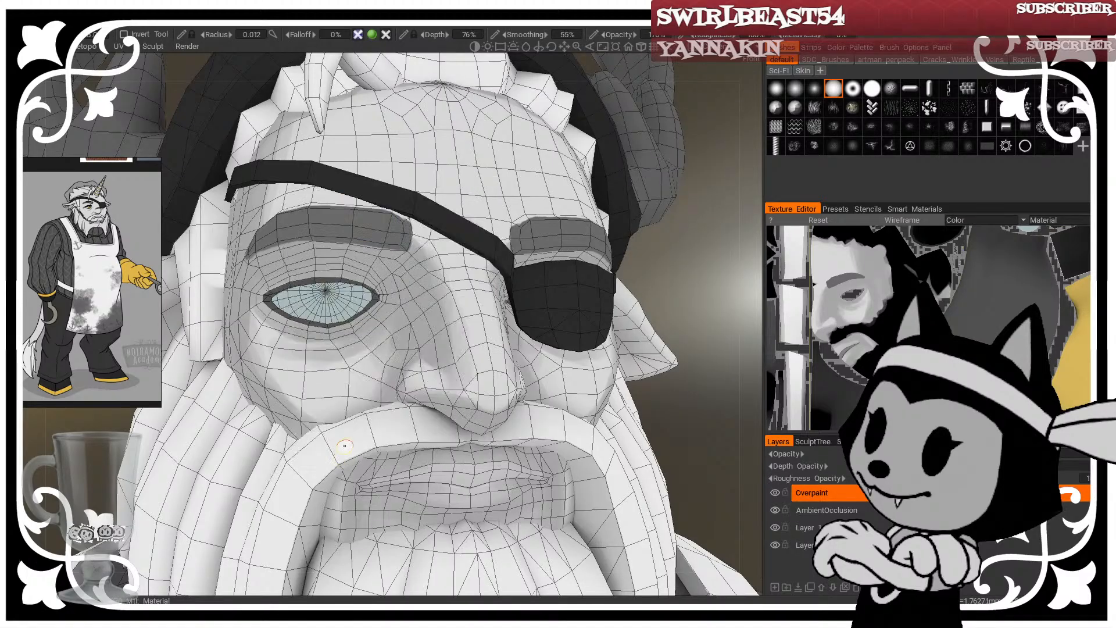
drag(697, 251, 721, 238)
drag(396, 315, 405, 307)
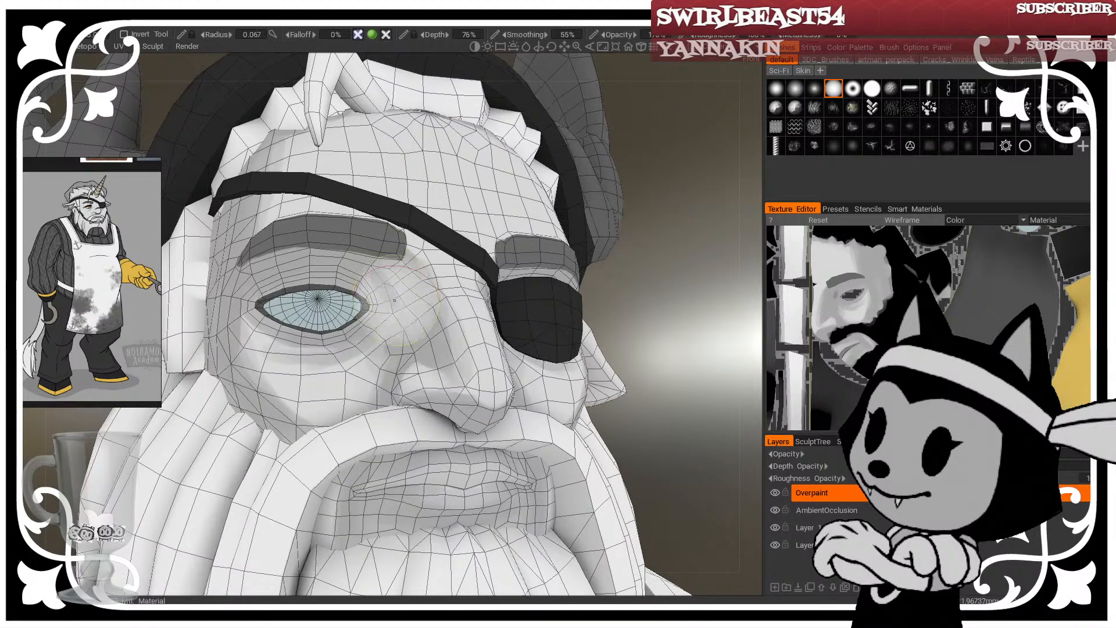
key(ctrl+z)
Step: Set the paint colour to a grey of 53% lightness and darken the uncovered eye's inner socket with a 0.042 brush
key(bracketright)
key(bracketright)
key(bracketright)
mouse_move(657, 189)
mouse_down()
mouse_move(640, 218)
mouse_move(672, 177)
mouse_up()
click(14, 154)
click(396, 394)
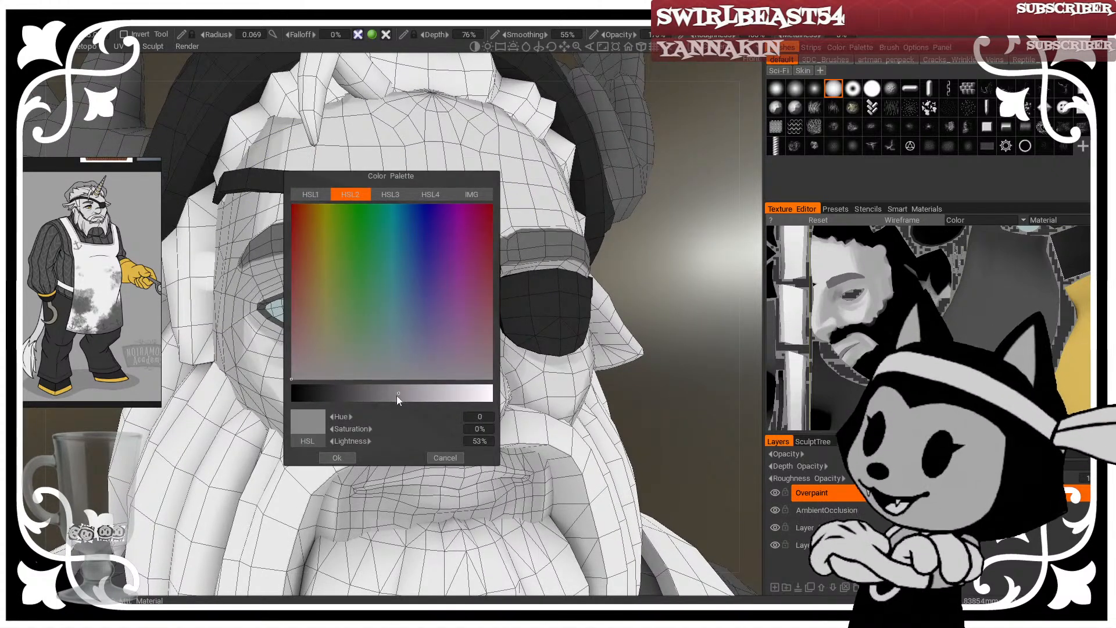
click(338, 458)
key(bracketleft)
key(bracketleft)
key(bracketleft)
key(bracketleft)
key(bracketleft)
key(bracketleft)
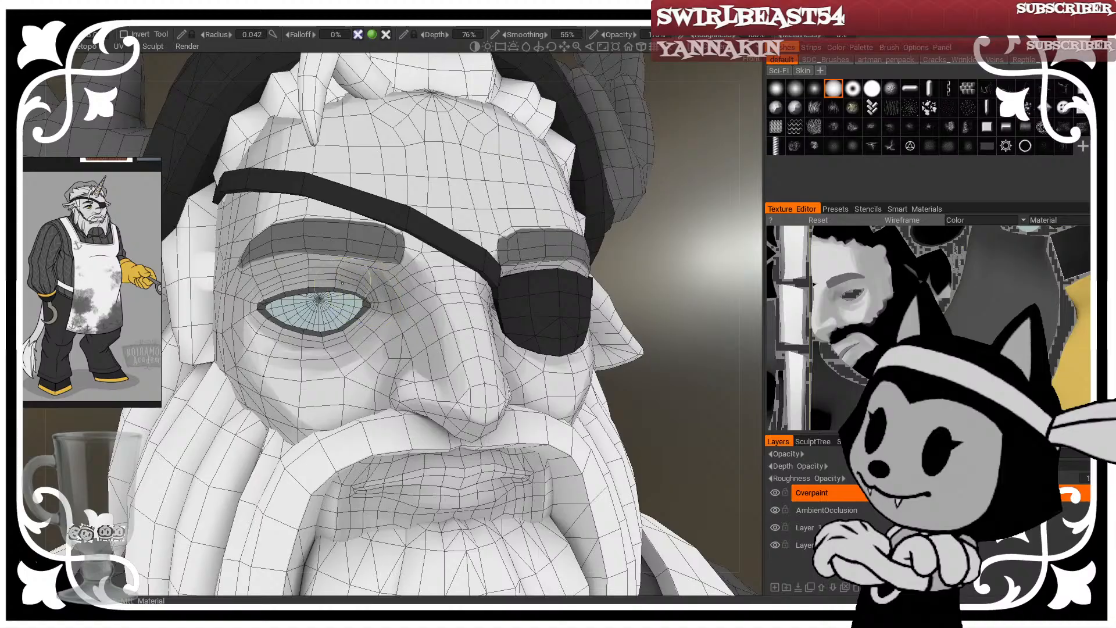
Step: Shade the upper eyelid crease beneath the uncovered eye's brow with brush radii of 0.021, 0.041 and 0.045
drag(662, 250, 744, 236)
key(bracketleft)
key(bracketleft)
key(bracketleft)
key(bracketleft)
key(bracketleft)
key(bracketleft)
mouse_move(616, 232)
mouse_down()
mouse_move(658, 232)
mouse_move(652, 219)
mouse_move(587, 250)
mouse_up()
key(bracketleft)
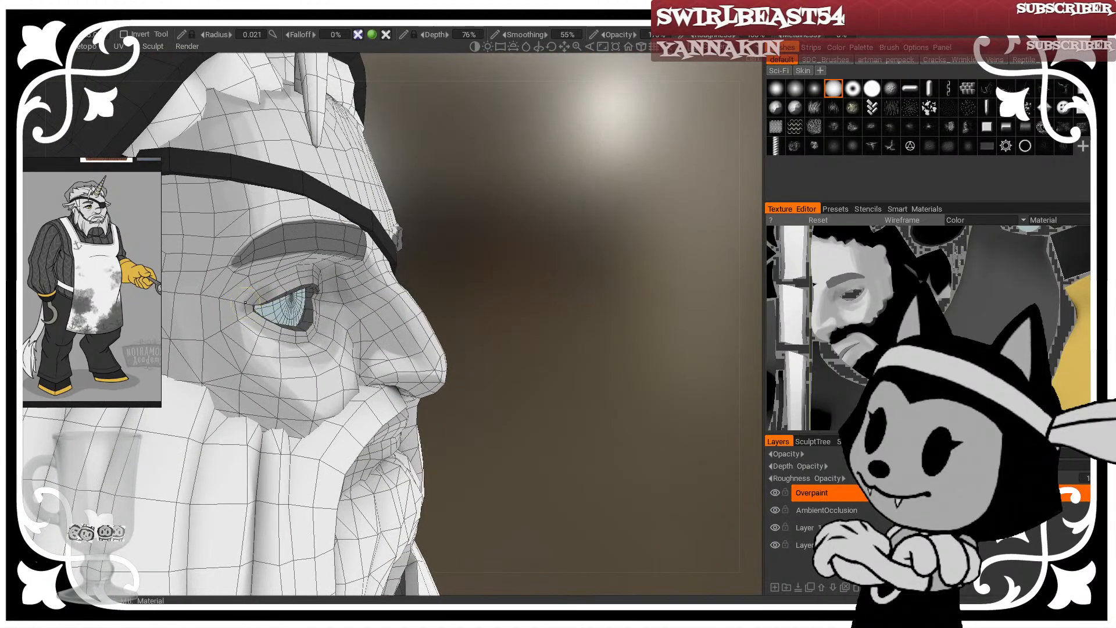
key(bracketright)
key(bracketright)
key(bracketright)
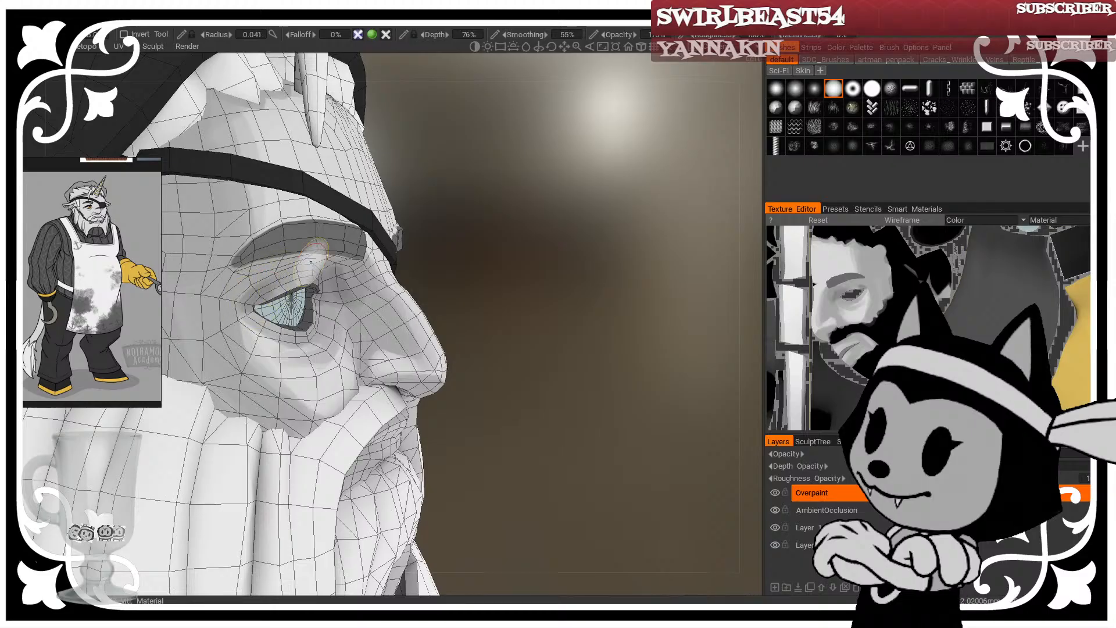
mouse_move(560, 250)
mouse_down()
mouse_move(514, 255)
mouse_move(494, 272)
mouse_up()
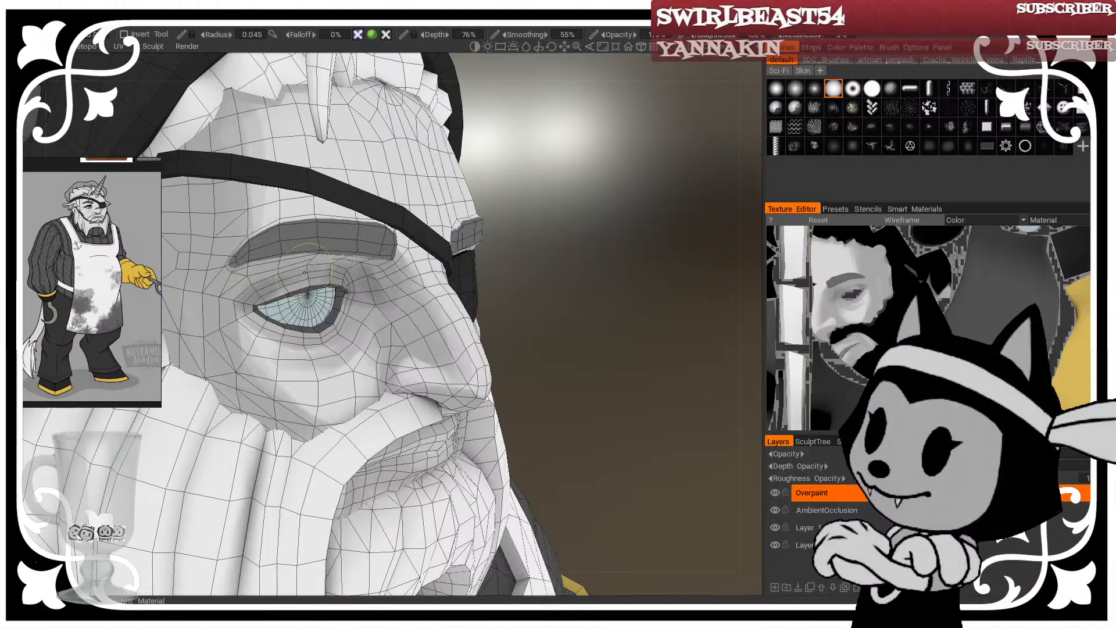
alt+drag(327, 263, 293, 238)
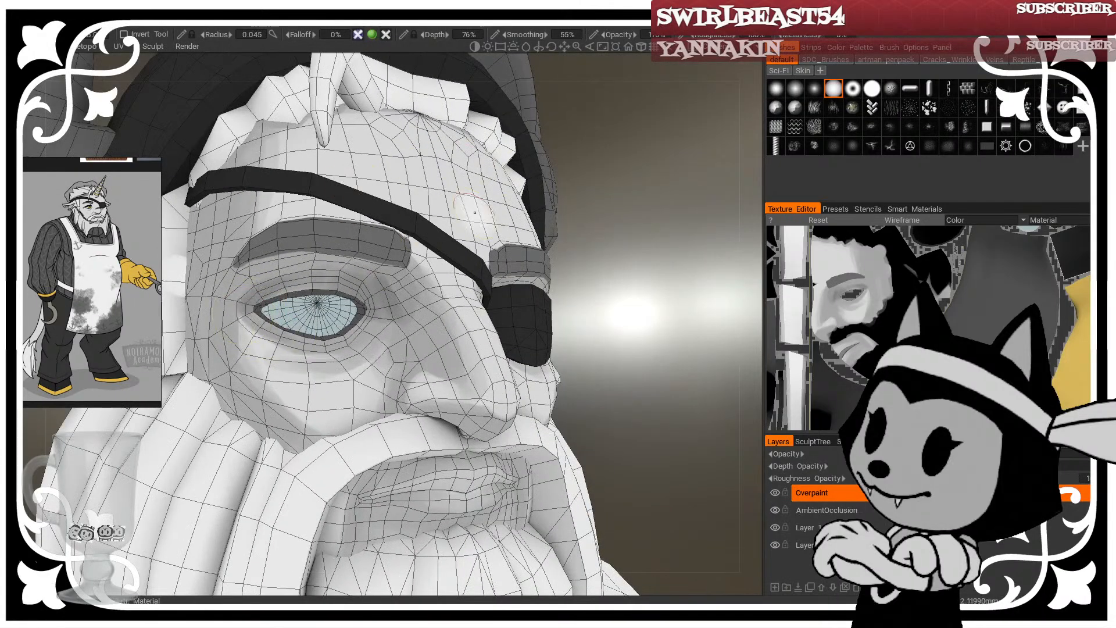
Step: Refine the shadow at the uncovered eye's inner corner with brush radii of 0.019, 0.027 and 0.022
alt+drag(475, 212, 437, 217)
alt+drag(352, 320, 368, 319)
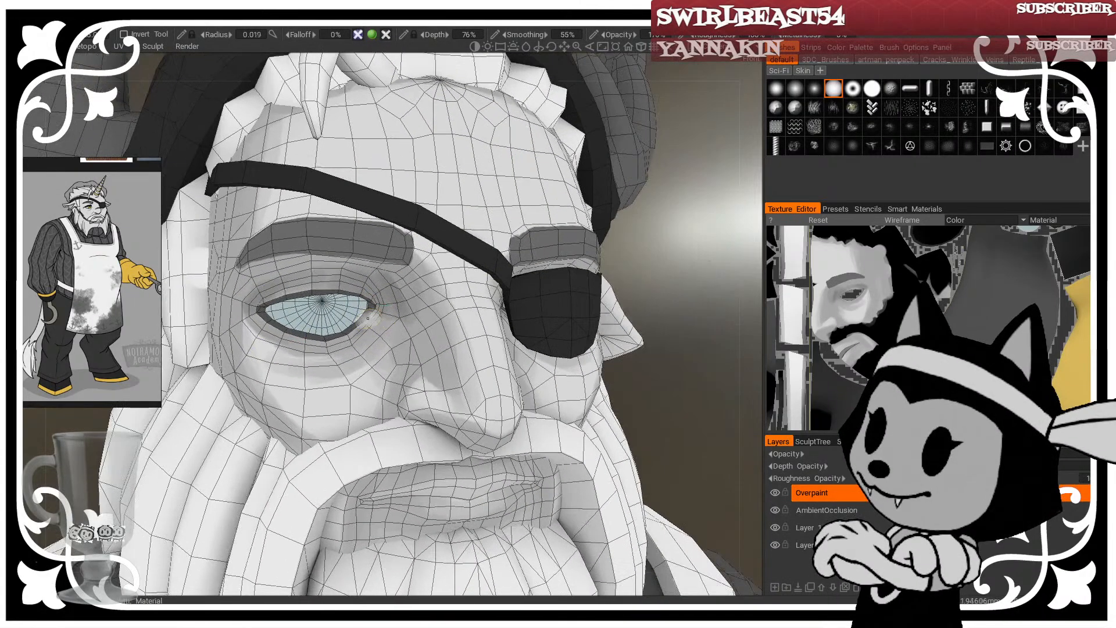
mouse_move(351, 333)
right_down()
mouse_move(372, 334)
mouse_move(368, 300)
right_up()
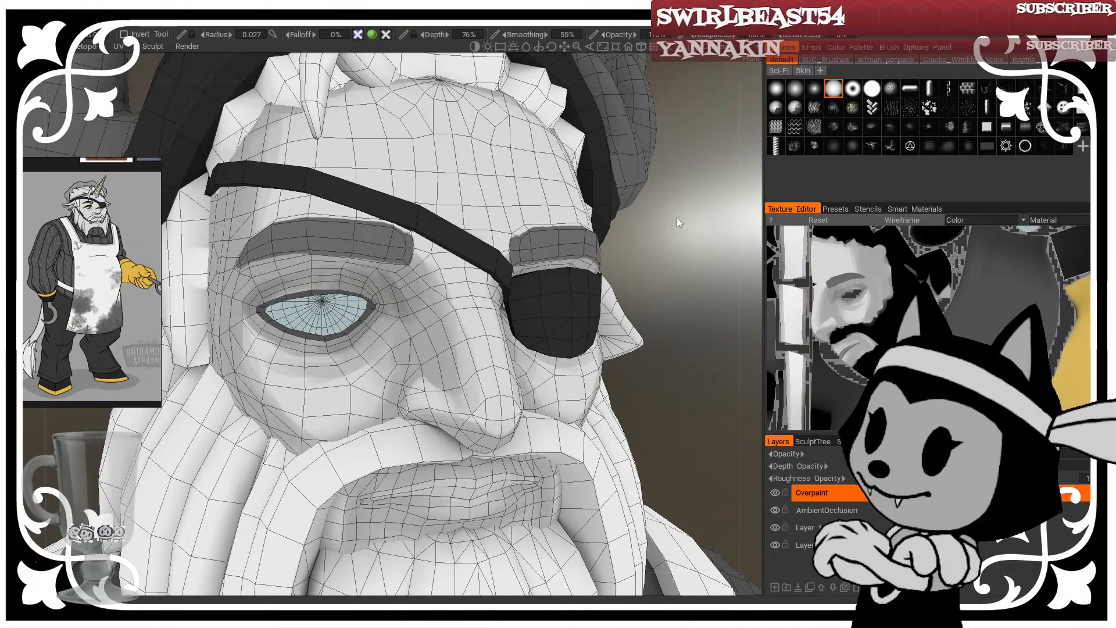
drag(680, 221, 634, 223)
right_drag(407, 292, 403, 292)
mouse_move(734, 250)
mouse_down()
mouse_move(692, 238)
mouse_move(616, 259)
mouse_up()
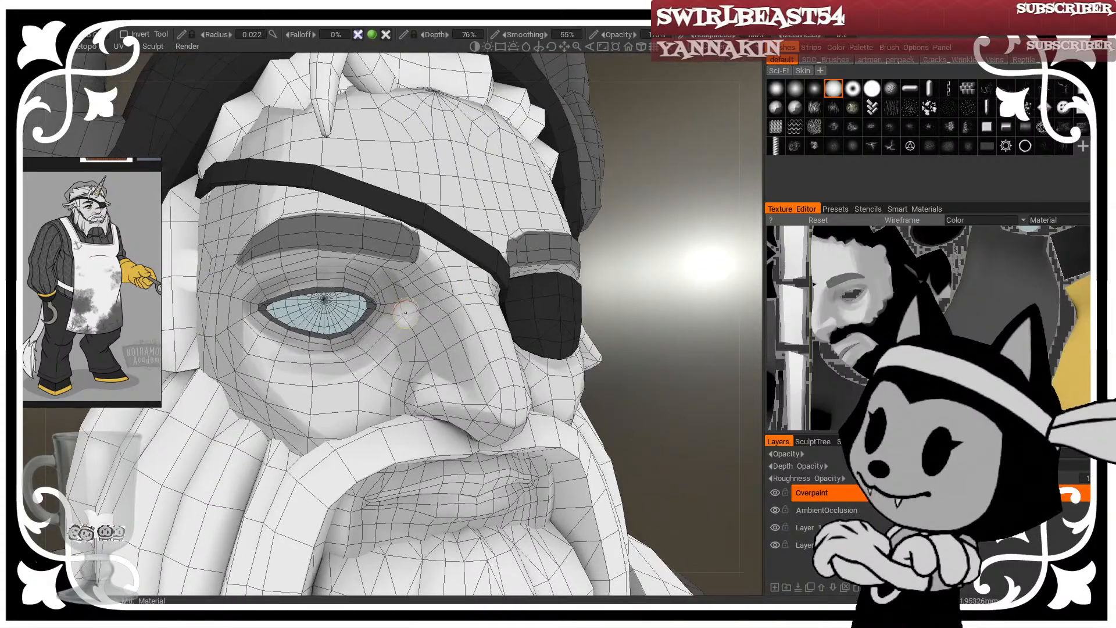
Step: Paint the shadow along the eyebrow's lower edge above the uncovered eye with brush radii of 0.021, 0.016 and 0.012
key(bracketleft)
key(bracketleft)
key(bracketleft)
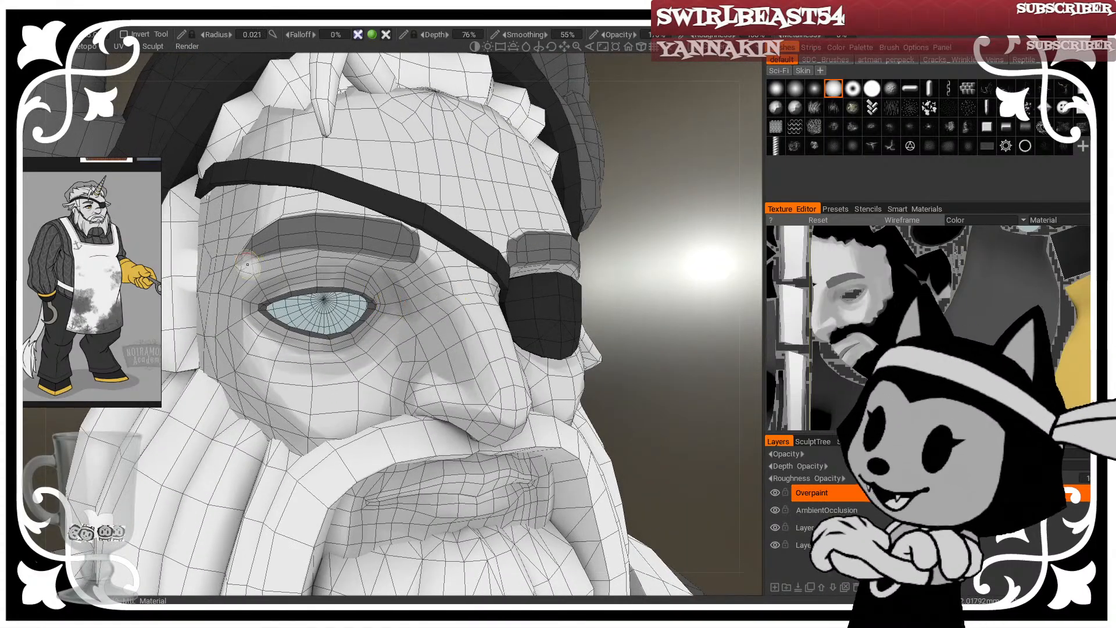
drag(249, 264, 276, 254)
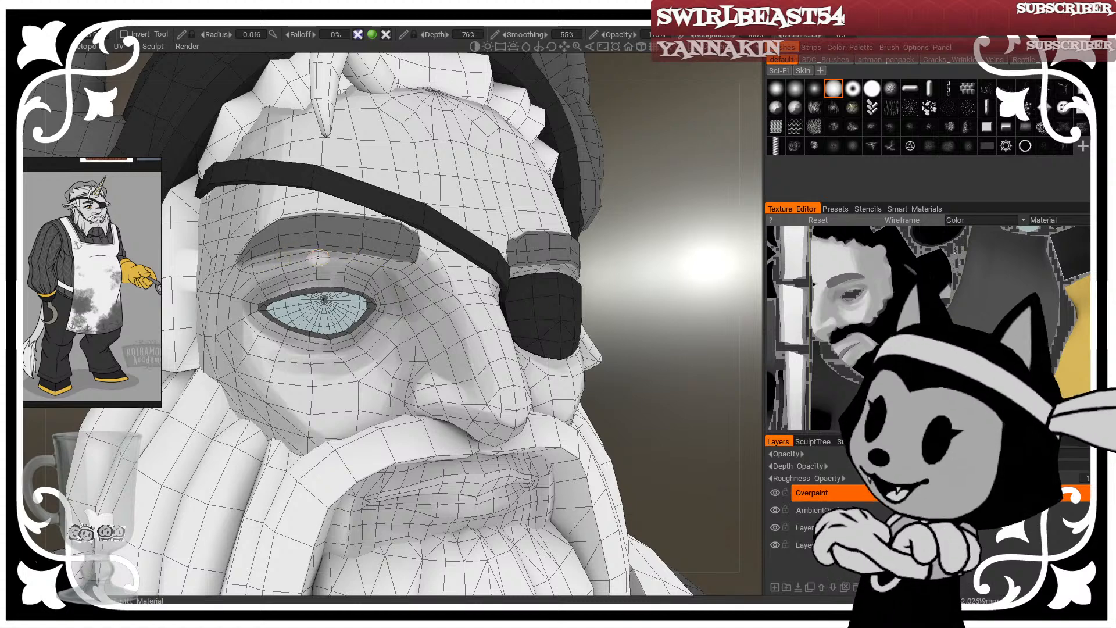
key(bracketleft)
key(bracketleft)
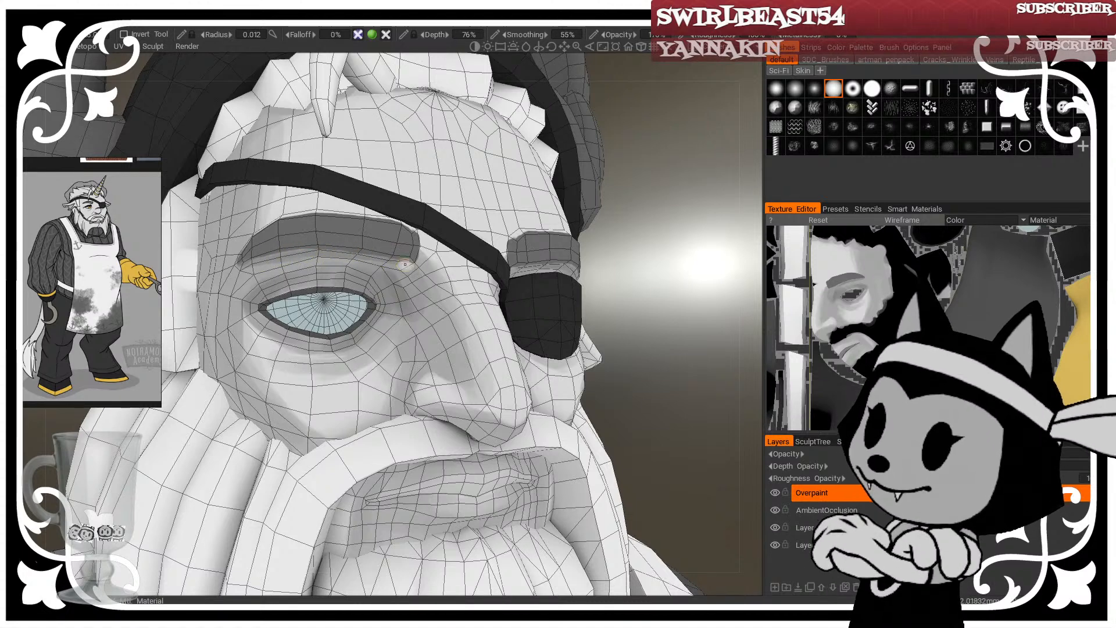
Step: Touch up the shading between the uncovered eye's inner corner and the eyebrow with a 0.016 brush
mouse_move(644, 242)
mouse_down()
mouse_move(664, 246)
mouse_move(409, 266)
mouse_move(556, 244)
mouse_up()
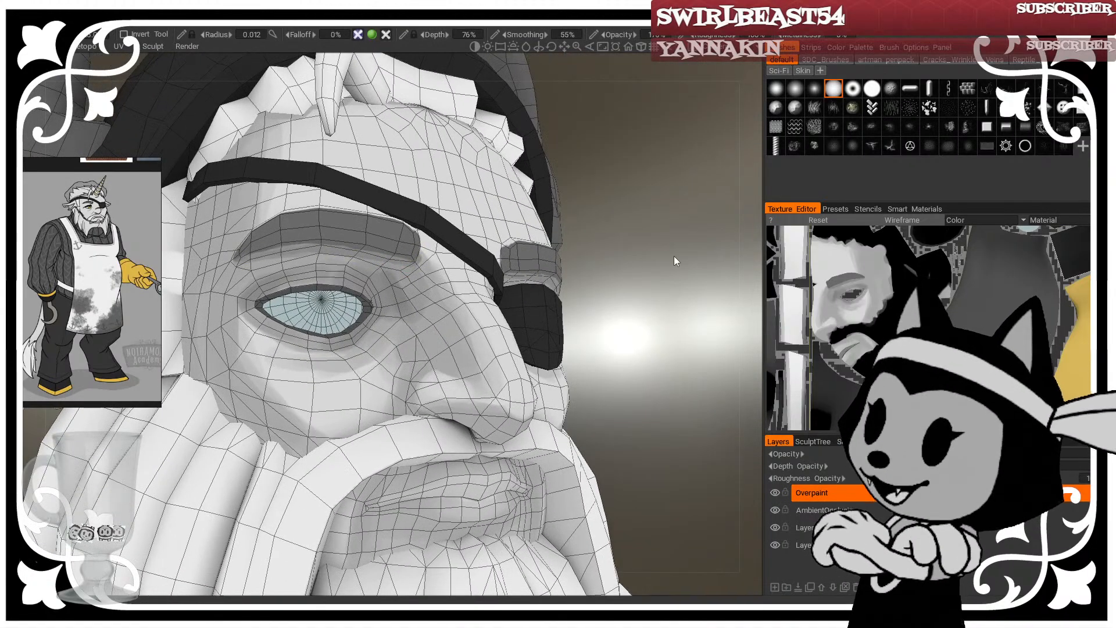
drag(641, 290, 608, 283)
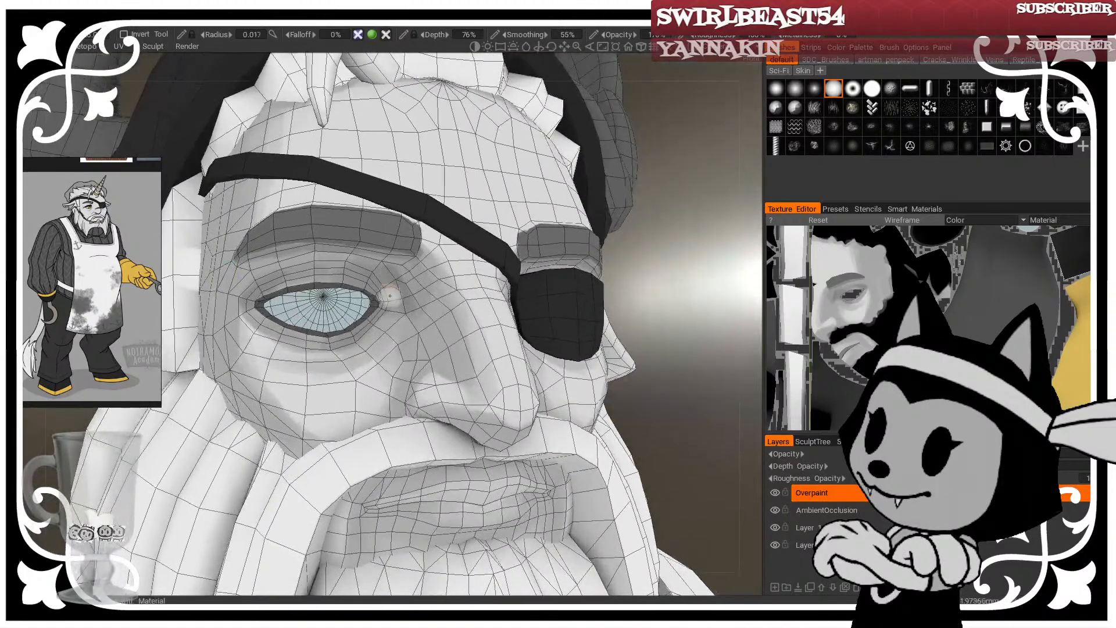
right_drag(390, 296, 382, 266)
drag(695, 229, 595, 235)
drag(740, 232, 773, 230)
right_drag(380, 273, 384, 295)
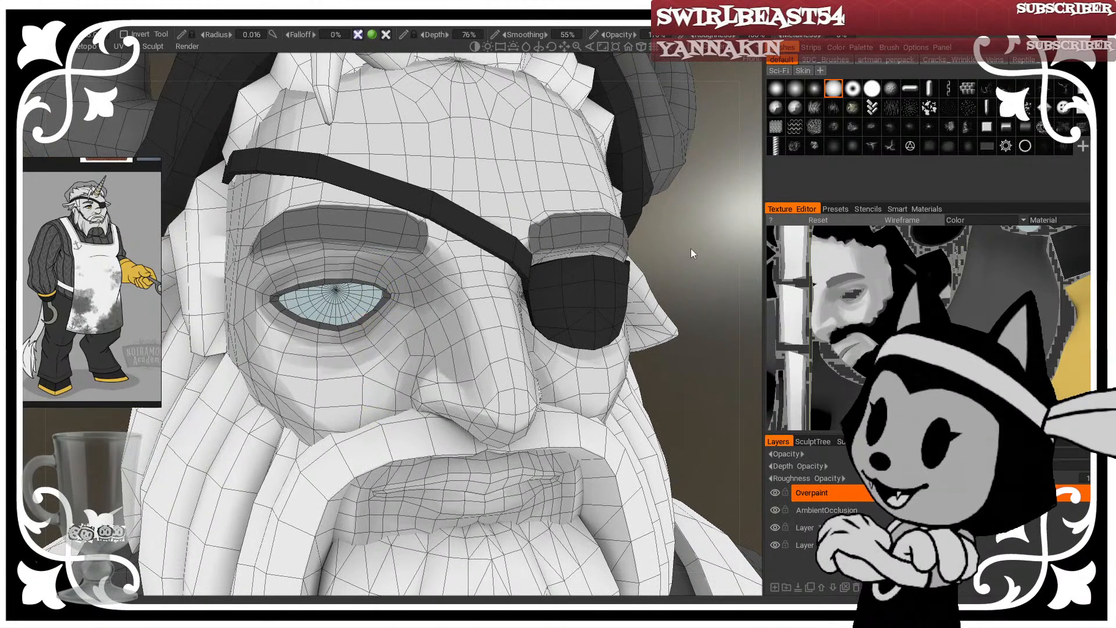
Step: Darken the nostril and the underside of the nose with brush radii of 0.013 and 0.016, checking the paint without the wireframe
drag(691, 249, 675, 200)
drag(712, 321, 705, 287)
right_drag(465, 340, 470, 342)
drag(709, 287, 703, 253)
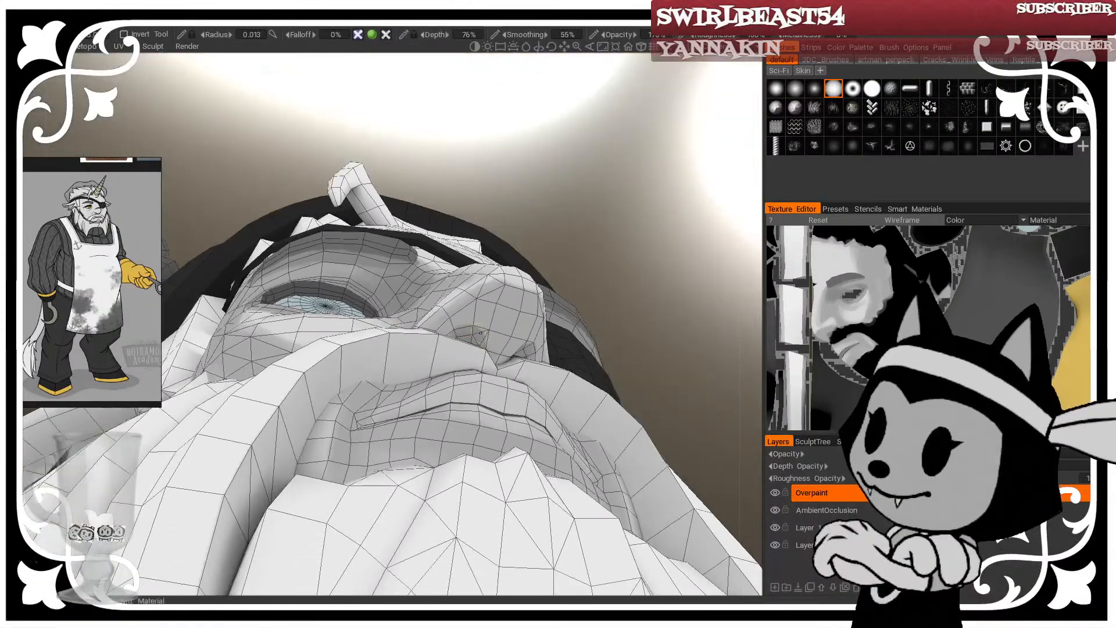
drag(636, 281, 696, 420)
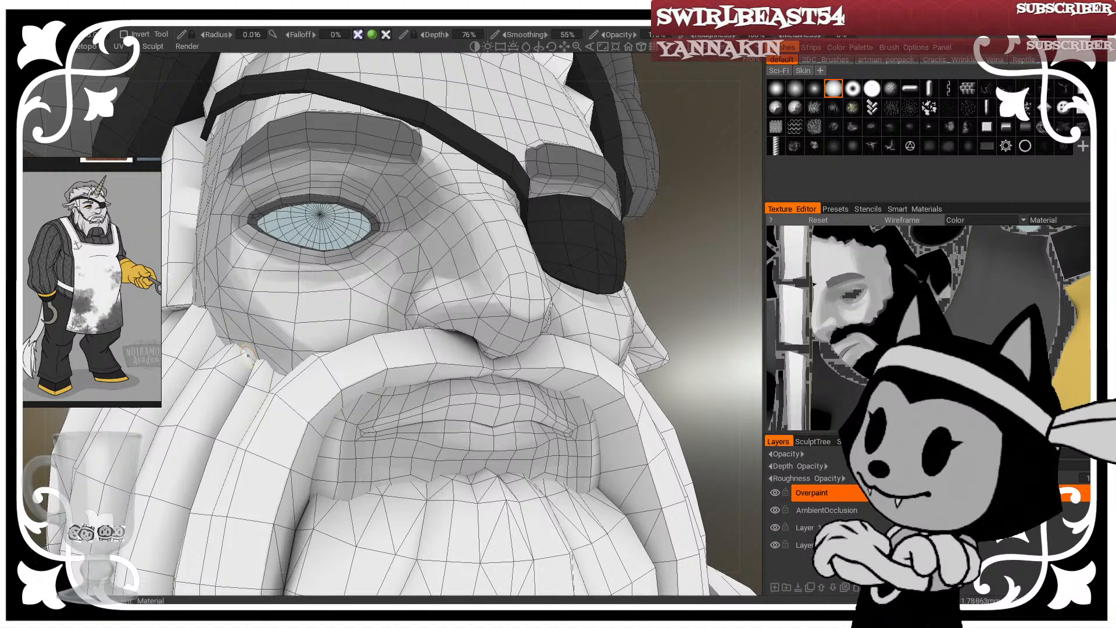
alt+drag(412, 336, 406, 336)
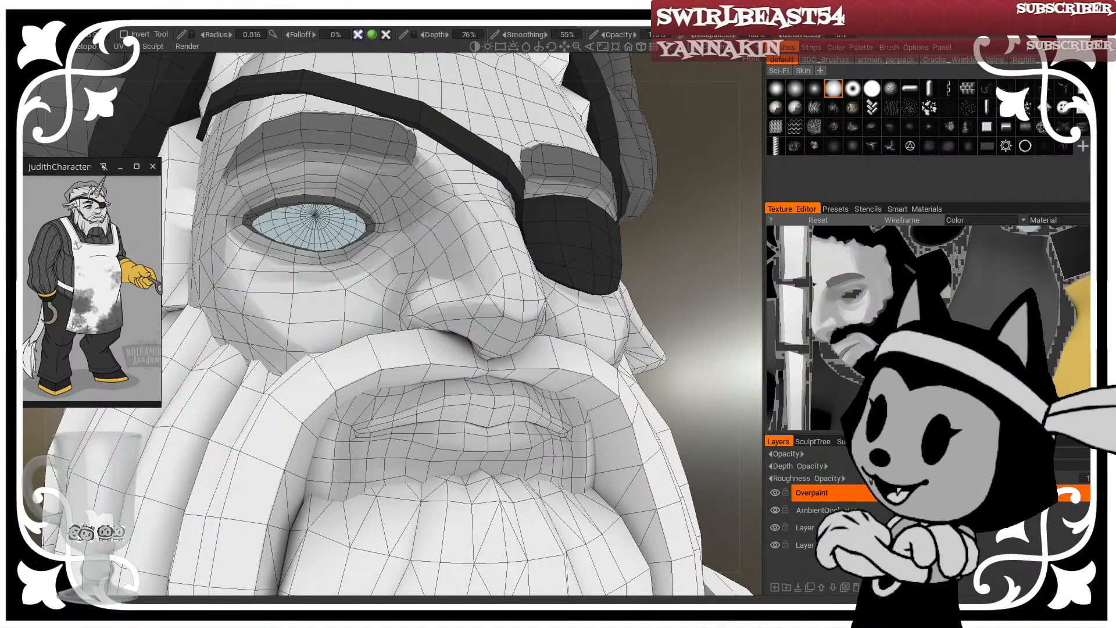
alt+drag(636, 106, 631, 105)
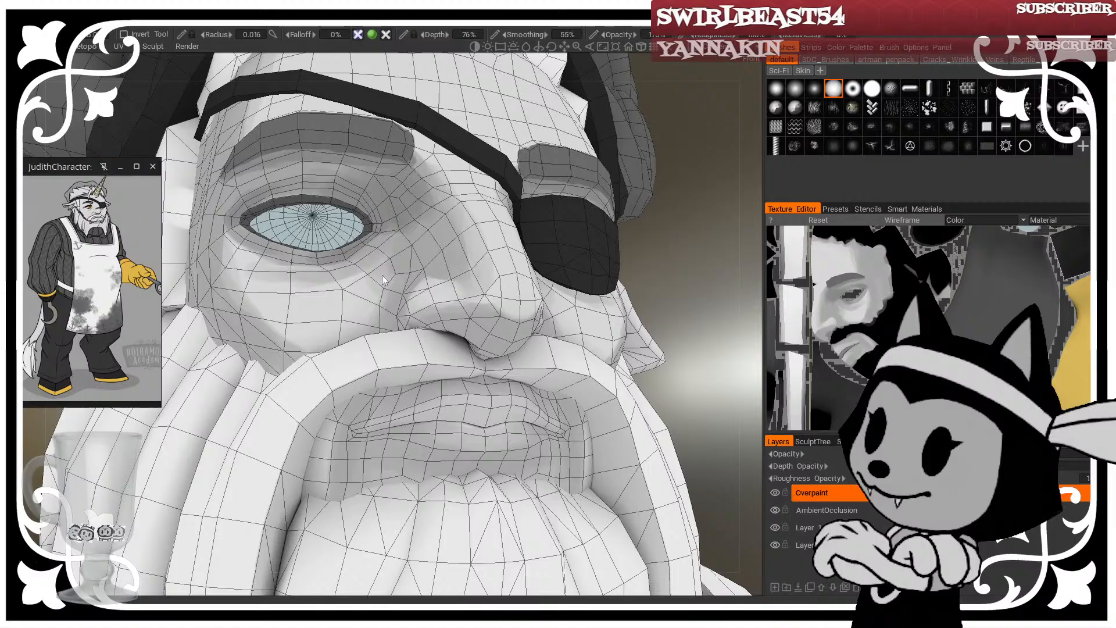
alt+middle_drag(596, 259, 602, 298)
key(1)
key(w)
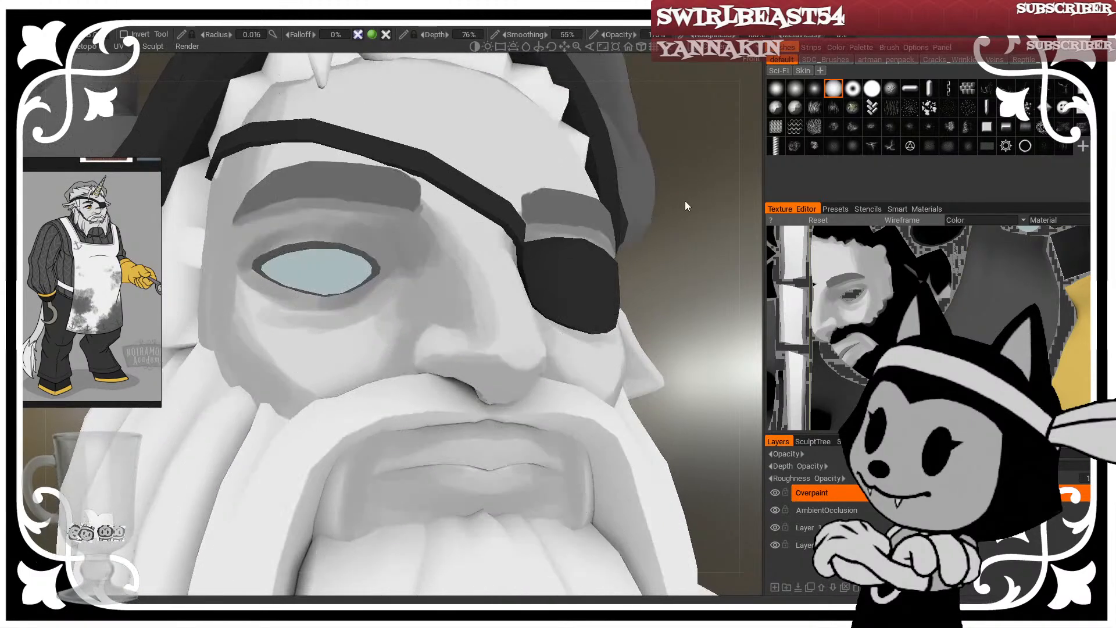
alt+drag(685, 200, 687, 281)
key(w)
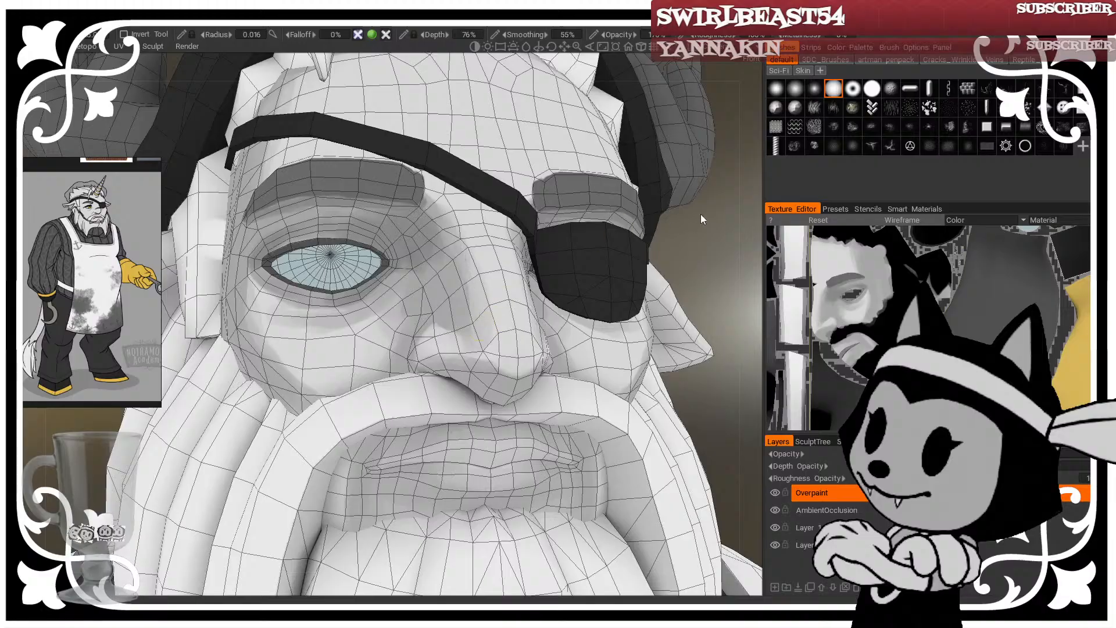
Step: Refine the uncovered eye's upper lid and inner-corner shading with brush radii of 0.01, 0.017, 0.018 and 0.027
alt+drag(700, 214, 697, 251)
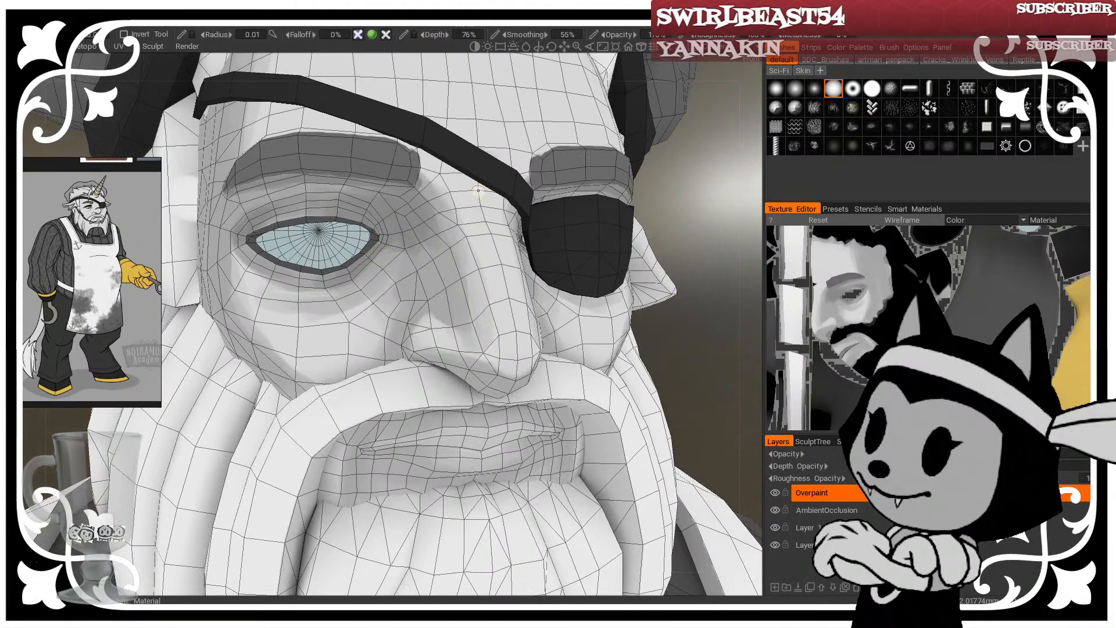
alt+drag(478, 190, 499, 232)
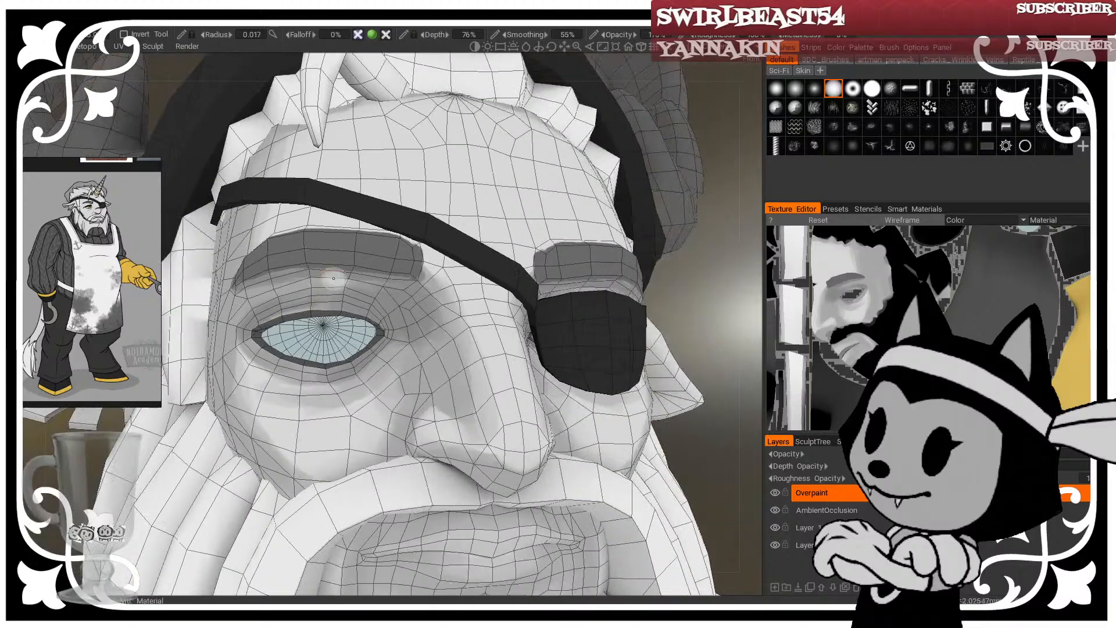
alt+drag(606, 243, 605, 297)
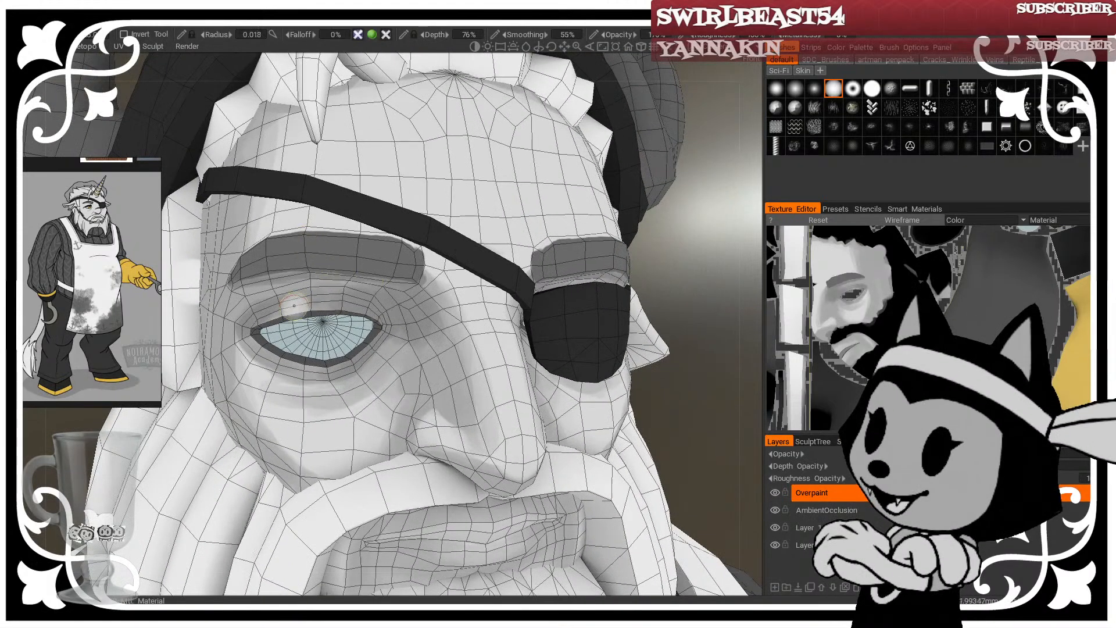
key(bracketright)
mouse_move(593, 212)
alt+mouse_down()
mouse_move(425, 272)
mouse_move(744, 239)
alt+mouse_up()
key(bracketright)
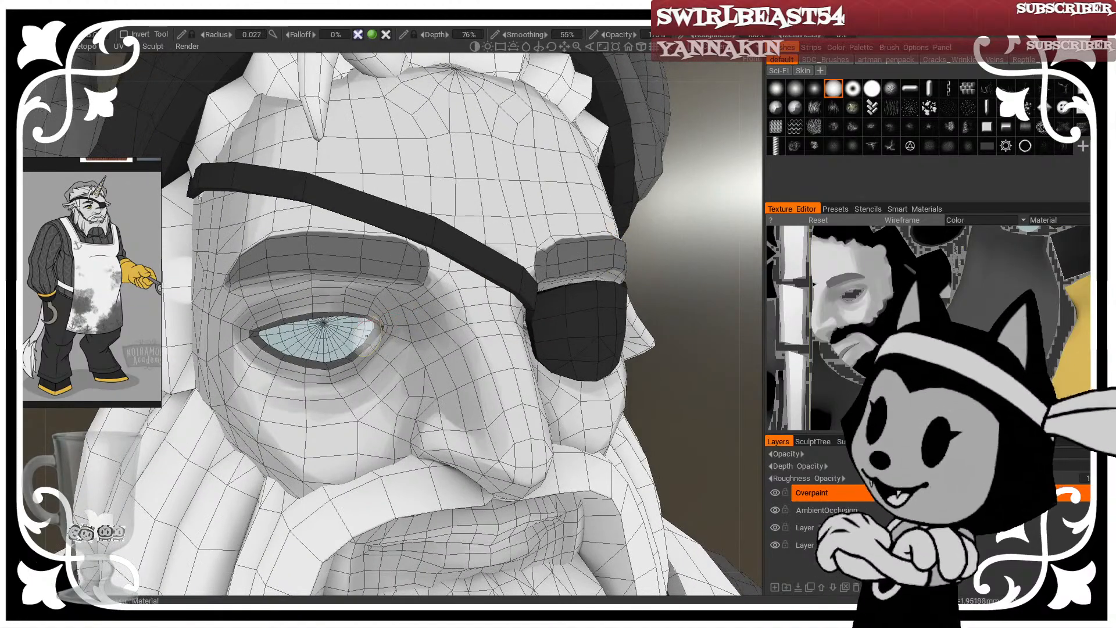
key(bracketleft)
Step: Shade the nostril wing and side of the nose with brush radii of 0.028, 0.037, 0.054, 0.067 and 0.038
mouse_move(687, 266)
mouse_down()
mouse_move(660, 217)
mouse_move(685, 242)
mouse_up()
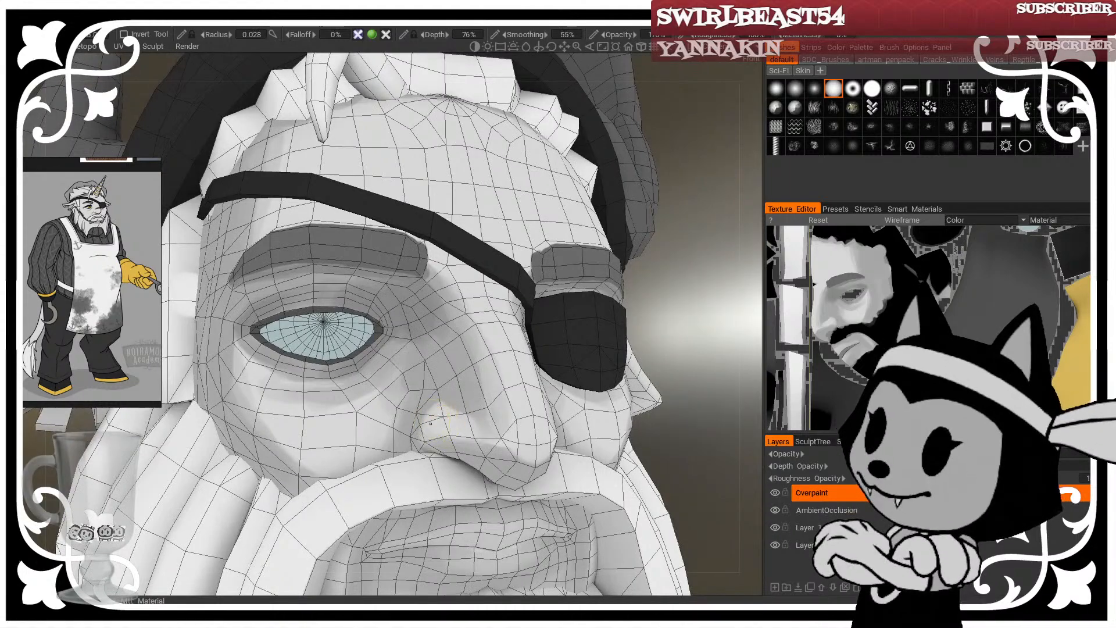
mouse_move(675, 296)
mouse_down()
mouse_move(712, 271)
mouse_move(675, 284)
mouse_move(678, 260)
mouse_up()
key(bracketright)
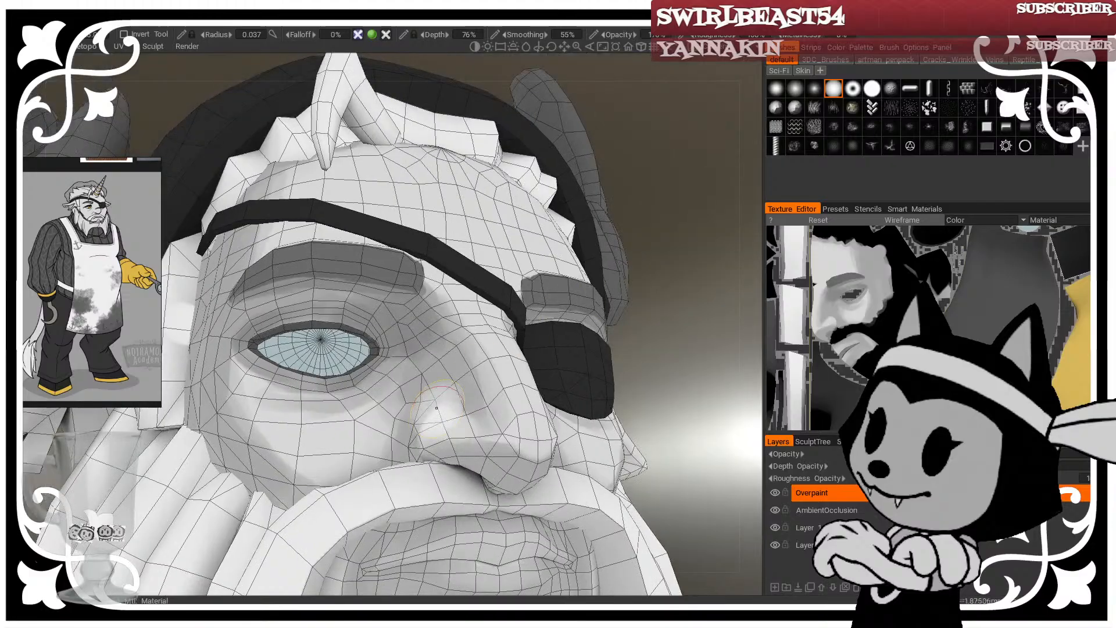
mouse_move(649, 336)
mouse_down()
mouse_move(628, 316)
mouse_move(617, 328)
mouse_move(560, 281)
mouse_up()
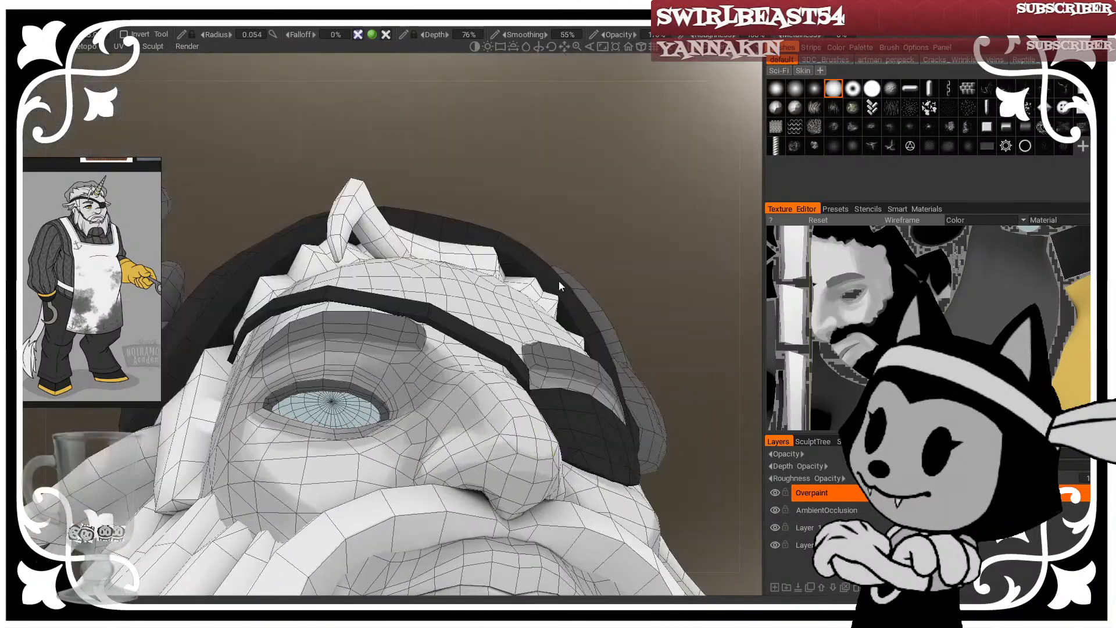
drag(595, 315, 588, 341)
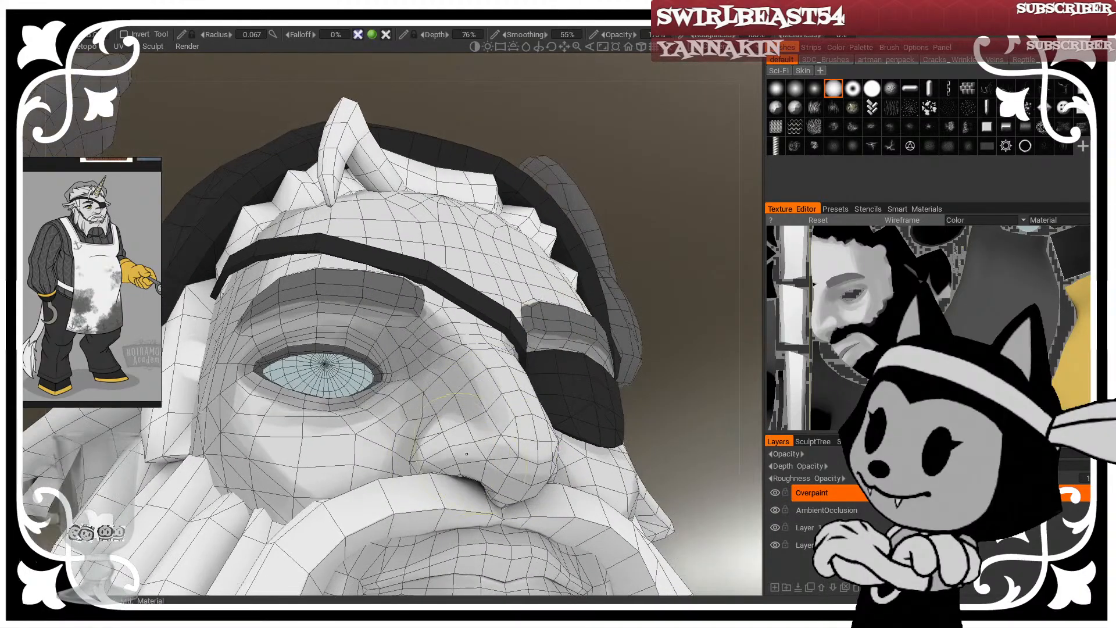
drag(656, 286, 669, 321)
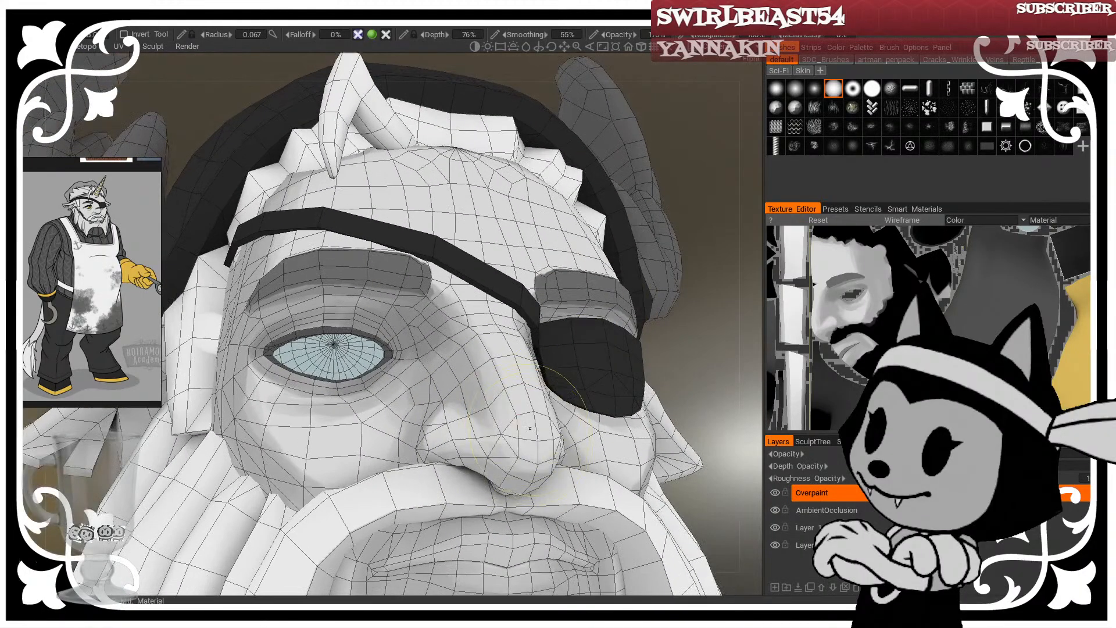
right_drag(512, 428, 485, 428)
drag(687, 207, 684, 169)
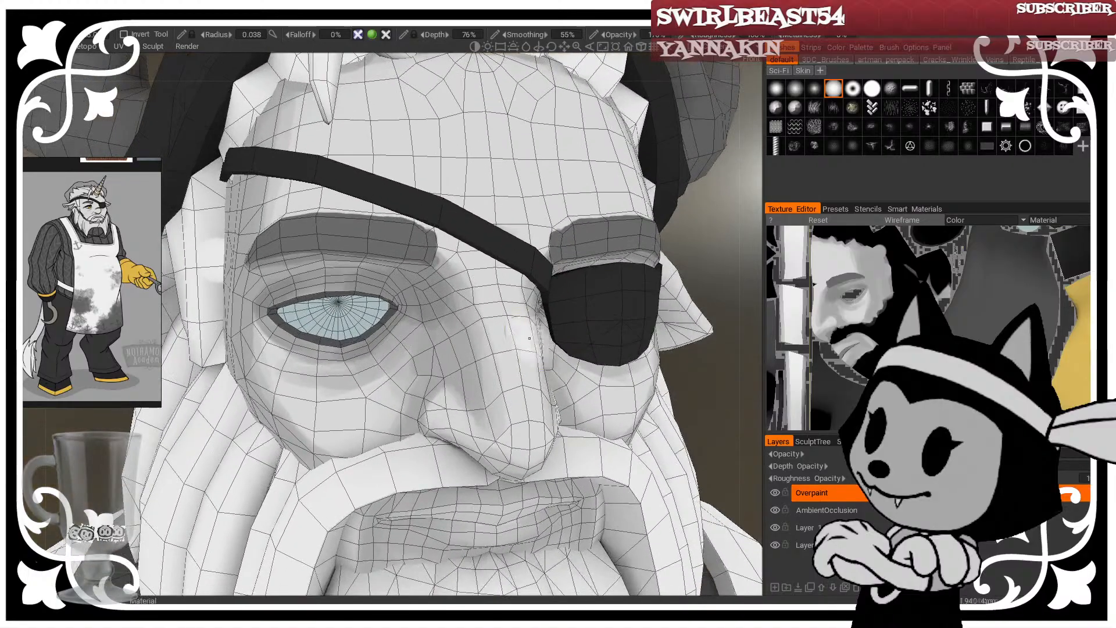
Step: Examine the face shading without the wireframe, both close up and from a distance showing the whole head
key(w)
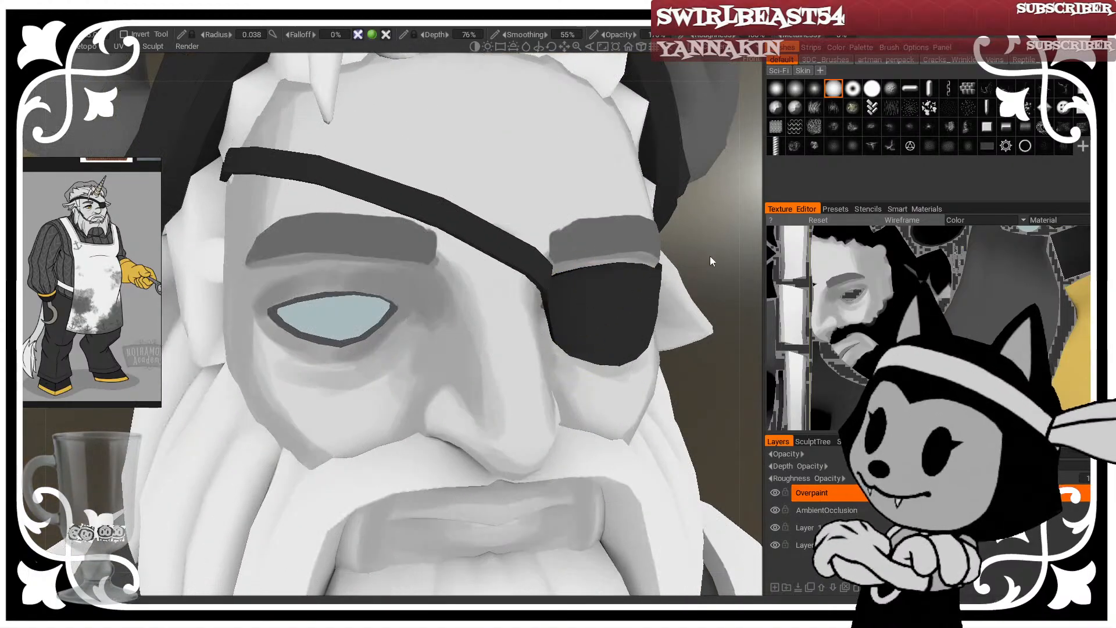
right_drag(710, 256, 630, 232)
mouse_move(630, 232)
mouse_down()
mouse_move(495, 231)
mouse_move(646, 218)
mouse_up()
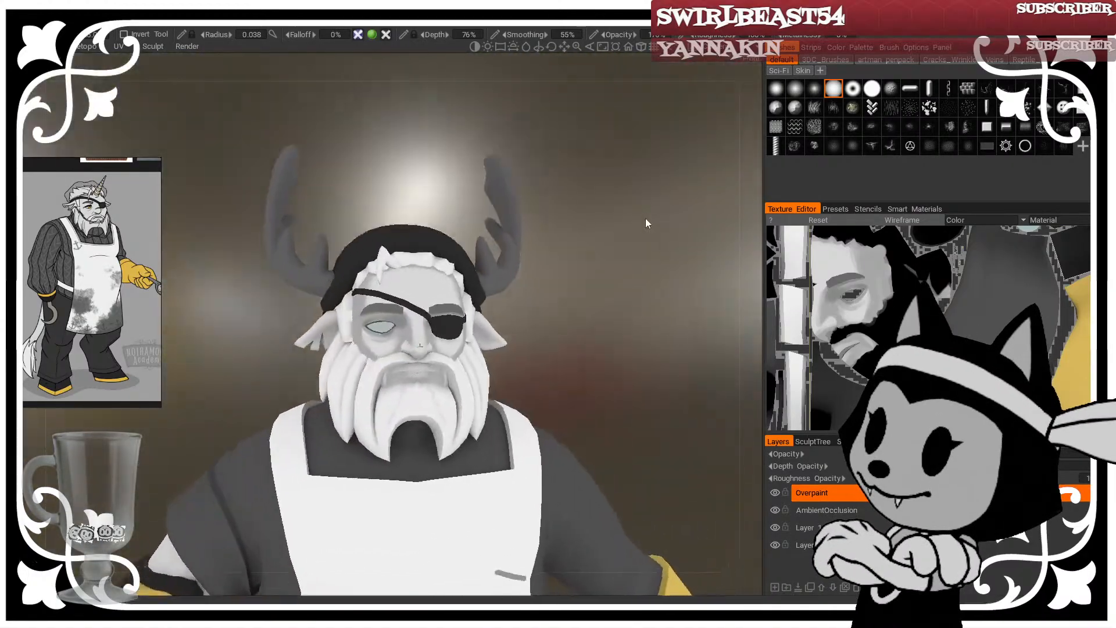
right_drag(645, 218, 676, 348)
drag(676, 347, 664, 237)
key(w)
Step: Shade the skin beneath the lower lip with a 0.047 brush radius
key(bracketright)
key(bracketright)
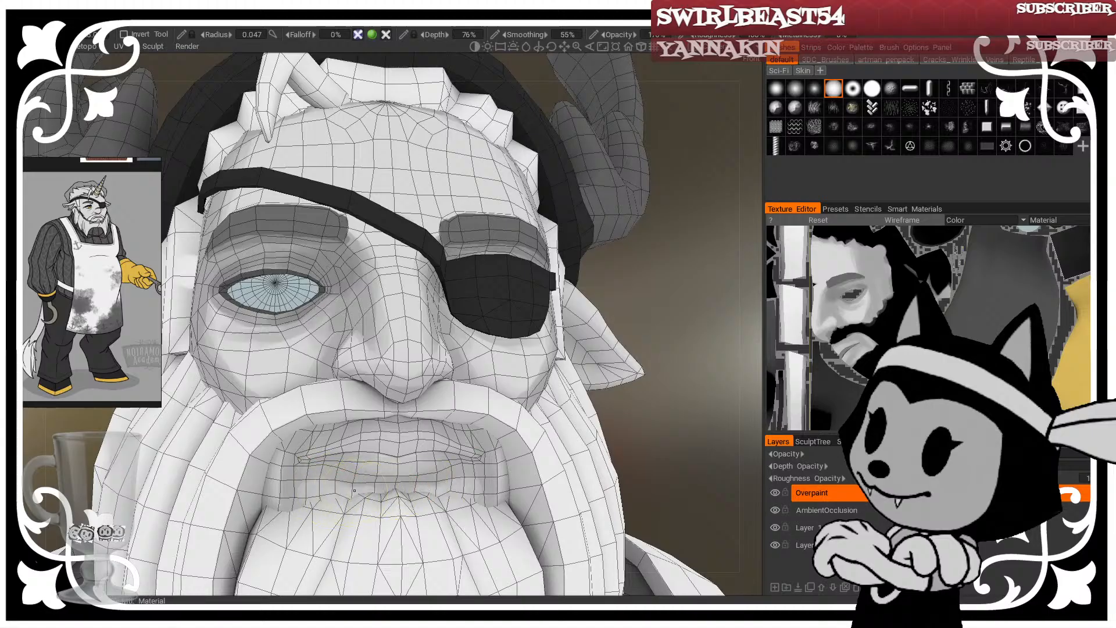
key(bracketleft)
key(bracketleft)
key(bracketleft)
key(bracketright)
key(bracketright)
key(bracketright)
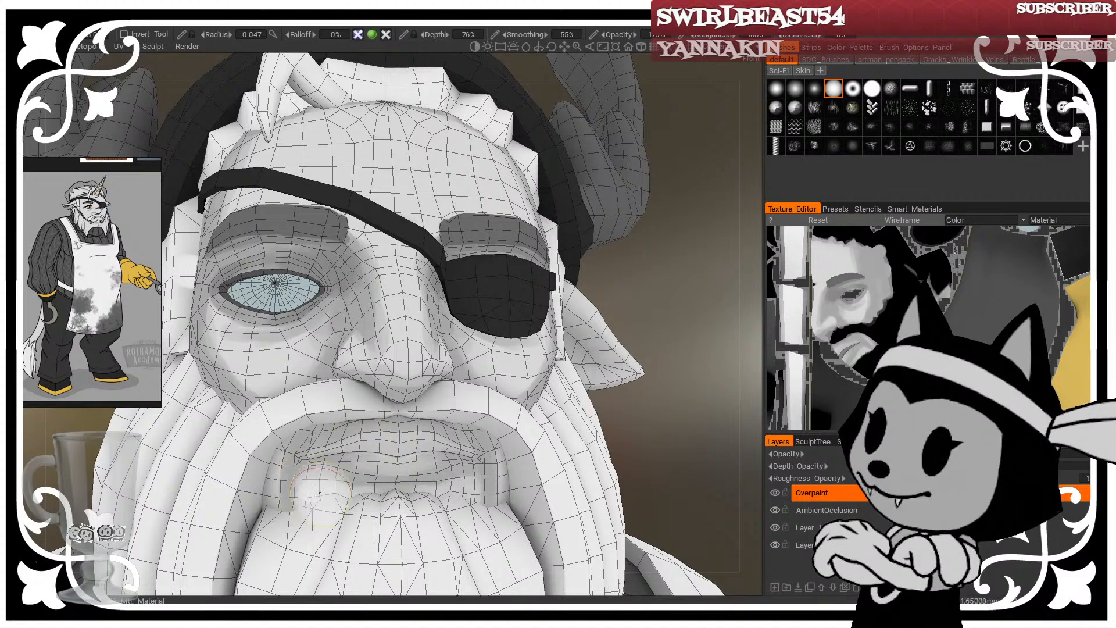
Step: Shade the mouth corner and the skin beneath the lower lip with brush radii of 0.037, 0.043 and 0.046
drag(638, 334, 634, 349)
key(bracketleft)
key(bracketleft)
key(bracketleft)
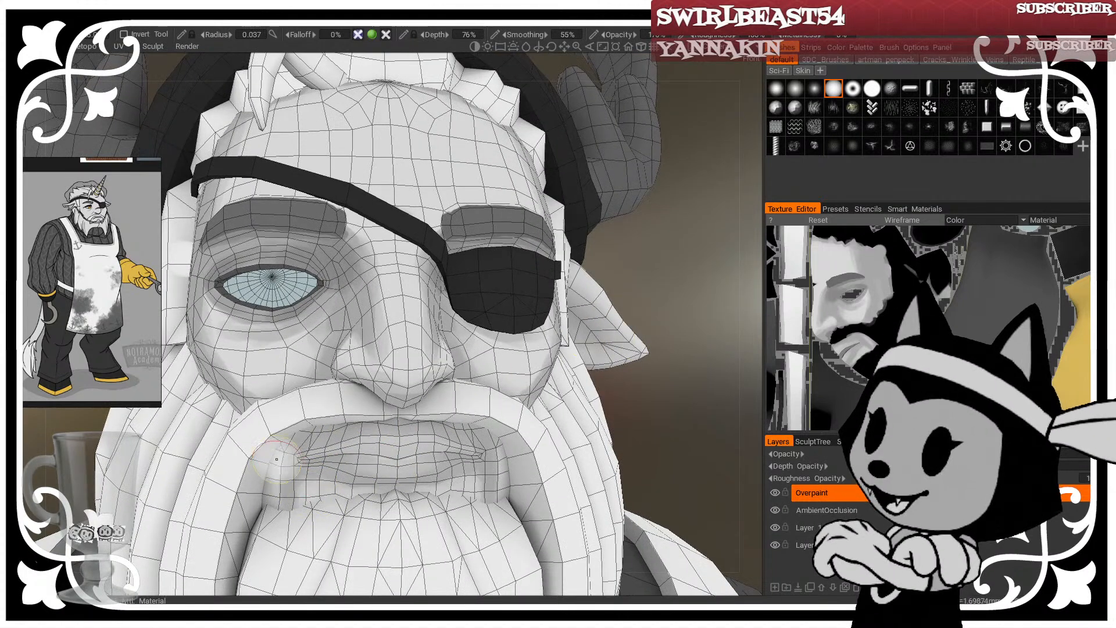
key(bracketleft)
key(bracketleft)
key(bracketleft)
key(bracketleft)
key(bracketleft)
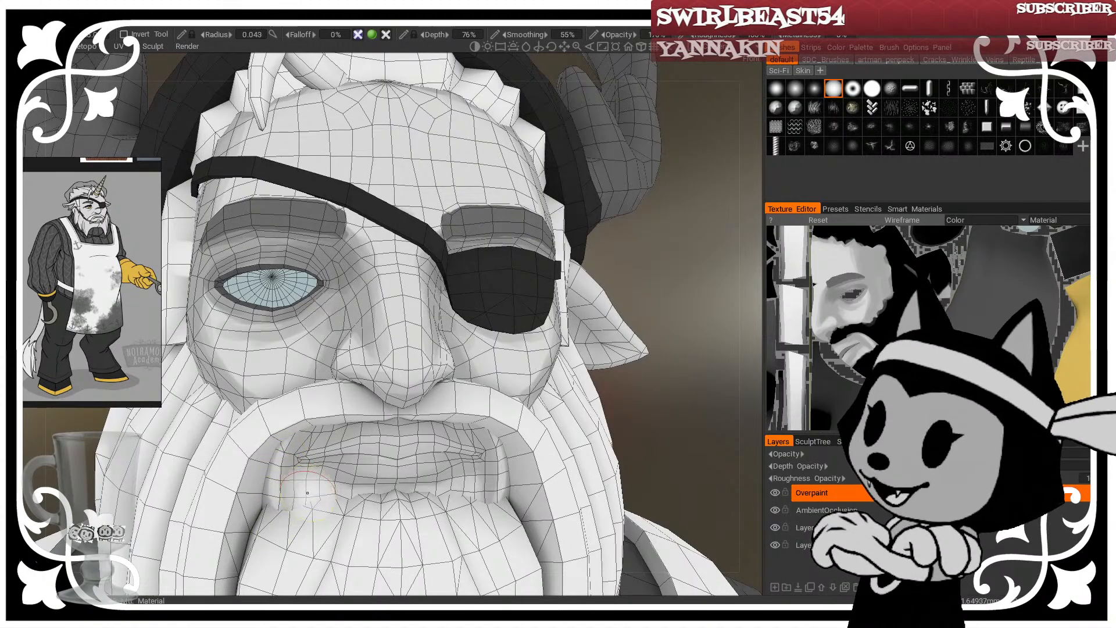
key(bracketright)
key(bracketright)
key(bracketright)
key(bracketright)
key(bracketright)
key(bracketright)
key(bracketright)
key(bracketright)
Step: Paint the upper lip's shading from an angled view with brush radii of 0.011, 0.04 and 0.05
mouse_move(513, 370)
alt+mouse_down()
mouse_move(543, 304)
mouse_move(553, 368)
alt+mouse_up()
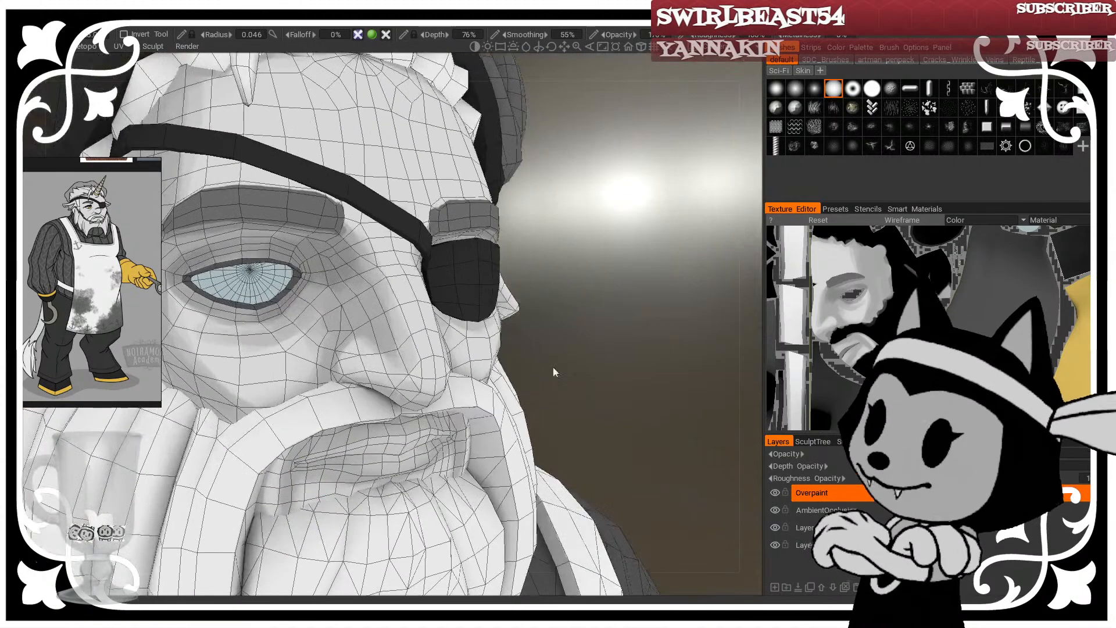
key(bracketleft)
key(bracketleft)
key(bracketleft)
key(bracketleft)
key(bracketleft)
key(bracketleft)
key(bracketleft)
key(bracketleft)
key(bracketleft)
key(bracketleft)
key(bracketleft)
key(bracketleft)
key(bracketleft)
key(bracketleft)
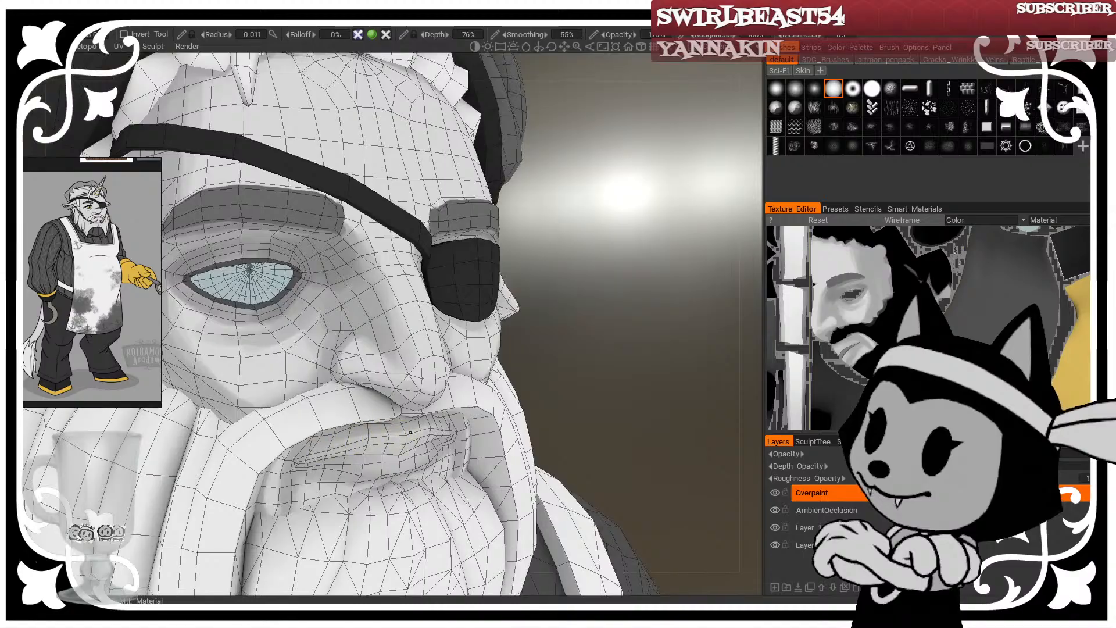
key(bracketright)
key(bracketright)
key(bracketright)
key(bracketright)
key(bracketright)
key(bracketright)
key(bracketright)
key(bracketright)
key(bracketright)
key(bracketright)
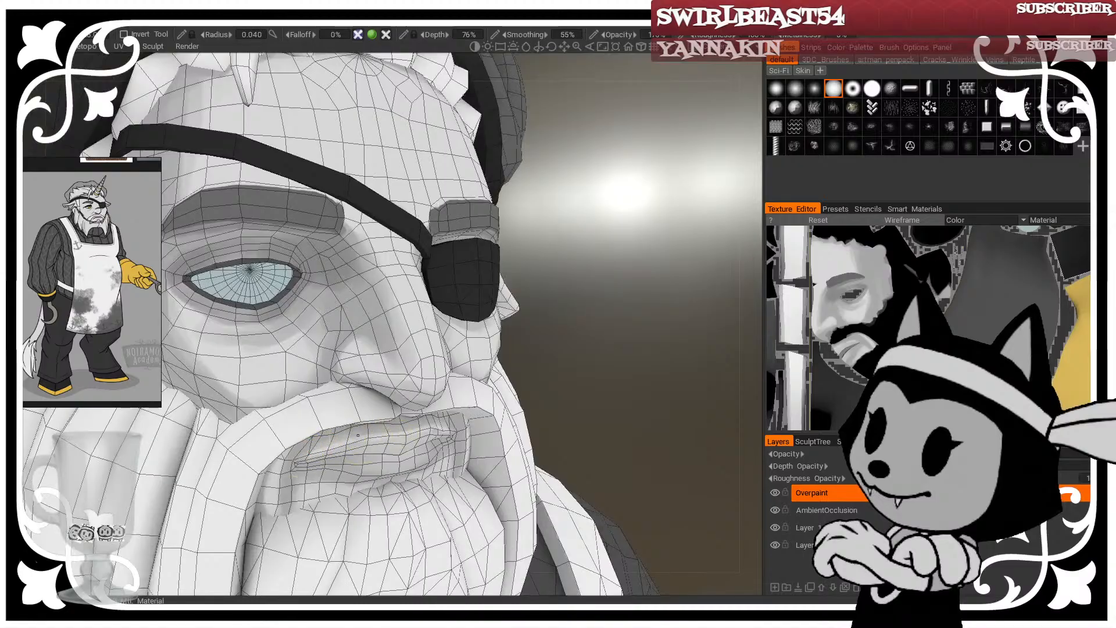
mouse_move(573, 384)
mouse_down()
mouse_move(556, 327)
mouse_move(562, 346)
mouse_up()
key(bracketright)
key(bracketright)
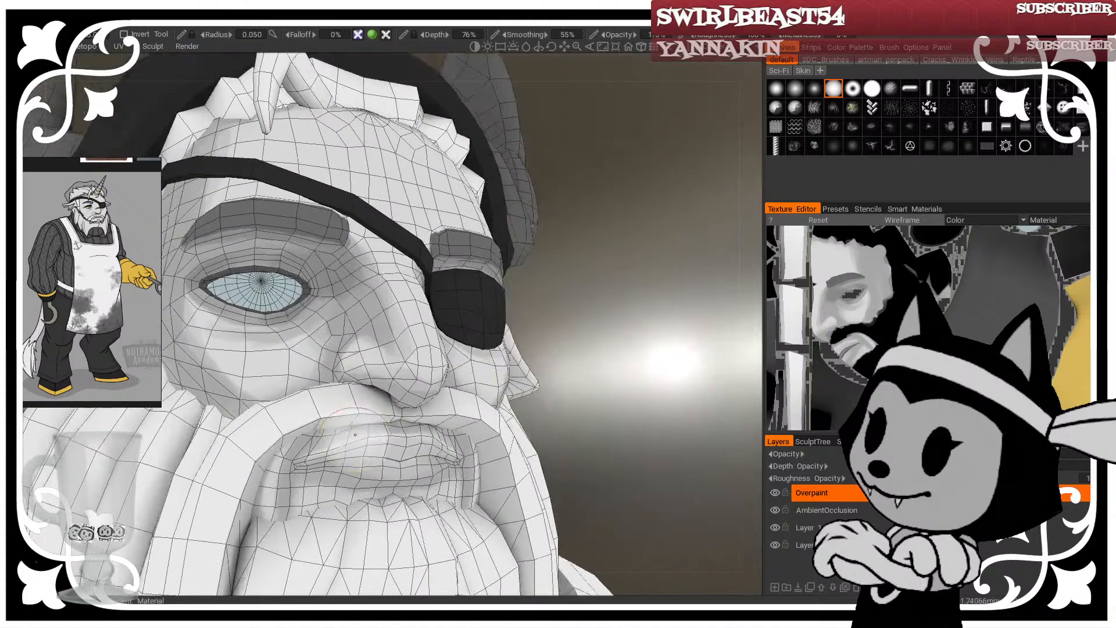
Step: Hide the wireframe and examine the mouth and face shading from several distances and angles
drag(599, 313, 579, 336)
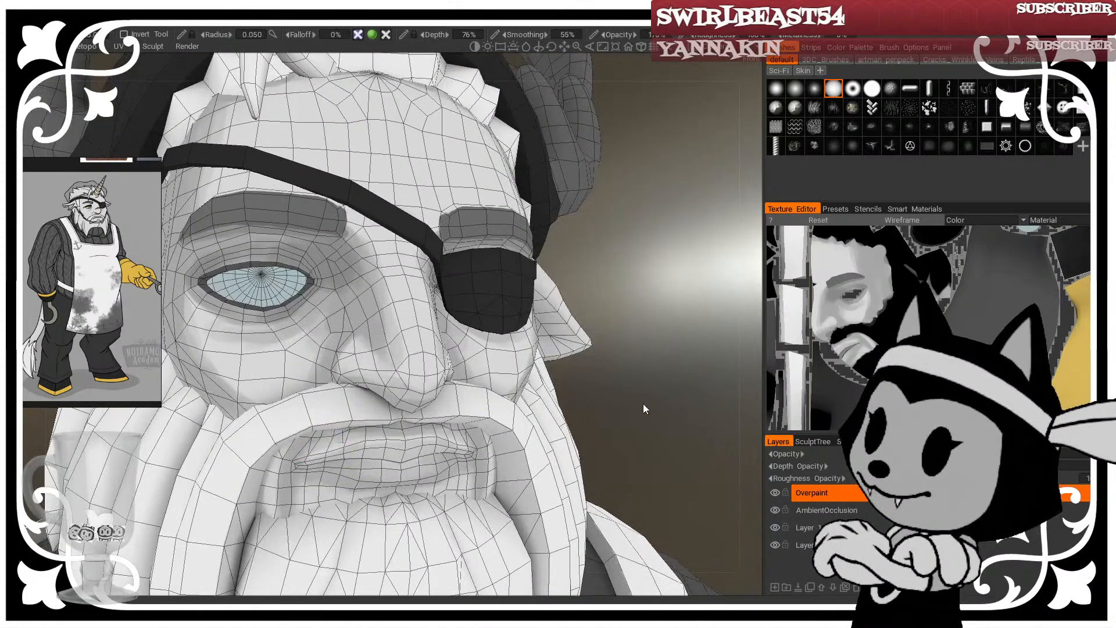
key(1)
key(KP_2)
drag(581, 377, 625, 315)
scroll(643, 379, down, 5)
scroll(624, 315, up, 8)
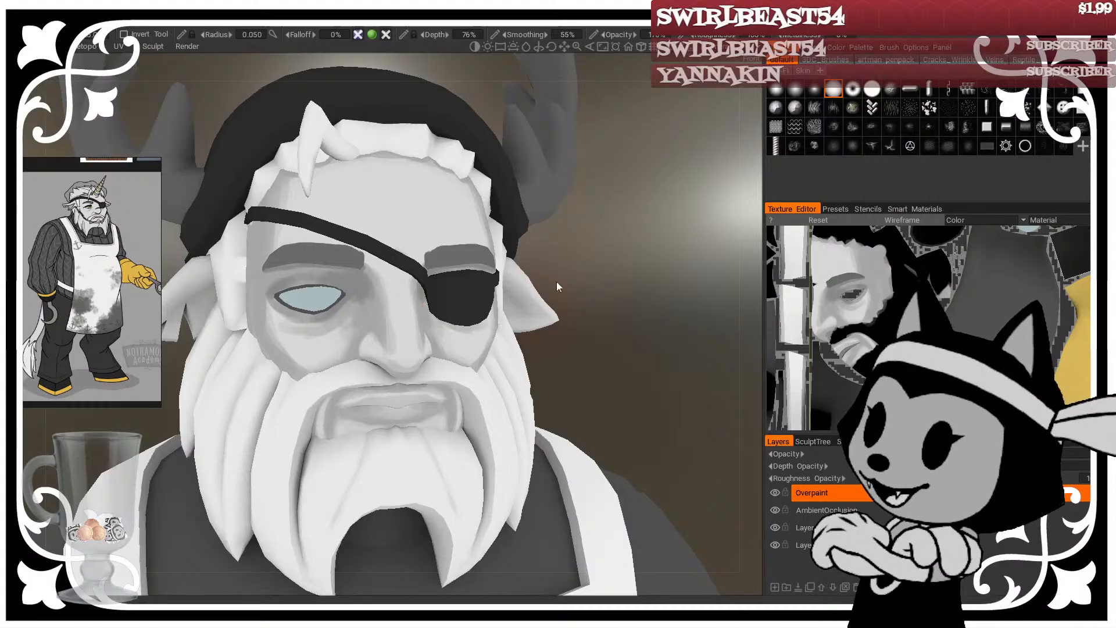
scroll(640, 235, up, 2)
middle_drag(641, 235, 658, 243)
scroll(654, 245, down, 2)
drag(654, 246, 655, 270)
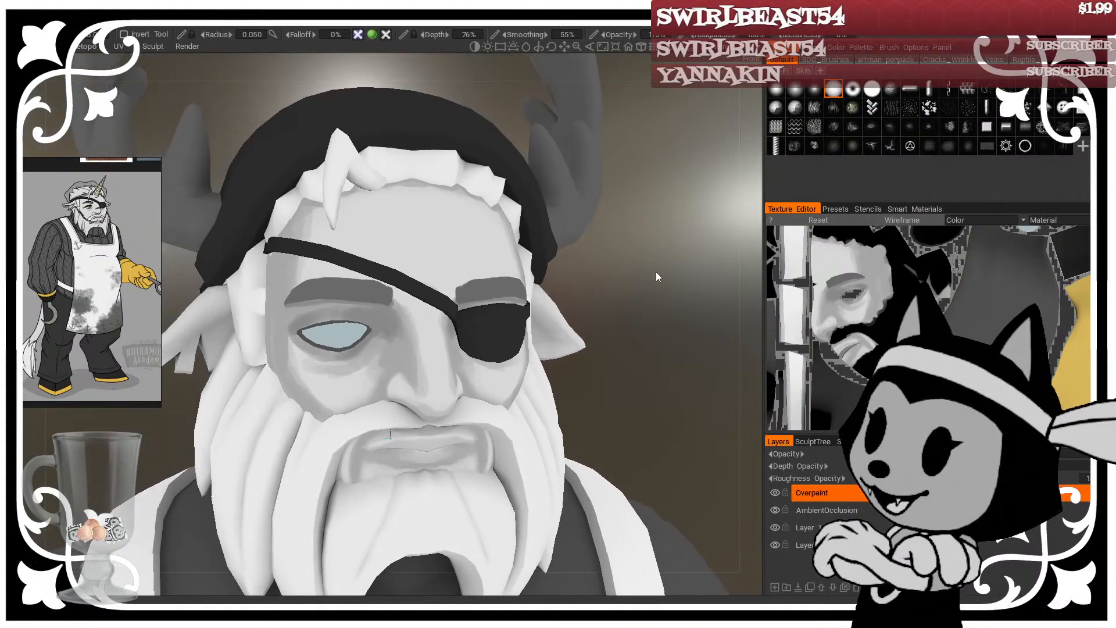
Step: Refine the shading of the lips and the parting line between them with a 0.03 brush radius
key(bracketleft)
key(bracketleft)
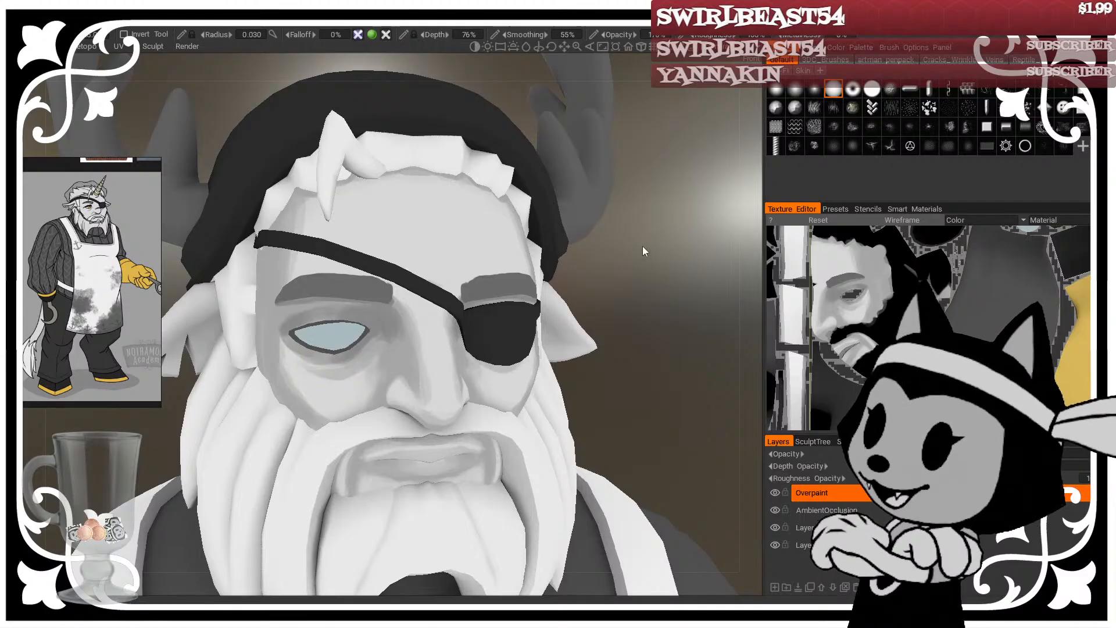
drag(610, 290, 610, 284)
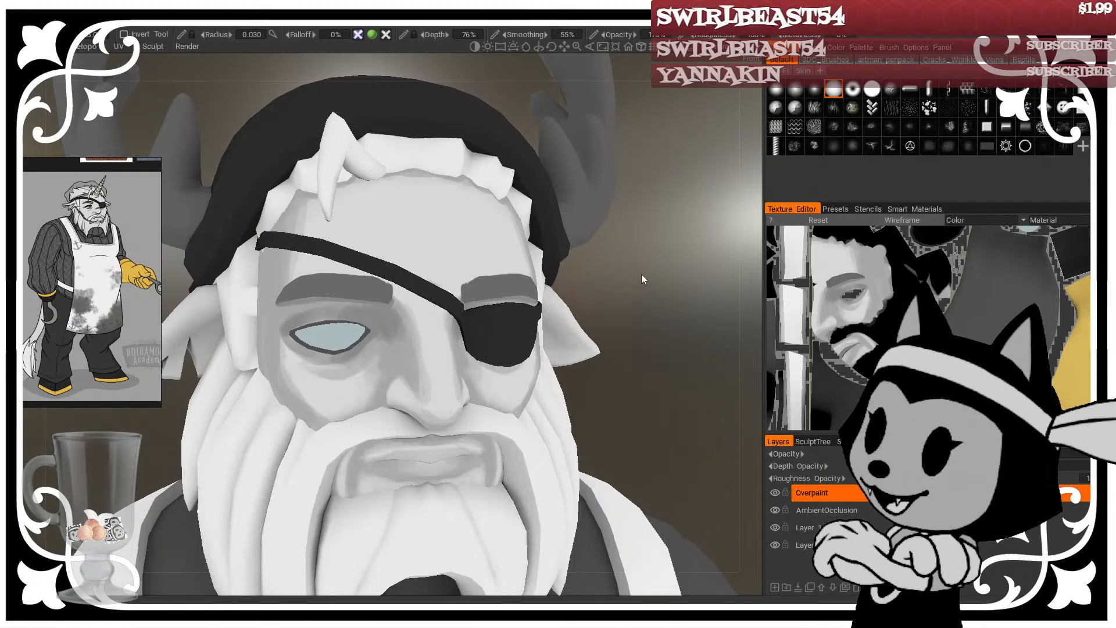
drag(640, 273, 647, 298)
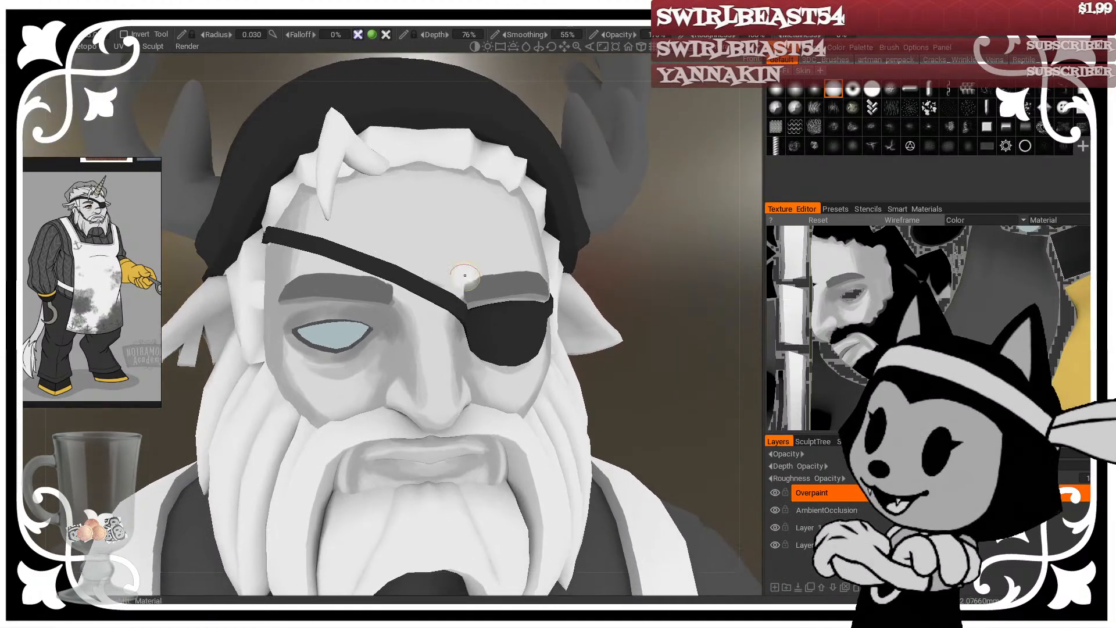
Step: Shade both sides of the forehead and temples with brush radii of 0.03 and 0.052
alt+drag(545, 217, 504, 247)
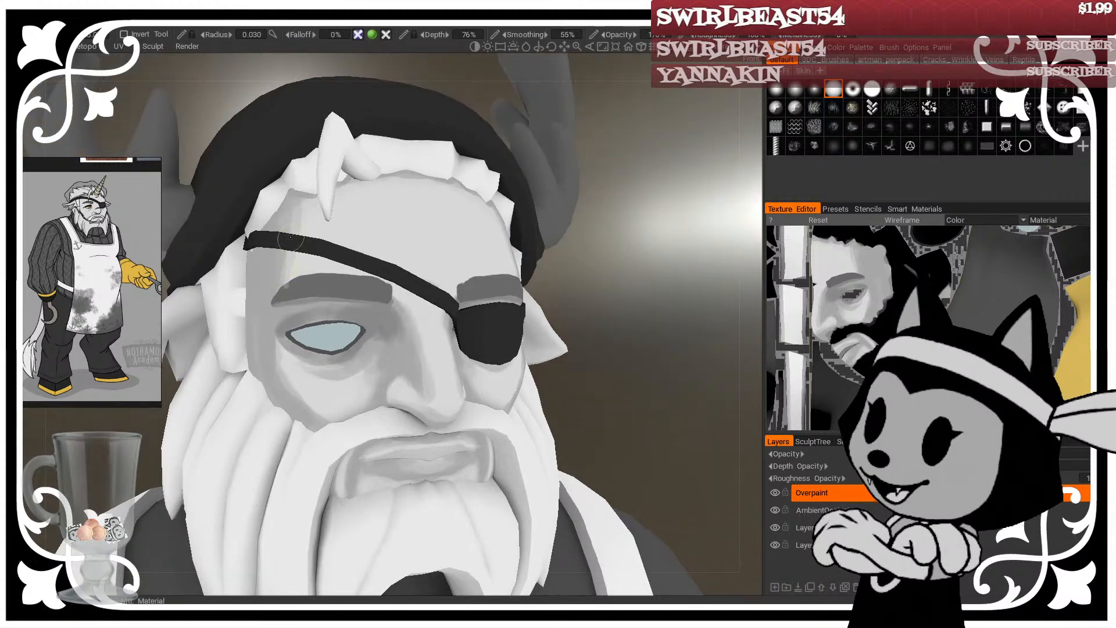
alt+drag(289, 271, 293, 221)
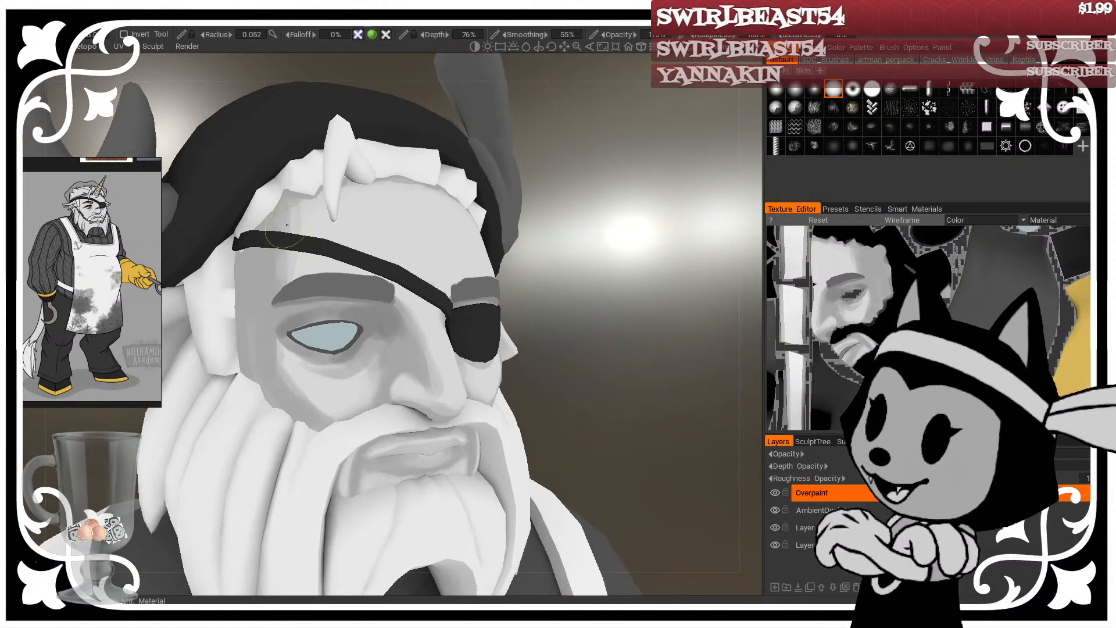
alt+drag(377, 174, 550, 216)
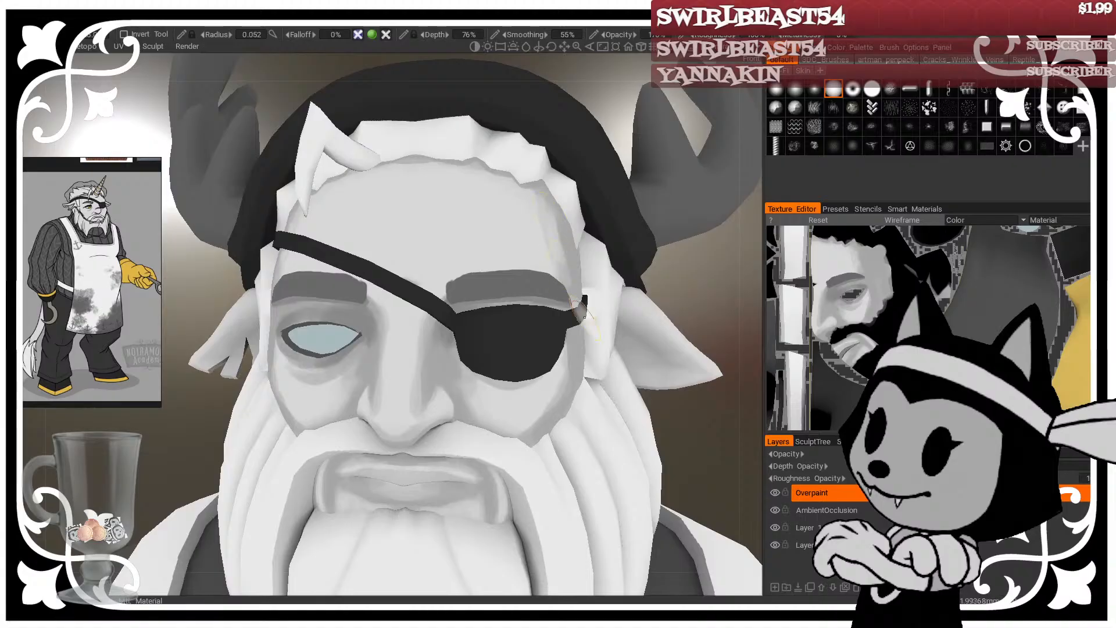
Step: Shade the cheek and the area beneath the uncovered eye with brush radii of 0.052, 0.039 and 0.088
mouse_move(727, 400)
alt+mouse_down()
mouse_move(717, 428)
mouse_move(651, 441)
mouse_move(684, 429)
alt+mouse_up()
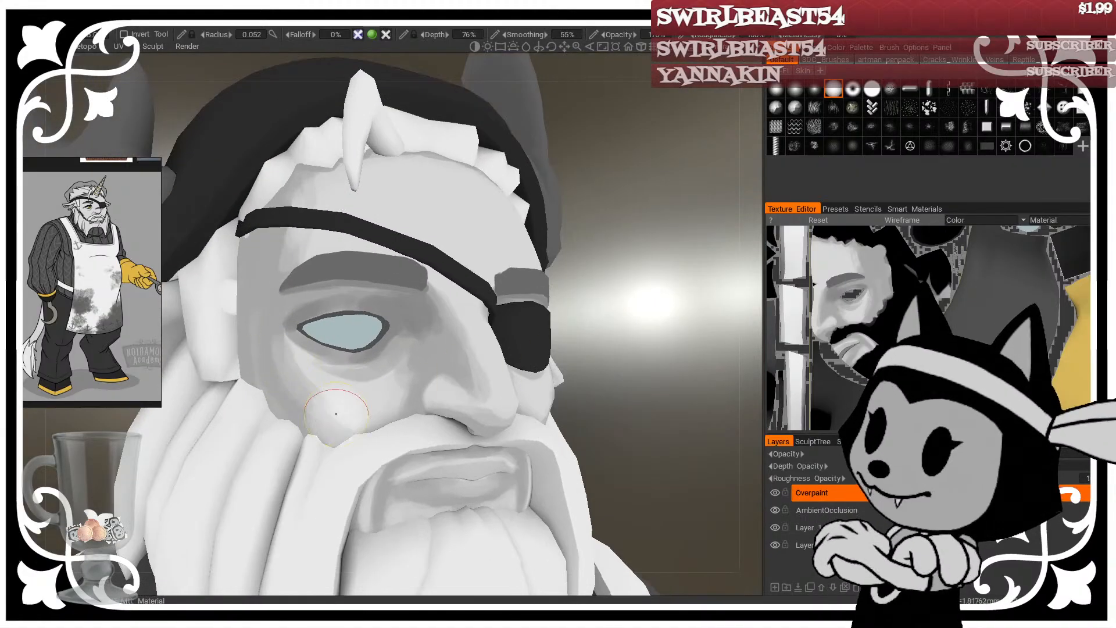
mouse_move(336, 413)
alt+mouse_down()
mouse_move(337, 393)
mouse_move(615, 262)
mouse_move(400, 366)
mouse_move(322, 370)
alt+mouse_up()
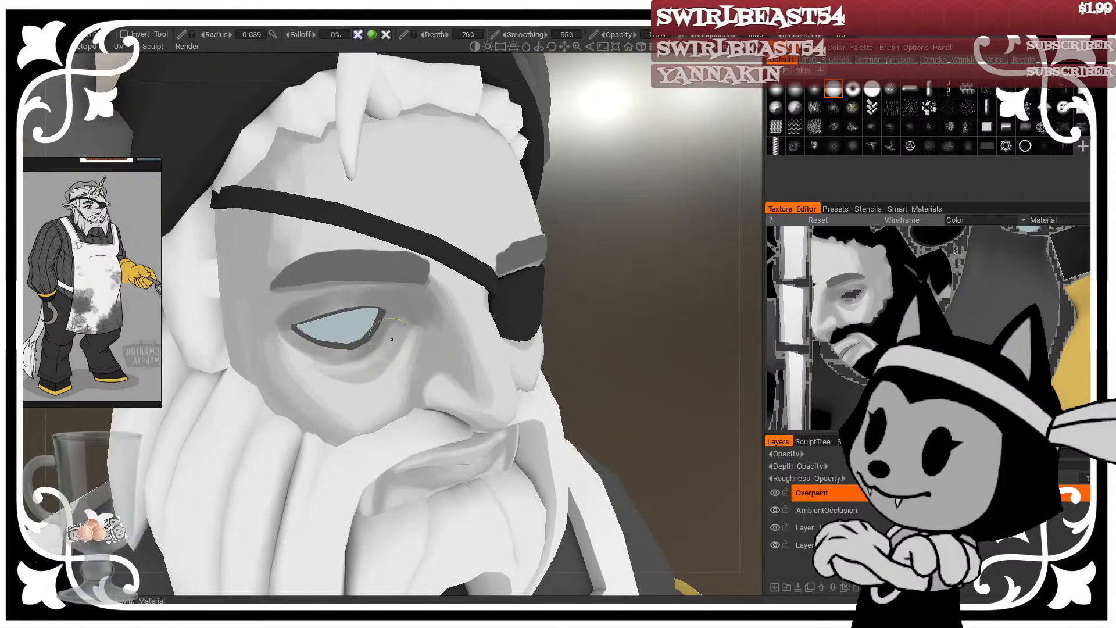
mouse_move(389, 337)
alt+mouse_down()
mouse_move(632, 240)
mouse_move(398, 408)
alt+mouse_up()
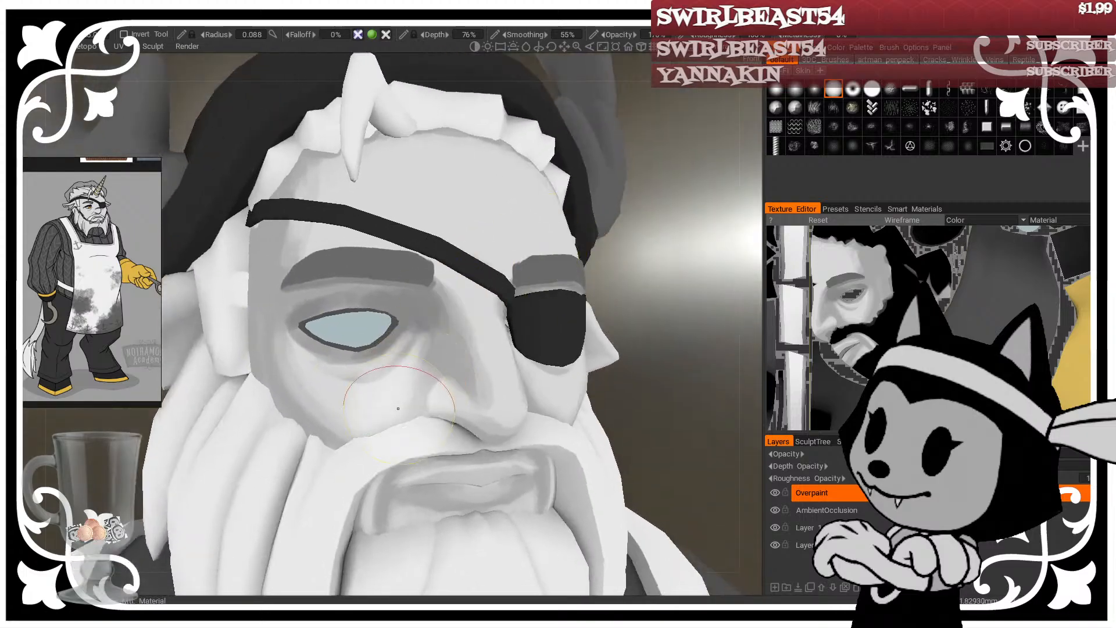
mouse_move(644, 314)
mouse_down()
mouse_move(644, 336)
mouse_move(563, 319)
mouse_move(569, 327)
mouse_move(595, 319)
mouse_move(608, 251)
mouse_move(587, 279)
mouse_up()
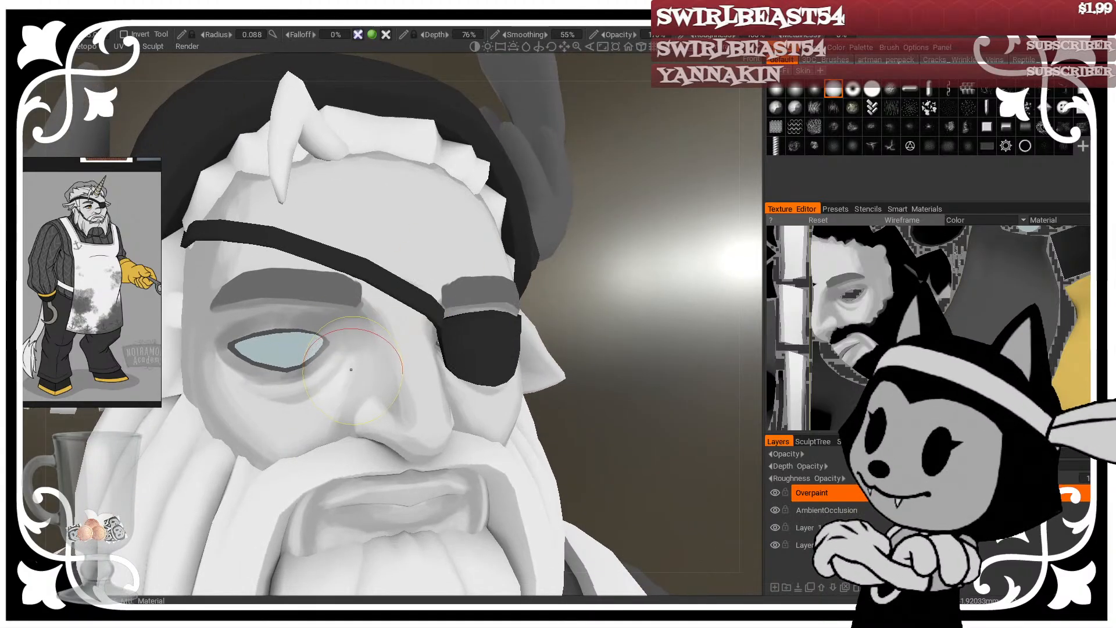
Step: Refine the shading between the uncovered eye's inner corner and the nose with brush radii of 0.025, 0.033 and 0.026
right_drag(354, 370, 339, 393)
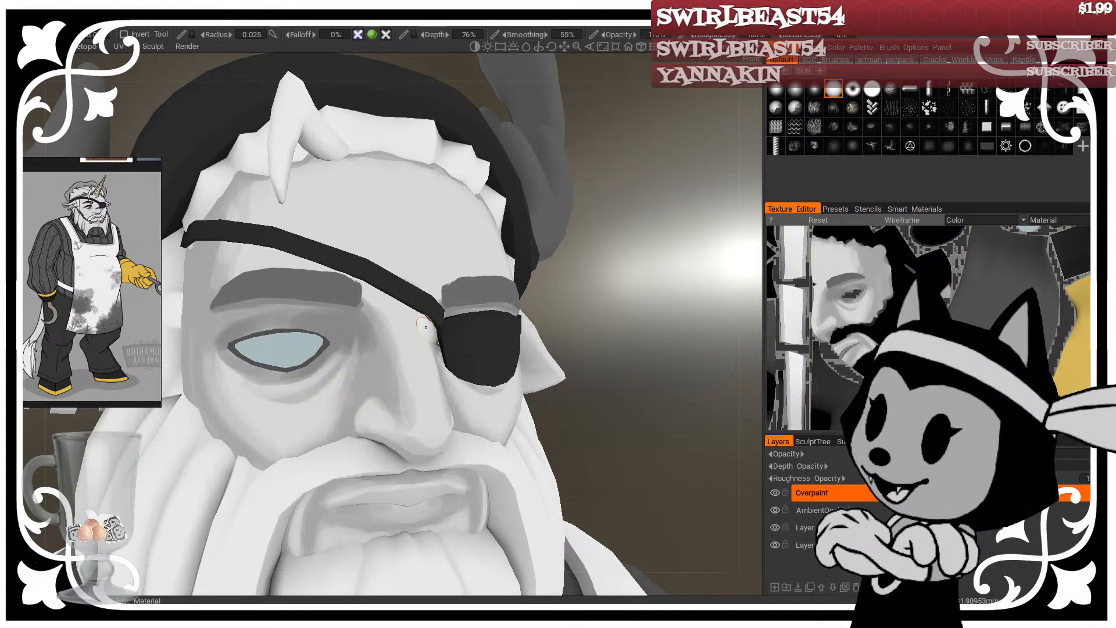
drag(632, 242, 651, 246)
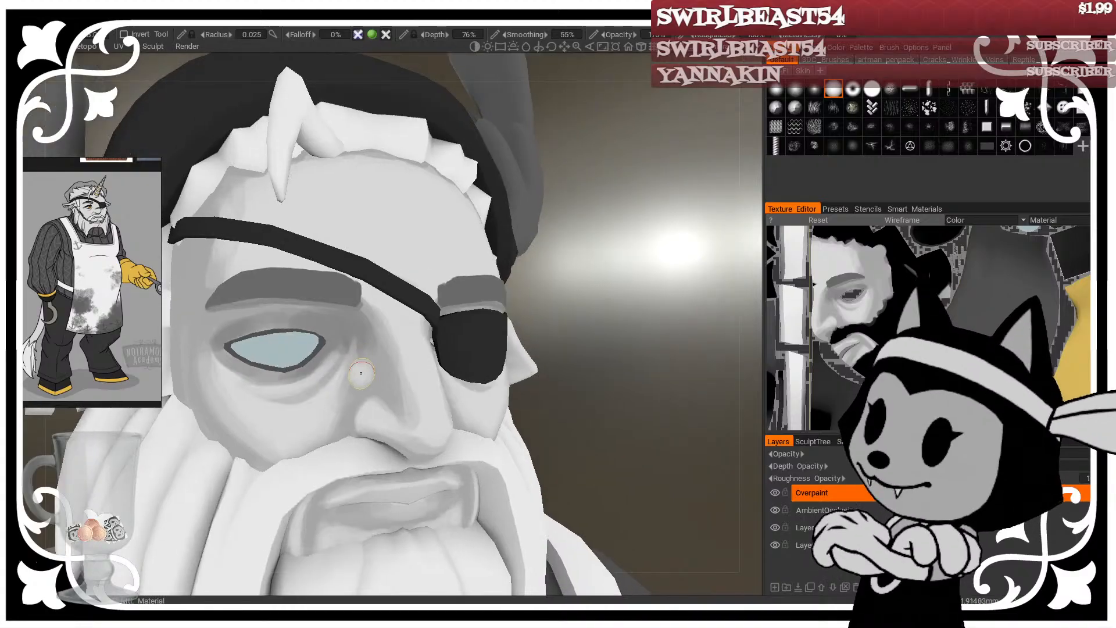
mouse_move(347, 399)
right_down()
mouse_move(358, 366)
mouse_move(355, 397)
right_up()
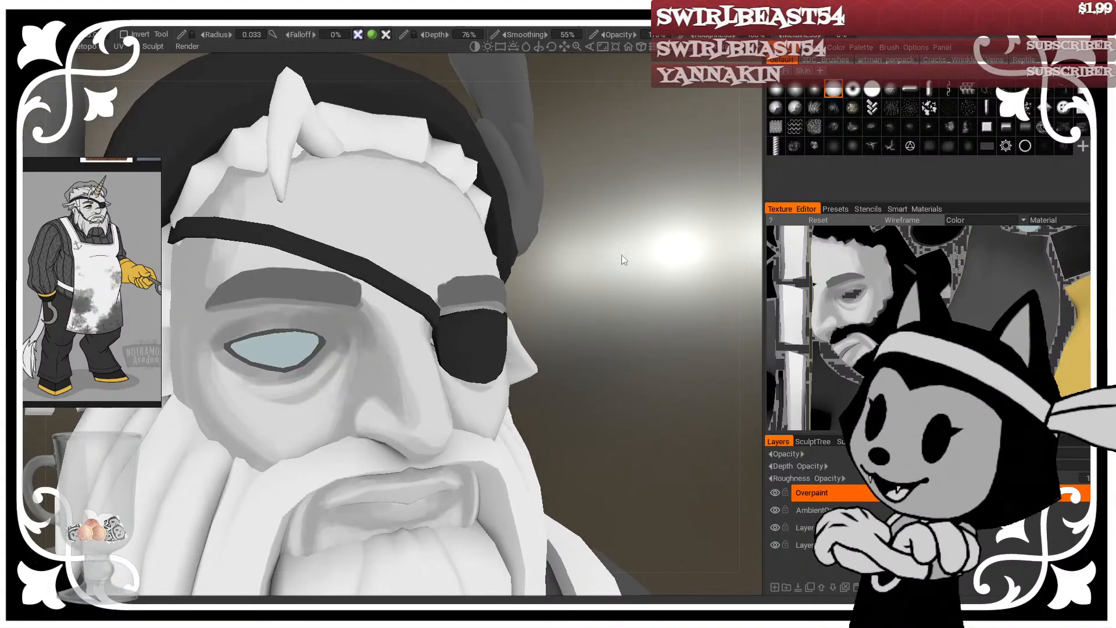
drag(550, 250, 551, 275)
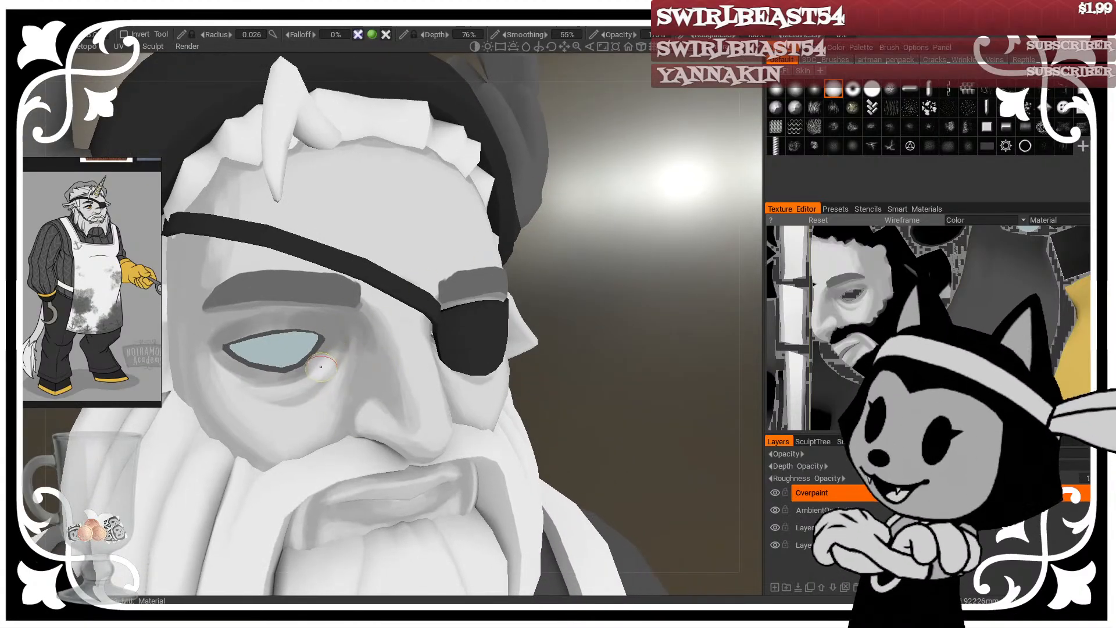
mouse_move(602, 233)
mouse_down()
mouse_move(608, 213)
mouse_move(599, 274)
mouse_up()
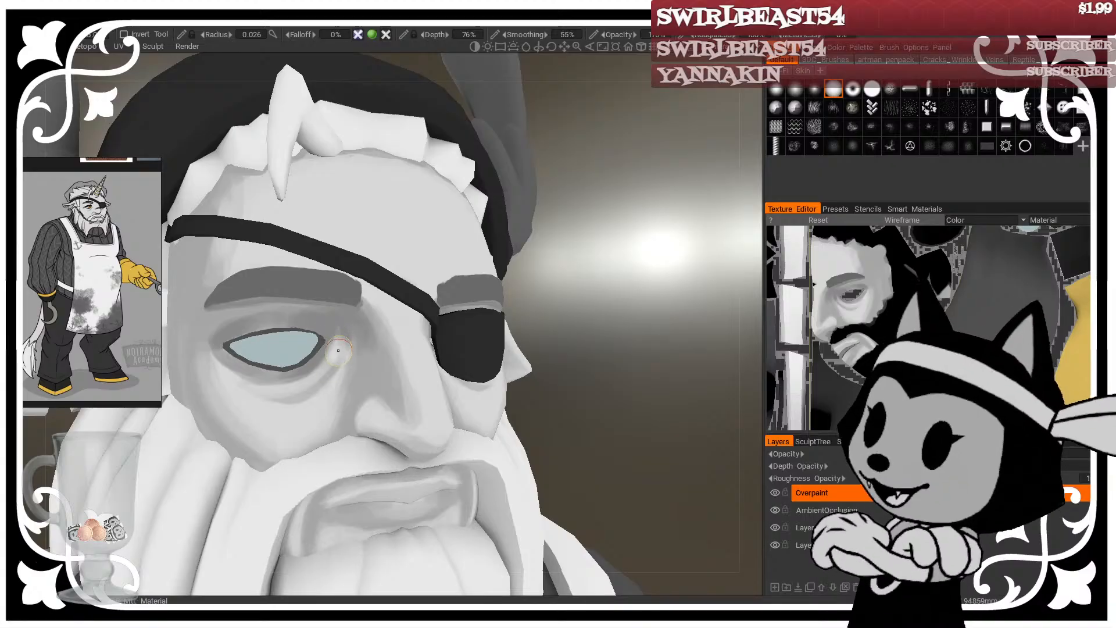
drag(585, 263, 557, 262)
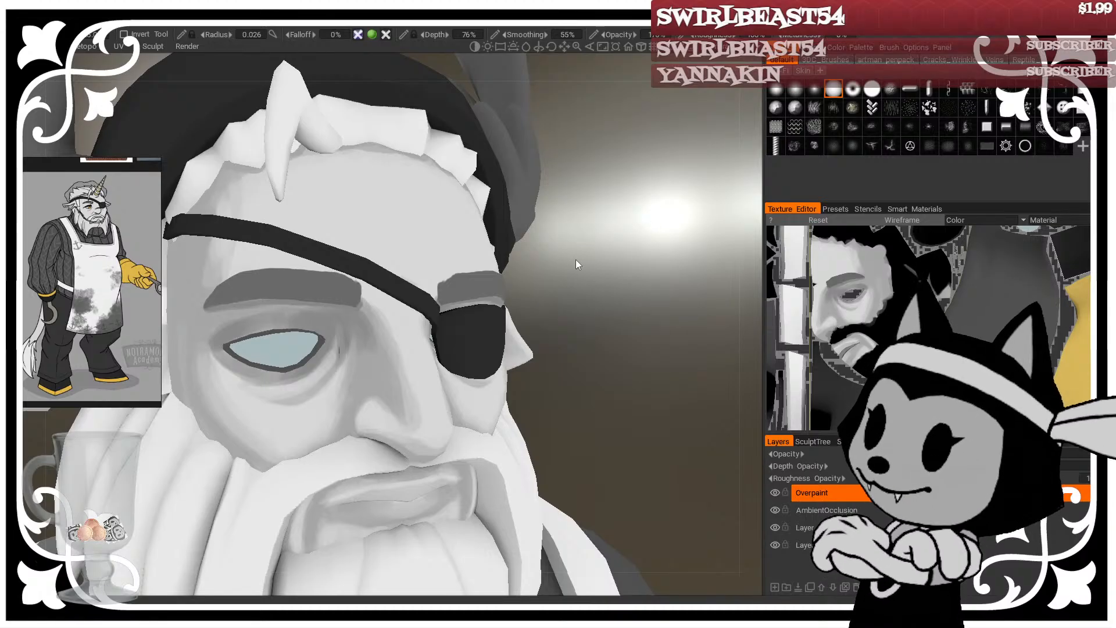
drag(575, 259, 578, 250)
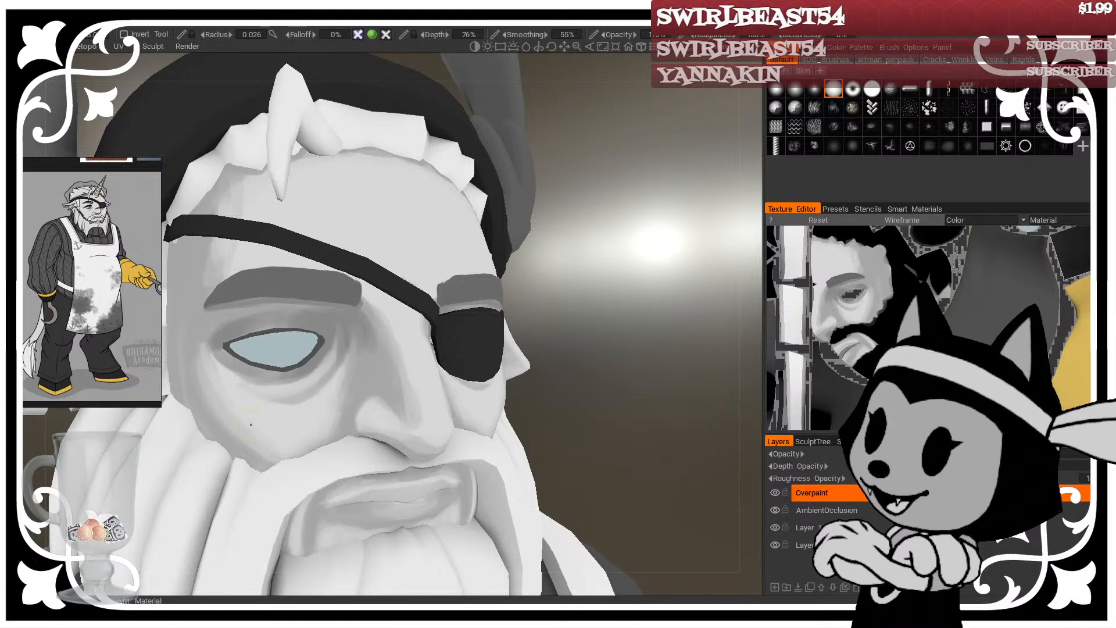
Step: Soften the shading around the uncovered eye's outer and inner corners with brush radii of 0.061 and 0.033
drag(600, 313, 597, 313)
key(bracketright)
key(bracketright)
key(bracketright)
key(bracketright)
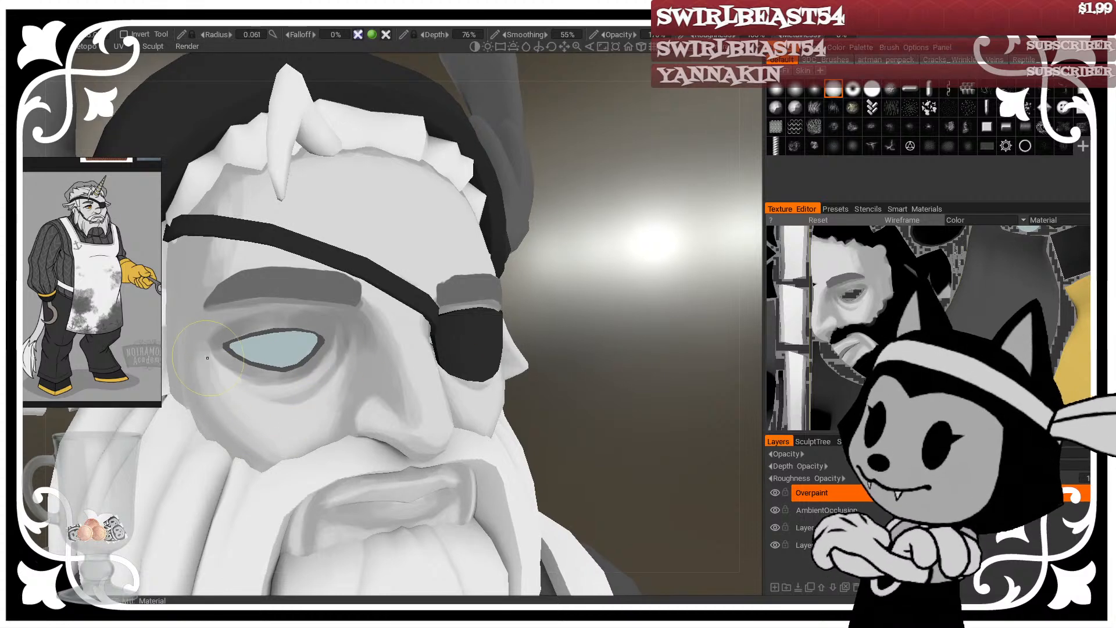
key(bracketleft)
key(bracketleft)
key(bracketleft)
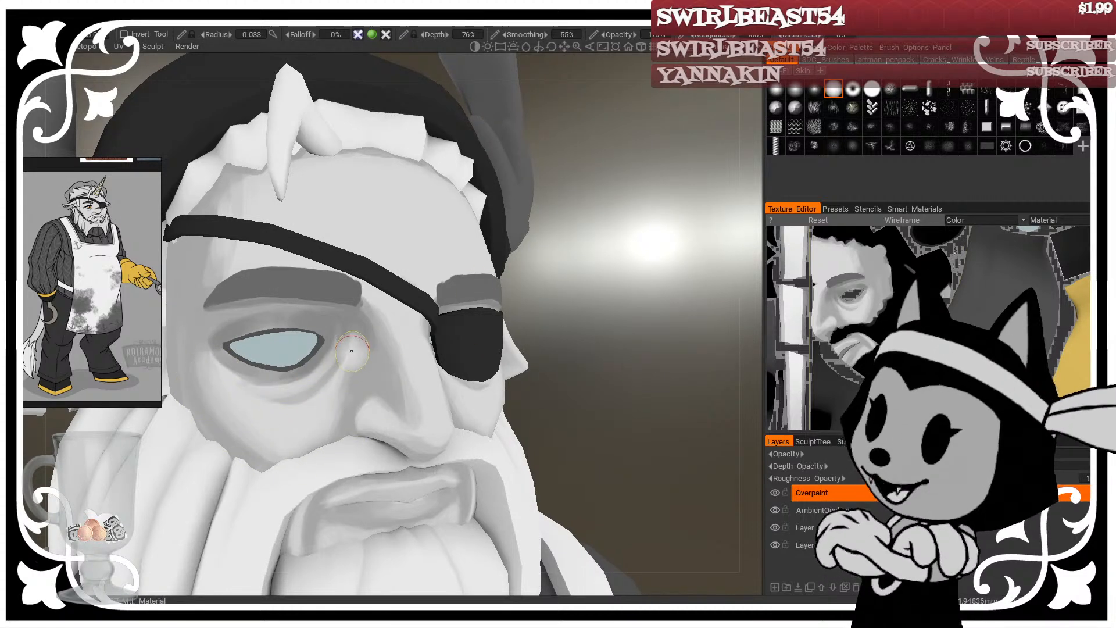
drag(574, 273, 629, 291)
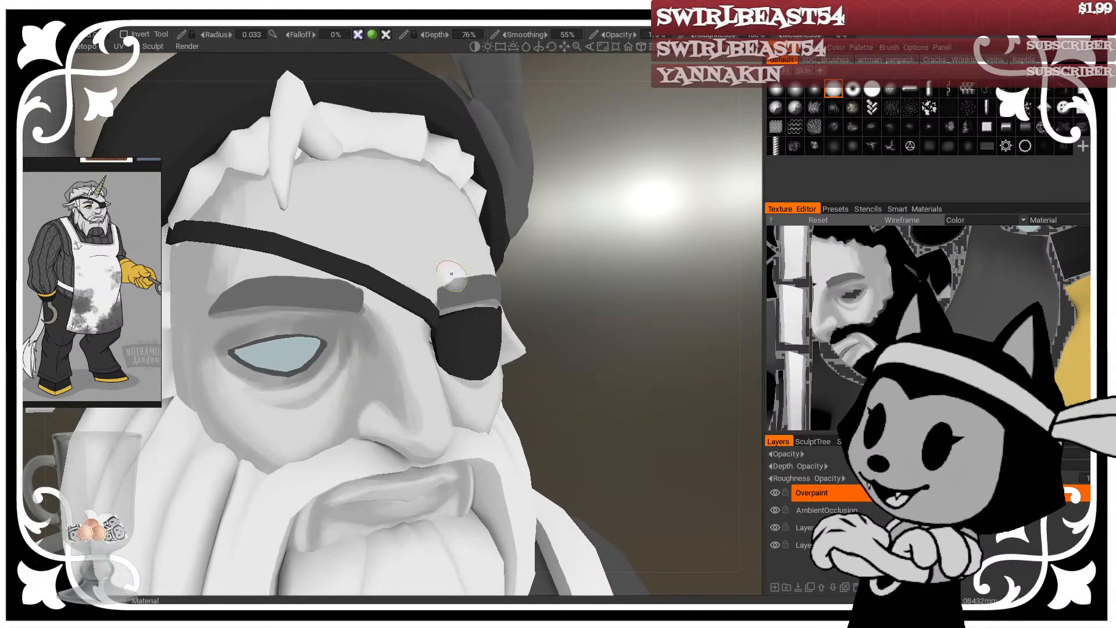
Step: Check the face from a distance and refine the forehead shading above the eyepatch strap with a 0.033 brush radius
drag(543, 261, 541, 230)
drag(608, 254, 593, 244)
scroll(655, 294, down, 6)
mouse_move(655, 294)
mouse_down()
mouse_move(654, 313)
mouse_move(611, 297)
mouse_move(632, 292)
mouse_move(664, 254)
mouse_up()
scroll(610, 296, up, 7)
scroll(693, 308, down, 1)
scroll(634, 290, down, 3)
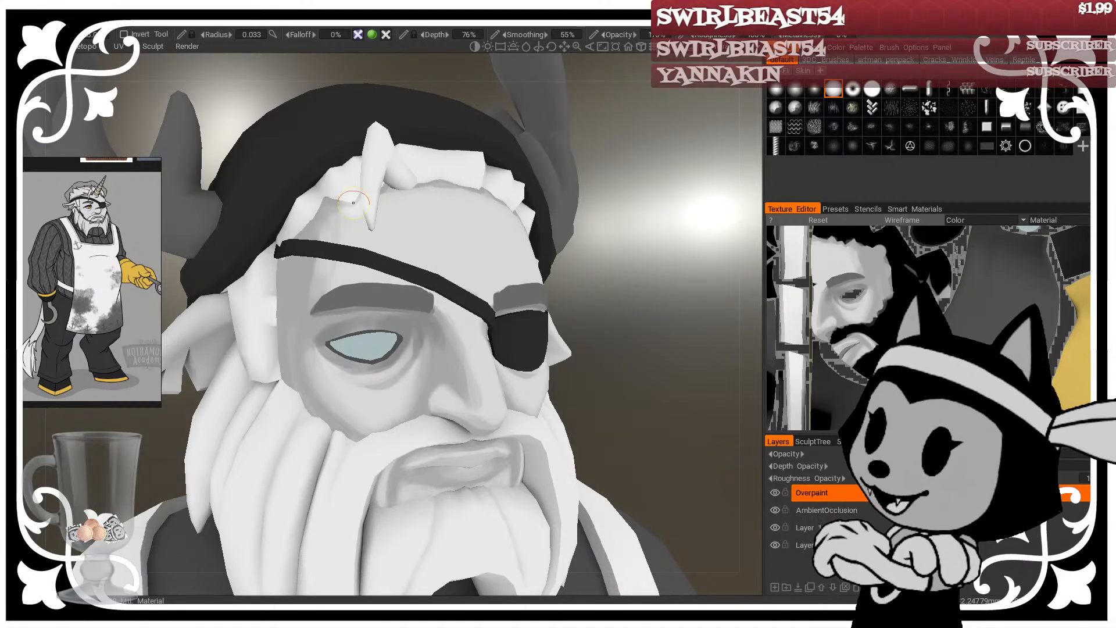
drag(649, 232, 606, 248)
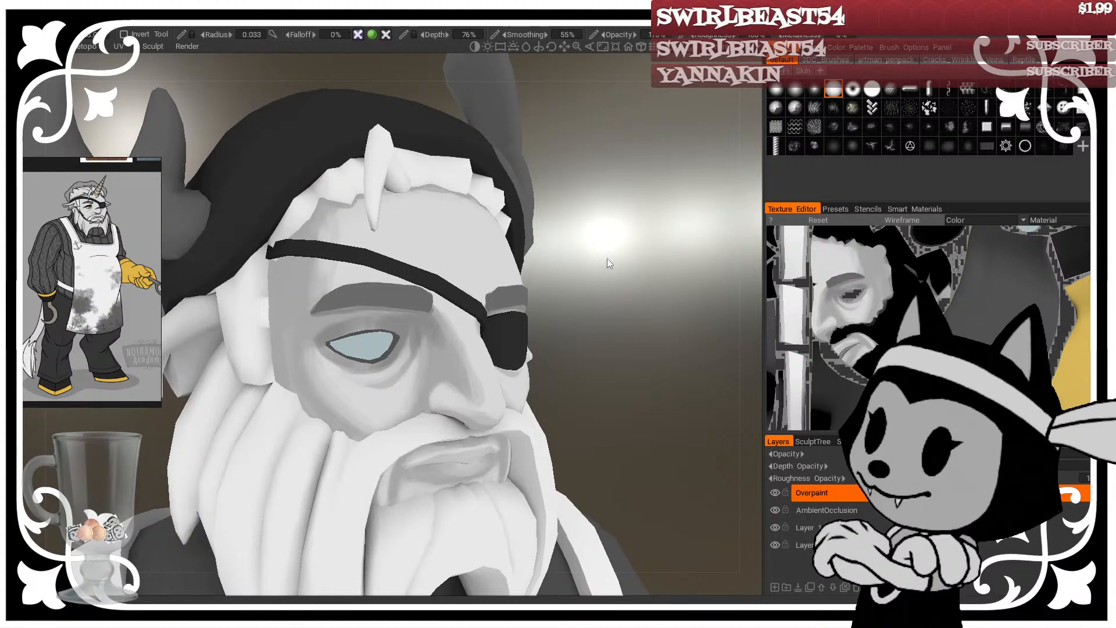
drag(607, 258, 660, 235)
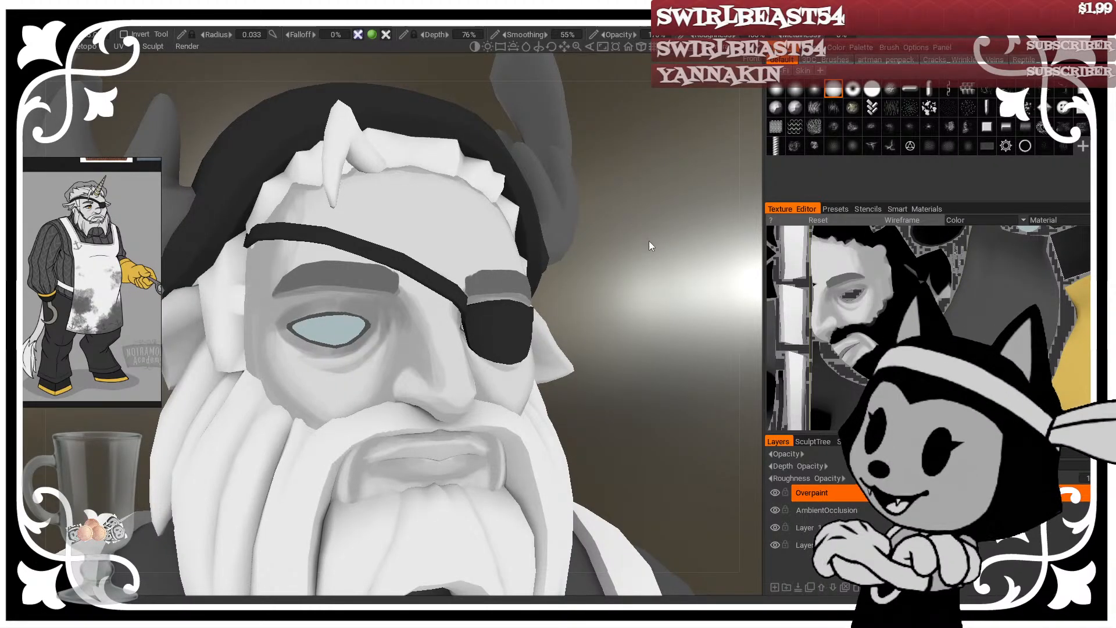
Step: Shade the nose bridge and the brow above the eyepatch with brush radii of 0.033 and 0.03
mouse_move(649, 240)
mouse_down()
mouse_move(610, 259)
mouse_move(623, 259)
mouse_up()
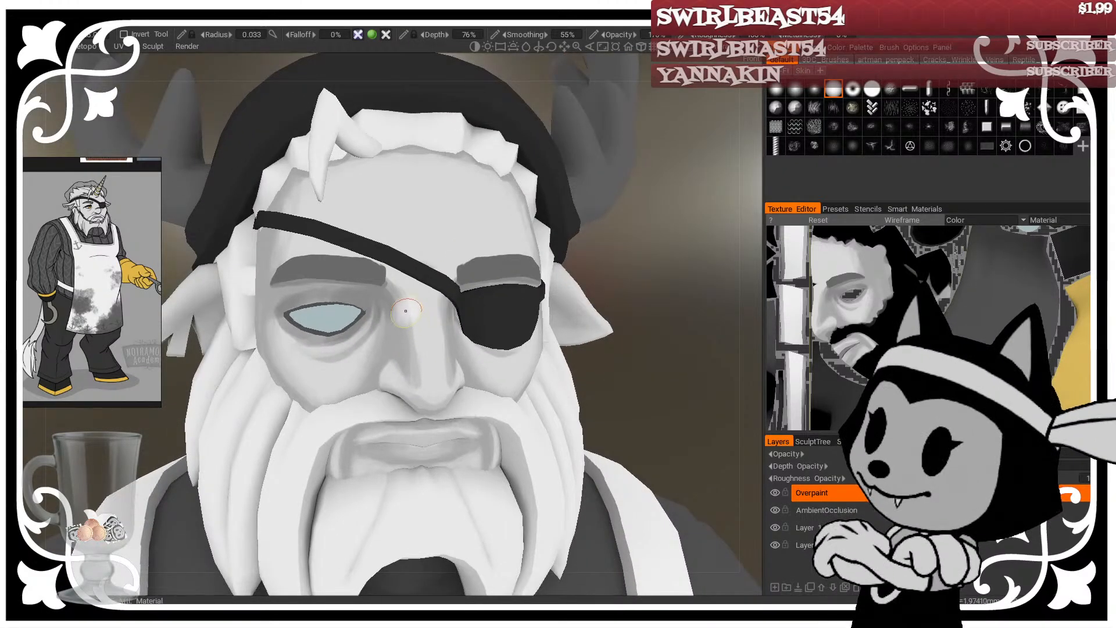
key(bracketleft)
key(bracketleft)
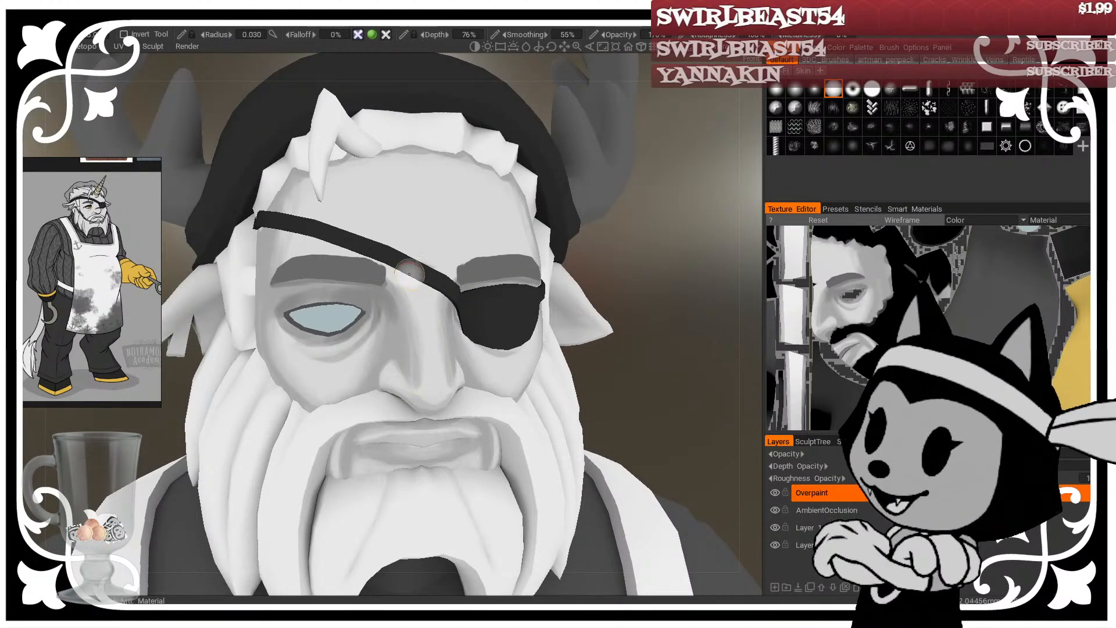
mouse_move(584, 281)
mouse_down()
mouse_move(612, 274)
mouse_move(617, 259)
mouse_move(587, 273)
mouse_up()
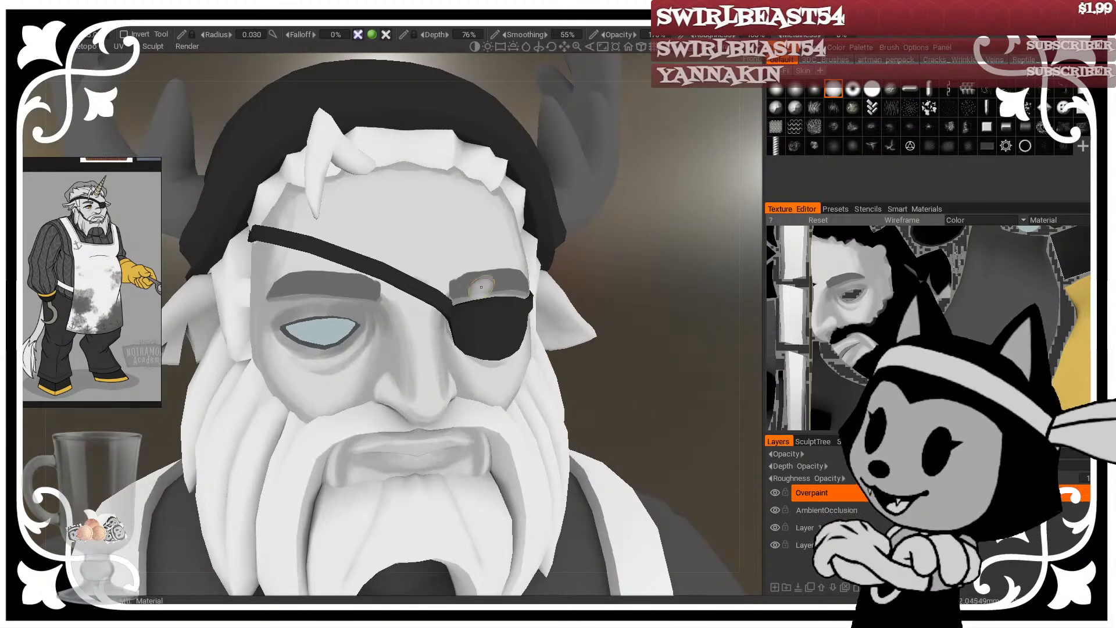
Step: Check the face from several angles and refine the shading on the nose tip with a 0.044 brush radius
drag(482, 286, 580, 261)
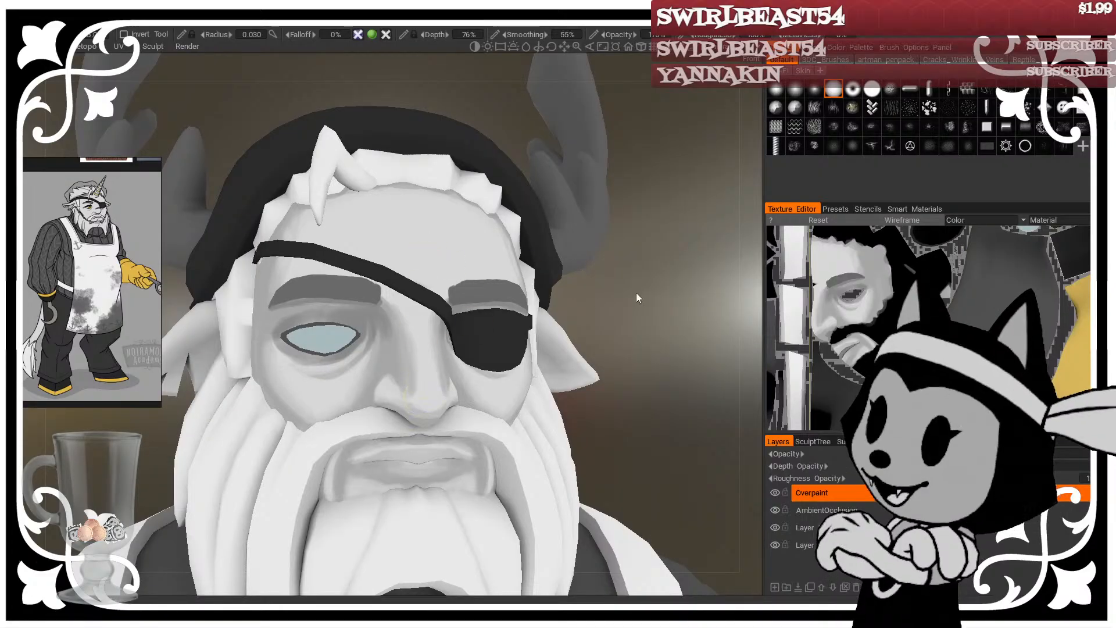
drag(636, 292, 680, 280)
drag(572, 326, 536, 285)
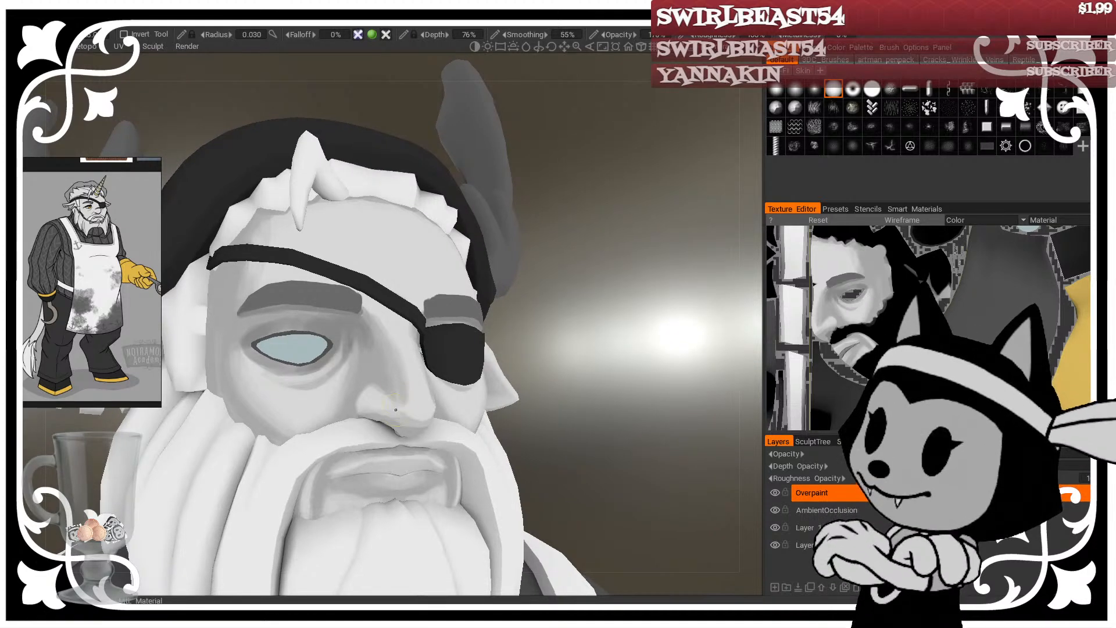
drag(501, 318, 454, 371)
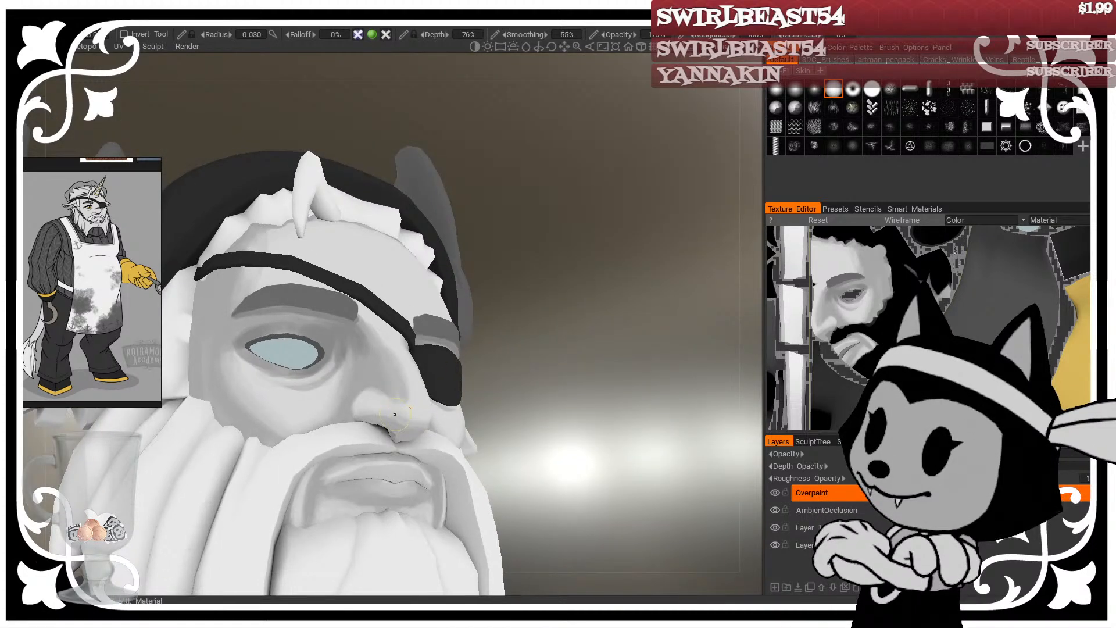
drag(556, 332, 388, 400)
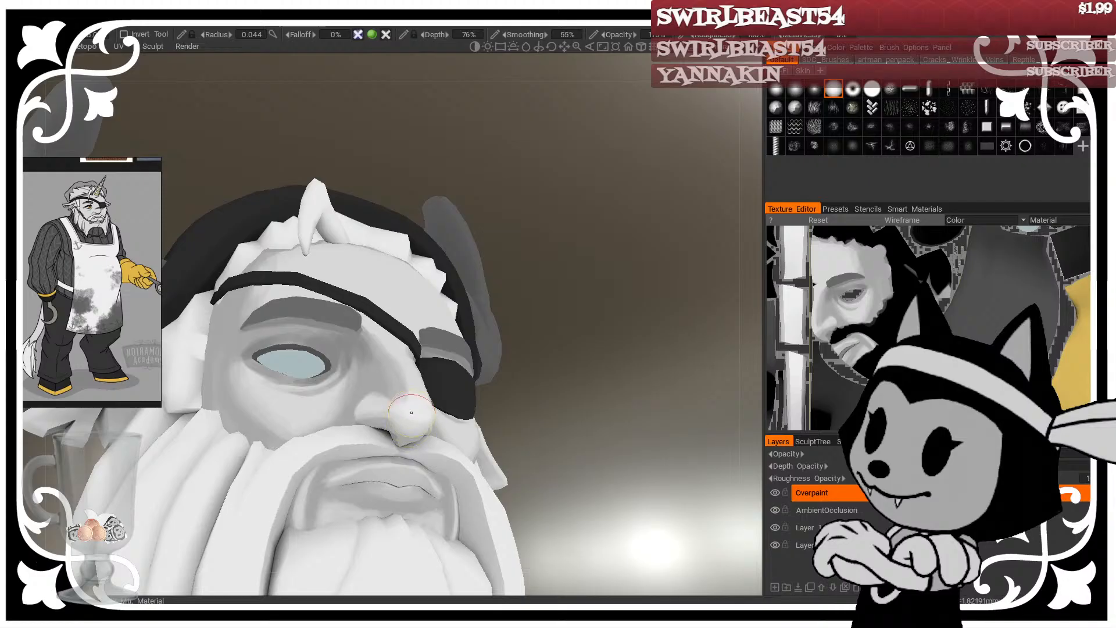
mouse_move(617, 250)
mouse_down()
mouse_move(596, 288)
mouse_move(531, 321)
mouse_move(625, 301)
mouse_up()
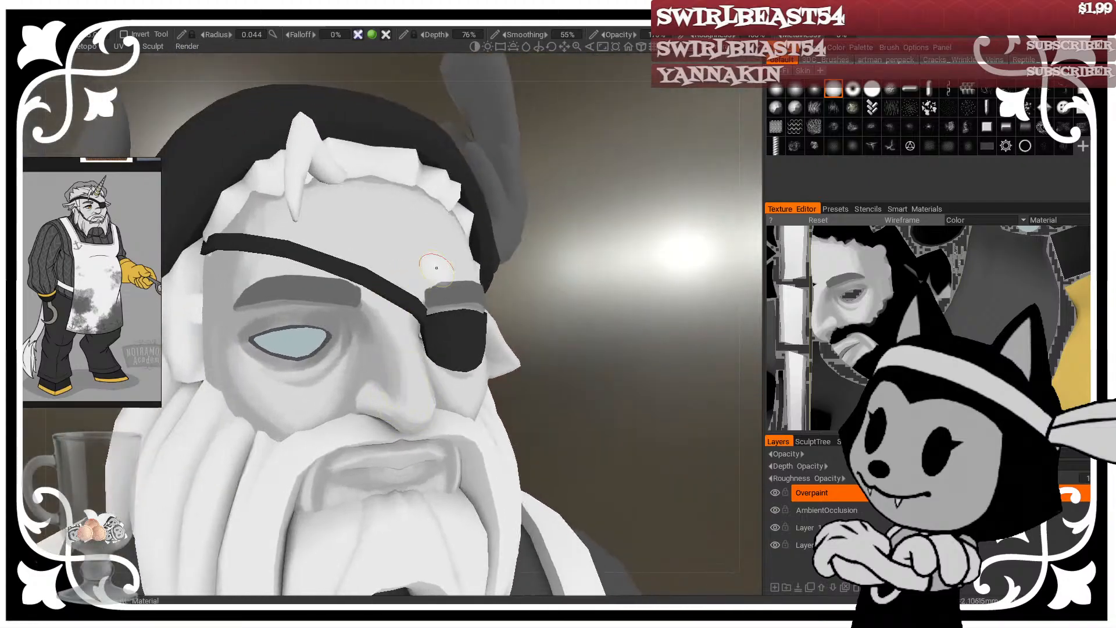
Step: Soften the forehead shading above the eyepatch strap with a 0.088 brush radius
key(bracketright)
key(bracketright)
key(bracketright)
key(bracketright)
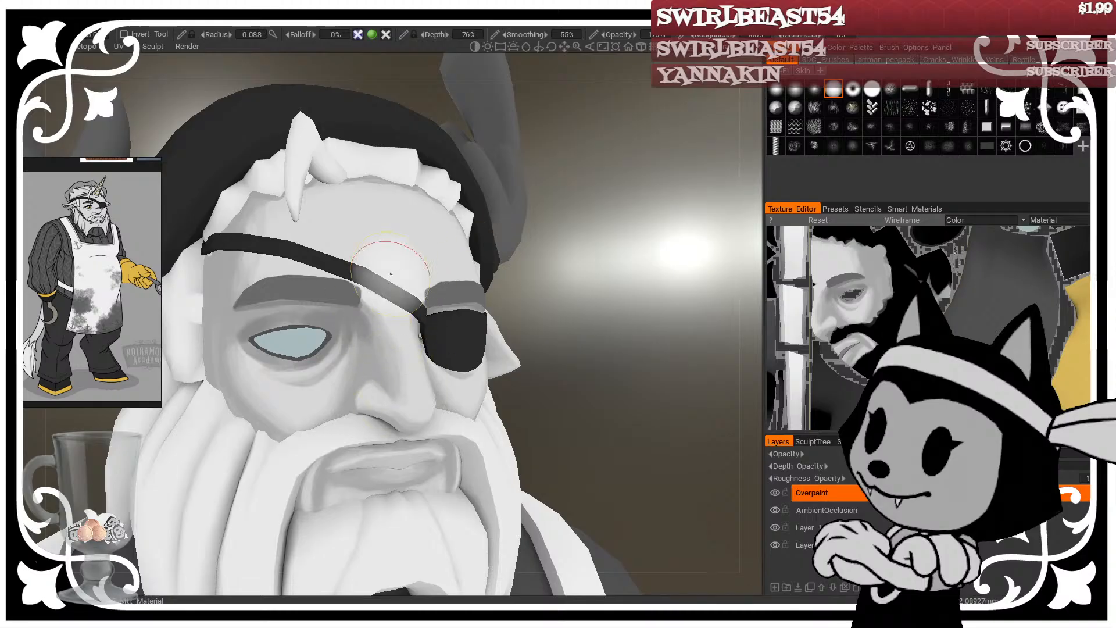
mouse_move(610, 227)
mouse_down()
mouse_move(554, 220)
mouse_move(575, 215)
mouse_up()
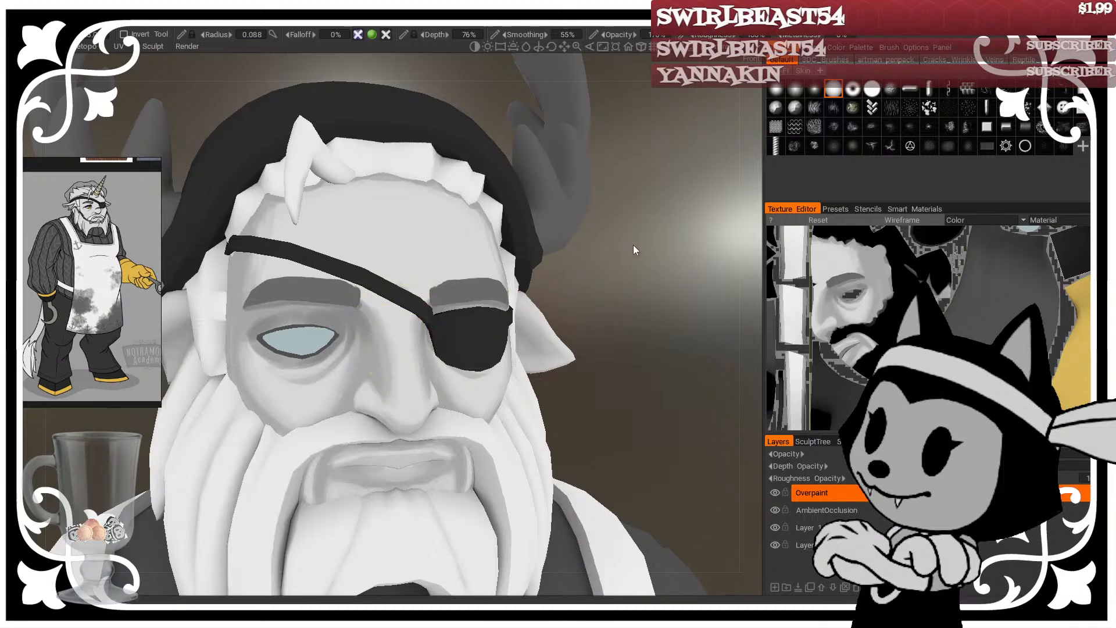
mouse_move(633, 247)
mouse_down()
mouse_move(644, 254)
mouse_move(568, 234)
mouse_move(596, 277)
mouse_up()
Step: Show the wireframe and brighten the uncovered eye's upper lid with brush radii of 0.029, 0.047 and 0.060
key(w)
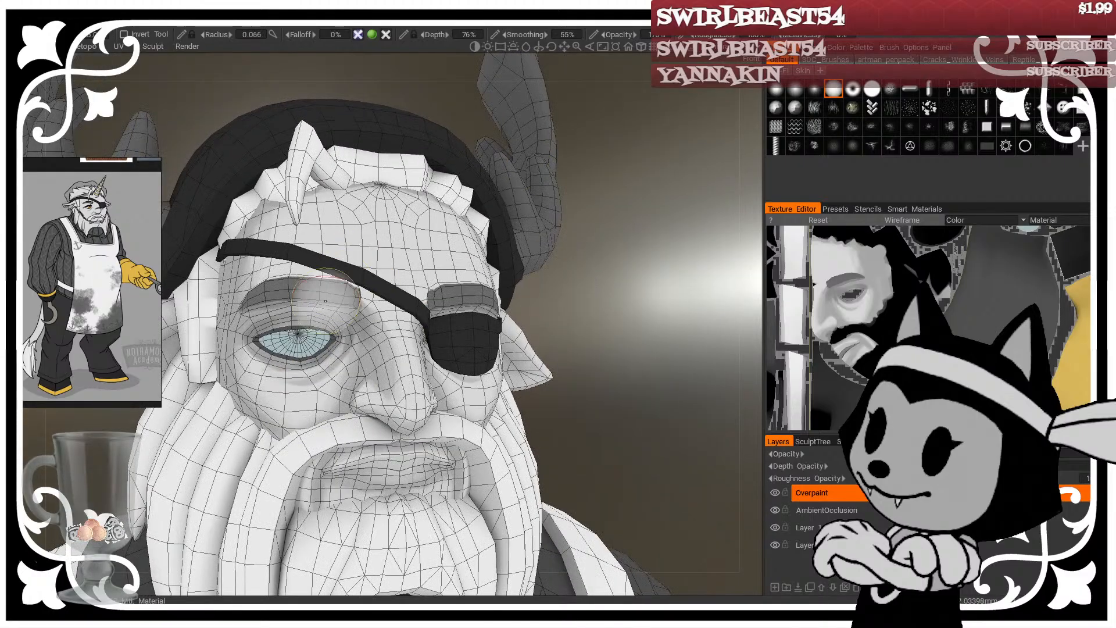
right_drag(326, 300, 297, 311)
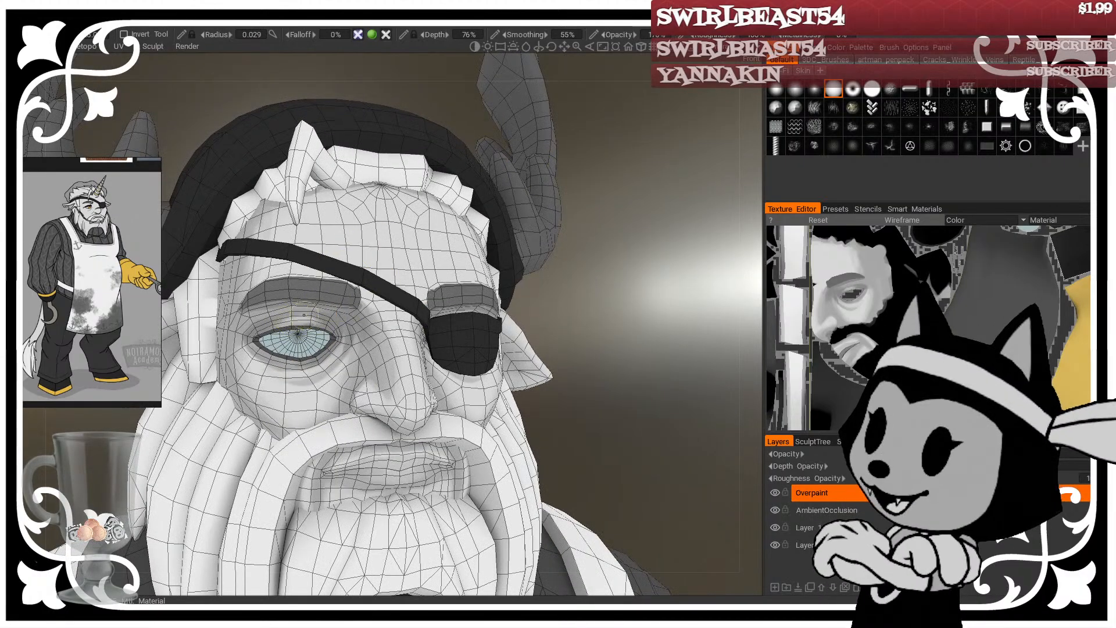
mouse_move(615, 253)
mouse_down()
mouse_move(725, 270)
mouse_move(605, 256)
mouse_up()
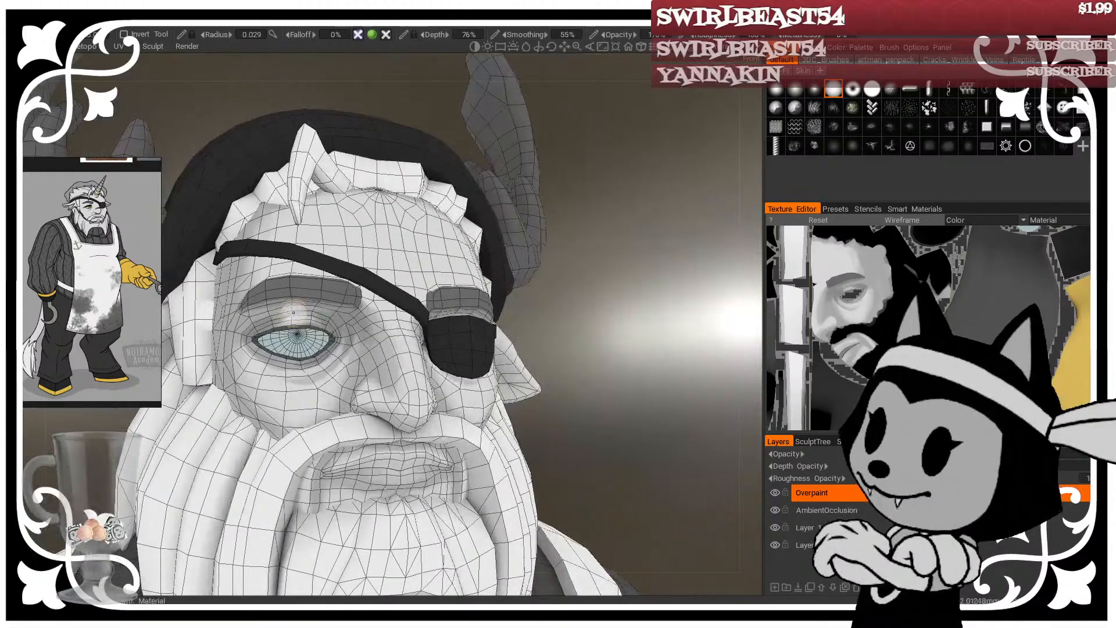
right_drag(294, 313, 317, 321)
mouse_move(550, 228)
mouse_down()
mouse_move(661, 273)
mouse_move(630, 249)
mouse_move(606, 266)
mouse_move(540, 256)
mouse_up()
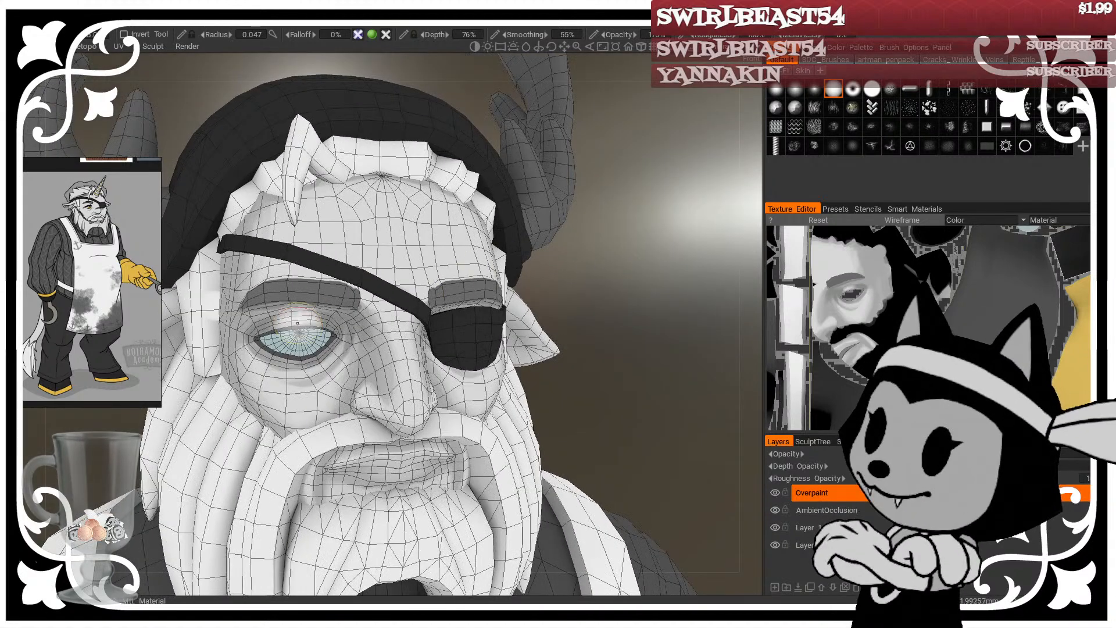
right_drag(305, 322, 315, 323)
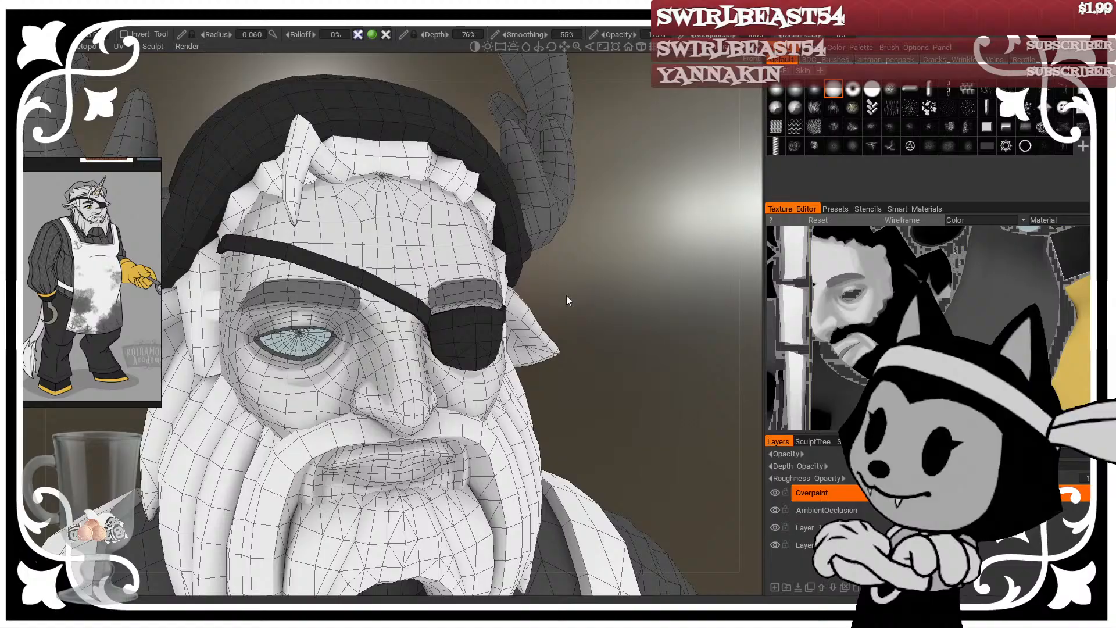
Step: Refine the shading around the uncovered eye's lid and outer corner with a 0.060 brush radius
scroll(411, 246, up, 4)
scroll(419, 243, up, 2)
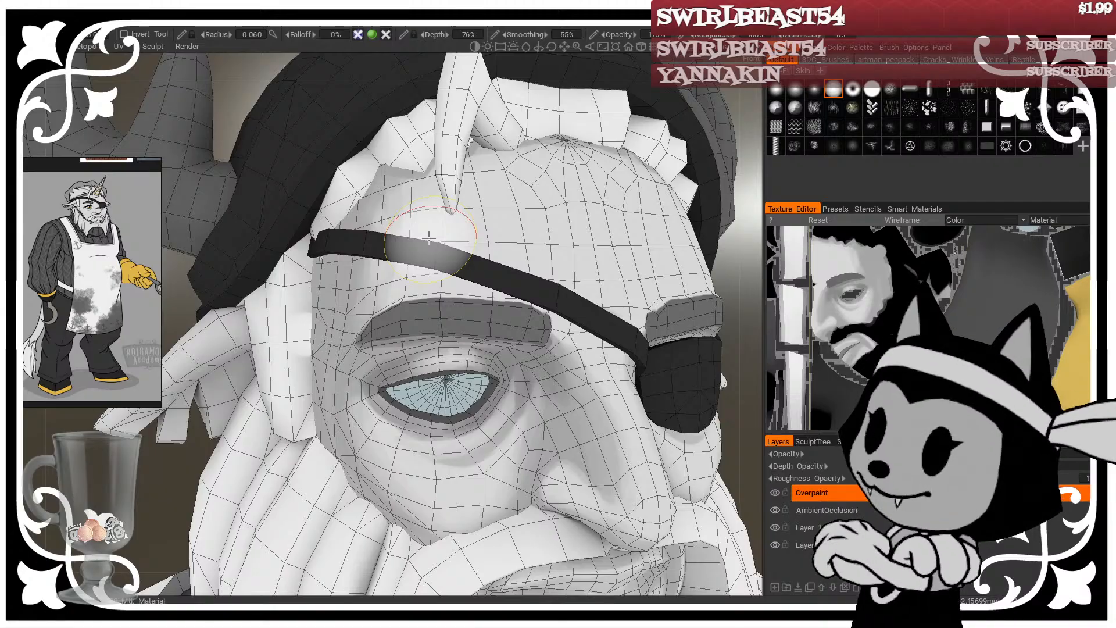
drag(198, 456, 203, 429)
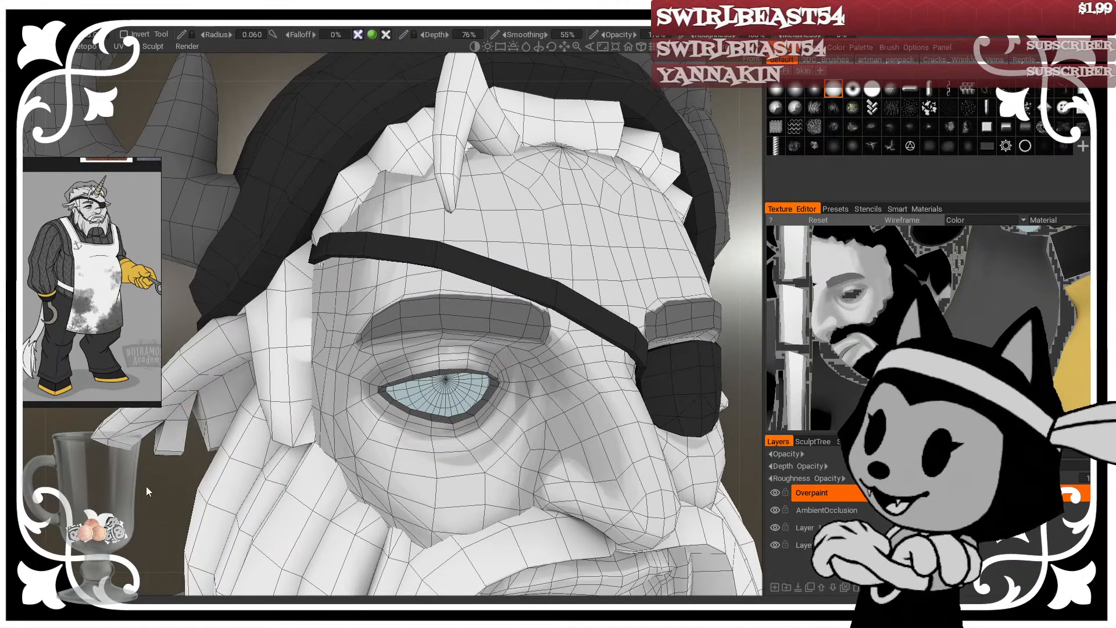
drag(145, 486, 153, 437)
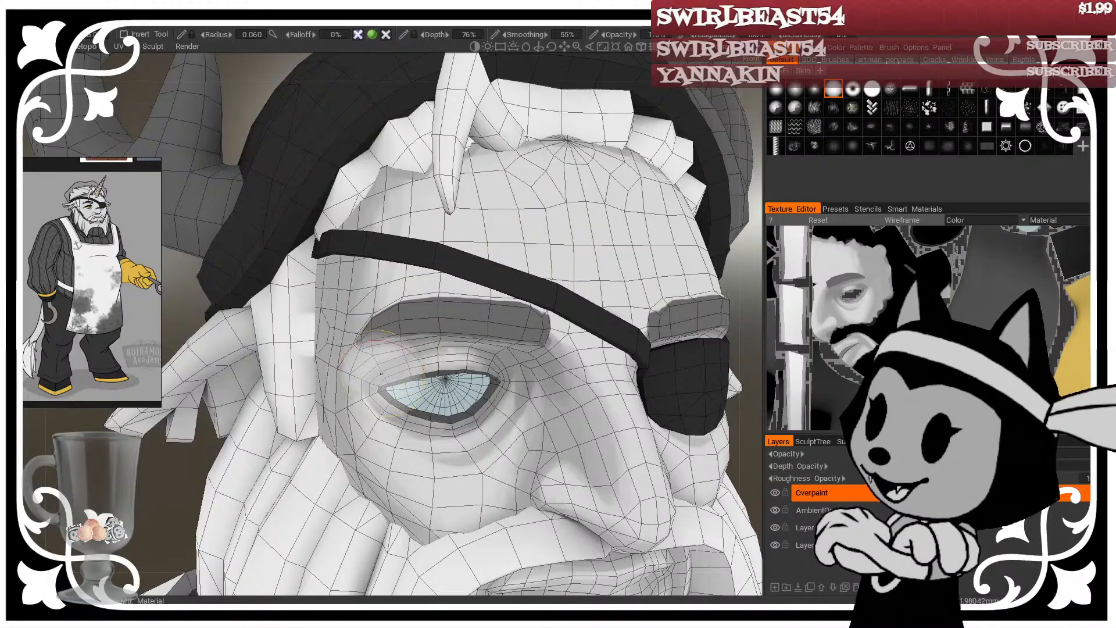
drag(154, 480, 129, 467)
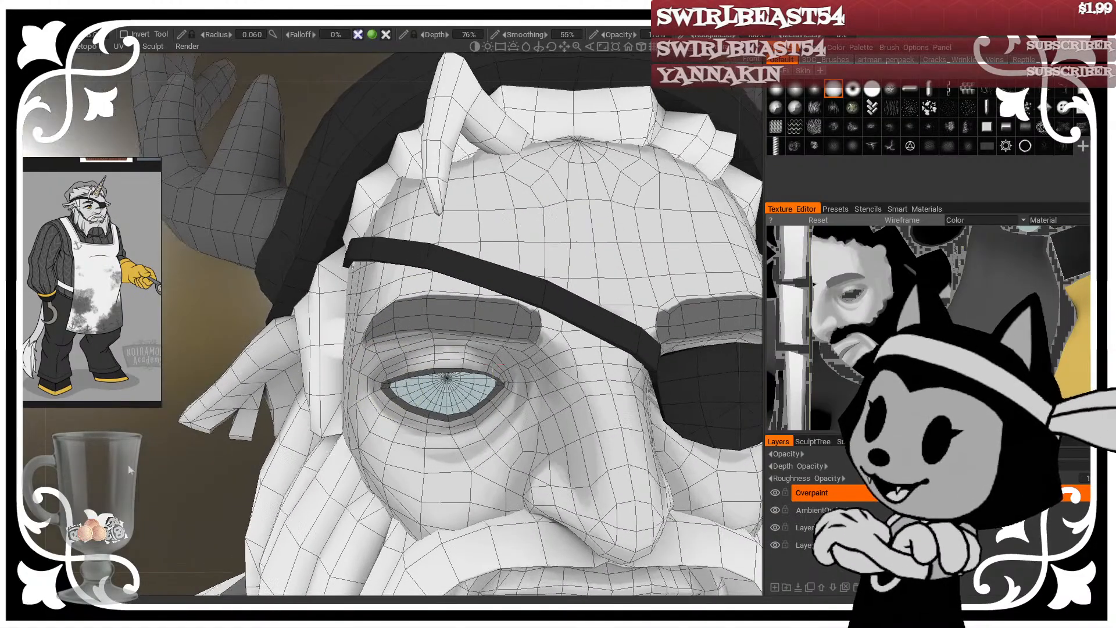
Step: Reduce the brush radius to 0.012 and inspect the uncovered eye up close without the wireframe
key(bracketleft)
key(bracketleft)
key(bracketleft)
key(bracketleft)
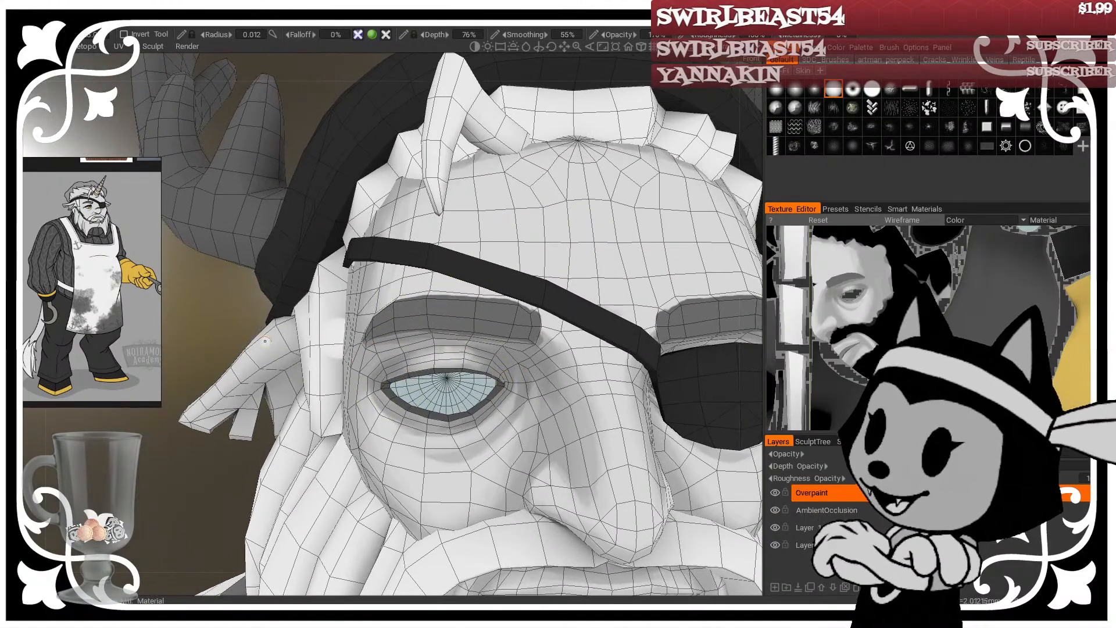
middle_drag(275, 280, 188, 277)
mouse_move(129, 493)
mouse_down()
mouse_move(141, 496)
mouse_move(111, 492)
mouse_move(140, 497)
mouse_up()
key(w)
right_drag(140, 497, 98, 499)
drag(97, 493, 143, 444)
right_drag(143, 444, 161, 486)
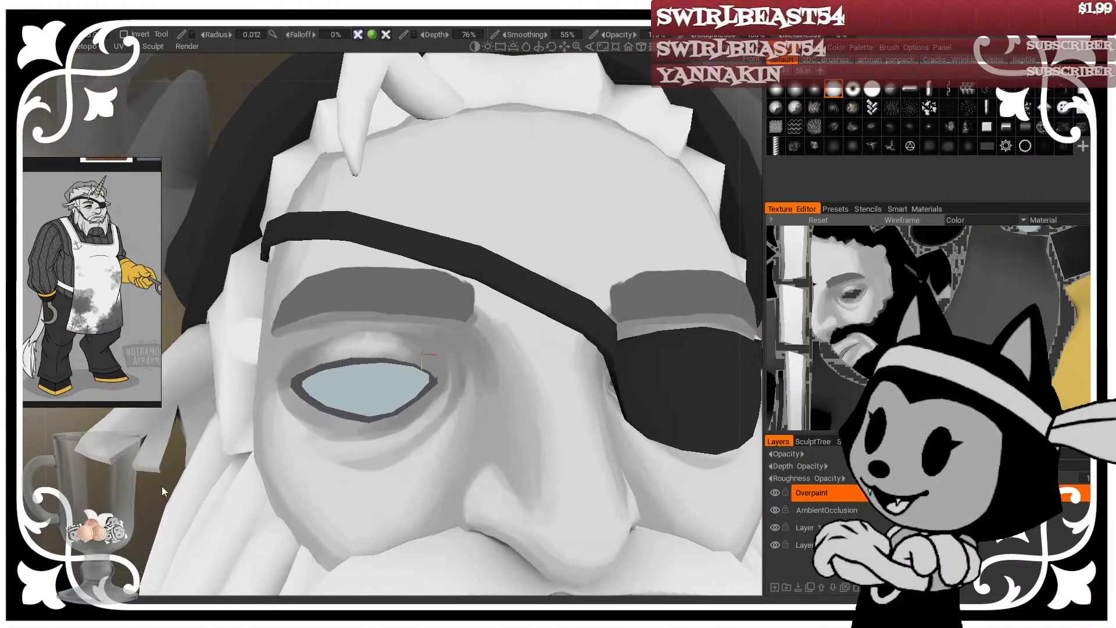
Step: Show the wireframe again and extend the dark outline at the uncovered eye's inner corner with a 0.01 brush radius
middle_drag(162, 486, 138, 455)
right_drag(139, 455, 156, 473)
middle_drag(135, 478, 157, 486)
key(w)
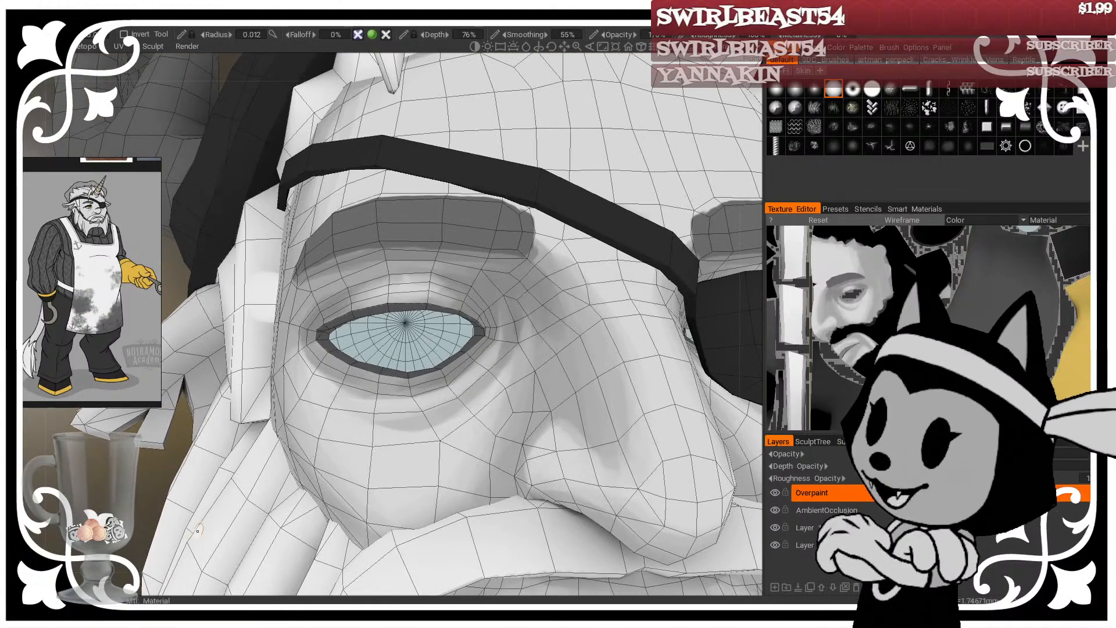
drag(146, 485, 119, 472)
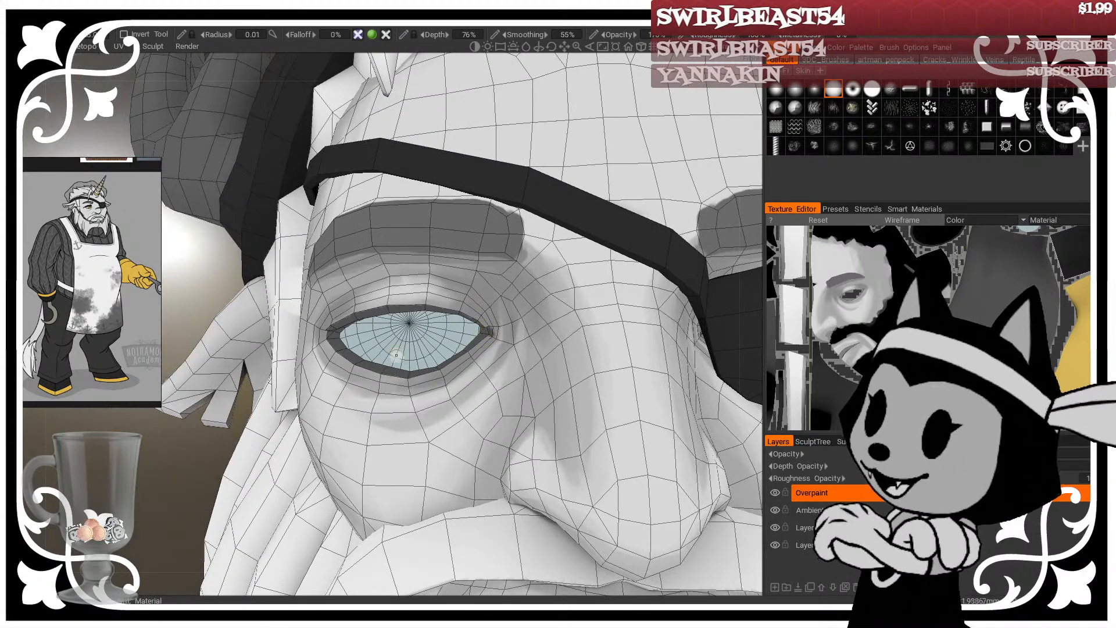
mouse_move(141, 488)
mouse_down()
mouse_move(128, 493)
mouse_move(152, 490)
mouse_up()
drag(134, 511, 218, 404)
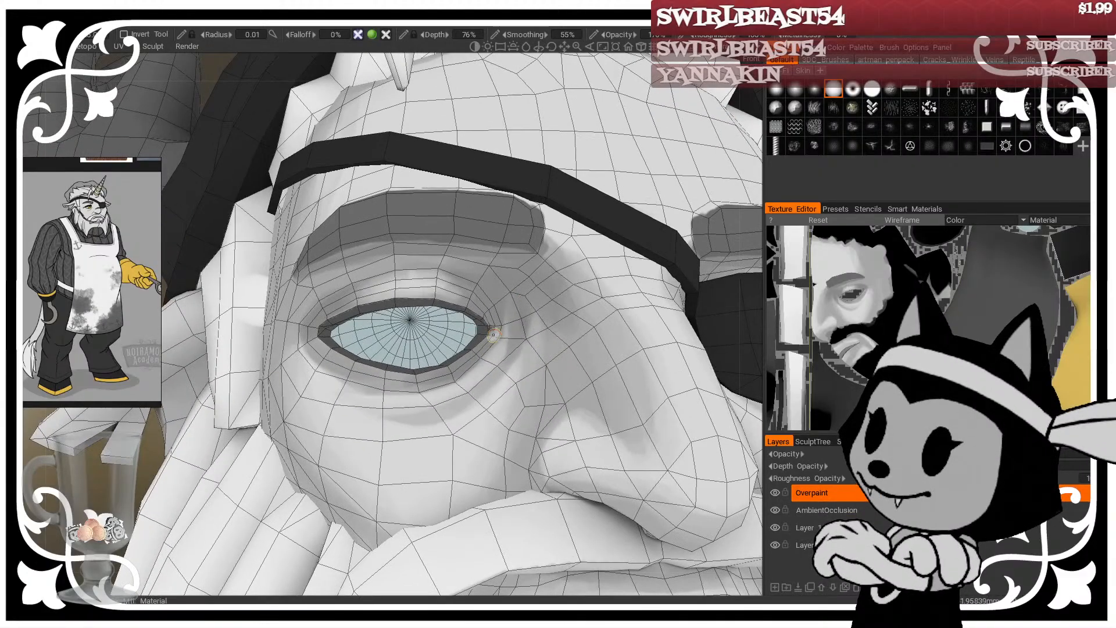
Step: Shade below the uncovered eye's inner corner along the lower lid with brush radii of 0.011 and 0.015
key(bracketleft)
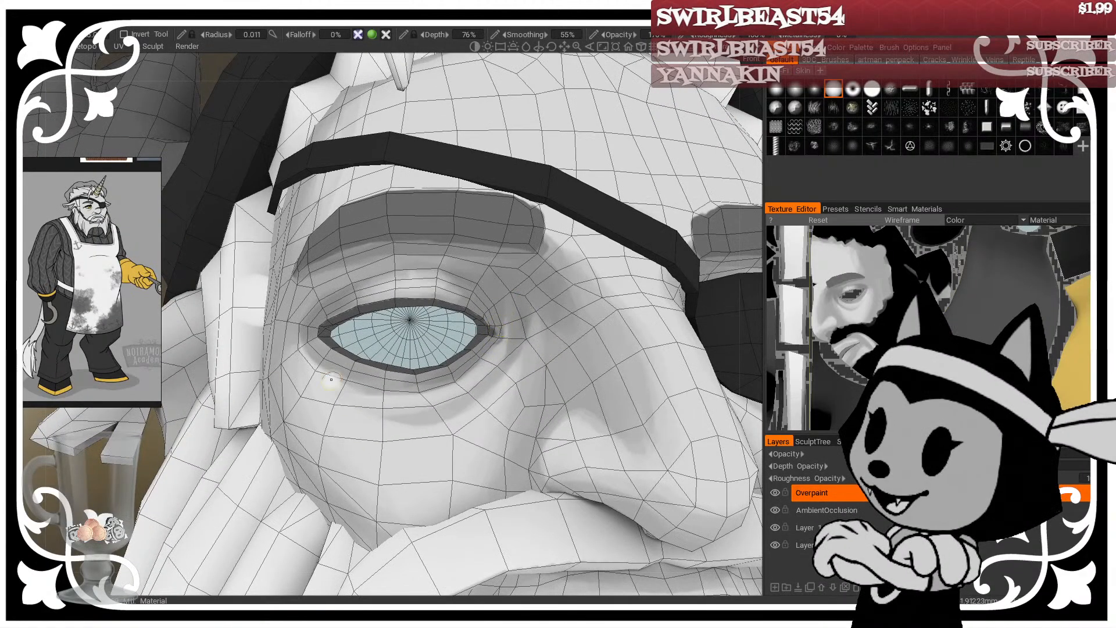
drag(107, 498, 95, 505)
drag(185, 446, 223, 427)
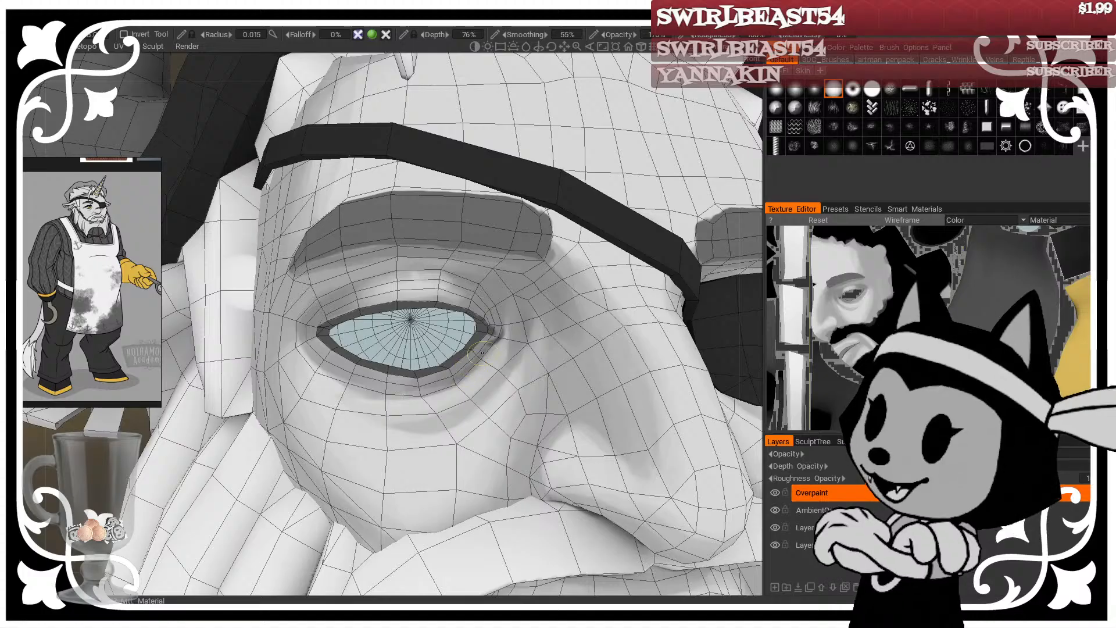
drag(474, 357, 451, 378)
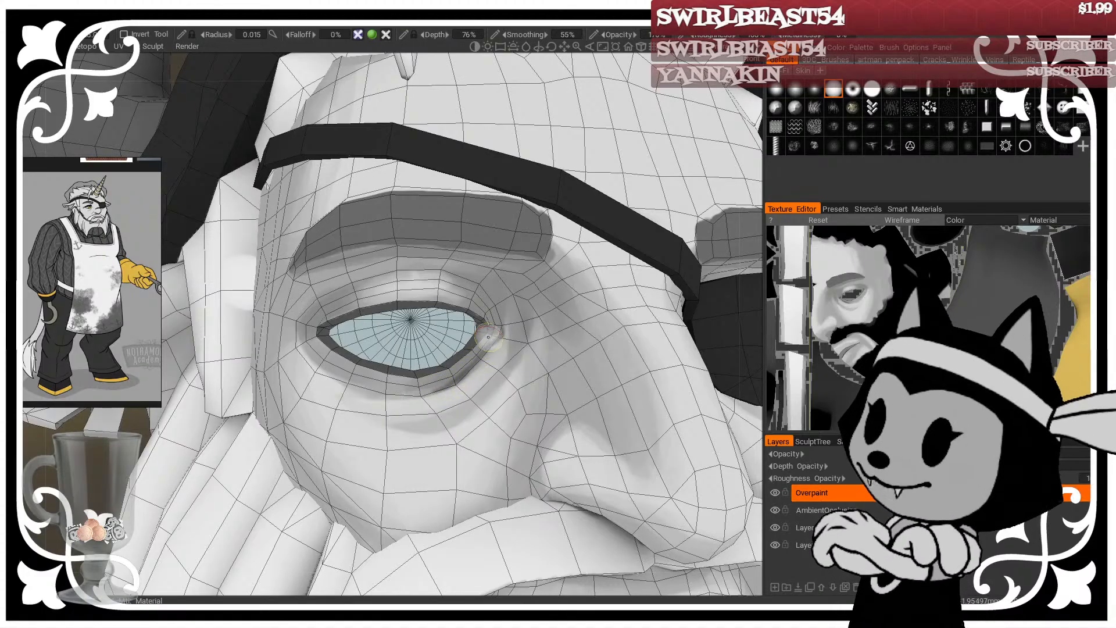
Step: Build up the lower lid shading from the inner corner outward with brush radii of 0.029 and 0.011
key(])
key(])
key(])
key(])
key(])
key(])
key(])
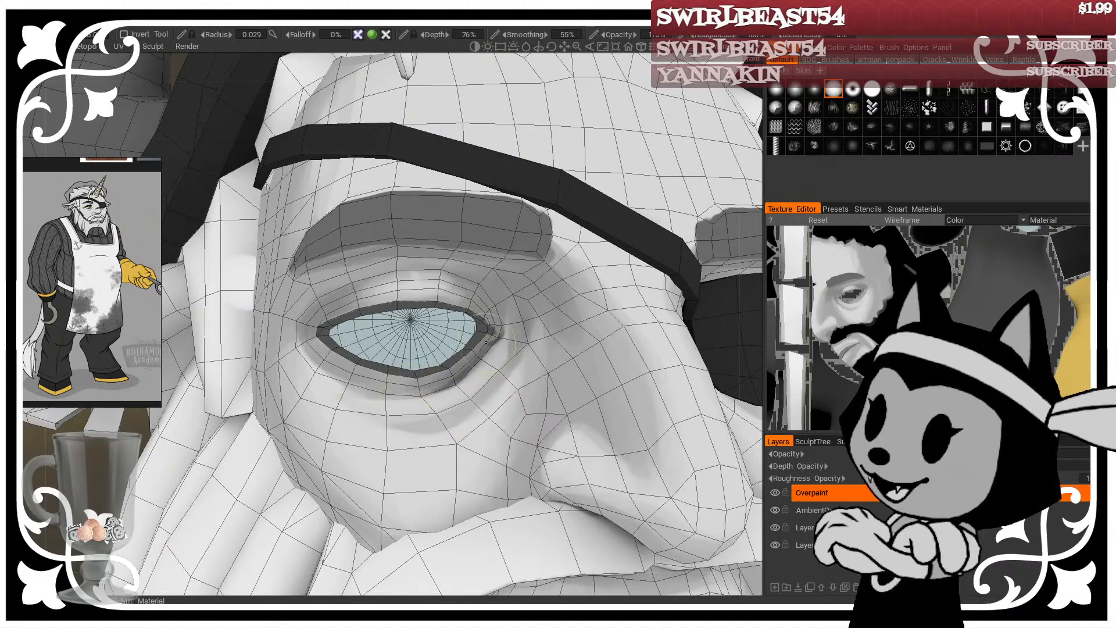
key([)
key([)
key([)
key([)
key([)
key([)
key([)
key([)
key([)
key([)
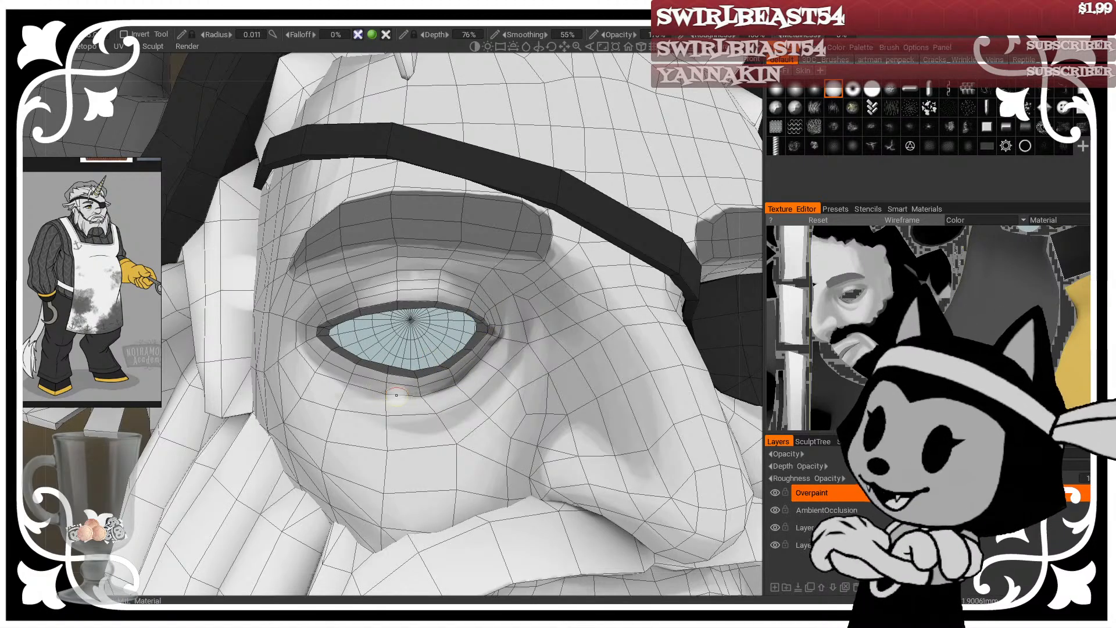
Step: Blend the shading under the lower lid with brush radii of 0.020 and 0.025, and hide the wireframe
key(])
key(])
key(])
key(])
key(])
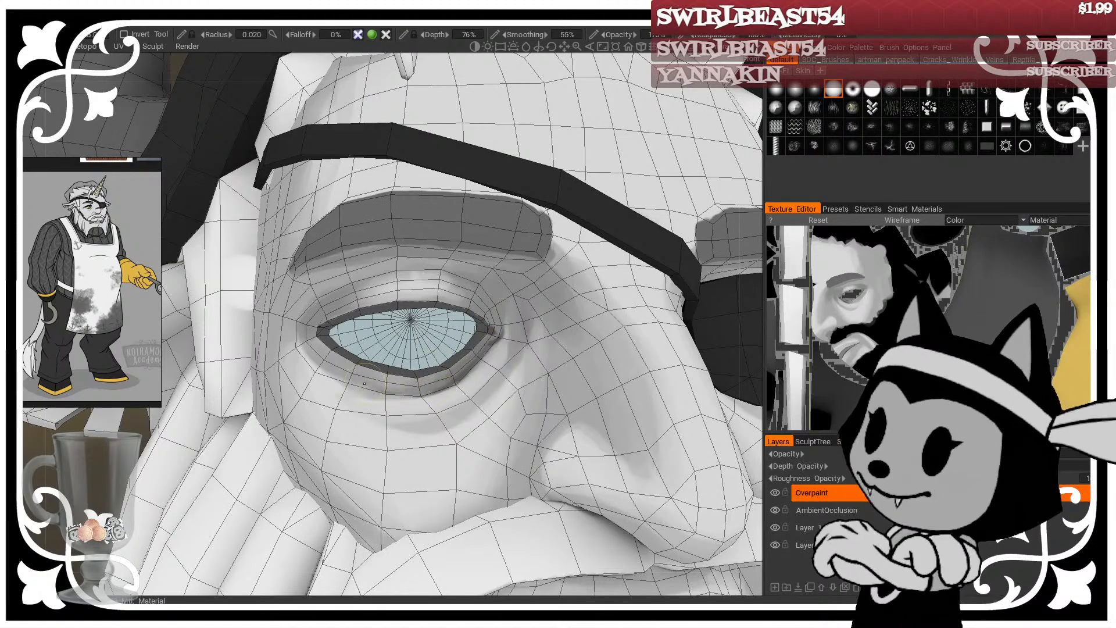
key([)
key([)
key([)
key([)
key([)
key(])
key(])
key(])
key(])
key(])
key(])
key(])
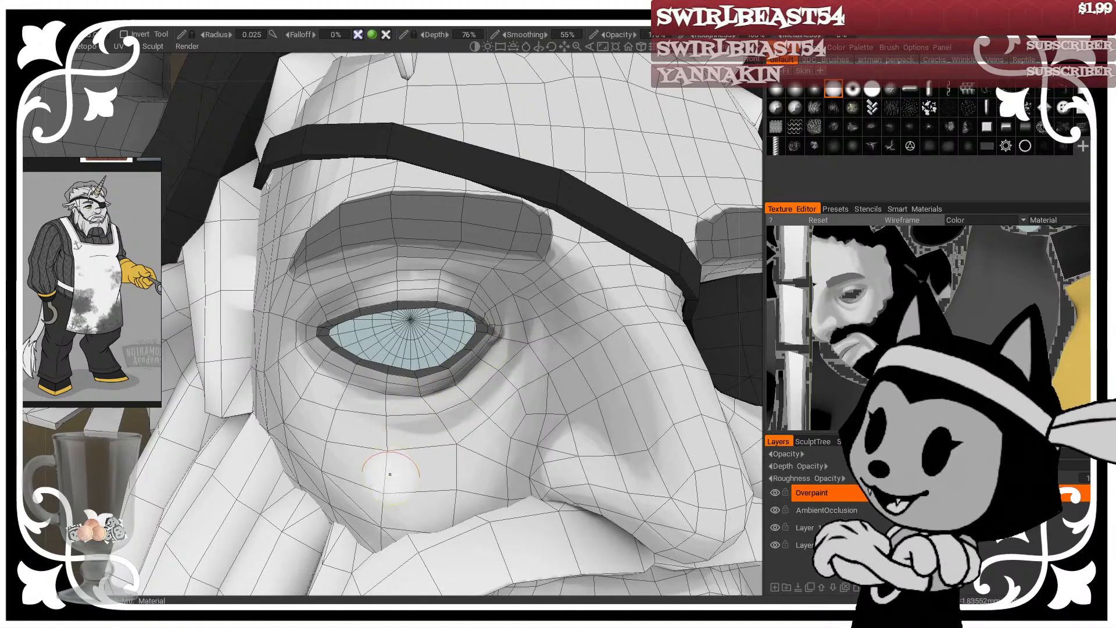
key(w)
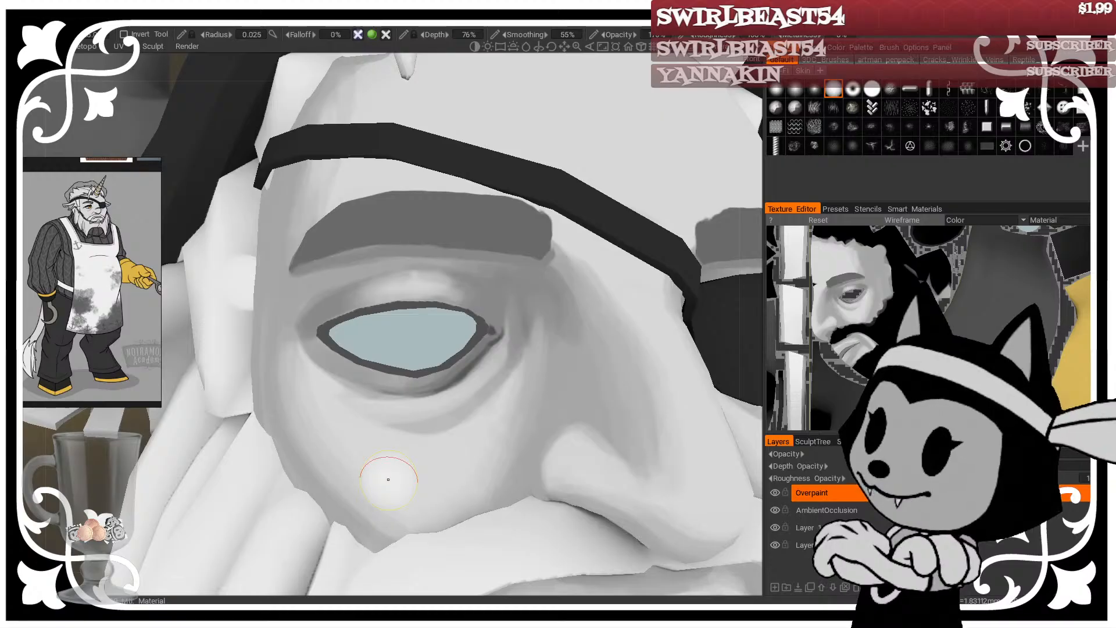
mouse_move(118, 476)
mouse_down()
mouse_move(107, 490)
mouse_move(126, 476)
mouse_up()
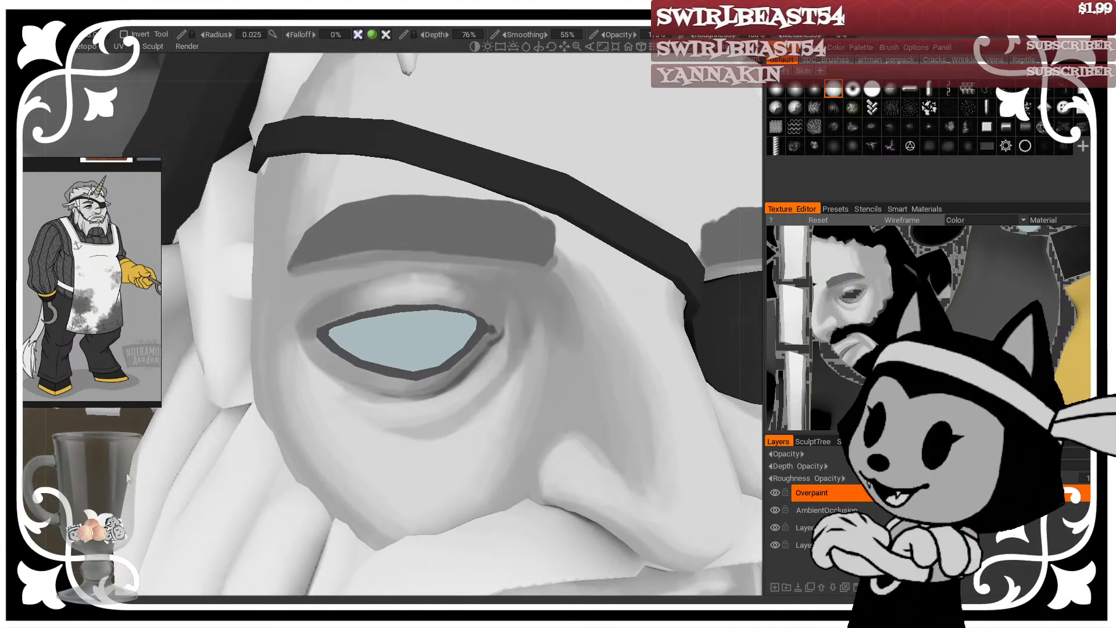
Step: Sharpen the lower lid's shadow near the uncovered eye's inner corner with a 0.015 brush radius
drag(483, 347, 465, 359)
key([)
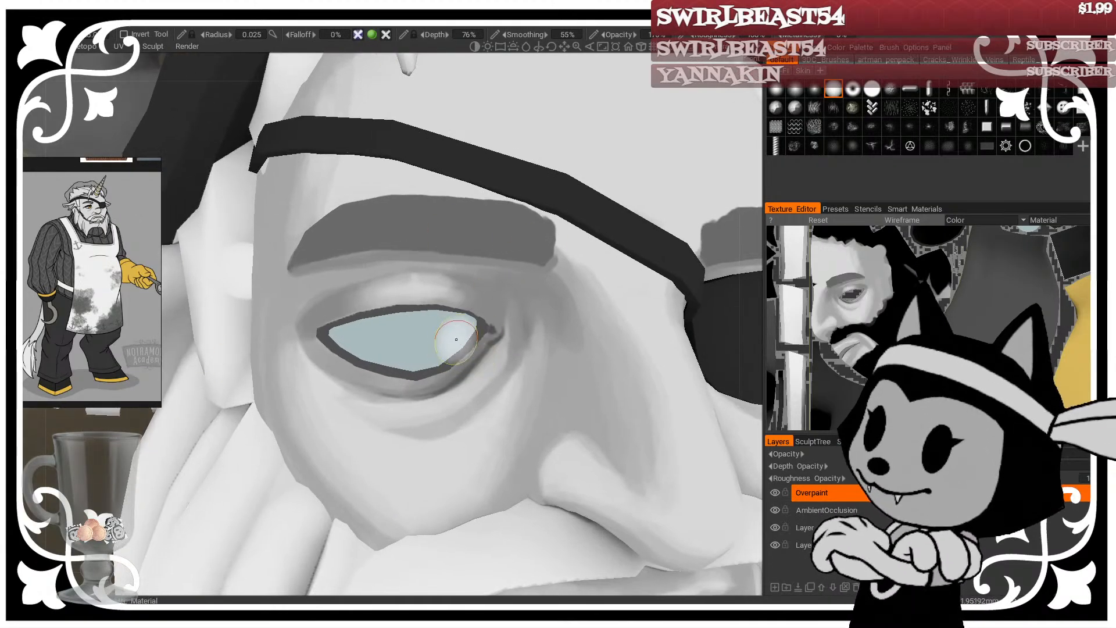
key([)
key([)
key([)
key([)
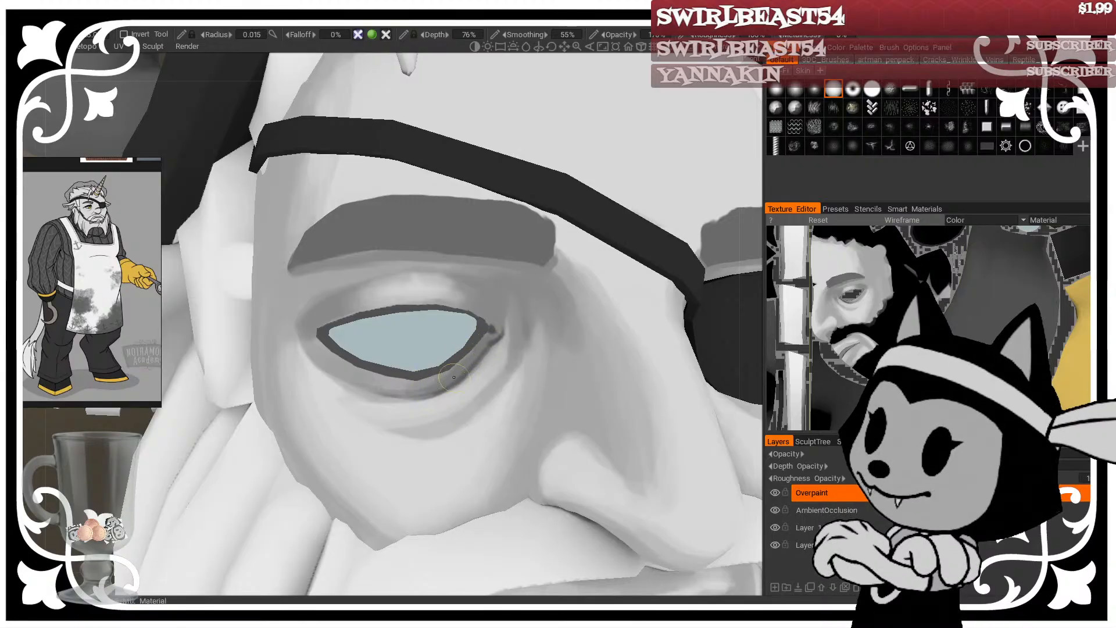
Step: Smooth the crease beneath the uncovered eye's lower lid with brush radii of 0.026 and 0.017
key(])
key(])
key(])
key(])
key(])
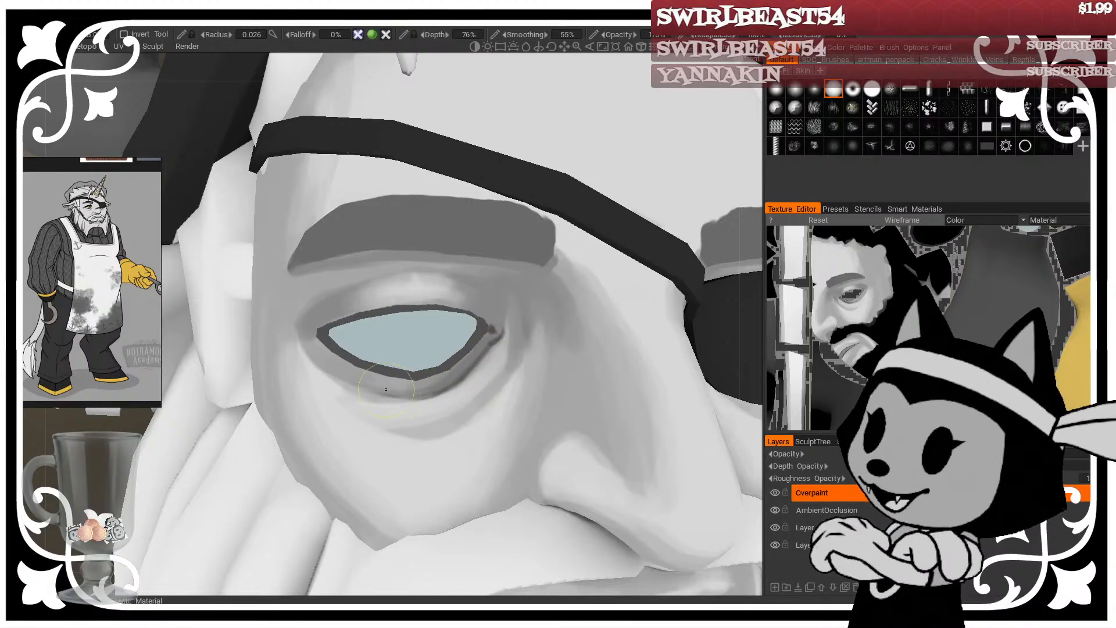
key([)
key([)
key([)
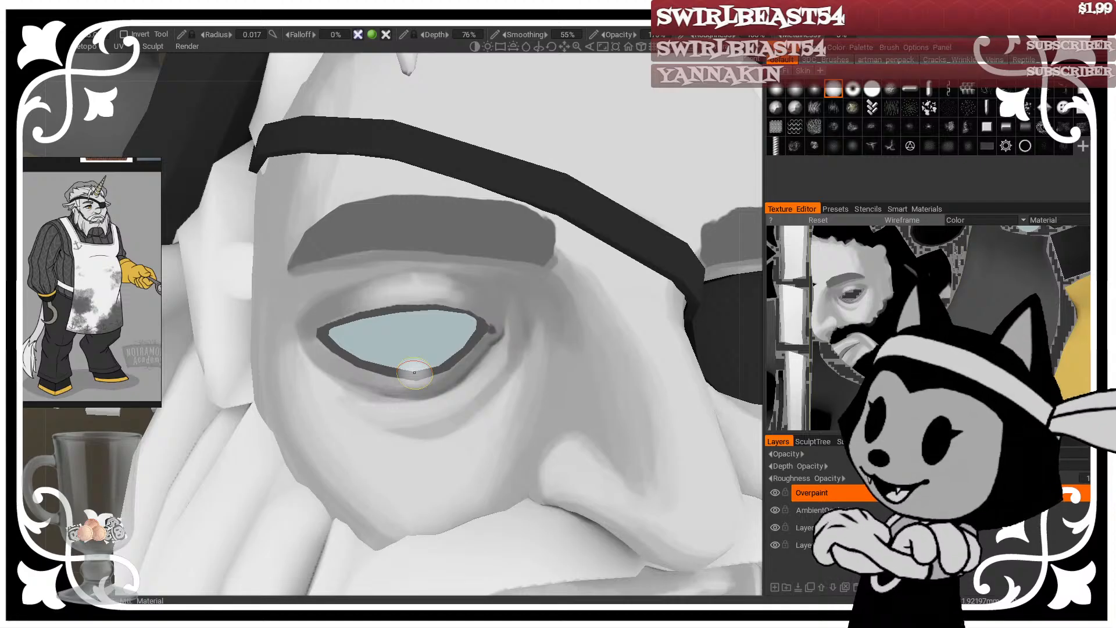
drag(99, 473, 92, 471)
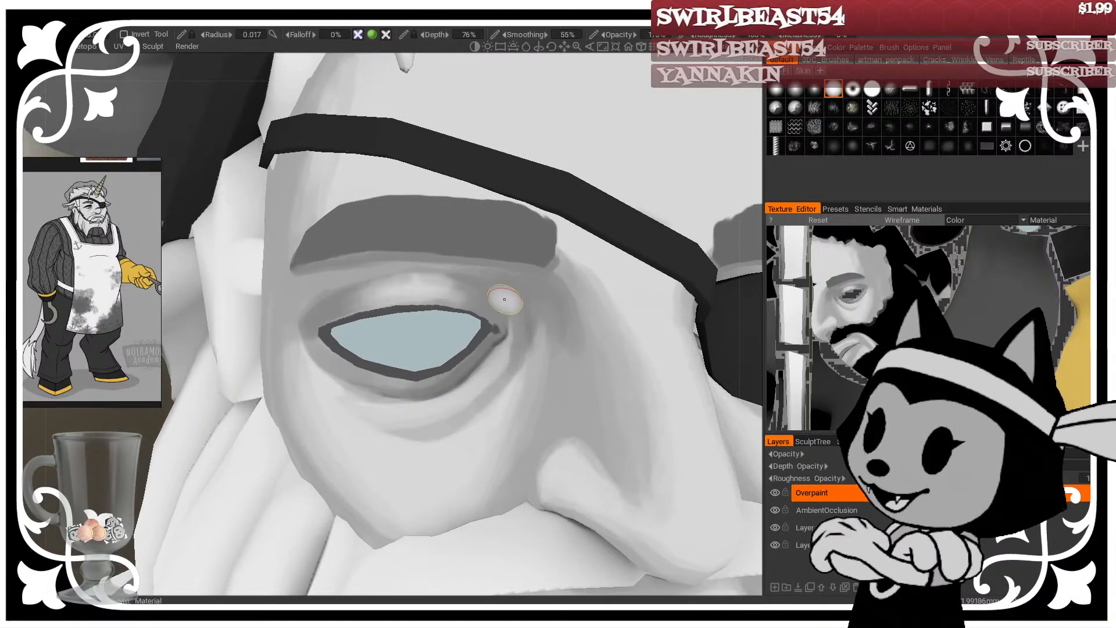
Step: Refine the shading around the uncovered eye's lids with a 0.023 brush radius and its inner corner with 0.014
drag(105, 505, 101, 500)
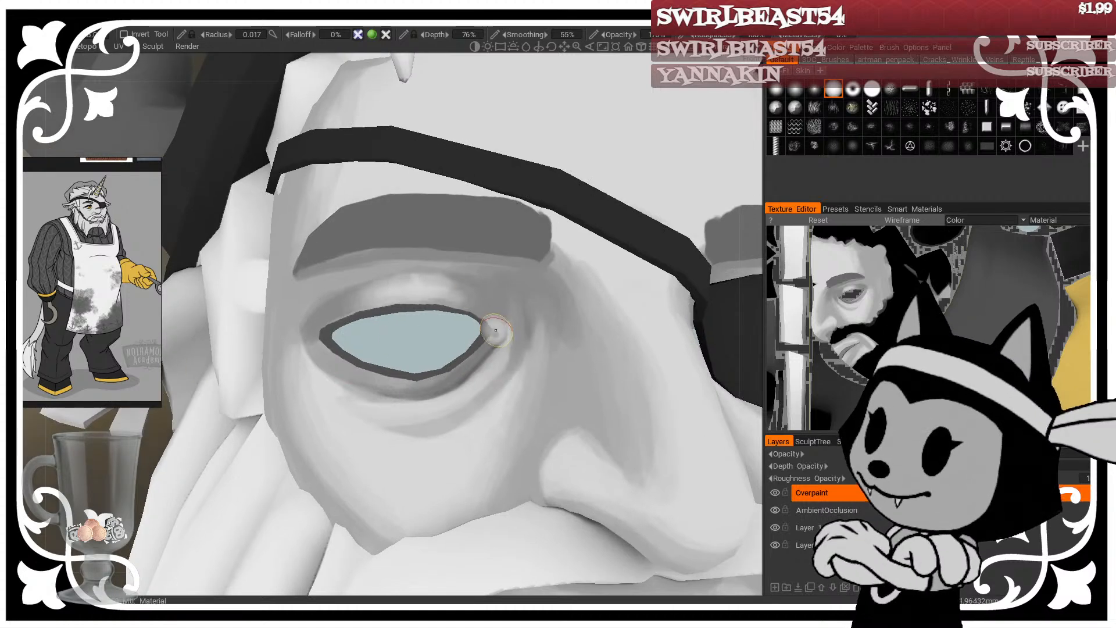
right_click(431, 389)
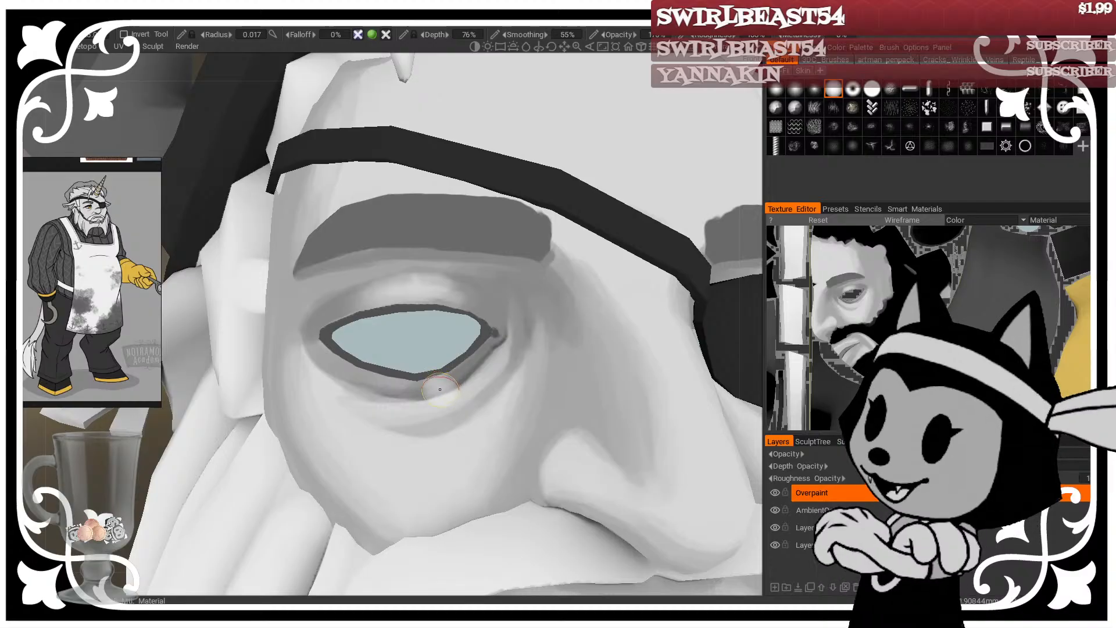
key(bracketright)
key(bracketright)
key(bracketright)
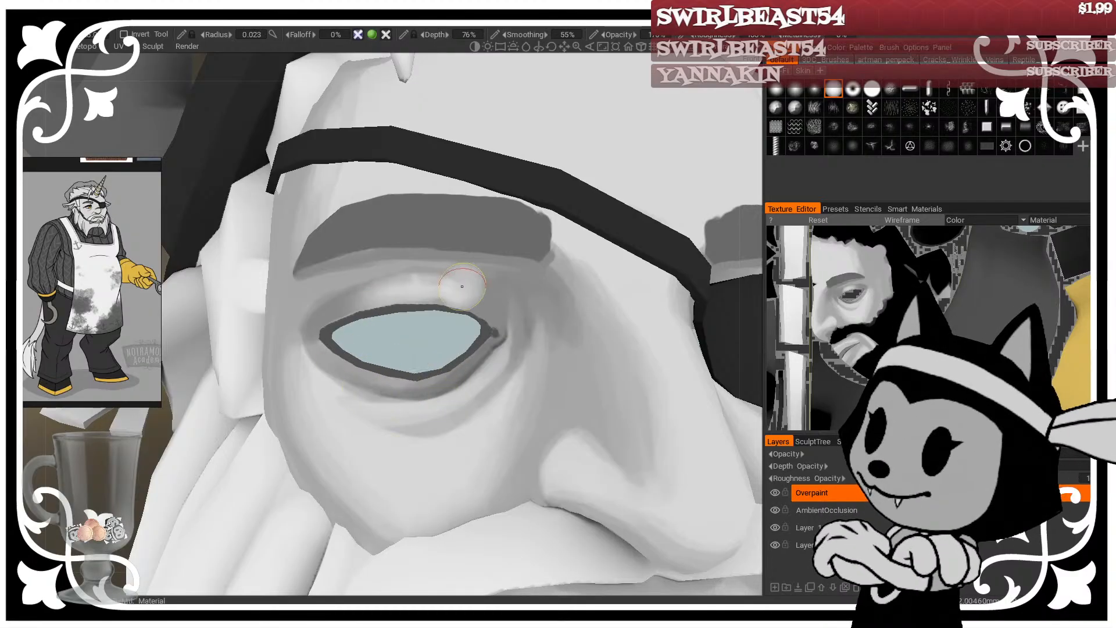
key(bracketleft)
key(bracketleft)
key(bracketleft)
key(bracketleft)
key(bracketleft)
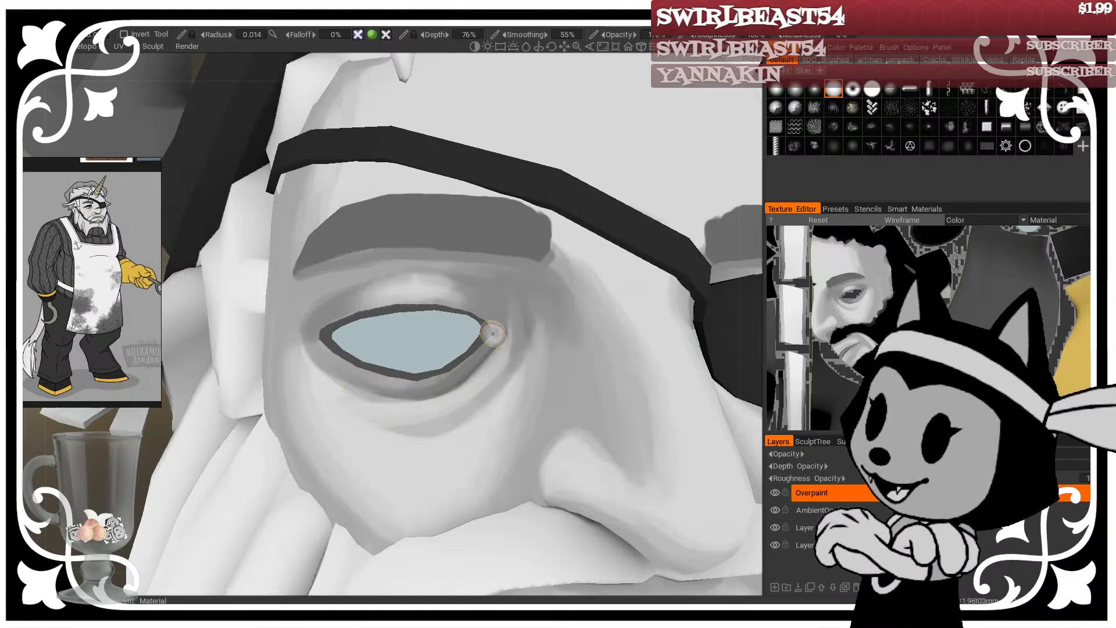
Step: Blend the shading just below the uncovered eye's inner corner with brush radii of 0.027 and 0.020
key(bracketright)
key(bracketright)
key(bracketright)
key(bracketright)
key(bracketright)
key(bracketright)
key(bracketright)
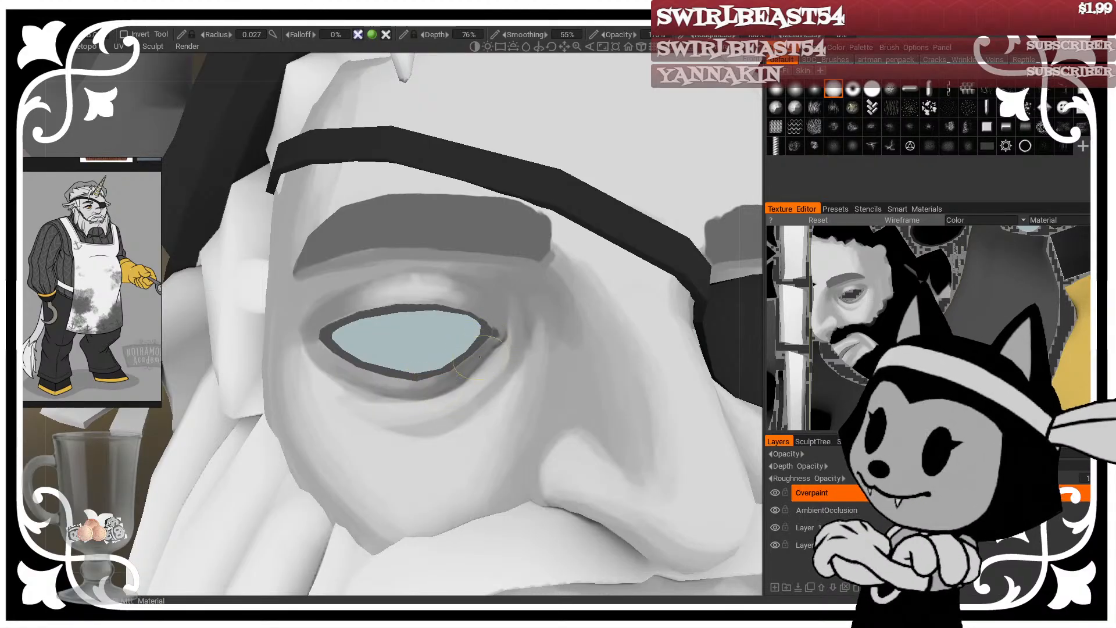
key(bracketleft)
key(bracketleft)
key(bracketleft)
key(bracketleft)
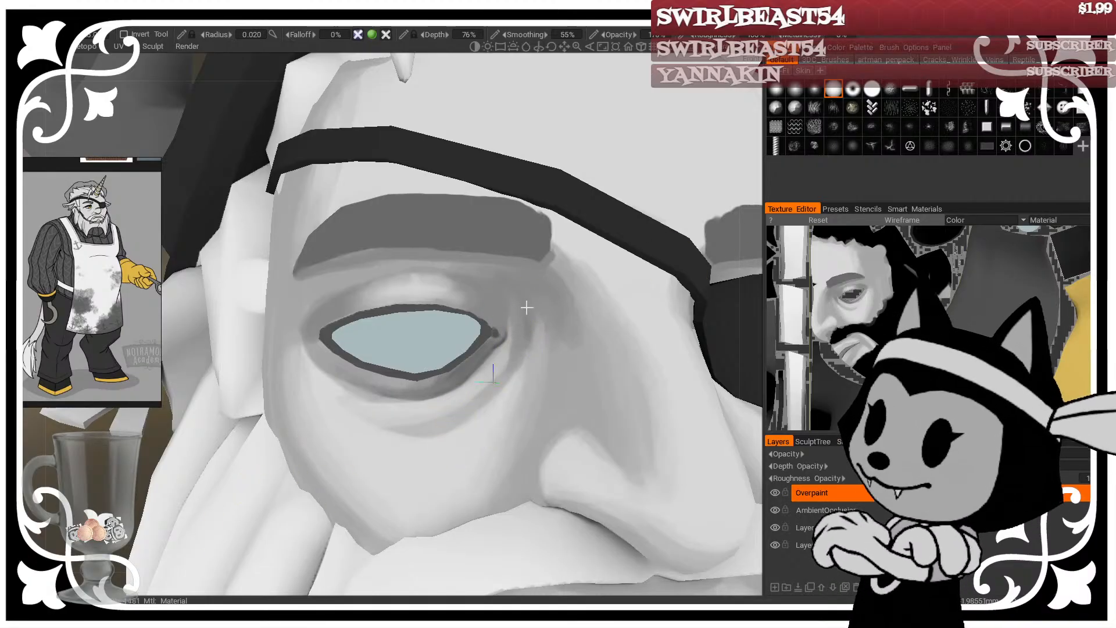
Step: Refine the shadow along the lower edge of the uncovered eye's brow with a 0.012 brush radius
mouse_move(526, 309)
alt+right_down()
mouse_move(497, 307)
mouse_move(507, 324)
alt+right_up()
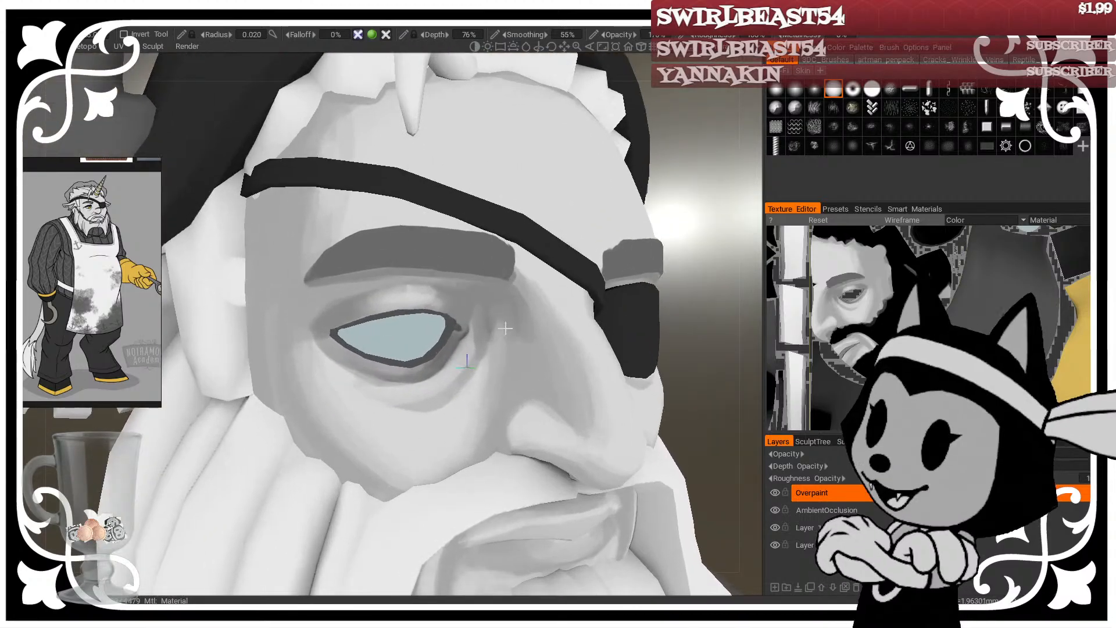
drag(677, 260, 712, 247)
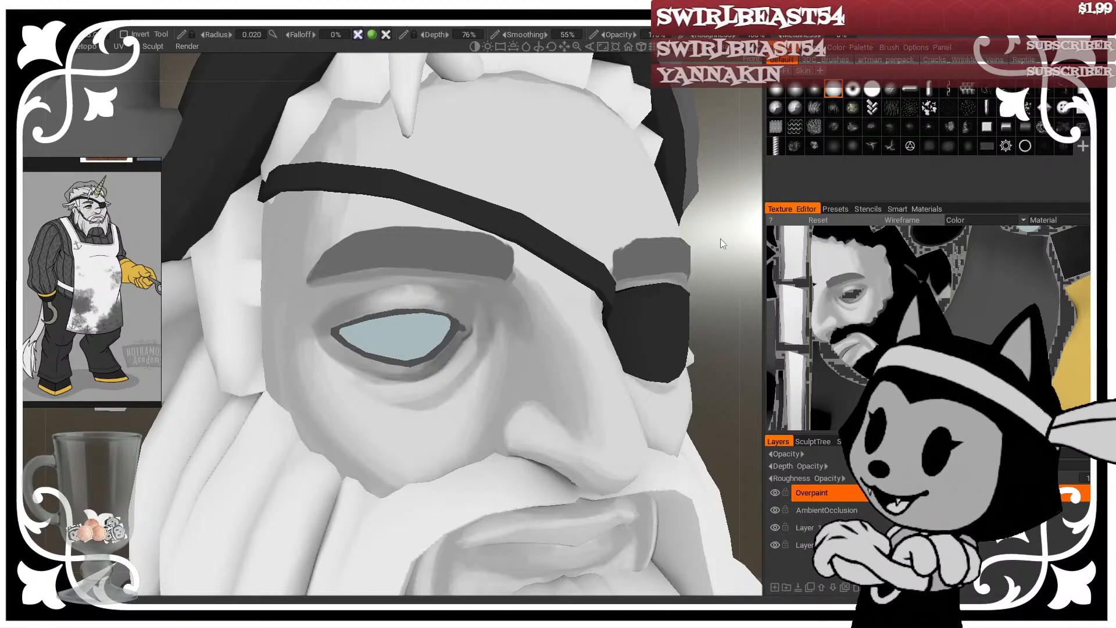
mouse_move(720, 238)
mouse_down()
mouse_move(718, 220)
mouse_move(730, 218)
mouse_up()
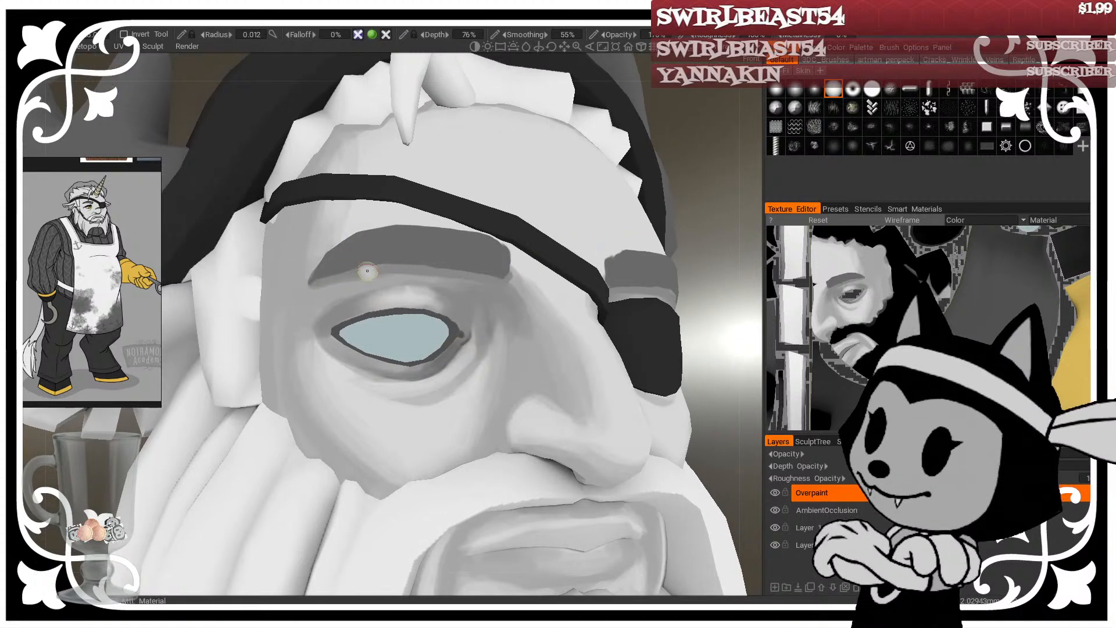
key(bracketleft)
key(bracketleft)
key(bracketleft)
key(bracketleft)
key(bracketleft)
drag(374, 264, 465, 272)
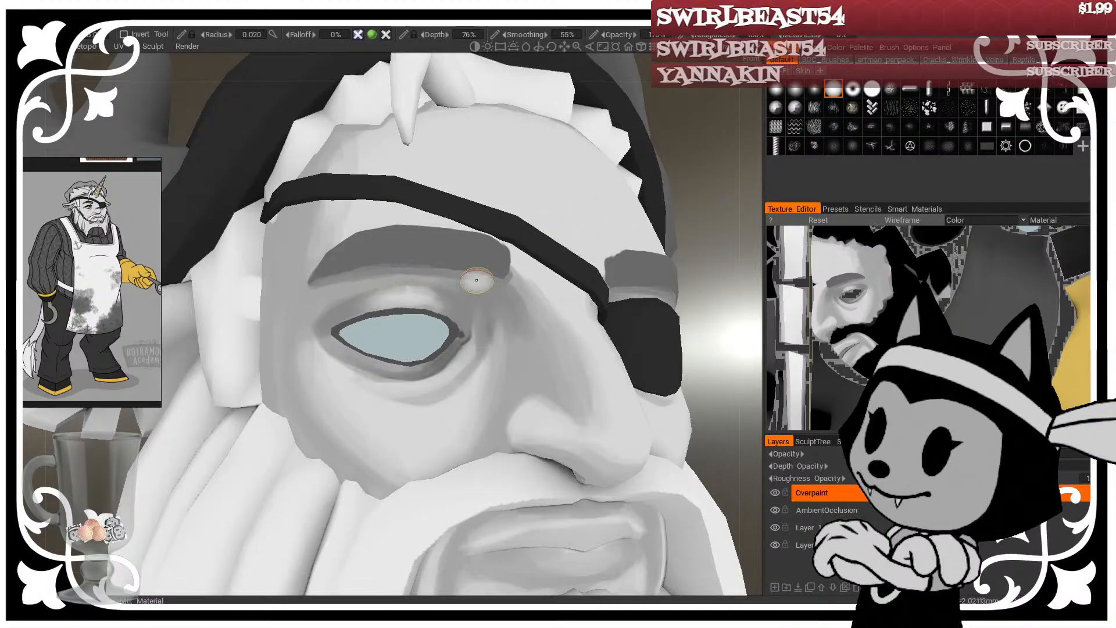
Step: Blend the shading under the brow's inner end with brush radii of 0.020 and 0.016
key(bracketright)
key(bracketright)
key(bracketright)
key(bracketright)
key(bracketright)
drag(700, 161, 654, 186)
key(bracketleft)
key(bracketleft)
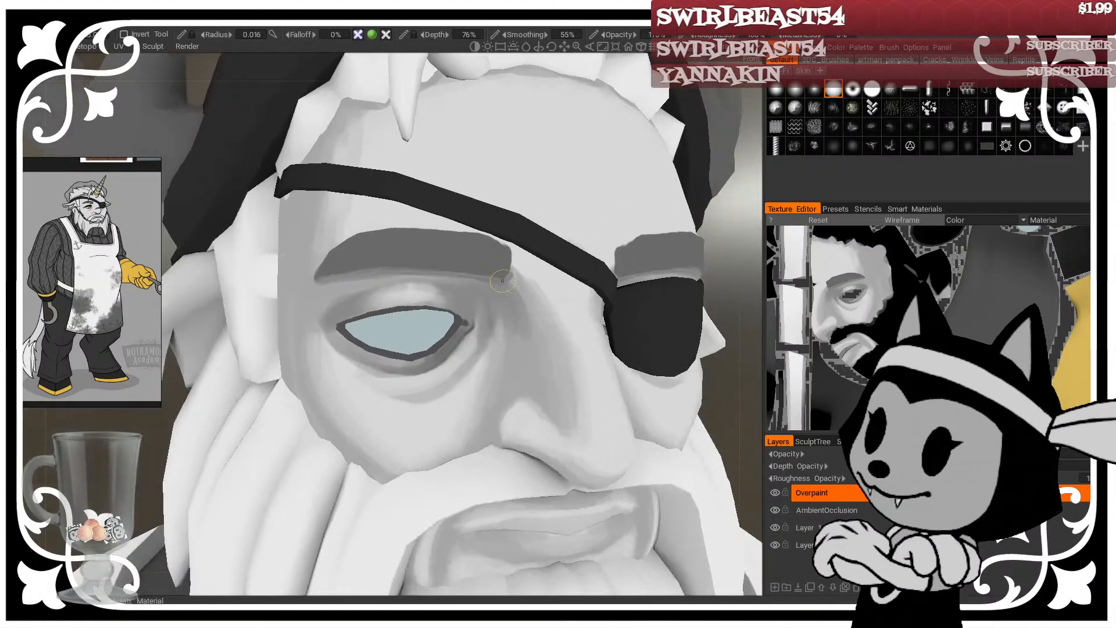
Step: Rework the skin tone between the brow's inner end and the eyepatch strap, using a brush radius of about 0.017
drag(727, 235, 734, 210)
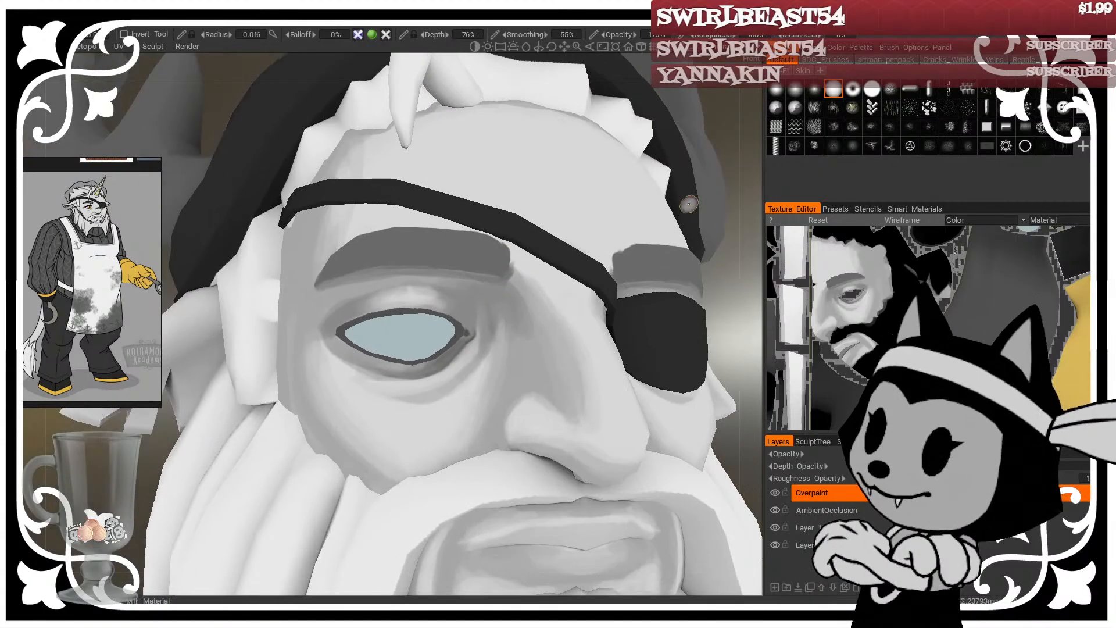
key(bracketright)
key(bracketright)
key(bracketright)
key(bracketright)
key(bracketright)
drag(524, 276, 526, 256)
key(bracketleft)
key(bracketleft)
key(bracketleft)
key(bracketleft)
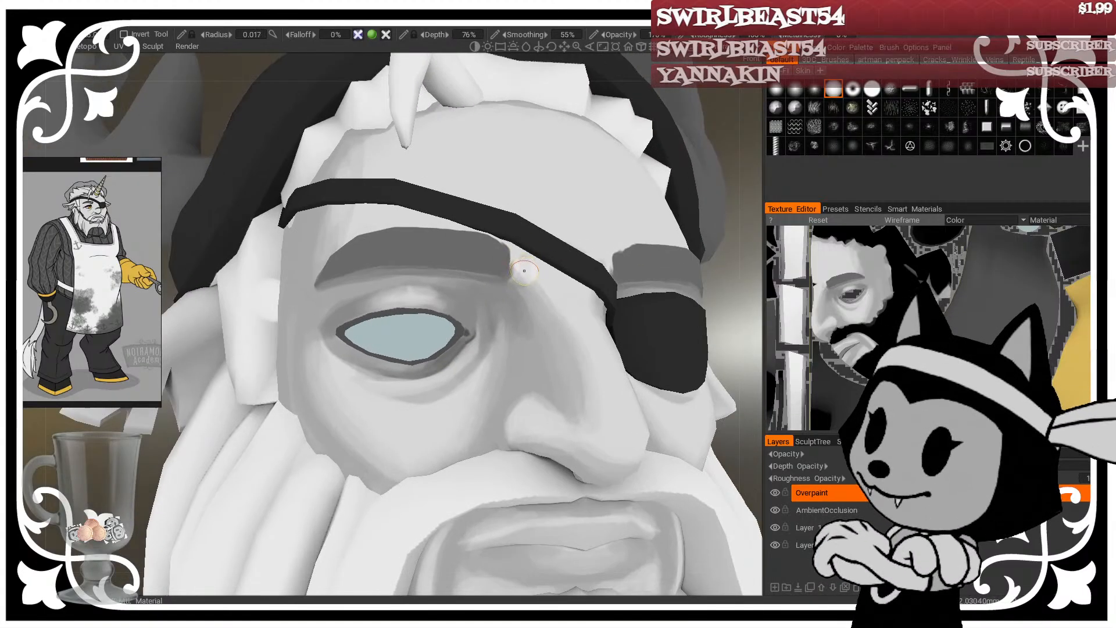
key(bracketleft)
key(bracketleft)
drag(522, 258, 511, 285)
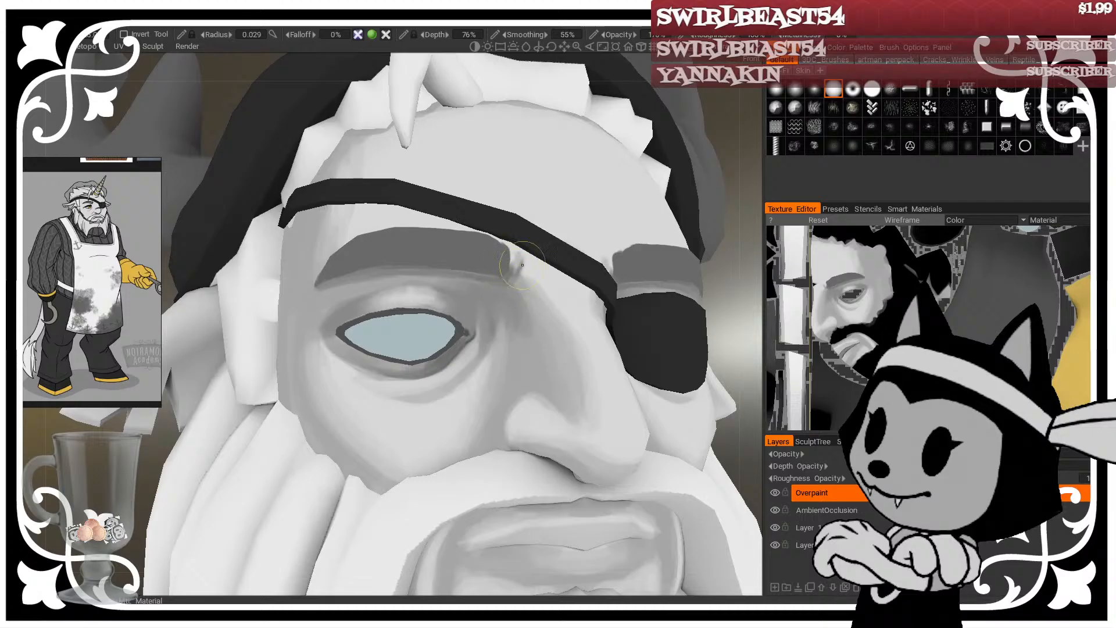
Step: Show the wireframe and touch up the cheek and crease beside the nose with a 0.012 brush radius
mouse_move(724, 242)
mouse_down()
mouse_move(704, 280)
mouse_move(721, 281)
mouse_up()
key(w)
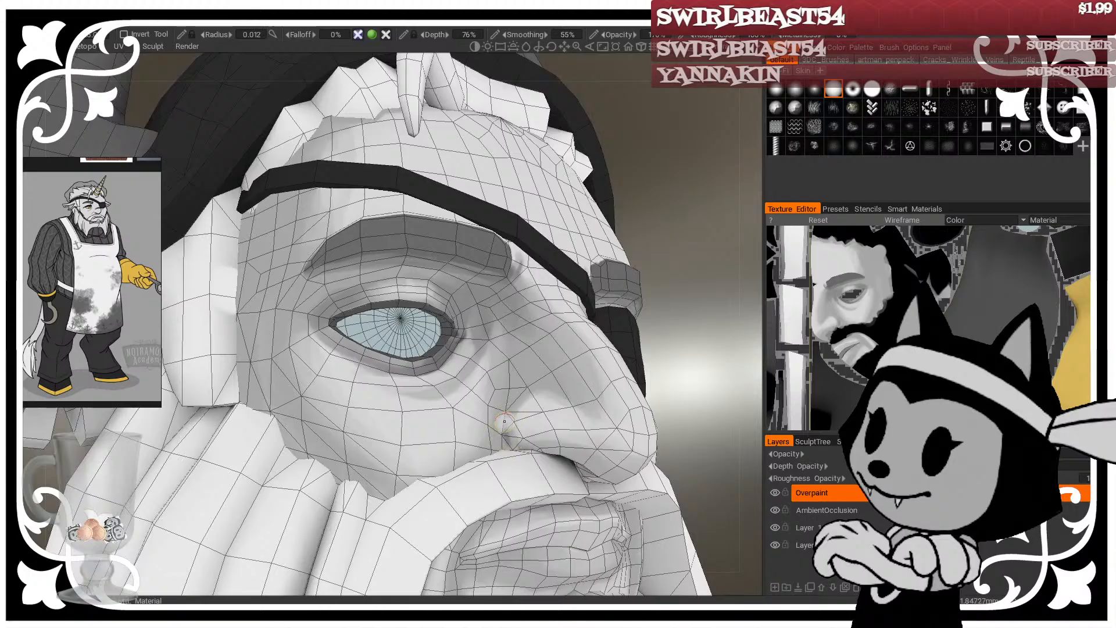
middle_drag(546, 370, 496, 356)
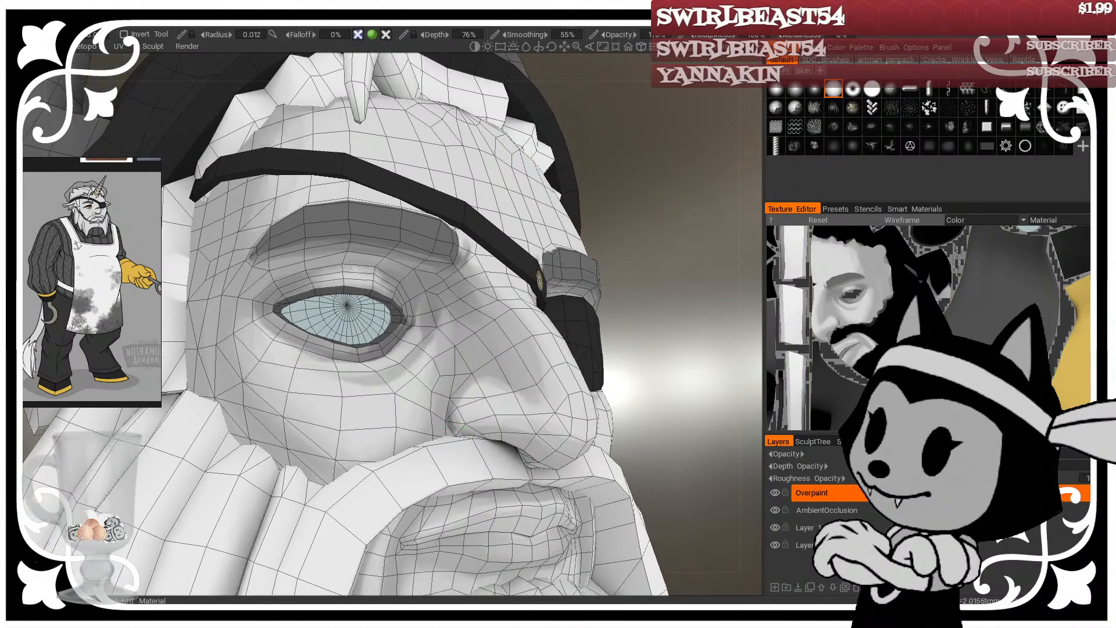
mouse_move(683, 316)
mouse_down()
mouse_move(696, 329)
mouse_move(692, 320)
mouse_up()
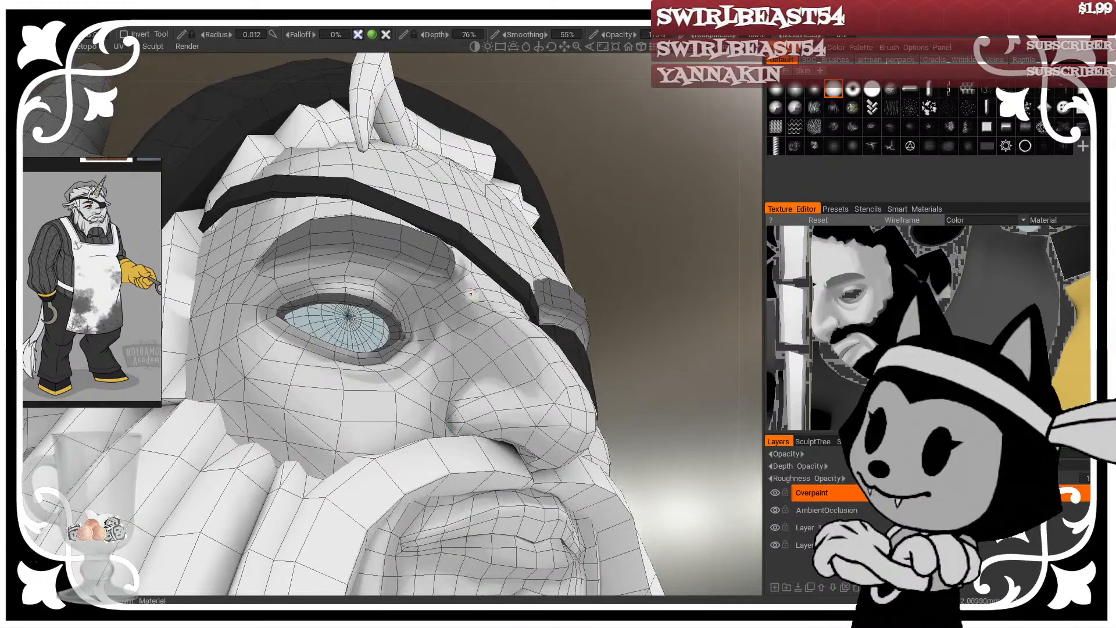
drag(617, 344, 651, 370)
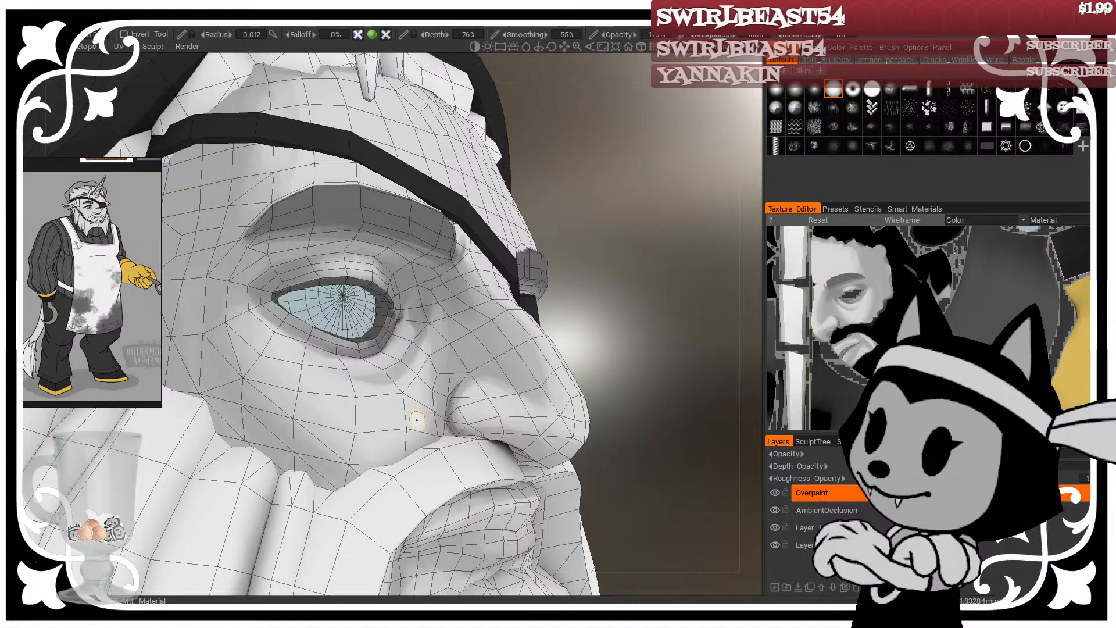
mouse_move(629, 264)
mouse_down()
mouse_move(593, 283)
mouse_move(586, 308)
mouse_move(585, 279)
mouse_move(599, 271)
mouse_up()
drag(678, 255, 700, 262)
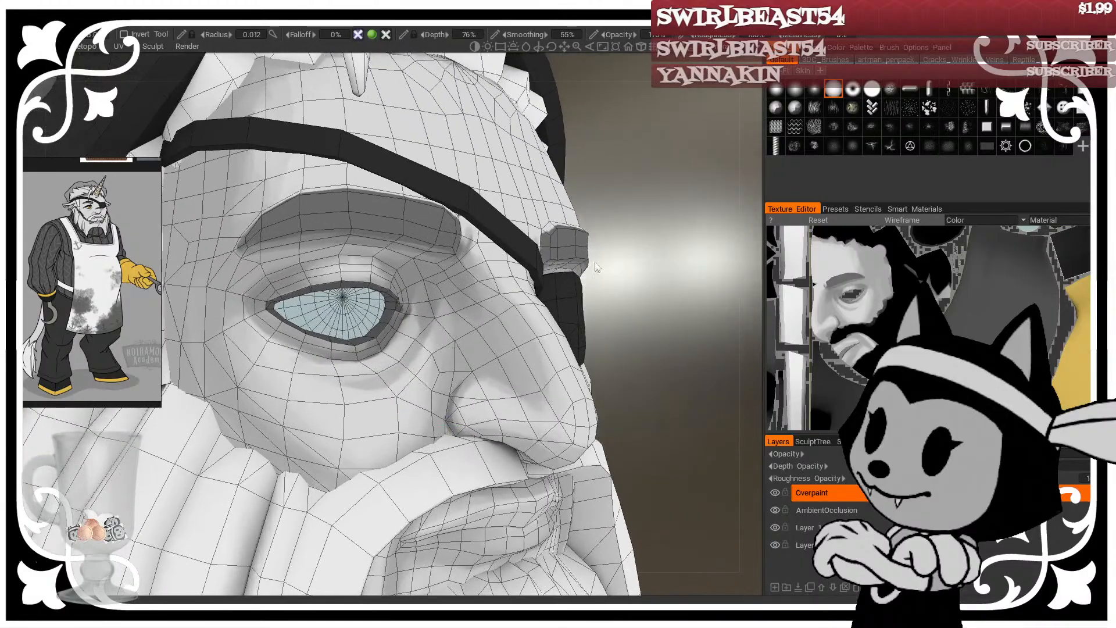
Step: Shade the nose's underside and nostril wing from below with brush radii of 0.038 and 0.053
right_drag(467, 392, 477, 392)
drag(633, 340, 643, 262)
right_drag(494, 405, 505, 405)
drag(605, 390, 608, 332)
right_drag(567, 463, 556, 463)
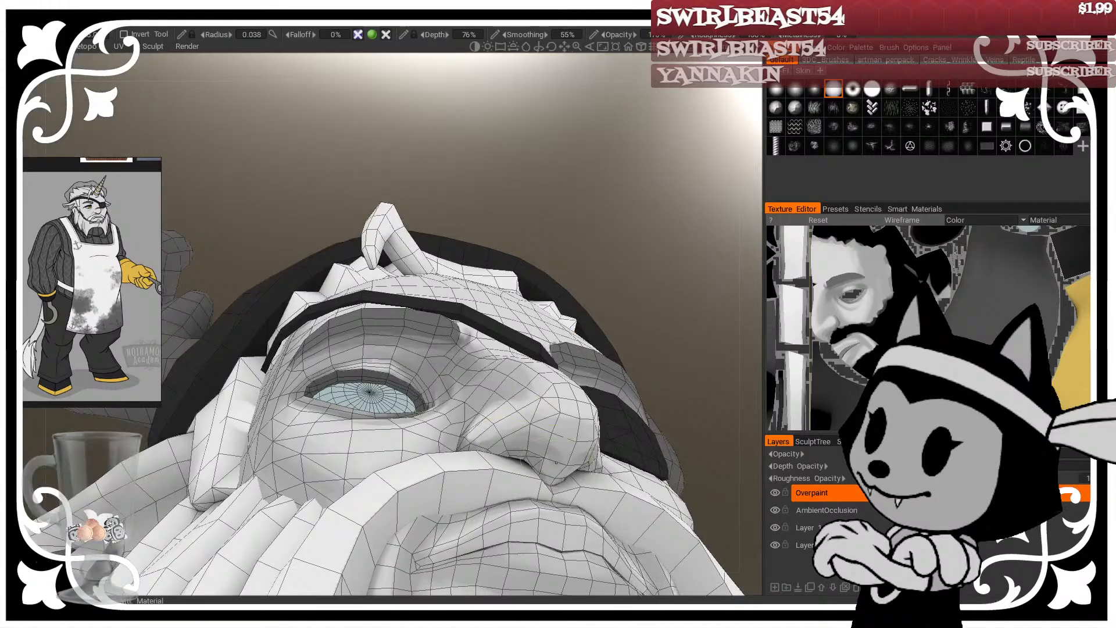
drag(629, 384, 627, 409)
right_drag(523, 438, 533, 438)
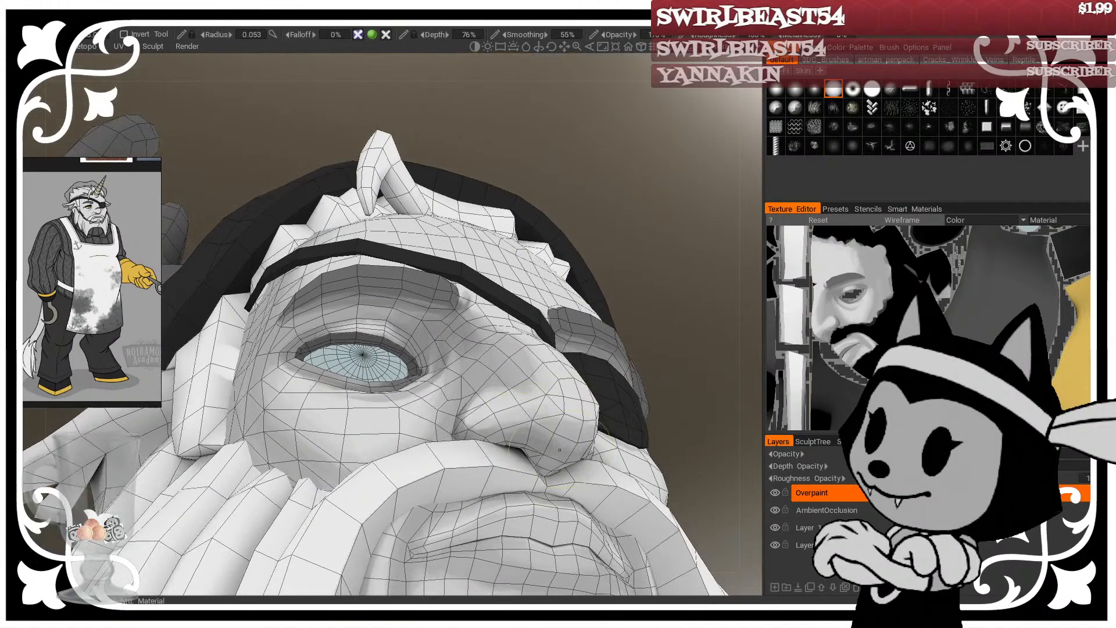
Step: Darken the nostril area under the nose with brush radii of 0.014 and 0.018
drag(682, 364, 681, 332)
right_drag(537, 444, 522, 447)
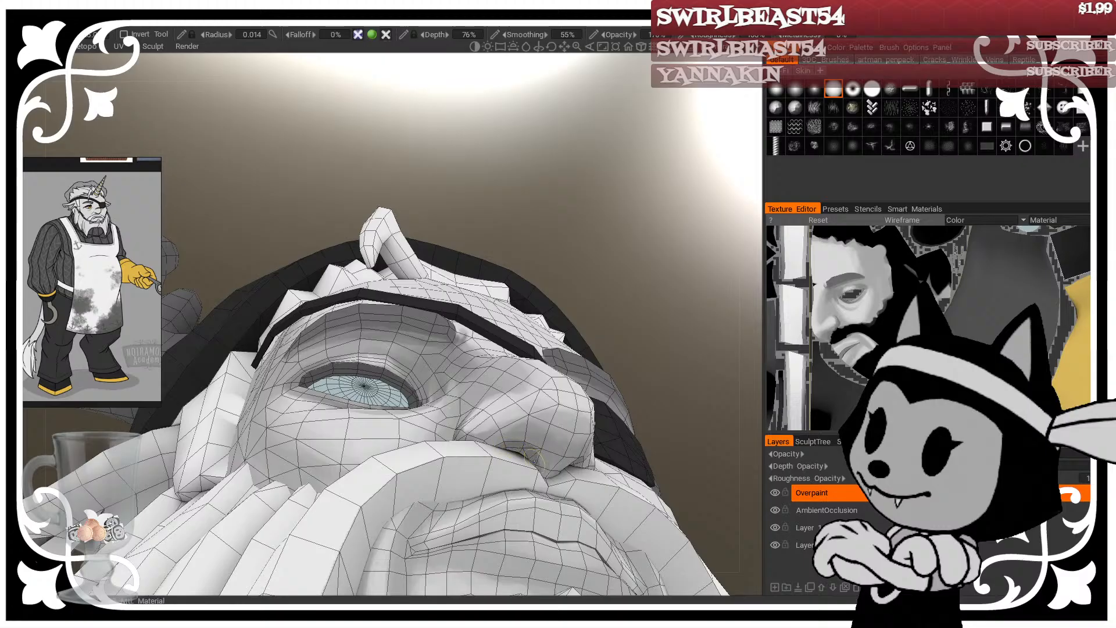
mouse_move(644, 308)
mouse_down()
mouse_move(643, 337)
mouse_move(684, 265)
mouse_up()
right_drag(518, 444, 522, 444)
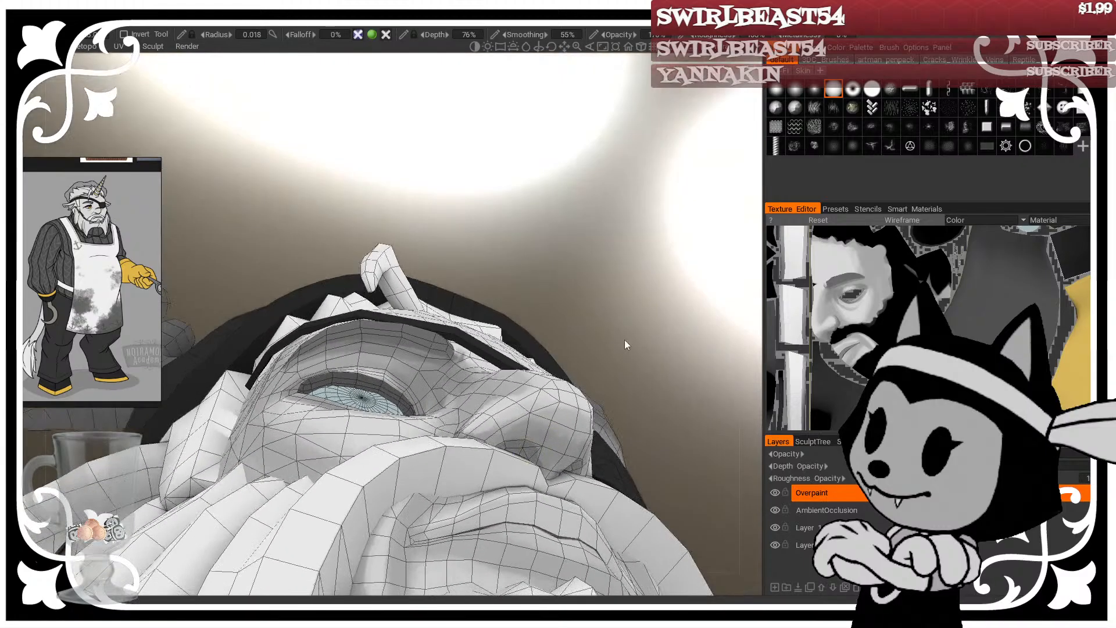
Step: Blend the nostril wing into the nose's side and underside with brush radii of 0.040 and 0.060
drag(624, 340, 616, 383)
mouse_move(674, 323)
mouse_down()
mouse_move(746, 336)
mouse_move(753, 349)
mouse_up()
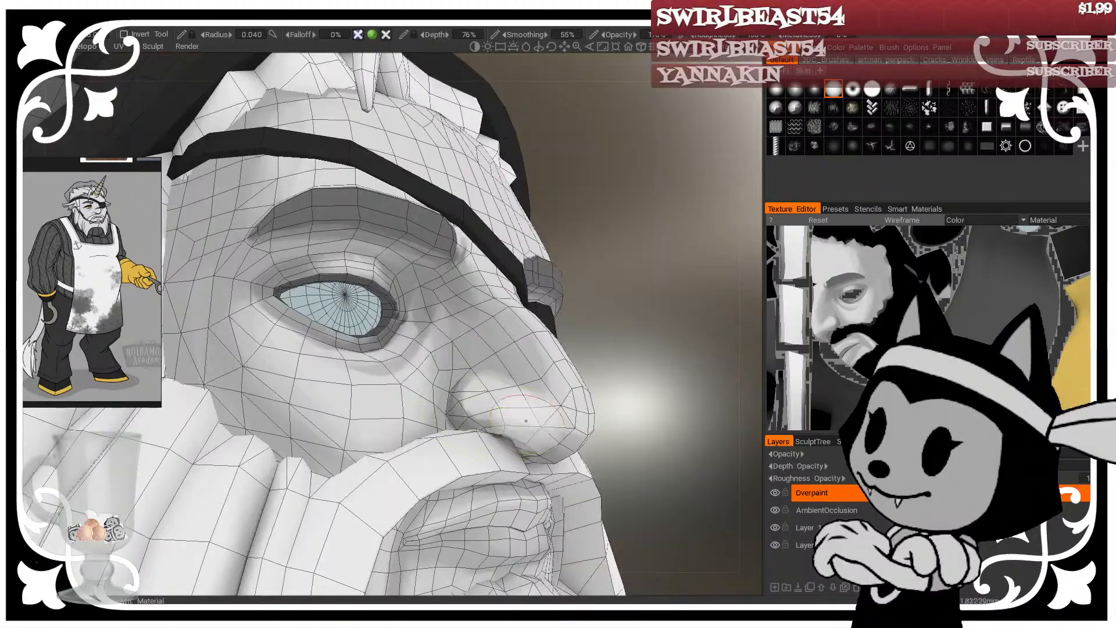
drag(631, 378, 628, 331)
drag(636, 375, 635, 317)
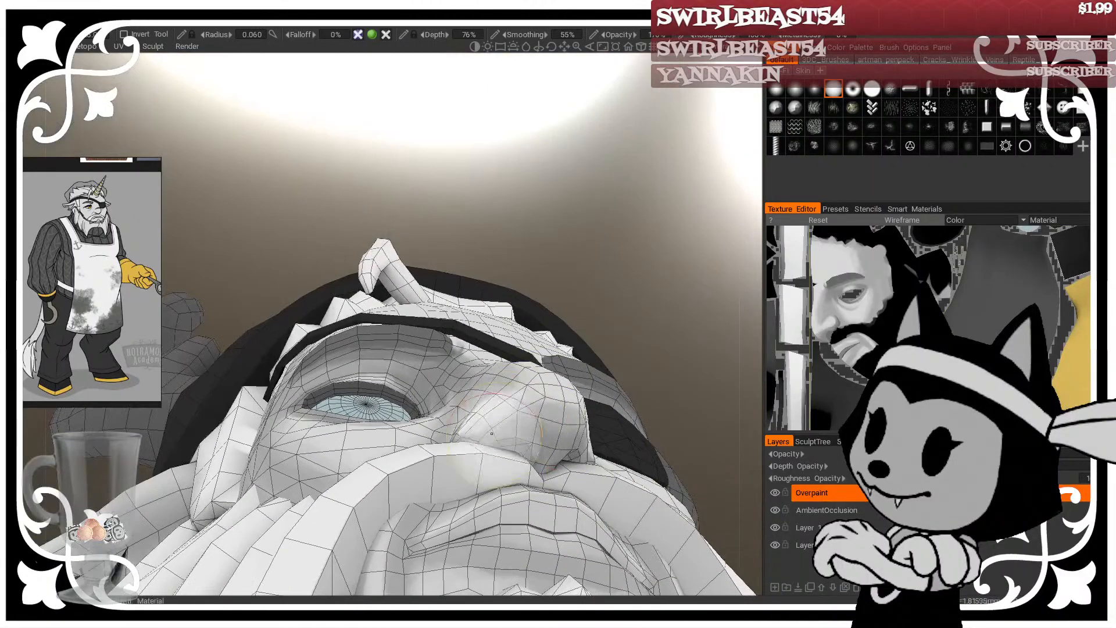
drag(530, 462, 535, 460)
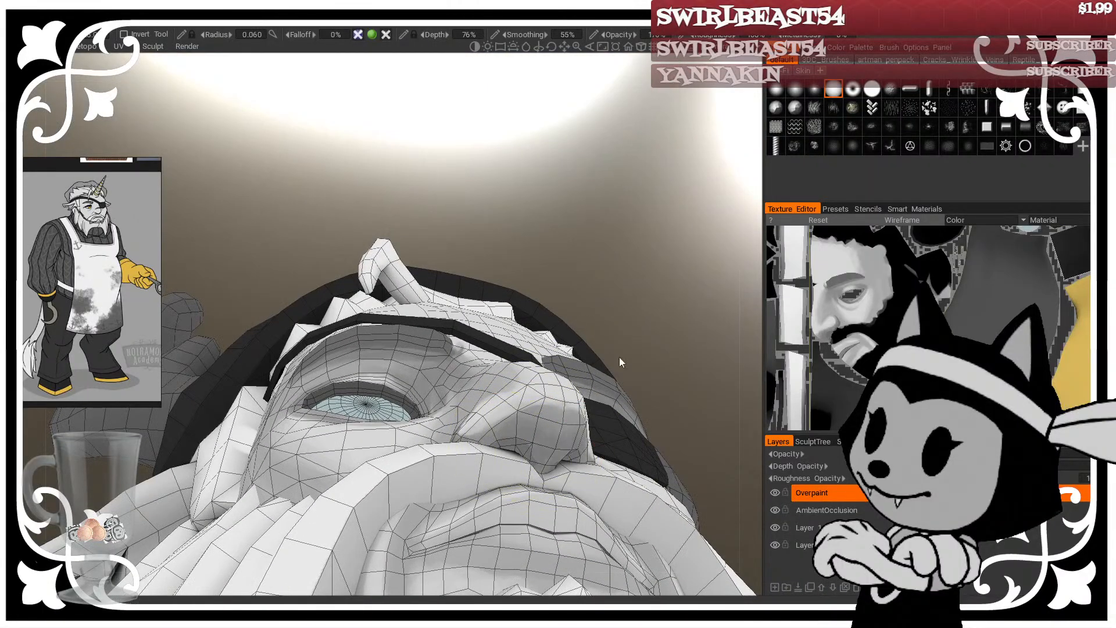
Step: Refine the crease where the nostril wing meets the cheek and moustache with brush radii of 0.018 and 0.01
drag(620, 359, 634, 374)
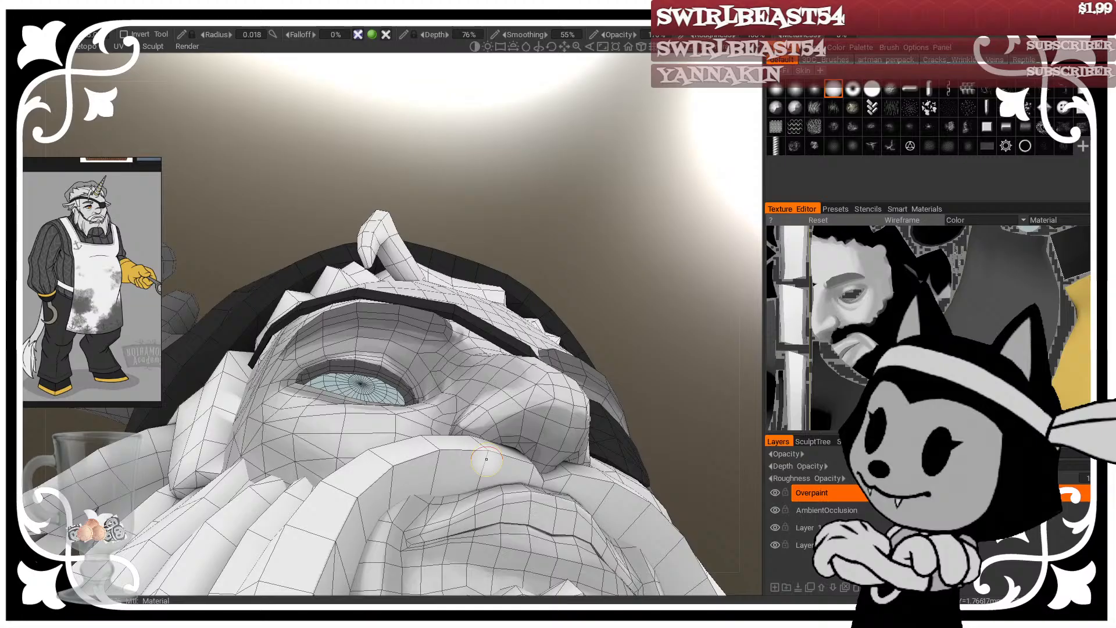
drag(632, 226, 668, 292)
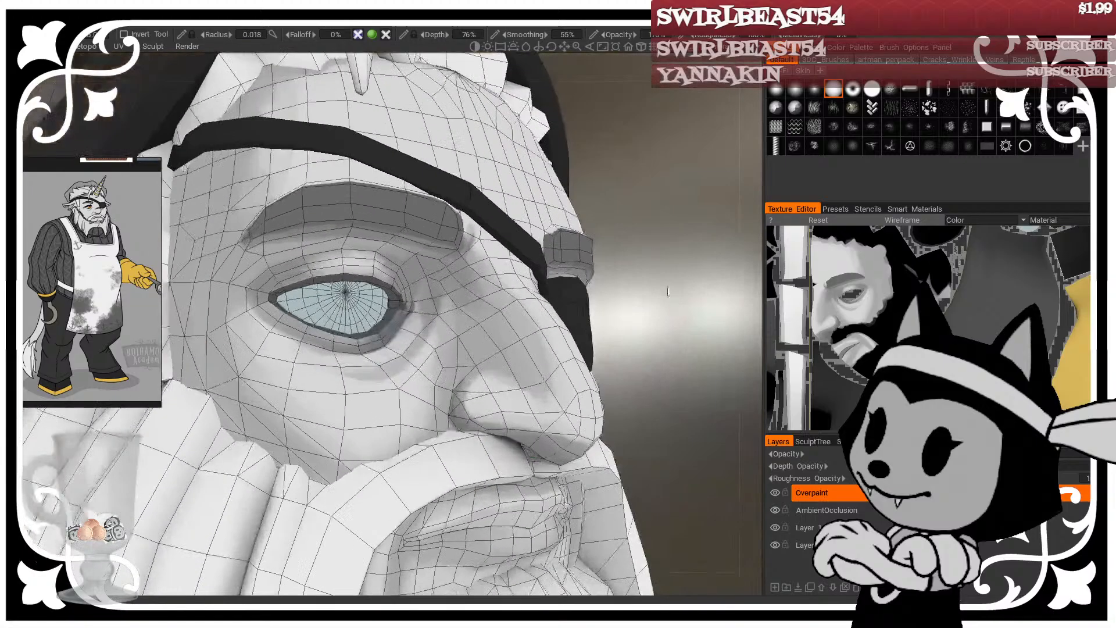
drag(626, 207, 638, 228)
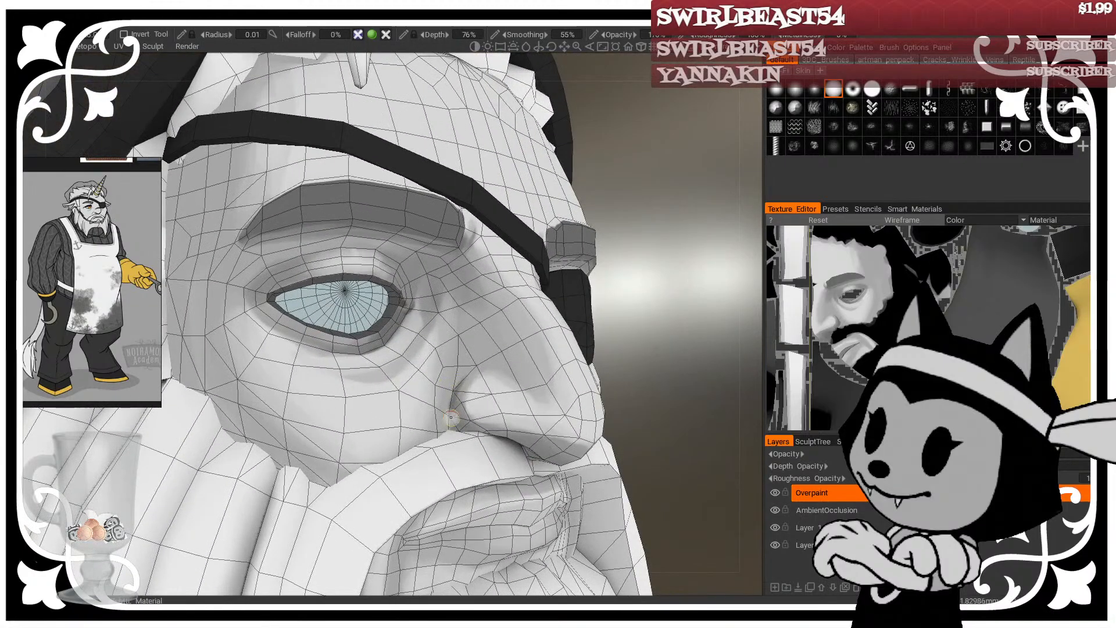
Step: Check the nose shading without the wireframe, restore the wireframe and refine the nostril with a 0.01 brush radius
key(w)
drag(681, 298, 673, 228)
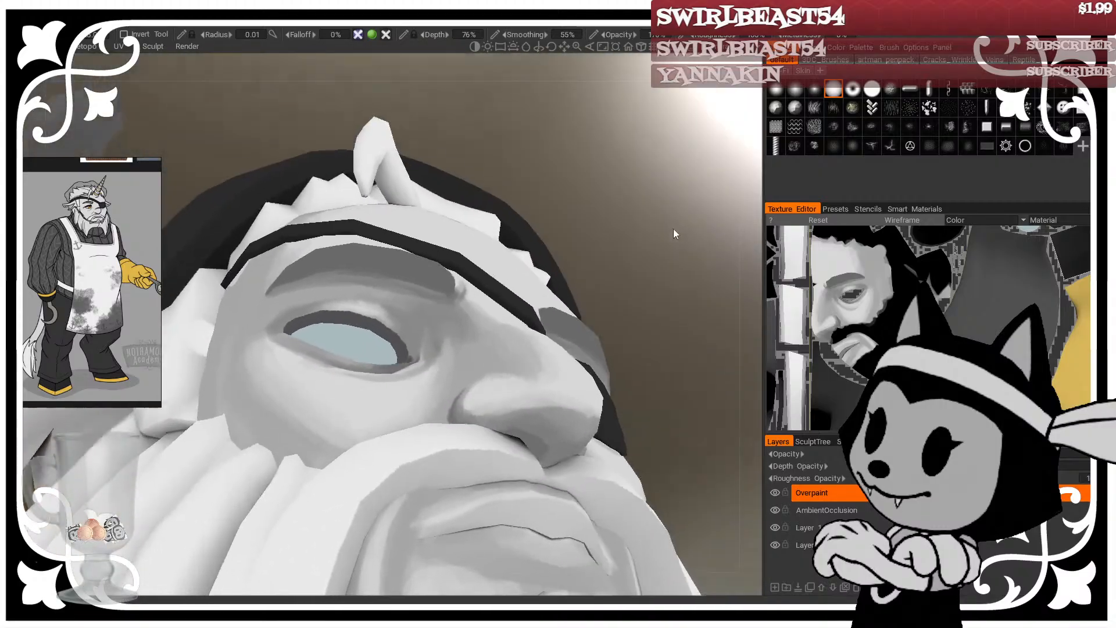
key(w)
drag(658, 274, 653, 247)
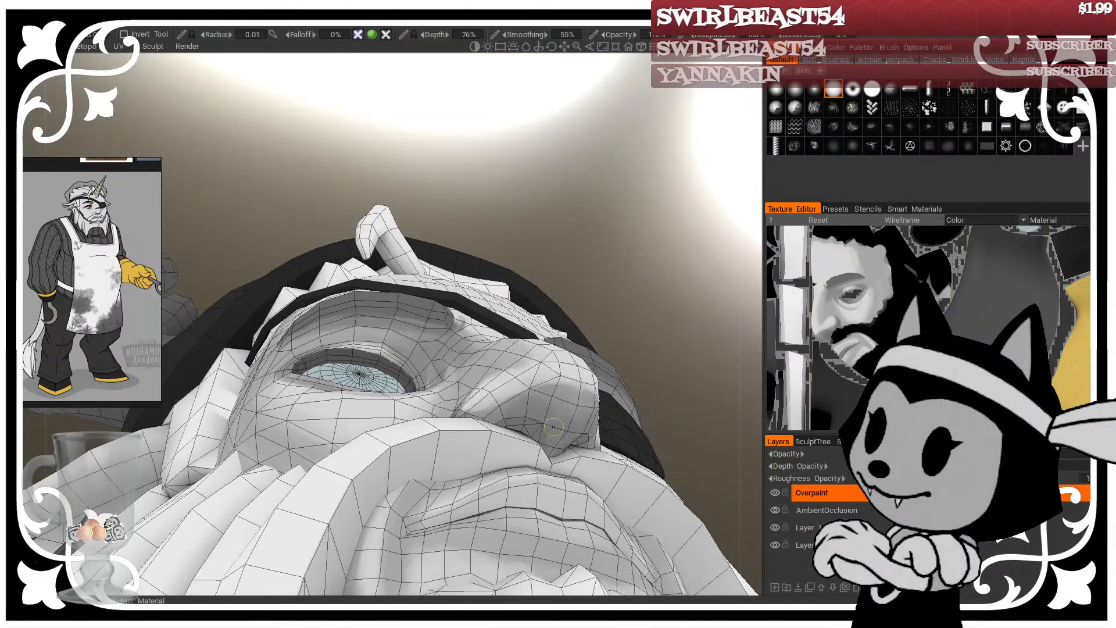
drag(650, 298, 644, 319)
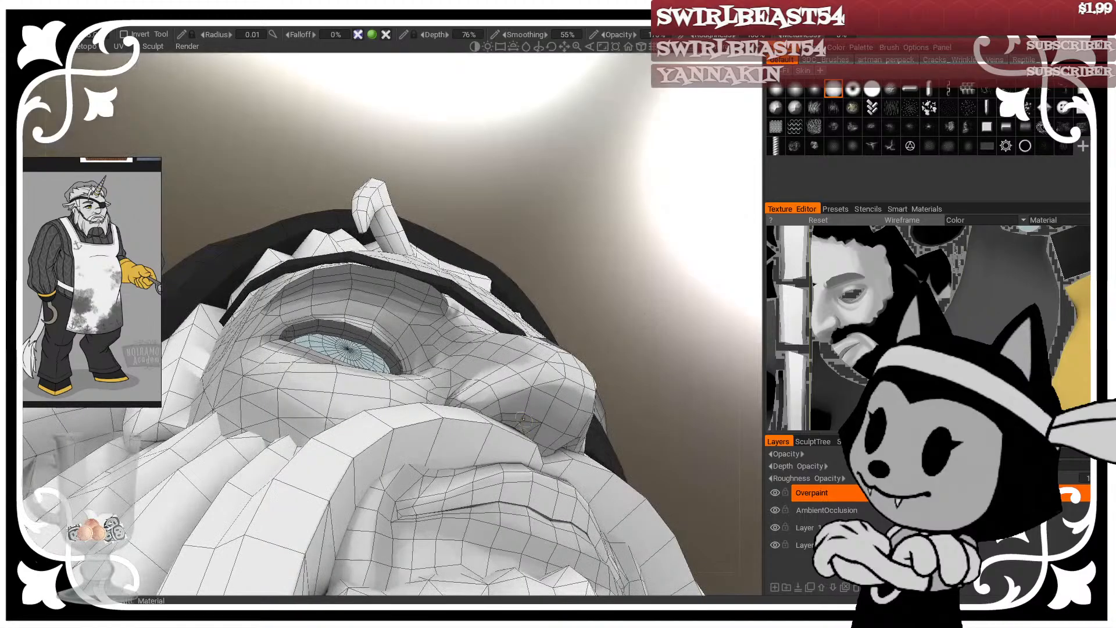
mouse_move(651, 256)
mouse_down()
mouse_move(635, 354)
mouse_move(658, 238)
mouse_up()
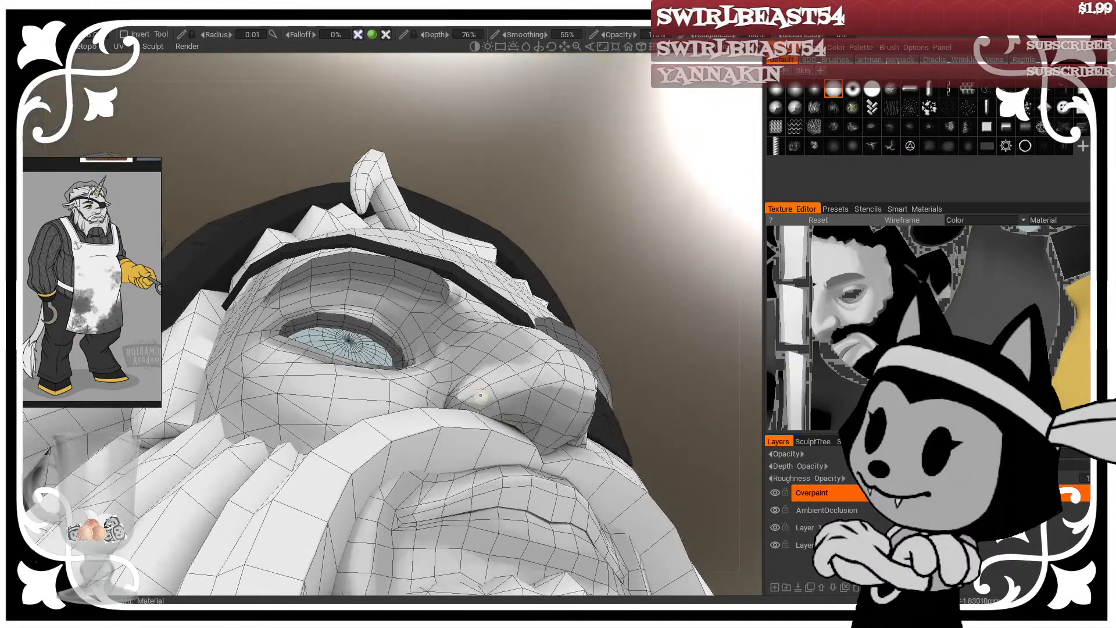
Step: Choose a slightly darker neutral grey as the paint colour for the nostril shadow
click(73, 77)
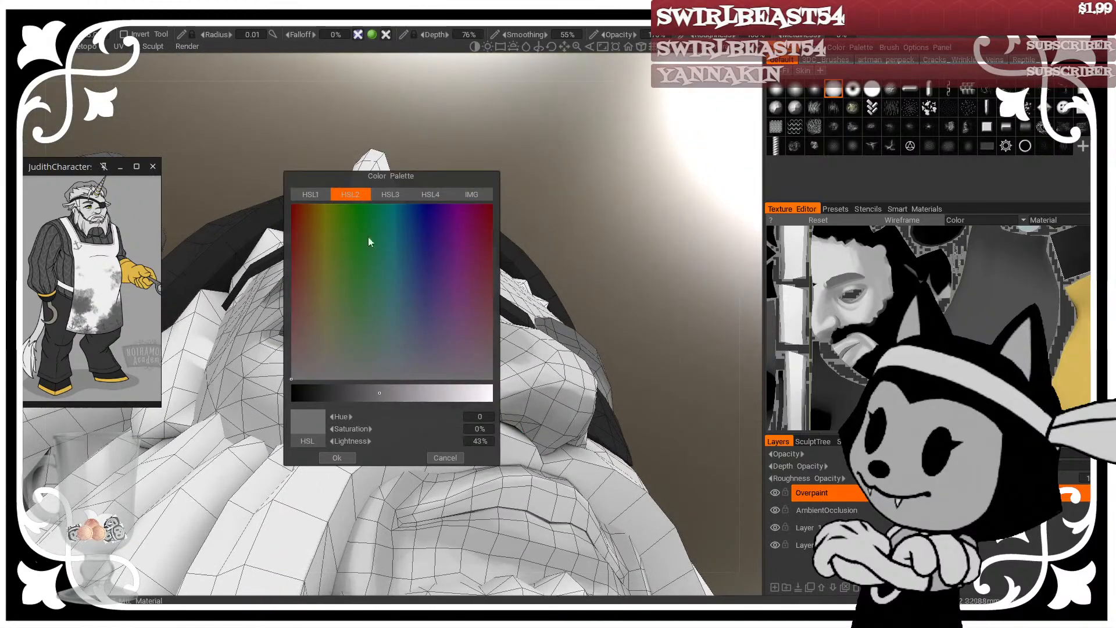
click(365, 393)
click(337, 457)
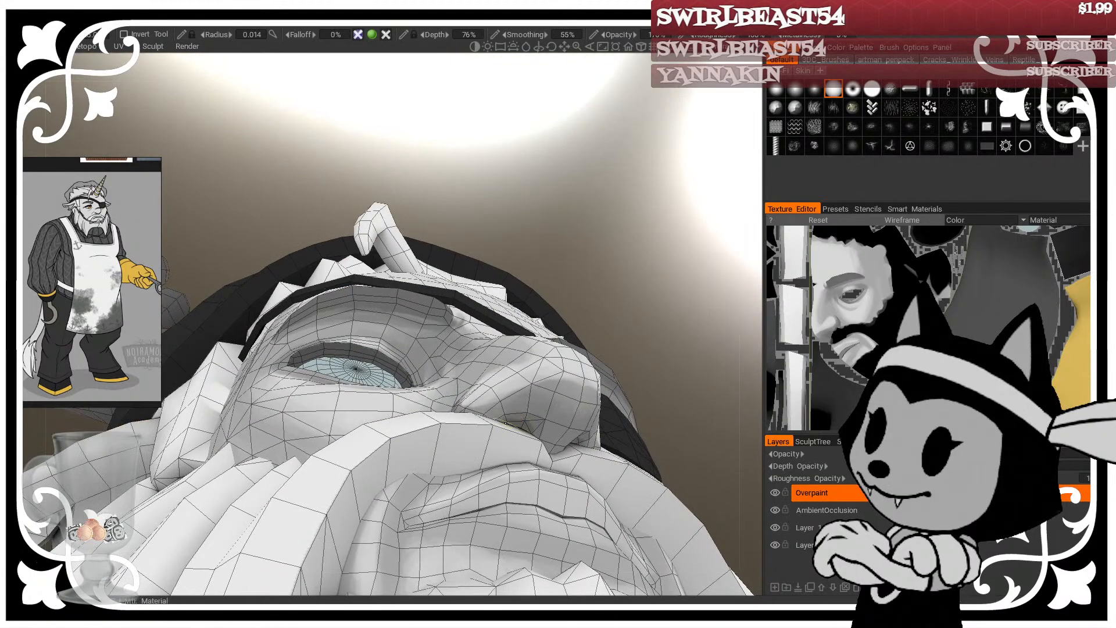
Step: Deepen the shadow inside the nostril from below with brush radii of 0.014 and 0.011
mouse_move(665, 261)
mouse_down()
mouse_move(623, 311)
mouse_move(619, 289)
mouse_move(650, 230)
mouse_up()
drag(504, 417, 538, 424)
drag(645, 244, 637, 290)
mouse_move(522, 413)
mouse_down()
mouse_move(502, 417)
mouse_move(520, 421)
mouse_up()
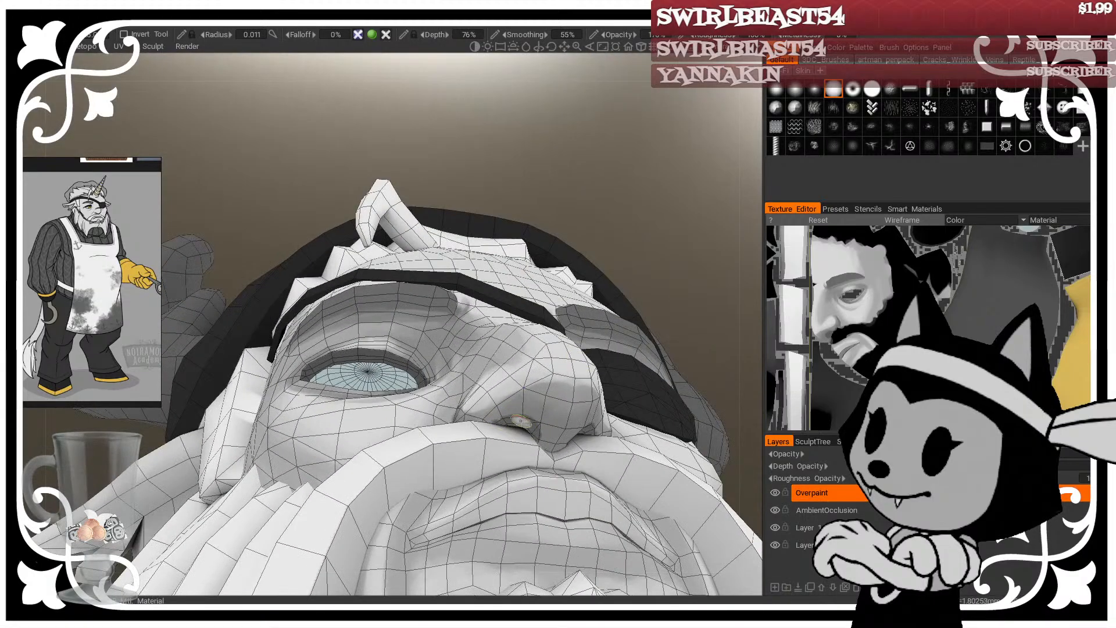
drag(673, 299, 675, 259)
drag(510, 419, 533, 429)
drag(655, 260, 686, 285)
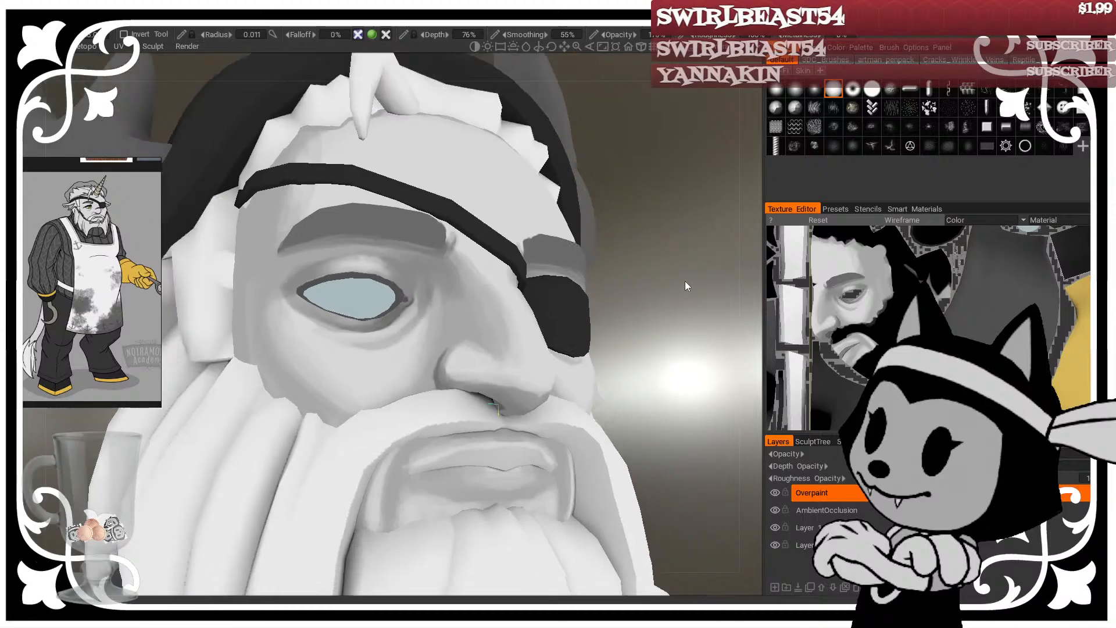
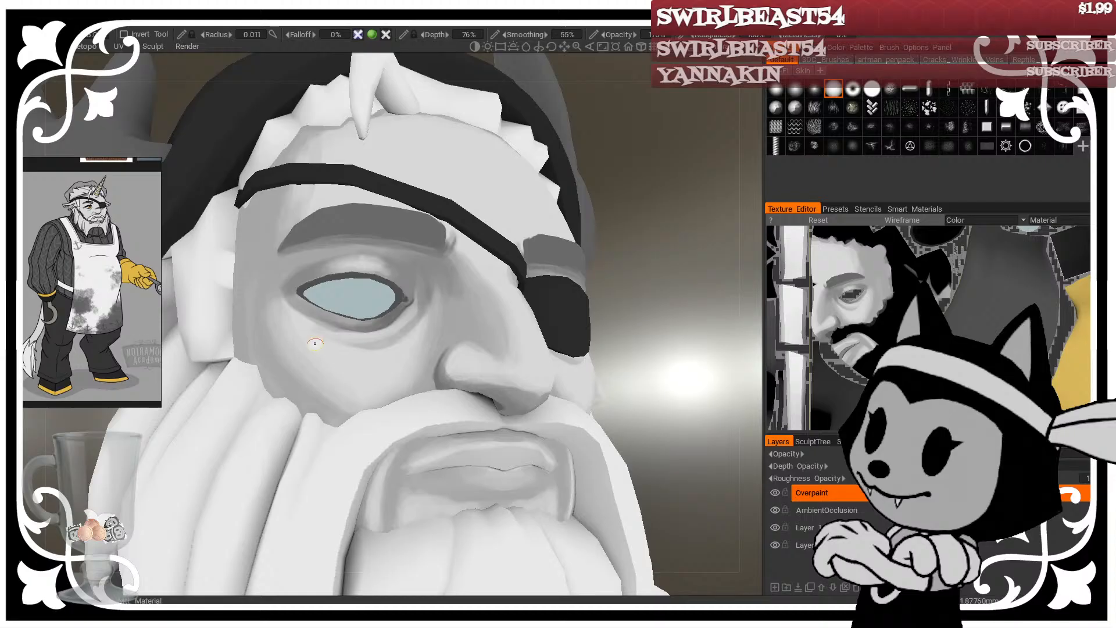
Step: Examine the nose and eye shading without the wireframe from several angles and distances, and restore the wireframe
alt+middle_drag(406, 251, 399, 302)
alt+middle_drag(445, 336, 464, 303)
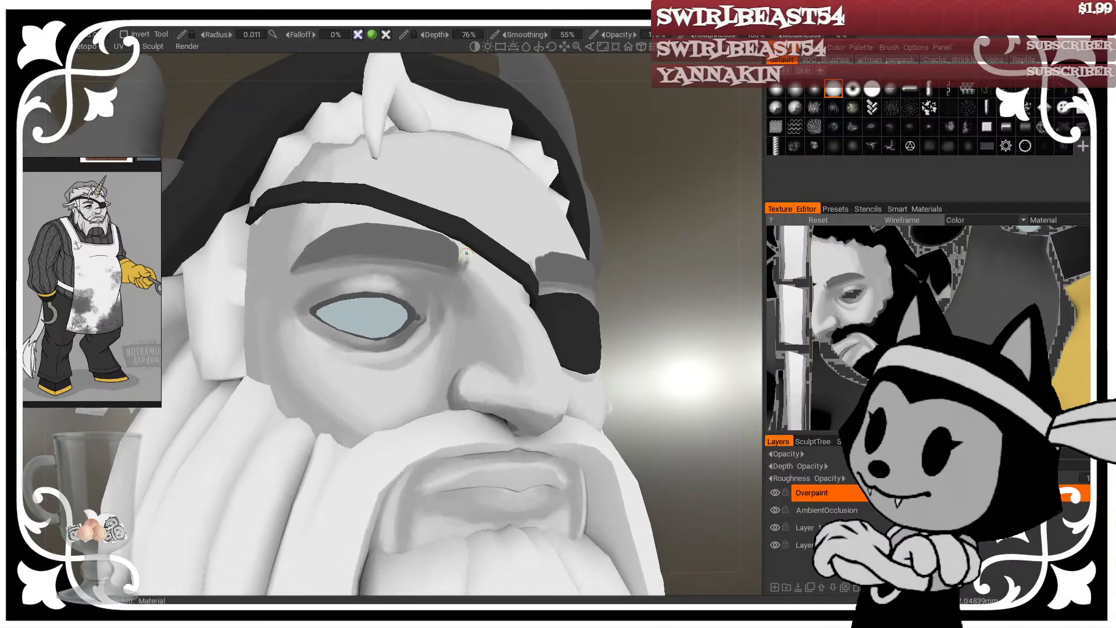
drag(646, 264, 612, 298)
scroll(633, 250, down, 6)
scroll(616, 255, up, 5)
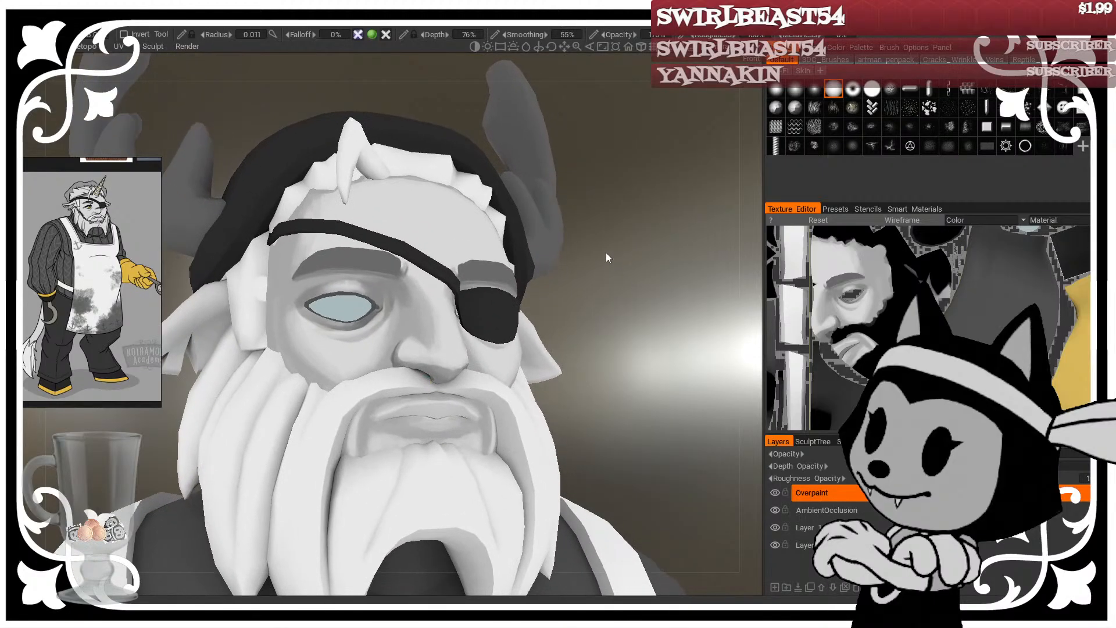
drag(606, 253, 611, 236)
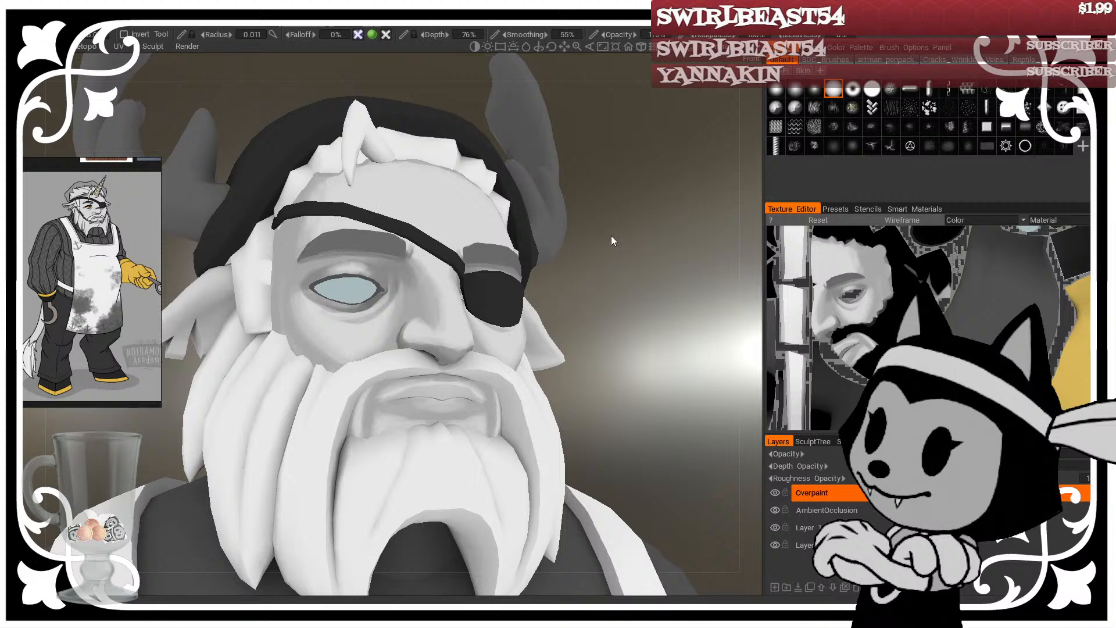
drag(611, 235, 575, 201)
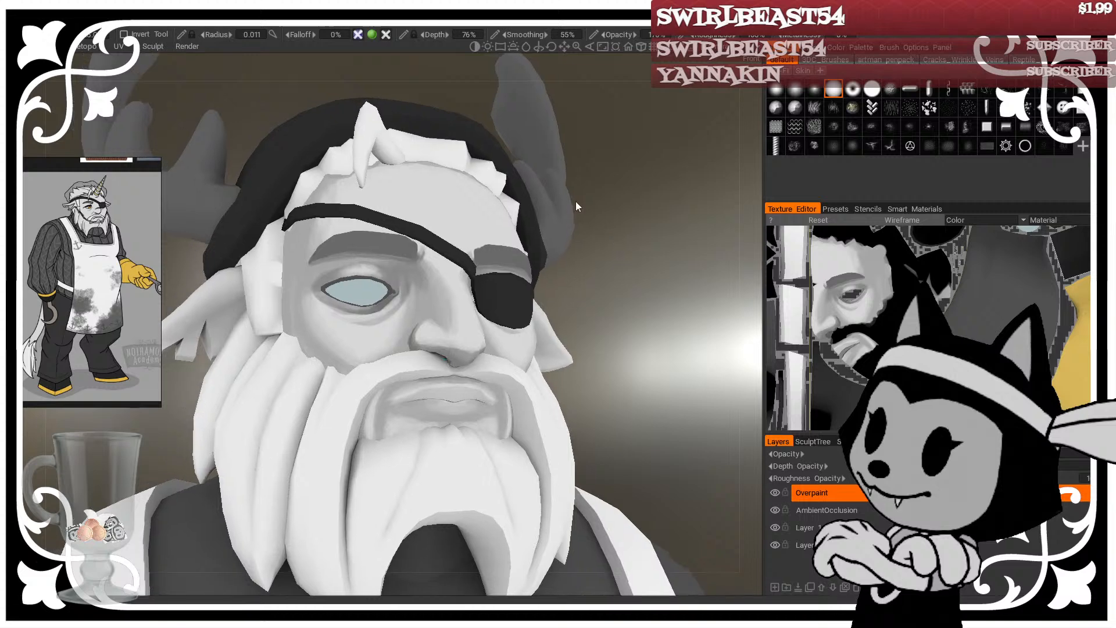
scroll(612, 255, up, 2)
alt+drag(551, 268, 588, 270)
scroll(588, 270, up, 1)
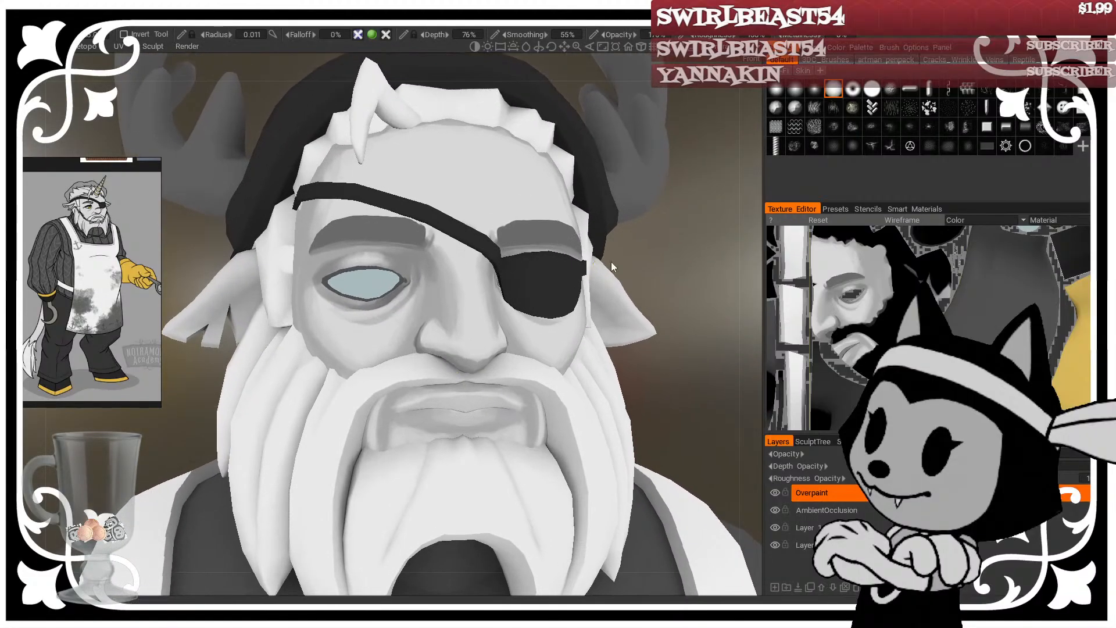
alt+middle_drag(596, 227, 553, 219)
alt+drag(552, 219, 668, 217)
scroll(669, 218, up, 1)
alt+right_drag(668, 225, 703, 215)
alt+drag(724, 203, 700, 193)
key(w)
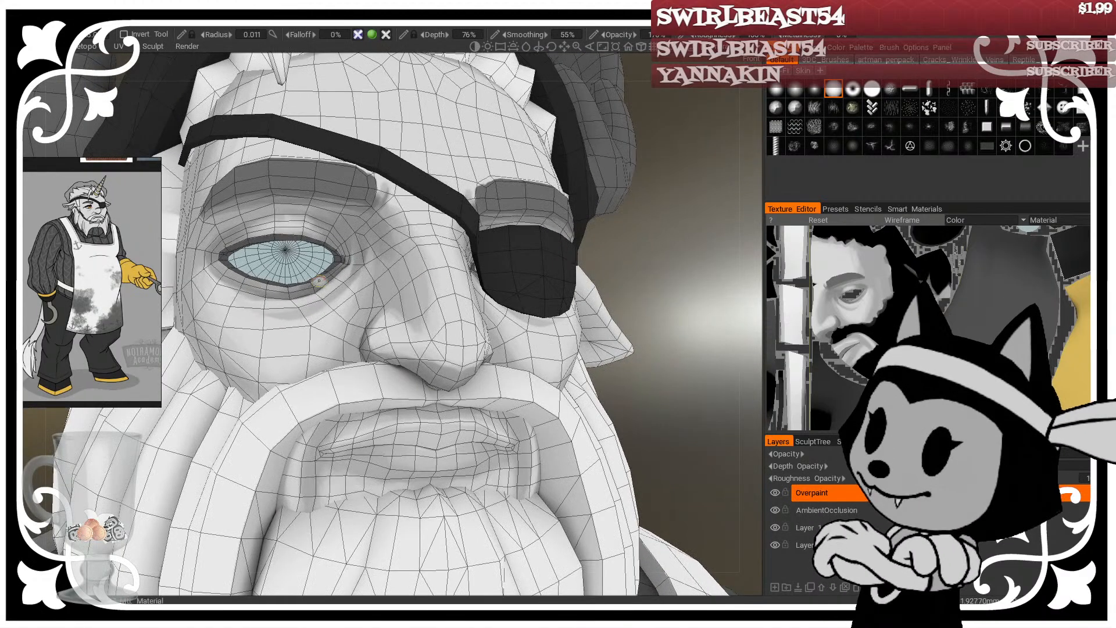
Step: Shade the fold beside the mouth corner under the moustache with brush radii of 0.011 and 0.035
alt+drag(645, 222, 660, 230)
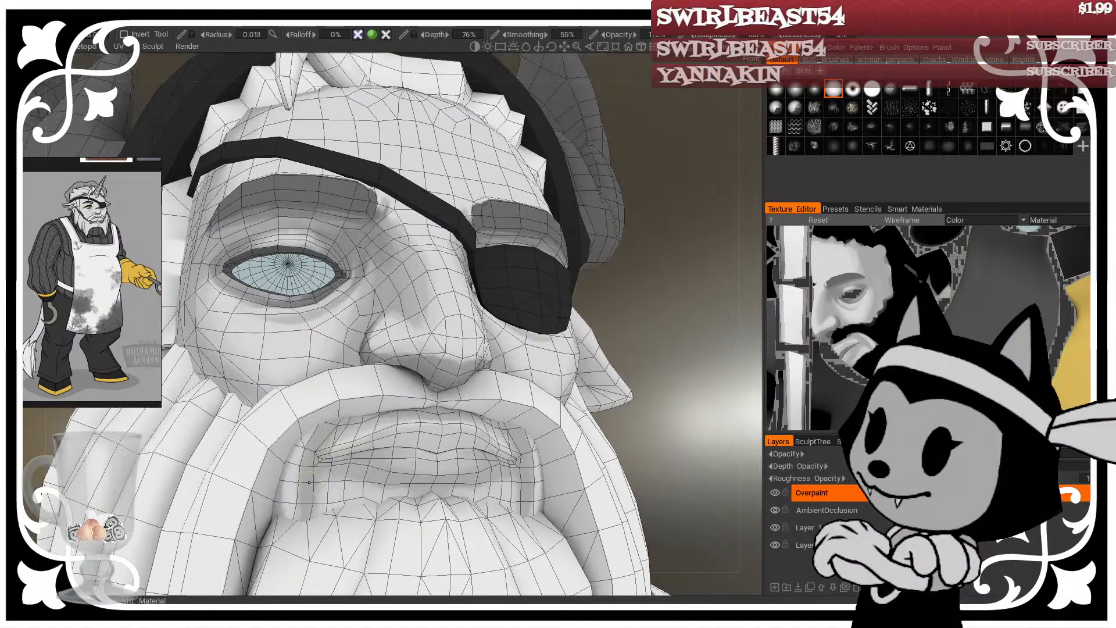
mouse_move(645, 268)
alt+mouse_down()
mouse_move(668, 266)
mouse_move(634, 267)
alt+mouse_up()
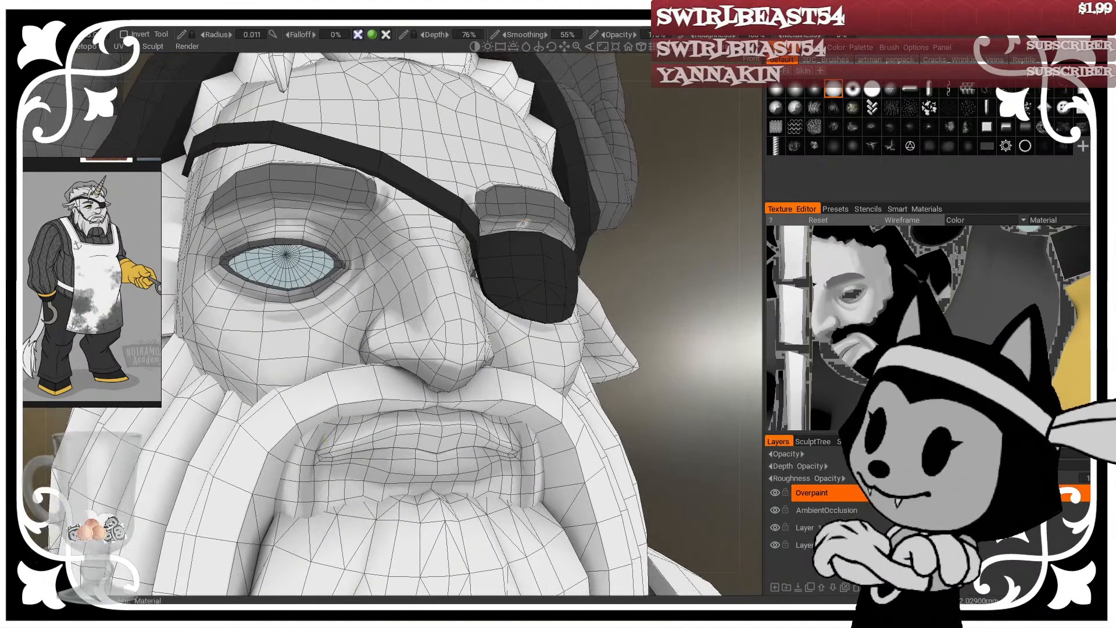
drag(319, 456, 321, 454)
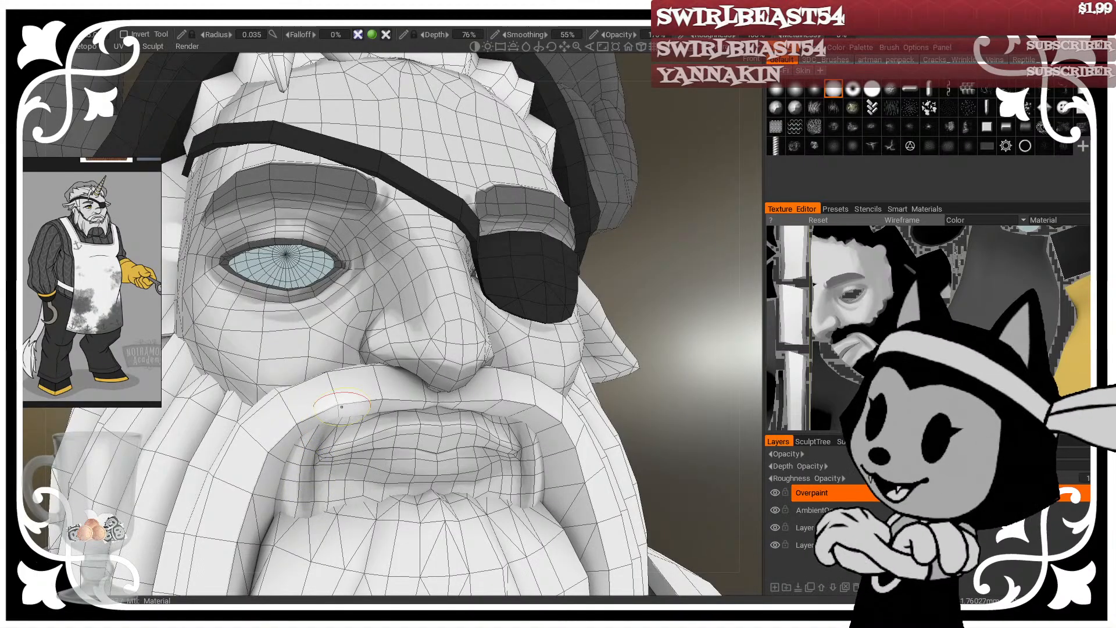
alt+drag(651, 274, 663, 256)
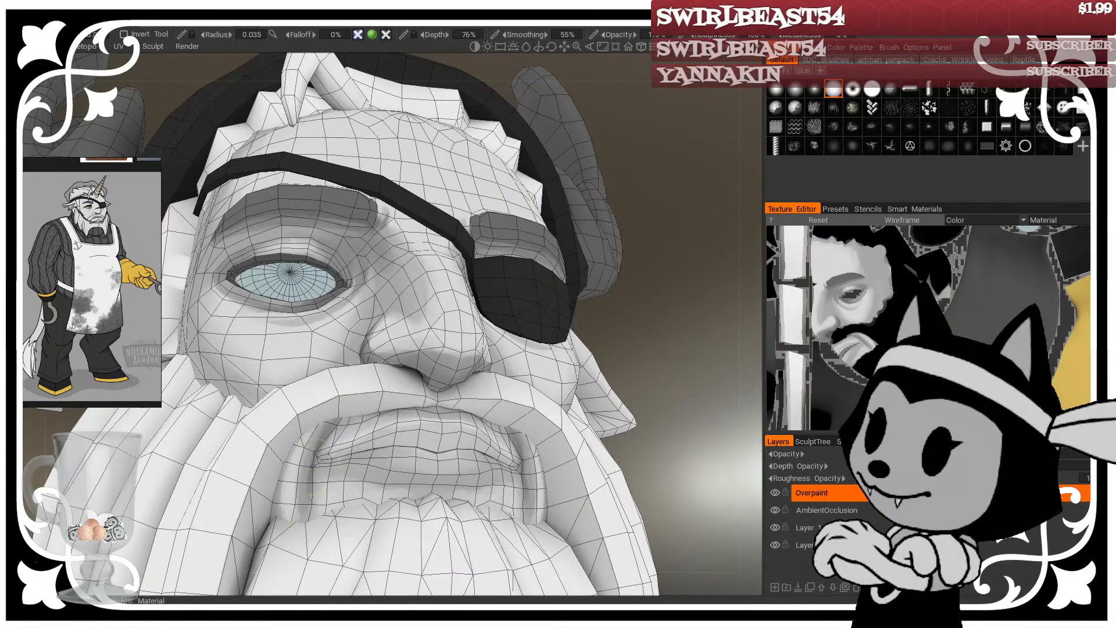
mouse_move(665, 259)
mouse_down()
mouse_move(651, 284)
mouse_move(679, 294)
mouse_up()
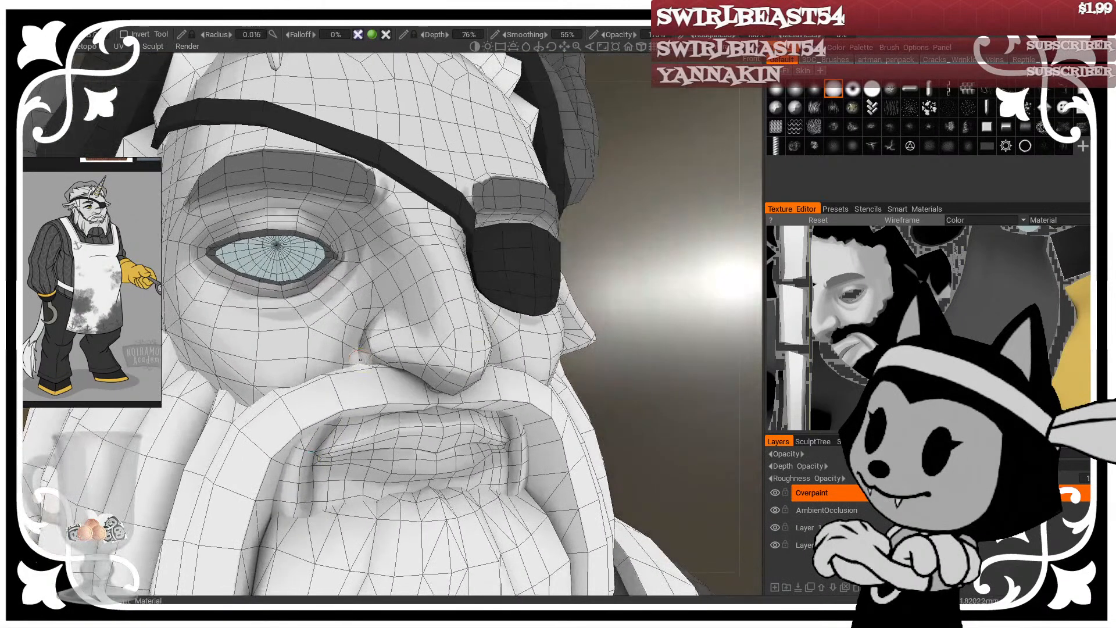
Step: Paint over the black hidden area beyond the face's lower edge from inside the head with a 0.020 brush radius
mouse_move(664, 254)
mouse_down()
mouse_move(649, 201)
mouse_move(634, 225)
mouse_move(657, 203)
mouse_move(655, 273)
mouse_move(640, 297)
mouse_move(719, 263)
mouse_move(591, 322)
mouse_move(712, 318)
mouse_move(459, 451)
mouse_move(461, 425)
mouse_move(523, 454)
mouse_move(411, 404)
mouse_move(477, 405)
mouse_move(411, 398)
mouse_move(455, 430)
mouse_up()
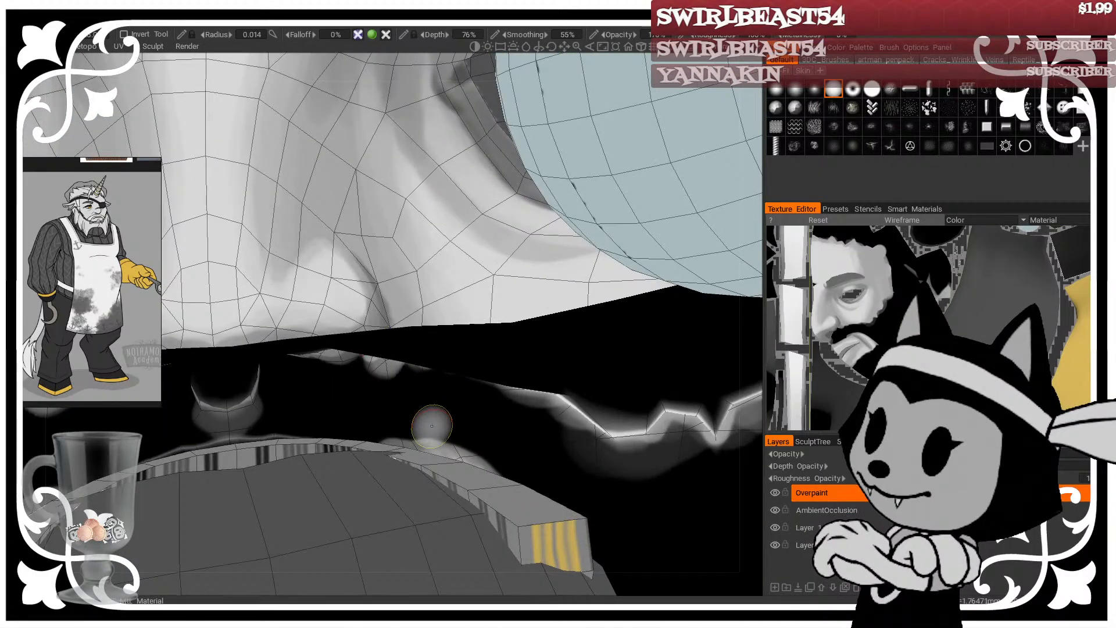
right_drag(395, 395, 381, 380)
mouse_move(382, 380)
mouse_down()
mouse_move(398, 425)
mouse_move(410, 400)
mouse_up()
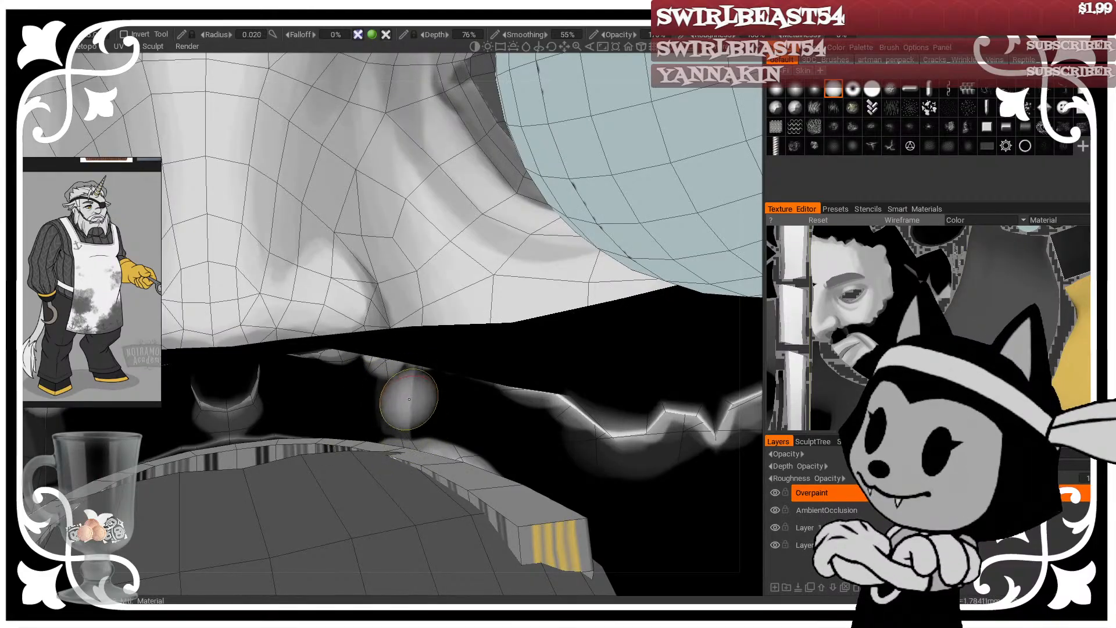
right_drag(403, 403, 352, 417)
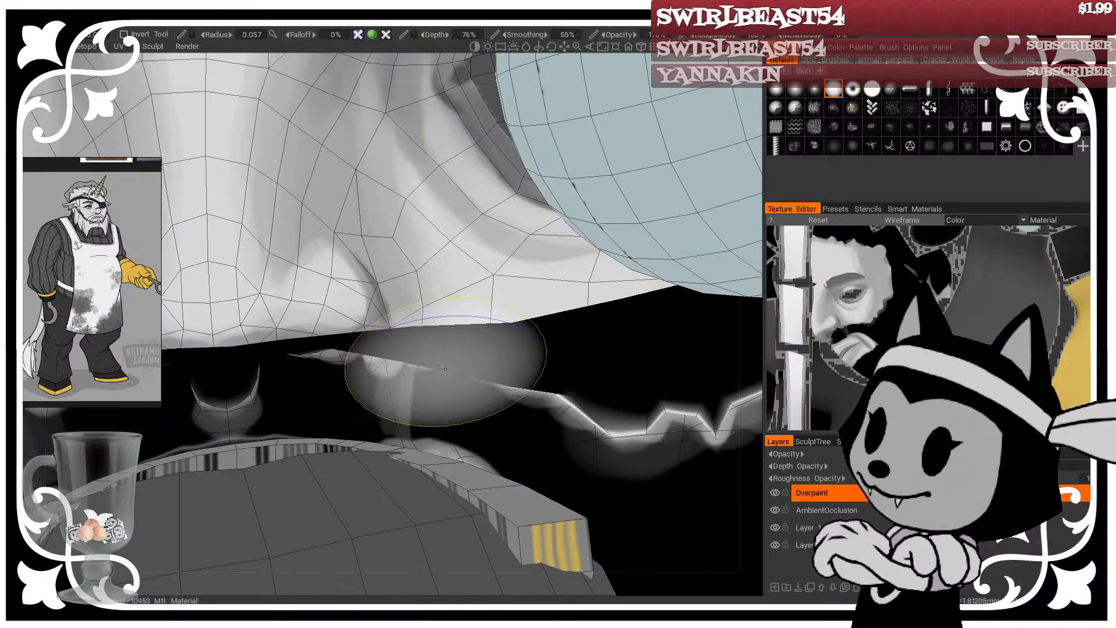
Step: Soften the shading beside the mouth and along the beard's upper edge with a 0.032 brush radius
alt+right_drag(433, 373, 319, 411)
mouse_move(319, 411)
alt+mouse_down()
mouse_move(531, 378)
mouse_move(524, 372)
alt+mouse_up()
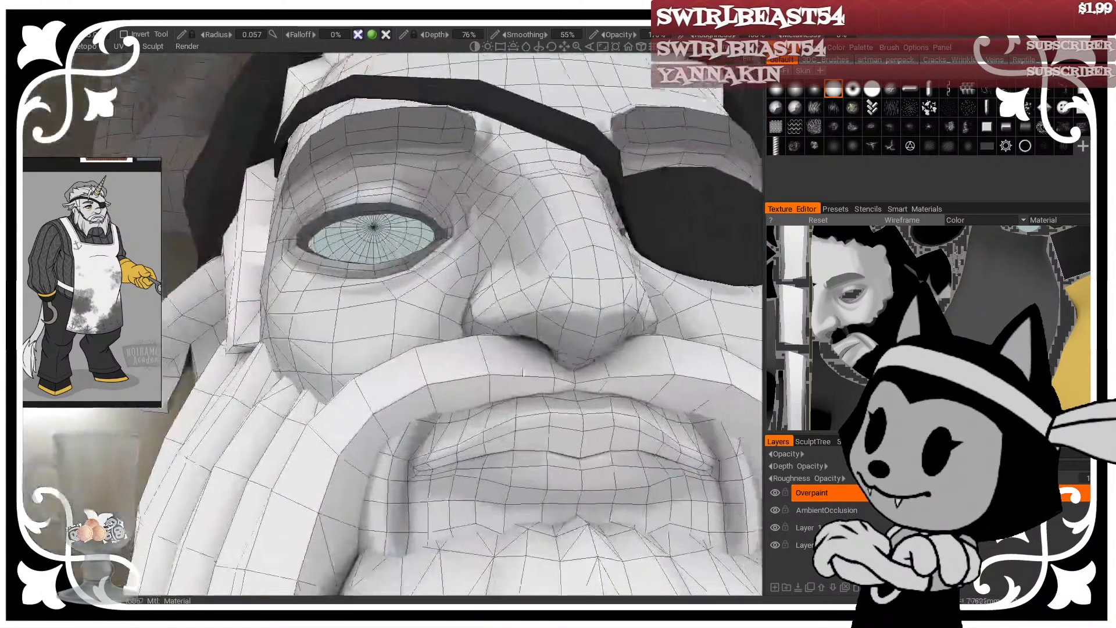
mouse_move(523, 373)
alt+right_down()
mouse_move(443, 388)
mouse_move(495, 396)
alt+right_up()
alt+drag(494, 395, 426, 426)
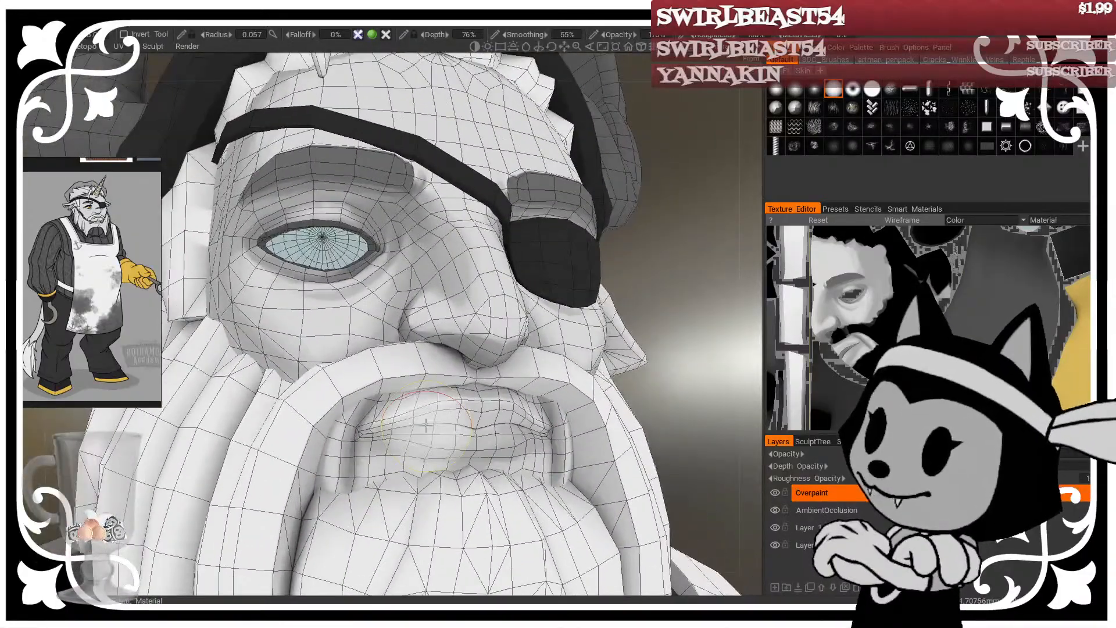
alt+drag(617, 281, 658, 261)
right_drag(354, 448, 359, 485)
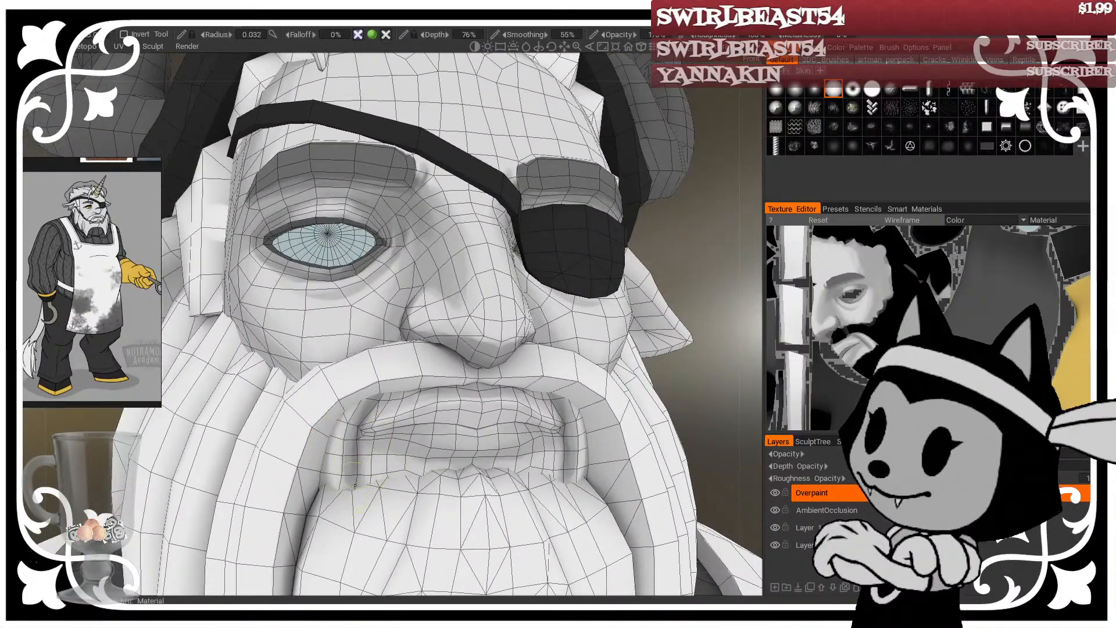
alt+drag(661, 259, 712, 271)
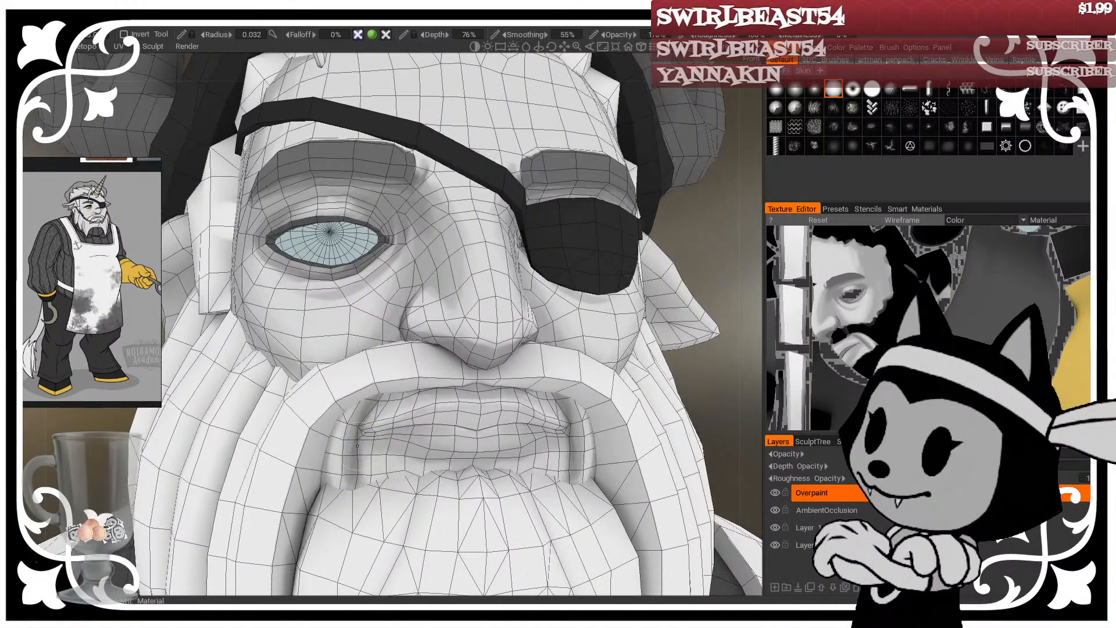
Step: Check the face without the wireframe and retouch the lower eyelid's shading with a 0.032 brush radius
key(w)
alt+right_drag(494, 343, 400, 347)
alt+drag(400, 348, 402, 372)
mouse_move(402, 372)
alt+right_down()
mouse_move(478, 393)
mouse_move(449, 398)
alt+right_up()
alt+middle_drag(449, 399, 437, 454)
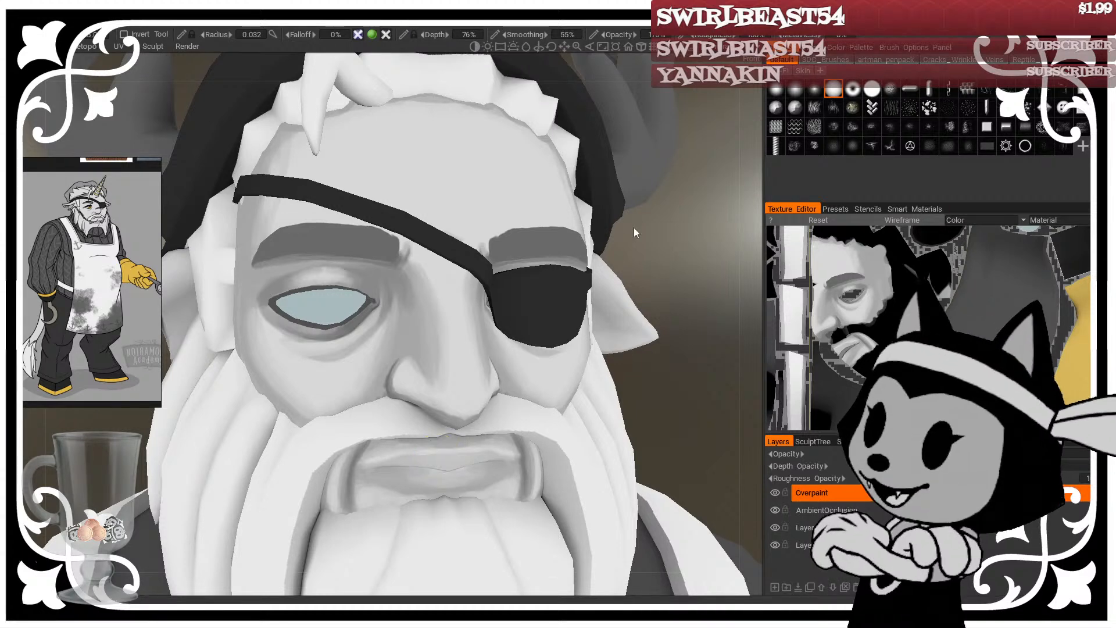
mouse_move(634, 229)
mouse_down()
mouse_move(671, 241)
mouse_move(655, 254)
mouse_up()
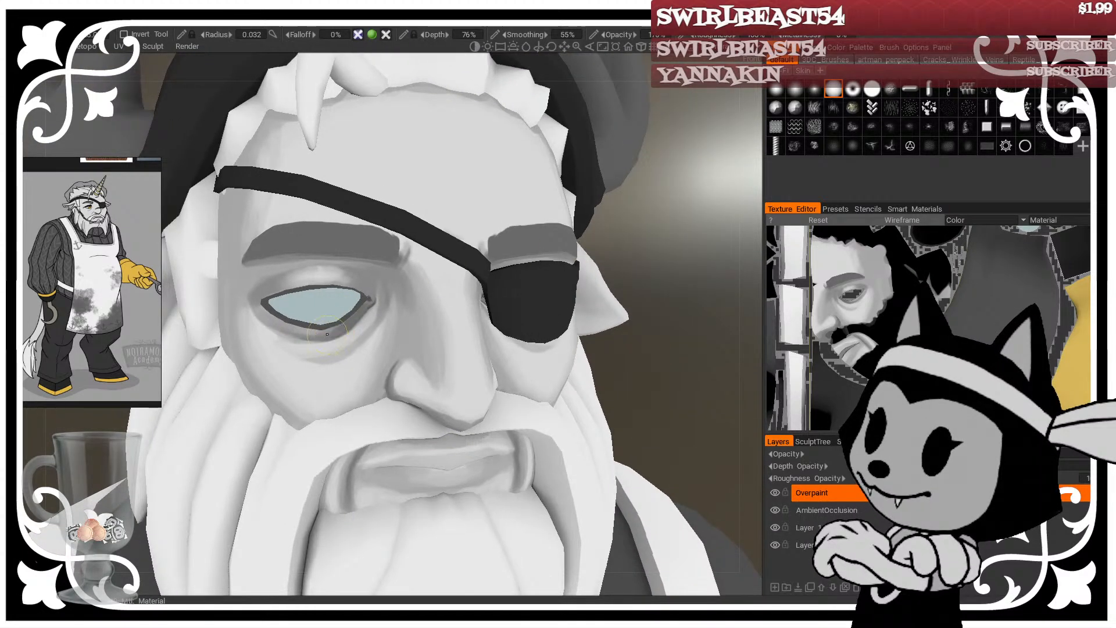
drag(327, 334, 355, 310)
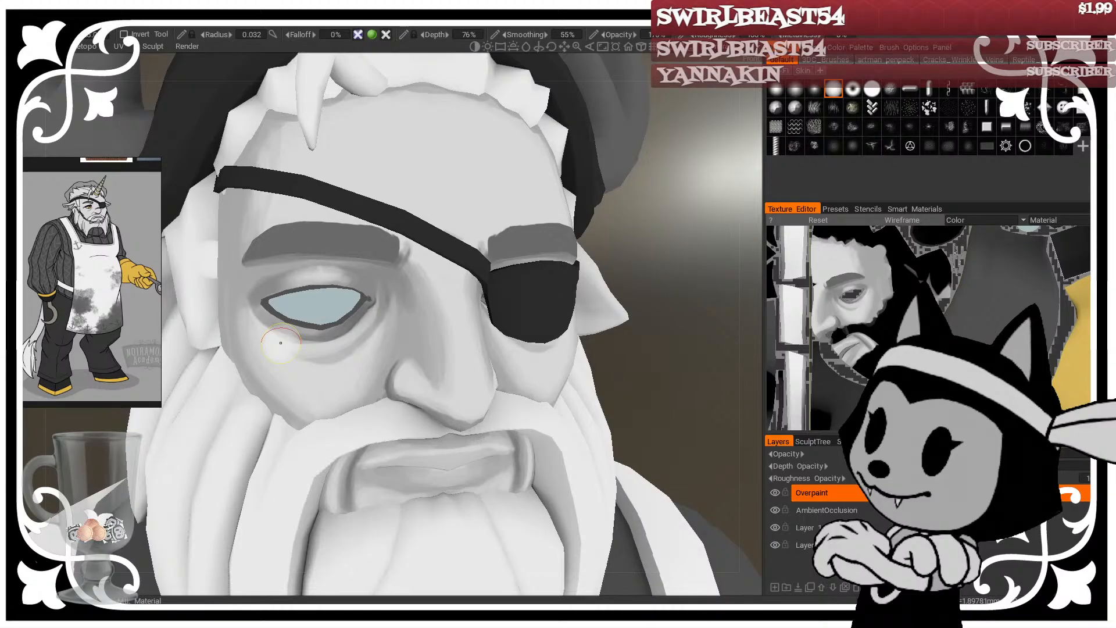
mouse_move(656, 308)
mouse_down()
mouse_move(710, 281)
mouse_move(717, 309)
mouse_move(683, 323)
mouse_move(639, 308)
mouse_move(656, 260)
mouse_move(642, 282)
mouse_move(665, 302)
mouse_up()
Step: Restore the wireframe and darken both halves of the upper lip from below with a 0.036 brush radius
key(w)
drag(552, 273, 584, 238)
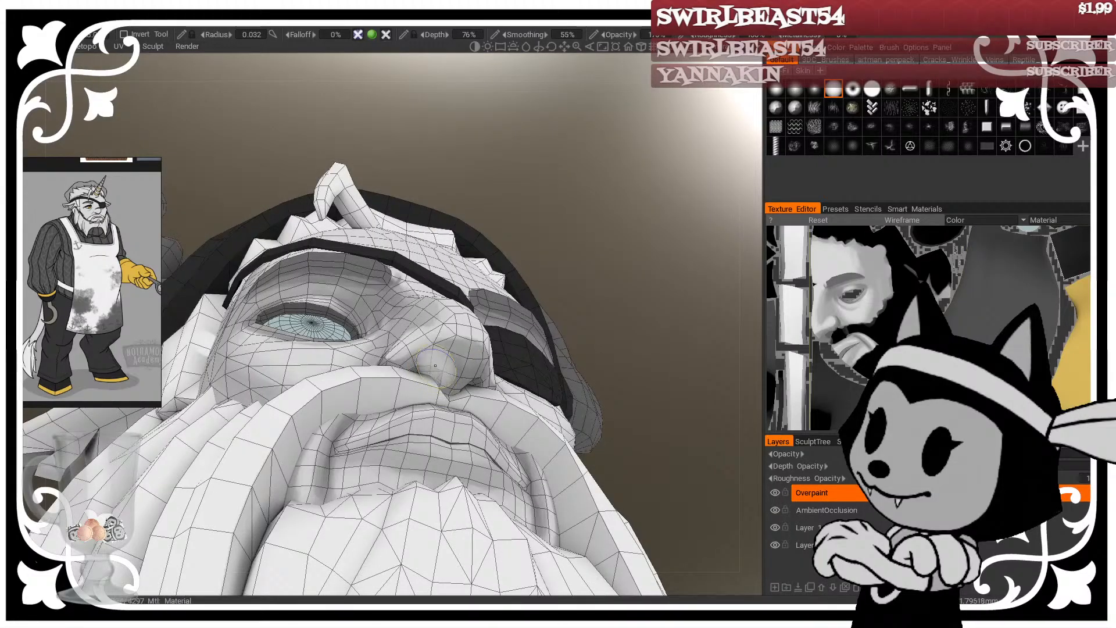
mouse_move(659, 274)
mouse_down()
mouse_move(641, 336)
mouse_move(644, 305)
mouse_up()
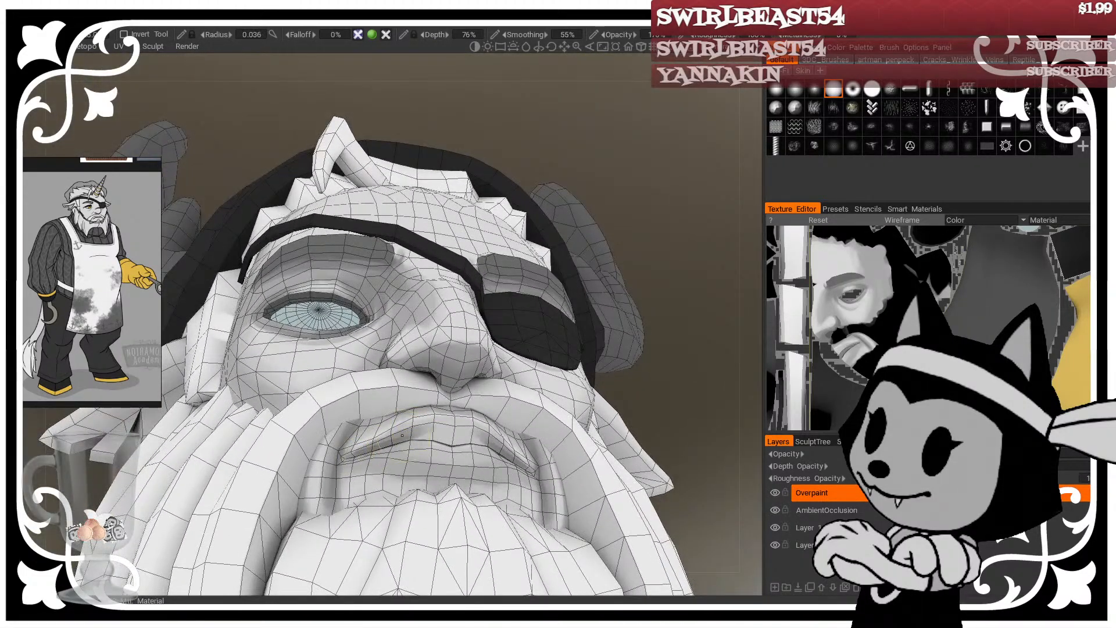
drag(702, 378, 664, 455)
Step: Examine the lip and nose shading without the wireframe from the front and below, and restore the wireframe
key(w)
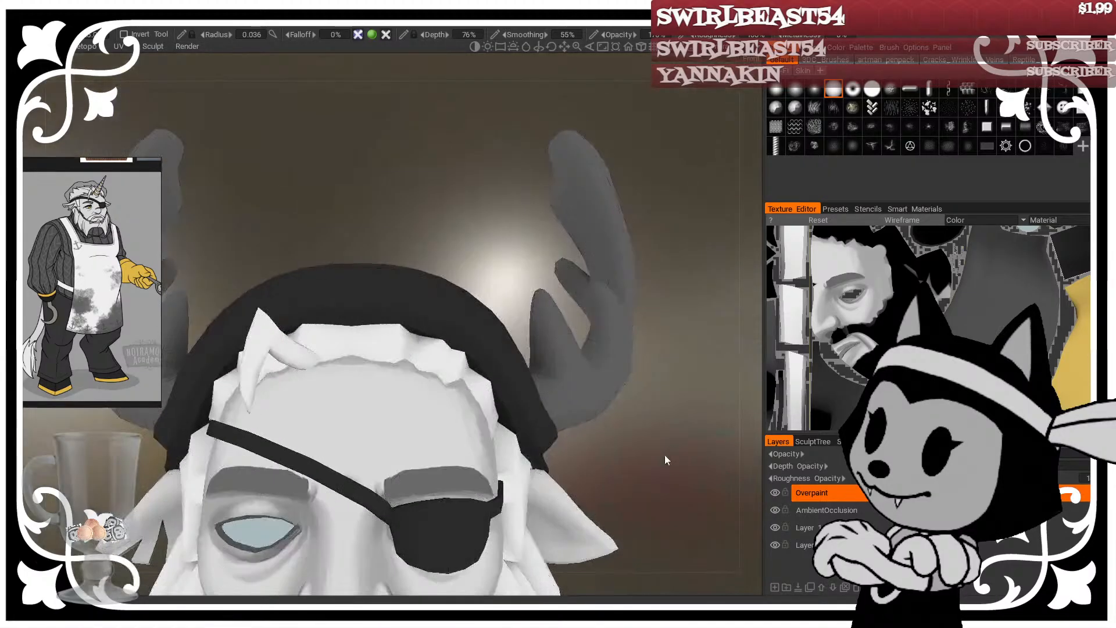
right_drag(665, 455, 594, 427)
drag(594, 427, 634, 422)
right_drag(634, 421, 669, 453)
drag(668, 454, 608, 268)
middle_drag(608, 268, 629, 215)
right_drag(629, 215, 626, 263)
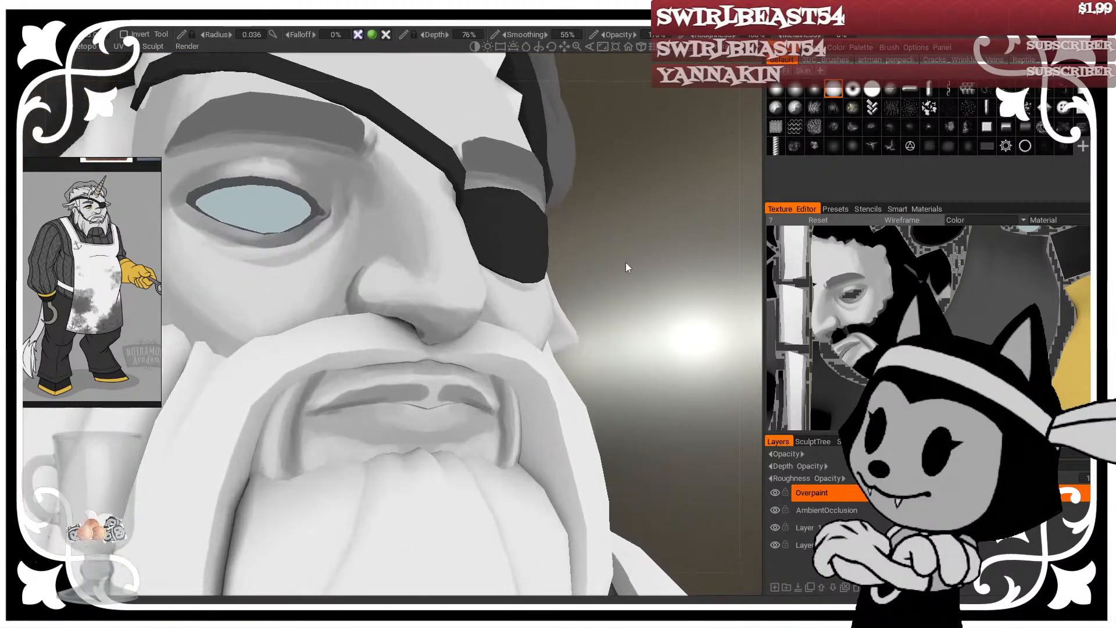
drag(626, 263, 654, 205)
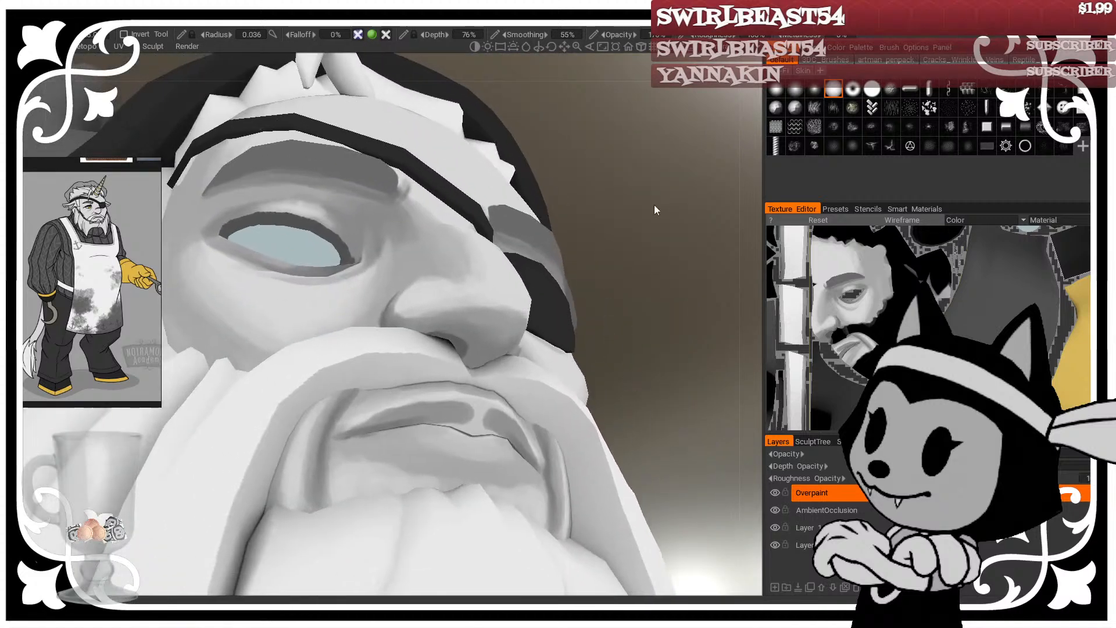
key(w)
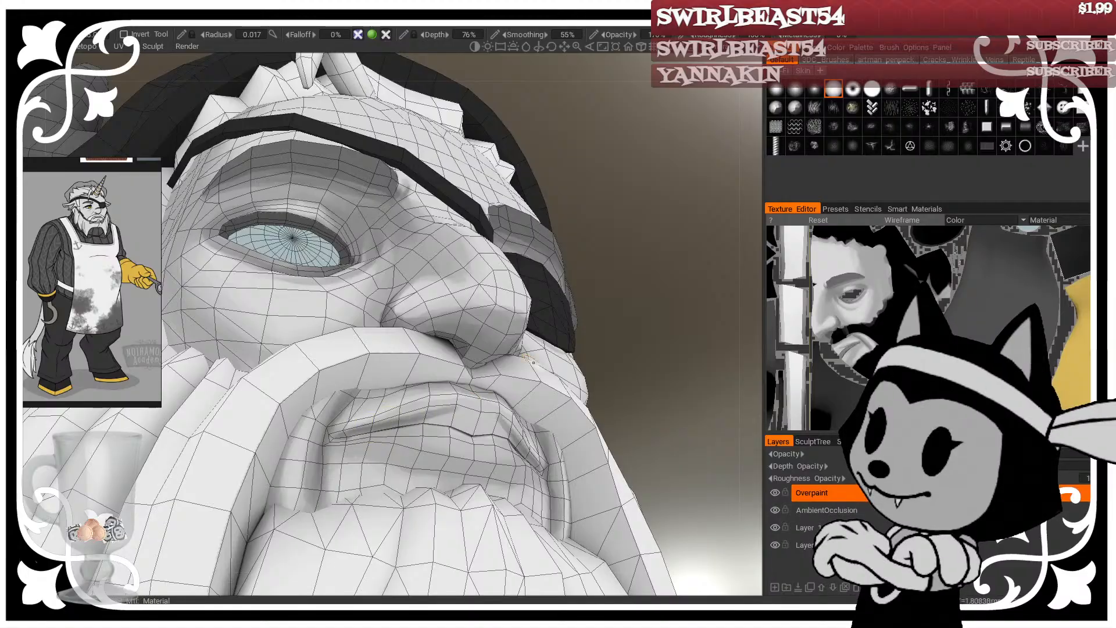
Step: Blend the dark upper-lip shading along the mouth line with a 0.029 brush radius
mouse_move(608, 342)
mouse_down()
mouse_move(641, 388)
mouse_move(606, 362)
mouse_up()
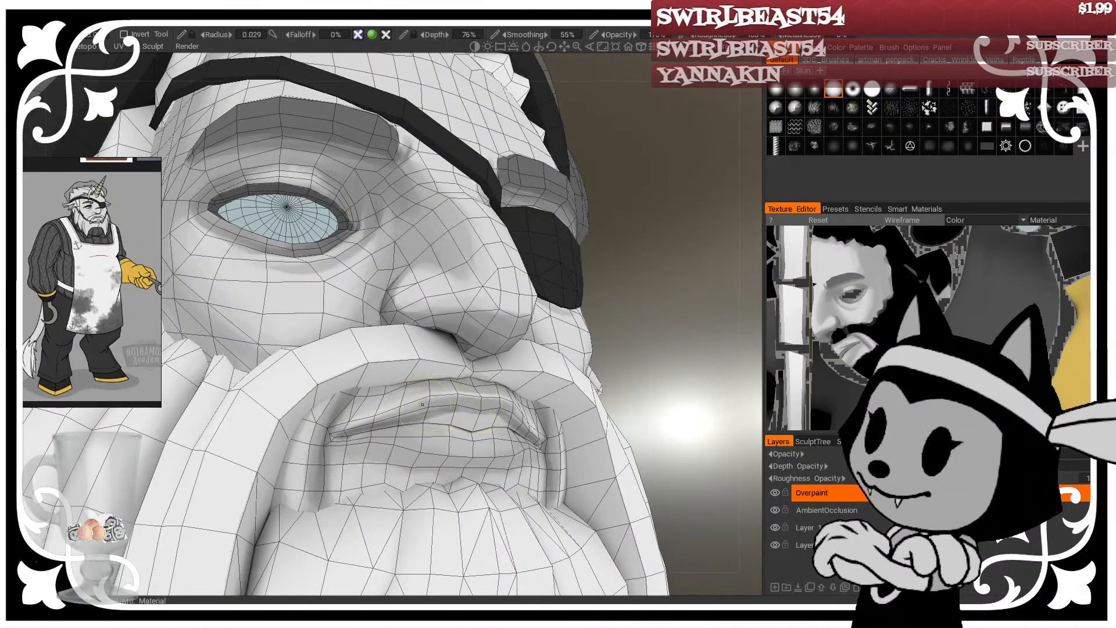
drag(365, 429, 482, 415)
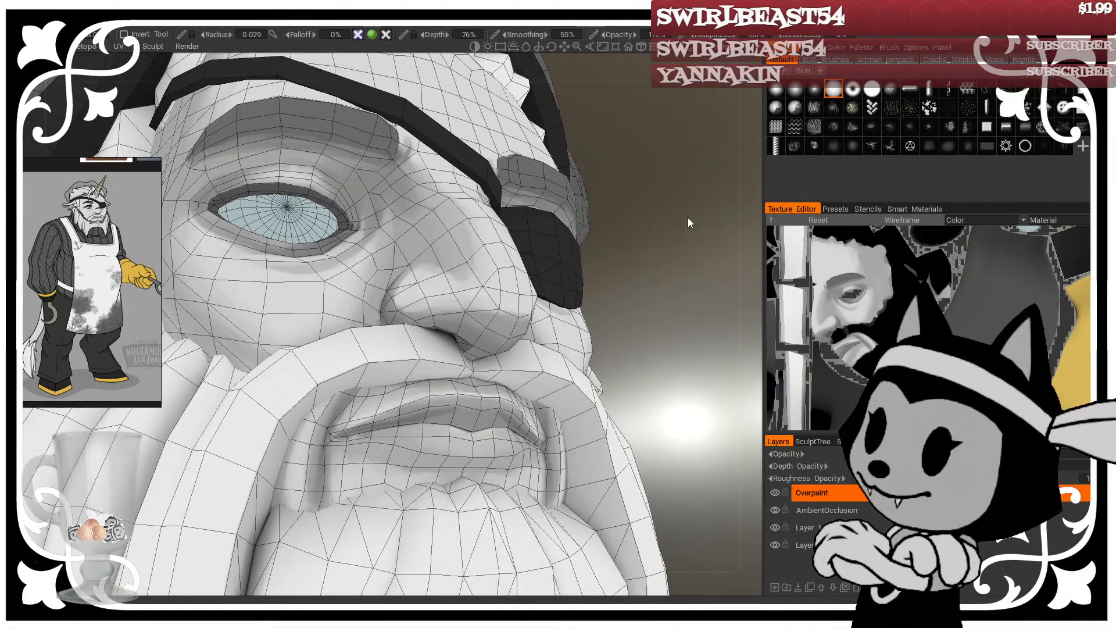
mouse_move(689, 218)
mouse_down()
mouse_move(645, 274)
mouse_move(610, 273)
mouse_up()
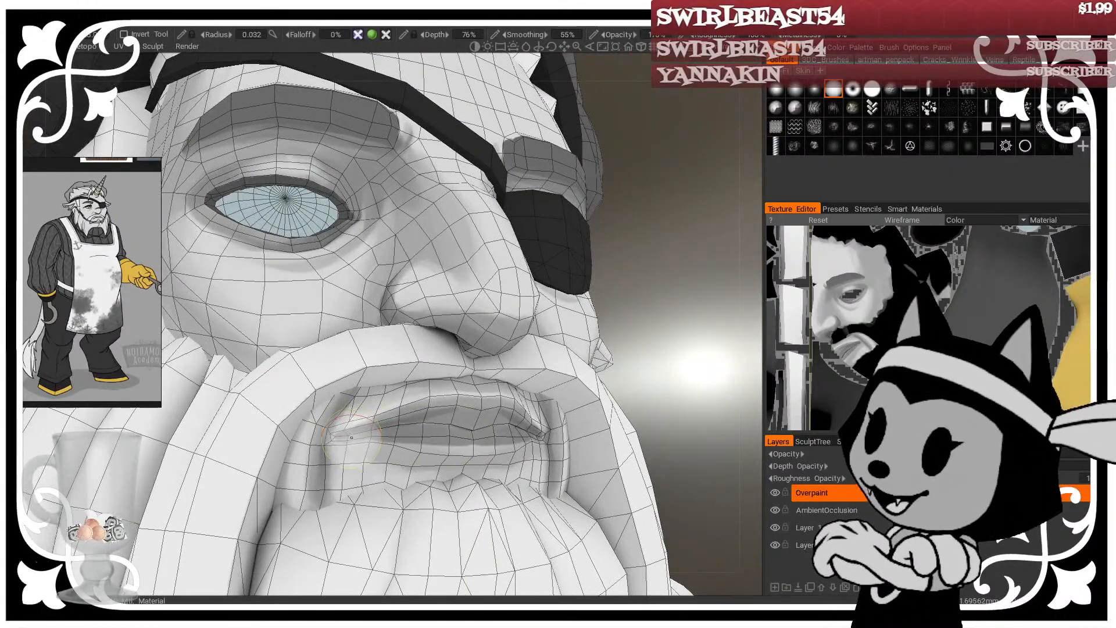
Step: Undo the last lip stroke and repaint the dark mouth line and mouth corner, narrowing the brush radius to 0.012
key(ctrl+z)
drag(351, 436, 487, 442)
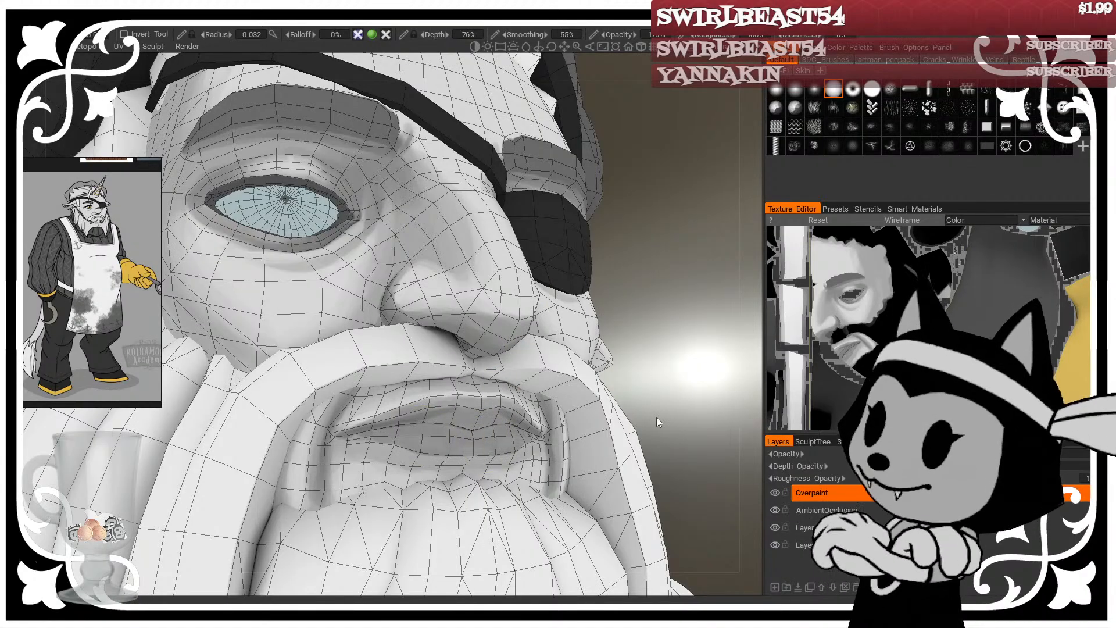
right_drag(400, 430, 351, 433)
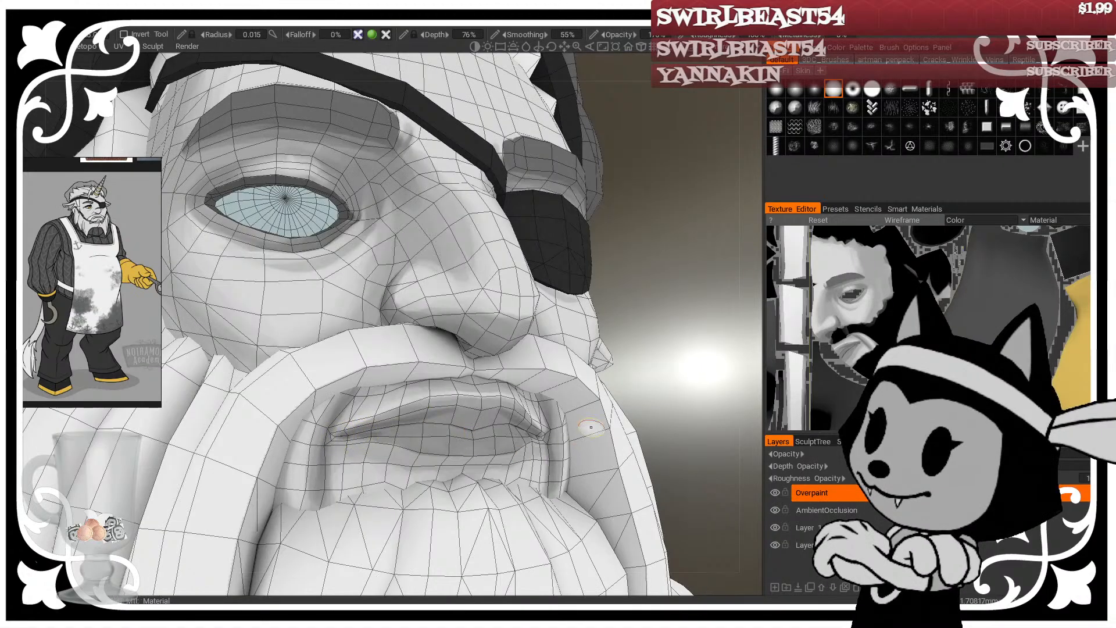
alt+drag(591, 428, 587, 397)
right_drag(337, 437, 363, 439)
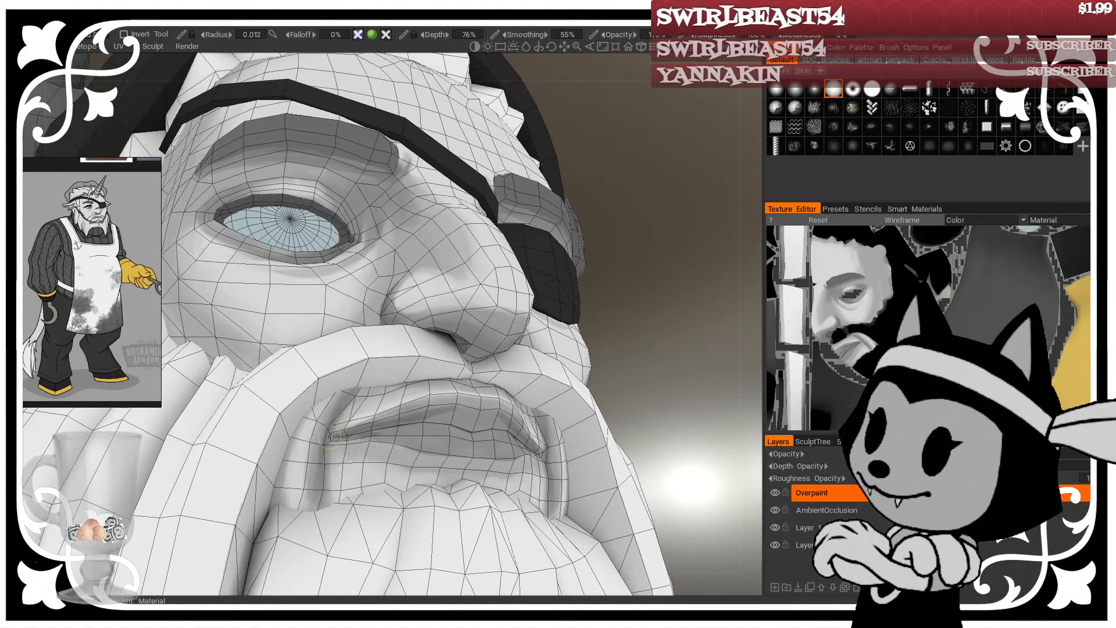
Step: Refine the mouth corner and blend the upper lip's underside, widening the brush radius from 0.012 to 0.037
mouse_move(514, 364)
alt+mouse_down()
mouse_move(643, 302)
mouse_move(601, 342)
mouse_move(497, 354)
alt+mouse_up()
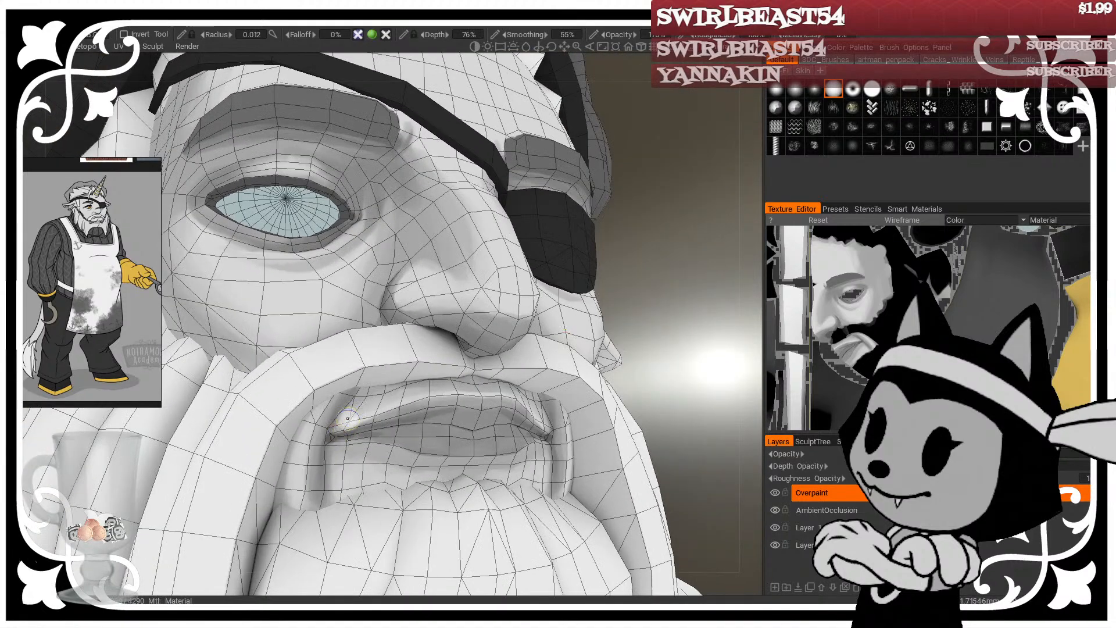
alt+drag(400, 377, 519, 340)
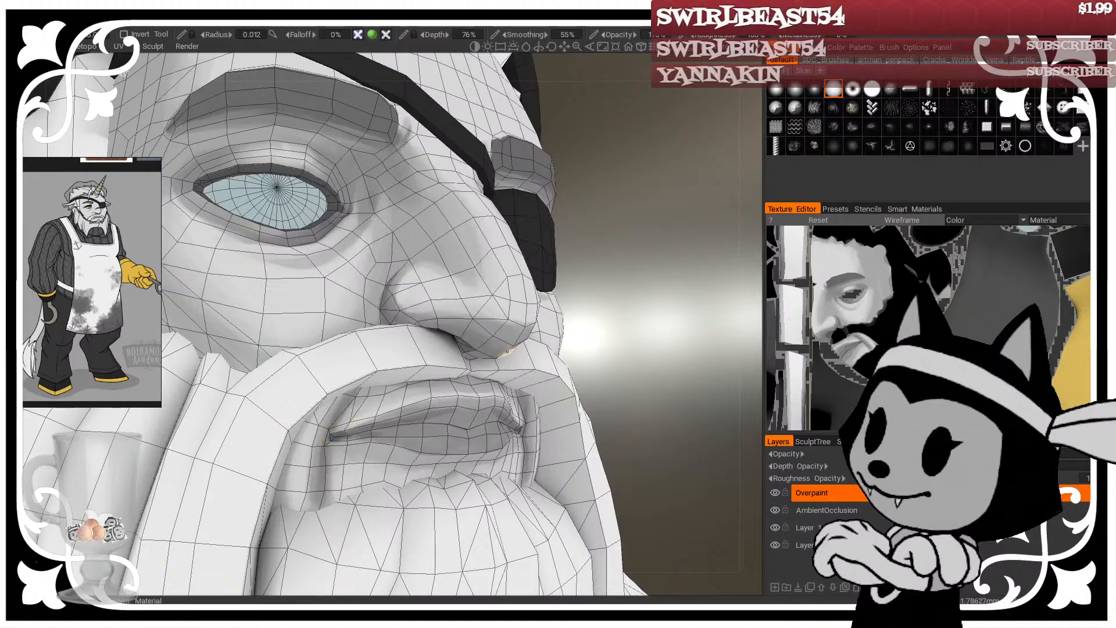
alt+drag(507, 351, 603, 358)
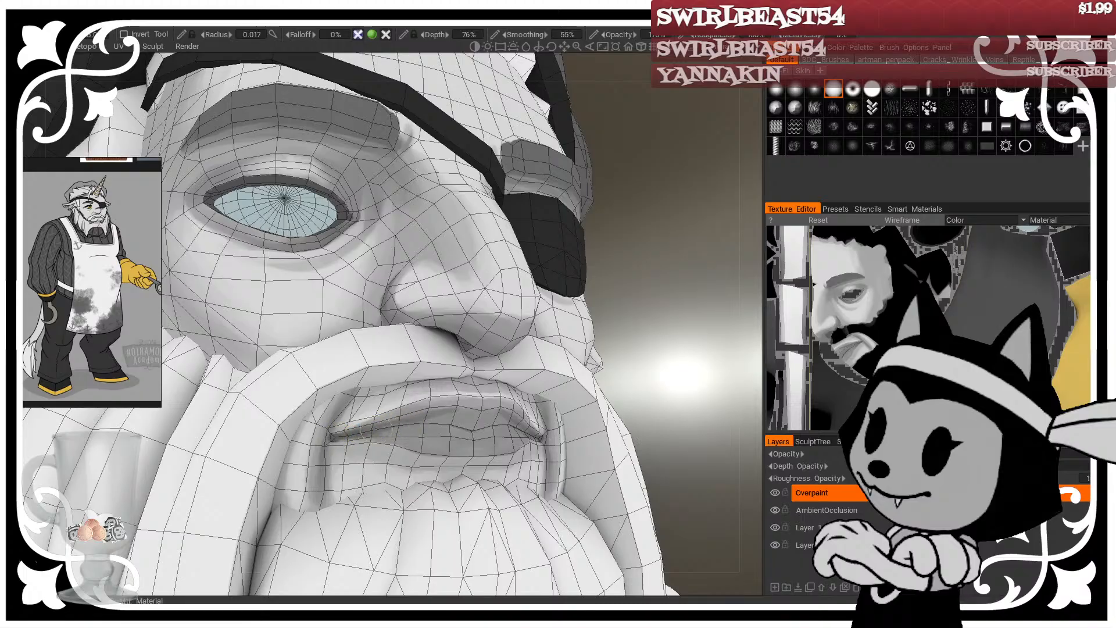
alt+drag(375, 429, 467, 427)
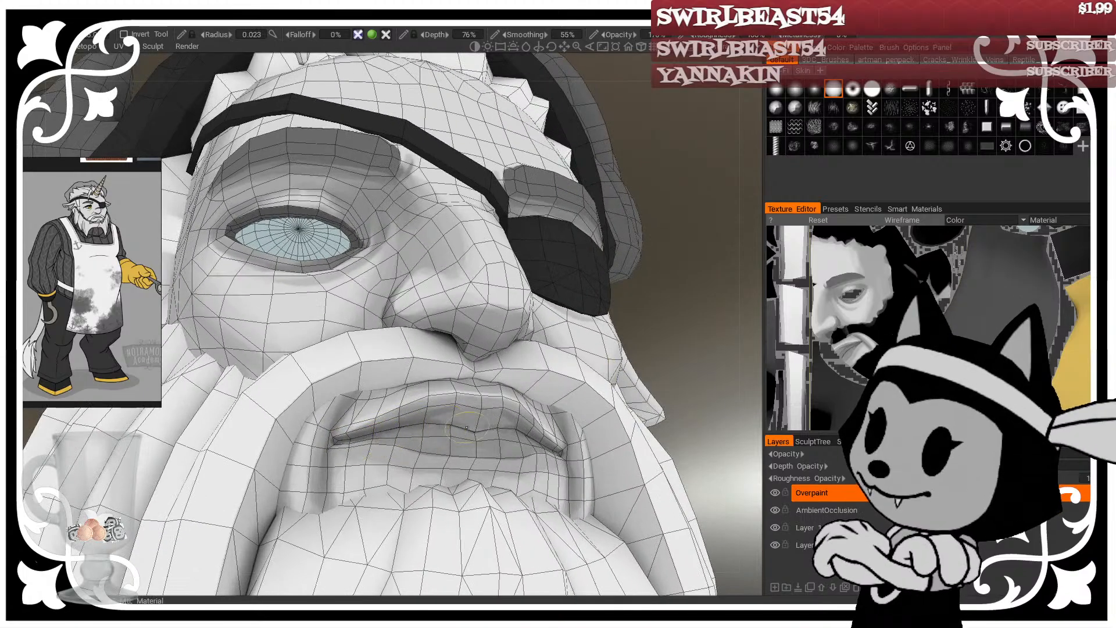
mouse_move(686, 327)
mouse_down()
mouse_move(677, 318)
mouse_move(656, 344)
mouse_up()
right_drag(388, 435, 402, 432)
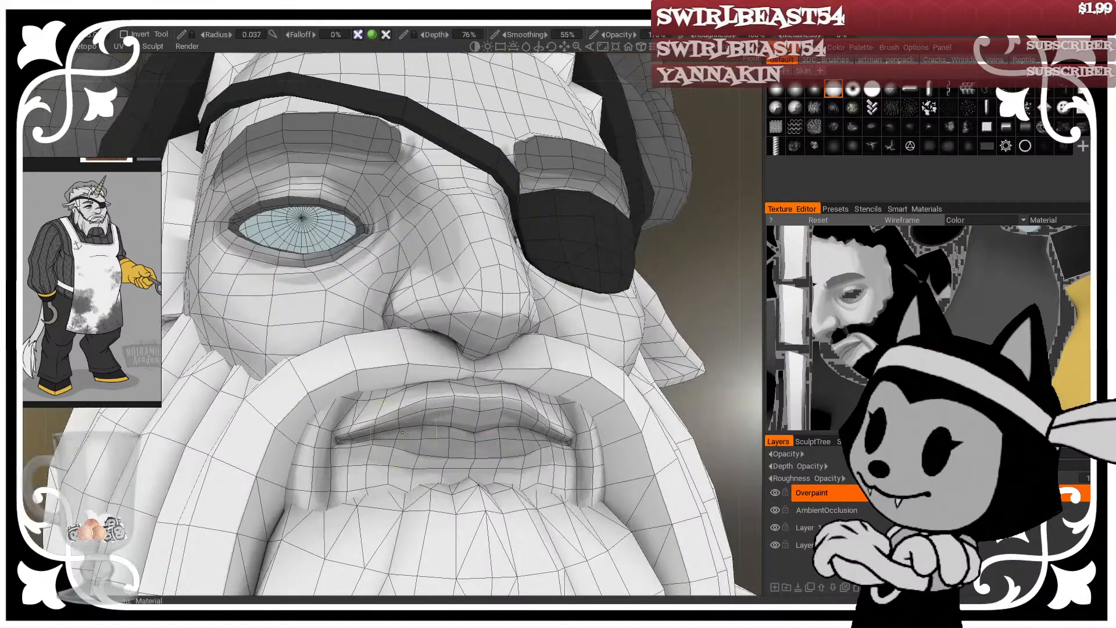
Step: Touch up the upper lip's shading and its lower edge with brush radii between 0.011 and 0.022
drag(682, 278, 721, 301)
right_drag(369, 437, 352, 439)
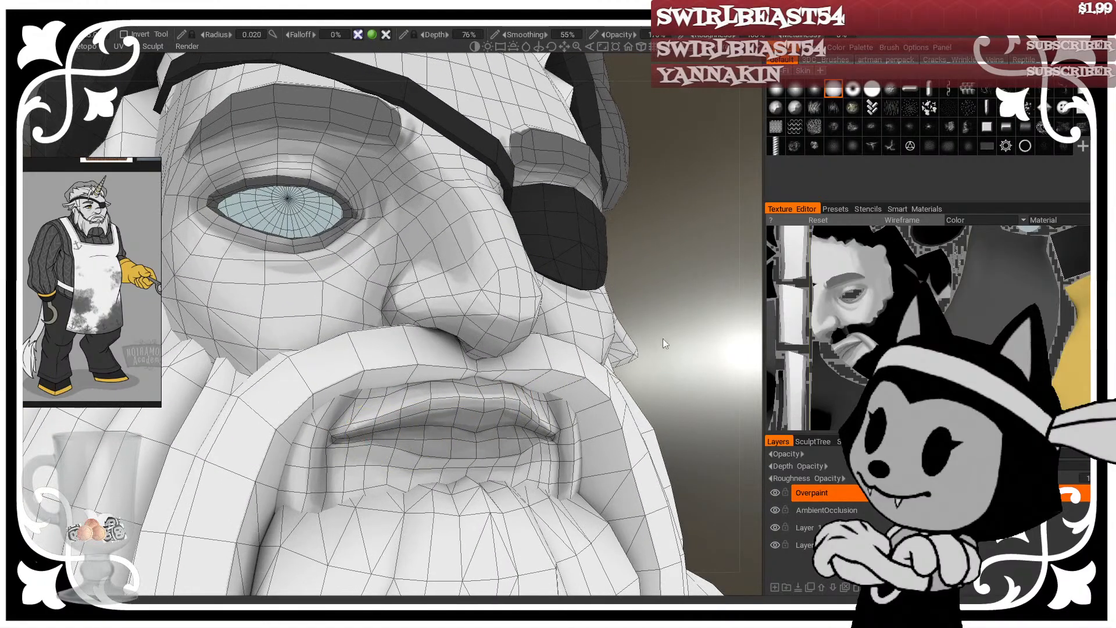
drag(665, 344, 651, 355)
right_drag(370, 437, 360, 436)
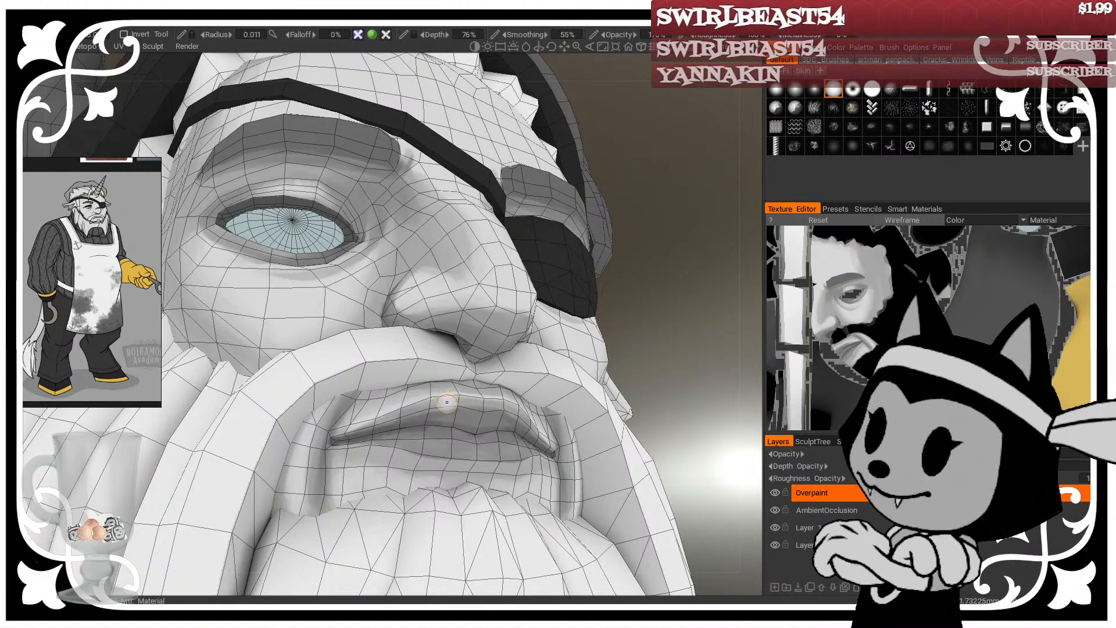
drag(684, 287, 648, 299)
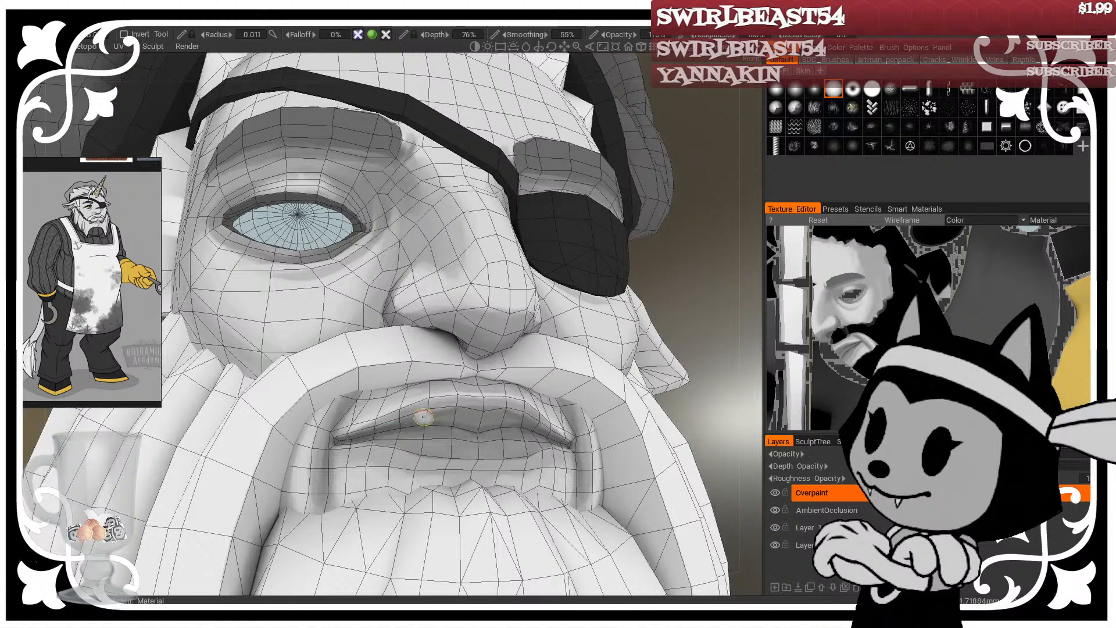
right_drag(406, 423, 389, 427)
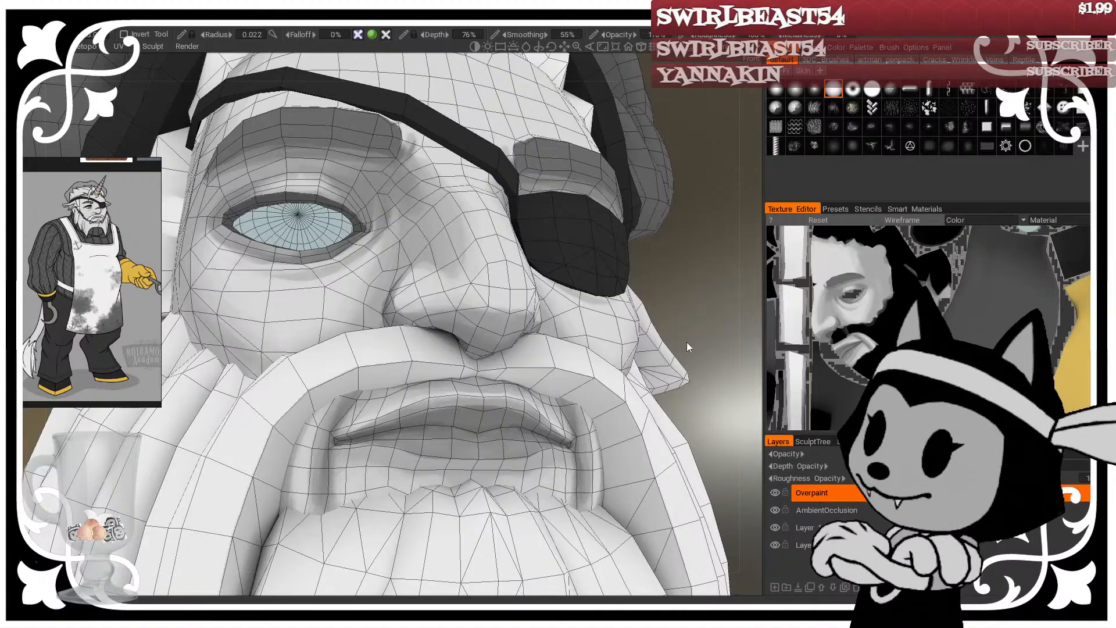
Step: Blend the shading between the mouth corner and the upper lip with a 0.029 brush radius, then reduce it to 0.021
key(bracketright)
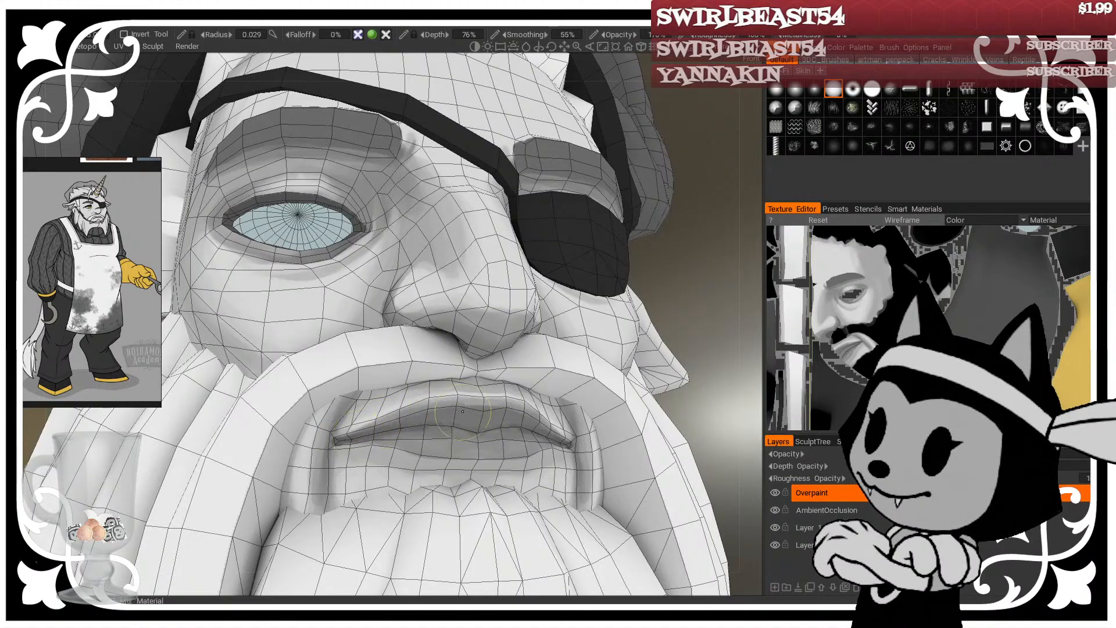
alt+drag(573, 376, 731, 351)
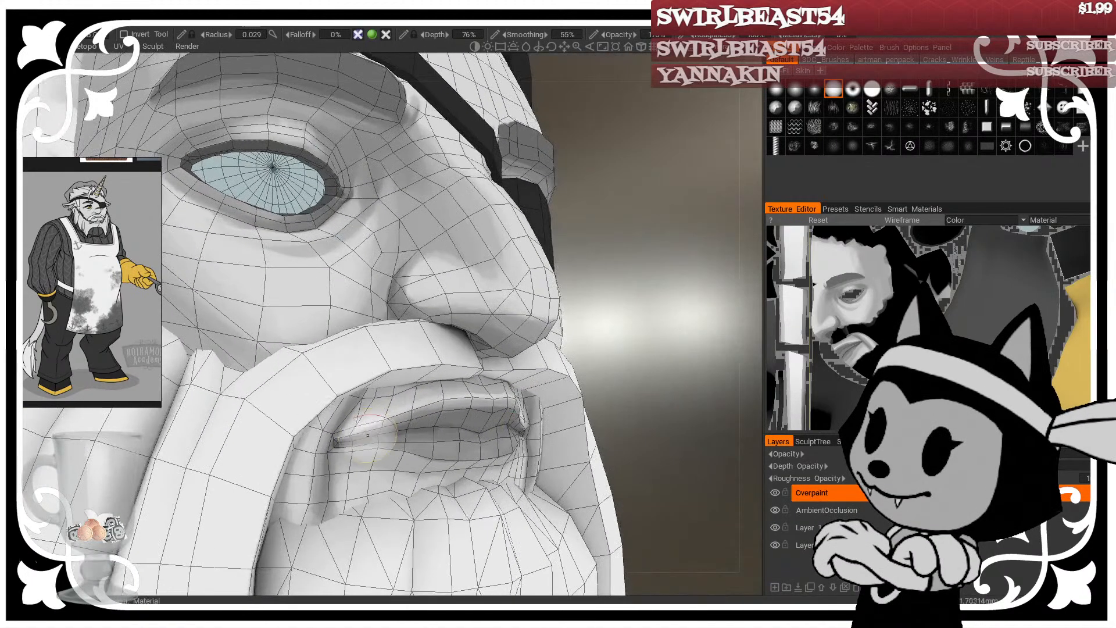
alt+drag(625, 395, 578, 396)
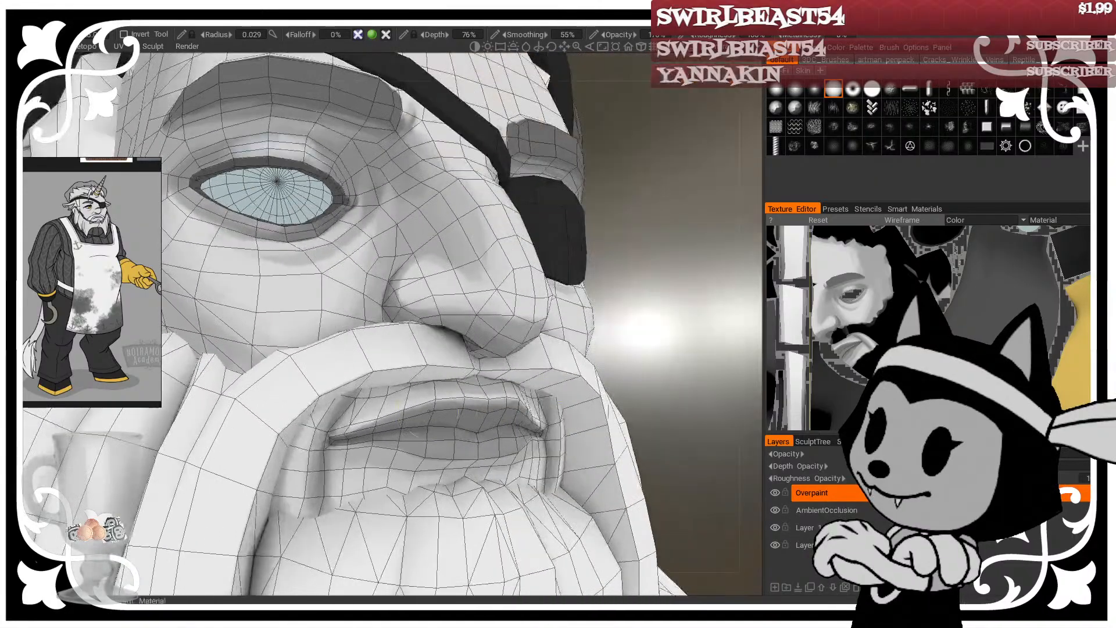
alt+drag(684, 403, 564, 256)
key(bracketleft)
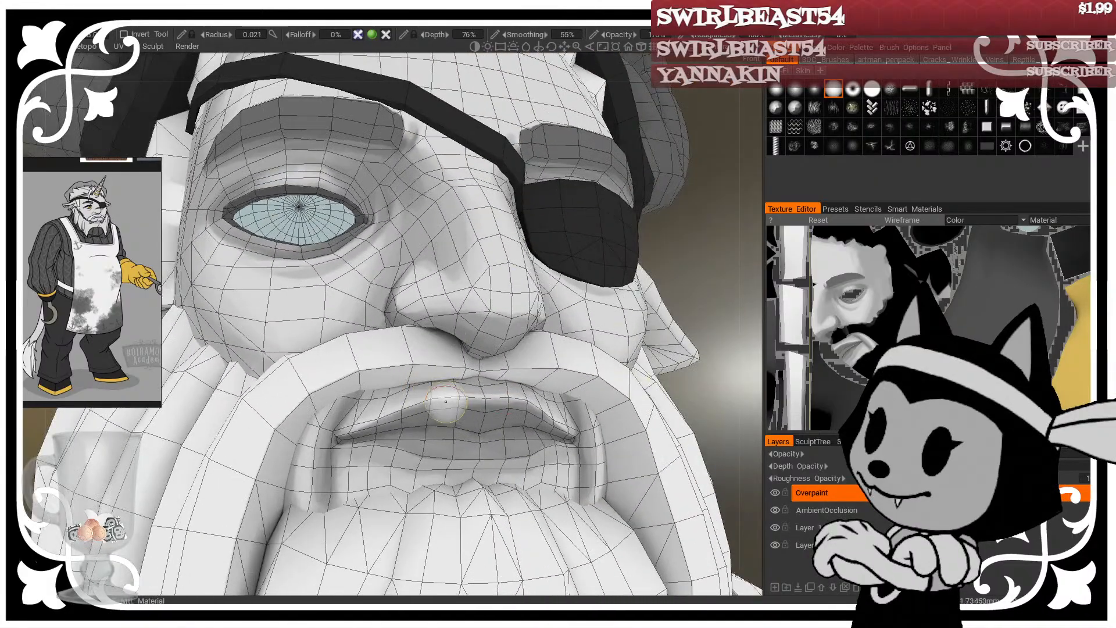
Step: Clean up the upper lip's edge with 0.014 and 0.01 brush radii and shade the lower lip at 0.016
alt+drag(587, 303, 664, 302)
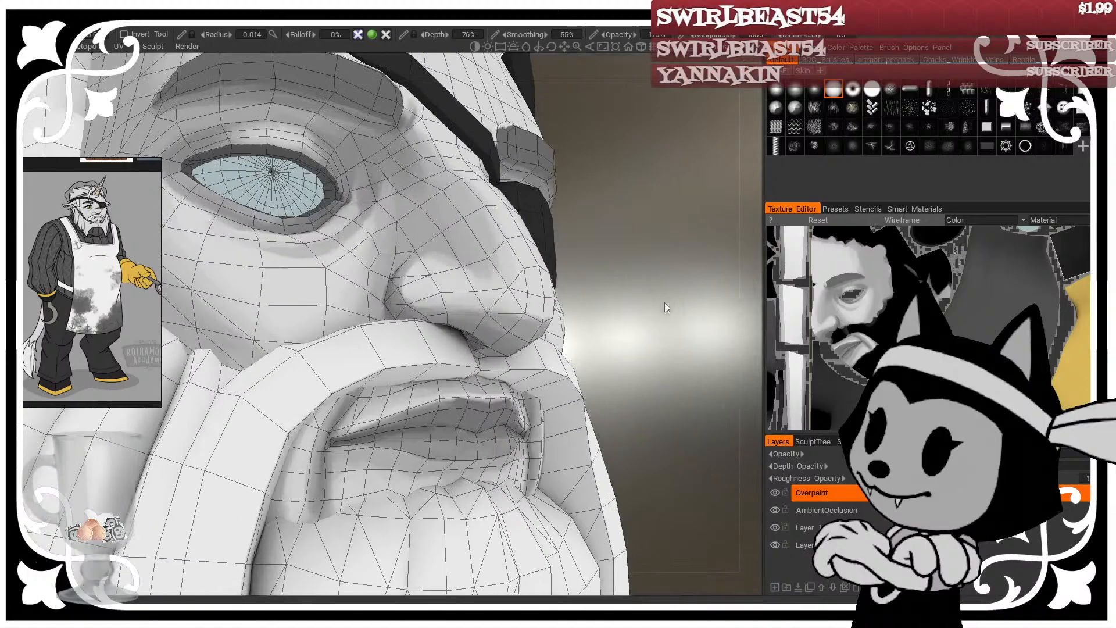
alt+drag(616, 365, 592, 331)
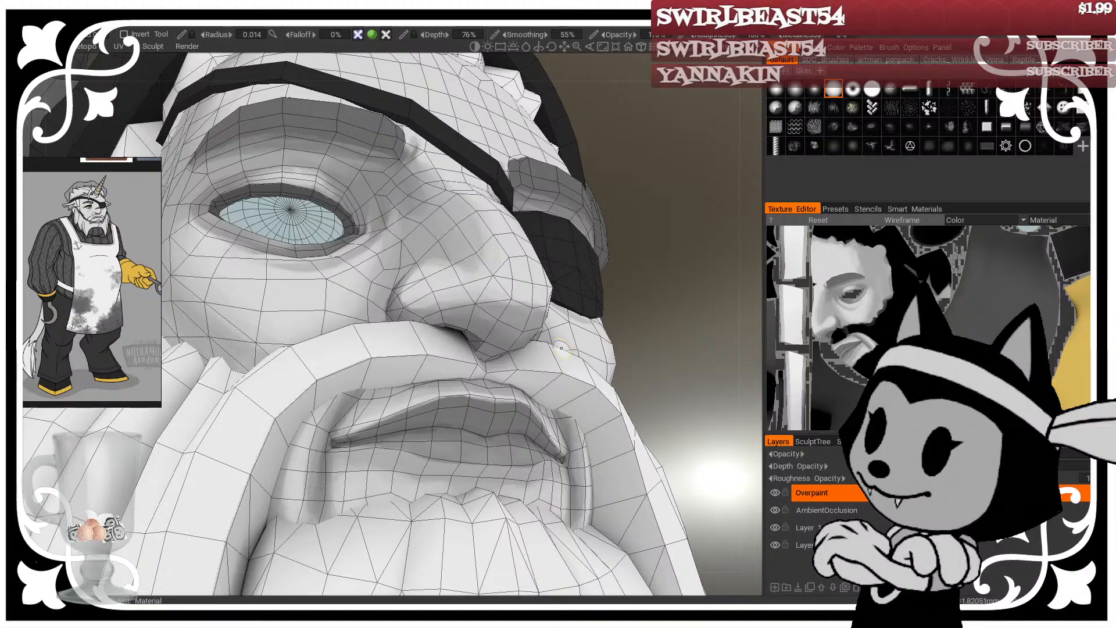
alt+drag(664, 276, 668, 303)
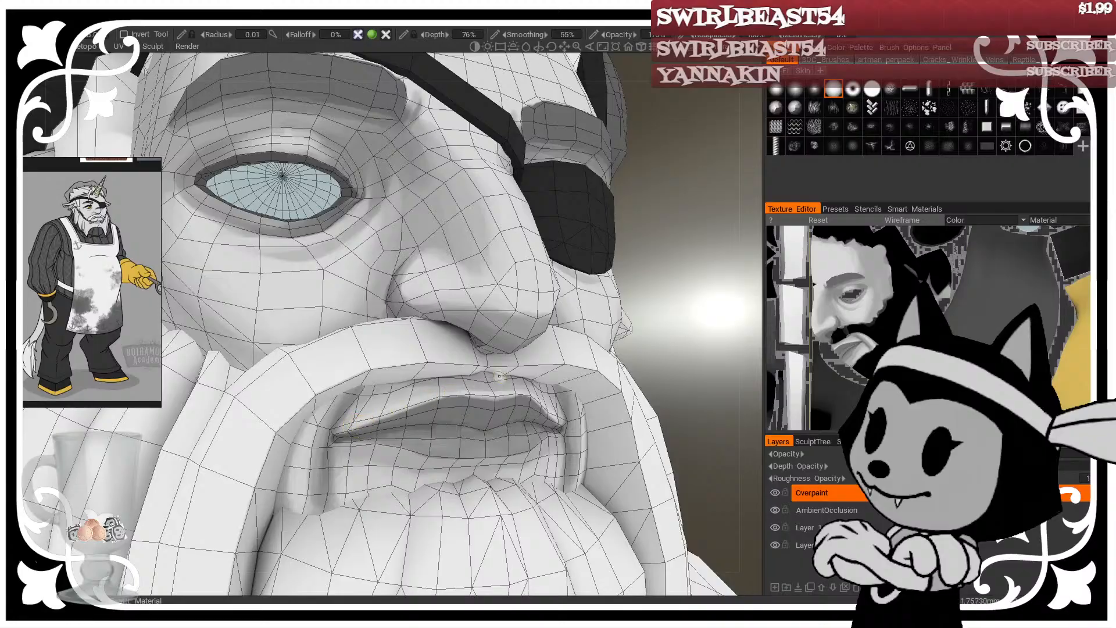
mouse_move(679, 358)
mouse_down()
mouse_move(635, 350)
mouse_move(672, 361)
mouse_up()
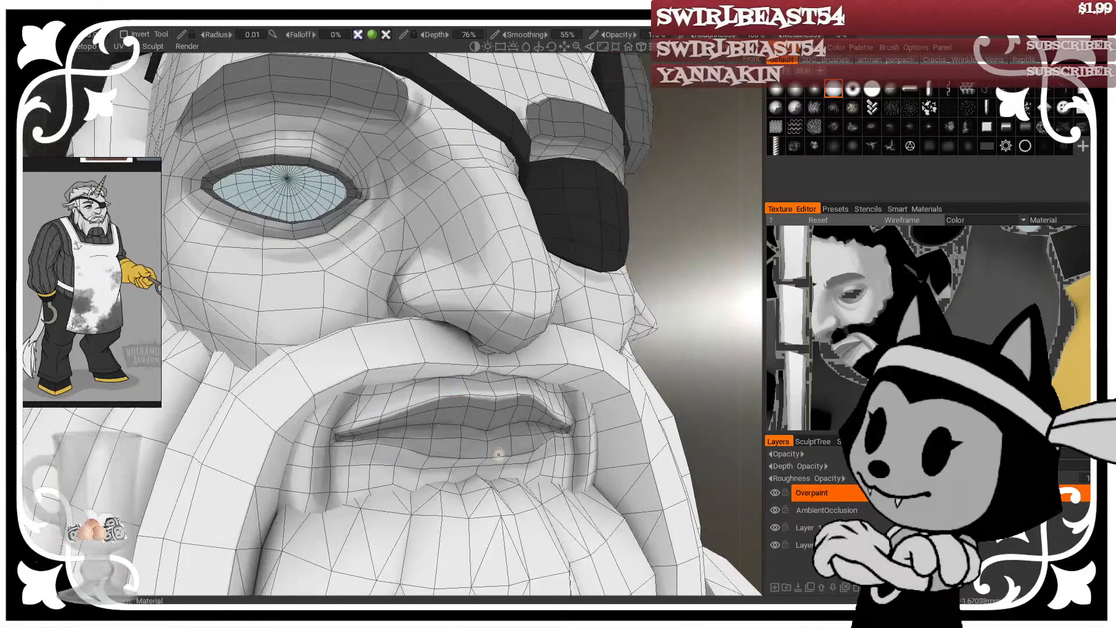
key(bracketright)
key(bracketright)
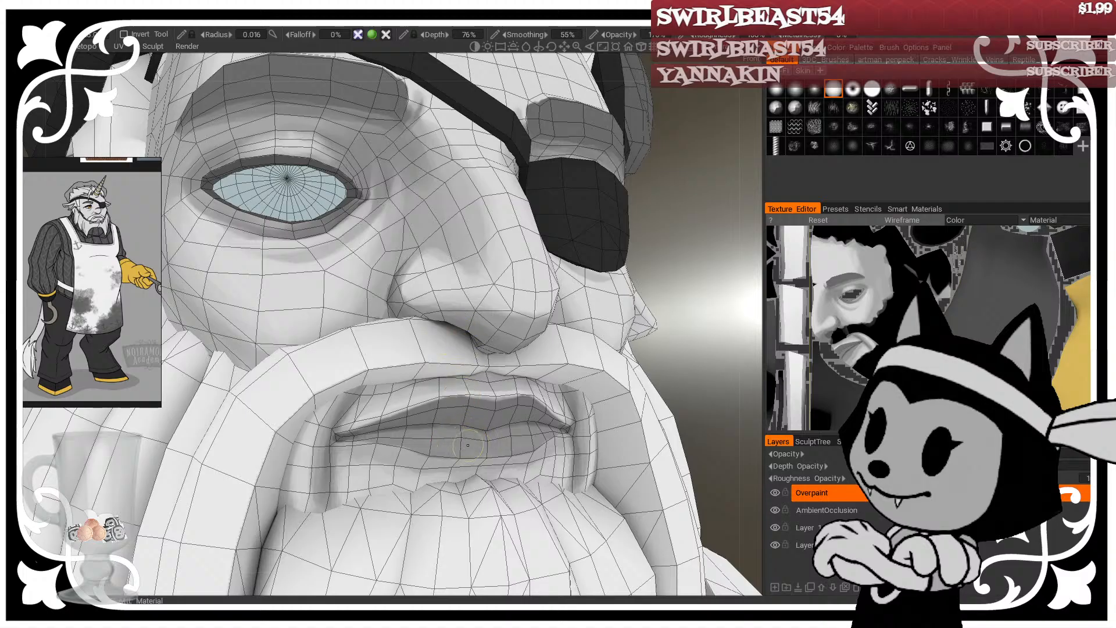
Step: Hide the wireframe, check the whole face, and soften the shading below the lower lip's corner with a 0.028 brush radius
key(w)
scroll(685, 404, down, 5)
drag(686, 403, 564, 353)
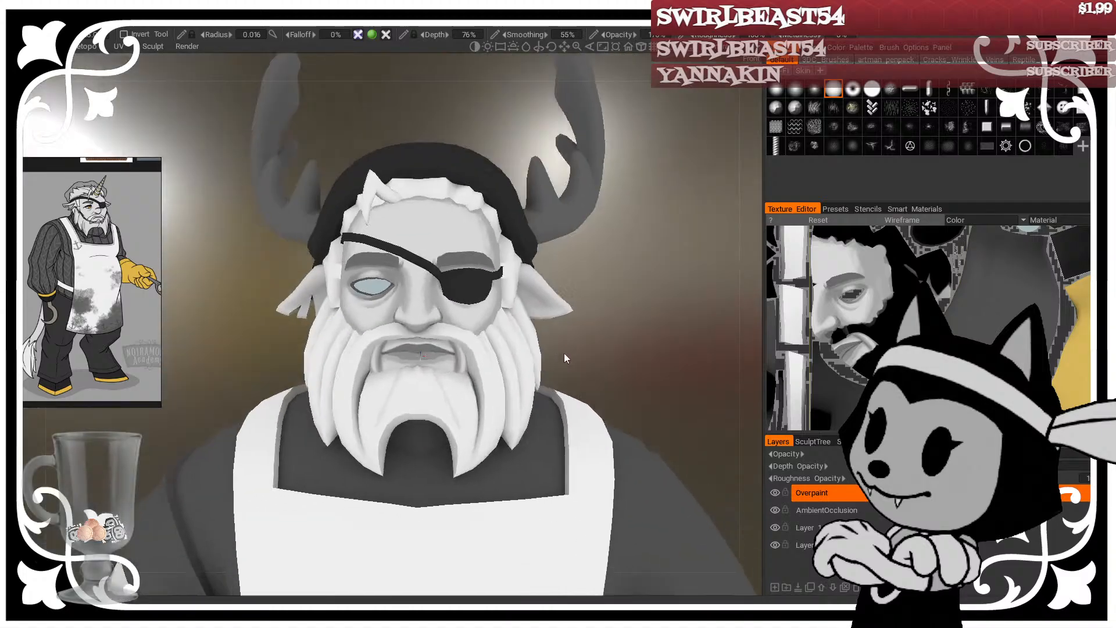
scroll(564, 358, up, 6)
scroll(705, 357, down, 2)
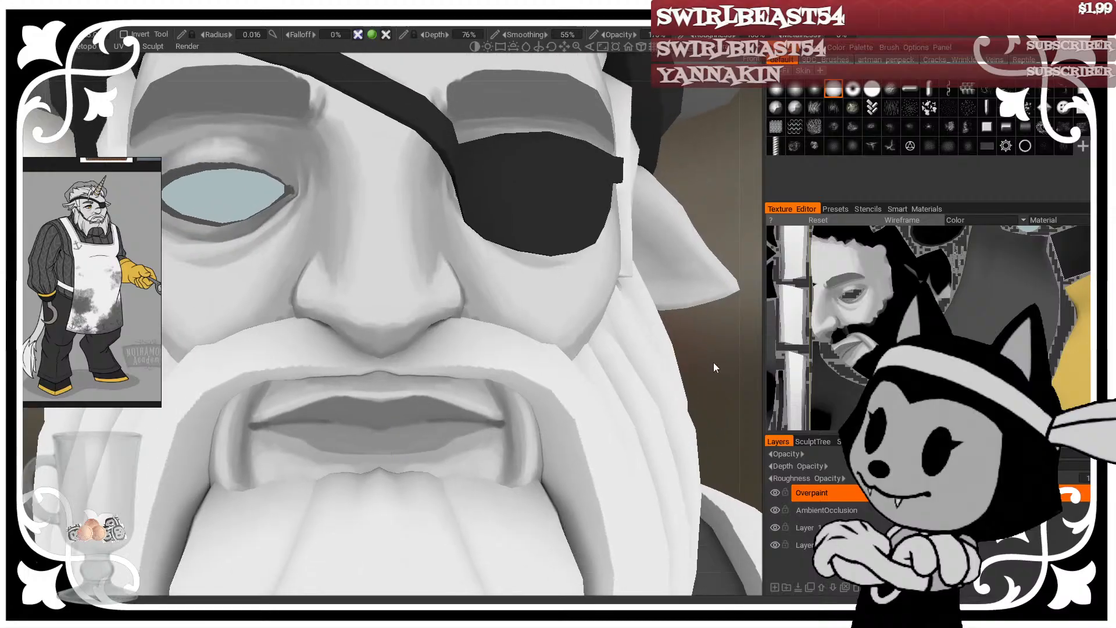
middle_drag(665, 356, 683, 315)
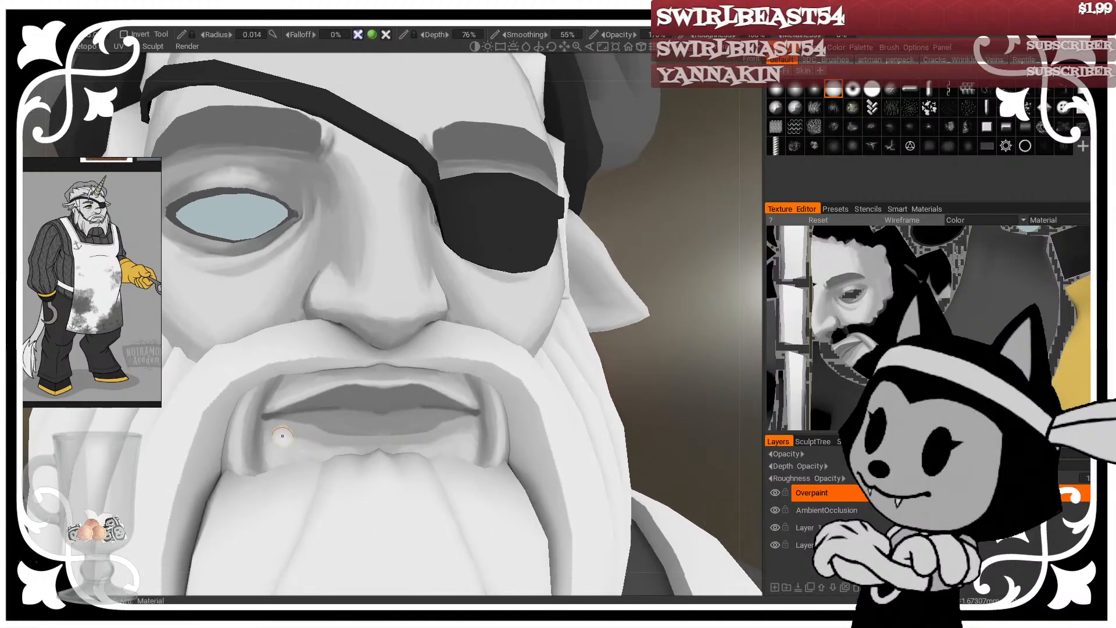
right_drag(282, 435, 297, 437)
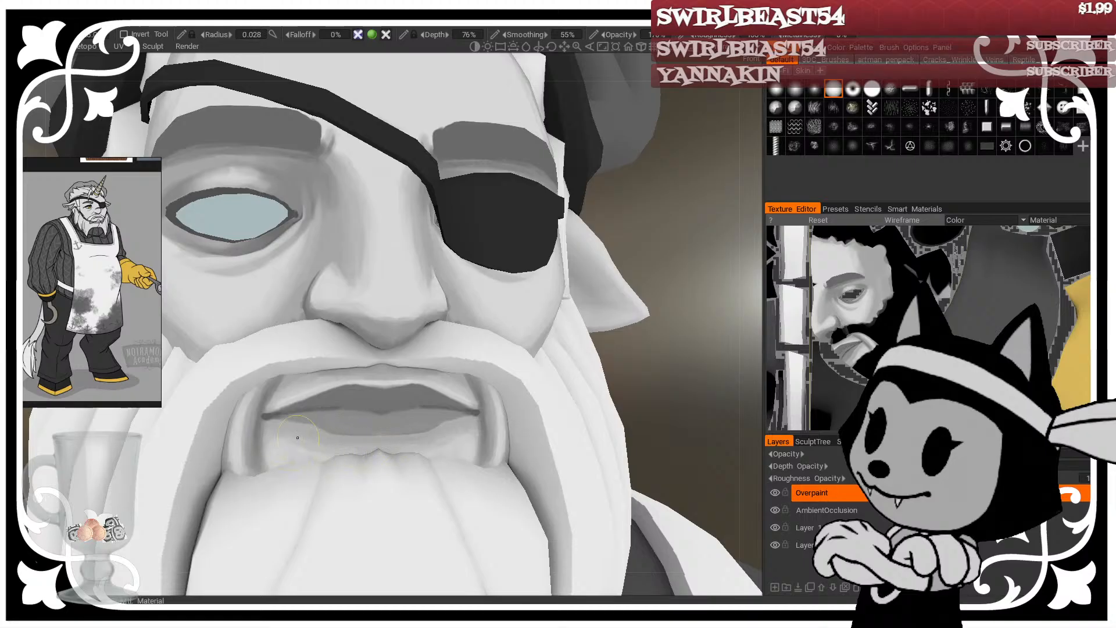
drag(298, 437, 281, 452)
Step: Define and blend the vertical fold beside the mouth with a 0.022 brush radius
right_drag(283, 459, 281, 447)
right_drag(247, 420, 246, 440)
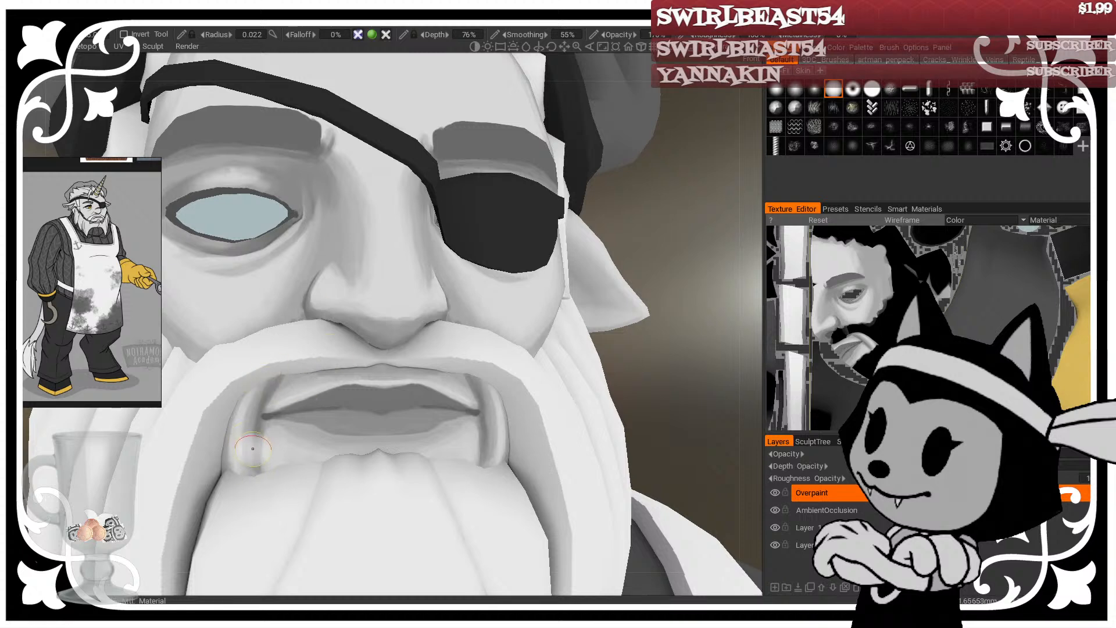
drag(698, 299, 644, 287)
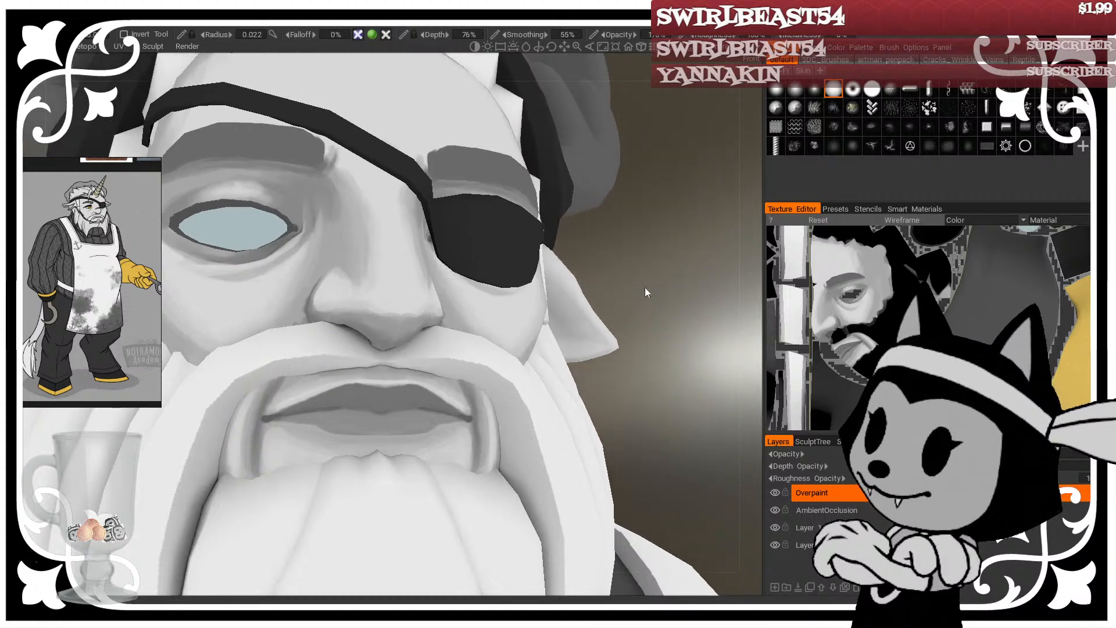
mouse_move(255, 409)
mouse_down()
mouse_move(251, 468)
mouse_move(242, 443)
mouse_move(258, 423)
mouse_move(256, 398)
mouse_up()
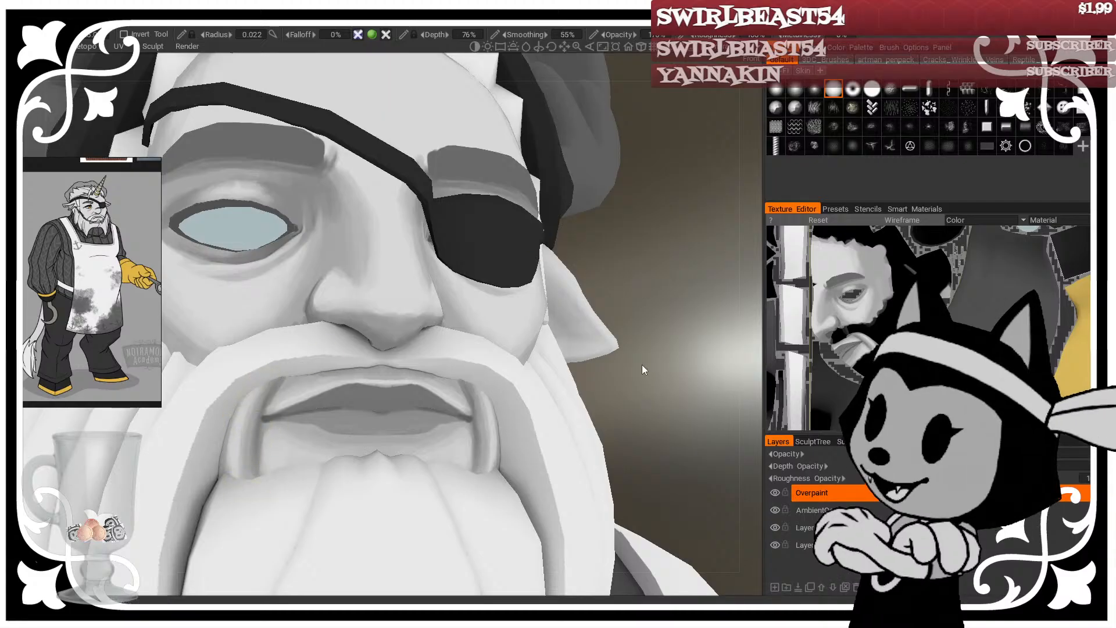
drag(646, 362, 419, 388)
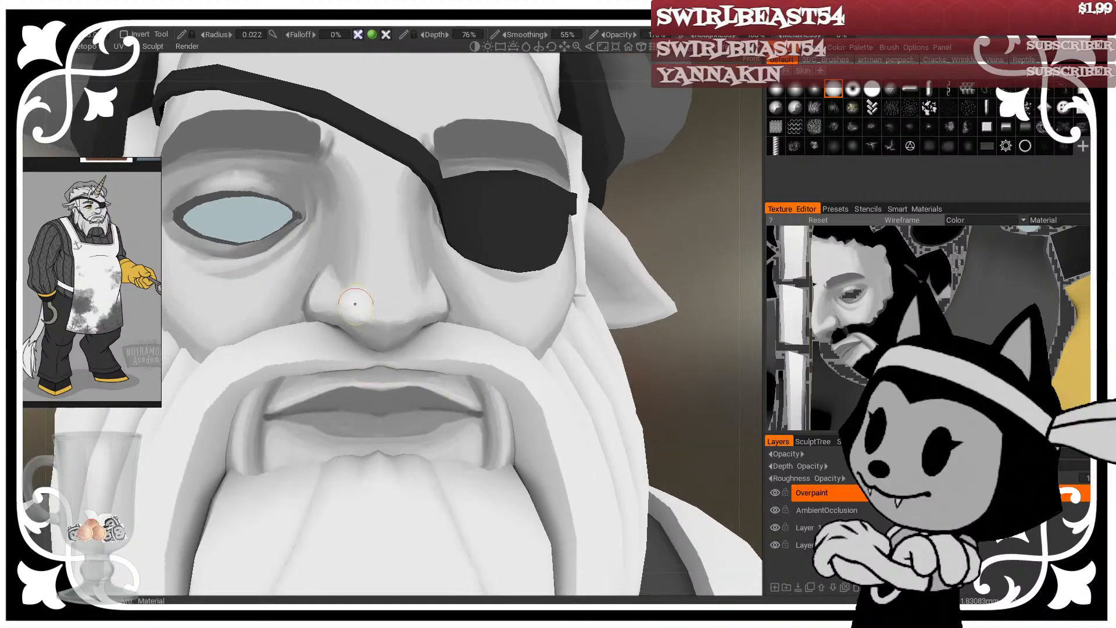
Step: Shade the centre of the upper lip under the moustache, varying the brush radius between 0.033 and 0.01
mouse_move(370, 388)
right_down()
mouse_move(354, 383)
mouse_move(412, 371)
right_up()
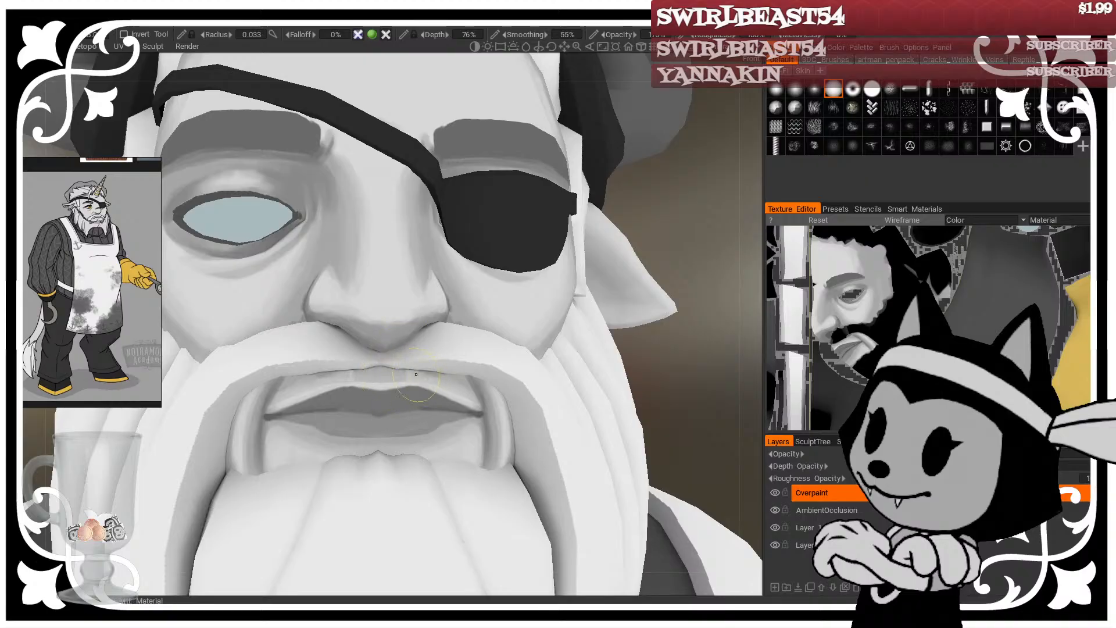
mouse_move(416, 375)
mouse_down()
mouse_move(433, 381)
mouse_move(383, 373)
mouse_up()
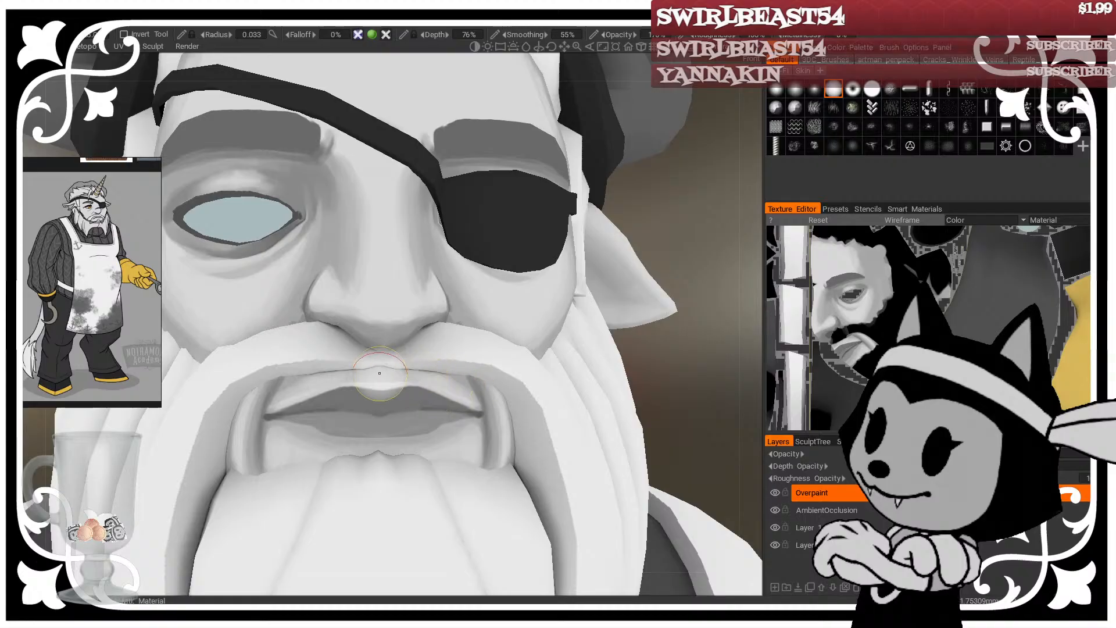
right_drag(379, 374, 390, 379)
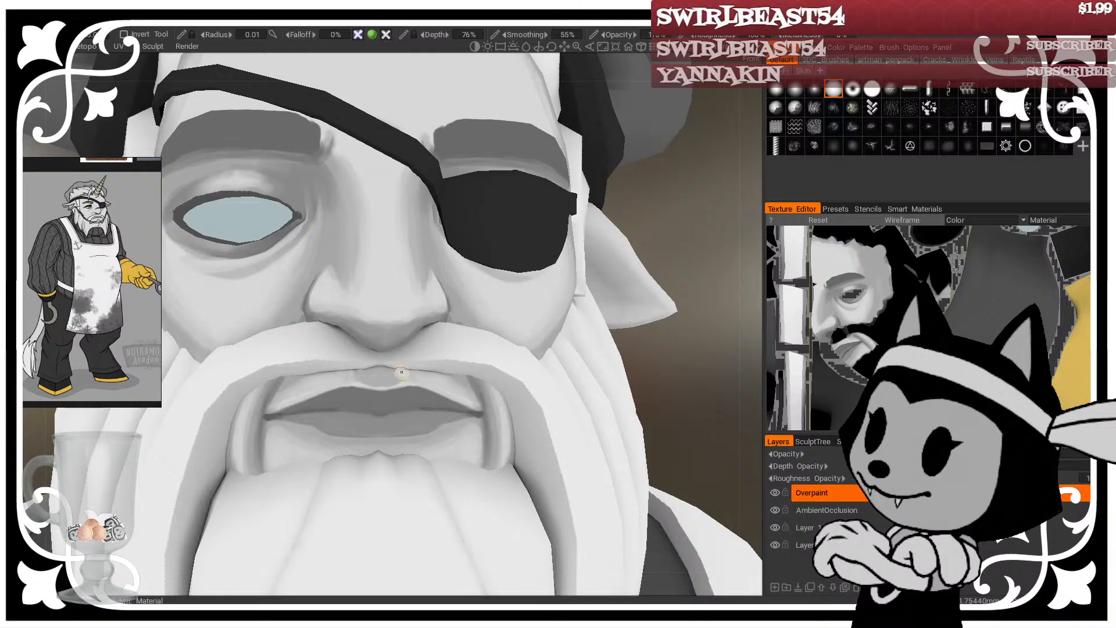
mouse_move(384, 370)
middle_down()
mouse_move(375, 378)
mouse_move(579, 272)
middle_up()
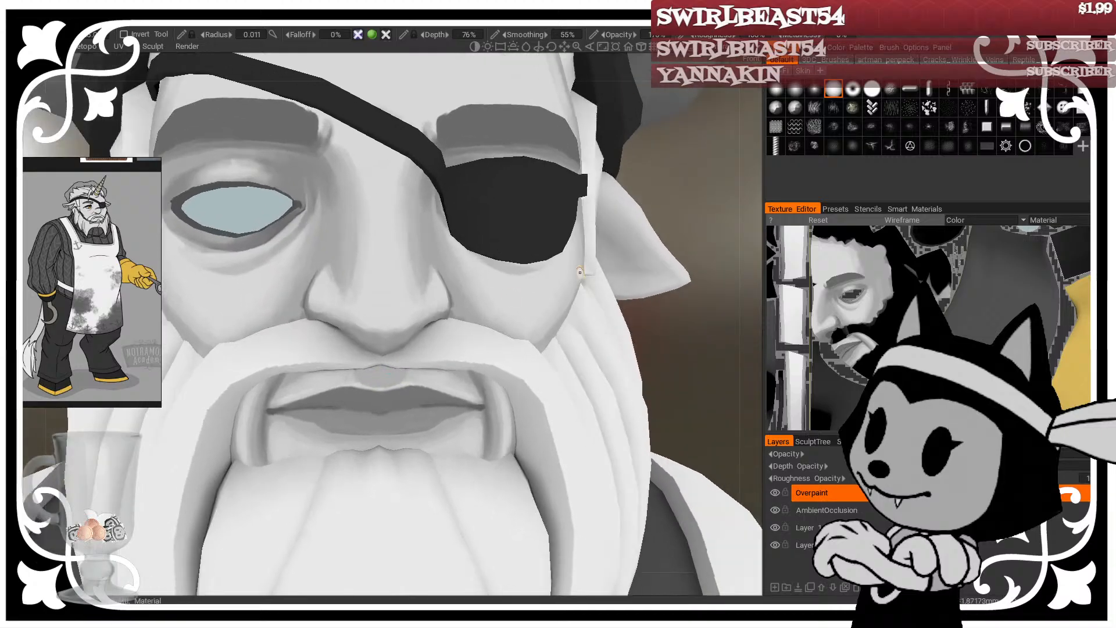
middle_drag(666, 332, 461, 388)
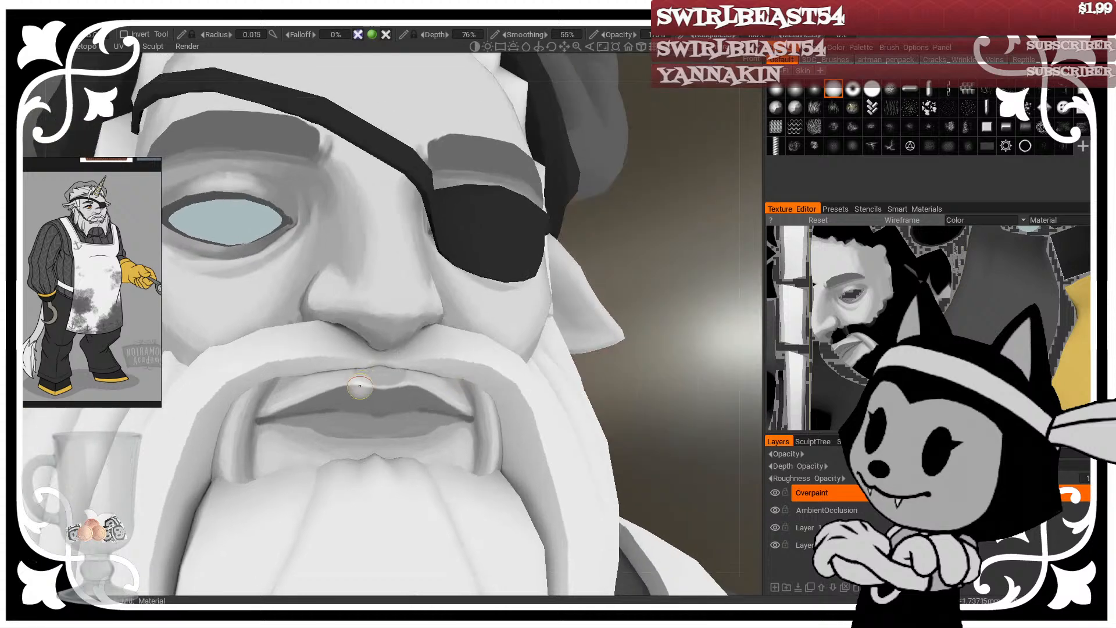
right_drag(360, 386, 393, 373)
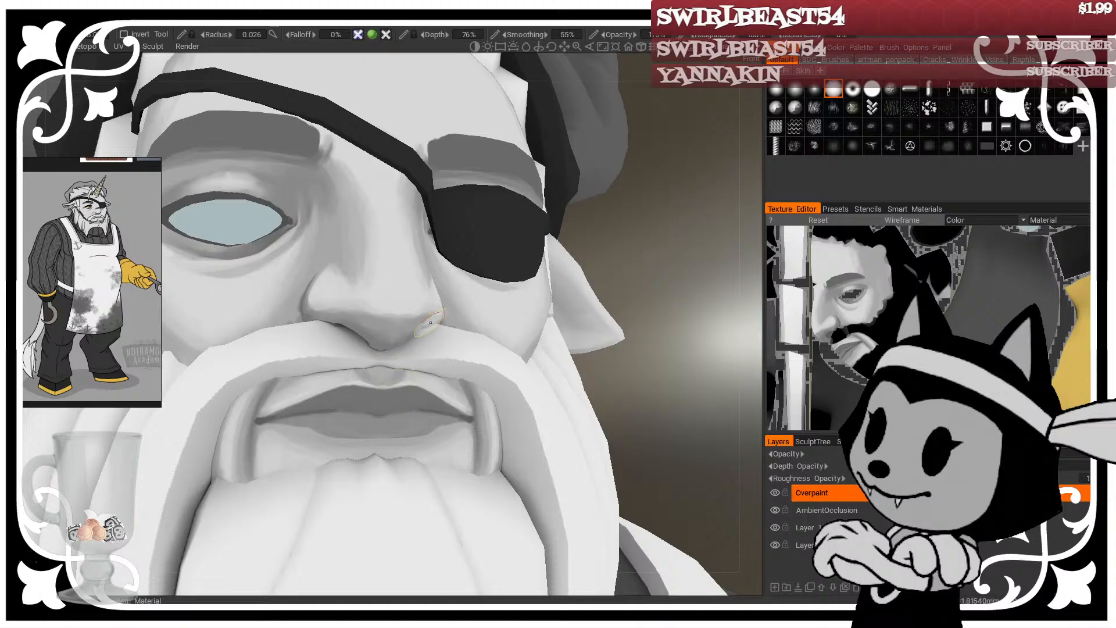
Step: Soften the shading between the nose bridge and the uncovered eye's inner corner with brush radii from 0.063 to 0.086
drag(633, 267, 632, 255)
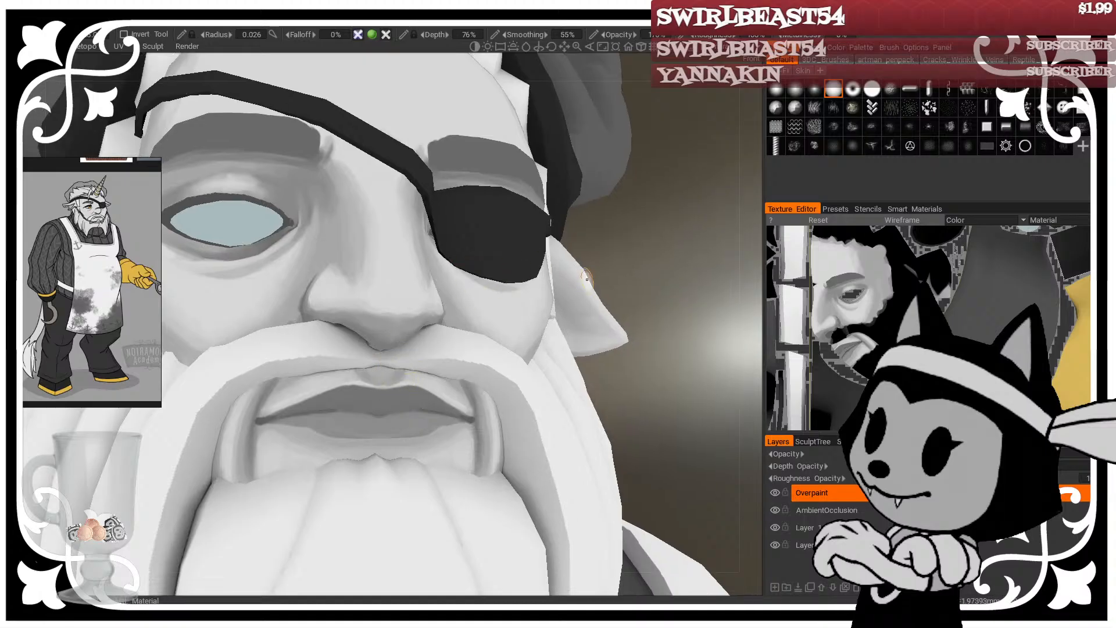
right_drag(587, 277, 529, 242)
drag(529, 242, 658, 337)
right_drag(658, 337, 669, 375)
drag(669, 375, 611, 274)
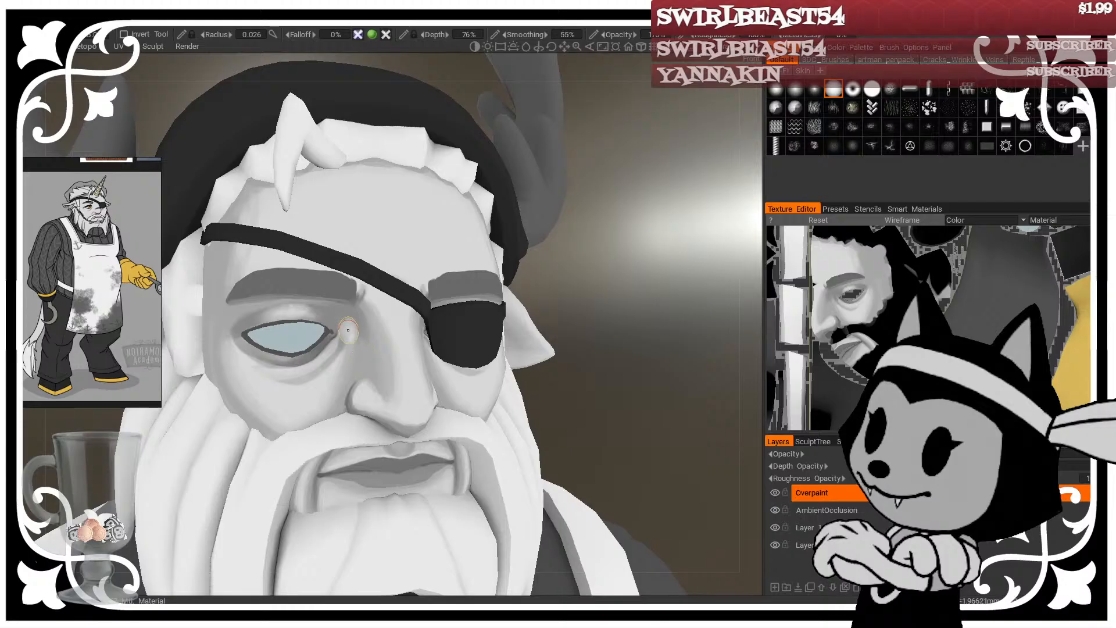
drag(577, 225, 596, 189)
key(bracketright)
key(bracketright)
key(bracketright)
key(bracketright)
key(bracketright)
key(bracketright)
key(bracketright)
key(bracketright)
key(bracketright)
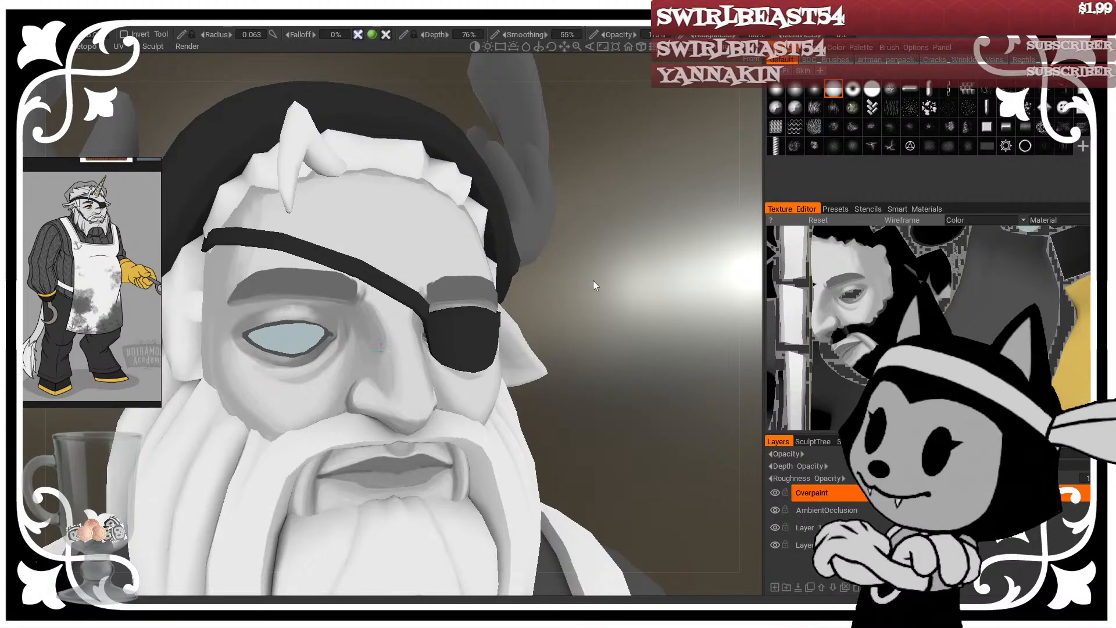
drag(593, 280, 589, 275)
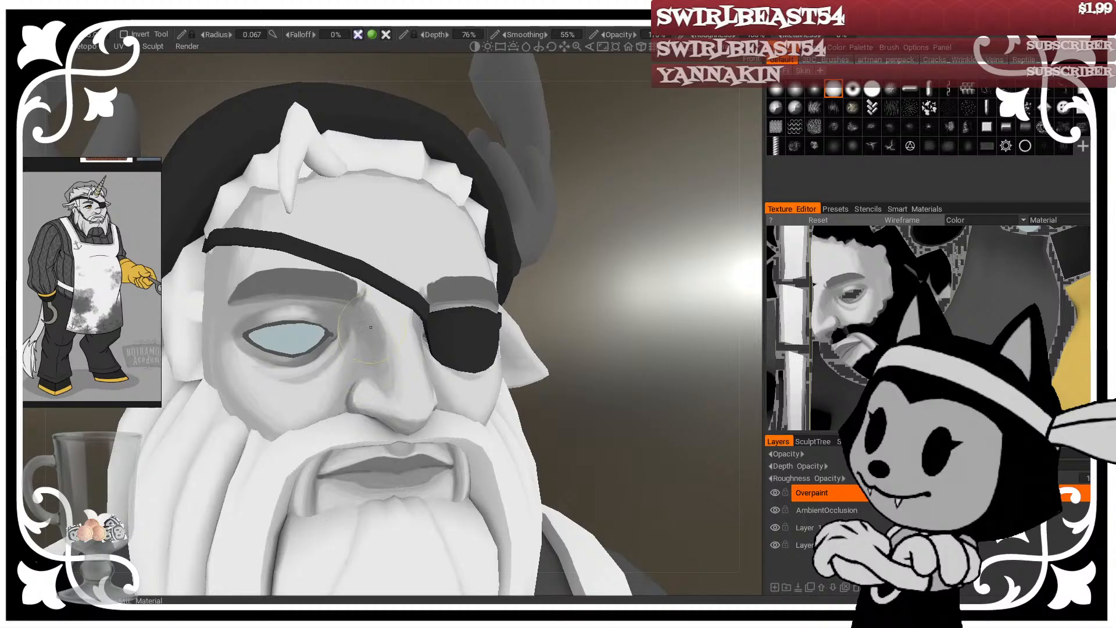
mouse_move(572, 238)
mouse_down()
mouse_move(619, 205)
mouse_move(573, 224)
mouse_move(611, 242)
mouse_move(594, 221)
mouse_up()
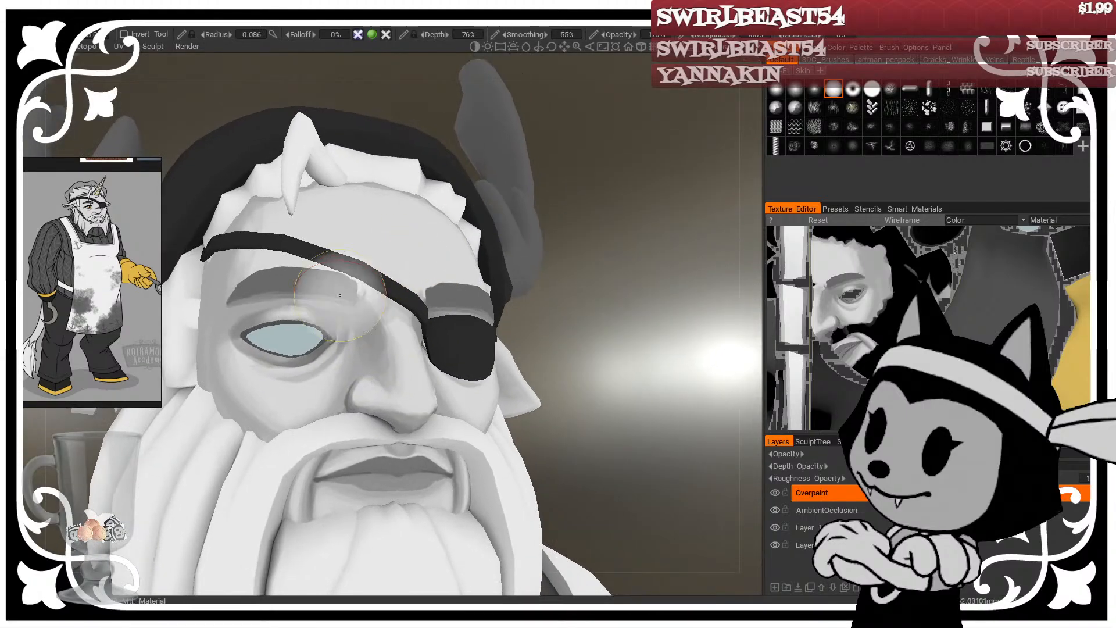
Step: Blend the shading between the uncovered eye's upper lid and its brow with a brush radius of 0.047 to 0.050
key(bracketleft)
key(bracketleft)
key(bracketleft)
key(bracketleft)
key(bracketleft)
key(bracketleft)
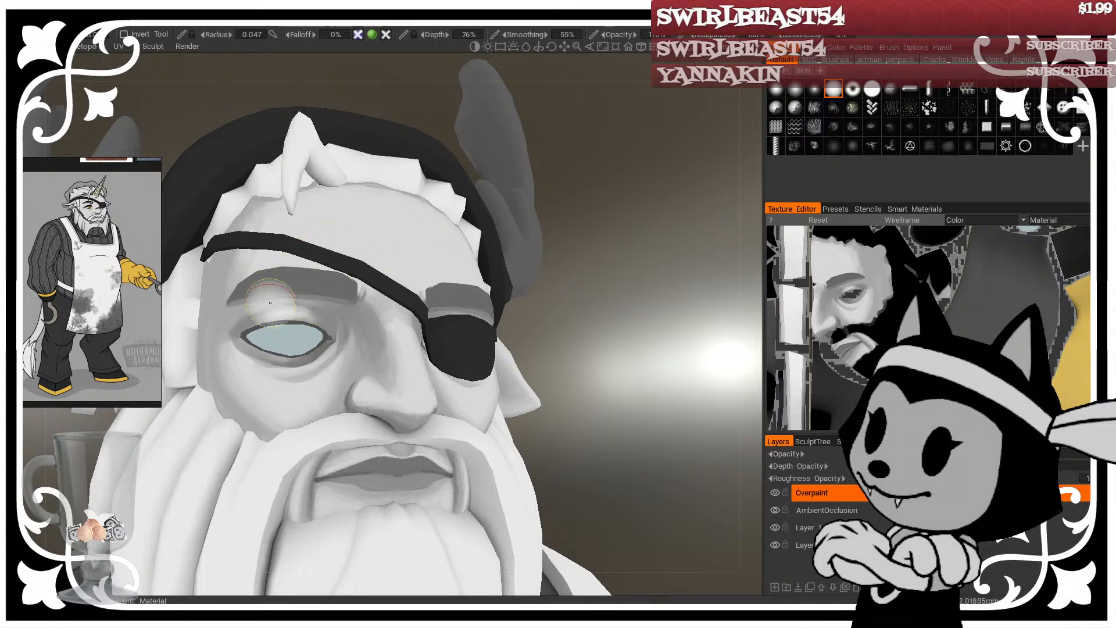
key(v)
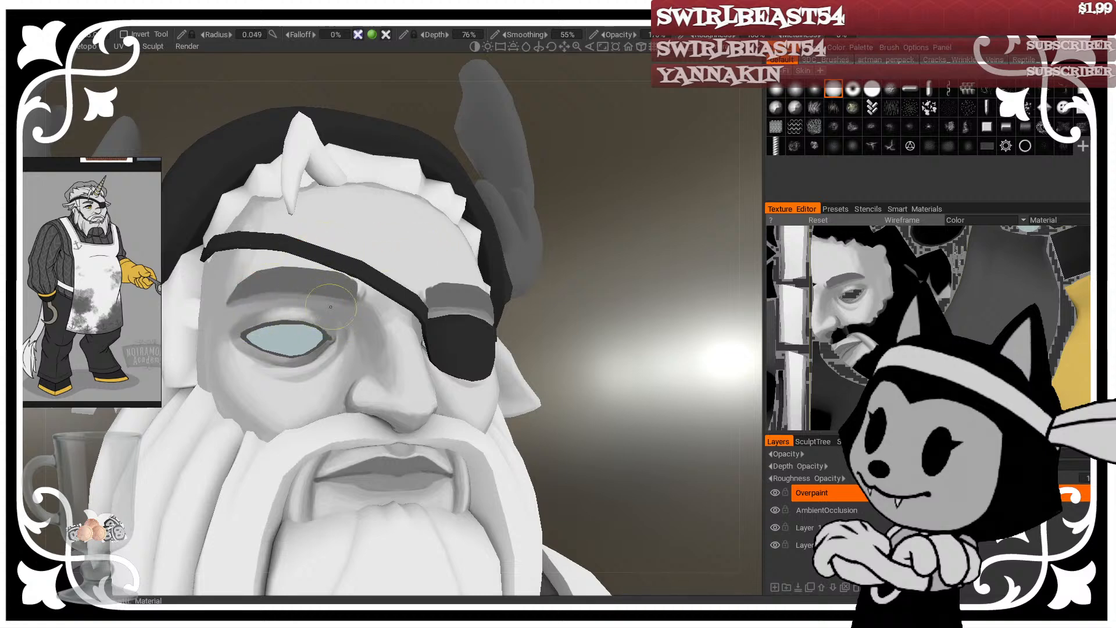
key(bracketright)
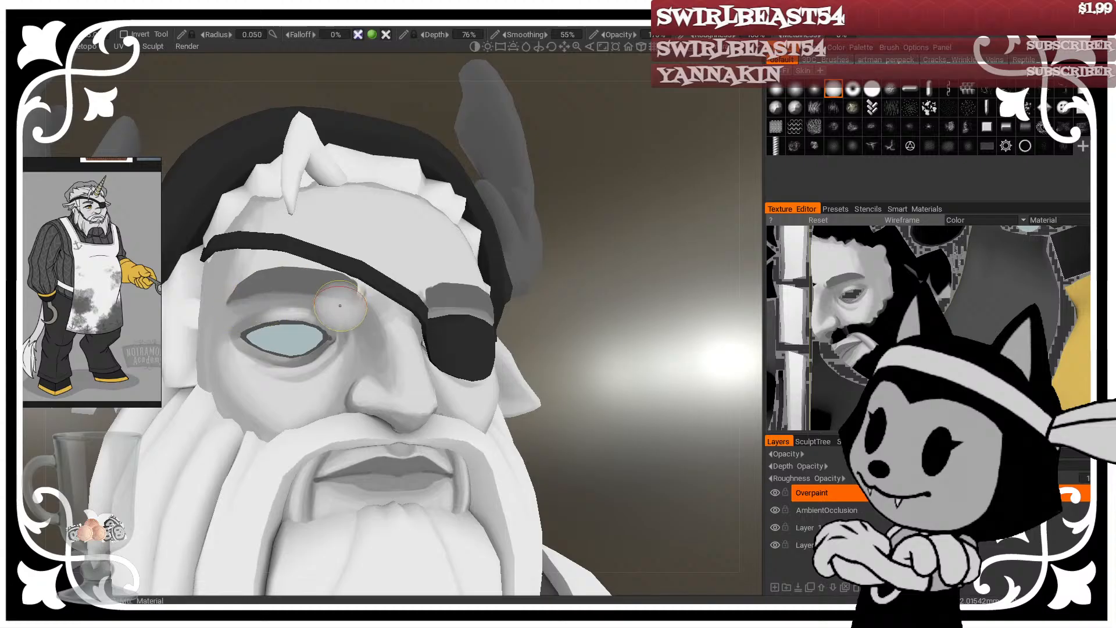
Step: Refine the shading on the cheek beside the nostril with a 0.037 brush radius
key(bracketright)
key(bracketright)
key(bracketright)
key(bracketright)
key(bracketright)
key(bracketright)
key(bracketright)
drag(605, 218, 648, 253)
key(bracketleft)
key(bracketleft)
key(bracketleft)
key(bracketleft)
key(bracketleft)
key(bracketleft)
key(bracketleft)
key(bracketleft)
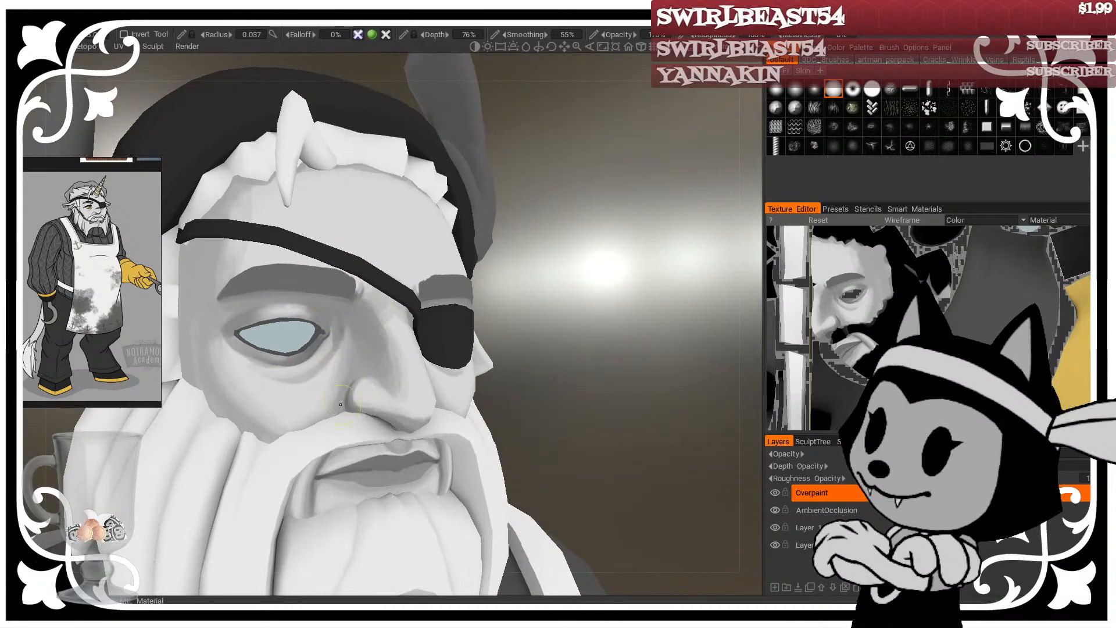
Step: Set the brush radius to 0.052 and check the cheek and eye area with the wireframe briefly shown
drag(560, 302, 605, 277)
key(bracketright)
key(bracketright)
key(bracketright)
key(w)
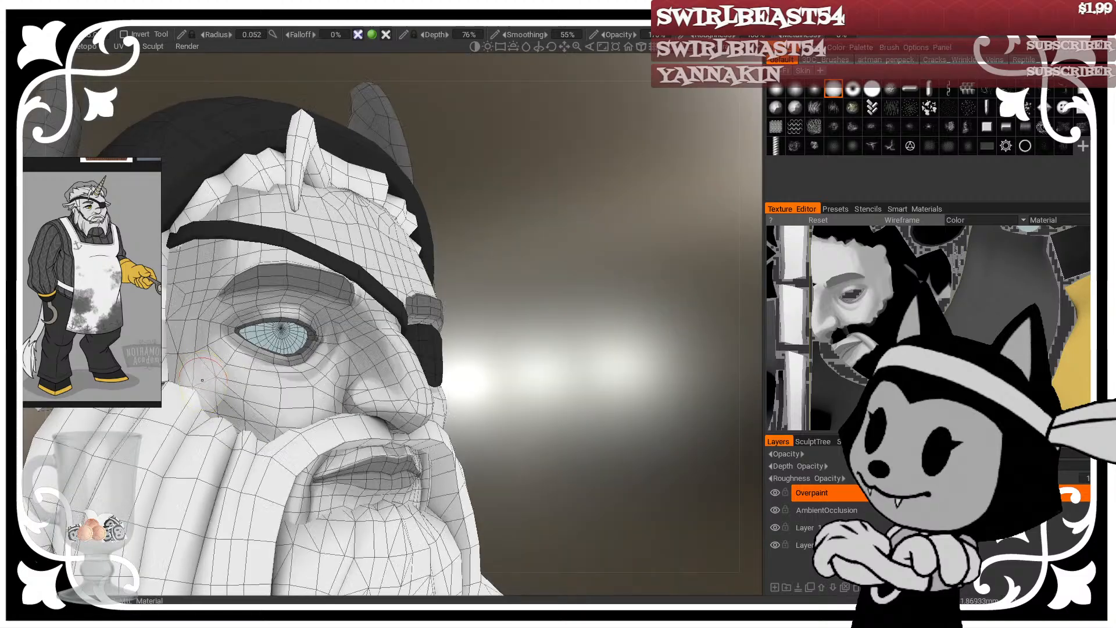
key(w)
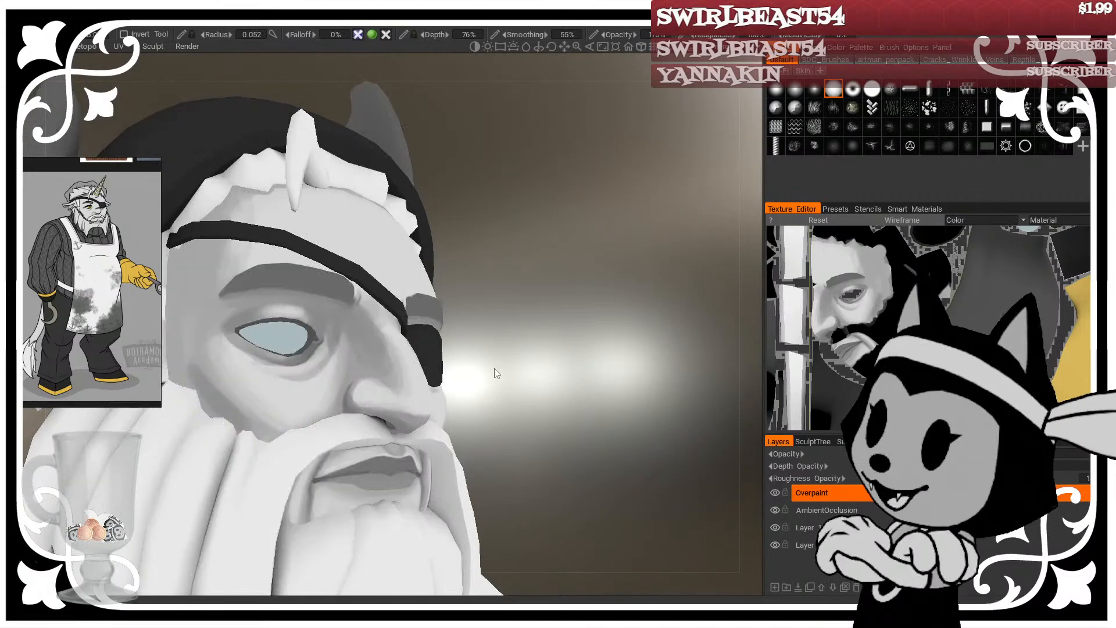
Step: Blend the broad shading on the outer cheek along the beard with brush radii of 0.120 and 0.075
mouse_move(494, 368)
mouse_down()
mouse_move(497, 356)
mouse_move(601, 313)
mouse_move(623, 260)
mouse_up()
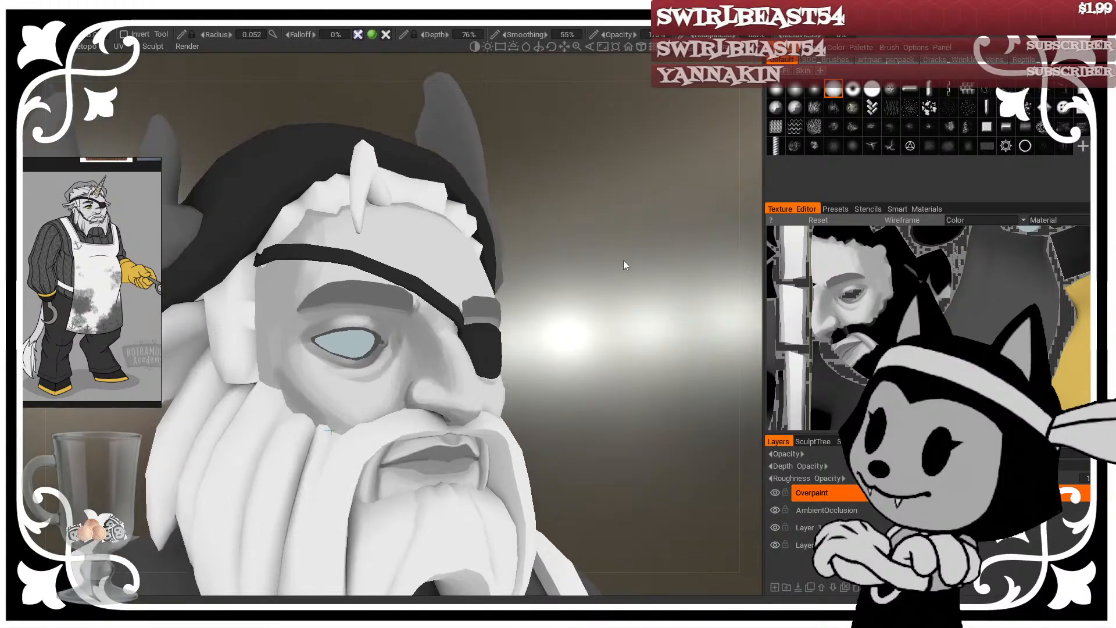
key(bracketright)
key(bracketright)
key(bracketright)
key(bracketright)
key(bracketright)
key(bracketright)
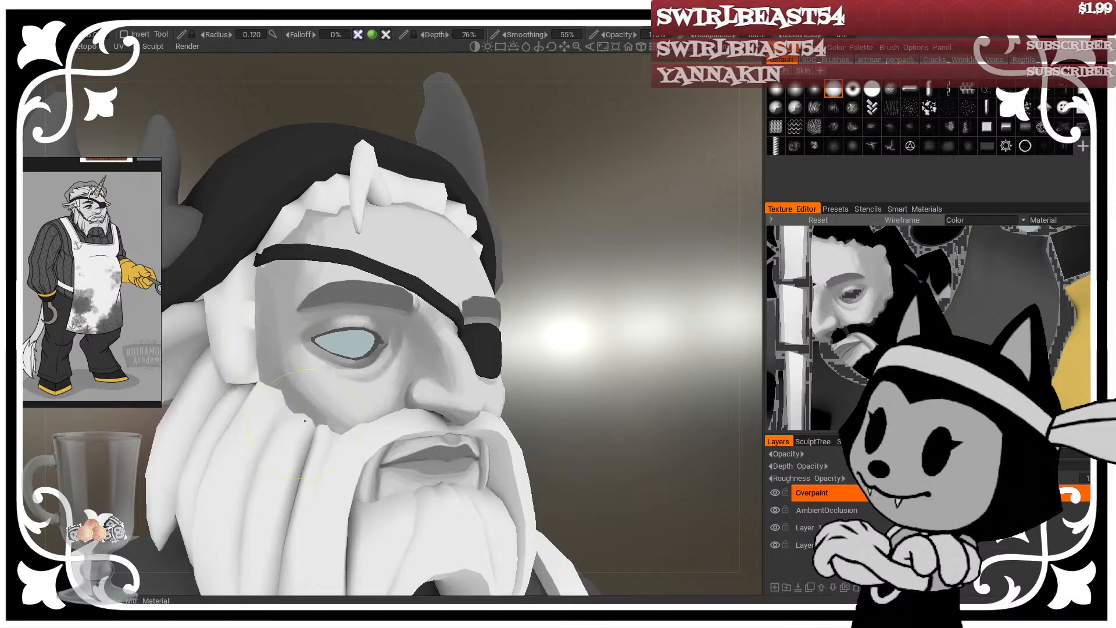
drag(581, 285, 518, 306)
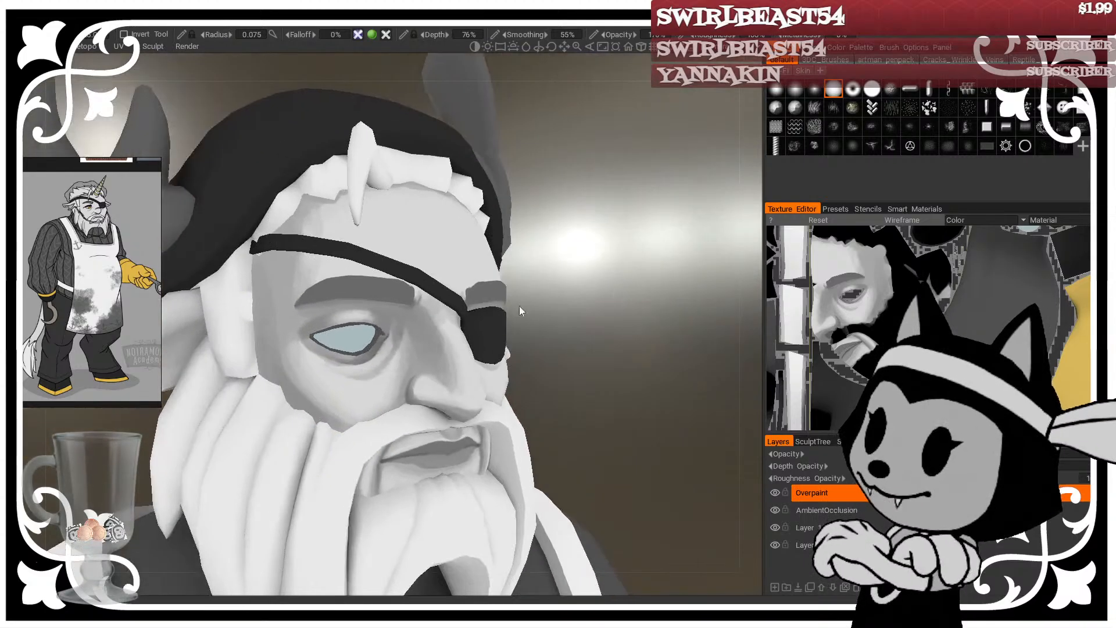
drag(531, 220, 553, 198)
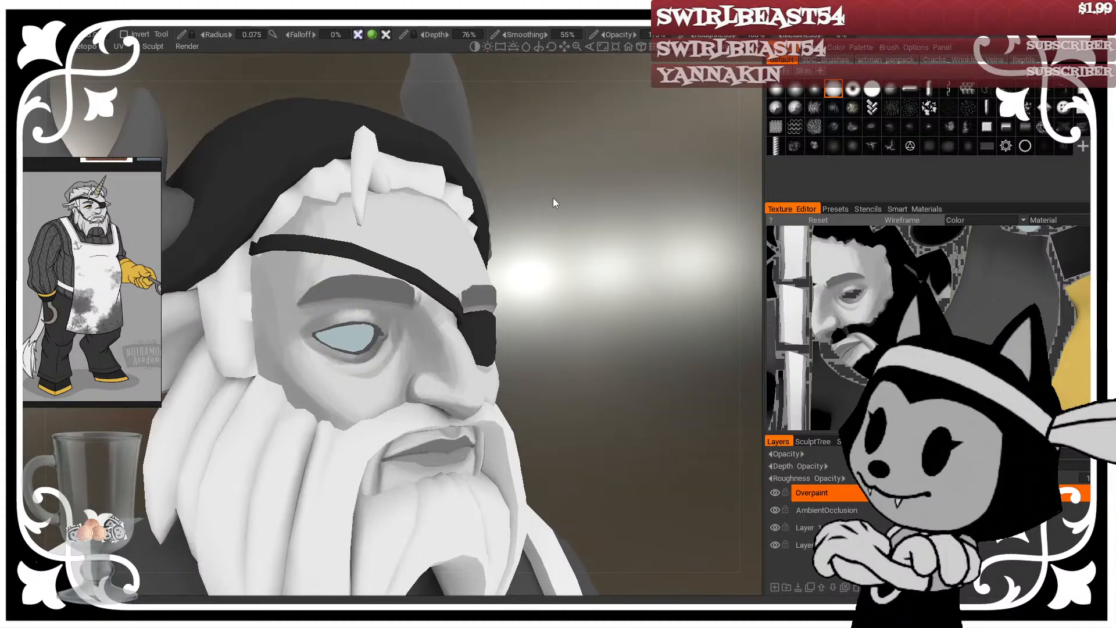
Step: Soften the upper forehead's shading near the horn with a 0.170 brush radius
key(bracketright)
key(bracketright)
key(bracketright)
key(bracketright)
drag(535, 218, 507, 207)
key(bracketright)
key(bracketright)
key(bracketright)
key(bracketright)
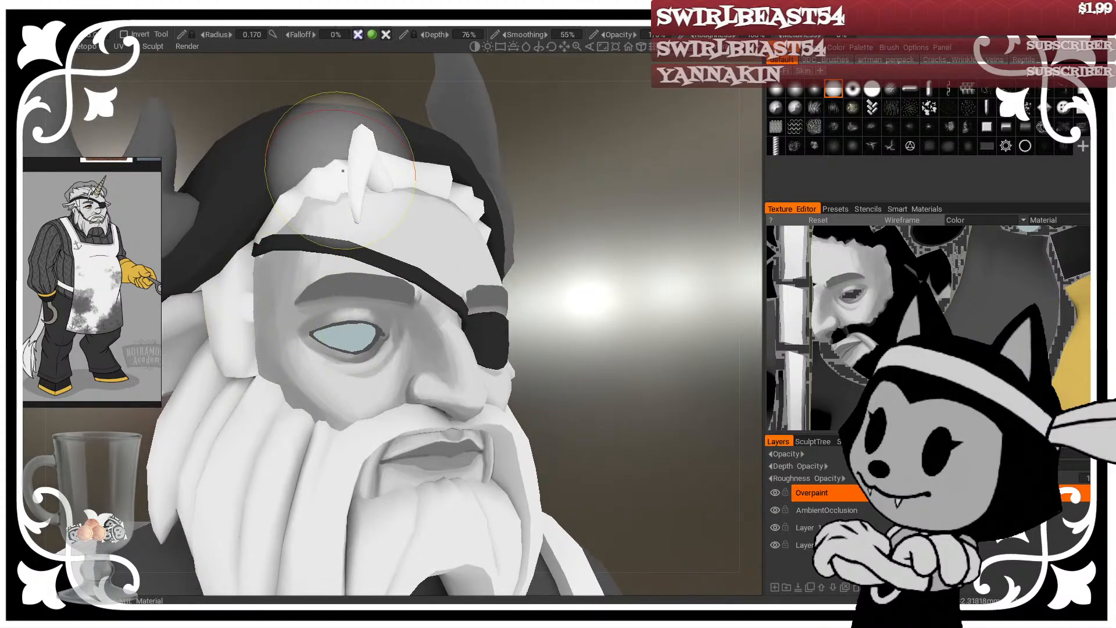
Step: Paint a thin shadow on the forehead along the jagged hairline, from one temple to the other, with a 0.012 brush radius
key(bracketleft)
key(bracketleft)
key(bracketleft)
key(bracketleft)
key(bracketleft)
key(bracketleft)
key(bracketleft)
key(bracketleft)
key(bracketleft)
key(bracketleft)
key(bracketleft)
key(bracketleft)
key(bracketleft)
key(bracketleft)
key(bracketleft)
key(bracketleft)
key(bracketleft)
key(bracketleft)
key(bracketleft)
key(bracketleft)
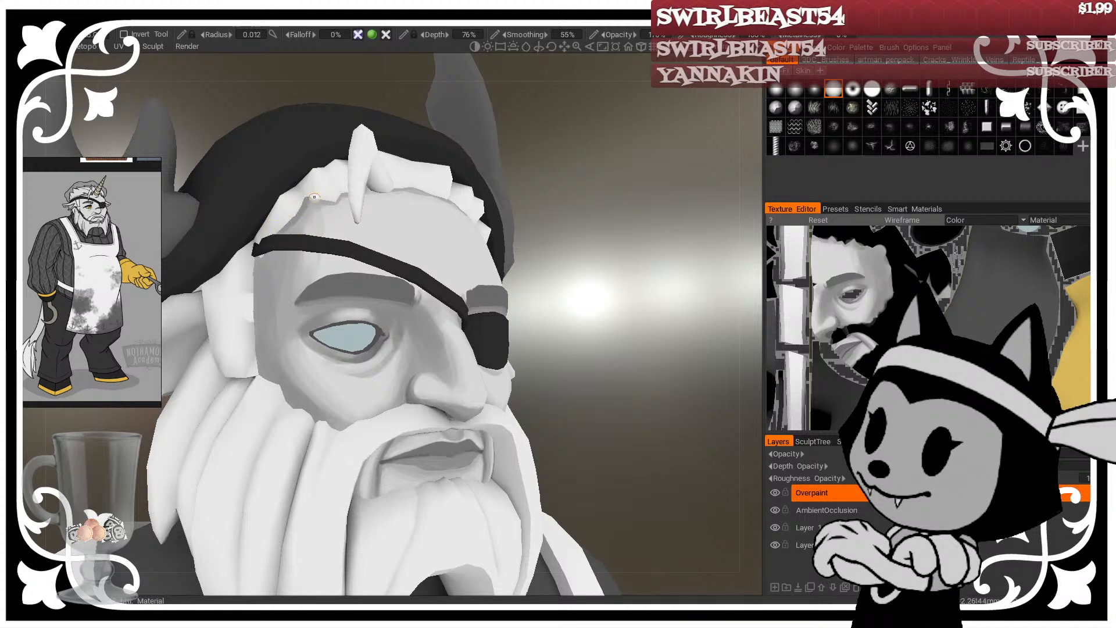
drag(613, 197, 507, 208)
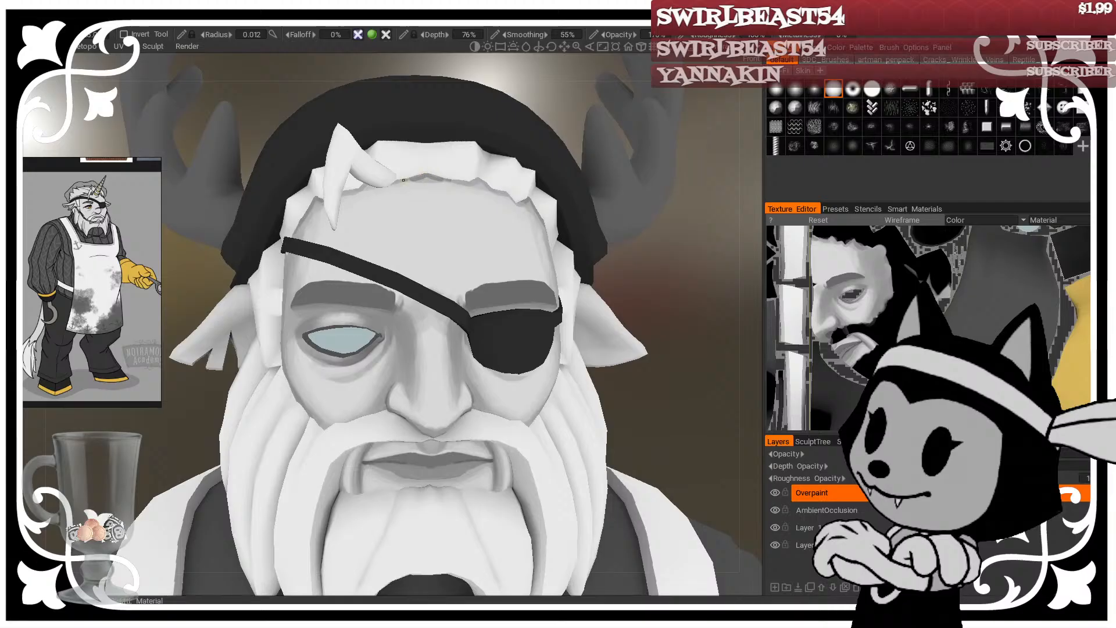
alt+drag(485, 137, 483, 114)
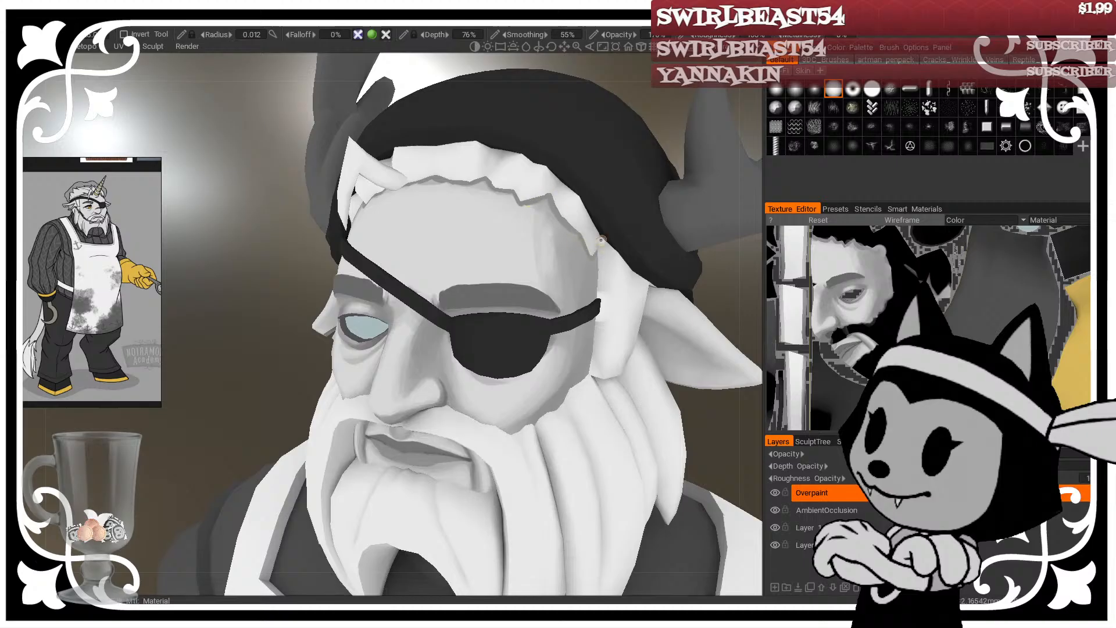
mouse_move(601, 240)
alt+mouse_down()
mouse_move(615, 305)
mouse_move(690, 367)
mouse_move(675, 357)
alt+mouse_up()
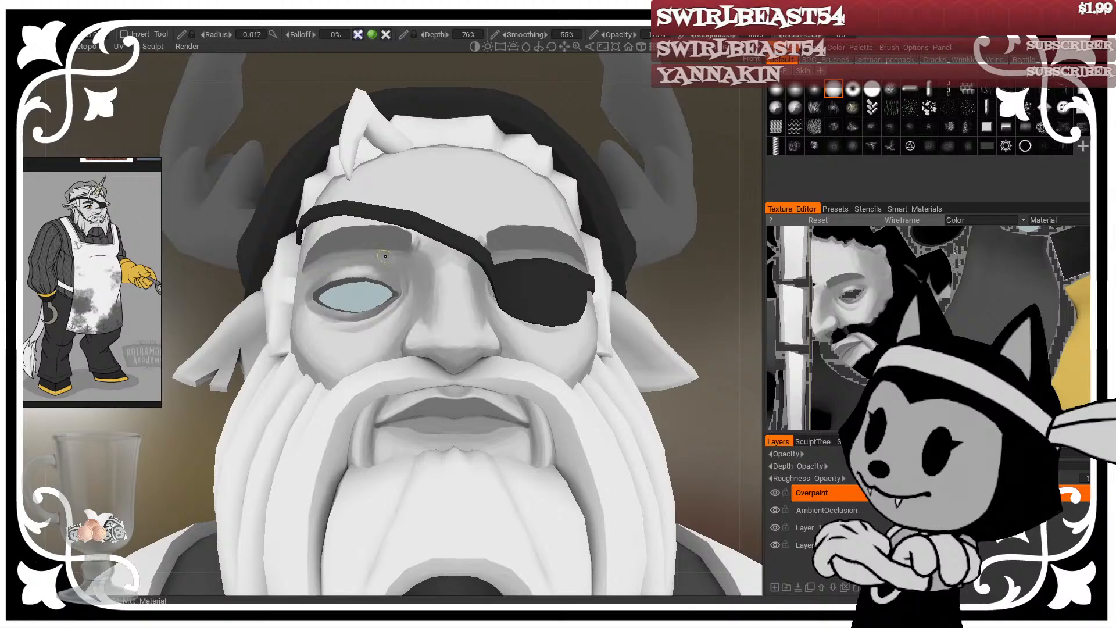
mouse_move(438, 240)
alt+mouse_down()
mouse_move(718, 315)
mouse_move(692, 339)
alt+mouse_up()
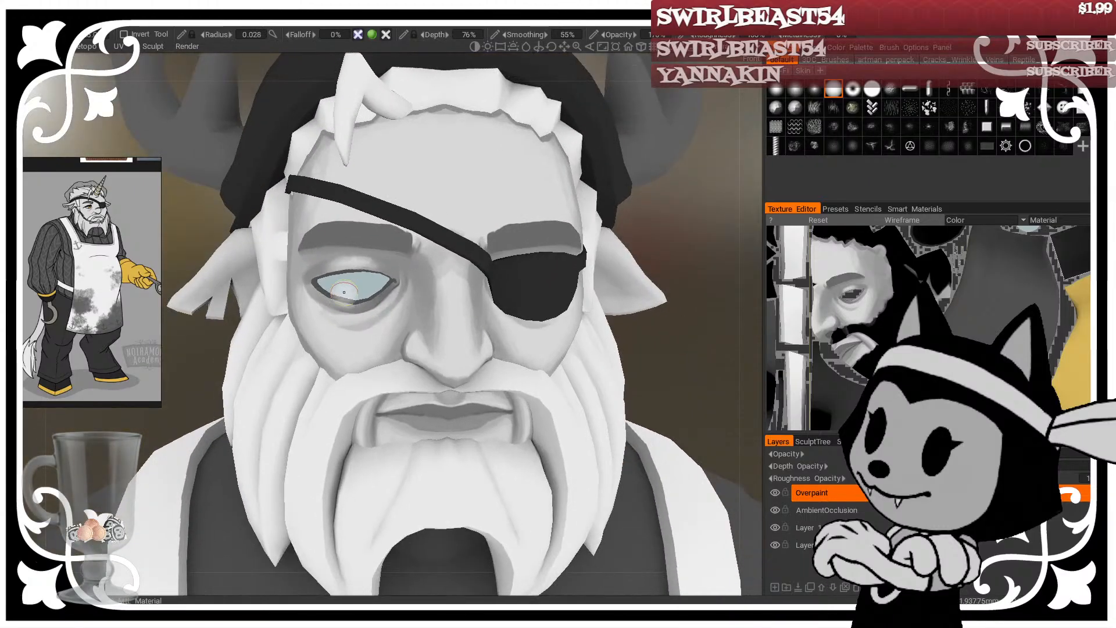
Step: Reduce the brush radius to 0.013 and paint a fine crease beneath the uncovered eye up to its inner corner
key(bracketleft)
key(bracketleft)
key(bracketleft)
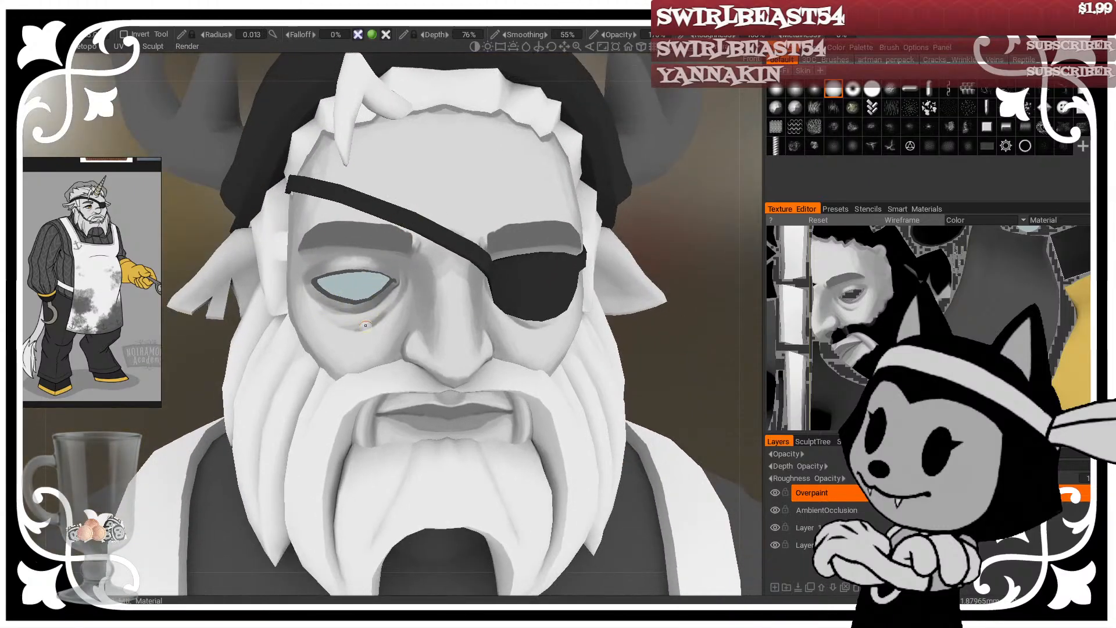
drag(674, 220, 653, 222)
drag(361, 324, 380, 312)
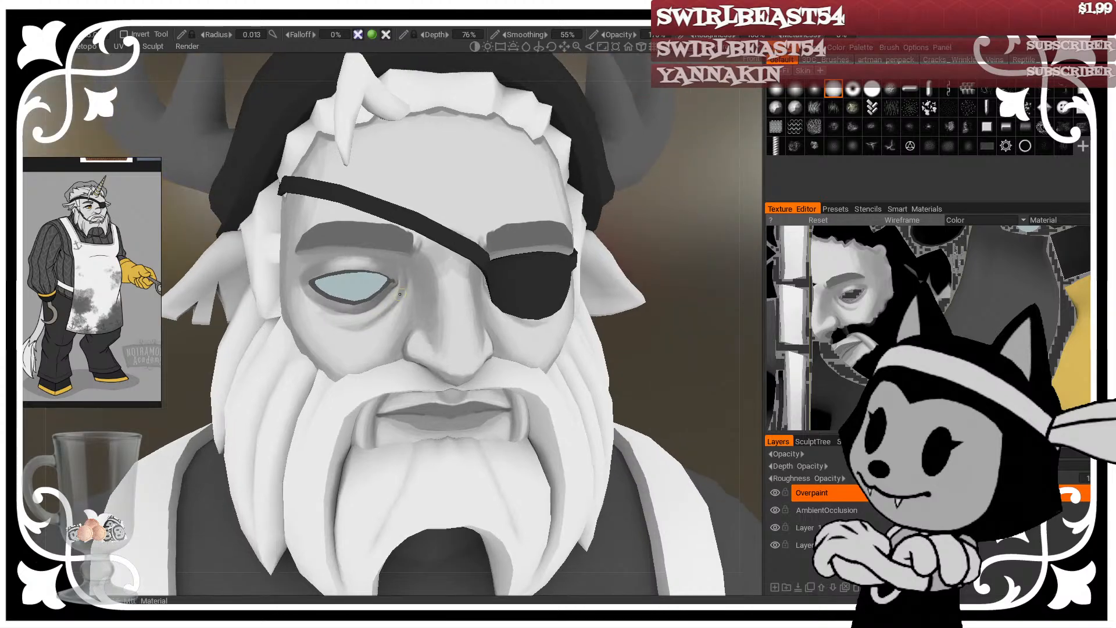
Step: Paint and soften the bag fold under the uncovered eye toward the nose, using brush radii of 0.025 to 0.055
right_drag(647, 296, 695, 365)
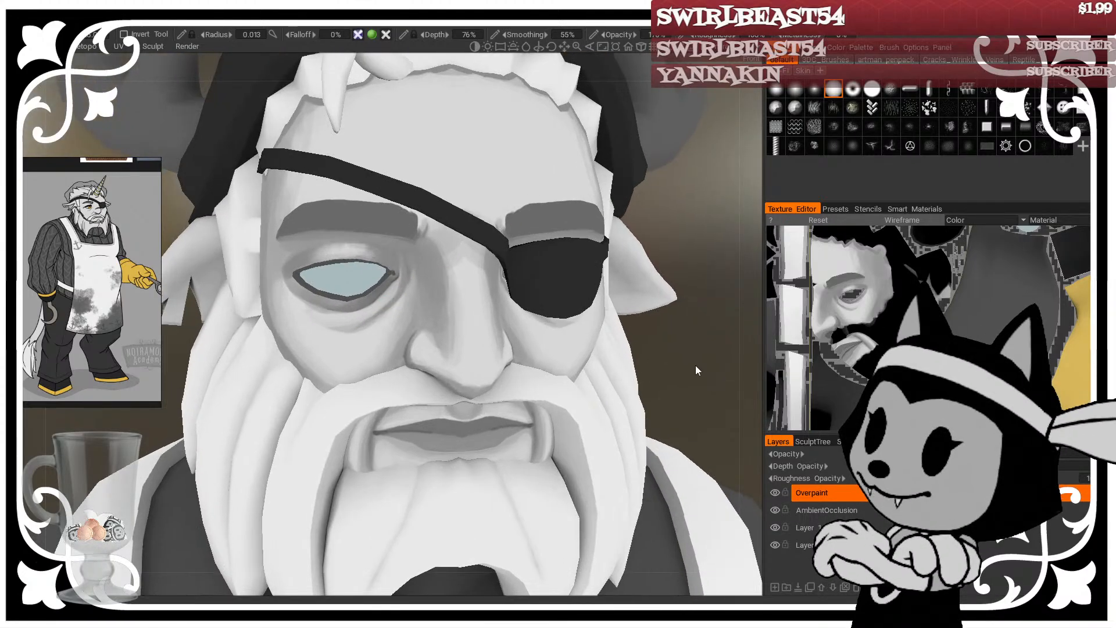
middle_drag(696, 365, 713, 376)
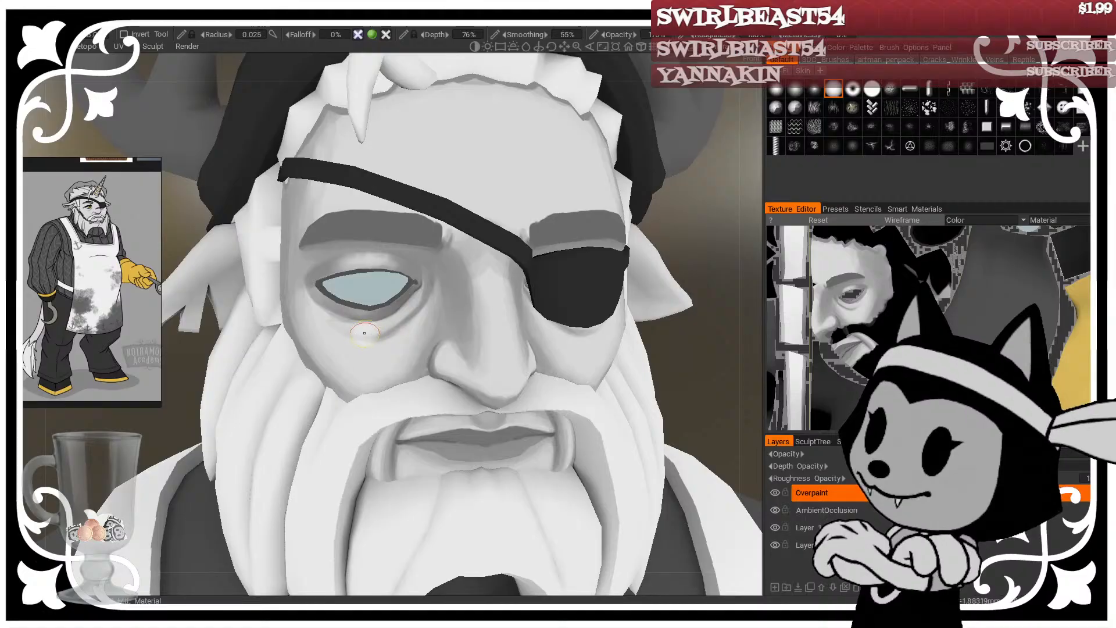
drag(364, 333, 403, 315)
right_drag(427, 274, 446, 266)
alt+drag(448, 264, 481, 260)
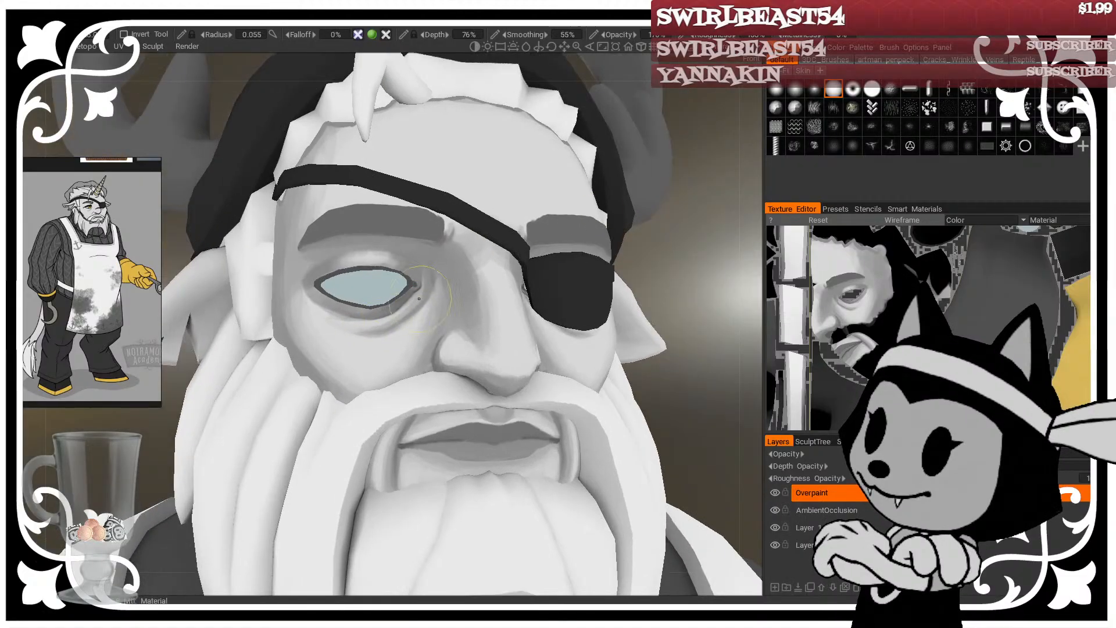
drag(672, 237, 661, 244)
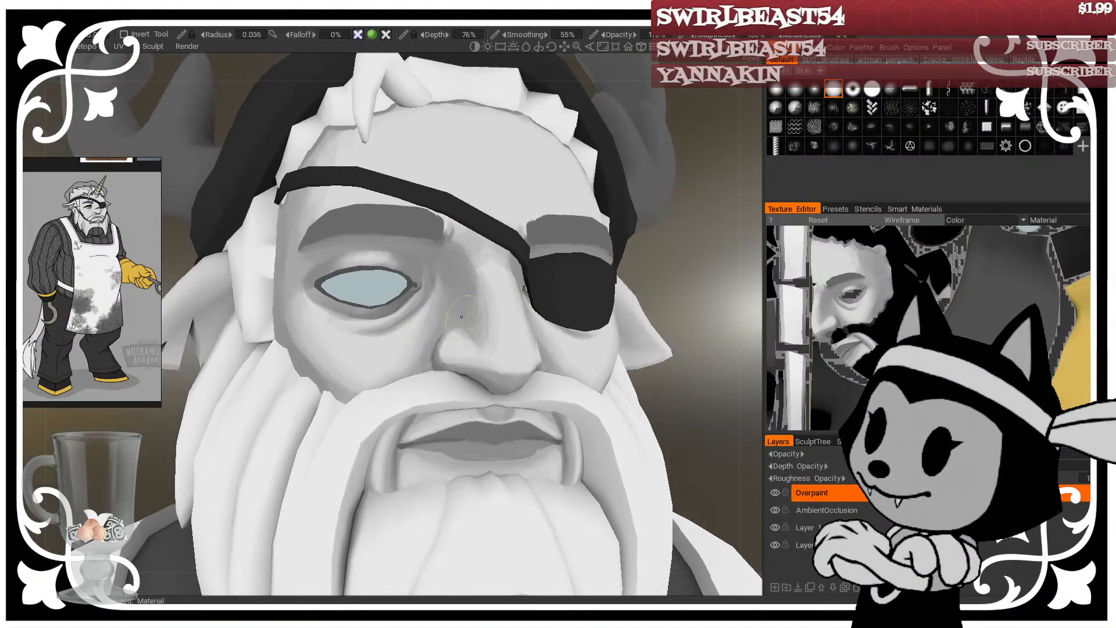
Step: Blend the shadow between the eye's inner corner and the nose bridge with the brush radius enlarged to 0.059
right_drag(479, 286, 464, 282)
drag(674, 224, 661, 237)
right_drag(457, 331, 472, 332)
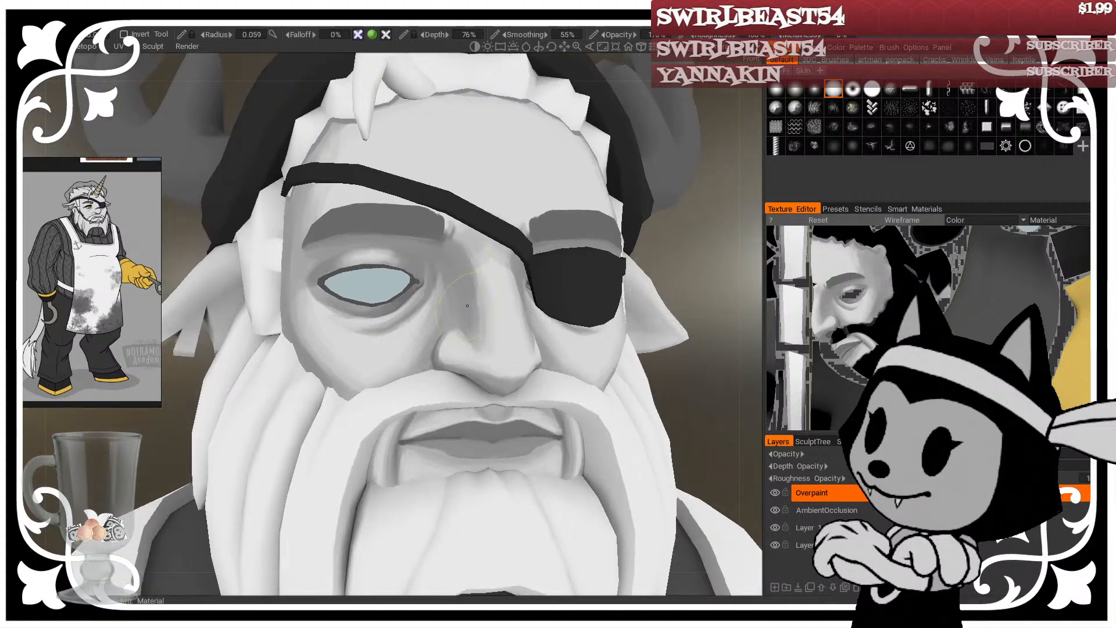
middle_drag(542, 259, 498, 348)
Step: Show the wireframe over the model and refine the upper eyelid with the brush radius reduced to 0.01
key(w)
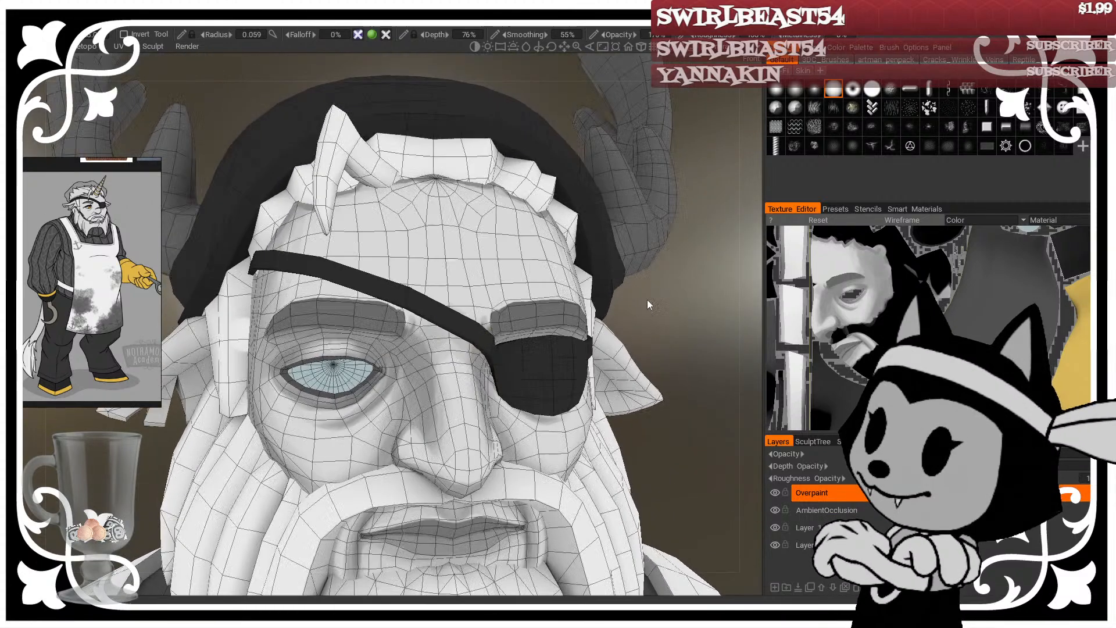
drag(647, 299, 635, 304)
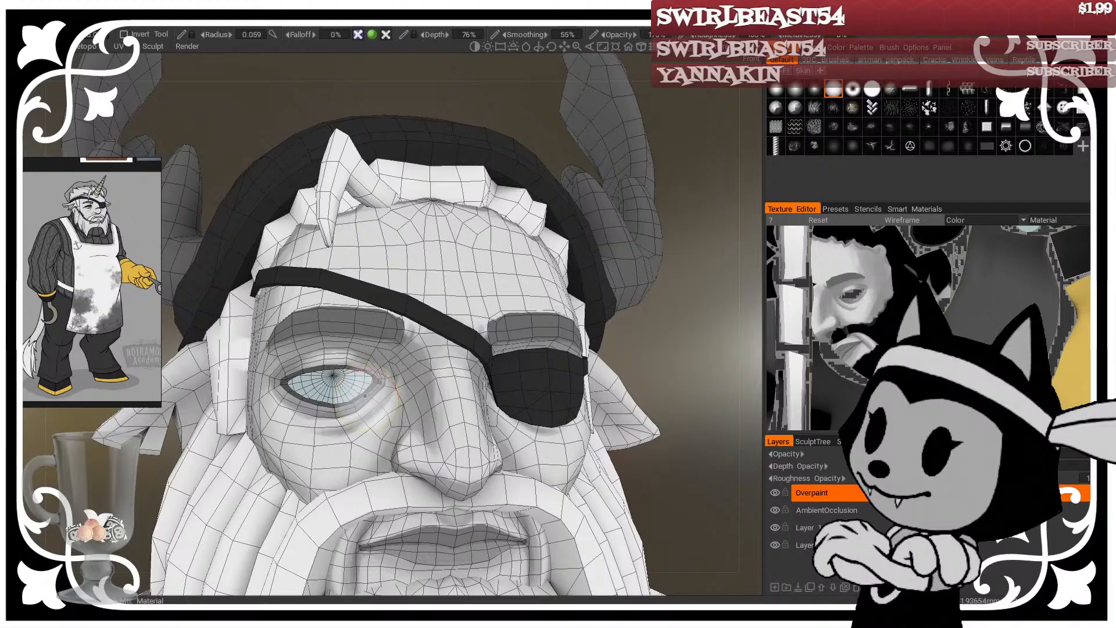
mouse_move(389, 338)
right_down()
mouse_move(319, 347)
mouse_move(368, 361)
right_up()
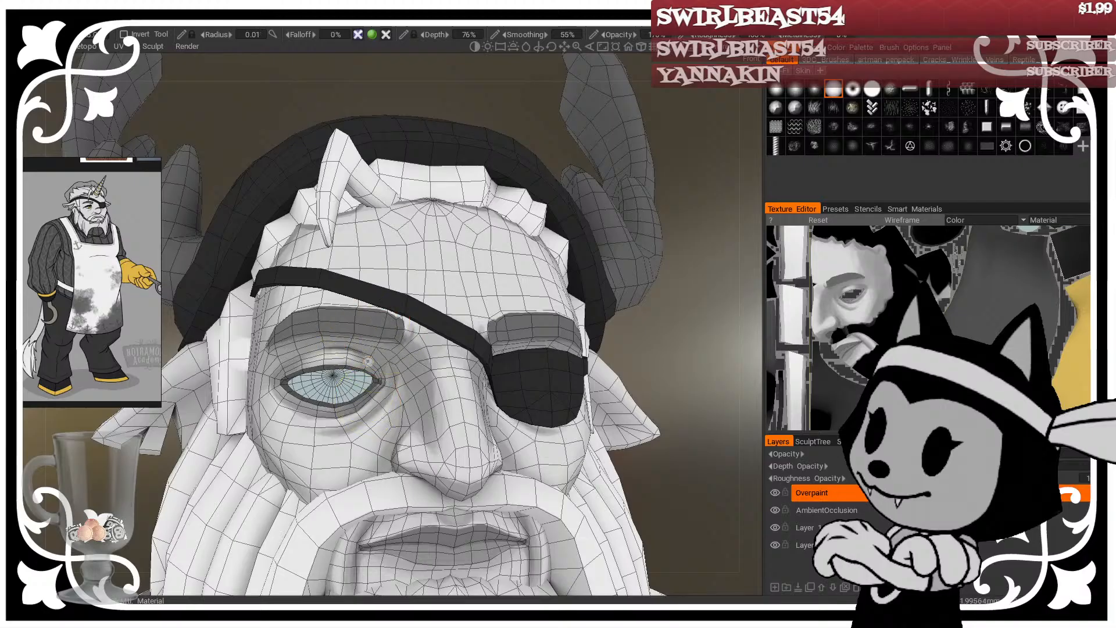
drag(673, 282, 675, 301)
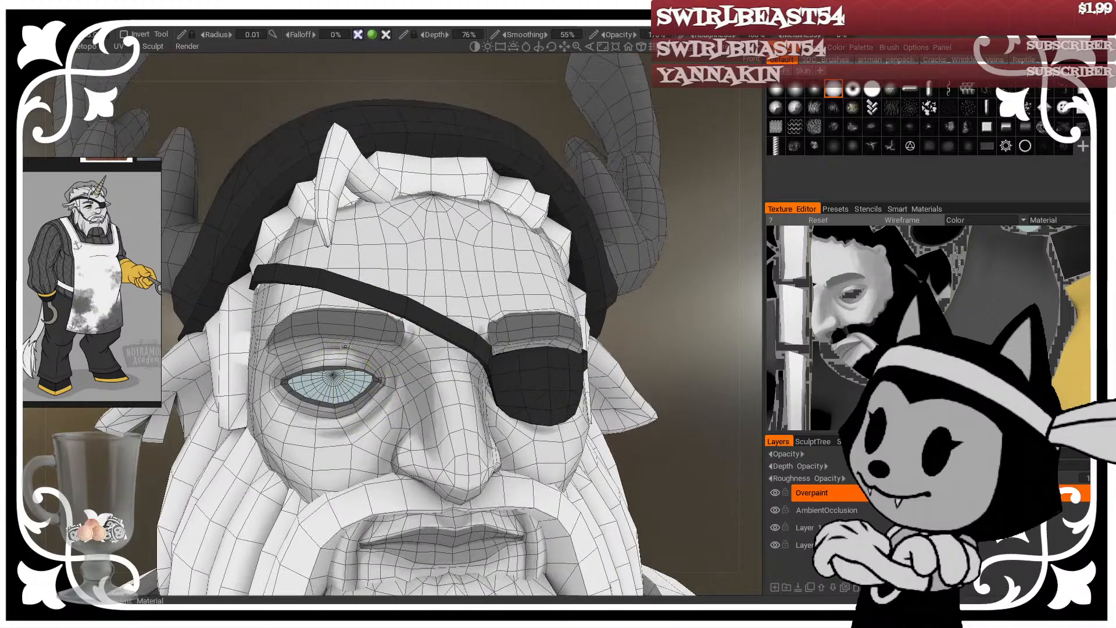
scroll(449, 340, up, 6)
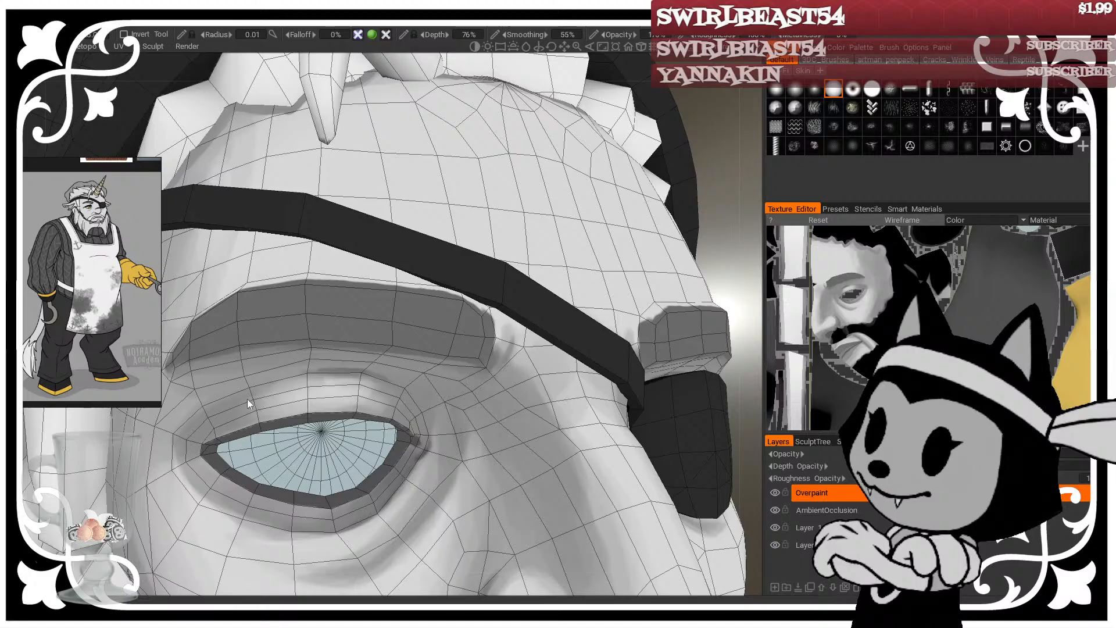
Step: Paint the upper eyelid's crease around the inner corner of the eye with the 0.01 radius brush
alt+middle_drag(325, 425, 345, 337)
alt+right_drag(391, 377, 401, 436)
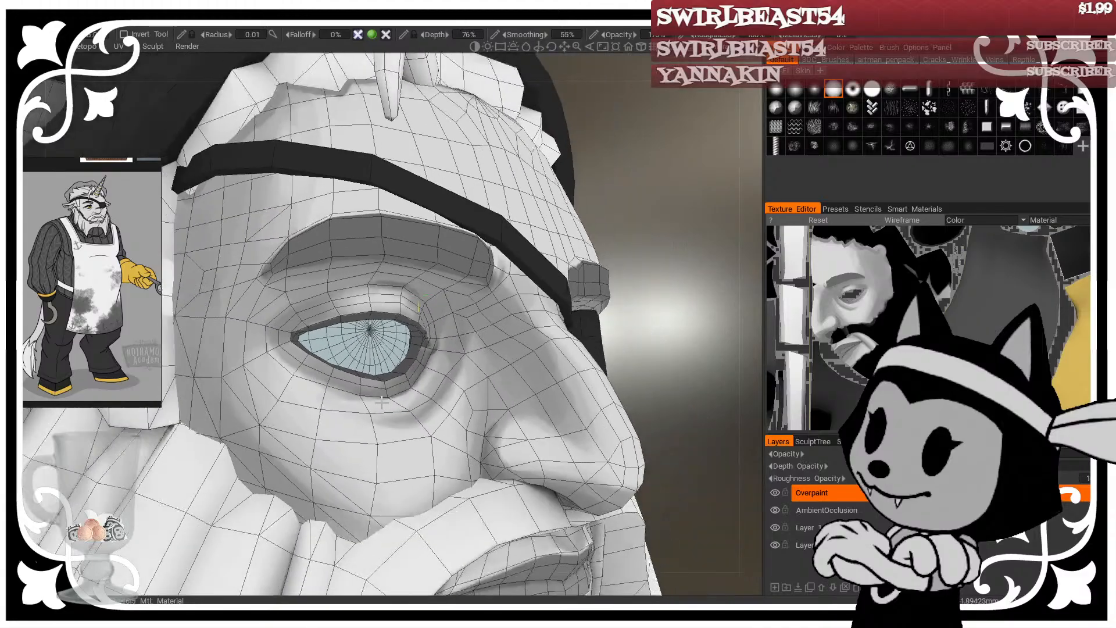
alt+drag(401, 430, 308, 387)
mouse_move(385, 345)
alt+mouse_down()
mouse_move(340, 317)
mouse_move(378, 291)
mouse_move(383, 329)
alt+mouse_up()
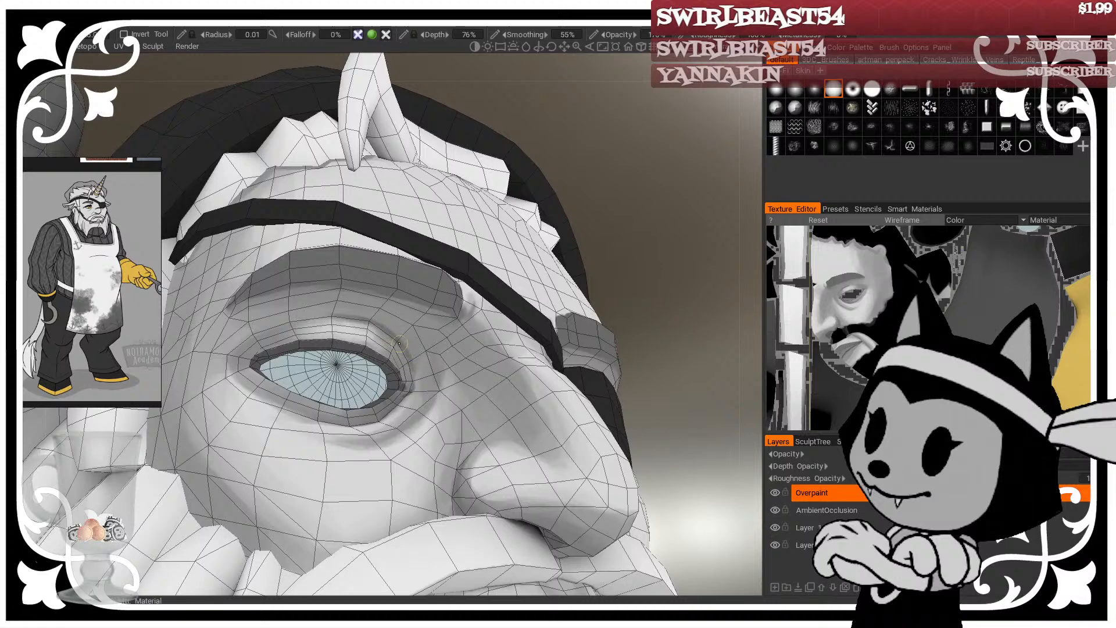
alt+drag(412, 377, 394, 350)
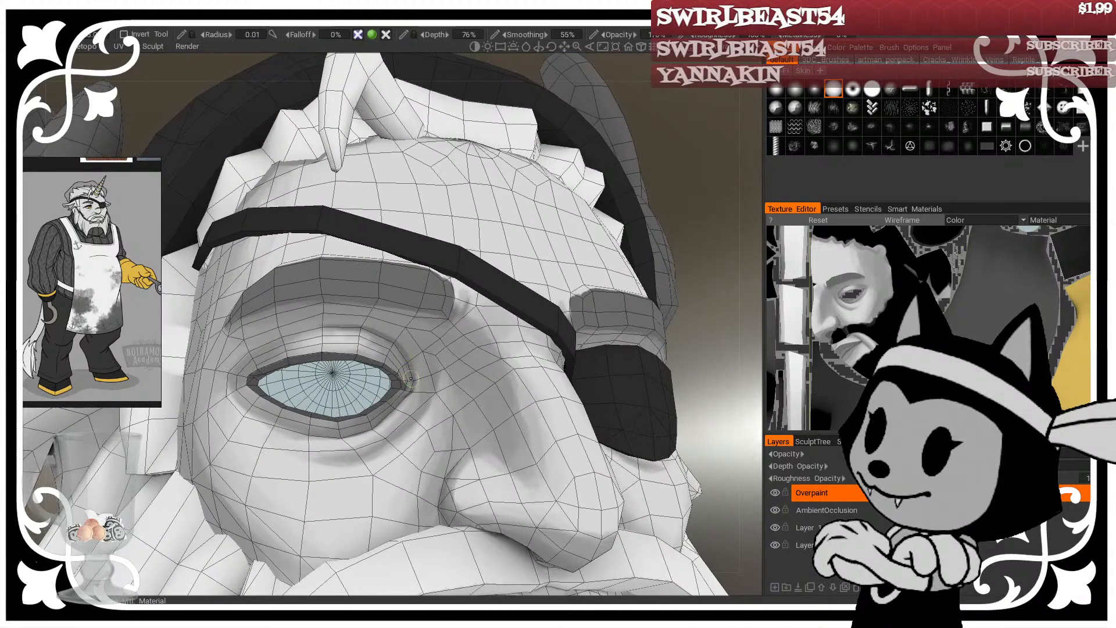
Step: Shade the socket beneath the eyebrow with a 0.027 brush radius, and refine the eyelid fold's outer end at about 0.012
right_drag(397, 342, 418, 349)
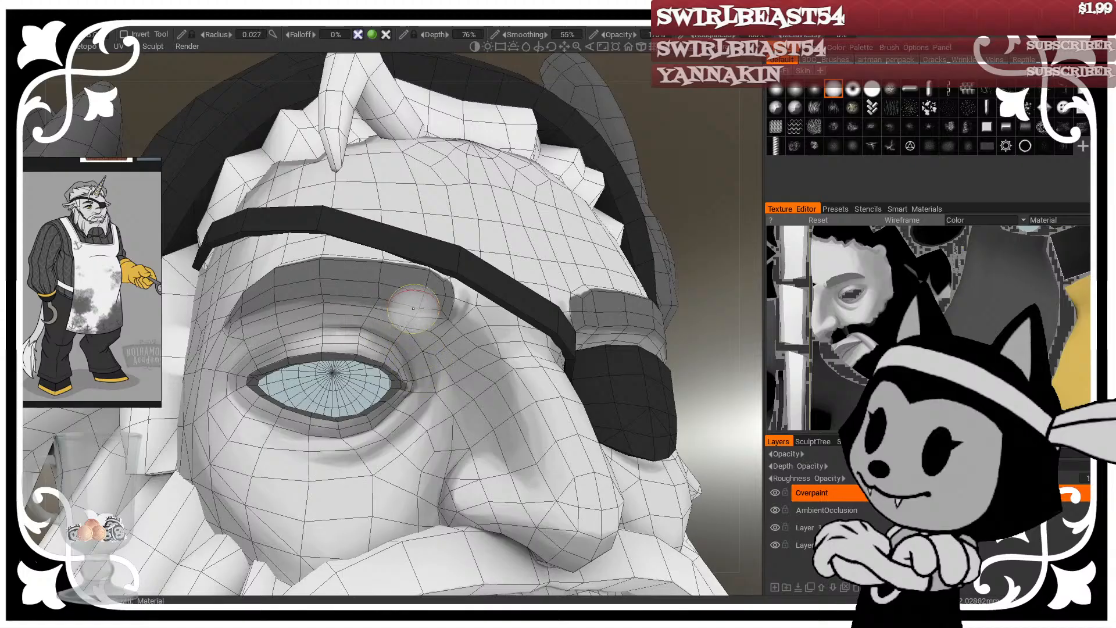
alt+drag(423, 343, 444, 354)
right_drag(317, 324, 260, 338)
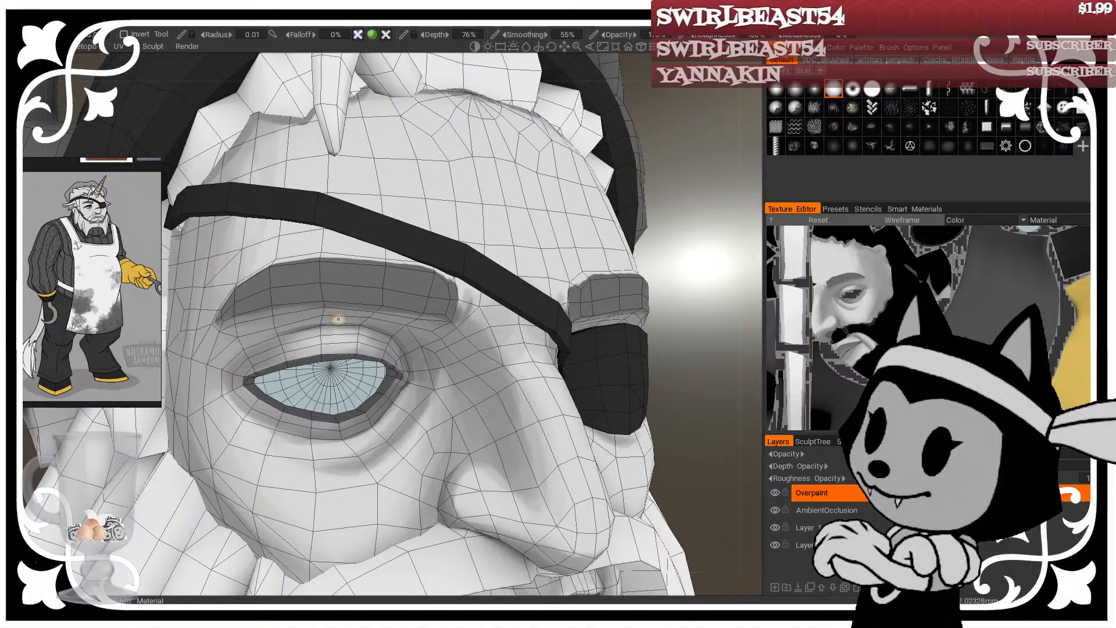
drag(705, 251, 279, 326)
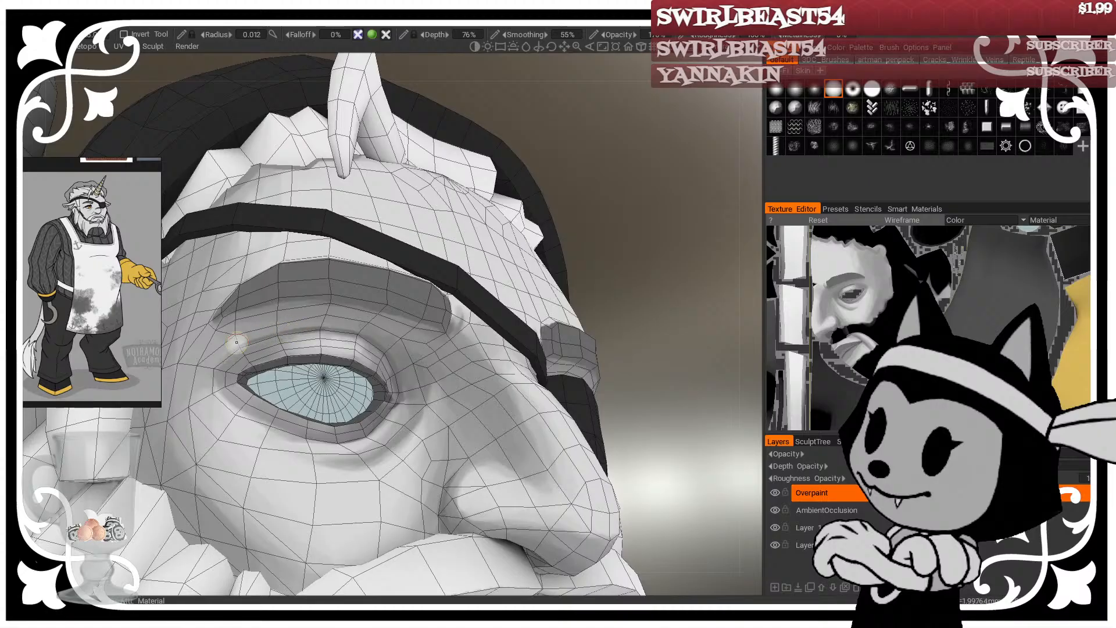
Step: Blend the shading between the upper eyelid and eyebrow with brush radii of 0.046 and 0.028
key(bracketright)
key(bracketright)
key(bracketright)
key(bracketright)
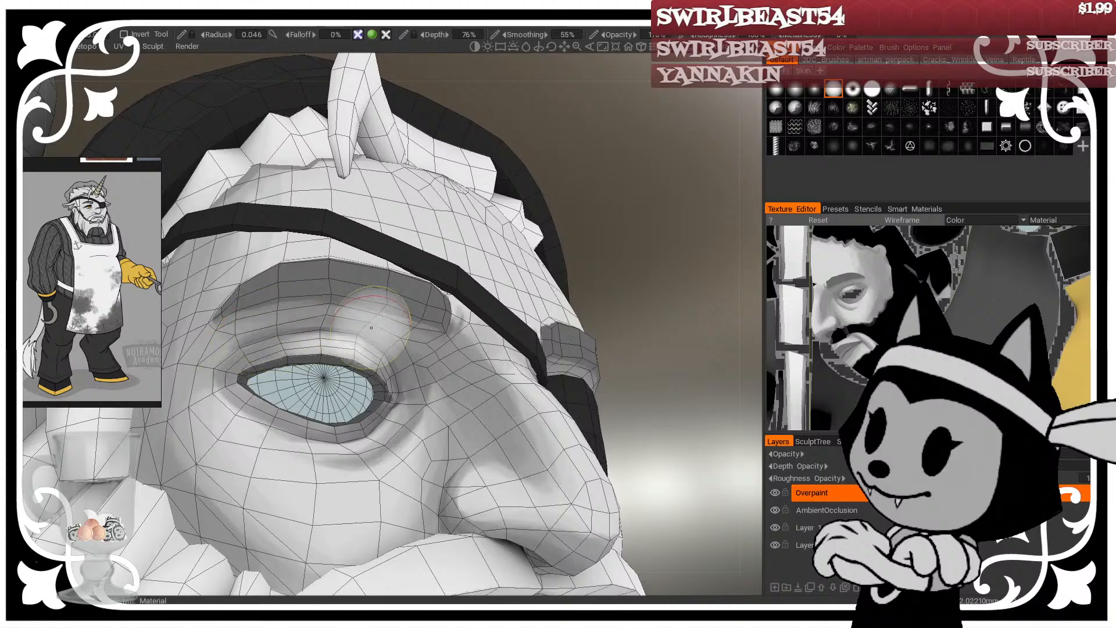
key(bracketleft)
key(bracketleft)
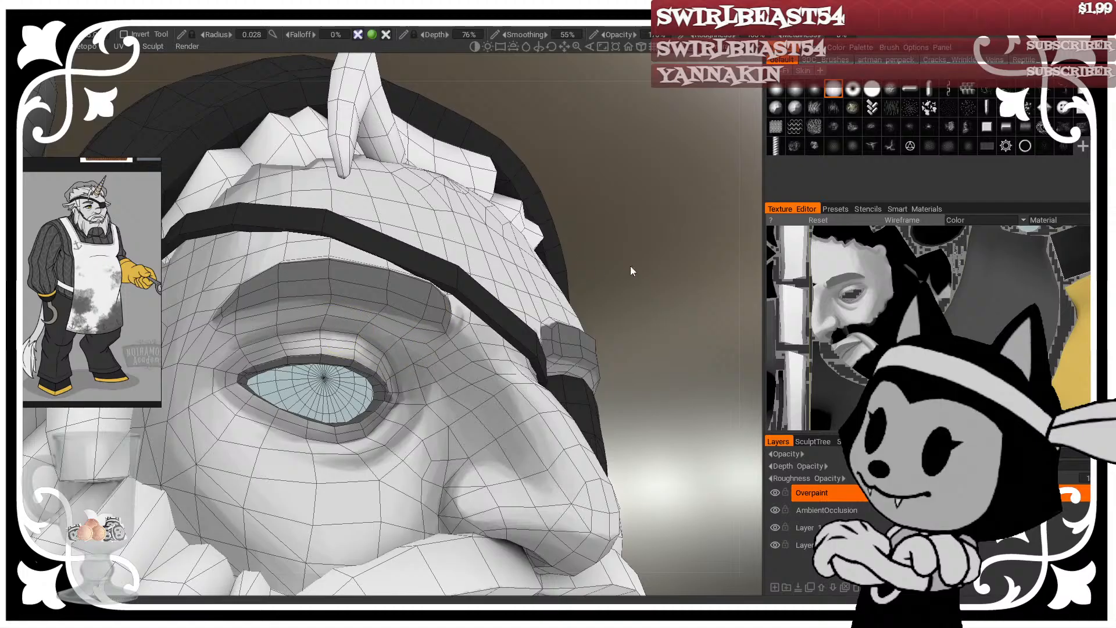
drag(630, 266, 598, 286)
Step: Soften the shadow between the inner end of the eyebrow and the nose bridge, enlarging the brush radius to 0.071
key(bracketright)
key(bracketright)
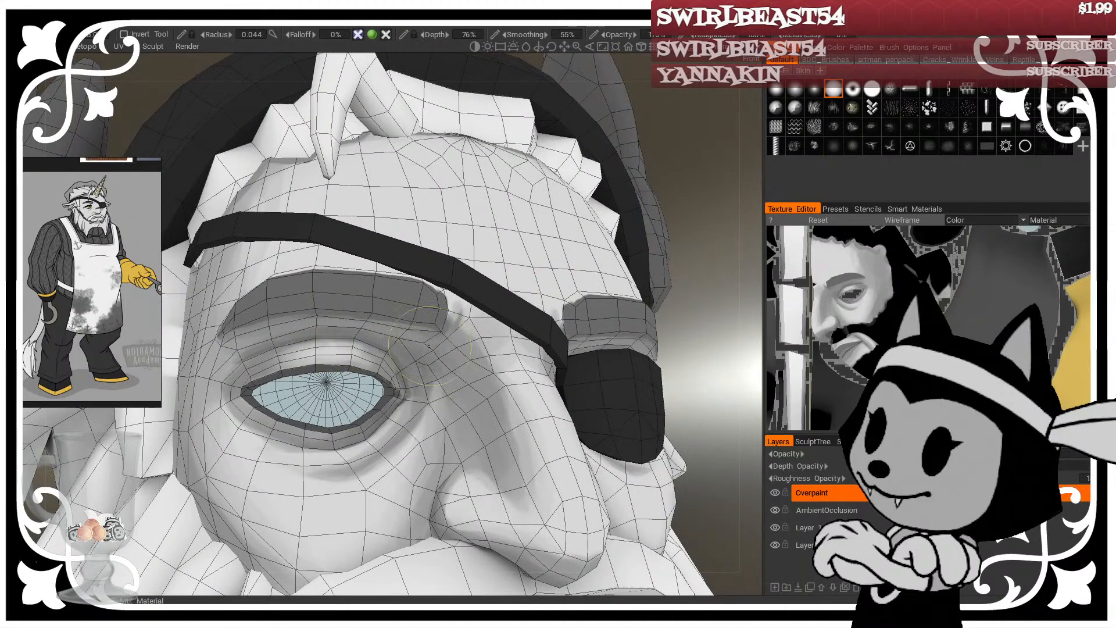
key(bracketright)
key(bracketright)
alt+drag(605, 218, 588, 250)
key(bracketright)
key(bracketright)
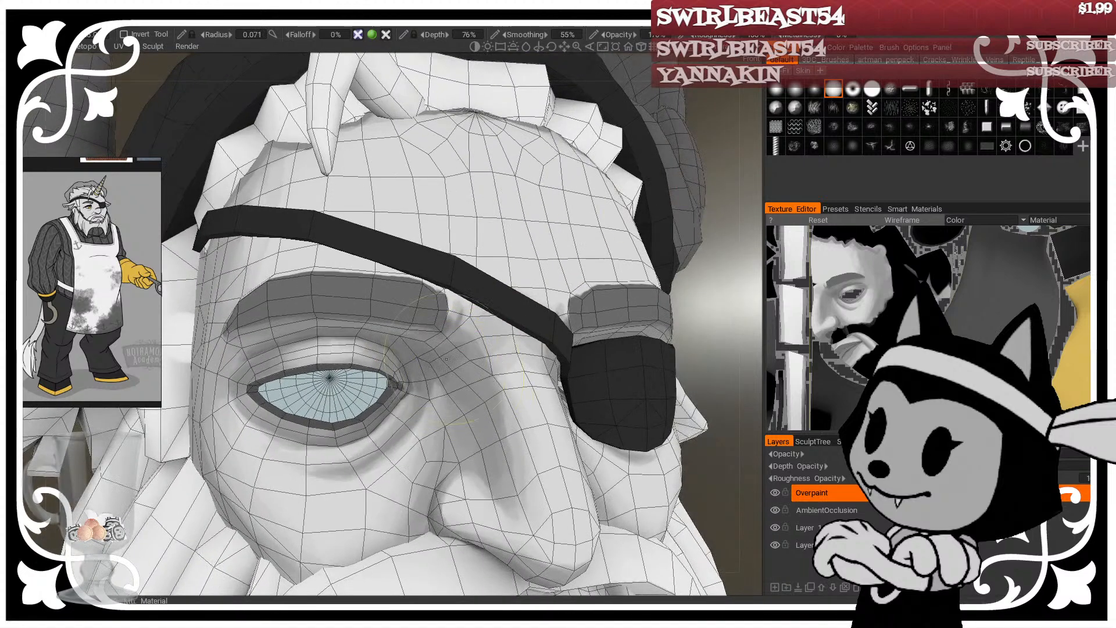
Step: Darken the hollow below the eyebrow's inner end at a 0.028 brush radius and detail the eye's inner corner at 0.011
key(bracketleft)
key(bracketleft)
alt+drag(635, 221, 602, 228)
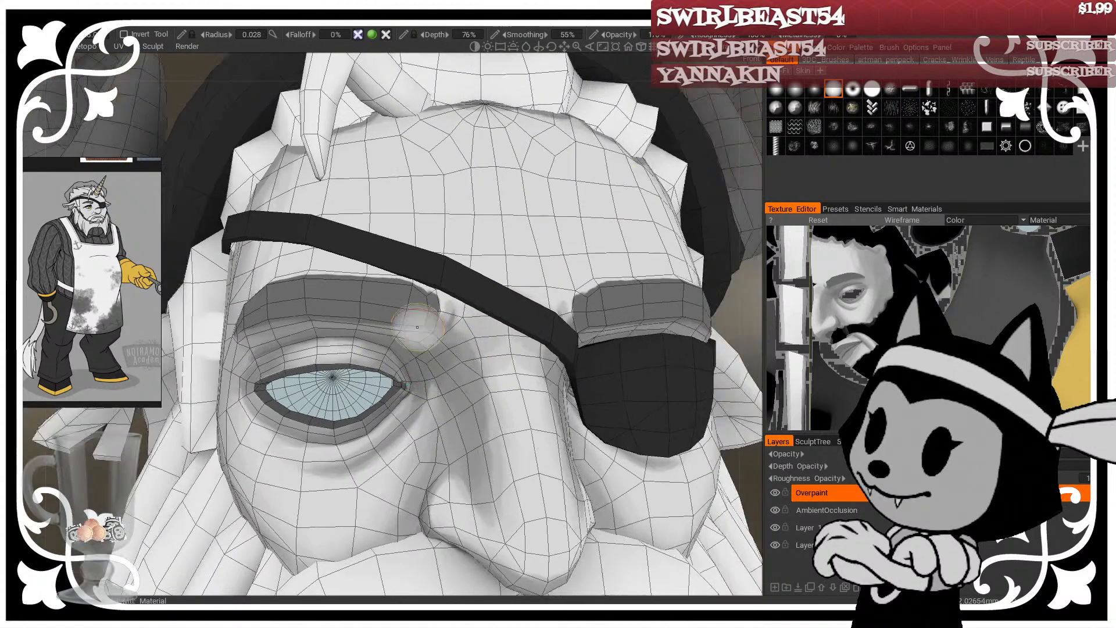
key(bracketleft)
key(bracketleft)
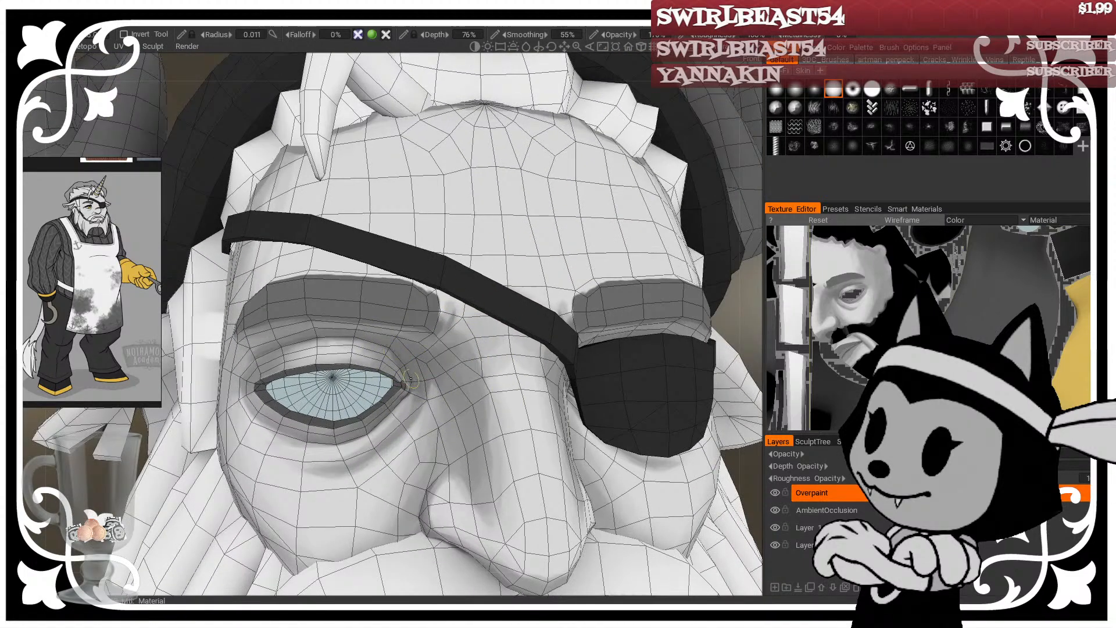
key(])
key(])
key(])
key(])
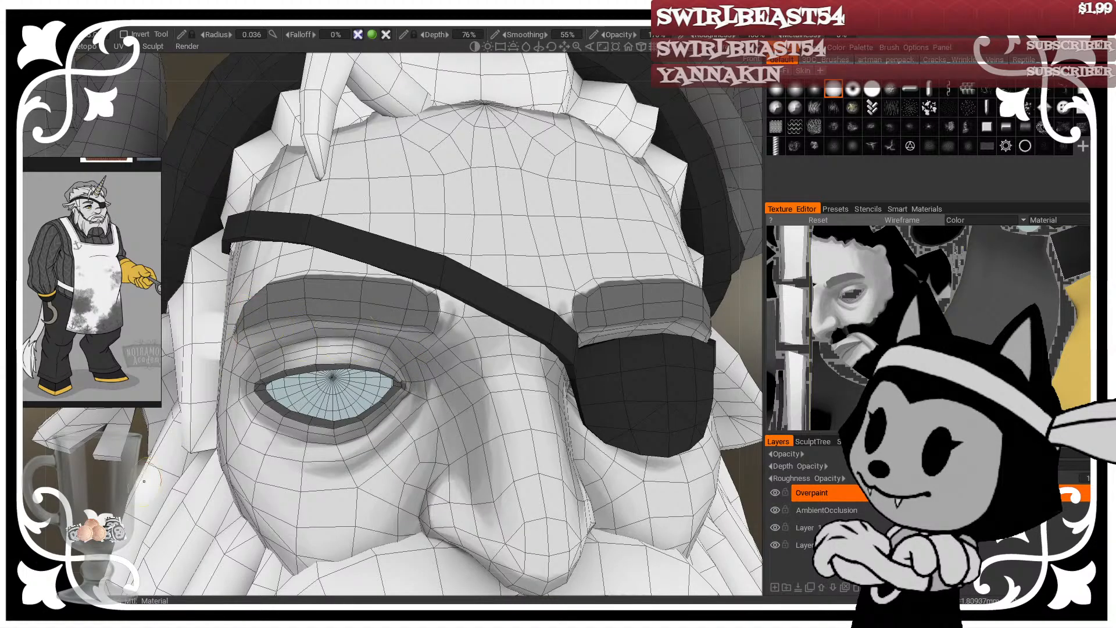
Step: Shade the area around the outer corner of the eye with the brush radius set to 0.054
middle_drag(143, 481, 239, 361)
key(])
key(])
key([)
key([)
key([)
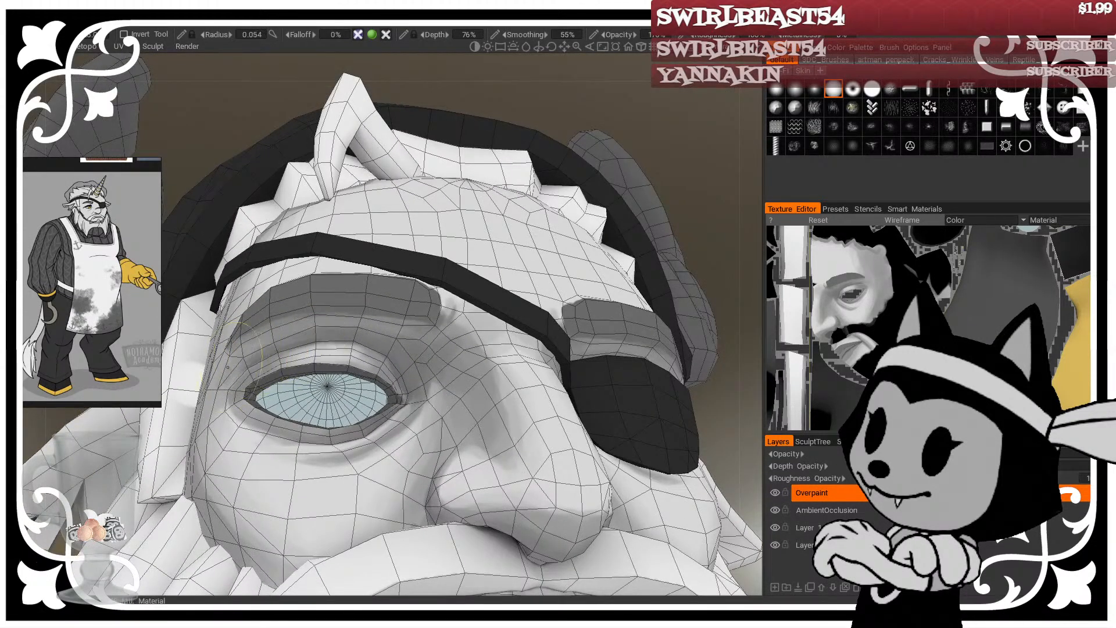
Step: Blend the inner eye socket and upper cheek shading with large brush radii of 0.063 and 0.083
key(])
key(])
key(])
key(])
drag(630, 95, 627, 186)
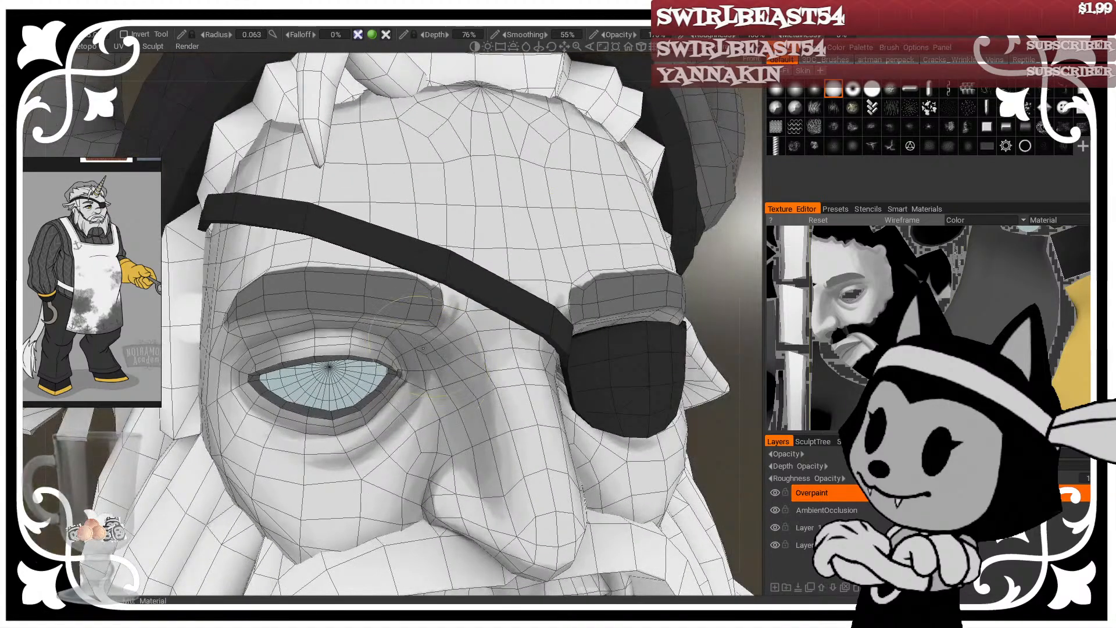
key(])
key(])
key(])
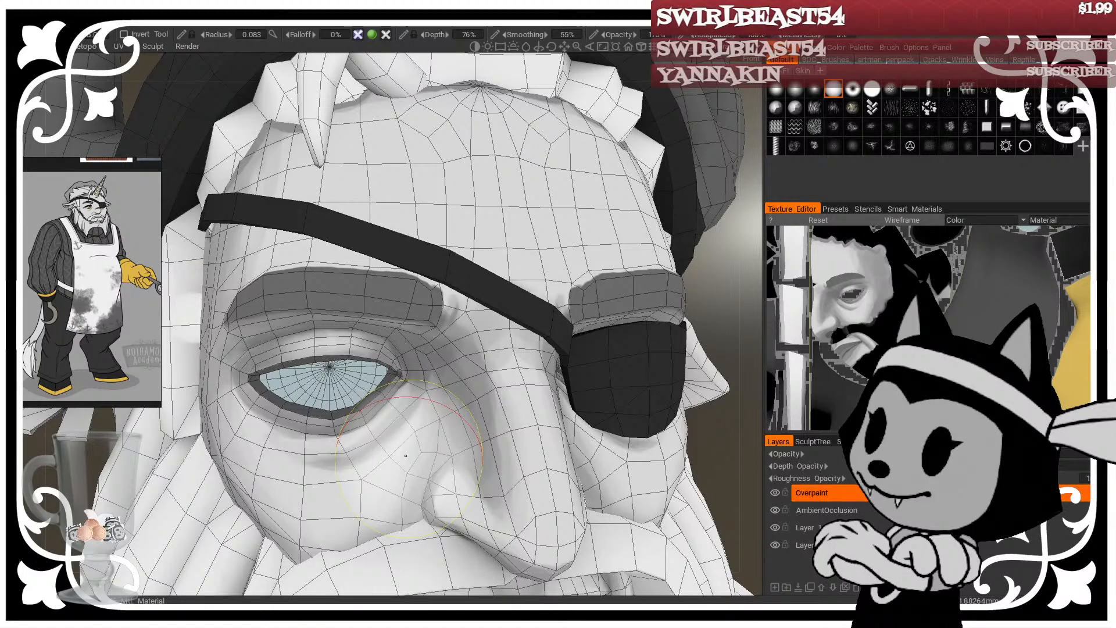
Step: Paint soft shading down the side of the nose bridge beside the eye, reducing the brush radius to 0.039
mouse_move(706, 276)
mouse_down()
mouse_move(722, 289)
mouse_move(760, 285)
mouse_move(744, 304)
mouse_up()
mouse_move(428, 349)
mouse_down()
mouse_move(456, 371)
mouse_move(433, 387)
mouse_up()
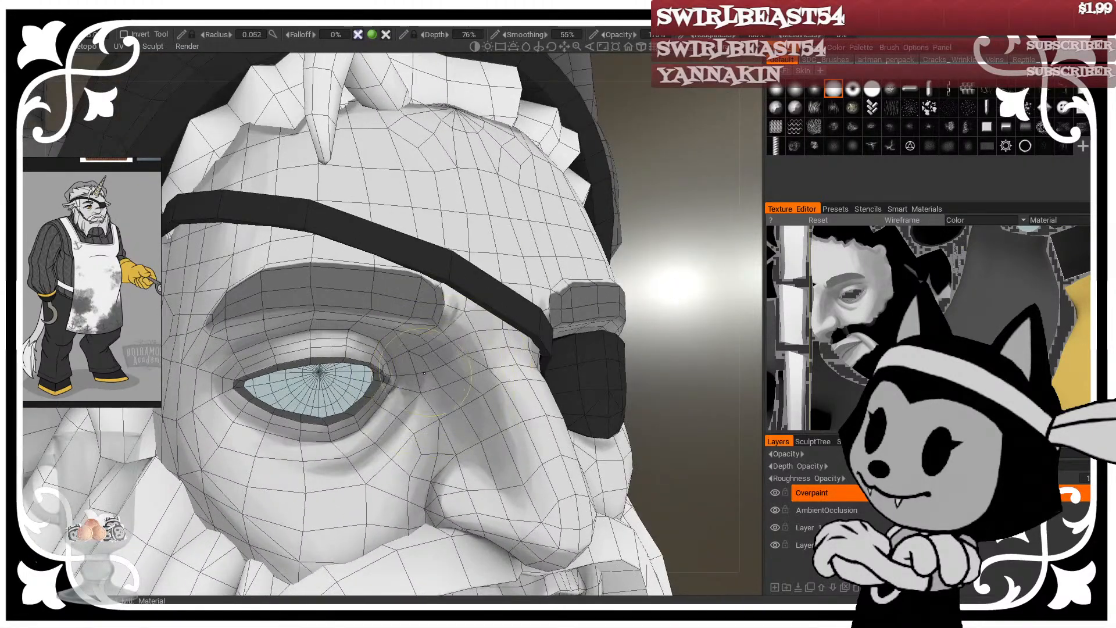
key(bracketleft)
drag(435, 335, 443, 389)
drag(662, 255, 663, 224)
mouse_move(419, 379)
mouse_down()
mouse_move(466, 424)
mouse_move(464, 436)
mouse_move(455, 415)
mouse_up()
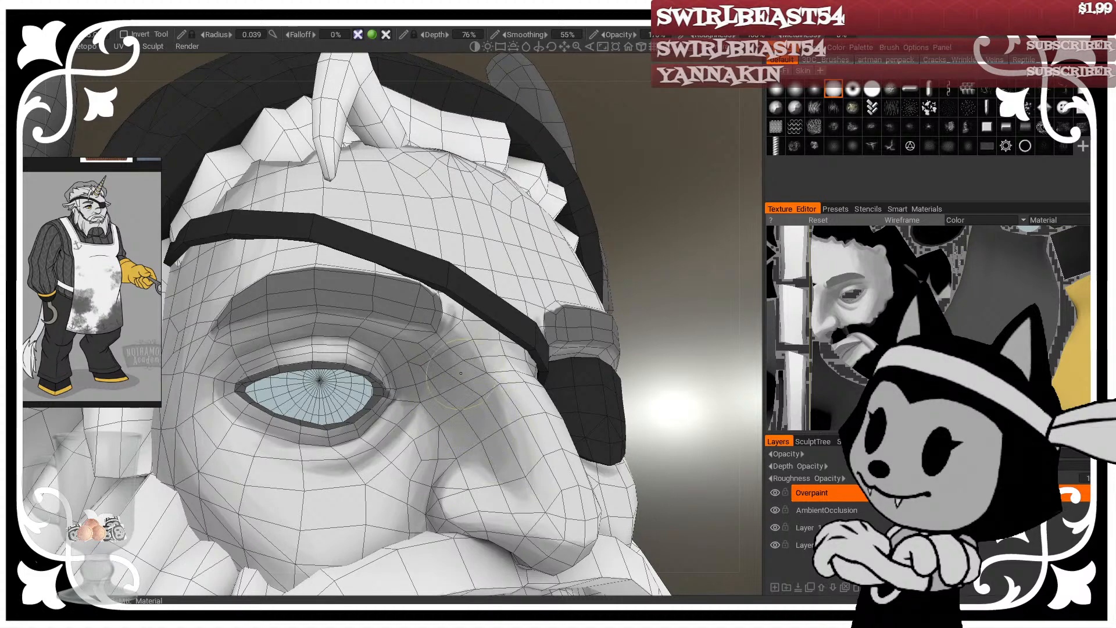
Step: Touch up the shading at the eyebrow's inner end and below the eye's inner corner, reducing the brush radius to 0.018
drag(668, 166, 654, 198)
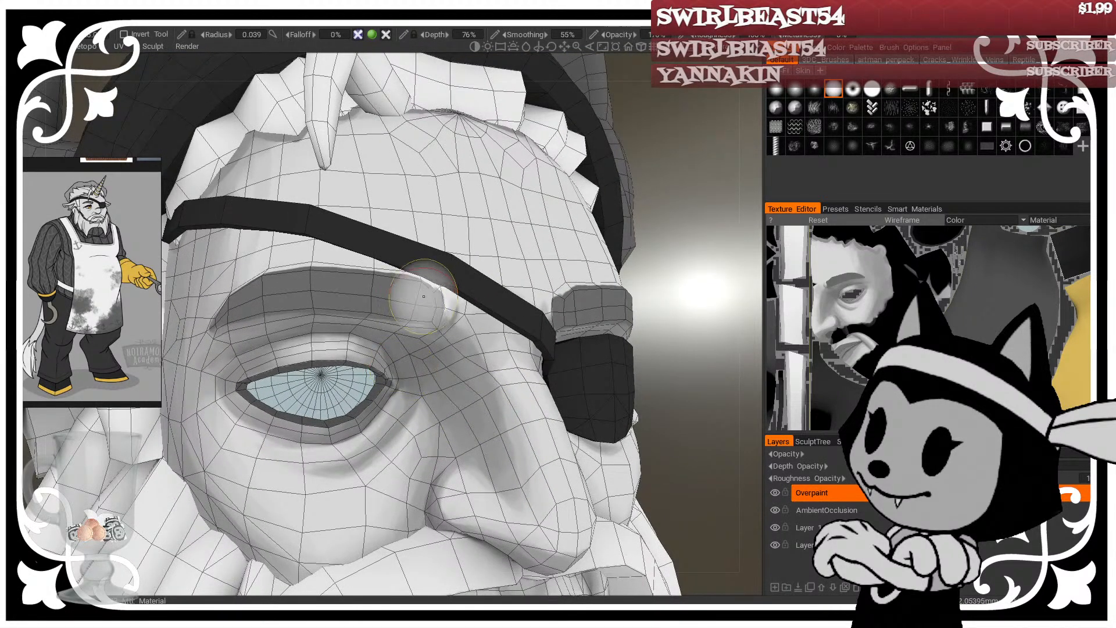
right_drag(401, 392, 381, 393)
alt+drag(470, 317, 407, 325)
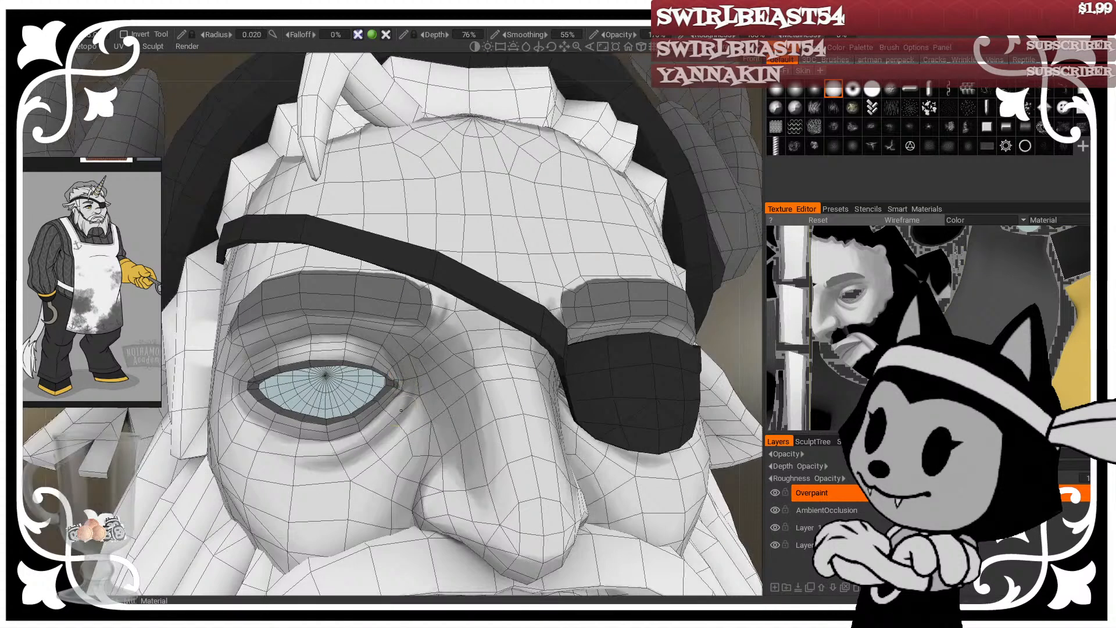
drag(85, 495, 138, 497)
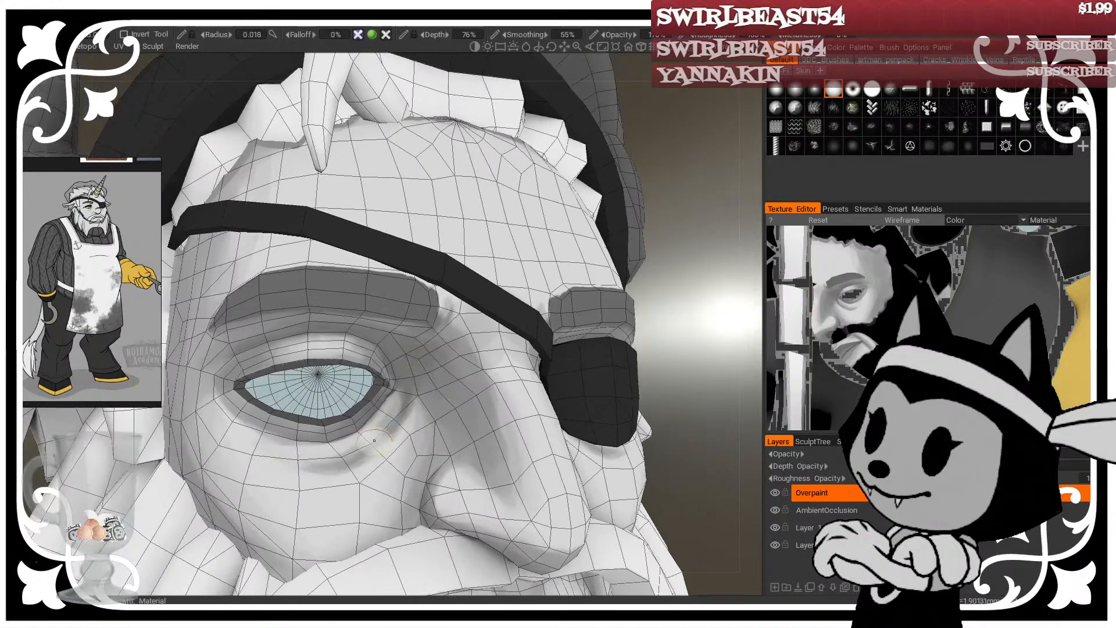
Step: Refine the crease under the eye's inner corner with a 0.015 brush radius and hide the wireframe
key(bracketleft)
key(bracketleft)
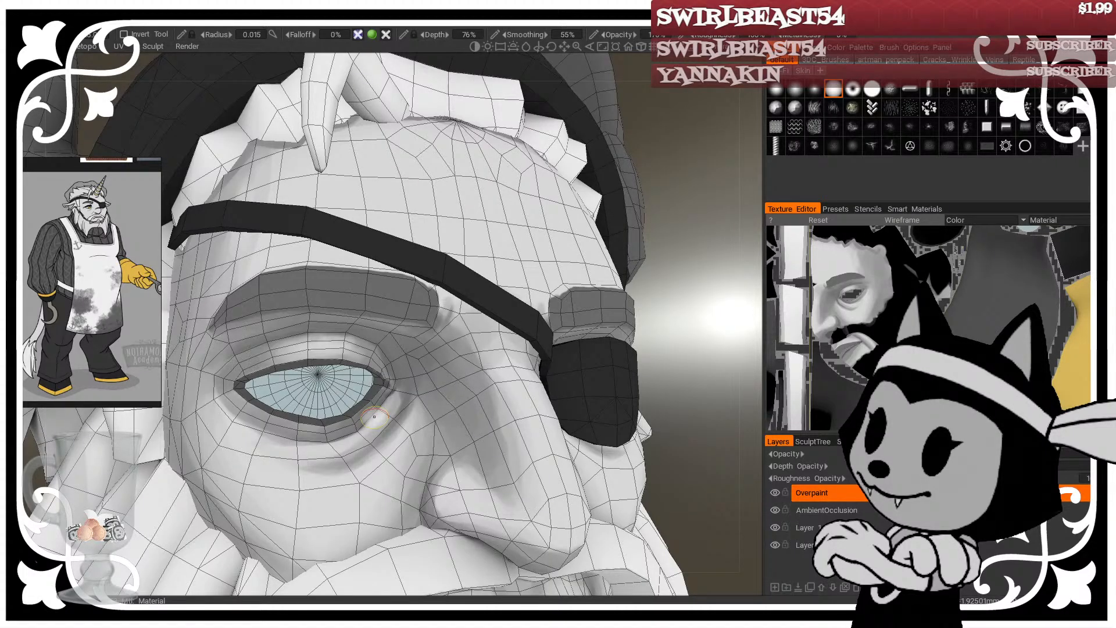
key(w)
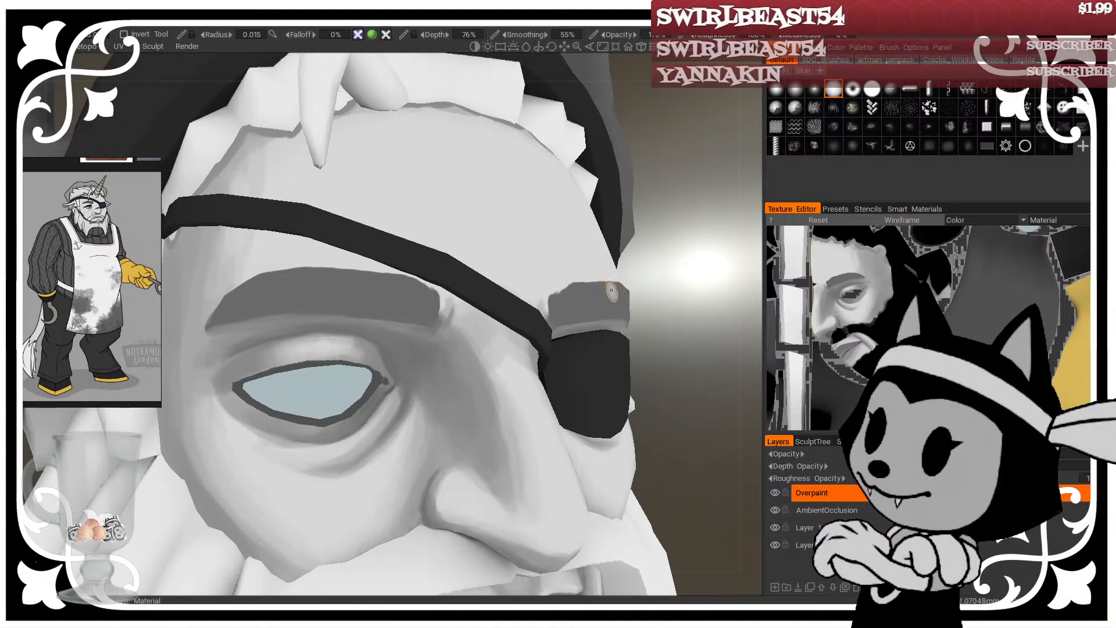
Step: Touch up the shading at the eye's inner corner with a 0.012 brush radius
mouse_move(669, 236)
mouse_down()
mouse_move(682, 249)
mouse_move(665, 260)
mouse_move(713, 248)
mouse_move(710, 231)
mouse_move(706, 244)
mouse_up()
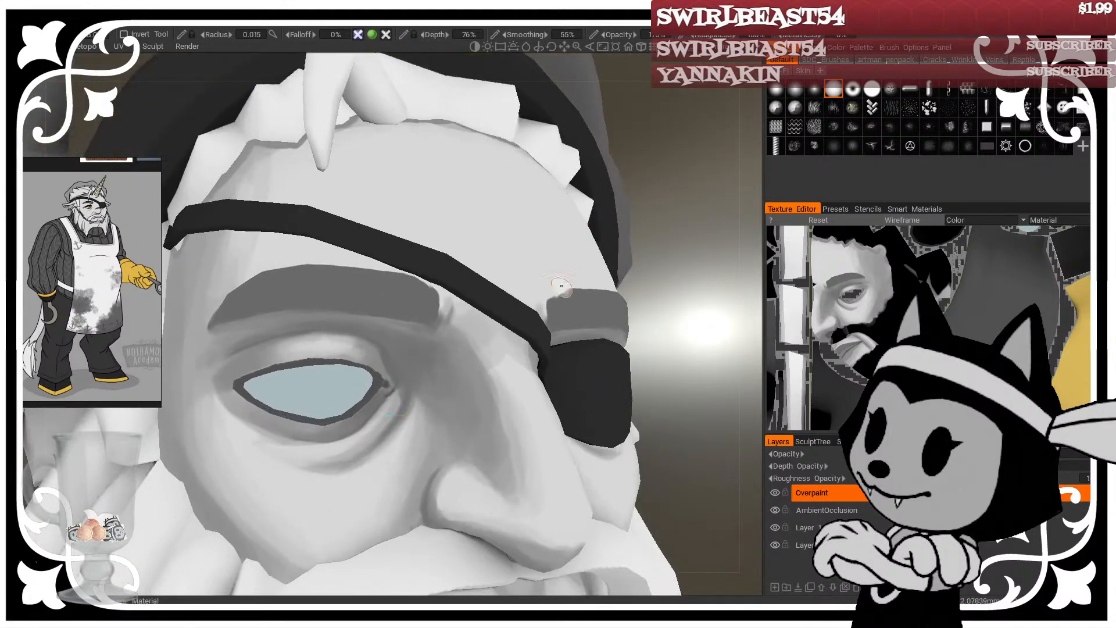
right_drag(384, 384, 382, 384)
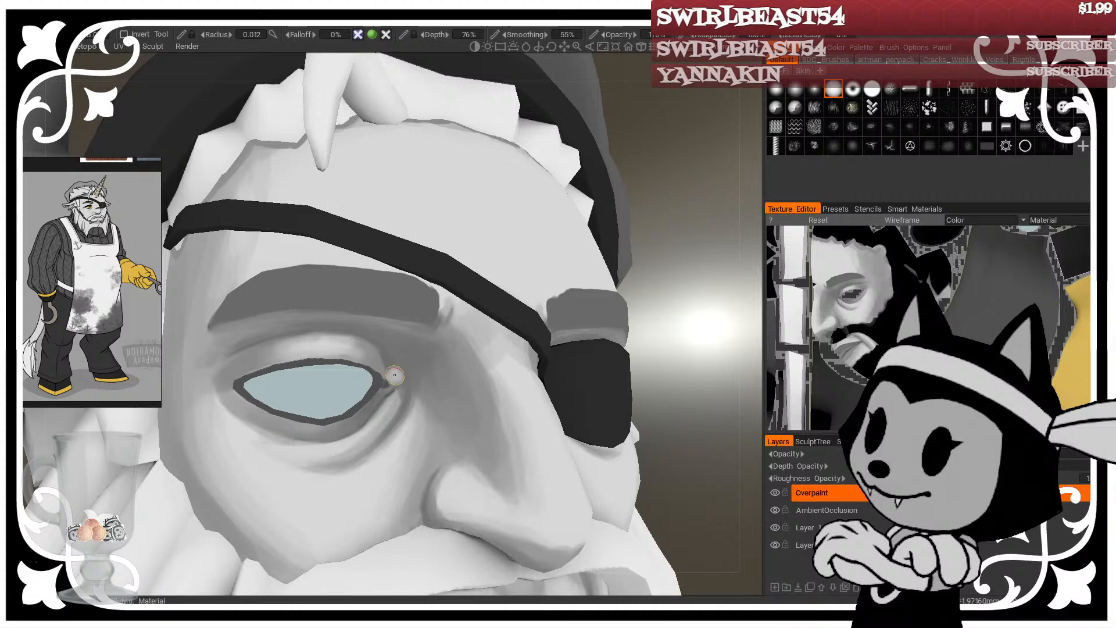
drag(682, 342, 661, 334)
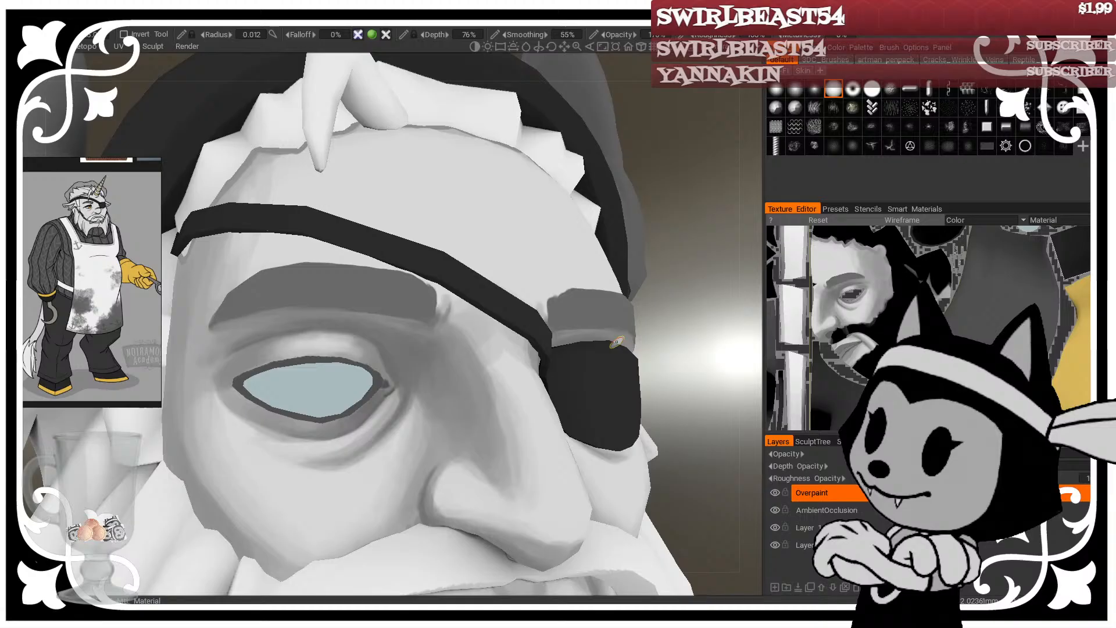
Step: Show the wireframe, sample a grey and shade along the eyebrow's lower edge, reducing the brush radius to 0.01
mouse_move(669, 308)
mouse_down()
mouse_move(716, 243)
mouse_move(700, 286)
mouse_move(724, 252)
mouse_move(731, 271)
mouse_move(707, 274)
mouse_up()
key(4)
key(v)
mouse_move(258, 309)
mouse_down()
mouse_move(306, 302)
mouse_move(419, 320)
mouse_move(431, 294)
mouse_move(427, 311)
mouse_up()
key([)
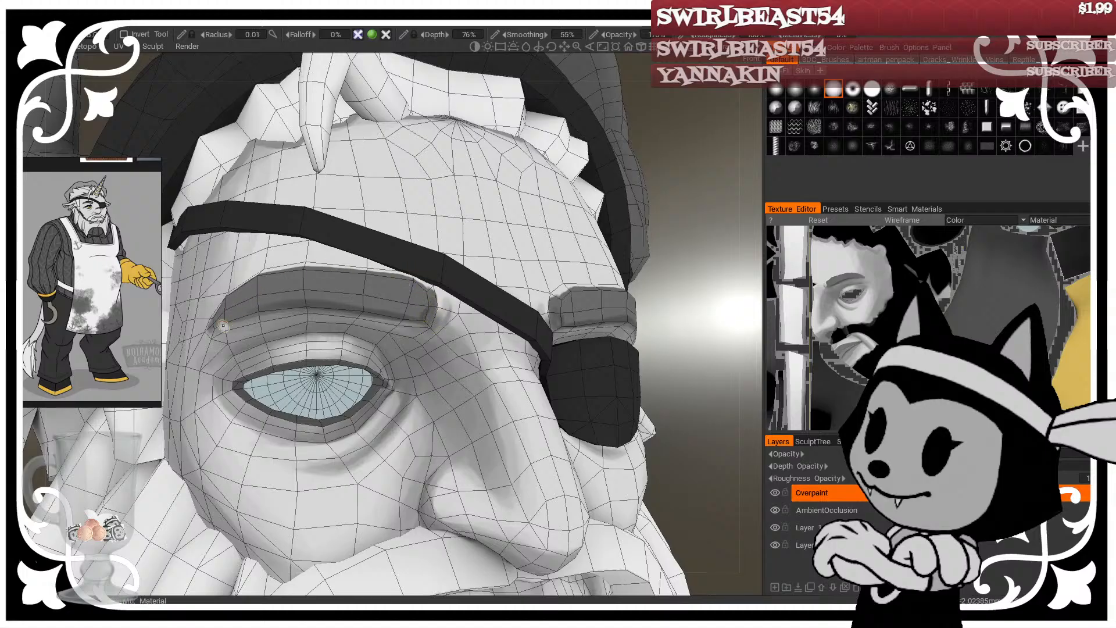
drag(213, 330, 320, 305)
Step: Enlarge the brush and darken the lower half of the eyebrow from its outer to its inner end
key(])
key(])
key(])
key(])
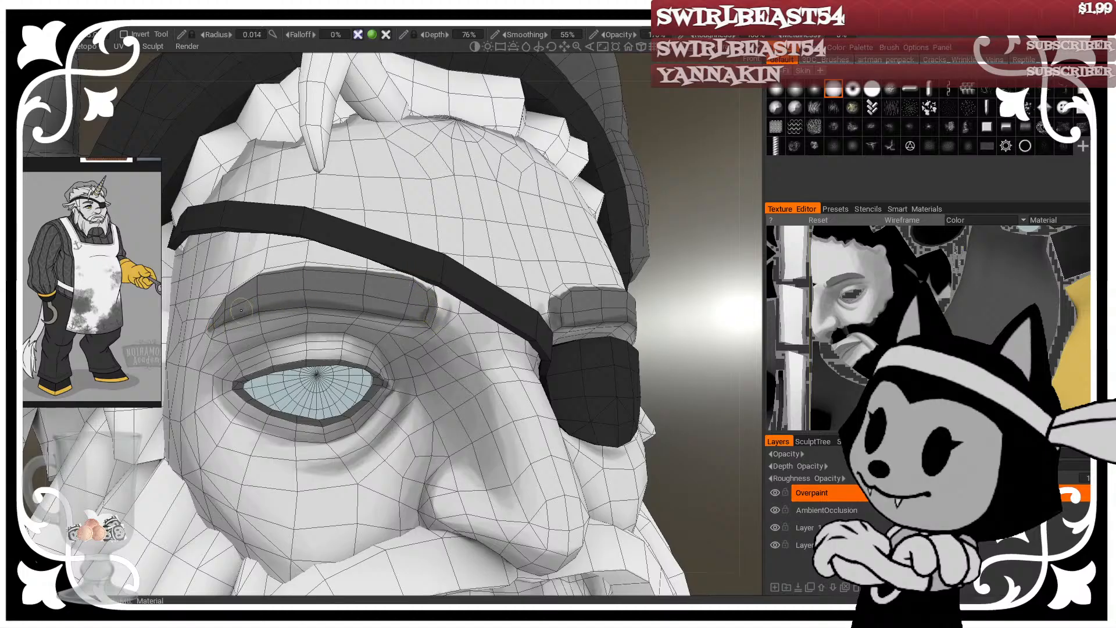
key(])
key(])
key(])
key(])
mouse_move(239, 312)
mouse_down()
mouse_move(362, 298)
mouse_move(412, 314)
mouse_up()
Step: Paint fine hair strokes near the eyebrow's inner end with brush radii of 0.01 and 0.011
key([)
key([)
key([)
key([)
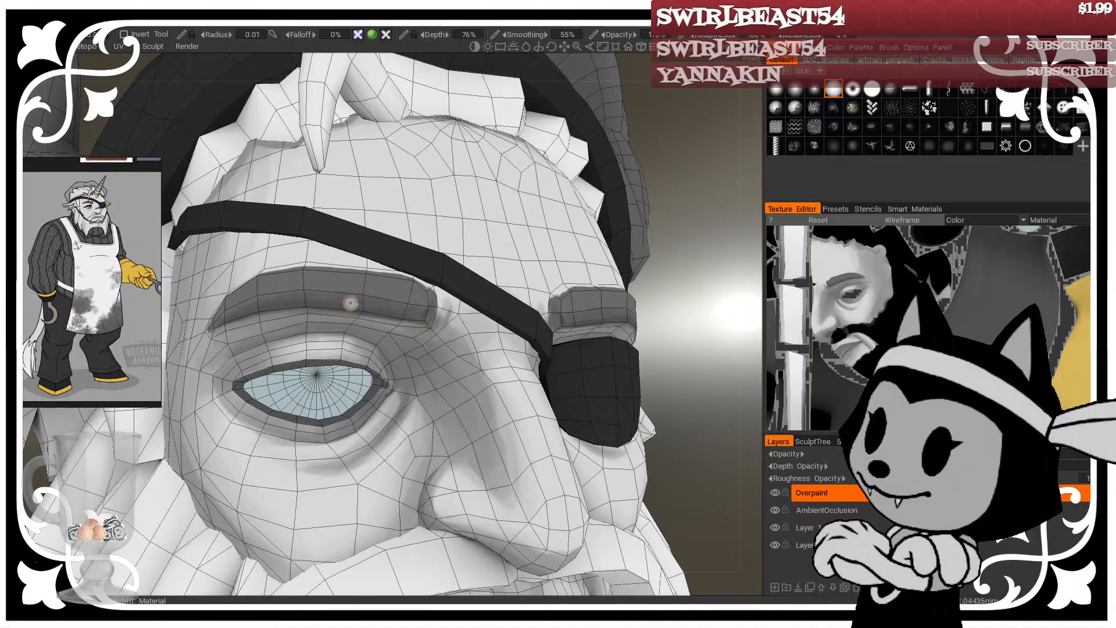
key(])
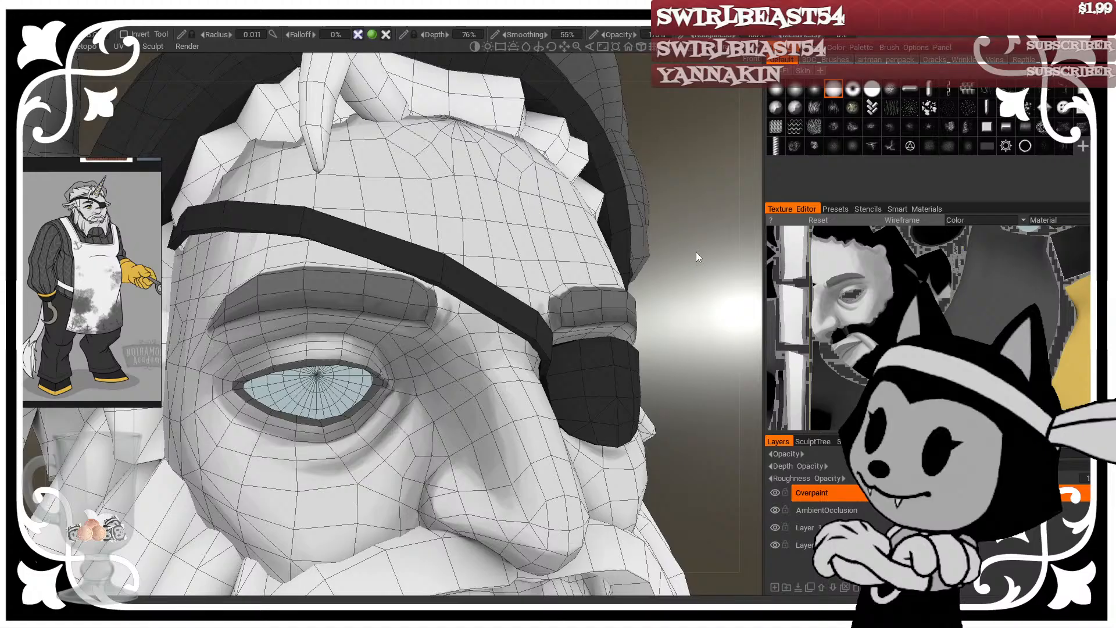
drag(696, 253, 673, 256)
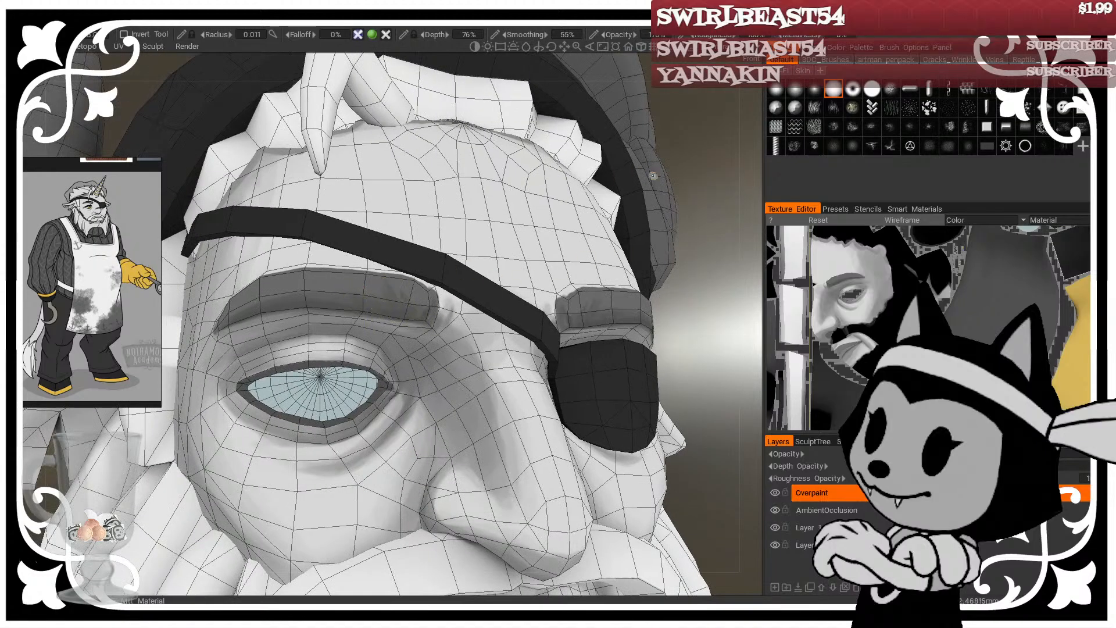
Step: Extend the fine hair strokes along the rest of the eyebrow, keeping the brush radius around 0.01
drag(653, 177, 599, 189)
key(])
key(])
key([)
key([)
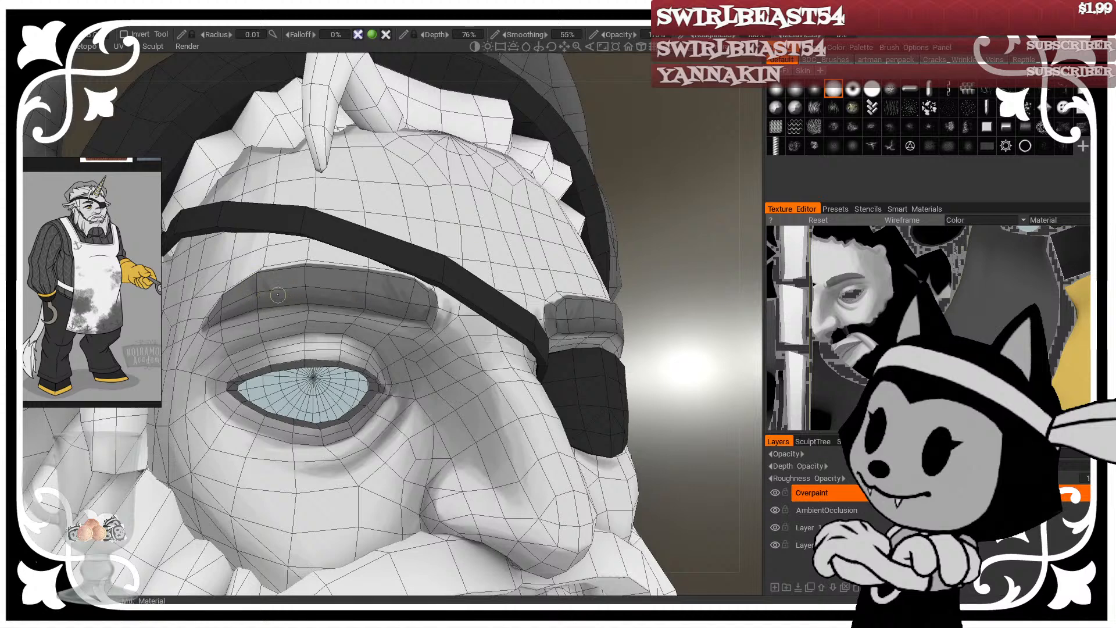
key(])
key([)
drag(687, 218, 680, 233)
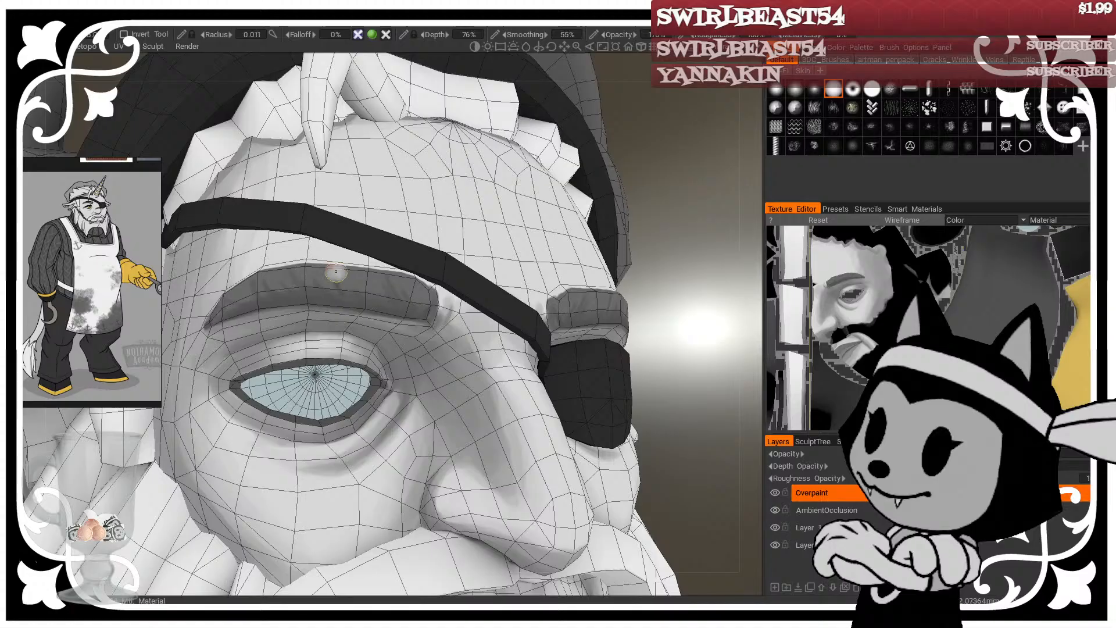
Step: Blend the hair strokes toward the eyebrow's inner end with a 0.020 brush radius
key(])
drag(337, 274, 376, 309)
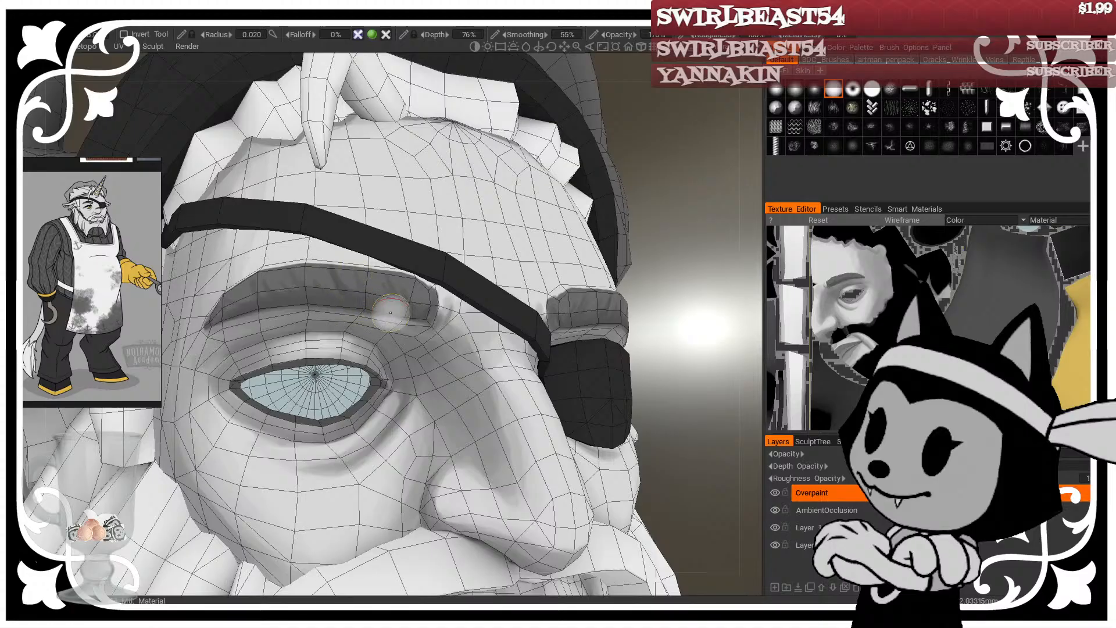
key([)
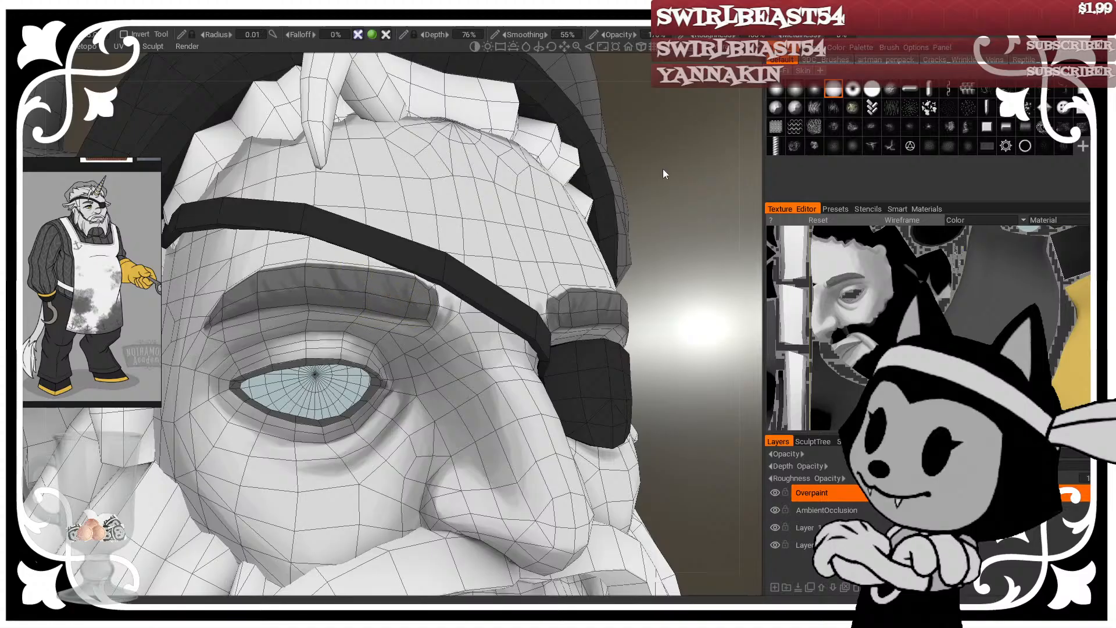
Step: Refine the eyebrow shading with brush radii of 0.042 and 0.016, and hide the wireframe
mouse_move(665, 172)
mouse_down()
mouse_move(473, 251)
mouse_move(680, 128)
mouse_up()
key(])
key(])
key(])
key(])
key([)
key([)
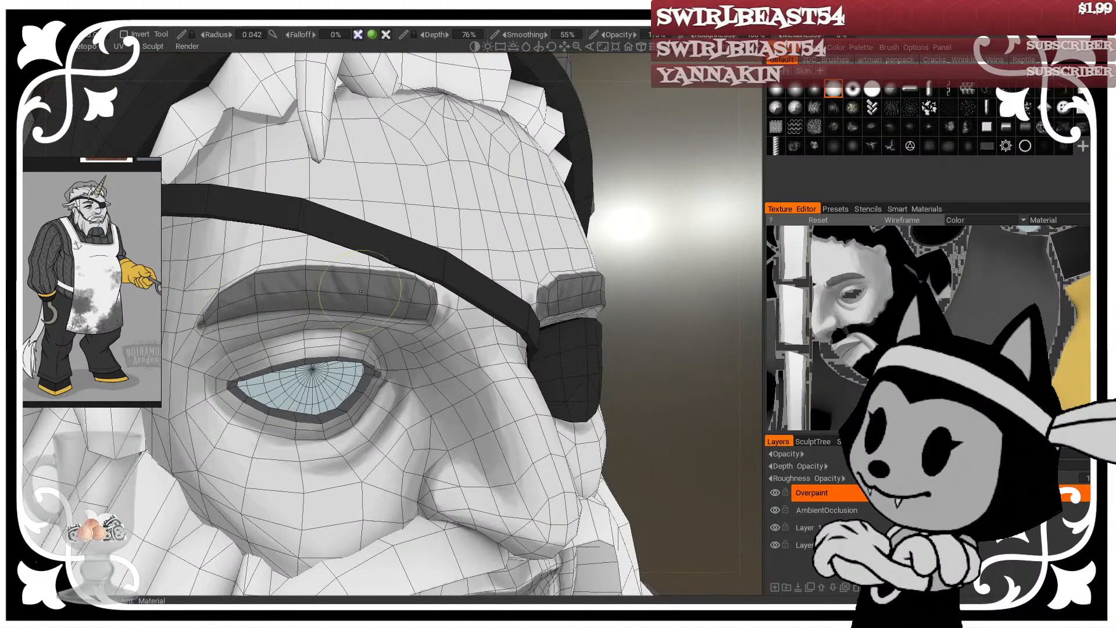
key(w)
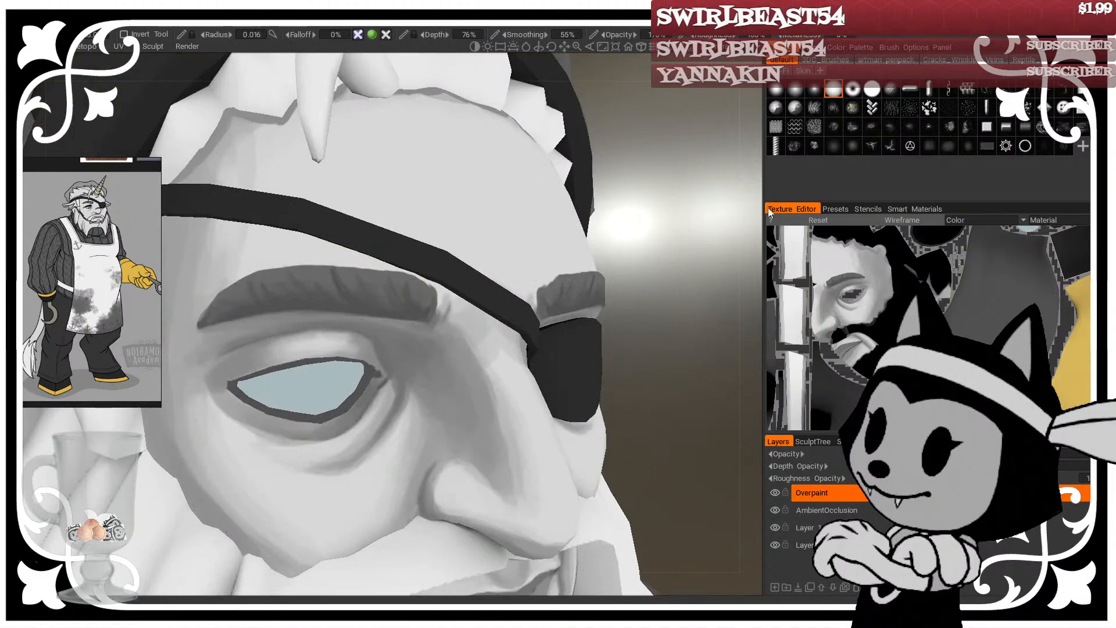
Step: Examine the painted eyebrow, face and upper body from several distances and angles, without and with the wireframe
right_drag(613, 388, 642, 340)
drag(641, 340, 616, 344)
right_drag(615, 345, 628, 320)
drag(628, 320, 648, 347)
right_drag(649, 347, 652, 330)
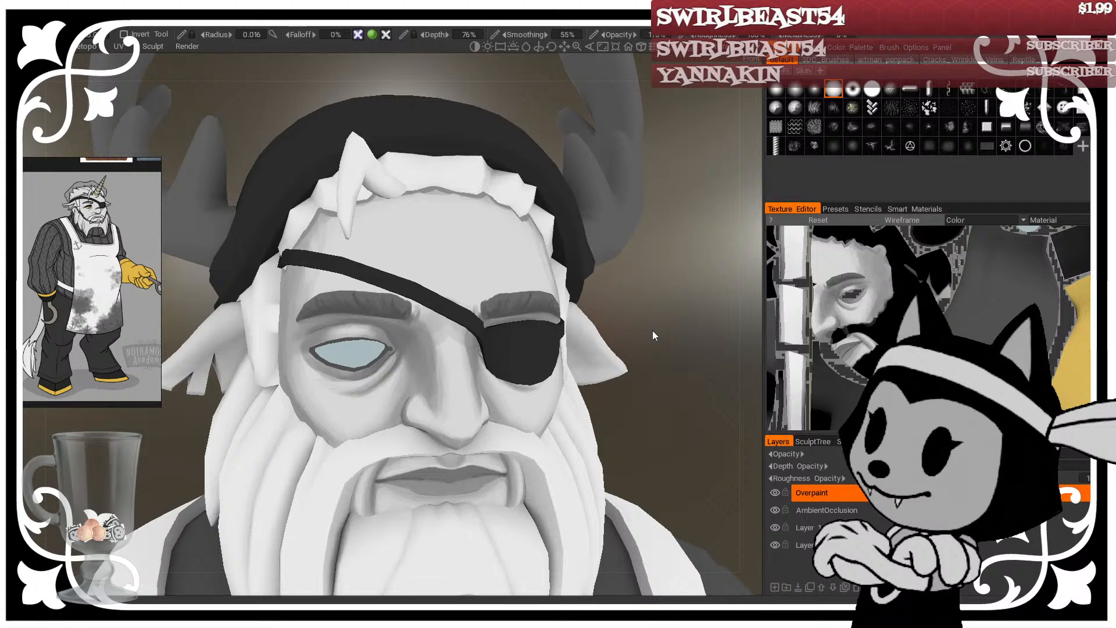
drag(651, 330, 673, 288)
right_drag(673, 288, 642, 271)
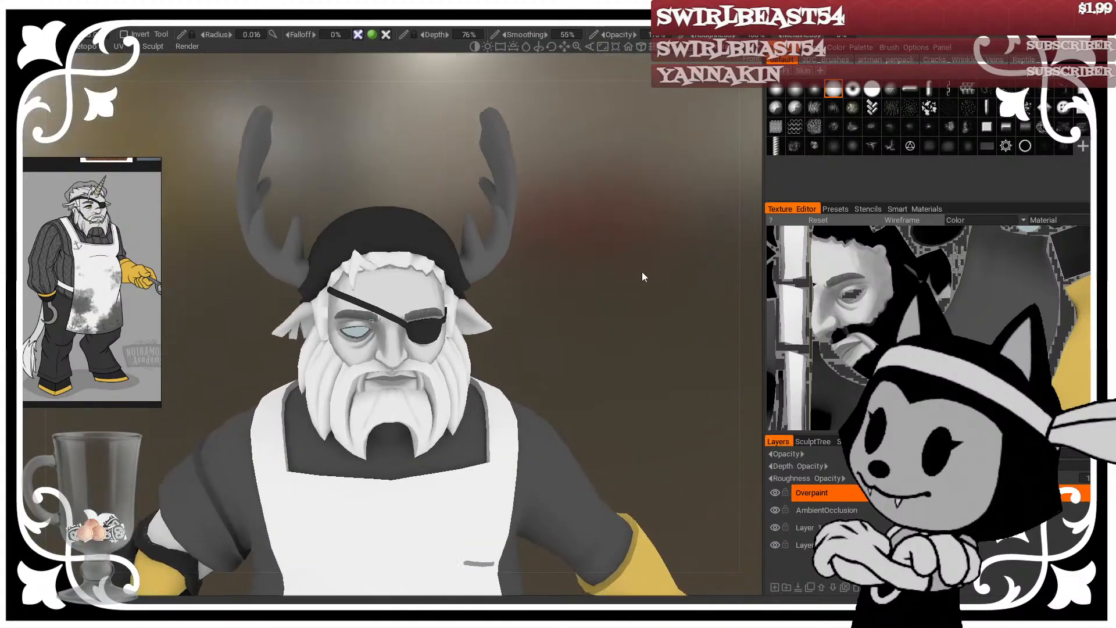
drag(642, 271, 616, 236)
right_drag(615, 236, 647, 292)
drag(646, 292, 561, 308)
key(w)
drag(616, 334, 525, 303)
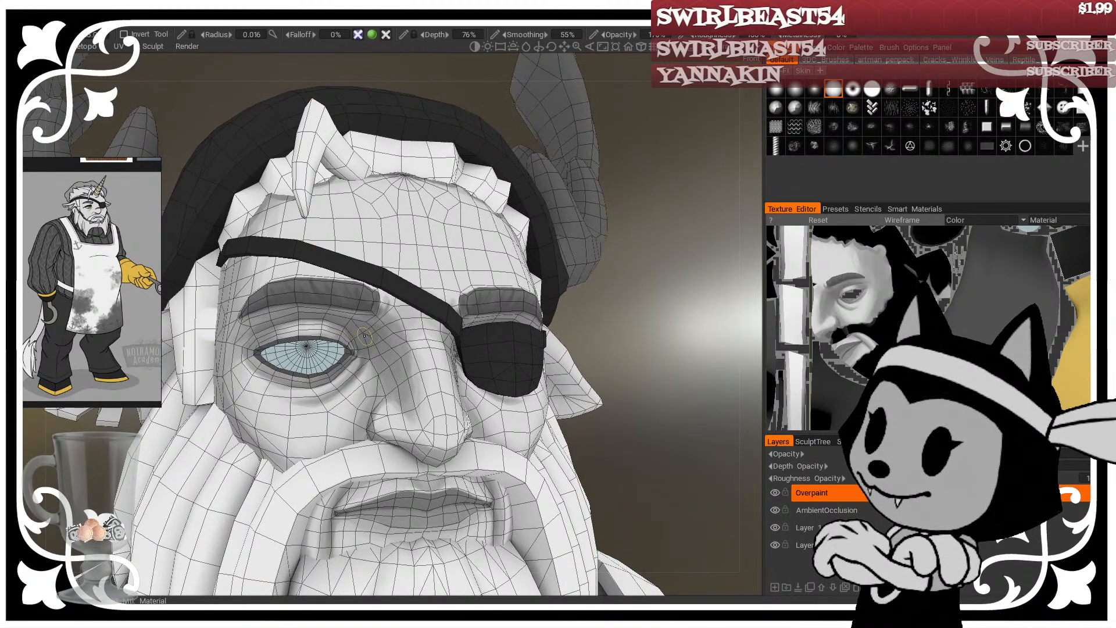
drag(644, 311, 642, 295)
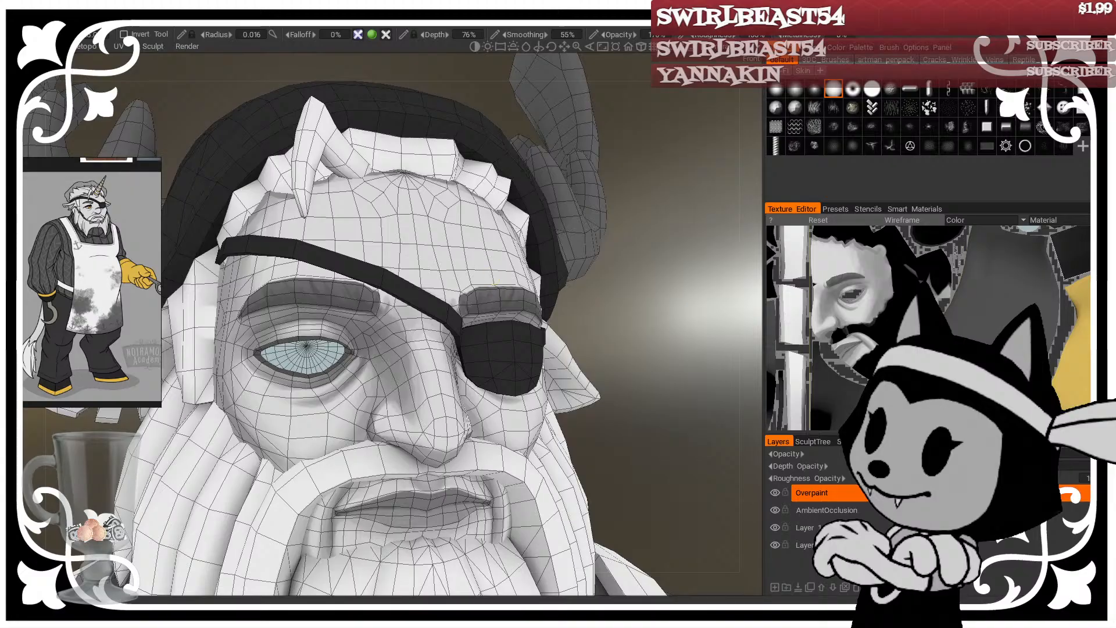
key(super+d)
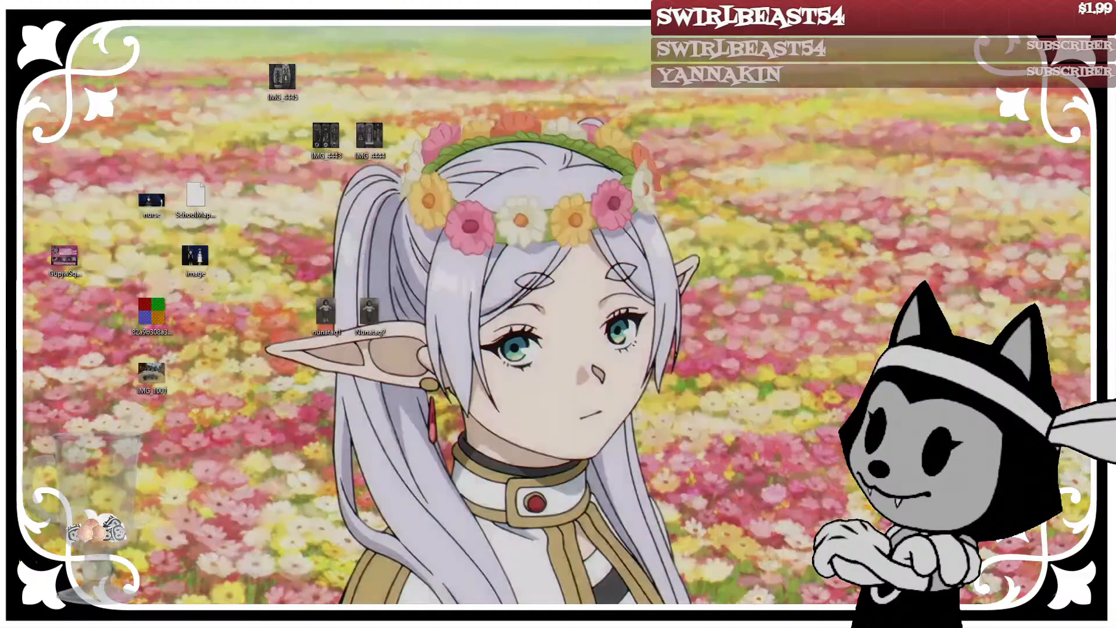
key(super+d)
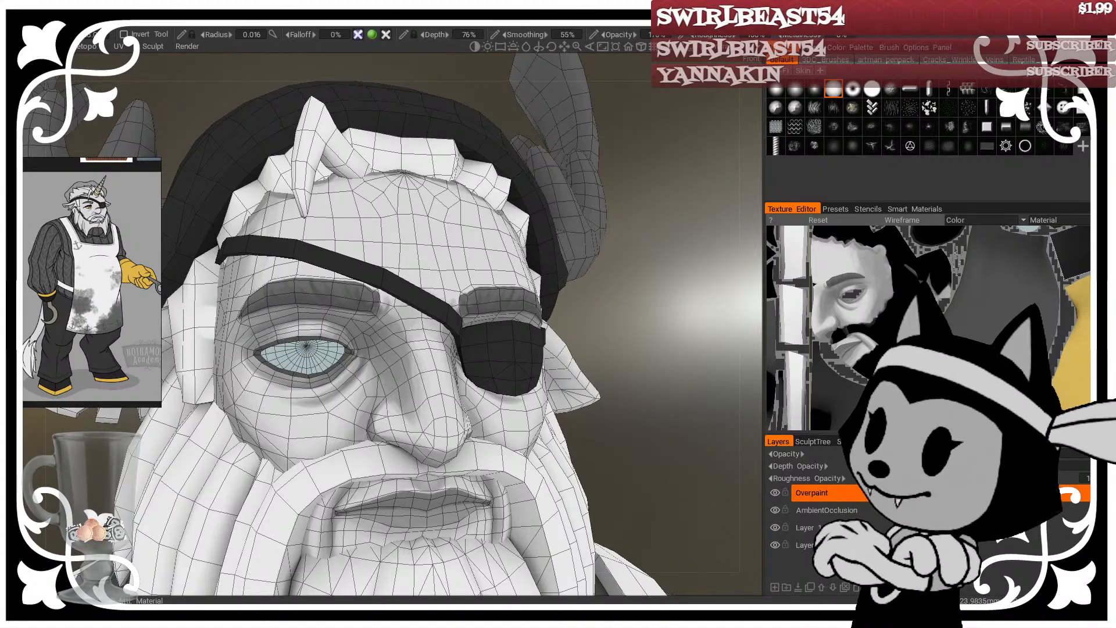
Step: Examine the face without the wireframe, and inspect the eye and eyebrow close up with it shown
drag(686, 293, 717, 311)
key(w)
scroll(621, 297, down, 5)
scroll(639, 317, up, 3)
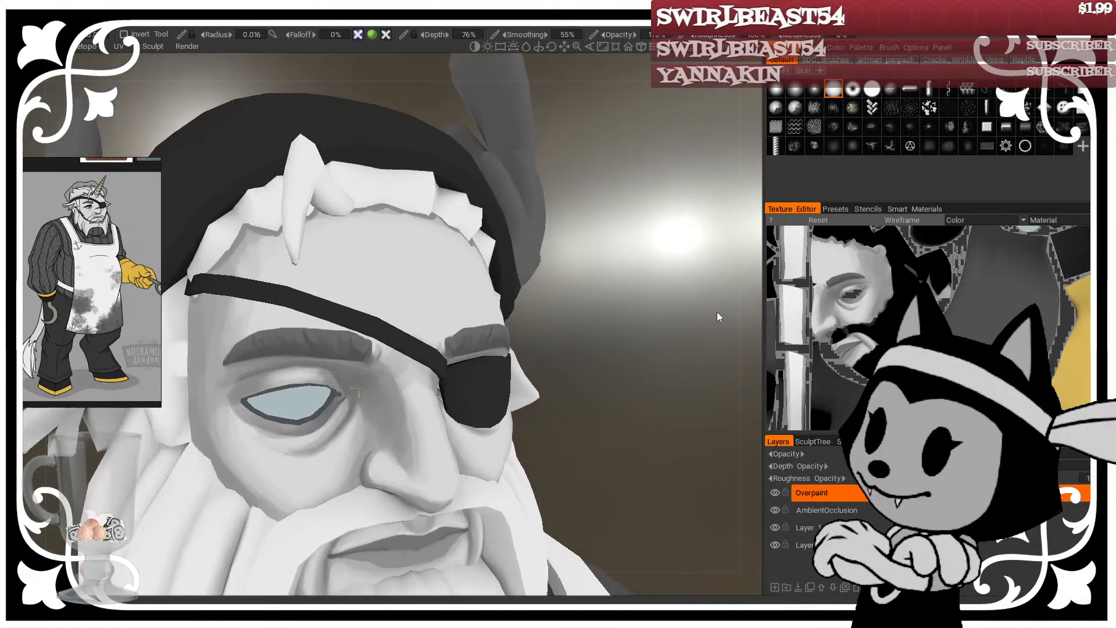
scroll(682, 315, up, 4)
key(w)
middle_drag(395, 428, 516, 363)
alt+drag(516, 363, 506, 382)
scroll(506, 381, up, 3)
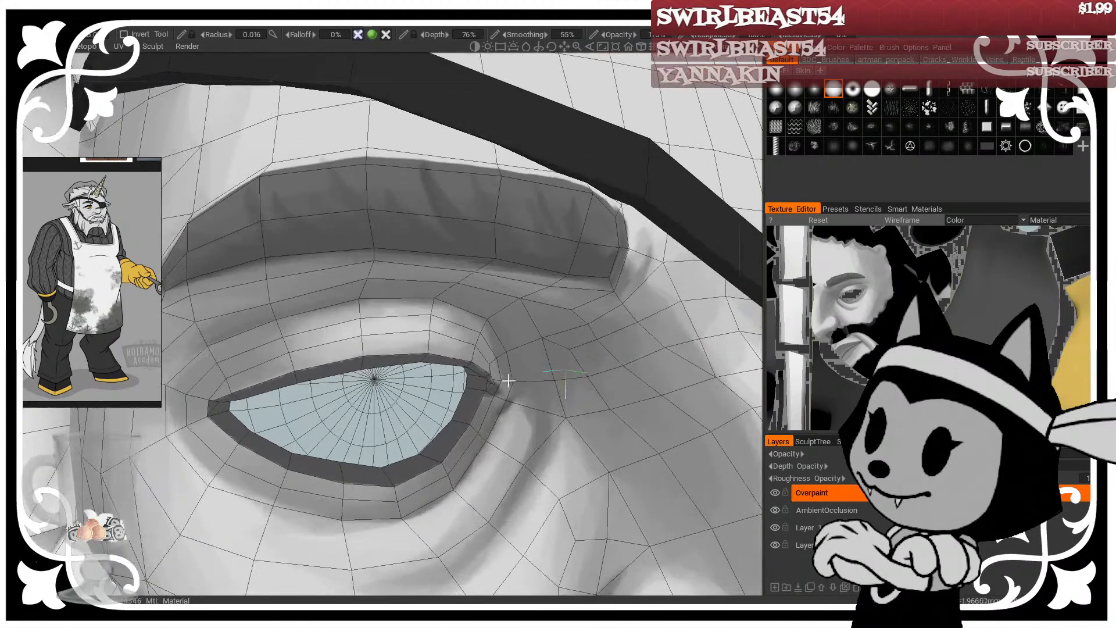
scroll(494, 368, down, 1)
middle_drag(483, 354, 459, 369)
scroll(465, 360, down, 1)
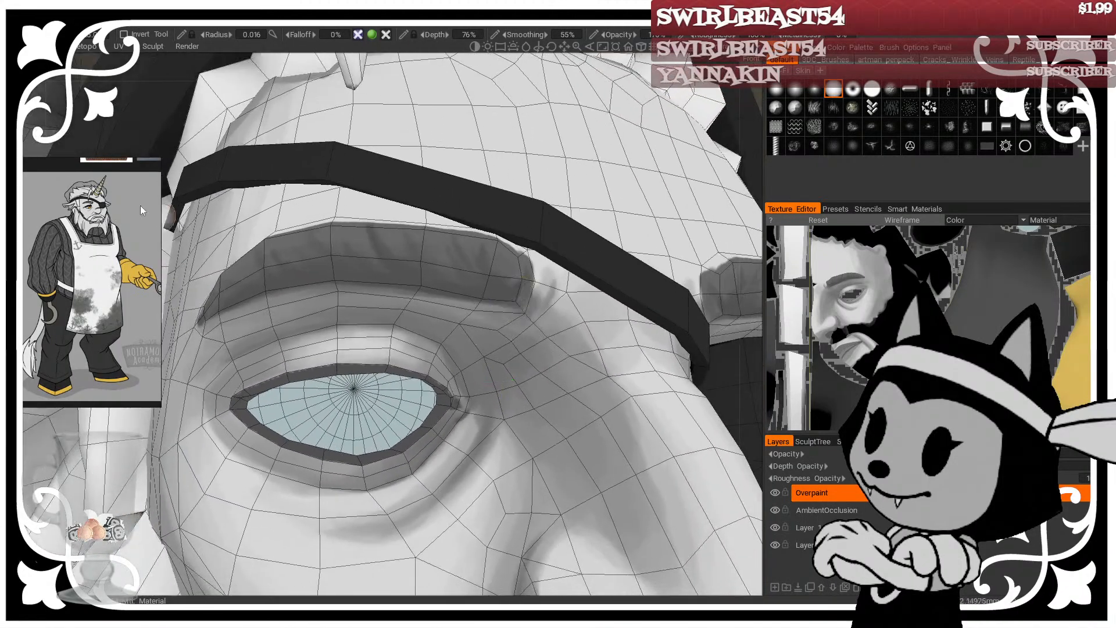
Step: Set the paint colour to a neutral dark grey with 0% saturation and 21% lightness
click(14, 175)
click(341, 392)
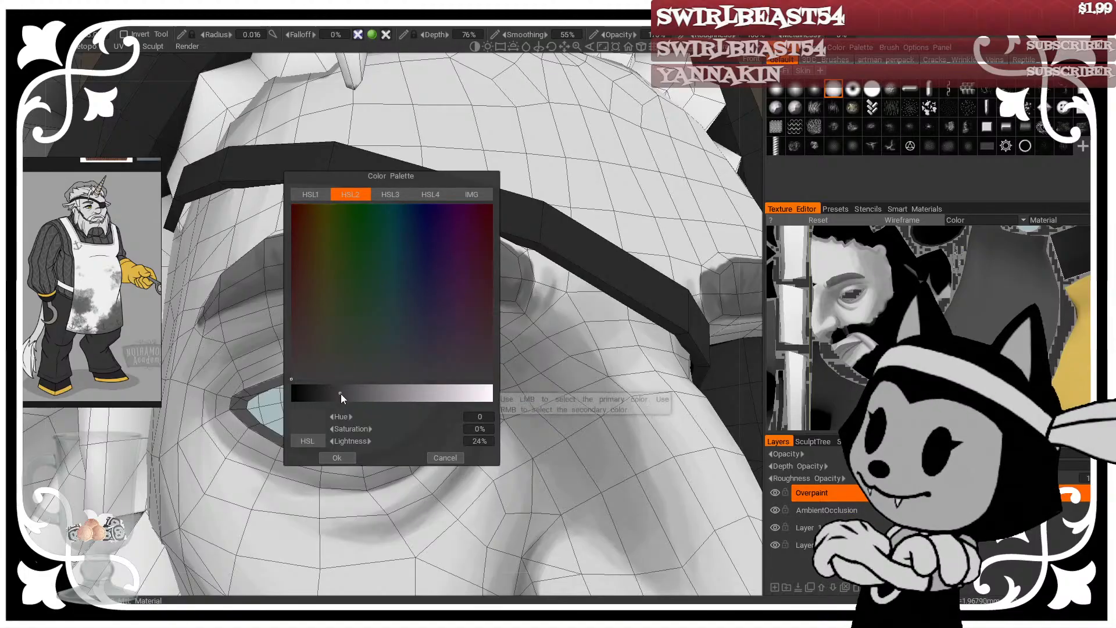
drag(340, 390, 333, 393)
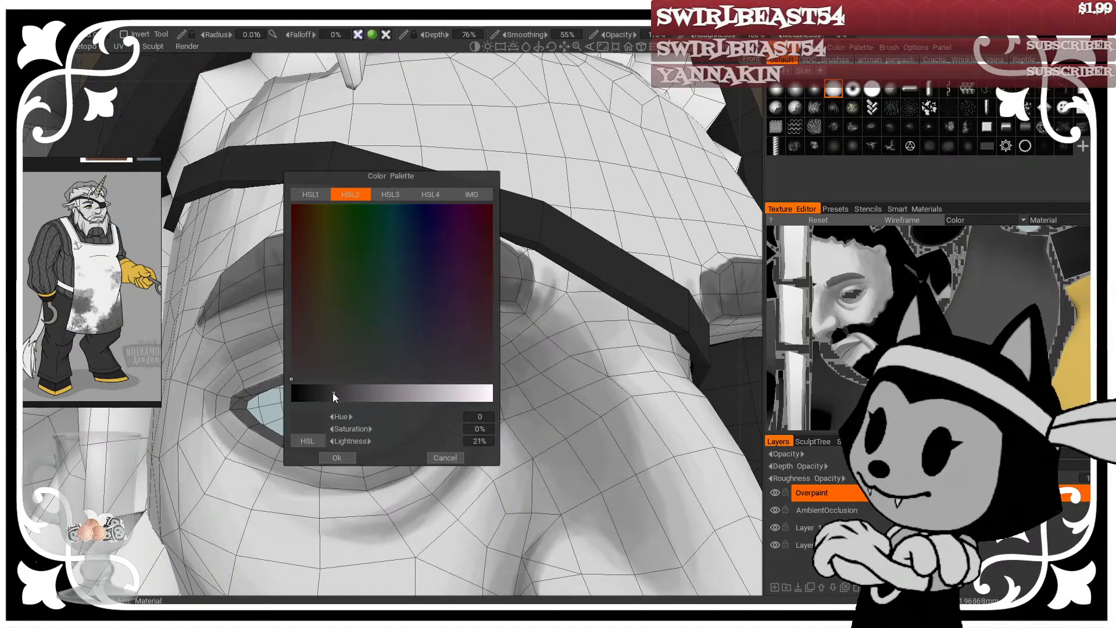
click(337, 458)
key(w)
key(w)
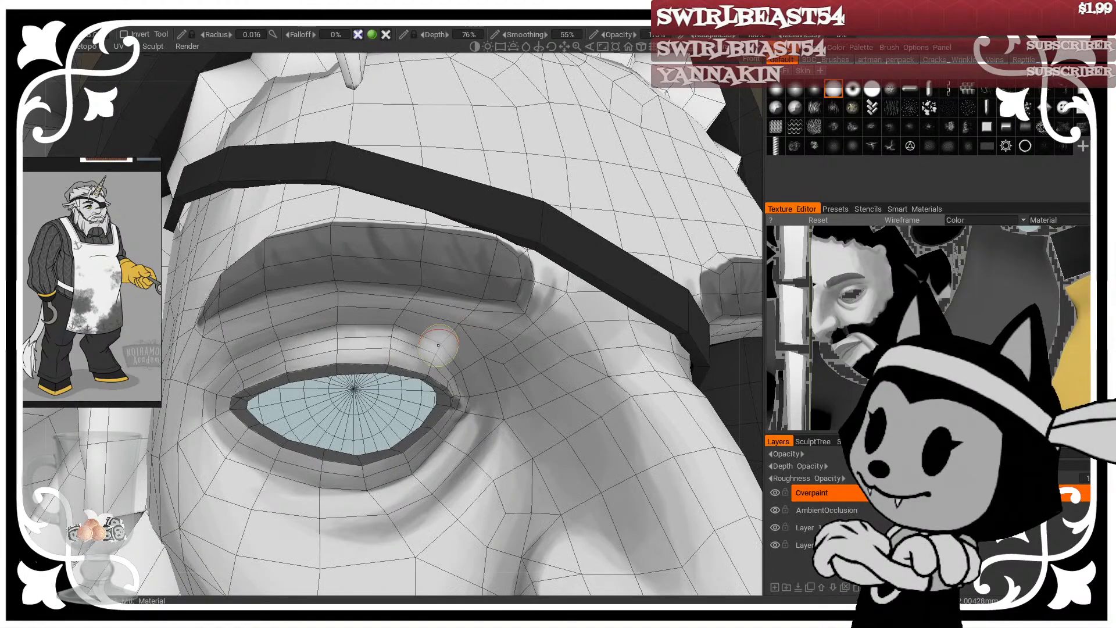
Step: Darken the underside of the upper eyelid along its rim with a brush radius of about 0.01
alt+drag(450, 327, 598, 356)
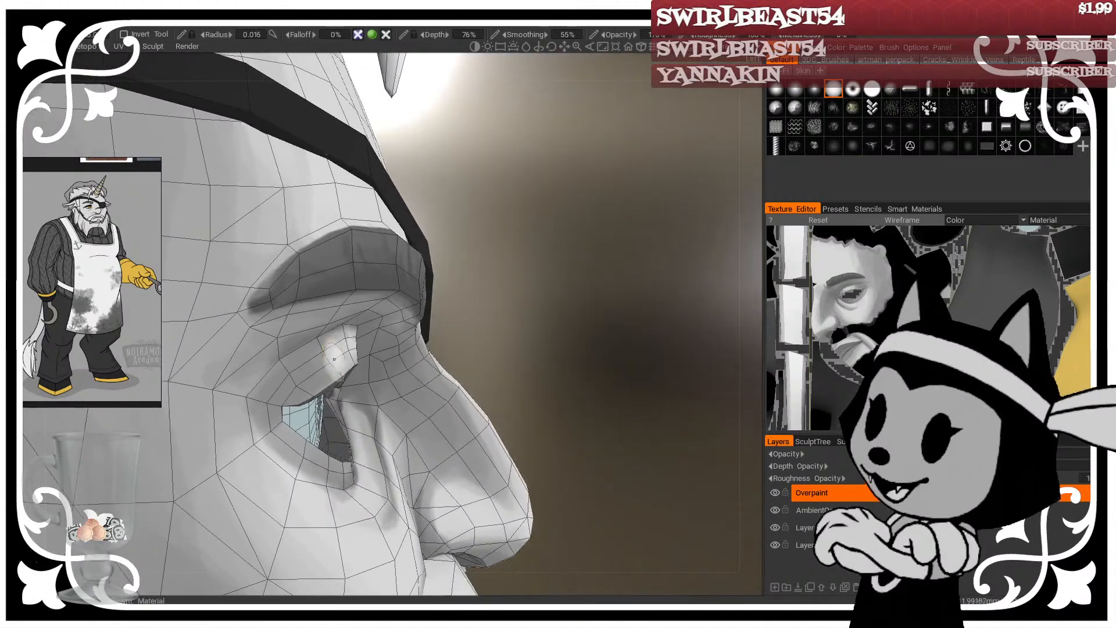
key(bracketleft)
drag(326, 373, 311, 386)
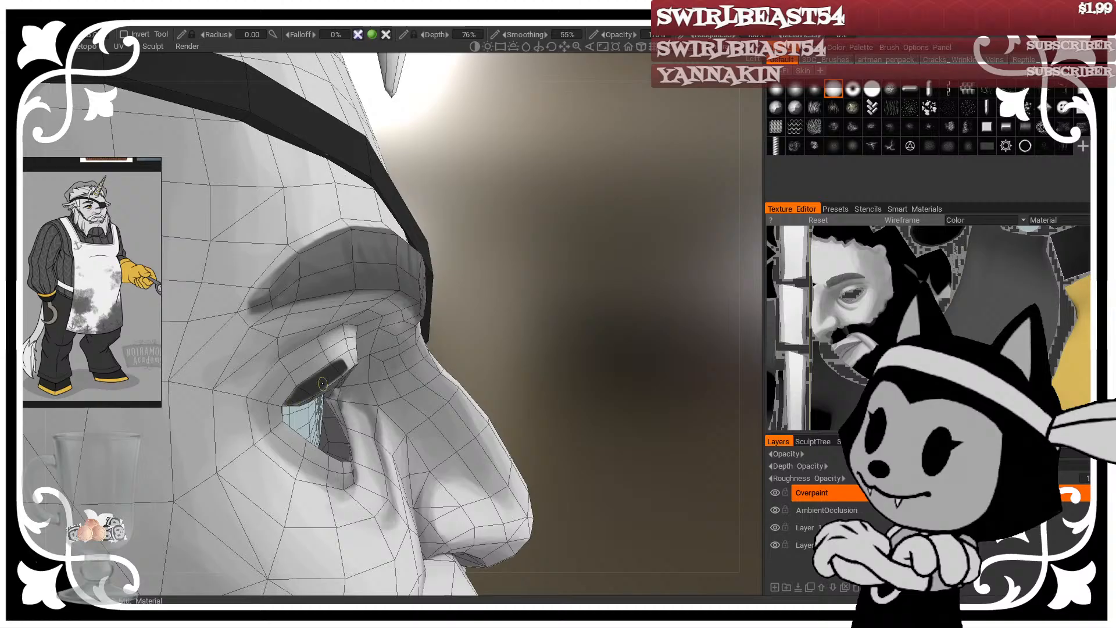
mouse_move(303, 389)
alt+mouse_down()
mouse_move(515, 294)
mouse_move(301, 381)
alt+mouse_up()
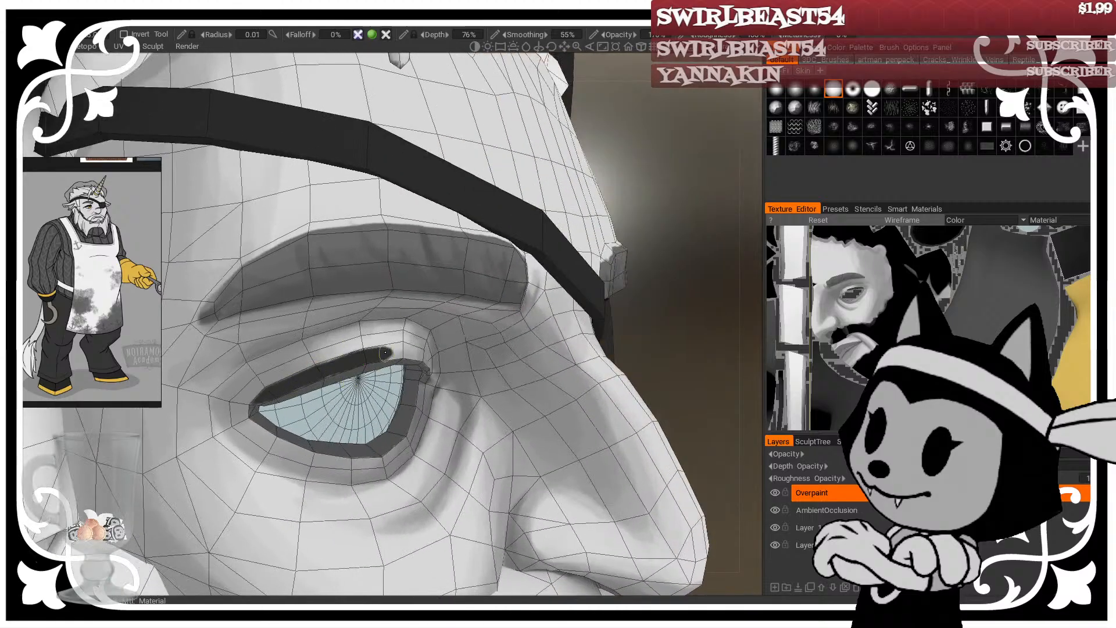
drag(384, 352, 374, 354)
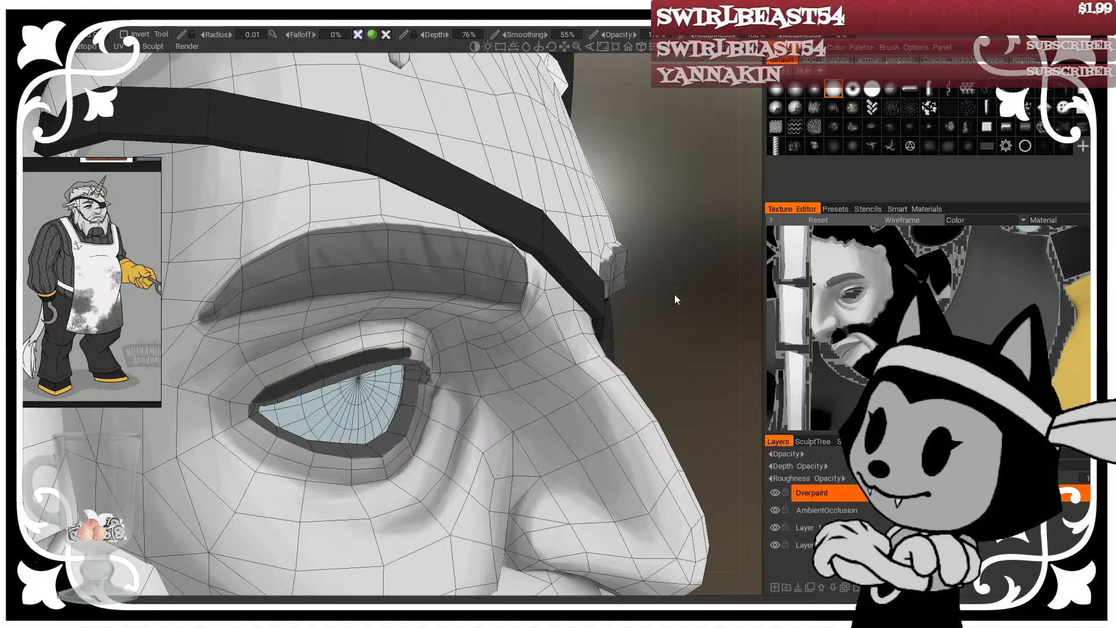
Step: Continue the dark upper lid line to the eye's inner corner with a finer brush
drag(675, 294, 567, 294)
drag(373, 352, 463, 372)
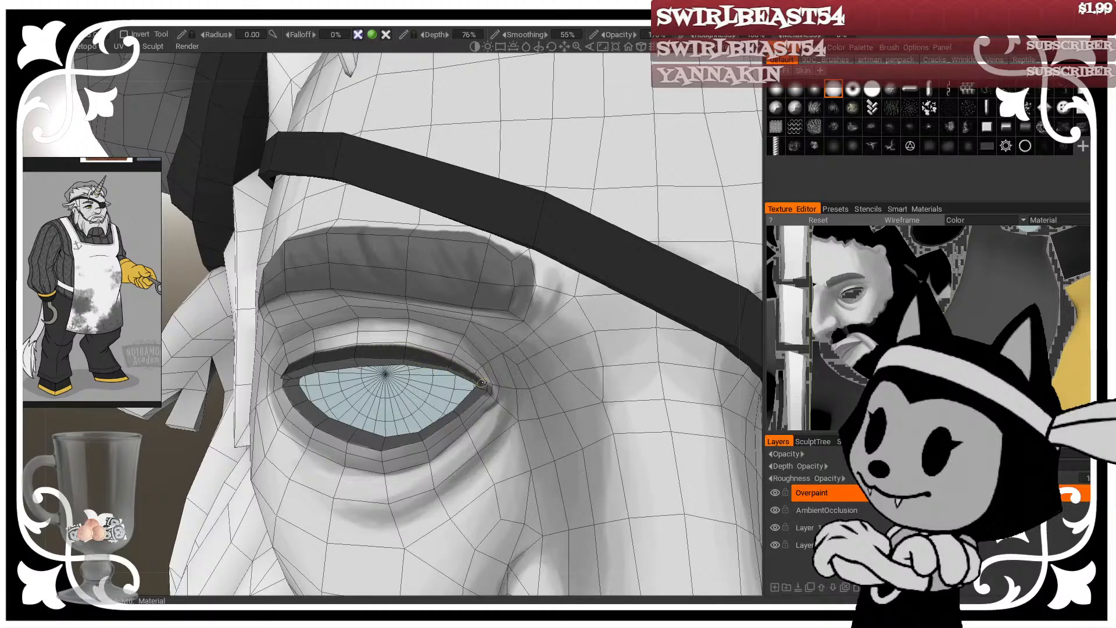
drag(457, 371, 434, 356)
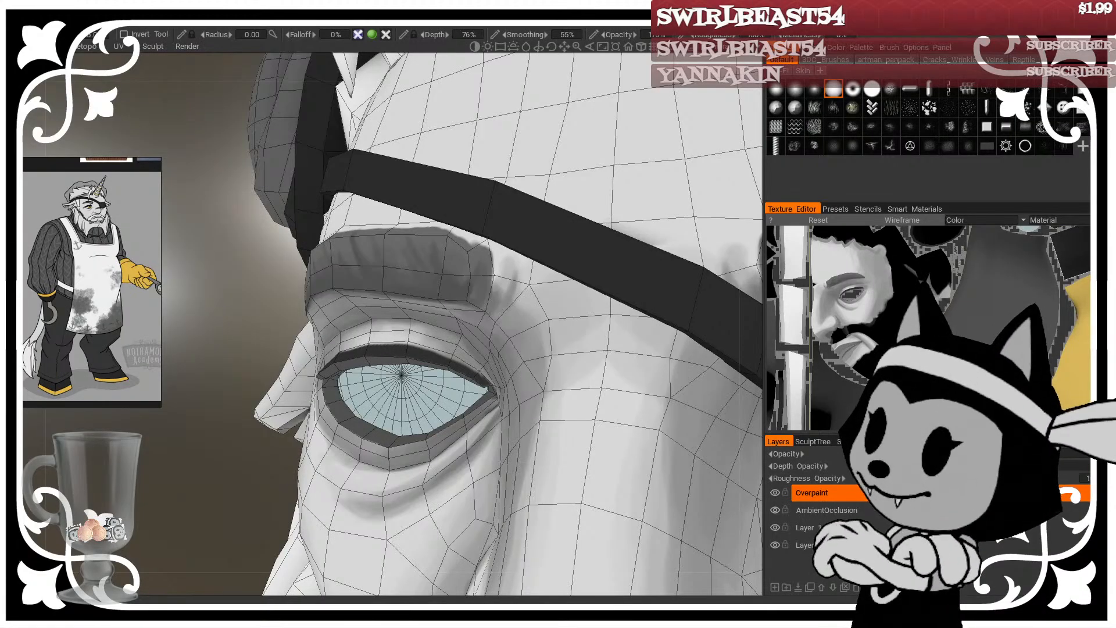
Step: Switch to the web browser and view the DuckDuckGo image results for "farrow deer"
drag(0, 92, 381, 49)
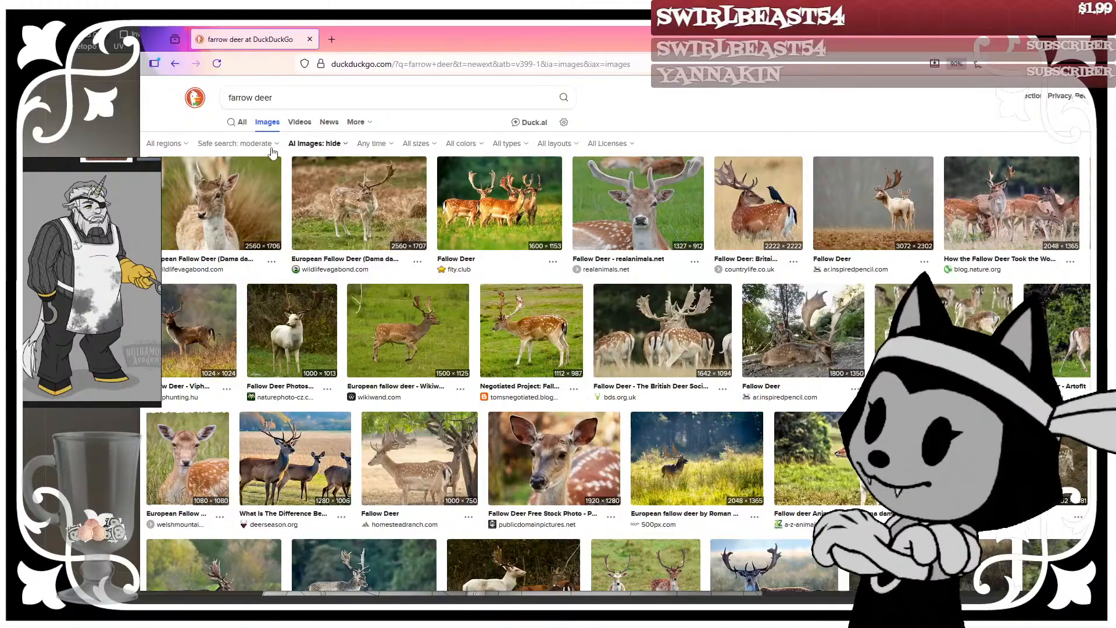
key(alt+Left)
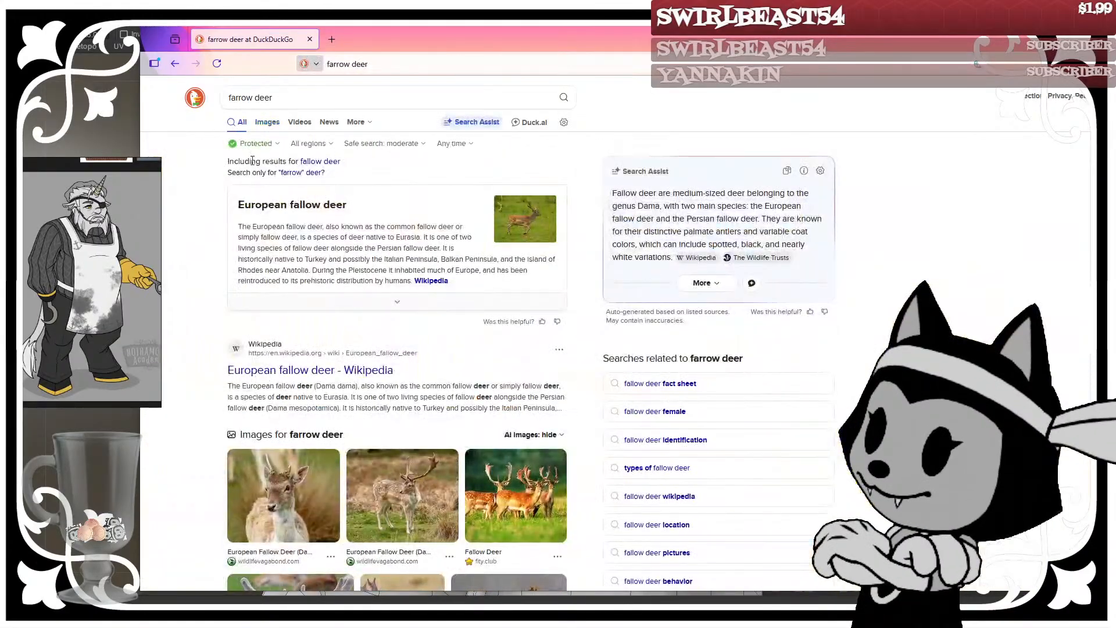
click(267, 122)
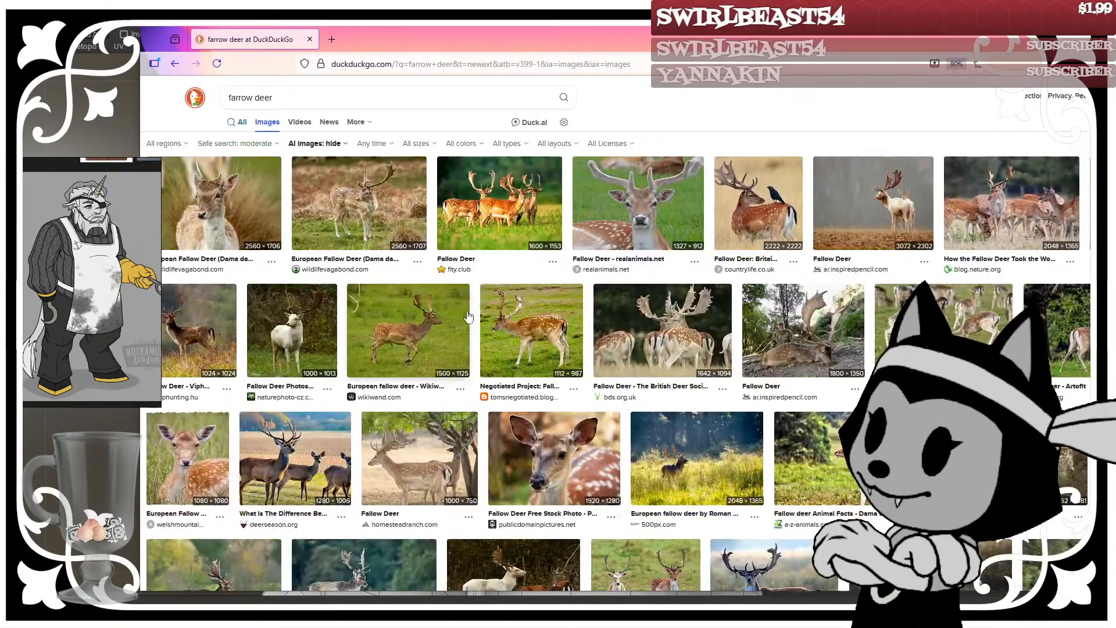
Step: Enlarge the wikiwand.com European fallow deer photo to study its antlers and body, and switch back to 3DCoat
click(446, 325)
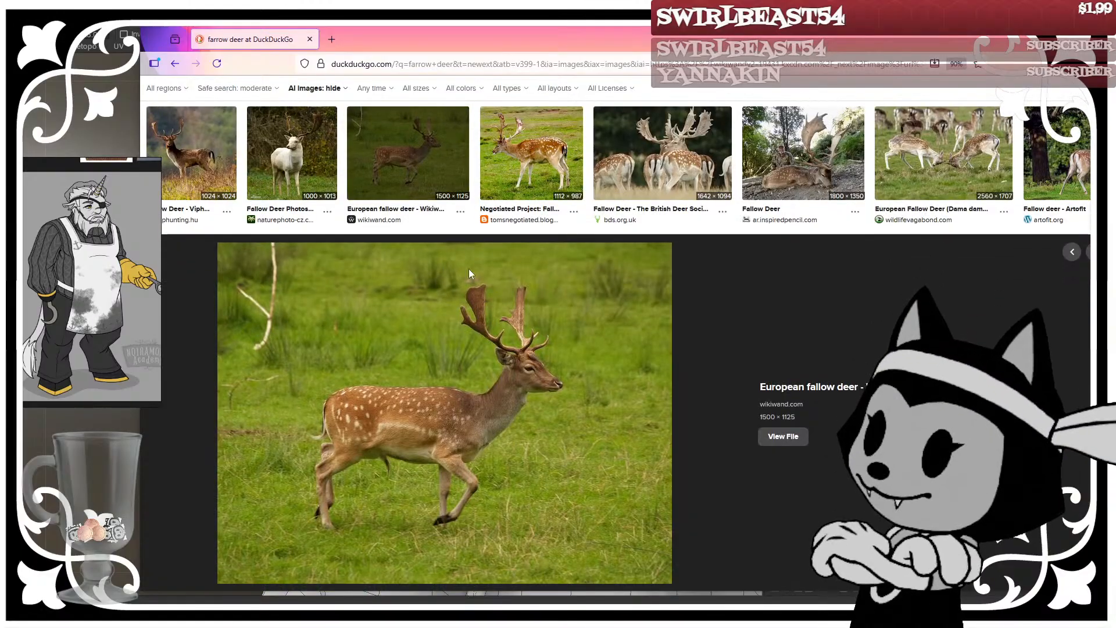
drag(386, 52, 410, 68)
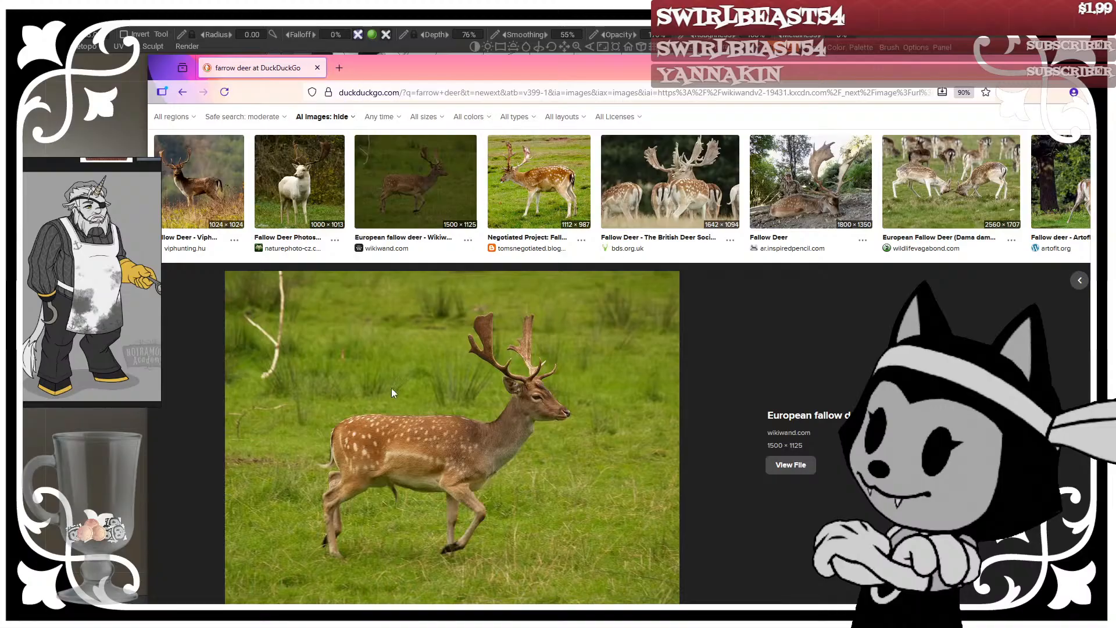
scroll(391, 389, down, 2)
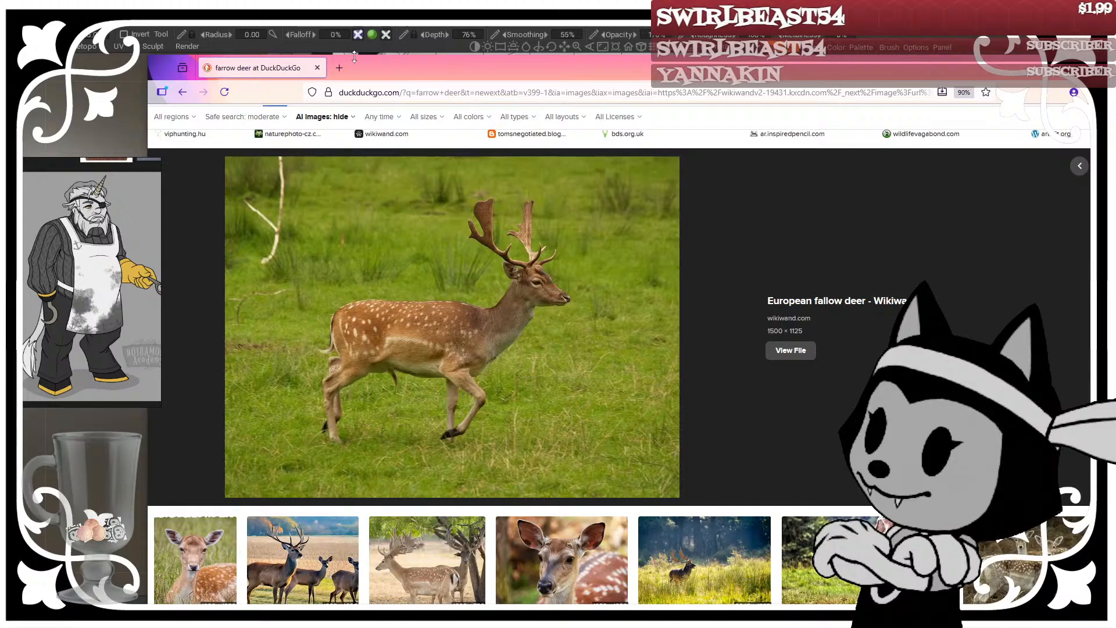
key(alt+Tab)
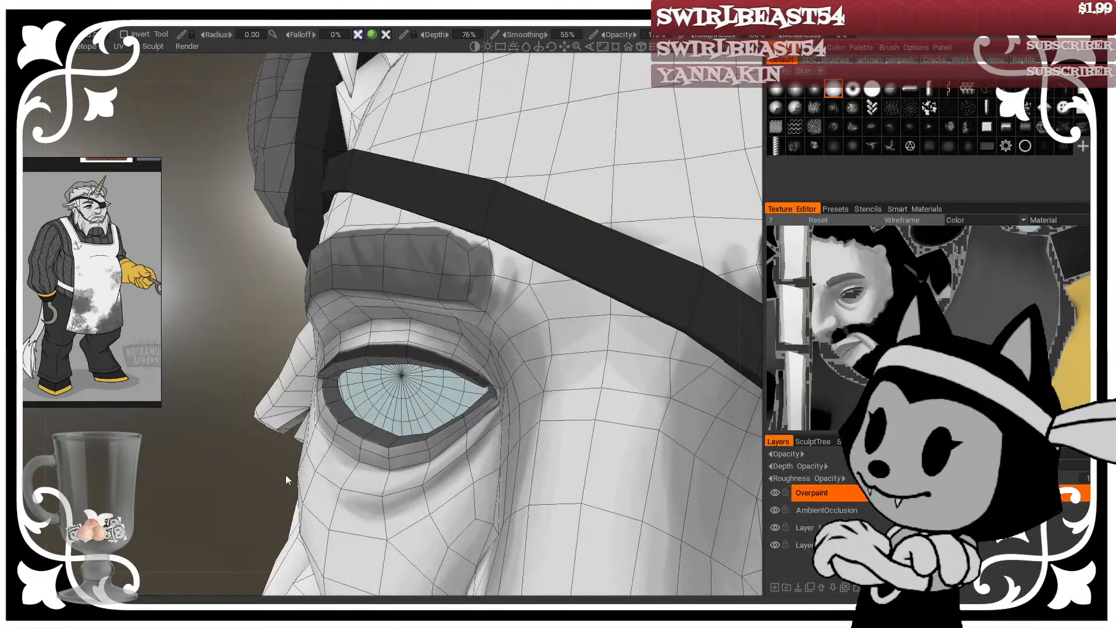
Step: Shade the lower lip from the mouth corner towards its centre, enlarging the brush radius to about 0.031
scroll(236, 443, down, 10)
shift+drag(200, 423, 295, 407)
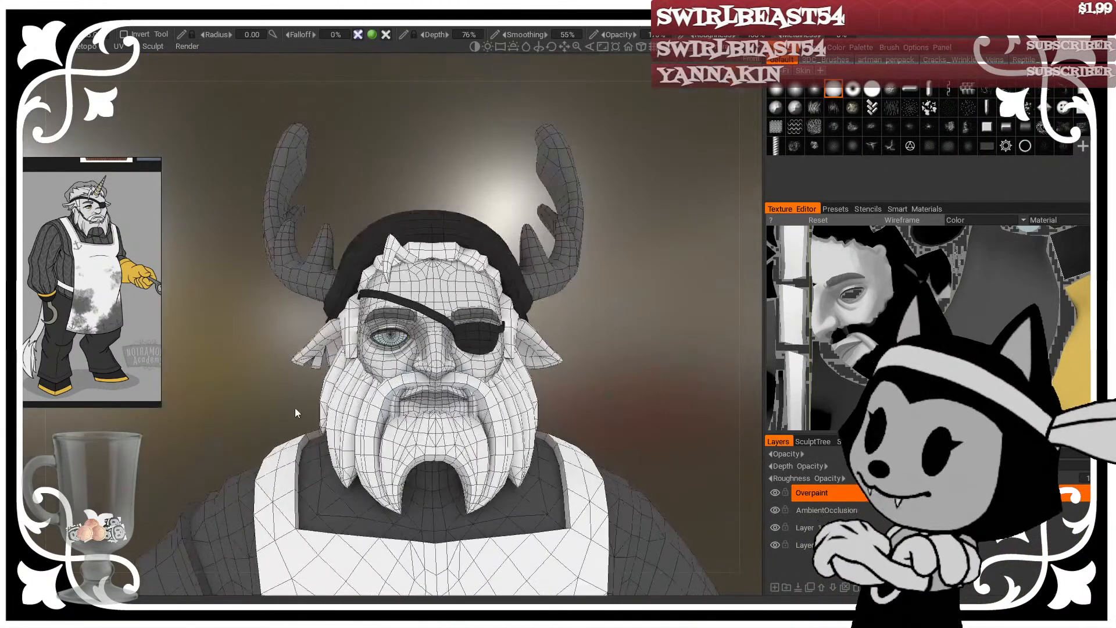
scroll(717, 305, up, 3)
scroll(717, 305, up, 6)
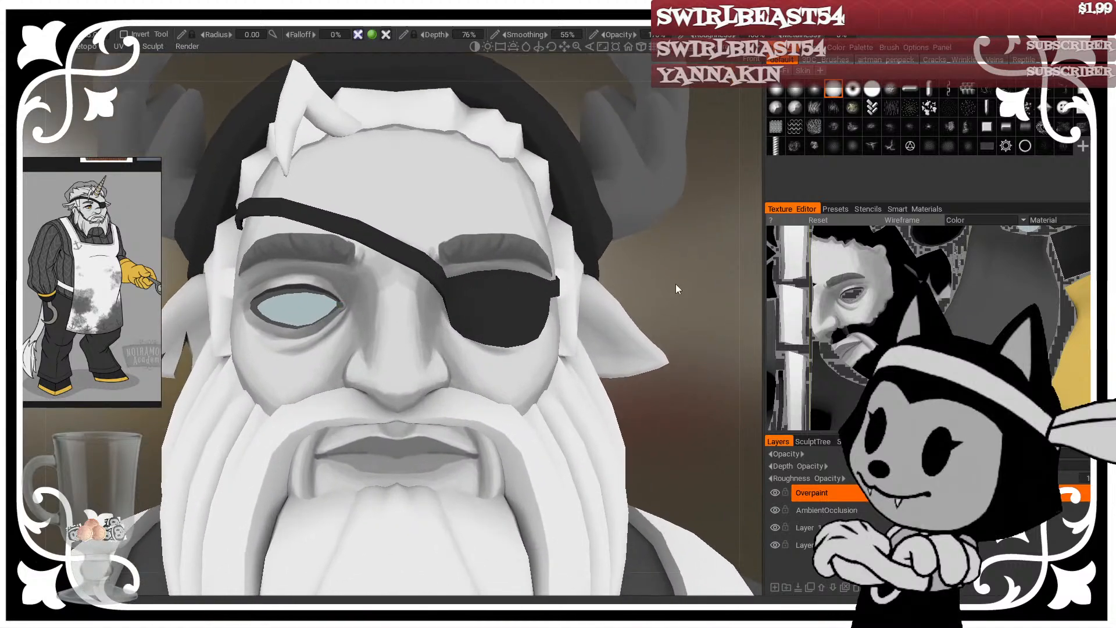
scroll(691, 300, up, 6)
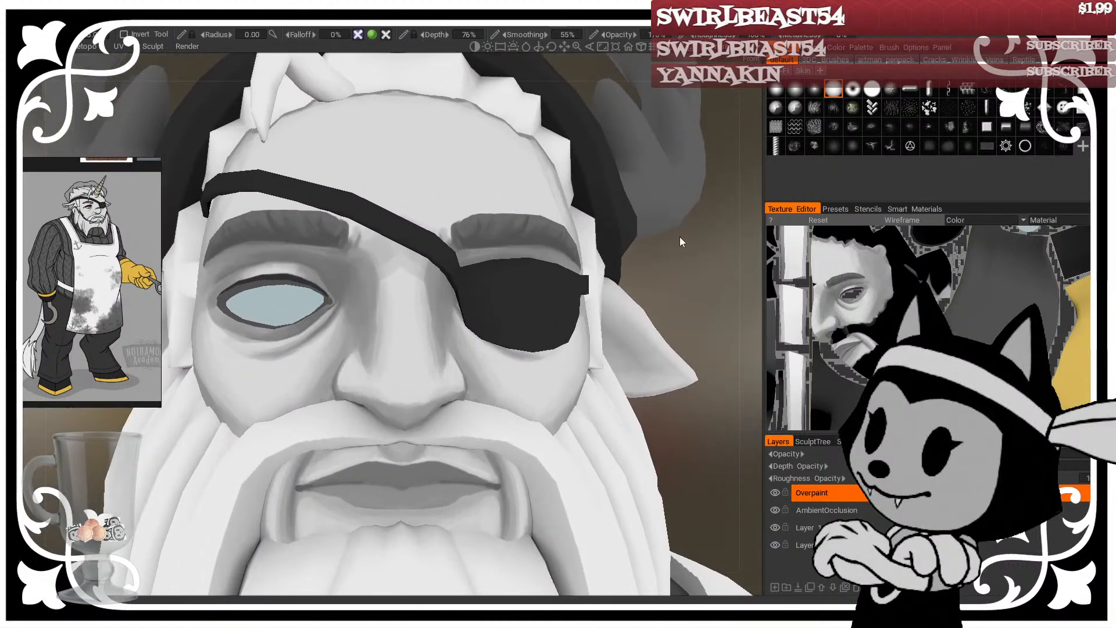
middle_drag(684, 237, 703, 239)
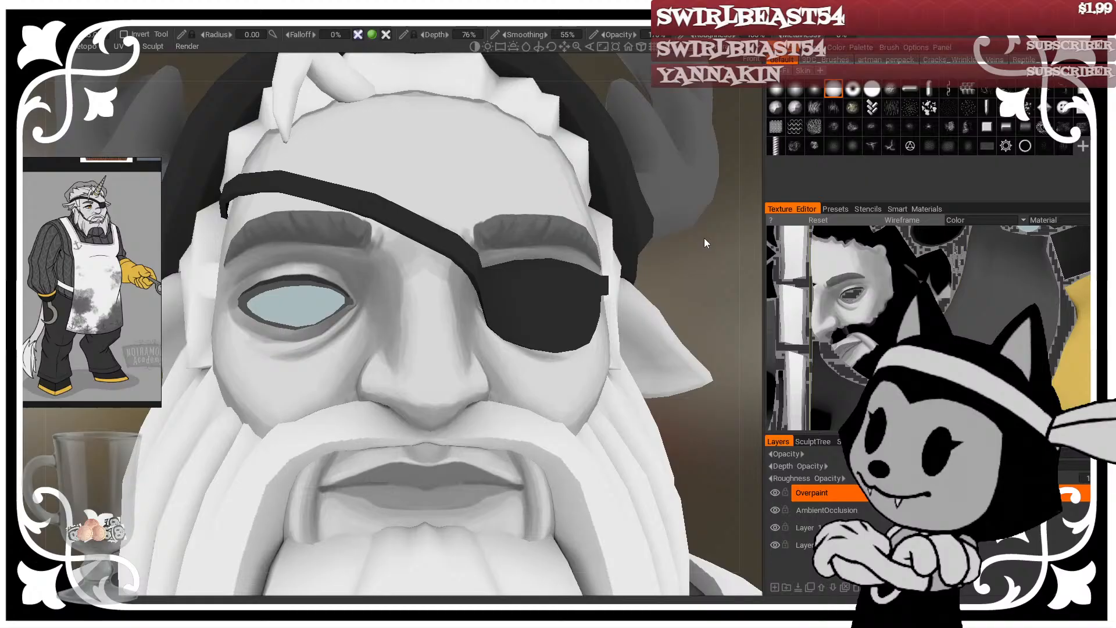
drag(701, 431, 711, 416)
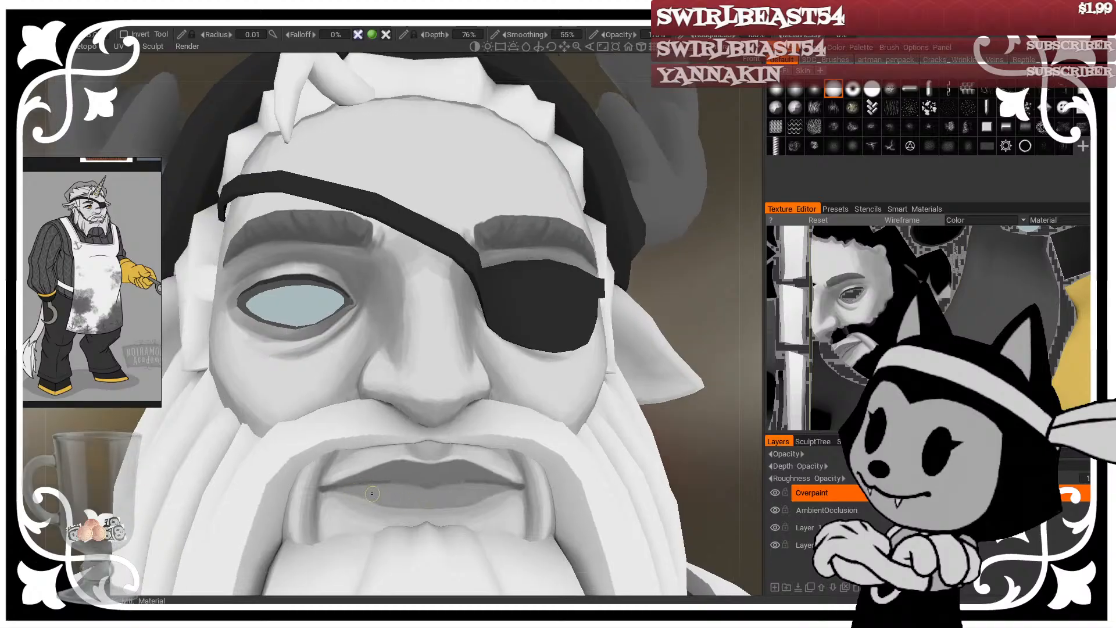
drag(697, 312, 704, 272)
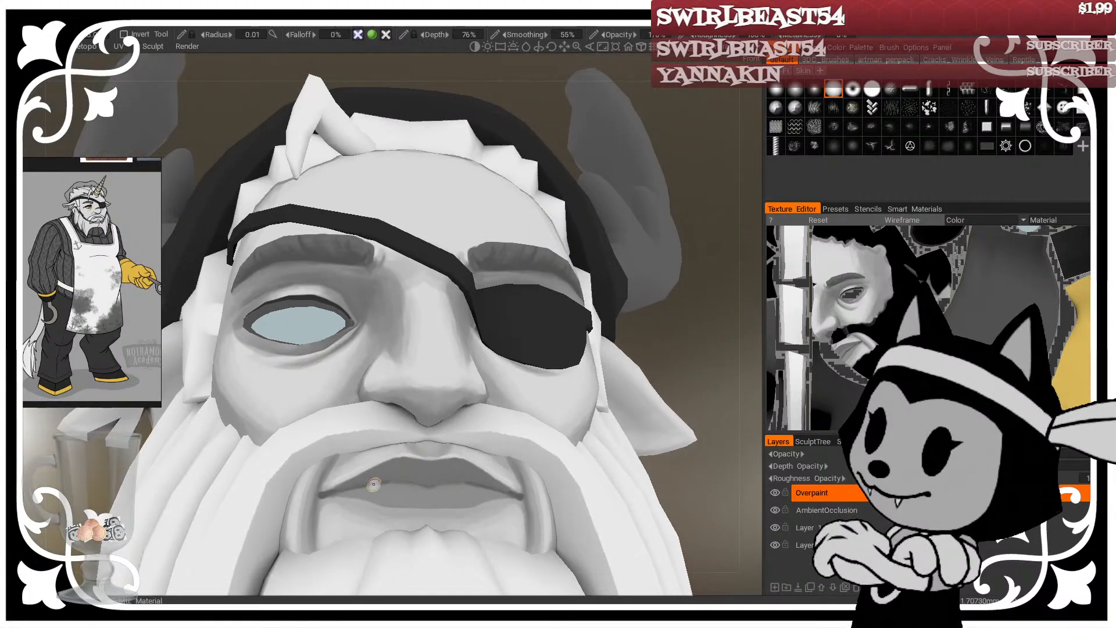
drag(734, 330, 733, 343)
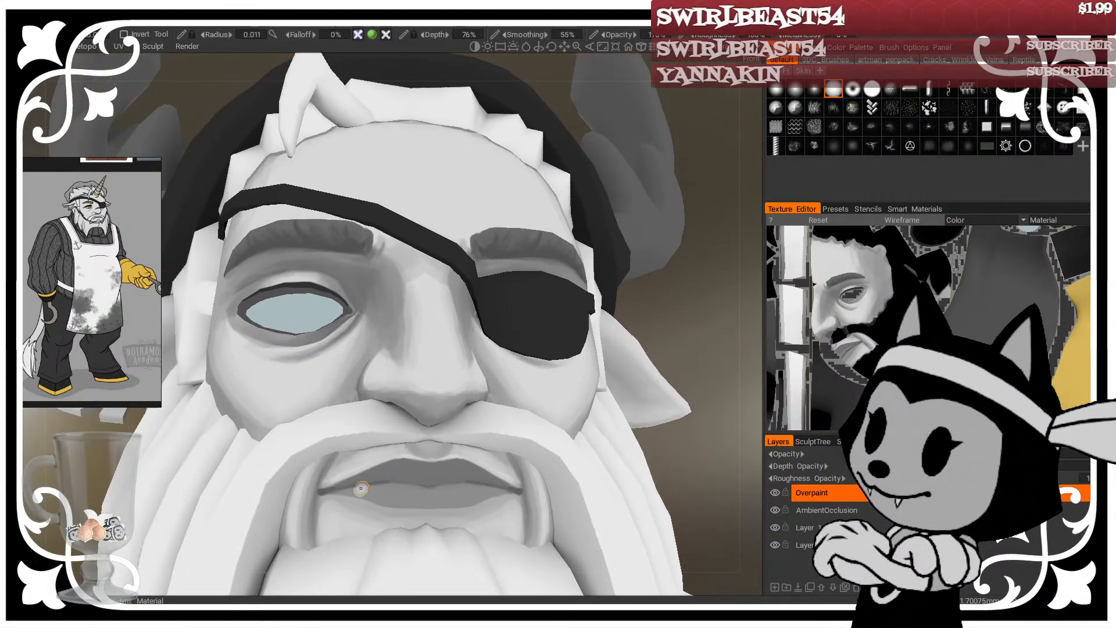
drag(379, 486, 426, 491)
right_drag(374, 486, 391, 485)
drag(381, 487, 408, 487)
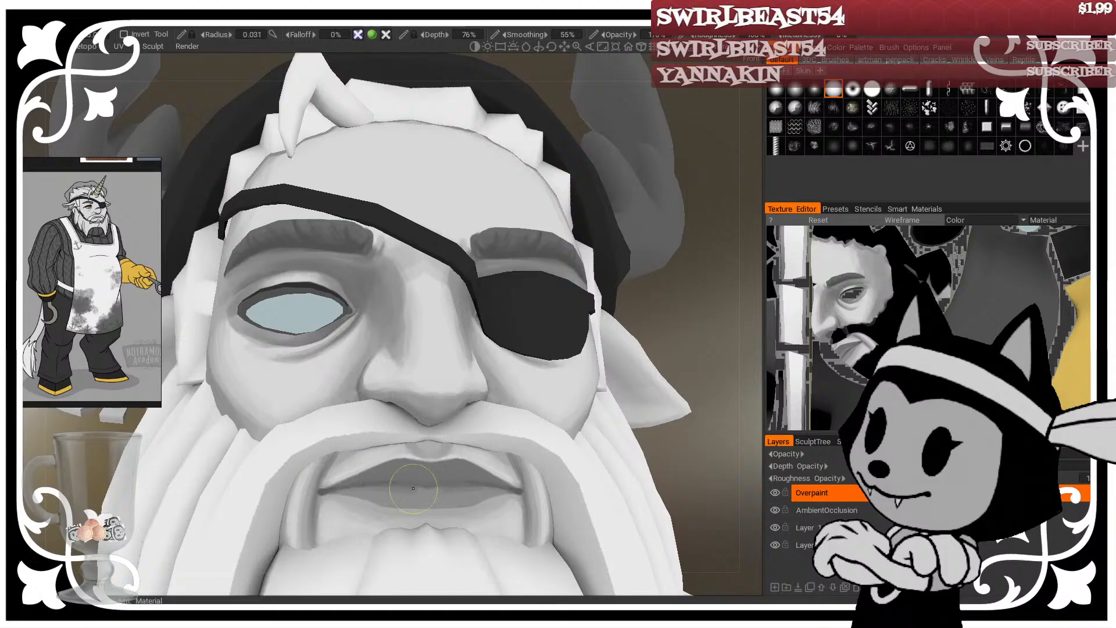
Step: Build up the grey shading across the full width of the lower lip with brush radii of about 0.023 to 0.054
mouse_move(652, 405)
mouse_down()
mouse_move(649, 360)
mouse_move(710, 326)
mouse_up()
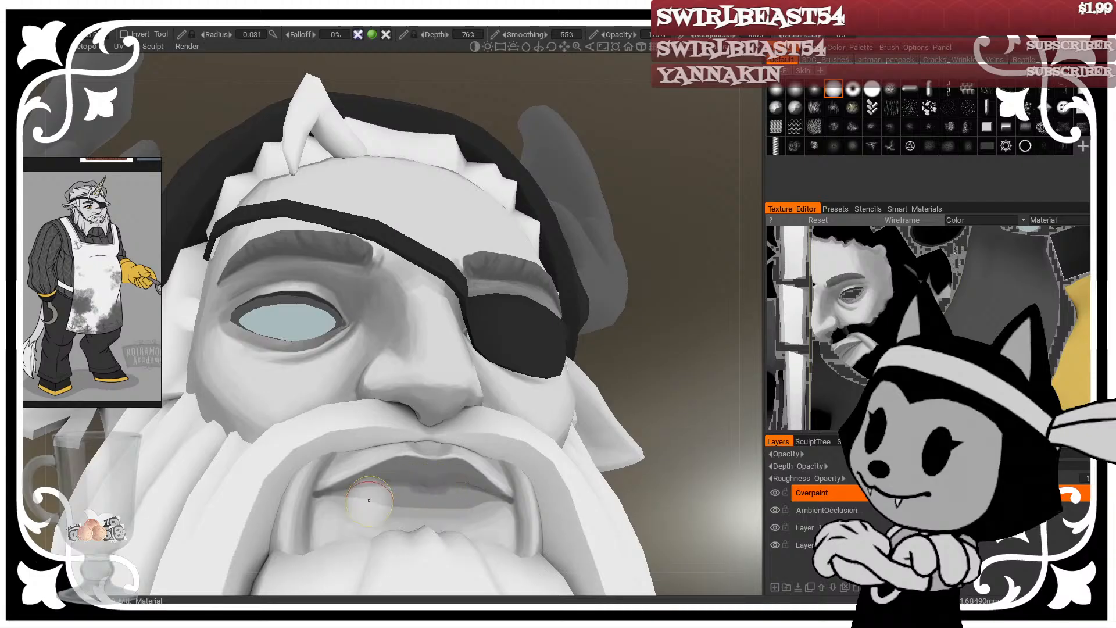
drag(654, 391, 629, 392)
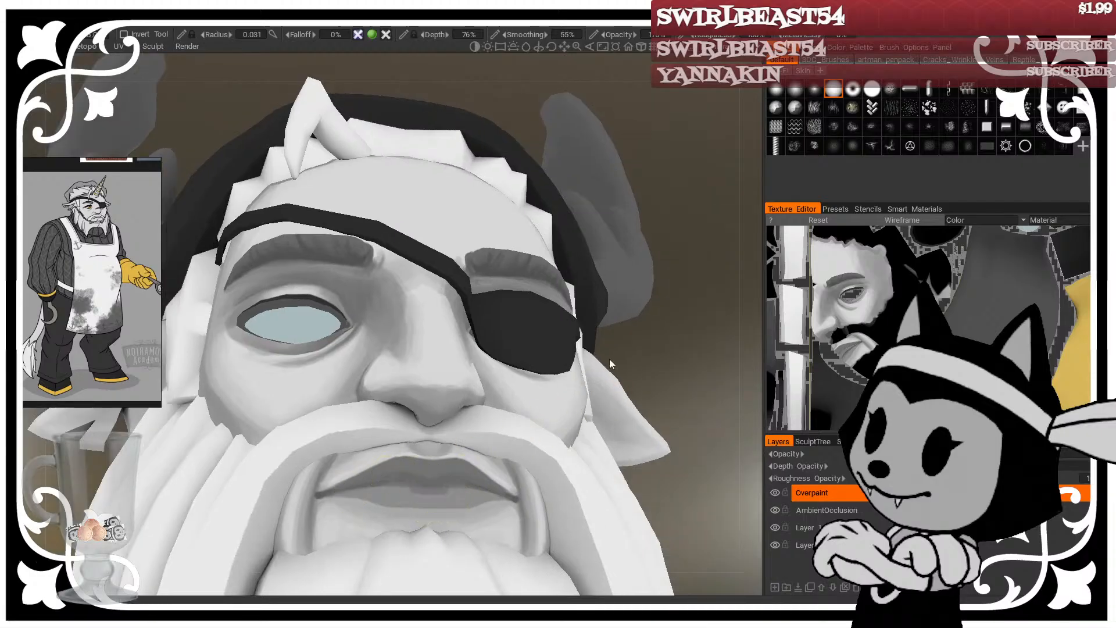
drag(611, 364, 616, 377)
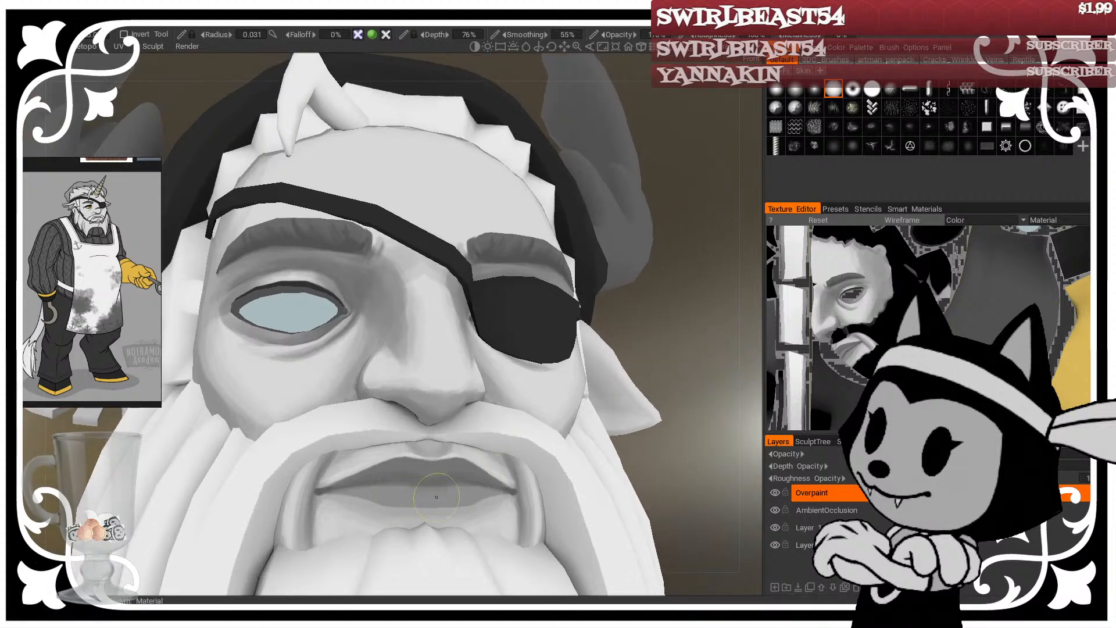
drag(378, 487, 479, 487)
drag(661, 459, 676, 472)
right_drag(406, 482, 414, 481)
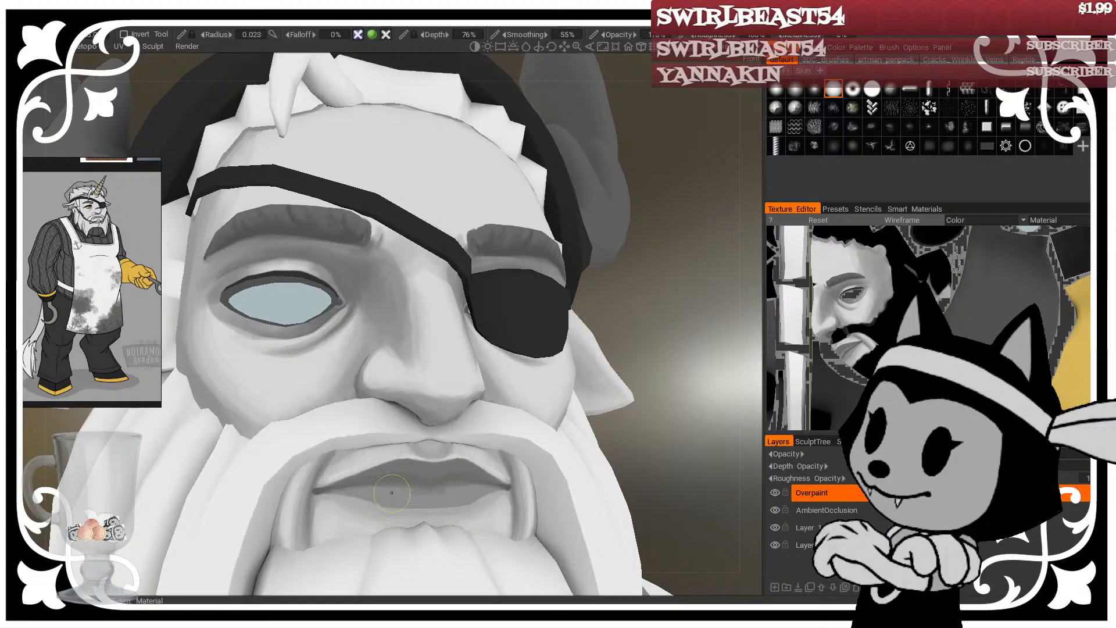
mouse_move(633, 449)
mouse_down()
mouse_move(663, 460)
mouse_move(596, 447)
mouse_up()
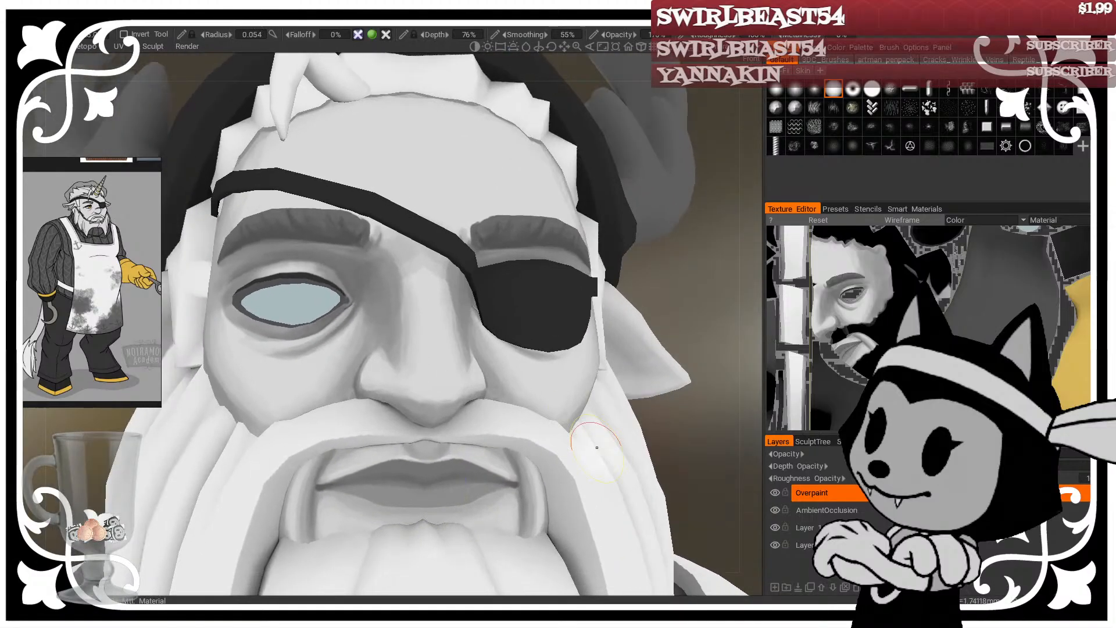
middle_drag(577, 447, 538, 435)
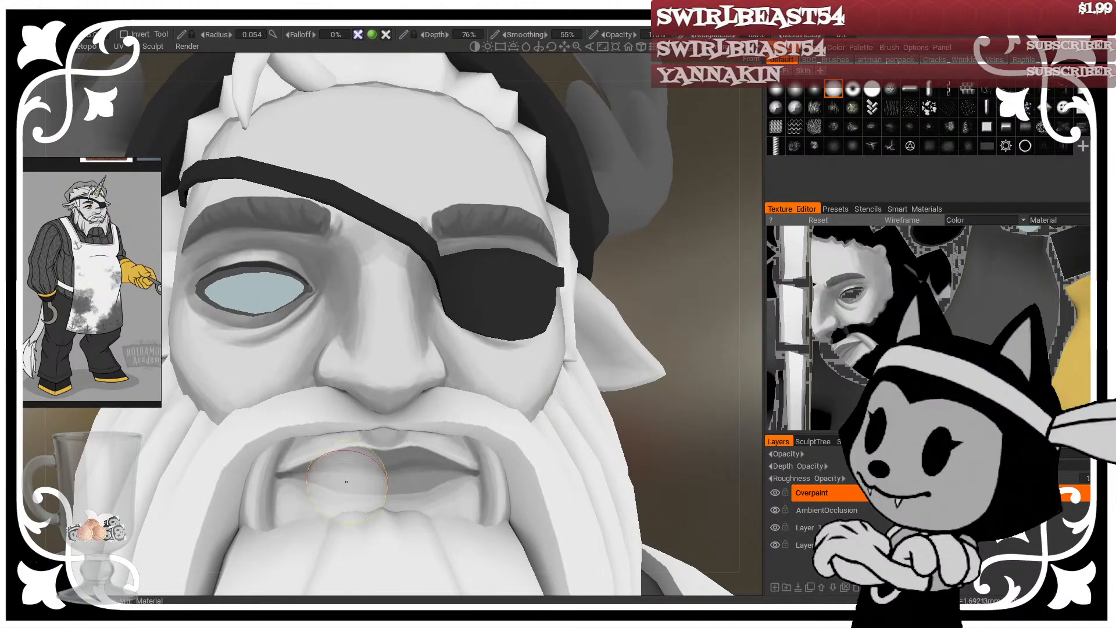
Step: Set the paint colour to a neutral grey with 0% saturation and 64% lightness, and stroke the lower lip with a brush radius of about 0.012
click(34, 91)
click(412, 392)
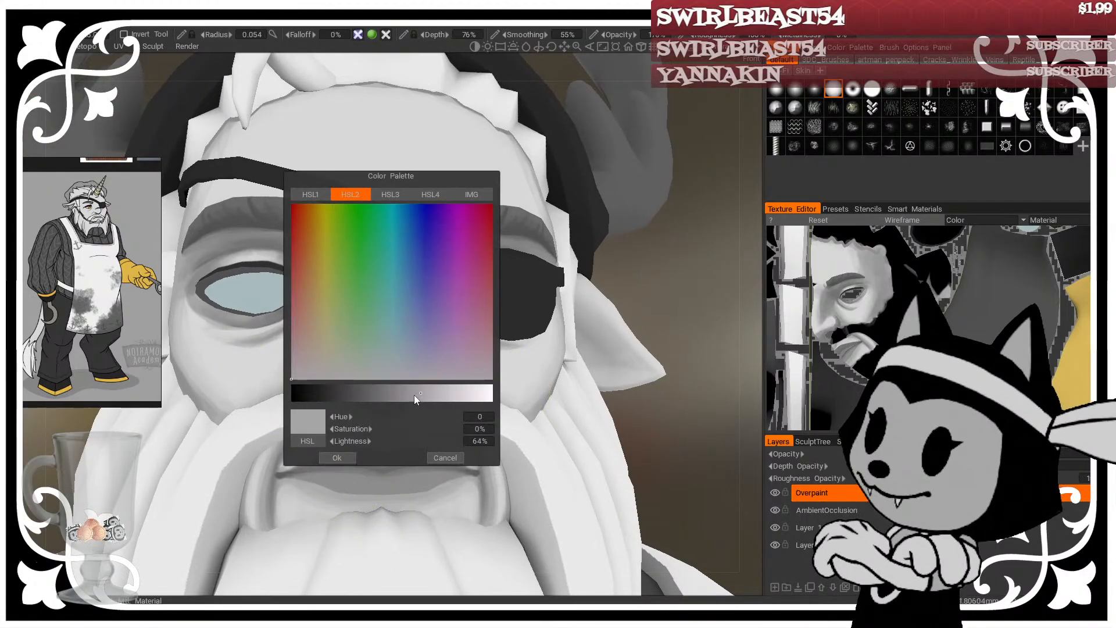
click(337, 456)
key(bracketleft)
key(bracketleft)
key(bracketleft)
key(bracketleft)
key(bracketleft)
key(bracketleft)
key(bracketleft)
key(bracketleft)
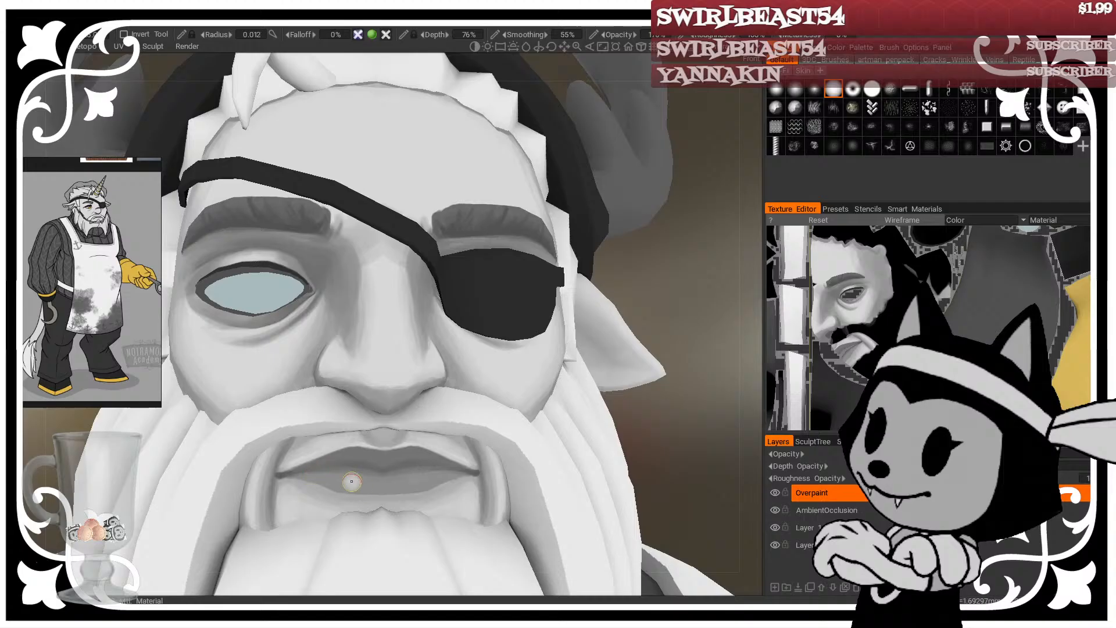
drag(352, 482, 332, 478)
Step: Refine the lower lip's shading and lower edge with brush radii of about 0.017 and 0.011
key(bracketright)
key(bracketright)
key(bracketright)
key(bracketright)
key(bracketright)
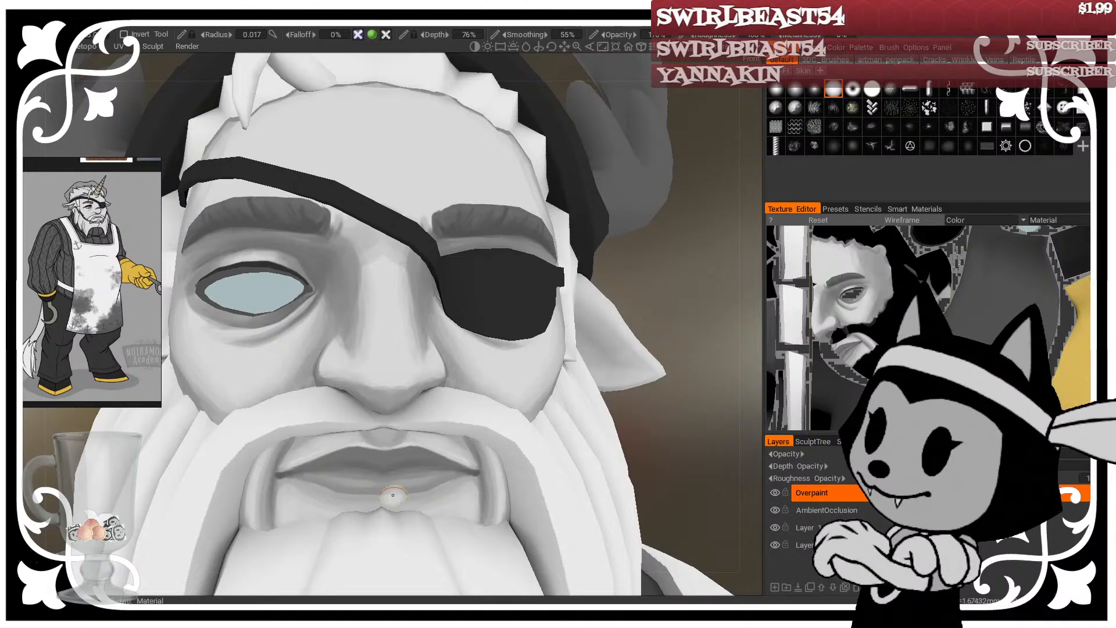
key(bracketleft)
key(bracketleft)
key(bracketleft)
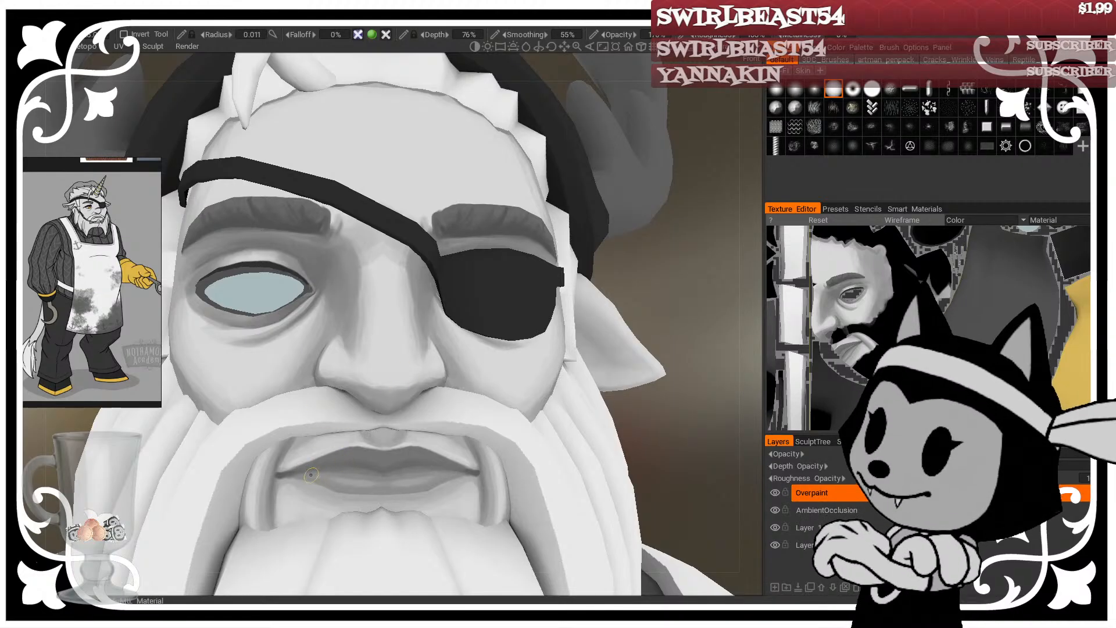
Step: Blend the tones on and around the lips with brush radii of about 0.014, 0.031 and 0.019
key(bracketright)
key(bracketright)
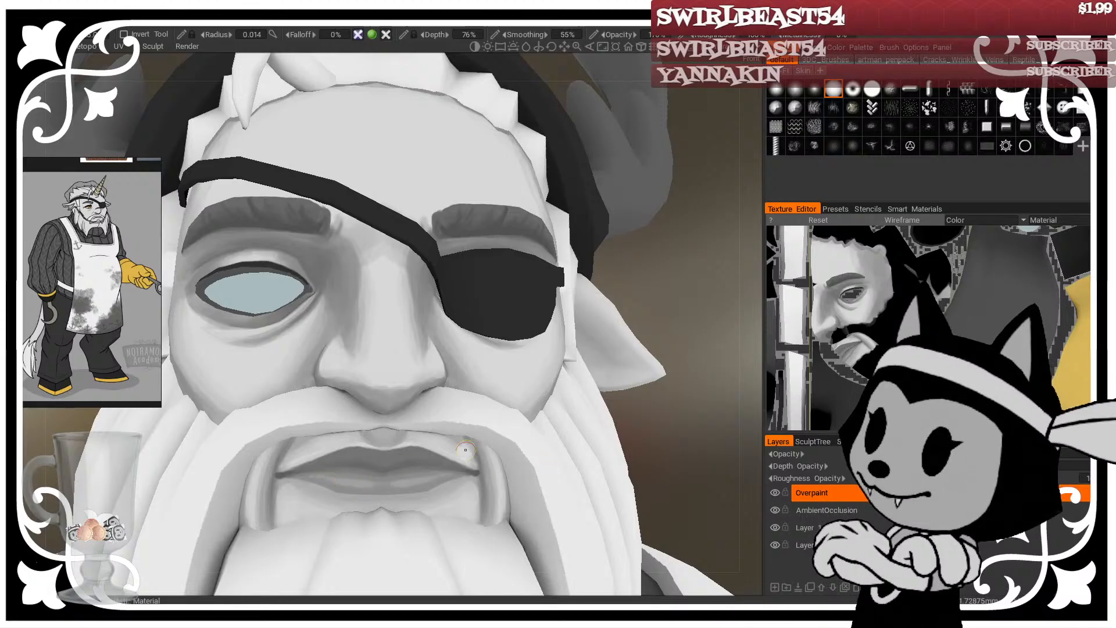
key(bracketright)
key(bracketright)
key(bracketright)
key(bracketright)
key(bracketright)
key(bracketright)
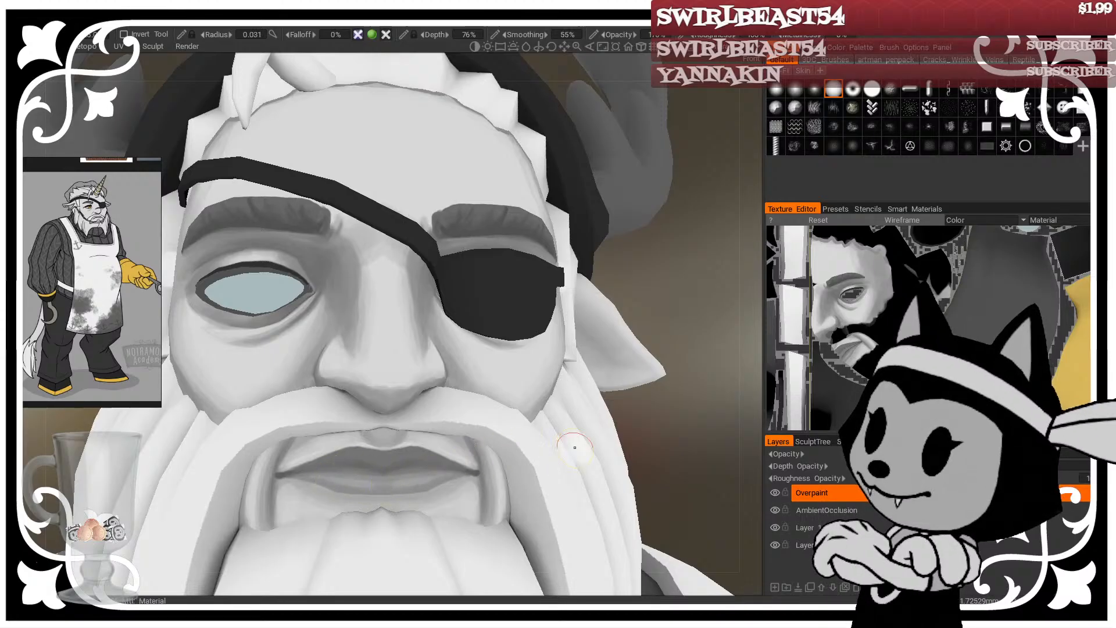
key(bracketleft)
key(bracketleft)
key(bracketleft)
key(bracketleft)
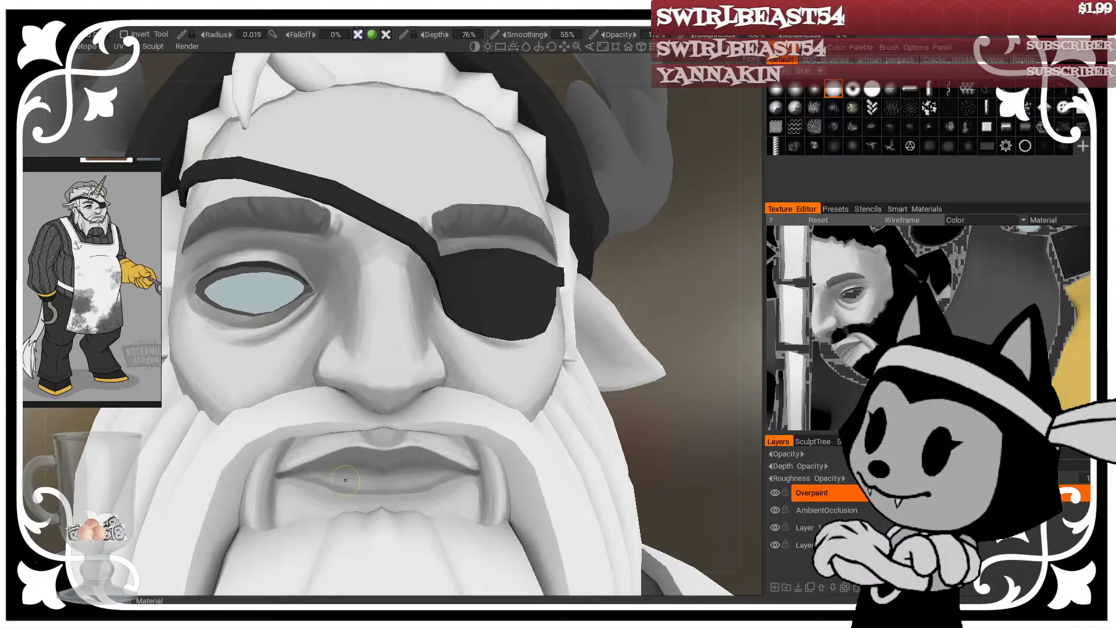
Step: Examine the painted lips and face from several angles and from a distance
drag(651, 465, 650, 435)
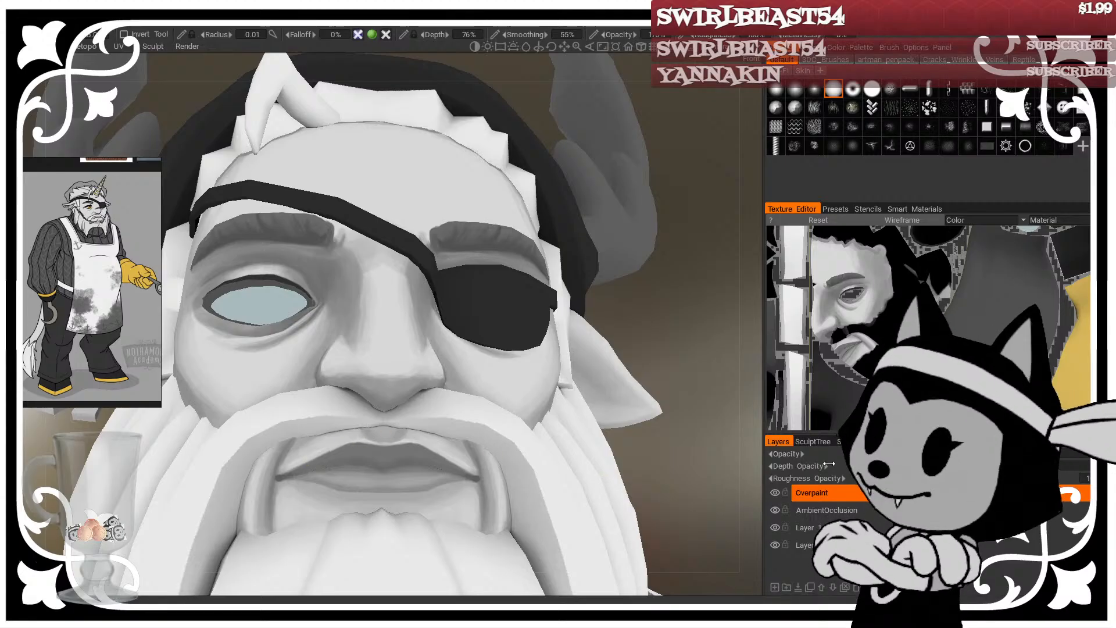
right_drag(716, 449, 594, 425)
drag(594, 419, 595, 358)
right_drag(595, 358, 626, 355)
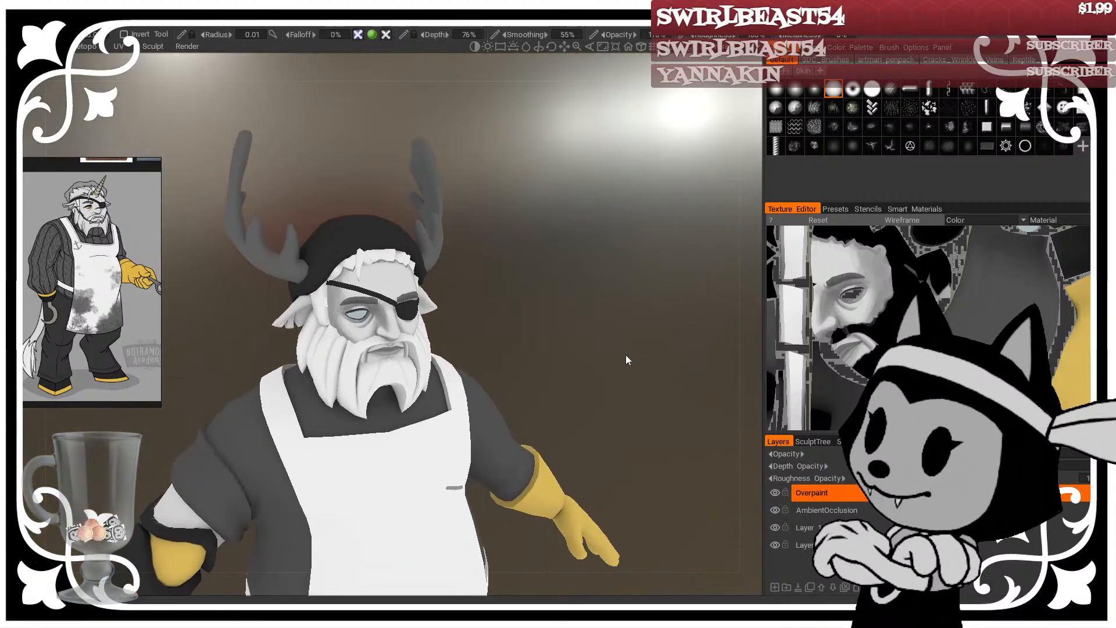
drag(626, 355, 504, 268)
right_drag(504, 267, 580, 285)
drag(580, 284, 598, 269)
right_drag(598, 270, 602, 277)
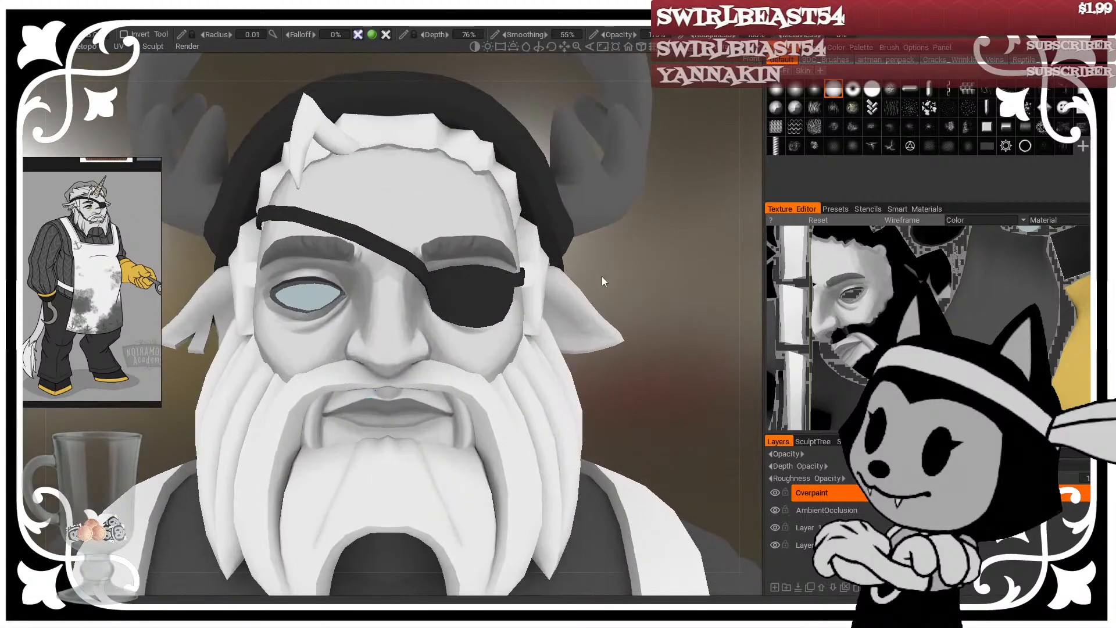
middle_drag(602, 277, 644, 298)
drag(644, 298, 681, 307)
middle_drag(681, 307, 683, 363)
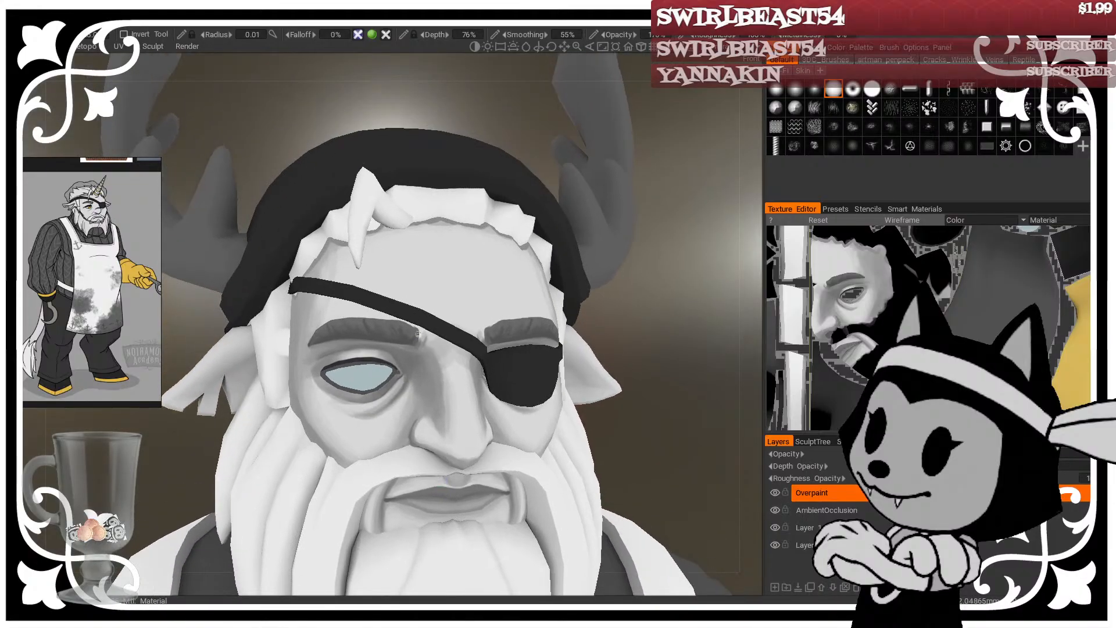
Step: Show the wireframe and paint a dark line around the lower eyelid rim to both eye corners with a brush radius of about 0.01
key(w)
alt+right_drag(417, 362, 414, 469)
alt+middle_drag(414, 469, 484, 437)
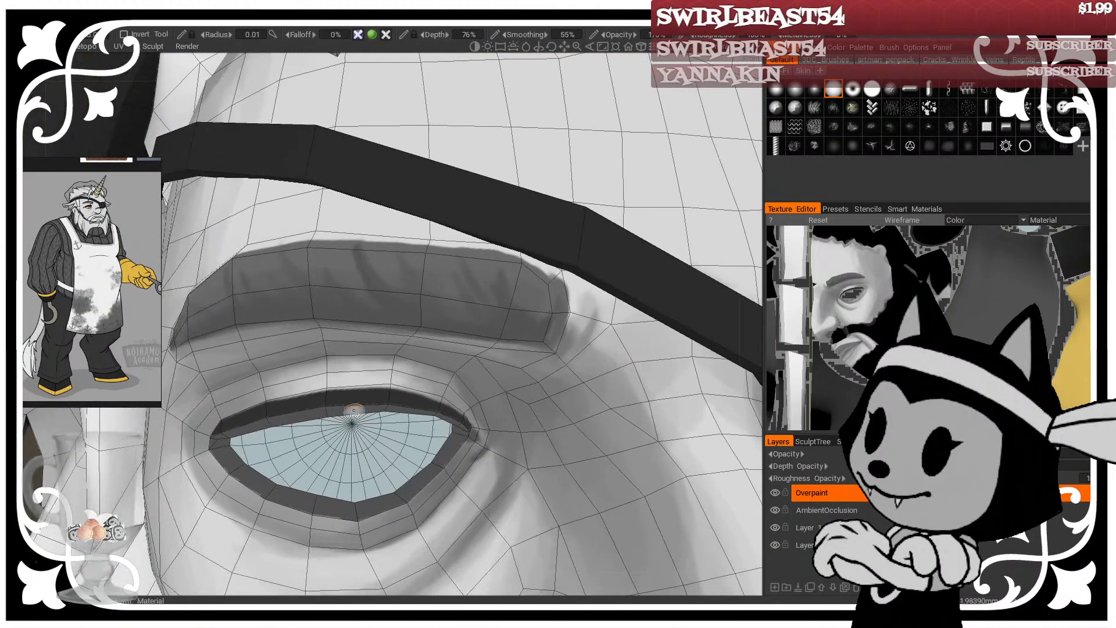
alt+drag(528, 395, 471, 359)
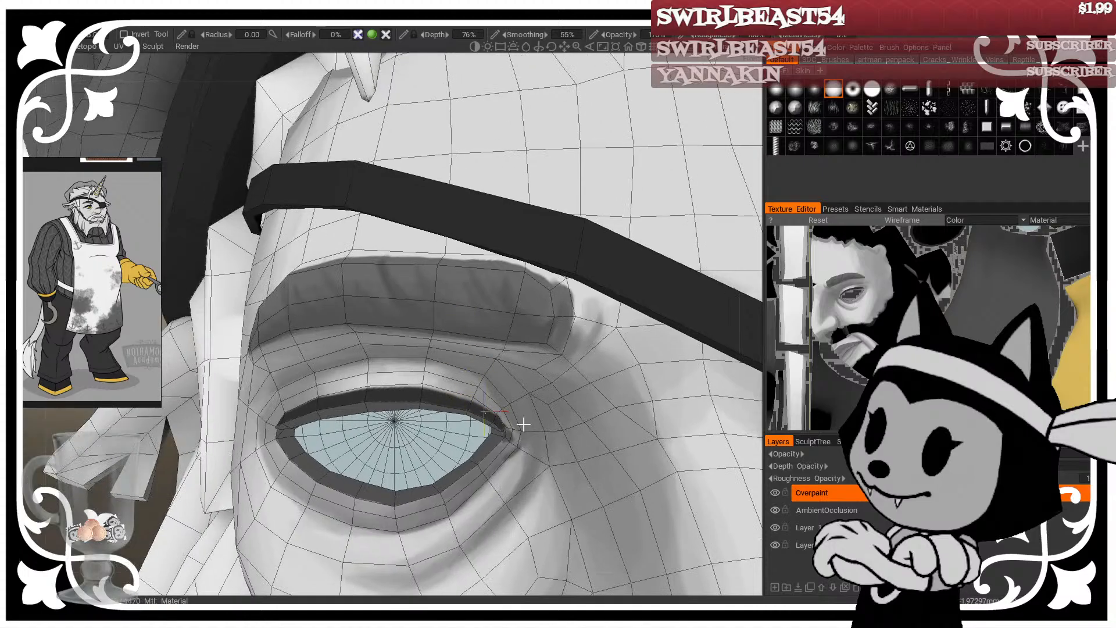
alt+drag(523, 424, 490, 453)
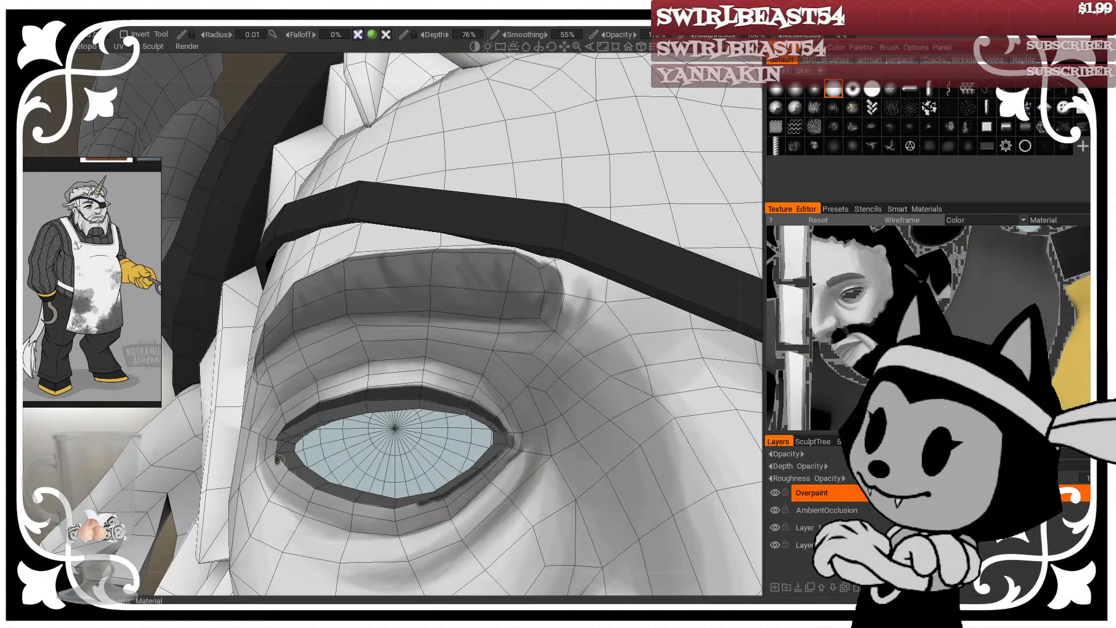
mouse_move(278, 460)
mouse_down()
mouse_move(308, 485)
mouse_move(431, 499)
mouse_up()
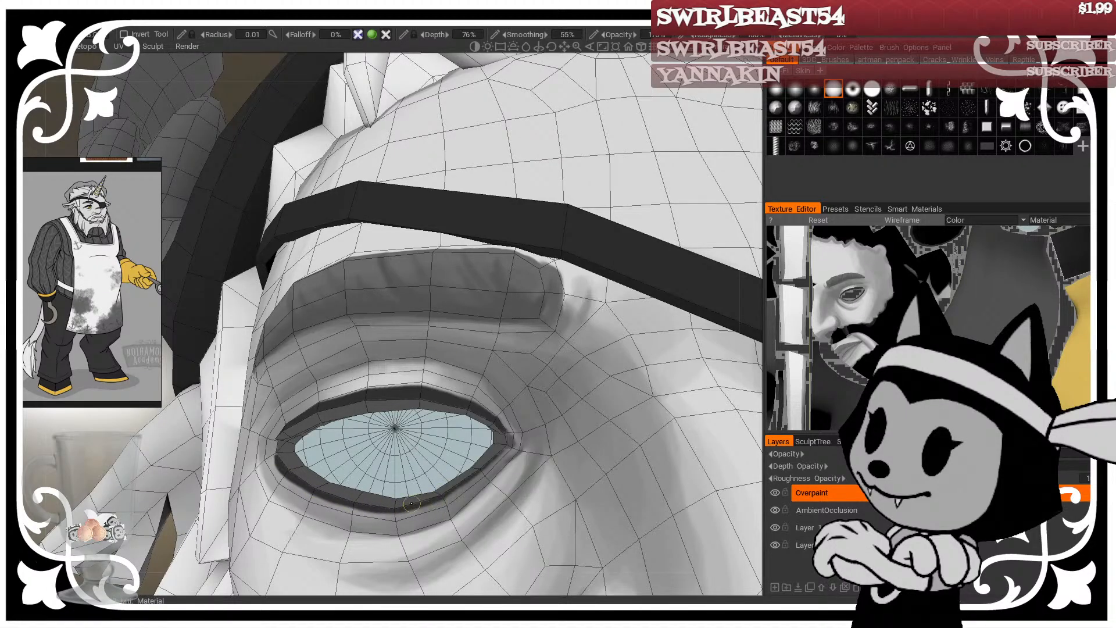
alt+drag(504, 410, 582, 433)
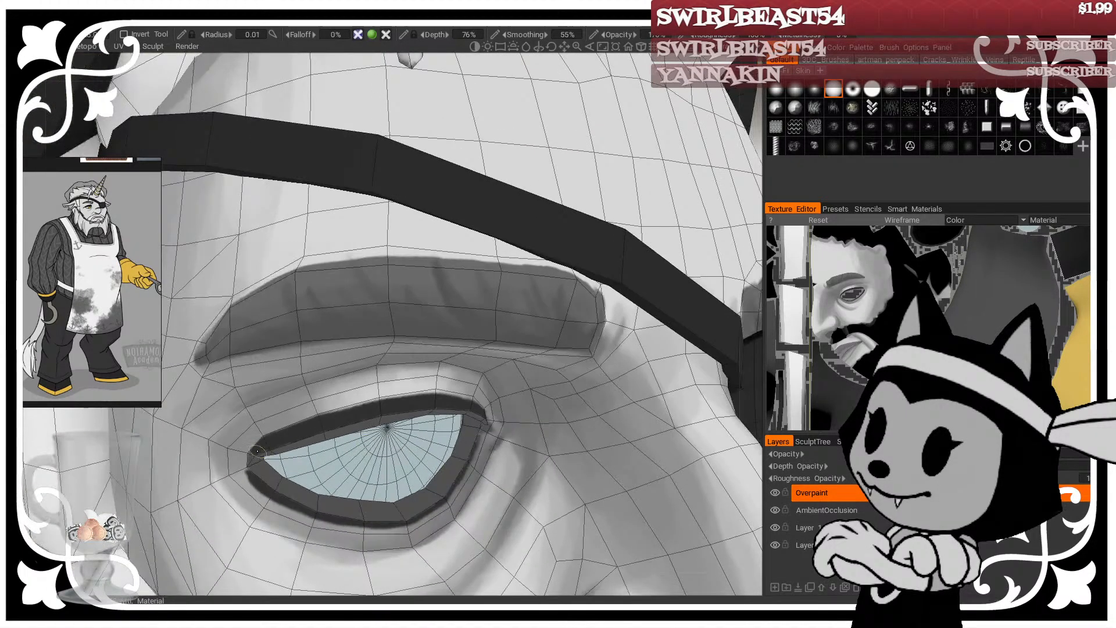
mouse_move(454, 390)
alt+mouse_down()
mouse_move(473, 343)
mouse_move(445, 372)
mouse_move(466, 375)
alt+mouse_up()
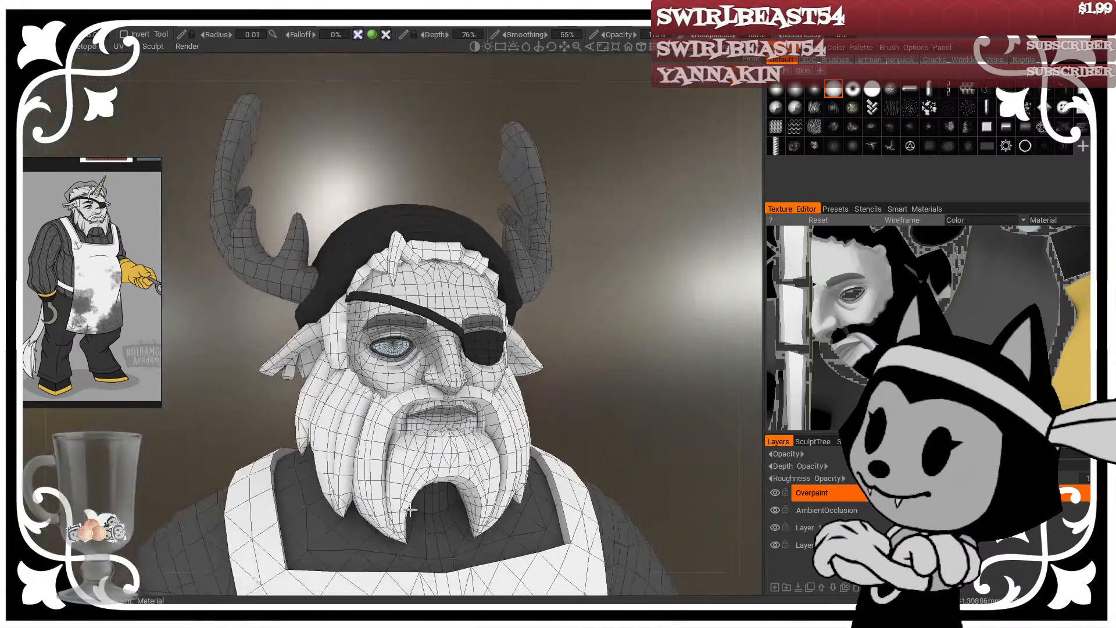
Step: Hide the wireframe and examine the painted eye outline and whole face from several angles and from a distance
alt+drag(584, 382, 436, 377)
alt+right_drag(436, 378, 481, 382)
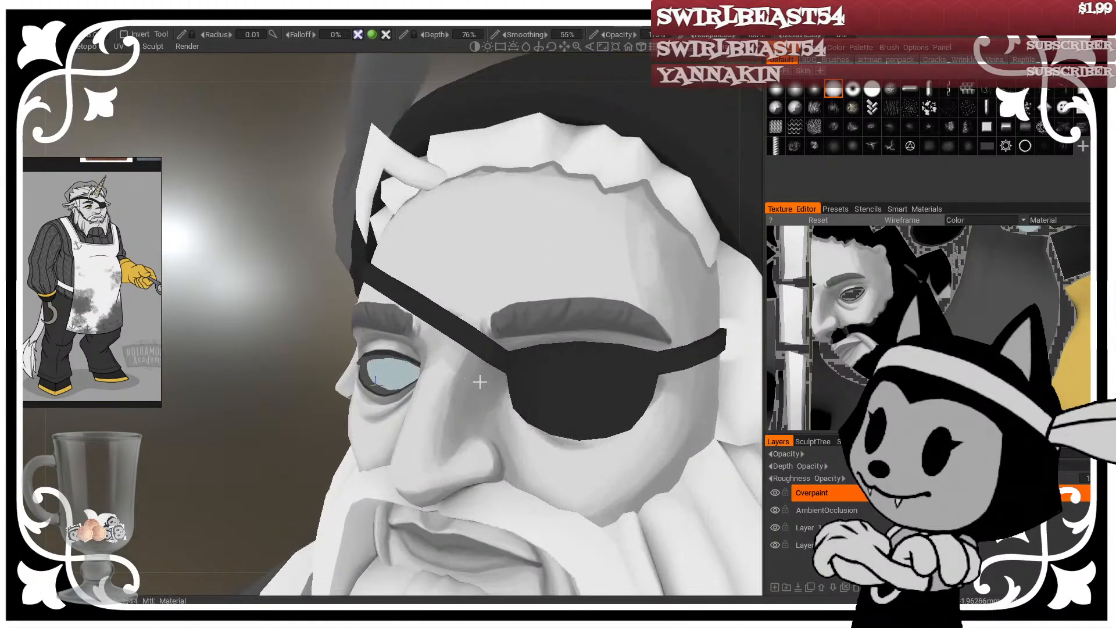
alt+drag(481, 381, 584, 423)
alt+middle_drag(584, 423, 548, 391)
alt+right_drag(548, 392, 532, 394)
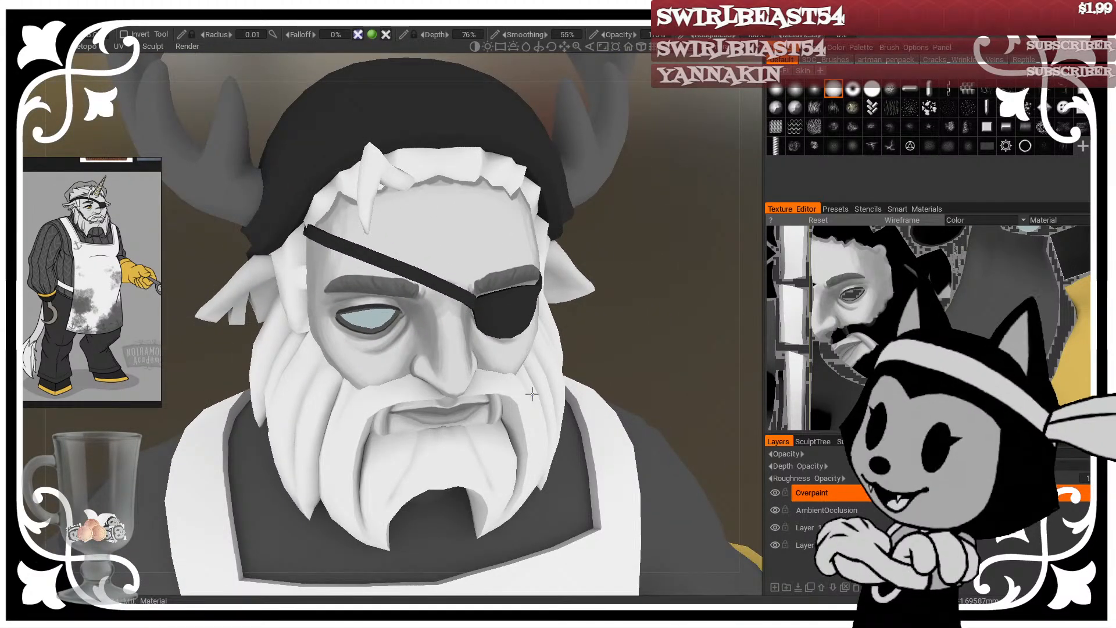
alt+middle_drag(214, 471, 204, 472)
mouse_move(318, 366)
alt+mouse_down()
mouse_move(385, 396)
mouse_move(410, 342)
alt+mouse_up()
alt+right_drag(411, 342, 396, 363)
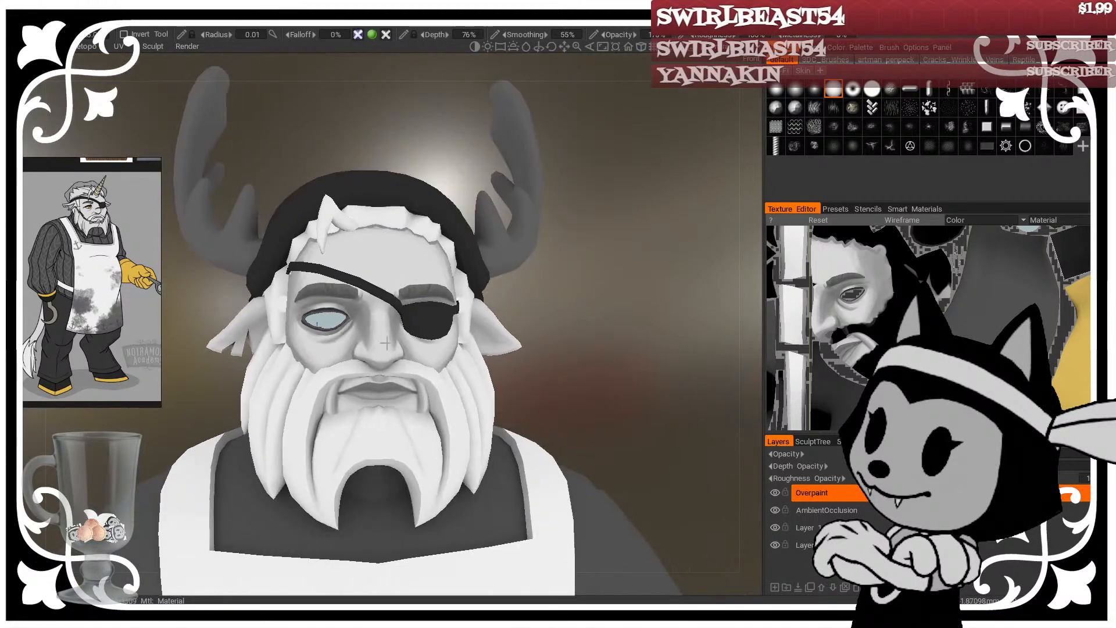
alt+drag(395, 363, 316, 372)
alt+right_drag(316, 373, 321, 387)
alt+drag(321, 388, 460, 427)
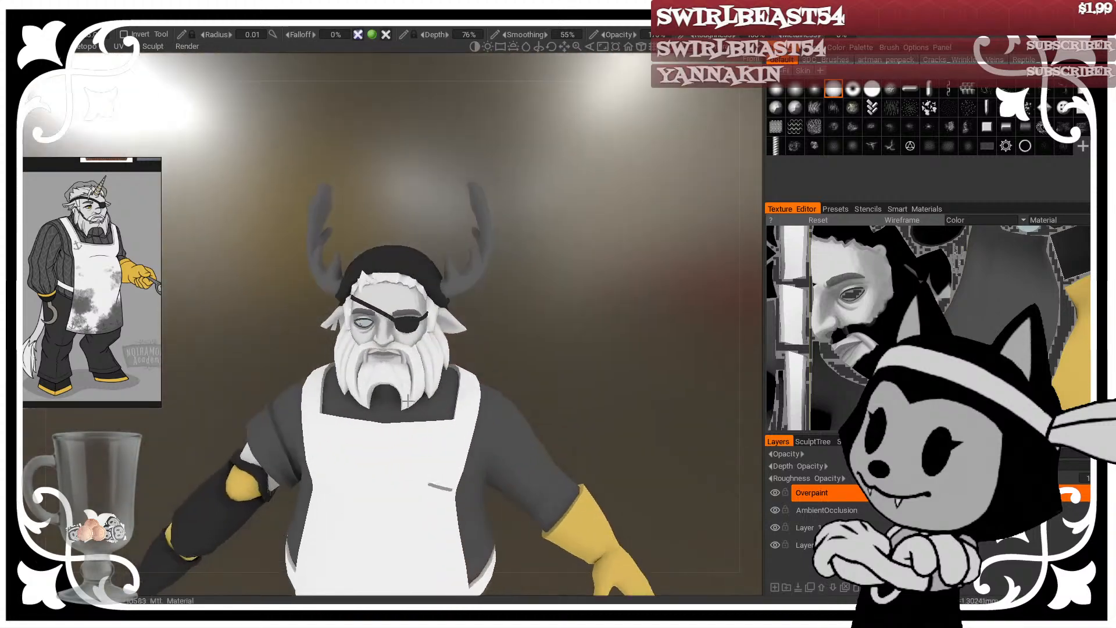
alt+right_drag(459, 427, 466, 410)
alt+drag(467, 410, 444, 439)
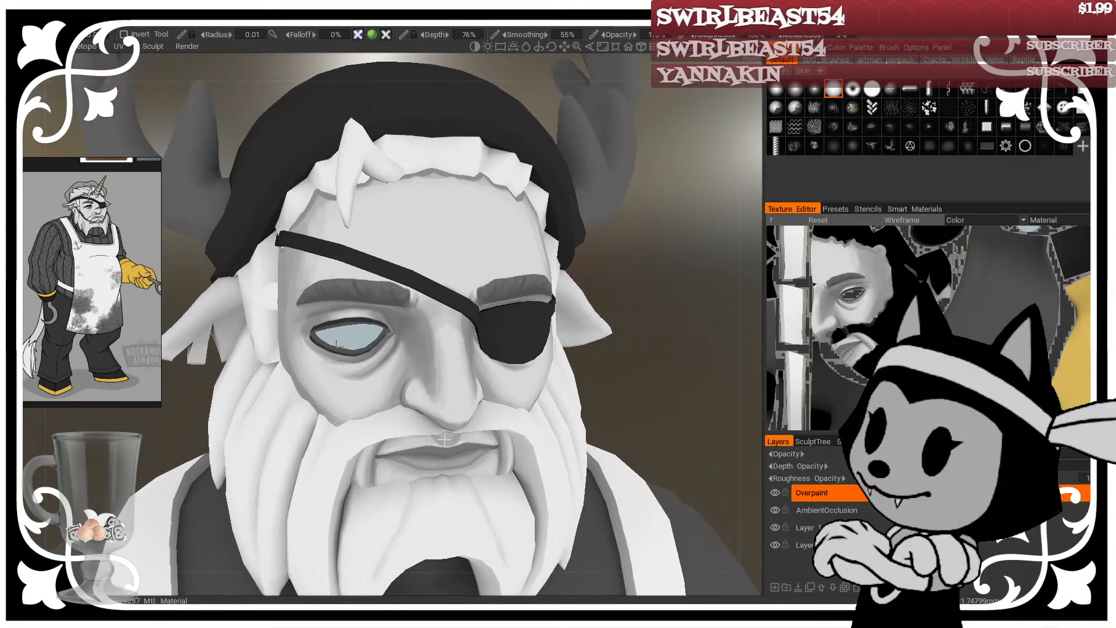
alt+drag(635, 320, 635, 232)
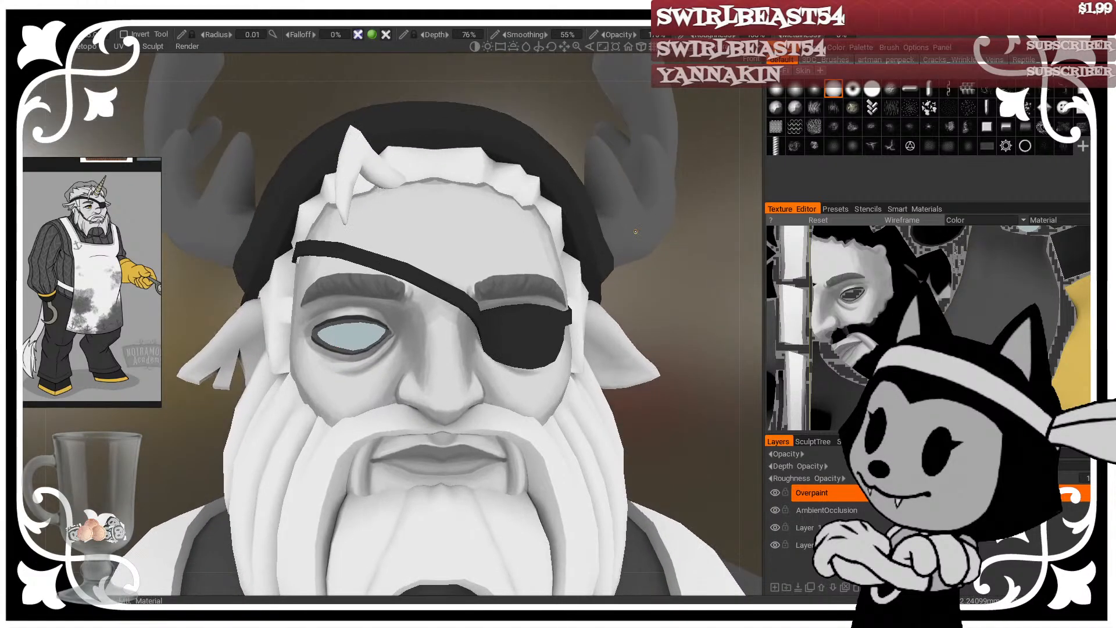
click(187, 23)
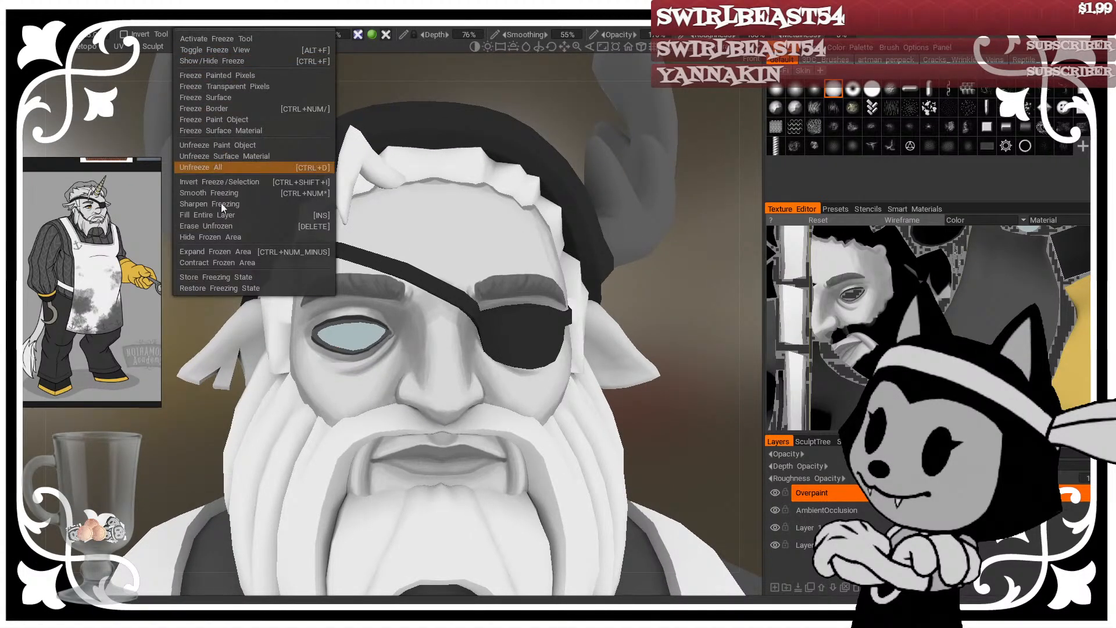
Step: Set the paint colour to a muted reddish tone with hue 343, saturation 17% and lightness 31%
scroll(339, 354, up, 6)
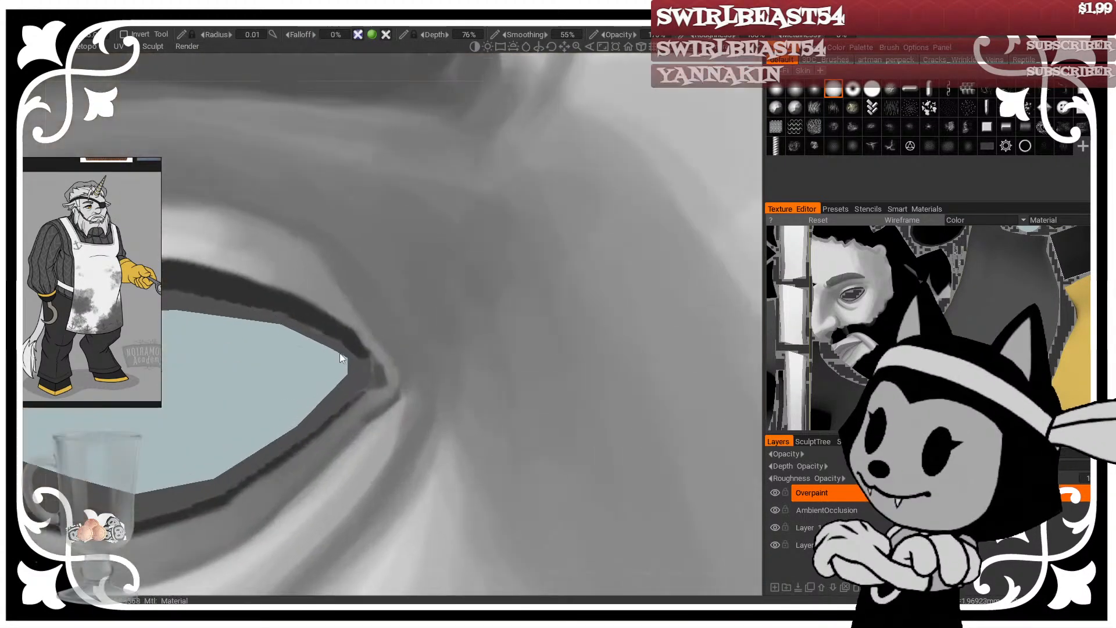
scroll(334, 353, down, 1)
alt+middle_drag(351, 361, 381, 378)
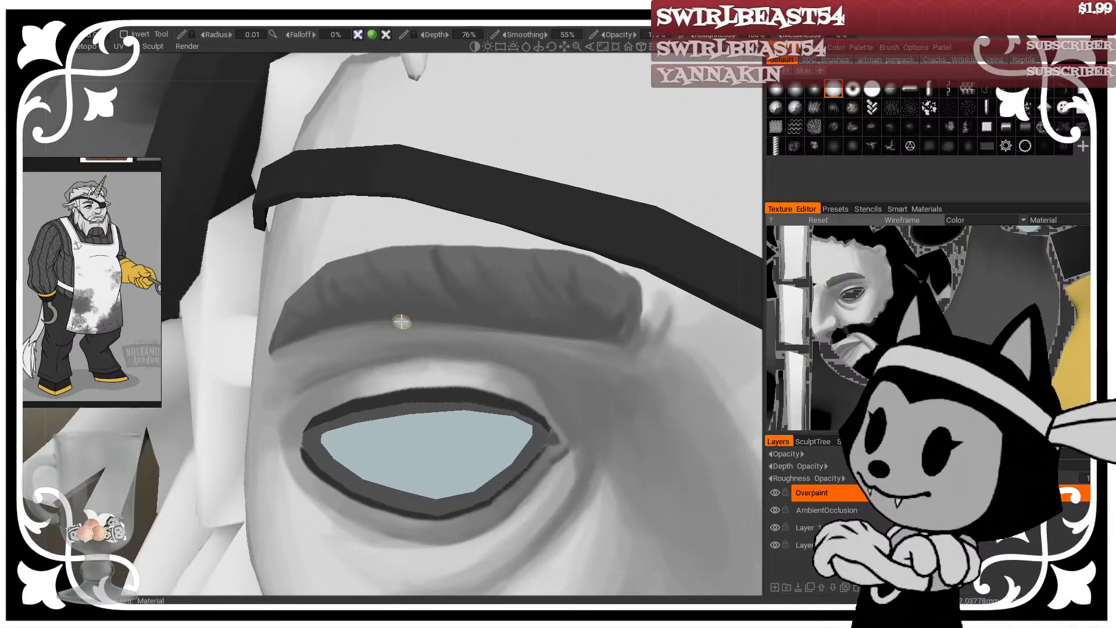
click(51, 77)
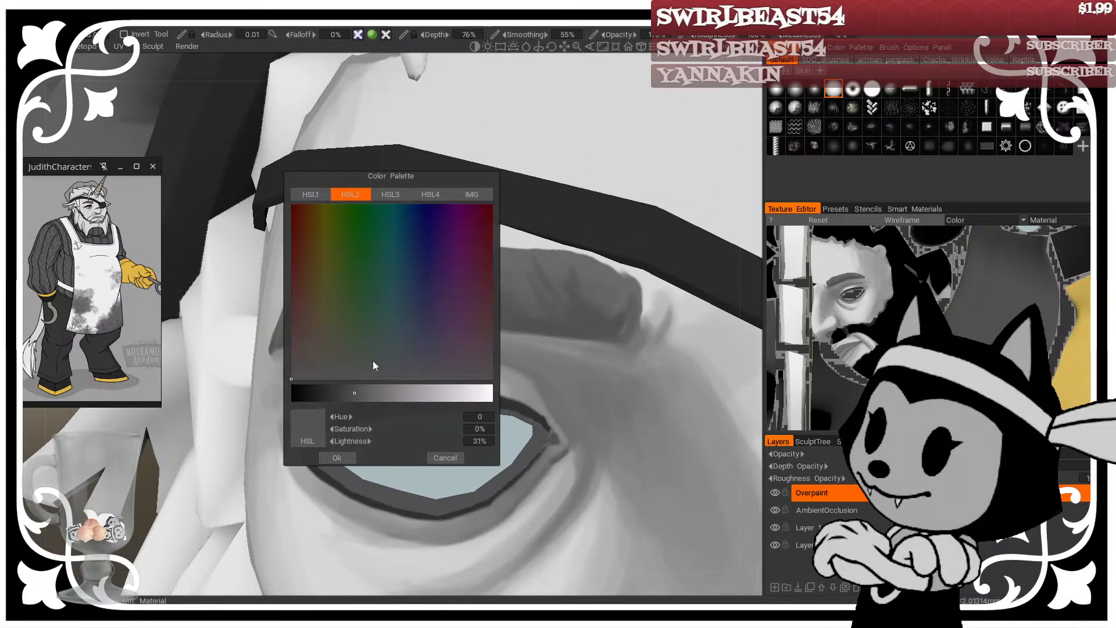
click(472, 349)
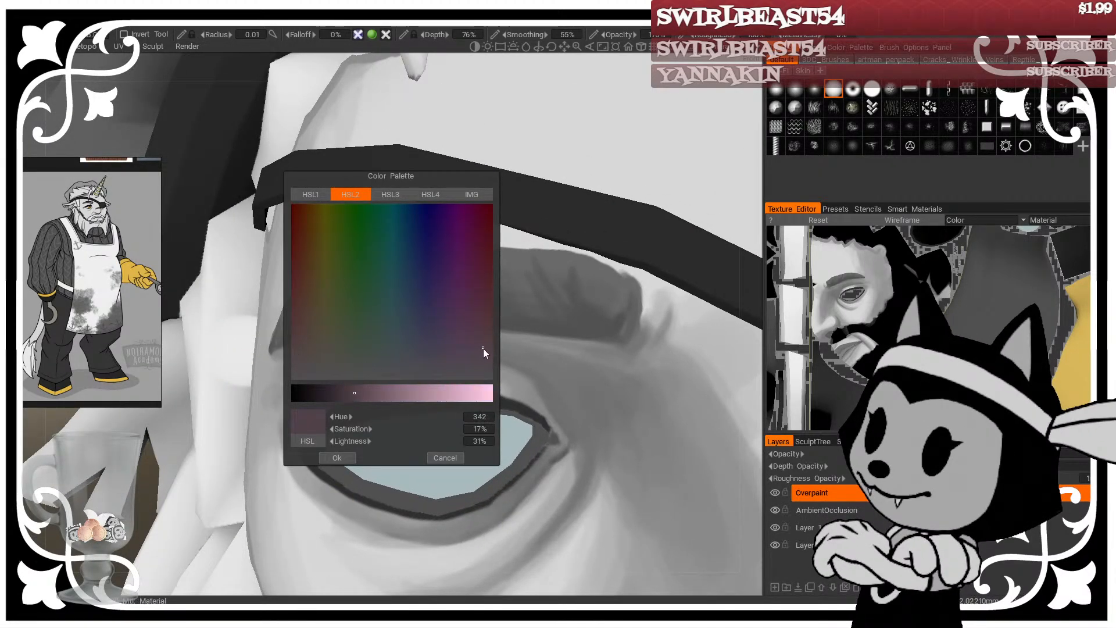
click(347, 417)
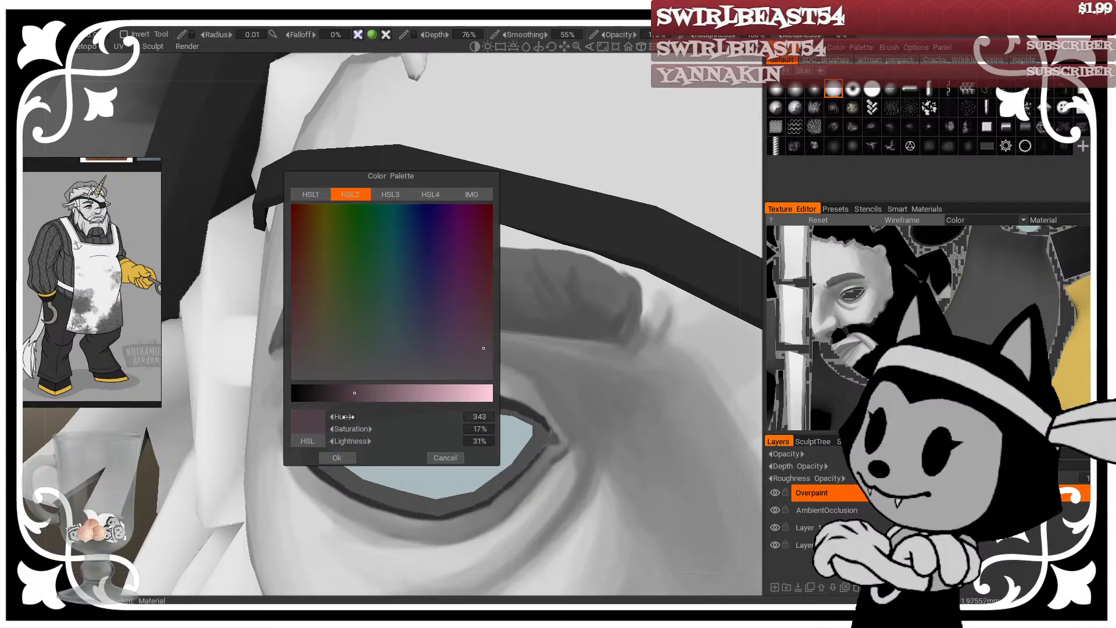
click(337, 458)
Step: Paint the reddish tone along the outer half of the upper eyelid's inner rim with brush radii of about 0.014 and 0.01
mouse_move(319, 452)
mouse_down()
mouse_move(356, 480)
mouse_move(316, 452)
mouse_up()
mouse_move(401, 497)
right_down()
mouse_move(361, 479)
mouse_move(372, 465)
mouse_move(349, 436)
right_up()
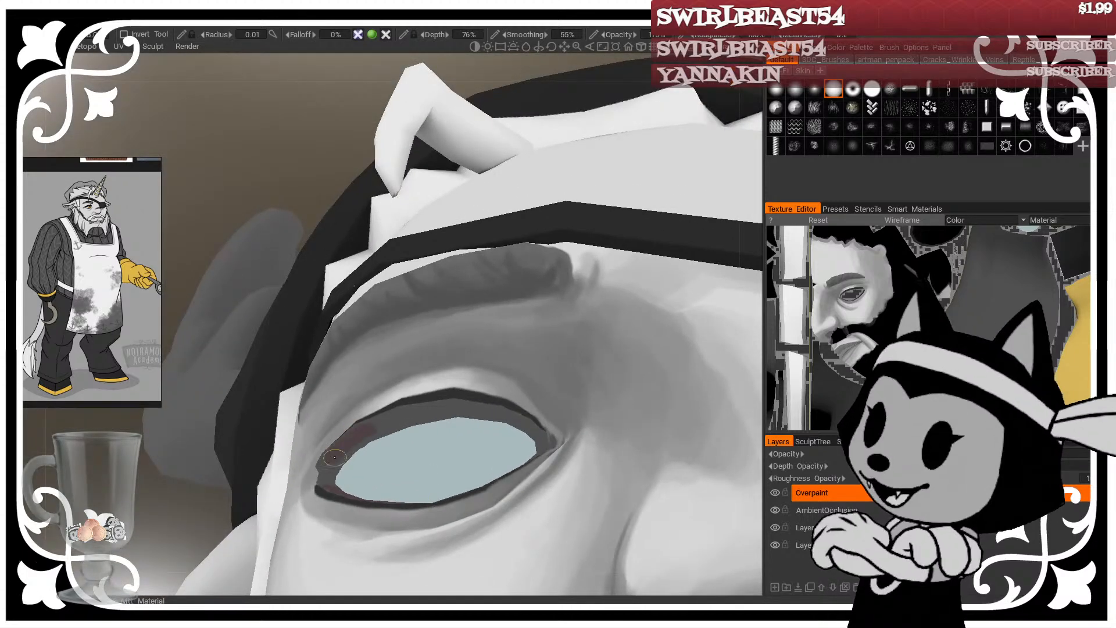
mouse_move(361, 435)
mouse_down()
mouse_move(417, 414)
mouse_move(340, 454)
mouse_move(429, 411)
mouse_up()
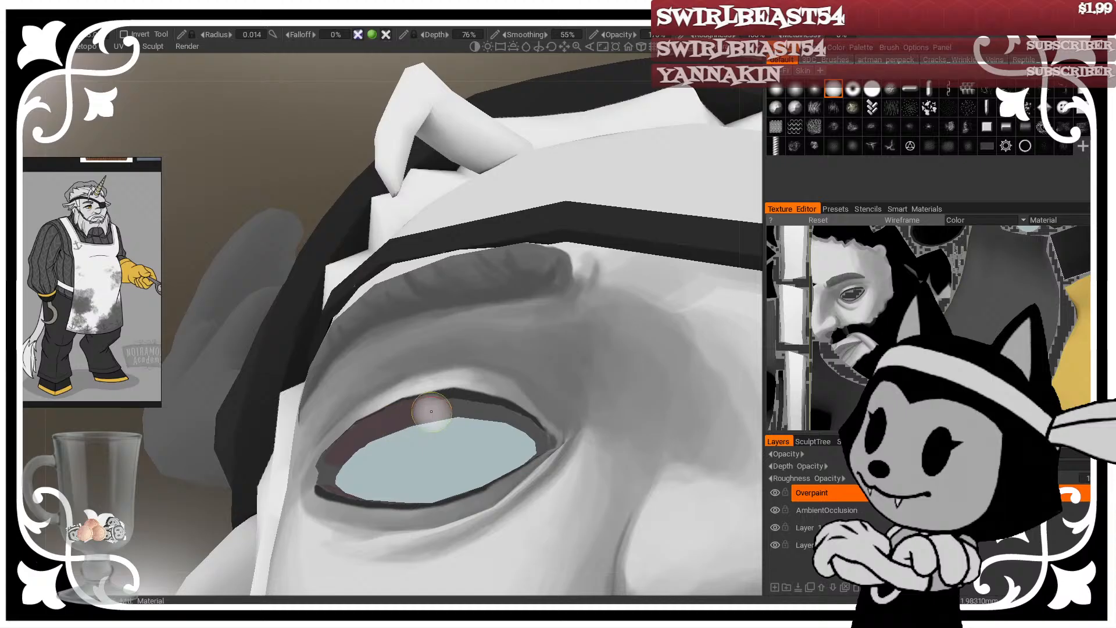
drag(356, 442, 343, 457)
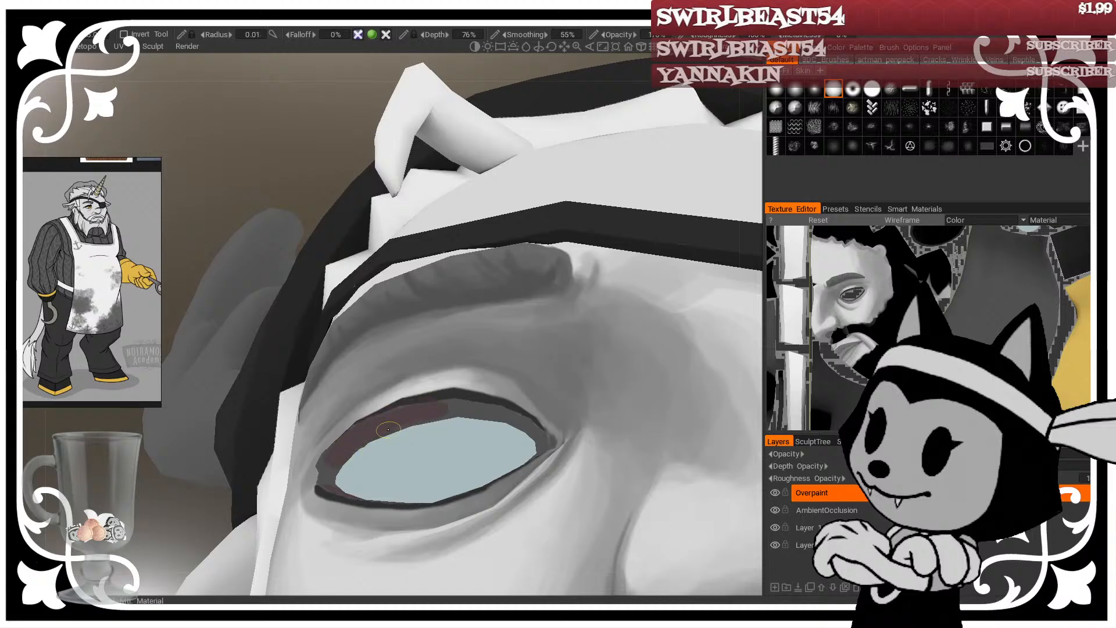
drag(431, 415, 414, 418)
middle_drag(411, 419, 316, 454)
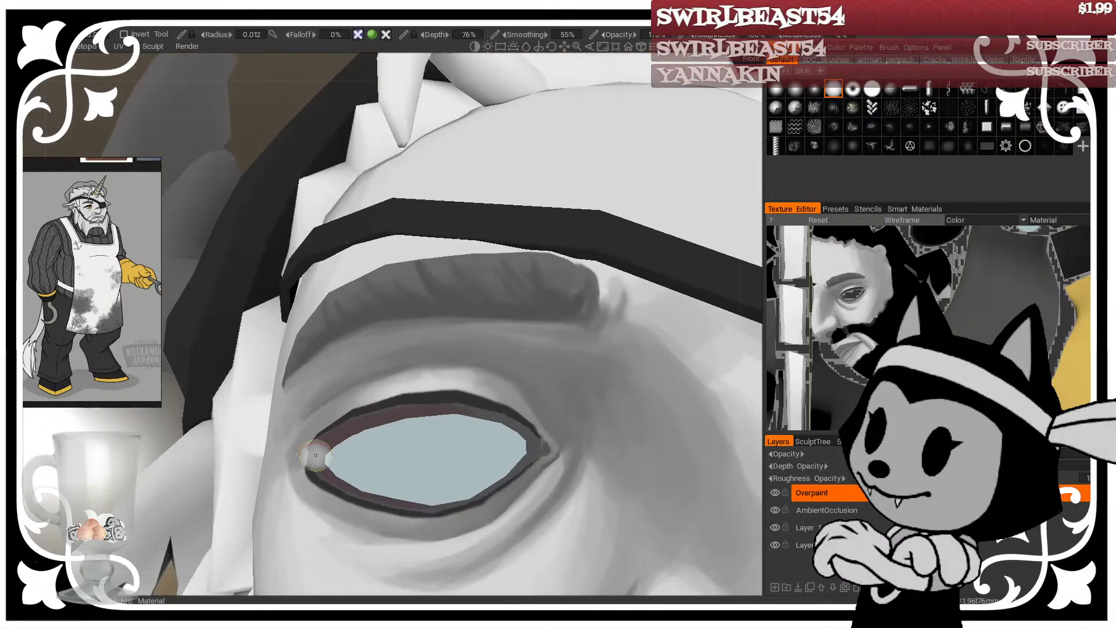
Step: Extend the reddish tone around the lower eyelid rim and both eye corners with brush radii of about 0.012 and 0.01
drag(316, 455, 321, 447)
mouse_move(150, 439)
mouse_down()
mouse_move(132, 451)
mouse_move(192, 427)
mouse_move(250, 372)
mouse_up()
drag(447, 470, 411, 452)
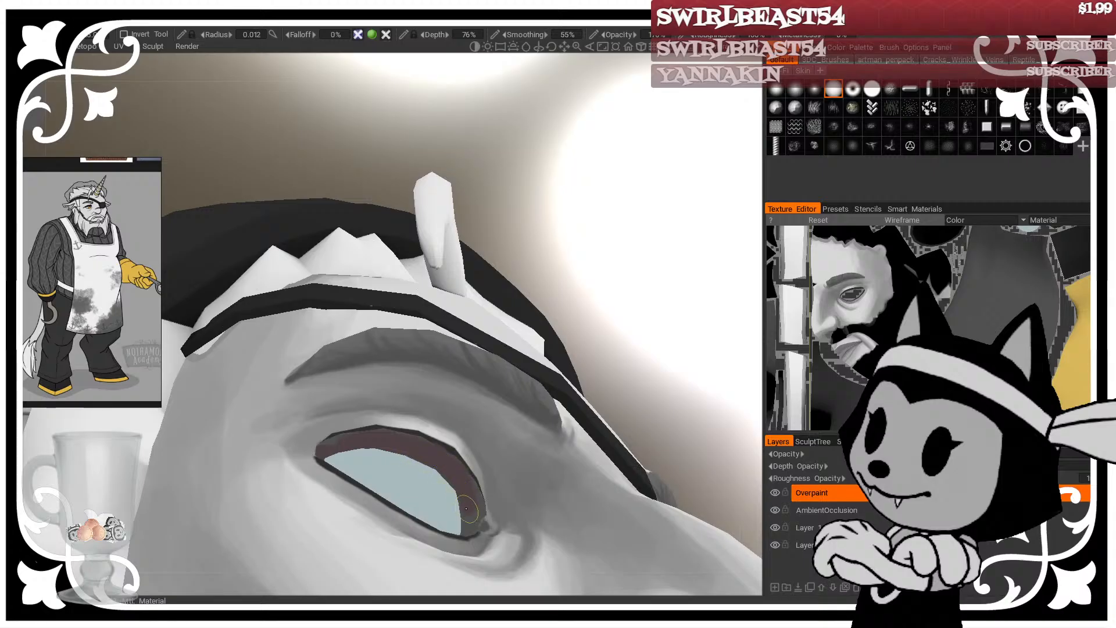
mouse_move(466, 509)
middle_down()
mouse_move(498, 481)
mouse_move(465, 511)
mouse_move(477, 526)
middle_up()
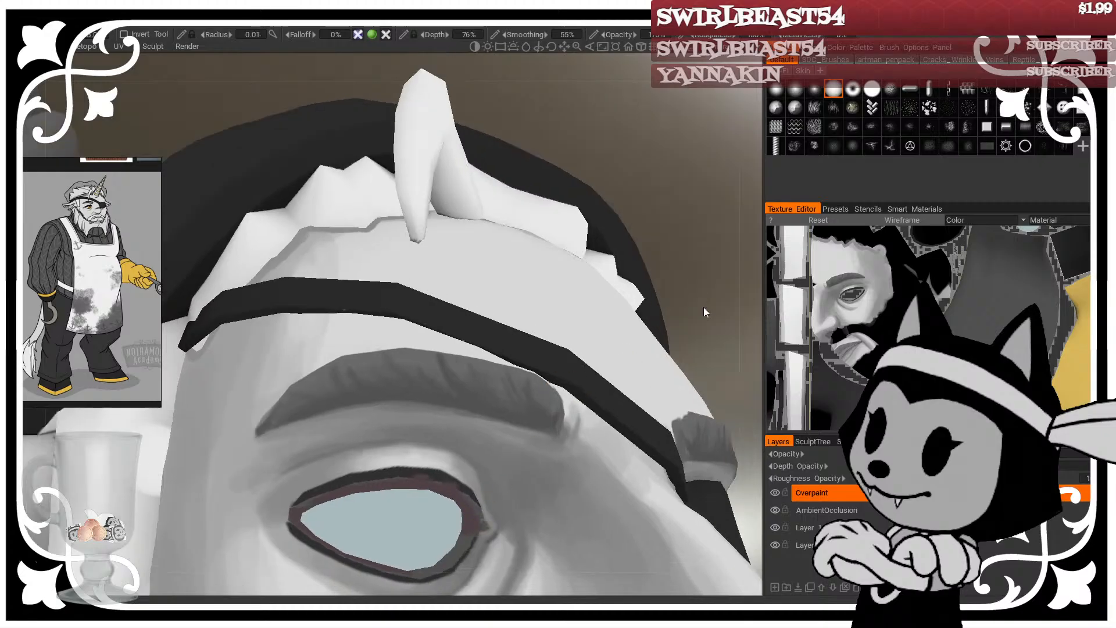
middle_drag(703, 312, 582, 423)
middle_drag(516, 506, 405, 438)
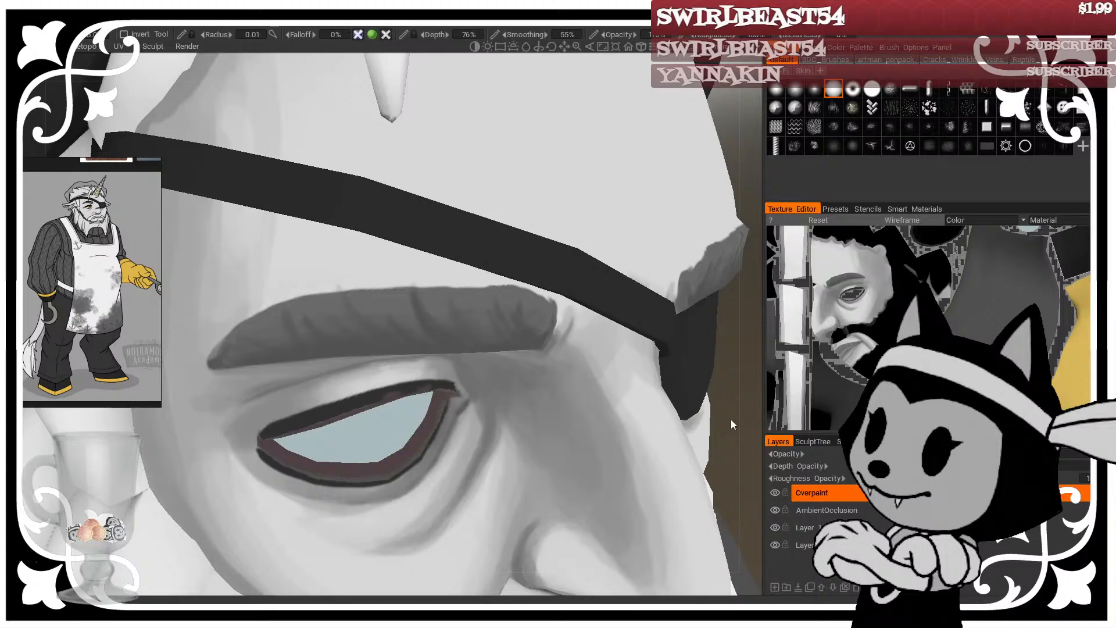
middle_drag(731, 420, 300, 422)
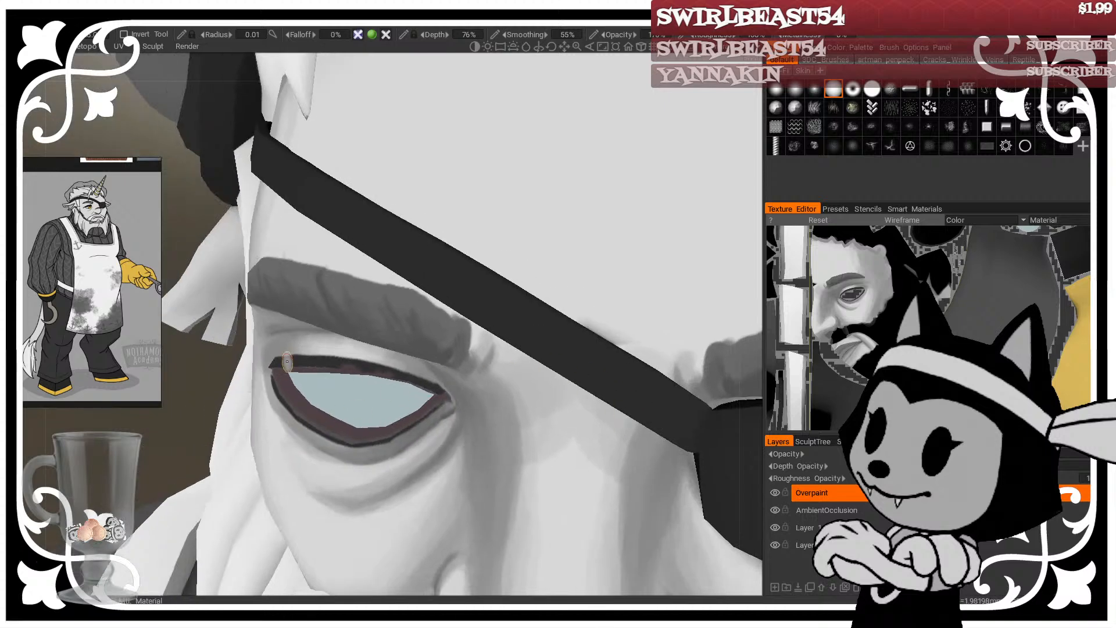
middle_drag(204, 388, 300, 418)
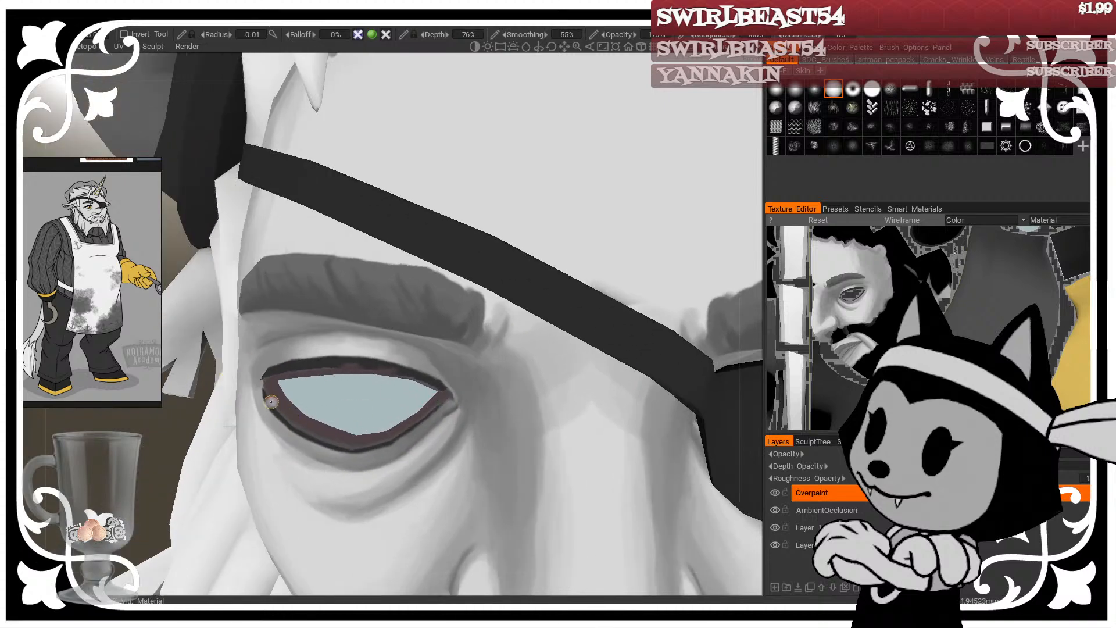
Step: Strengthen the dark lines bordering the reddish rim on the upper and lower eyelids with a brush radius of about 0.01
mouse_move(360, 446)
middle_down()
mouse_move(305, 409)
mouse_move(249, 409)
mouse_move(434, 423)
mouse_move(336, 435)
middle_up()
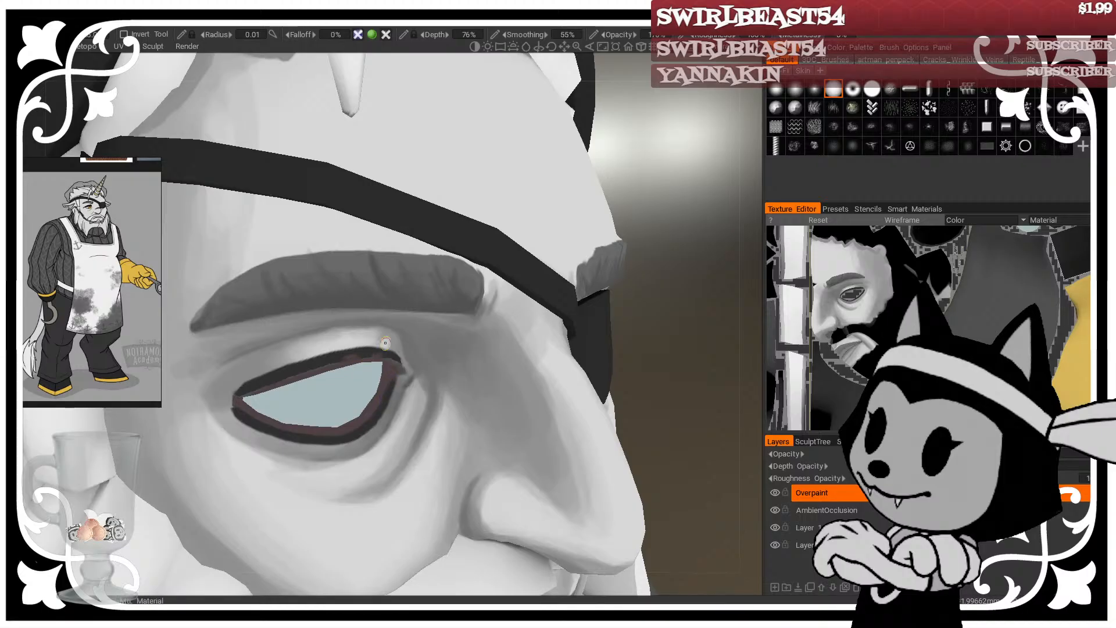
mouse_move(385, 343)
middle_down()
mouse_move(359, 368)
mouse_move(320, 329)
mouse_move(245, 398)
middle_up()
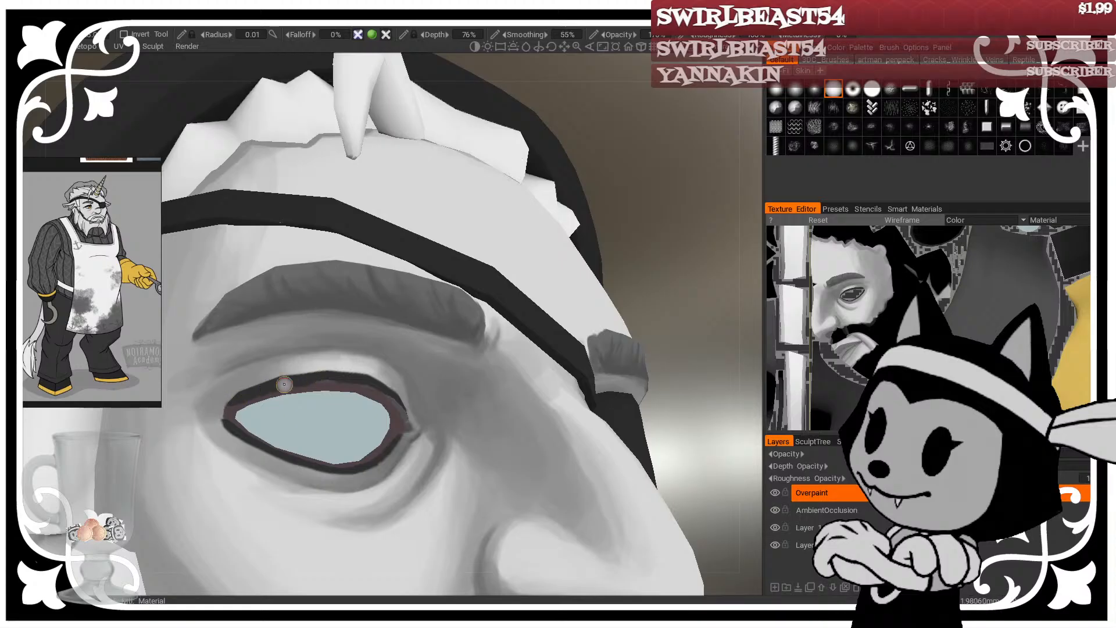
middle_drag(356, 376, 282, 349)
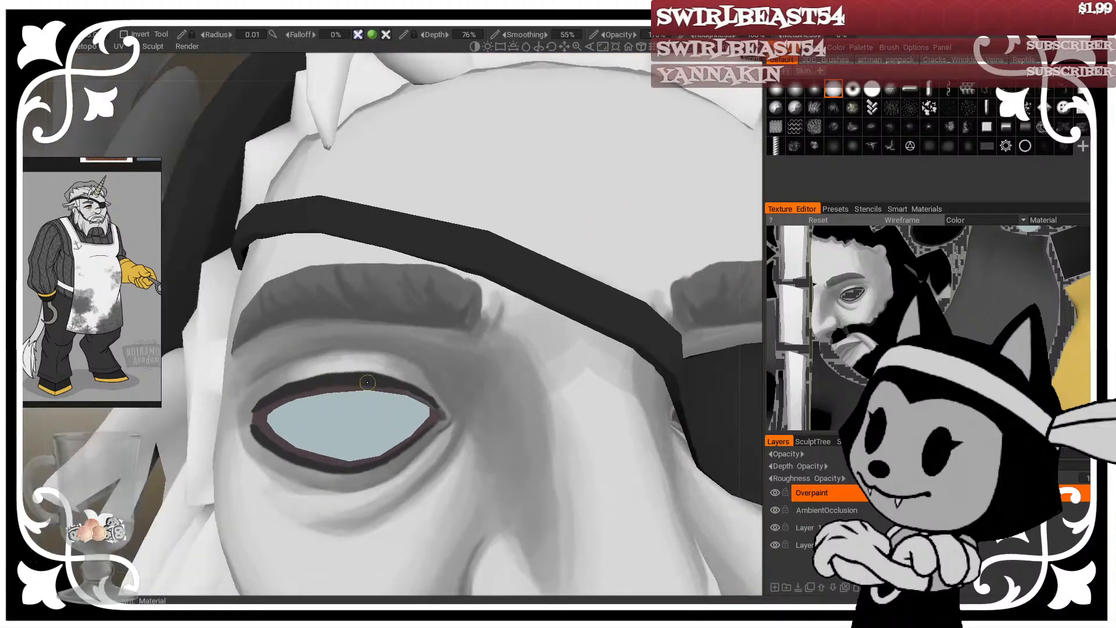
mouse_move(412, 393)
middle_down()
mouse_move(422, 398)
mouse_move(374, 386)
middle_up()
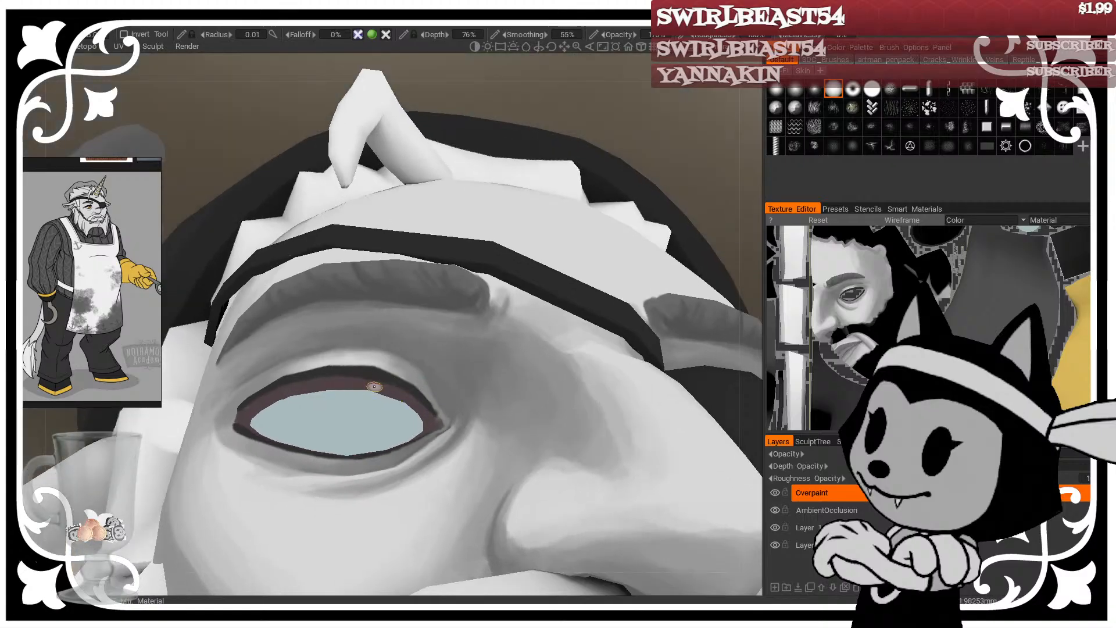
mouse_move(426, 413)
middle_down()
mouse_move(419, 384)
mouse_move(399, 399)
mouse_move(237, 425)
middle_up()
mouse_move(302, 388)
middle_down()
mouse_move(421, 332)
mouse_move(389, 315)
middle_up()
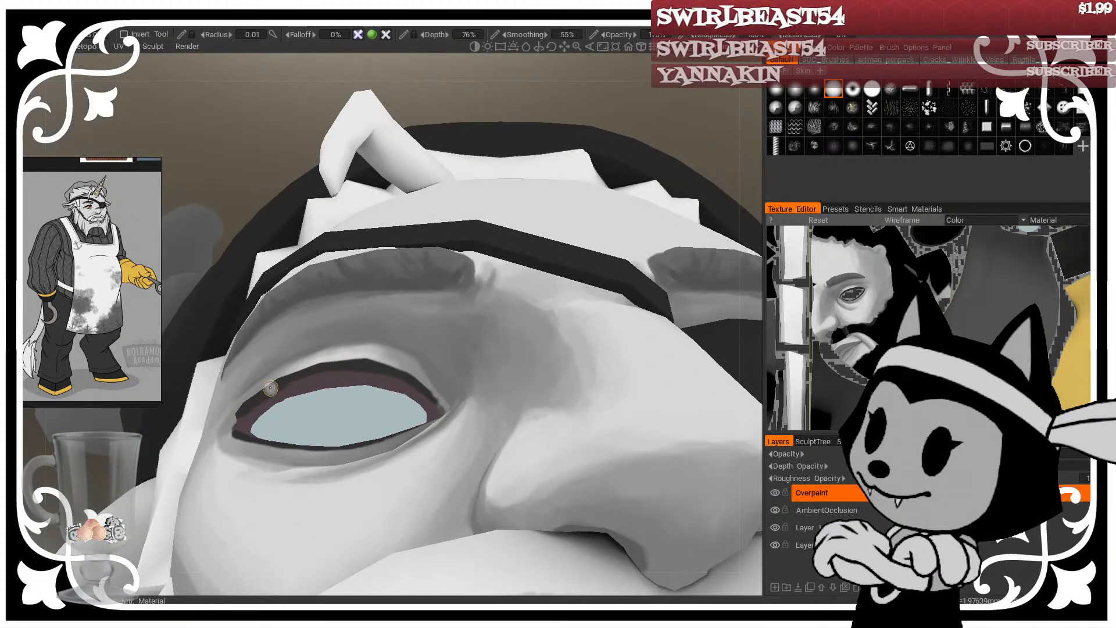
mouse_move(399, 330)
middle_down()
mouse_move(367, 461)
mouse_move(238, 410)
middle_up()
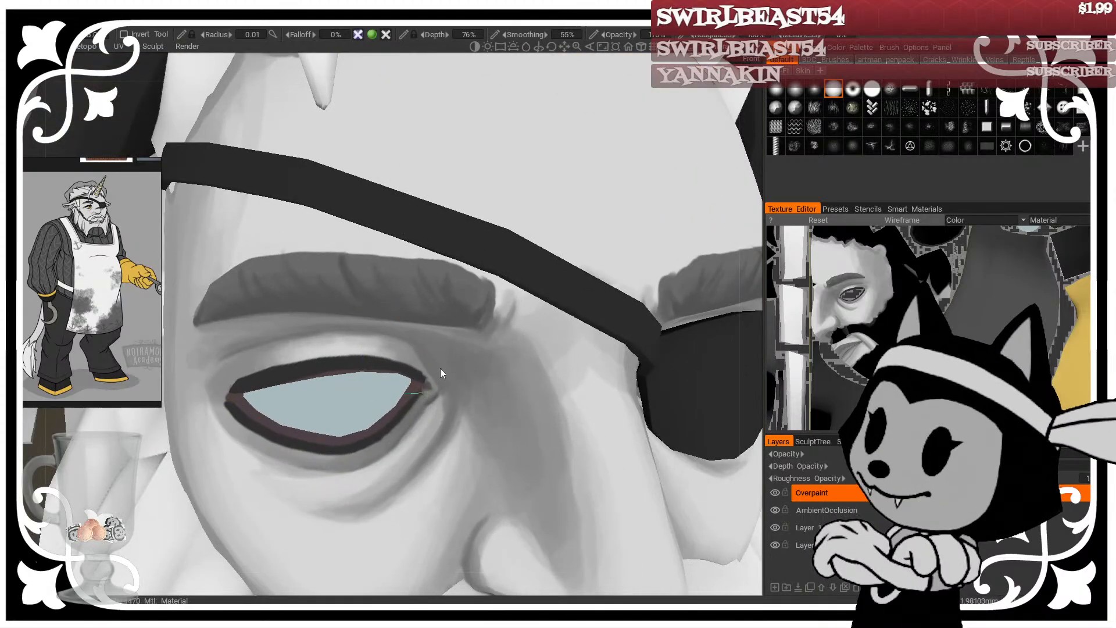
mouse_move(440, 369)
middle_down()
mouse_move(414, 376)
mouse_move(398, 313)
mouse_move(426, 293)
mouse_move(401, 329)
middle_up()
Step: Set the paint colour to a neutral grey with 14% lightness and darken the upper eyelid line toward the inner corner
click(14, 325)
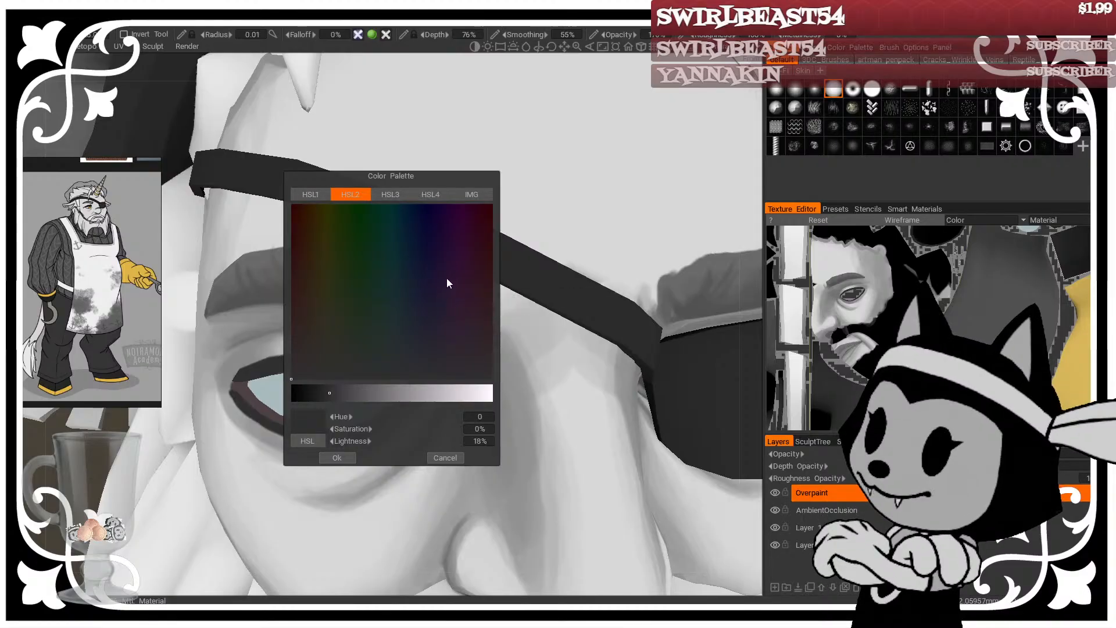
click(320, 394)
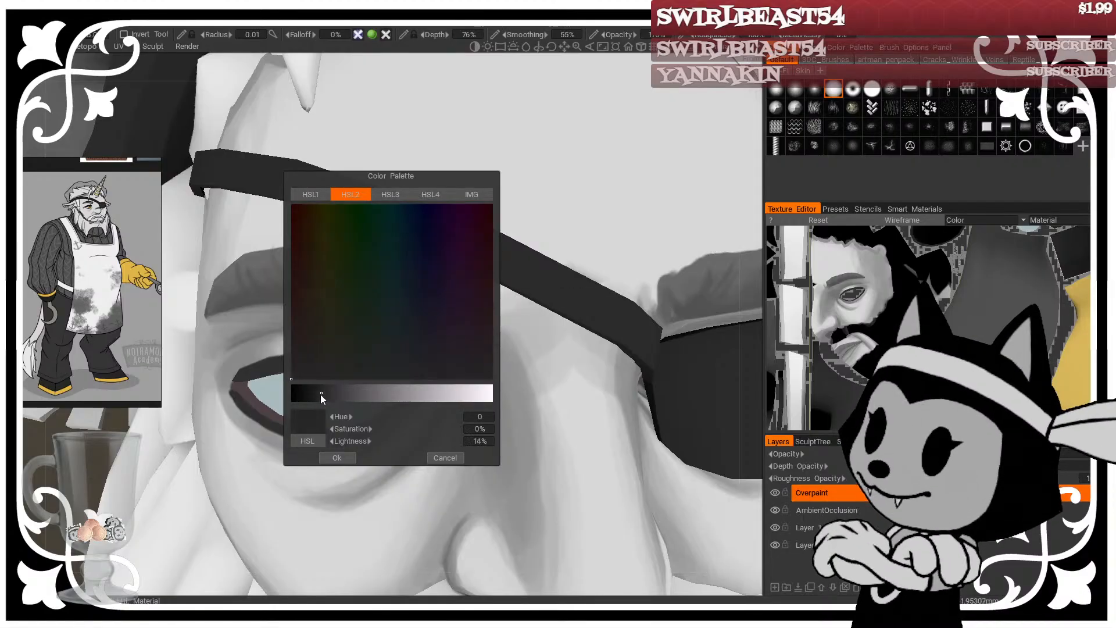
click(336, 457)
alt+drag(405, 313, 329, 371)
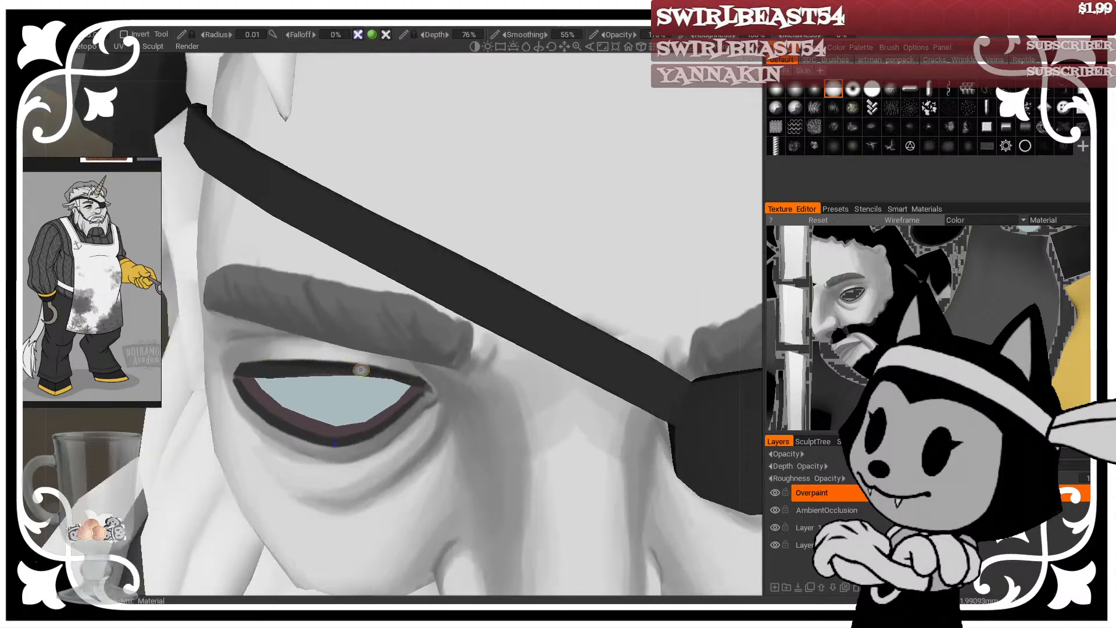
alt+drag(404, 334, 536, 267)
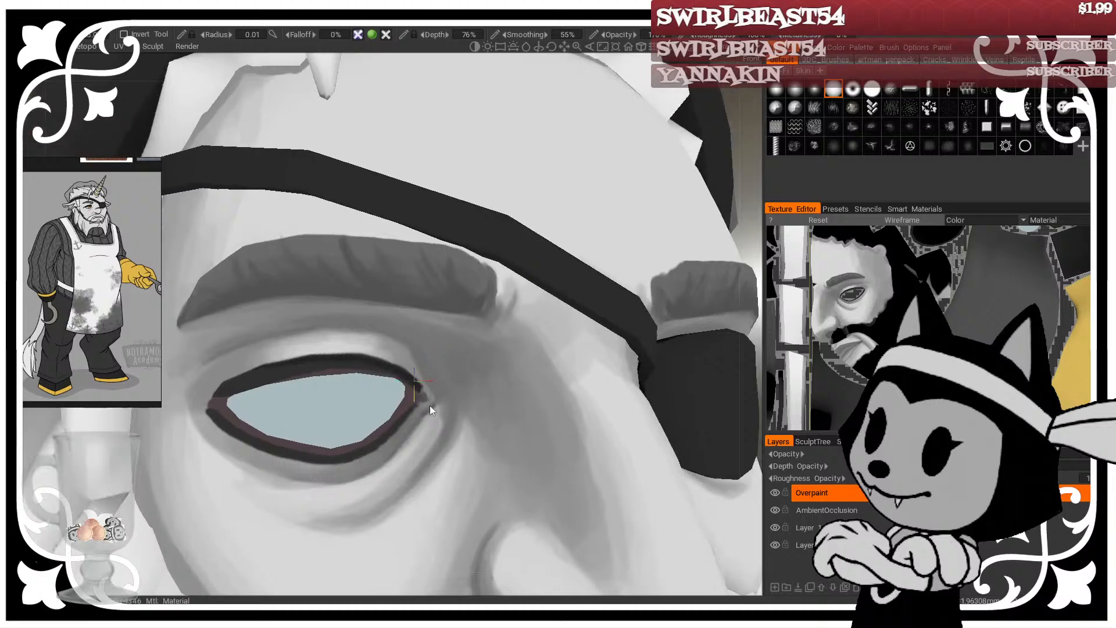
alt+drag(430, 406, 412, 395)
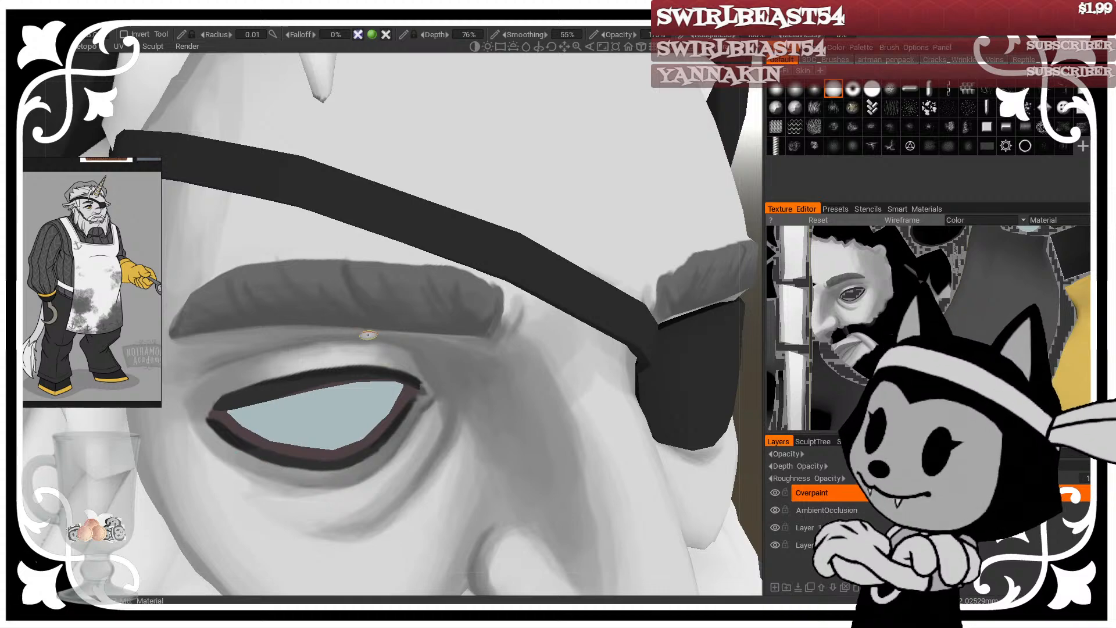
Step: Refine the dark upper eyelid line and the reddish inner eye corner with a brush radius of about 0.01
scroll(384, 343, down, 5)
scroll(357, 346, up, 5)
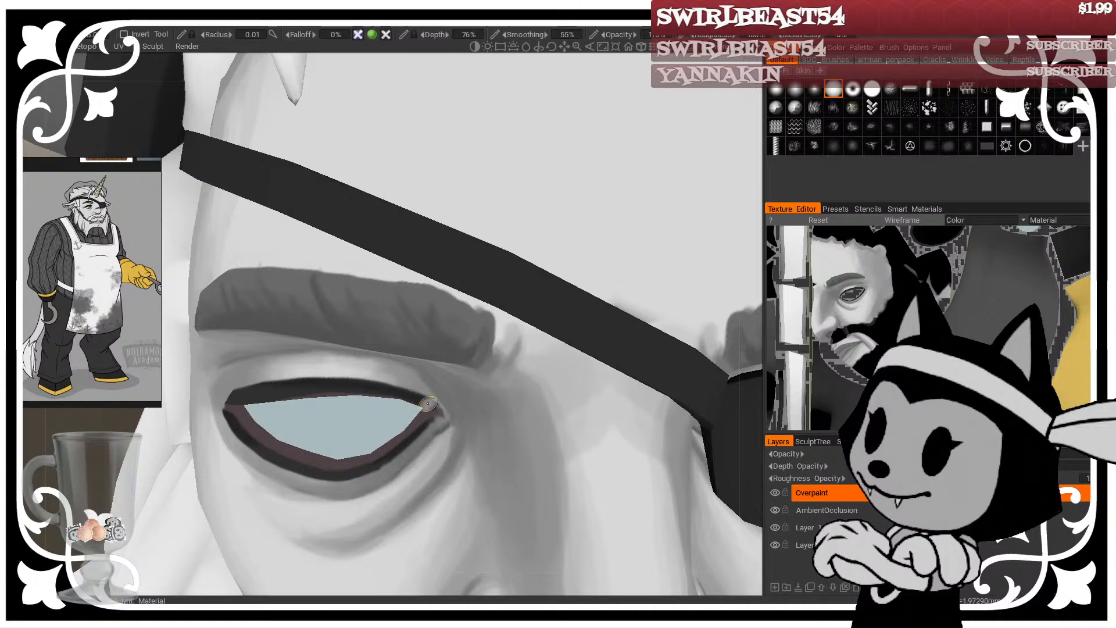
alt+drag(592, 348, 543, 392)
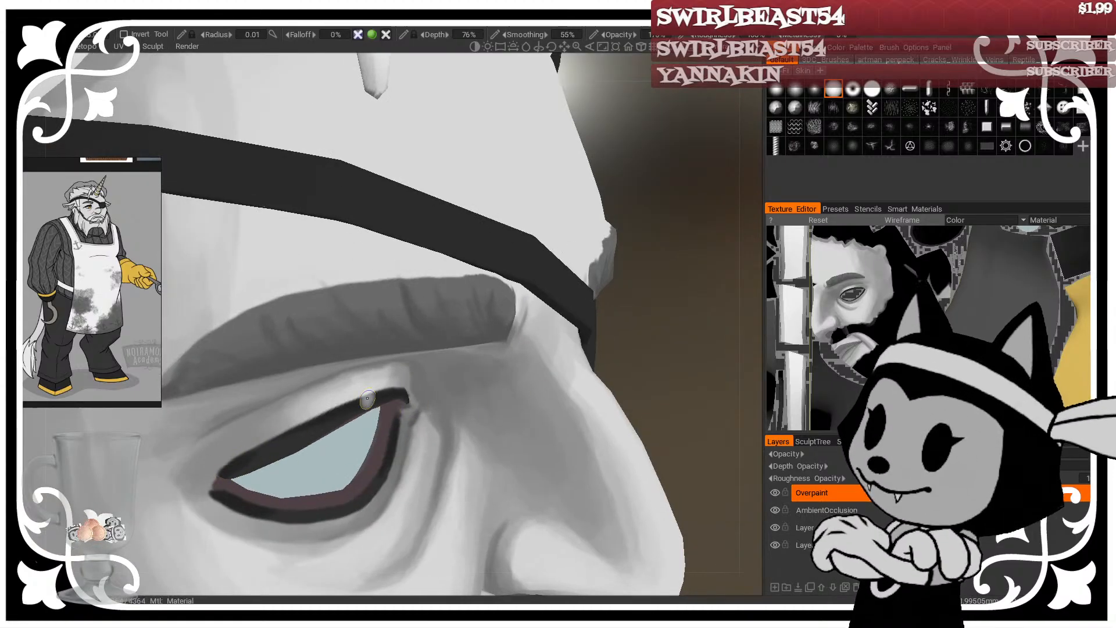
alt+right_drag(252, 449, 468, 449)
alt+drag(469, 449, 346, 354)
alt+right_drag(343, 363, 247, 456)
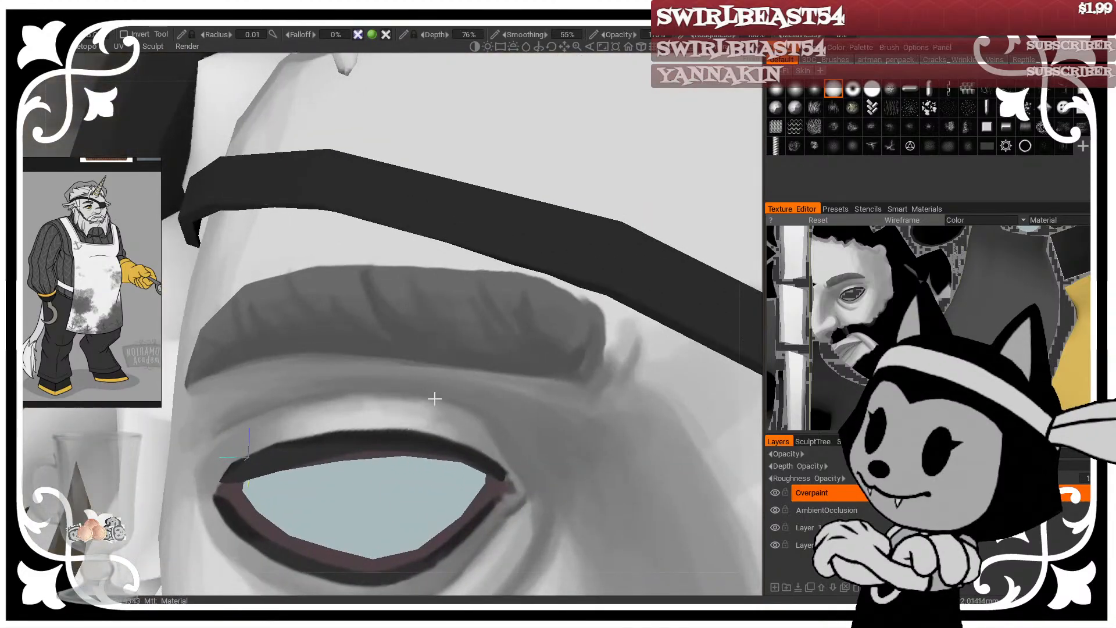
Step: Examine the painted eyelid lines and reddish rim up close, from below and in relation to the whole face
alt+drag(435, 399, 476, 400)
mouse_move(689, 310)
alt+mouse_down()
mouse_move(660, 215)
mouse_move(638, 233)
alt+mouse_up()
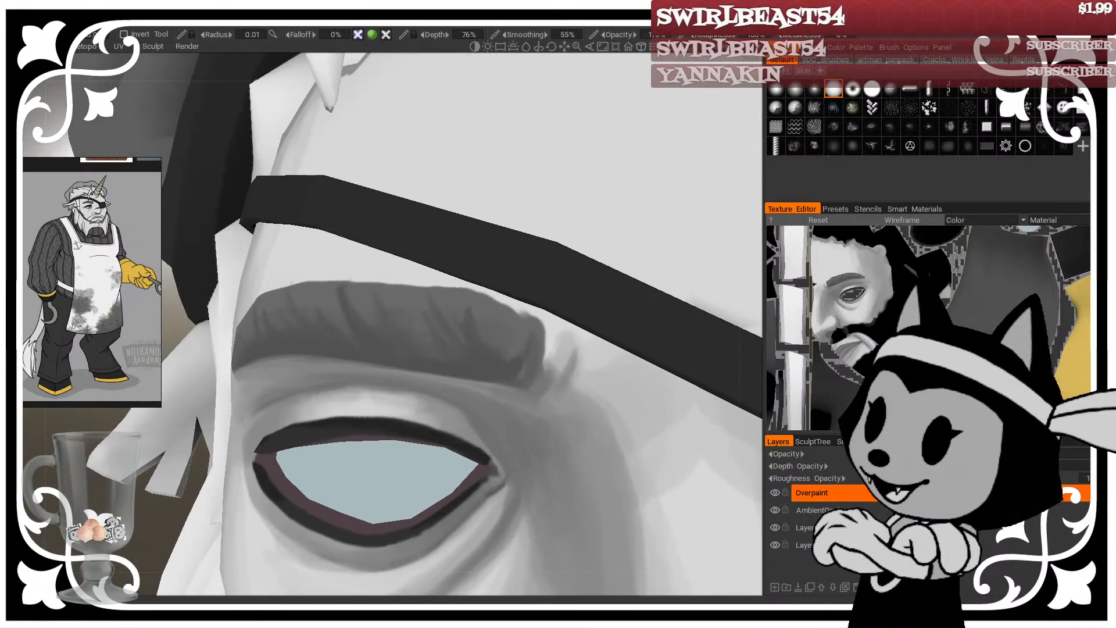
alt+right_drag(393, 244, 339, 337)
alt+drag(339, 337, 448, 421)
scroll(449, 421, up, 5)
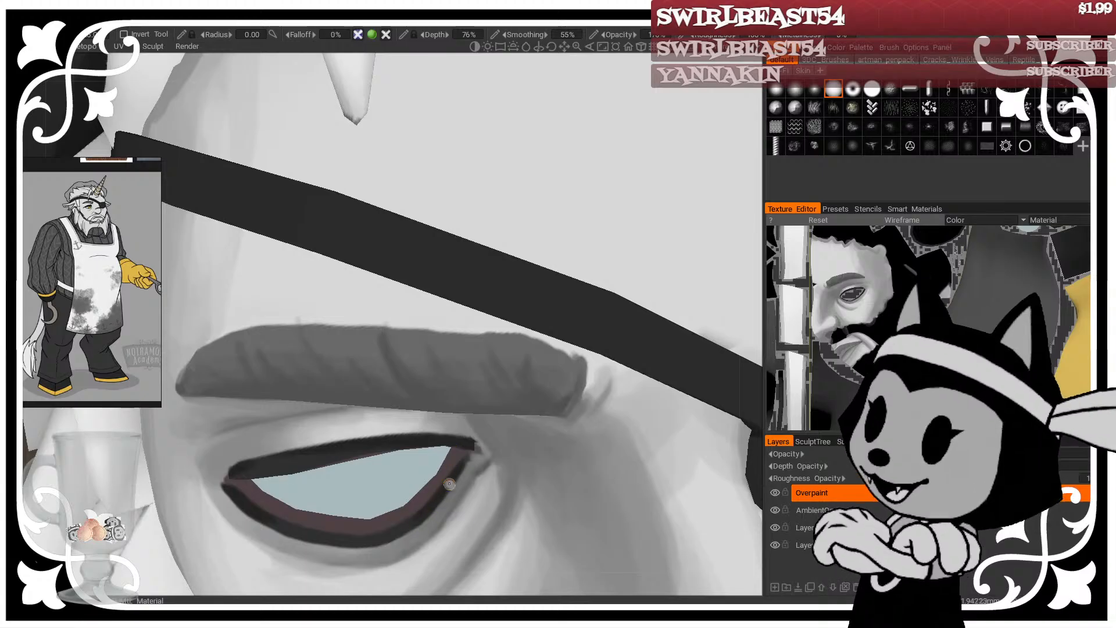
alt+right_drag(464, 521, 510, 371)
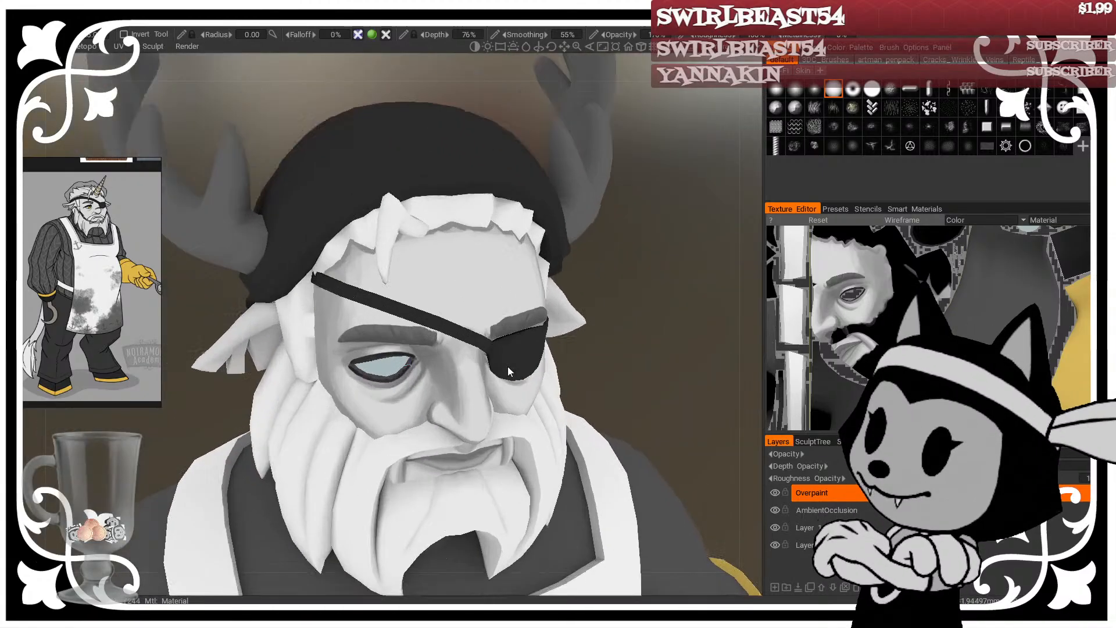
alt+drag(511, 371, 483, 326)
alt+right_drag(483, 326, 456, 314)
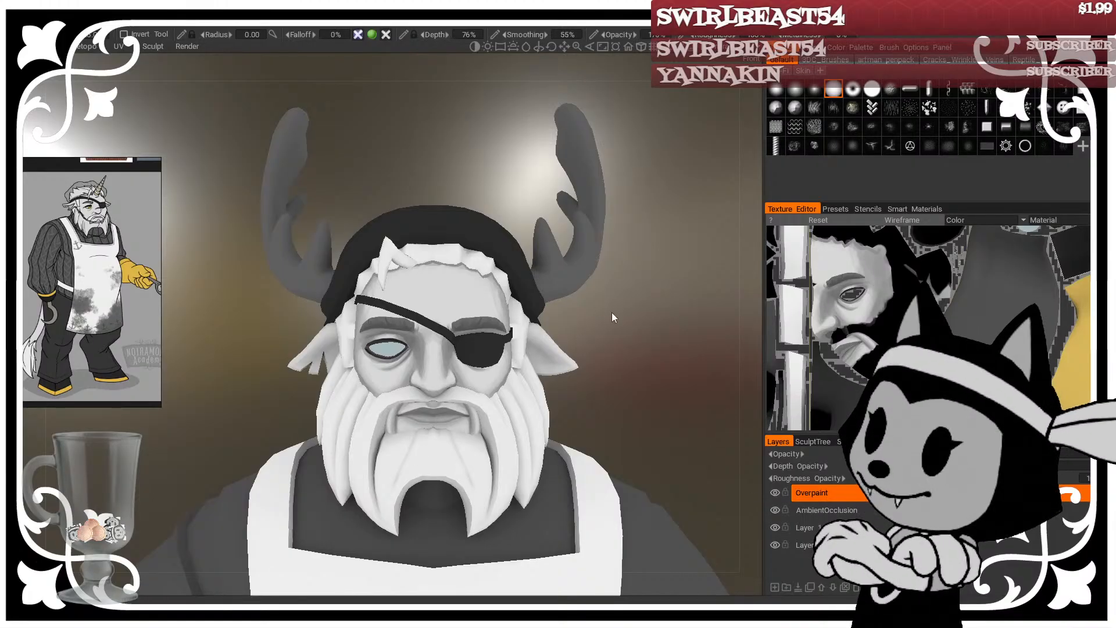
alt+drag(611, 313, 661, 309)
scroll(653, 319, up, 6)
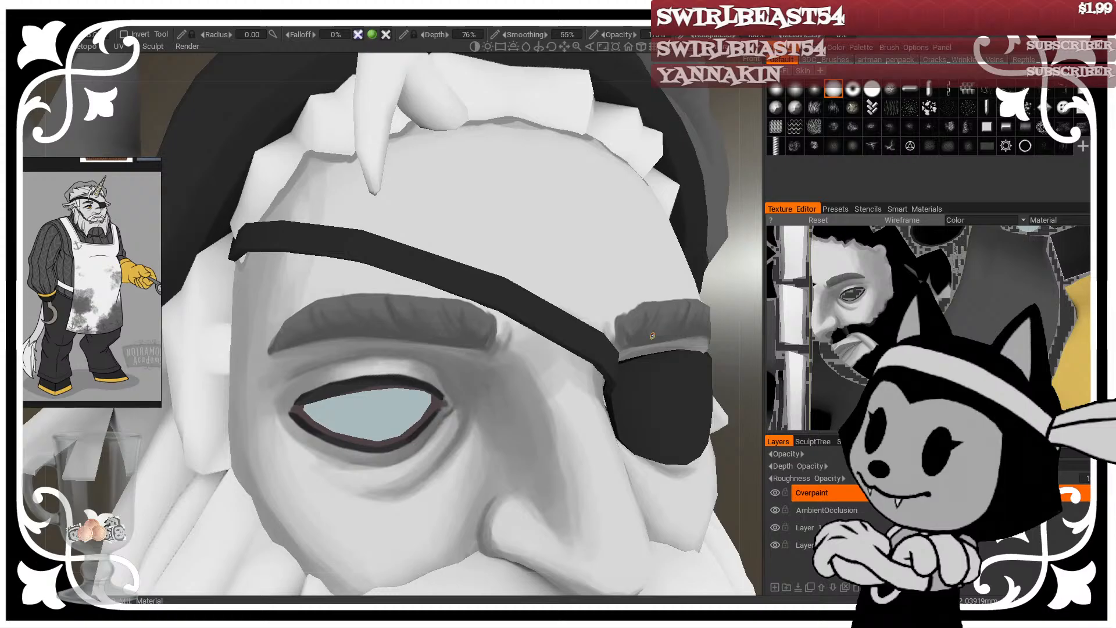
Step: Touch up the dark eyelid lines and reddish rim around the outer corner and upper lid with a brush radius of about 0.01
drag(738, 257, 399, 431)
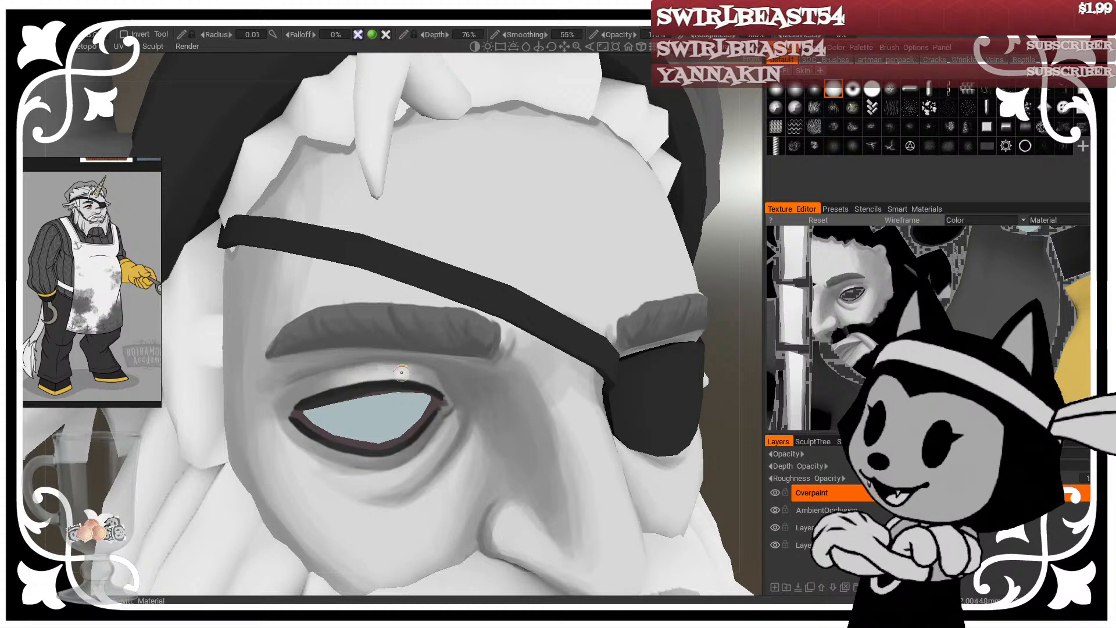
drag(730, 256, 714, 224)
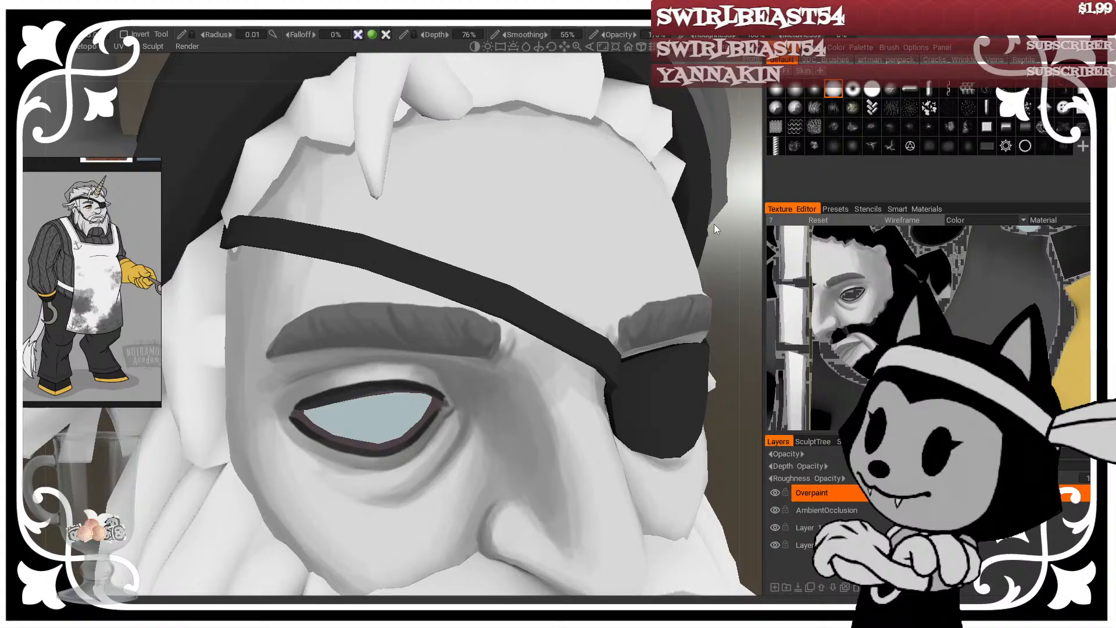
mouse_move(718, 315)
mouse_down()
mouse_move(706, 257)
mouse_move(588, 267)
mouse_move(643, 214)
mouse_up()
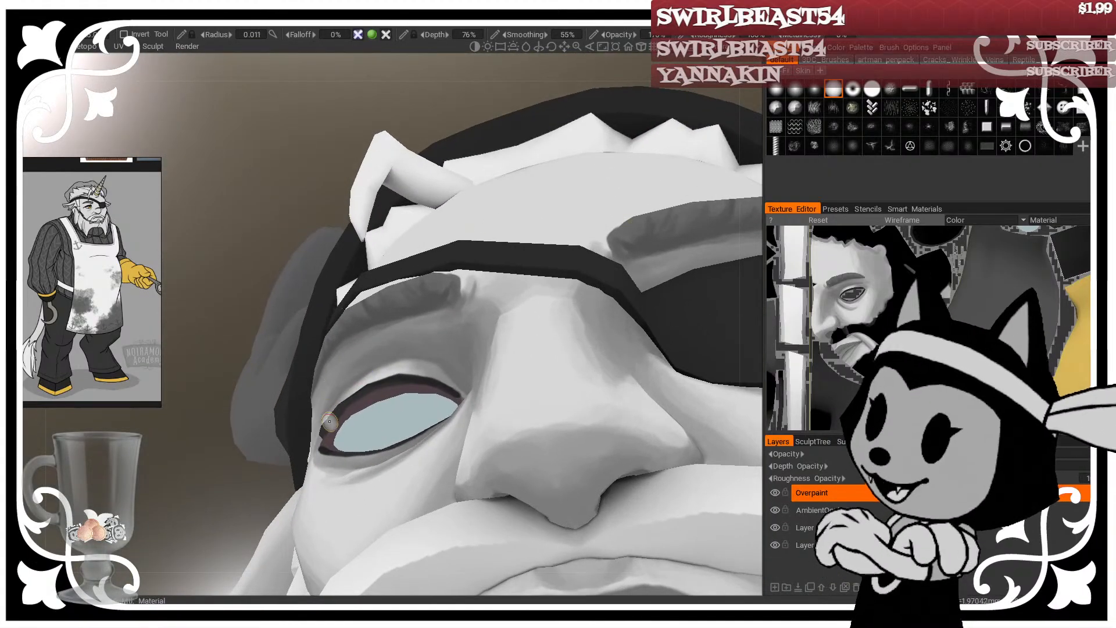
drag(381, 384, 389, 350)
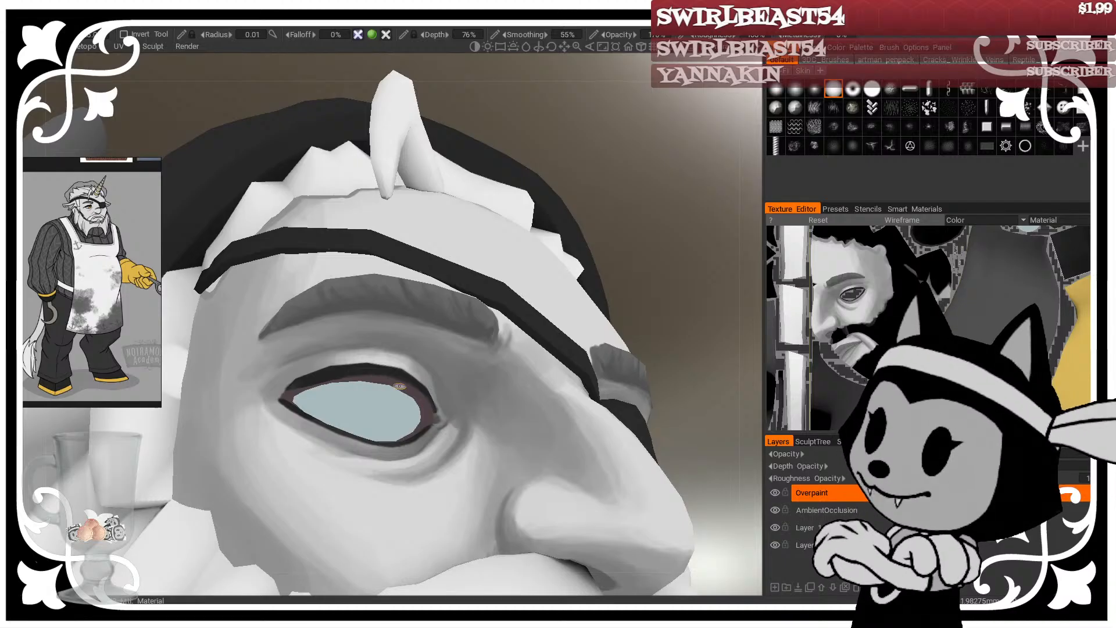
middle_drag(400, 386, 304, 329)
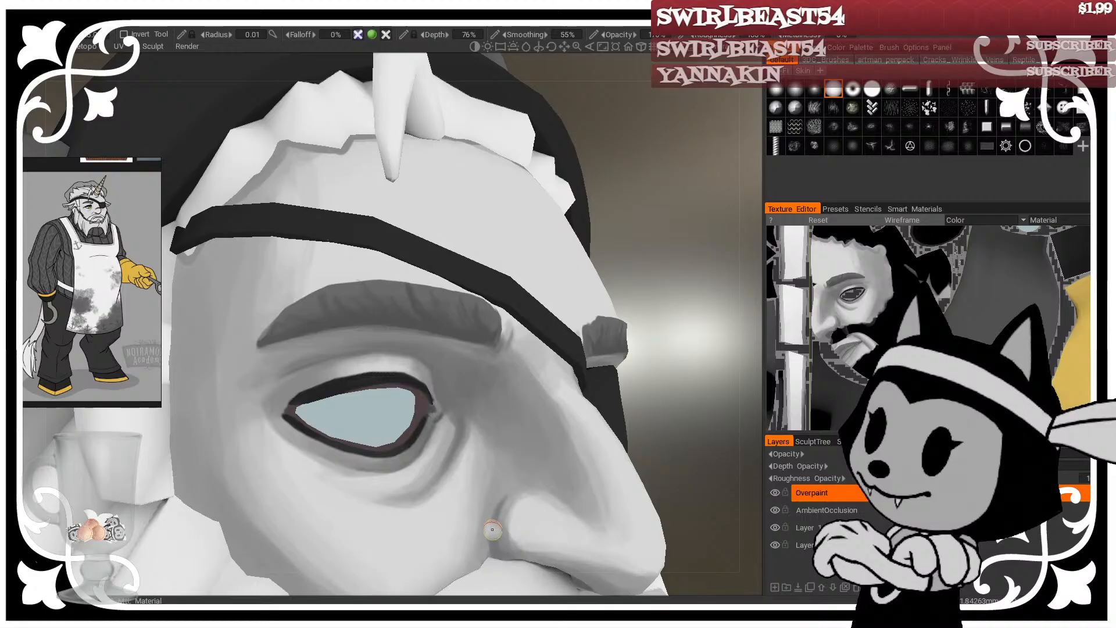
Step: Refine the shading along the side and bridge of the nose with brush radii of about 0.022 and 0.029
middle_drag(492, 526, 508, 491)
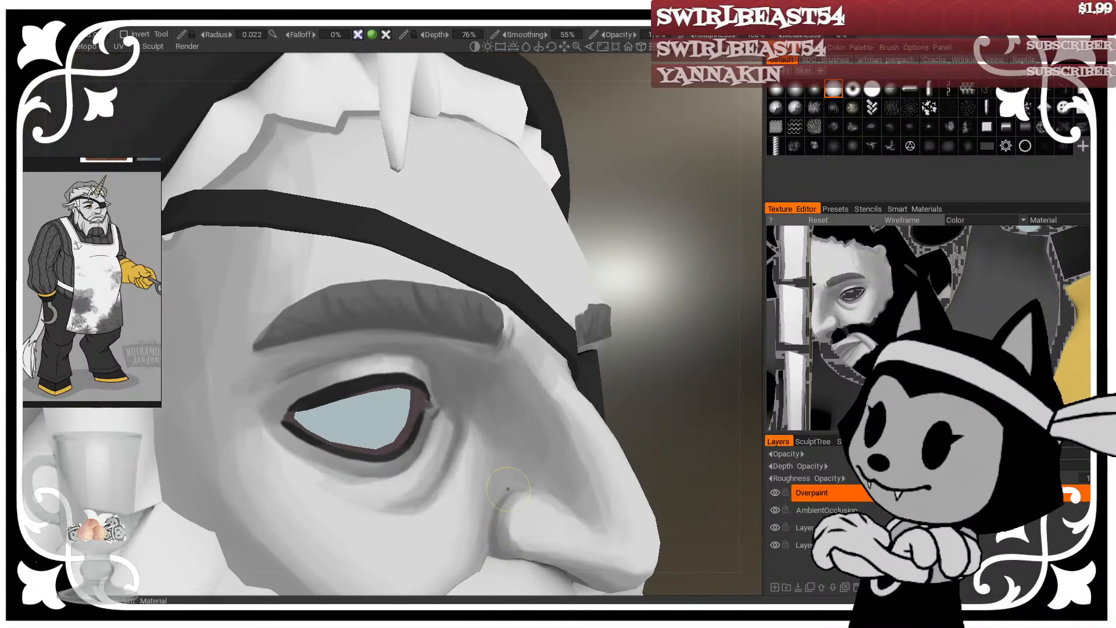
drag(640, 410, 647, 386)
right_drag(498, 487, 508, 487)
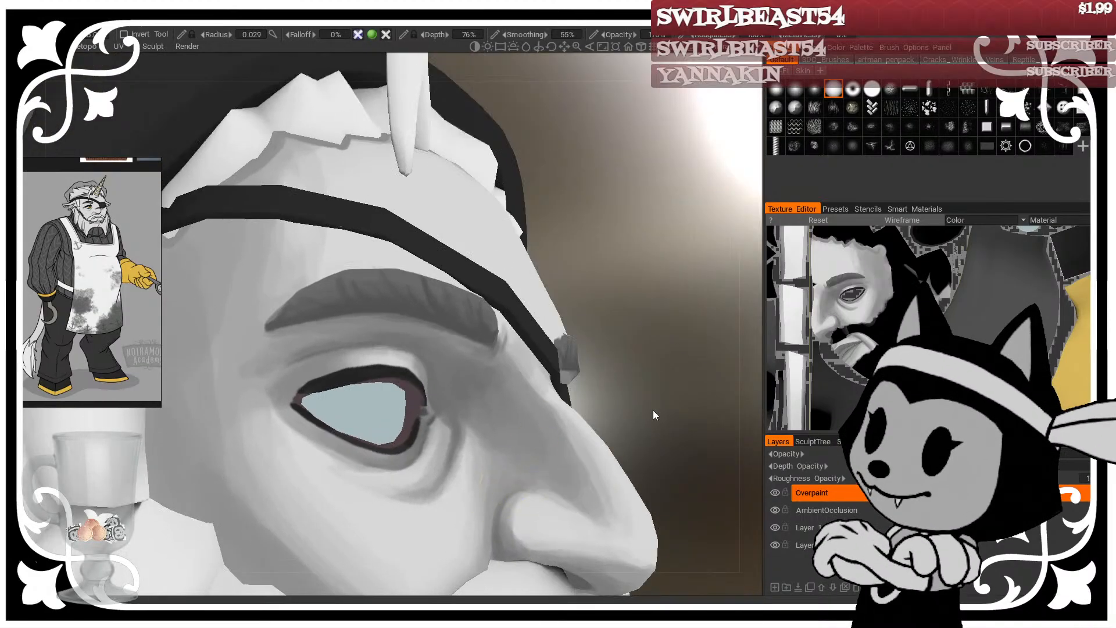
drag(654, 410, 623, 408)
drag(692, 392, 586, 462)
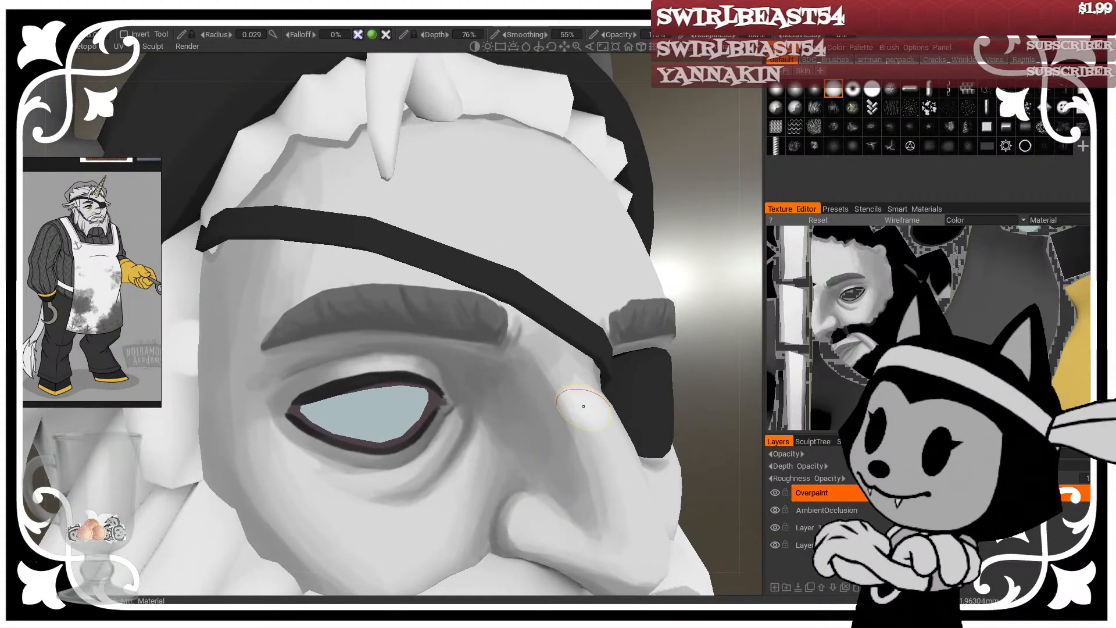
Step: Examine the overall face shading from the front and from slightly angled views
right_drag(692, 401, 538, 360)
drag(539, 360, 597, 344)
drag(584, 331, 734, 344)
right_drag(735, 344, 751, 350)
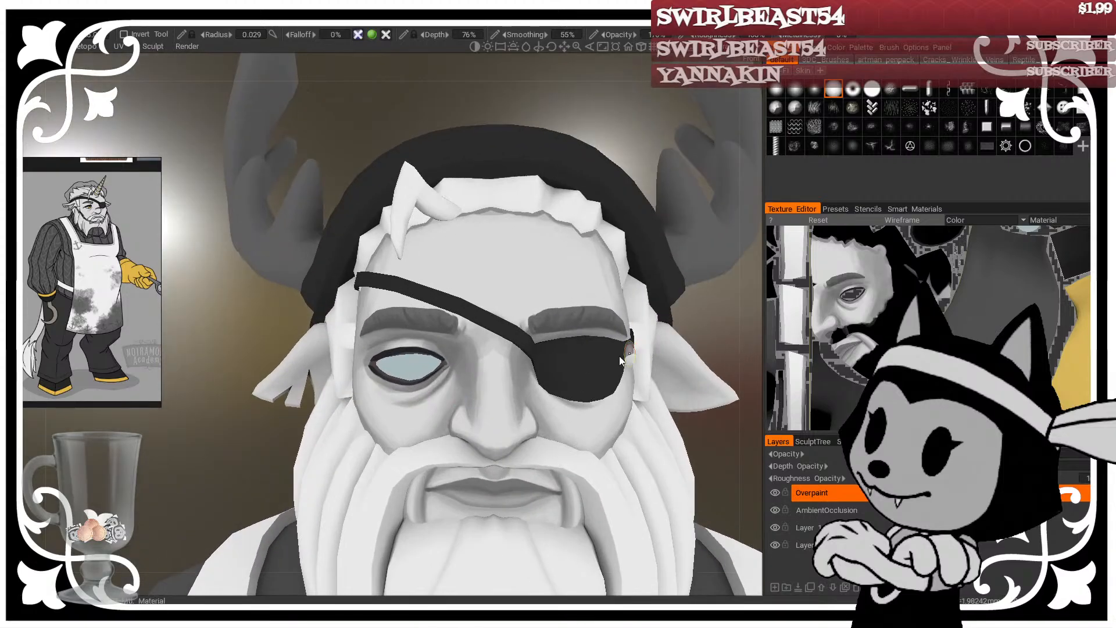
drag(619, 356, 635, 370)
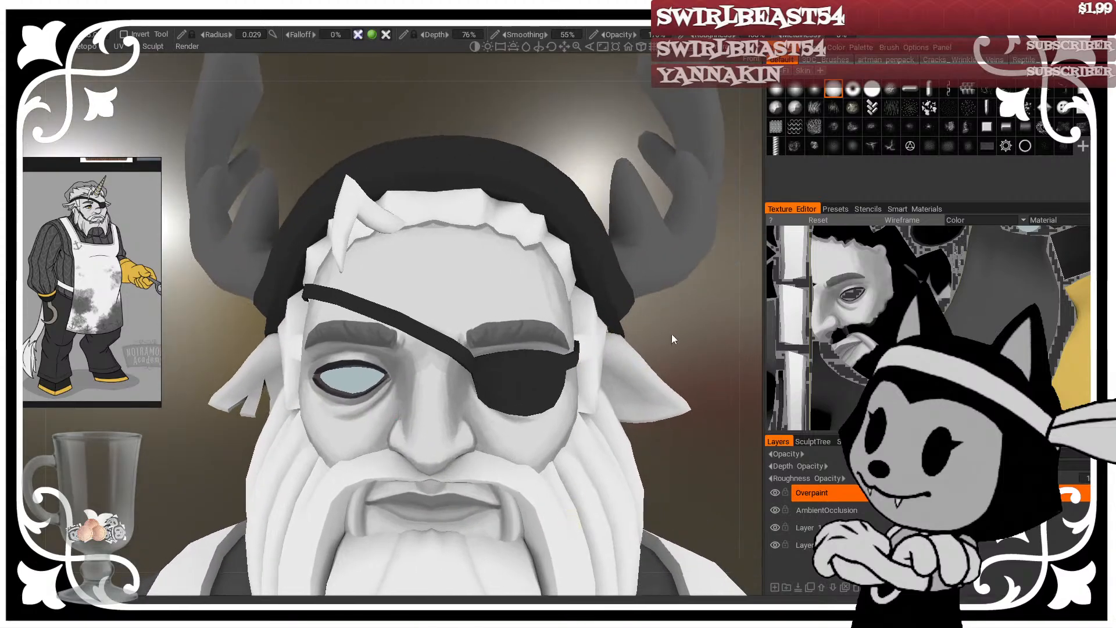
right_drag(671, 334, 634, 341)
mouse_move(633, 340)
mouse_down()
mouse_move(688, 386)
mouse_move(642, 319)
mouse_up()
right_drag(641, 320, 671, 336)
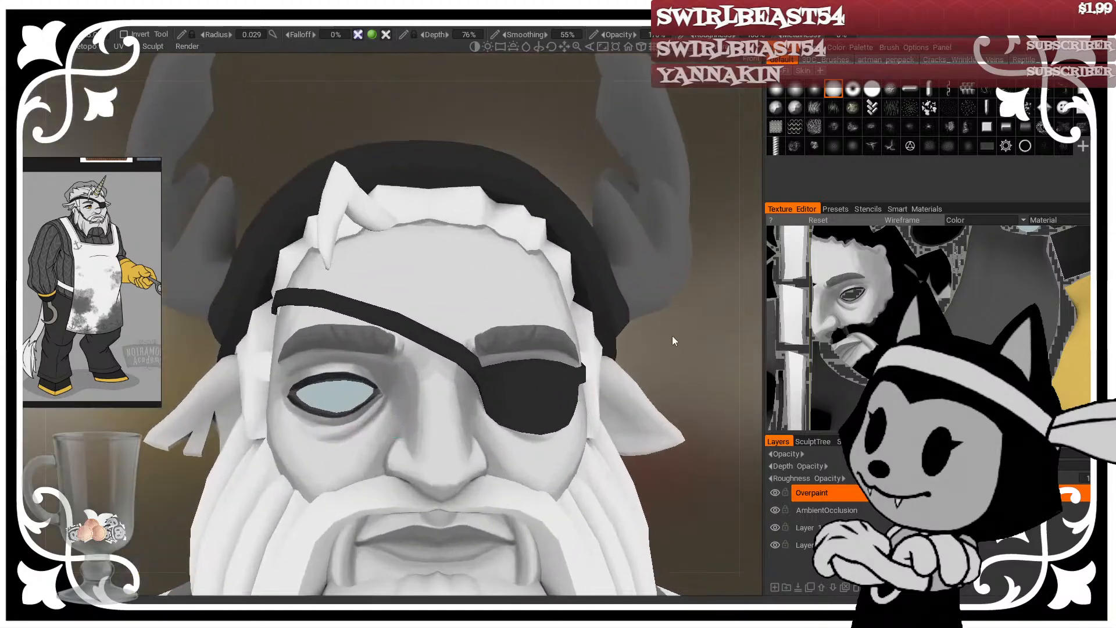
drag(672, 336, 671, 361)
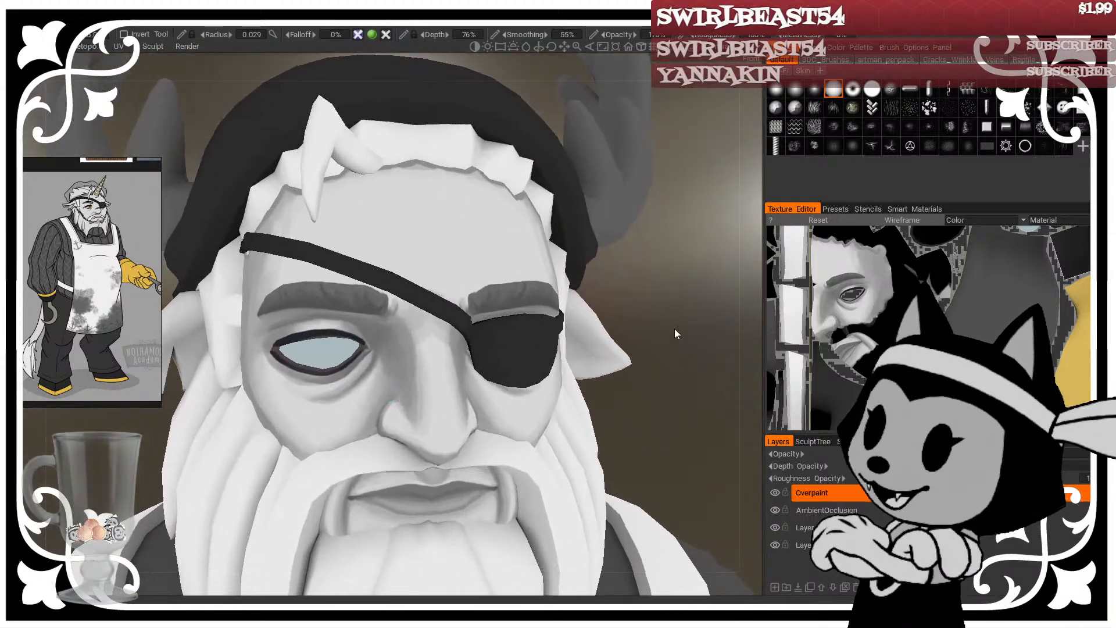
Step: Soften the shading on the nose bridge with brush radii of about 0.059 and 0.049
mouse_move(430, 350)
right_down()
mouse_move(448, 350)
mouse_move(414, 321)
right_up()
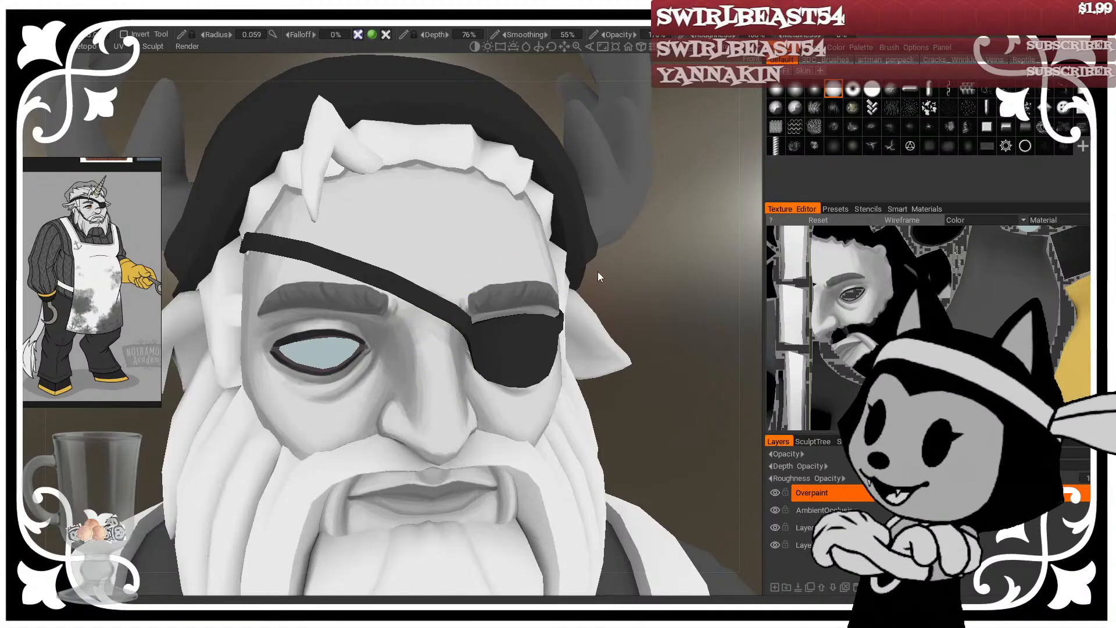
drag(706, 274, 677, 267)
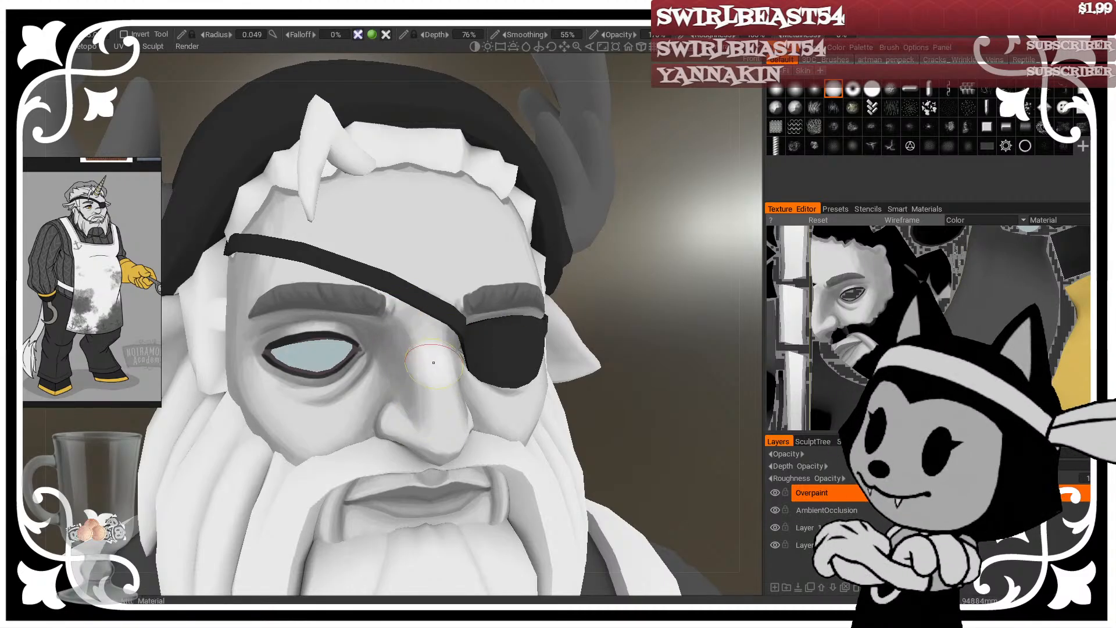
drag(622, 270, 662, 279)
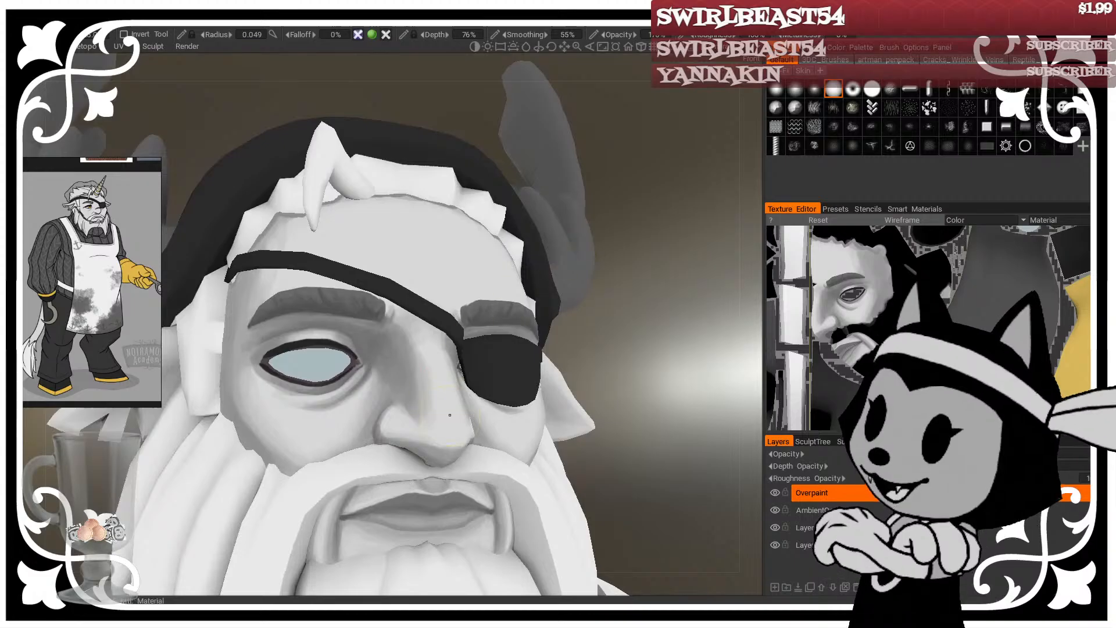
scroll(706, 297, up, 2)
drag(616, 308, 500, 349)
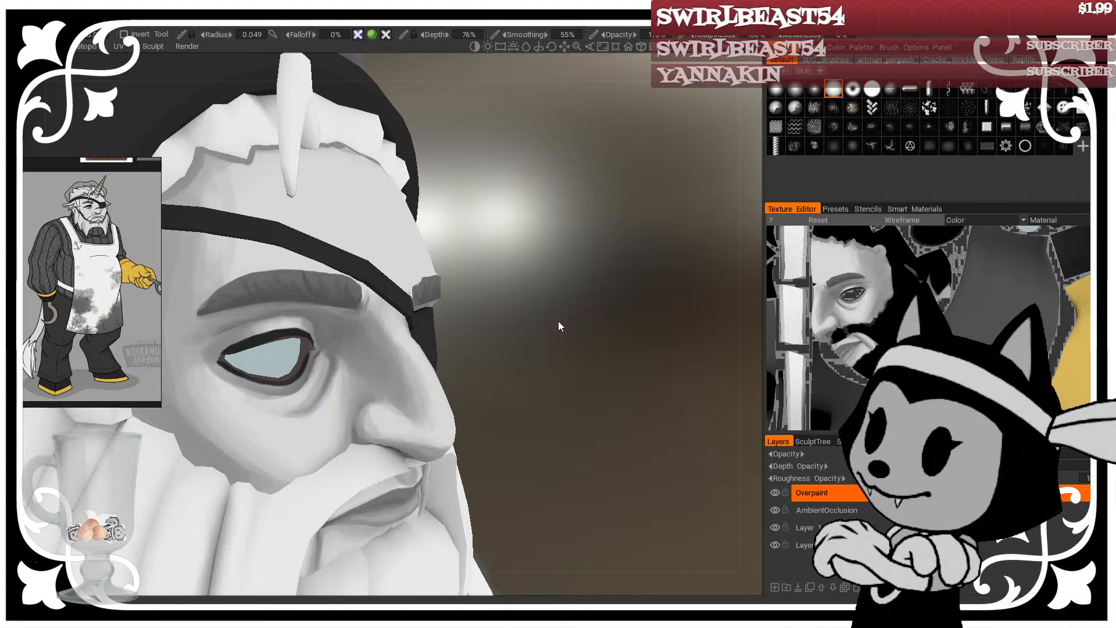
Step: Shade the nostril wing and the underside of the nose with brush radii of about 0.027 and 0.038
drag(558, 324, 503, 331)
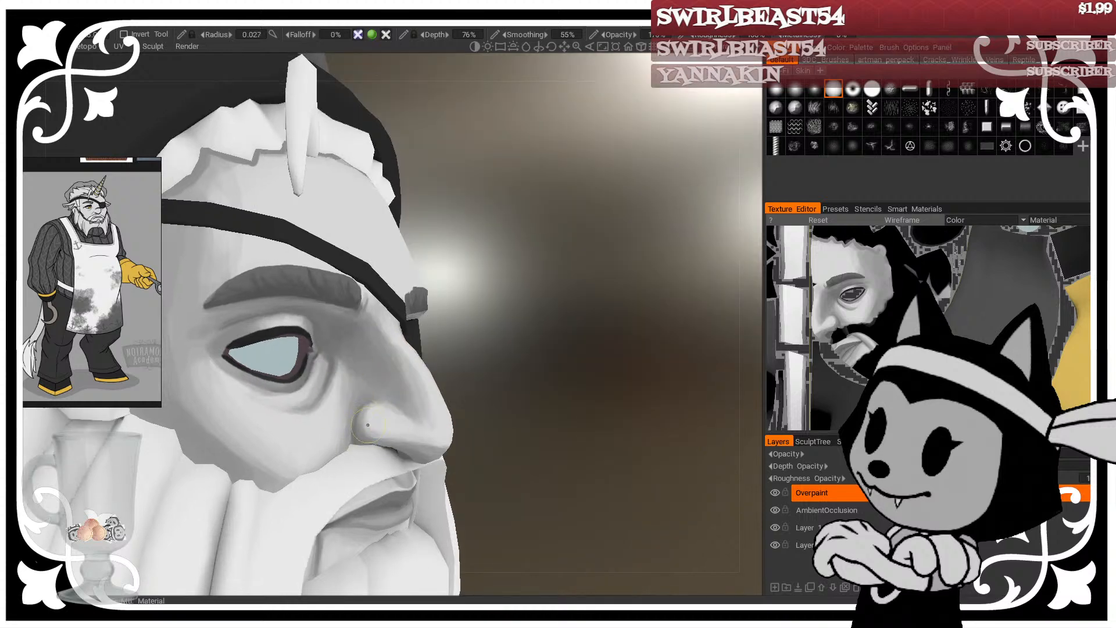
drag(386, 434, 474, 373)
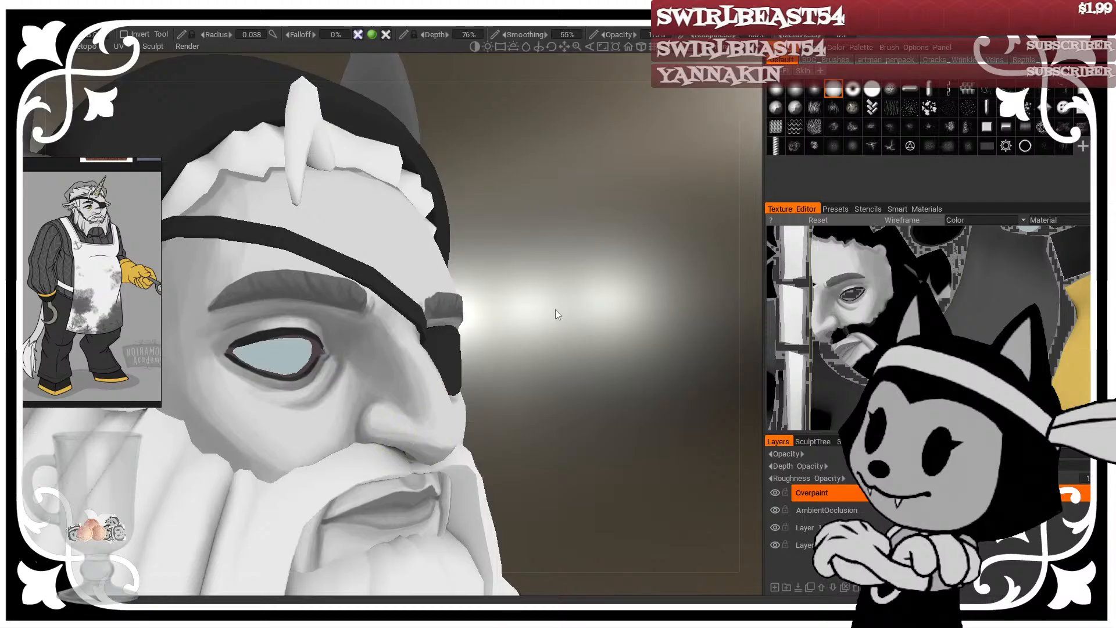
mouse_move(555, 309)
mouse_down()
mouse_move(492, 300)
mouse_move(532, 311)
mouse_up()
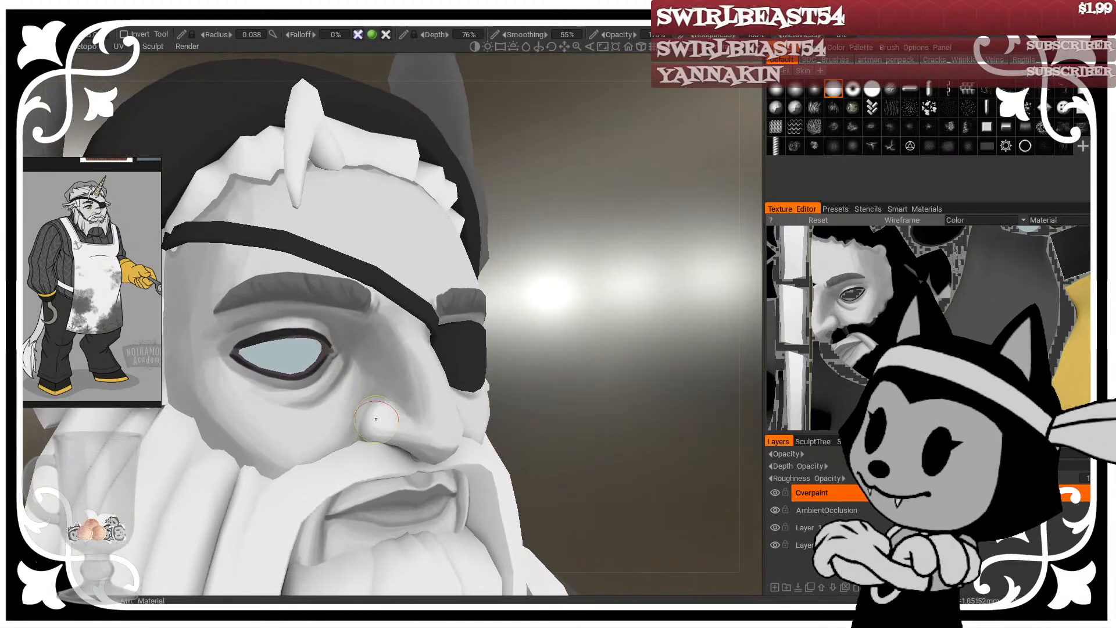
drag(569, 401, 558, 430)
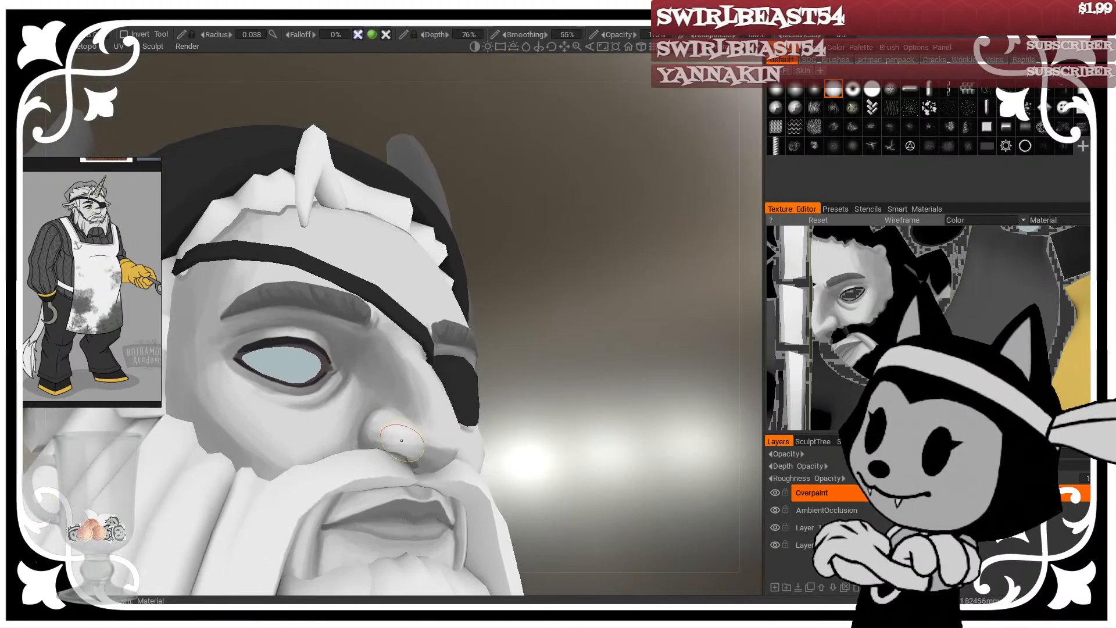
Step: Blend the shading on the side of the nose beside the inner eye corner with a brush radius of about 0.055
mouse_move(437, 448)
mouse_down()
mouse_move(558, 336)
mouse_move(476, 364)
mouse_move(475, 345)
mouse_up()
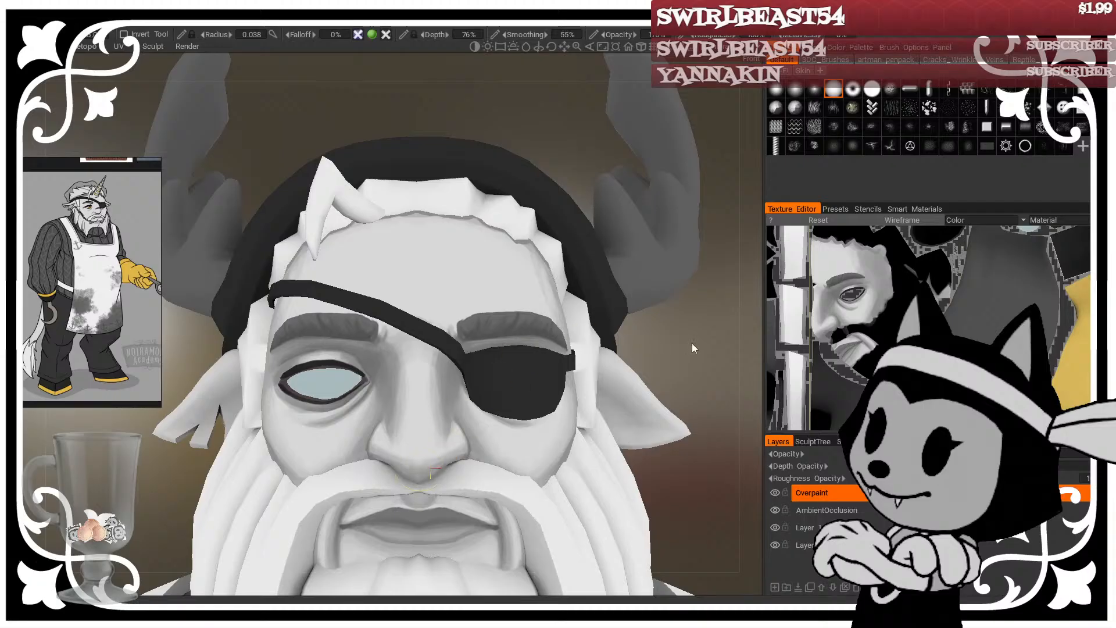
drag(691, 347, 429, 454)
drag(657, 314, 401, 423)
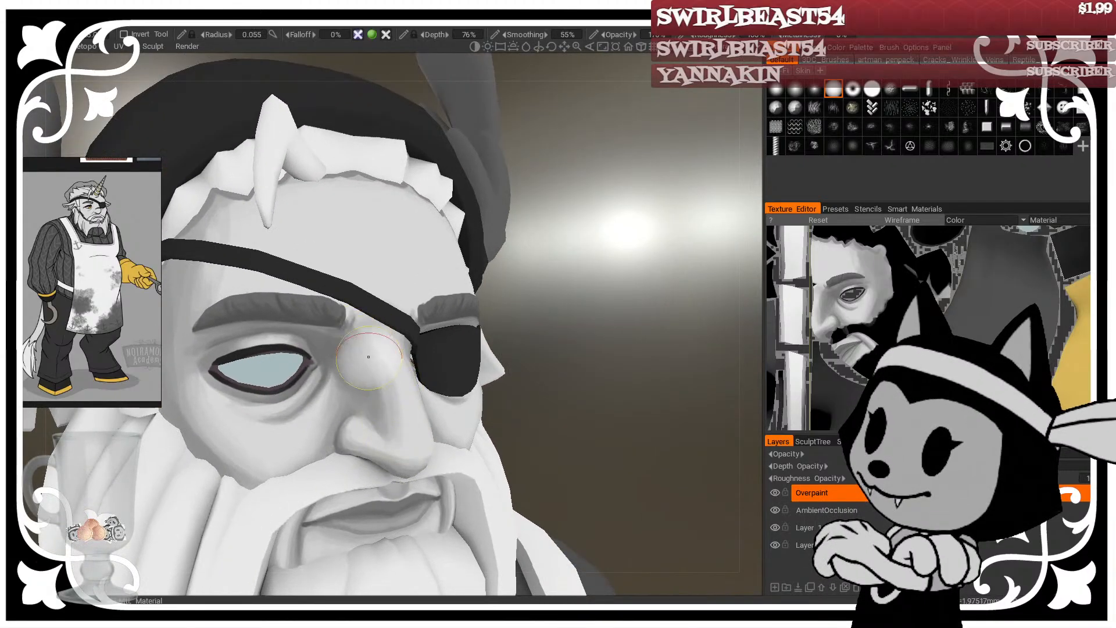
mouse_move(669, 296)
mouse_down()
mouse_move(481, 279)
mouse_move(655, 226)
mouse_up()
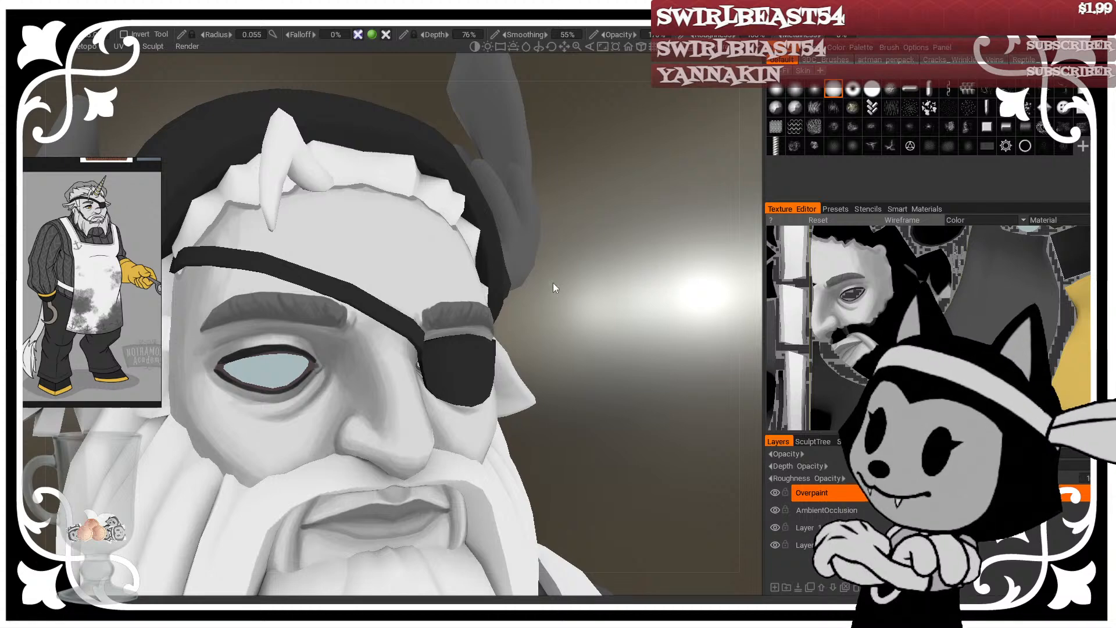
Step: Define the crease between the nostril wing and the cheek with brush radii of about 0.026 and 0.018
drag(608, 242, 672, 274)
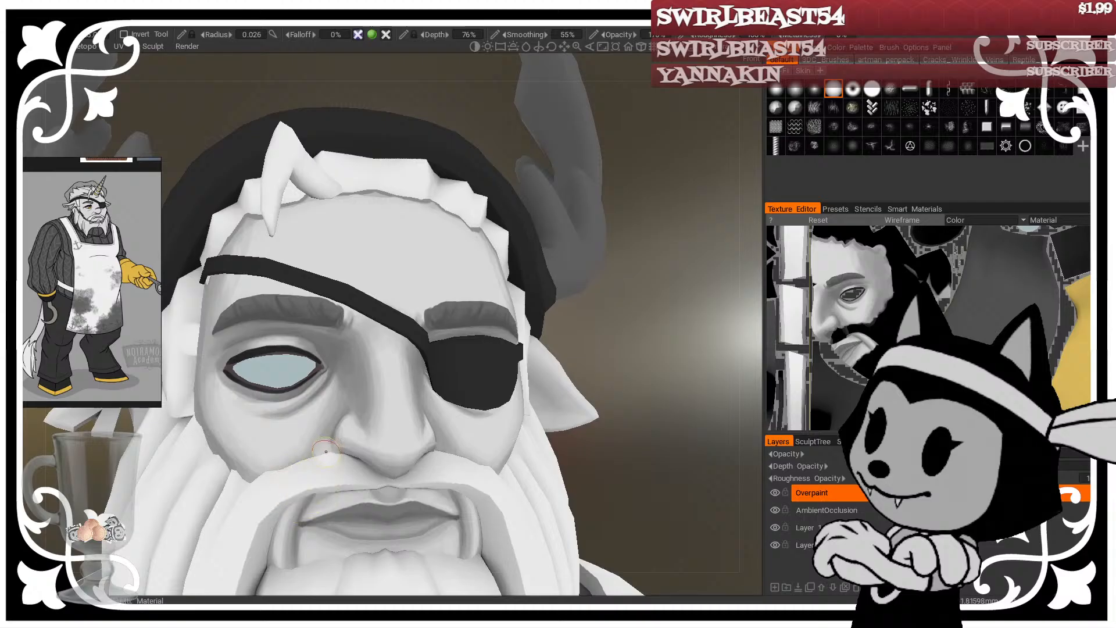
drag(581, 290, 616, 285)
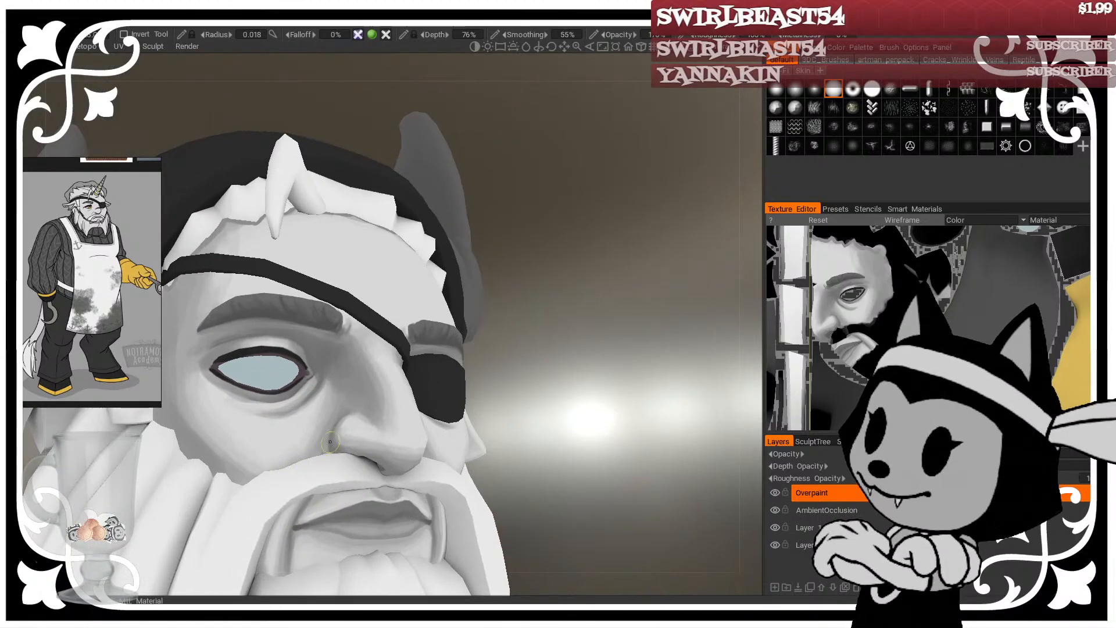
mouse_move(587, 295)
mouse_down()
mouse_move(509, 309)
mouse_move(546, 302)
mouse_up()
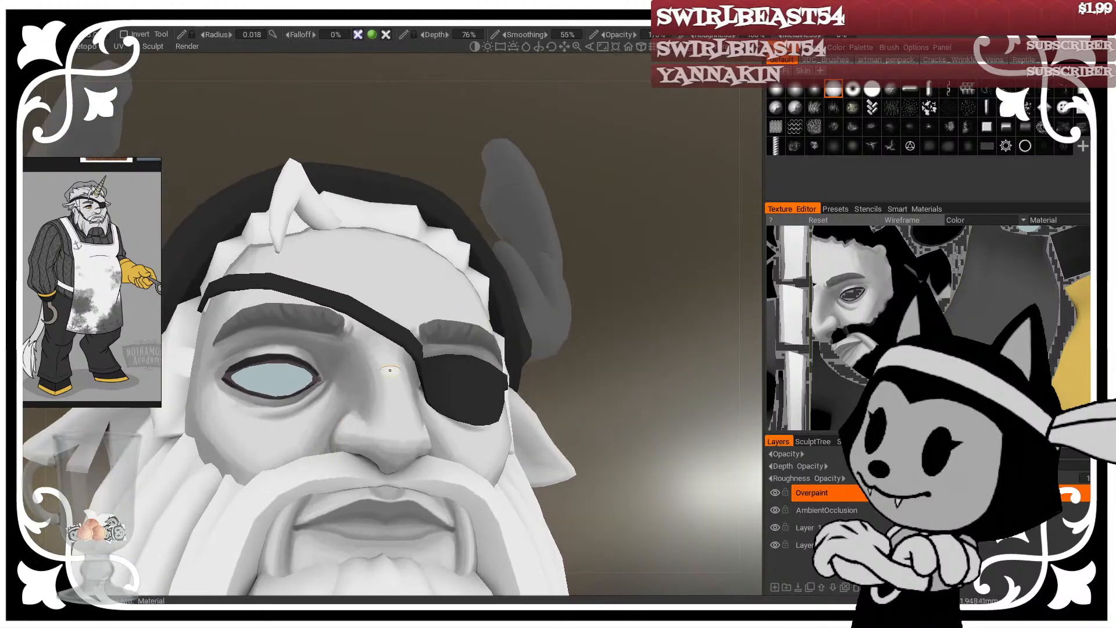
mouse_move(654, 287)
mouse_down()
mouse_move(600, 219)
mouse_move(643, 323)
mouse_move(616, 314)
mouse_up()
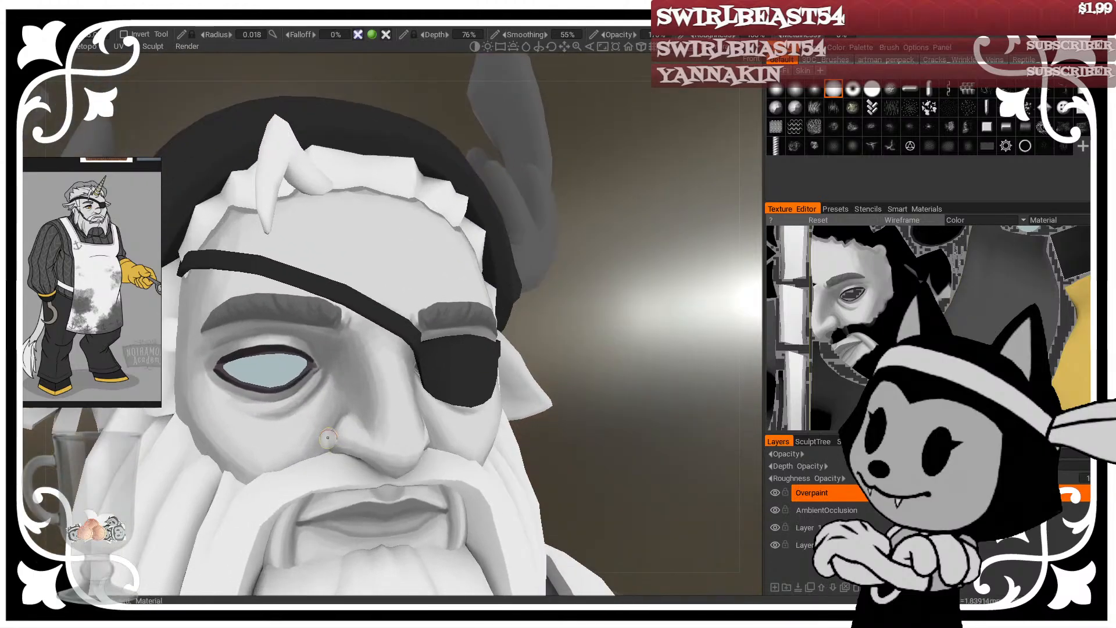
drag(620, 269, 614, 266)
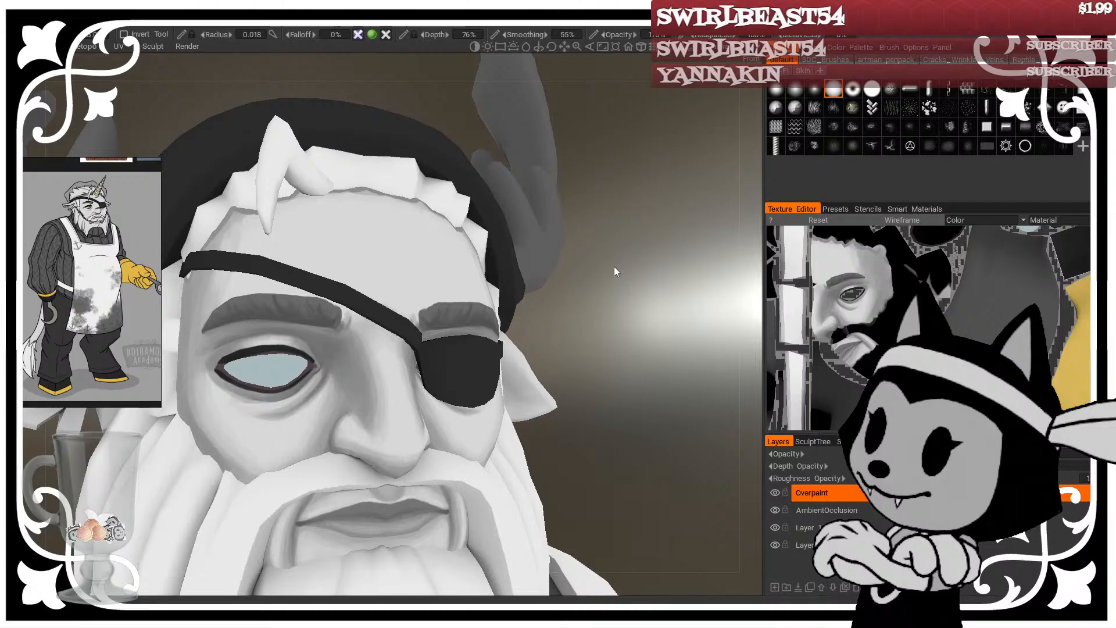
Step: Shade the outer cheek and temple beside the uncovered eye with brush radii of about 0.076 and 0.107
drag(608, 354, 638, 320)
scroll(627, 334, down, 4)
scroll(639, 320, up, 4)
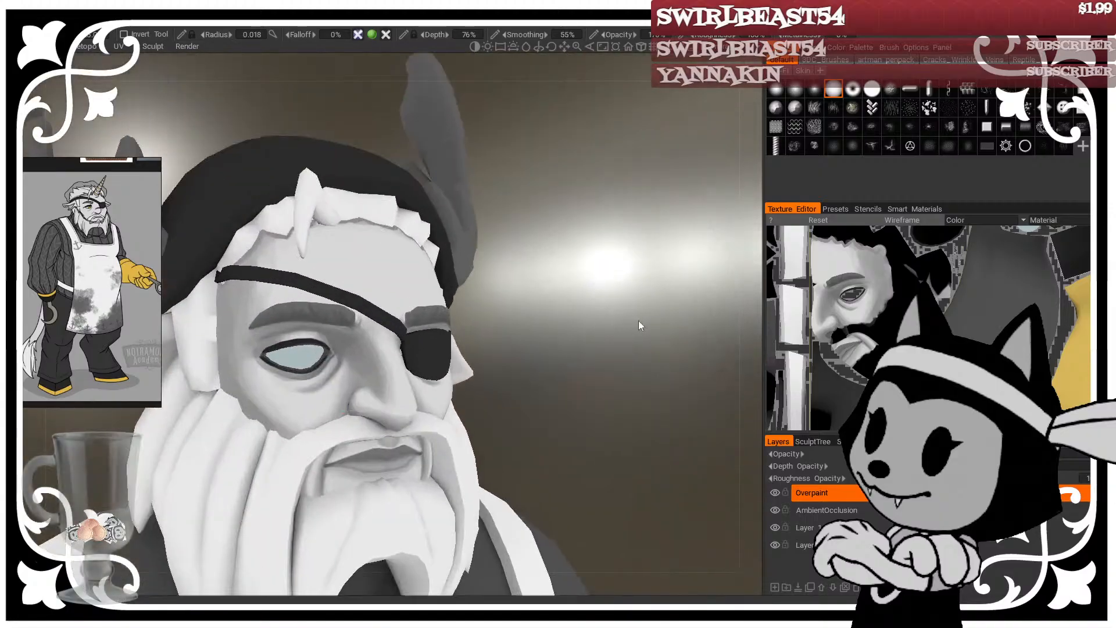
middle_drag(585, 326, 629, 298)
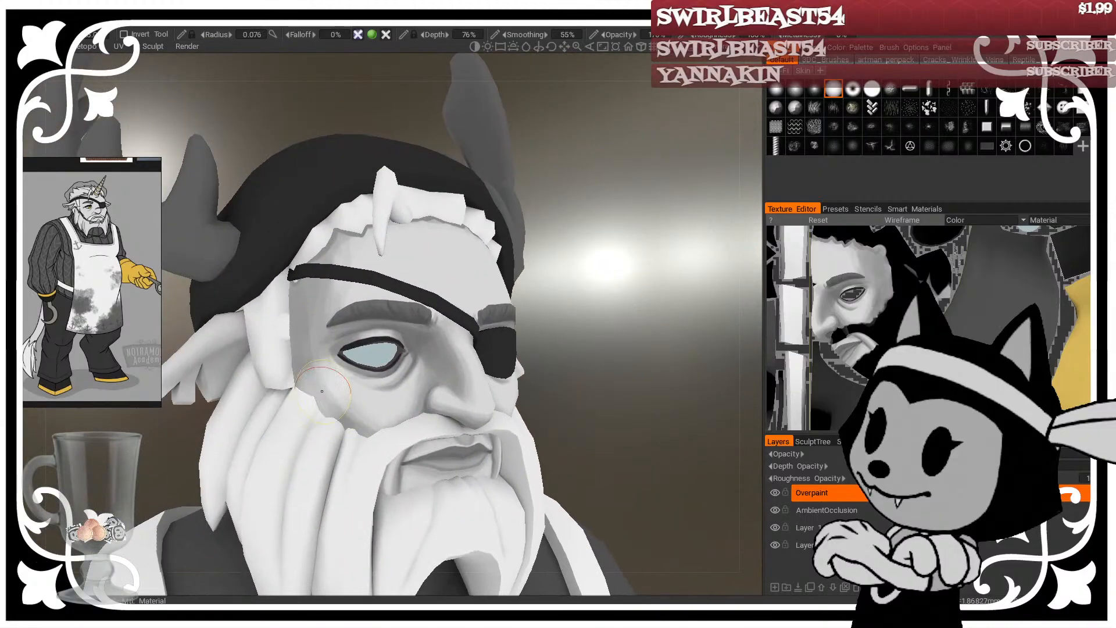
drag(526, 275, 590, 273)
key(])
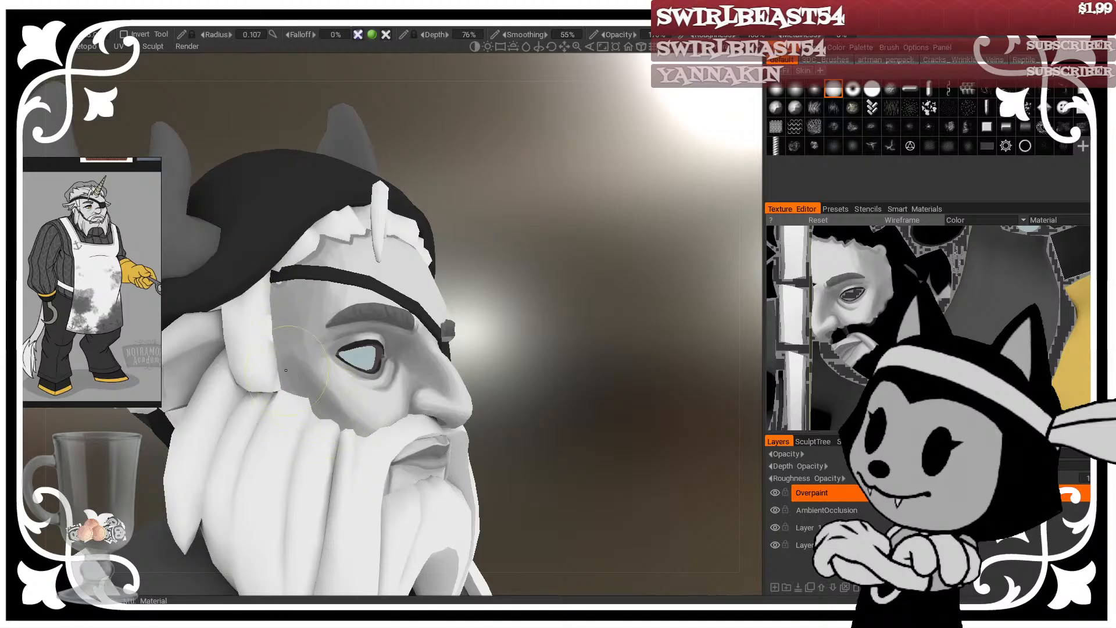
drag(519, 228, 544, 178)
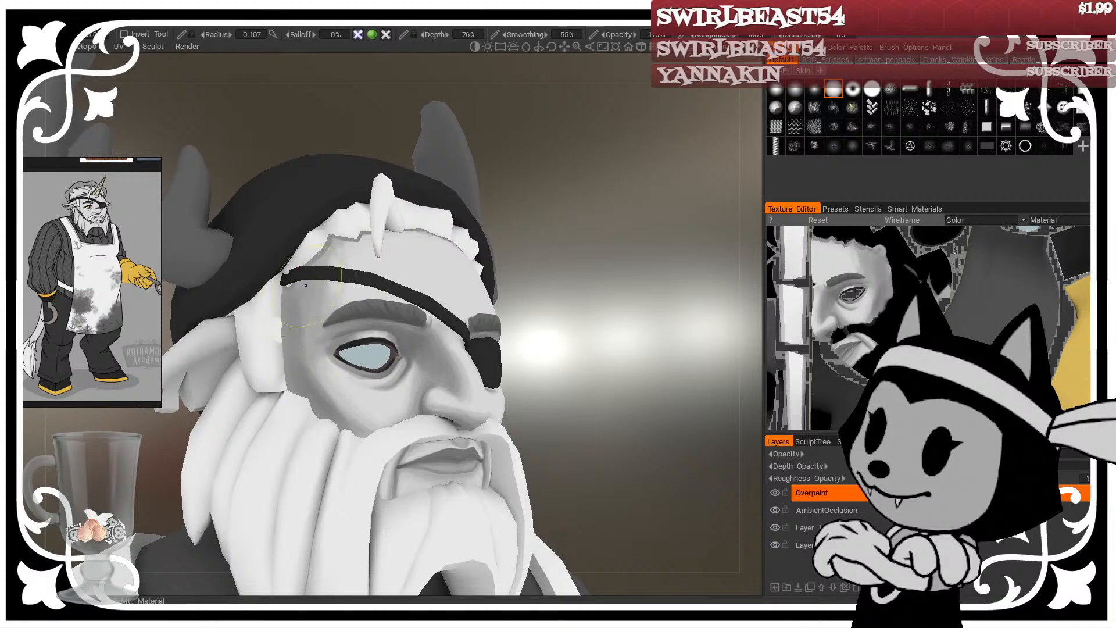
drag(584, 207, 500, 151)
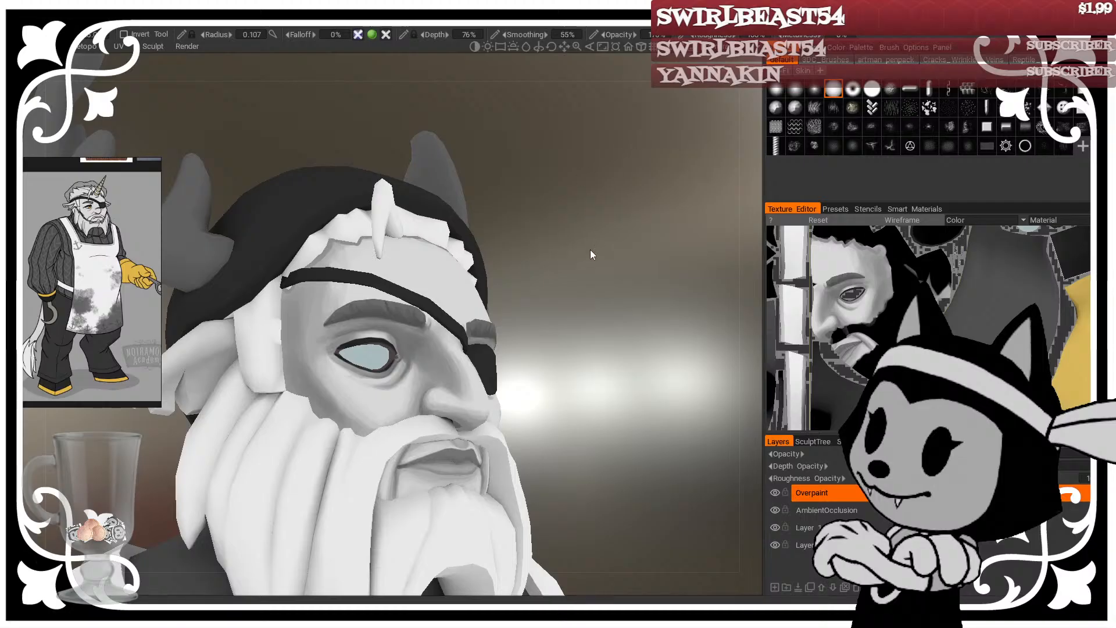
mouse_move(591, 254)
mouse_down()
mouse_move(511, 219)
mouse_move(465, 262)
mouse_up()
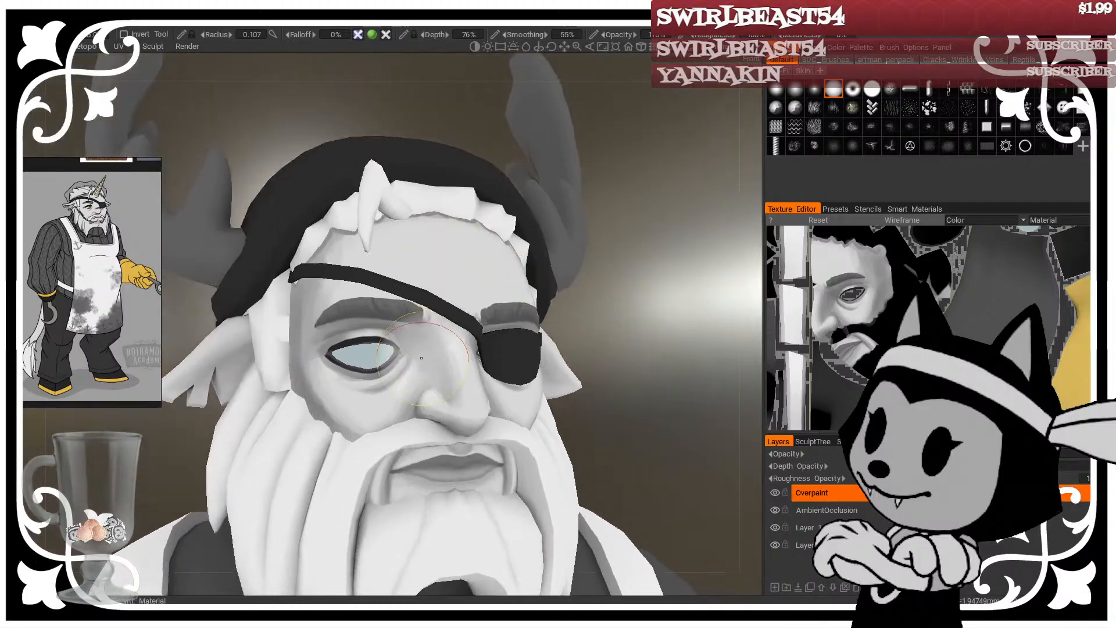
Step: Blend the shading between the inner eye corner and the side of the nose with brush radii of about 0.107 and 0.059
drag(421, 358, 437, 351)
key(bracketleft)
key(bracketleft)
mouse_move(636, 278)
mouse_down()
mouse_move(689, 256)
mouse_move(549, 257)
mouse_up()
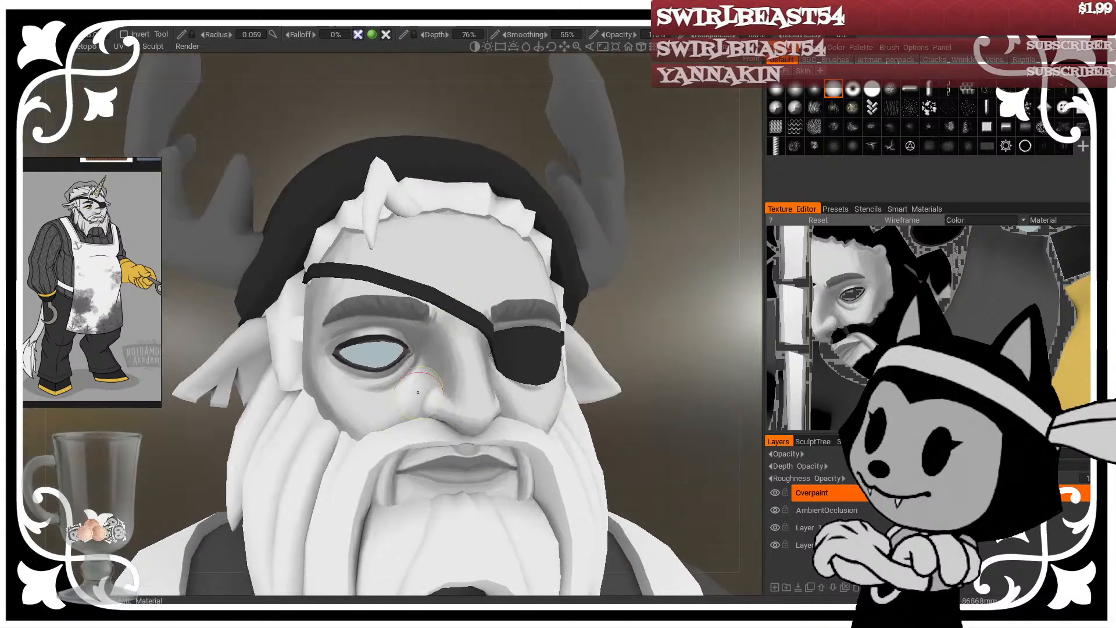
Step: Freeze the pale blue eyeball by colour and invert the freeze so that only the eyeball can be painted
scroll(623, 308, down, 5)
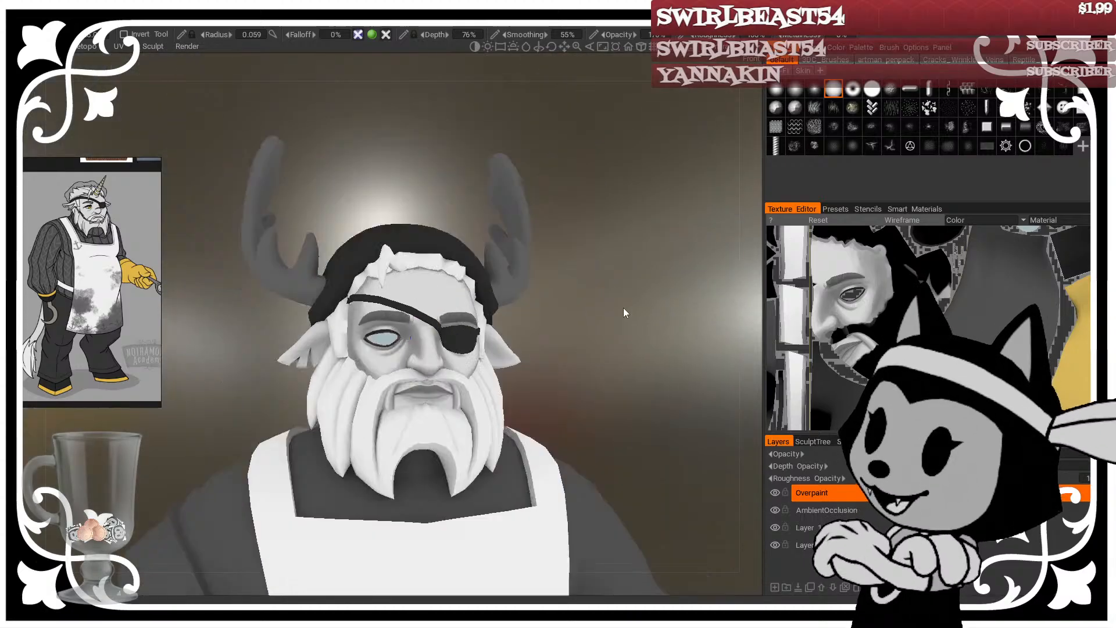
drag(623, 308, 578, 329)
scroll(579, 334, up, 5)
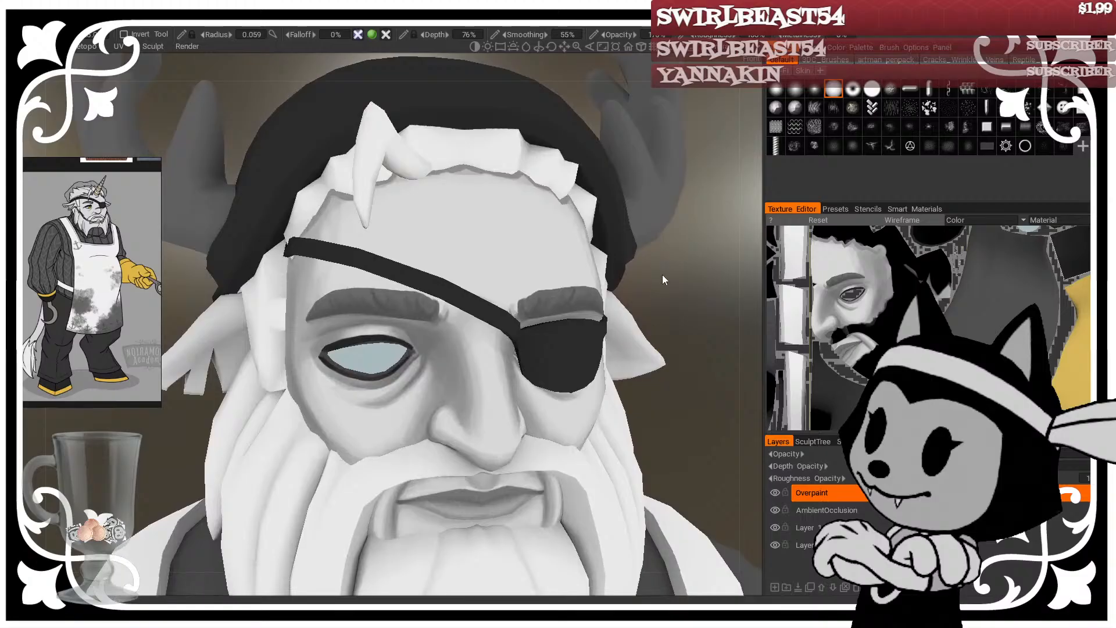
scroll(663, 278, up, 5)
middle_drag(698, 279, 680, 263)
click(20, 436)
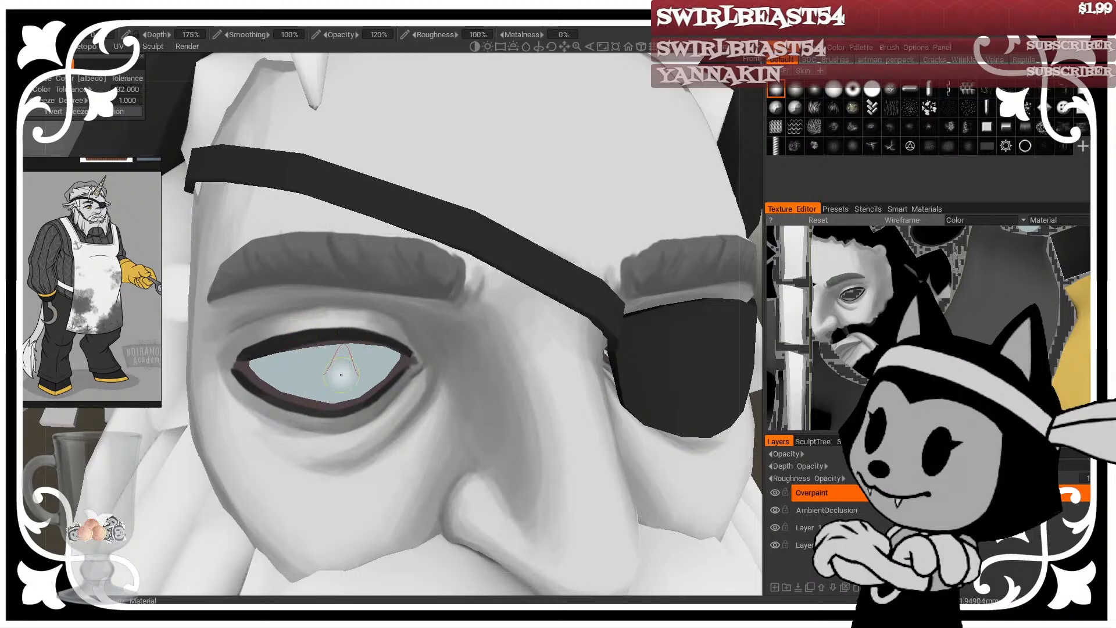
click(202, 44)
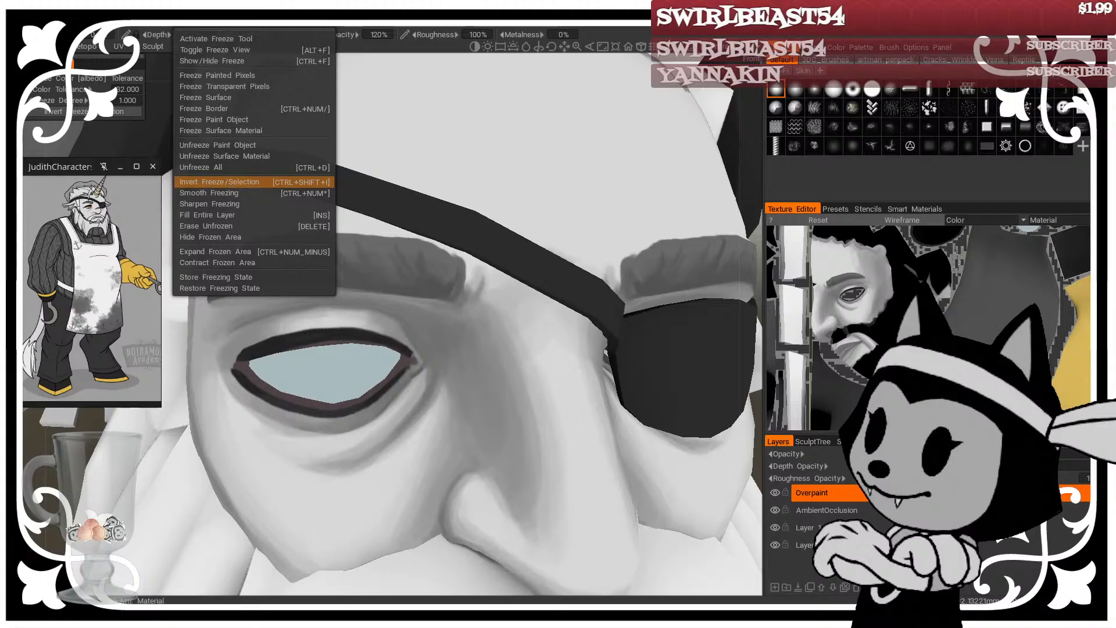
click(229, 182)
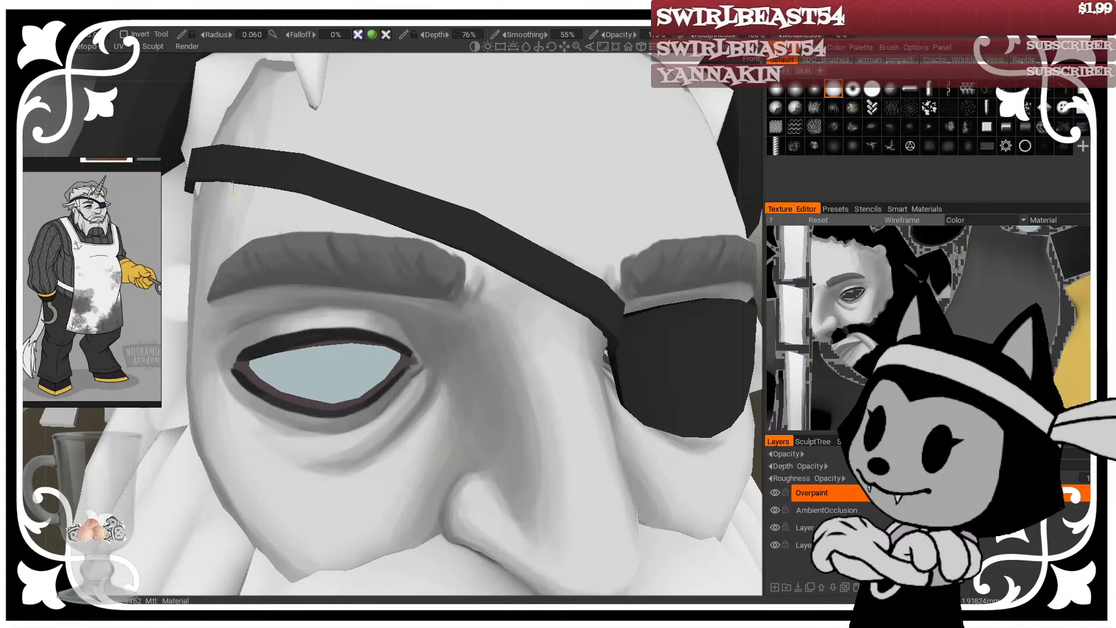
Step: Sample the eyeball's blue and set the paint colour to a paler, less saturated tint with 86% lightness
alt+right_drag(454, 419, 436, 372)
alt+drag(436, 372, 435, 348)
alt+right_drag(435, 349, 433, 388)
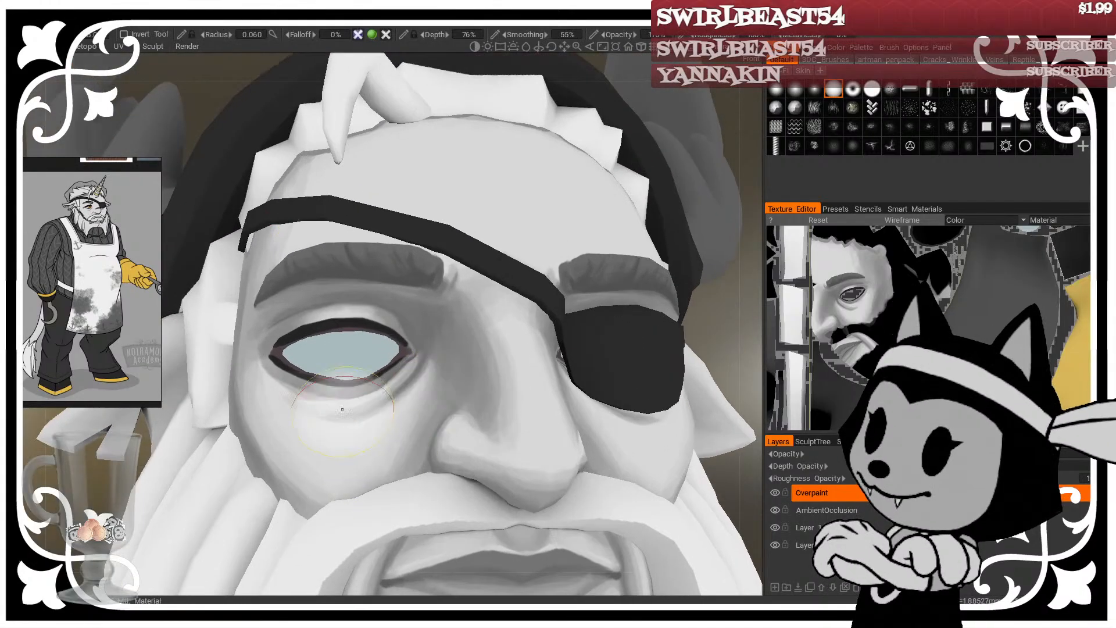
key(v)
click(16, 174)
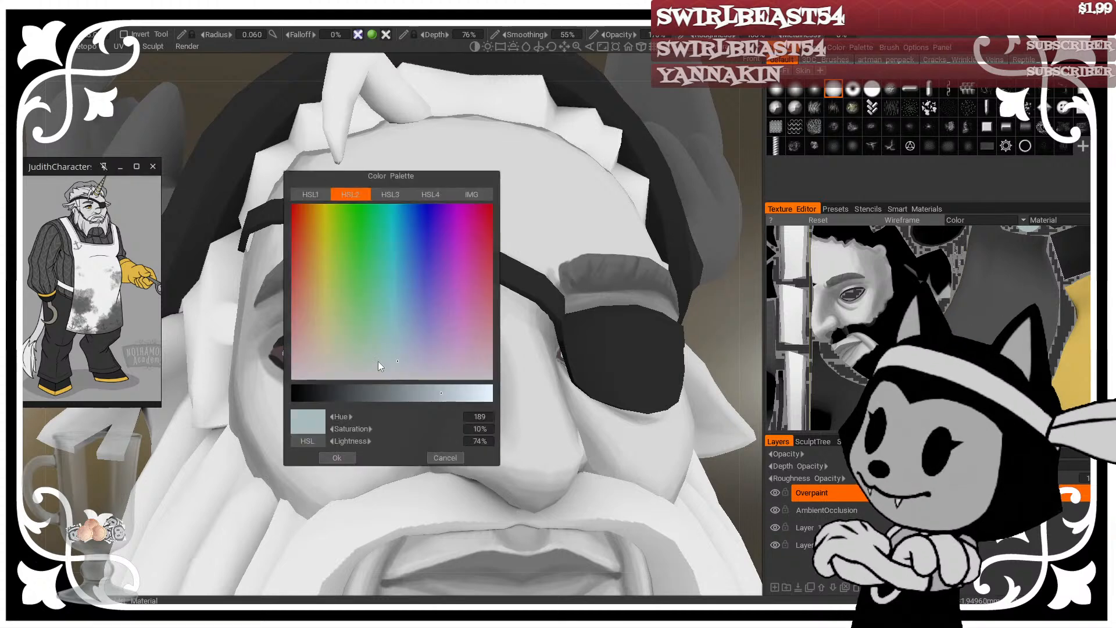
click(464, 394)
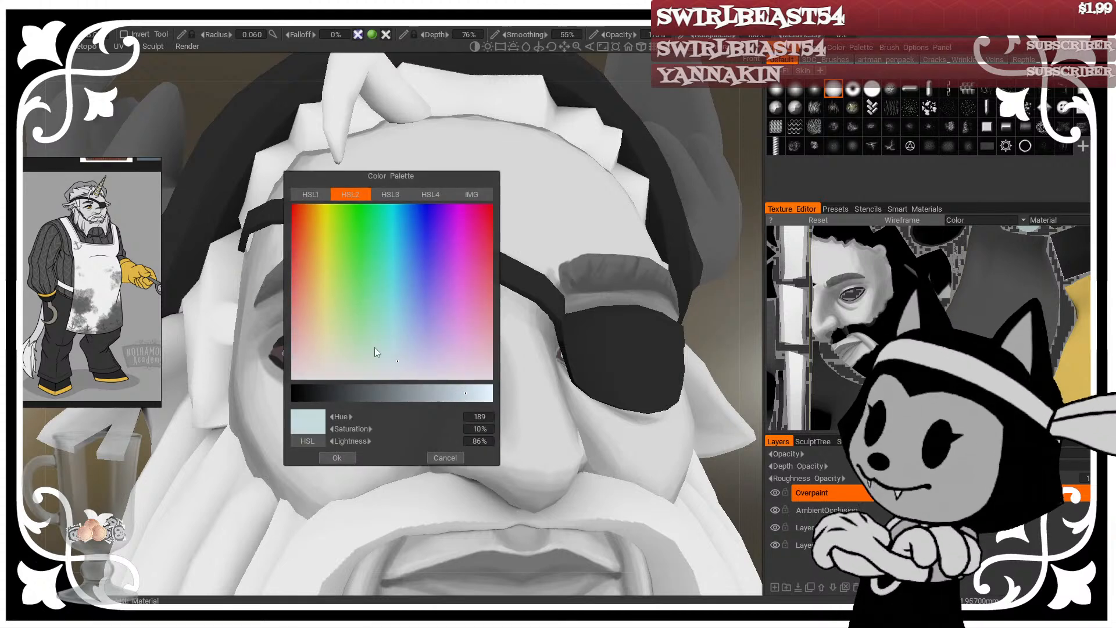
click(398, 372)
click(329, 458)
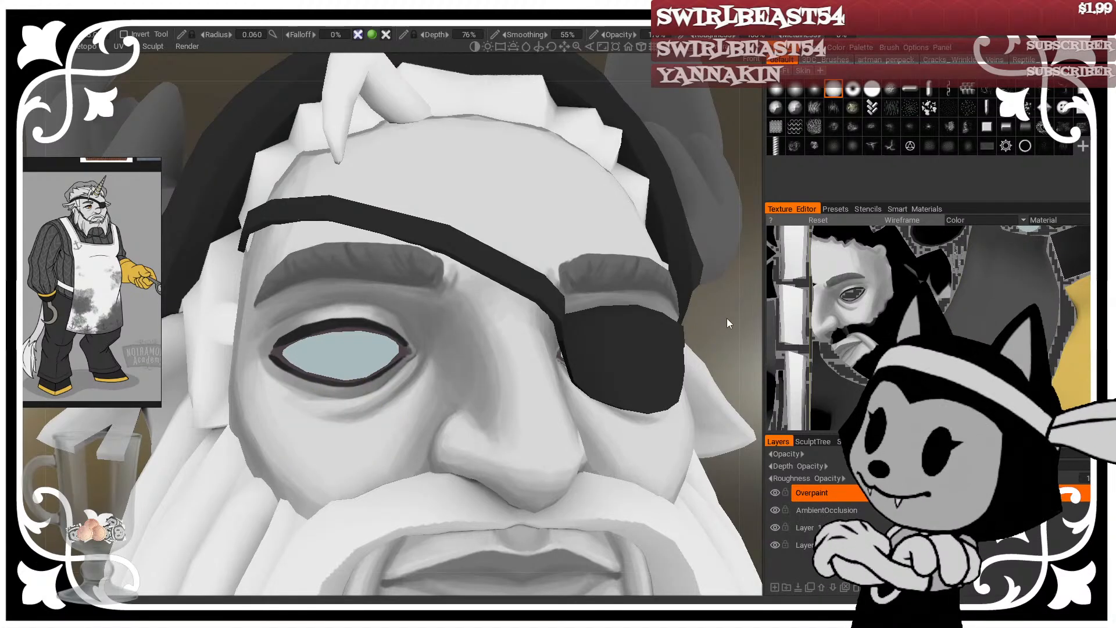
Step: Lighten the eyeball with the pale blue tint, using large brush radii of about 0.157 and 0.201
mouse_move(726, 322)
mouse_down()
mouse_move(704, 335)
mouse_move(722, 334)
mouse_up()
key(bracketright)
key(bracketright)
key(bracketright)
key(bracketright)
key(bracketright)
key(bracketright)
key(bracketright)
key(bracketright)
key(bracketright)
key(bracketright)
key(bracketright)
key(bracketright)
key(bracketright)
key(bracketright)
key(bracketright)
key(bracketright)
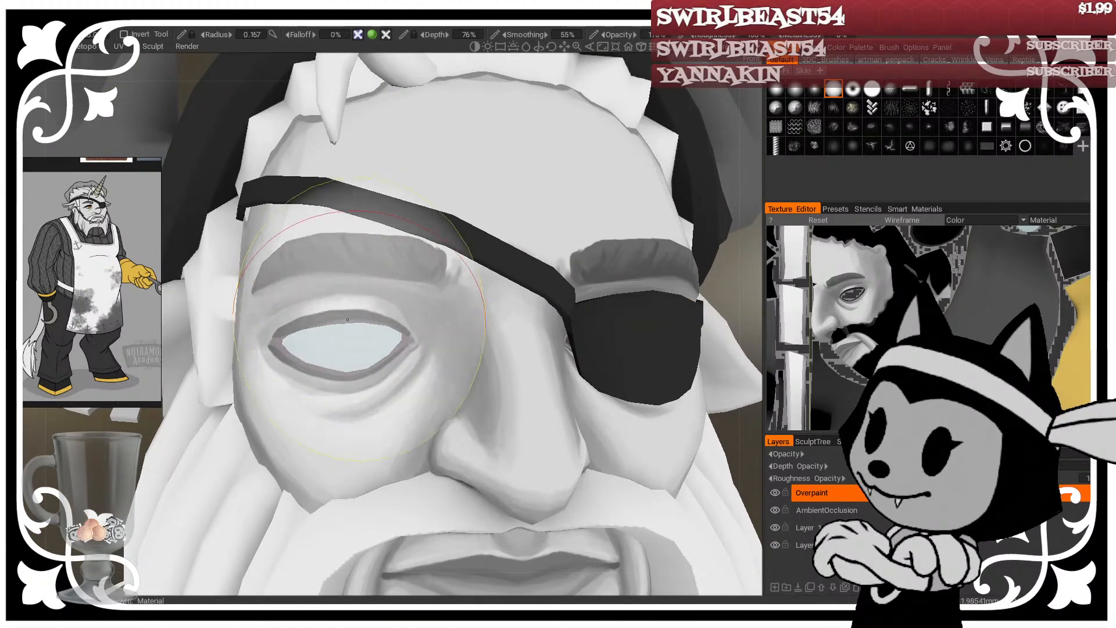
key(bracketleft)
key(bracketleft)
key(bracketleft)
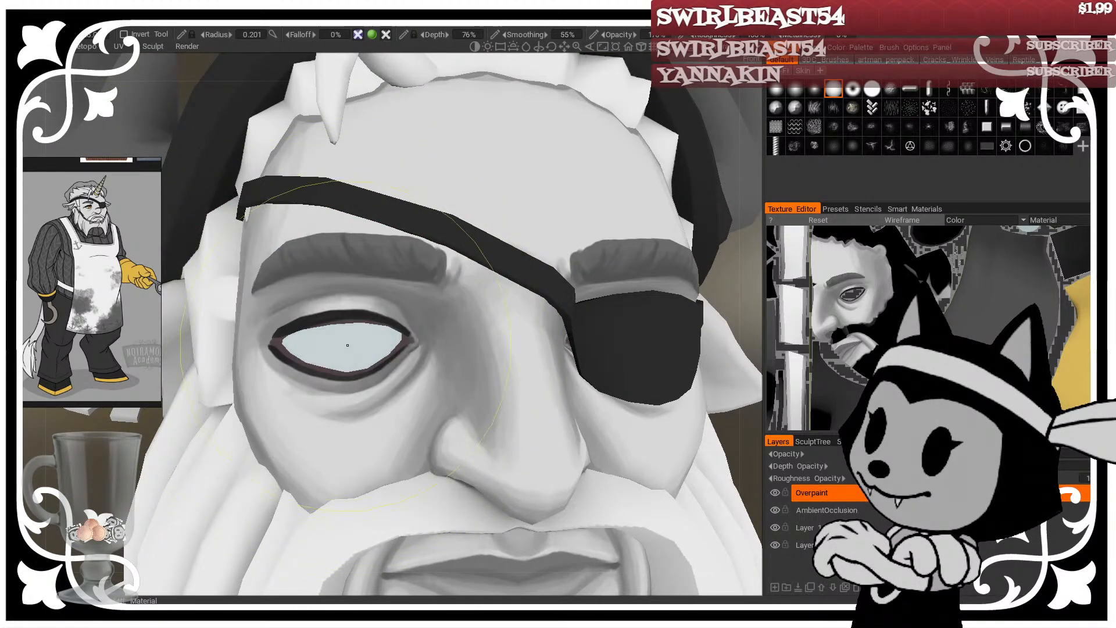
key(bracketleft)
key(bracketleft)
key(bracketleft)
key(bracketleft)
key(bracketleft)
key(bracketleft)
key(bracketleft)
key(bracketleft)
key(bracketleft)
key(bracketleft)
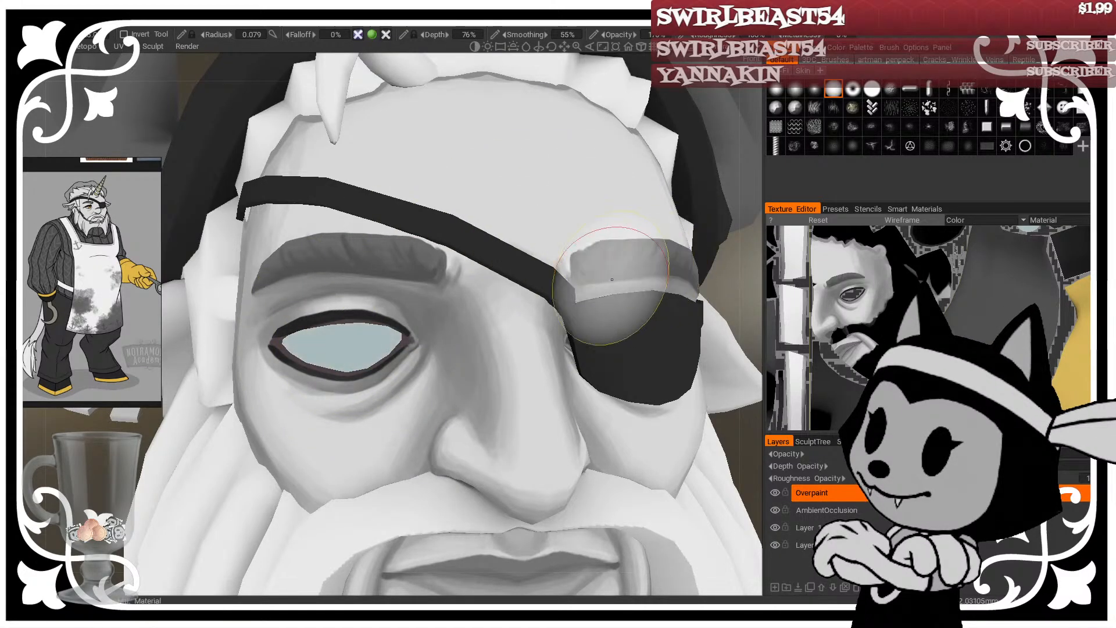
Step: Build up the pale tint over the middle of the eyeball with brush radii of about 0.095 and 0.070
key(bracketright)
key(bracketright)
key(bracketright)
key(bracketright)
key(bracketright)
key(bracketright)
key(bracketleft)
key(bracketleft)
key(bracketleft)
key(bracketleft)
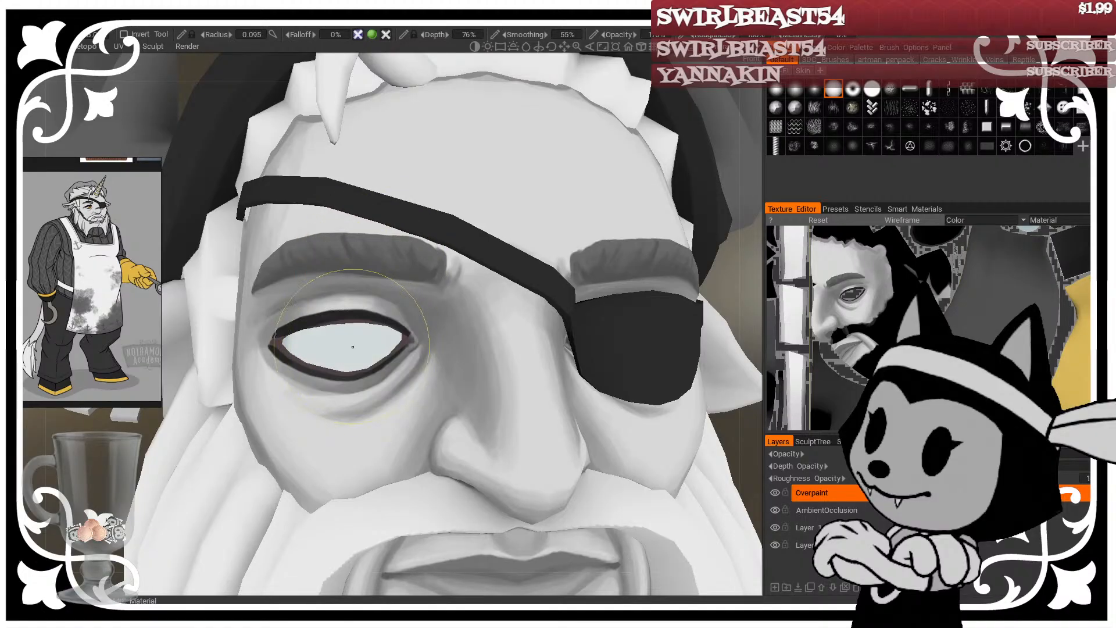
key(bracketleft)
key(bracketleft)
key(bracketleft)
alt+drag(630, 248, 610, 235)
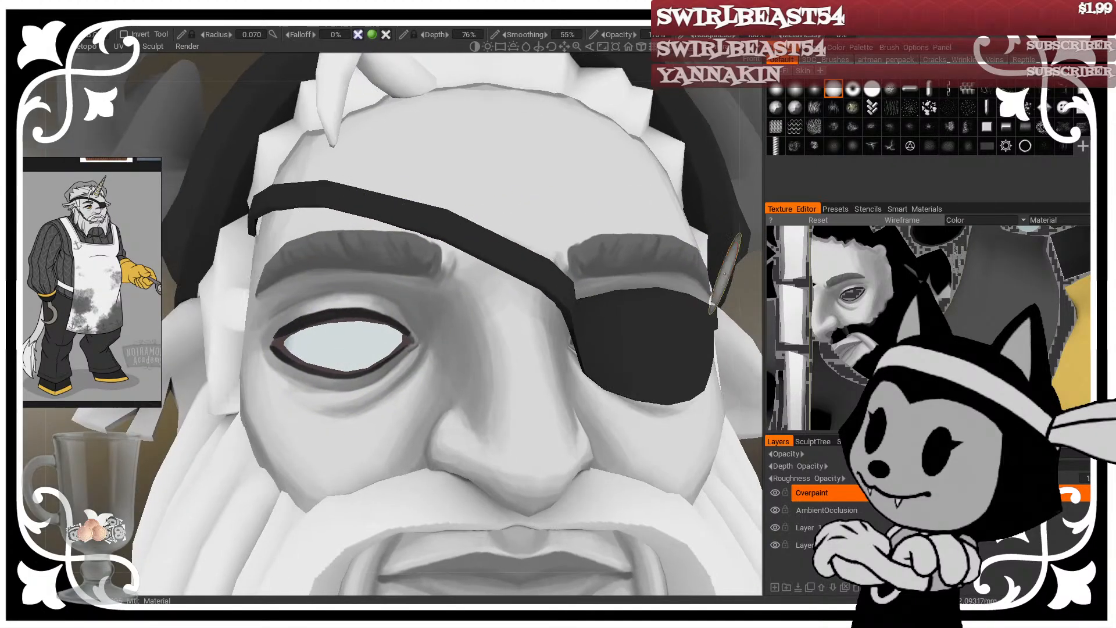
Step: Enlarge the brush radius to about 0.115, sample the eyeball's colour and raise the paint colour's lightness to 93%
key(bracketright)
key(bracketright)
key(bracketright)
key(bracketright)
key(bracketright)
key(v)
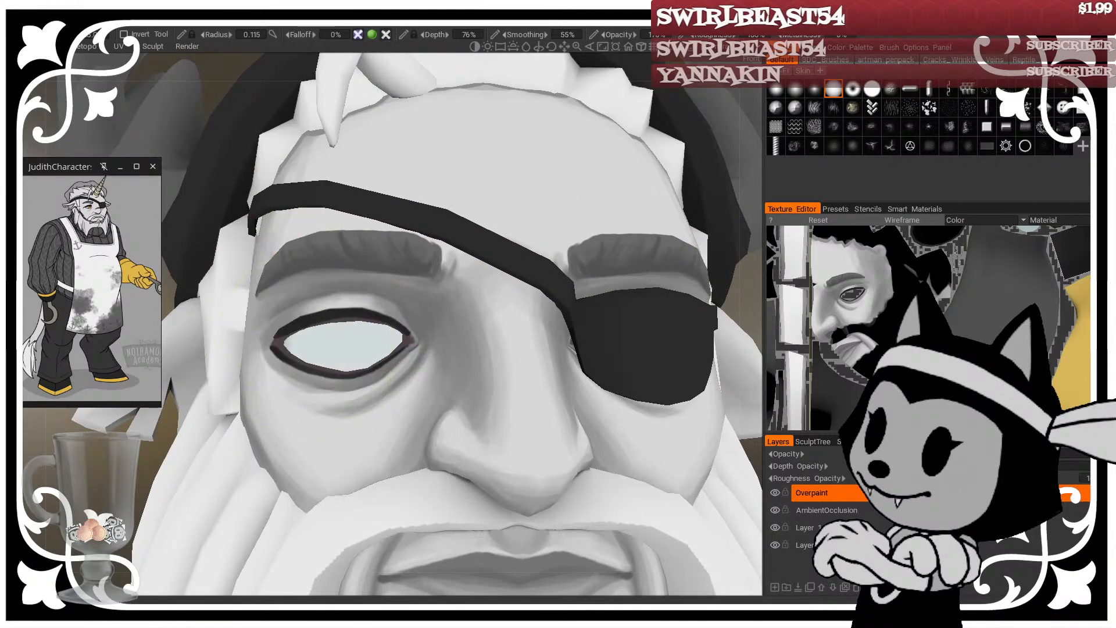
drag(468, 388, 480, 393)
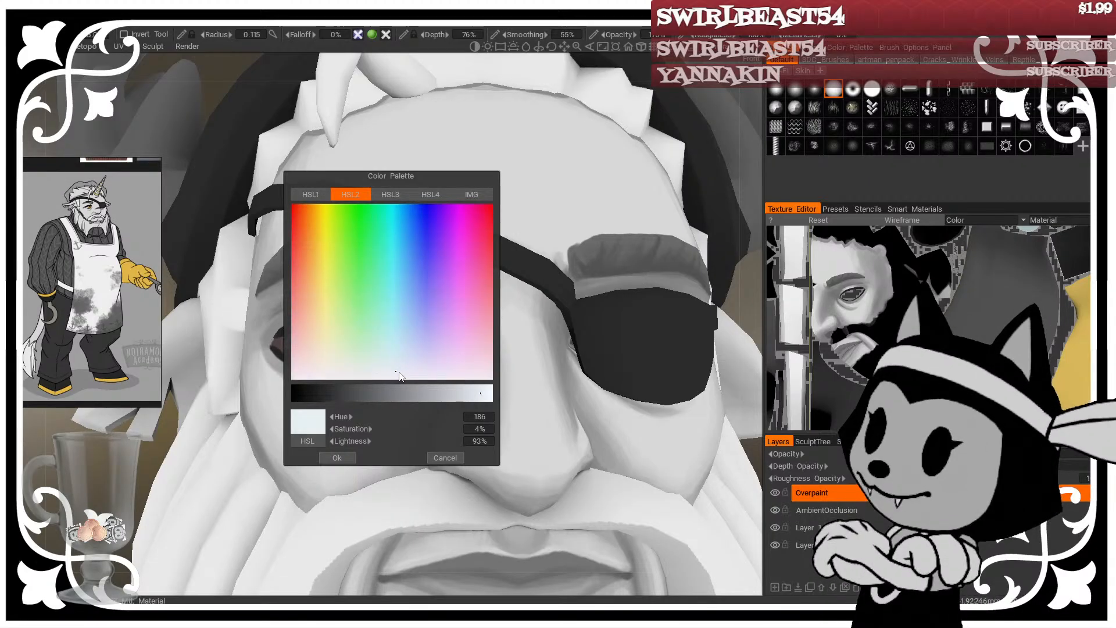
click(336, 458)
Step: Brighten the eyeball with the lighter tint, reducing the brush radius from about 0.126 to 0.090 and 0.084
key(bracketright)
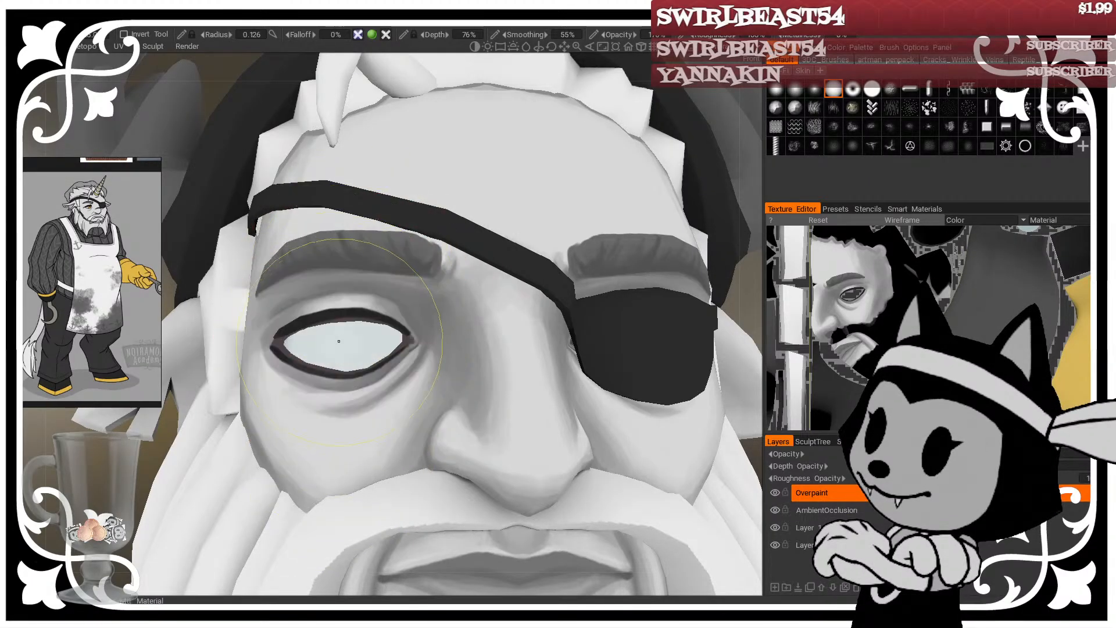
key(bracketleft)
key(bracketleft)
key(bracketleft)
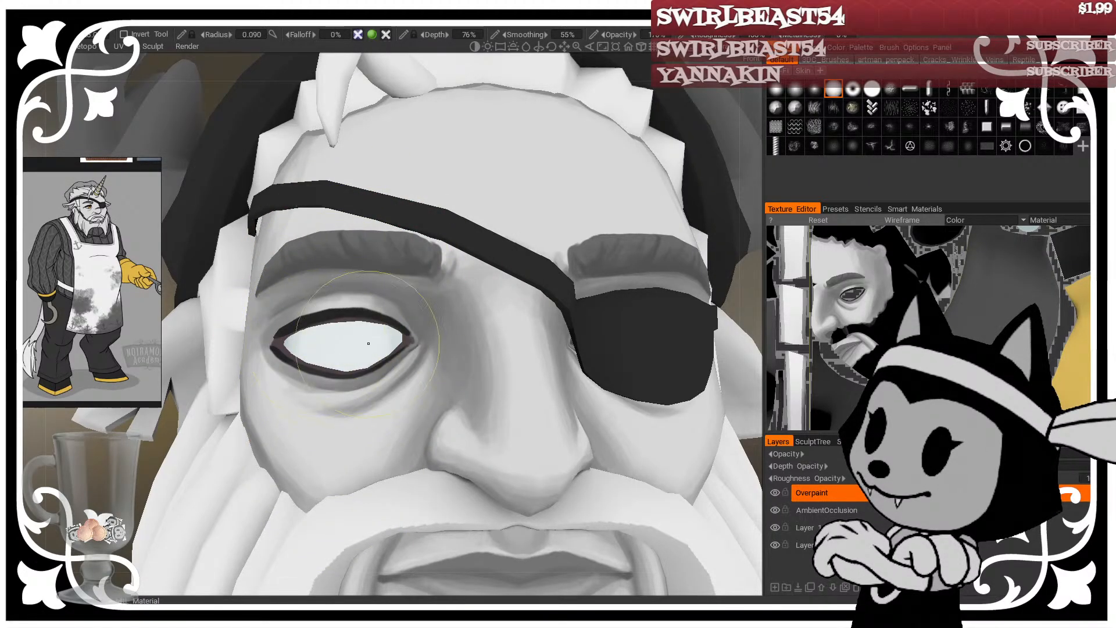
key(bracketleft)
mouse_move(348, 351)
mouse_down()
mouse_move(358, 331)
mouse_move(361, 357)
mouse_up()
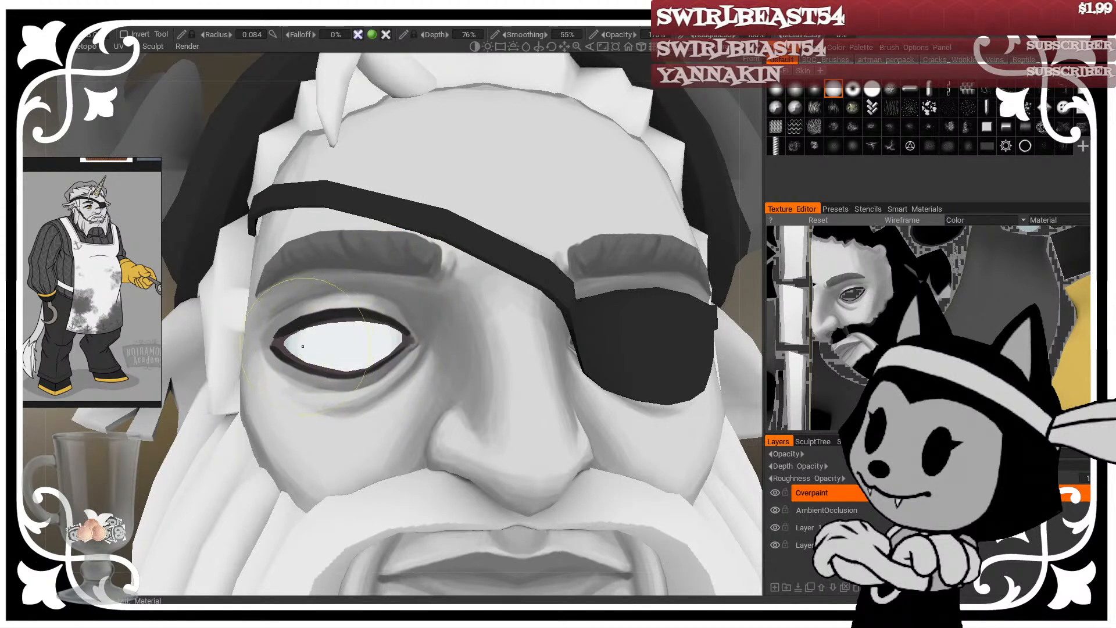
Step: Reduce the brush radius to about 0.061 and raise the paint colour's lightness to 97%
key(bracketleft)
key(bracketleft)
key(bracketleft)
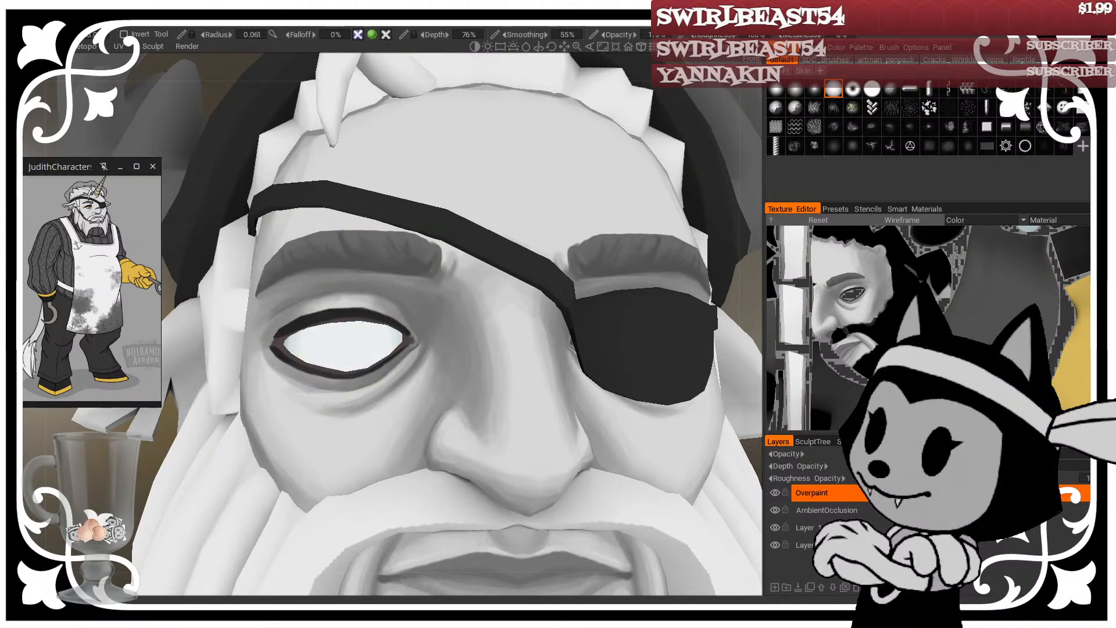
click(15, 372)
click(488, 394)
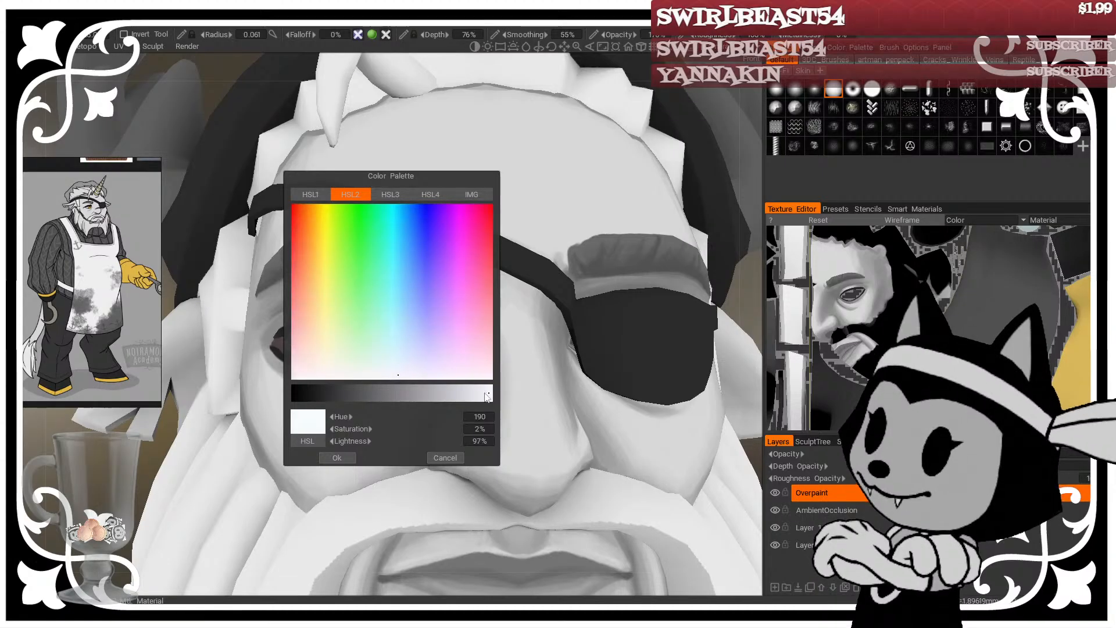
click(337, 458)
Step: Show the wireframe and brighten the eyeball around its centre with brush radii of about 0.062, 0.077 and 0.042
key(w)
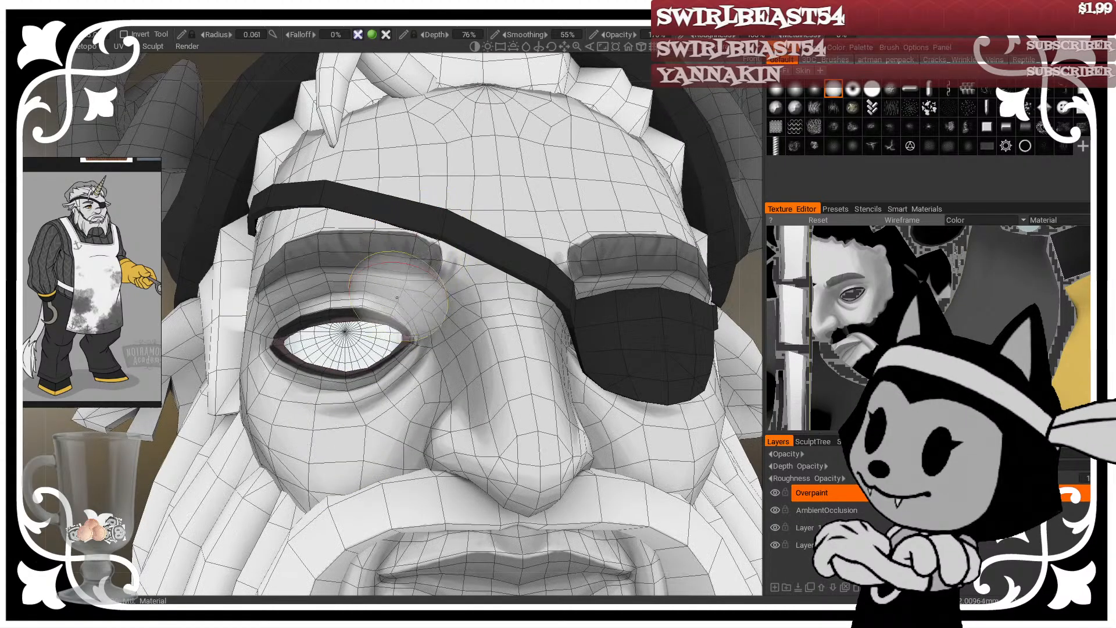
key(bracketleft)
key(bracketleft)
key(bracketright)
key(bracketright)
key(bracketright)
key(bracketright)
key(bracketright)
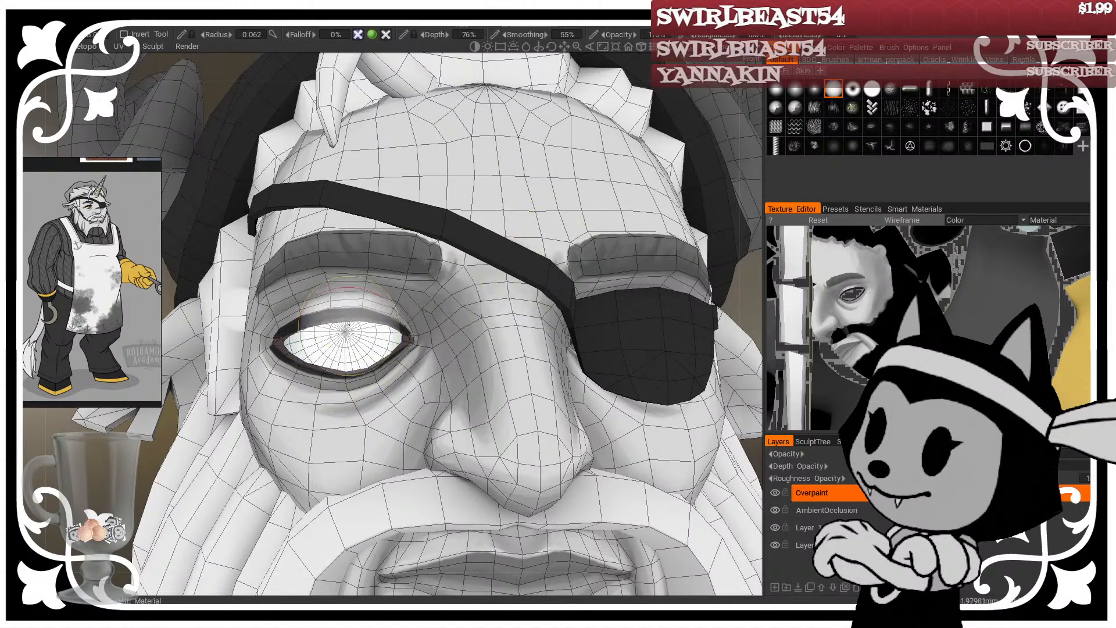
key(bracketleft)
key(bracketright)
key(bracketright)
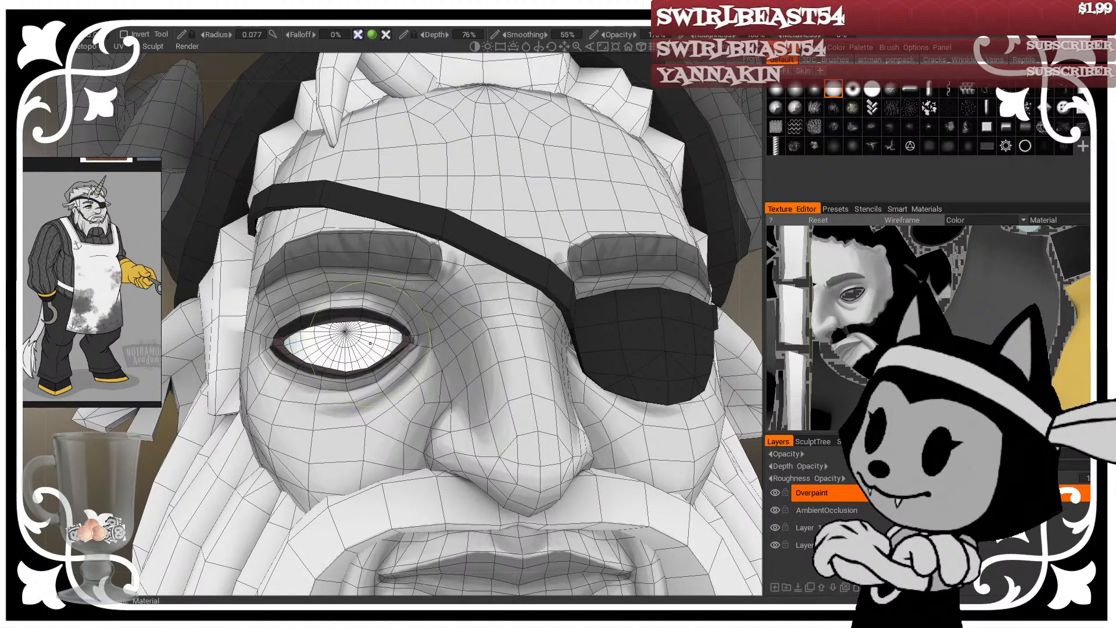
key(bracketleft)
key(bracketleft)
key(bracketleft)
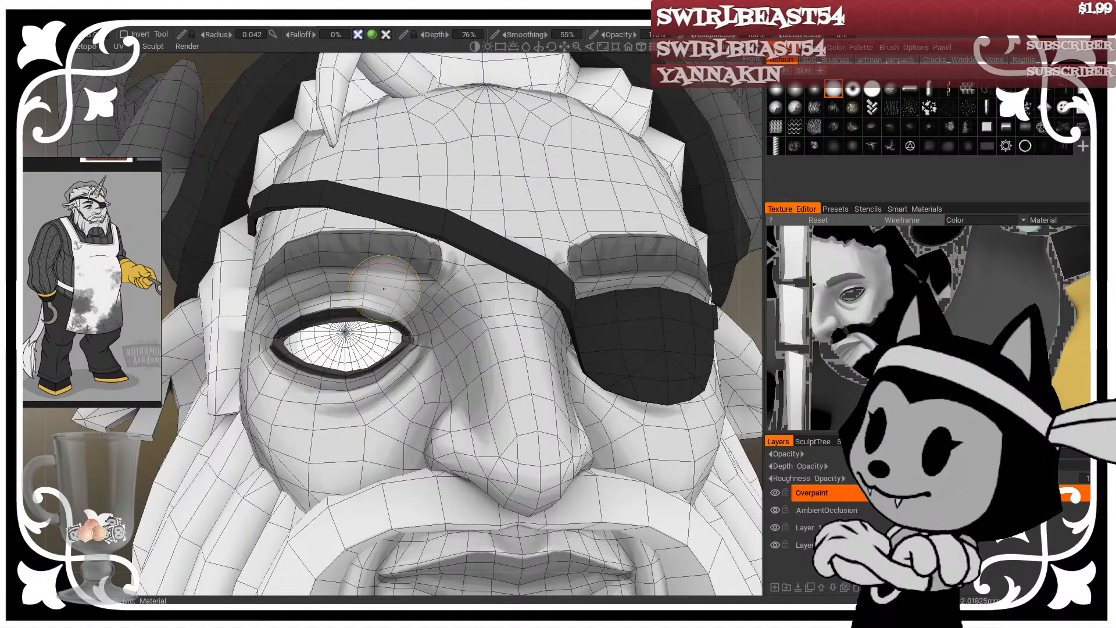
Step: Set the paint colour to a neutral near-white with 0% saturation and 98% lightness, and hide the wireframe
click(18, 195)
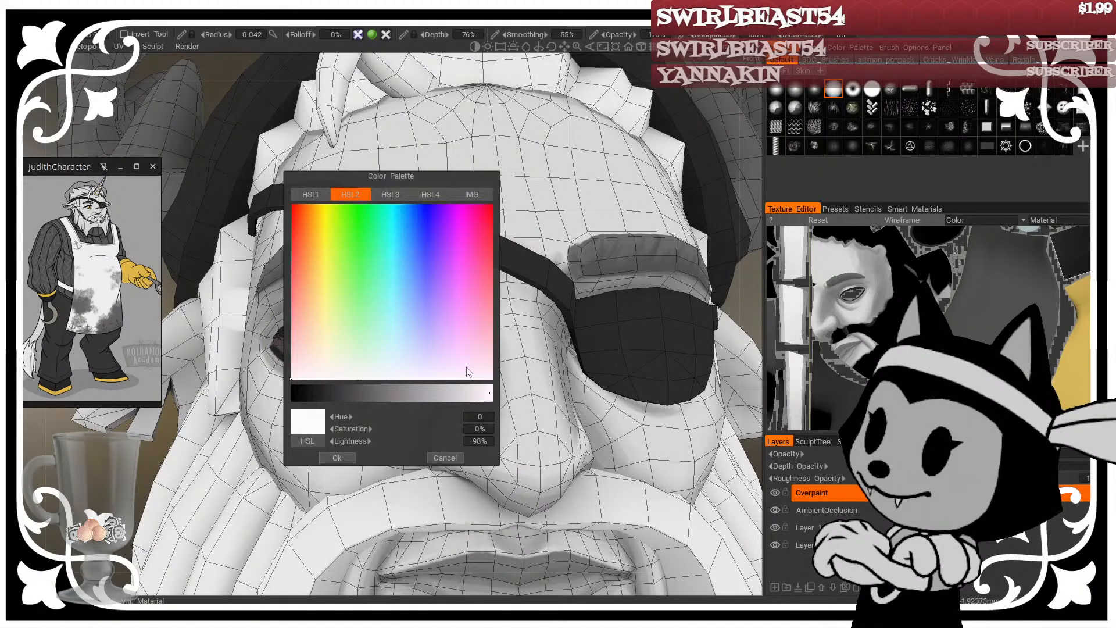
click(337, 457)
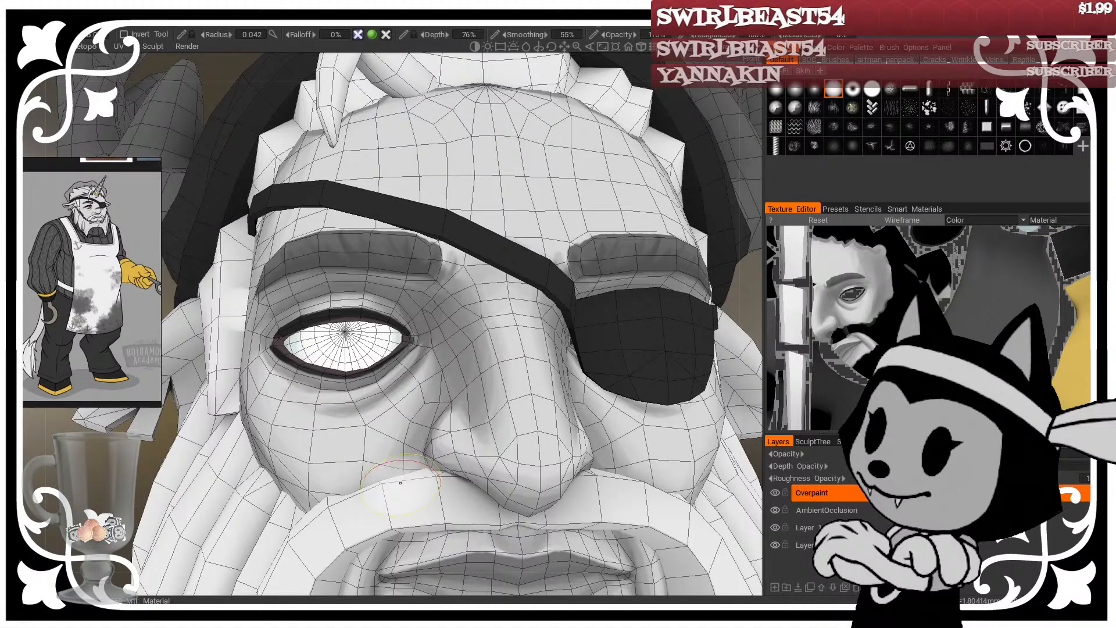
key(w)
Step: Brighten the eyeball towards its corner with the near-white colour and a brush radius of about 0.062
alt+right_drag(485, 370, 406, 431)
mouse_move(406, 372)
alt+mouse_down()
mouse_move(478, 343)
mouse_move(464, 396)
mouse_move(412, 358)
alt+mouse_up()
alt+right_drag(412, 357, 485, 395)
key(bracketright)
key(bracketright)
key(bracketright)
key(bracketright)
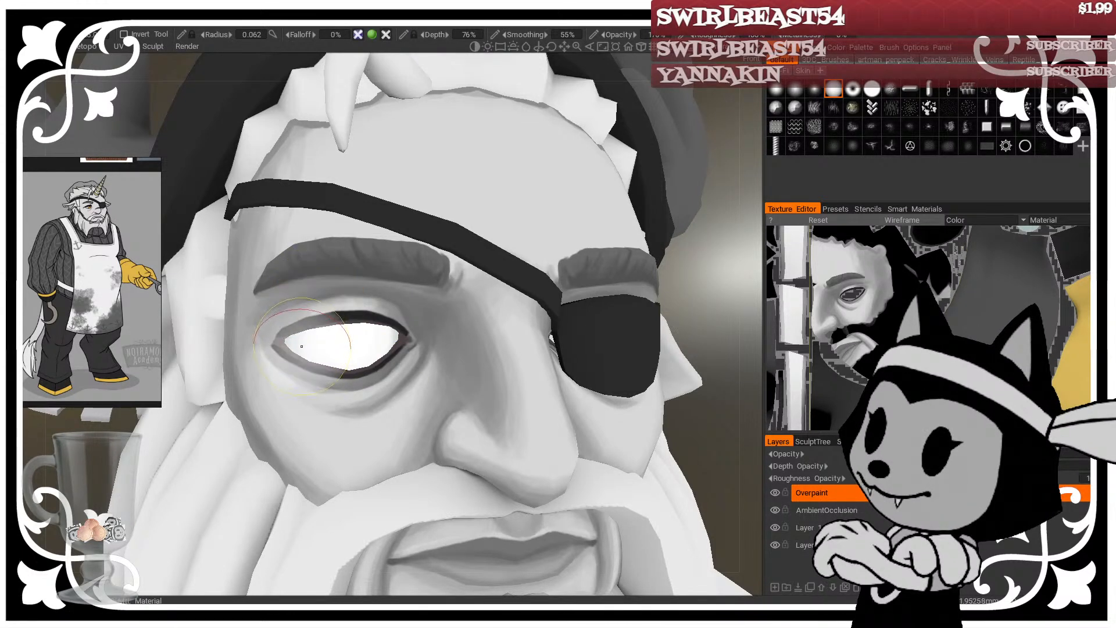
Step: Show the wireframe over the head around the uncovered eye
right_click(297, 343)
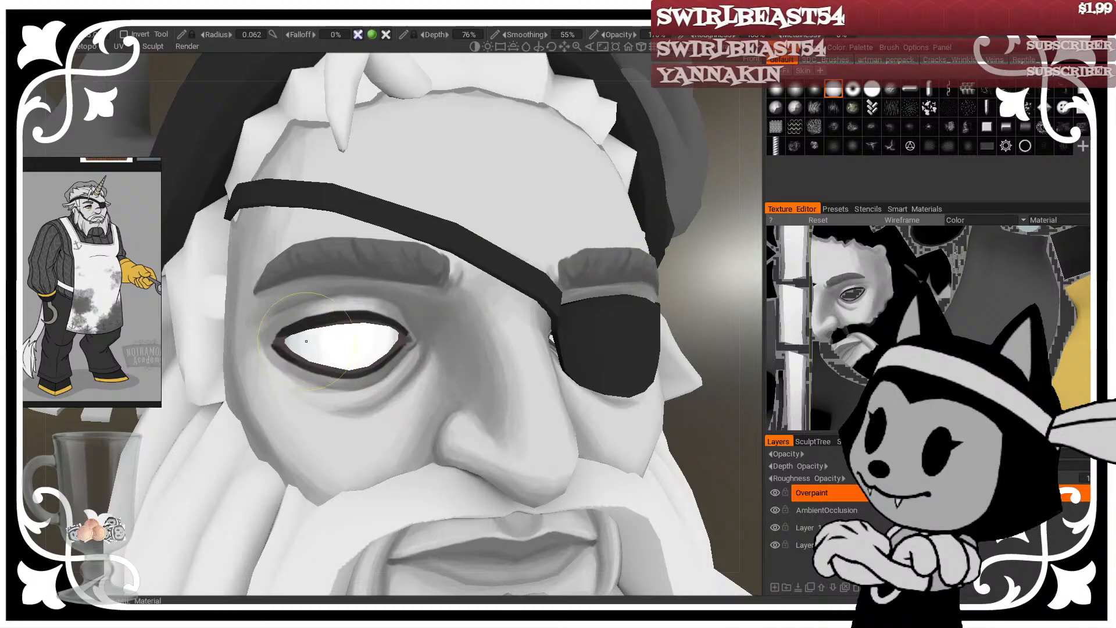
mouse_move(727, 255)
mouse_down()
mouse_move(688, 255)
mouse_move(709, 243)
mouse_move(719, 263)
mouse_up()
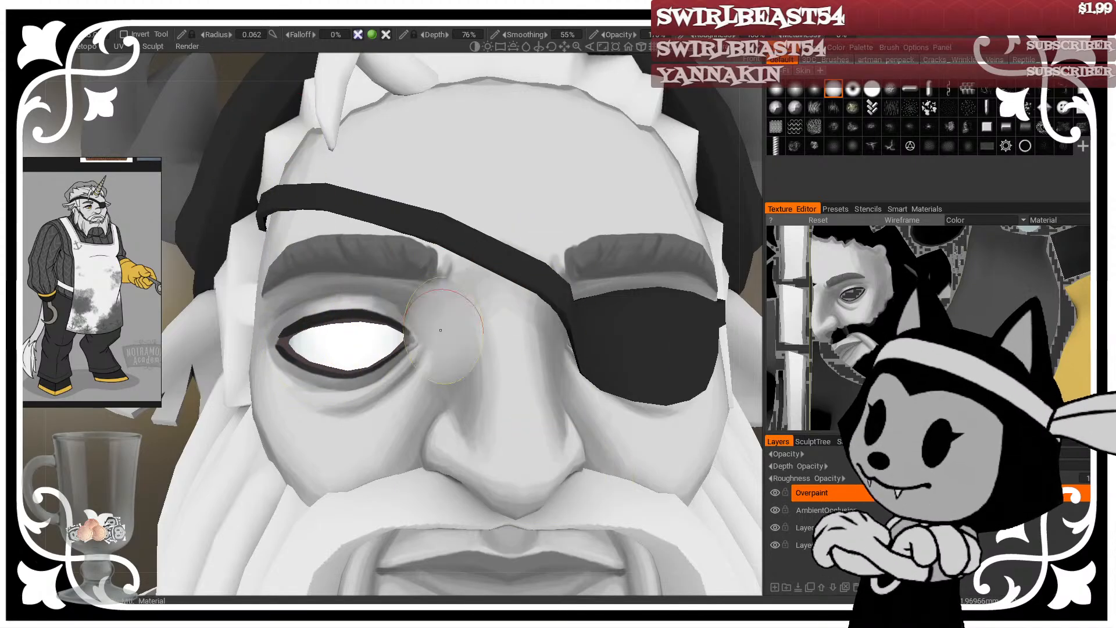
alt+right_drag(404, 274, 233, 276)
key(w)
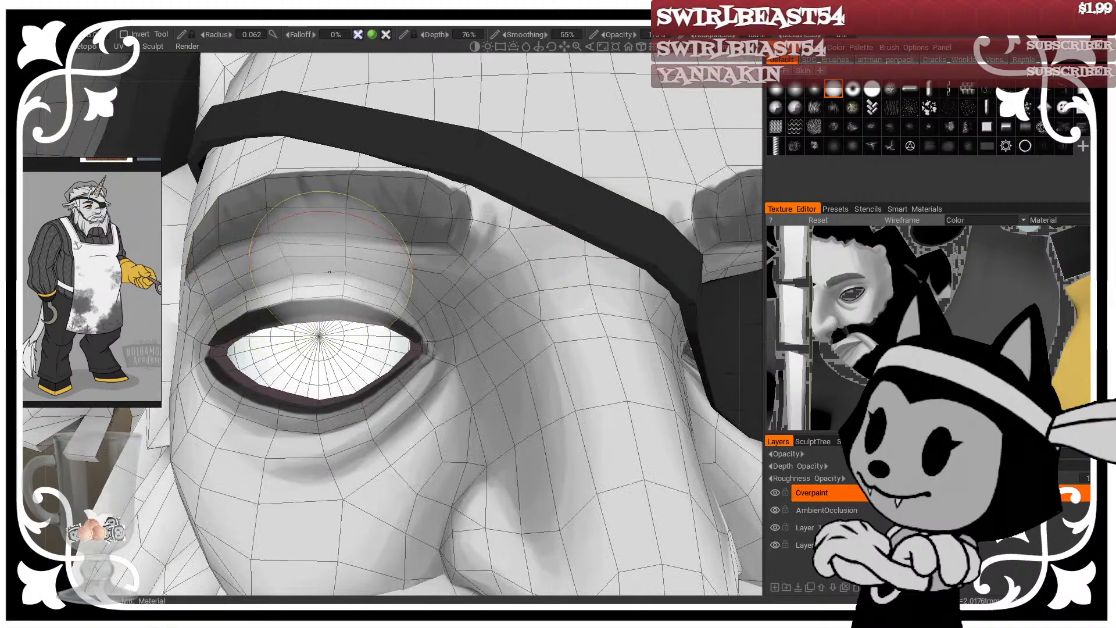
alt+middle_drag(330, 272, 337, 272)
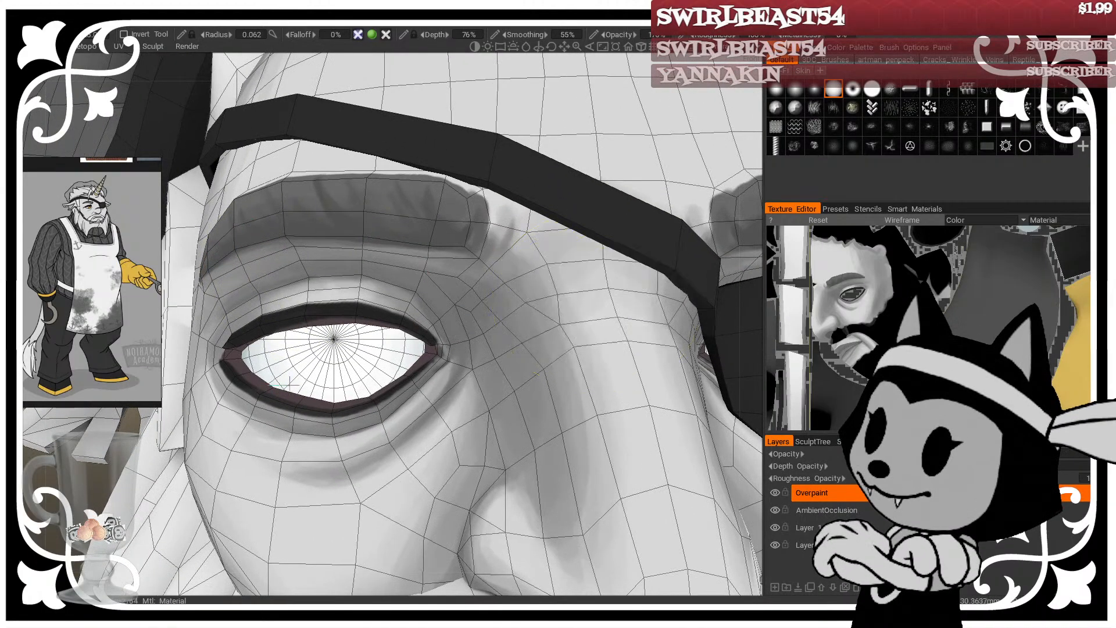
Step: Widen the near-white area on the eyeball's island in the Texture Editor with brush radii of about 0.566 and 0.683
alt+right_drag(973, 328, 1035, 329)
scroll(888, 259, up, 5)
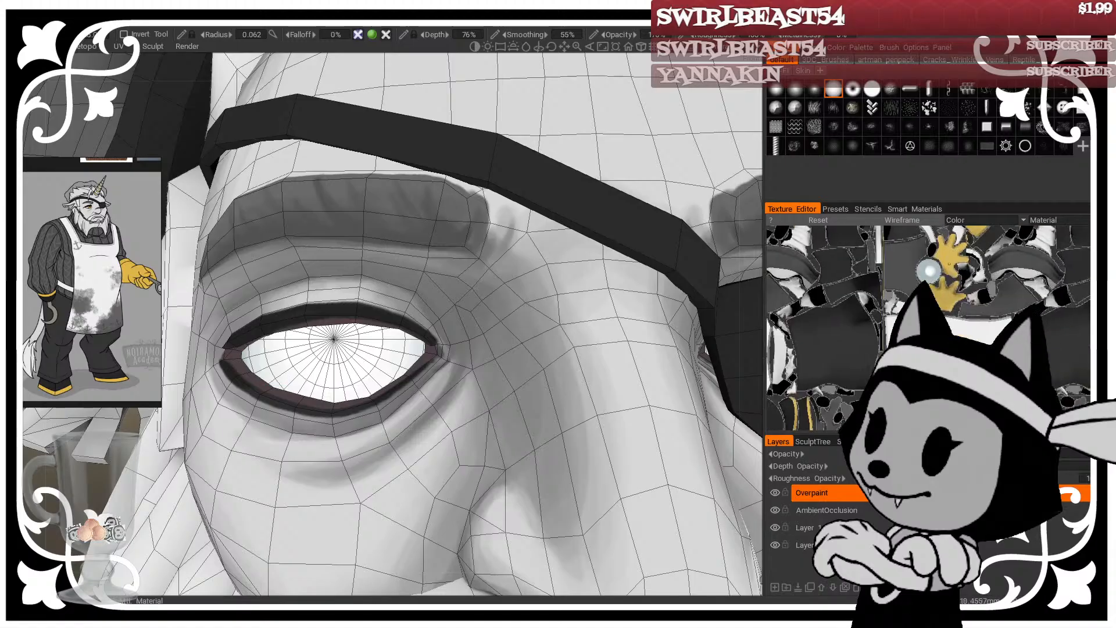
scroll(887, 259, up, 6)
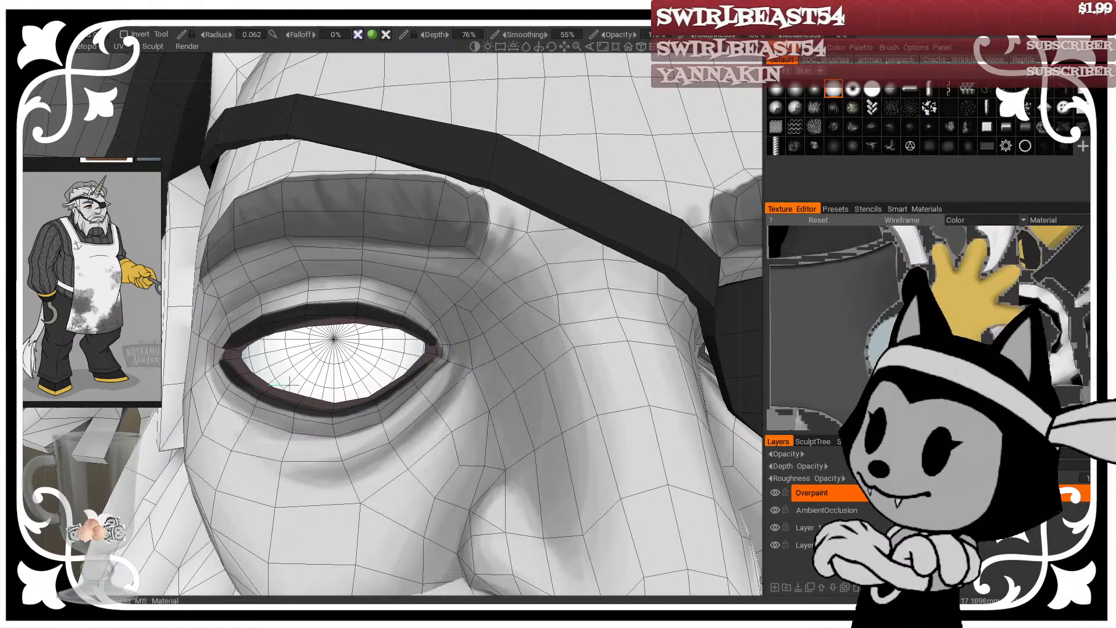
scroll(846, 326, down, 1)
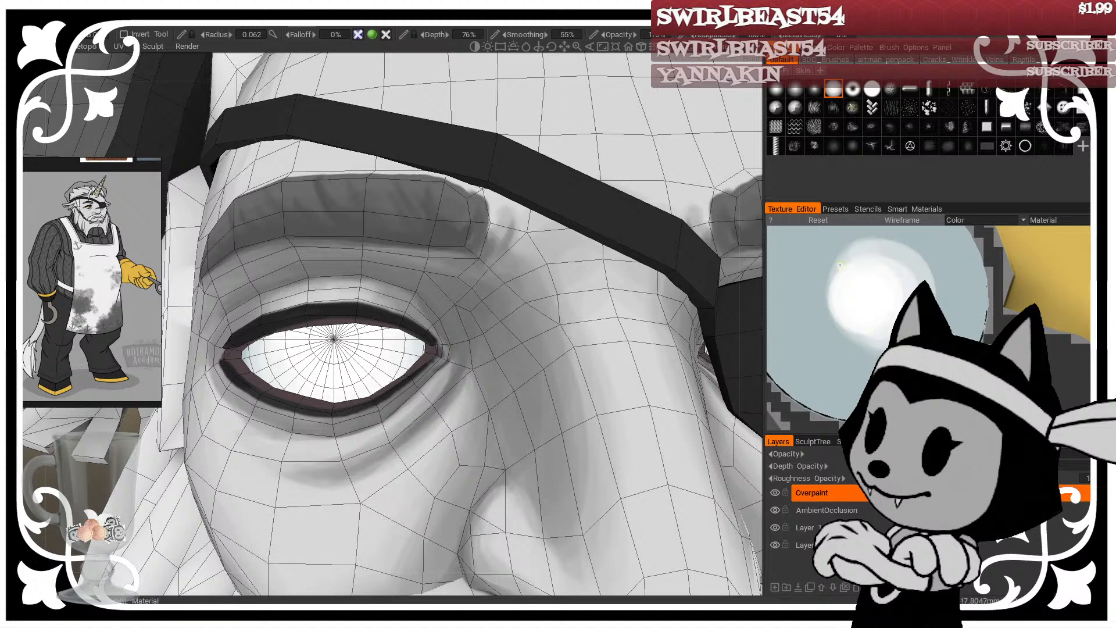
mouse_move(822, 258)
right_down()
mouse_move(829, 320)
mouse_move(855, 328)
mouse_move(818, 290)
right_up()
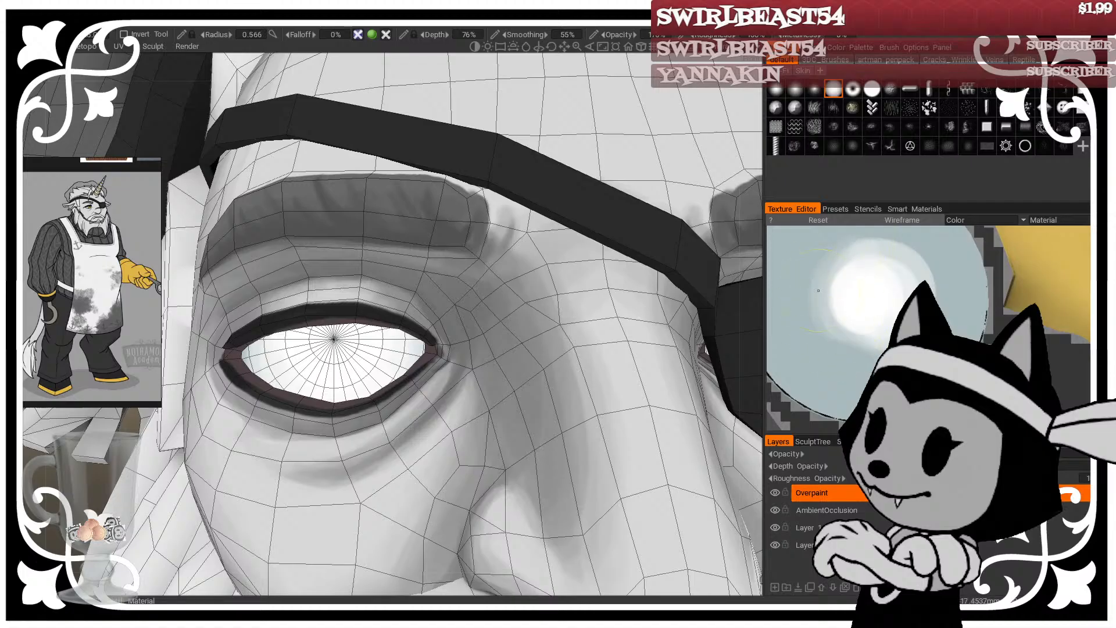
mouse_move(913, 285)
right_down()
mouse_move(830, 291)
mouse_move(855, 283)
right_up()
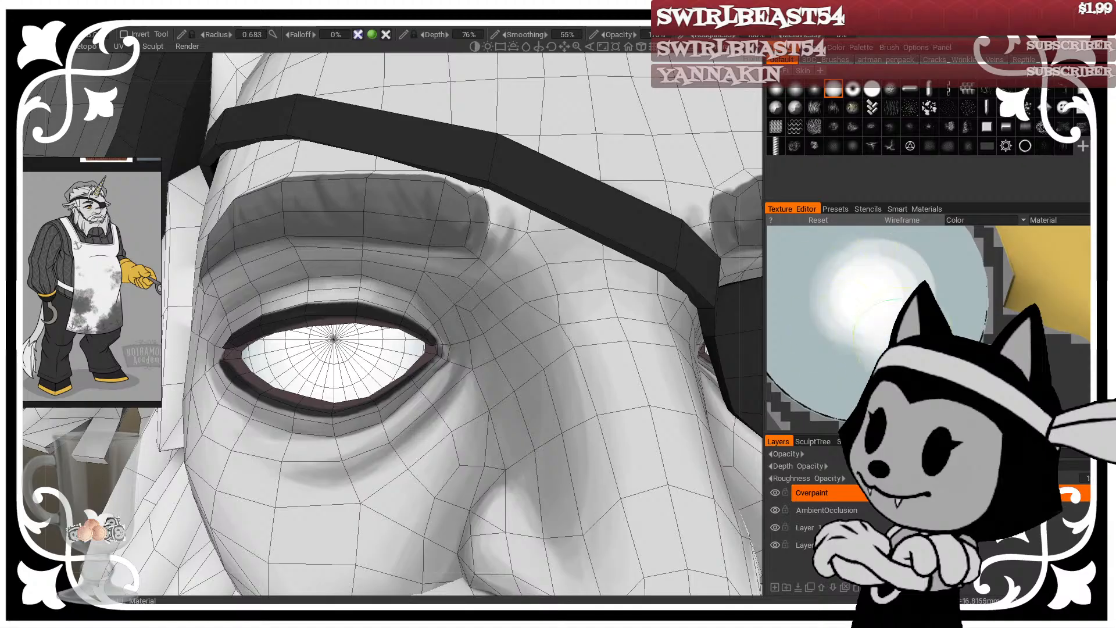
Step: Overlay the UV wireframe on the eyeball's island in the Texture Editor to reveal its centre
middle_drag(916, 267, 913, 296)
click(903, 221)
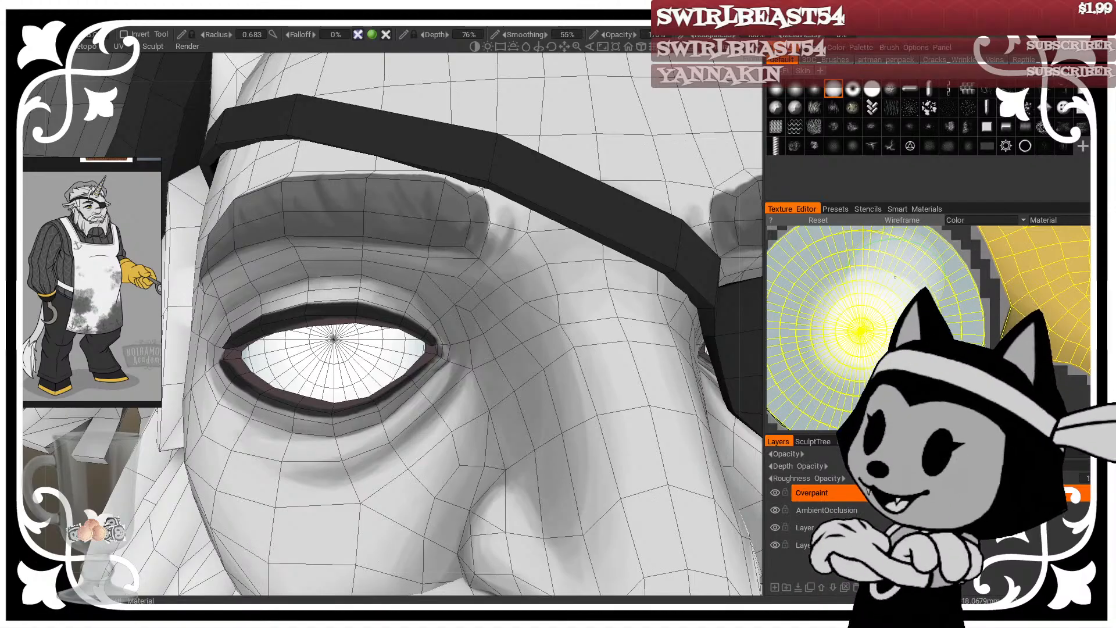
scroll(851, 294, up, 3)
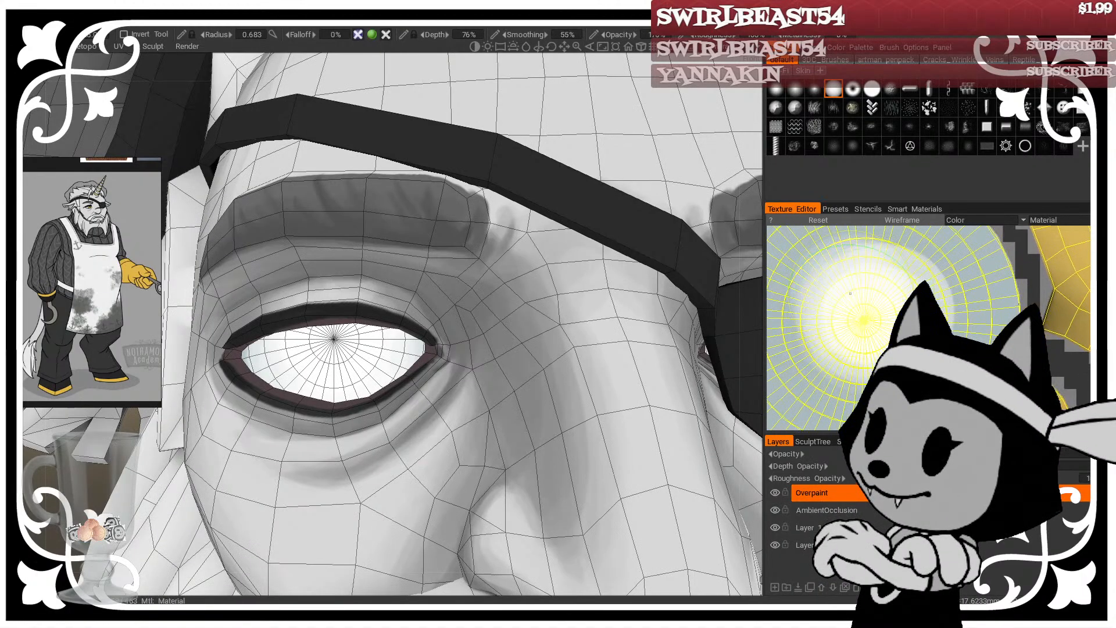
Step: Set the paint colour to a dark grey with hue 190, 2% saturation and 23% lightness
click(15, 166)
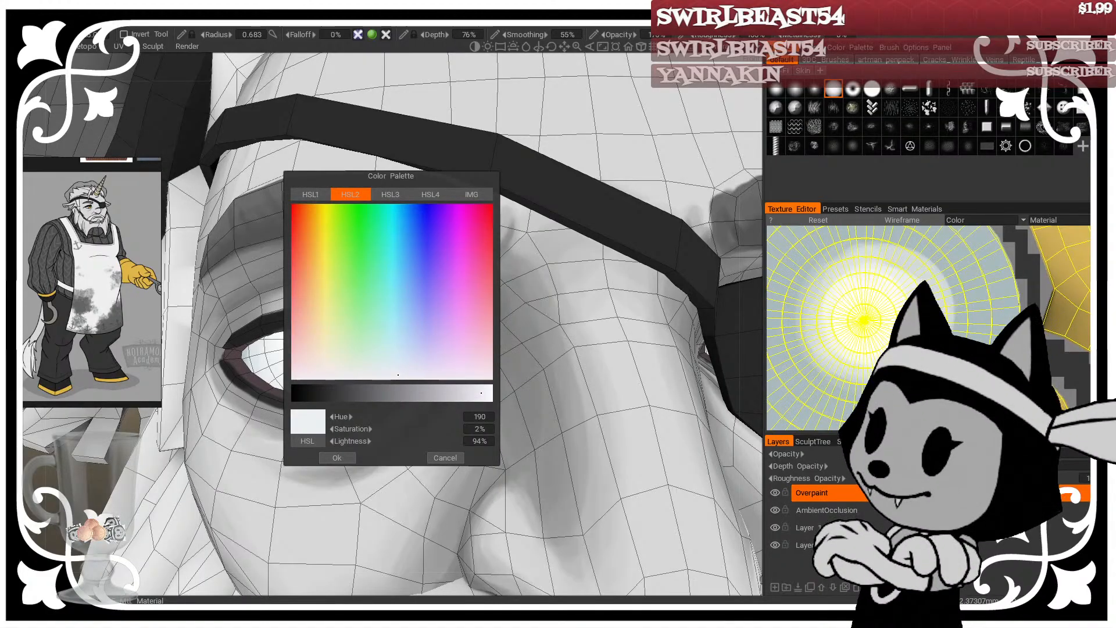
drag(367, 391, 332, 380)
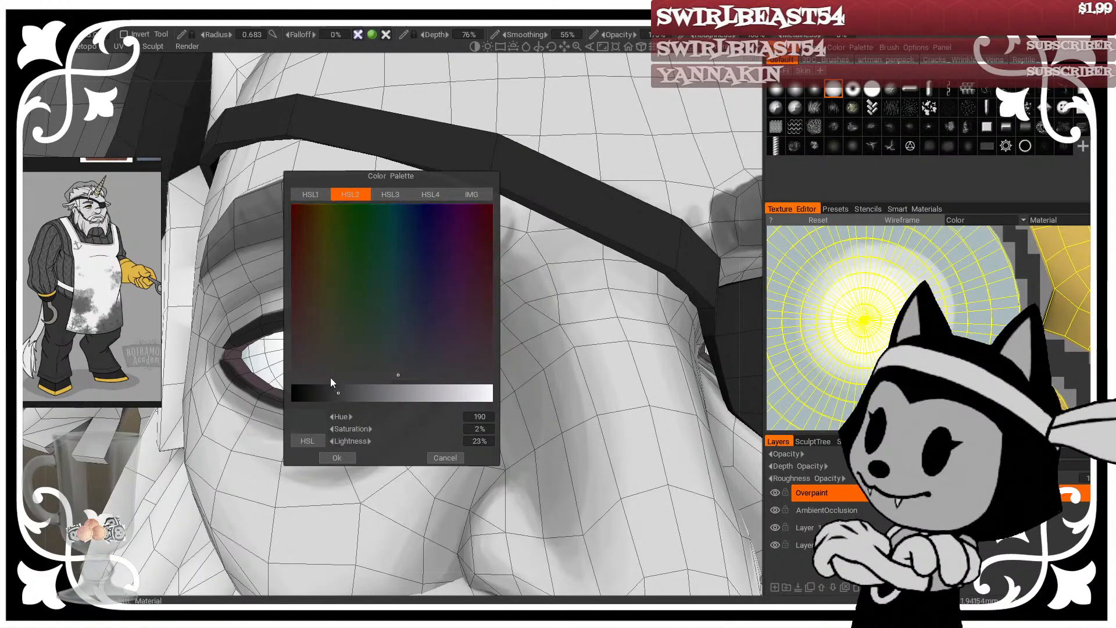
click(337, 457)
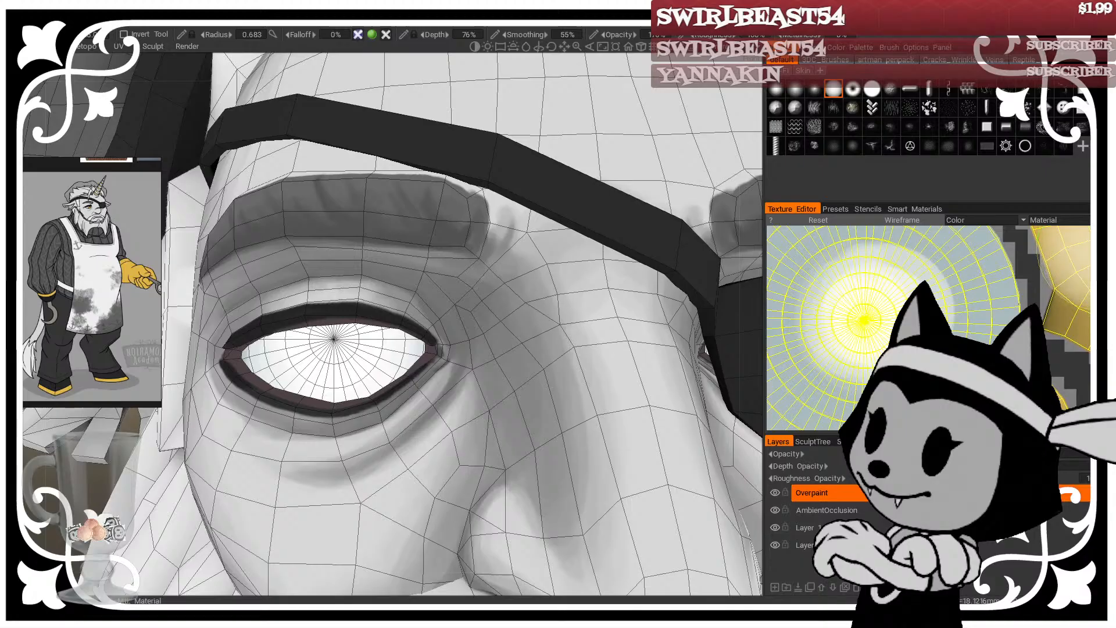
Step: Sample the gold from the texture and adjust the paint colour to a dark amber with hue about 38, 95% saturation and 48% lightness
key(v)
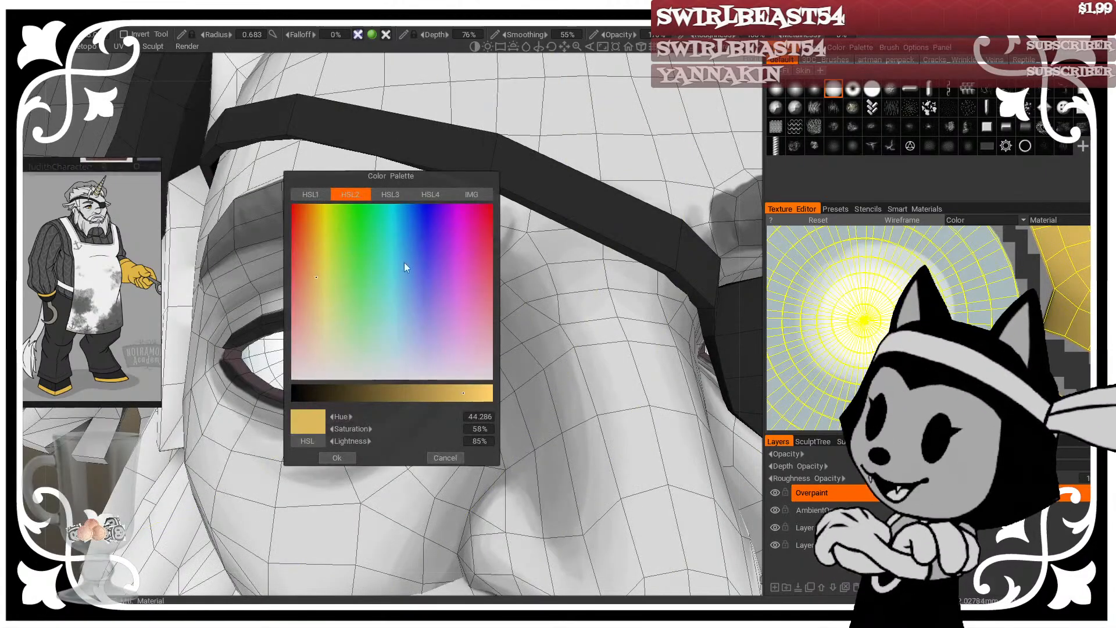
drag(462, 393, 401, 396)
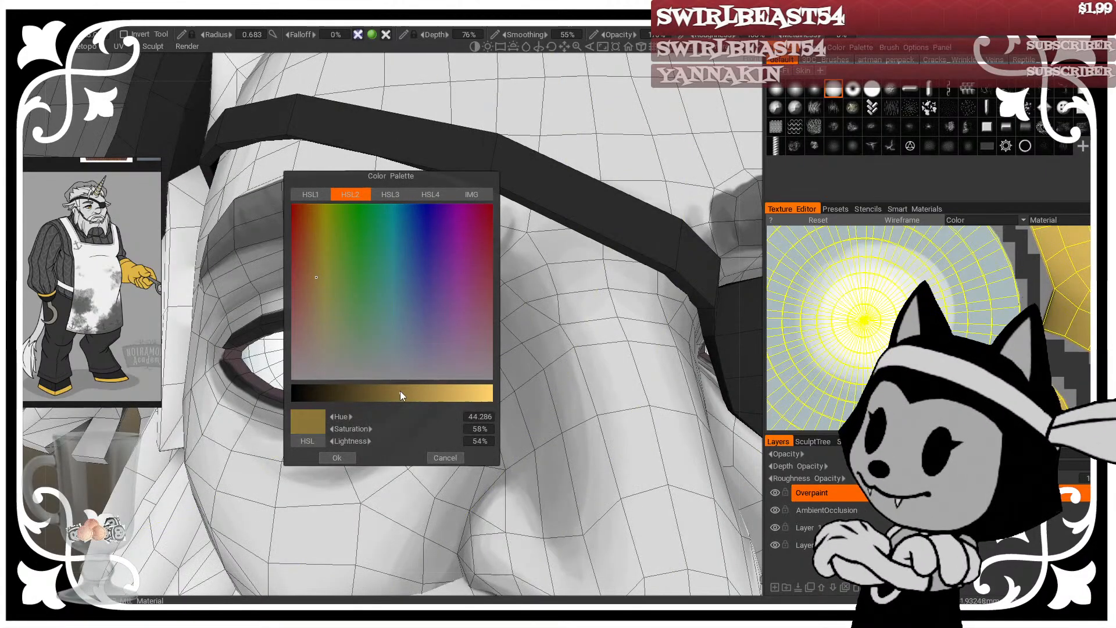
click(310, 268)
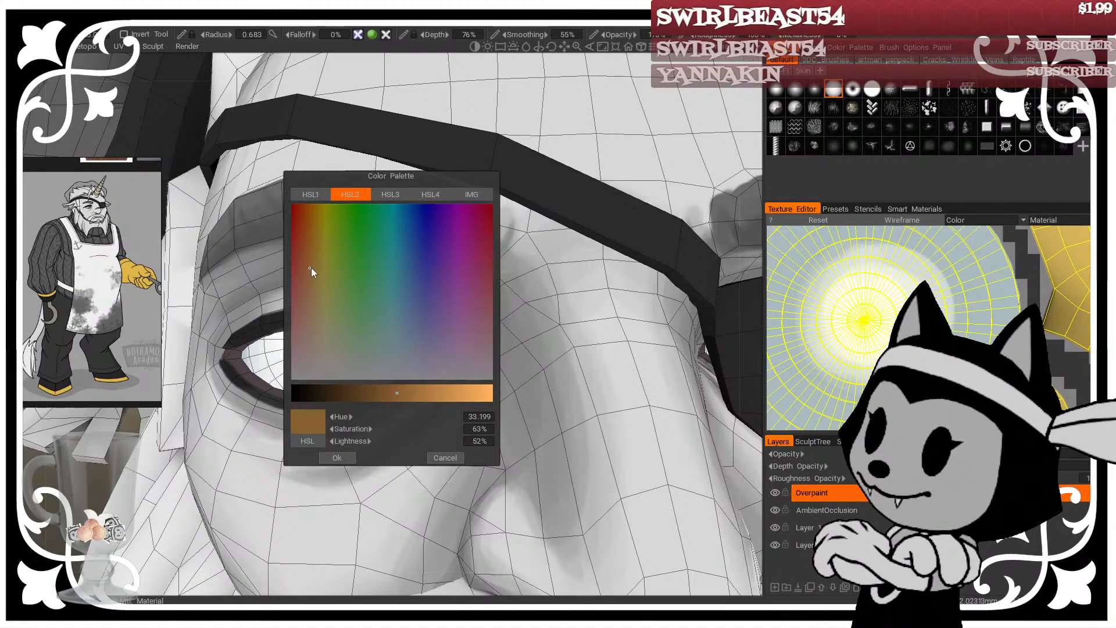
drag(312, 267, 319, 262)
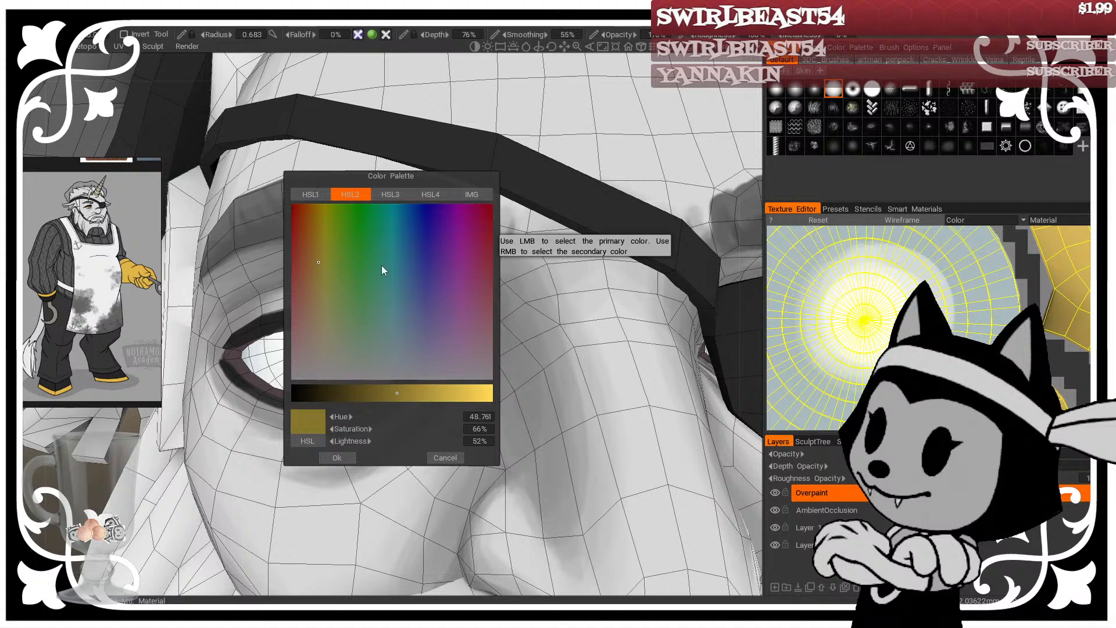
drag(321, 260, 322, 214)
click(362, 394)
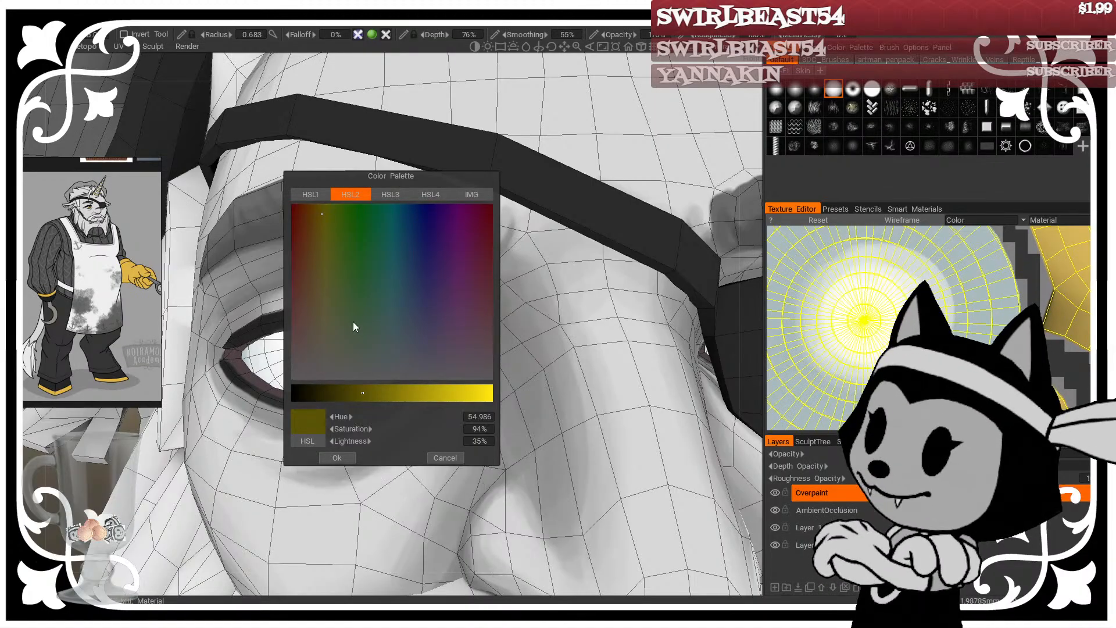
mouse_move(371, 392)
mouse_down()
mouse_move(451, 390)
mouse_move(355, 403)
mouse_move(485, 388)
mouse_move(320, 398)
mouse_move(378, 382)
mouse_up()
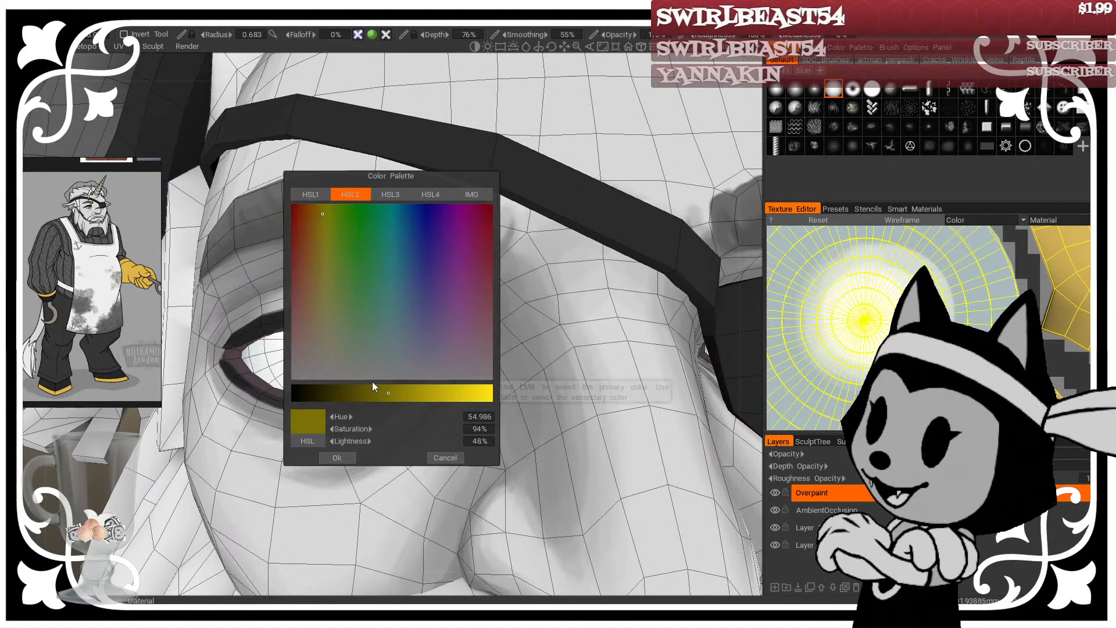
drag(322, 214, 314, 214)
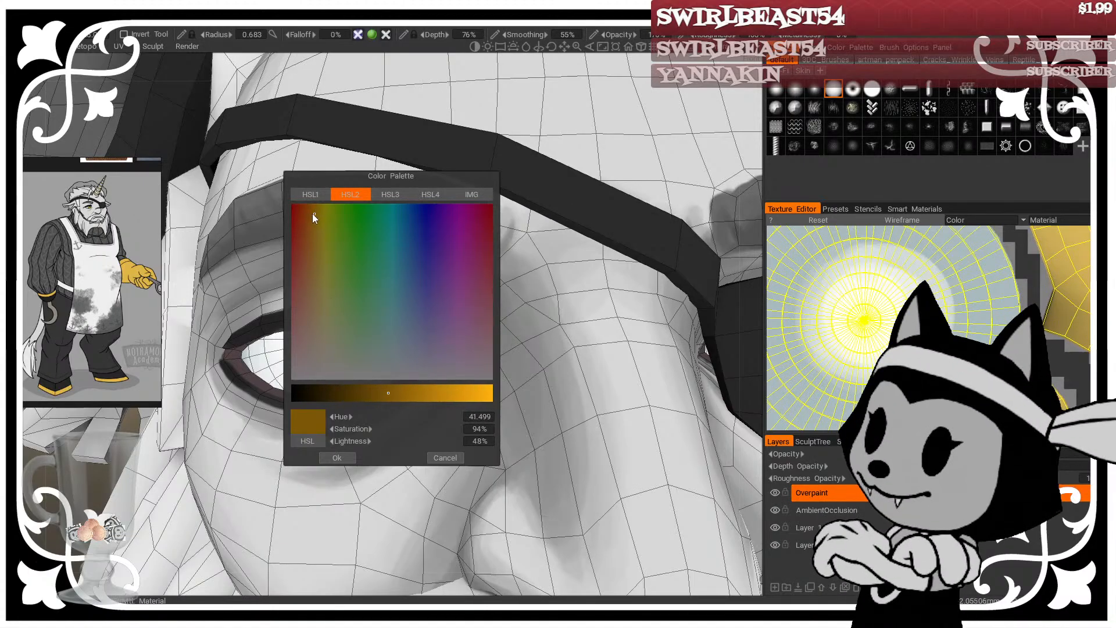
click(336, 458)
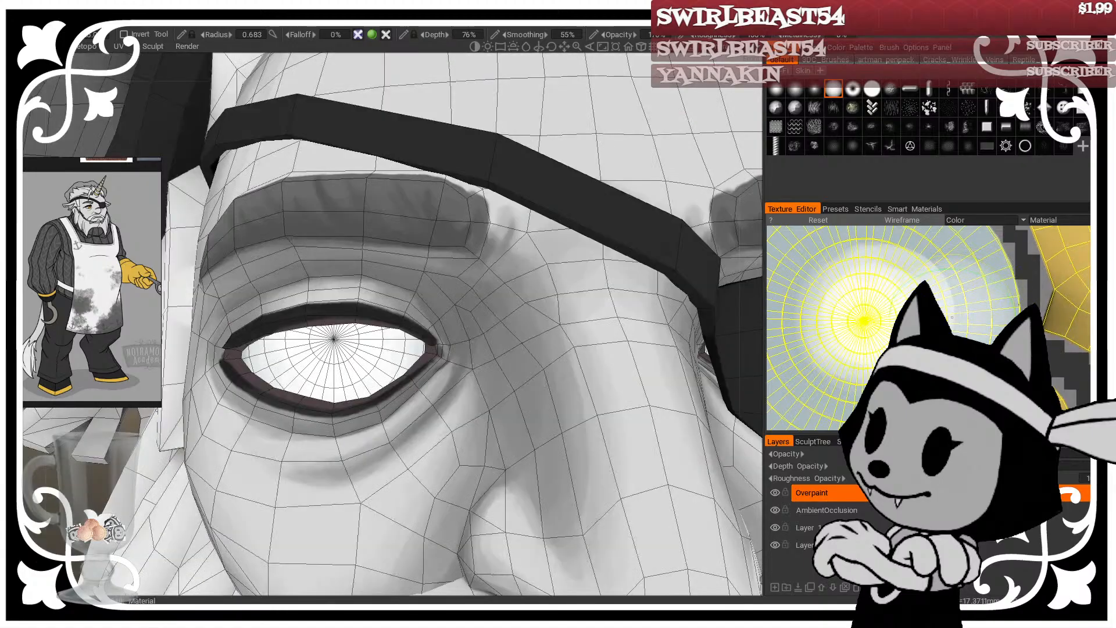
Step: Paint a round amber iris on the eyeball's UV centre with a brush radius of about 0.485
right_drag(862, 321, 843, 321)
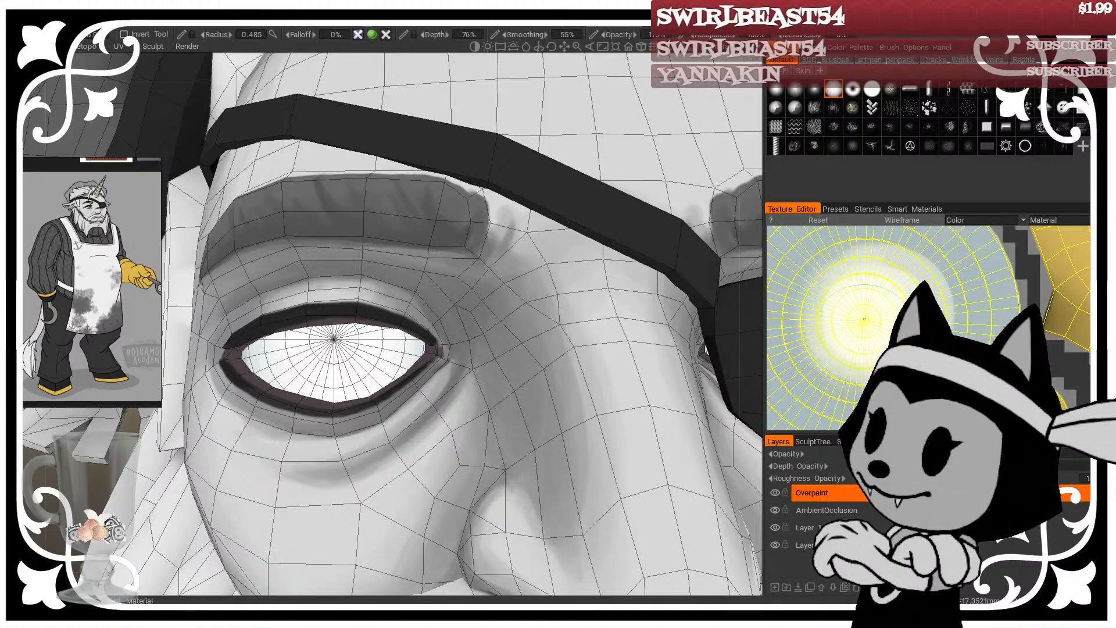
click(864, 321)
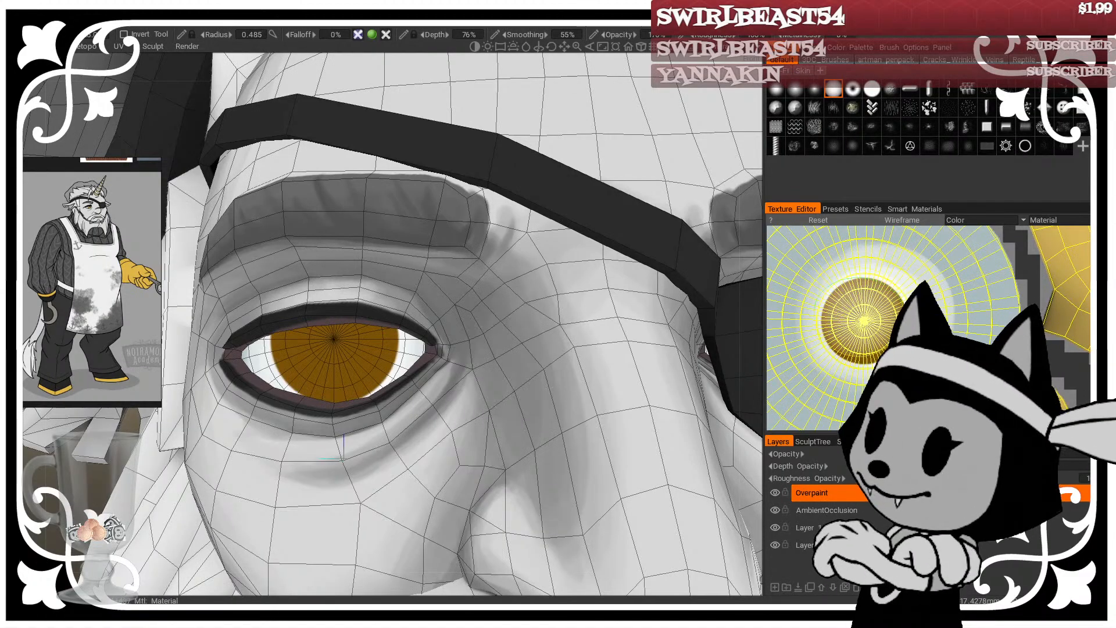
scroll(855, 318, up, 3)
middle_drag(846, 294, 898, 327)
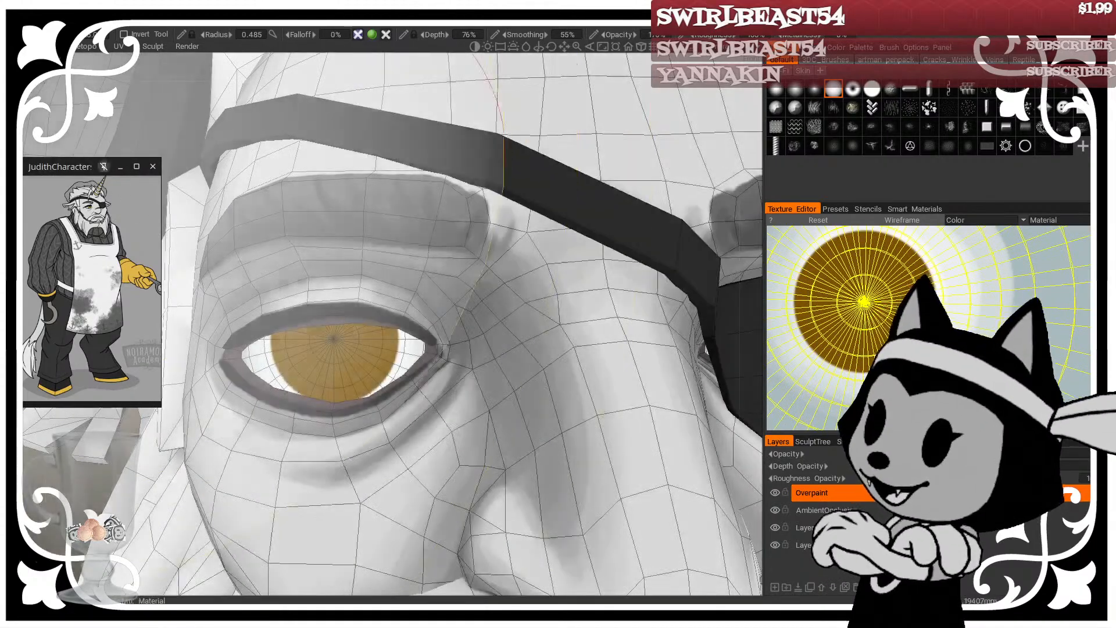
Step: Shift the paint colour to a more orange brown with hue about 30, undo the amber iris and repaint it at the eyeball's centre
click(14, 158)
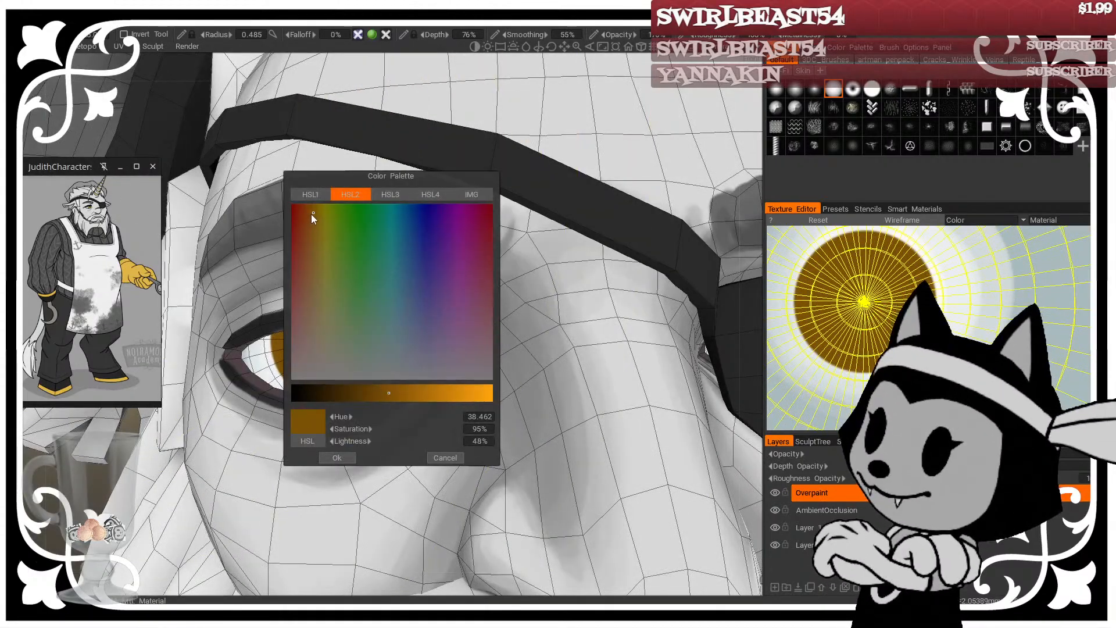
drag(311, 214, 308, 212)
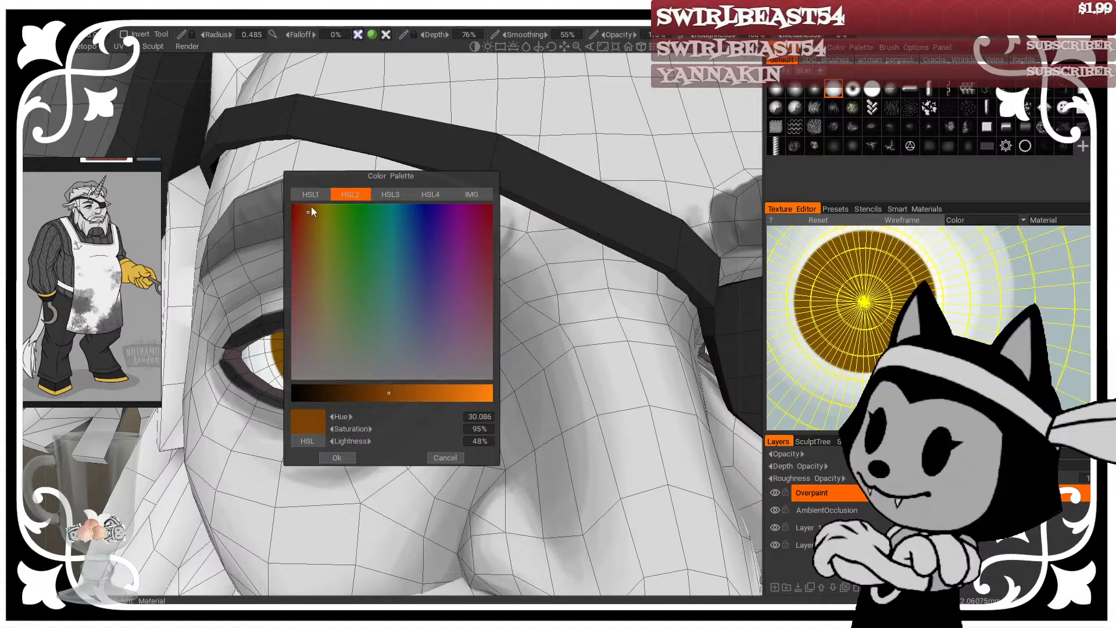
click(337, 457)
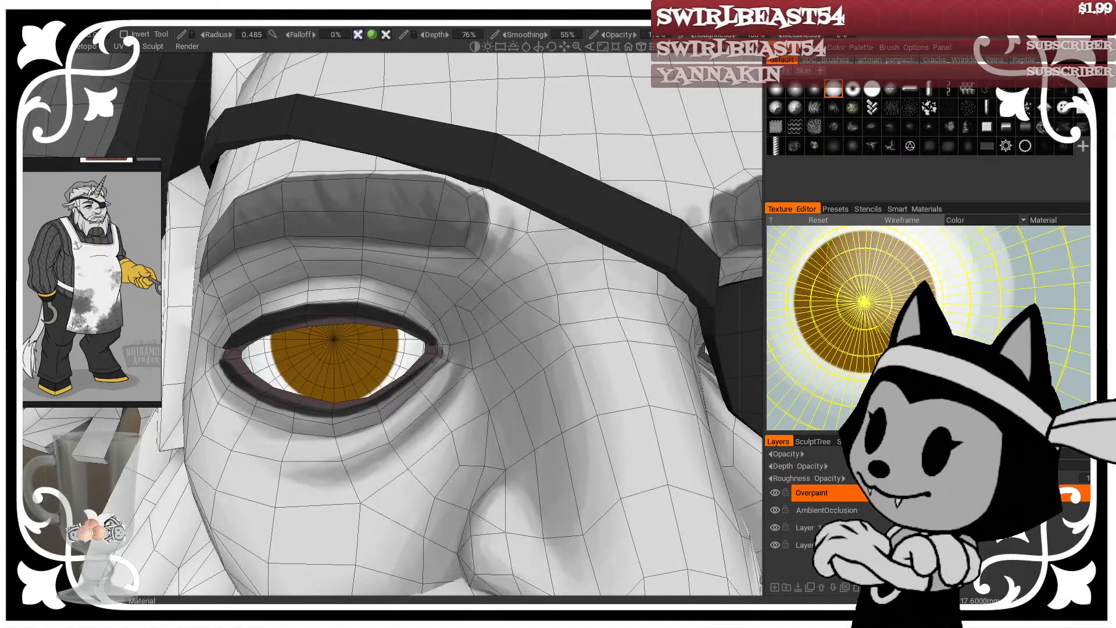
key(ctrl+z)
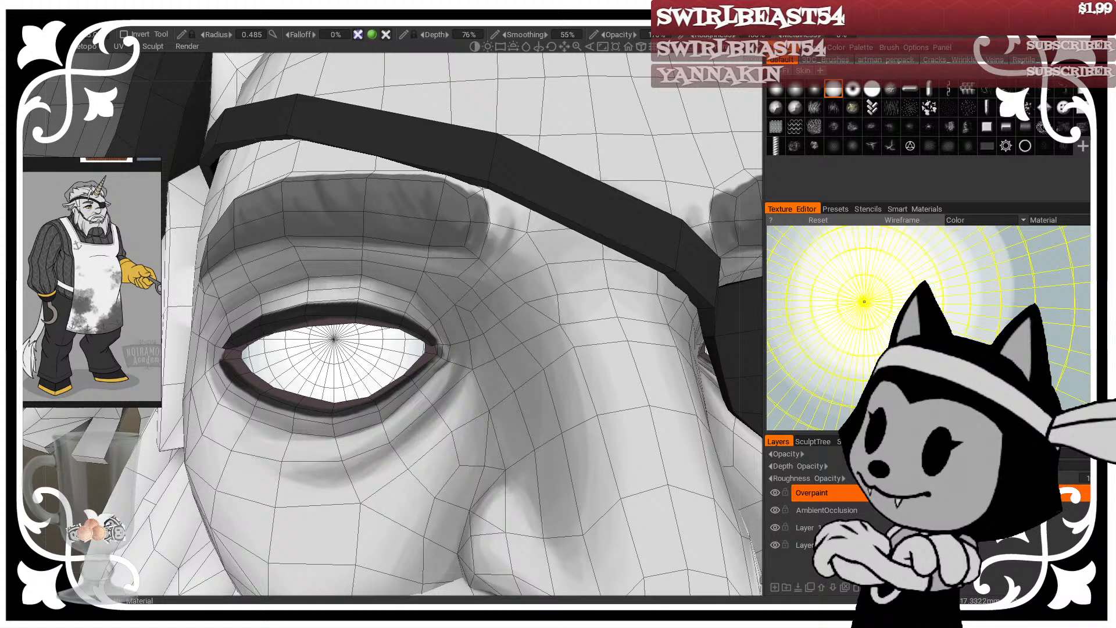
click(864, 301)
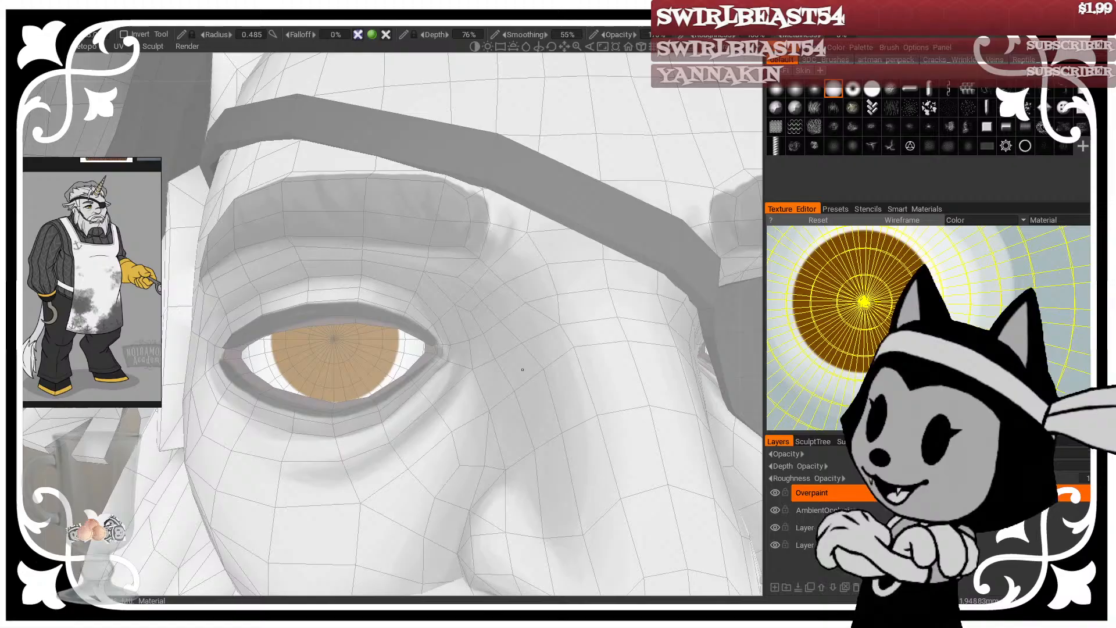
Step: Hide the wireframe on the model and check the brown iris from a distance and close up
right_drag(522, 371, 509, 272)
drag(509, 272, 552, 306)
key(w)
right_drag(553, 306, 592, 311)
drag(592, 311, 497, 294)
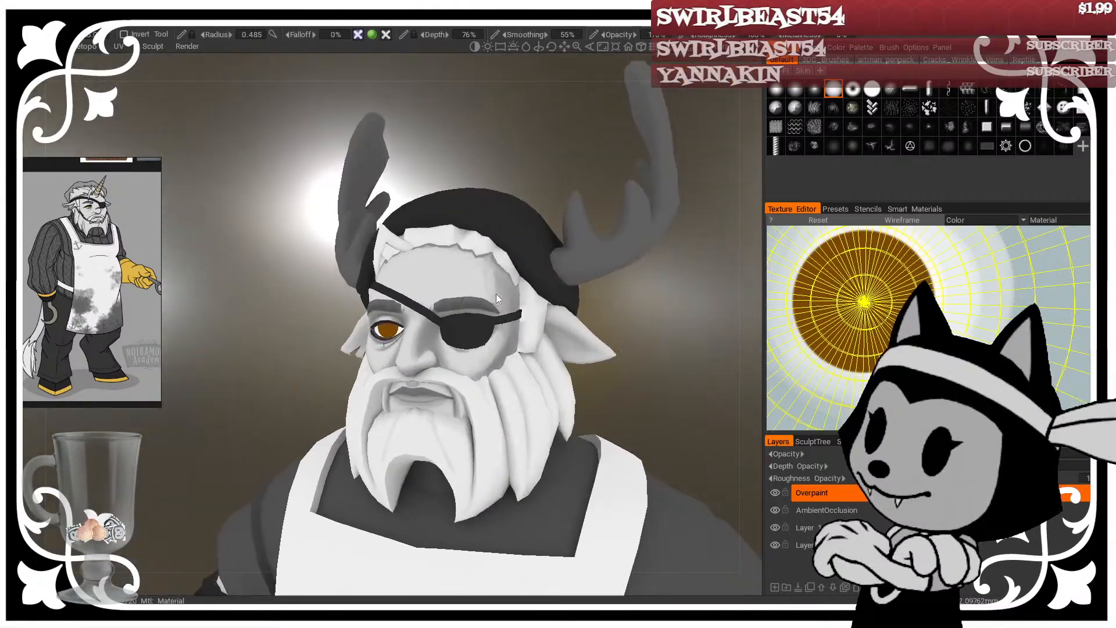
alt+right_drag(496, 294, 486, 326)
alt+drag(486, 326, 528, 317)
alt+right_drag(528, 316, 539, 324)
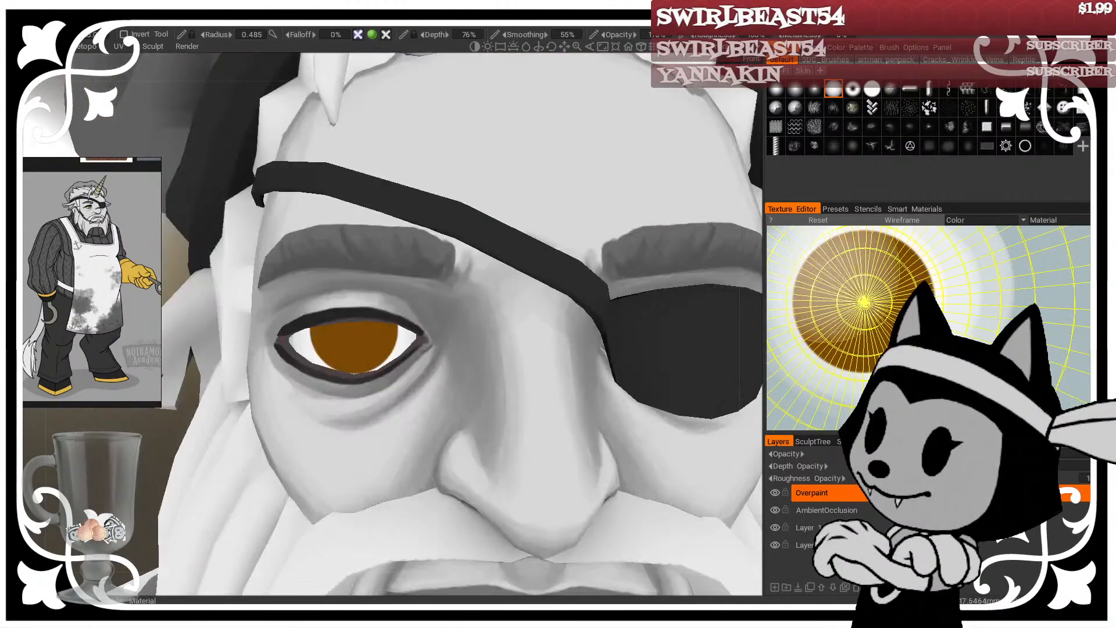
Step: Replace the brown iris with a slightly smaller one at the eyeball's UV centre, using a brush radius of about 0.457
key(bracketleft)
key(bracketleft)
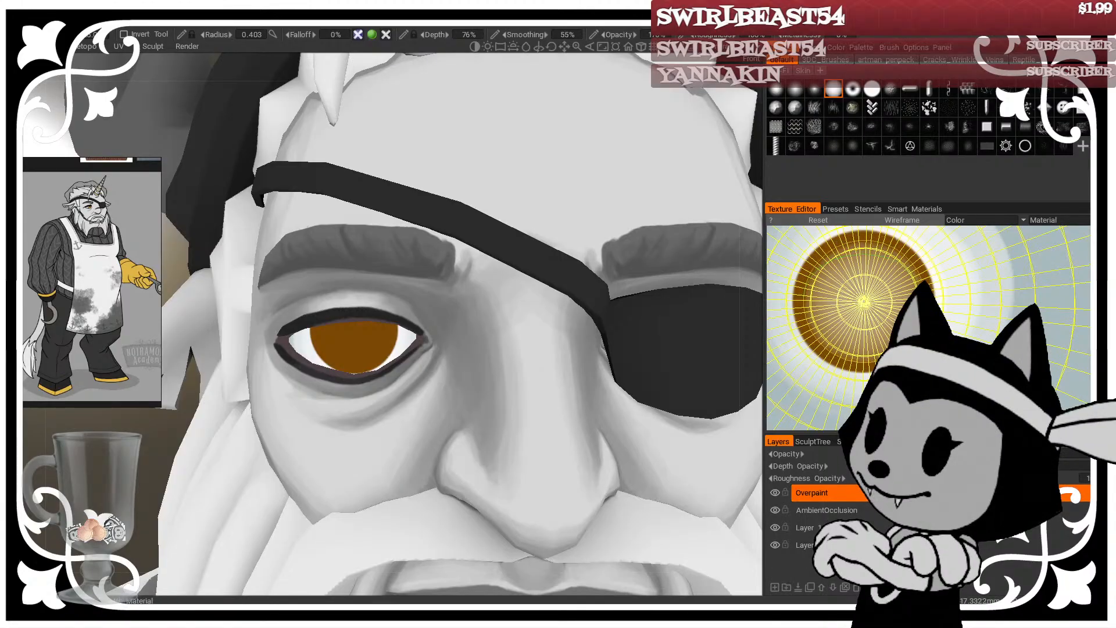
key(bracketright)
key(bracketright)
key(bracketright)
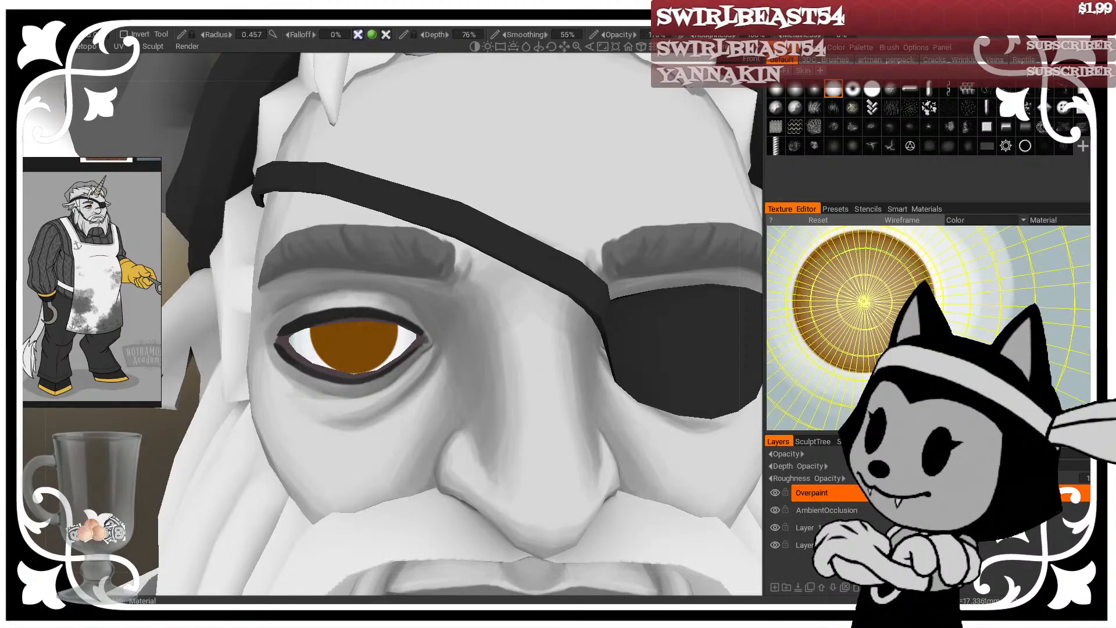
click(865, 300)
key(ctrl+z)
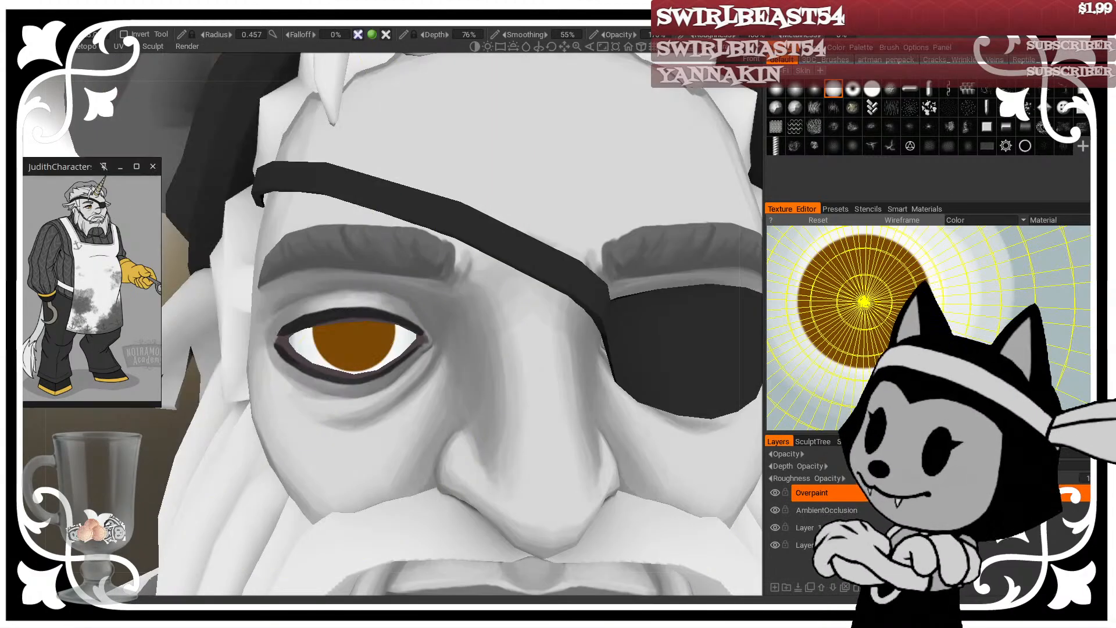
Step: Set the paint colour to ochre with hue about 44.6, saturation 91% and lightness 63%, and cover the iris's lower area inside the brown rim
click(14, 313)
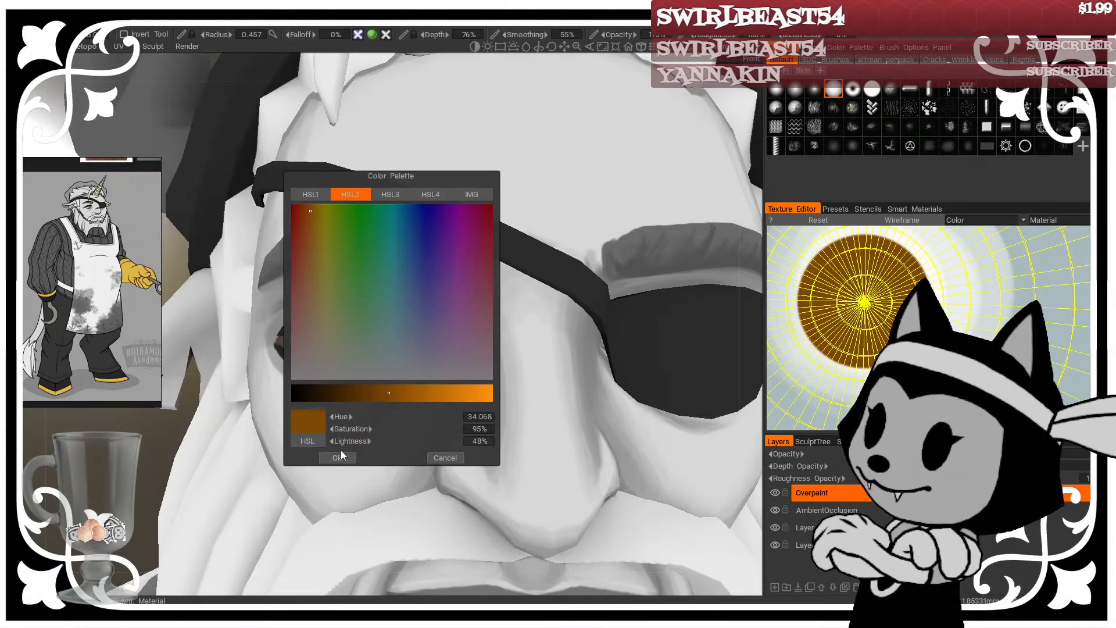
click(413, 393)
drag(412, 396, 426, 396)
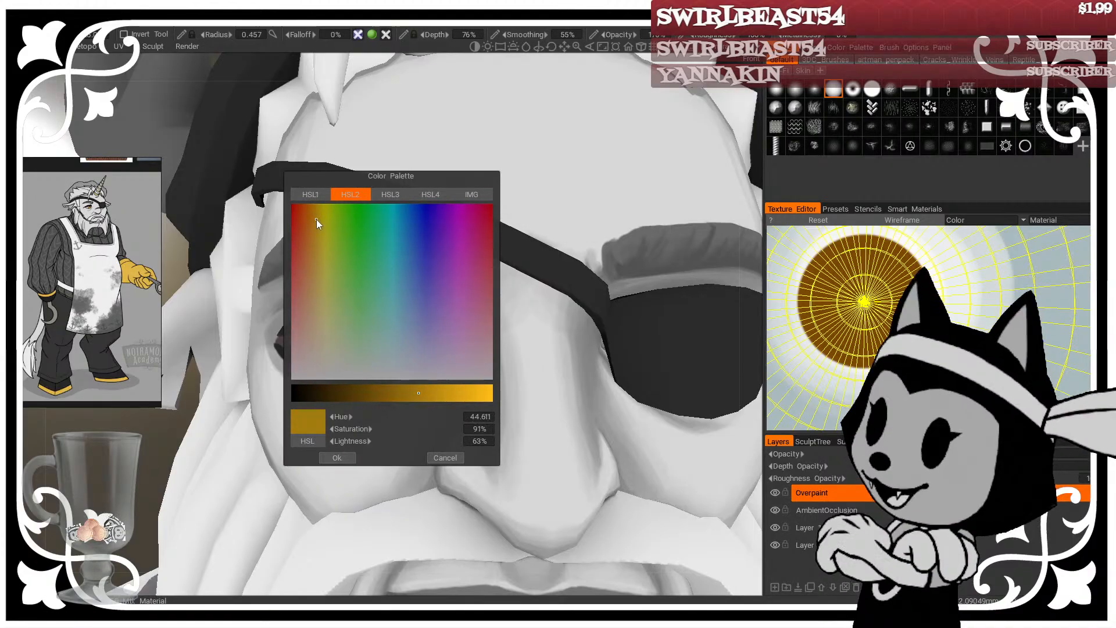
click(337, 457)
right_drag(343, 345, 315, 346)
mouse_move(343, 344)
mouse_down()
mouse_move(360, 353)
mouse_move(333, 335)
mouse_move(345, 353)
mouse_move(355, 344)
mouse_move(345, 349)
mouse_up()
right_drag(364, 338, 355, 340)
mouse_move(362, 349)
mouse_down()
mouse_move(375, 344)
mouse_move(369, 358)
mouse_up()
Step: Smooth the notched upper edge of the ochre area on the iris, using a brush radius of about 0.03
scroll(382, 347, up, 5)
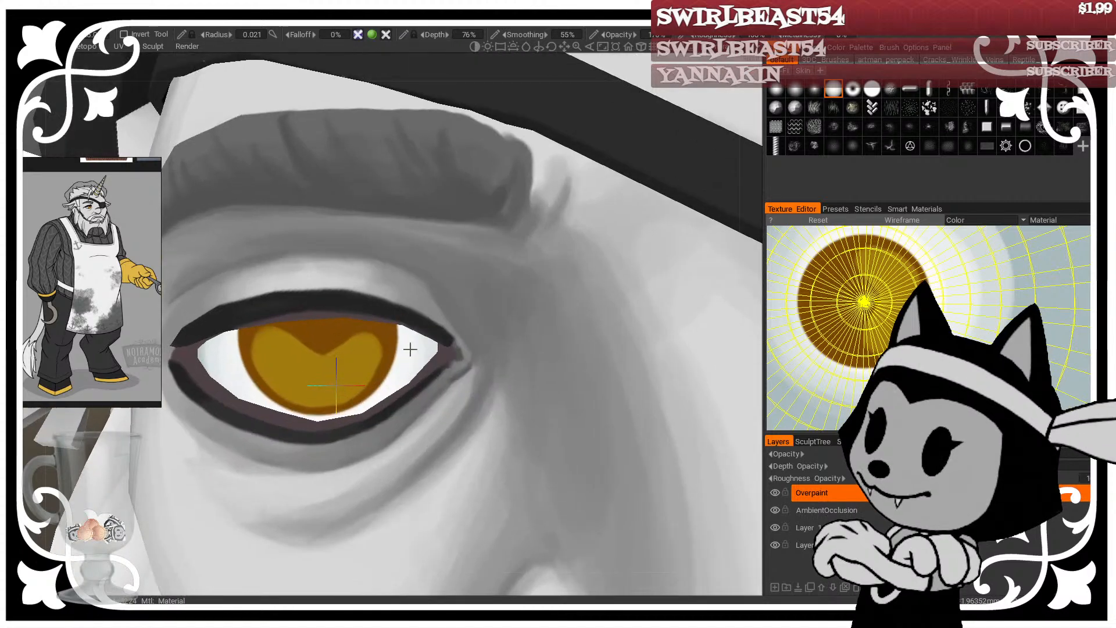
alt+drag(424, 310, 415, 295)
right_drag(336, 364, 336, 372)
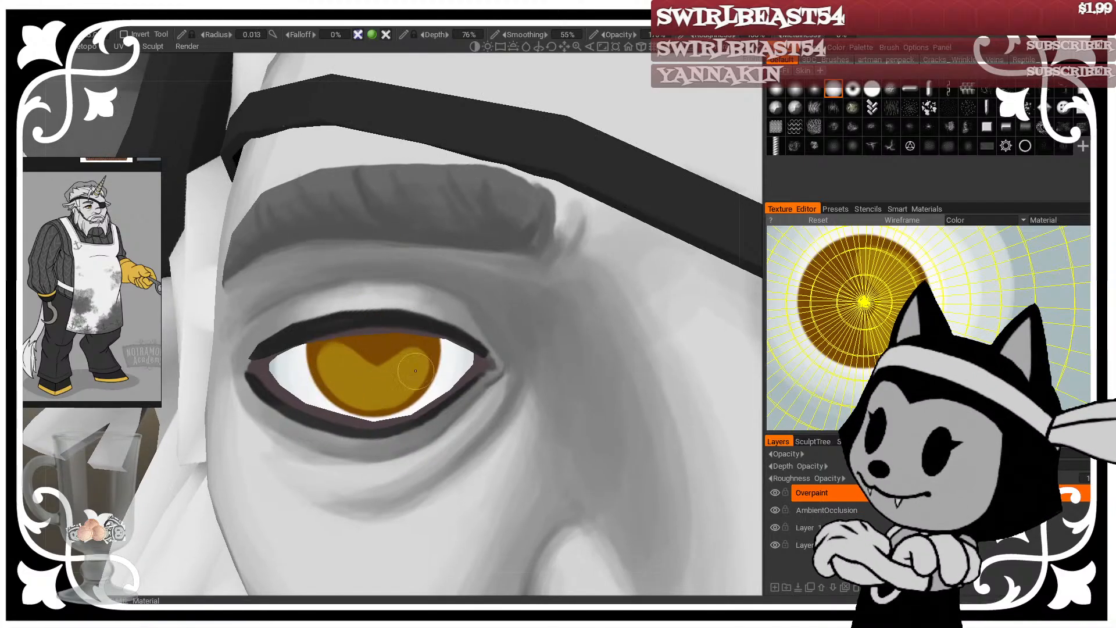
right_drag(361, 368, 377, 368)
shift+drag(351, 362, 364, 366)
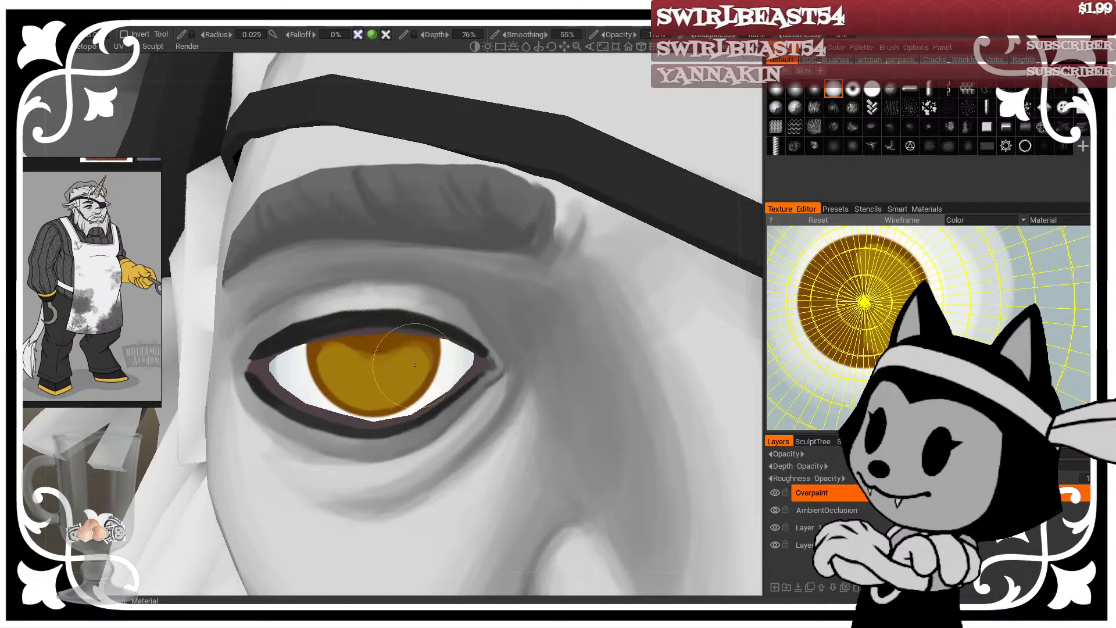
shift+drag(328, 355, 343, 354)
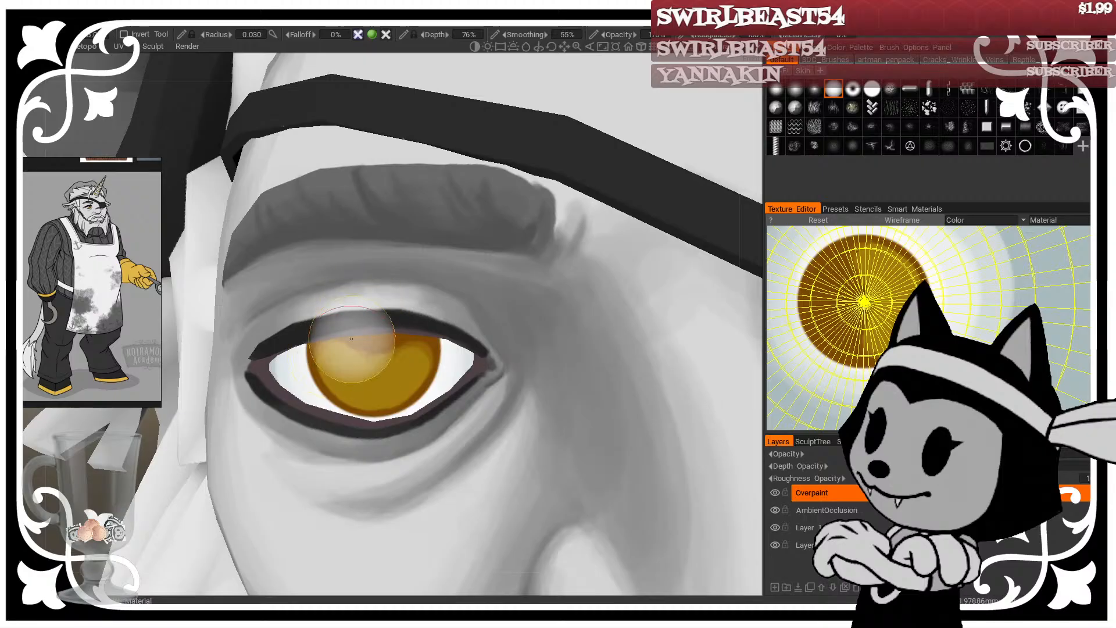
Step: Soften the ochre across the iris with a larger brush radius of about 0.043 and hide the wireframe in the Texture Editor
right_drag(355, 372, 365, 374)
shift+drag(393, 376, 412, 368)
right_drag(391, 361, 398, 363)
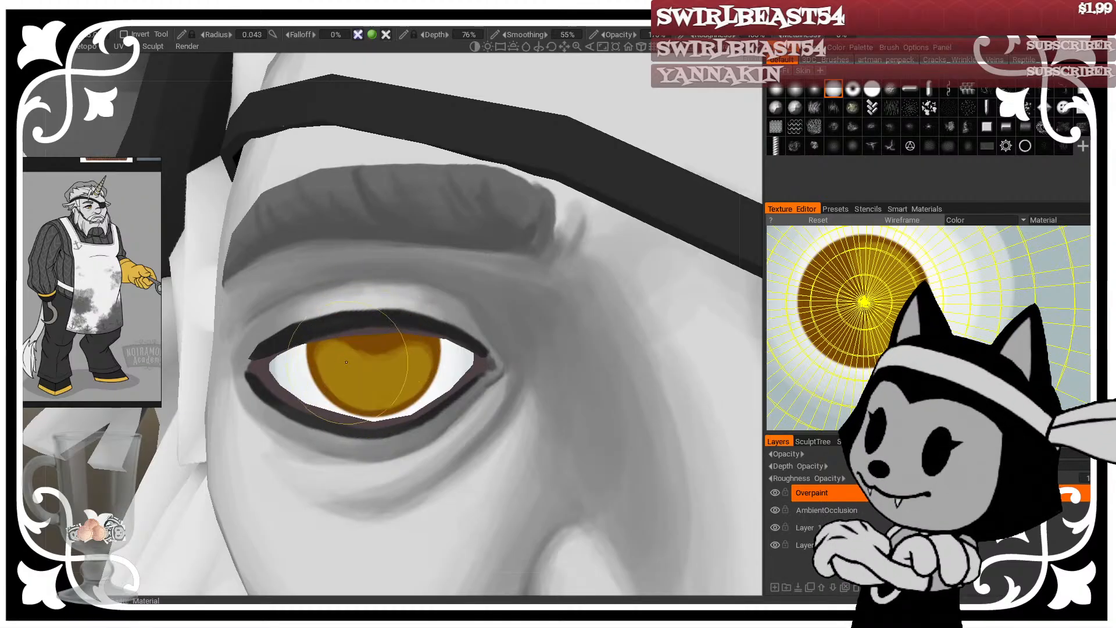
shift+drag(344, 363, 352, 365)
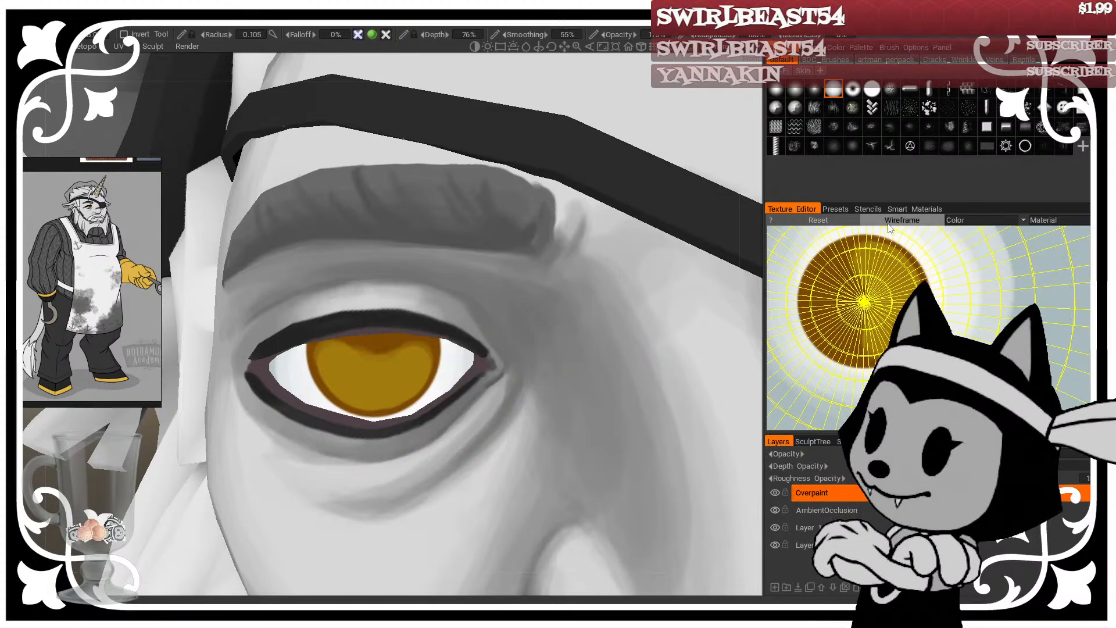
click(902, 219)
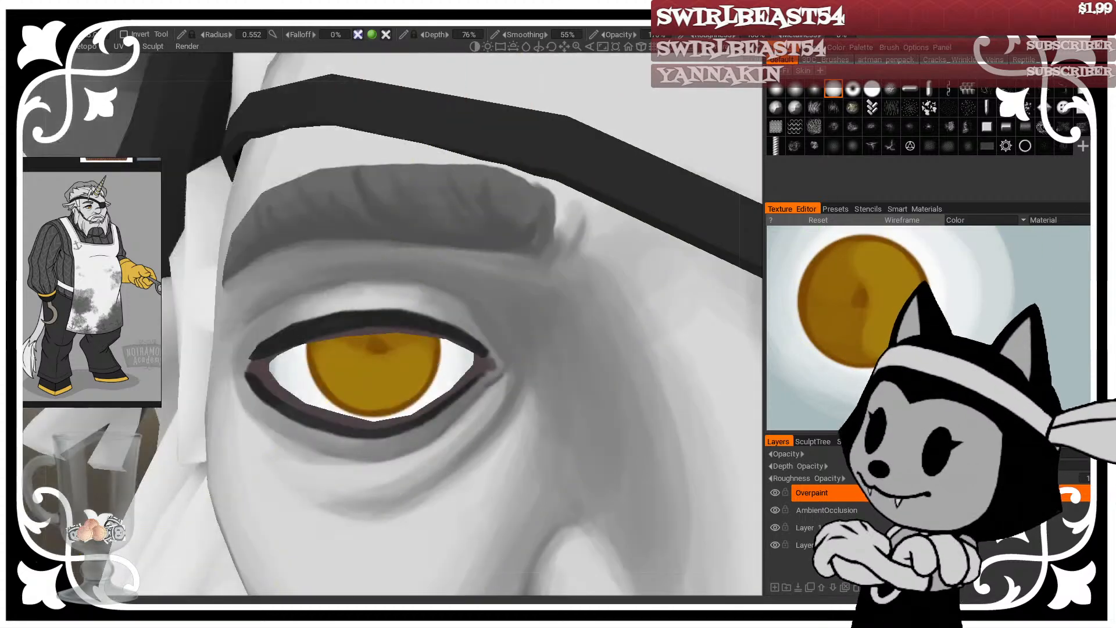
Step: Set a lighter gold with hue about 44.5, saturation 91% and lightness 80%, and paint it on the iris's lower left with radius about 0.029
key(c)
click(451, 392)
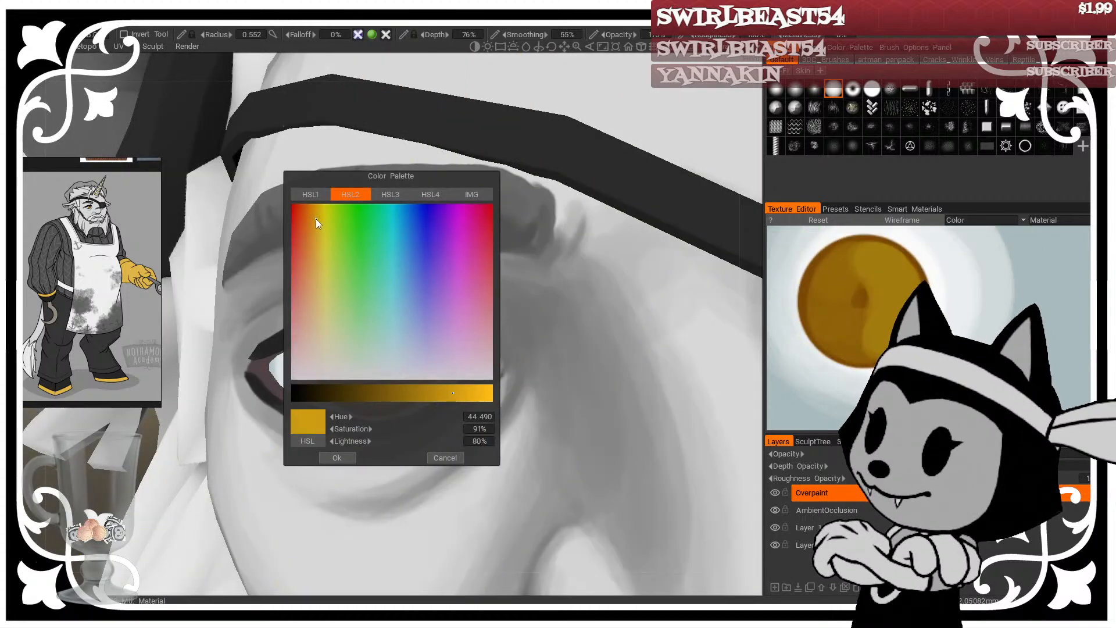
click(337, 458)
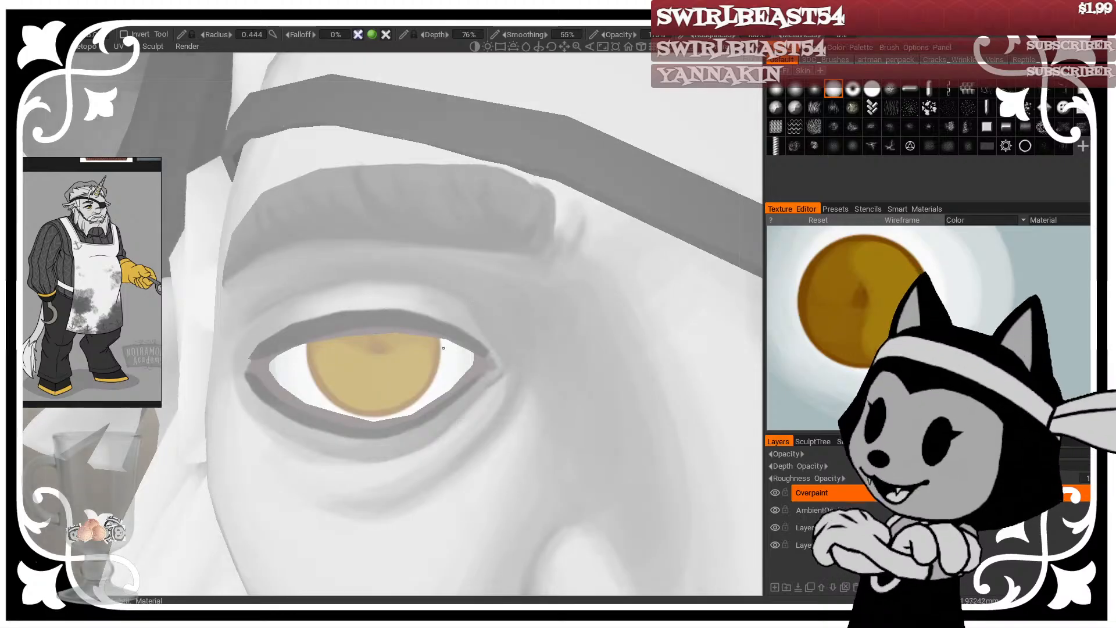
key(bracketleft)
key(bracketleft)
key(bracketleft)
key(bracketleft)
key(bracketleft)
key(bracketleft)
key(bracketleft)
key(bracketleft)
key(bracketleft)
key(bracketleft)
mouse_move(336, 372)
mouse_down()
mouse_move(351, 388)
mouse_move(339, 381)
mouse_up()
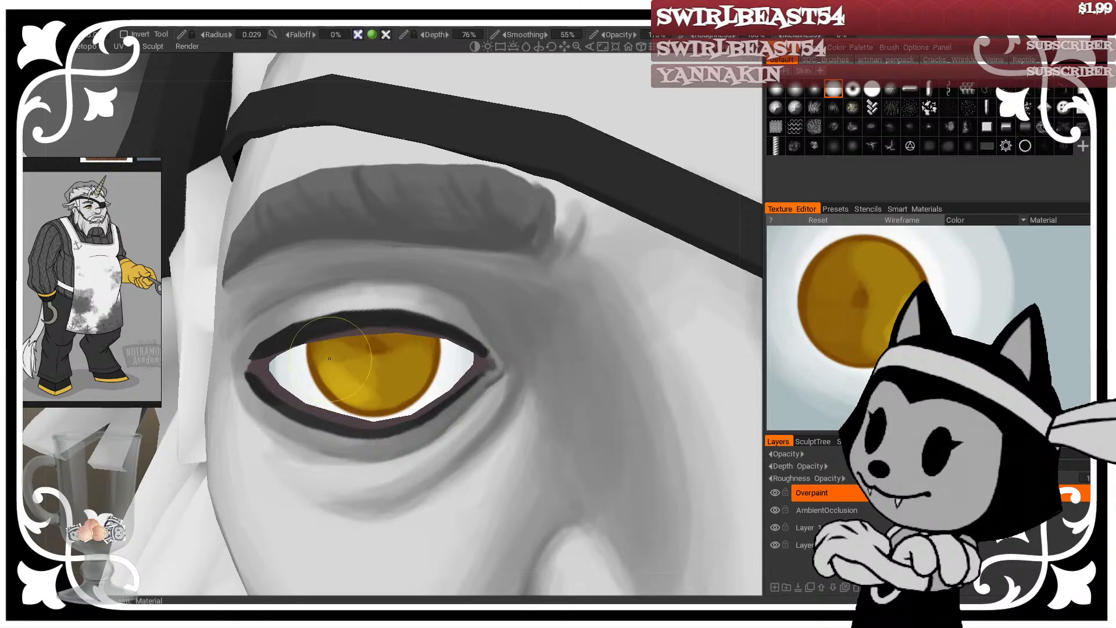
Step: Paint lighter gold around the inside of the iris's brown rim on the UV texture, using brush radii between about 0.04 and 0.08
key(bracketleft)
key(bracketleft)
key(bracketleft)
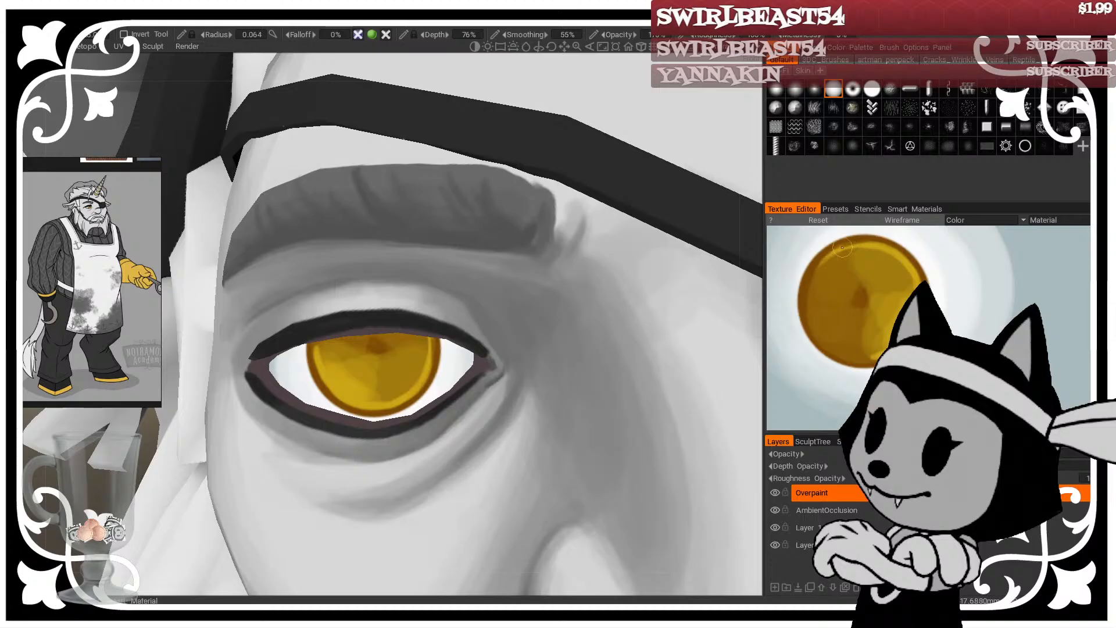
key([)
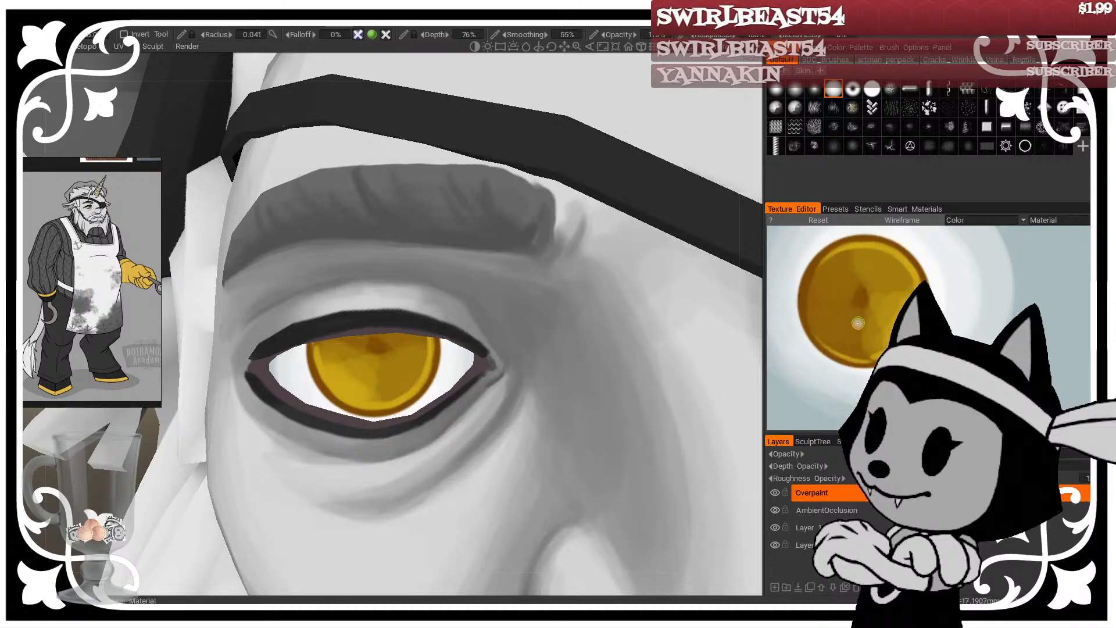
key(])
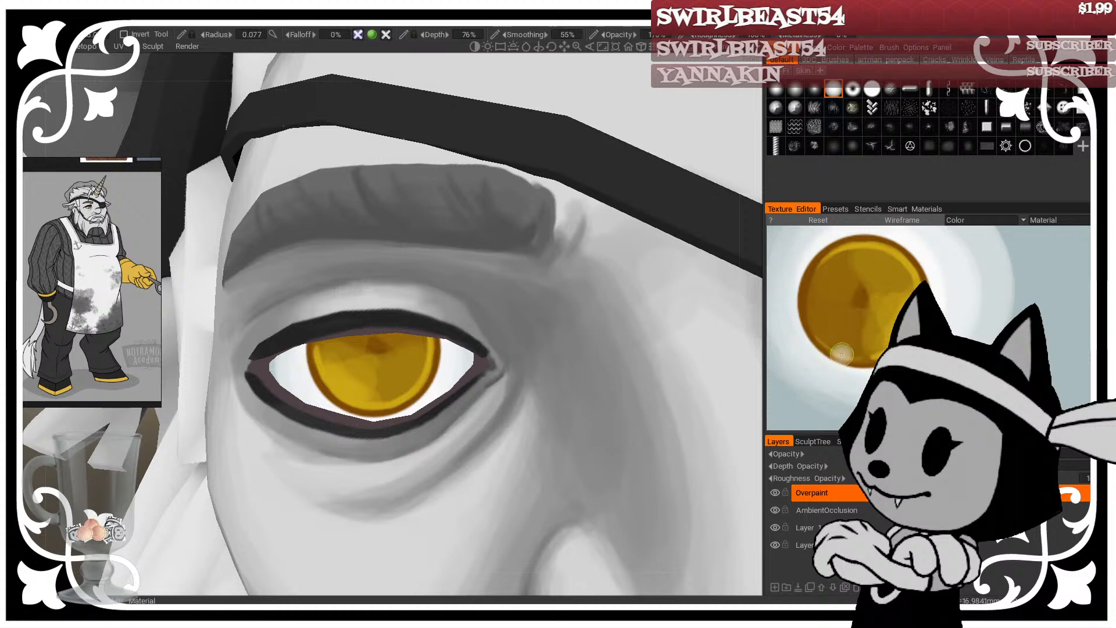
key([)
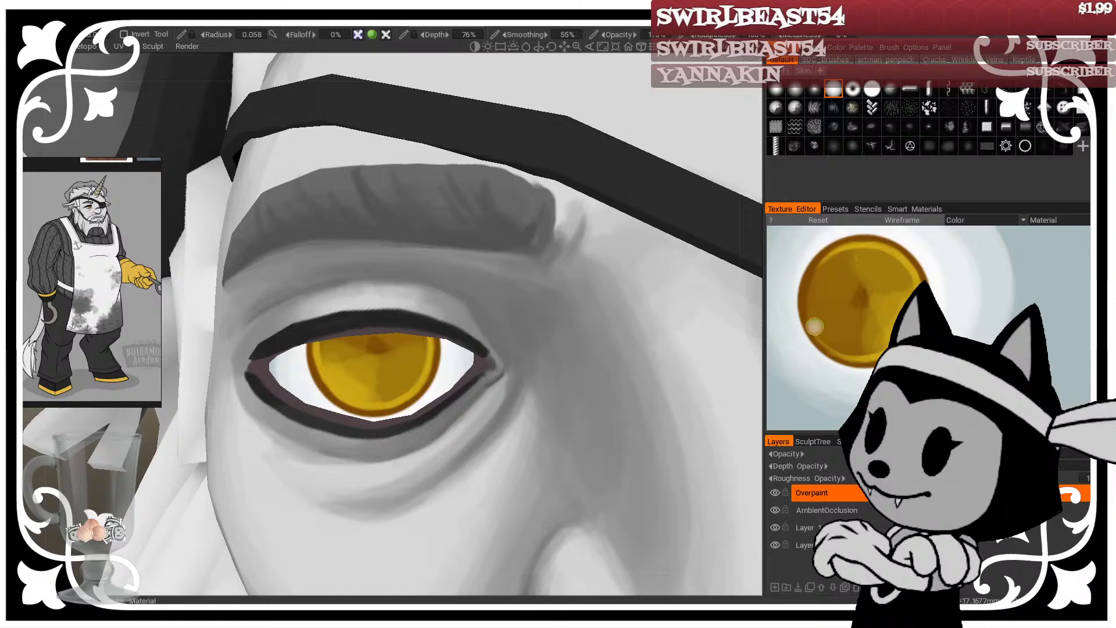
Step: Blend the gold across the middle of the iris on the model with a brush radius of about 0.025
key([)
key([)
key([)
key([)
key([)
key([)
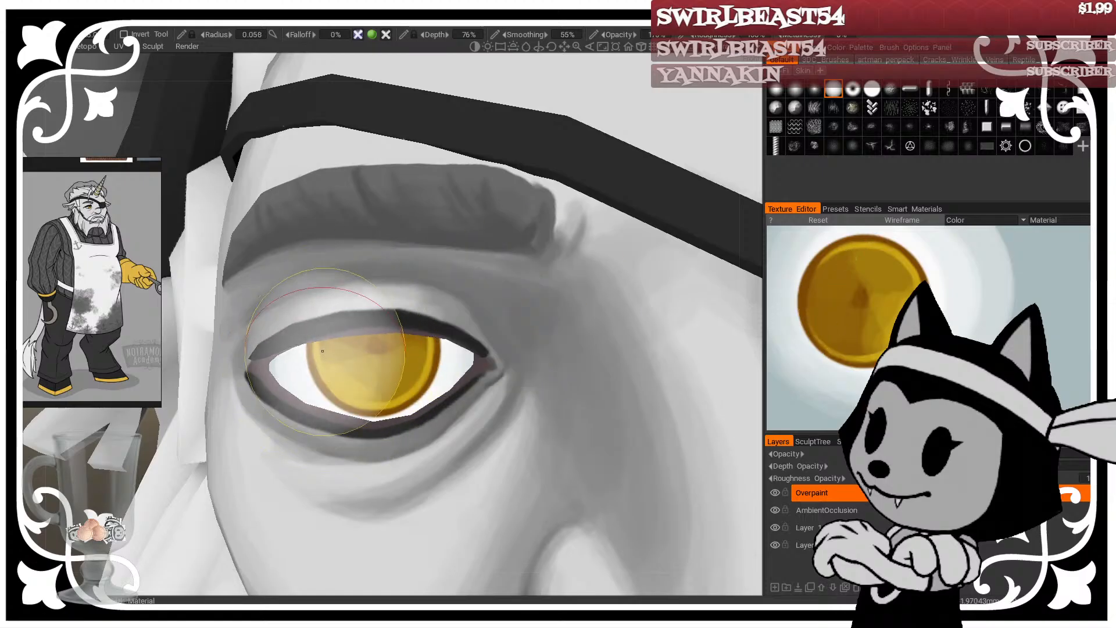
key(])
key(])
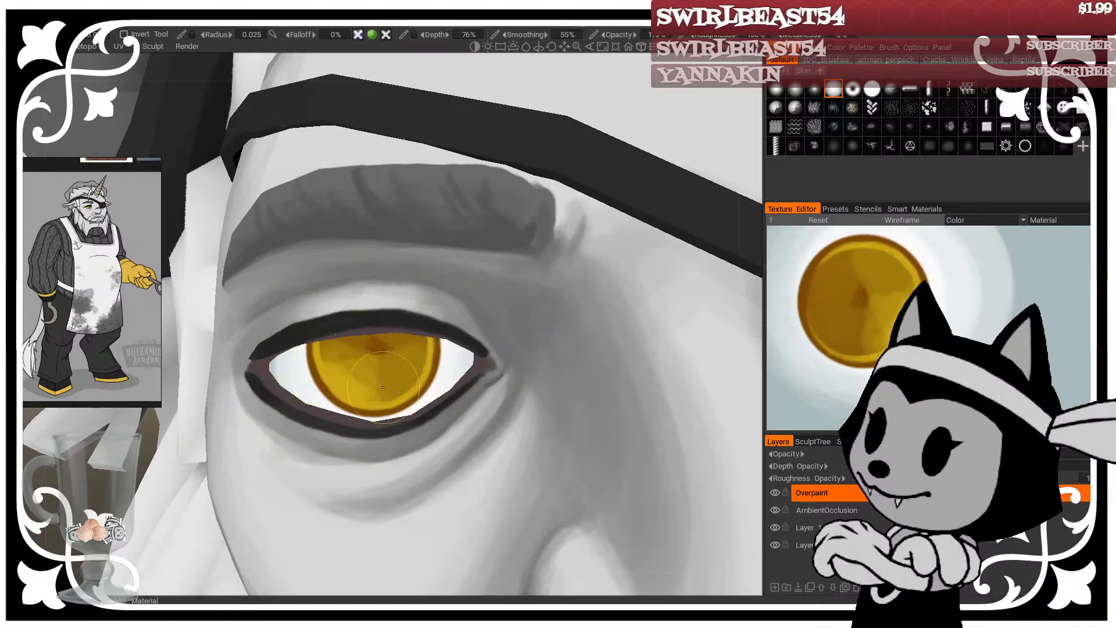
drag(344, 373, 360, 366)
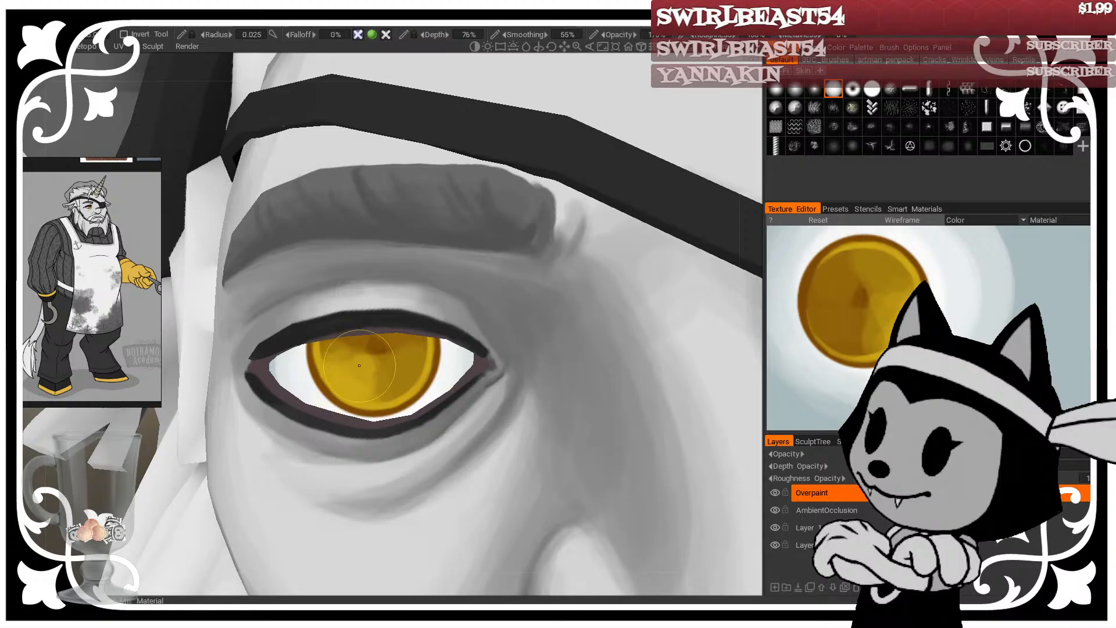
Step: Refine the gold shading around the iris's darker centre with brush radii of about 0.013 and 0.023
key([)
key([)
key([)
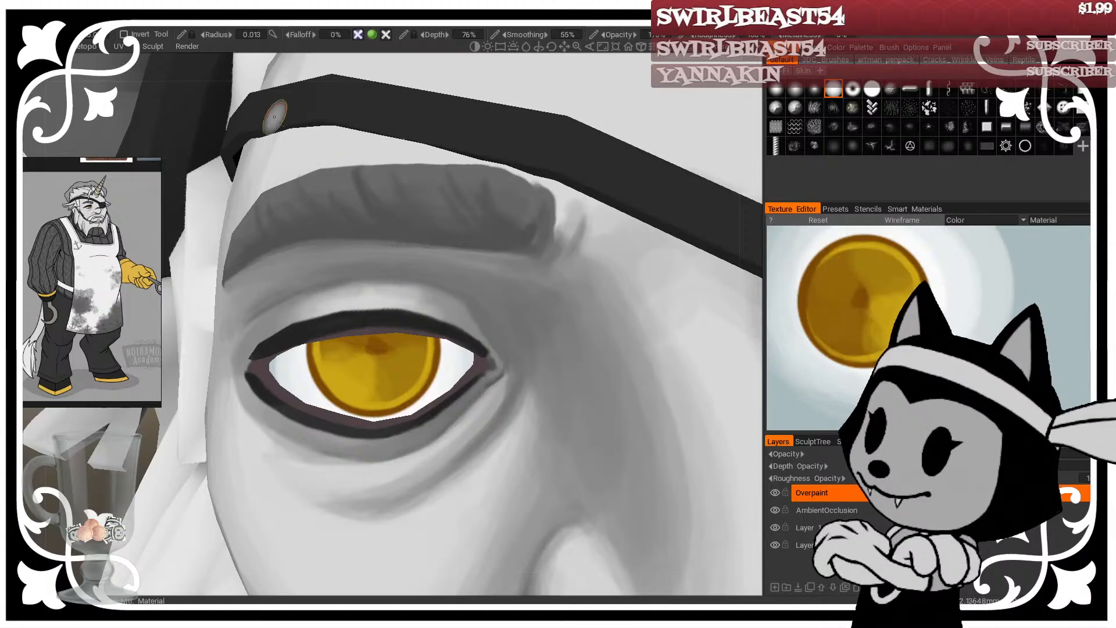
key(])
key(])
key(])
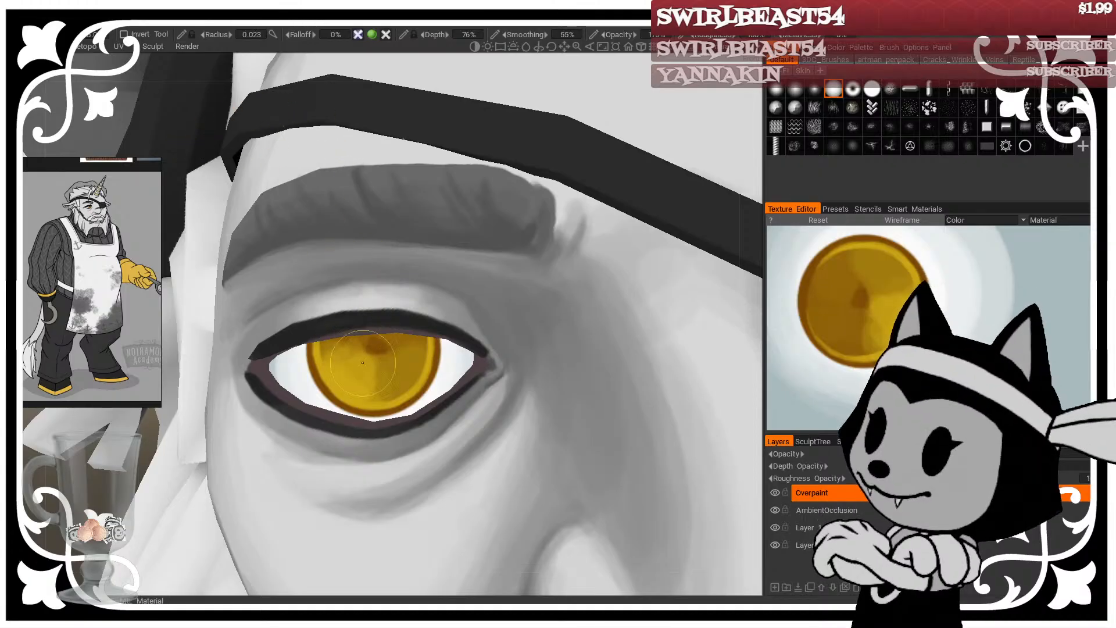
key(])
key(])
Step: Set a bright yellow with hue about 51.9, saturation 88% and lightness 88%, and paint rays across the lower iris with radius about 0.01
click(39, 87)
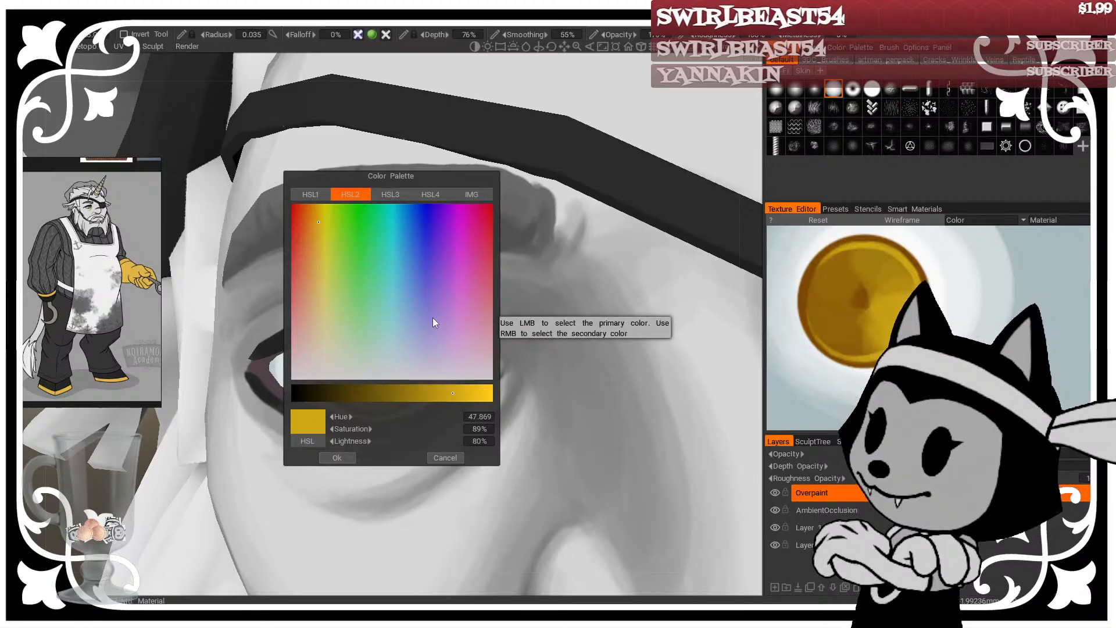
drag(458, 393, 470, 394)
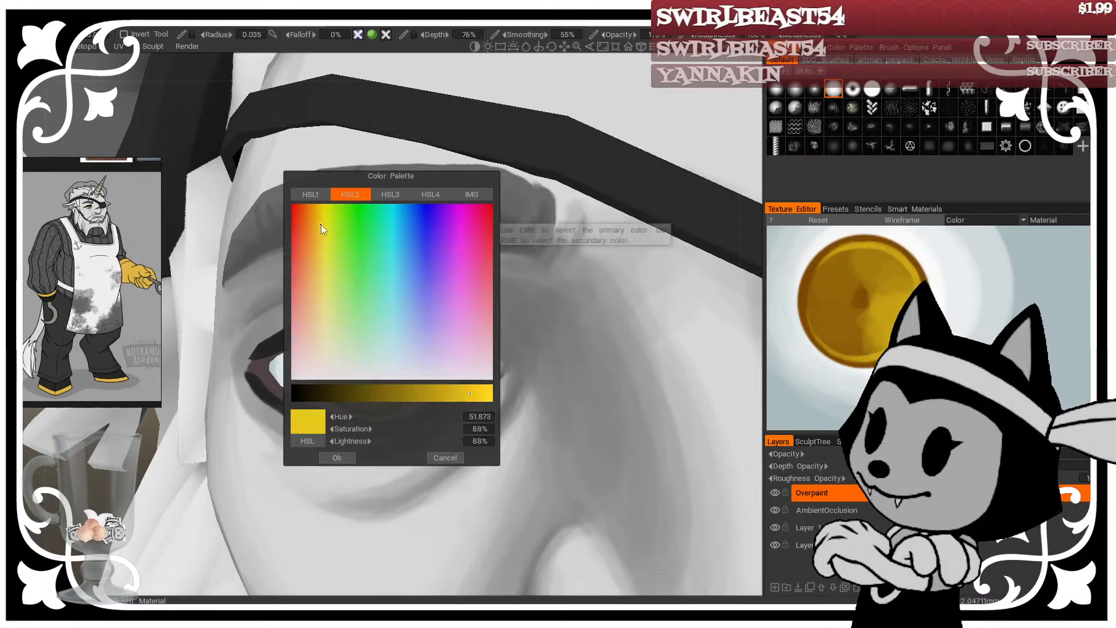
click(337, 457)
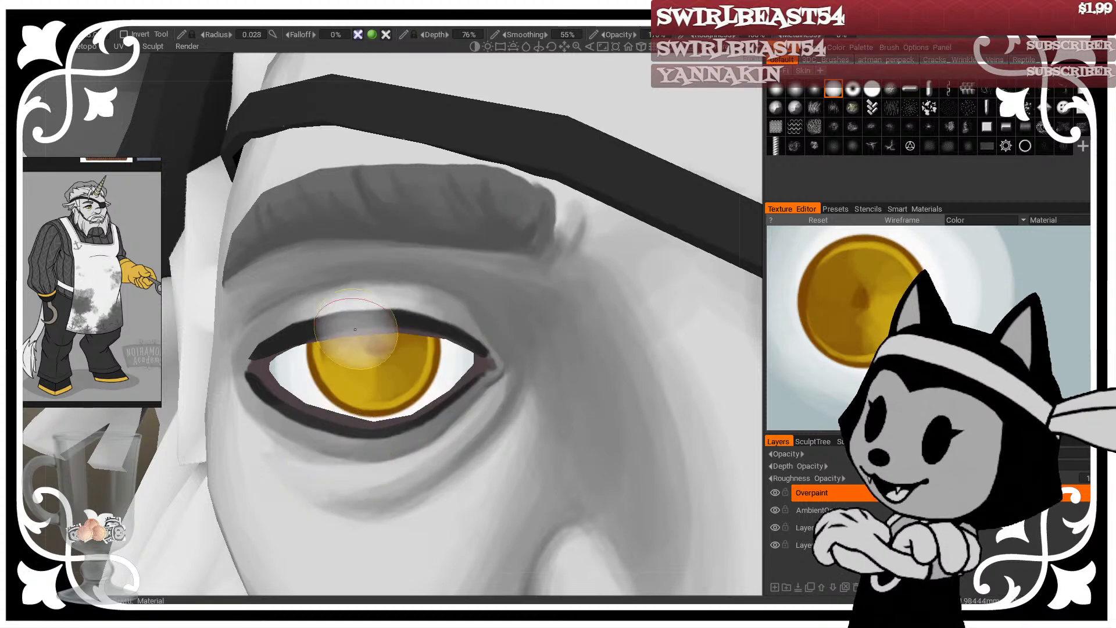
key(bracketleft)
key(bracketleft)
key(bracketleft)
key(bracketleft)
key(bracketleft)
drag(348, 393, 357, 380)
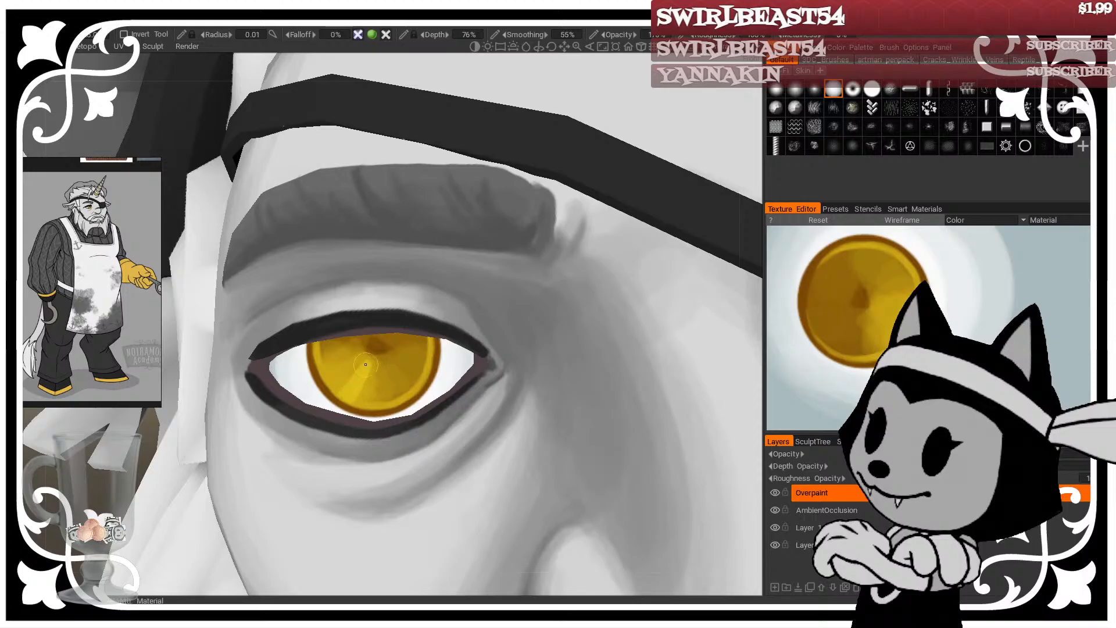
mouse_move(341, 391)
mouse_down()
mouse_move(347, 354)
mouse_move(320, 367)
mouse_up()
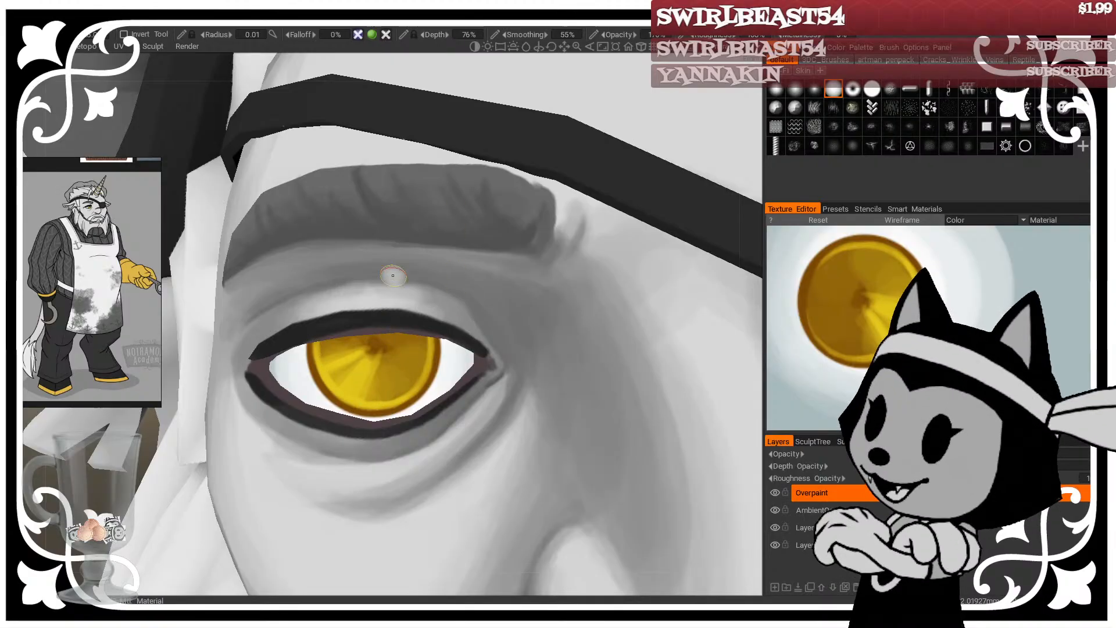
Step: Smooth the yellow rays into the iris, reducing the brush radius from 0.044 to about 0.018
mouse_move(393, 384)
shift+mouse_down()
mouse_move(411, 363)
mouse_move(333, 350)
mouse_move(356, 360)
shift+mouse_up()
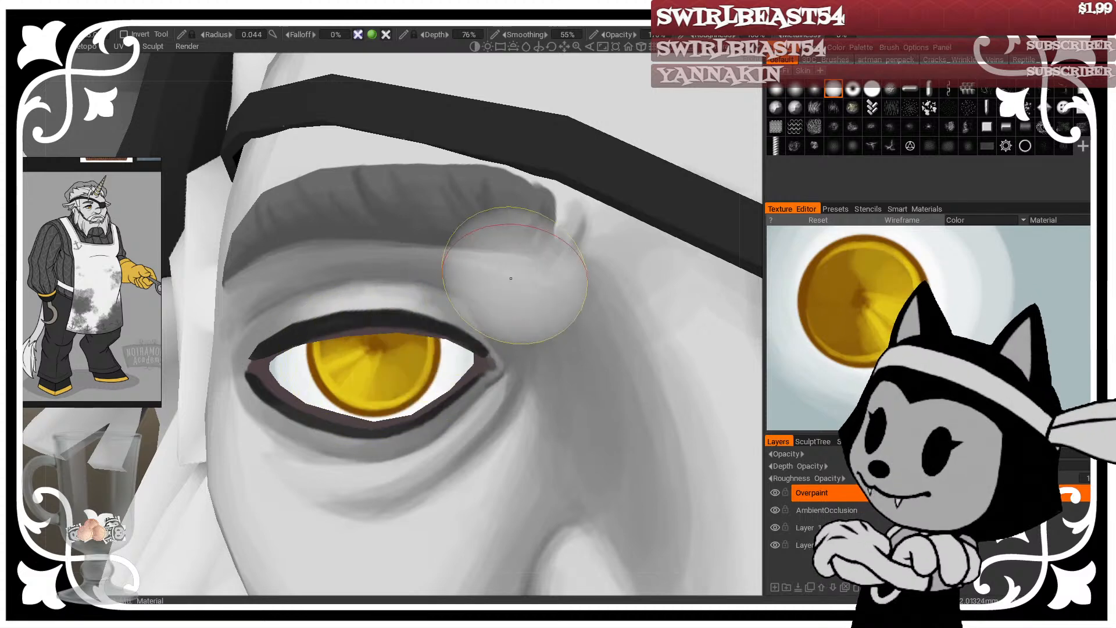
key(bracketleft)
key(bracketleft)
key(bracketleft)
key(bracketleft)
key(bracketleft)
key(bracketleft)
key(bracketleft)
key(bracketleft)
key(bracketleft)
key(bracketleft)
key(bracketleft)
key(bracketleft)
key(bracketleft)
key(bracketleft)
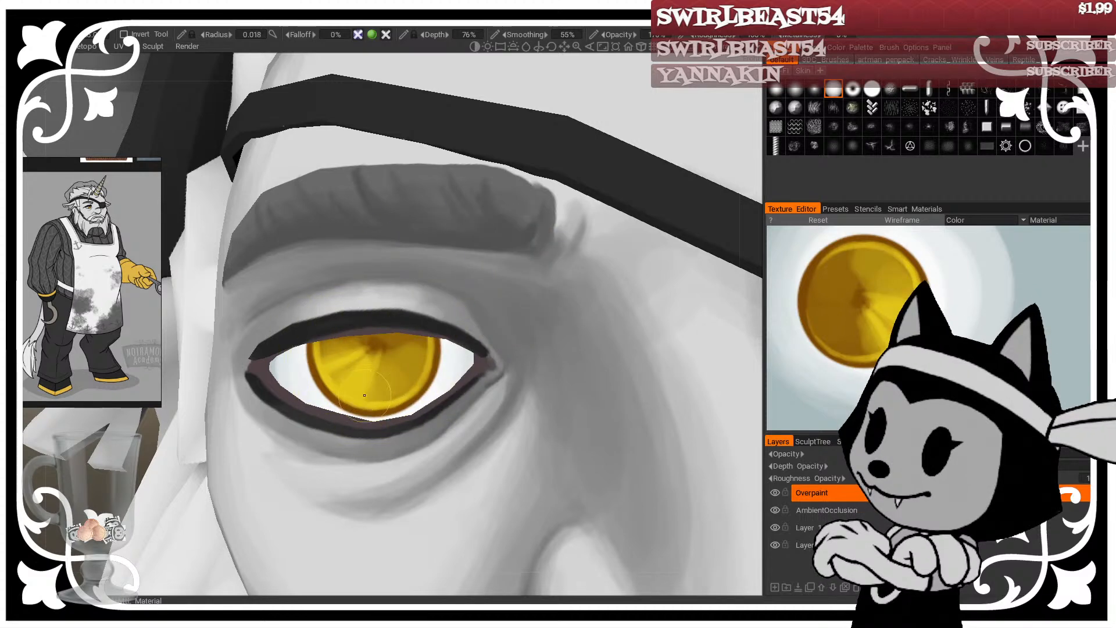
mouse_move(365, 396)
mouse_down()
mouse_move(420, 389)
mouse_move(358, 394)
mouse_up()
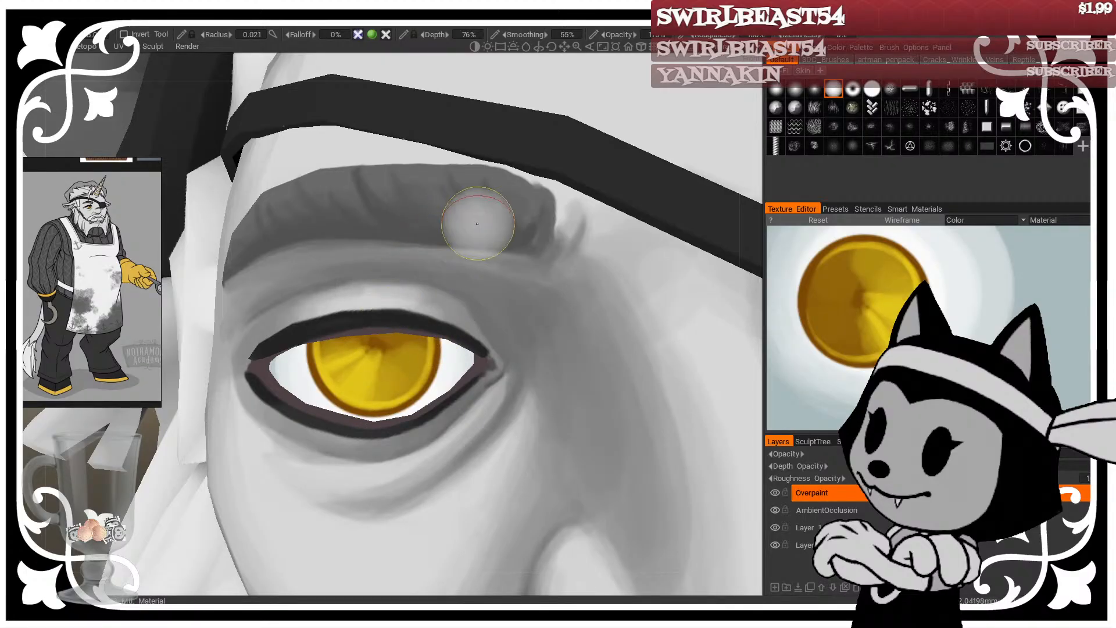
Step: Brighten the yellow paint colour and add finer highlight rays to the lower and left iris with a brush radius of about 0.011 to 0.013
key(bracketleft)
key(bracketleft)
key(bracketleft)
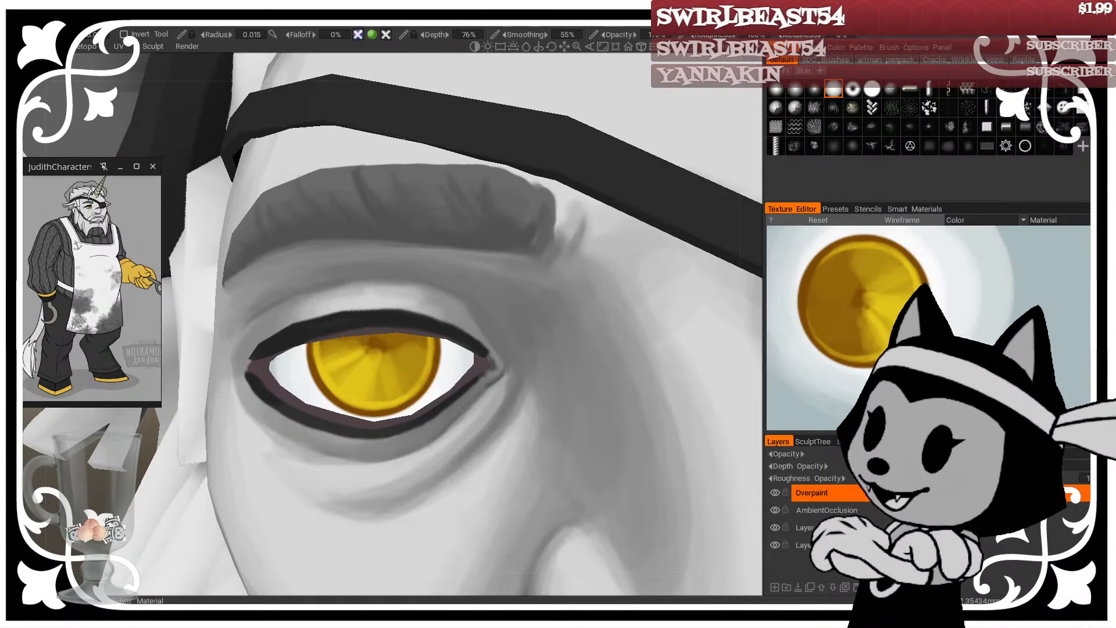
click(13, 355)
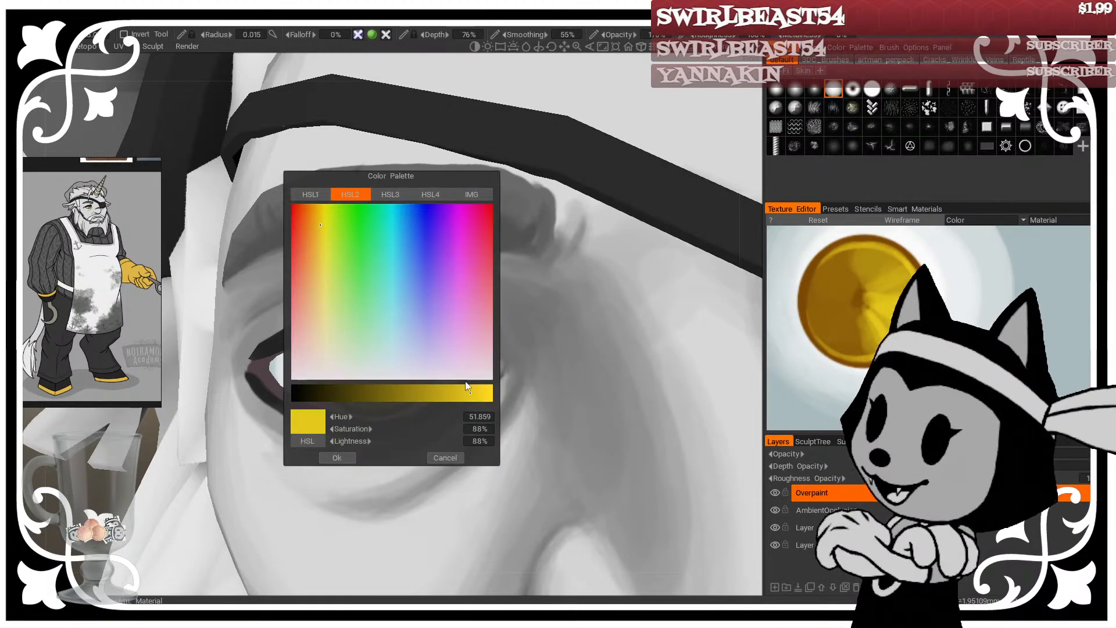
click(337, 458)
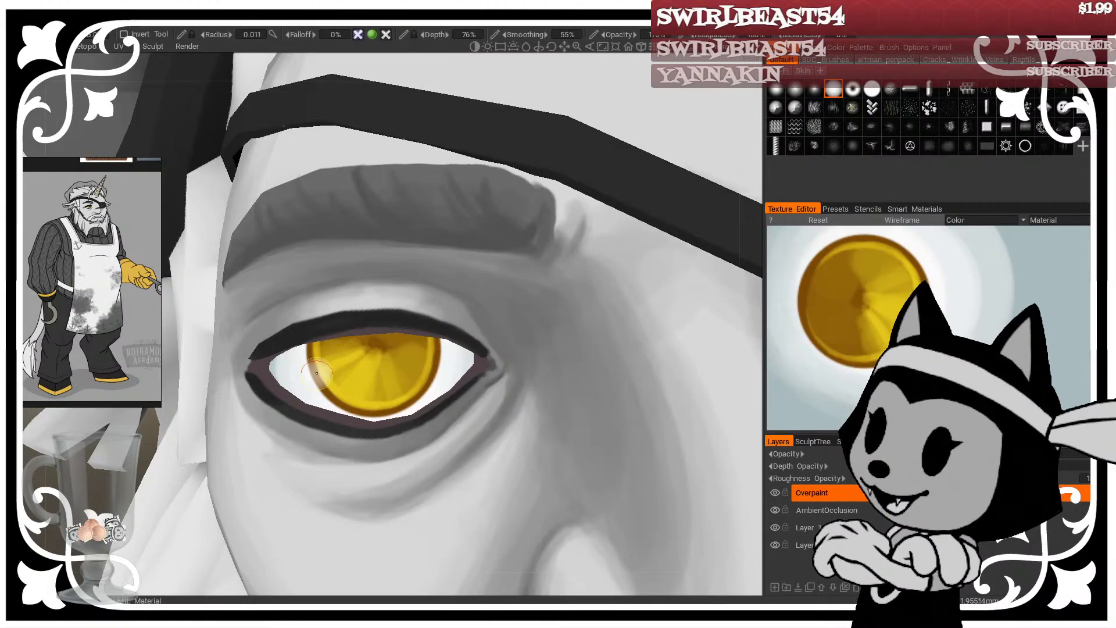
mouse_move(317, 374)
right_down()
mouse_move(297, 373)
mouse_move(354, 375)
right_up()
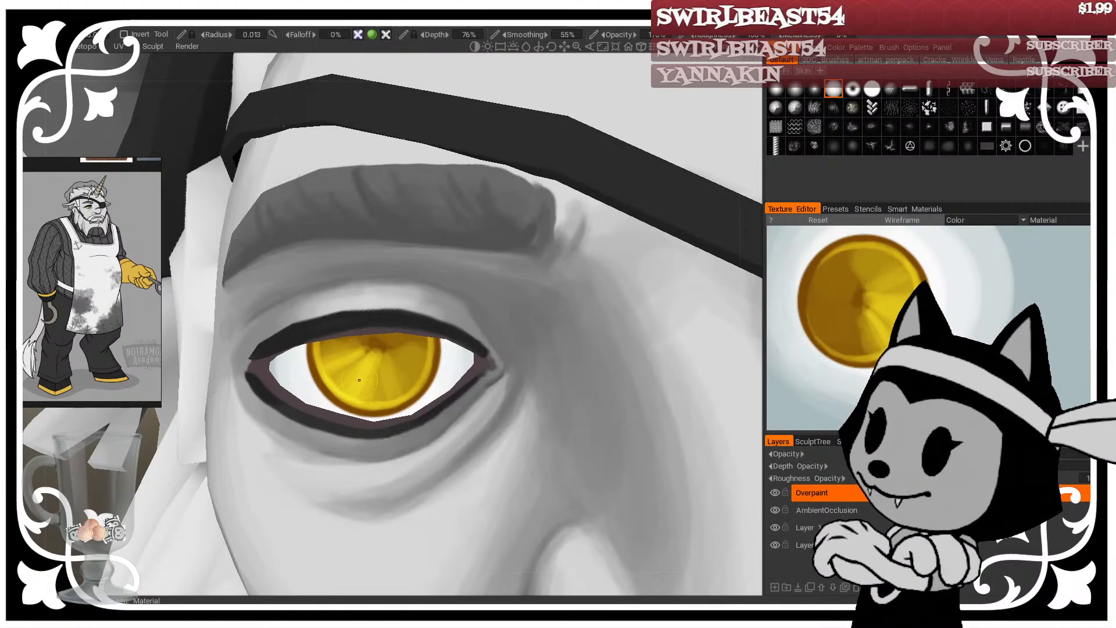
drag(353, 352, 328, 365)
right_drag(334, 382, 339, 383)
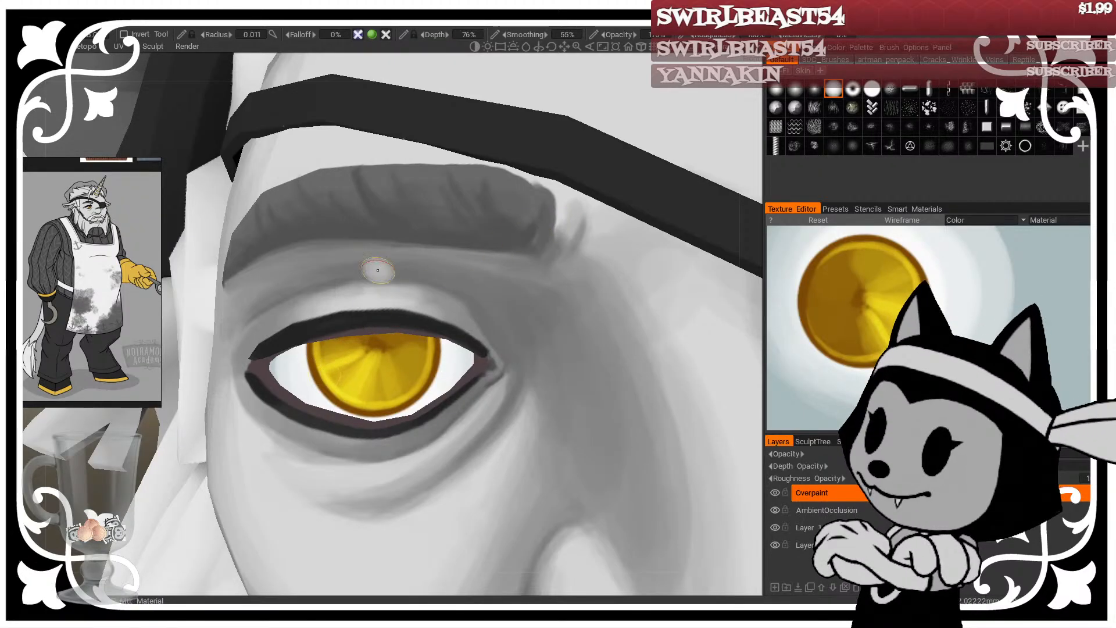
Step: Paint a round black pupil at the iris's centre with a brush radius of 0.019, using the wireframe as a guide
click(14, 174)
drag(319, 395, 287, 397)
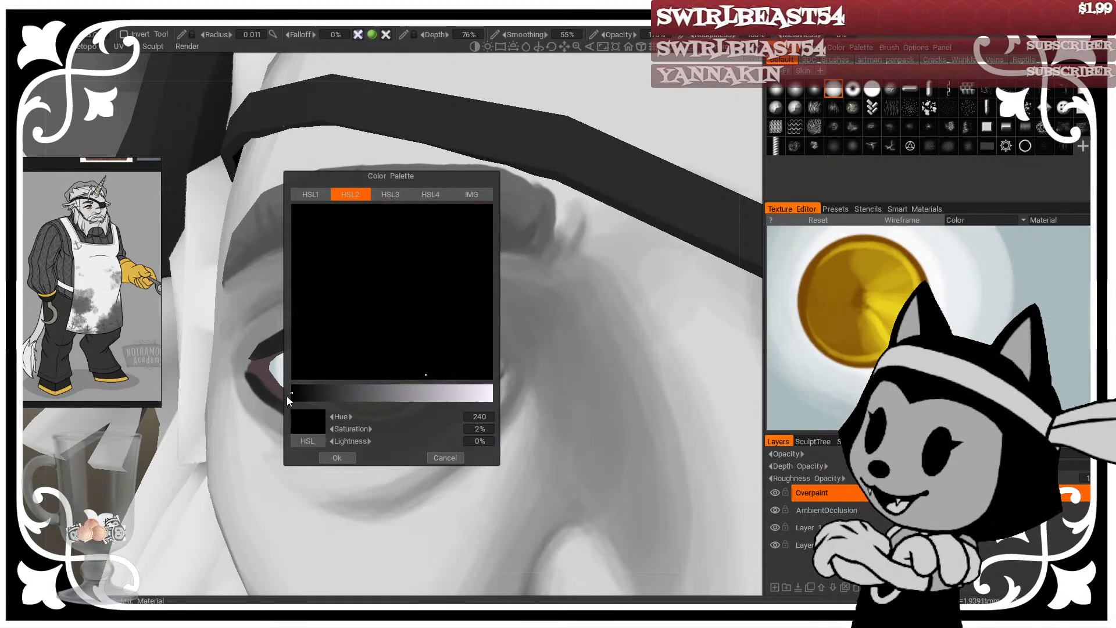
click(337, 458)
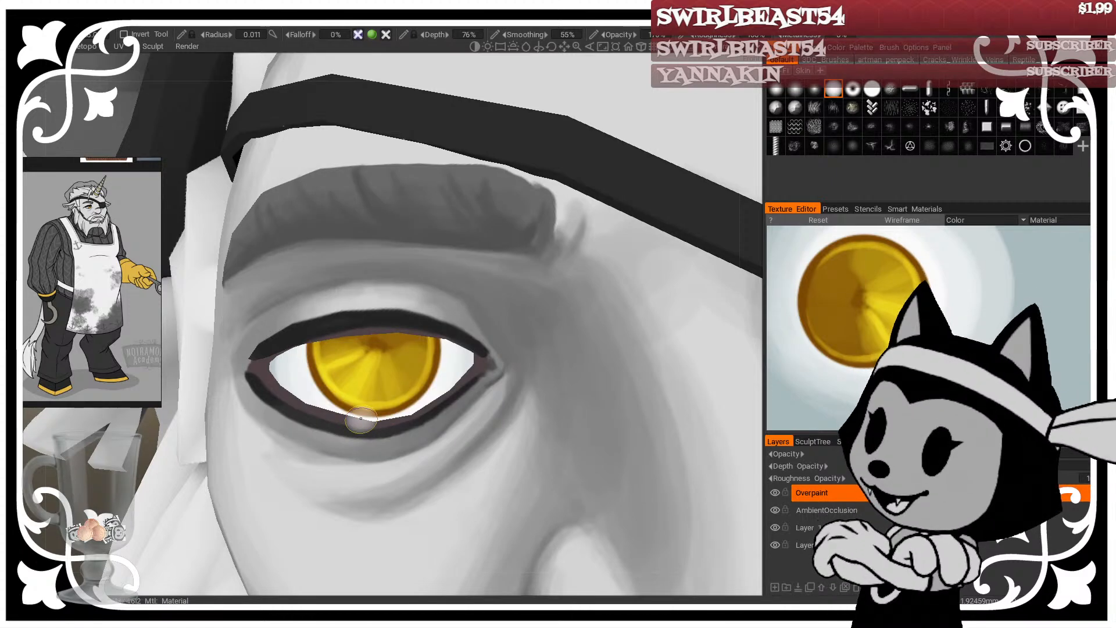
key(5)
right_drag(362, 349, 372, 349)
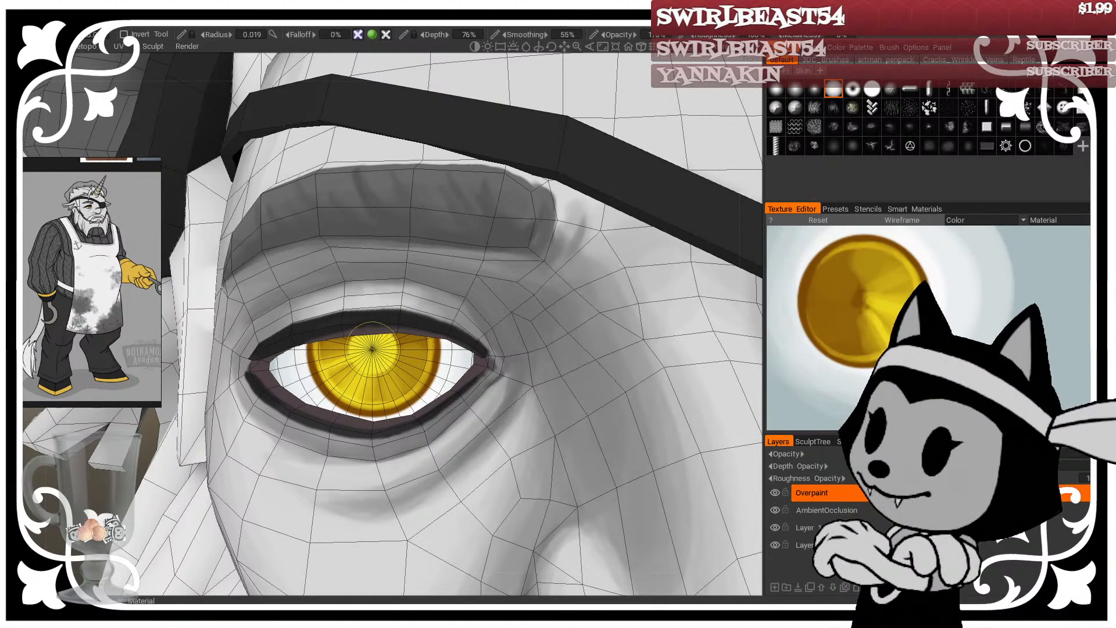
click(36, 119)
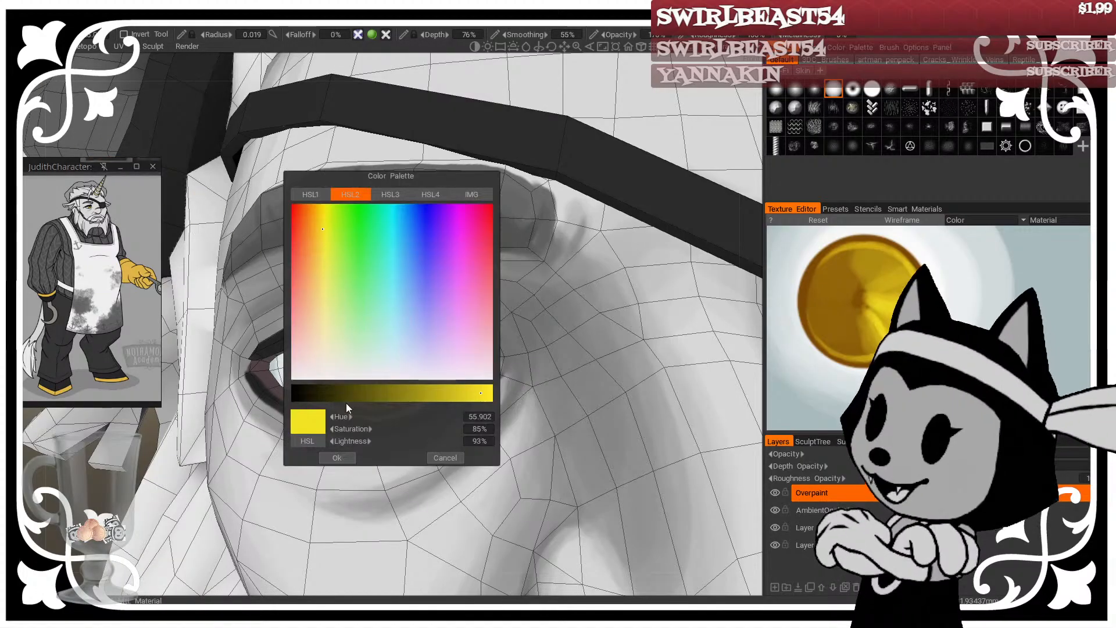
drag(344, 399, 294, 397)
click(338, 458)
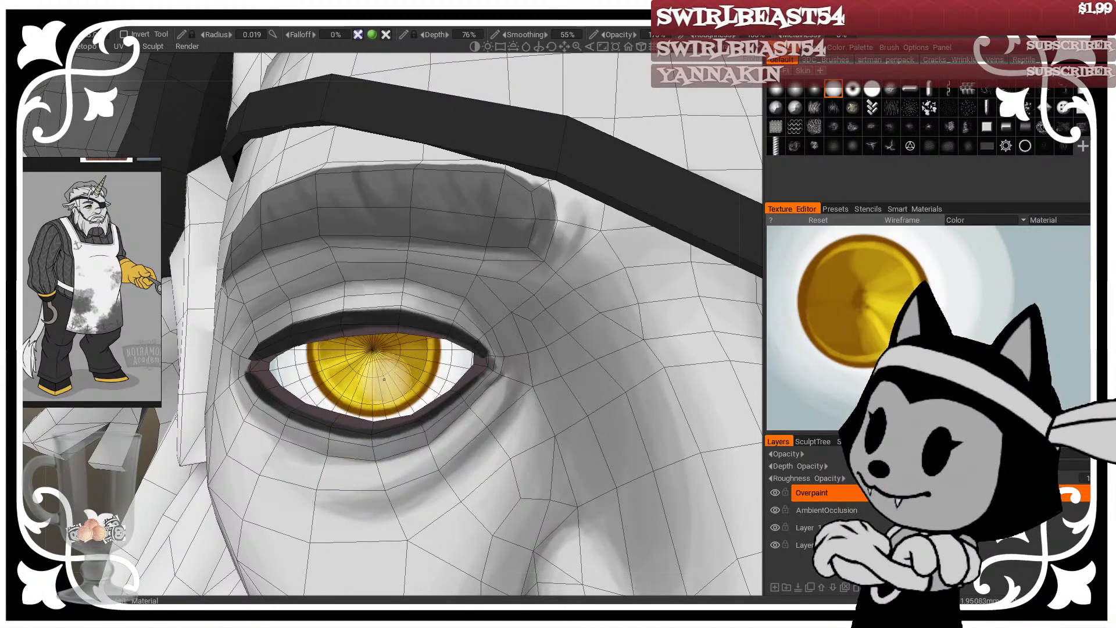
drag(365, 347, 373, 350)
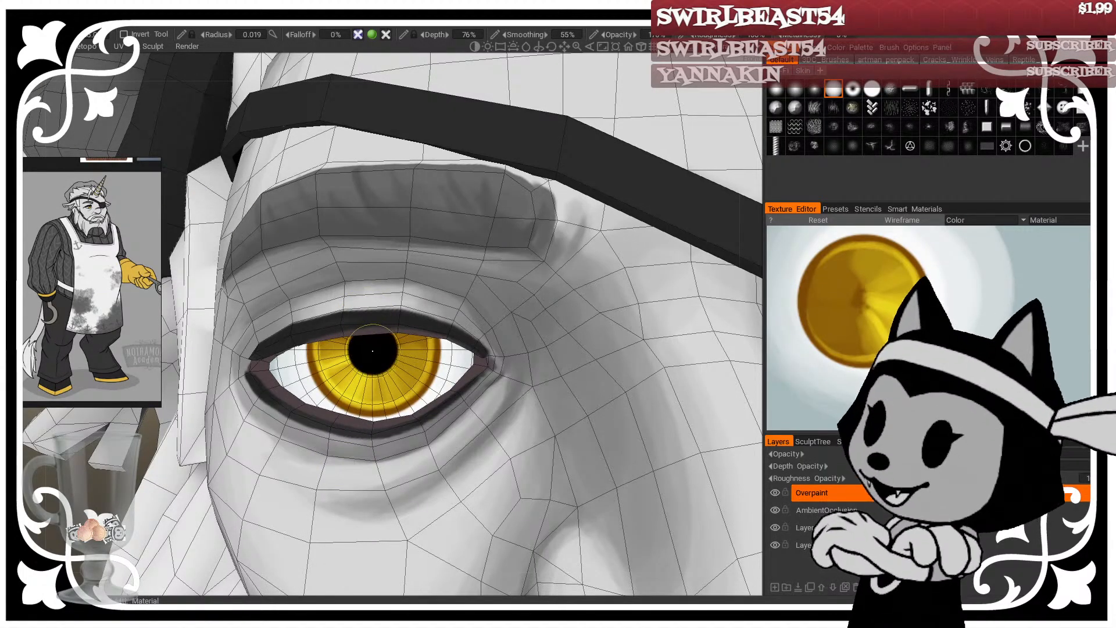
key(ctrl+z)
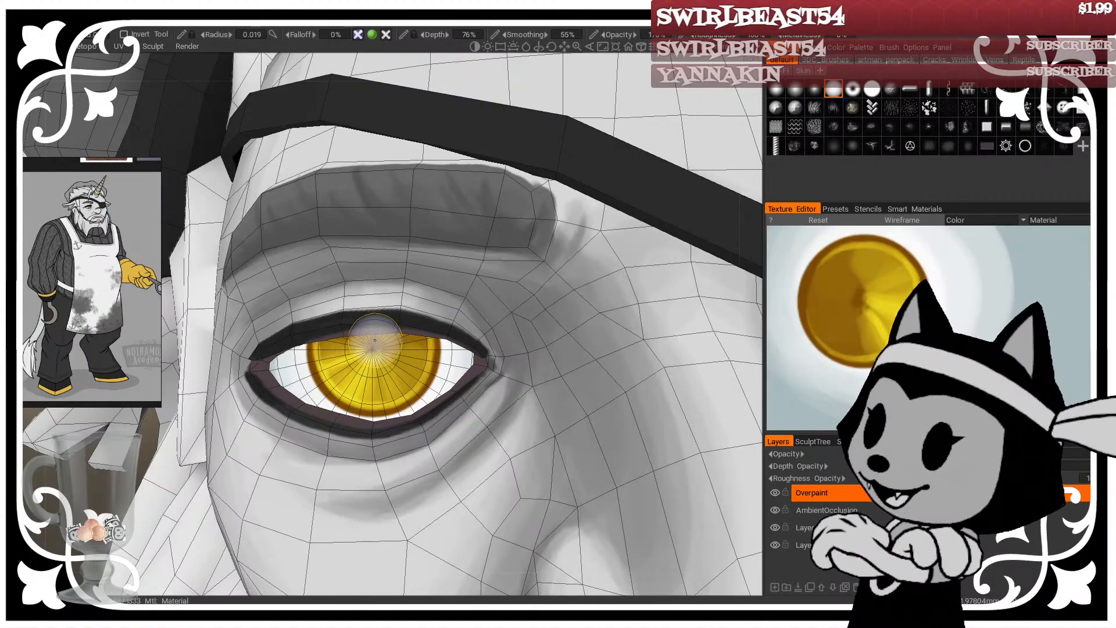
drag(373, 347, 372, 350)
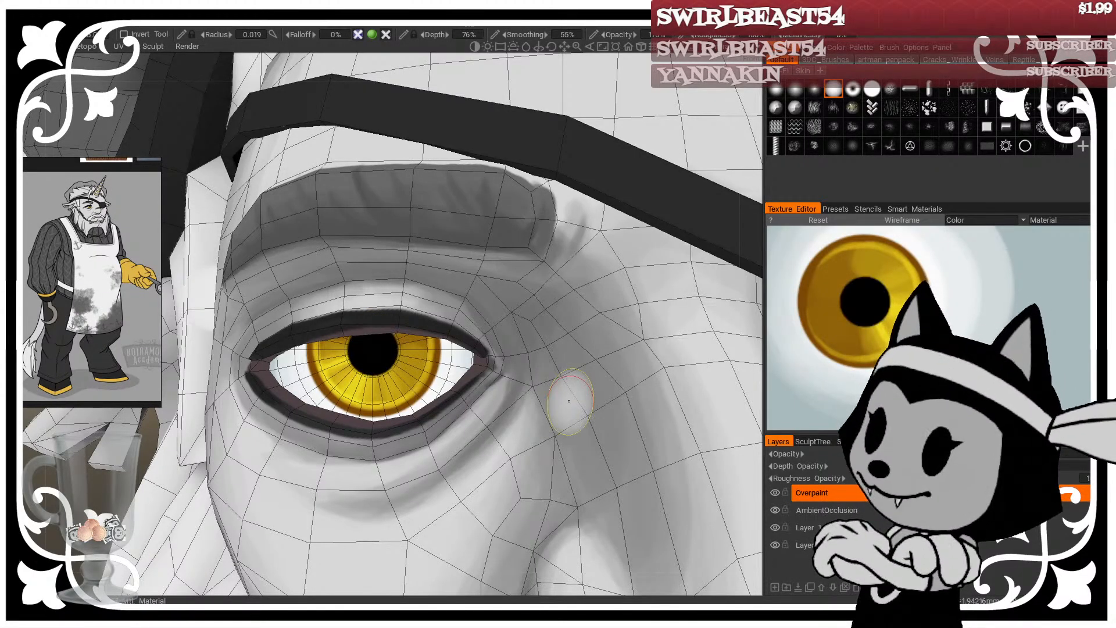
Step: Examine the new pupil at full-face distance and close up, with and without the wireframe
key(w)
scroll(495, 370, down, 8)
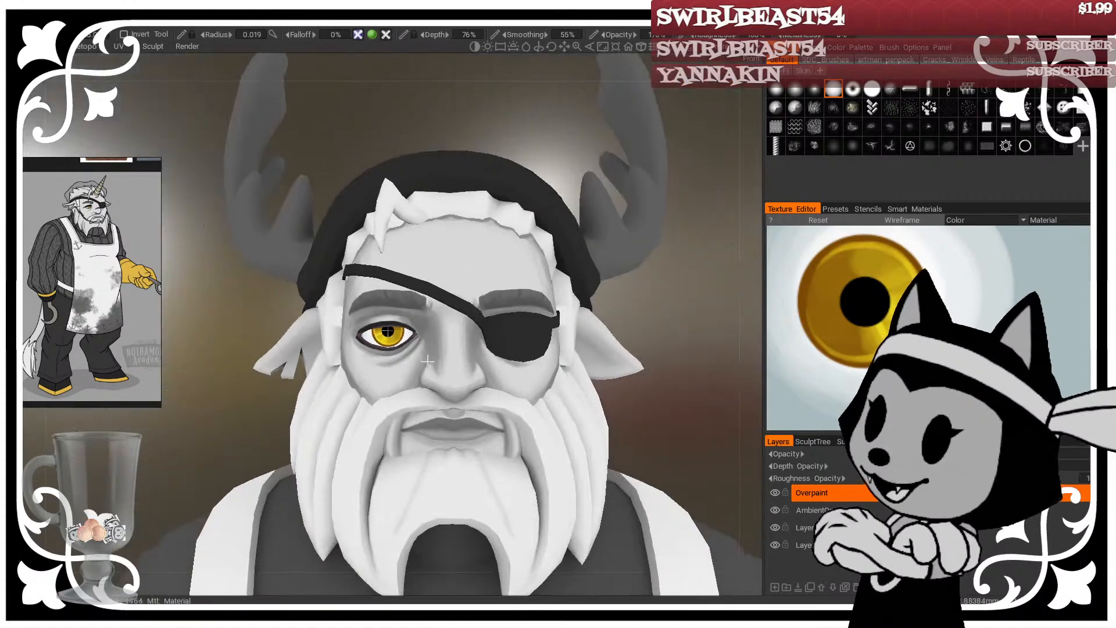
mouse_move(495, 369)
alt+mouse_down()
mouse_move(547, 359)
mouse_move(531, 377)
mouse_move(485, 379)
mouse_move(506, 373)
mouse_move(491, 354)
alt+mouse_up()
scroll(484, 378, up, 8)
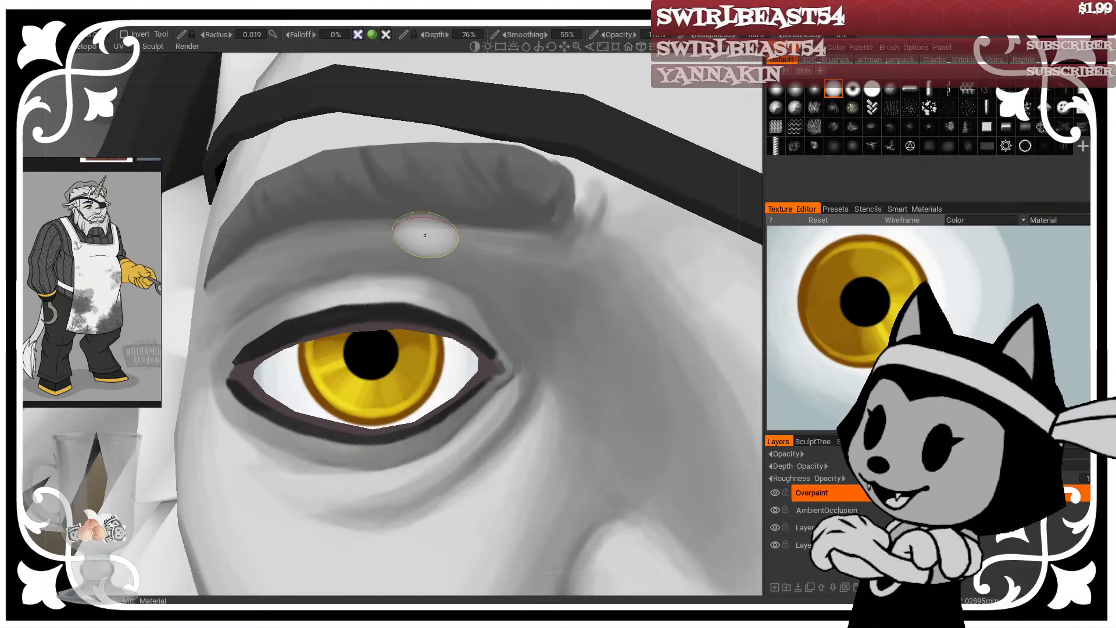
key(w)
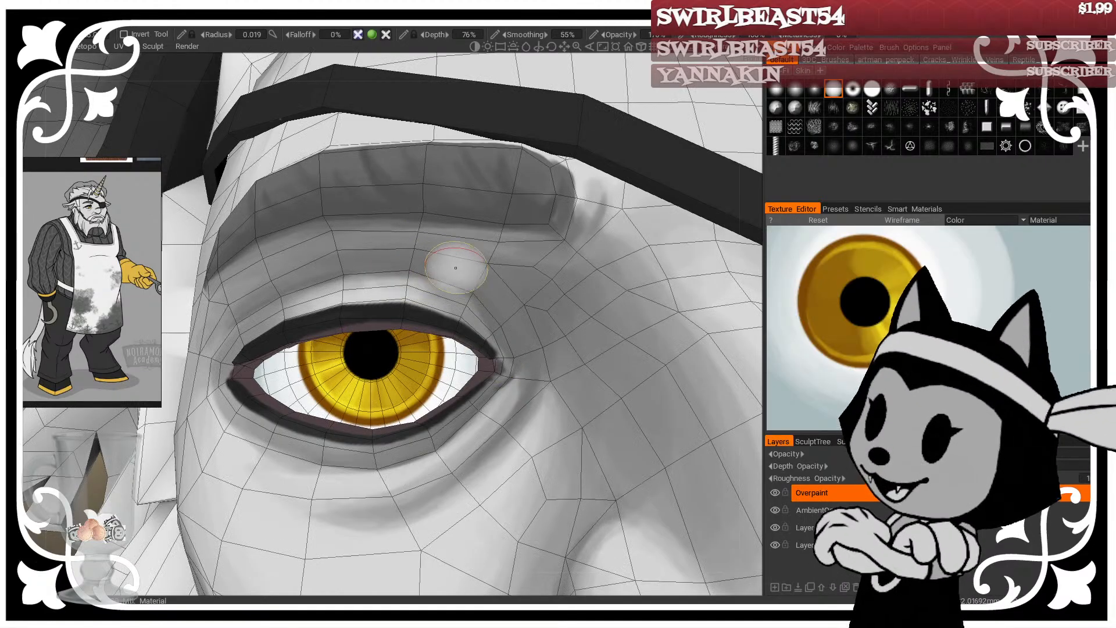
key(w)
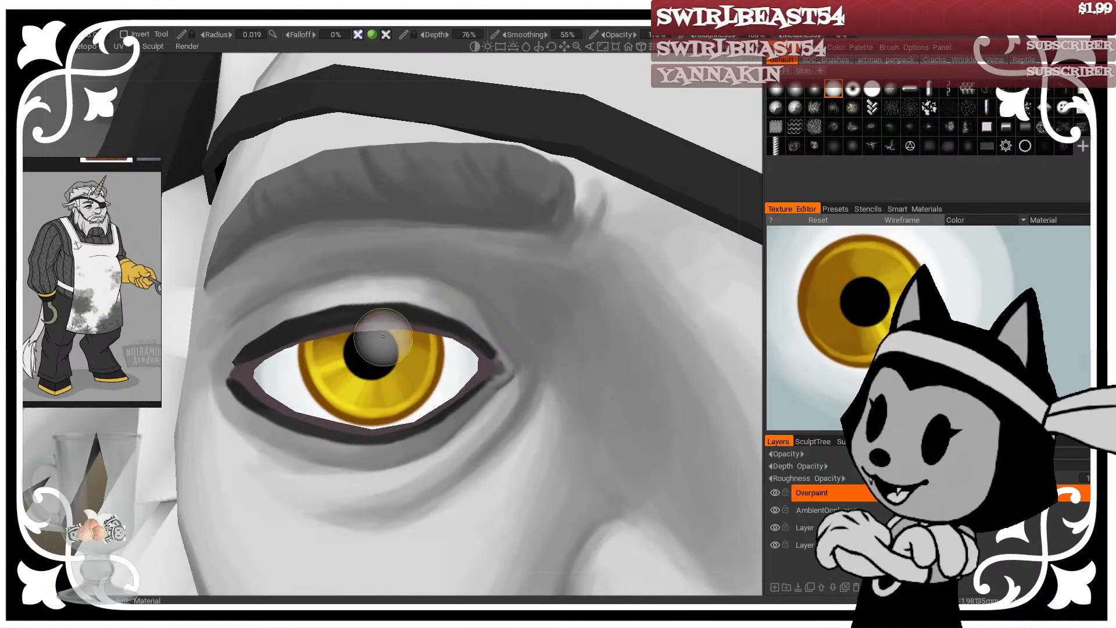
alt+drag(463, 294, 465, 272)
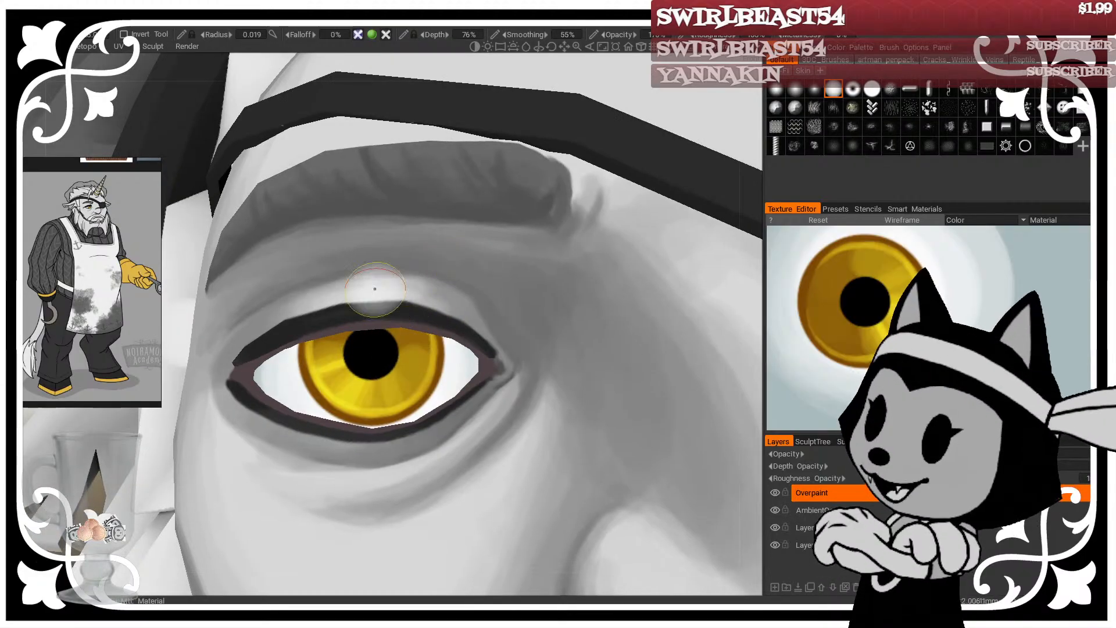
Step: Refine the transition between the black pupil and the golden iris with brush radii of about 0.01 and 0.013
key(bracketleft)
key(bracketleft)
key(bracketleft)
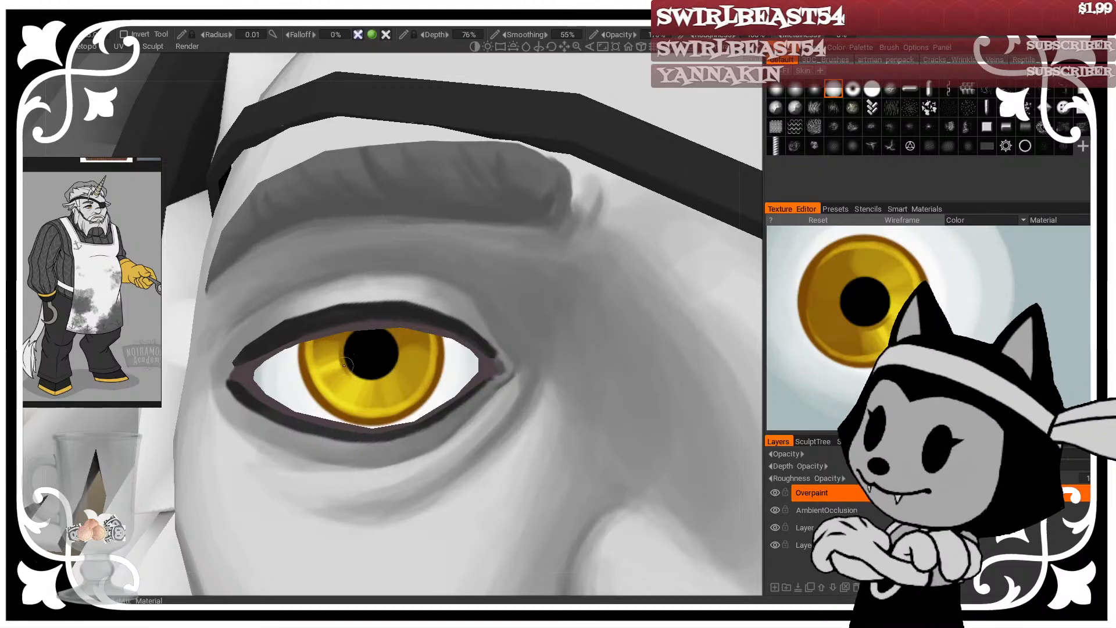
drag(344, 366, 362, 381)
key(ctrl+z)
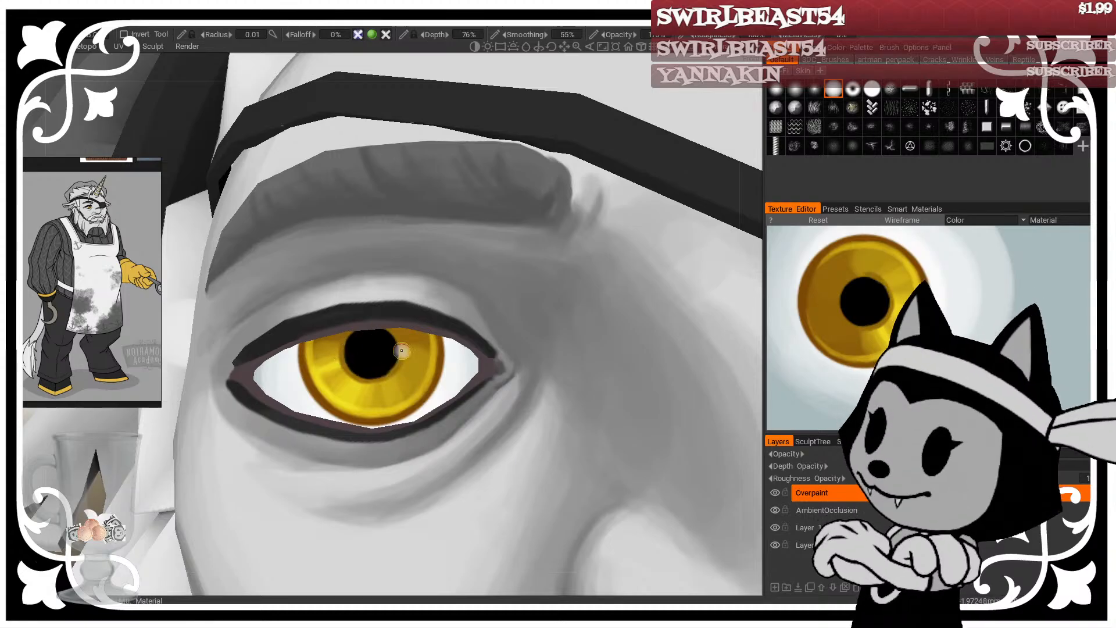
alt+drag(401, 352, 405, 349)
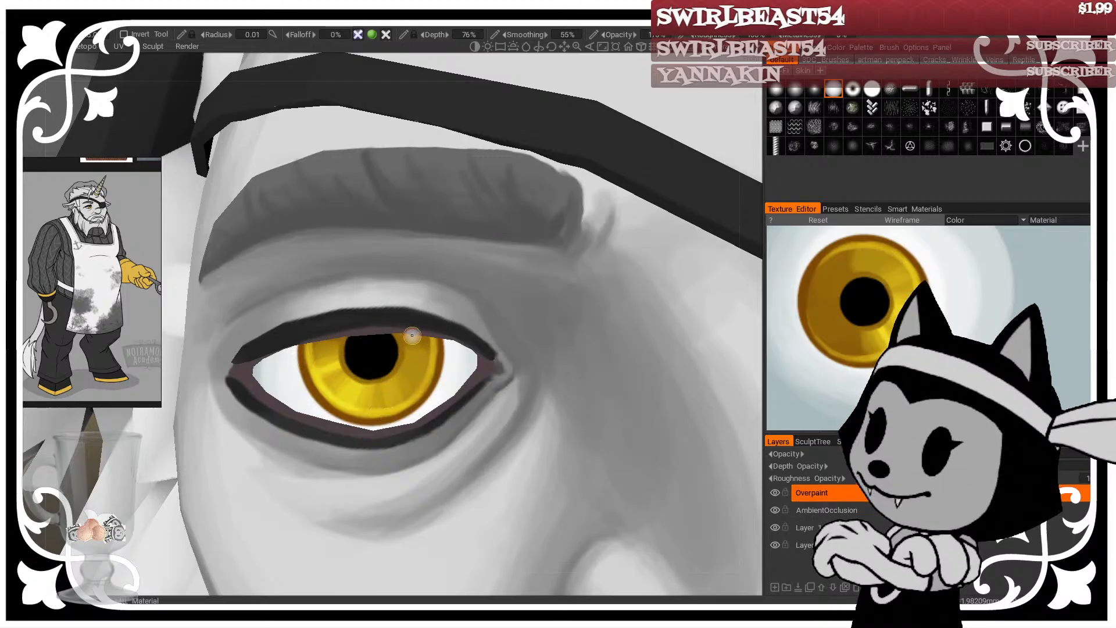
key(bracketright)
key(bracketright)
key(bracketright)
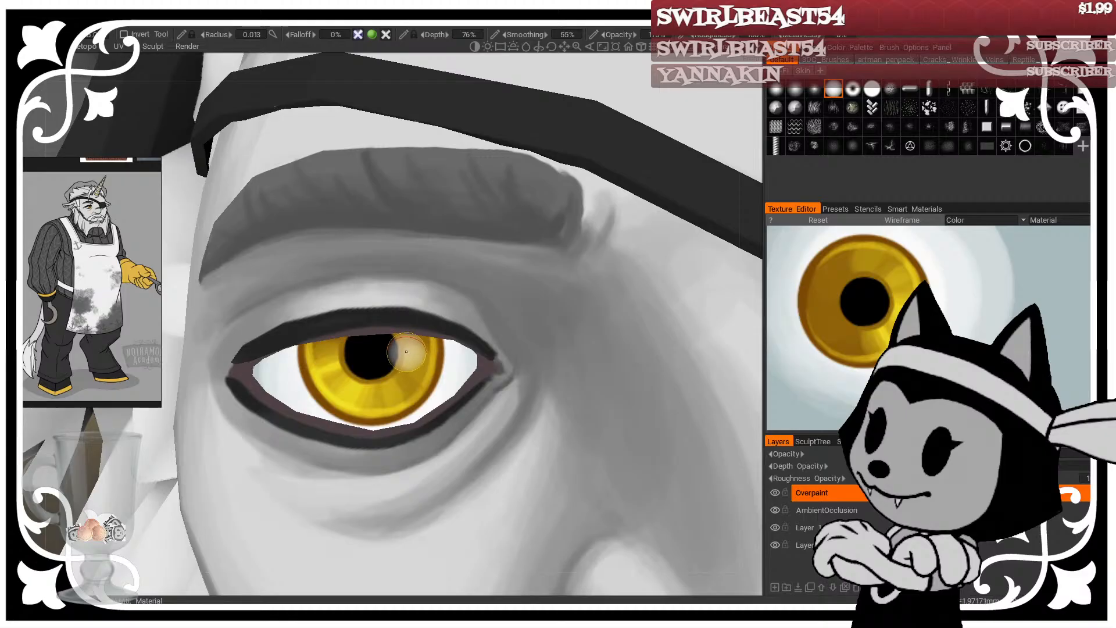
key(bracketleft)
key(bracketleft)
key(bracketleft)
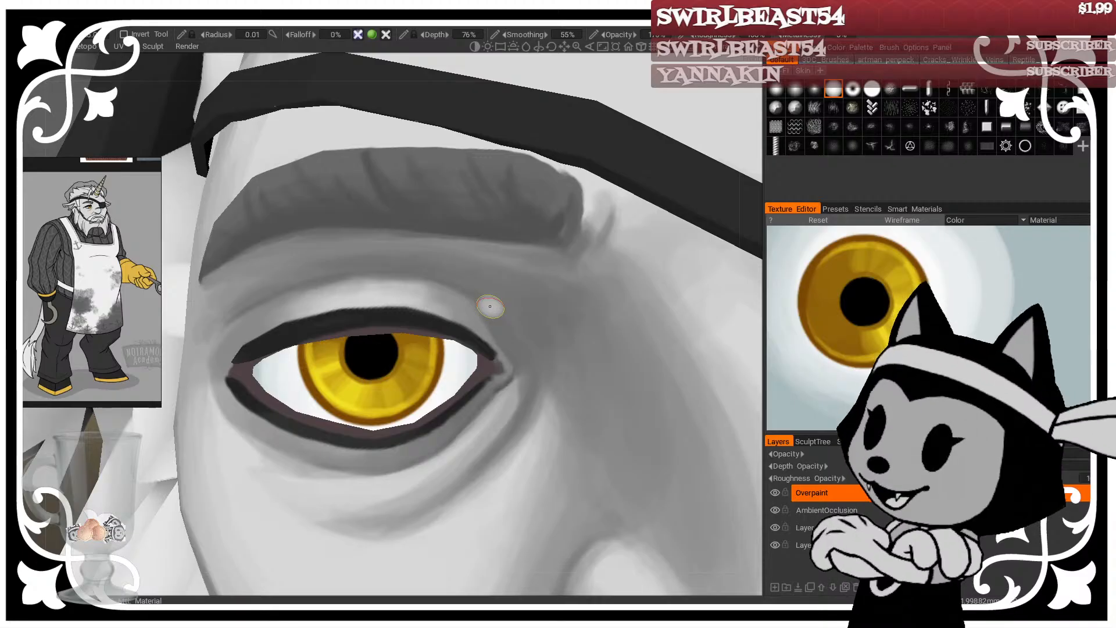
Step: Set the paint colour to white and dab a round highlight on the pupil's lower-left edge with radius 0.012
click(24, 291)
mouse_move(349, 279)
mouse_down()
mouse_move(301, 336)
mouse_move(293, 382)
mouse_up()
drag(408, 394, 495, 397)
click(336, 458)
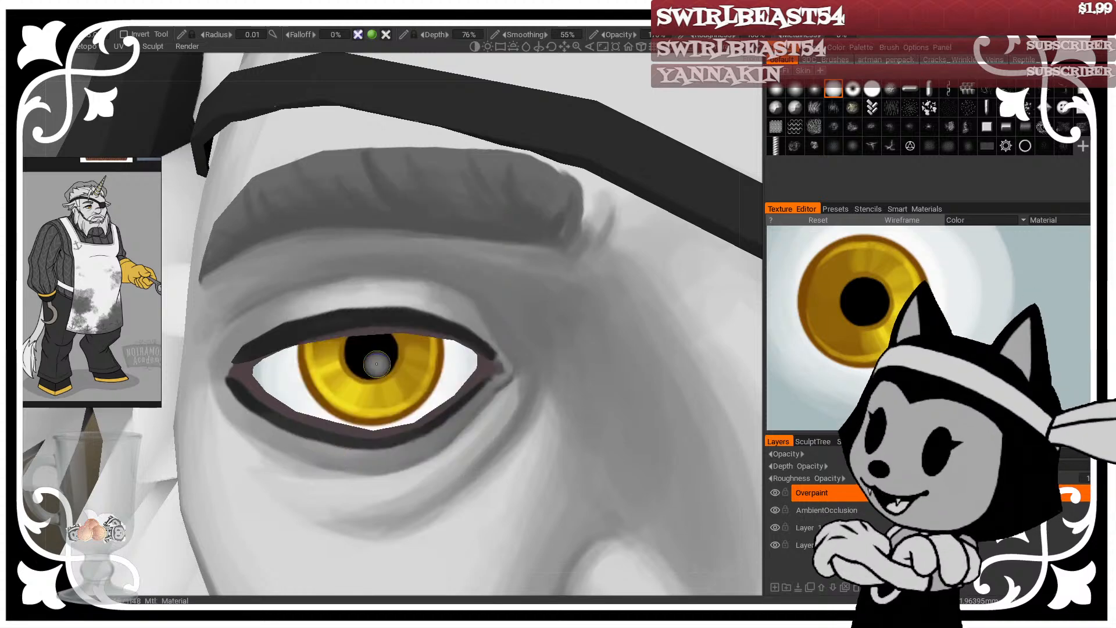
drag(348, 363, 344, 365)
click(347, 362)
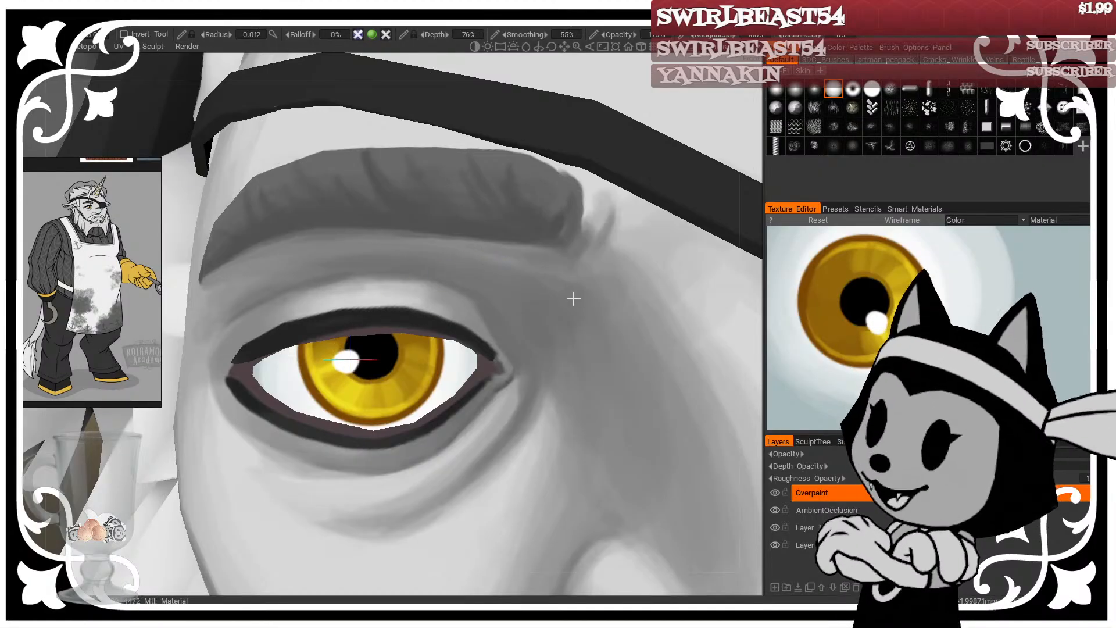
Step: Redo the white eye highlight, trying radius 0.01 and finishing with a round dab of radius 0.012 on the pupil's left edge
scroll(473, 292, down, 10)
scroll(455, 280, up, 5)
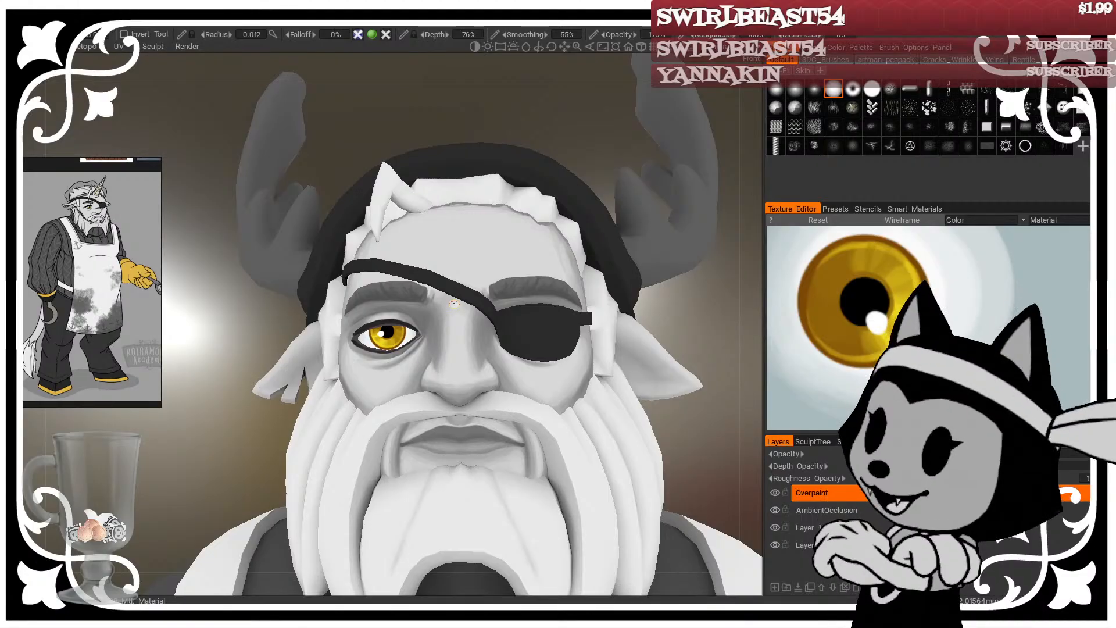
scroll(423, 369, up, 5)
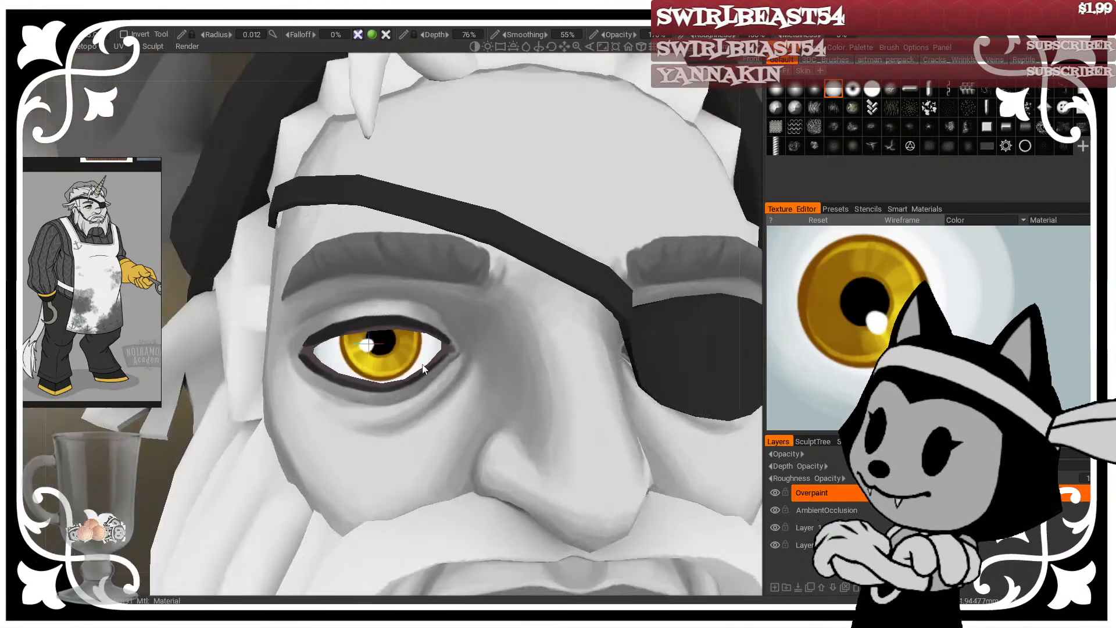
middle_drag(423, 369, 522, 362)
scroll(492, 359, up, 6)
click(335, 345)
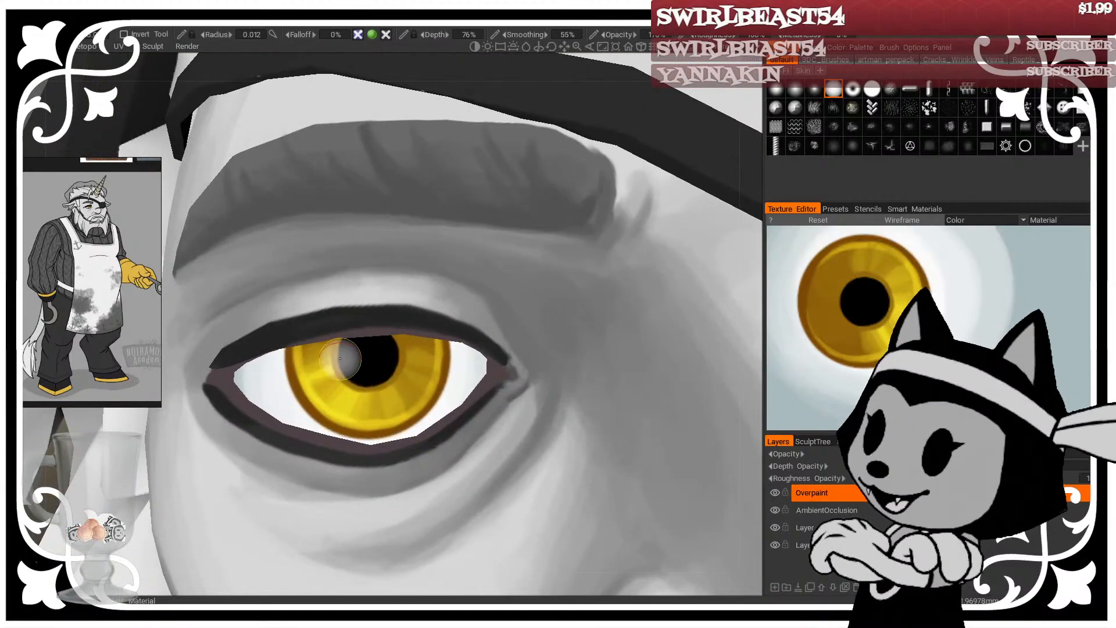
drag(331, 360, 337, 362)
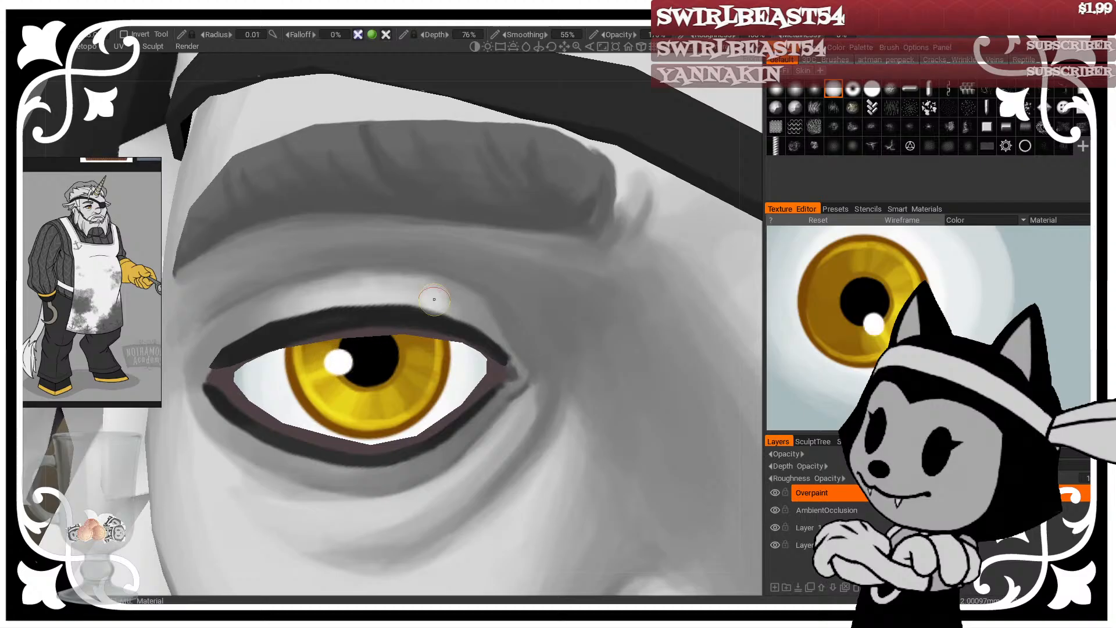
key(ctrl+z)
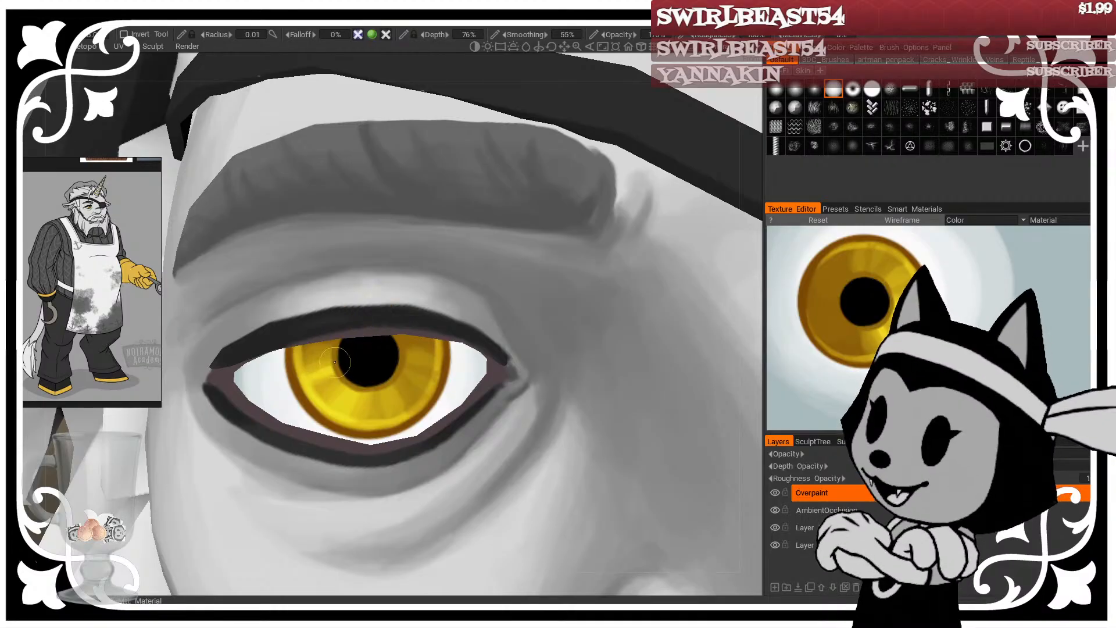
drag(335, 362, 346, 354)
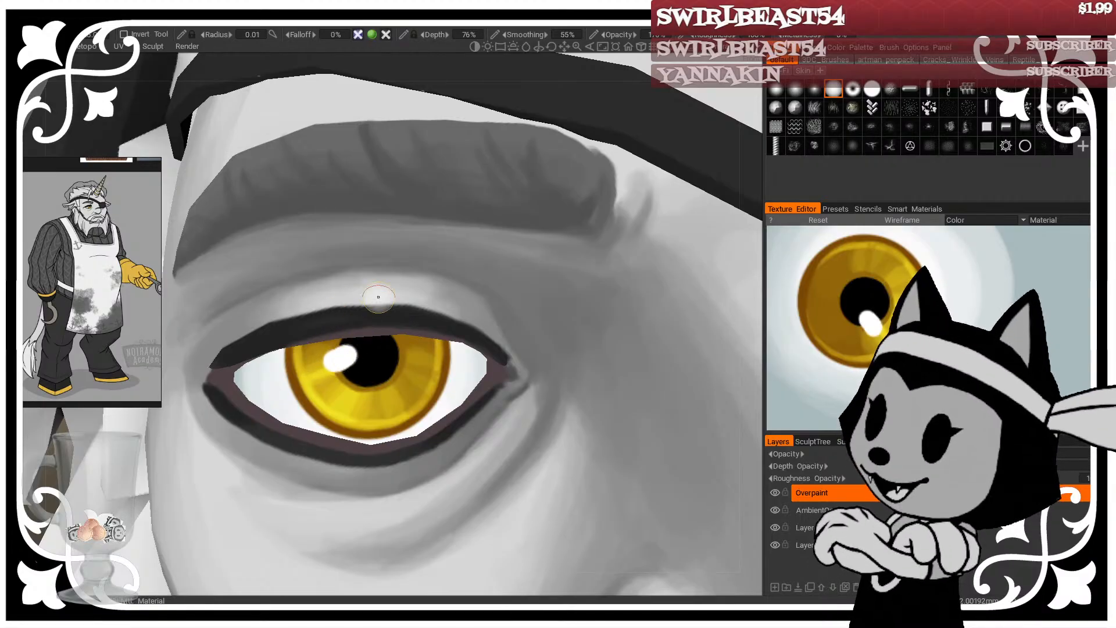
key(ctrl+z)
key(bracketright)
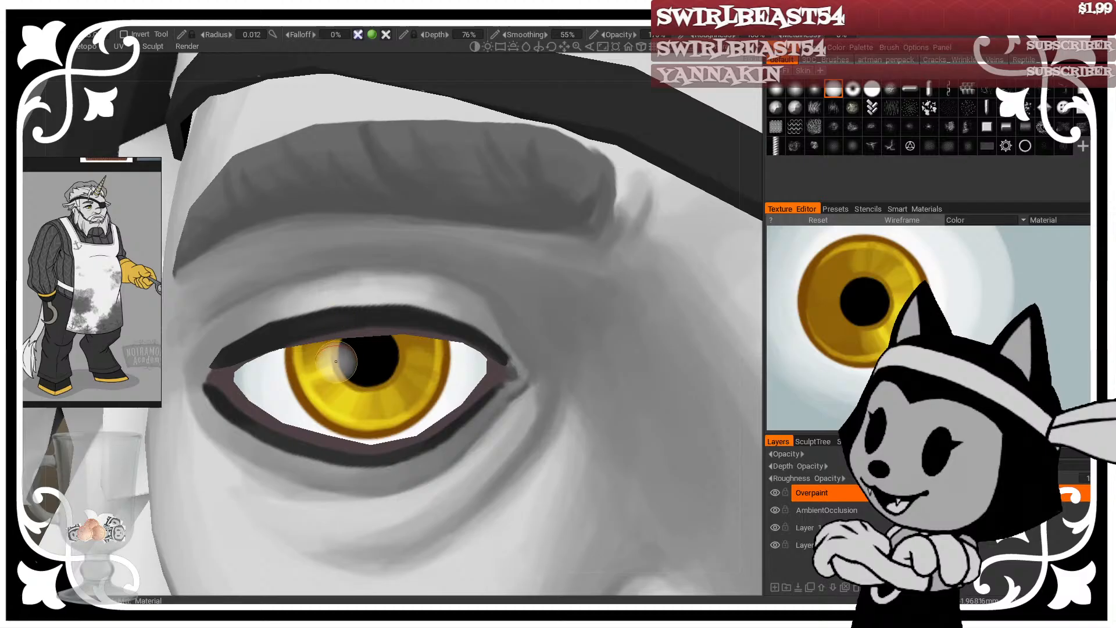
drag(340, 362, 340, 362)
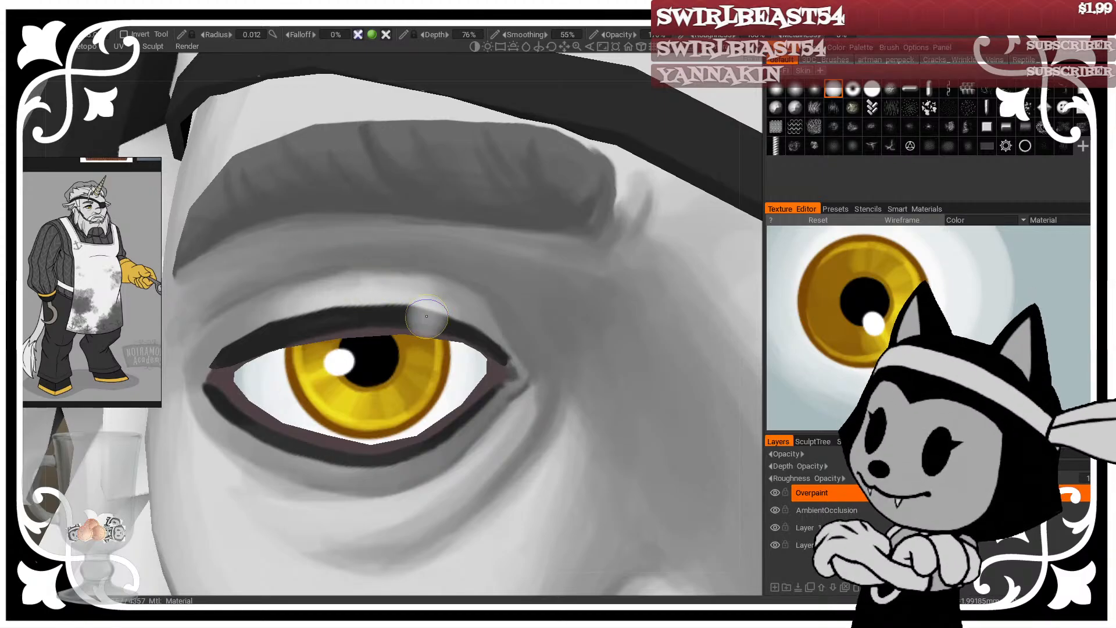
Step: Unfreeze all frozen areas of the model
alt+right_drag(556, 389, 463, 319)
alt+drag(464, 318, 550, 317)
alt+right_drag(550, 317, 520, 306)
alt+drag(520, 306, 423, 285)
alt+right_drag(423, 285, 468, 367)
mouse_move(468, 366)
alt+mouse_down()
mouse_move(475, 287)
mouse_move(494, 339)
mouse_move(626, 281)
mouse_move(581, 295)
alt+mouse_up()
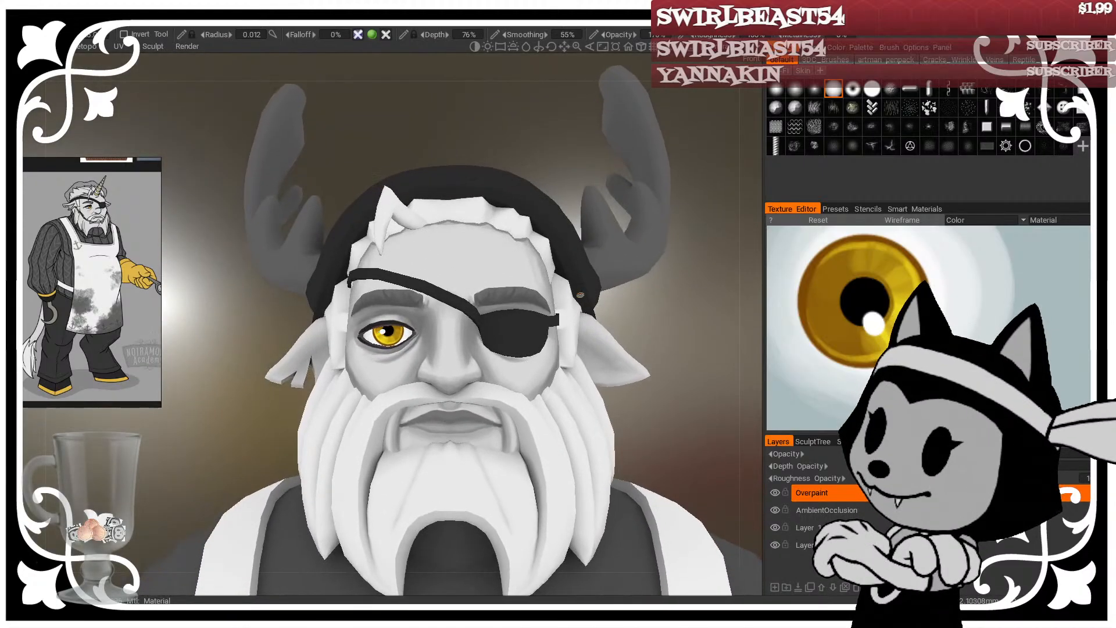
click(191, 27)
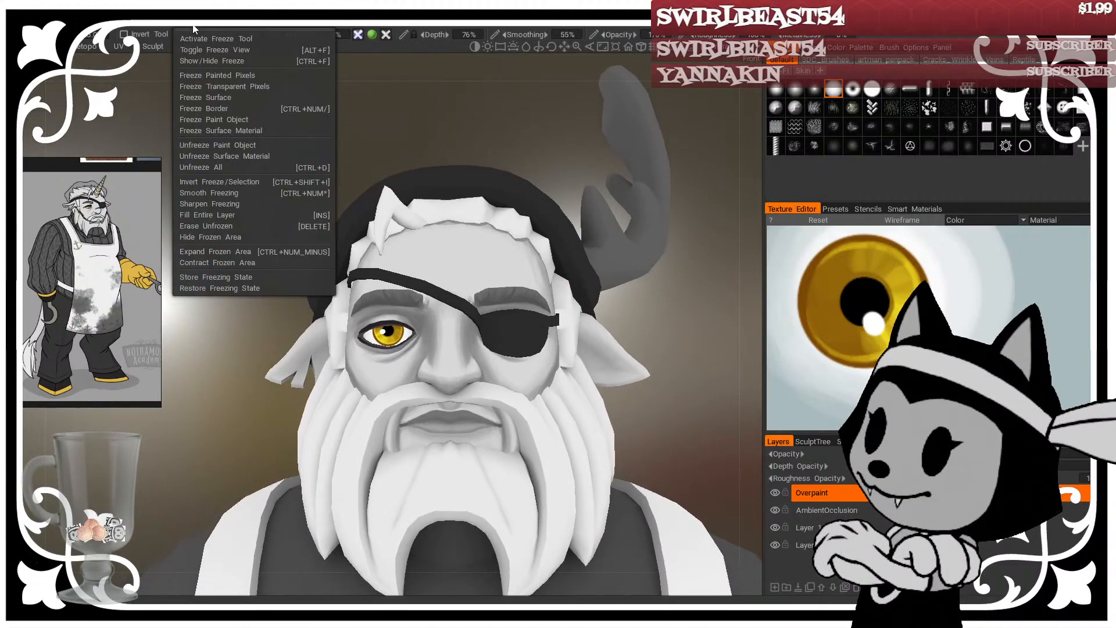
click(198, 167)
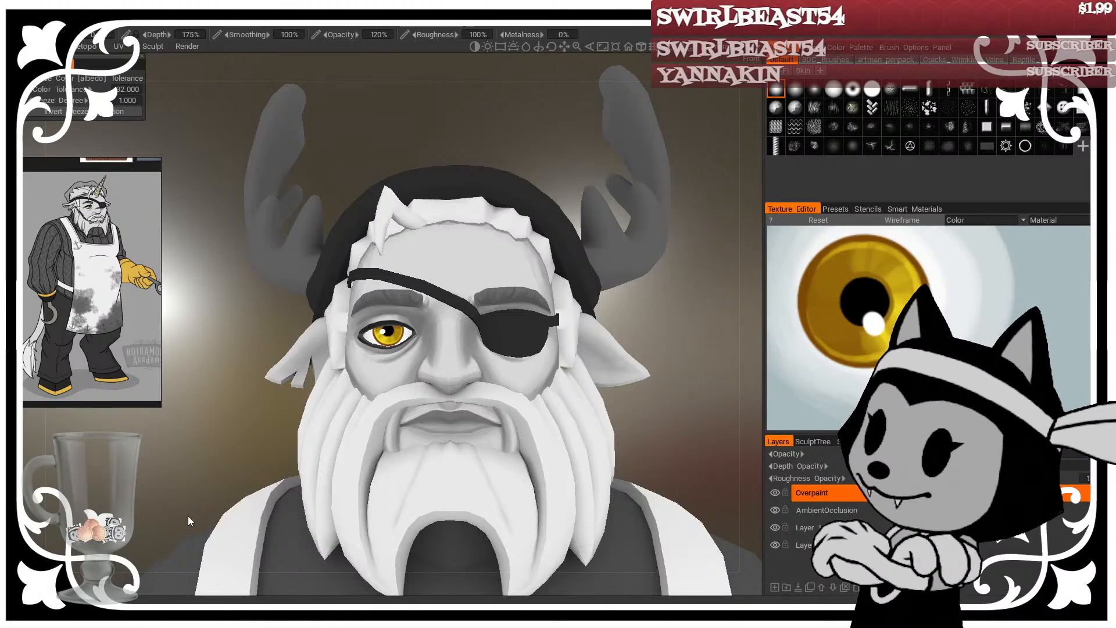
Step: Examine the bearded face and its painted eye from several angles and distances
drag(673, 326, 673, 361)
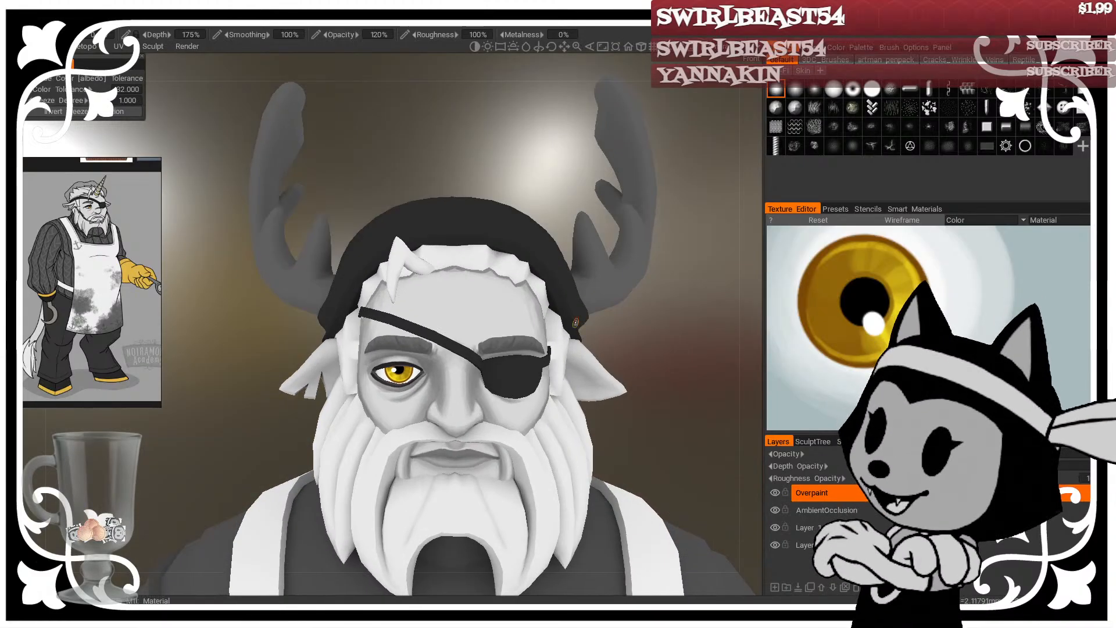
middle_drag(628, 366, 535, 257)
right_drag(534, 257, 531, 307)
drag(531, 307, 613, 310)
right_drag(615, 348, 620, 313)
middle_drag(599, 311, 615, 333)
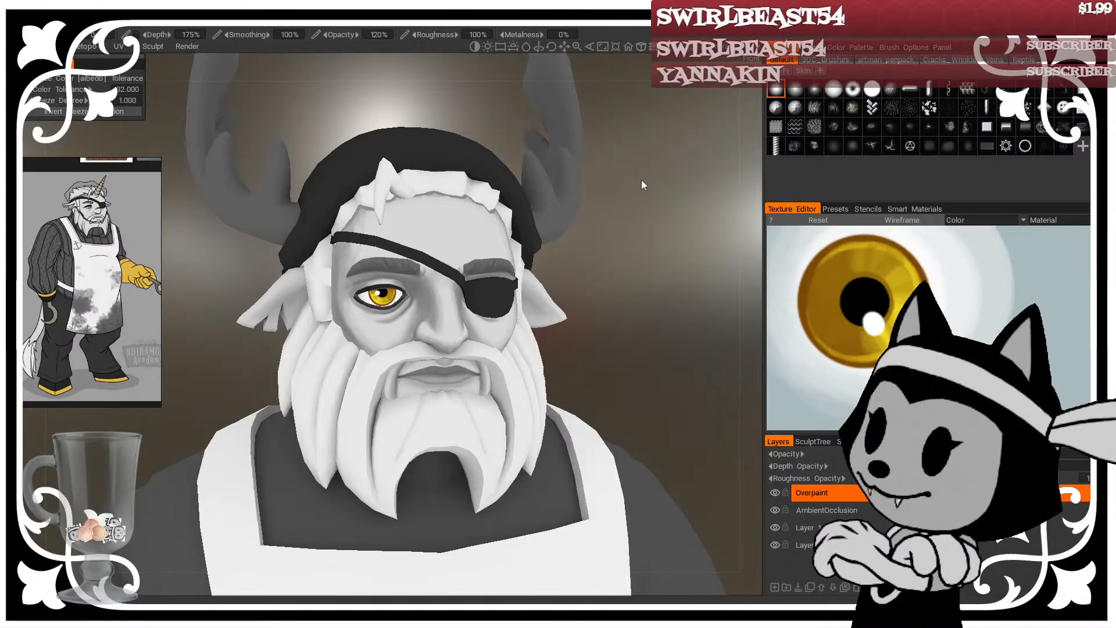
drag(620, 269, 634, 259)
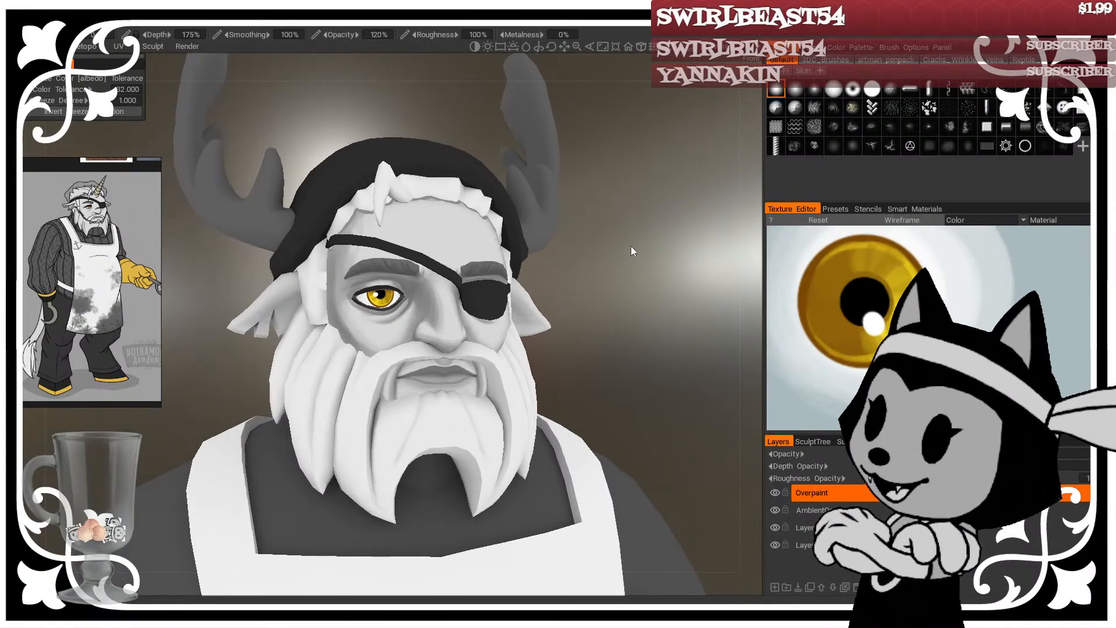
drag(634, 248, 608, 254)
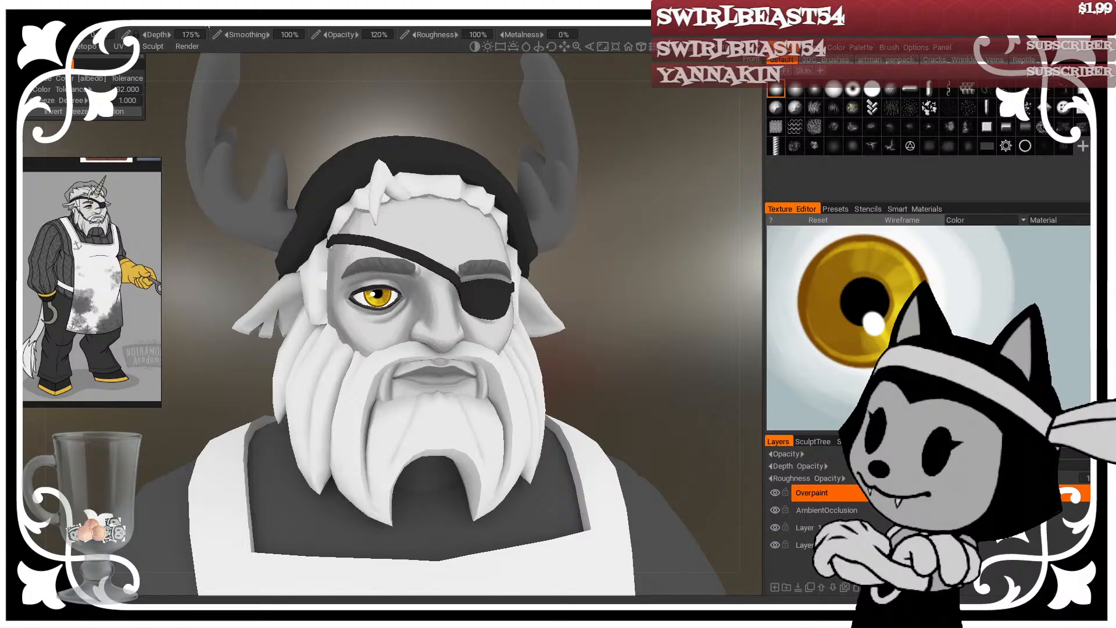
Step: Invert the freeze selection, toggle the freeze display, and return to the round paint brush
click(201, 22)
click(197, 23)
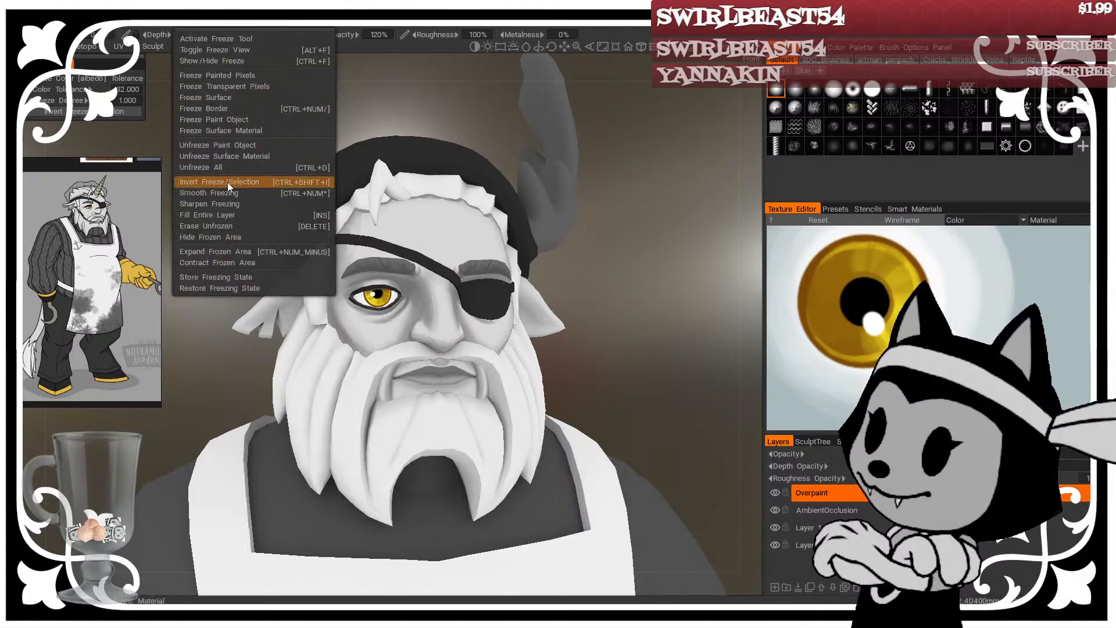
click(239, 182)
click(180, 26)
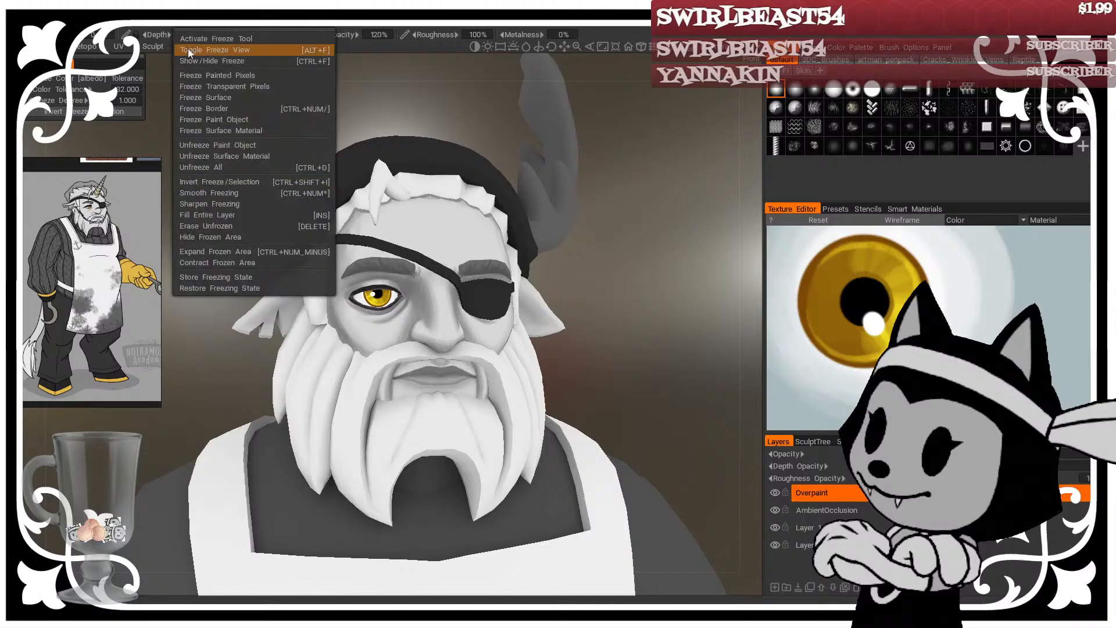
click(202, 64)
key(Escape)
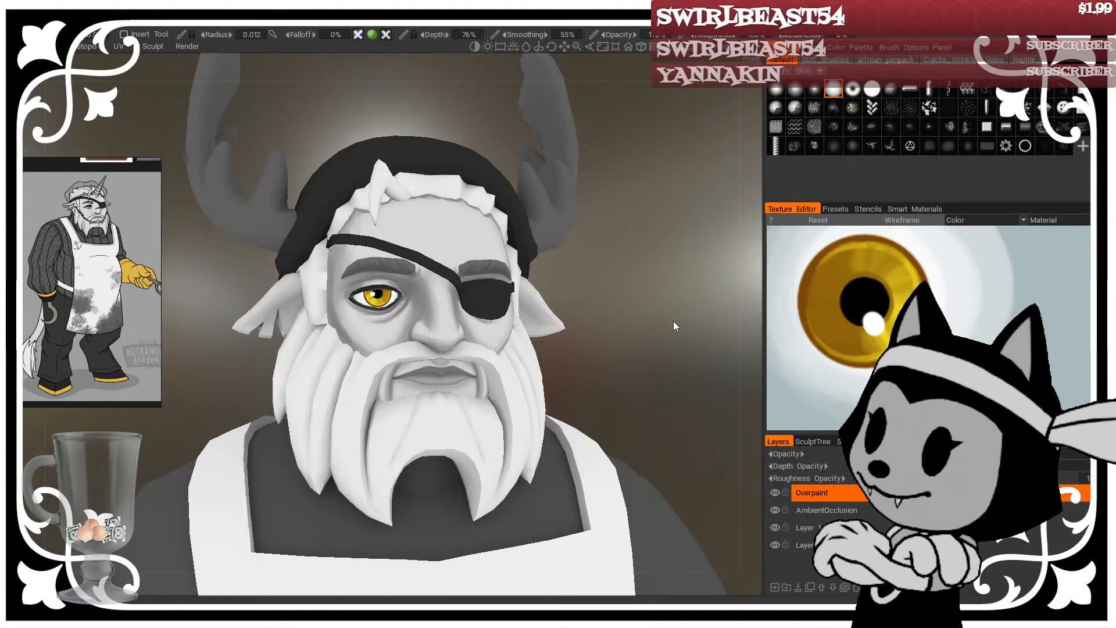
Step: Show the wireframe and paint a first grey strand line down the beard below the eye with radius 0.024
drag(613, 286, 609, 305)
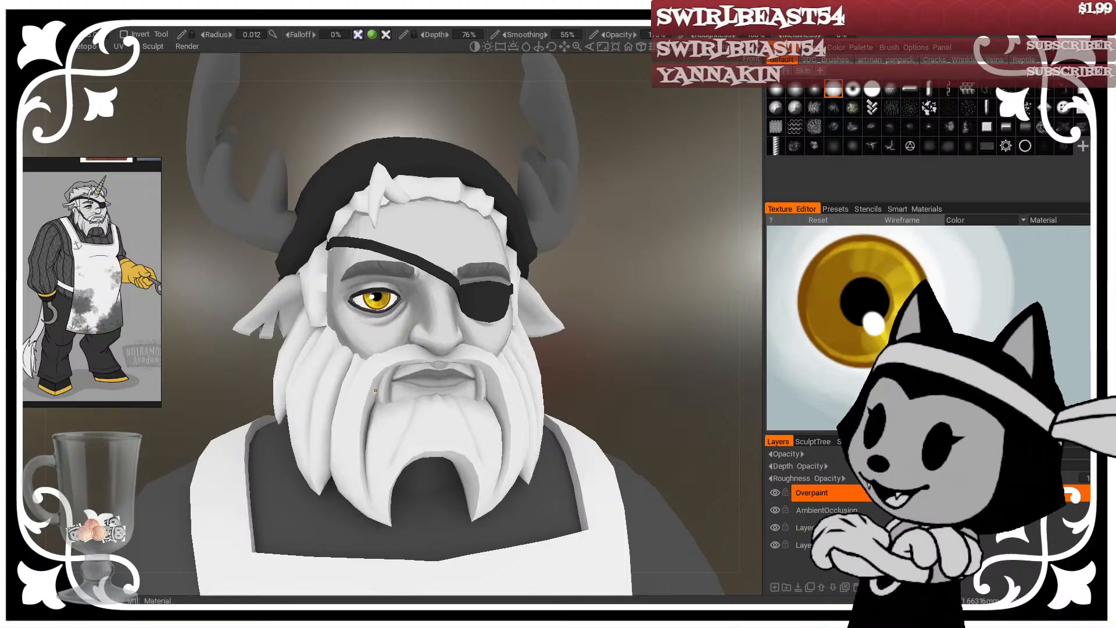
scroll(645, 301, up, 3)
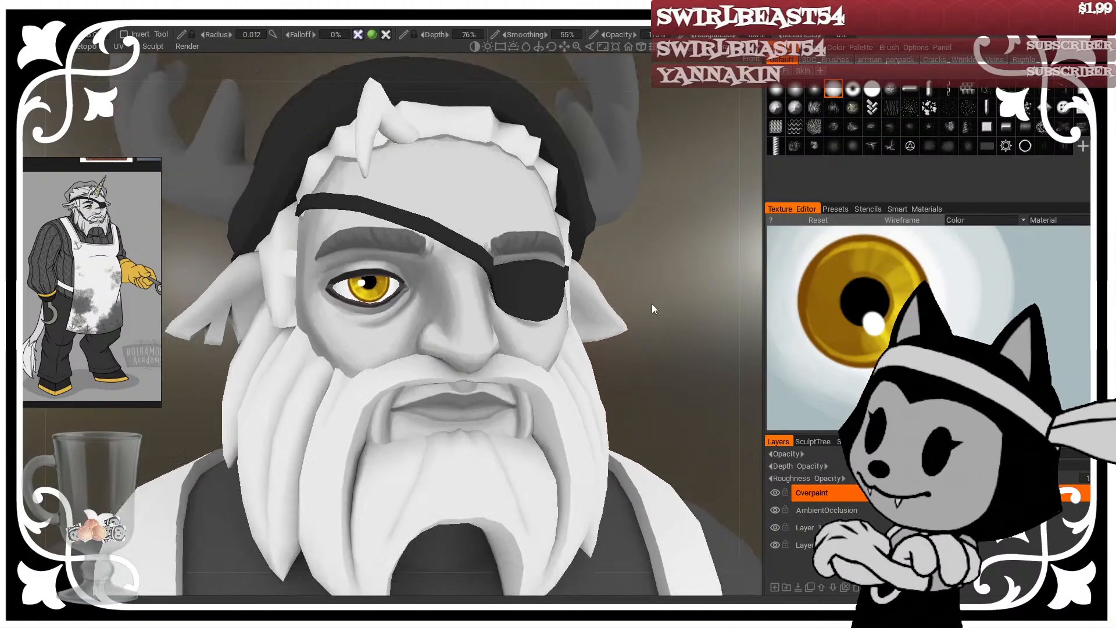
scroll(651, 303, down, 2)
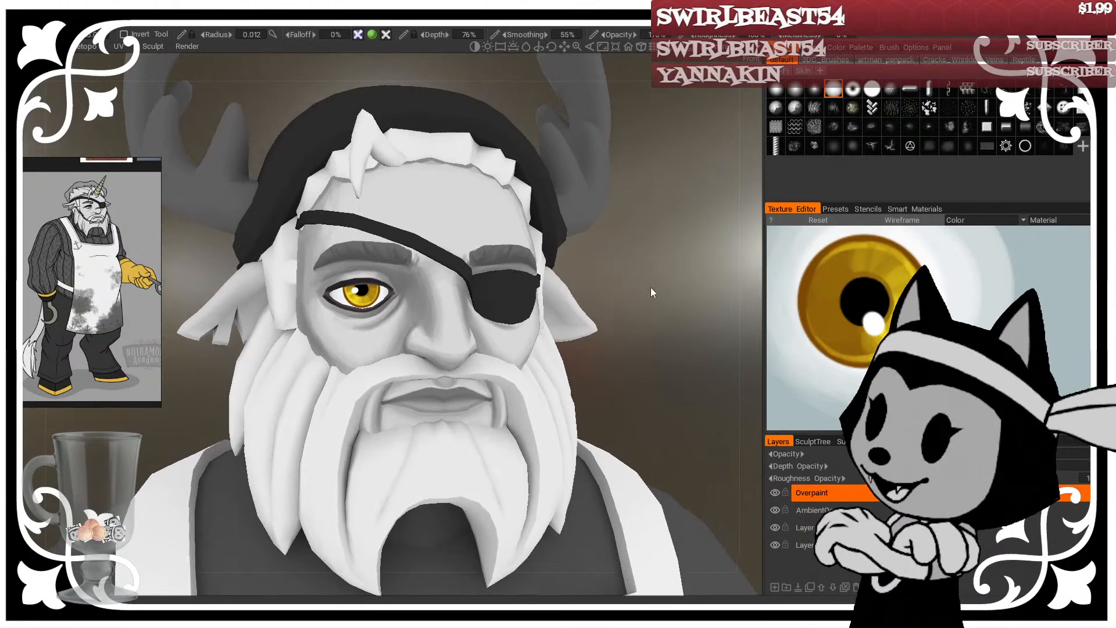
drag(651, 287, 336, 424)
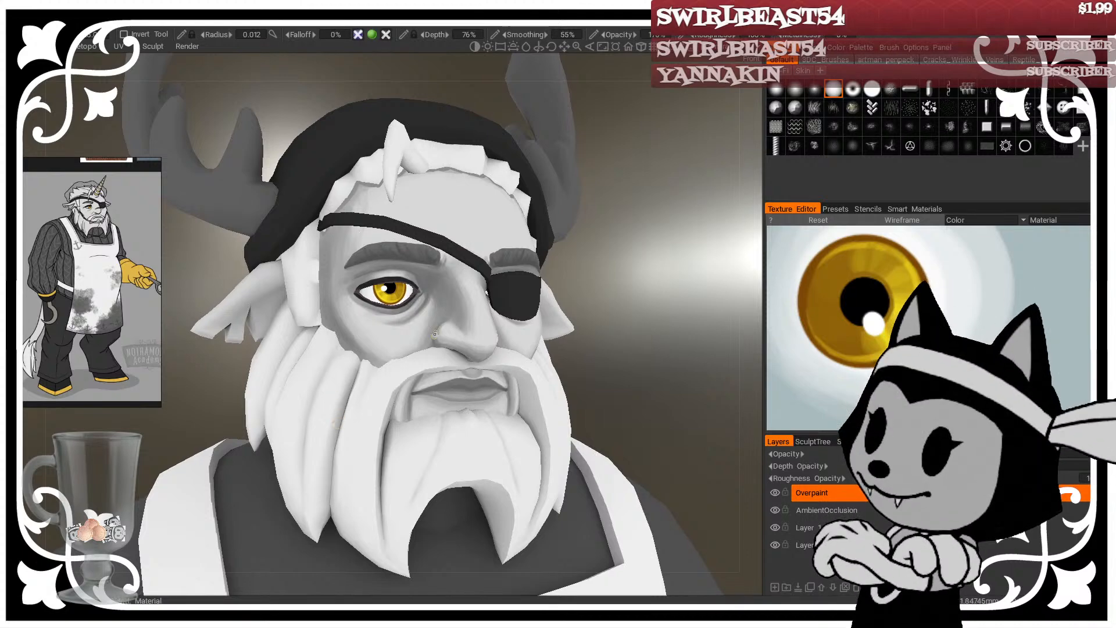
drag(616, 274, 635, 267)
key(w)
drag(361, 367, 346, 429)
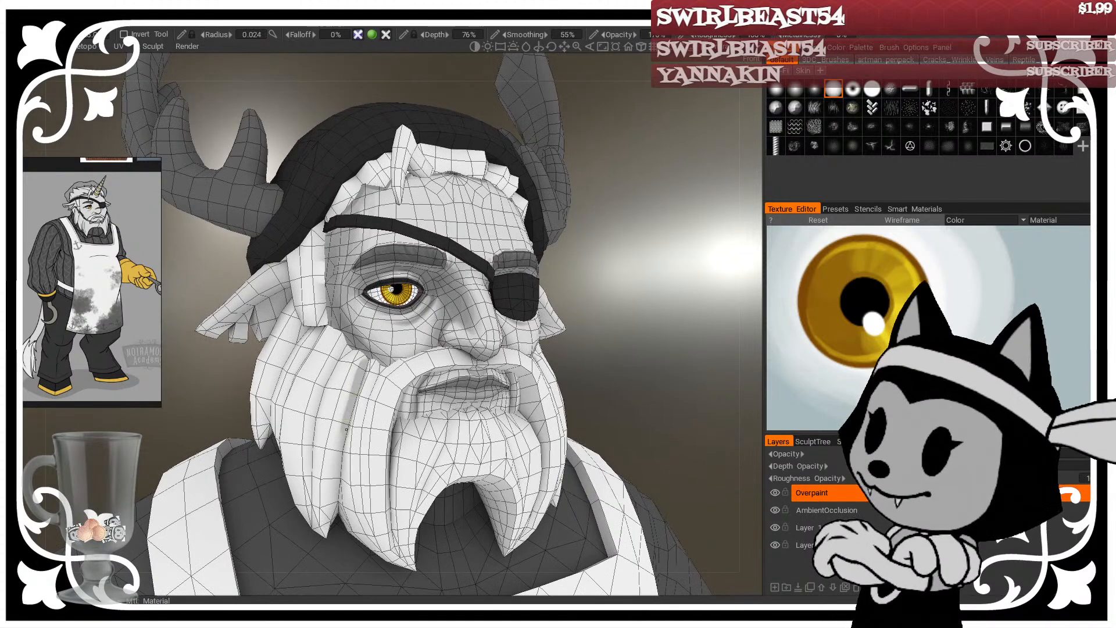
Step: Paint more long strand lines down the front side of the beard, using radii from 0.024 to 0.027
mouse_move(591, 287)
mouse_down()
mouse_move(616, 296)
mouse_move(634, 260)
mouse_up()
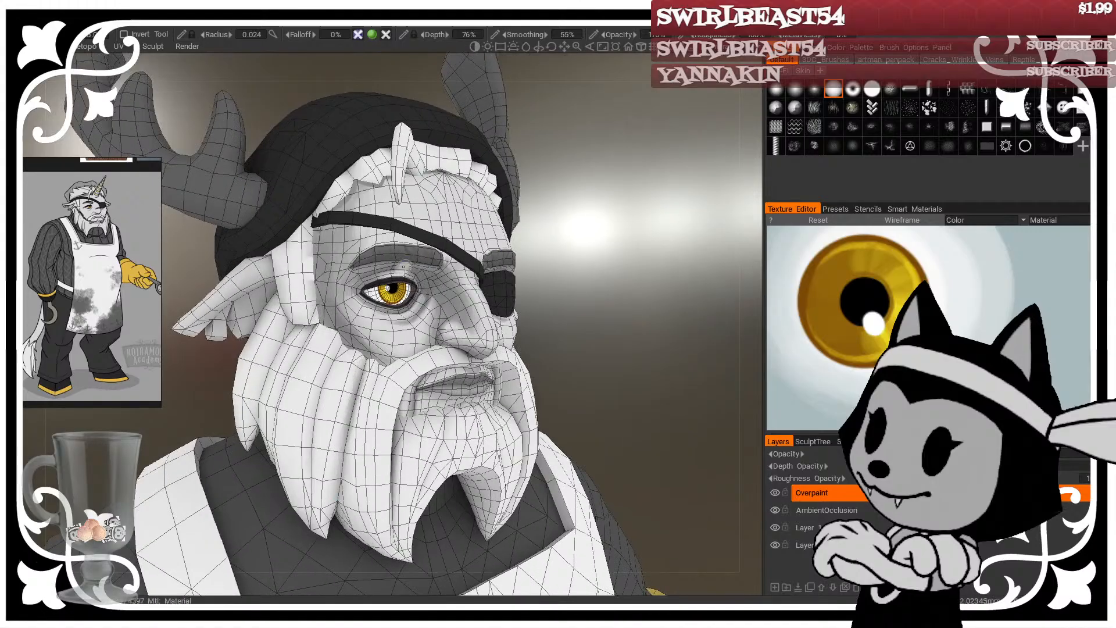
drag(355, 407, 347, 518)
drag(593, 261, 623, 327)
drag(370, 377, 362, 503)
drag(547, 366, 516, 293)
mouse_move(359, 453)
mouse_down()
mouse_move(341, 492)
mouse_move(380, 536)
mouse_up()
drag(599, 308, 532, 325)
drag(598, 300, 640, 323)
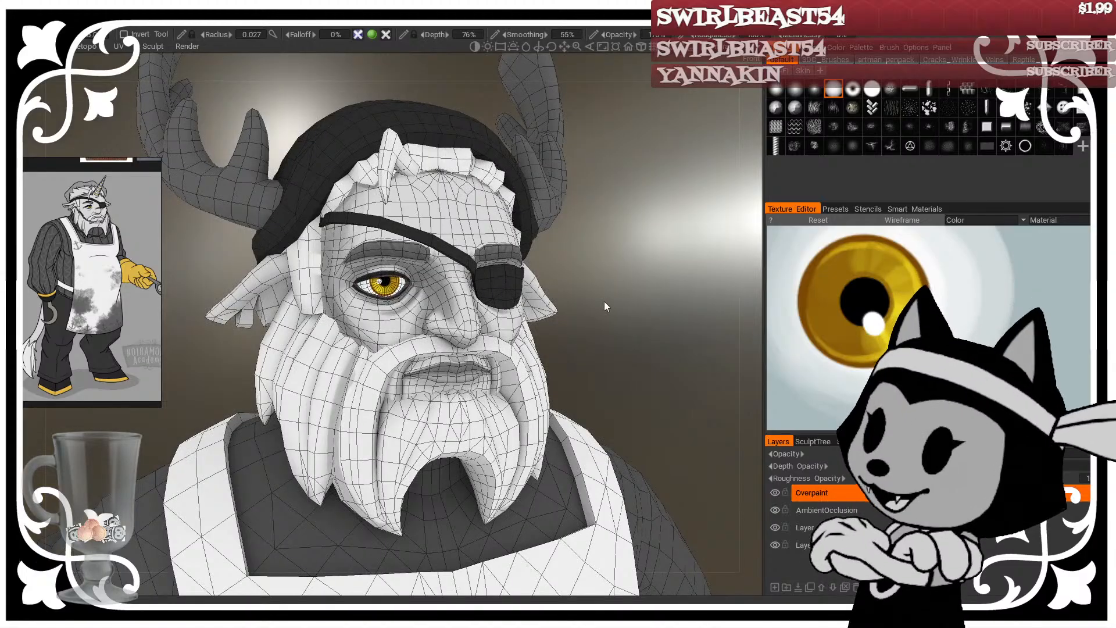
Step: Paint wider strand lines along the cheek side of the beard with radius 0.032
mouse_move(638, 219)
mouse_down()
mouse_move(616, 264)
mouse_move(659, 273)
mouse_move(646, 282)
mouse_up()
mouse_move(320, 338)
mouse_down()
mouse_move(301, 461)
mouse_move(311, 511)
mouse_up()
drag(407, 314, 462, 279)
drag(283, 330, 276, 437)
drag(279, 363, 305, 493)
drag(349, 343, 386, 302)
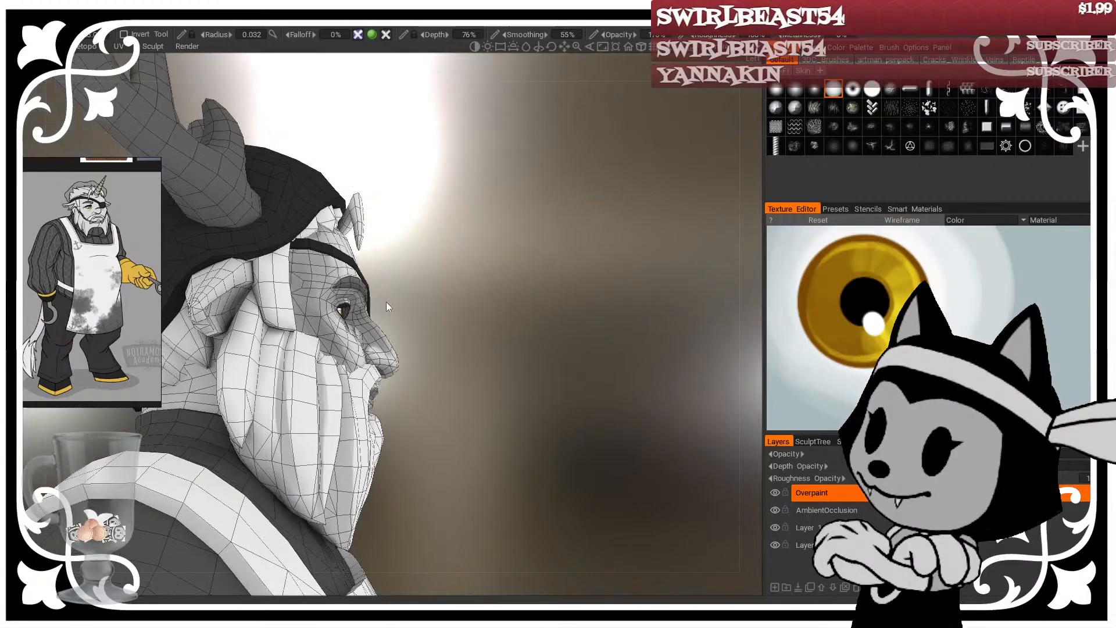
Step: Fill in the beard's cheek side with finer vertical strand lines, reducing the radius to 0.018
drag(288, 348, 287, 410)
mouse_move(291, 372)
mouse_down()
mouse_move(279, 447)
mouse_move(314, 522)
mouse_up()
mouse_move(460, 337)
mouse_down()
mouse_move(378, 343)
mouse_move(456, 335)
mouse_up()
drag(292, 338, 276, 449)
drag(526, 276, 451, 272)
drag(307, 321, 297, 366)
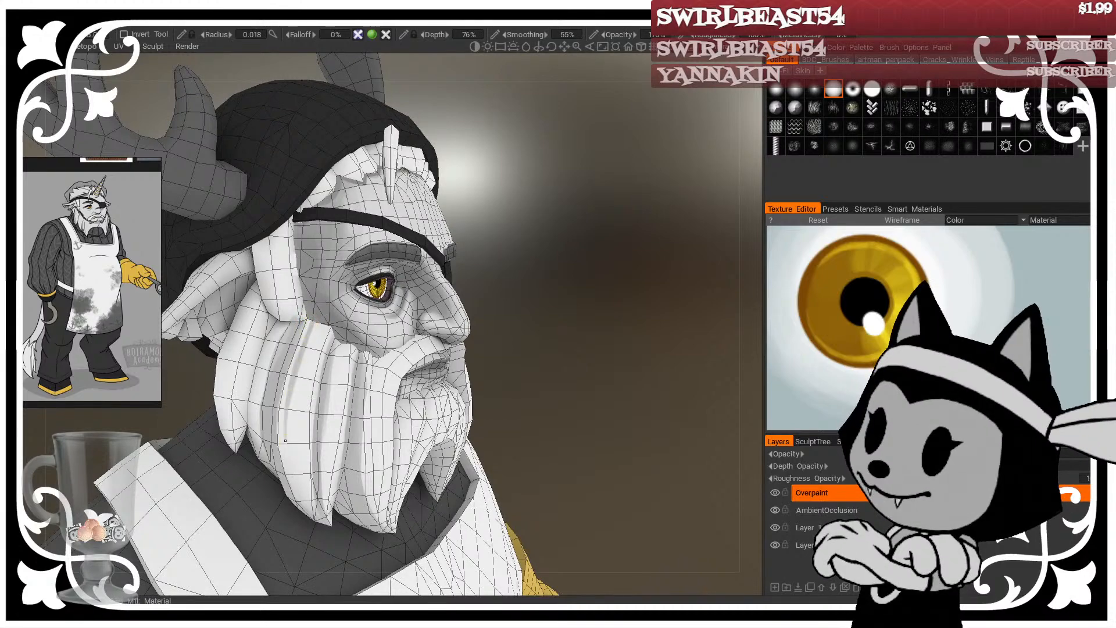
Step: Shade the beard's upper edge below the sideburn with radius 0.027, and hide the wireframe to review the strands
drag(495, 356, 504, 310)
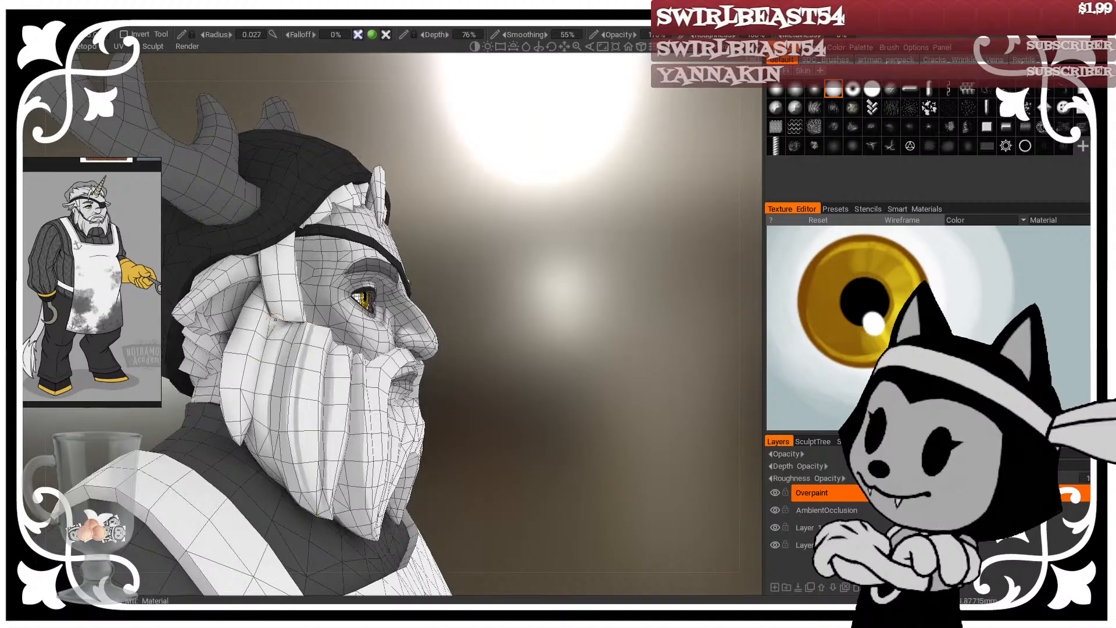
drag(275, 319, 263, 356)
drag(530, 265, 495, 235)
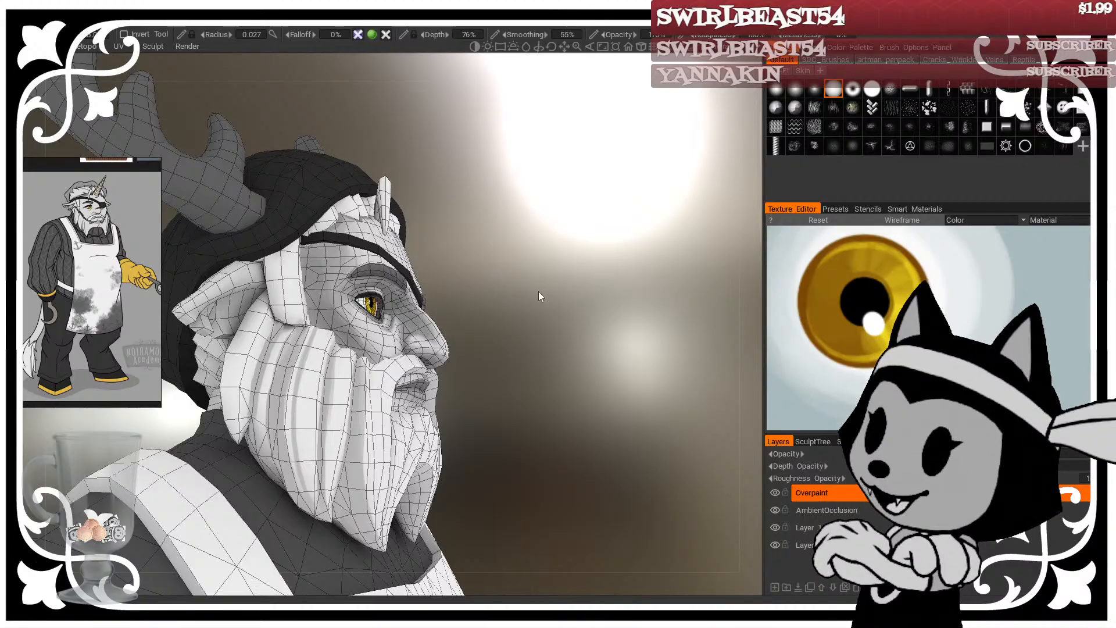
drag(538, 292, 365, 371)
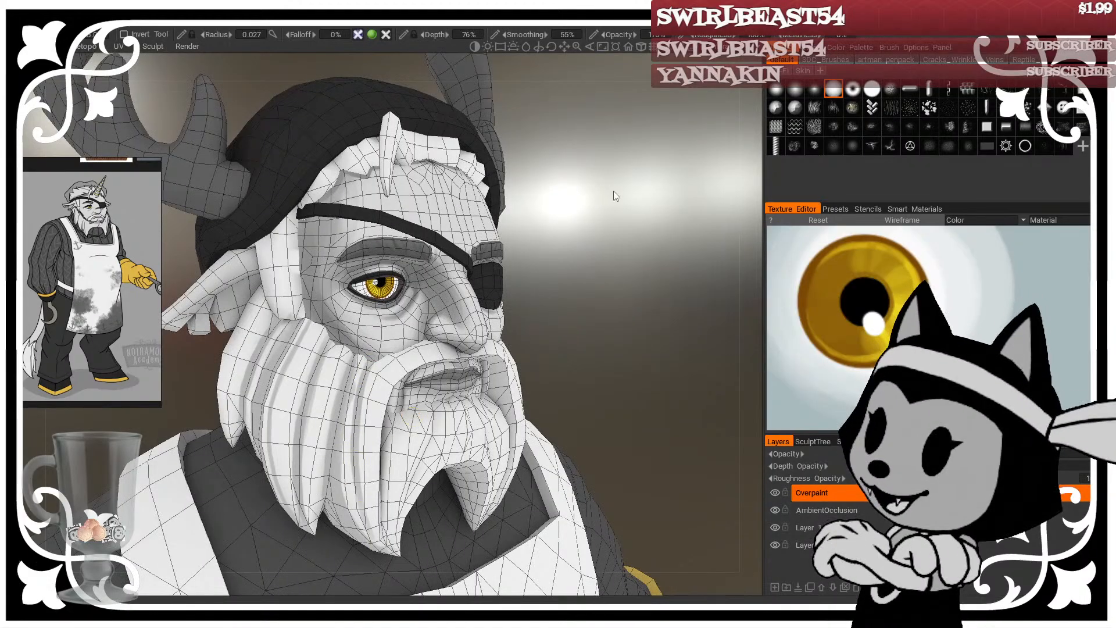
drag(575, 308, 544, 278)
key(w)
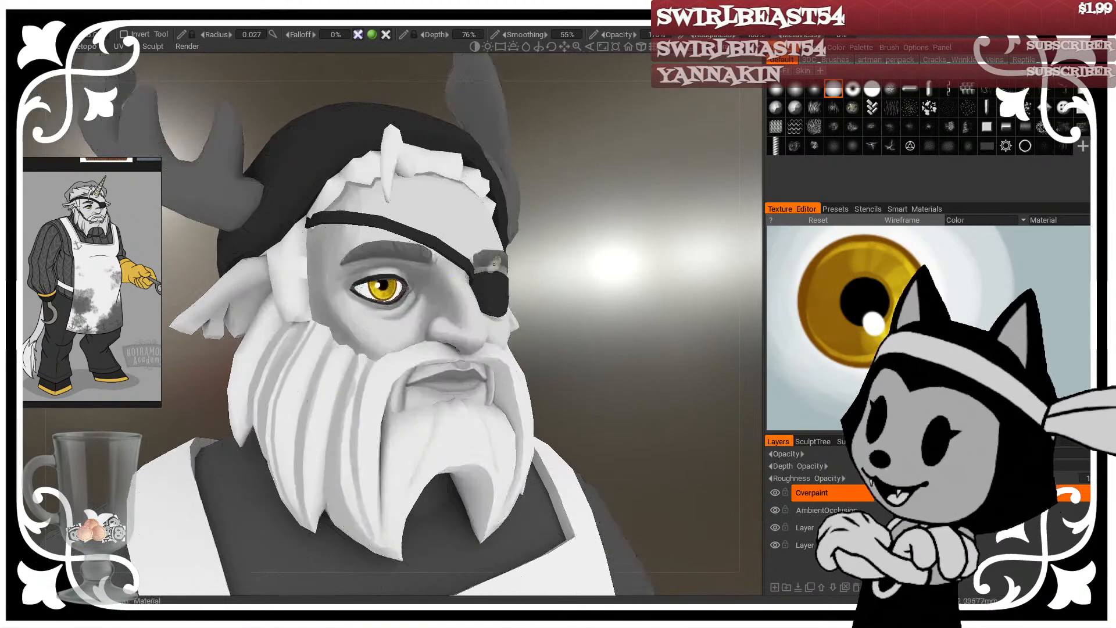
key(w)
key(w)
key(w)
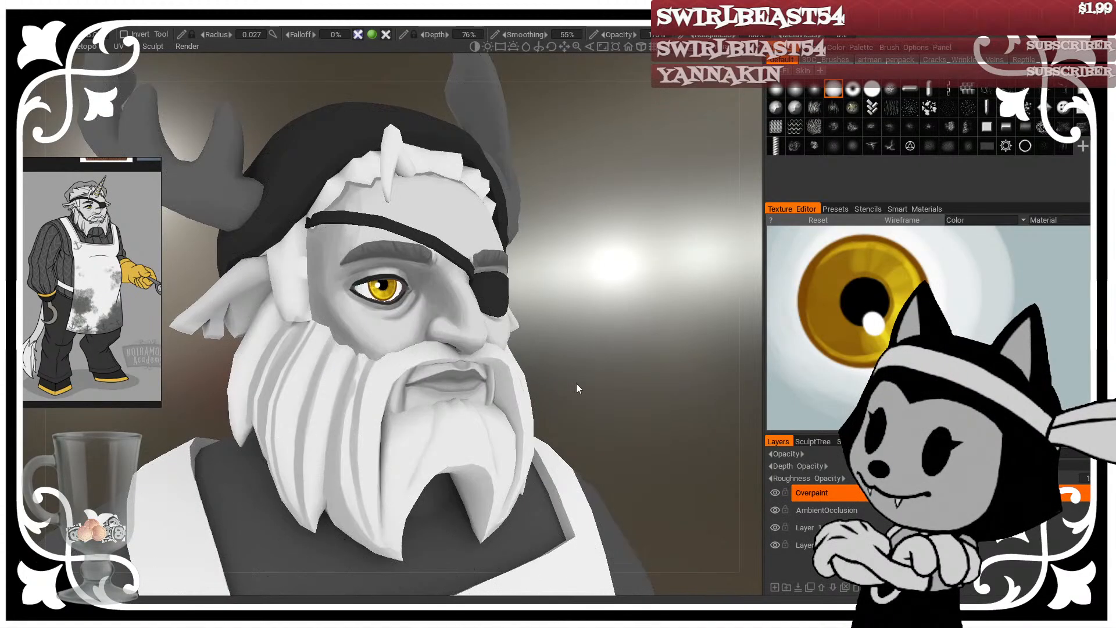
scroll(576, 375, down, 1)
drag(585, 306, 494, 334)
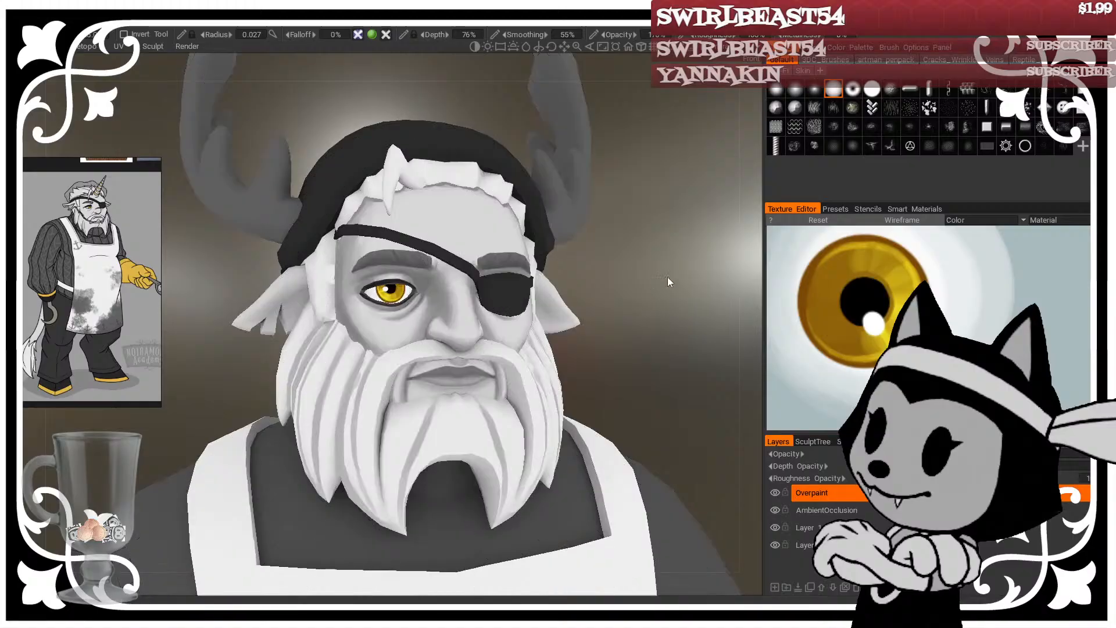
Step: Show the wireframe and paint strand lines on the chin beard below the lips, using radii from 0.019 to 0.049
drag(644, 283, 570, 247)
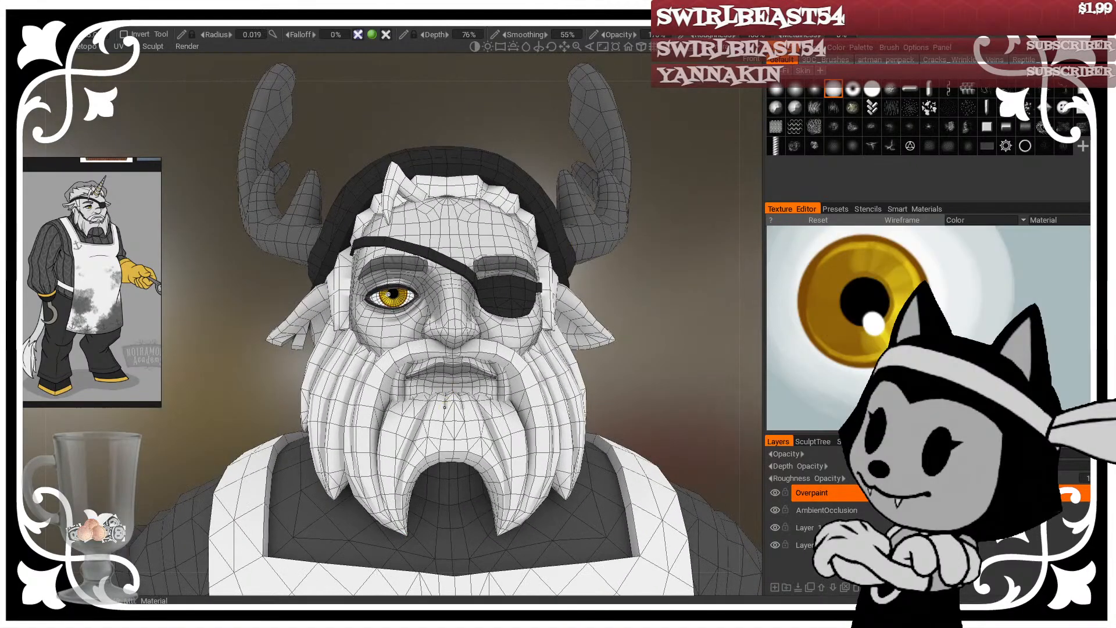
drag(440, 442, 465, 431)
drag(642, 311, 669, 259)
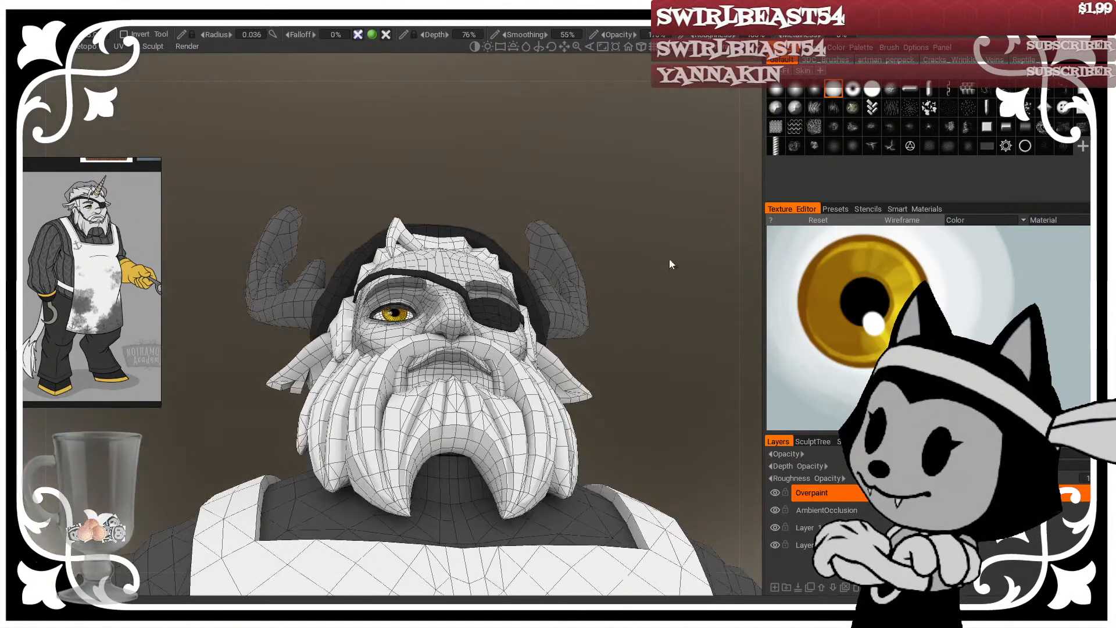
drag(642, 326, 639, 349)
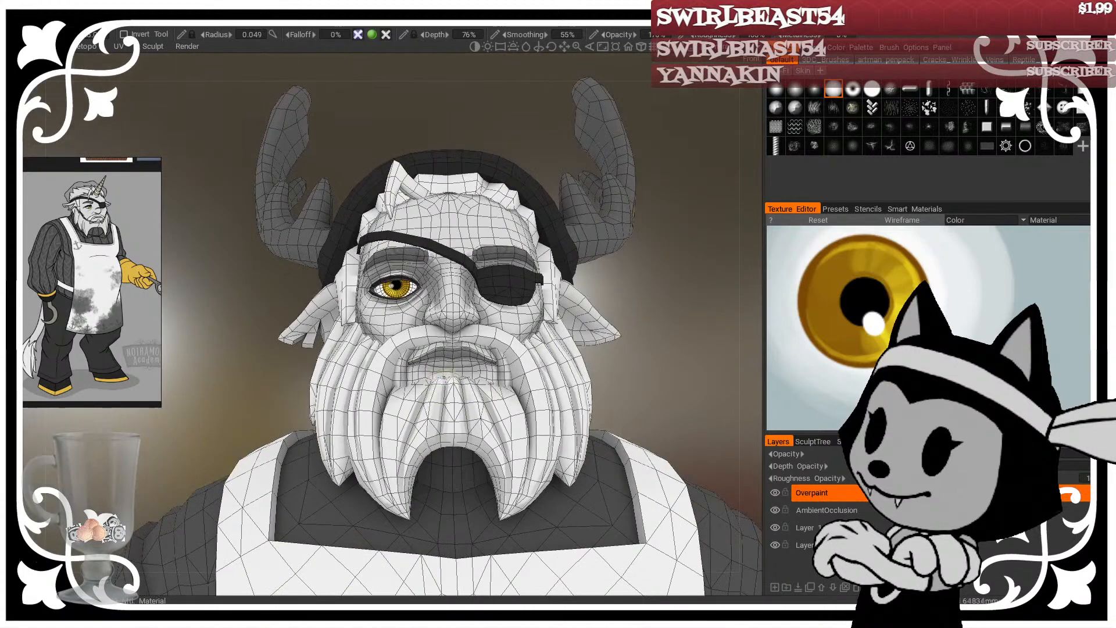
scroll(638, 351, up, 3)
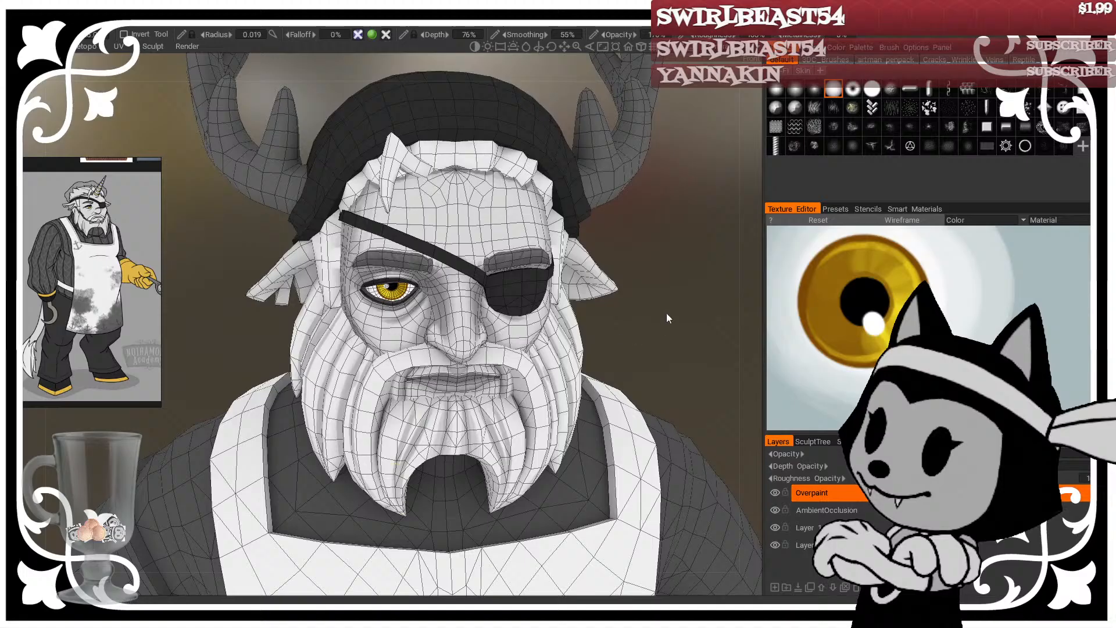
Step: Paint a thin strand line toward the tip of the front beard lock with radius 0.017 and hide the wireframe
drag(666, 313, 647, 321)
key(w)
key(w)
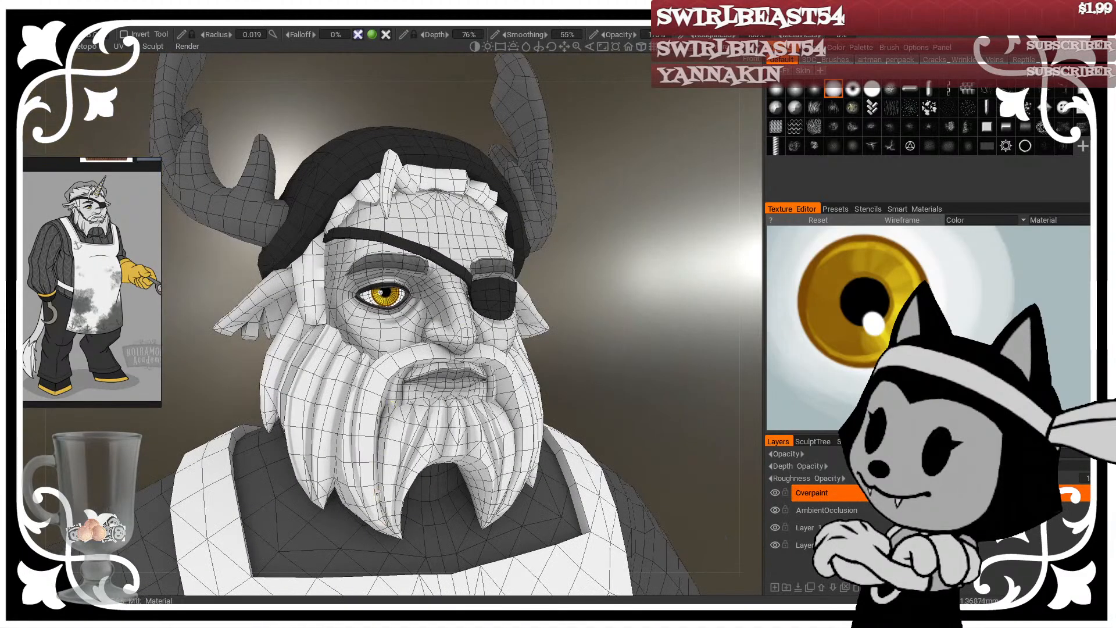
drag(376, 493, 589, 301)
key(w)
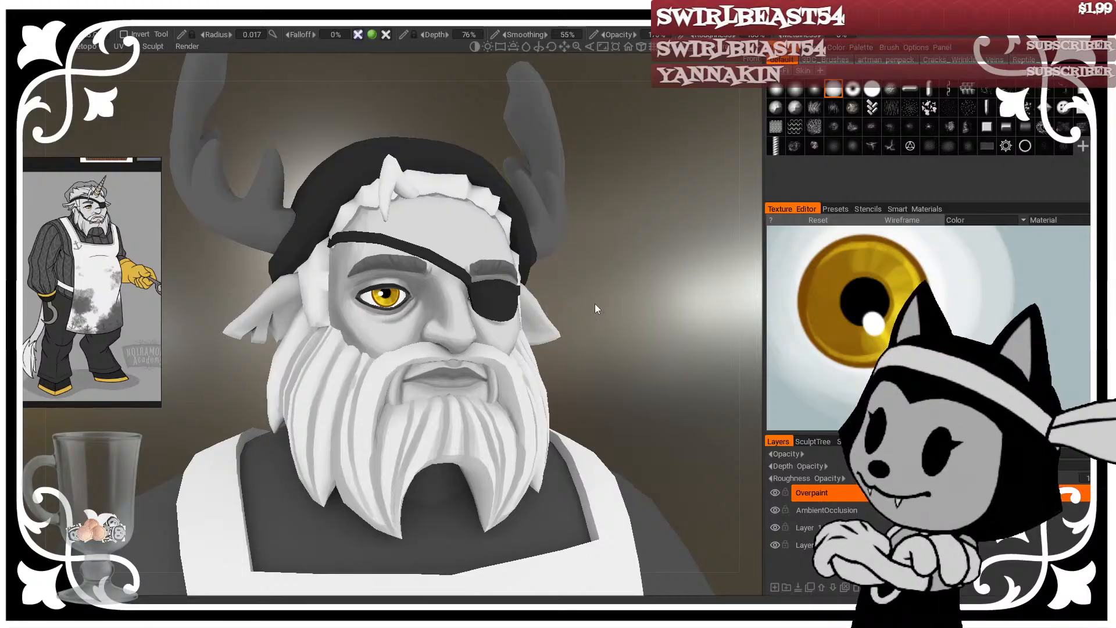
Step: Show the wireframe and add strand shading around the moustache corner and front beard, using radii from 0.017 to 0.033
key(w)
drag(578, 286, 376, 408)
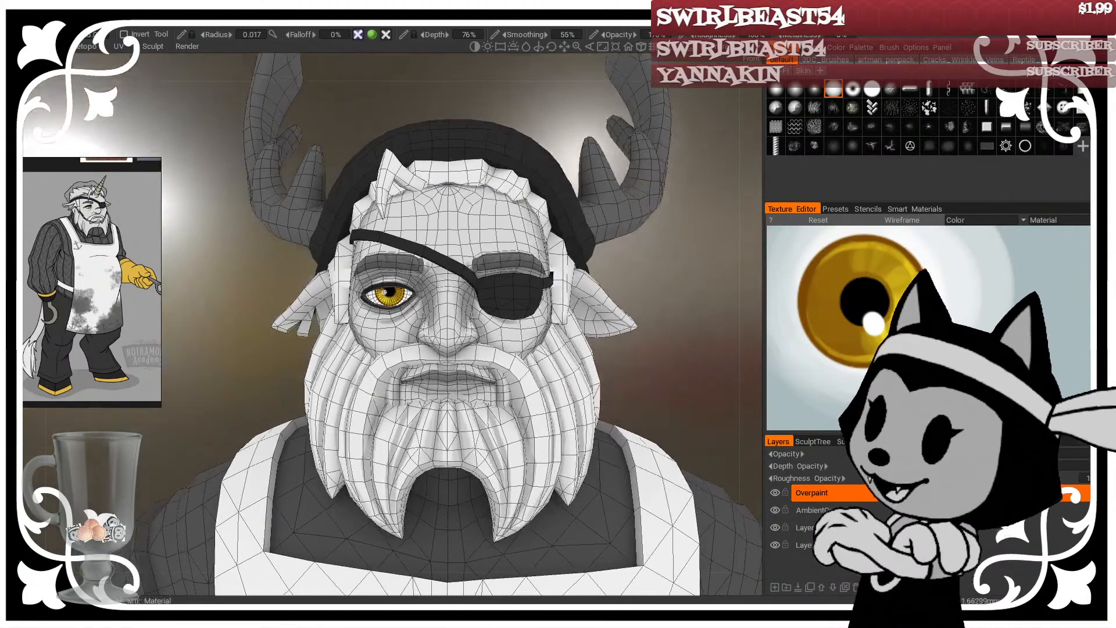
drag(680, 273, 389, 428)
right_drag(390, 429, 401, 429)
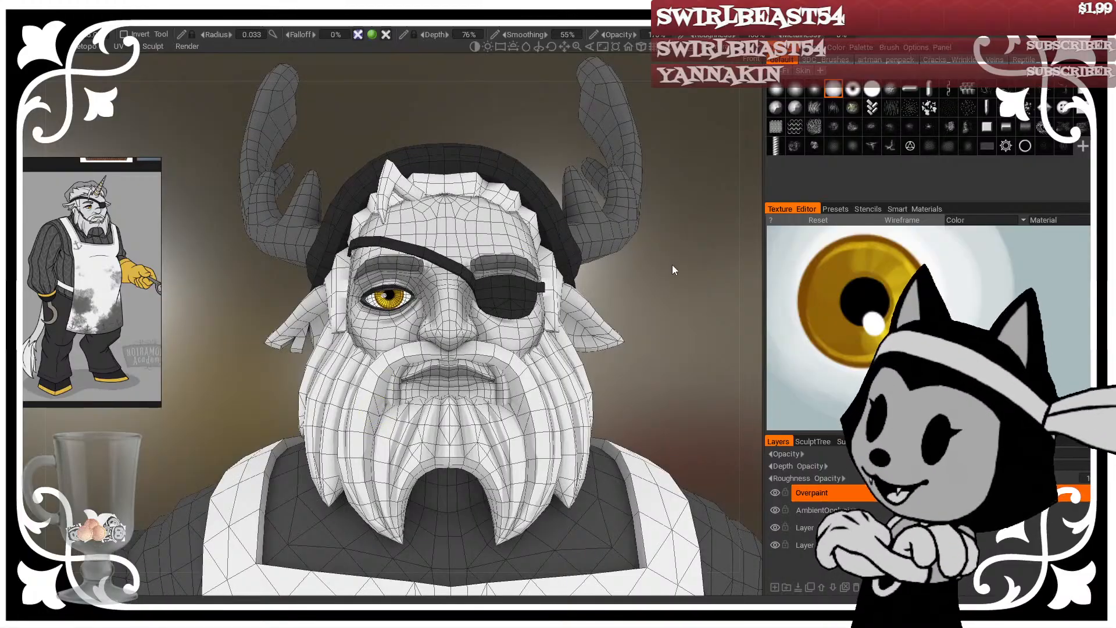
drag(653, 303, 393, 365)
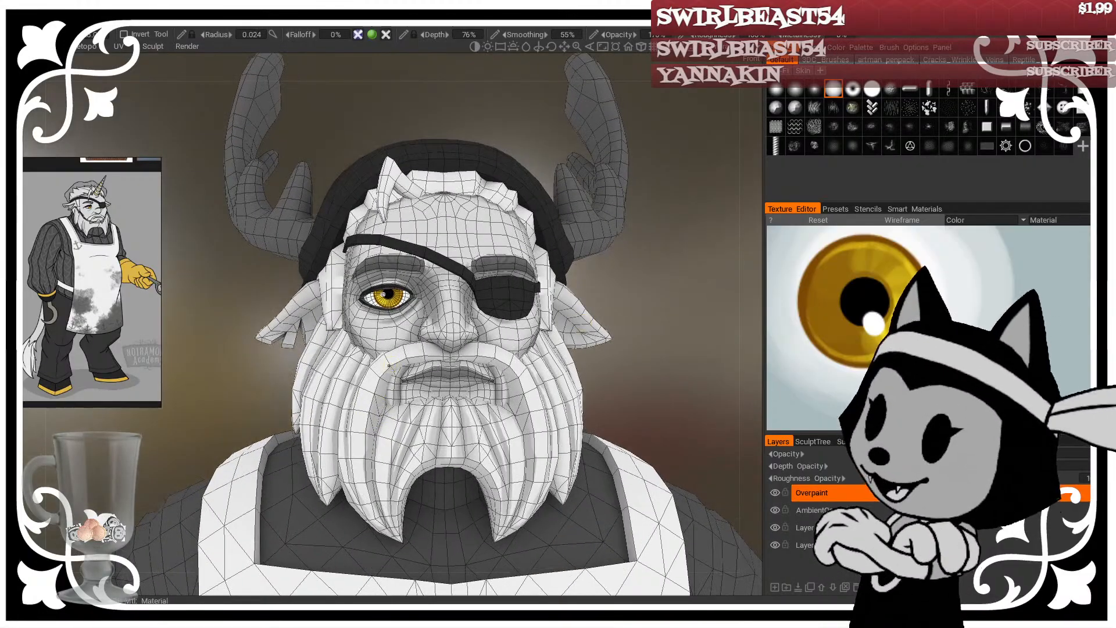
drag(657, 274, 362, 431)
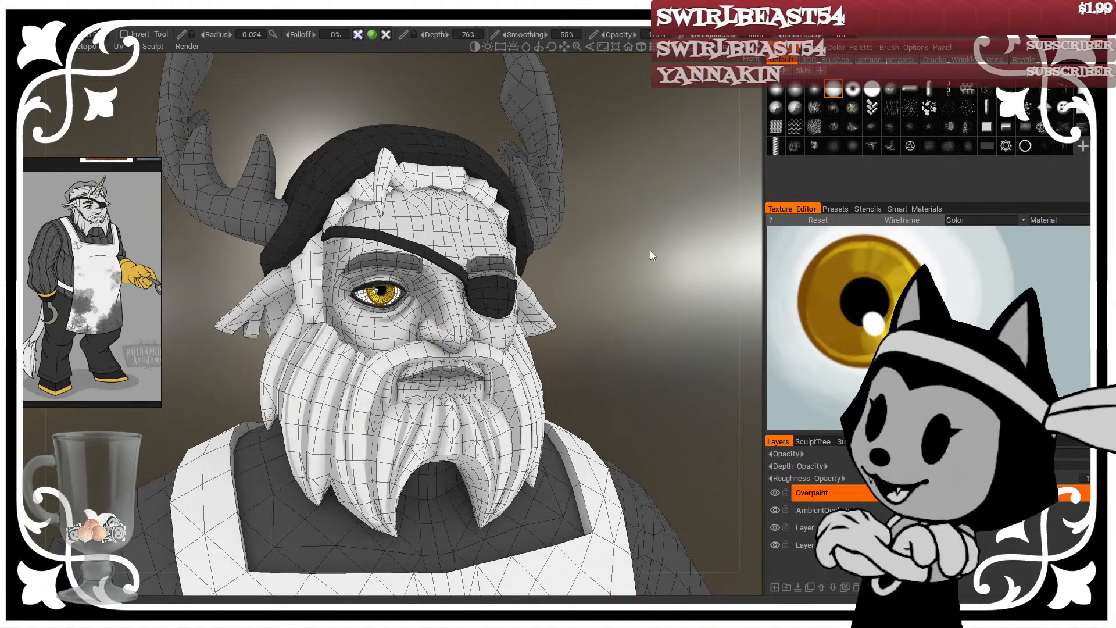
drag(650, 250, 628, 229)
Step: Review the beard without the wireframe and add a vertical strand line below the moustache corner with radius 0.024
key(w)
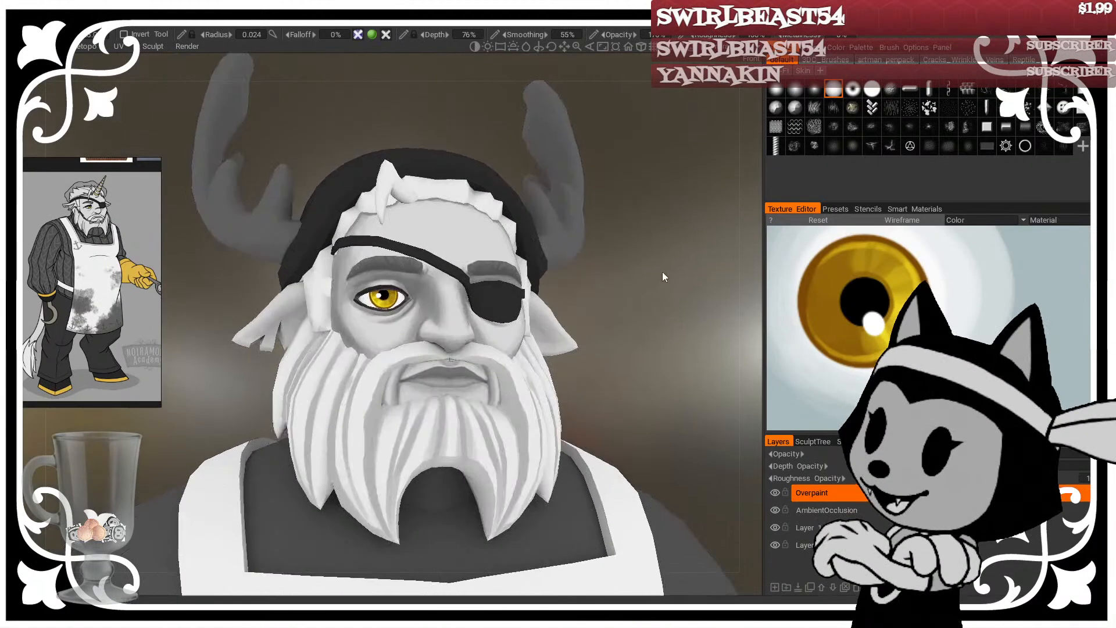
drag(662, 271, 654, 291)
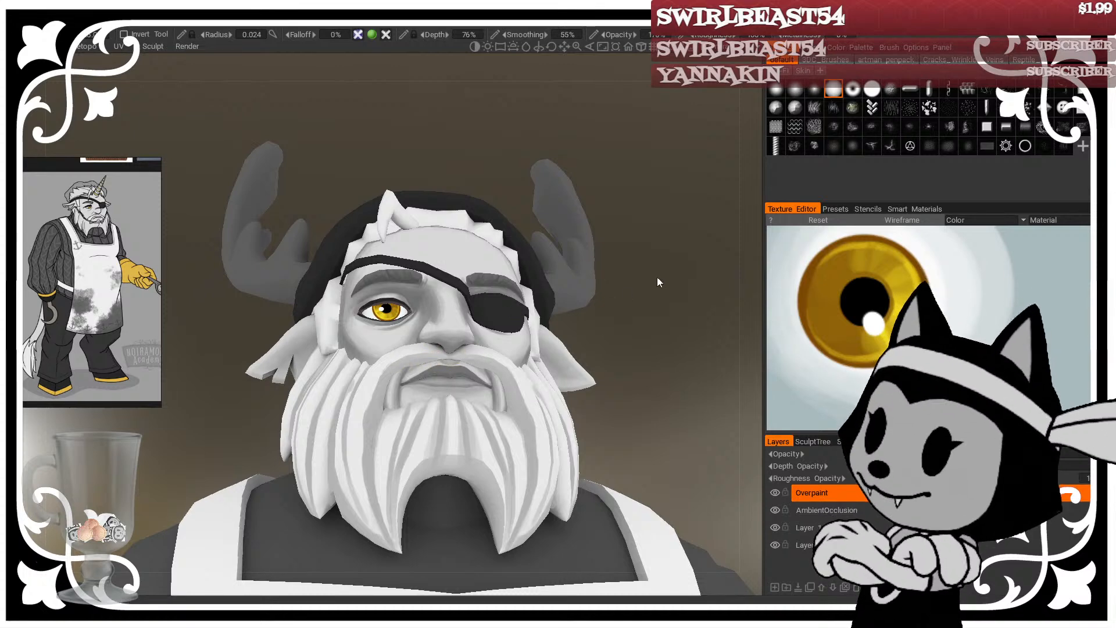
mouse_move(657, 282)
mouse_down()
mouse_move(639, 274)
mouse_move(604, 317)
mouse_up()
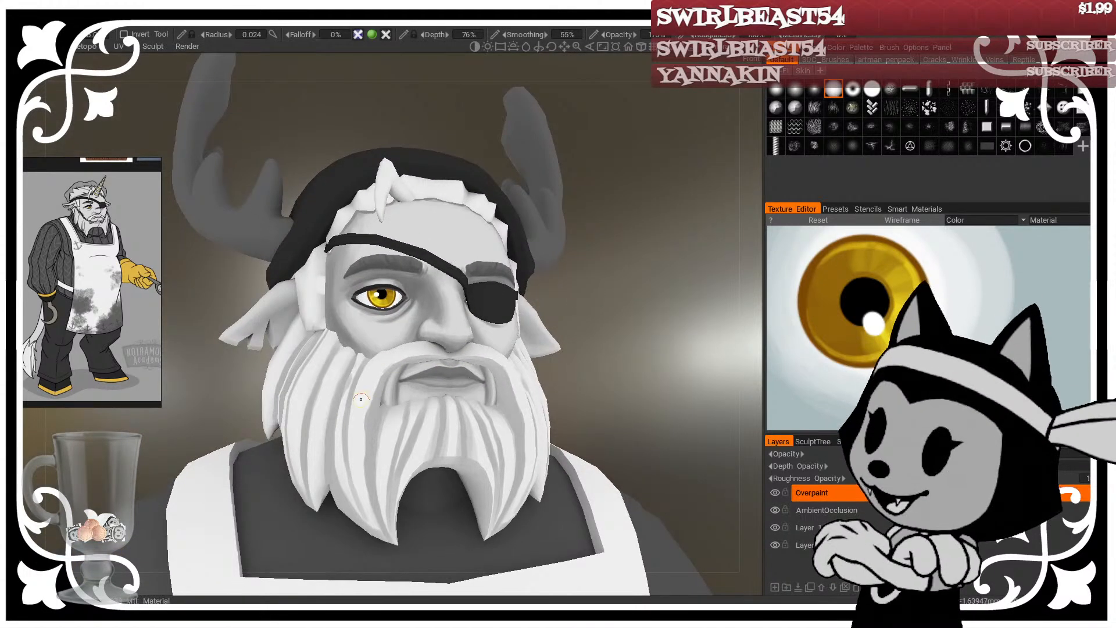
drag(360, 400, 361, 459)
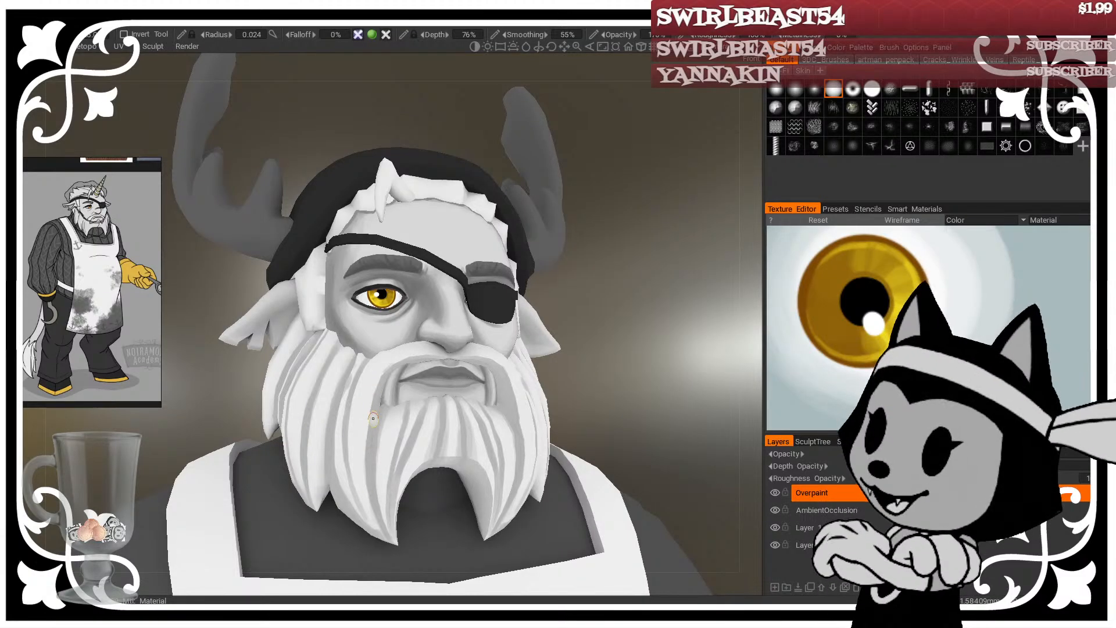
mouse_move(632, 262)
mouse_down()
mouse_move(626, 289)
mouse_move(574, 285)
mouse_move(643, 272)
mouse_up()
key(w)
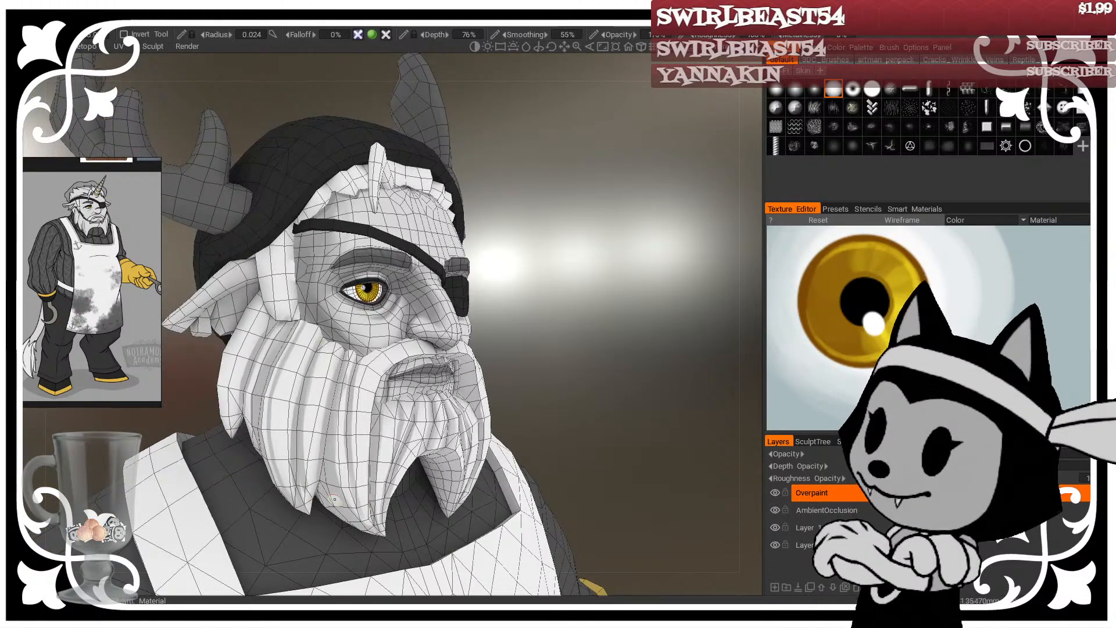
Step: Shade the rearmost beard lock below the ear with a vertical stroke, enlarging the brush radius to 0.054
drag(372, 279, 473, 290)
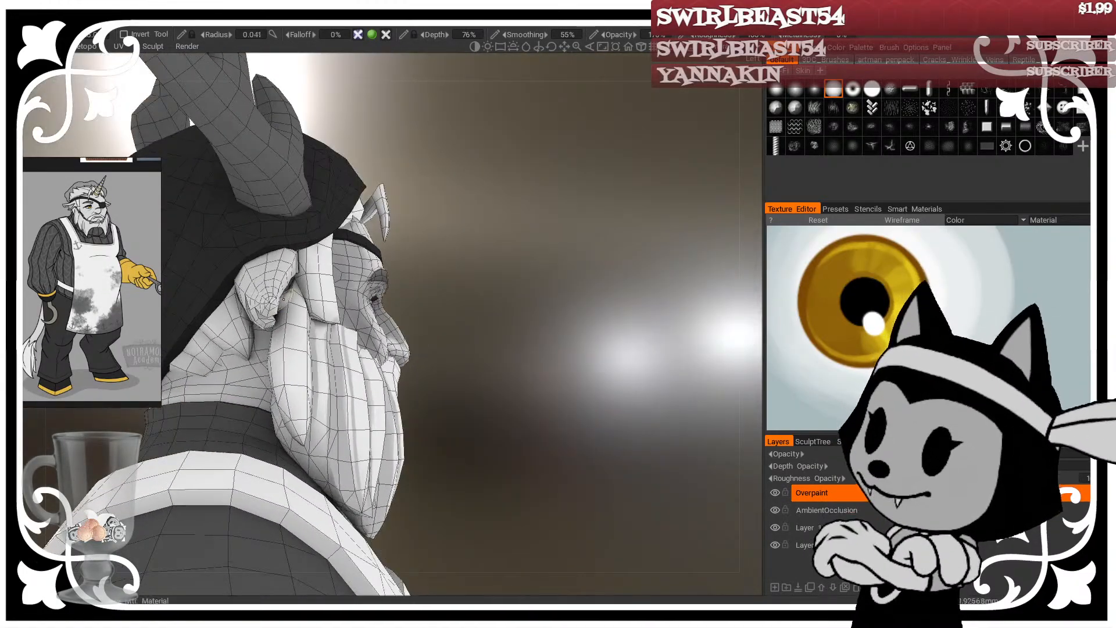
right_drag(282, 333, 300, 337)
drag(285, 349, 294, 417)
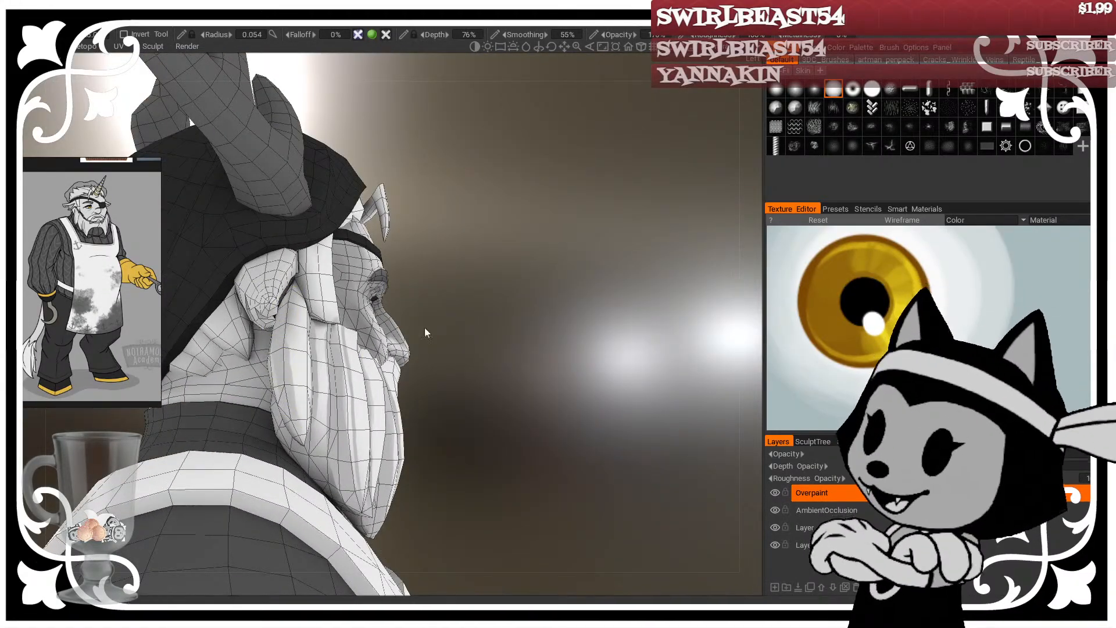
Step: Enlarge the brush radius to 0.089 and shade the rearmost beard lock below the ear with vertical strokes
drag(424, 326, 460, 304)
right_drag(250, 355, 264, 356)
drag(264, 395, 257, 347)
drag(360, 285, 333, 324)
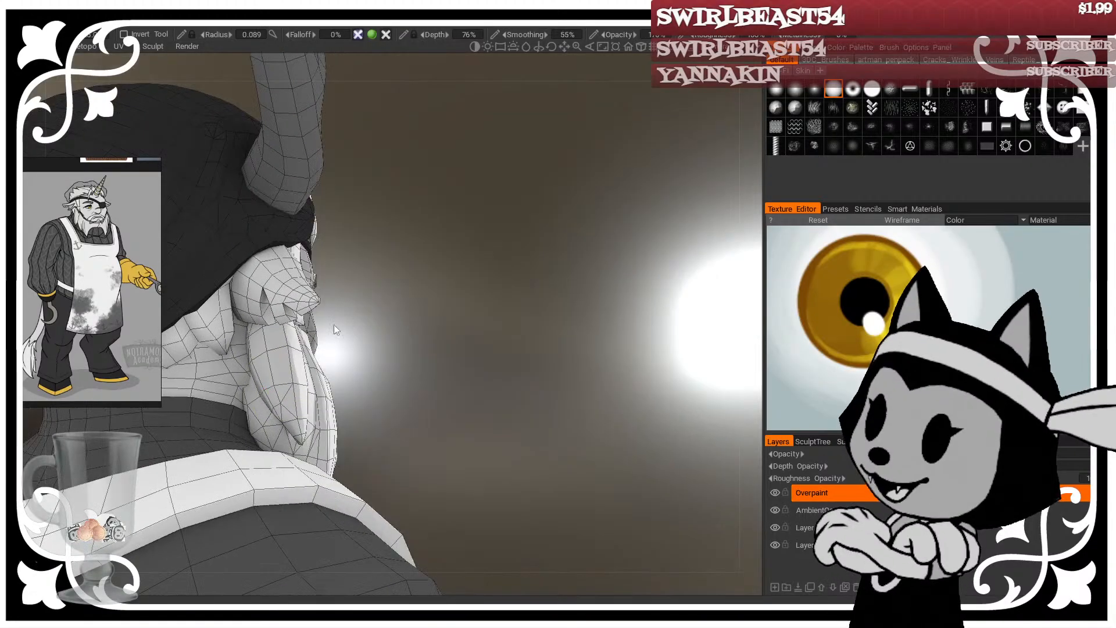
drag(279, 361, 305, 413)
Step: Reduce the brush radius to 0.052 at the rear beard lock and to 0.024 at the upper beard beside the sideburn
drag(453, 311, 351, 361)
right_drag(295, 360, 282, 361)
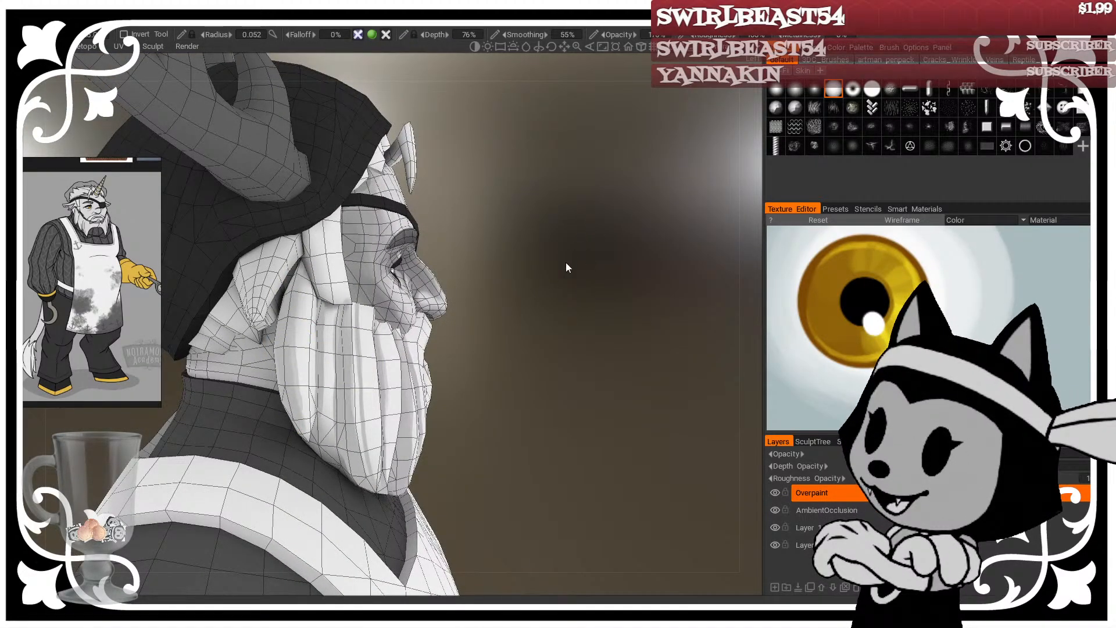
drag(566, 263, 487, 311)
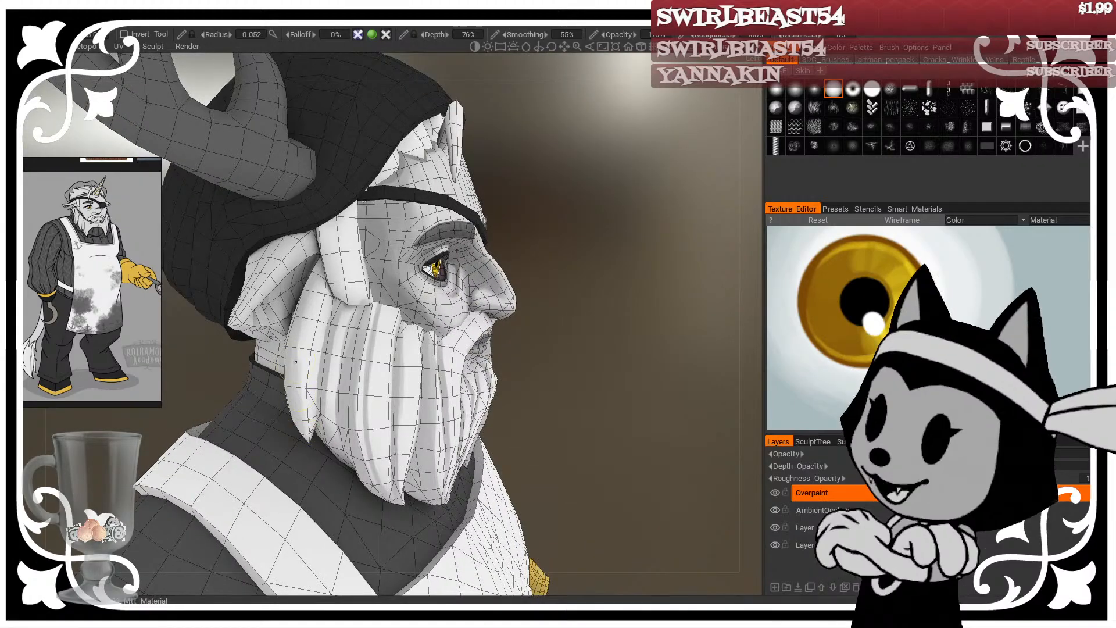
drag(514, 233, 545, 213)
right_drag(354, 314, 344, 314)
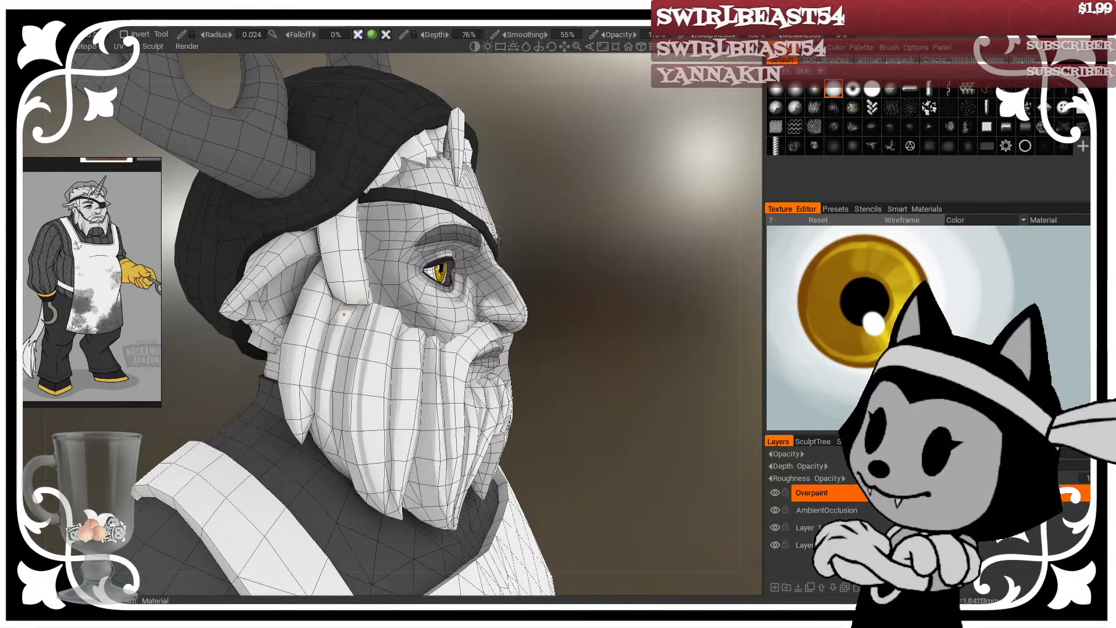
Step: Hide the wireframe and review the shaded beard from the full-figure distance and close to the face
drag(639, 222, 572, 239)
key(w)
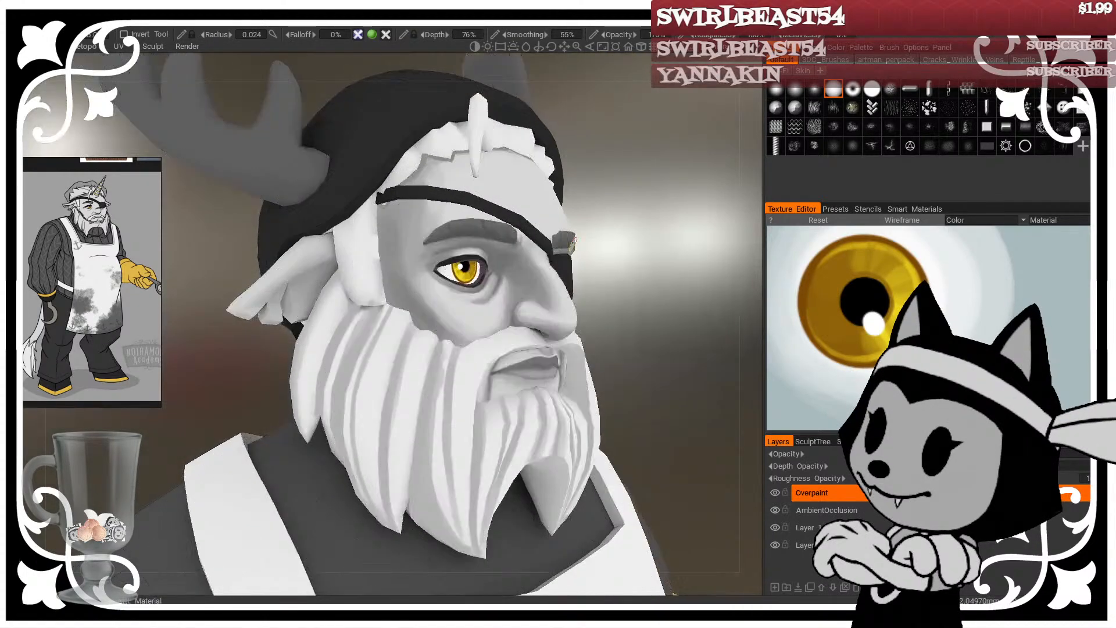
right_drag(601, 261, 564, 285)
drag(563, 284, 501, 275)
right_drag(501, 274, 501, 278)
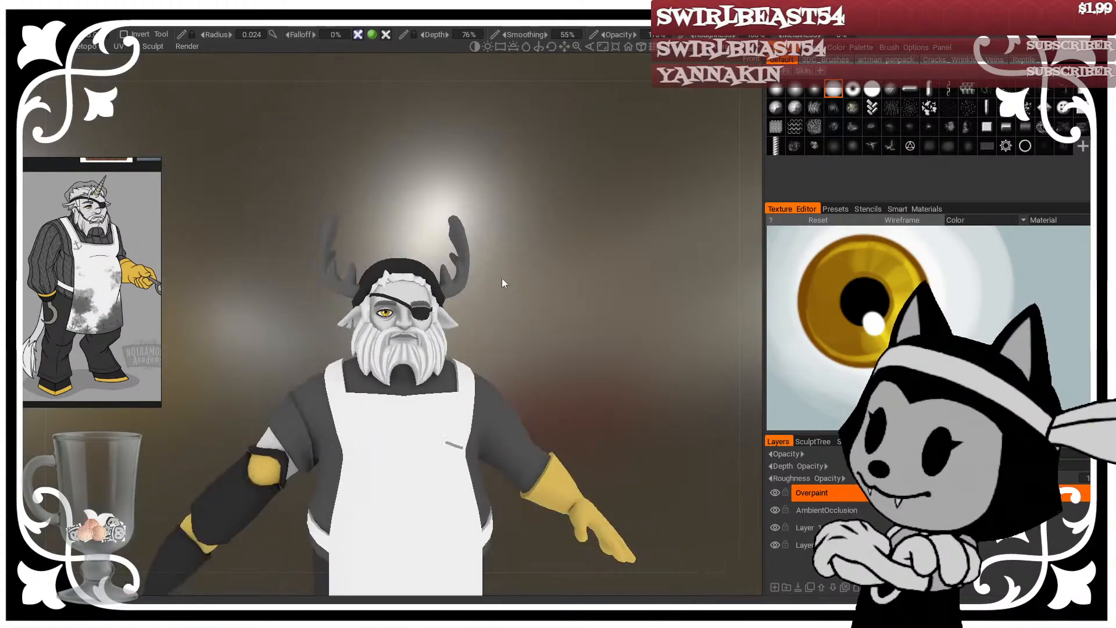
drag(501, 278, 532, 309)
right_drag(532, 309, 598, 323)
drag(599, 323, 664, 218)
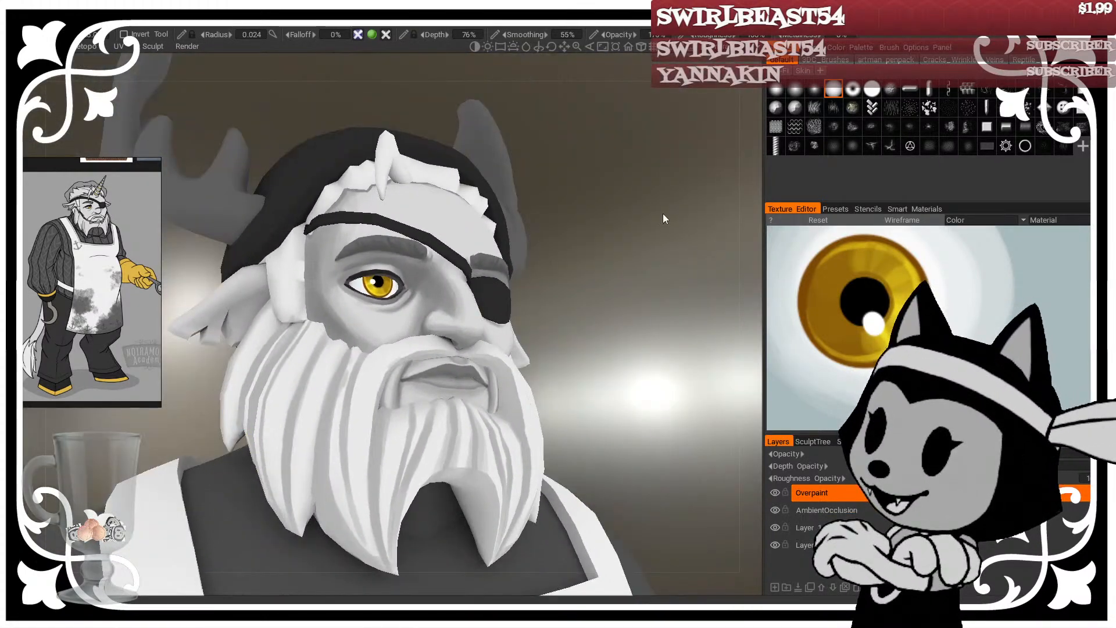
Step: Examine the beard locks from below and from the front three-quarter angle, with and without the wireframe
drag(617, 296, 572, 244)
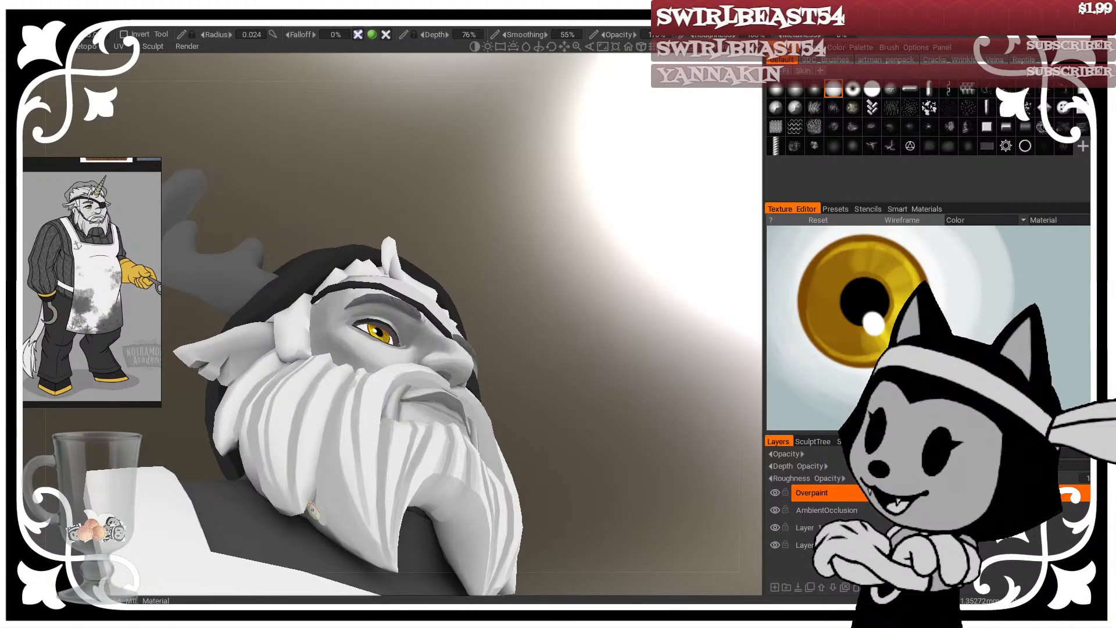
drag(538, 328, 540, 273)
key(w)
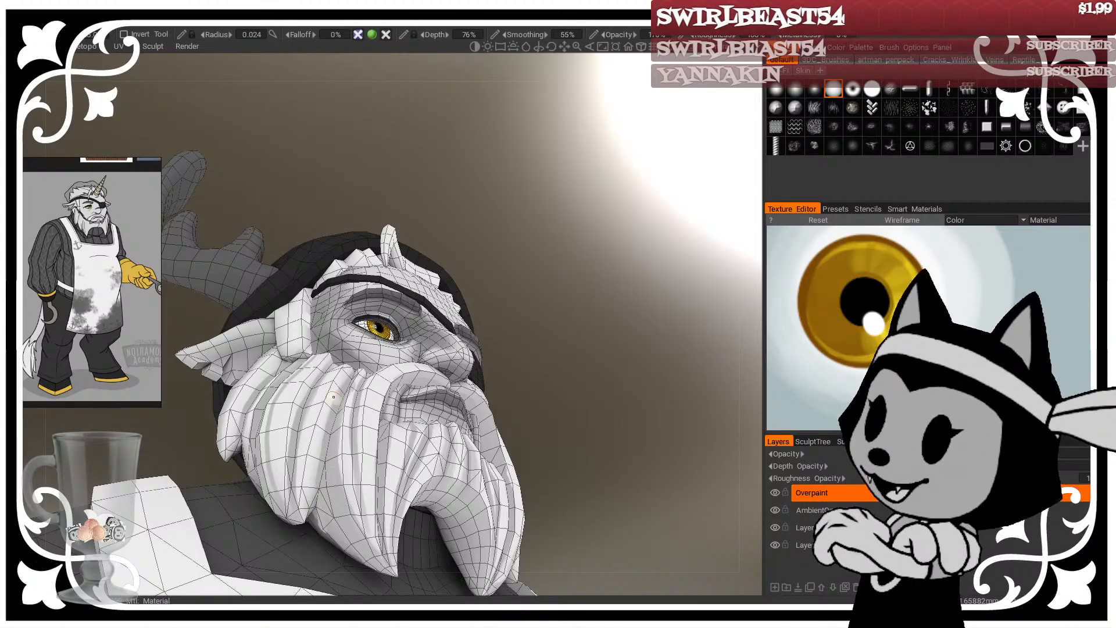
drag(555, 280, 564, 326)
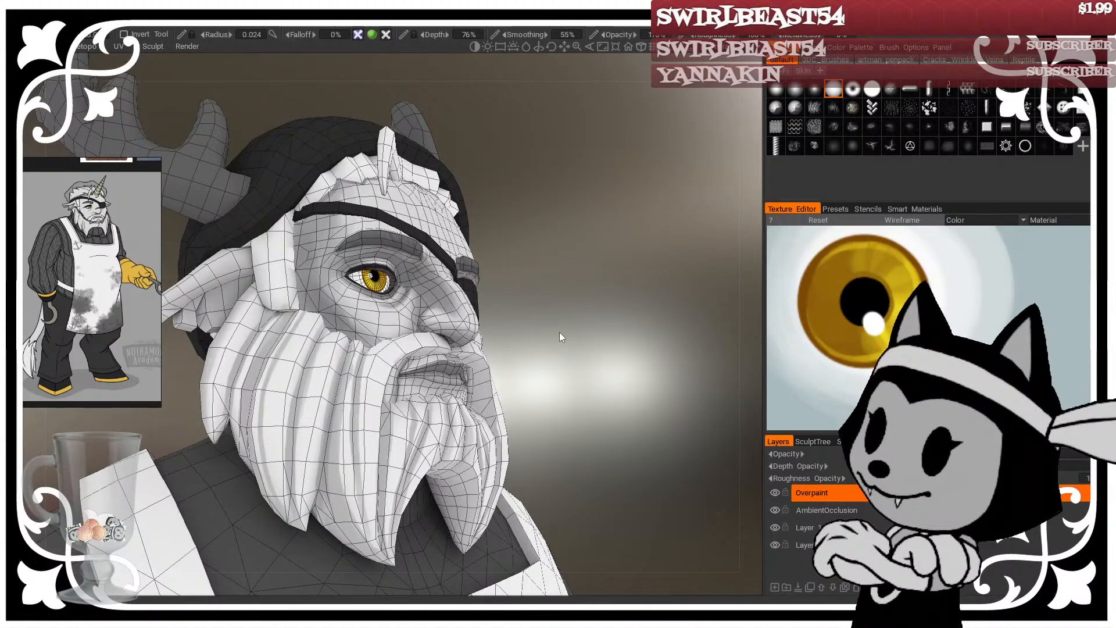
drag(537, 333, 546, 315)
key(w)
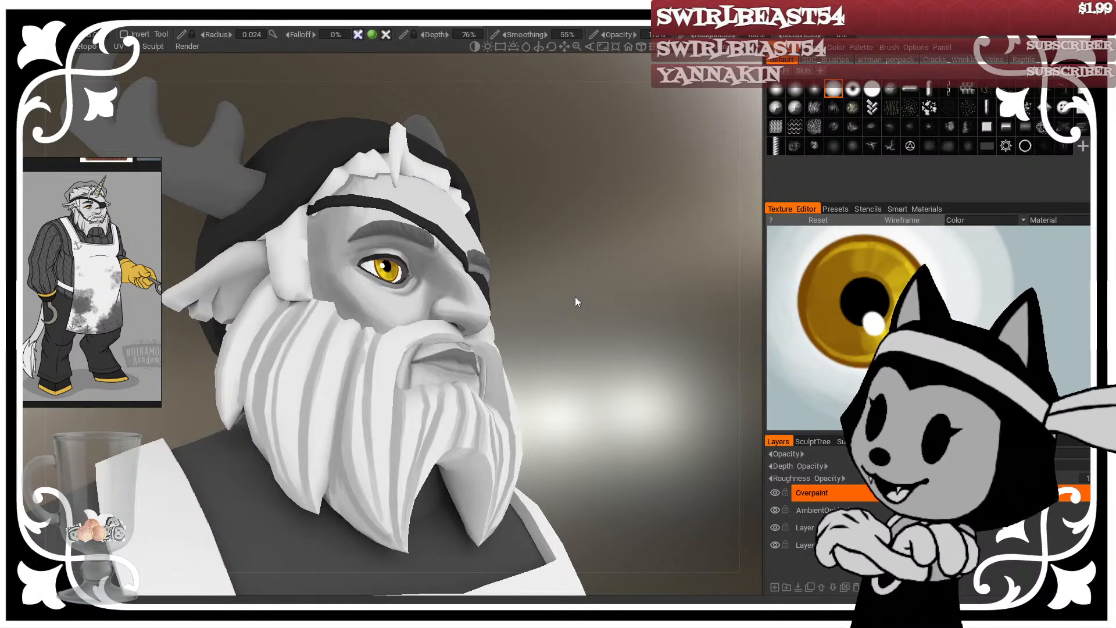
Step: Show the wireframe and reduce the brush radius to 0.014 for fine work on the beard
drag(549, 264, 613, 264)
key(w)
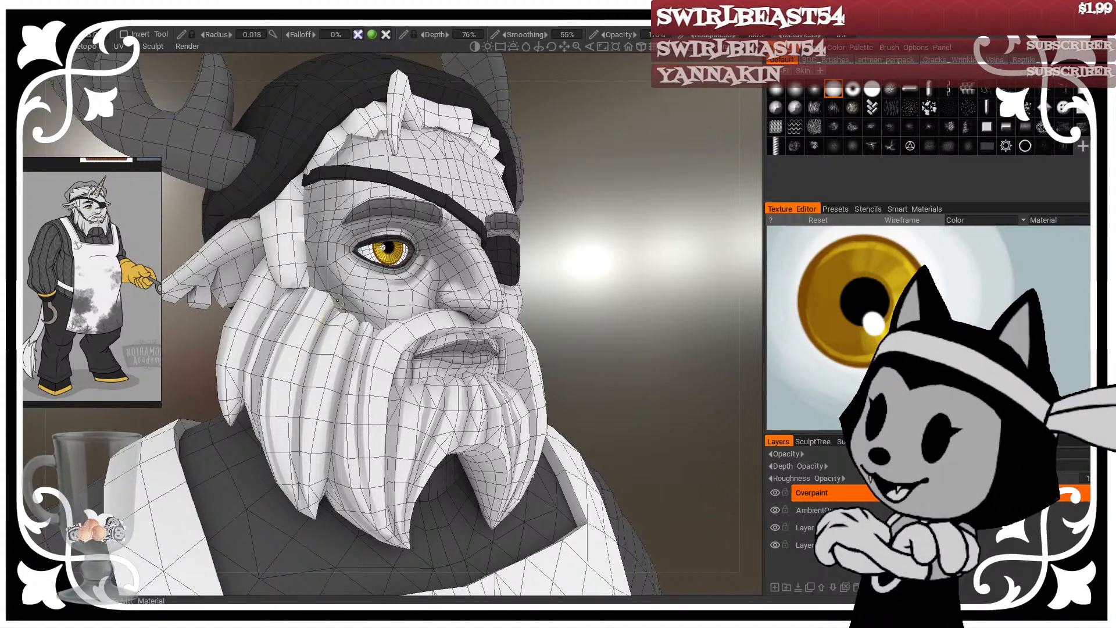
key(bracketleft)
key(bracketleft)
key(bracketleft)
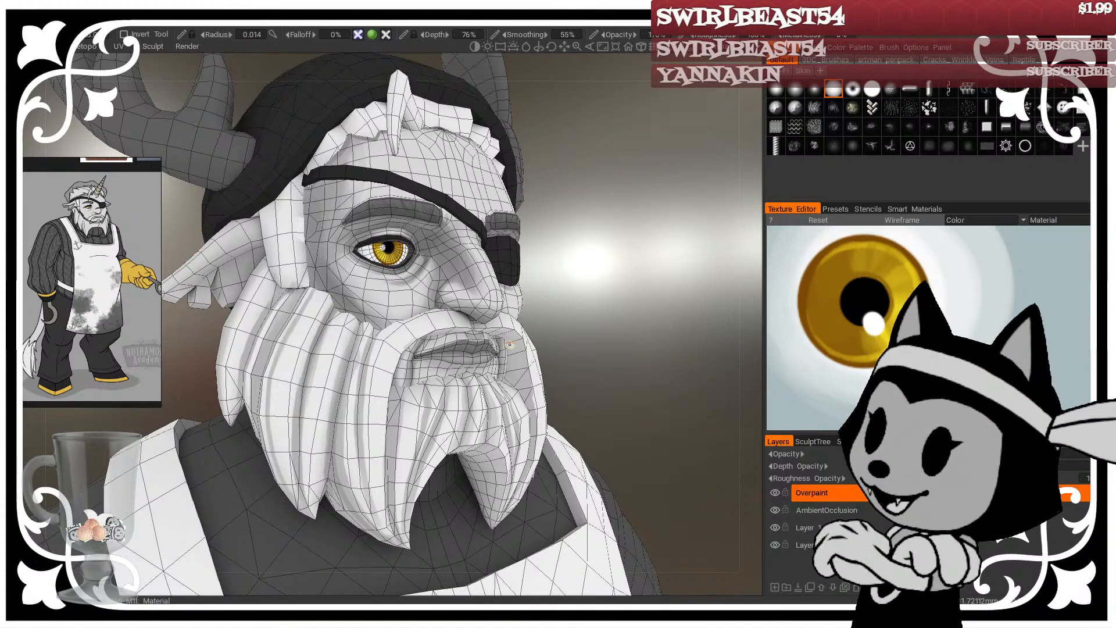
Step: Inspect the side of the beard below the sideburn in profile, comparing it with the wireframe hidden and shown
drag(662, 229, 423, 254)
key(w)
drag(572, 204, 646, 218)
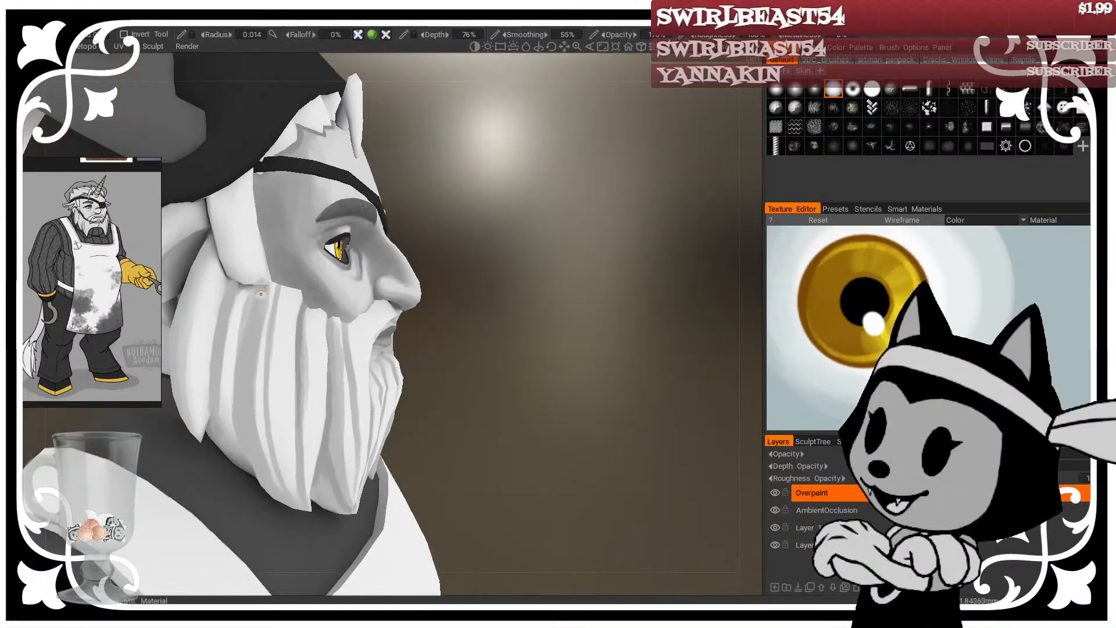
key(w)
alt+drag(343, 385, 260, 357)
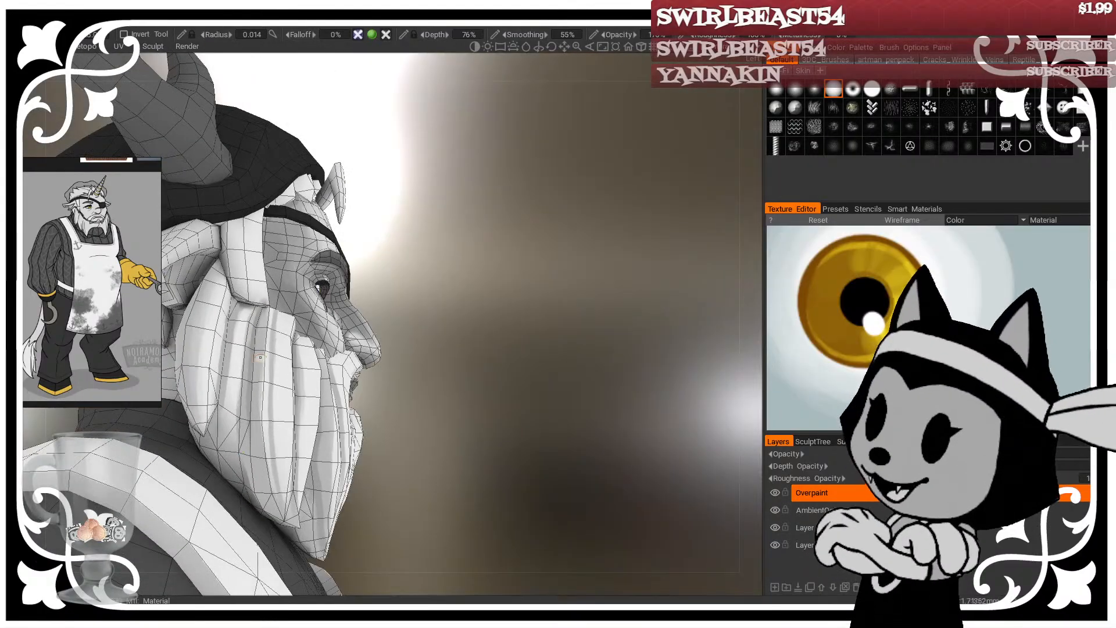
drag(428, 356, 482, 357)
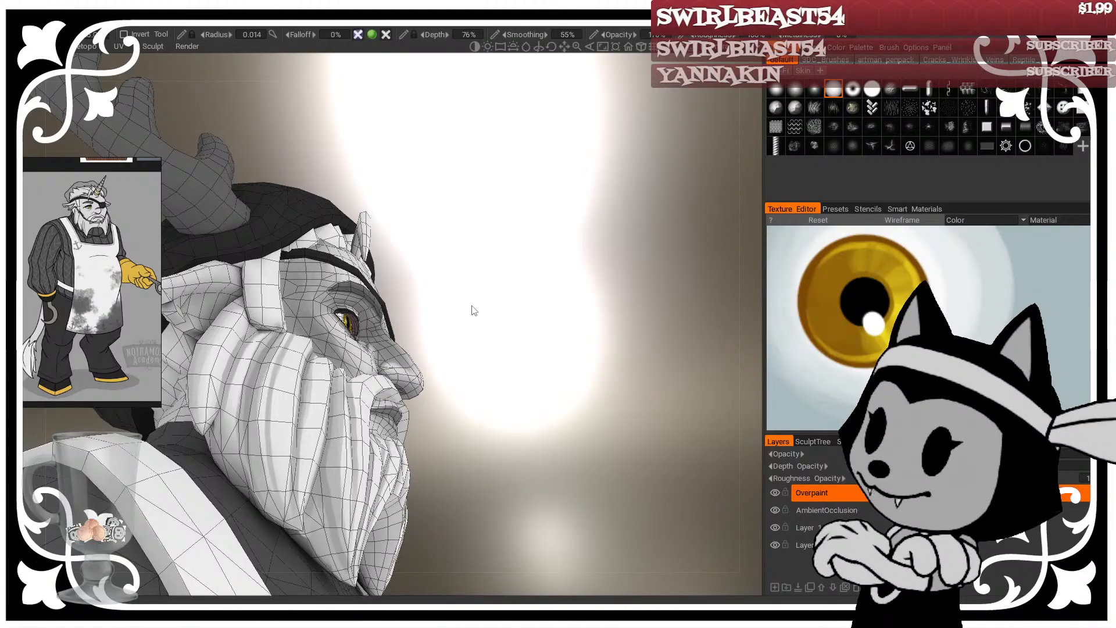
Step: Examine the character's face and beard in profile and three-quarter views, with and without the mesh wireframe
drag(469, 287, 511, 291)
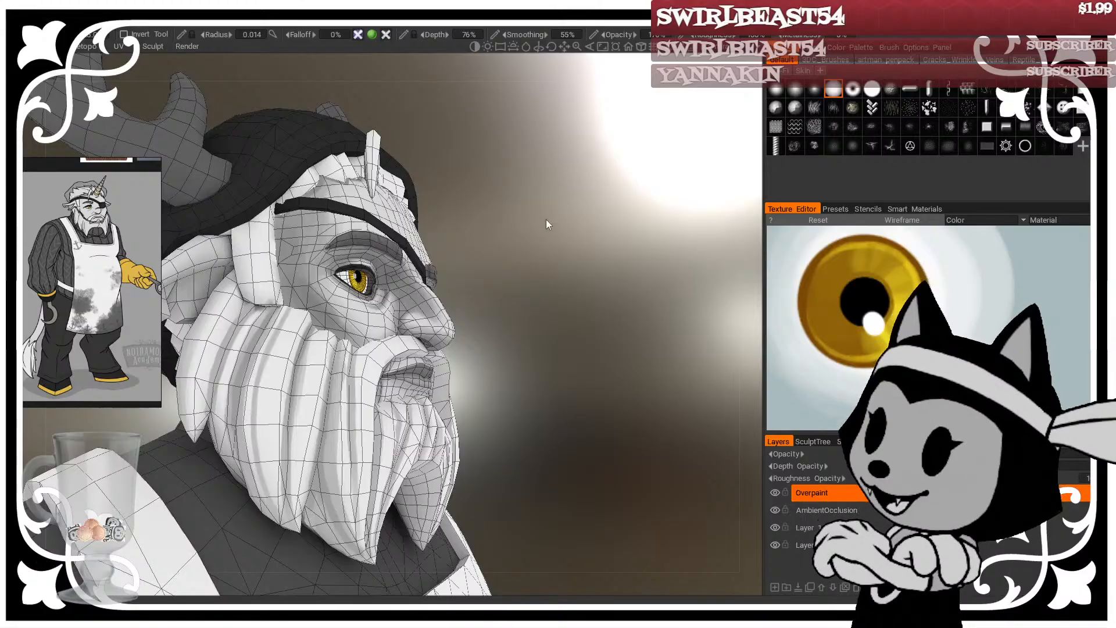
drag(546, 221, 237, 324)
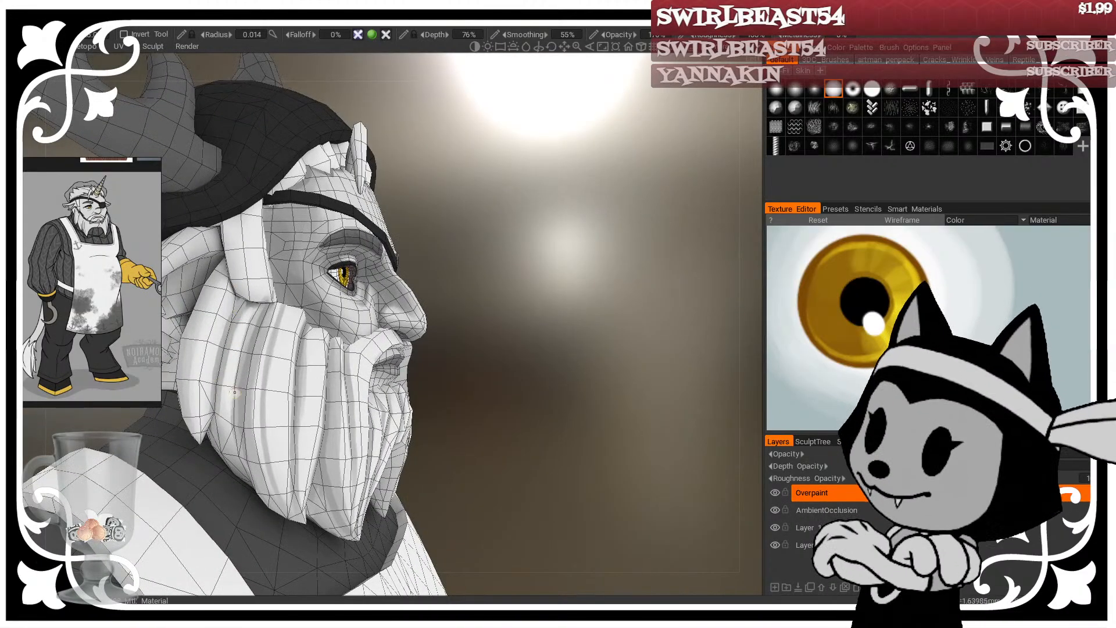
drag(234, 392, 486, 226)
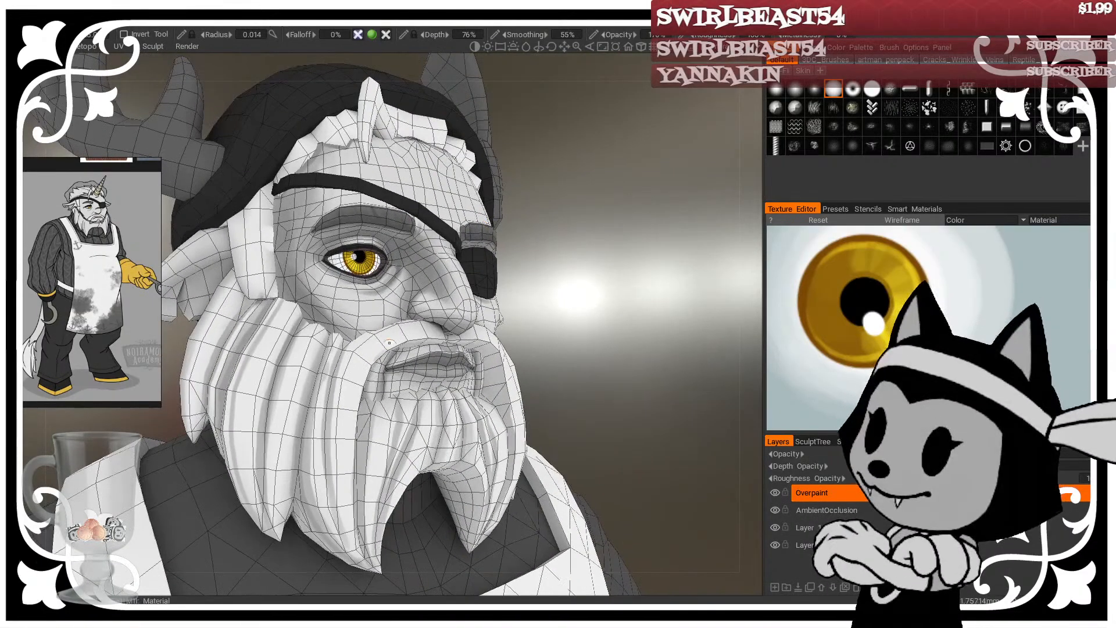
drag(576, 309, 489, 329)
key(w)
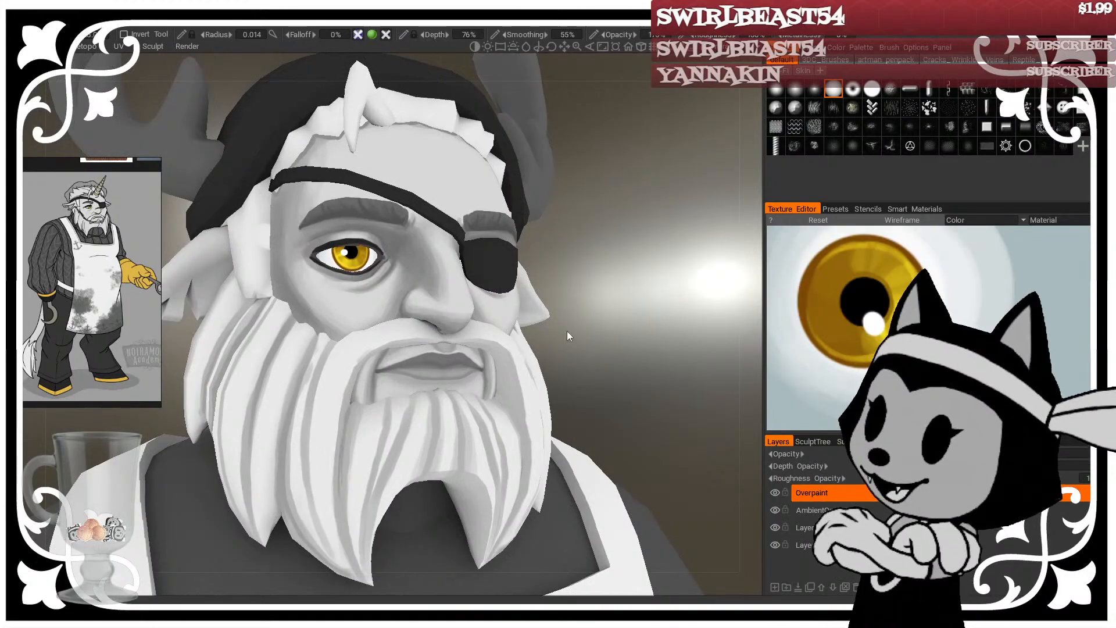
drag(566, 331, 481, 297)
key(w)
drag(618, 275, 557, 296)
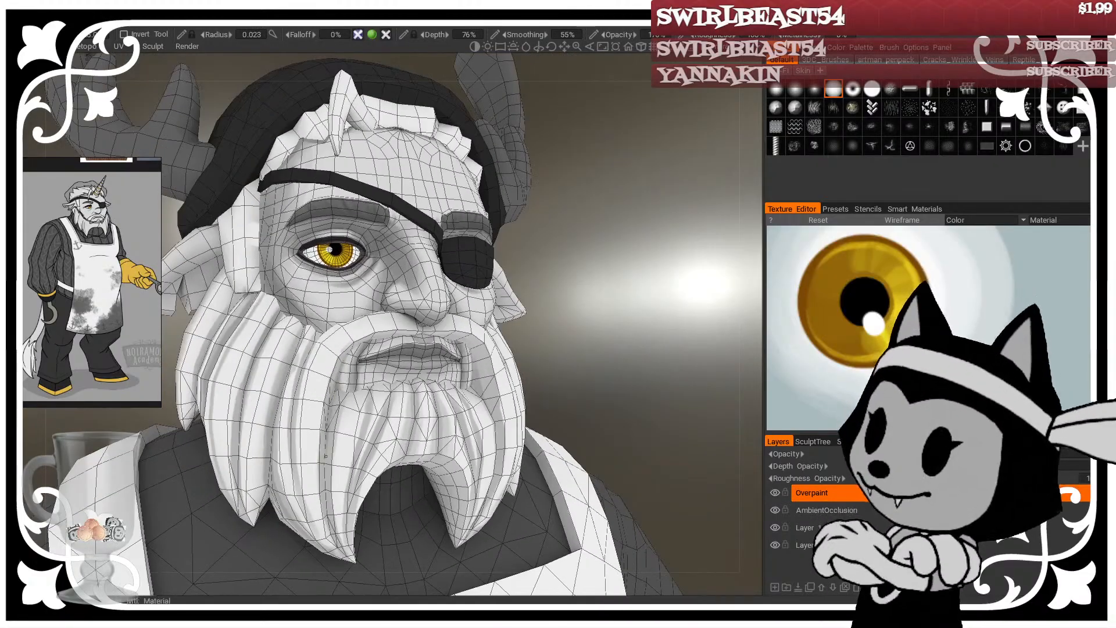
Step: Paint along the groove and tip of the long beard lock below the mouth corner with a 0.016 radius brush
key(bracketleft)
drag(325, 455, 331, 546)
mouse_move(327, 487)
mouse_down()
mouse_move(331, 546)
mouse_move(331, 533)
mouse_move(347, 562)
mouse_up()
key(w)
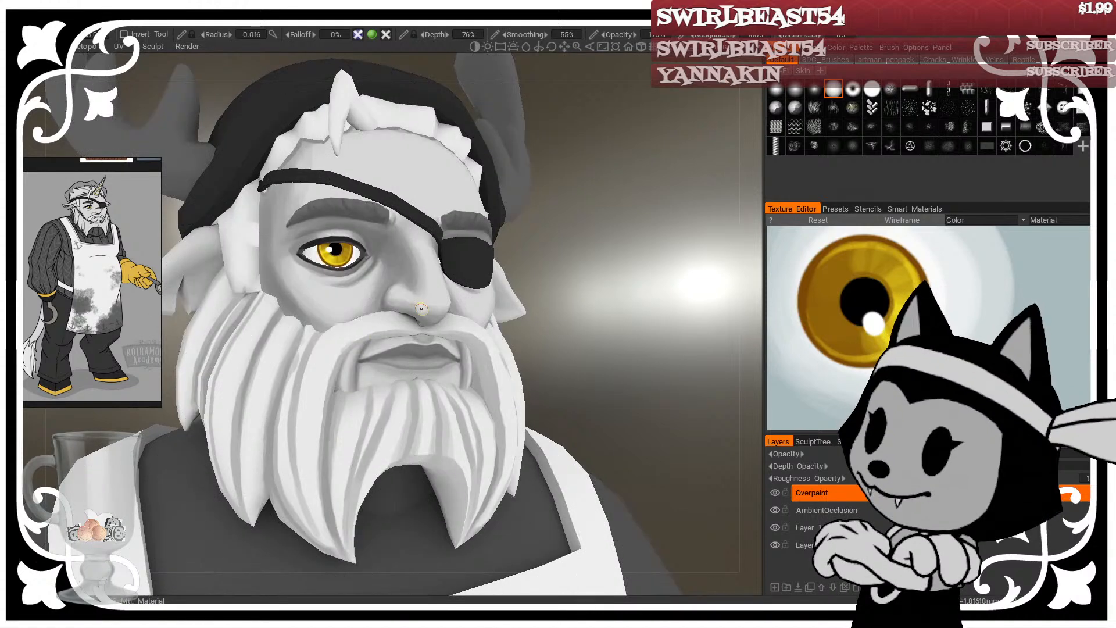
Step: Paint a golden-brown streak down the beard strand below the sideburn, using a brush radius of about 0.015
middle_drag(650, 417, 612, 347)
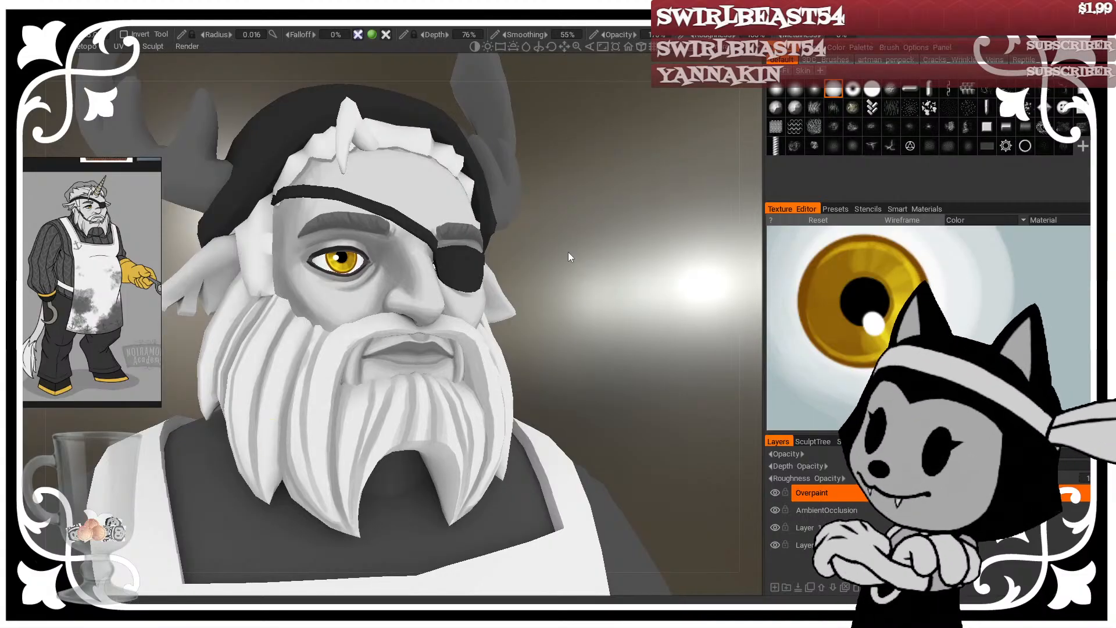
middle_drag(573, 219, 238, 364)
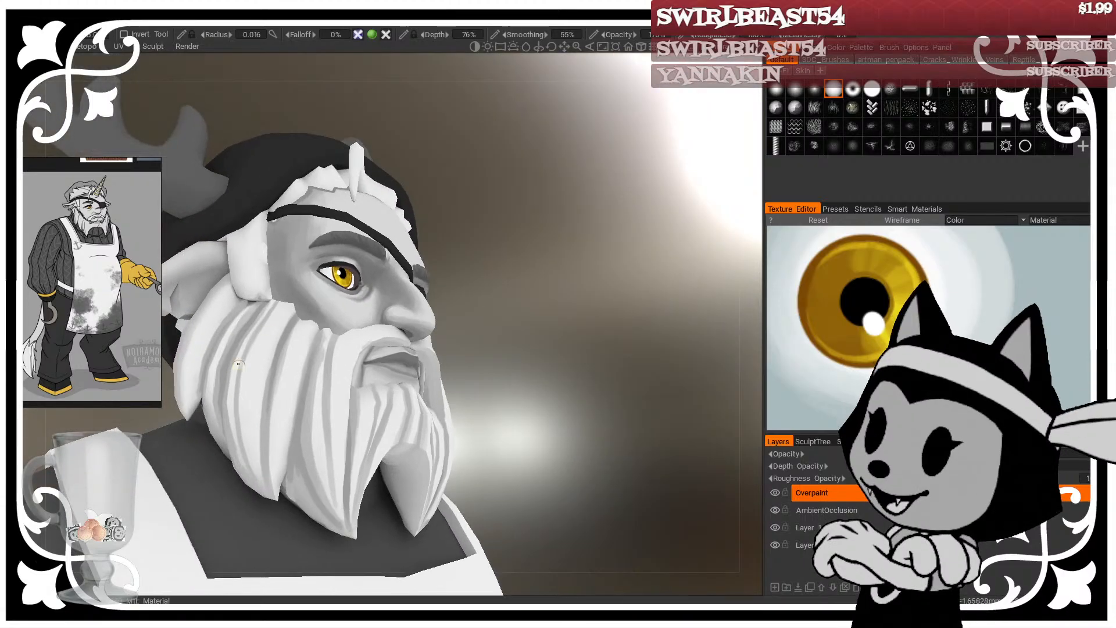
middle_drag(444, 240, 435, 279)
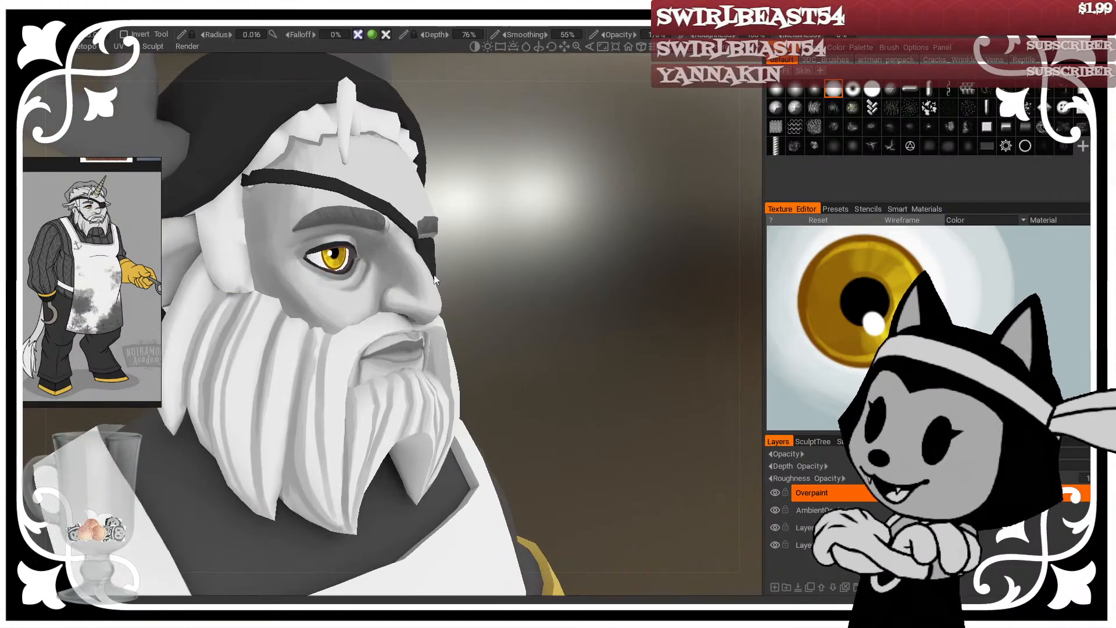
middle_drag(421, 226, 452, 204)
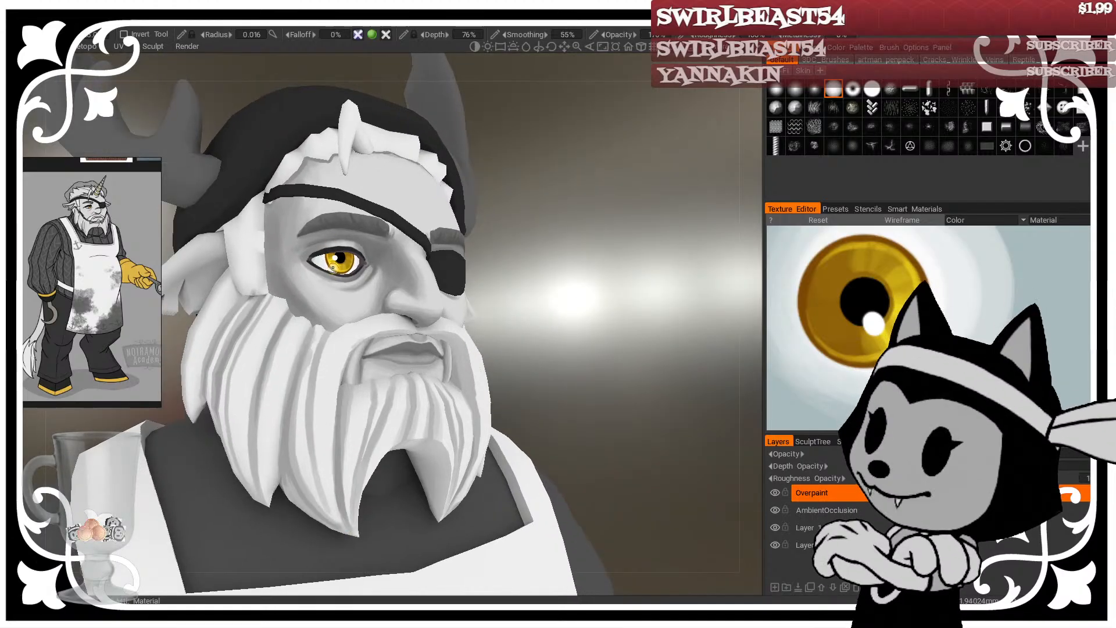
middle_drag(514, 218, 276, 335)
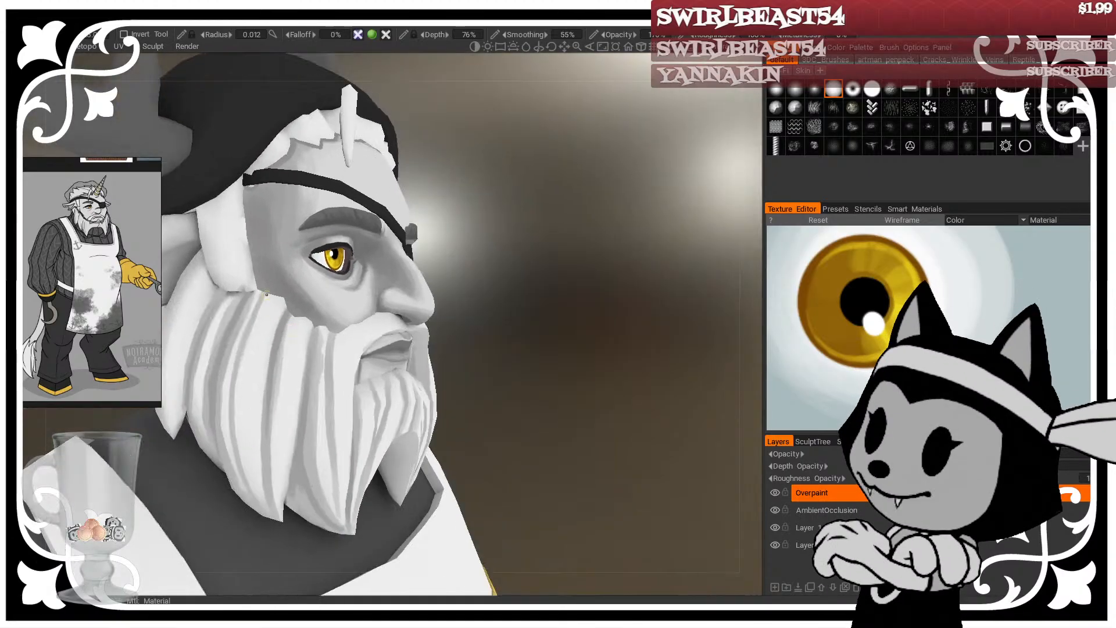
drag(266, 294, 243, 375)
middle_drag(263, 322, 404, 296)
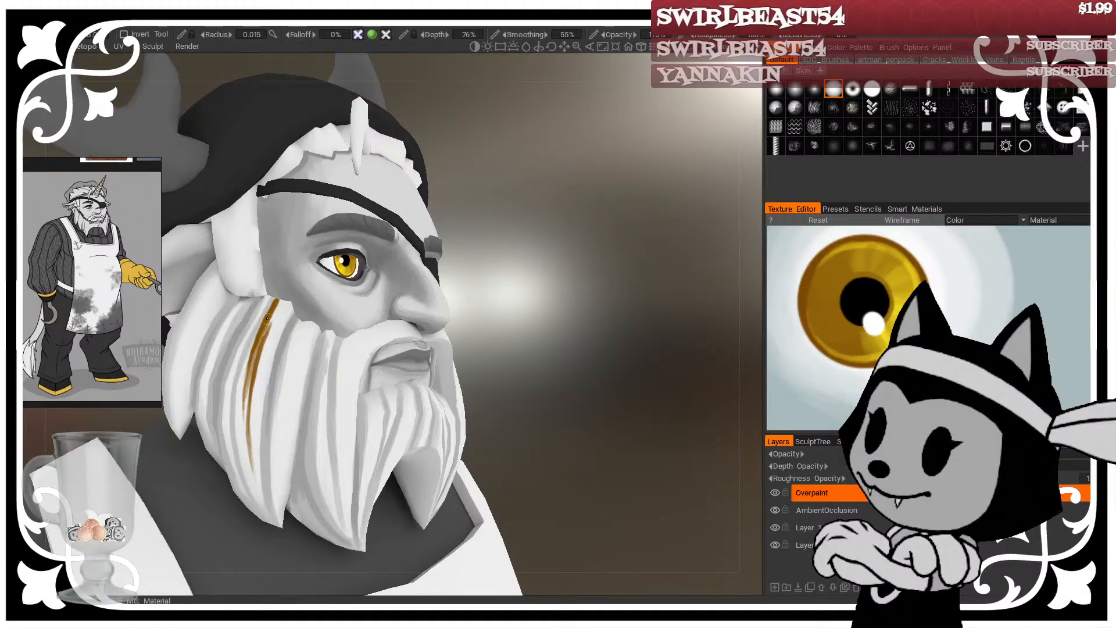
mouse_move(267, 318)
mouse_down()
mouse_move(277, 302)
mouse_move(250, 401)
mouse_move(251, 466)
mouse_up()
mouse_move(564, 271)
mouse_down()
mouse_move(491, 272)
mouse_move(514, 269)
mouse_up()
drag(561, 215, 572, 207)
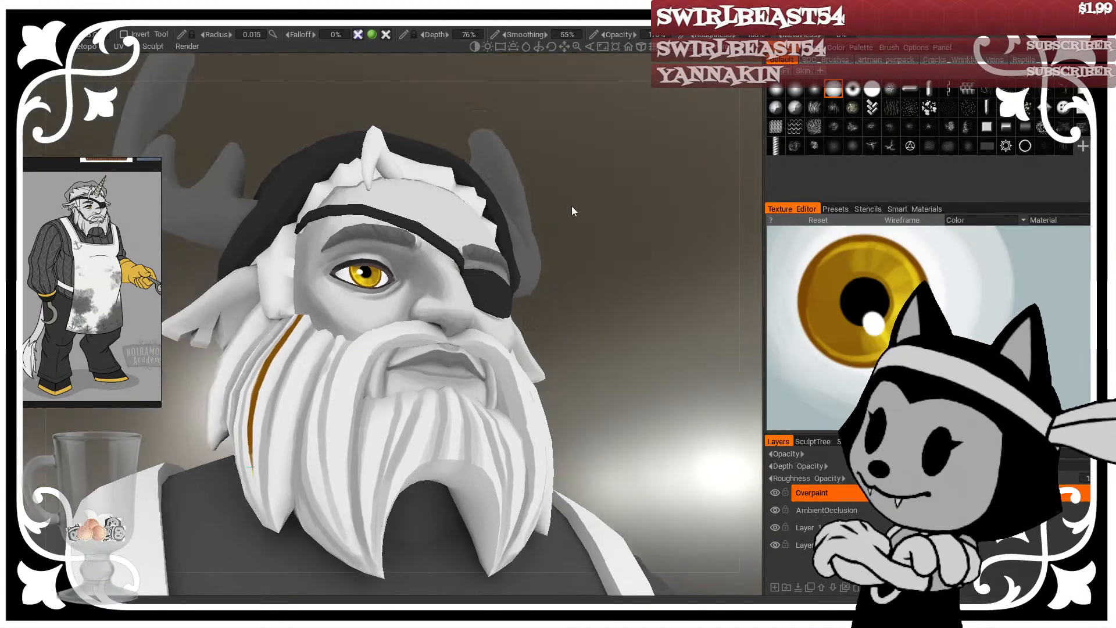
Step: Brush over the lower edge of the side beard locks near the chin with a 0.038 radius brush
mouse_move(578, 267)
mouse_down()
mouse_move(587, 291)
mouse_move(537, 247)
mouse_move(596, 296)
mouse_up()
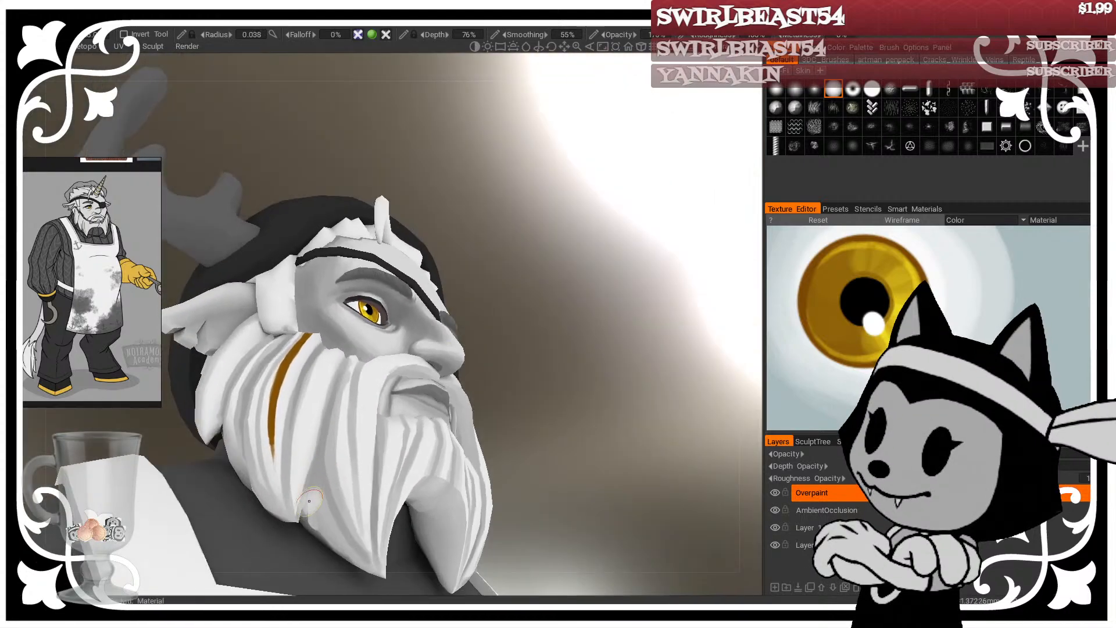
mouse_move(315, 494)
mouse_down()
mouse_move(349, 555)
mouse_move(368, 564)
mouse_up()
drag(309, 513, 323, 531)
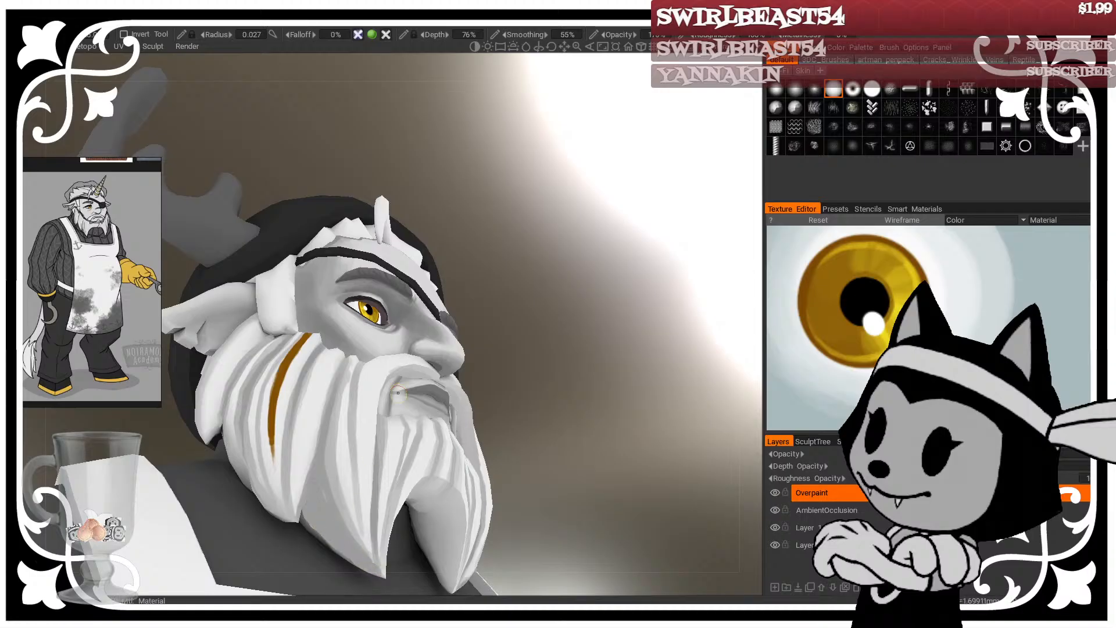
Step: Paint the inner edge of the beard's central arch from below with an enlarged brush
alt+drag(398, 393, 357, 467)
key(w)
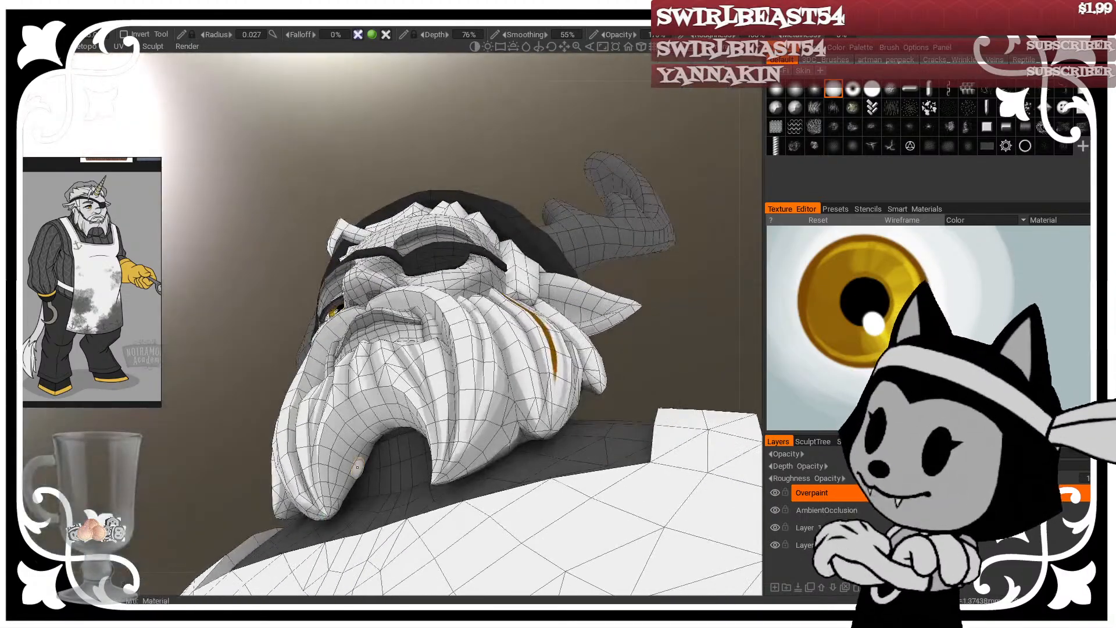
drag(666, 360, 707, 401)
key(bracketright)
key(bracketright)
key(bracketright)
key(bracketright)
mouse_move(375, 433)
mouse_down()
mouse_move(428, 443)
mouse_move(344, 484)
mouse_up()
mouse_move(444, 388)
alt+mouse_down()
mouse_move(366, 378)
mouse_move(401, 385)
alt+mouse_up()
key(bracketleft)
drag(368, 433, 345, 487)
mouse_move(367, 436)
mouse_down()
mouse_move(342, 483)
mouse_move(367, 403)
mouse_up()
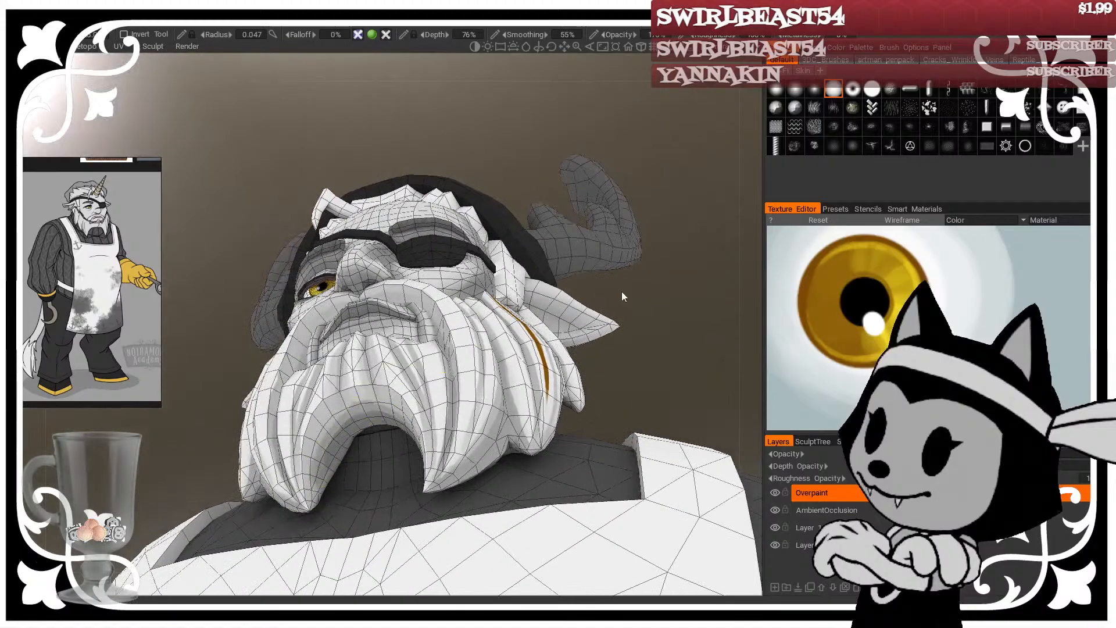
Step: Examine the beard's underside from below and the whole head from front, three-quarter and side views
drag(648, 288, 616, 251)
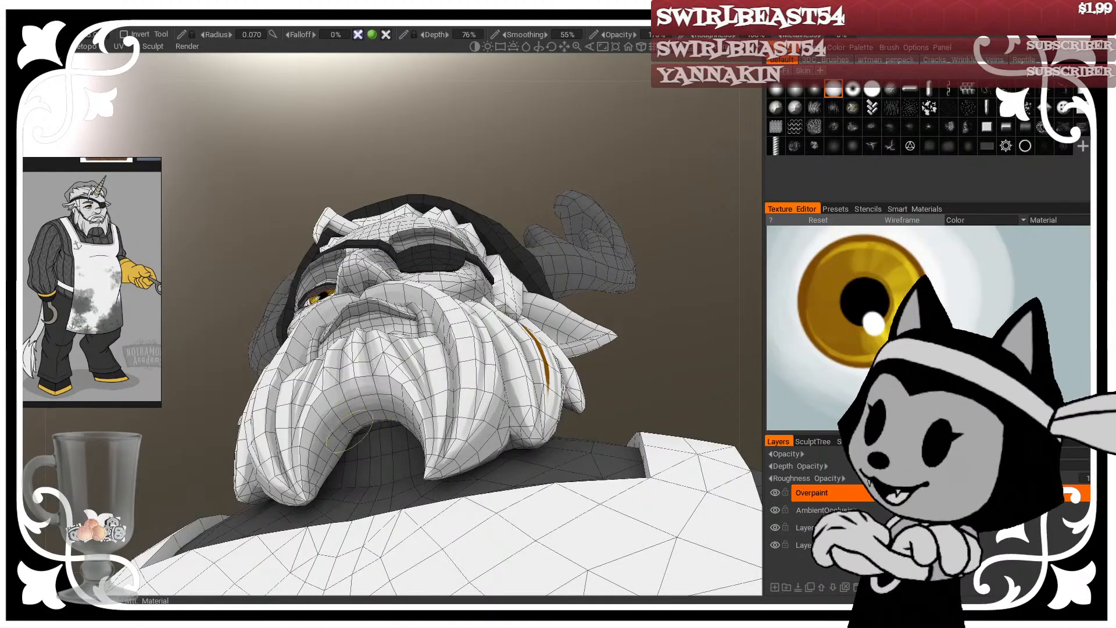
drag(657, 326, 589, 304)
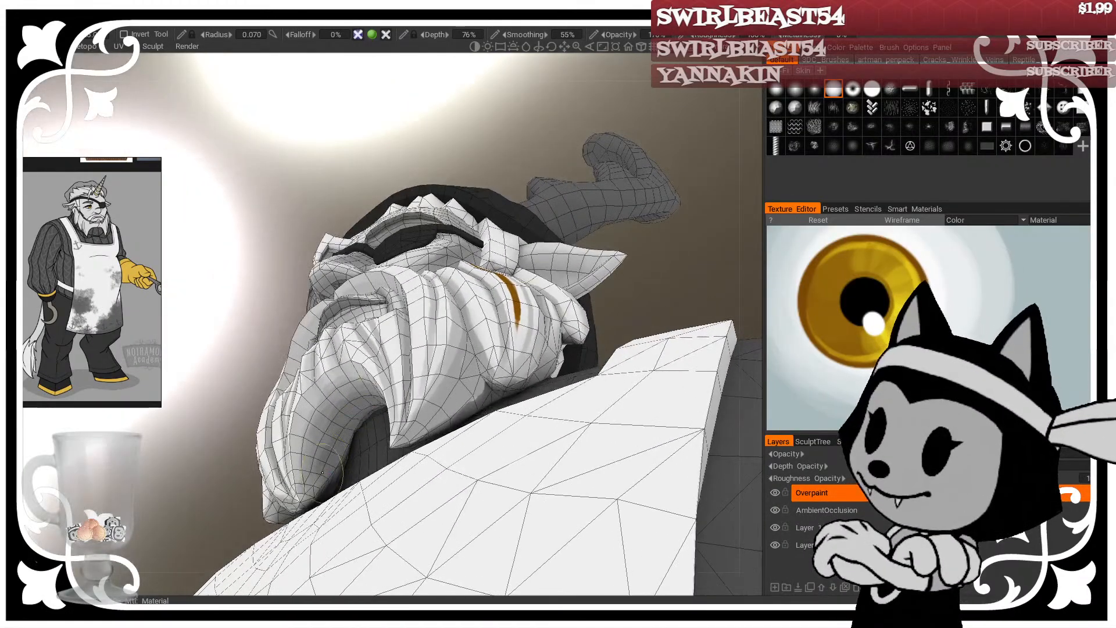
drag(648, 273, 659, 290)
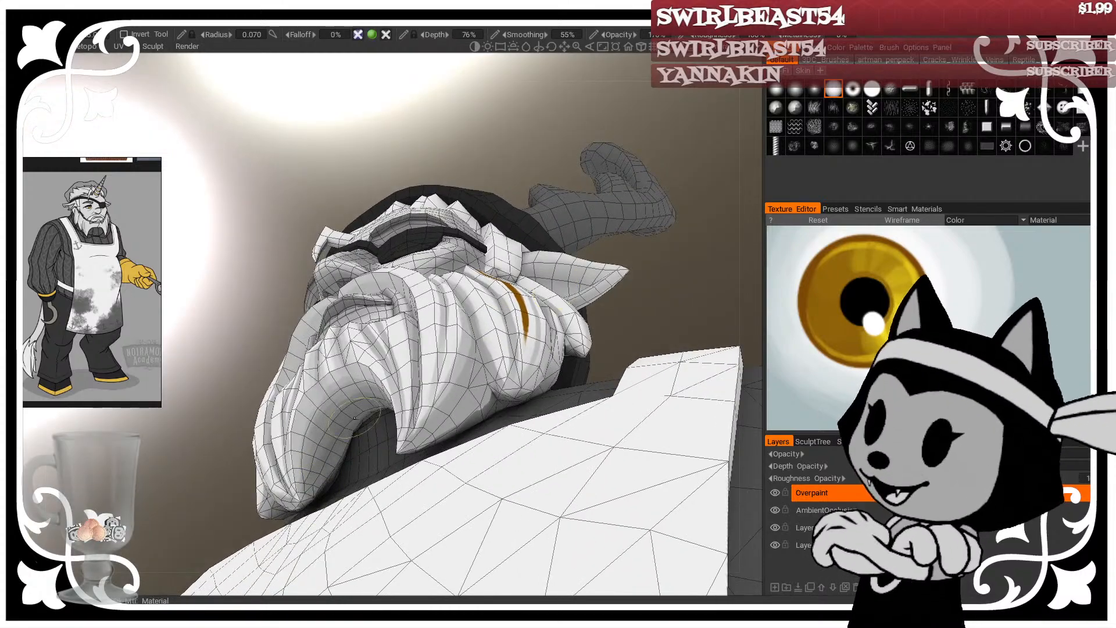
drag(645, 326, 639, 336)
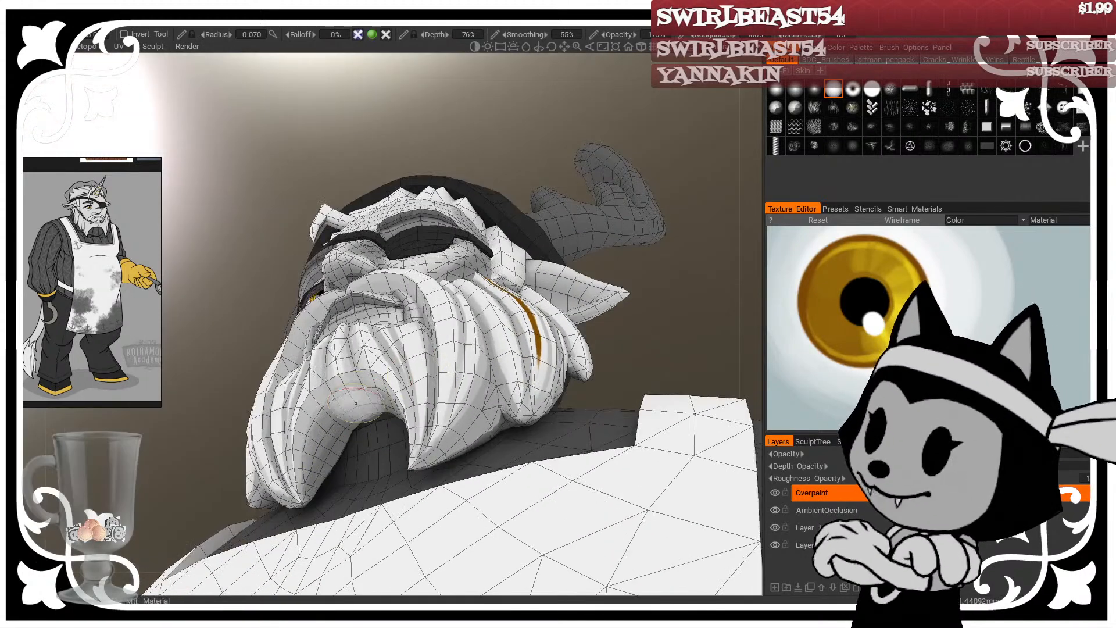
drag(652, 298, 669, 263)
drag(668, 328, 621, 321)
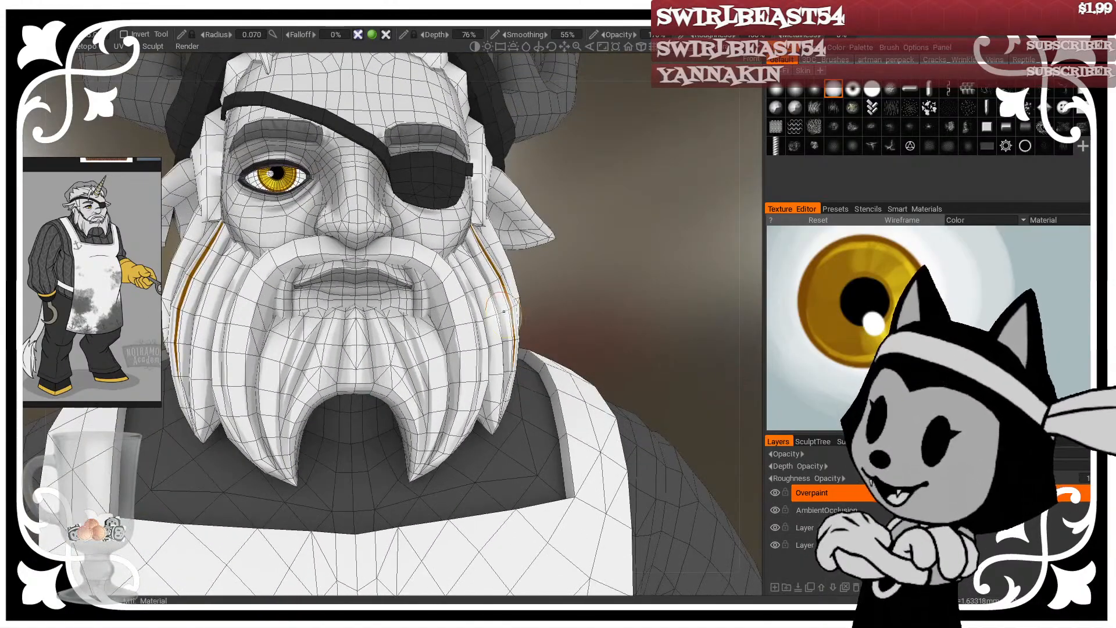
middle_drag(448, 214, 484, 366)
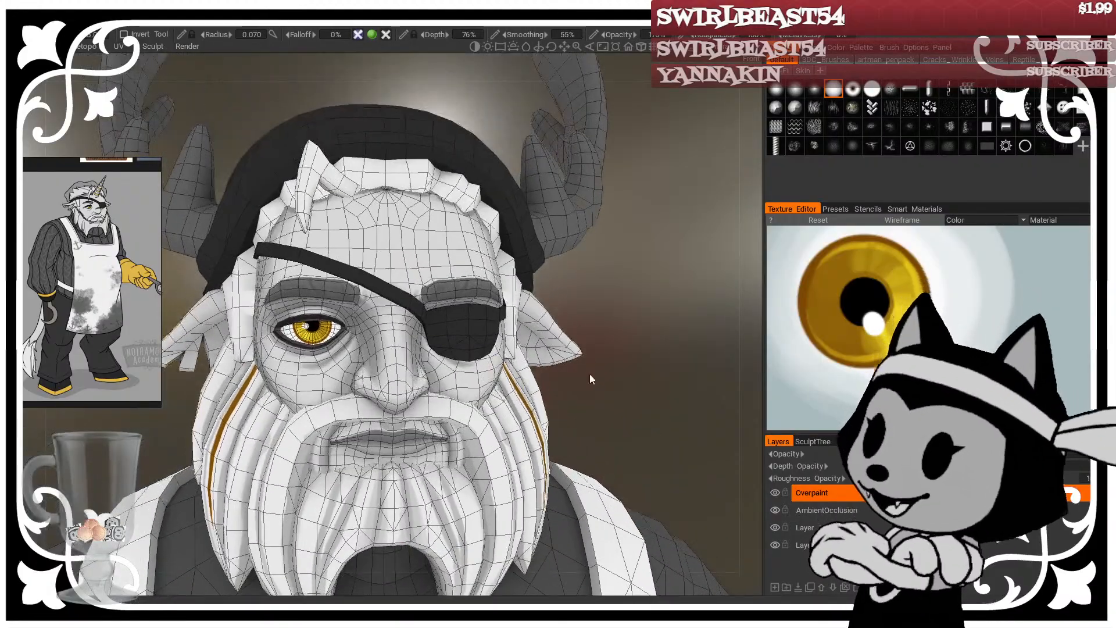
right_drag(590, 375, 588, 318)
key(w)
drag(542, 272, 622, 214)
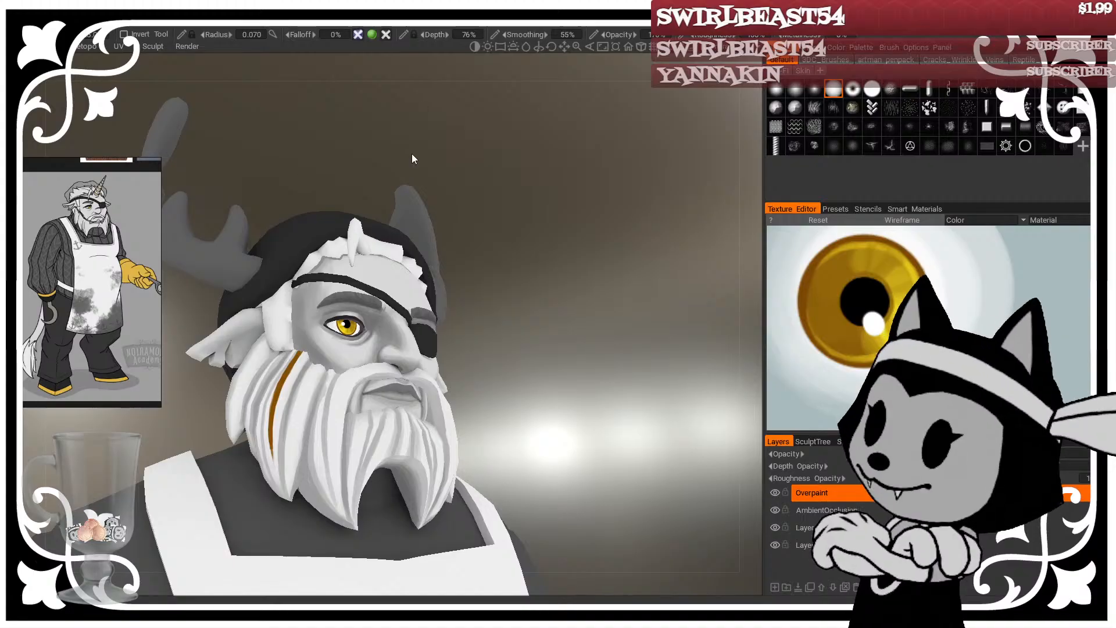
drag(649, 290, 599, 242)
scroll(608, 318, up, 3)
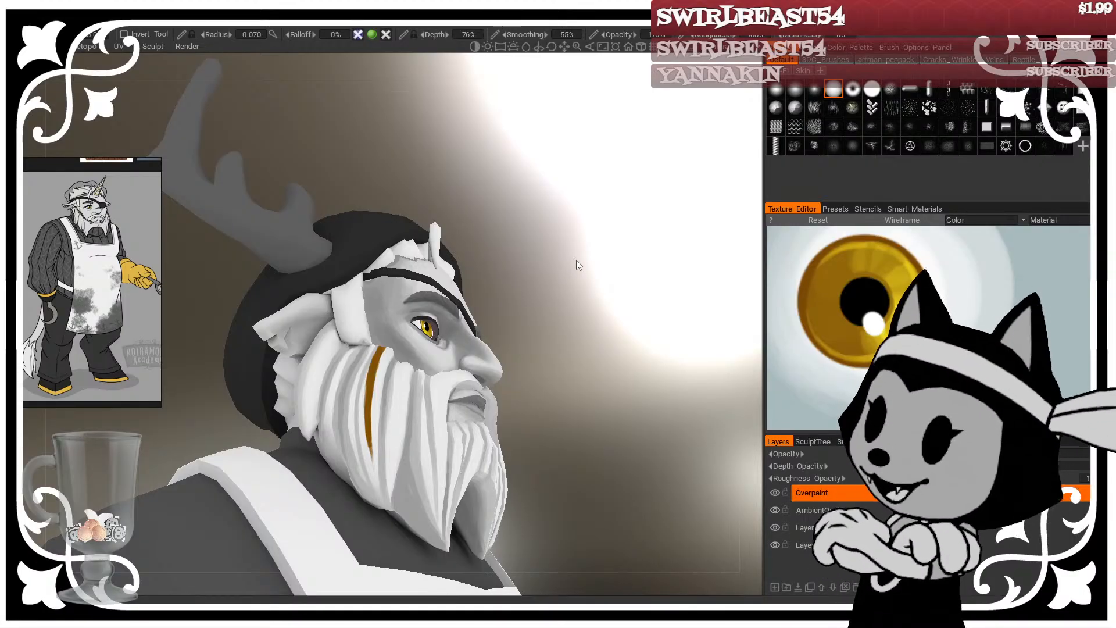
middle_drag(524, 284, 616, 262)
middle_drag(386, 214, 357, 233)
alt+drag(357, 234, 487, 278)
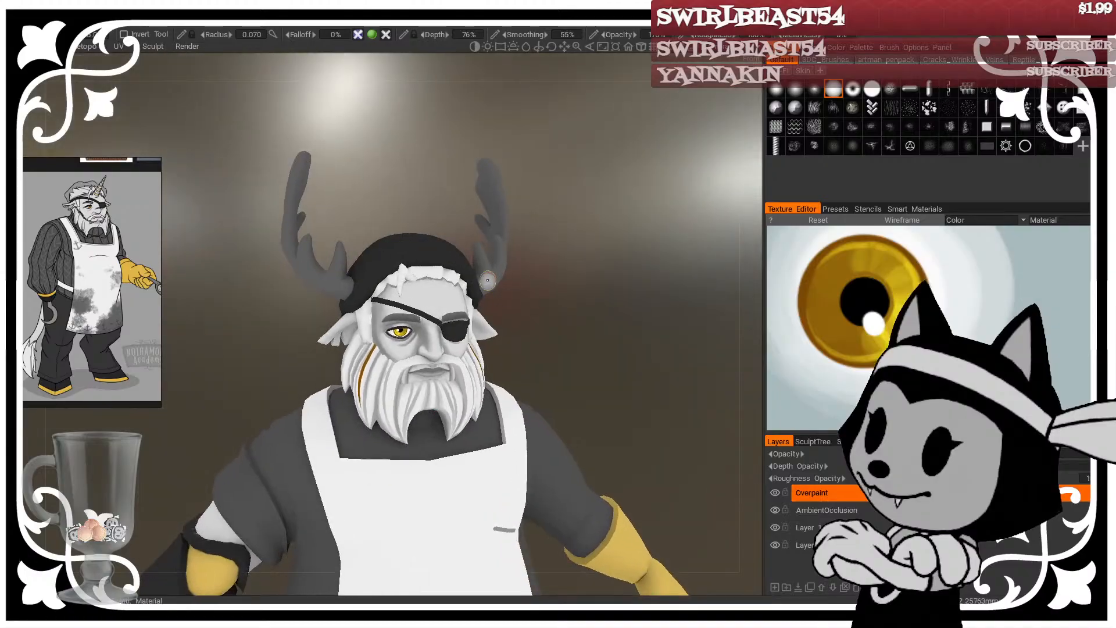
Step: Paint the rear beard locks below and behind the ear with a brush radius between 0.037 and 0.058
alt+right_drag(487, 278, 623, 407)
mouse_move(623, 407)
alt+mouse_down()
mouse_move(656, 364)
mouse_move(627, 368)
mouse_move(650, 355)
mouse_move(615, 296)
mouse_move(710, 302)
alt+mouse_up()
key(w)
mouse_move(376, 303)
mouse_down()
mouse_move(381, 361)
mouse_move(406, 416)
mouse_up()
alt+drag(430, 261, 486, 246)
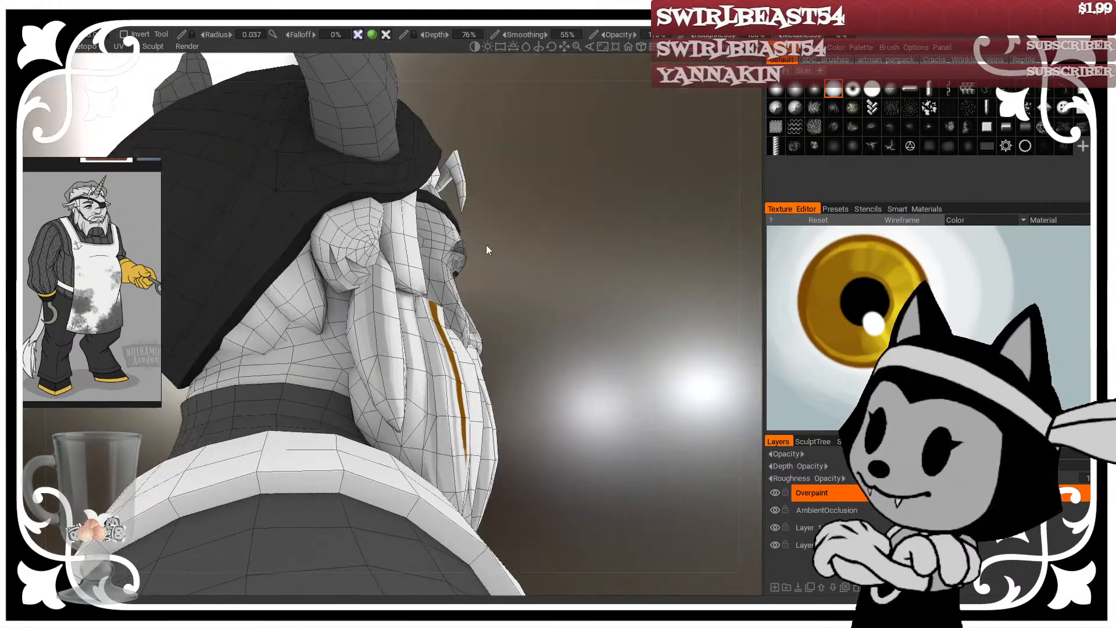
drag(363, 308, 372, 373)
alt+drag(471, 262, 543, 252)
drag(351, 328, 340, 343)
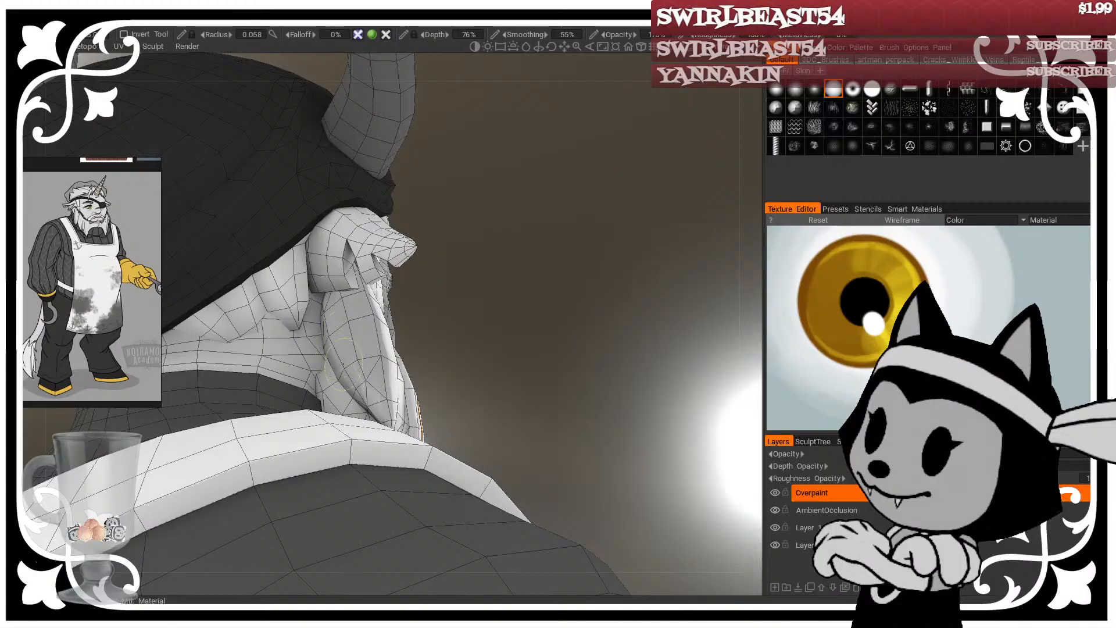
mouse_move(608, 308)
alt+mouse_down()
mouse_move(378, 414)
mouse_move(325, 407)
alt+mouse_up()
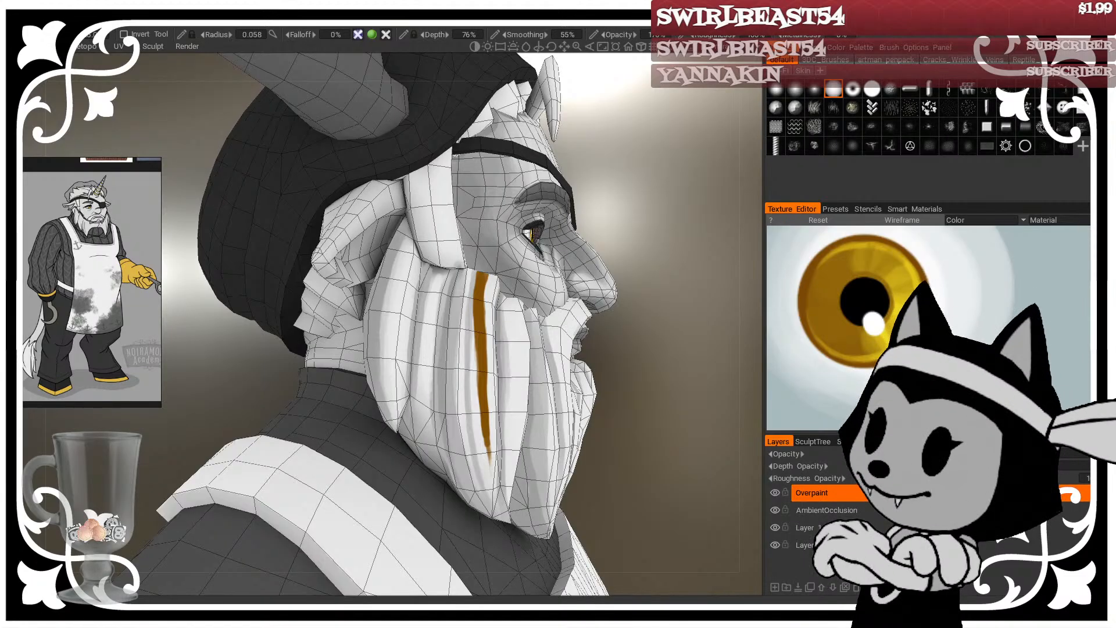
Step: Review the painted beard and head from profile and three-quarter angles, with and without the mesh wireframe
right_drag(640, 394, 629, 373)
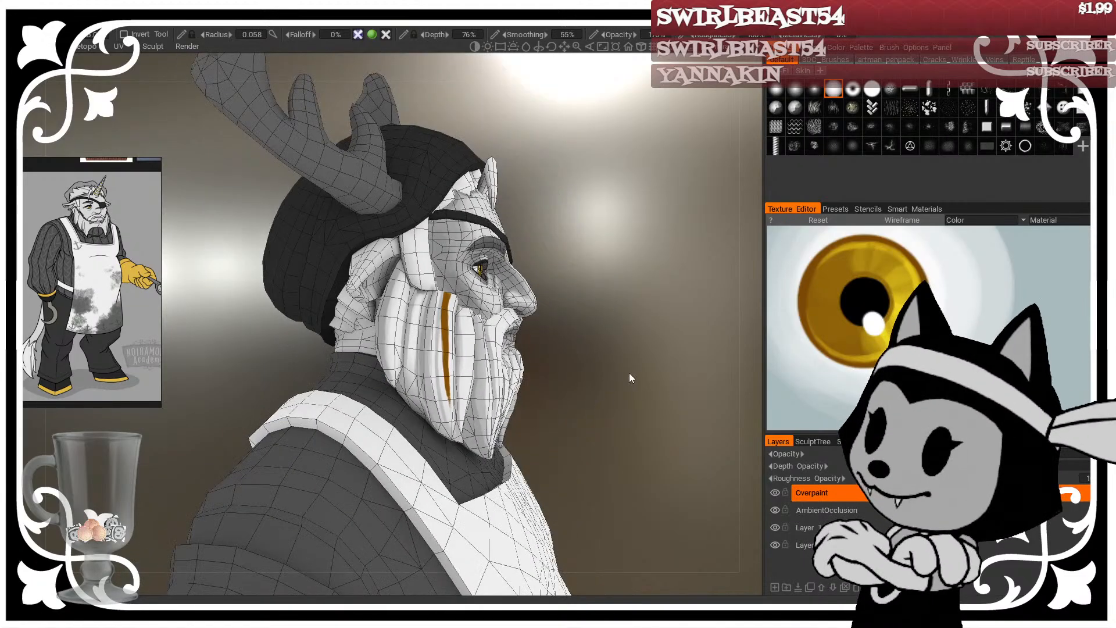
drag(629, 373, 582, 382)
drag(617, 265, 586, 255)
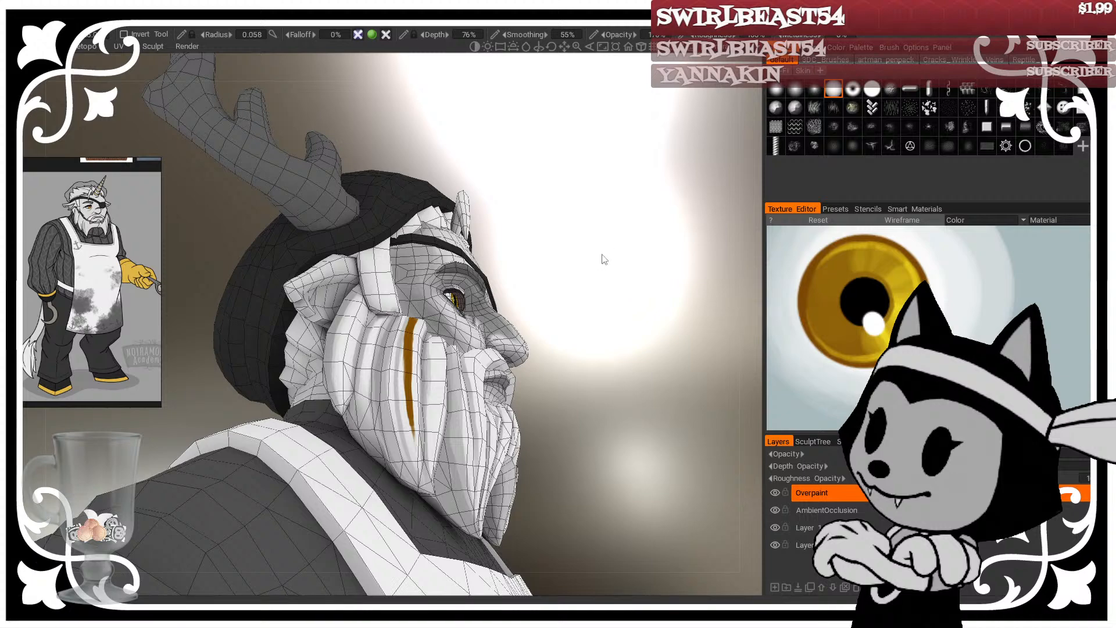
drag(602, 257, 562, 295)
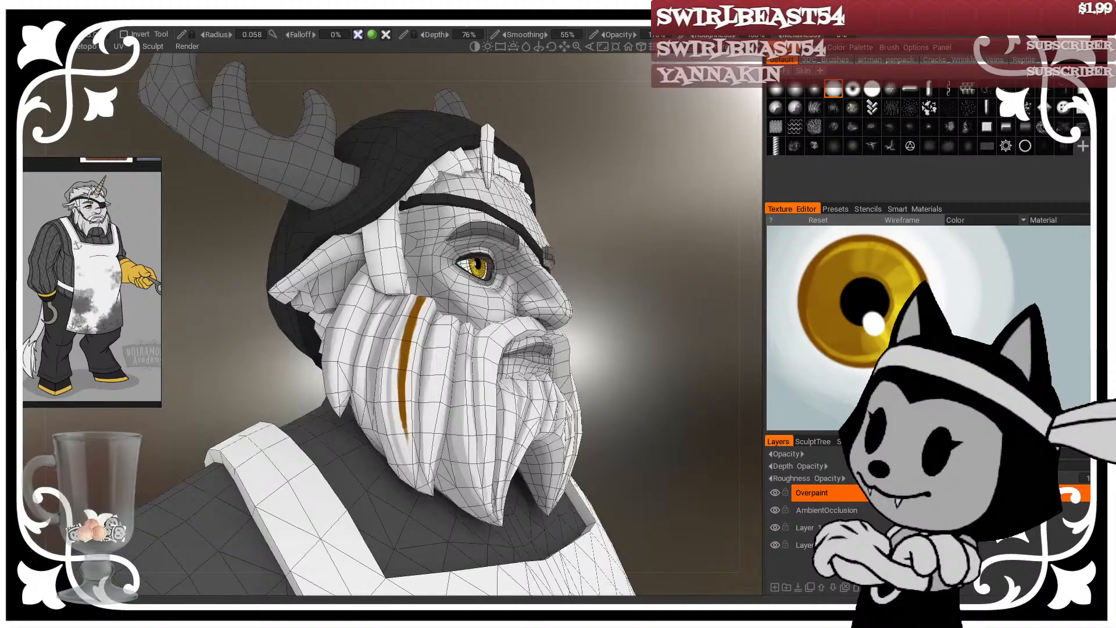
drag(628, 413, 648, 420)
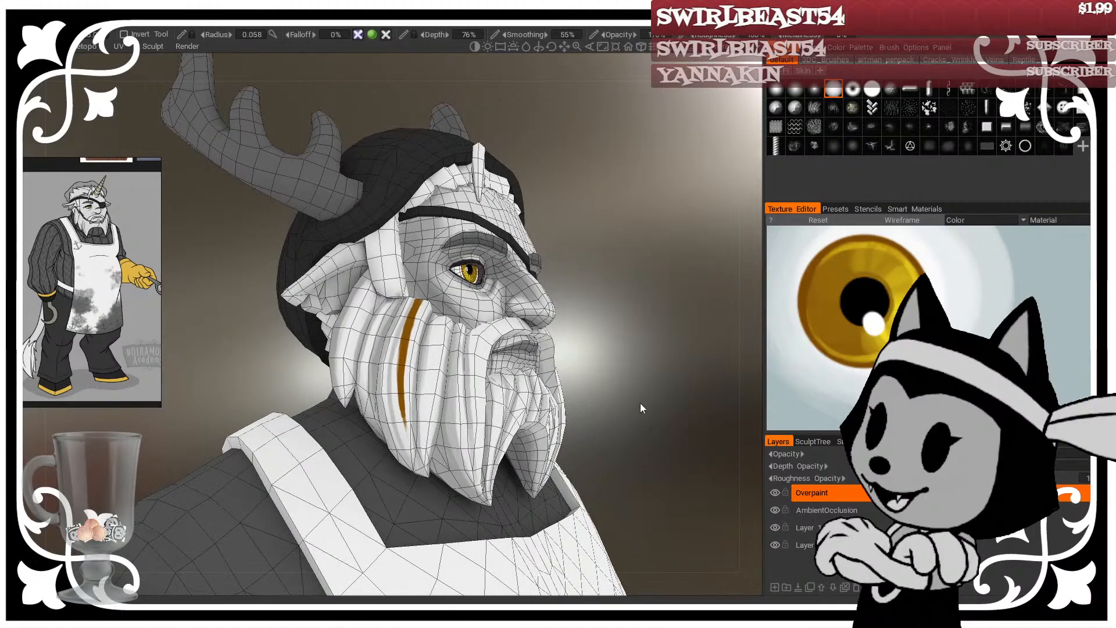
drag(595, 253, 585, 243)
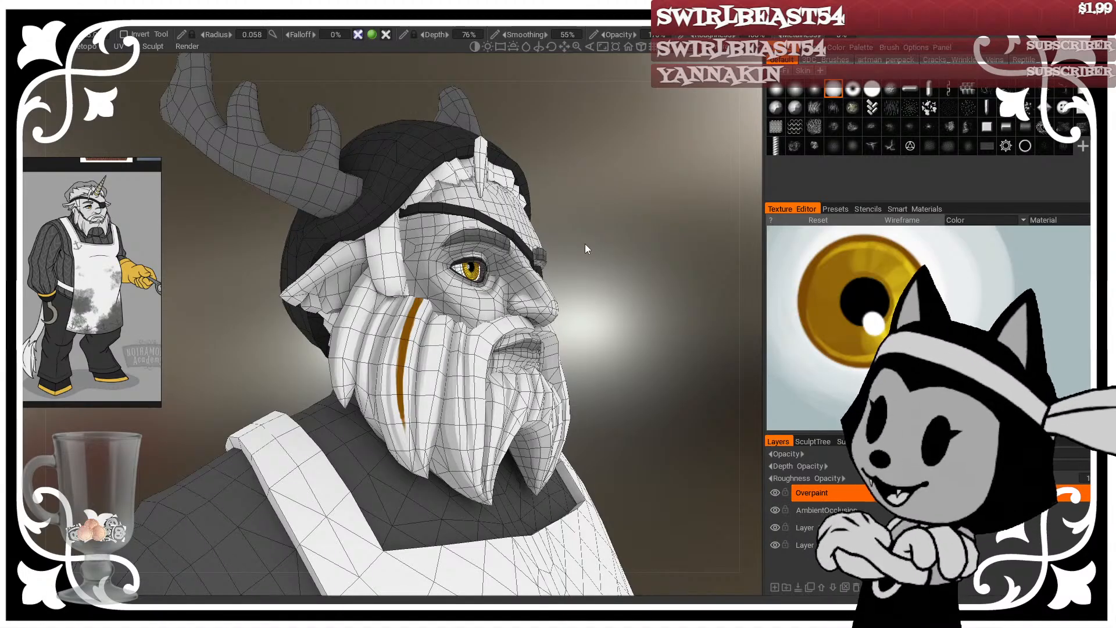
scroll(585, 243, down, 5)
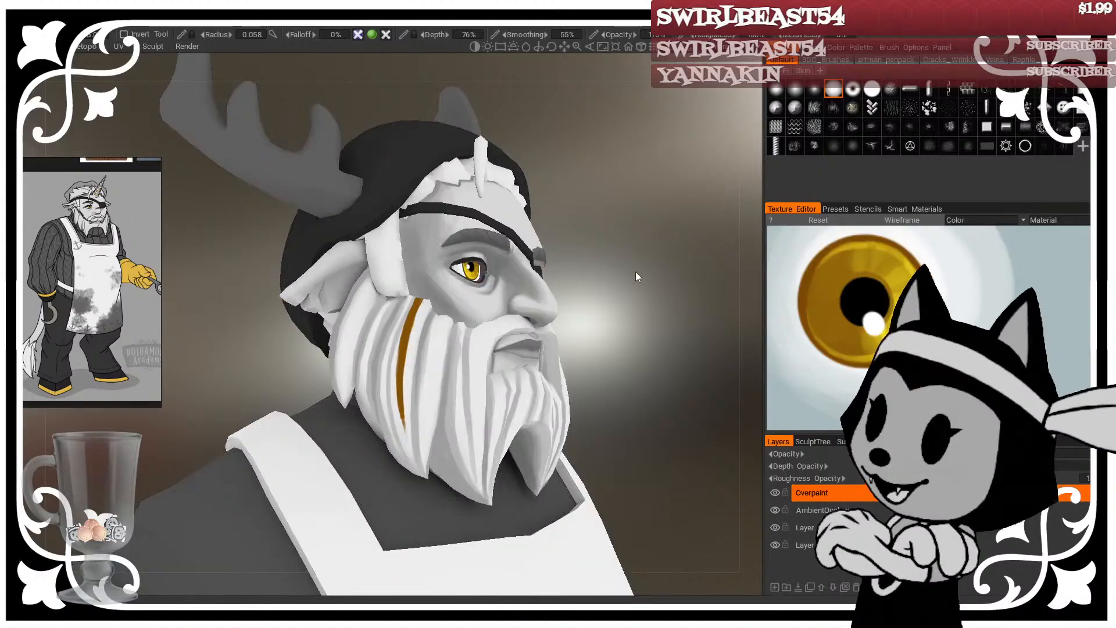
Step: Show the mesh wireframe and paint finer strands on the side of the beard with a brush radius between 0.015 and 0.021
scroll(567, 262, up, 6)
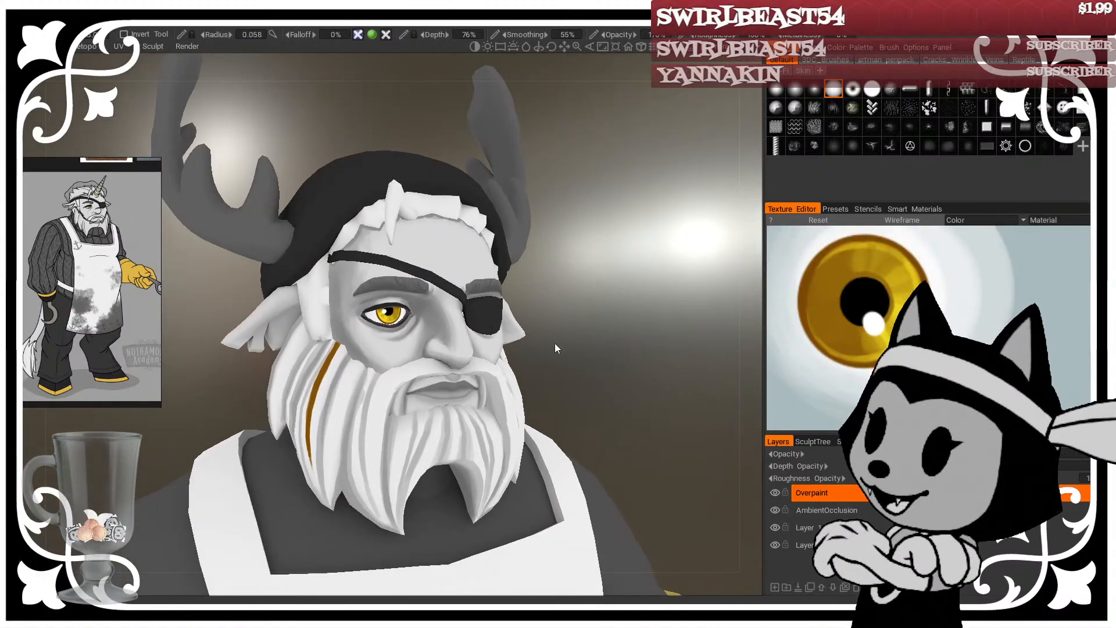
scroll(555, 343, up, 3)
drag(554, 343, 568, 298)
middle_drag(567, 297, 608, 278)
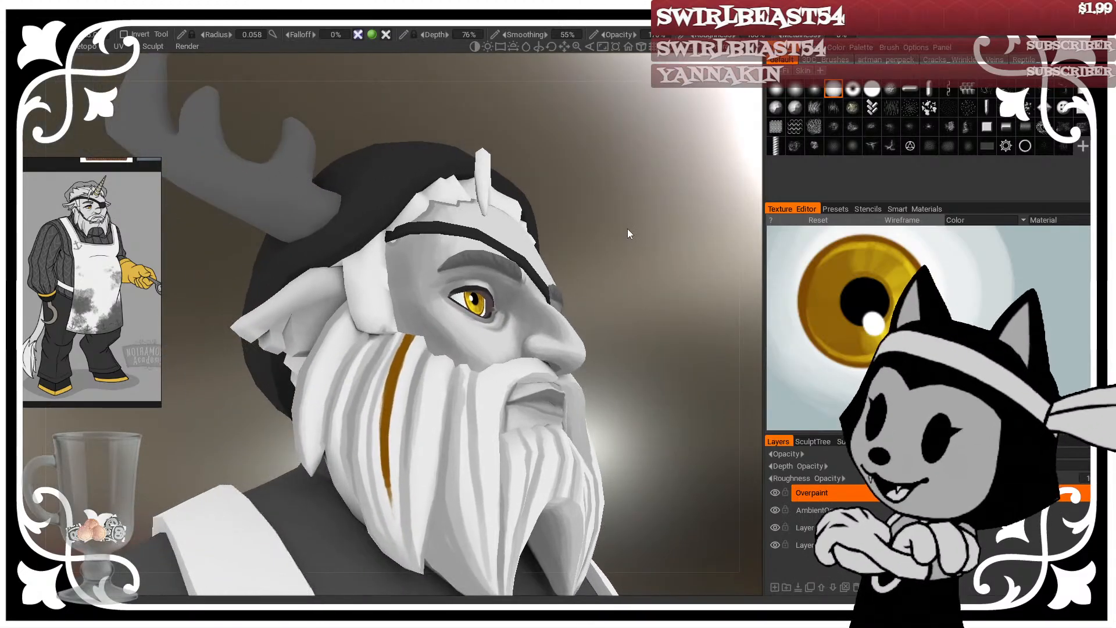
key(w)
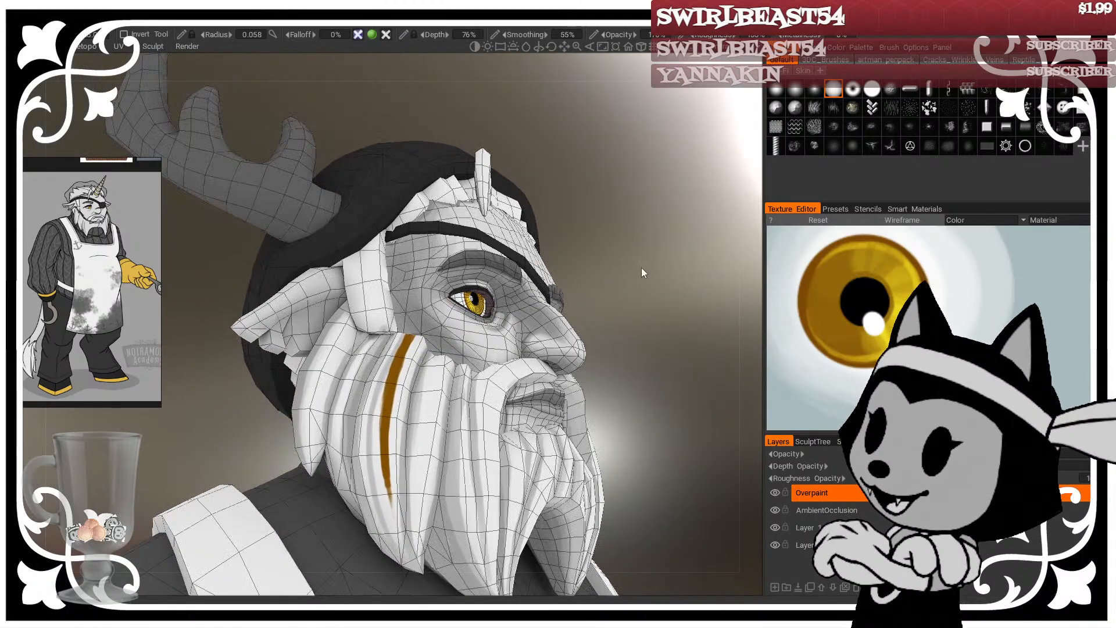
drag(641, 268, 591, 255)
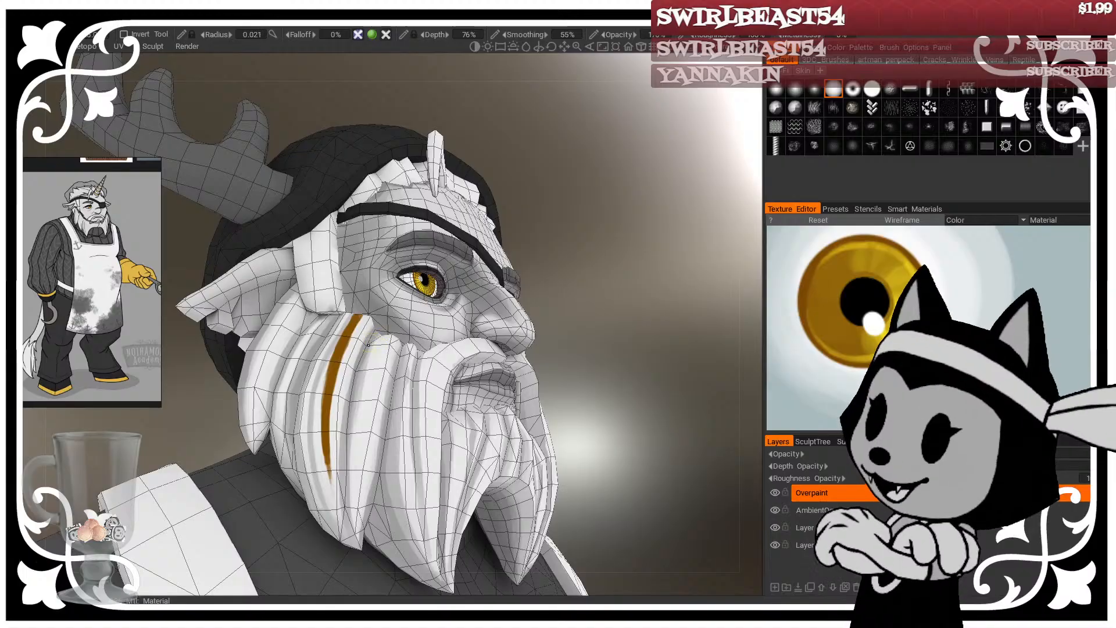
drag(568, 256, 389, 348)
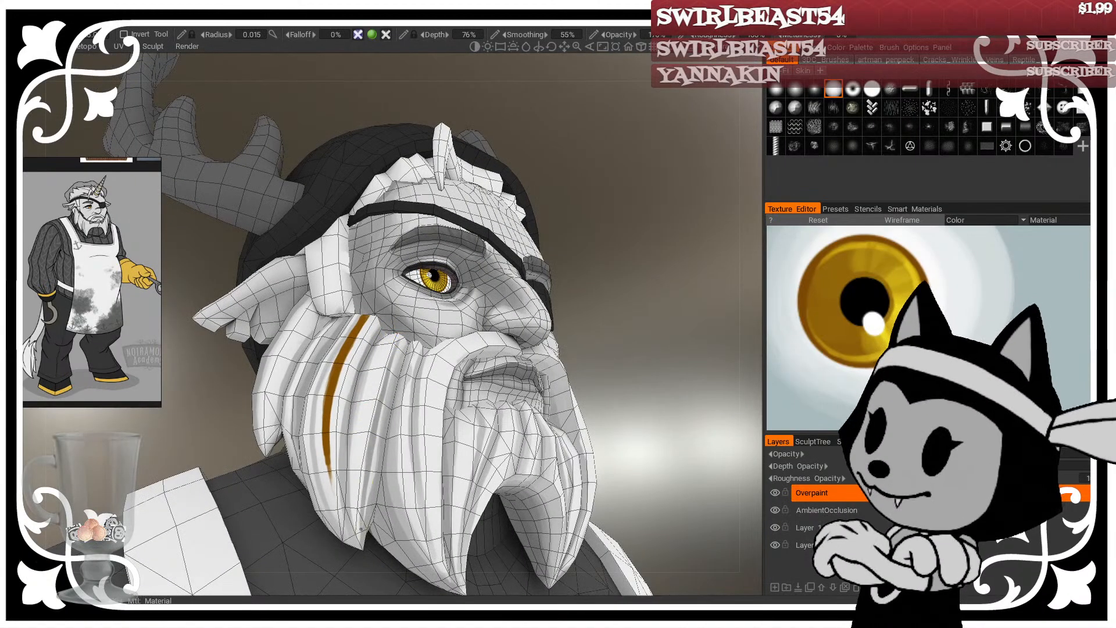
drag(594, 376, 613, 350)
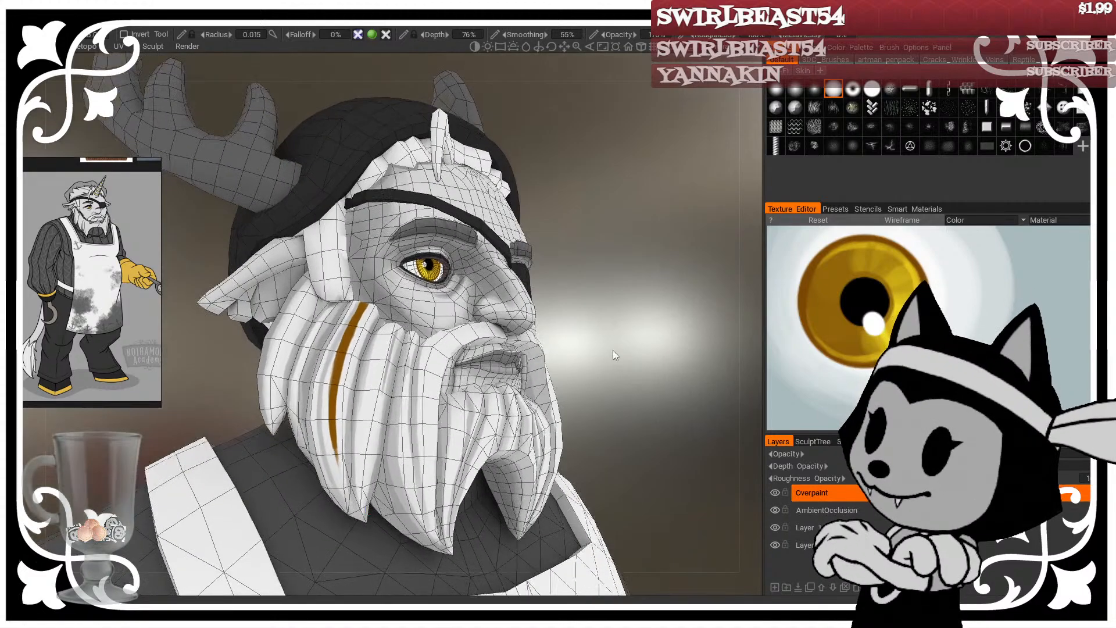
drag(633, 273, 468, 293)
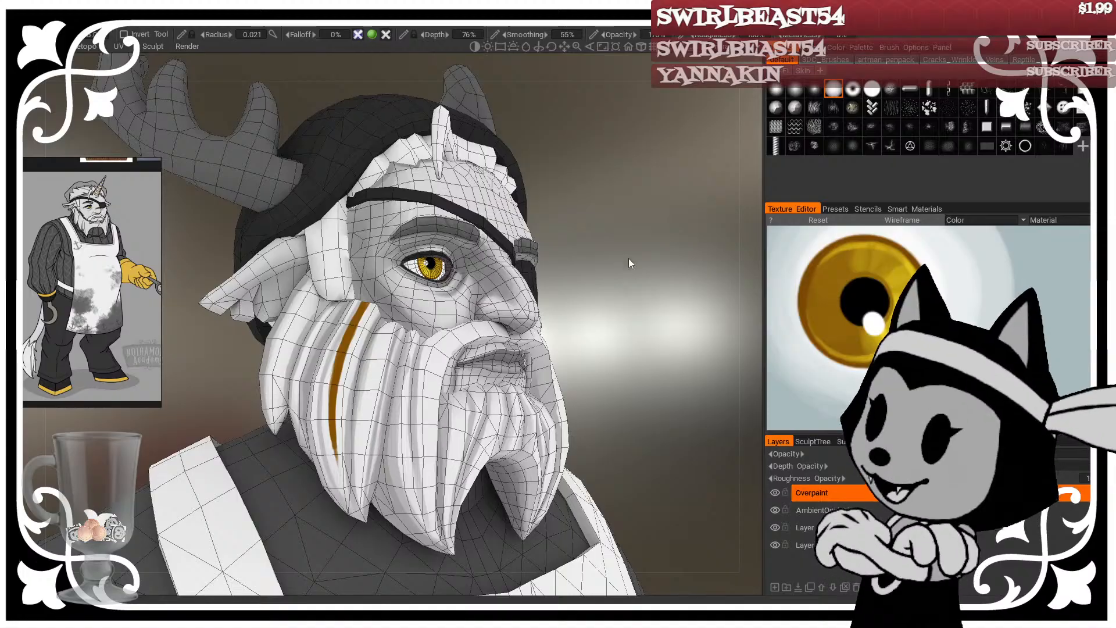
Step: Paint fine strands on the front of the beard around the central arch with a brush radius between 0.012 and 0.021
drag(613, 302, 541, 252)
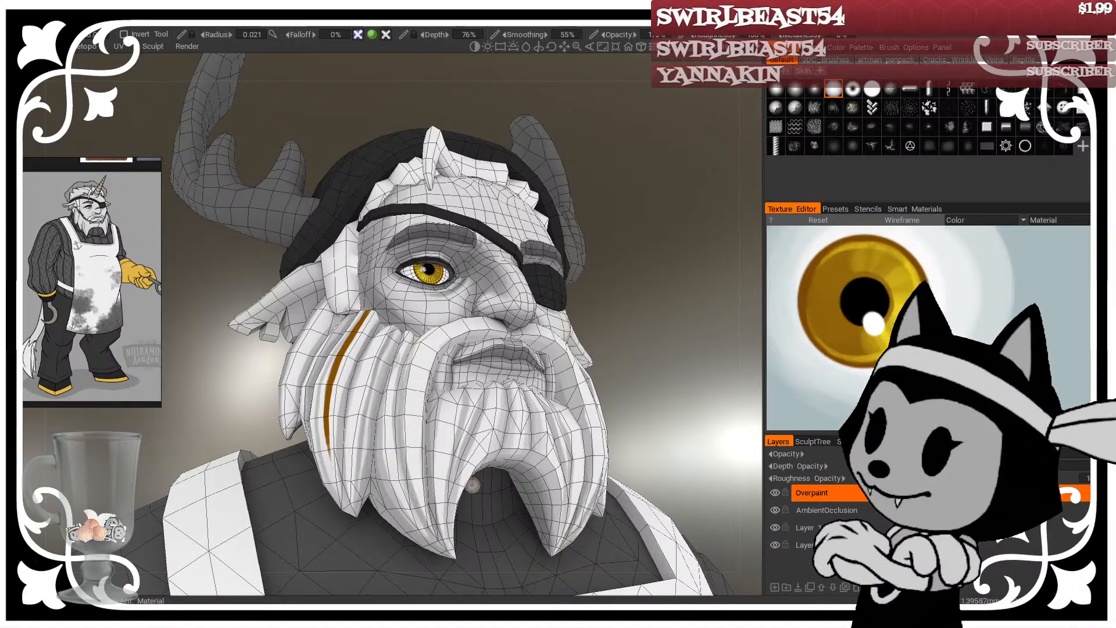
drag(651, 264, 646, 303)
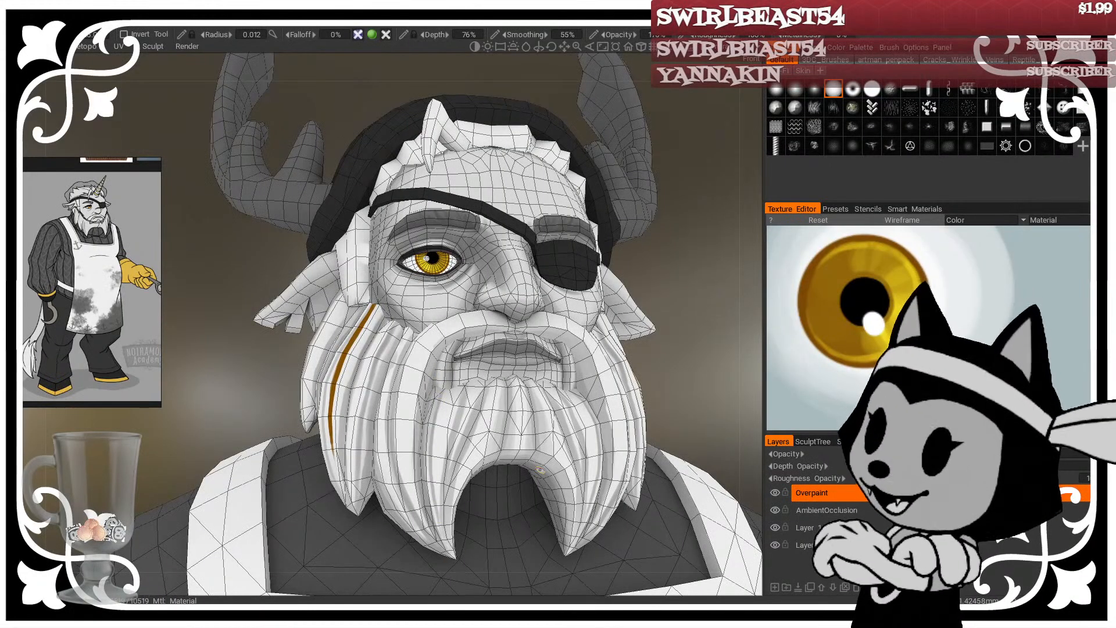
drag(692, 286, 646, 287)
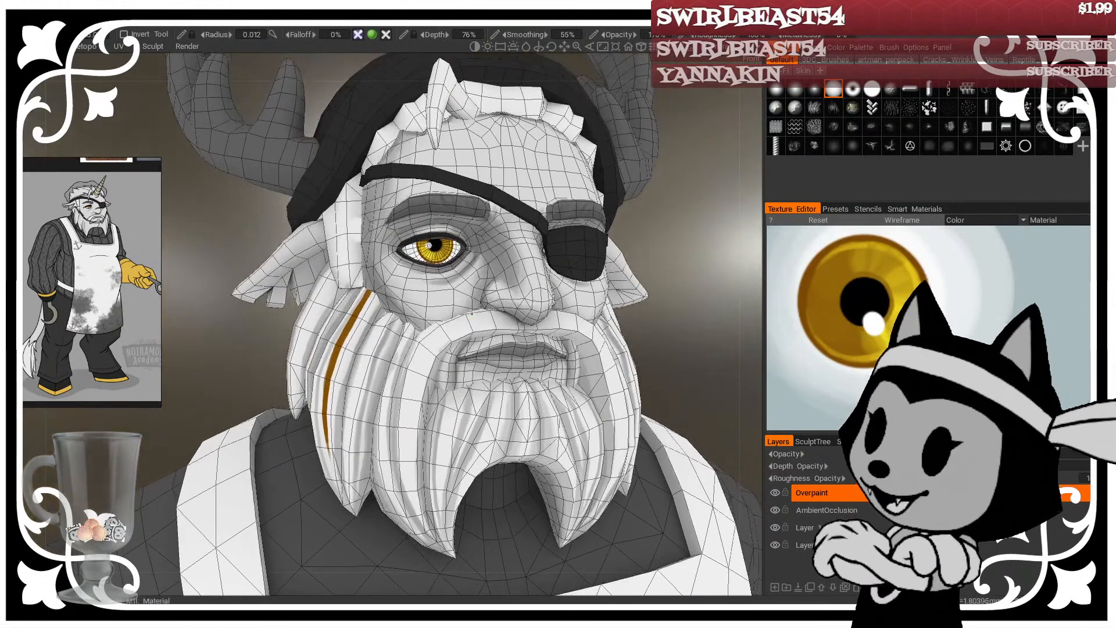
drag(644, 246, 734, 302)
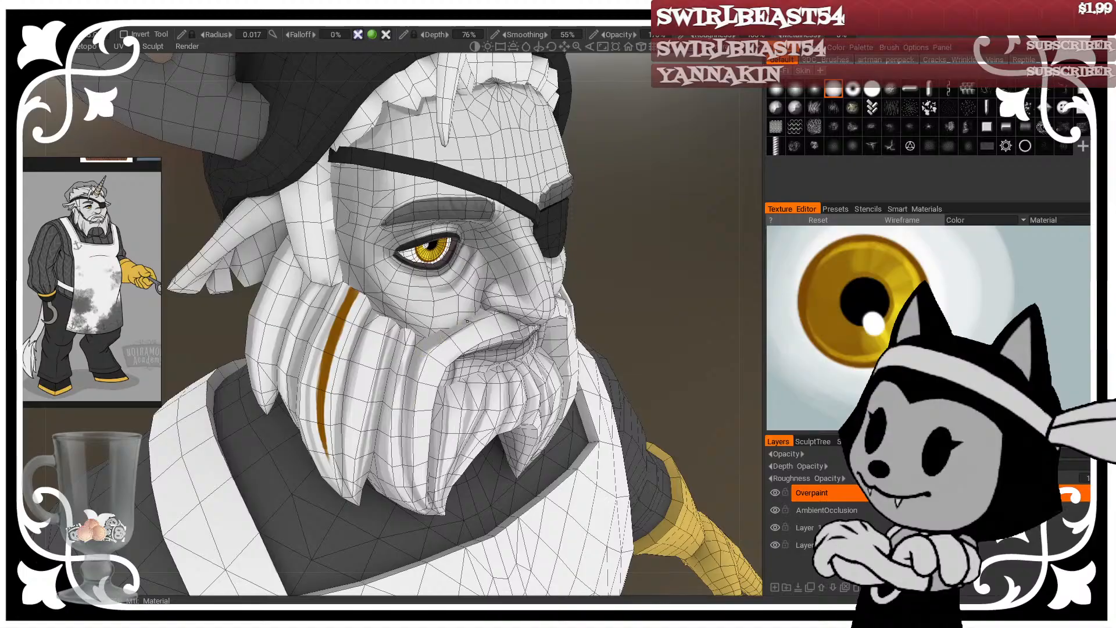
mouse_move(651, 267)
mouse_down()
mouse_move(669, 233)
mouse_move(670, 186)
mouse_up()
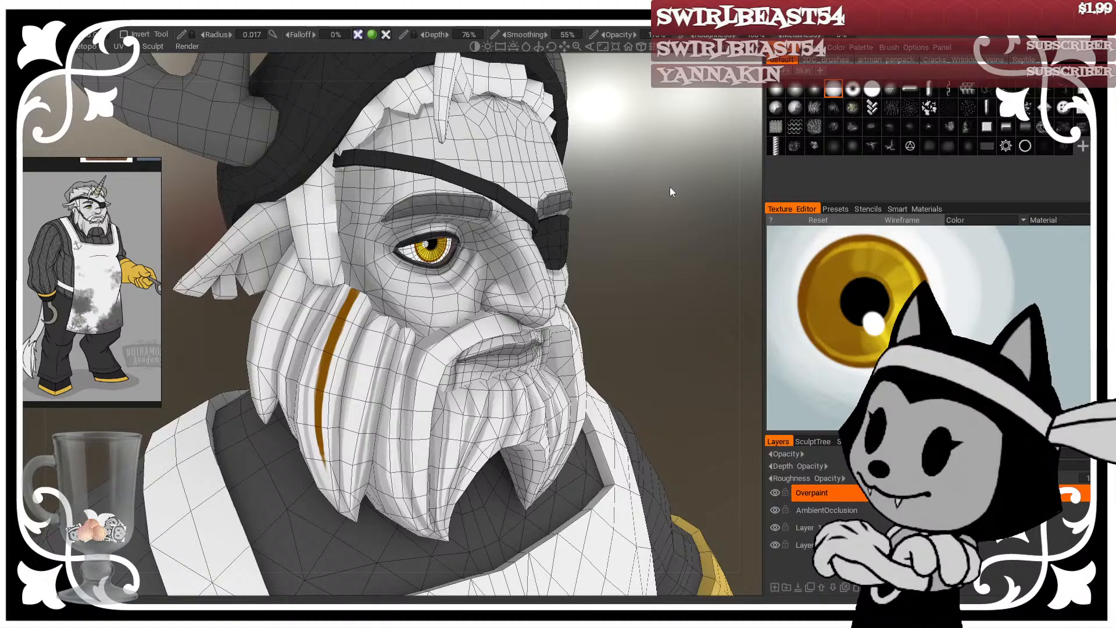
Step: Examine the hat, ear and upper body from the side and front, then inspect the head with the wireframe hidden
alt+middle_drag(347, 202, 418, 375)
alt+drag(337, 335, 606, 224)
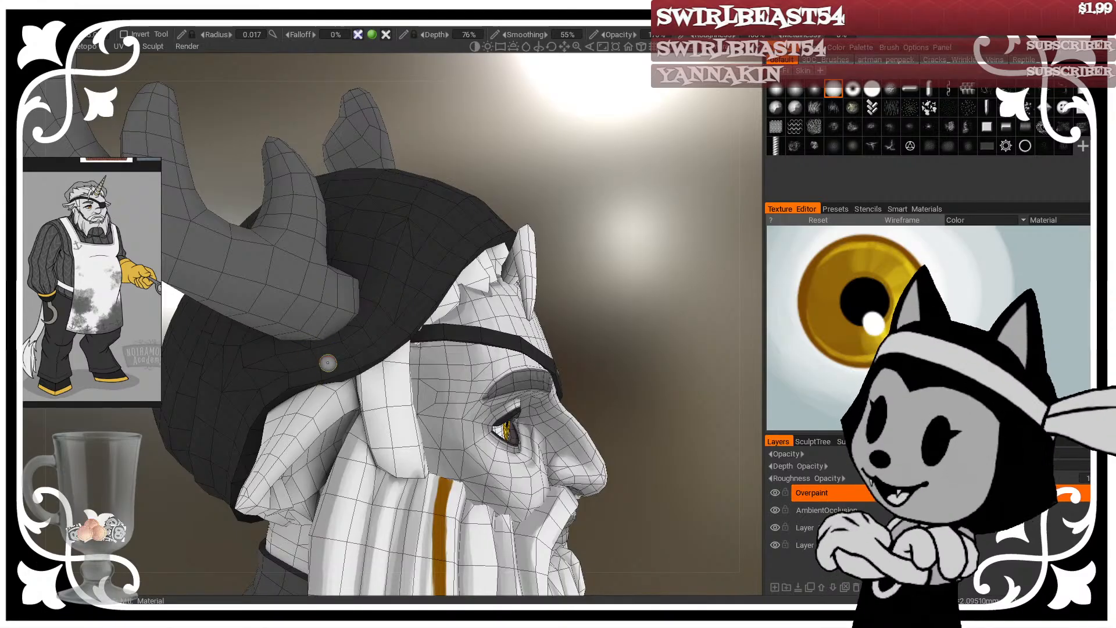
alt+drag(325, 362, 327, 326)
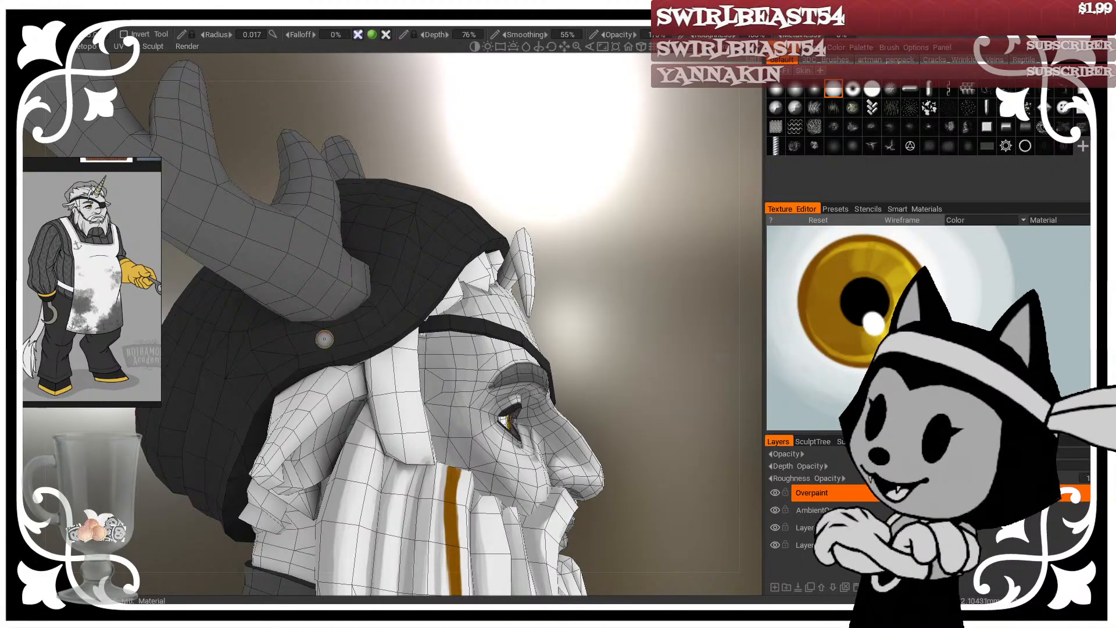
drag(602, 310, 622, 293)
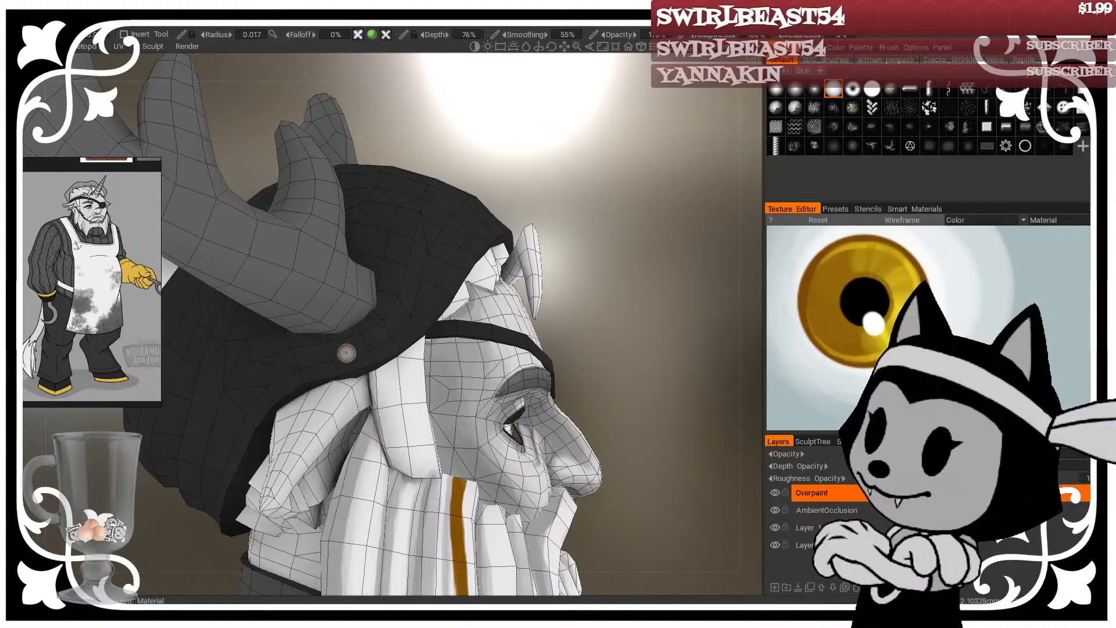
drag(613, 308, 485, 331)
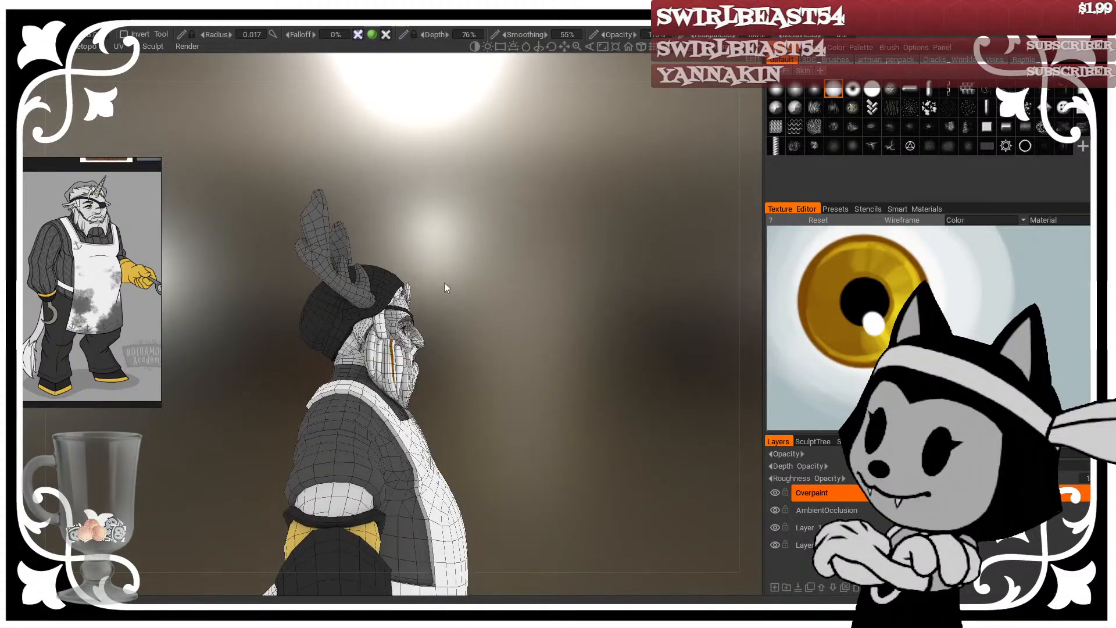
drag(444, 288, 372, 317)
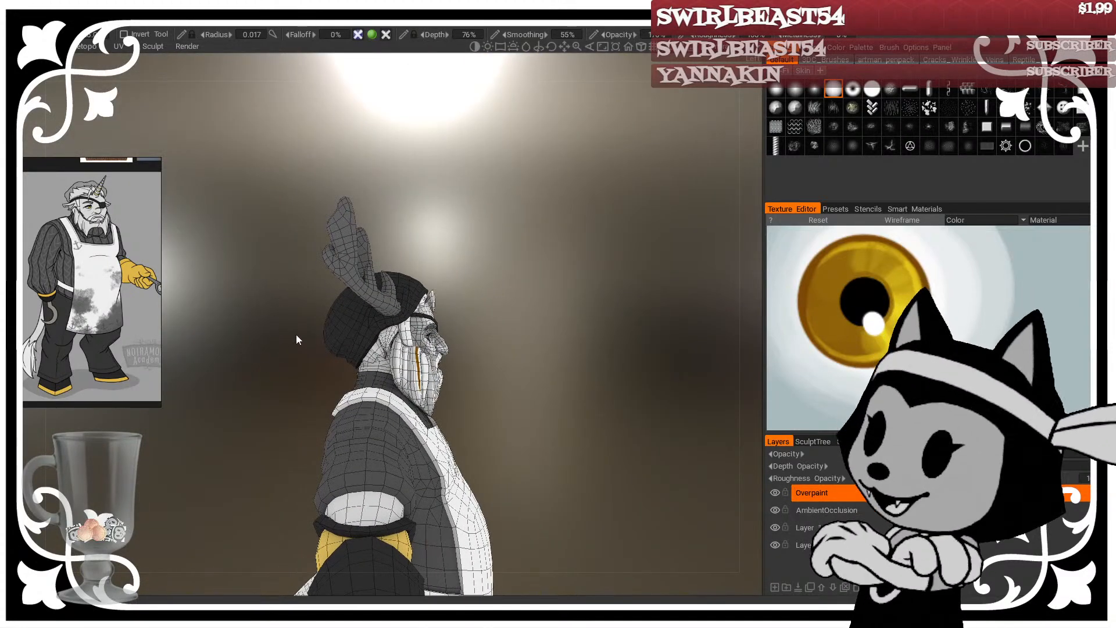
drag(441, 302, 542, 321)
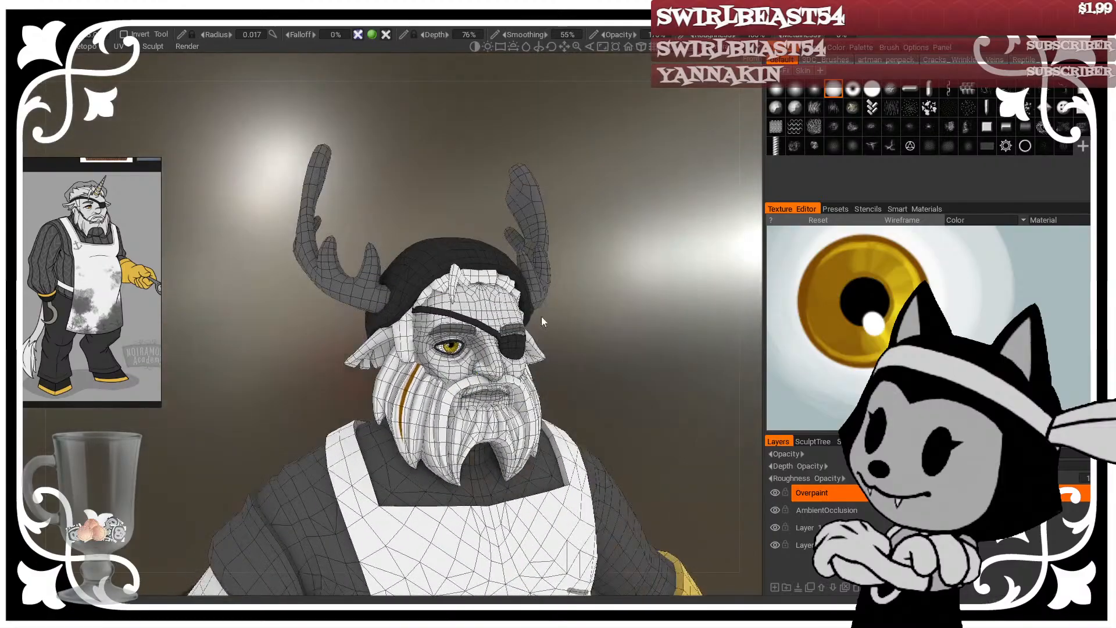
middle_drag(542, 316, 491, 307)
right_drag(546, 307, 604, 434)
key(w)
middle_drag(604, 434, 581, 319)
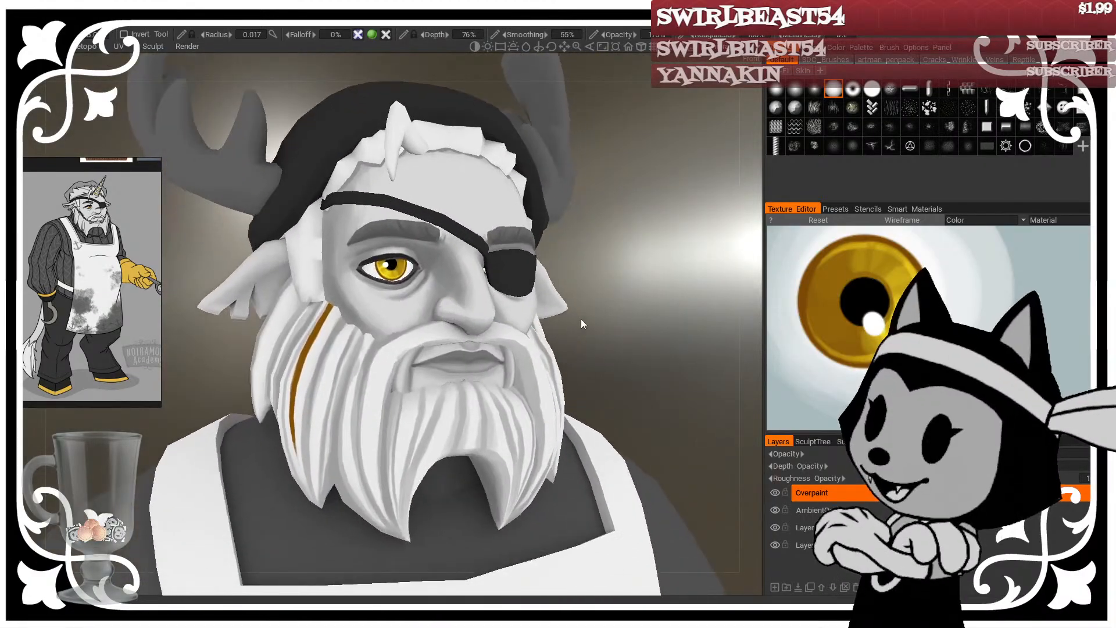
drag(581, 319, 637, 320)
middle_drag(637, 319, 656, 321)
Step: Paint hair strands across the moustache from the mouth corners to beneath the nose with a brush radius between 0.015 and 0.028
drag(635, 193, 628, 226)
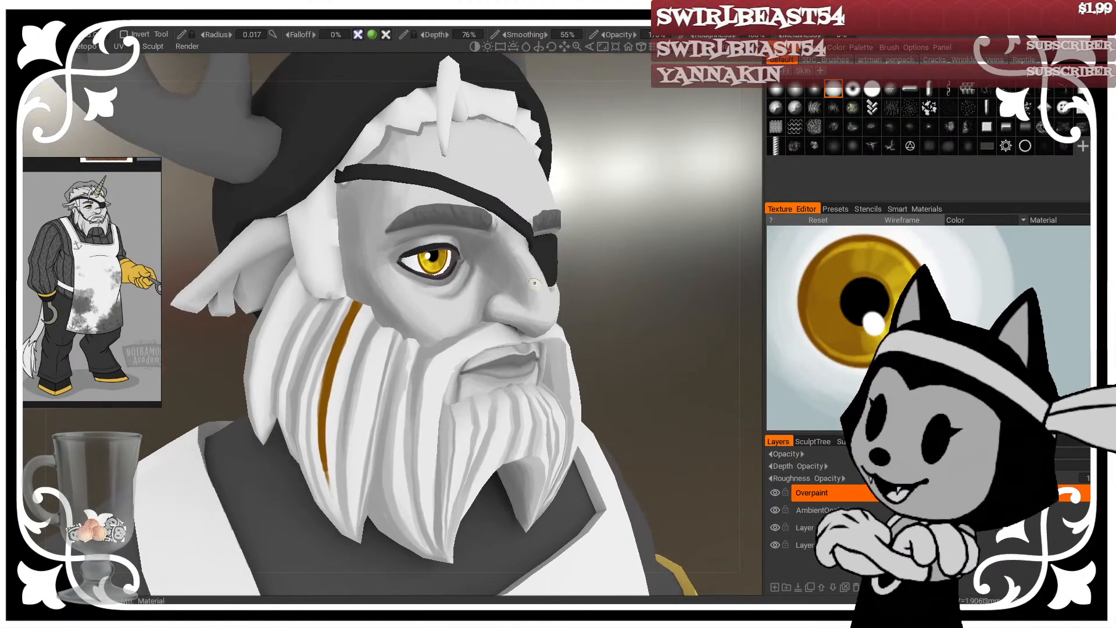
drag(612, 262, 671, 225)
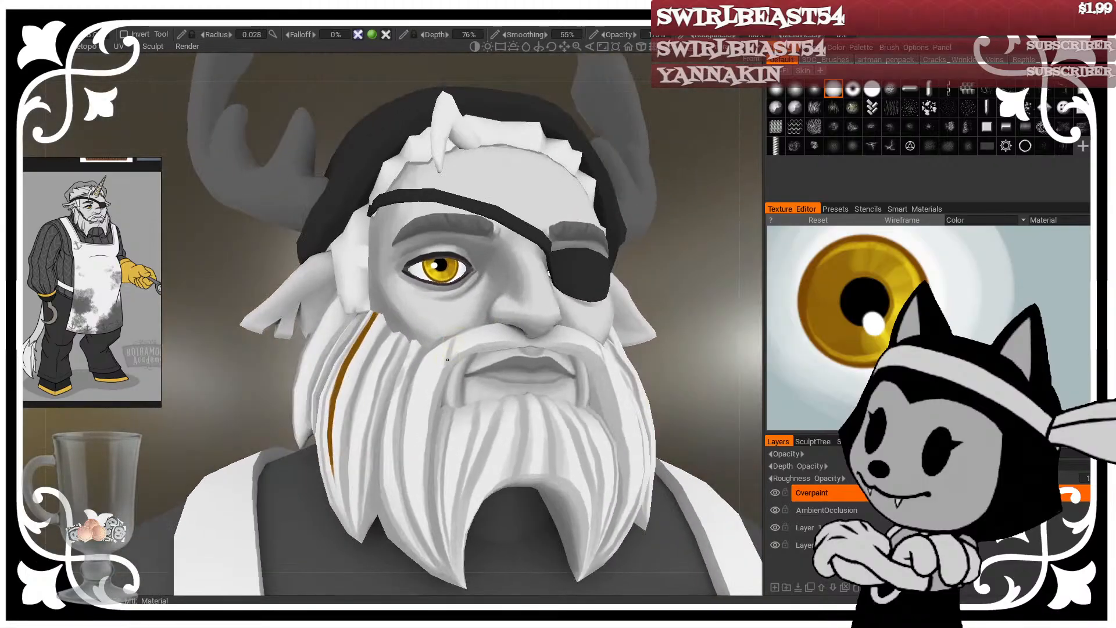
drag(573, 294, 607, 265)
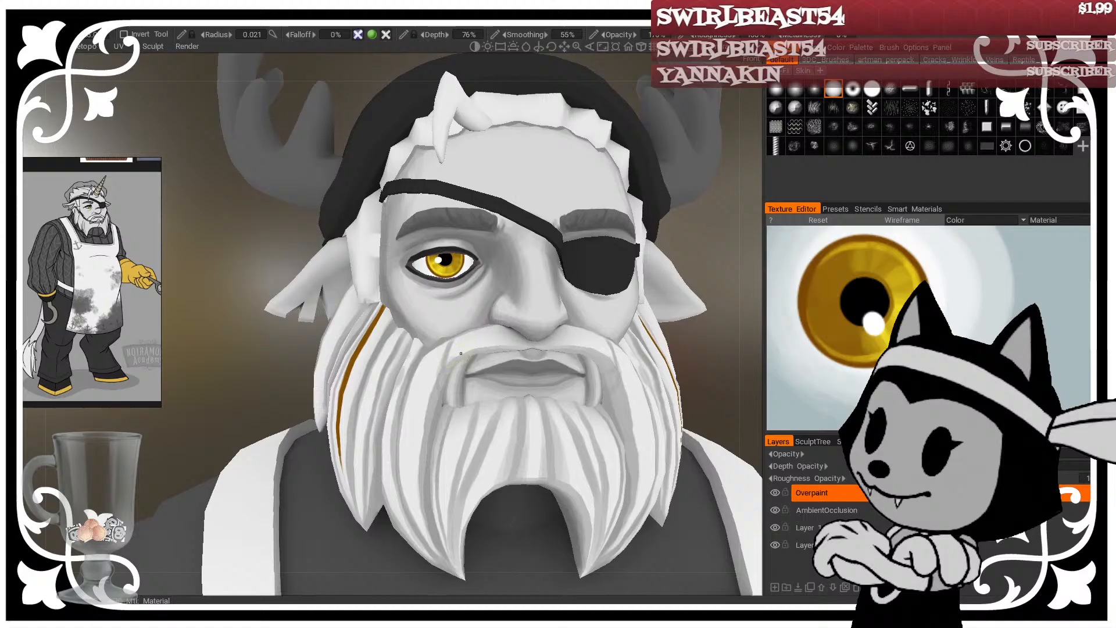
drag(491, 314, 464, 333)
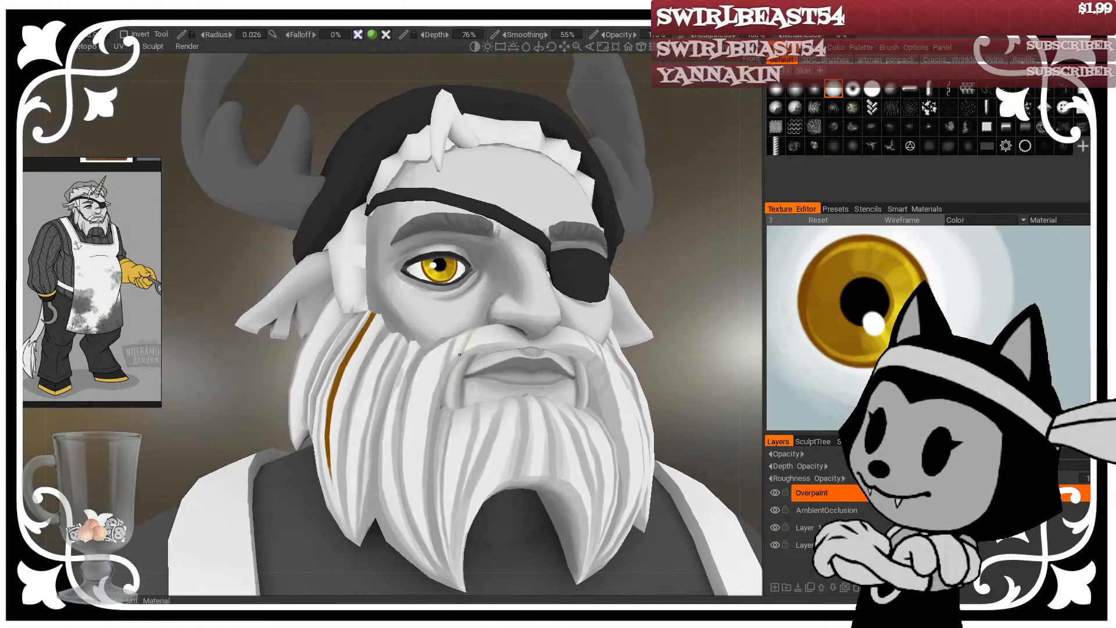
drag(680, 254, 474, 332)
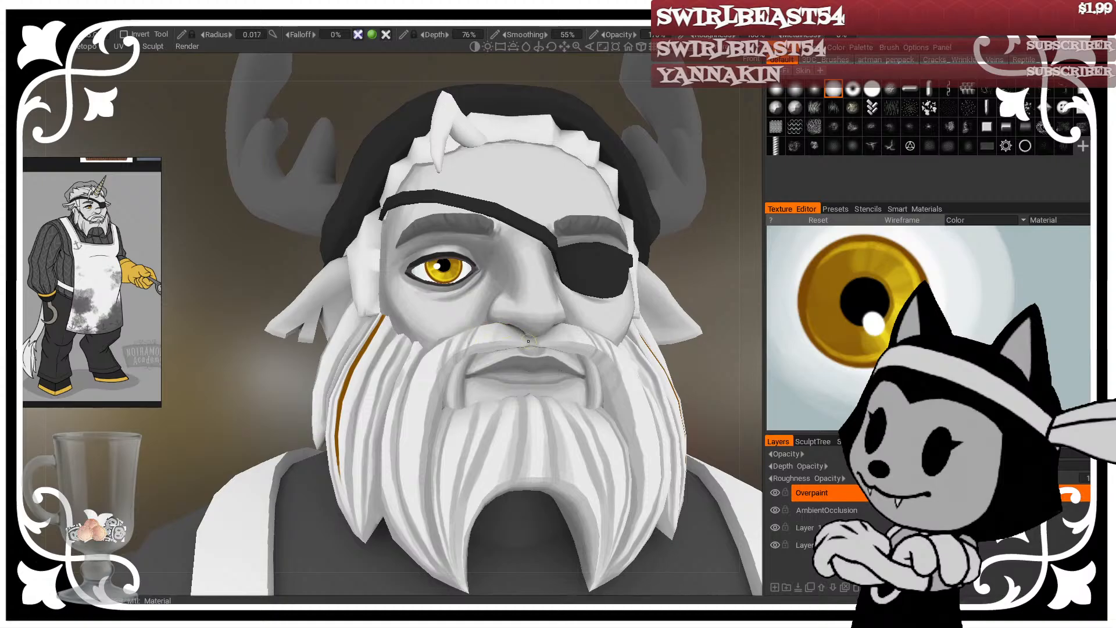
drag(646, 259, 703, 271)
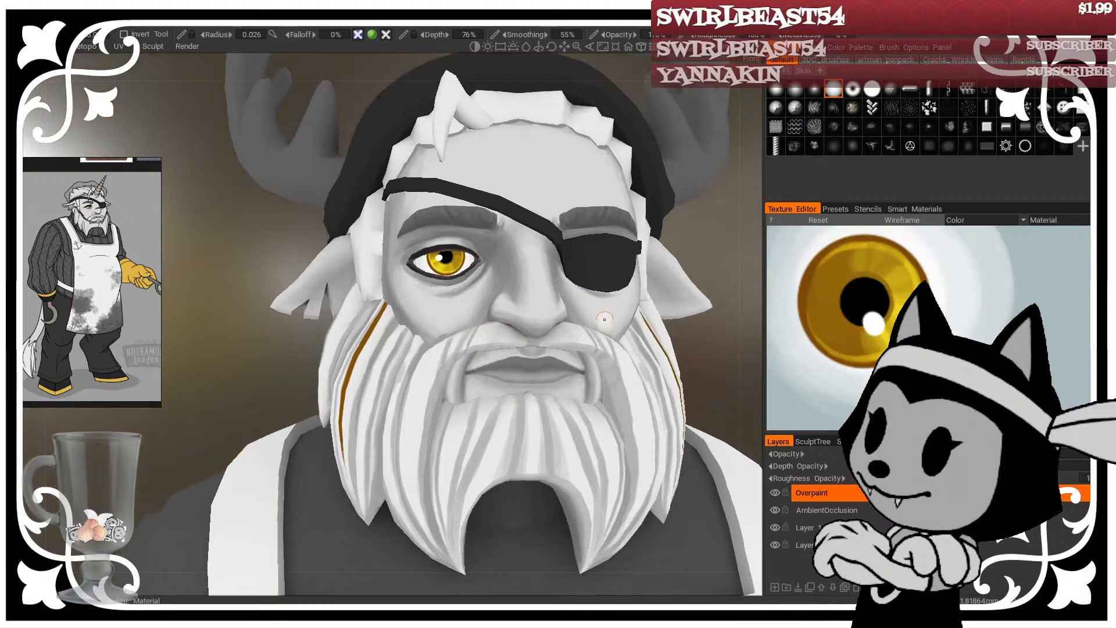
mouse_move(604, 319)
mouse_down()
mouse_move(673, 326)
mouse_move(622, 275)
mouse_move(433, 300)
mouse_up()
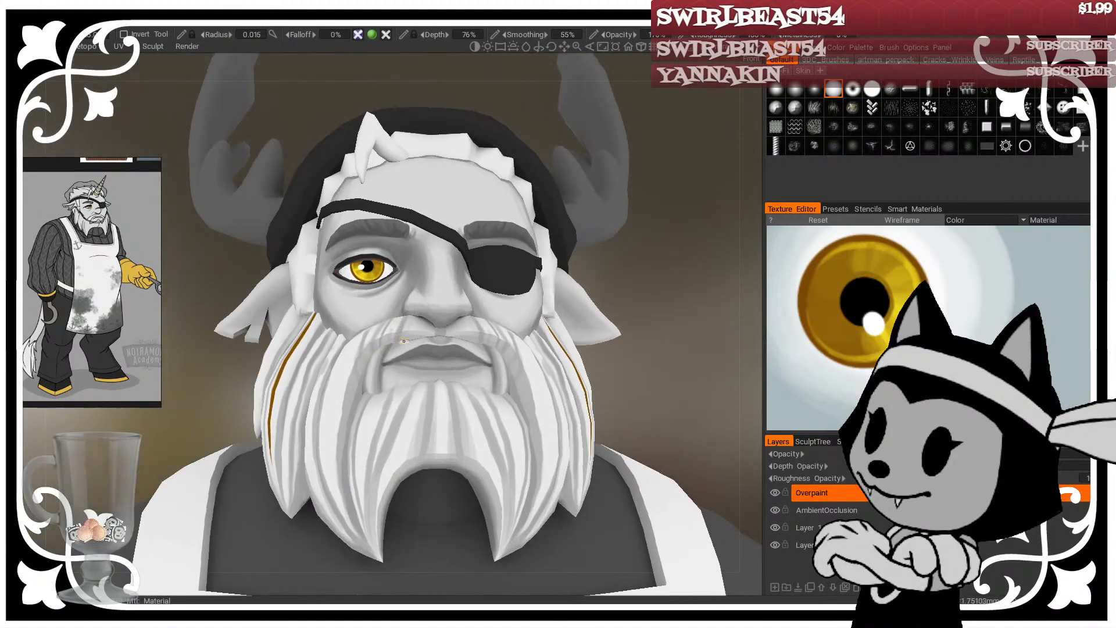
Step: Refine the strands below the lower lip and along the side of the beard with a brush radius of about 0.017
drag(632, 260, 649, 276)
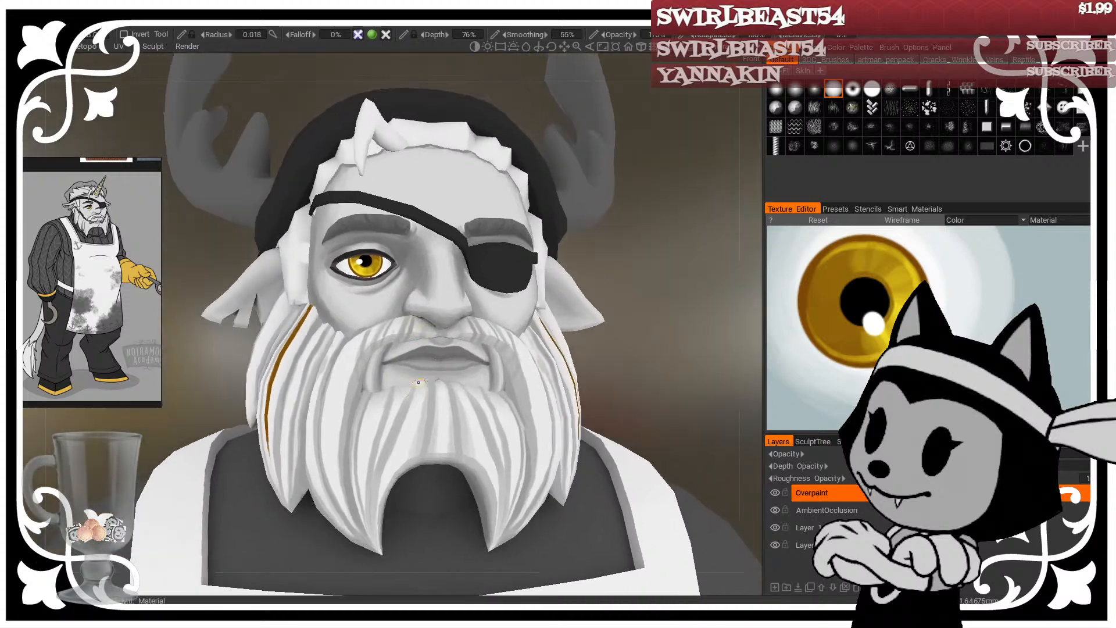
drag(610, 359, 683, 343)
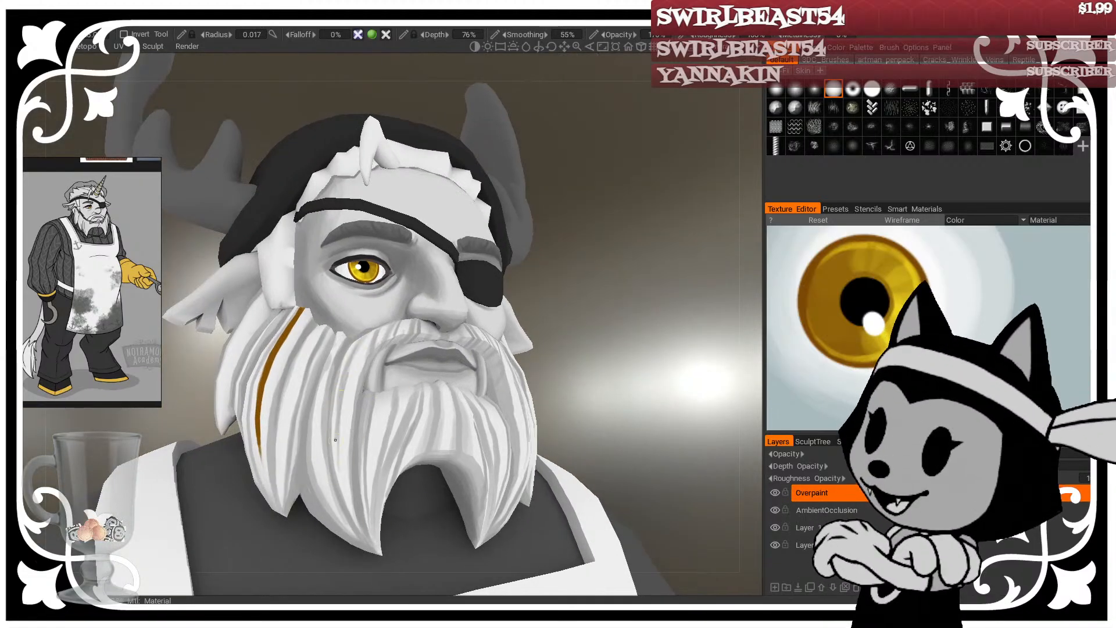
drag(568, 292, 598, 308)
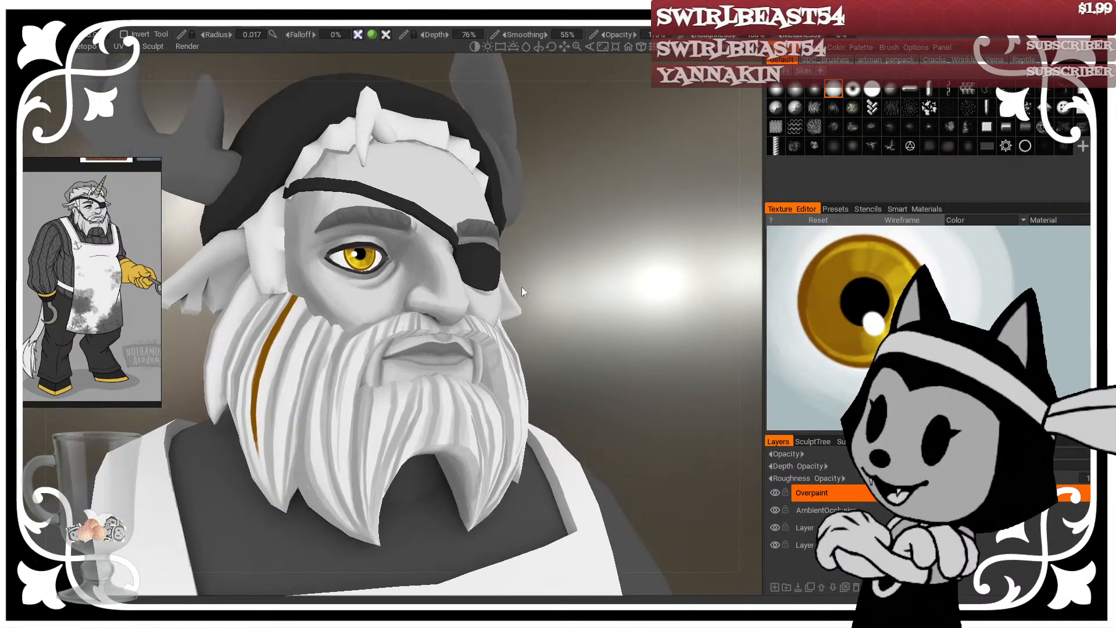
Step: Touch up the rear and side beard locks and the moustache corner with a brush radius between 0.021 and 0.086
mouse_move(445, 270)
mouse_down()
mouse_move(646, 271)
mouse_move(612, 274)
mouse_move(702, 180)
mouse_move(707, 224)
mouse_up()
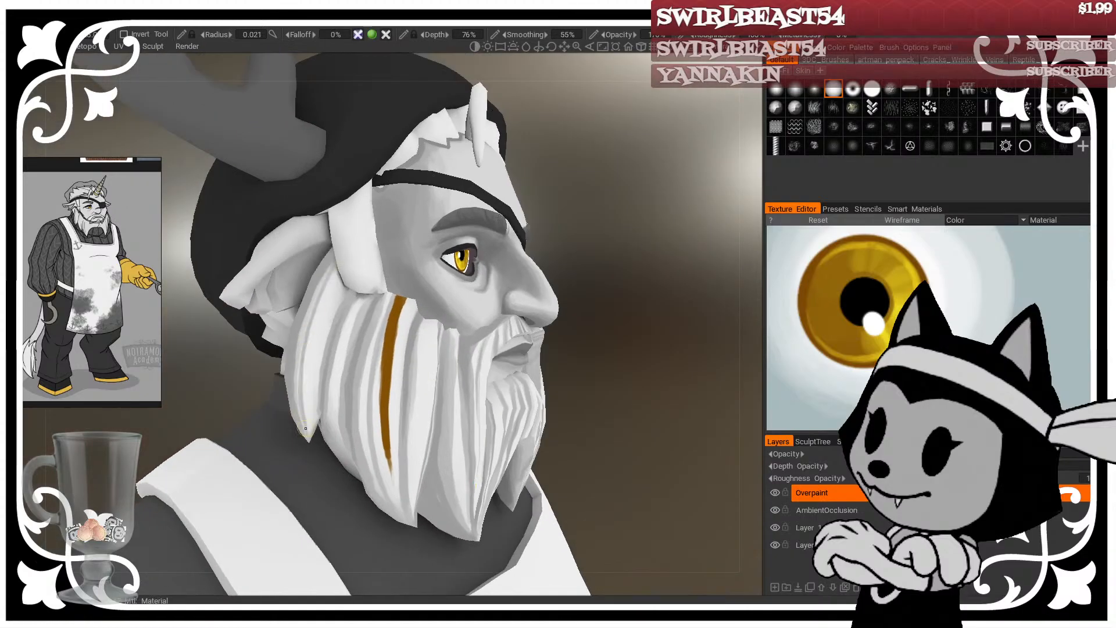
drag(322, 283, 306, 423)
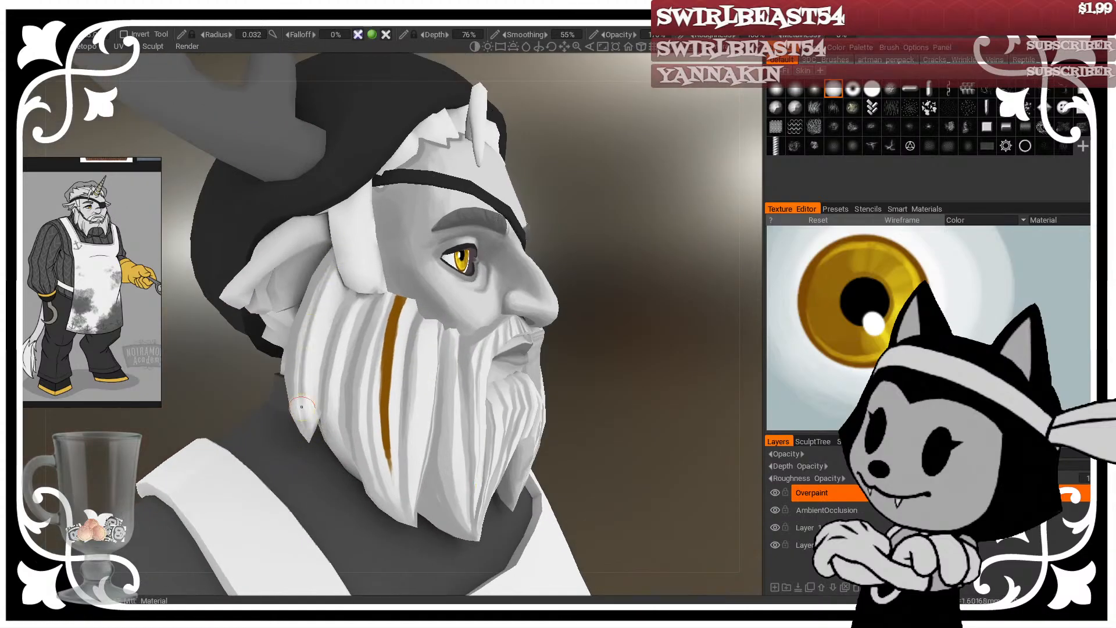
drag(554, 256, 575, 246)
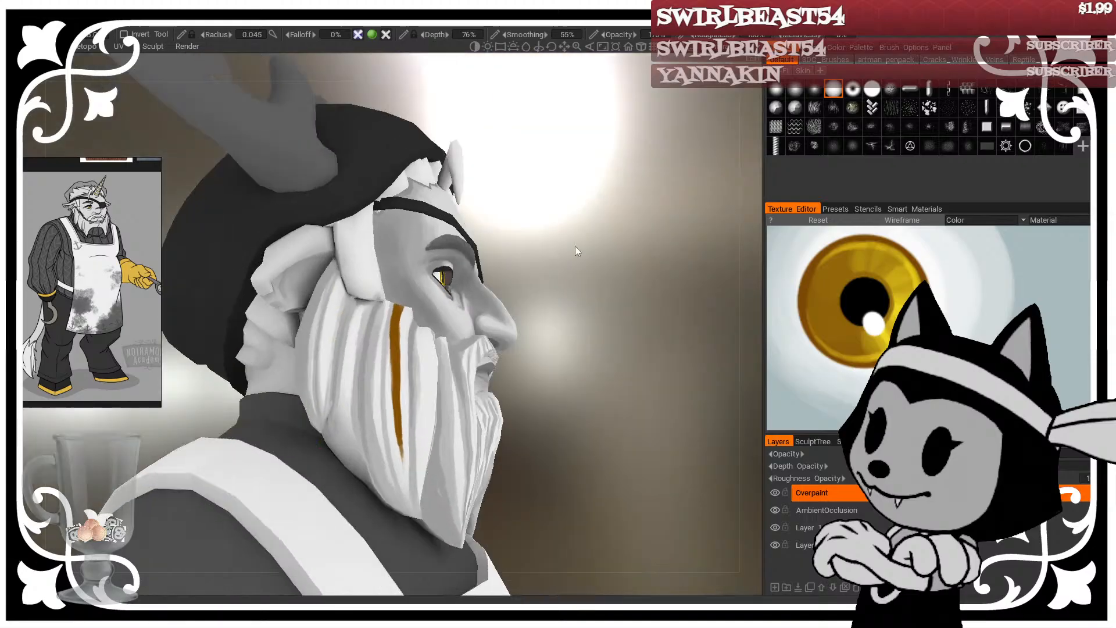
drag(587, 314, 509, 299)
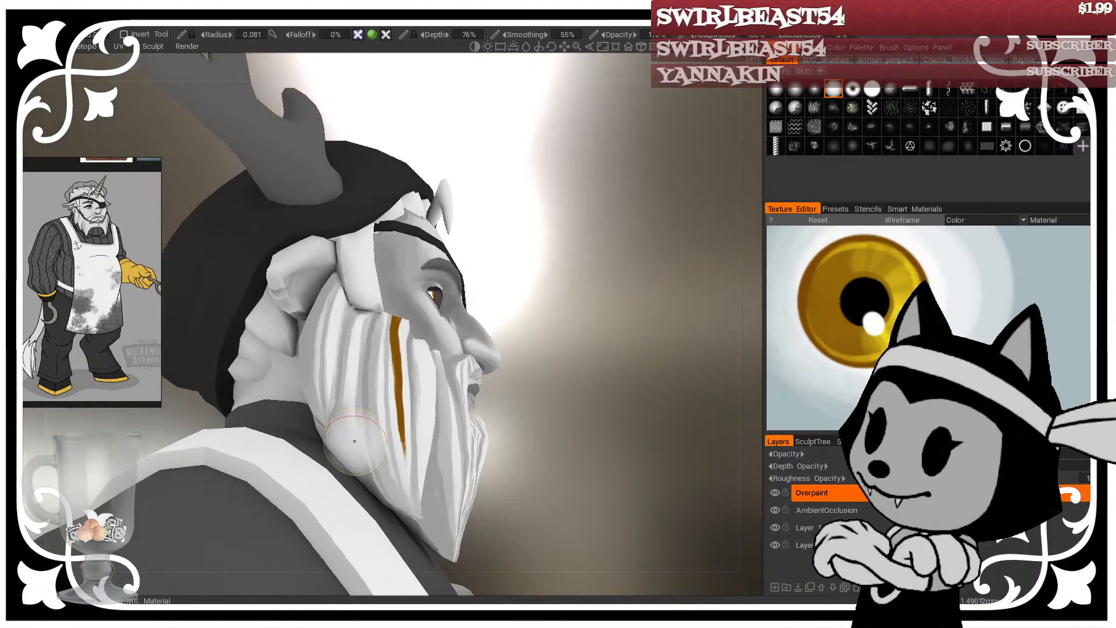
mouse_move(576, 270)
mouse_down()
mouse_move(703, 298)
mouse_move(646, 300)
mouse_up()
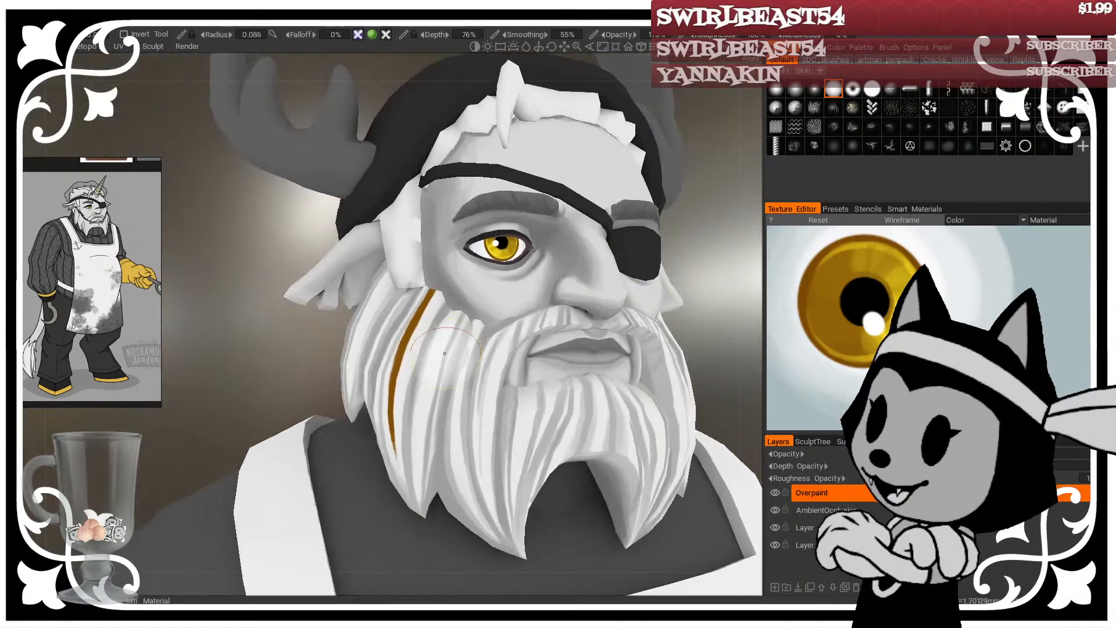
drag(572, 290, 619, 284)
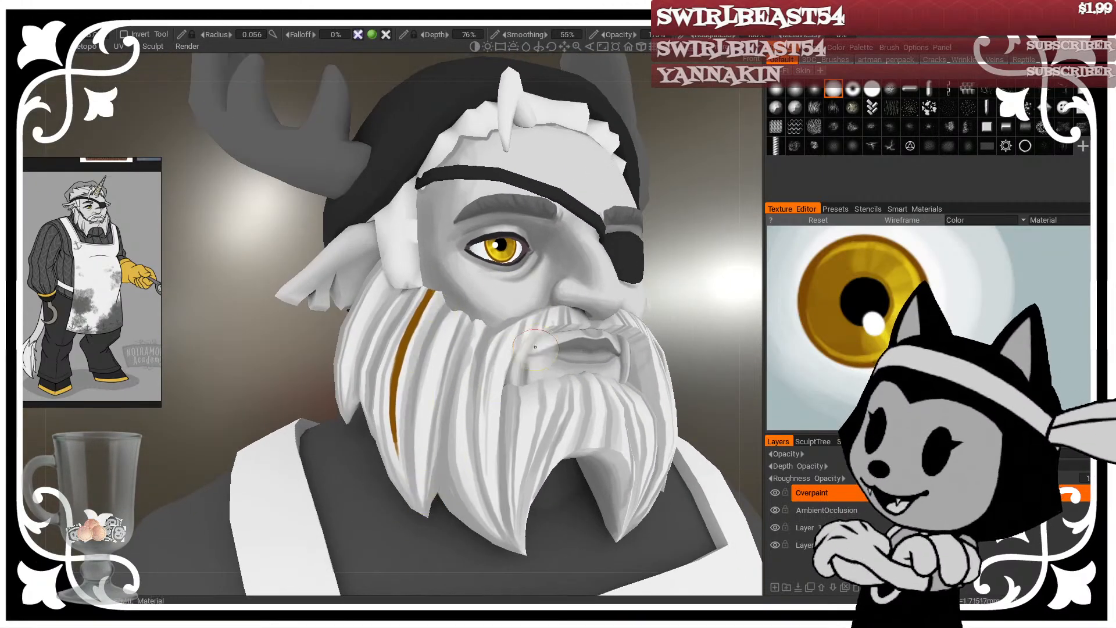
Step: Examine the painted beard and face from the front and three-quarter side, both close up and with the upper body in view
drag(689, 305, 695, 326)
drag(624, 267, 661, 274)
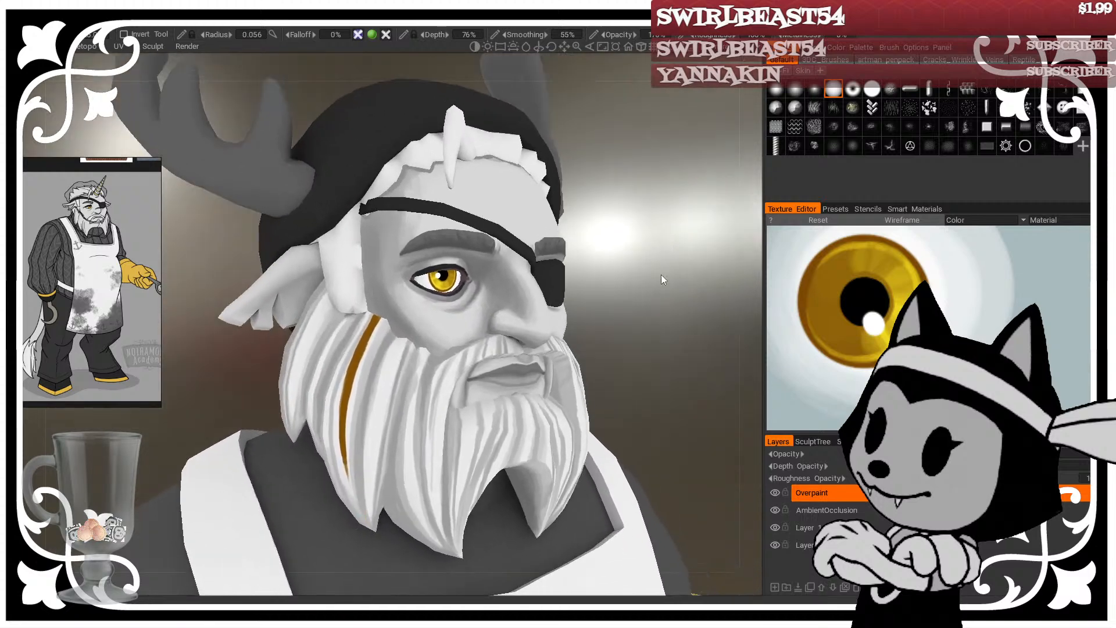
mouse_move(538, 236)
middle_down()
mouse_move(396, 319)
mouse_move(684, 306)
middle_up()
scroll(685, 307, down, 3)
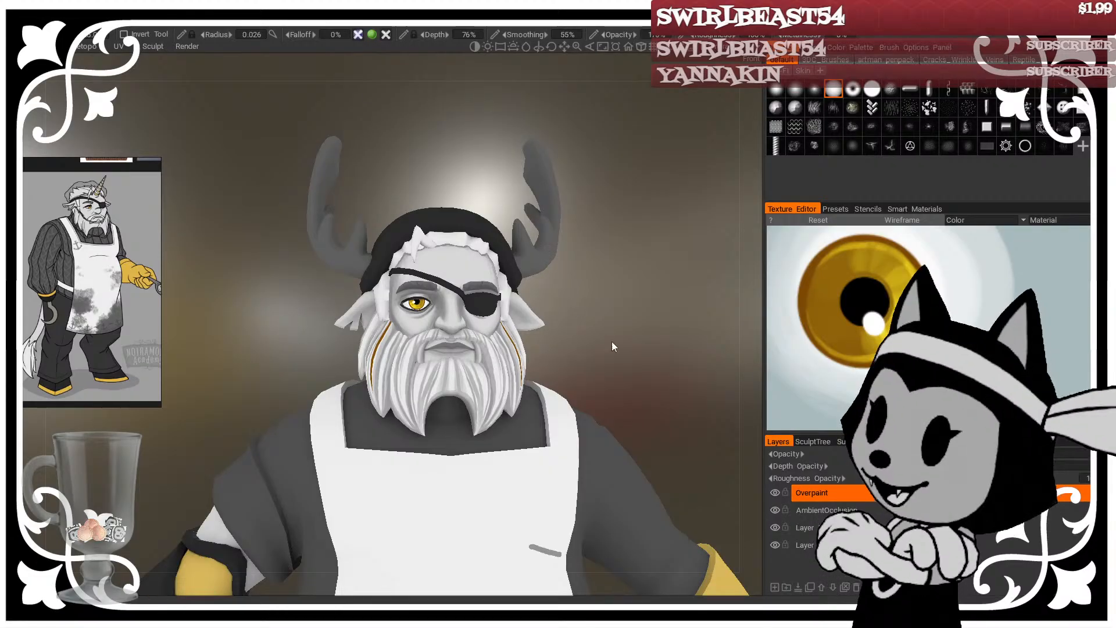
scroll(647, 346, up, 5)
mouse_move(649, 315)
mouse_down()
mouse_move(699, 309)
mouse_move(639, 308)
mouse_up()
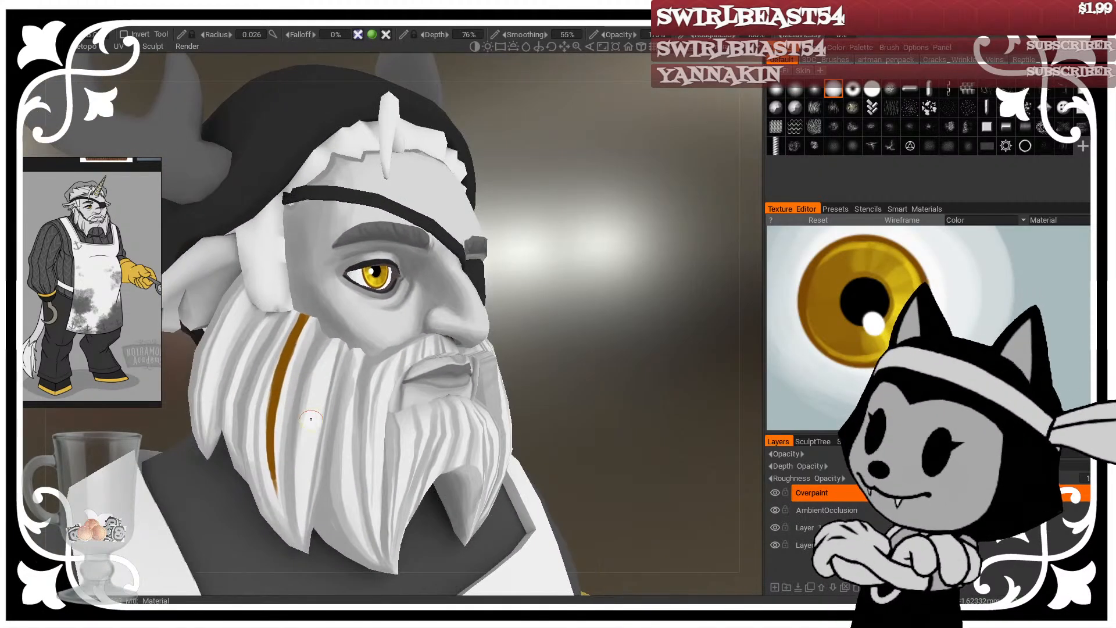
drag(560, 269, 541, 323)
Step: Touch up the side and rear beard locks around the golden strand with a brush radius between 0.040 and 0.069
key(bracketright)
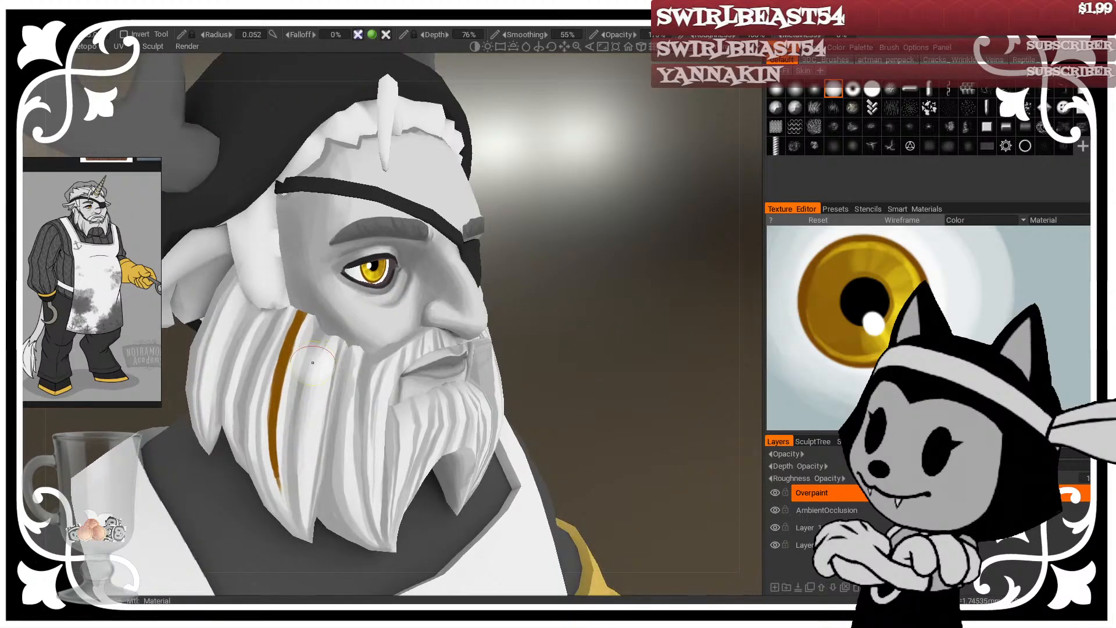
drag(463, 263, 266, 373)
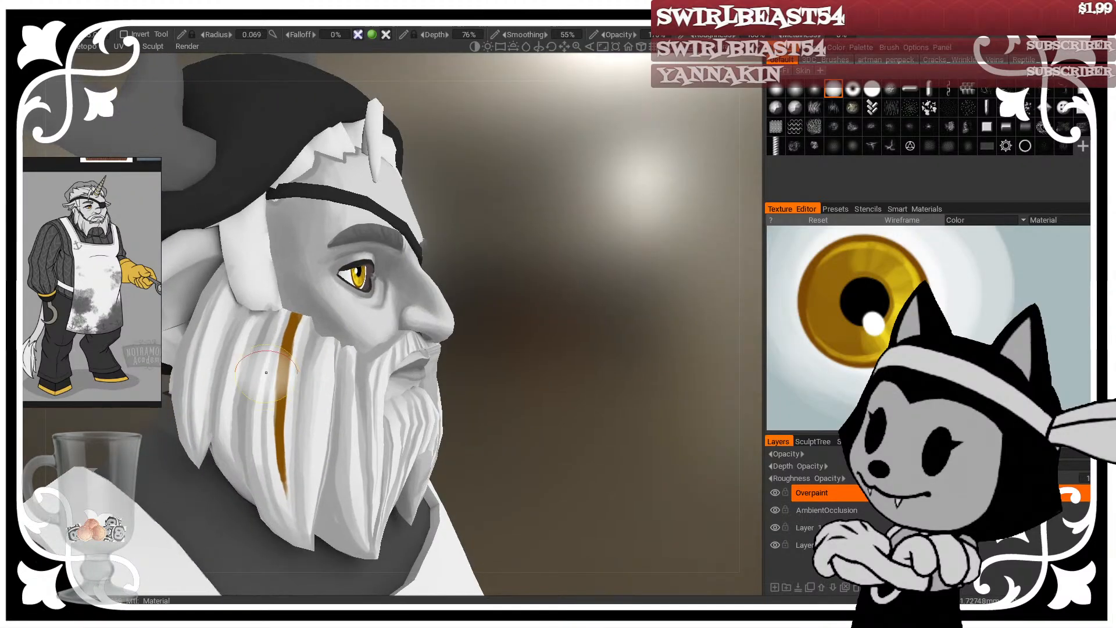
drag(372, 289, 226, 370)
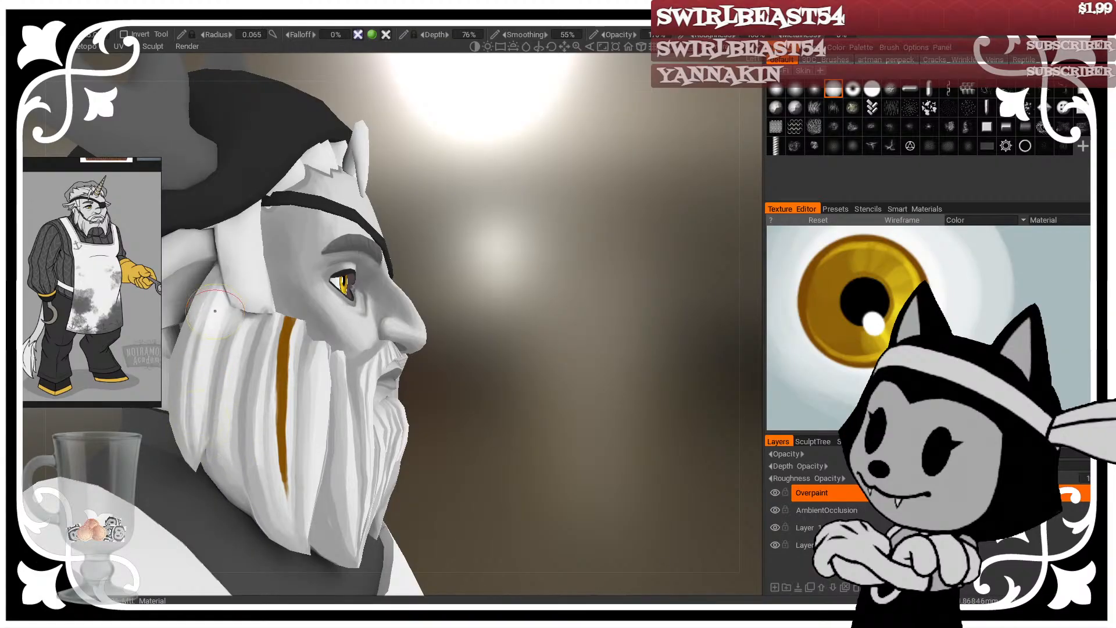
drag(479, 237, 309, 355)
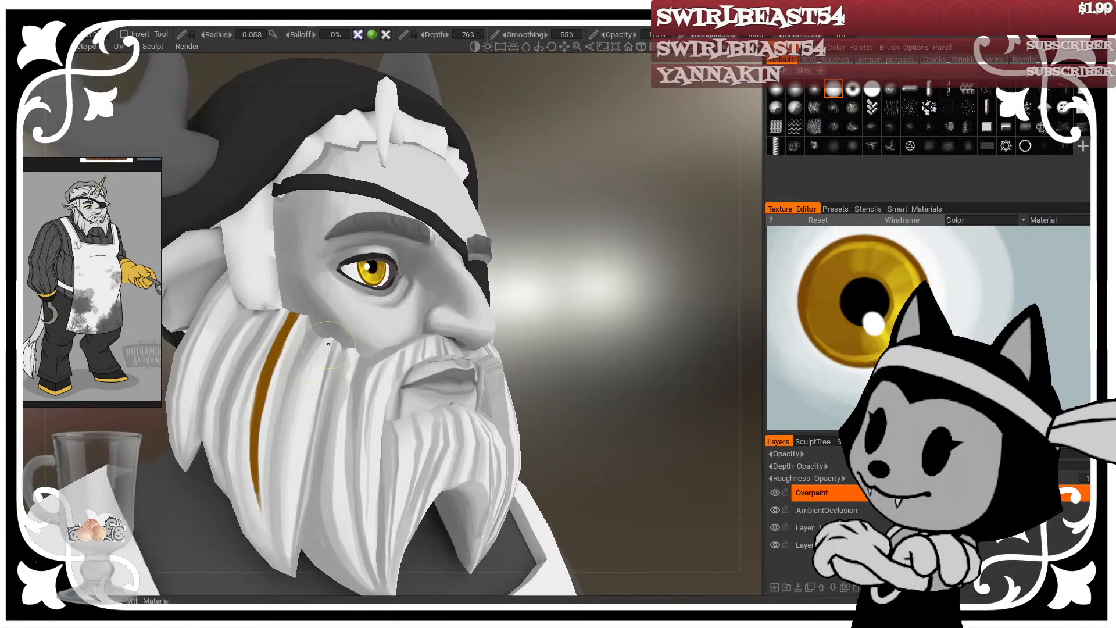
drag(542, 330, 503, 312)
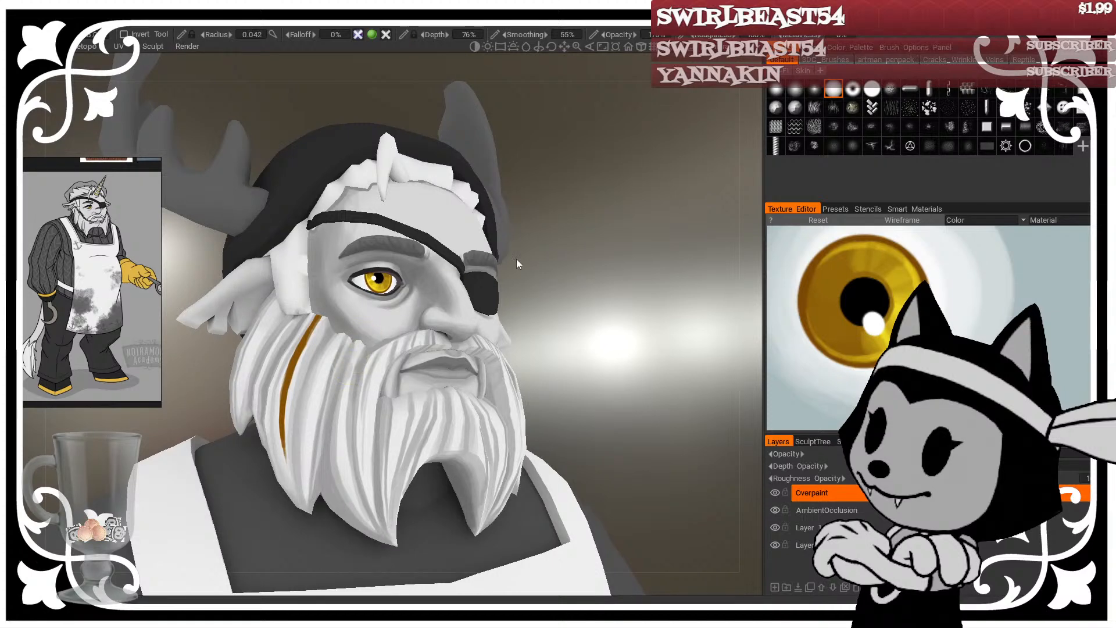
drag(517, 263, 335, 455)
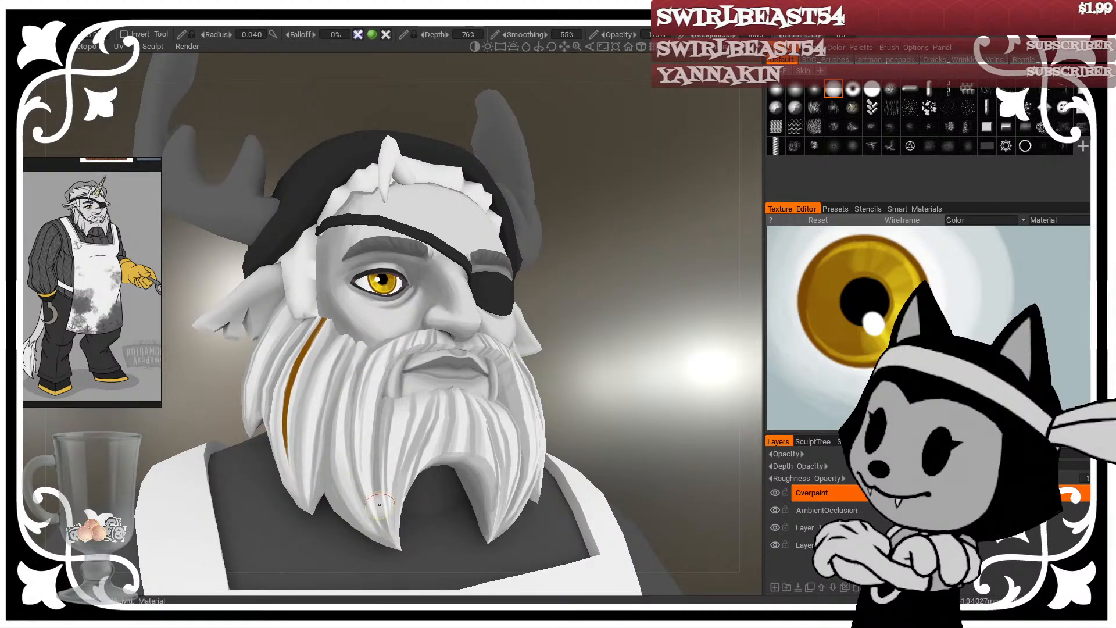
Step: Touch up the moustache and front beard strands with a brush radius between 0.056 and 0.157
mouse_move(604, 378)
mouse_down()
mouse_move(555, 372)
mouse_move(584, 357)
mouse_move(580, 317)
mouse_move(598, 369)
mouse_move(636, 389)
mouse_up()
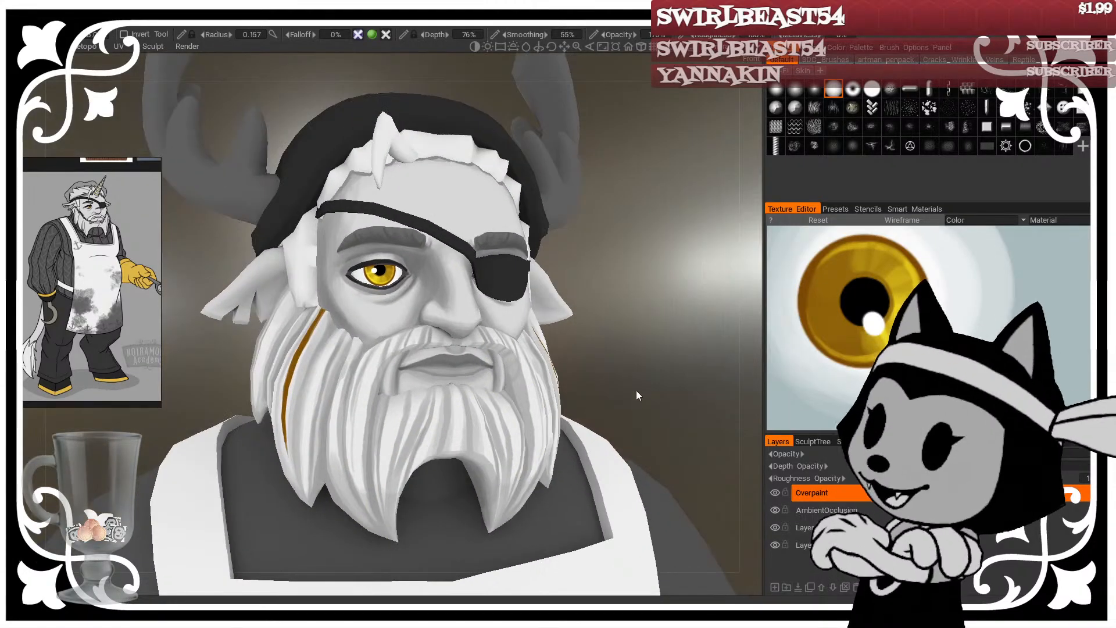
drag(686, 245, 683, 203)
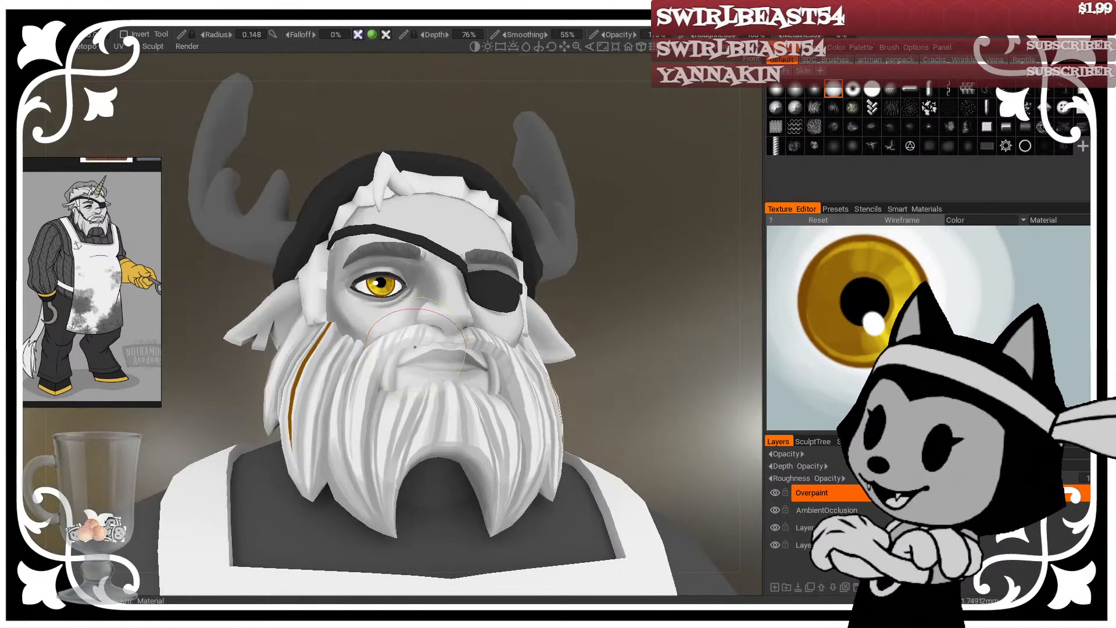
alt+drag(464, 341, 375, 370)
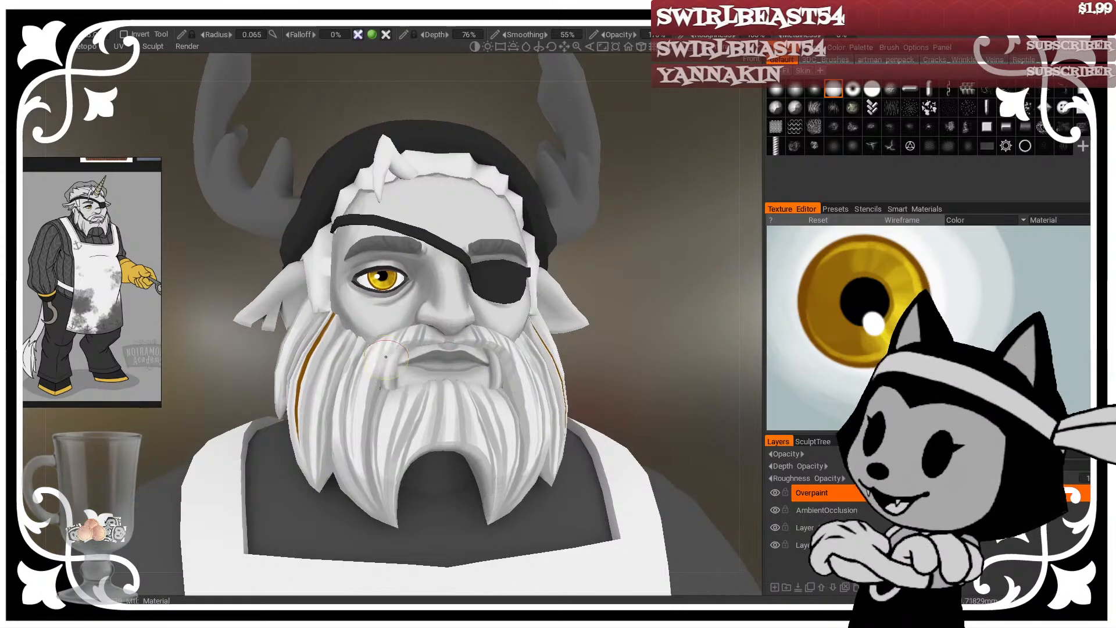
drag(638, 400, 591, 299)
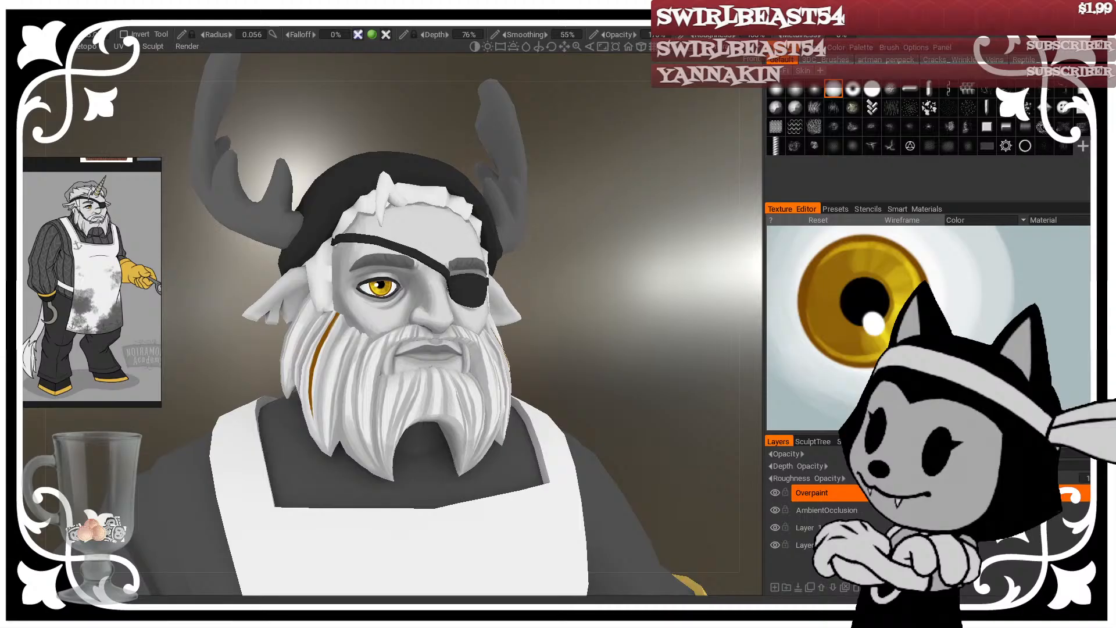
Step: Switch to the web browser and preview the green figure-shaped and blue-and-white pillows in the "chinese ancient pillows" image results
drag(24, 77, 442, 42)
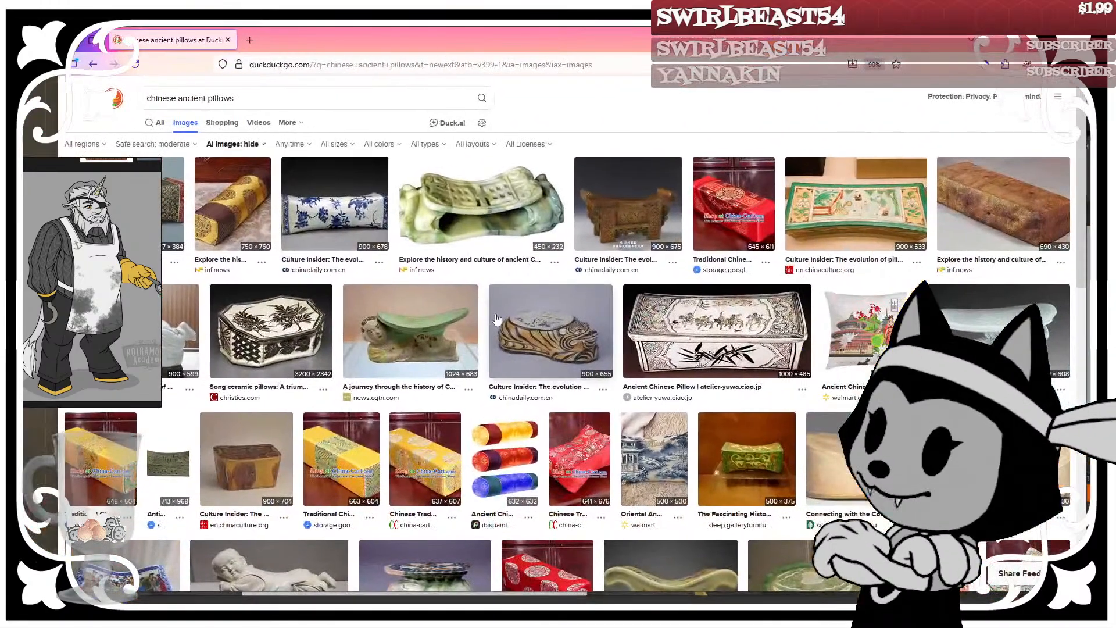
click(442, 326)
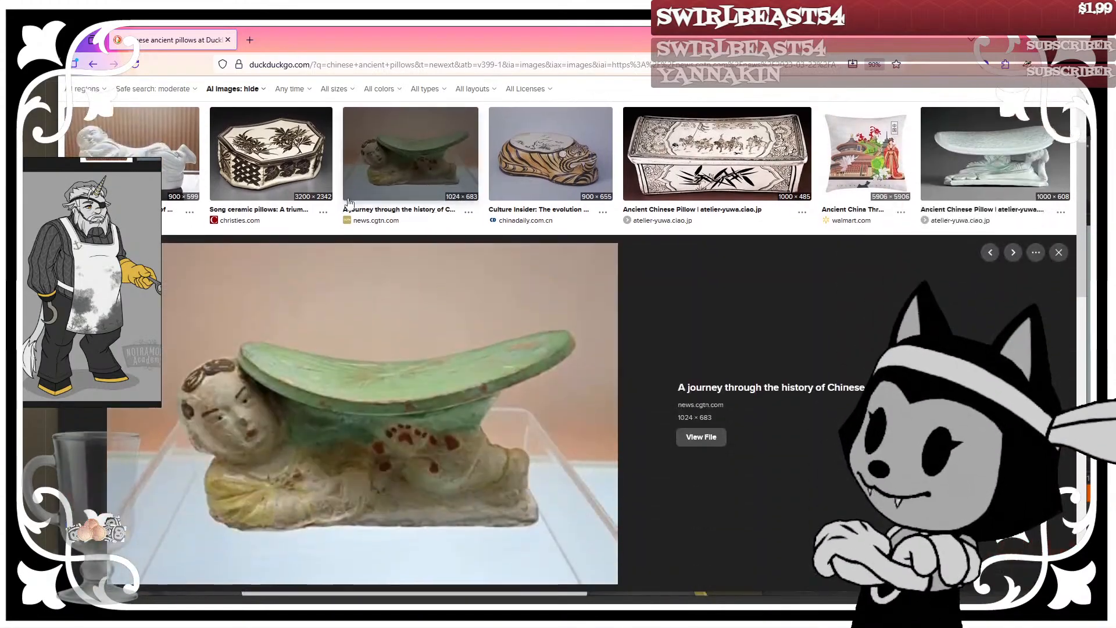
scroll(348, 200, up, 3)
click(347, 200)
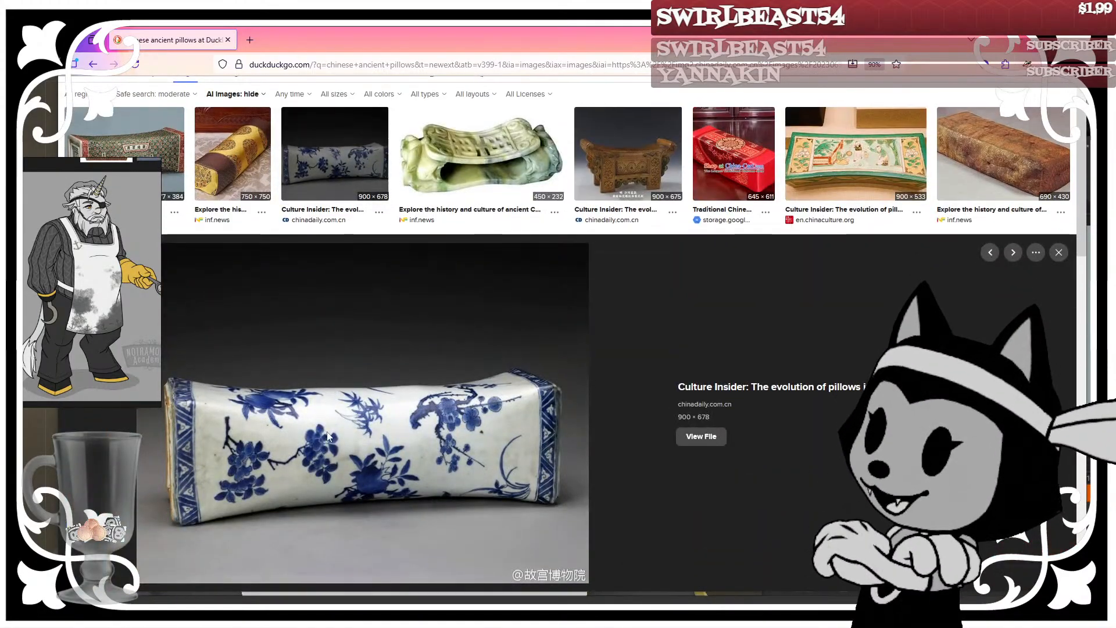
scroll(318, 399, down, 1)
scroll(313, 397, up, 2)
scroll(308, 397, down, 1)
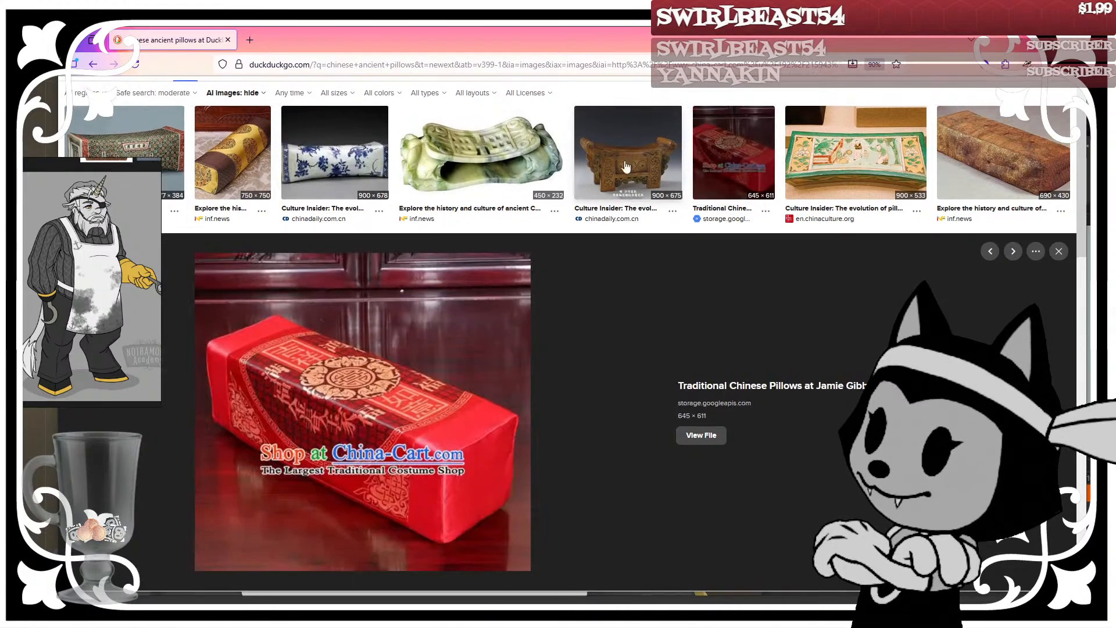
Step: Preview the red fabric pillow and the patterned ceramic pillow, browse the remaining image results, and return to the 3D painting program
click(733, 152)
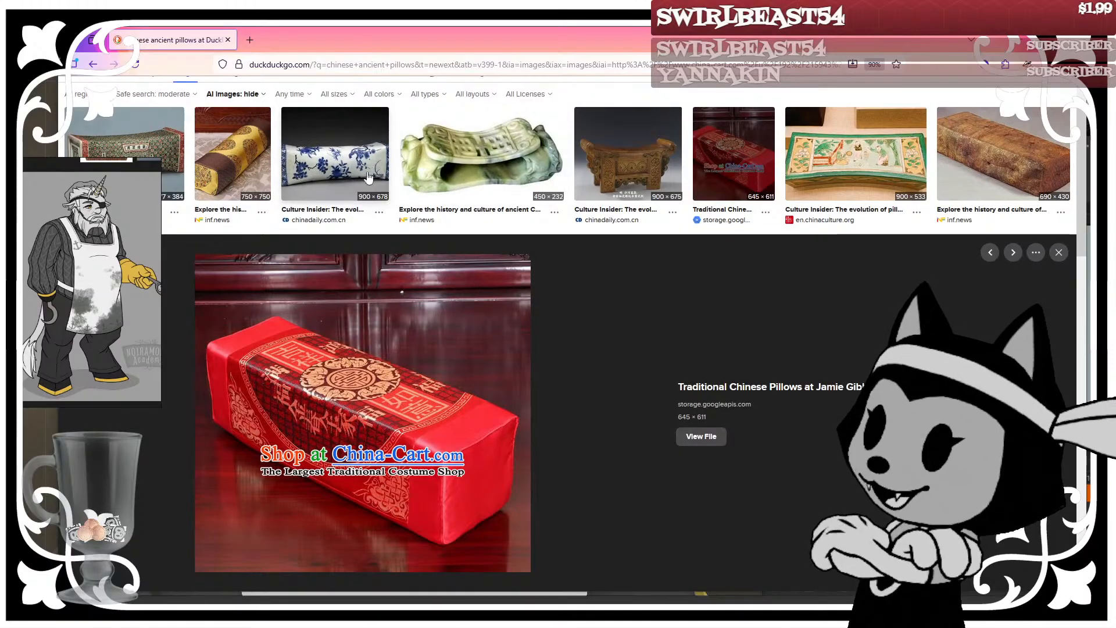
click(173, 166)
scroll(472, 282, down, 4)
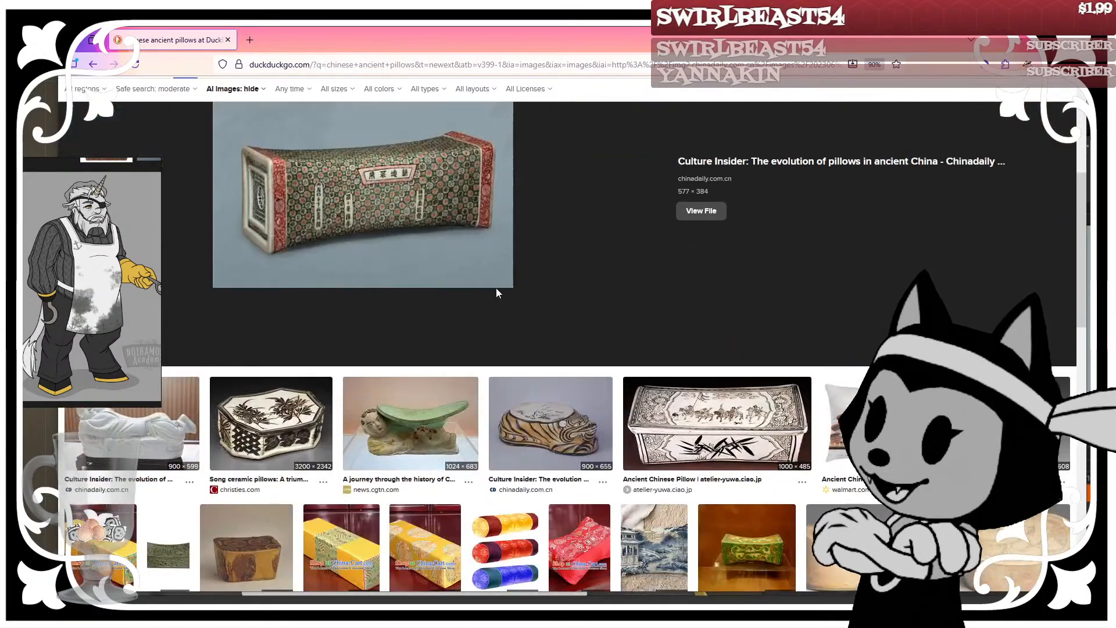
scroll(497, 289, down, 3)
click(227, 41)
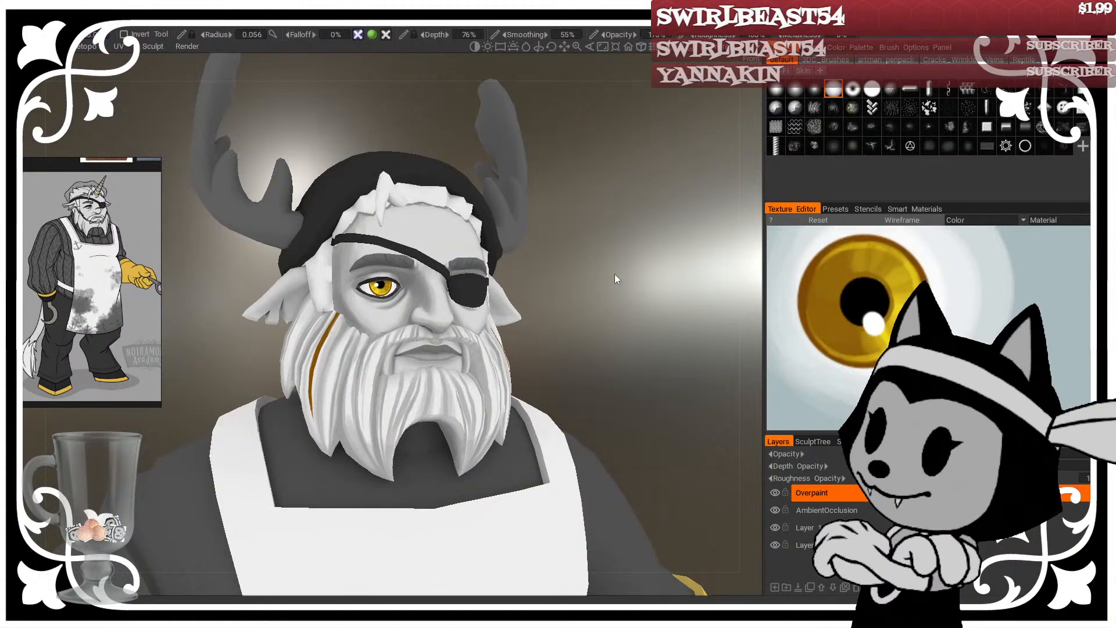
Step: Touch up the underside of the side beard locks from a low front view with a brush radius between 0.020 and 0.042
drag(615, 274, 591, 274)
scroll(578, 276, down, 4)
right_drag(590, 273, 672, 311)
mouse_move(672, 311)
mouse_down()
mouse_move(675, 274)
mouse_move(700, 318)
mouse_move(680, 288)
mouse_move(633, 265)
mouse_up()
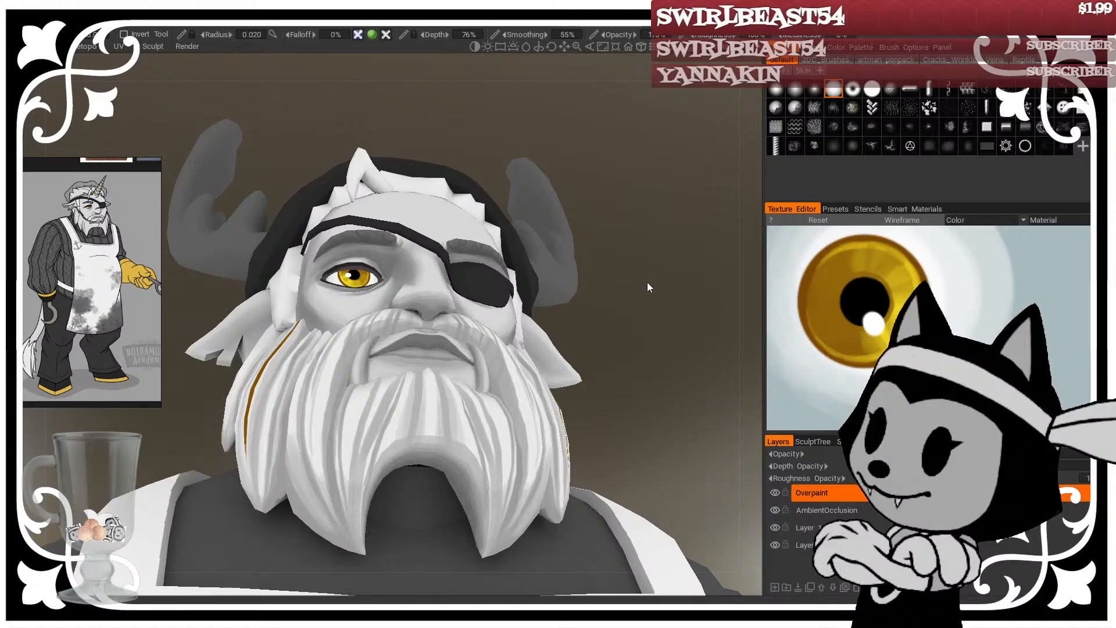
drag(592, 291, 610, 223)
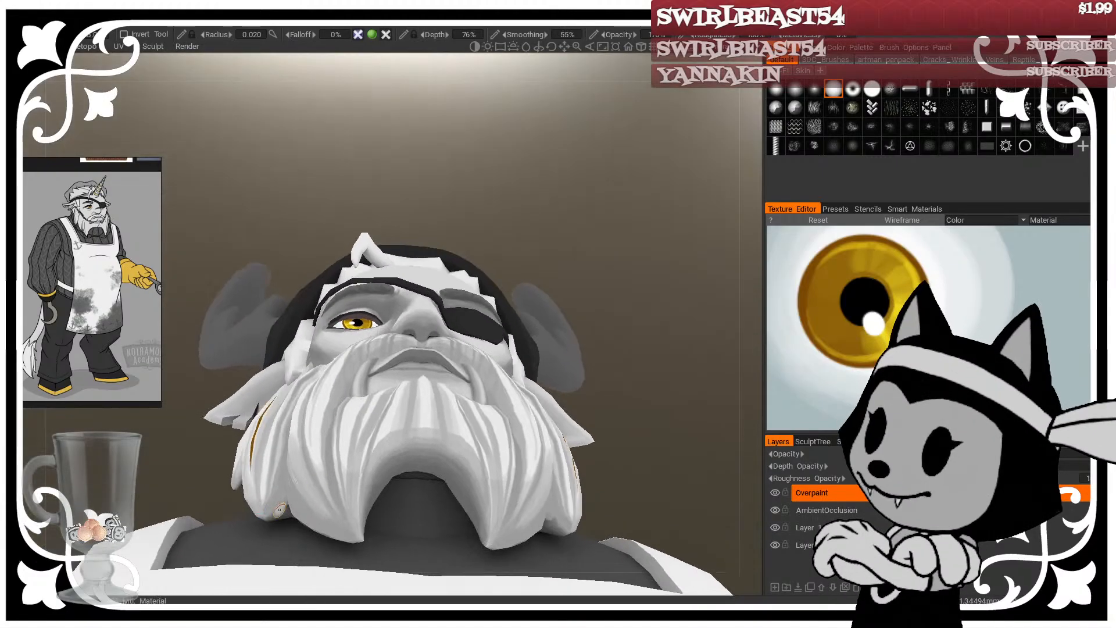
key(bracketright)
key(bracketright)
key(bracketright)
key(bracketright)
key(bracketright)
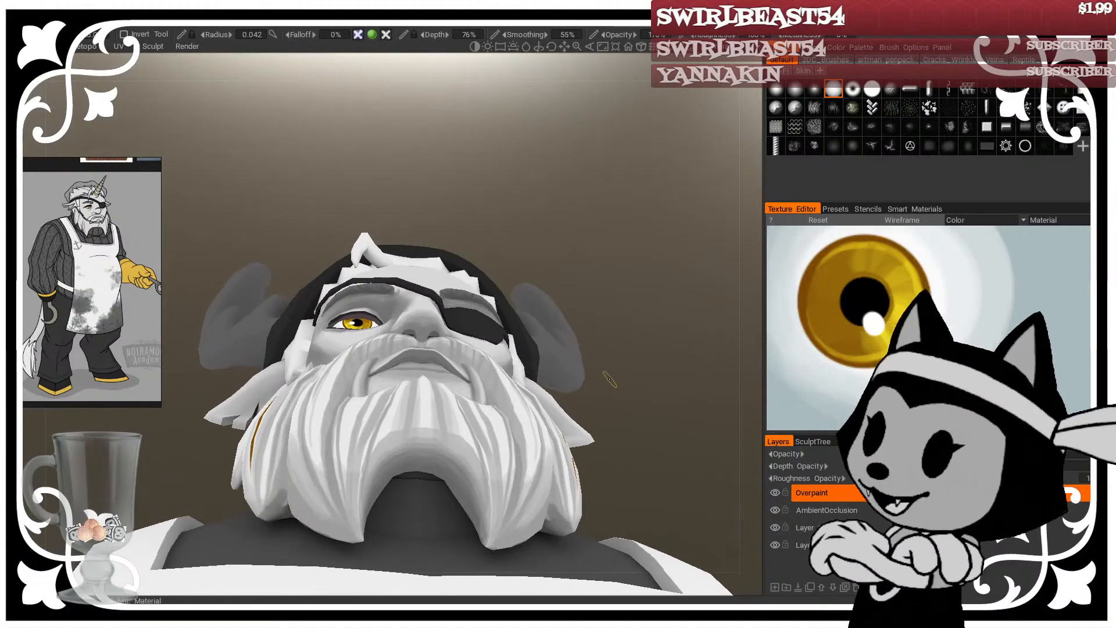
Step: Paint the gap between the side and front beard locks from below with a brush radius between 0.025 and 0.029
mouse_move(678, 351)
mouse_down()
mouse_move(653, 406)
mouse_move(622, 382)
mouse_move(572, 283)
mouse_move(640, 280)
mouse_move(647, 233)
mouse_up()
key([)
key([)
key([)
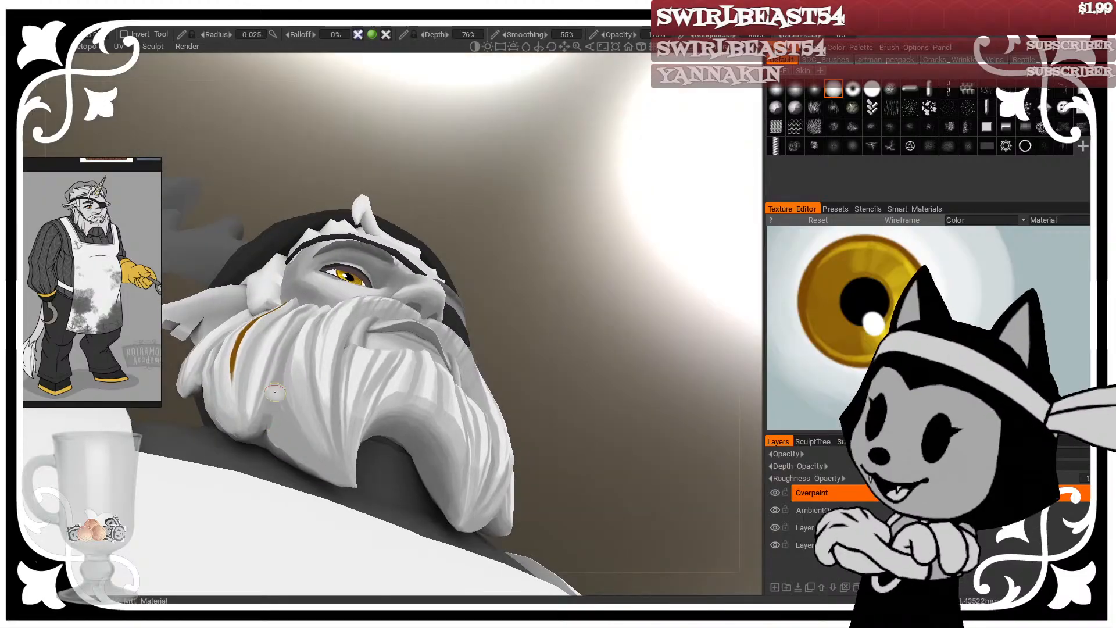
drag(514, 348, 567, 335)
key(])
key(])
mouse_move(291, 400)
mouse_down()
mouse_move(273, 447)
mouse_move(285, 424)
mouse_up()
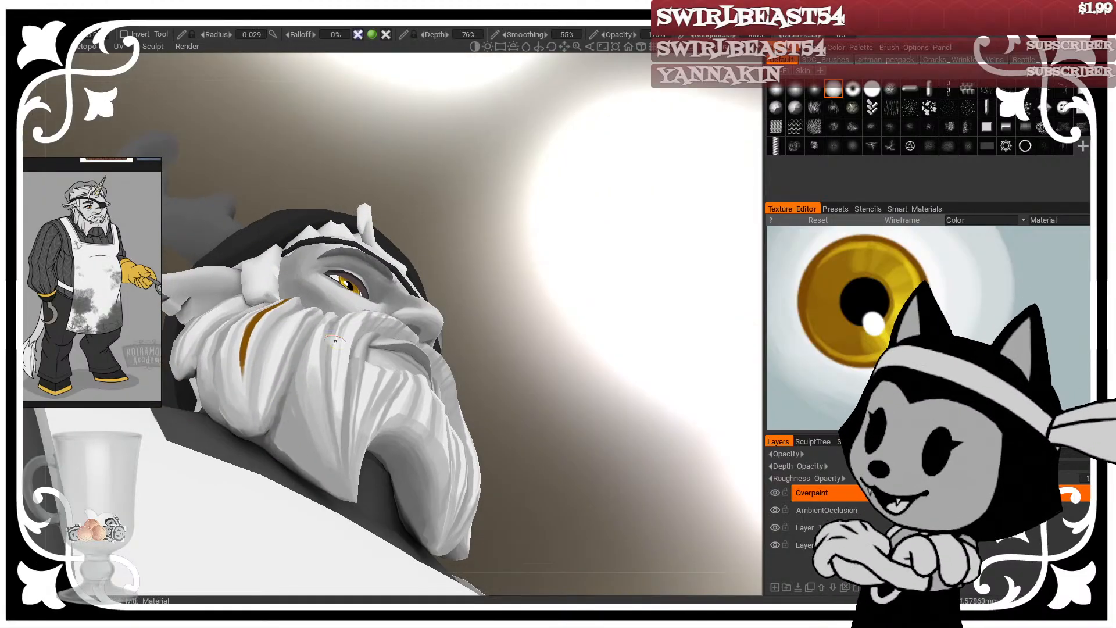
Step: Shade the lower edge and tip of the front beard lock from below with a brush radius of 0.053
drag(547, 360, 545, 375)
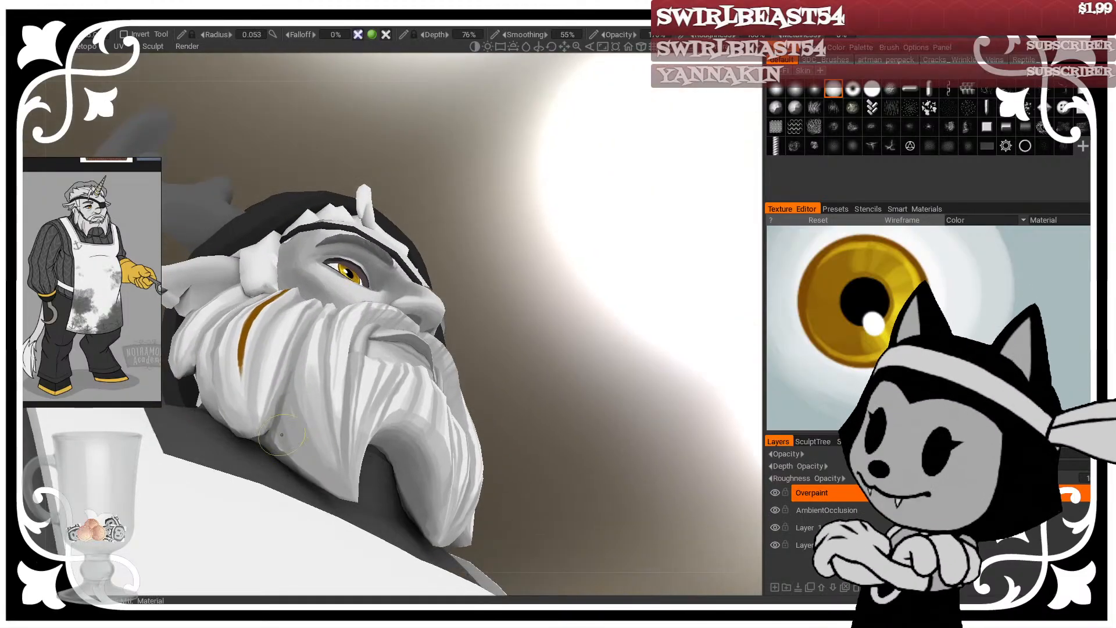
mouse_move(499, 298)
mouse_down()
mouse_move(465, 298)
mouse_move(499, 308)
mouse_up()
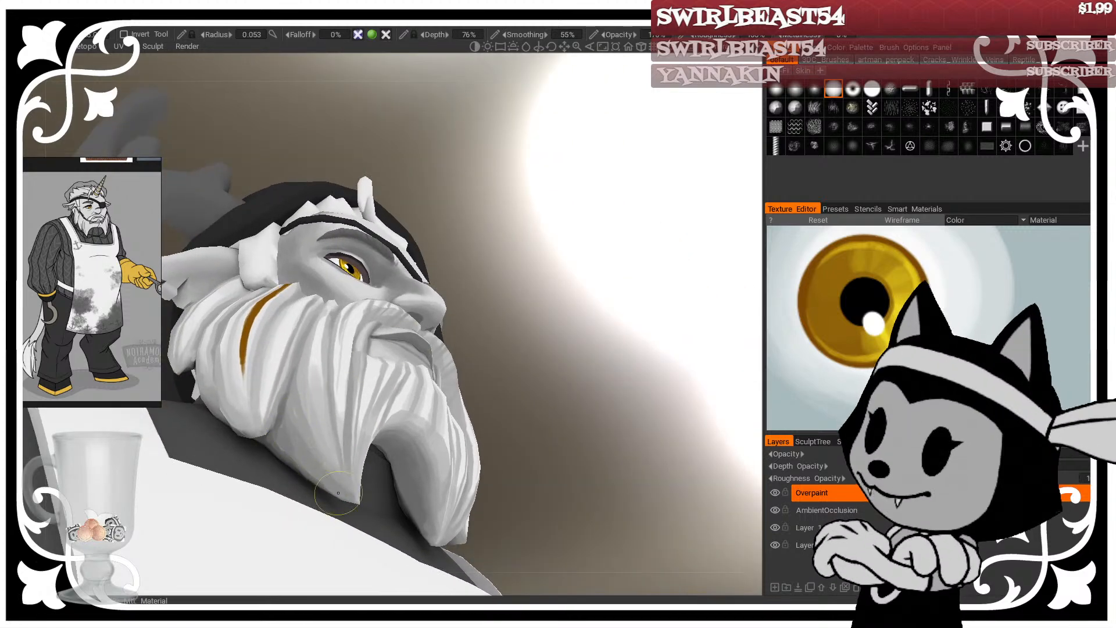
drag(497, 290, 495, 322)
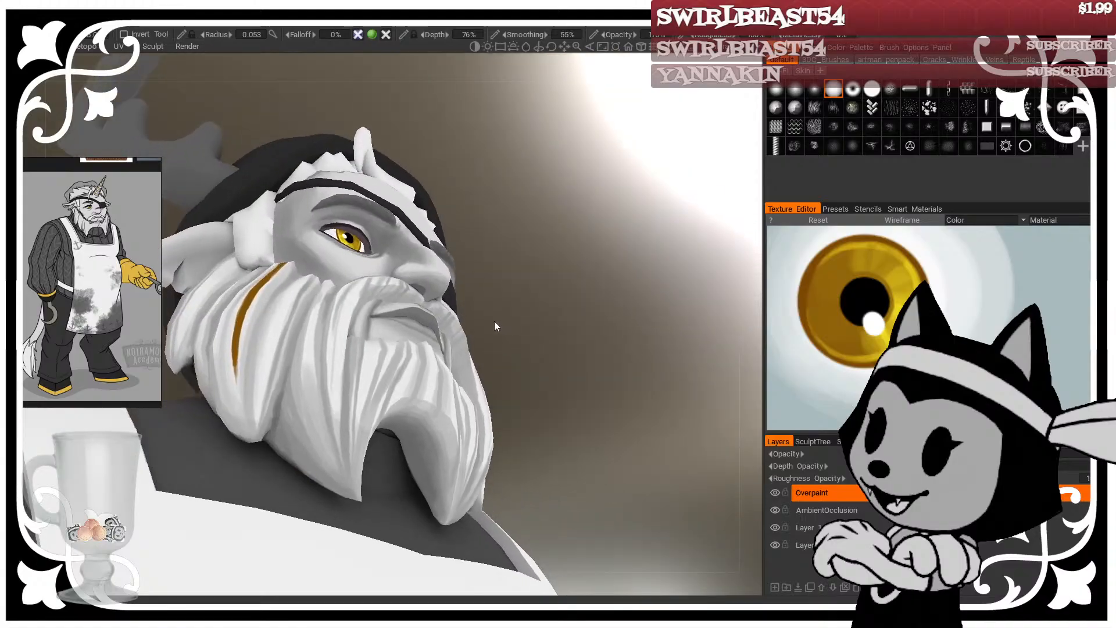
Step: Refine the strands where the side and front beard locks meet with a brush radius between 0.021 and 0.023
key([)
drag(512, 261, 506, 320)
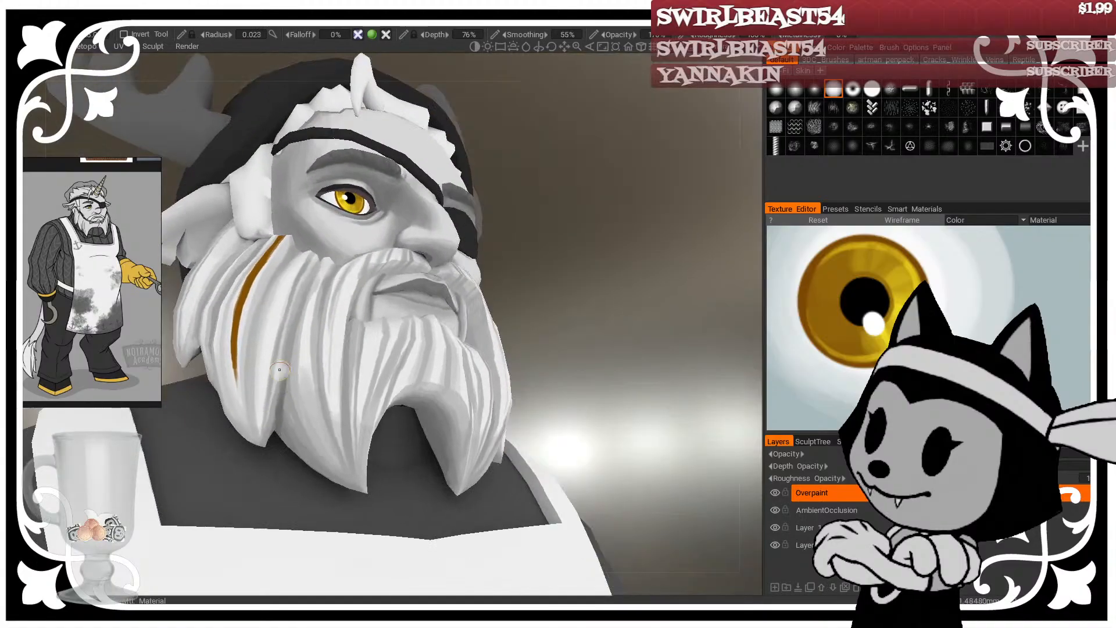
key([)
drag(549, 270, 556, 289)
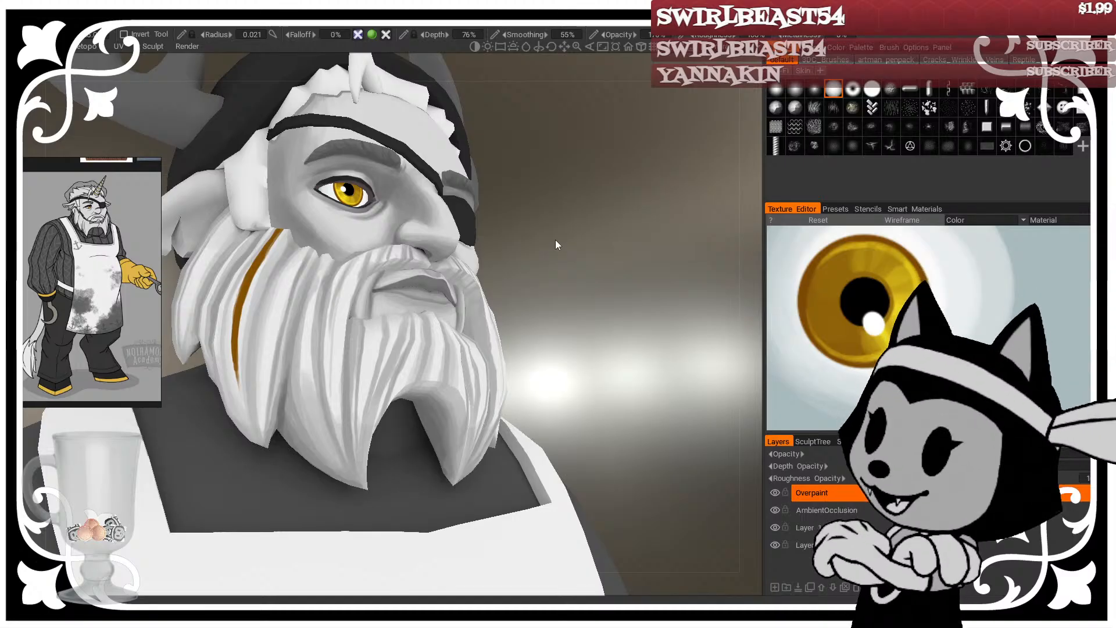
mouse_move(556, 239)
mouse_down()
mouse_move(537, 274)
mouse_move(586, 332)
mouse_move(582, 286)
mouse_move(602, 242)
mouse_up()
Step: Paint along the inner arch of the beard toward the front lock's tip with a brush radius between 0.054 and 0.068
key([)
key(])
key(])
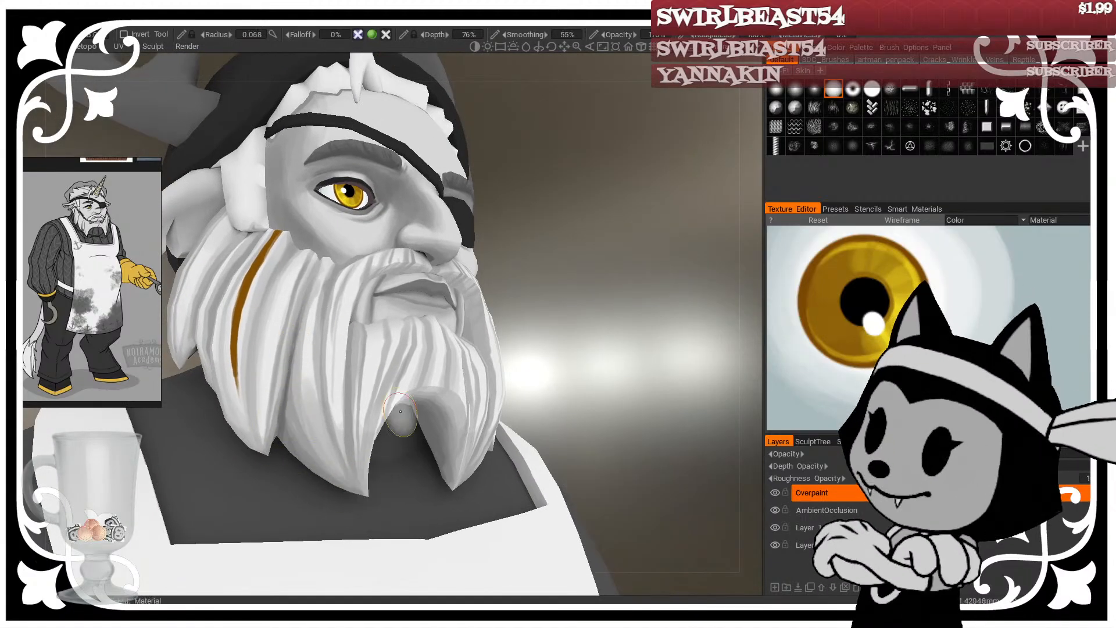
drag(400, 411, 371, 462)
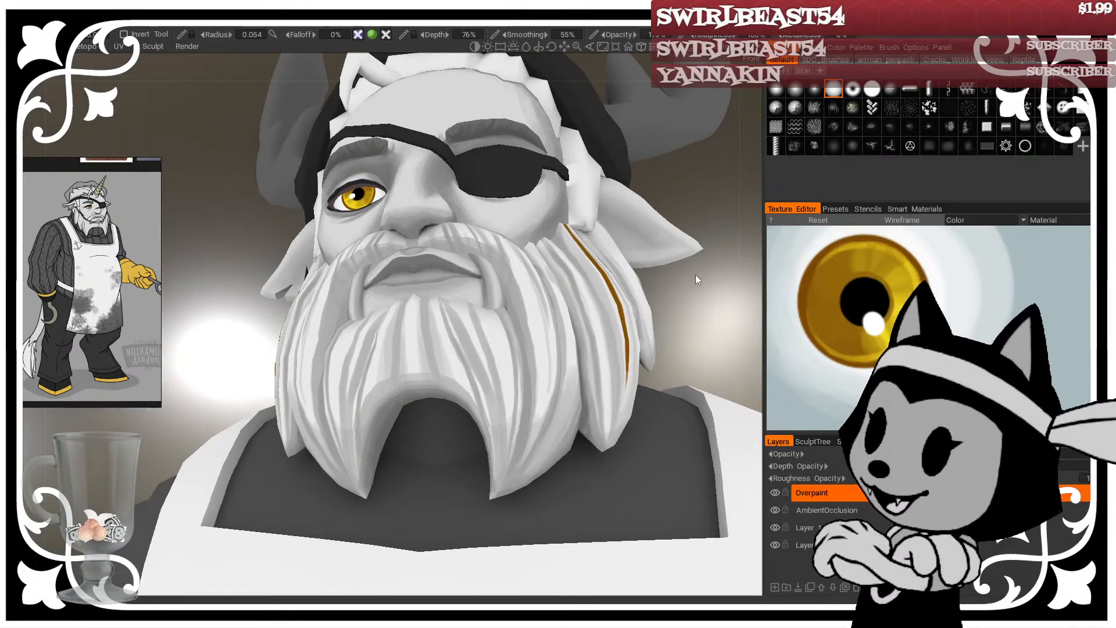
Step: Refine the front beard lock's strands beside the mouth with a brush radius between 0.019 and 0.054
mouse_move(698, 280)
mouse_down()
mouse_move(680, 264)
mouse_move(730, 334)
mouse_up()
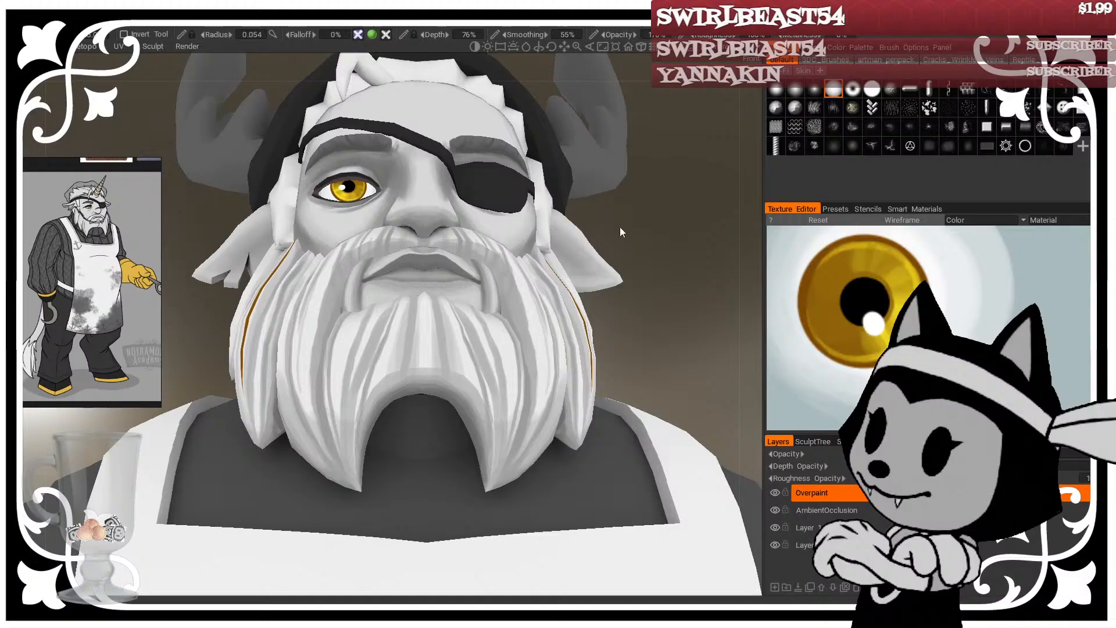
drag(630, 326, 650, 351)
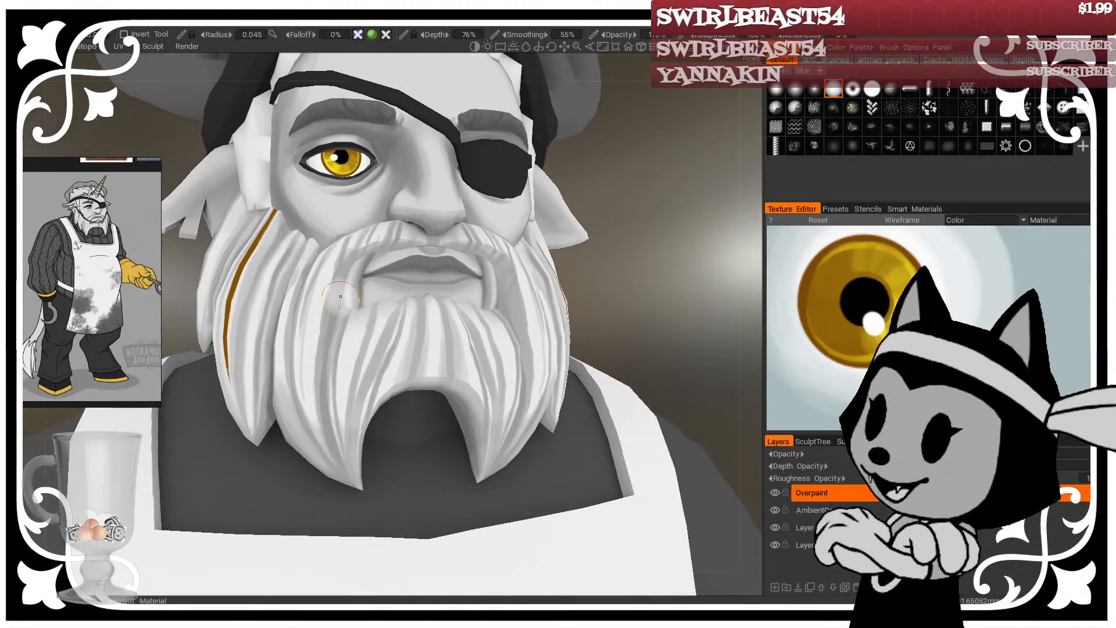
right_drag(340, 296, 327, 332)
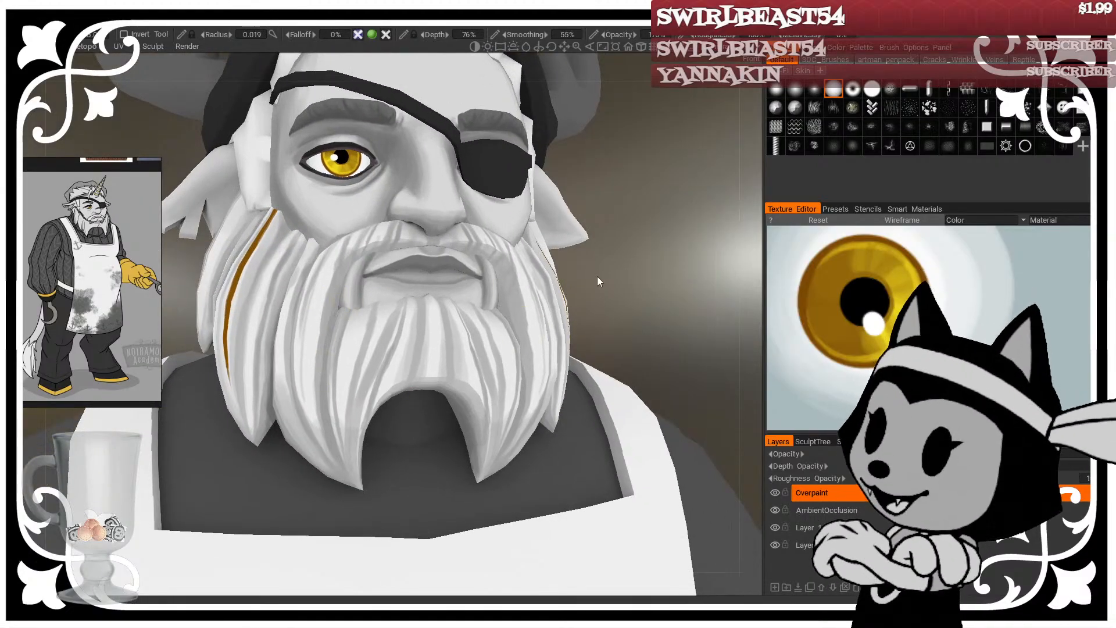
drag(598, 277, 597, 292)
mouse_move(336, 333)
right_down()
mouse_move(341, 301)
mouse_move(337, 315)
right_up()
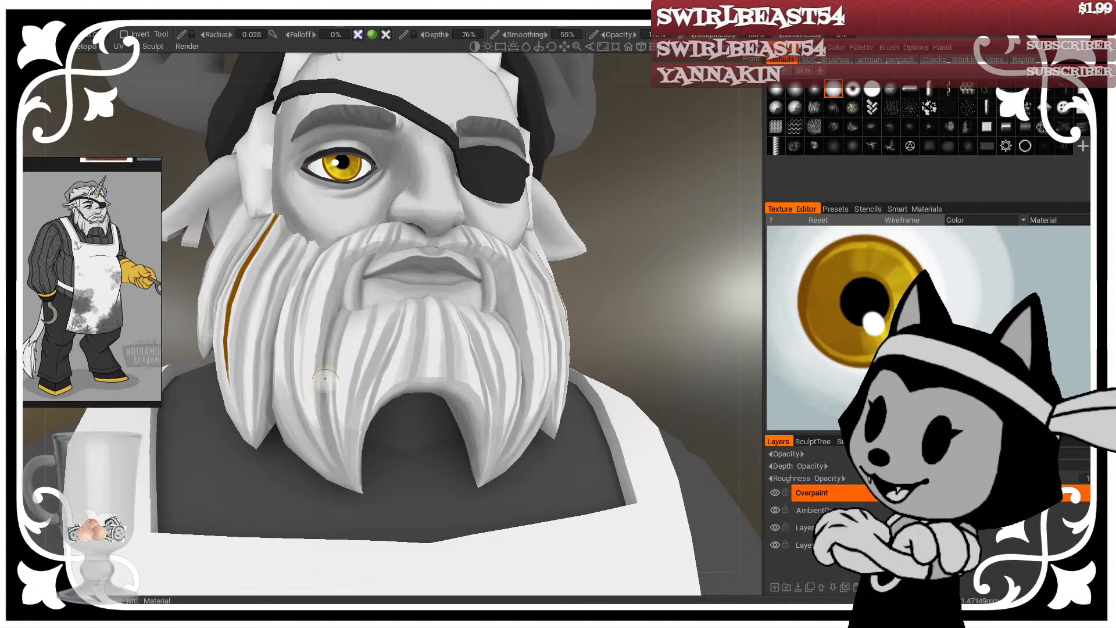
mouse_move(600, 300)
mouse_down()
mouse_move(621, 259)
mouse_move(559, 259)
mouse_move(656, 240)
mouse_up()
right_drag(345, 351, 342, 319)
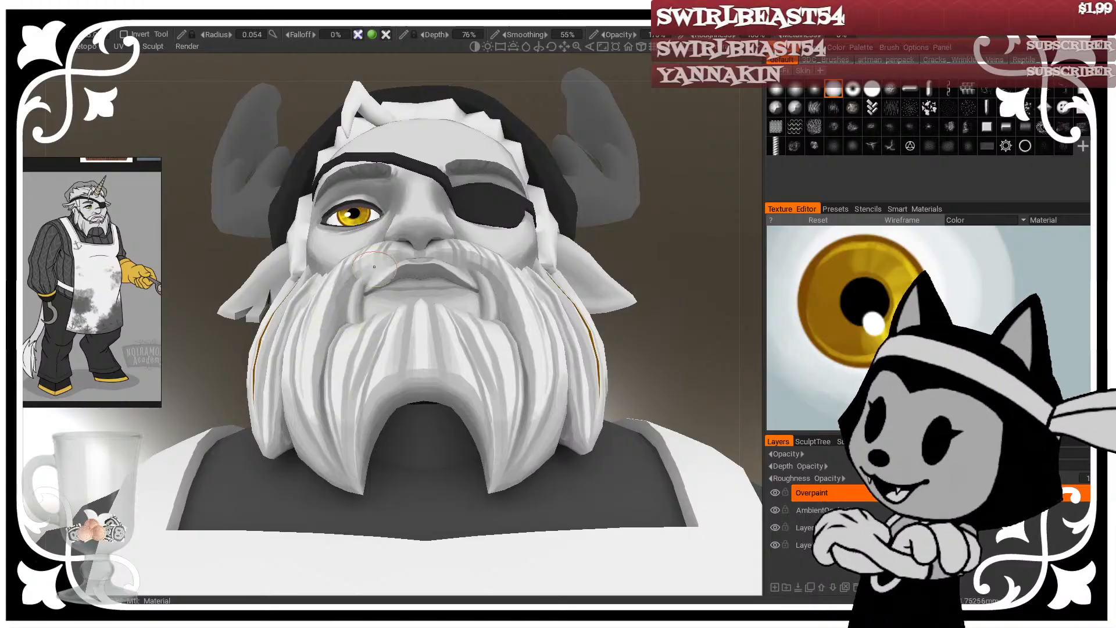
Step: Paint the front beard lock from below the moustache to its outer lower edge with a brush radius between 0.023 and 0.077
drag(609, 227, 668, 246)
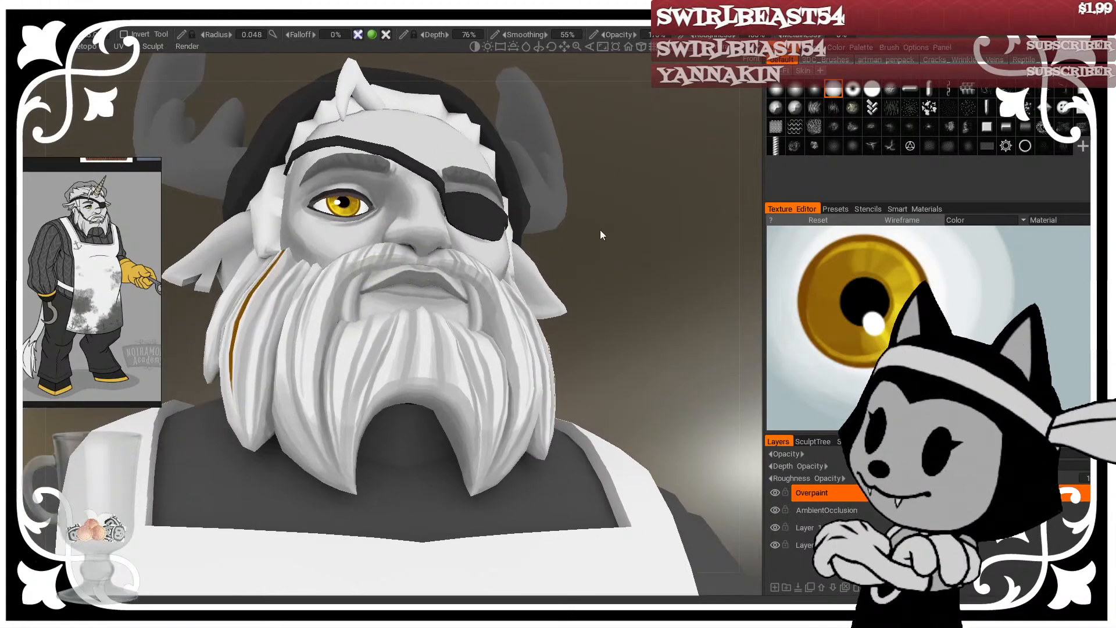
drag(600, 230, 563, 219)
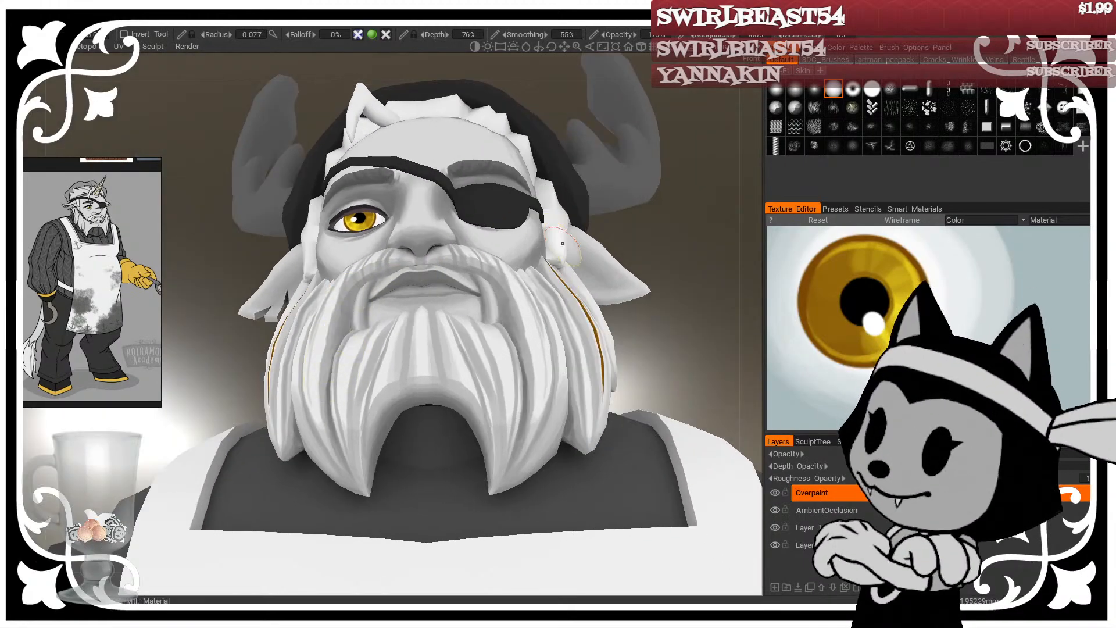
mouse_move(649, 233)
mouse_down()
mouse_move(630, 211)
mouse_move(686, 273)
mouse_up()
right_drag(394, 352, 397, 318)
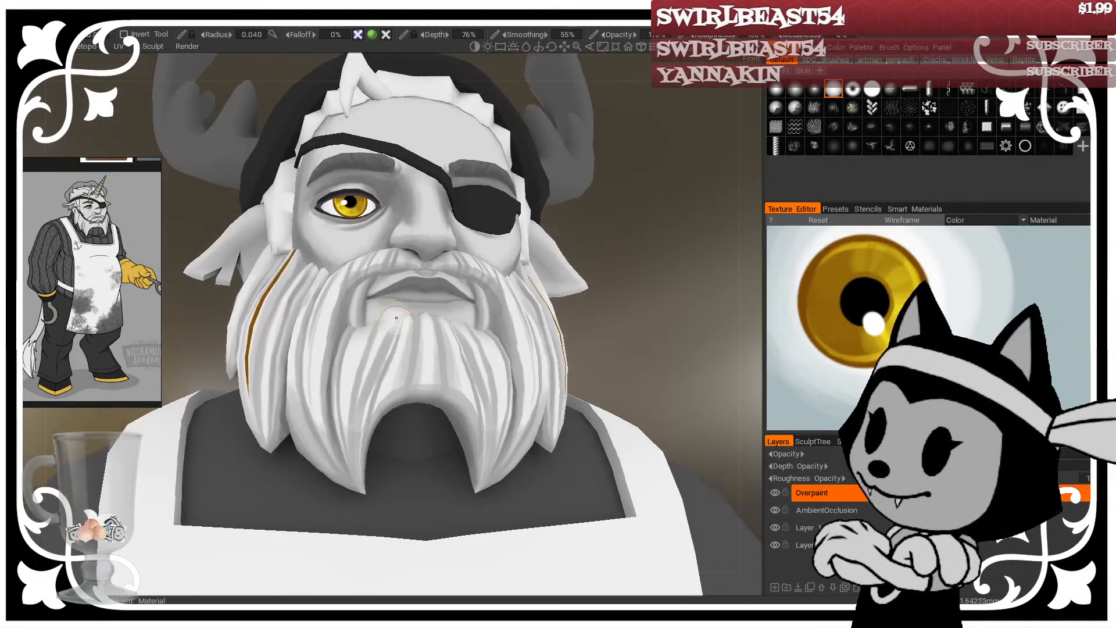
drag(617, 290, 599, 270)
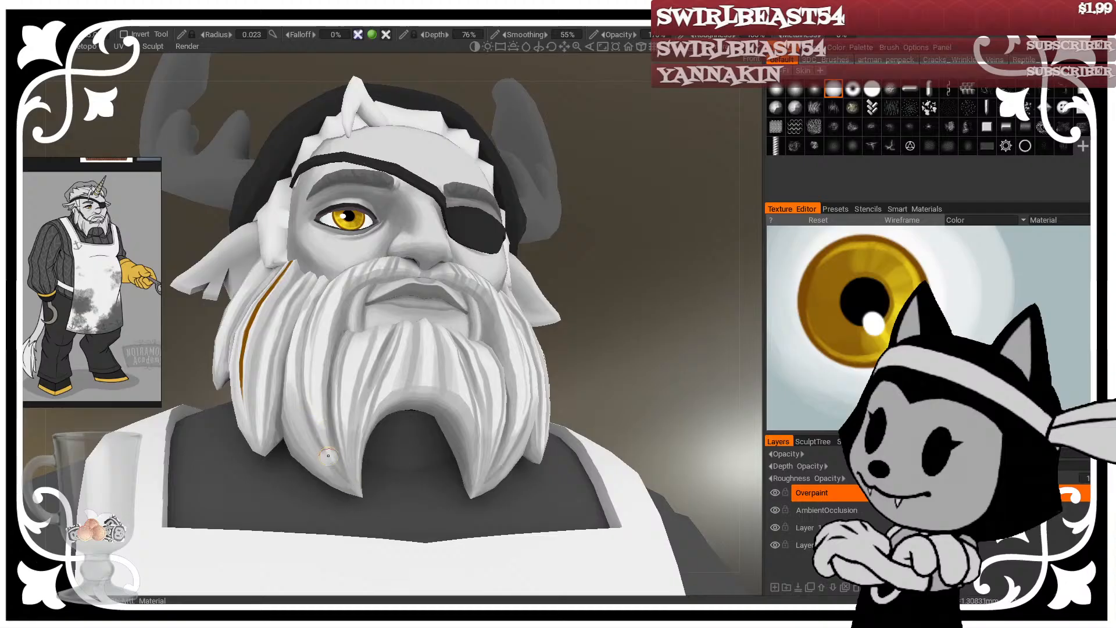
Step: Shade the underside and upper strands of the front beard lock with a brush radius between 0.035 and 0.074
mouse_move(582, 334)
mouse_down()
mouse_move(611, 326)
mouse_move(320, 388)
mouse_up()
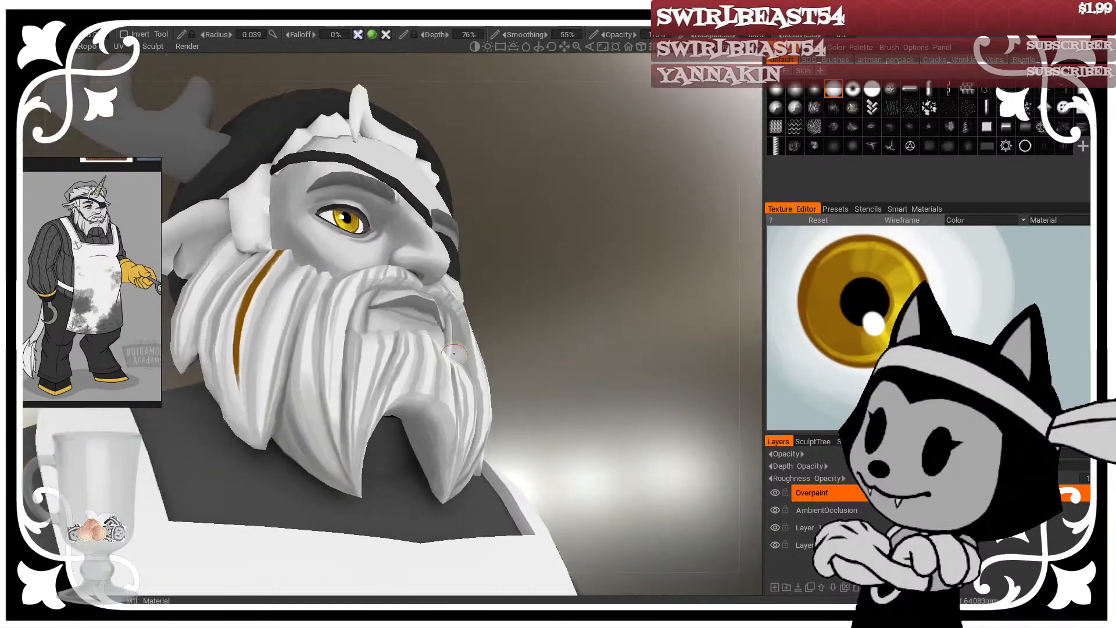
drag(454, 354, 299, 407)
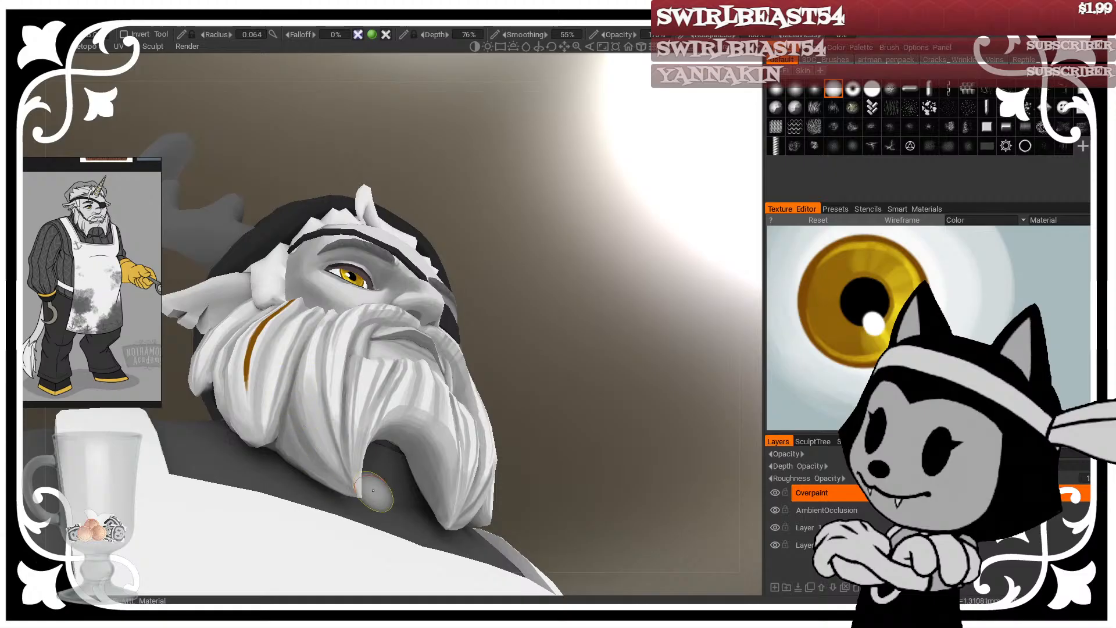
drag(374, 490, 427, 345)
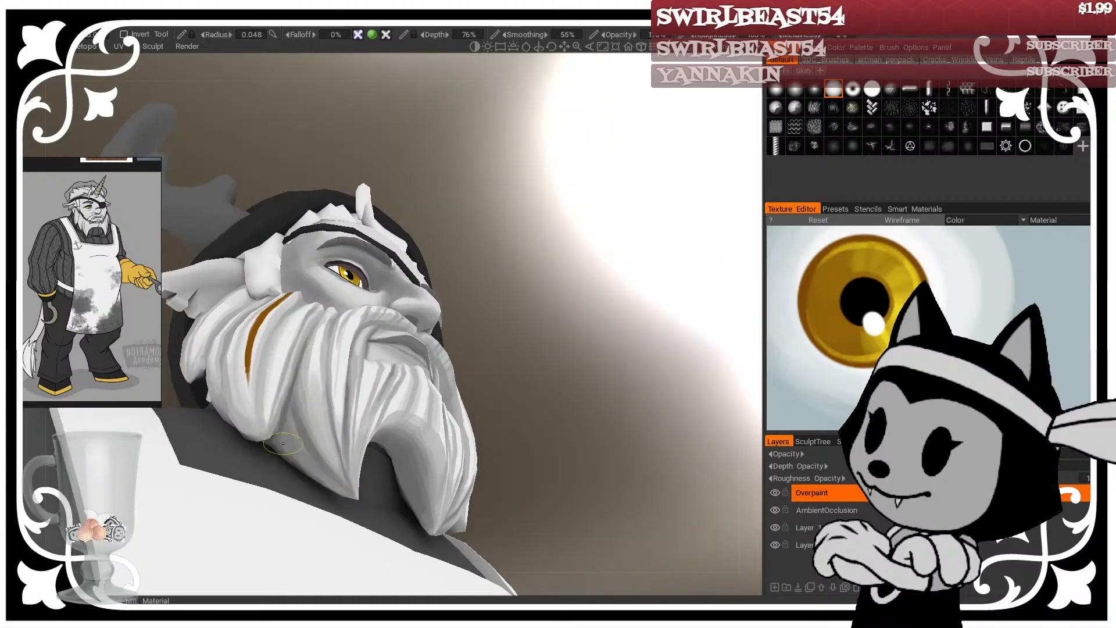
drag(343, 495, 330, 342)
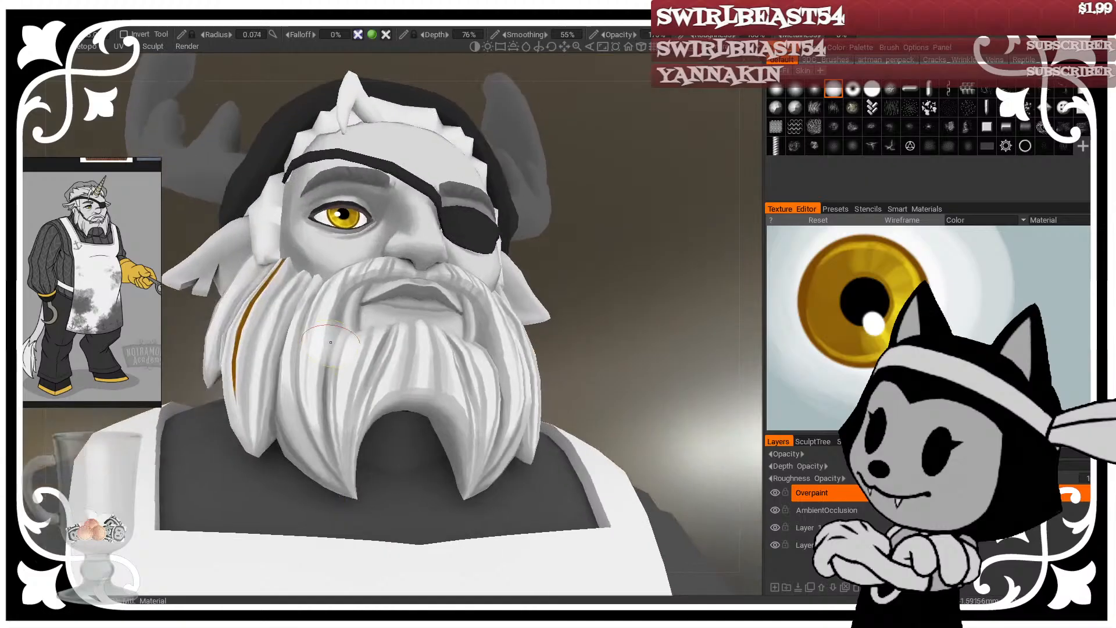
mouse_move(583, 312)
mouse_down()
mouse_move(609, 286)
mouse_move(668, 268)
mouse_move(643, 289)
mouse_up()
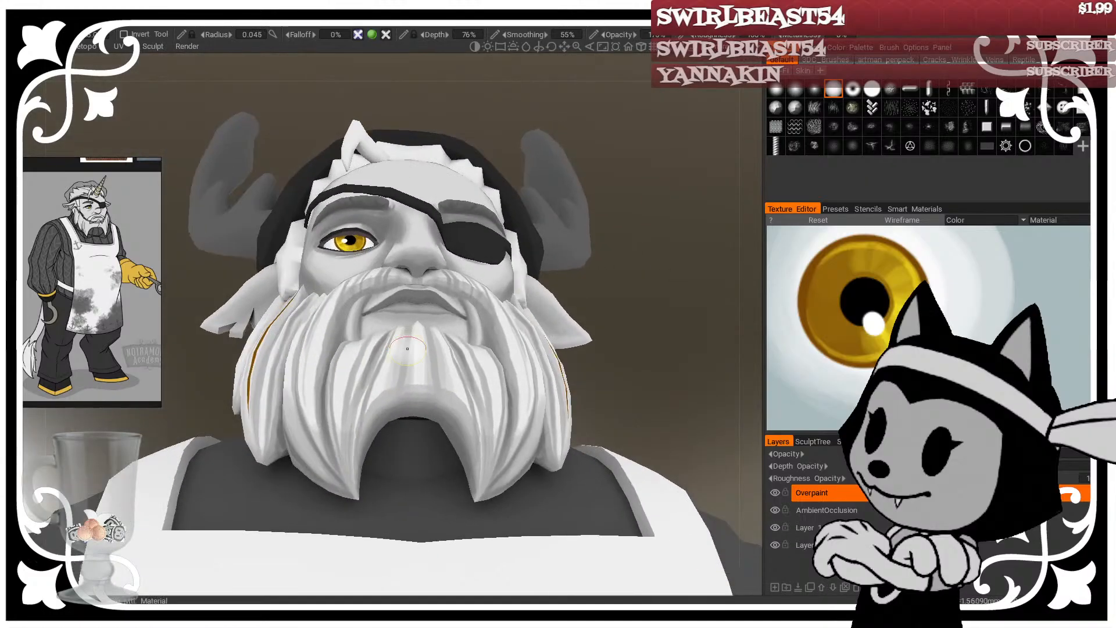
mouse_move(552, 312)
mouse_down()
mouse_move(633, 340)
mouse_move(567, 315)
mouse_up()
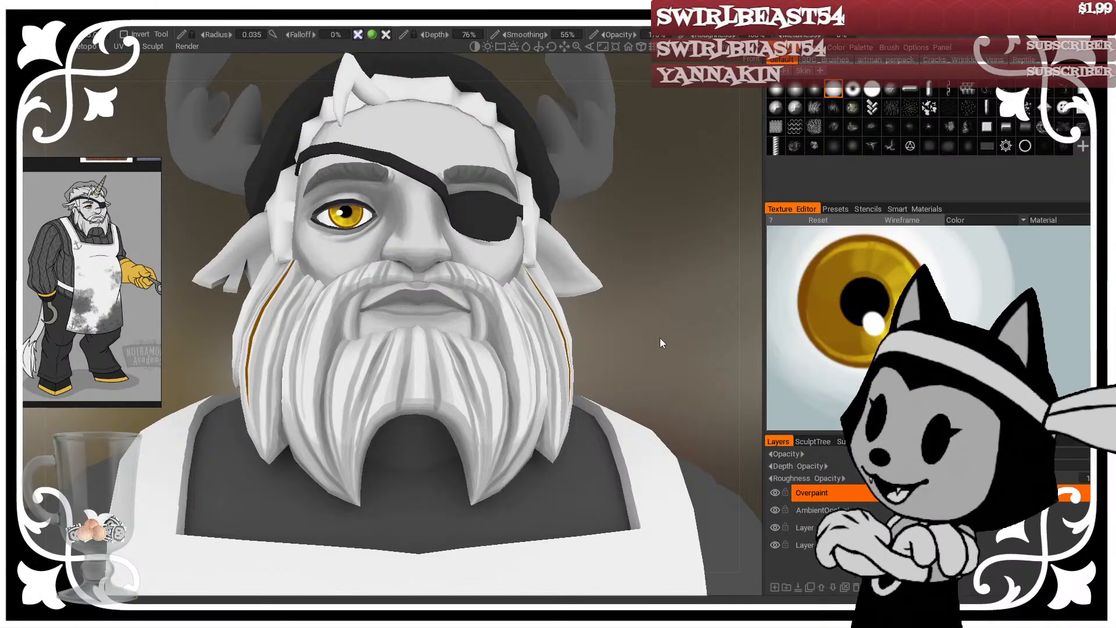
Step: Touch up the beard between the side lock's tip and the front lock with a brush radius of 0.035
mouse_move(725, 427)
mouse_down()
mouse_move(665, 336)
mouse_move(607, 277)
mouse_move(642, 309)
mouse_move(629, 300)
mouse_up()
scroll(631, 301, up, 4)
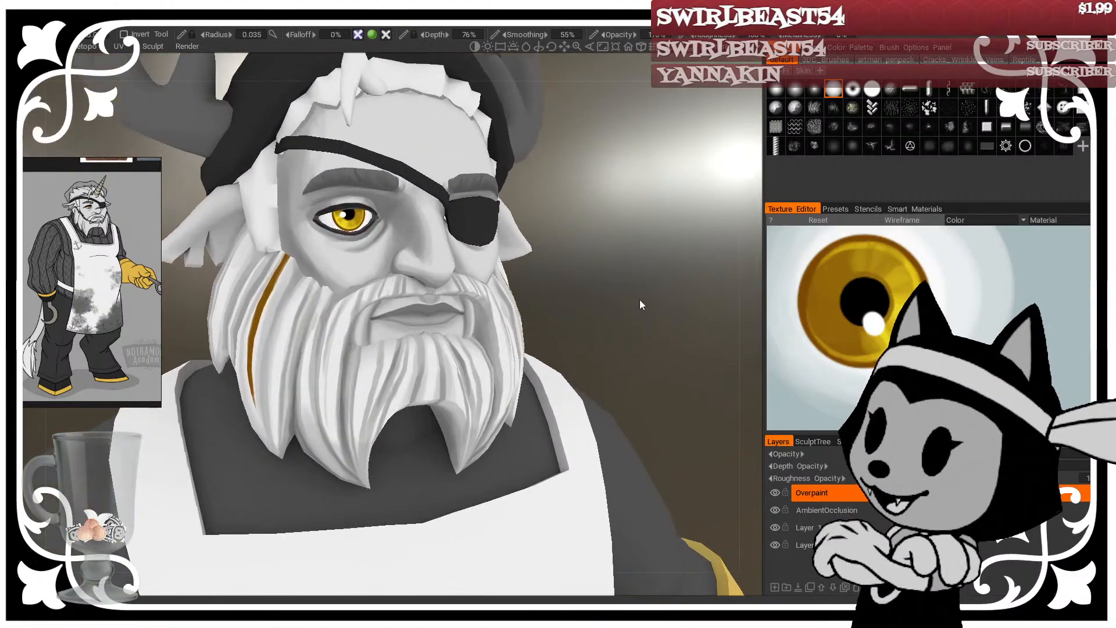
middle_drag(640, 299, 698, 333)
mouse_move(698, 333)
mouse_down()
mouse_move(679, 304)
mouse_move(617, 269)
mouse_up()
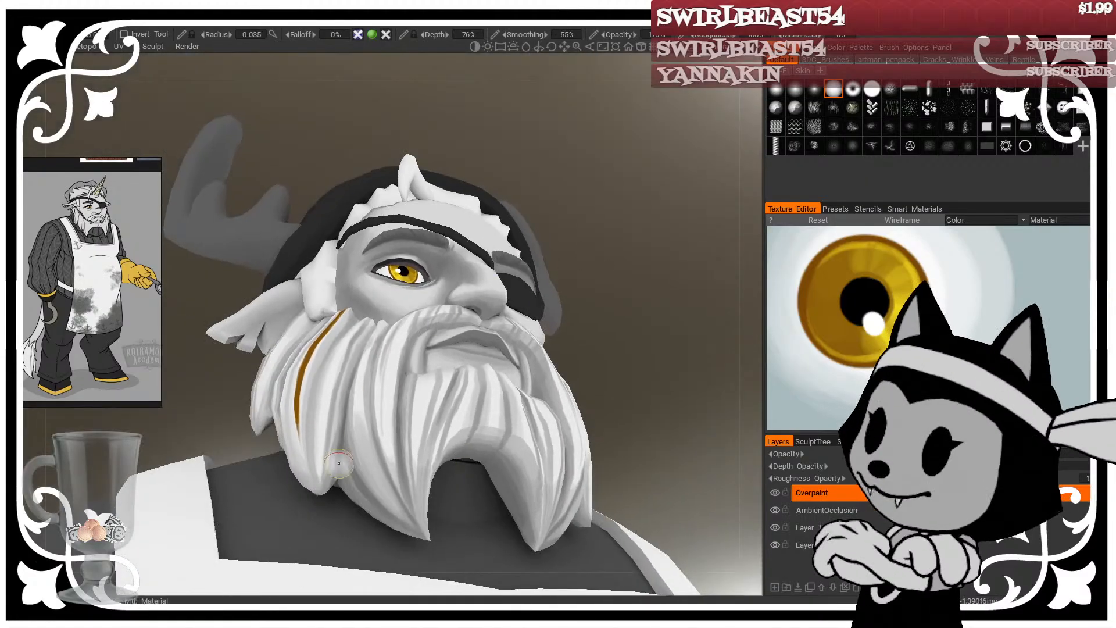
drag(610, 314, 666, 321)
drag(233, 384, 267, 404)
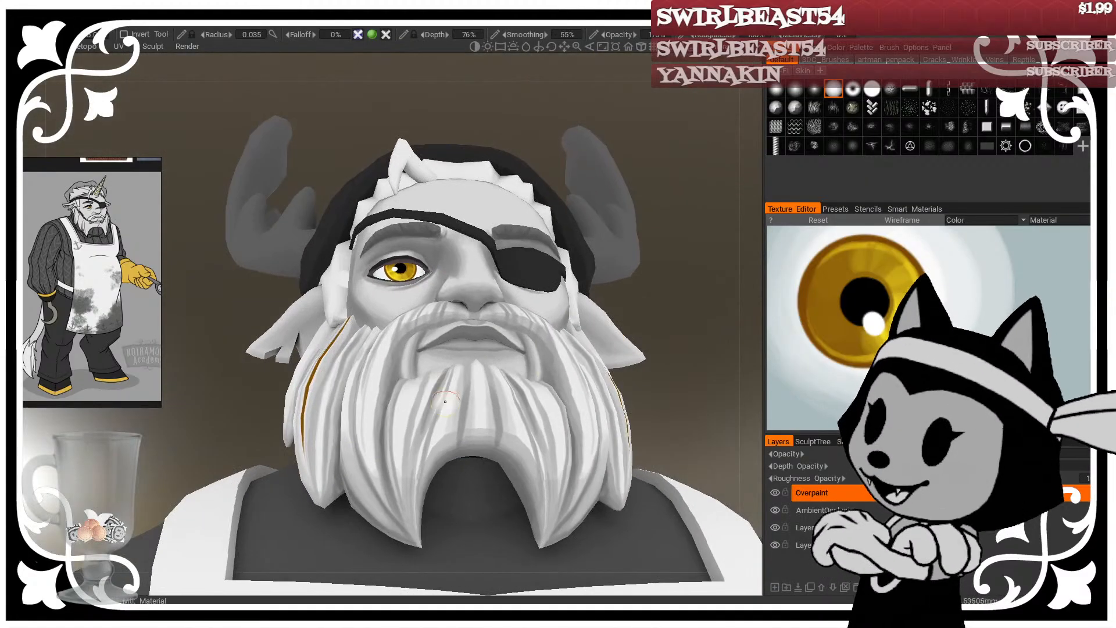
Step: Paint the side beard lock next to the golden strand with a brush radius between 0.029 and 0.056
drag(625, 308, 694, 327)
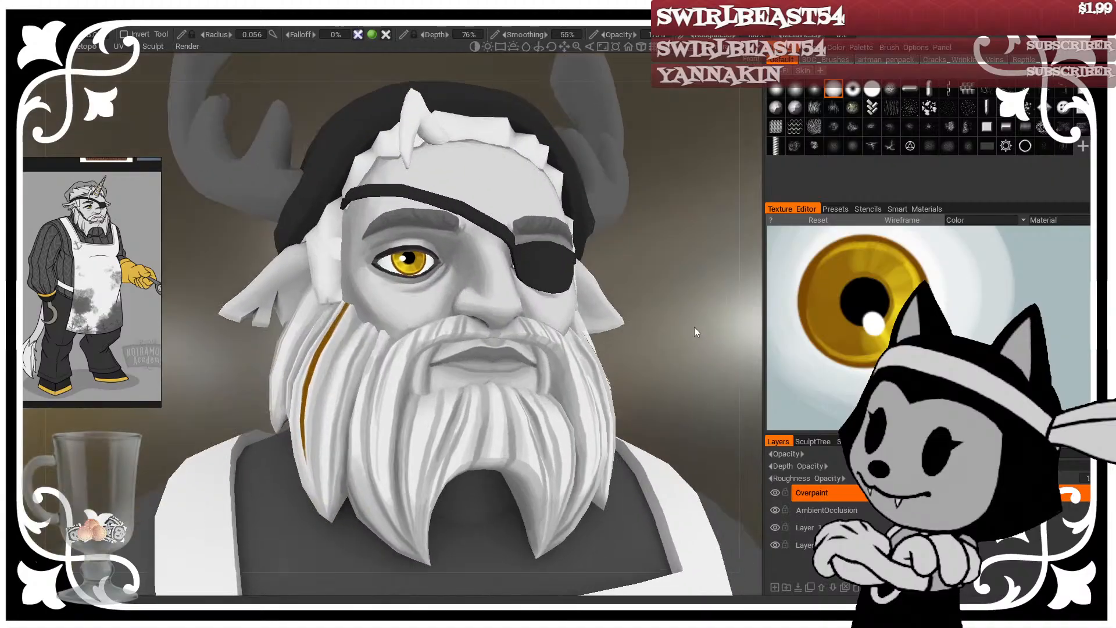
drag(620, 329, 572, 314)
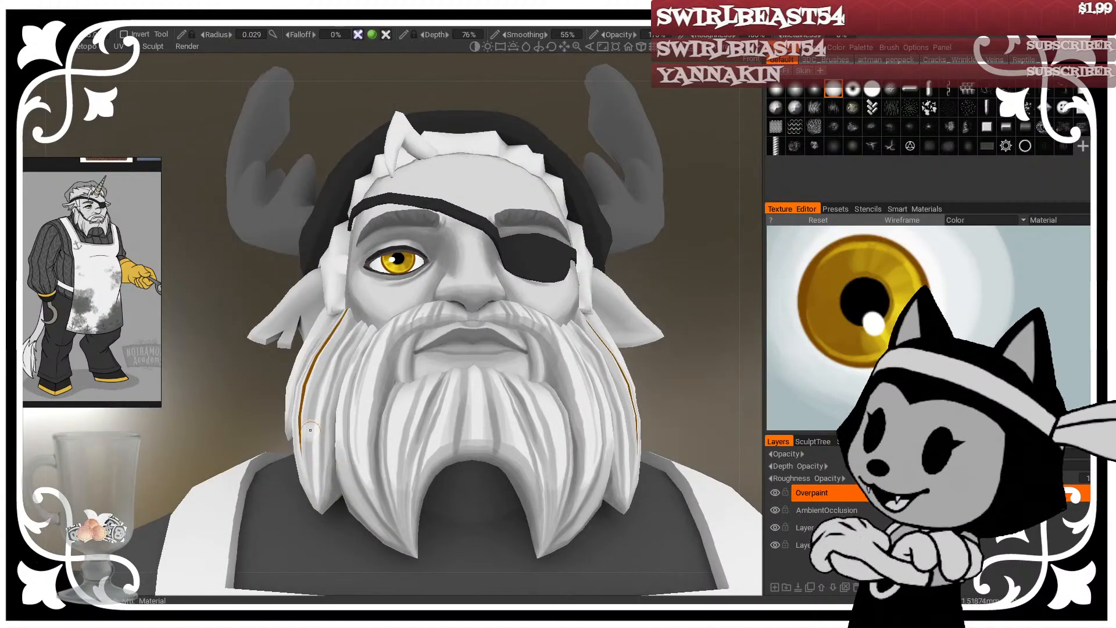
key(bracketright)
key(bracketright)
key(bracketright)
alt+drag(557, 358, 699, 361)
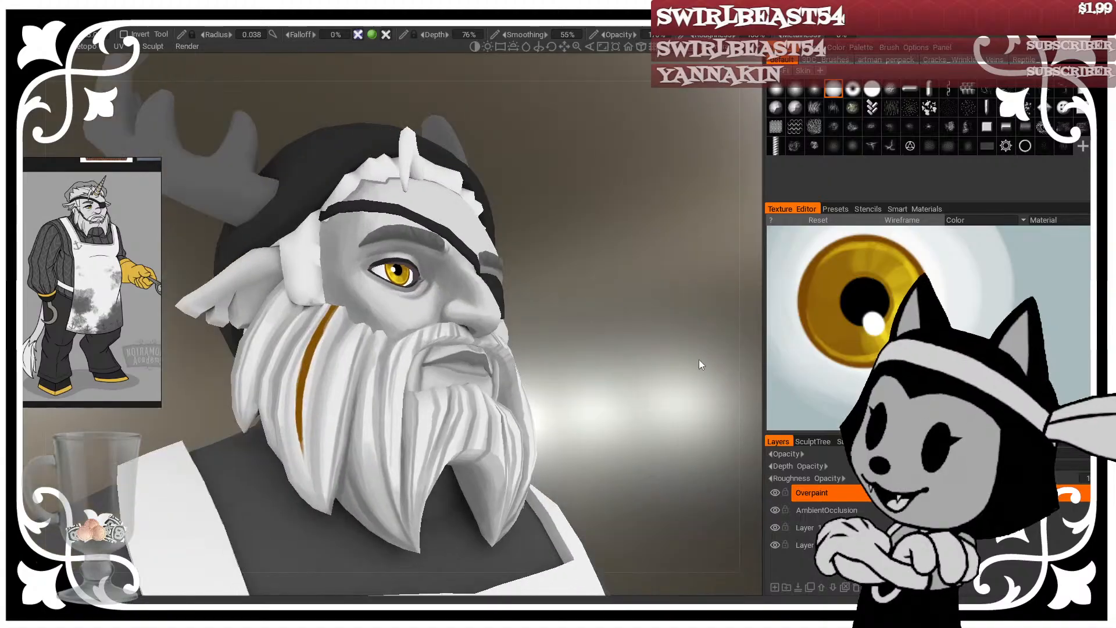
Step: Define the strands where the front beard lock meets the cheek and moustache, using brush radii from about 0.02 to 0.06
right_drag(407, 402, 349, 430)
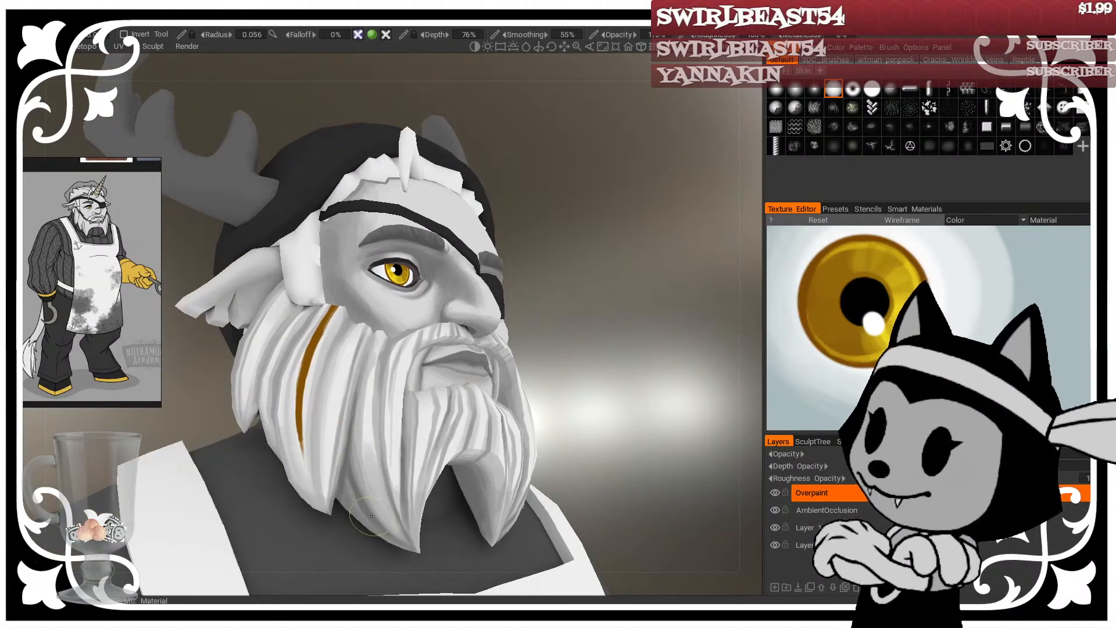
alt+drag(347, 465, 364, 346)
alt+drag(496, 301, 504, 303)
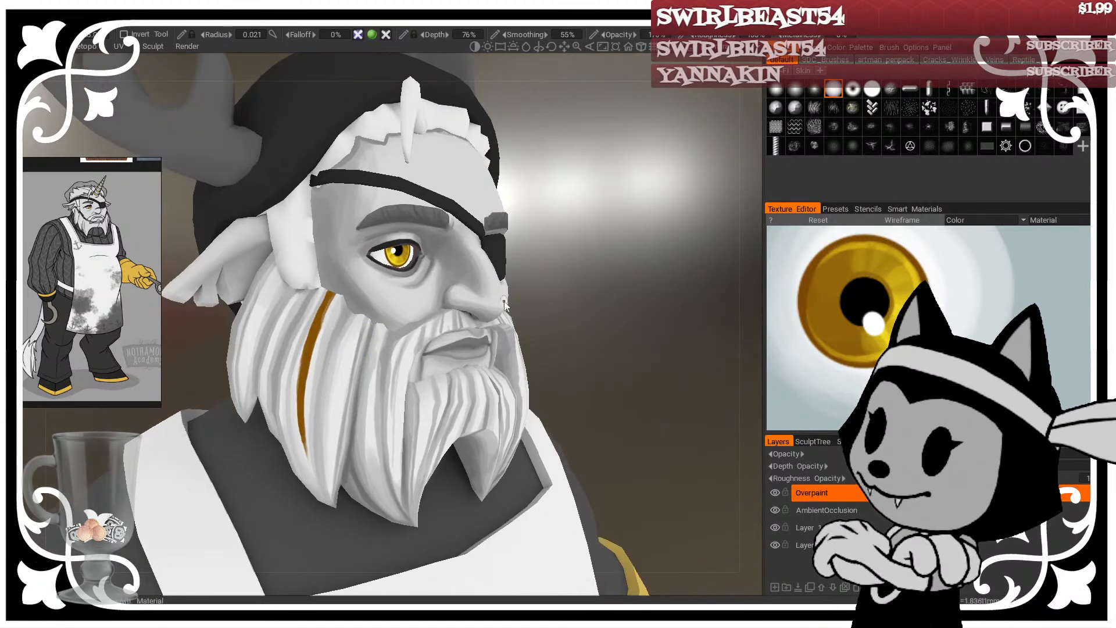
alt+drag(547, 262, 397, 326)
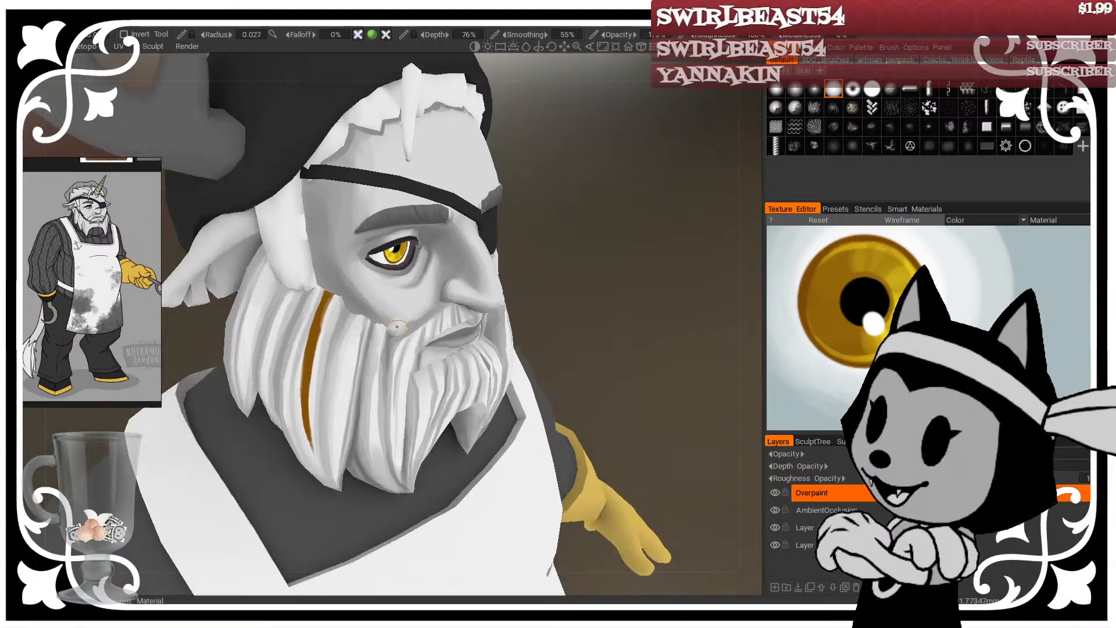
alt+drag(446, 290, 413, 320)
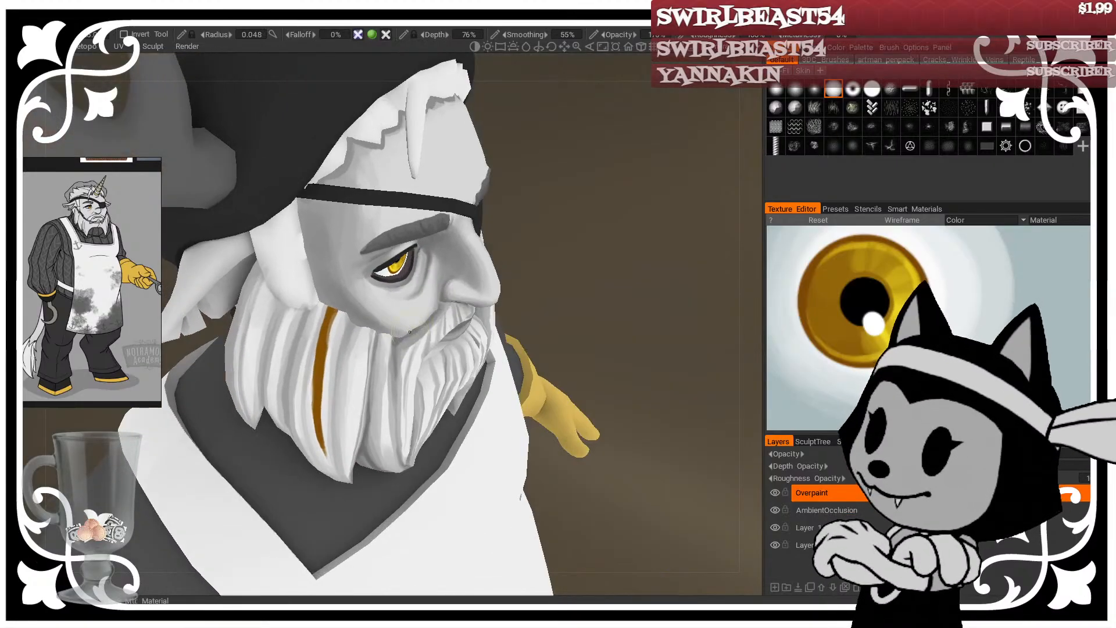
alt+drag(545, 252, 539, 253)
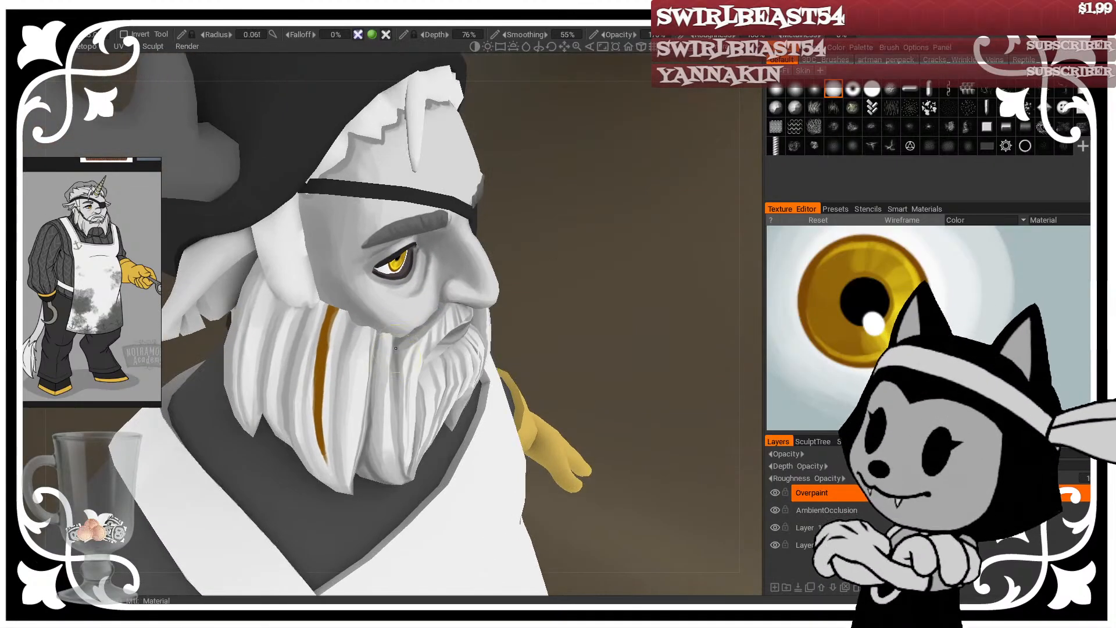
alt+drag(415, 329, 391, 328)
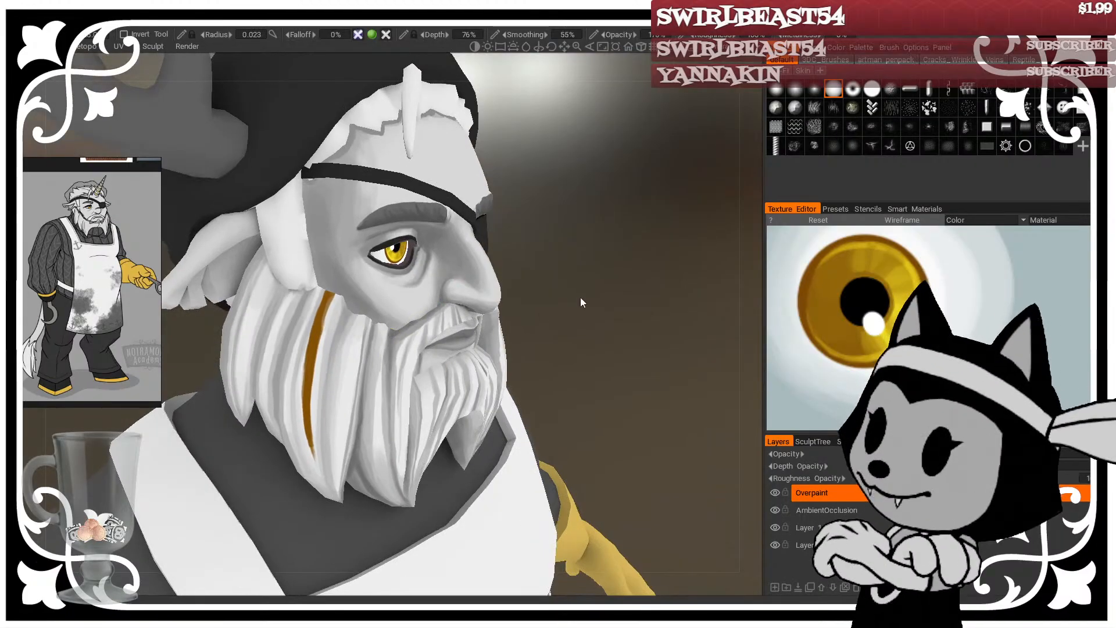
Step: Blend the front beard lock's side with long downward strokes at a brush radius between 0.056 and 0.115, undoing one stroke
alt+drag(580, 297, 404, 457)
alt+drag(437, 546, 671, 330)
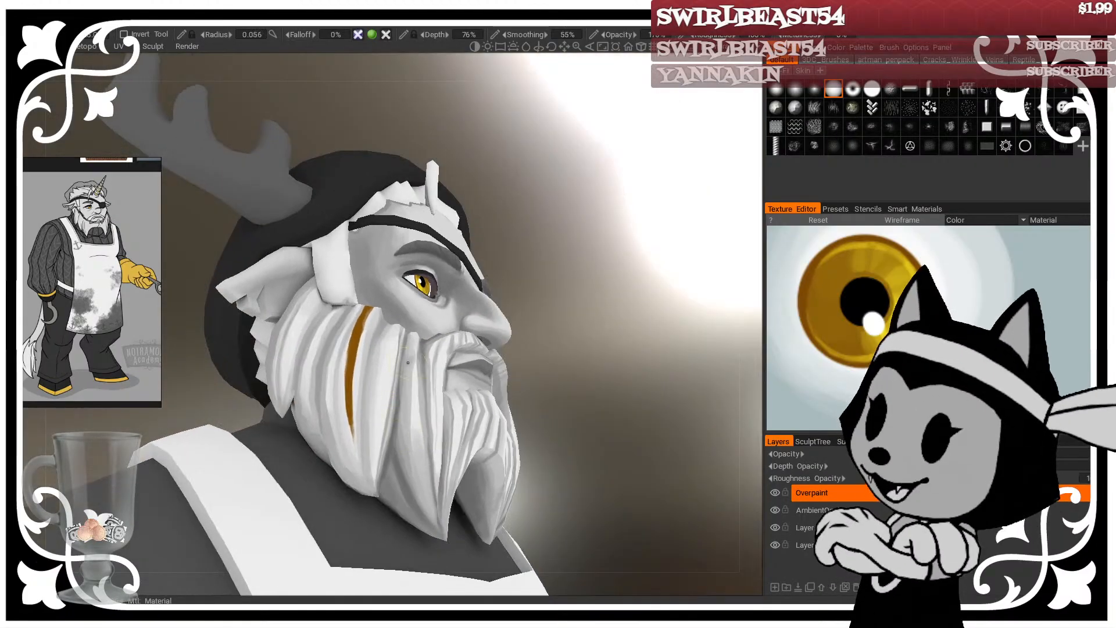
drag(408, 362, 402, 435)
drag(601, 301, 481, 338)
key(ctrl+z)
drag(666, 253, 637, 259)
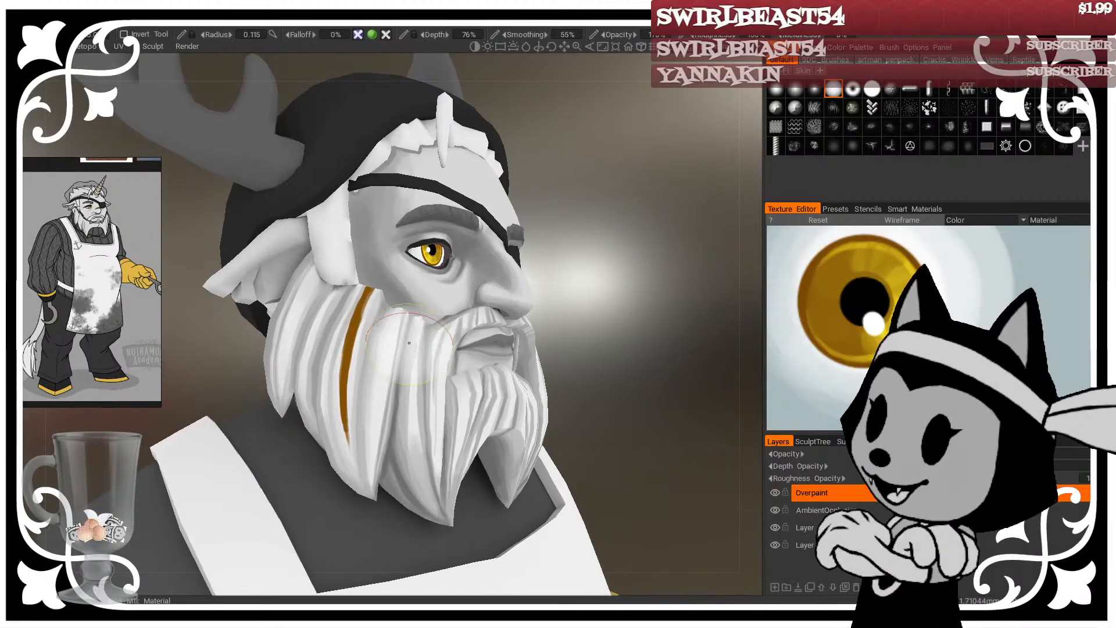
drag(410, 343, 401, 494)
mouse_move(654, 331)
mouse_down()
mouse_move(578, 272)
mouse_move(597, 271)
mouse_up()
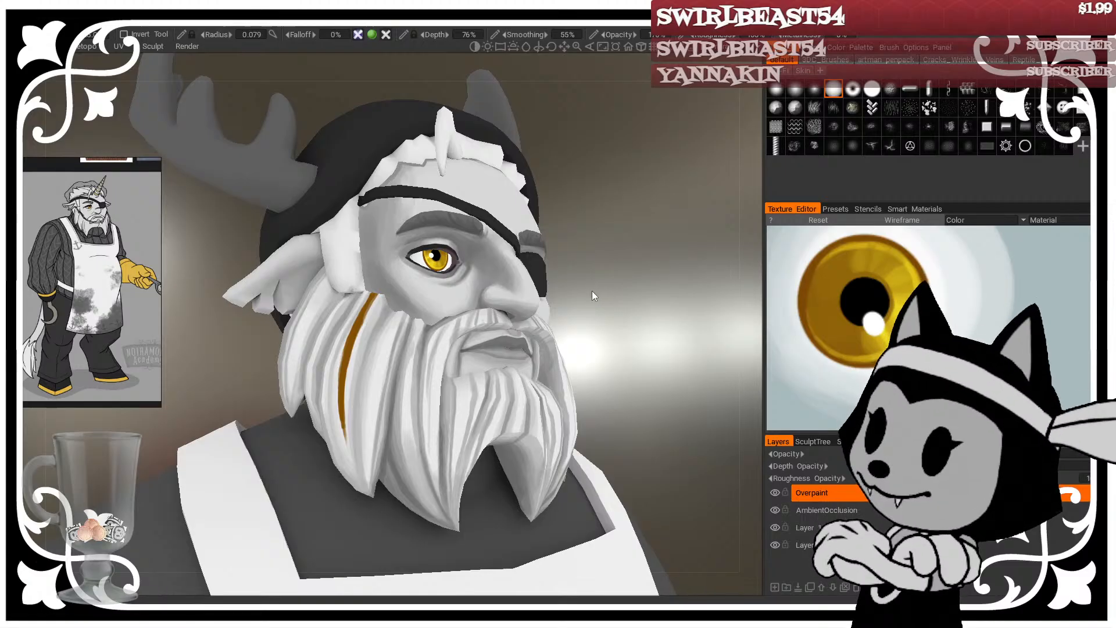
Step: Paint the side beard strands behind the golden strand with a brush radius between 0.027 and 0.040
mouse_move(592, 291)
alt+mouse_down()
mouse_move(635, 308)
mouse_move(599, 326)
mouse_move(345, 350)
alt+mouse_up()
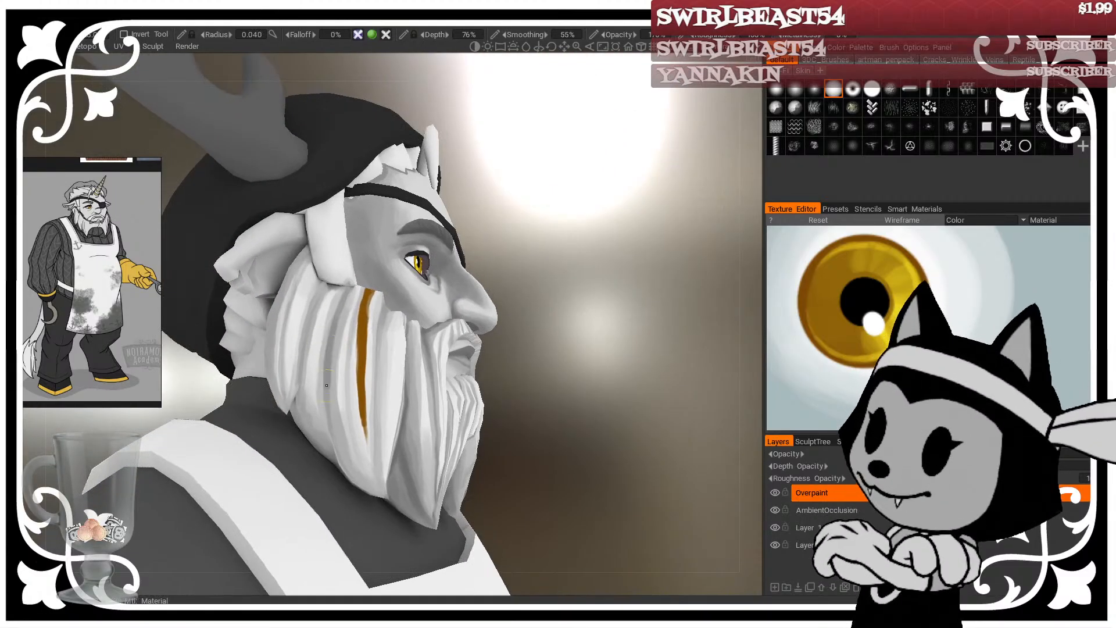
scroll(588, 344, up, 3)
mouse_move(372, 428)
alt+mouse_down()
mouse_move(516, 341)
mouse_move(523, 292)
mouse_move(457, 354)
mouse_move(511, 387)
mouse_move(530, 379)
alt+mouse_up()
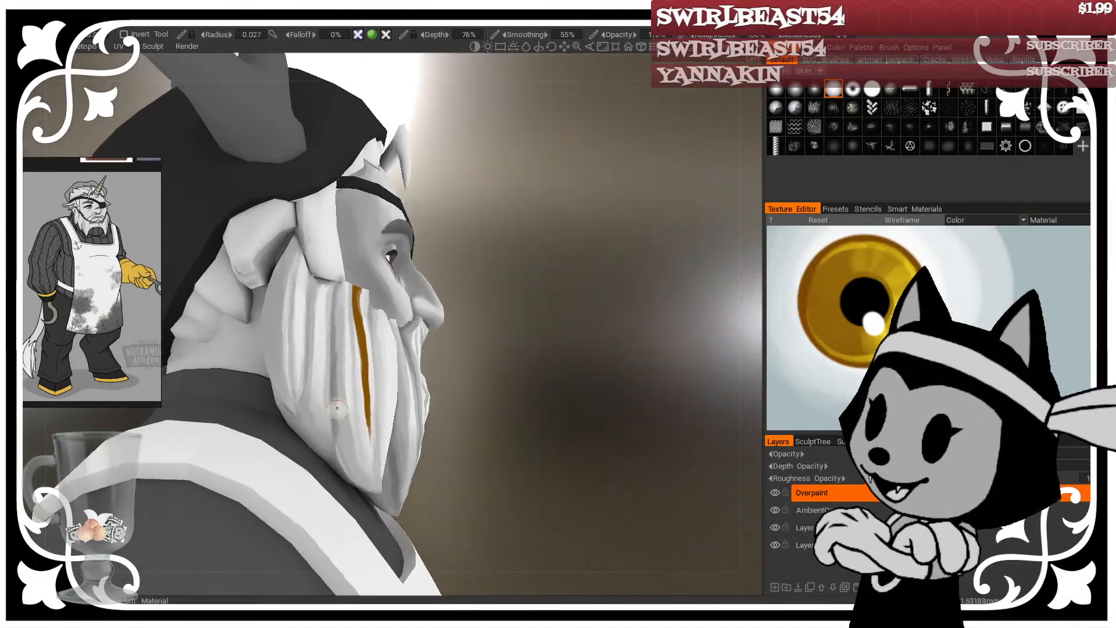
Step: Paint the side beard strands below the ear with brush radii between 0.033 and 0.092
key(bracketright)
key(bracketright)
key(bracketright)
key(bracketright)
key(bracketright)
mouse_move(364, 486)
alt+mouse_down()
mouse_move(528, 364)
mouse_move(465, 349)
mouse_move(512, 325)
mouse_move(504, 266)
mouse_move(587, 253)
mouse_move(586, 314)
mouse_move(400, 202)
mouse_move(349, 244)
alt+mouse_up()
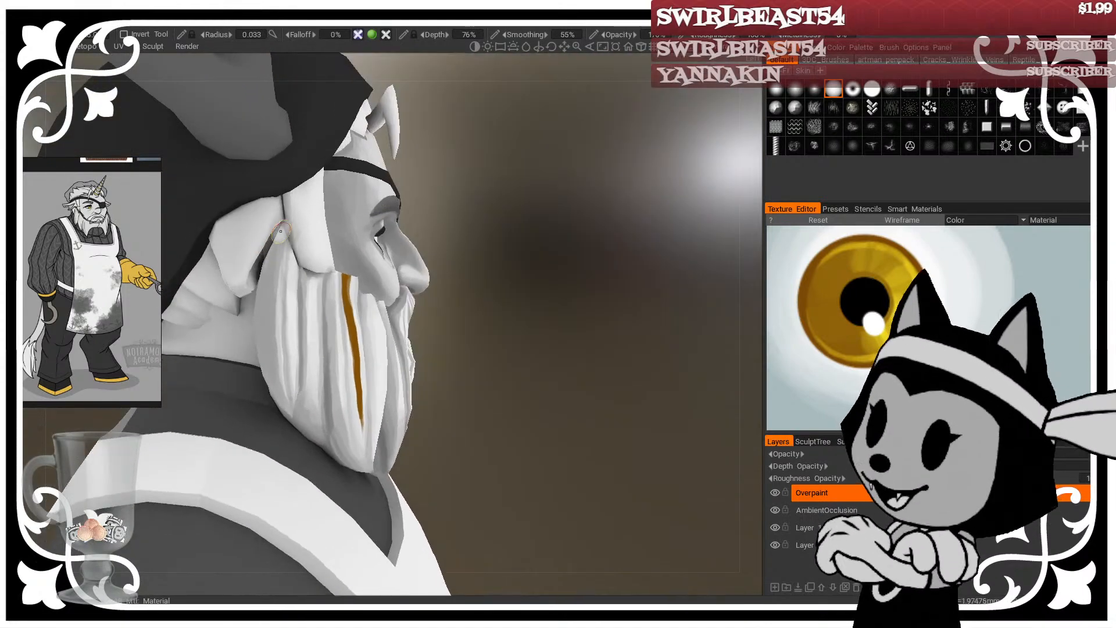
mouse_move(491, 272)
alt+mouse_down()
mouse_move(459, 250)
mouse_move(493, 209)
mouse_move(323, 279)
mouse_move(420, 273)
mouse_move(427, 329)
alt+mouse_up()
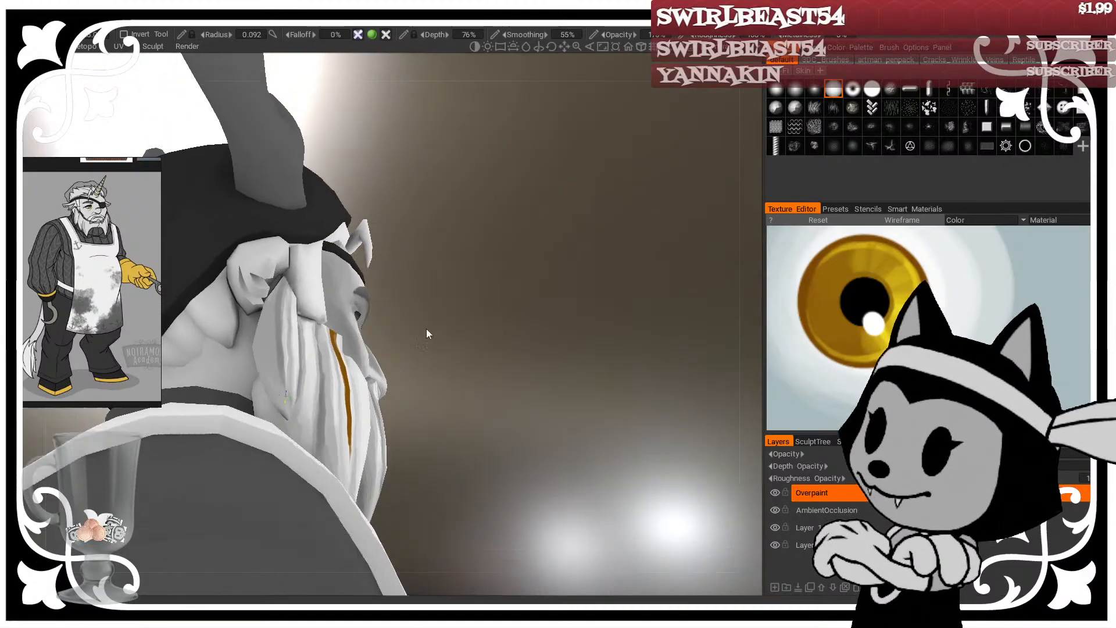
Step: Shade the back edge of the beard behind the jaw and beneath the ear, using brush radii between 0.028 and 0.139
mouse_move(425, 287)
alt+mouse_down()
mouse_move(305, 323)
mouse_move(359, 330)
alt+mouse_up()
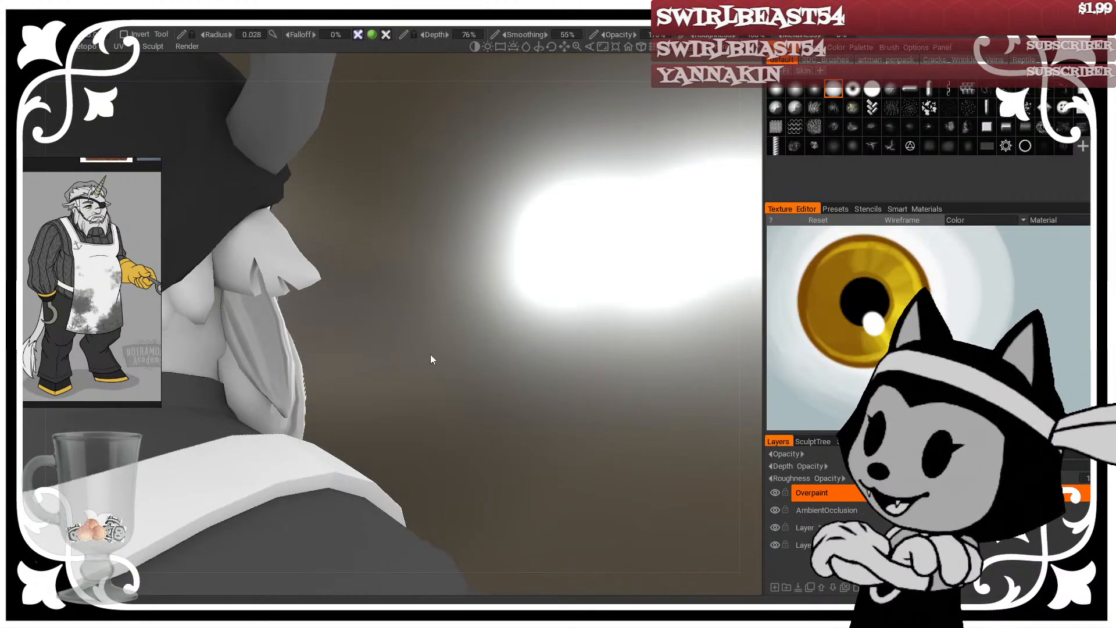
alt+drag(431, 354, 429, 321)
alt+drag(351, 270, 338, 240)
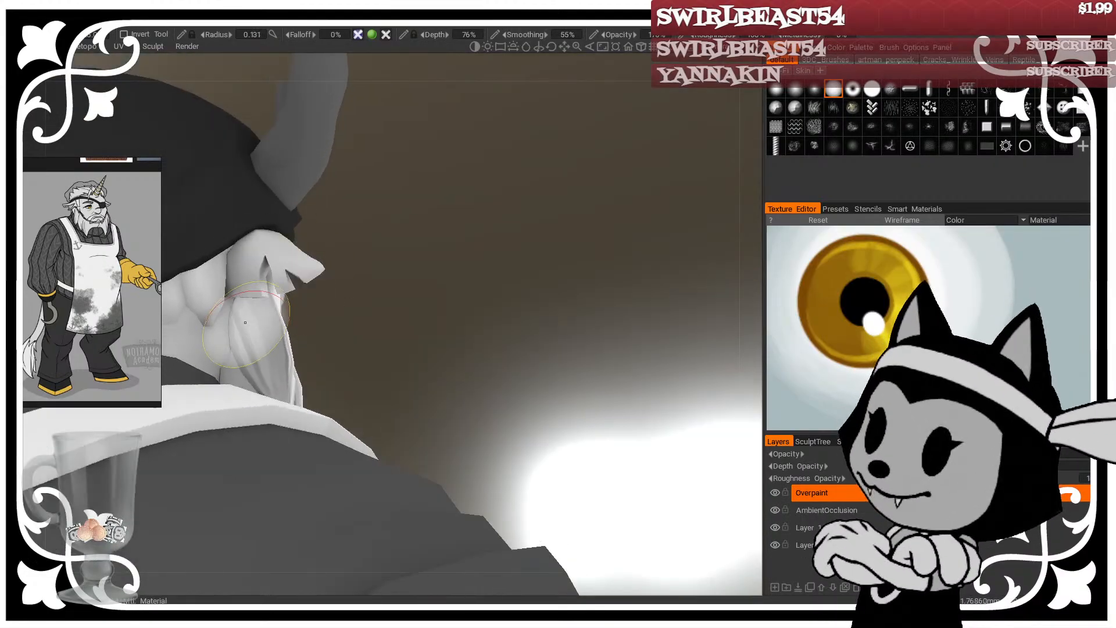
mouse_move(340, 291)
mouse_down()
mouse_move(349, 337)
mouse_move(338, 357)
mouse_up()
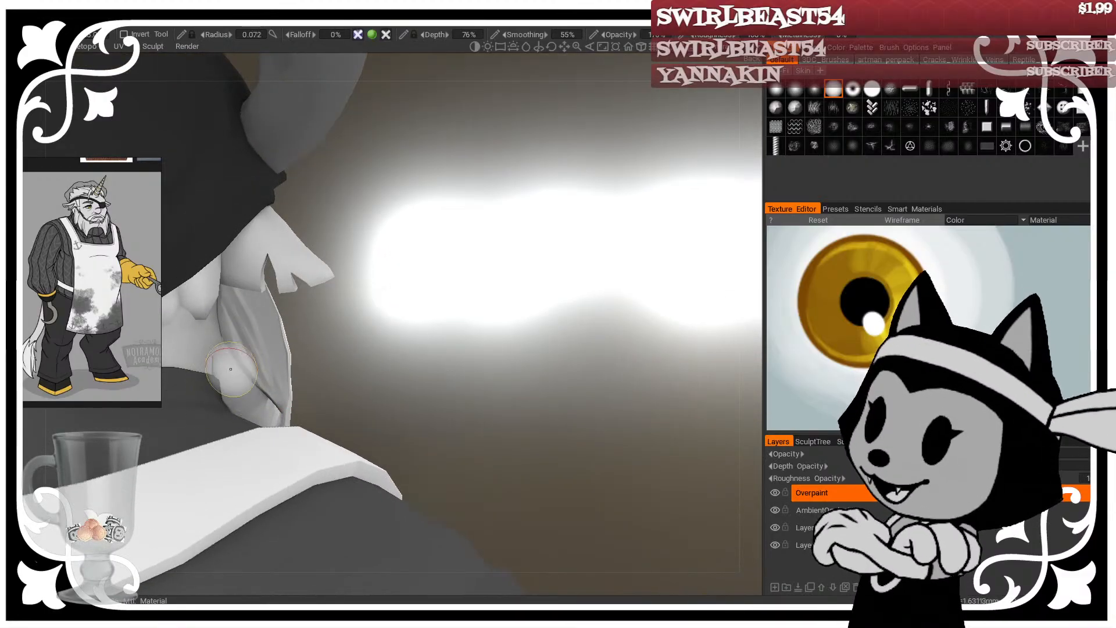
right_drag(230, 369, 217, 343)
mouse_move(285, 374)
mouse_down()
mouse_move(214, 359)
mouse_move(256, 299)
mouse_up()
right_drag(240, 296, 256, 295)
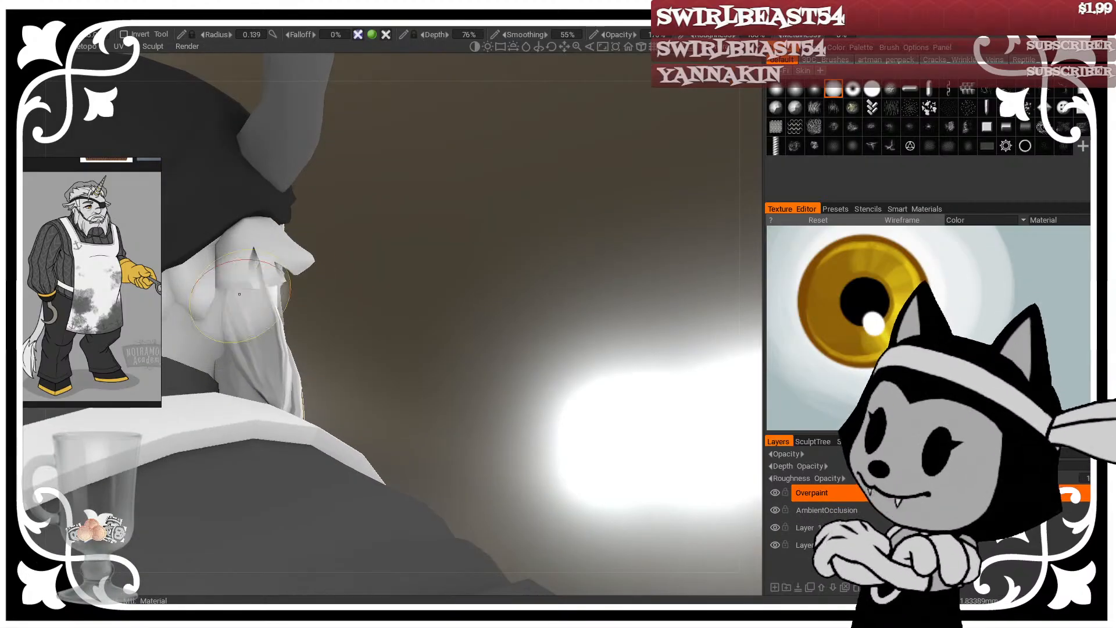
alt+drag(242, 296, 284, 253)
drag(524, 214, 453, 199)
right_drag(276, 241, 263, 241)
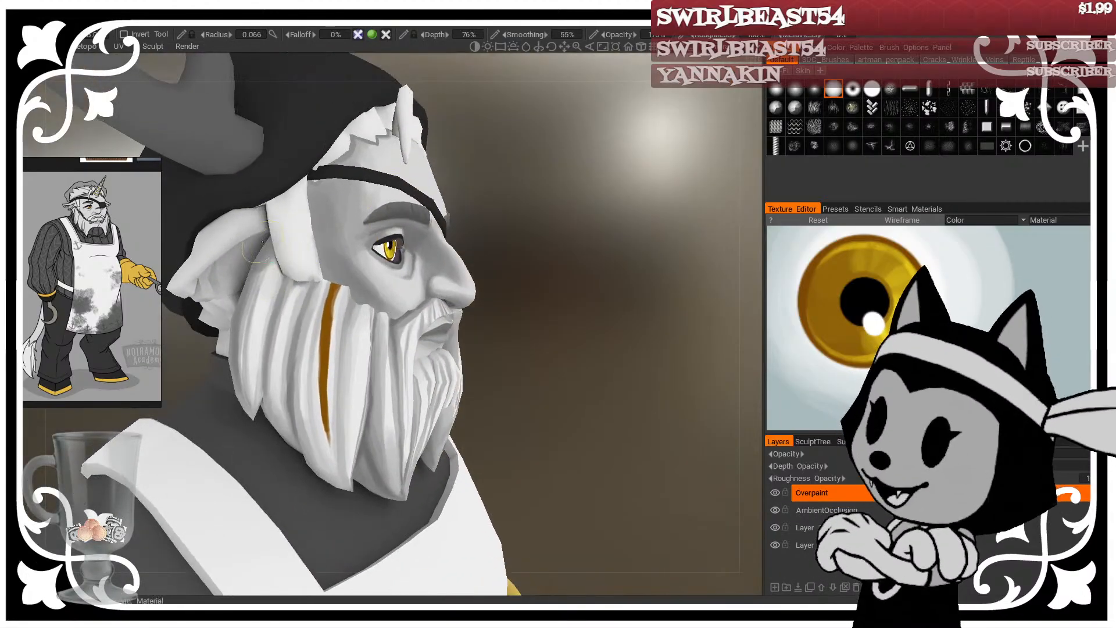
Step: Refine the strand roots where the beard meets the cheek beside the golden strand, using brush radii from 0.022 to 0.034
drag(505, 211, 533, 207)
right_drag(350, 297, 339, 298)
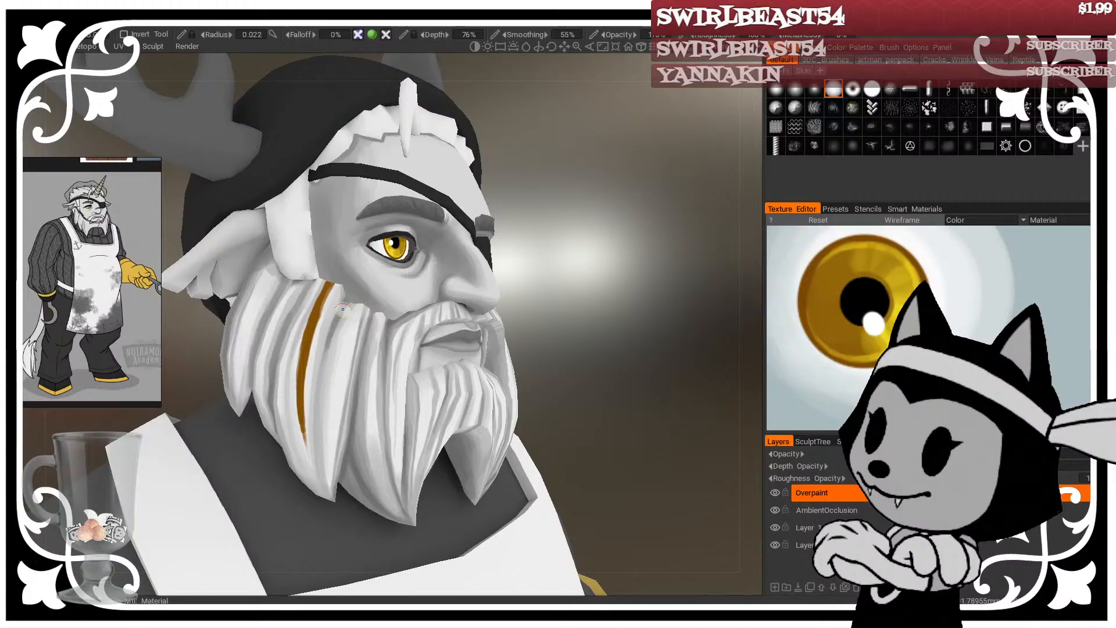
drag(328, 383, 350, 294)
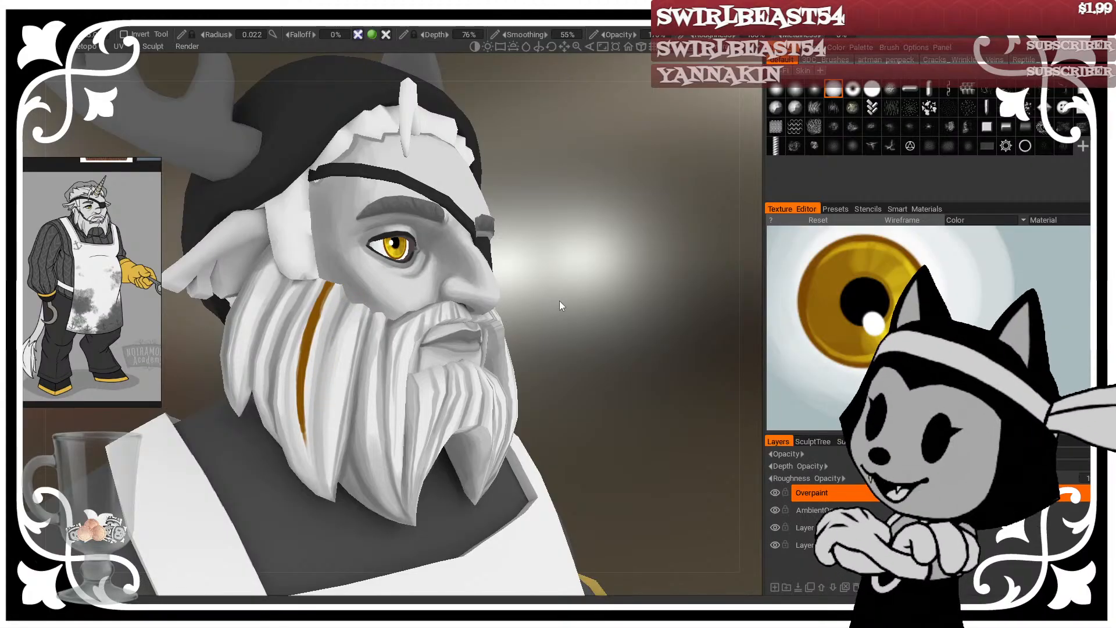
mouse_move(559, 301)
mouse_down()
mouse_move(532, 305)
mouse_move(575, 250)
mouse_up()
right_drag(339, 300, 341, 299)
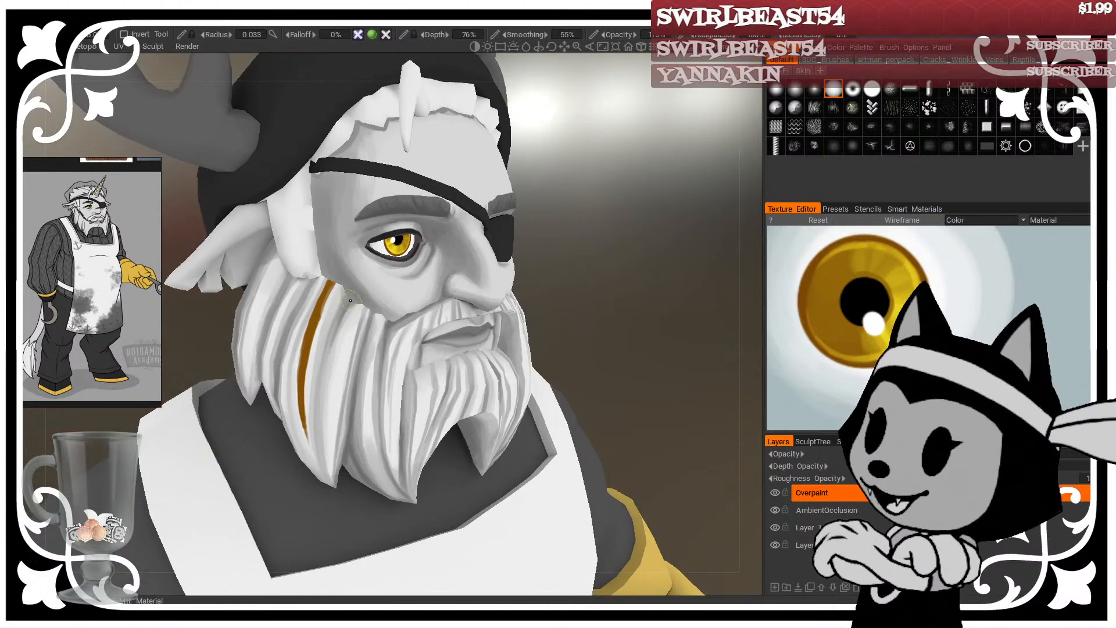
drag(549, 251, 524, 238)
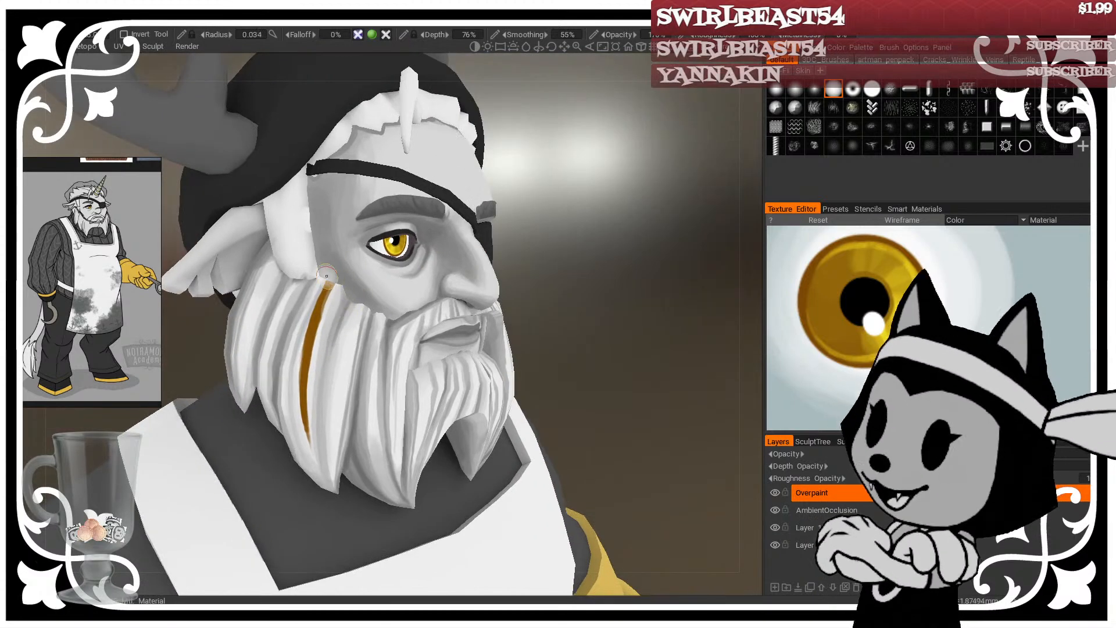
right_drag(338, 292, 341, 292)
drag(620, 262, 620, 286)
Step: Paint the strands of the front beard lock and below the lower lip with a brush radius of 0.032
scroll(615, 302, down, 5)
scroll(632, 274, up, 4)
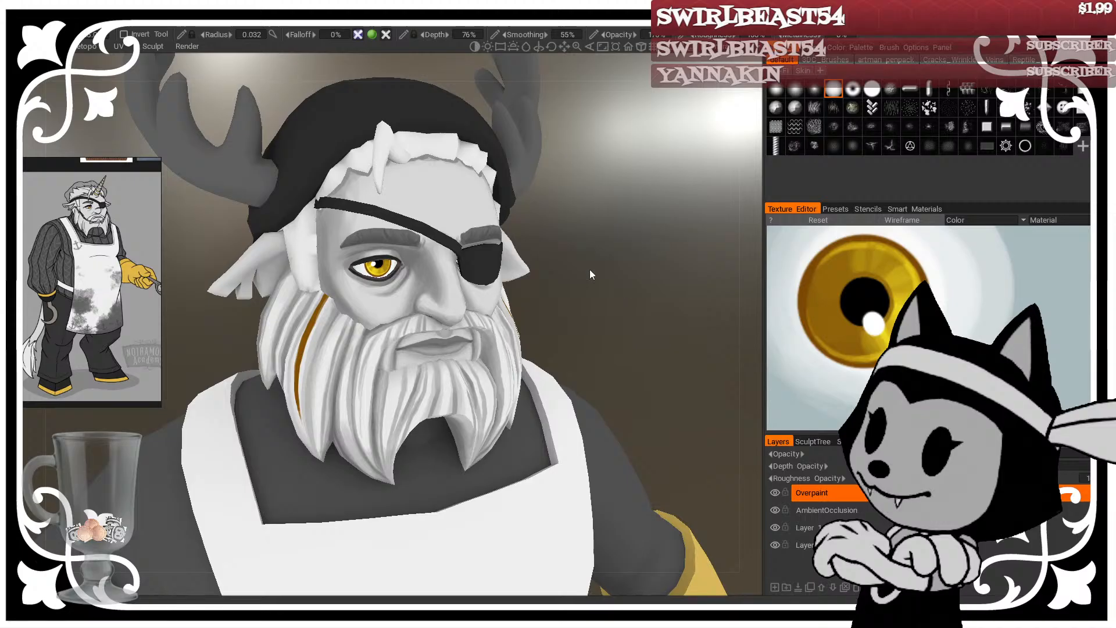
drag(591, 320, 615, 279)
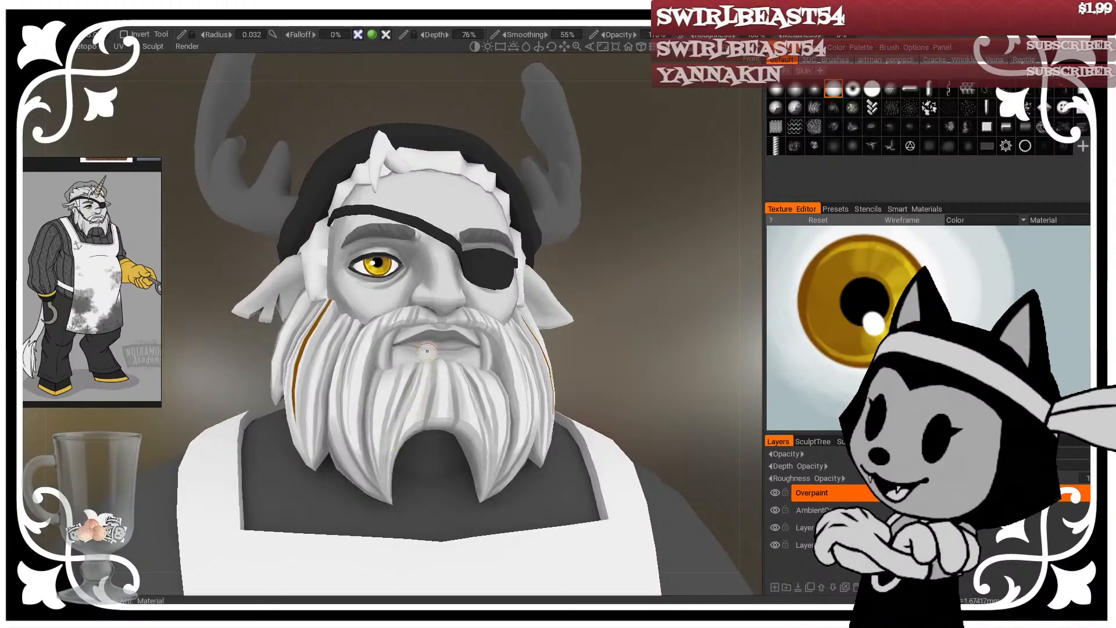
mouse_move(645, 314)
mouse_down()
mouse_move(666, 323)
mouse_move(656, 321)
mouse_up()
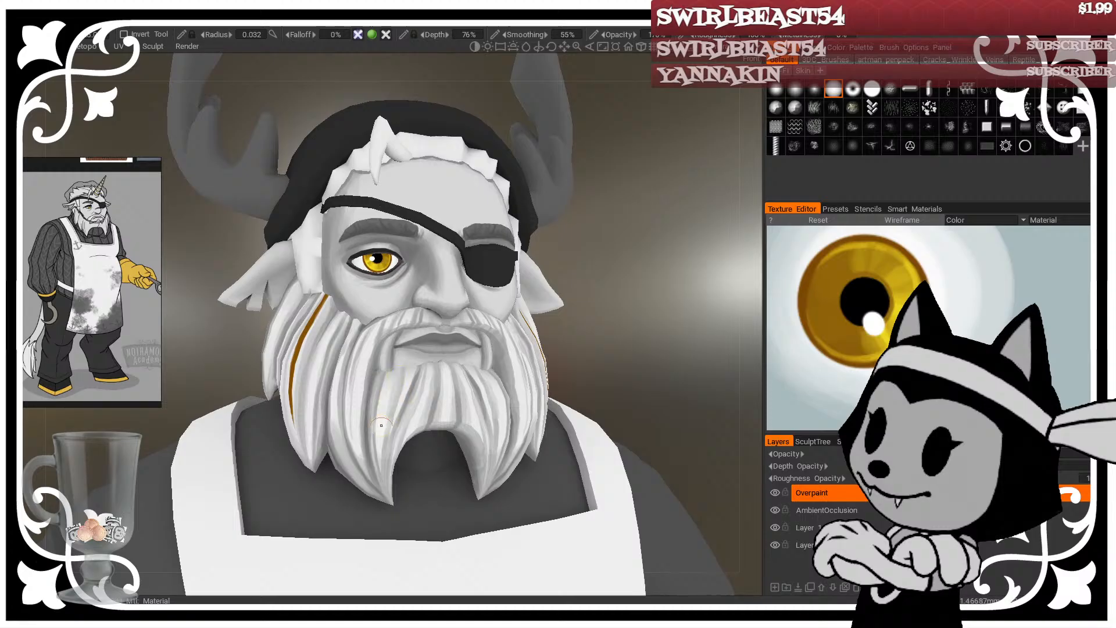
Step: Sharpen the strands of the front beard lock from the cheek down to its tip with a brush radius of 0.023
key(bracketleft)
key(bracketleft)
key(bracketleft)
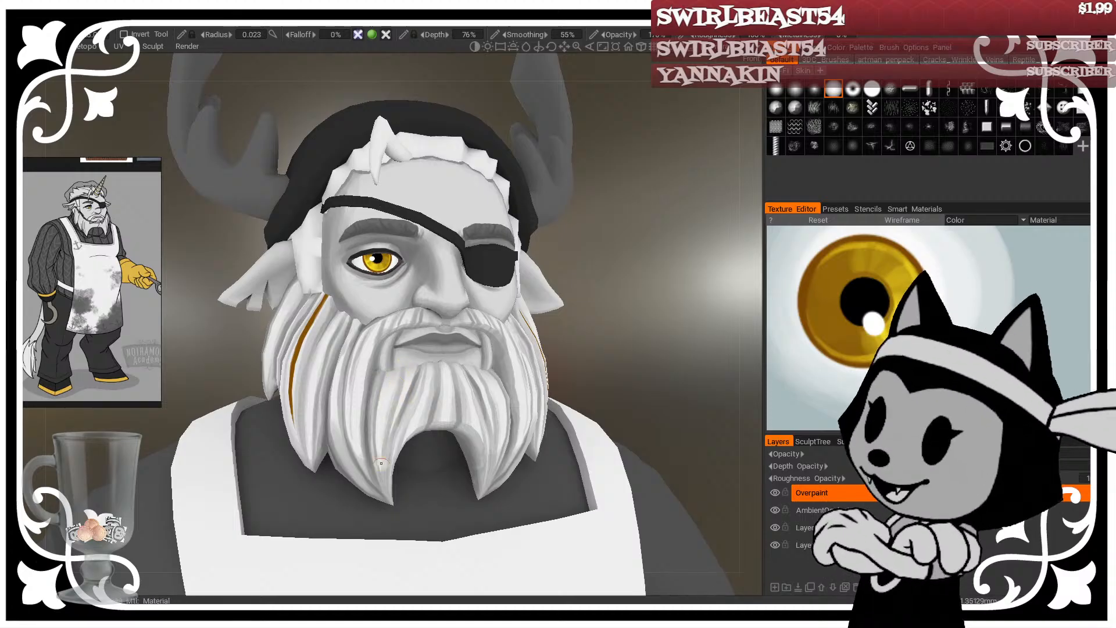
drag(673, 283, 677, 309)
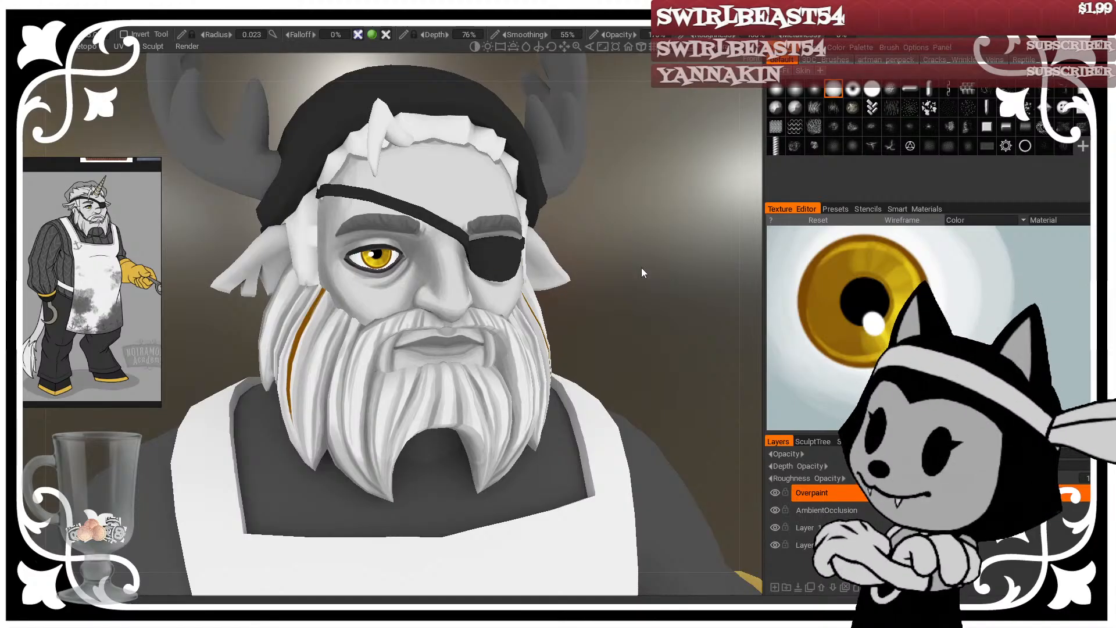
drag(620, 308, 637, 264)
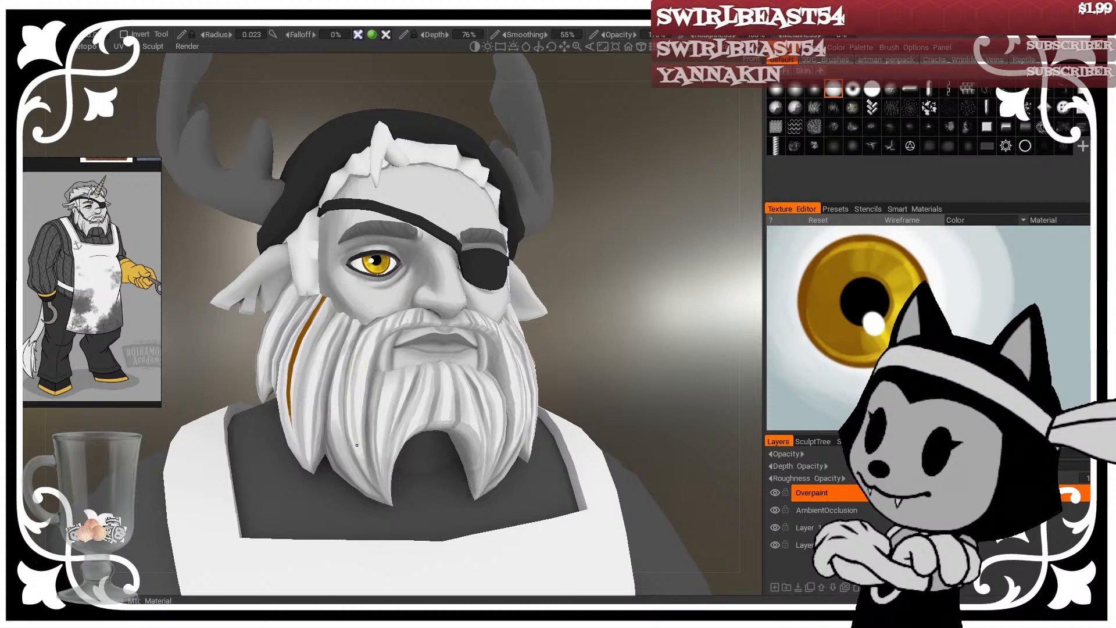
mouse_move(623, 294)
mouse_down()
mouse_move(587, 300)
mouse_move(560, 283)
mouse_up()
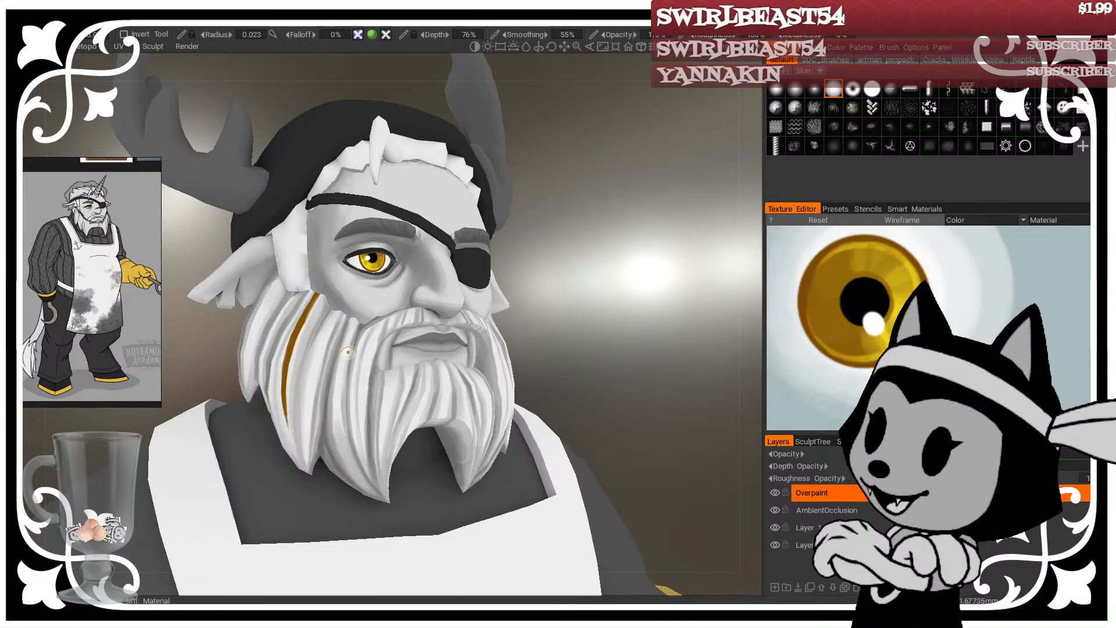
drag(598, 334, 584, 319)
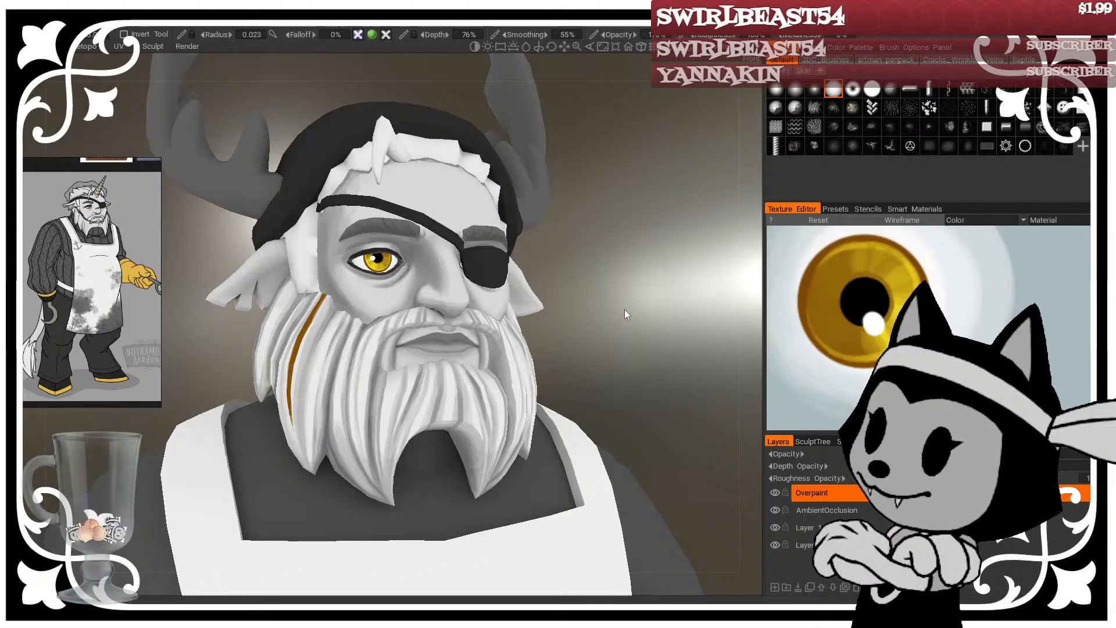
drag(624, 310, 536, 307)
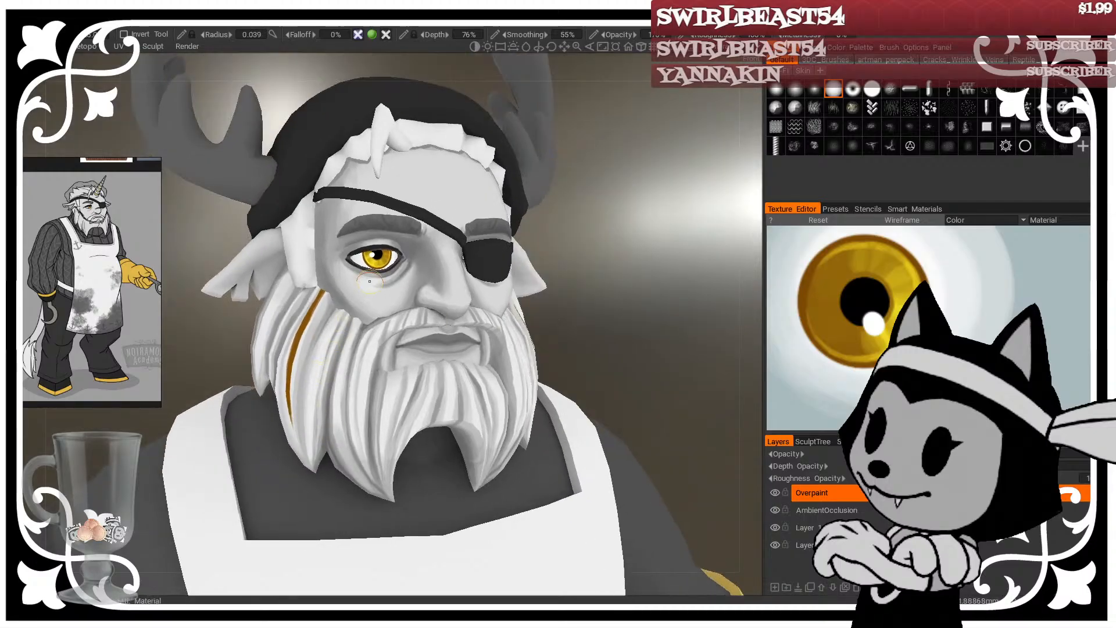
Step: Paint fine strands around the lower end and root of the golden strand with a brush radius of 0.020
drag(620, 255, 746, 253)
drag(501, 224, 552, 257)
key([)
key([)
key([)
key([)
key([)
key([)
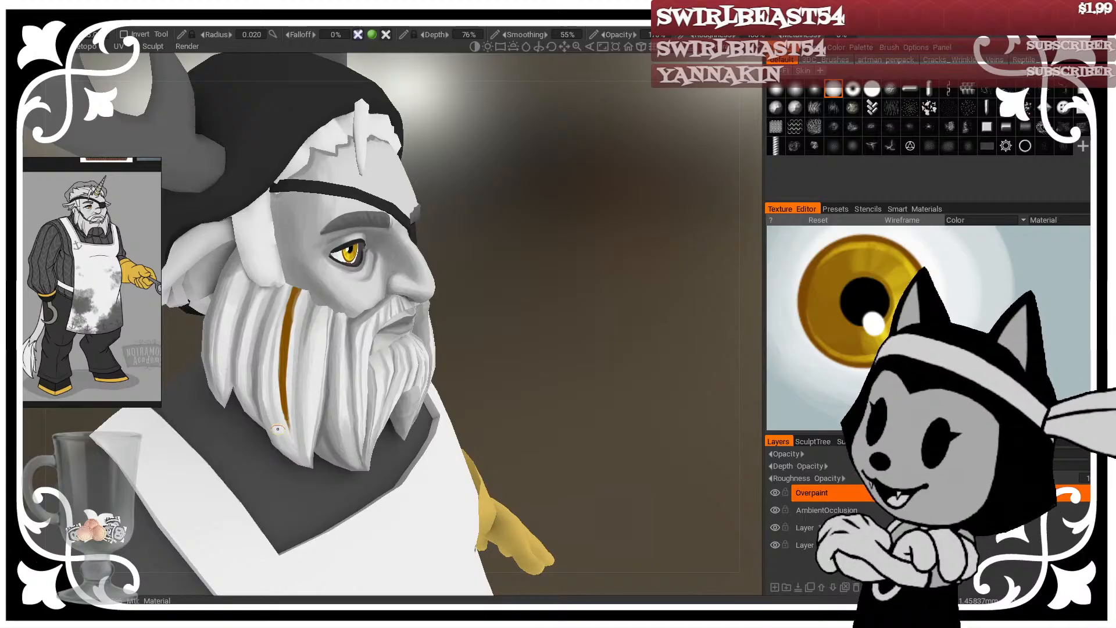
drag(486, 339, 512, 350)
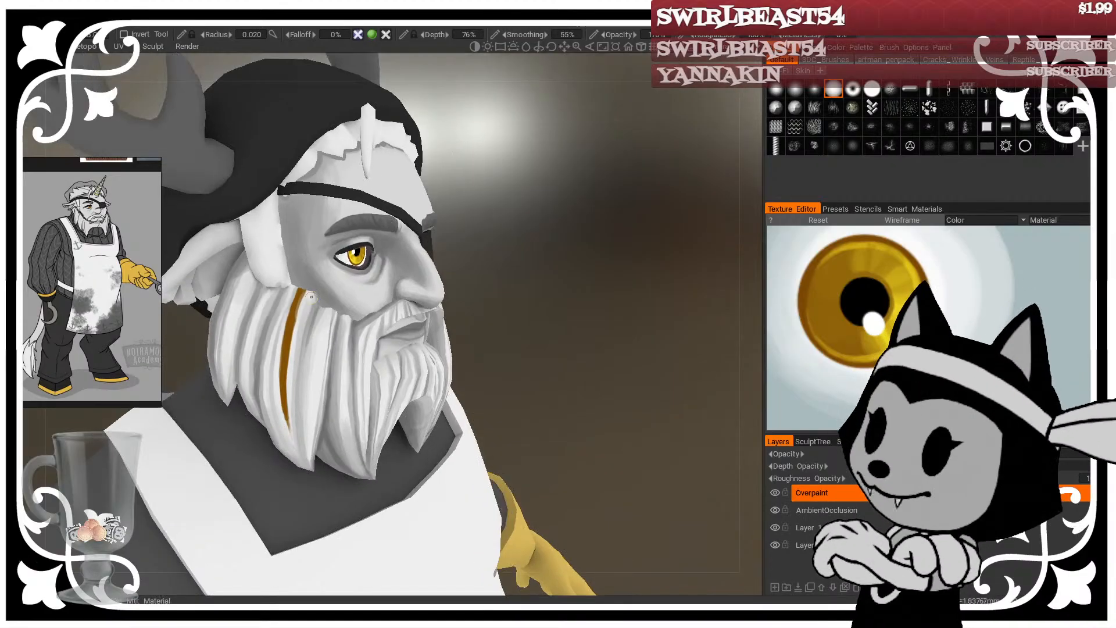
Step: Define the thin side strands behind the golden strand with brush radii between 0.015 and 0.024
key([)
key([)
drag(553, 269, 519, 268)
key(])
key(])
key(])
key(])
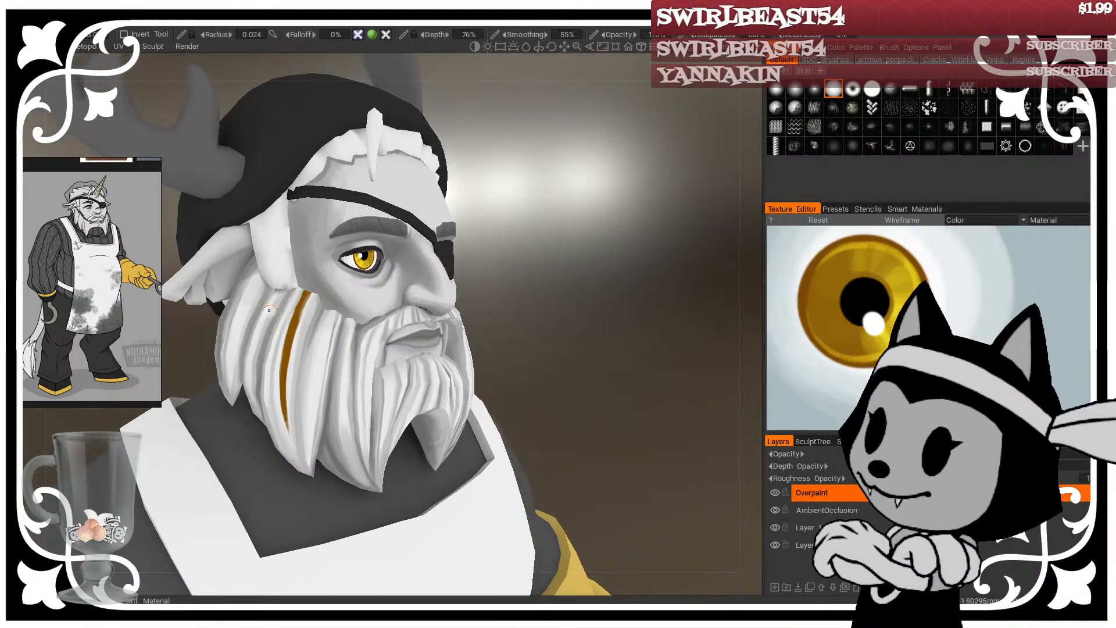
drag(465, 239, 537, 244)
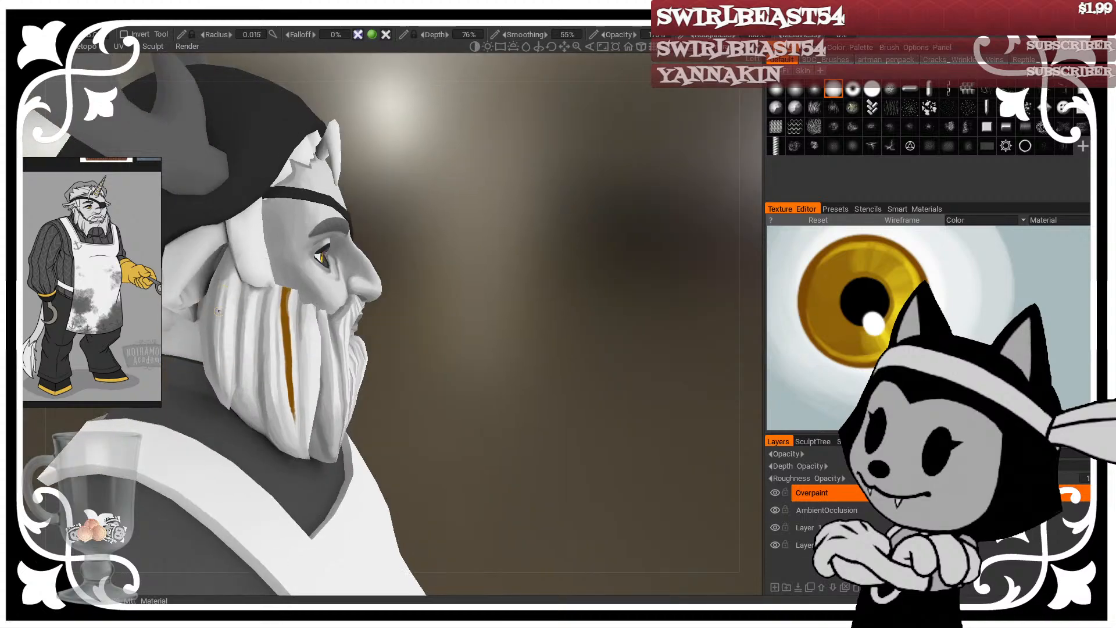
mouse_move(549, 311)
mouse_down()
mouse_move(498, 303)
mouse_move(452, 272)
mouse_up()
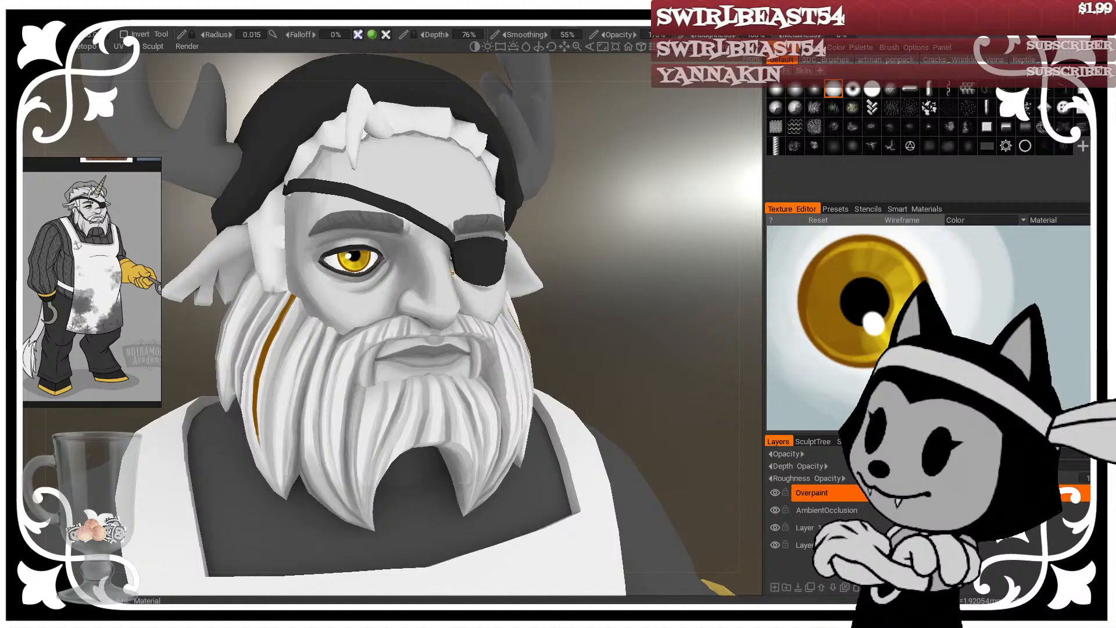
Step: Shade the inner curve of the beard's fork below the chin with brush radii between 0.079 and 0.099
drag(635, 285, 320, 449)
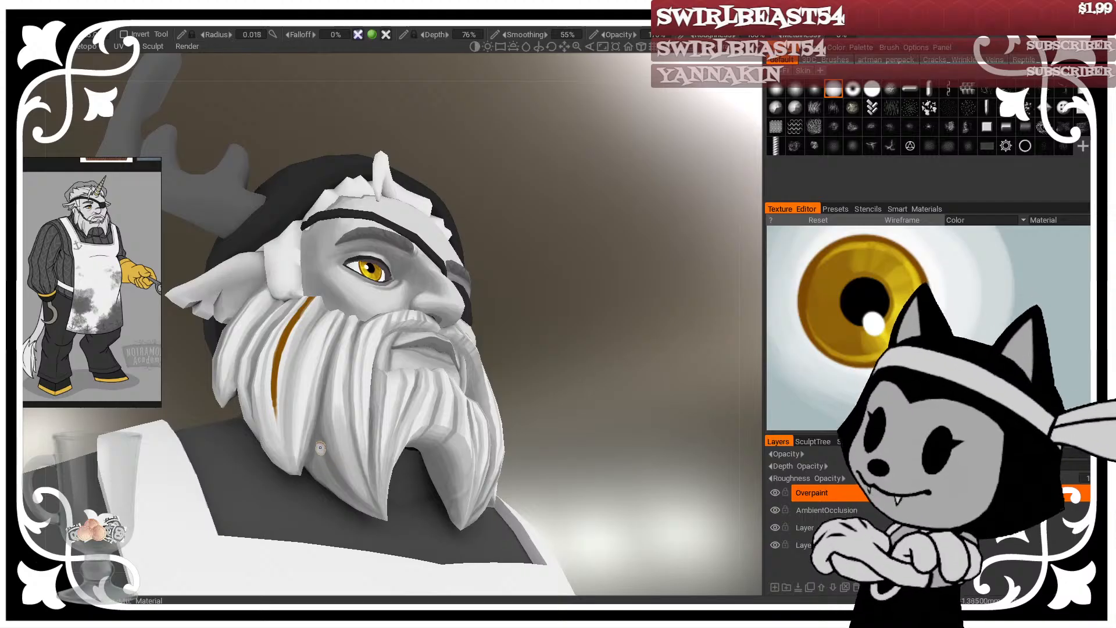
key(bracketright)
key(bracketright)
key(bracketright)
key(bracketright)
key(bracketright)
key(bracketright)
key(bracketright)
key(bracketright)
key(bracketright)
key(bracketright)
mouse_move(592, 401)
mouse_down()
mouse_move(454, 340)
mouse_move(400, 423)
mouse_up()
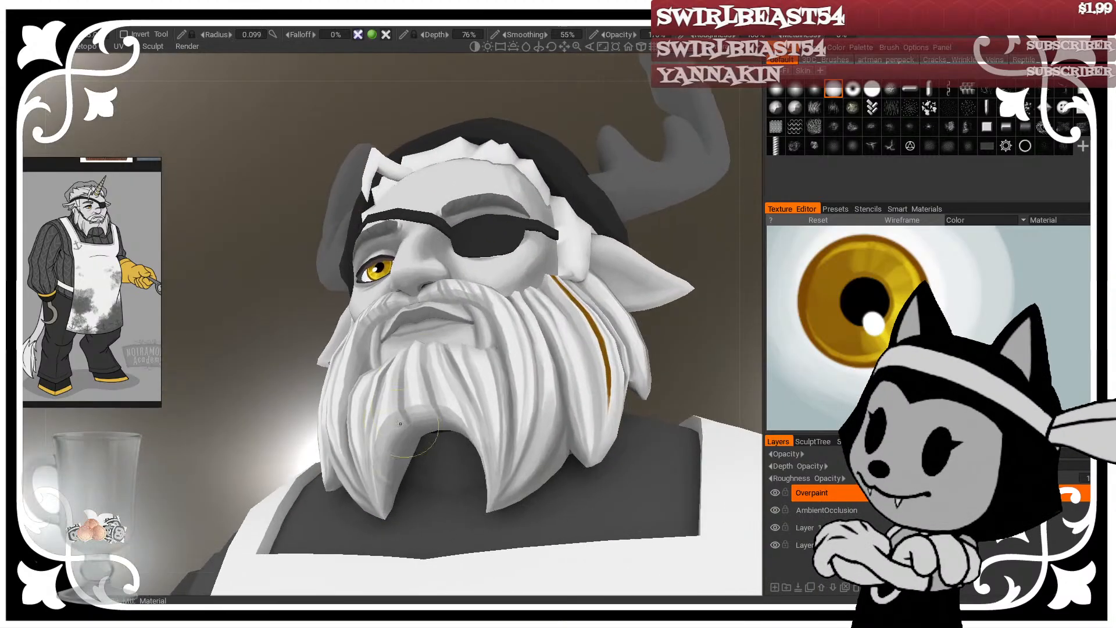
alt+drag(472, 402, 486, 364)
key(bracketleft)
key(bracketleft)
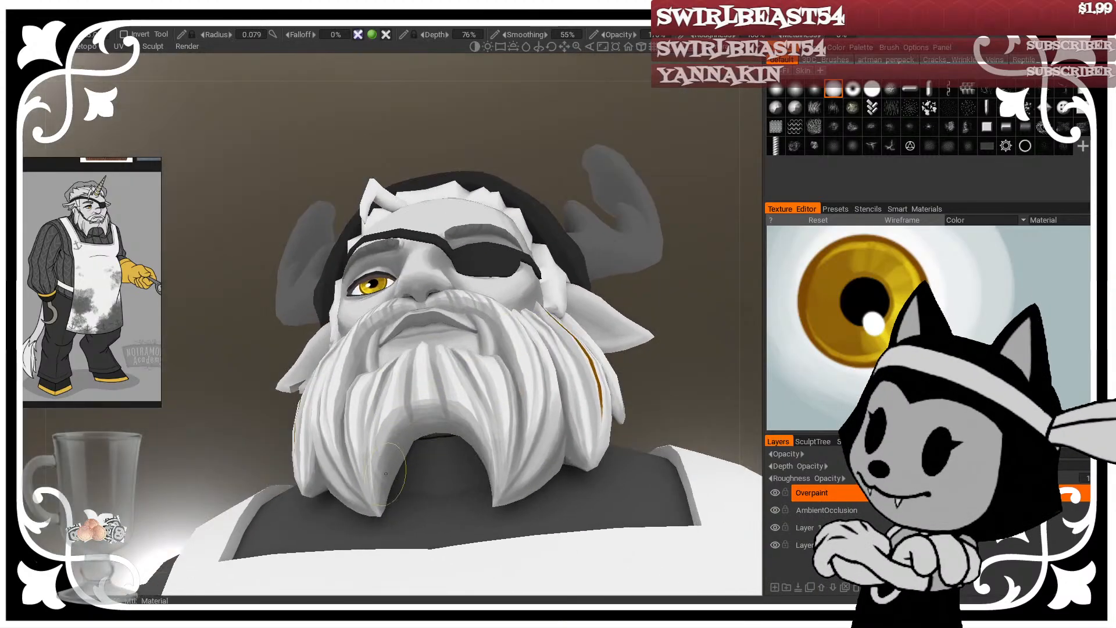
mouse_move(546, 335)
alt+mouse_down()
mouse_move(696, 319)
mouse_move(578, 355)
alt+mouse_up()
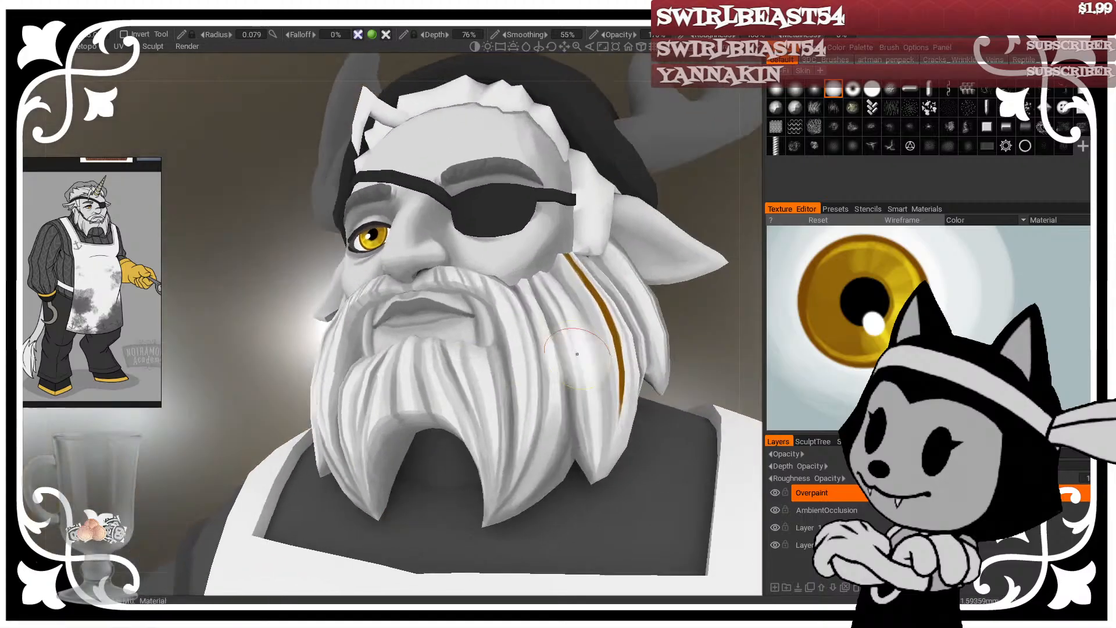
Step: Touch up the tip of the forked front lock with the brush radius reduced to 0.039
key(bracketleft)
key(bracketleft)
drag(238, 390, 282, 372)
key(bracketleft)
key(bracketleft)
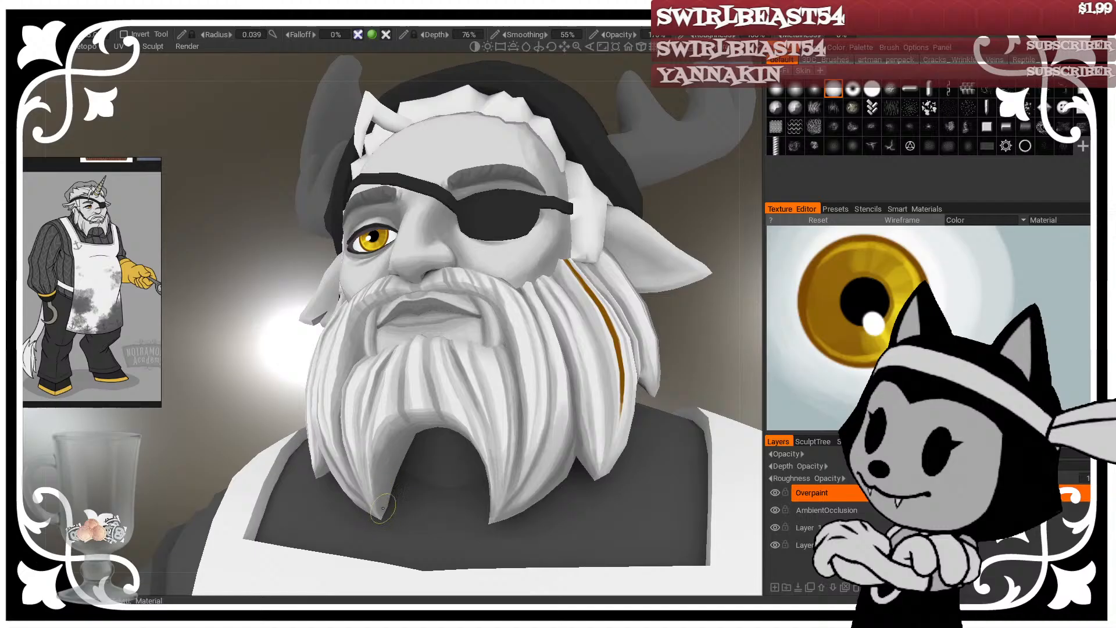
drag(213, 474, 401, 459)
Step: Blend the beard's underside around the top of the fork with brush radii between 0.082 and 0.123
key(bracketright)
key(bracketright)
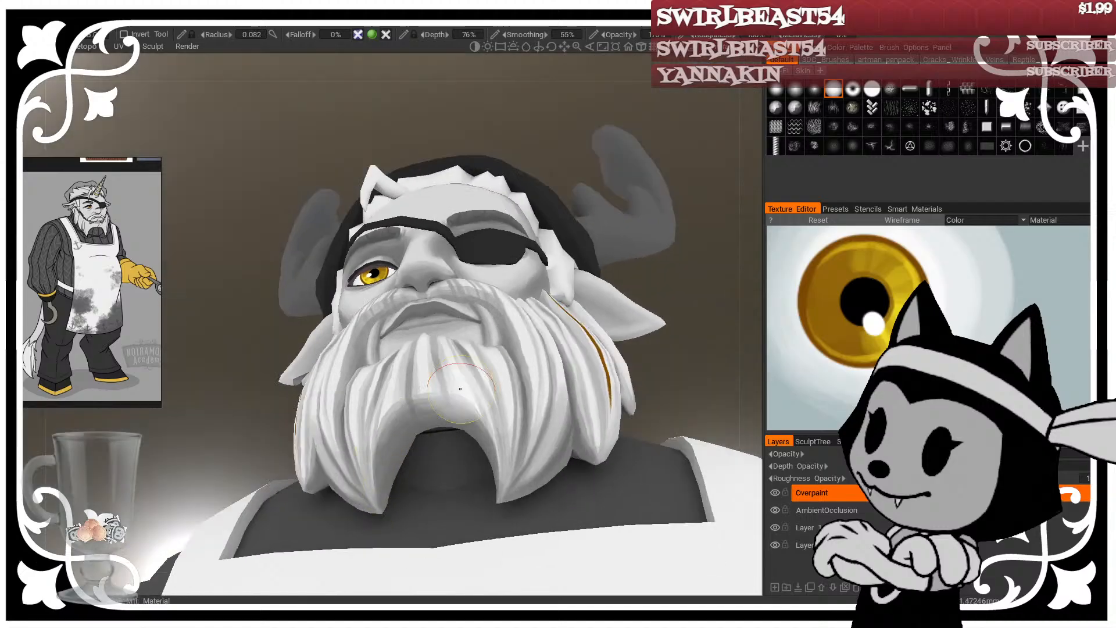
mouse_move(637, 337)
mouse_down()
mouse_move(744, 315)
mouse_move(640, 361)
mouse_move(512, 344)
mouse_up()
key(bracketright)
key(bracketright)
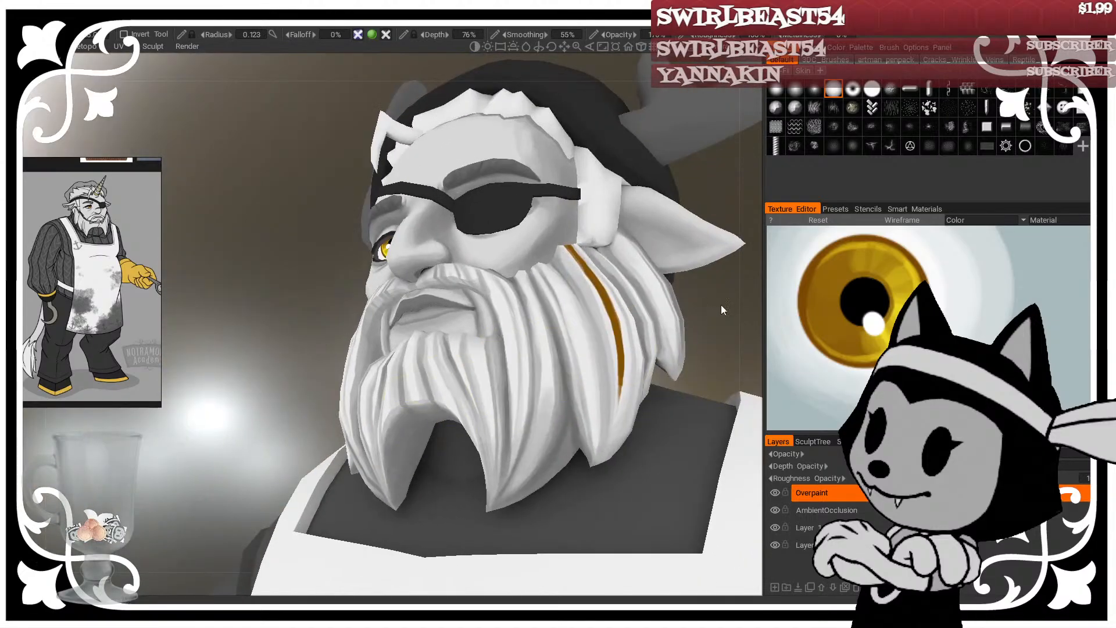
right_drag(396, 447, 431, 416)
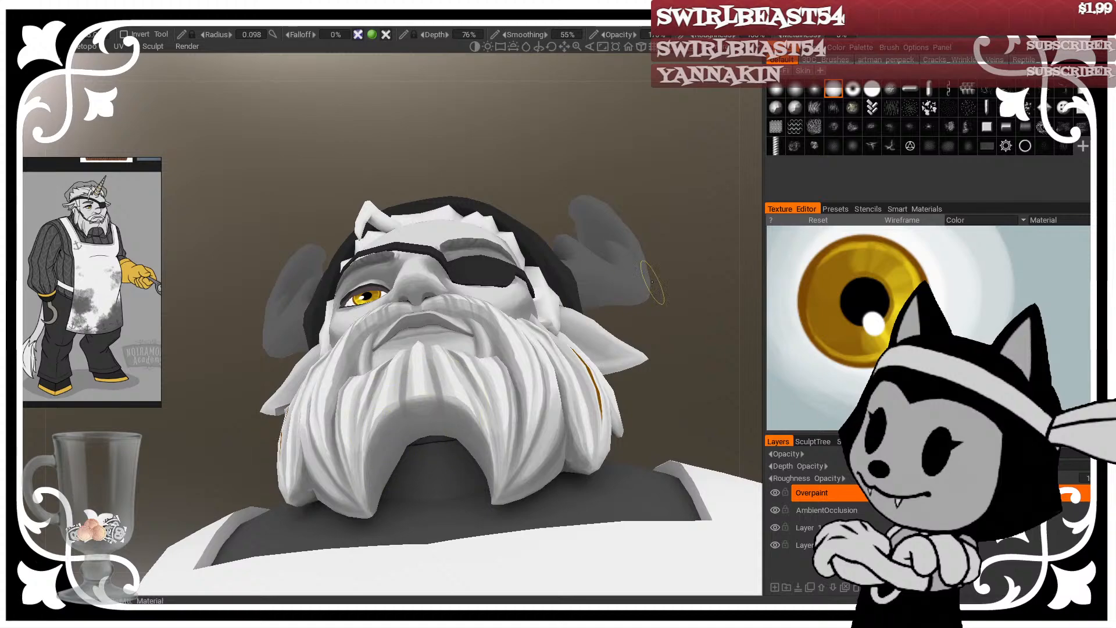
drag(653, 317, 704, 349)
Step: Touch up the lower edge of the beard between the golden strand and the fork with brush radii between 0.036 and 0.045
drag(221, 418, 340, 429)
mouse_move(588, 314)
mouse_down()
mouse_move(640, 329)
mouse_move(640, 350)
mouse_move(670, 299)
mouse_up()
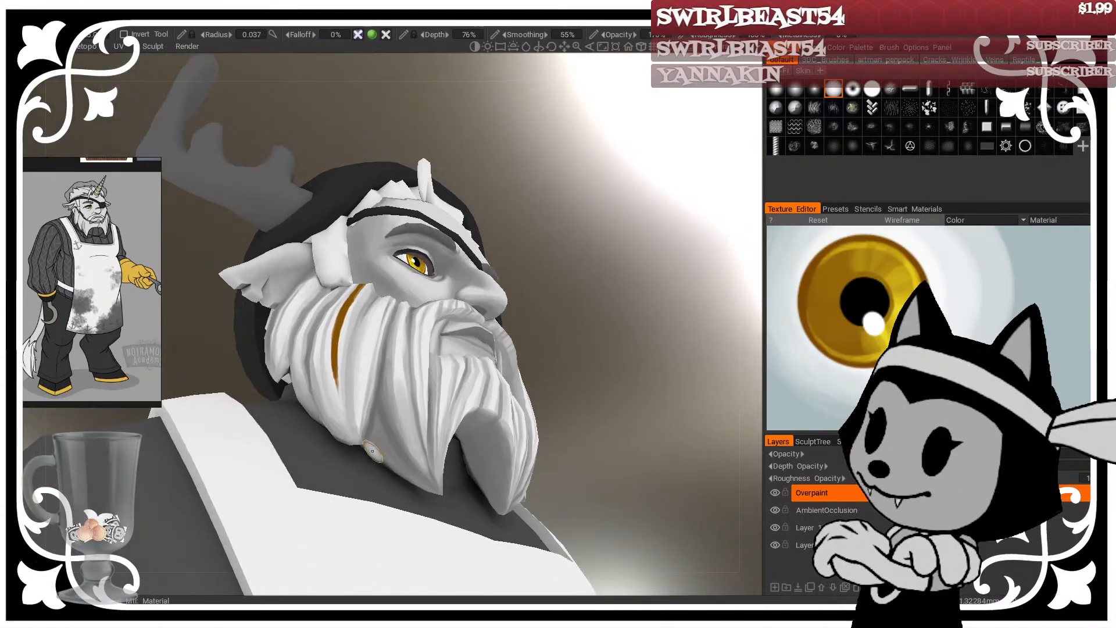
drag(541, 324, 540, 282)
drag(498, 364, 391, 459)
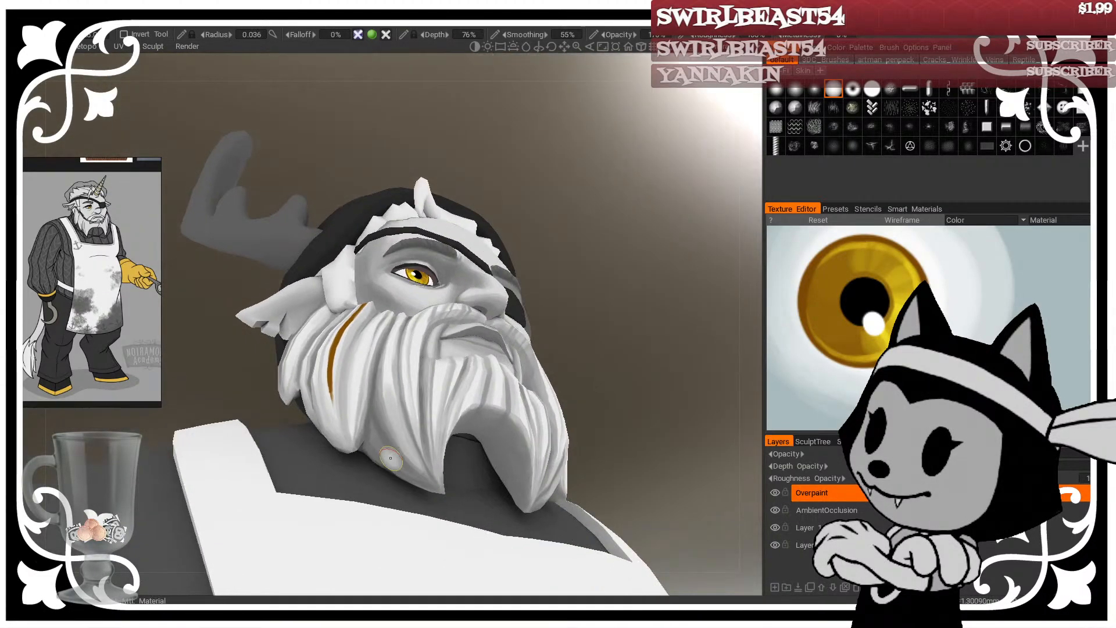
alt+drag(491, 359, 394, 427)
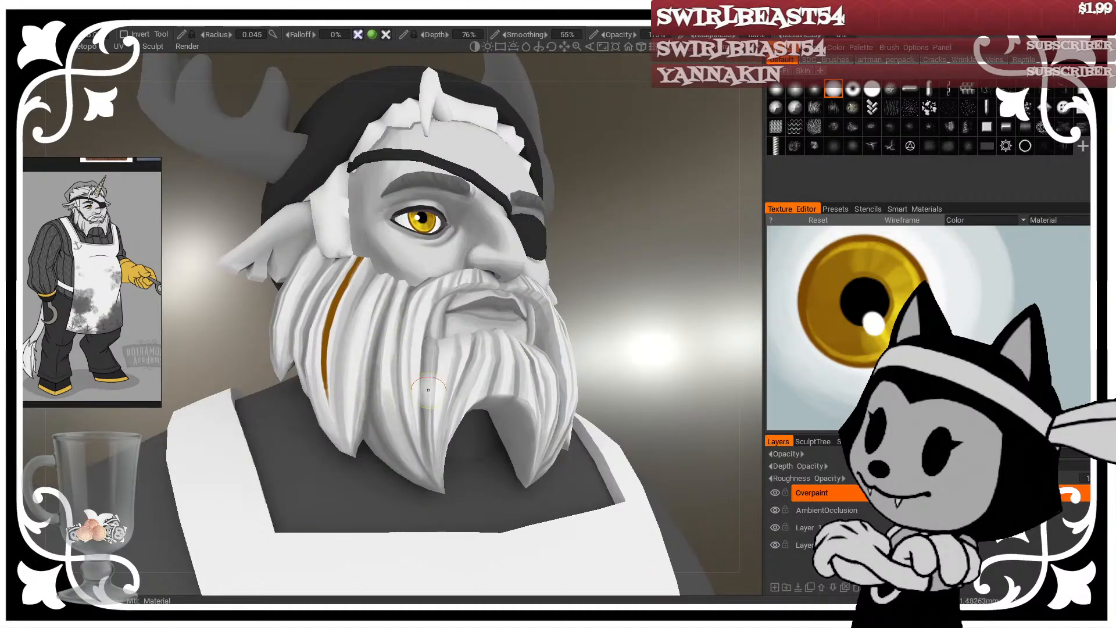
mouse_move(429, 385)
alt+mouse_down()
mouse_move(450, 301)
mouse_move(441, 307)
alt+mouse_up()
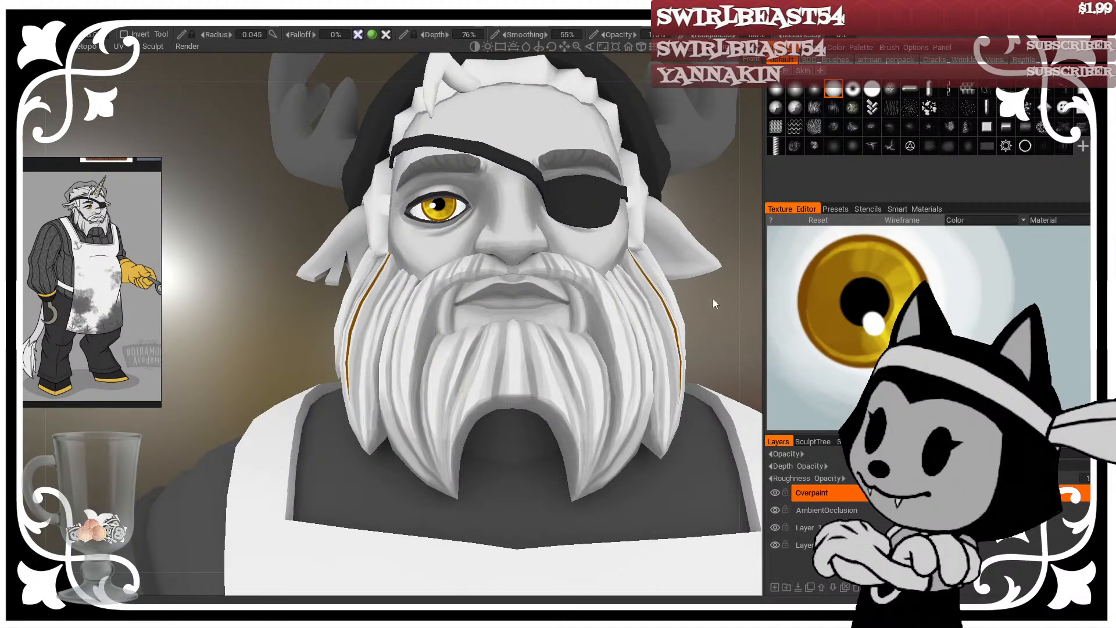
Step: Refine the long strands beside the mouth and above the fork with brush radii between 0.041 and 0.044
alt+drag(419, 351, 420, 344)
alt+drag(360, 382, 425, 342)
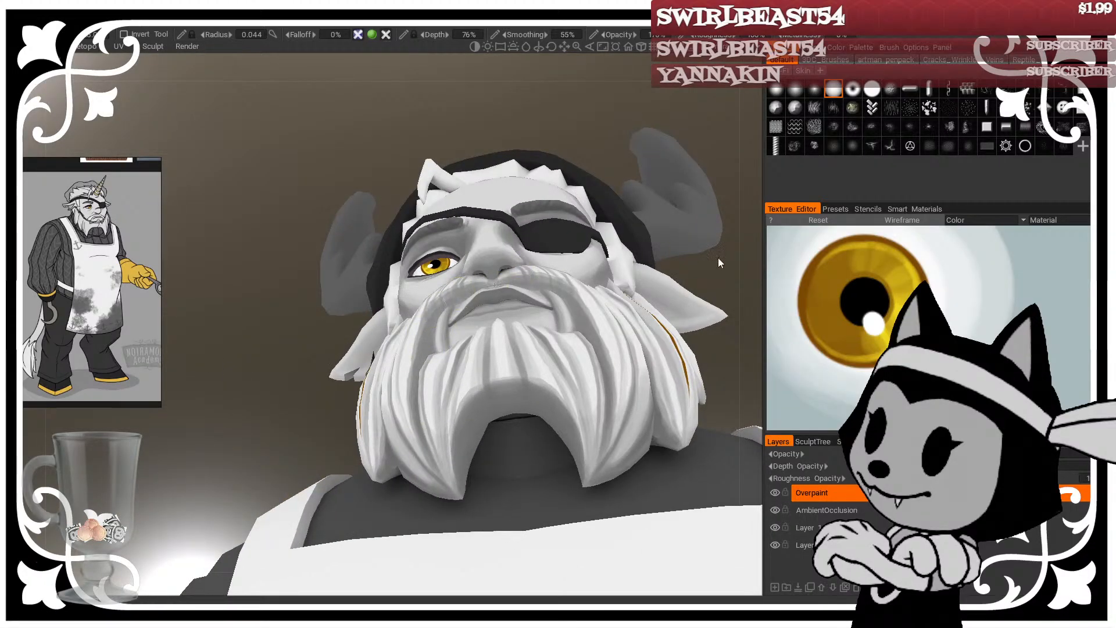
alt+drag(719, 262, 534, 264)
drag(426, 311, 415, 343)
alt+drag(561, 122, 532, 224)
drag(419, 317, 403, 385)
alt+drag(309, 393, 456, 407)
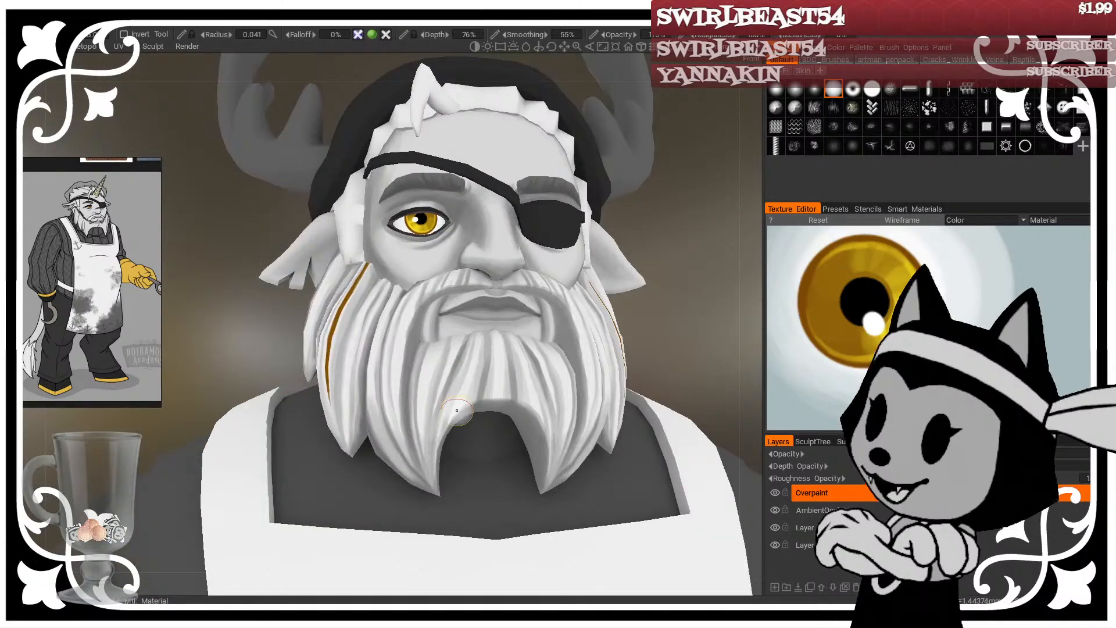
mouse_move(720, 245)
alt+mouse_down()
mouse_move(692, 251)
mouse_move(714, 240)
alt+mouse_up()
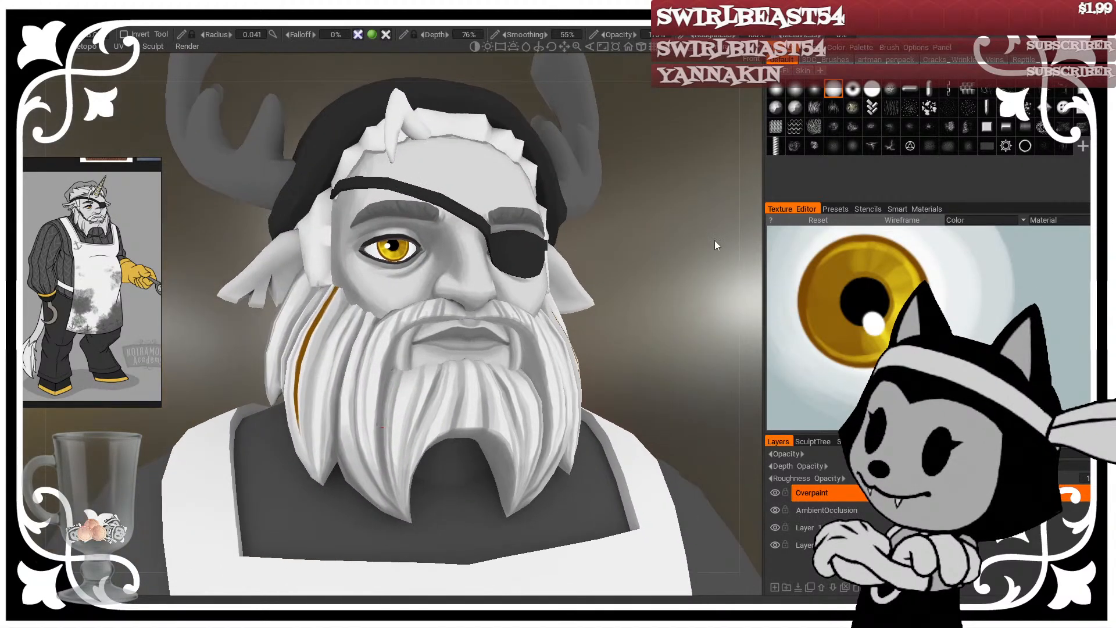
alt+drag(636, 253, 625, 232)
Step: Touch up the strand edges around the top of the beard's fork with the brush radius reduced to 0.026
key(bracketleft)
key(bracketleft)
key(bracketleft)
key(bracketleft)
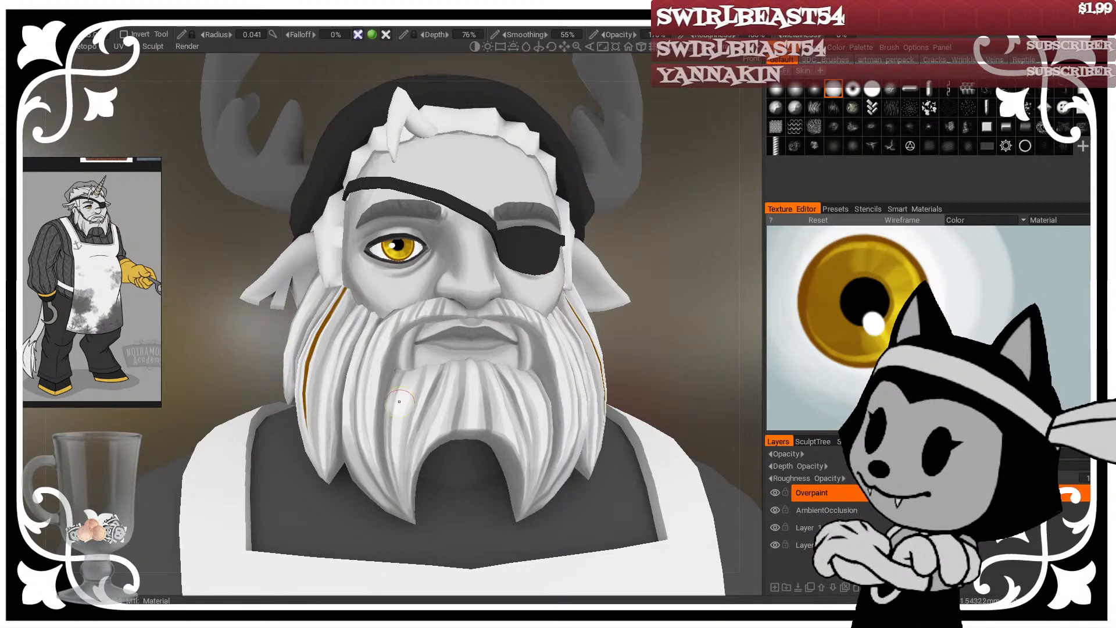
alt+drag(400, 508, 470, 432)
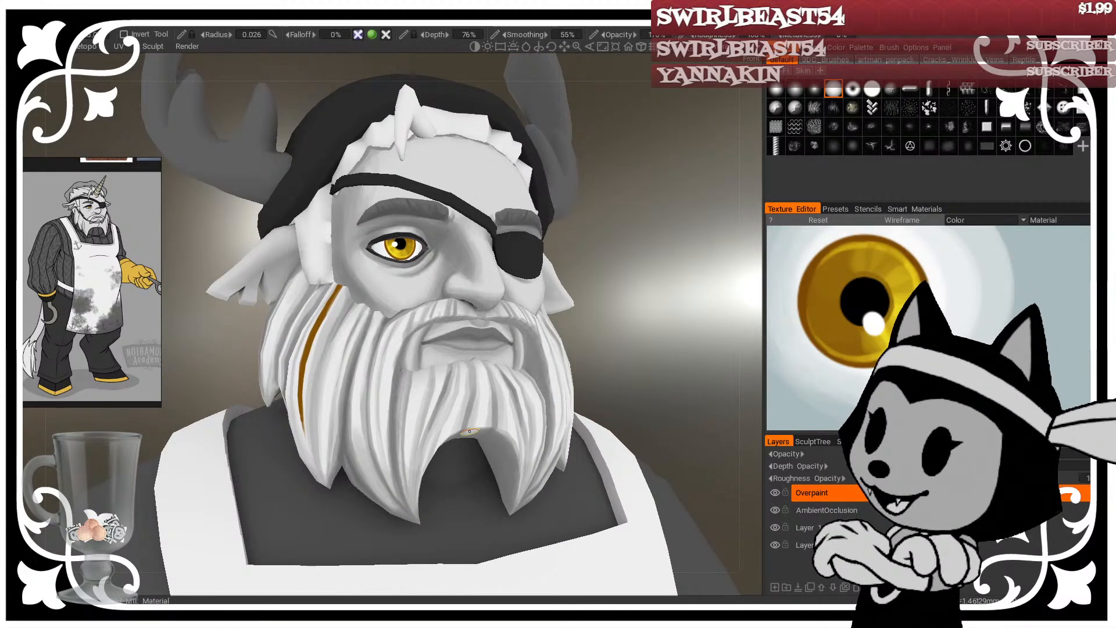
alt+drag(624, 314, 638, 363)
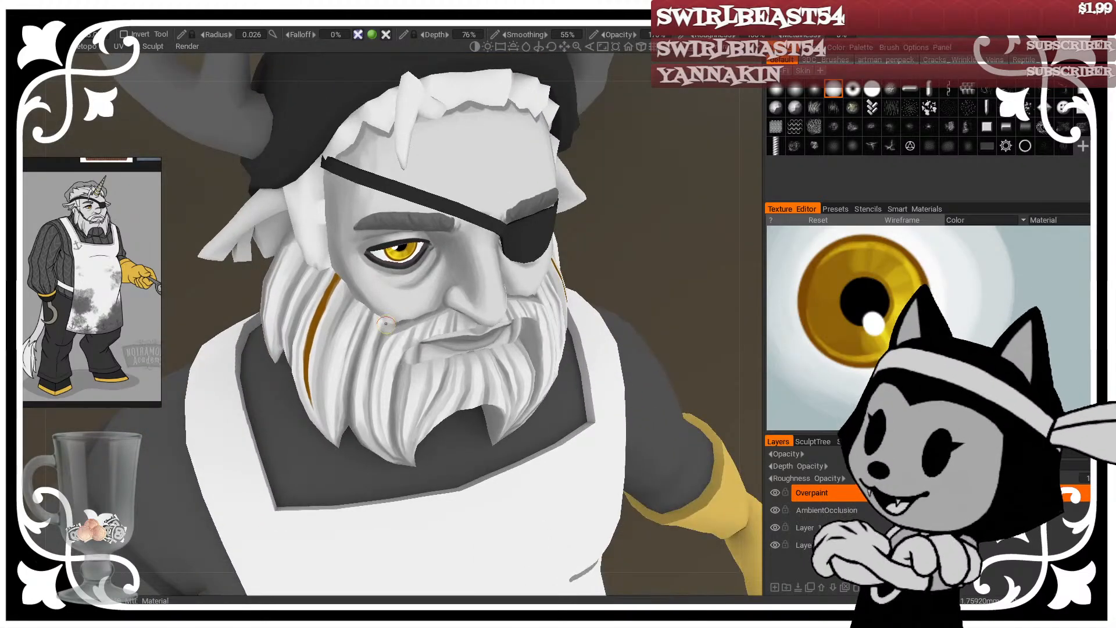
Step: Blend the border between the cheek and the upper beard beside the moustache with brush radii between 0.036 and 0.055
key(bracketright)
key(bracketright)
key(bracketright)
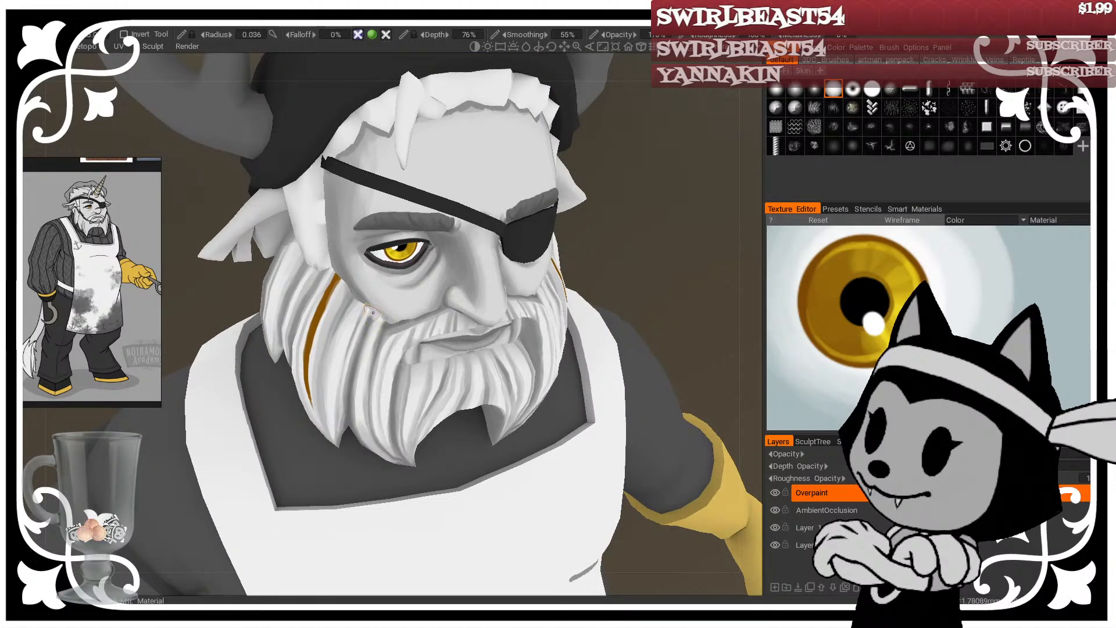
key(bracketright)
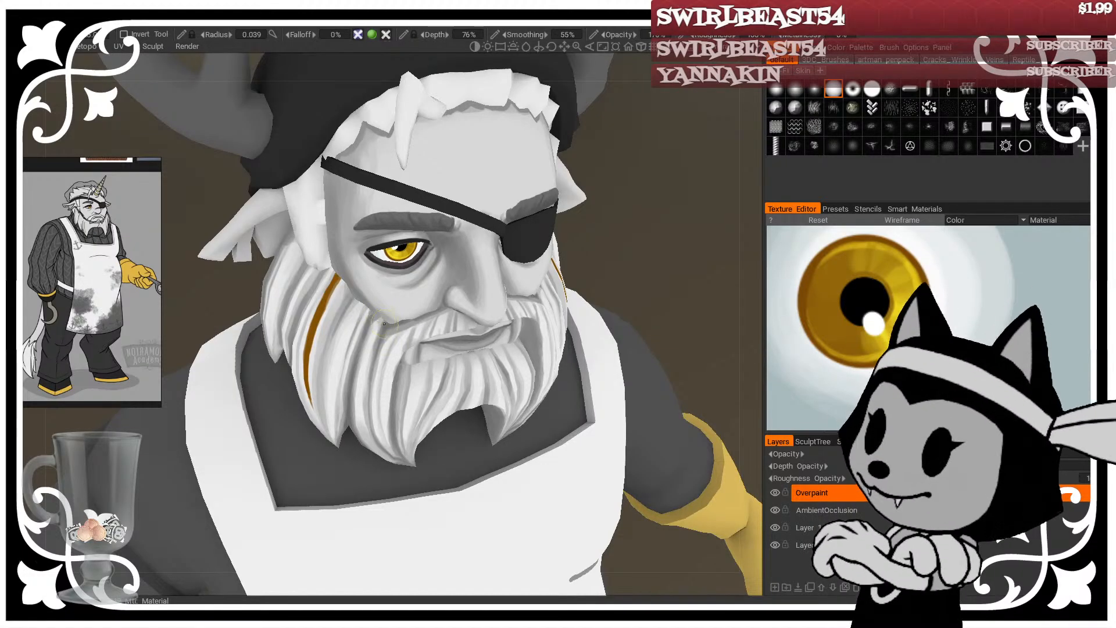
drag(627, 253, 384, 306)
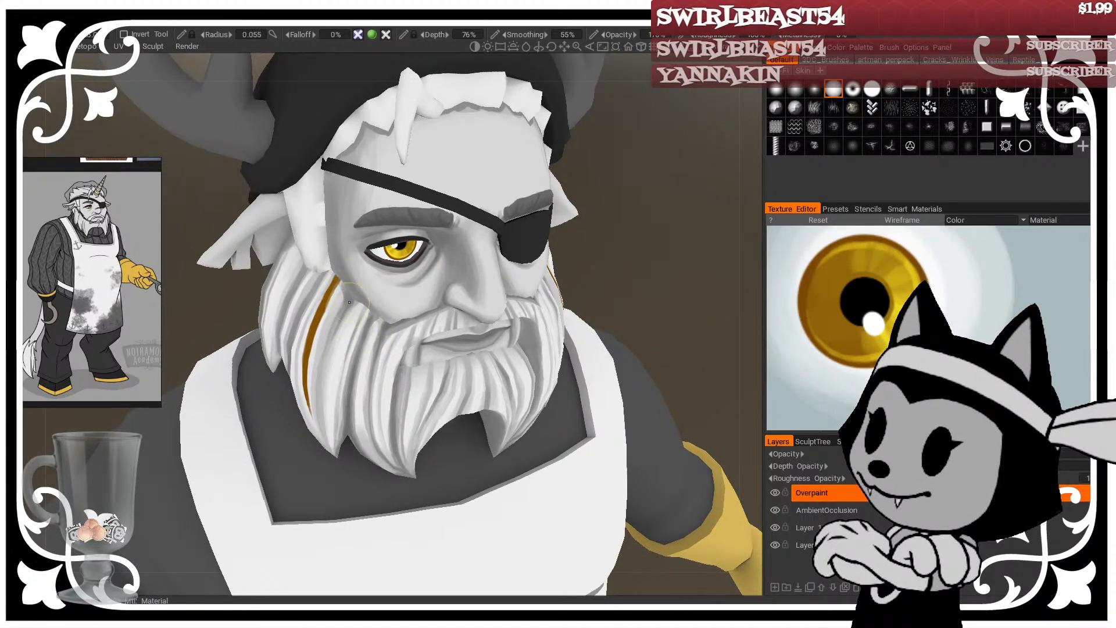
drag(703, 221, 654, 216)
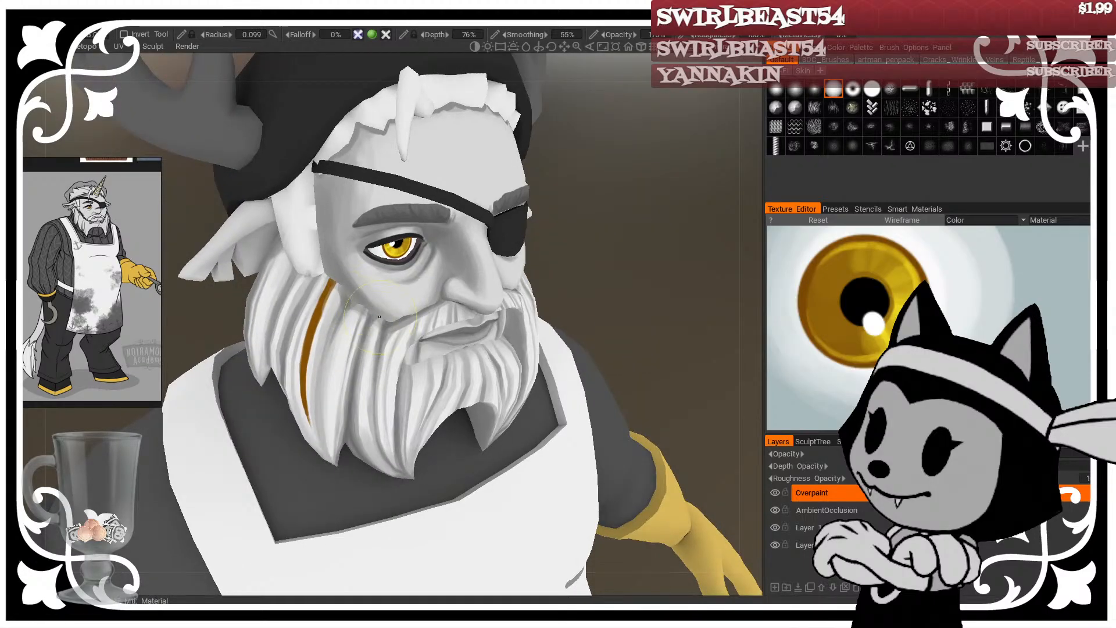
Step: Shade the side strands around the golden strand below the cheek with brush radii between 0.031 and 0.066
right_drag(379, 316, 359, 317)
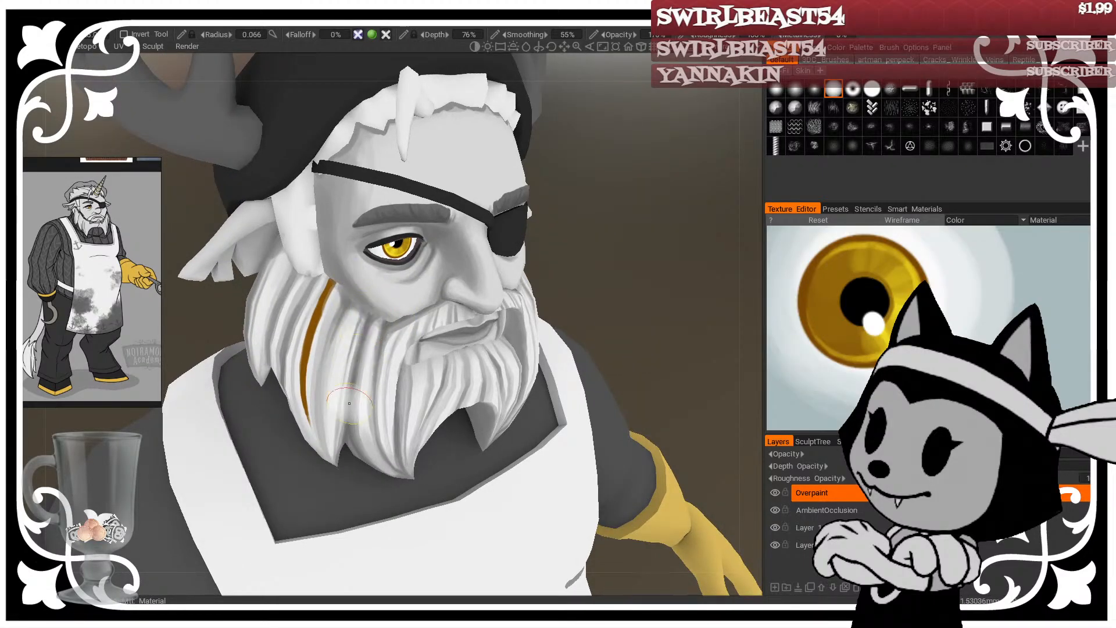
drag(573, 191, 580, 259)
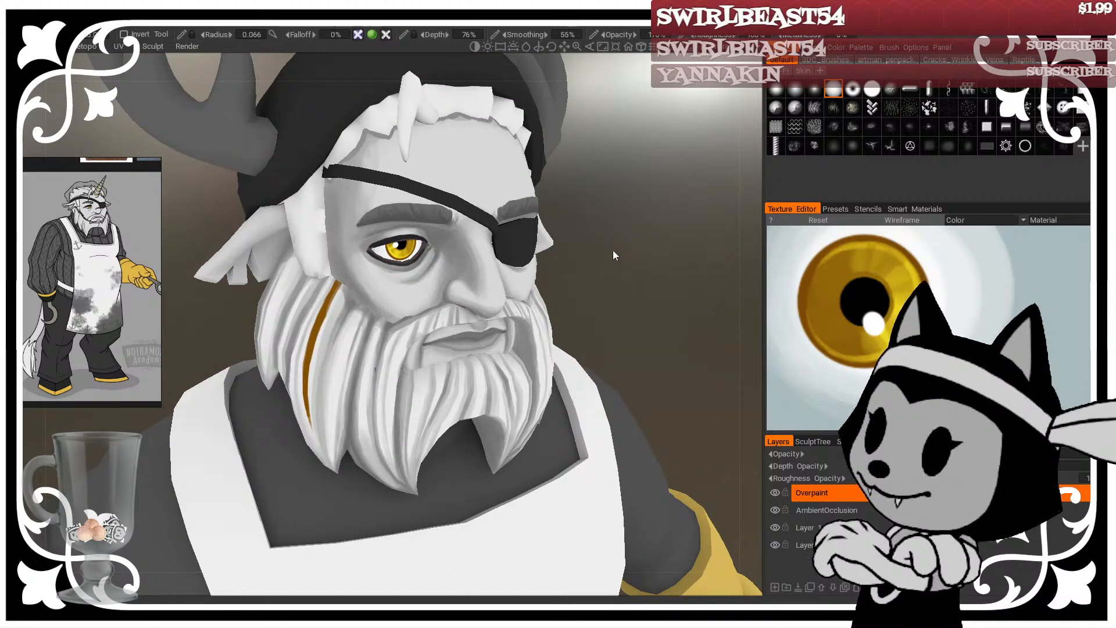
drag(612, 250, 577, 247)
right_drag(283, 349, 267, 348)
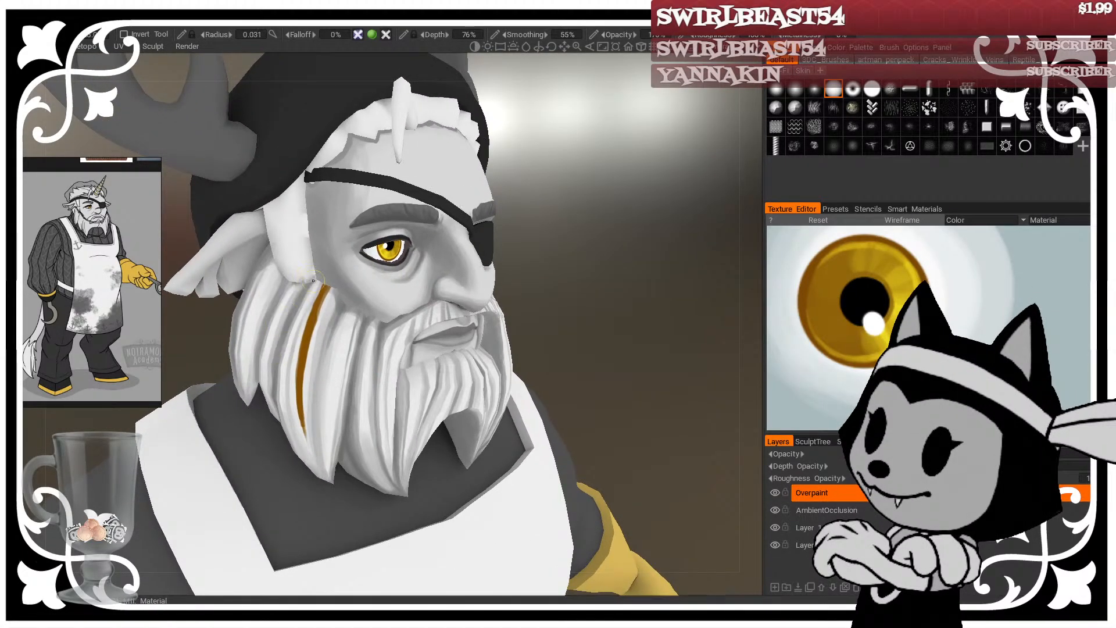
drag(533, 185, 522, 139)
right_drag(333, 286, 338, 286)
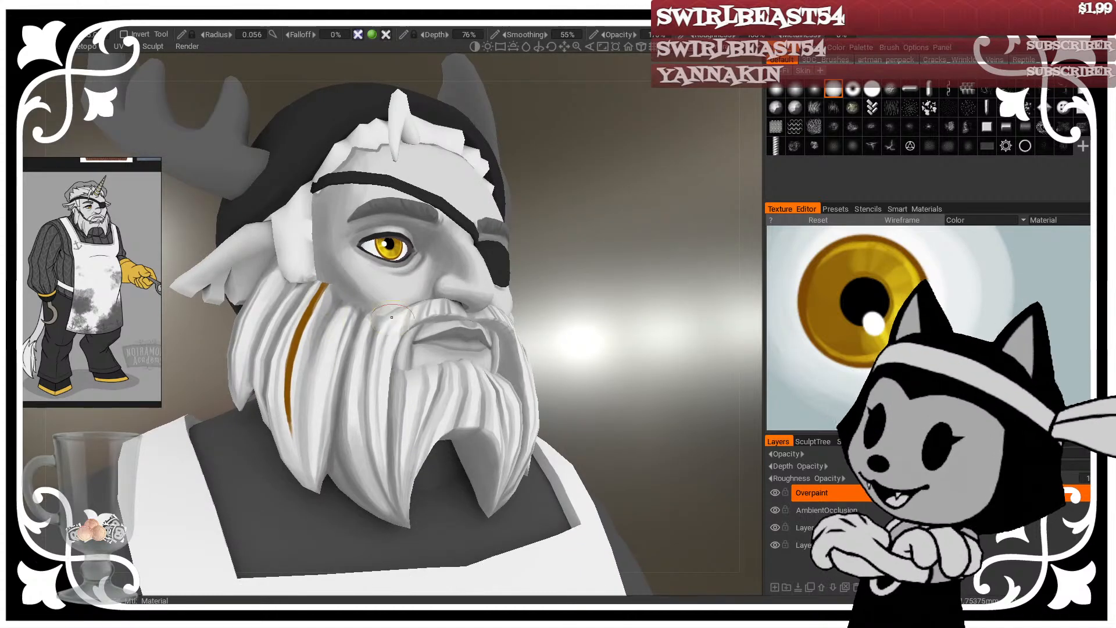
Step: Define the side lock in front of the golden strand down to its pointed tip with a brush radius of 0.025
drag(558, 192, 576, 244)
right_drag(336, 301, 321, 301)
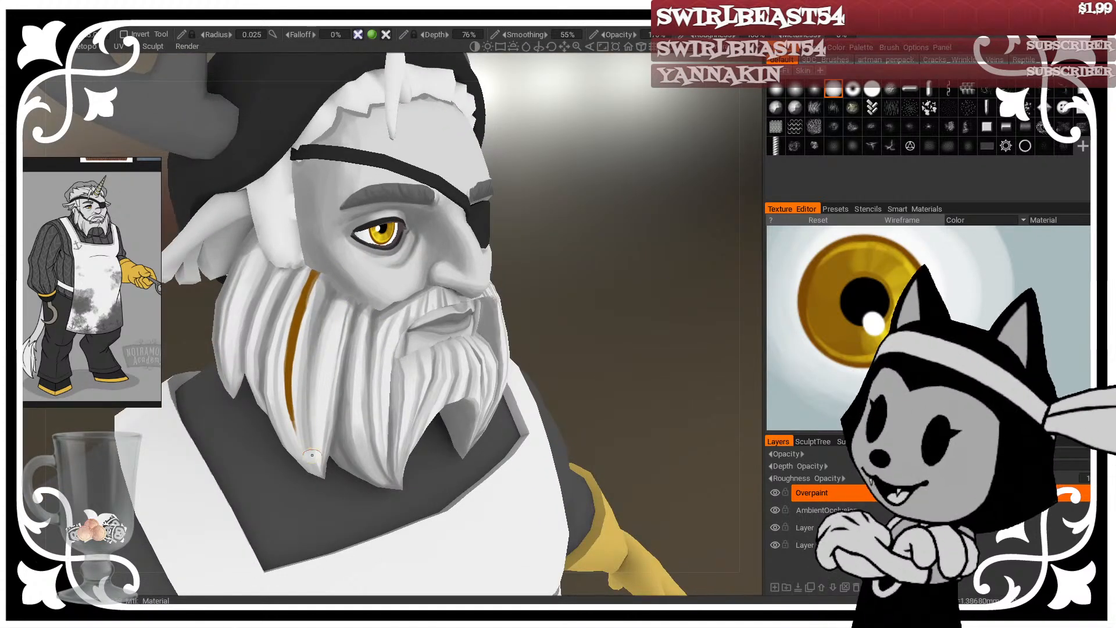
drag(317, 323, 311, 432)
right_drag(315, 290, 331, 290)
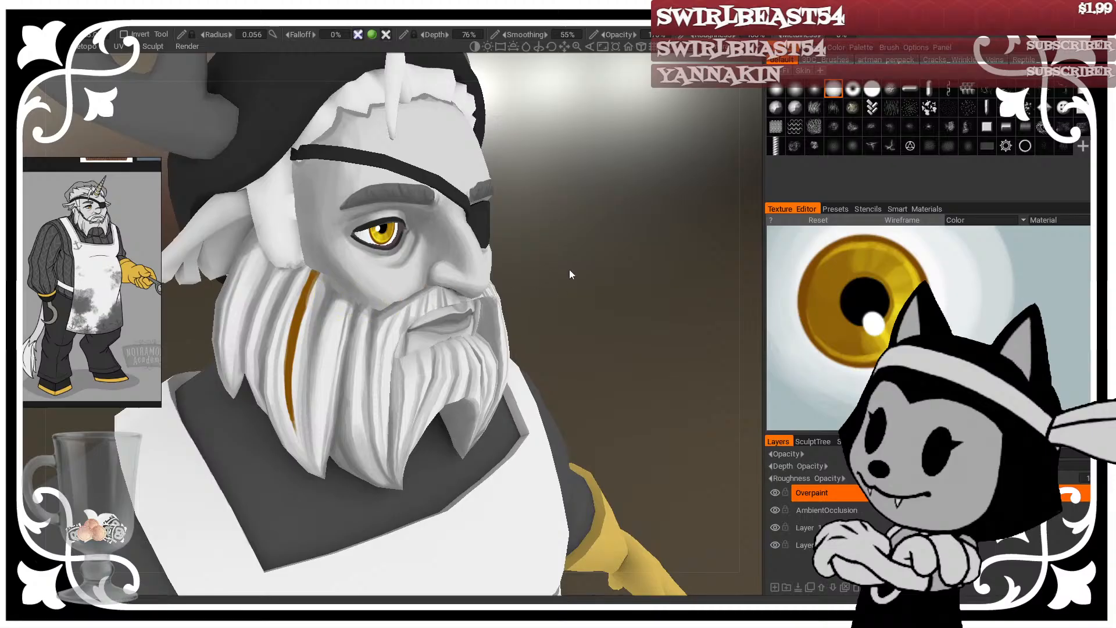
Step: Shade the forked front lock from below the cheek to its tip with the brush radius enlarged to 0.115
drag(570, 270, 567, 336)
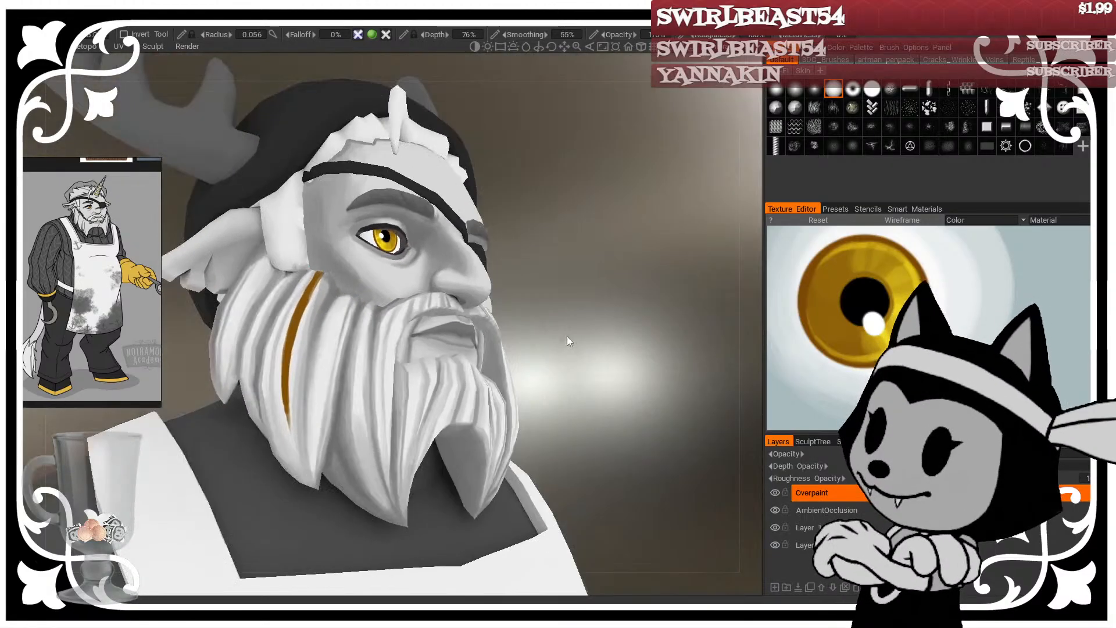
right_drag(340, 371, 355, 370)
drag(352, 368, 386, 512)
right_drag(597, 386, 601, 375)
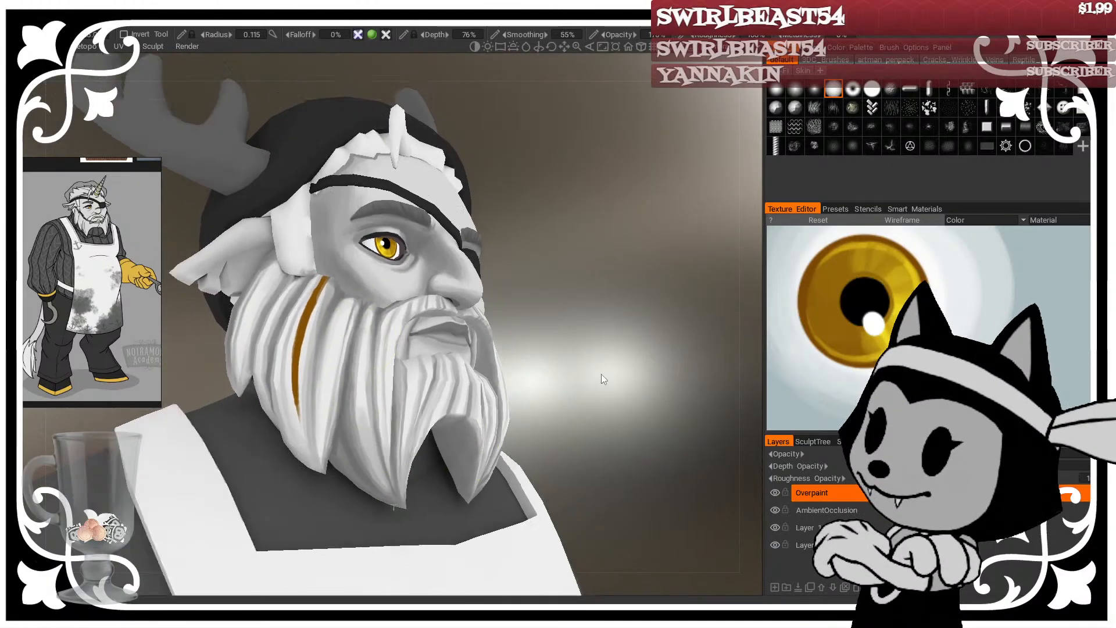
Step: Touch up the lower rear edge of the golden strand's lock in side view with the brush radius reduced to 0.041
drag(601, 374, 691, 348)
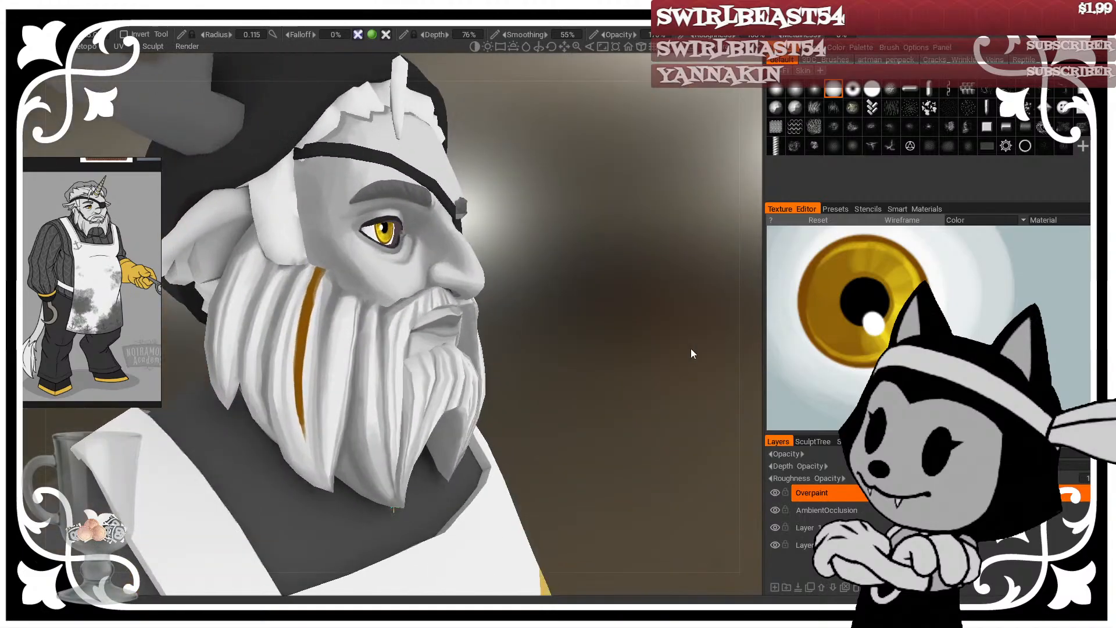
right_drag(691, 348, 656, 285)
drag(606, 290, 669, 290)
right_drag(367, 371, 377, 367)
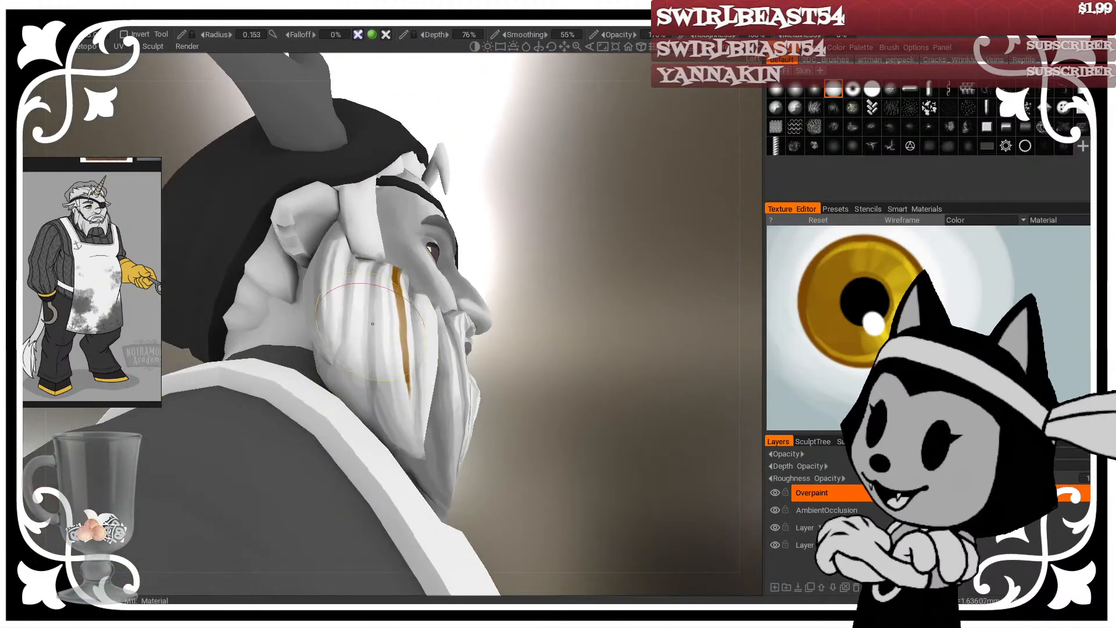
right_drag(372, 324, 346, 325)
drag(511, 294, 482, 318)
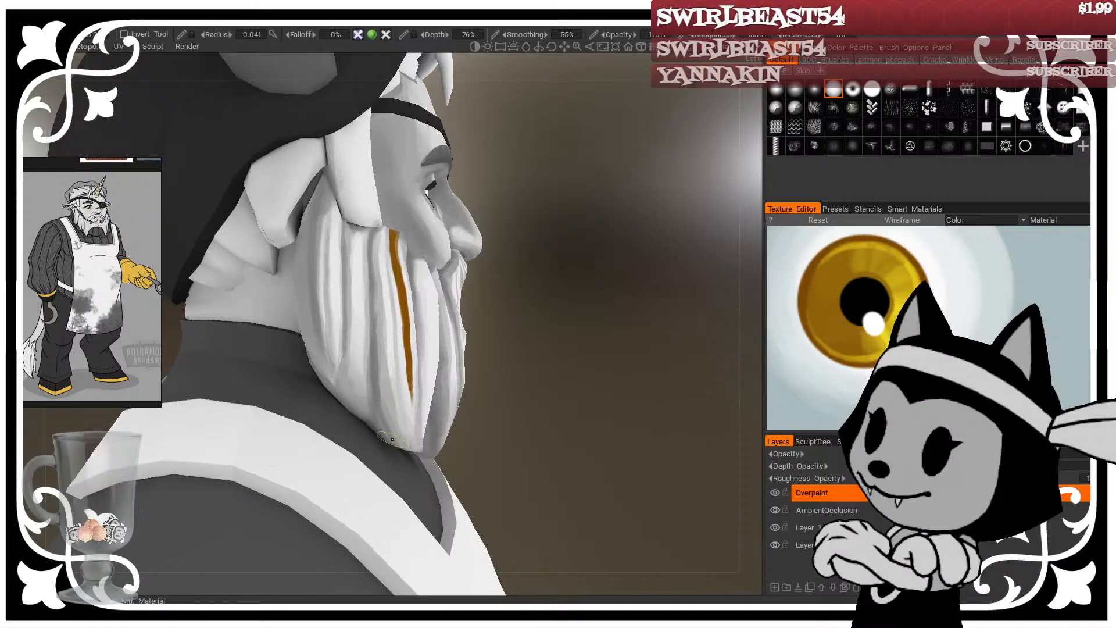
mouse_move(381, 378)
mouse_down()
mouse_move(389, 437)
mouse_move(424, 447)
mouse_up()
Step: Paint the rear side strands below the ear down to the collar with a brush radius of 0.044
drag(517, 325, 491, 351)
mouse_move(326, 310)
right_down()
mouse_move(336, 310)
mouse_move(315, 310)
right_up()
drag(323, 285, 317, 328)
drag(363, 372, 384, 396)
drag(511, 326, 567, 272)
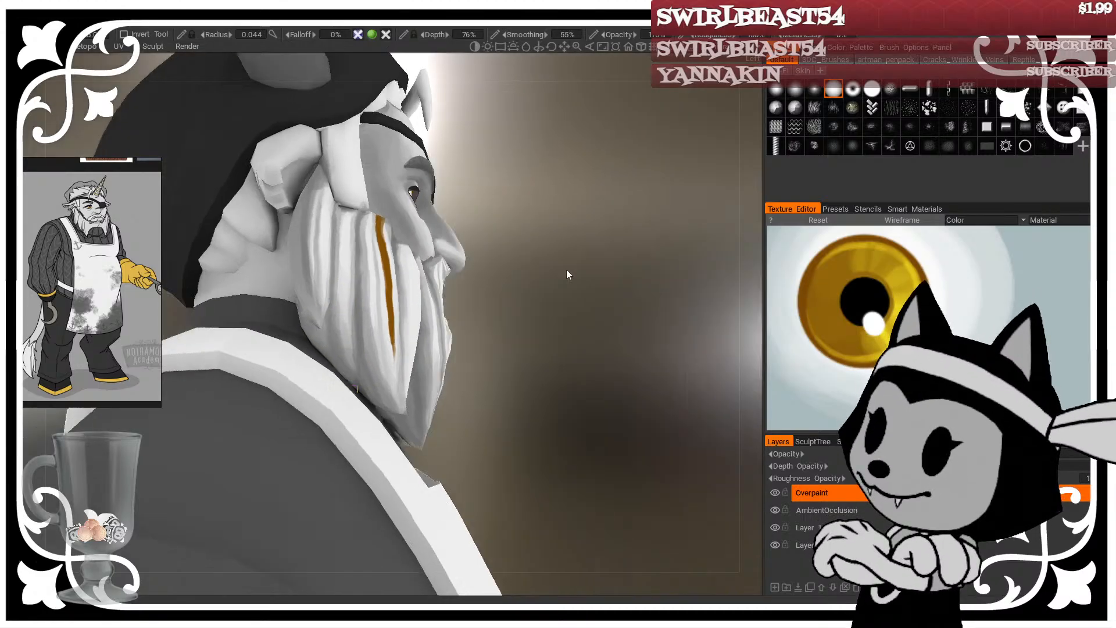
drag(480, 266, 549, 256)
drag(311, 294, 326, 337)
Step: Shade the back edge of the beard below the ear, seen from behind, with a brush radius of 0.075
drag(401, 277, 413, 268)
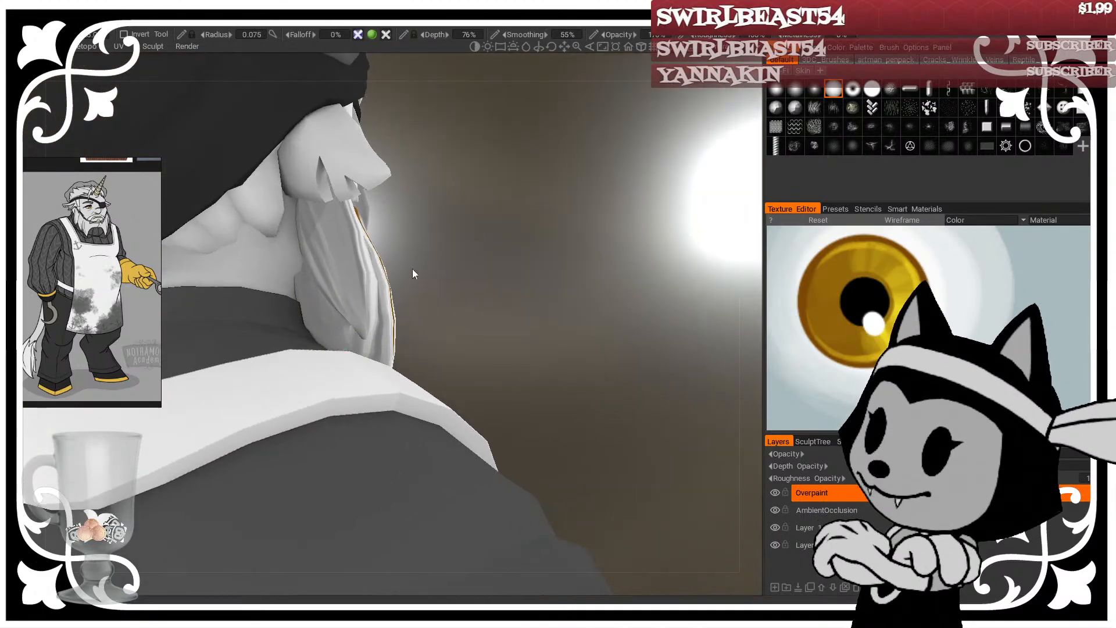
drag(319, 266, 306, 313)
drag(416, 227, 456, 250)
drag(319, 224, 343, 302)
Step: Define the top of the rear beard strand where it meets the ear with the brush radius reduced to 0.023
drag(552, 219, 484, 233)
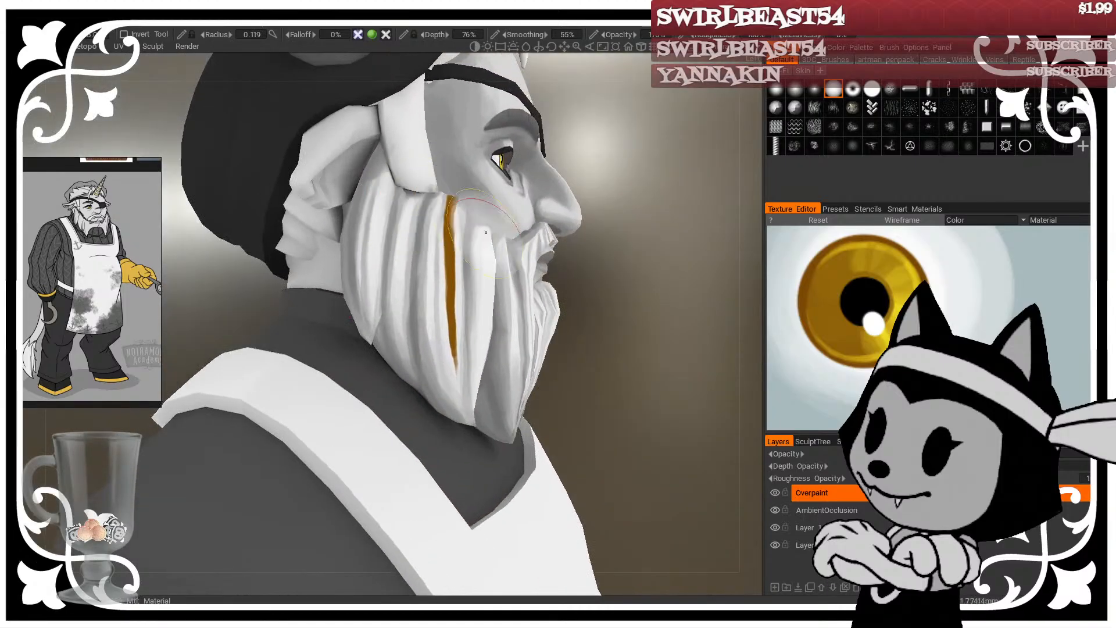
drag(603, 387, 620, 392)
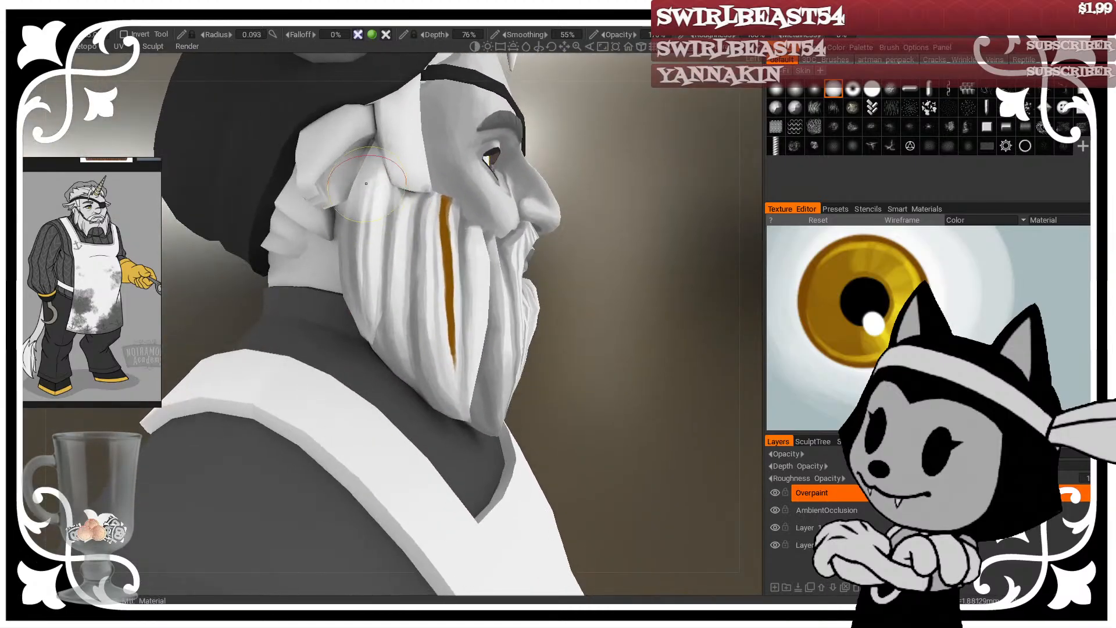
key(bracketleft)
key(bracketleft)
key(bracketleft)
key(bracketleft)
key(bracketleft)
drag(374, 160, 369, 224)
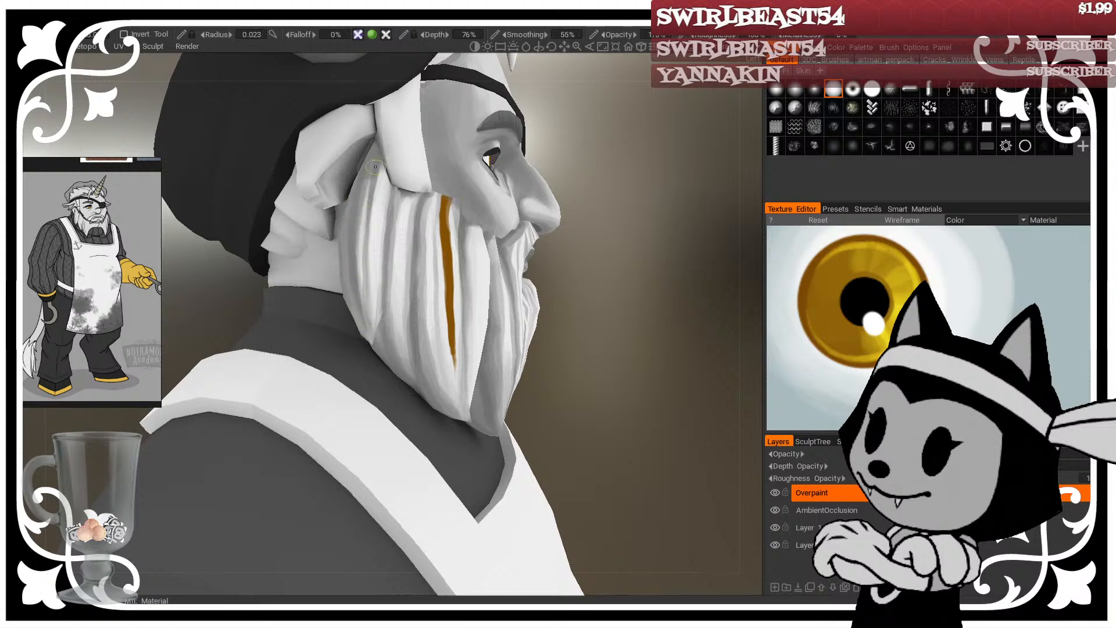
Step: Blend the hair between the ear and the sideburn into the upper beard strands with a brush radius of about 0.024
drag(579, 121, 606, 76)
middle_drag(604, 126, 608, 390)
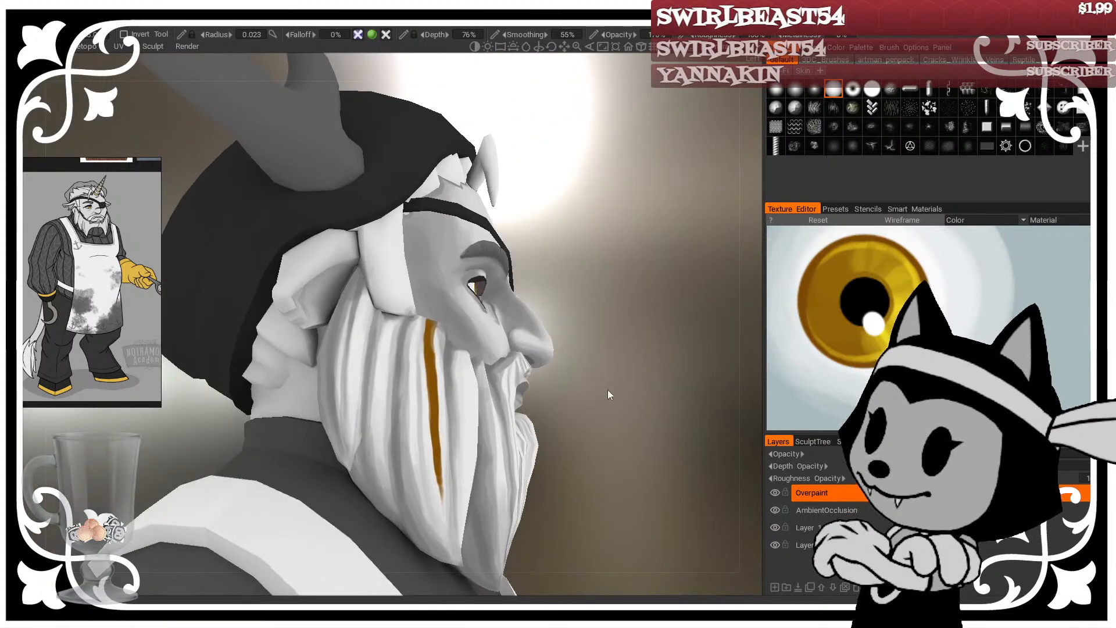
drag(608, 390, 627, 389)
key(bracketright)
key(bracketright)
key(bracketright)
drag(363, 237, 369, 289)
drag(517, 231, 533, 166)
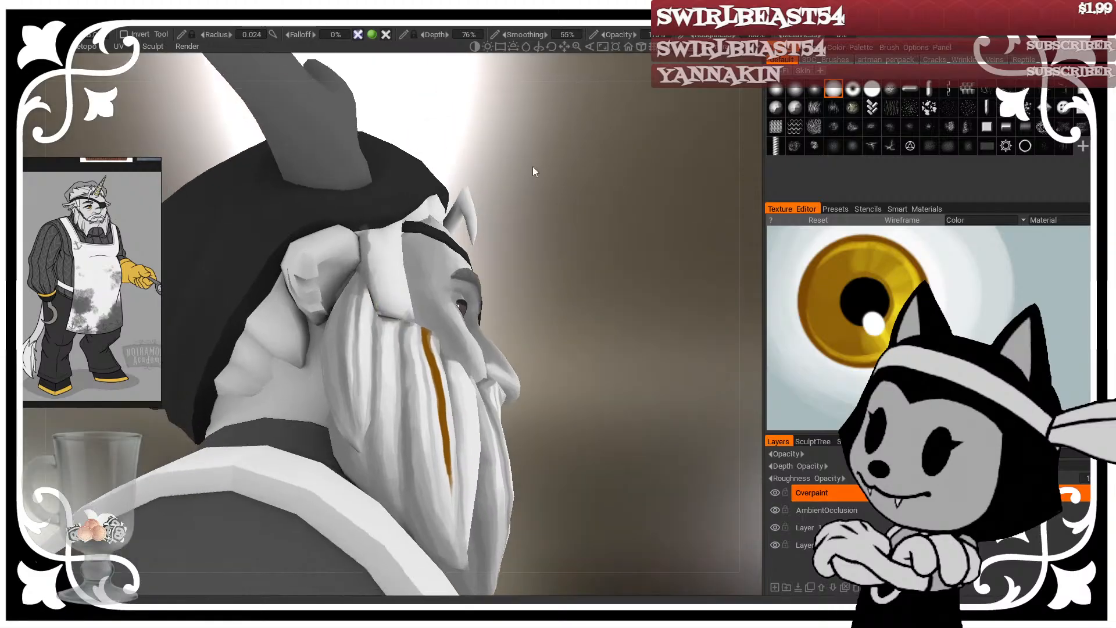
drag(366, 241, 381, 311)
Step: Shade the skin along the front edge of the sideburn, from the eye-patch strap down to the beard, with a brush radius of 0.039
drag(537, 236, 469, 185)
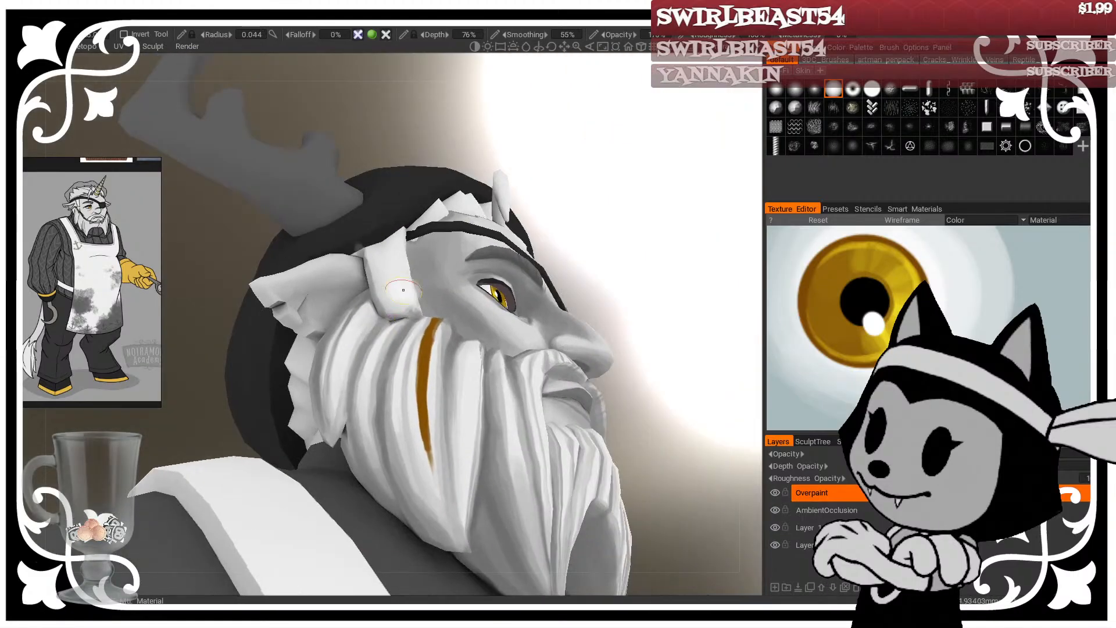
key(bracketleft)
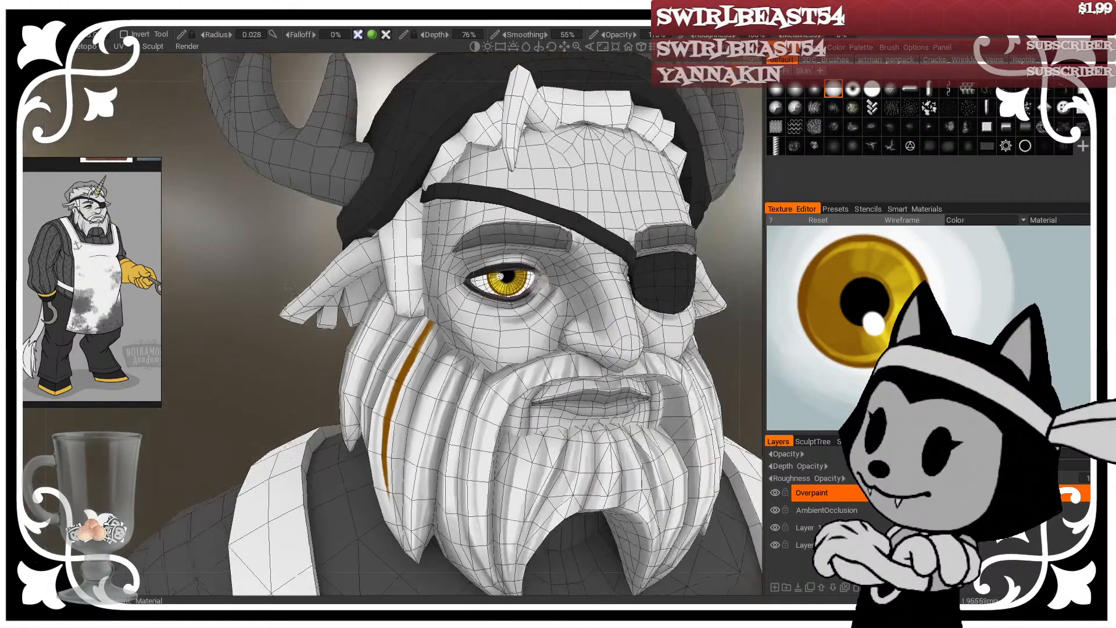
key(bracketleft)
key(bracketleft)
key(bracketleft)
drag(416, 240, 416, 289)
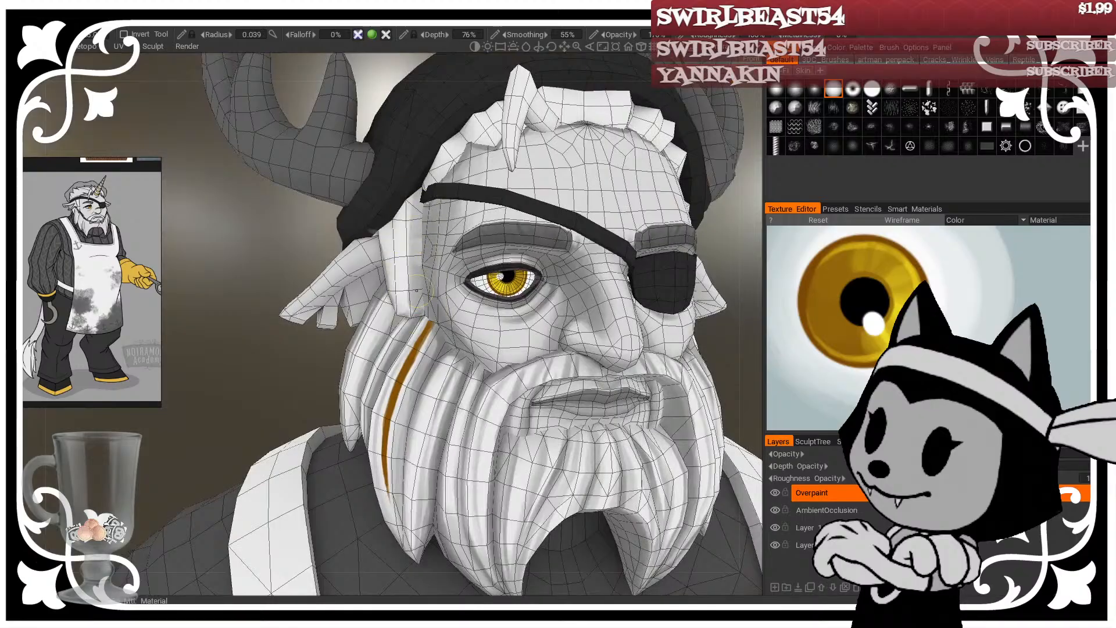
drag(421, 198, 417, 308)
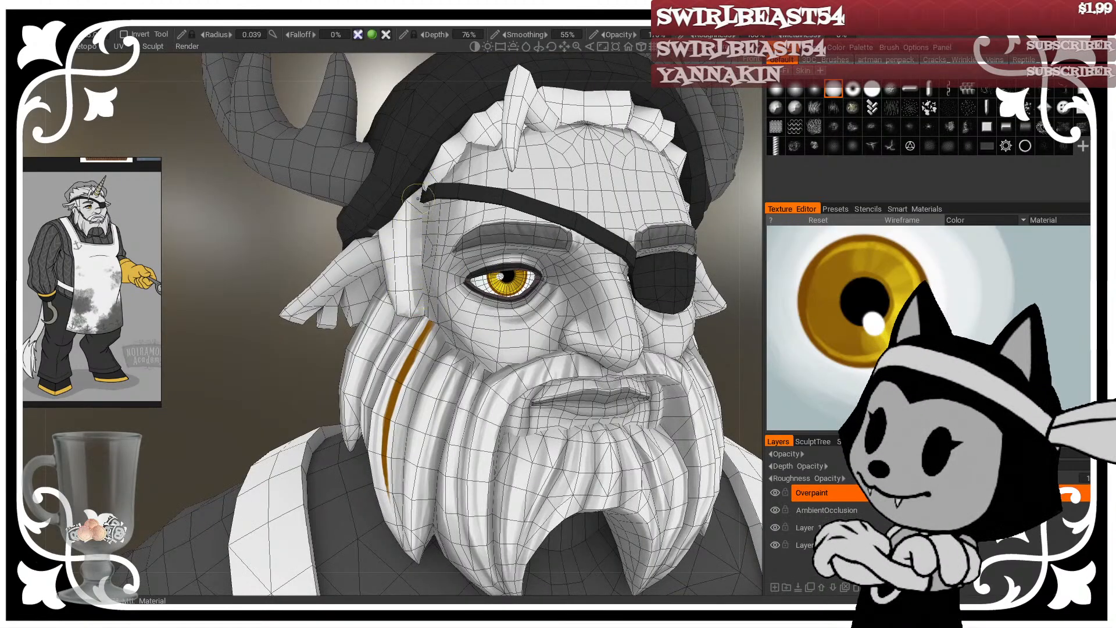
drag(418, 199, 415, 264)
Step: Shade the hair tufts beside the small horn on the uncovered-eye side with a brush radius of 0.022
key(w)
alt+middle_drag(415, 264, 345, 352)
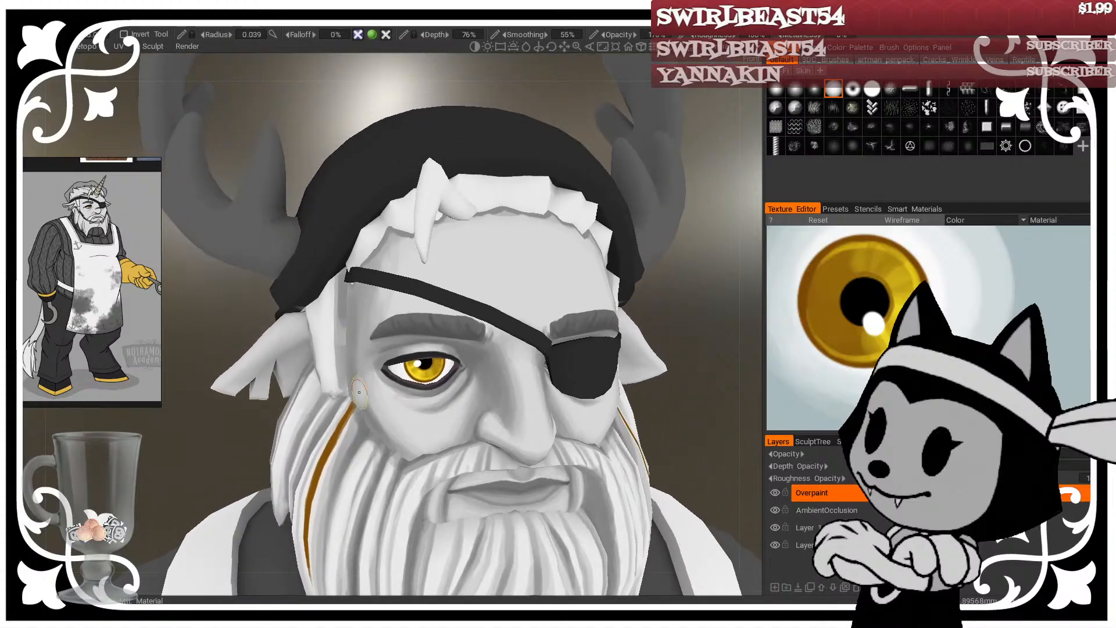
key(bracketleft)
key(bracketleft)
key(bracketleft)
key(w)
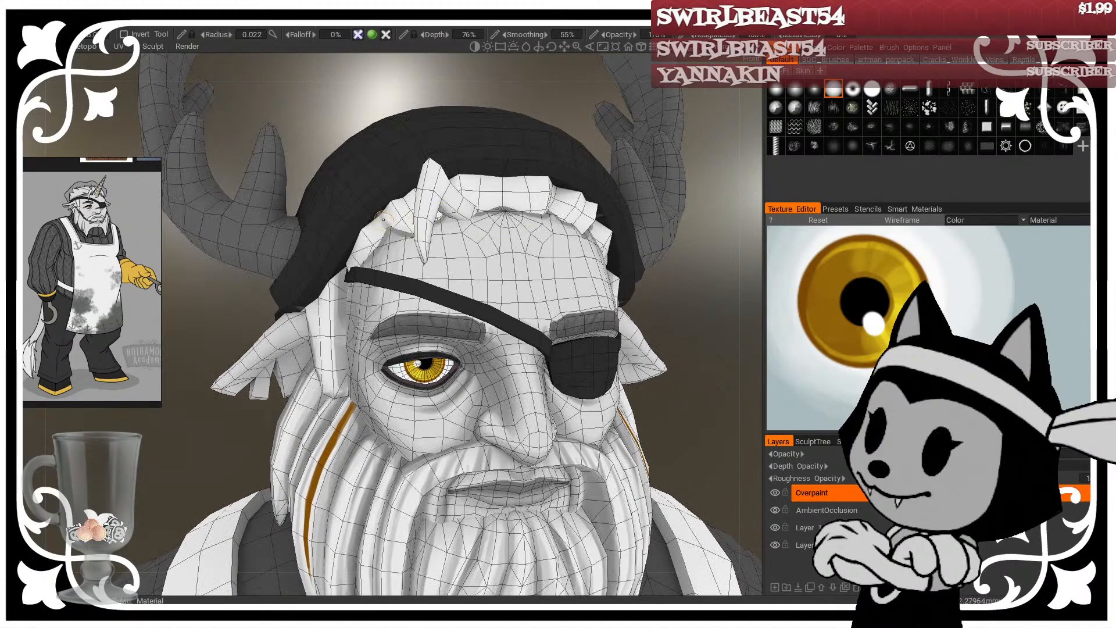
drag(357, 123, 386, 107)
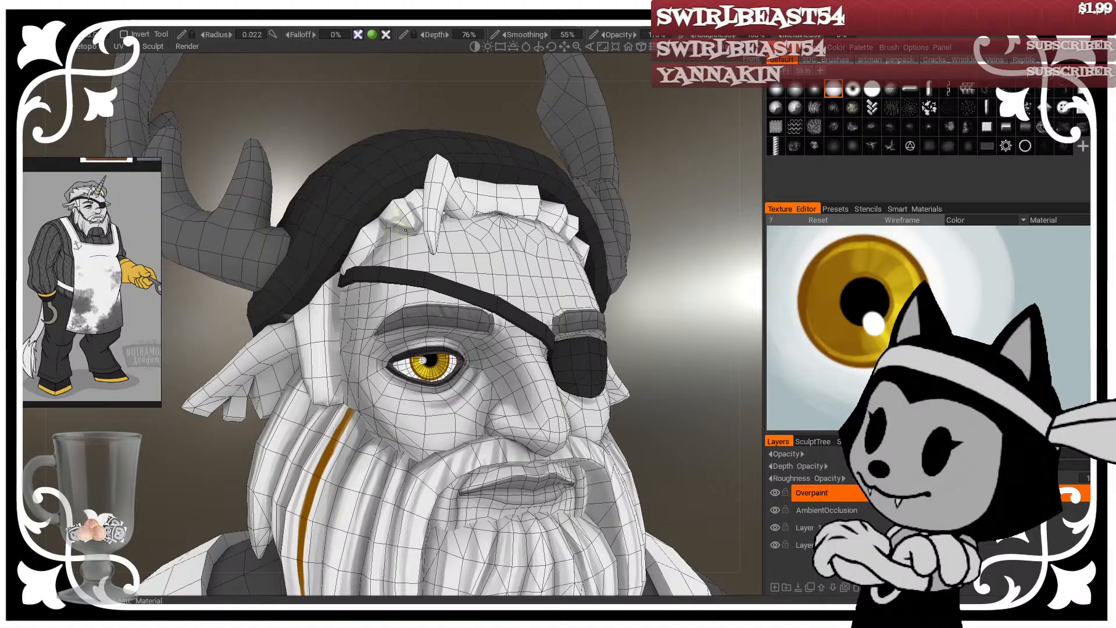
Step: Shade the folds of the fringe across the middle of the forehead with a brush radius of 0.035
key(bracketright)
key(bracketright)
key(bracketright)
key(bracketright)
drag(728, 216, 642, 203)
key(bracketleft)
key(bracketleft)
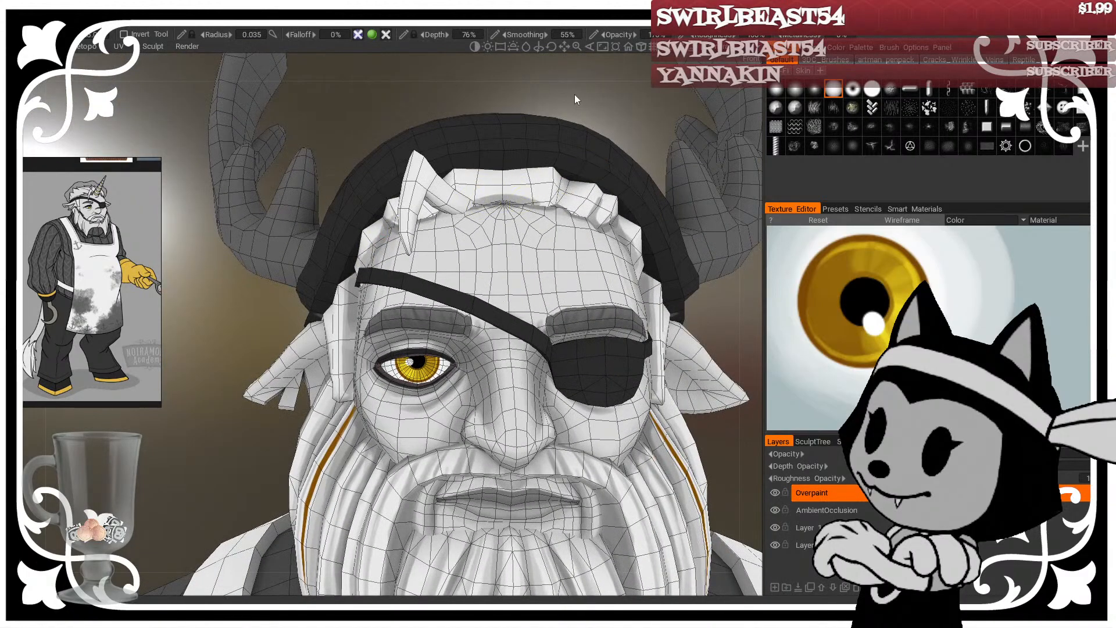
alt+drag(480, 203, 514, 203)
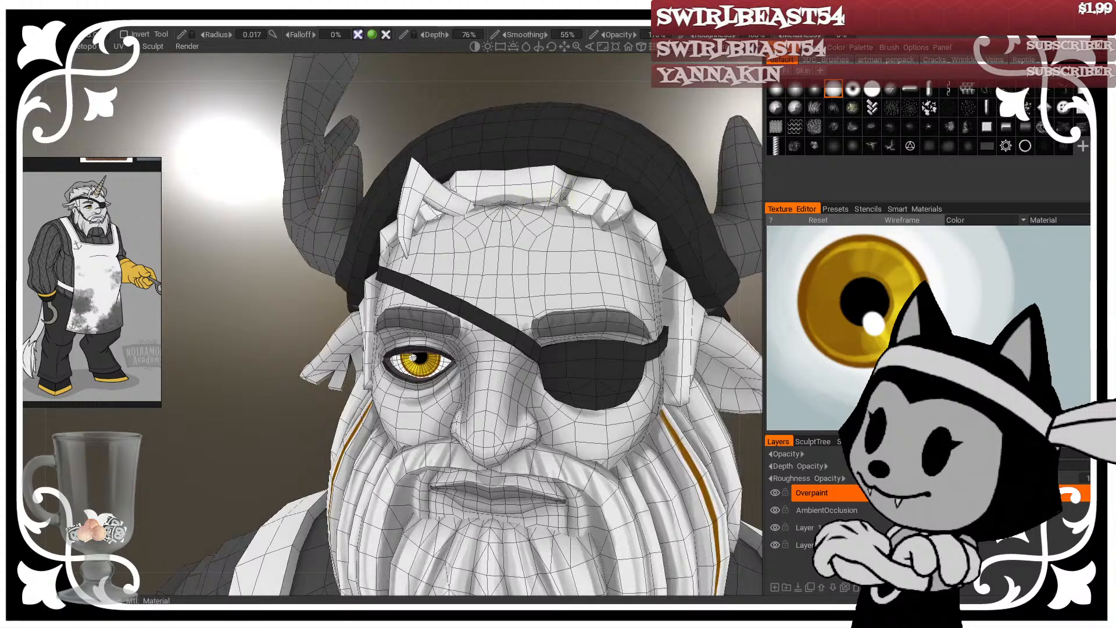
Step: Blend broad shading over the fringe tufts above the eye patch with a brush radius of 0.072
key(bracketright)
key(bracketright)
key(bracketright)
mouse_move(593, 210)
alt+mouse_down()
mouse_move(592, 200)
mouse_move(438, 189)
alt+mouse_up()
key(bracketright)
key(bracketright)
key(bracketright)
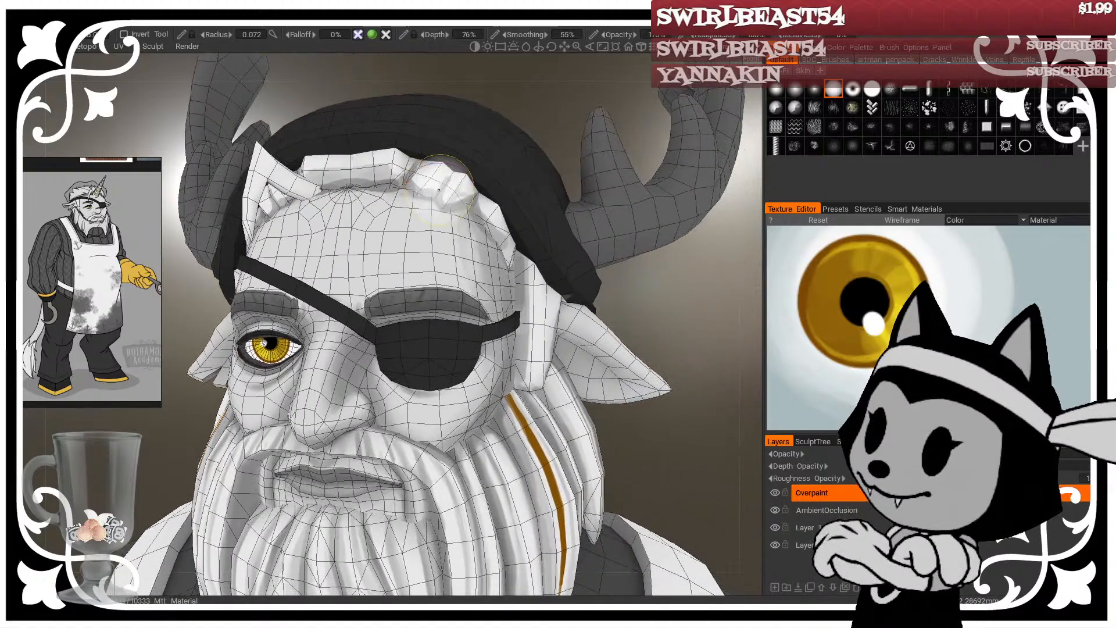
alt+drag(439, 190, 429, 190)
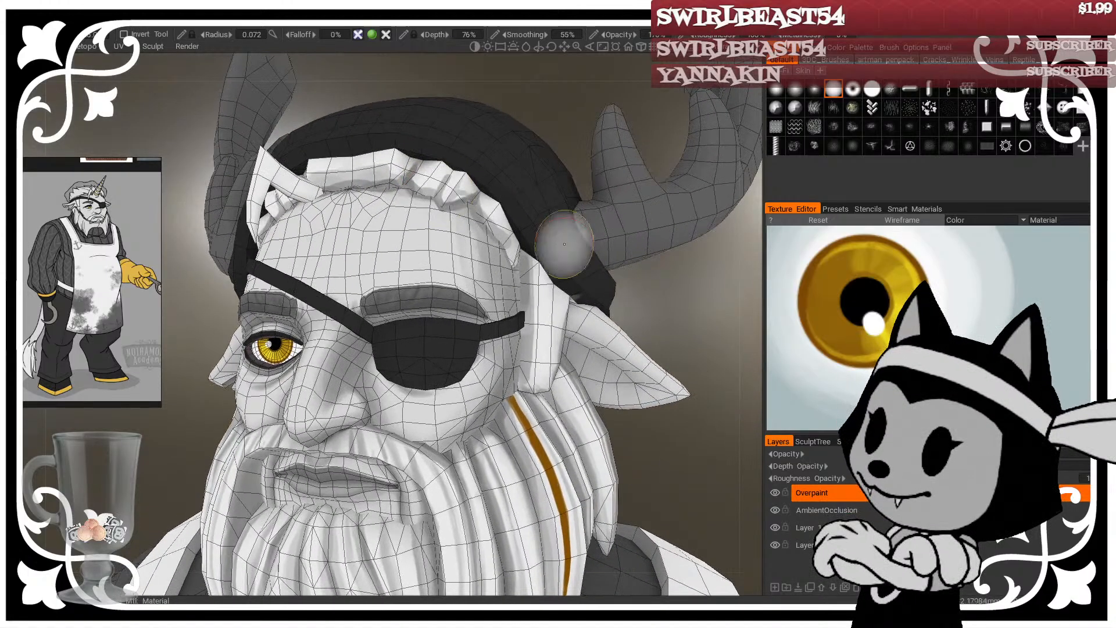
Step: Define the creases between the fringe tufts below the cap brim with fine strokes, using brush radii of 0.014 and 0.023
key(bracketleft)
key(bracketleft)
key(bracketleft)
key(bracketleft)
key(bracketleft)
key(bracketleft)
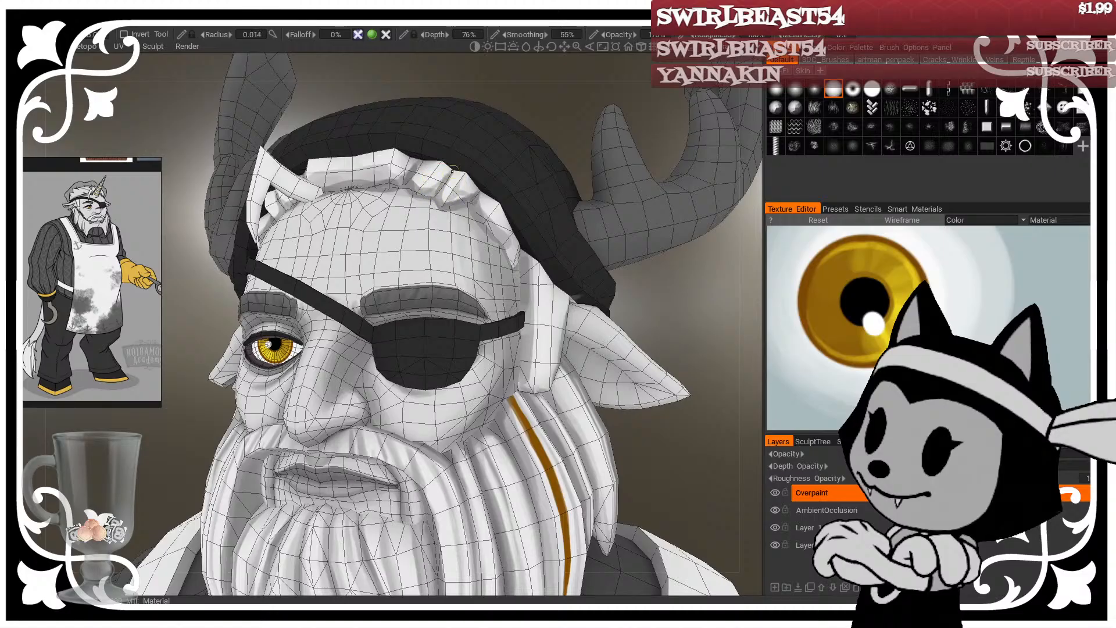
key(bracketright)
key(bracketright)
alt+drag(543, 114, 549, 136)
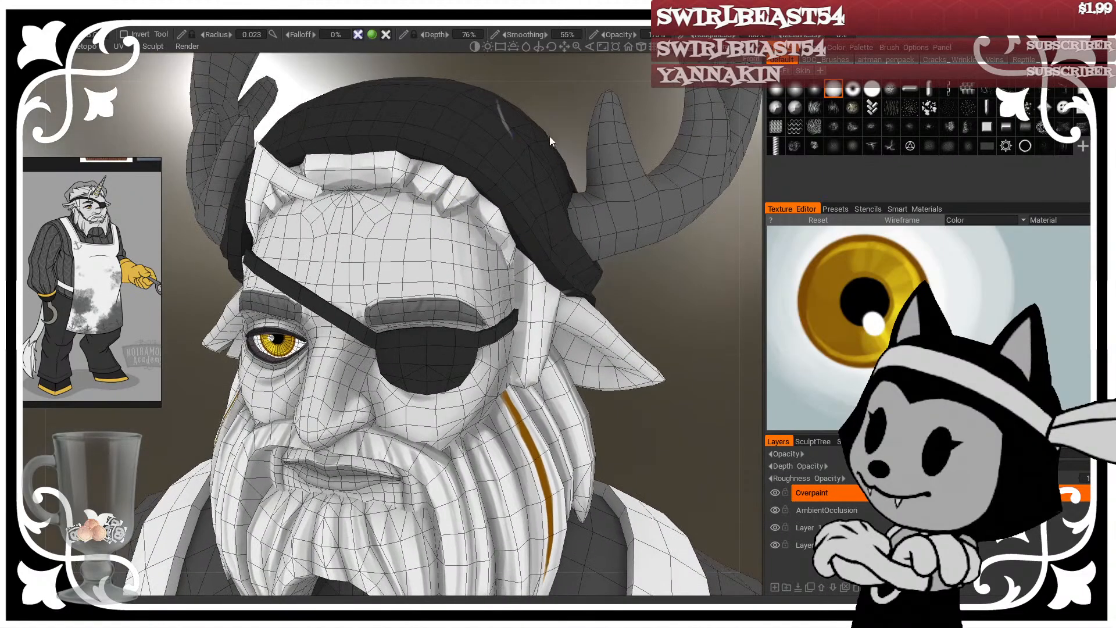
Step: Shade the outer hair tufts running down to the sideburn on the eye-patch side with brush radii of 0.034 and 0.018
alt+drag(679, 303, 436, 183)
key(bracketright)
key(bracketright)
key(bracketright)
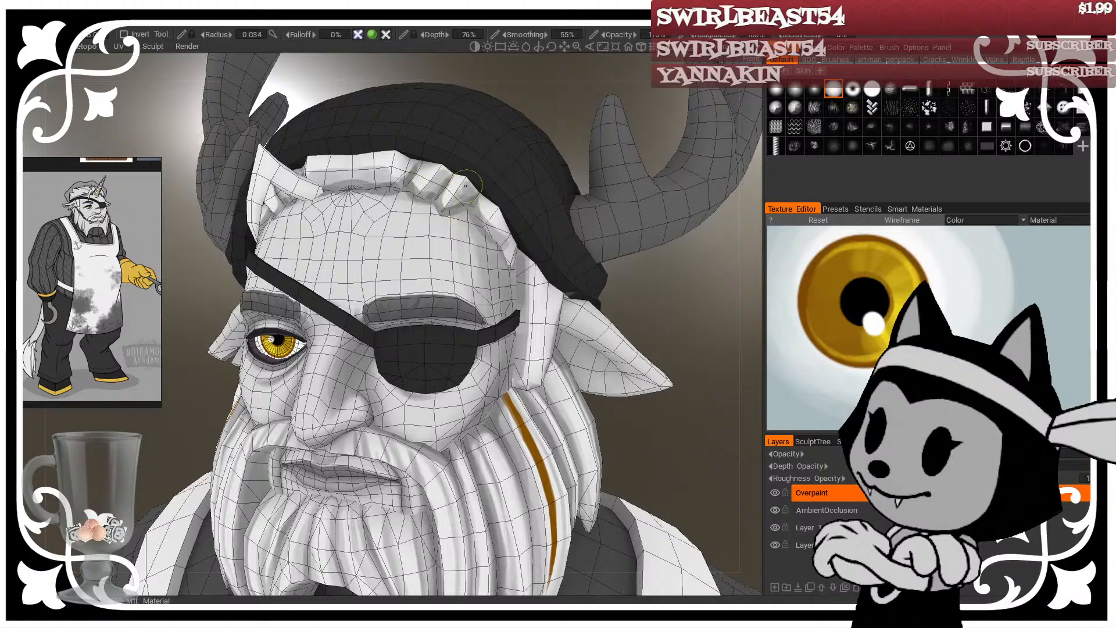
alt+drag(542, 114, 497, 225)
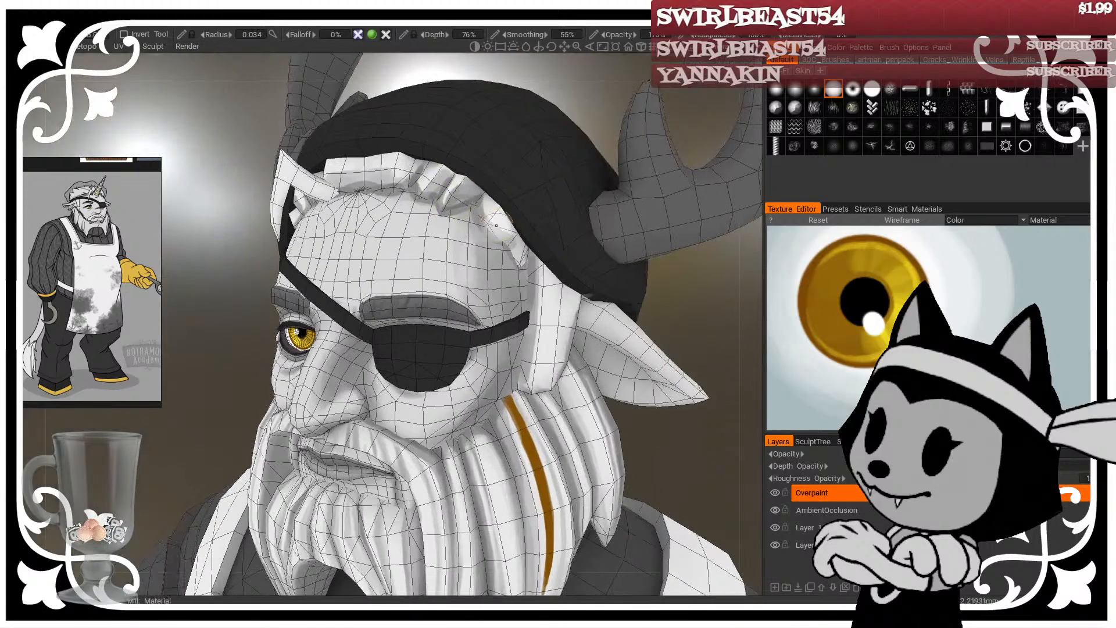
key(bracketleft)
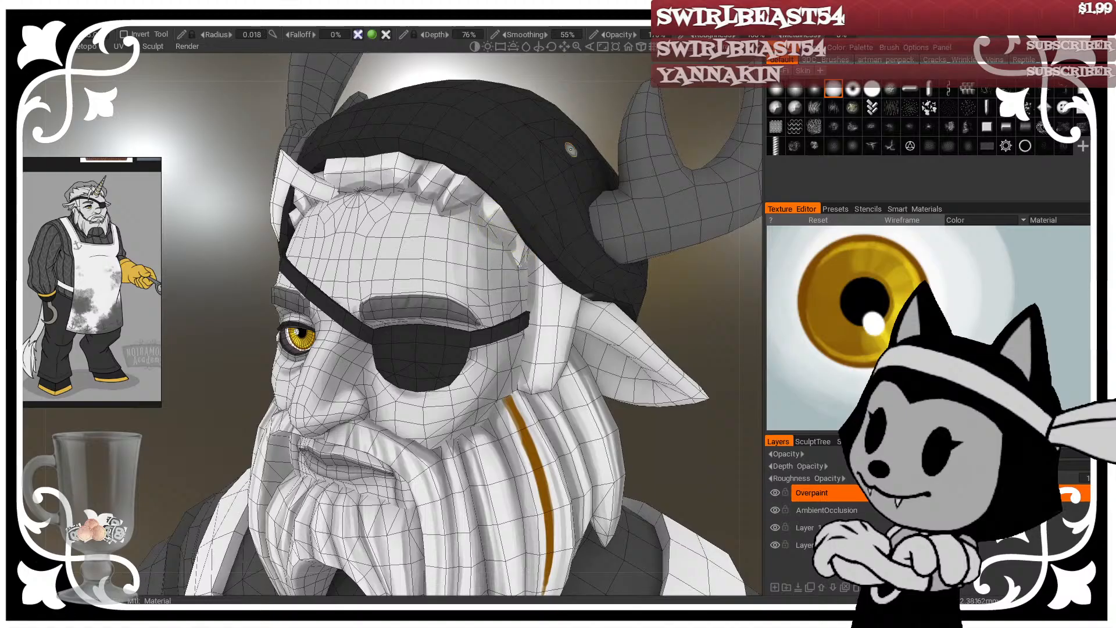
alt+drag(523, 266, 526, 247)
Step: Shade the temple around the end of the eye-patch strap, in front of the sideburn, with a brush radius of 0.031
key(bracketright)
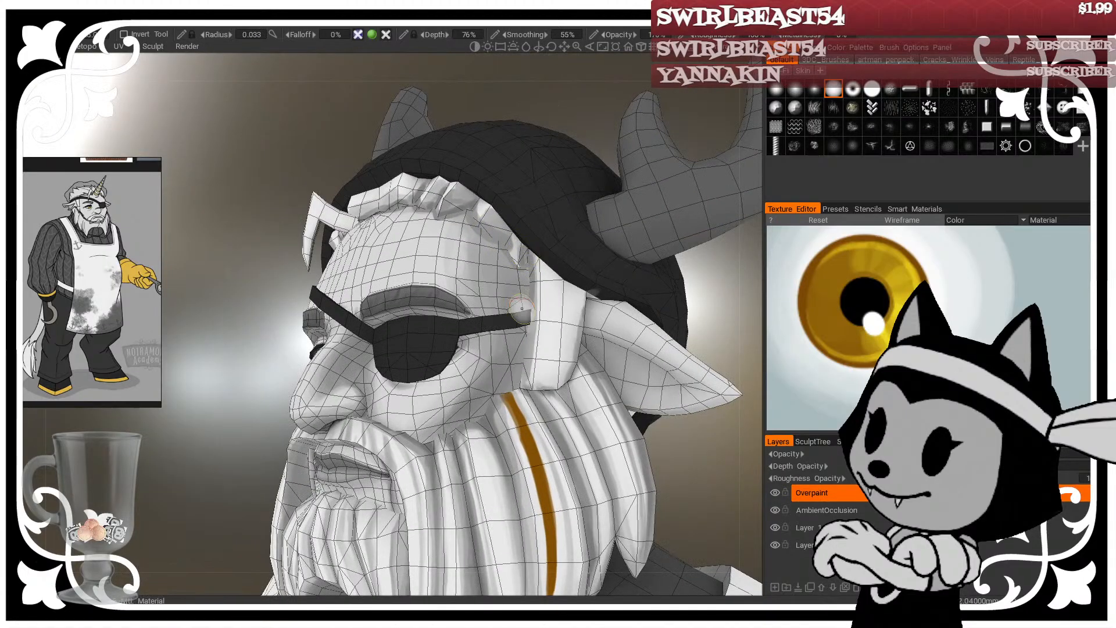
alt+drag(522, 308, 472, 310)
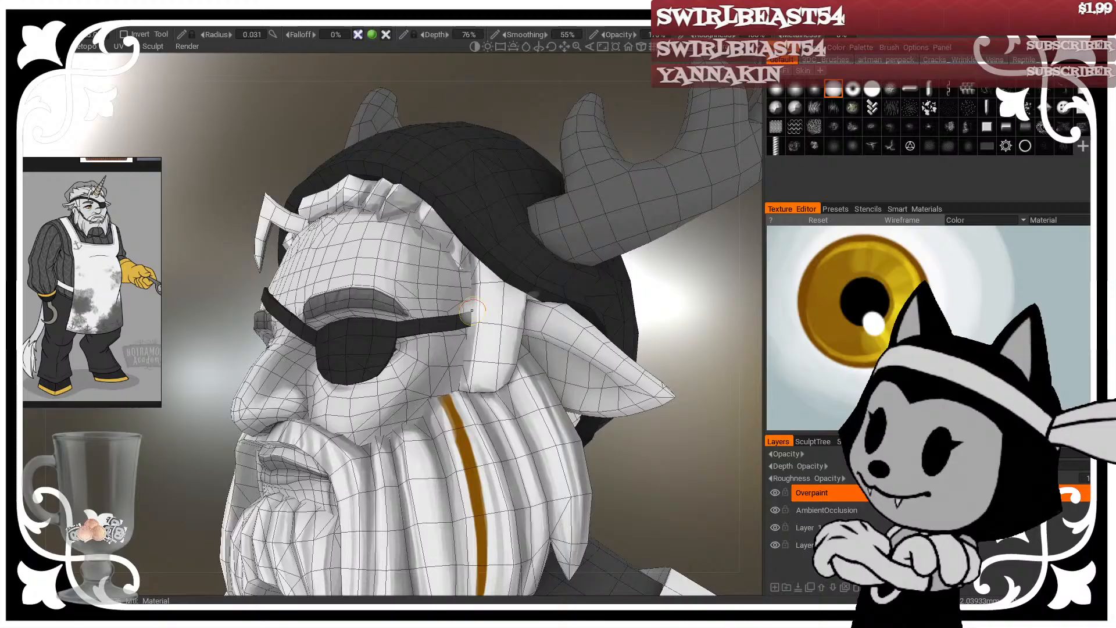
alt+drag(640, 424, 615, 472)
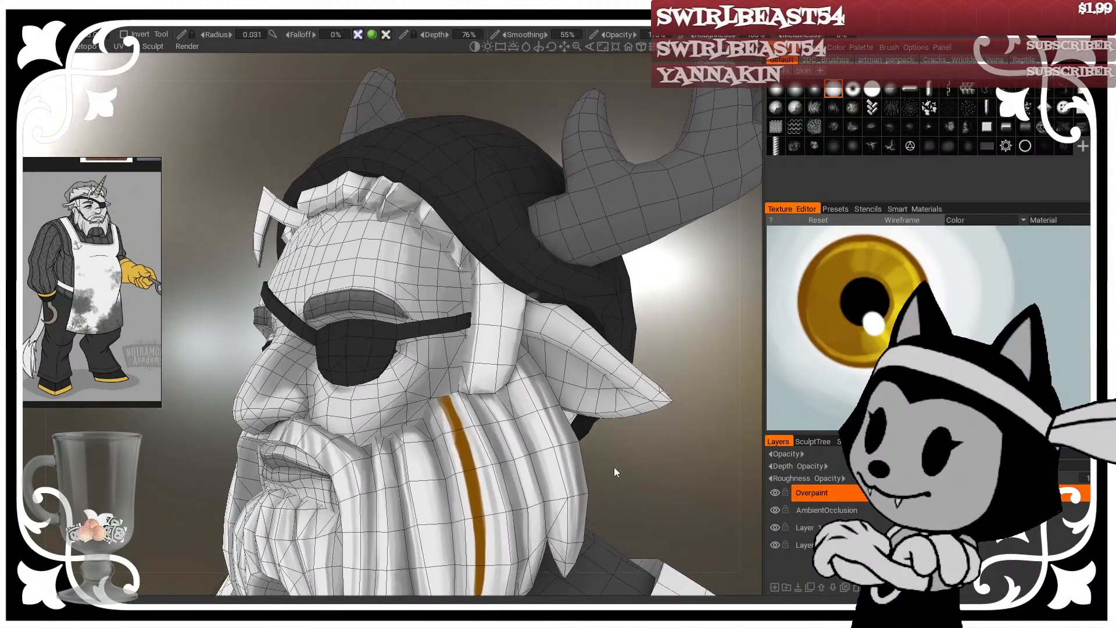
key(w)
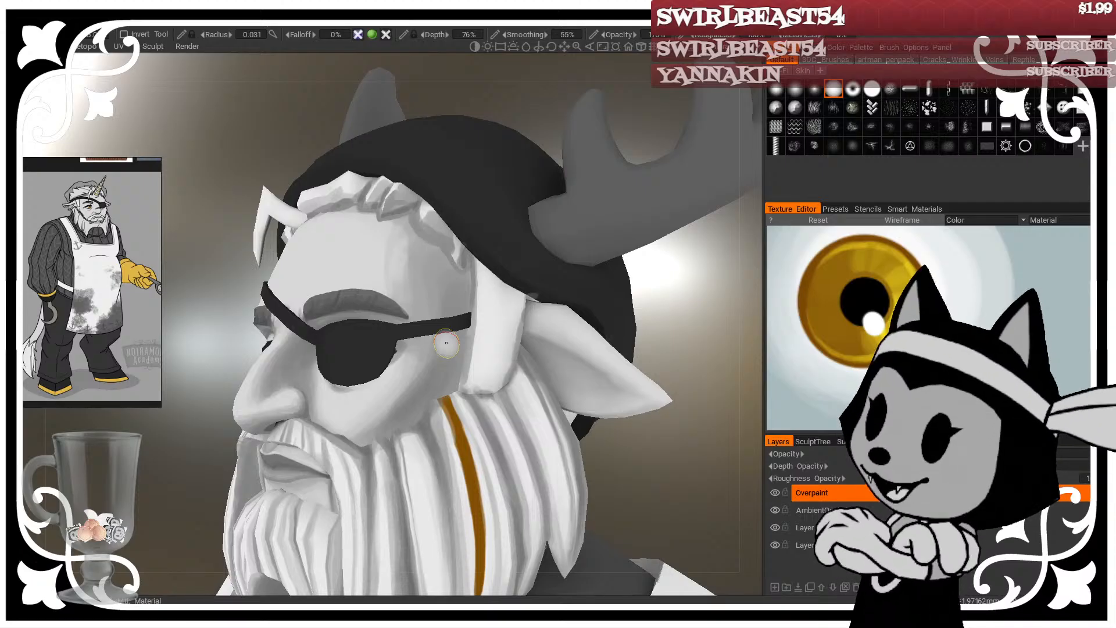
drag(660, 309, 716, 300)
key(w)
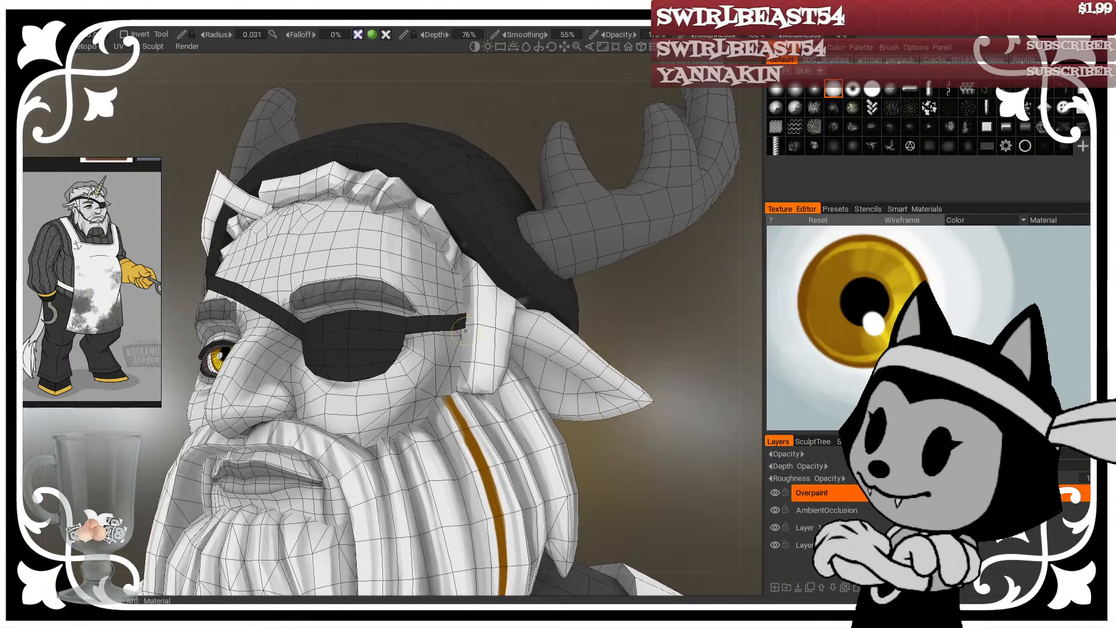
drag(626, 293, 564, 319)
key(w)
Step: Examine the painted face, hairline and beard from the front, the side and at full upper-body distance
scroll(560, 312, down, 5)
scroll(510, 321, down, 6)
scroll(608, 294, up, 5)
mouse_move(622, 298)
mouse_down()
mouse_move(602, 298)
mouse_move(578, 262)
mouse_move(619, 273)
mouse_move(654, 265)
mouse_move(640, 285)
mouse_up()
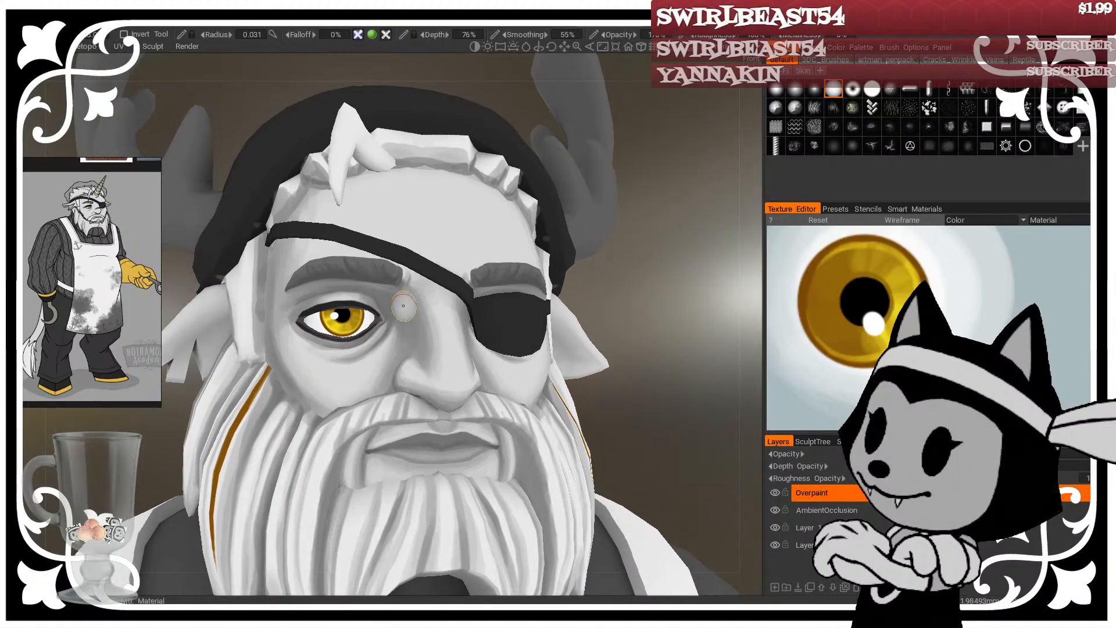
drag(602, 210, 564, 231)
right_drag(448, 247, 429, 262)
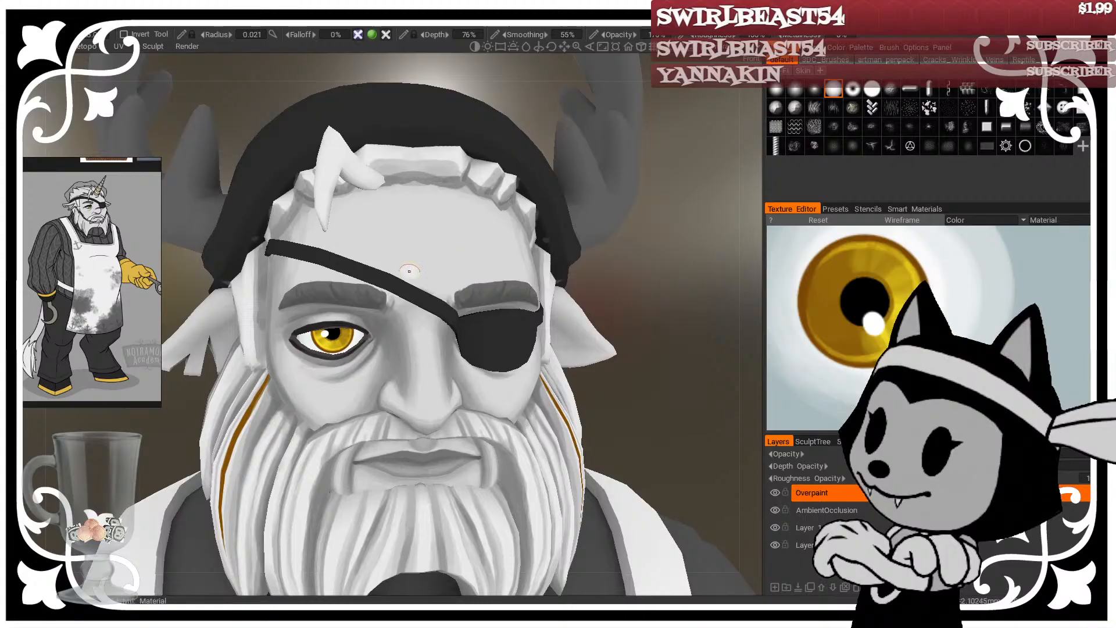
drag(616, 339, 646, 333)
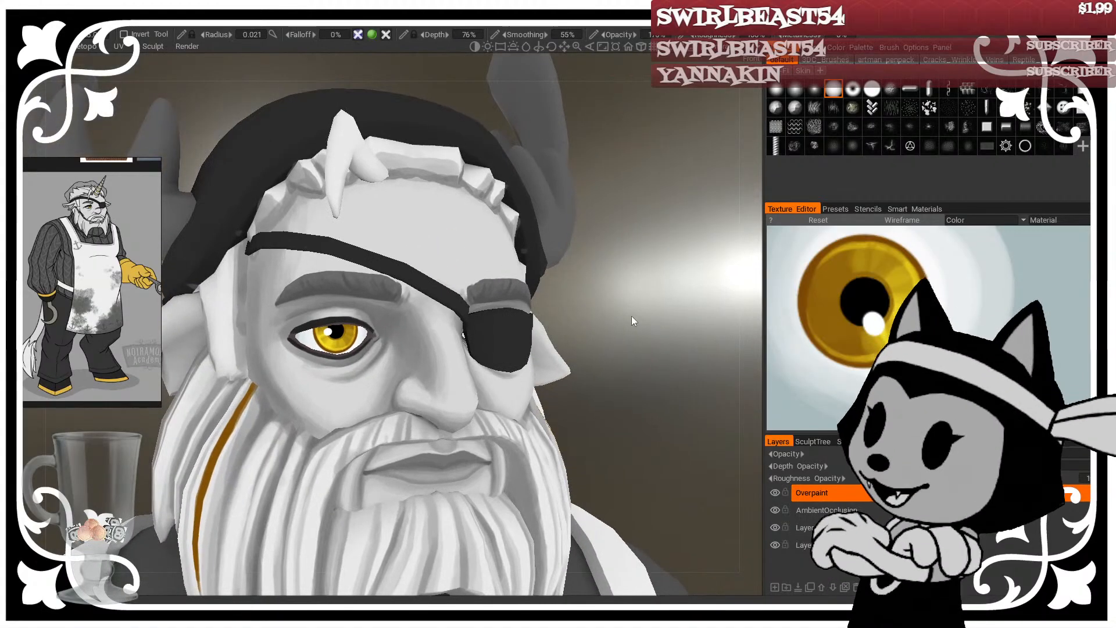
mouse_move(550, 310)
mouse_down()
mouse_move(593, 305)
mouse_move(463, 329)
mouse_up()
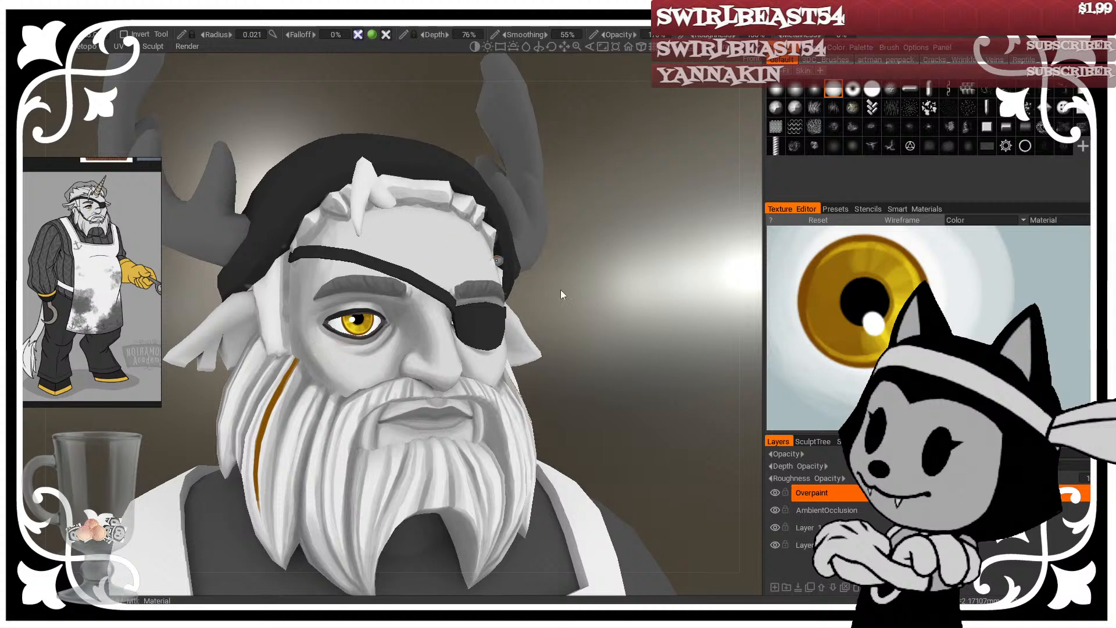
drag(560, 290, 699, 301)
right_drag(699, 301, 611, 218)
mouse_move(608, 219)
mouse_down()
mouse_move(633, 277)
mouse_move(597, 232)
mouse_up()
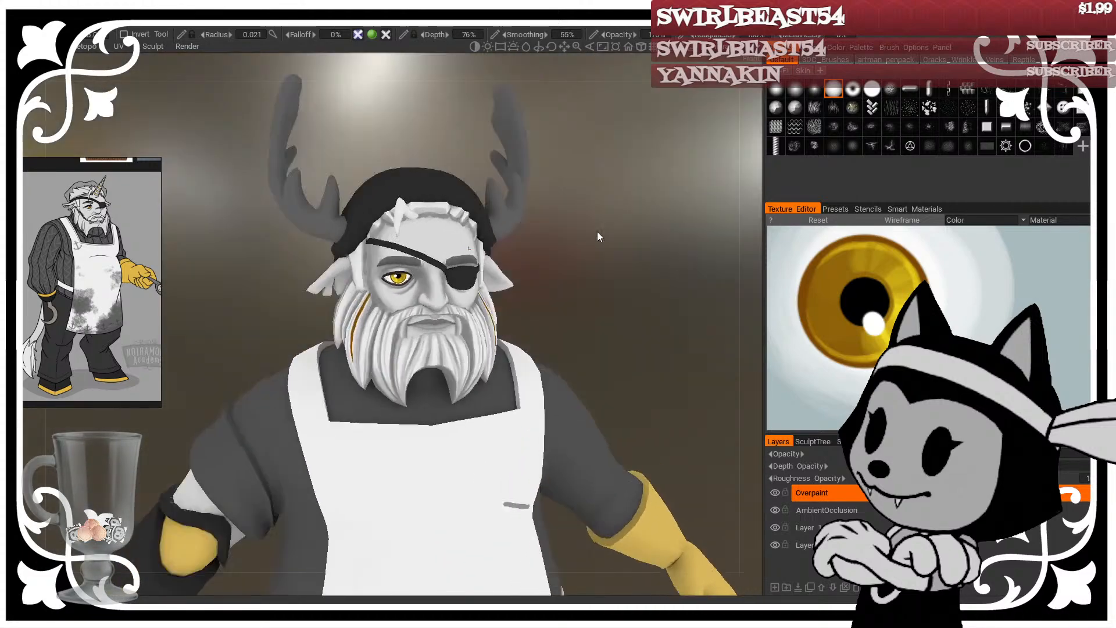
right_drag(598, 232, 632, 267)
drag(633, 267, 672, 236)
right_drag(672, 236, 662, 255)
drag(662, 254, 603, 187)
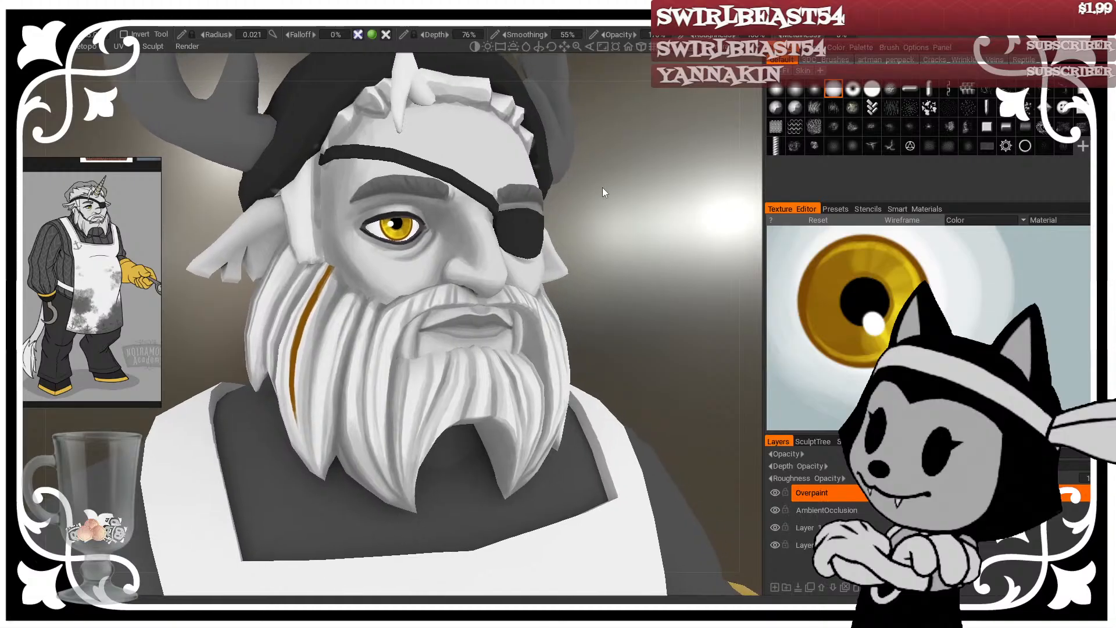
drag(591, 325, 567, 258)
drag(329, 378, 314, 475)
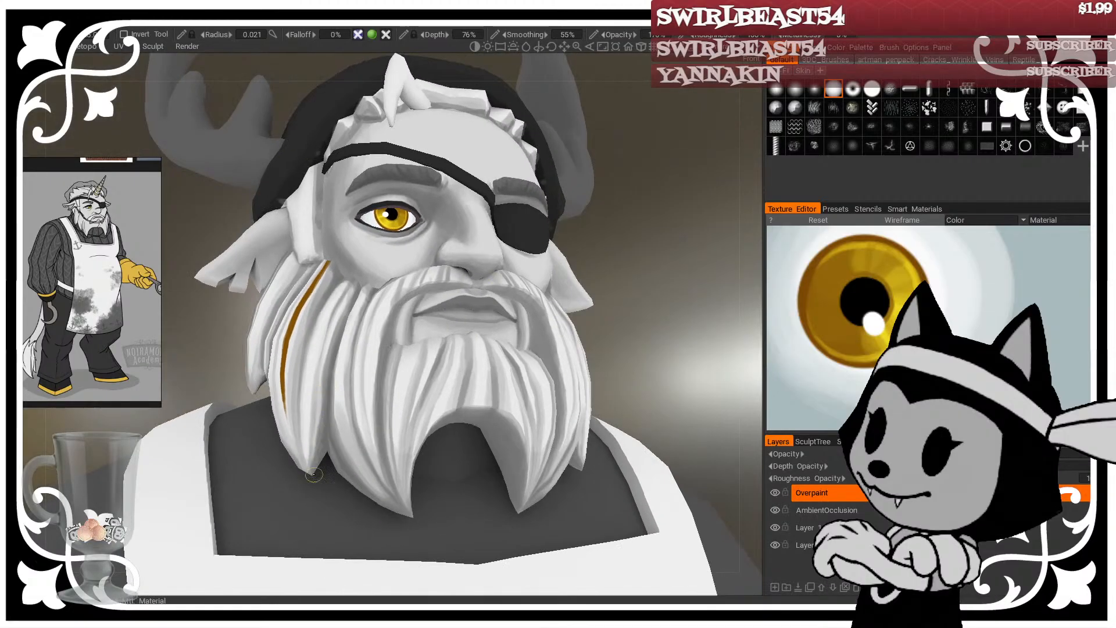
drag(628, 326, 720, 269)
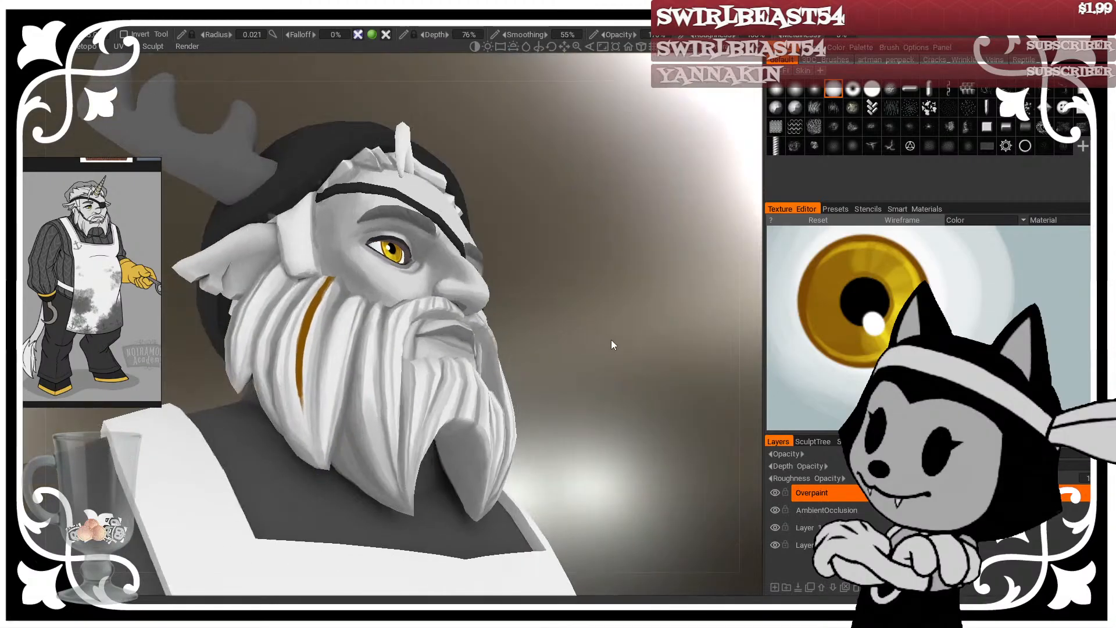
mouse_move(611, 340)
mouse_down()
mouse_move(605, 386)
mouse_move(616, 372)
mouse_up()
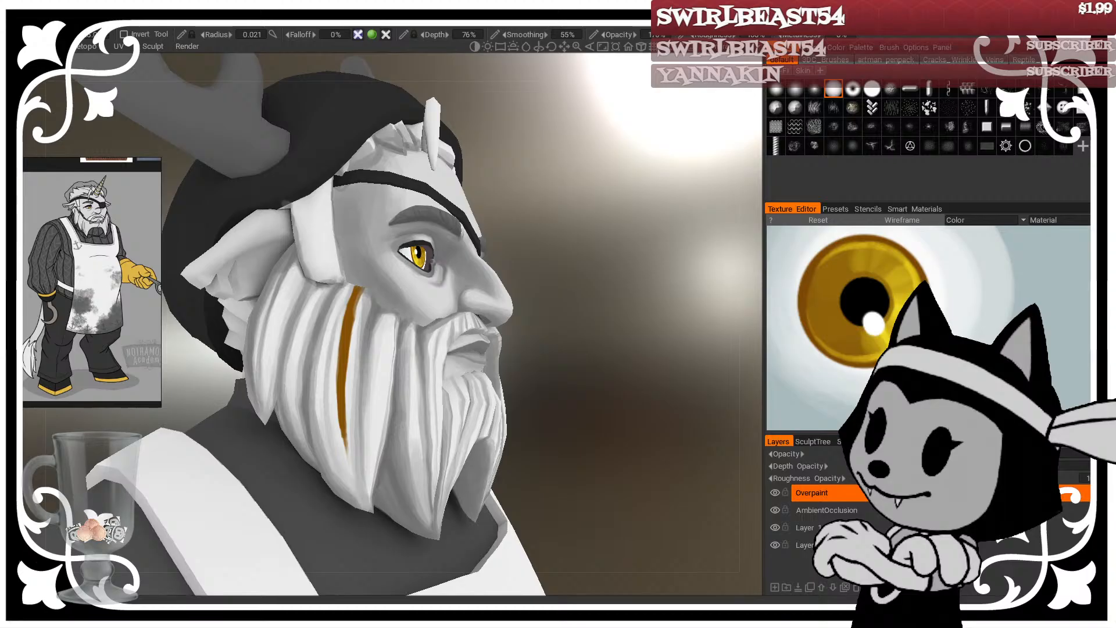
middle_drag(506, 357, 492, 356)
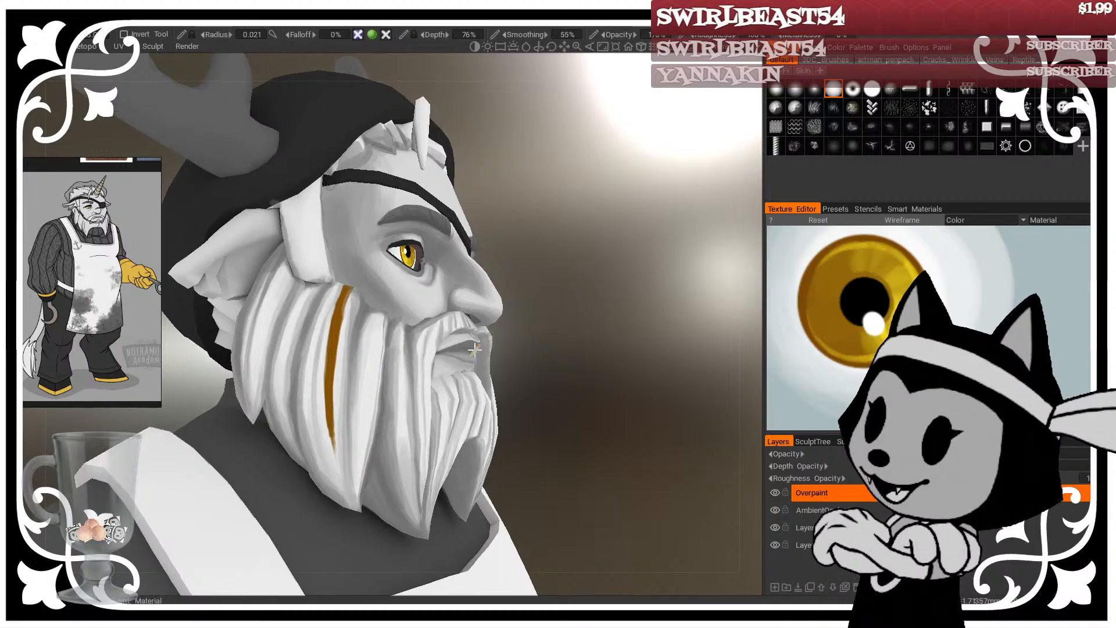
middle_drag(592, 287, 568, 250)
Step: Blend the top of the beard beneath the sideburn, beside the gold strand, over the wireframe with brush radii of 0.021 and 0.042
mouse_move(569, 250)
mouse_down()
mouse_move(573, 271)
mouse_move(529, 268)
mouse_up()
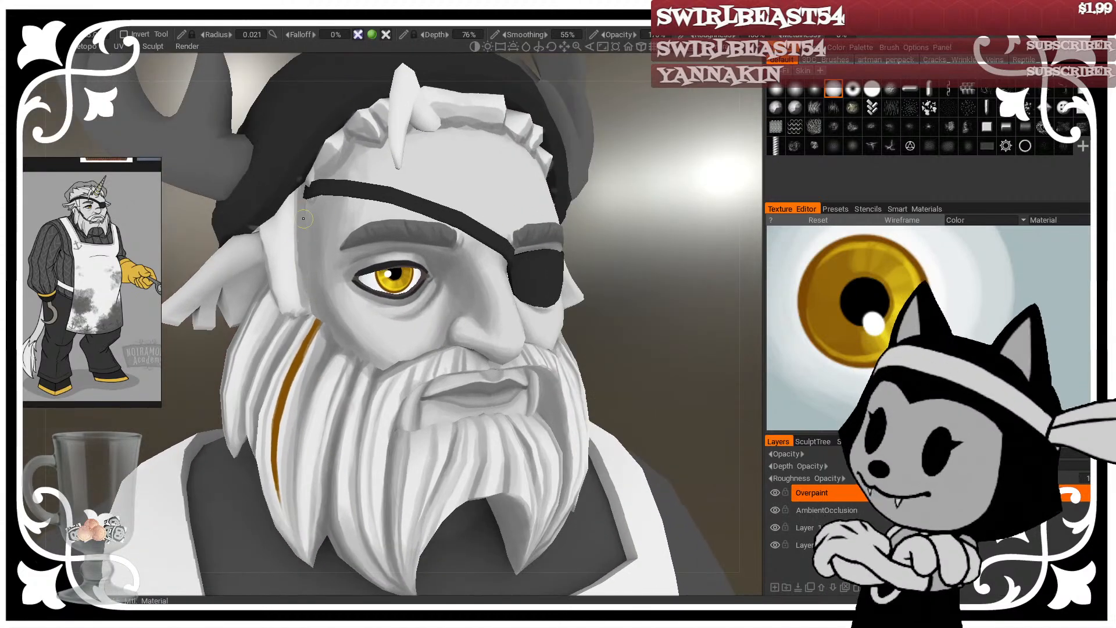
drag(549, 182, 276, 305)
key(w)
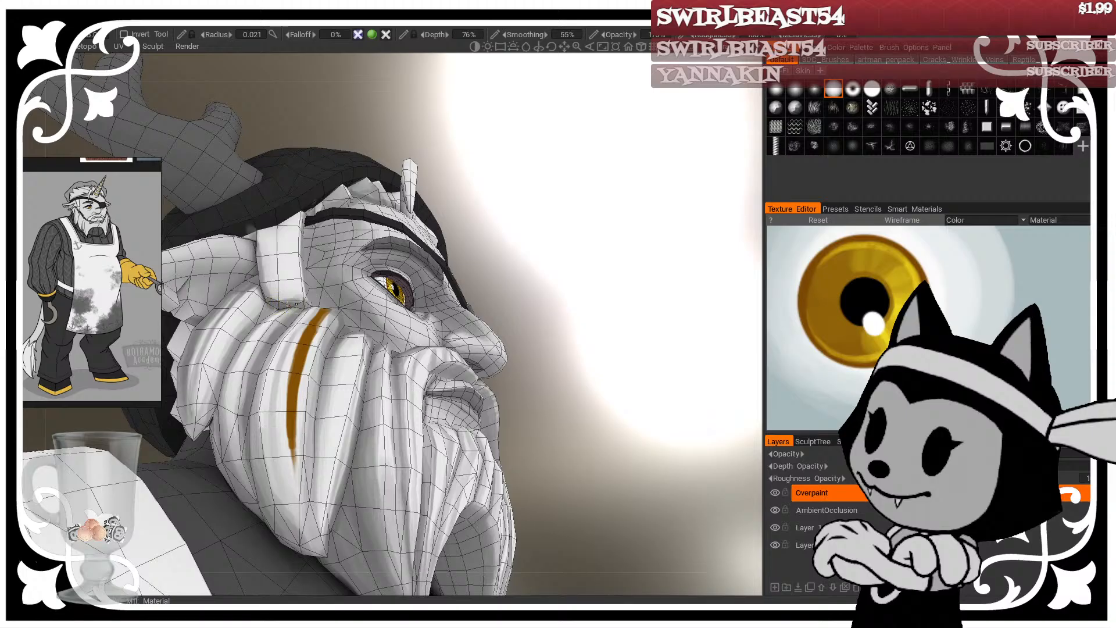
drag(309, 304, 283, 313)
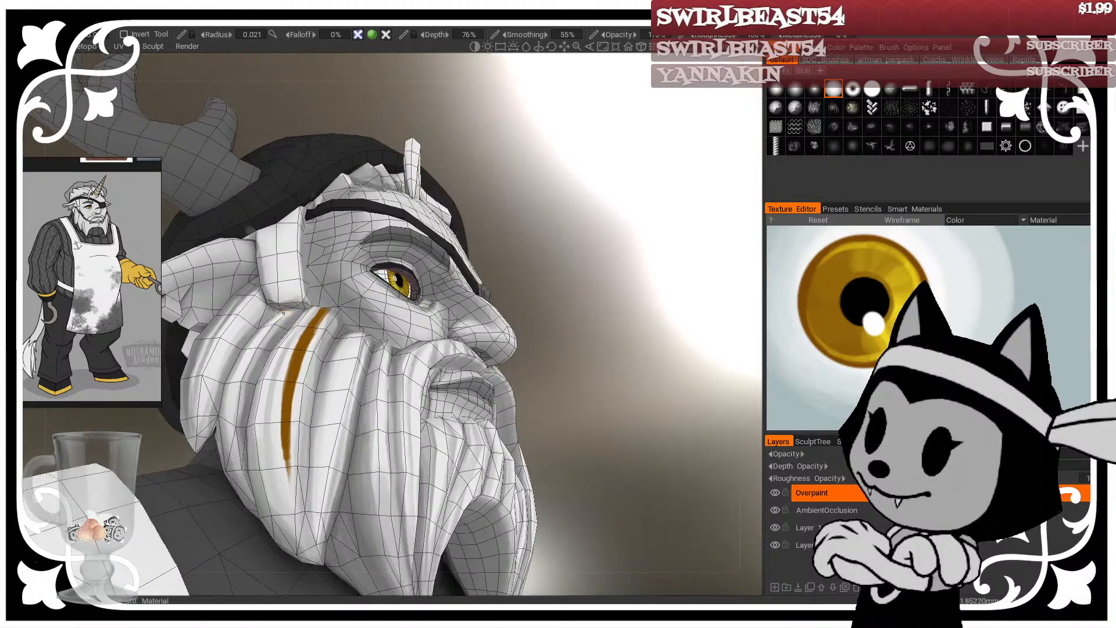
drag(528, 191, 302, 302)
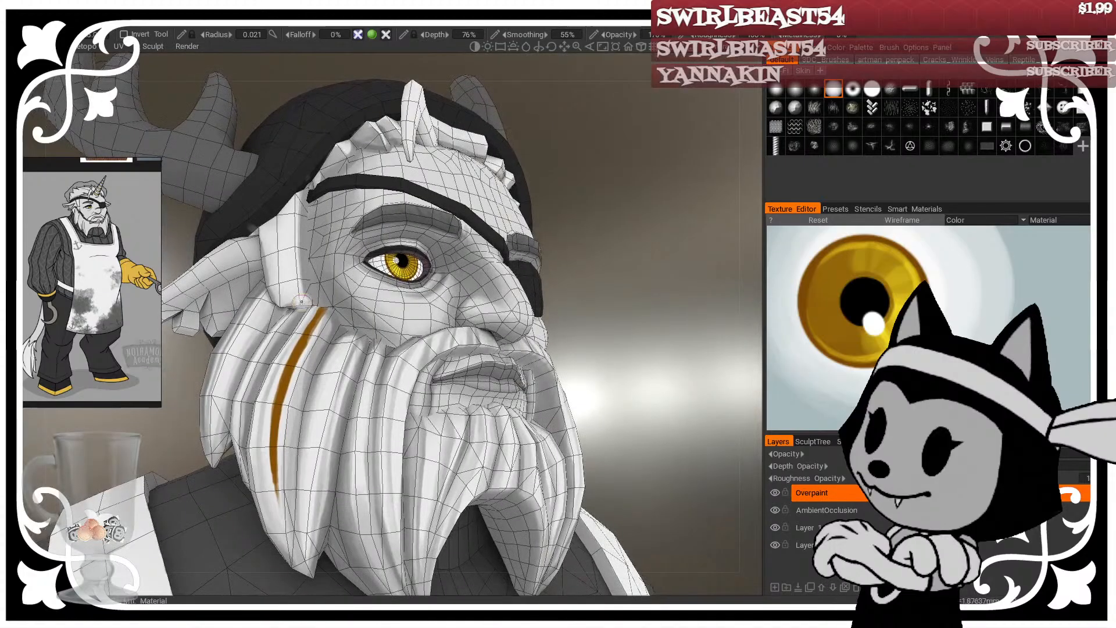
drag(349, 220, 331, 346)
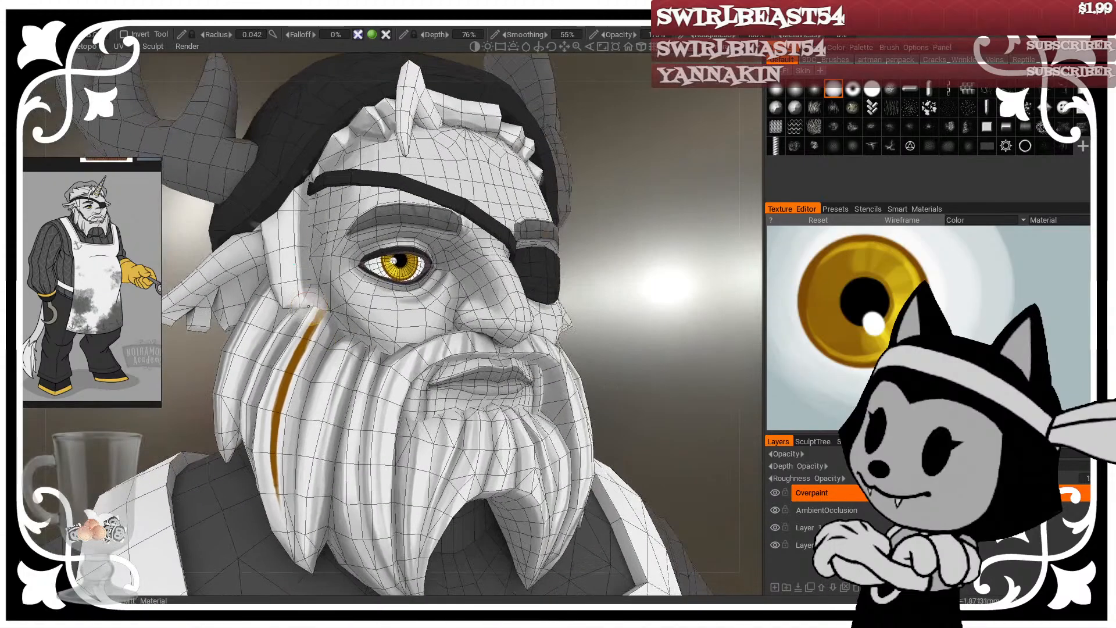
key(w)
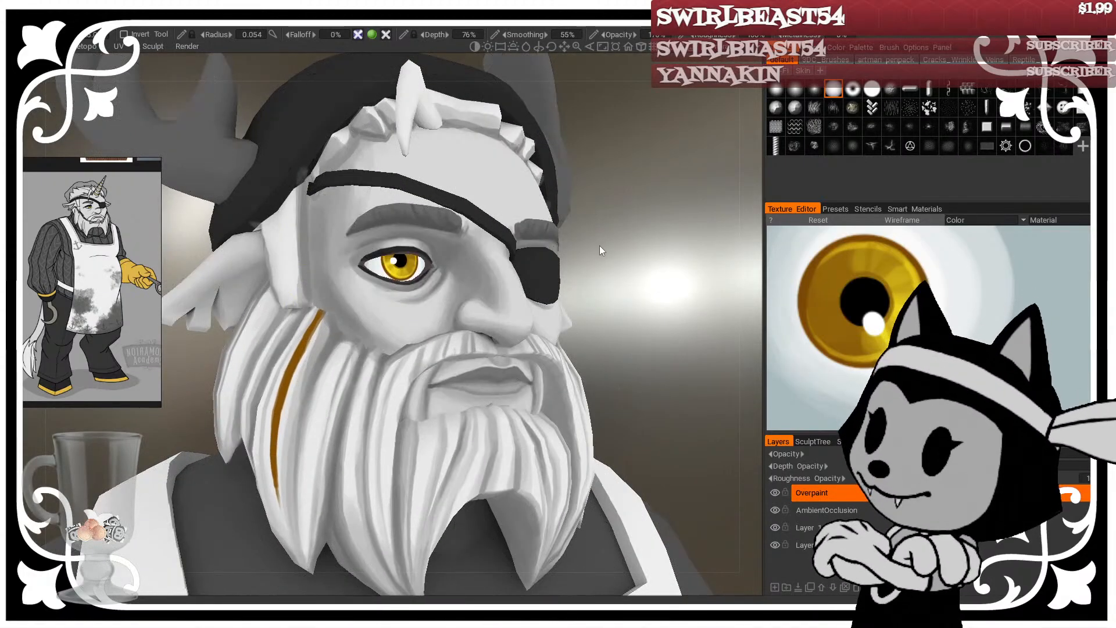
Step: Refine the junction of sideburn, cheek and beard over the wireframe with brush radii of 0.014 and 0.023
mouse_move(600, 247)
mouse_down()
mouse_move(639, 243)
mouse_move(581, 247)
mouse_up()
drag(679, 220, 721, 222)
key(w)
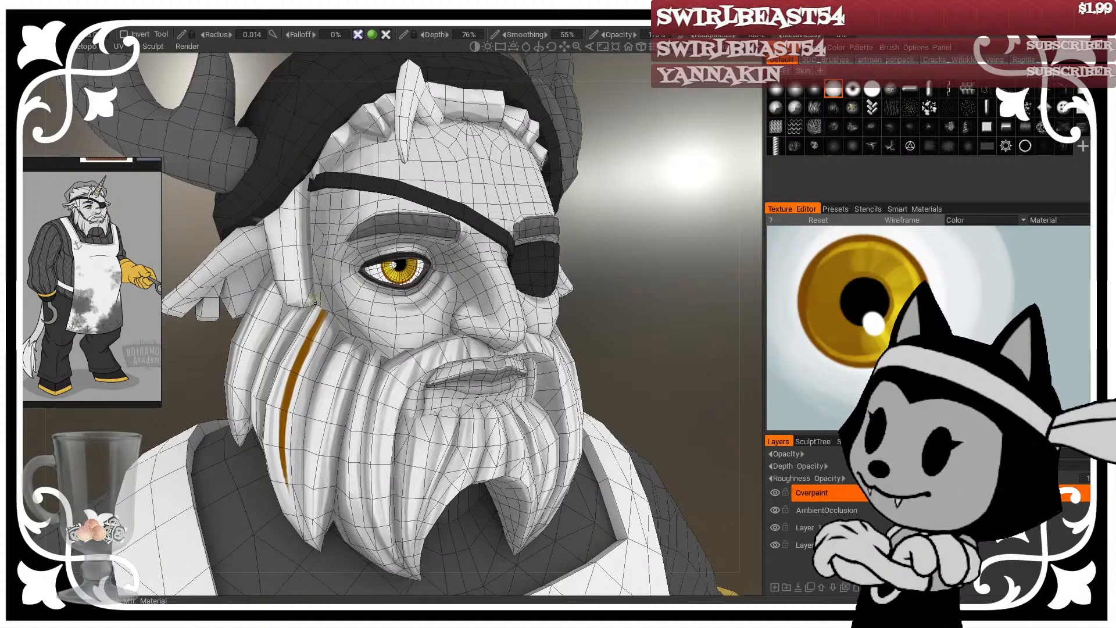
alt+drag(325, 178, 304, 199)
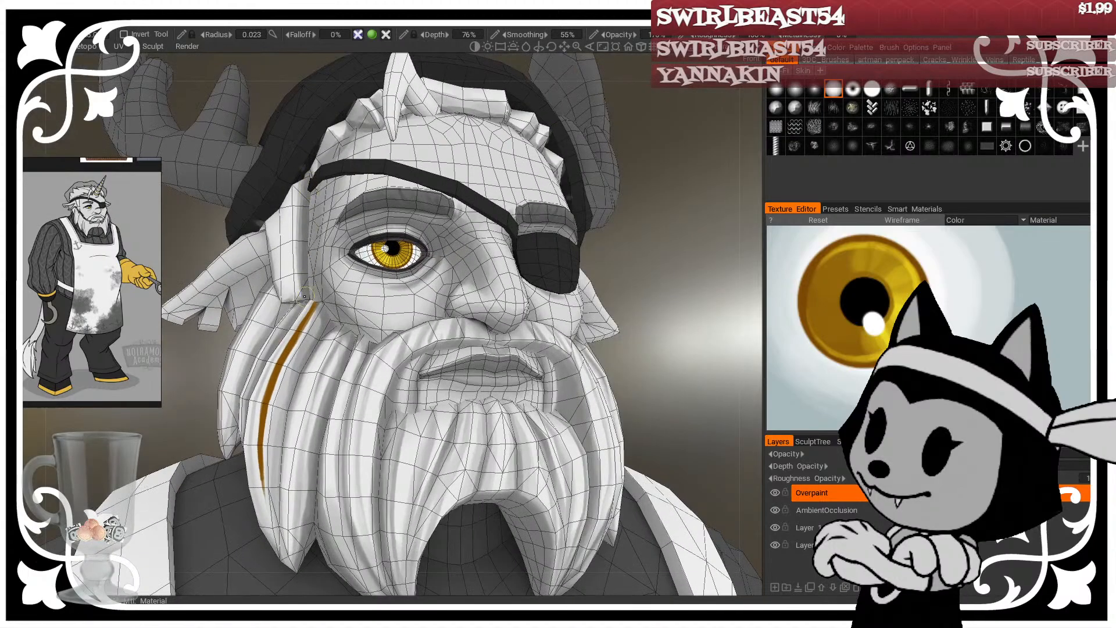
key(w)
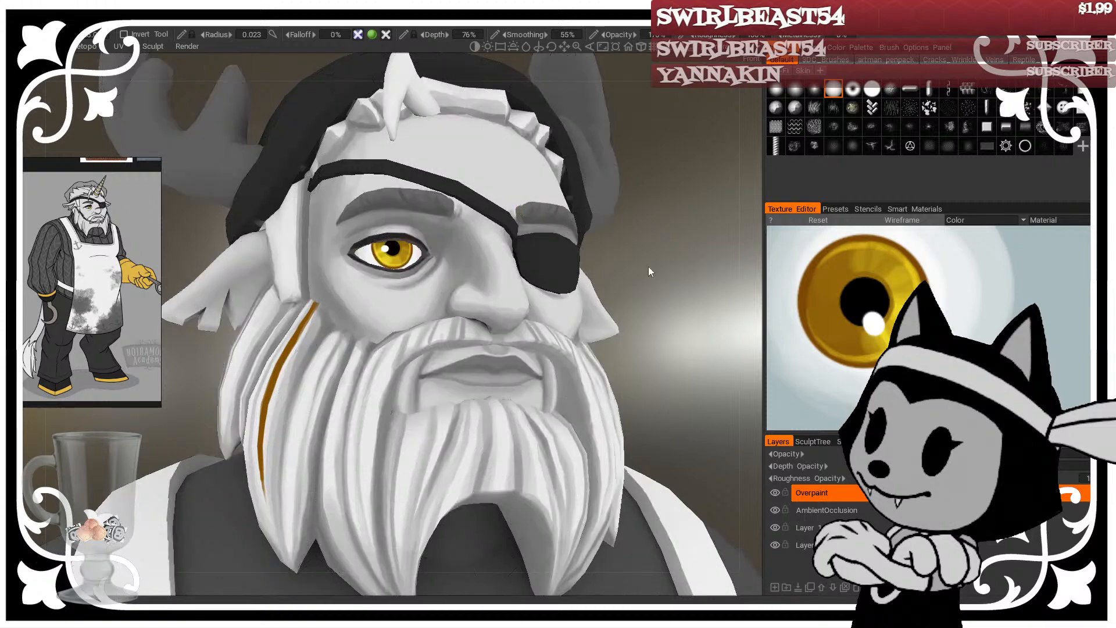
Step: Examine the painted face and beard in three-quarter view, both close up and at upper-body distance
scroll(650, 271, down, 3)
alt+drag(627, 316, 668, 370)
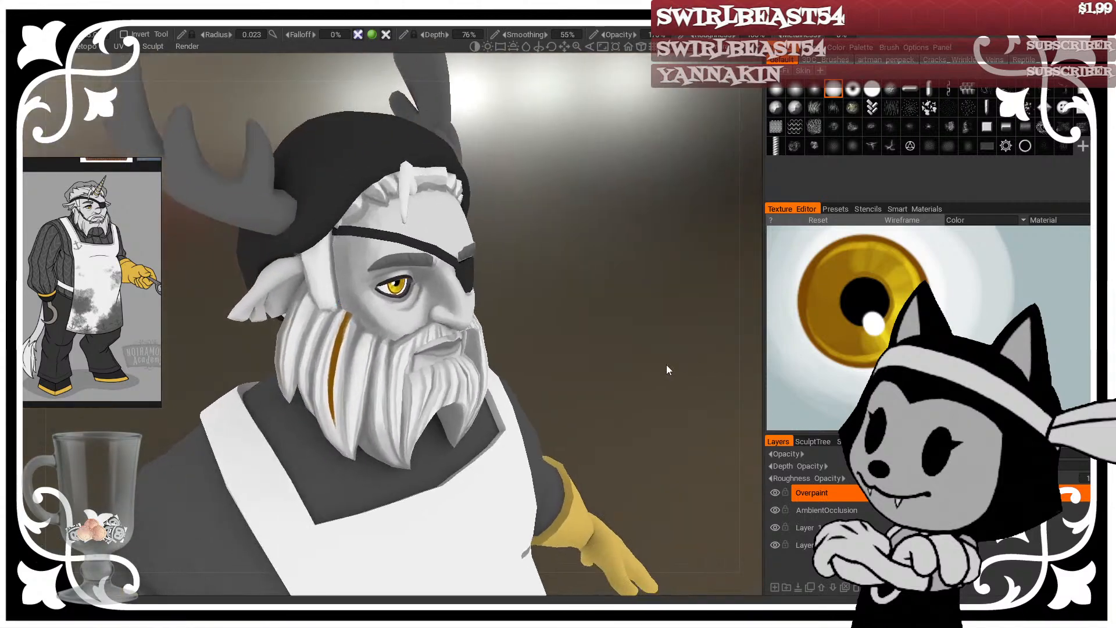
scroll(657, 377, up, 3)
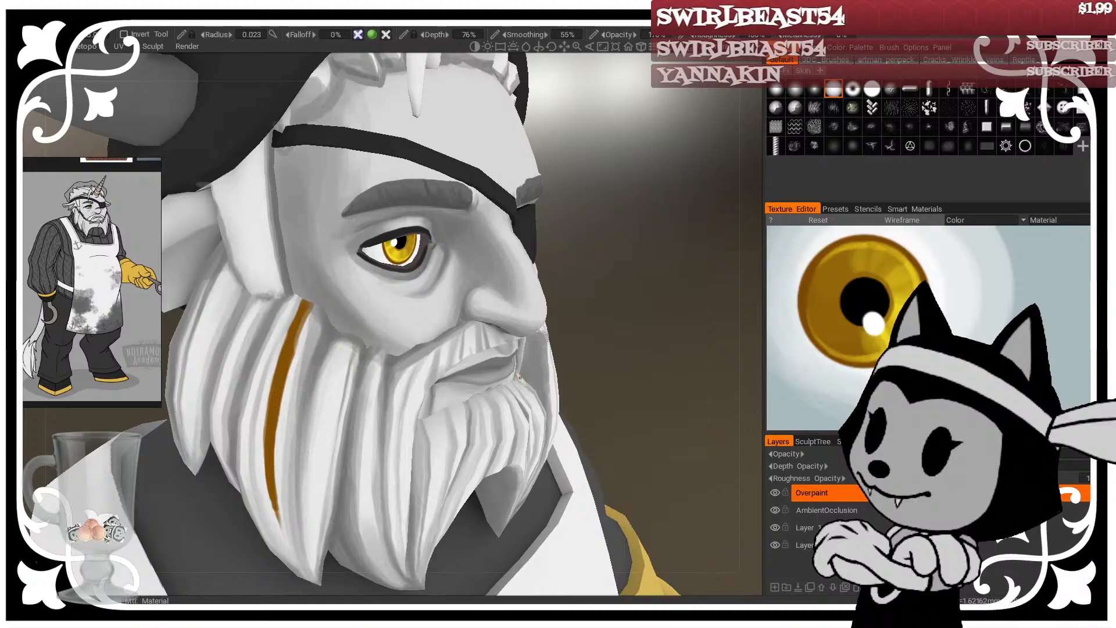
scroll(549, 321, down, 5)
drag(549, 318, 646, 336)
scroll(552, 315, up, 3)
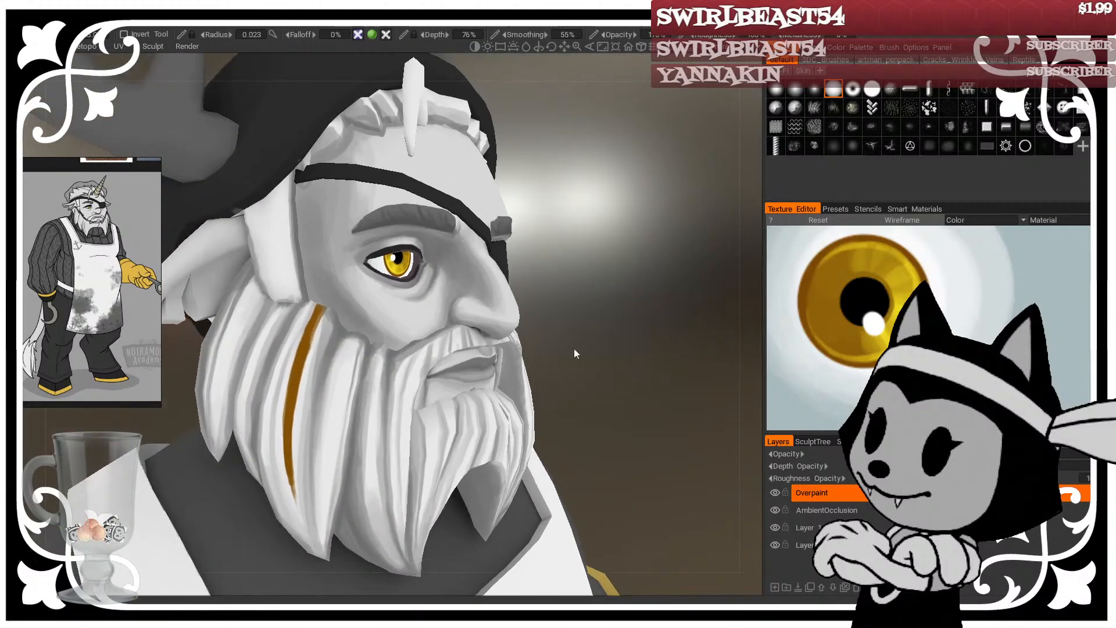
scroll(574, 353, down, 4)
mouse_move(561, 375)
mouse_down()
mouse_move(545, 360)
mouse_move(599, 363)
mouse_up()
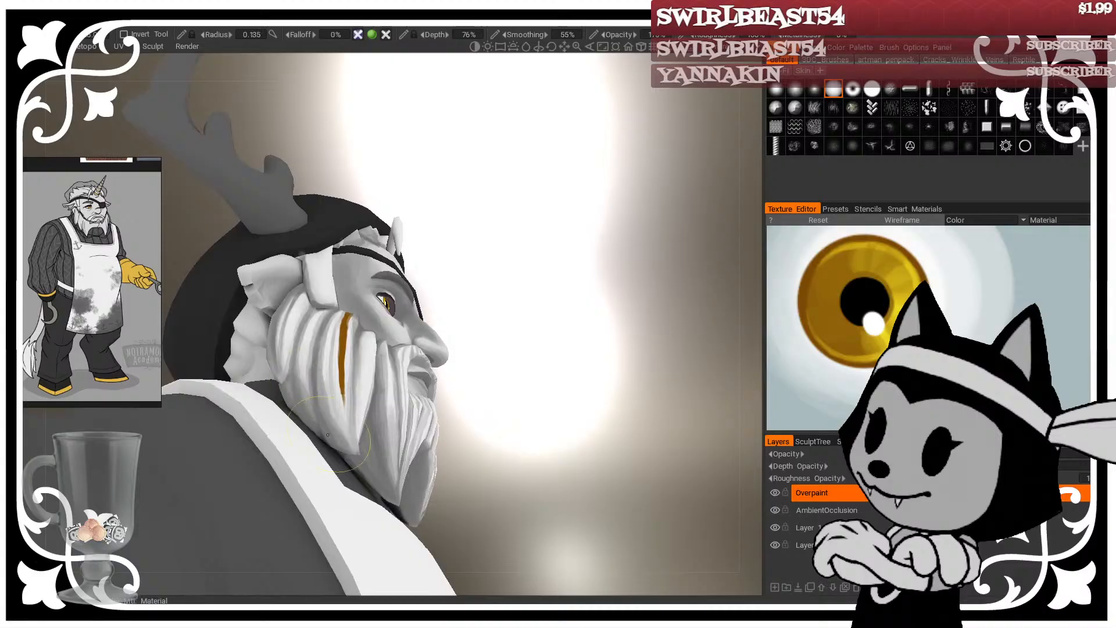
Step: Examine the outer beard locks and ear area in profile, from behind and from the front
mouse_move(328, 435)
mouse_down()
mouse_move(308, 437)
mouse_move(350, 439)
mouse_up()
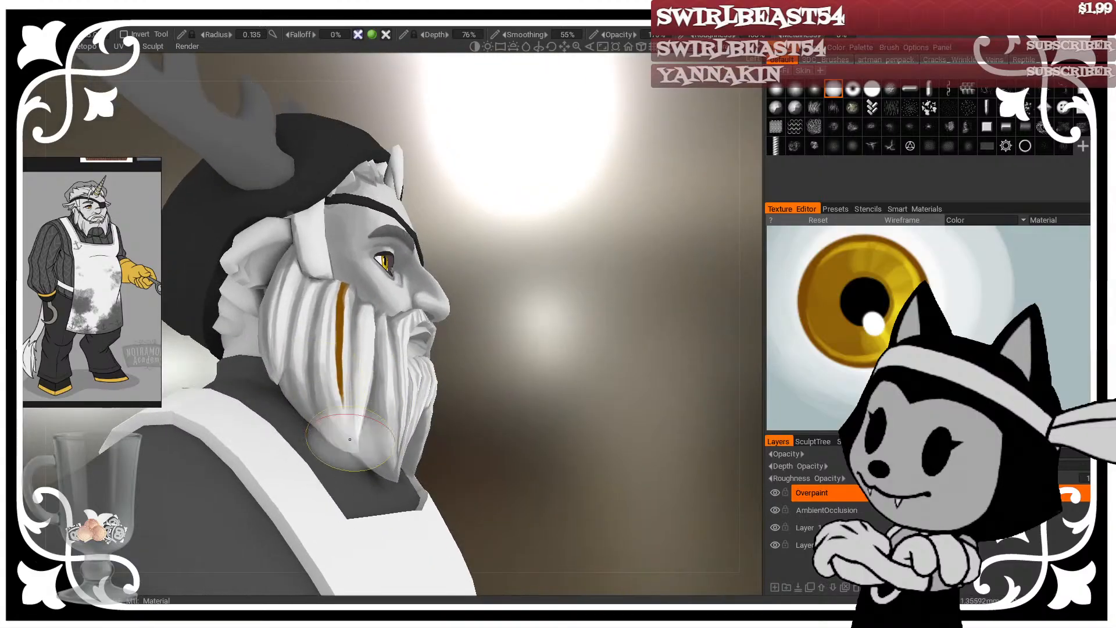
key(bracketleft)
key(bracketleft)
drag(432, 252, 517, 259)
key(bracketleft)
key(bracketleft)
key(bracketleft)
key(bracketleft)
key(bracketleft)
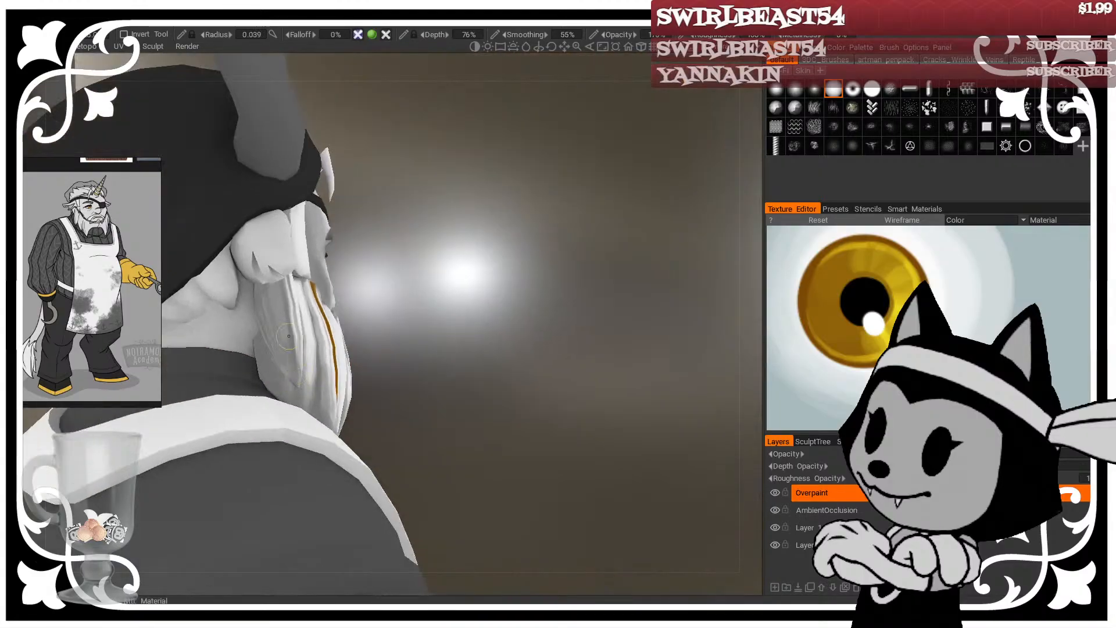
mouse_move(336, 270)
mouse_down()
mouse_move(532, 271)
mouse_move(485, 278)
mouse_move(536, 283)
mouse_move(561, 257)
mouse_move(551, 297)
mouse_up()
key(bracketright)
key(bracketright)
key(bracketright)
key(bracketright)
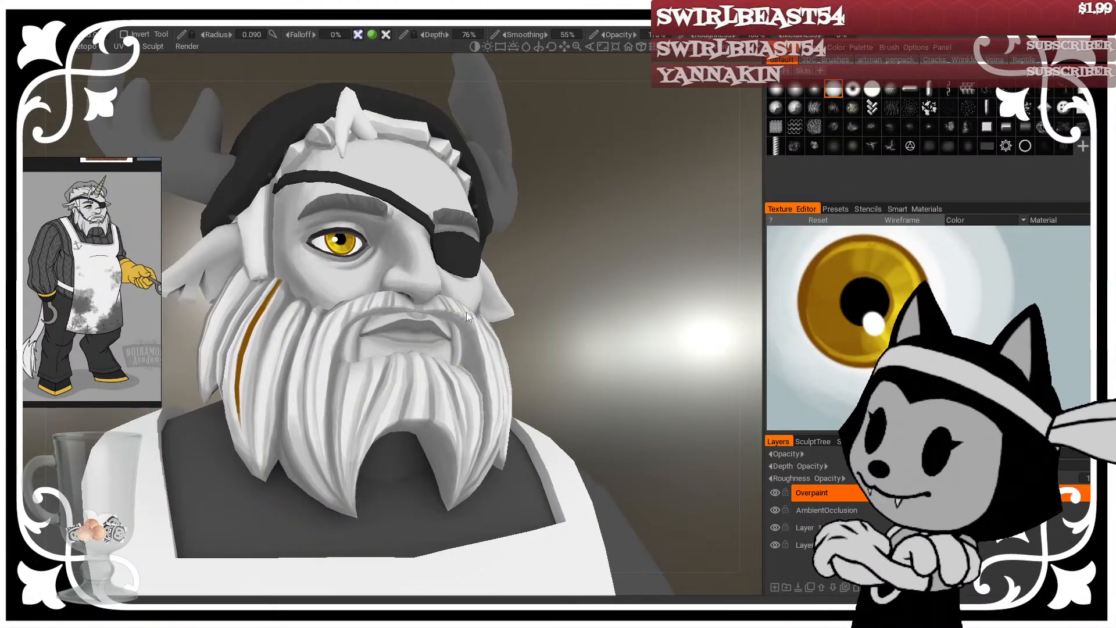
Step: Touch up the shading of the lower lip and the area beneath it with a brush radius of 0.029
scroll(466, 312, up, 3)
right_drag(380, 347, 354, 347)
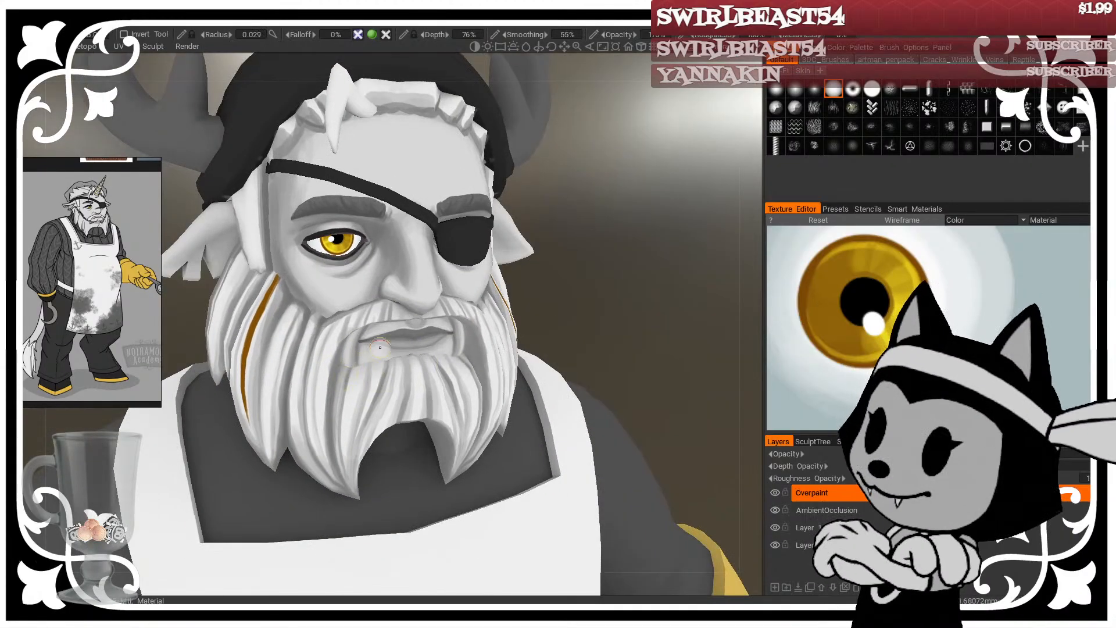
mouse_move(380, 347)
mouse_down()
mouse_move(356, 366)
mouse_move(454, 359)
mouse_up()
drag(374, 367, 443, 360)
drag(590, 288, 546, 223)
drag(567, 325, 660, 369)
right_drag(401, 306, 378, 311)
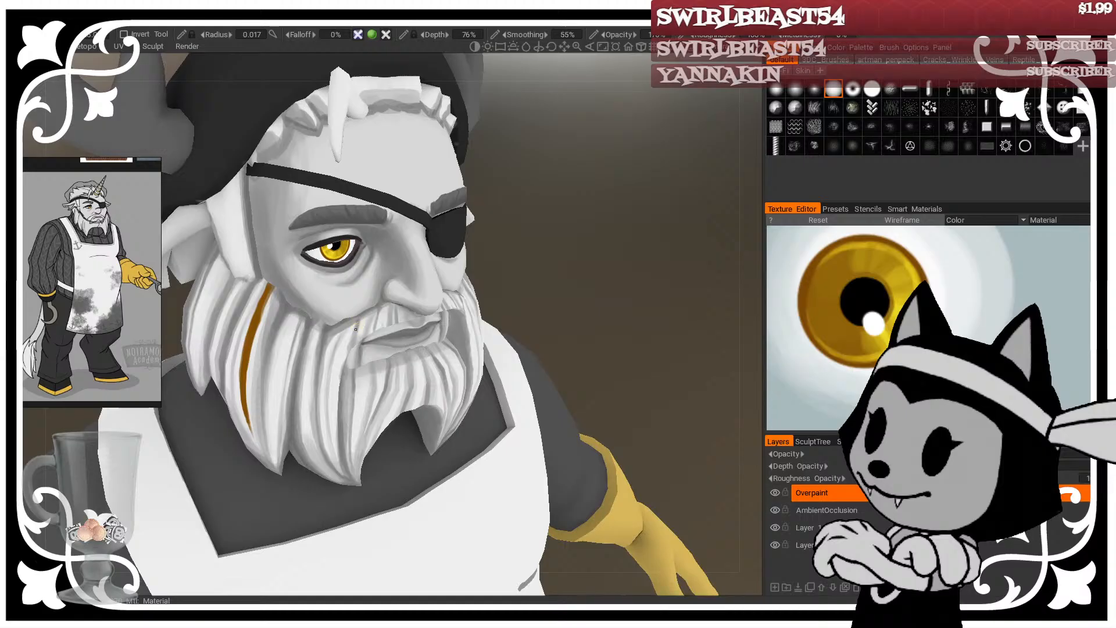
Step: Examine the overall light and shadow across the face and beard from several three-quarter and side angles
drag(573, 317, 601, 324)
right_drag(330, 332, 342, 332)
drag(567, 322, 541, 296)
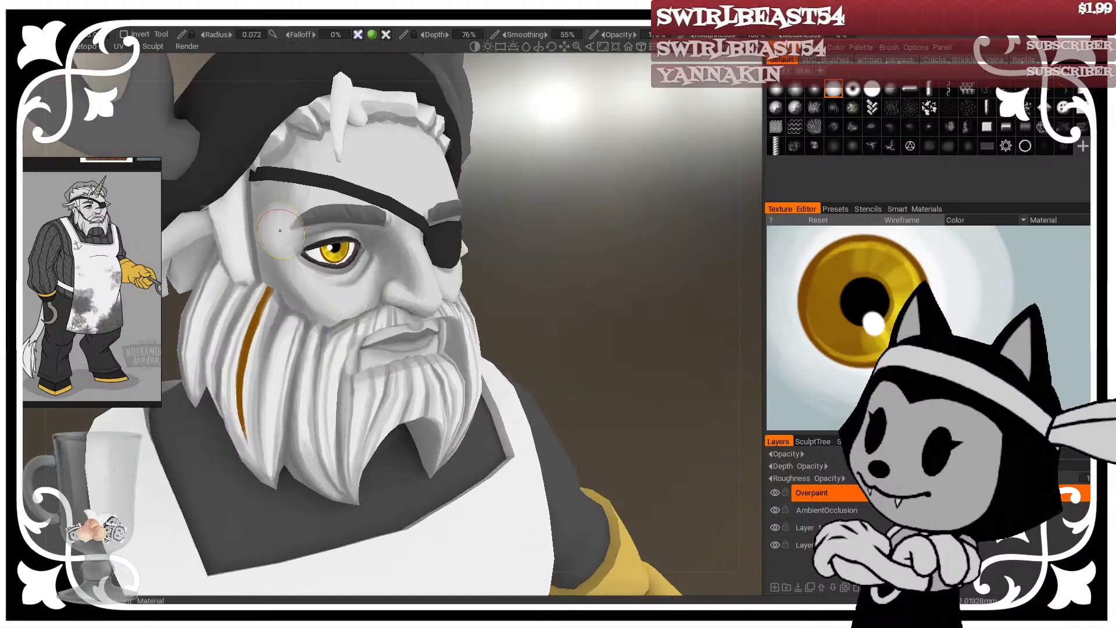
right_drag(260, 318, 296, 325)
drag(586, 186, 622, 188)
right_drag(299, 329, 296, 329)
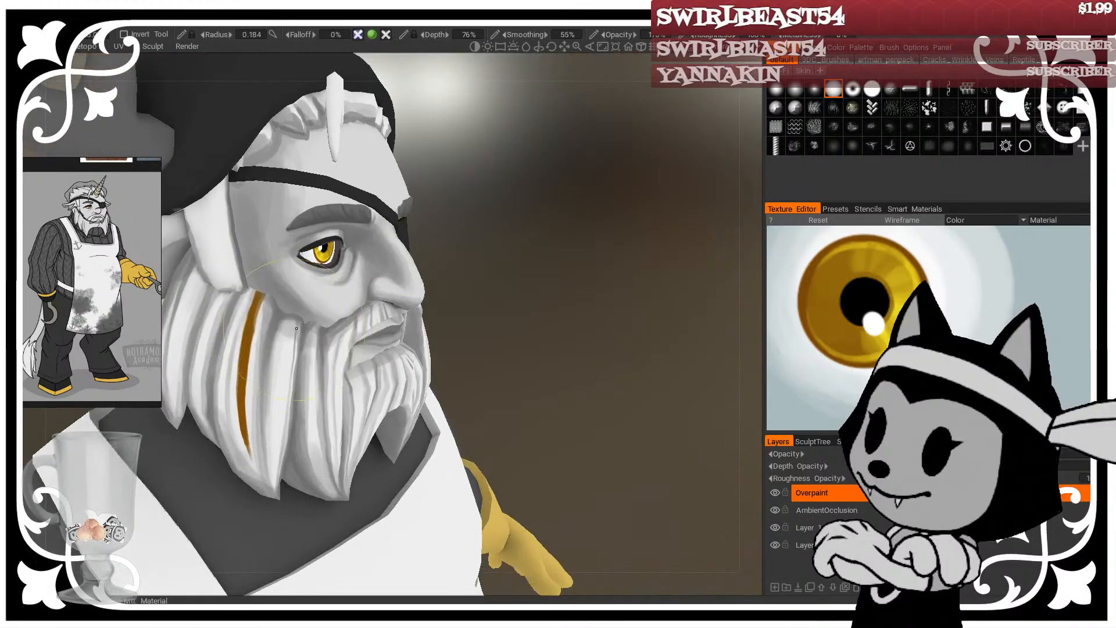
mouse_move(465, 154)
mouse_down()
mouse_move(498, 155)
mouse_move(456, 185)
mouse_up()
right_drag(358, 329, 355, 329)
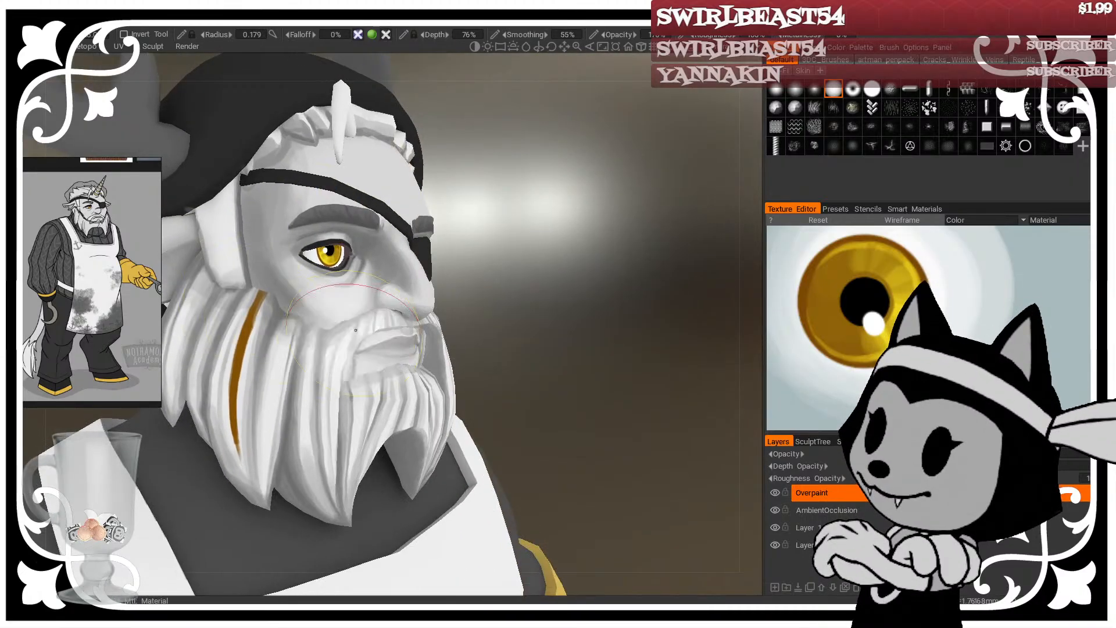
drag(538, 253, 453, 269)
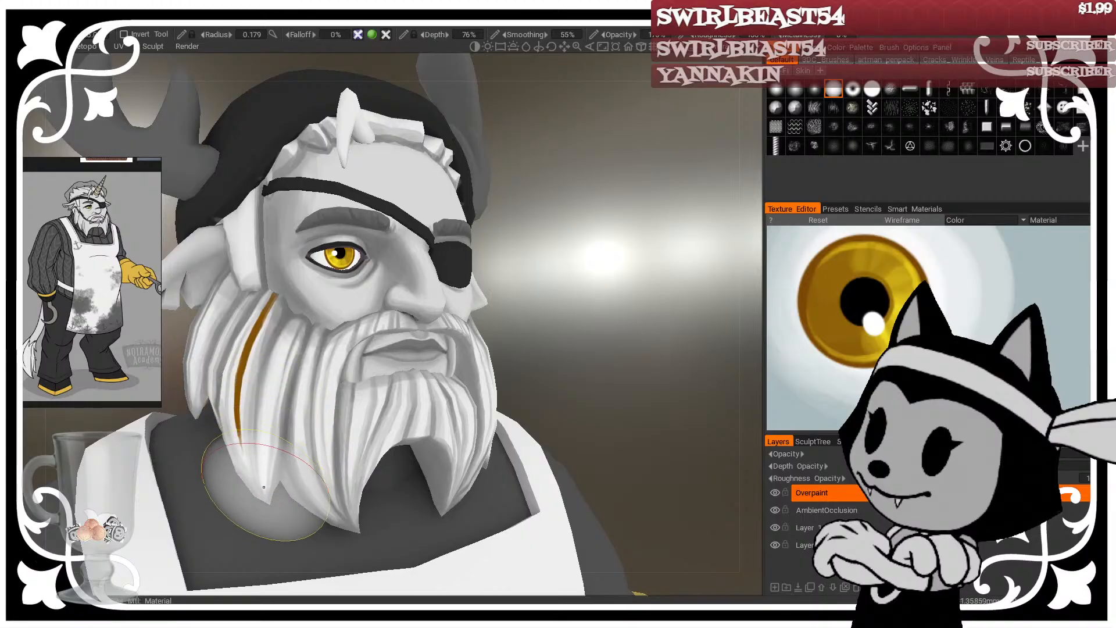
right_drag(233, 439, 273, 468)
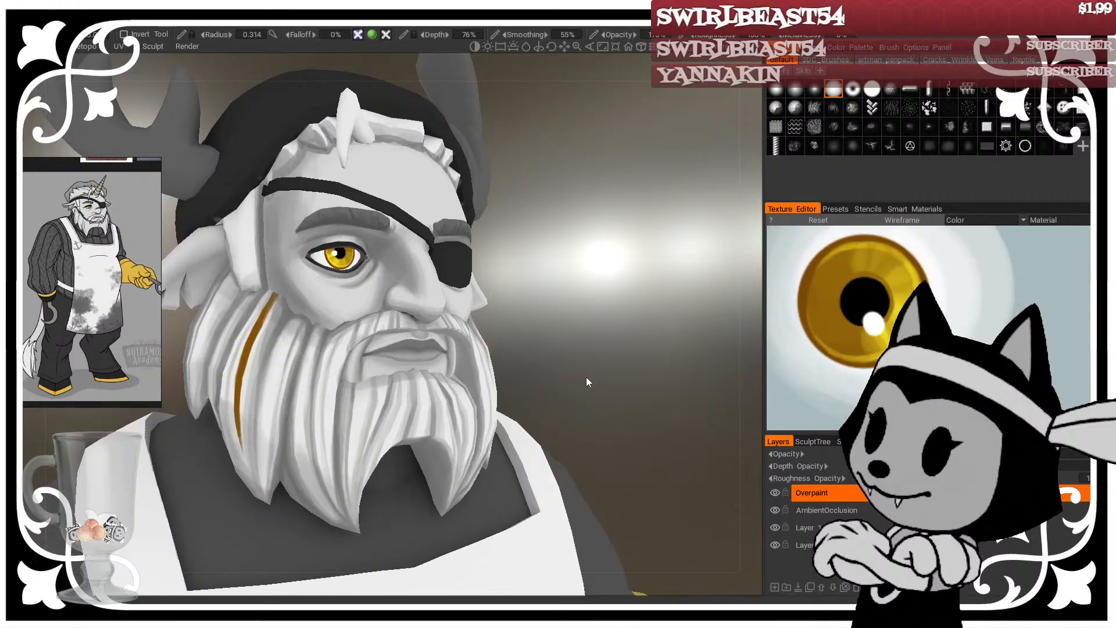
drag(586, 379, 613, 315)
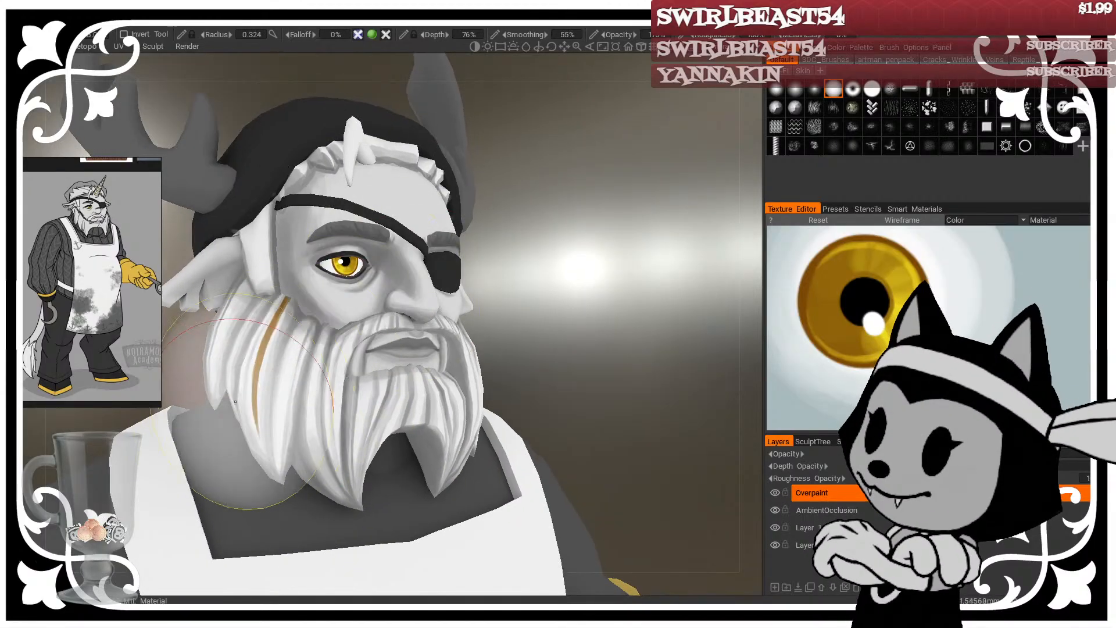
right_drag(253, 442, 279, 443)
drag(494, 355, 488, 273)
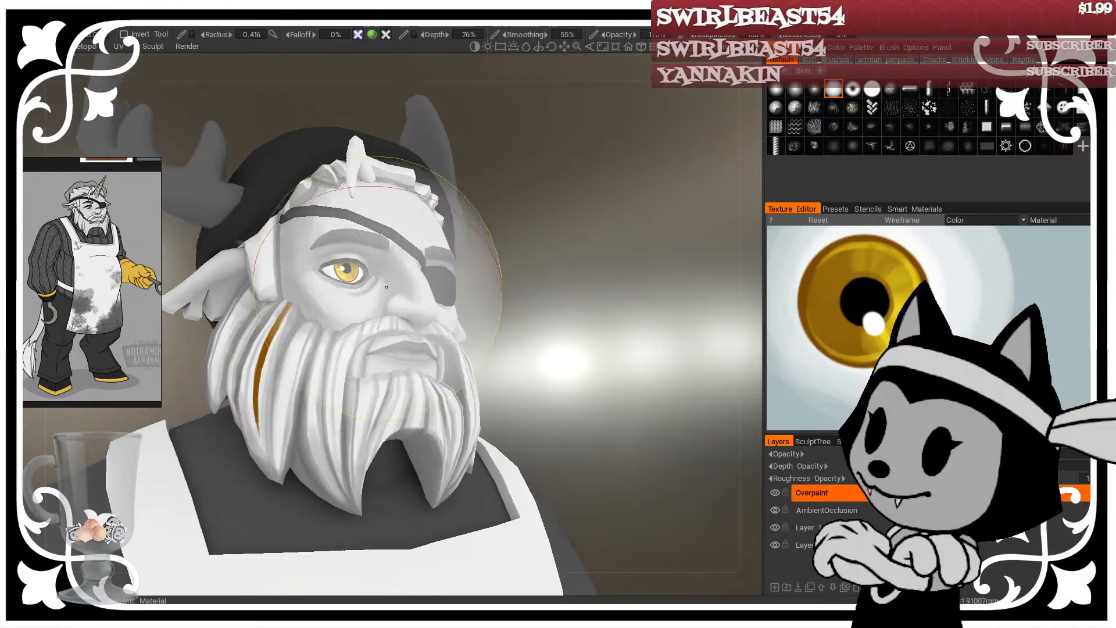
click(288, 399)
click(259, 372)
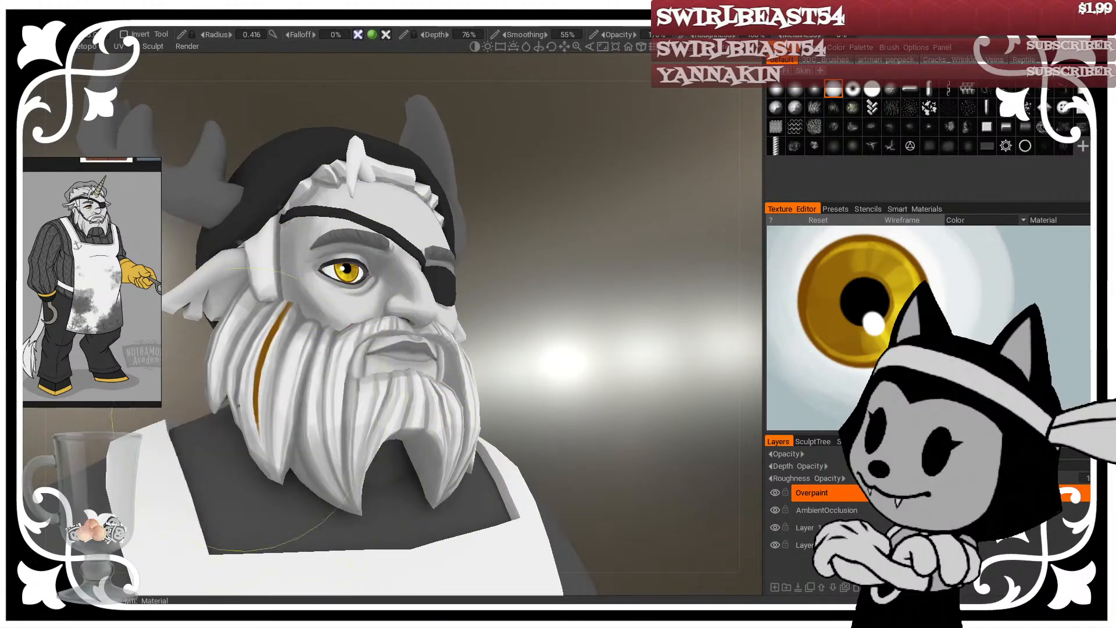
click(410, 290)
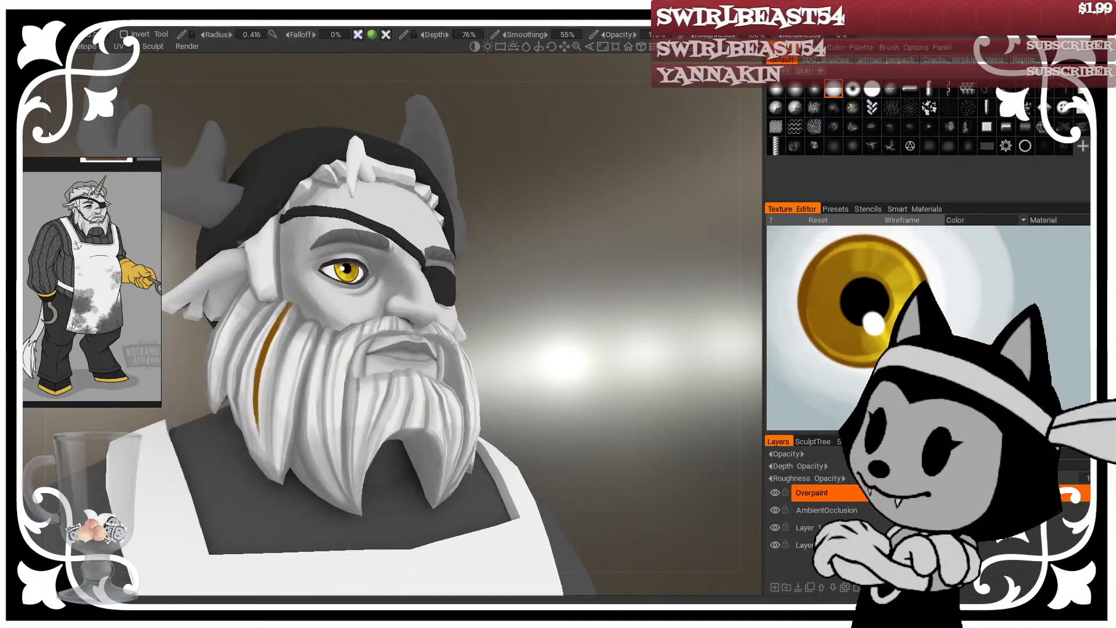
Step: Paint fine near-white highlights (0% saturation, 91% lightness) on the front beard locks beside the mouth, using brush radii of 0.024 and 0.012
mouse_move(51, 93)
click(51, 93)
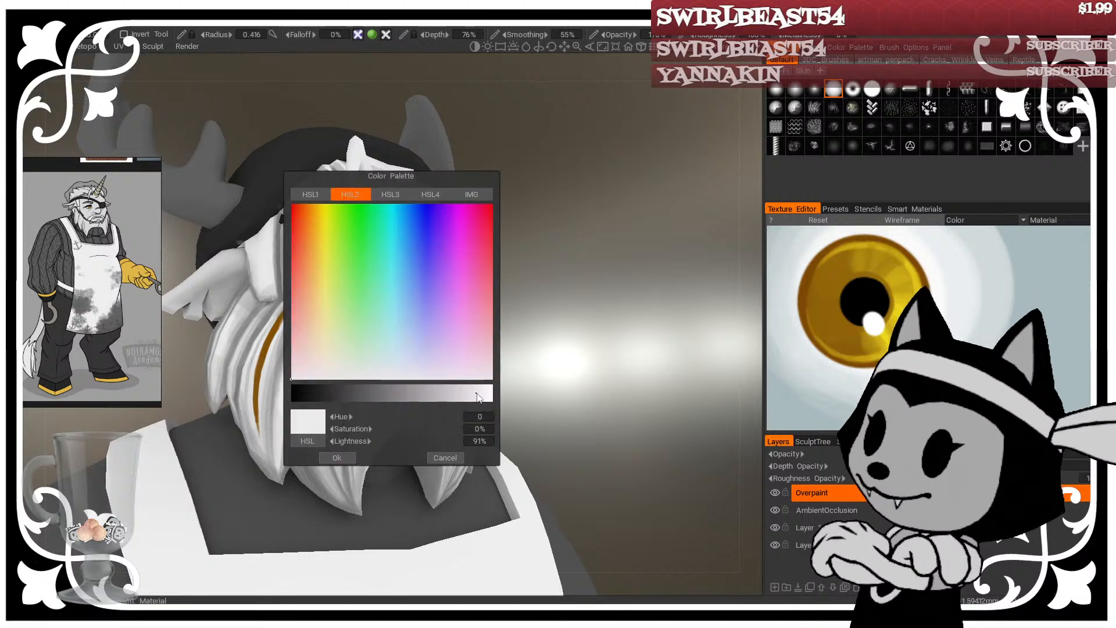
click(348, 455)
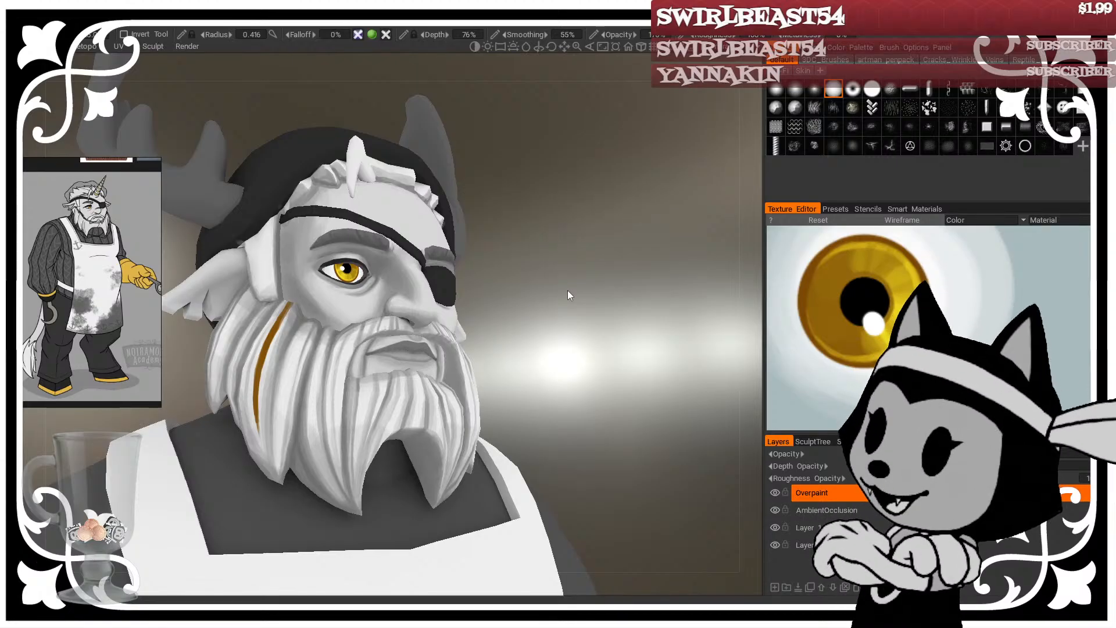
drag(565, 291, 543, 354)
scroll(545, 354, up, 2)
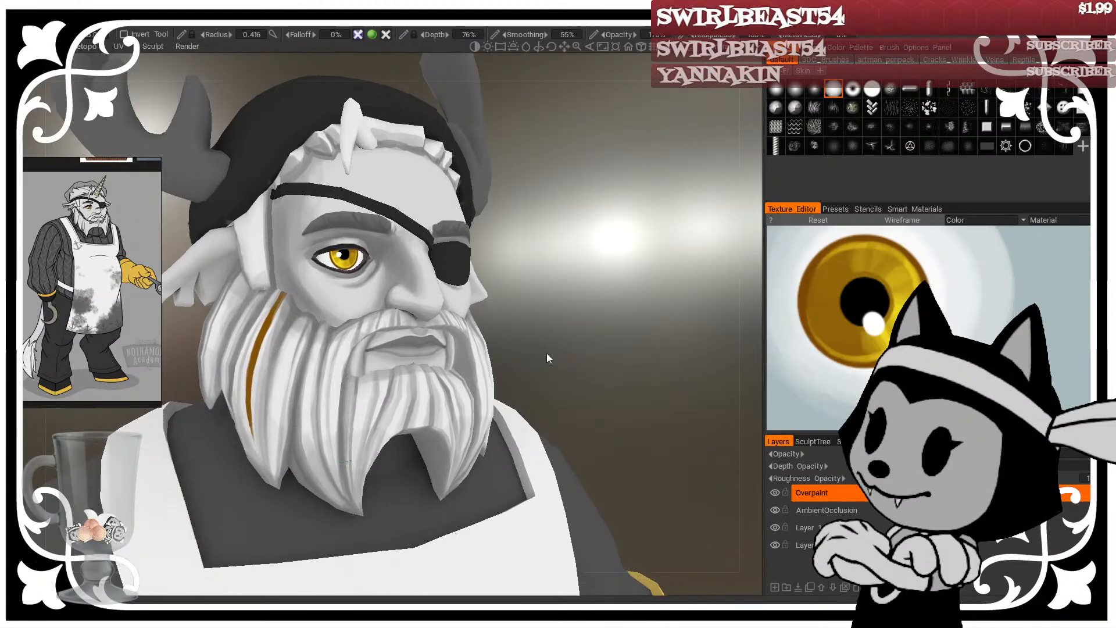
drag(550, 312, 558, 299)
right_drag(333, 368, 311, 343)
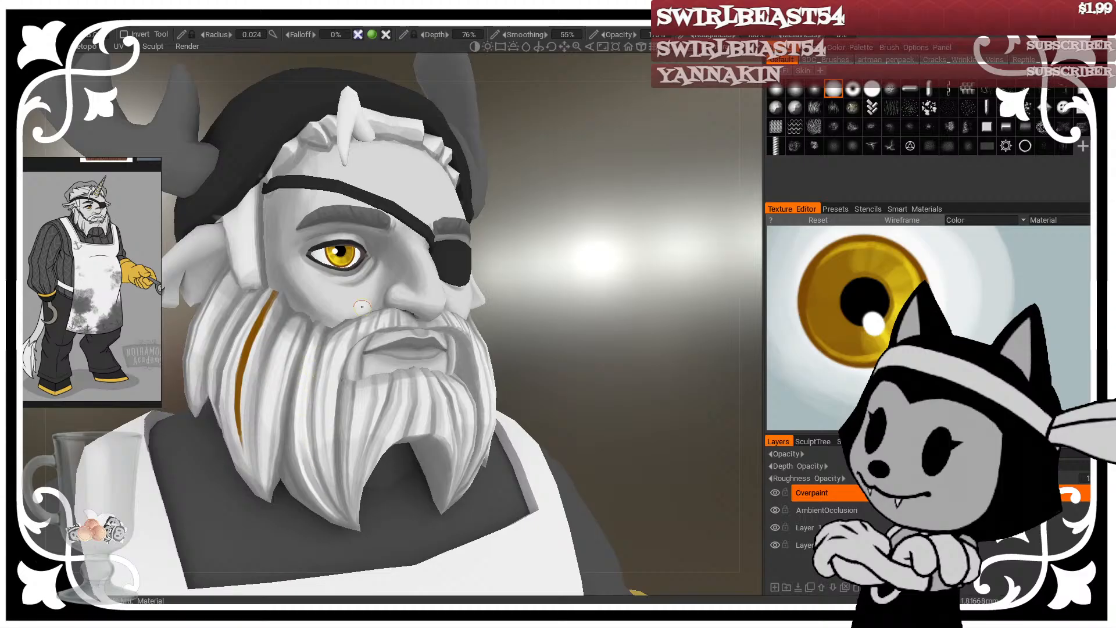
middle_drag(361, 306, 324, 354)
middle_drag(323, 403, 464, 285)
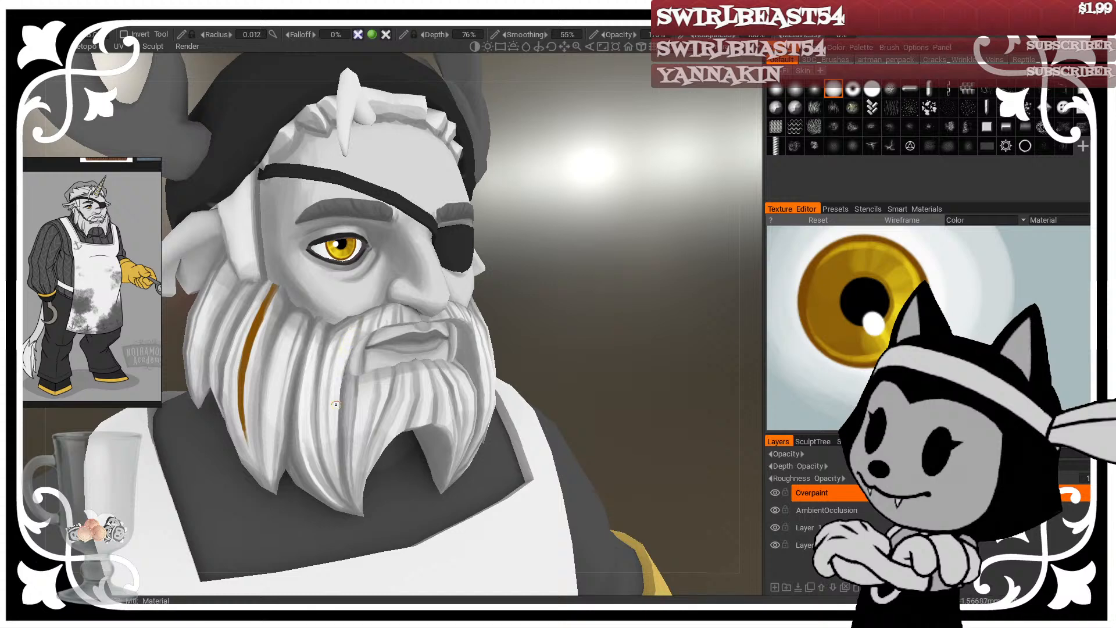
Step: Paint fine light strands into the moustache beneath the nose, using brush radii of 0.012, 0.018 and 0.020
mouse_move(336, 404)
middle_down()
mouse_move(564, 289)
mouse_move(365, 337)
mouse_move(574, 248)
middle_up()
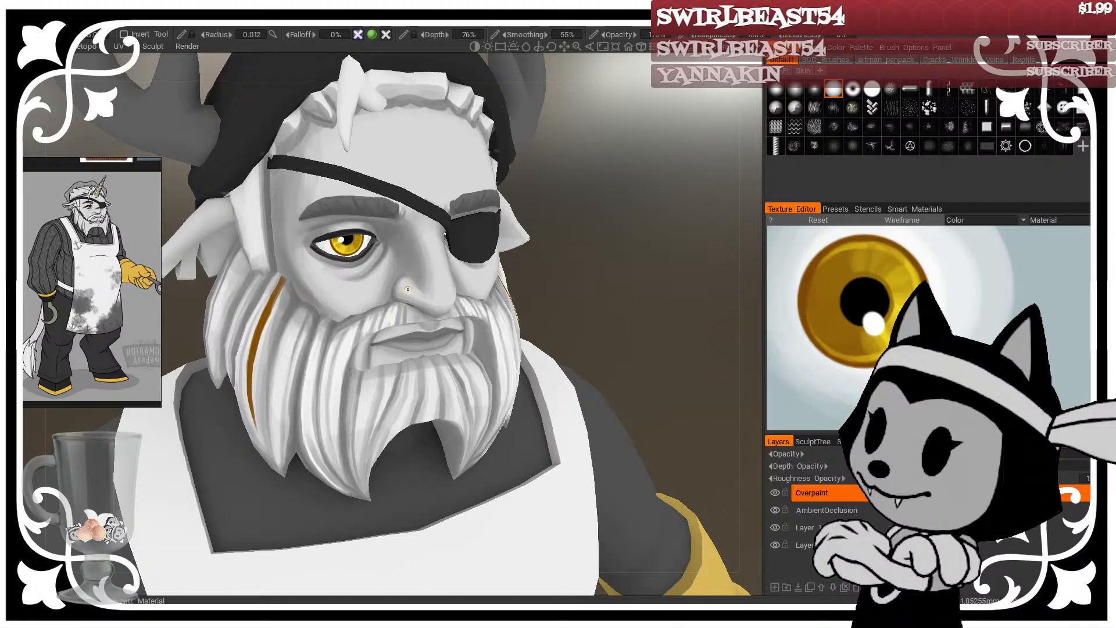
middle_drag(408, 289, 540, 213)
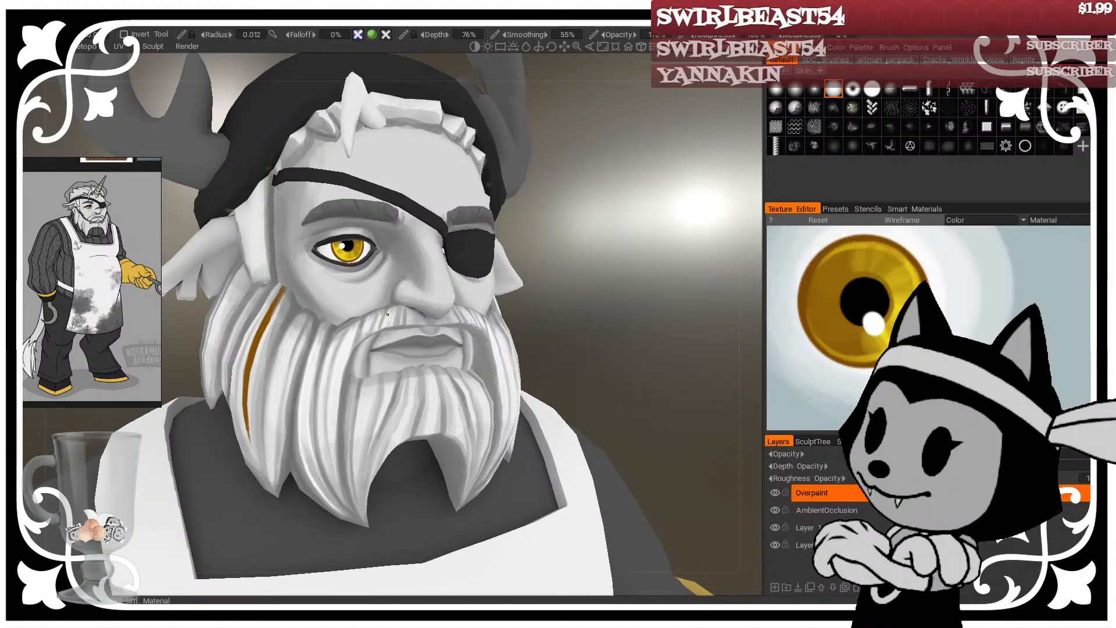
middle_drag(392, 321, 512, 255)
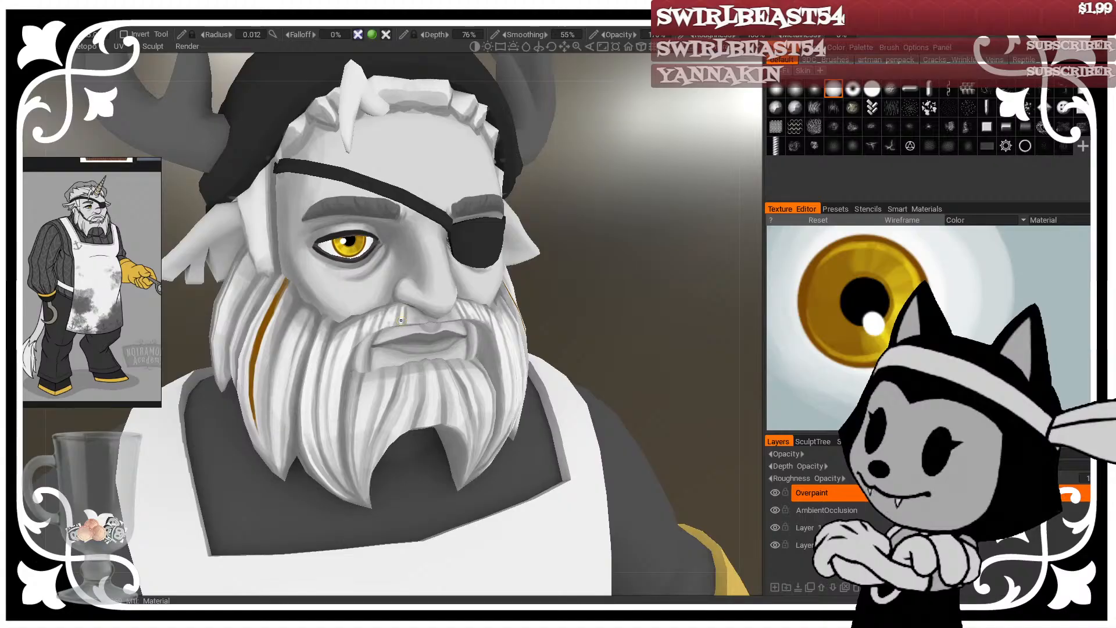
mouse_move(401, 311)
middle_down()
mouse_move(601, 225)
mouse_move(408, 318)
middle_up()
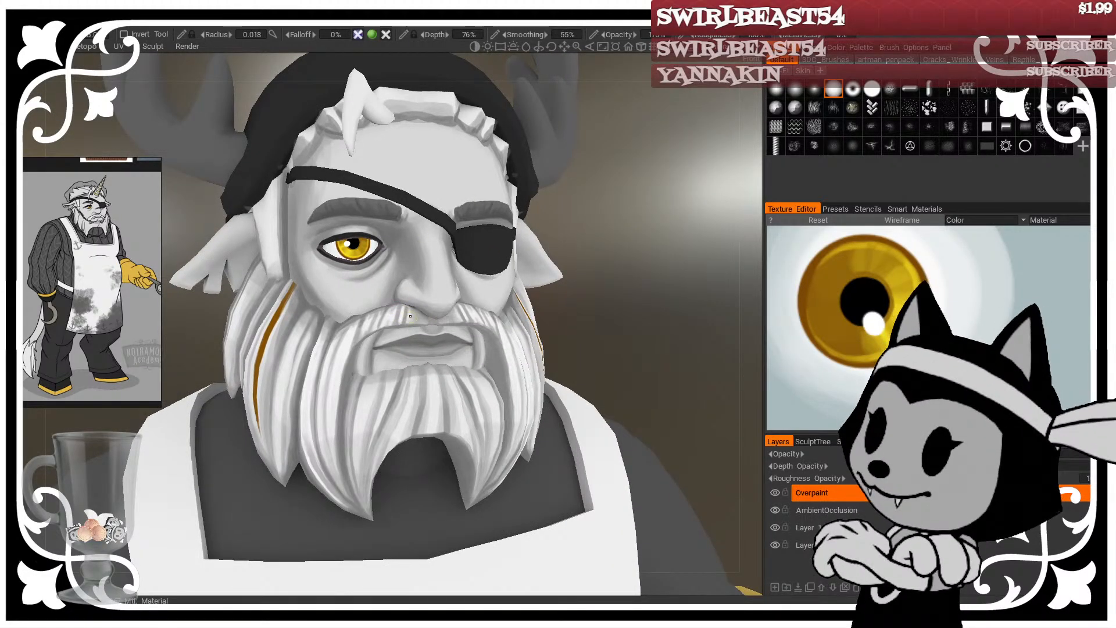
middle_drag(609, 238, 421, 312)
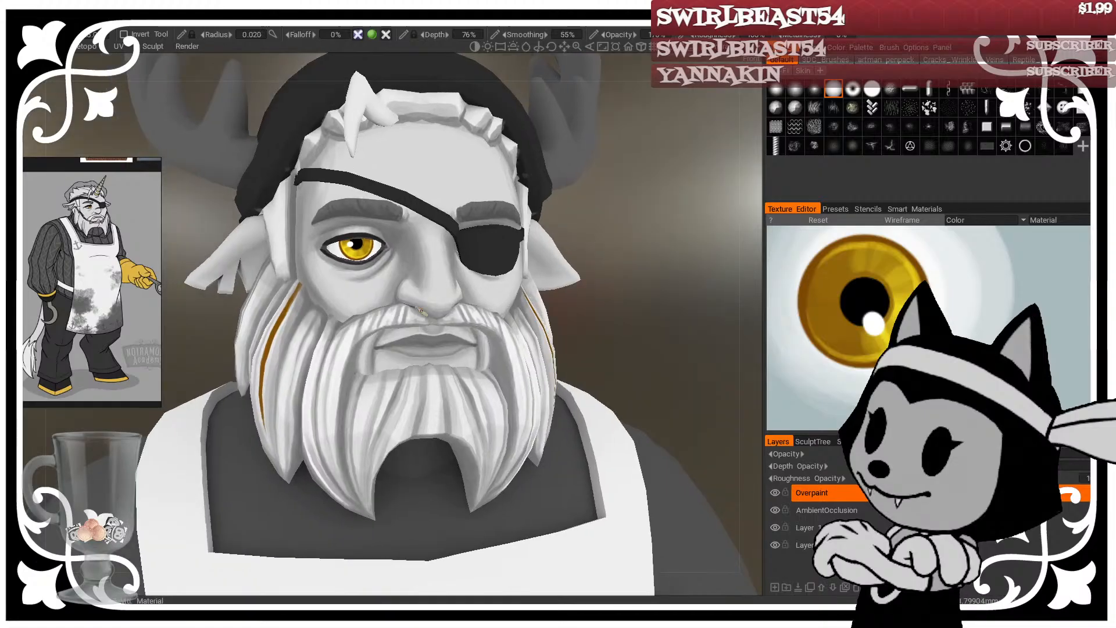
right_drag(421, 312, 410, 310)
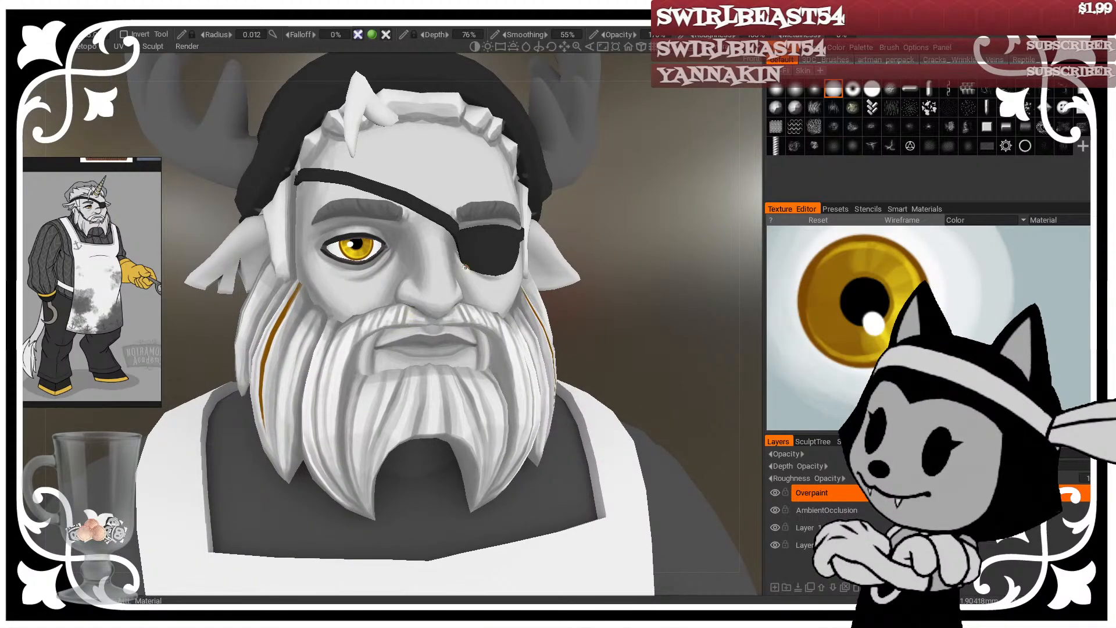
middle_drag(466, 267, 642, 209)
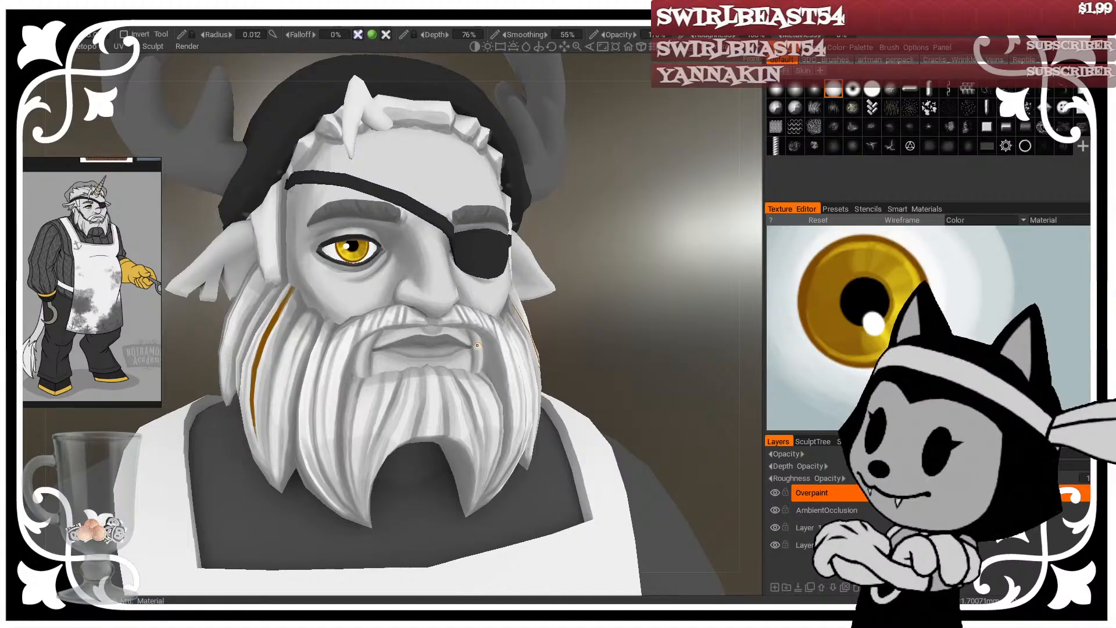
Step: Refine the chin beard strands just below the lower lip with brush radii of 0.017 and 0.015
middle_drag(477, 345, 546, 285)
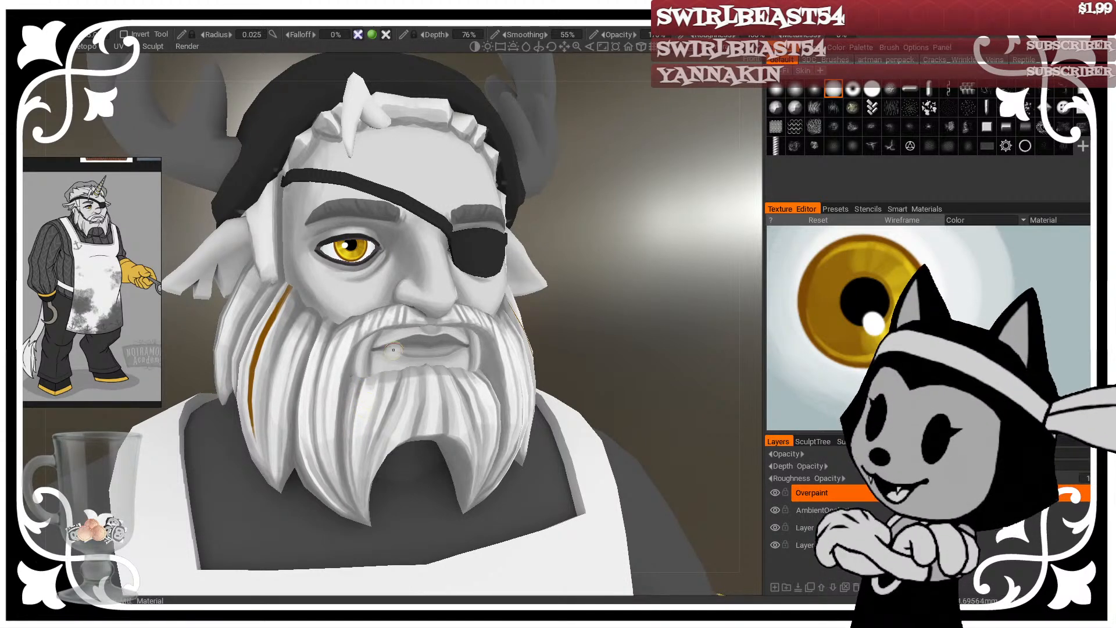
key([)
key([)
key(])
key(])
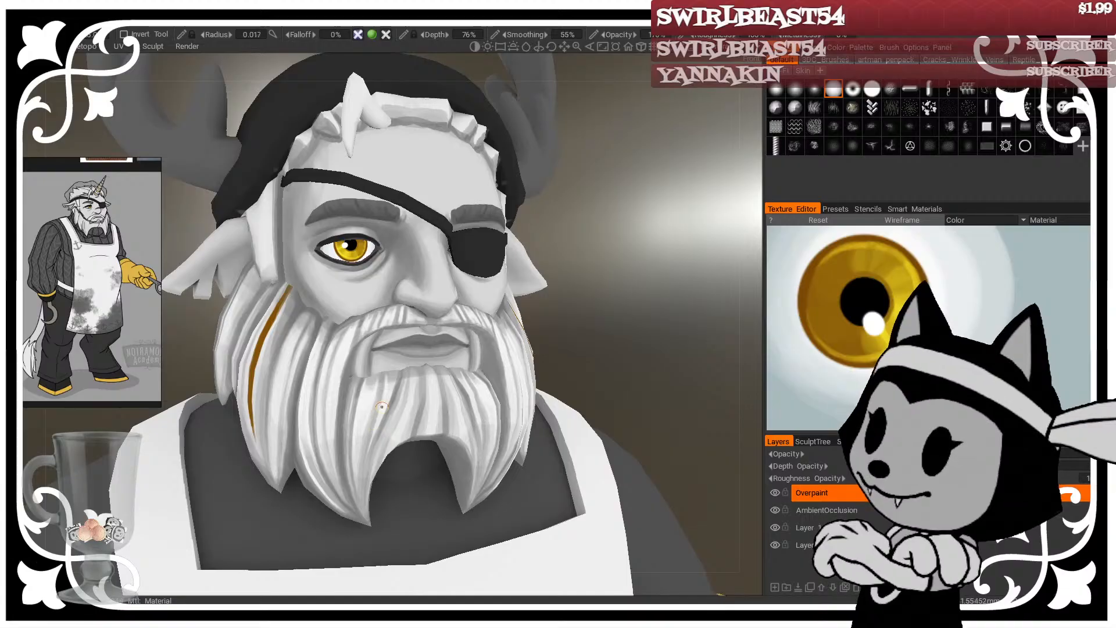
drag(579, 303, 569, 335)
key(])
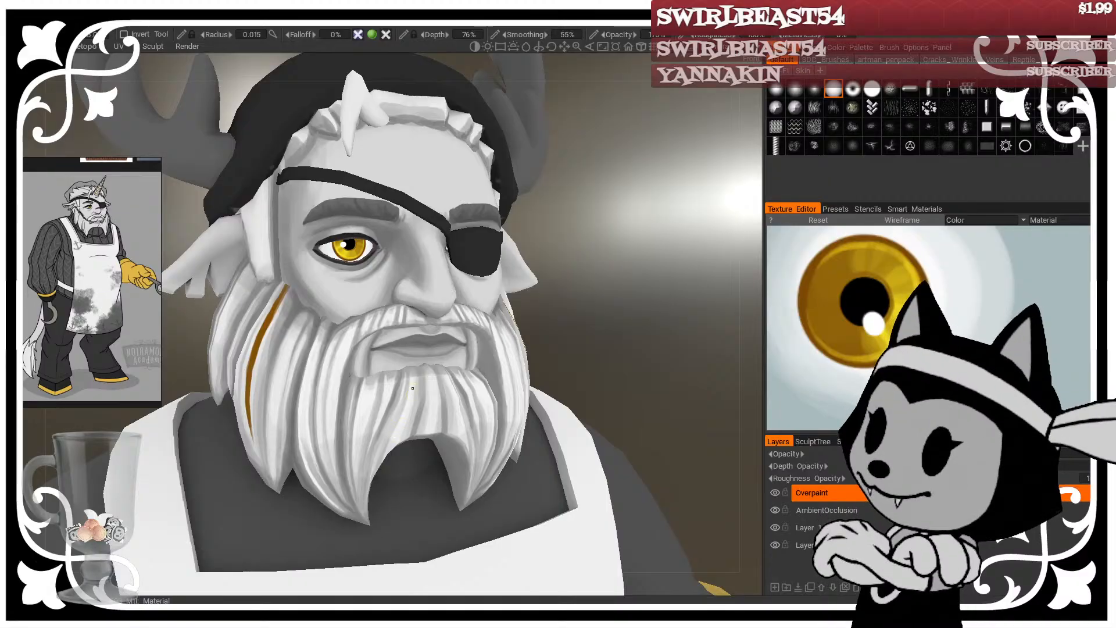
Step: Add thinner highlight strands to the central front beard below the mouth, using brush radii of 0.012 and 0.011
drag(636, 299, 573, 298)
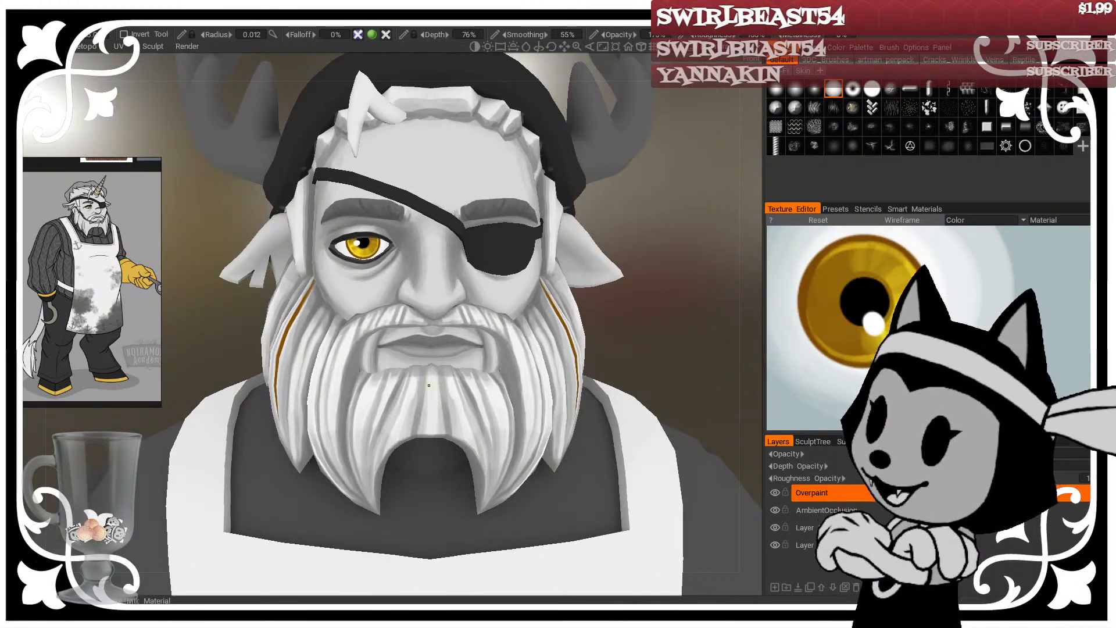
key(])
drag(431, 390, 531, 329)
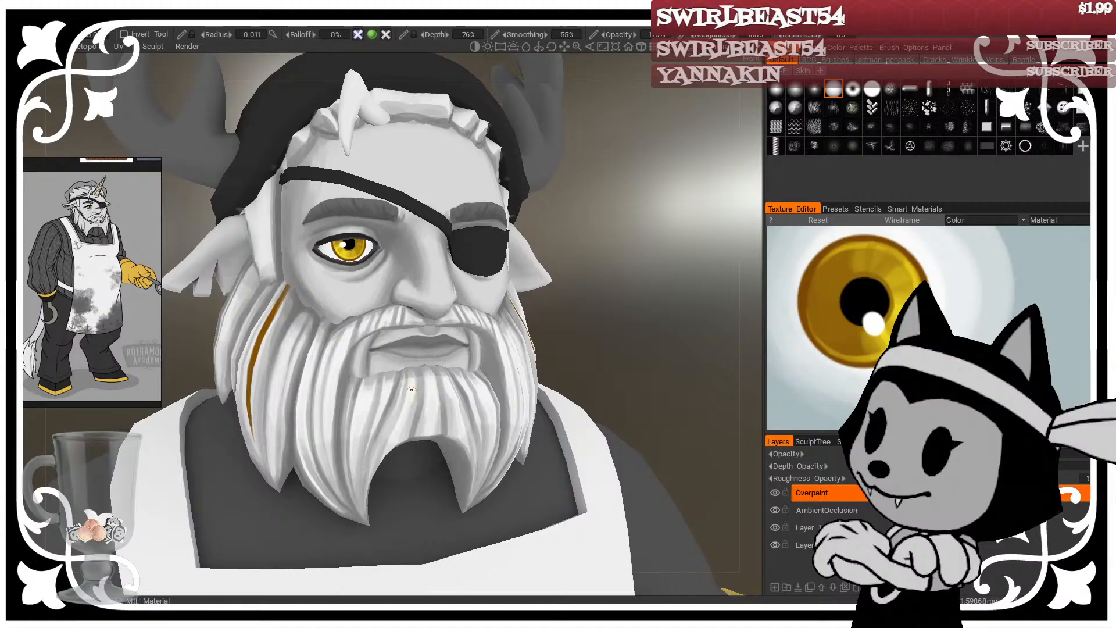
drag(640, 283, 598, 286)
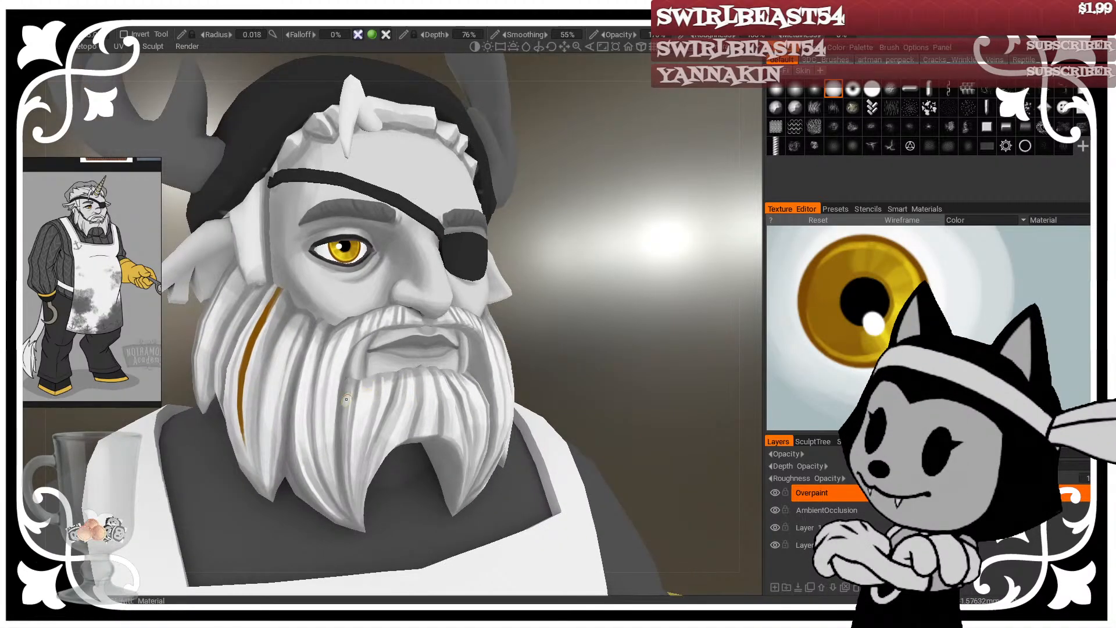
key(KP_2)
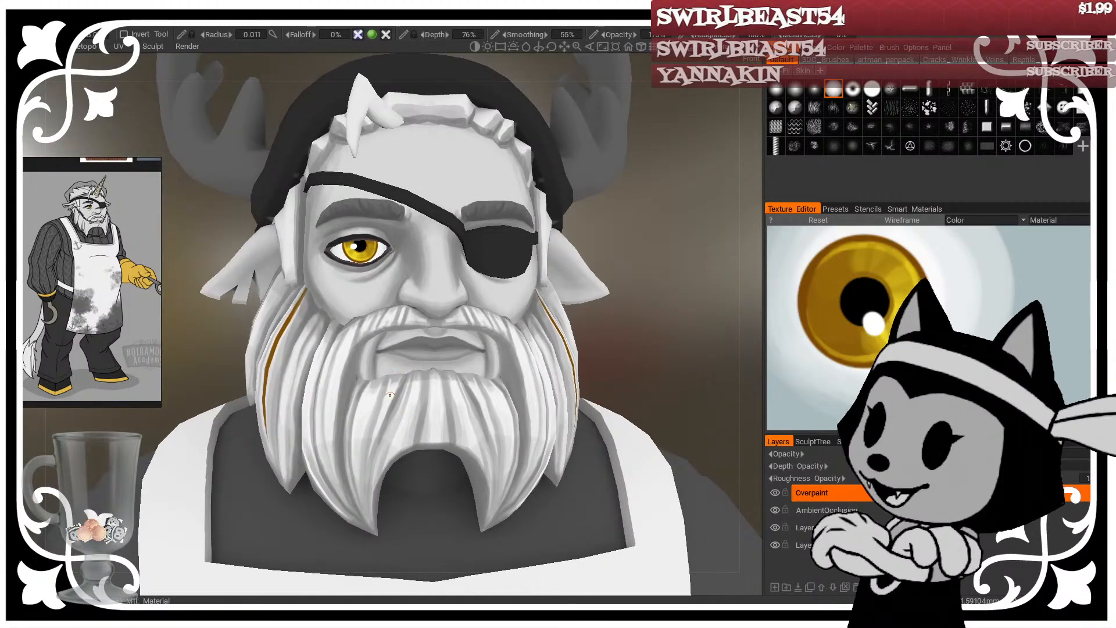
drag(635, 290, 681, 272)
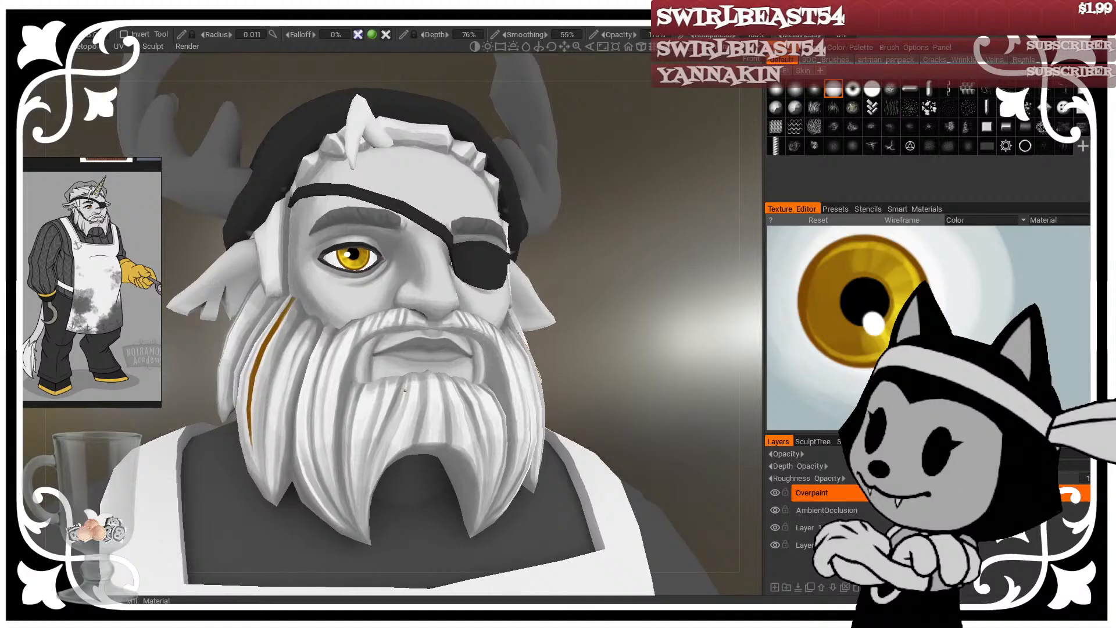
Step: Paint light streaks on the cheek beard locks between the gold strand and the mouth with brush radii of 0.016 and 0.011
scroll(592, 361, down, 4)
mouse_move(592, 361)
mouse_down()
mouse_move(608, 340)
mouse_move(603, 355)
mouse_up()
right_drag(602, 354, 644, 373)
drag(644, 373, 563, 344)
middle_drag(564, 344, 622, 298)
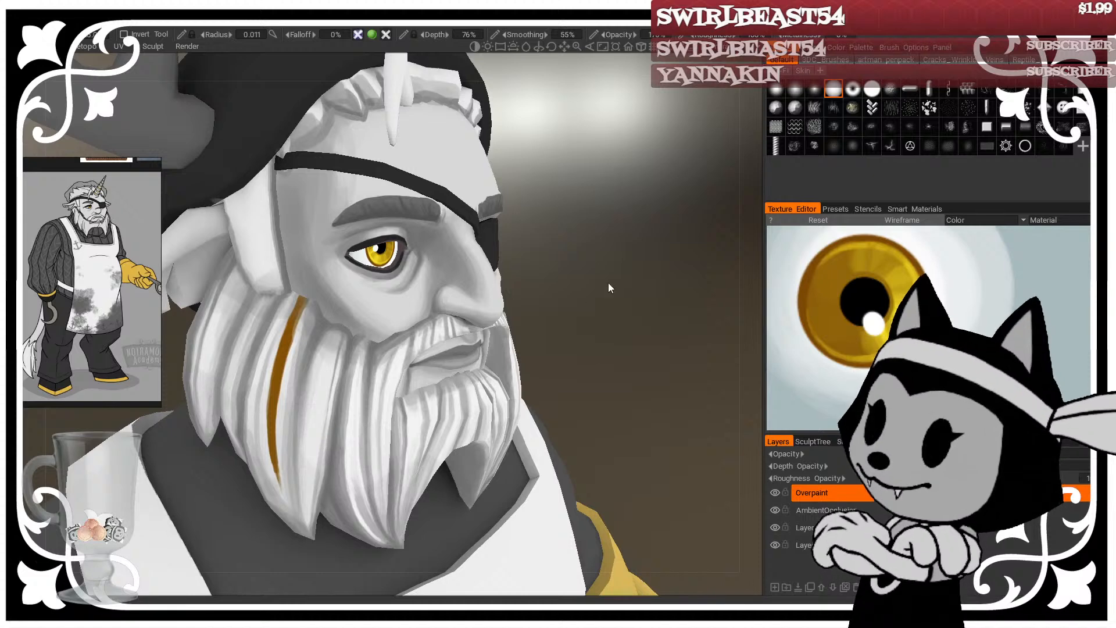
drag(602, 296, 623, 284)
drag(319, 348, 305, 445)
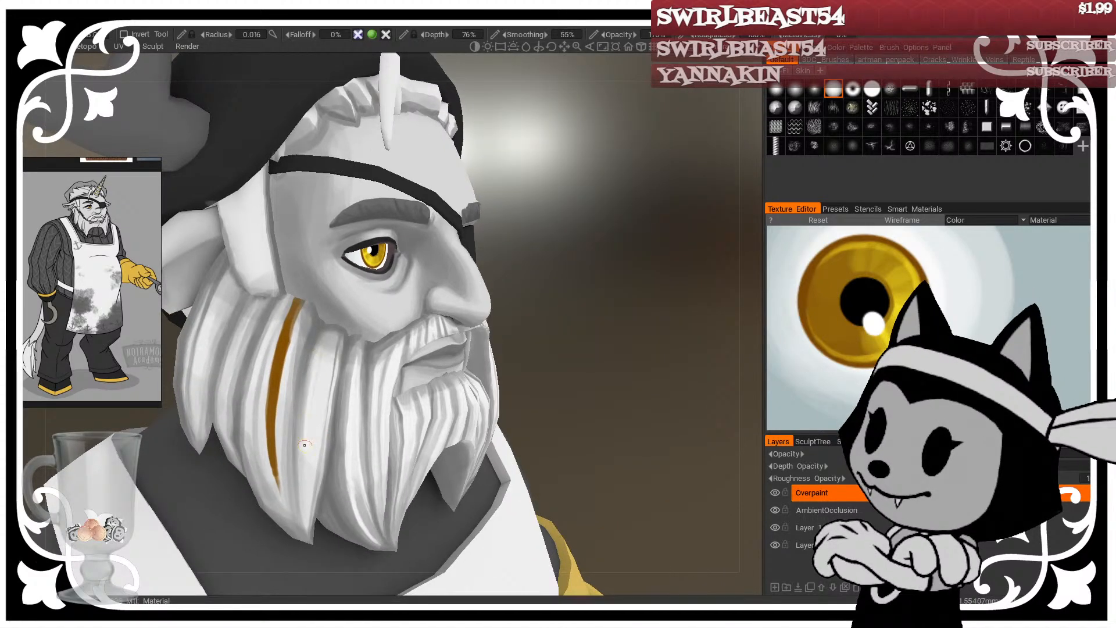
mouse_move(325, 347)
mouse_down()
mouse_move(321, 361)
mouse_move(336, 343)
mouse_up()
drag(546, 291, 538, 248)
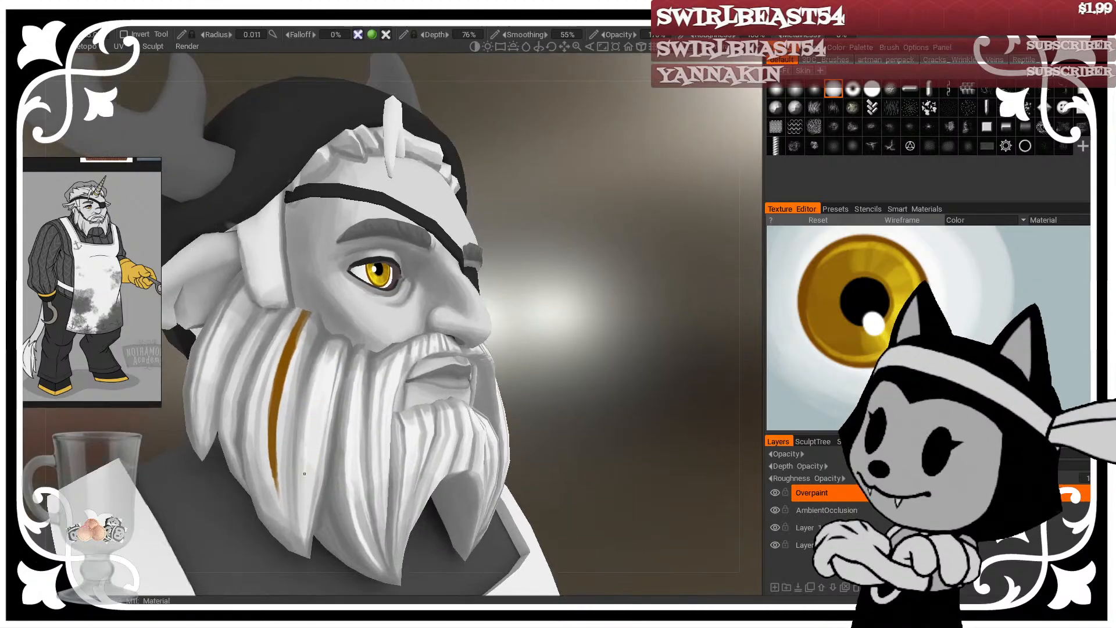
drag(601, 295, 582, 233)
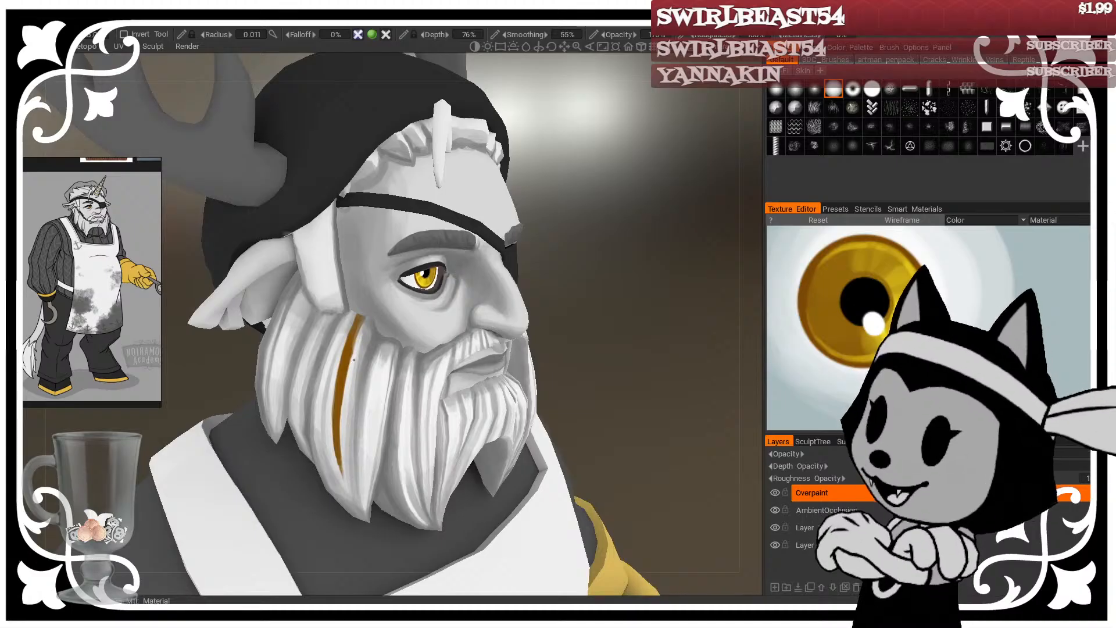
Step: Paint highlights on the beard lock directly behind the gold strand in profile, using brush radii of 0.018 and 0.014
drag(540, 263, 576, 265)
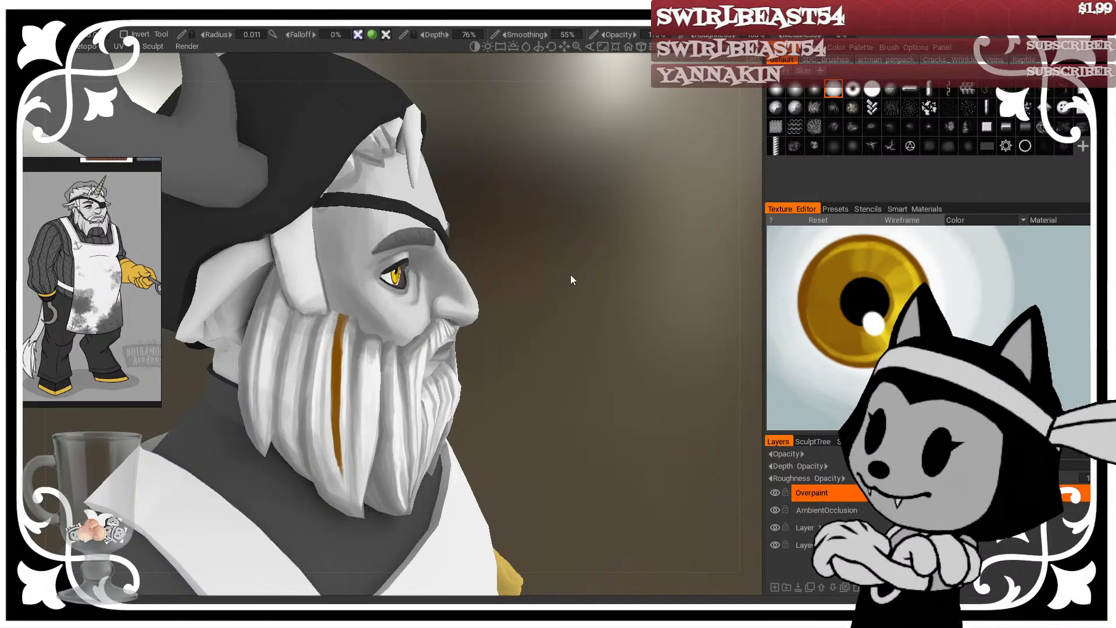
drag(571, 274, 584, 272)
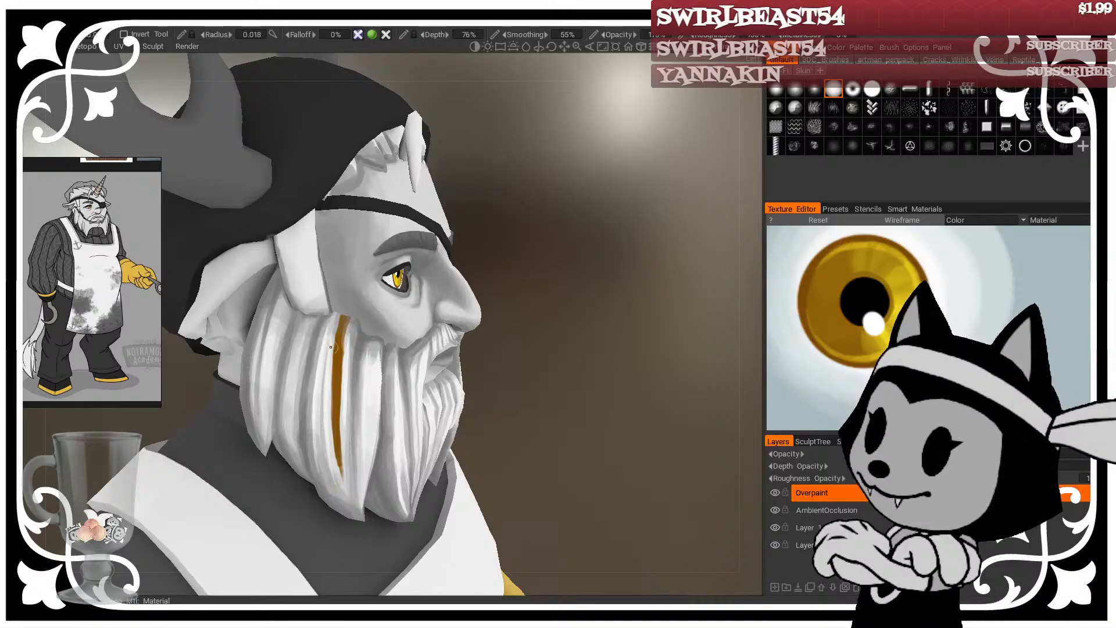
key(bracketright)
key(bracketright)
key(bracketright)
key(bracketright)
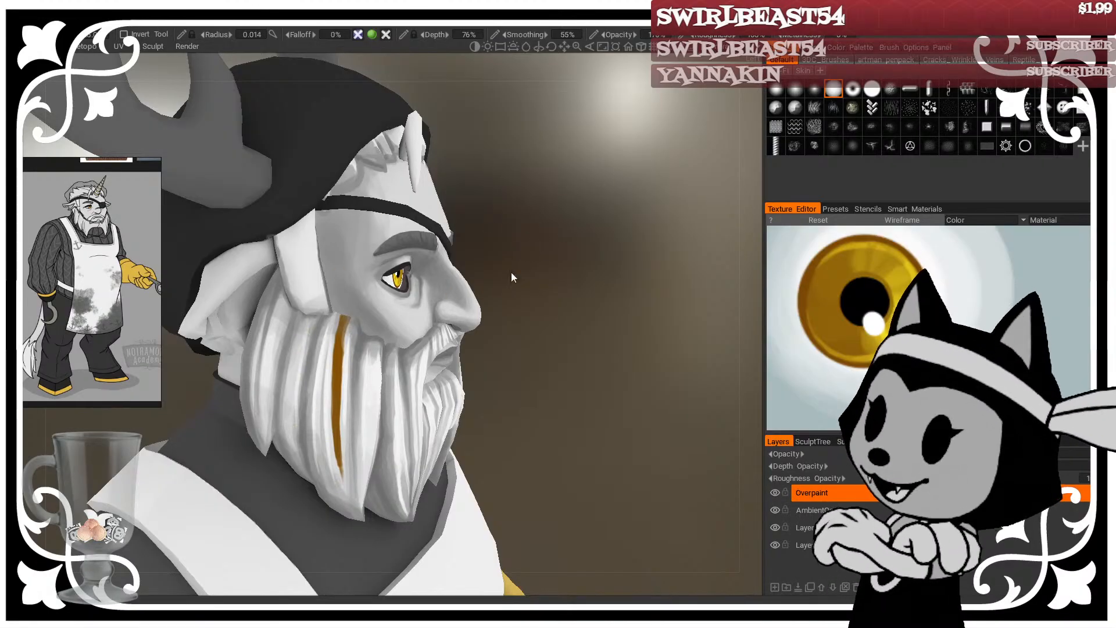
drag(533, 261, 558, 268)
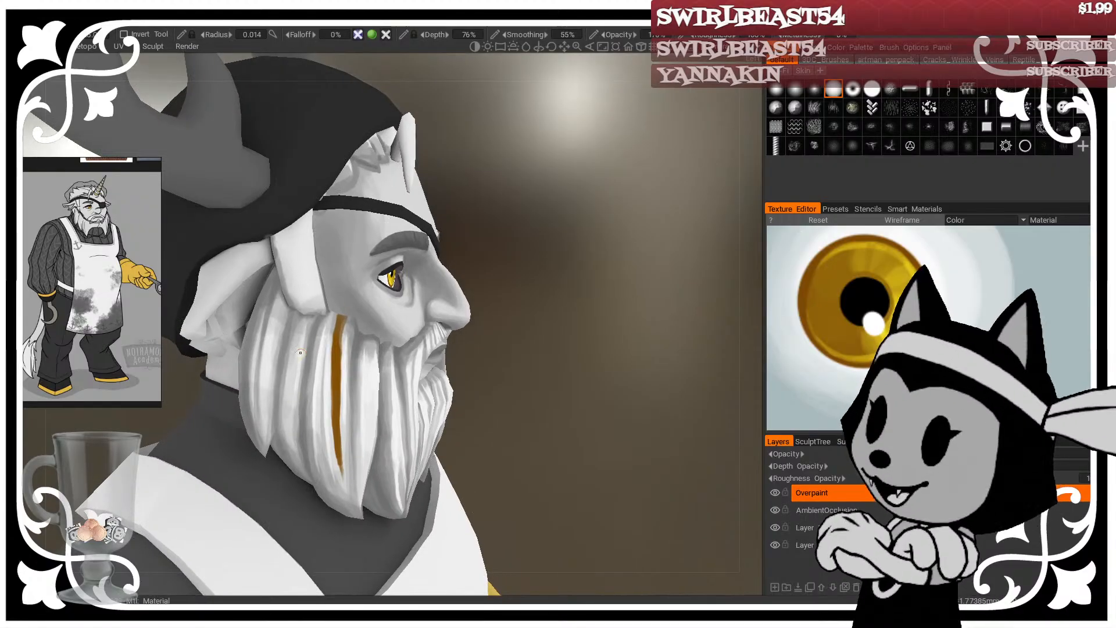
Step: Brighten the beard locks below the sideburn with brush radii of 0.015 and 0.023
key(bracketright)
key(bracketright)
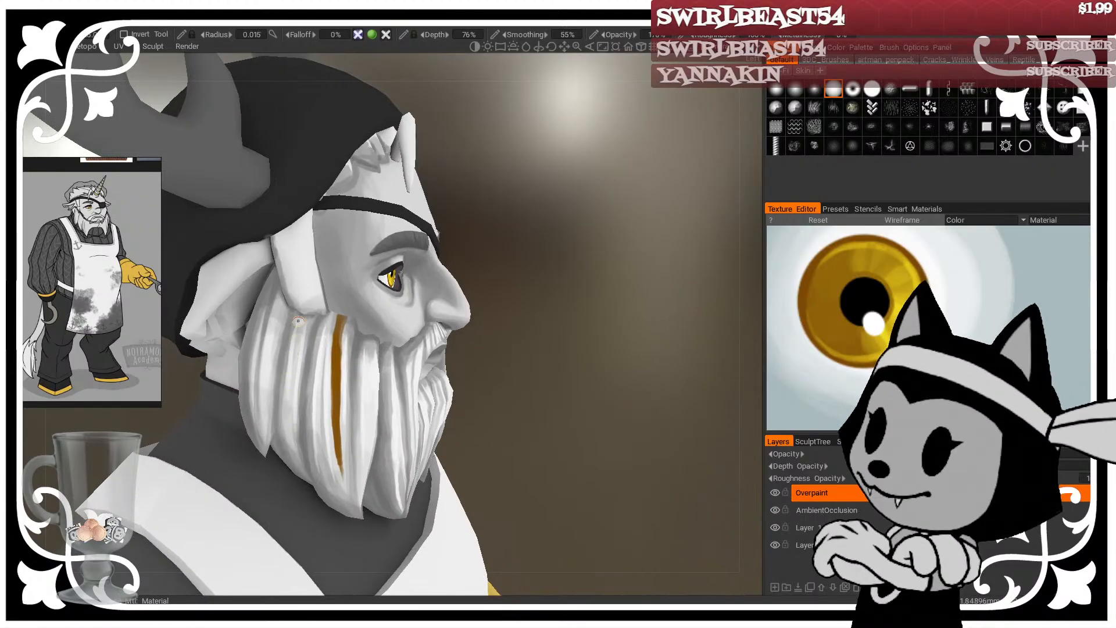
key(bracketright)
key(bracketright)
key(bracketright)
key(bracketright)
key(bracketright)
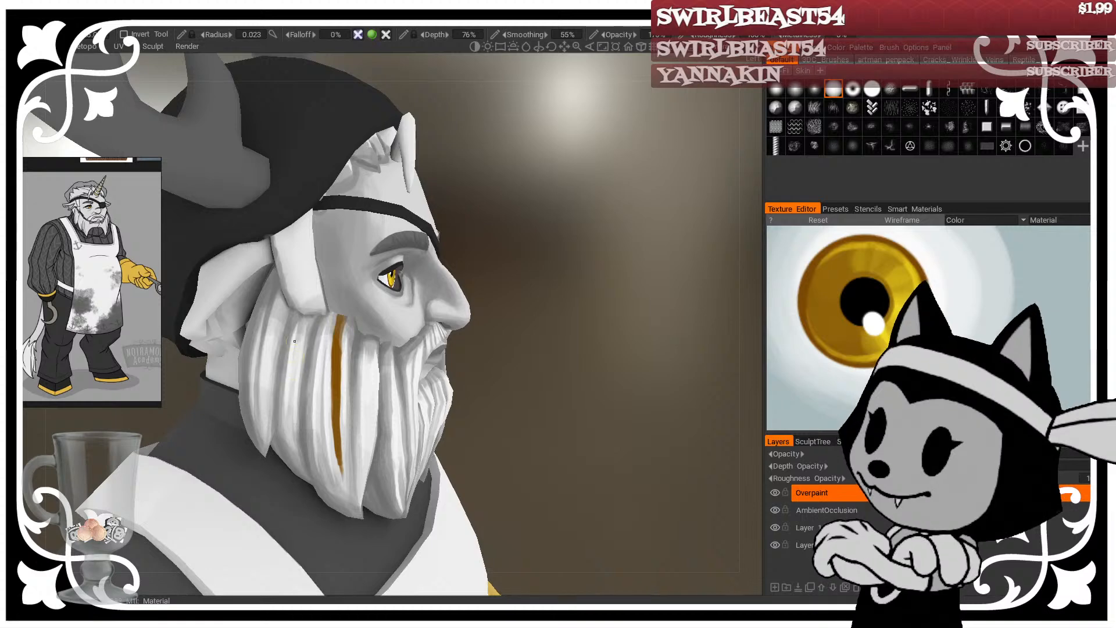
Step: Paint light and fine strands on the rearmost beard lock below the ear, using brush radii of 0.013, 0.025 and 0.012
scroll(352, 302, up, 2)
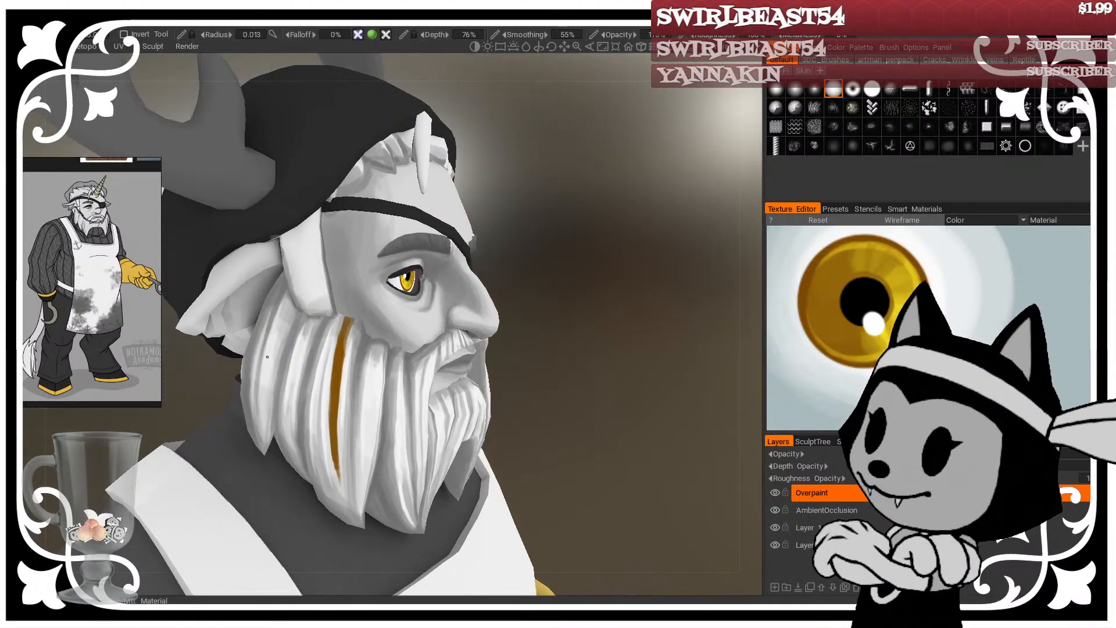
key(bracketleft)
key(bracketleft)
key(bracketleft)
key(bracketleft)
key(bracketleft)
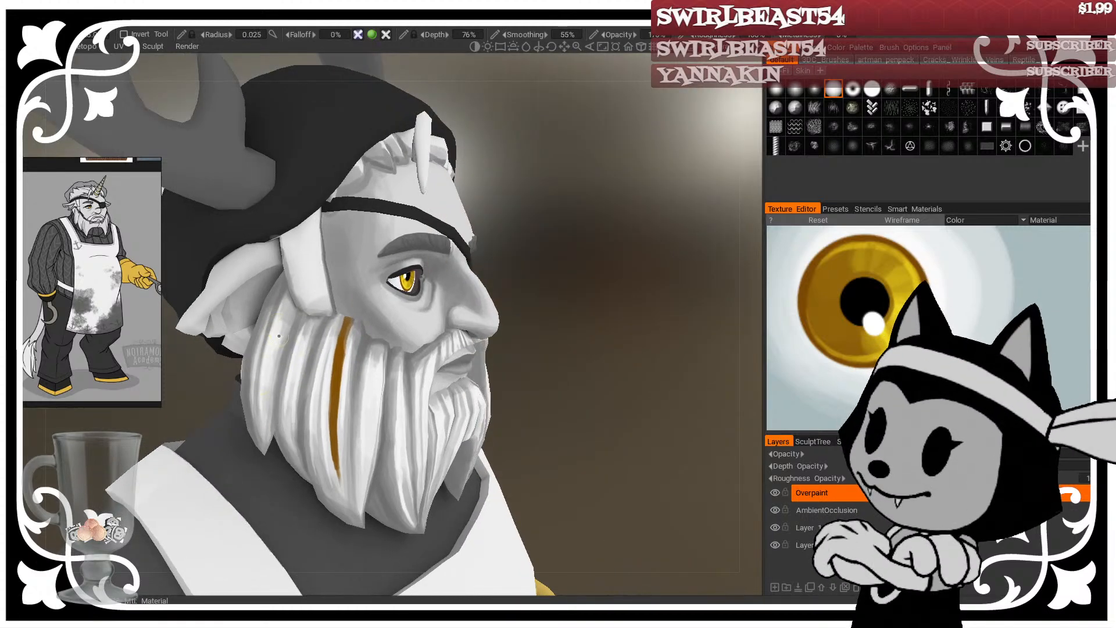
drag(576, 230, 266, 315)
key(bracketleft)
key(bracketleft)
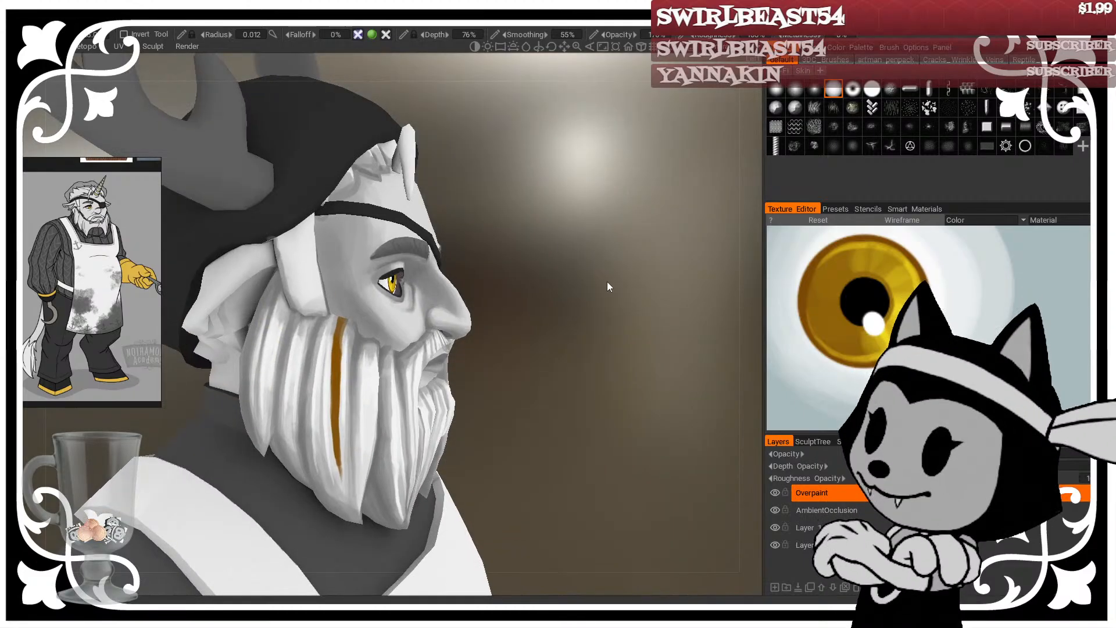
Step: Touch up the moustache and mouth shading from a low front angle with brush radii of 0.018 and 0.022
drag(606, 281, 595, 312)
scroll(626, 277, down, 3)
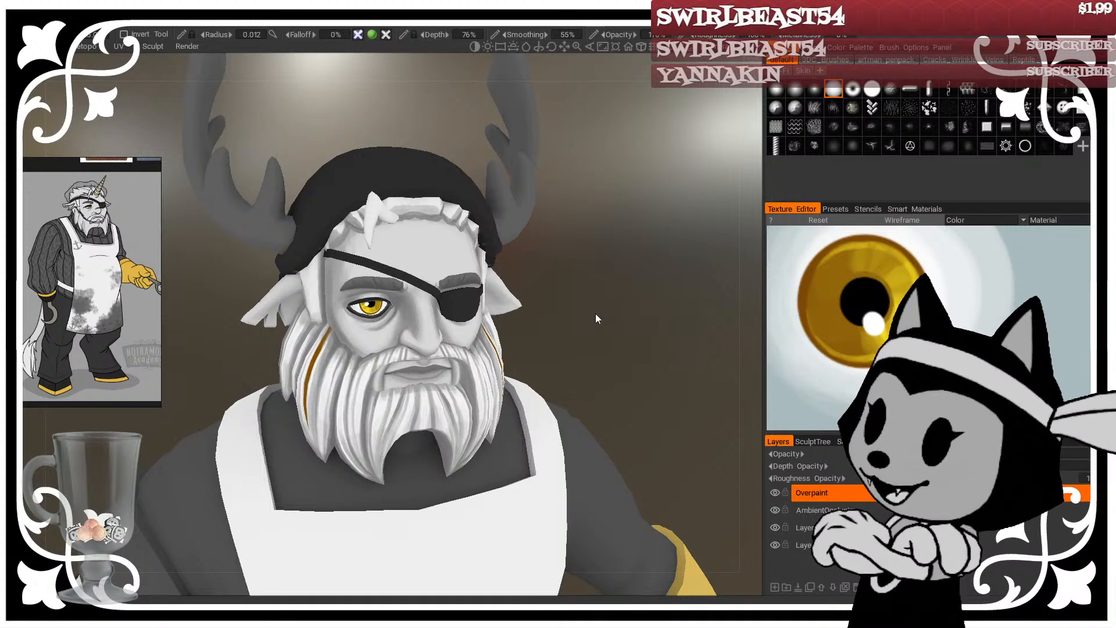
drag(595, 312, 575, 191)
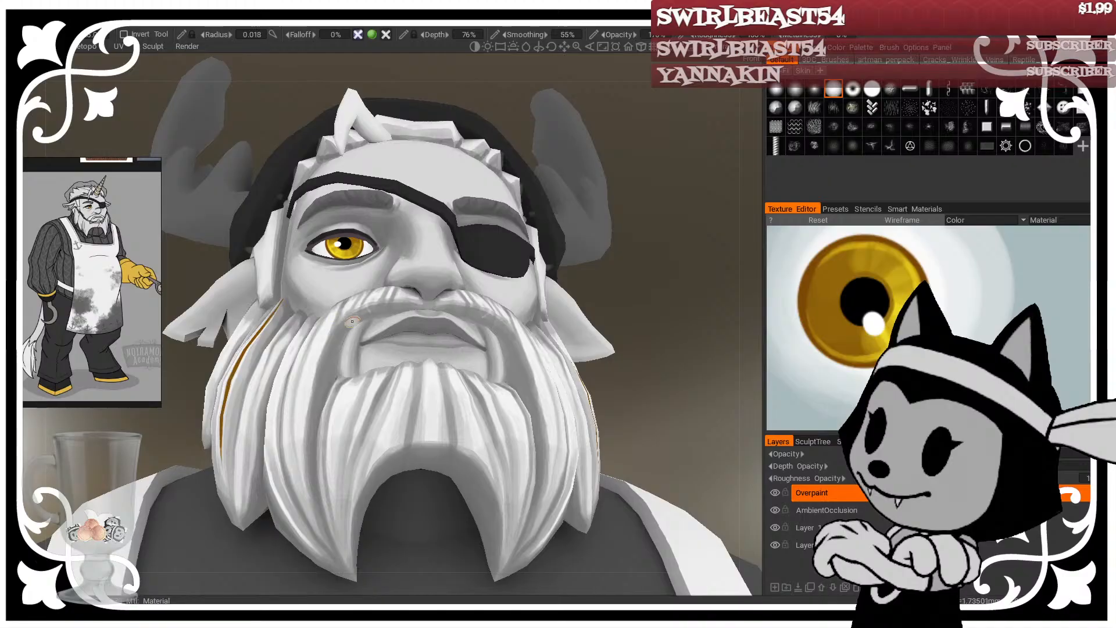
drag(655, 236, 622, 259)
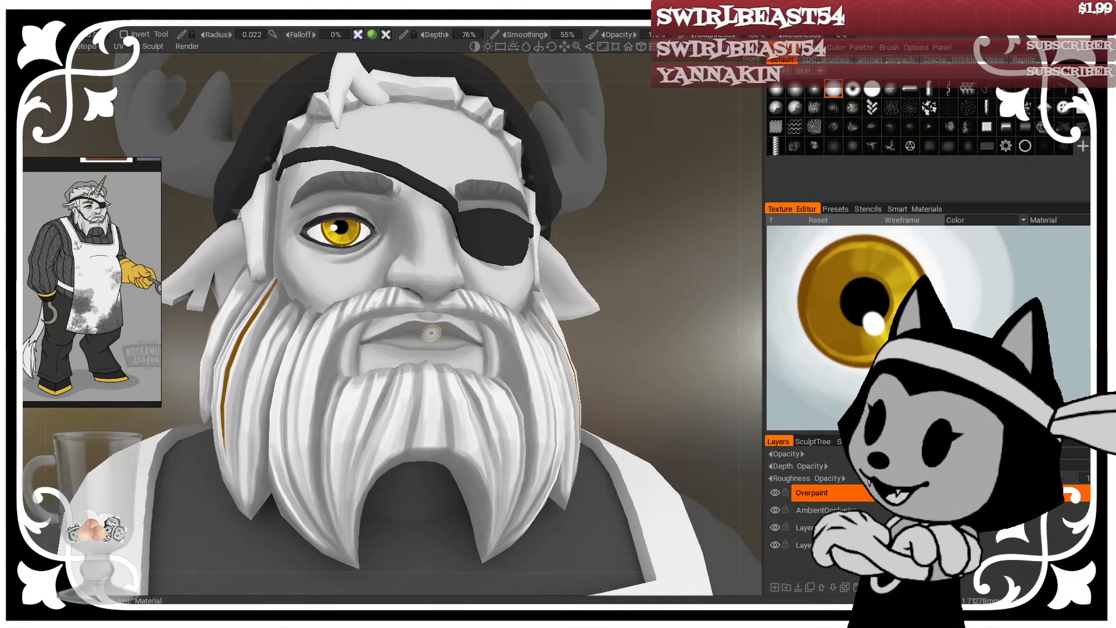
Step: Examine the overall shading of the head and beard from the front at near and far distances
scroll(569, 382, down, 5)
drag(570, 382, 465, 343)
scroll(515, 306, down, 5)
drag(515, 307, 651, 356)
scroll(640, 313, up, 8)
scroll(705, 358, down, 5)
scroll(735, 288, up, 5)
scroll(723, 343, down, 5)
scroll(667, 357, up, 3)
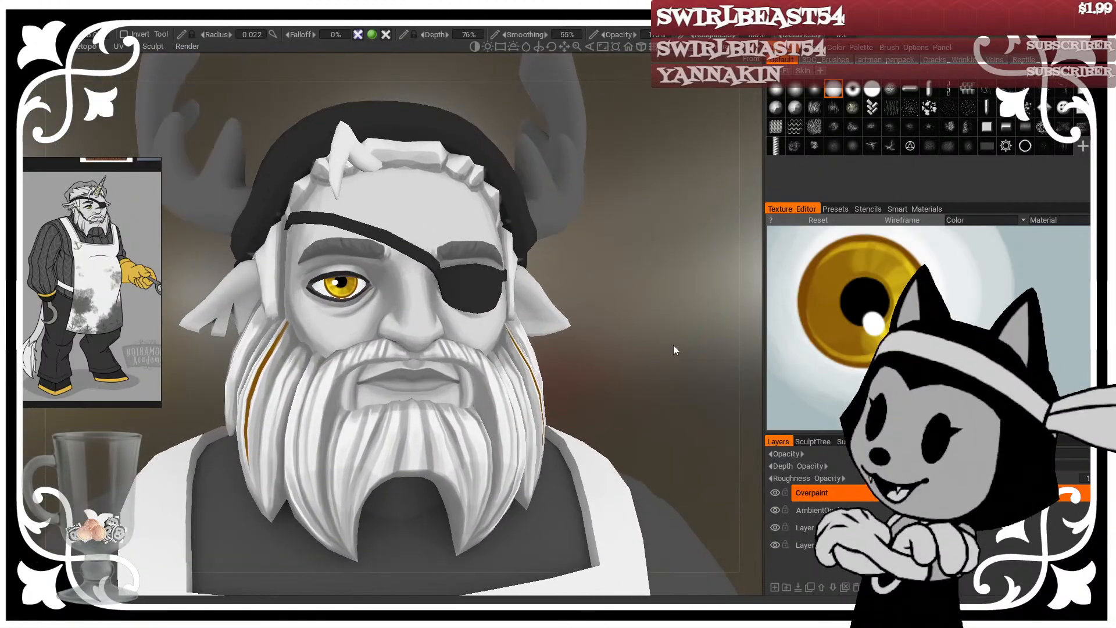
click(187, 23)
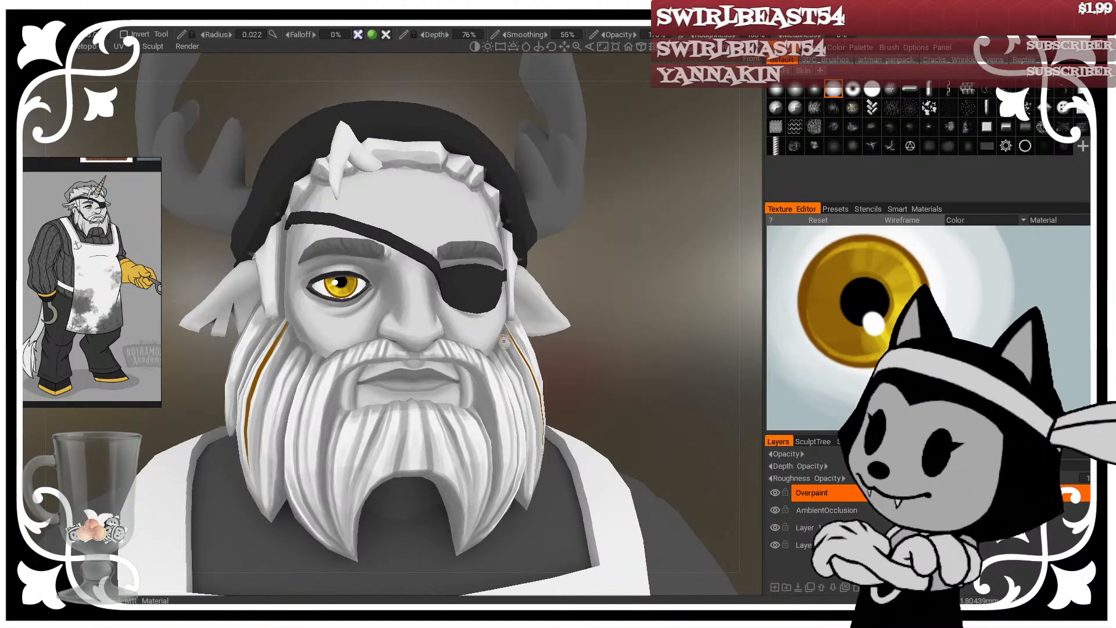
Step: Paint and soften the lowest wrinkle line across the forehead above the eyebrows, using brush radii of 0.017 and 0.023
drag(575, 278, 524, 267)
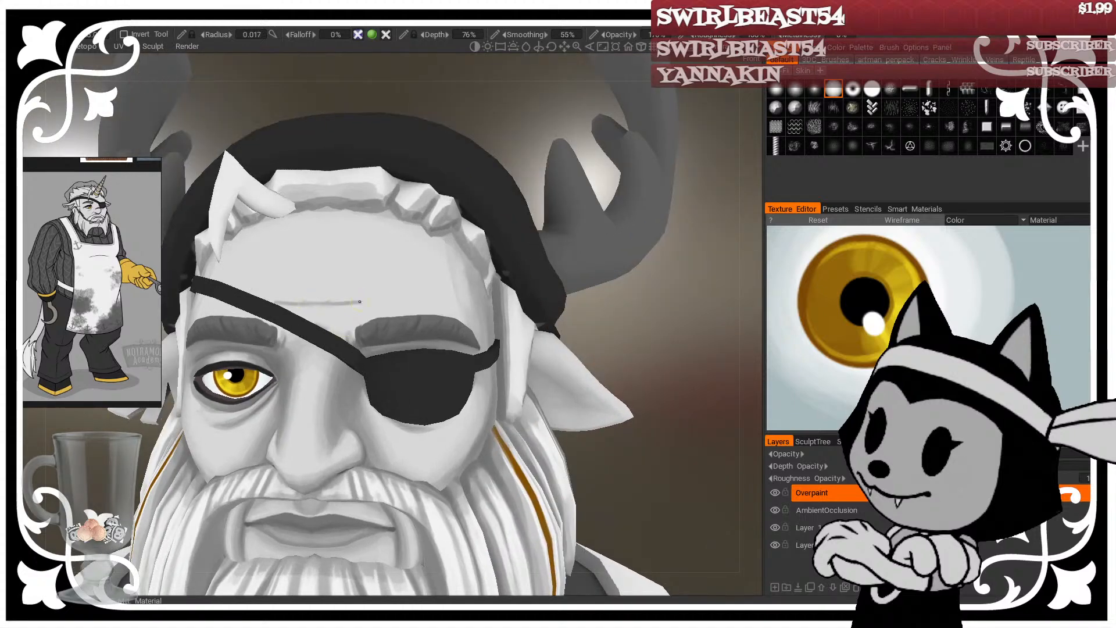
drag(686, 340, 627, 348)
key(bracketright)
key(bracketright)
key(bracketright)
key(bracketright)
key(bracketright)
key(bracketright)
key(bracketright)
key(bracketleft)
key(bracketleft)
key(bracketleft)
key(bracketleft)
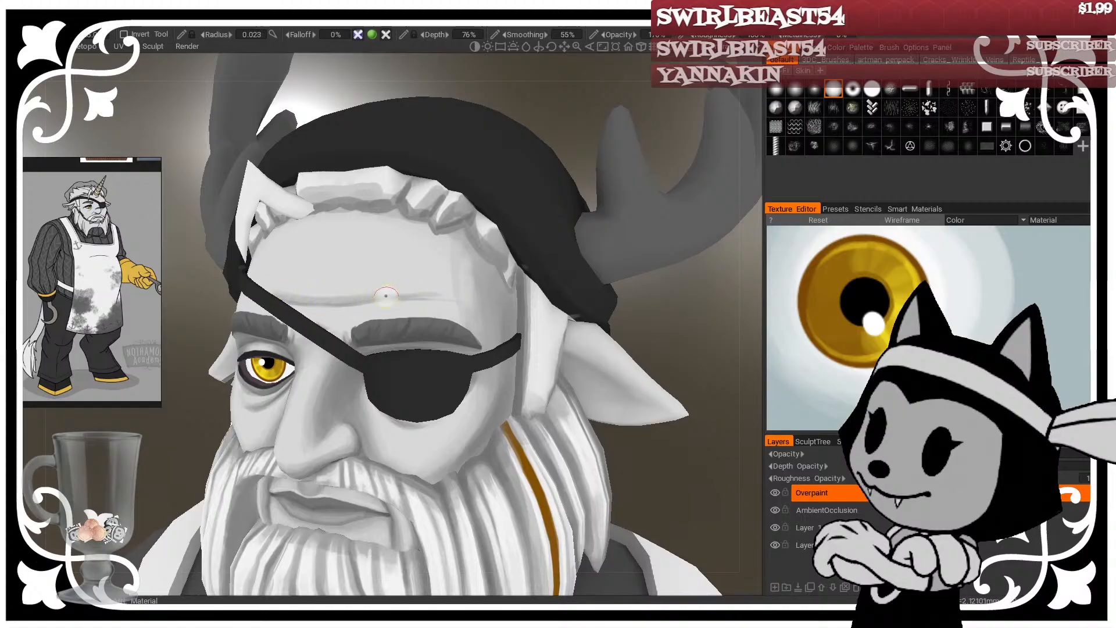
Step: Add further horizontal wrinkle lines across the middle of the forehead with brush radii of 0.028 and 0.019
scroll(686, 303, down, 8)
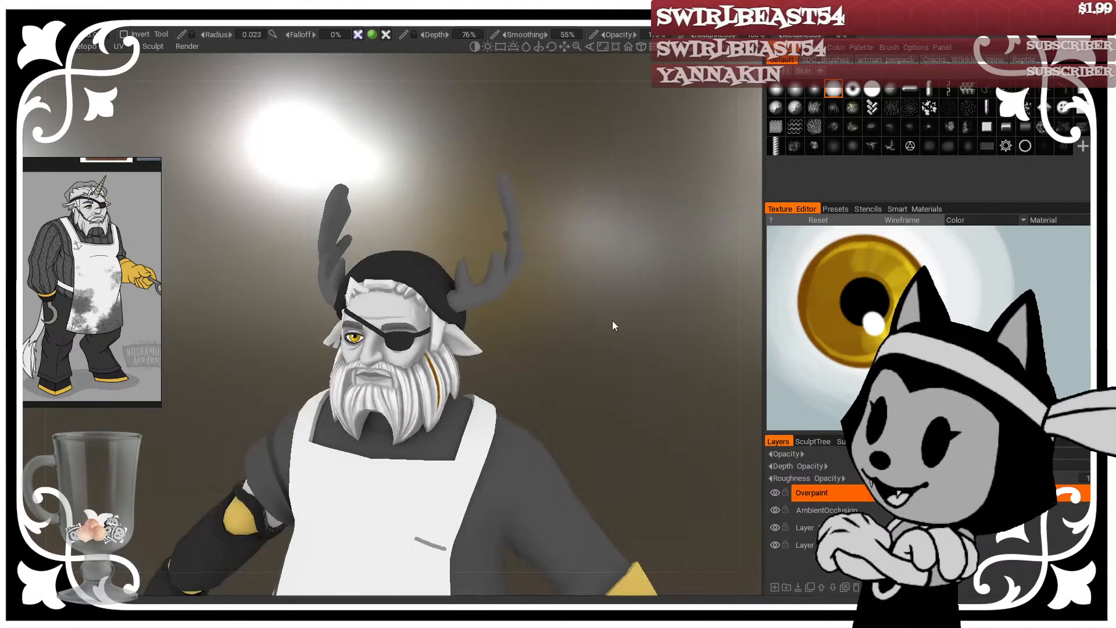
scroll(649, 332, up, 6)
drag(612, 320, 623, 371)
scroll(651, 322, up, 2)
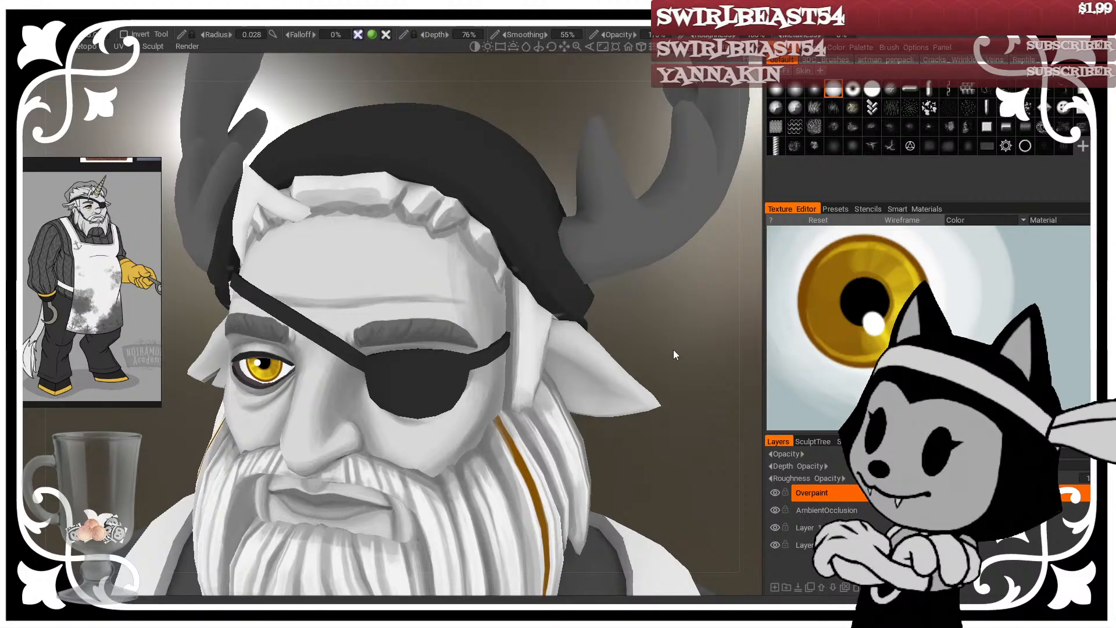
drag(672, 354, 648, 355)
drag(285, 279, 437, 277)
drag(310, 261, 407, 264)
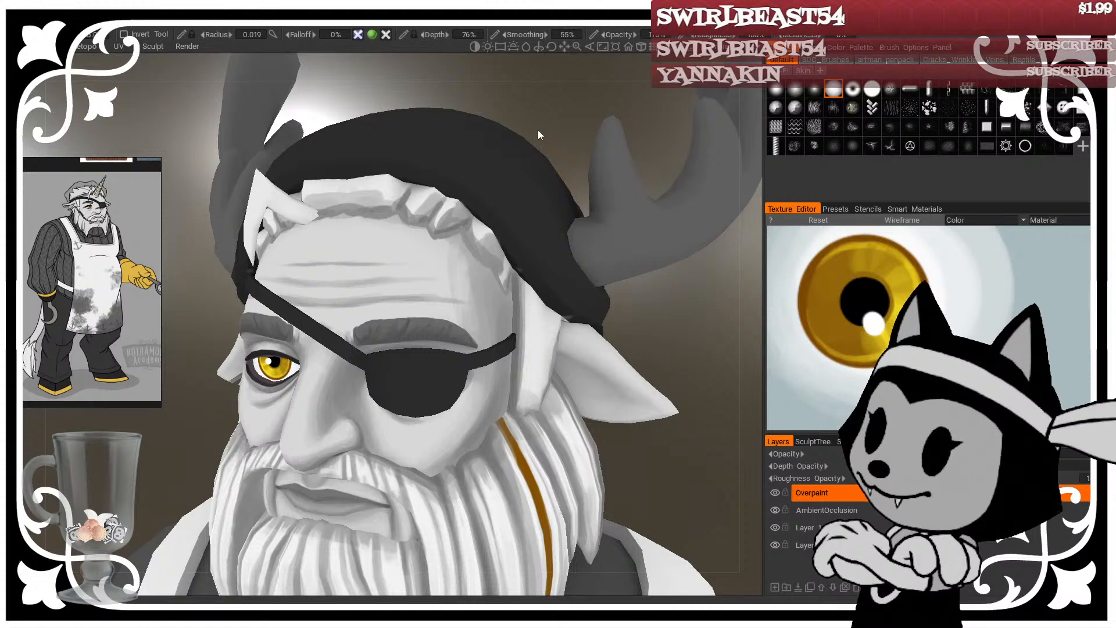
drag(539, 131, 505, 127)
drag(314, 258, 402, 262)
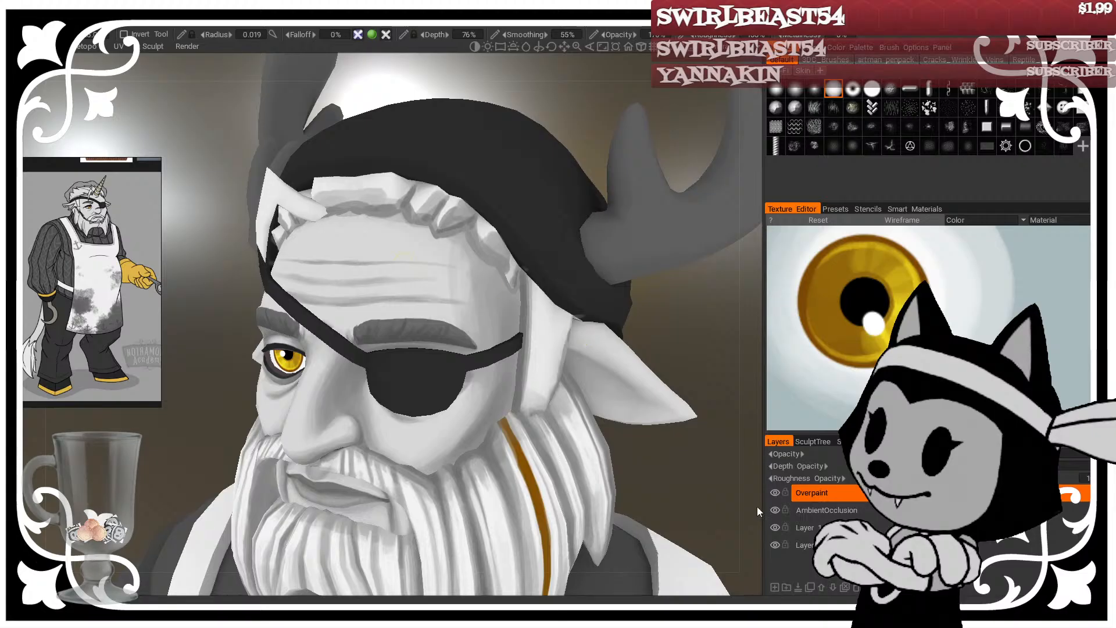
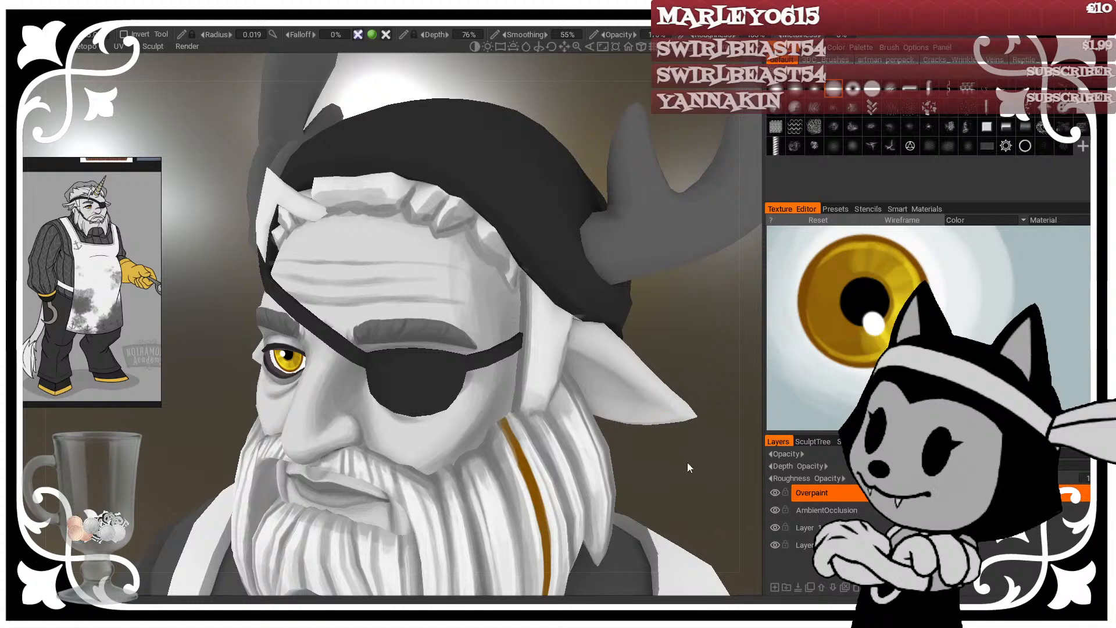
Step: Paint another wrinkle below the fringe and soften the forehead shading around the creases with a brush radius of 0.044
drag(688, 463, 708, 453)
drag(582, 422, 598, 406)
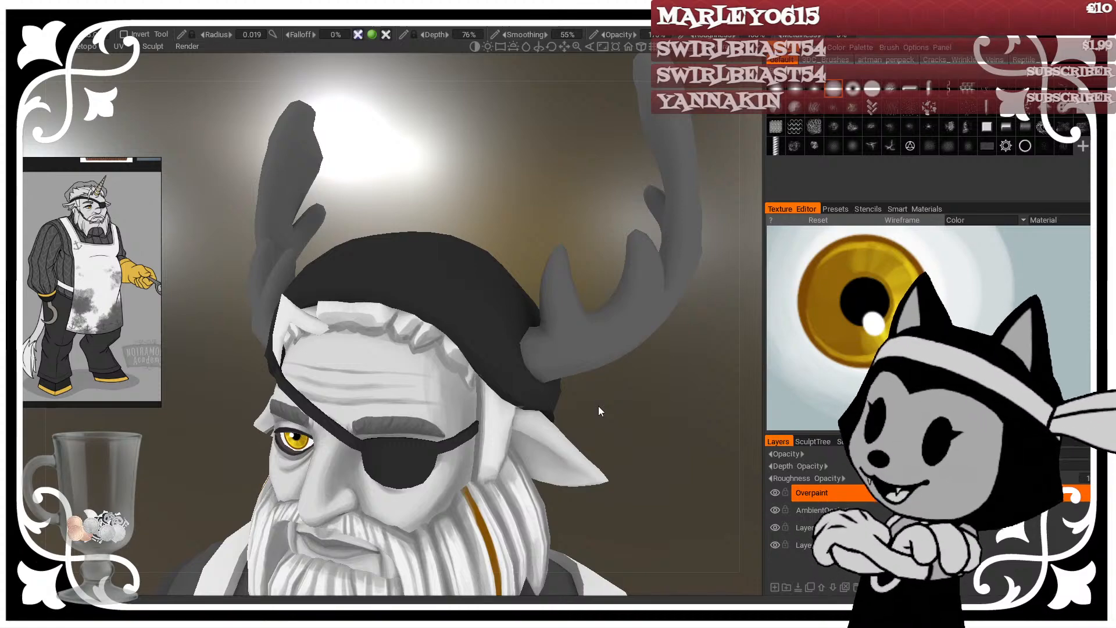
scroll(598, 406, down, 5)
drag(604, 395, 598, 372)
scroll(617, 381, up, 6)
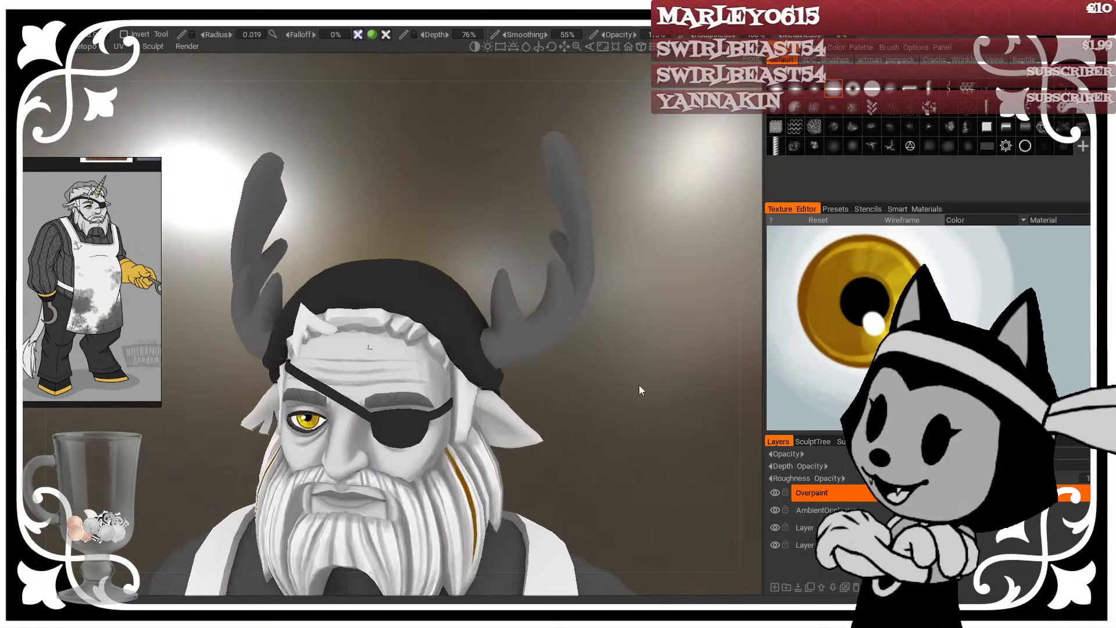
scroll(663, 395, down, 3)
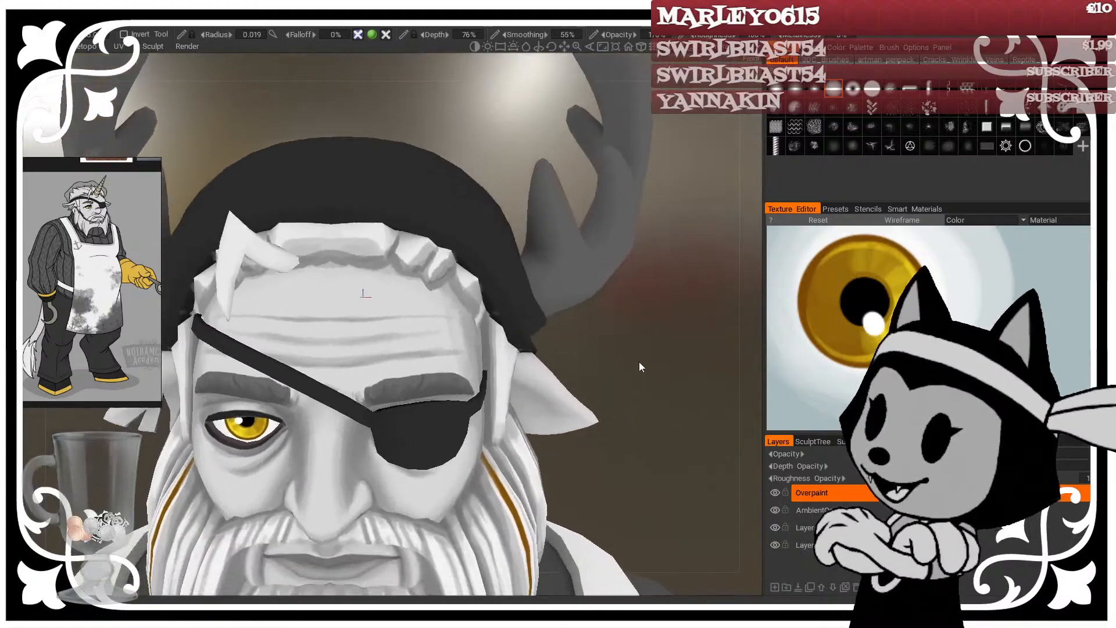
drag(653, 348, 603, 340)
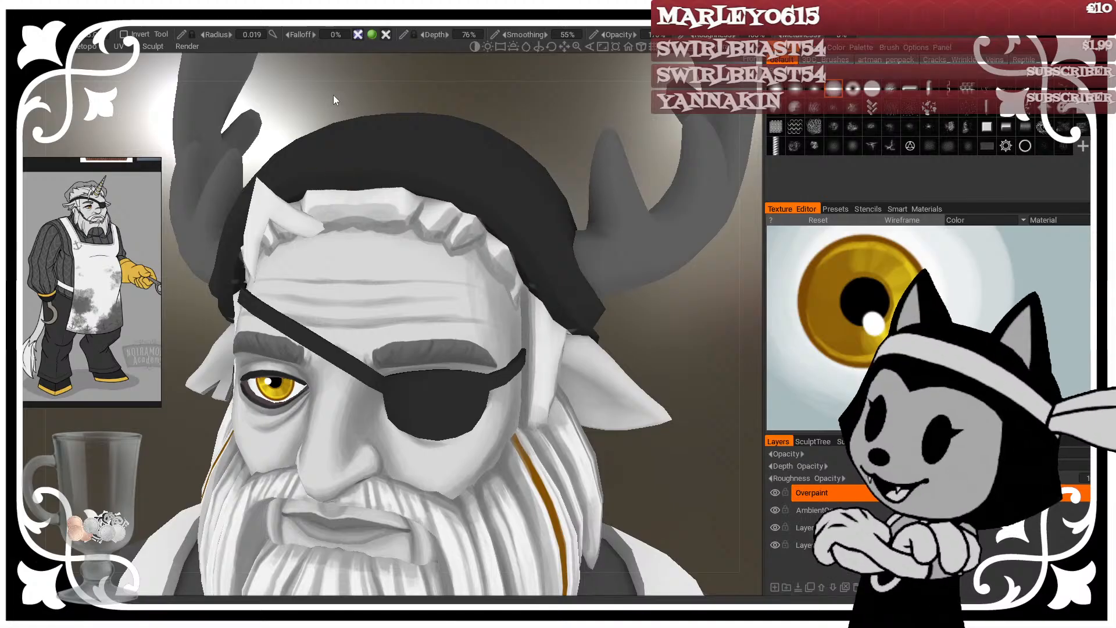
drag(333, 96, 329, 249)
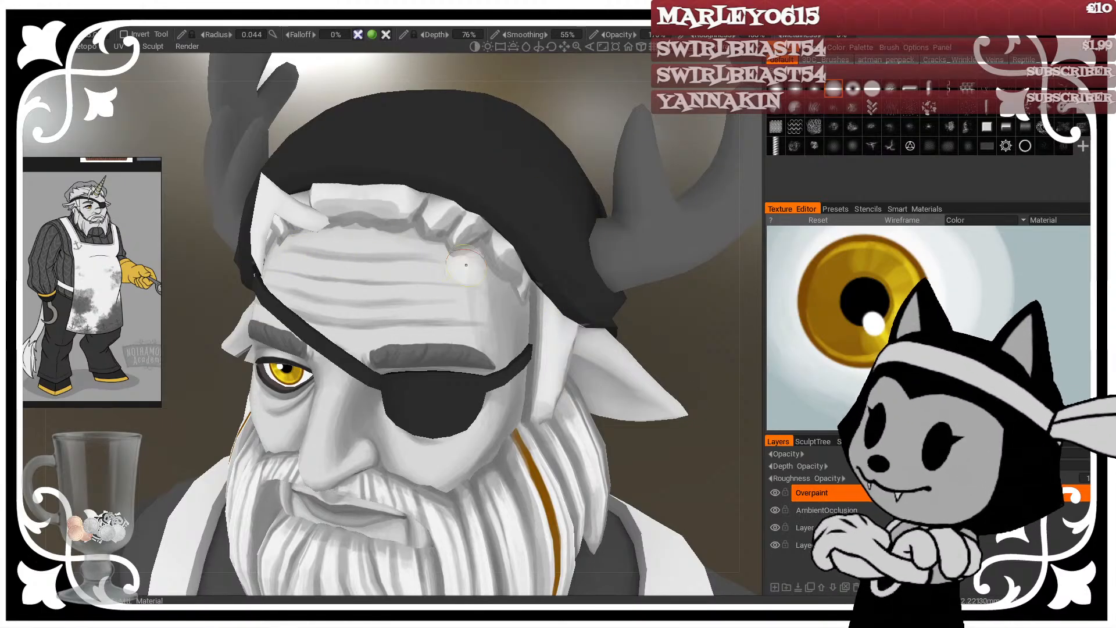
mouse_move(323, 275)
mouse_down()
mouse_move(433, 278)
mouse_move(365, 283)
mouse_move(359, 303)
mouse_move(466, 303)
mouse_up()
drag(314, 315, 486, 324)
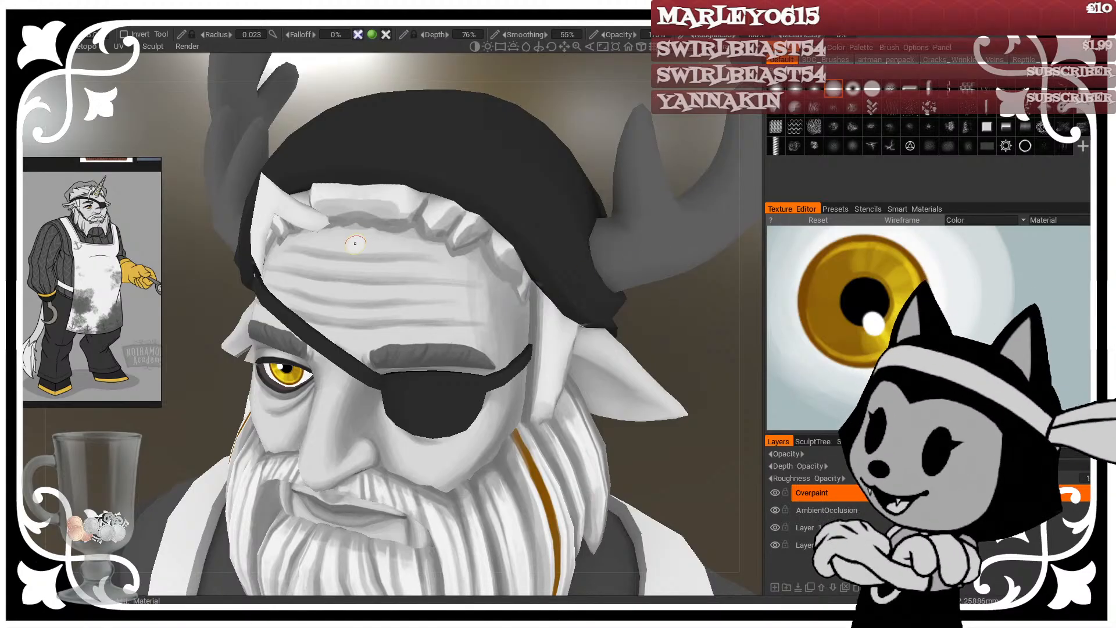
Step: Blend light tones along the upper forehead wrinkles with brush radii of 0.025 and 0.037
key(bracketright)
key(bracketright)
key(bracketright)
key(bracketright)
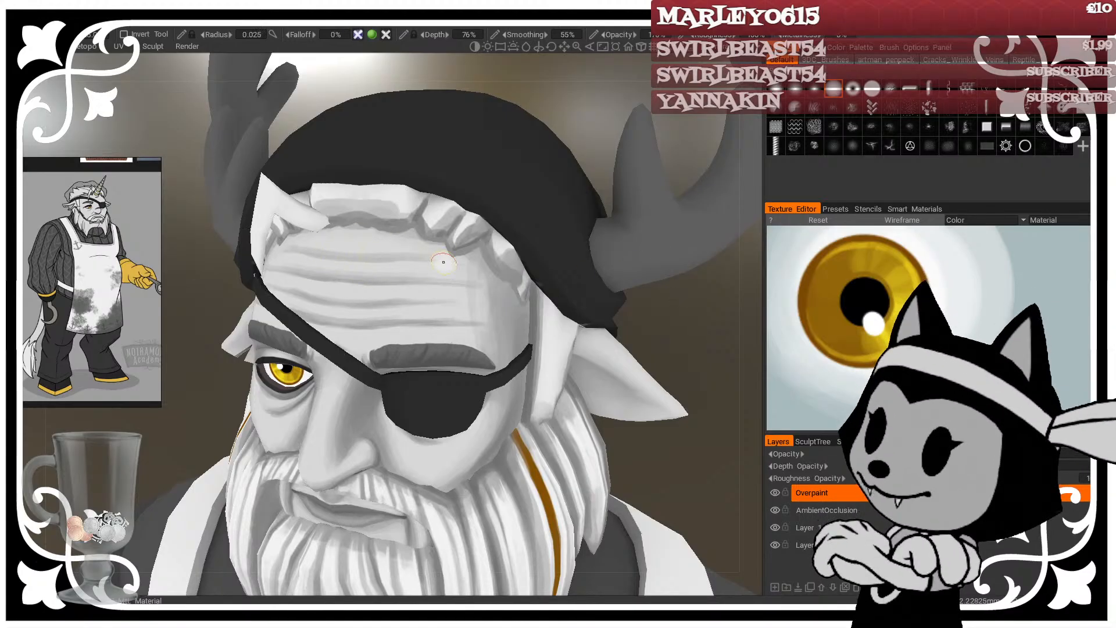
drag(441, 264, 296, 256)
key(bracketright)
key(bracketright)
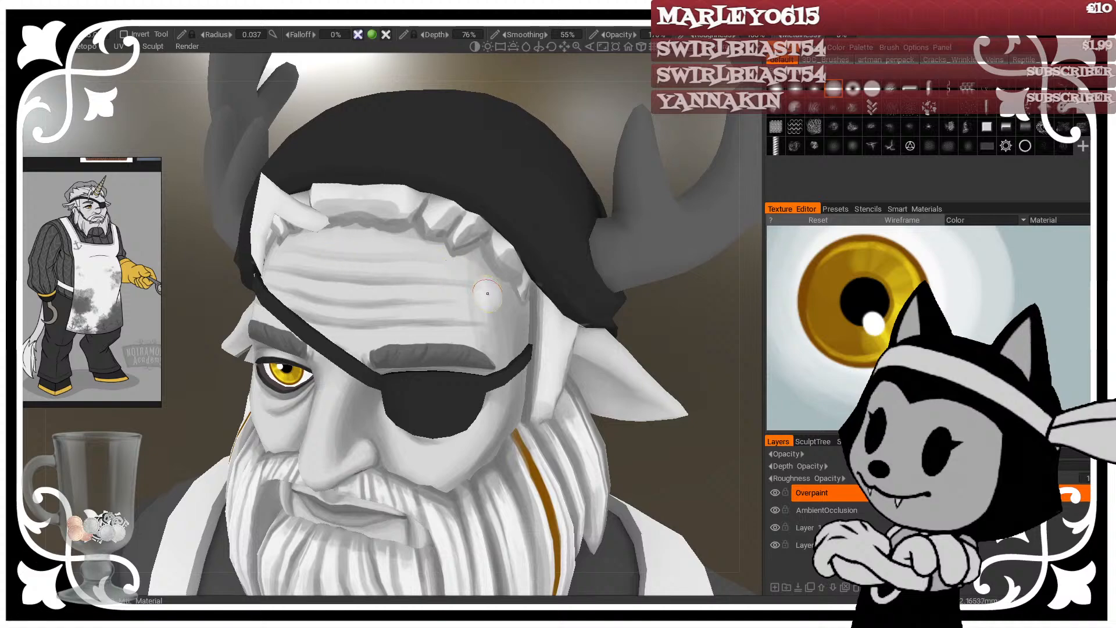
Step: Soften the middle forehead wrinkles in front view with a broad brush at radii of 0.053 and 0.058
scroll(673, 318, down, 5)
drag(673, 318, 689, 275)
scroll(690, 275, up, 3)
scroll(690, 275, up, 2)
drag(685, 379, 657, 390)
key(bracketright)
key(bracketright)
key(bracketright)
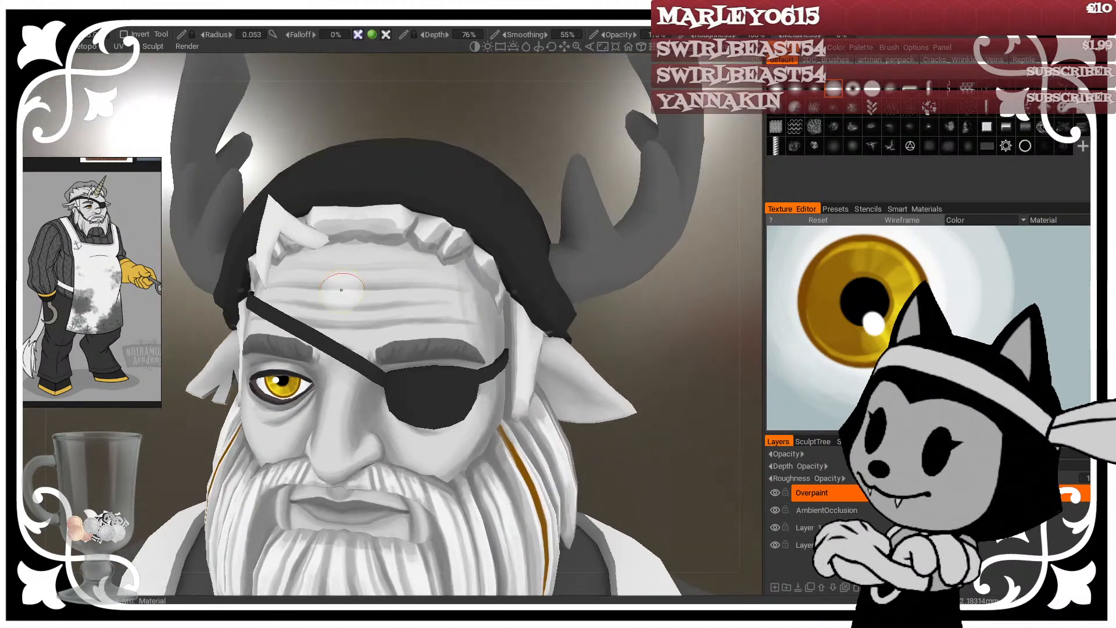
drag(341, 291, 418, 282)
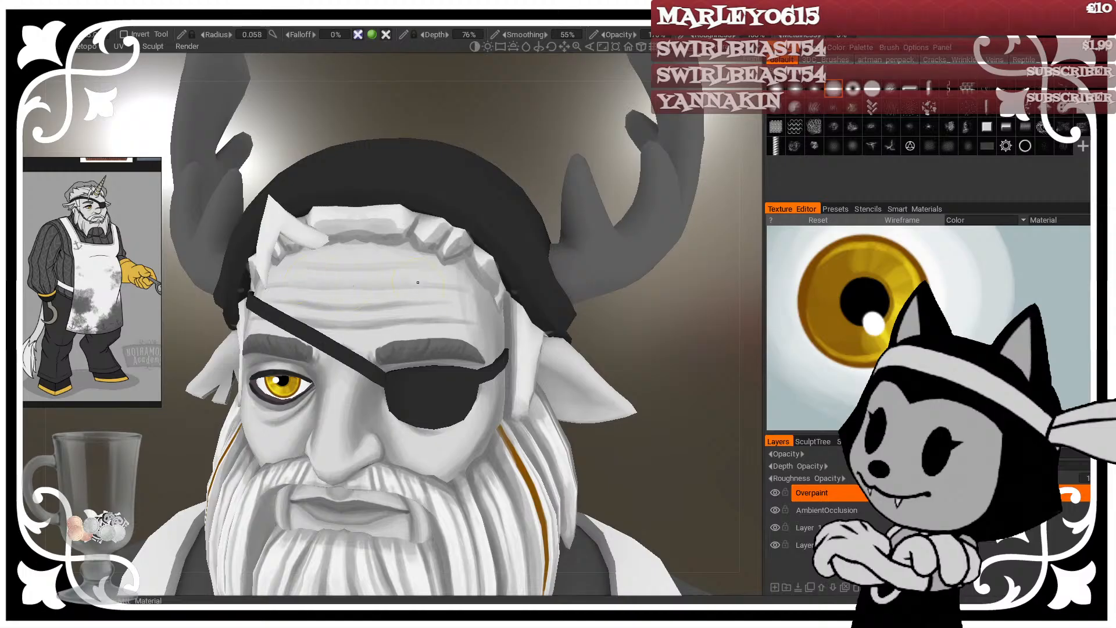
Step: Refine the upper forehead wrinkle lines from a three-quarter view with a fine brush radius of 0.013
drag(447, 127, 419, 140)
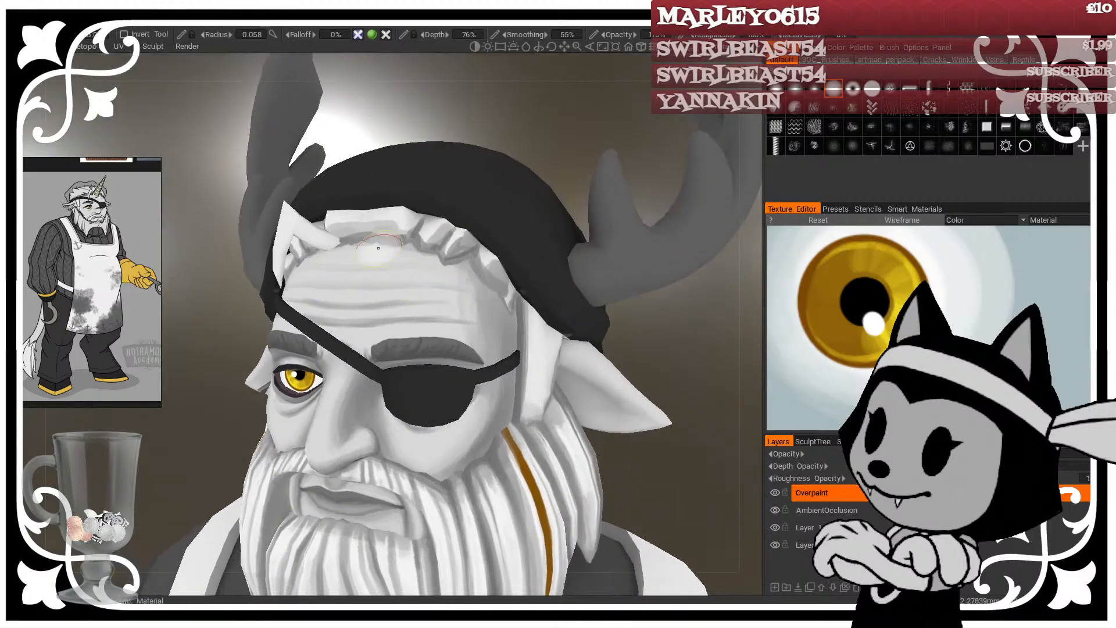
key(bracketleft)
key(bracketleft)
key(bracketleft)
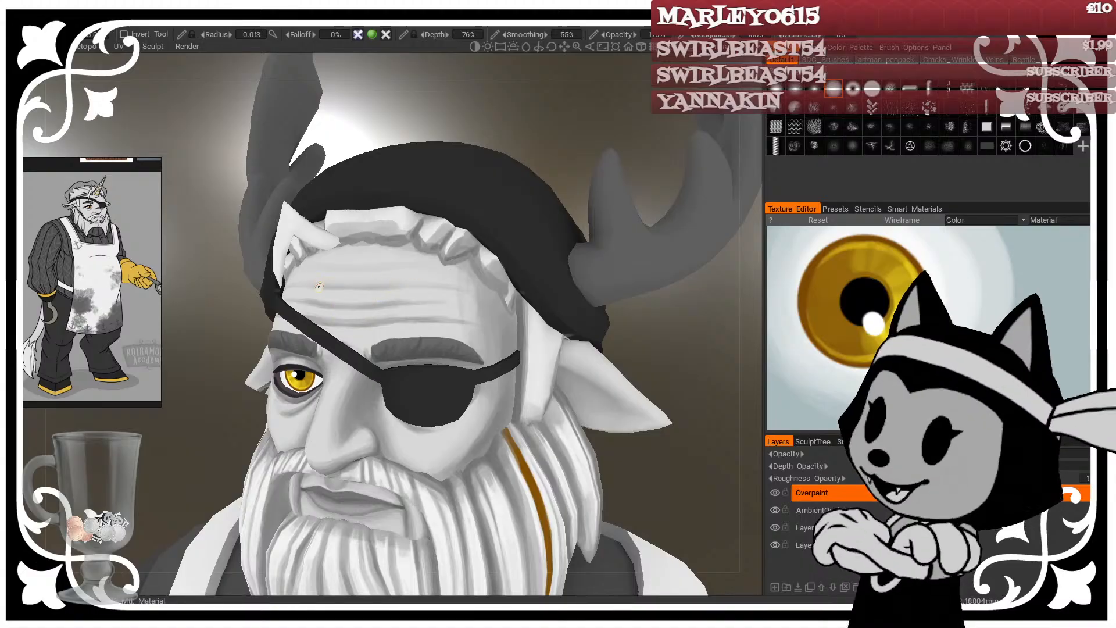
middle_drag(342, 186, 333, 222)
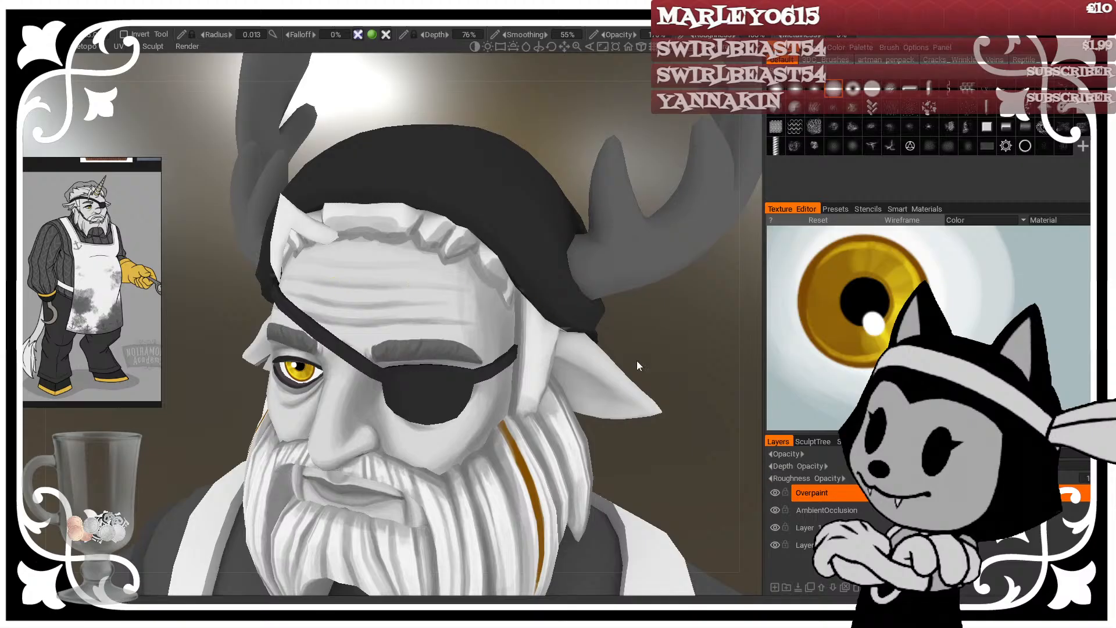
Step: Touch up the upper forehead creases and blend the shading towards the temple with a brush radius of 0.058
scroll(644, 361, down, 5)
middle_drag(736, 330, 653, 309)
scroll(639, 308, up, 3)
scroll(599, 316, up, 2)
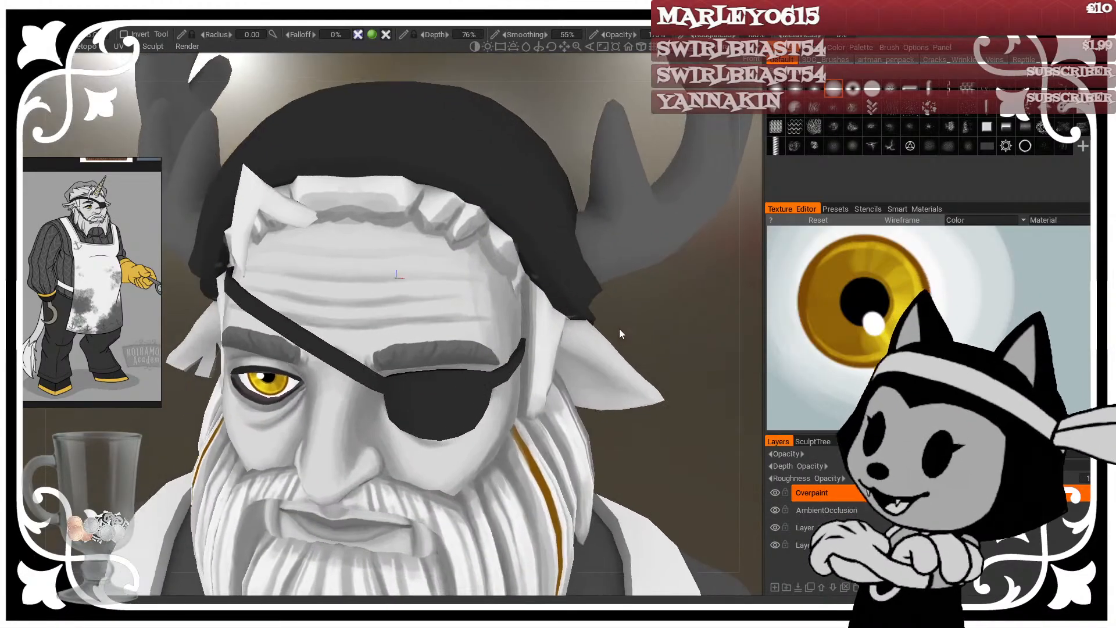
scroll(639, 323, down, 3)
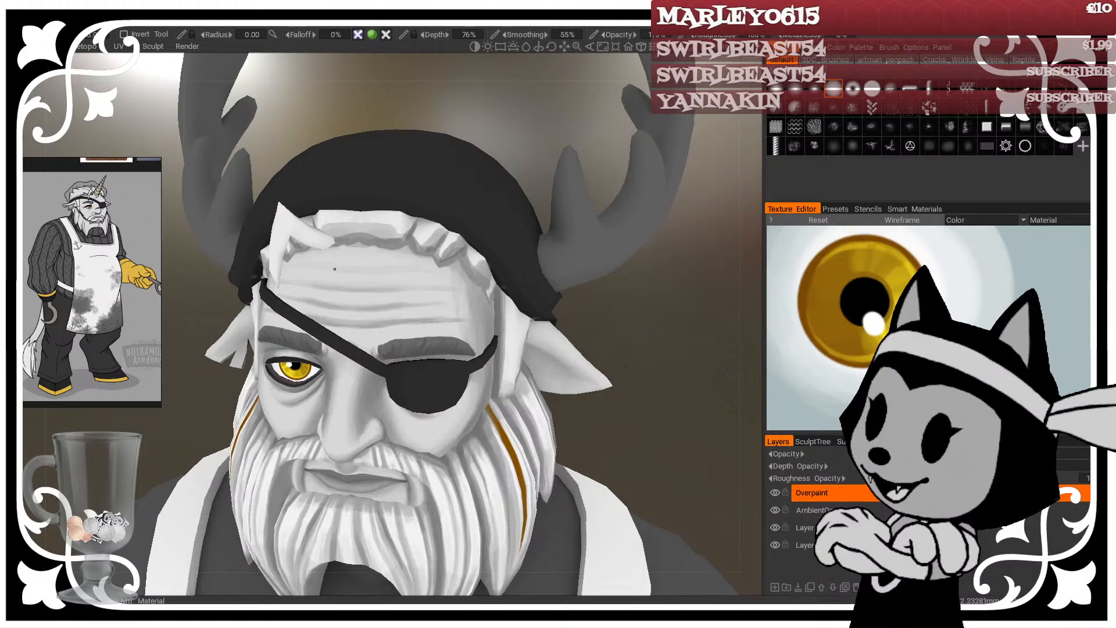
right_drag(327, 276, 359, 285)
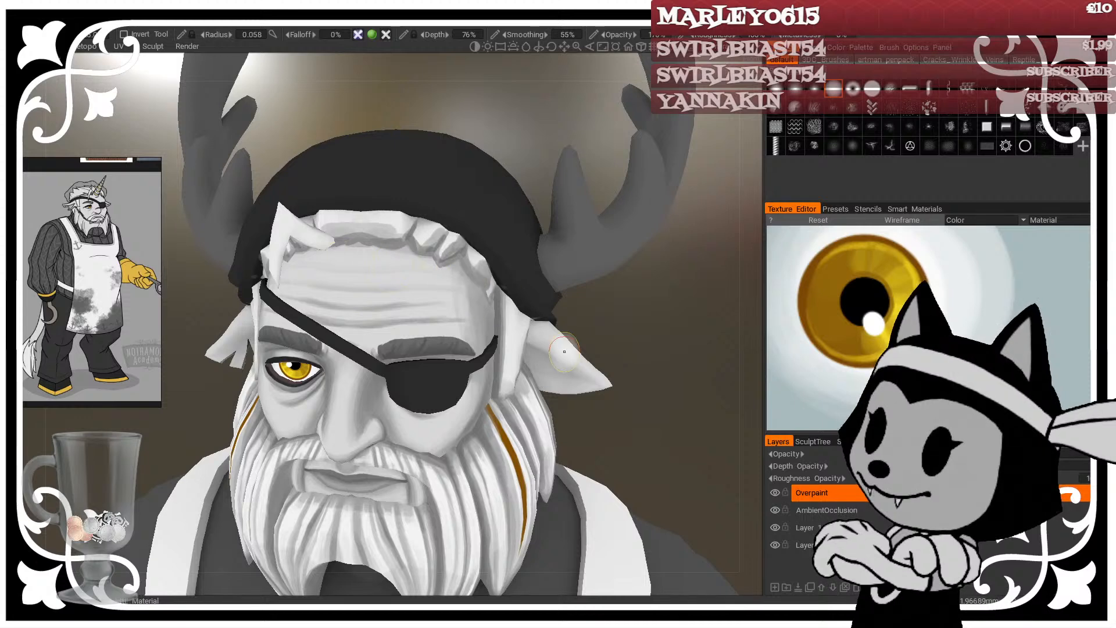
drag(654, 518, 683, 309)
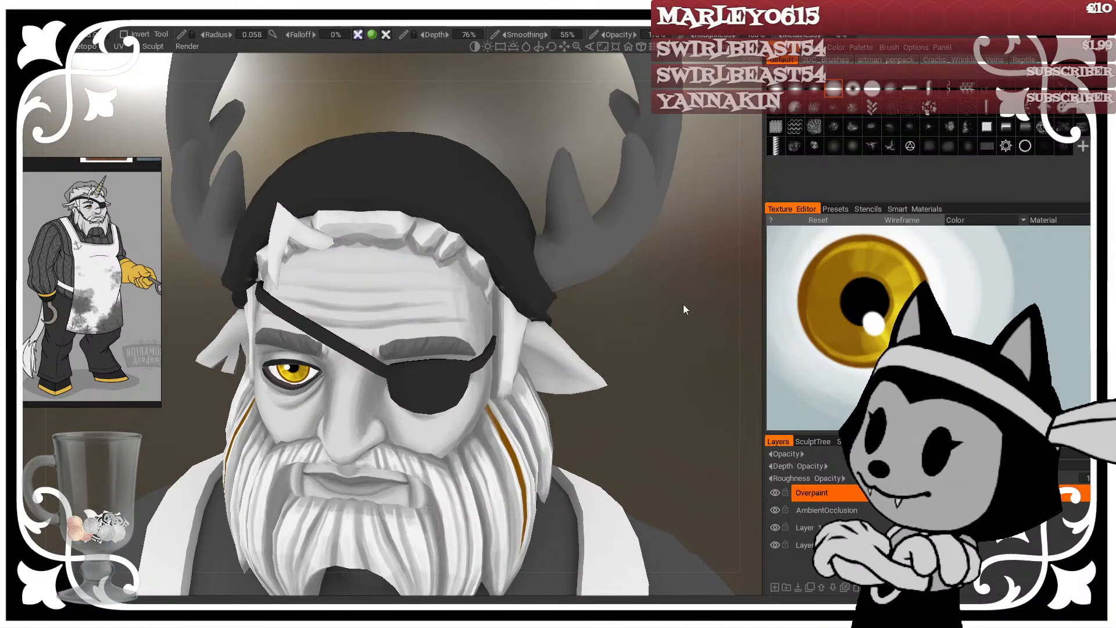
mouse_move(683, 309)
mouse_down()
mouse_move(688, 284)
mouse_move(693, 326)
mouse_move(663, 329)
mouse_move(490, 254)
mouse_up()
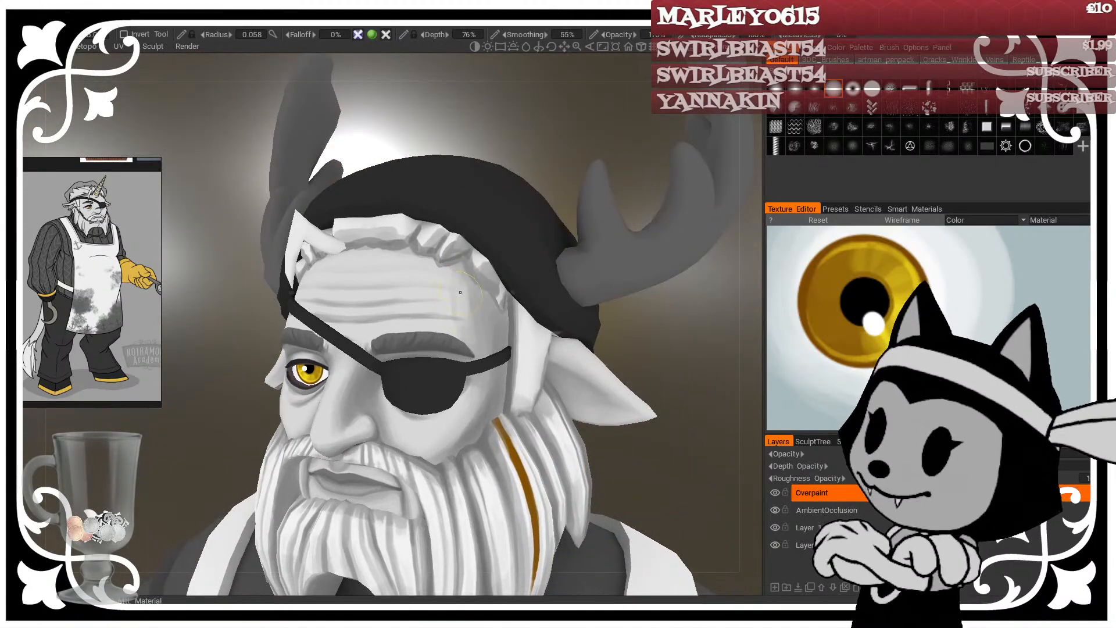
drag(511, 136, 608, 213)
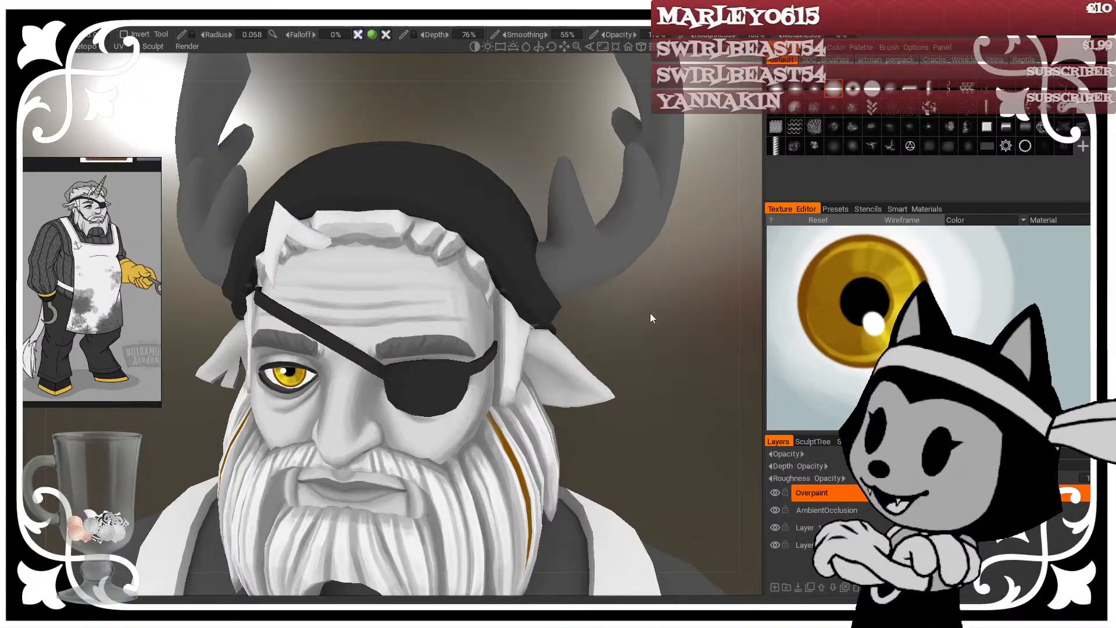
Step: Switch the paint color to a lighter neutral grey and brighten the tip of the nose with a brush radius of 0.045
mouse_move(650, 312)
mouse_down()
mouse_move(616, 338)
mouse_move(665, 336)
mouse_move(587, 405)
mouse_move(651, 347)
mouse_move(651, 428)
mouse_move(689, 239)
mouse_move(469, 309)
mouse_up()
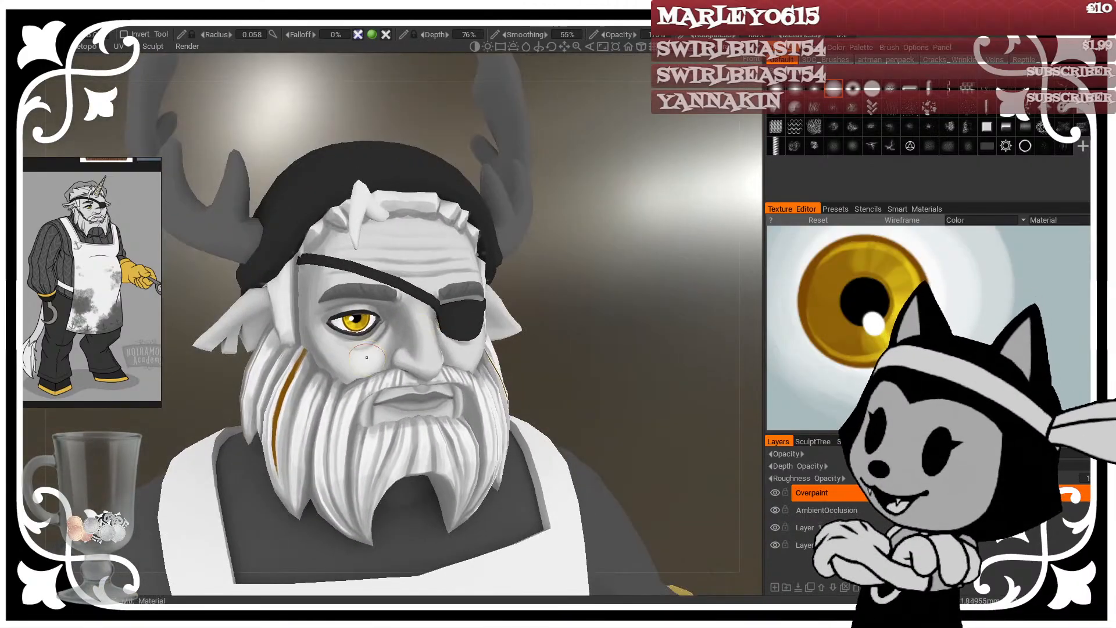
key(c)
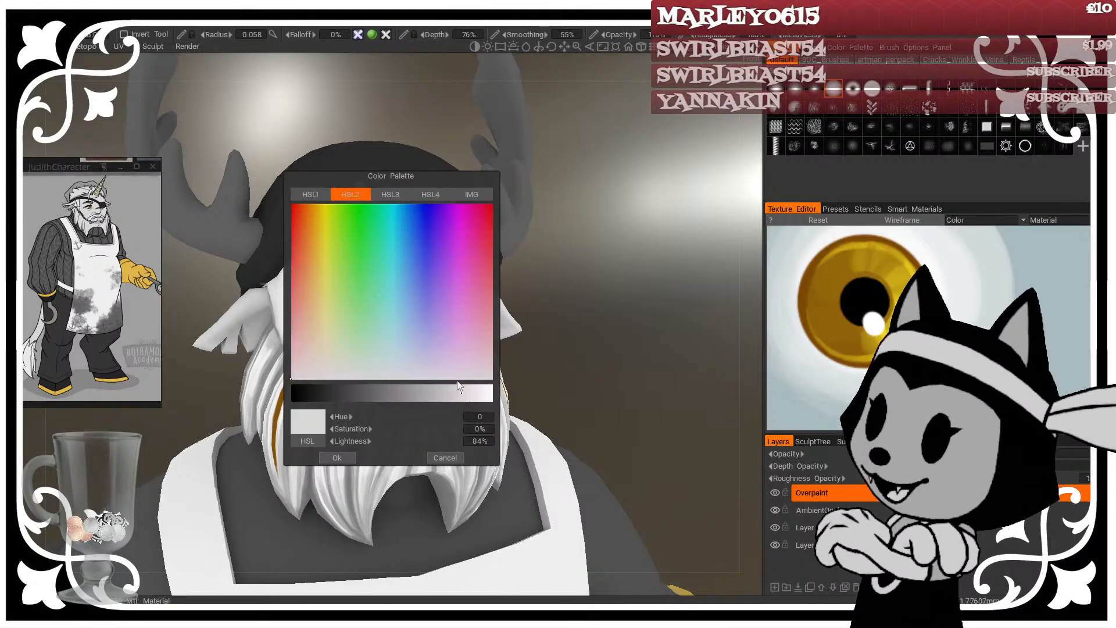
click(470, 397)
click(334, 457)
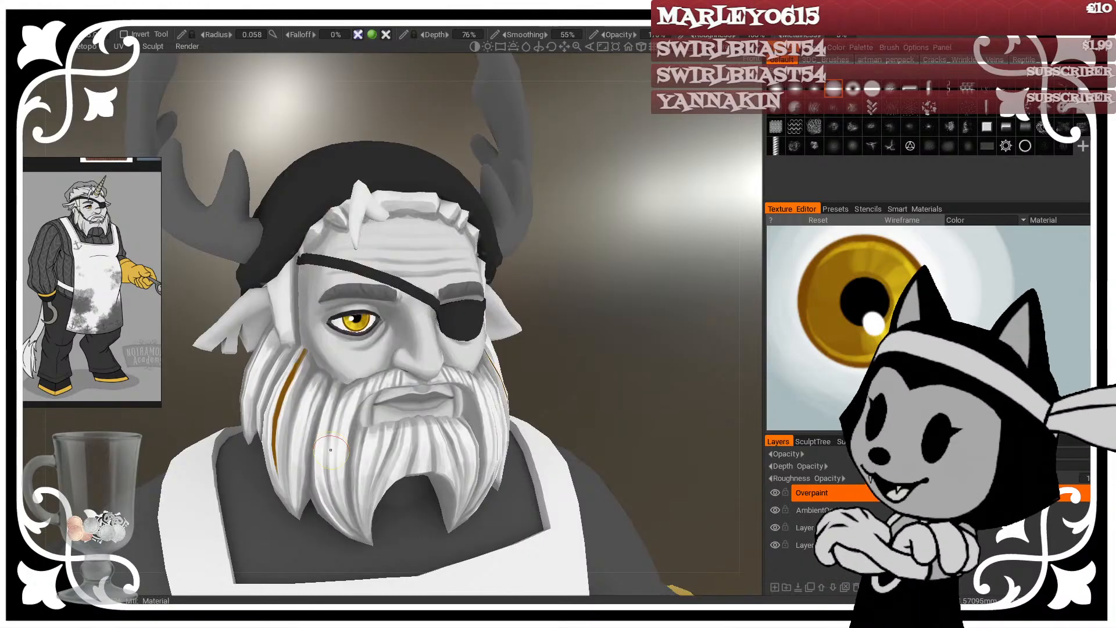
drag(626, 414, 632, 367)
right_drag(633, 368, 660, 361)
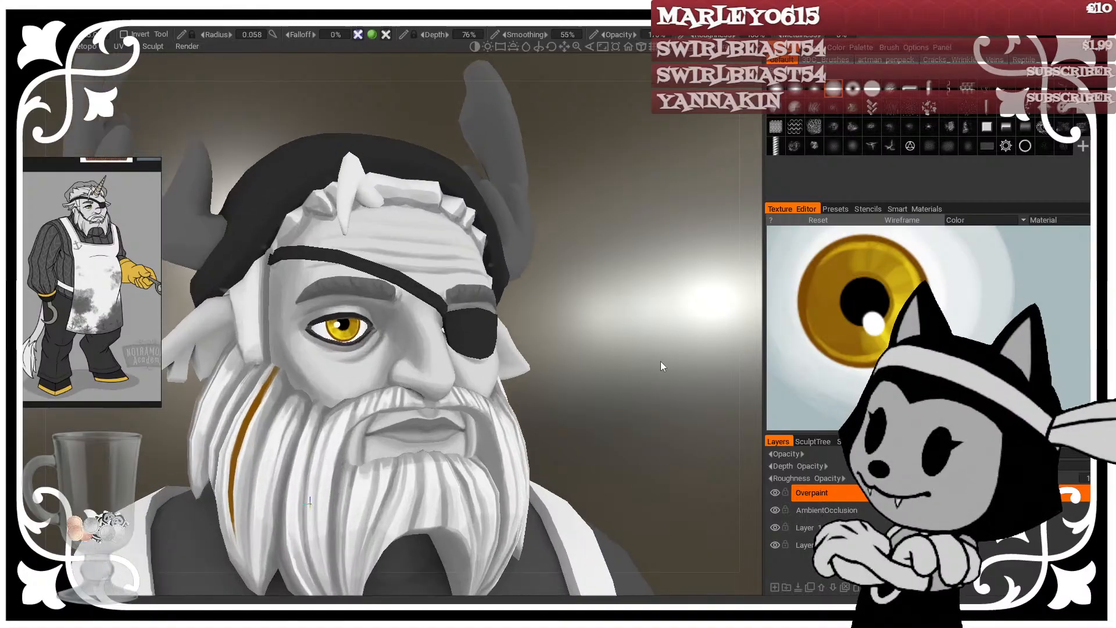
drag(604, 405, 454, 398)
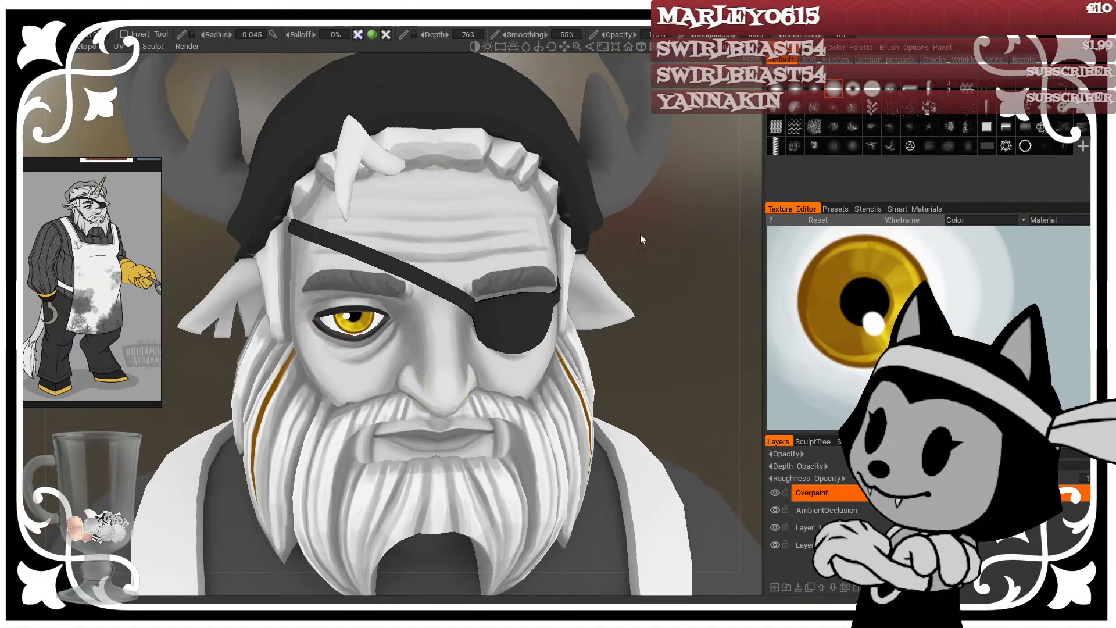
Step: Brighten the nostril wing at brush radii of 0.024 and 0.032, and the cheek below the eye patch at 0.043
drag(640, 234, 636, 195)
drag(693, 282, 685, 304)
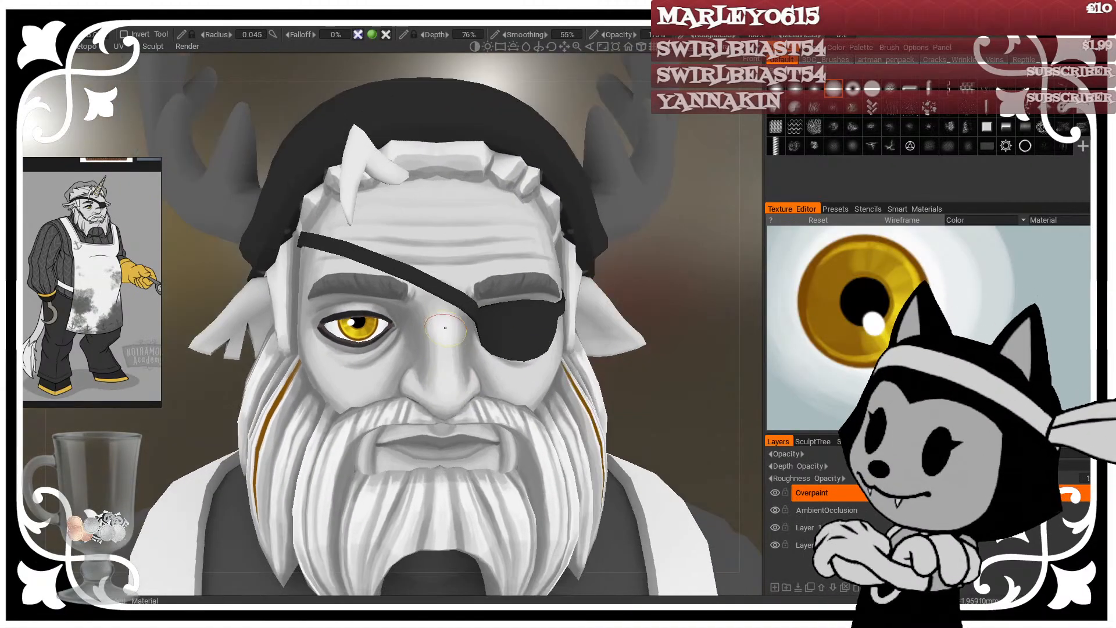
drag(512, 290, 565, 285)
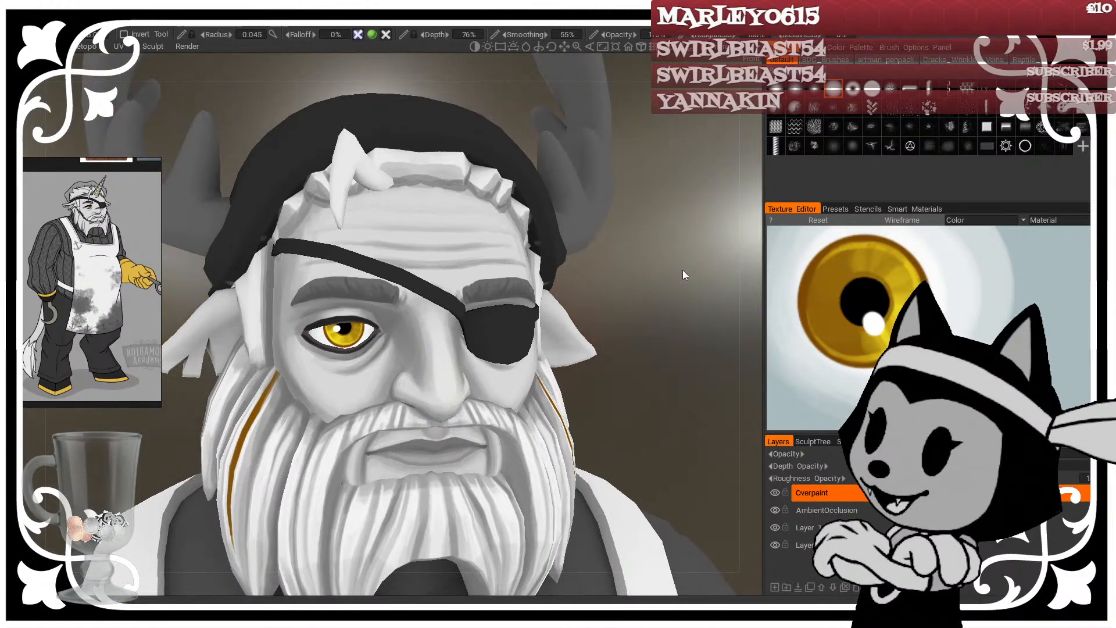
drag(684, 275, 434, 329)
mouse_move(636, 271)
mouse_down()
mouse_move(398, 383)
mouse_move(497, 313)
mouse_up()
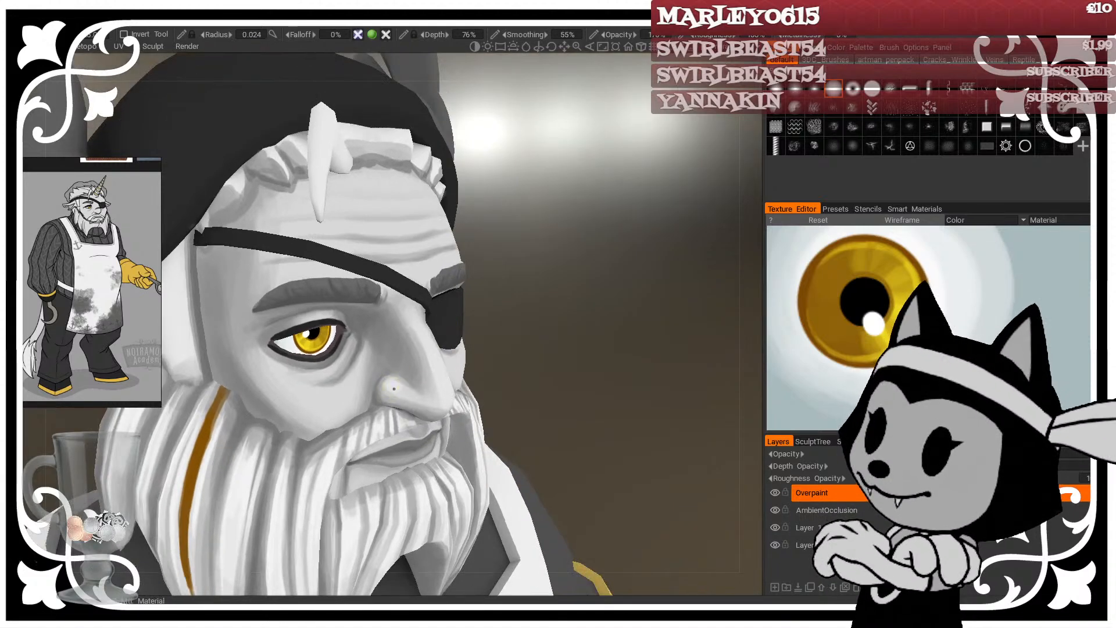
drag(581, 337, 451, 325)
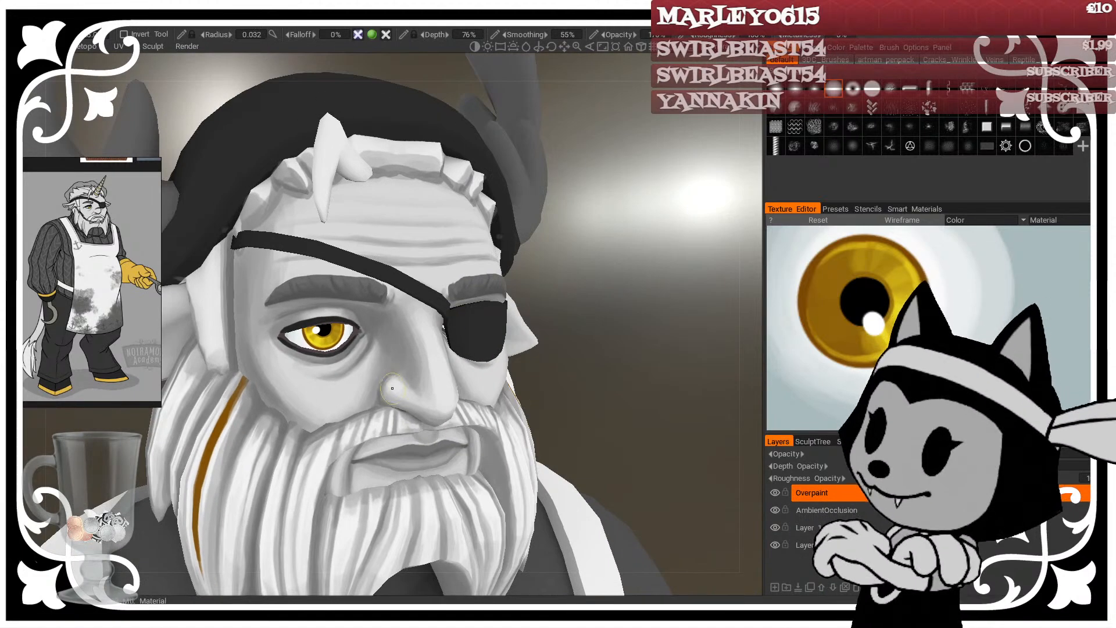
mouse_move(718, 280)
mouse_down()
mouse_move(599, 300)
mouse_move(640, 280)
mouse_move(620, 264)
mouse_up()
key(bracketright)
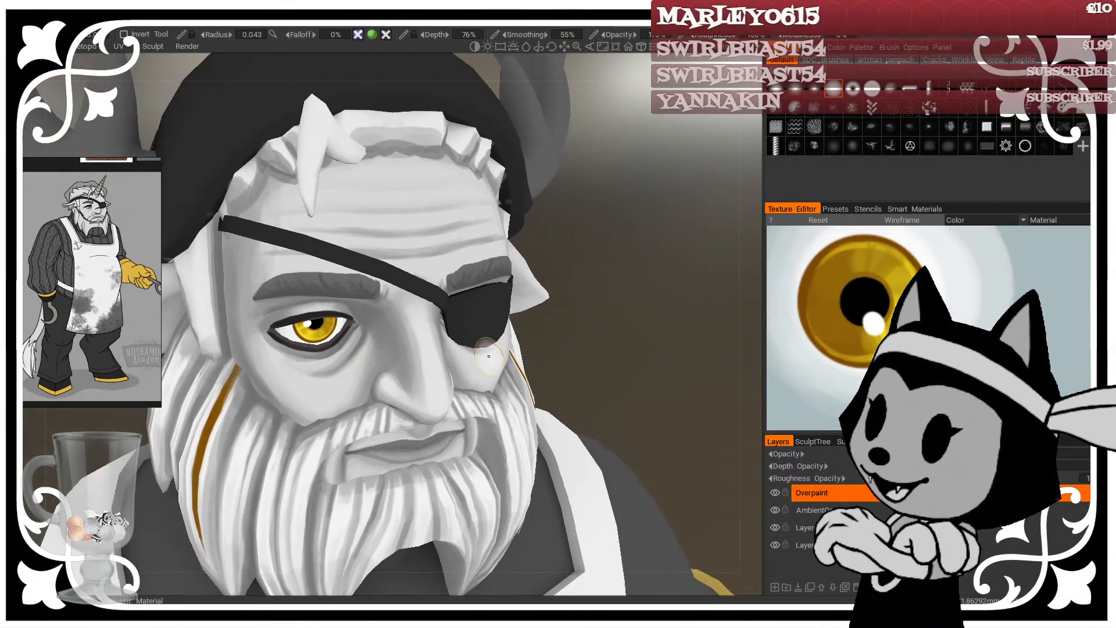
mouse_move(633, 177)
mouse_down()
mouse_move(649, 282)
mouse_move(608, 207)
mouse_up()
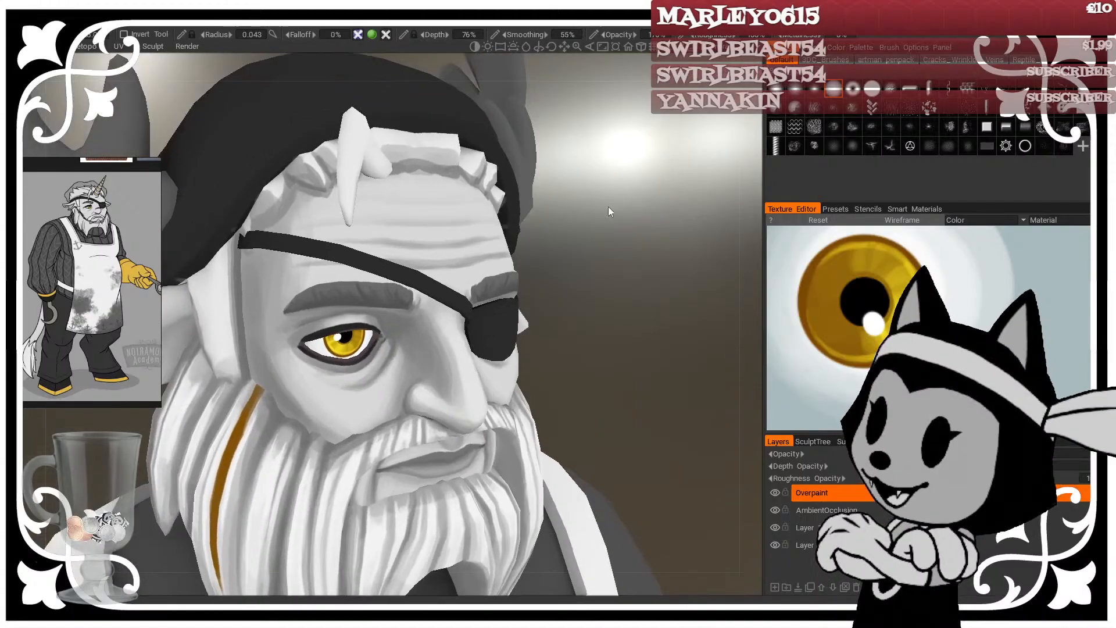
Step: Touch up around the brow above the eye patch with a 0.015 brush and below the uncovered eye with a 0.024 brush
key(bracketleft)
key(bracketleft)
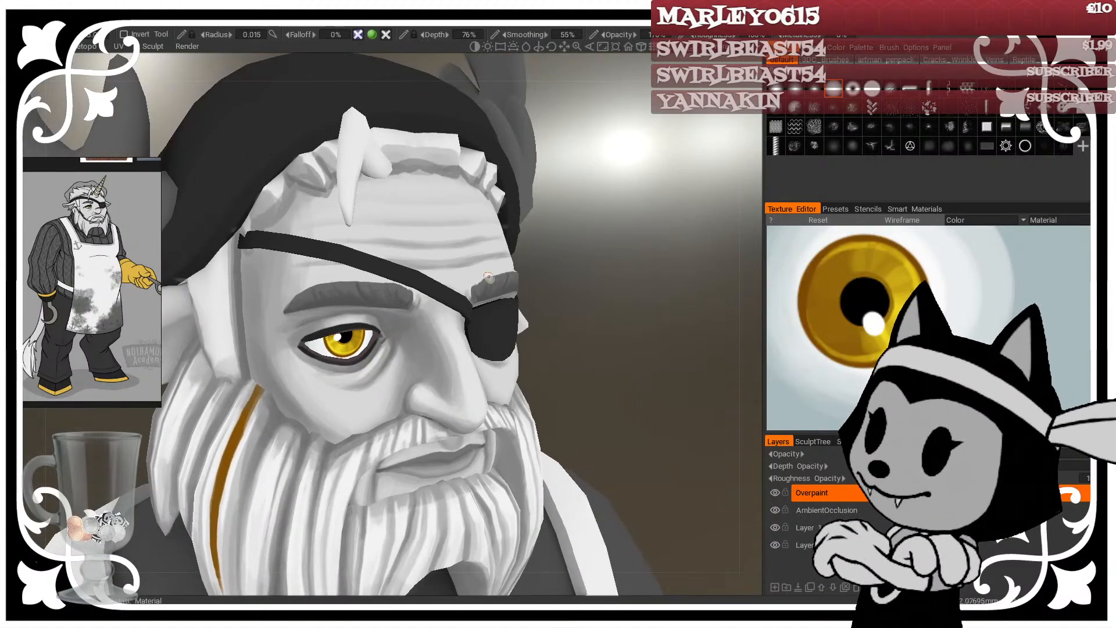
mouse_move(630, 258)
mouse_down()
mouse_move(592, 272)
mouse_move(606, 252)
mouse_move(623, 266)
mouse_up()
key(bracketright)
key(bracketright)
key(bracketright)
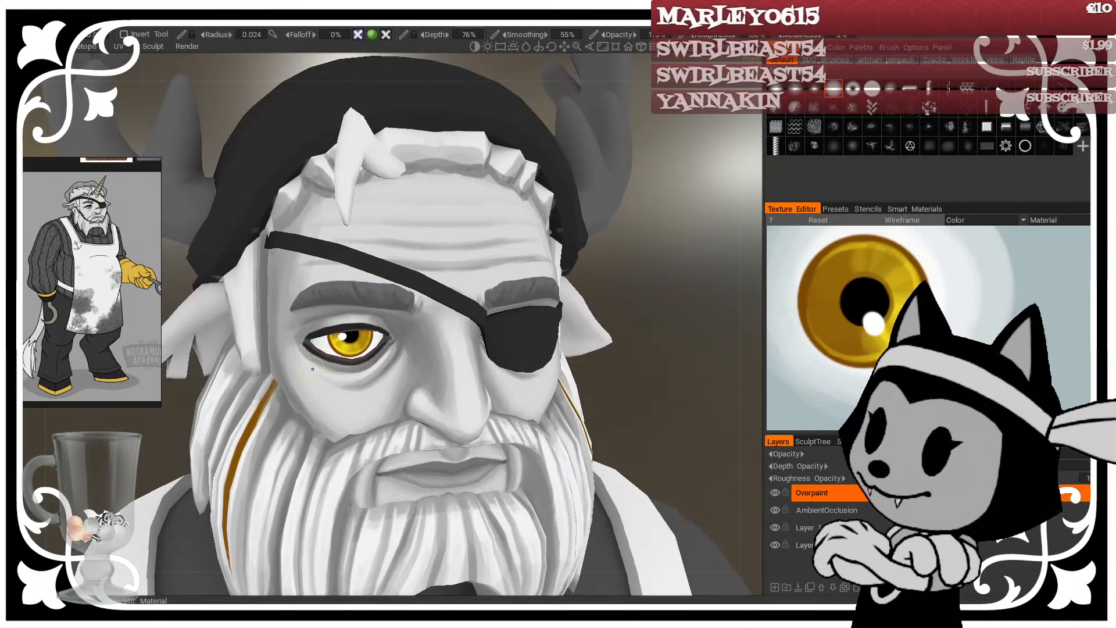
Step: Blend and lighten the cheek below the uncovered eye with broad brush radii of 0.067, 0.051 and 0.041
key(bracketleft)
key(bracketleft)
drag(655, 236, 605, 250)
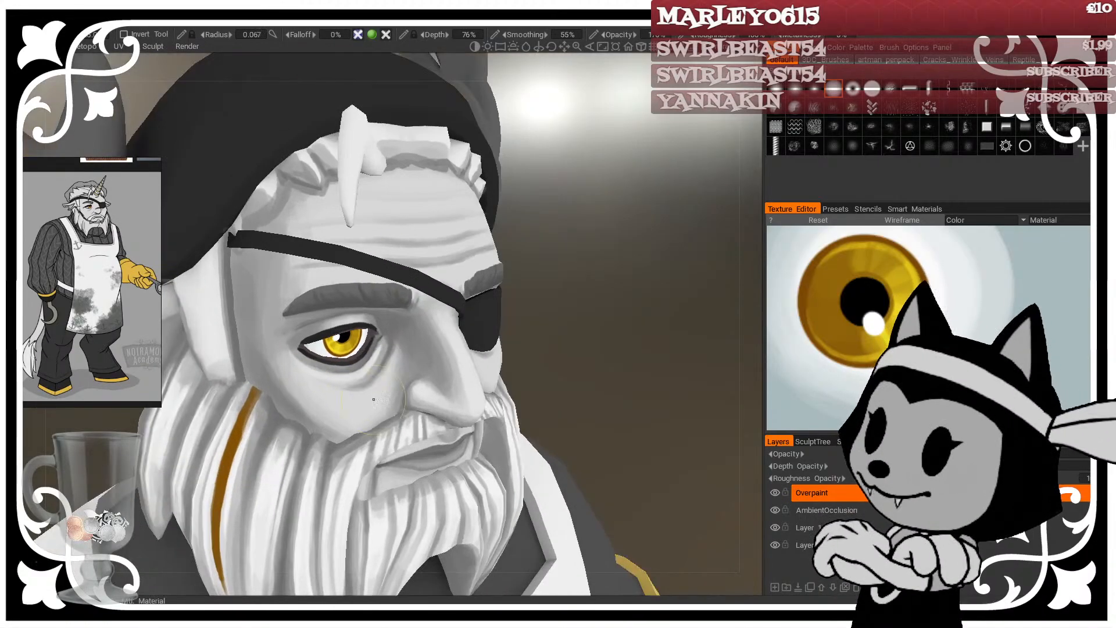
key(bracketright)
key(bracketright)
mouse_move(392, 382)
alt+mouse_down()
mouse_move(374, 405)
mouse_move(429, 335)
mouse_move(293, 365)
alt+mouse_up()
key(bracketleft)
key(bracketleft)
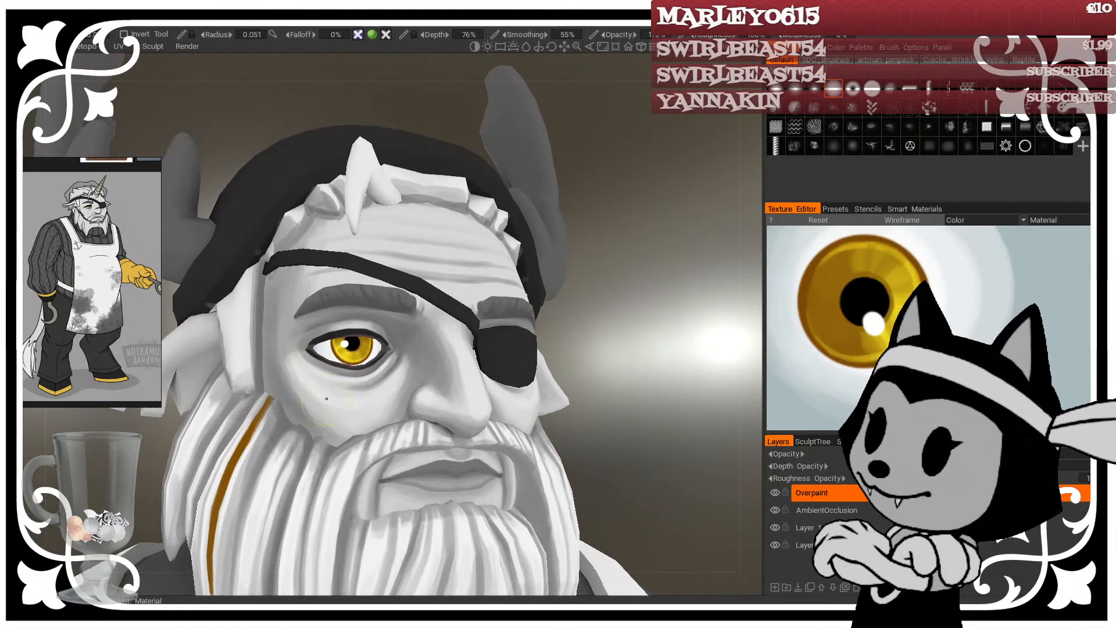
mouse_move(653, 250)
mouse_down()
mouse_move(633, 299)
mouse_move(604, 281)
mouse_move(674, 257)
mouse_up()
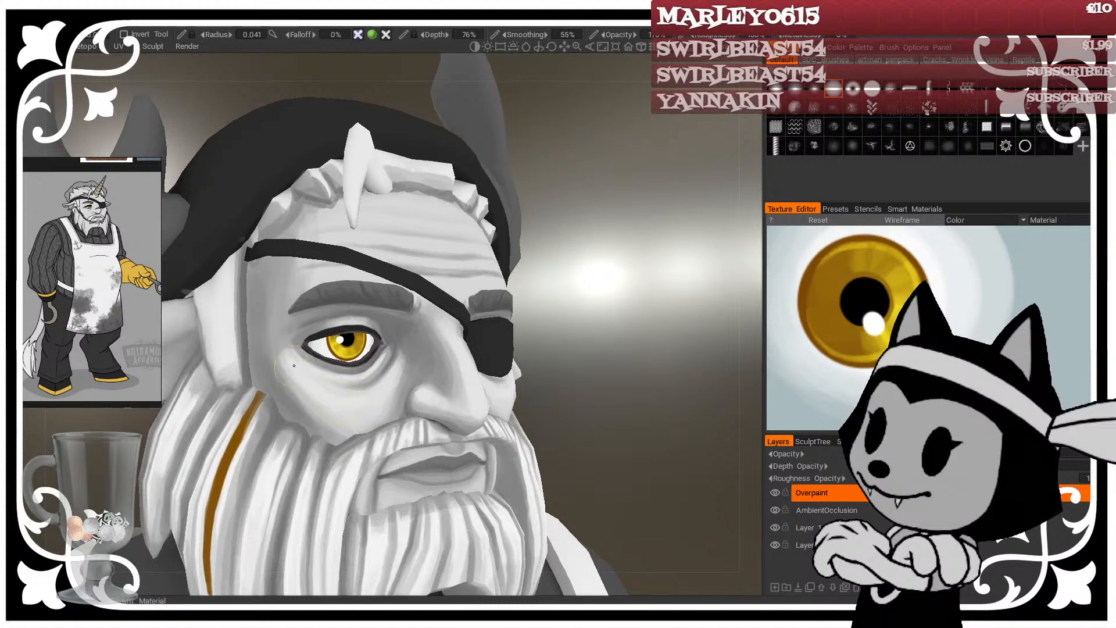
Step: Shade the upper eyelid and the skin around the brow of the uncovered eye with fine brush radii between 0.01 and 0.021
drag(606, 247, 558, 284)
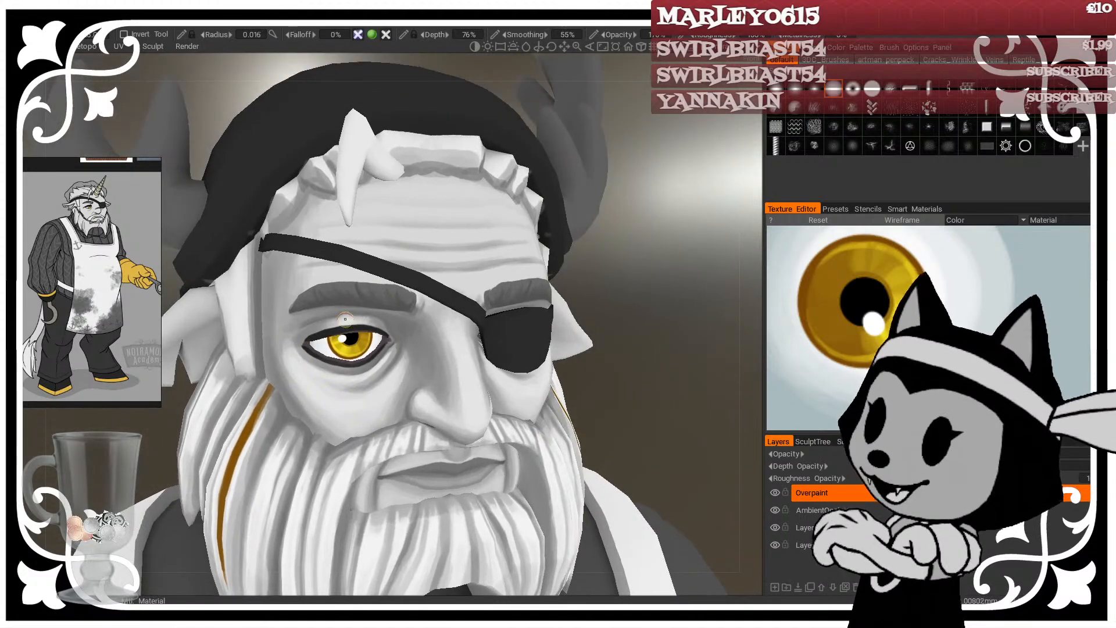
drag(418, 262, 365, 299)
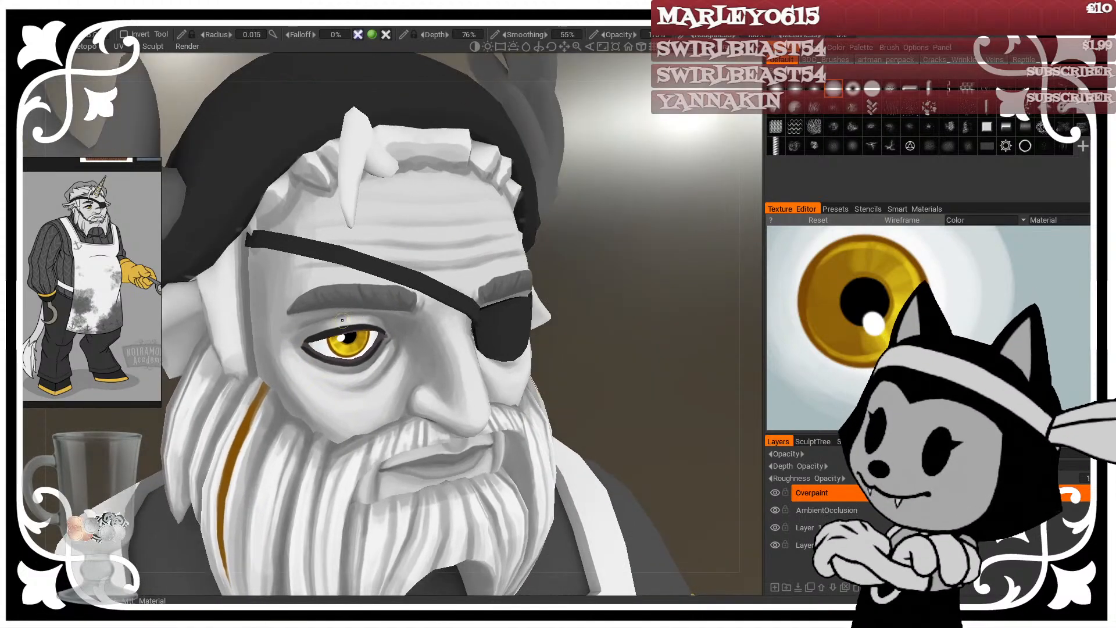
drag(612, 239, 558, 255)
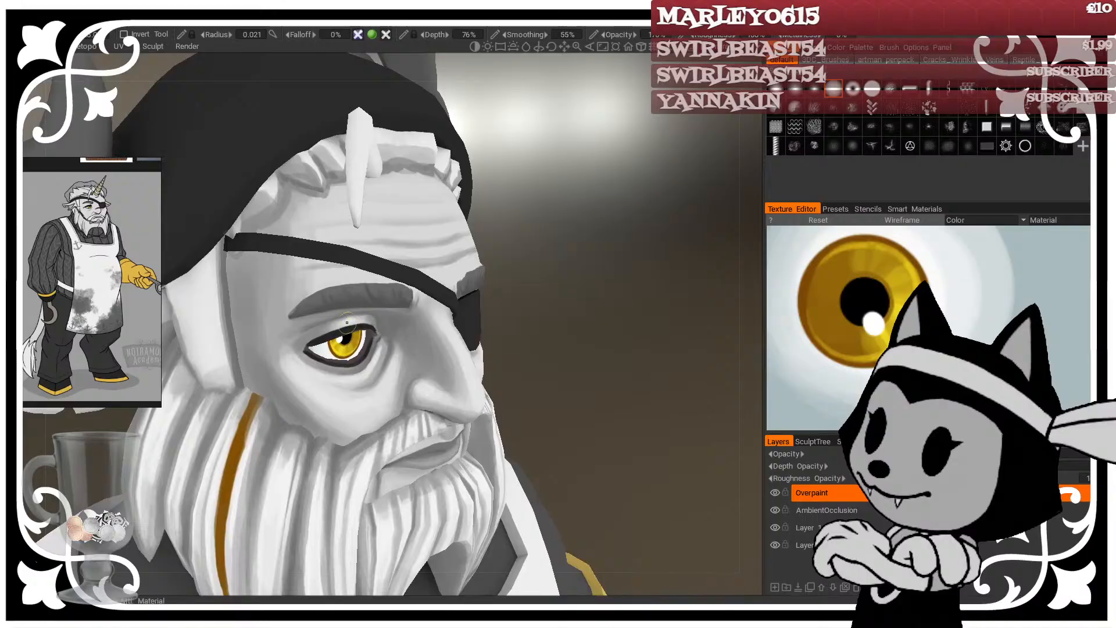
drag(487, 240, 565, 216)
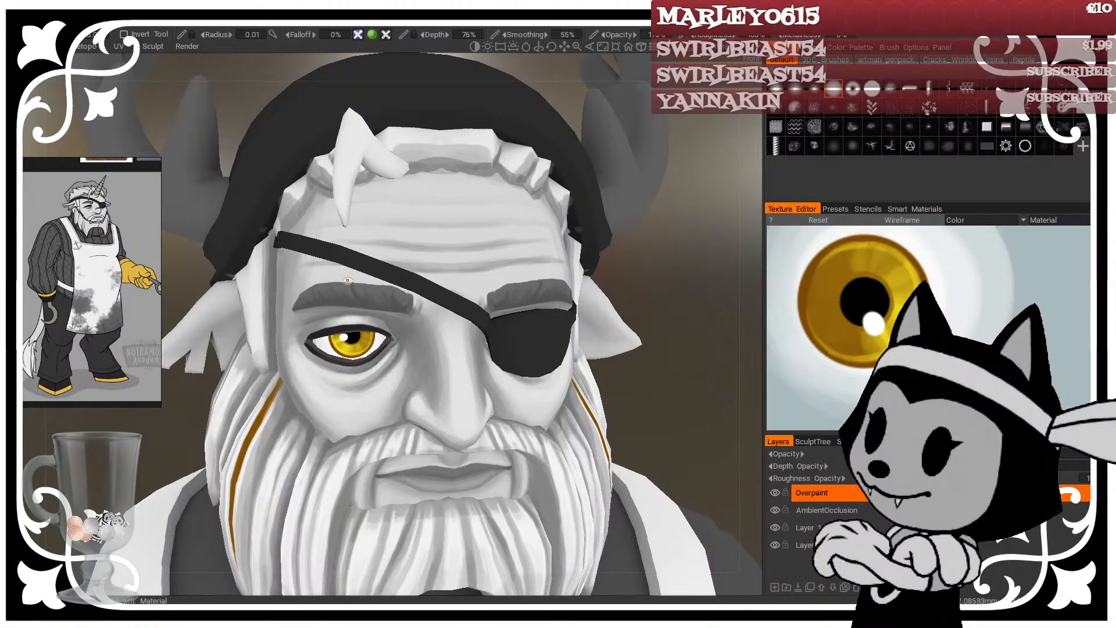
drag(692, 304, 613, 273)
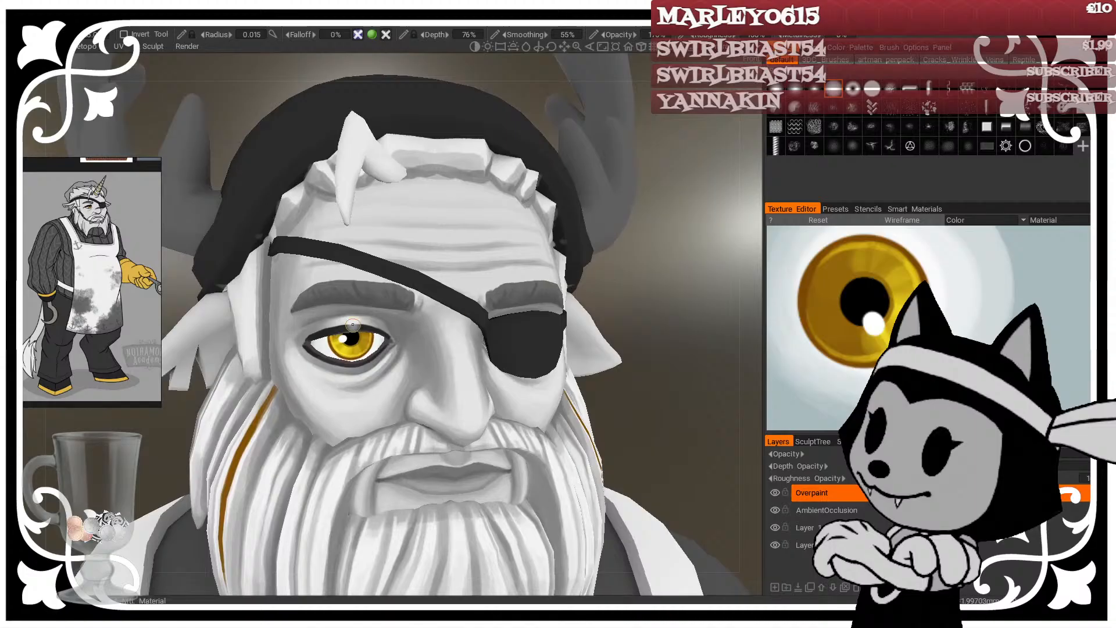
Step: Refine the nose bridge shading at a brush radius of 0.023 and the forehead above the eye patch at 0.024 and 0.034
mouse_move(655, 430)
mouse_down()
mouse_move(604, 305)
mouse_move(620, 345)
mouse_move(486, 410)
mouse_up()
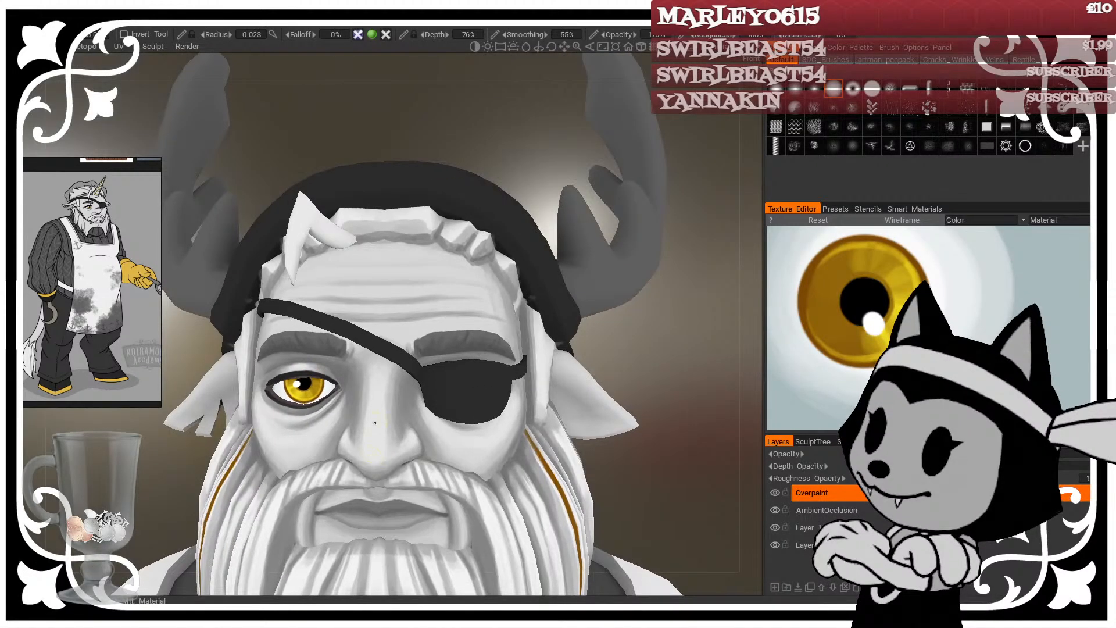
drag(633, 348, 597, 360)
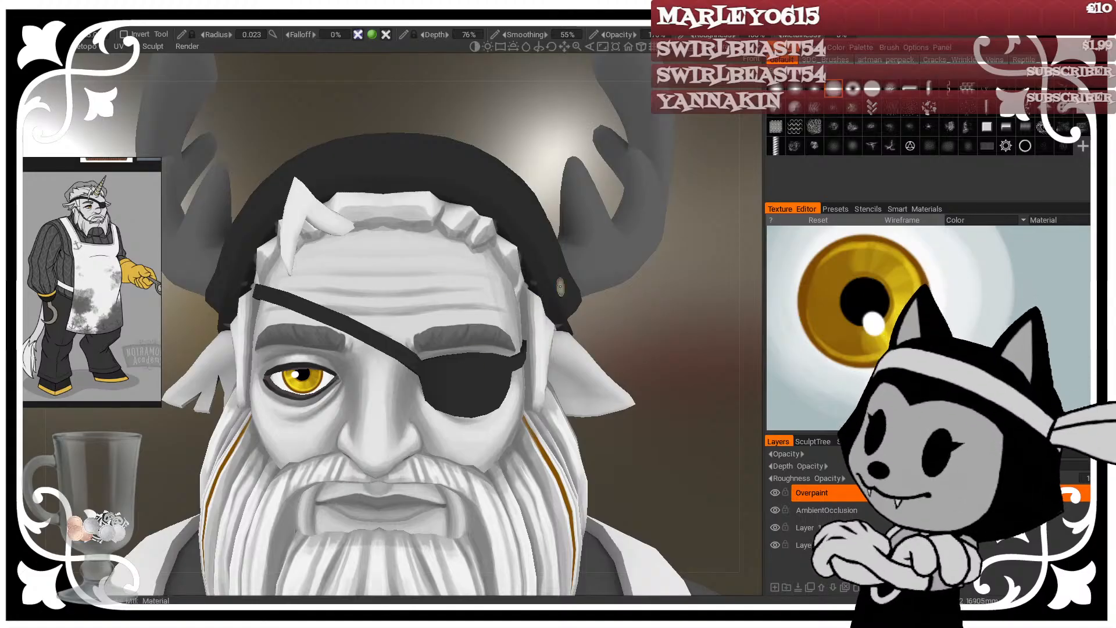
mouse_move(640, 307)
mouse_down()
mouse_move(630, 338)
mouse_move(622, 331)
mouse_move(657, 317)
mouse_move(593, 316)
mouse_up()
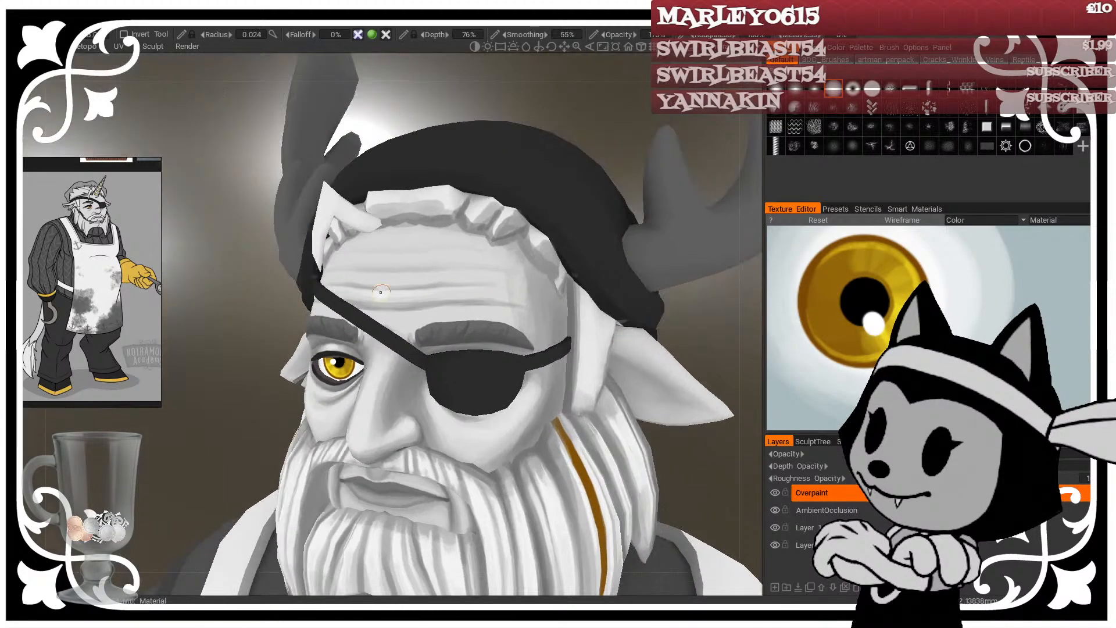
drag(398, 140, 389, 283)
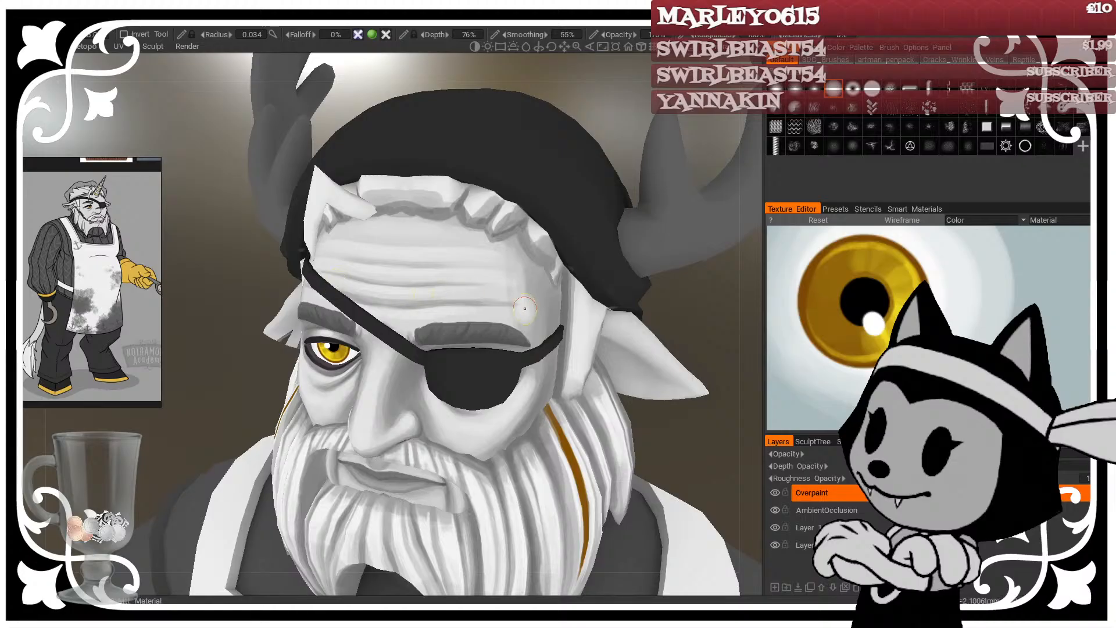
Step: Examine the painted face on the whole upper body from a distance and from several angles
scroll(679, 309, down, 8)
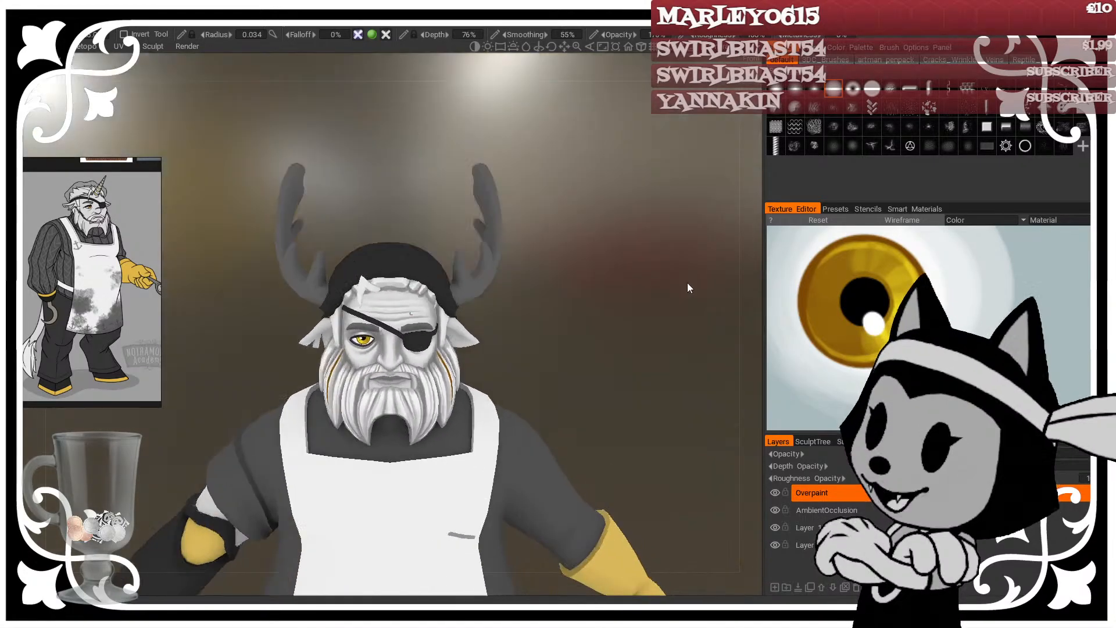
drag(690, 286, 559, 314)
scroll(584, 372, up, 5)
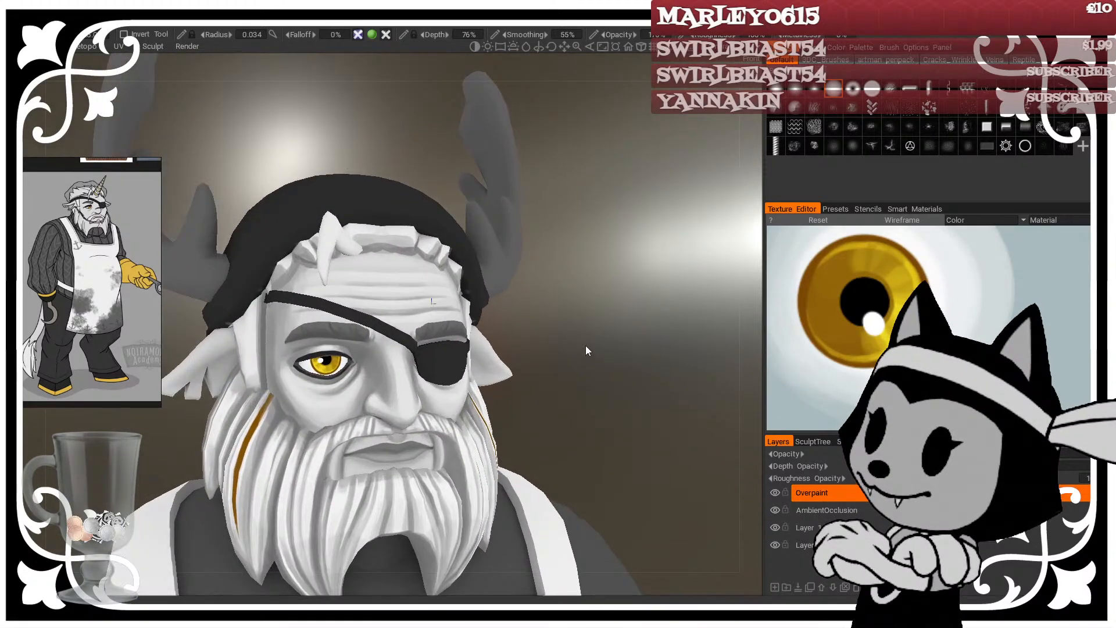
scroll(584, 345, up, 1)
scroll(543, 323, up, 1)
drag(585, 329, 541, 455)
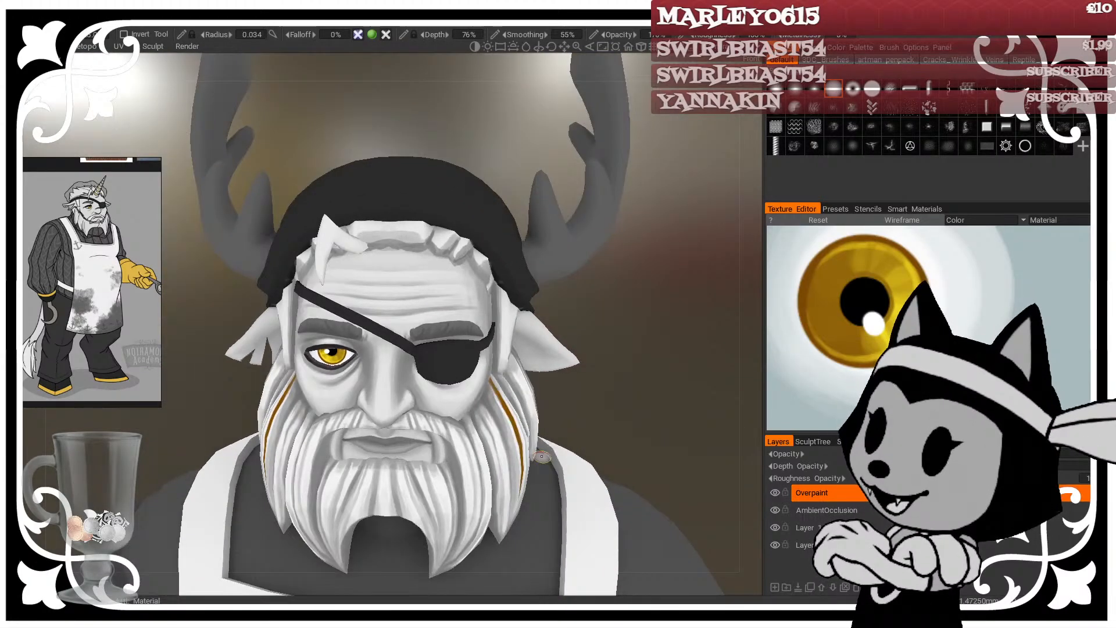
scroll(634, 294, up, 3)
drag(633, 294, 605, 291)
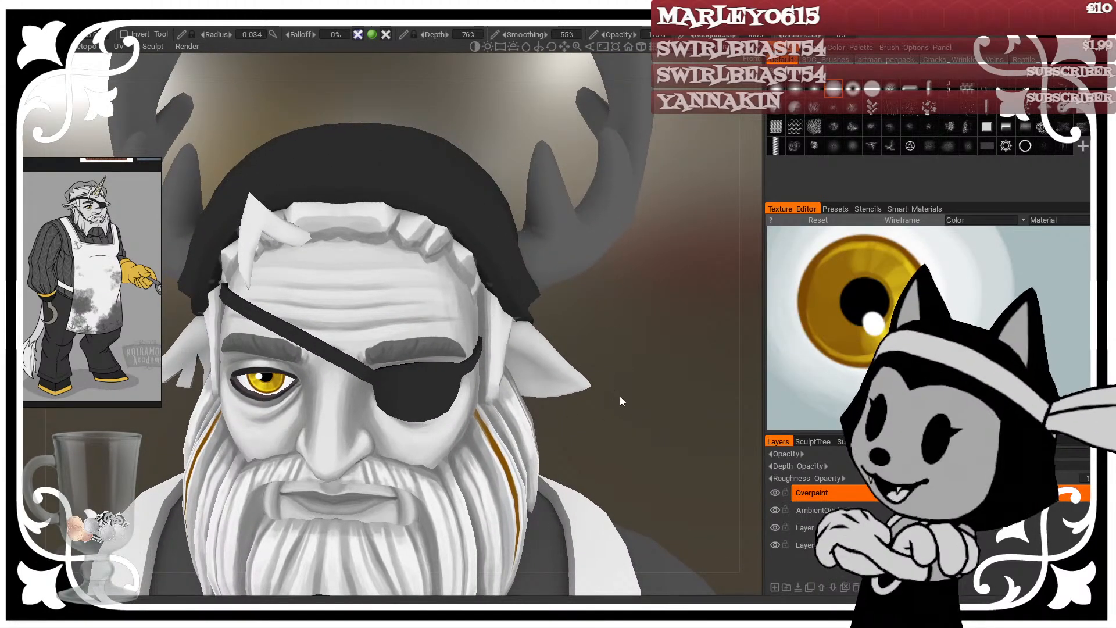
drag(638, 405, 650, 365)
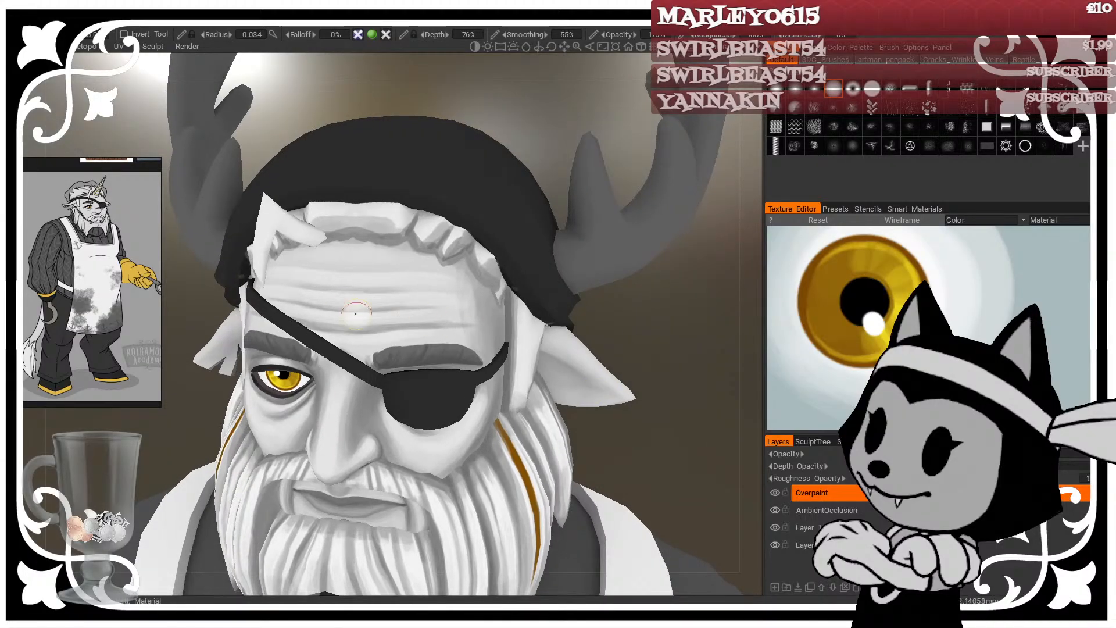
Step: Sharpen the forehead wrinkles and the area between the eyebrows with fine brush radii of 0.011, 0.017 and 0.018
right_drag(332, 306, 308, 310)
mouse_move(303, 312)
mouse_down()
mouse_move(321, 329)
mouse_move(383, 314)
mouse_up()
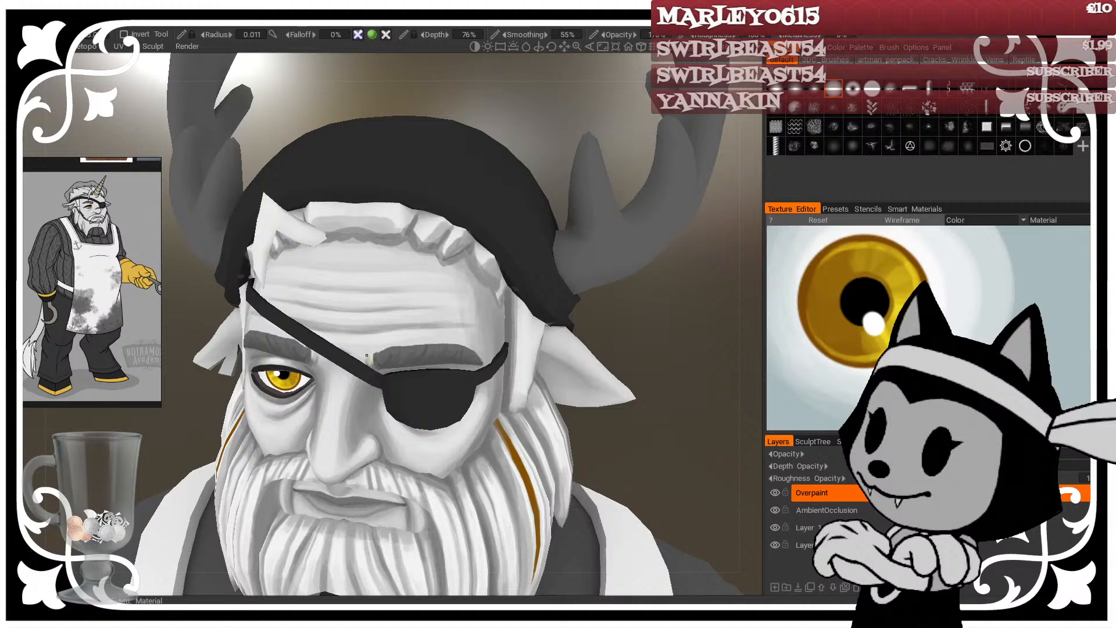
drag(672, 344, 732, 344)
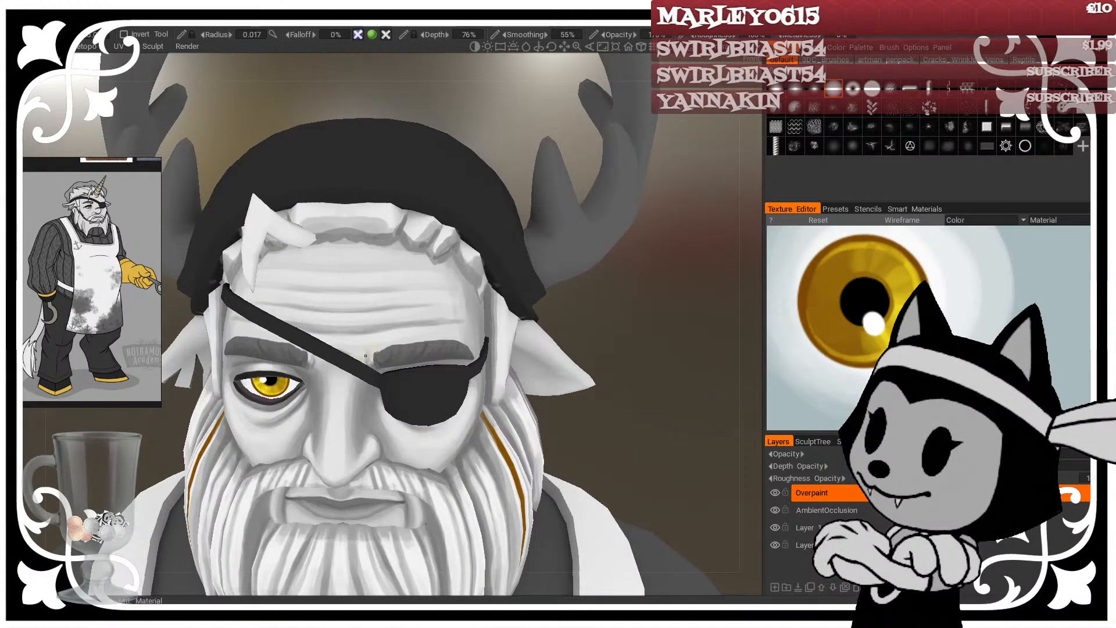
drag(618, 344, 594, 350)
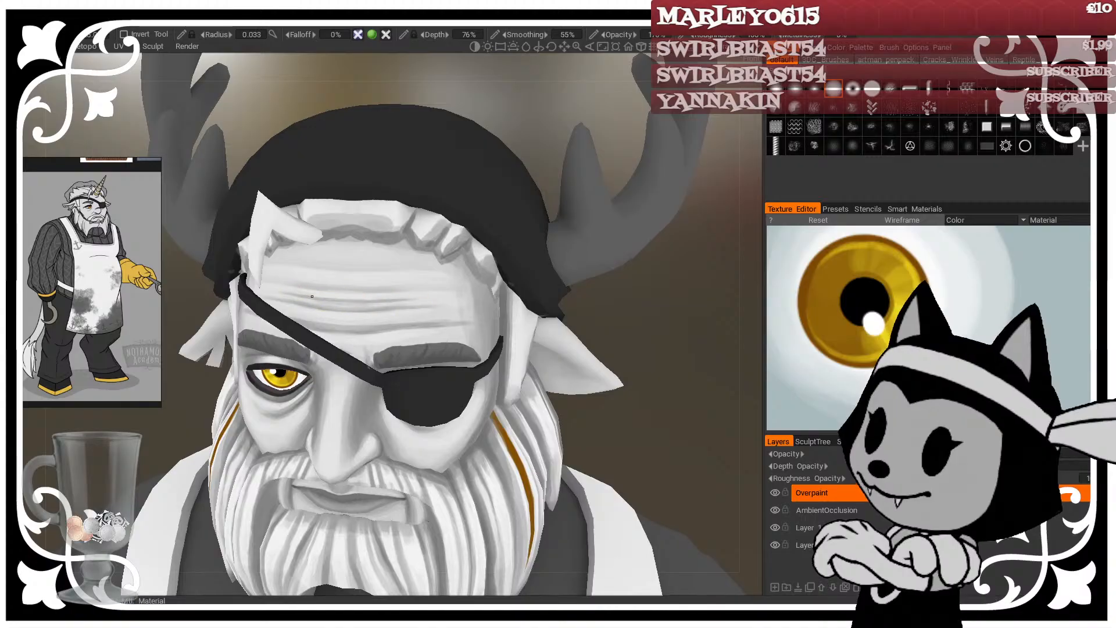
drag(312, 296, 433, 300)
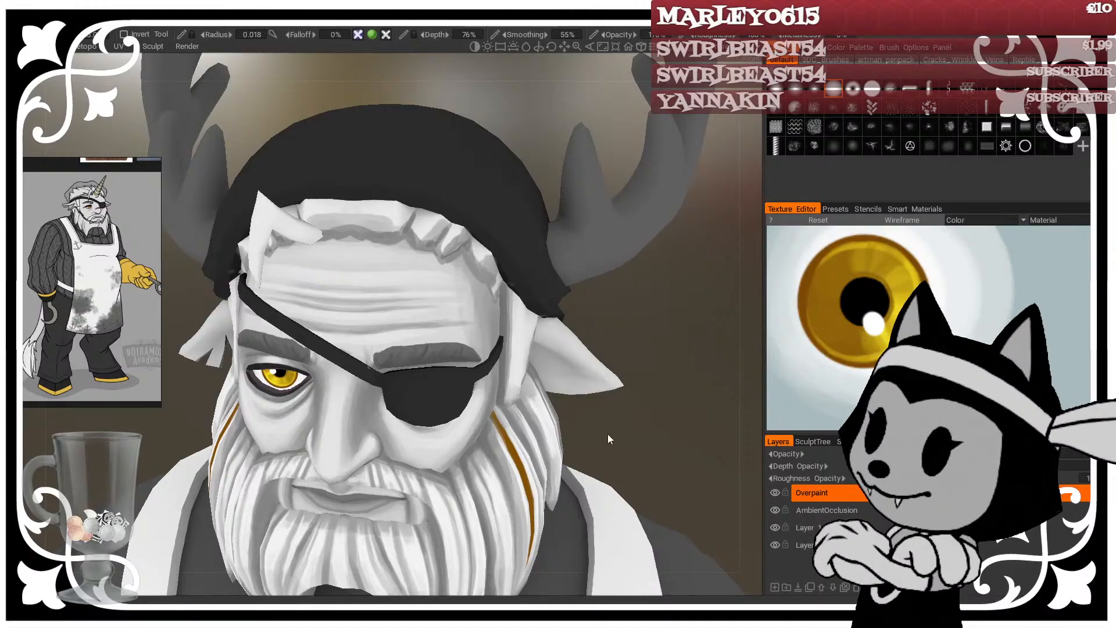
Step: Touch up the skin at the inner corner of the uncovered eye with a brush radius of 0.018
scroll(608, 433, down, 5)
drag(608, 434, 681, 369)
scroll(609, 359, up, 5)
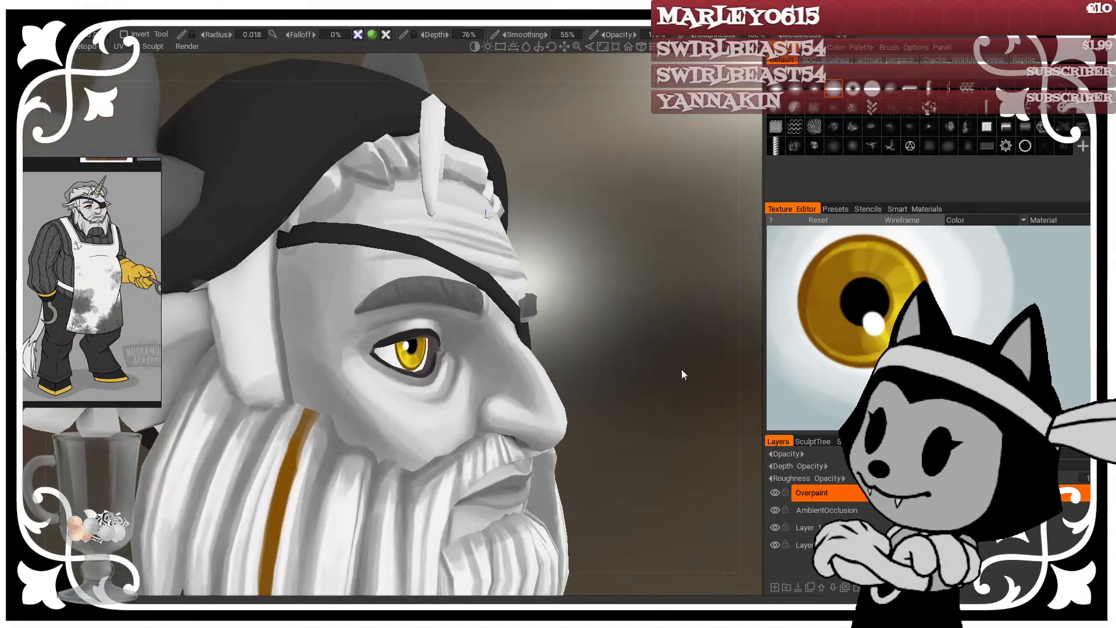
scroll(656, 365, up, 3)
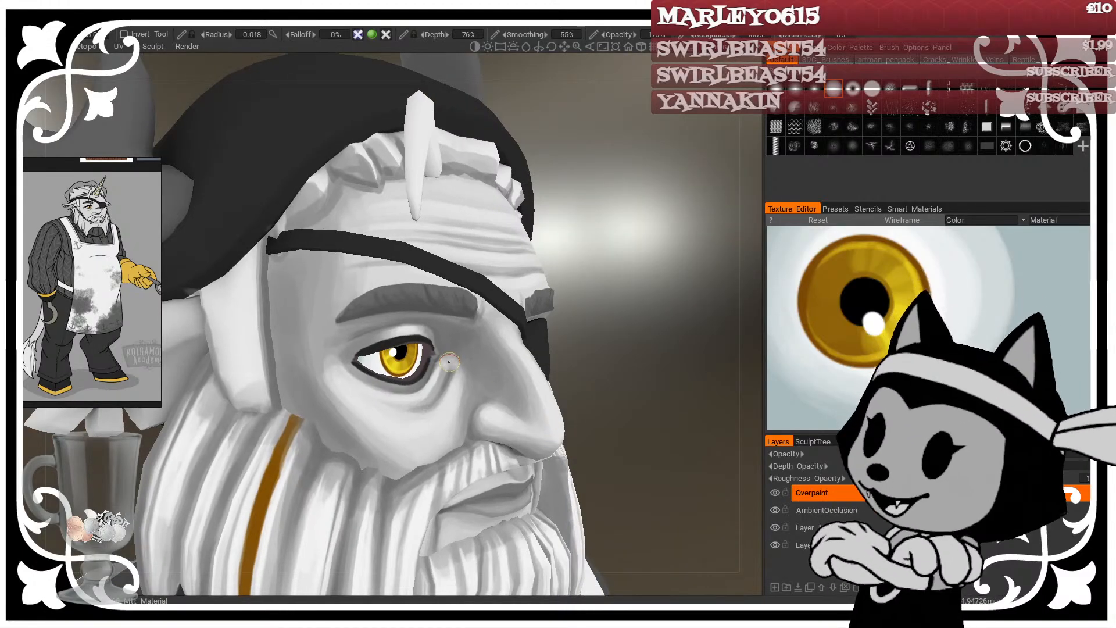
key(c)
drag(607, 279, 603, 286)
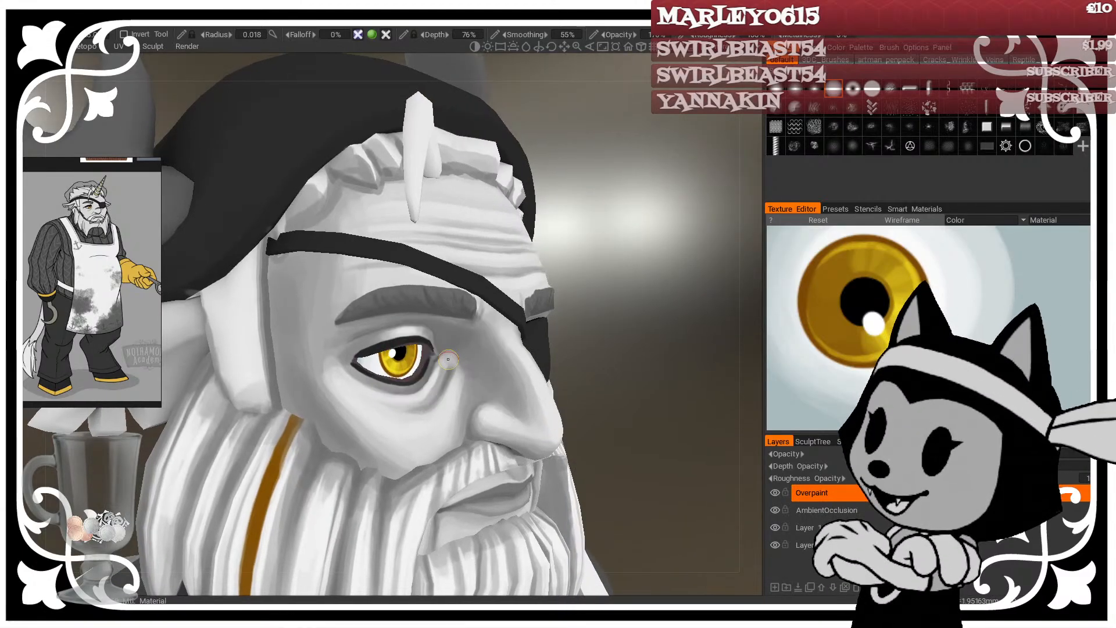
drag(616, 360, 652, 347)
Step: Paint crow's-feet lines at the uncovered eye's outer corner with a 0.01 brush and blend them at radii of 0.015 to 0.027
mouse_move(590, 273)
mouse_down()
mouse_move(620, 260)
mouse_move(606, 238)
mouse_move(635, 261)
mouse_up()
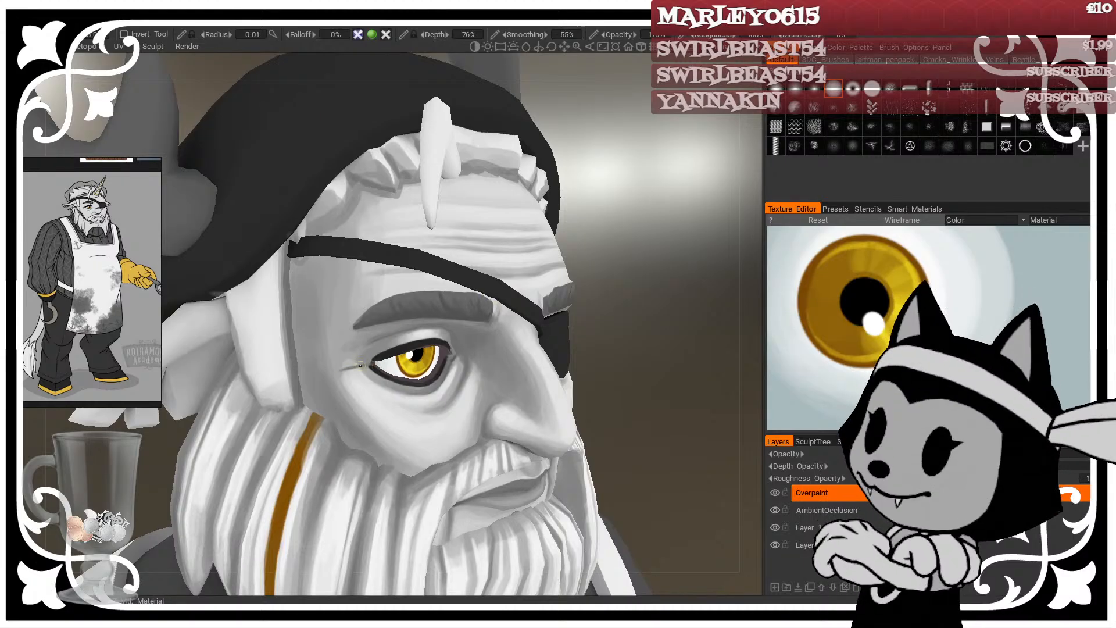
drag(541, 320, 505, 309)
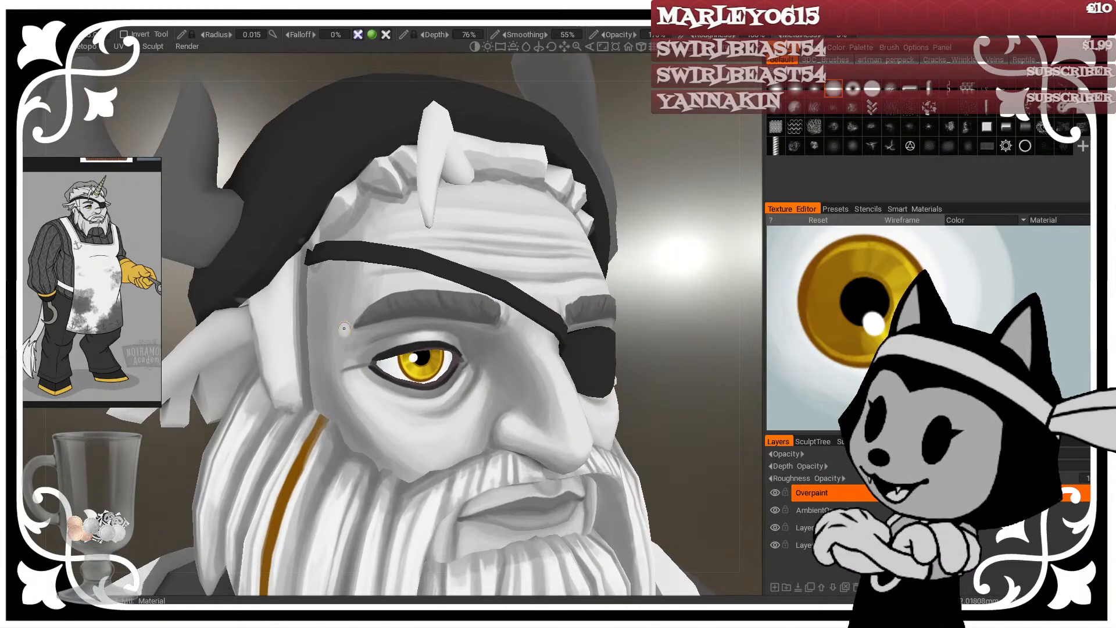
right_drag(340, 357, 351, 360)
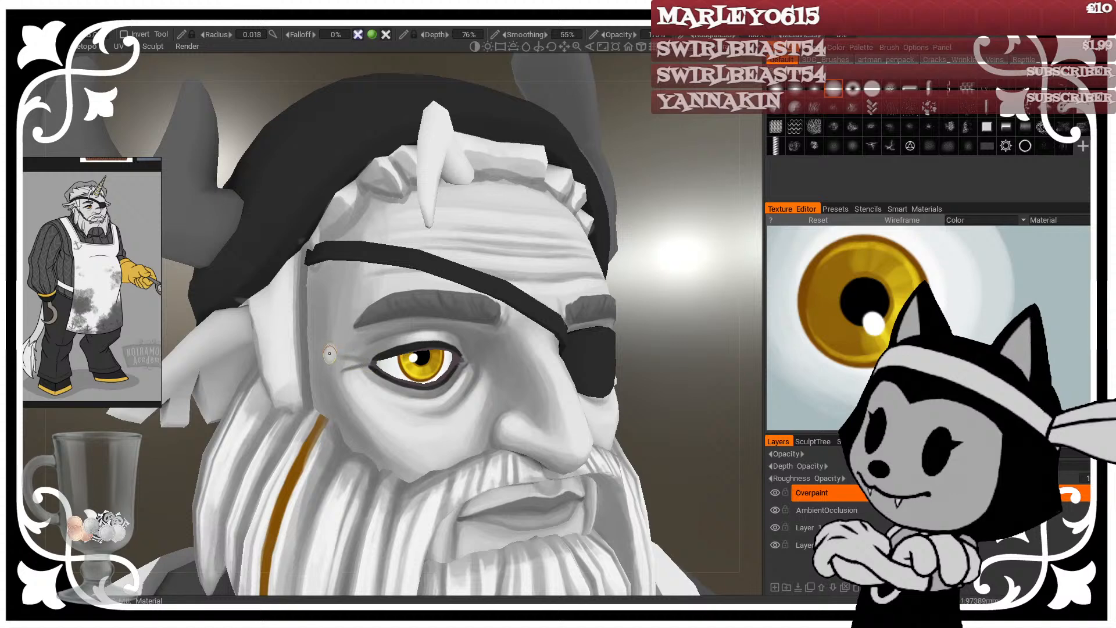
drag(662, 192, 624, 194)
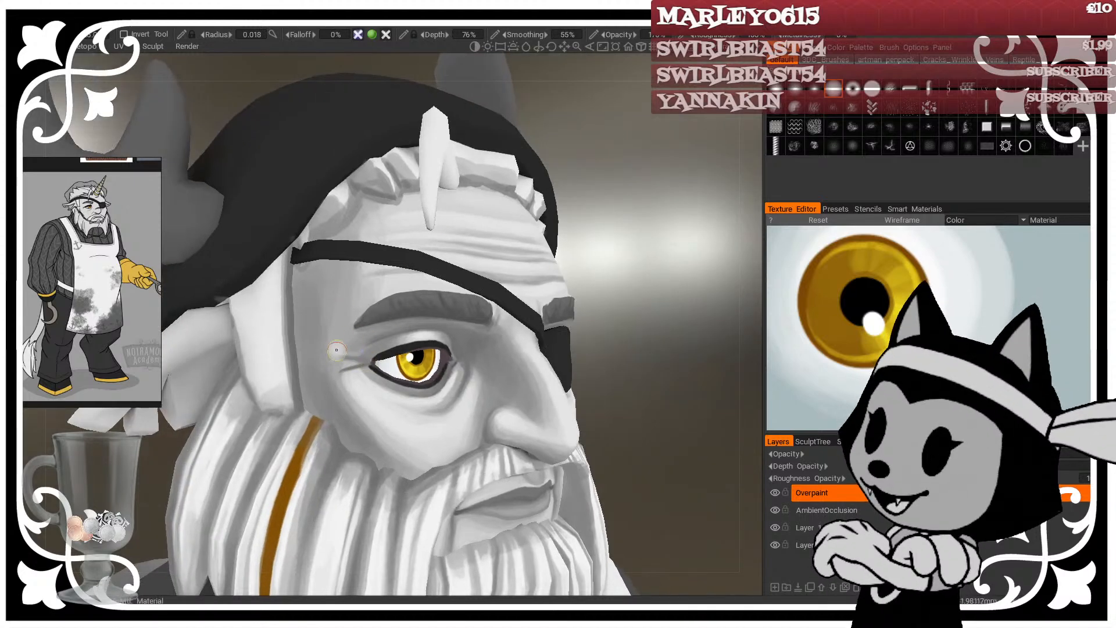
right_drag(324, 332, 331, 332)
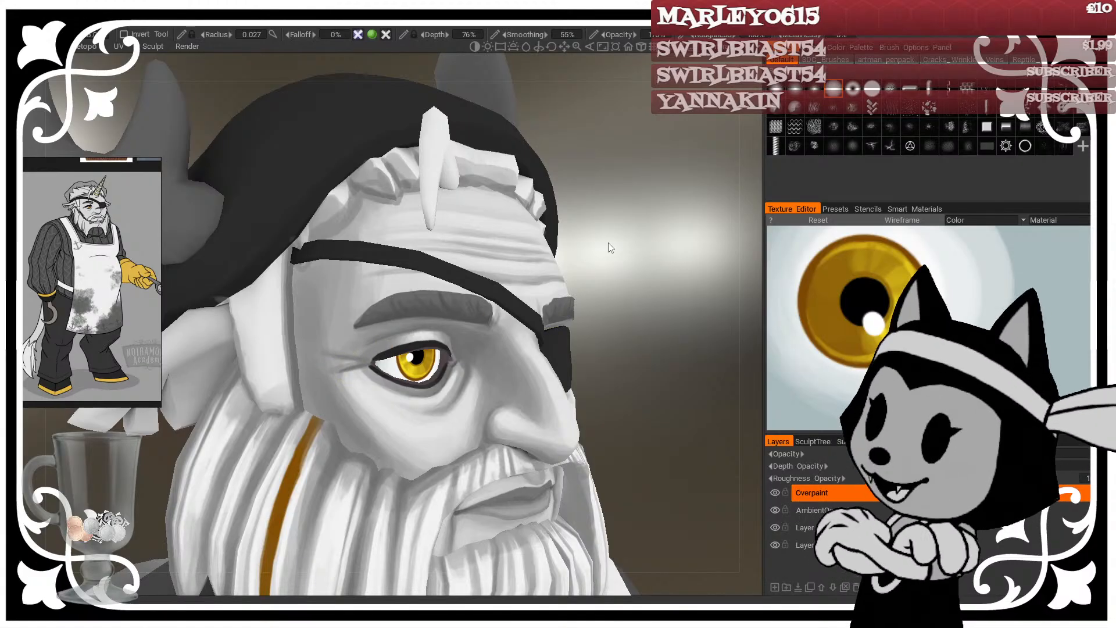
drag(585, 225, 528, 254)
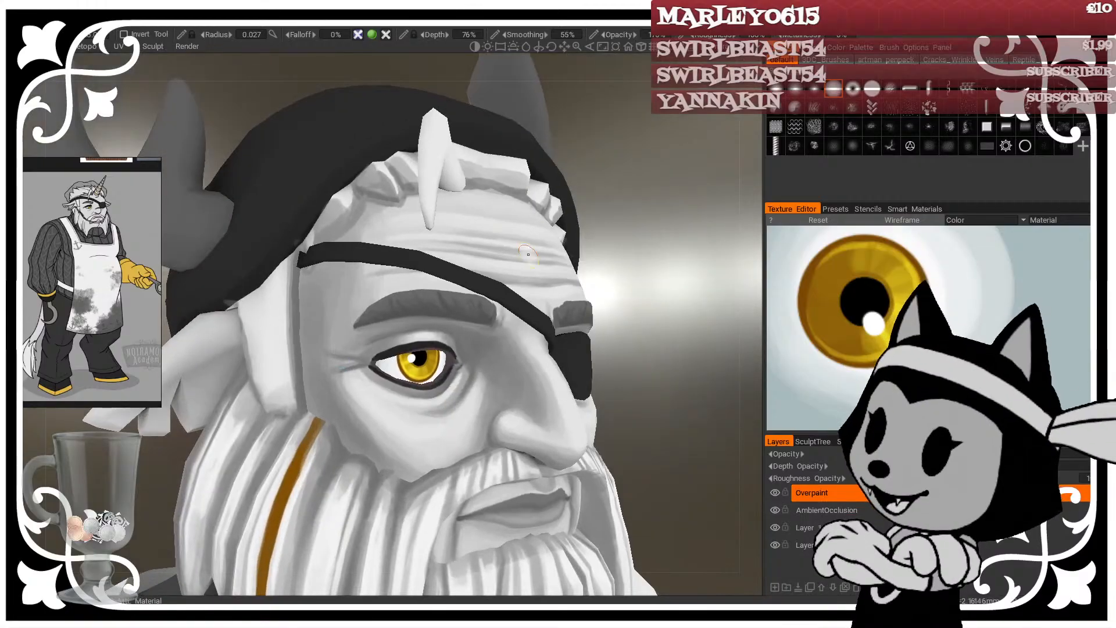
Step: Paint soft crease lines at the outer corner of the uncovered yellow eye with a brush radius of 0.023 to 0.026
mouse_move(601, 256)
mouse_down()
mouse_move(646, 268)
mouse_move(638, 254)
mouse_up()
key(bracketleft)
key(bracketleft)
key(bracketleft)
key(bracketleft)
key(bracketleft)
key(bracketright)
key(bracketright)
key(bracketright)
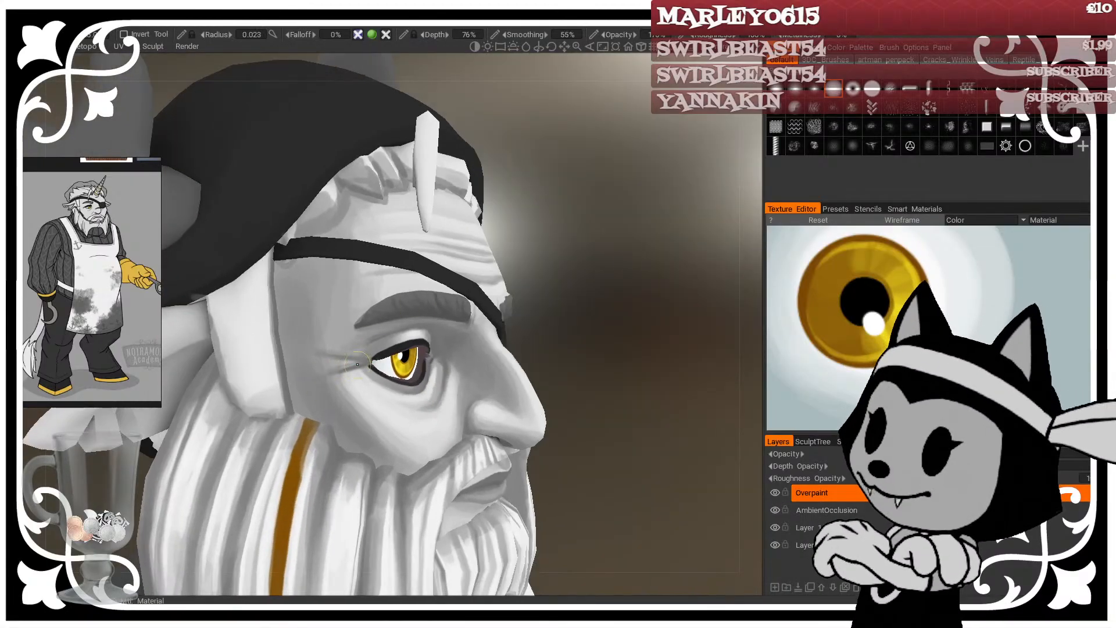
drag(625, 318, 569, 314)
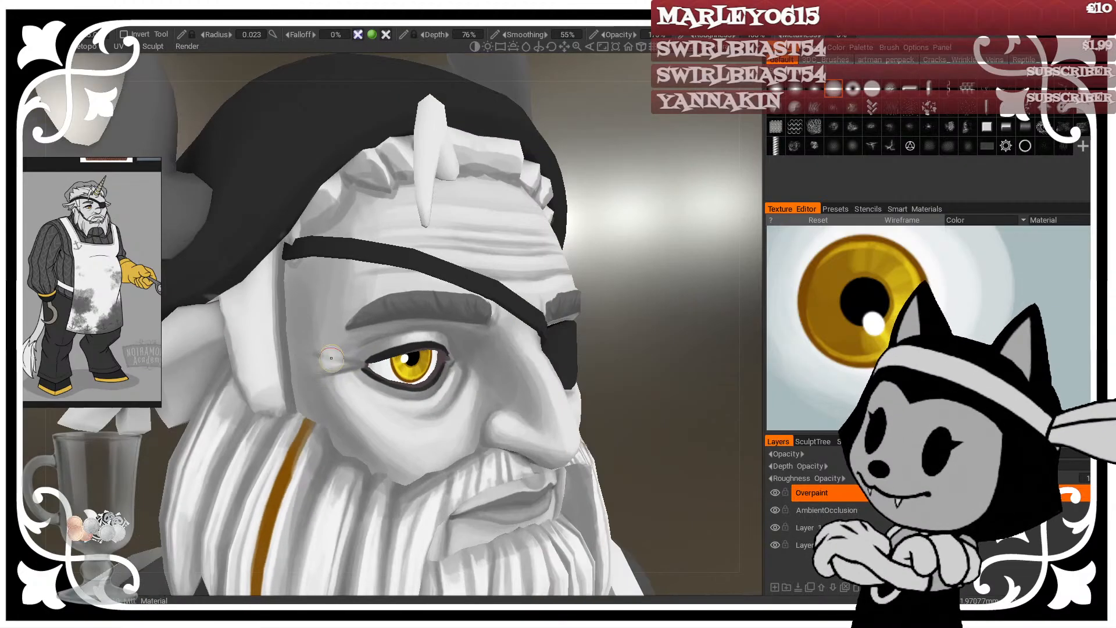
key(bracketright)
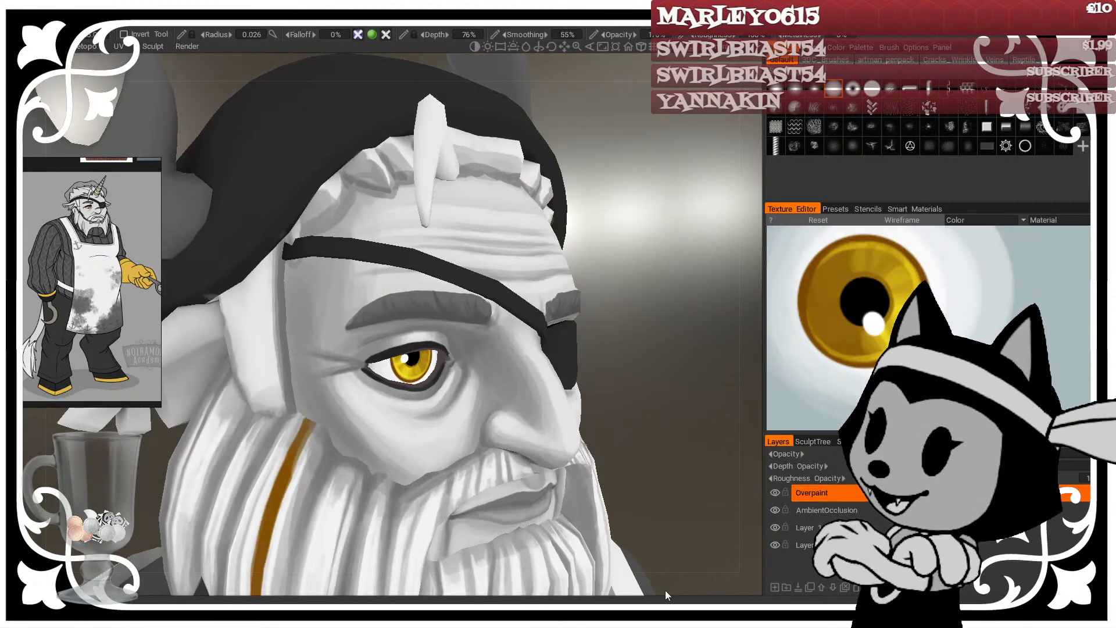
Step: Examine the shading of the uncovered eye, brow and forehead from several angles
right_drag(622, 312, 566, 311)
drag(567, 311, 582, 330)
right_drag(582, 330, 623, 335)
drag(623, 335, 617, 296)
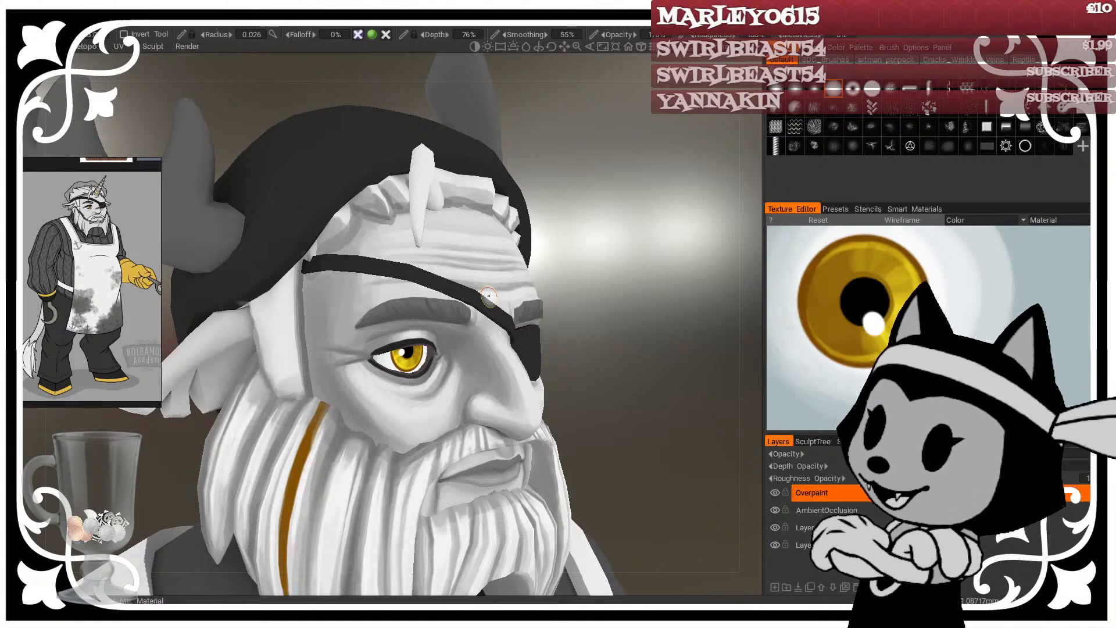
drag(608, 208, 600, 260)
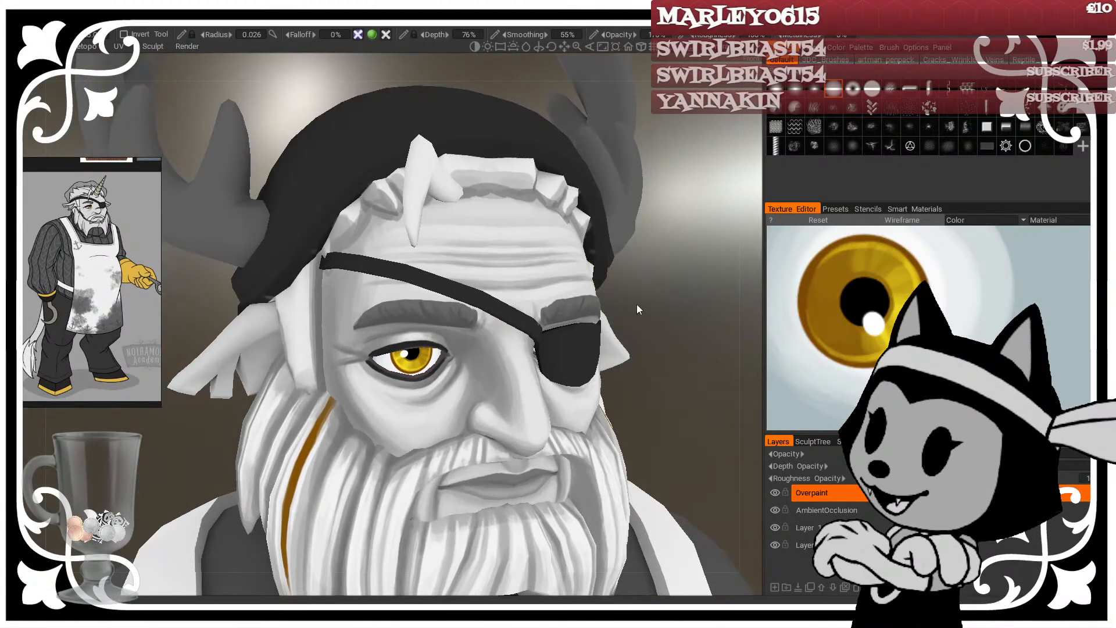
drag(636, 304, 690, 260)
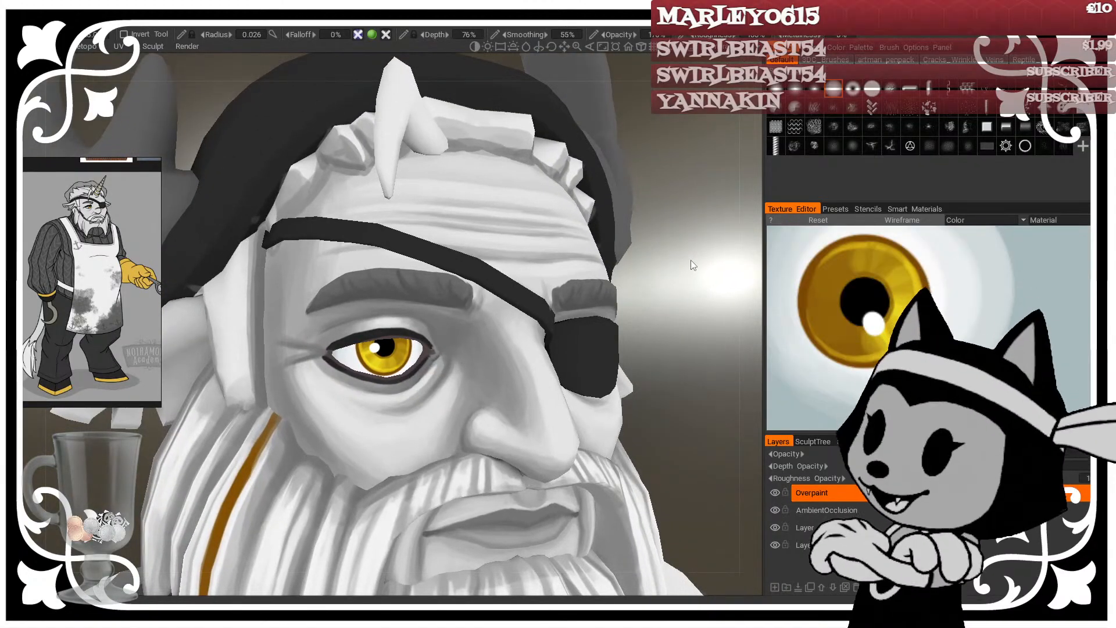
drag(679, 292, 688, 301)
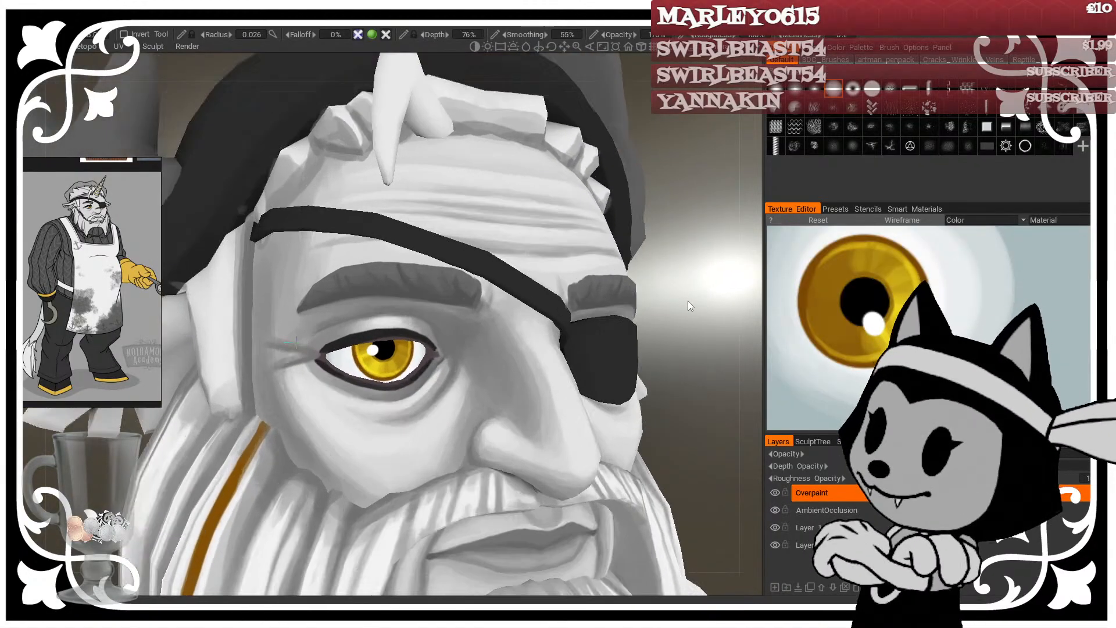
Step: Refine the dark lid line at the outer corner of the uncovered eye with a fine brush, radius 0.012 reduced to 0.01
right_drag(688, 301, 698, 274)
mouse_move(702, 240)
mouse_down()
mouse_move(688, 231)
mouse_move(653, 243)
mouse_move(653, 203)
mouse_move(615, 211)
mouse_move(667, 200)
mouse_up()
key(])
key(])
key(])
key(])
key(])
key(])
key([)
key([)
key([)
key([)
key([)
key([)
key([)
key([)
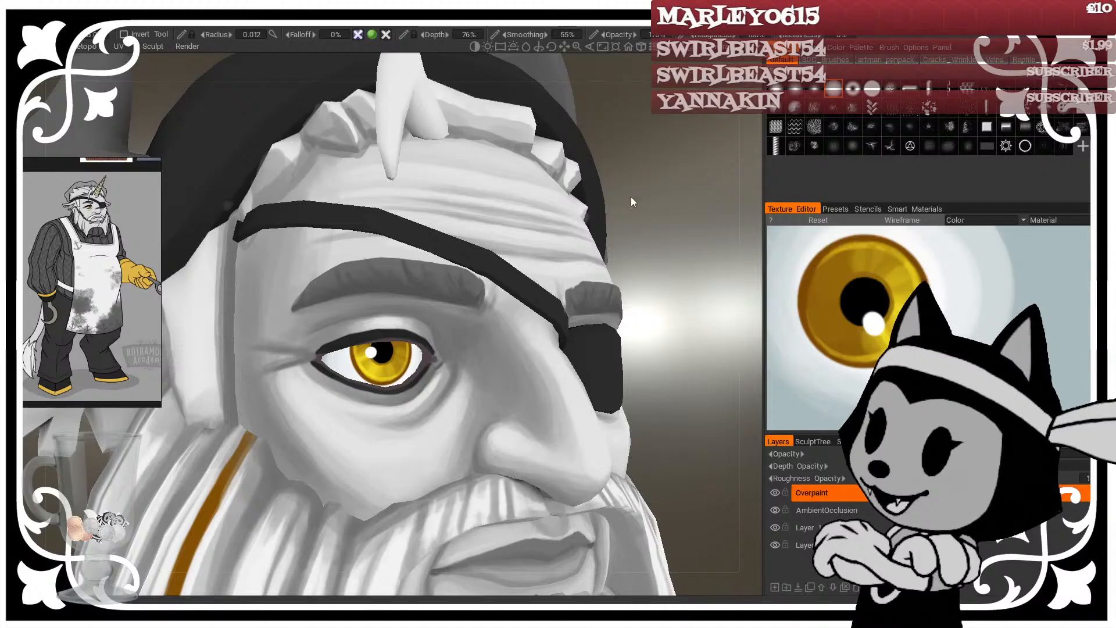
drag(630, 196, 647, 222)
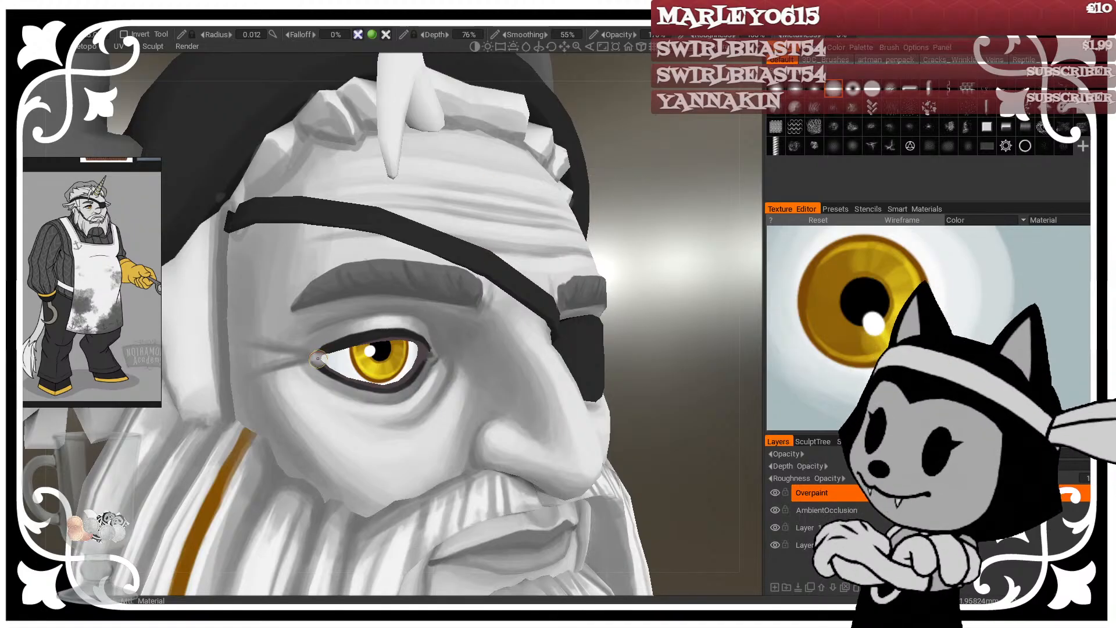
key(bracketleft)
drag(676, 253, 696, 239)
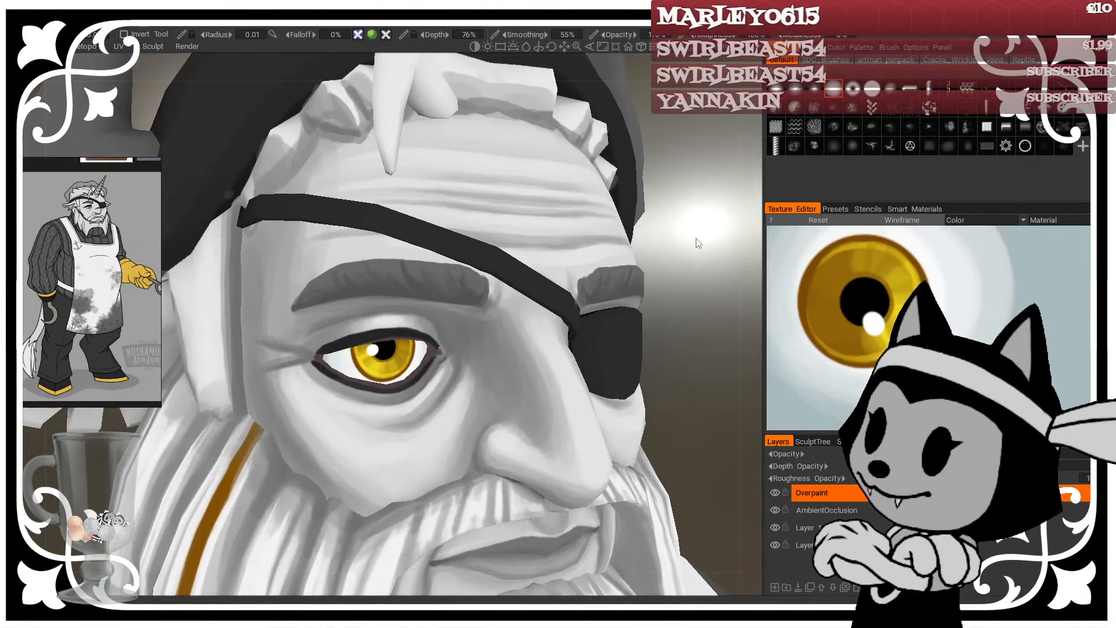
Step: Enlarge the brush radius to 0.045 for soft shading around the nose bridge and the brow beside the eye patch
key(bracketright)
key(bracketright)
key(bracketright)
key(bracketright)
key(bracketright)
key(bracketright)
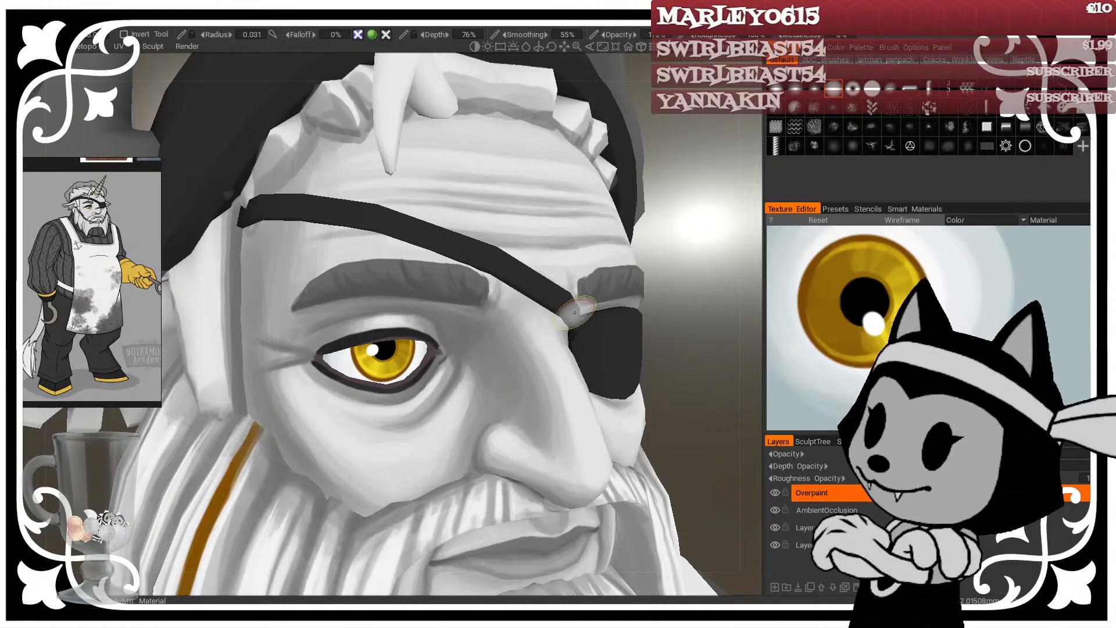
key(bracketright)
key(bracketright)
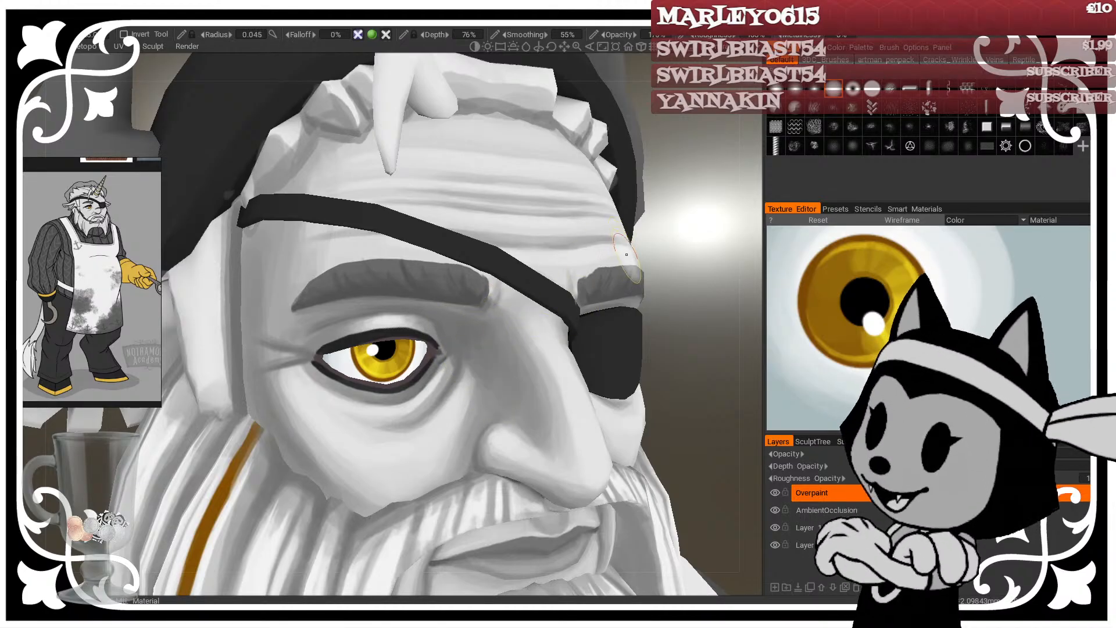
Step: Examine the painted face from lower, frontal and three-quarter angles to judge the shading around the eye and eye patch
right_drag(708, 243, 626, 295)
mouse_move(627, 294)
mouse_down()
mouse_move(575, 252)
mouse_move(629, 294)
mouse_up()
right_drag(629, 294, 645, 298)
mouse_move(644, 299)
mouse_down()
mouse_move(653, 301)
mouse_move(648, 291)
mouse_up()
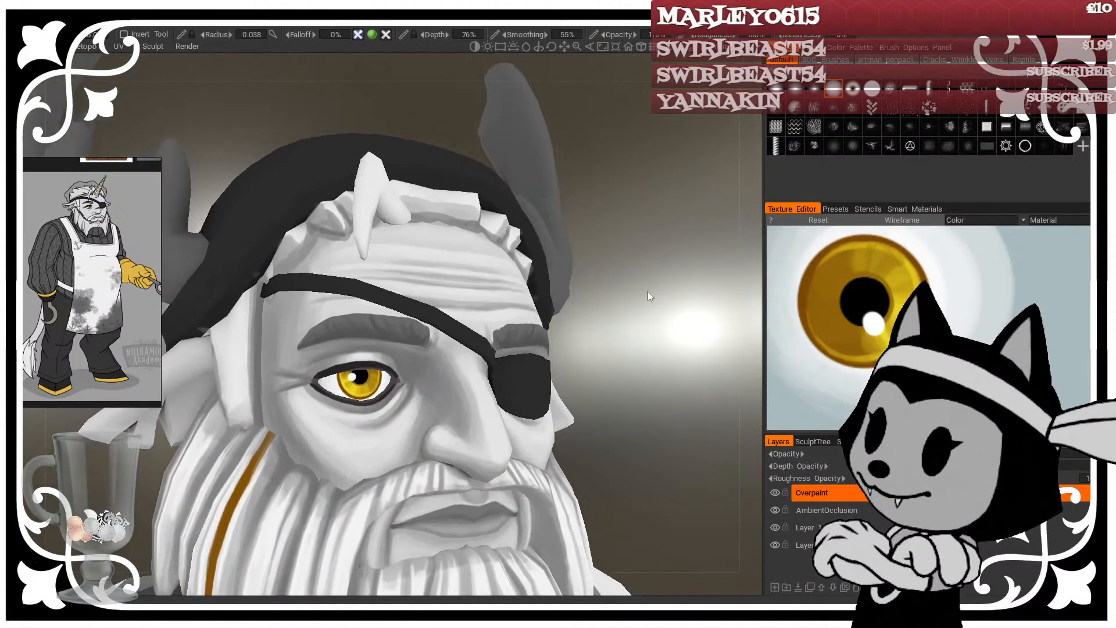
middle_drag(648, 291, 639, 267)
drag(641, 268, 664, 190)
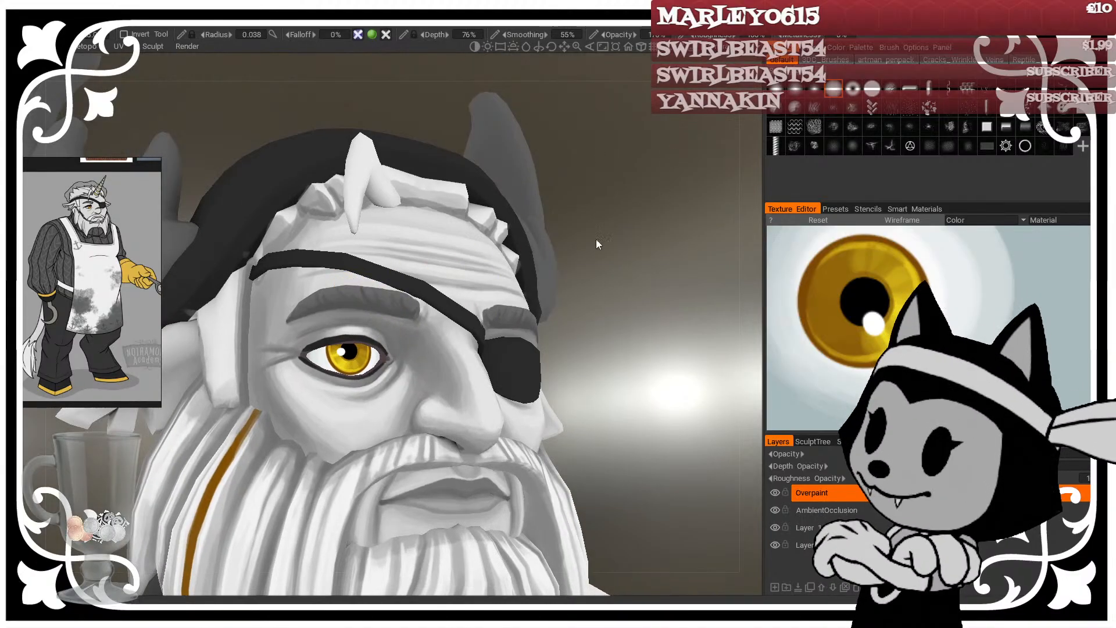
mouse_move(595, 239)
mouse_down()
mouse_move(580, 260)
mouse_move(636, 275)
mouse_move(614, 236)
mouse_up()
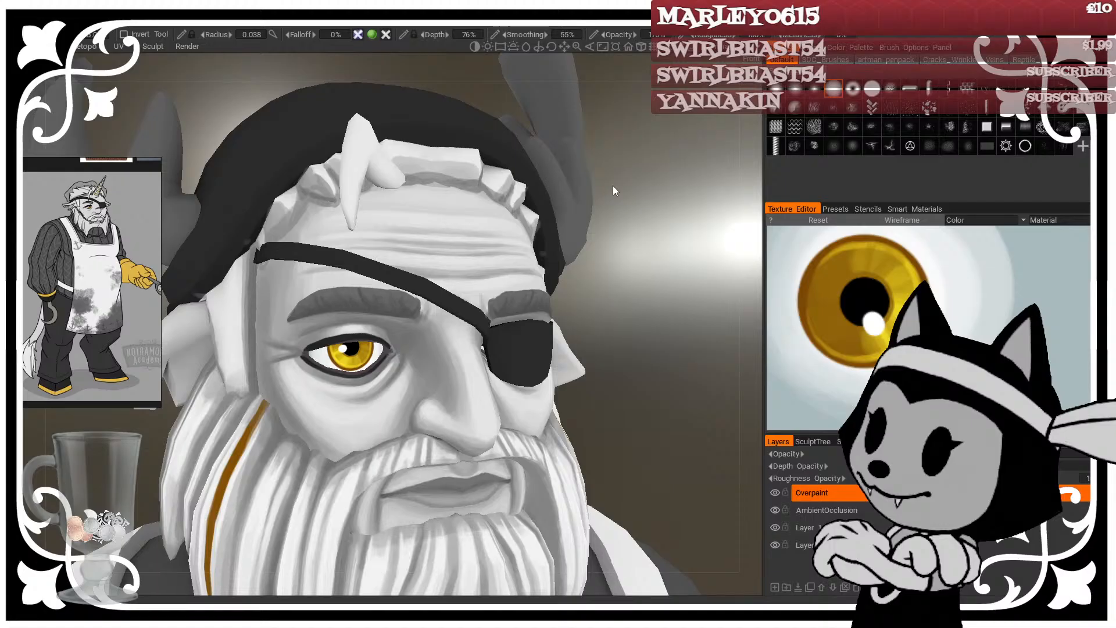
mouse_move(602, 243)
mouse_down()
mouse_move(615, 277)
mouse_move(576, 276)
mouse_move(584, 237)
mouse_up()
Step: Paint the fold beneath the uncovered eye with a small brush, radius about 0.020
key(bracketleft)
key(bracketleft)
key(bracketleft)
key(bracketleft)
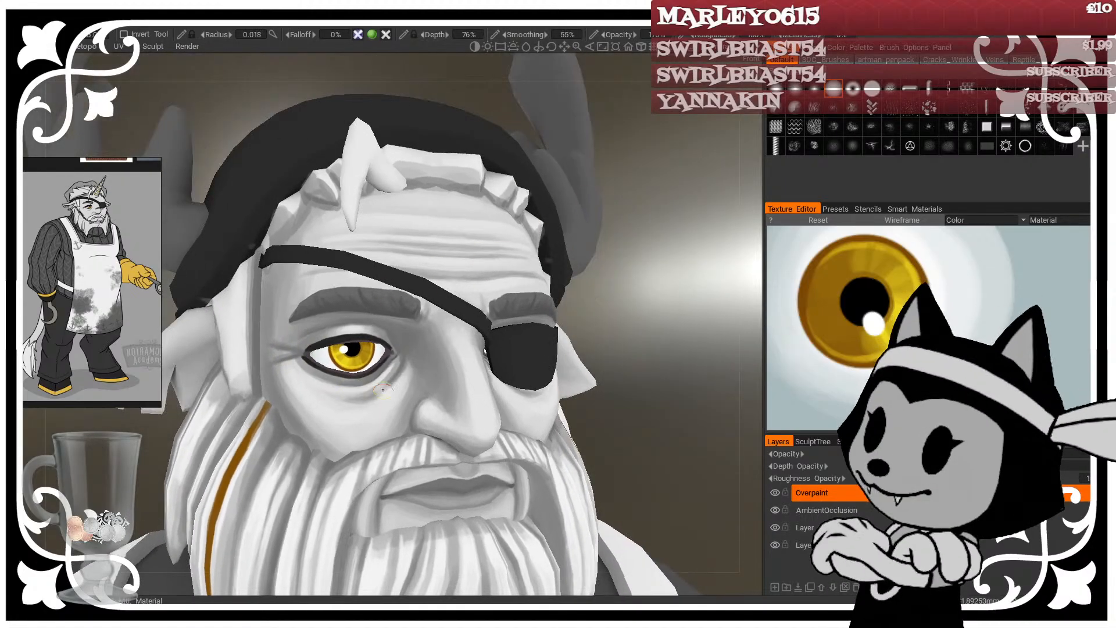
key(bracketleft)
key(bracketleft)
key(bracketright)
key(bracketright)
key(bracketright)
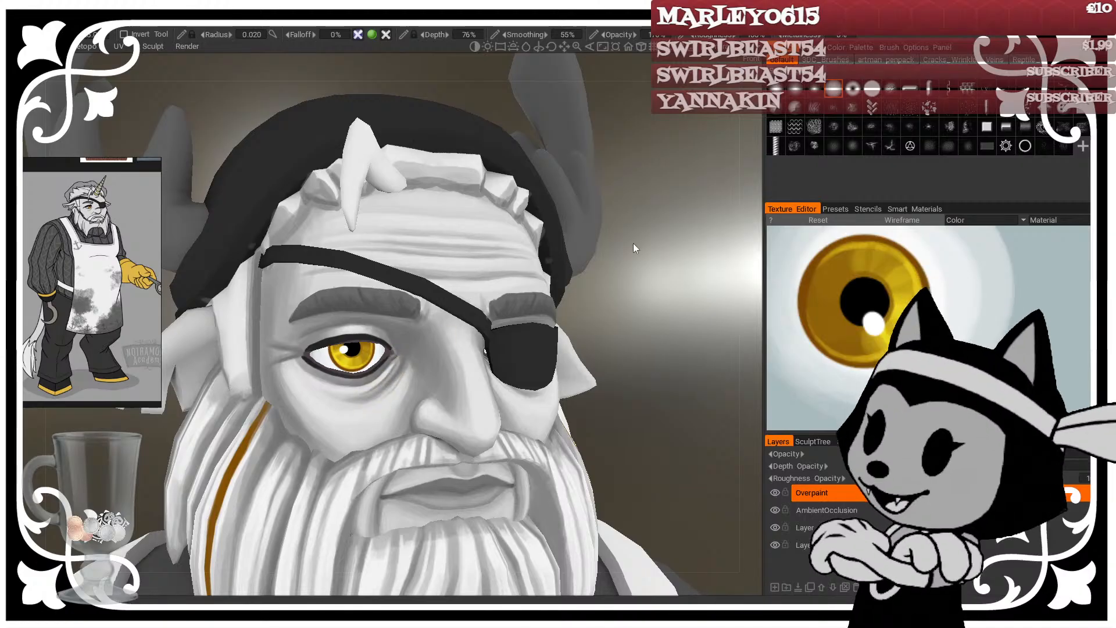
drag(633, 243, 648, 256)
key(bracketright)
key(bracketright)
drag(375, 383, 341, 388)
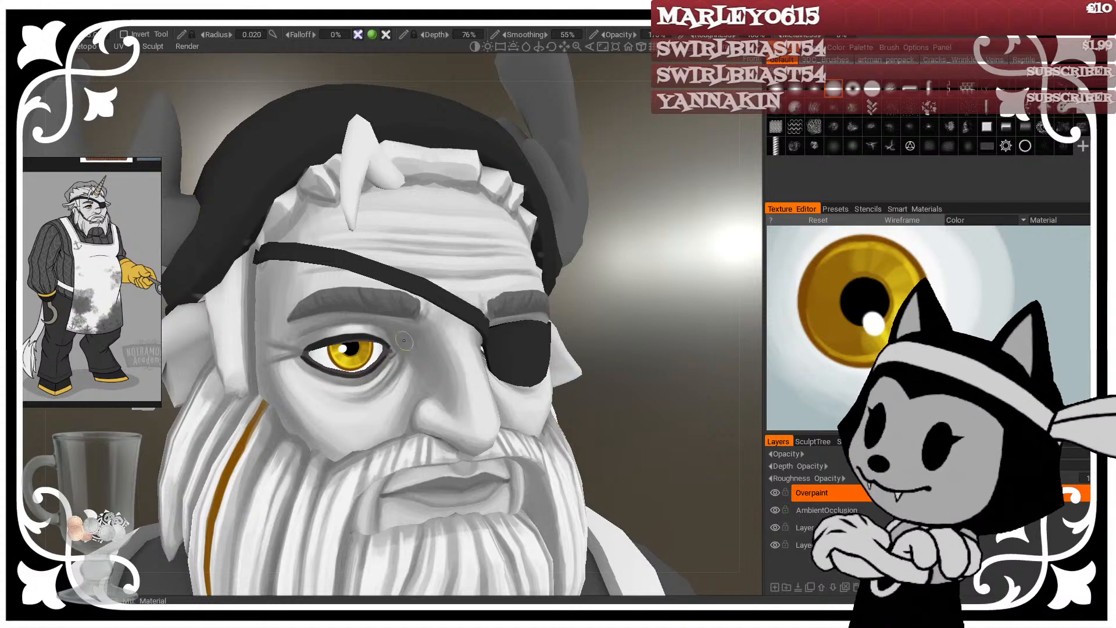
Step: Touch up the shading between the uncovered eye's inner corner and the nose bridge, using a brush radius of 0.016
key(bracketright)
key(bracketright)
key(bracketright)
key(bracketright)
mouse_move(664, 273)
mouse_down()
mouse_move(692, 286)
mouse_move(692, 306)
mouse_up()
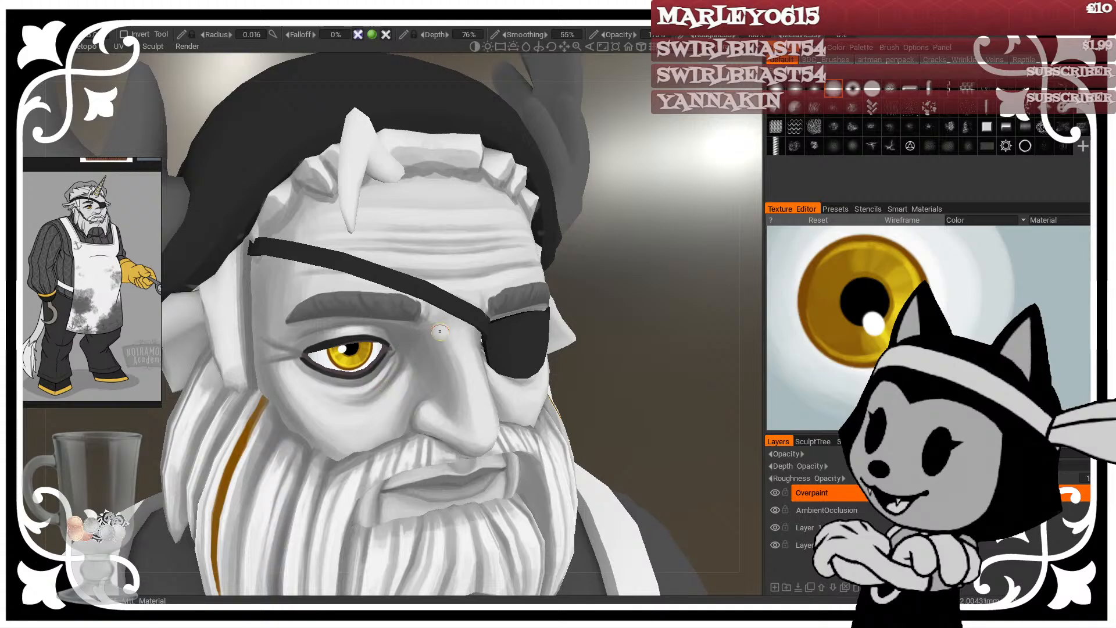
Step: Paint the crease beside the nostril above the moustache with a fine brush, radius 0.012 to 0.014
scroll(572, 305, down, 7)
mouse_move(577, 304)
mouse_down()
mouse_move(574, 263)
mouse_move(588, 281)
mouse_move(553, 251)
mouse_move(600, 303)
mouse_move(590, 273)
mouse_up()
scroll(588, 281, up, 7)
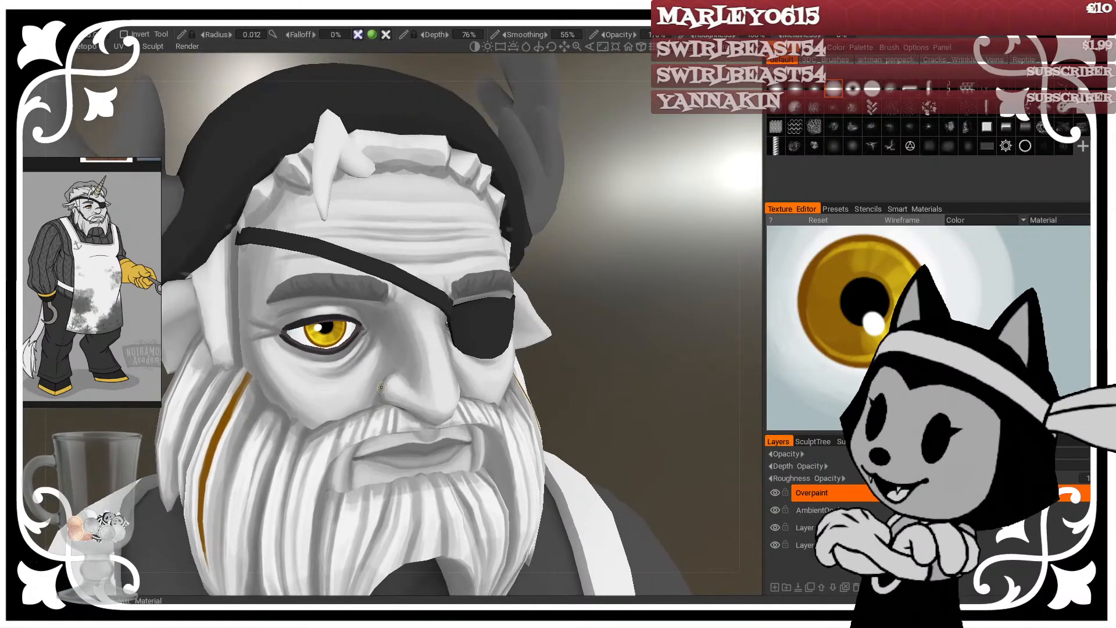
drag(622, 316, 588, 234)
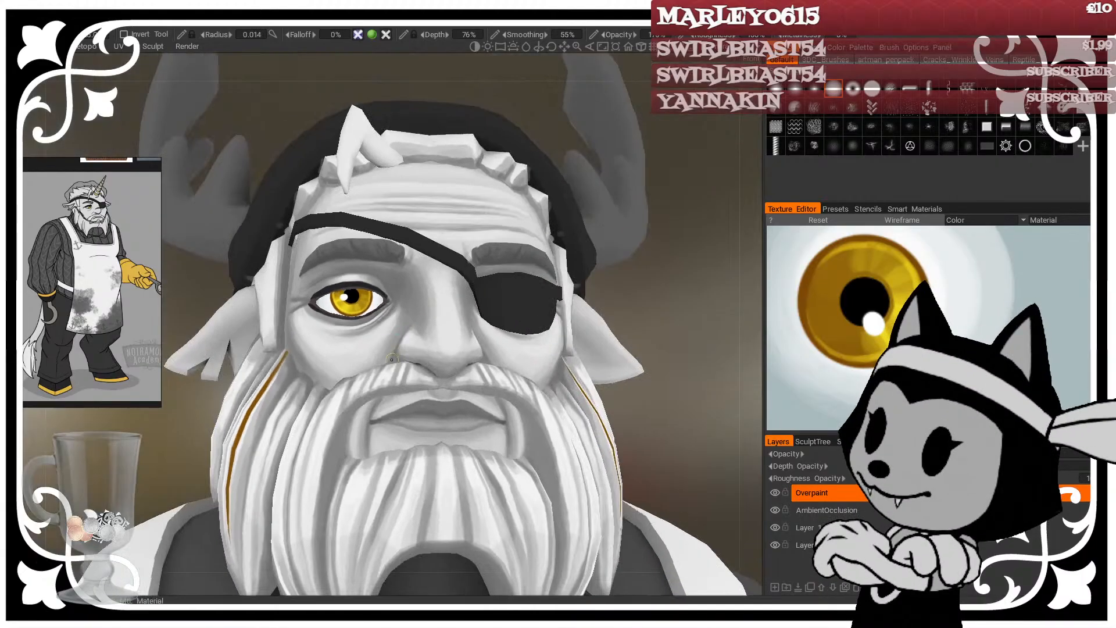
Step: Examine the bearded head from the front at close range and together with the upper body
mouse_move(656, 273)
mouse_down()
mouse_move(684, 283)
mouse_move(631, 256)
mouse_move(651, 246)
mouse_move(649, 295)
mouse_up()
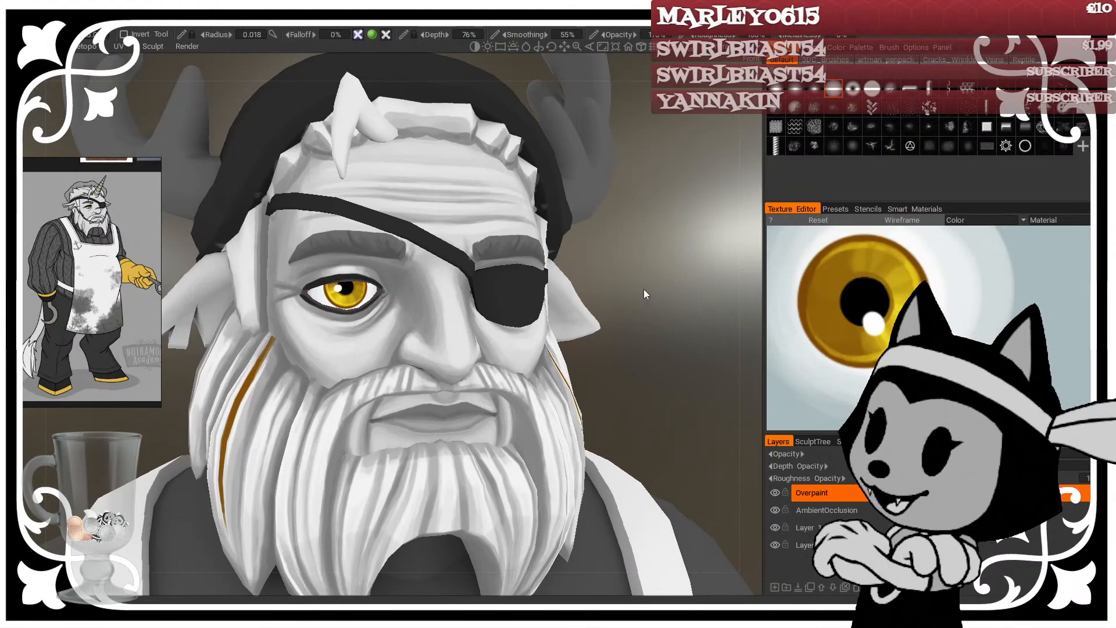
right_drag(643, 289, 606, 288)
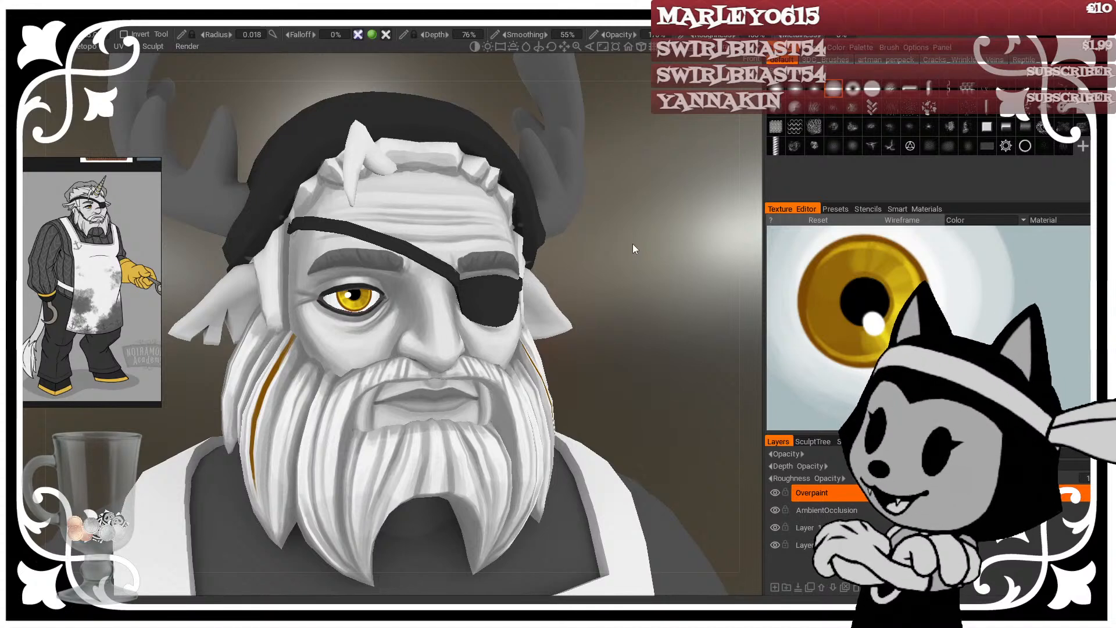
drag(633, 243, 605, 256)
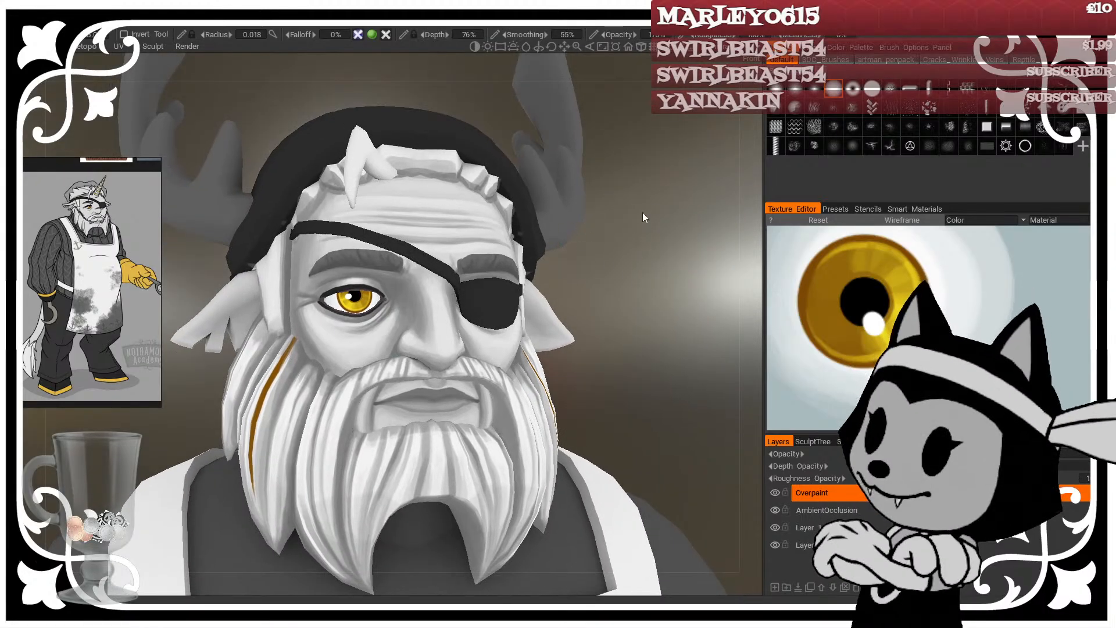
drag(643, 216, 640, 294)
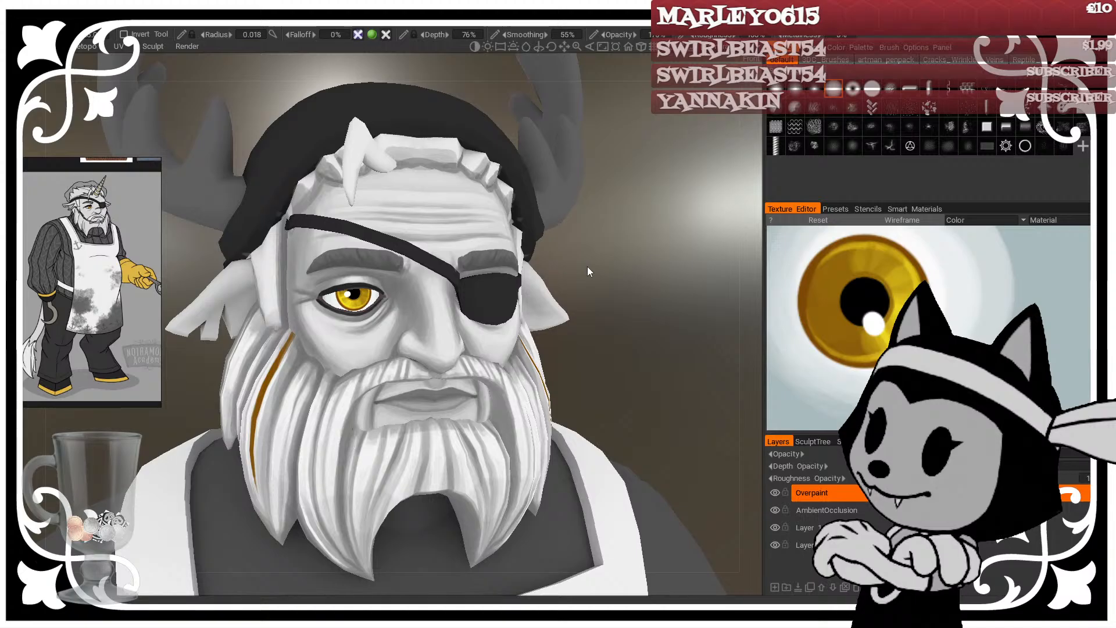
drag(588, 271, 603, 220)
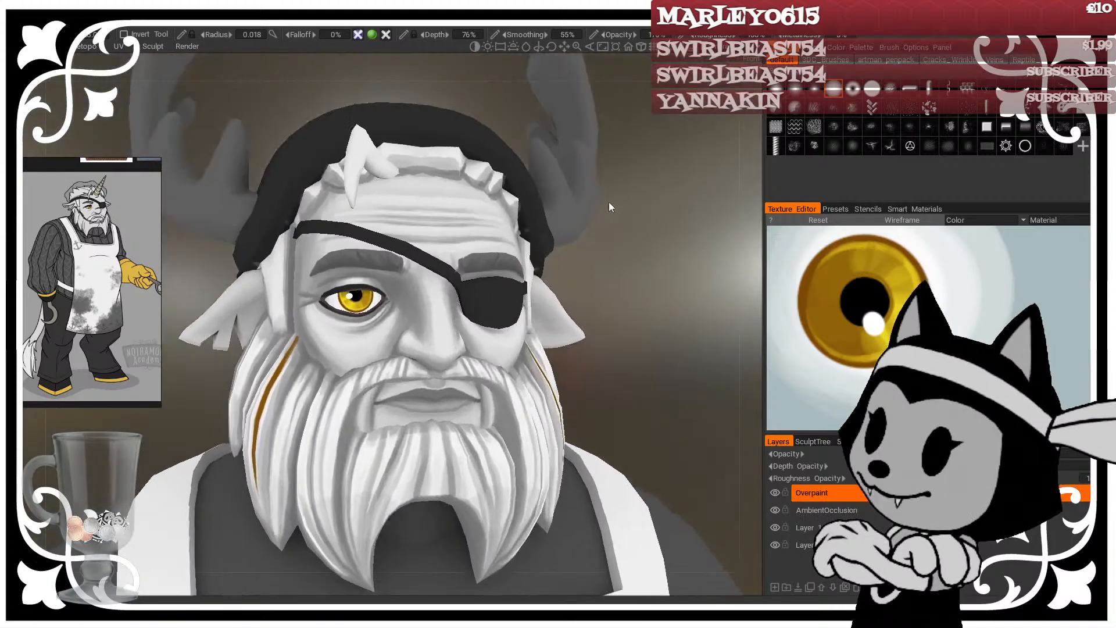
right_drag(646, 227, 584, 263)
drag(584, 262, 548, 273)
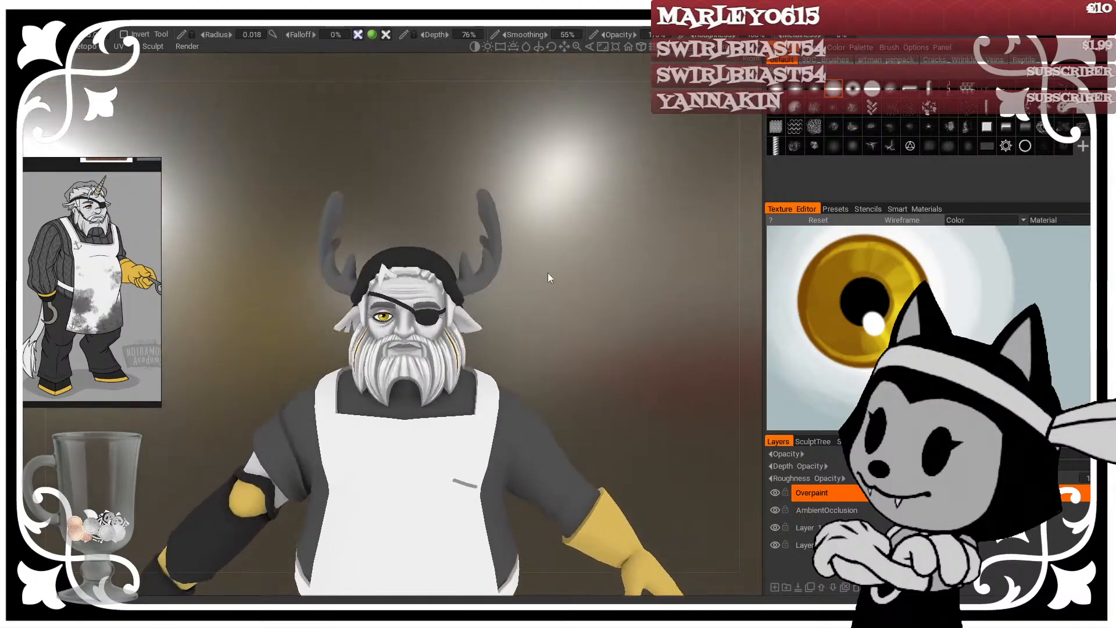
Step: Soften the shading along the side of the nose with a large brush, radius 0.054
right_drag(547, 273, 628, 244)
drag(657, 273, 616, 291)
mouse_move(459, 264)
mouse_down()
mouse_move(420, 327)
mouse_move(393, 288)
mouse_move(376, 342)
mouse_move(385, 306)
mouse_up()
key(])
key(])
key(])
key(])
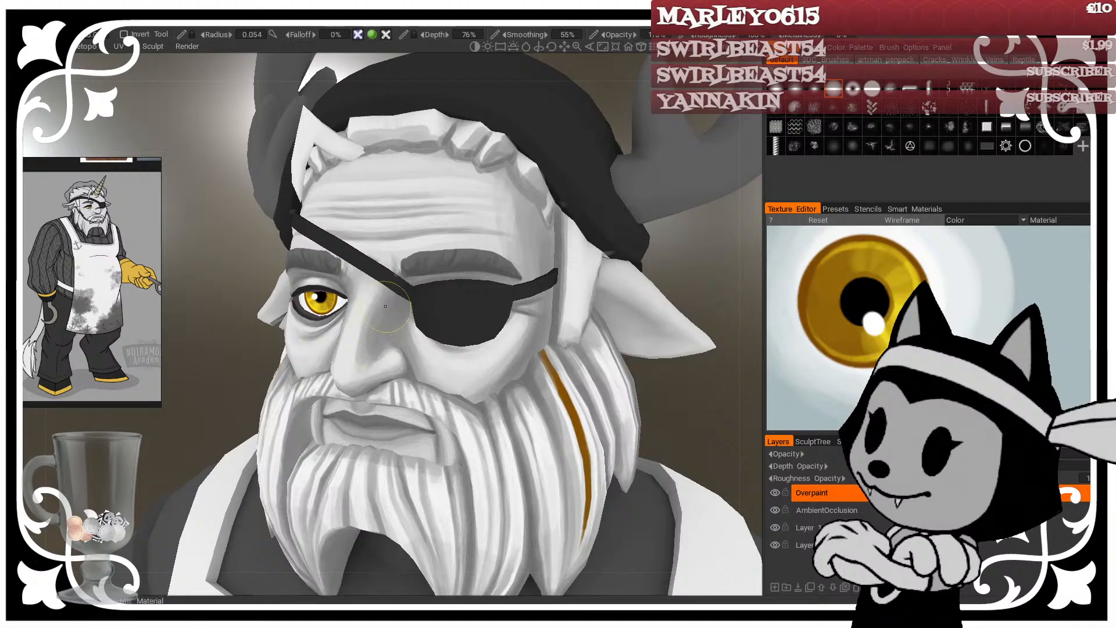
drag(678, 242, 744, 244)
drag(335, 292, 338, 292)
drag(549, 265, 480, 267)
mouse_move(344, 292)
mouse_down()
mouse_move(333, 291)
mouse_move(341, 302)
mouse_up()
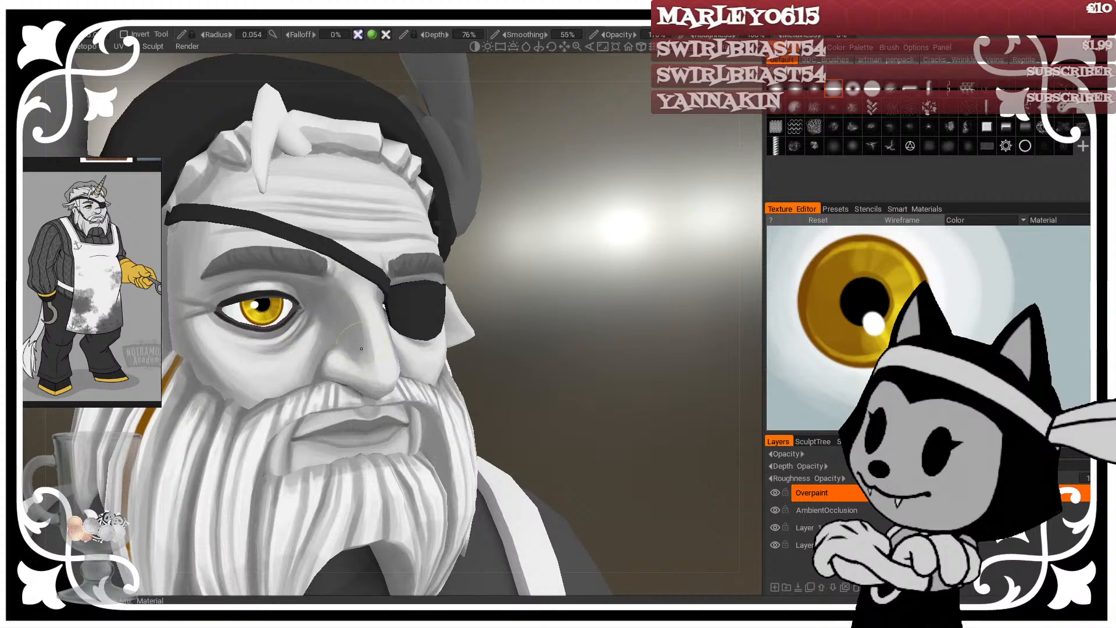
drag(494, 253, 546, 252)
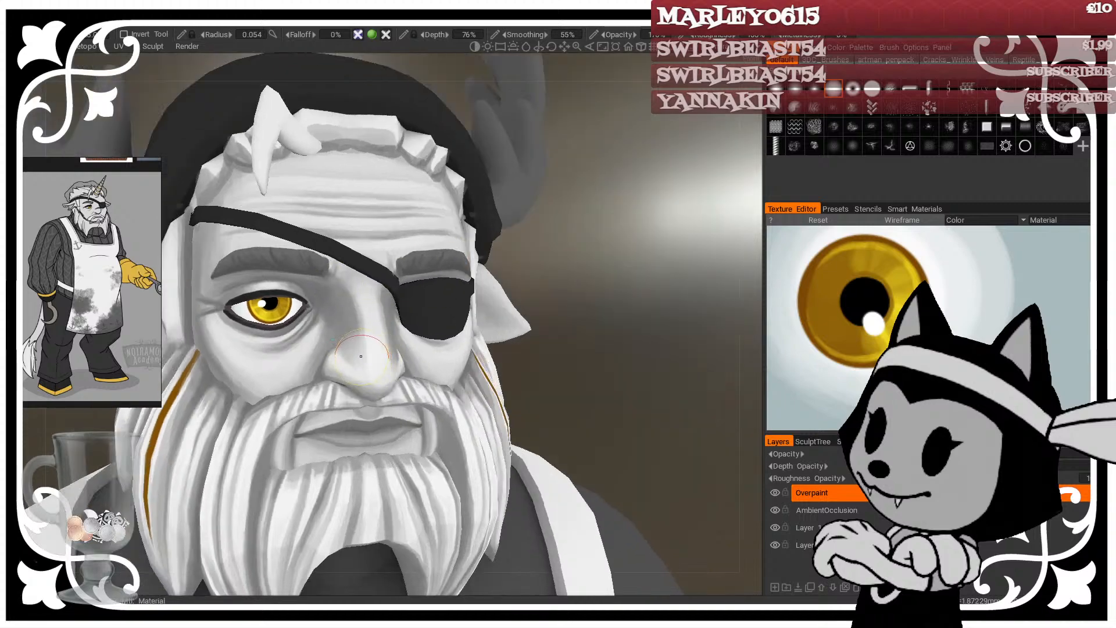
Step: Blend the shading on the nose tip and around the nostril, changing the brush radius to 0.042 and 0.065
key(bracketleft)
key(bracketleft)
drag(596, 247, 548, 249)
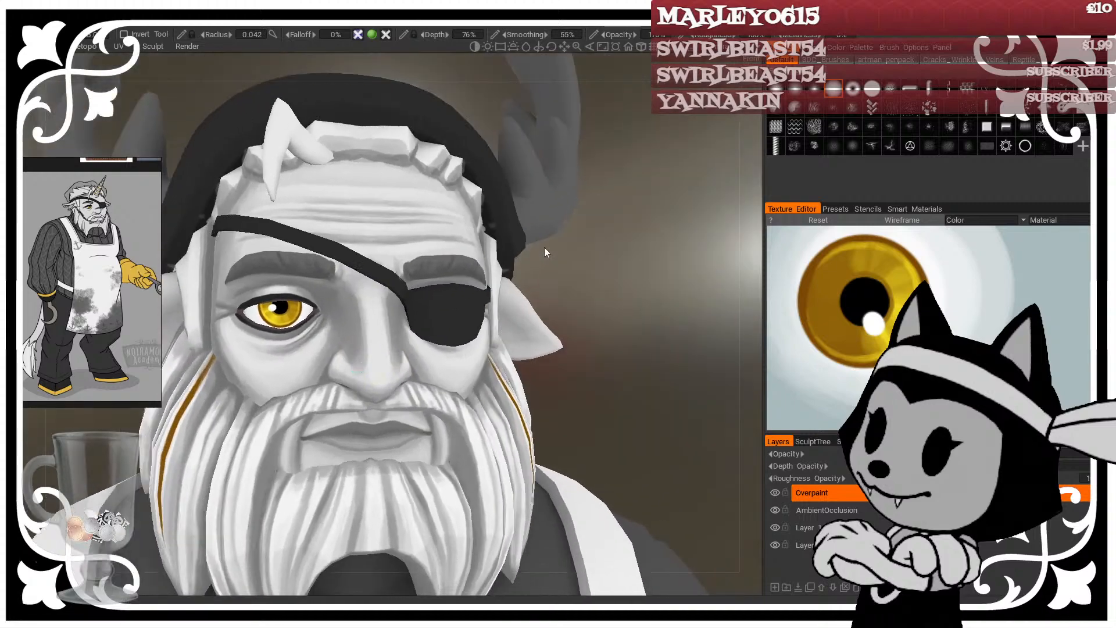
key(bracketright)
key(bracketright)
key(bracketright)
key(bracketright)
mouse_move(391, 356)
mouse_down()
mouse_move(354, 352)
mouse_move(348, 372)
mouse_up()
mouse_move(535, 250)
mouse_down()
mouse_move(601, 255)
mouse_move(546, 256)
mouse_up()
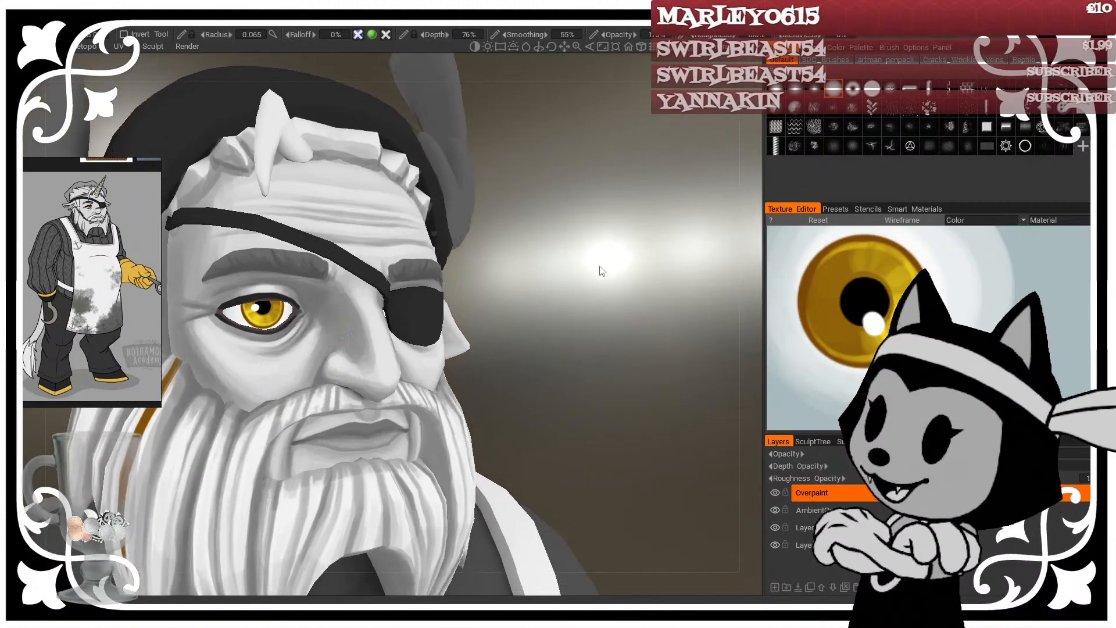
Step: Refine the moustache edge at the mouth corner with brush depth at 0% and a small radius of 0.013 to 0.020
drag(463, 275, 516, 257)
key(bracketleft)
key(bracketleft)
key(bracketleft)
key(bracketleft)
key(bracketleft)
key(bracketleft)
key(bracketleft)
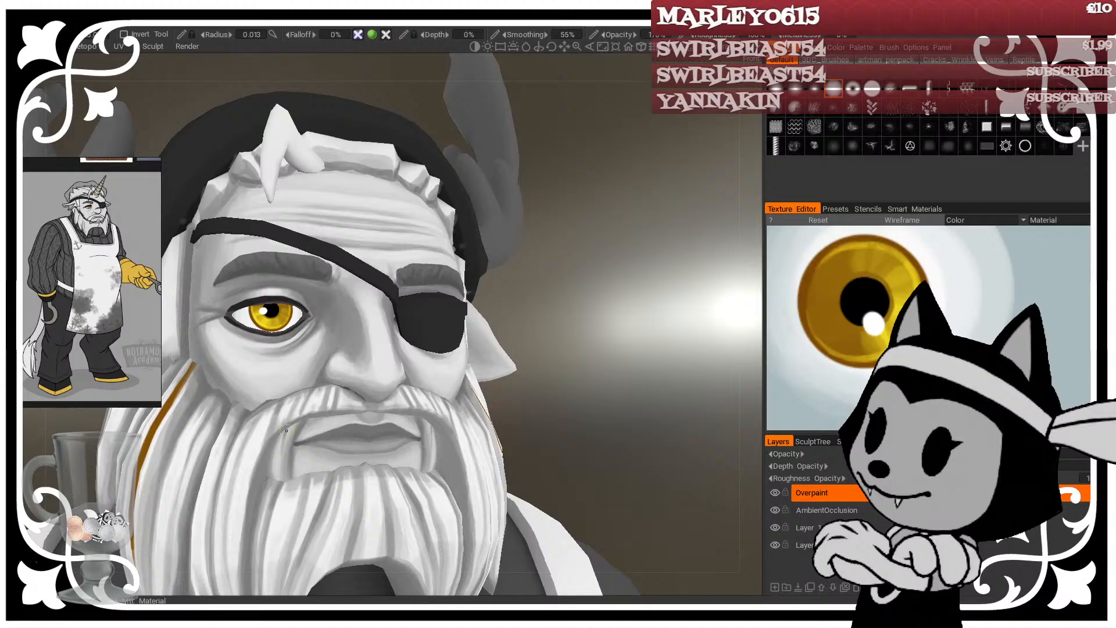
drag(543, 292, 542, 207)
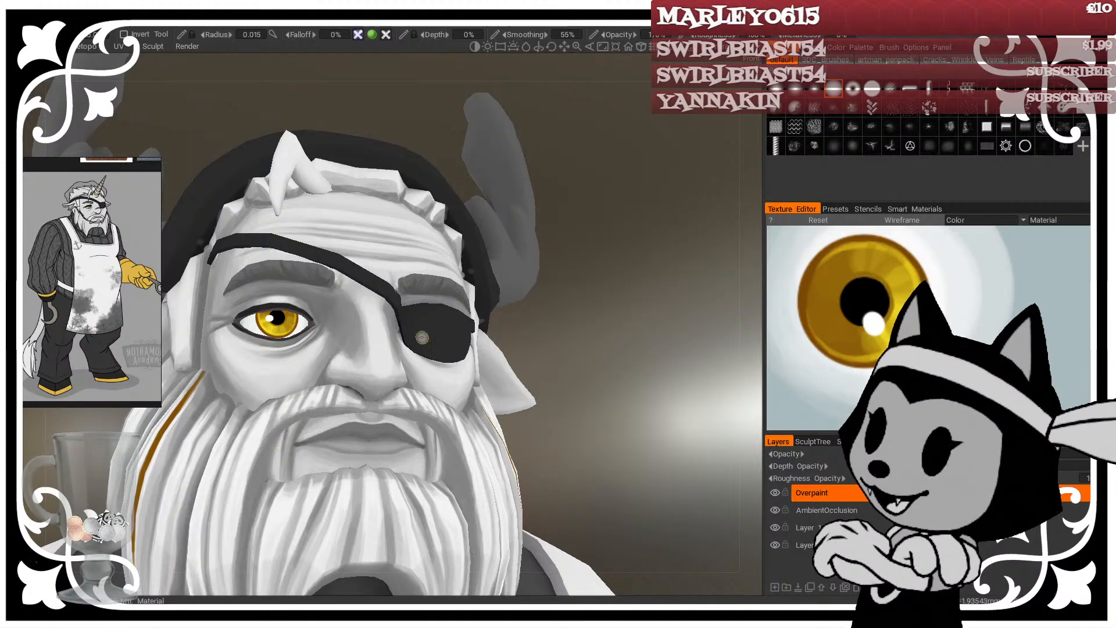
drag(517, 263, 545, 291)
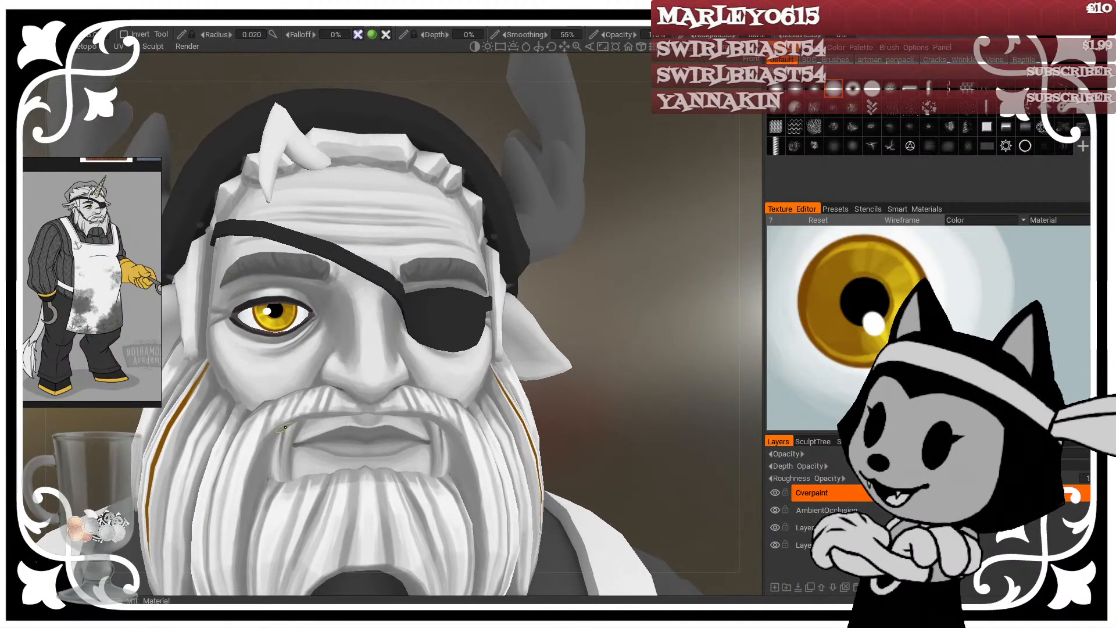
Step: Touch up the moustache edge beside the mouth corner using a brush radius of 0.020, reducing the radius to 0.017
drag(287, 436, 279, 474)
drag(631, 286, 587, 286)
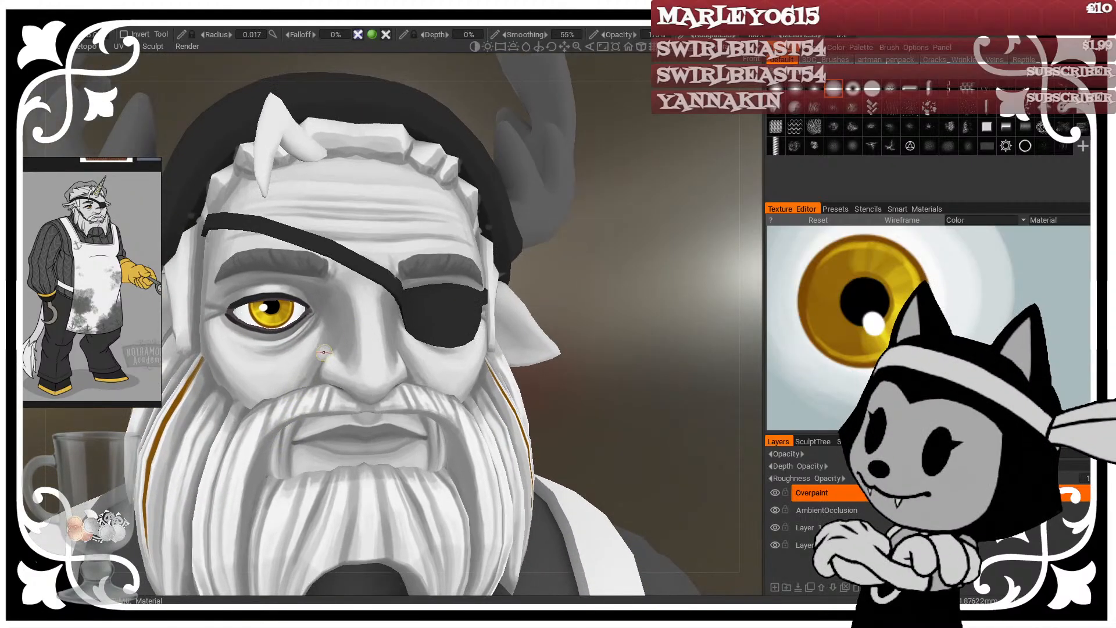
right_drag(648, 402, 622, 368)
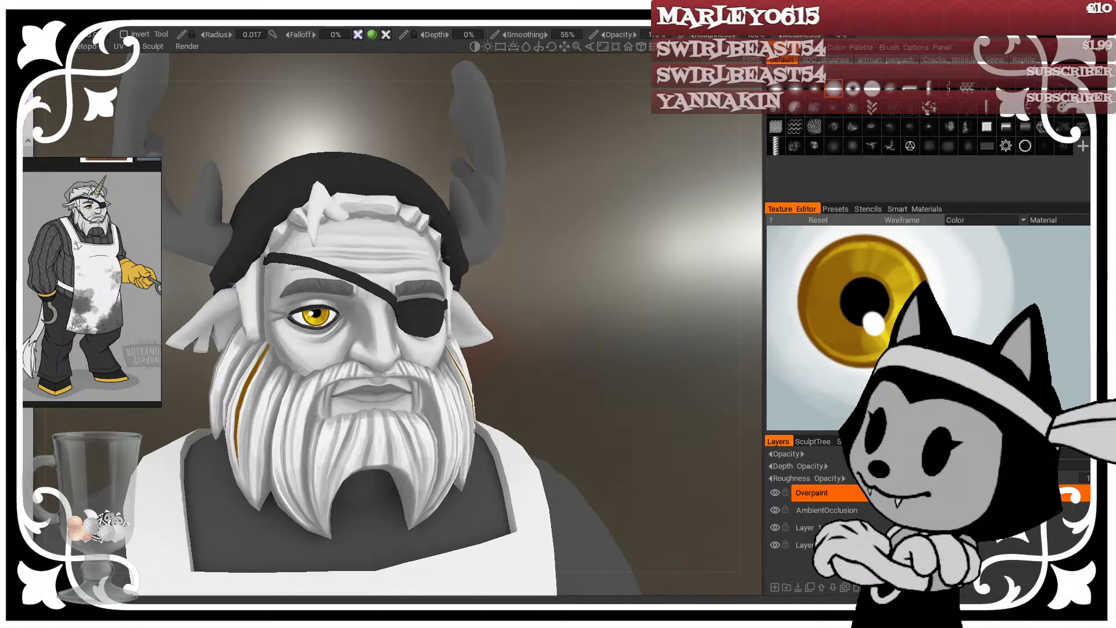
Step: Switch to the Spirit Blossom Ahri model on Sketchfab, move the reference drawing out of the way and show the model full screen
mouse_move(24, 186)
mouse_down()
mouse_move(320, 123)
mouse_move(382, 64)
mouse_move(425, 52)
mouse_move(399, 63)
mouse_up()
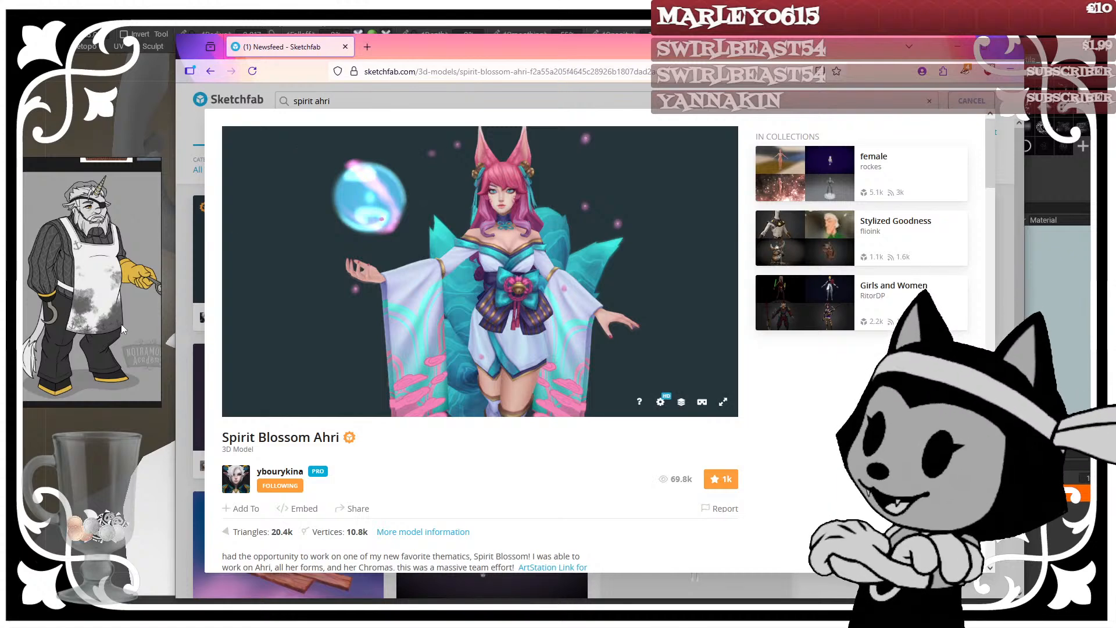
drag(94, 299, 0, 299)
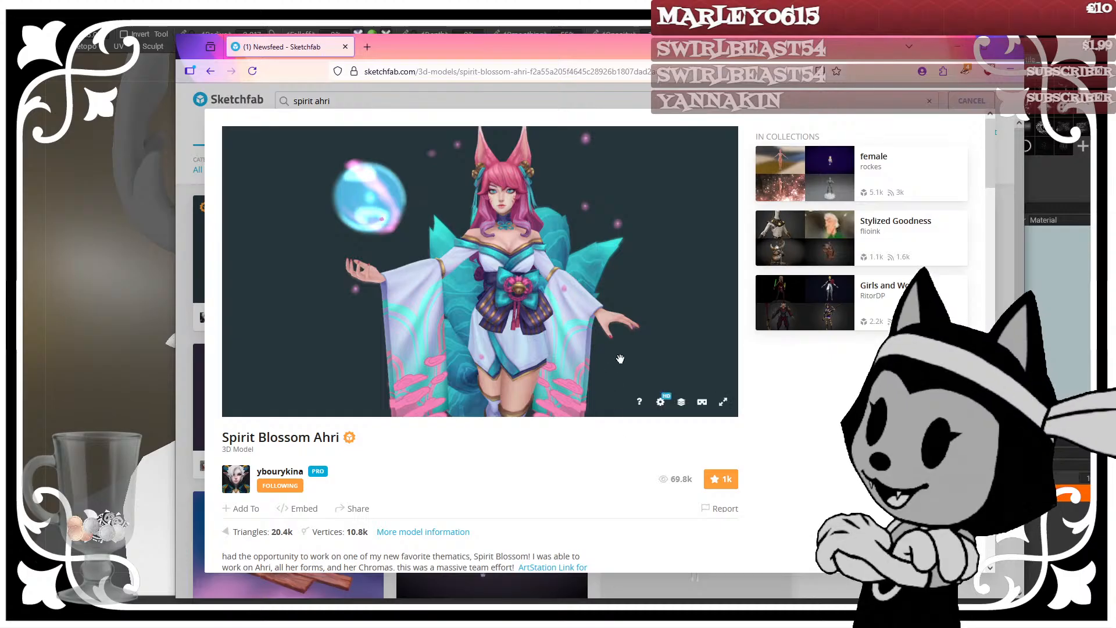
click(723, 407)
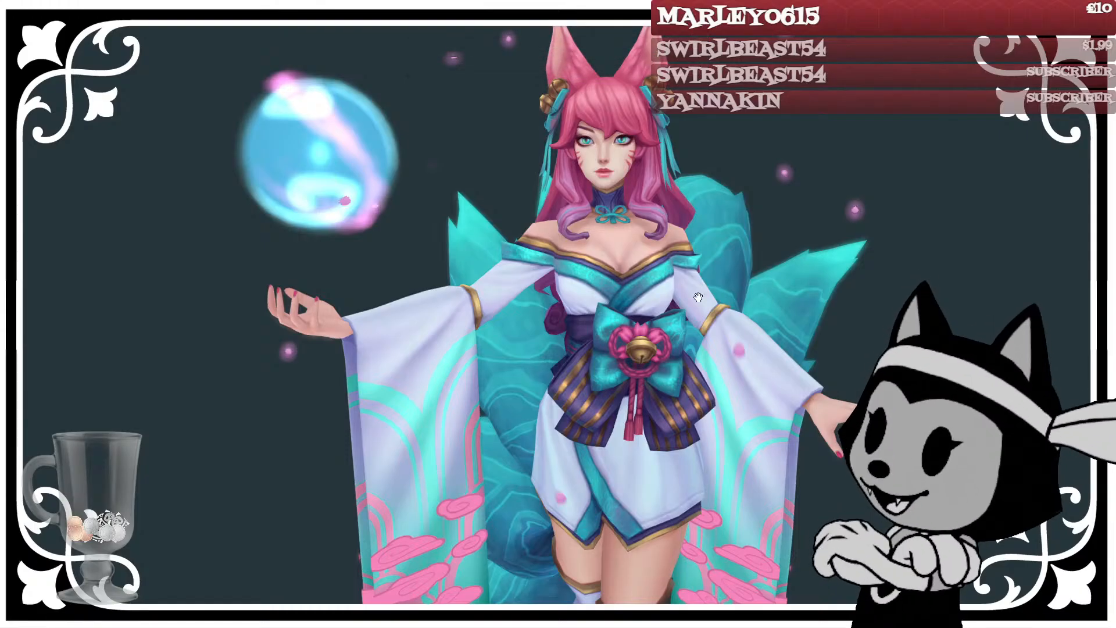
Step: Examine the hand-painted Spirit Blossom Ahri model as a whole and around the face and upper body
scroll(698, 297, down, 5)
drag(698, 297, 616, 364)
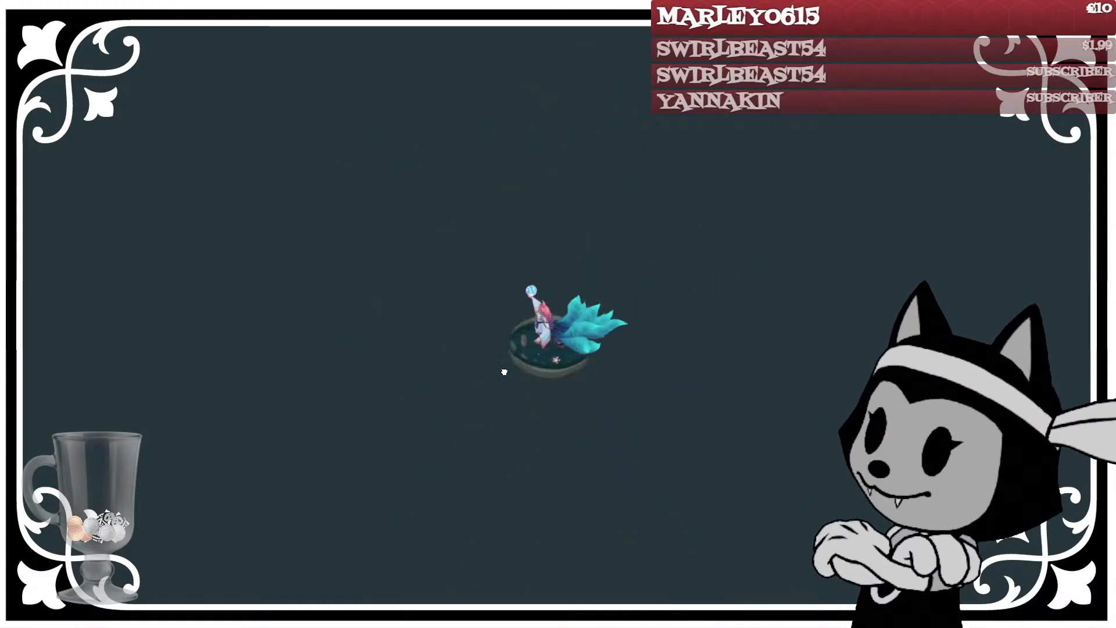
drag(479, 365, 537, 369)
scroll(622, 346, up, 4)
scroll(584, 377, up, 3)
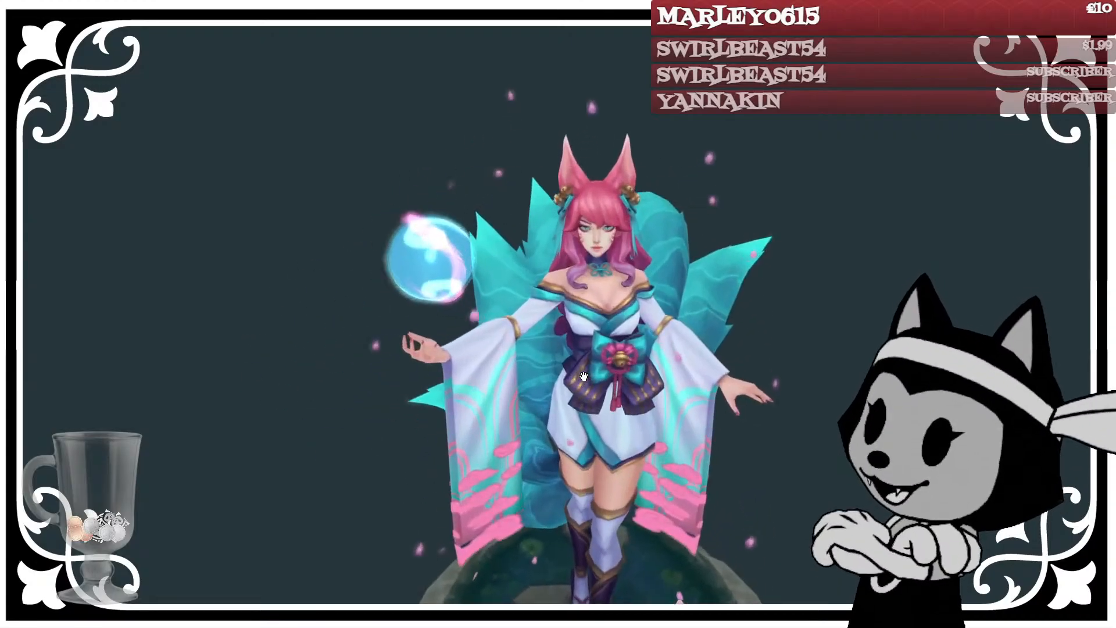
scroll(583, 376, up, 5)
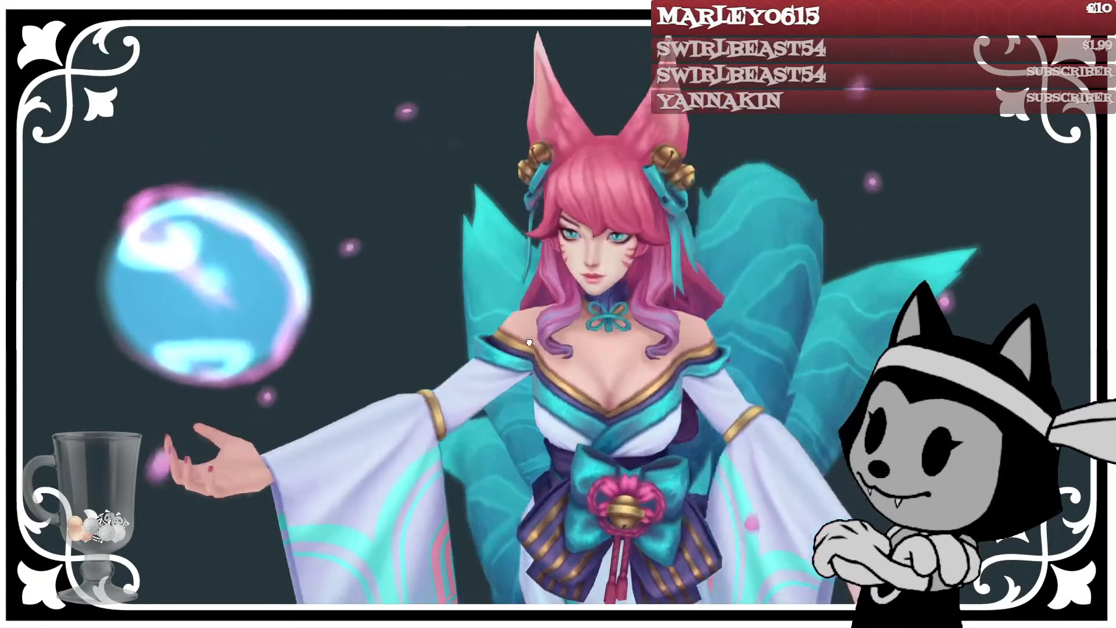
scroll(529, 342, up, 4)
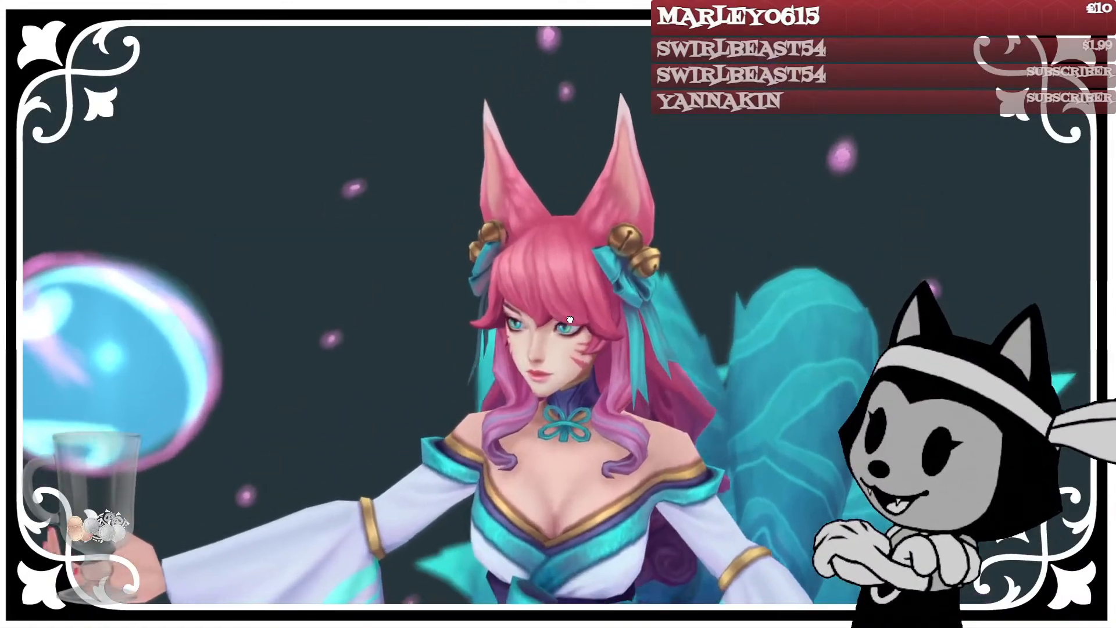
drag(570, 319, 478, 380)
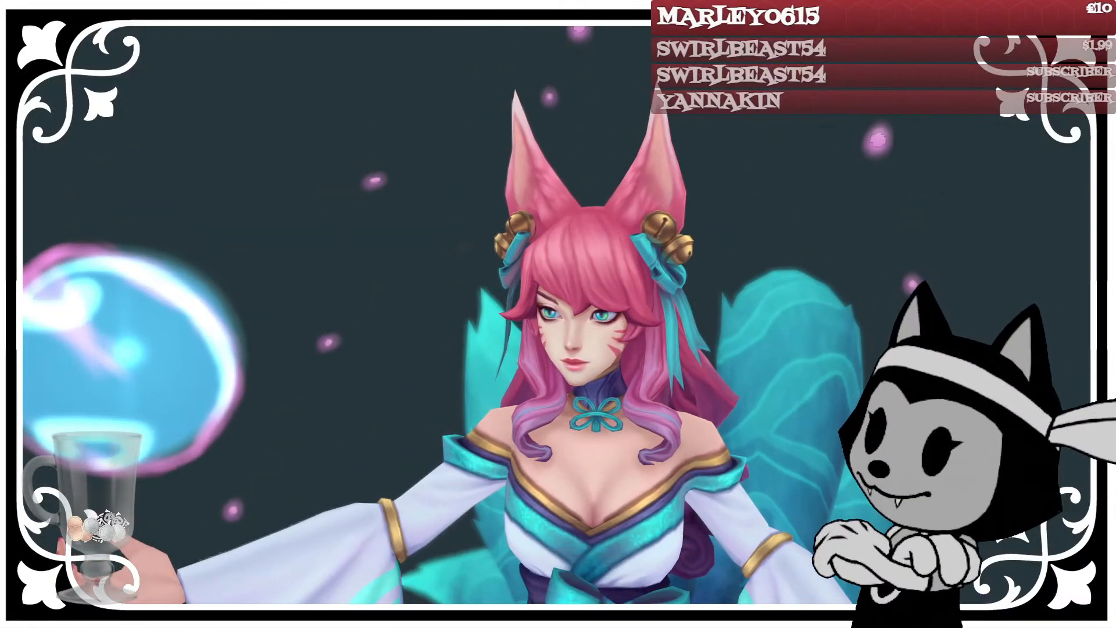
Step: Open the Model Inspector and study the painted face, hair and costume from several angles
key(i)
scroll(628, 232, up, 3)
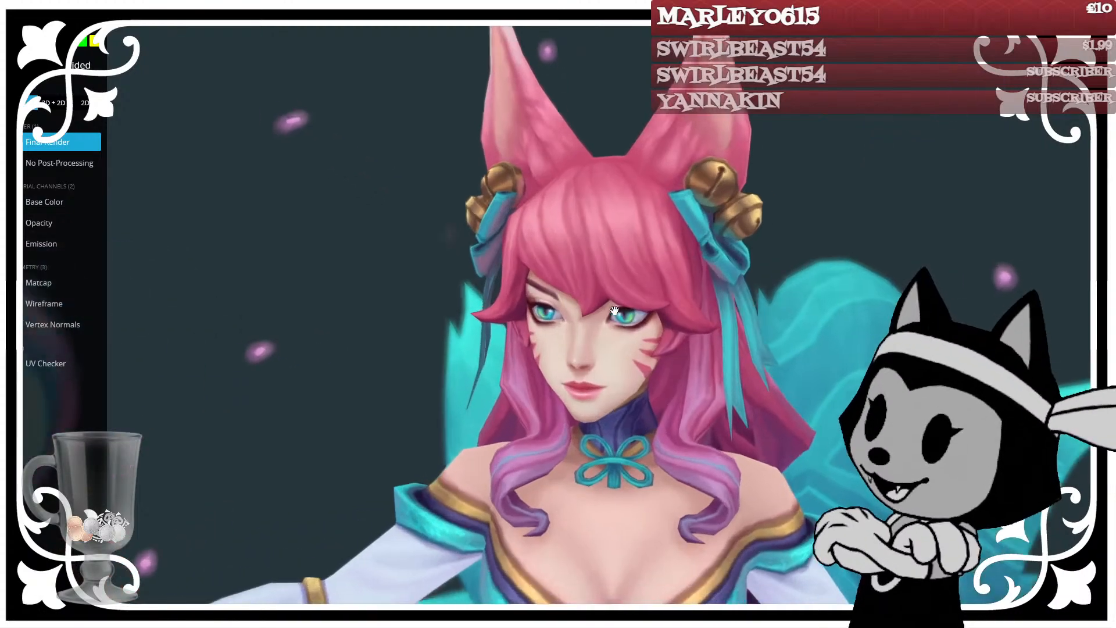
mouse_move(640, 200)
mouse_down()
mouse_move(591, 242)
mouse_move(608, 331)
mouse_move(540, 398)
mouse_move(449, 410)
mouse_up()
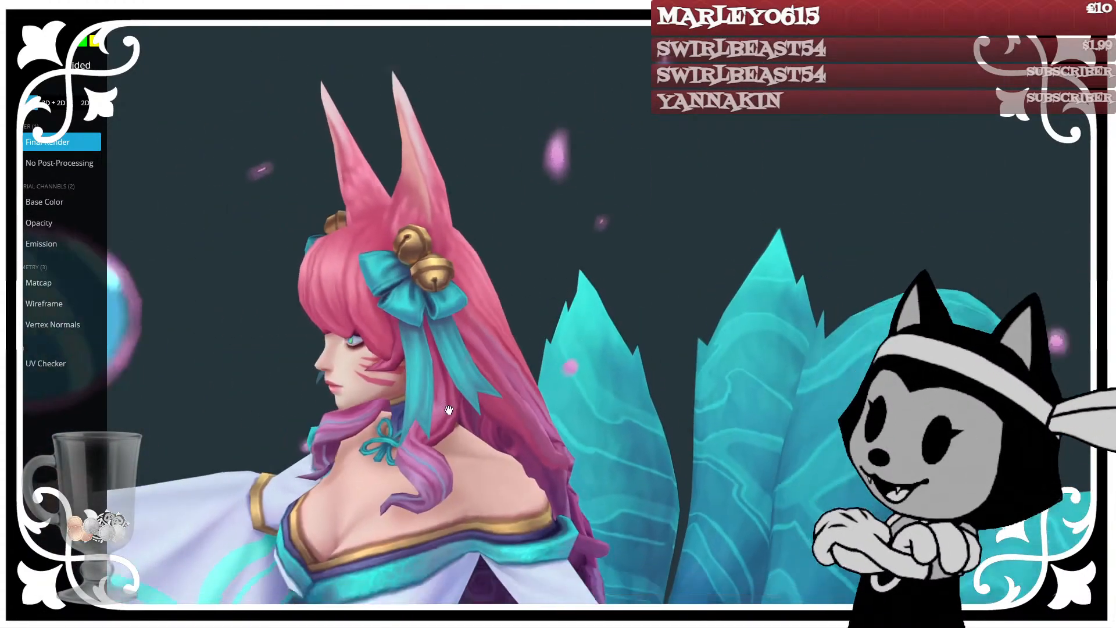
scroll(496, 441, down, 4)
right_drag(495, 441, 546, 461)
drag(546, 461, 512, 402)
scroll(526, 438, down, 4)
scroll(581, 378, up, 4)
drag(608, 355, 346, 351)
Step: Display the Opacity channel and examine the cloud-shaped cutouts at the ends of the sleeves
click(37, 225)
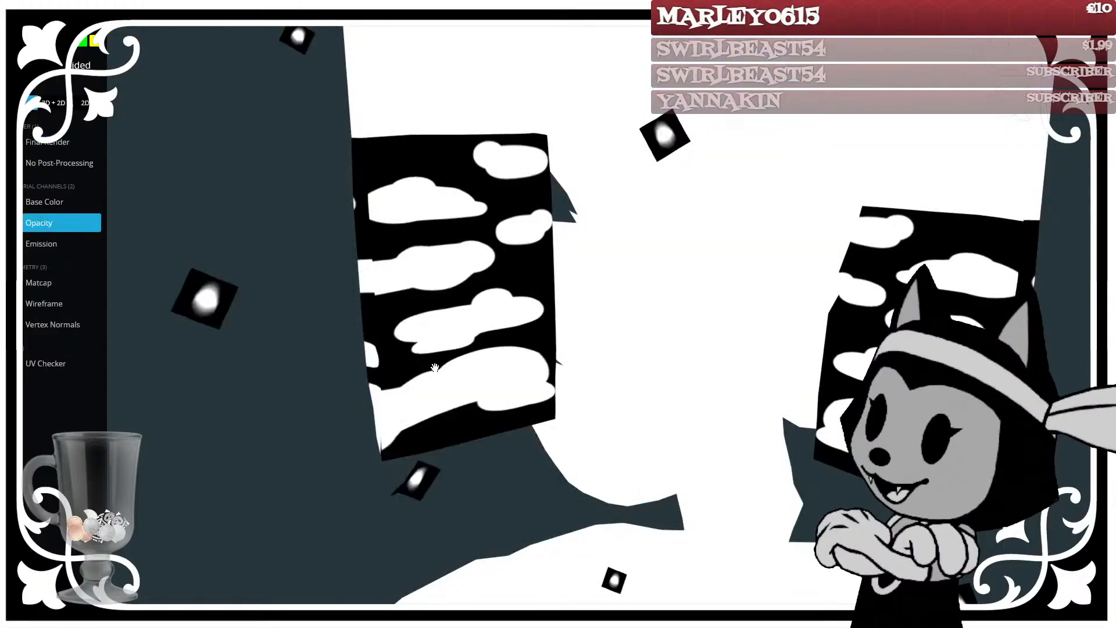
scroll(407, 370, down, 5)
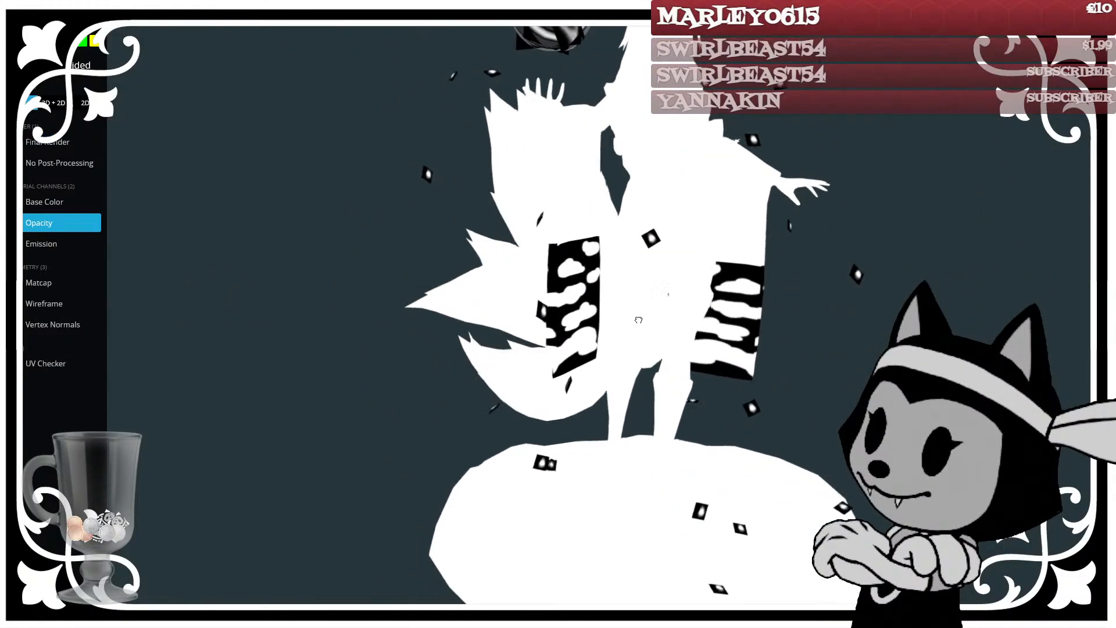
drag(555, 236, 543, 279)
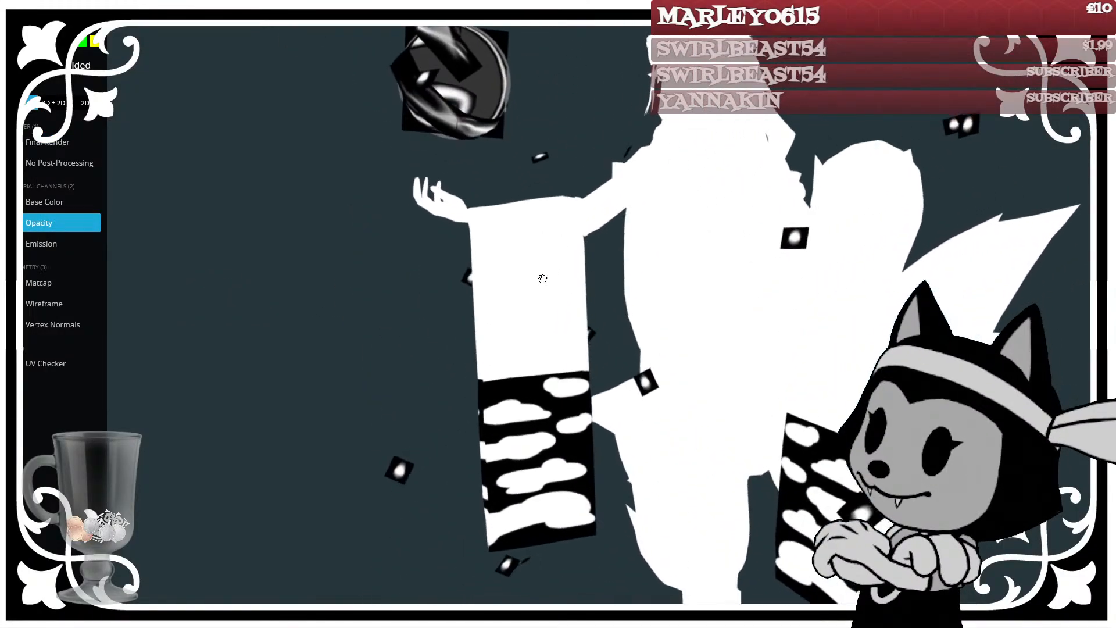
Step: Show the model in Wireframe and examine the sleeve topology and the upper figure
click(65, 305)
scroll(442, 326, up, 3)
drag(442, 325, 467, 372)
scroll(466, 371, up, 10)
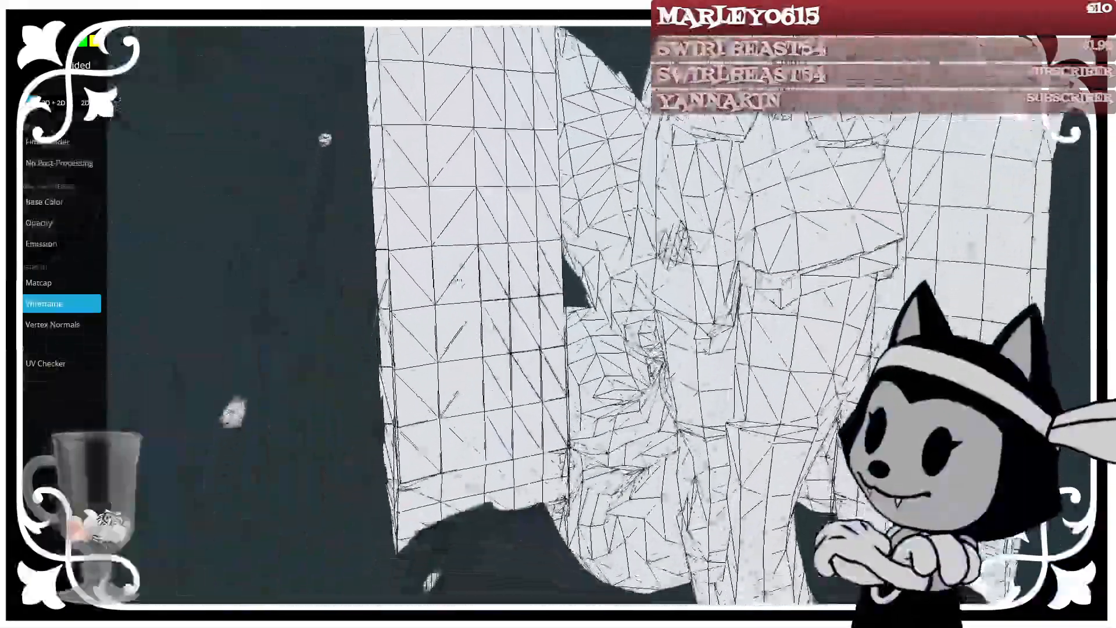
scroll(550, 309, down, 6)
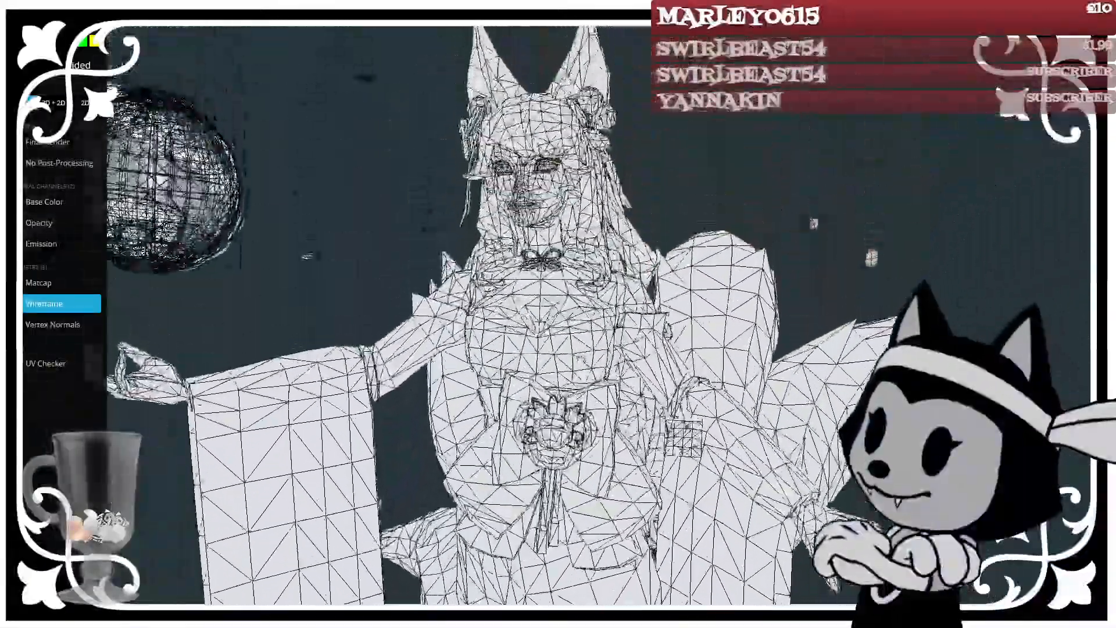
scroll(575, 334, up, 4)
scroll(580, 339, up, 5)
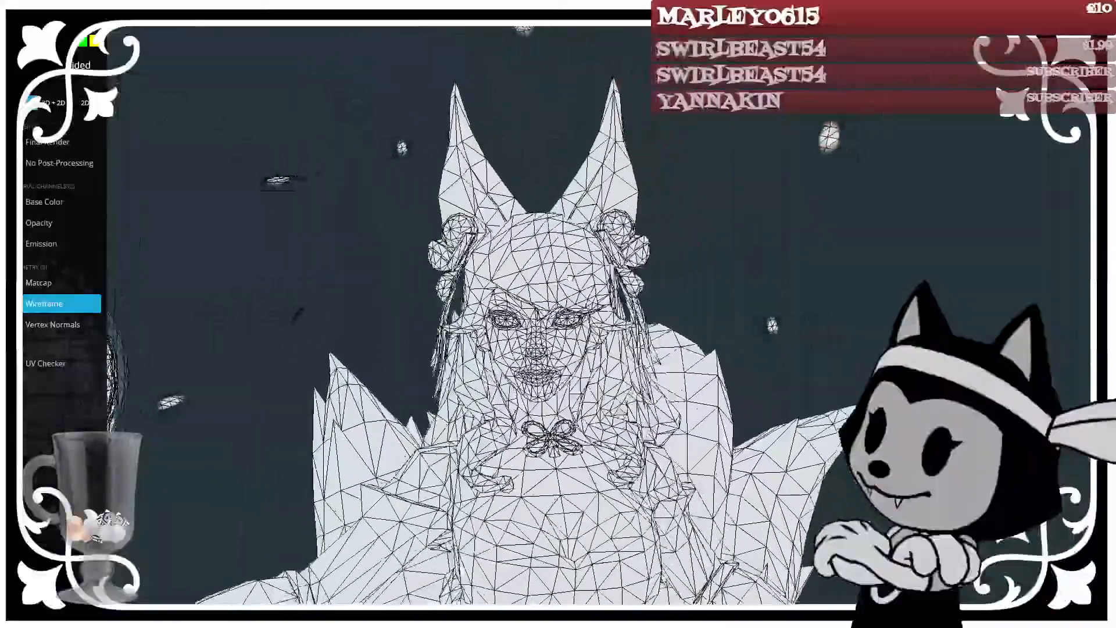
Step: Examine the wireframe topology of the torso, head, face and hair ornaments at close range
alt+drag(568, 279, 541, 283)
right_drag(447, 347, 494, 232)
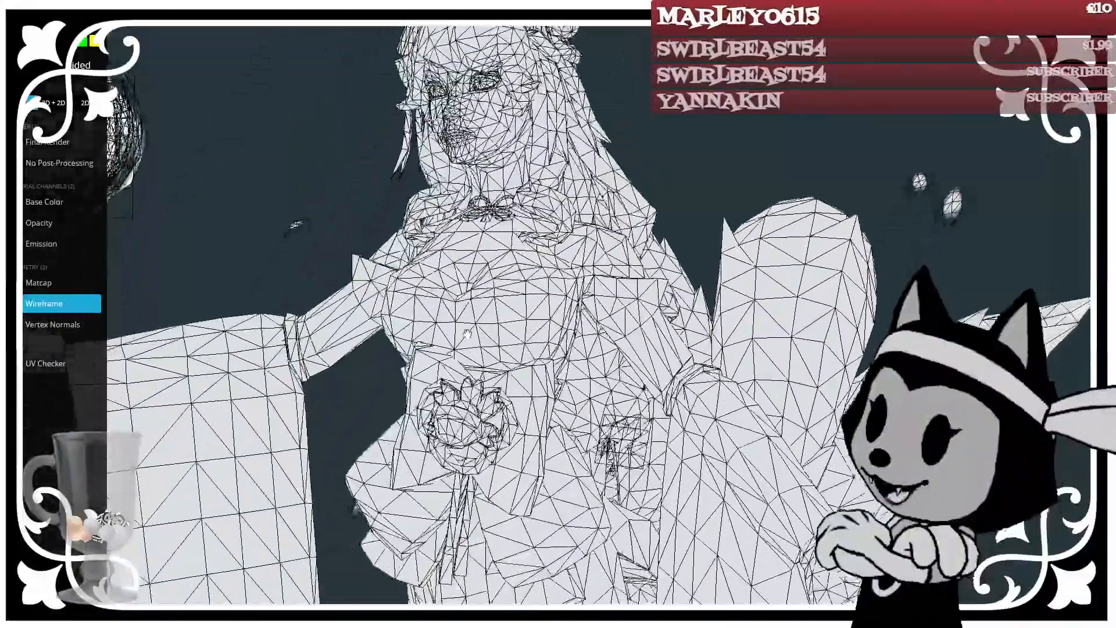
scroll(500, 233, up, 3)
right_drag(501, 192, 505, 334)
scroll(504, 334, up, 2)
right_drag(482, 474, 478, 417)
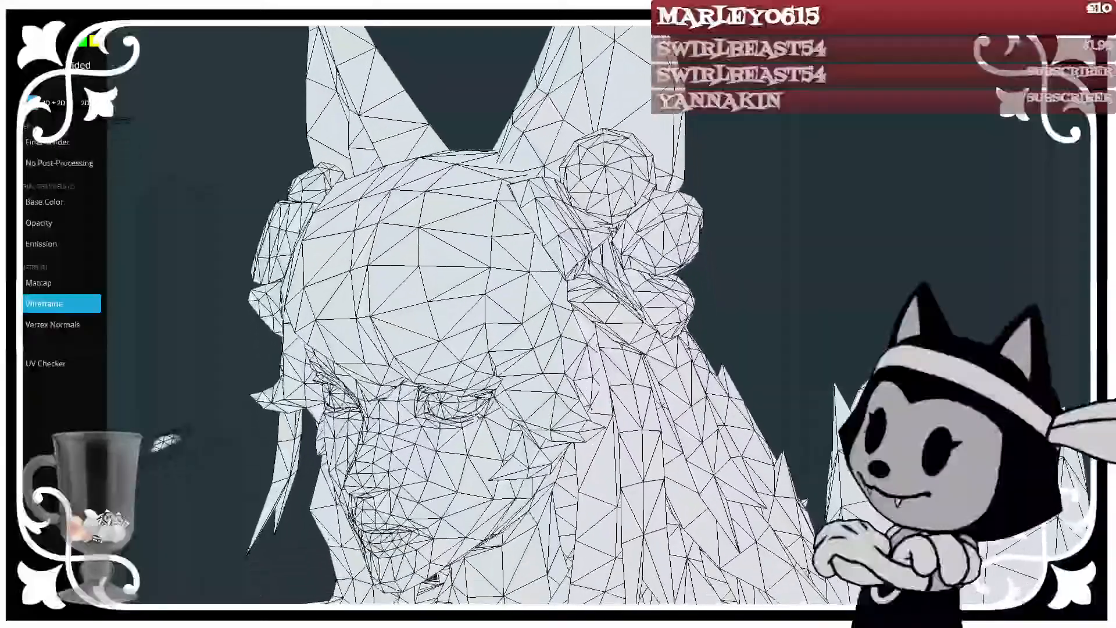
scroll(446, 427, down, 3)
drag(446, 427, 448, 465)
scroll(666, 417, up, 4)
scroll(574, 497, down, 4)
scroll(448, 465, down, 3)
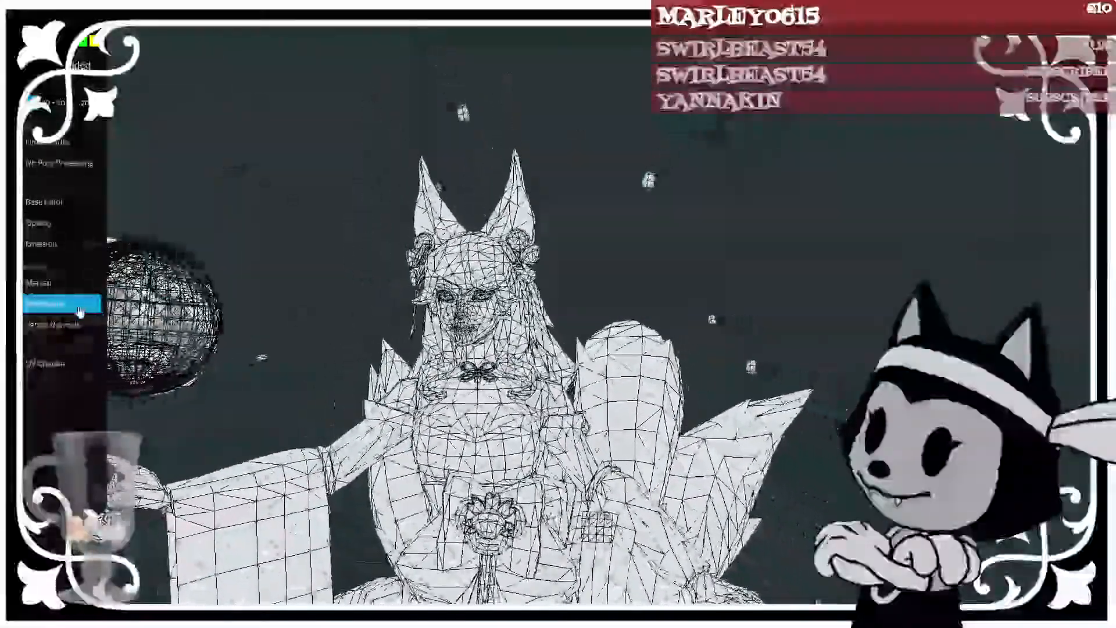
Step: Inspect the model's texture layout with the UV Checker and its surface shapes with the Matcap display
click(45, 371)
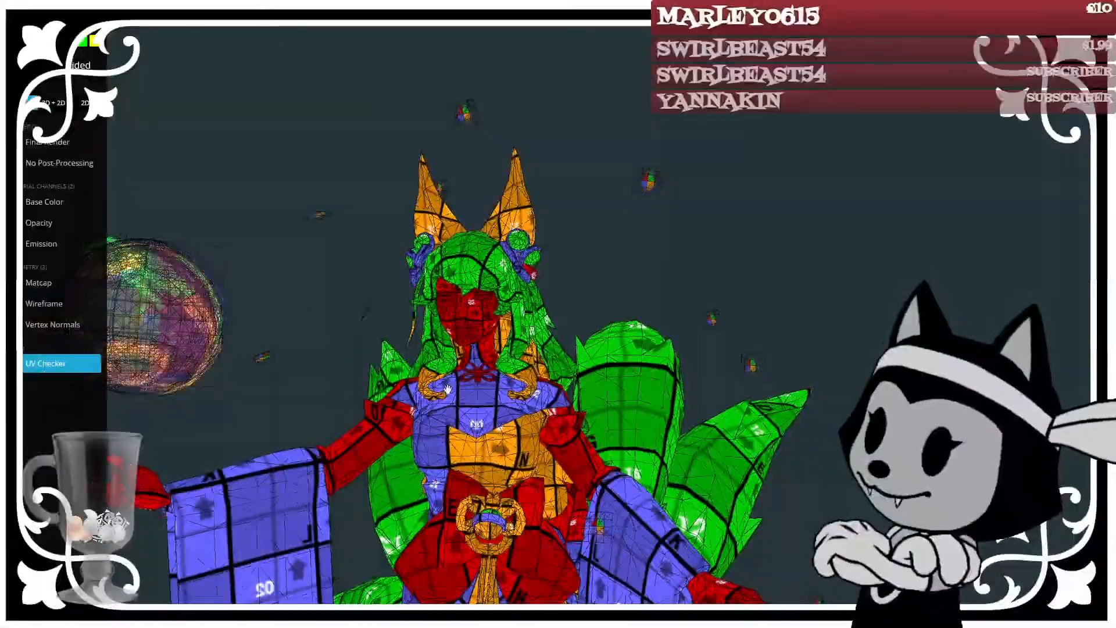
drag(488, 392, 415, 395)
click(35, 283)
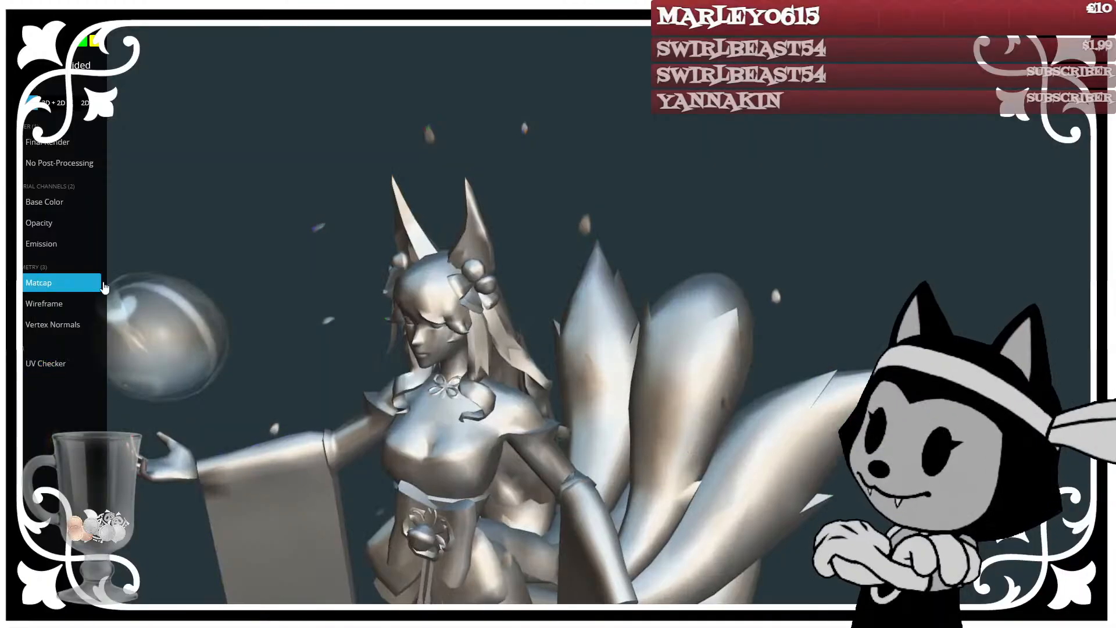
Step: Display the Base Color channel and study the painted shading on the face, kimono, sash and tails
click(34, 210)
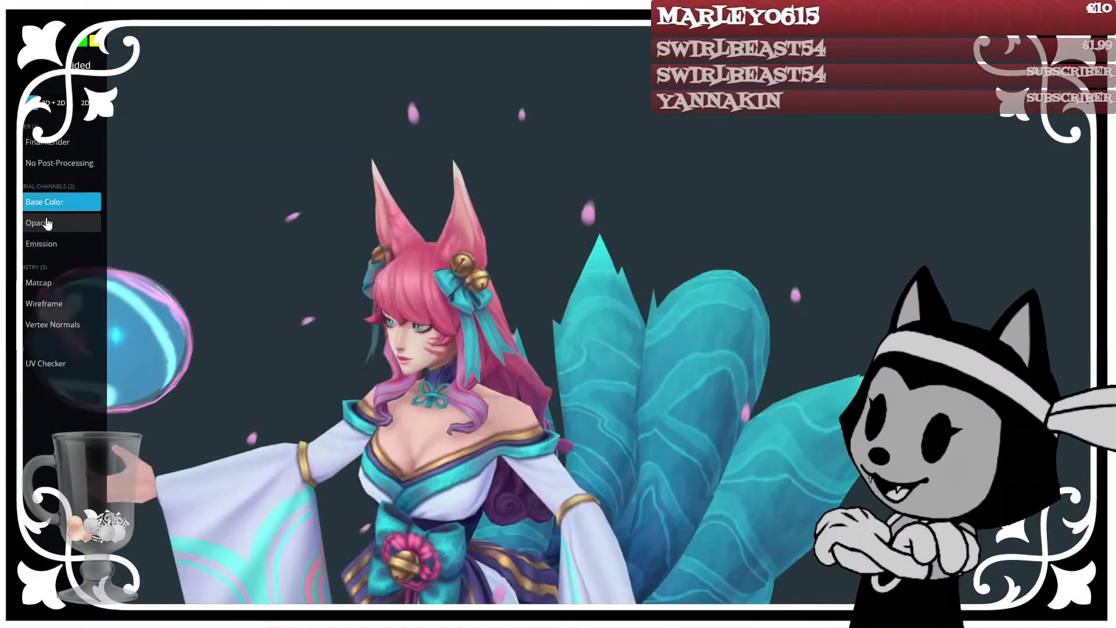
scroll(597, 357, up, 3)
scroll(597, 357, down, 4)
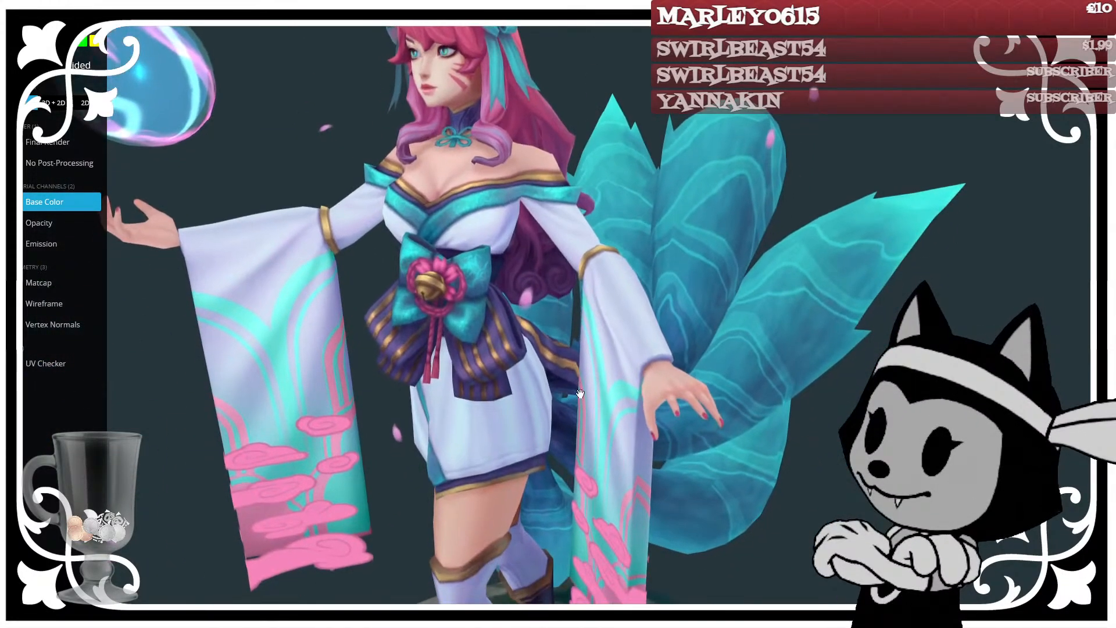
drag(524, 364, 604, 364)
scroll(604, 364, up, 5)
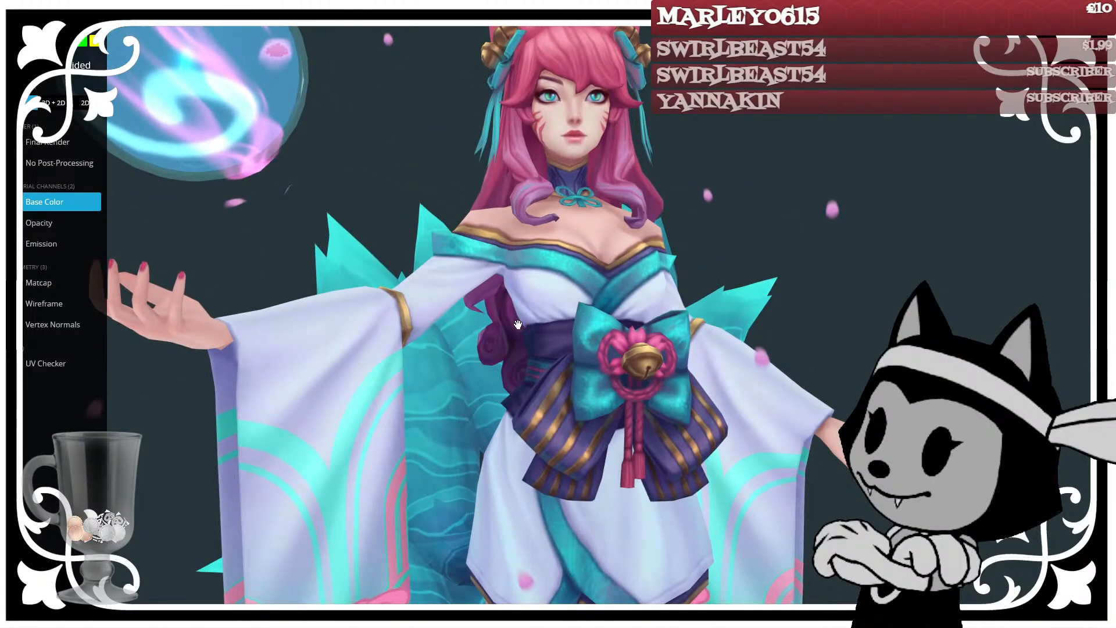
drag(518, 324, 469, 314)
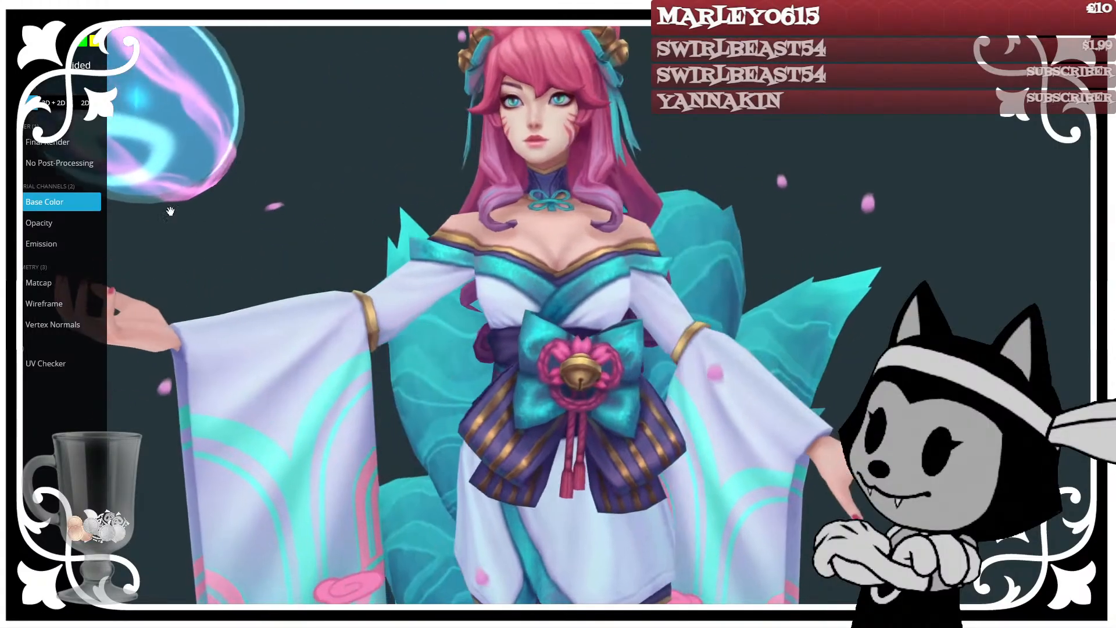
Step: Restore the Final Render display, leave full screen and close the Sketchfab page to return to the bearded character in 3DCoat
click(51, 143)
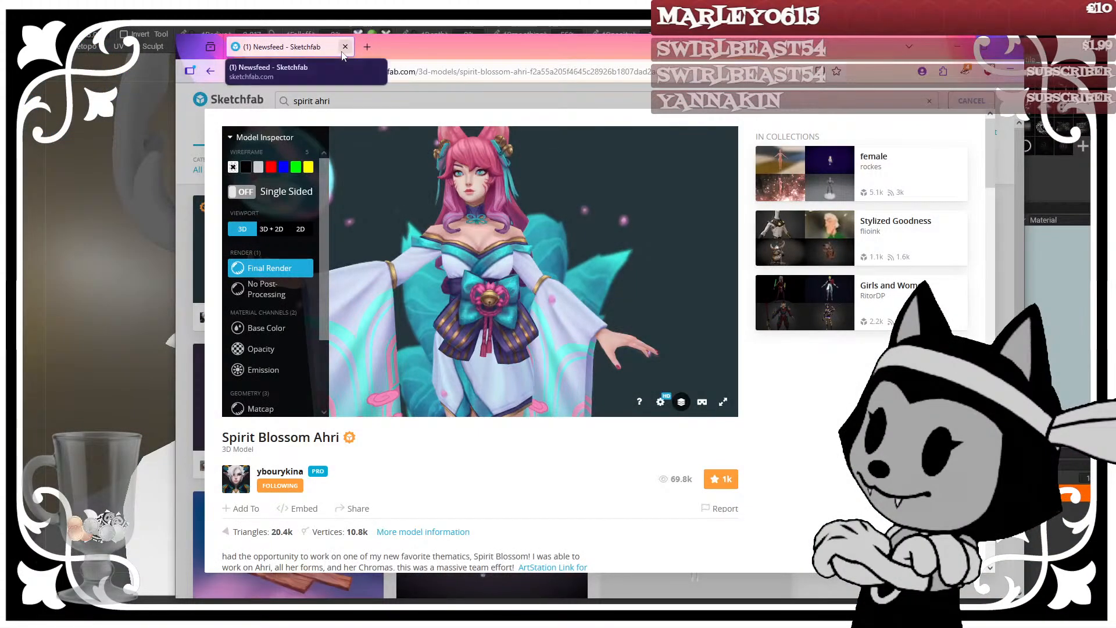
click(345, 47)
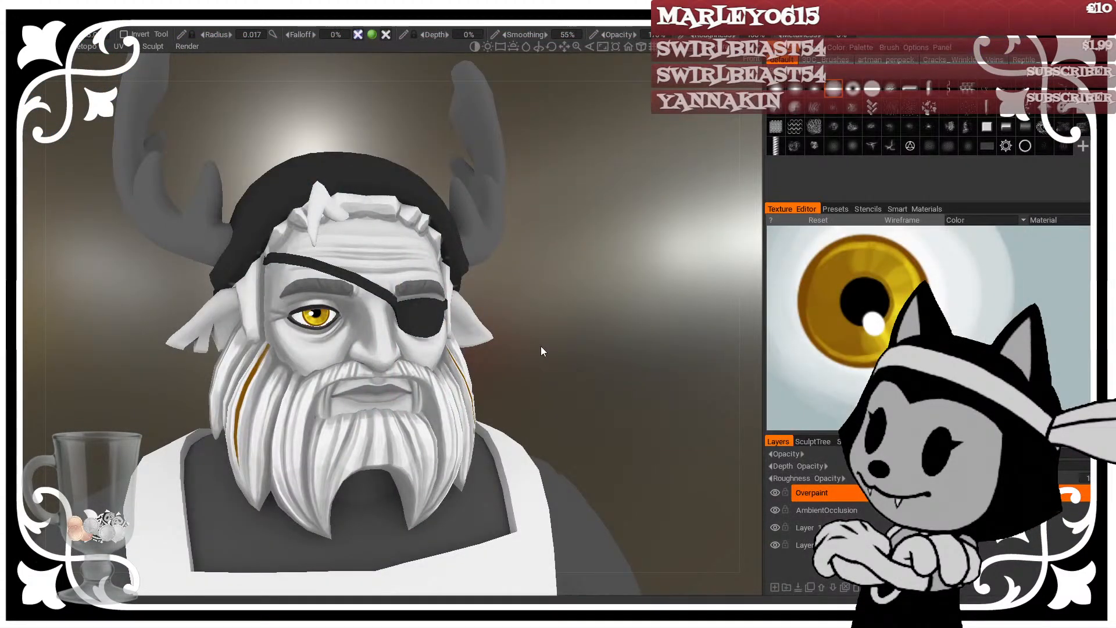
Step: Examine the bearded head from the three-quarter, front and side views, comparing it with the reference drawing
middle_drag(607, 332, 629, 312)
right_drag(637, 274, 657, 276)
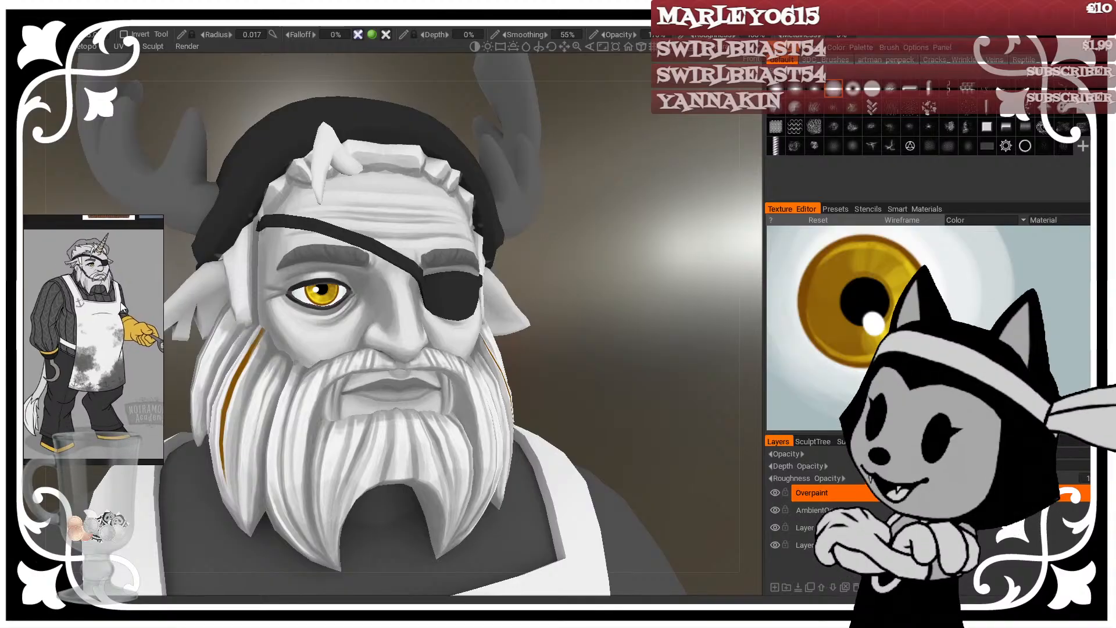
middle_drag(527, 301, 577, 297)
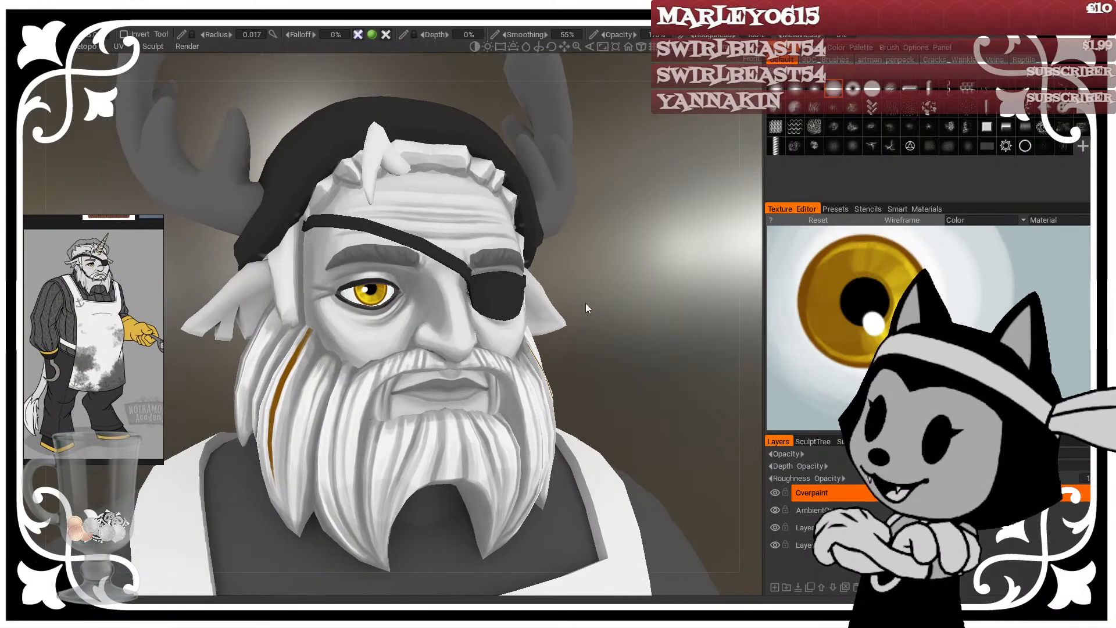
right_drag(610, 301, 621, 238)
drag(639, 293, 692, 238)
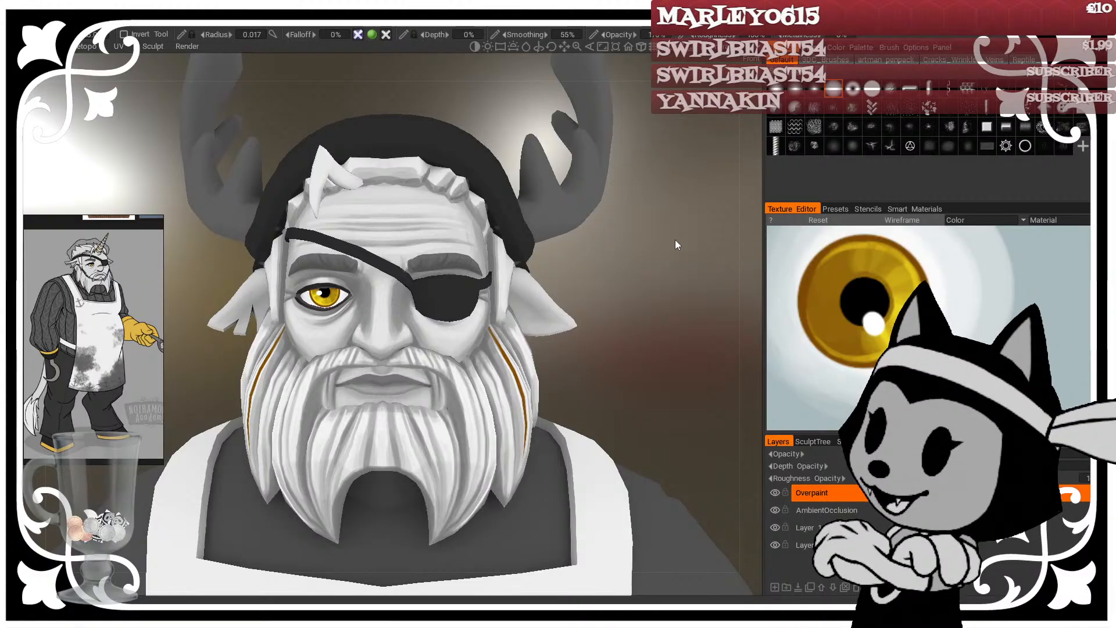
drag(663, 278, 693, 285)
right_drag(692, 285, 601, 282)
drag(602, 283, 540, 298)
right_drag(540, 298, 671, 346)
mouse_move(669, 341)
mouse_down()
mouse_move(685, 330)
mouse_move(746, 344)
mouse_move(703, 343)
mouse_up()
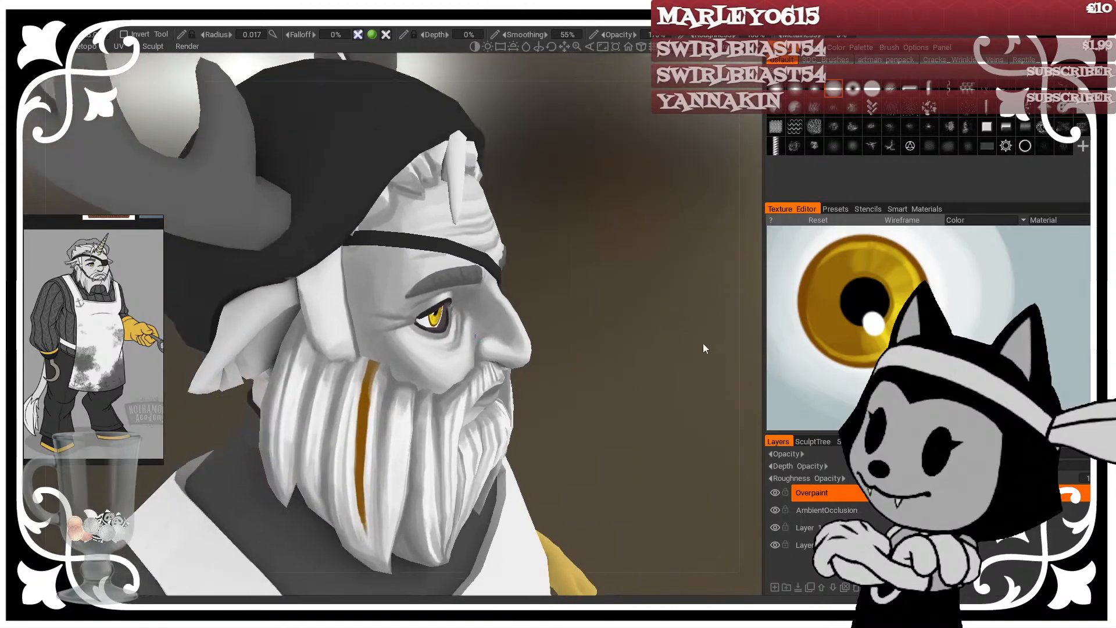
Step: Bring the sideburn and cheek into profile view and set the brush radius to 0.041
middle_drag(703, 343, 727, 344)
drag(727, 345, 706, 326)
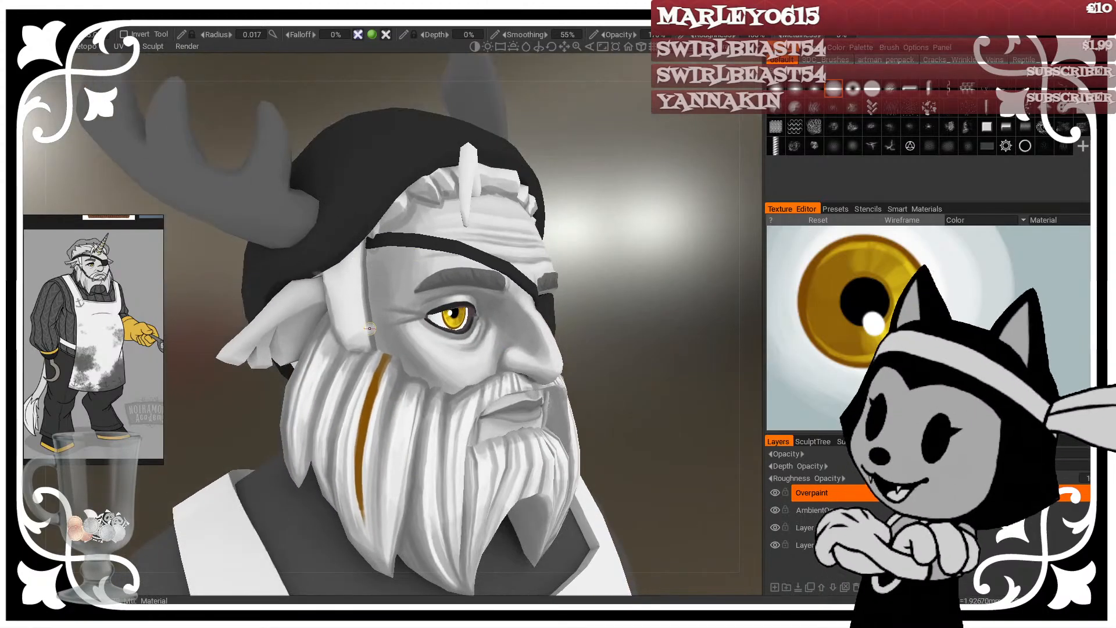
drag(593, 211, 665, 247)
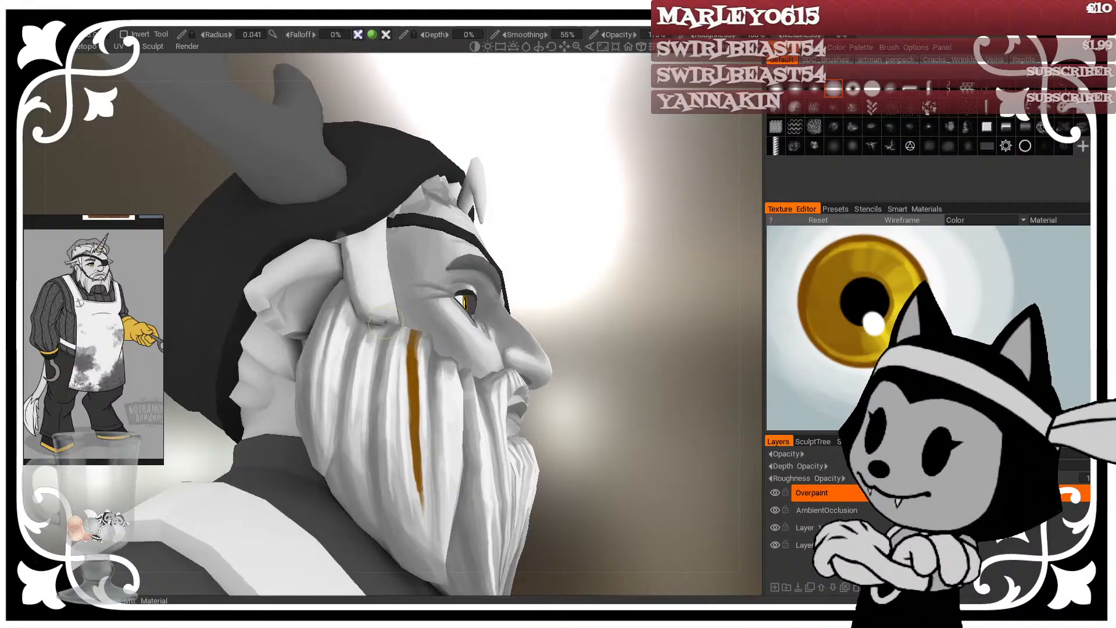
Step: Paint soft grey shading strokes on the upper part of the sideburn in front of the ear with a 0.020 brush radius
key(bracketright)
key(bracketright)
key(bracketright)
drag(592, 267, 556, 292)
drag(385, 220, 370, 239)
drag(593, 269, 555, 275)
drag(385, 222, 355, 247)
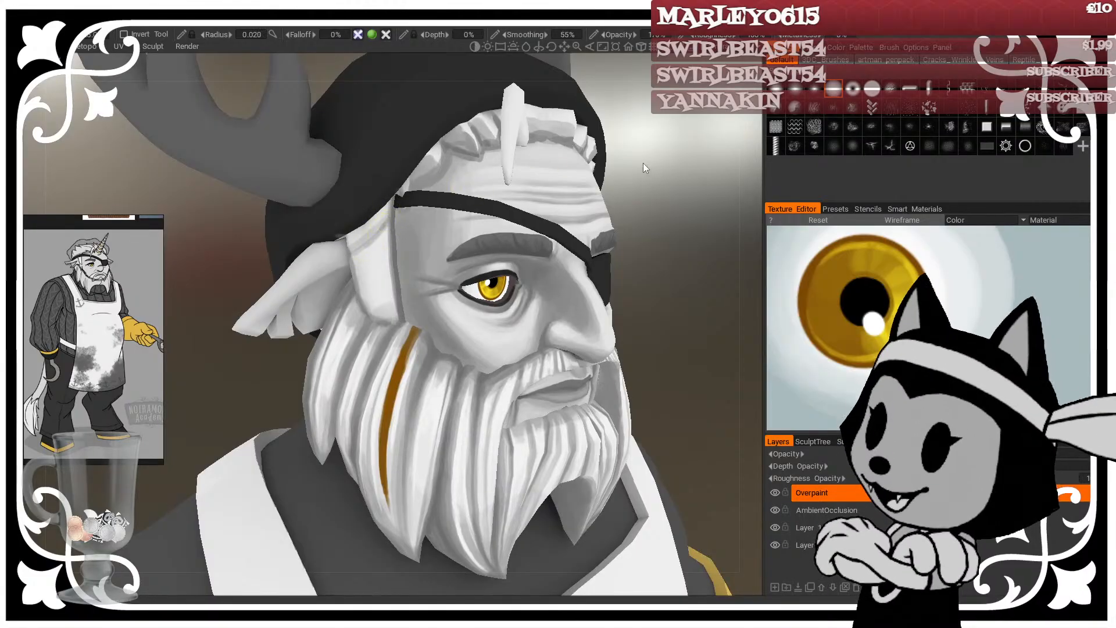
drag(654, 179, 686, 178)
drag(386, 221, 355, 245)
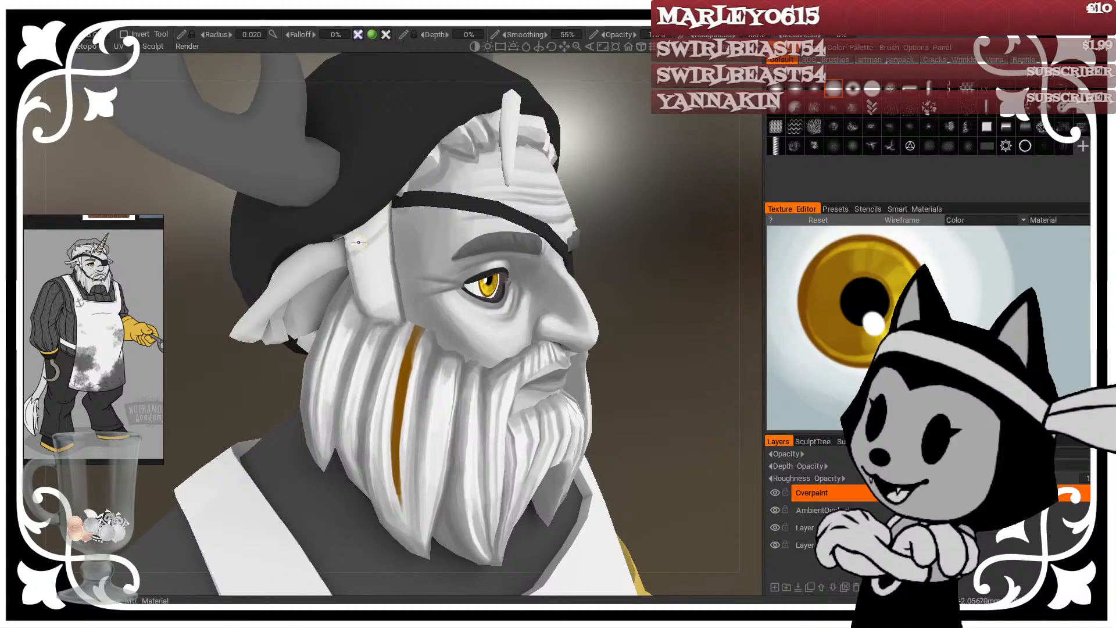
drag(586, 137, 560, 134)
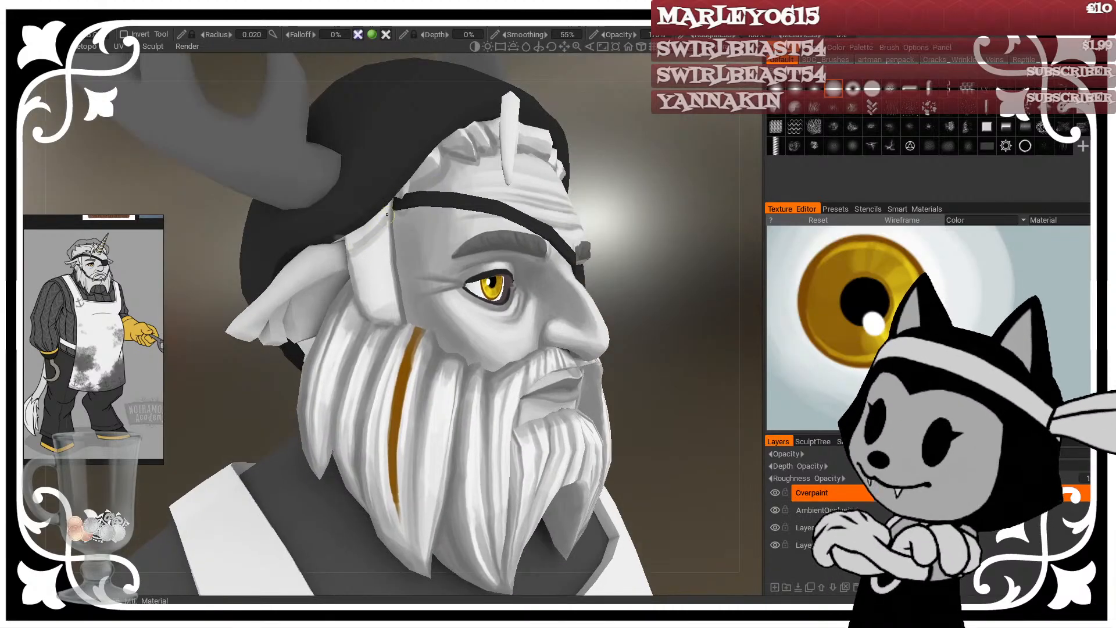
drag(374, 231, 385, 220)
Step: Add fine hair-strand strokes down the sideburn towards the beard with a 0.021 brush radius
drag(665, 175, 619, 176)
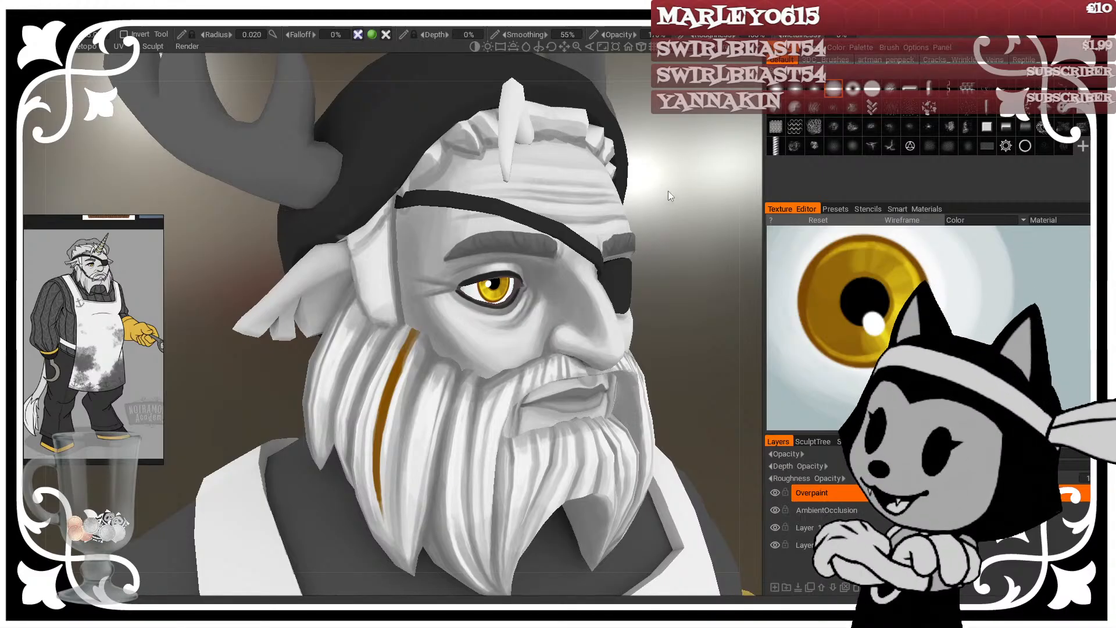
drag(649, 202, 620, 190)
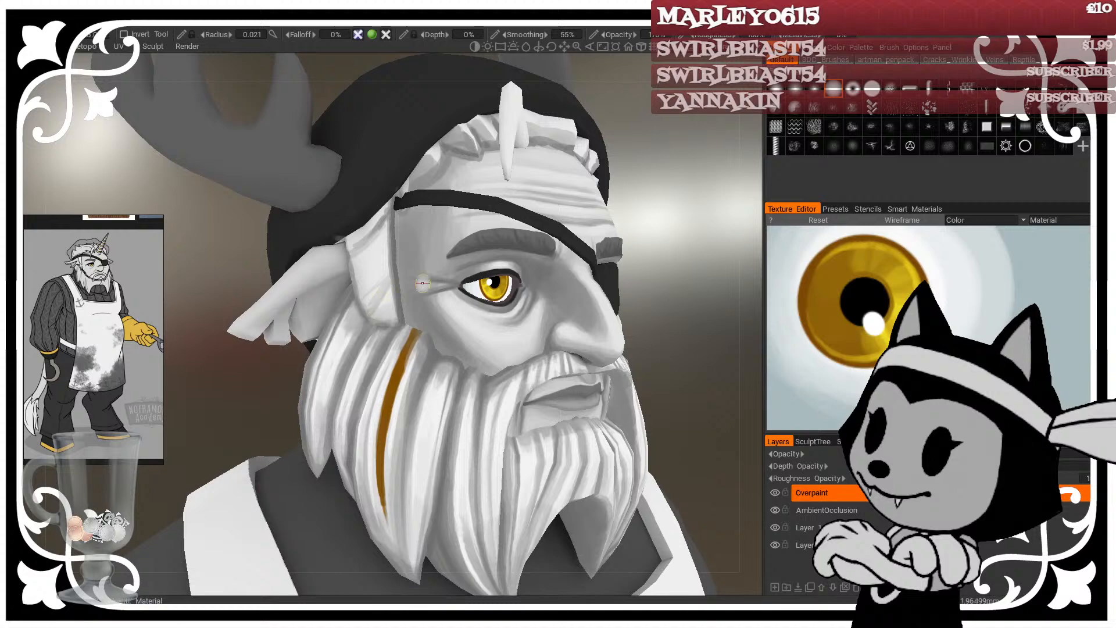
drag(654, 216, 690, 219)
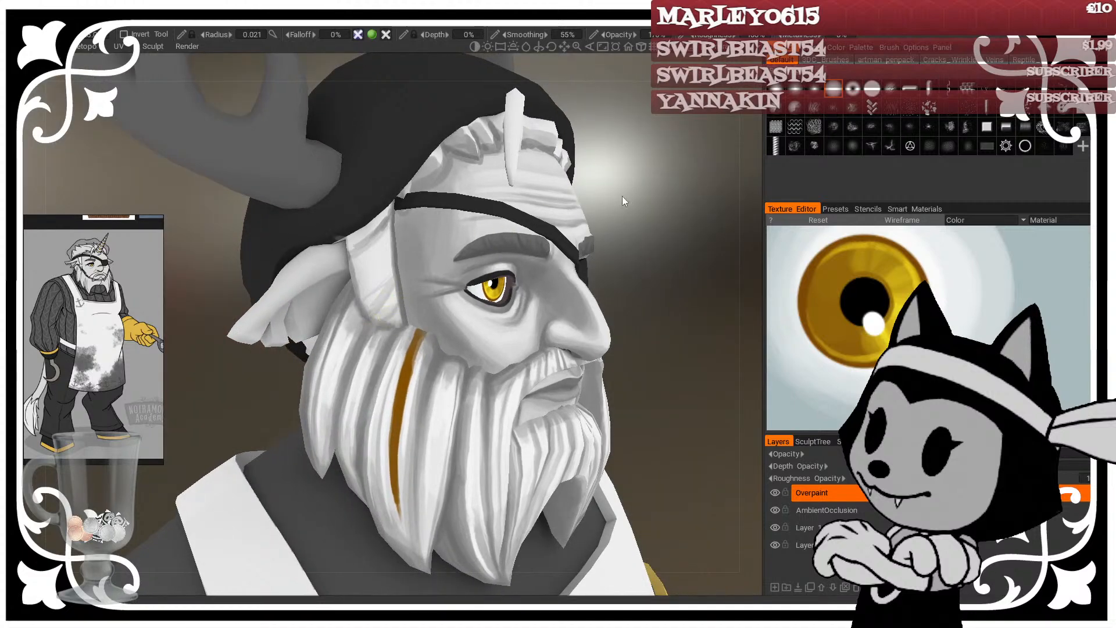
drag(622, 196, 581, 200)
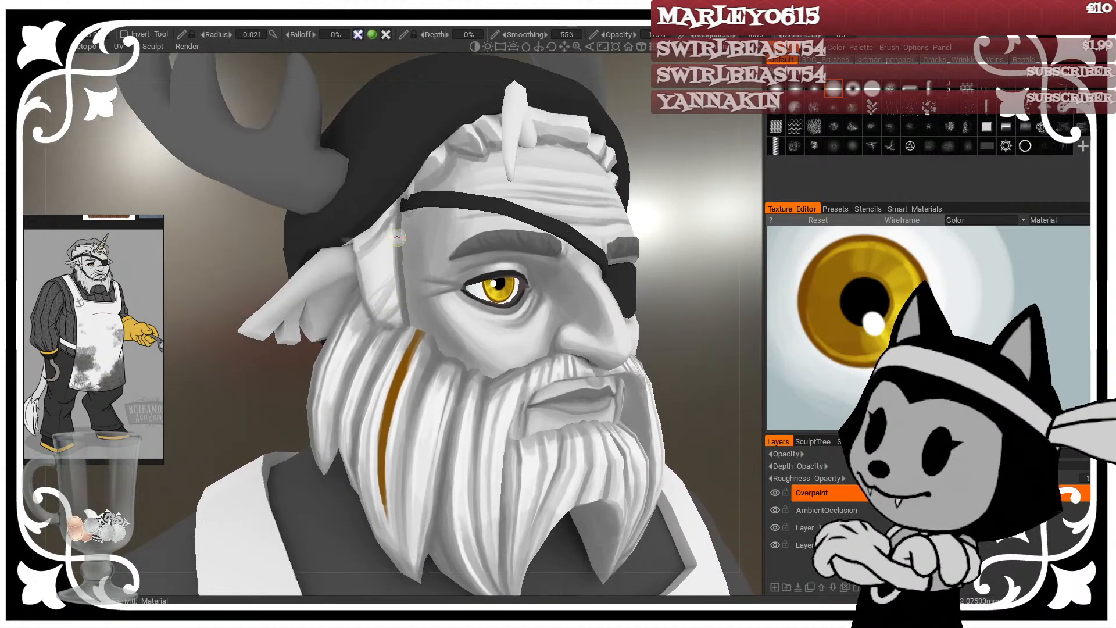
drag(622, 235, 581, 239)
middle_drag(581, 240, 499, 225)
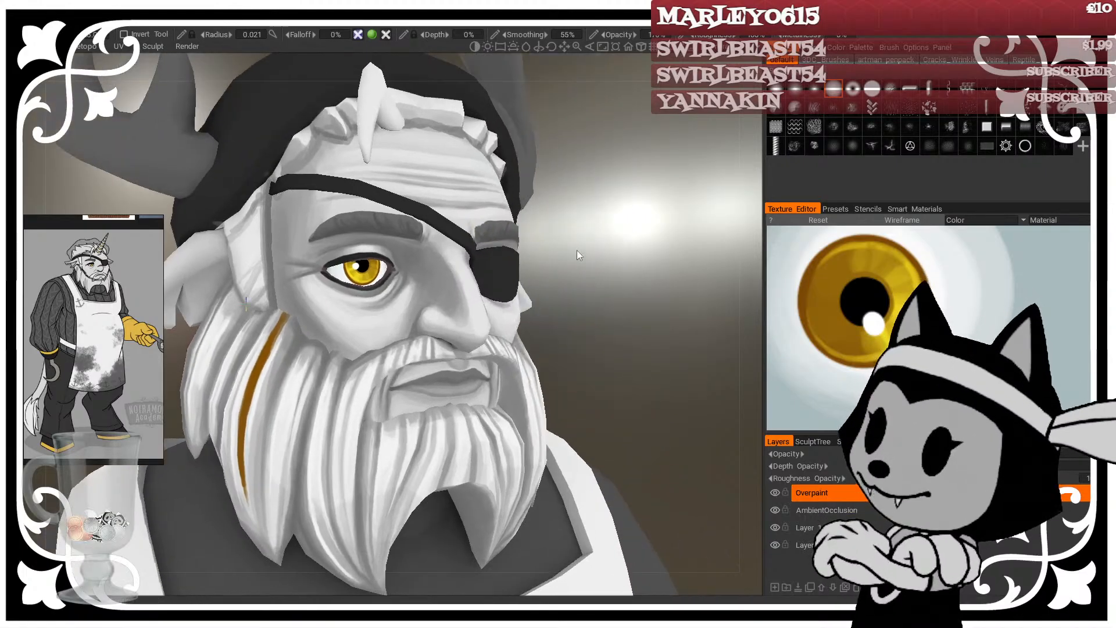
Step: Examine the painted face and sideburn from several angles, from the upper body down to a close-up of the nose bridge
drag(577, 251, 605, 267)
right_drag(617, 219, 598, 212)
drag(605, 214, 579, 222)
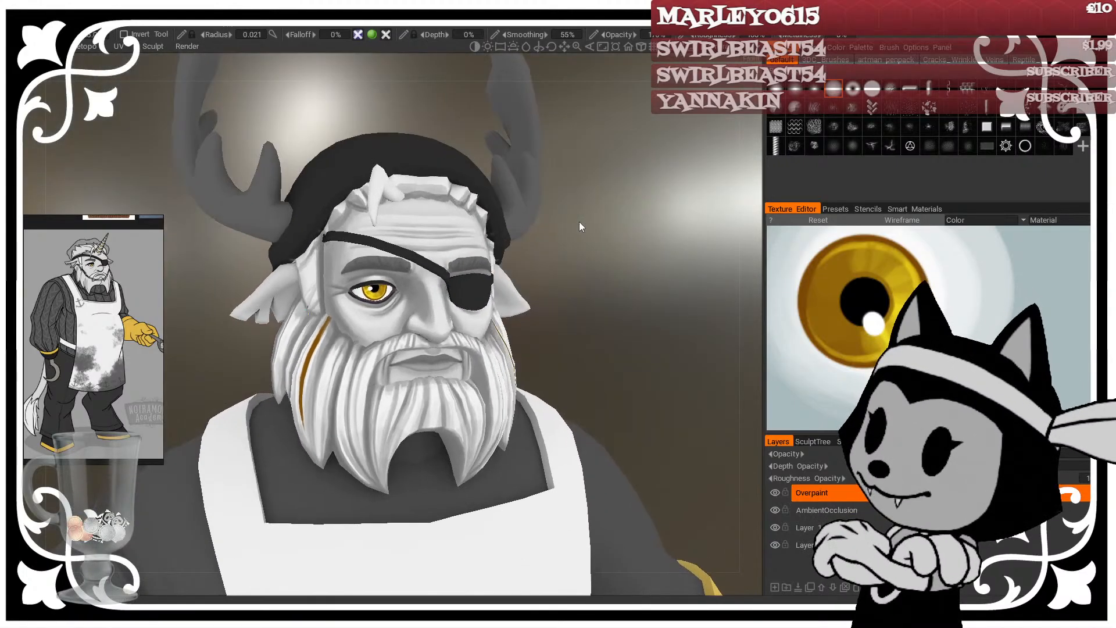
right_drag(579, 221, 615, 227)
middle_drag(614, 228, 588, 349)
alt+right_drag(233, 375, 324, 381)
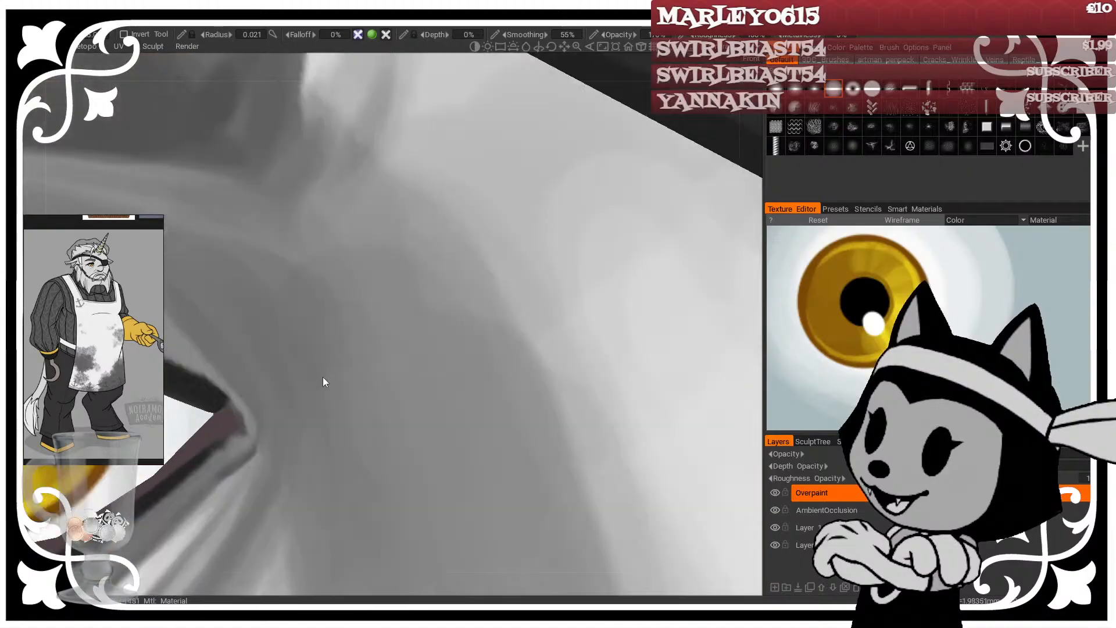
alt+middle_drag(323, 382, 451, 327)
alt+right_drag(451, 326, 355, 325)
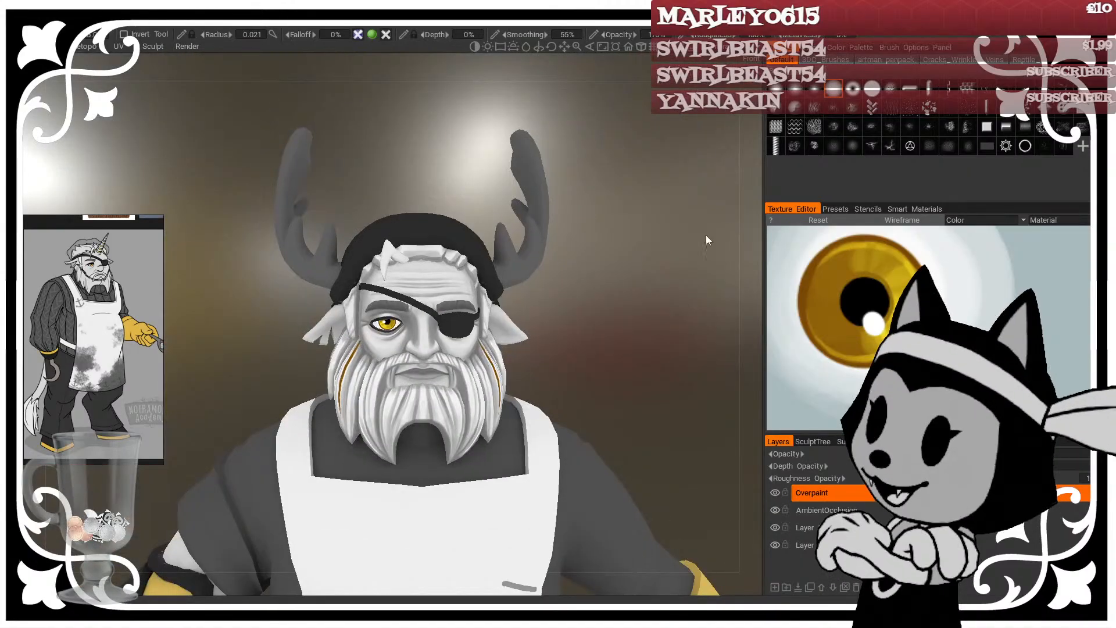
drag(706, 235, 644, 239)
right_drag(644, 238, 633, 267)
middle_drag(734, 78, 724, 191)
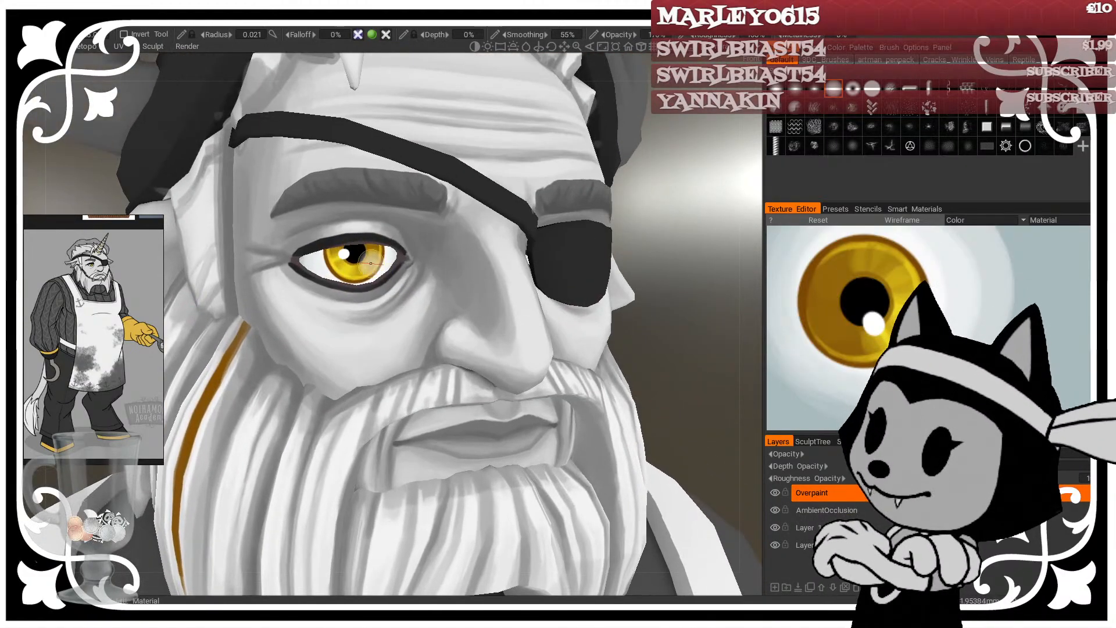
Step: Choose a dark blue-violet paint colour for the uncovered eye's pupil, with the lightness at 29%
middle_drag(682, 257, 677, 268)
alt+drag(320, 234, 348, 242)
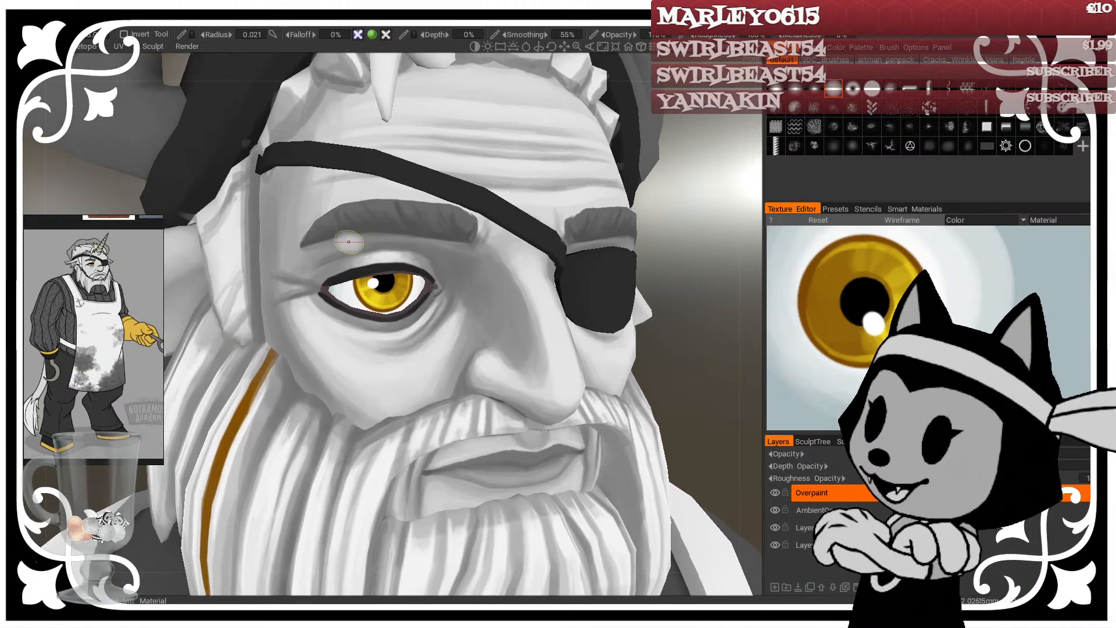
alt+right_drag(349, 241, 424, 269)
alt+middle_drag(424, 269, 420, 316)
alt+right_drag(420, 316, 409, 290)
alt+middle_drag(408, 290, 428, 324)
alt+drag(428, 324, 427, 298)
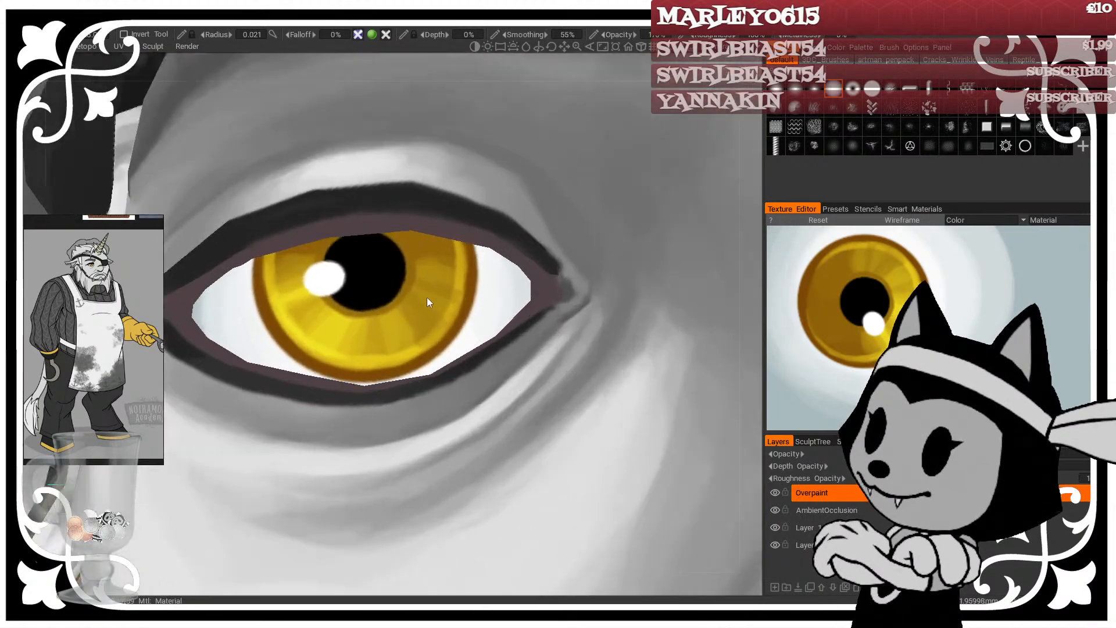
alt+right_drag(427, 298, 461, 352)
alt+middle_drag(461, 353, 472, 356)
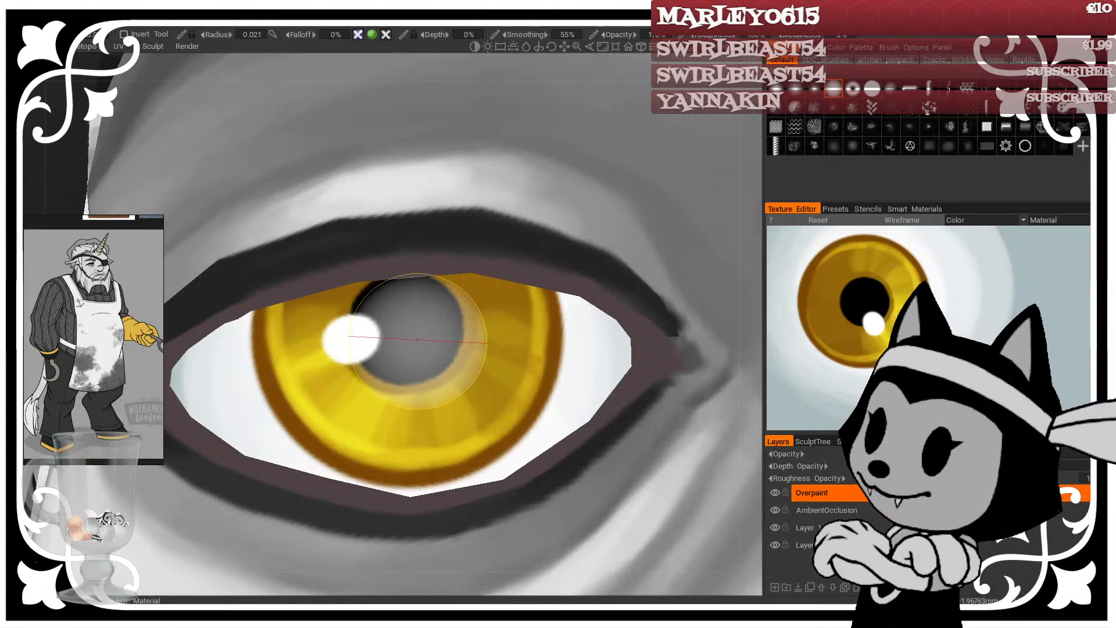
click(16, 105)
click(349, 393)
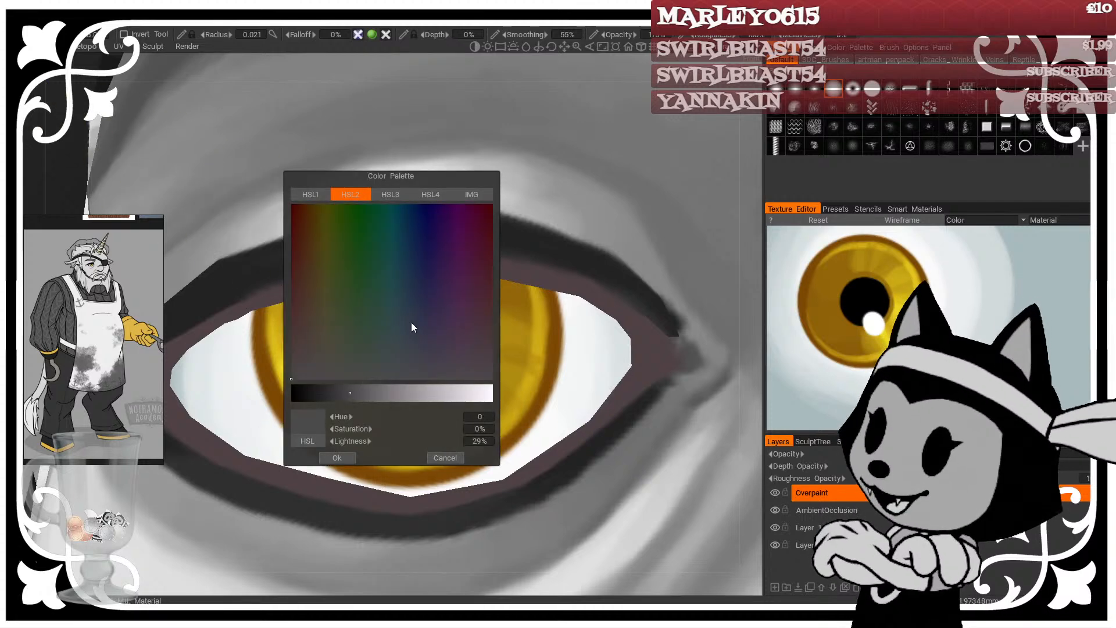
drag(431, 291, 434, 276)
click(337, 456)
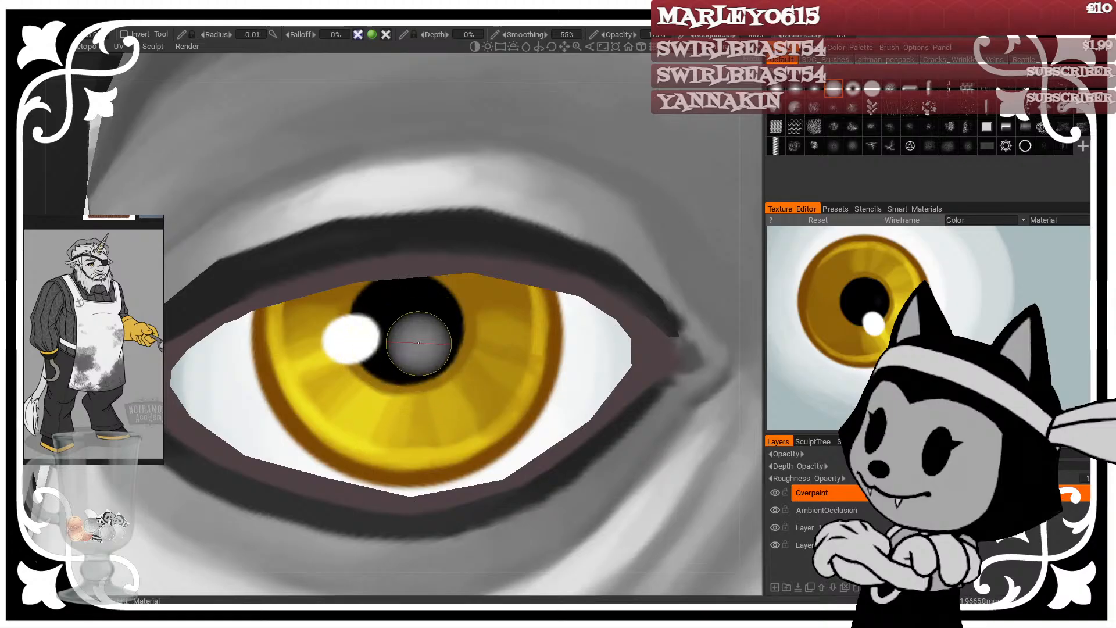
Step: Paint a soft dark violet reflection into the lower part of the pupil with a brush radius of about 0.016
drag(398, 359, 427, 348)
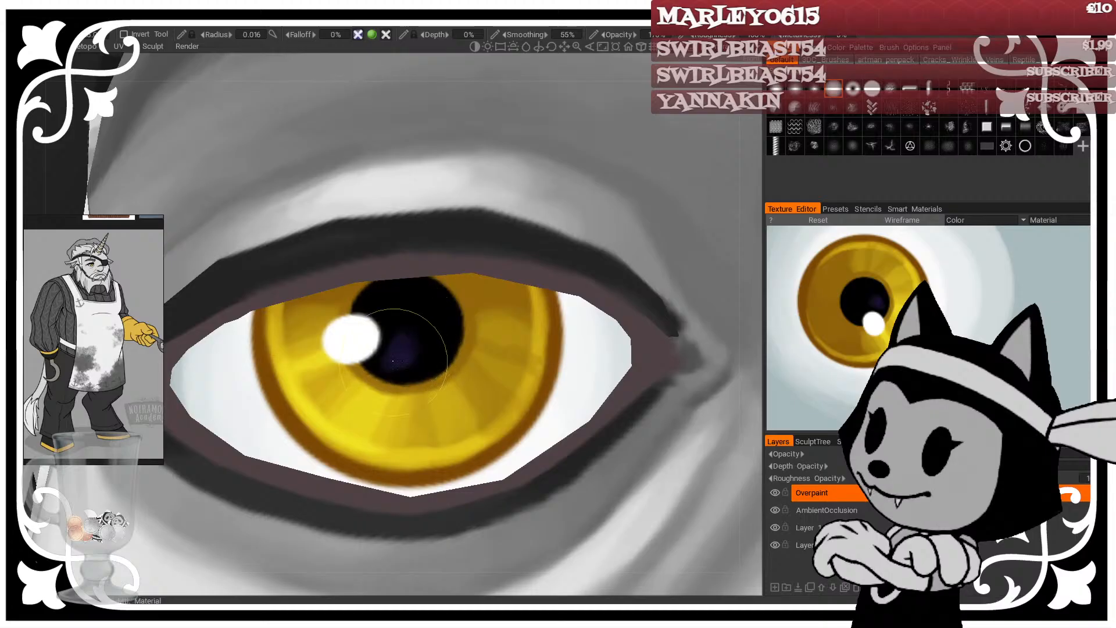
drag(393, 361, 439, 340)
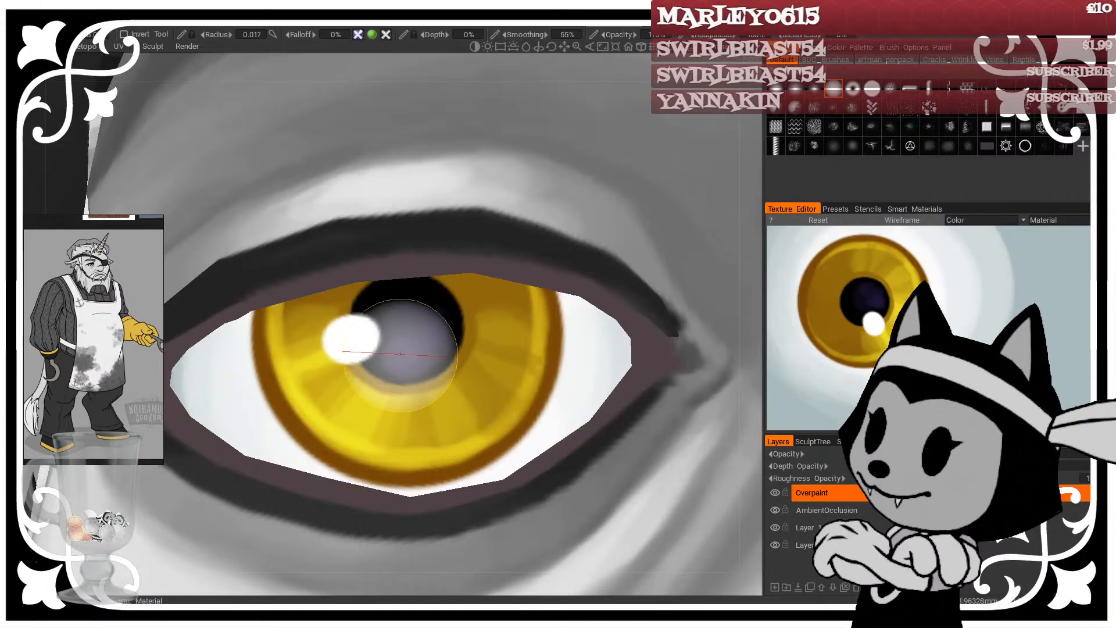
mouse_move(434, 343)
right_down()
mouse_move(560, 211)
mouse_move(433, 337)
right_up()
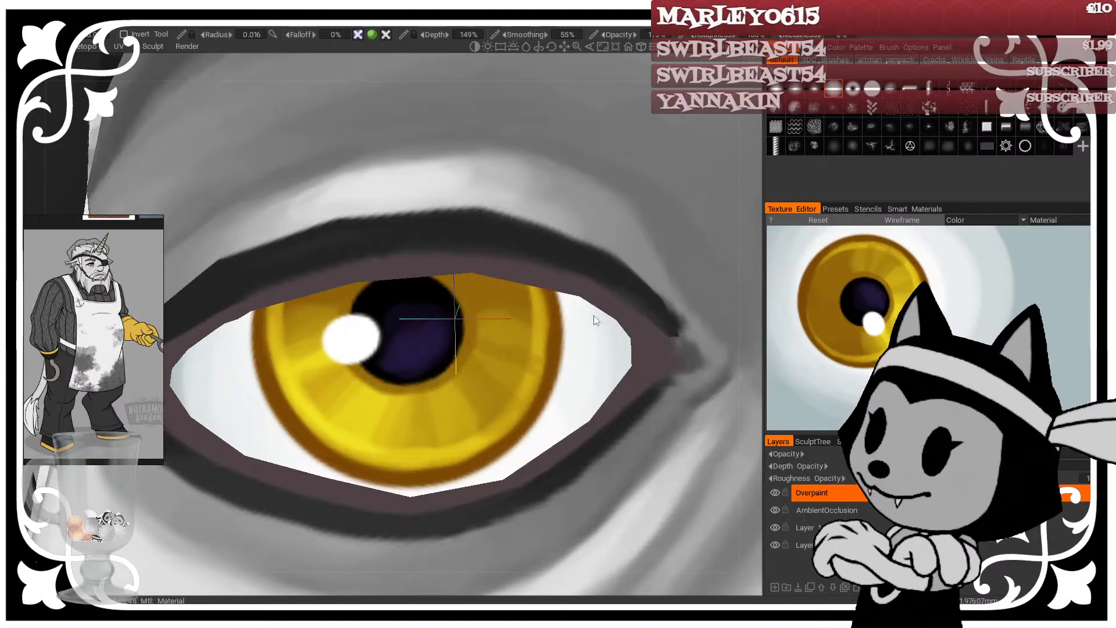
Step: Check how the tinted pupil and the painted face read on the whole upper body and from closer range
scroll(581, 338, down, 10)
drag(580, 353, 584, 424)
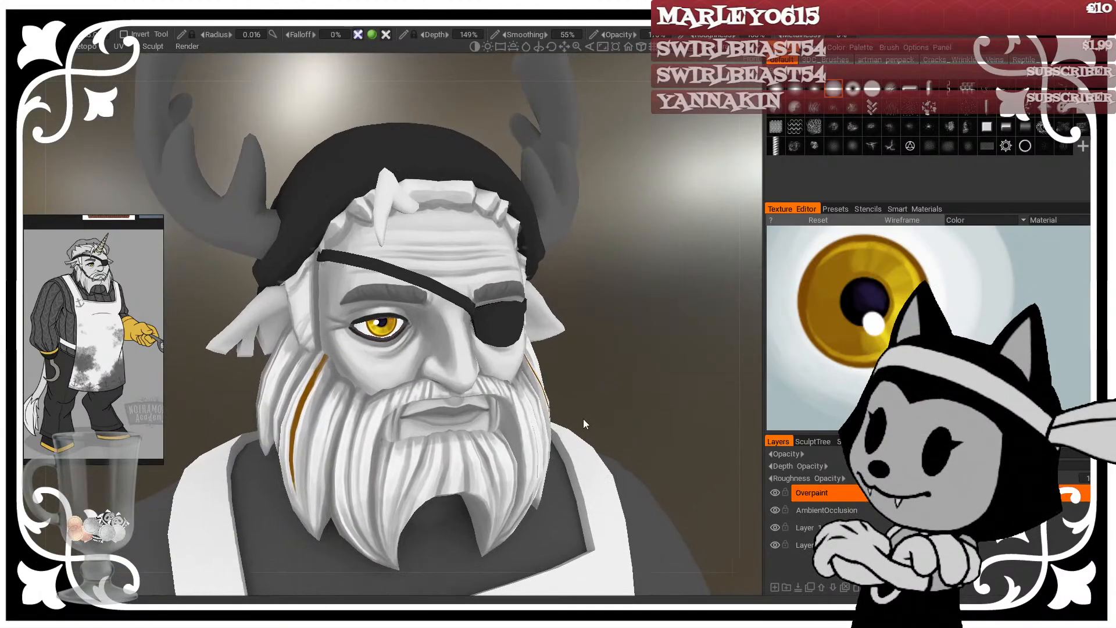
drag(613, 347, 648, 303)
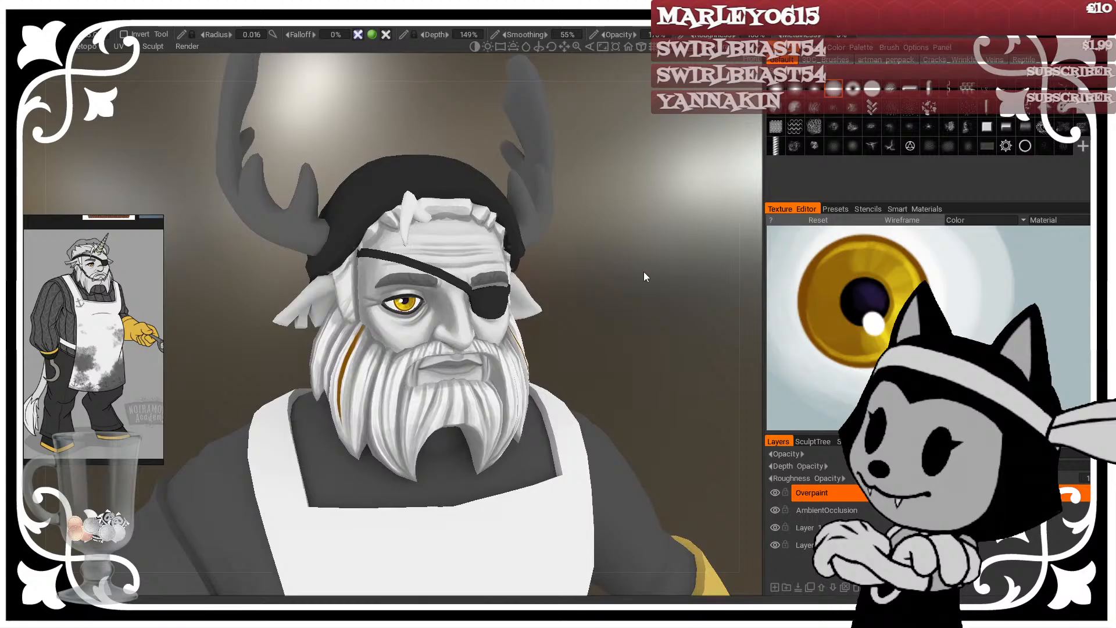
drag(644, 271, 615, 295)
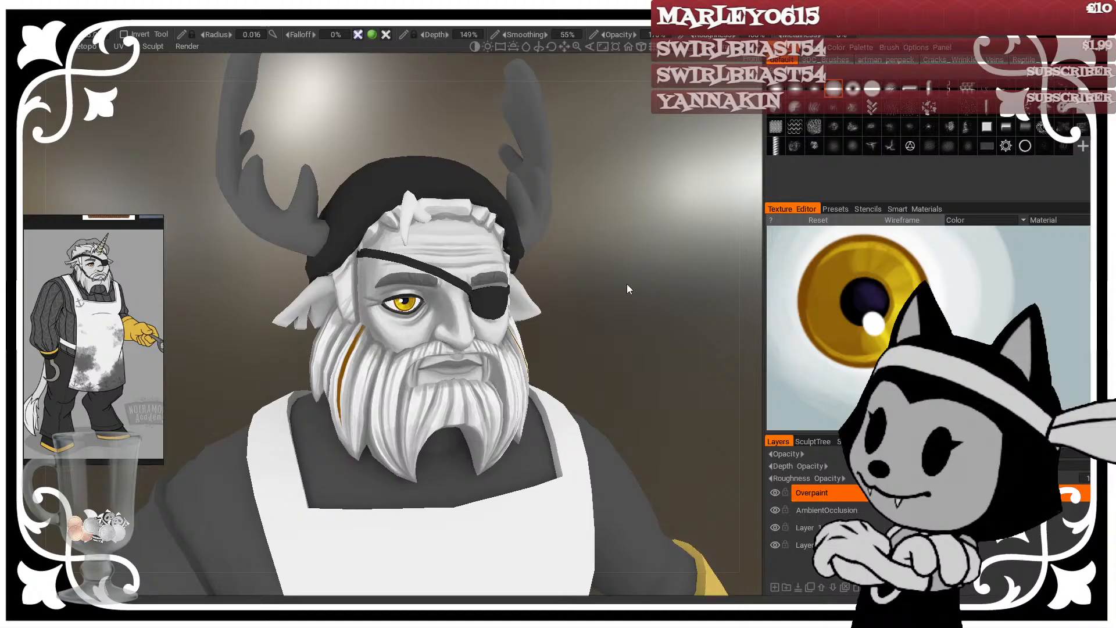
drag(671, 364, 687, 246)
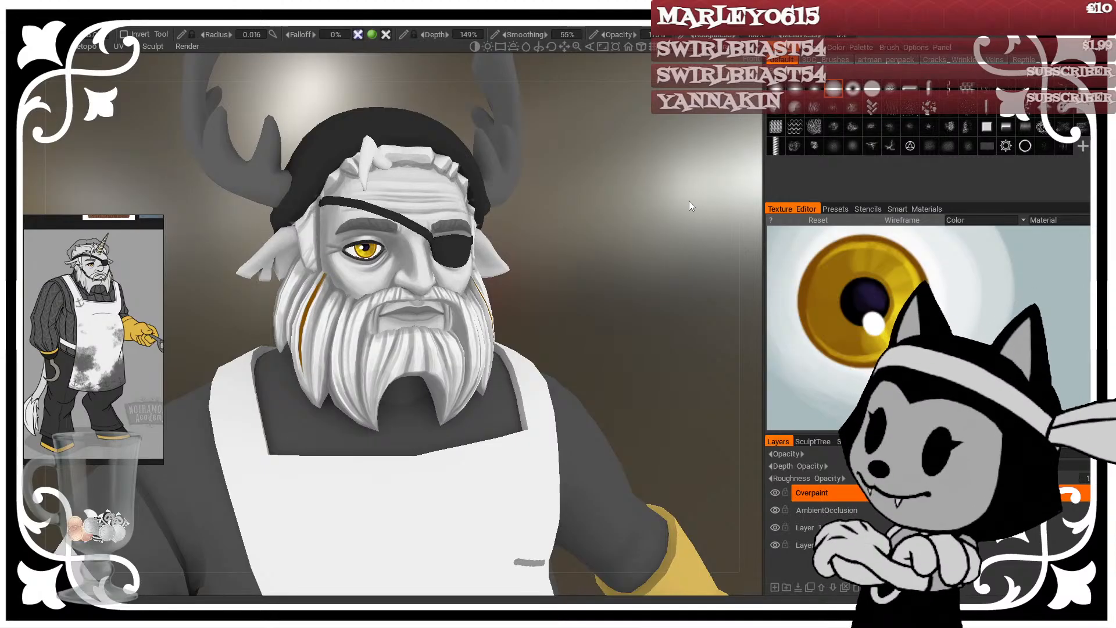
scroll(598, 259, down, 5)
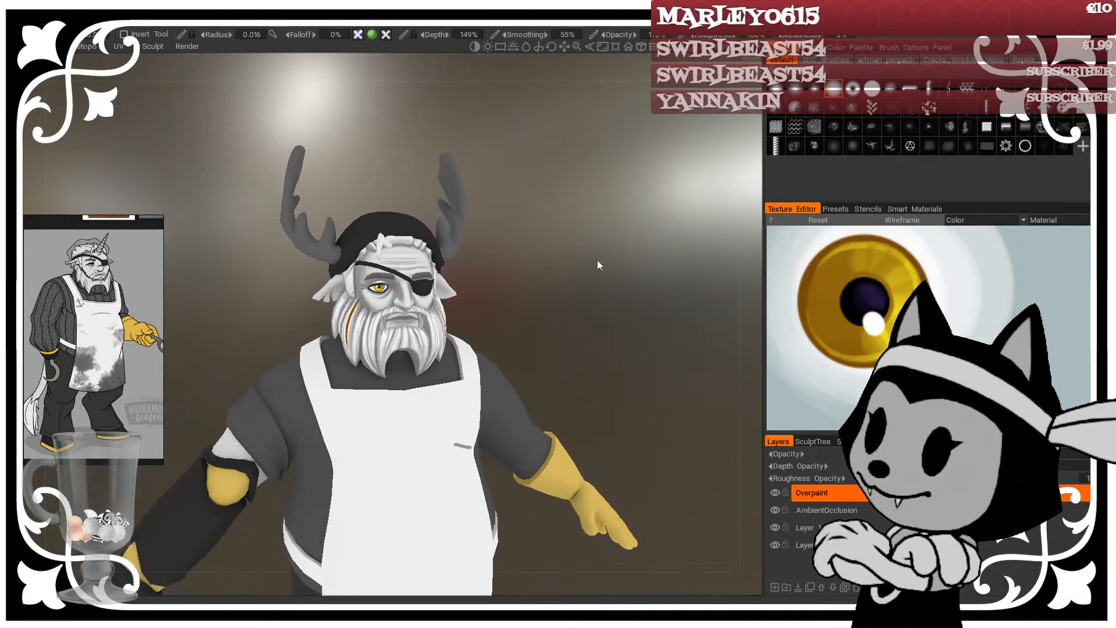
drag(598, 260, 650, 281)
scroll(526, 308, up, 8)
scroll(671, 281, up, 6)
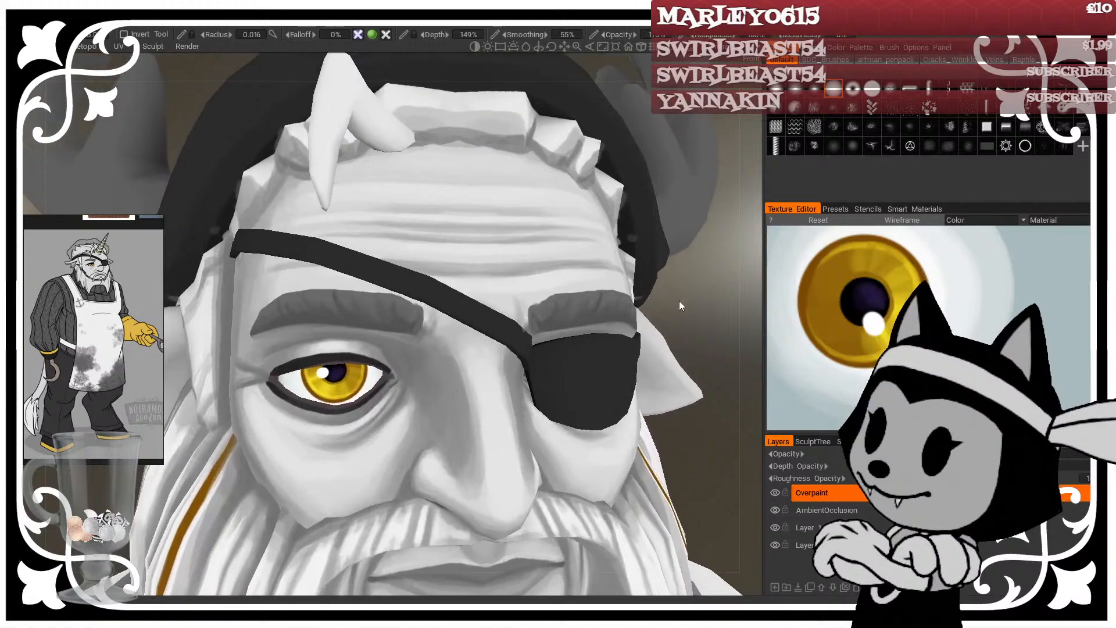
Step: Set the paint colour to a neutral grey of 48% lightness and paint hair strokes on the eyebrows with a 0.01 radius
right_drag(679, 301, 675, 301)
drag(675, 301, 665, 286)
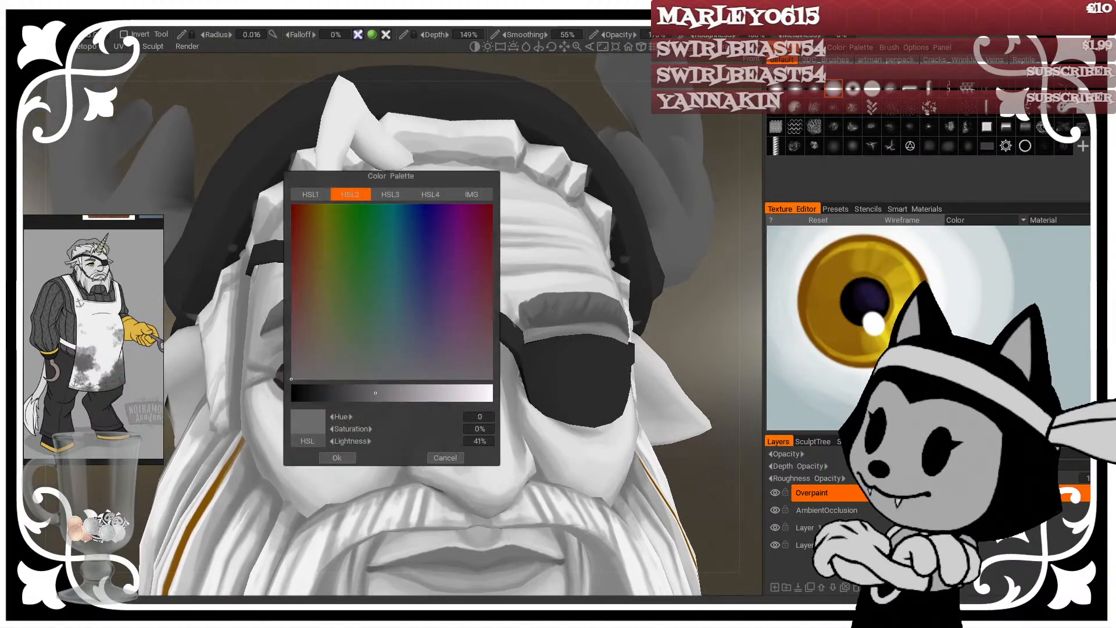
drag(374, 393, 386, 393)
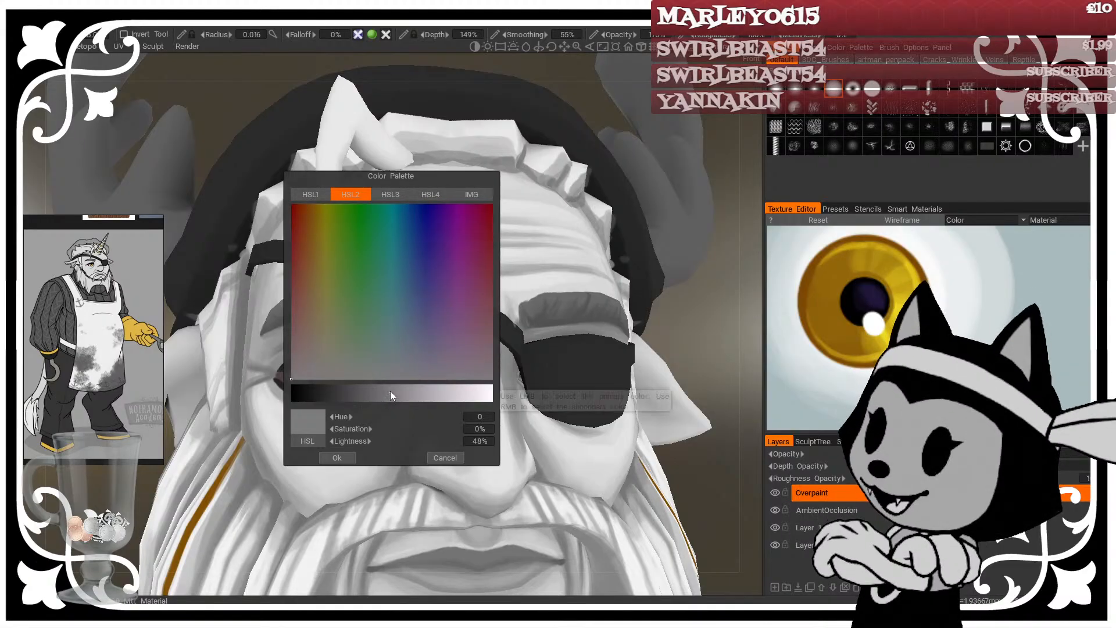
click(336, 458)
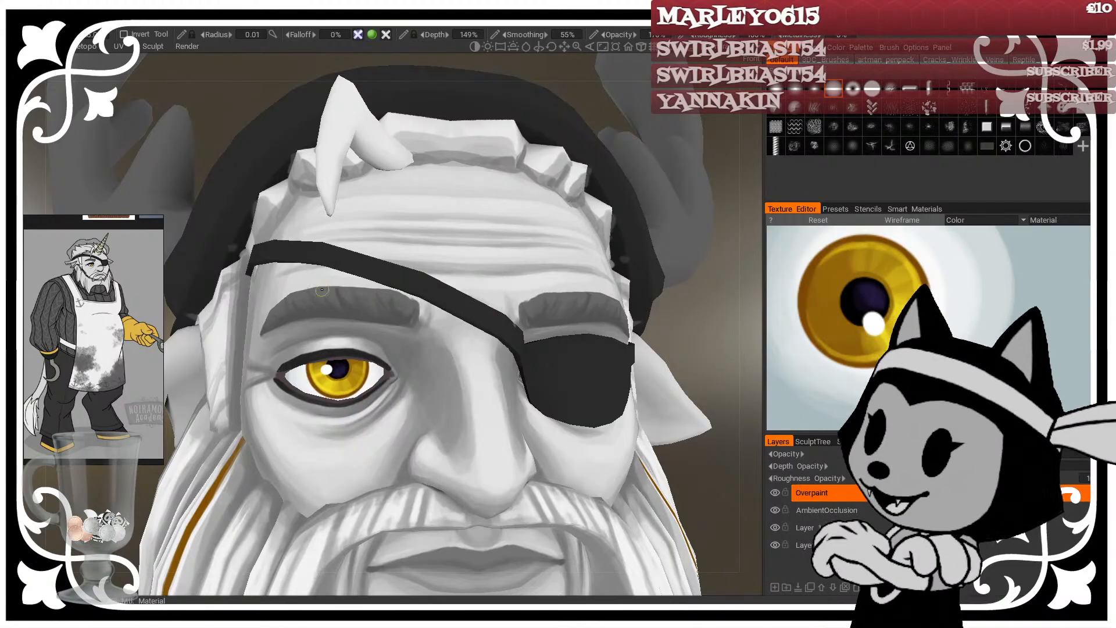
key(bracketleft)
key(bracketleft)
drag(339, 289, 350, 297)
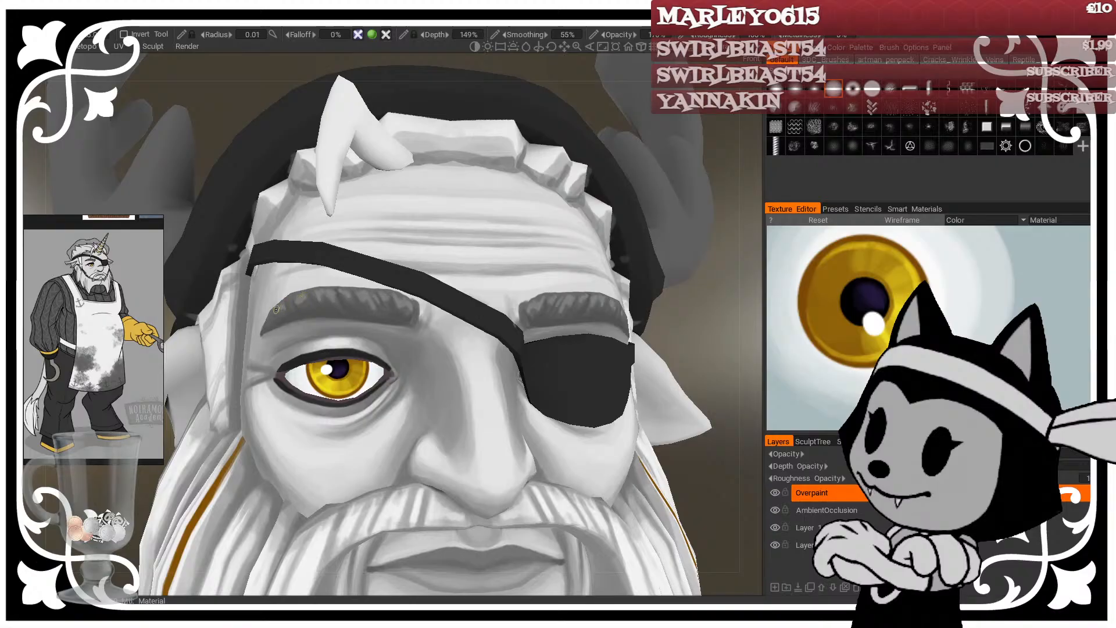
Step: Build up the lighter hair texture along both eyebrows, finishing with a 0.01 brush radius
key(bracketright)
key(bracketright)
key(bracketright)
key(bracketright)
key(bracketright)
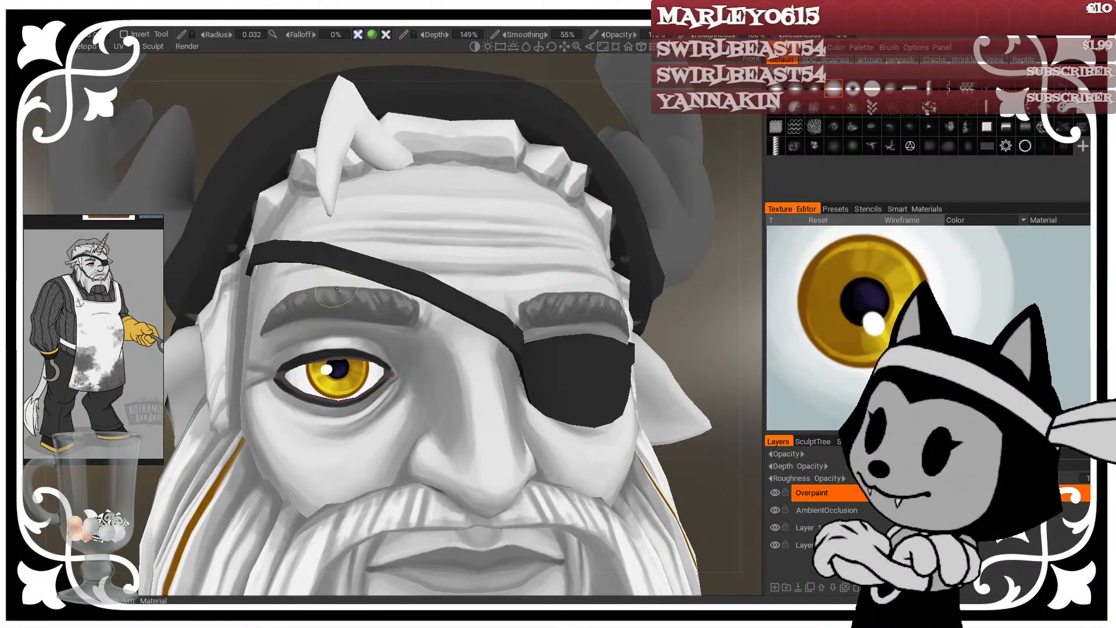
key(bracketleft)
key(bracketleft)
drag(708, 216, 756, 265)
key(bracketleft)
key(bracketleft)
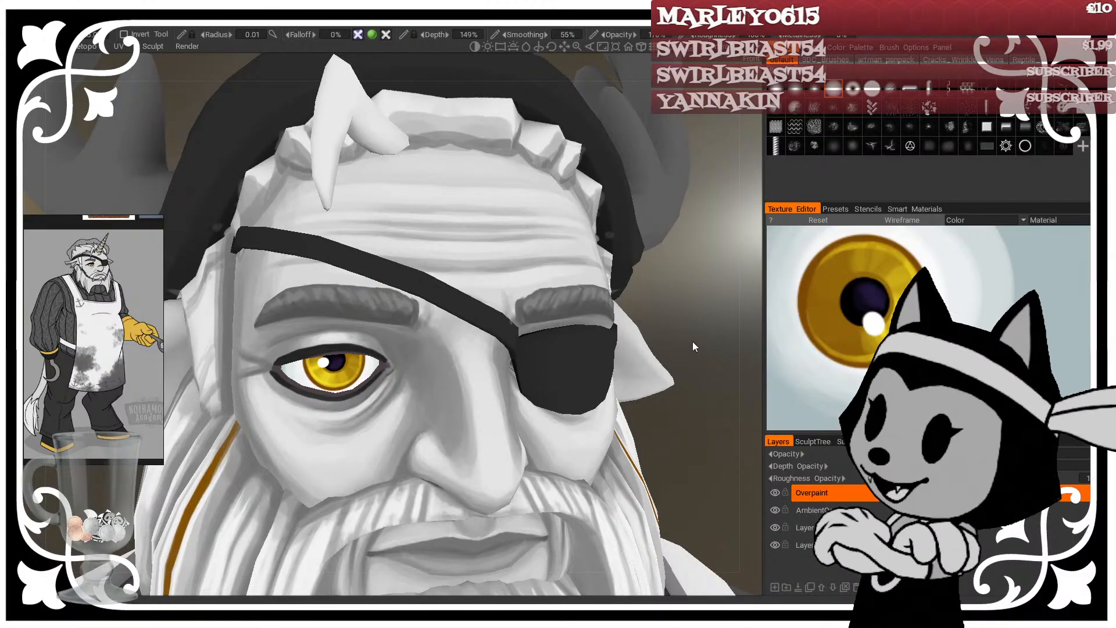
Step: Set the paint colour to a near-white grey of 89% lightness and brush highlights on the nose with a radius of about 0.02
right_drag(693, 340, 679, 267)
drag(629, 275, 612, 278)
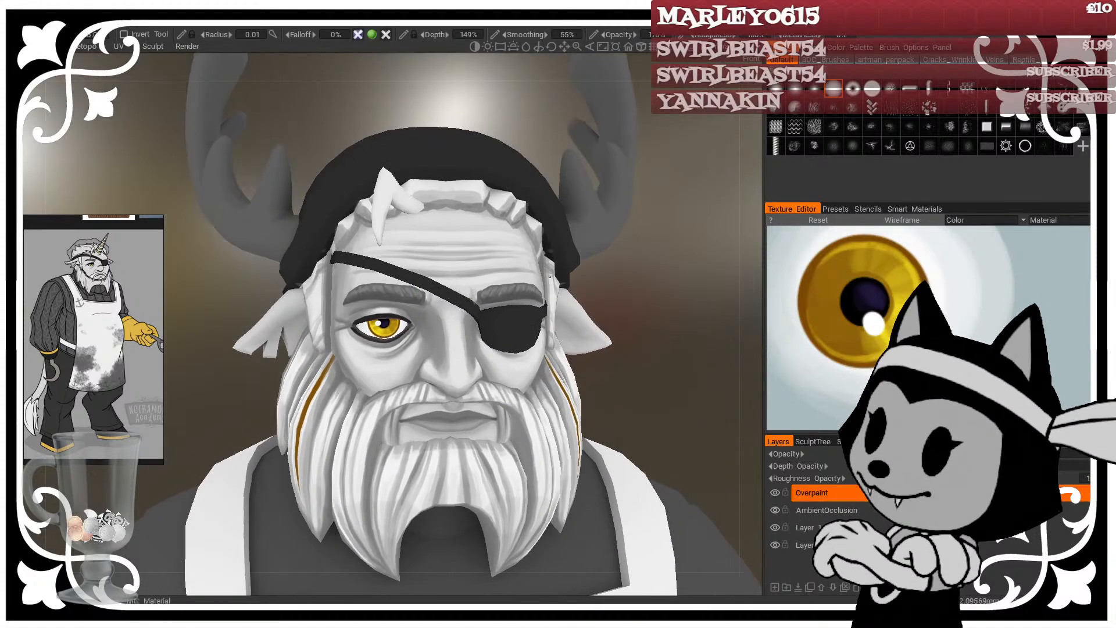
drag(452, 361, 458, 380)
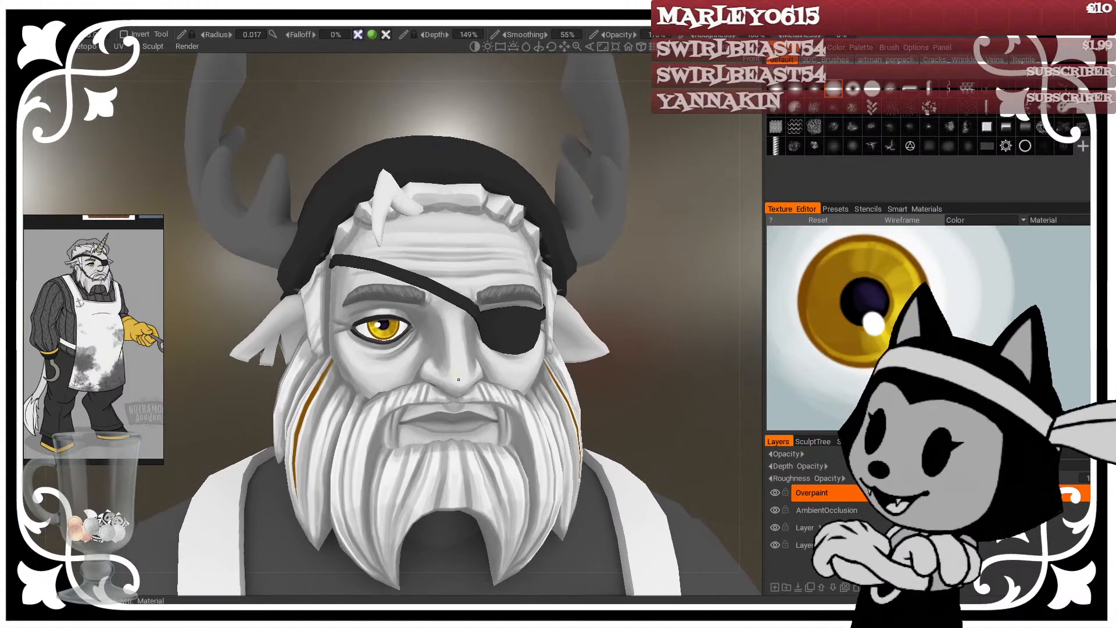
alt+drag(466, 340, 466, 320)
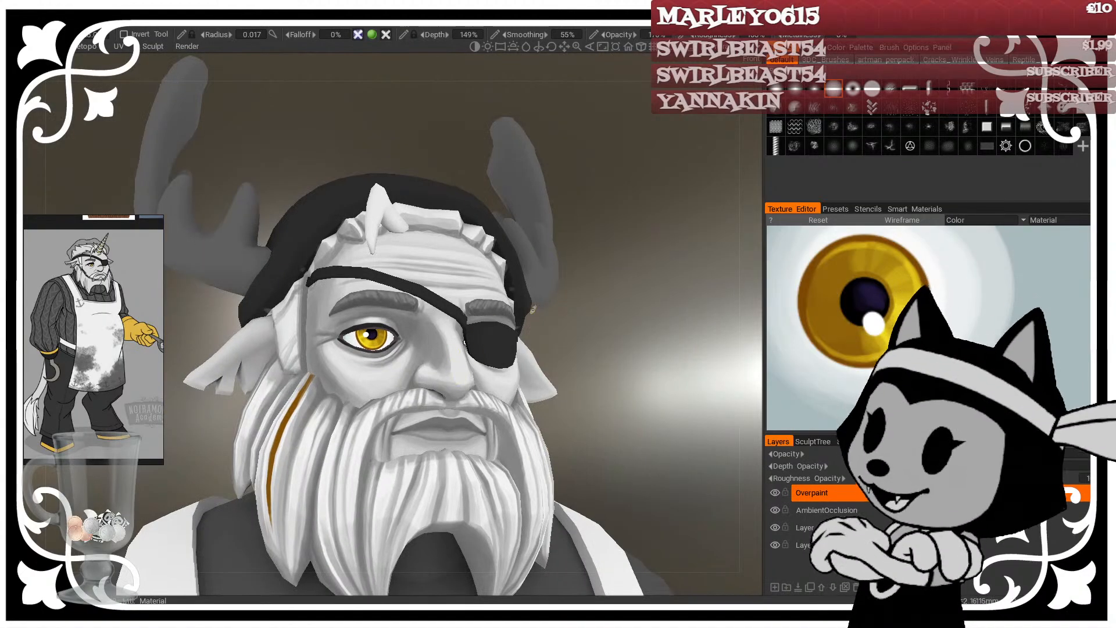
mouse_move(457, 376)
alt+mouse_down()
mouse_move(428, 366)
mouse_move(610, 296)
mouse_move(571, 286)
alt+mouse_up()
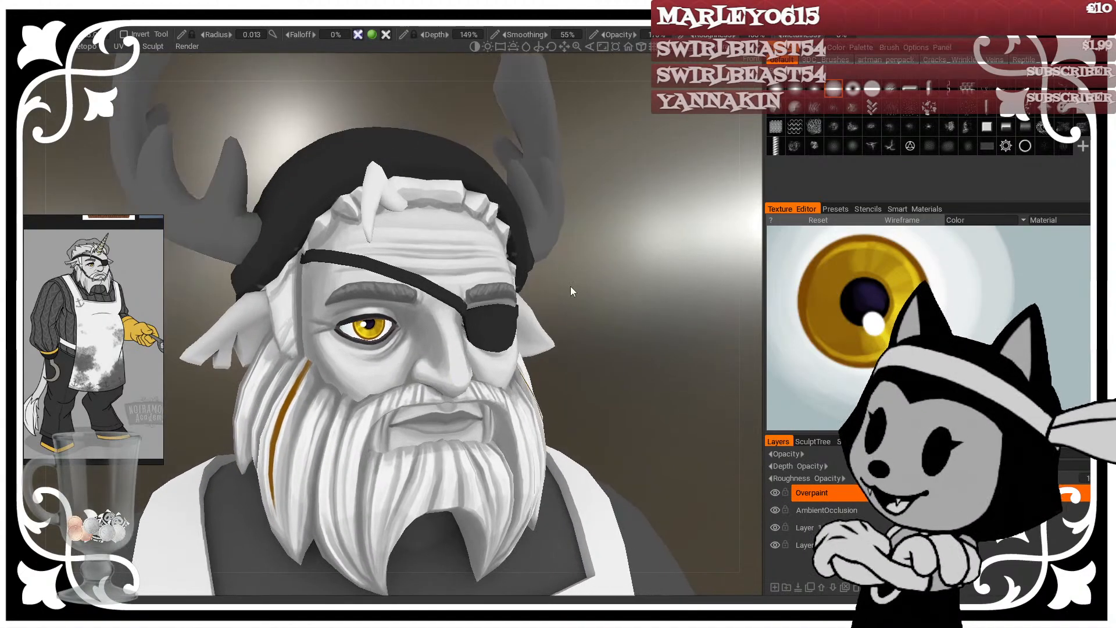
key(c)
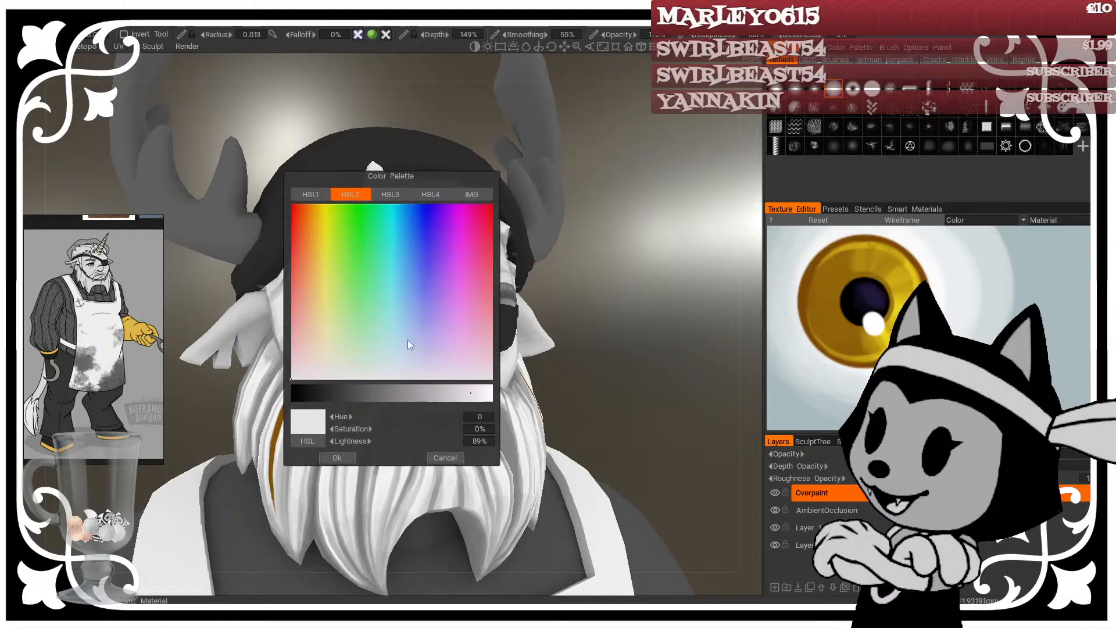
click(337, 458)
scroll(449, 380, up, 3)
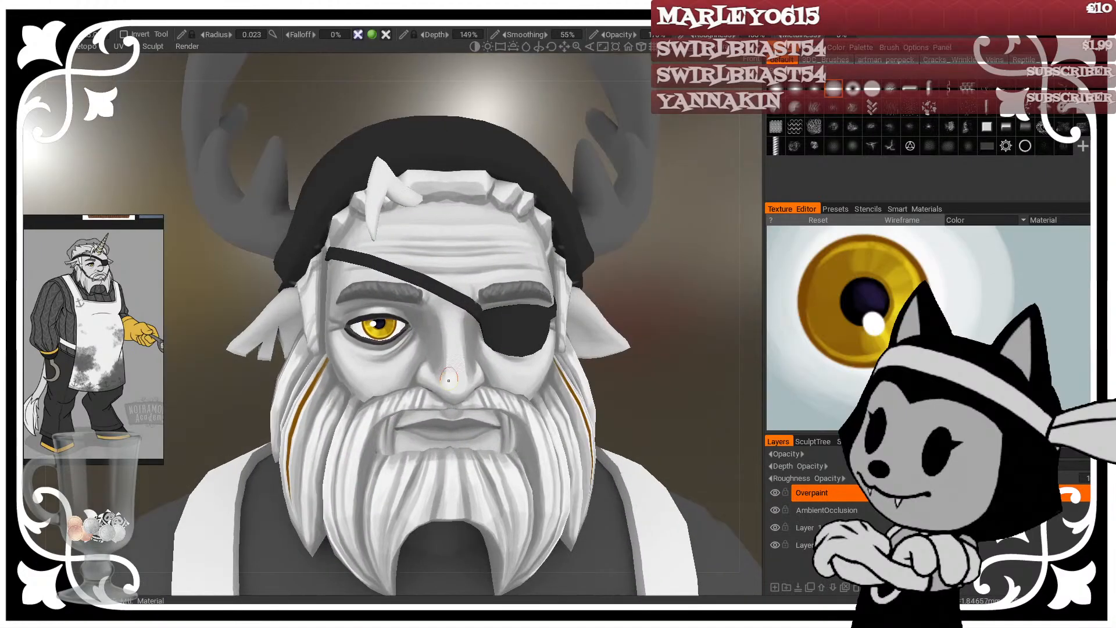
mouse_move(462, 389)
alt+mouse_down()
mouse_move(465, 366)
mouse_move(661, 276)
mouse_move(609, 260)
mouse_move(634, 264)
mouse_move(560, 274)
mouse_move(625, 276)
mouse_move(605, 307)
alt+mouse_up()
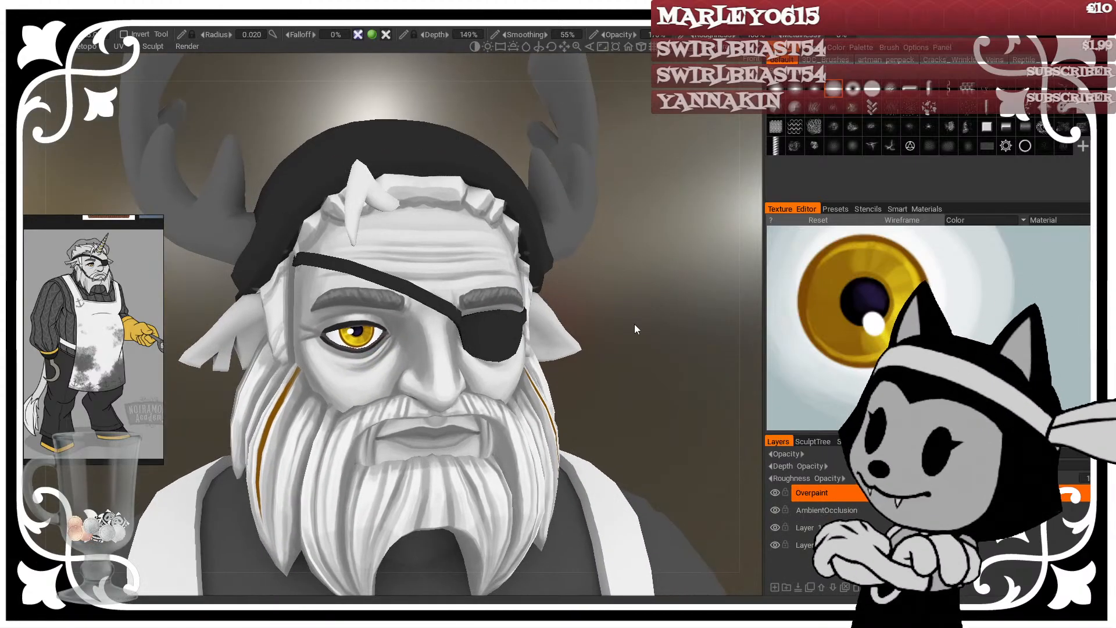
Step: Examine how the painted face reads from a distance, across the upper body and from a three-quarter angle
scroll(625, 327, down, 6)
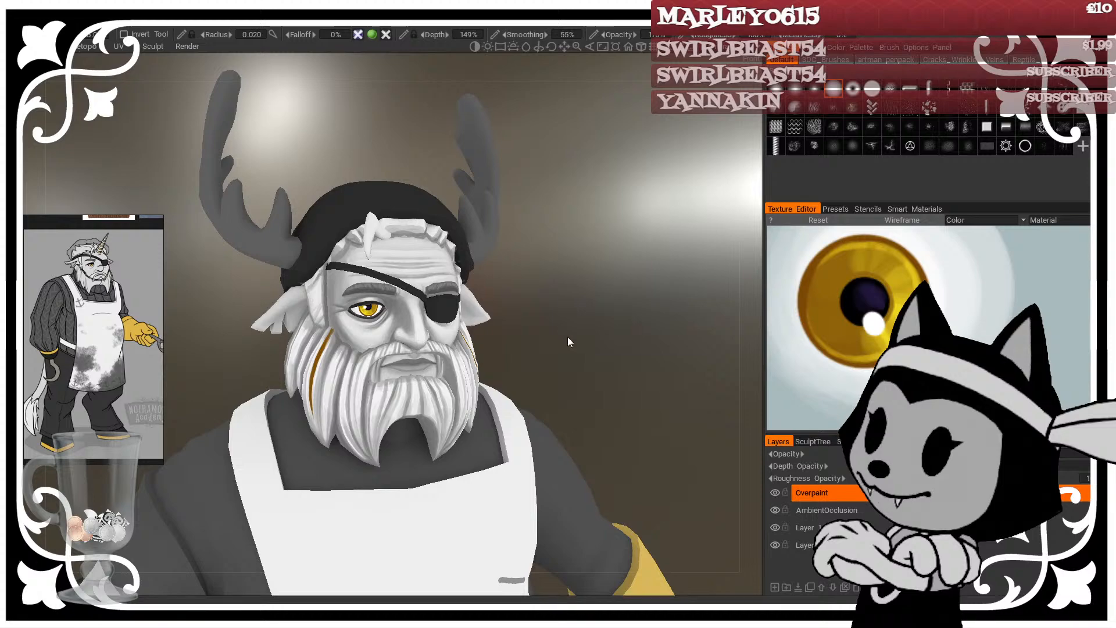
alt+drag(560, 333, 553, 311)
right_drag(553, 311, 594, 319)
drag(594, 318, 664, 329)
right_drag(664, 329, 573, 314)
drag(573, 314, 556, 289)
right_drag(556, 289, 574, 343)
mouse_move(574, 344)
mouse_down()
mouse_move(650, 360)
mouse_move(556, 322)
mouse_move(577, 323)
mouse_up()
right_drag(577, 323, 585, 336)
drag(584, 336, 640, 352)
right_drag(639, 352, 601, 343)
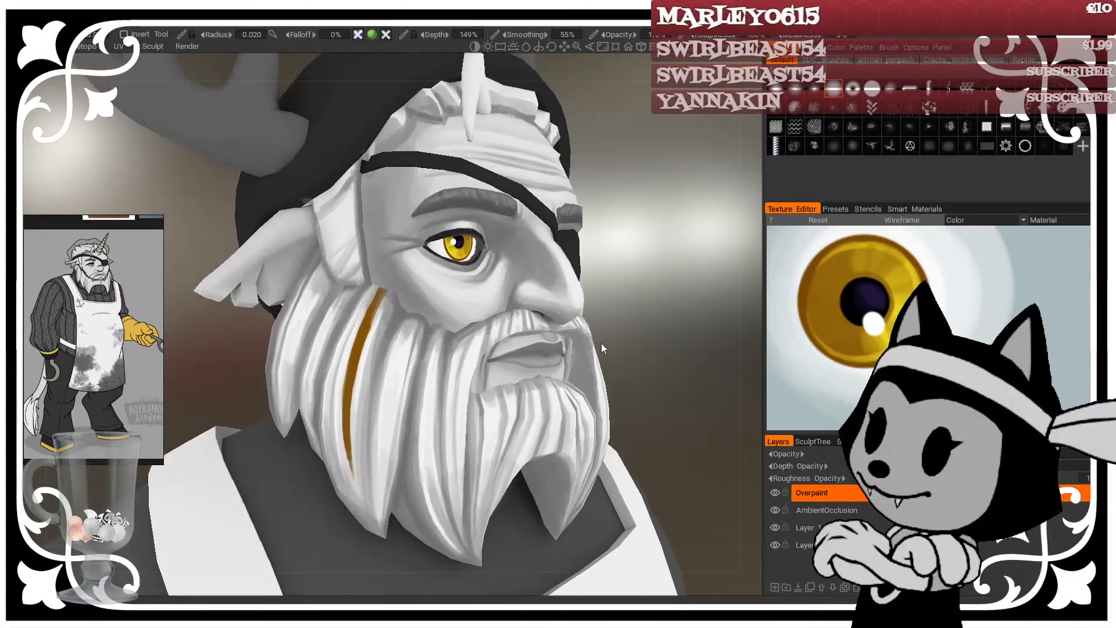
Step: Inspect the shading of the beard, cheek and nose from below, in profile and from the front
drag(655, 299, 632, 179)
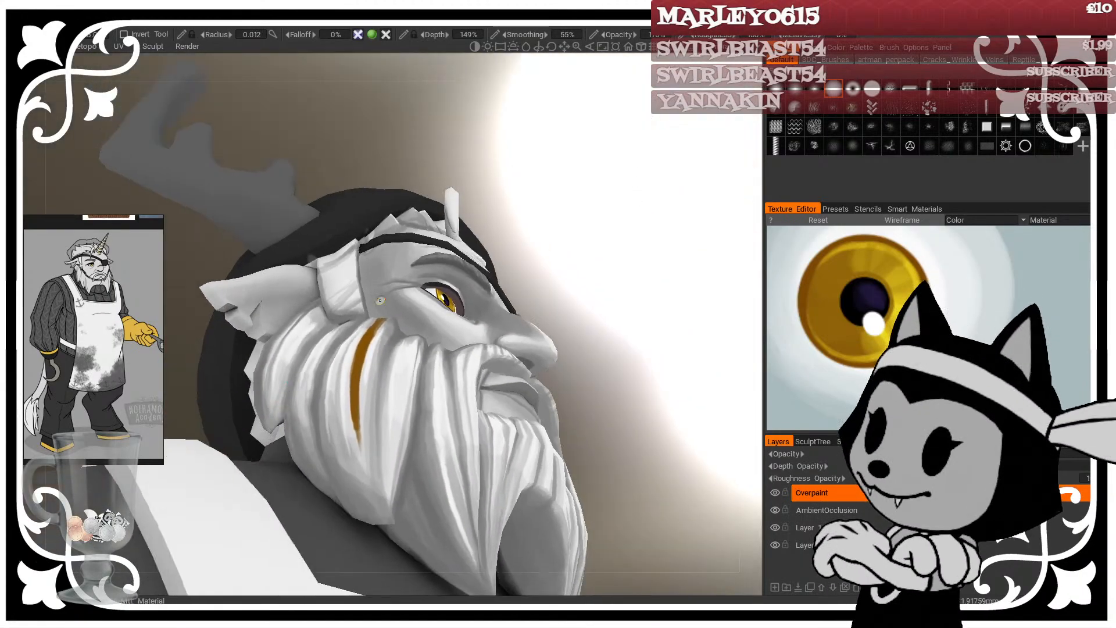
drag(594, 264, 571, 195)
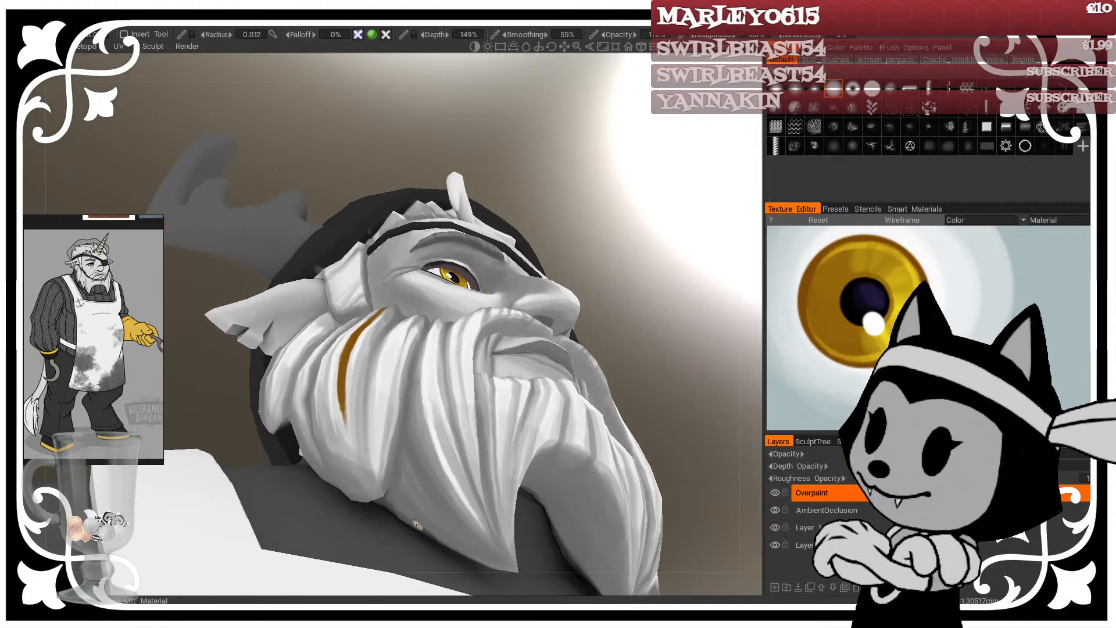
drag(595, 239, 638, 259)
drag(563, 213, 532, 244)
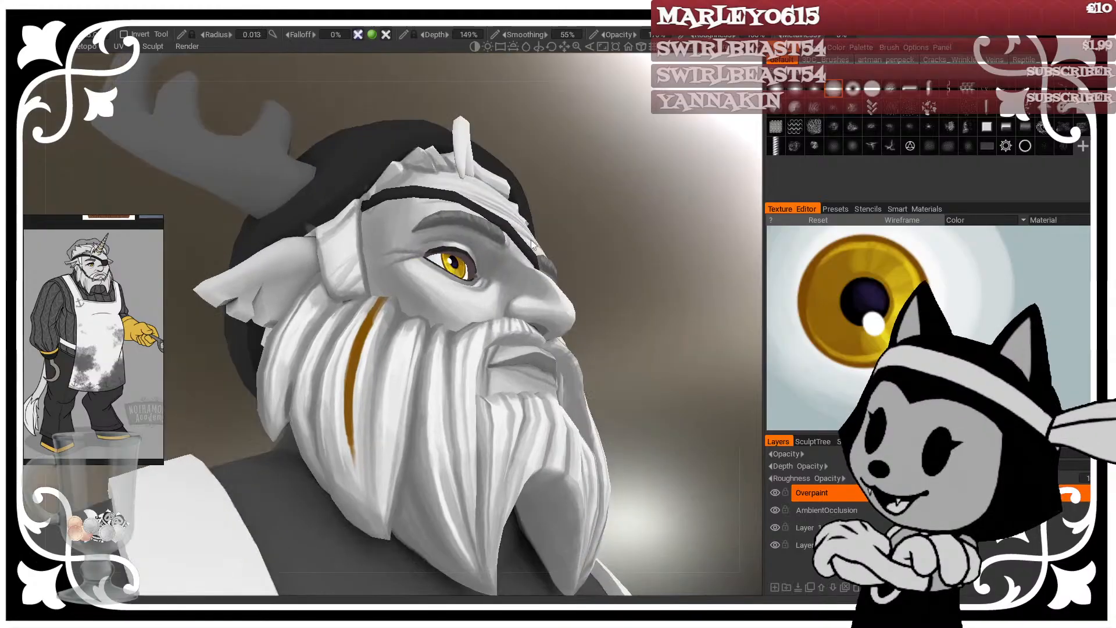
mouse_move(610, 245)
mouse_down()
mouse_move(639, 231)
mouse_move(605, 268)
mouse_move(579, 234)
mouse_up()
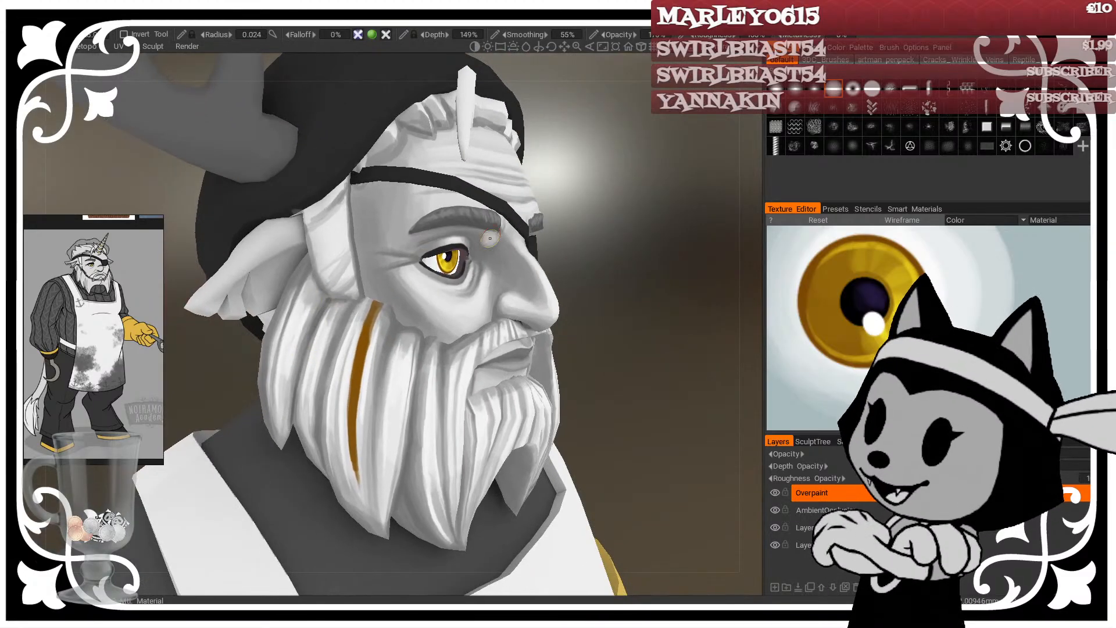
mouse_move(330, 302)
alt+mouse_down()
mouse_move(345, 275)
mouse_move(318, 307)
alt+mouse_up()
alt+drag(413, 307, 451, 277)
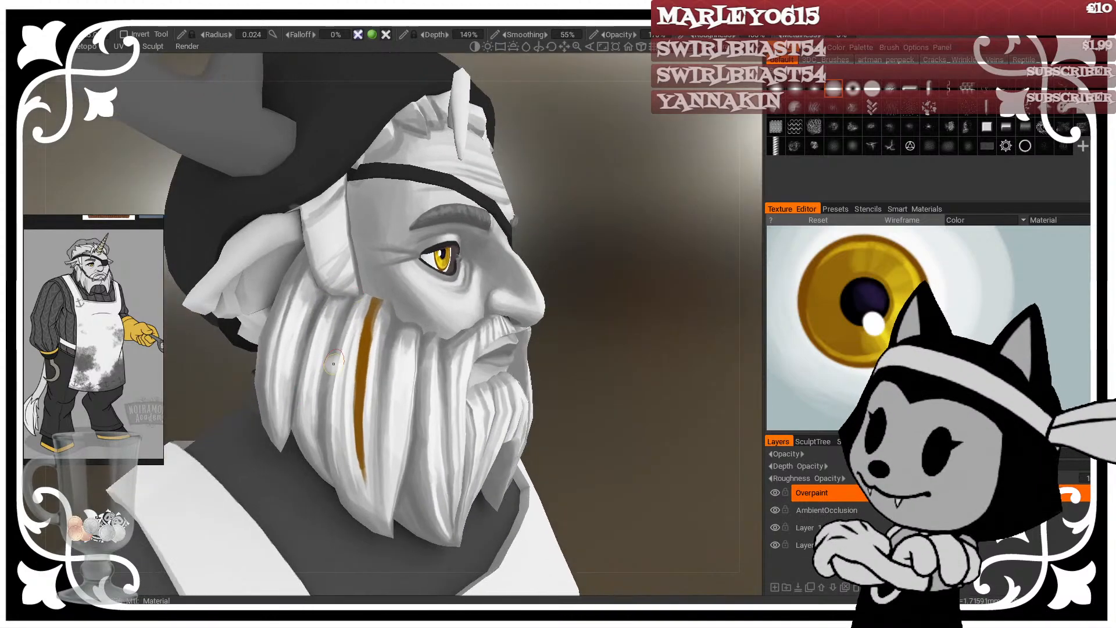
alt+drag(522, 317, 623, 262)
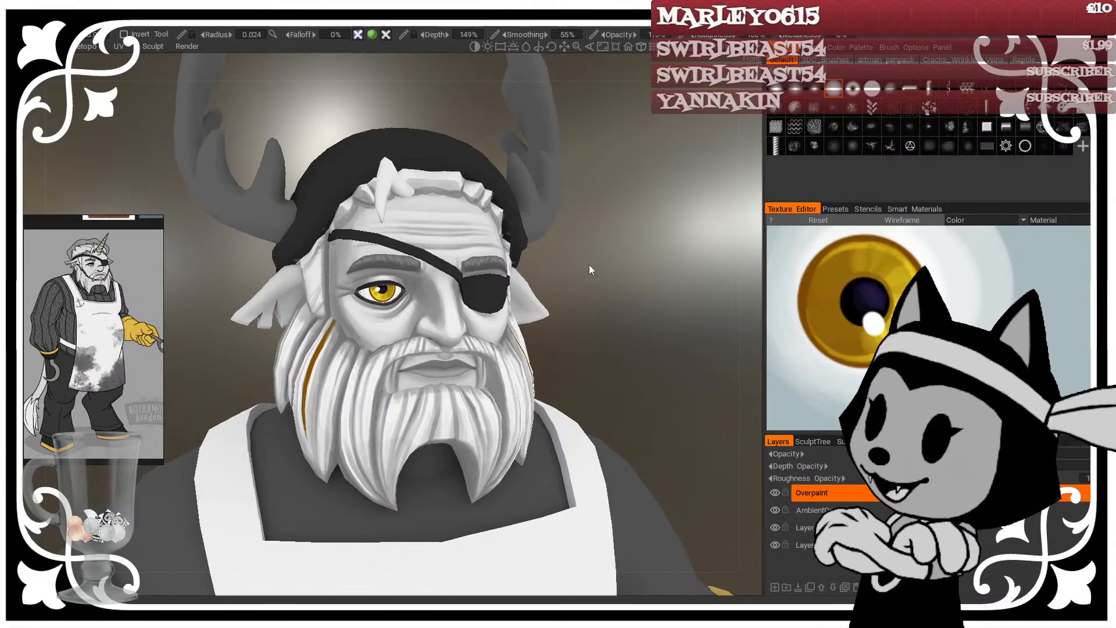
drag(582, 258, 618, 264)
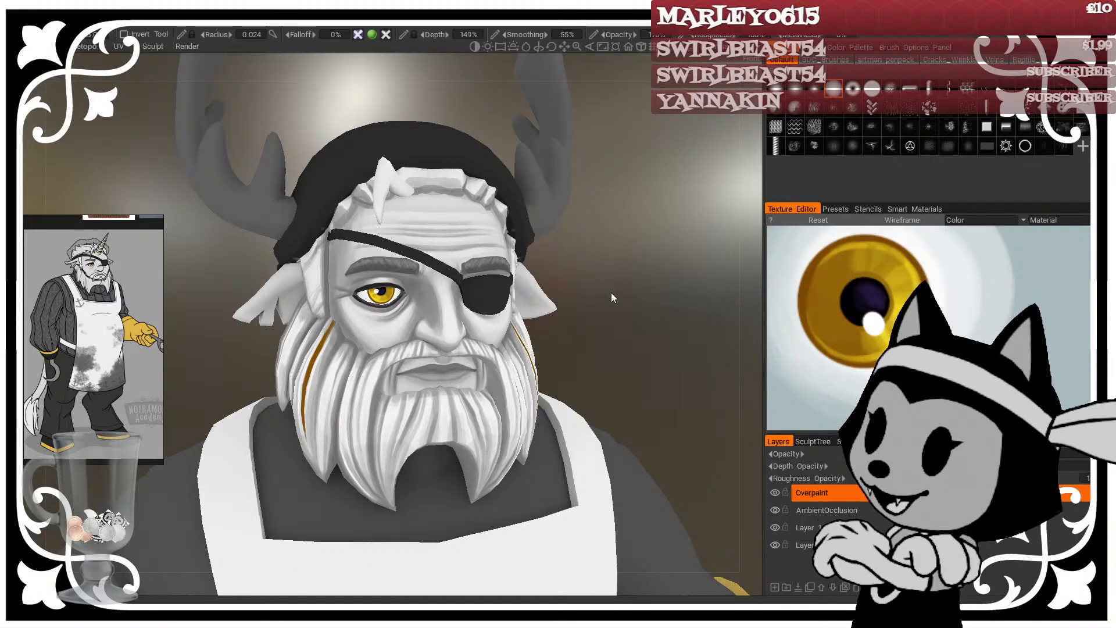
drag(612, 292, 560, 308)
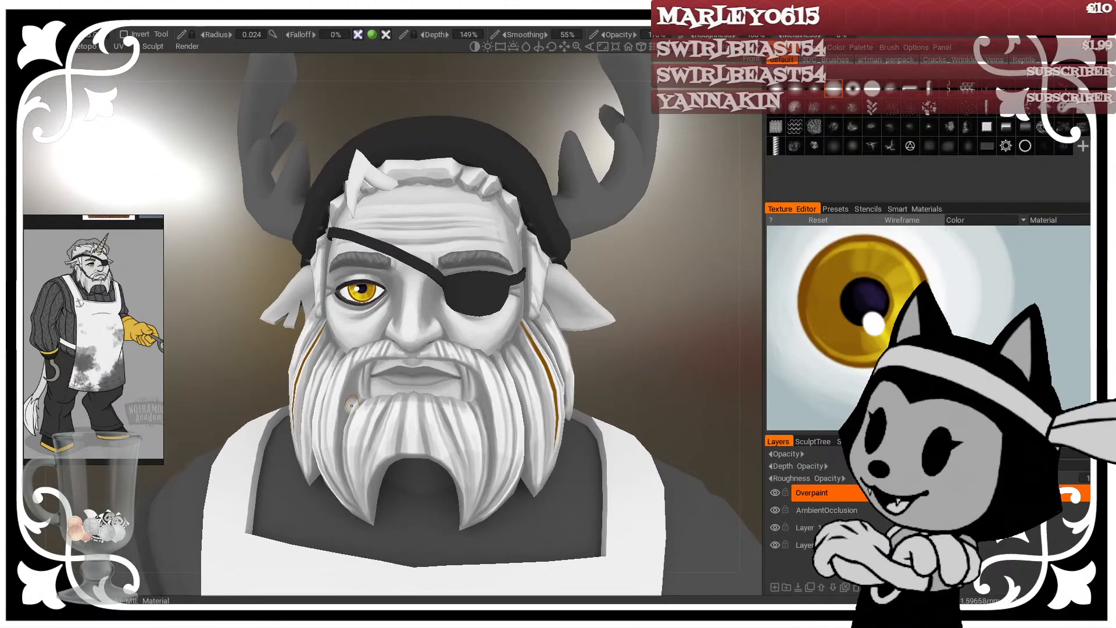
drag(681, 249, 688, 248)
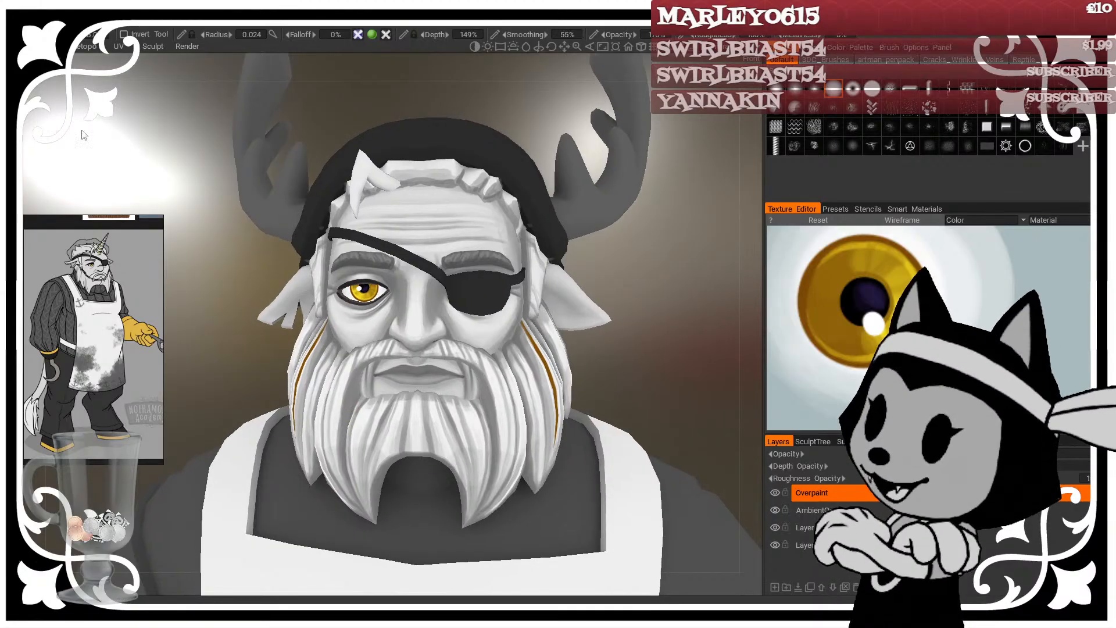
Step: Set the paint colour to a darker neutral grey and the brush radius to 0.016
click(17, 125)
click(333, 459)
click(18, 127)
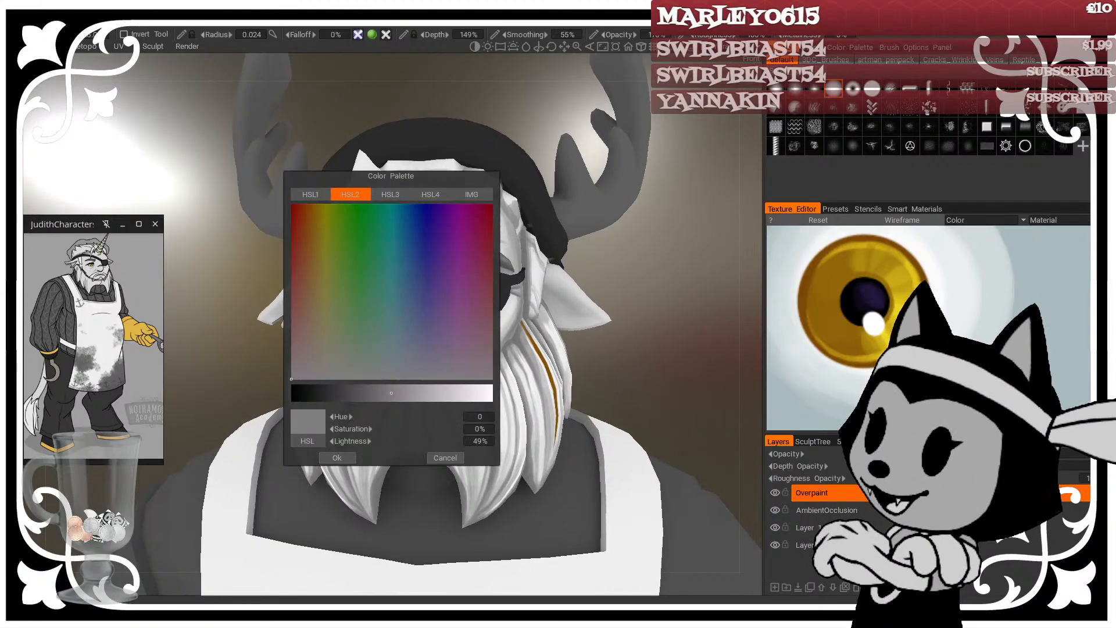
click(354, 394)
click(338, 457)
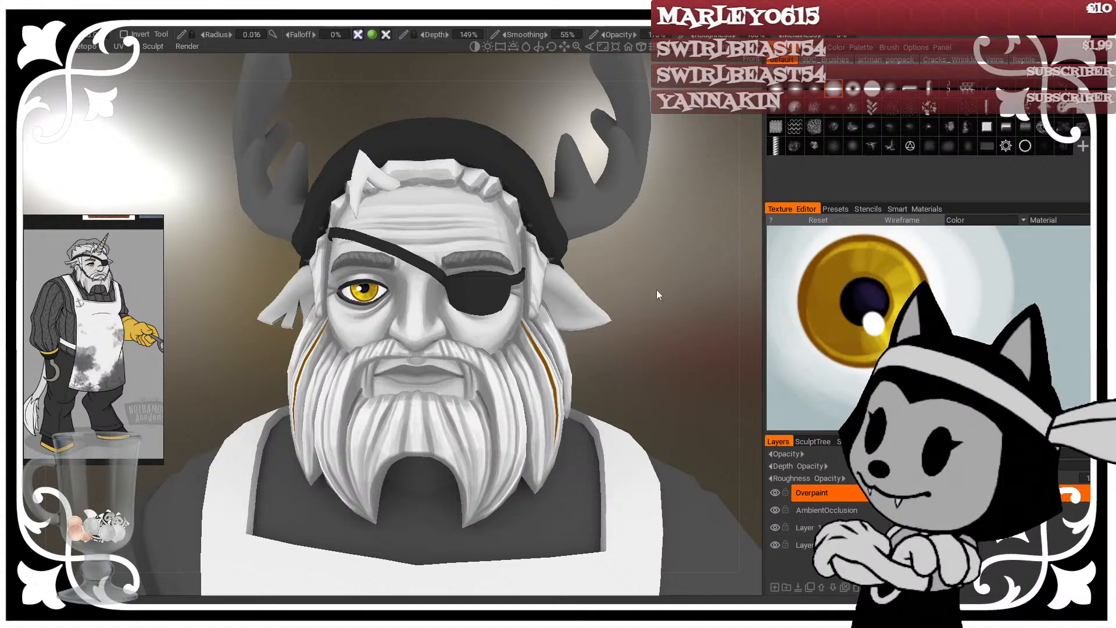
mouse_move(657, 290)
mouse_down()
mouse_move(669, 295)
mouse_move(660, 278)
mouse_up()
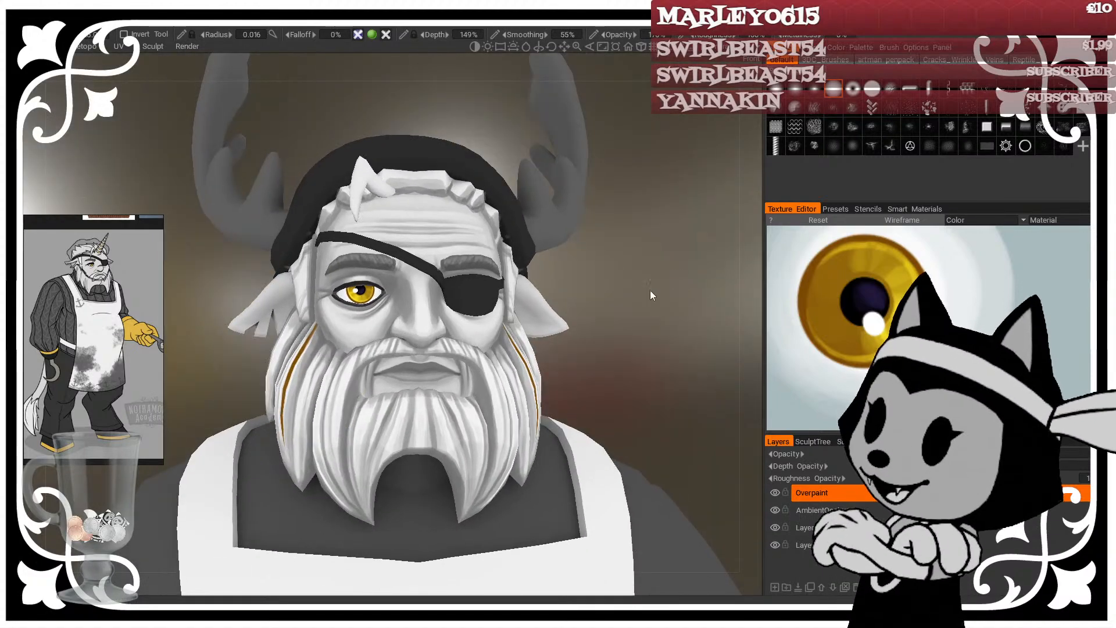
Step: Check the head's overall contrast against the apron and arms from farther away and at three-quarter view
right_drag(650, 292, 594, 303)
mouse_move(593, 302)
mouse_down()
mouse_move(667, 302)
mouse_move(578, 307)
mouse_up()
right_drag(577, 307, 627, 329)
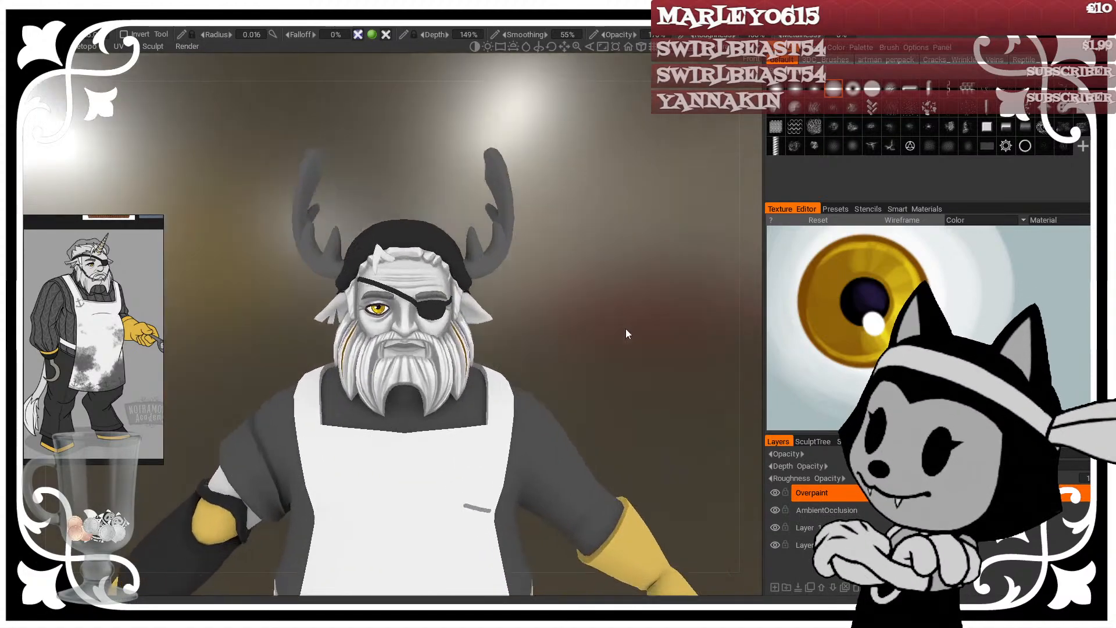
mouse_move(626, 330)
mouse_down()
mouse_move(710, 351)
mouse_move(583, 316)
mouse_move(628, 331)
mouse_up()
right_drag(628, 332, 602, 336)
drag(602, 336, 644, 324)
right_drag(646, 329, 659, 340)
drag(659, 340, 504, 303)
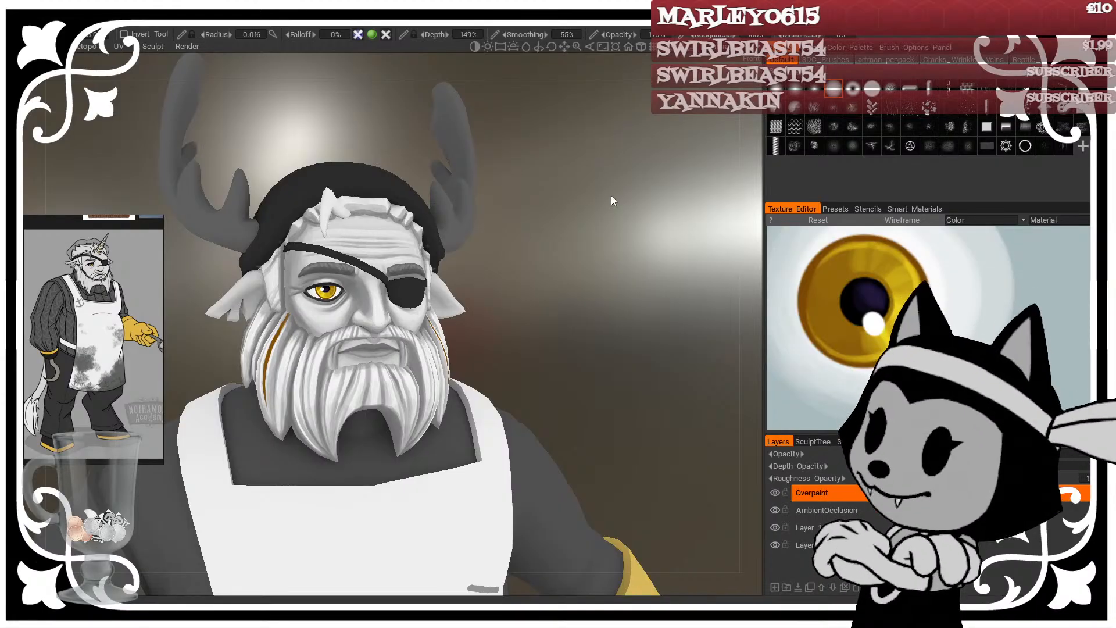
Step: Paint soft shading between the inner eye corner and the nose bridge with a brush radius of 0.048 reduced to 0.042
mouse_move(612, 195)
mouse_down()
mouse_move(528, 255)
mouse_move(580, 239)
mouse_move(578, 276)
mouse_move(600, 219)
mouse_up()
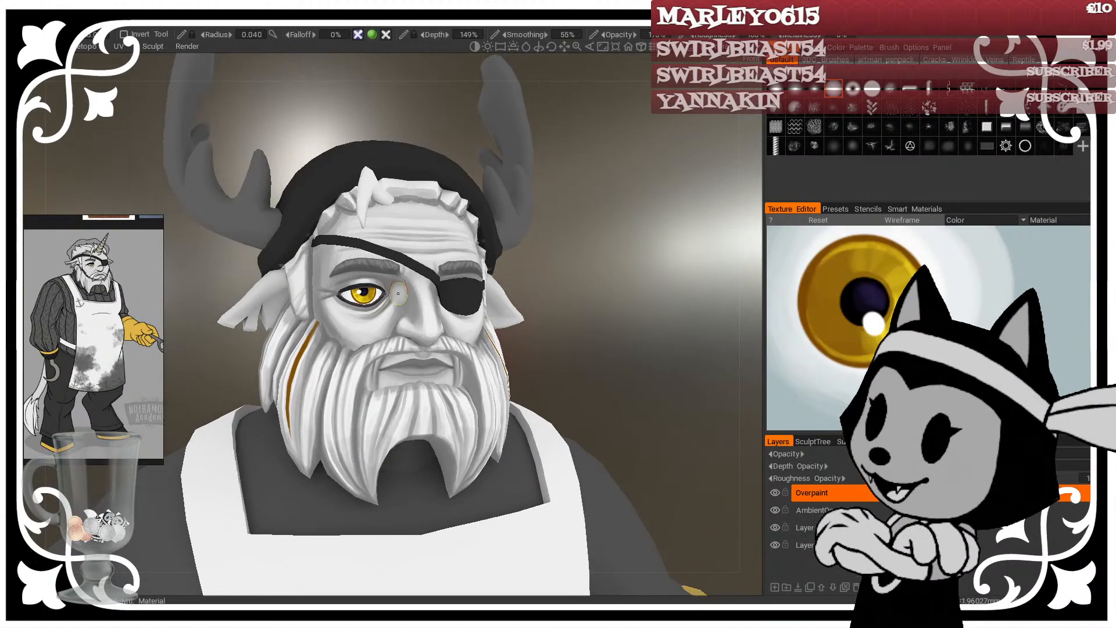
right_drag(385, 293, 406, 293)
drag(612, 271, 657, 261)
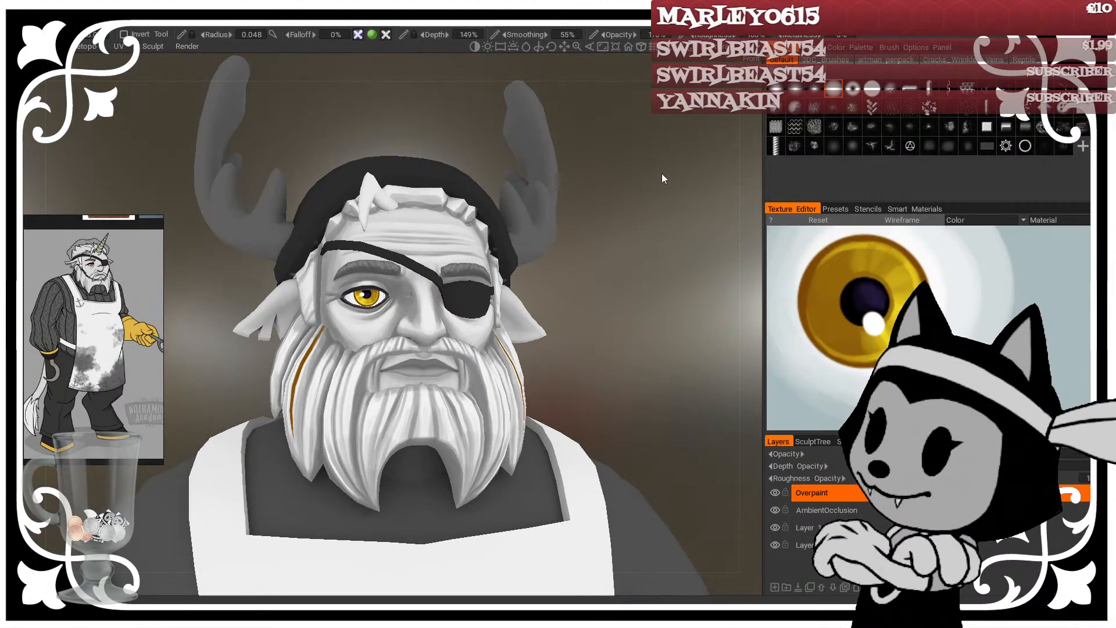
right_drag(661, 174, 674, 183)
middle_drag(689, 201, 727, 240)
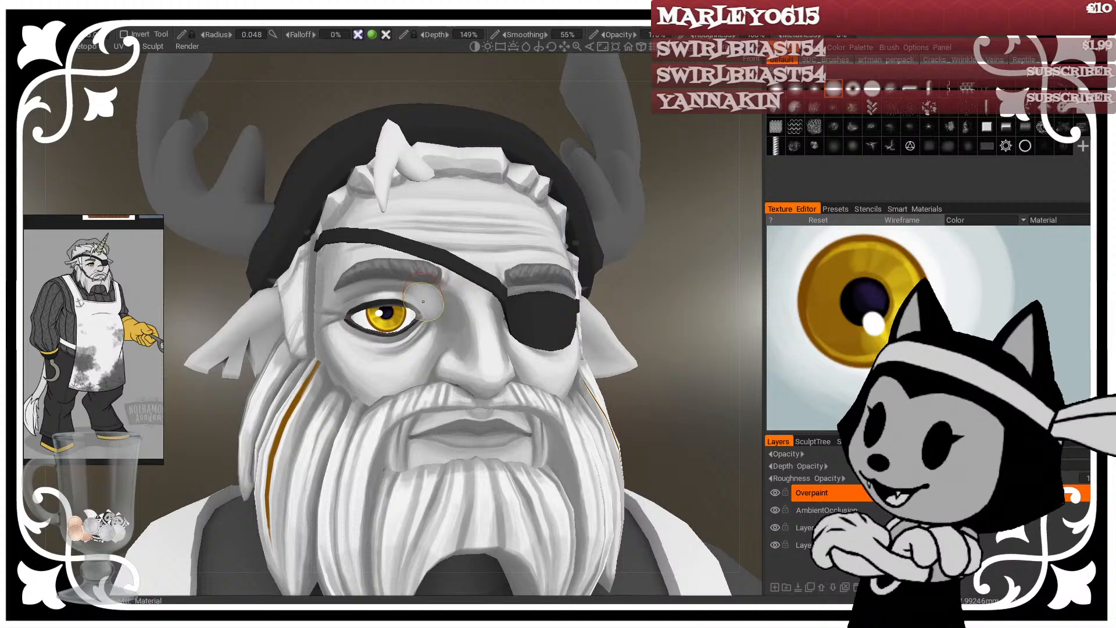
key(bracketleft)
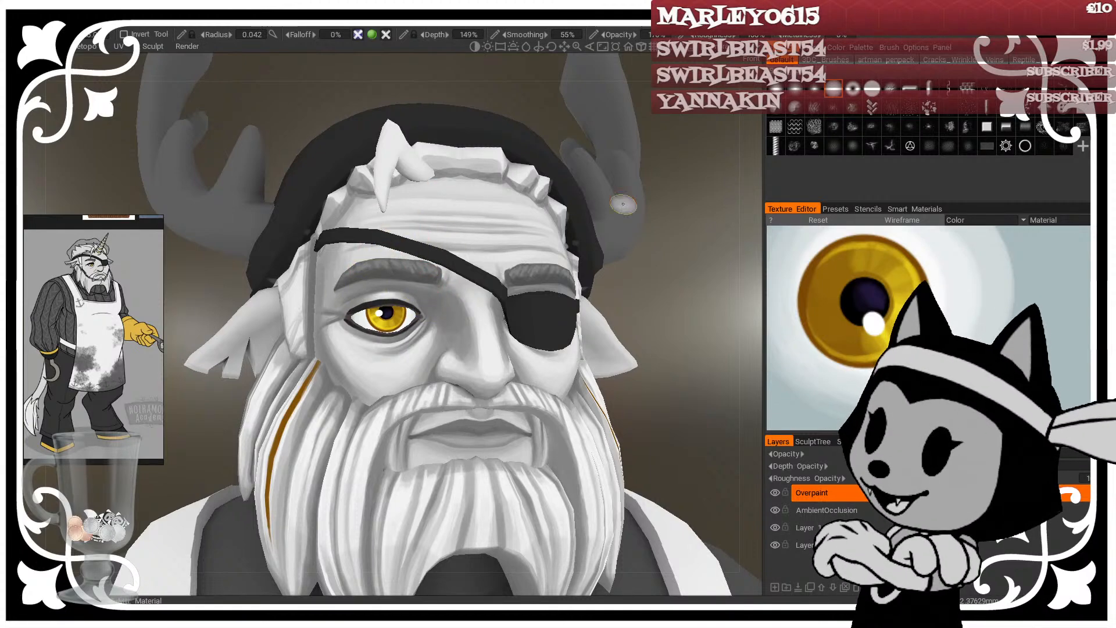
right_drag(623, 204, 338, 298)
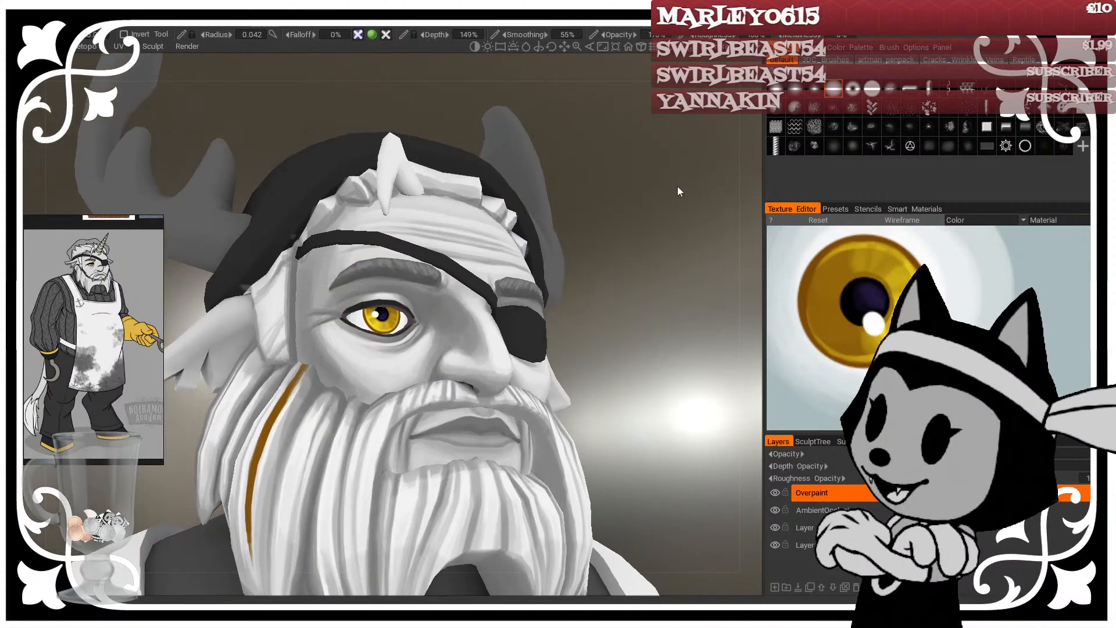
right_drag(678, 186, 658, 265)
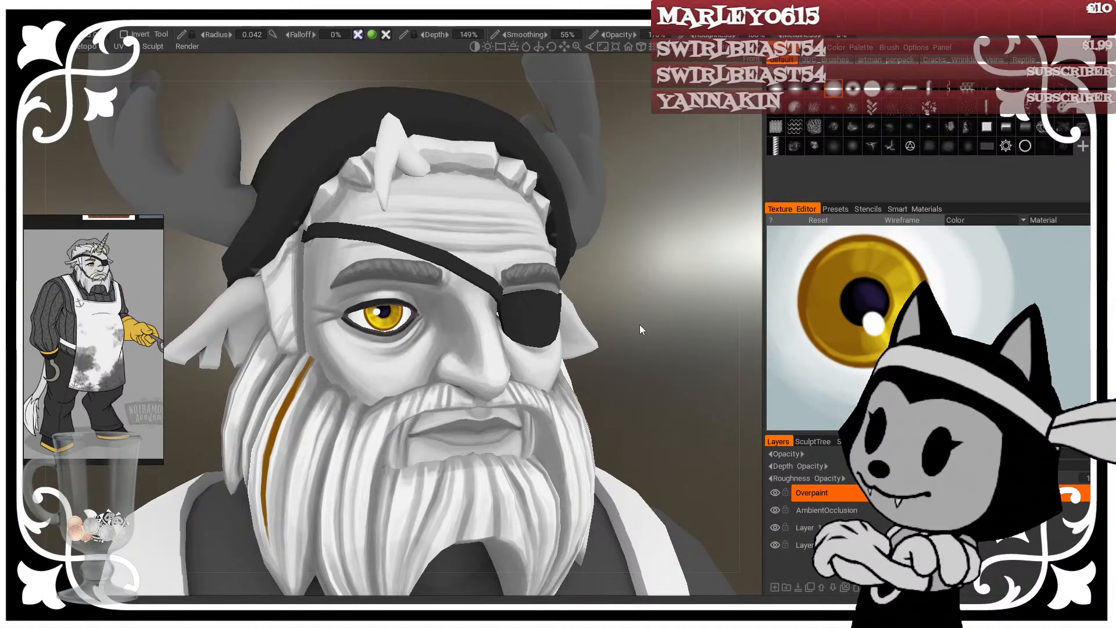
mouse_move(677, 333)
right_down()
mouse_move(617, 278)
mouse_move(668, 268)
right_up()
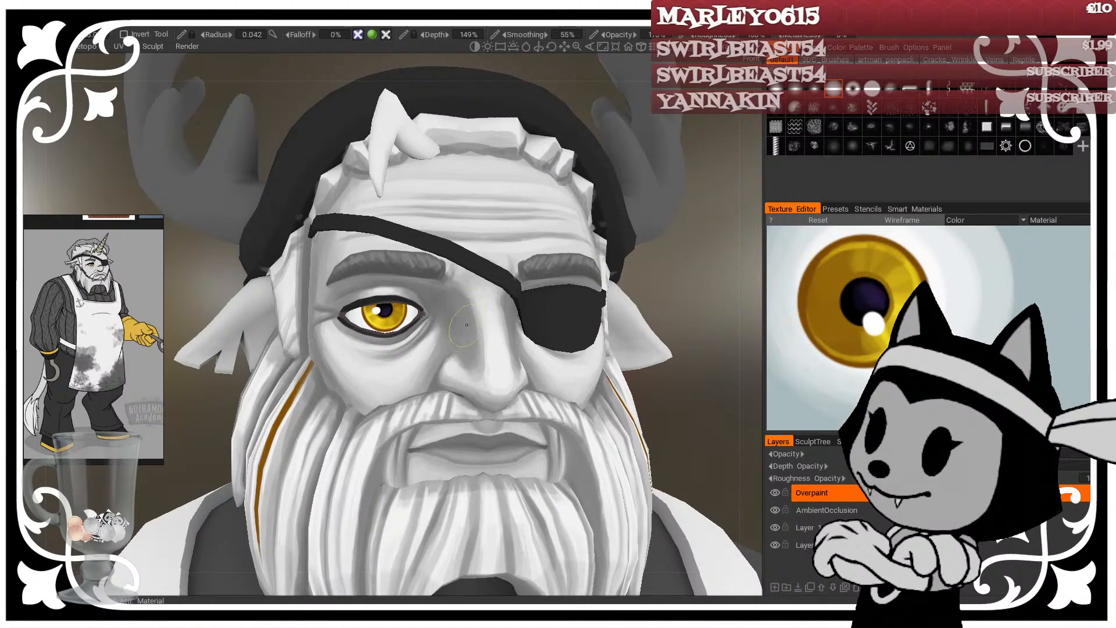
drag(692, 265, 698, 298)
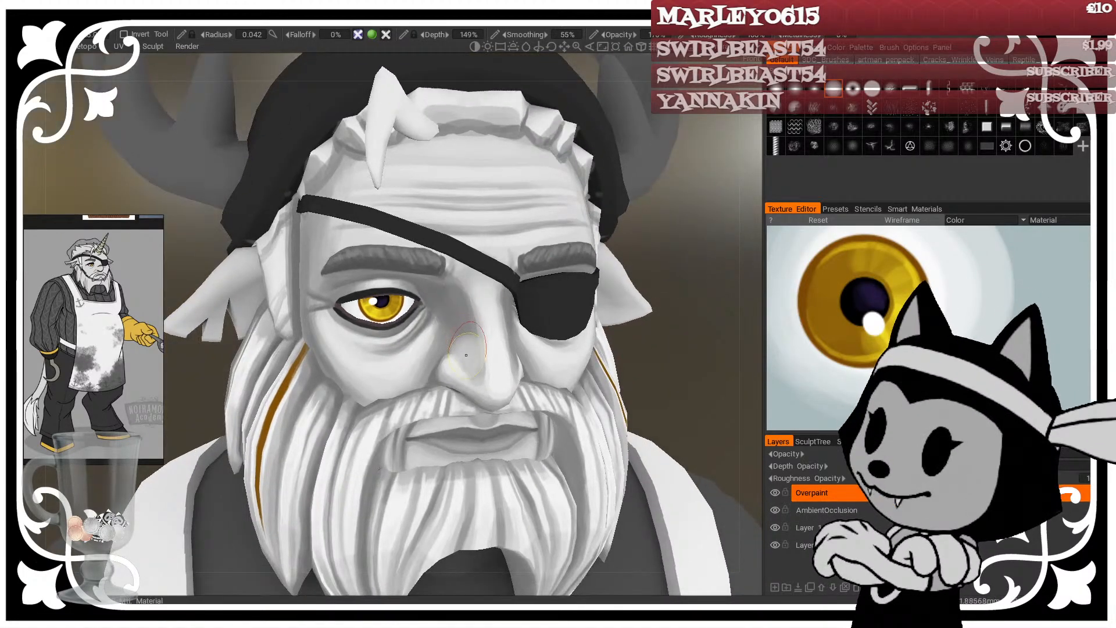
Step: Try a soft stroke down the side of the nose and undo the last two strokes
drag(478, 336, 478, 354)
key(ctrl+z)
key(ctrl+z)
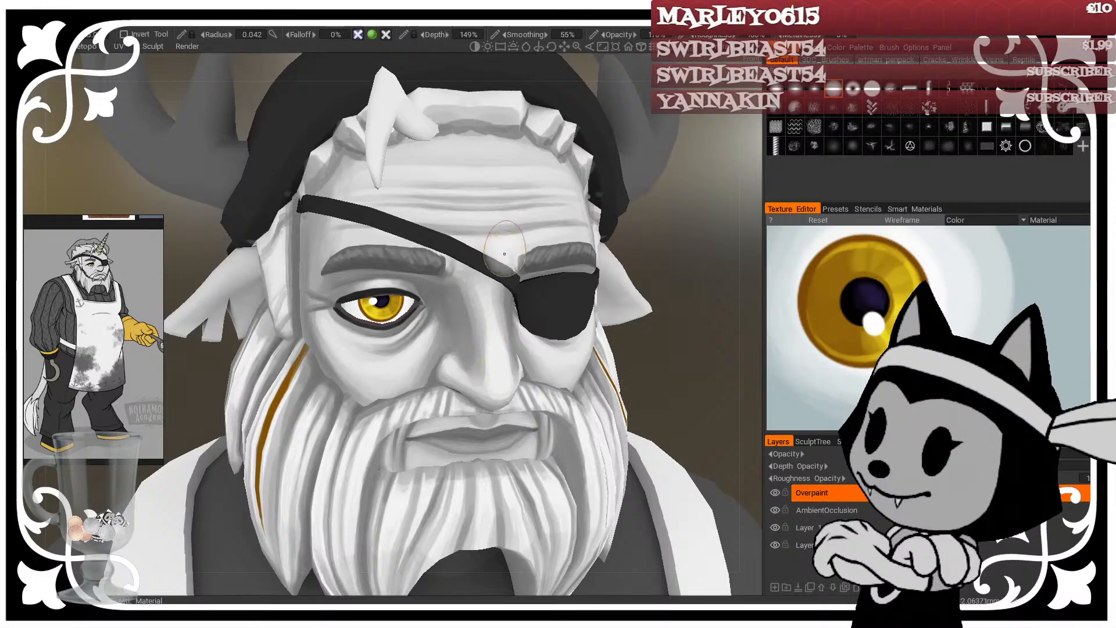
Step: Refine the tones around the nose bridge and inner brow with a brush radius of about 0.049, checking them in profile
right_drag(460, 289, 445, 289)
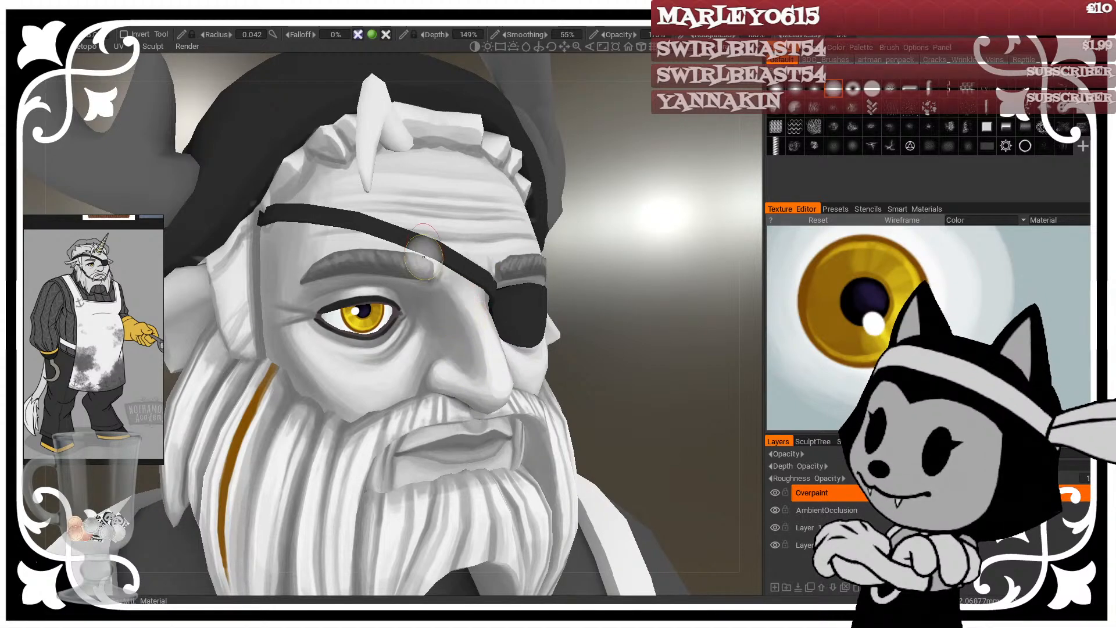
right_drag(441, 311, 459, 310)
mouse_move(471, 327)
alt+mouse_down()
mouse_move(430, 303)
mouse_move(461, 311)
alt+mouse_up()
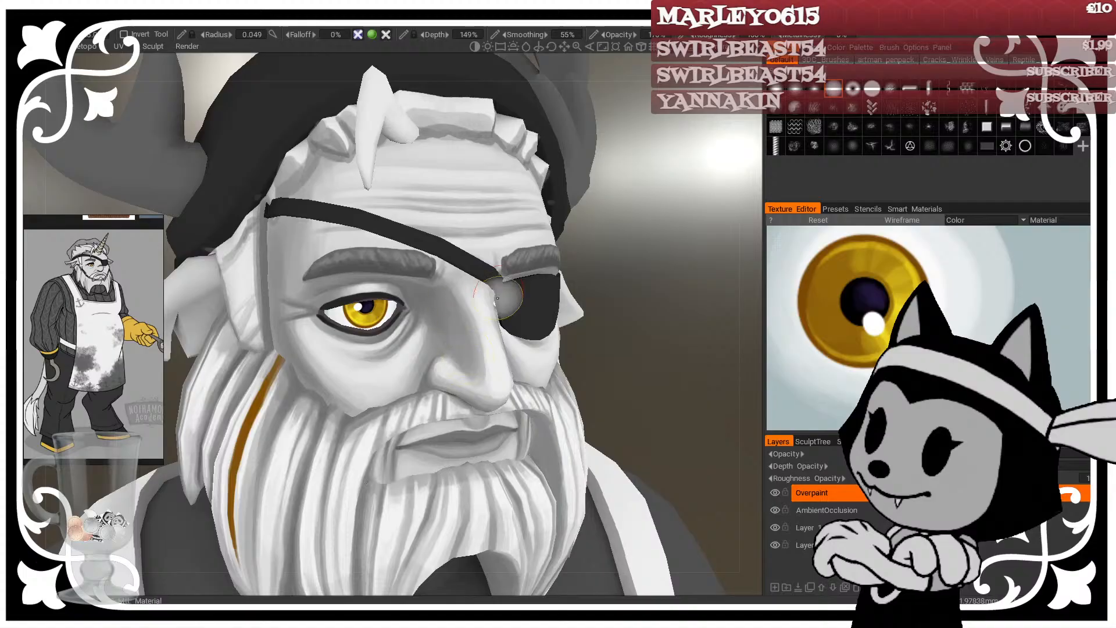
mouse_move(691, 251)
mouse_down()
mouse_move(666, 230)
mouse_move(595, 340)
mouse_move(349, 351)
mouse_up()
scroll(660, 278, down, 5)
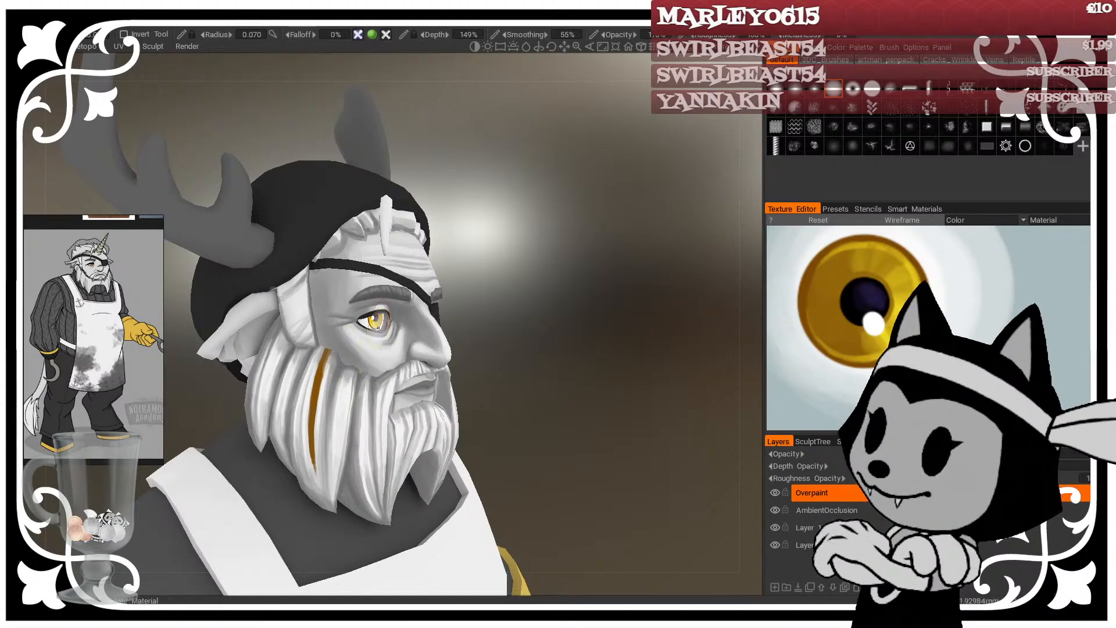
Step: Examine the painted face in three-quarter and front views, and as part of the full character from farther away
alt+drag(378, 328, 512, 278)
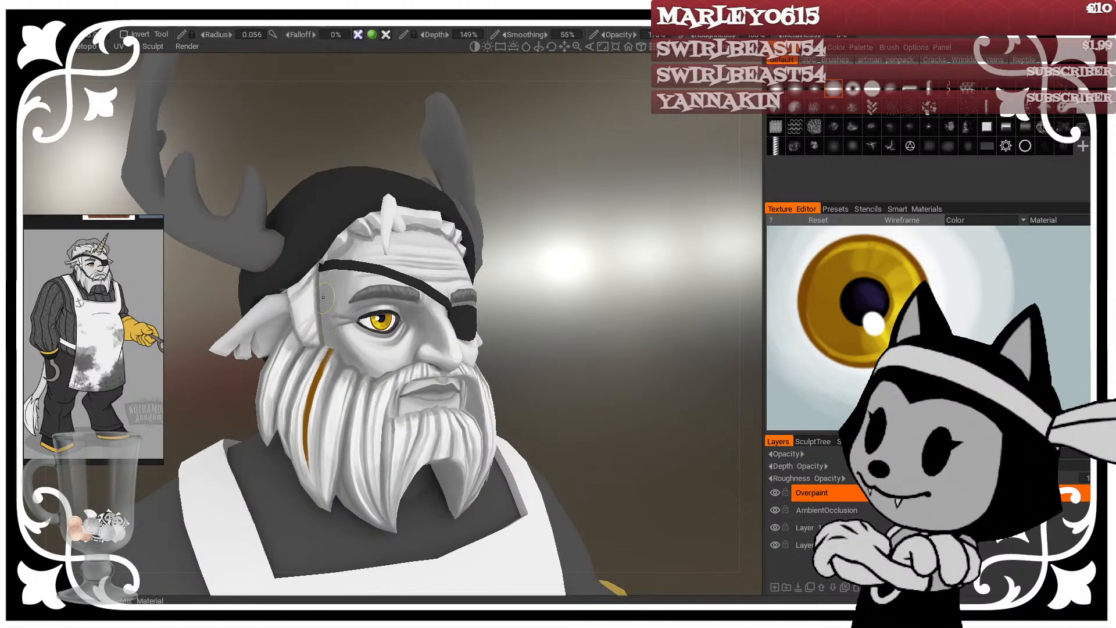
alt+drag(456, 197, 625, 479)
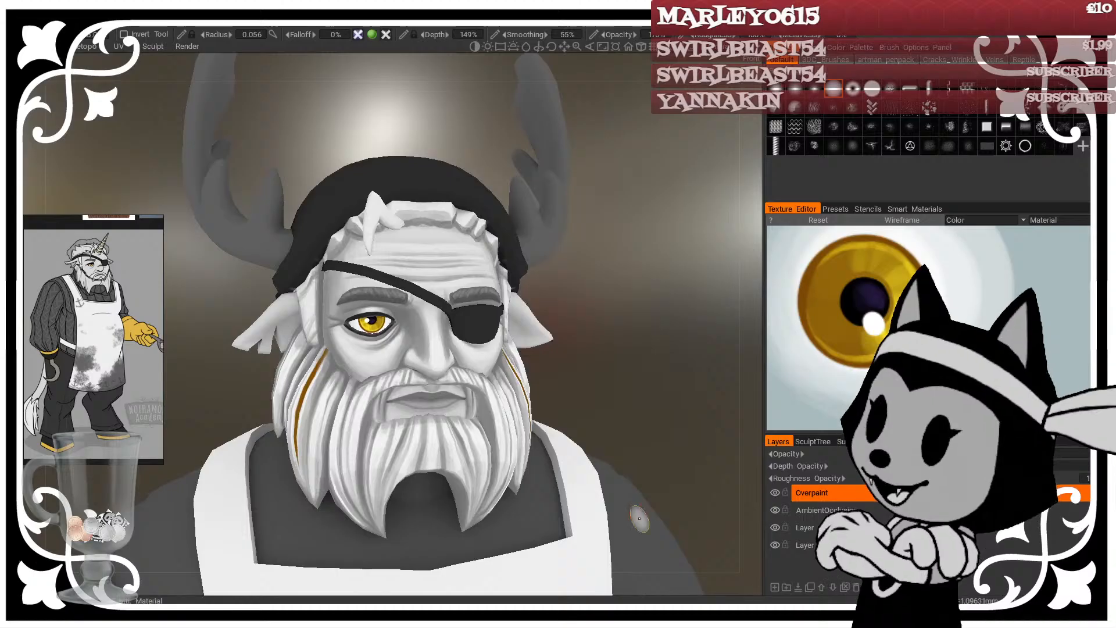
alt+drag(619, 280, 625, 319)
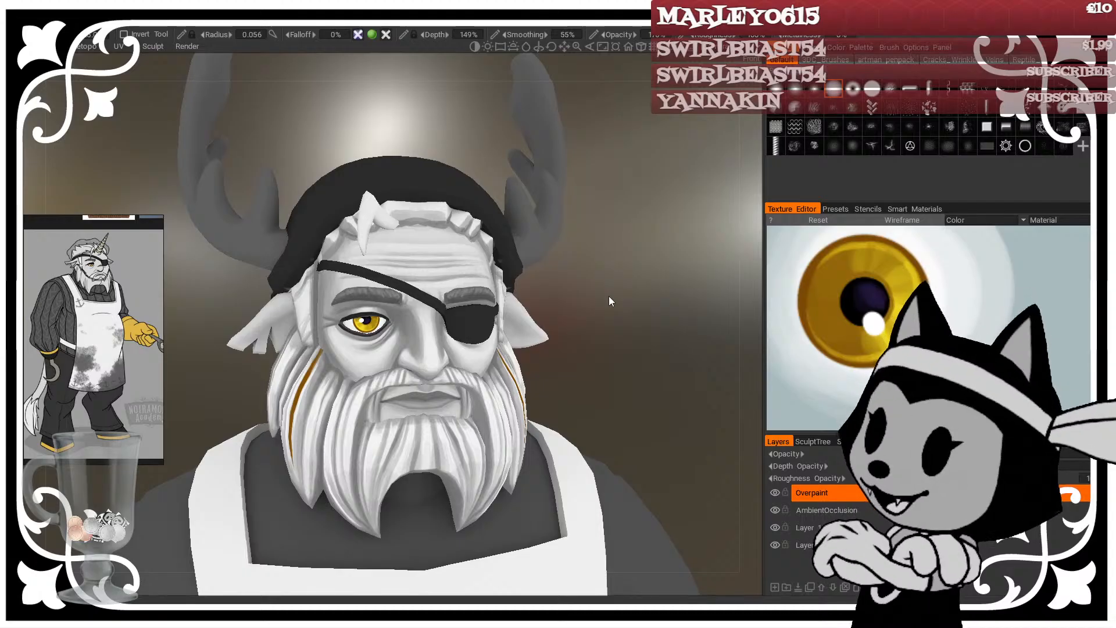
alt+drag(612, 287, 570, 301)
middle_drag(570, 301, 605, 312)
scroll(596, 330, down, 5)
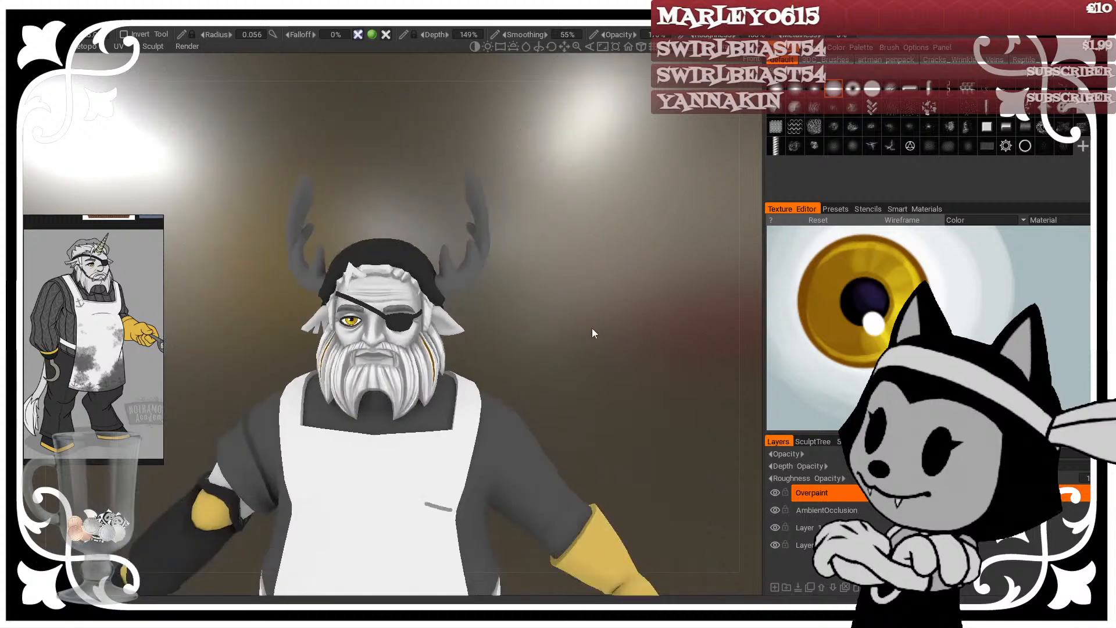
mouse_move(596, 330)
mouse_down()
mouse_move(617, 355)
mouse_move(657, 321)
mouse_move(591, 335)
mouse_up()
middle_drag(591, 335, 598, 193)
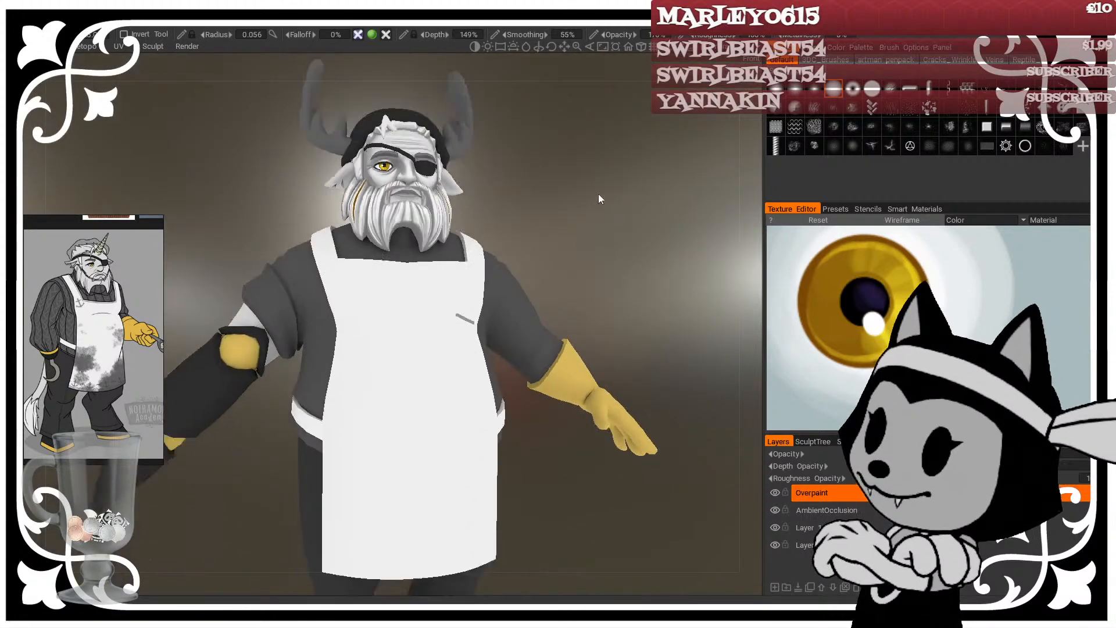
right_drag(598, 193, 564, 233)
drag(564, 232, 559, 206)
right_drag(560, 206, 589, 209)
drag(589, 214, 578, 226)
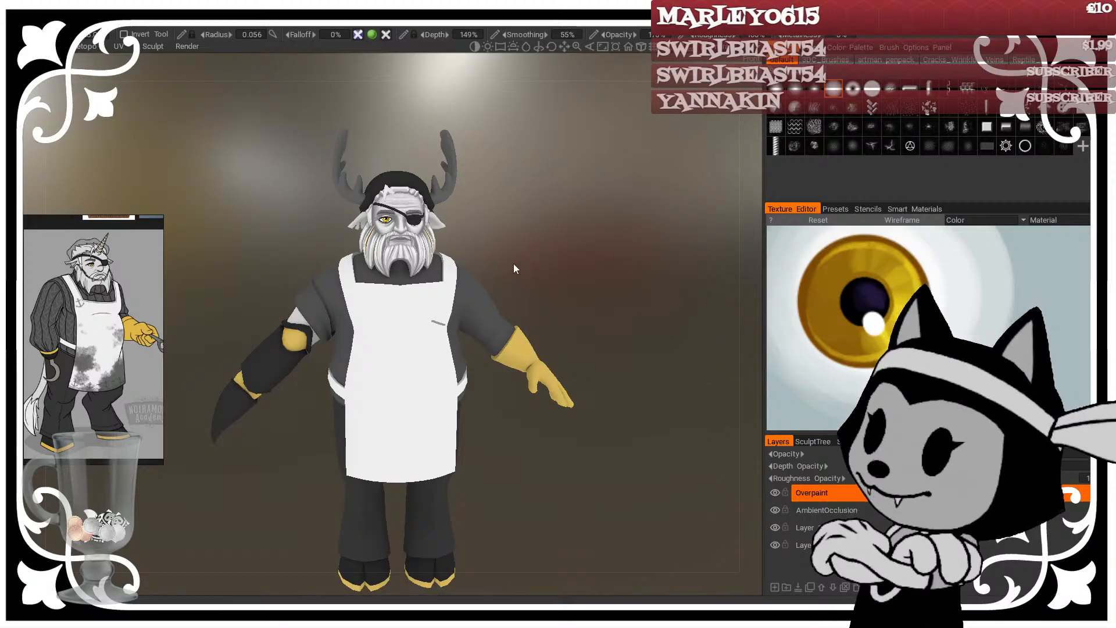
drag(544, 288, 521, 266)
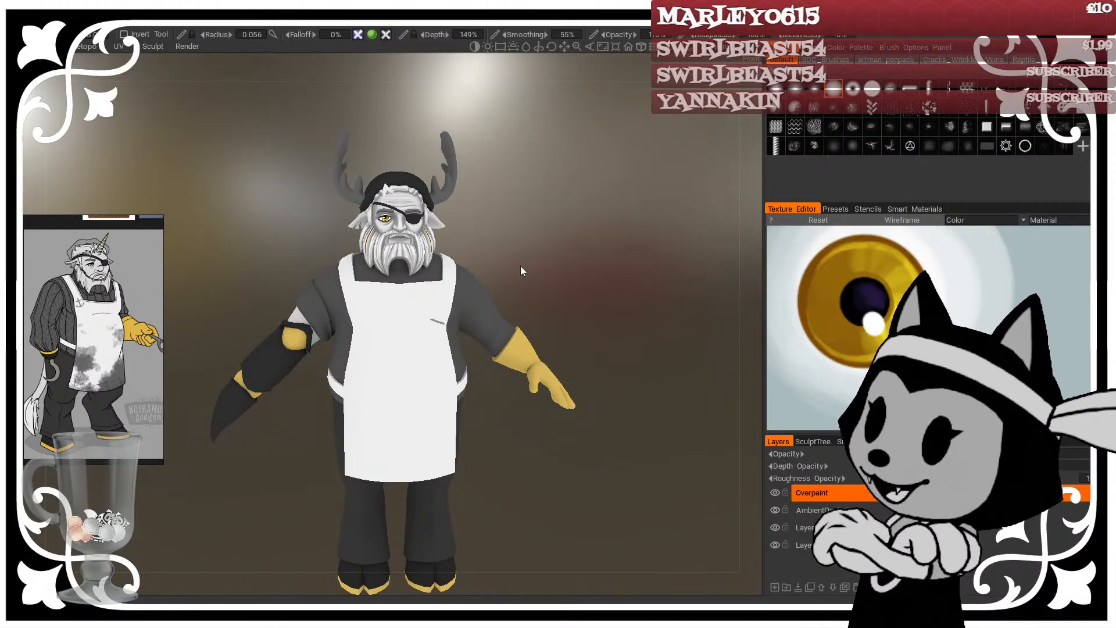
drag(494, 265, 534, 280)
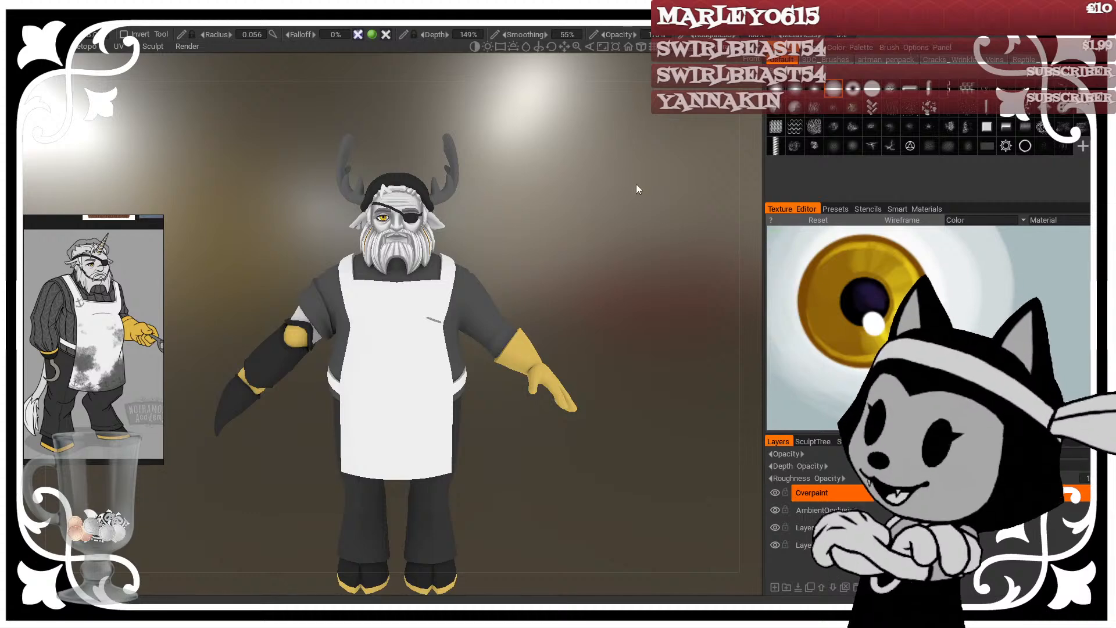
Step: Compare the head's shading with the unshaded apron, clothes and gloves, up close and at full-body distance, and view more of the texture map
scroll(621, 224, up, 5)
drag(563, 247, 647, 232)
scroll(616, 276, up, 4)
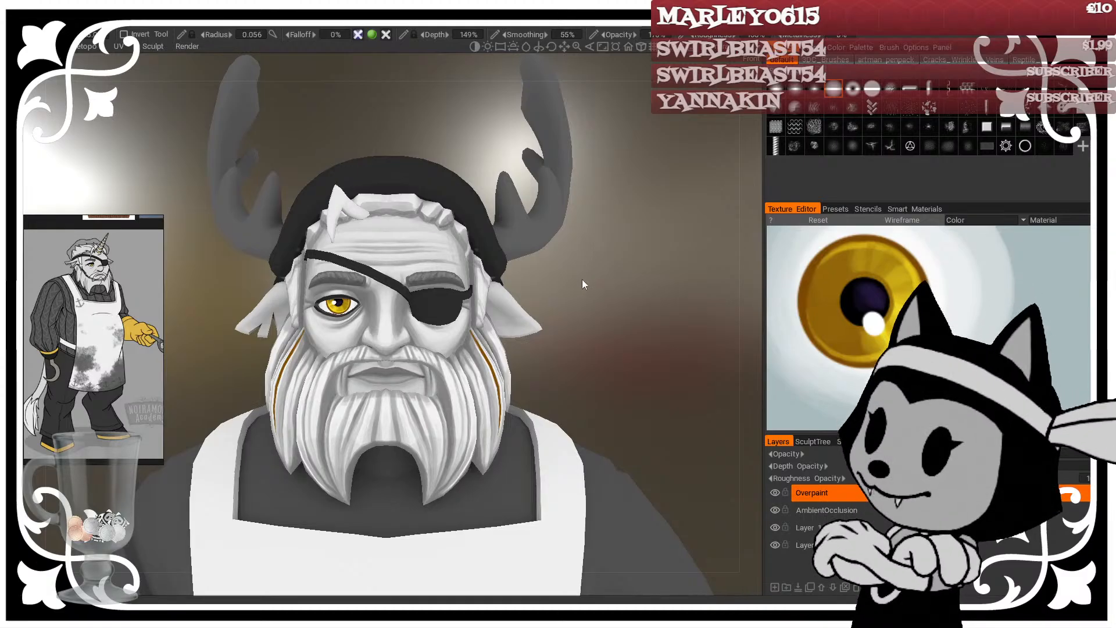
drag(582, 330, 584, 209)
scroll(589, 285, down, 5)
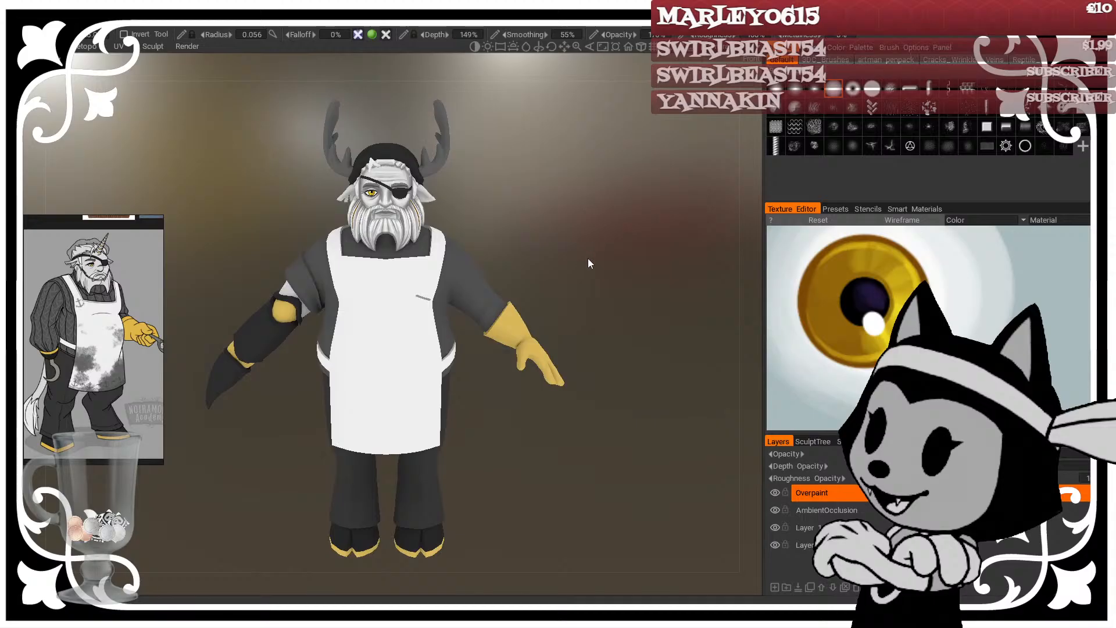
mouse_move(588, 262)
mouse_down()
mouse_move(643, 236)
mouse_move(514, 218)
mouse_move(565, 217)
mouse_move(560, 236)
mouse_move(676, 256)
mouse_move(567, 184)
mouse_move(557, 214)
mouse_move(586, 243)
mouse_up()
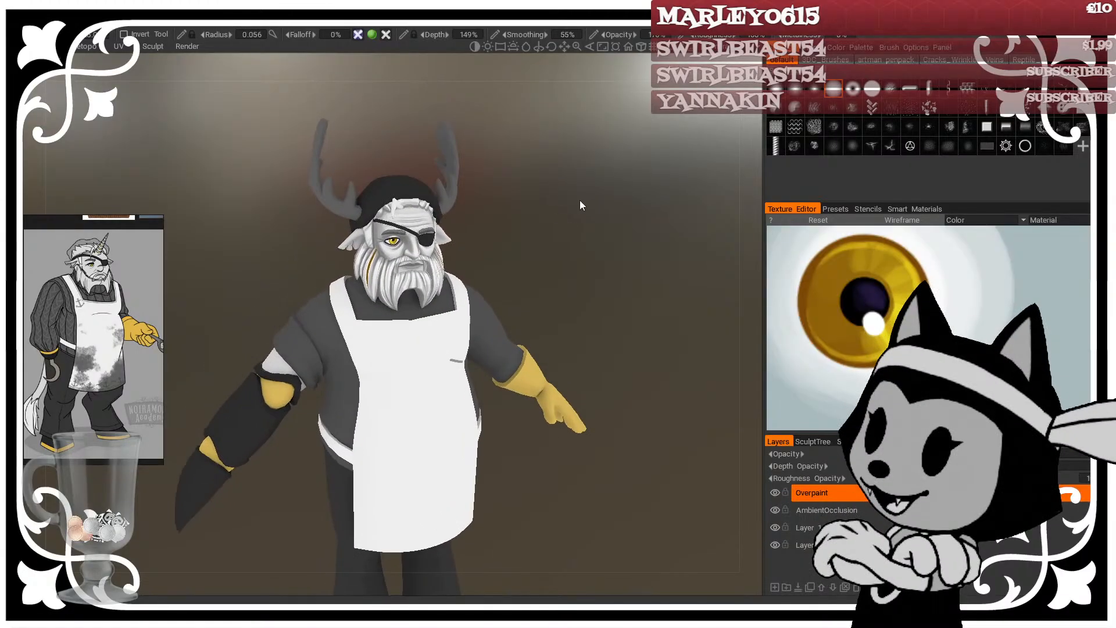
scroll(824, 283, down, 8)
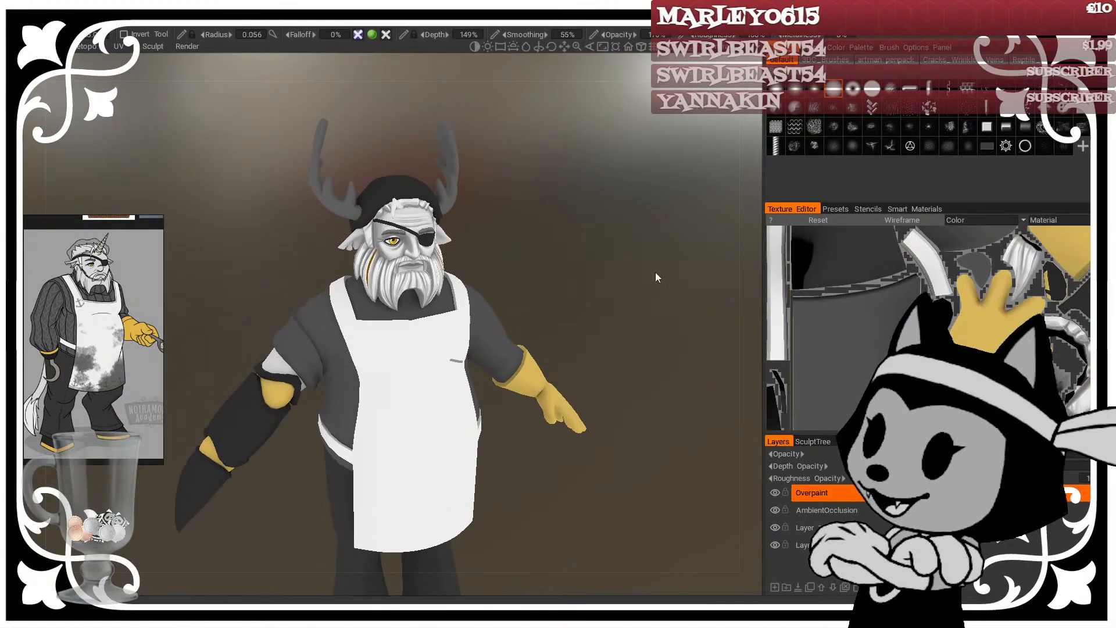
scroll(643, 265, up, 4)
scroll(644, 268, down, 5)
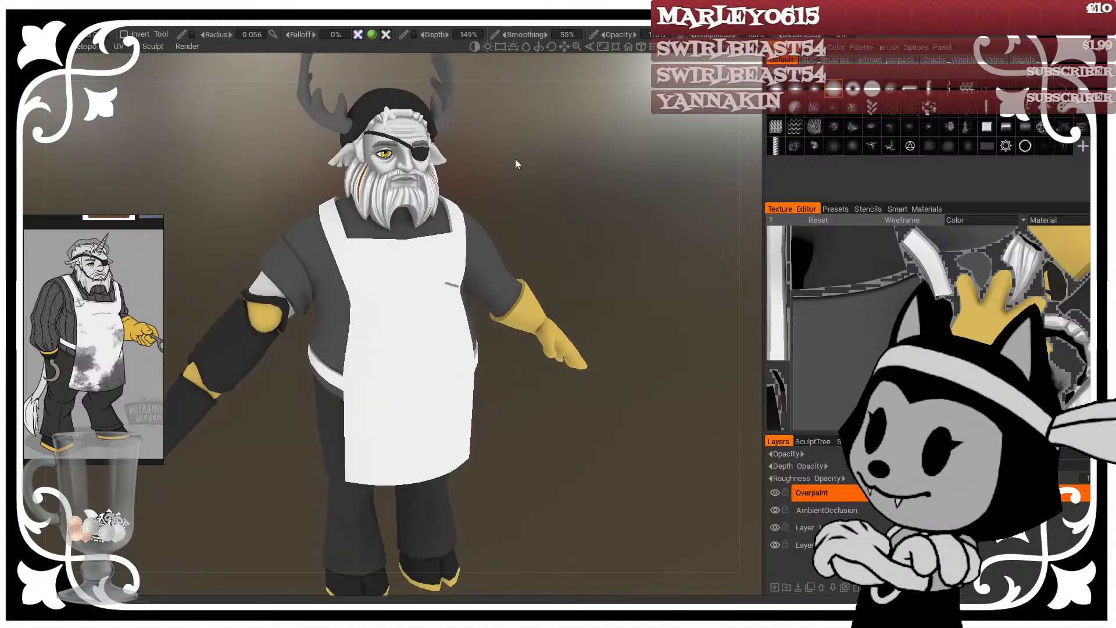
drag(516, 159, 563, 155)
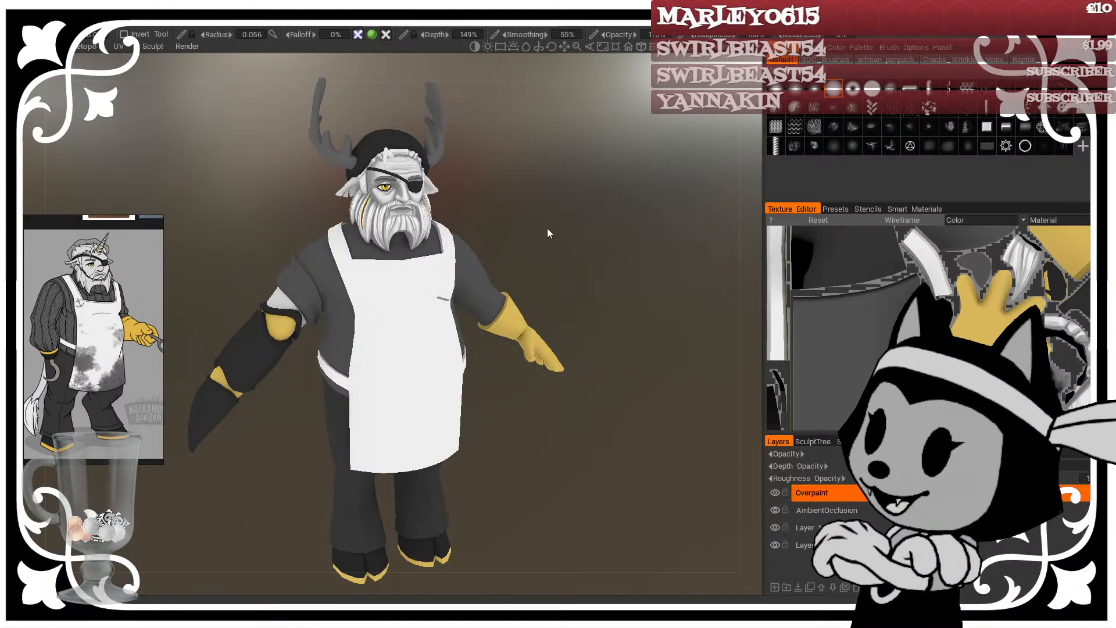
drag(547, 228, 548, 197)
drag(558, 260, 536, 243)
click(55, 377)
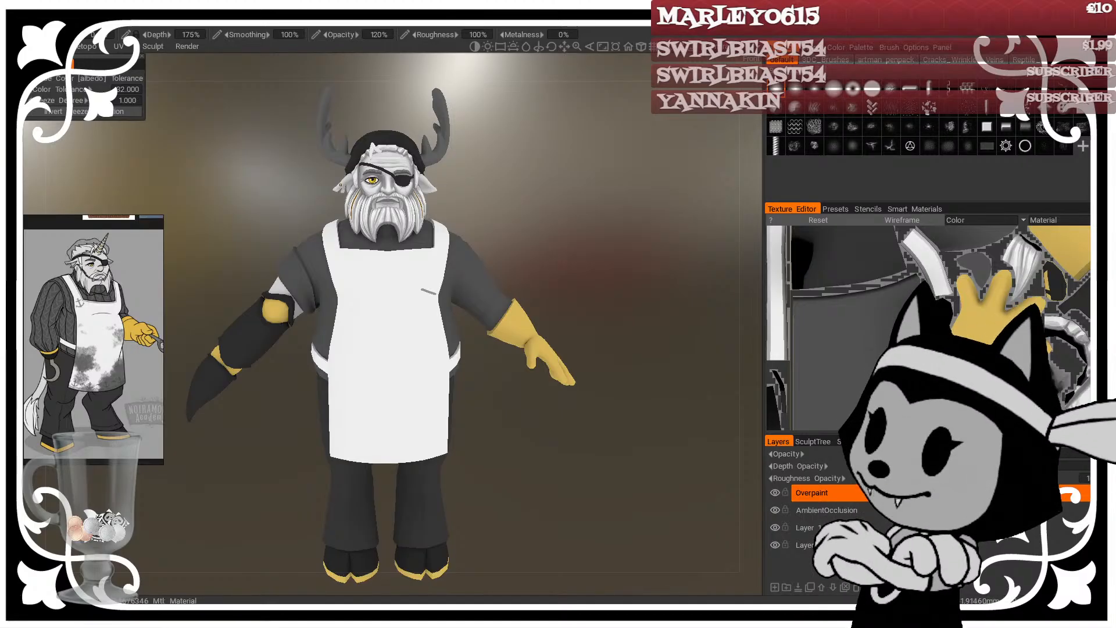
click(191, 25)
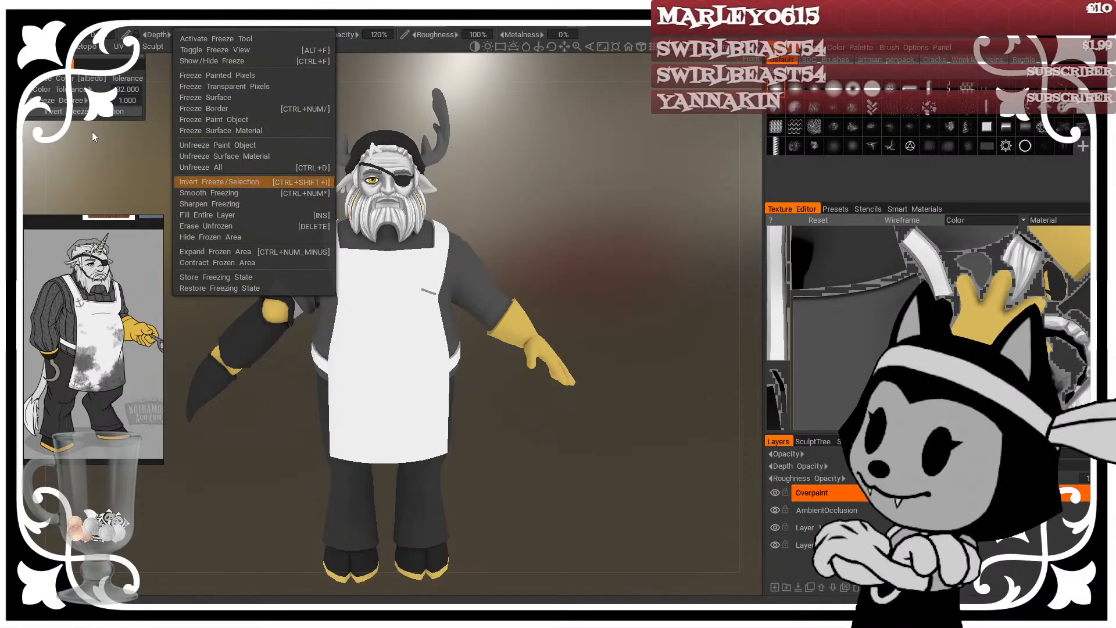
click(55, 250)
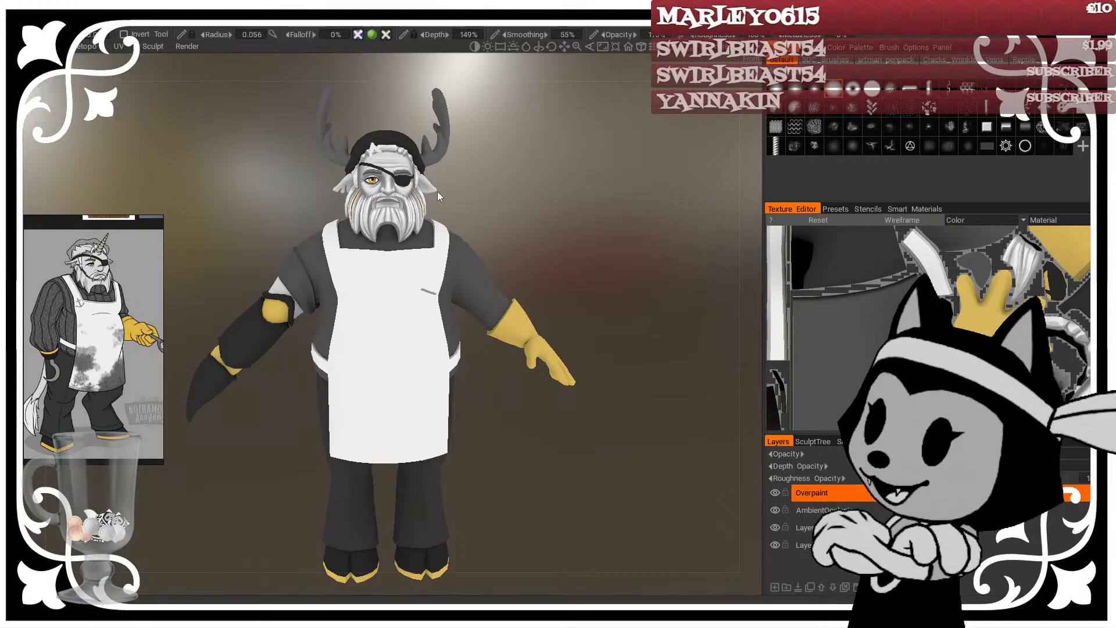
Step: Overlay the wireframe on the head and choose a darker neutral grey as the paint colour
middle_drag(443, 189, 437, 291)
right_drag(437, 291, 573, 299)
middle_drag(543, 195, 562, 329)
right_drag(561, 329, 576, 308)
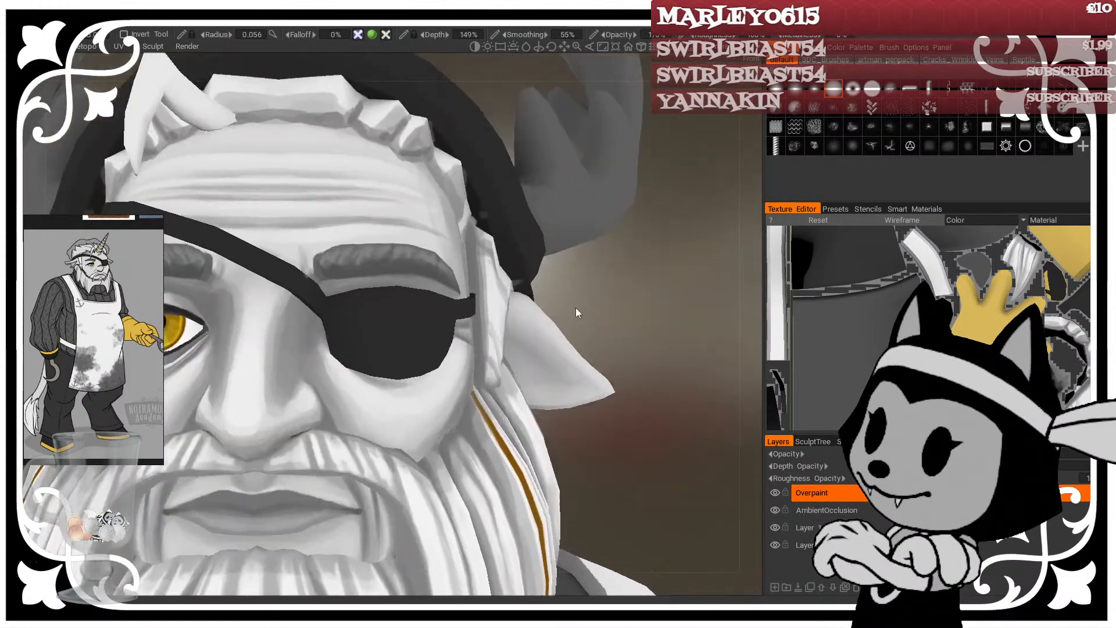
drag(575, 308, 622, 319)
right_drag(622, 319, 585, 322)
mouse_move(584, 323)
mouse_down()
mouse_move(539, 333)
mouse_move(585, 321)
mouse_up()
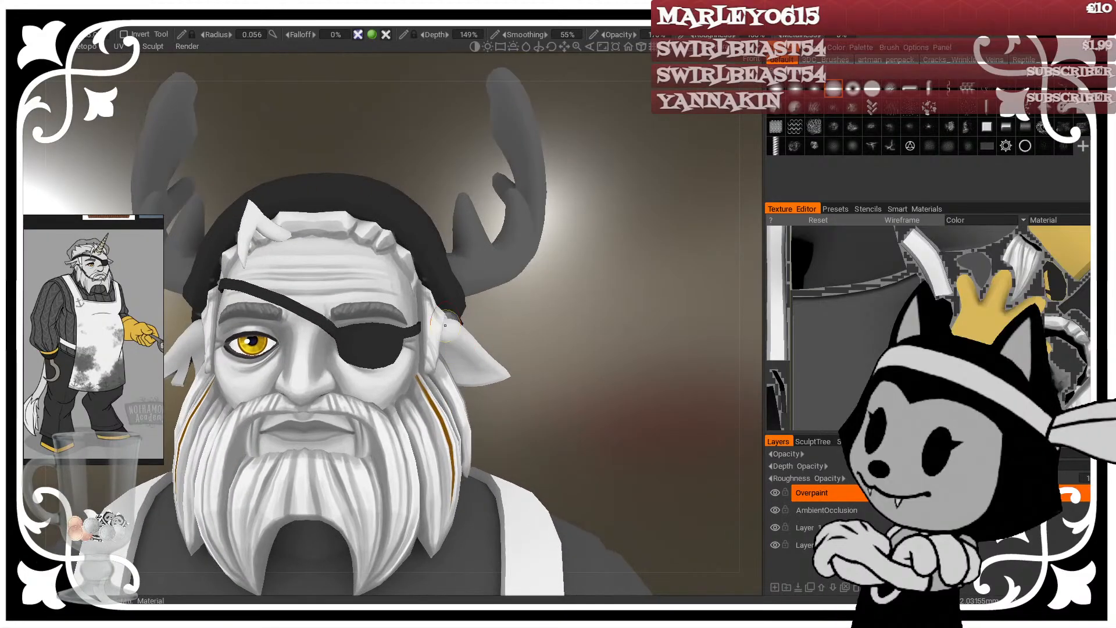
key(w)
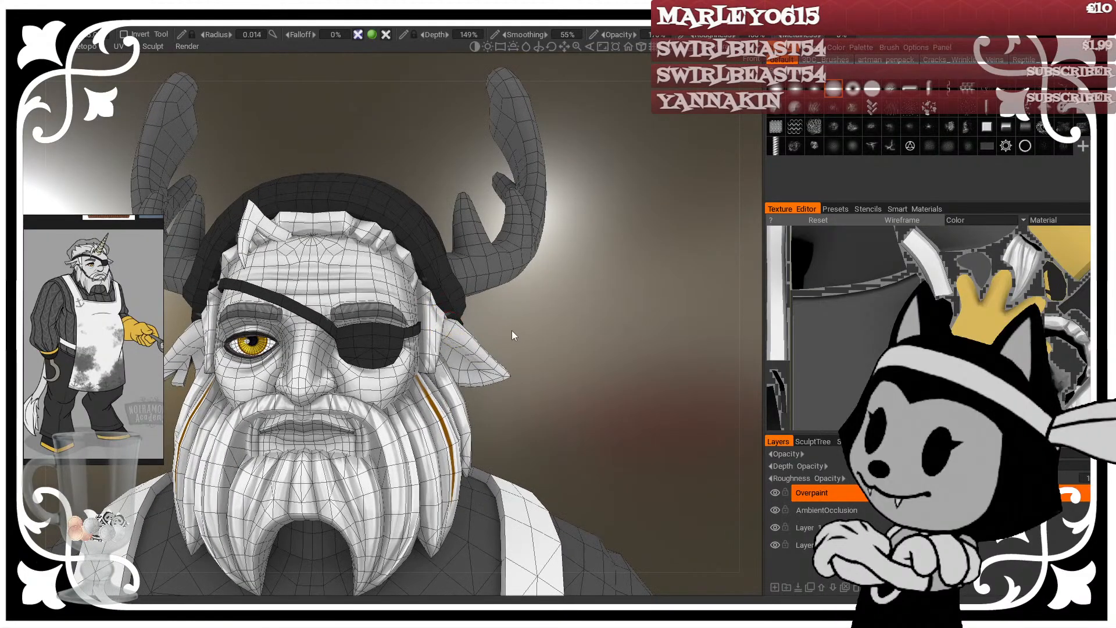
drag(513, 335, 509, 297)
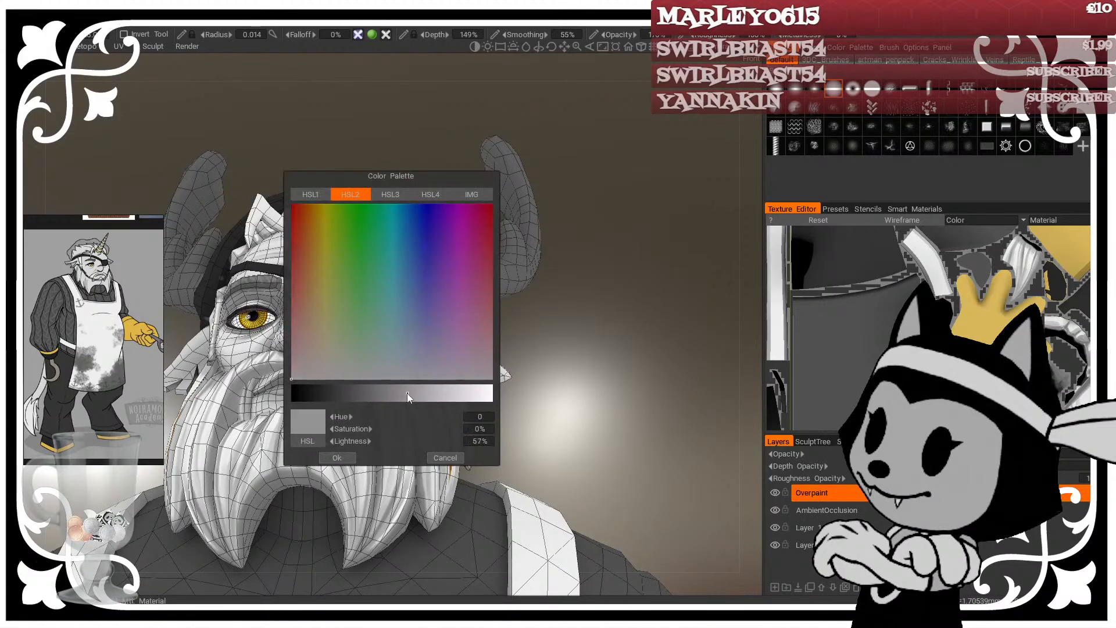
drag(407, 393, 354, 403)
click(339, 457)
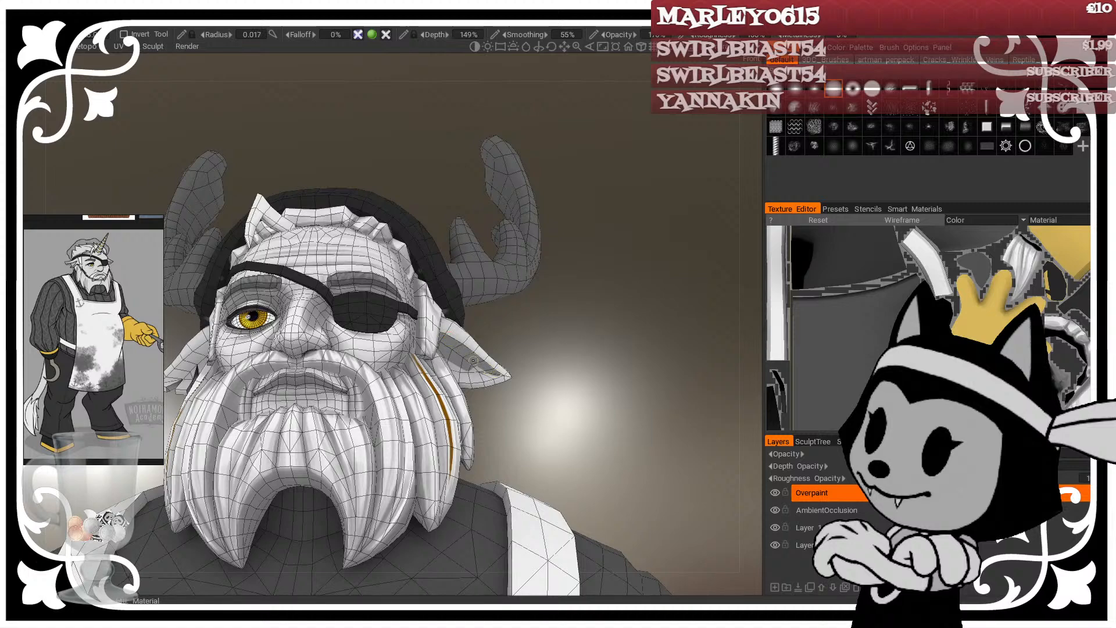
Step: Paint the inside of the ear on the eye-patch side grey up to its tip, reducing the brush radius from 0.045 to 0.015
drag(570, 309, 455, 372)
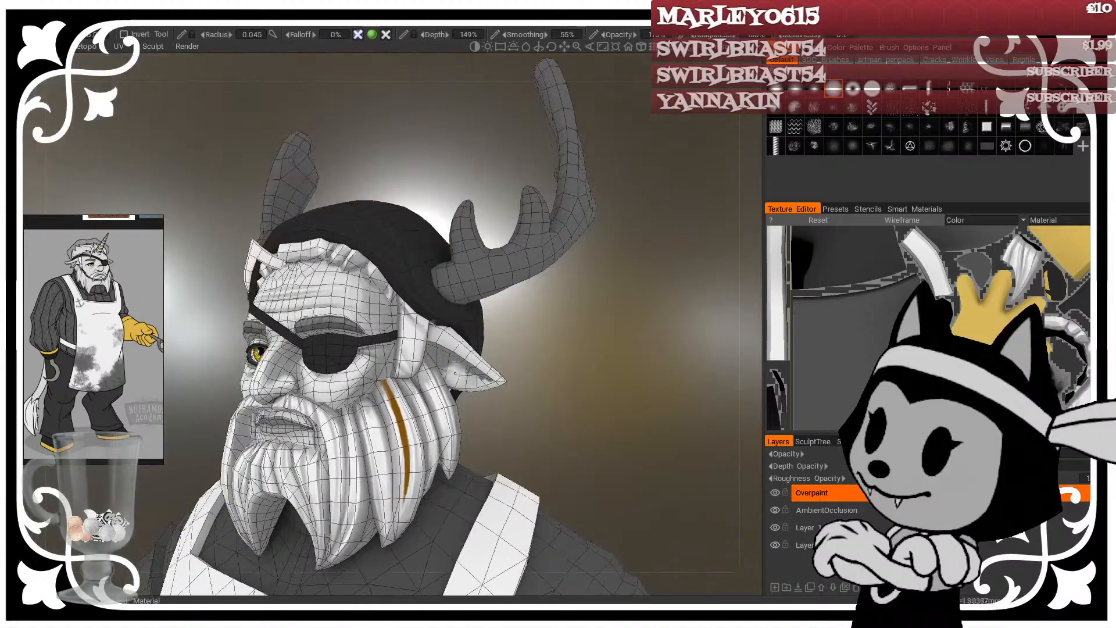
scroll(576, 372, up, 6)
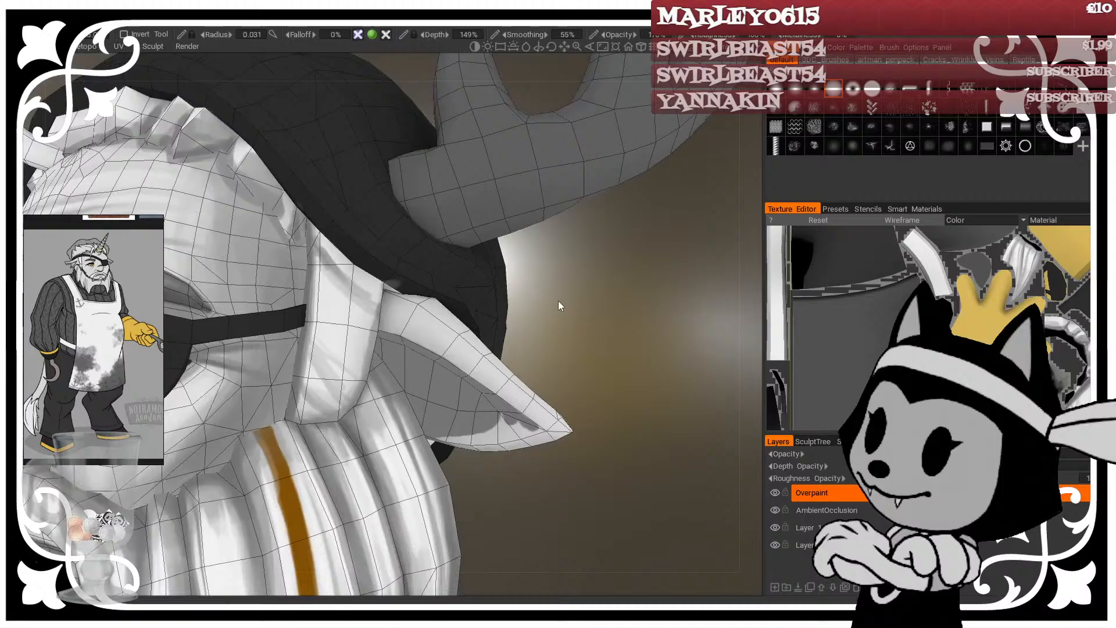
drag(560, 306, 485, 380)
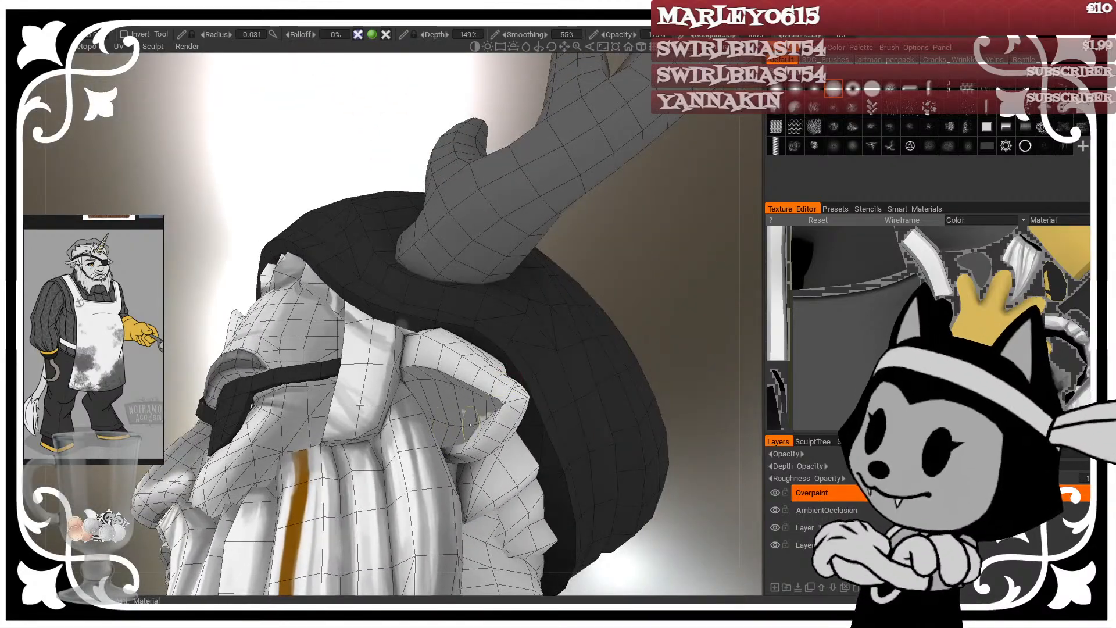
drag(624, 311, 710, 299)
alt+drag(503, 409, 506, 431)
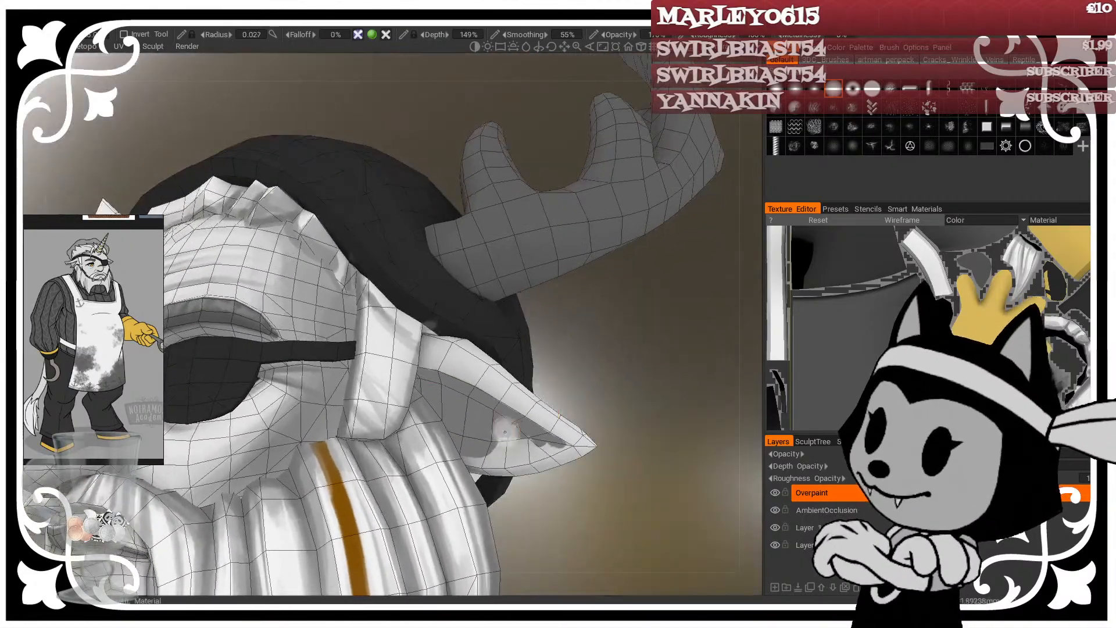
right_drag(506, 431, 488, 434)
mouse_move(472, 458)
mouse_down()
mouse_move(542, 447)
mouse_move(535, 457)
mouse_up()
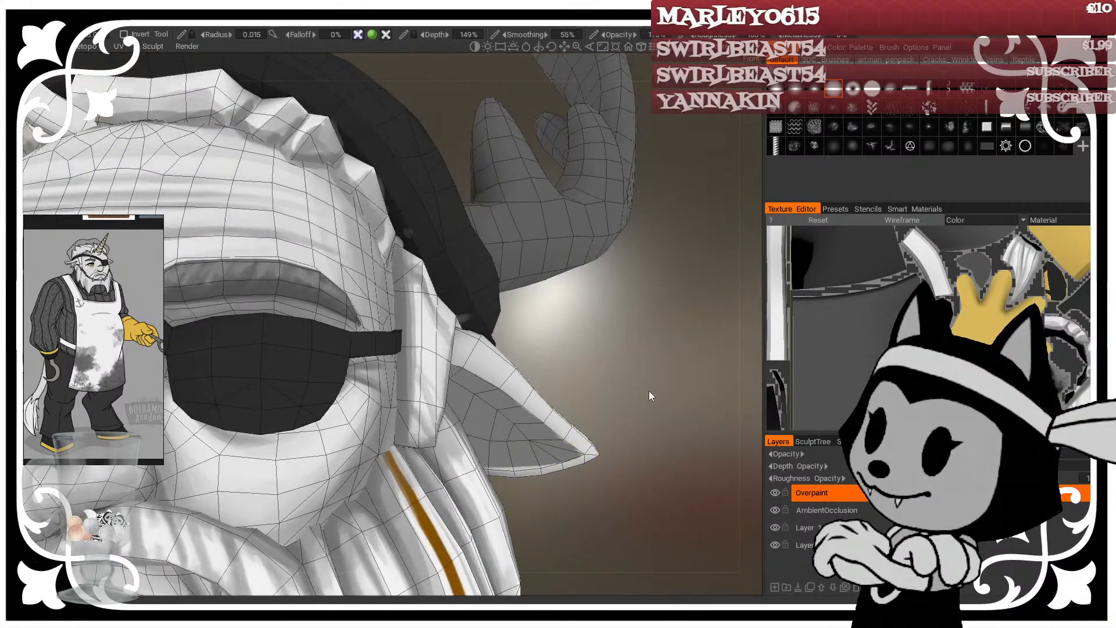
Step: Hide the wireframe and check the grey inner ear against the whole head from the front
key(w)
right_drag(649, 390, 605, 378)
drag(605, 378, 564, 343)
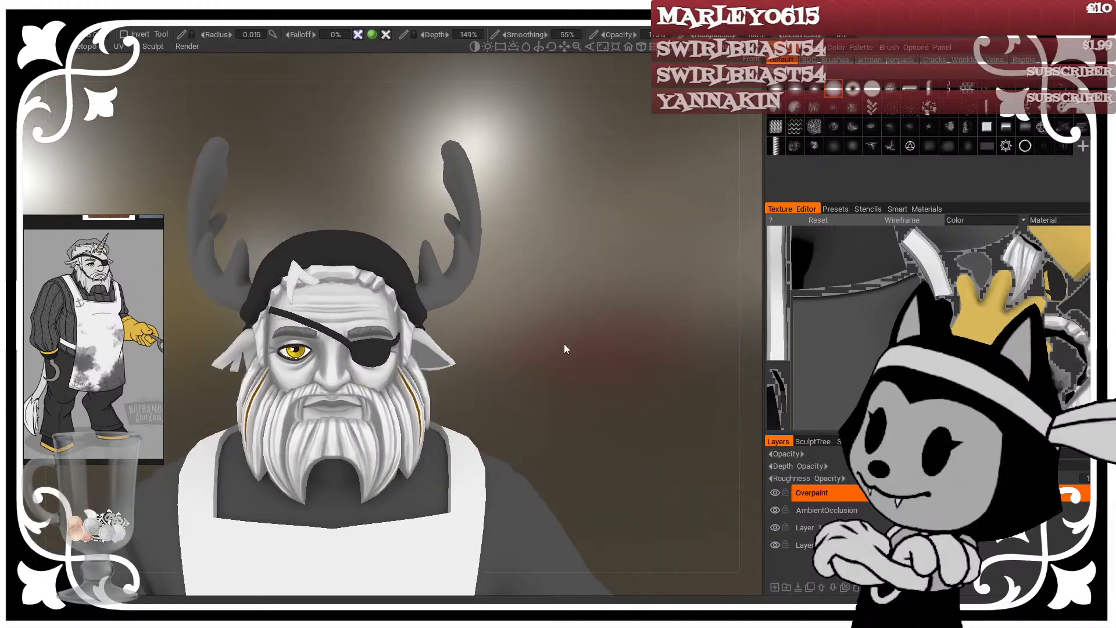
right_drag(564, 343, 529, 339)
middle_drag(504, 319, 564, 324)
middle_drag(250, 375, 299, 343)
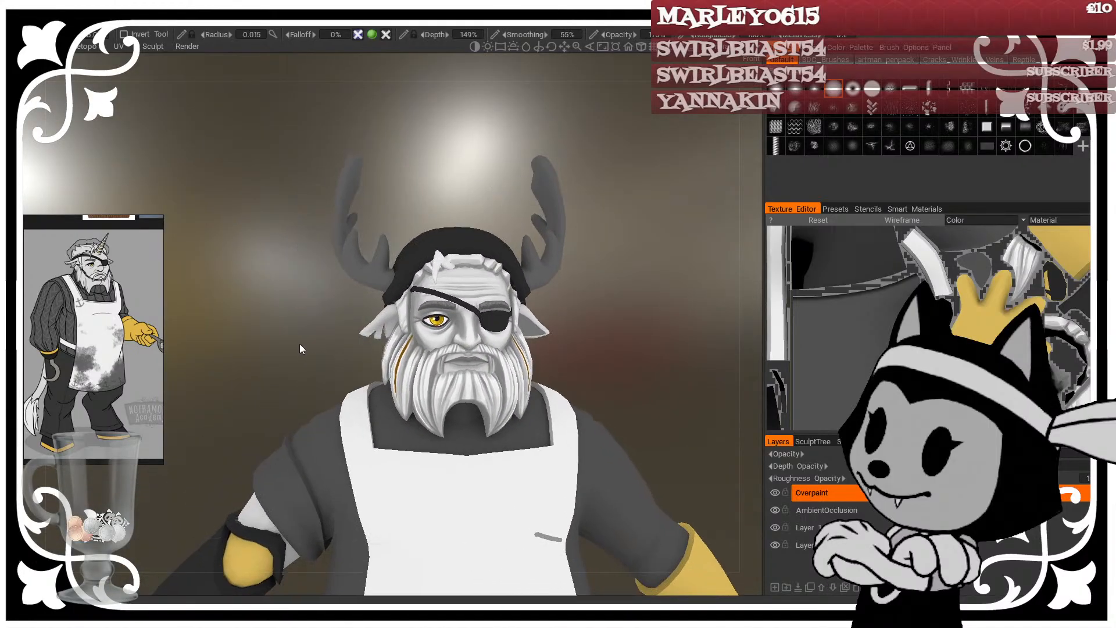
right_drag(300, 347, 358, 361)
Step: Paint the inside of the notched ear on the uncovered-eye side with wireframe shown, using brush radii between 0.016 and 0.042
key(w)
drag(298, 432, 238, 407)
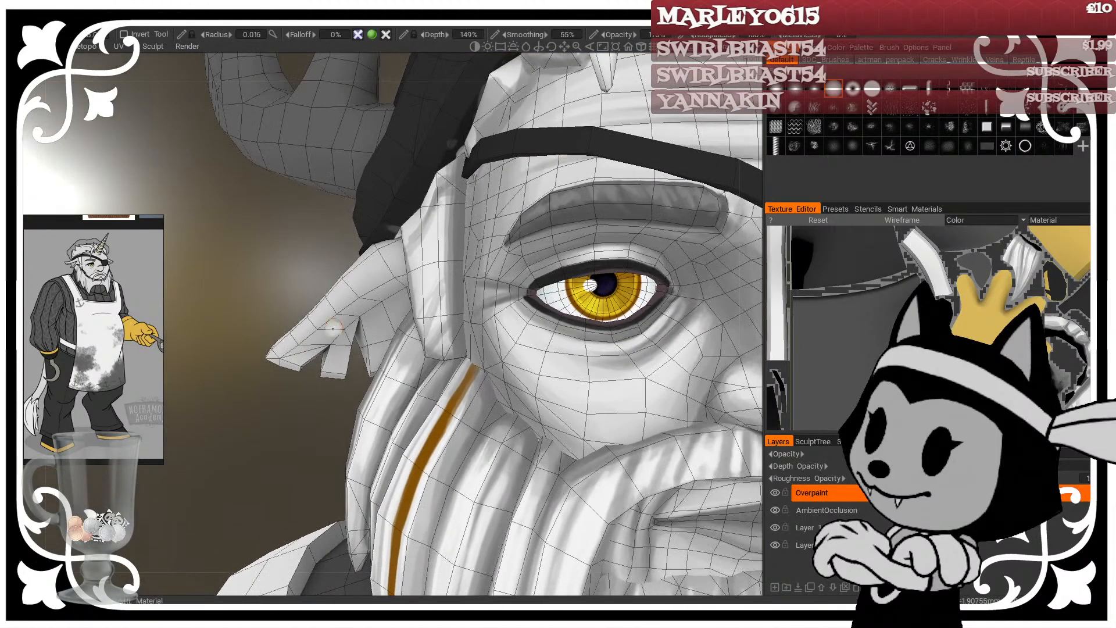
drag(351, 314, 295, 353)
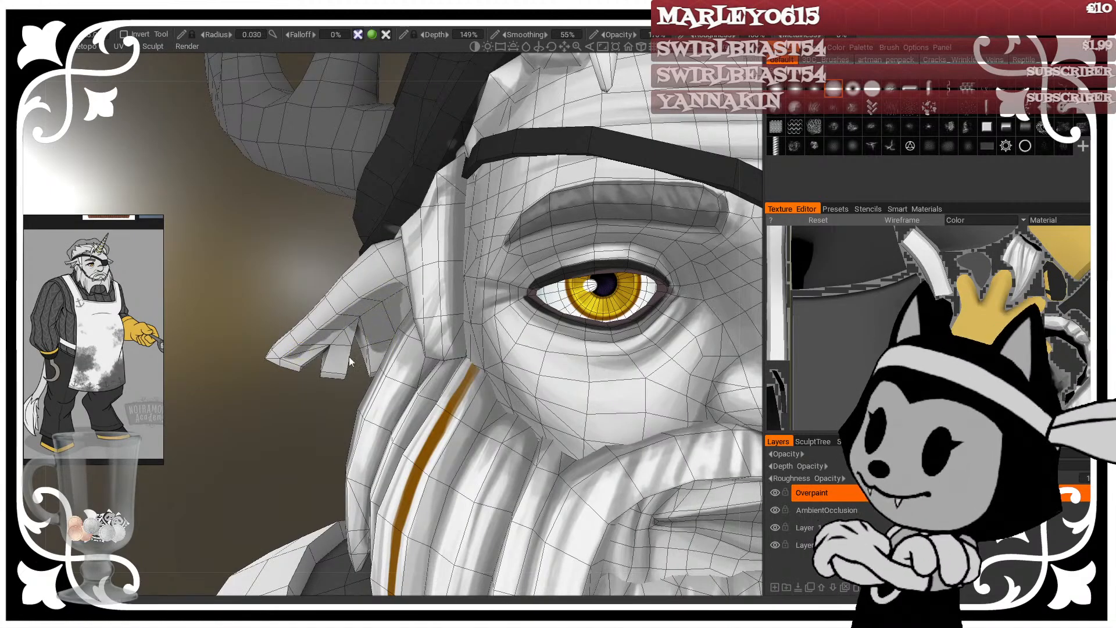
mouse_move(350, 362)
mouse_down()
mouse_move(393, 333)
mouse_move(417, 292)
mouse_up()
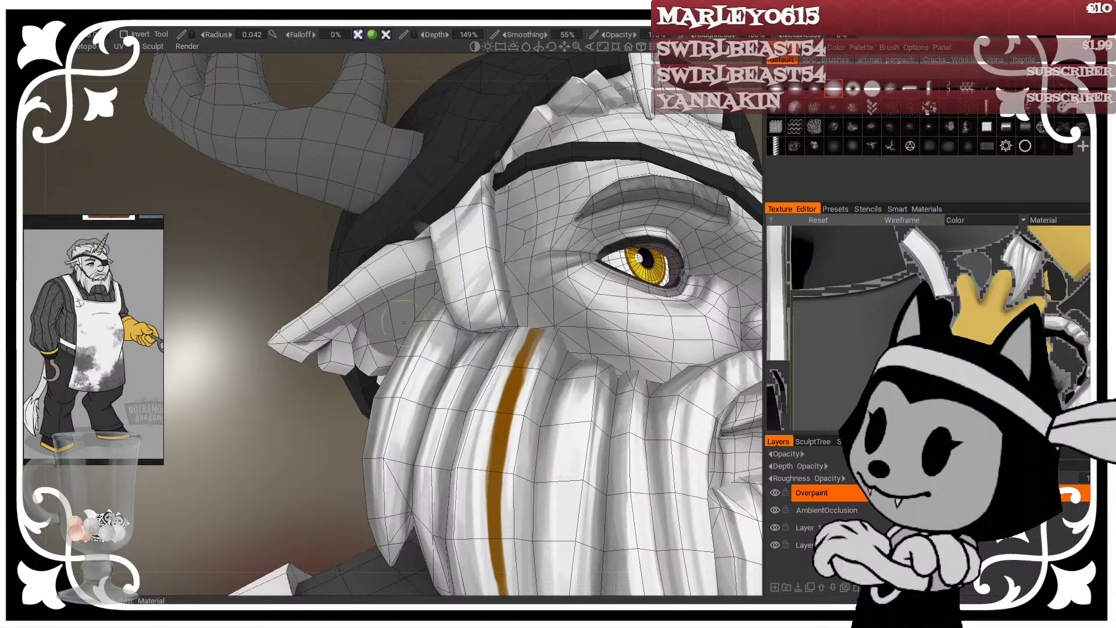
drag(321, 437, 299, 484)
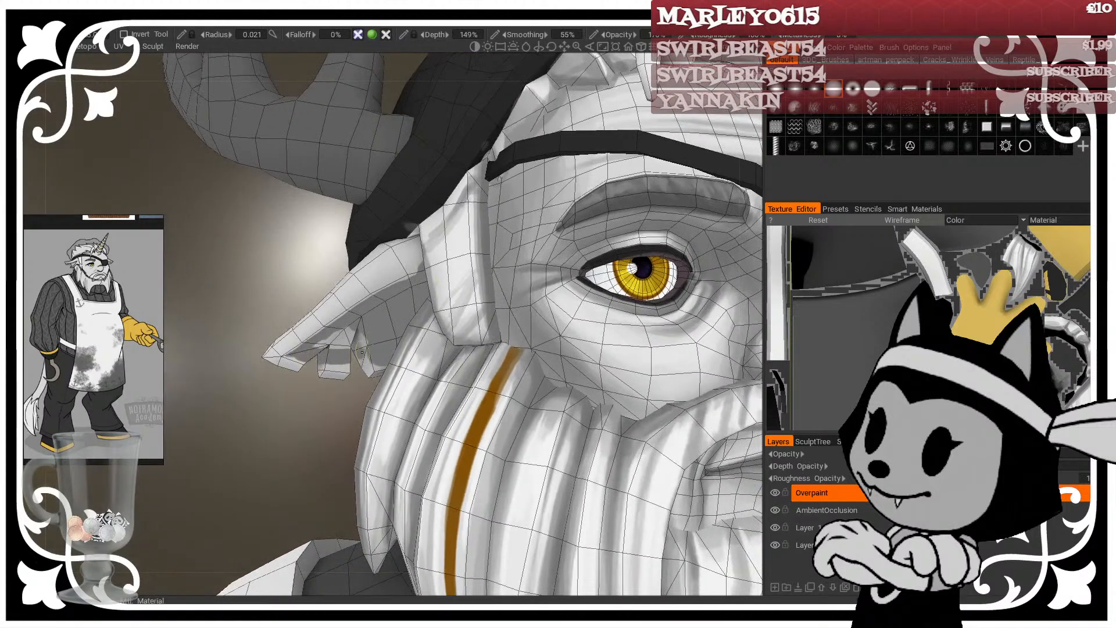
Step: Enlarge the brush radius to 0.072, touch up the notched ear's inner tone, and check both ears from farther away
key(])
key(])
key(])
key(])
key(])
mouse_move(362, 342)
mouse_down()
mouse_move(336, 348)
mouse_move(355, 341)
mouse_up()
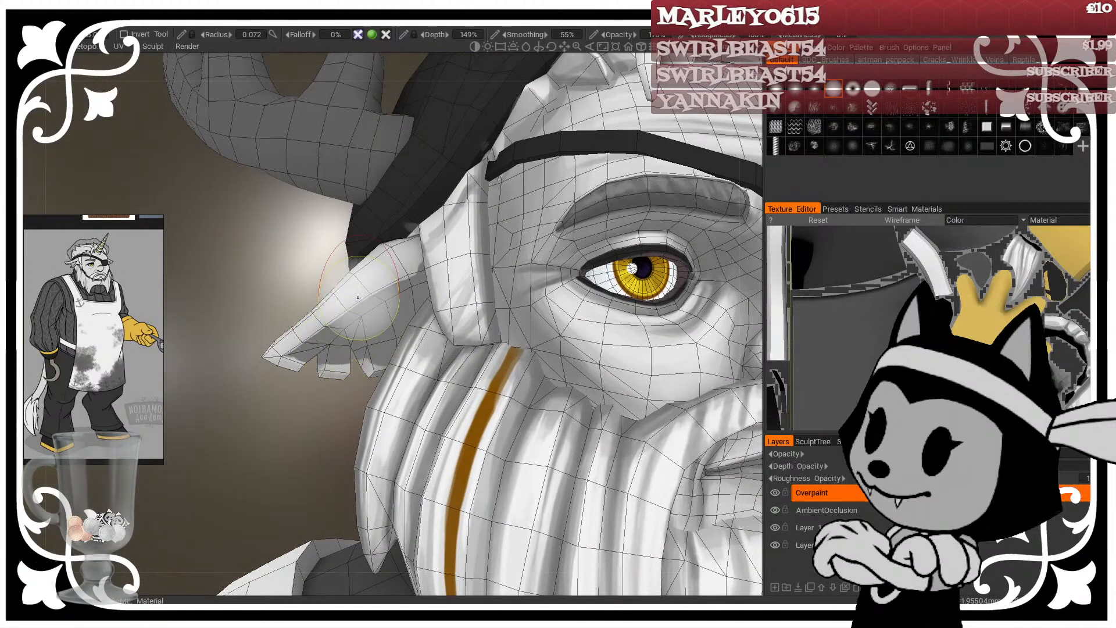
scroll(358, 297, down, 10)
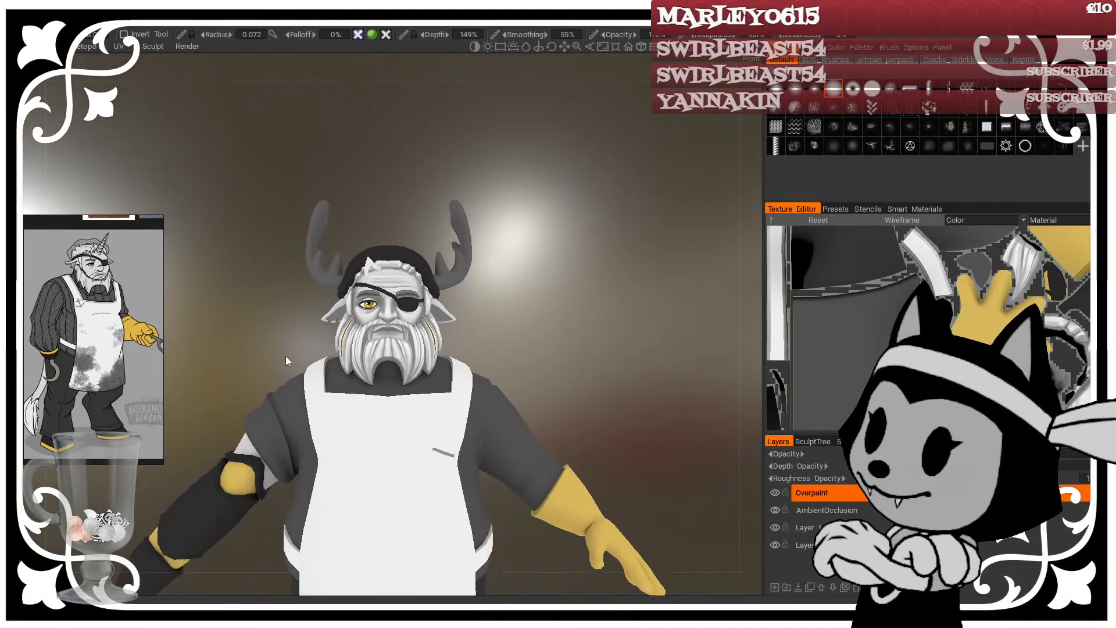
Step: Unfreeze everything and bring the full body and the trousers' islands in the texture map into view, with the color-tolerance freeze tool active
click(184, 29)
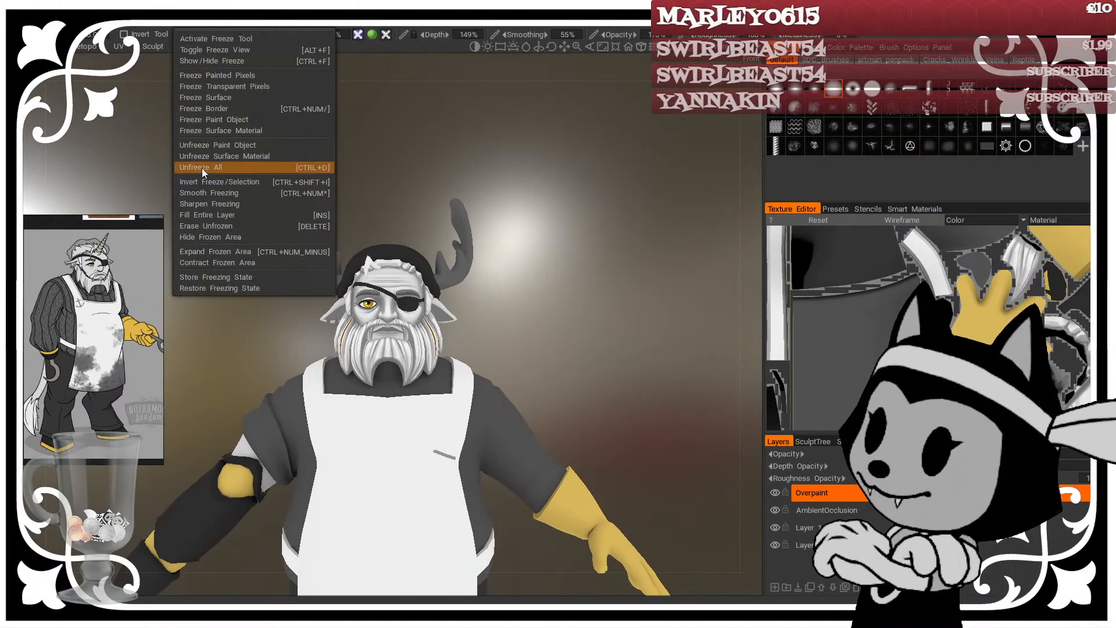
scroll(547, 351, down, 4)
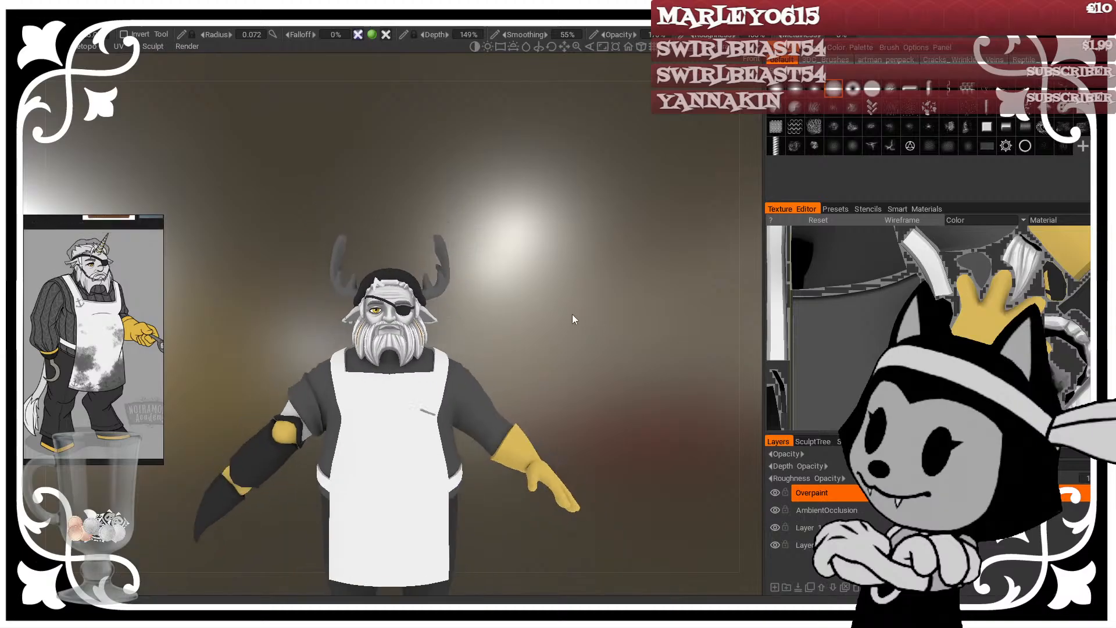
drag(572, 314, 547, 376)
middle_drag(547, 376, 500, 252)
drag(501, 253, 504, 204)
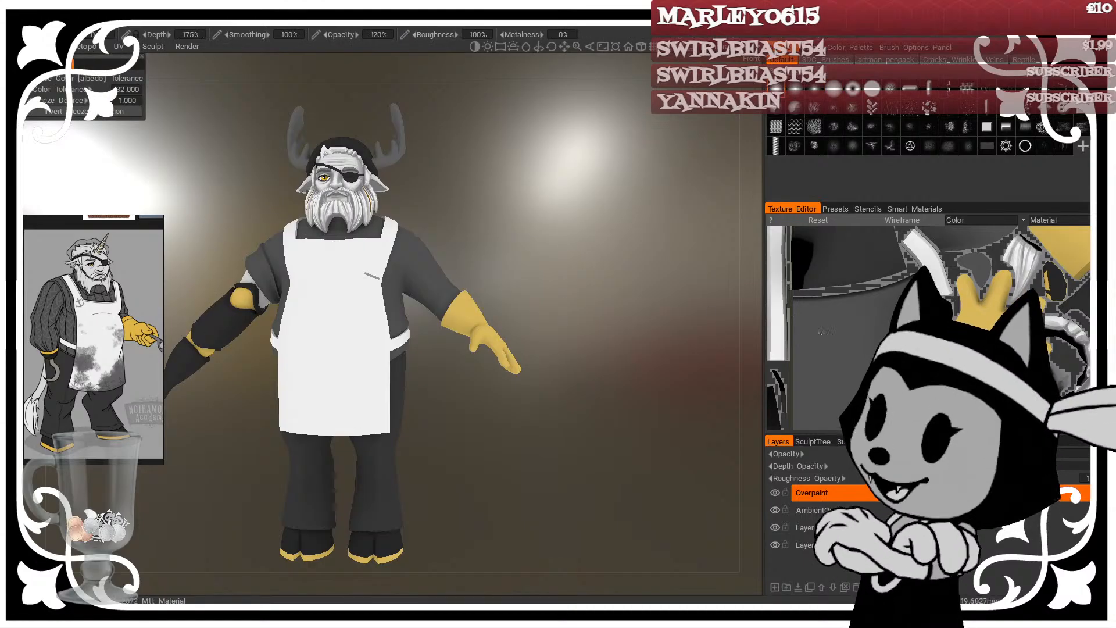
scroll(976, 308, down, 3)
middle_drag(1070, 337, 915, 300)
middle_drag(1067, 366, 988, 316)
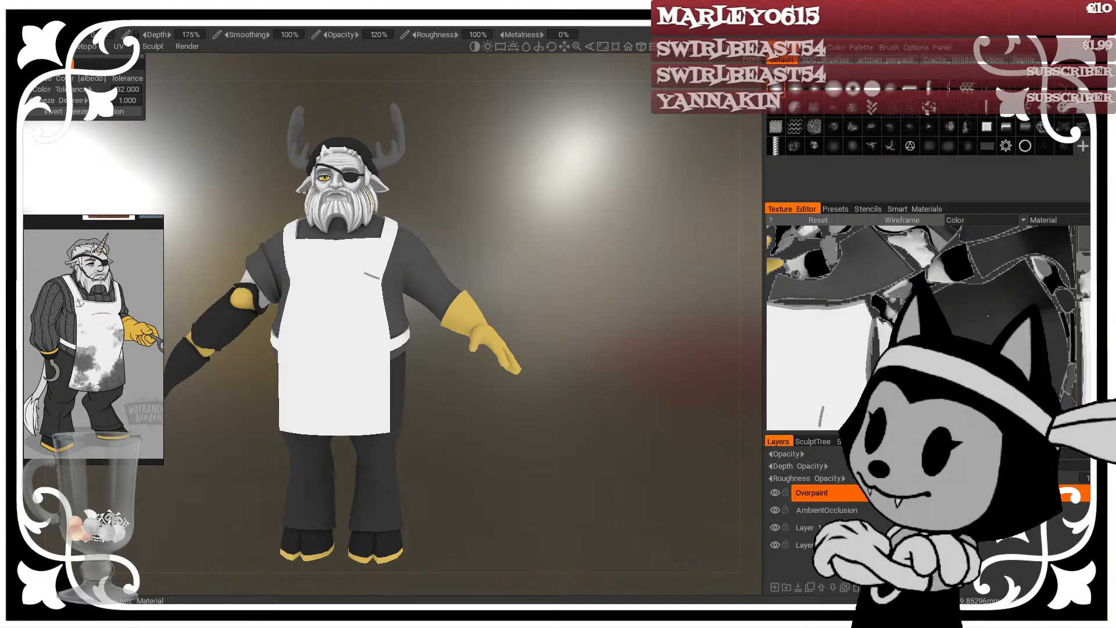
click(165, 24)
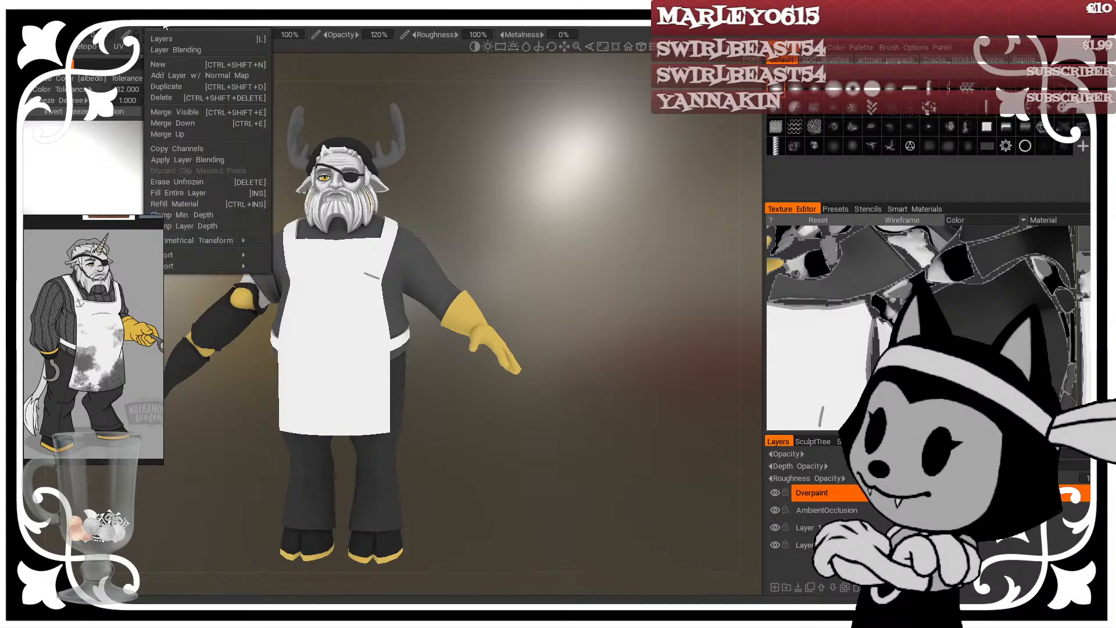
mouse_move(192, 24)
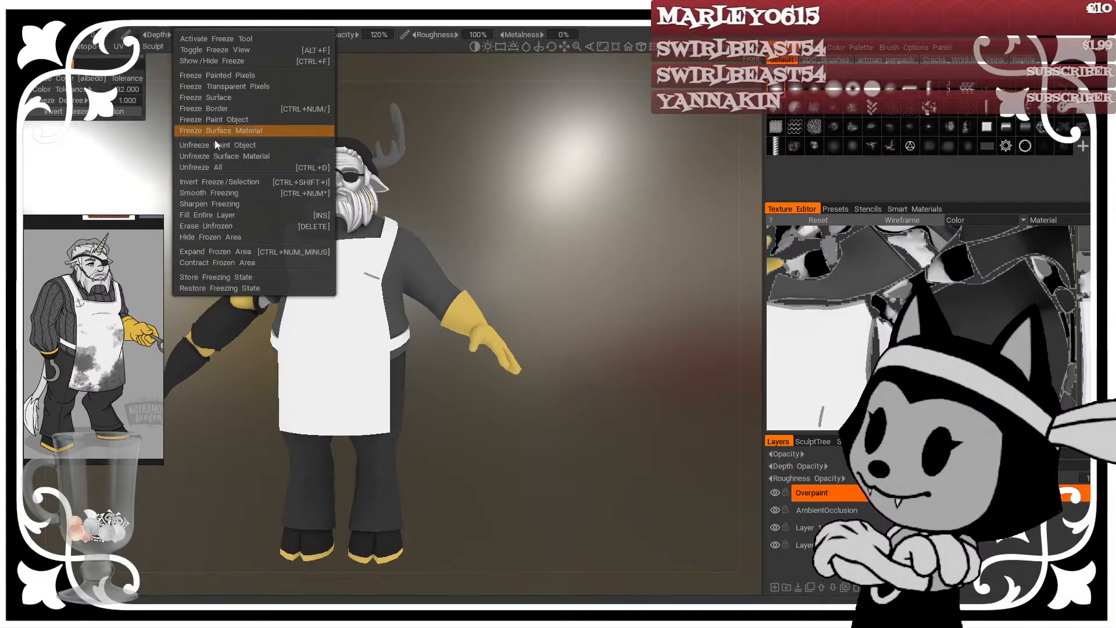
click(222, 181)
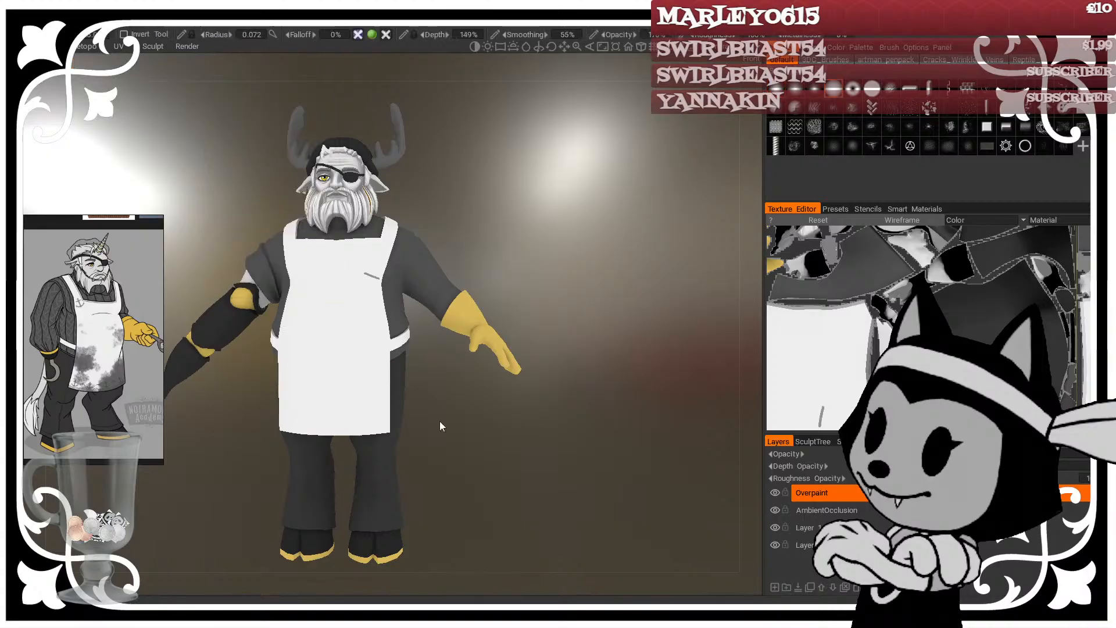
Step: Show the wireframe and enlarge the brush radius to 0.770 over the trousers seen from the gloved-hand side
drag(535, 510, 608, 425)
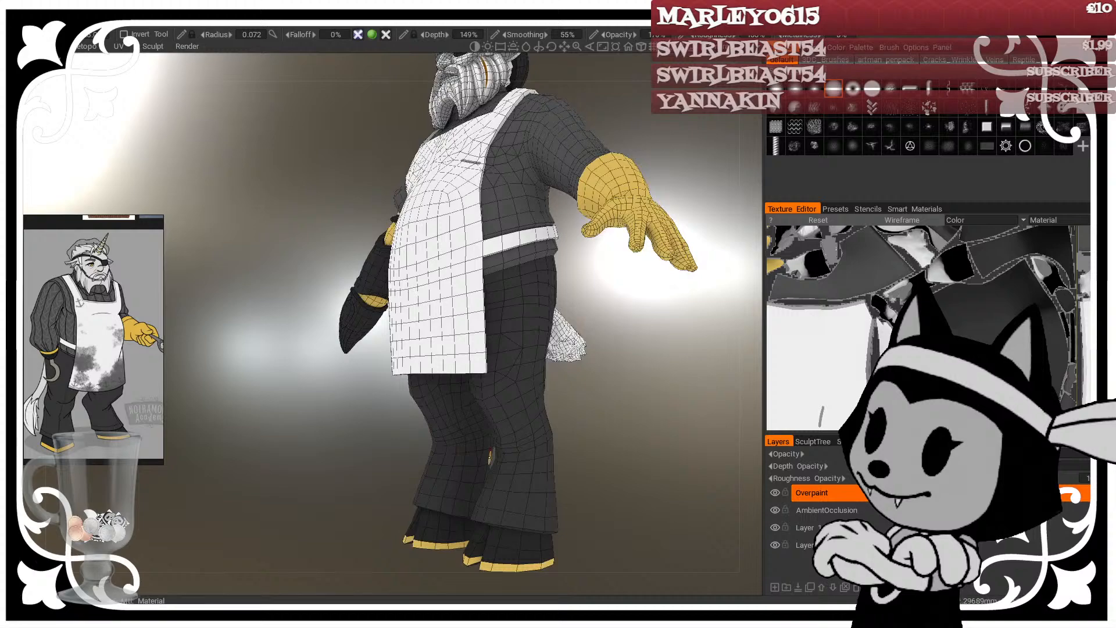
drag(626, 483, 481, 370)
scroll(398, 284, up, 1)
key(w)
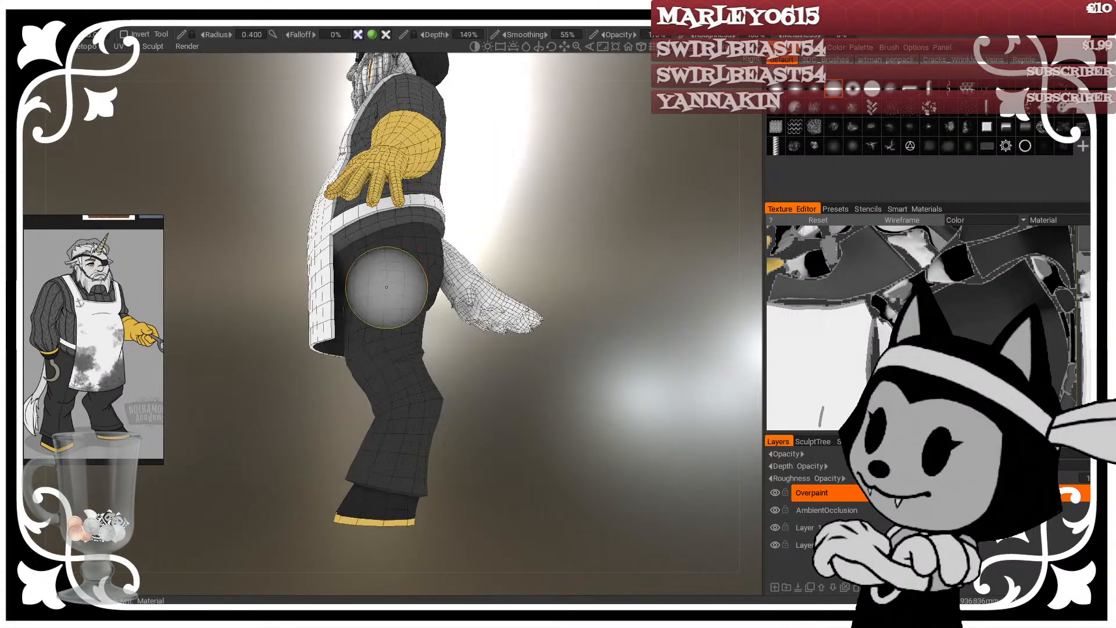
scroll(387, 287, up, 5)
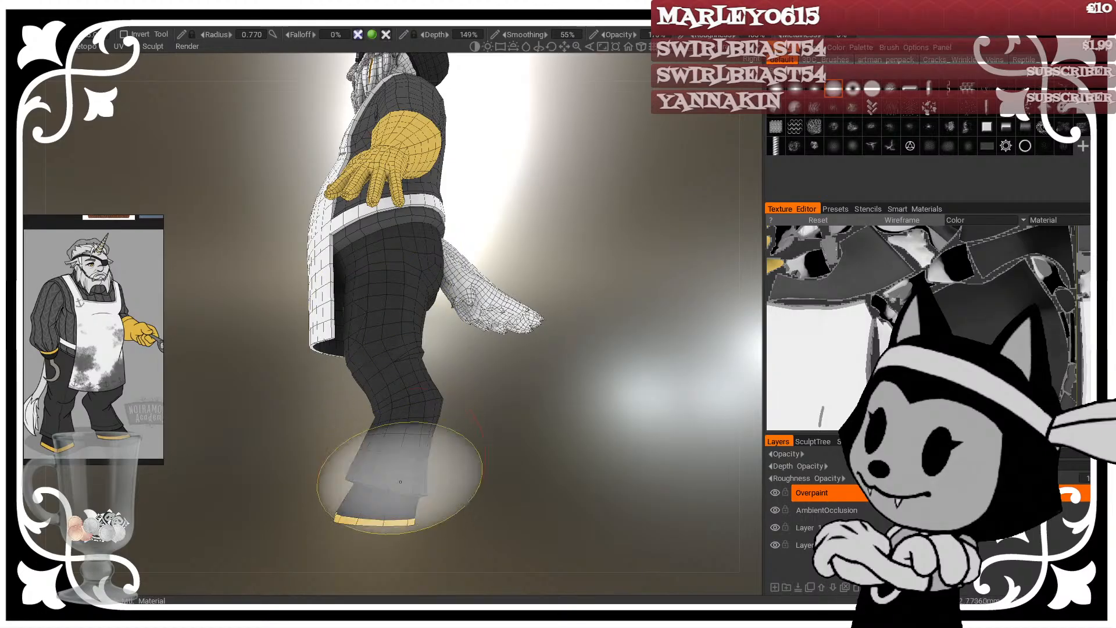
drag(498, 181, 476, 193)
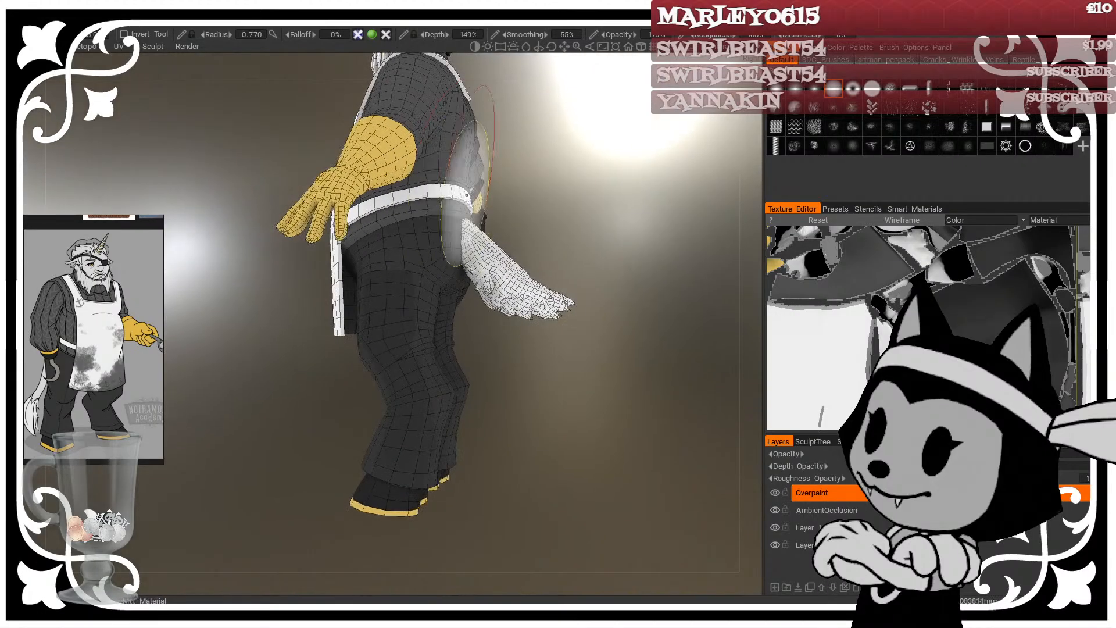
Step: Freeze all of the trousers' islands in the texture map by color tolerance
click(16, 419)
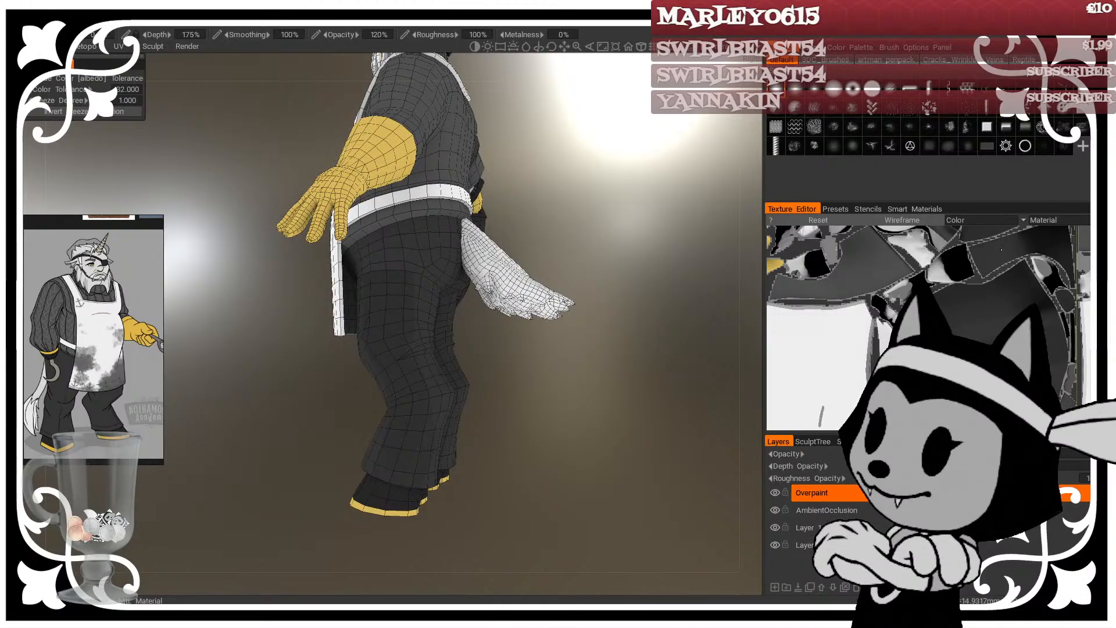
key(space)
click(207, 67)
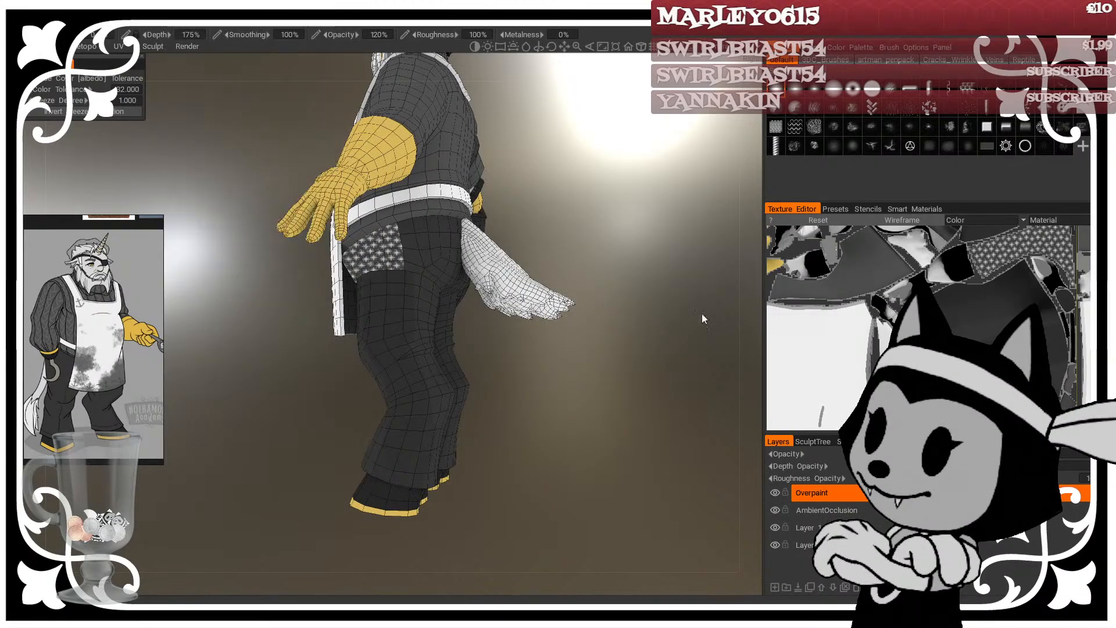
click(988, 354)
middle_drag(989, 354, 1022, 347)
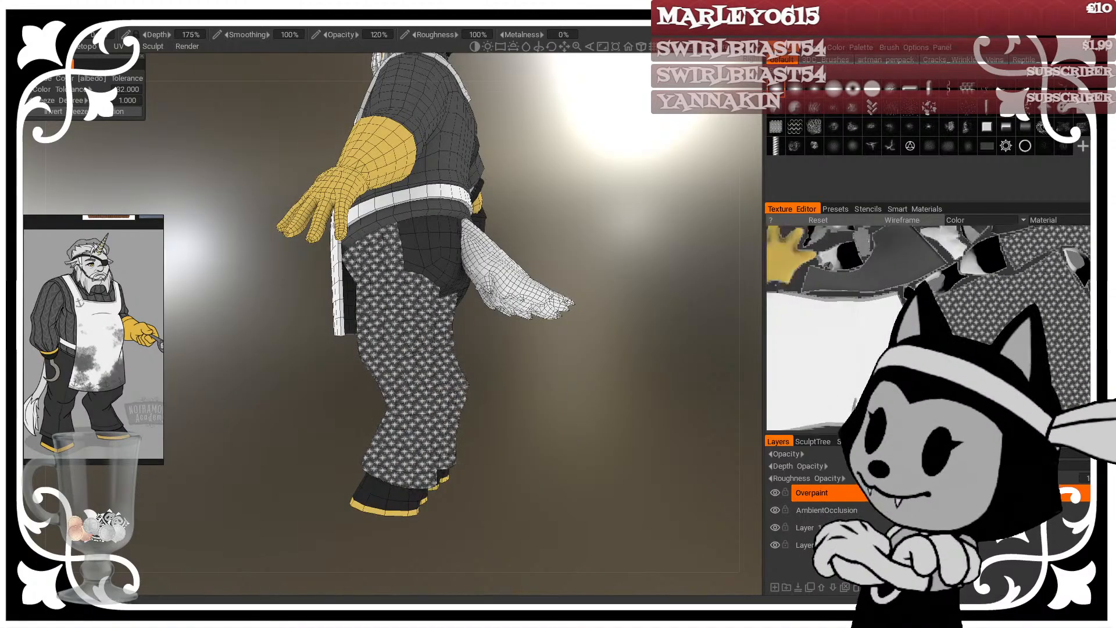
scroll(863, 351, down, 4)
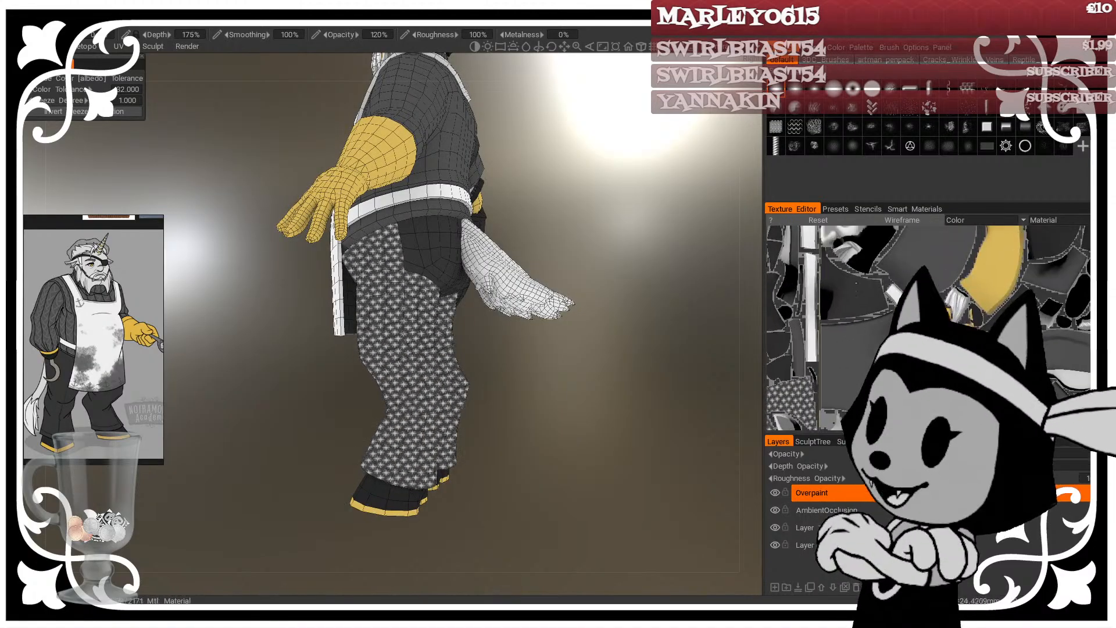
Step: Invert the freeze so only the trousers stay paintable, and hide the freeze overlay
drag(665, 356, 567, 287)
click(187, 24)
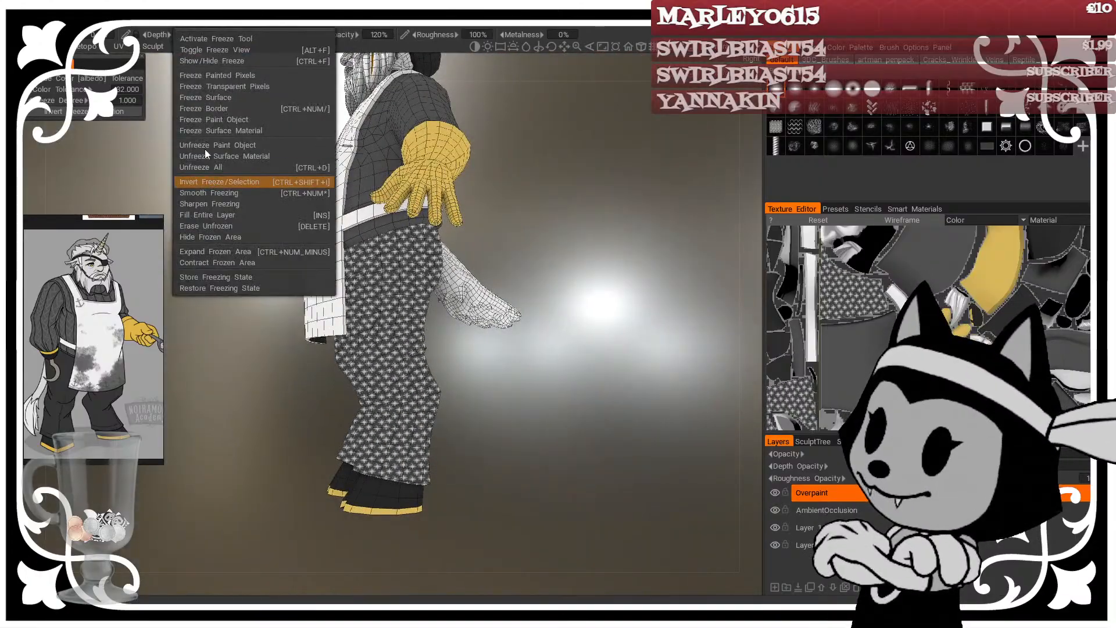
click(221, 181)
click(180, 26)
click(193, 65)
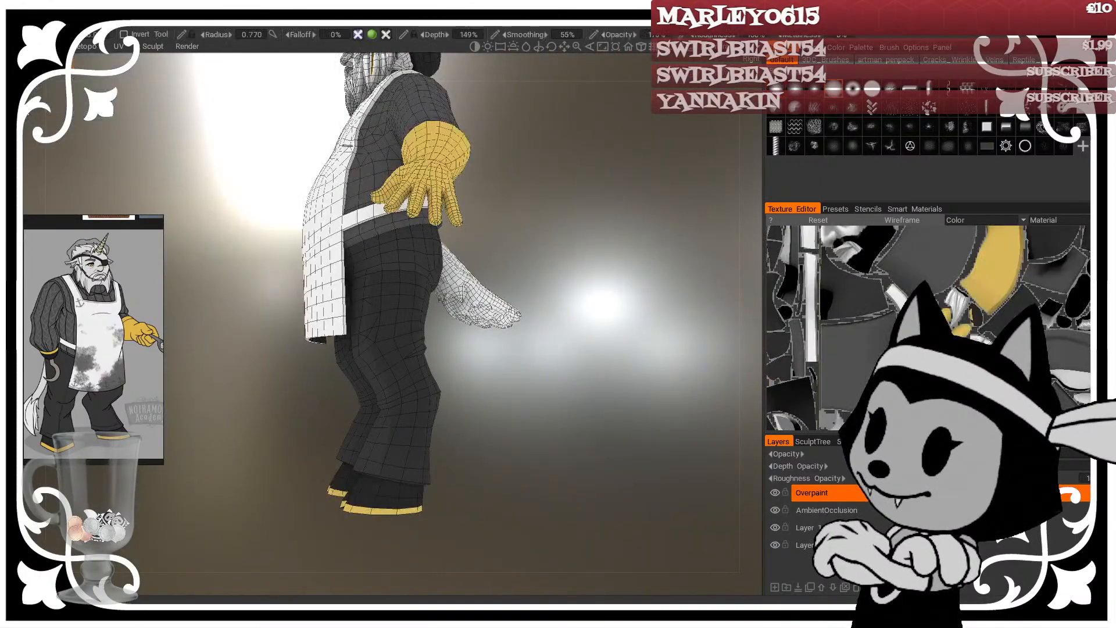
Step: Examine the trousers from the side and the back to judge where shading is needed
drag(553, 459, 567, 507)
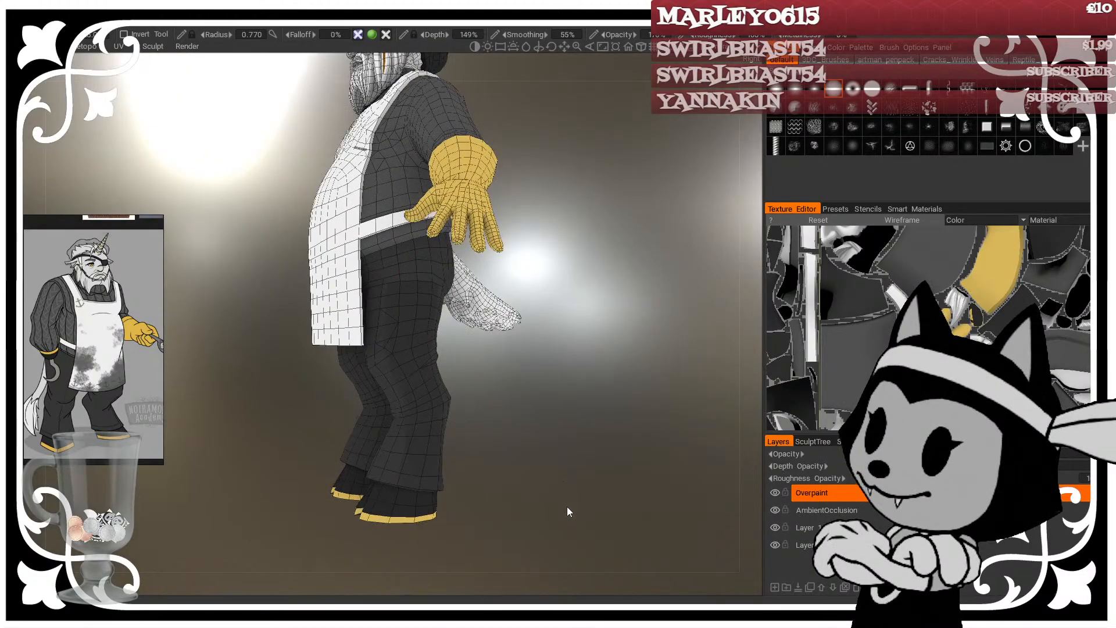
right_drag(532, 501, 572, 510)
middle_drag(572, 511, 595, 439)
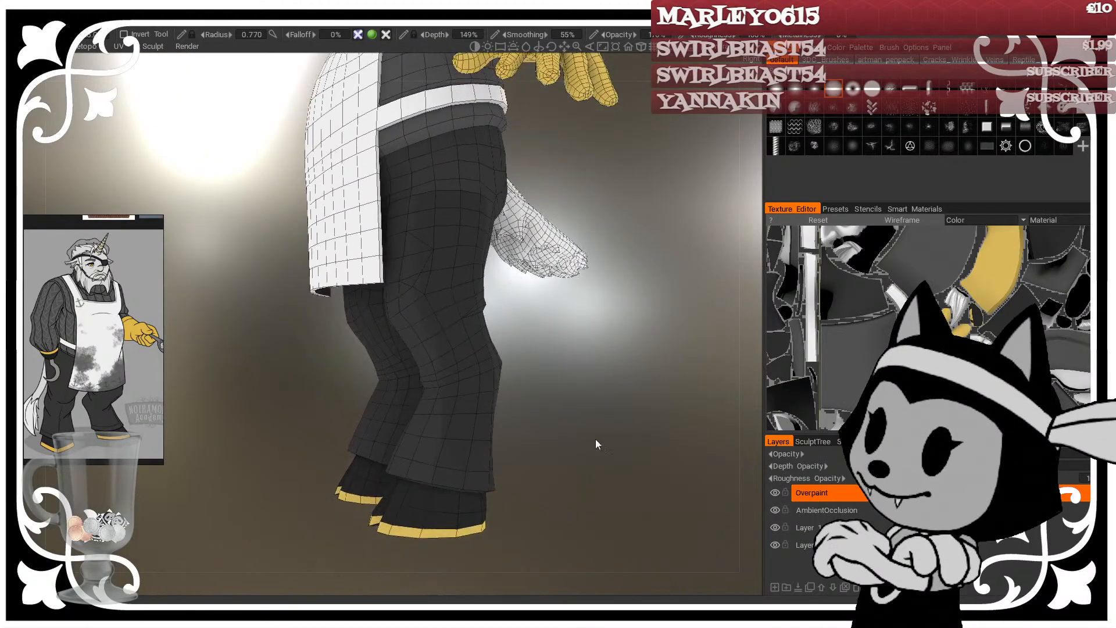
mouse_move(596, 439)
mouse_down()
mouse_move(588, 411)
mouse_move(590, 429)
mouse_move(581, 427)
mouse_move(605, 423)
mouse_up()
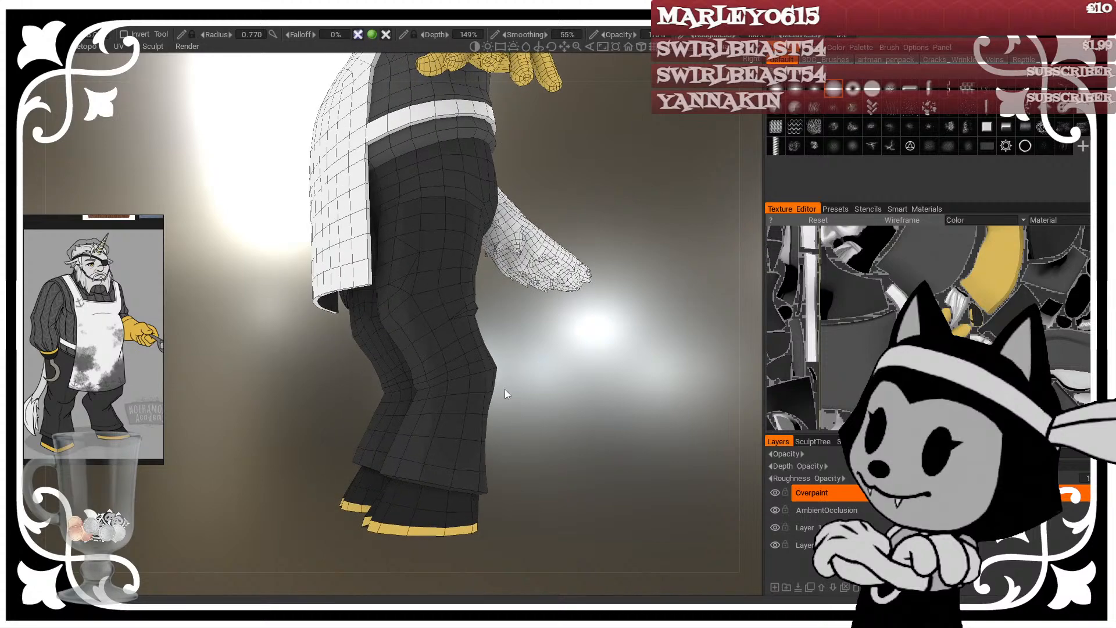
drag(543, 441, 410, 449)
key(4)
drag(532, 361, 451, 350)
key(4)
middle_drag(452, 350, 525, 374)
drag(525, 374, 575, 369)
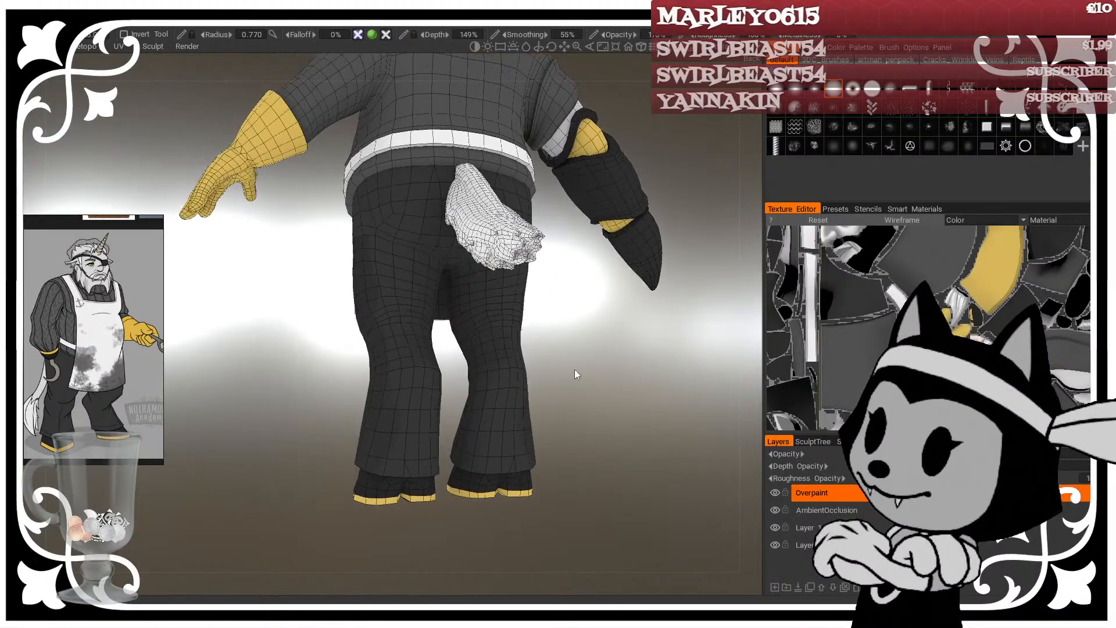
Step: Paint dark vertical shading below the backs of both knees with a brush radius of 0.130
right_drag(574, 369, 593, 375)
middle_drag(593, 375, 519, 354)
mouse_move(350, 370)
right_down()
mouse_move(317, 369)
mouse_move(341, 368)
right_up()
drag(349, 363, 342, 436)
drag(559, 330, 521, 342)
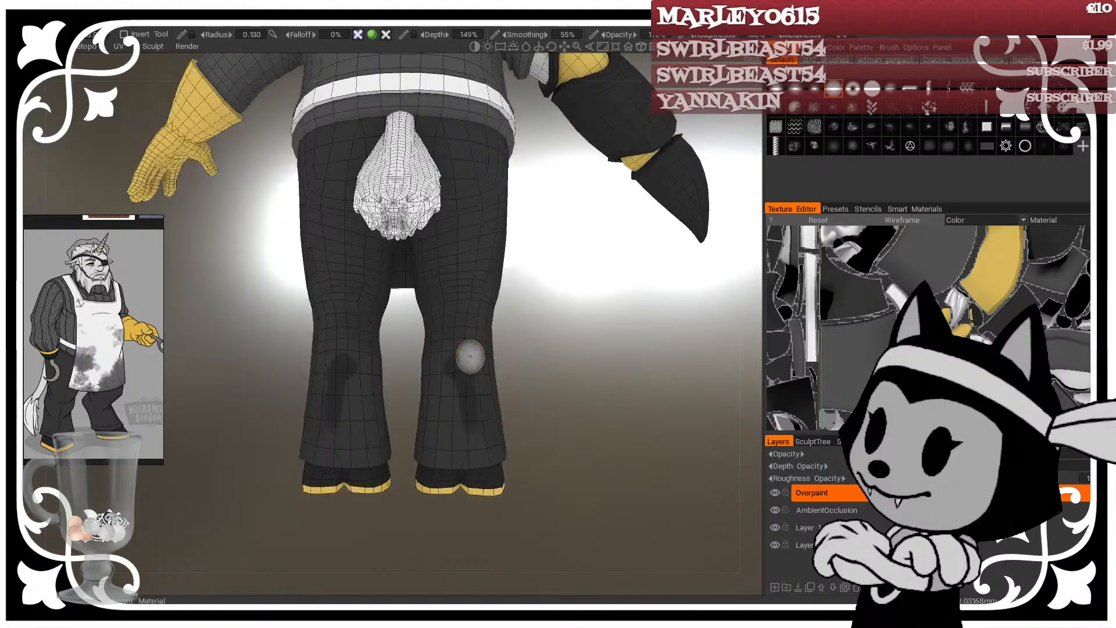
Step: Widen the dark shading on the backs of both lower trouser legs using brush radii of 0.284 and 0.427
right_drag(331, 399, 343, 398)
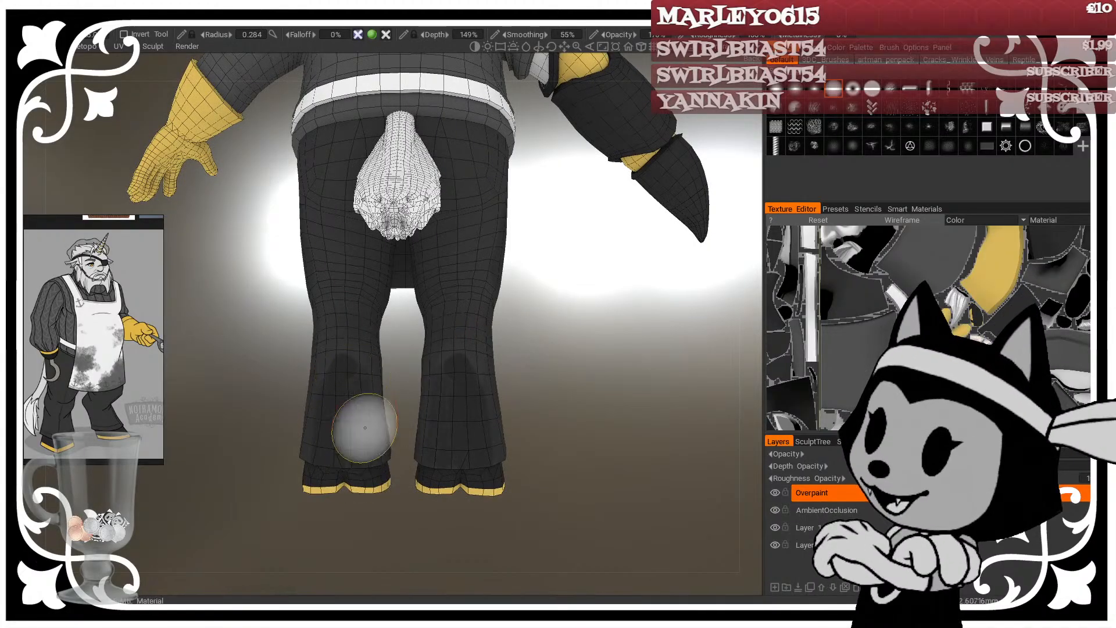
drag(401, 419, 415, 416)
right_drag(336, 381, 339, 381)
drag(349, 364, 355, 435)
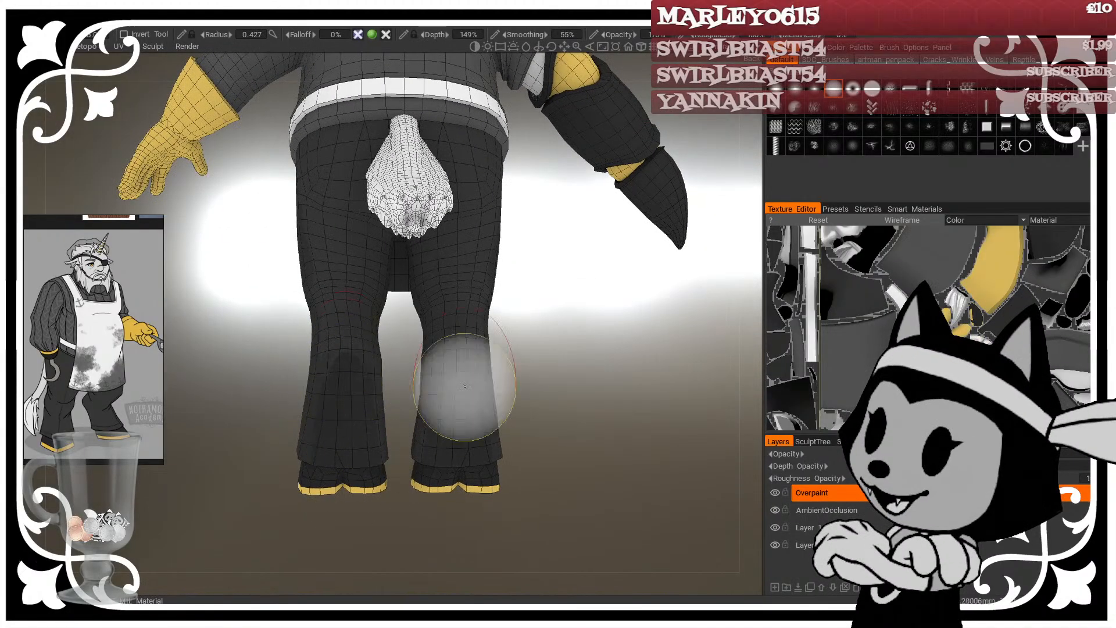
Step: Blend the shading across the backs of the trouser calves with a brush radius of 0.364
mouse_move(552, 372)
mouse_down()
mouse_move(481, 354)
mouse_move(498, 355)
mouse_up()
right_drag(389, 431, 379, 430)
drag(599, 355, 573, 250)
right_drag(344, 362, 354, 362)
mouse_move(558, 242)
mouse_down()
mouse_move(592, 276)
mouse_move(583, 312)
mouse_move(618, 317)
mouse_up()
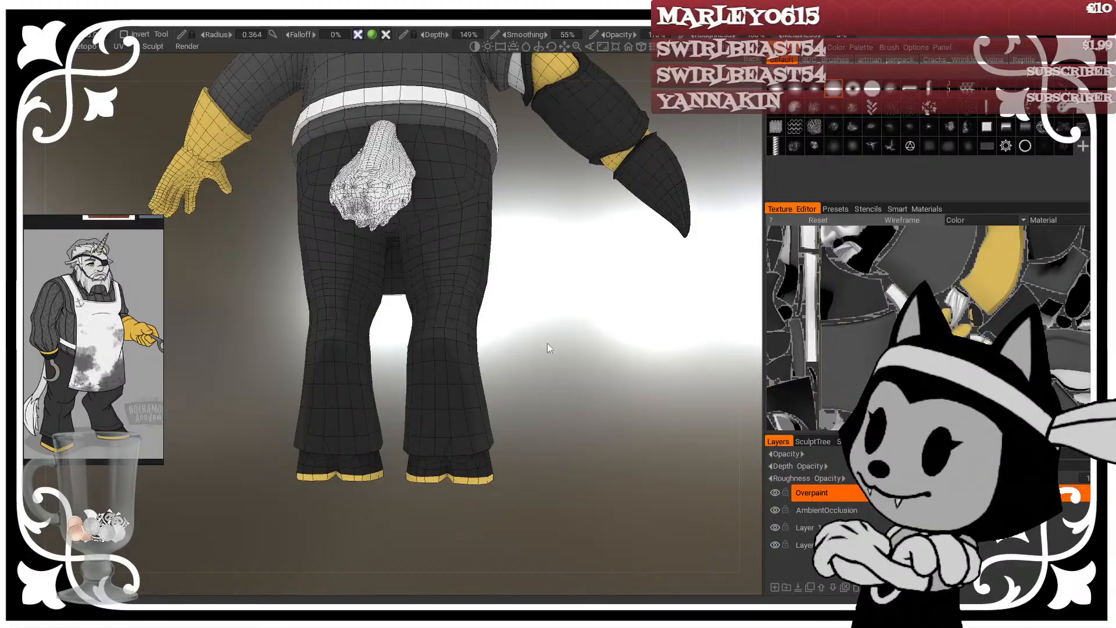
drag(548, 344, 564, 360)
middle_drag(600, 360, 606, 379)
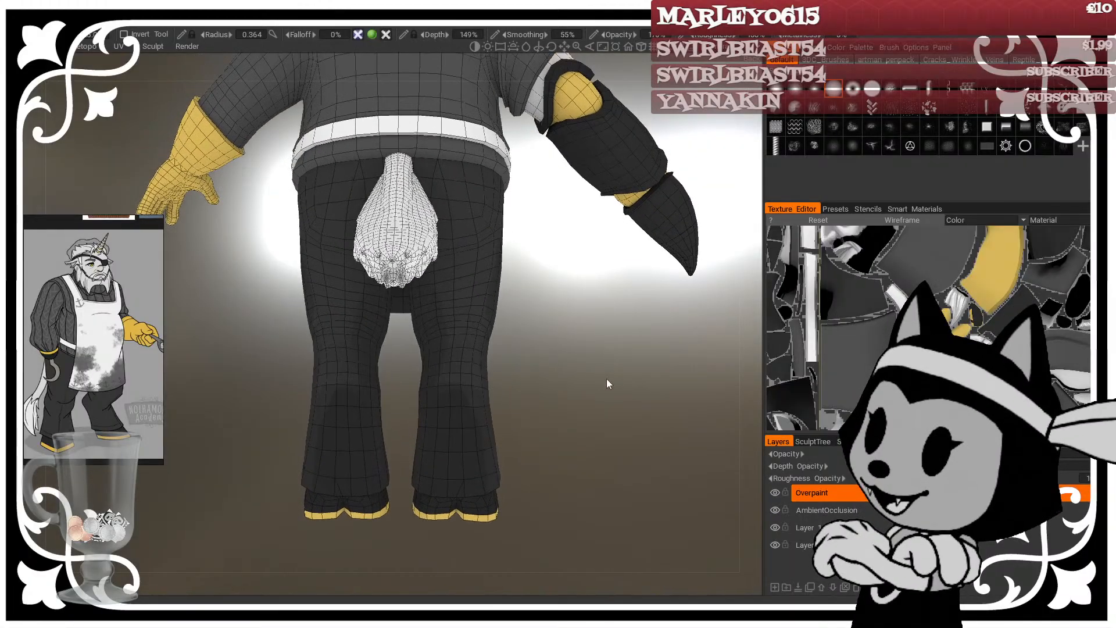
Step: Shade the creases around the trouser seat beneath the tail, reducing the brush radius to 0.090
drag(605, 379, 402, 328)
drag(376, 272, 390, 284)
drag(551, 285, 622, 208)
key([)
key([)
key([)
key([)
key([)
key([)
key([)
drag(530, 273, 575, 349)
key([)
key([)
key([)
drag(511, 337, 560, 401)
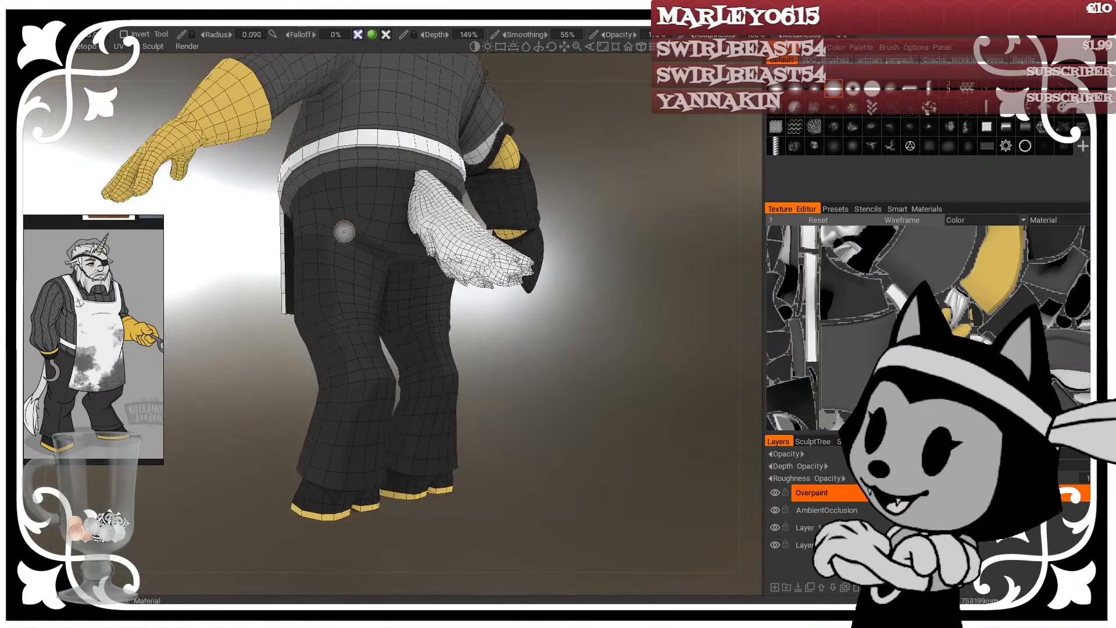
Step: Deepen and soften the fold between the seat and the back of the thigh using brush radii of 0.148 and 0.208
drag(523, 343, 468, 273)
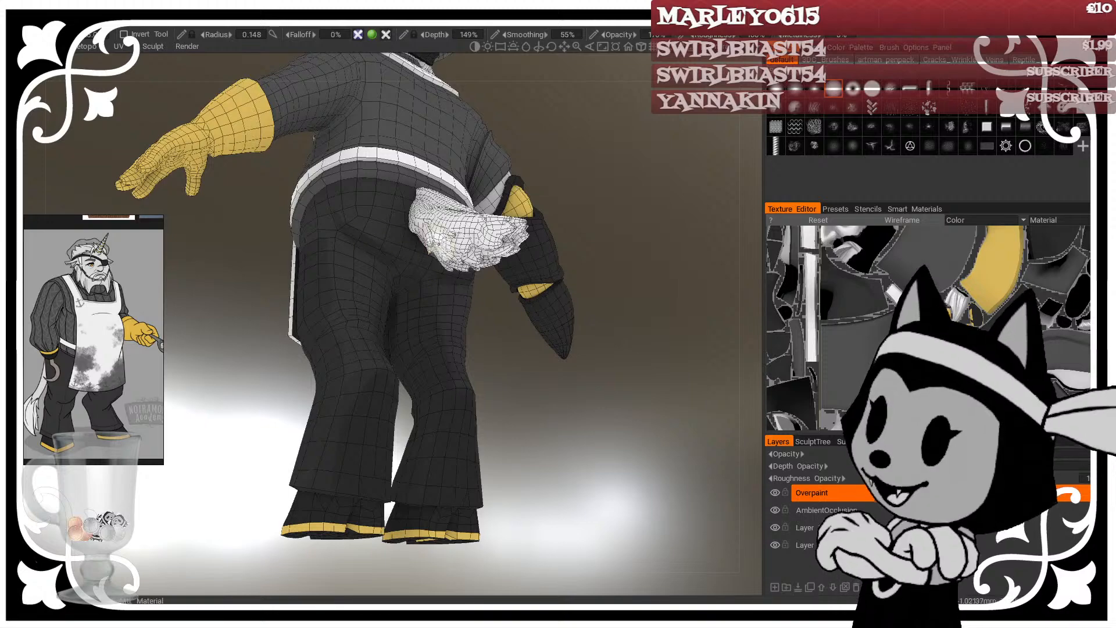
drag(507, 135, 525, 166)
drag(458, 219, 453, 247)
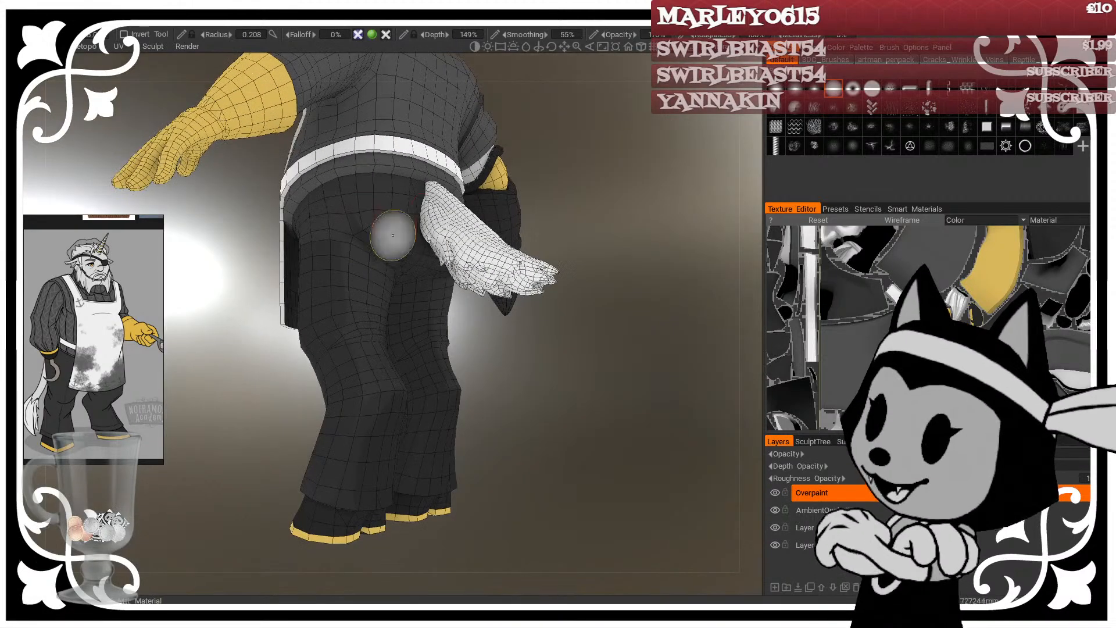
key([)
key([)
key([)
Step: Shade the outer side and the lower front of the trouser legs using brush radii of 0.400 and 0.284
mouse_move(480, 160)
mouse_down()
mouse_move(548, 180)
mouse_move(560, 163)
mouse_up()
key(])
key(])
key(])
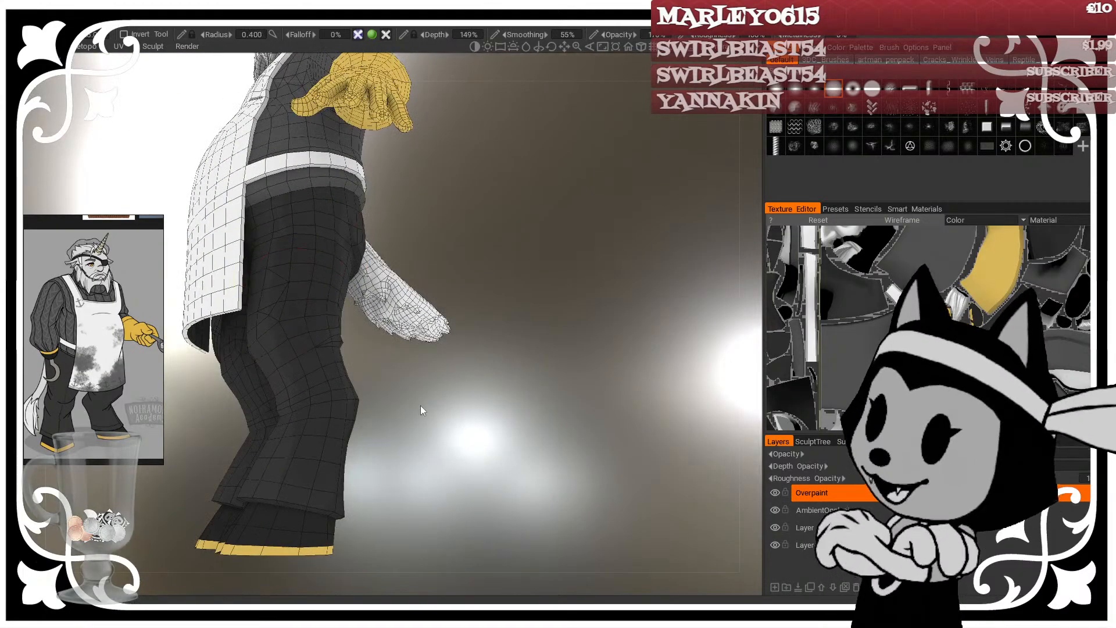
mouse_move(421, 405)
mouse_down()
mouse_move(544, 399)
mouse_move(573, 300)
mouse_move(514, 312)
mouse_move(588, 323)
mouse_up()
key([)
key([)
key([)
mouse_move(462, 438)
mouse_down()
mouse_move(497, 389)
mouse_move(549, 387)
mouse_move(462, 347)
mouse_move(475, 375)
mouse_up()
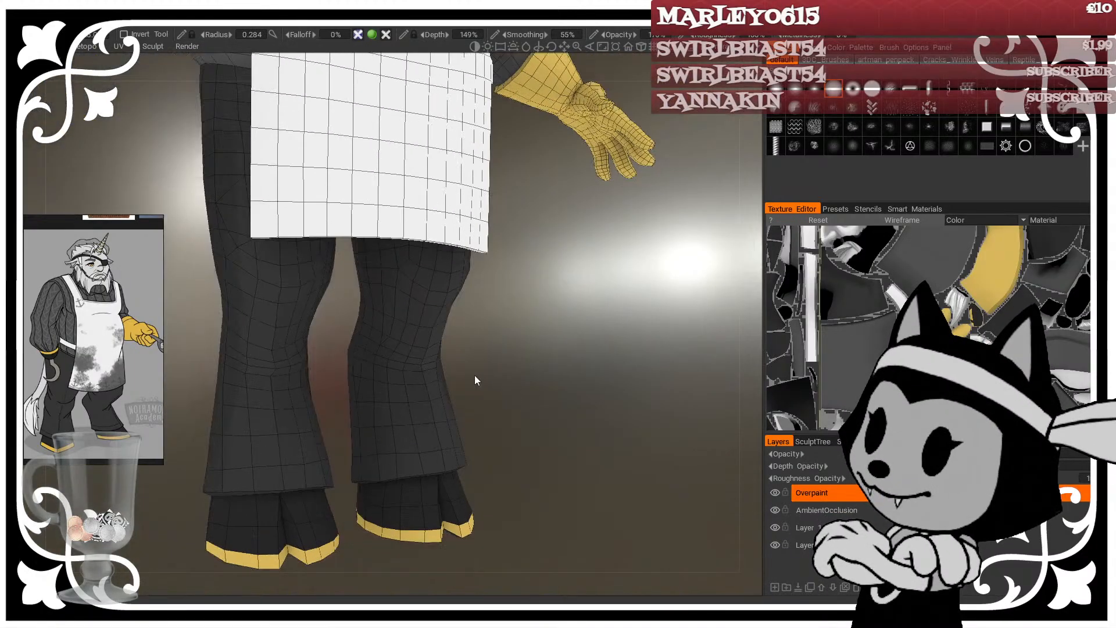
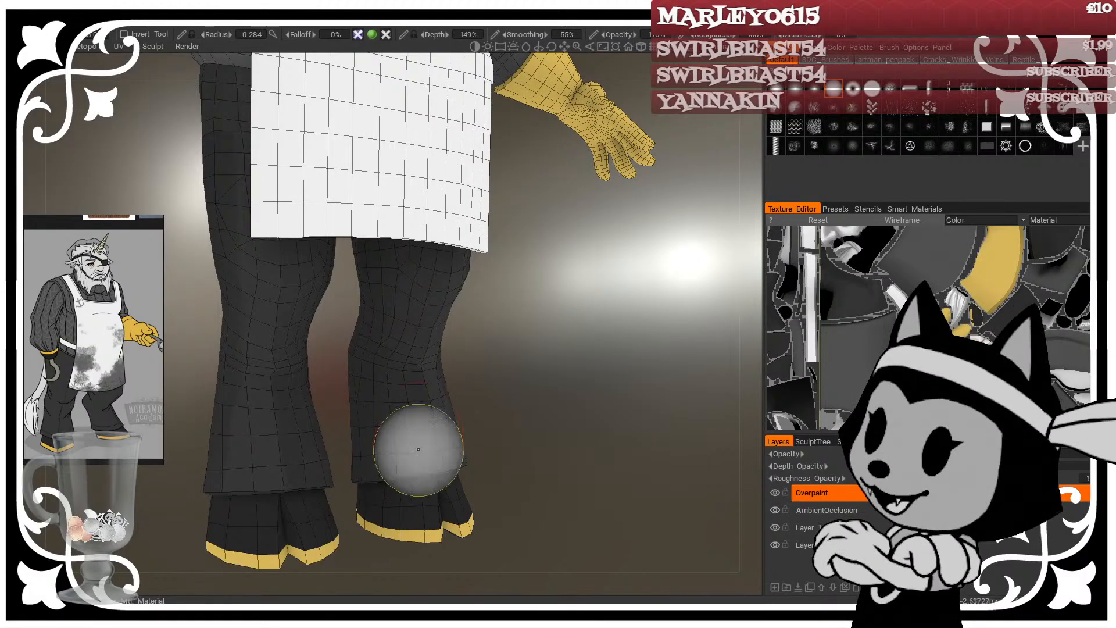
Step: Paint dark vertical folds down the fronts of both trouser legs using brush radii of 0.040 and 0.108
mouse_move(481, 401)
mouse_down()
mouse_move(490, 341)
mouse_move(534, 296)
mouse_up()
key(bracketleft)
key(bracketleft)
key(bracketleft)
key(bracketleft)
key(bracketleft)
key(bracketleft)
key(bracketleft)
key(bracketleft)
key(bracketleft)
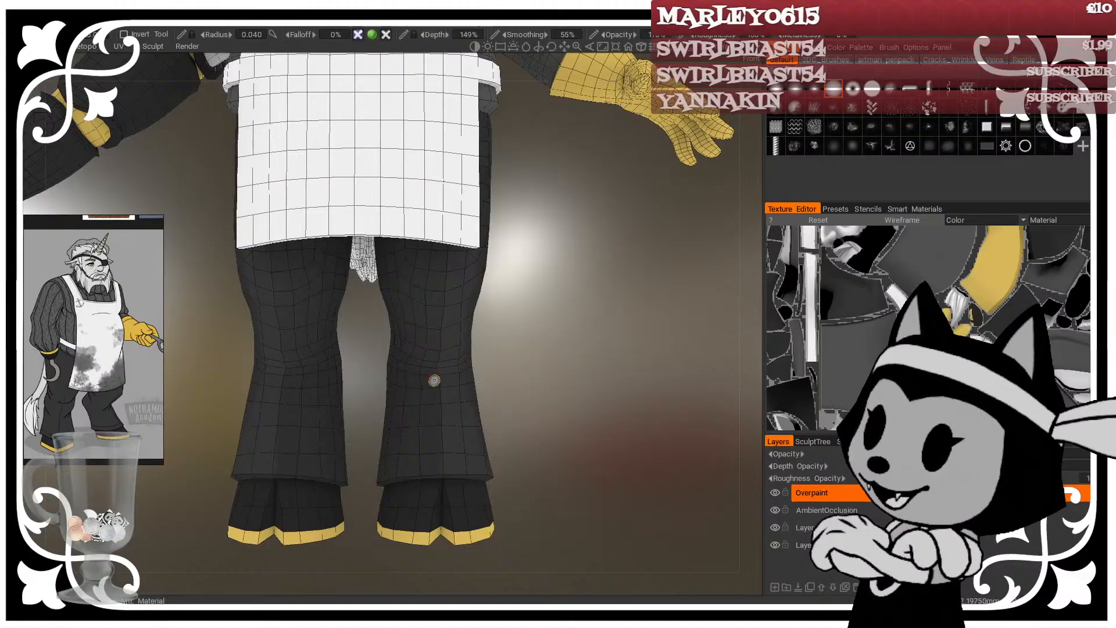
key(bracketleft)
key(bracketleft)
key(bracketleft)
key(bracketleft)
key(bracketleft)
key(bracketleft)
key(bracketleft)
key(bracketleft)
key(bracketleft)
key(bracketleft)
key(bracketright)
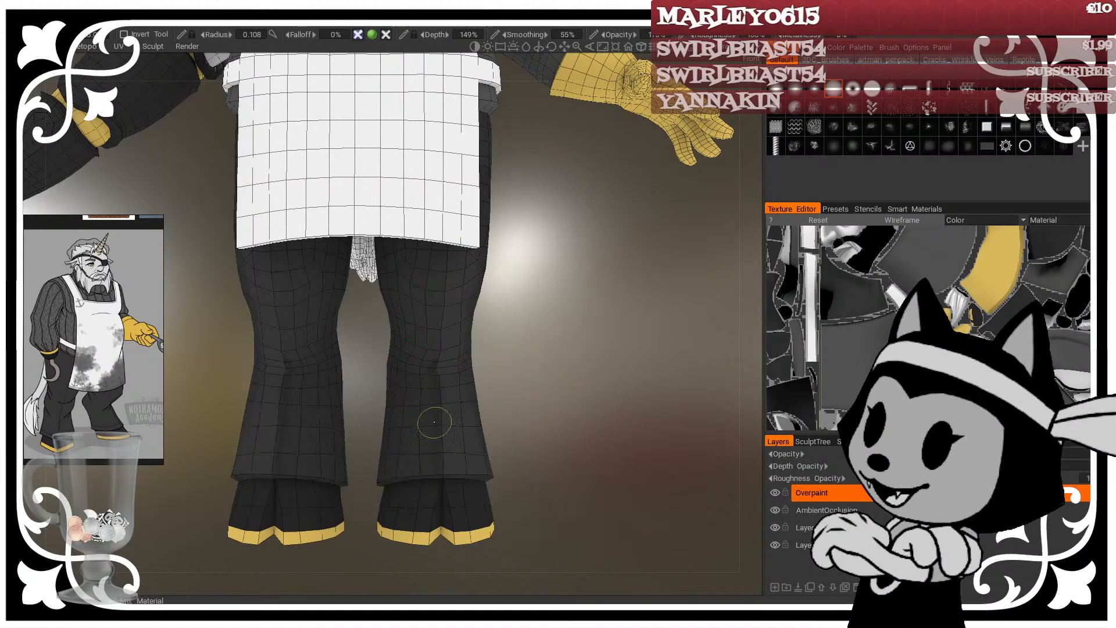
mouse_move(461, 407)
mouse_down()
mouse_move(499, 301)
mouse_move(427, 363)
mouse_up()
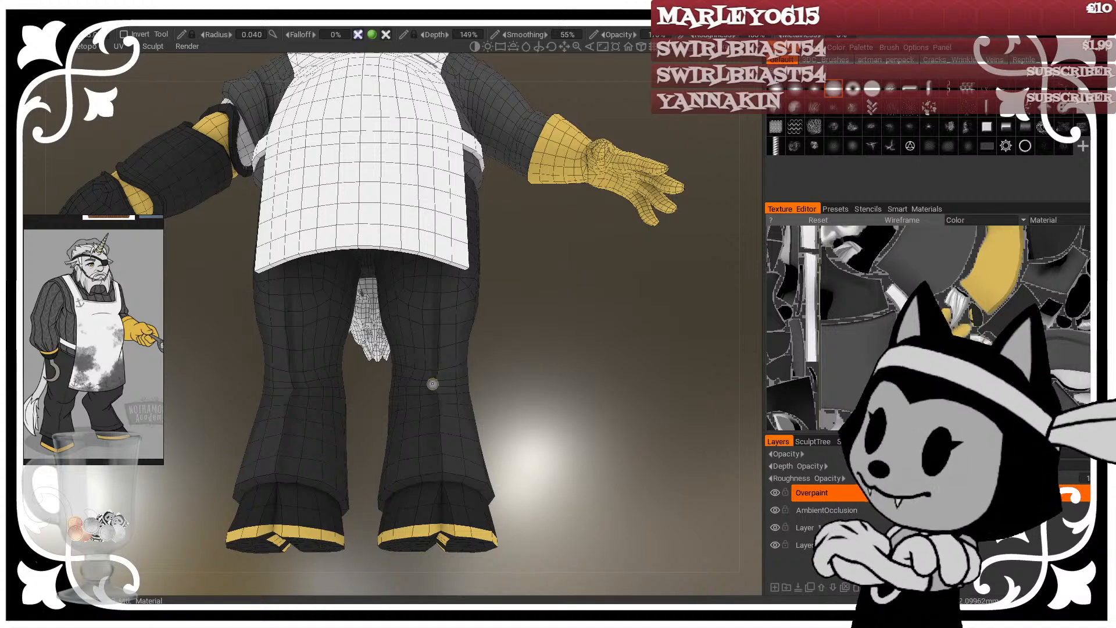
Step: Broaden and soften the shading on the fronts of both trouser legs using brush radii of 0.178 and 0.135
drag(432, 384, 482, 372)
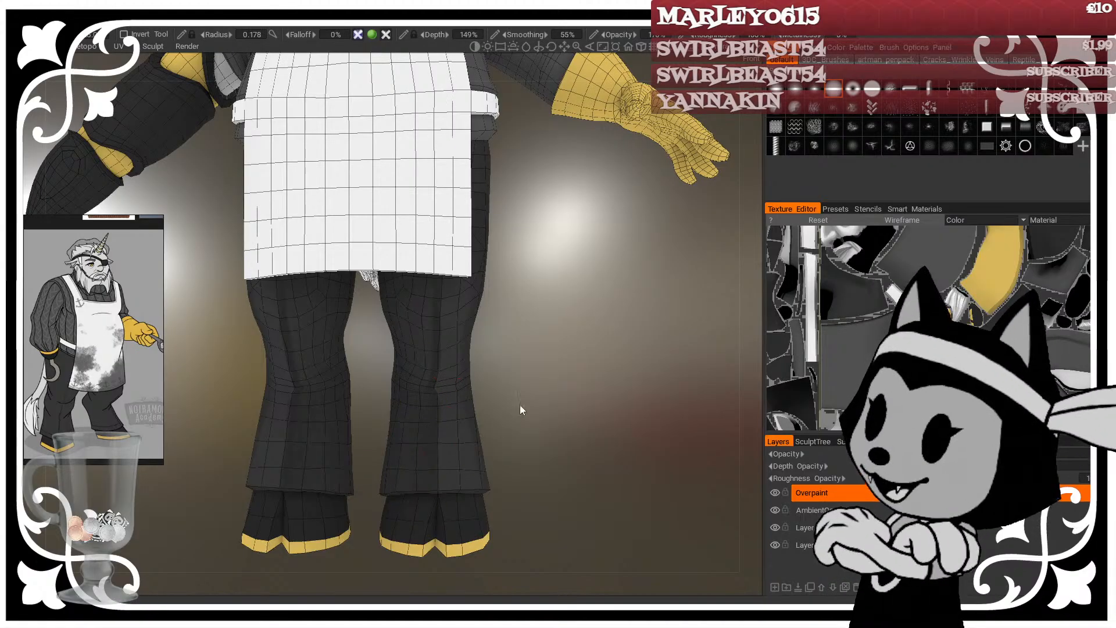
drag(520, 405, 524, 340)
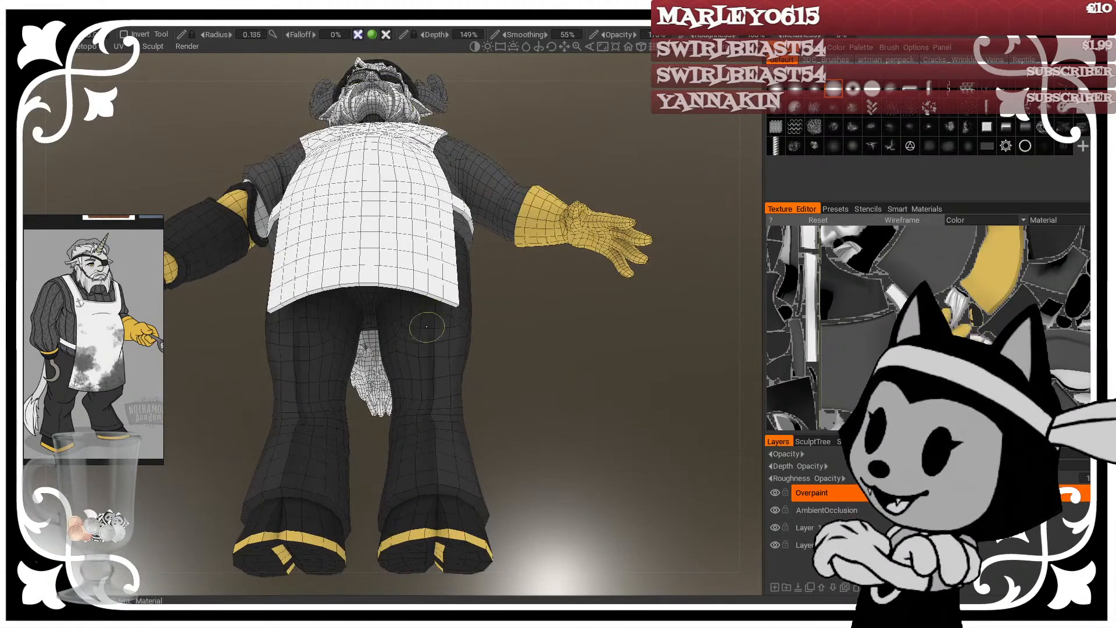
drag(425, 397, 437, 356)
mouse_move(425, 313)
alt+mouse_down()
mouse_move(518, 296)
mouse_move(483, 326)
alt+mouse_up()
key([)
mouse_move(415, 325)
alt+mouse_down()
mouse_move(421, 361)
mouse_move(474, 319)
mouse_move(443, 311)
alt+mouse_up()
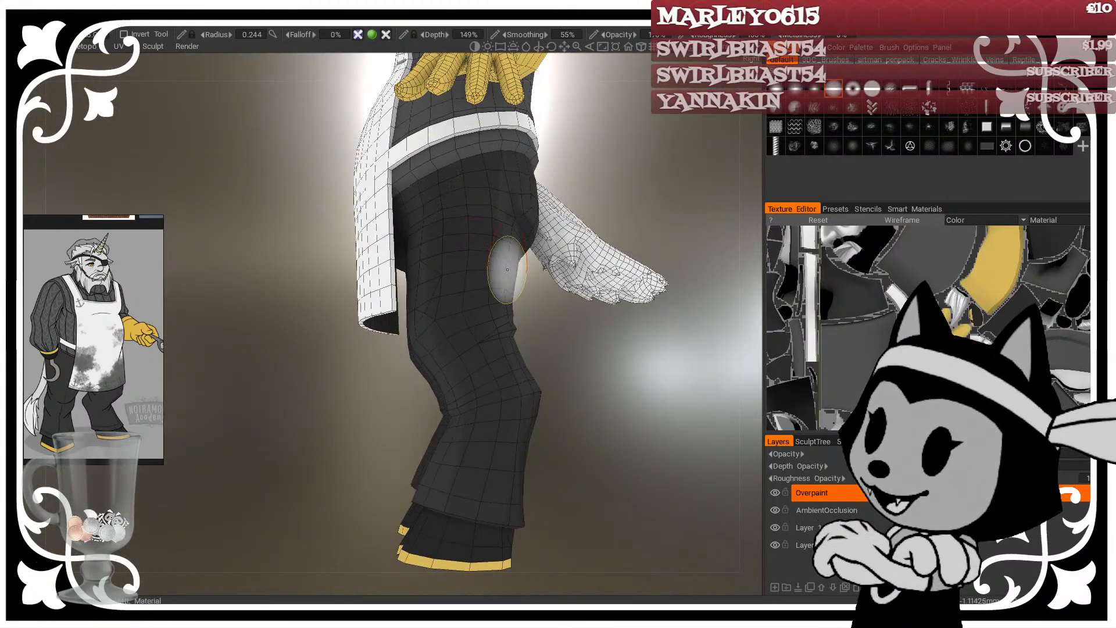
Step: Extend the seat crease up along the hip toward the shirt hem and soften it, using brush radii of 0.066 and 0.123
alt+drag(566, 281, 512, 349)
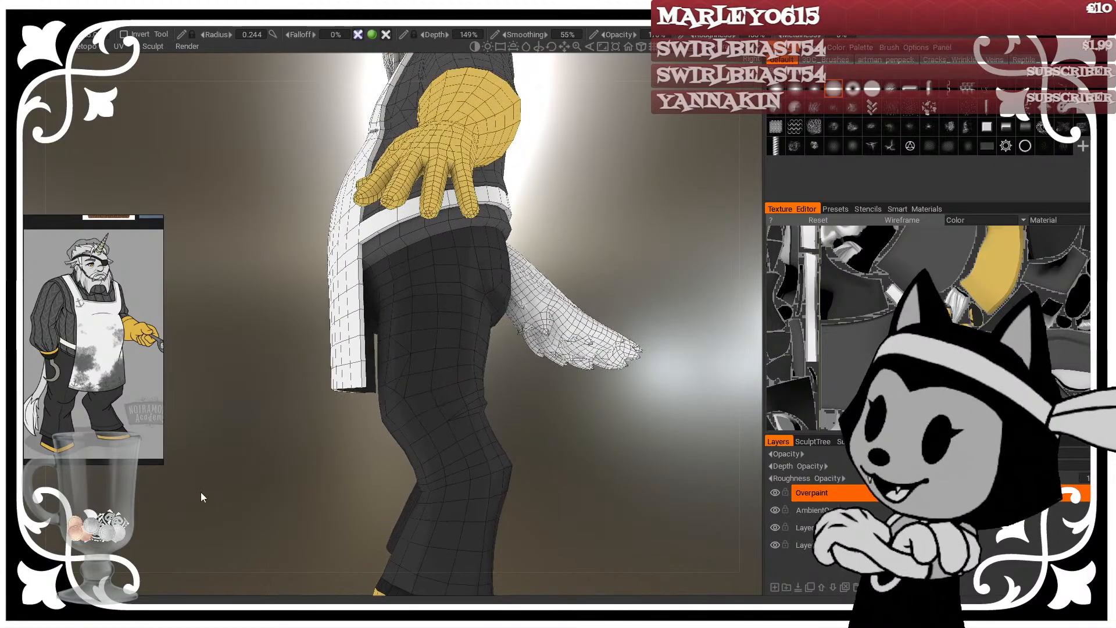
alt+drag(426, 241, 656, 201)
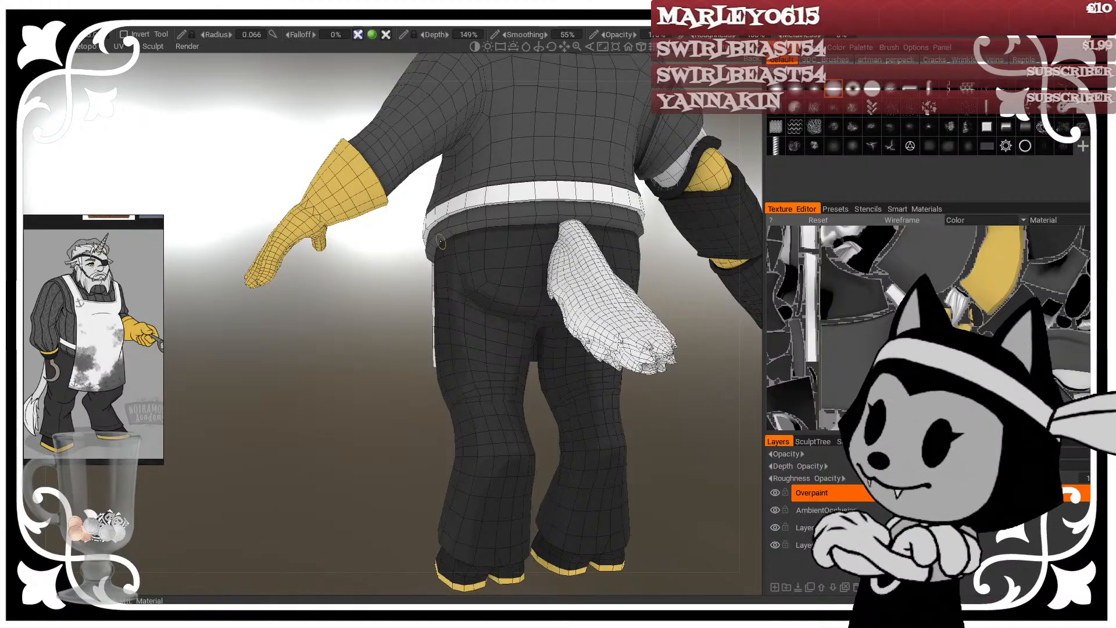
alt+drag(384, 391, 473, 273)
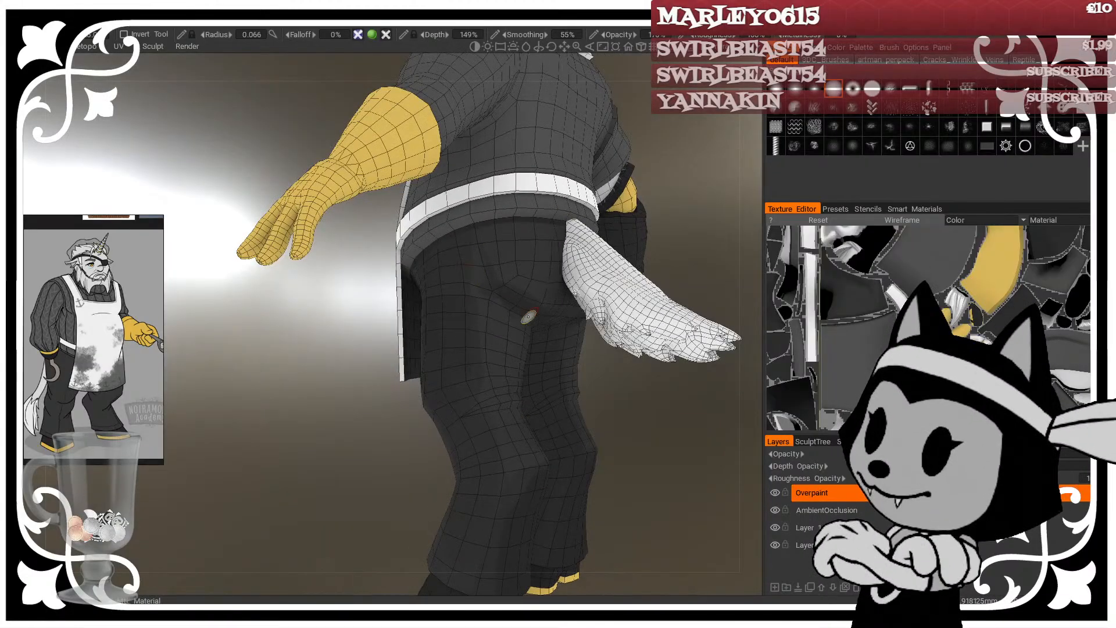
middle_drag(528, 317, 425, 329)
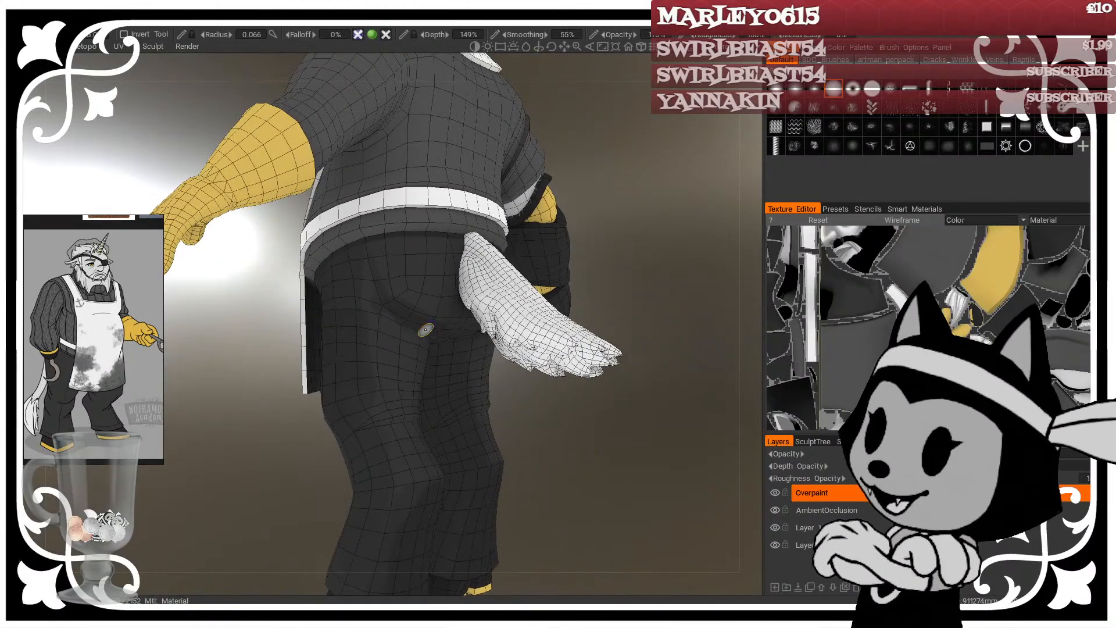
alt+drag(425, 330, 676, 225)
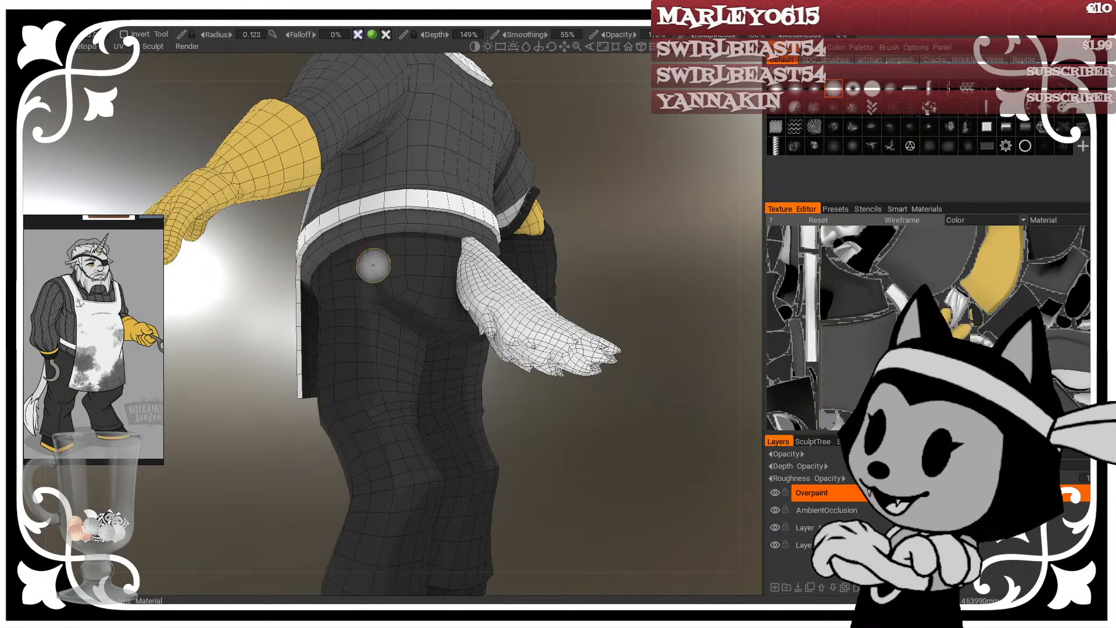
alt+drag(609, 225, 436, 319)
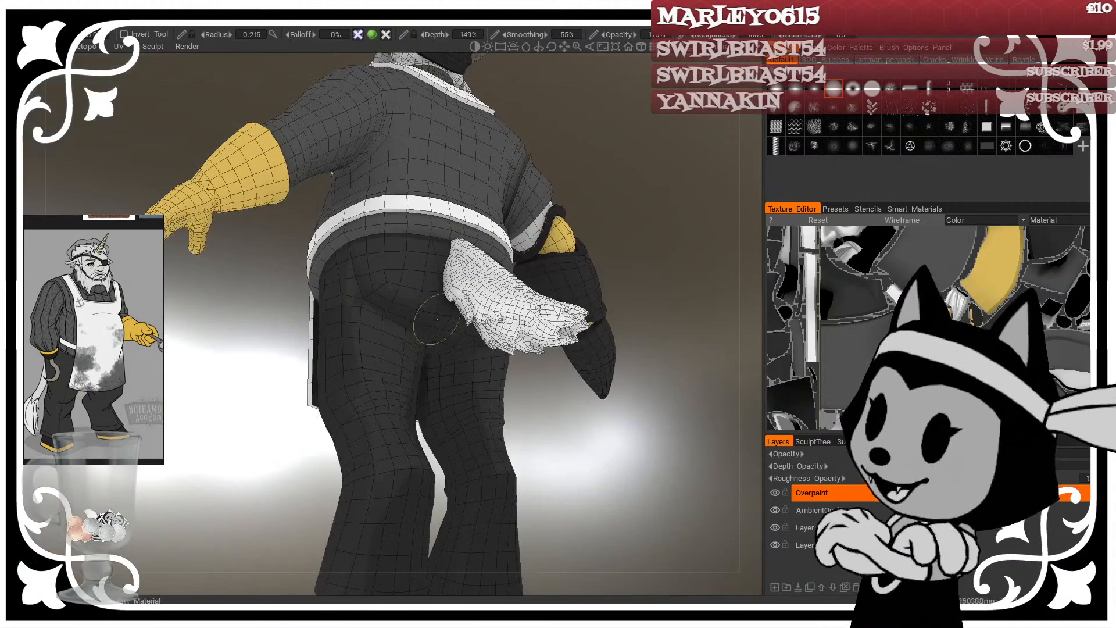
Step: Shade the backs of the thighs below the seat with broad strokes, using brush radii of 0.215 to 0.323
key(w)
alt+drag(545, 470, 452, 497)
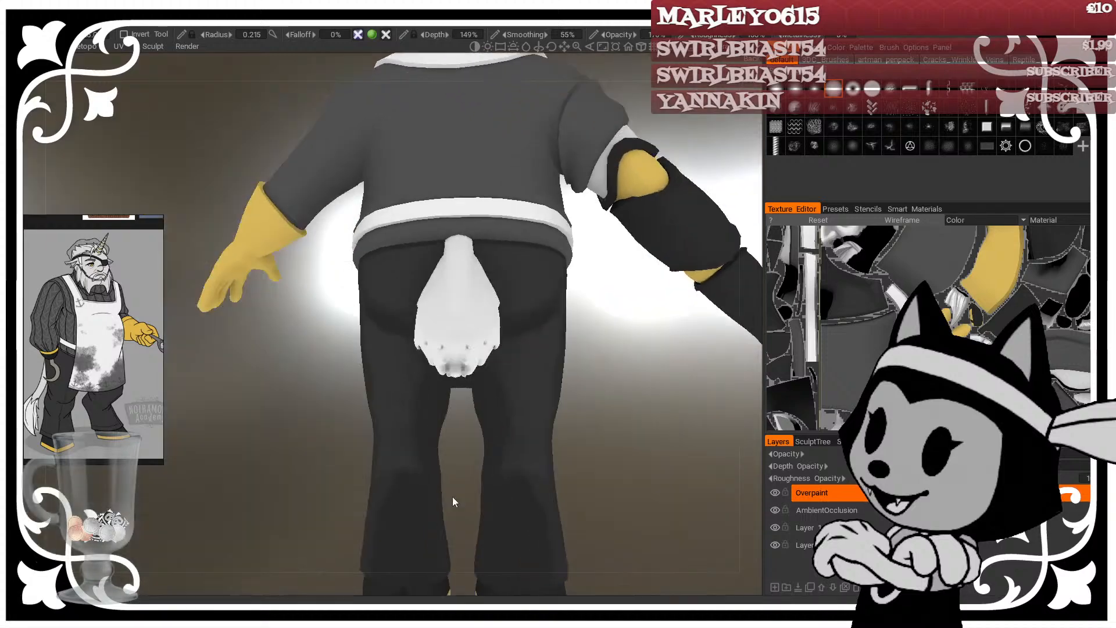
key(w)
alt+drag(547, 436, 352, 431)
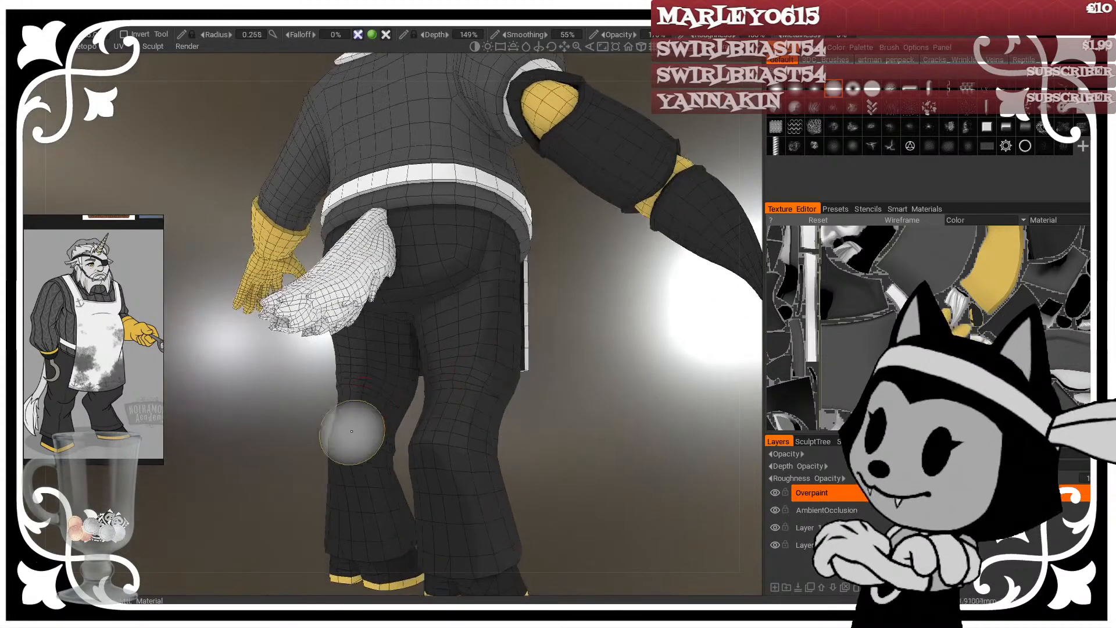
drag(572, 343, 492, 326)
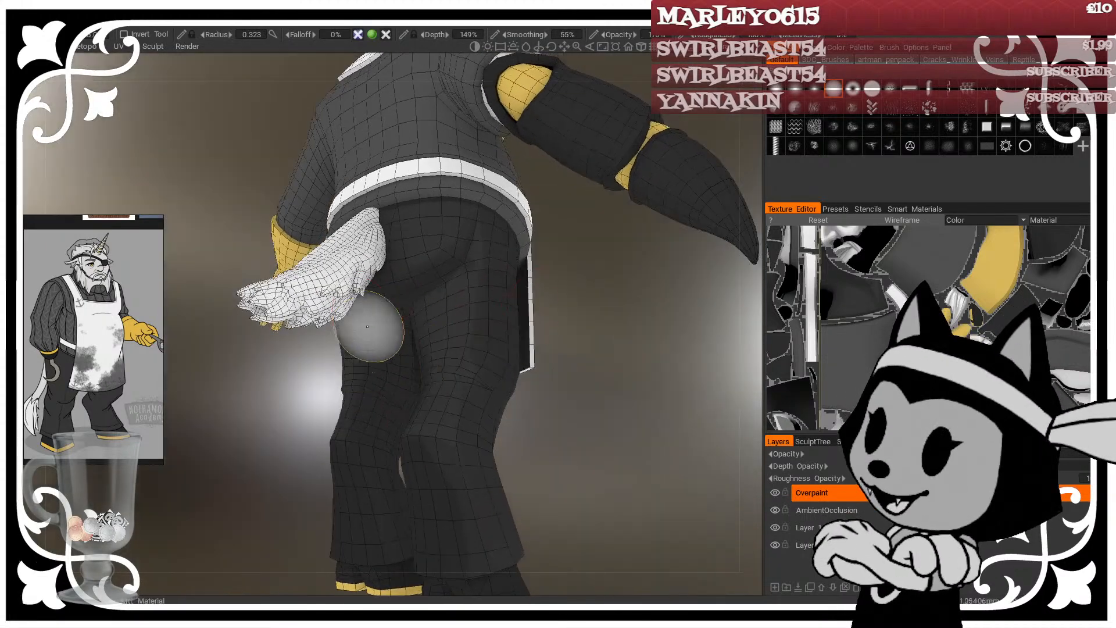
mouse_move(578, 326)
mouse_down()
mouse_move(680, 338)
mouse_move(493, 402)
mouse_up()
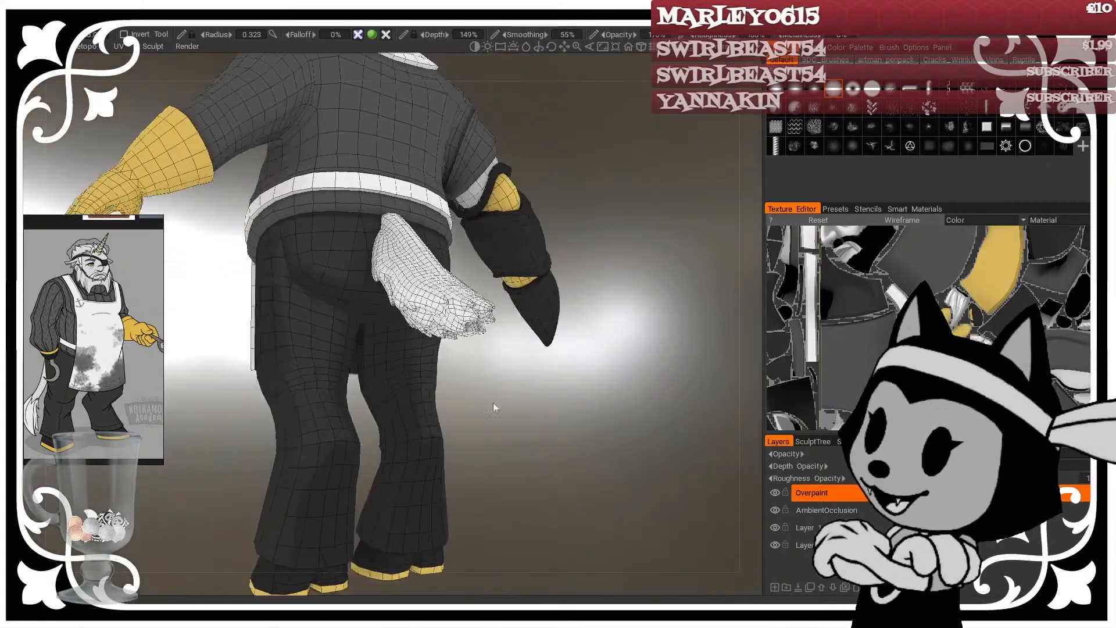
Step: Shade the outer side of the trouser leg around the knee using brush radii of 0.260 and 0.428
key(bracketleft)
key(bracketleft)
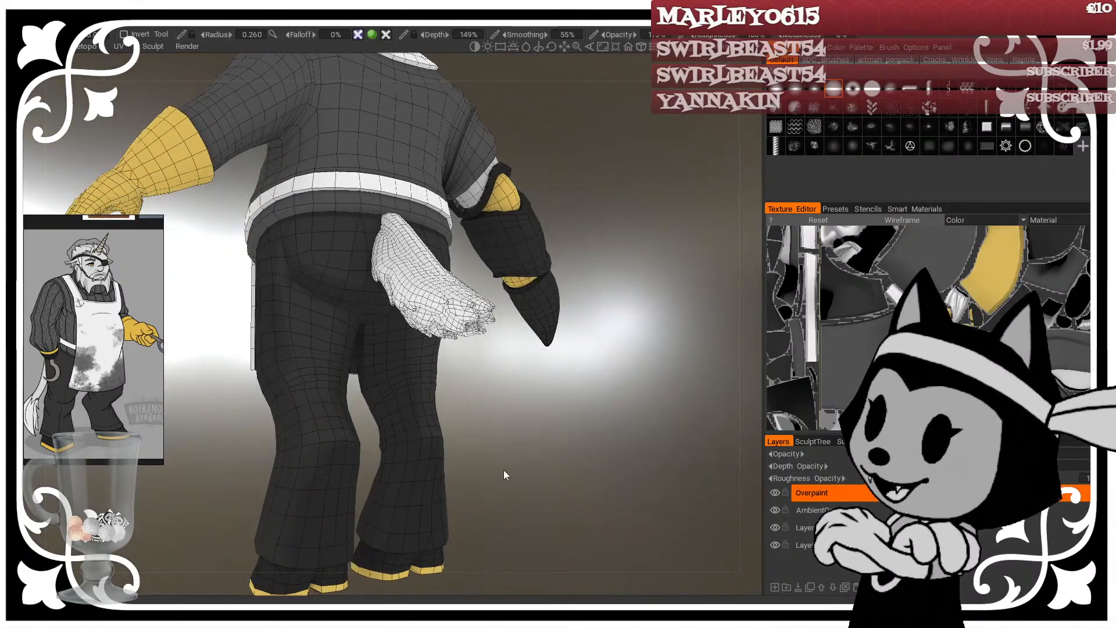
mouse_move(503, 469)
mouse_down()
mouse_move(464, 441)
mouse_move(535, 436)
mouse_move(405, 431)
mouse_move(367, 461)
mouse_up()
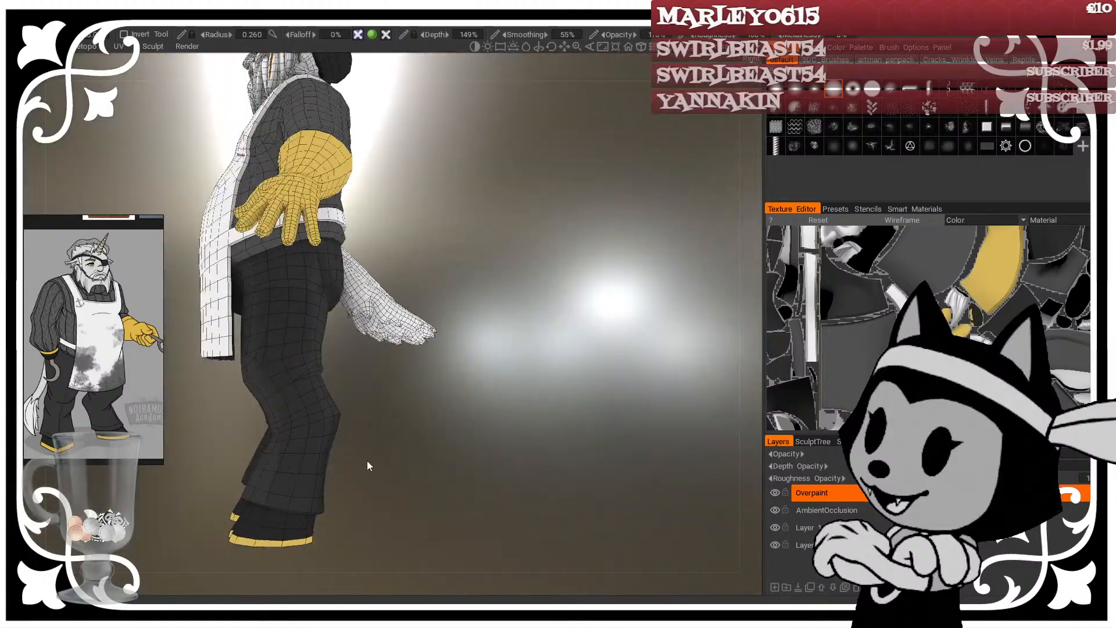
drag(487, 272, 540, 278)
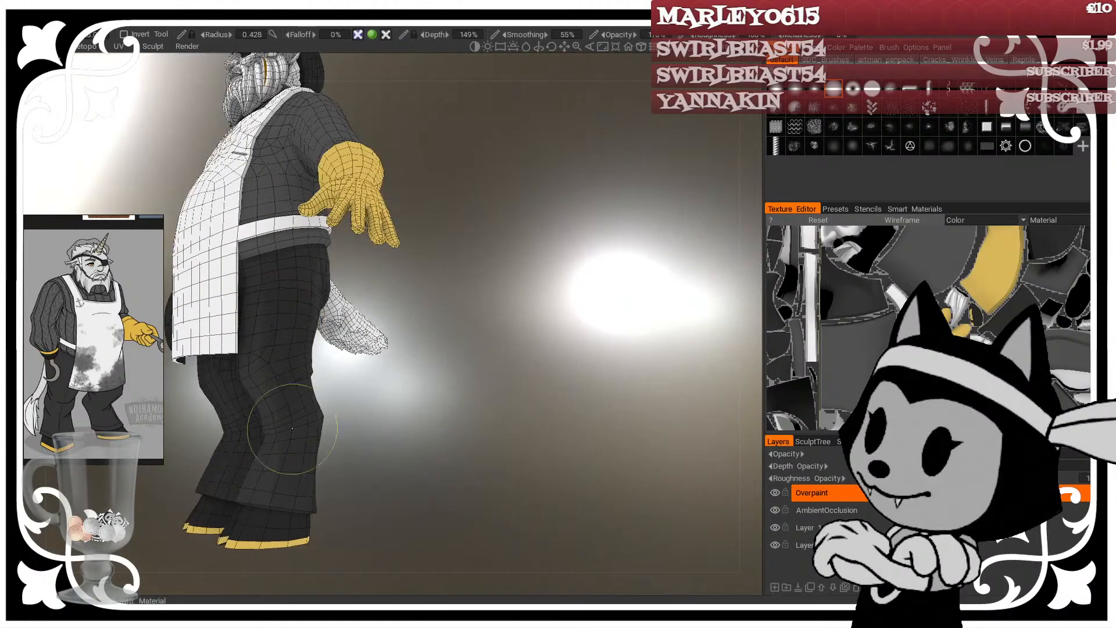
drag(363, 436, 473, 399)
Step: Paint thin horizontal creases across the front of both trouser knees using brush radii of 0.084, 0.066 and 0.046
mouse_move(473, 399)
right_down()
mouse_move(437, 371)
mouse_move(461, 374)
right_up()
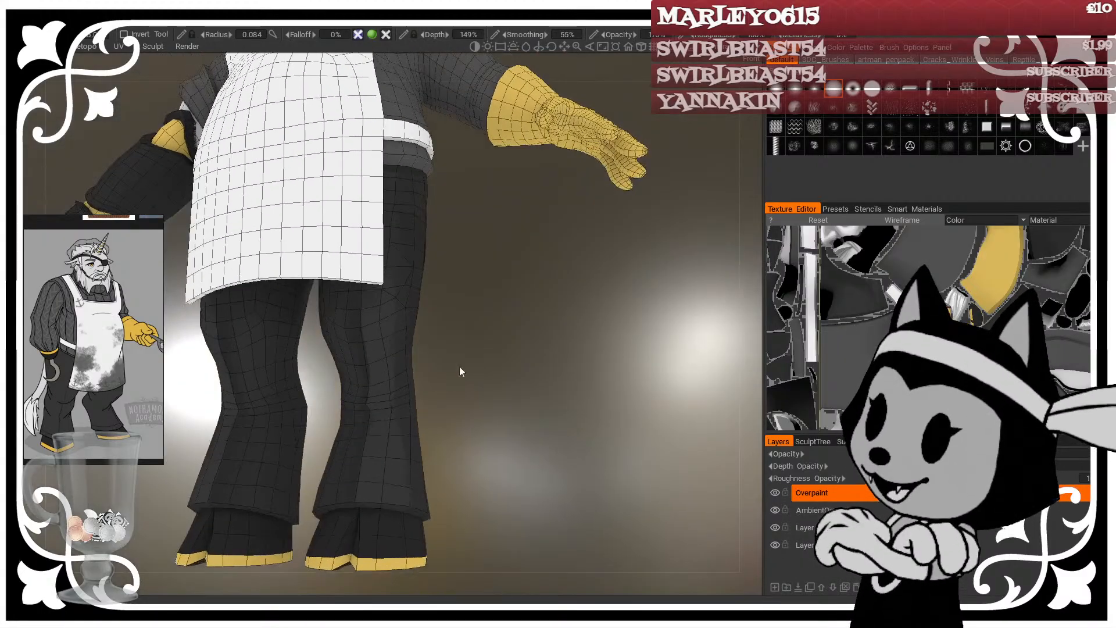
drag(366, 404, 633, 477)
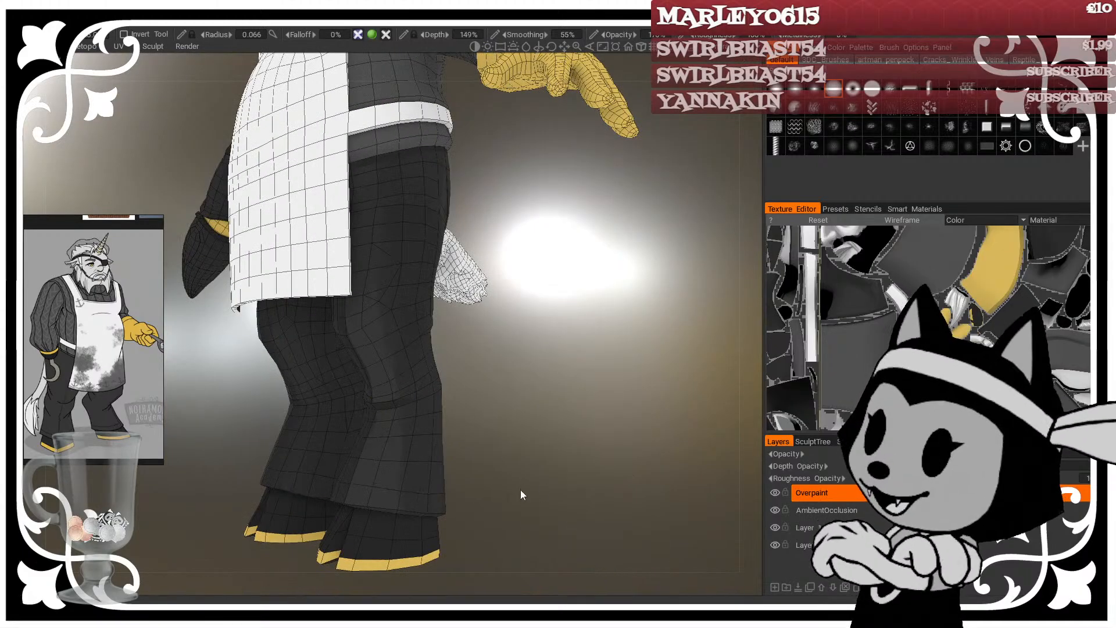
drag(521, 489, 684, 410)
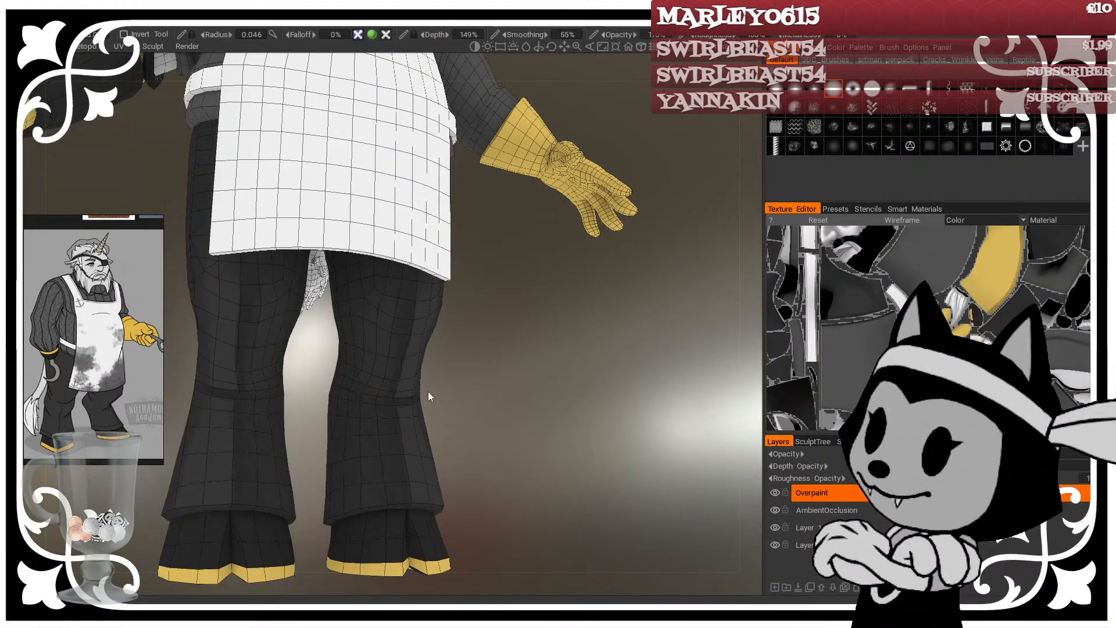
mouse_move(428, 393)
mouse_down()
mouse_move(459, 464)
mouse_move(382, 390)
mouse_move(406, 324)
mouse_move(518, 350)
mouse_up()
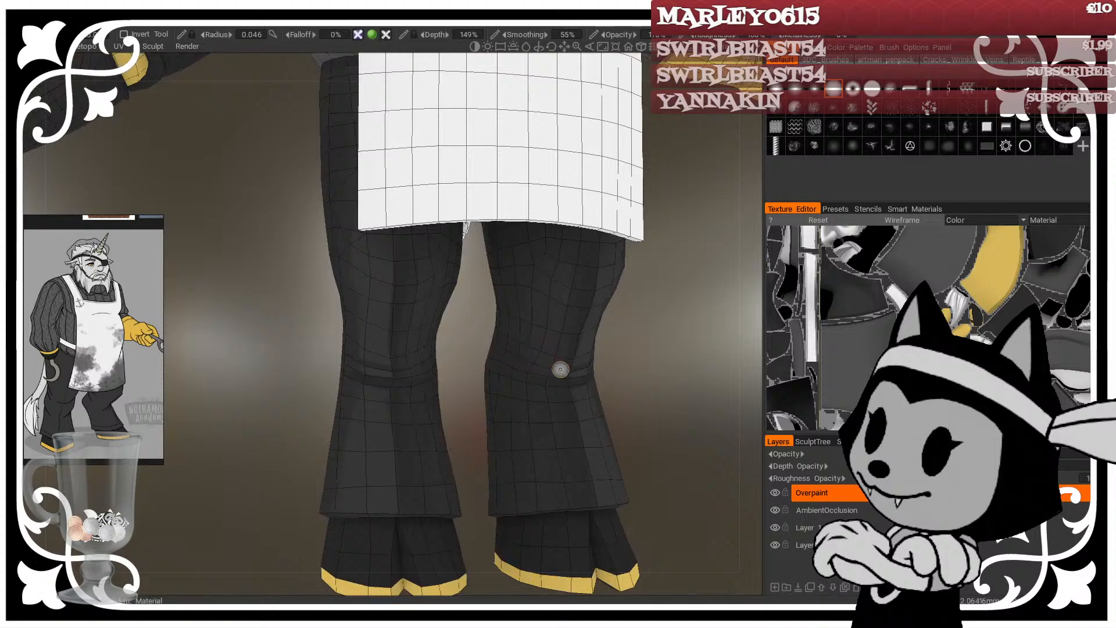
middle_drag(516, 324, 391, 343)
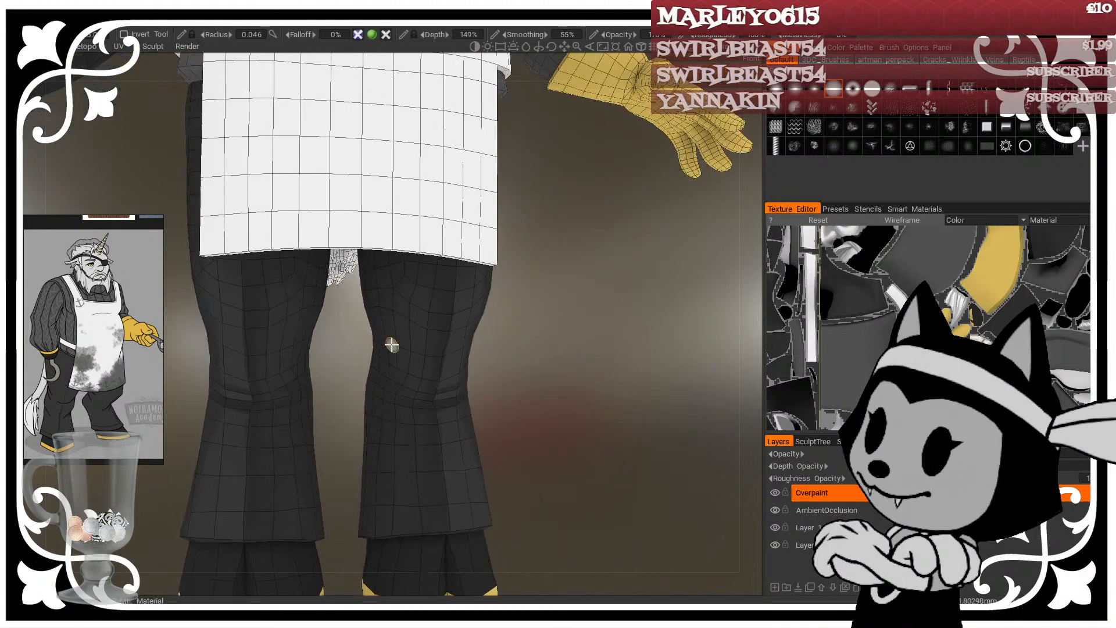
Step: Examine the trouser shading from the front, side and back with the wireframe hidden
alt+drag(391, 343, 449, 400)
key(4)
scroll(529, 402, down, 4)
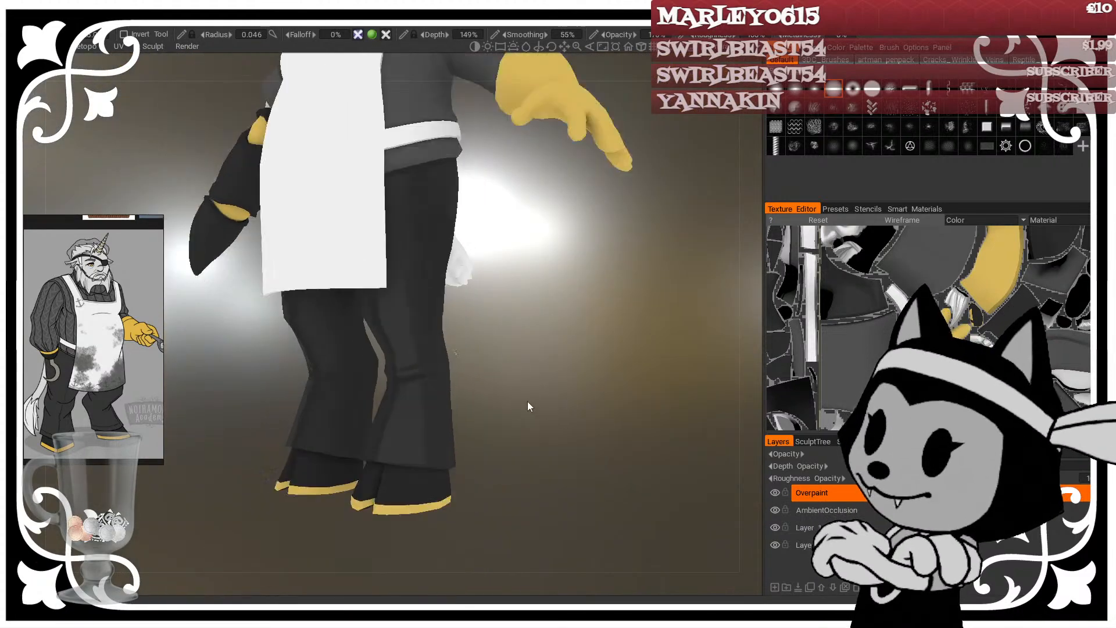
mouse_move(528, 401)
mouse_down()
mouse_move(466, 377)
mouse_move(518, 411)
mouse_up()
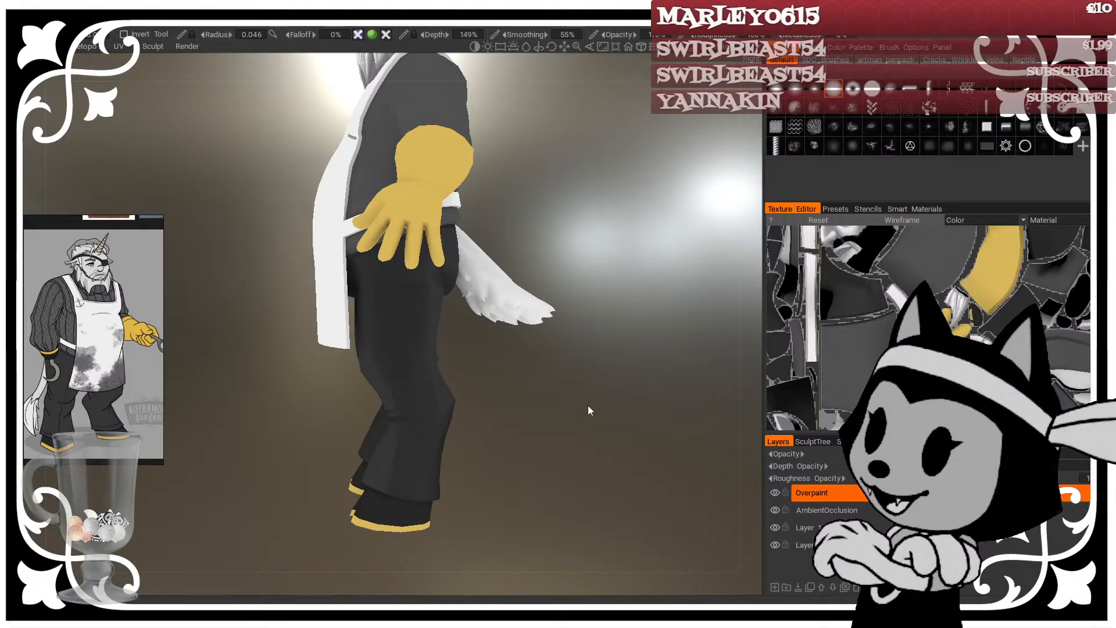
drag(588, 406, 574, 353)
scroll(685, 407, down, 4)
scroll(625, 383, up, 5)
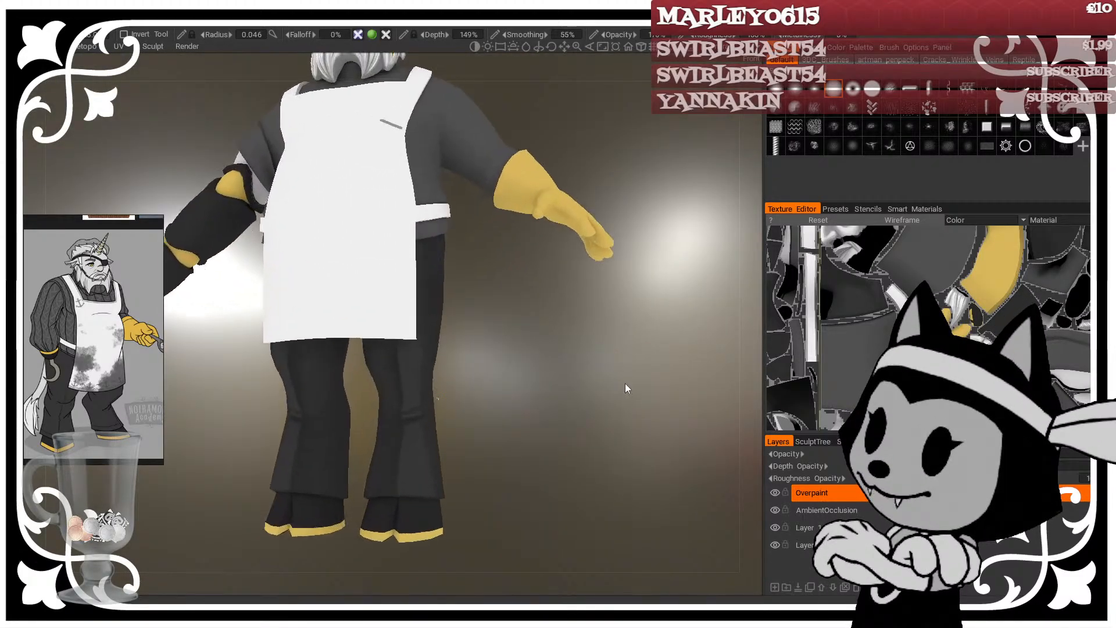
drag(626, 382, 527, 408)
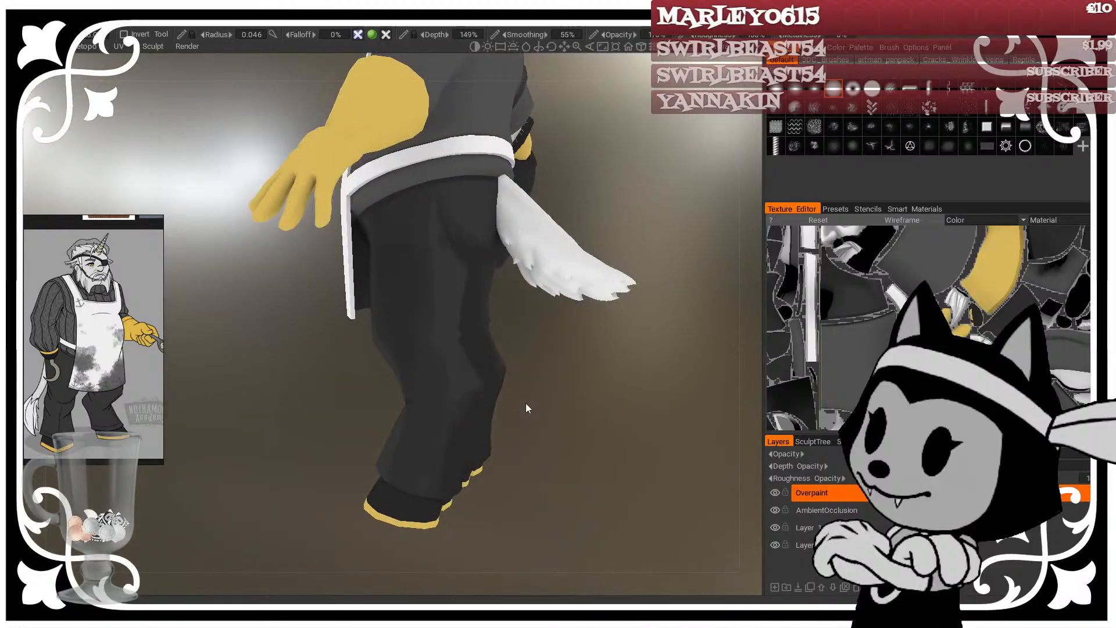
Step: Show the wireframe again and paint a horizontal crease across the backs of the trouser legs above the knees, using a 0.077 radius
key(w)
drag(590, 438, 474, 401)
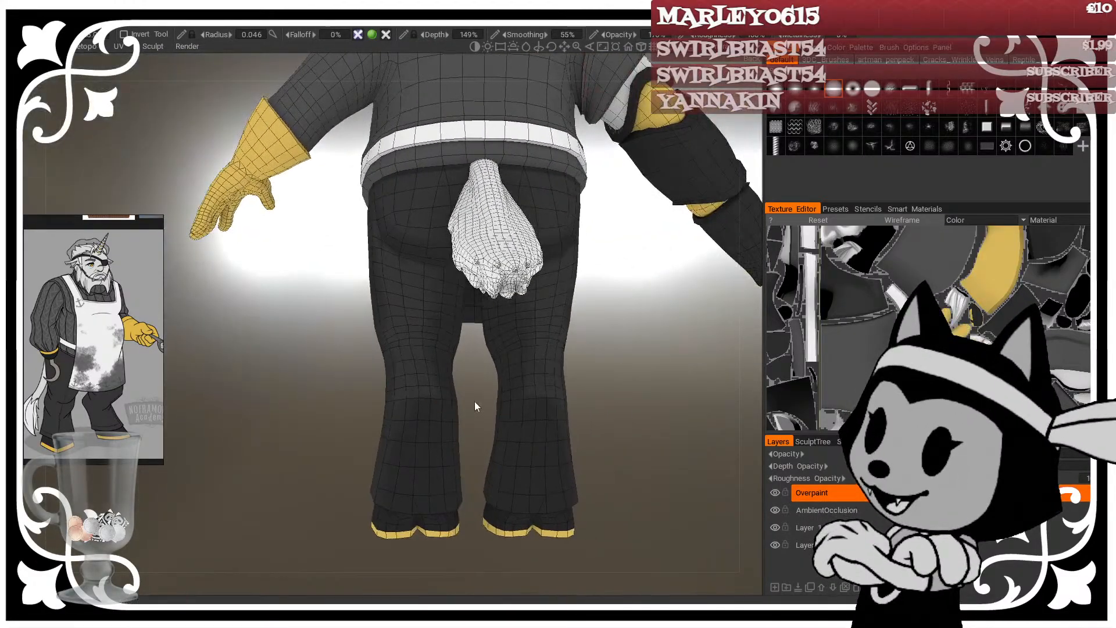
drag(620, 356, 439, 394)
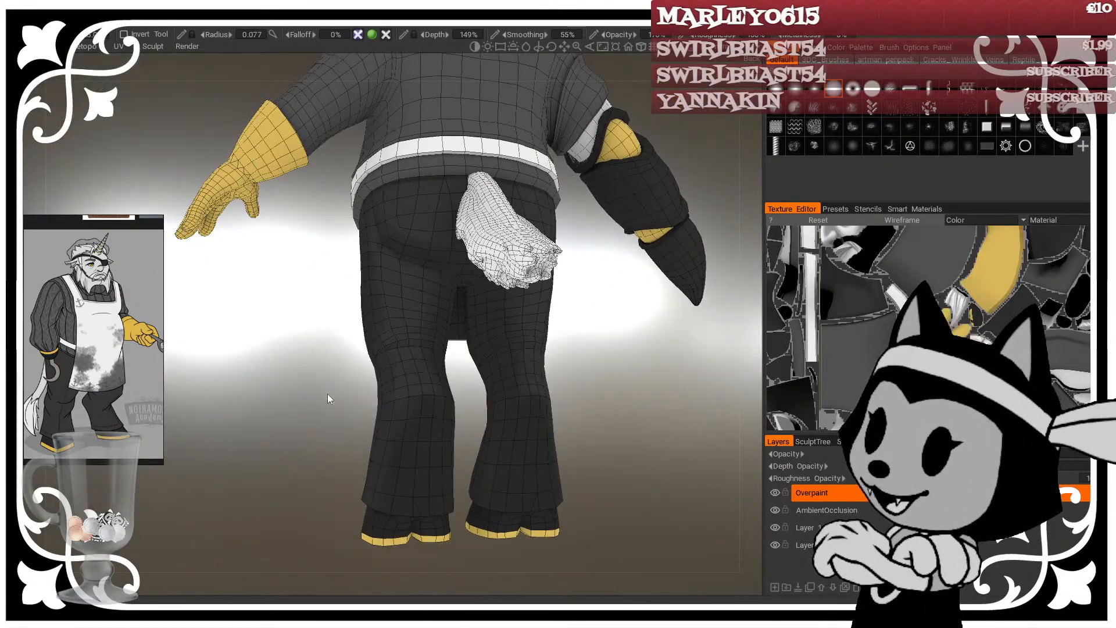
drag(328, 399, 437, 391)
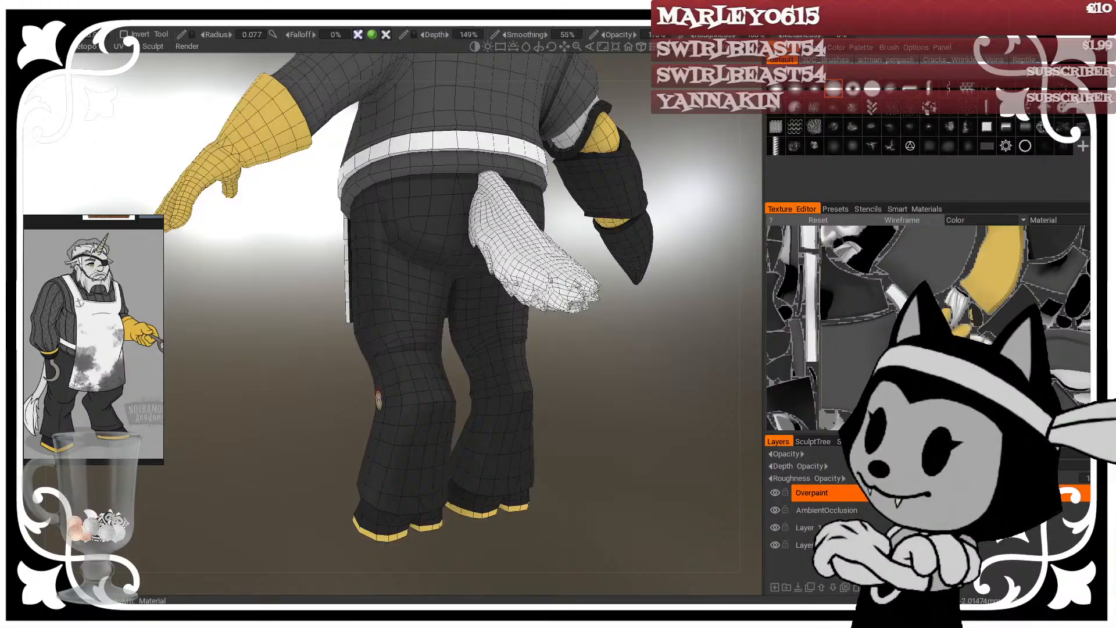
scroll(296, 404, up, 3)
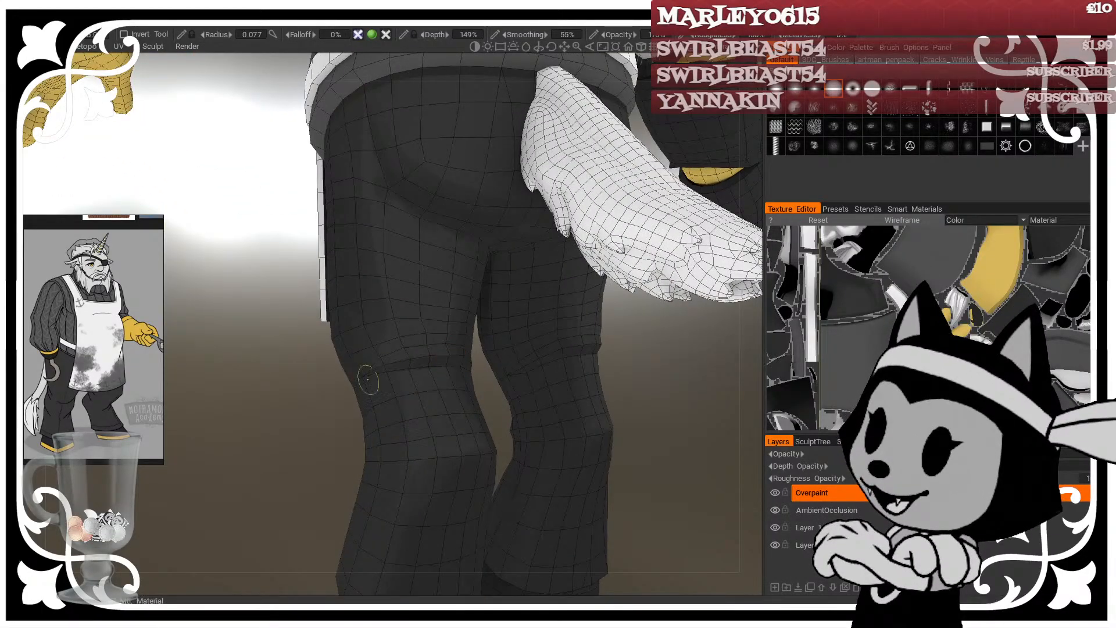
drag(297, 471, 389, 372)
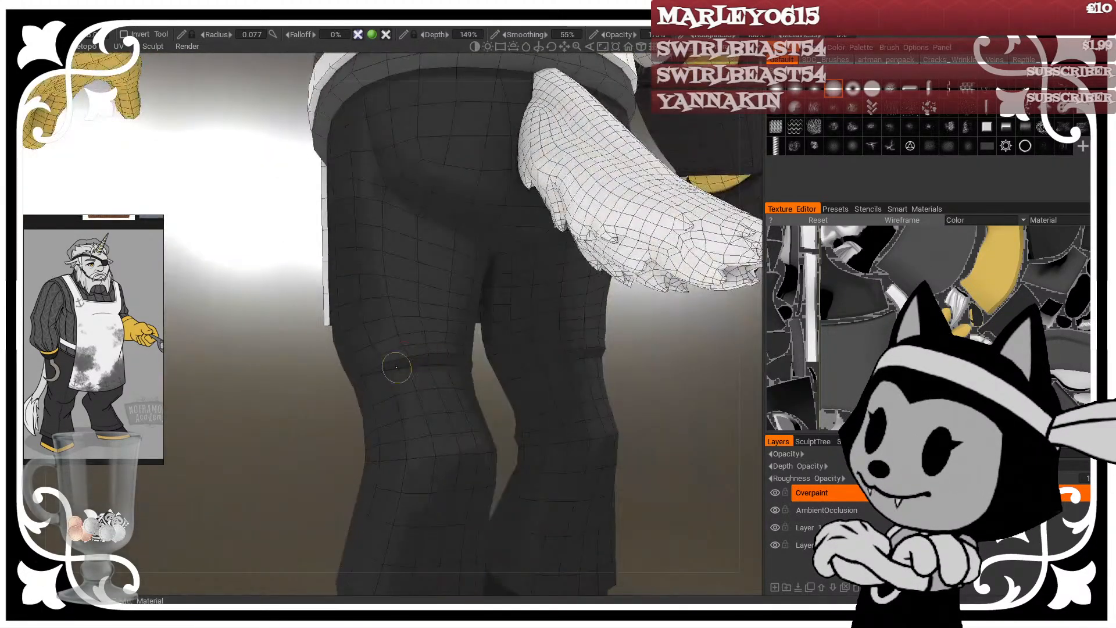
mouse_move(324, 448)
mouse_down()
mouse_move(462, 370)
mouse_move(481, 401)
mouse_move(441, 325)
mouse_up()
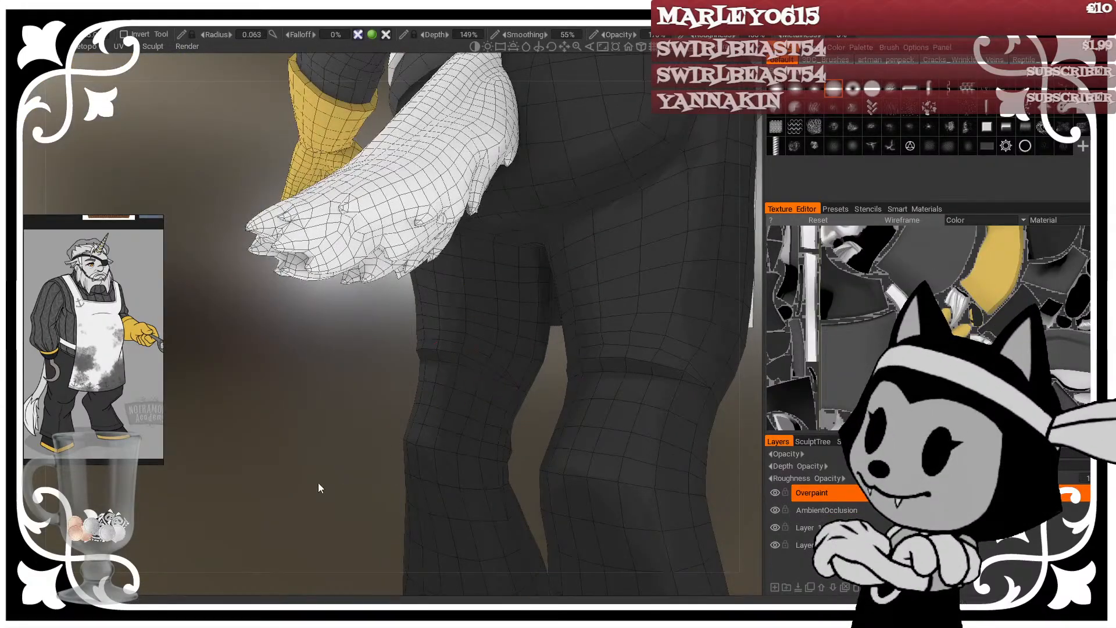
Step: Paint another thin crease across the backs of the trouser legs above the knees, using brush radii of 0.048 and 0.068
drag(309, 482, 401, 486)
key(w)
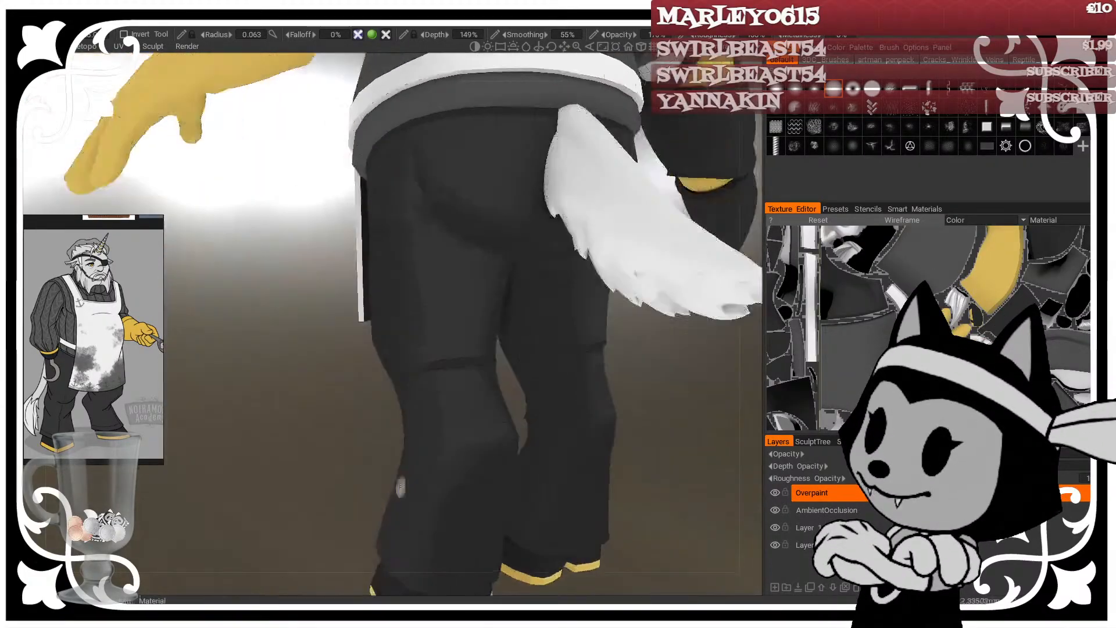
key(w)
drag(334, 466, 289, 462)
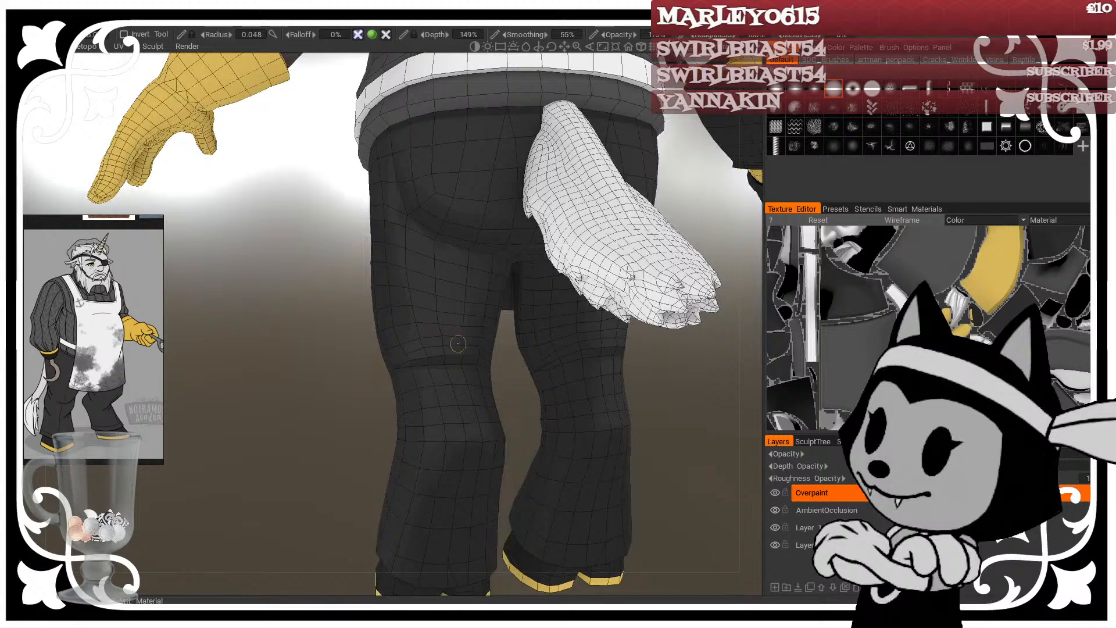
right_drag(439, 338, 455, 339)
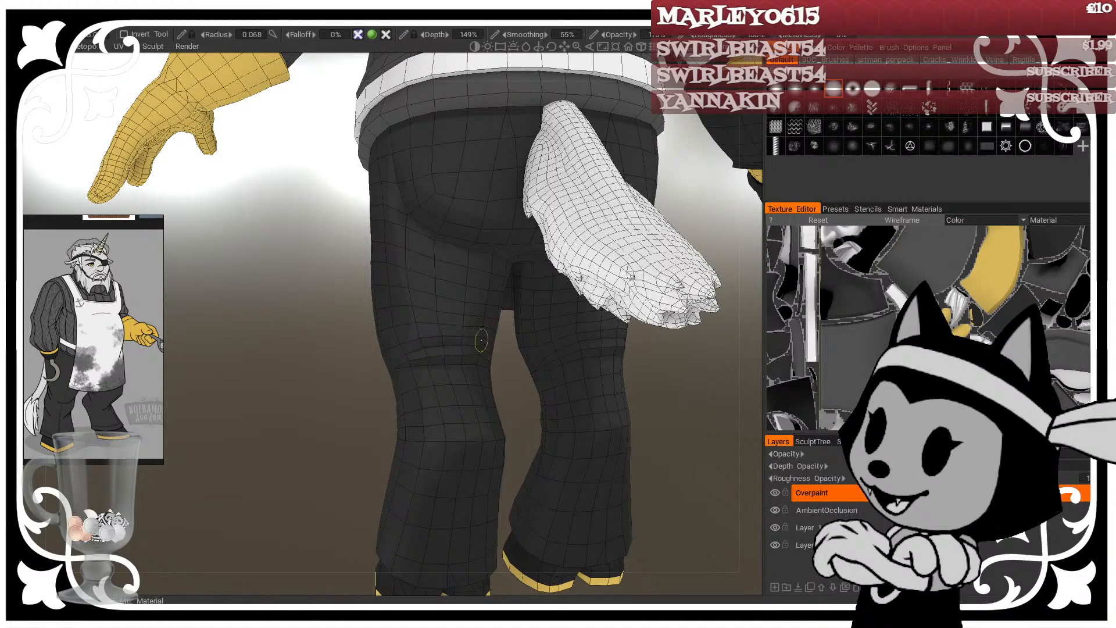
mouse_move(482, 340)
mouse_down()
mouse_move(448, 391)
mouse_move(368, 401)
mouse_move(369, 375)
mouse_up()
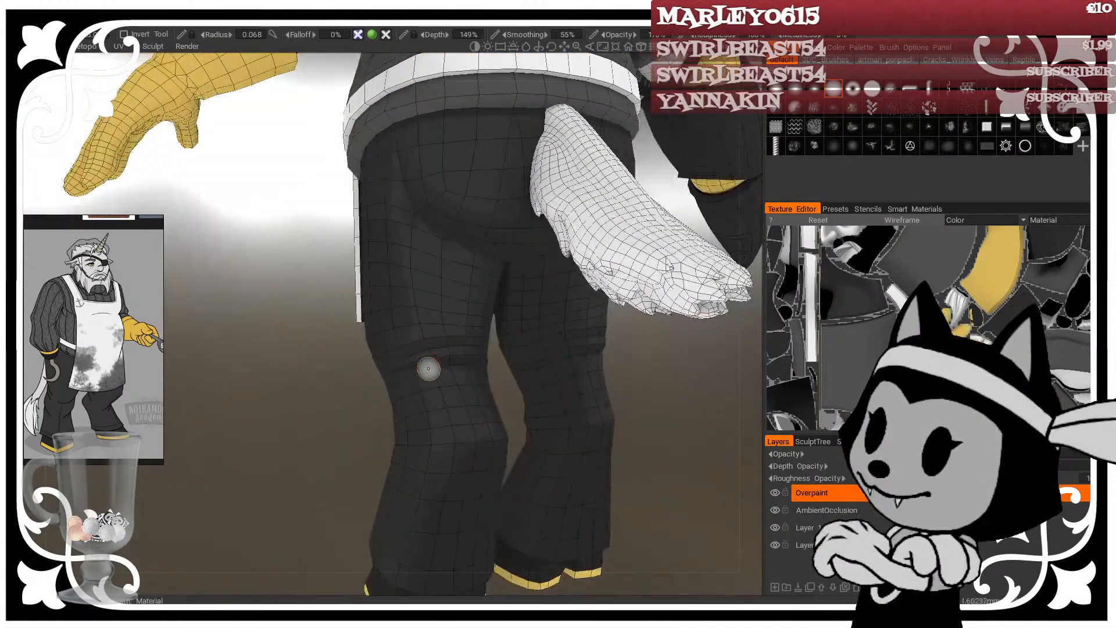
Step: Shade the outer side of the trouser leg around the knee with brush radii of 0.126 and 0.184
key(w)
drag(369, 444, 475, 395)
right_drag(653, 464, 517, 458)
drag(518, 458, 567, 457)
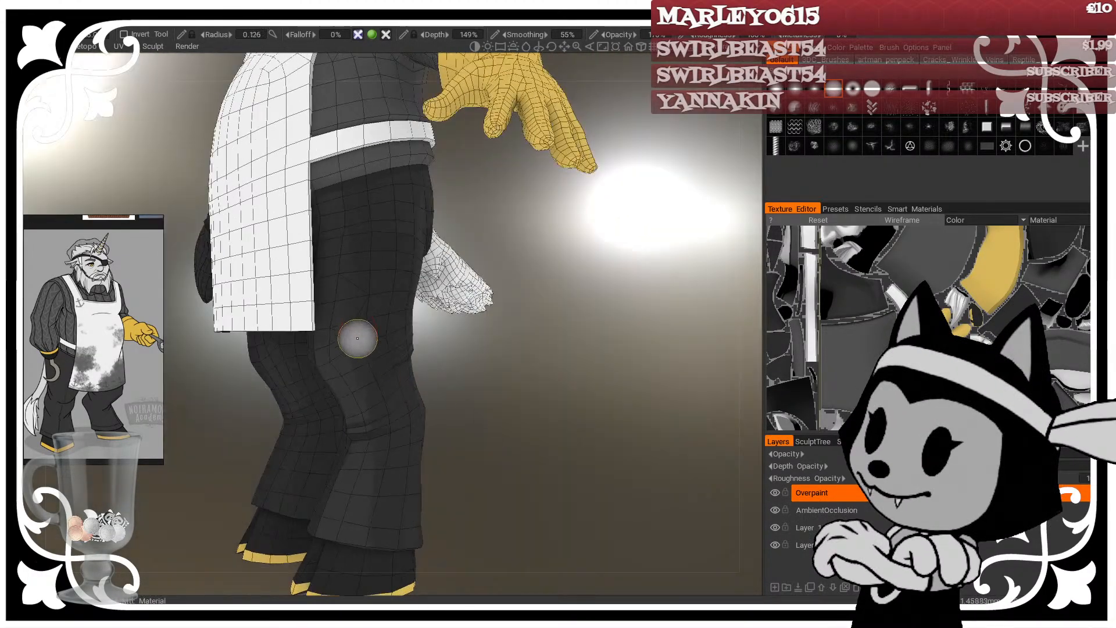
right_drag(357, 338, 368, 336)
alt+drag(411, 267, 460, 284)
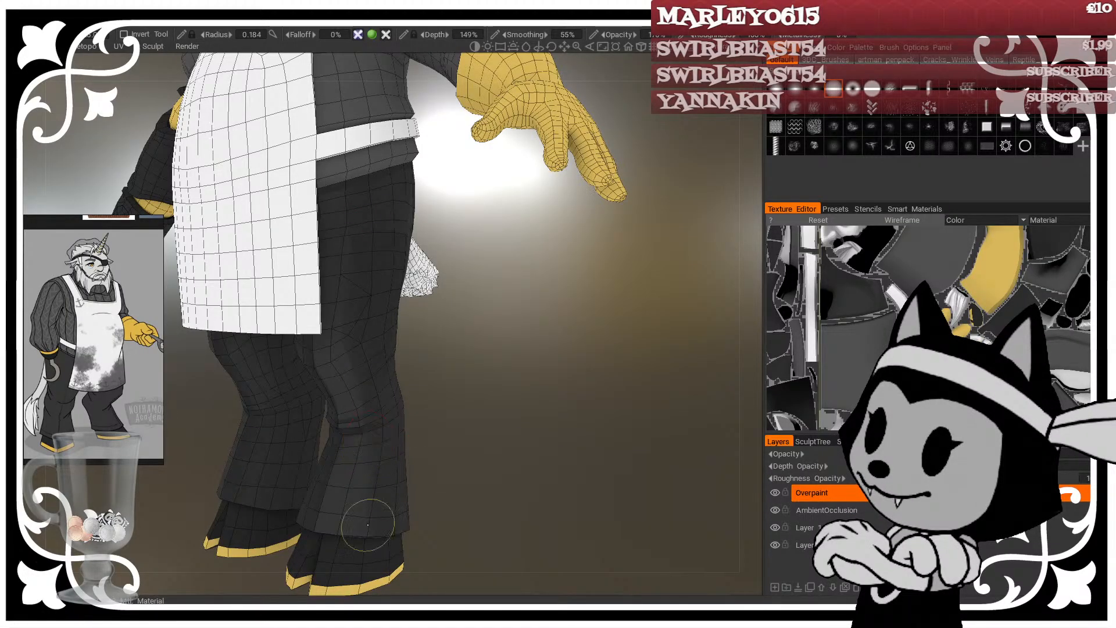
mouse_move(378, 434)
alt+mouse_down()
mouse_move(404, 396)
mouse_move(501, 397)
alt+mouse_up()
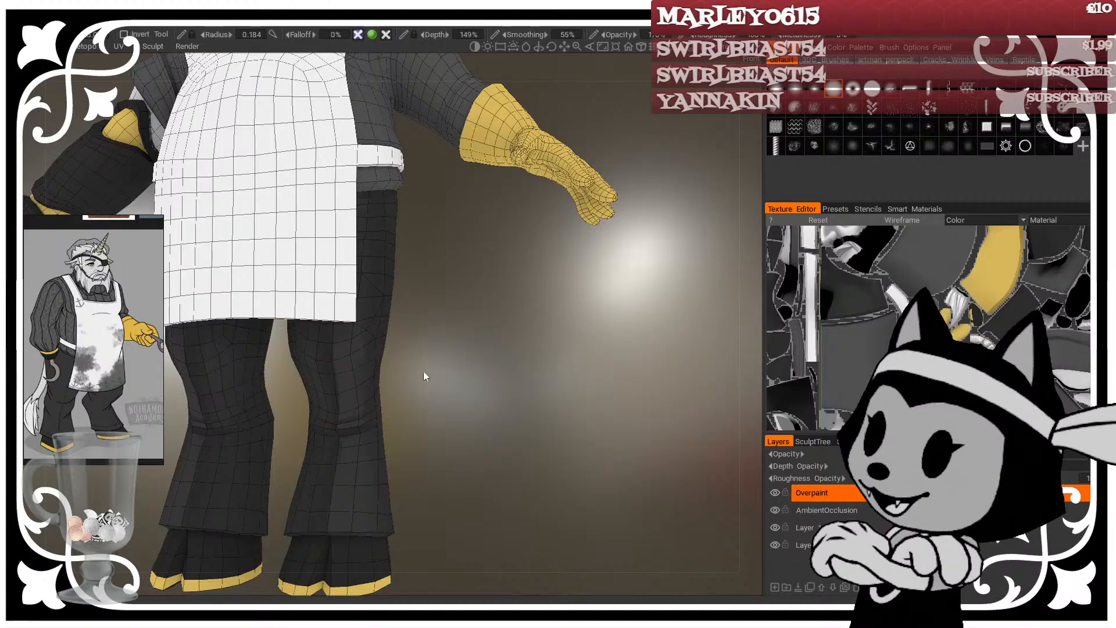
Step: Shade the trouser front and side above the knee crease using brush radii of 0.167, 0.195 and 0.242
alt+drag(423, 370, 331, 372)
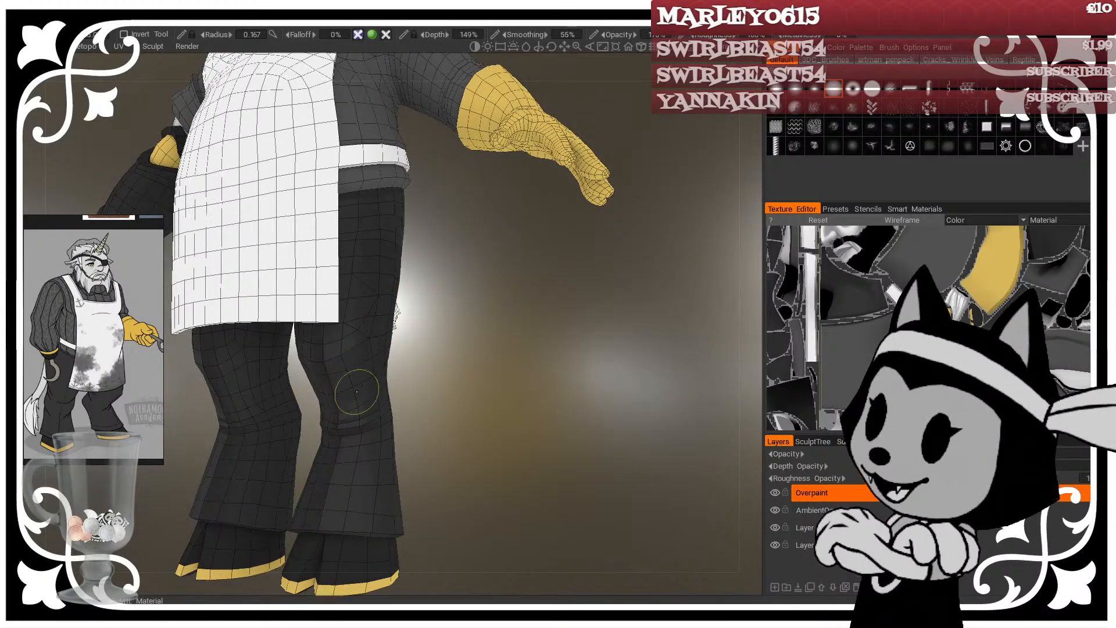
alt+drag(405, 378, 354, 374)
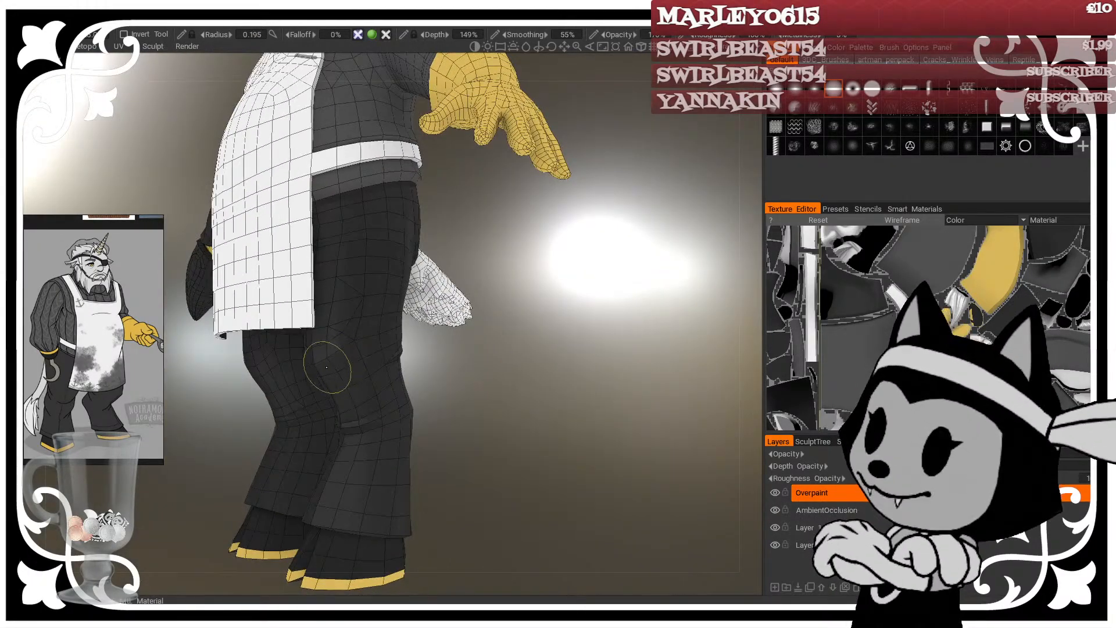
mouse_move(512, 362)
alt+mouse_down()
mouse_move(633, 371)
mouse_move(477, 391)
alt+mouse_up()
mouse_move(319, 368)
alt+mouse_down()
mouse_move(474, 320)
mouse_move(295, 359)
alt+mouse_up()
alt+drag(436, 403, 397, 397)
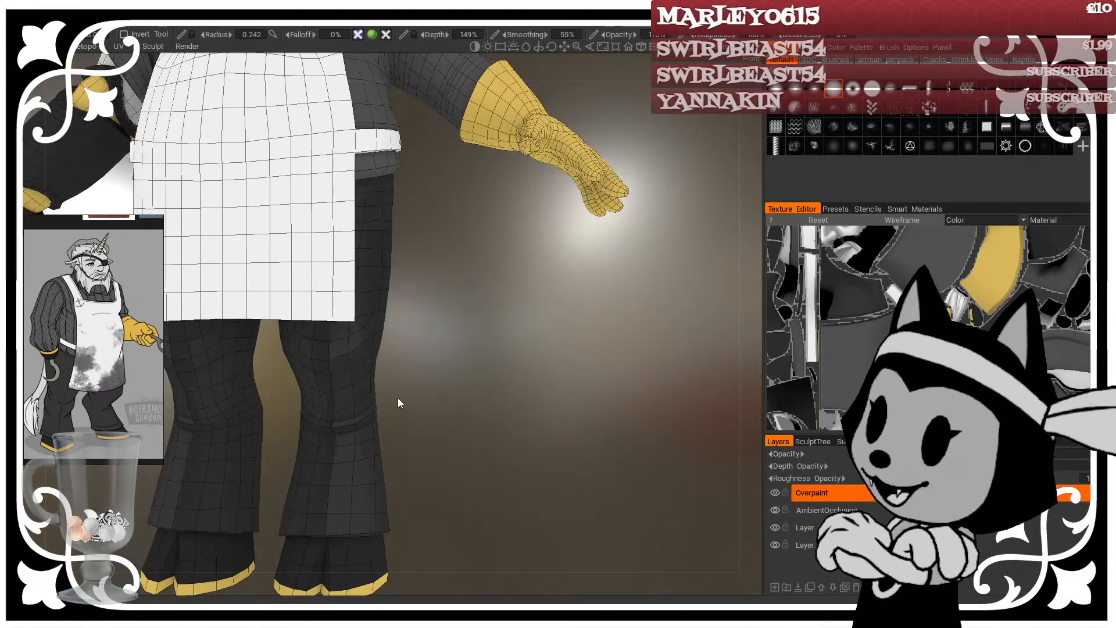
Step: Check the legs without the wireframe and shade the backs of the thighs below the seat with a 0.311 radius
key(w)
scroll(452, 375, down, 4)
mouse_move(452, 376)
alt+mouse_down()
mouse_move(318, 386)
mouse_move(466, 401)
mouse_move(423, 422)
mouse_move(453, 421)
mouse_move(494, 337)
mouse_move(519, 381)
mouse_move(504, 361)
alt+mouse_up()
key(w)
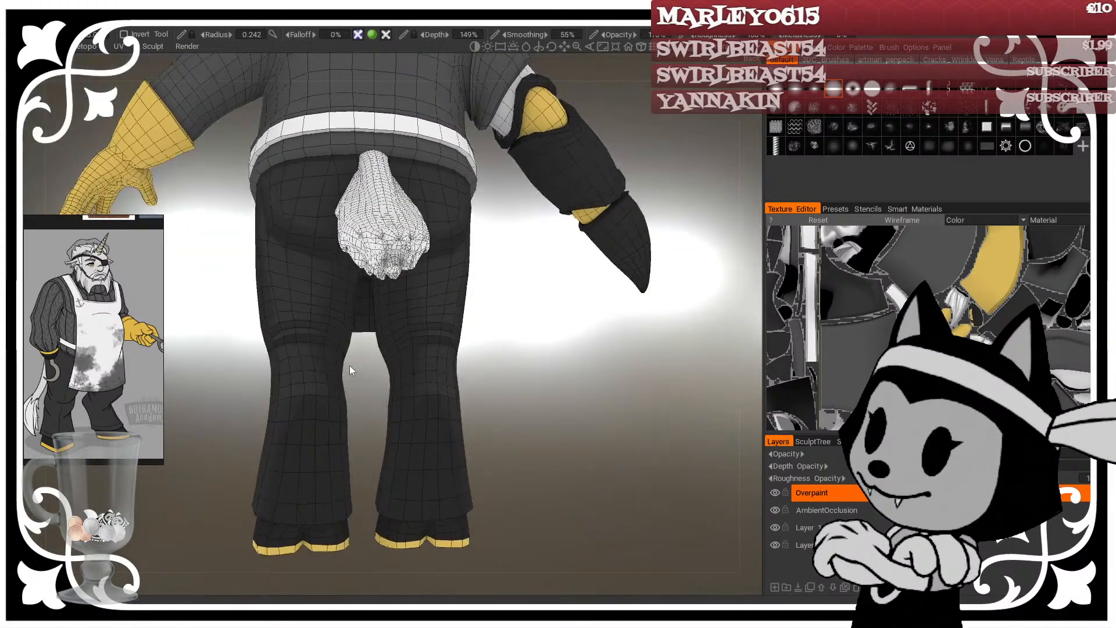
alt+drag(437, 332, 323, 398)
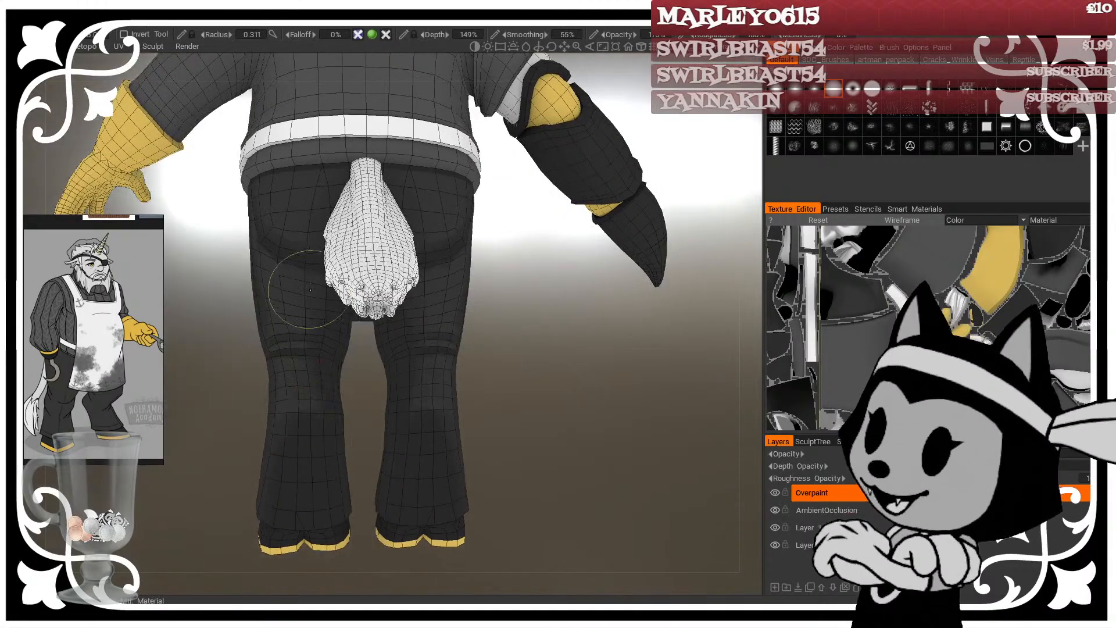
mouse_move(312, 272)
alt+mouse_down()
mouse_move(568, 411)
mouse_move(460, 413)
mouse_move(569, 406)
alt+mouse_up()
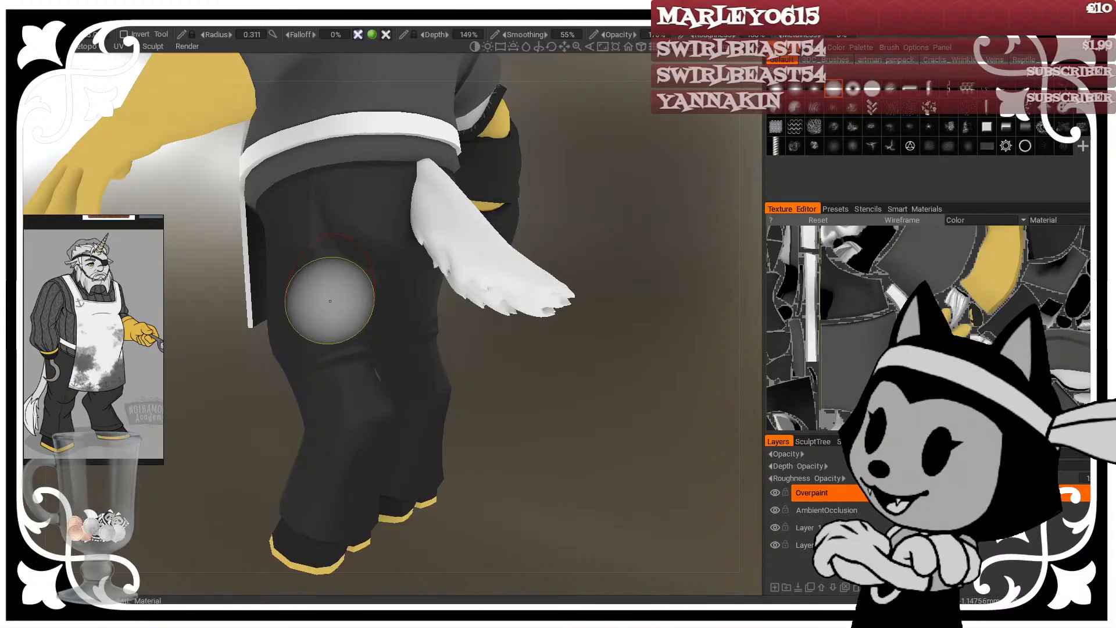
Step: Shade the outer side of the trouser leg from the hip down to the knee with a 0.228 brush radius
right_drag(330, 300, 308, 300)
alt+drag(486, 399, 366, 326)
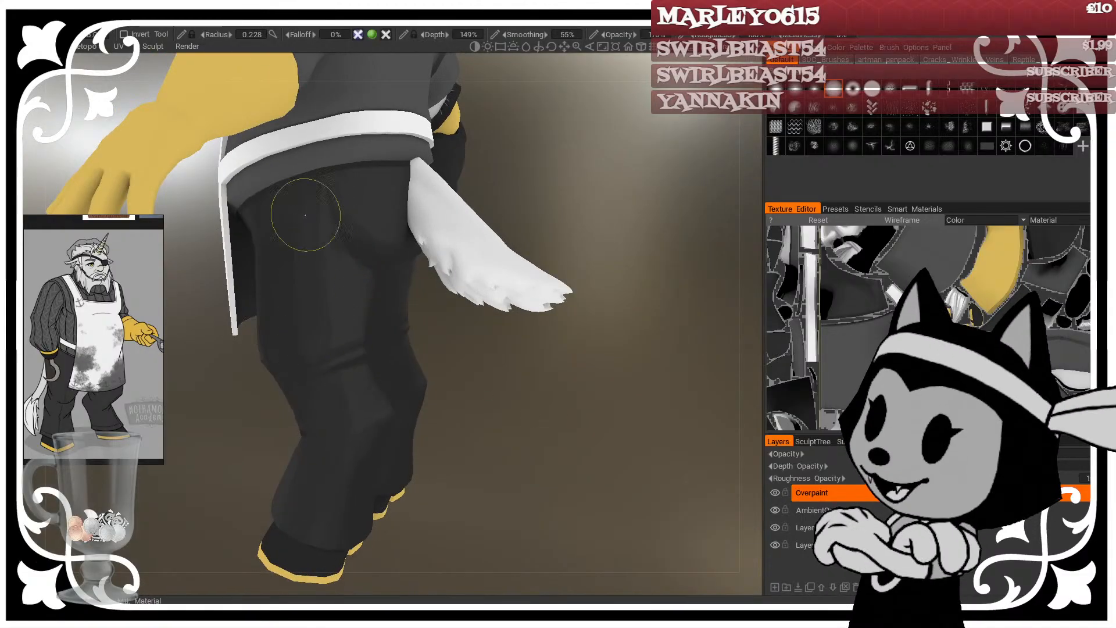
drag(305, 215, 321, 281)
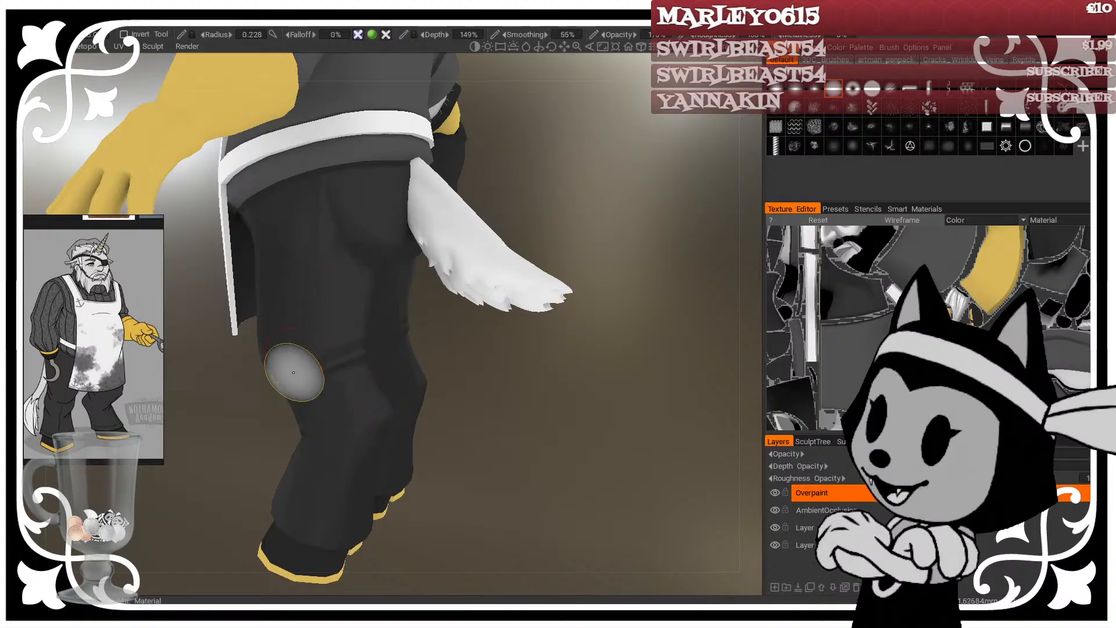
alt+drag(341, 373, 593, 345)
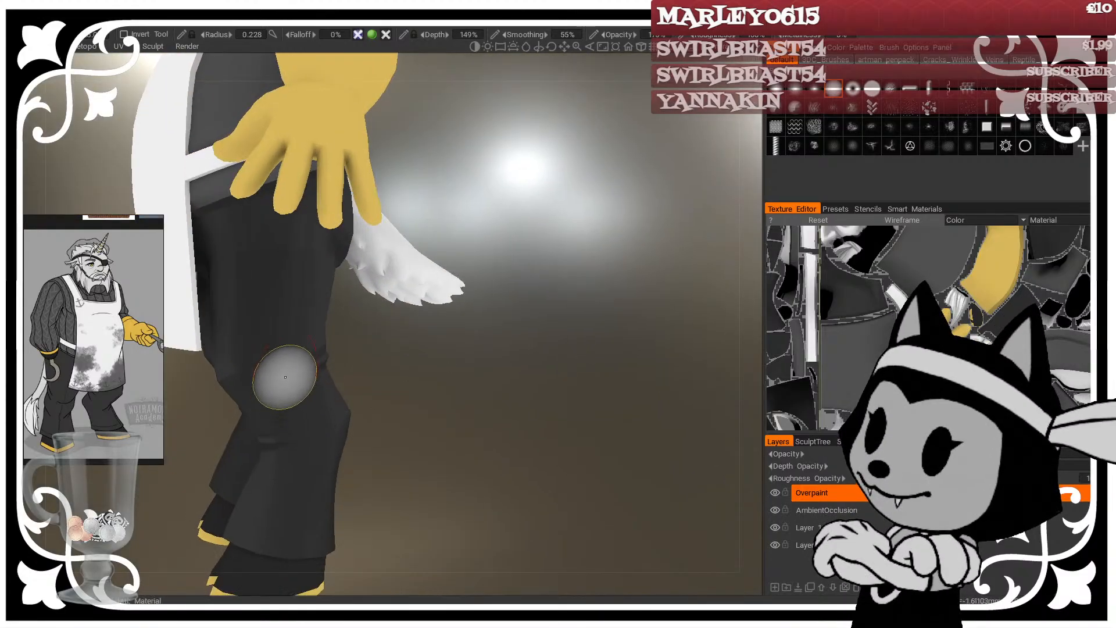
drag(264, 299, 275, 299)
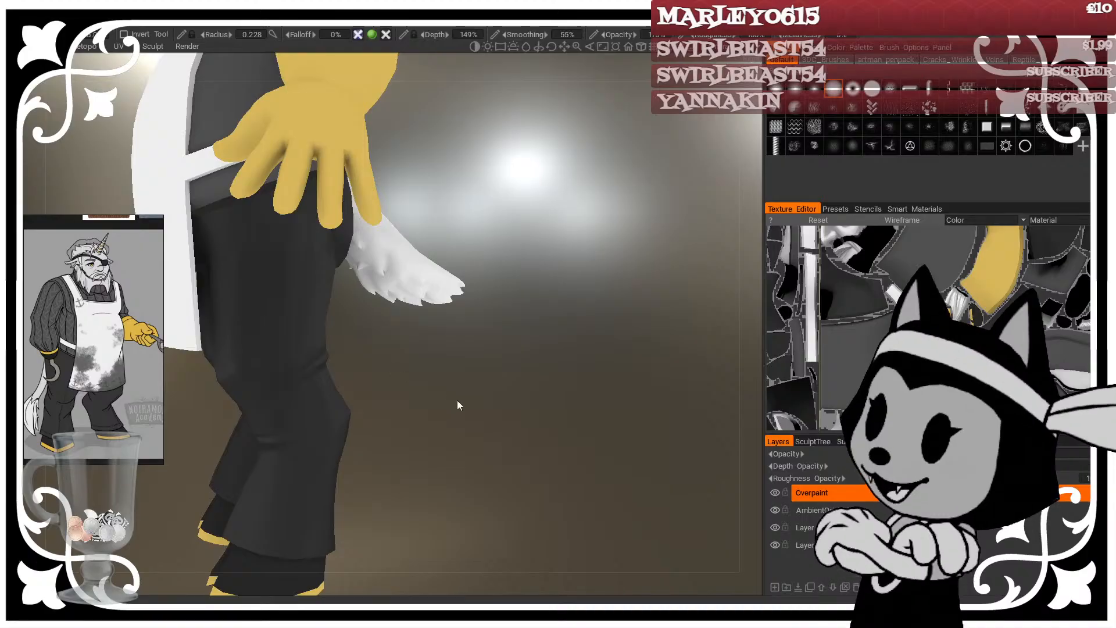
Step: Blend the shading down the front outer thigh beside the apron to the knee, keeping the 0.228 radius
scroll(457, 400, down, 3)
mouse_move(457, 399)
mouse_down()
mouse_move(480, 389)
mouse_move(480, 358)
mouse_move(441, 356)
mouse_up()
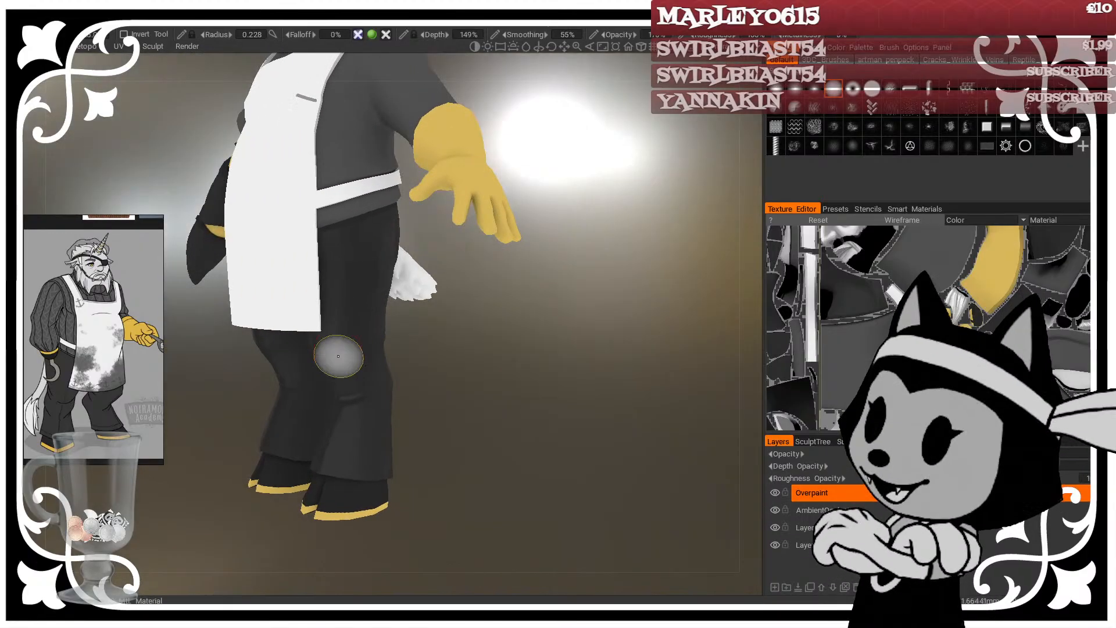
drag(338, 356, 341, 343)
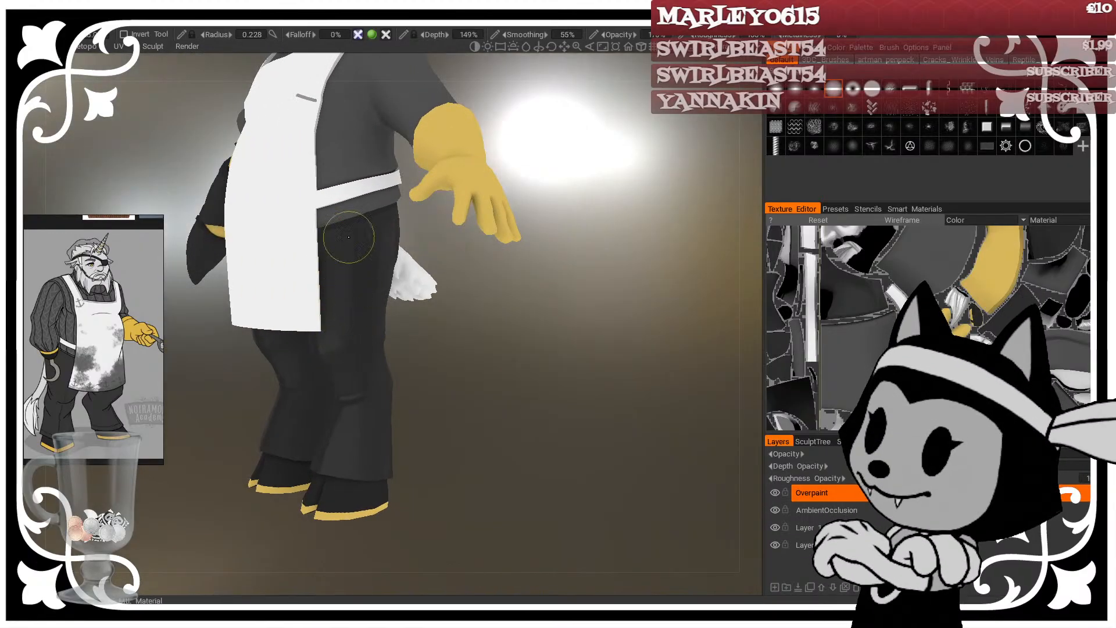
drag(349, 238, 349, 350)
drag(479, 398, 501, 402)
mouse_move(337, 332)
mouse_down()
mouse_move(368, 271)
mouse_move(361, 321)
mouse_up()
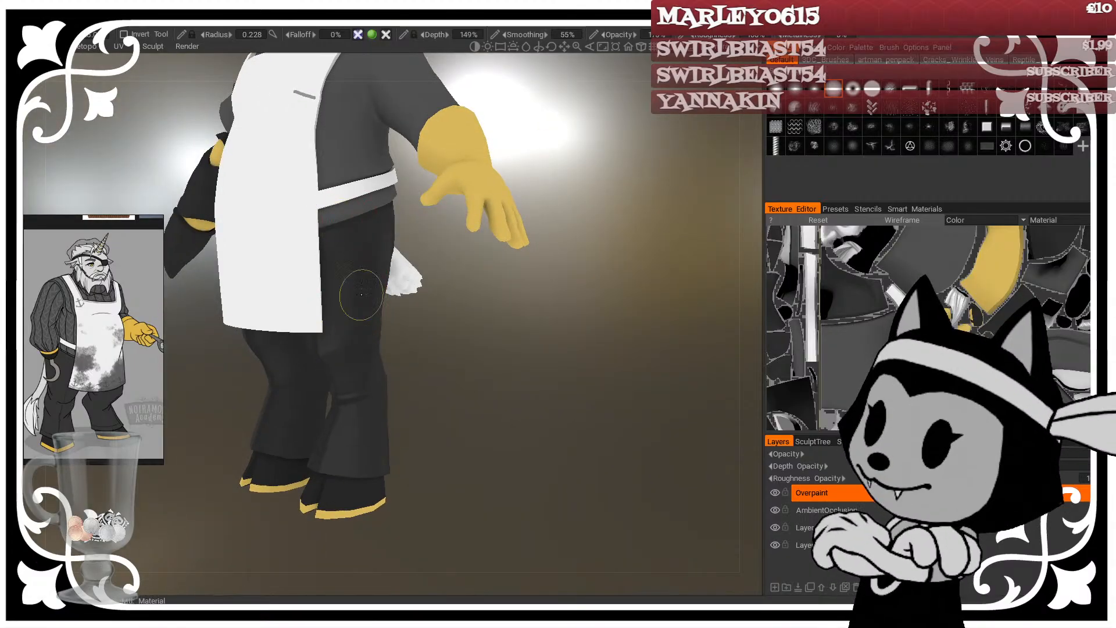
Step: Examine the trouser shading from the side, back and front of the full figure
mouse_move(361, 295)
right_down()
mouse_move(456, 405)
mouse_move(369, 394)
right_up()
scroll(445, 262, up, 2)
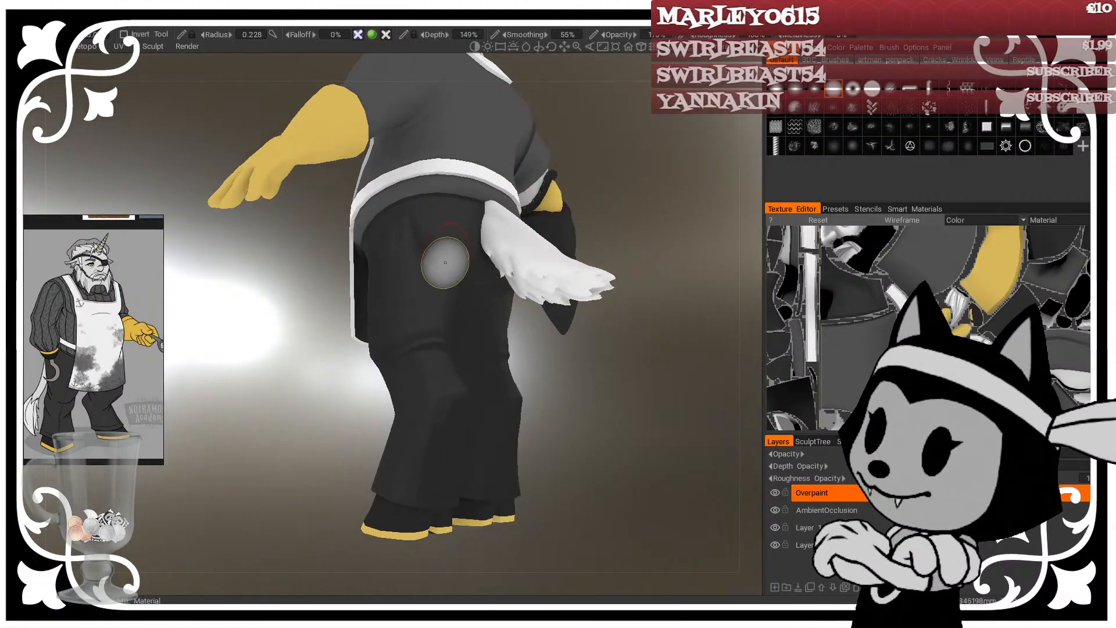
right_drag(590, 386, 521, 377)
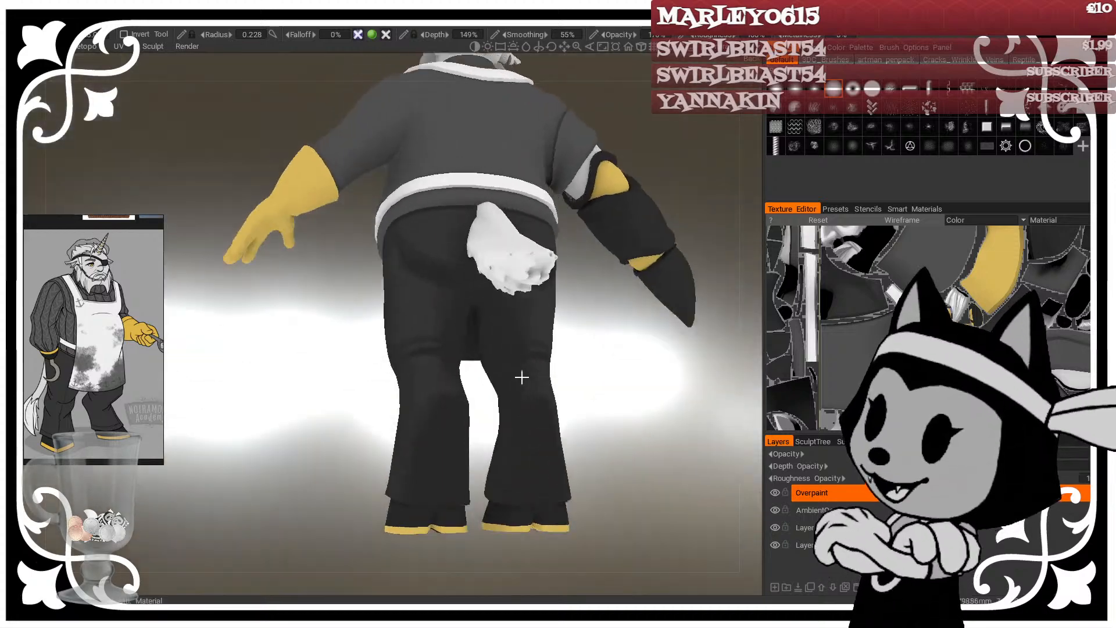
drag(521, 377, 472, 385)
drag(350, 487, 624, 530)
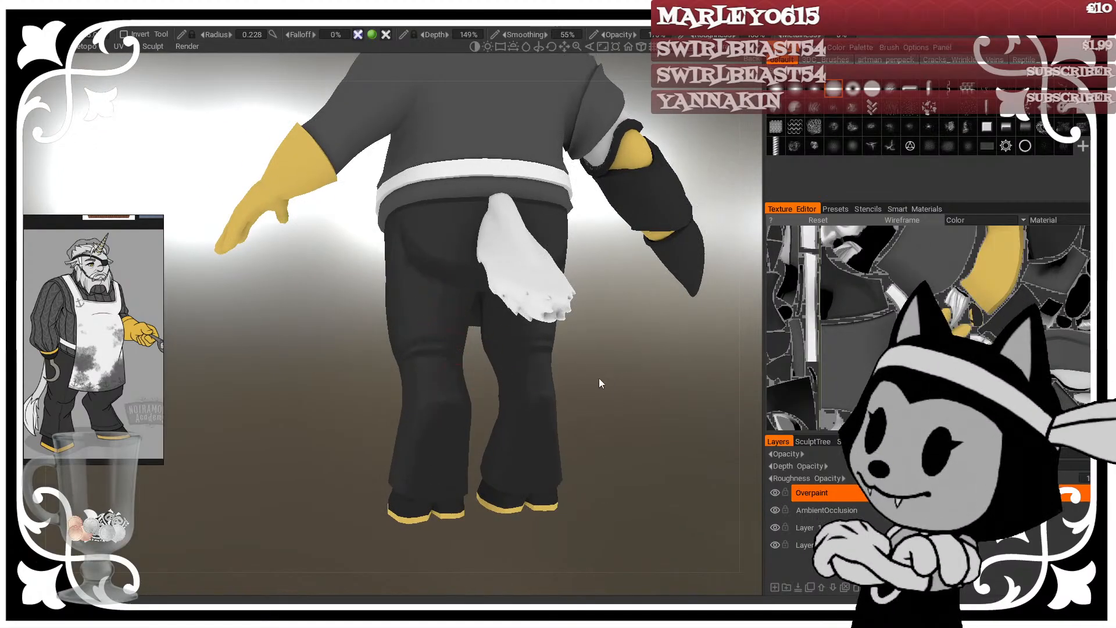
mouse_move(600, 384)
mouse_down()
mouse_move(605, 392)
mouse_move(511, 348)
mouse_move(573, 324)
mouse_move(605, 398)
mouse_up()
scroll(605, 398, down, 5)
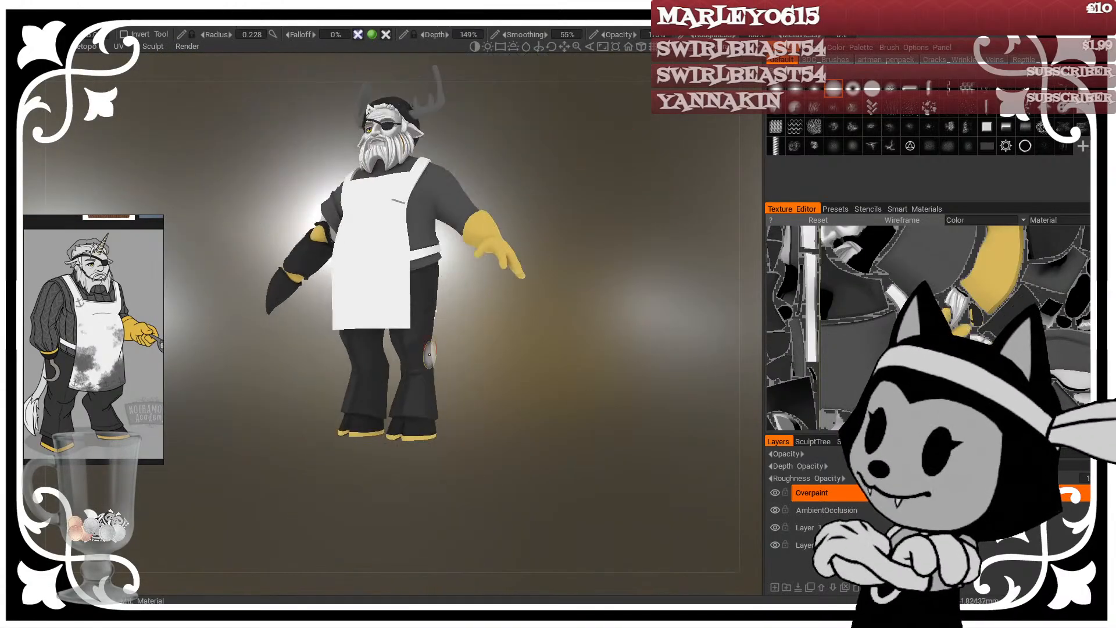
drag(465, 355, 525, 431)
scroll(538, 339, up, 5)
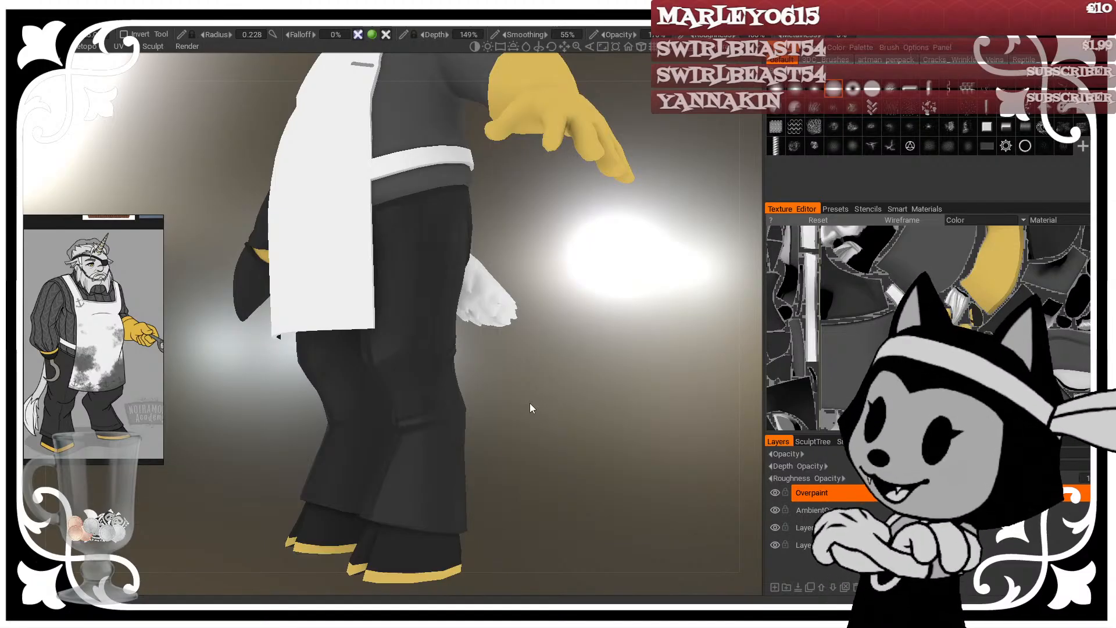
Step: Shade the front of the lower trouser legs below the knee creases with brush radii of 0.051 and 0.332
drag(530, 404, 642, 429)
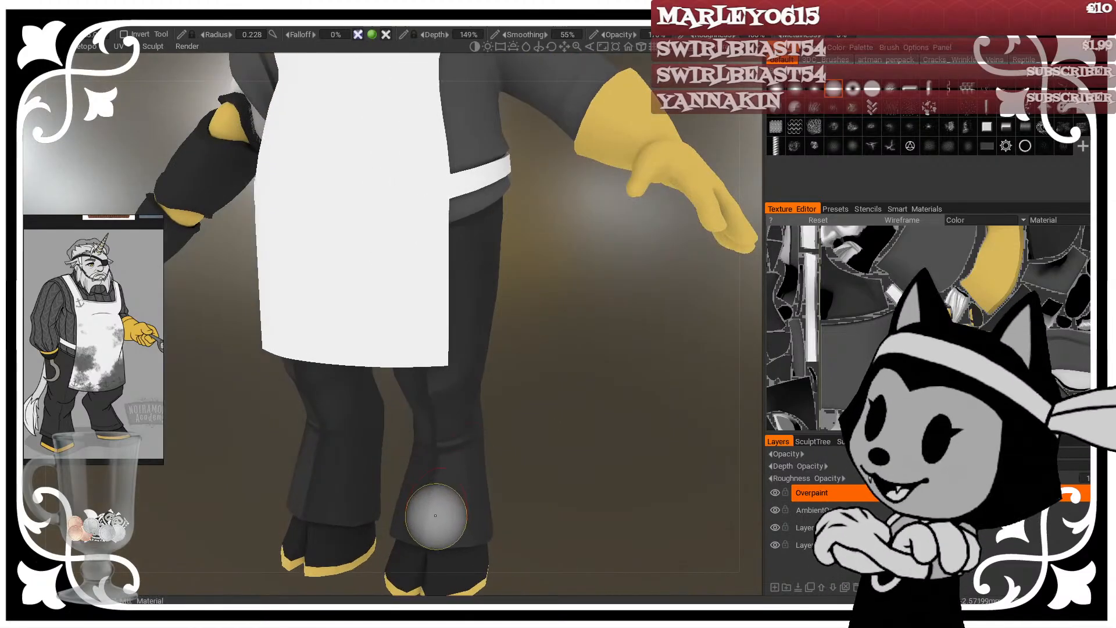
drag(435, 515, 478, 432)
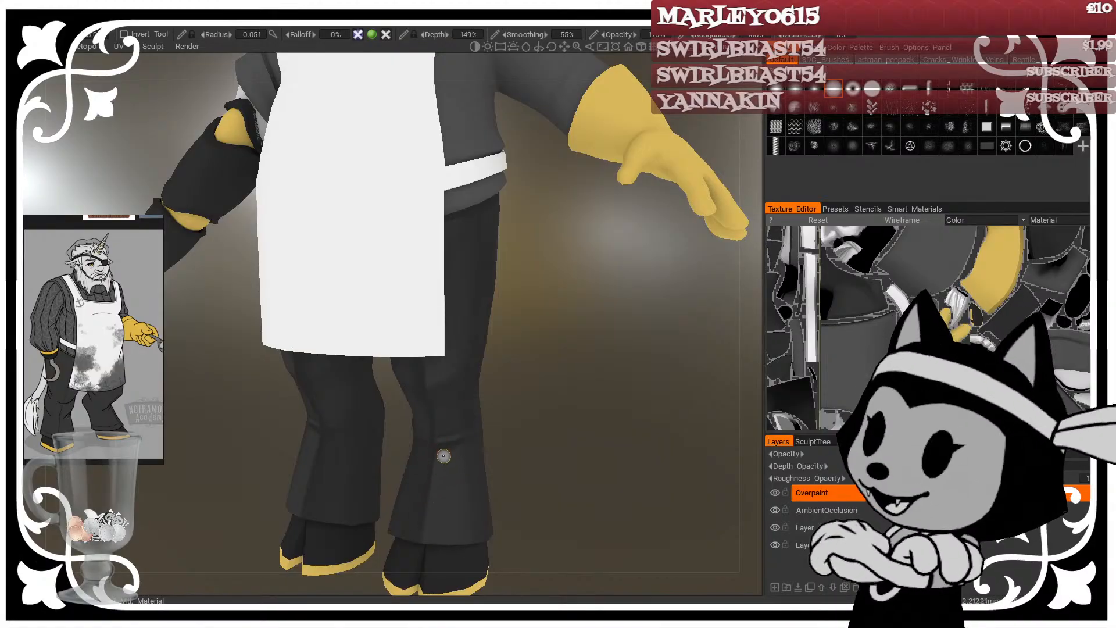
drag(532, 465, 583, 529)
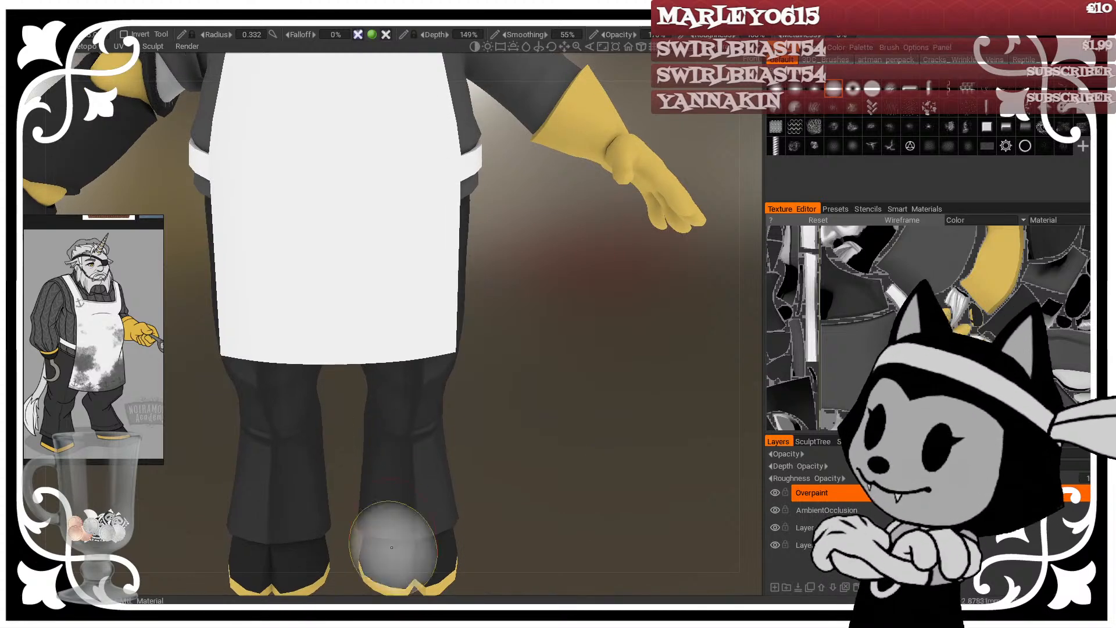
mouse_move(538, 455)
mouse_down()
mouse_move(580, 435)
mouse_move(592, 348)
mouse_up()
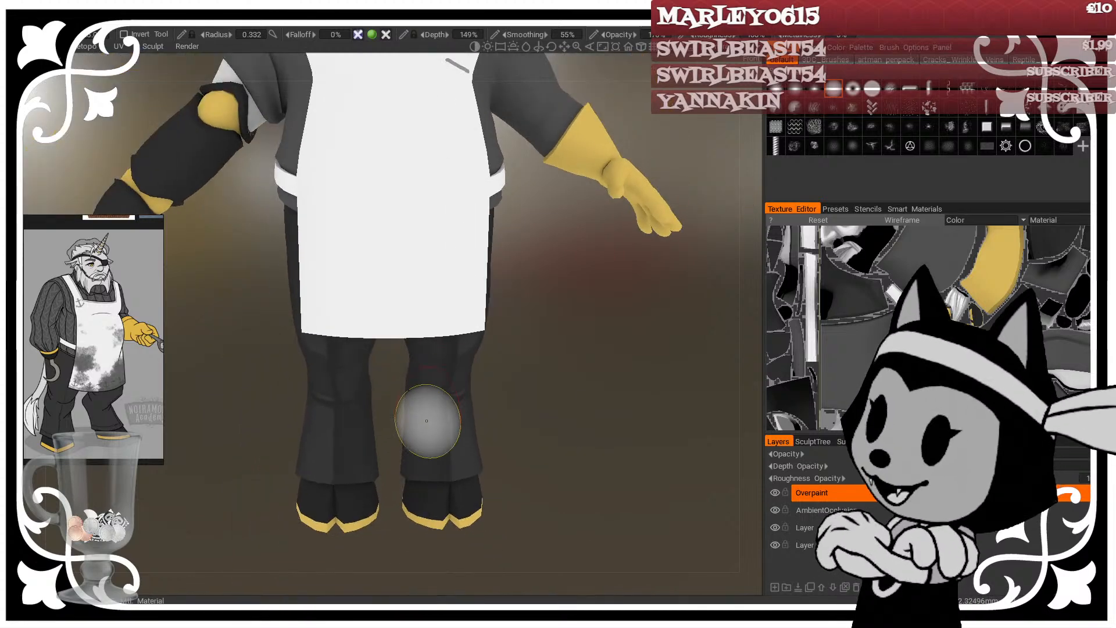
drag(533, 403, 548, 277)
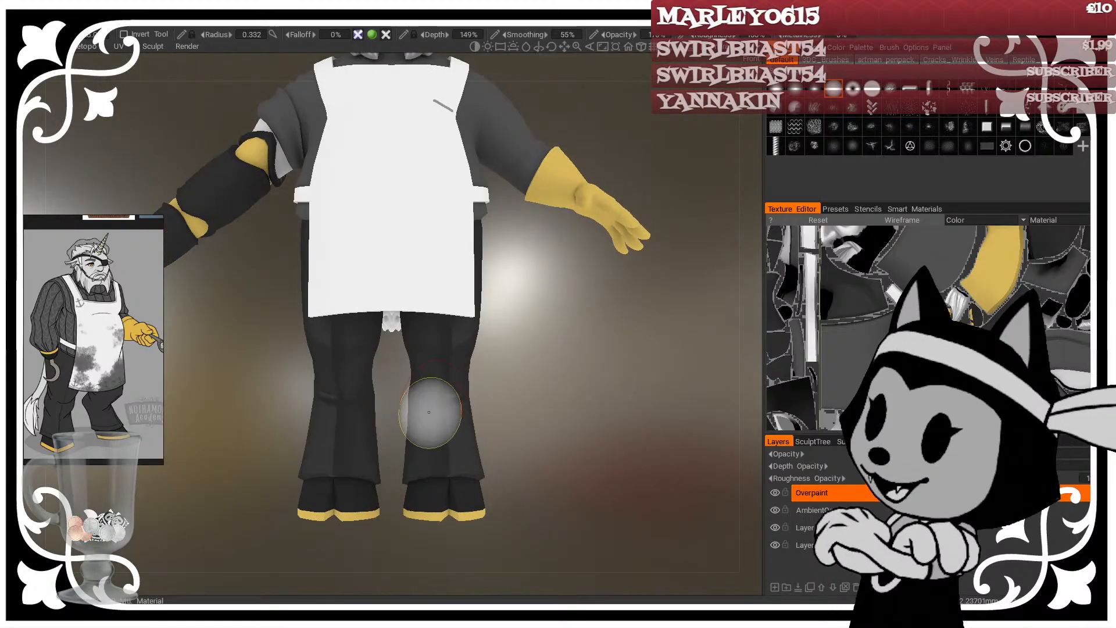
Step: Shade the trouser leg's lower front between the knee crease and hem, reducing the brush radius to 0.162
drag(616, 338, 469, 336)
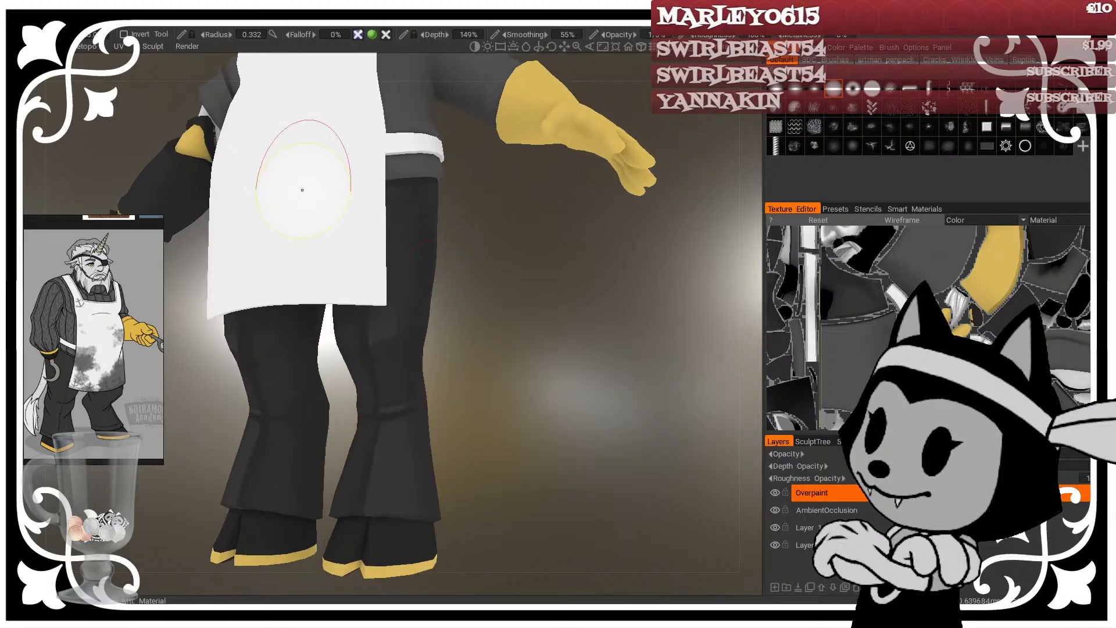
drag(567, 375, 502, 379)
right_drag(410, 461, 394, 462)
drag(410, 461, 411, 518)
mouse_move(488, 372)
mouse_down()
mouse_move(430, 430)
mouse_move(546, 369)
mouse_move(583, 400)
mouse_up()
right_drag(381, 295, 357, 296)
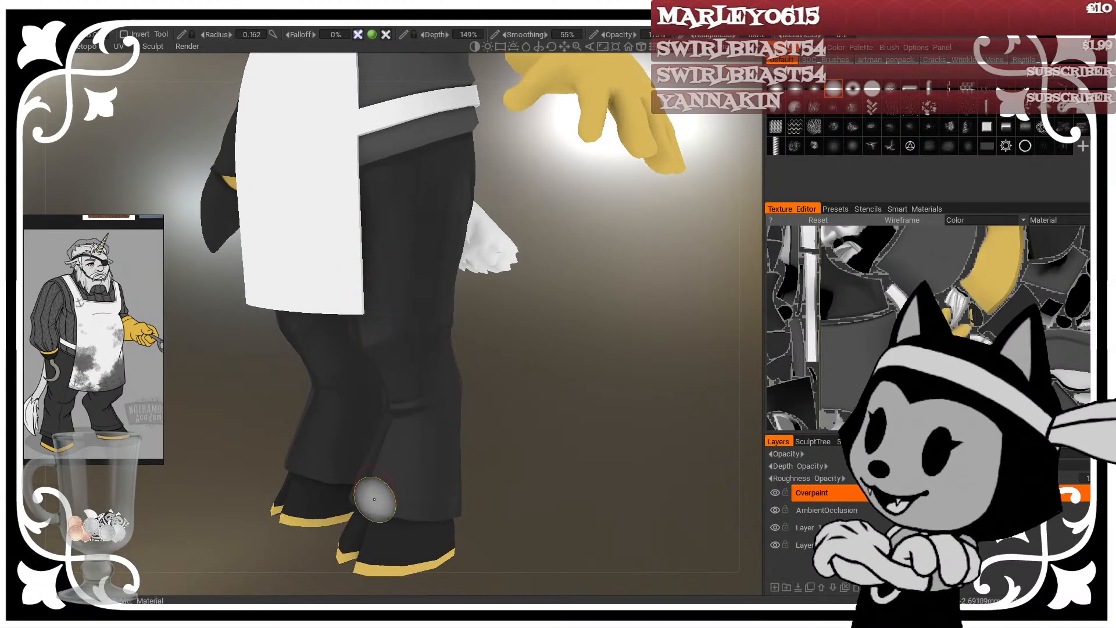
Step: Shade the outer thigh beside the apron and up to the waistband using brush radii of 0.222 and 0.148
drag(497, 445, 507, 447)
right_drag(381, 320, 377, 319)
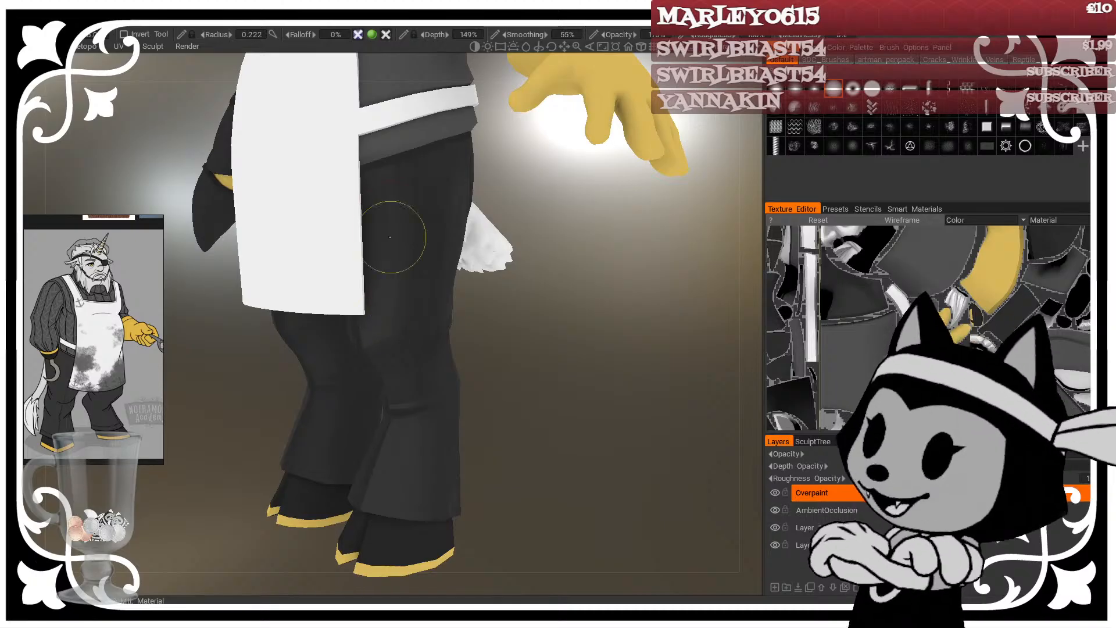
drag(477, 286, 486, 451)
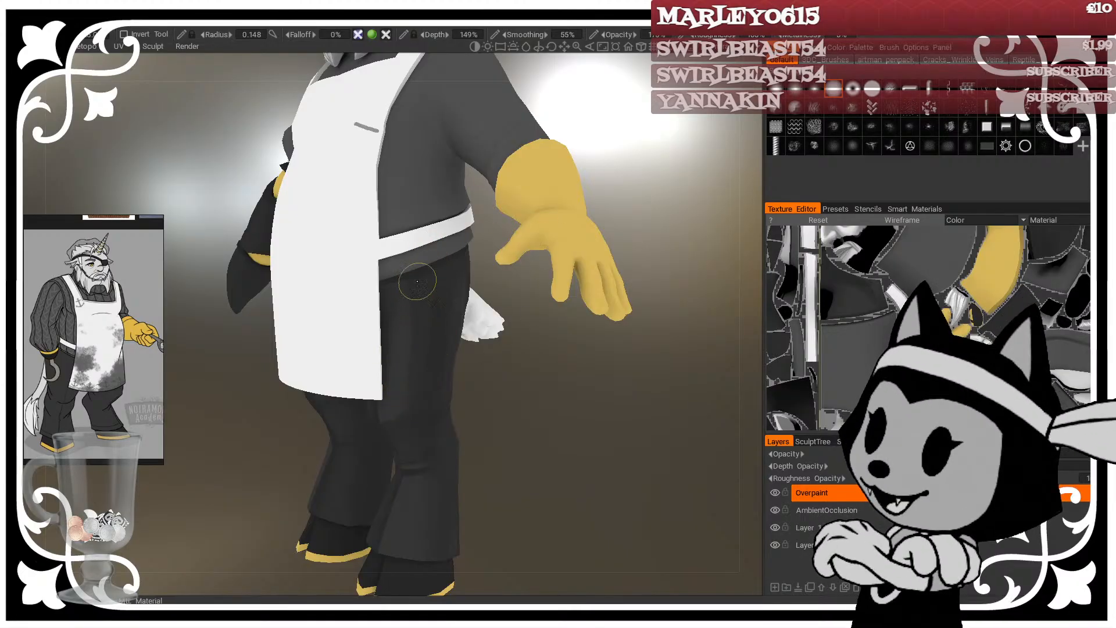
drag(487, 385, 536, 397)
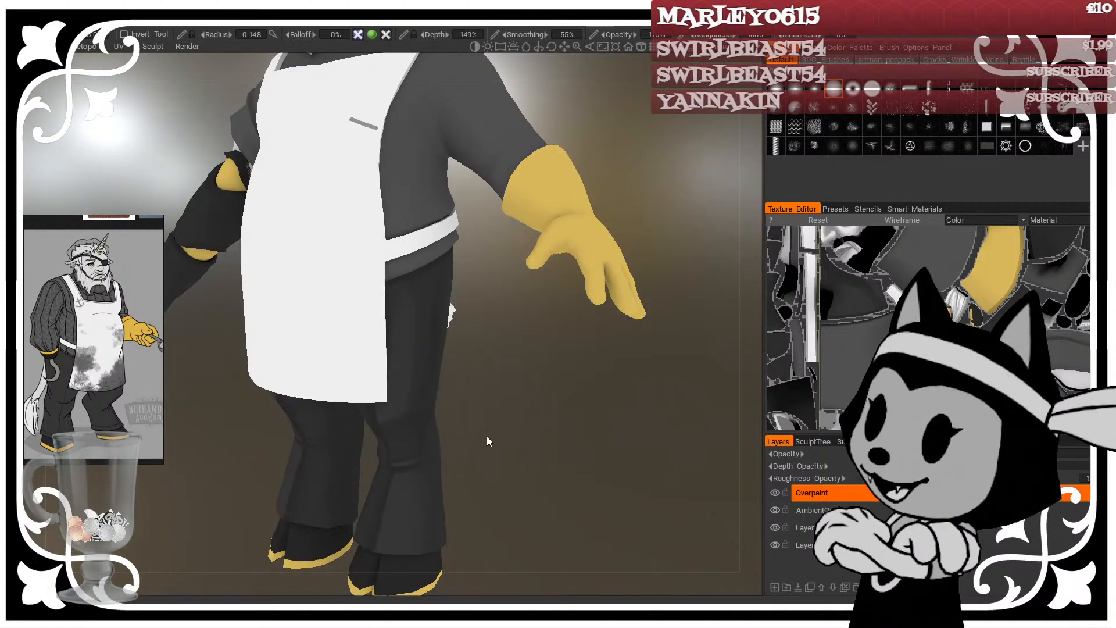
Step: Examine the trouser shading from behind the figure, comparing it with and without the wireframe overlay
mouse_move(521, 451)
mouse_down()
mouse_move(542, 329)
mouse_move(551, 369)
mouse_move(519, 409)
mouse_move(532, 357)
mouse_move(571, 337)
mouse_move(471, 361)
mouse_move(633, 395)
mouse_move(439, 399)
mouse_up()
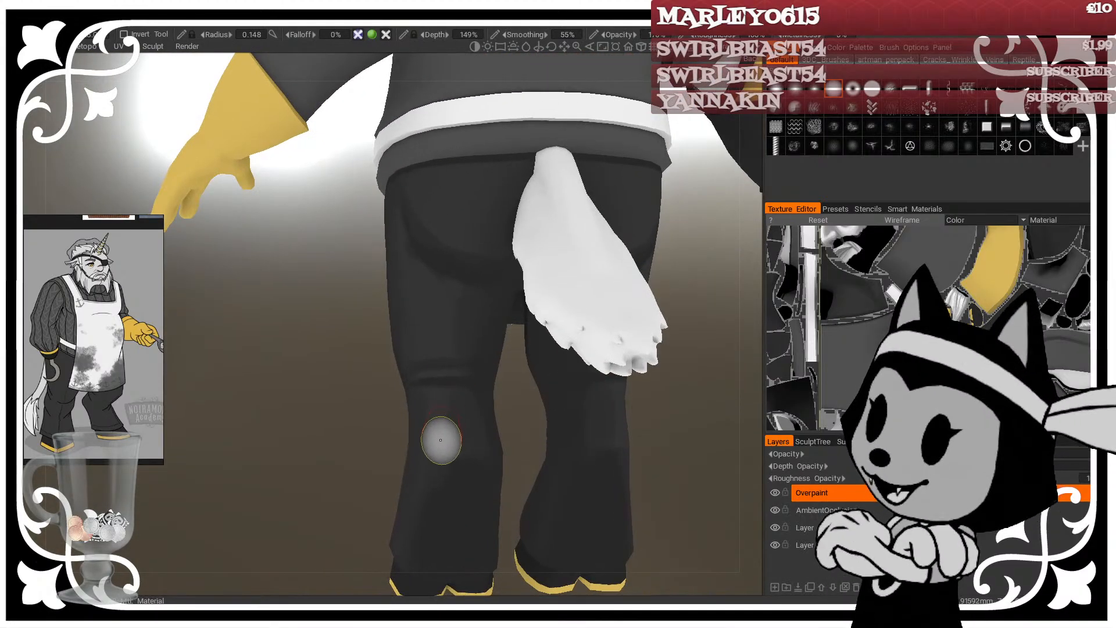
scroll(330, 532, down, 5)
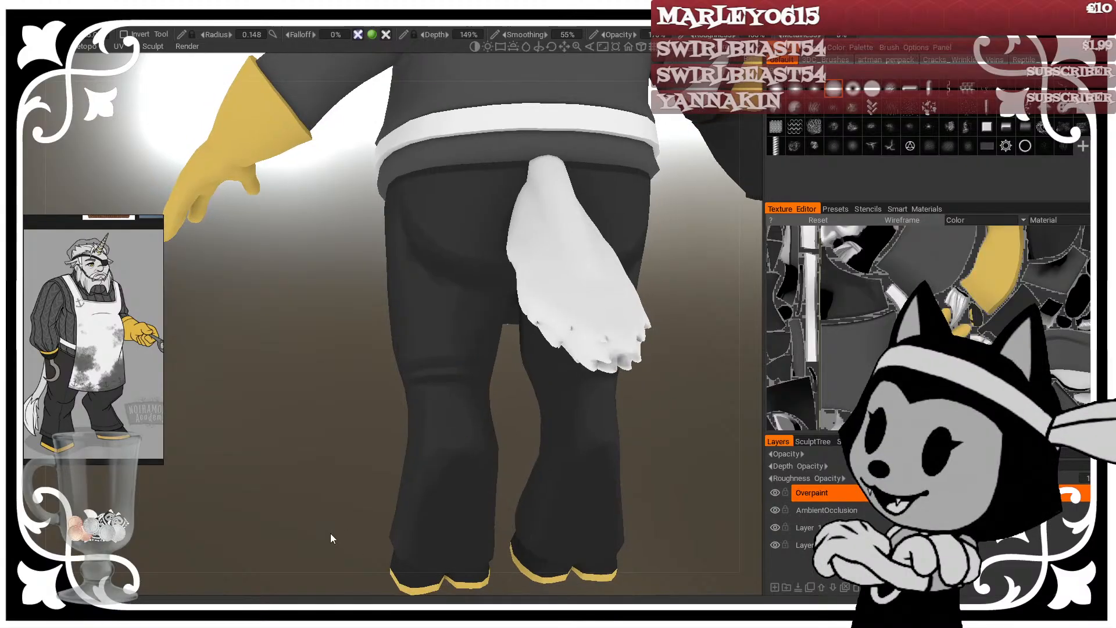
drag(298, 508, 274, 423)
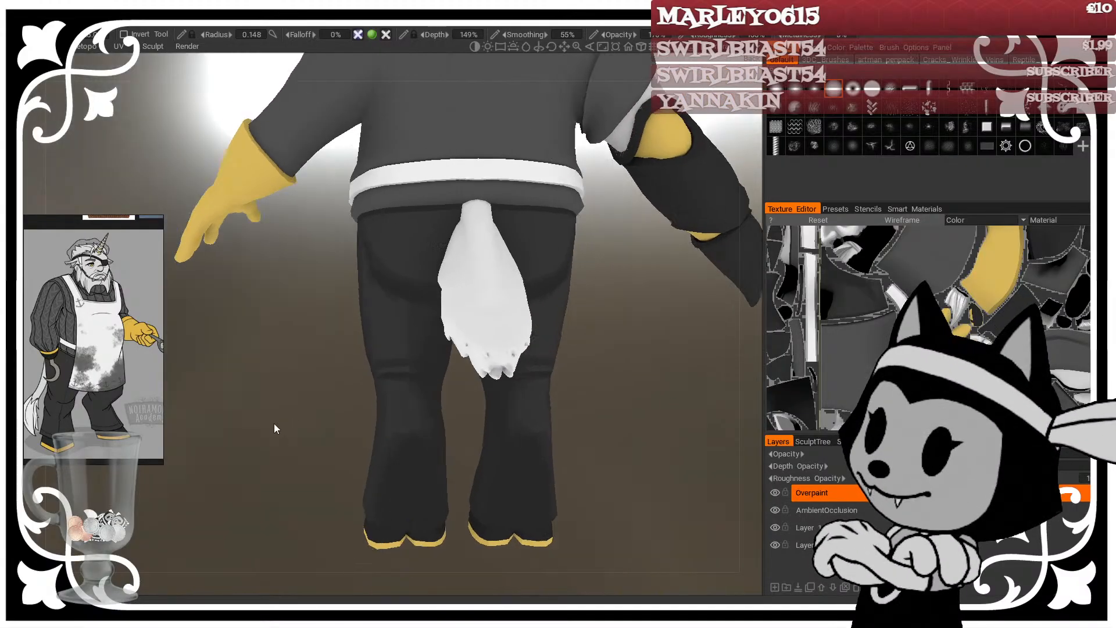
key(w)
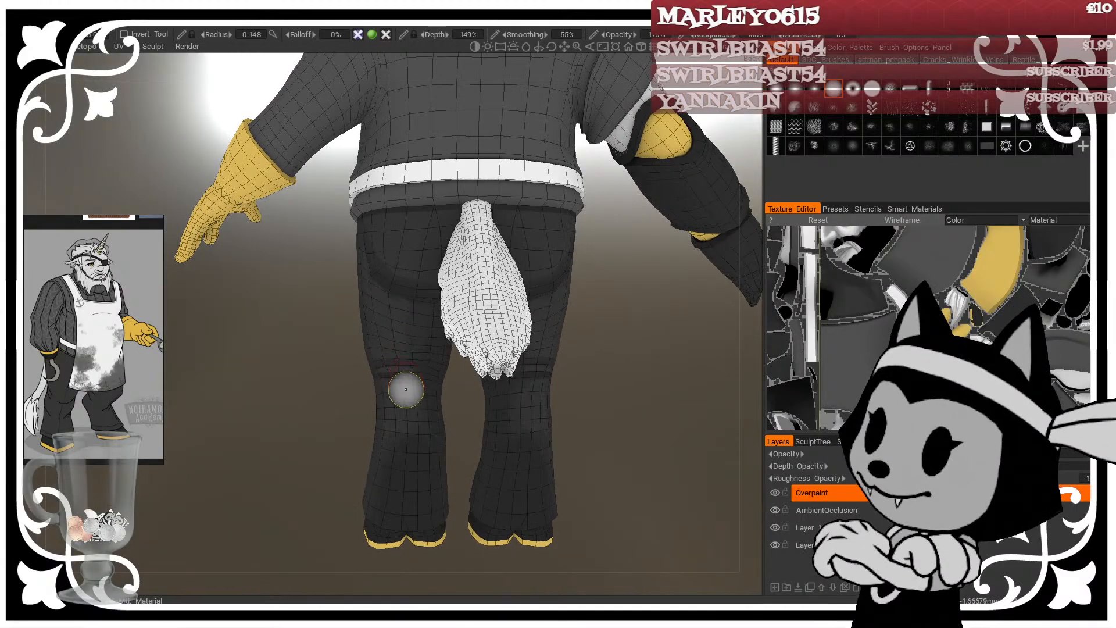
mouse_move(448, 398)
mouse_down()
mouse_move(459, 388)
mouse_move(459, 415)
mouse_move(401, 317)
mouse_up()
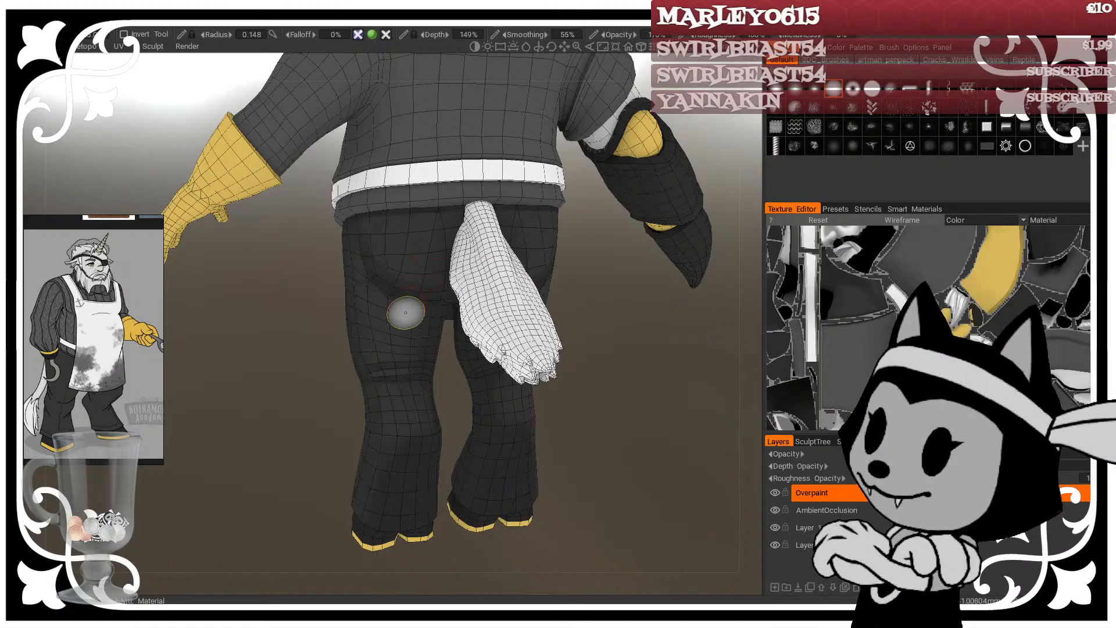
key(w)
drag(448, 399, 456, 386)
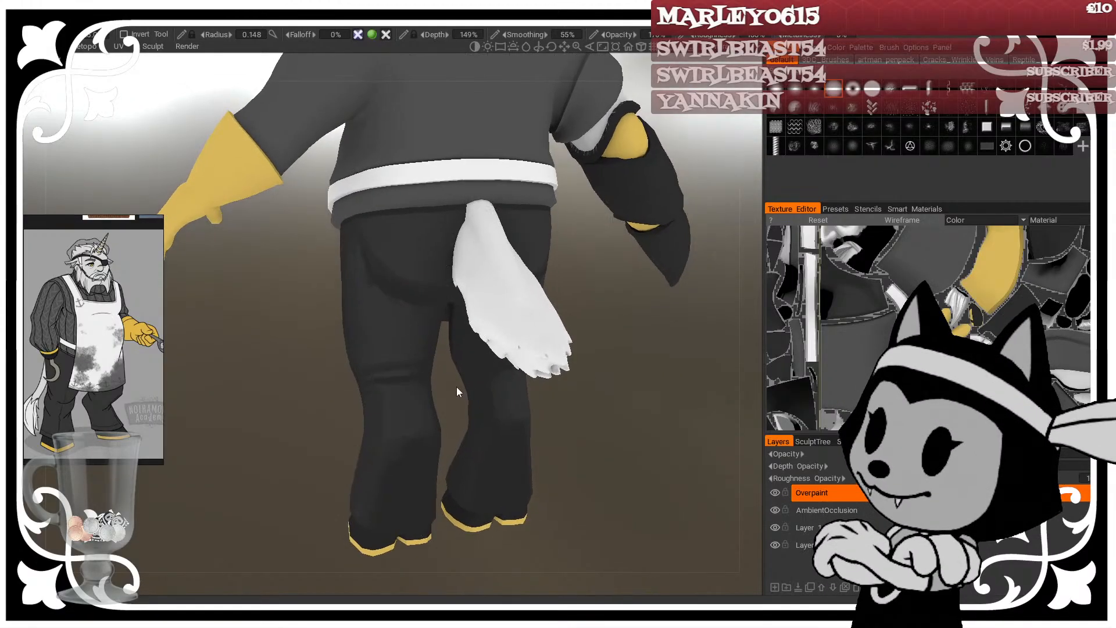
Step: Check the back and outer side of the trouser legs against the wireframe, setting brush radii of 0.222 and 0.108
key(bracketright)
drag(325, 404, 380, 426)
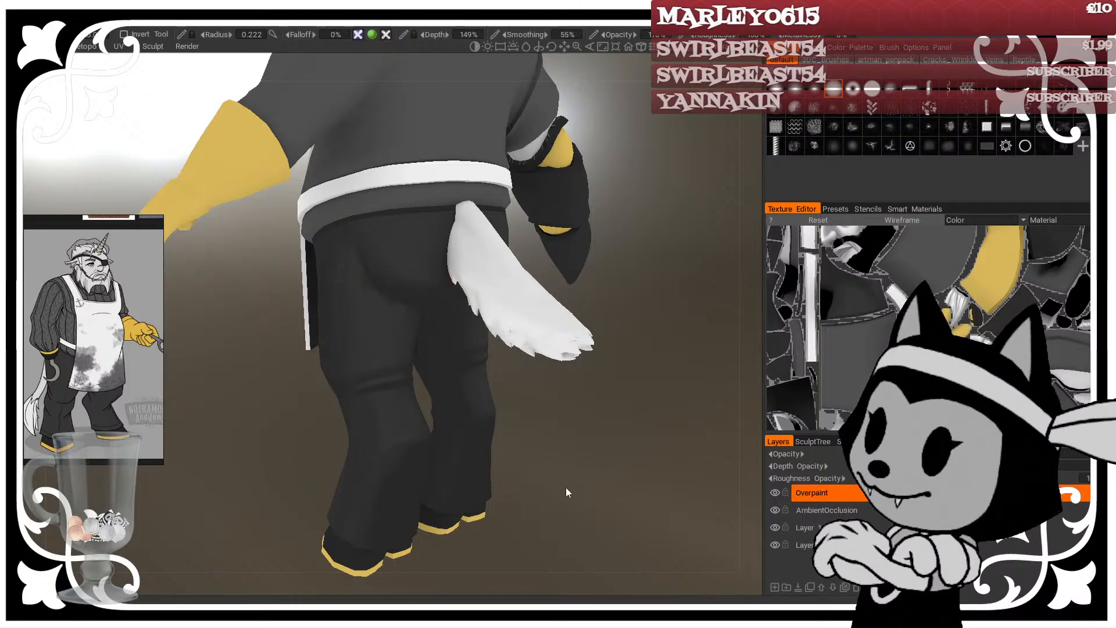
drag(566, 493, 619, 517)
key(w)
key(bracketleft)
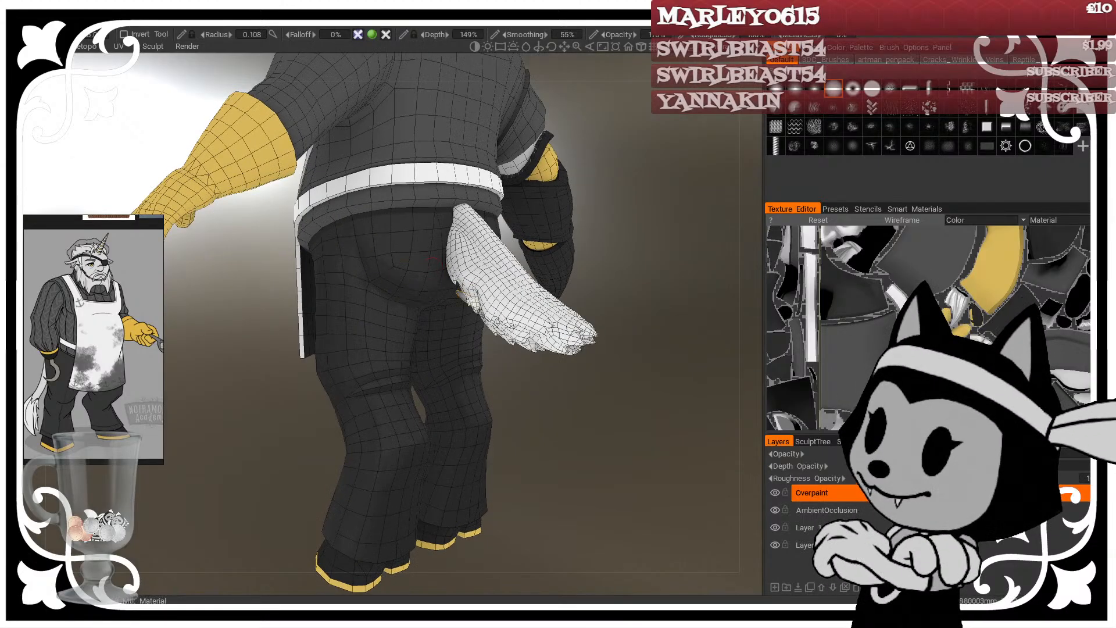
drag(521, 462, 576, 442)
key(w)
key(w)
key(w)
right_drag(576, 442, 620, 430)
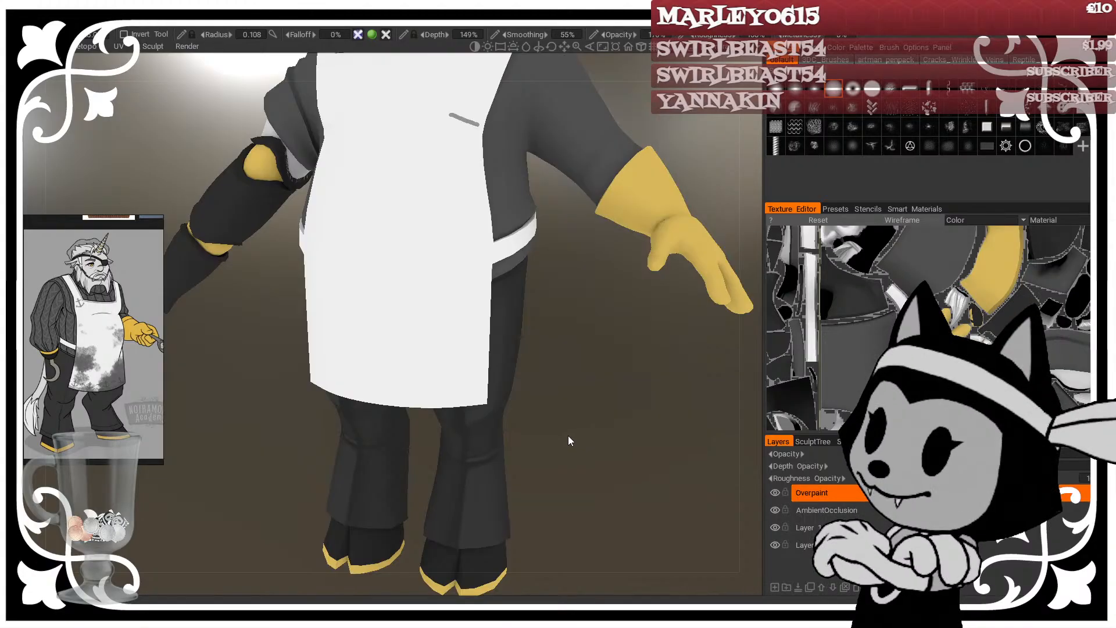
Step: Reduce the brush radius to 0.040 and examine the front of the trouser legs and the outer thigh with the wireframe shown
middle_drag(568, 440, 515, 403)
mouse_move(516, 404)
mouse_down()
mouse_move(543, 357)
mouse_move(550, 370)
mouse_up()
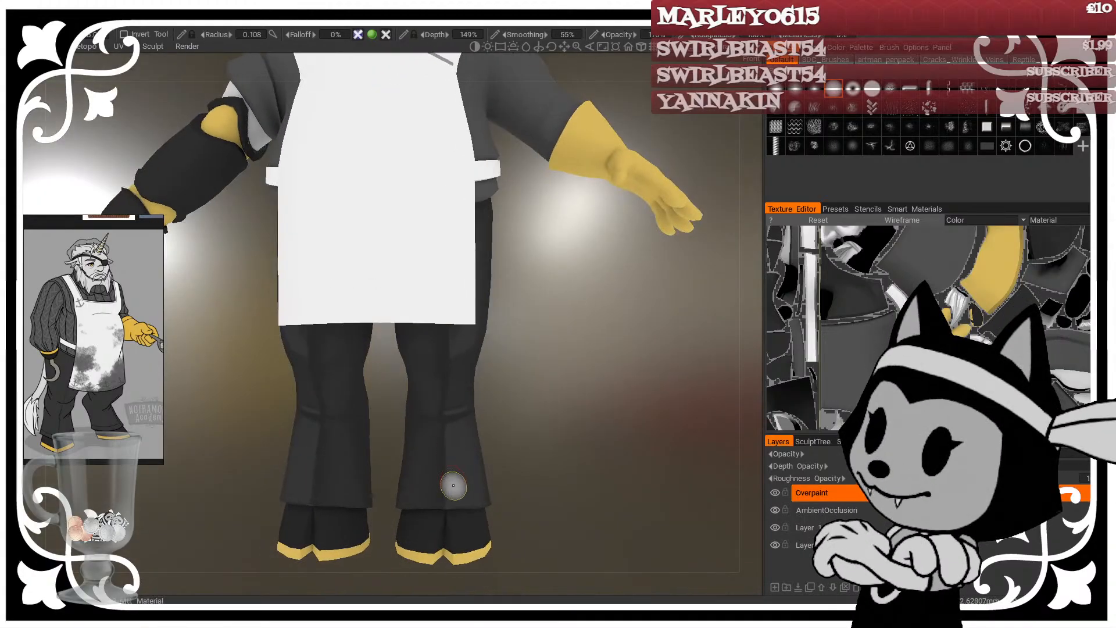
key(bracketleft)
key(bracketleft)
key(bracketleft)
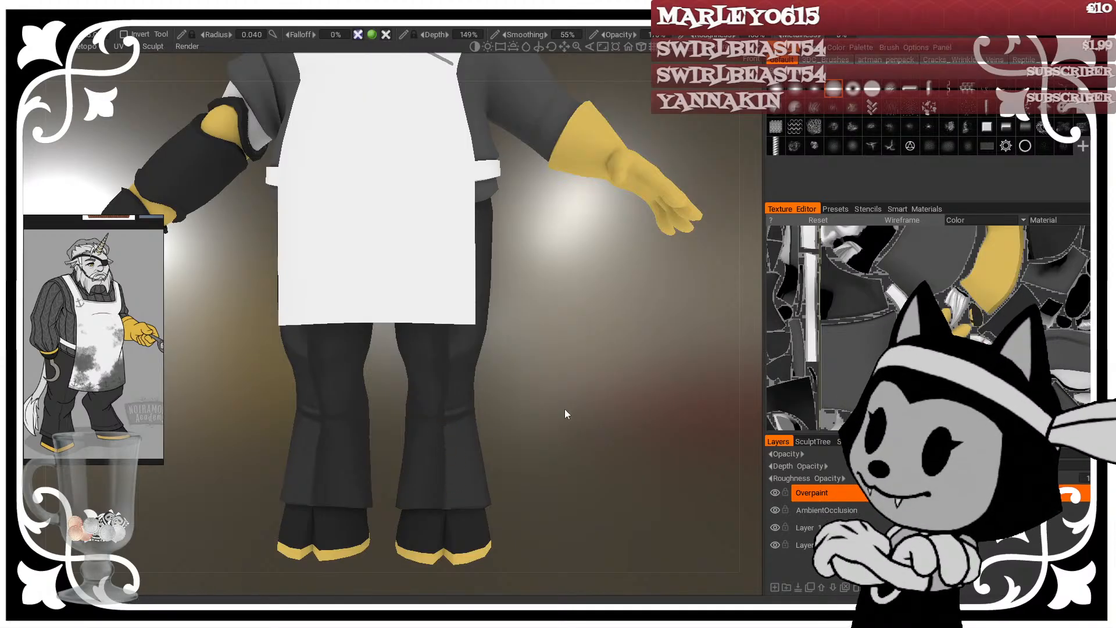
key(w)
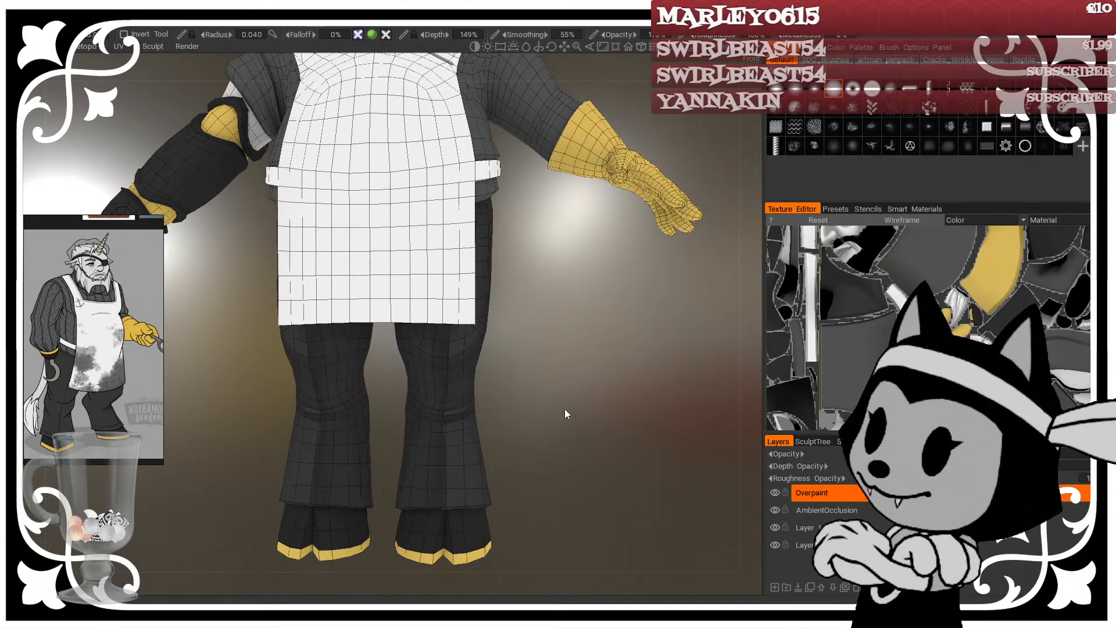
drag(564, 410, 484, 427)
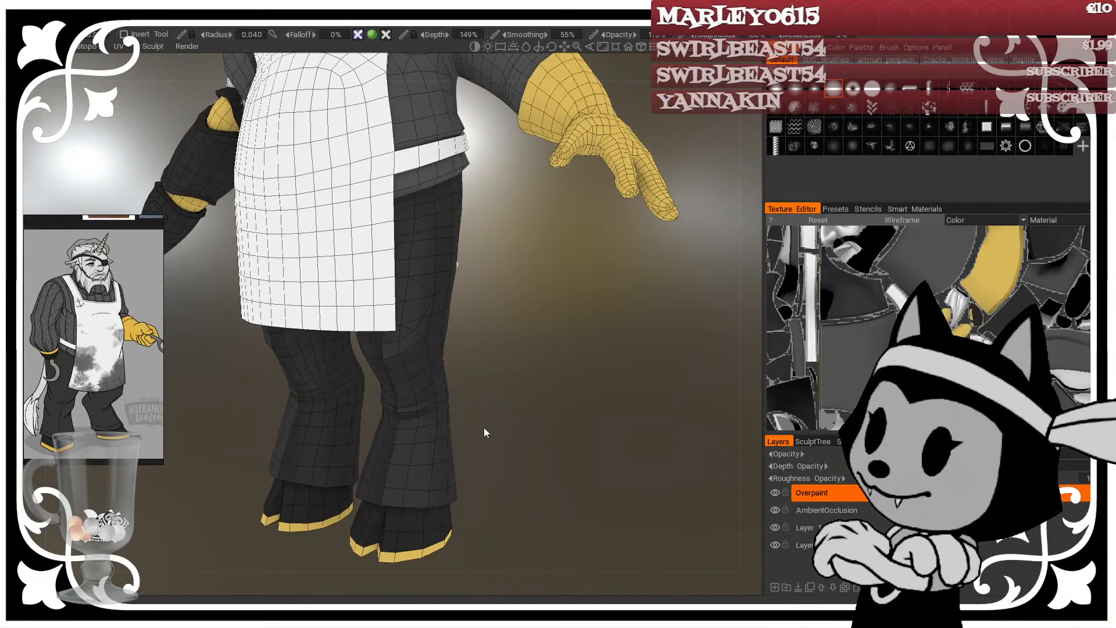
drag(483, 430, 541, 358)
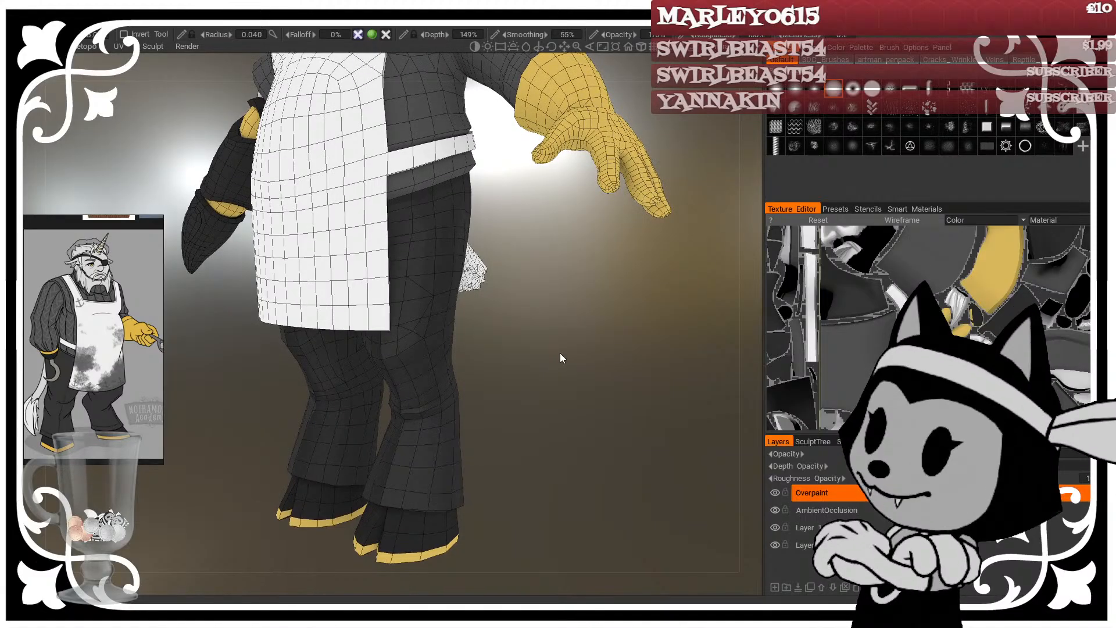
drag(543, 354, 600, 406)
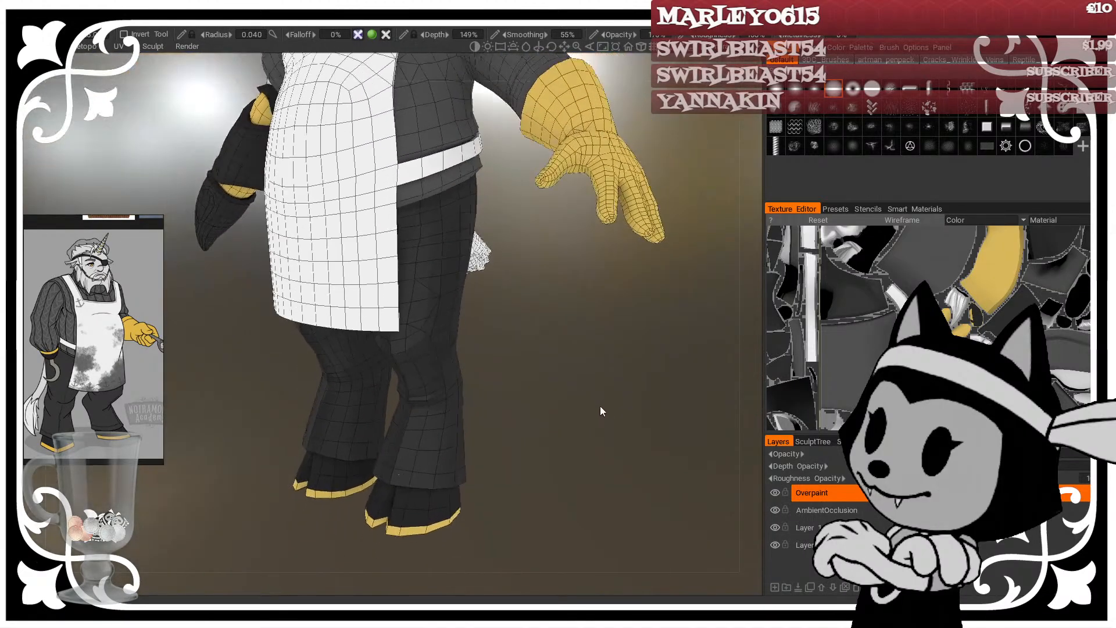
Step: Hide the wireframe and examine the figure from the front at a distance and the trouser leg from the side
key(w)
middle_drag(563, 382, 608, 434)
right_drag(608, 434, 598, 414)
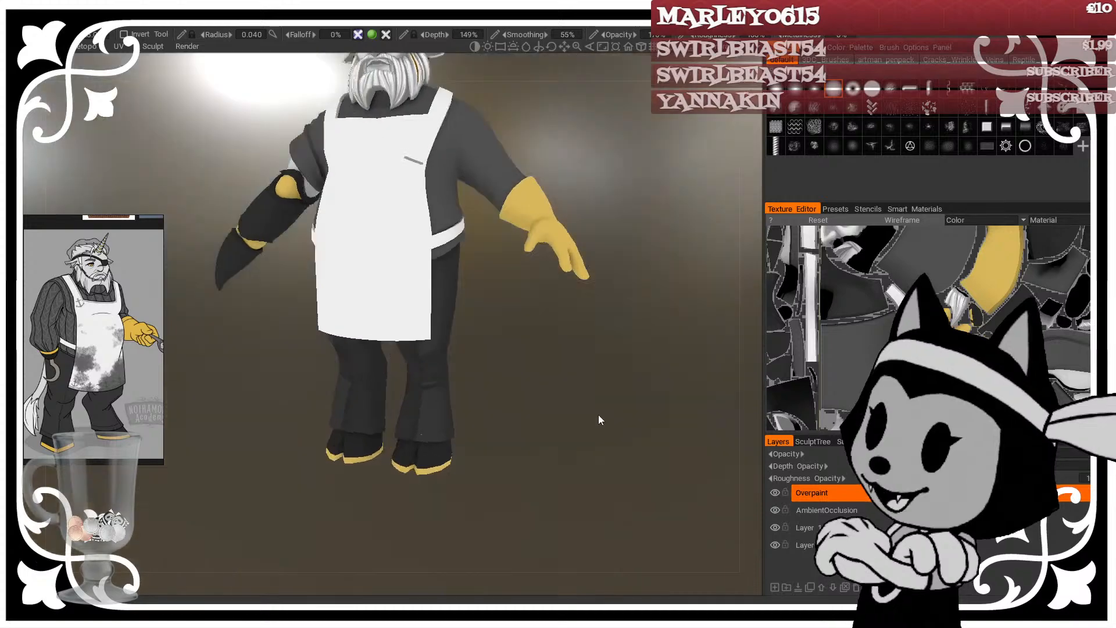
drag(598, 414, 543, 397)
right_drag(543, 396, 577, 410)
middle_drag(577, 410, 523, 429)
drag(540, 209, 564, 180)
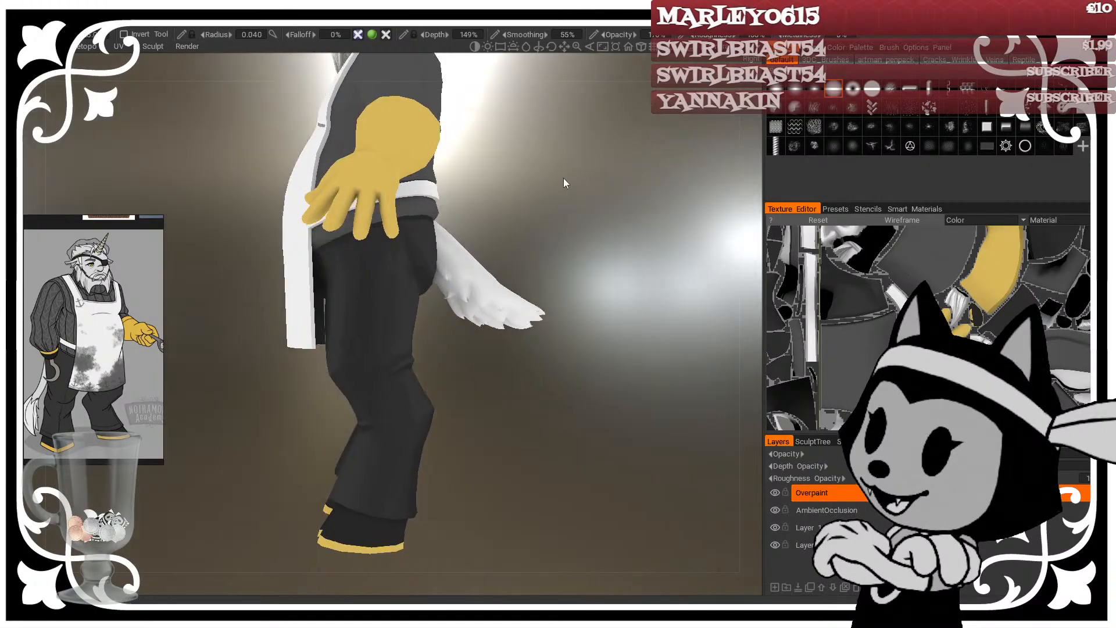
Step: Shade the side and back of the lower trouser leg, enlarging the brush radius to 0.284 and 0.602, and set it to 0.469
key(w)
drag(536, 228, 549, 218)
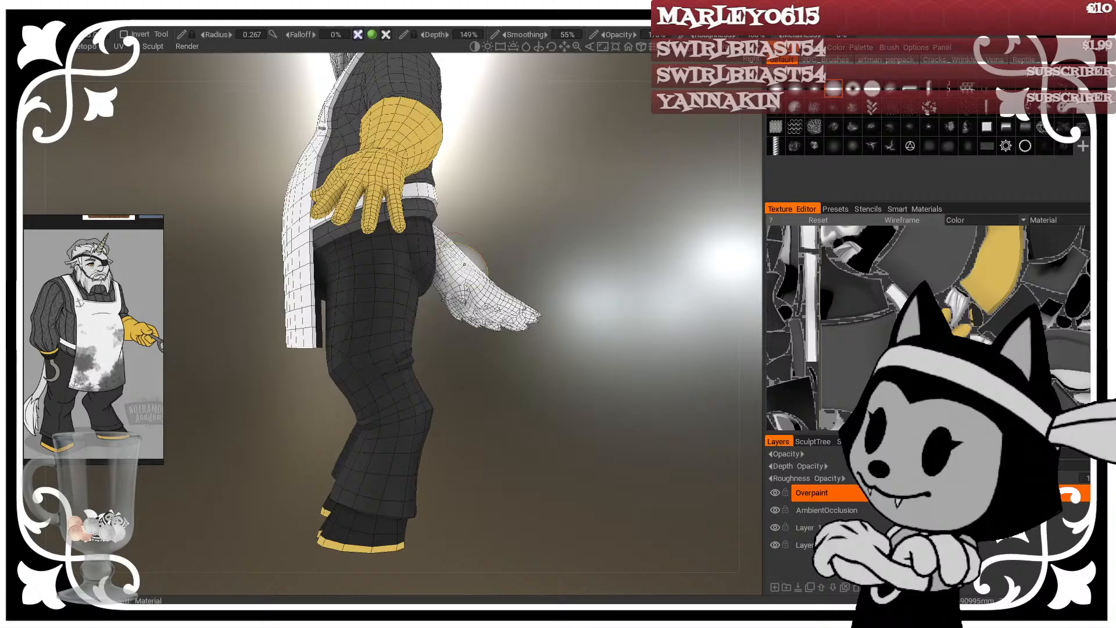
drag(464, 266, 374, 274)
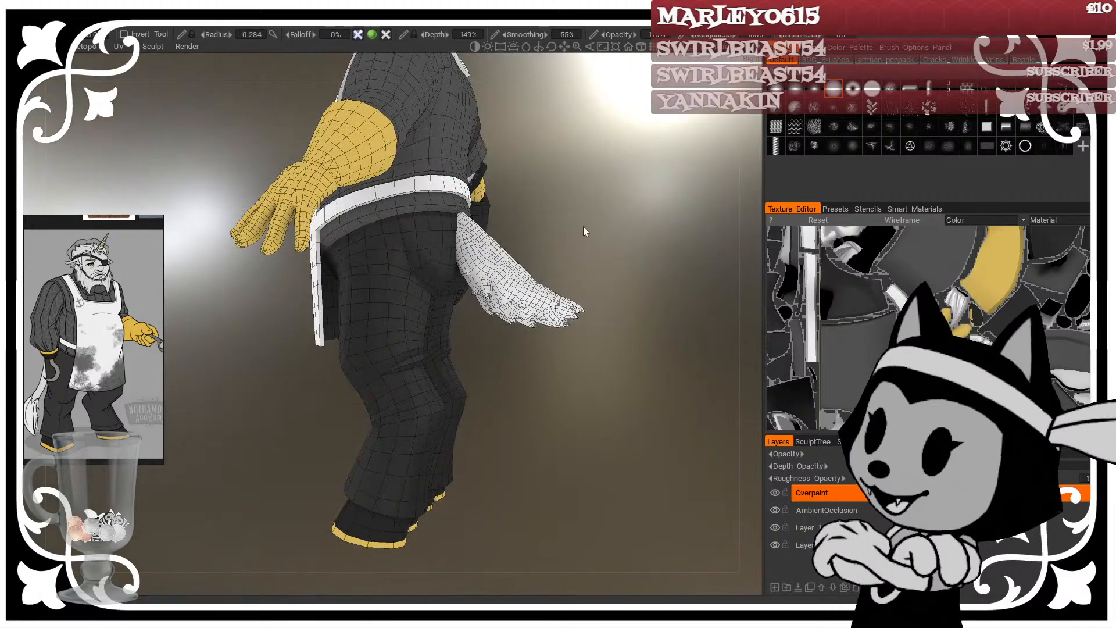
drag(584, 226, 606, 229)
key(w)
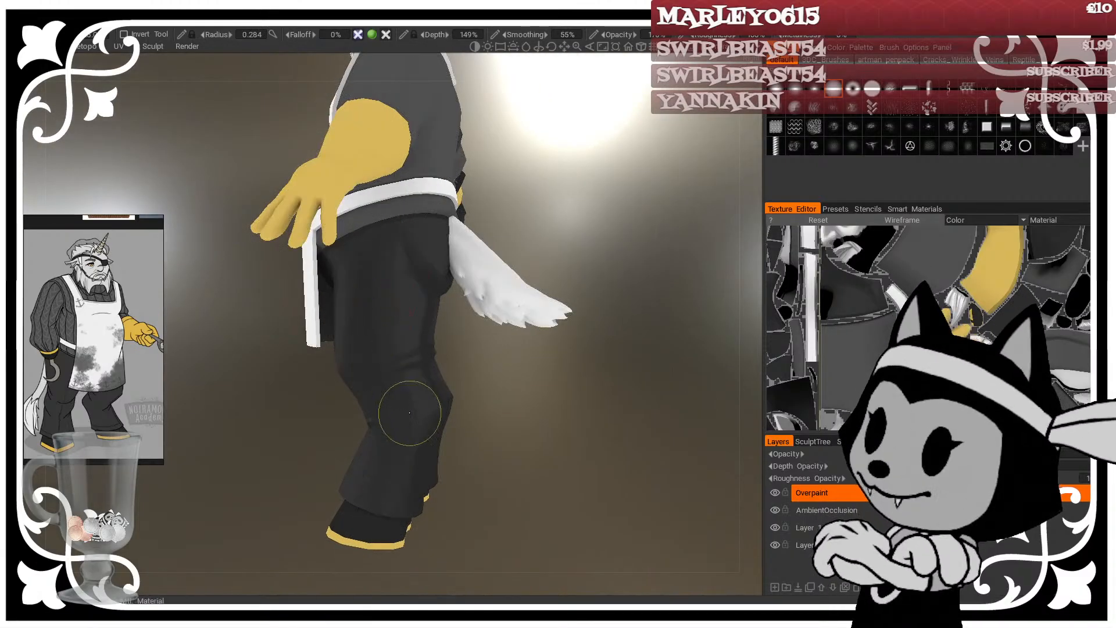
drag(516, 536, 511, 476)
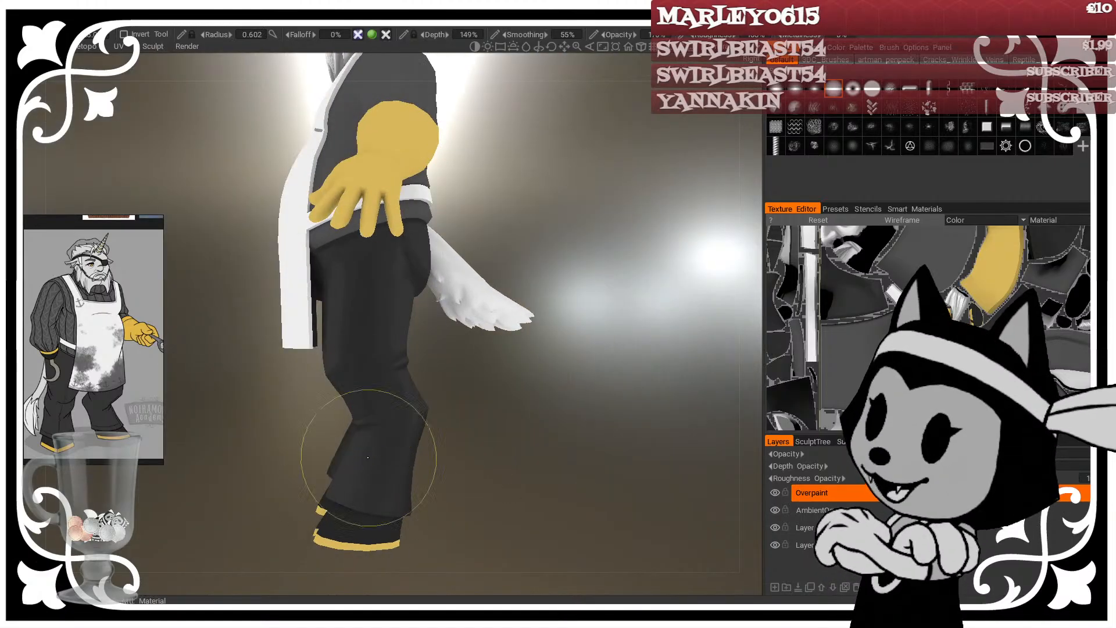
mouse_move(394, 420)
mouse_down()
mouse_move(469, 421)
mouse_move(391, 401)
mouse_up()
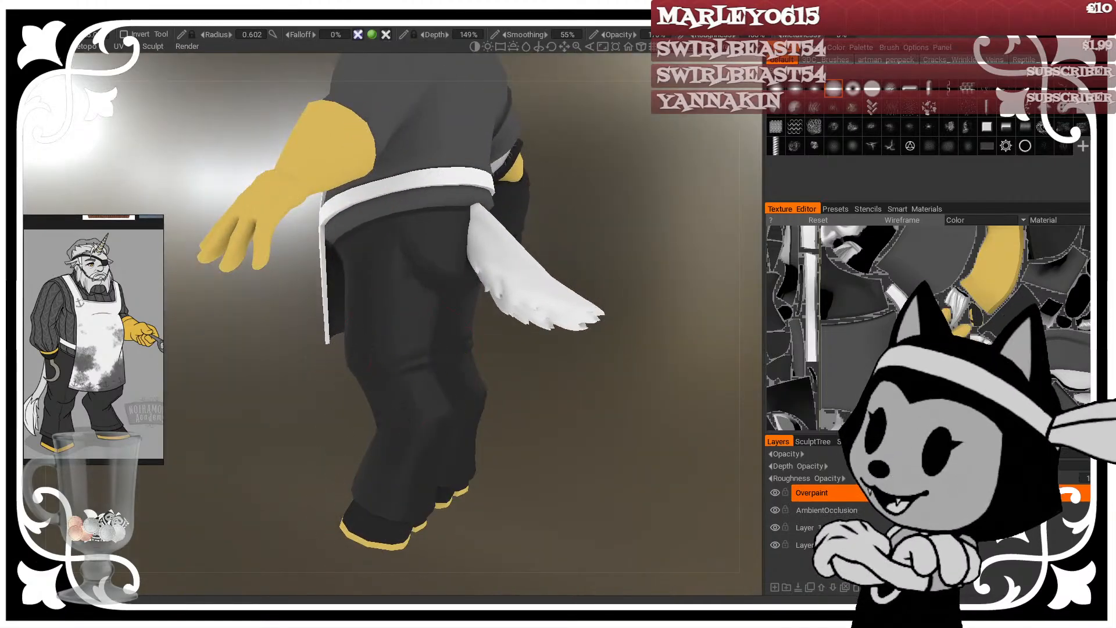
mouse_move(593, 410)
mouse_down()
mouse_move(501, 427)
mouse_move(382, 378)
mouse_up()
mouse_move(612, 346)
mouse_down()
mouse_move(623, 279)
mouse_move(612, 275)
mouse_move(562, 319)
mouse_up()
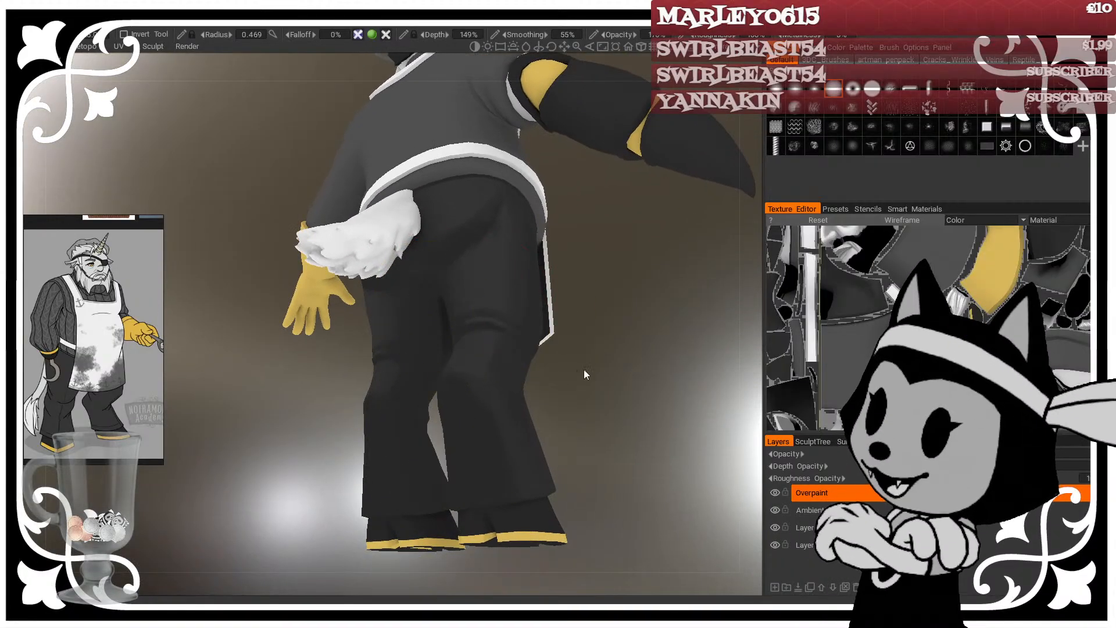
Step: Examine the seat and the backs of both trouser legs from low angles, with and without the wireframe
drag(587, 357, 602, 360)
key(w)
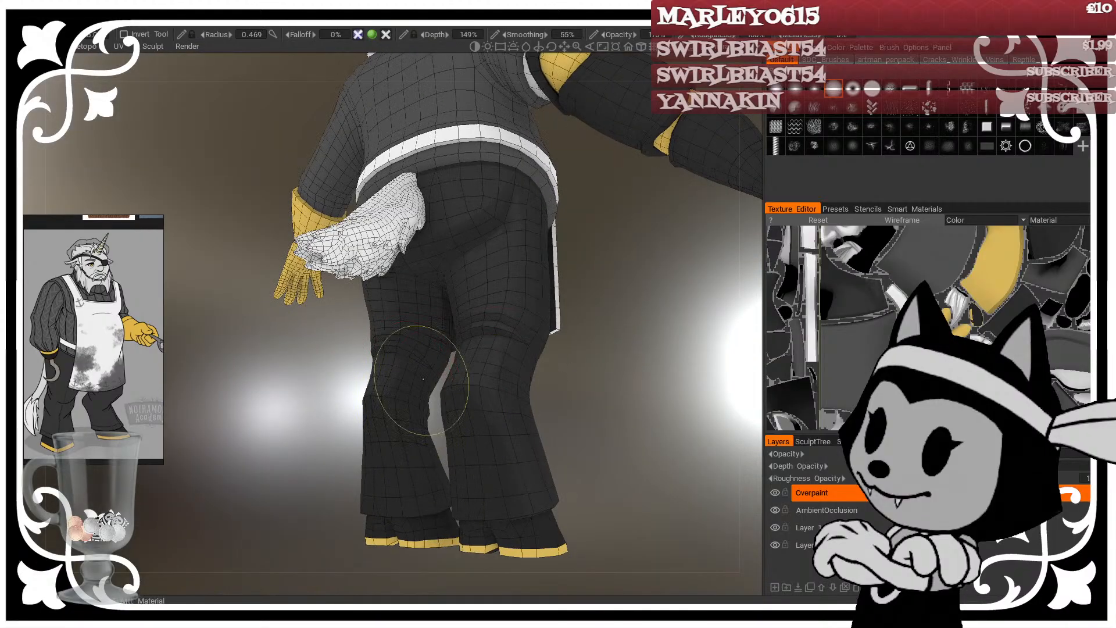
drag(505, 349, 593, 248)
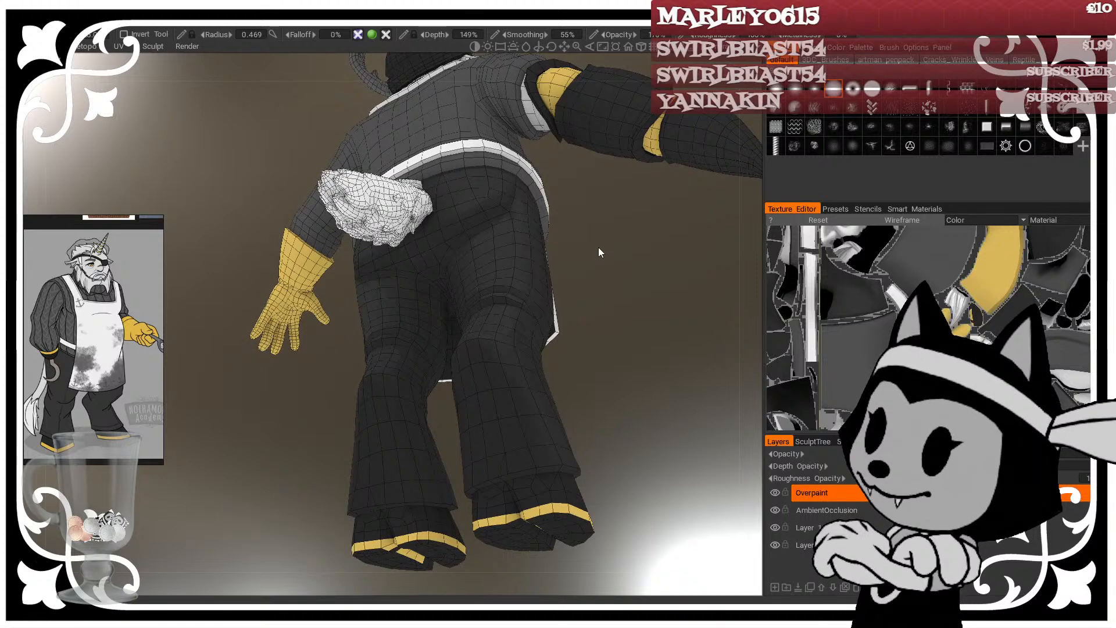
mouse_move(632, 281)
mouse_down()
mouse_move(637, 306)
mouse_move(637, 295)
mouse_up()
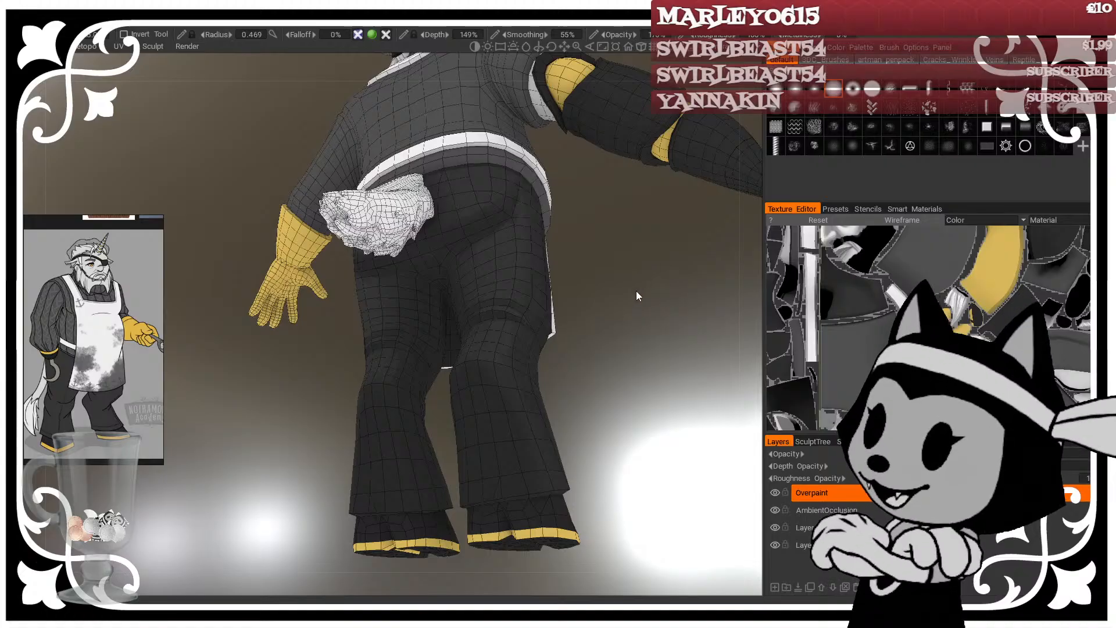
key(w)
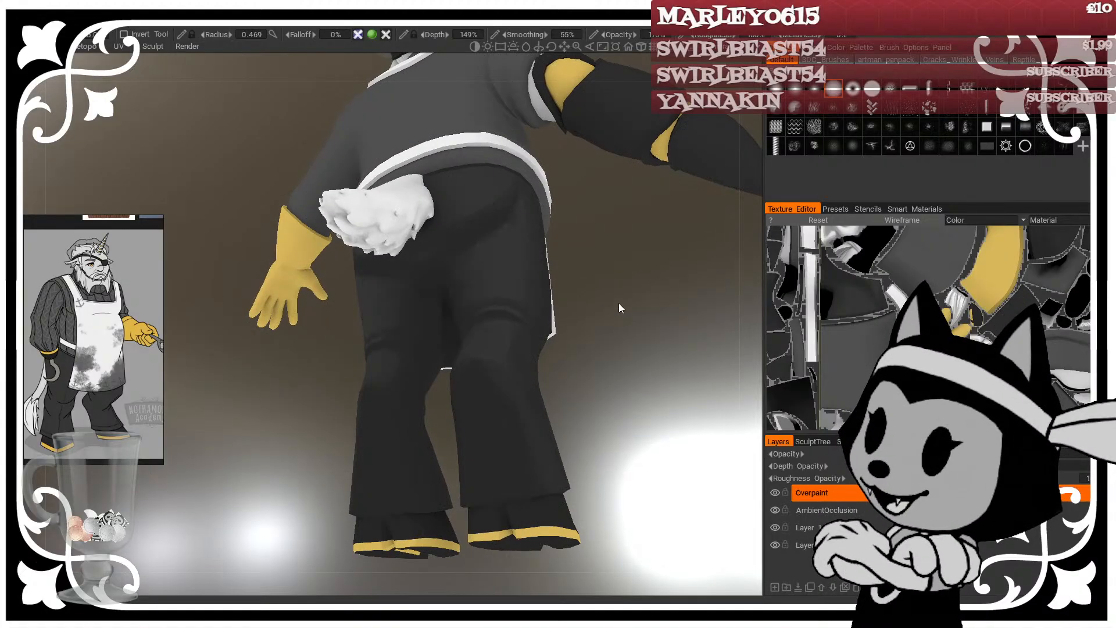
mouse_move(618, 302)
mouse_down()
mouse_move(595, 315)
mouse_move(621, 284)
mouse_move(562, 341)
mouse_up()
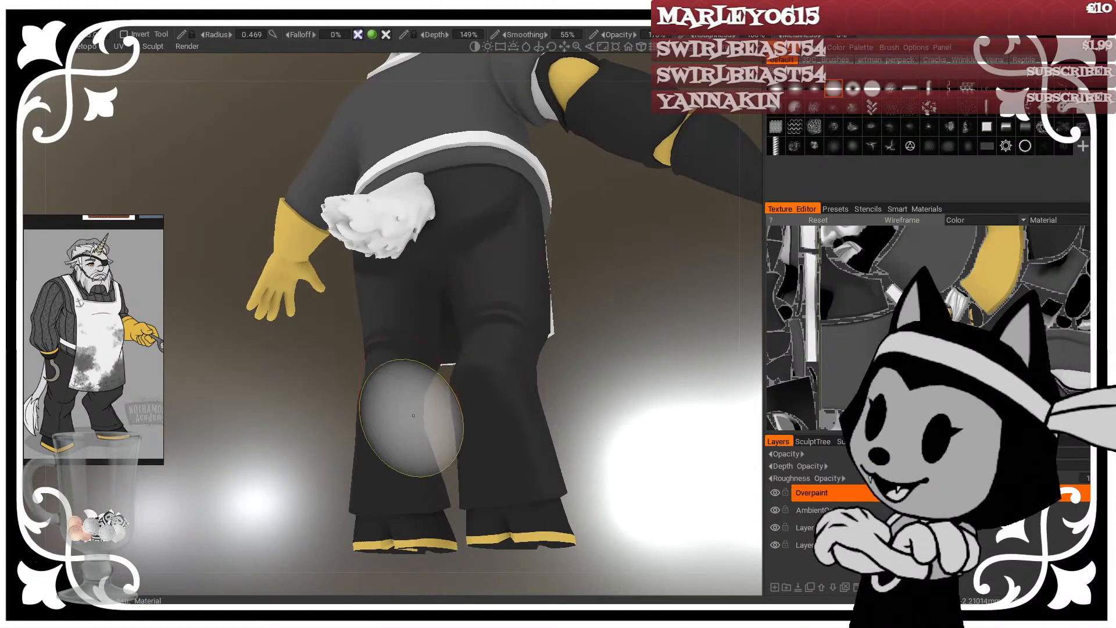
drag(455, 471, 547, 377)
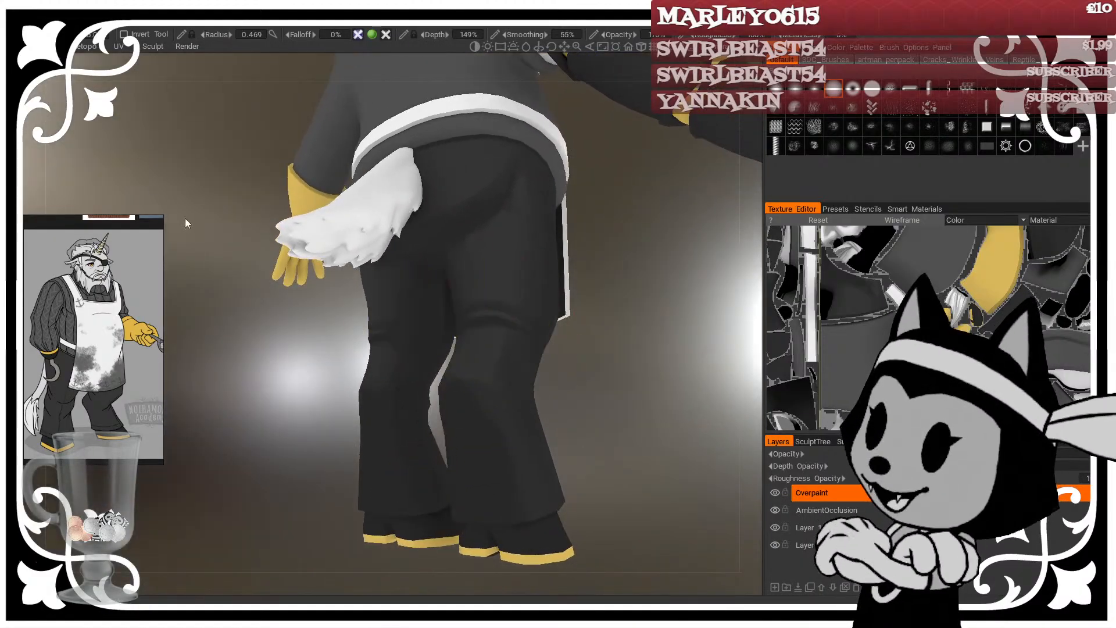
Step: Accept a paint colour of hue 0, saturation 0% and lightness 11%, and reduce the brush radius to 0.105 over the trouser seat
click(14, 384)
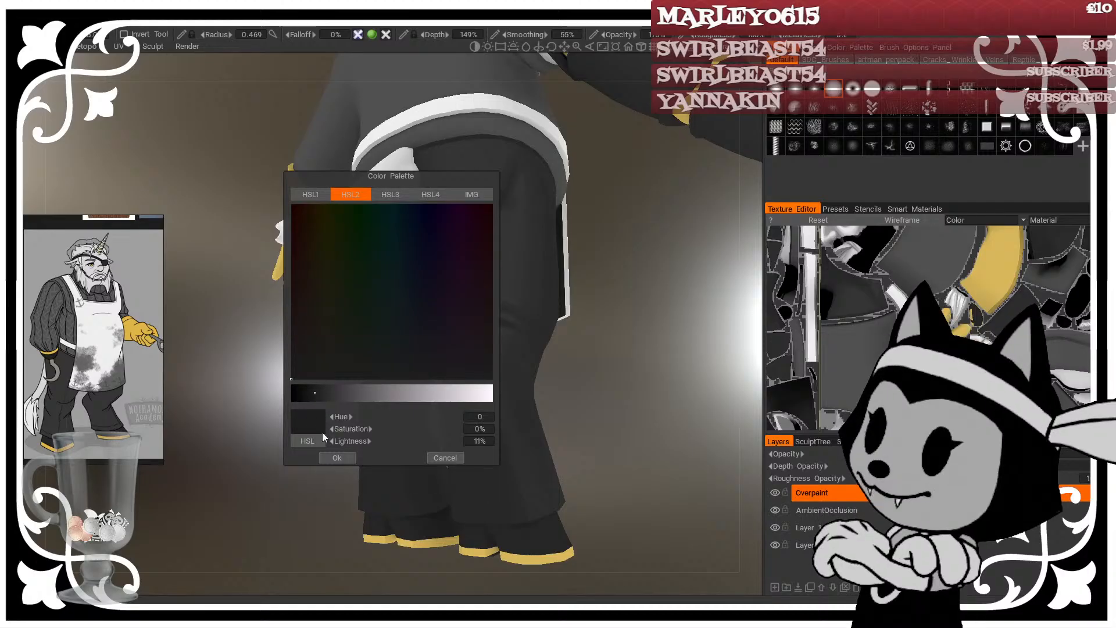
click(336, 457)
key(w)
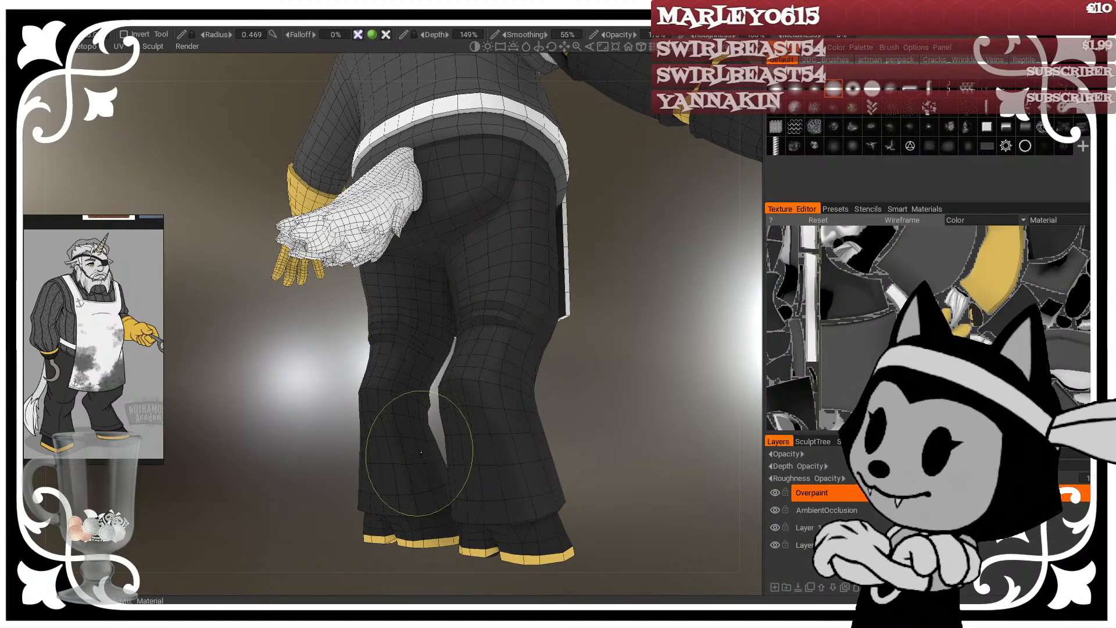
mouse_move(498, 399)
mouse_down()
mouse_move(633, 323)
mouse_move(625, 285)
mouse_up()
mouse_move(435, 332)
right_down()
mouse_move(425, 337)
mouse_move(384, 285)
right_up()
drag(562, 247, 564, 201)
right_drag(421, 261, 368, 278)
right_drag(516, 240, 510, 241)
drag(570, 256, 719, 326)
right_drag(403, 210, 364, 188)
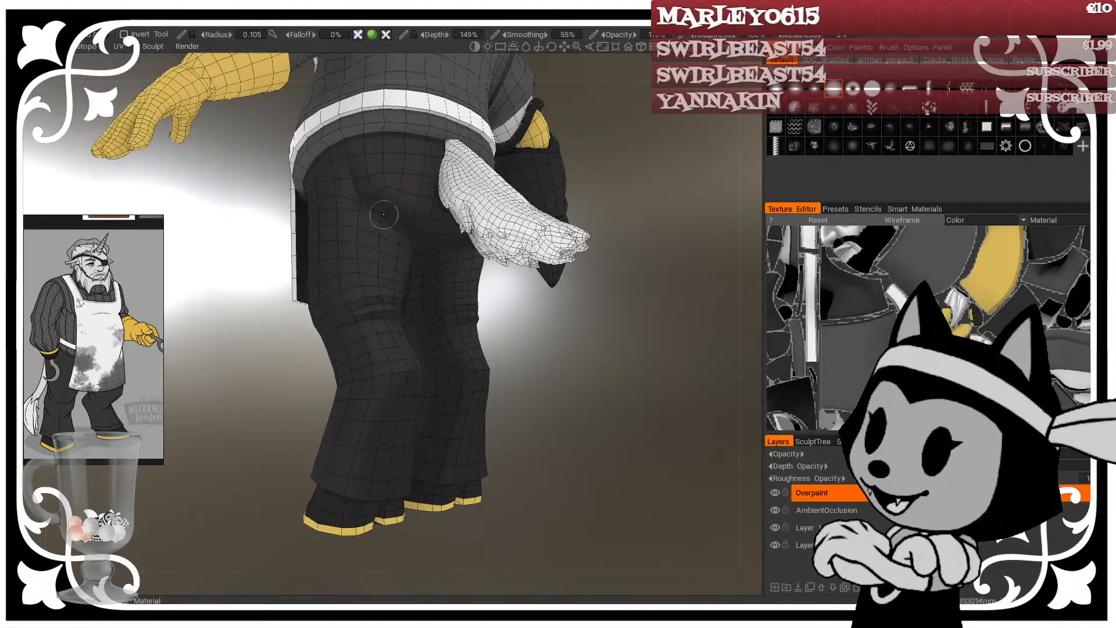
Step: Check the seat and upper trouser legs from behind against the wireframe and enlarge the brush radius to 0.500
key(w)
drag(478, 249, 509, 344)
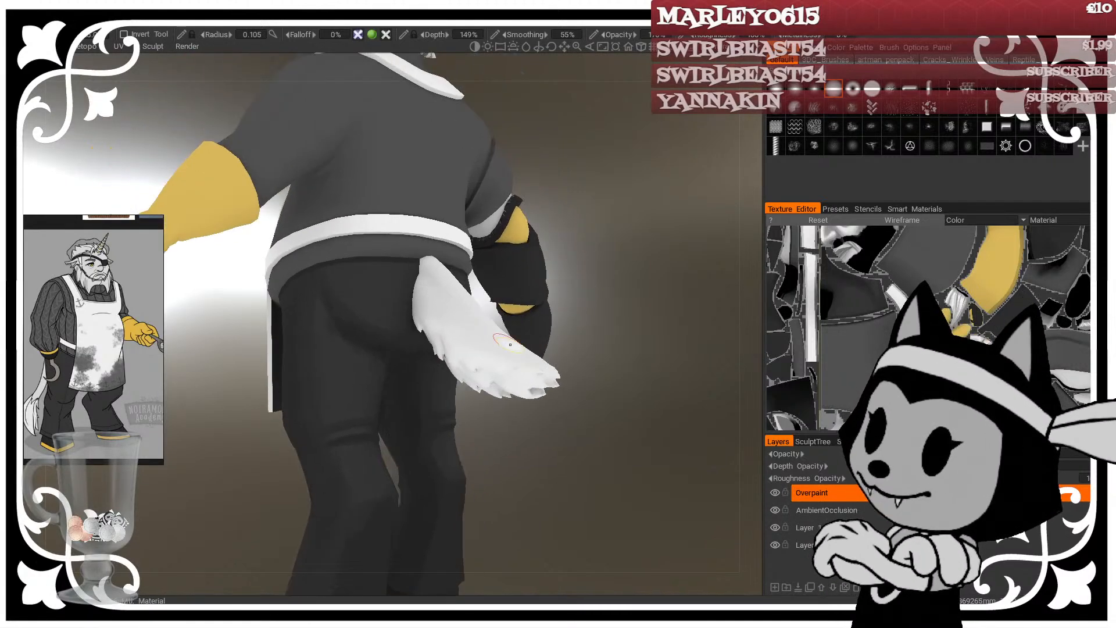
drag(605, 262, 601, 195)
key(w)
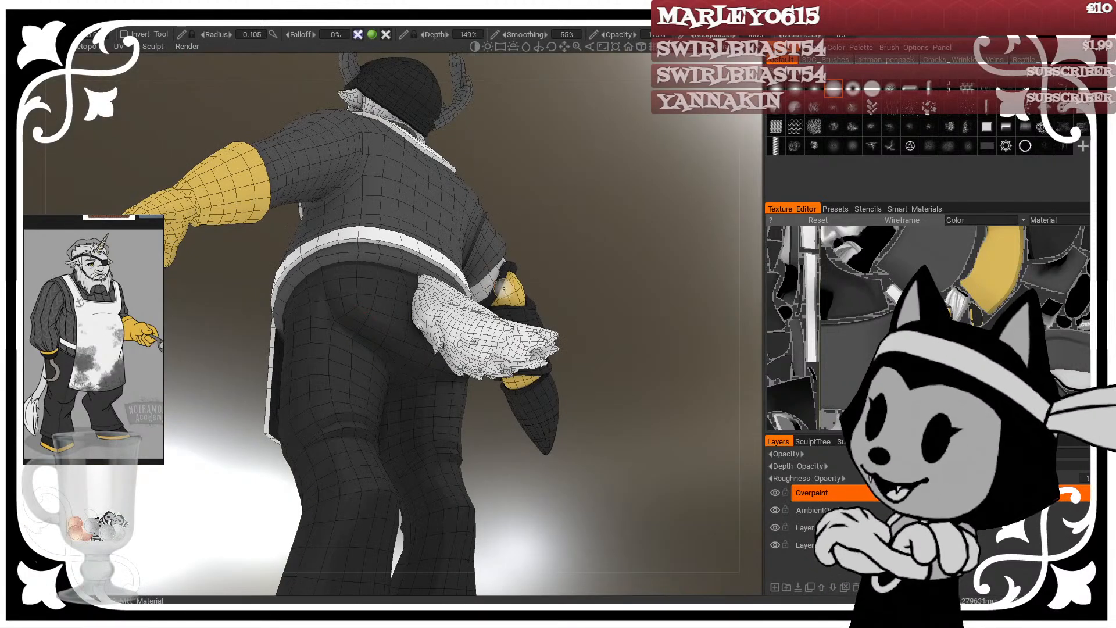
mouse_move(365, 328)
right_down()
mouse_move(396, 328)
mouse_move(375, 332)
right_up()
drag(598, 180, 453, 192)
right_drag(394, 335, 407, 335)
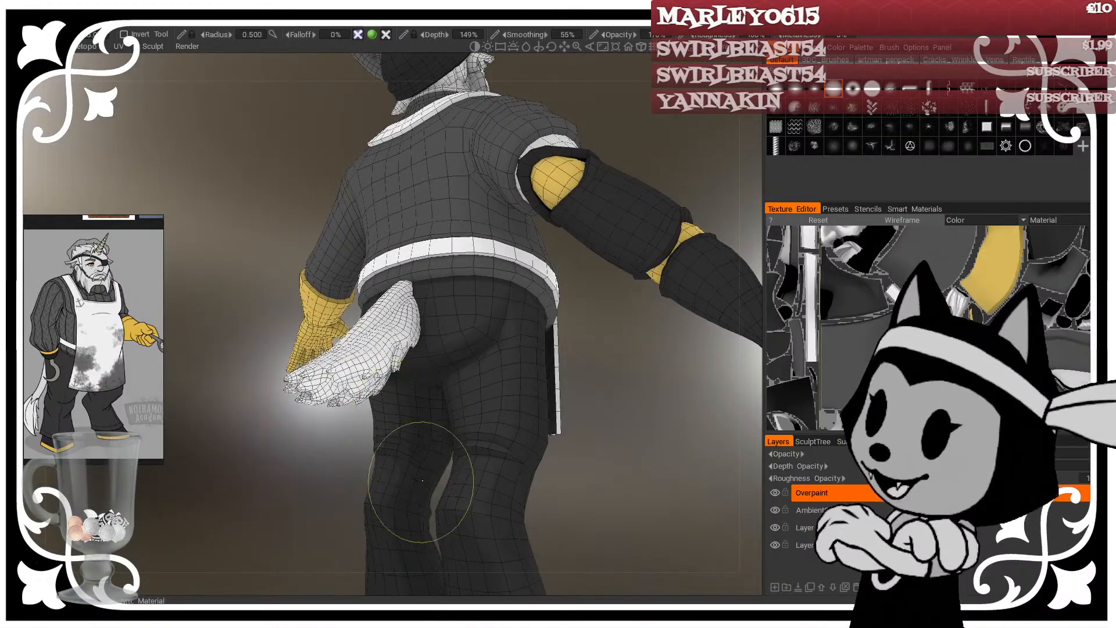
Step: Reduce the brush radius to 0.202 over the seat and upper back of the trousers
drag(593, 407, 616, 355)
right_drag(444, 403, 433, 401)
mouse_move(605, 377)
mouse_down()
mouse_move(654, 428)
mouse_move(624, 455)
mouse_move(605, 407)
mouse_up()
right_drag(428, 385, 415, 384)
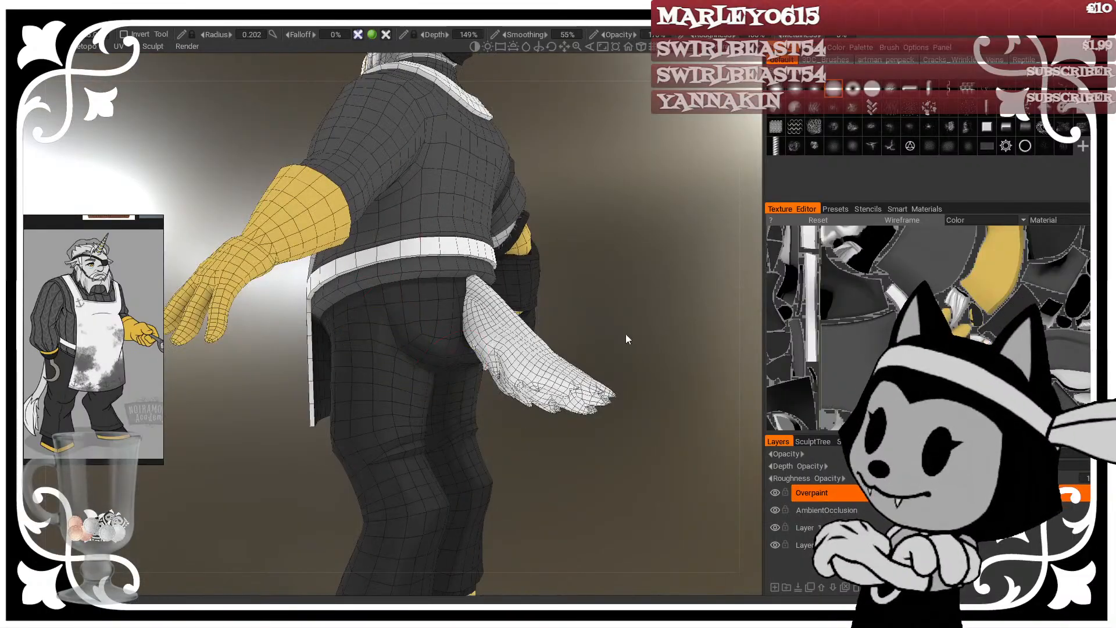
Step: Shade the backs of the trouser legs with brush radii of 0.620 and 0.749, and set the radius to 0.532
drag(631, 338, 373, 449)
middle_drag(372, 445, 407, 396)
key(w)
drag(585, 465, 622, 459)
right_drag(439, 387, 465, 389)
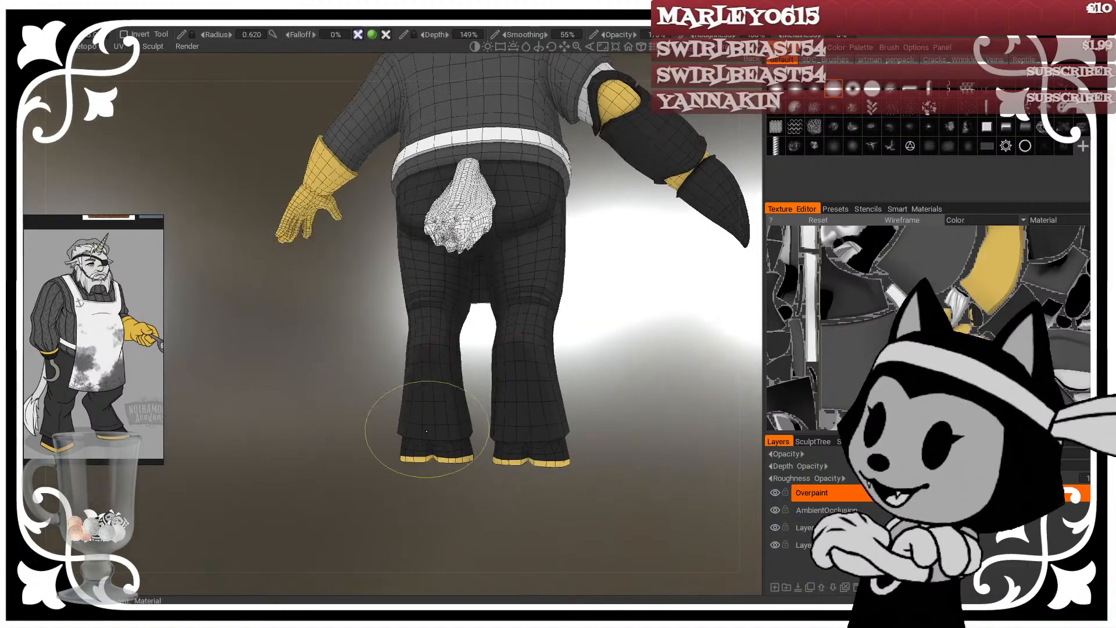
drag(440, 399, 514, 375)
drag(640, 368, 706, 362)
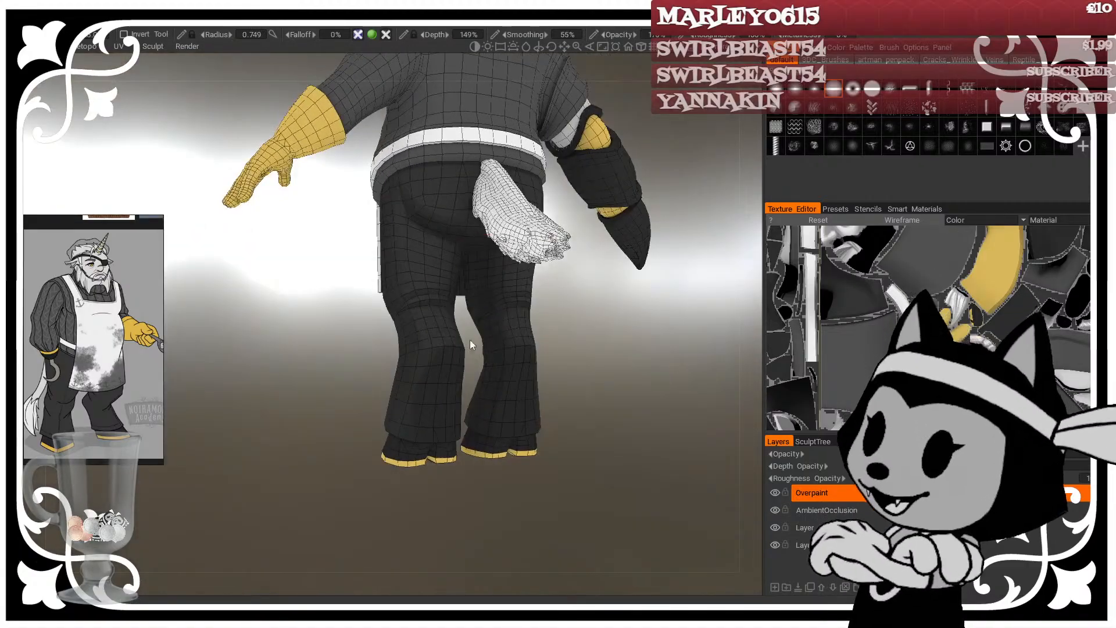
right_drag(470, 339, 458, 340)
Step: Examine the side and back of the trouser legs with the wireframe hidden and shown
mouse_move(611, 358)
mouse_down()
mouse_move(659, 361)
mouse_move(541, 403)
mouse_move(519, 373)
mouse_up()
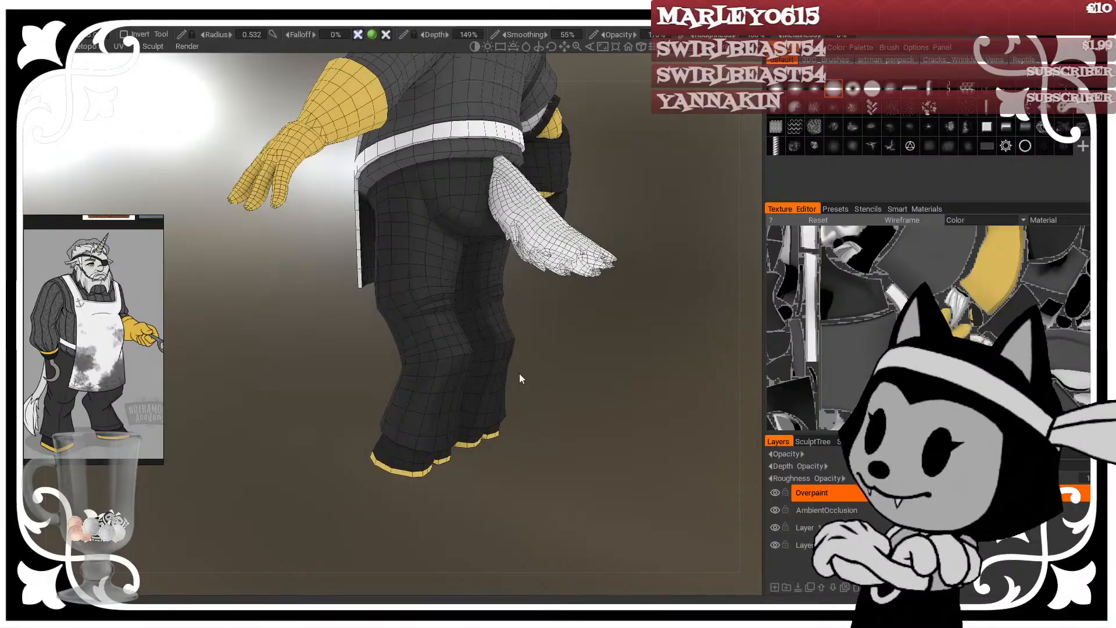
key(w)
middle_drag(553, 393, 525, 437)
right_drag(525, 437, 541, 448)
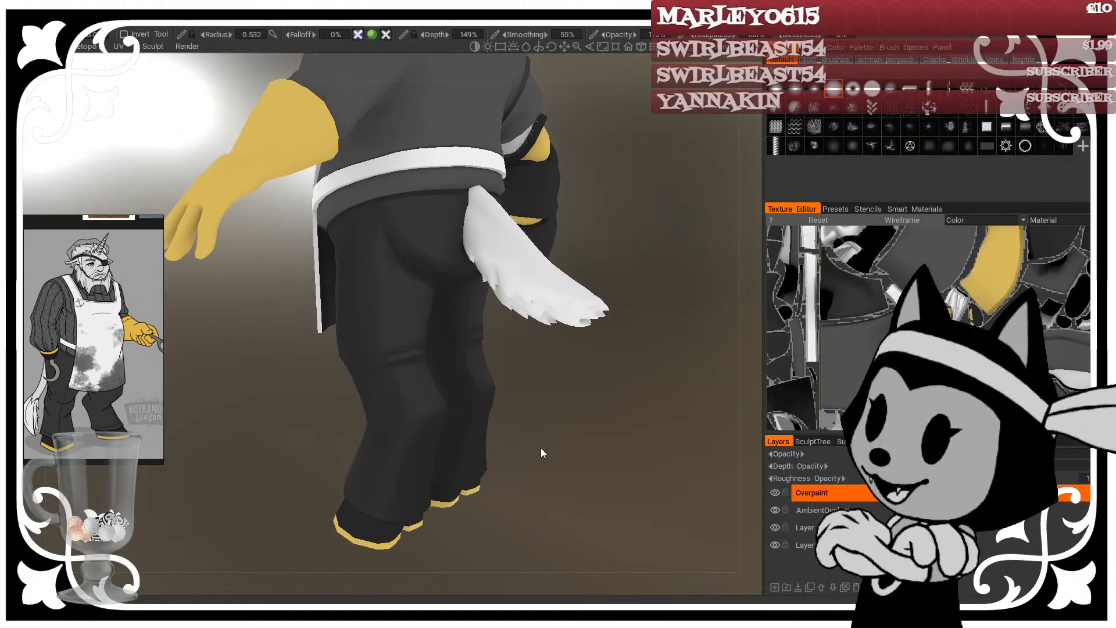
mouse_move(541, 453)
mouse_down()
mouse_move(613, 424)
mouse_move(608, 453)
mouse_up()
key(w)
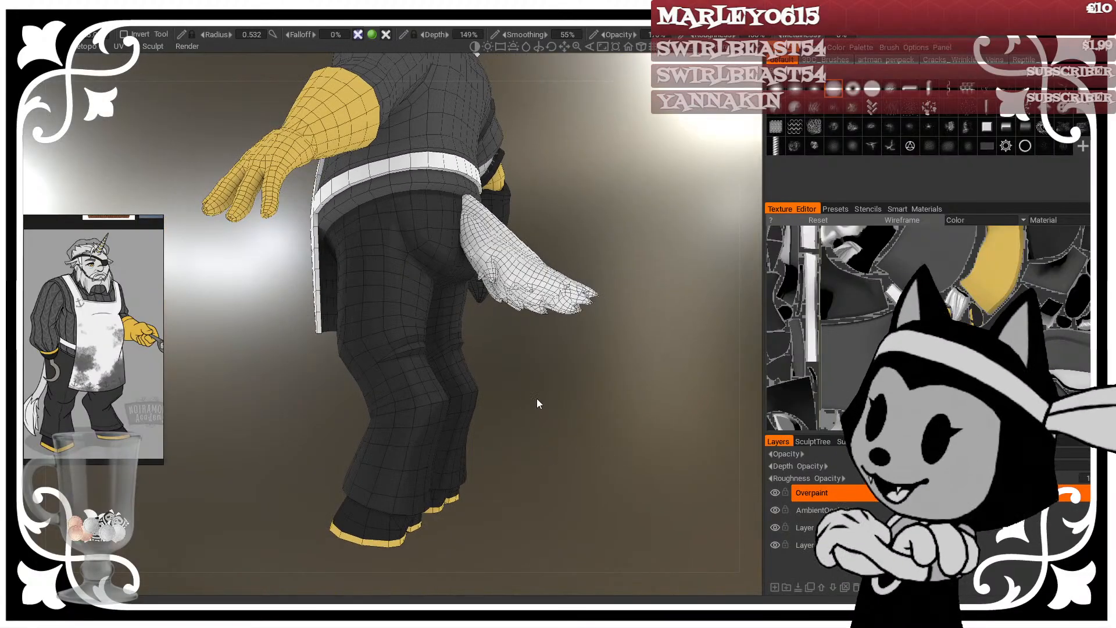
Step: Shade the back and side of the near trouser leg with brush radius 0.222, and enlarge the radius to 0.303
right_drag(433, 199, 391, 215)
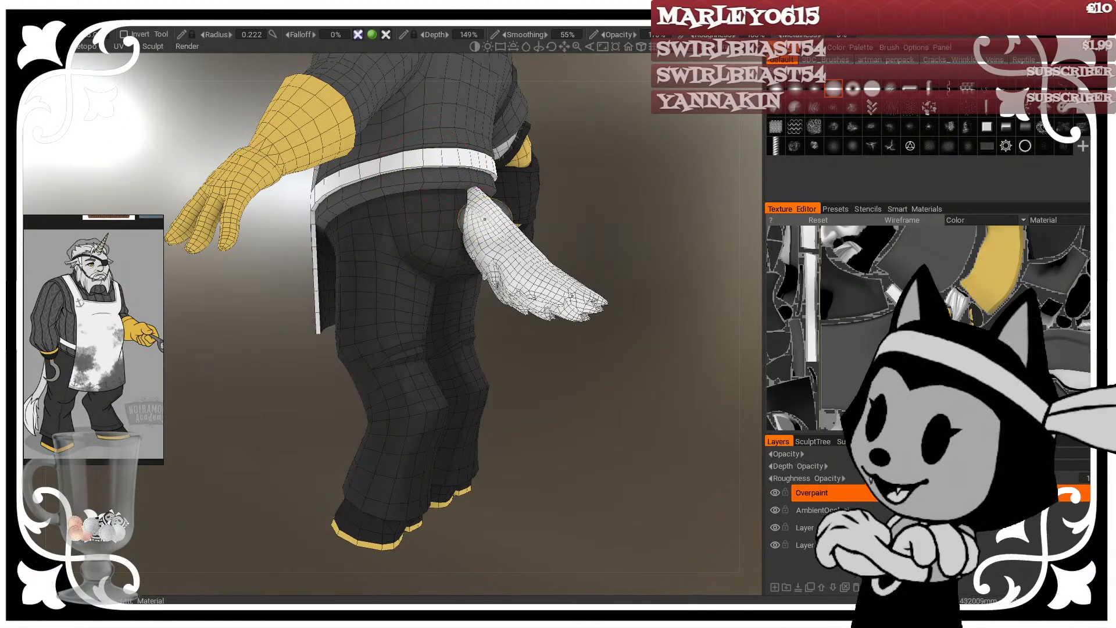
mouse_move(655, 372)
mouse_down()
mouse_move(605, 379)
mouse_move(542, 444)
mouse_move(572, 432)
mouse_move(487, 417)
mouse_move(552, 392)
mouse_move(468, 472)
mouse_move(410, 371)
mouse_up()
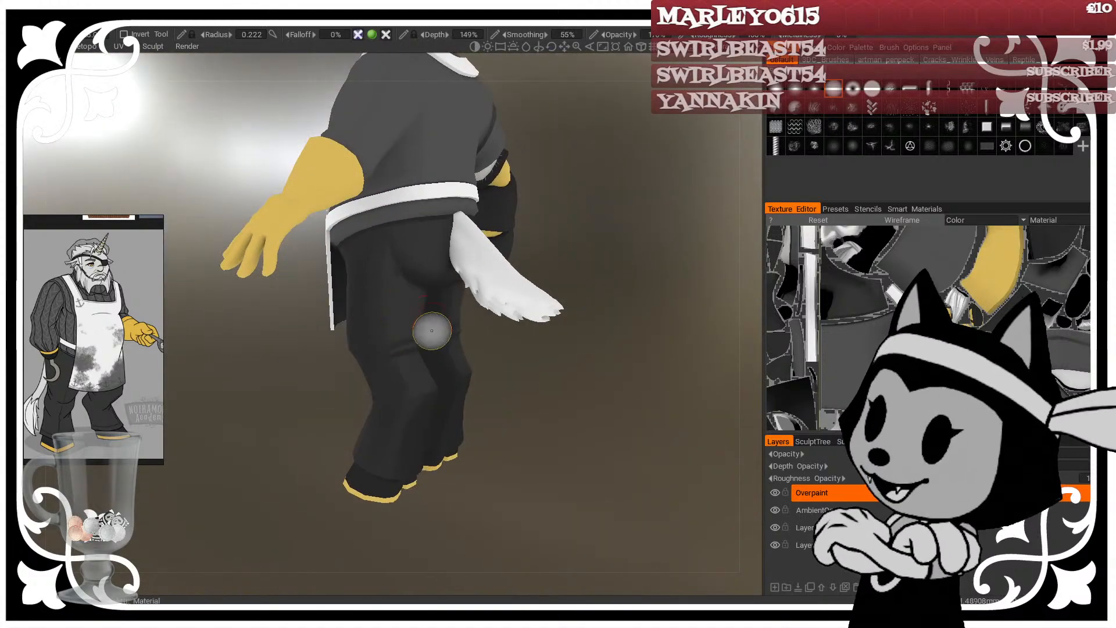
mouse_move(429, 331)
mouse_down()
mouse_move(393, 464)
mouse_move(548, 369)
mouse_move(501, 412)
mouse_move(430, 417)
mouse_move(401, 453)
mouse_up()
mouse_move(516, 388)
mouse_down()
mouse_move(535, 401)
mouse_move(582, 389)
mouse_up()
drag(426, 350, 486, 404)
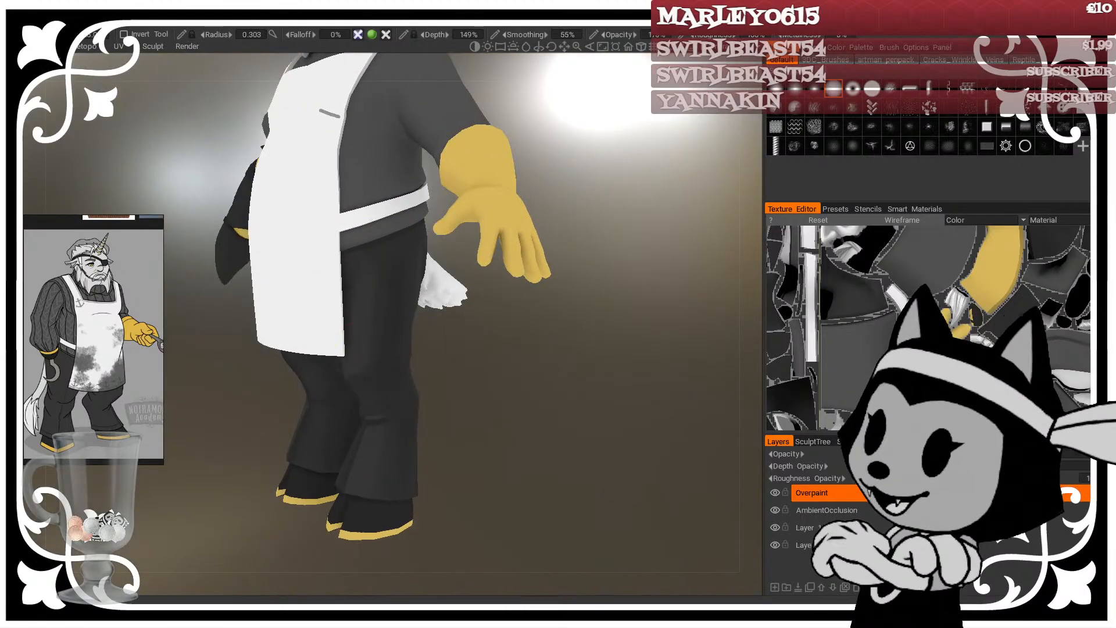
Step: Shade the outer side of the trouser leg from thigh to hem, setting the brush radius to 0.312
drag(549, 463, 534, 485)
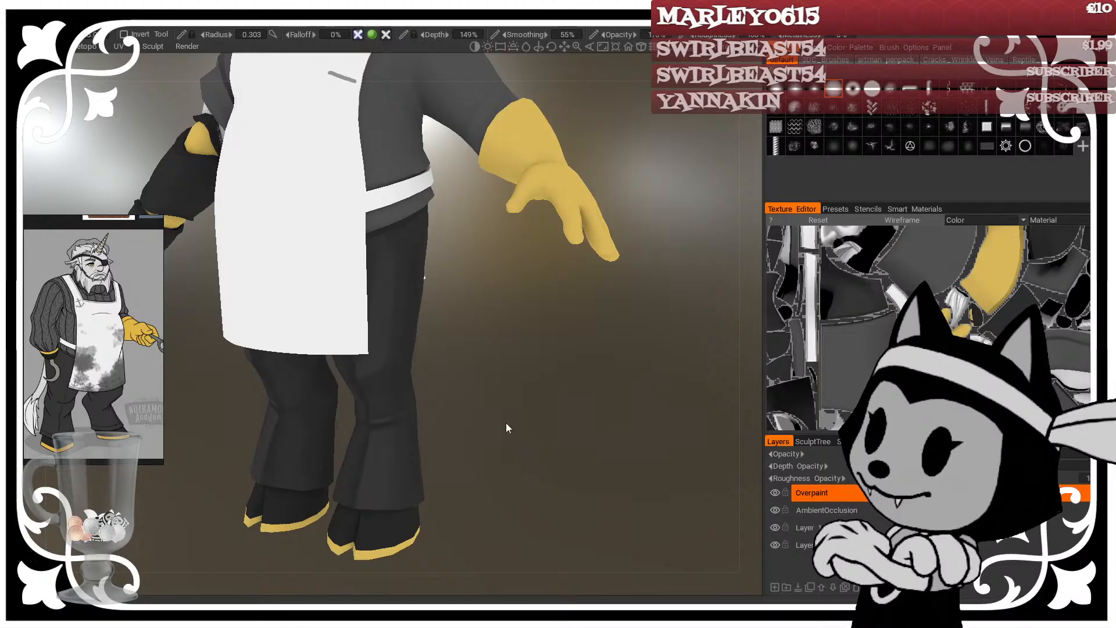
mouse_move(500, 366)
mouse_down()
mouse_move(551, 368)
mouse_move(577, 439)
mouse_move(490, 427)
mouse_move(500, 434)
mouse_move(451, 375)
mouse_move(503, 444)
mouse_move(542, 388)
mouse_move(498, 420)
mouse_move(608, 386)
mouse_move(533, 418)
mouse_move(334, 279)
mouse_up()
mouse_move(348, 360)
mouse_down()
mouse_move(411, 531)
mouse_move(476, 526)
mouse_move(336, 515)
mouse_move(565, 480)
mouse_up()
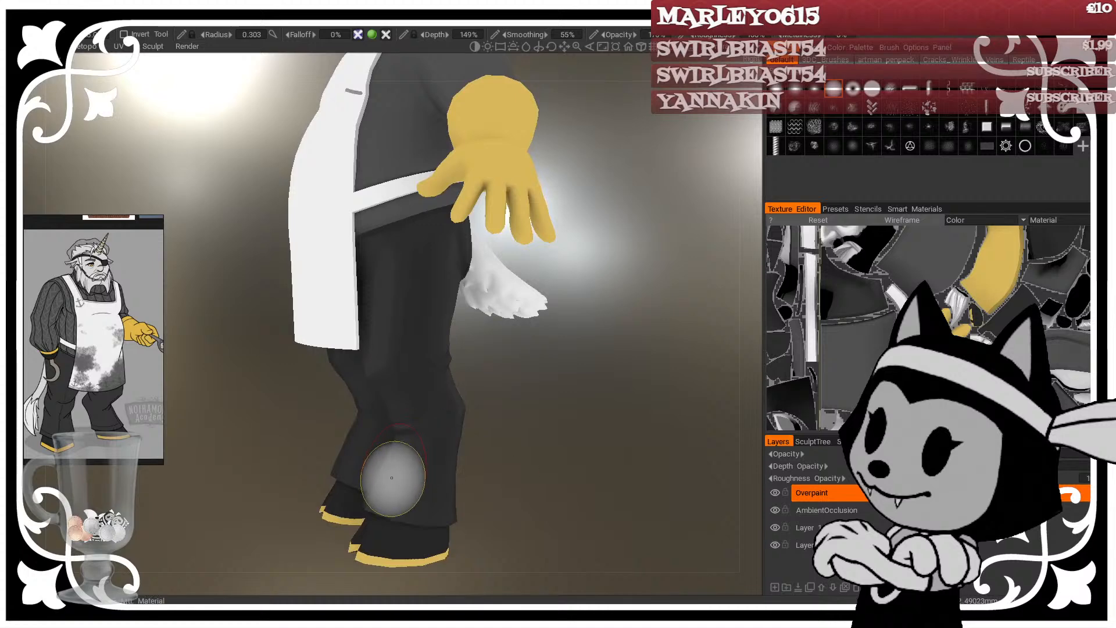
right_drag(393, 499, 376, 501)
drag(503, 420, 622, 407)
drag(540, 439, 482, 427)
right_drag(388, 351, 407, 350)
drag(402, 266, 394, 333)
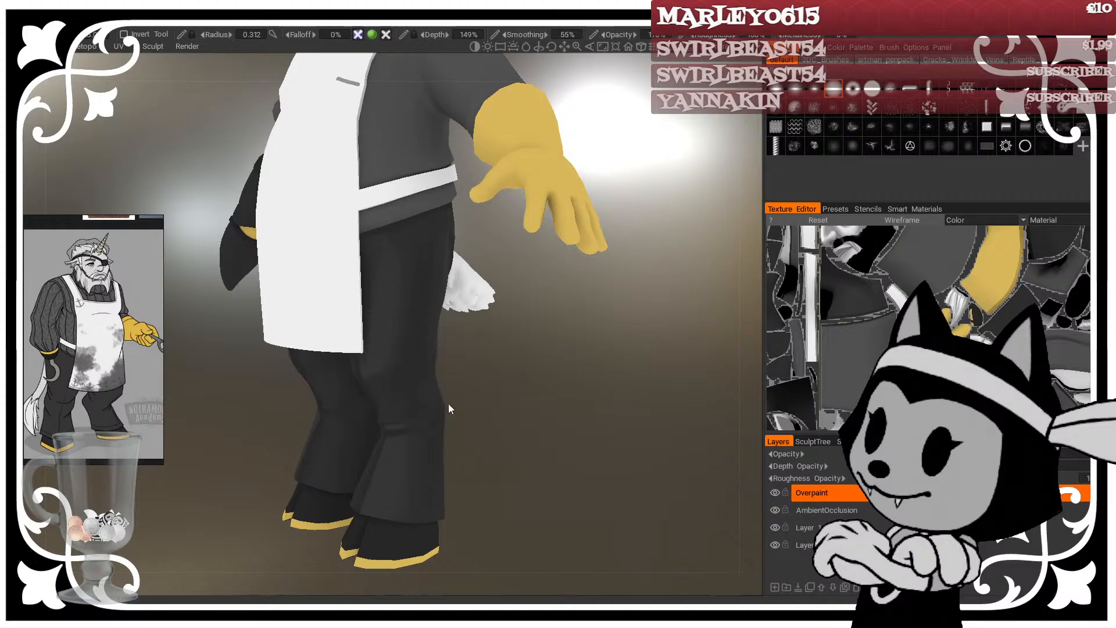
Step: Sample paint colours around the hip below the shirt and touch up the back of the thigh with brush radius 0.184
mouse_move(539, 398)
middle_down()
mouse_move(501, 381)
mouse_move(560, 416)
mouse_move(424, 261)
middle_up()
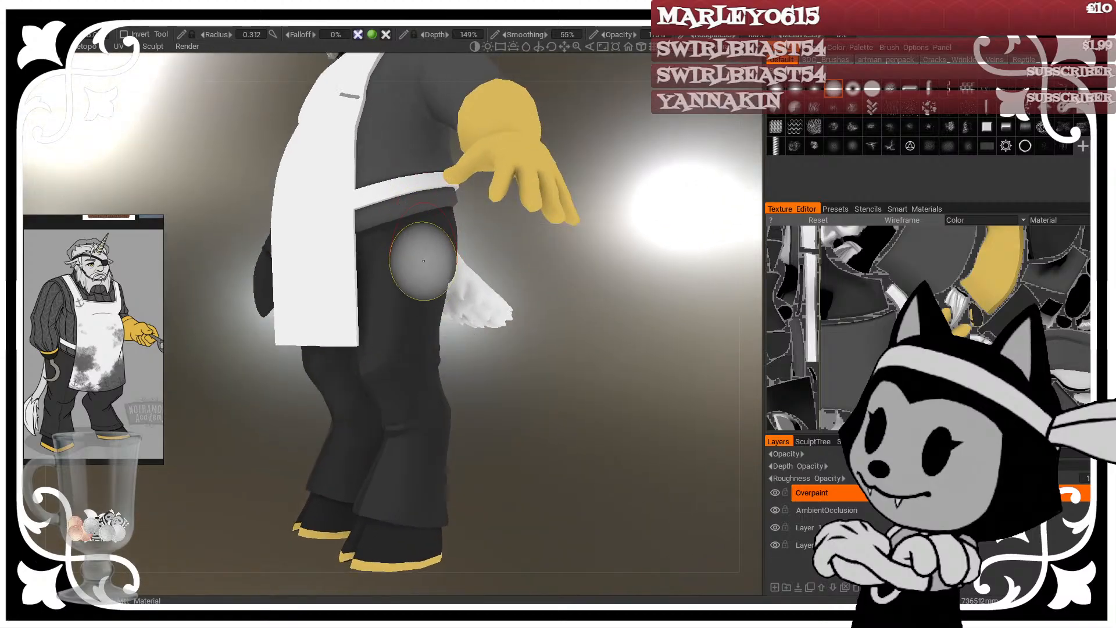
key(v)
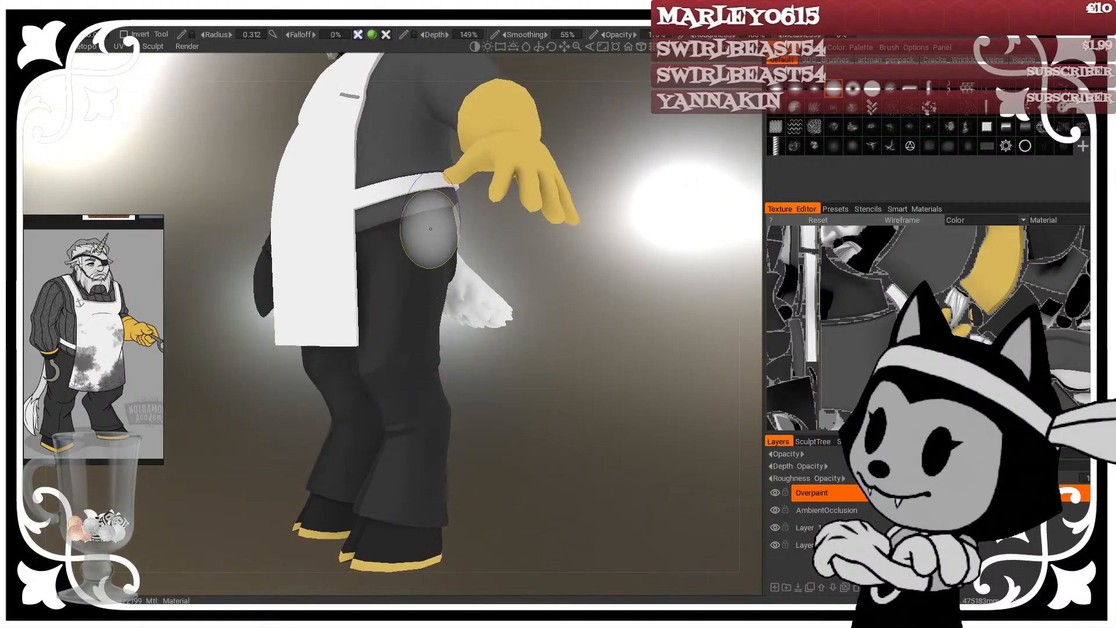
key(v)
drag(450, 340, 473, 337)
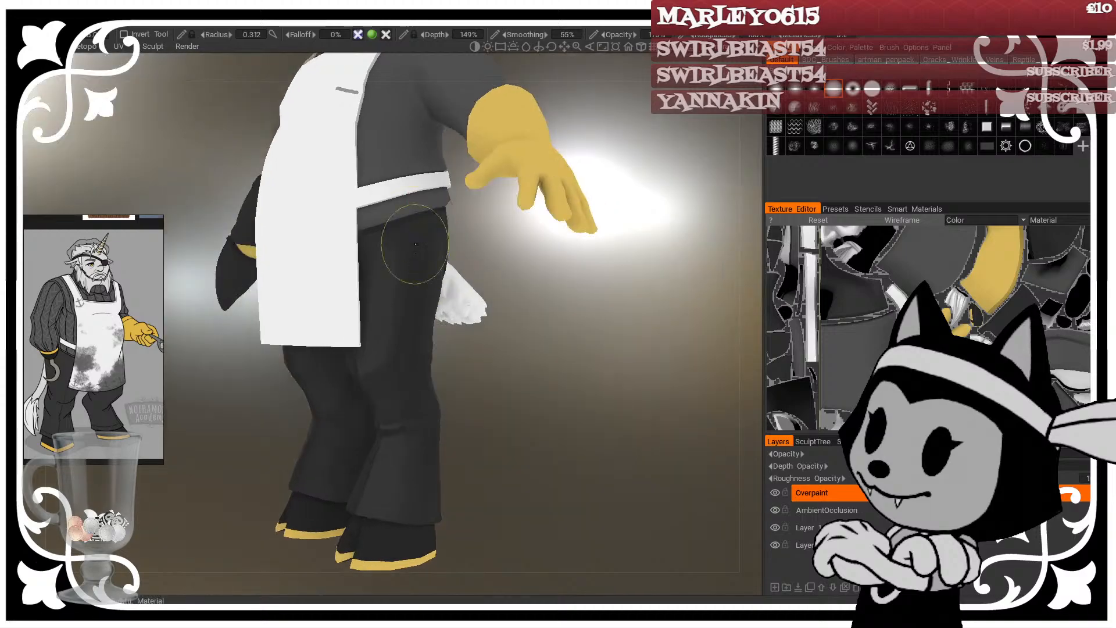
mouse_move(517, 382)
middle_down()
mouse_move(368, 404)
mouse_move(356, 428)
mouse_move(359, 401)
middle_up()
drag(462, 292, 464, 298)
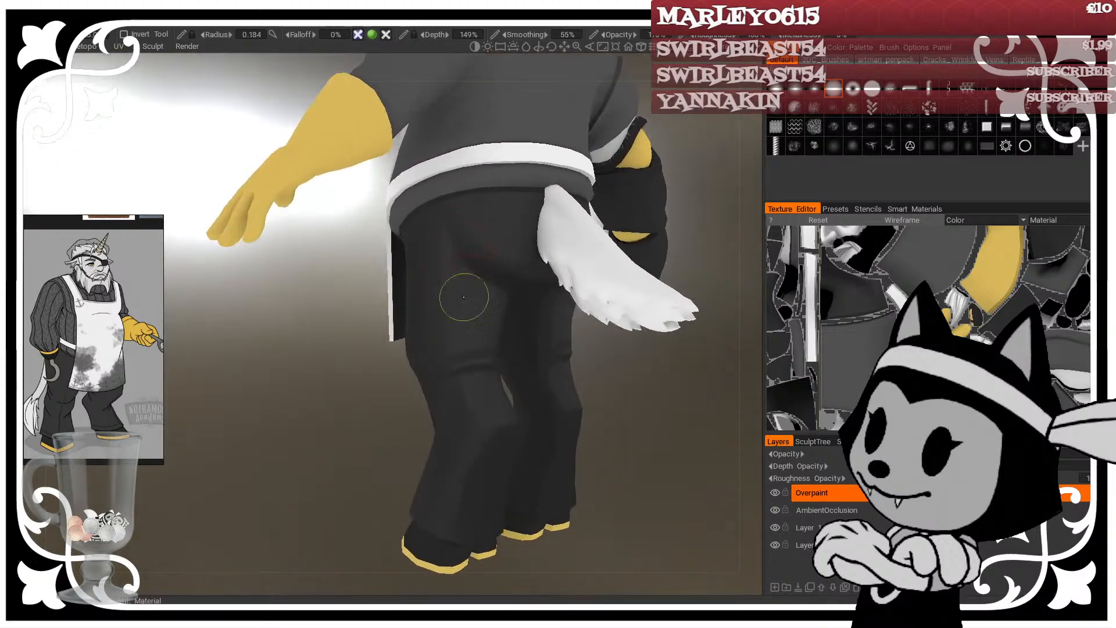
Step: Enlarge the brush radius from 0.134 to 0.267 and shade the outer thigh down to the knee
drag(647, 431, 712, 429)
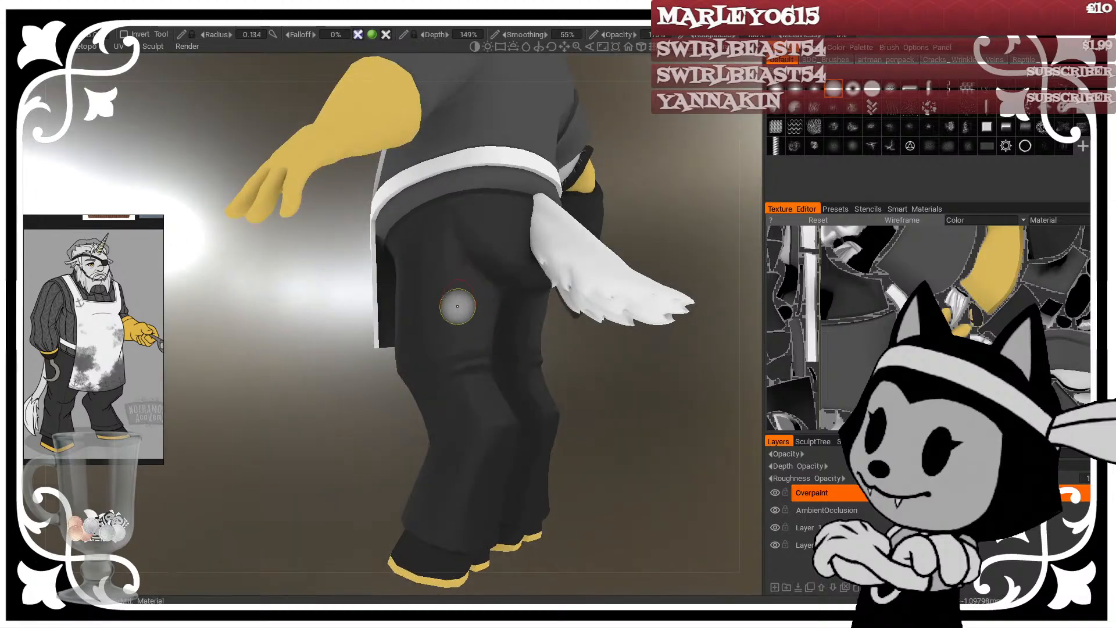
key(bracketright)
key(bracketright)
key(bracketright)
key(bracketright)
key(bracketright)
key(bracketright)
key(bracketright)
drag(445, 303, 430, 365)
drag(558, 352, 595, 350)
drag(450, 315, 422, 365)
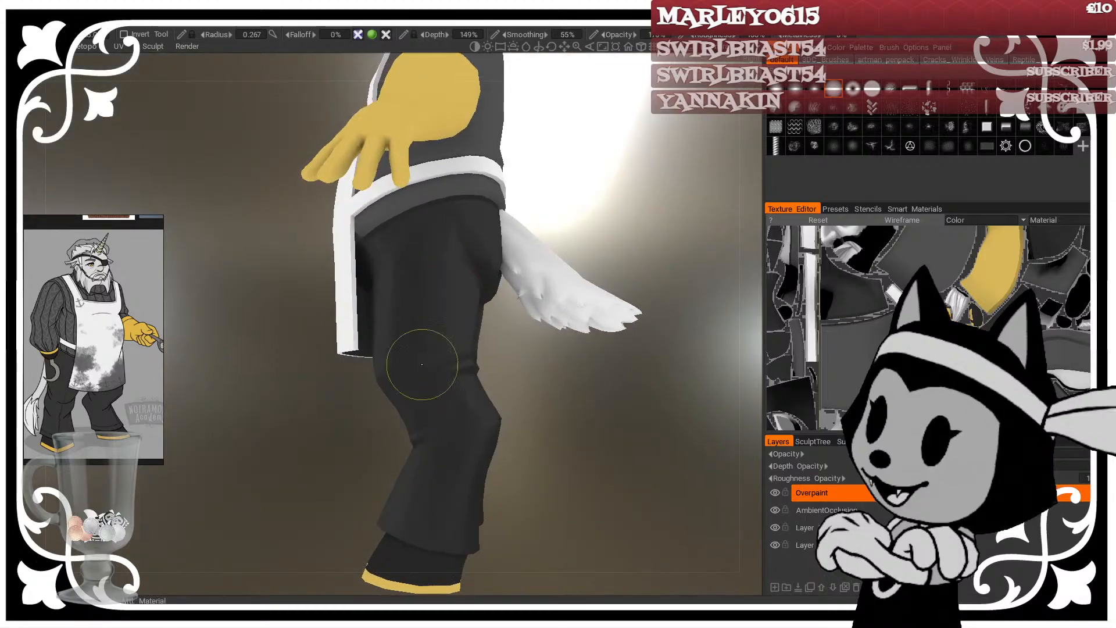
drag(446, 312, 424, 343)
Step: Shade the outer trouser leg near the hem and knee, and reduce the brush radius to 0.065
drag(543, 191, 580, 216)
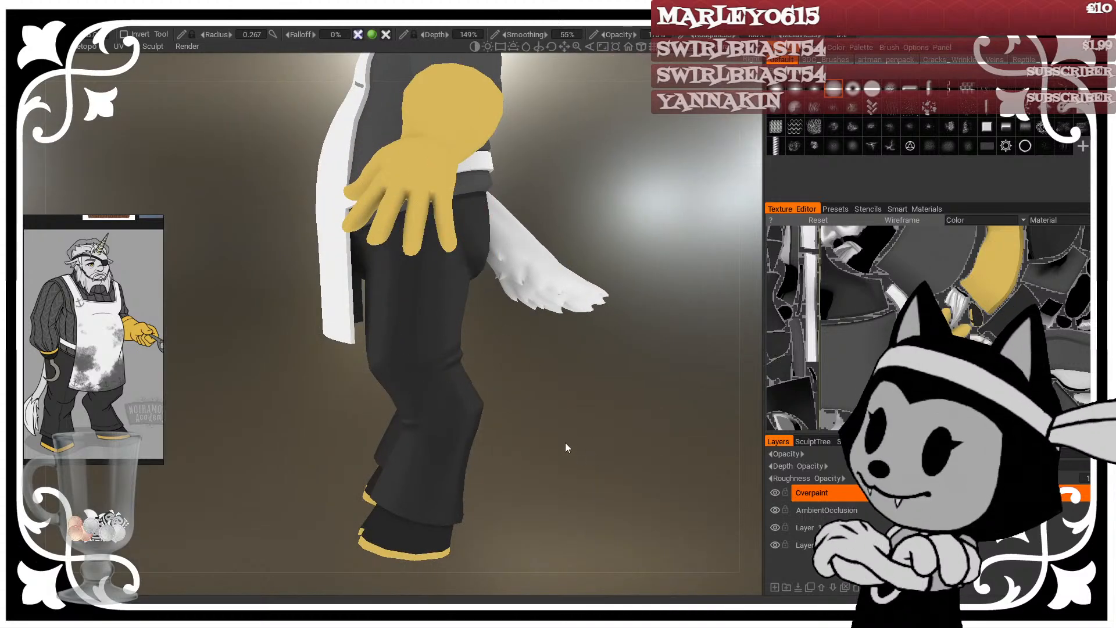
mouse_move(426, 522)
mouse_down()
mouse_move(429, 483)
mouse_move(414, 515)
mouse_up()
mouse_move(523, 427)
mouse_down()
mouse_move(580, 426)
mouse_move(539, 442)
mouse_move(584, 429)
mouse_up()
drag(493, 296, 452, 344)
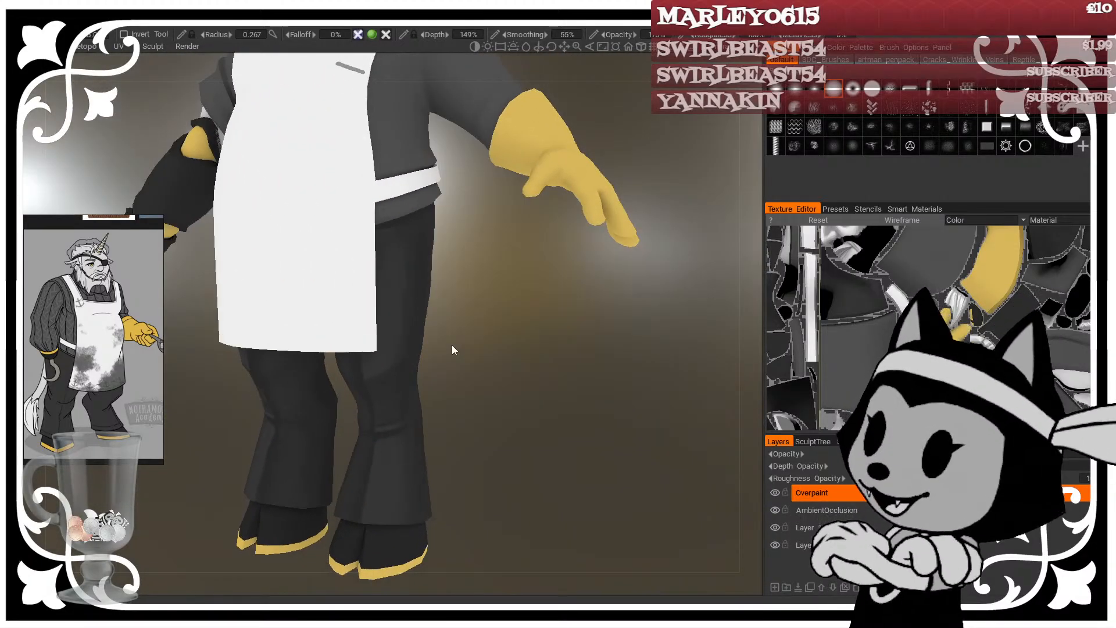
right_drag(418, 413, 384, 426)
alt+drag(384, 426, 477, 380)
mouse_move(417, 416)
mouse_down()
mouse_move(386, 421)
mouse_move(440, 410)
mouse_move(424, 386)
mouse_move(438, 366)
mouse_up()
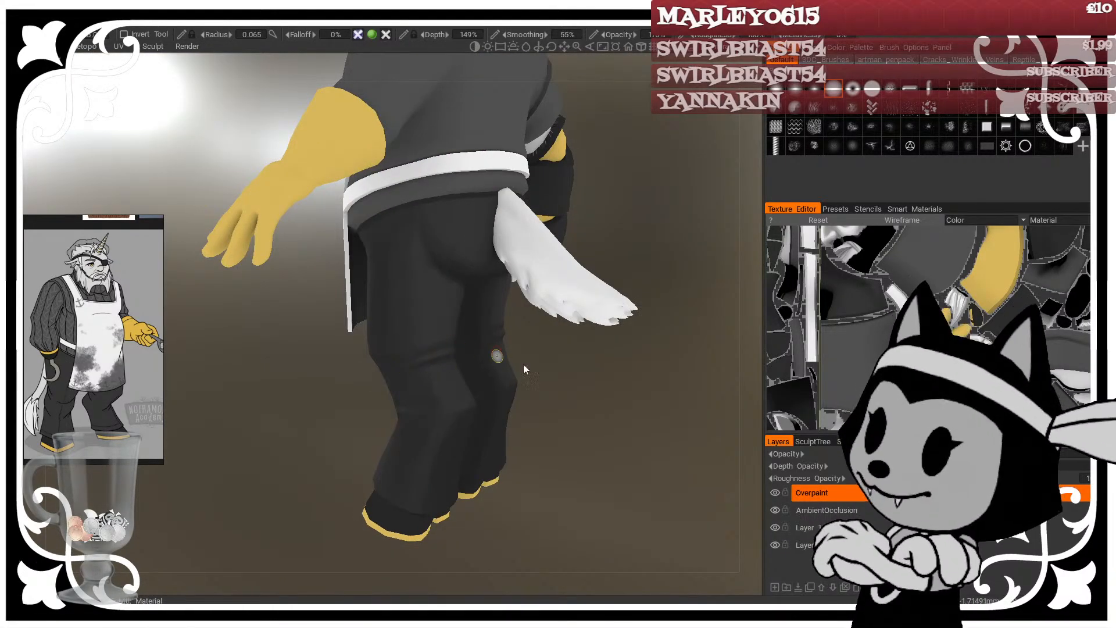
Step: Check the trousers from behind, the side and the front, and reduce the brush radius to 0.049
alt+drag(524, 370, 349, 373)
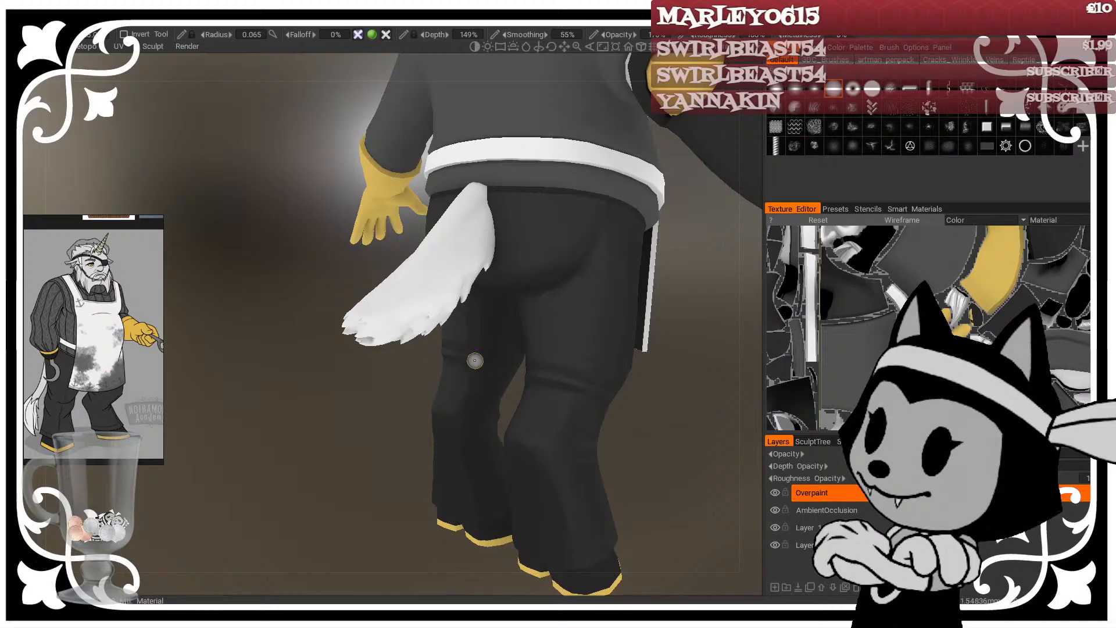
alt+drag(428, 293, 670, 508)
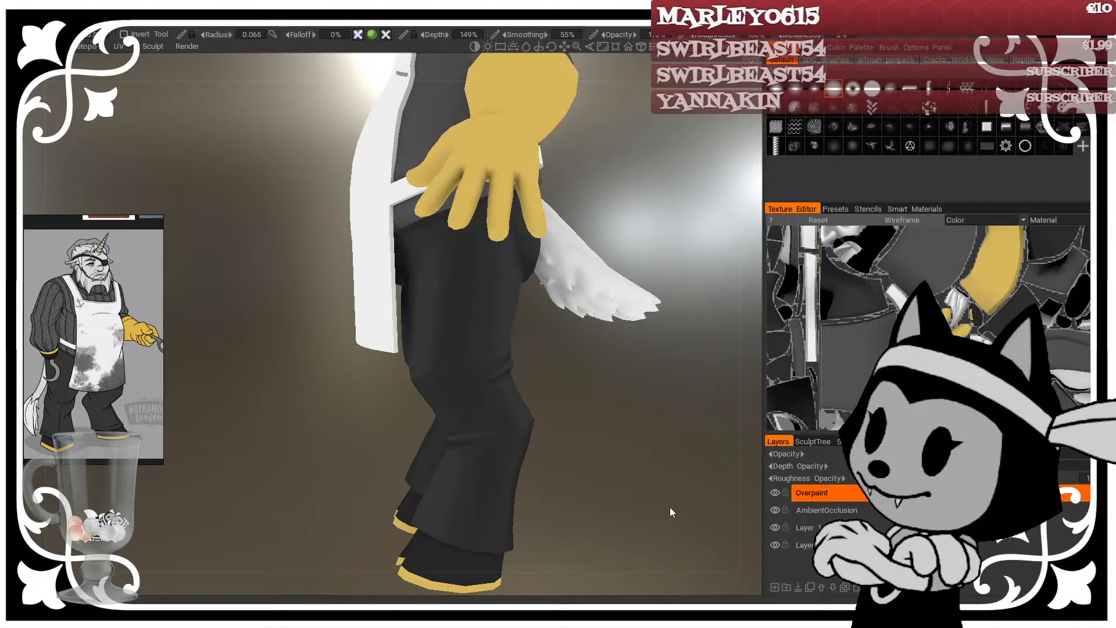
alt+drag(540, 434, 678, 428)
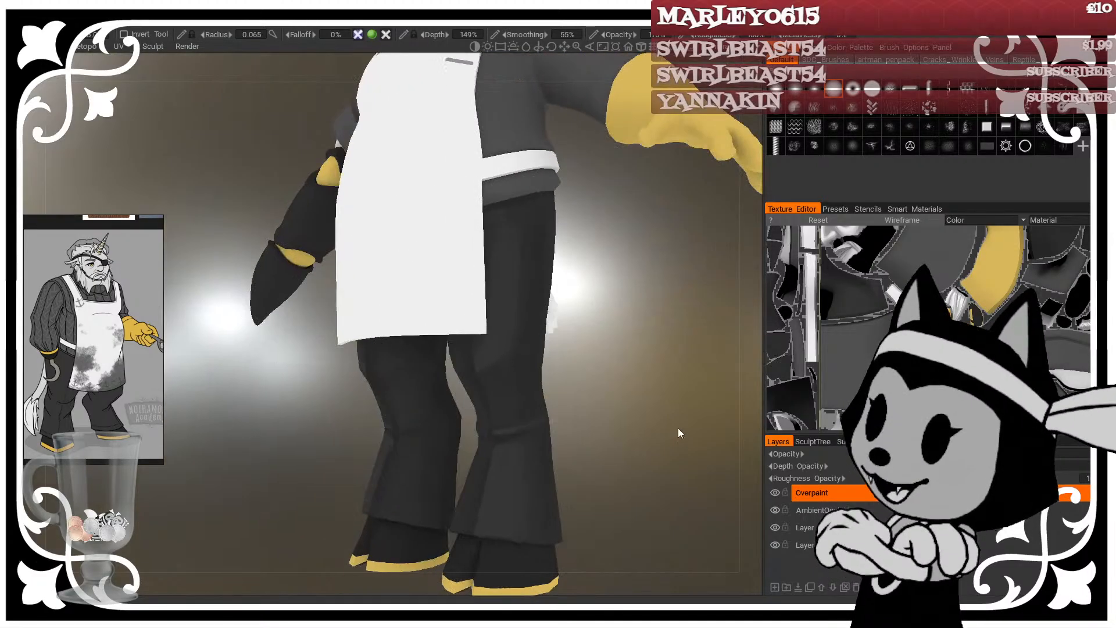
mouse_move(652, 388)
alt+mouse_down()
mouse_move(619, 360)
mouse_move(695, 390)
mouse_move(600, 373)
alt+mouse_up()
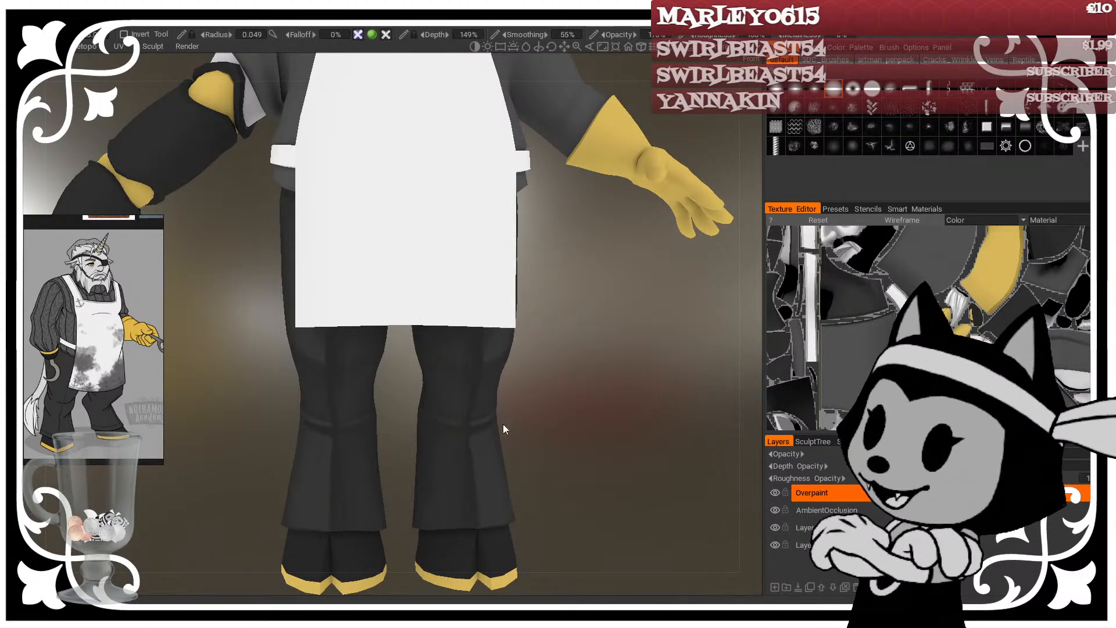
alt+drag(579, 441, 545, 419)
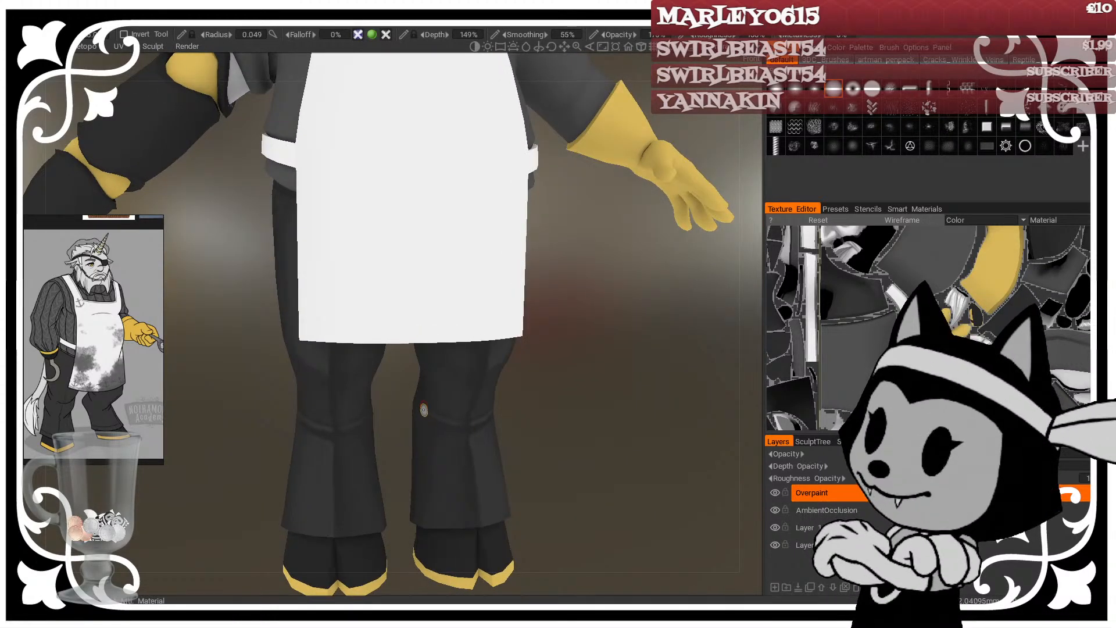
alt+drag(573, 433, 574, 413)
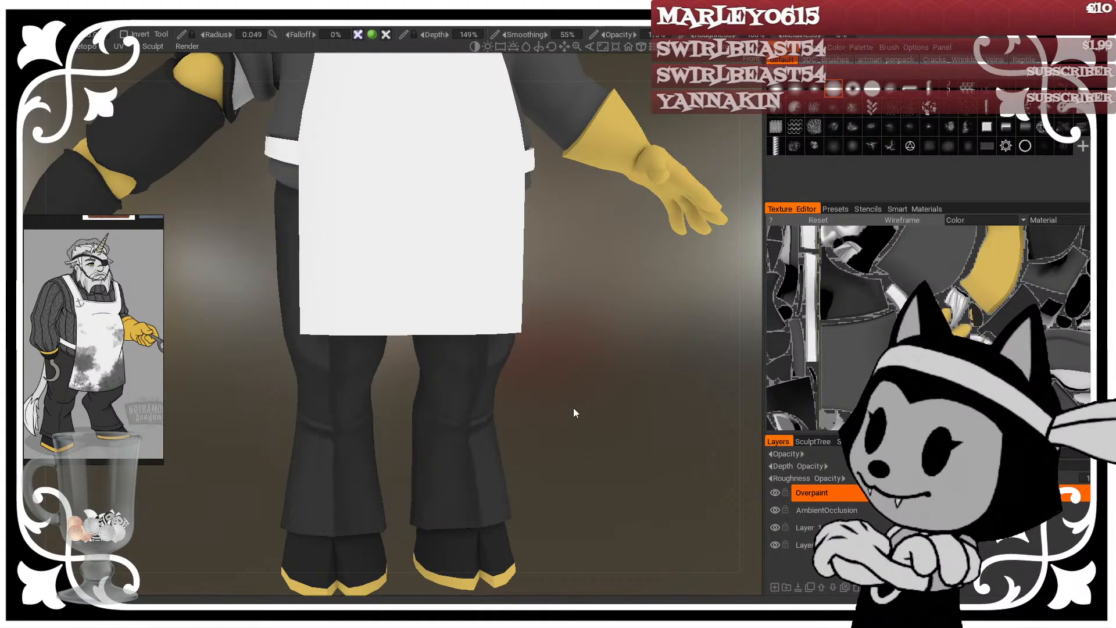
Step: Compare the character's full front view with the reference drawing, viewing the drawing both close up and as a whole
middle_drag(700, 250, 675, 356)
right_drag(675, 357, 601, 392)
drag(601, 391, 561, 414)
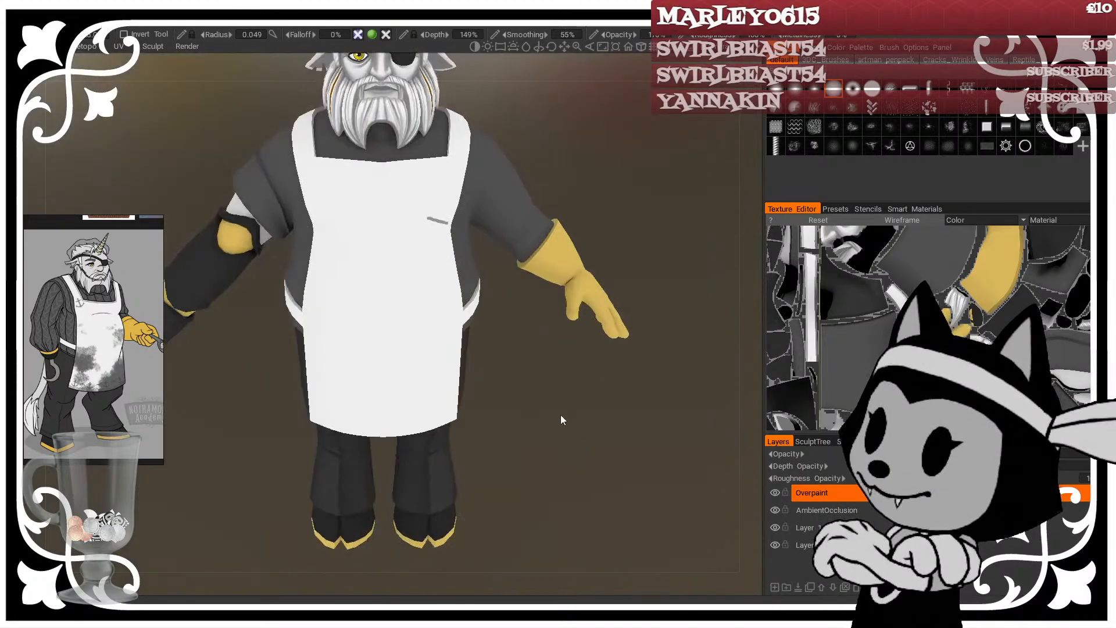
middle_drag(560, 414, 619, 458)
scroll(96, 270, up, 5)
middle_drag(97, 263, 75, 288)
scroll(123, 298, down, 4)
scroll(89, 285, down, 4)
scroll(89, 283, up, 3)
scroll(96, 279, down, 3)
scroll(94, 284, up, 2)
scroll(77, 274, up, 2)
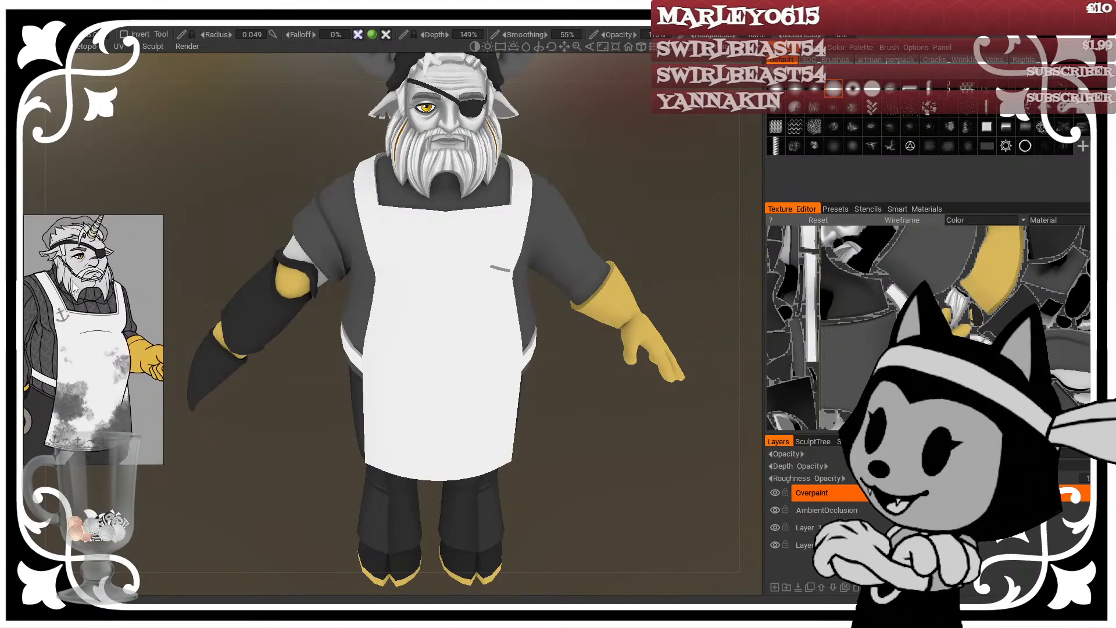
scroll(75, 288, down, 3)
scroll(77, 290, down, 3)
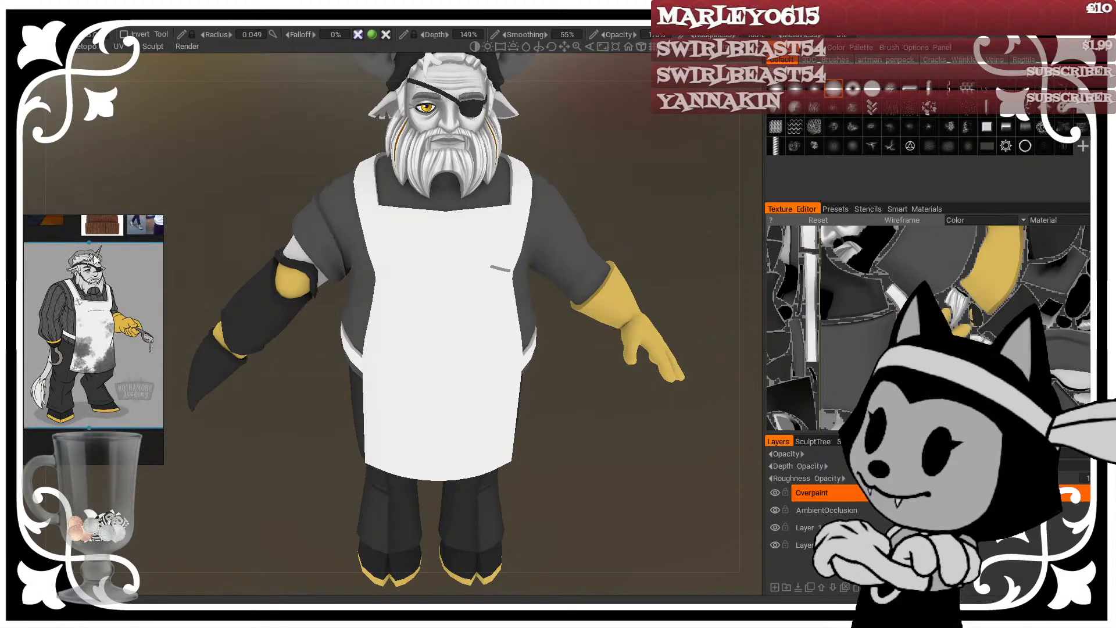
scroll(97, 327, up, 3)
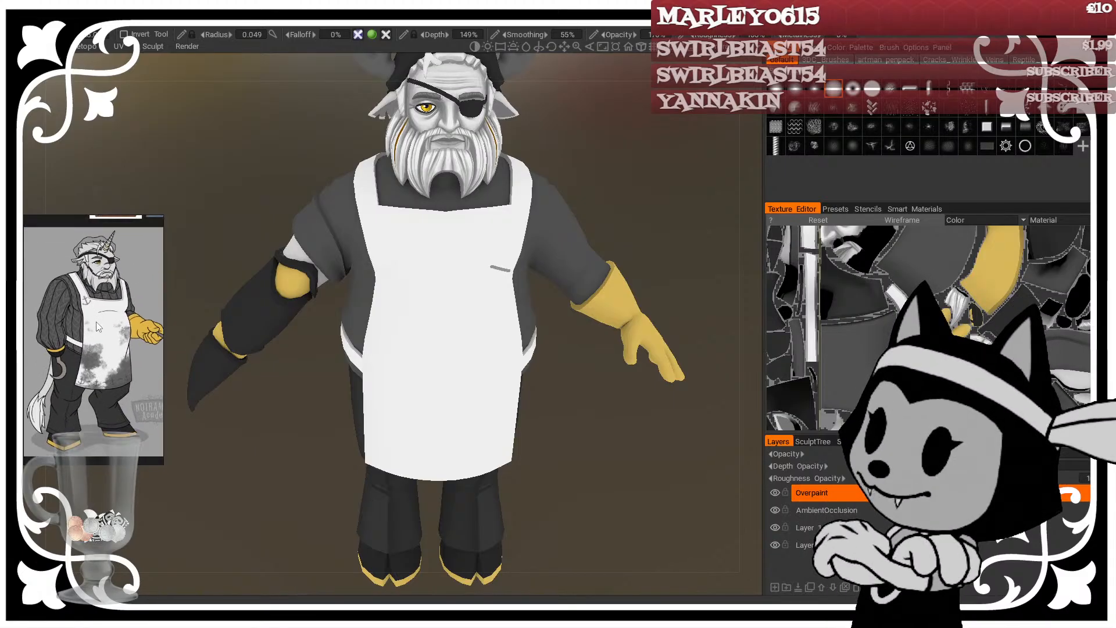
scroll(100, 331, up, 2)
Step: Inspect the trousers from the front and behind, and enlarge the brush radius to 0.162 and 0.178
drag(286, 435, 602, 446)
right_drag(600, 441, 615, 445)
middle_drag(588, 416, 585, 338)
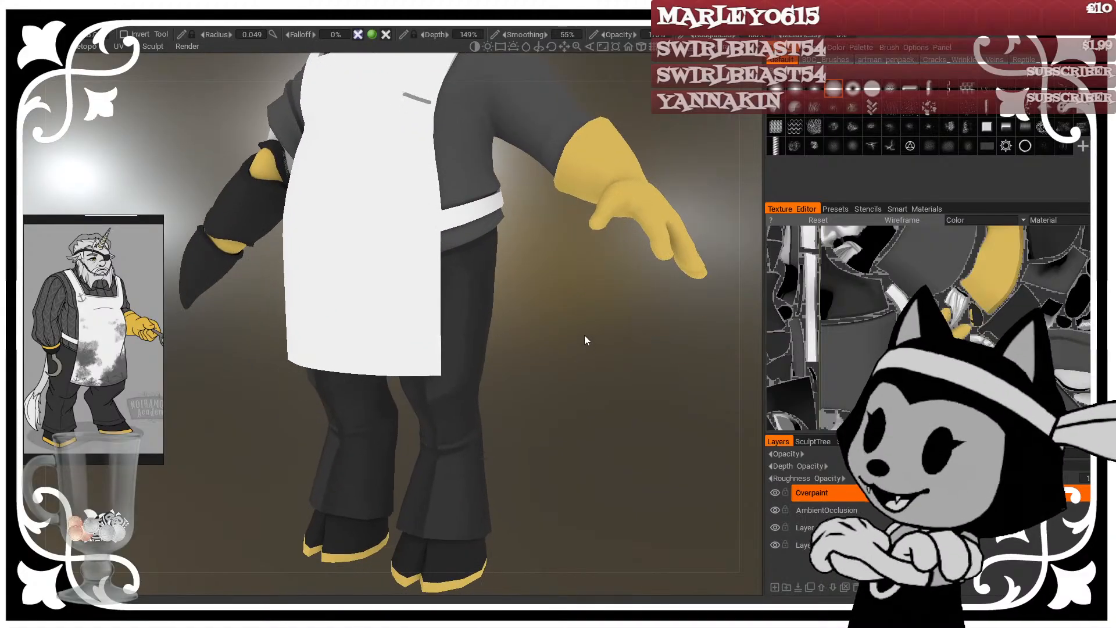
drag(585, 336, 235, 281)
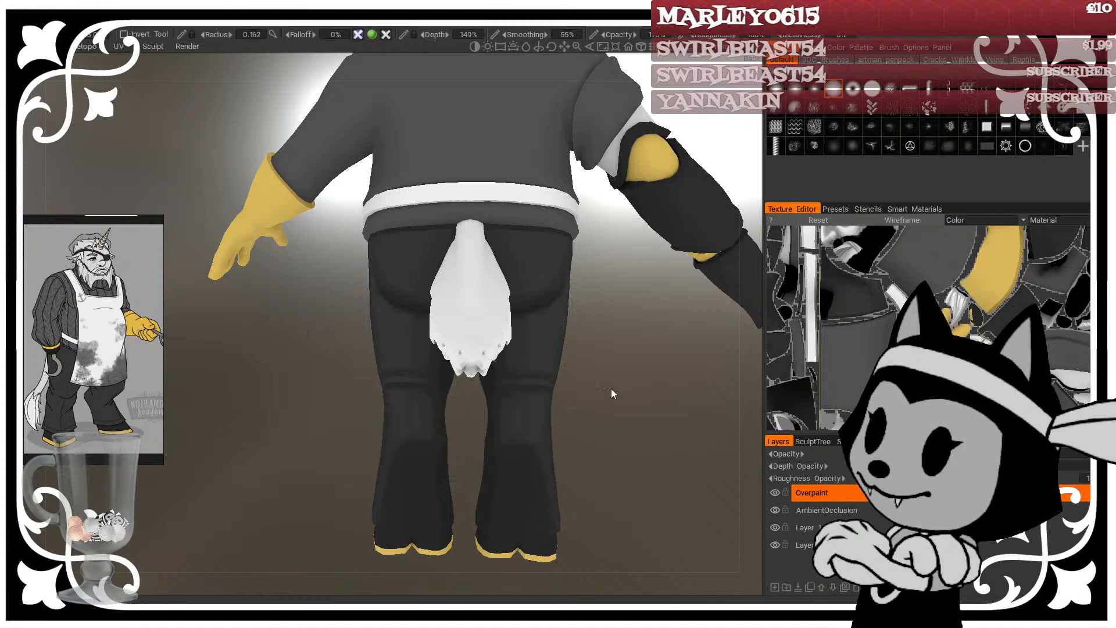
mouse_move(612, 388)
mouse_down()
mouse_move(643, 393)
mouse_move(611, 336)
mouse_up()
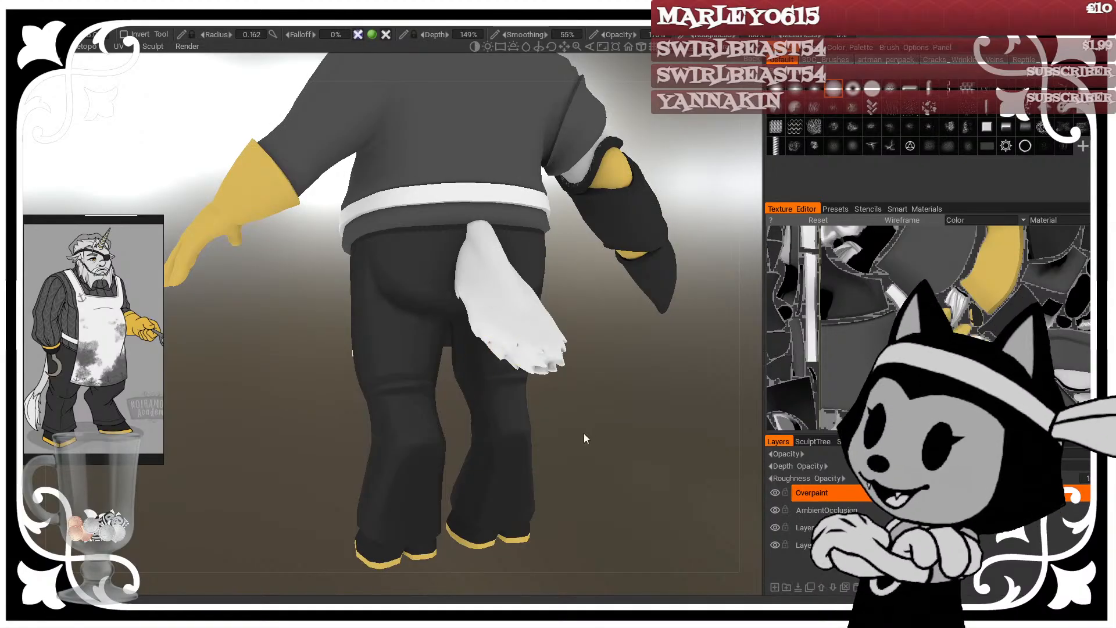
mouse_move(585, 439)
mouse_down()
mouse_move(491, 473)
mouse_move(615, 420)
mouse_move(598, 408)
mouse_up()
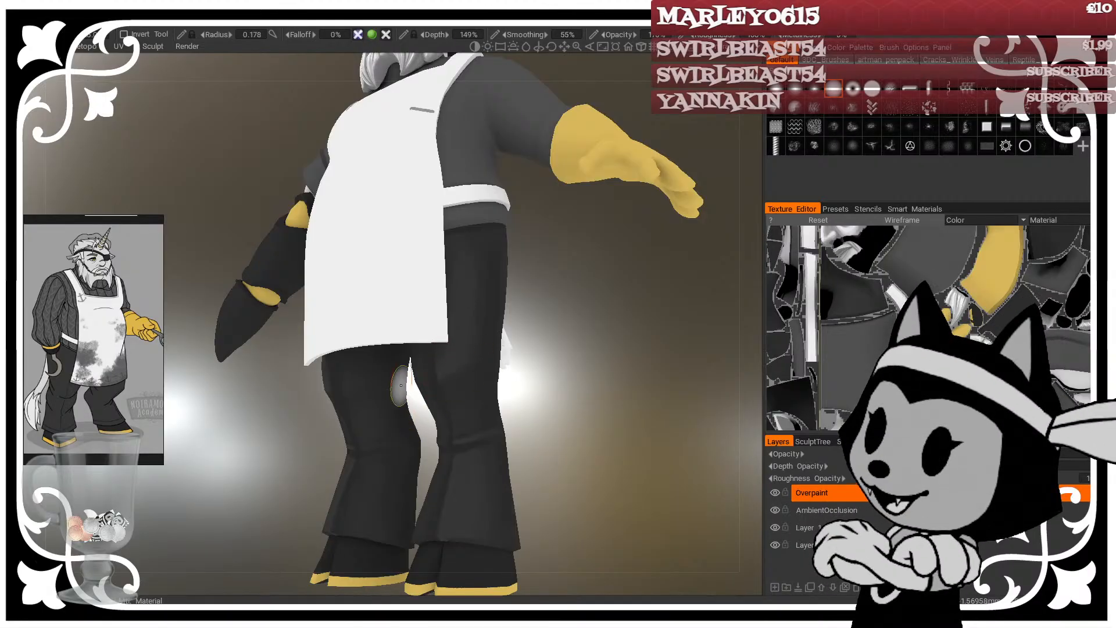
Step: Check the trousers from the front and behind, setting the brush radius to 0.414 and 0.041
mouse_move(407, 445)
mouse_down()
mouse_move(563, 383)
mouse_move(374, 399)
mouse_up()
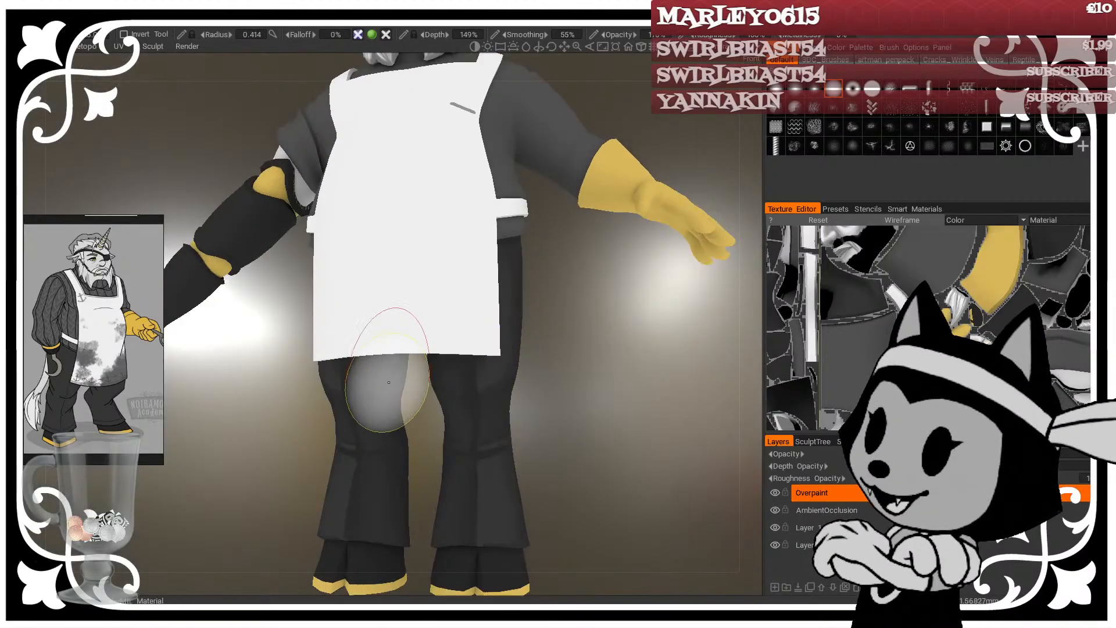
drag(590, 418, 590, 392)
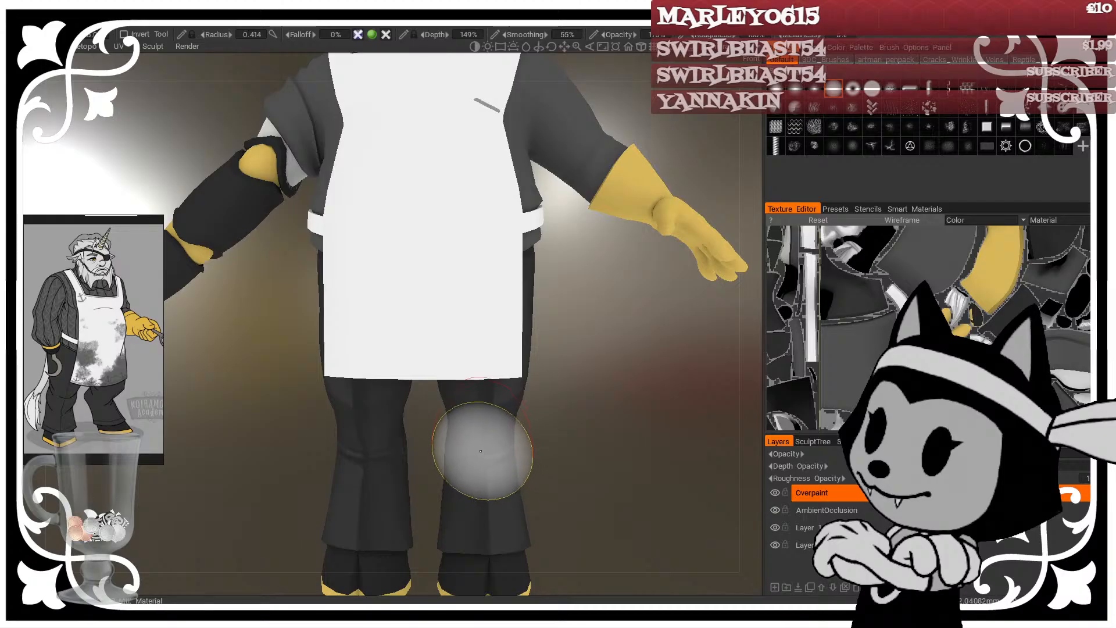
mouse_move(481, 451)
right_down()
mouse_move(494, 452)
mouse_move(480, 463)
right_up()
middle_drag(583, 471, 525, 393)
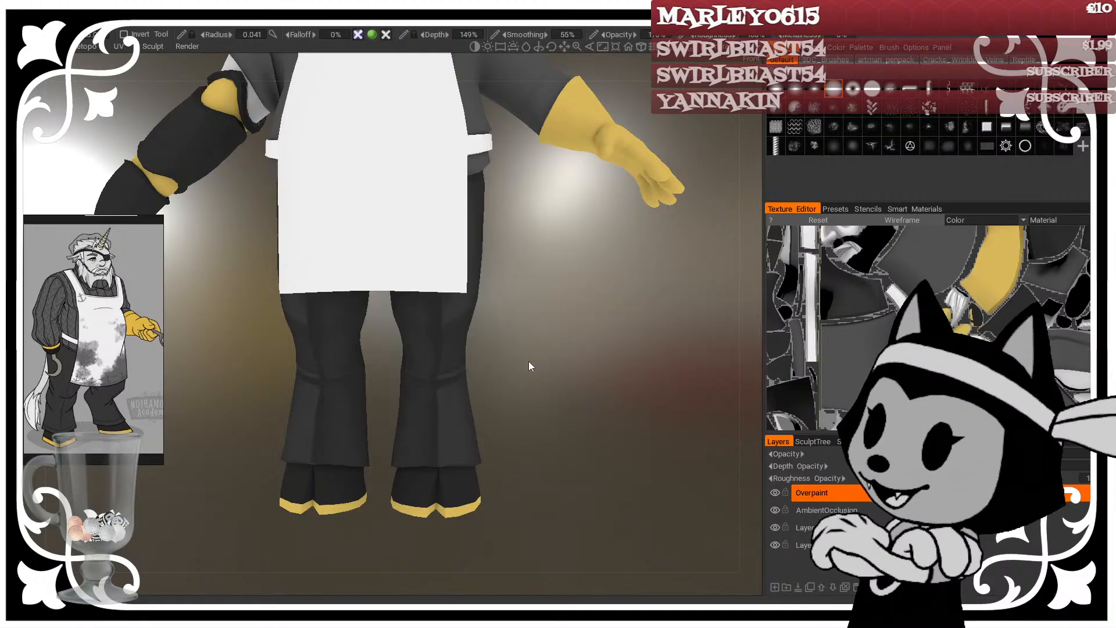
mouse_move(546, 387)
mouse_down()
mouse_move(553, 334)
mouse_move(520, 456)
mouse_up()
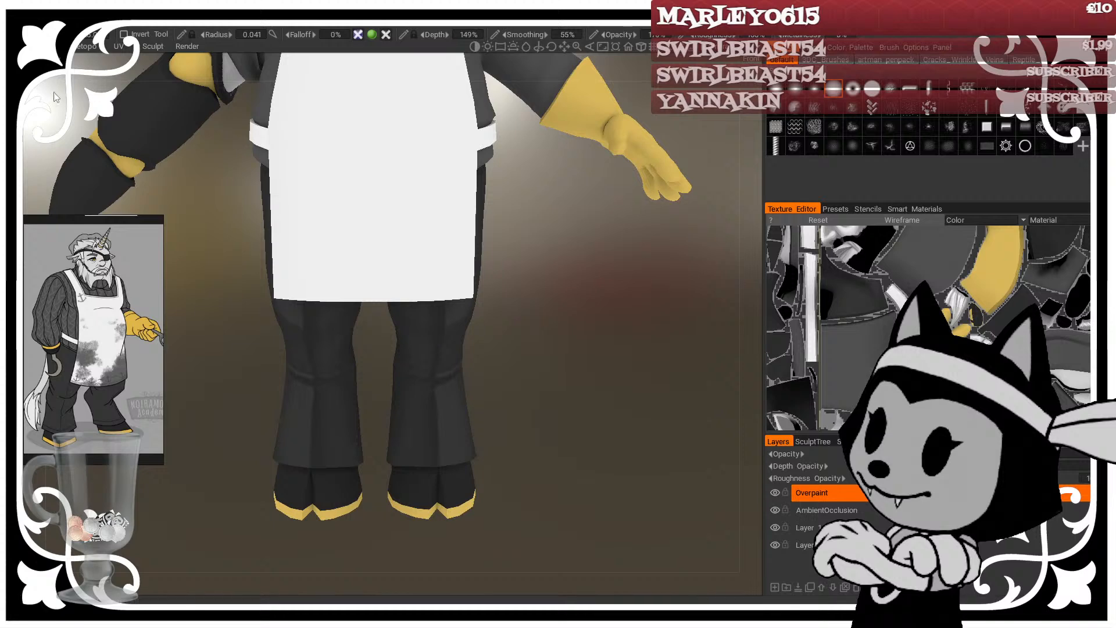
drag(384, 251, 522, 521)
drag(575, 431, 441, 322)
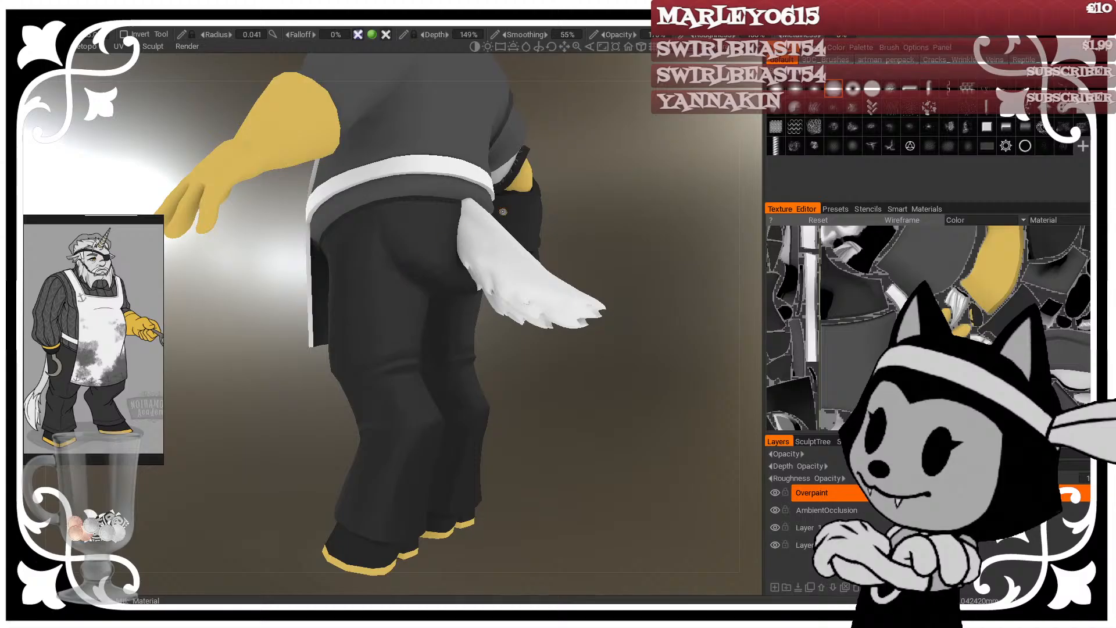
Step: Choose a slightly darker near-black paint colour for the seam on the outer trouser leg
drag(502, 212, 659, 186)
click(84, 127)
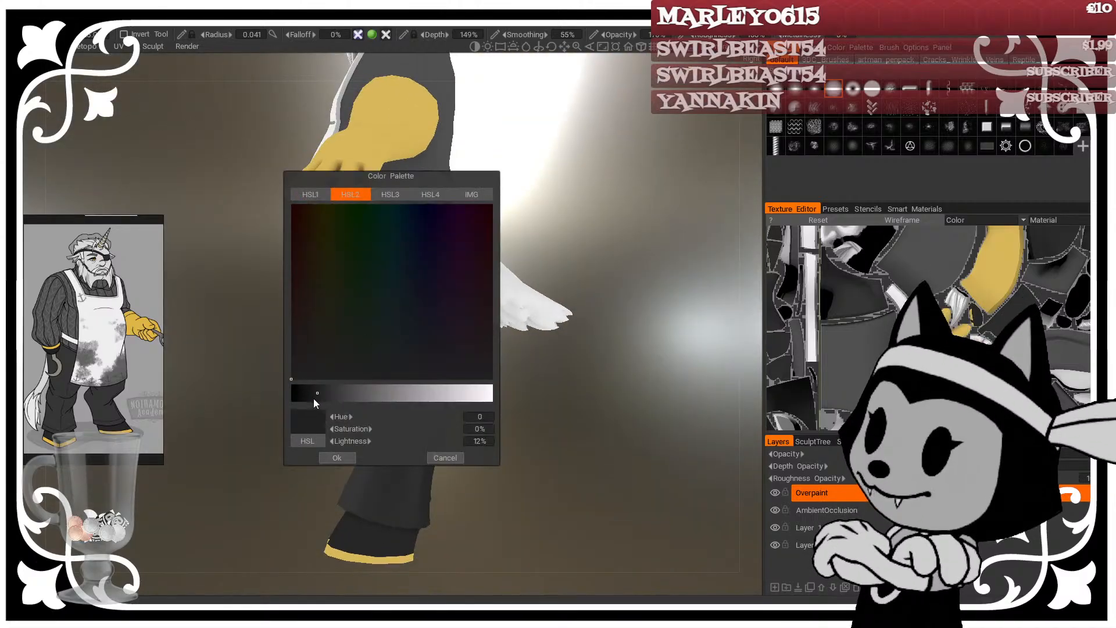
click(314, 396)
click(339, 456)
Step: Reduce the brush radius to 0.021 and paint a dark seam down the outer trouser leg, using the wireframe as a guide
key(w)
drag(596, 329, 629, 303)
key(bracketleft)
key(bracketleft)
key(bracketleft)
key(bracketleft)
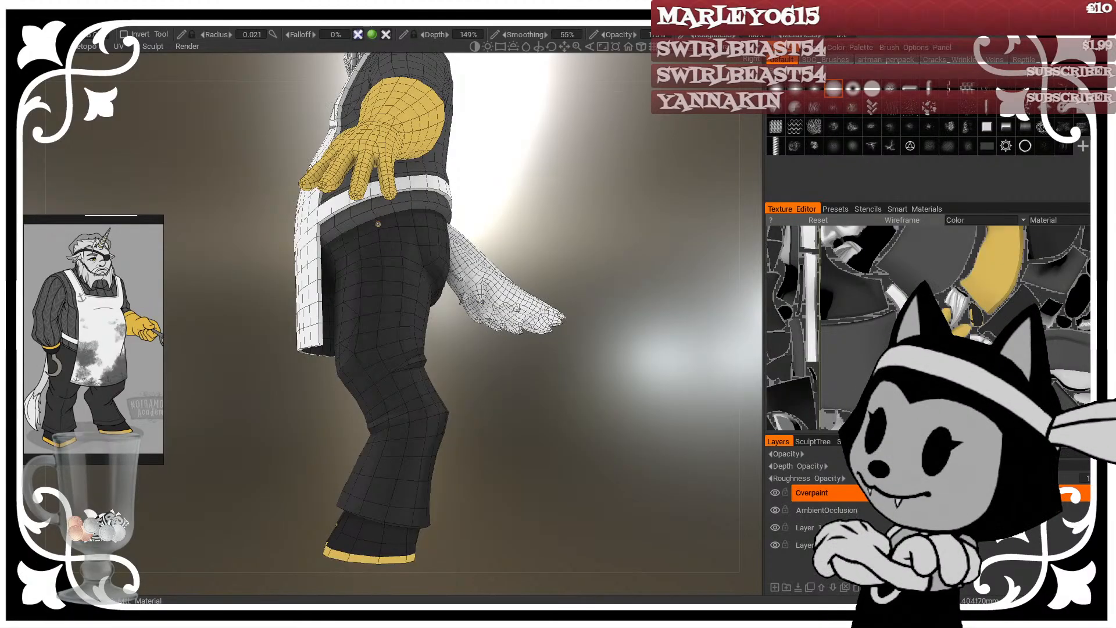
mouse_move(589, 219)
mouse_down()
mouse_move(605, 243)
mouse_move(591, 231)
mouse_up()
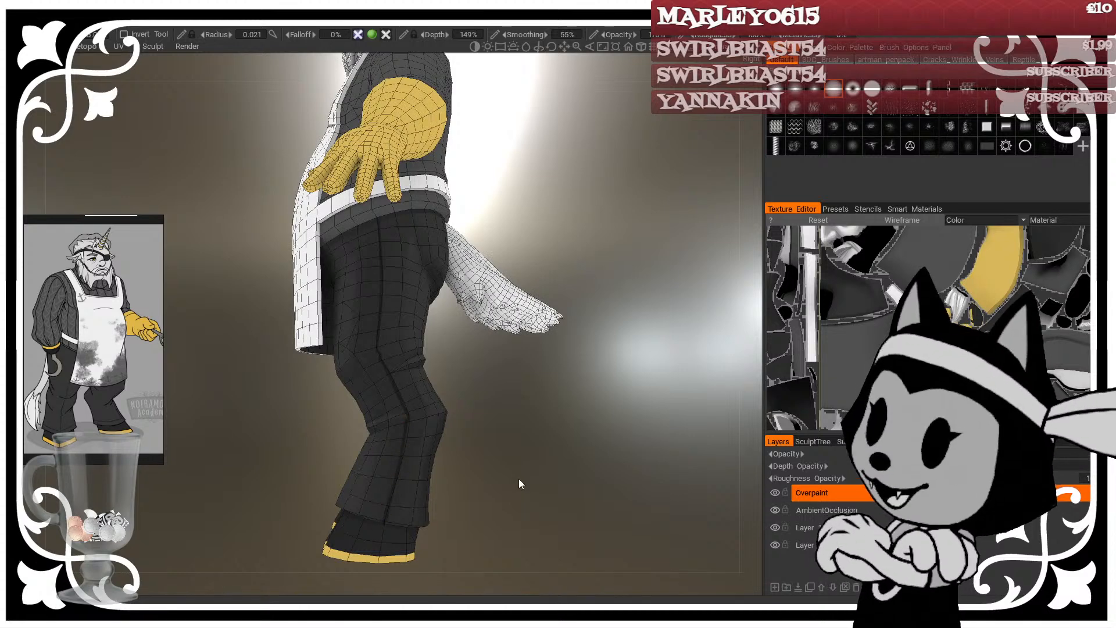
key(w)
Step: Inspect the outer trouser seam from the front and both sides, from the waist down to the hem
drag(517, 478, 503, 321)
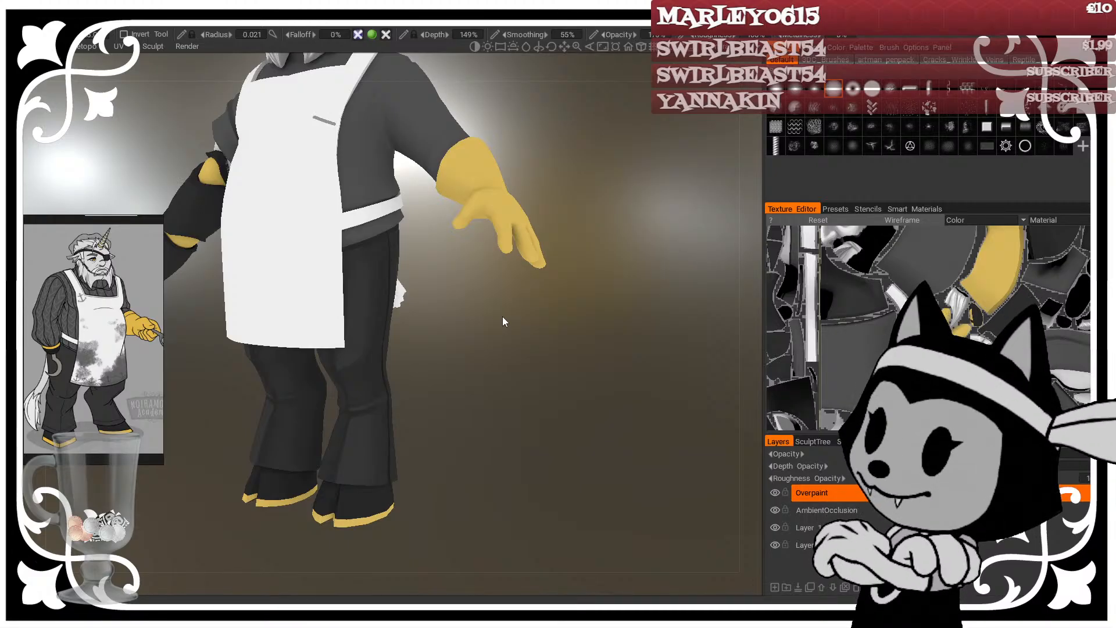
drag(500, 344, 634, 344)
middle_drag(415, 459, 447, 301)
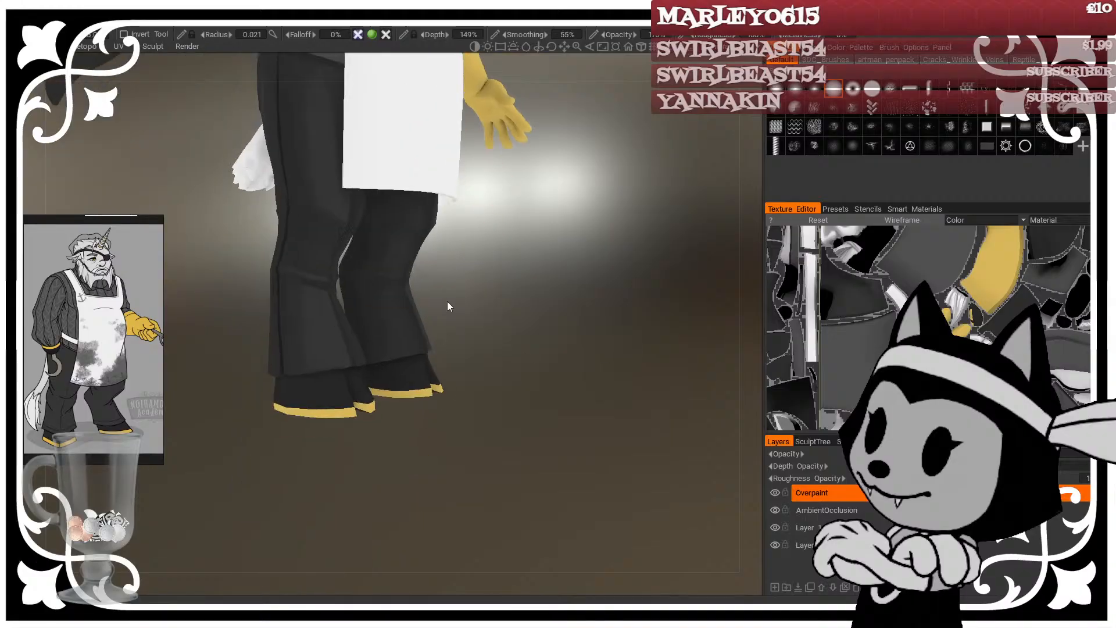
right_drag(447, 301, 489, 297)
middle_drag(490, 297, 490, 347)
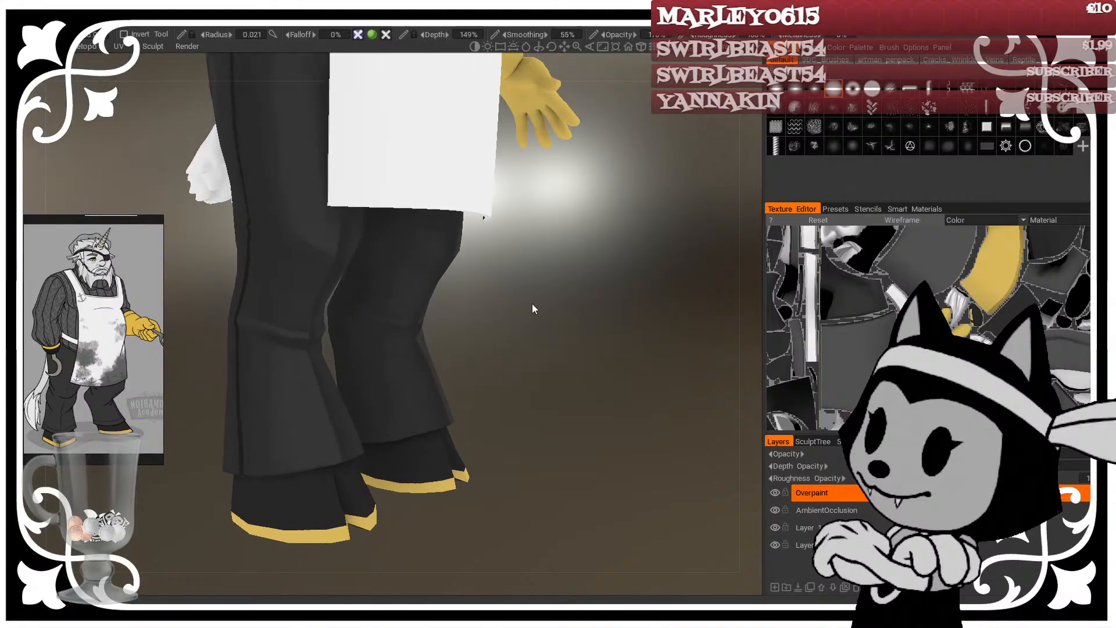
middle_drag(532, 304, 570, 349)
right_drag(570, 348, 567, 362)
Step: Examine the inner trouser legs from the side and below with the wireframe shown, and return to the plain front view
key(w)
drag(559, 315, 557, 268)
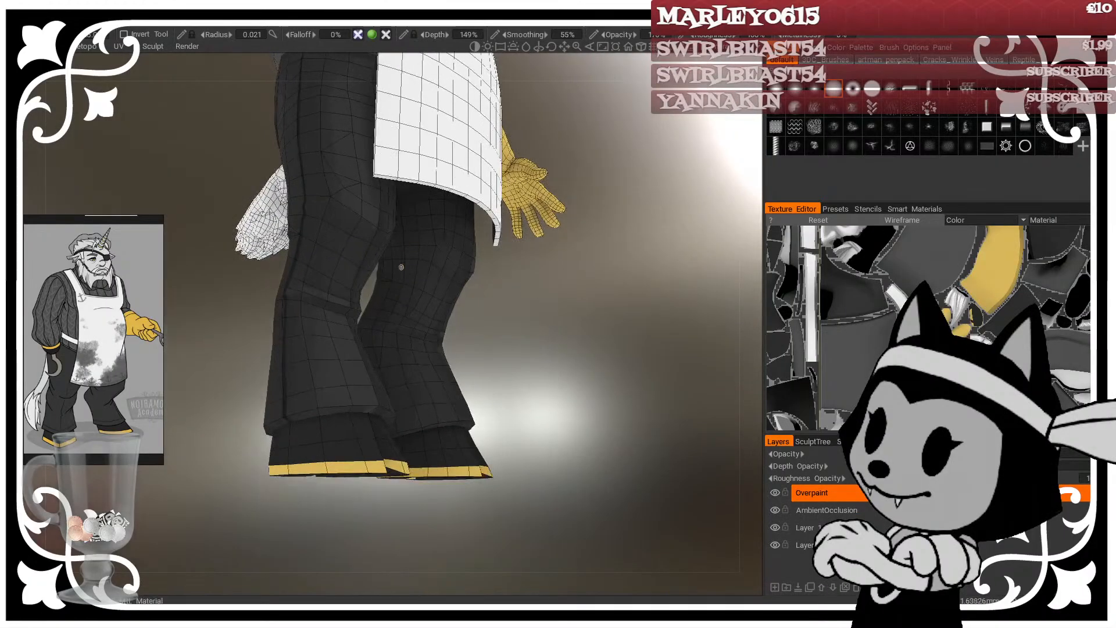
mouse_move(401, 267)
mouse_down()
mouse_move(507, 295)
mouse_move(493, 261)
mouse_move(405, 234)
mouse_move(515, 269)
mouse_move(401, 264)
mouse_up()
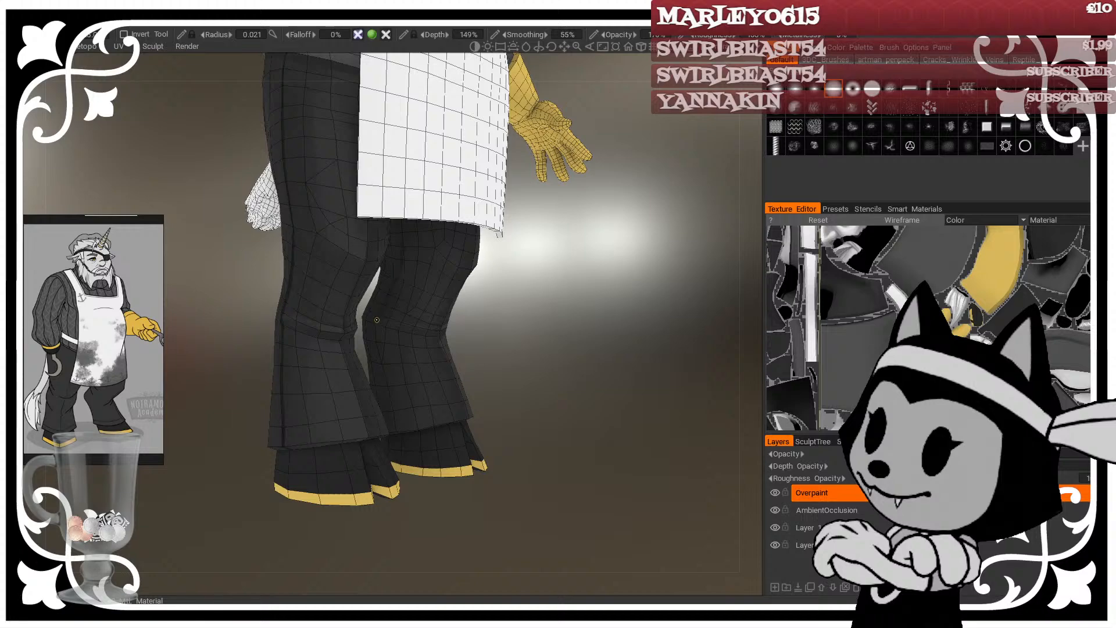
drag(395, 424, 384, 258)
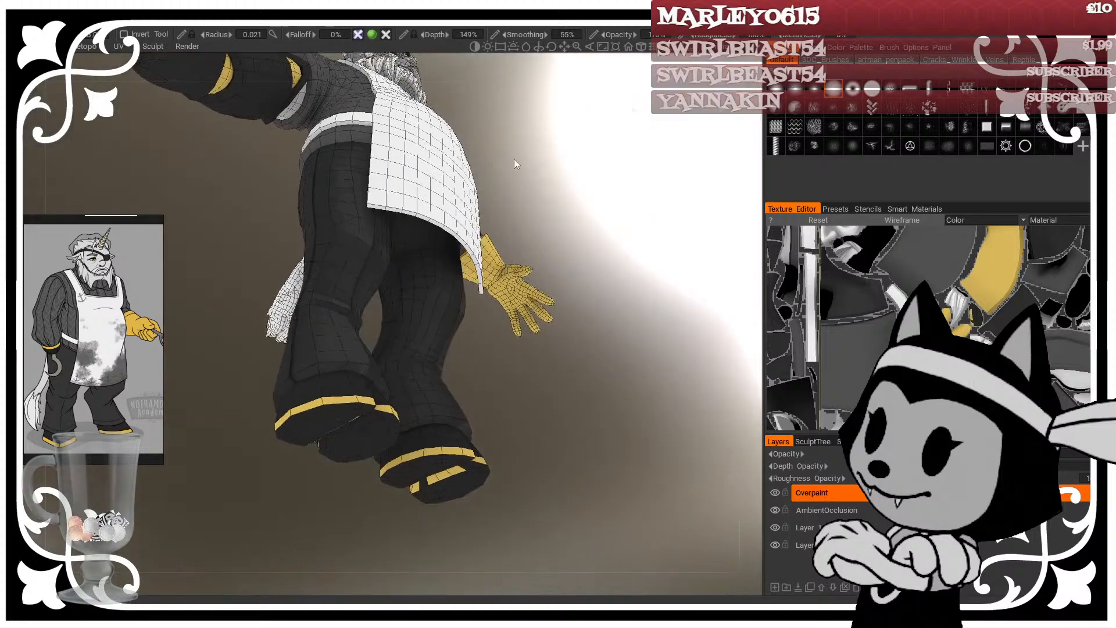
drag(514, 160, 404, 247)
key(KP_2)
key(2)
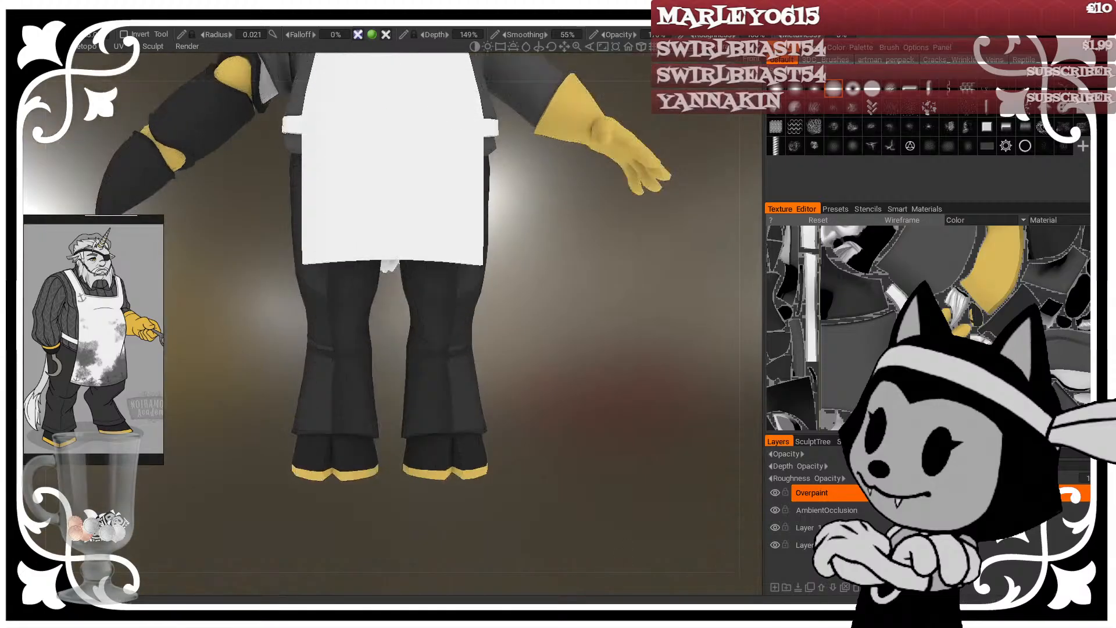
Step: Review the seam and trouser shading from the front and front-side angles, both close up and with the whole figure in view
drag(564, 379, 564, 404)
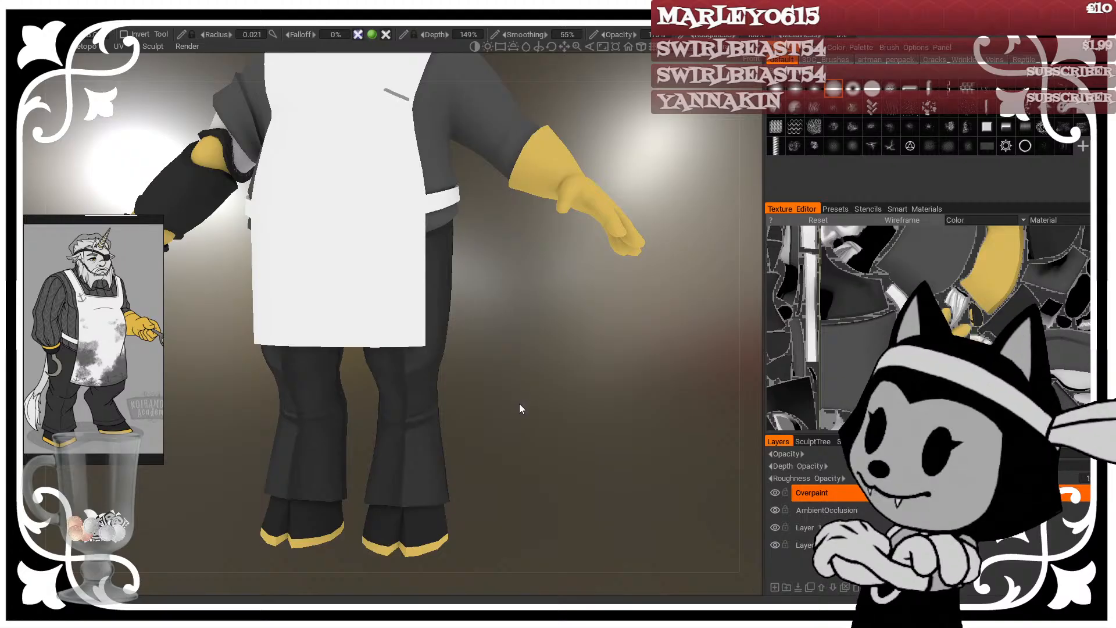
drag(518, 404, 475, 424)
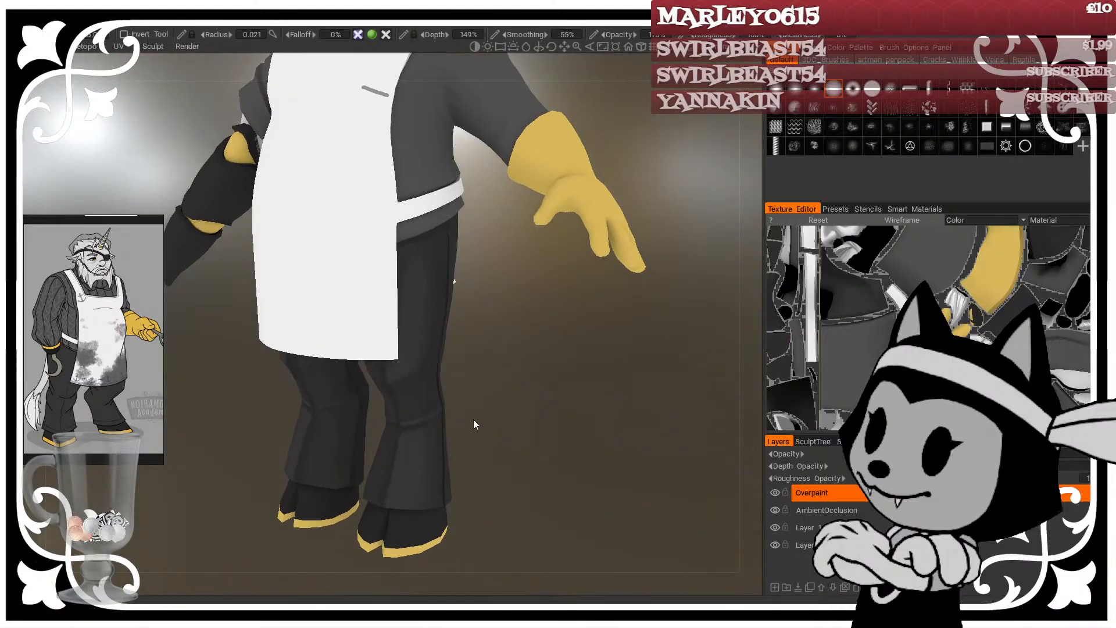
middle_drag(518, 449, 532, 404)
right_drag(532, 403, 581, 406)
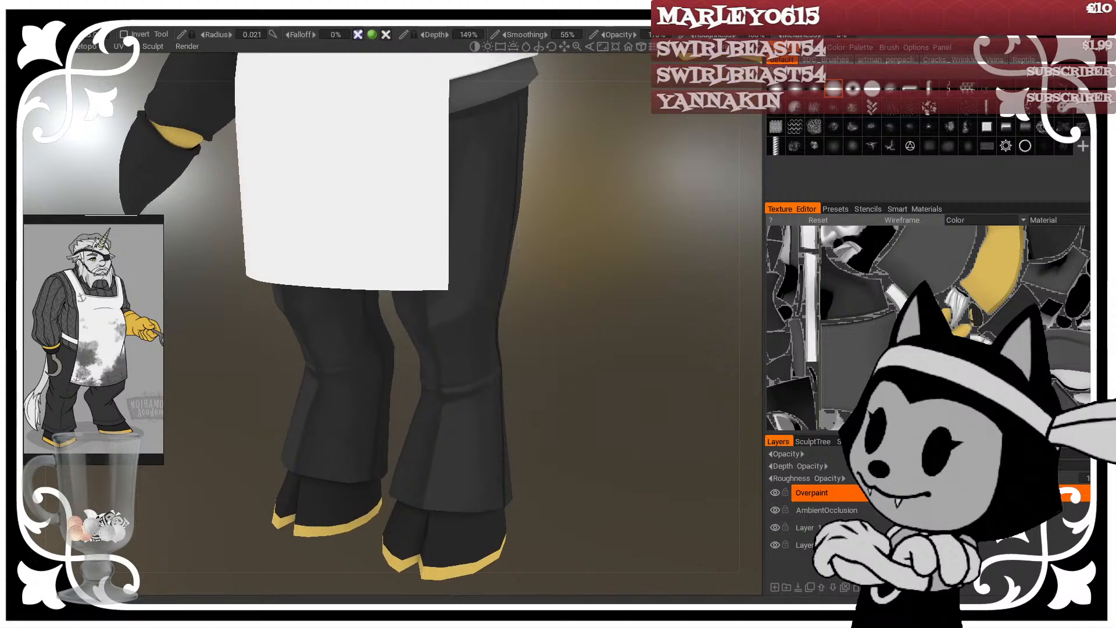
right_drag(531, 408, 559, 357)
drag(559, 357, 535, 317)
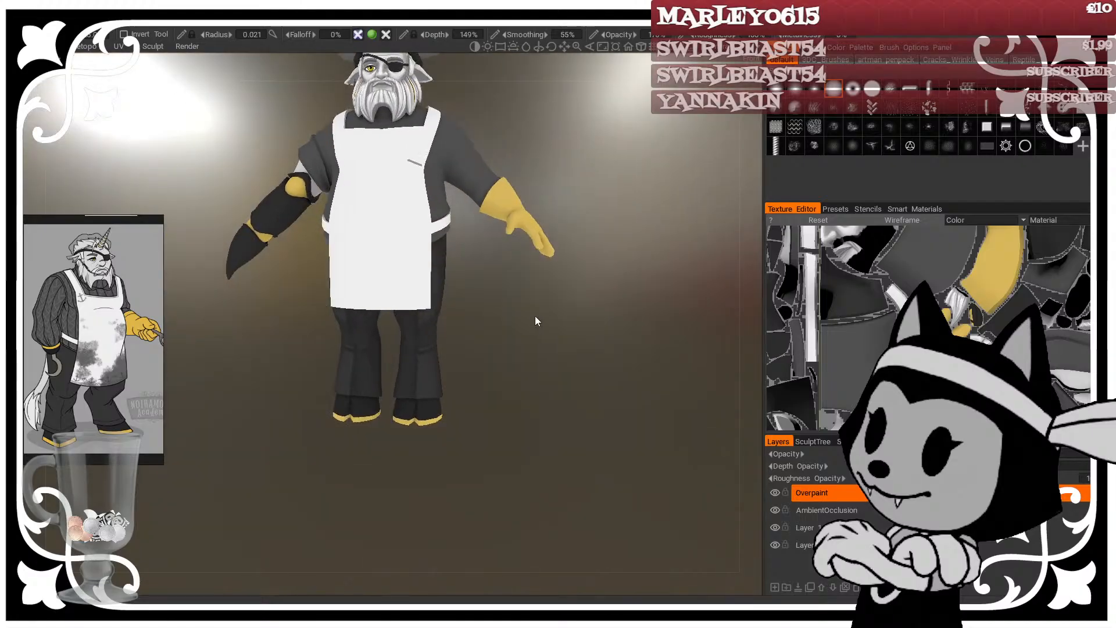
right_drag(535, 317, 602, 362)
mouse_move(601, 362)
mouse_down()
mouse_move(389, 364)
mouse_move(459, 357)
mouse_move(591, 379)
mouse_up()
right_drag(592, 379, 611, 393)
drag(612, 393, 658, 395)
middle_drag(633, 395, 588, 419)
drag(588, 420, 490, 388)
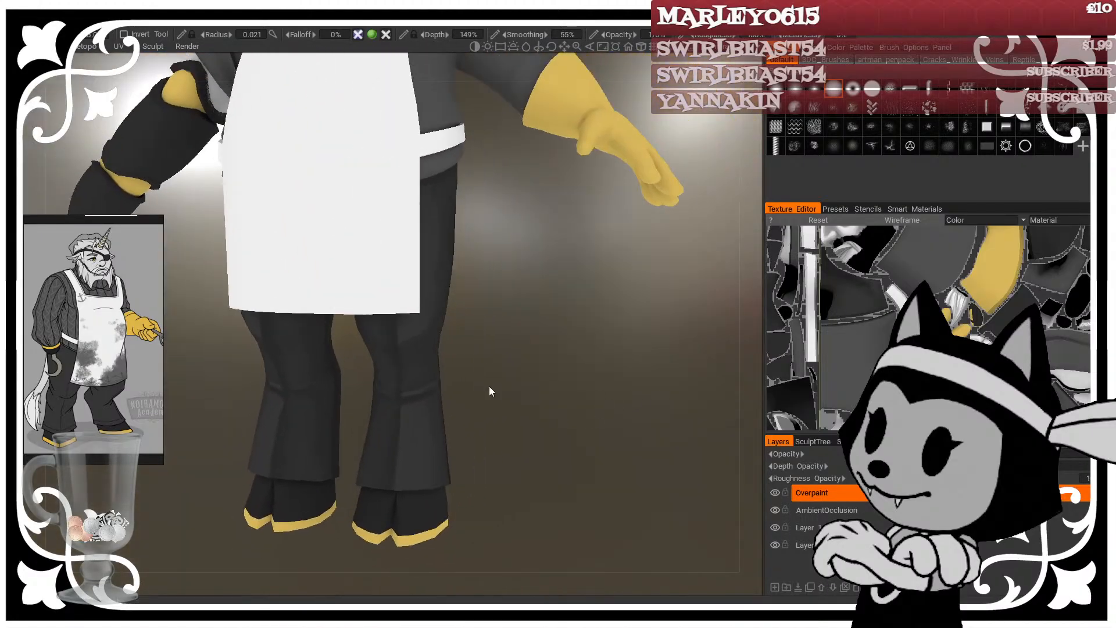
Step: Pick a neutral grey with 0% saturation and 20% lightness and shade the front of the dark trouser legs
click(23, 372)
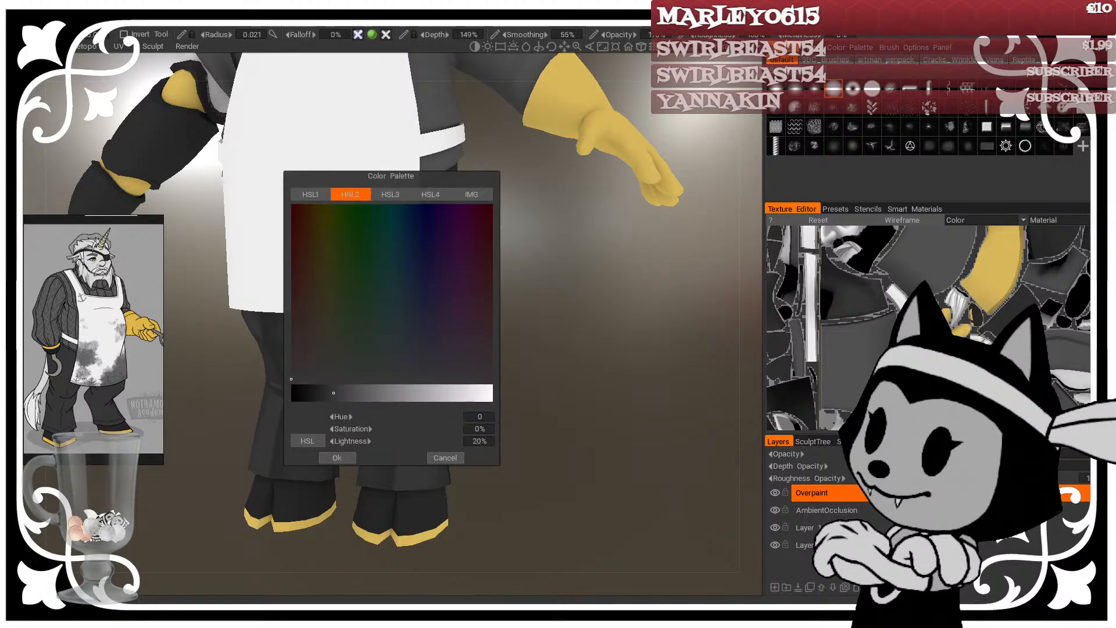
click(337, 457)
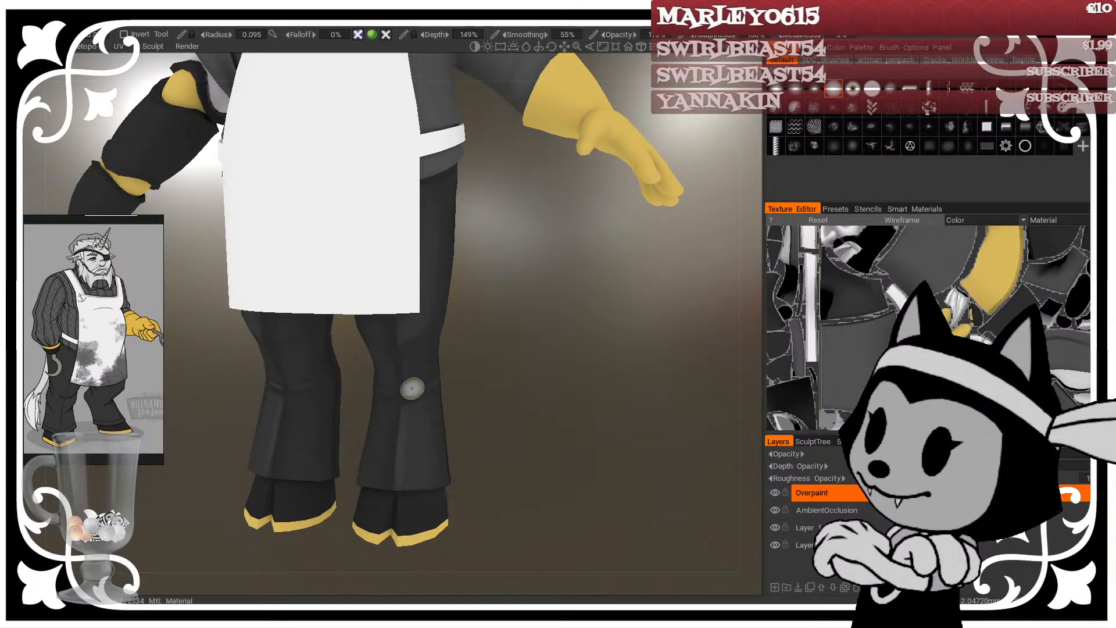
alt+drag(424, 395, 412, 377)
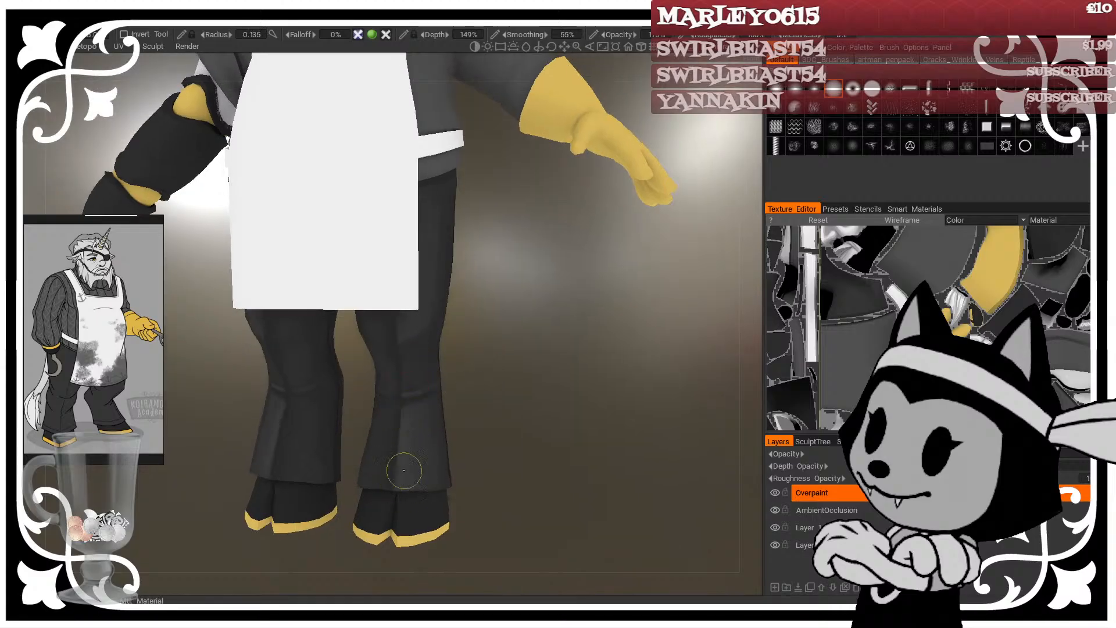
alt+drag(412, 448, 456, 337)
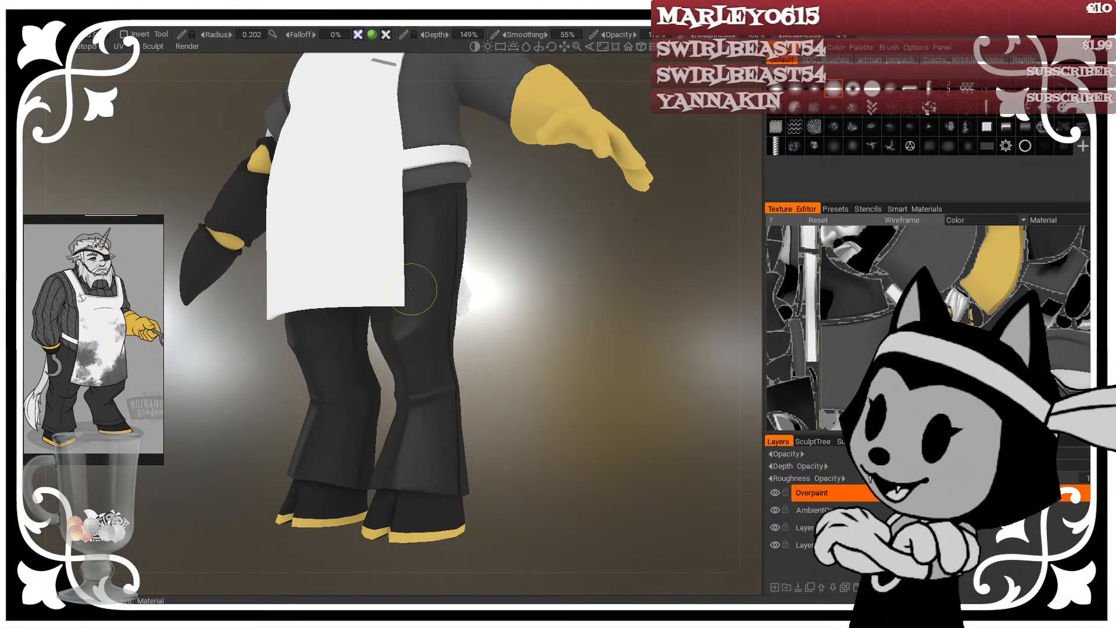
mouse_move(407, 290)
alt+mouse_down()
mouse_move(560, 306)
mouse_move(411, 308)
alt+mouse_up()
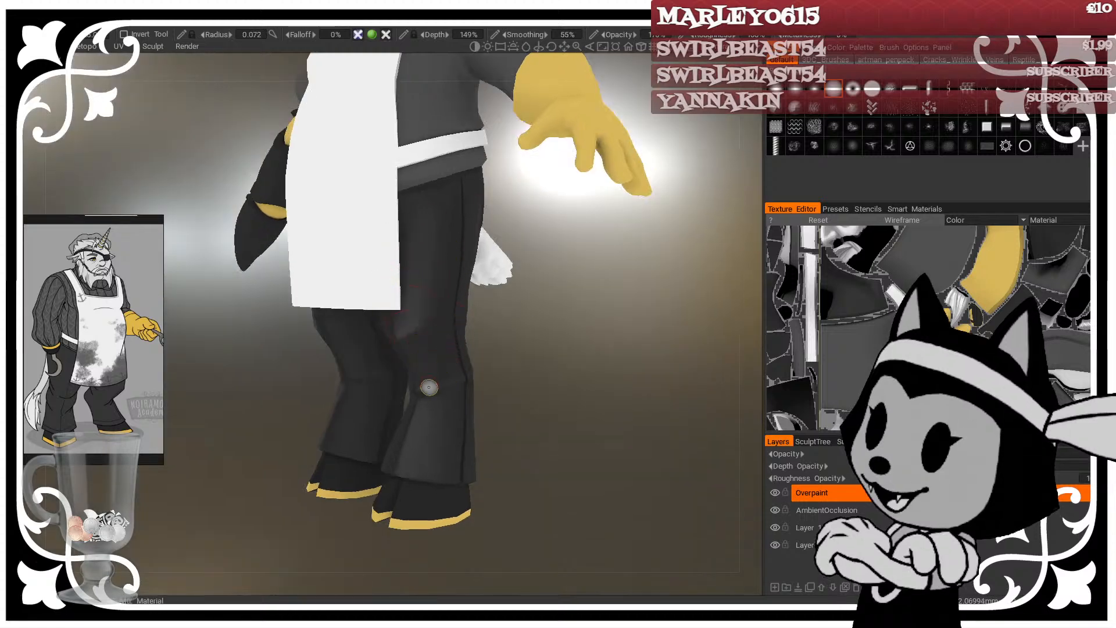
Step: Shade the outer side of the trouser leg from the knee up towards the waistband with a larger brush
mouse_move(480, 375)
alt+mouse_down()
mouse_move(432, 369)
mouse_move(637, 398)
mouse_move(453, 338)
mouse_move(448, 366)
mouse_move(457, 348)
alt+mouse_up()
key(bracketright)
key(bracketright)
key(bracketright)
key(bracketright)
key(bracketright)
key(bracketright)
drag(459, 273, 463, 298)
key(bracketright)
mouse_move(462, 201)
mouse_down()
mouse_move(455, 194)
mouse_move(599, 205)
mouse_up()
alt+drag(563, 436, 581, 404)
alt+middle_drag(581, 401, 574, 441)
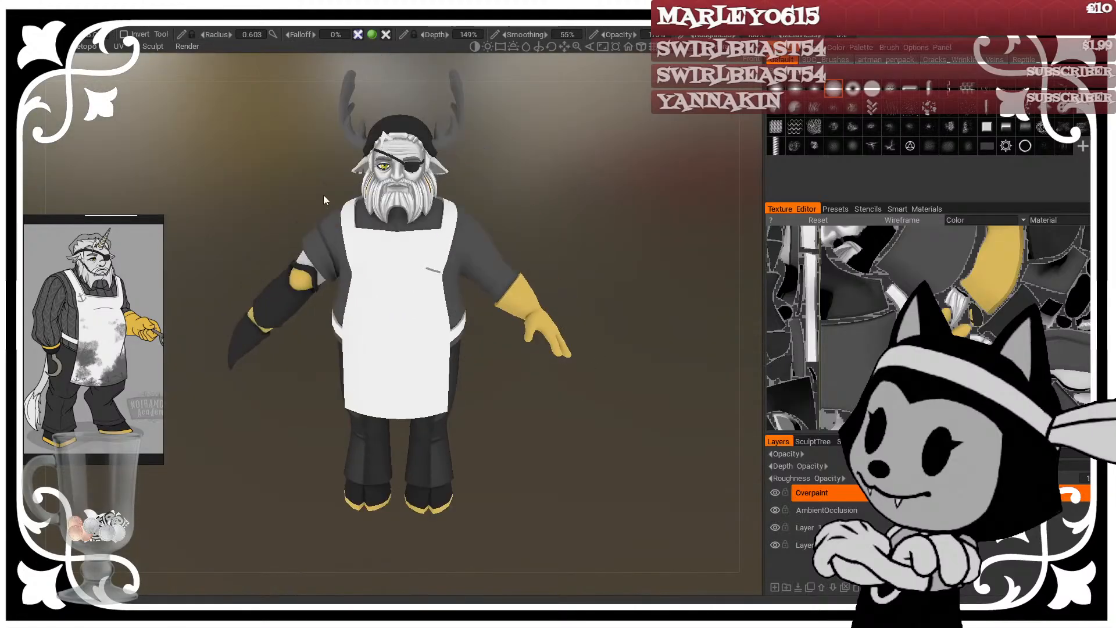
Step: Display the frozen areas on the model and unfreeze everything
click(194, 25)
click(215, 61)
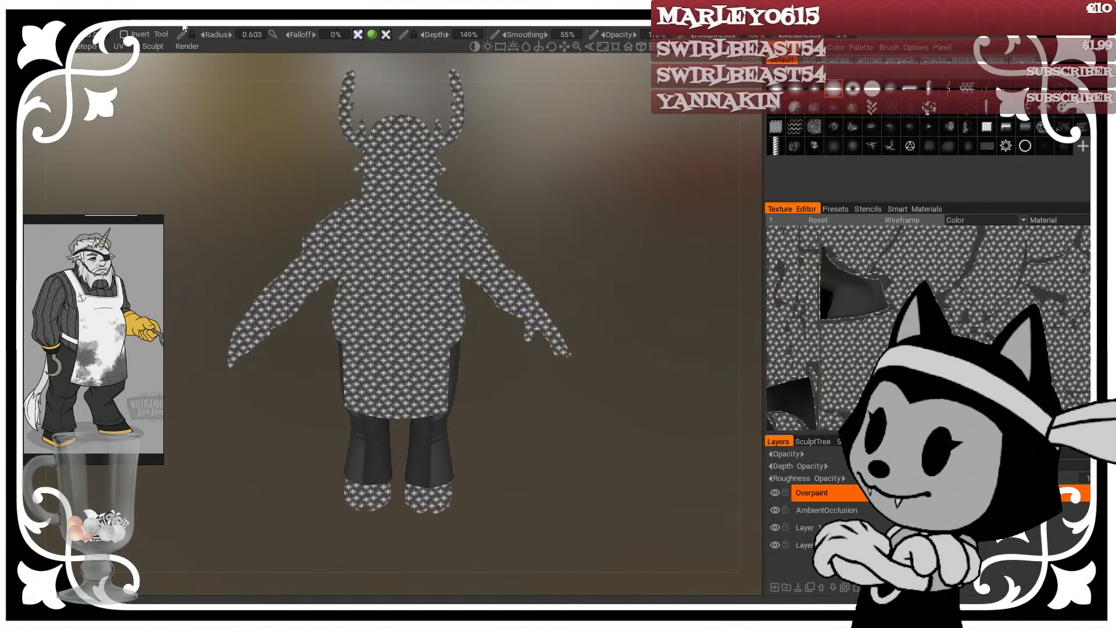
click(194, 25)
click(201, 167)
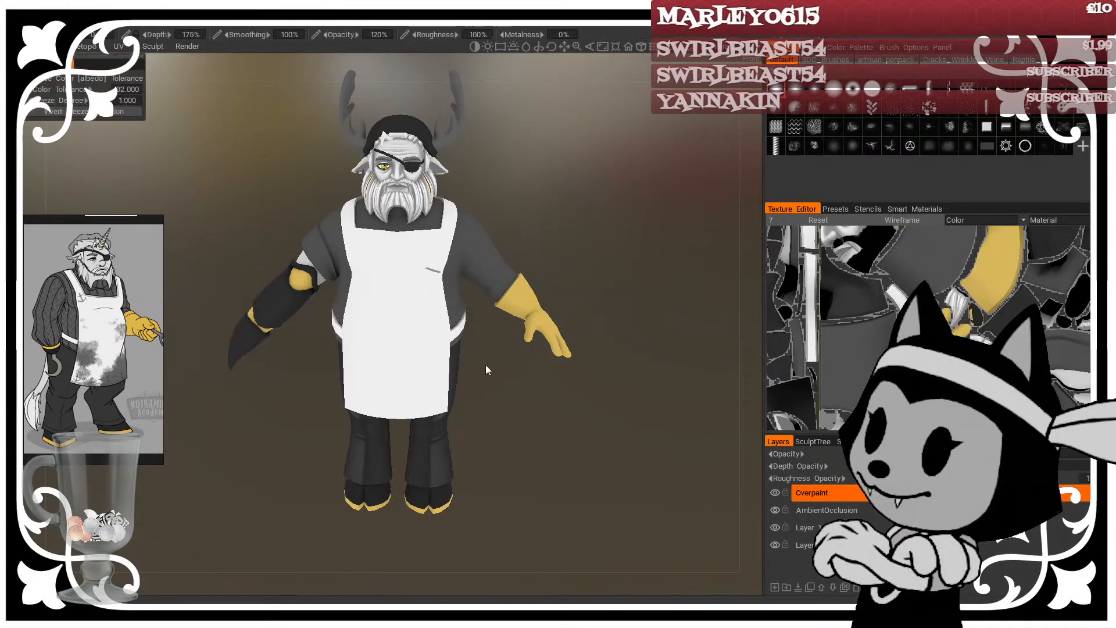
Step: Freeze the yellow glove by colour, invert the freeze so only the glove is paintable, and hide the freeze overlay
drag(486, 364, 563, 221)
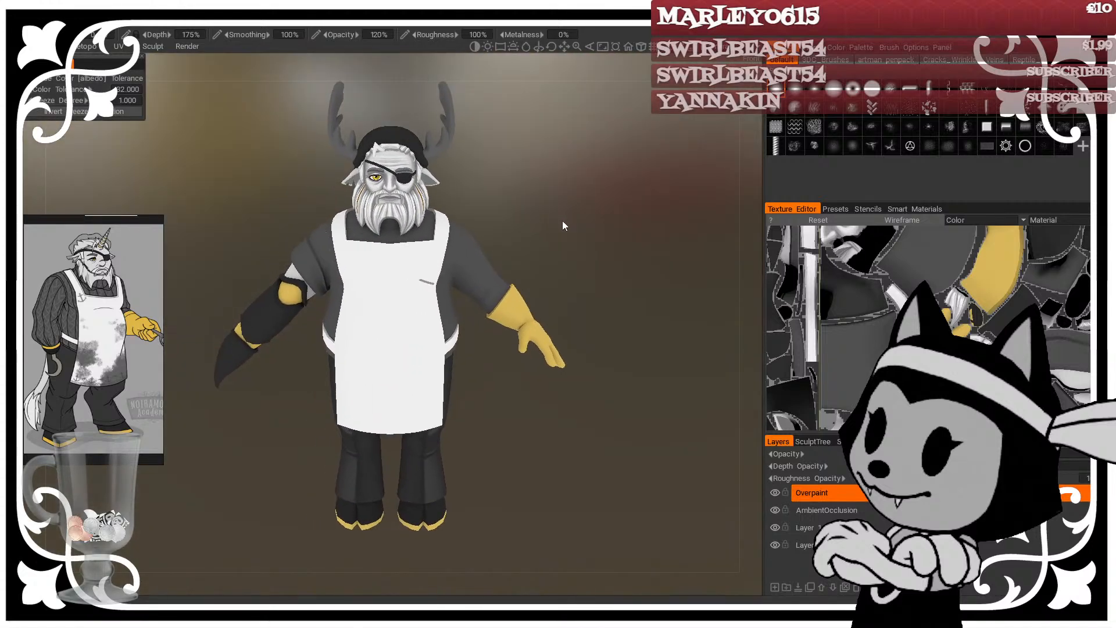
drag(584, 266, 738, 304)
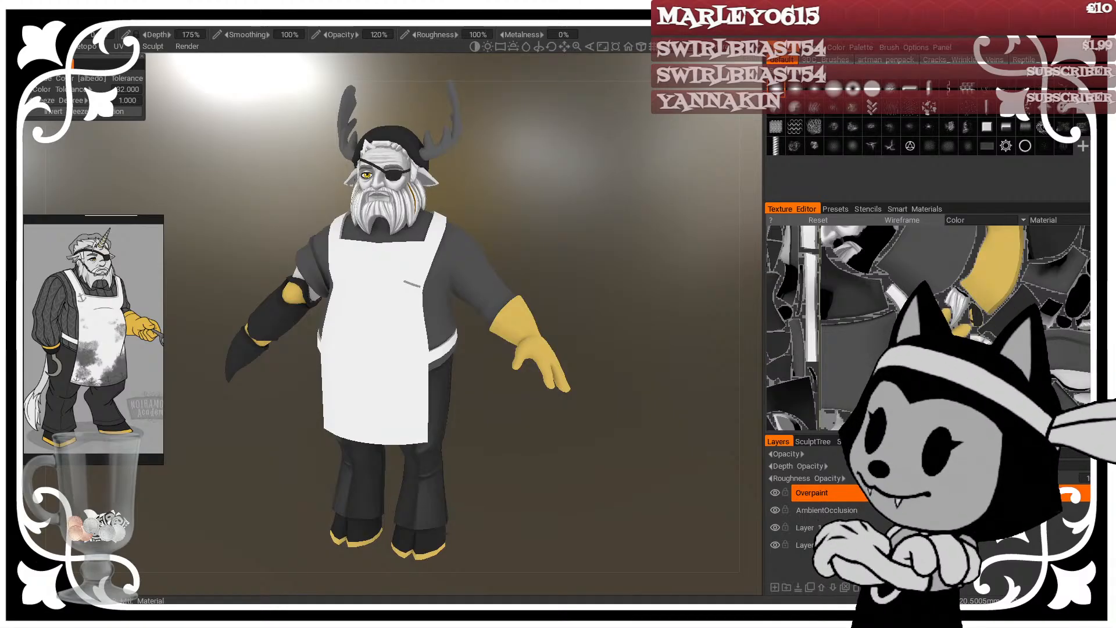
click(956, 330)
middle_drag(956, 330, 893, 340)
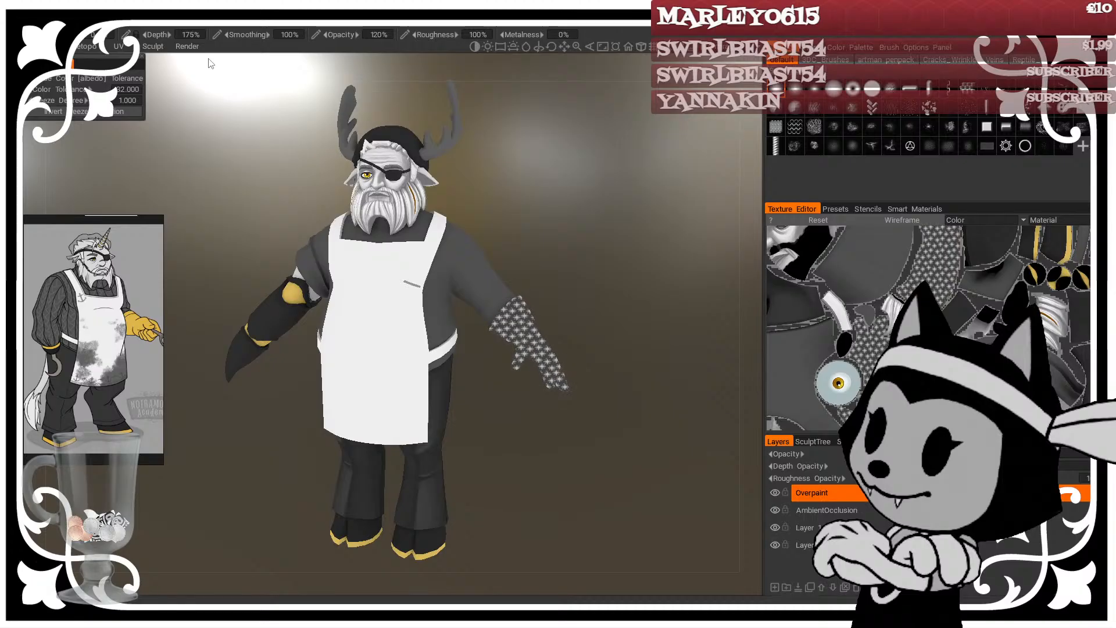
click(185, 27)
key(ctrl+shift+i)
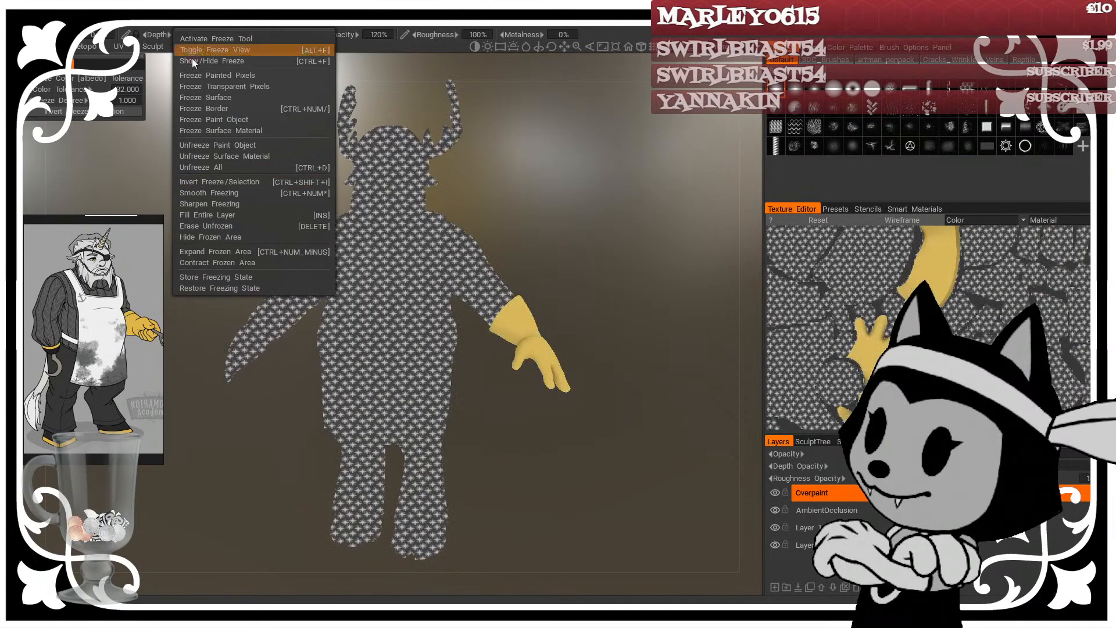
click(192, 59)
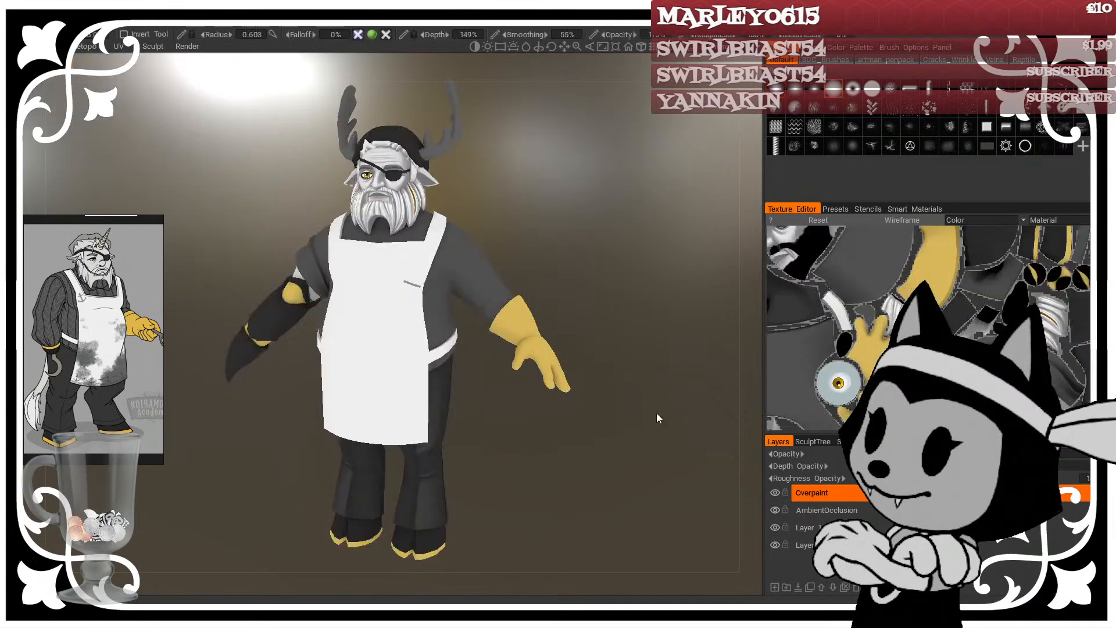
Step: Sample the glove's yellow and change it to a brown shadow colour with hue 33.199, saturation 62% and lightness 53%
mouse_move(704, 377)
mouse_down()
mouse_move(675, 324)
mouse_move(584, 323)
mouse_move(532, 338)
mouse_move(486, 377)
mouse_up()
scroll(660, 319, up, 6)
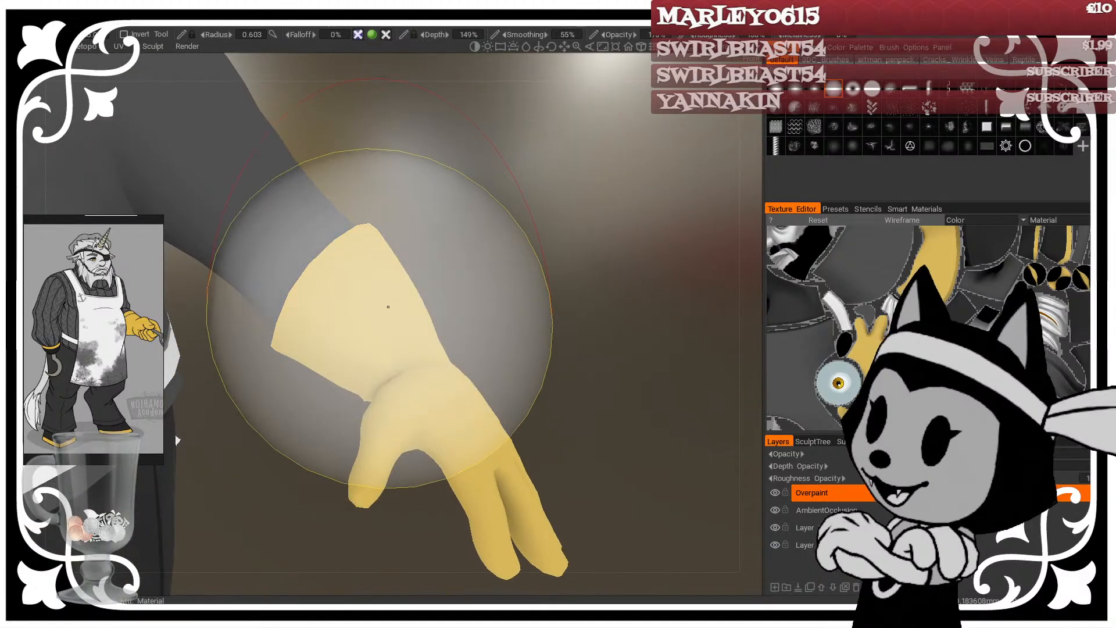
click(14, 169)
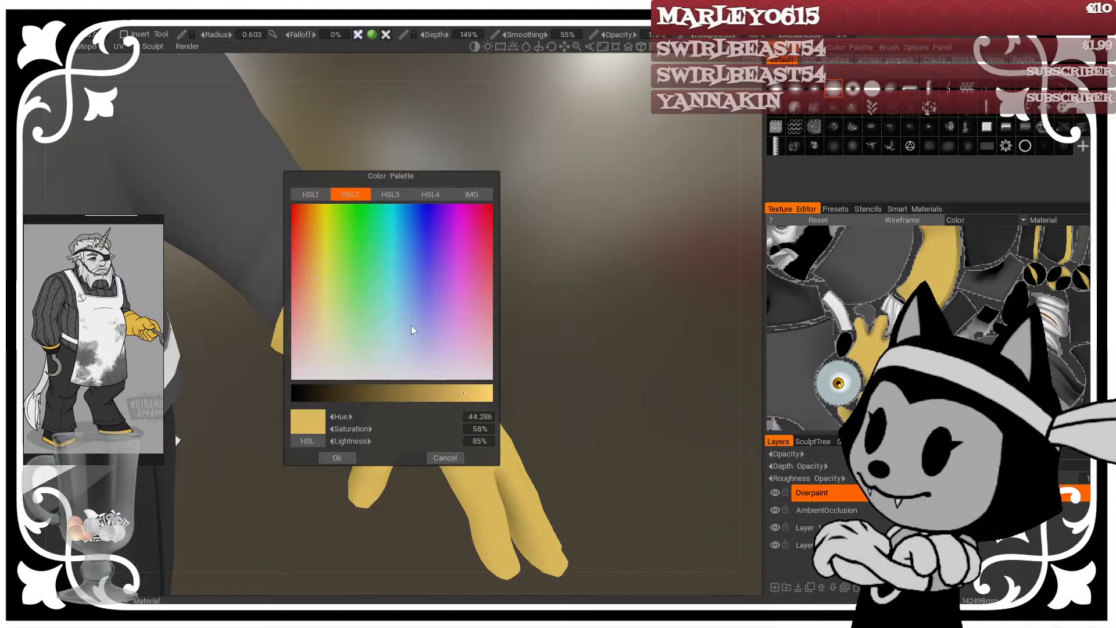
click(451, 393)
drag(452, 391, 399, 395)
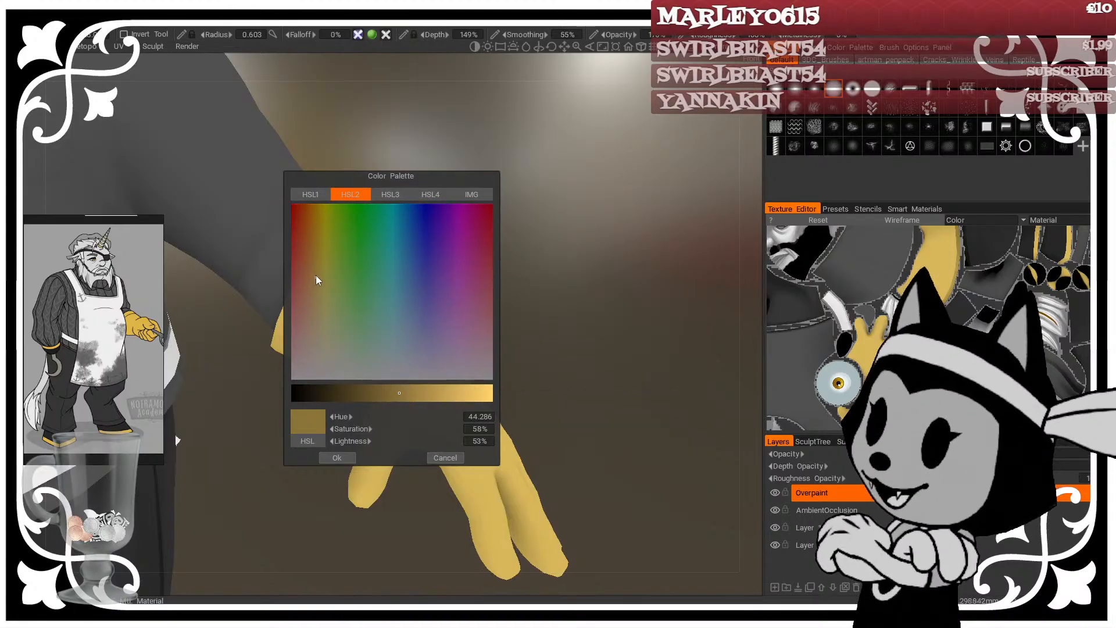
click(308, 263)
click(306, 261)
click(308, 265)
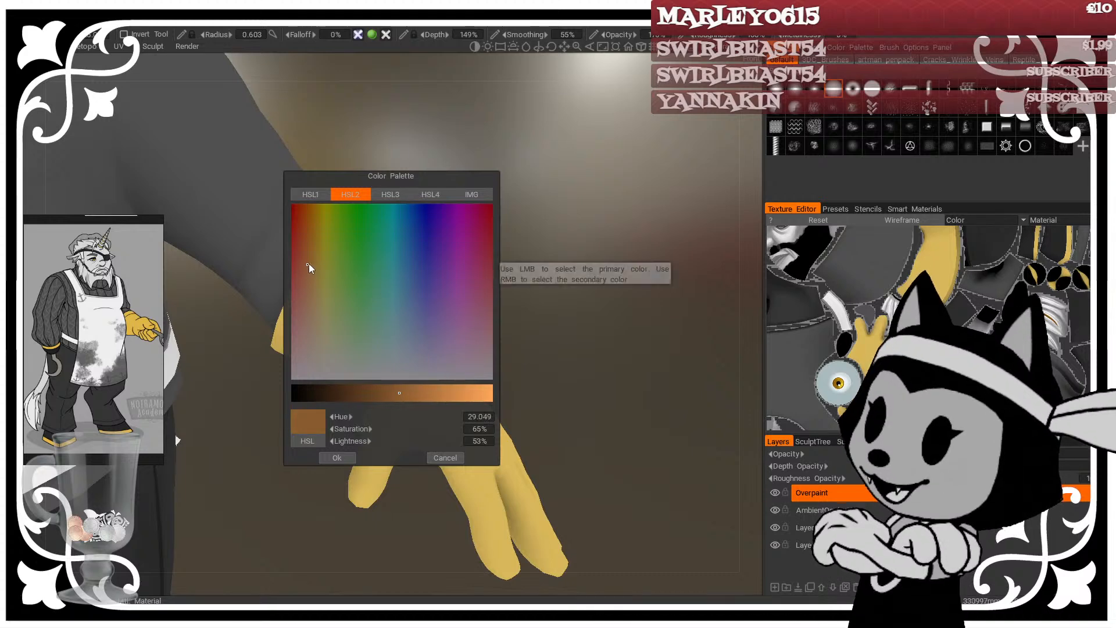
click(308, 265)
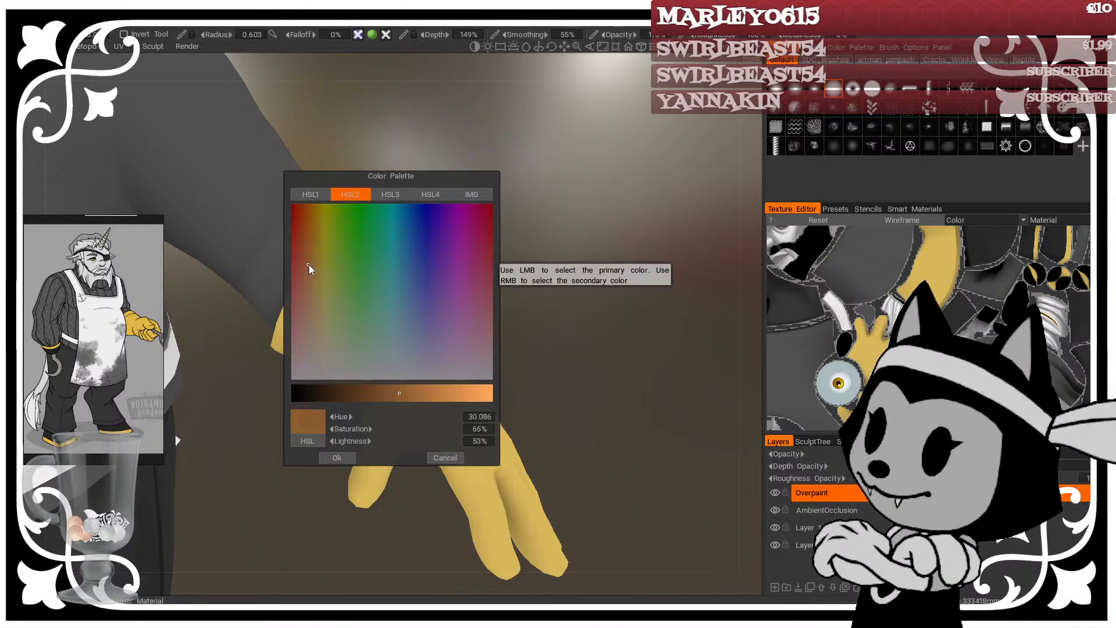
drag(309, 266, 310, 270)
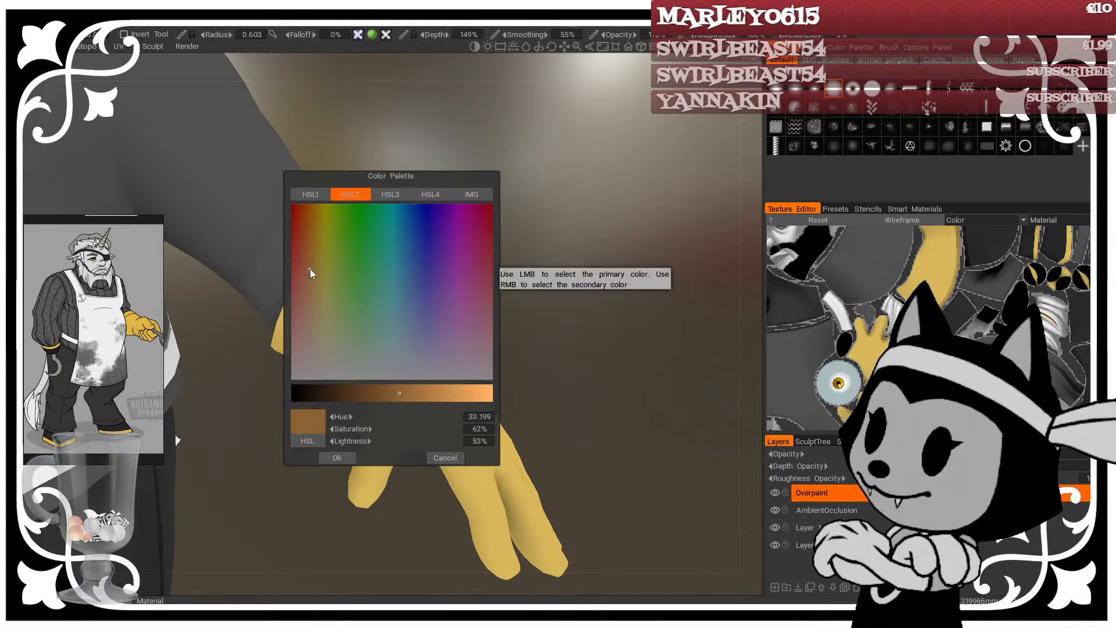
click(337, 458)
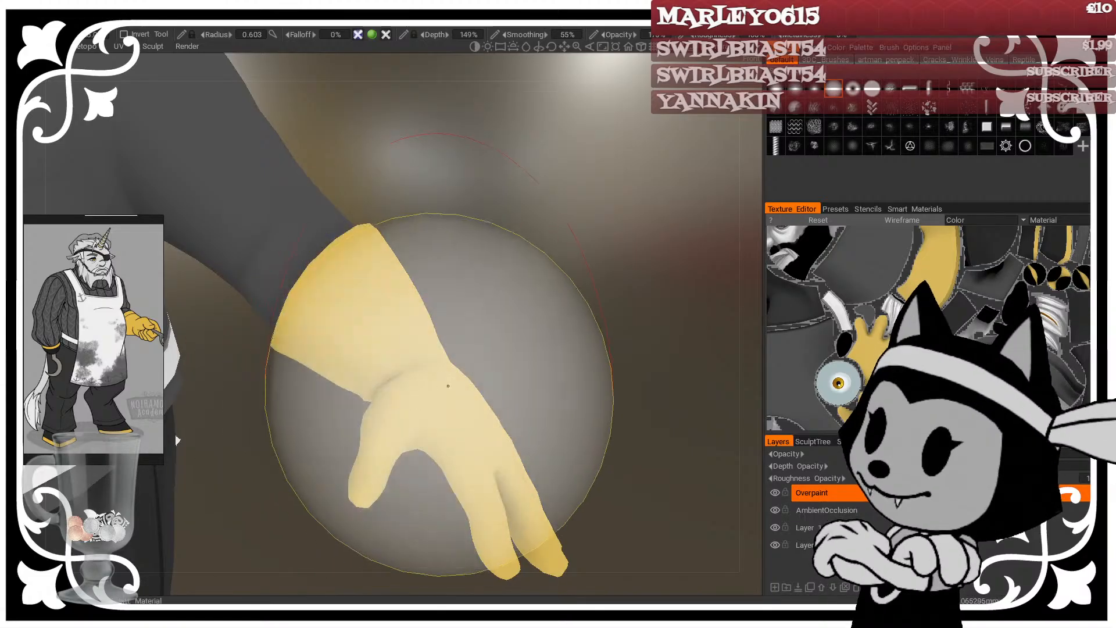
Step: Paint a brown shadow along the glove's palm by the index finger and show the model's wireframe
right_drag(445, 466, 372, 466)
drag(494, 351, 445, 375)
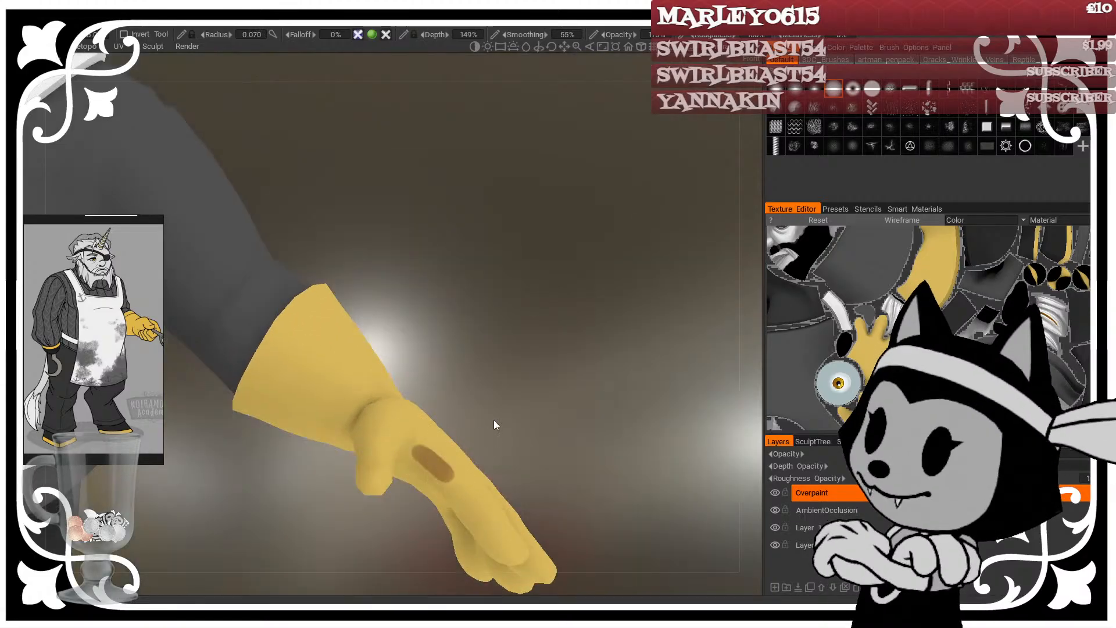
key(w)
drag(521, 380, 506, 330)
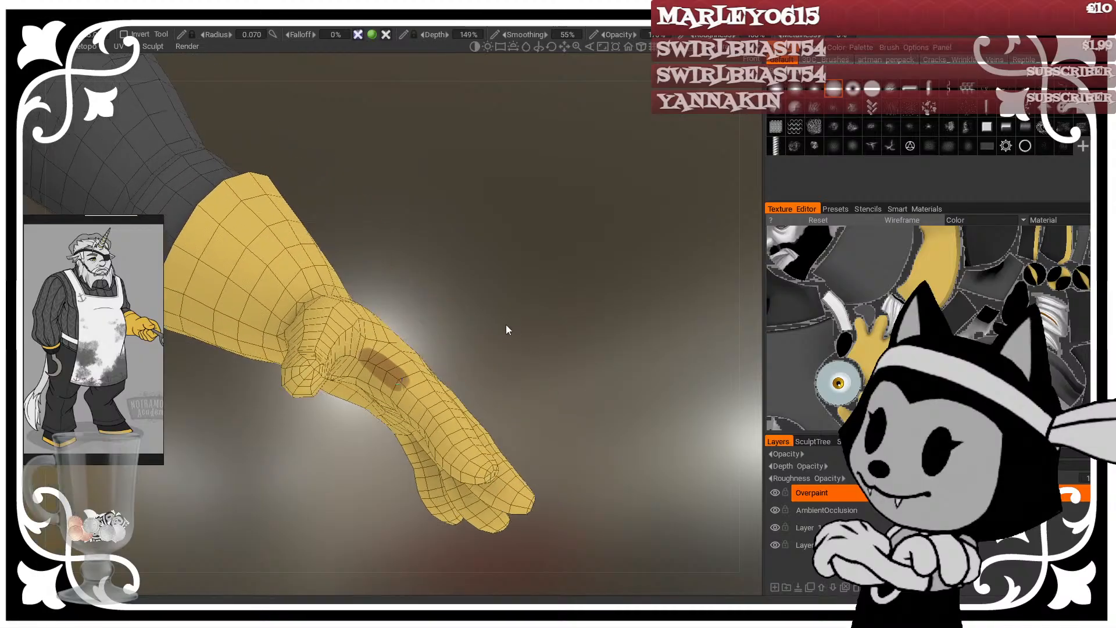
mouse_move(386, 362)
right_down()
mouse_move(416, 362)
mouse_move(403, 384)
right_up()
drag(420, 311, 398, 398)
mouse_move(490, 279)
mouse_down()
mouse_move(417, 246)
mouse_move(445, 247)
mouse_up()
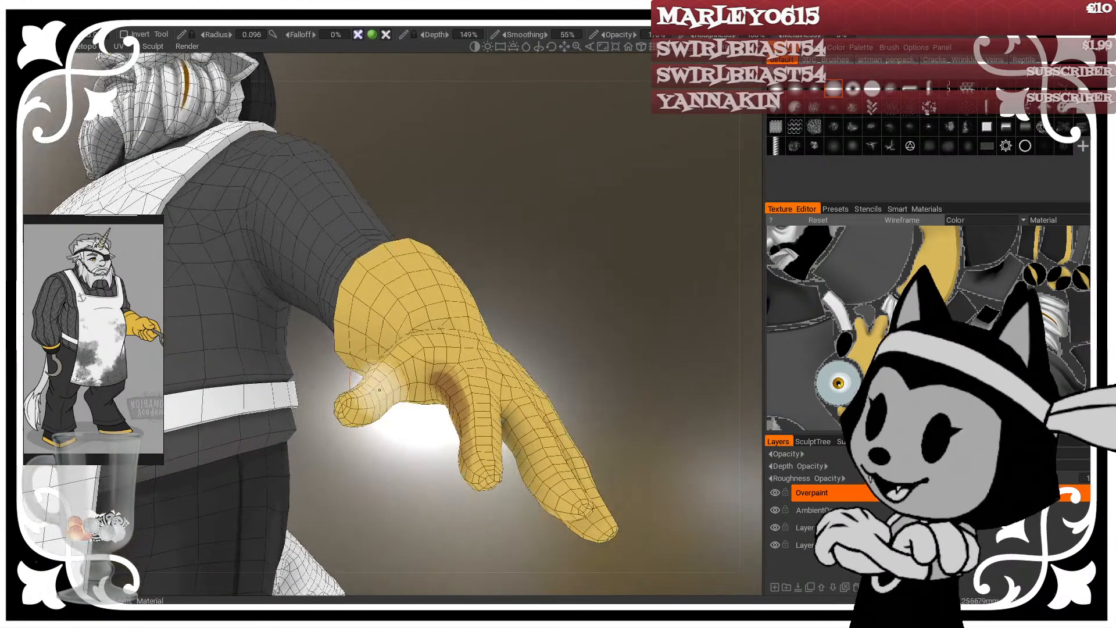
Step: Shade the web between thumb and index finger and continue the shadow along the index finger to its tip
right_drag(375, 387, 410, 389)
drag(523, 308, 556, 373)
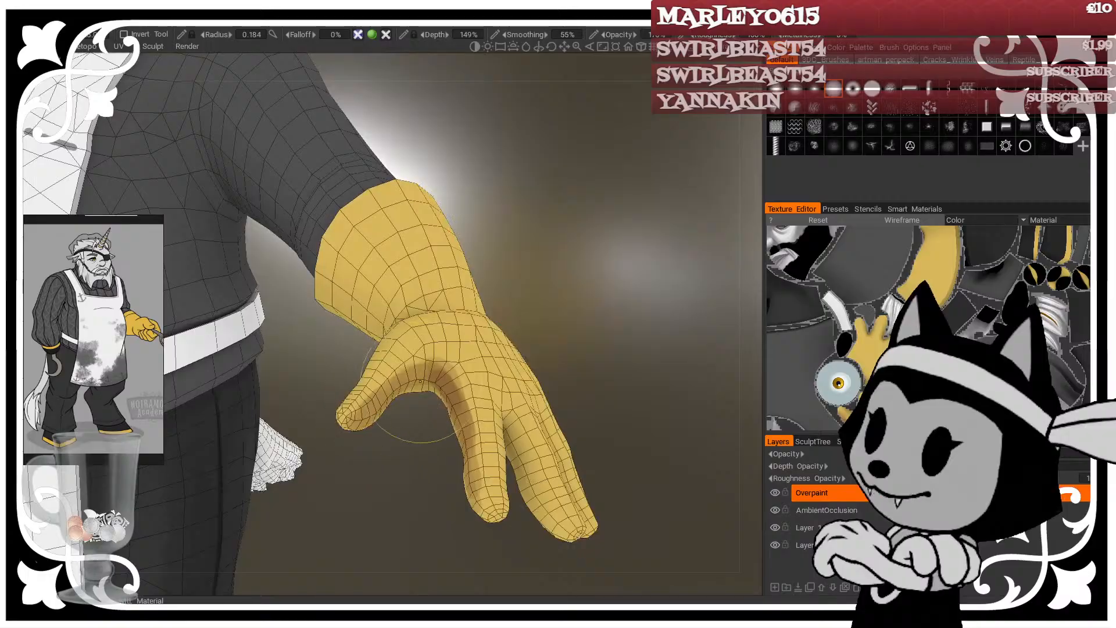
drag(519, 326, 511, 255)
right_drag(386, 379, 373, 381)
drag(509, 309, 515, 363)
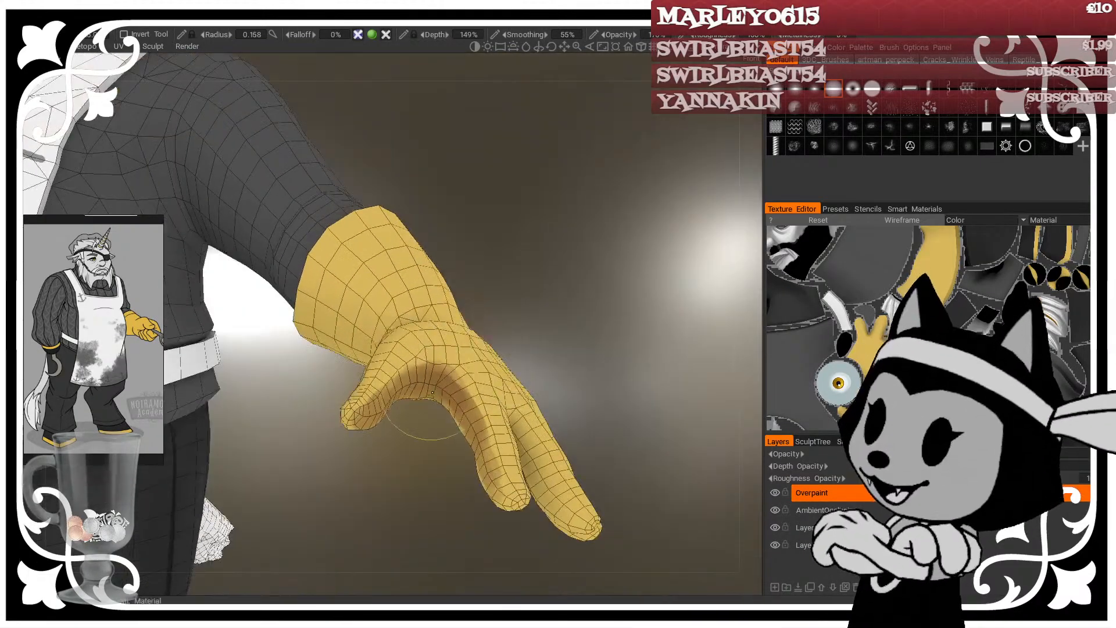
mouse_move(432, 393)
mouse_down()
mouse_move(543, 364)
mouse_move(525, 346)
mouse_move(523, 459)
mouse_up()
right_drag(523, 466, 533, 480)
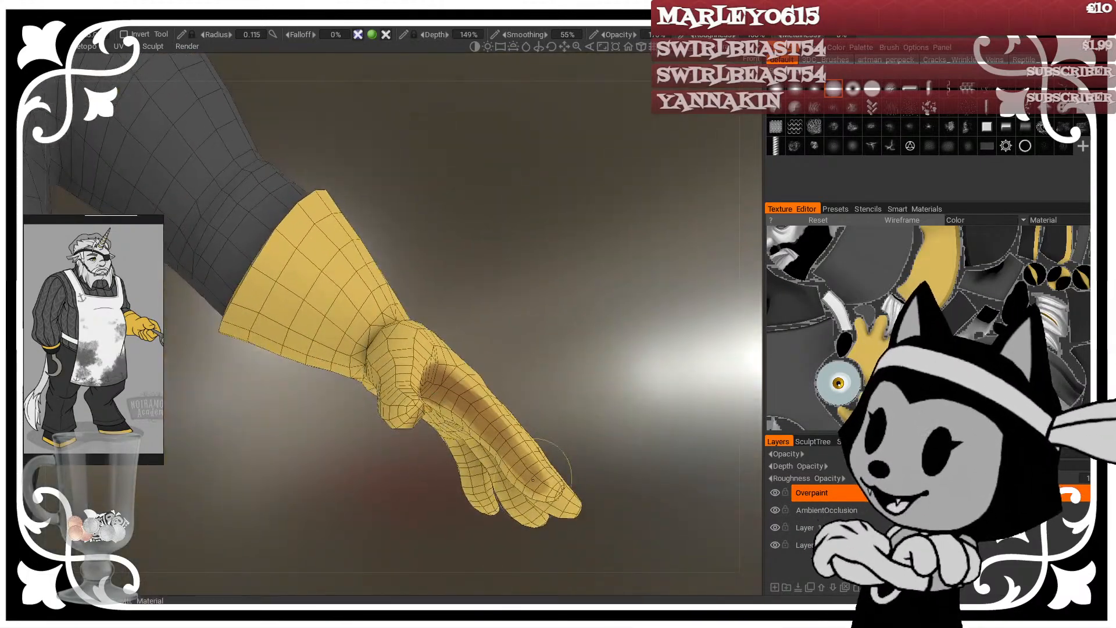
drag(533, 479, 546, 491)
Step: Shade the base of the glove's thumb and the crease at the wrist
drag(522, 345, 566, 375)
right_drag(381, 444, 399, 443)
drag(377, 349, 358, 376)
mouse_move(421, 290)
mouse_down()
mouse_move(413, 215)
mouse_move(493, 264)
mouse_move(553, 267)
mouse_move(424, 349)
mouse_move(441, 303)
mouse_up()
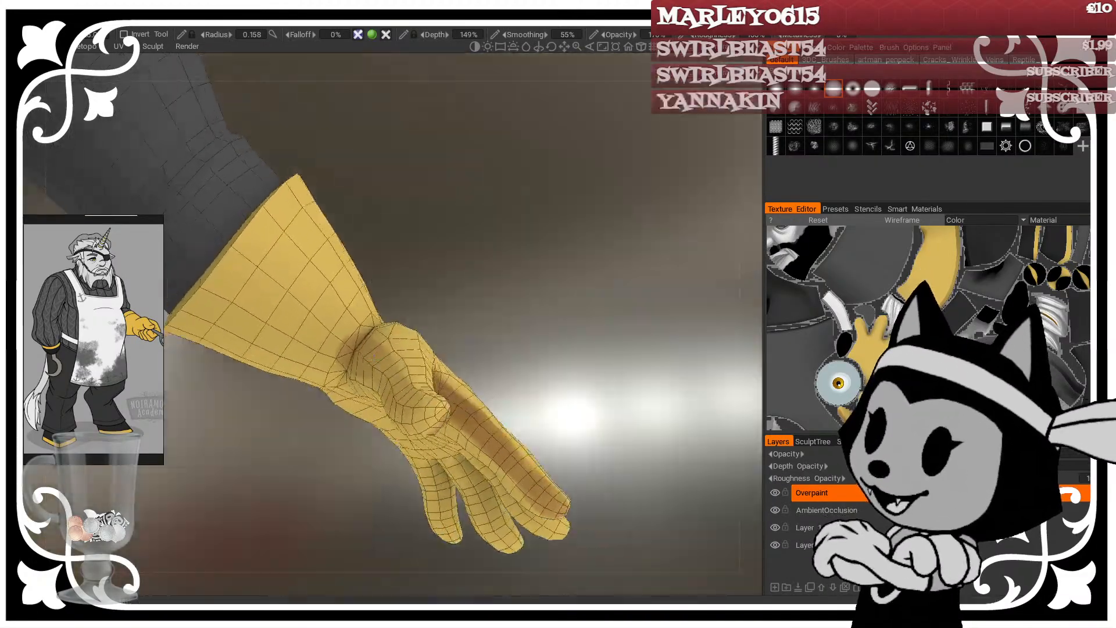
Step: Enlarge the brush and lay soft shading across the glove's cuff above the wrist
right_drag(374, 357, 407, 357)
drag(389, 302, 349, 333)
drag(364, 268, 340, 322)
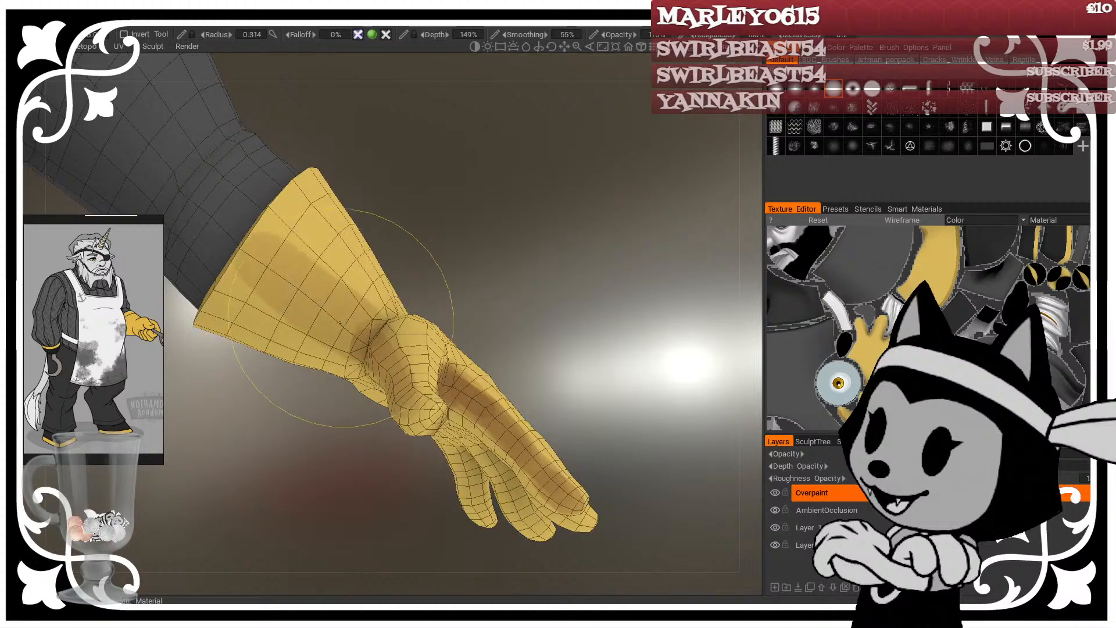
mouse_move(386, 218)
mouse_down()
mouse_move(431, 249)
mouse_move(380, 233)
mouse_up()
drag(406, 377, 334, 400)
mouse_move(311, 394)
right_down()
mouse_move(331, 394)
mouse_move(317, 393)
right_up()
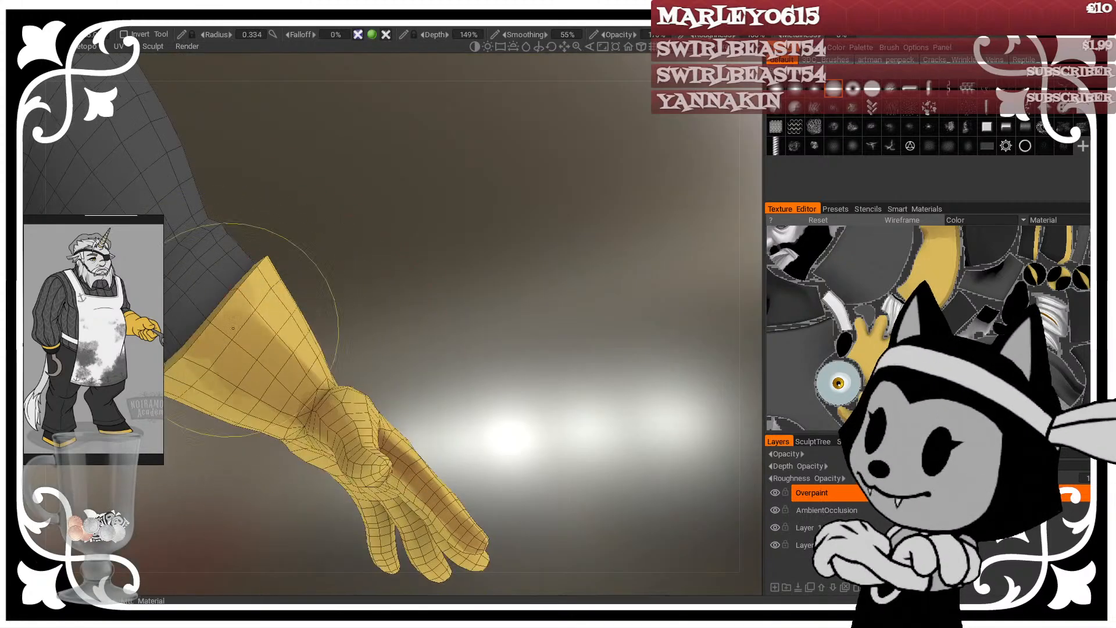
Step: Reduce the brush and shade along the glove's thumb and the inner sides of the fingers
mouse_move(300, 391)
mouse_down()
mouse_move(351, 249)
mouse_move(365, 380)
mouse_up()
right_drag(365, 380, 333, 417)
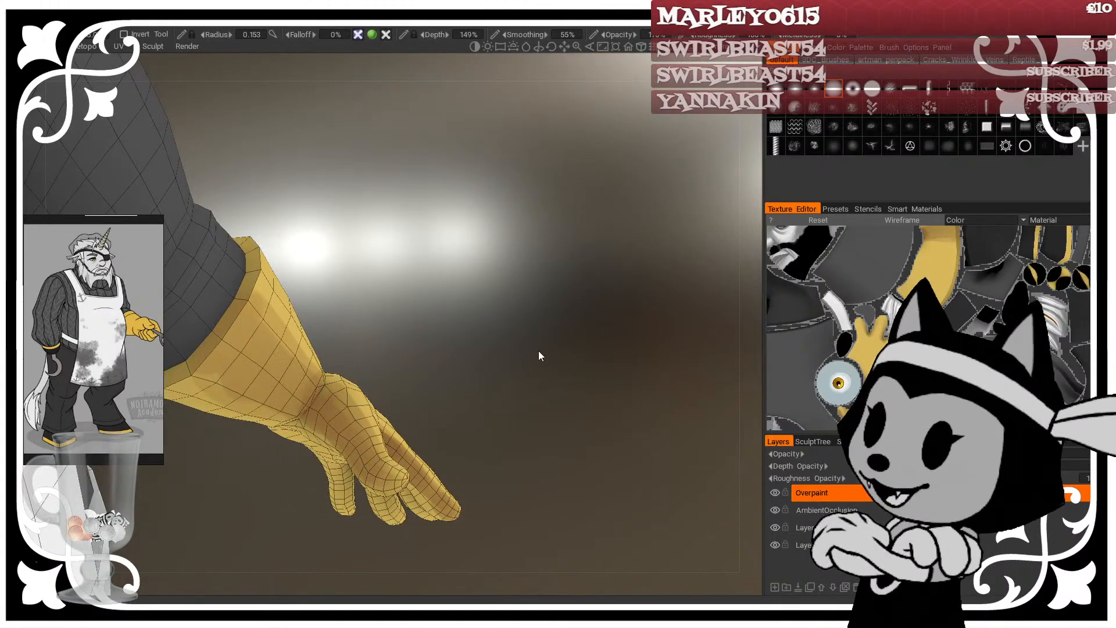
mouse_move(538, 356)
mouse_down()
mouse_move(526, 232)
mouse_move(474, 293)
mouse_move(504, 293)
mouse_move(451, 331)
mouse_up()
drag(596, 279, 584, 314)
right_drag(563, 407, 557, 407)
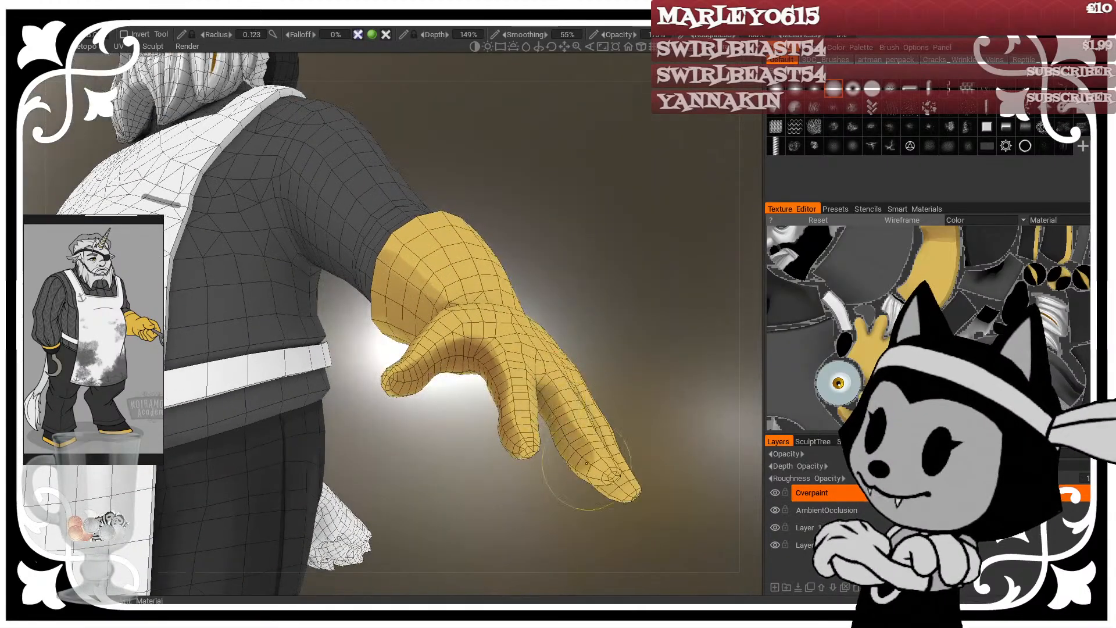
key(bracketleft)
mouse_move(583, 411)
alt+mouse_down()
mouse_move(427, 377)
mouse_move(448, 251)
mouse_move(512, 250)
alt+mouse_up()
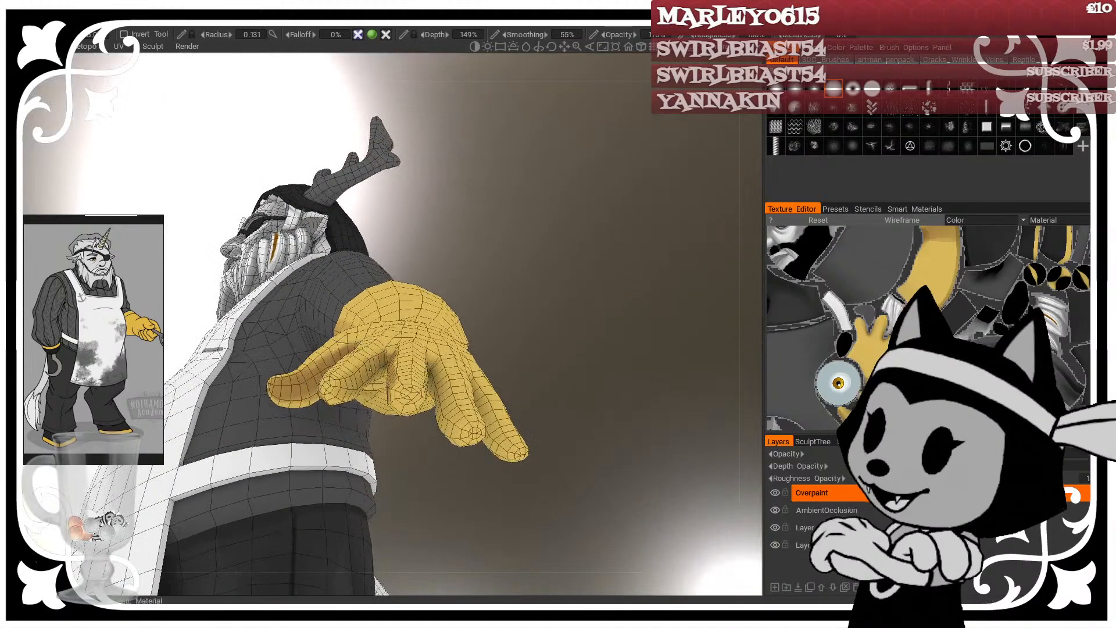
Step: Adjust the brush size and shade the undersides of the glove's fingers and thumb
key(bracketright)
key(bracketright)
alt+drag(514, 294, 409, 362)
drag(406, 368, 413, 381)
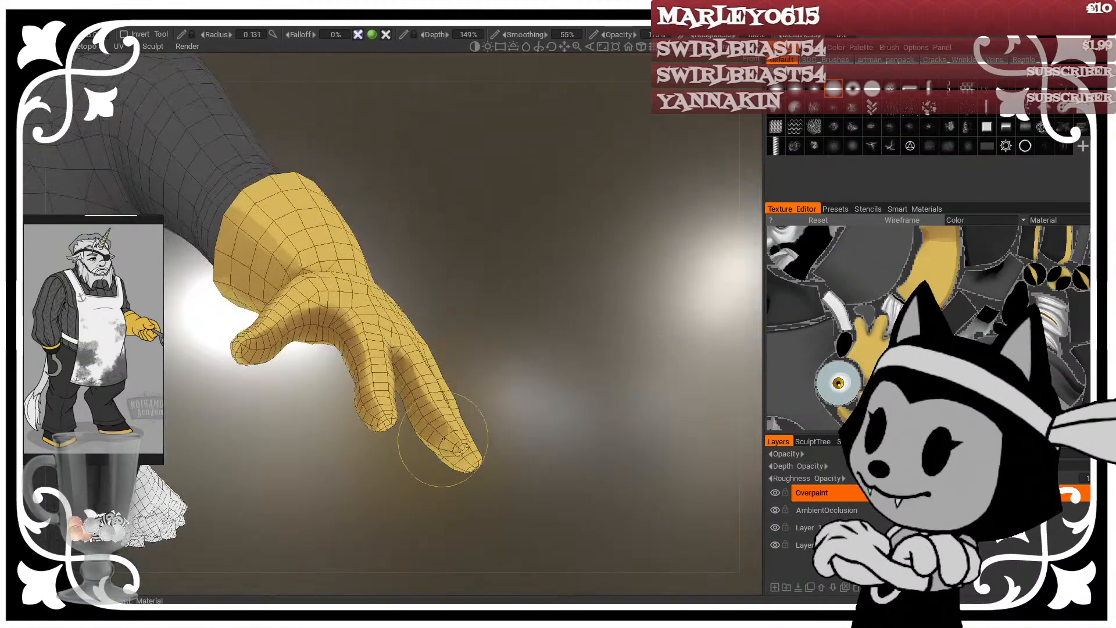
mouse_move(444, 440)
alt+mouse_down()
mouse_move(480, 347)
mouse_move(464, 355)
mouse_move(508, 457)
mouse_move(389, 407)
alt+mouse_up()
key(bracketright)
key(bracketright)
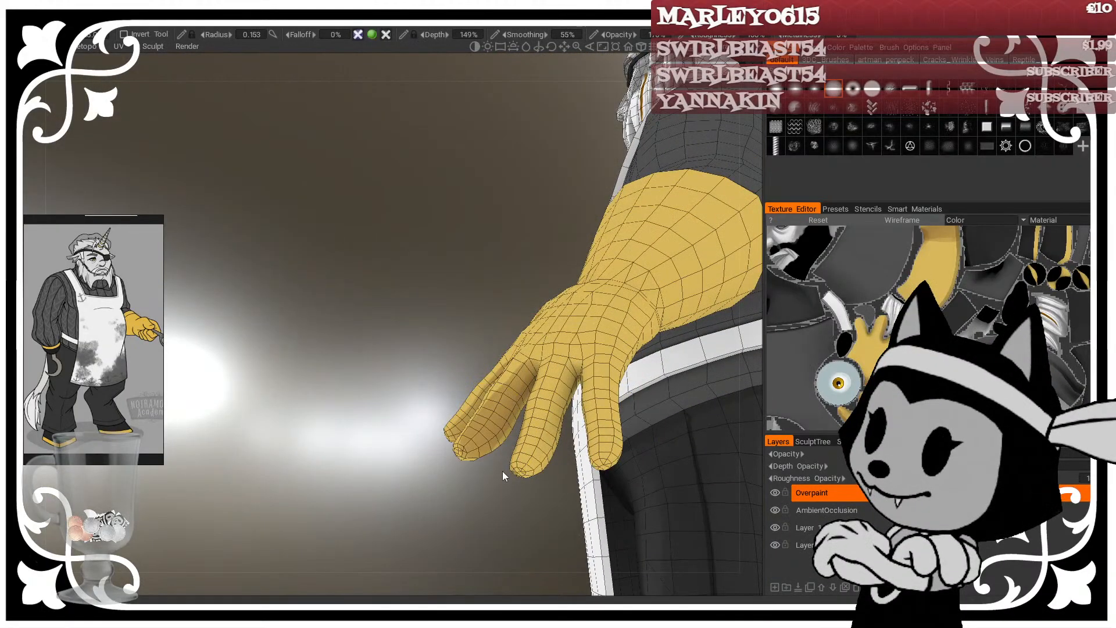
Step: Shade between the fingers from the back of the glove and undo the last stroke
alt+drag(502, 471, 410, 343)
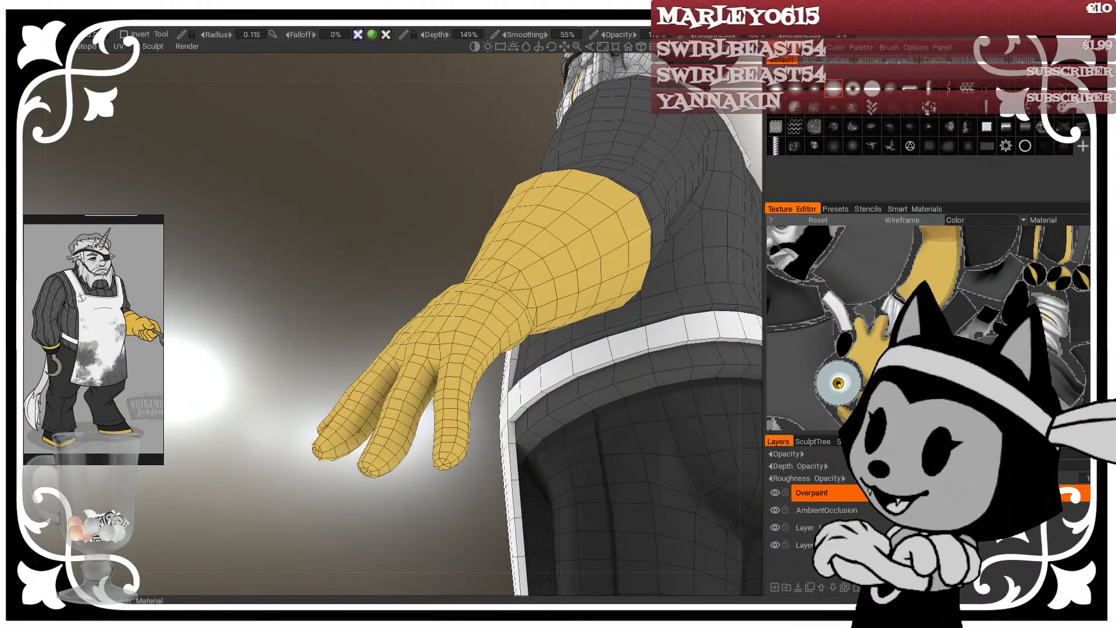
key(bracketright)
key(bracketright)
mouse_move(345, 446)
alt+mouse_down()
mouse_move(394, 436)
mouse_move(409, 385)
alt+mouse_up()
key(ctrl+z)
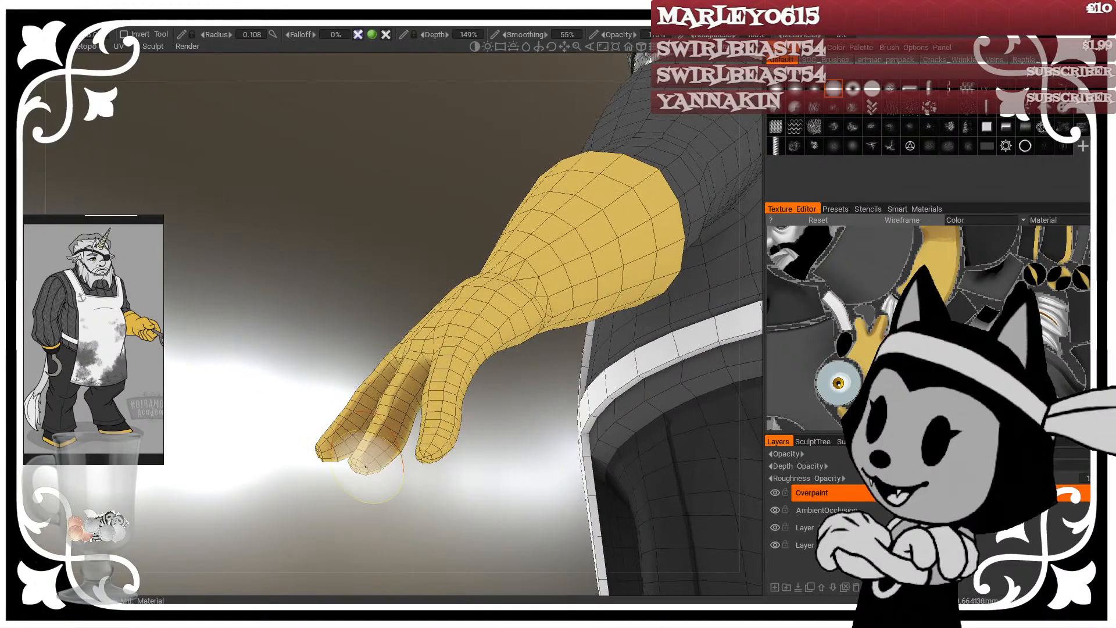
Step: Reduce the brush and shade the outer edge of the gloved hand from the little finger up to the wrist crease
mouse_move(442, 476)
alt+mouse_down()
mouse_move(476, 493)
mouse_move(433, 511)
mouse_move(369, 497)
mouse_move(350, 449)
mouse_move(431, 364)
mouse_move(383, 375)
mouse_move(580, 325)
alt+mouse_up()
right_drag(452, 381, 431, 363)
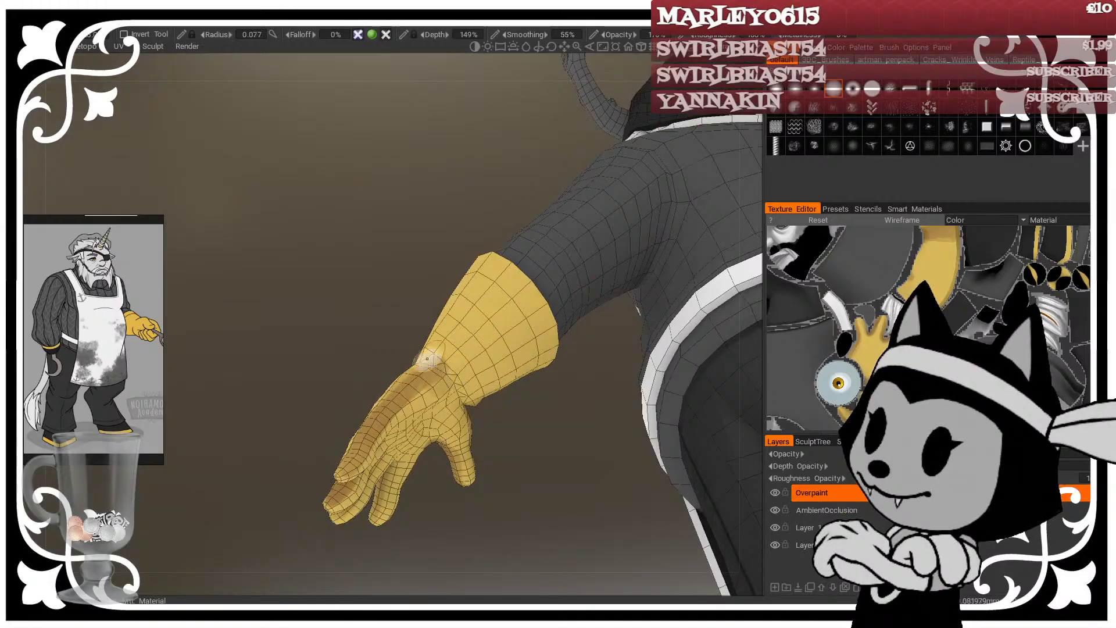
mouse_move(429, 360)
mouse_down()
mouse_move(469, 410)
mouse_move(523, 421)
mouse_up()
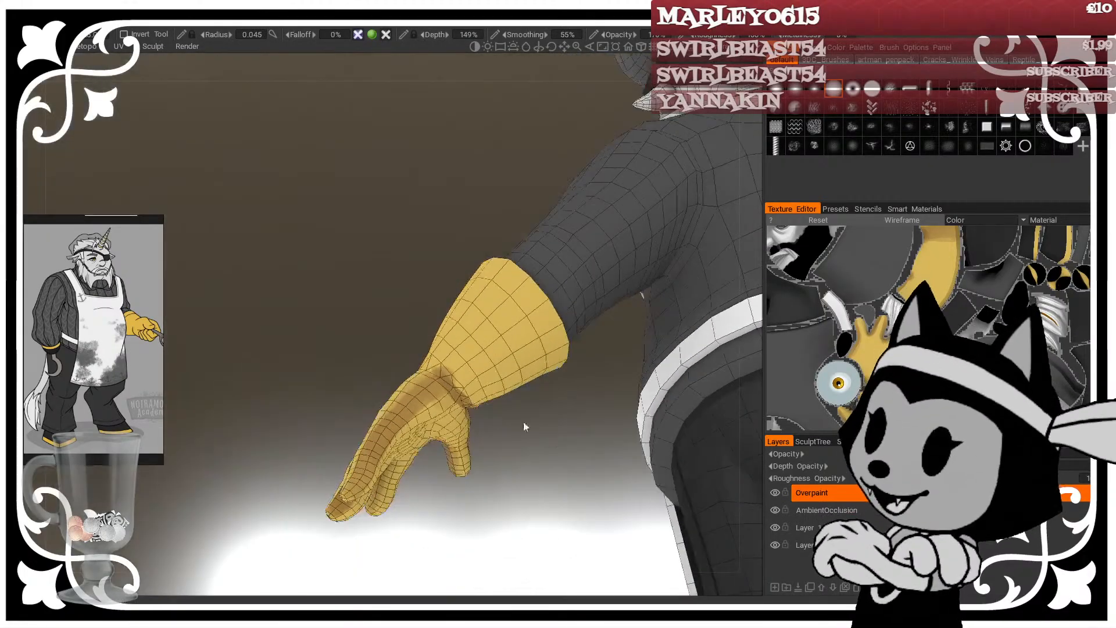
right_drag(364, 460, 386, 447)
alt+drag(402, 307, 377, 407)
right_drag(438, 394, 451, 392)
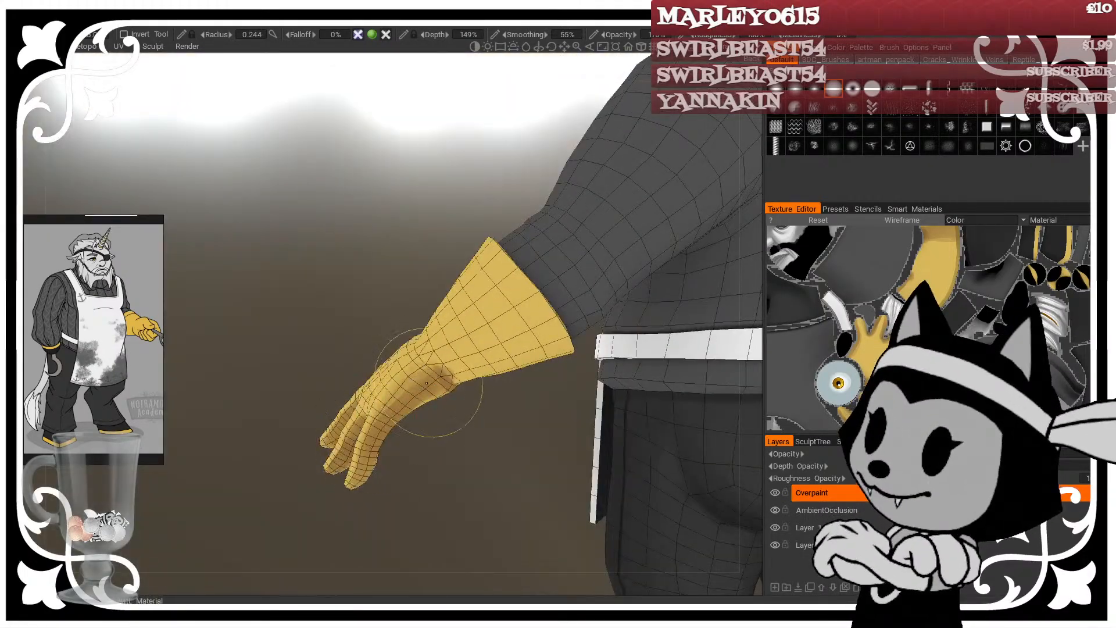
Step: Enlarge the brush and lay broad soft fold shading around the glove's cuff above the wrist
mouse_move(452, 392)
alt+mouse_down()
mouse_move(436, 341)
mouse_move(486, 403)
mouse_move(525, 343)
alt+mouse_up()
right_drag(528, 329, 523, 329)
right_drag(455, 365, 474, 361)
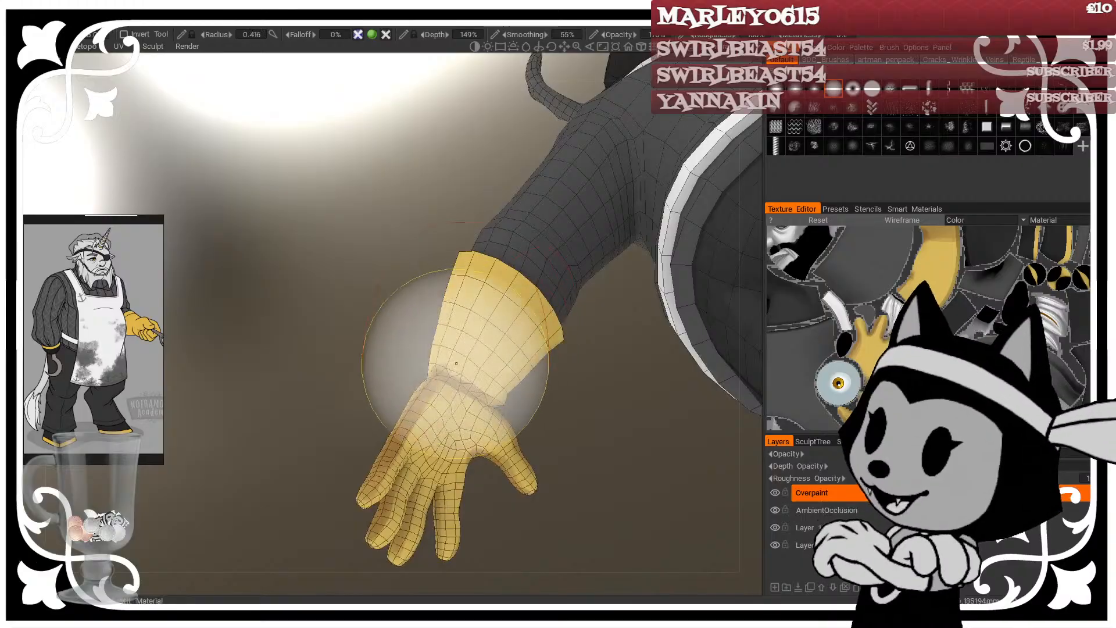
right_drag(505, 294, 497, 295)
alt+drag(517, 362, 564, 413)
right_drag(462, 365, 519, 367)
alt+drag(416, 269, 452, 358)
right_drag(480, 349, 490, 349)
right_drag(573, 330, 571, 335)
alt+drag(460, 355, 435, 277)
Step: Reduce the brush and shade the palm side of the glove's fingers
right_drag(404, 469, 380, 474)
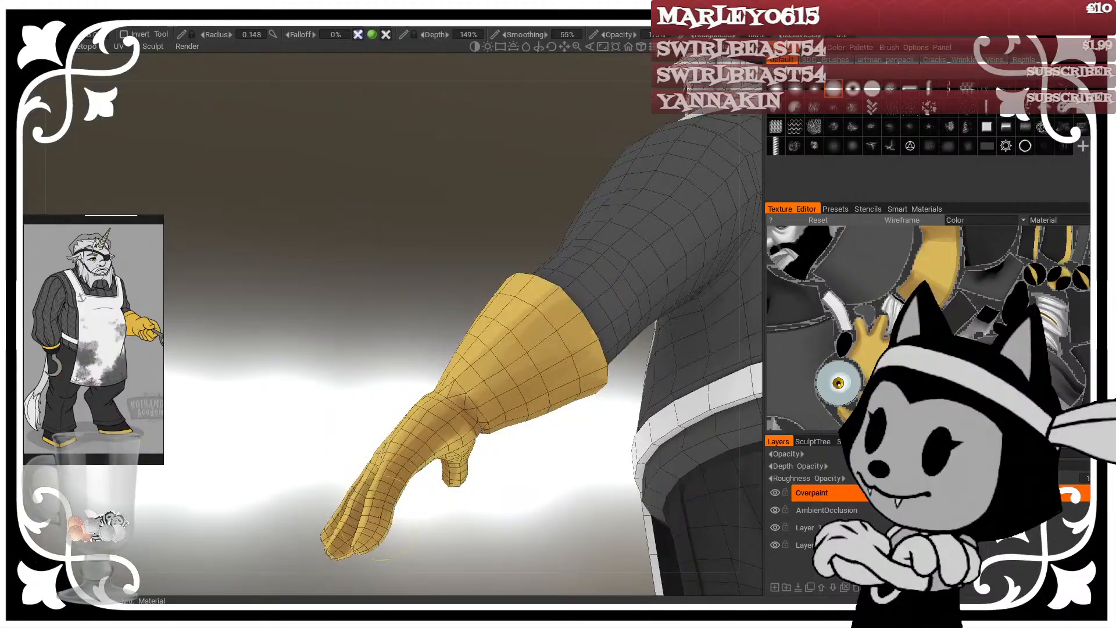
alt+drag(384, 384, 384, 470)
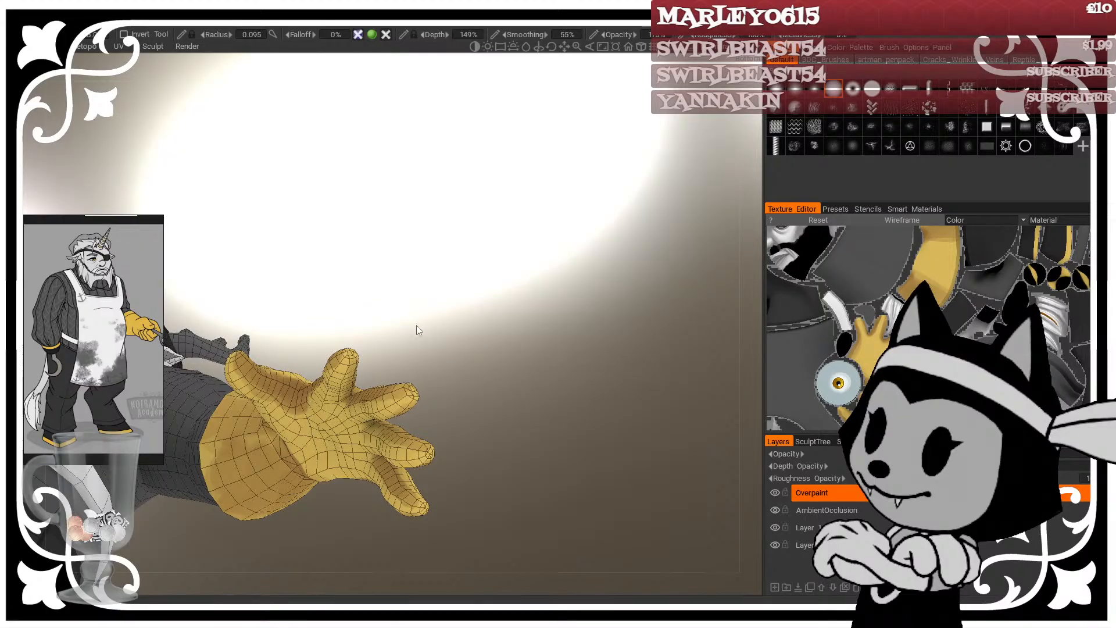
mouse_move(416, 326)
mouse_down()
mouse_move(498, 343)
mouse_move(379, 465)
mouse_move(438, 476)
mouse_move(433, 517)
mouse_up()
key(bracketright)
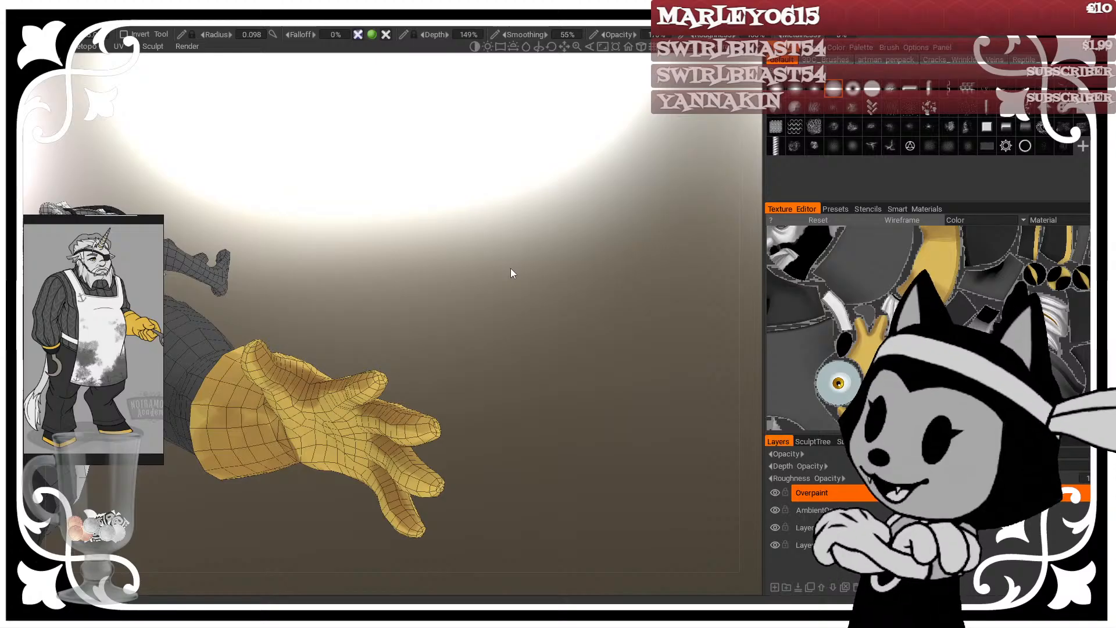
drag(474, 429, 486, 478)
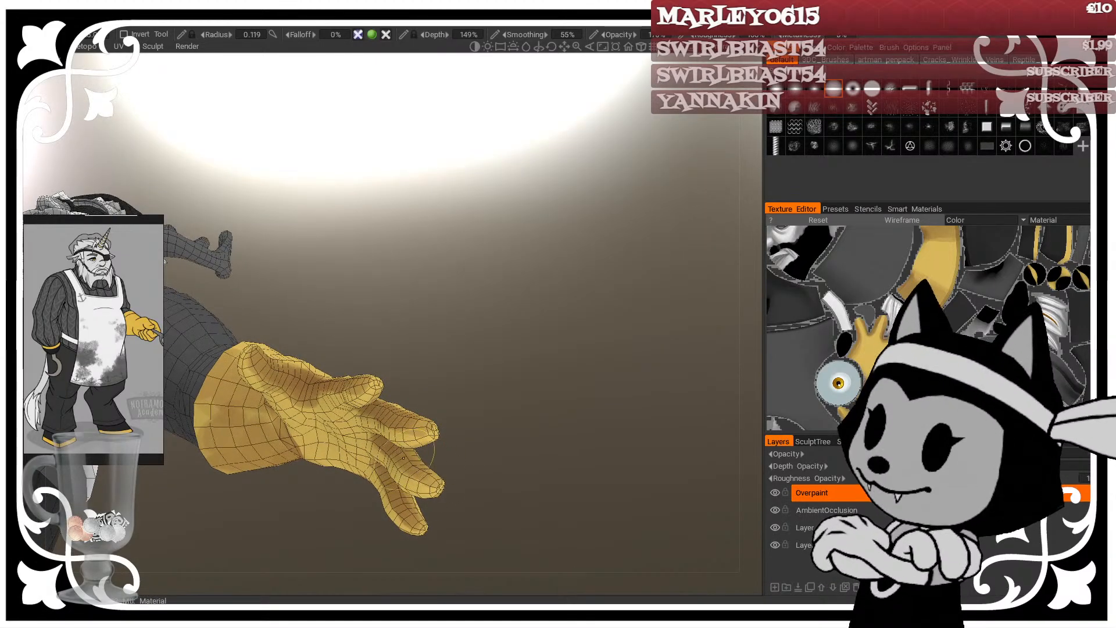
drag(479, 417, 390, 422)
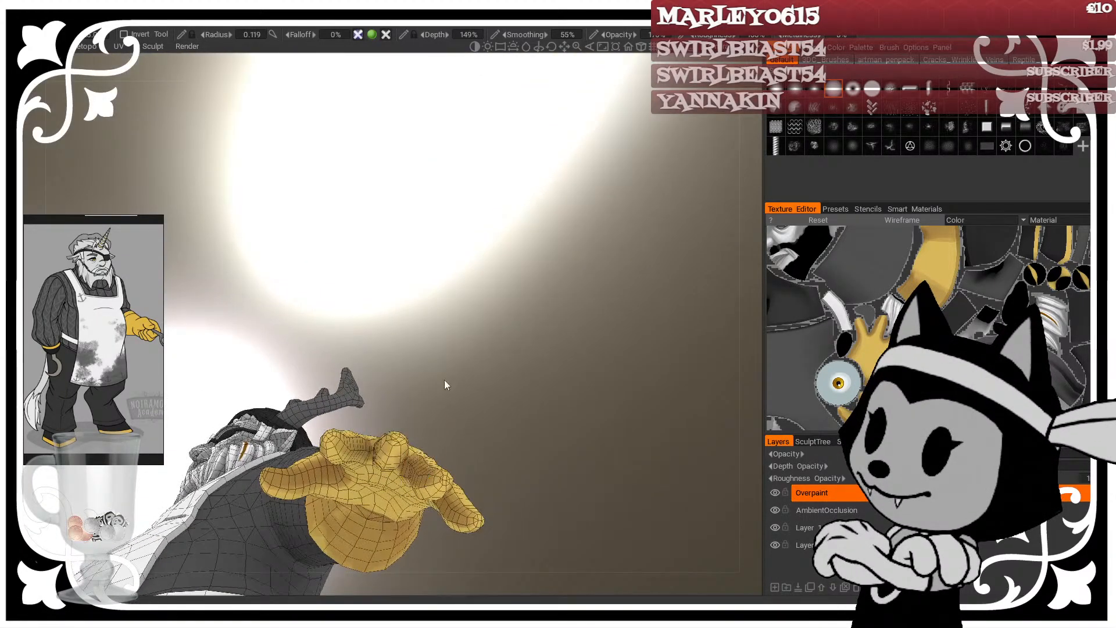
Step: Refine the shading between the fingers and knuckles on the back of the glove with a smaller brush
drag(446, 385, 416, 434)
drag(555, 372, 421, 389)
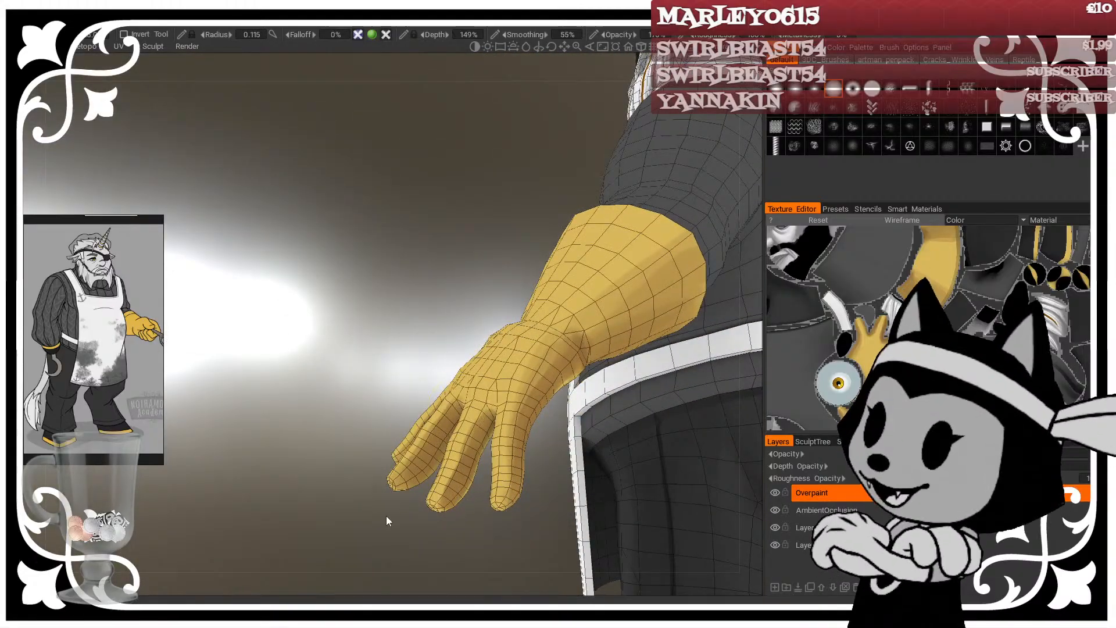
drag(386, 515, 500, 399)
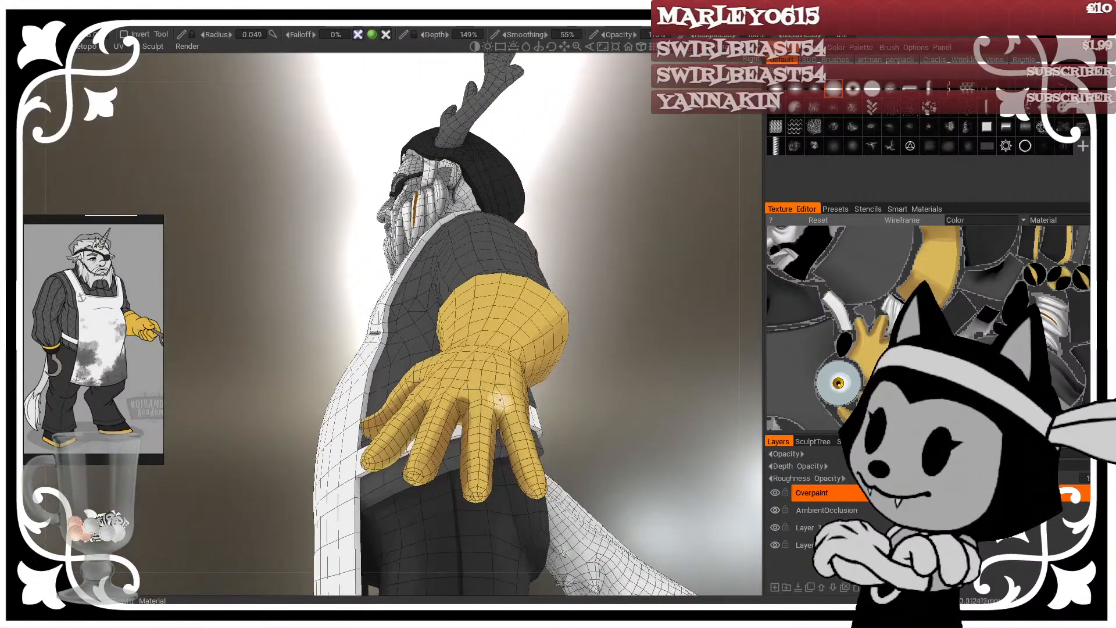
drag(573, 405, 650, 391)
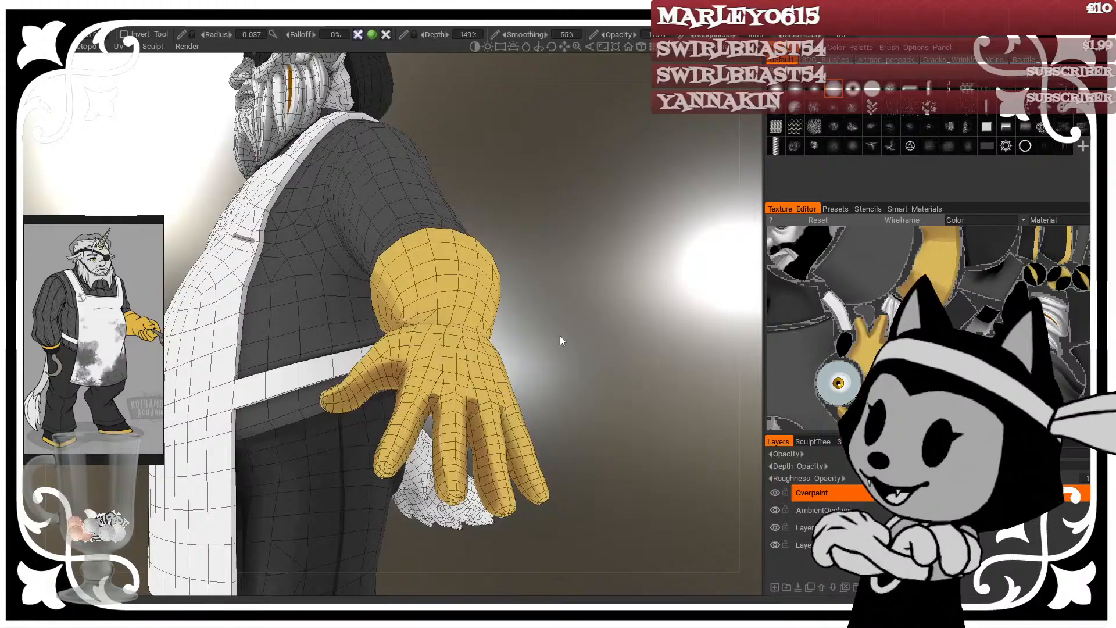
drag(560, 336, 573, 361)
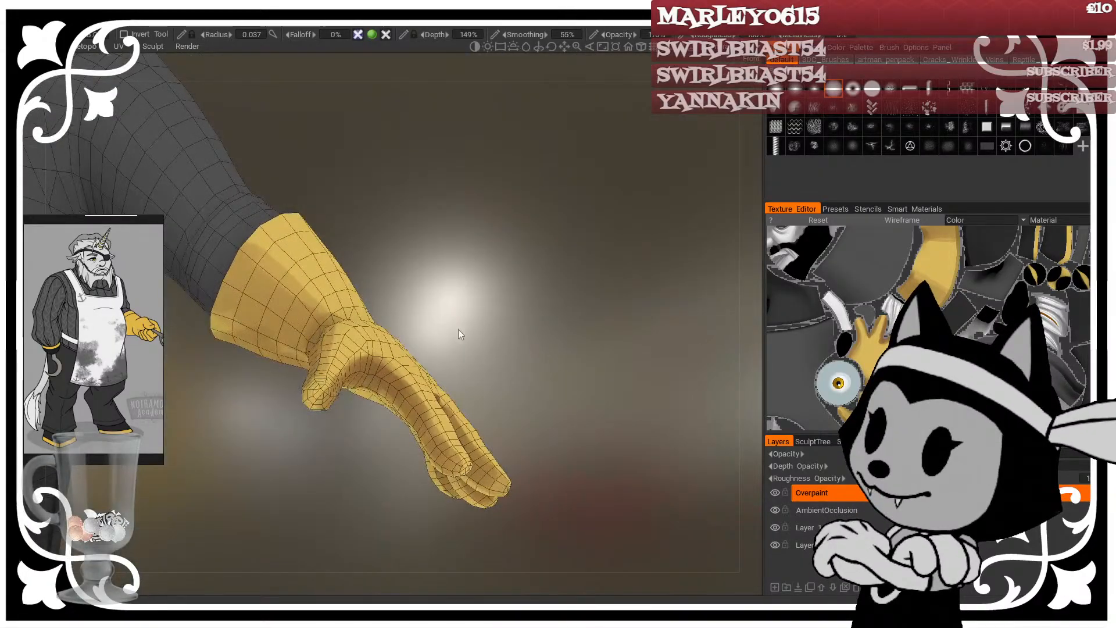
drag(476, 356, 480, 281)
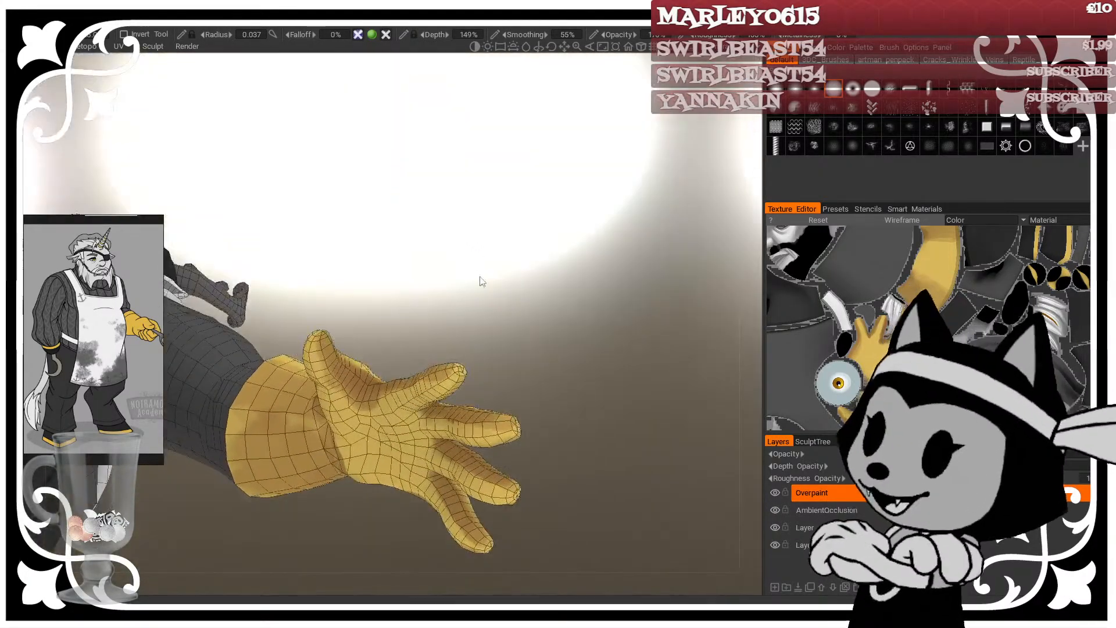
Step: Hide the wireframe and add broad shading to the glove's cuff with a larger brush
key(w)
right_drag(650, 303, 521, 267)
drag(521, 266, 287, 402)
right_drag(288, 402, 322, 417)
drag(322, 417, 228, 372)
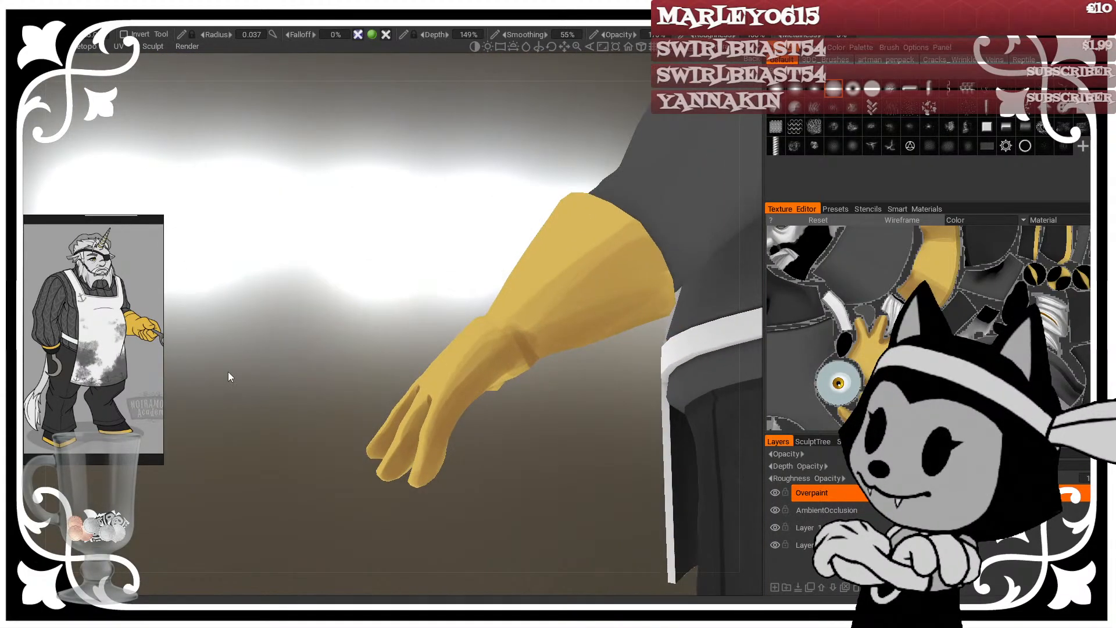
right_drag(465, 379, 557, 320)
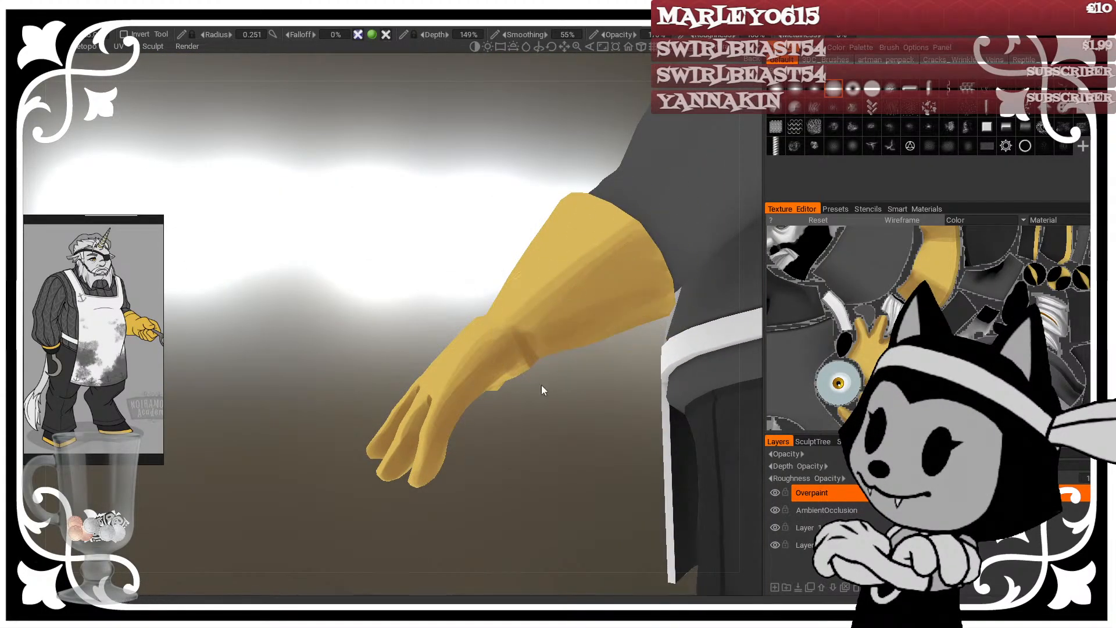
drag(541, 384, 465, 370)
mouse_move(523, 351)
right_down()
mouse_move(625, 260)
mouse_move(465, 336)
right_up()
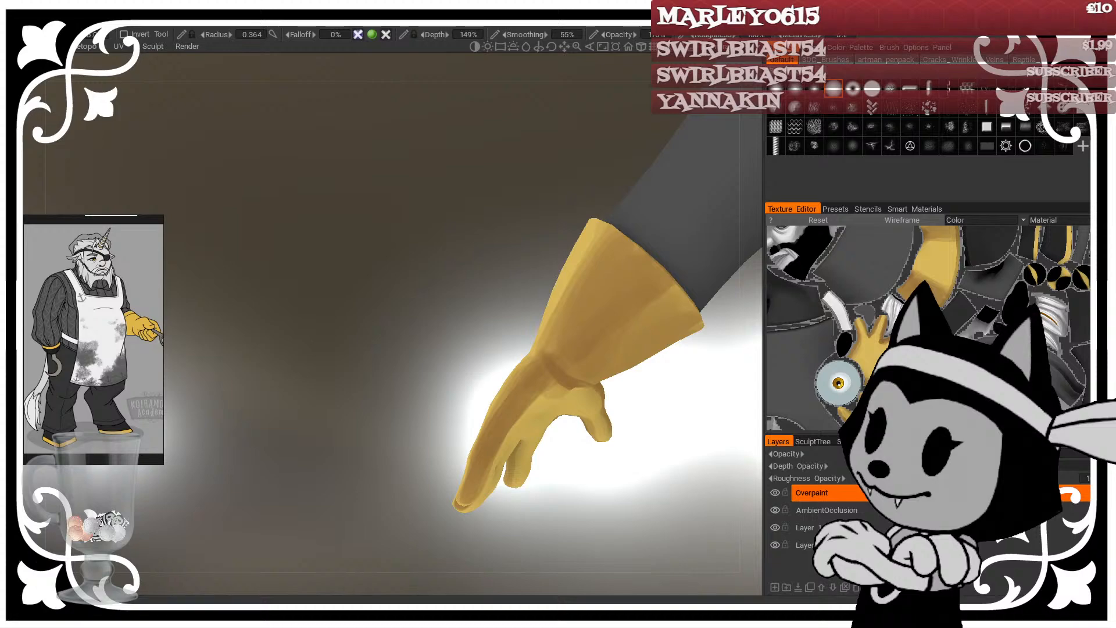
Step: Switch to the browser's "yellow rubber glove" image results and open the Powdered Yellow 16inch Rubber Hand glove picture in a new tab
drag(24, 167, 567, 32)
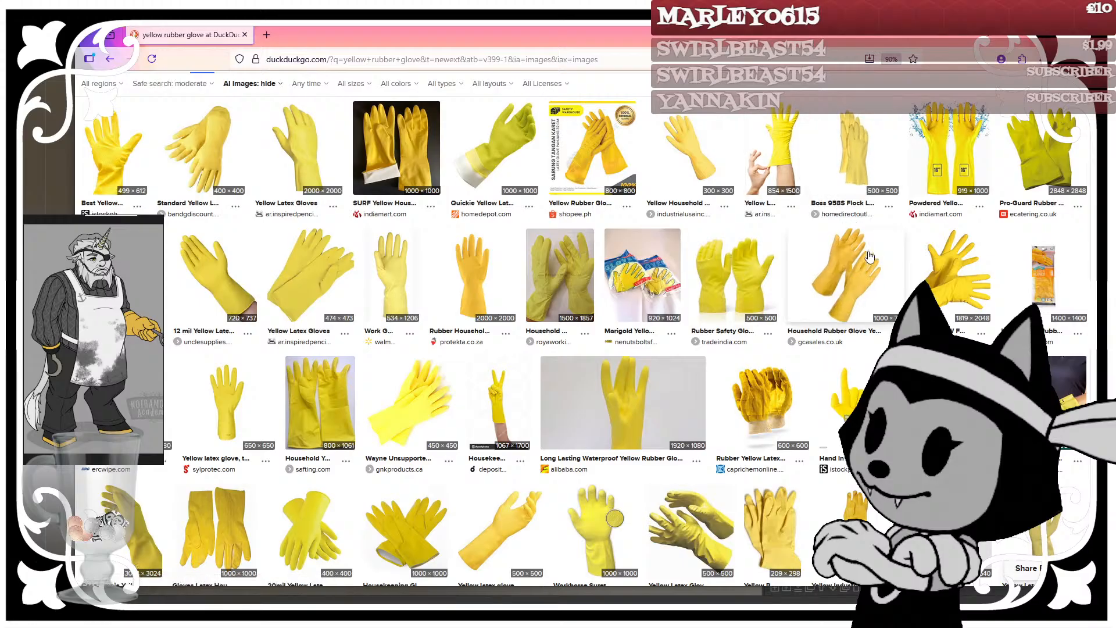
scroll(574, 286, down, 3)
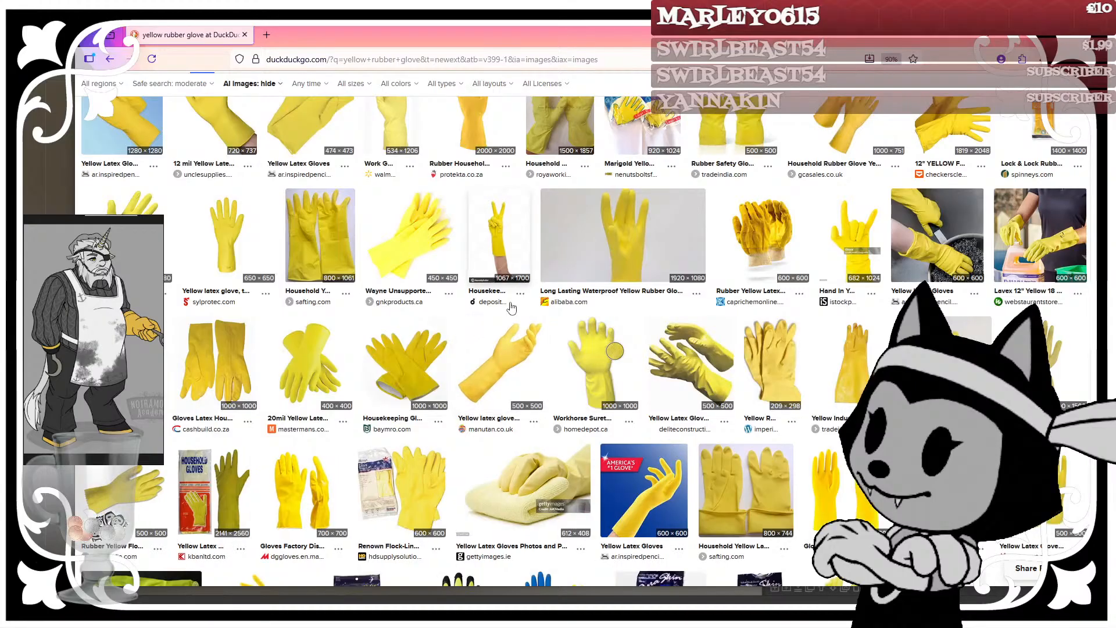
scroll(415, 419, down, 2)
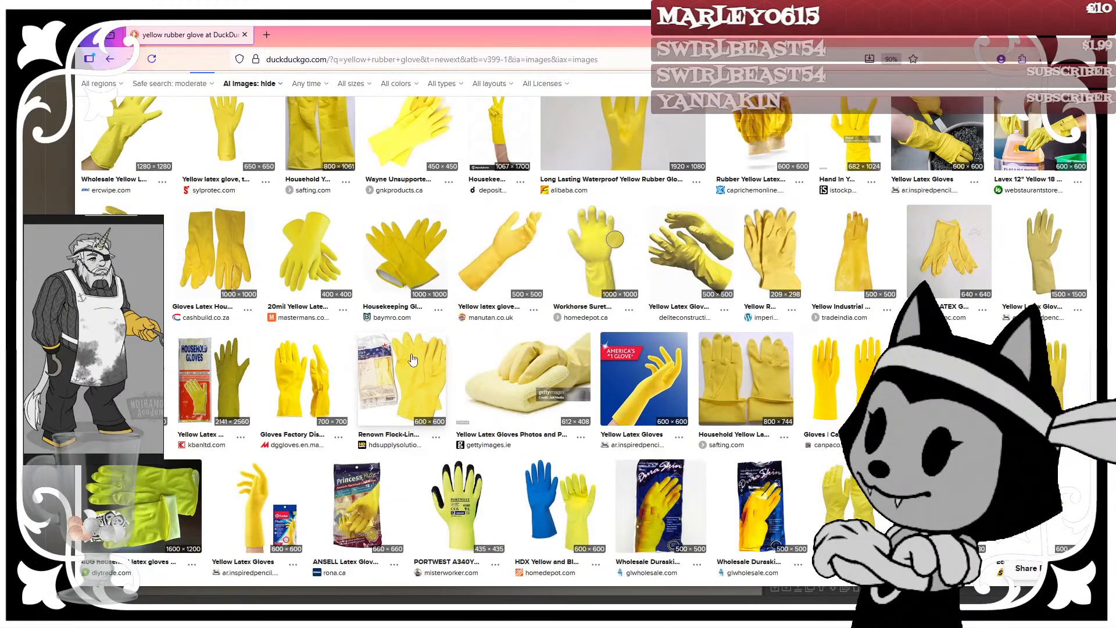
scroll(608, 452, up, 10)
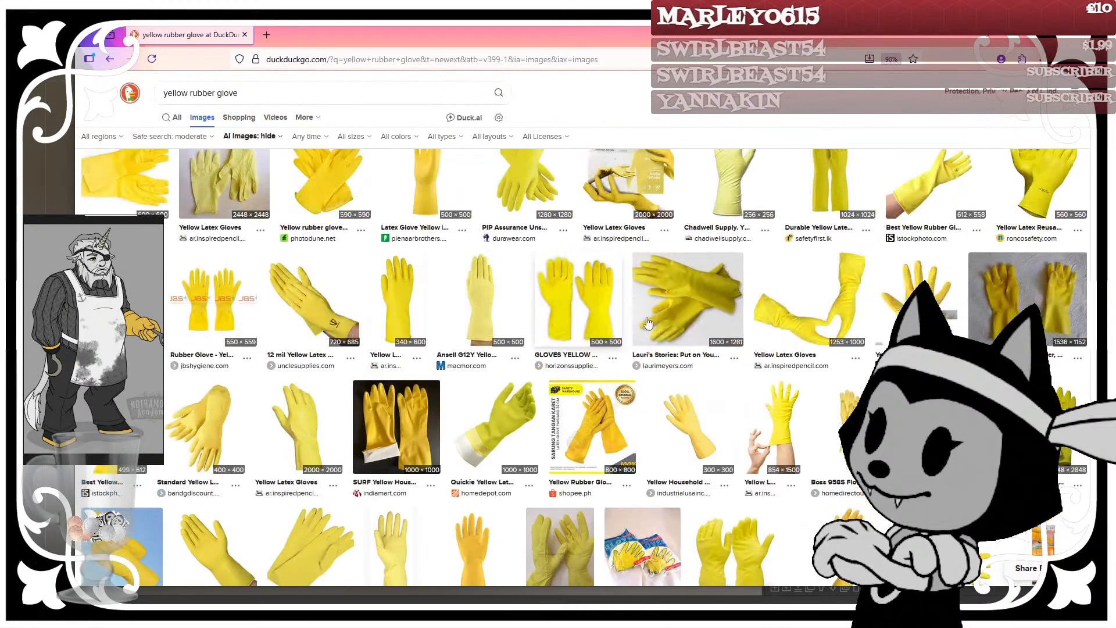
click(944, 429)
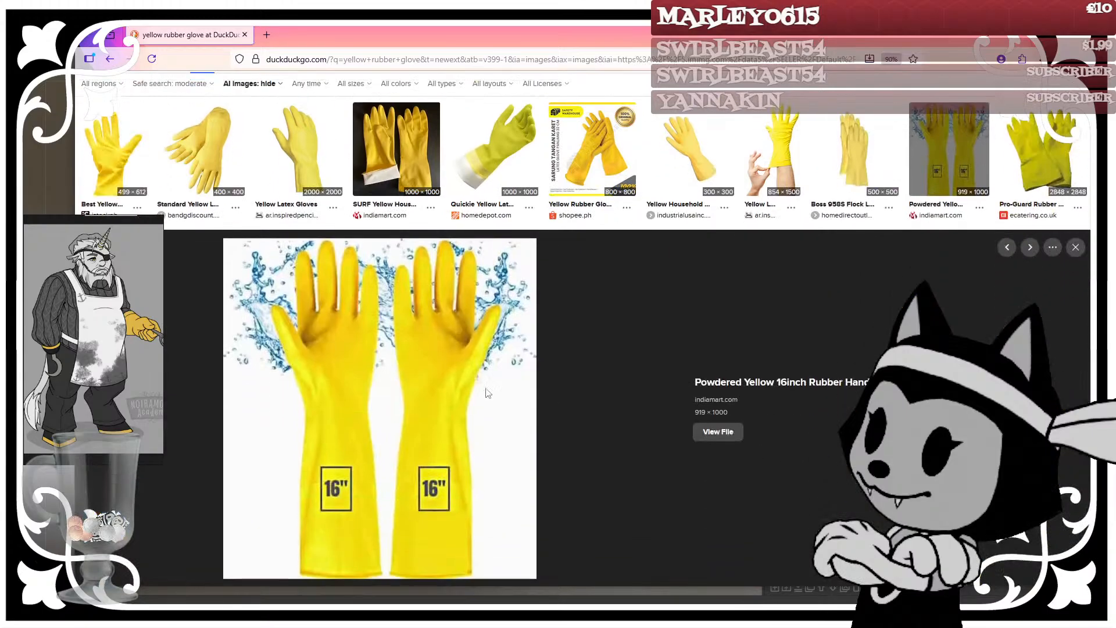
right_click(405, 345)
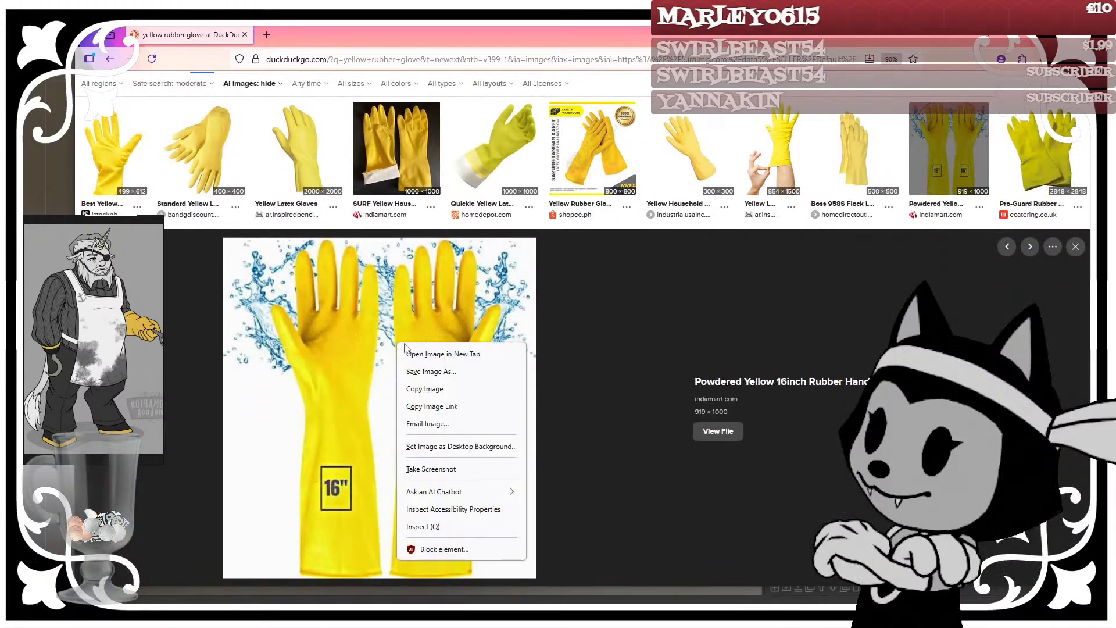
click(419, 353)
Step: Find the Yellow Latex Gloves picture with hands forming a heart and open it in a new tab
scroll(355, 251, up, 4)
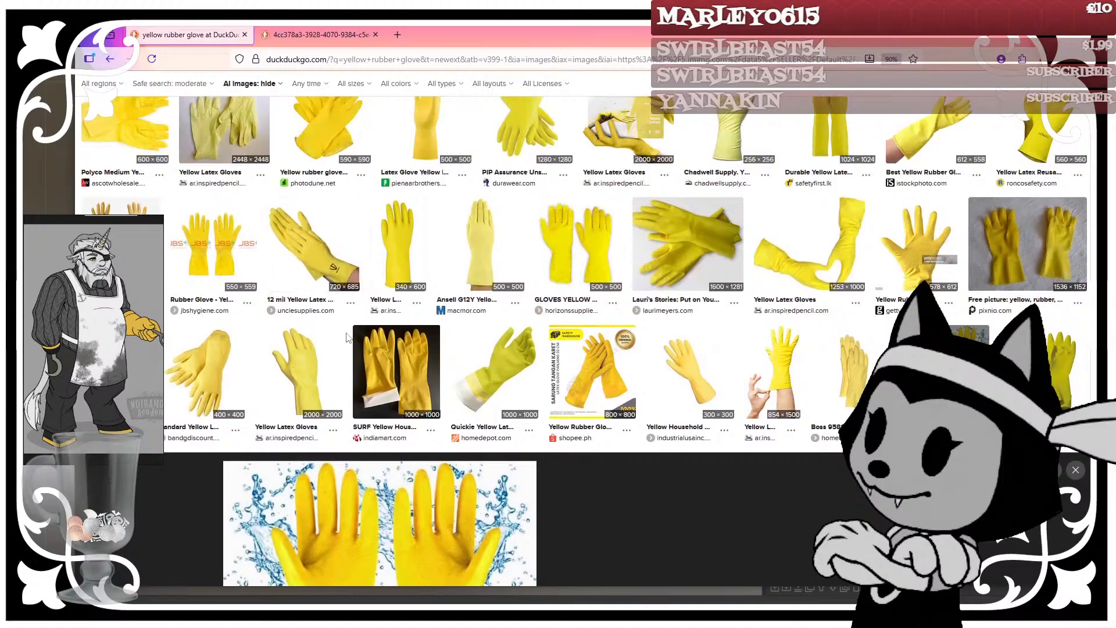
click(314, 268)
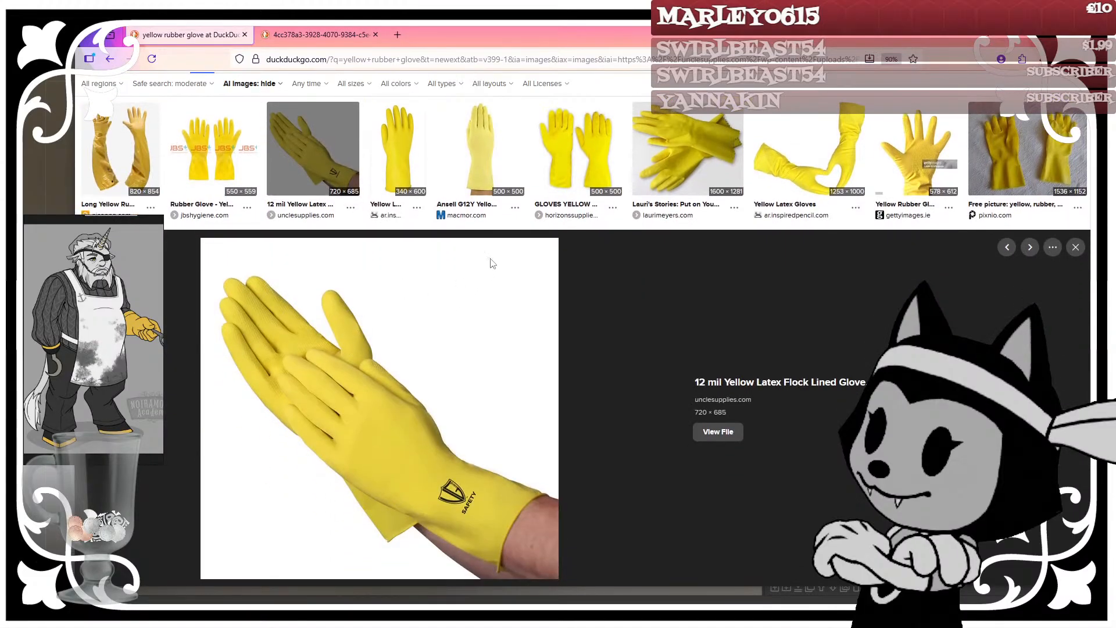
scroll(564, 248, up, 3)
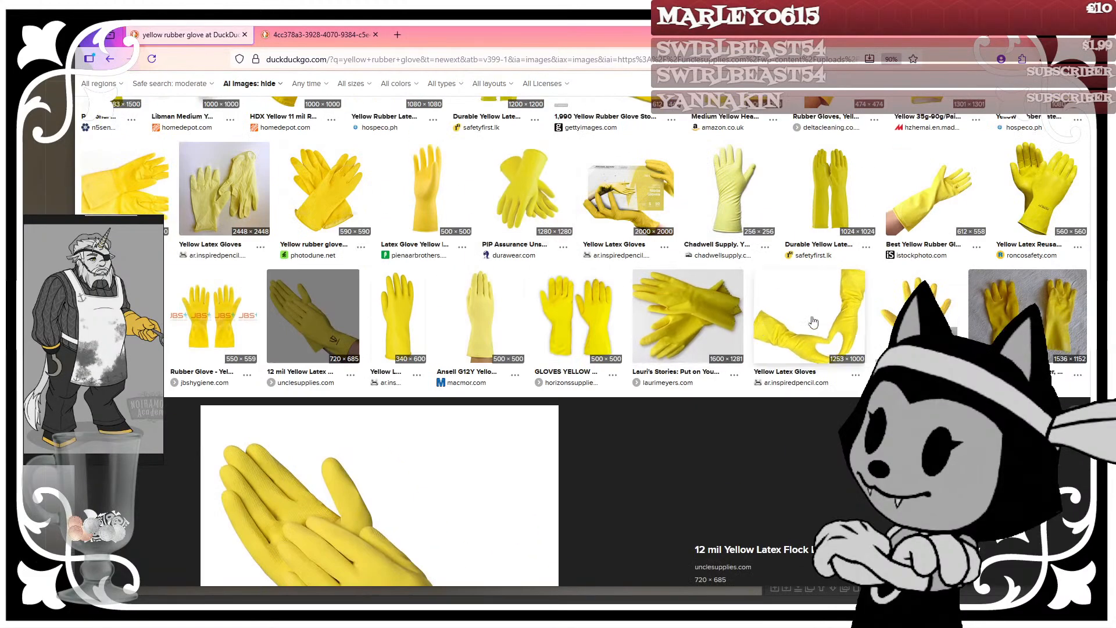
click(762, 324)
right_click(520, 306)
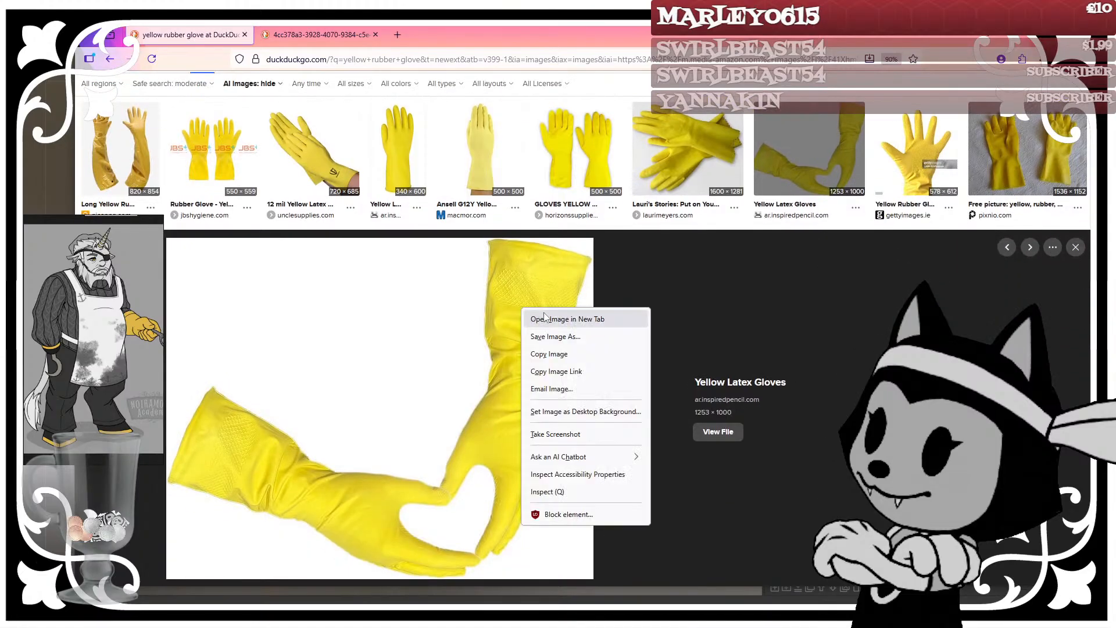
click(558, 319)
Step: Find the Yellow Household Latex Gloves picture among the image results and open it in a new tab
scroll(870, 295, up, 5)
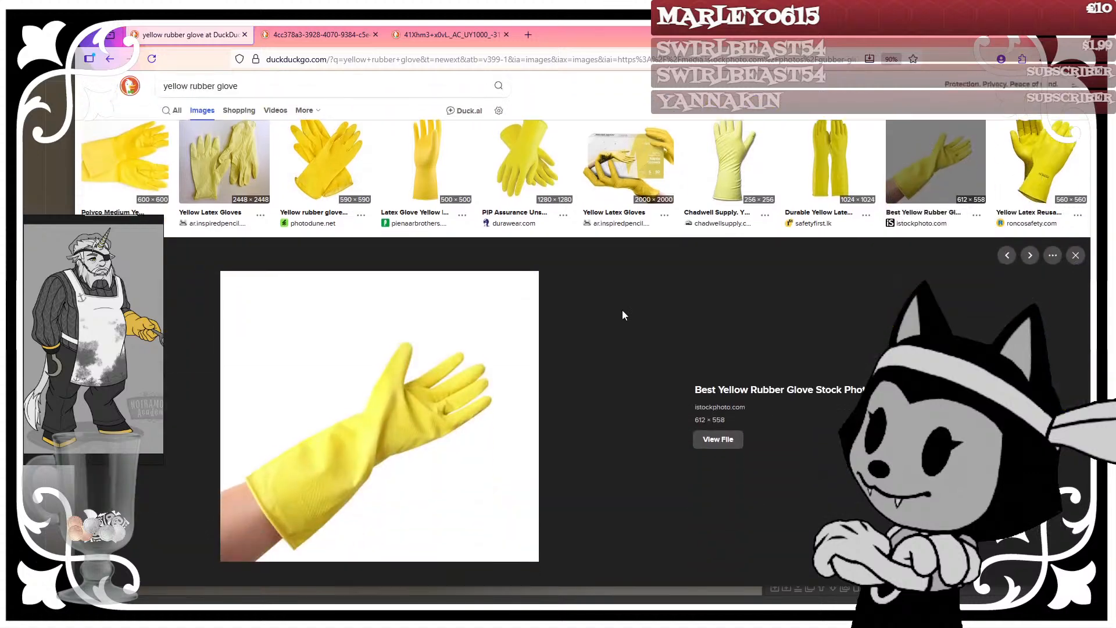
scroll(438, 344, up, 3)
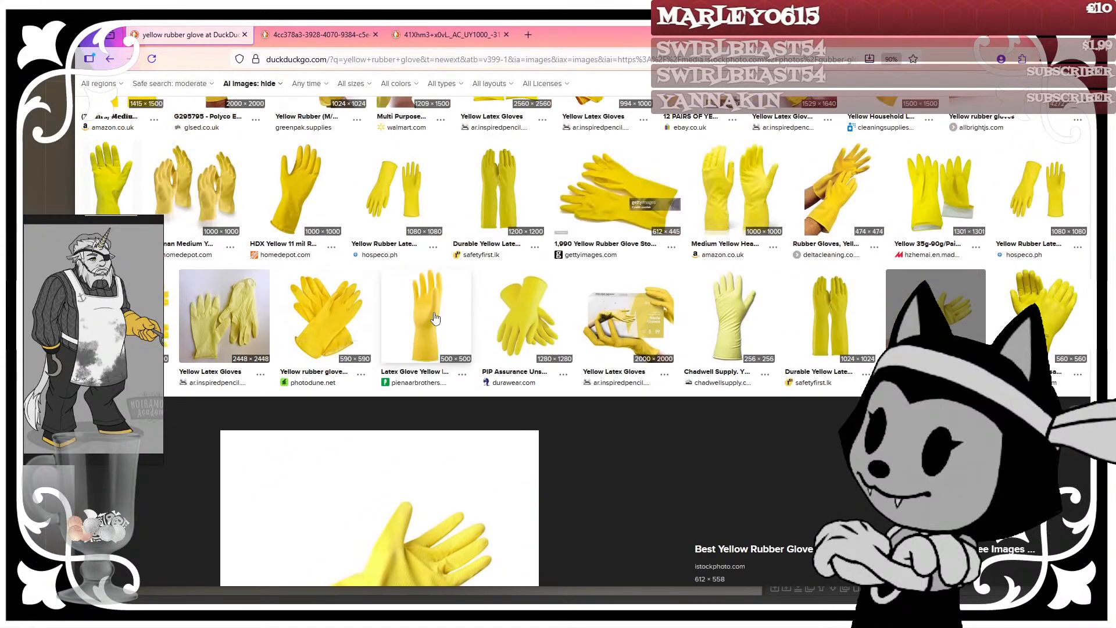
scroll(442, 269, up, 1)
scroll(644, 299, up, 1)
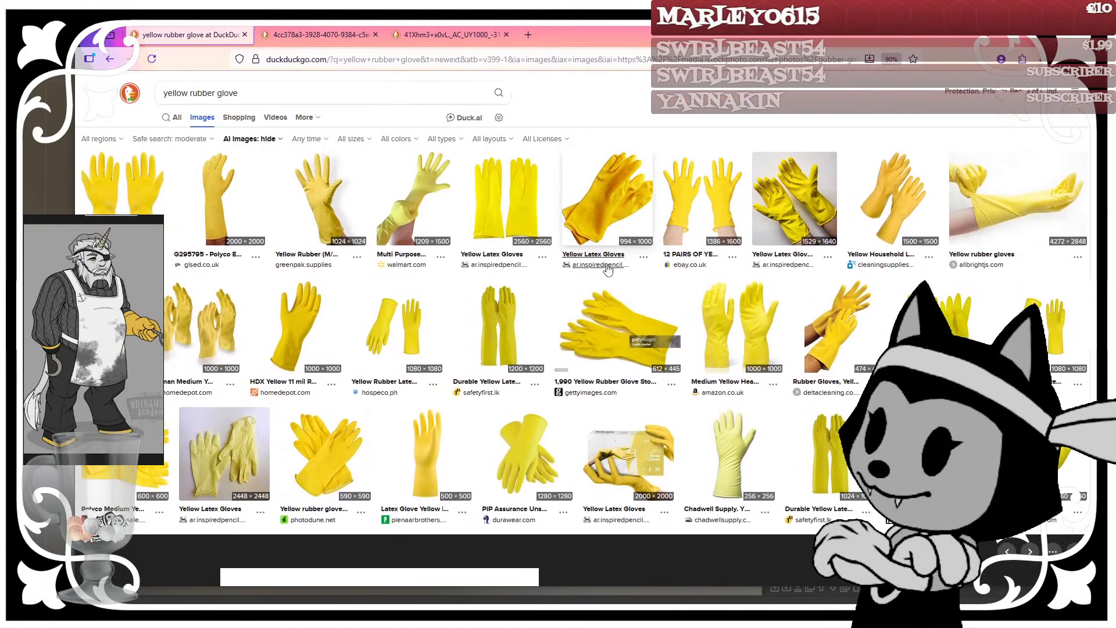
click(883, 189)
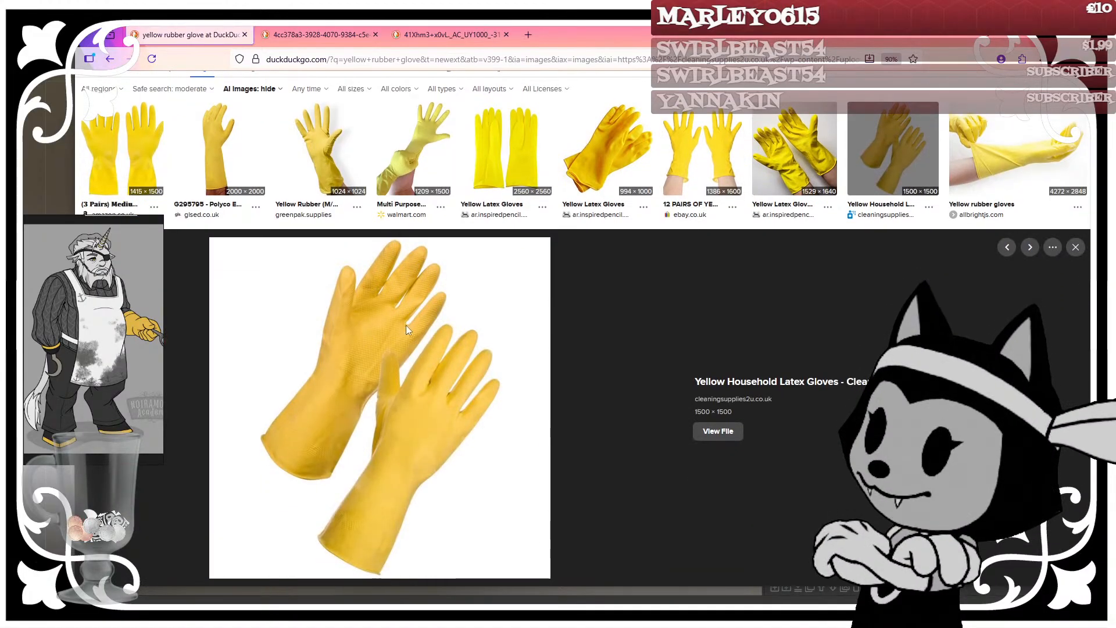
right_click(406, 325)
click(442, 336)
click(556, 44)
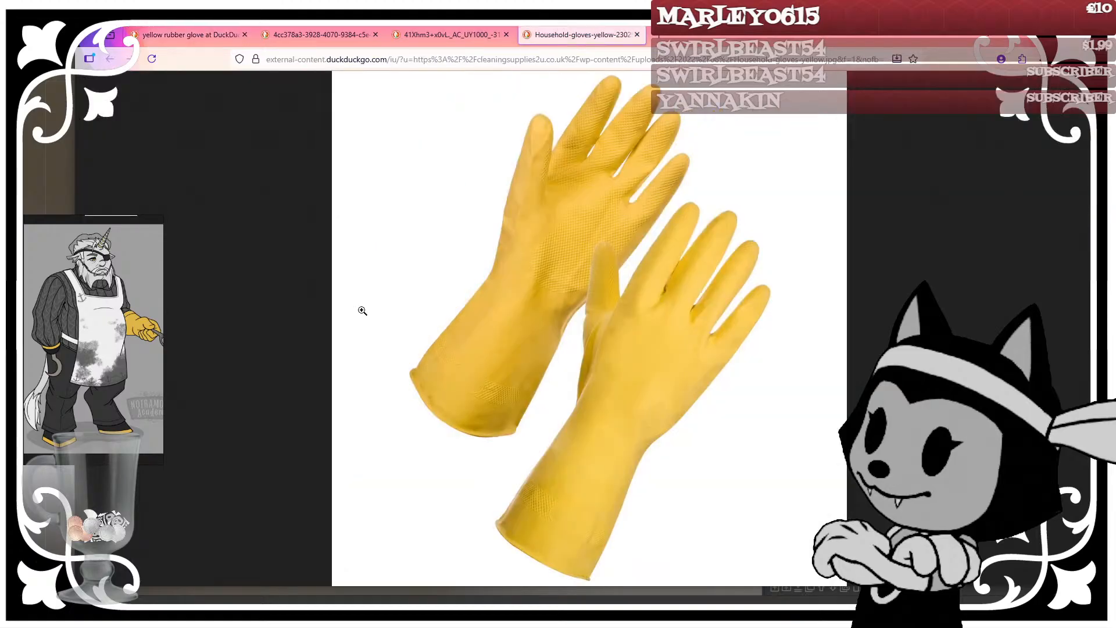
Step: Add the household latex gloves photo to the reference board and place it below the eyepatch portrait
scroll(111, 352, down, 4)
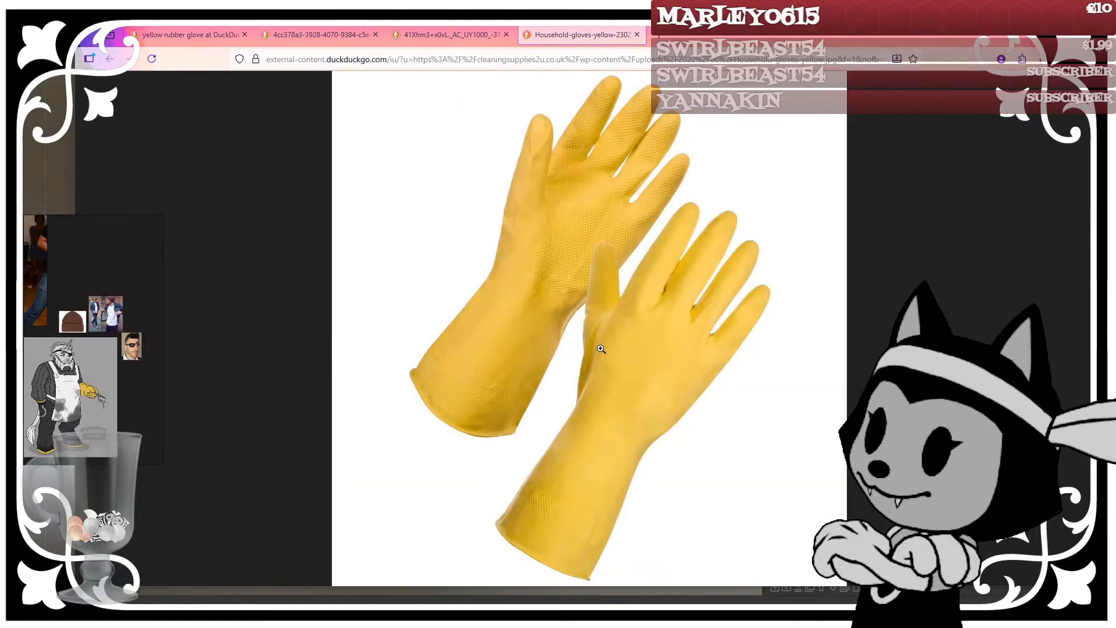
drag(599, 347, 62, 271)
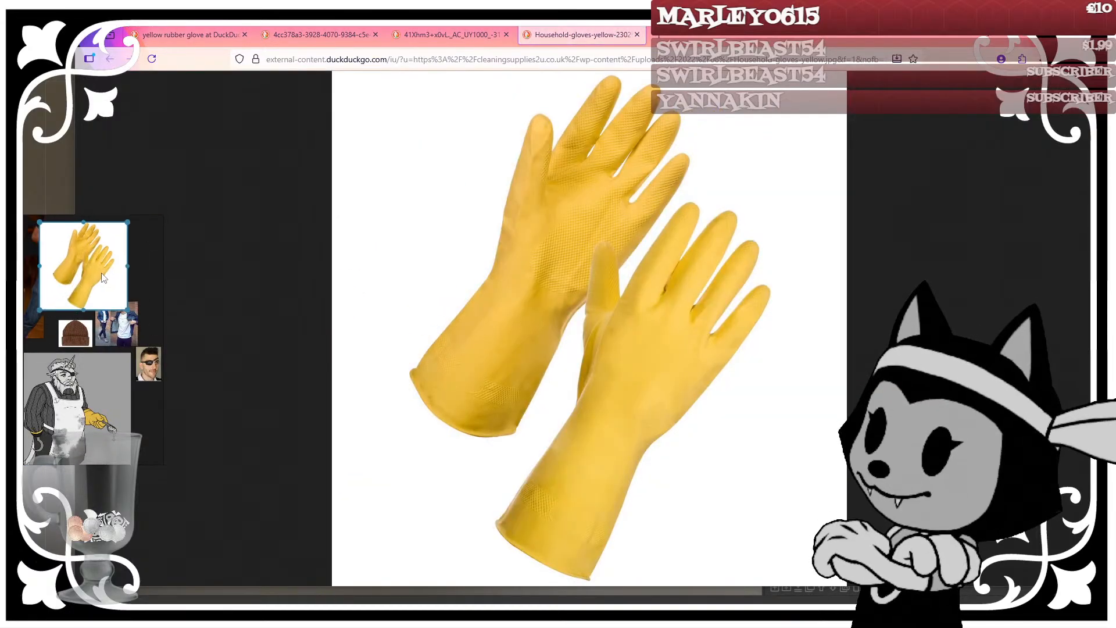
drag(126, 275, 77, 266)
drag(61, 268, 130, 393)
Step: Examine the portrait of the man with the eyepatch on the reference board, up close and as a whole
scroll(87, 338, up, 5)
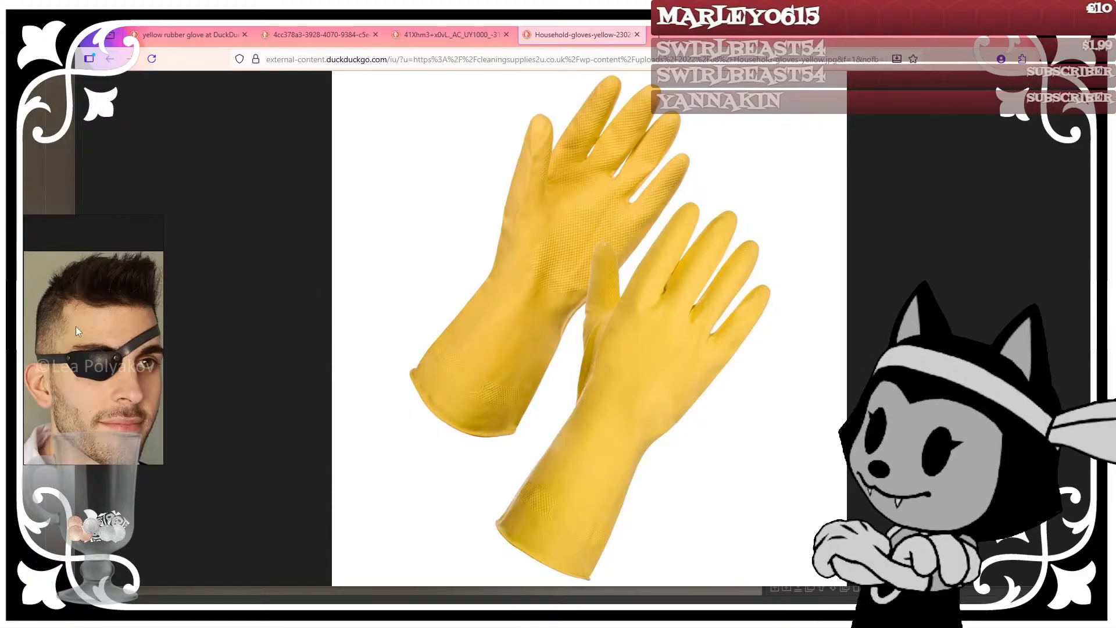
scroll(75, 327, down, 3)
scroll(64, 343, up, 2)
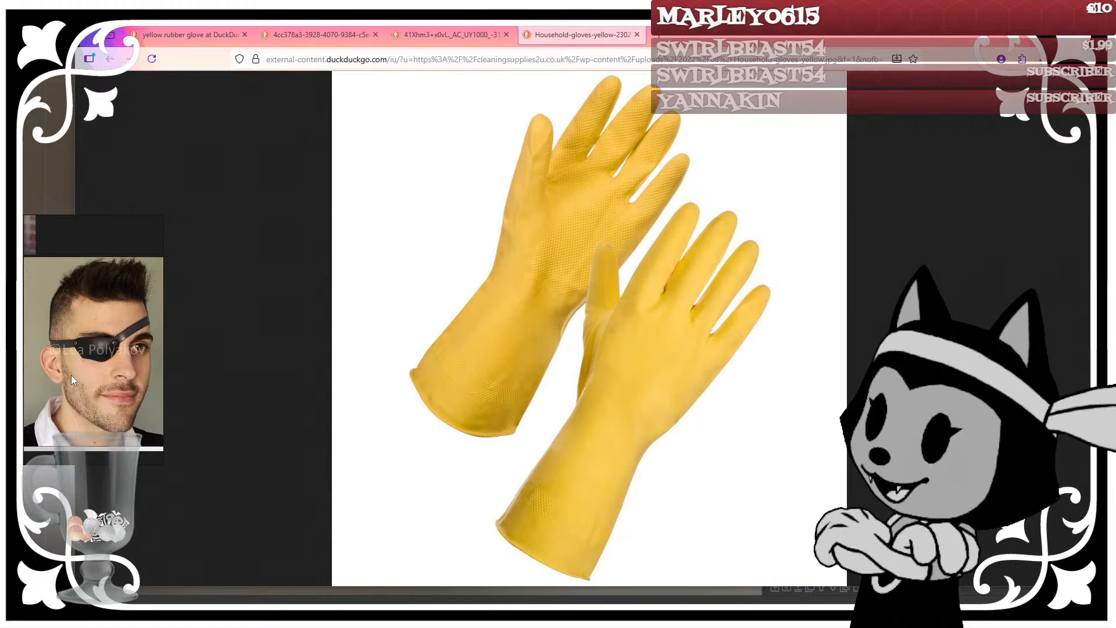
scroll(81, 329, down, 4)
scroll(100, 293, up, 4)
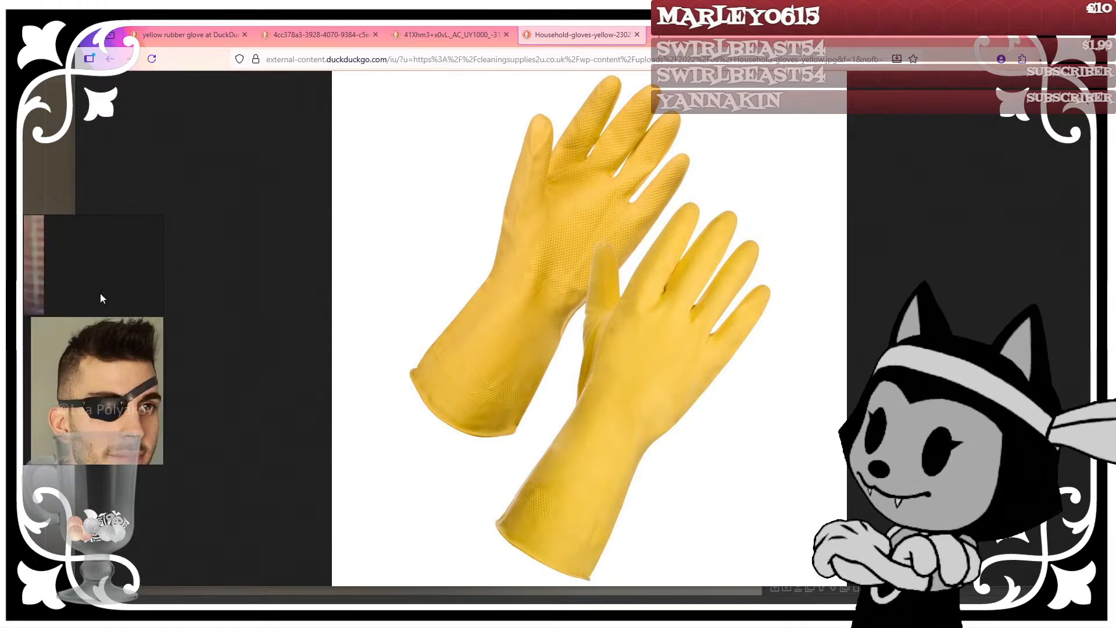
middle_drag(93, 320, 102, 288)
scroll(89, 334, down, 3)
scroll(93, 340, up, 2)
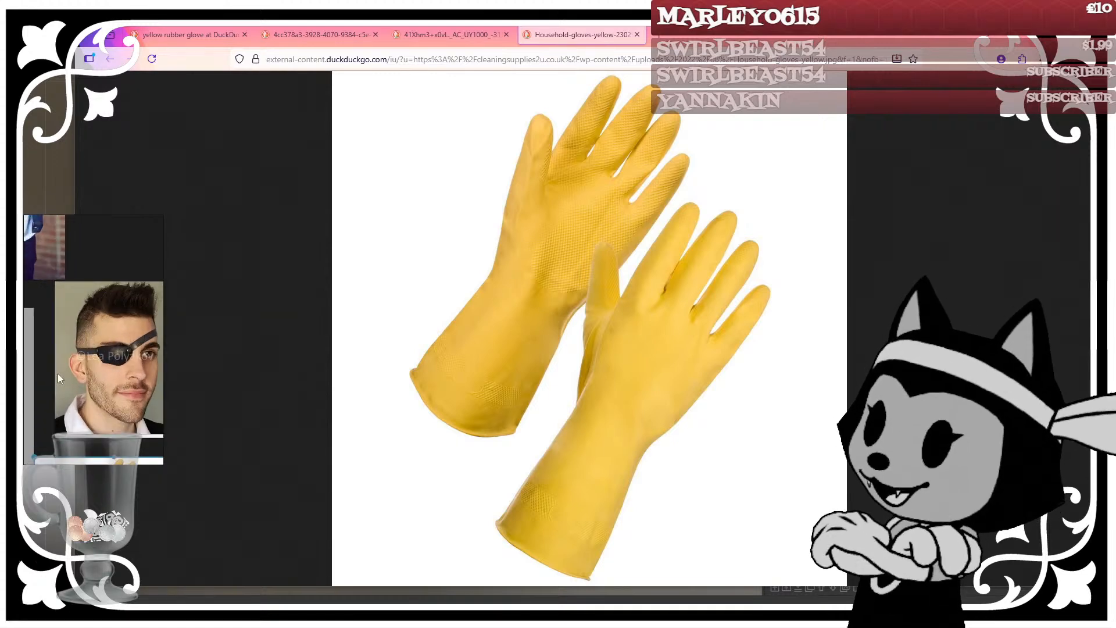
middle_drag(142, 360, 124, 355)
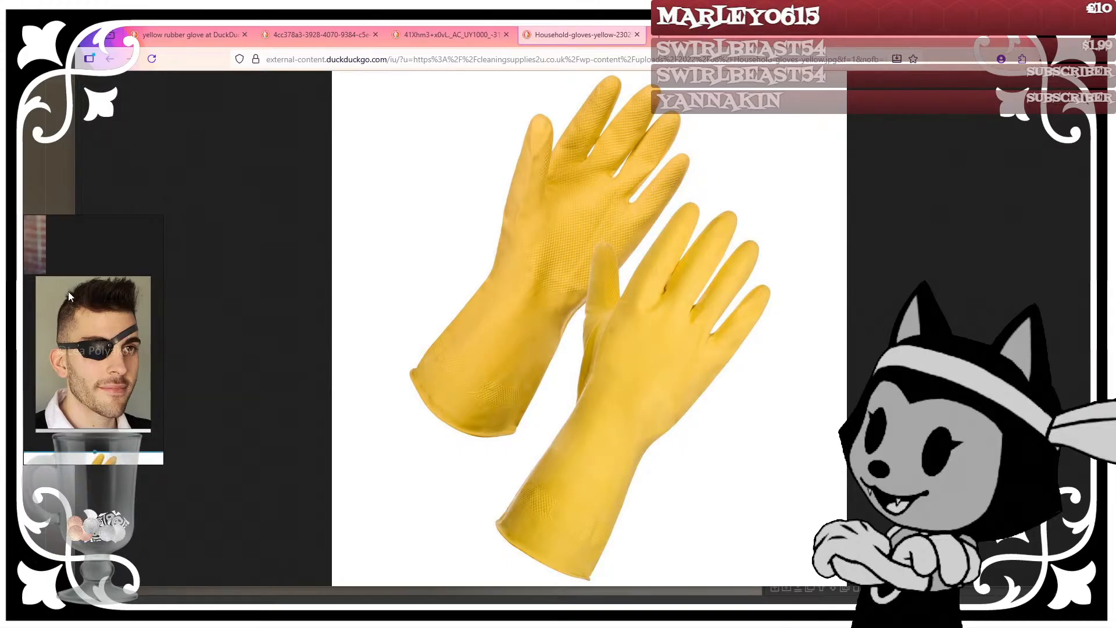
Step: Examine the denim jacket, white T-shirt and knit beanie in the reference photo of the man
middle_drag(49, 255, 132, 359)
middle_drag(116, 317, 139, 354)
scroll(138, 354, up, 2)
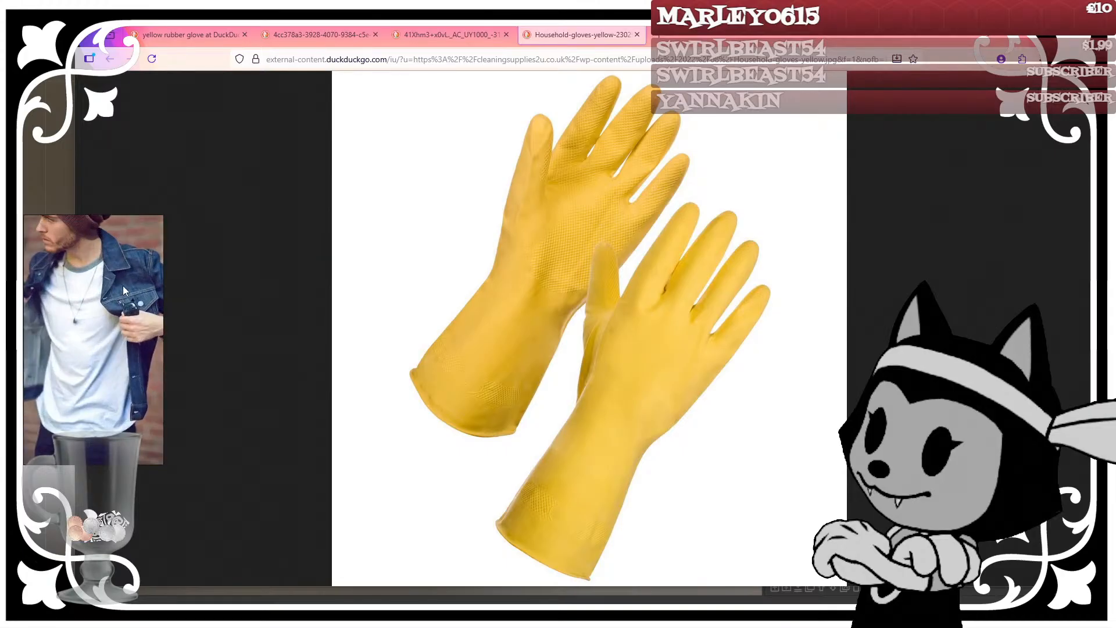
middle_drag(123, 285, 149, 418)
scroll(106, 298, up, 1)
scroll(113, 281, up, 1)
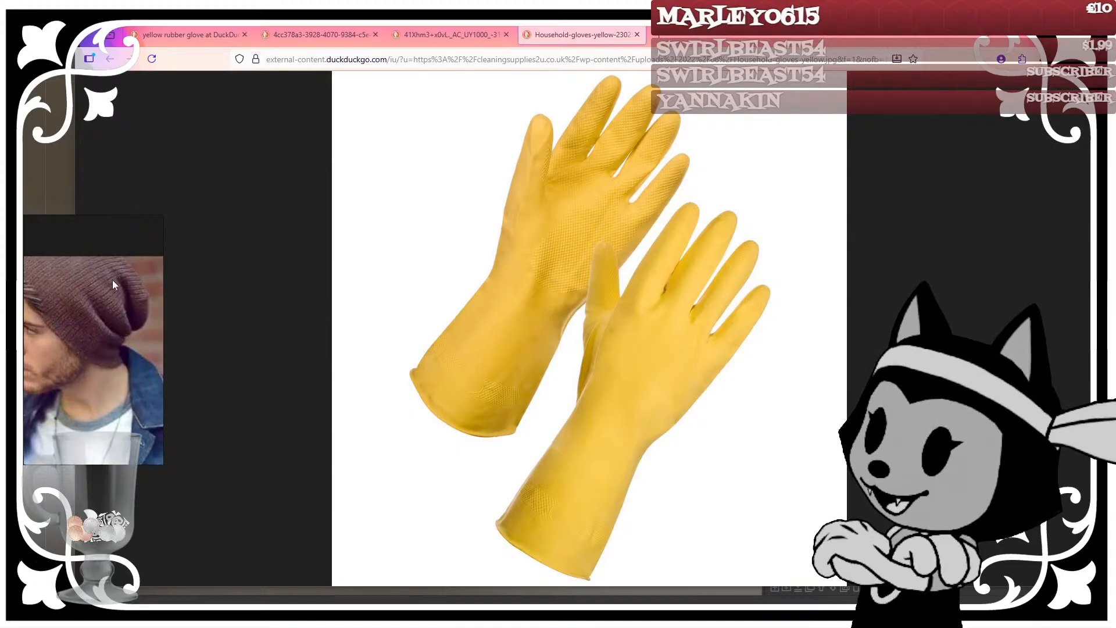
scroll(94, 317, down, 4)
middle_drag(93, 318, 140, 268)
scroll(113, 431, down, 3)
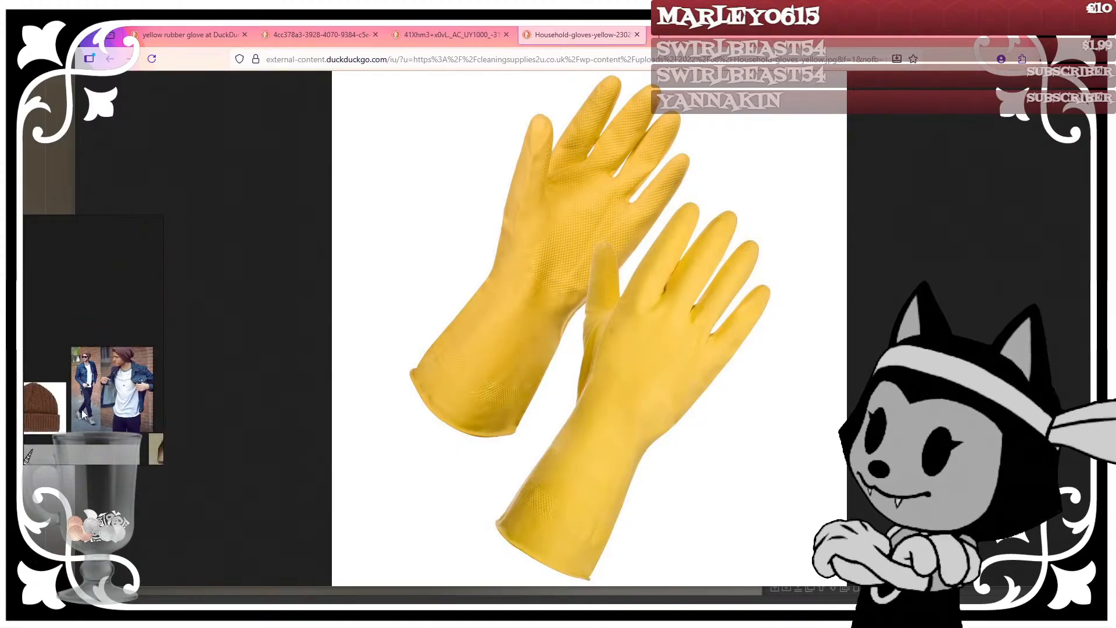
Step: Locate the photo of the dancing woman on the reference board and study the folds of her satin blouse
middle_drag(80, 409, 93, 307)
scroll(57, 377, down, 2)
scroll(48, 357, down, 1)
scroll(49, 356, down, 1)
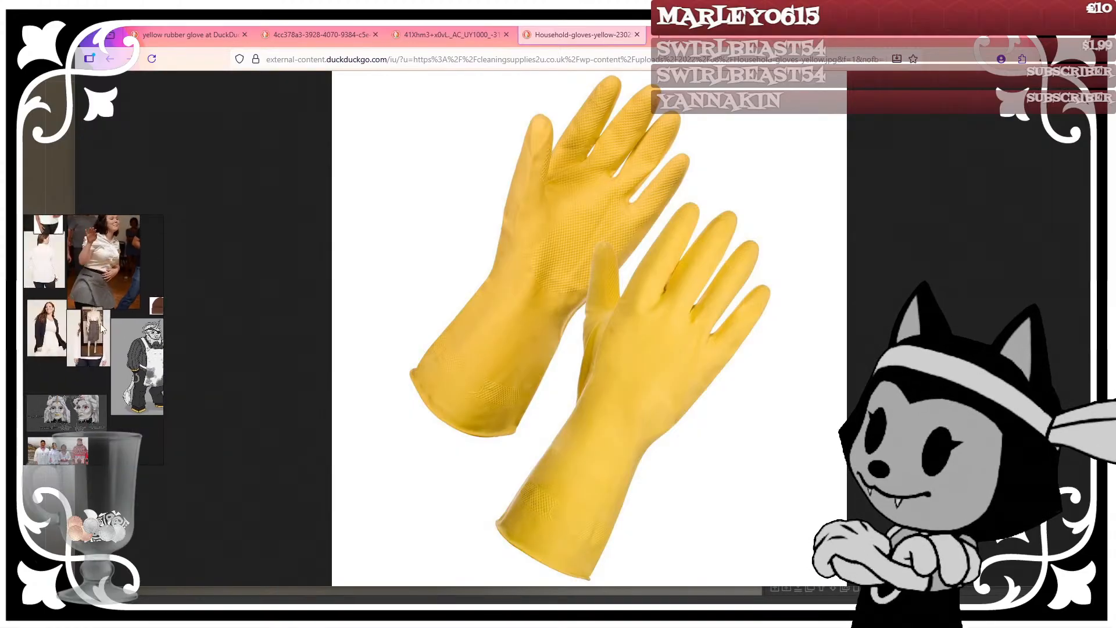
middle_drag(49, 357, 81, 317)
scroll(81, 317, up, 2)
scroll(103, 253, up, 3)
scroll(79, 345, up, 1)
middle_drag(103, 249, 93, 293)
scroll(87, 331, down, 2)
scroll(79, 340, down, 2)
middle_drag(79, 340, 70, 306)
scroll(132, 330, up, 3)
scroll(105, 246, up, 2)
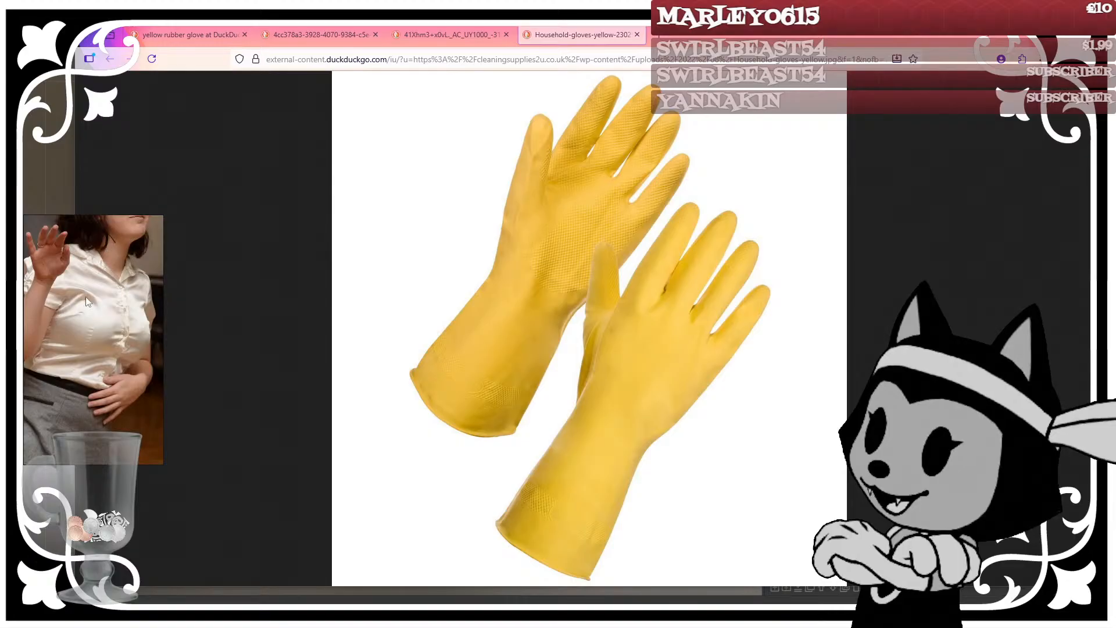
scroll(58, 357, down, 3)
Step: Examine the white short-sleeved blouse and the back-view white shirt in the clothing reference photos
middle_drag(49, 357, 137, 348)
scroll(36, 326, down, 1)
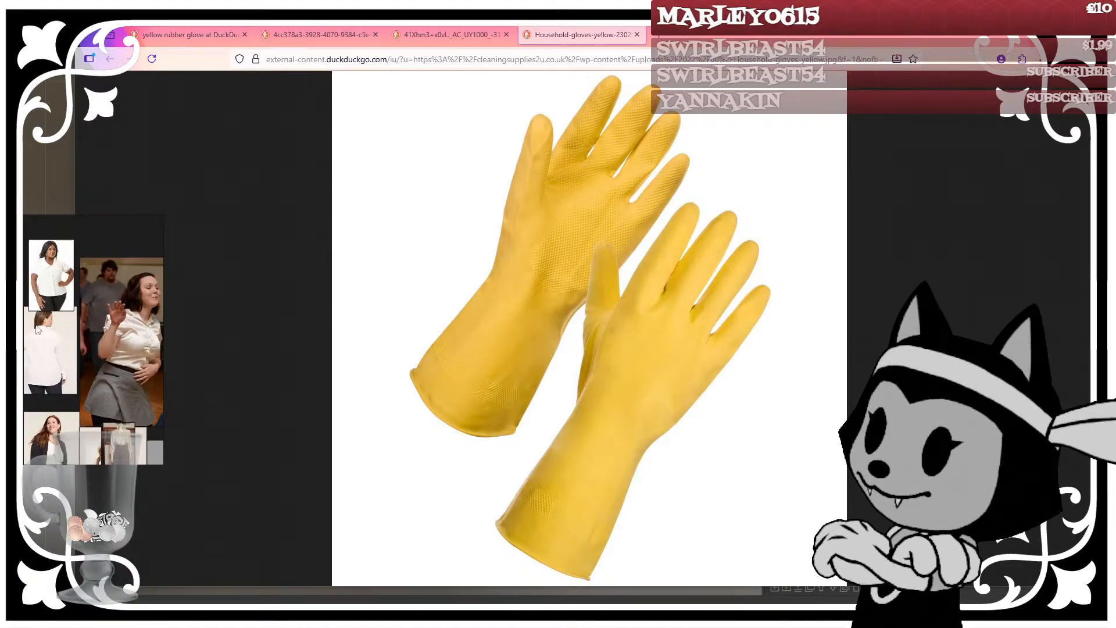
middle_drag(42, 284, 132, 332)
scroll(79, 272, up, 1)
scroll(82, 349, up, 2)
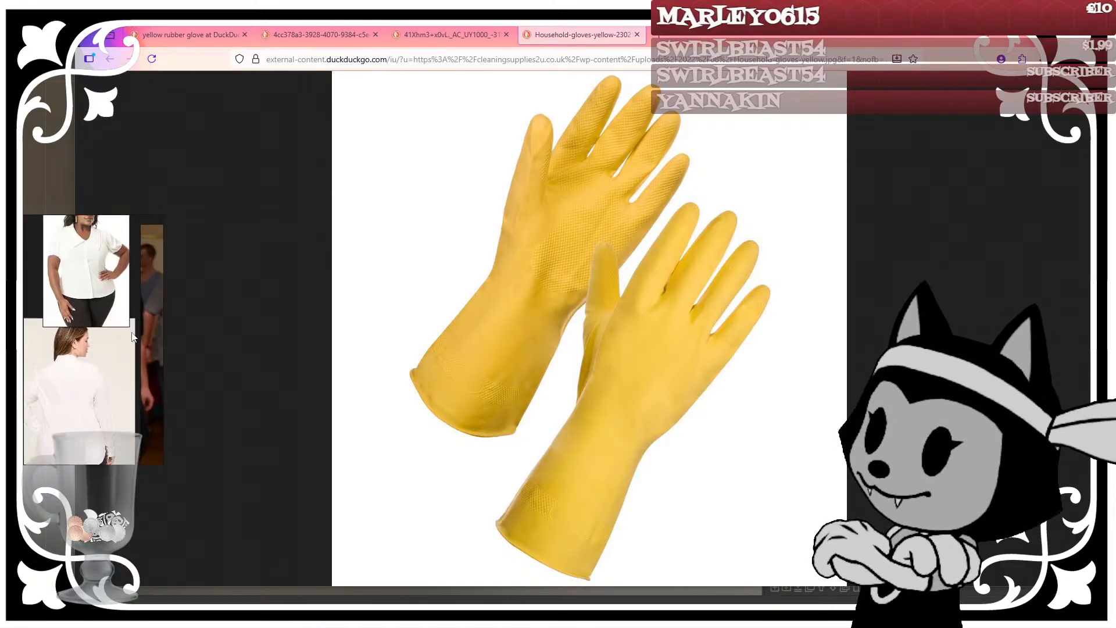
scroll(126, 272, up, 3)
middle_drag(125, 272, 124, 328)
scroll(119, 326, up, 2)
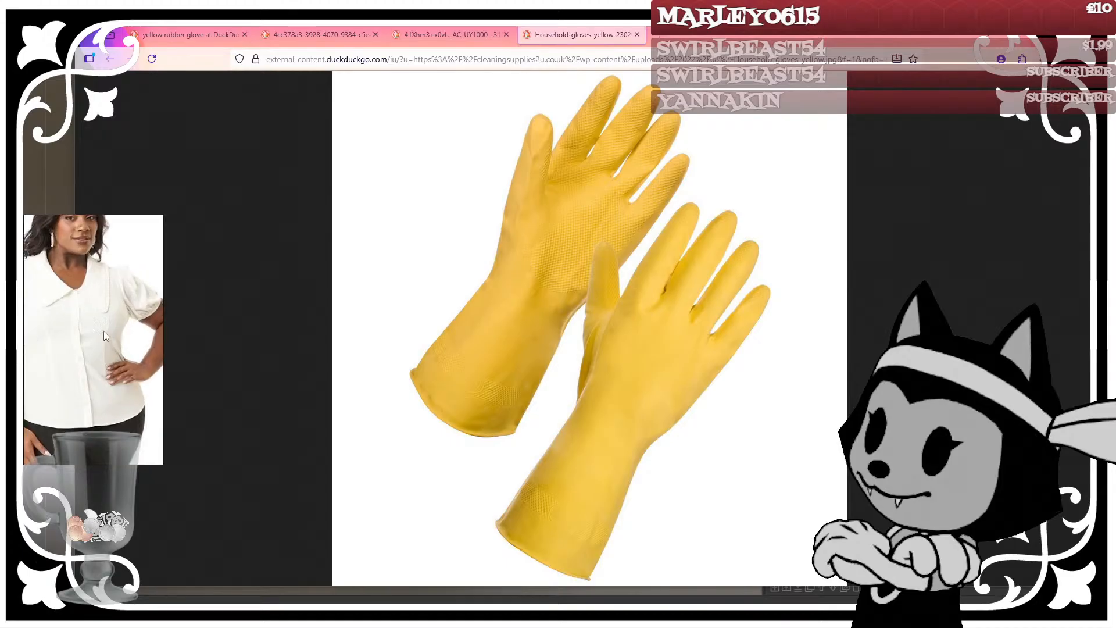
Step: Return to the dancing woman's photo and compare her satin blouse with the white shirts
scroll(104, 330, down, 4)
scroll(96, 351, up, 1)
middle_drag(101, 410, 44, 325)
scroll(63, 316, up, 2)
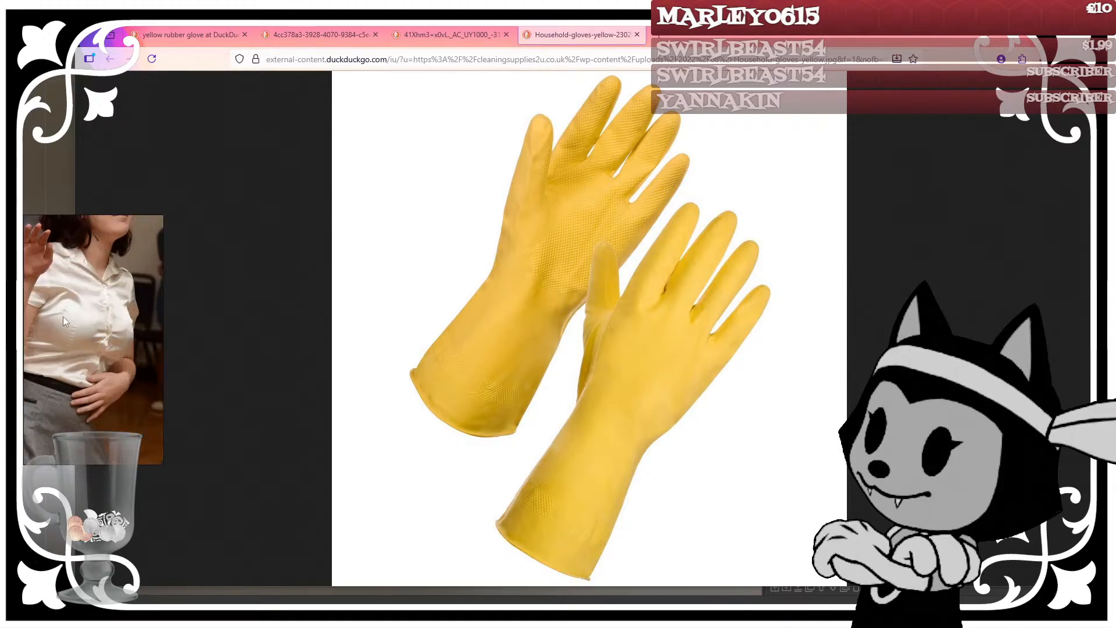
scroll(80, 347, down, 2)
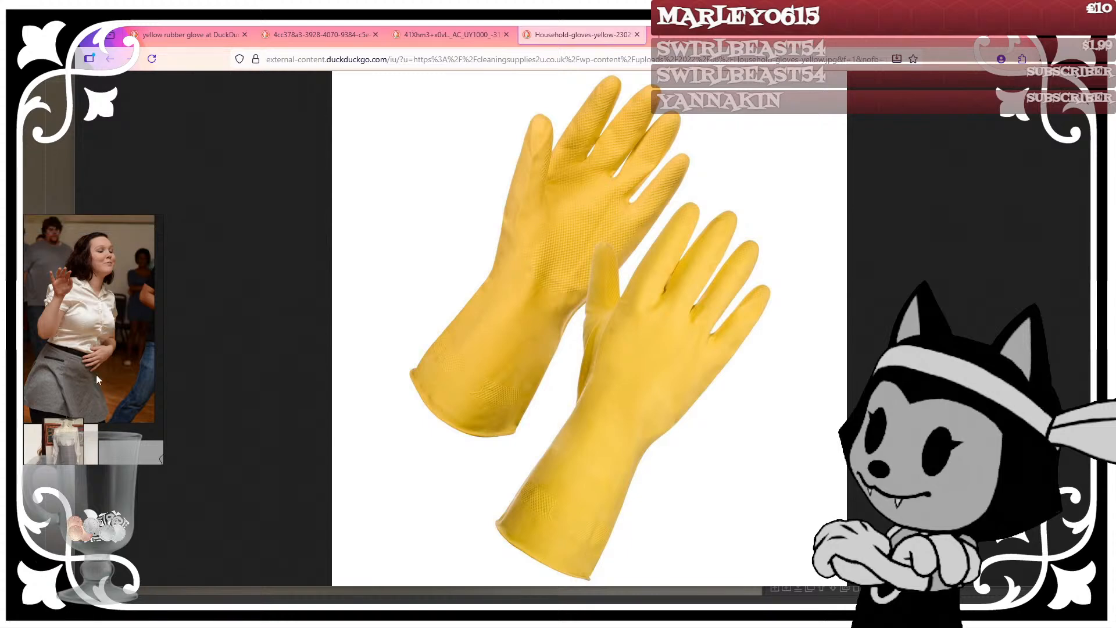
Step: Examine the back-view white shirt and the photo of the woman in a dark cardigan
middle_drag(32, 284, 75, 254)
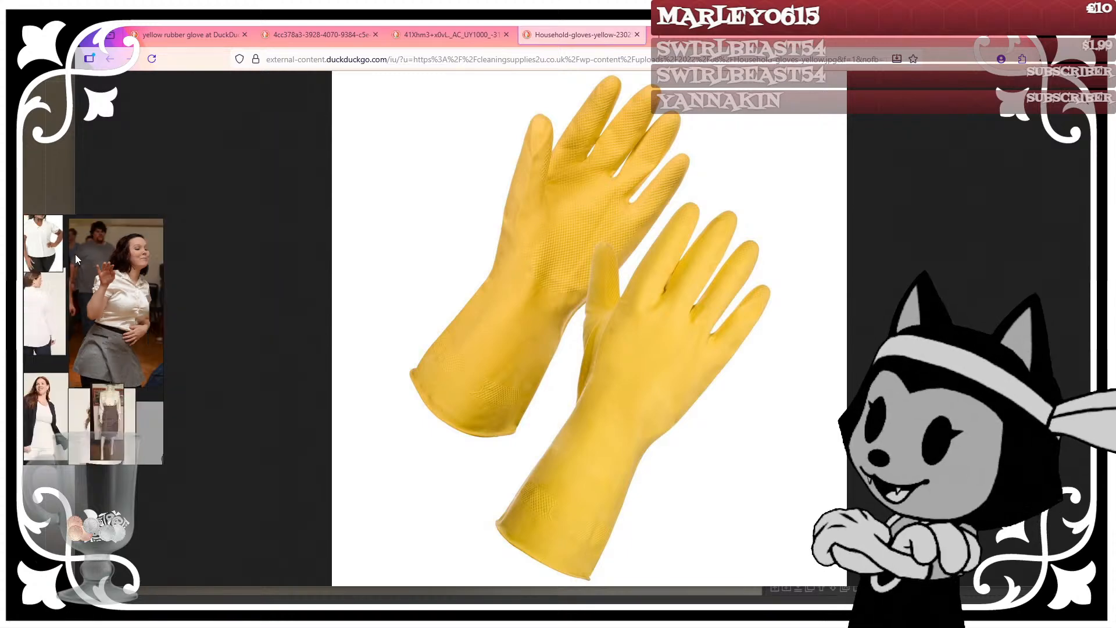
scroll(68, 259, up, 2)
middle_drag(30, 330, 63, 355)
middle_drag(82, 297, 88, 234)
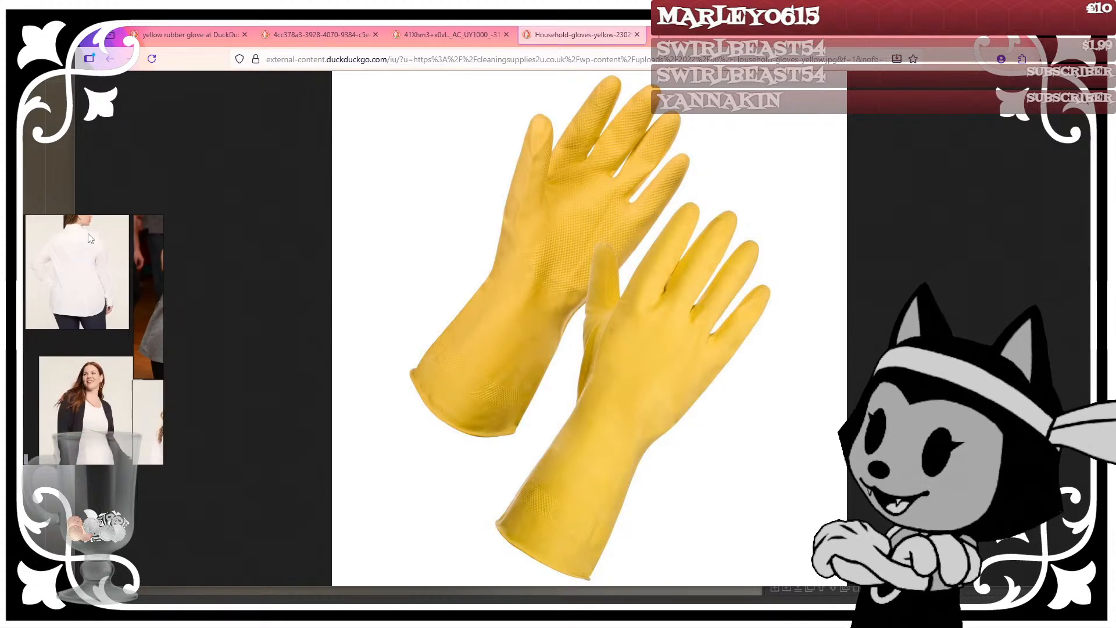
scroll(76, 330, up, 2)
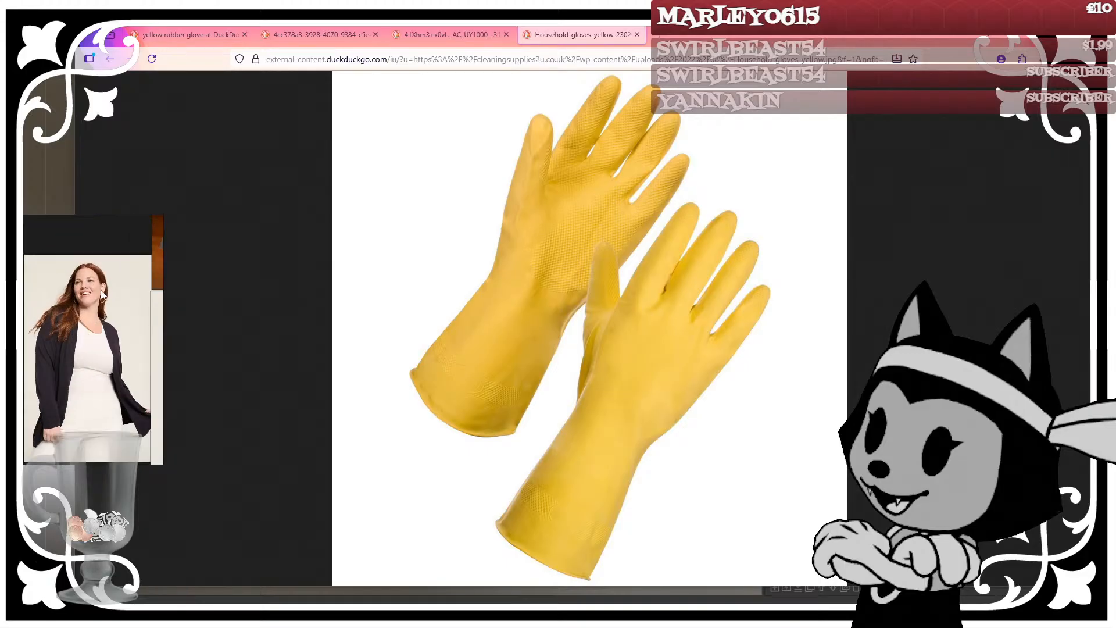
scroll(96, 290, down, 2)
scroll(81, 294, down, 2)
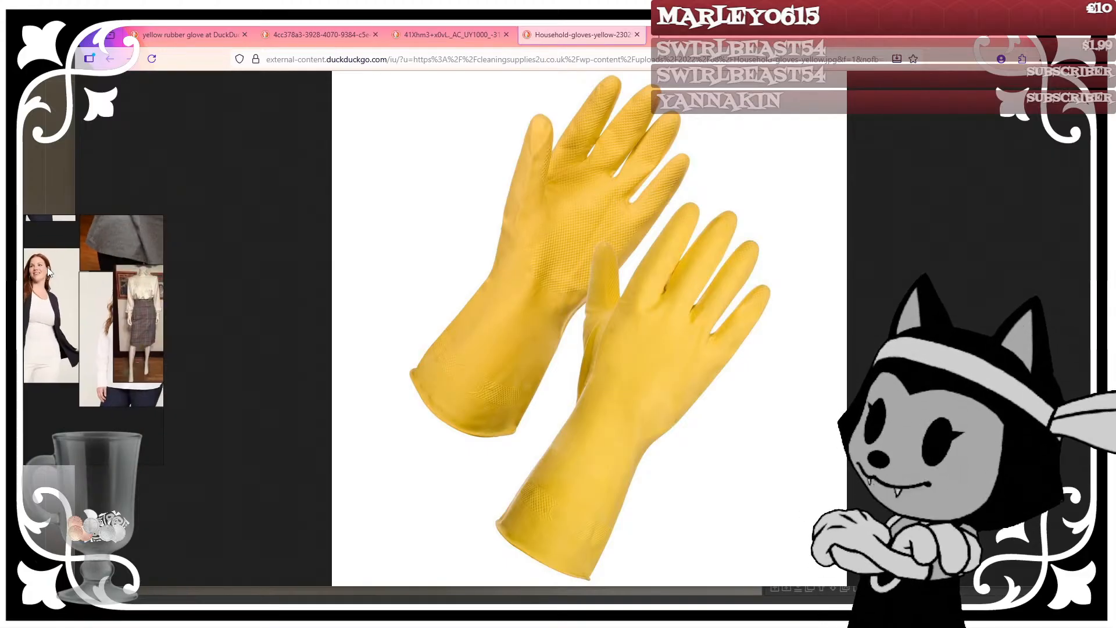
Step: Look over the clothing photos again and study the white short-sleeved blouse up close
scroll(78, 295, down, 2)
middle_drag(74, 267, 105, 348)
scroll(99, 260, up, 3)
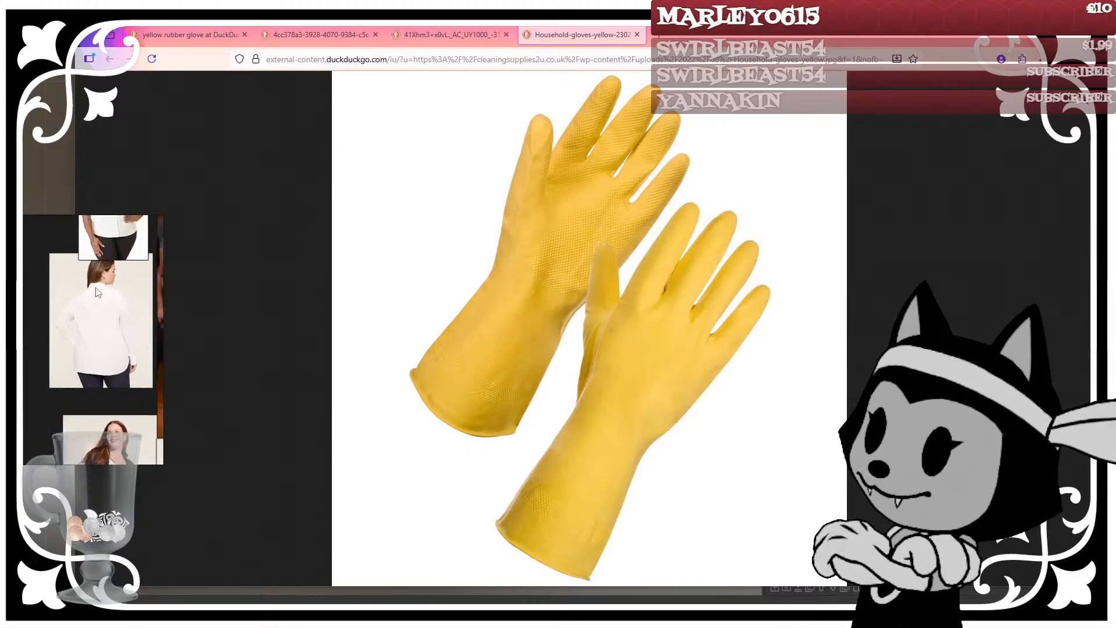
scroll(98, 259, up, 2)
middle_drag(96, 253, 75, 374)
scroll(96, 294, up, 1)
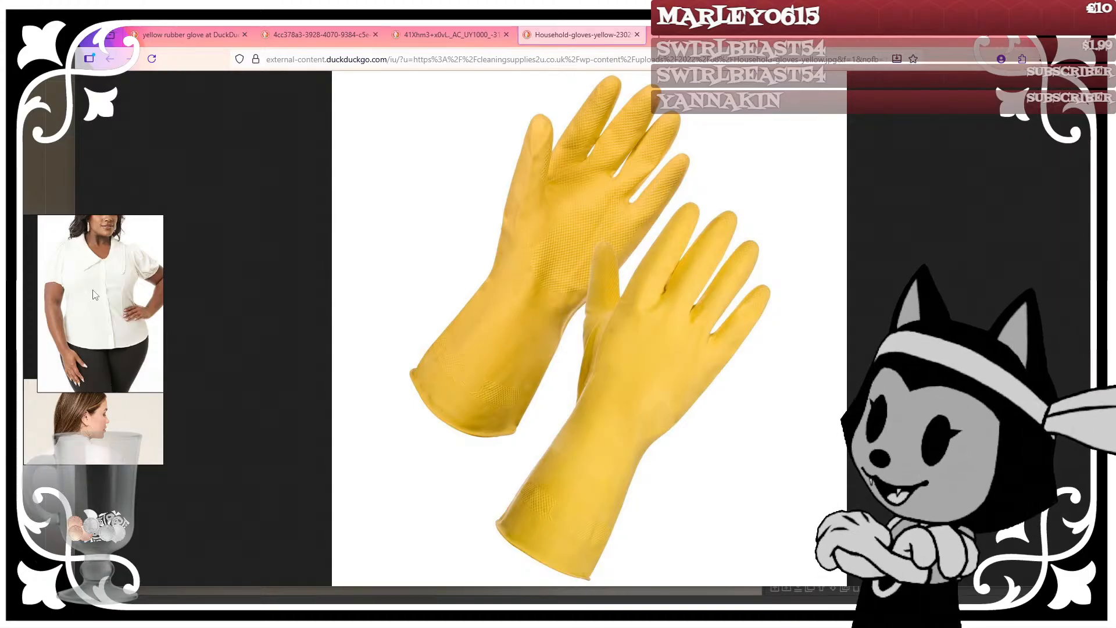
scroll(100, 277, down, 5)
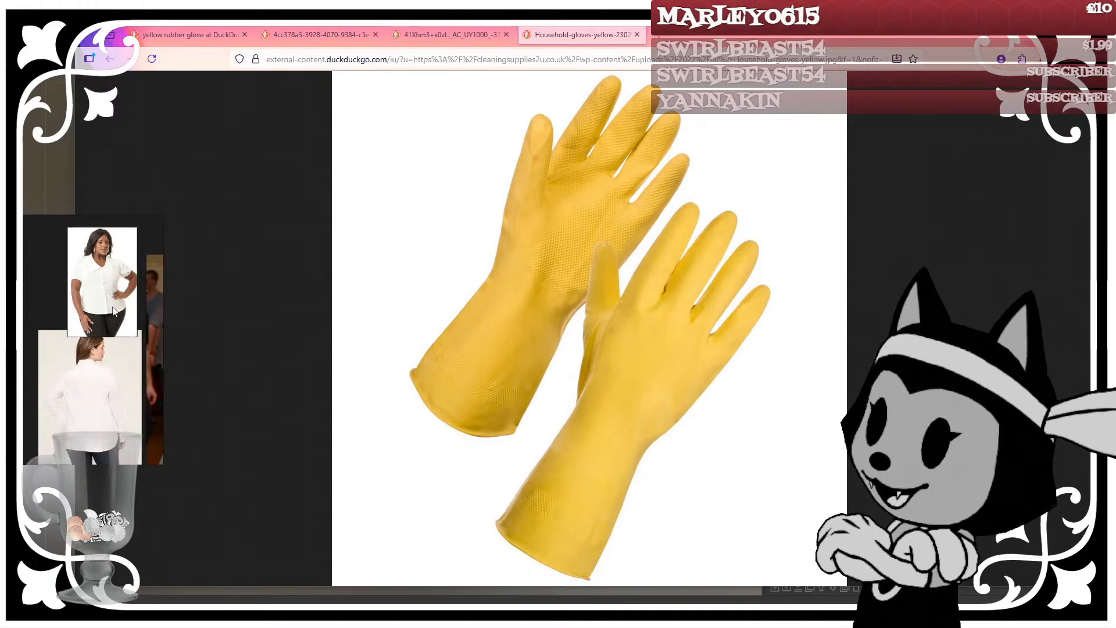
Step: Move the photo of the mannequin in a skirt beside the dancing woman in the grey skirt
middle_drag(120, 342, 71, 328)
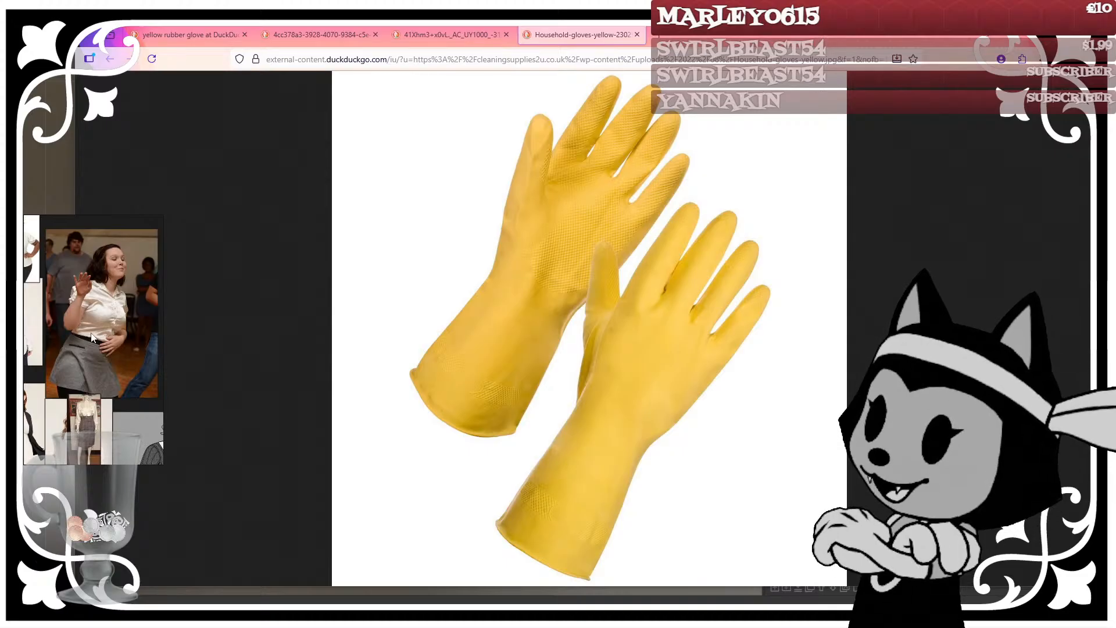
middle_drag(99, 400, 86, 308)
middle_drag(99, 260, 95, 326)
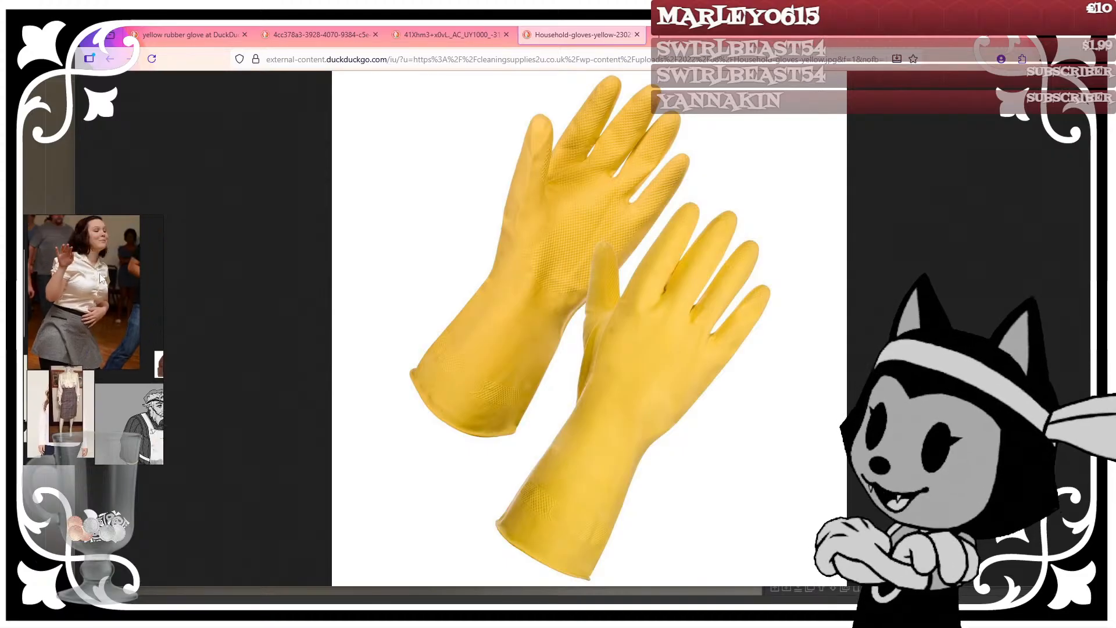
scroll(97, 296, up, 3)
scroll(71, 322, down, 3)
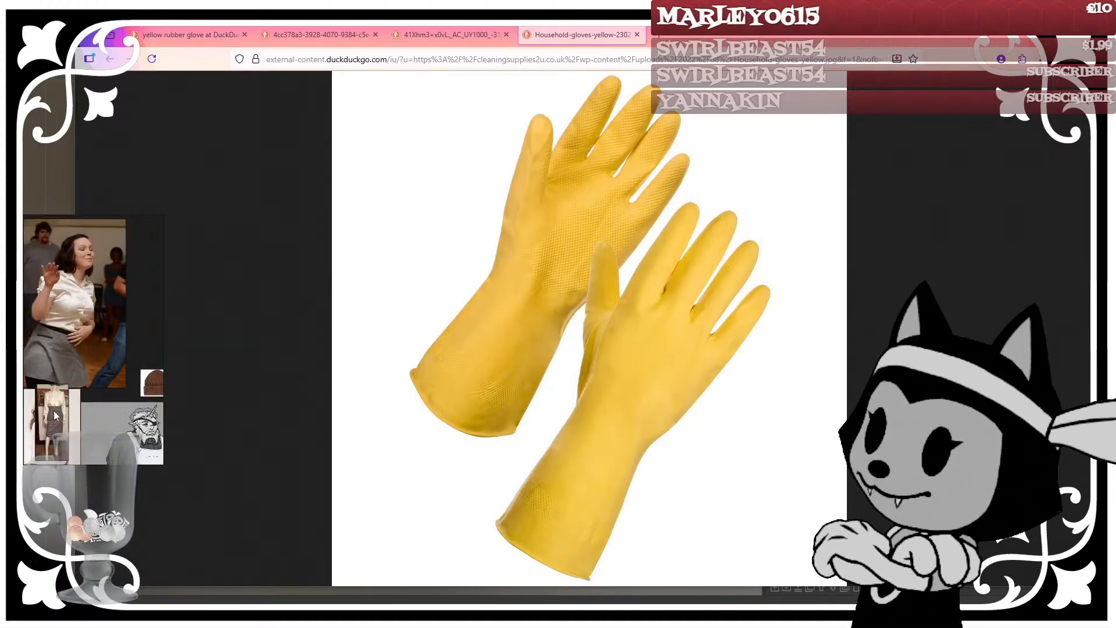
drag(56, 414, 137, 302)
scroll(135, 299, up, 1)
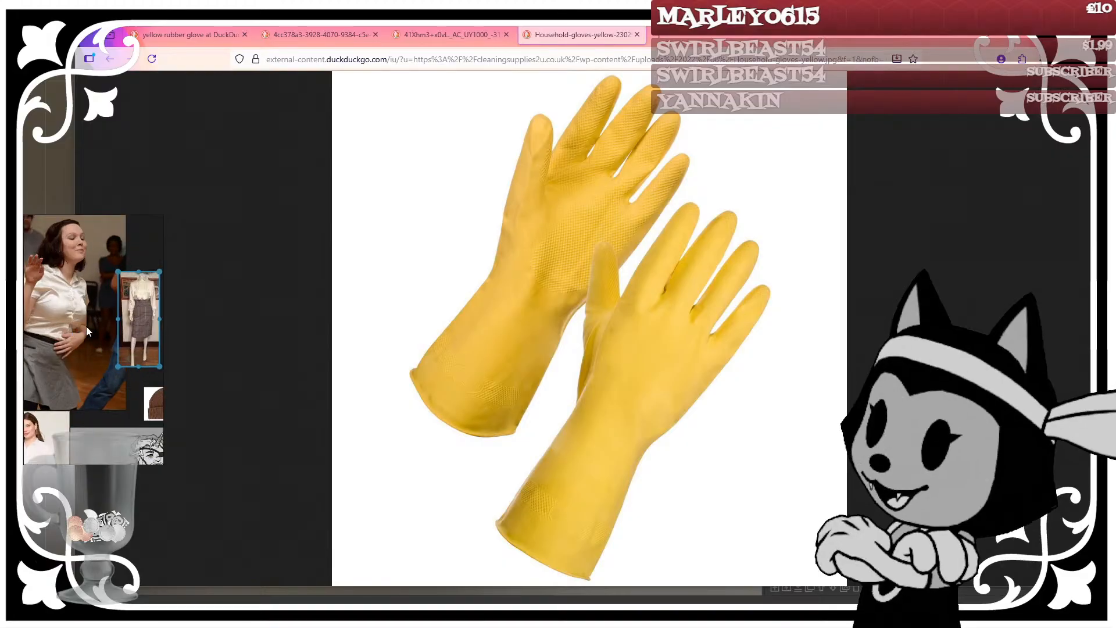
Step: Examine the stylised Arcane character images with the blue-haired figures on the reference board
mouse_move(89, 360)
middle_down()
mouse_move(68, 354)
mouse_move(139, 225)
middle_up()
scroll(101, 299, up, 4)
scroll(87, 350, down, 5)
middle_drag(74, 372, 153, 243)
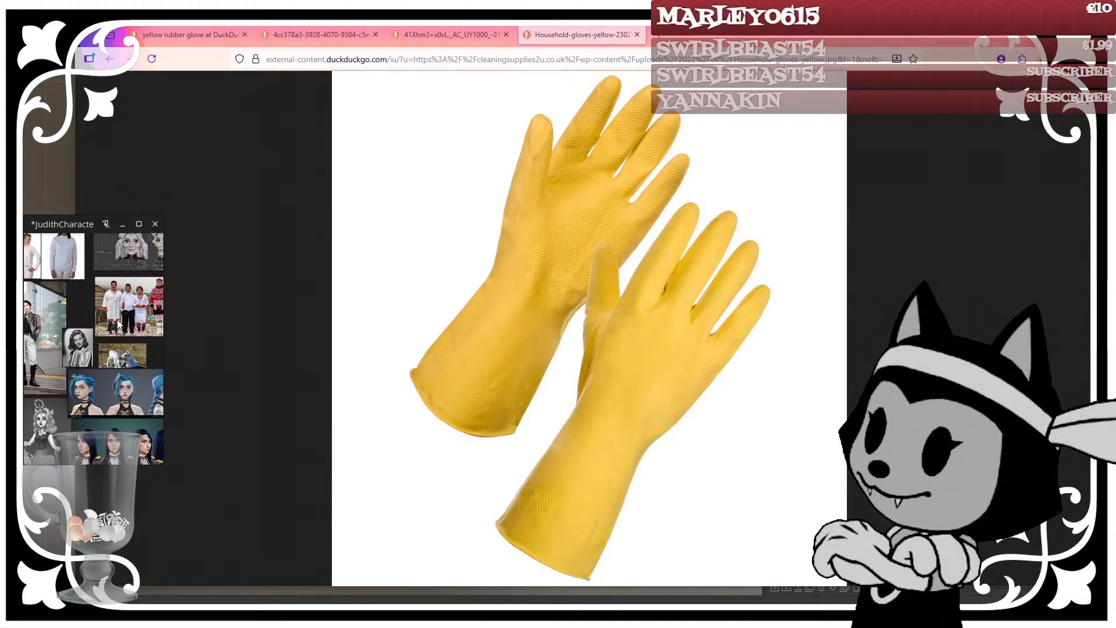
middle_drag(107, 349, 97, 299)
scroll(102, 309, up, 6)
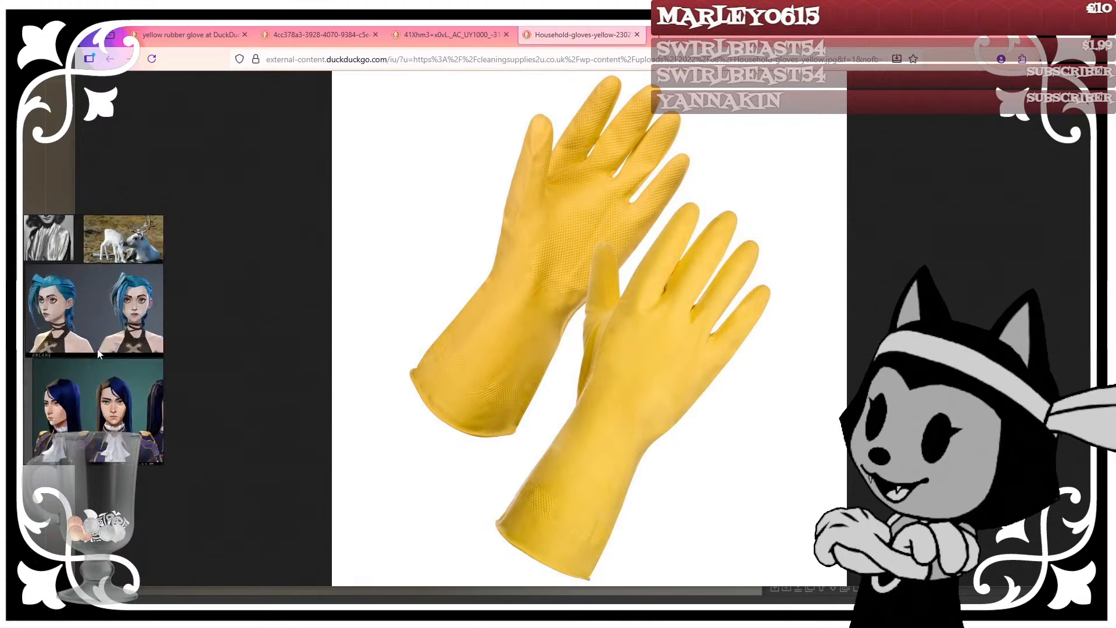
Step: Examine the trouser photos on the reference board: the beige pair with brown boots, the light jeans and the cargo trousers
scroll(109, 320, down, 6)
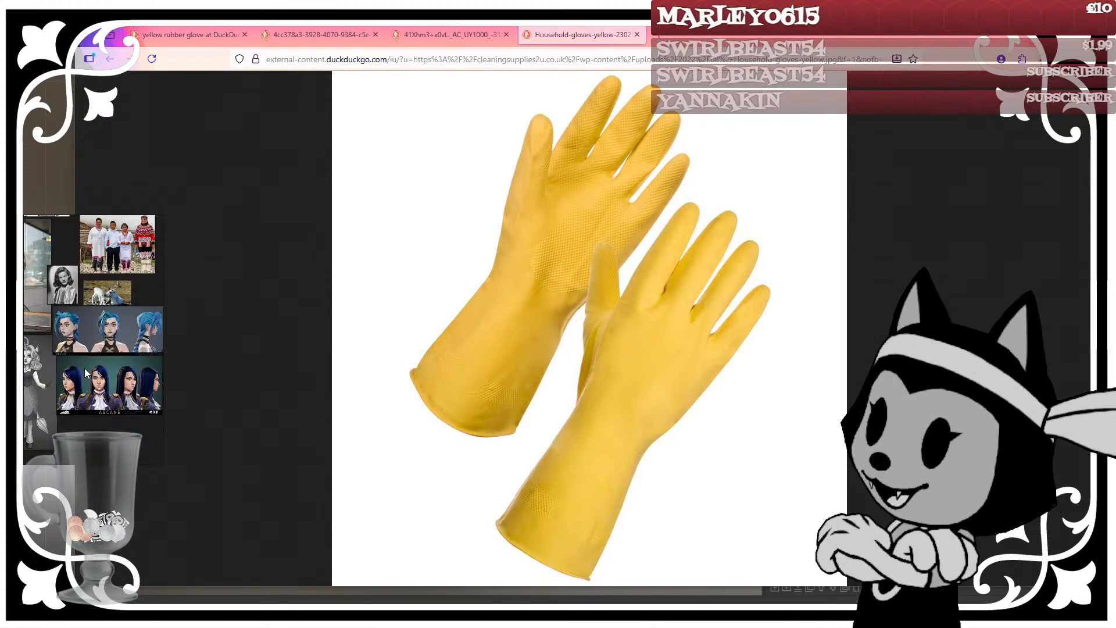
scroll(75, 347, up, 5)
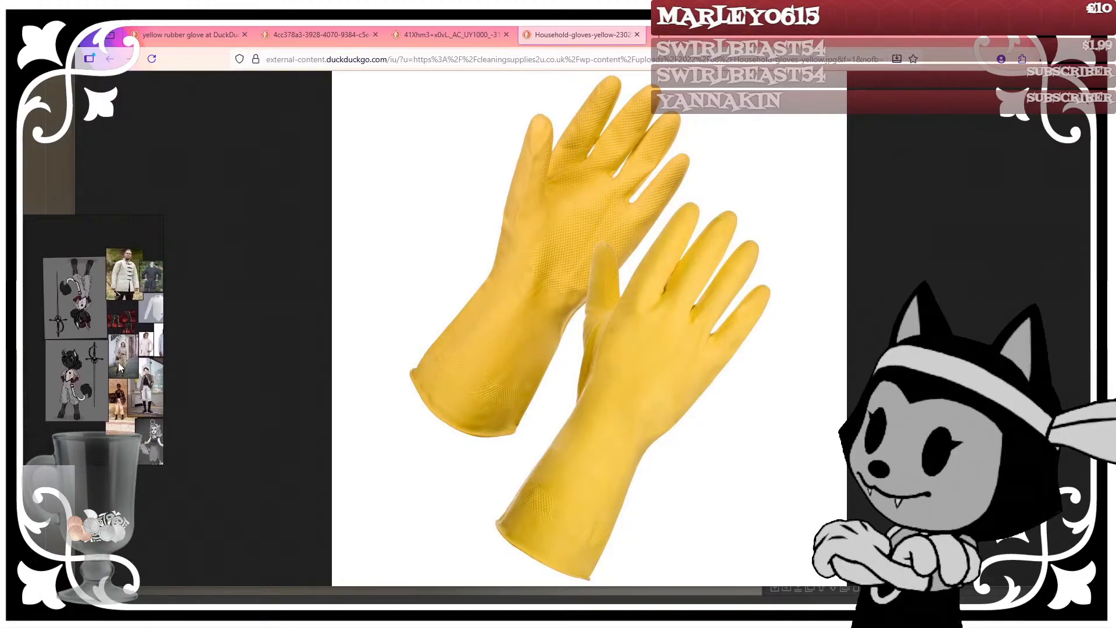
scroll(100, 309, up, 4)
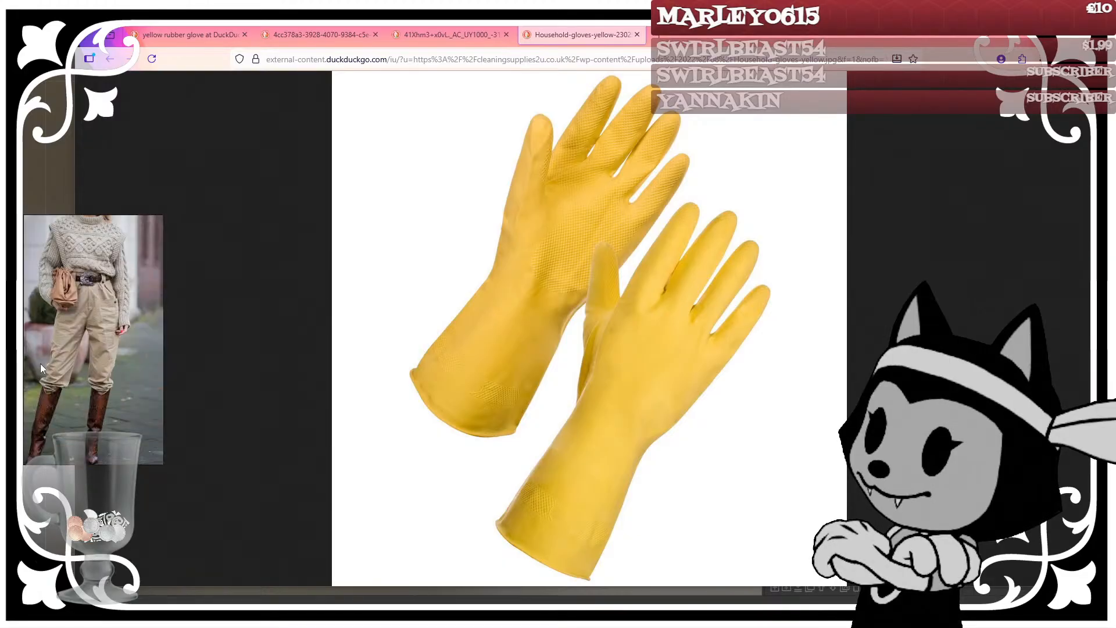
middle_drag(61, 411, 191, 259)
middle_drag(139, 436, 266, 315)
scroll(122, 352, down, 4)
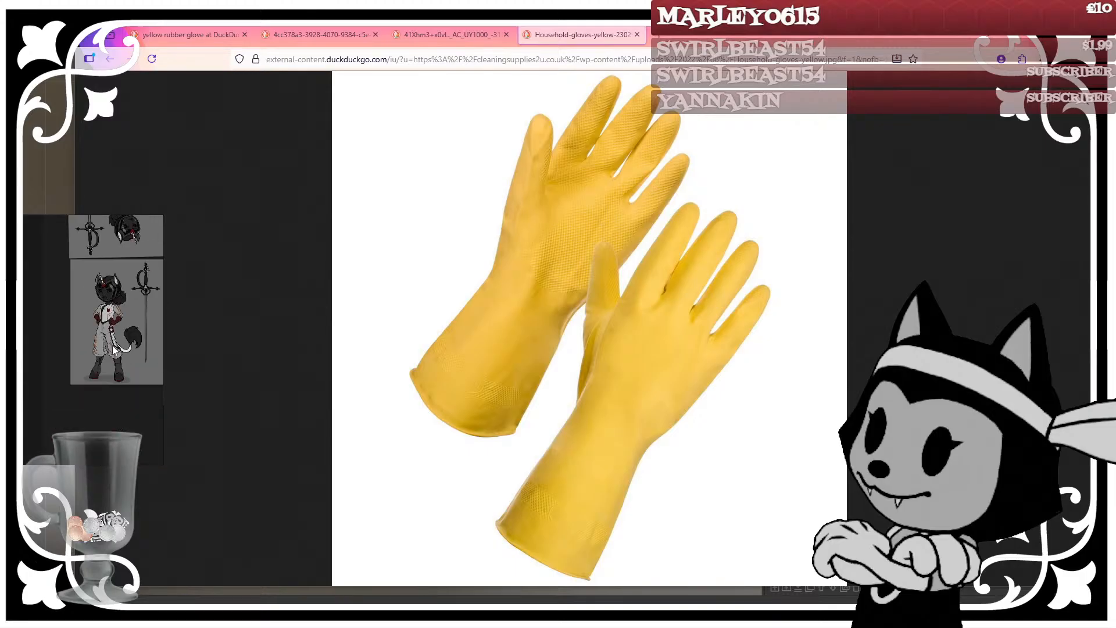
scroll(129, 329, up, 5)
scroll(81, 344, up, 2)
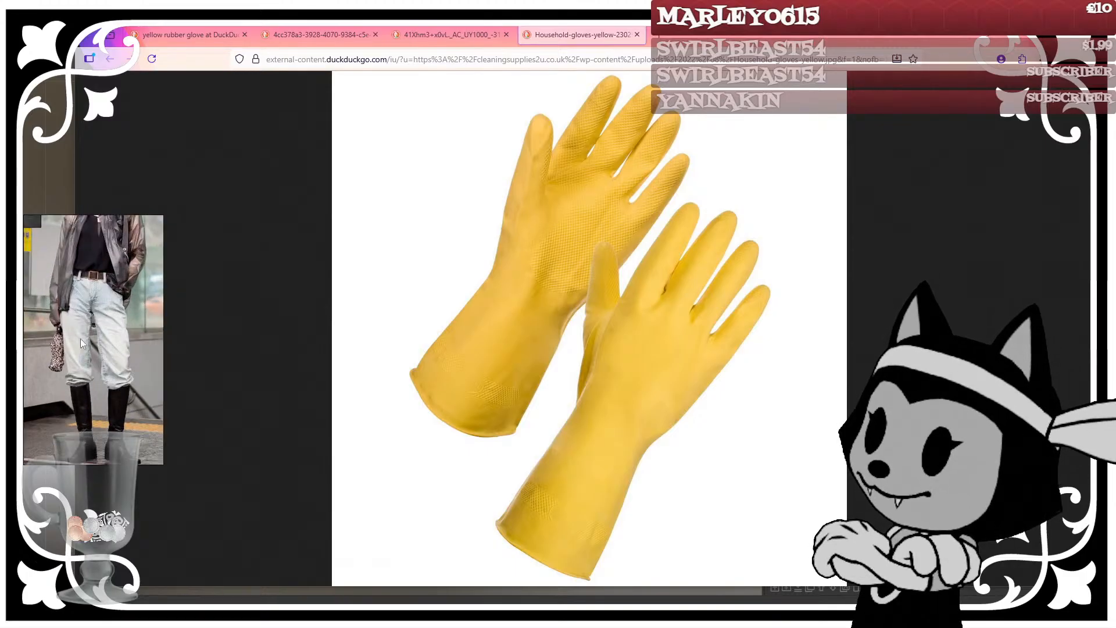
scroll(85, 379, down, 3)
scroll(57, 372, up, 3)
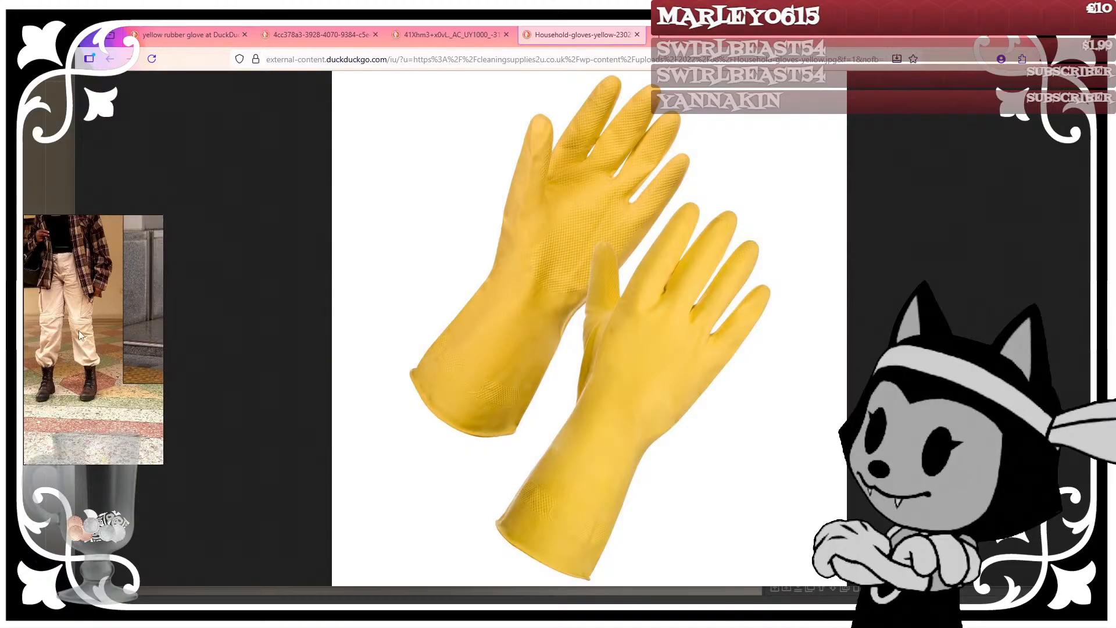
scroll(87, 343, down, 5)
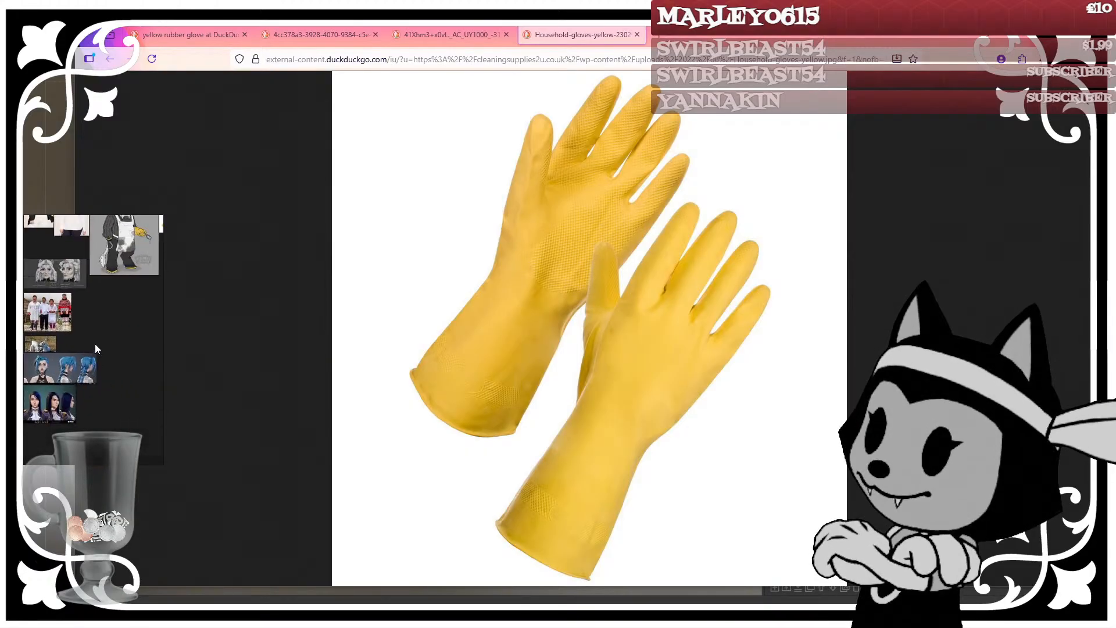
Step: Add the photo of yellow gloves forming a heart to the reference board, near the character drawing and the existing glove photo
middle_drag(96, 349, 24, 427)
scroll(90, 315, up, 4)
middle_drag(89, 324, 71, 368)
scroll(94, 361, down, 2)
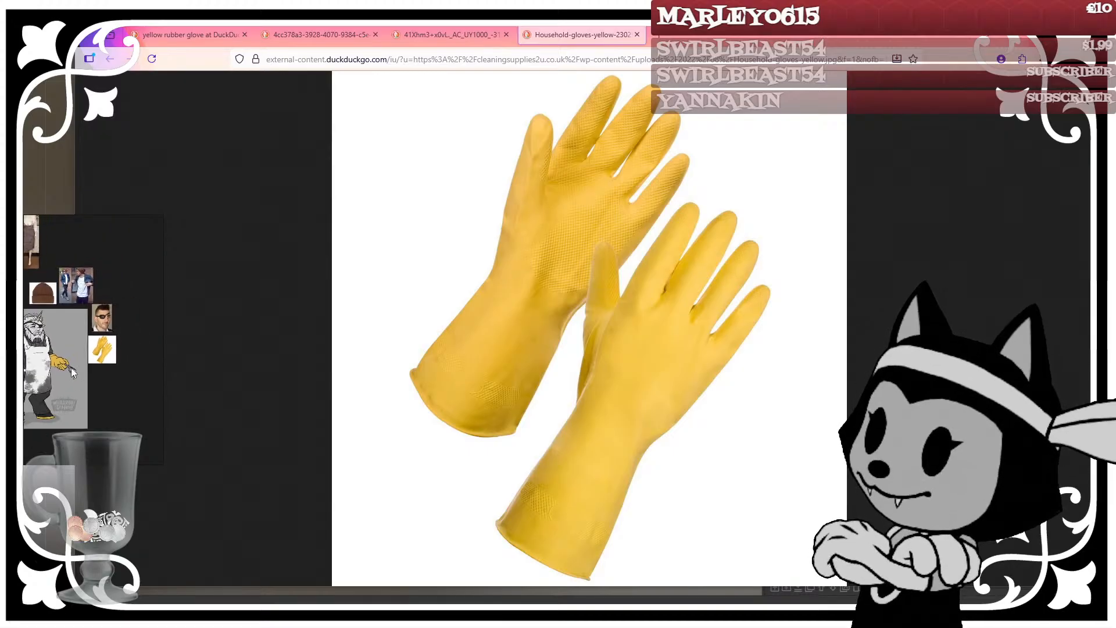
click(637, 35)
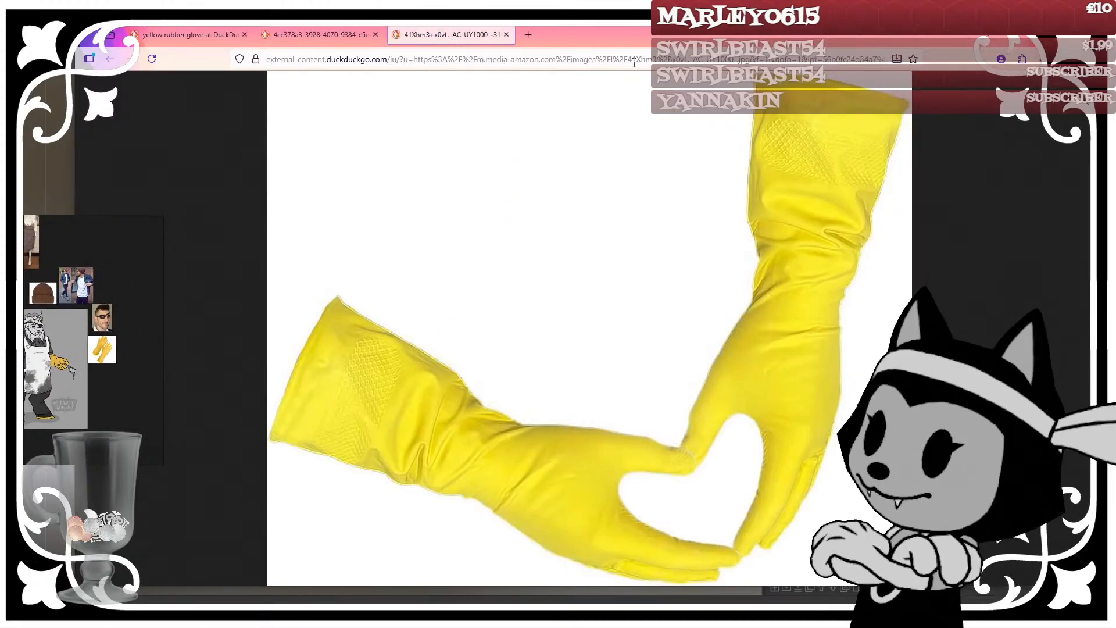
drag(439, 196, 102, 361)
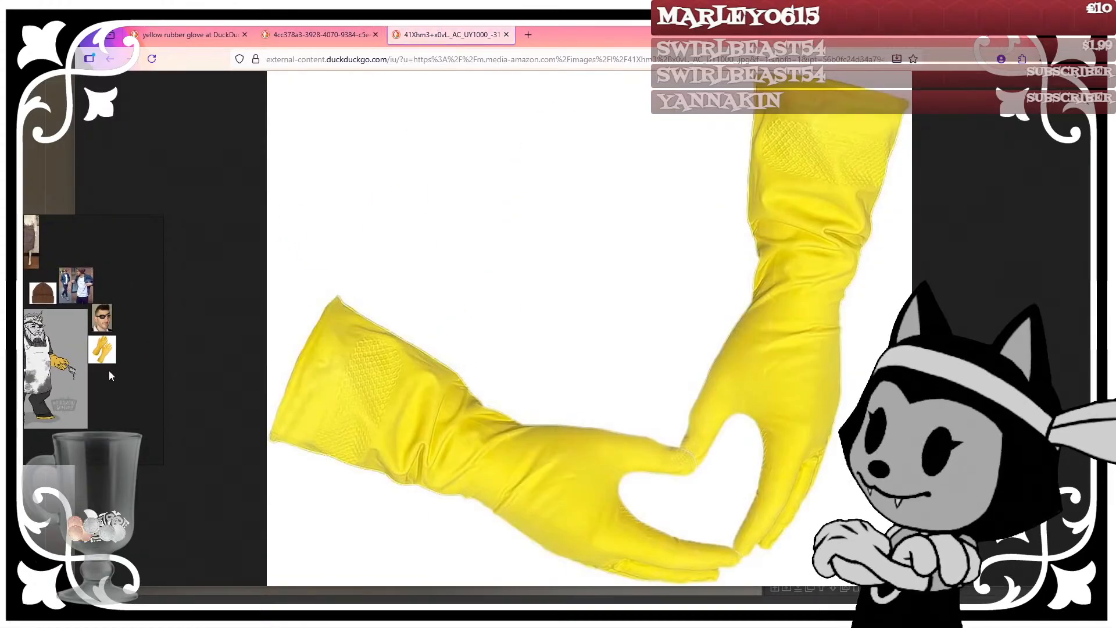
Step: Add the photo of the upright 16" yellow gloves to the reference board and close the remaining glove pages
click(506, 34)
drag(545, 259, 104, 393)
click(244, 34)
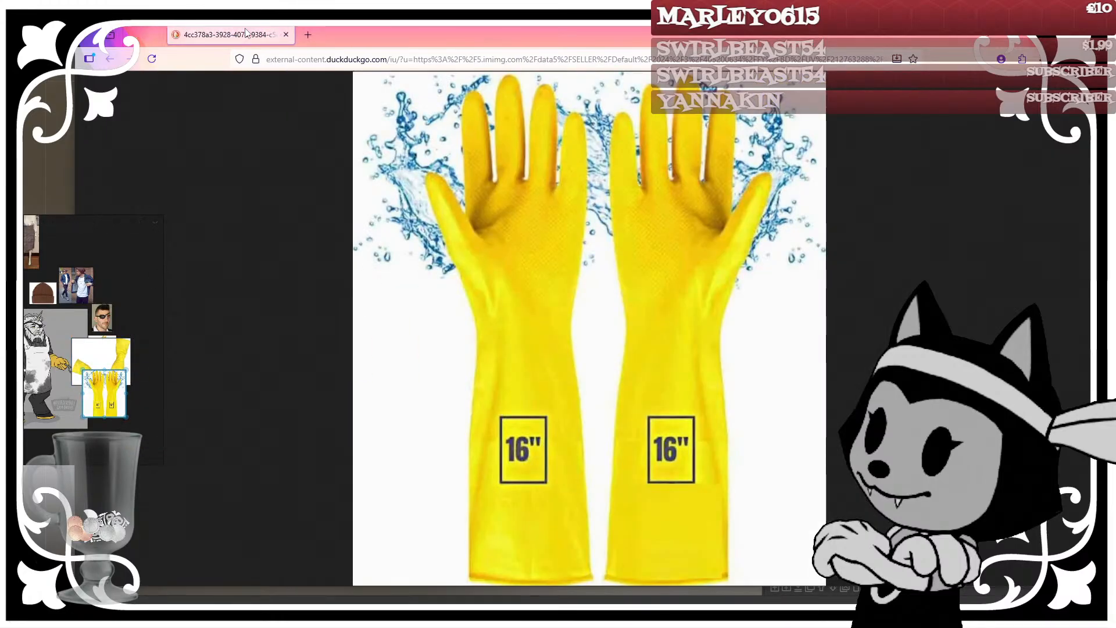
click(244, 34)
Step: Place the 16" glove photo directly below the first pair of gloves and save the reference board
click(98, 354)
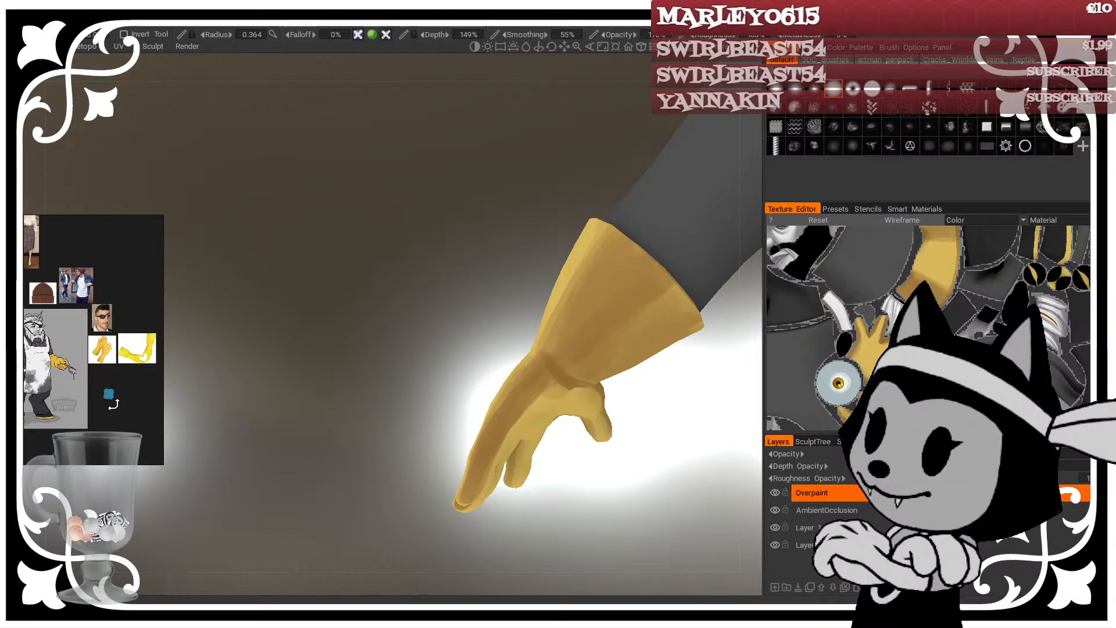
scroll(120, 405, up, 2)
key(ctrl+z)
mouse_move(85, 386)
mouse_down()
mouse_move(104, 378)
mouse_move(96, 368)
mouse_up()
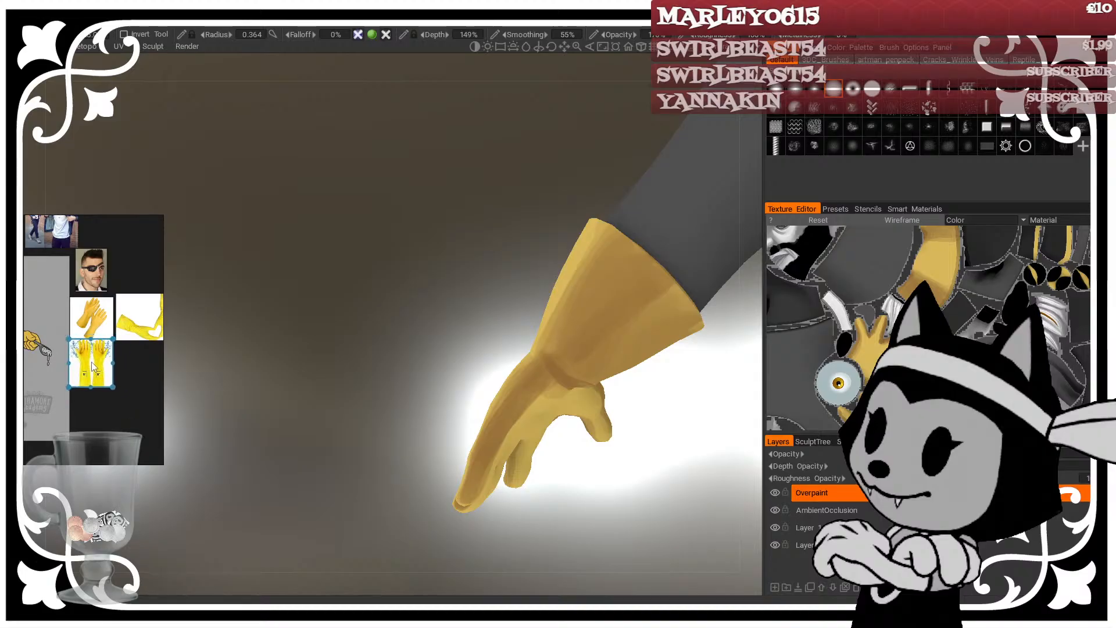
right_click(111, 410)
mouse_move(199, 343)
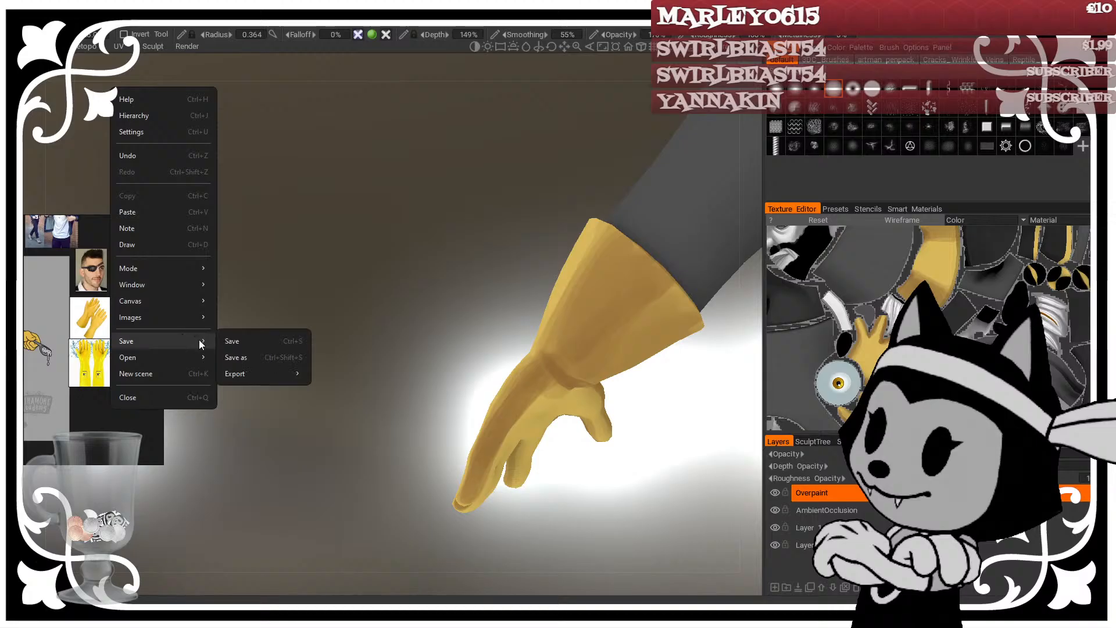
click(256, 340)
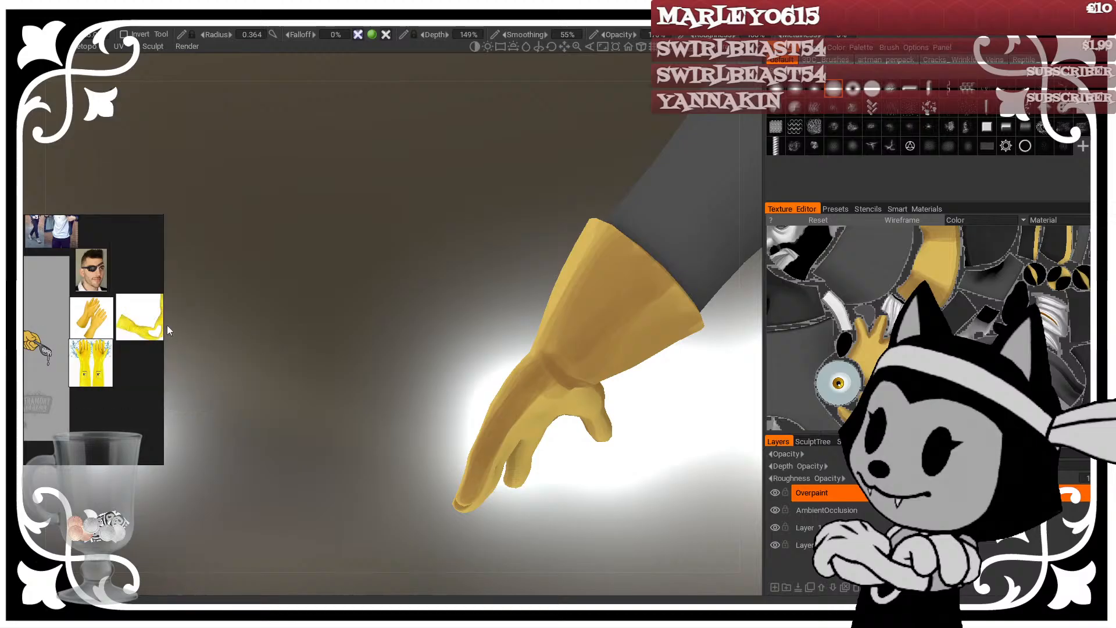
Step: Look over the collected glove photos and turn the 3D model to show its gloved hand from the thumb side
scroll(165, 327, up, 4)
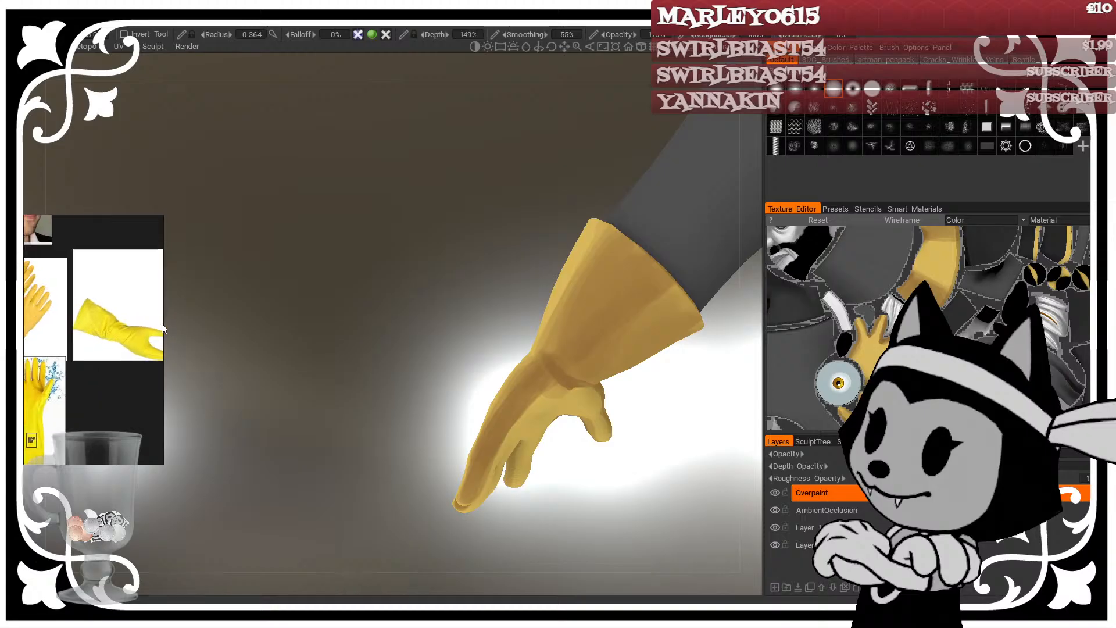
middle_drag(163, 324, 189, 315)
scroll(134, 320, up, 2)
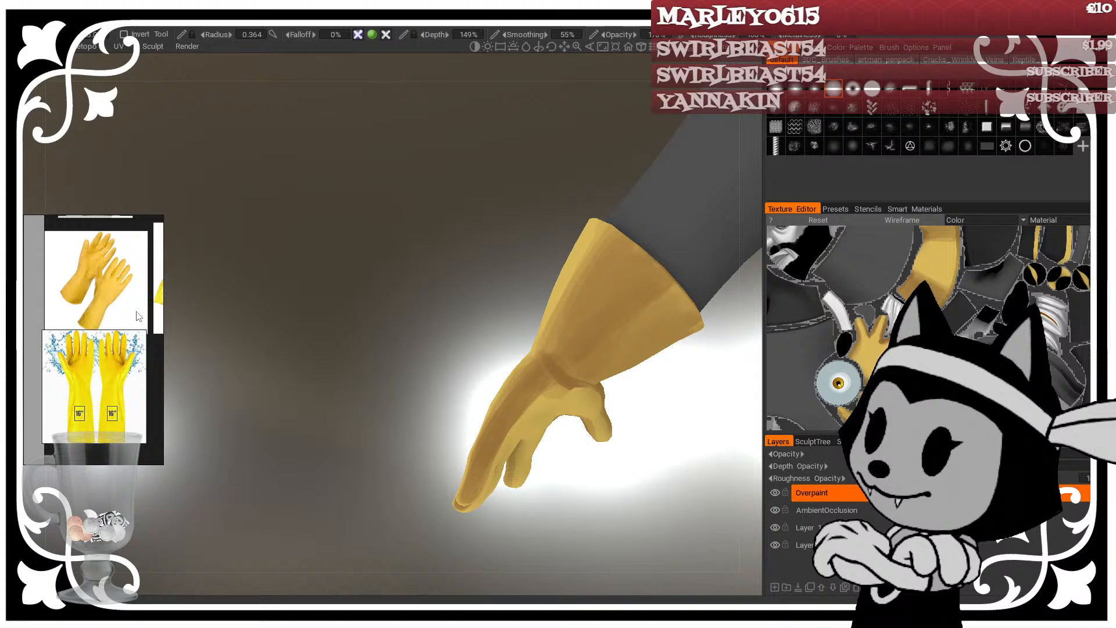
middle_drag(138, 317, 135, 298)
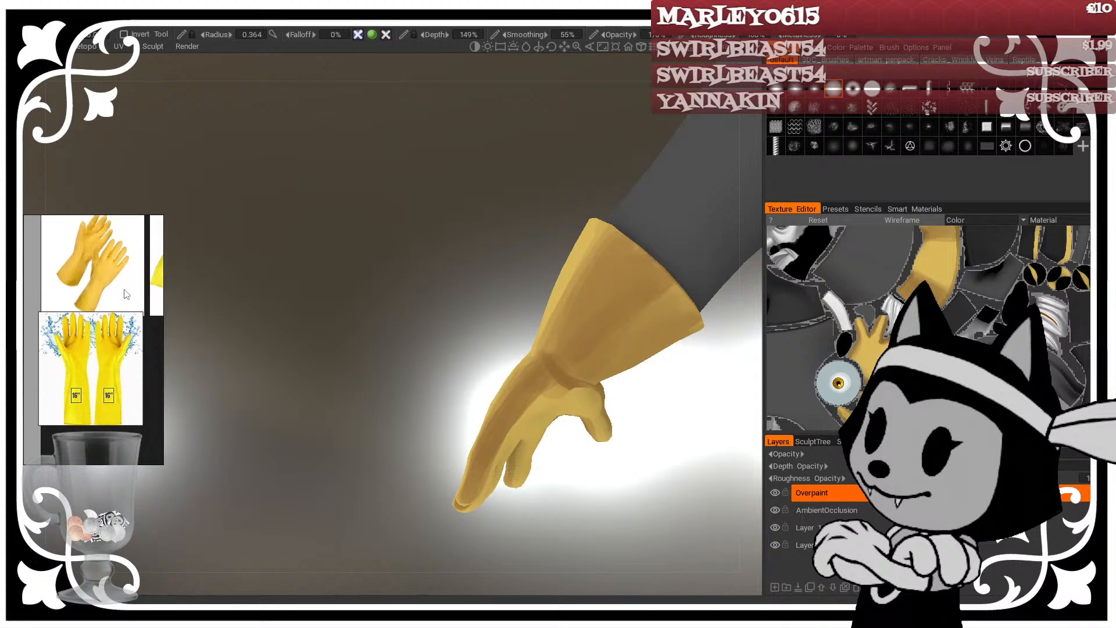
scroll(120, 308, up, 1)
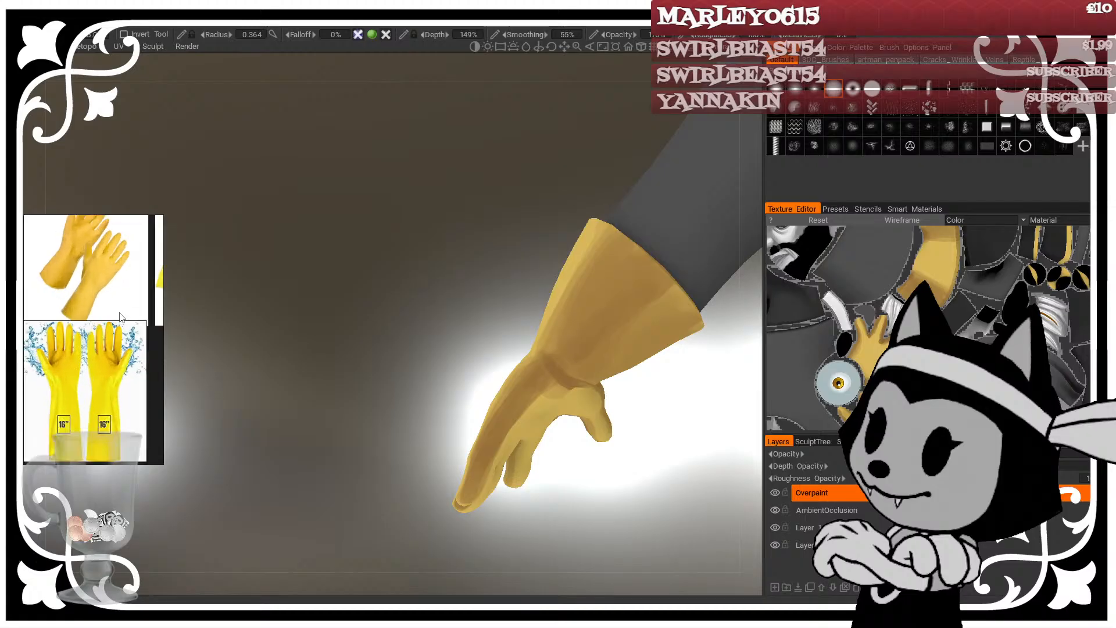
drag(347, 241, 708, 338)
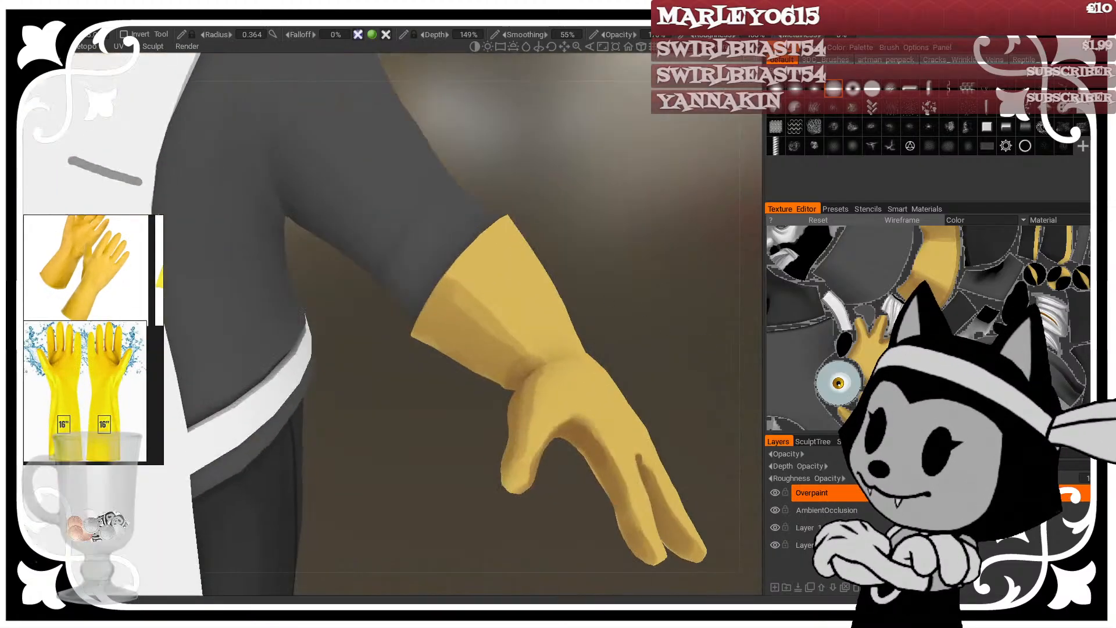
Step: Study the fingers, palm and wrist shading in the 16" glove photo up close
scroll(89, 347, up, 5)
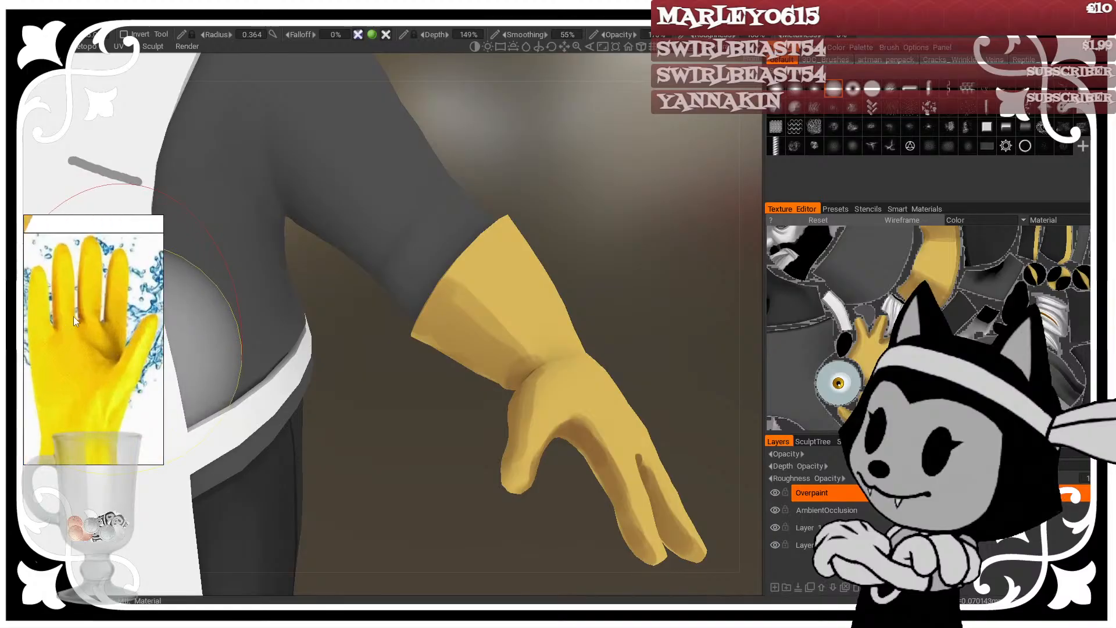
scroll(112, 349, down, 4)
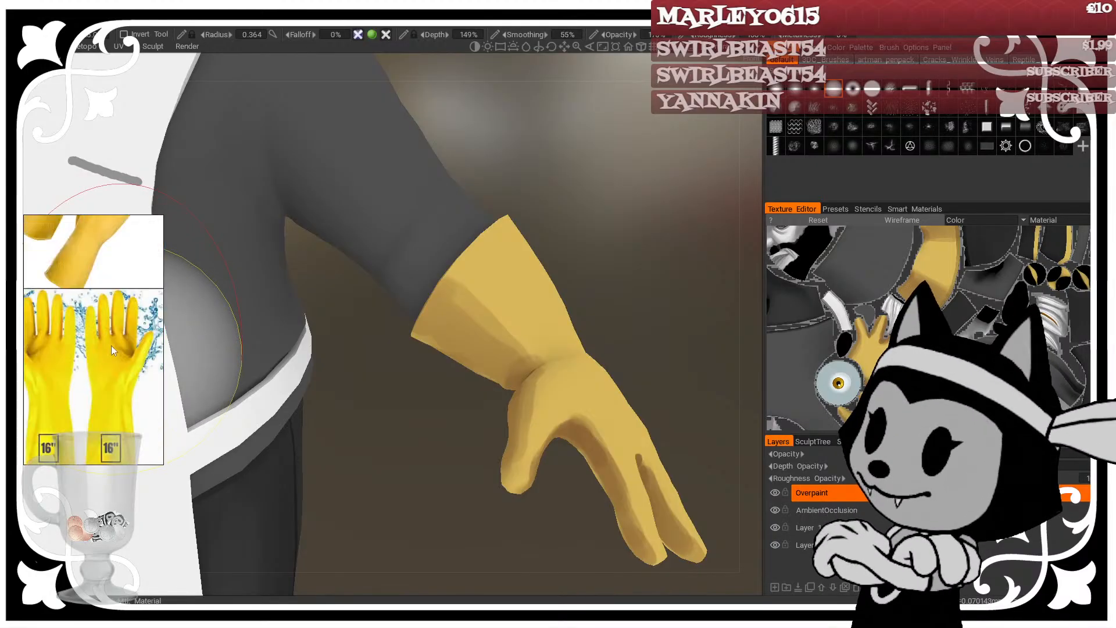
scroll(32, 414, up, 4)
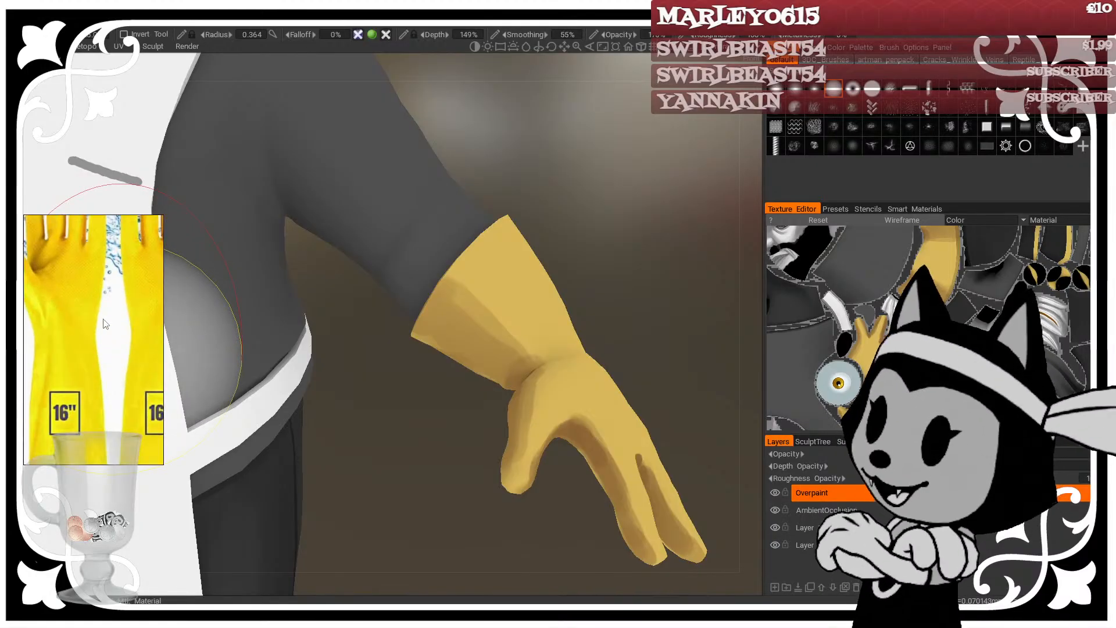
scroll(82, 340, up, 3)
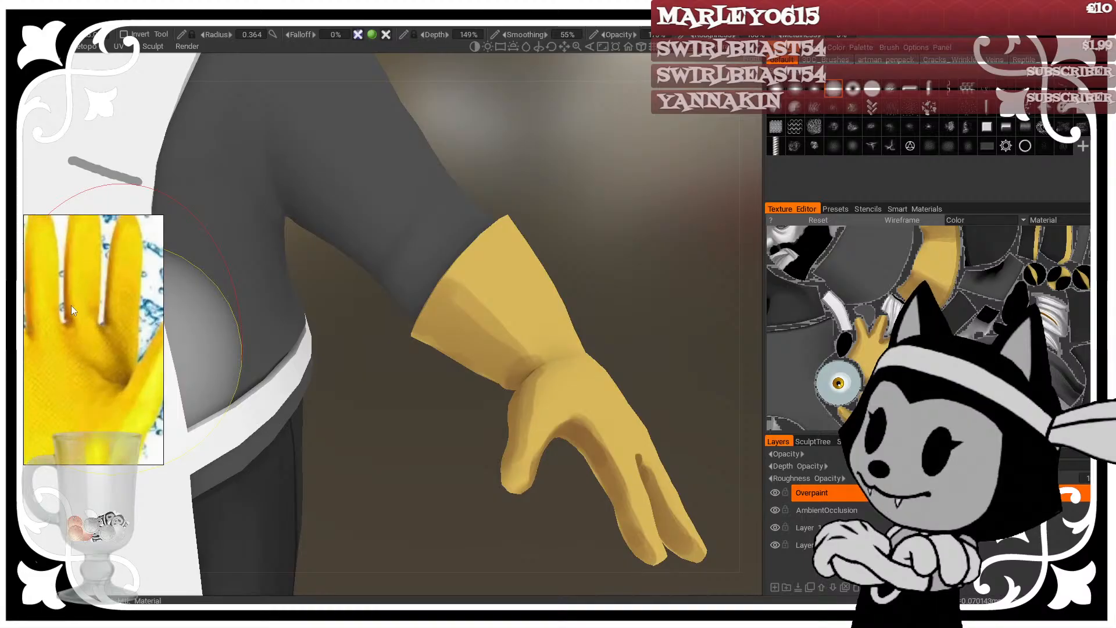
scroll(71, 305, up, 5)
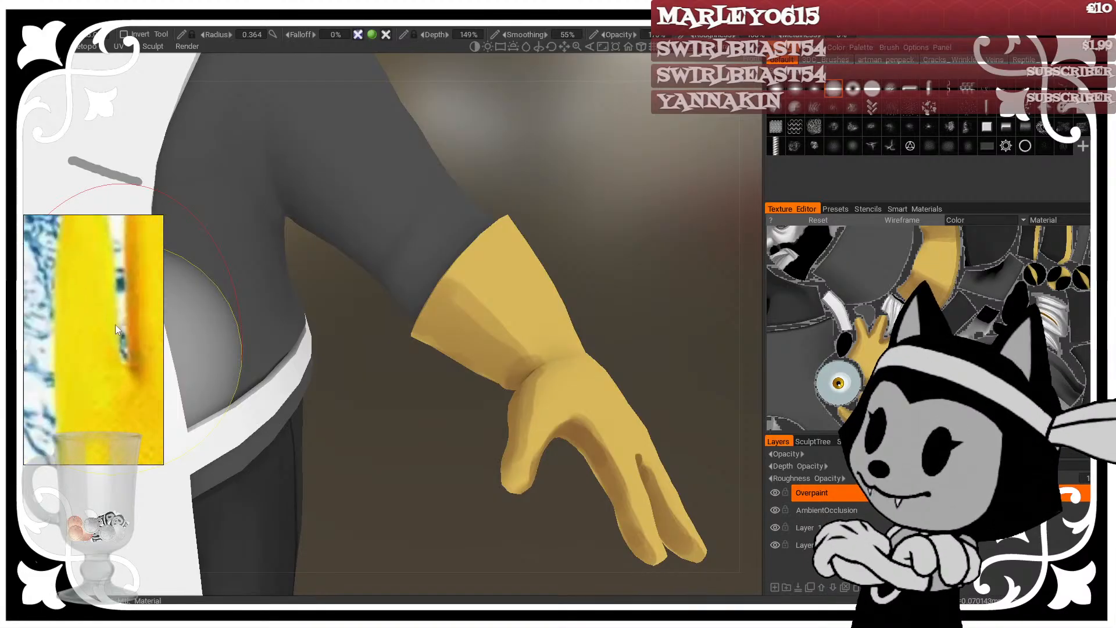
scroll(115, 324, down, 3)
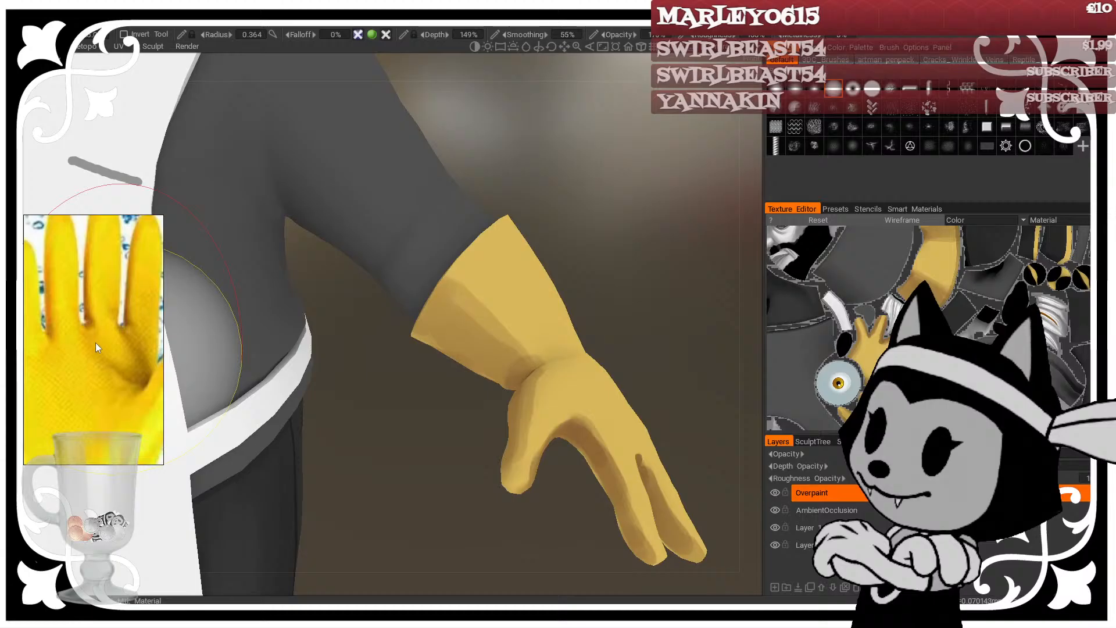
scroll(96, 343, down, 2)
scroll(96, 350, up, 2)
scroll(118, 350, down, 3)
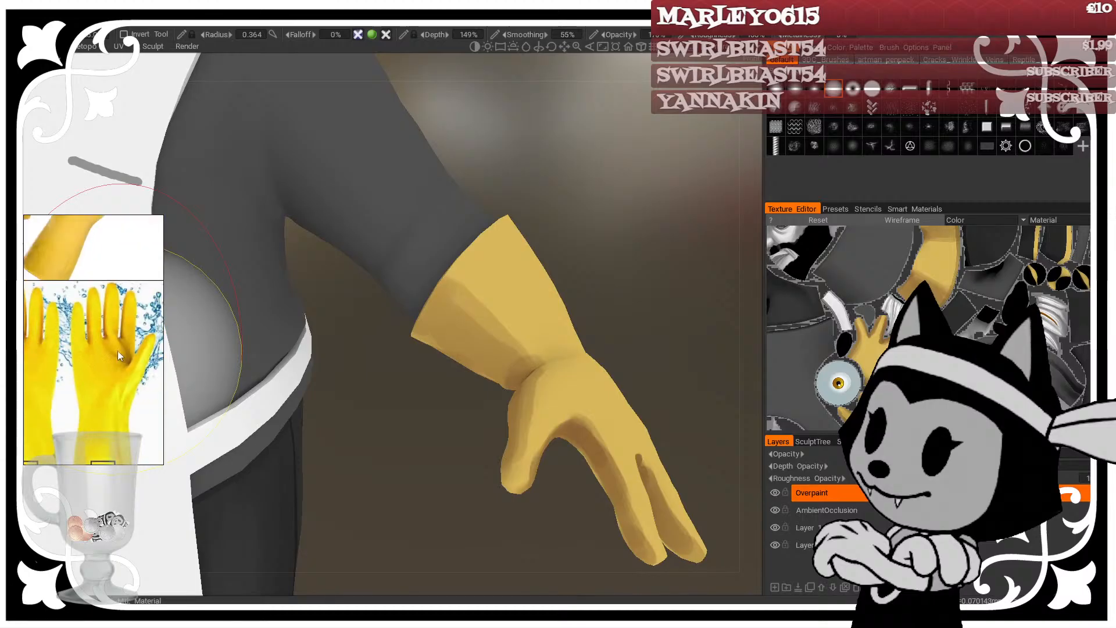
scroll(116, 351, up, 3)
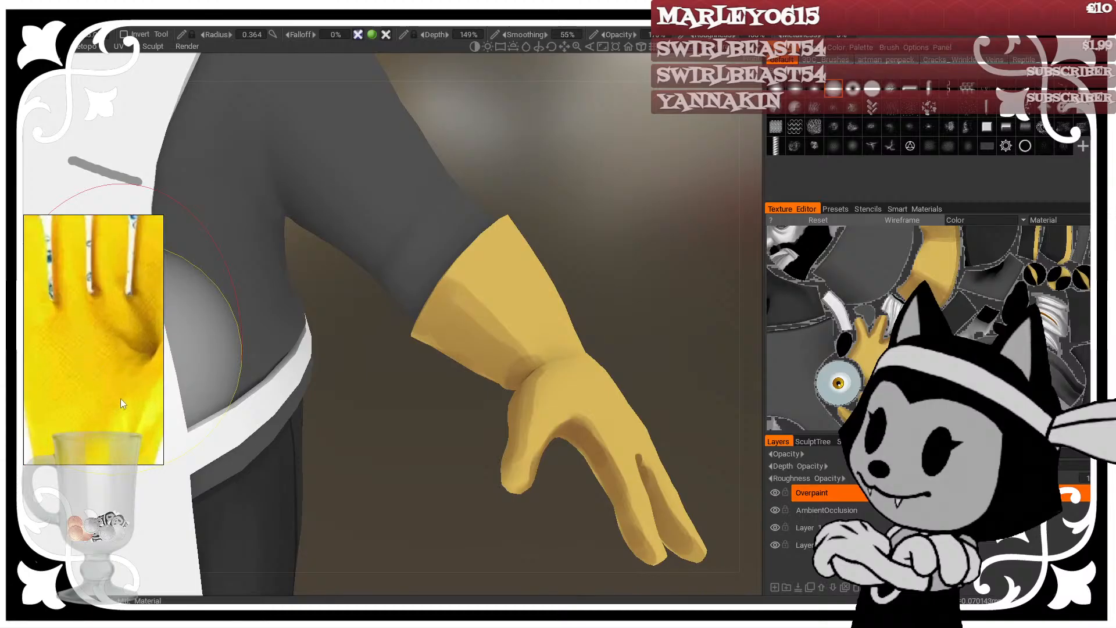
scroll(119, 402, down, 4)
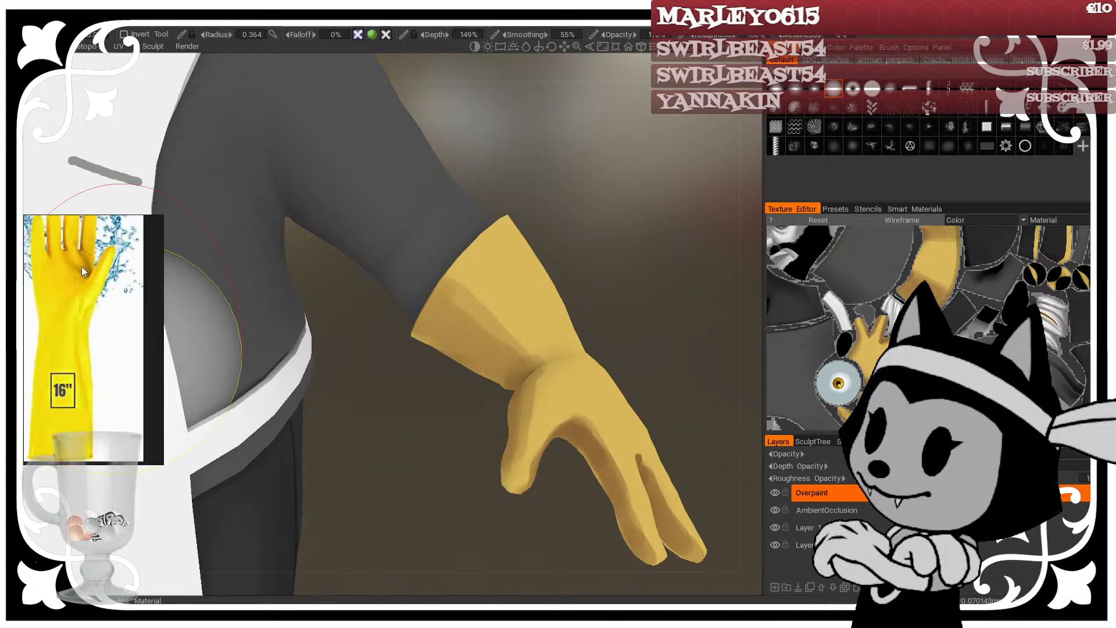
Step: Examine the palm and back of the hand in the photo of the two overlapping yellow gloves
scroll(93, 307, up, 2)
scroll(86, 291, down, 3)
scroll(70, 262, up, 4)
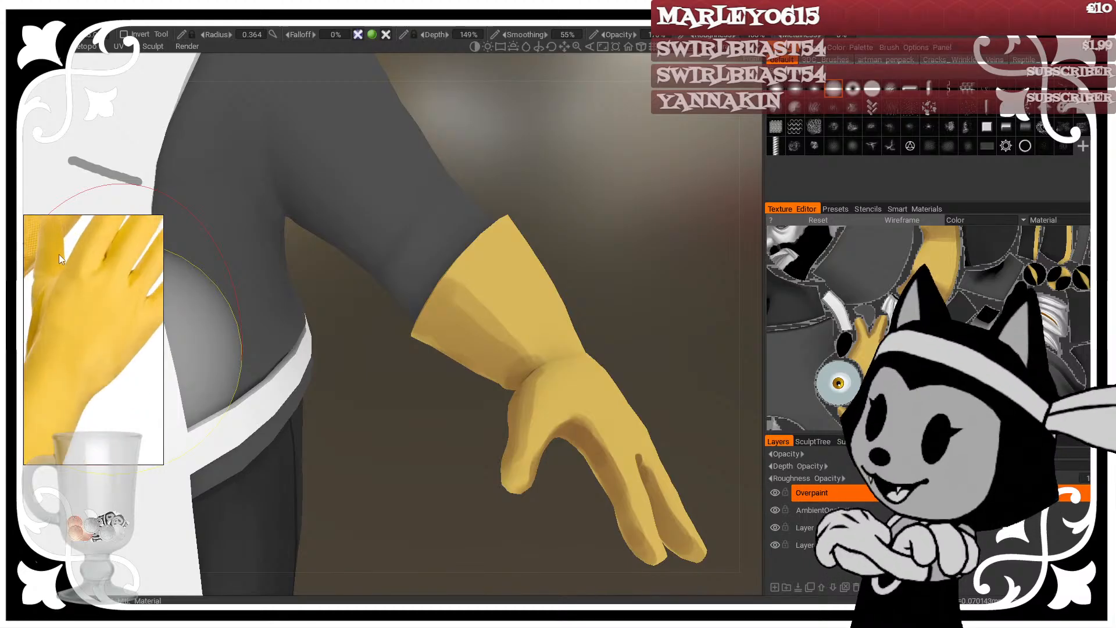
middle_drag(61, 256, 129, 308)
scroll(61, 329, down, 4)
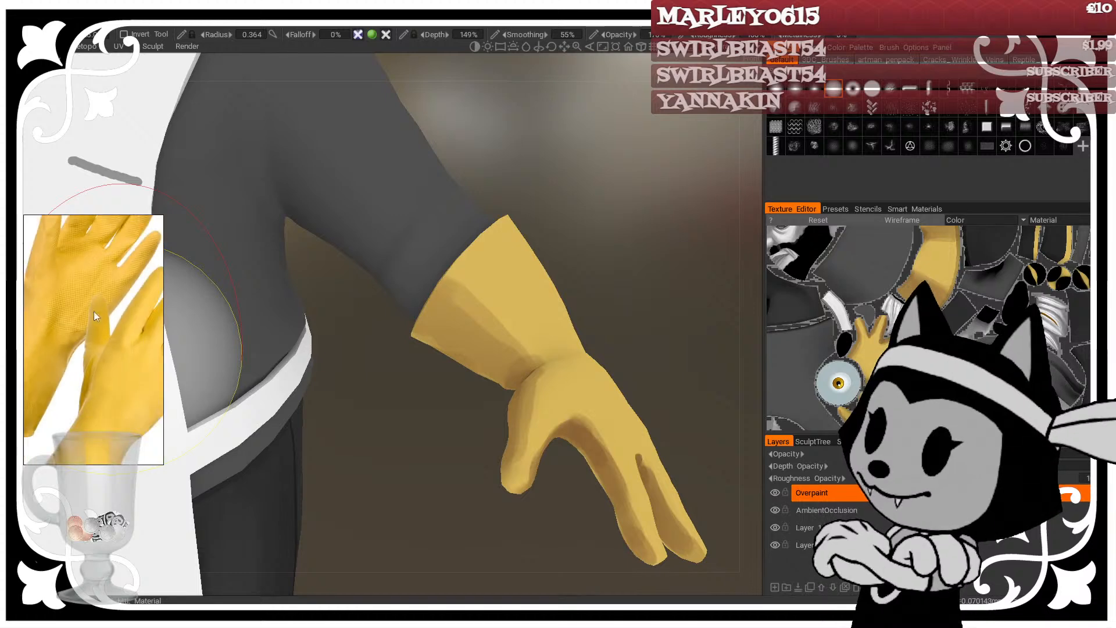
scroll(101, 280, up, 4)
scroll(96, 354, down, 4)
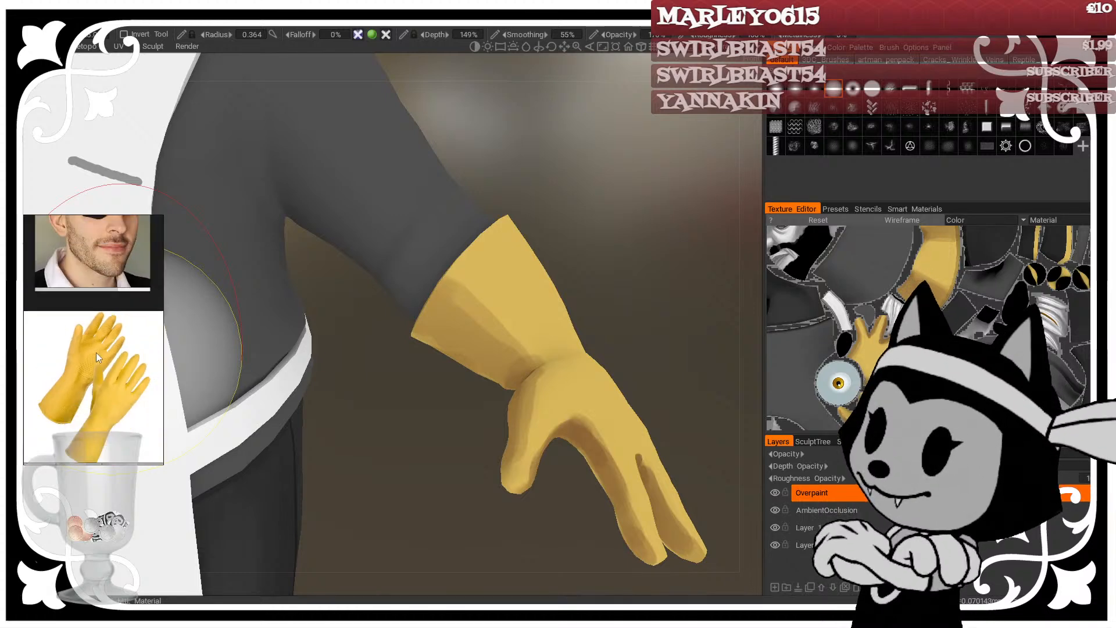
Step: Study the wrinkled cuff in the heart-shaped glove photo, and view the 16" glove pair as a whole
middle_drag(96, 383, 79, 311)
mouse_move(130, 341)
middle_down()
mouse_move(33, 336)
mouse_move(137, 325)
middle_up()
scroll(117, 303, up, 3)
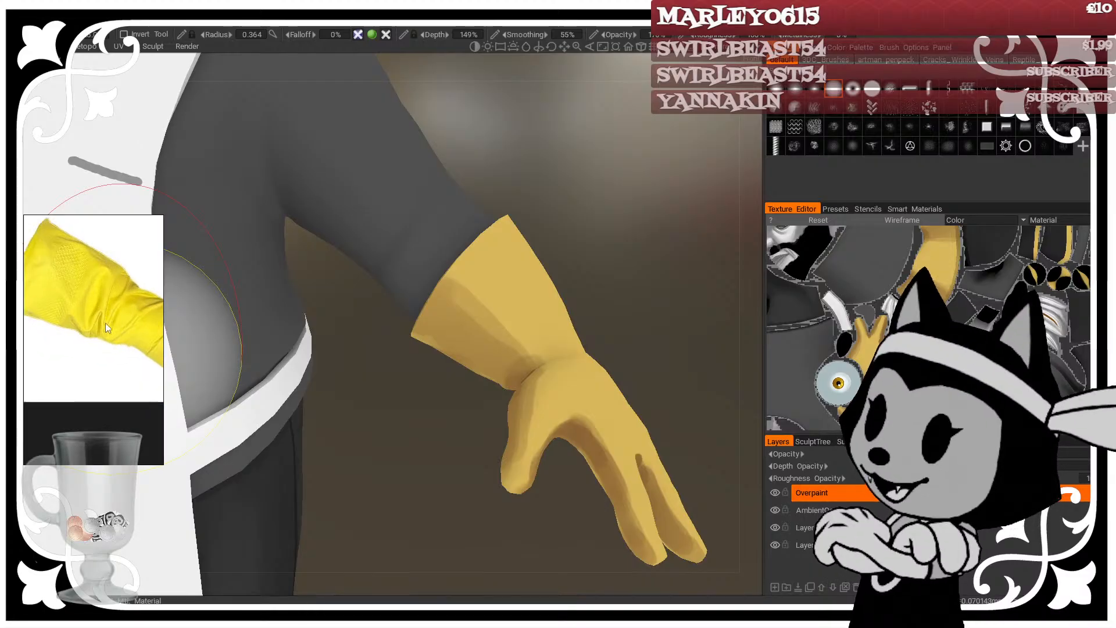
scroll(111, 343, down, 6)
middle_drag(68, 395, 133, 302)
scroll(134, 301, up, 3)
scroll(134, 301, up, 3)
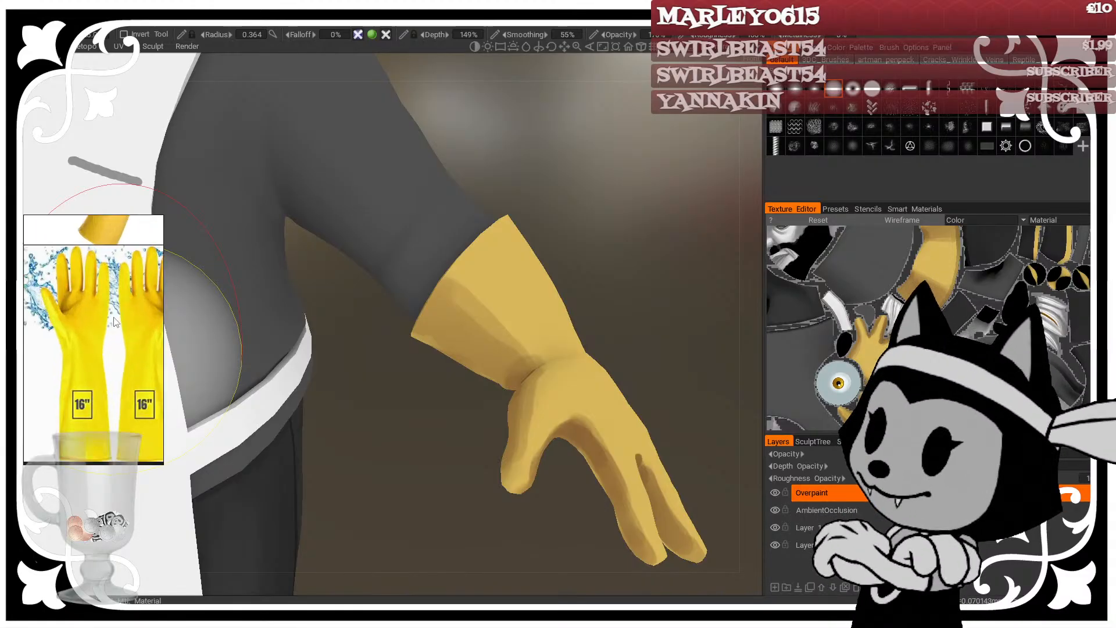
middle_drag(85, 333, 127, 322)
scroll(134, 319, down, 2)
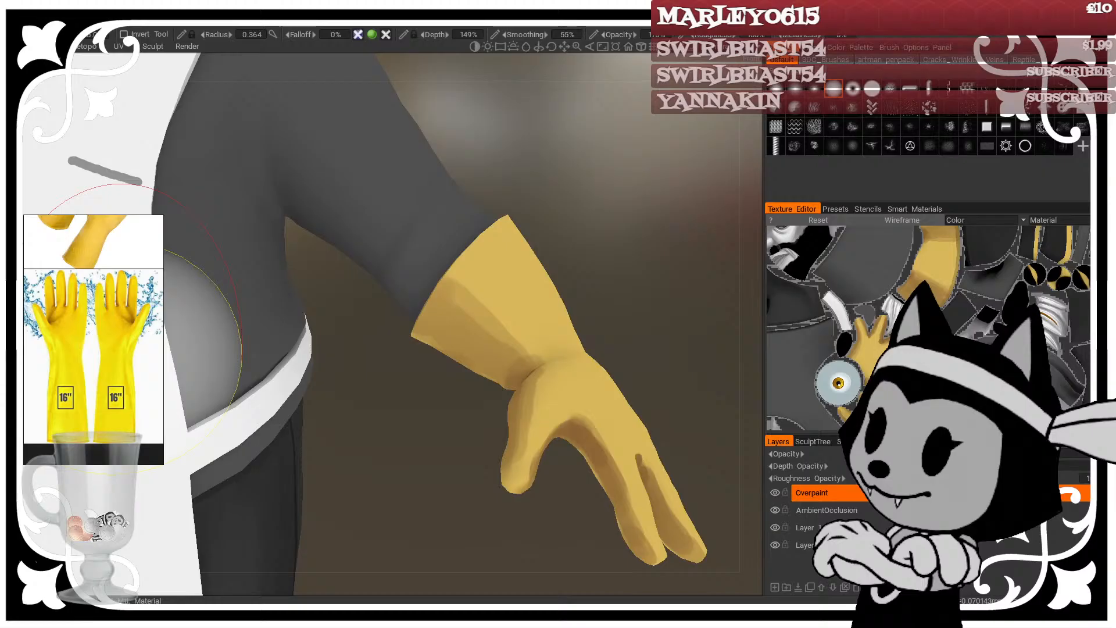
Step: Check the gloved hand's shading against the full figure and display the mesh wireframe over the model
alt+drag(407, 303, 553, 311)
scroll(523, 297, down, 8)
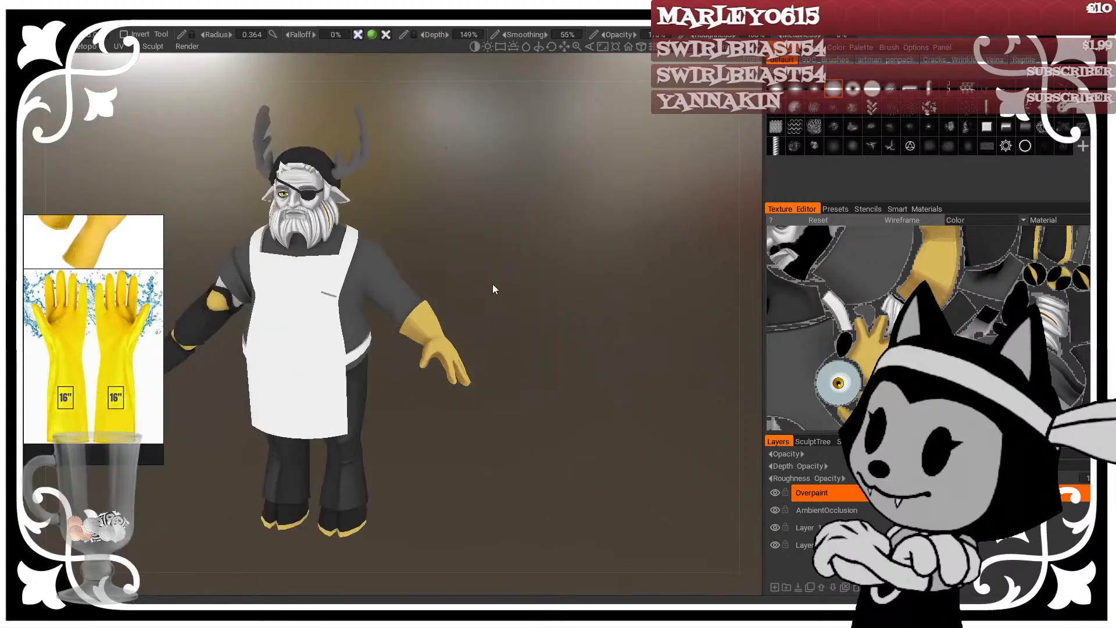
alt+drag(493, 283, 570, 336)
scroll(570, 336, up, 8)
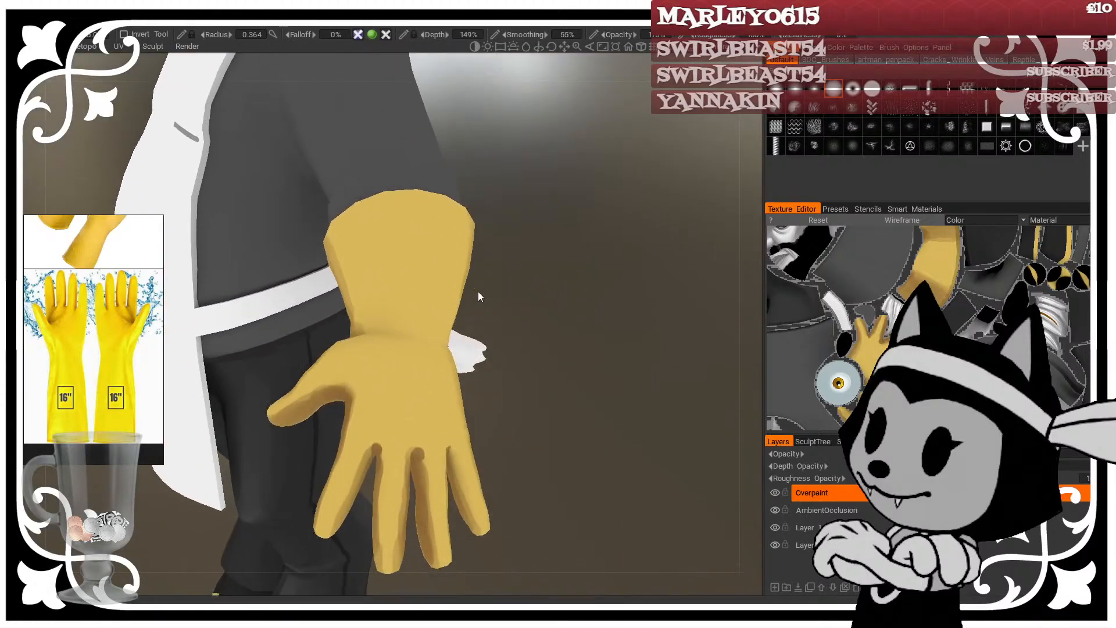
alt+drag(633, 280, 643, 295)
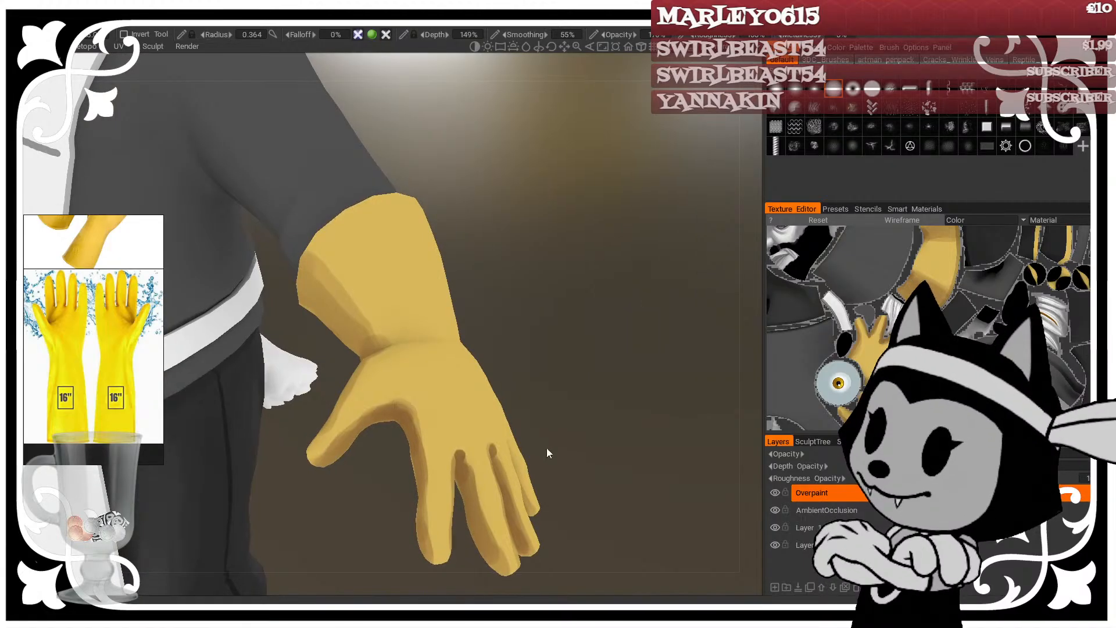
alt+drag(544, 434, 608, 370)
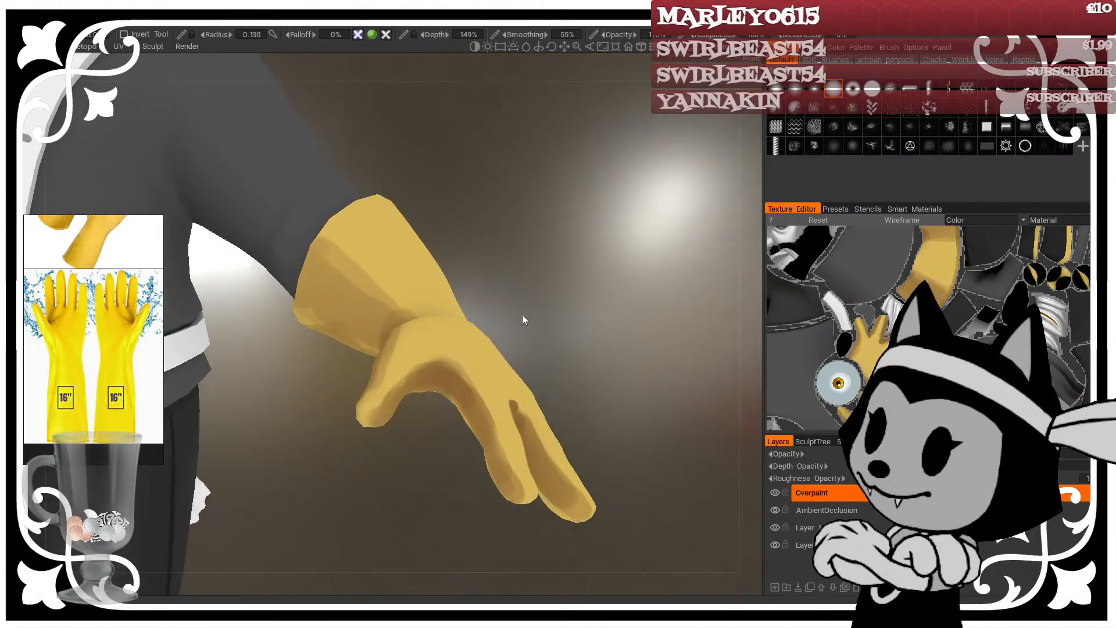
key(w)
alt+drag(522, 315, 616, 235)
alt+drag(398, 325, 375, 261)
Step: Enlarge the brush radius, up to 0.483, and paint darker yellow shading over the palm side of the glove's cuff
key(bracketright)
key(bracketright)
key(bracketright)
key(bracketright)
key(bracketright)
key(bracketright)
key(bracketright)
key(bracketright)
key(bracketright)
key(bracketright)
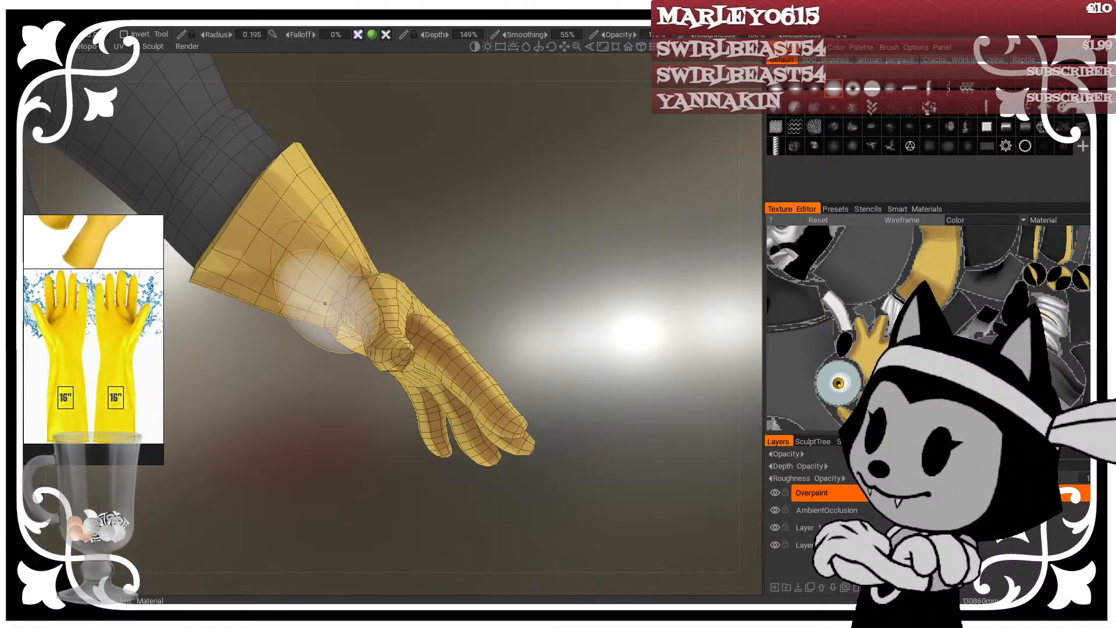
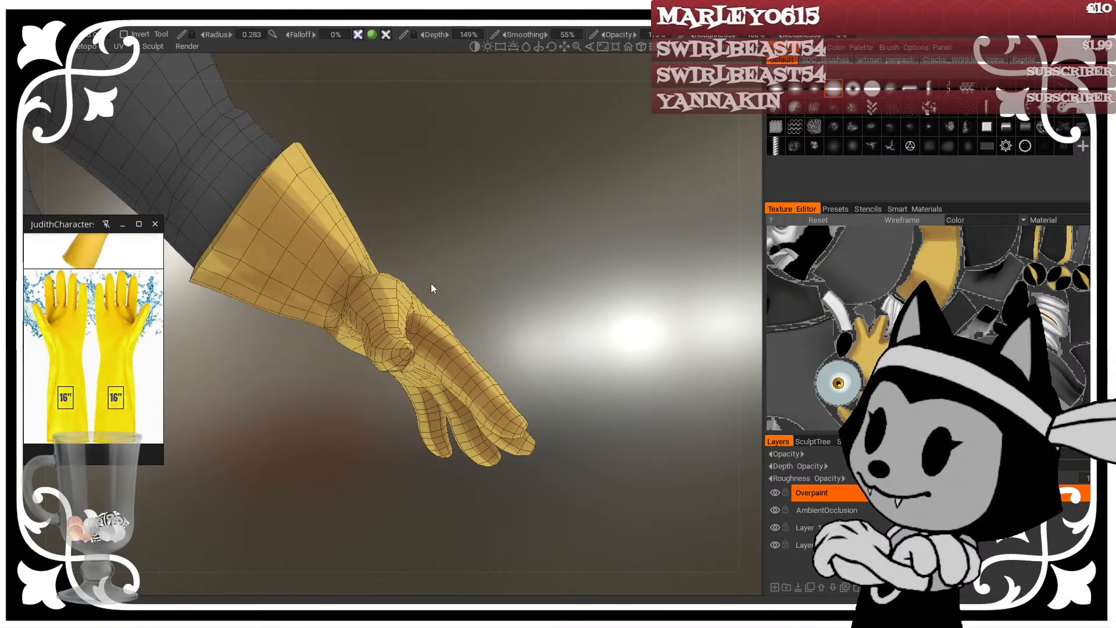
mouse_move(472, 286)
mouse_down()
mouse_move(243, 276)
mouse_move(284, 186)
mouse_move(232, 223)
mouse_move(201, 169)
mouse_move(172, 159)
mouse_move(285, 153)
mouse_up()
right_drag(284, 154, 292, 211)
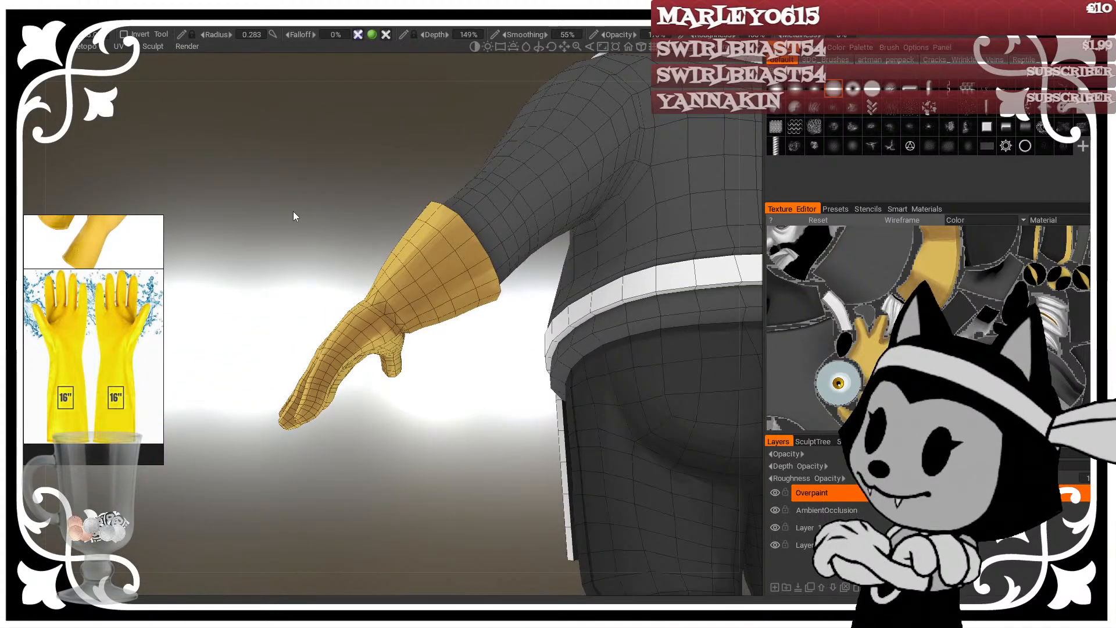
right_drag(388, 307, 408, 281)
mouse_move(431, 399)
mouse_down()
mouse_move(403, 385)
mouse_move(384, 339)
mouse_up()
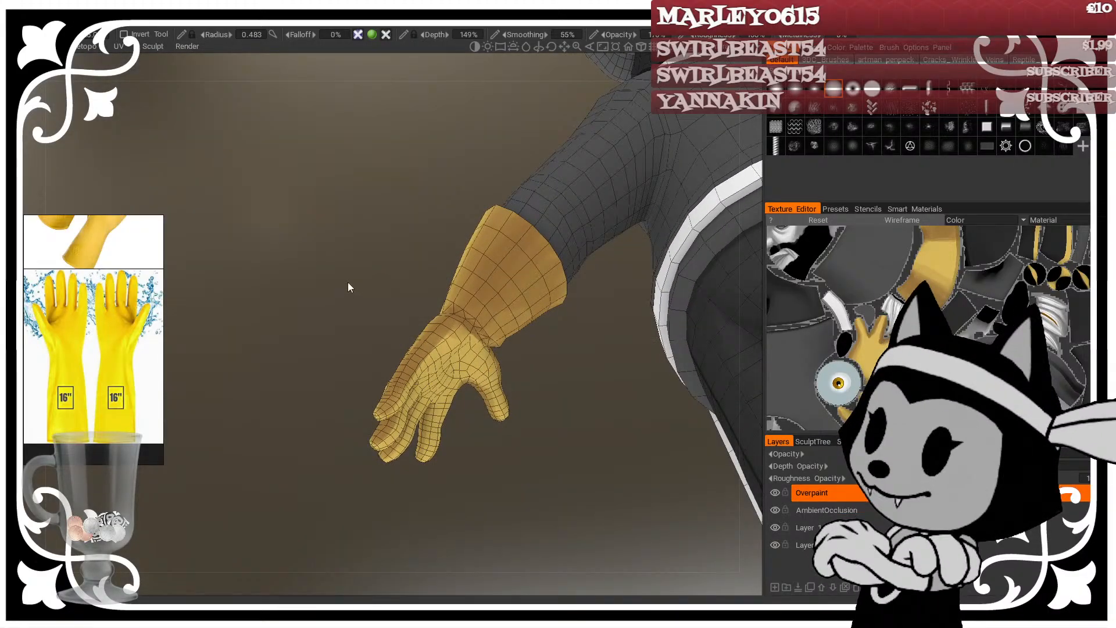
mouse_move(347, 281)
mouse_down()
mouse_move(360, 273)
mouse_move(366, 200)
mouse_move(621, 155)
mouse_up()
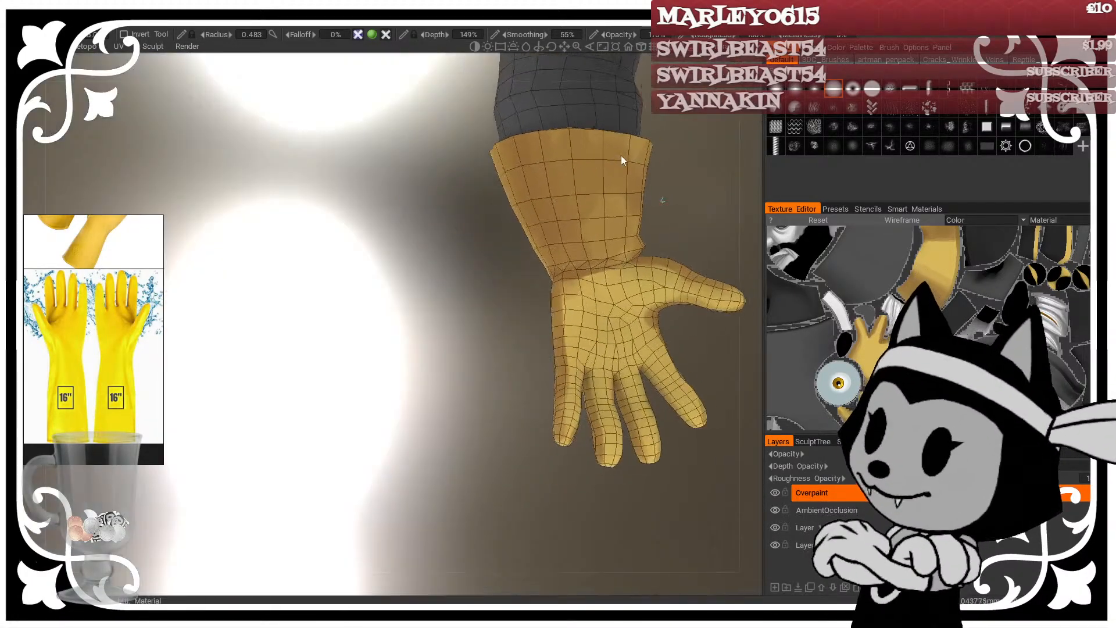
Step: Blend the palm-side cuff shading toward the thumb side using brush radii of 0.258 and 0.352
middle_drag(621, 155, 576, 144)
key(bracketleft)
key(bracketleft)
key(bracketleft)
key(bracketleft)
mouse_move(624, 323)
mouse_down()
mouse_move(629, 301)
mouse_move(431, 368)
mouse_move(612, 256)
mouse_up()
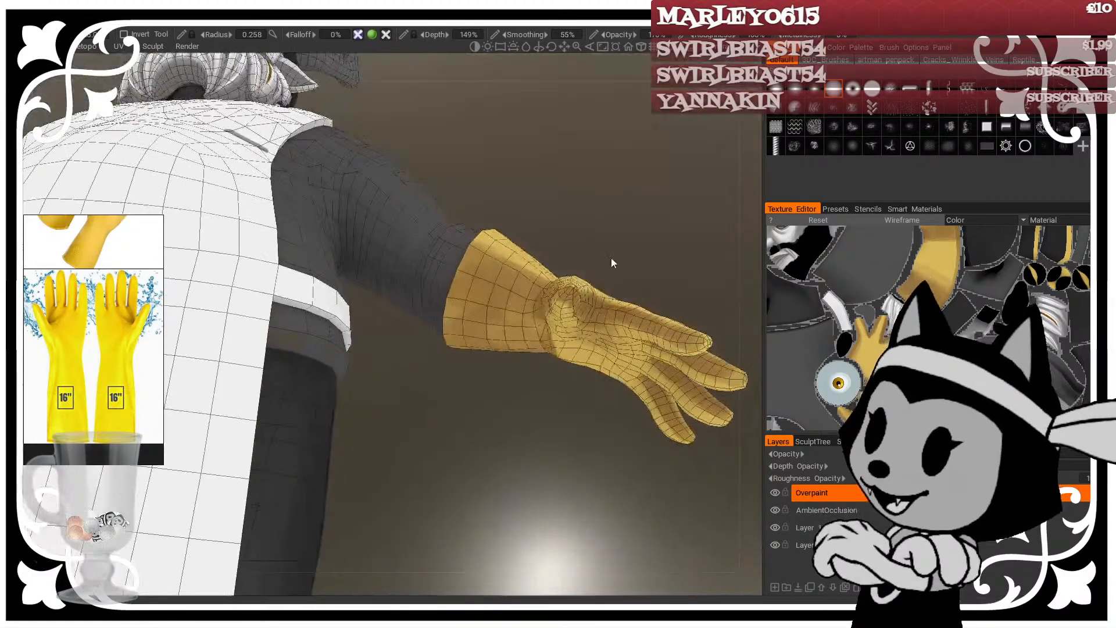
key(bracketright)
key(bracketright)
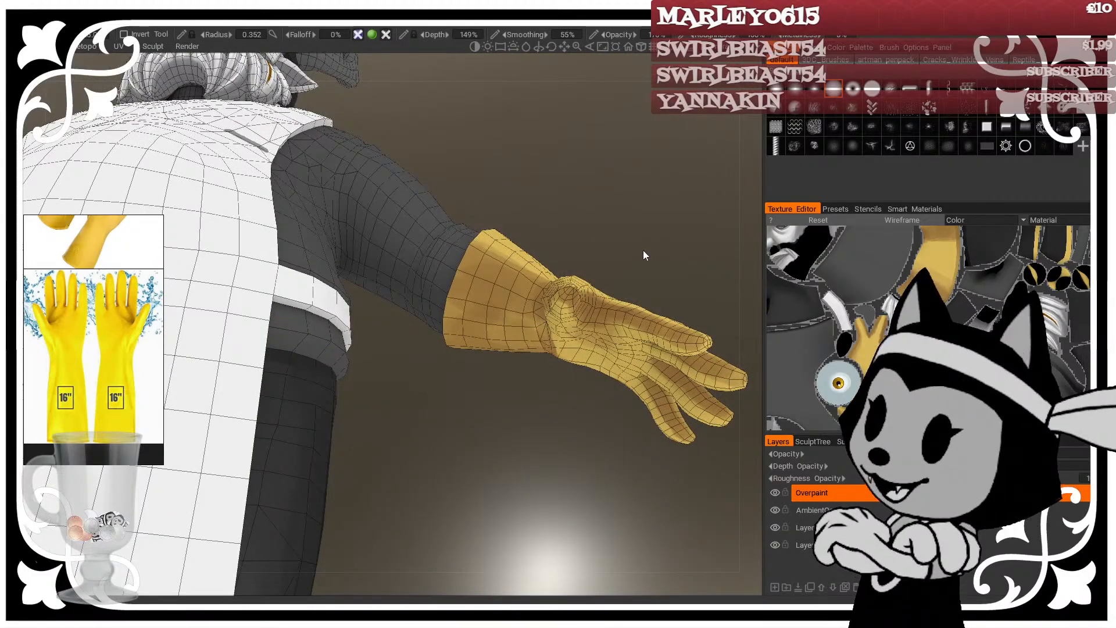
middle_drag(643, 250, 536, 270)
scroll(538, 274, up, 4)
drag(540, 278, 604, 260)
scroll(578, 248, down, 3)
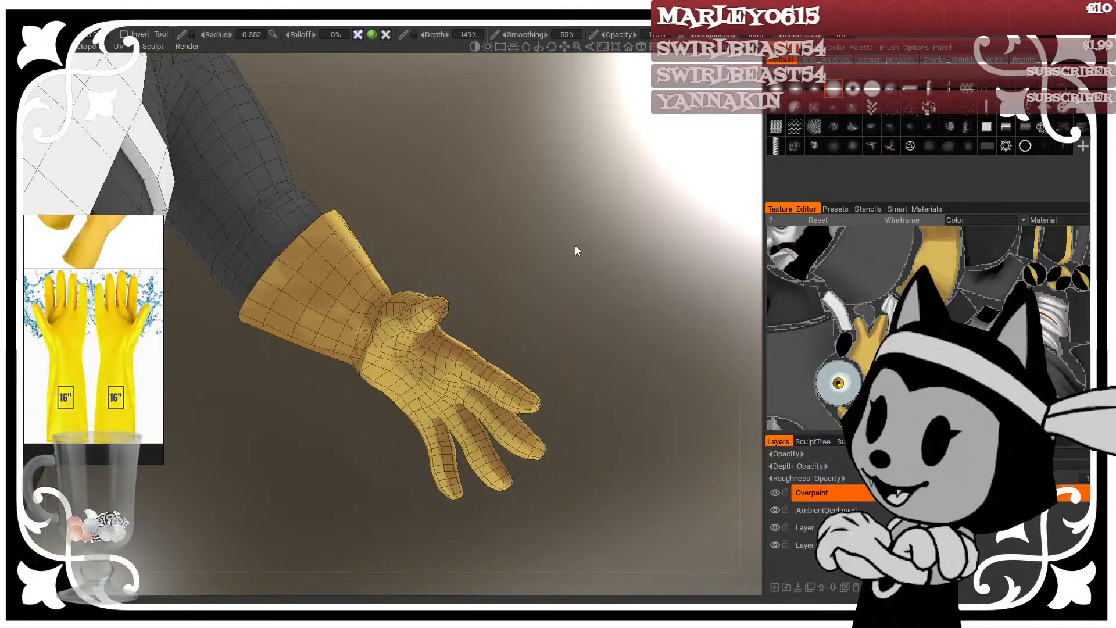
Step: Reduce the brush radius to 0.207 and refine the cuff's shading between its thumb side and underside
key(bracketleft)
key(bracketleft)
key(bracketleft)
key(bracketleft)
drag(357, 190, 448, 323)
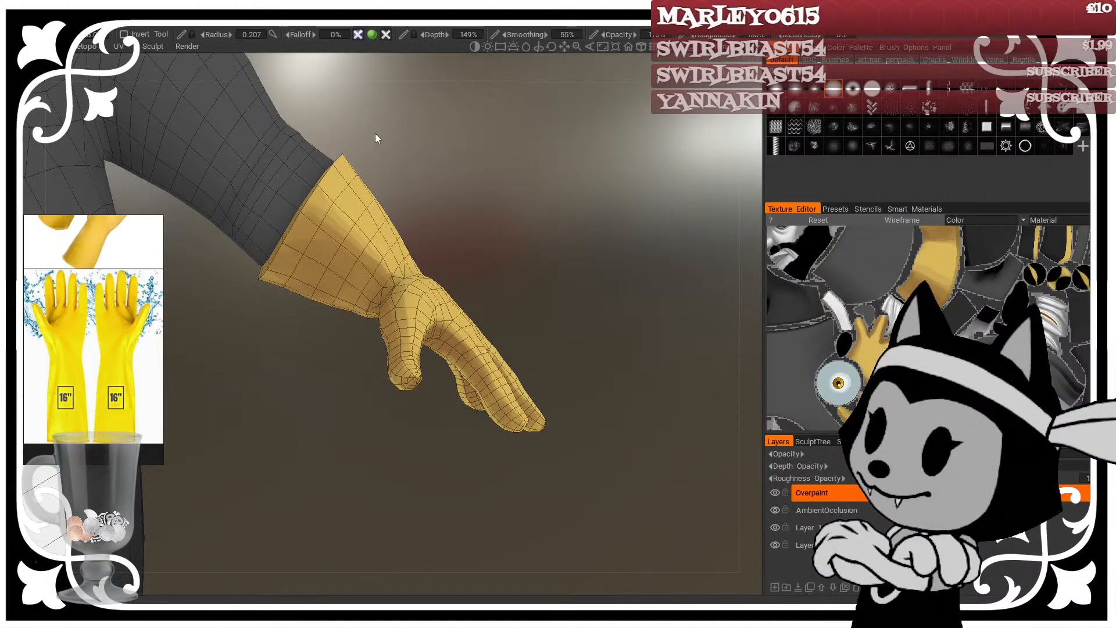
mouse_move(526, 269)
mouse_down()
mouse_move(560, 235)
mouse_move(477, 404)
mouse_up()
right_drag(512, 446, 481, 488)
alt+drag(480, 487, 369, 469)
drag(691, 314, 667, 292)
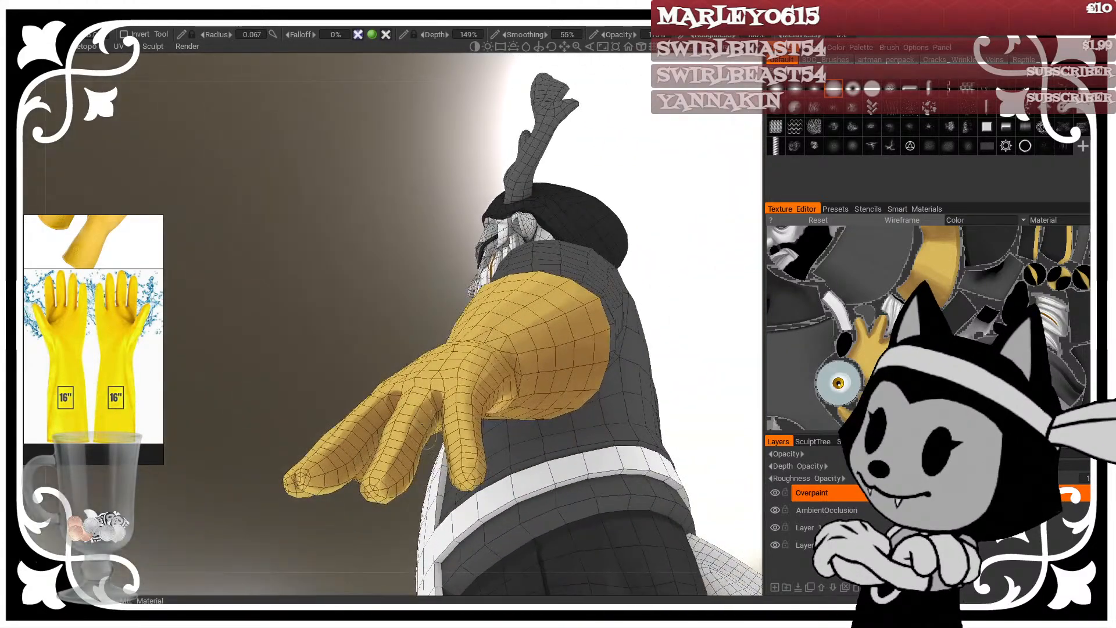
Step: Shade the outer edge of the hand and little finger in darker yellow with a small brush of 0.074 to 0.092 radius
drag(351, 538, 428, 436)
drag(444, 388, 466, 385)
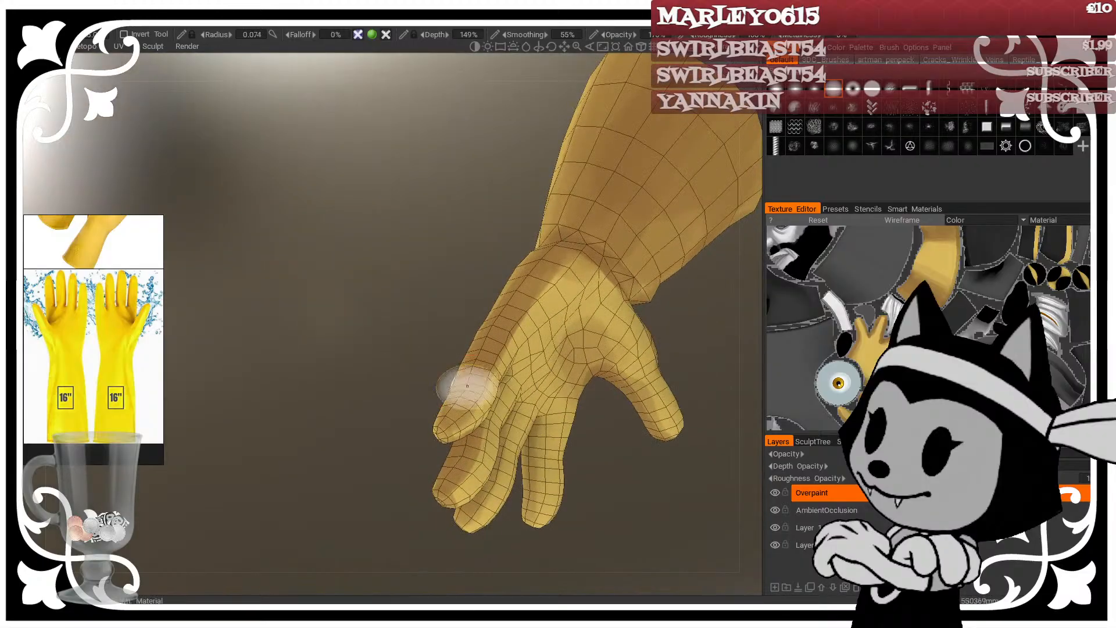
drag(445, 445, 430, 331)
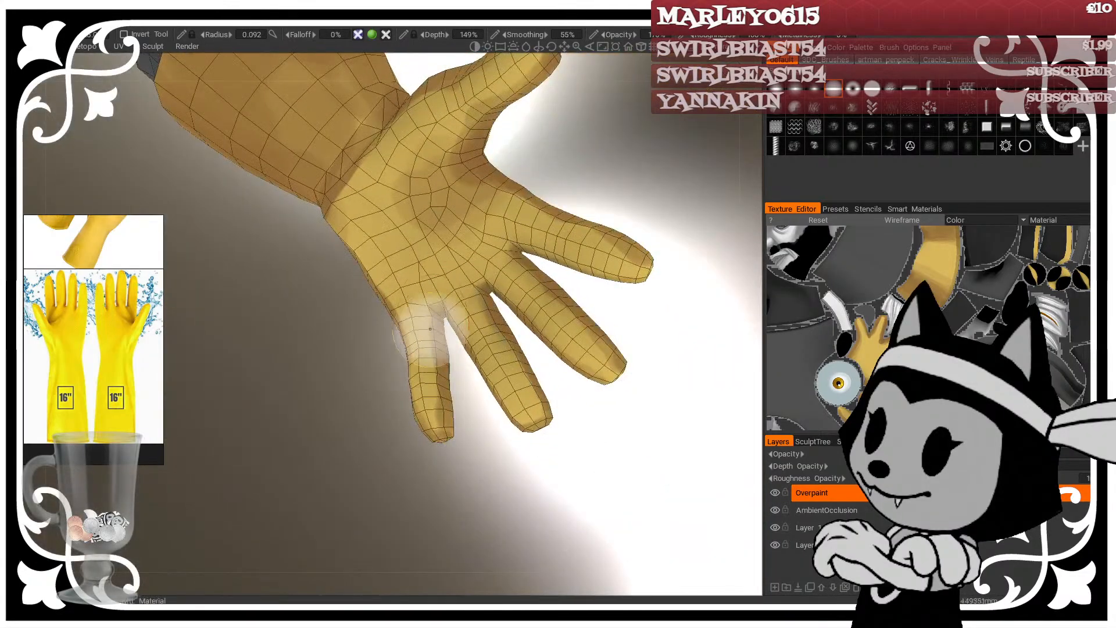
drag(560, 324, 390, 414)
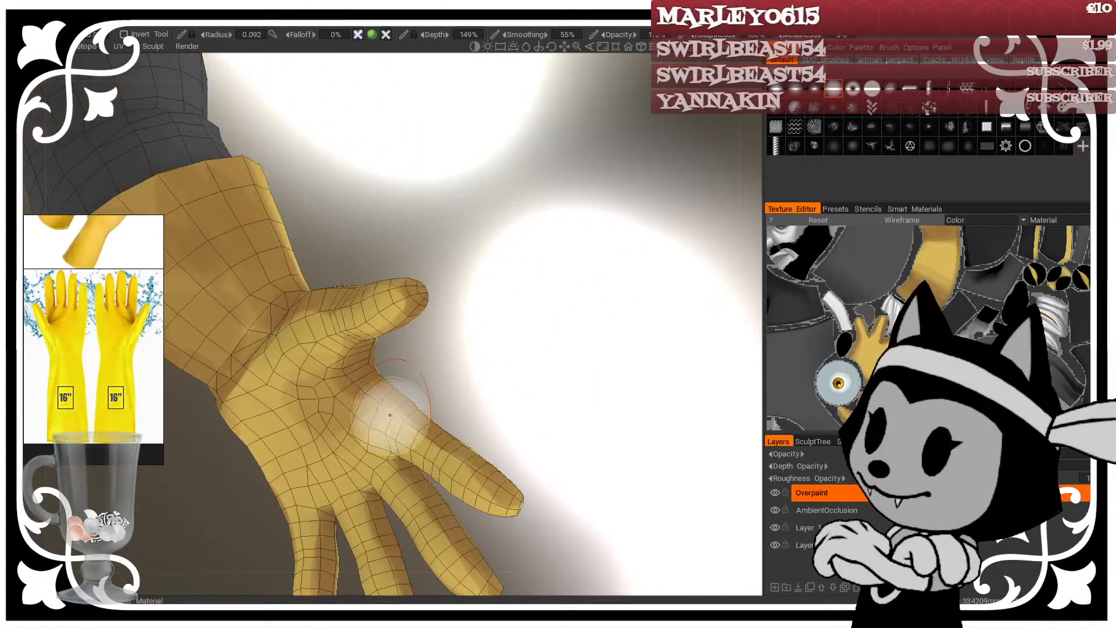
mouse_move(567, 526)
mouse_down()
mouse_move(647, 378)
mouse_move(618, 391)
mouse_up()
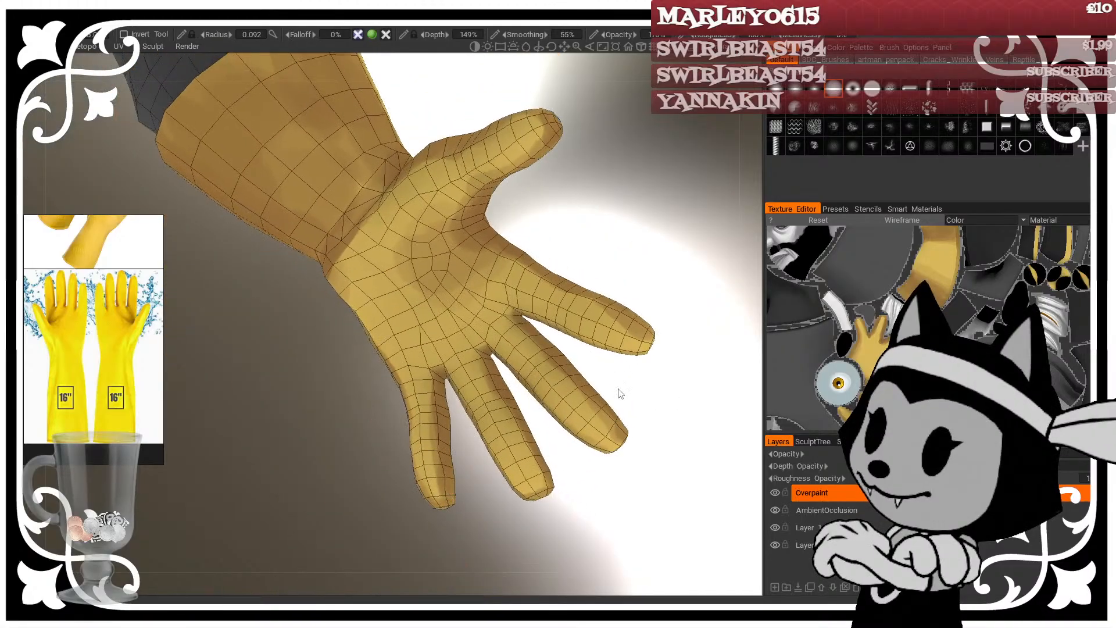
Step: Darken the sides of the fingers, the gaps between them and the hollow of the palm in shadow yellow
right_drag(485, 349, 482, 347)
drag(583, 238, 437, 366)
drag(627, 236, 553, 291)
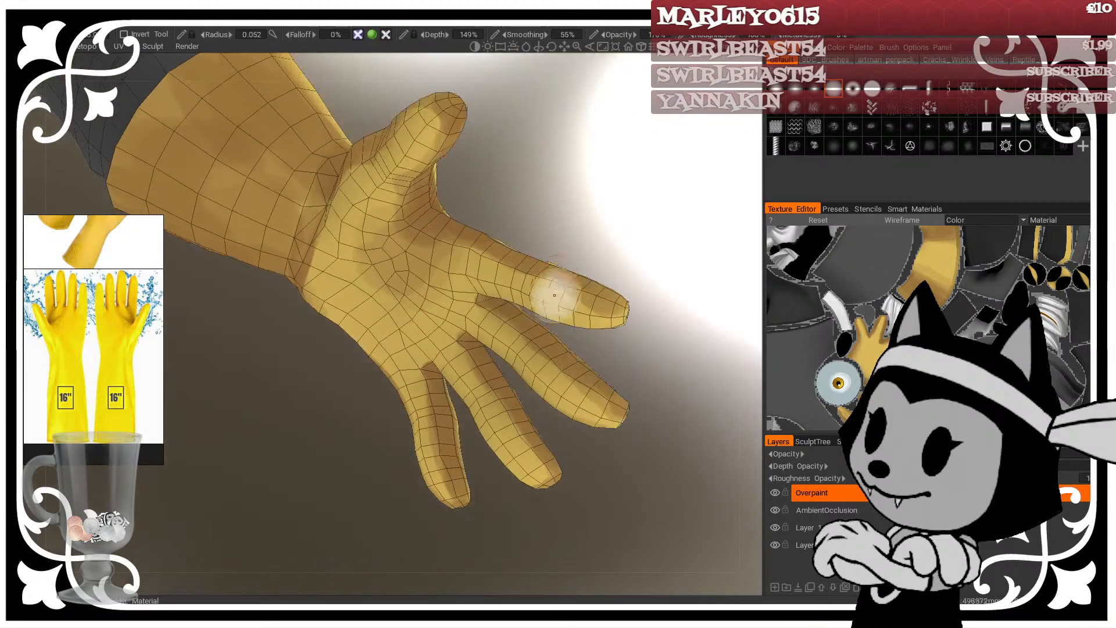
right_drag(553, 291, 488, 326)
mouse_move(584, 385)
mouse_down()
mouse_move(643, 369)
mouse_move(589, 315)
mouse_up()
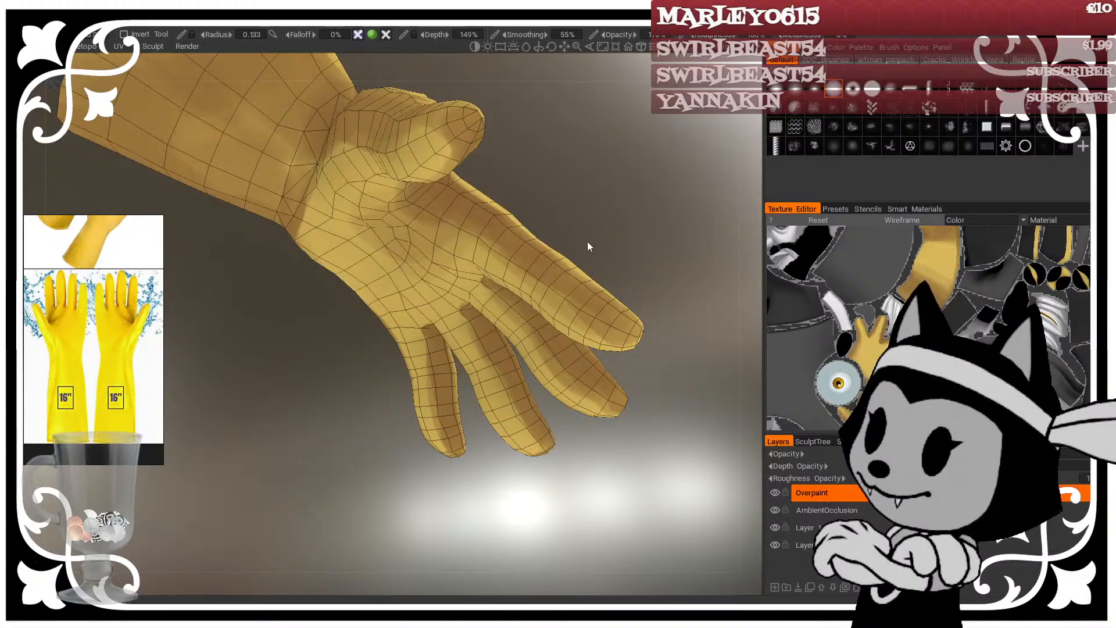
mouse_move(643, 267)
mouse_down()
mouse_move(639, 479)
mouse_move(660, 501)
mouse_move(610, 349)
mouse_up()
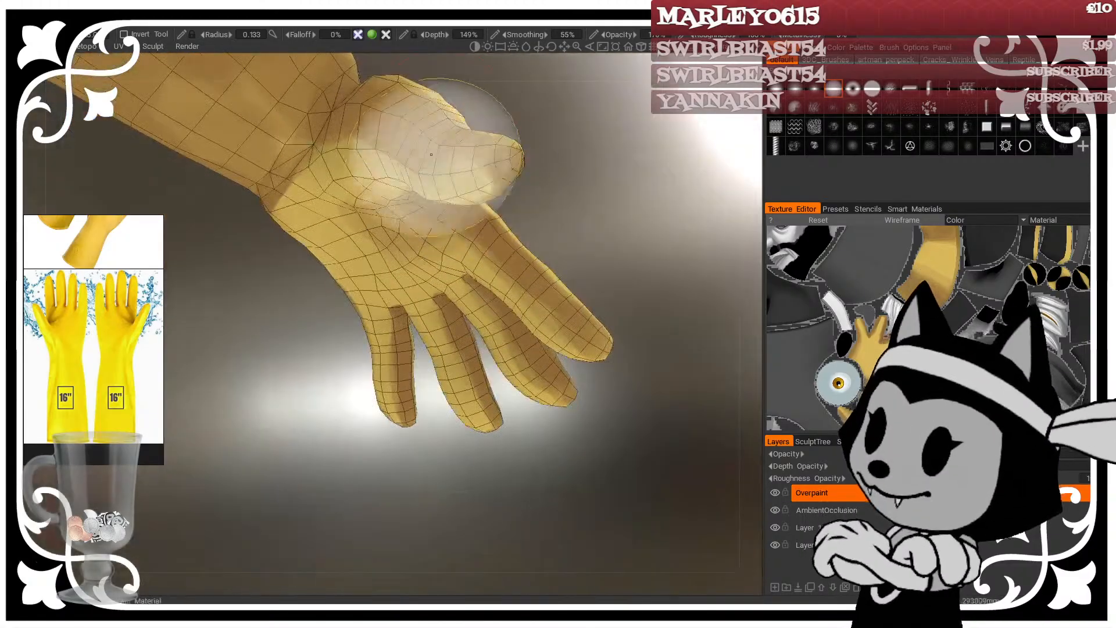
mouse_move(346, 114)
mouse_down()
mouse_move(543, 120)
mouse_move(317, 116)
mouse_up()
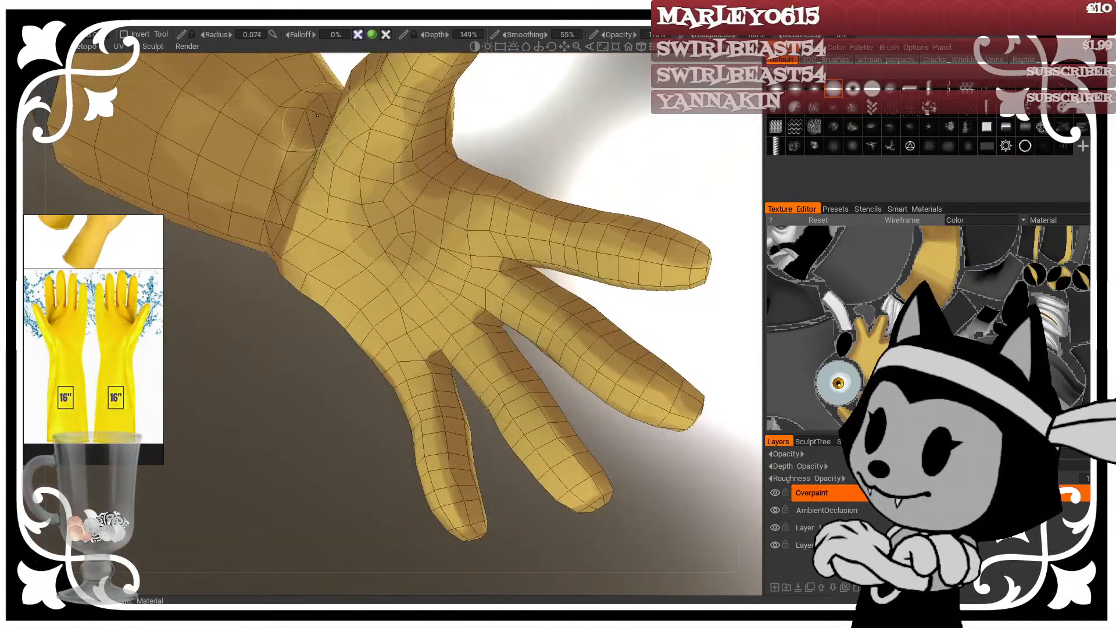
drag(504, 533, 555, 491)
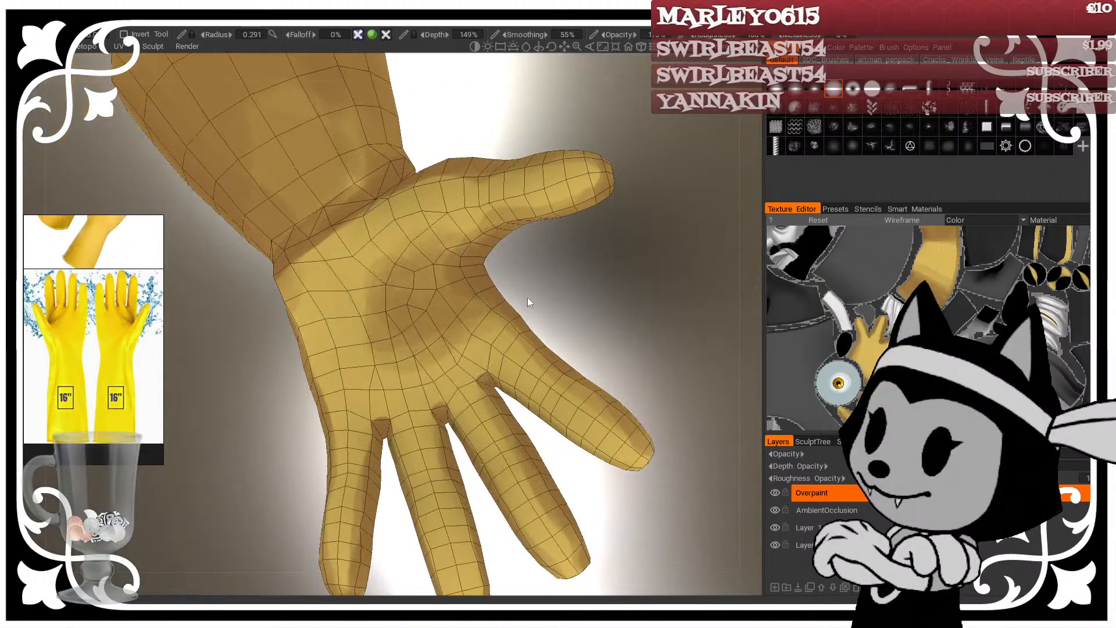
Step: Examine the glove's shading with the wireframe hidden and shown, from the palm, thumb, back and outer sides
key(w)
drag(620, 213, 592, 254)
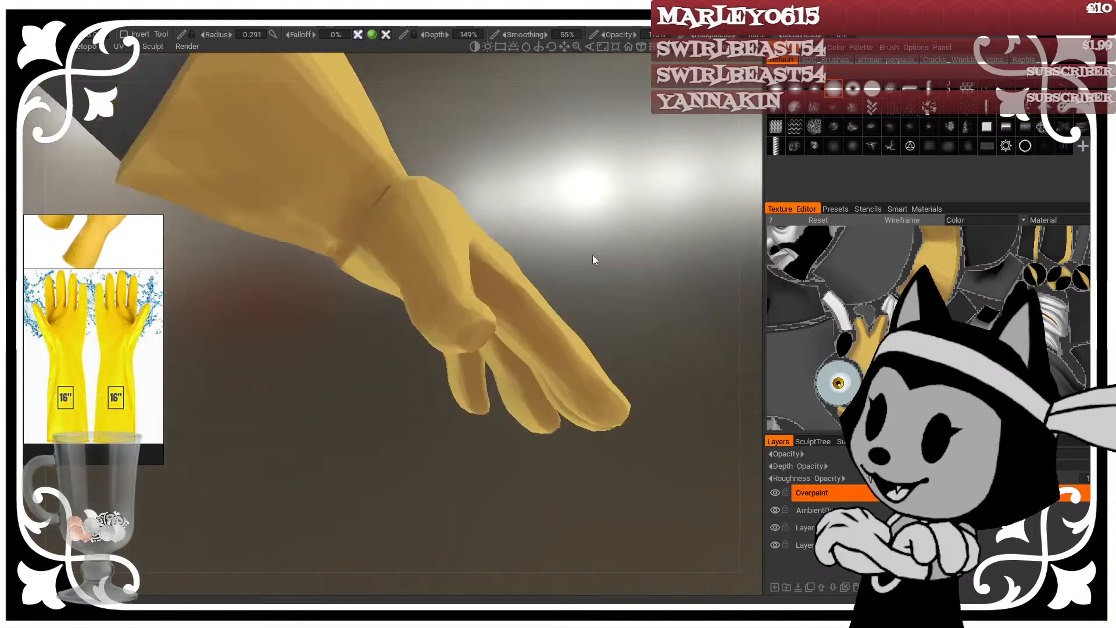
right_drag(593, 256, 547, 254)
drag(546, 254, 413, 244)
key(w)
right_drag(499, 238, 436, 244)
drag(435, 244, 505, 291)
right_drag(506, 292, 573, 312)
drag(573, 312, 546, 255)
right_drag(547, 255, 614, 275)
middle_drag(615, 275, 546, 327)
right_drag(546, 327, 572, 326)
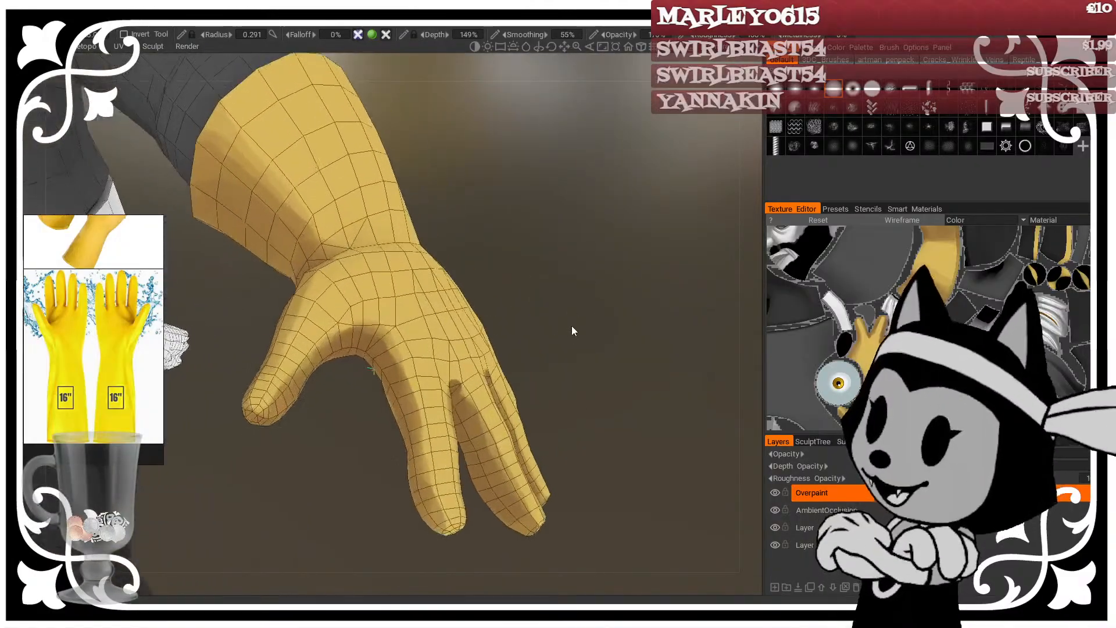
drag(572, 330, 668, 296)
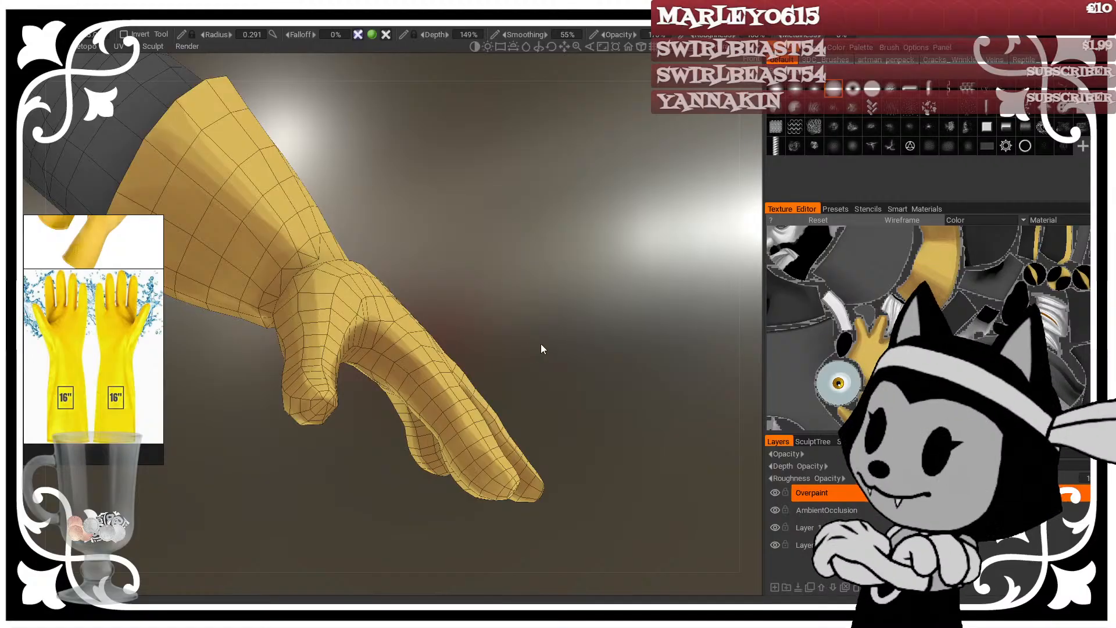
right_drag(535, 306, 542, 291)
drag(542, 291, 268, 282)
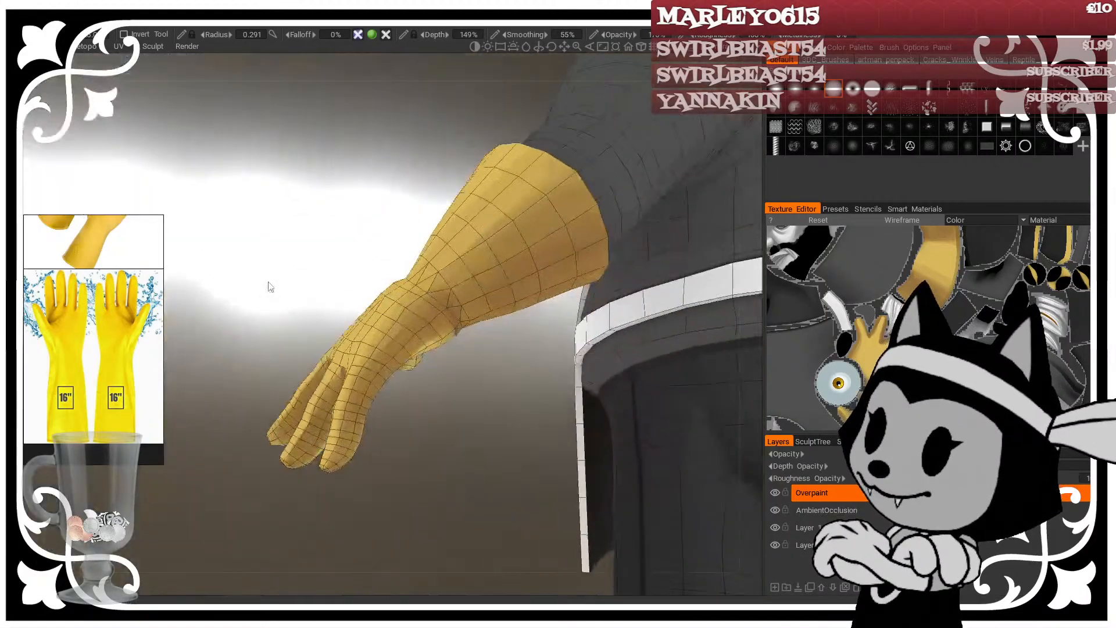
Step: Paint a darker crease around the wrist where the cuff meets the hand, reducing the brush radius from 0.161 to 0.051
right_drag(294, 169, 360, 231)
mouse_move(360, 230)
mouse_down()
mouse_move(570, 232)
mouse_move(474, 195)
mouse_up()
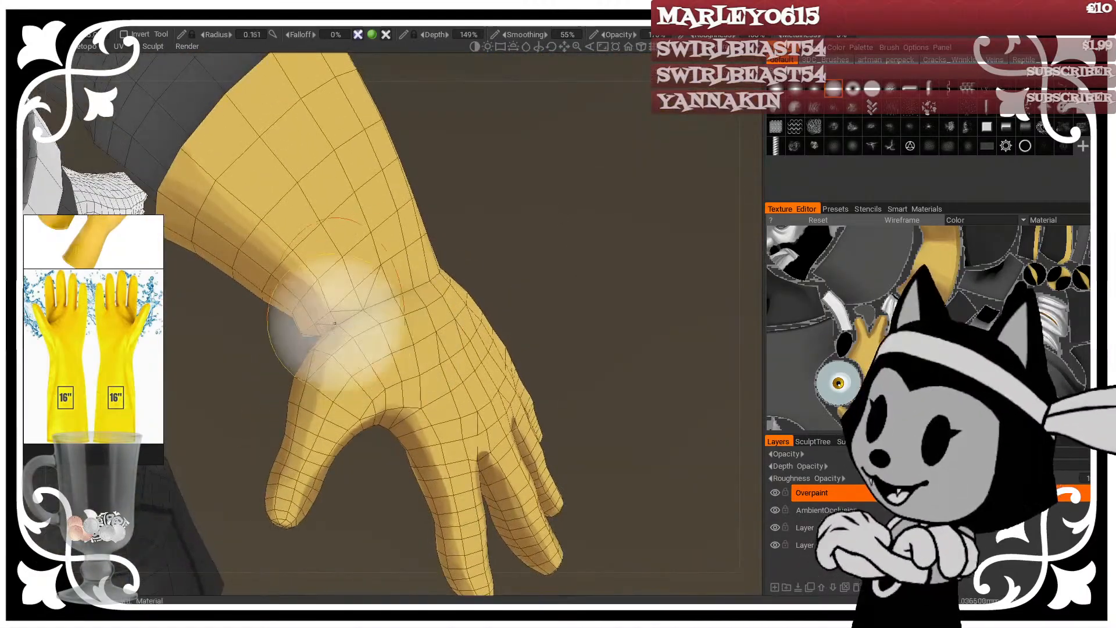
right_drag(335, 322, 314, 333)
mouse_move(492, 237)
mouse_down()
mouse_move(541, 251)
mouse_move(468, 256)
mouse_up()
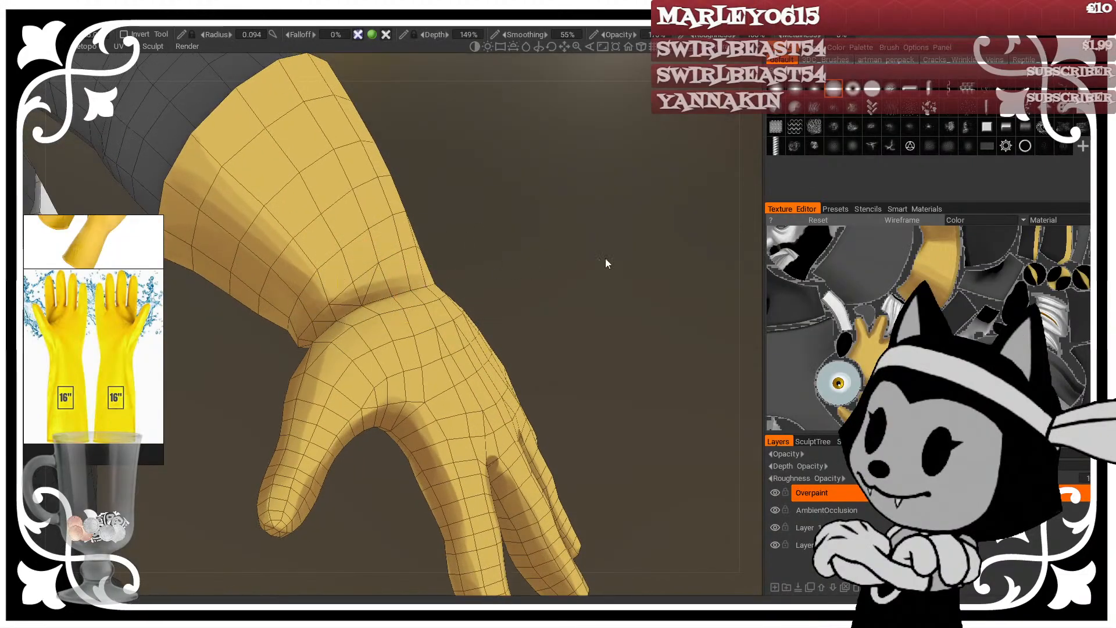
drag(605, 259, 378, 368)
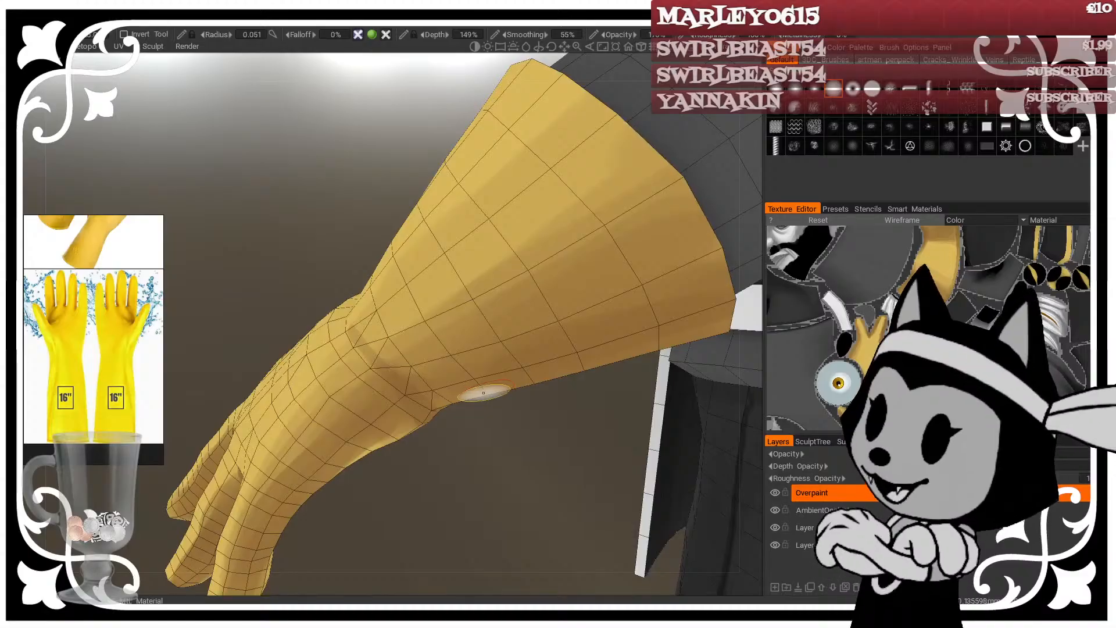
Step: Paint a narrow darker band around the glove cuff's open rim with a brush radius of 0.067 down to 0.041
scroll(518, 475, down, 5)
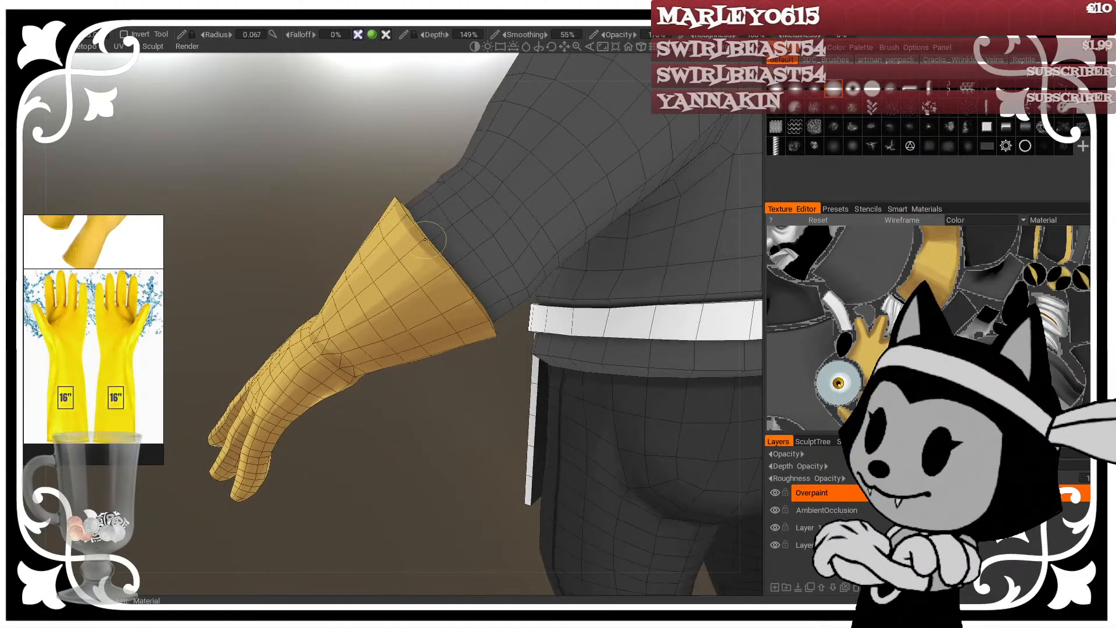
mouse_move(497, 337)
mouse_down()
mouse_move(535, 384)
mouse_move(572, 341)
mouse_up()
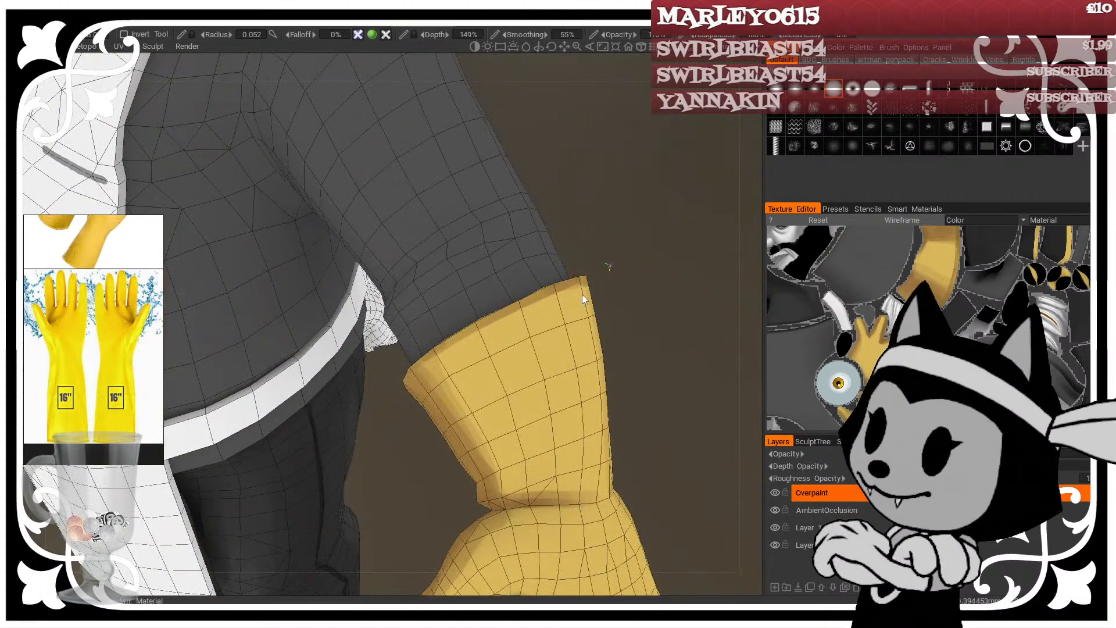
drag(627, 305, 609, 223)
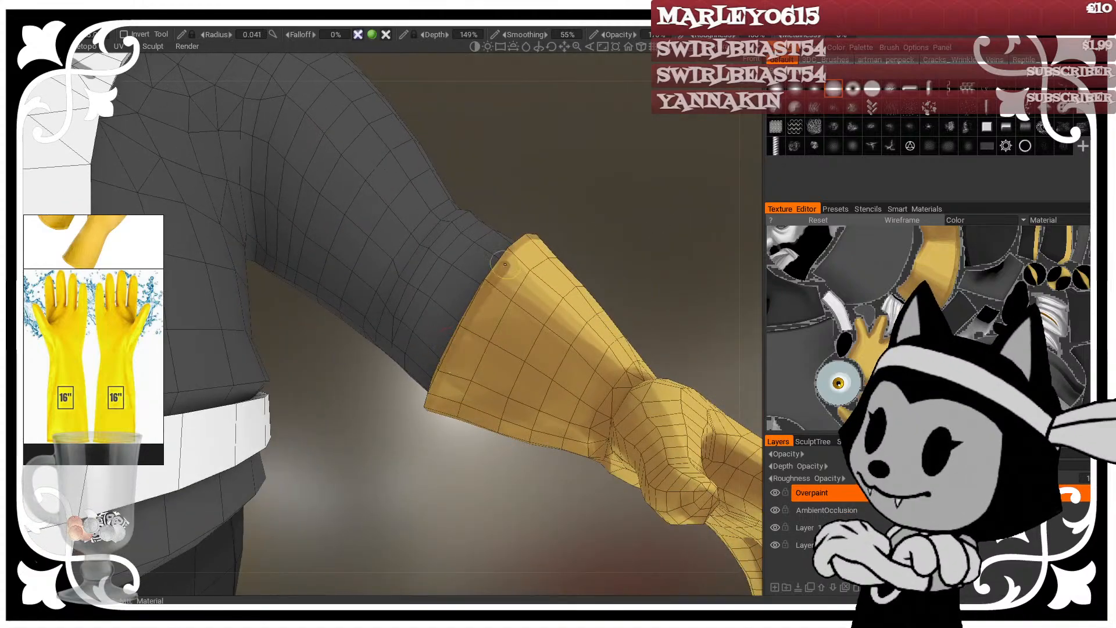
alt+drag(510, 262, 501, 265)
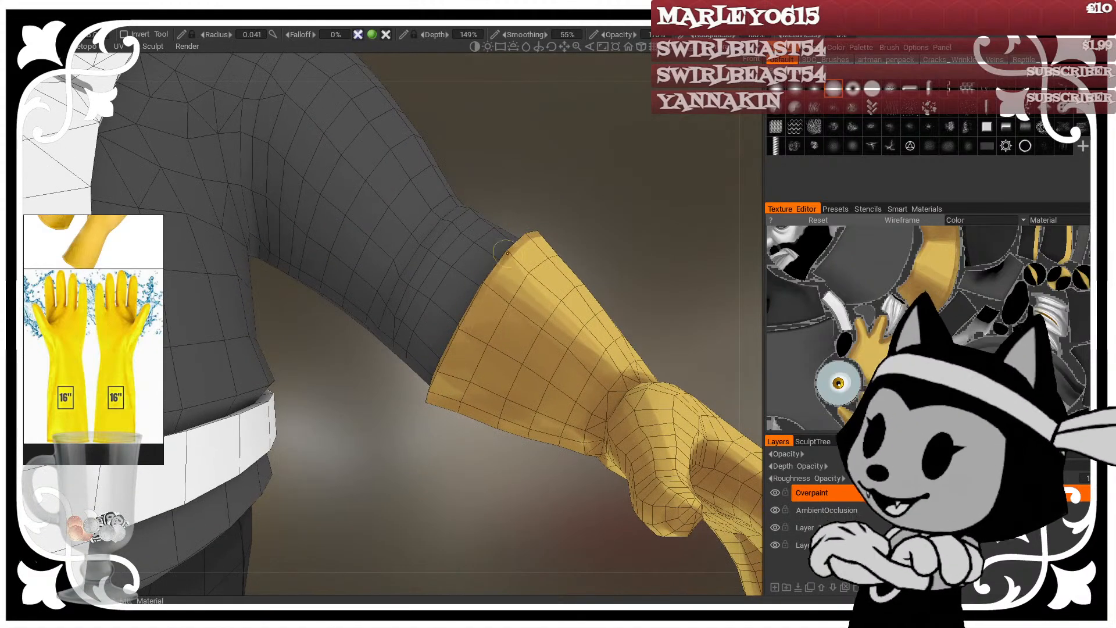
mouse_move(530, 227)
mouse_down()
mouse_move(474, 428)
mouse_move(661, 423)
mouse_move(645, 360)
mouse_up()
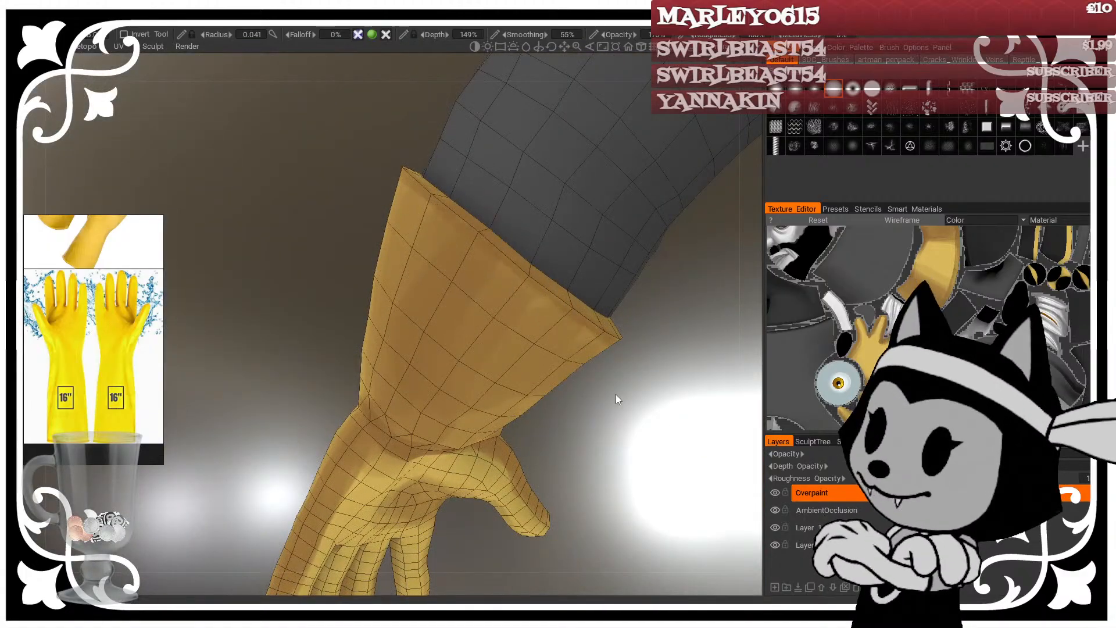
Step: Examine the glove's cuff and hand shading from the palm, thumb and outer sides, with the wireframe shown and hidden
drag(368, 257, 505, 268)
middle_drag(561, 276, 378, 309)
drag(494, 285, 569, 271)
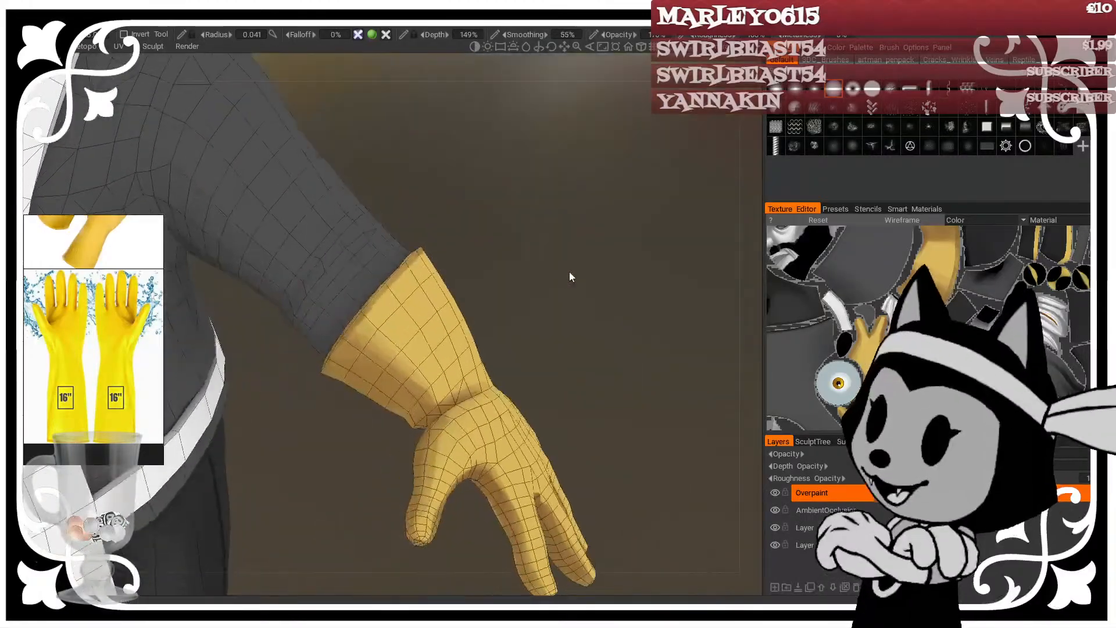
key(w)
drag(538, 227, 524, 253)
key(w)
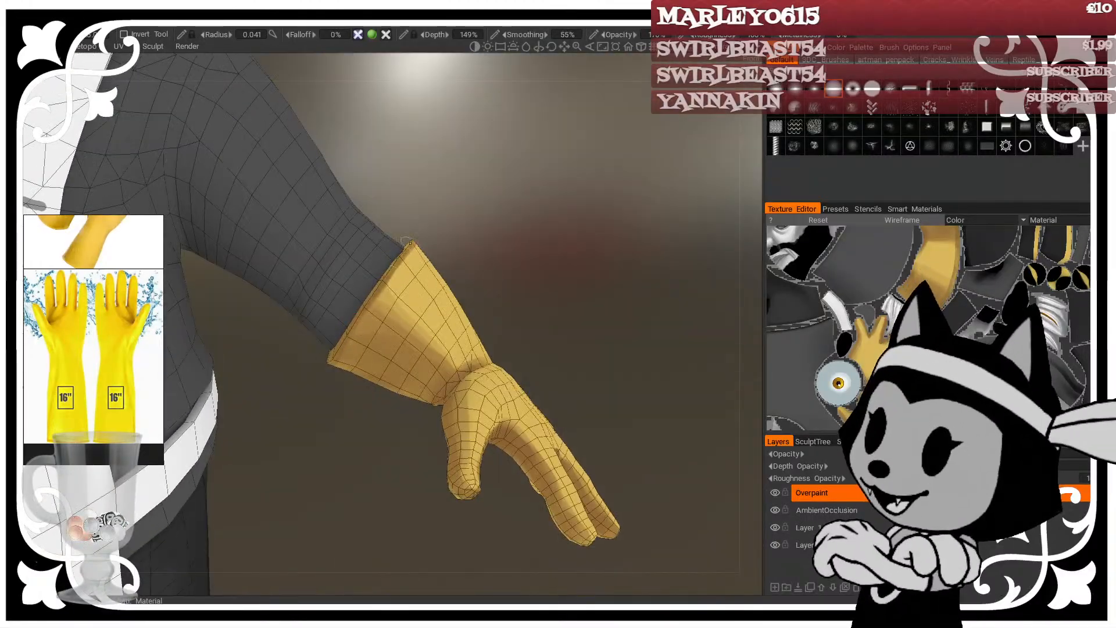
drag(508, 208, 391, 259)
drag(605, 239, 398, 172)
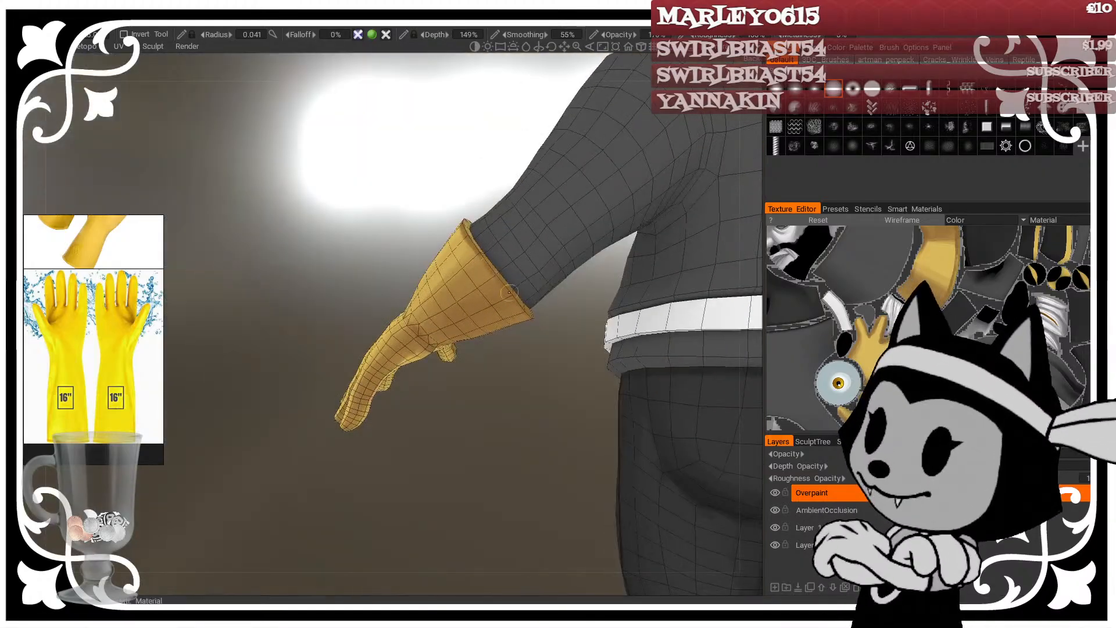
drag(452, 202, 527, 195)
scroll(582, 246, down, 5)
scroll(474, 218, down, 2)
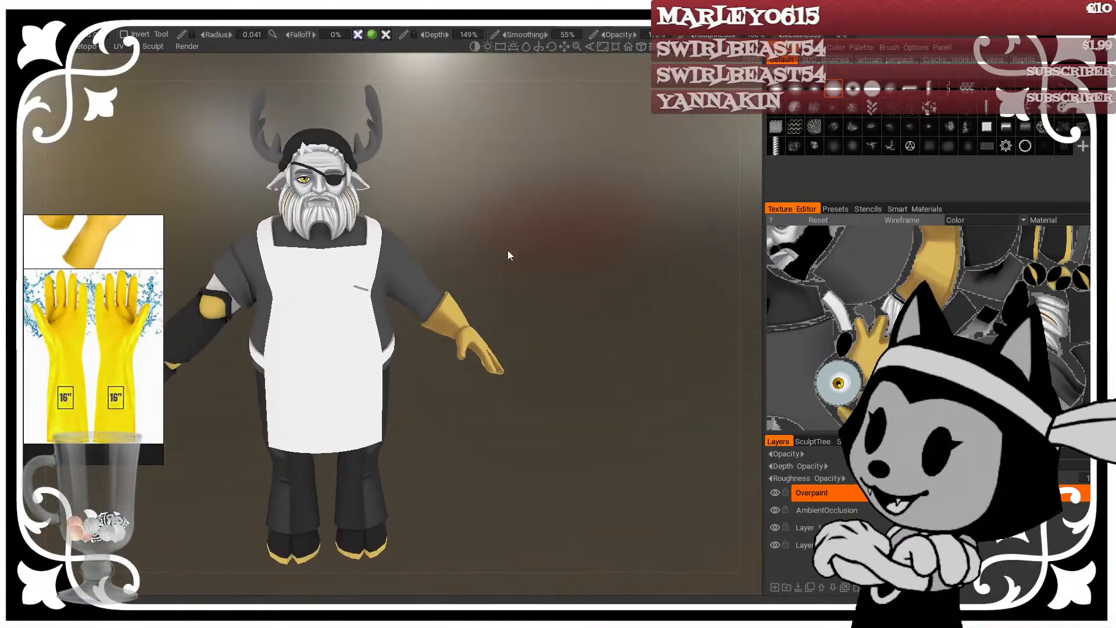
Step: Inspect the forearm and gloved hand close up from the front, back and palm sides, checking cuff, wrist crease and fingers
right_drag(537, 263, 617, 244)
middle_drag(541, 257, 512, 261)
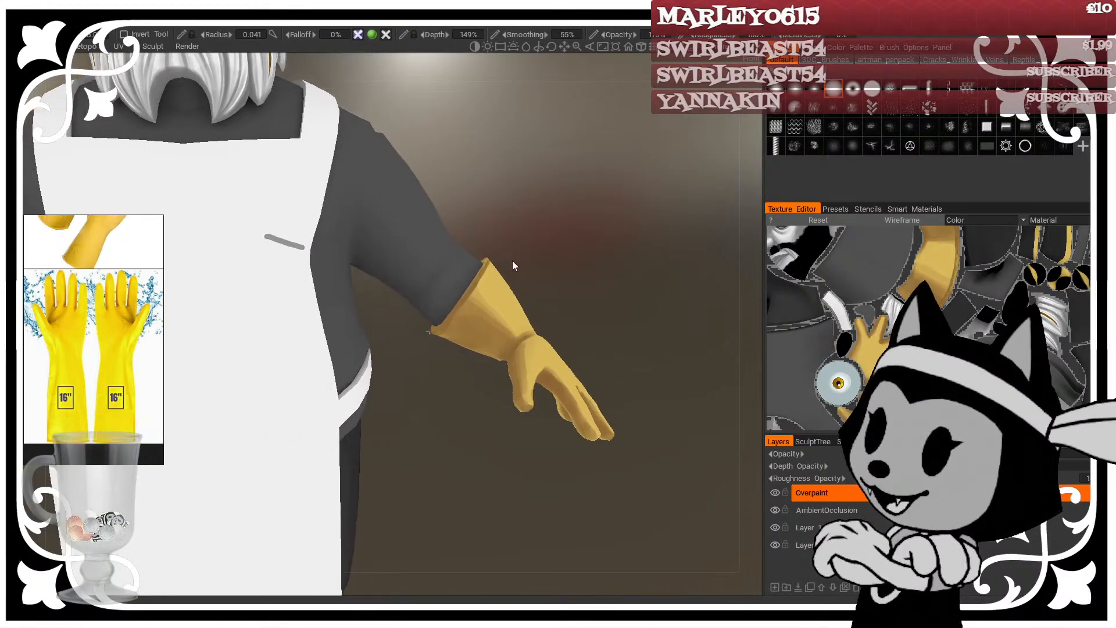
right_drag(513, 266, 510, 304)
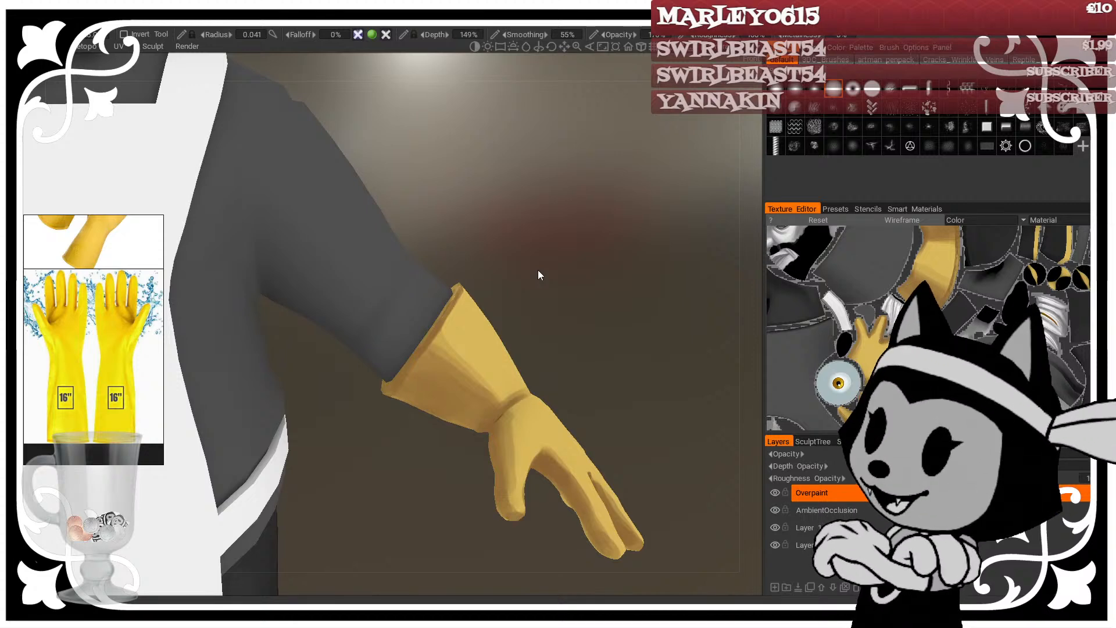
drag(634, 344, 547, 350)
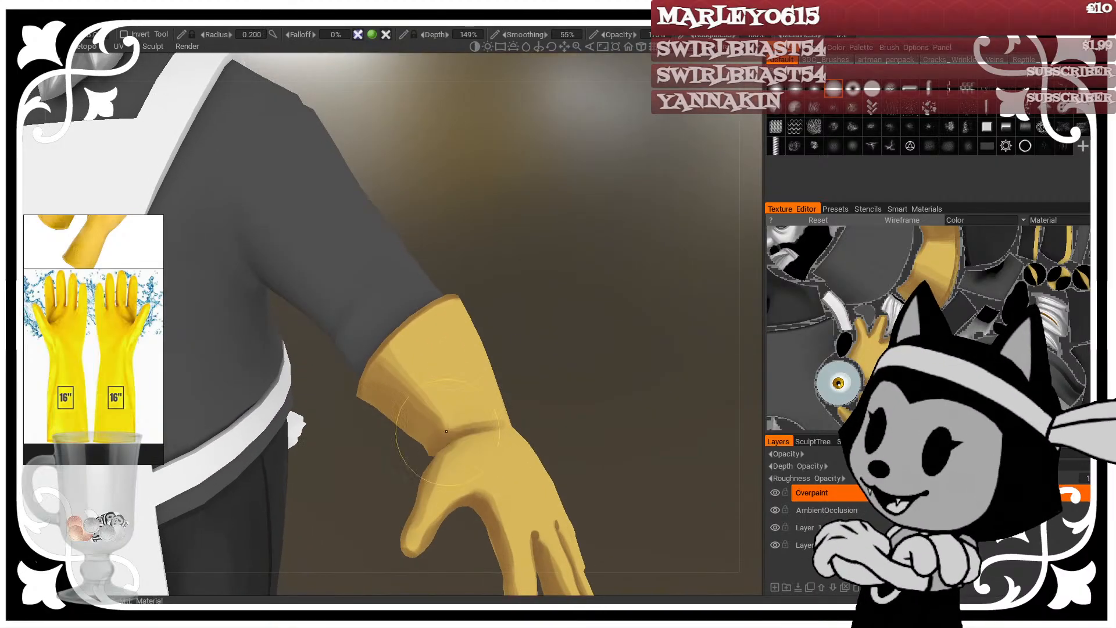
right_drag(410, 385, 415, 385)
drag(619, 333, 498, 374)
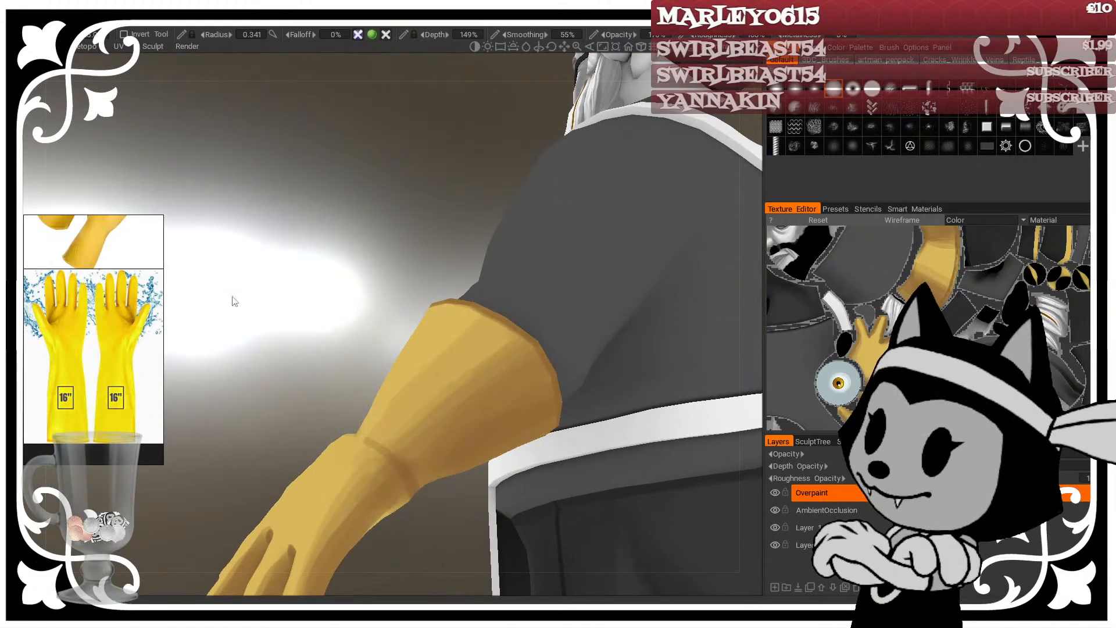
right_drag(234, 300, 309, 287)
drag(309, 287, 269, 287)
key(w)
scroll(386, 393, down, 5)
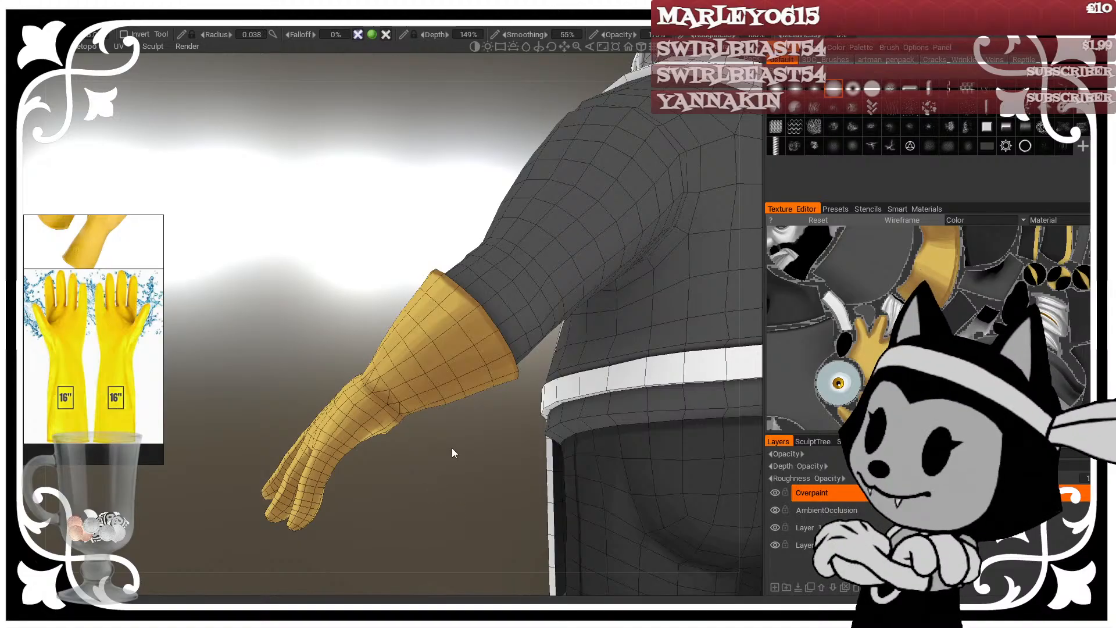
drag(484, 404, 487, 456)
key(w)
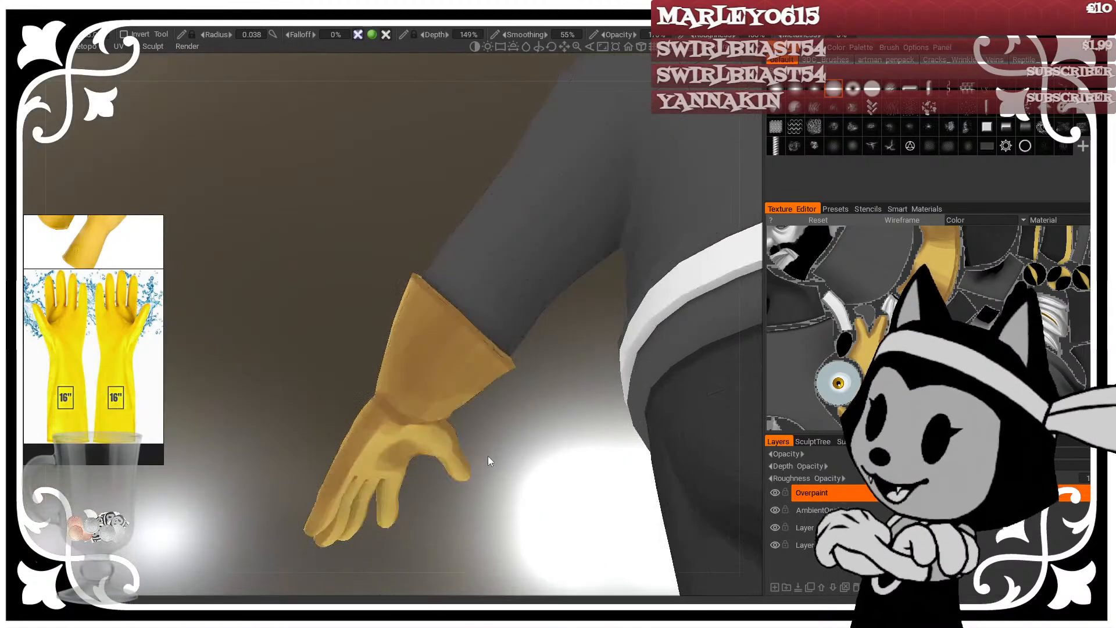
scroll(324, 448, up, 5)
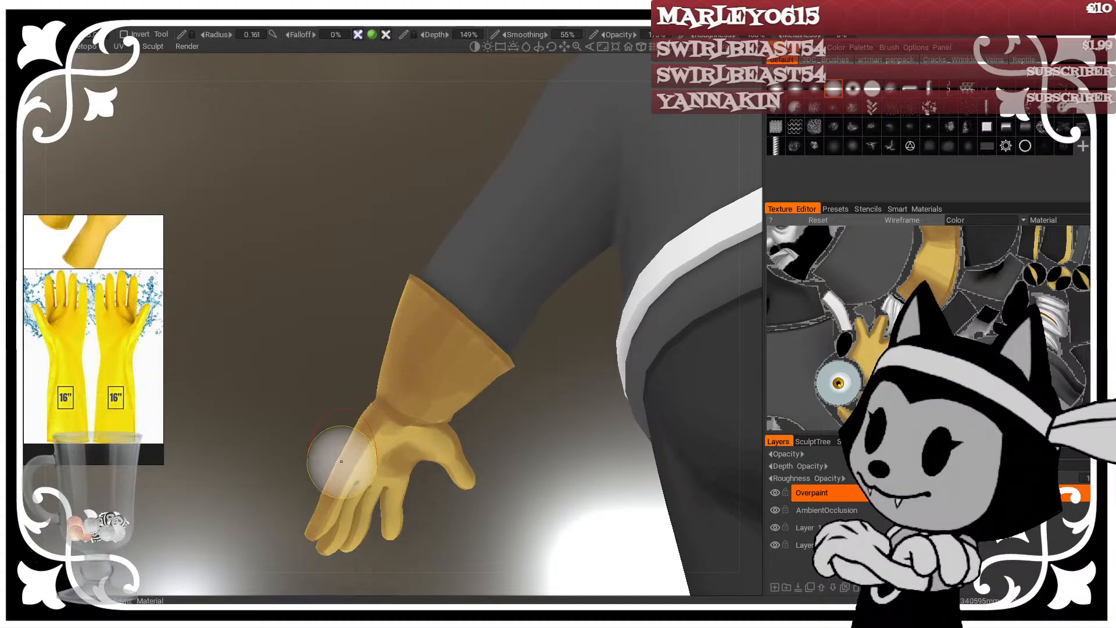
mouse_move(324, 449)
mouse_down()
mouse_move(442, 332)
mouse_move(650, 426)
mouse_move(597, 449)
mouse_up()
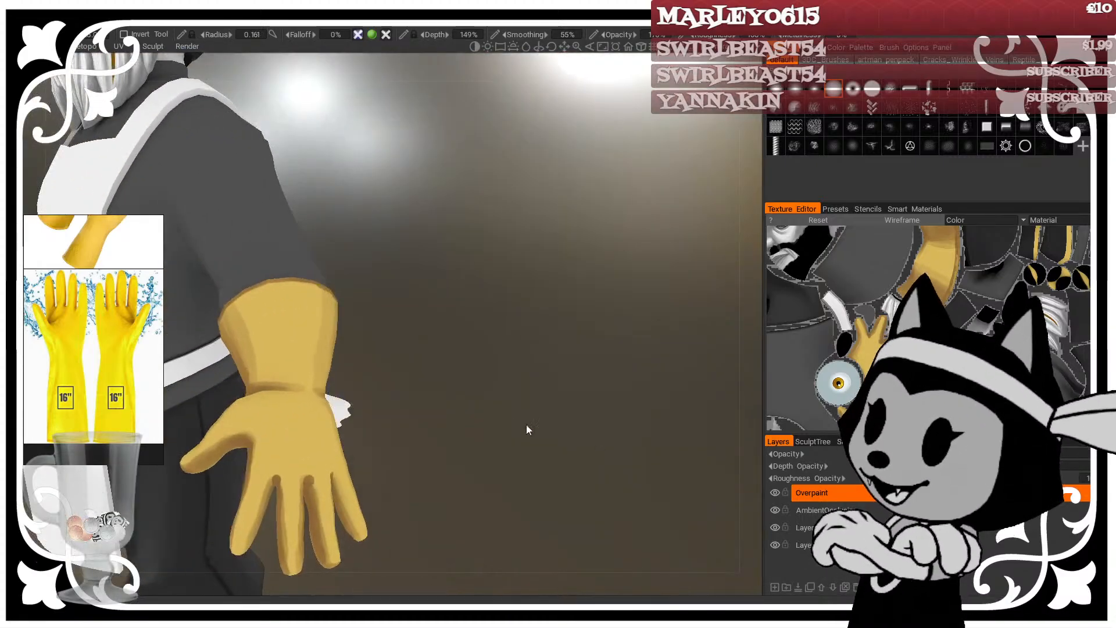
drag(526, 431, 647, 378)
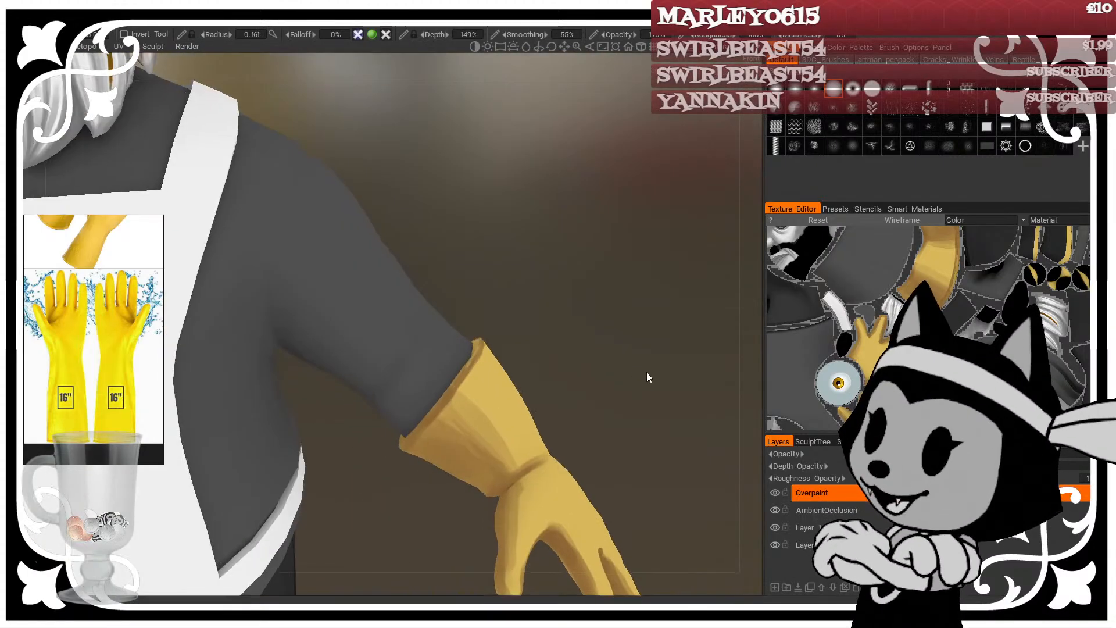
Step: Touch up the darker band along the cuff's open rim where it meets the sleeve, with brush radii of 0.033 and 0.042
scroll(584, 325, up, 3)
scroll(464, 425, down, 4)
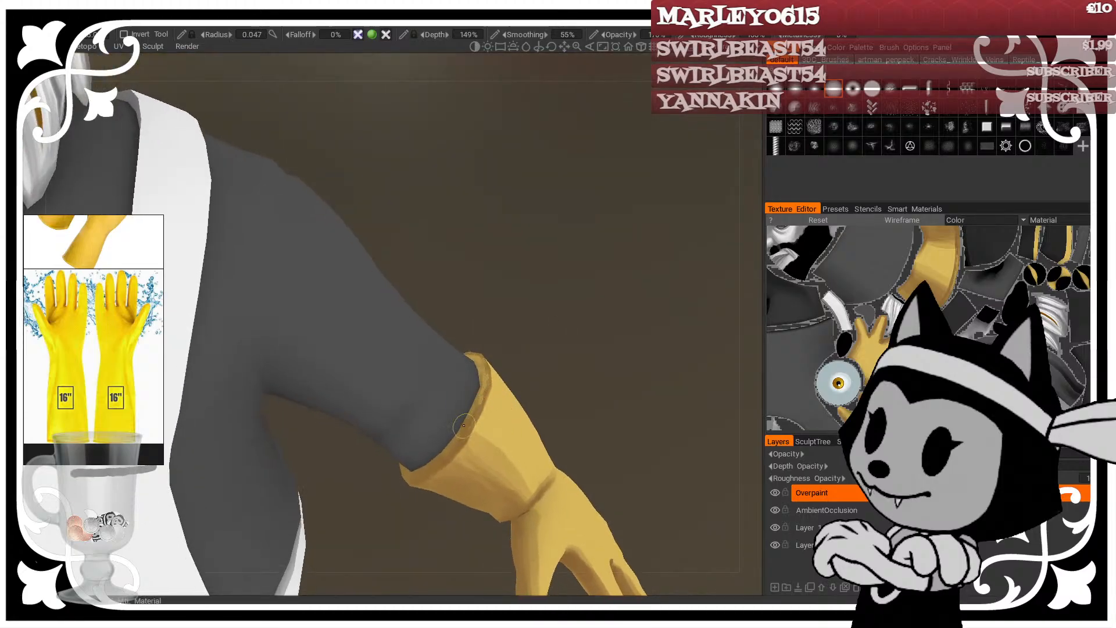
scroll(465, 446, up, 1)
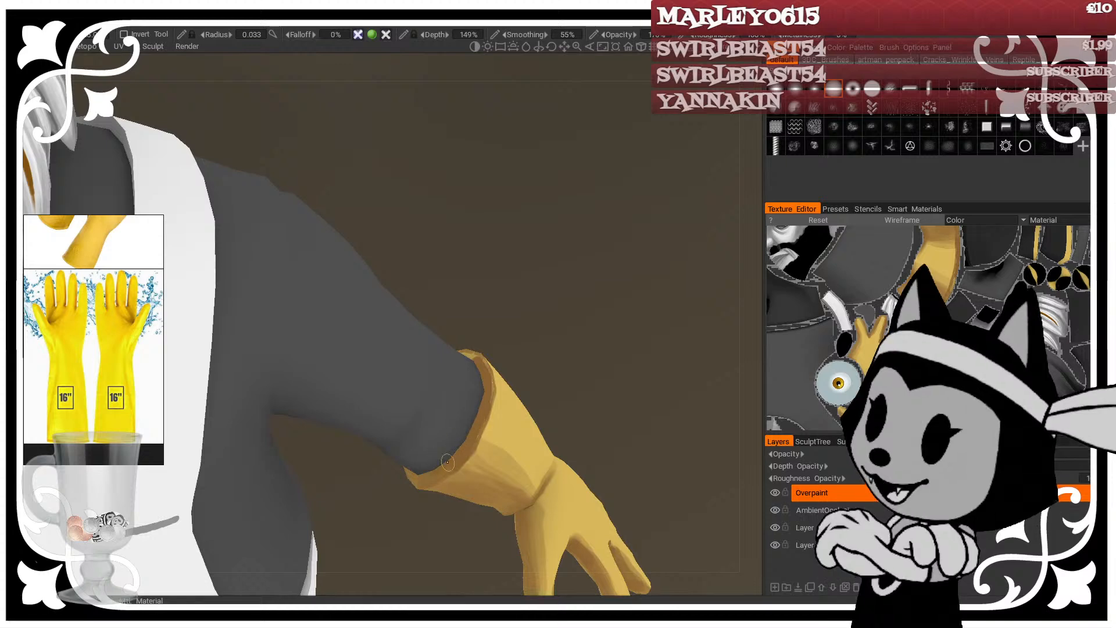
mouse_move(551, 340)
mouse_down()
mouse_move(476, 353)
mouse_move(715, 314)
mouse_move(545, 289)
mouse_up()
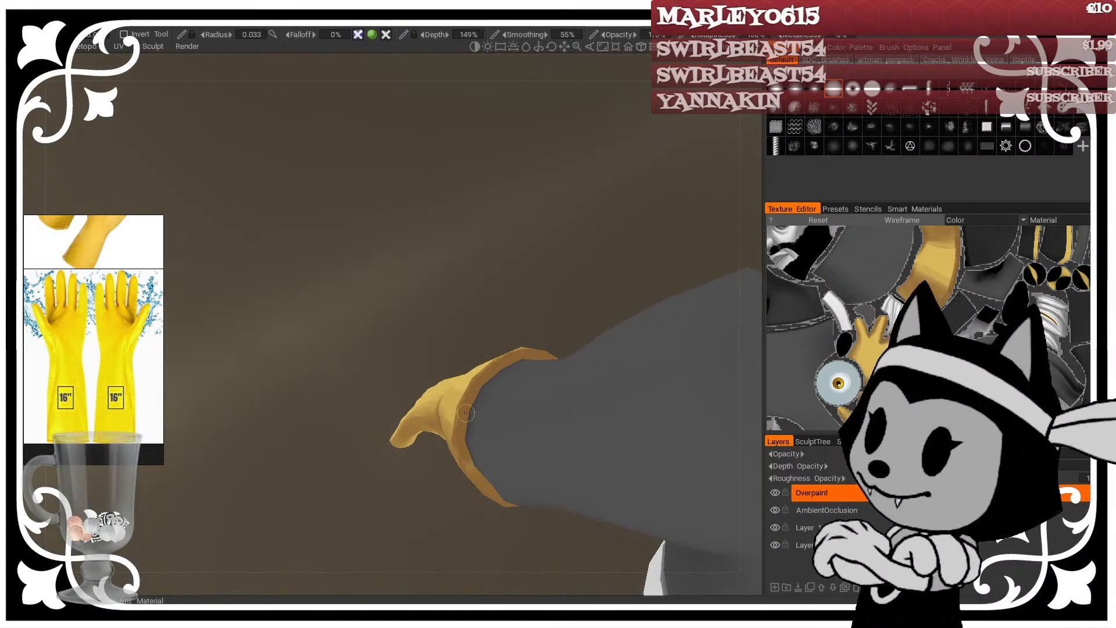
drag(465, 413, 501, 417)
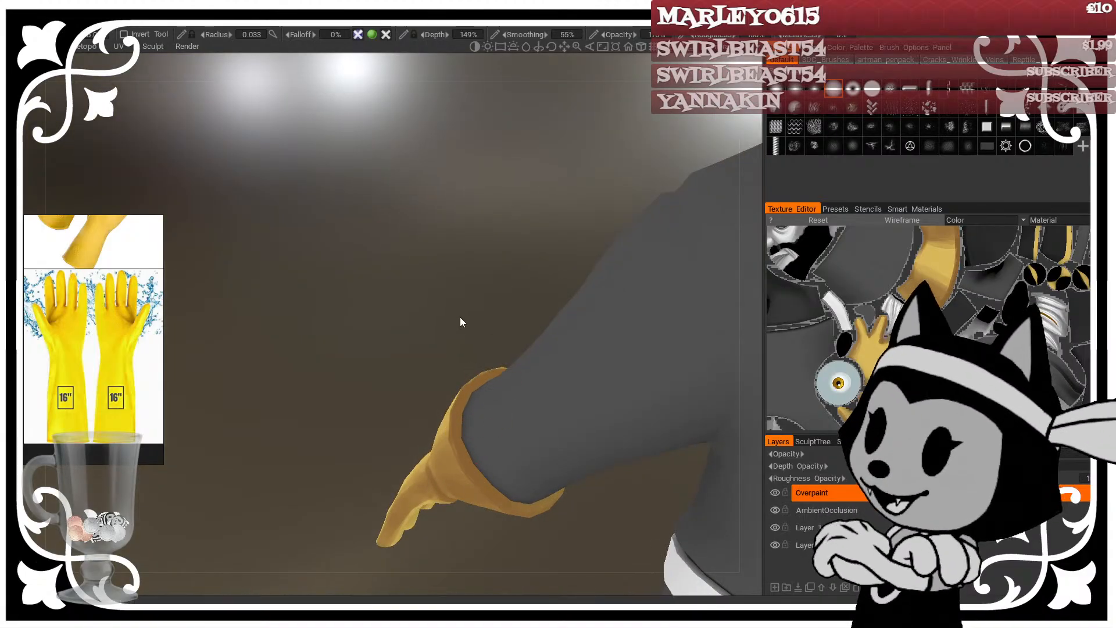
drag(464, 303, 591, 406)
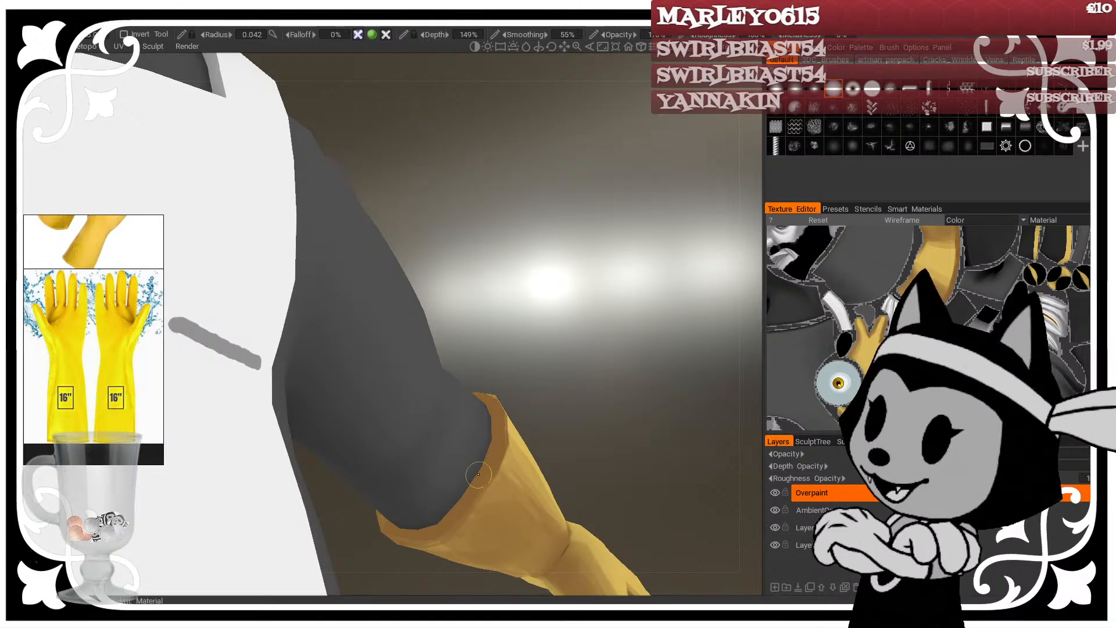
drag(518, 398, 490, 424)
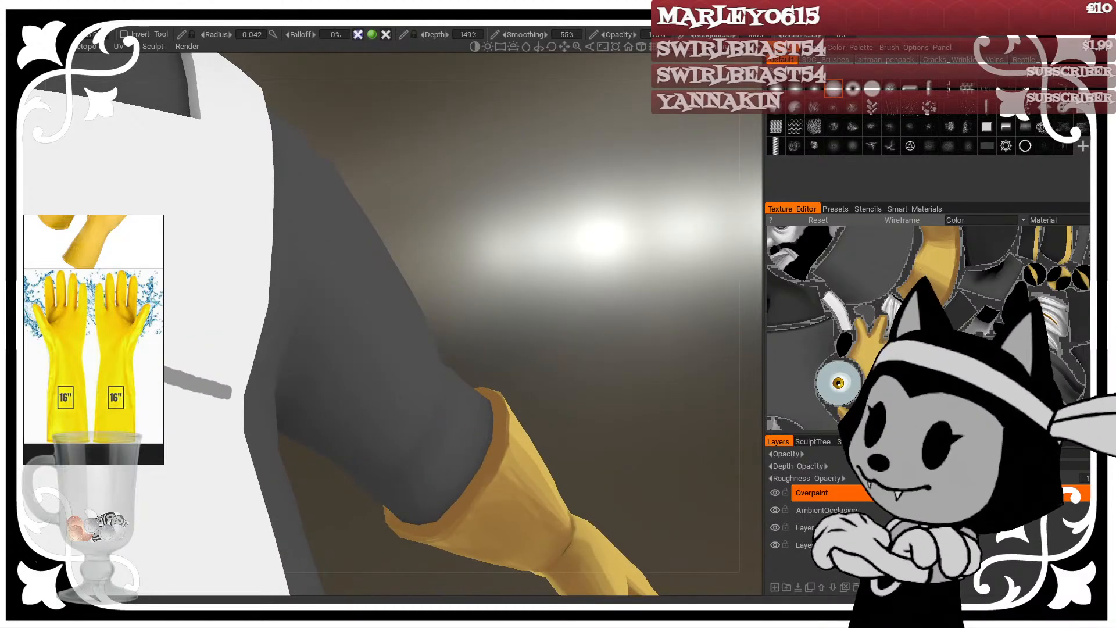
drag(616, 401, 531, 306)
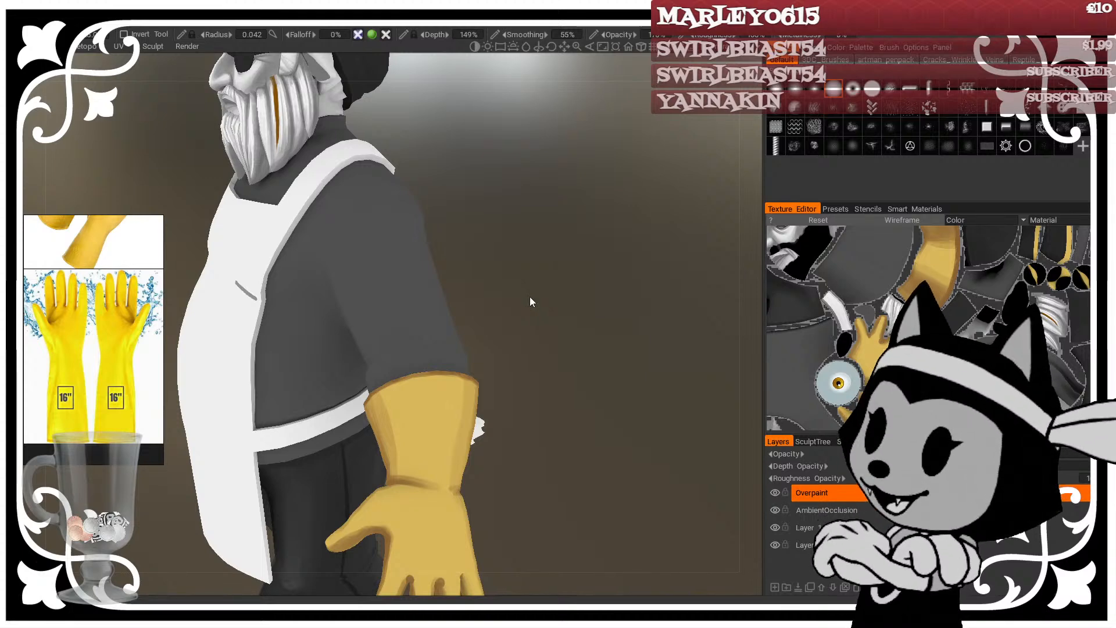
Step: Review the finished glove from the thumb and back-of-hand sides, toggling the wireframe, and compare it with the full figure
drag(529, 297, 593, 298)
right_drag(491, 419, 491, 418)
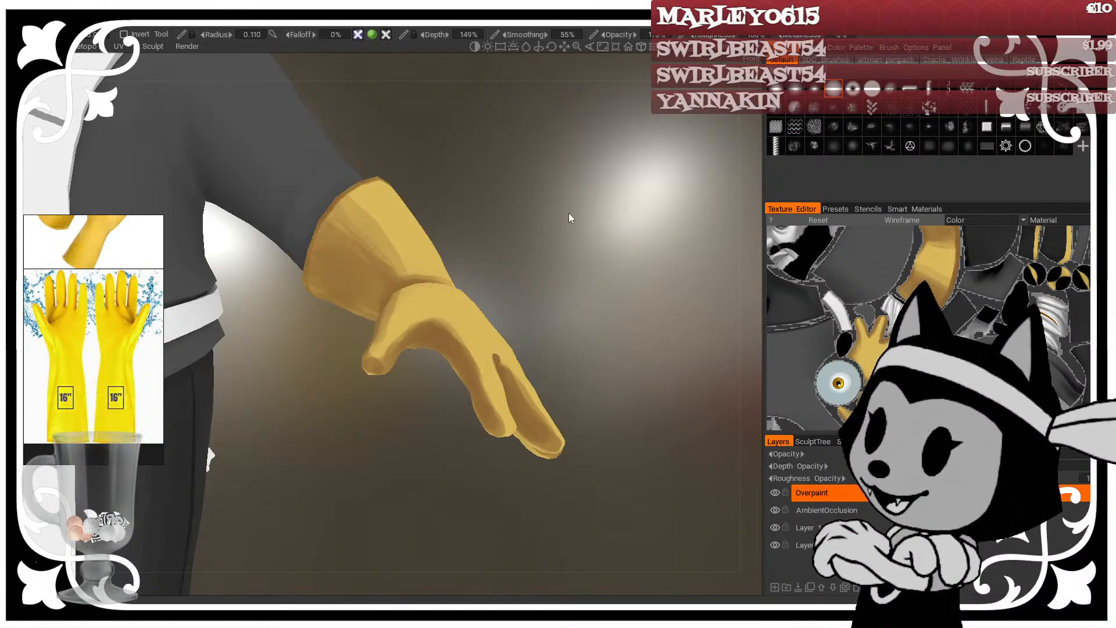
drag(588, 271, 574, 277)
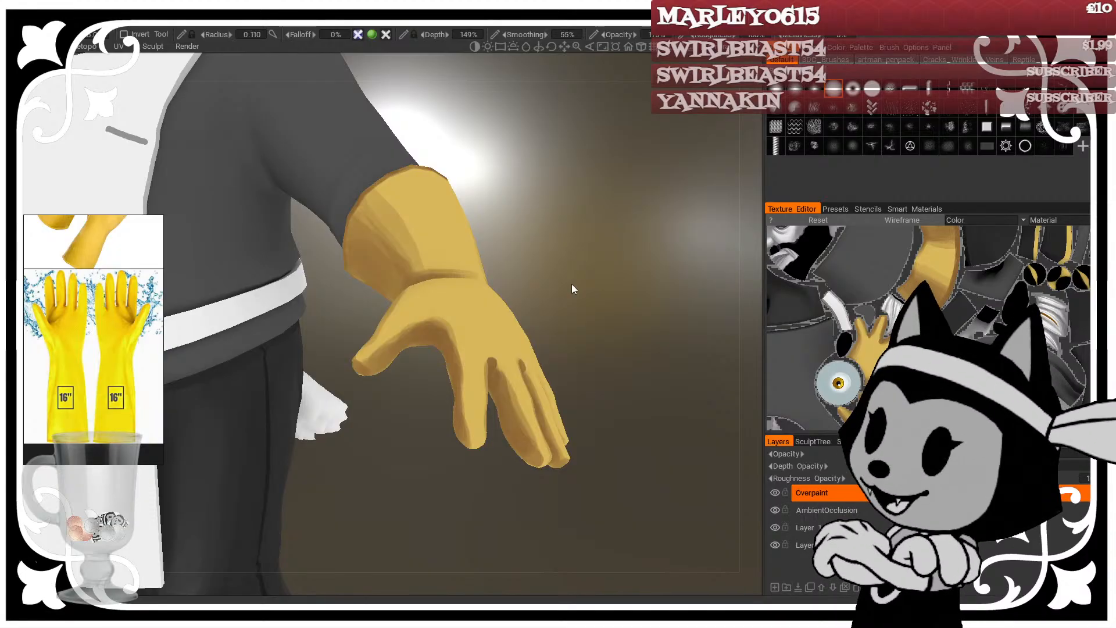
drag(570, 284, 512, 281)
key(w)
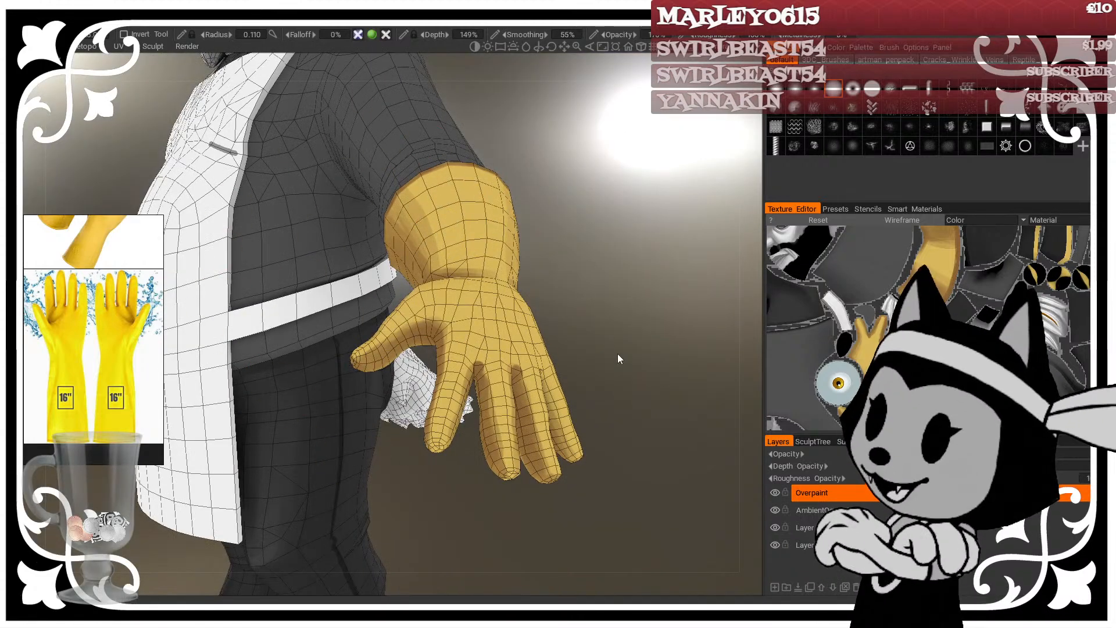
key(w)
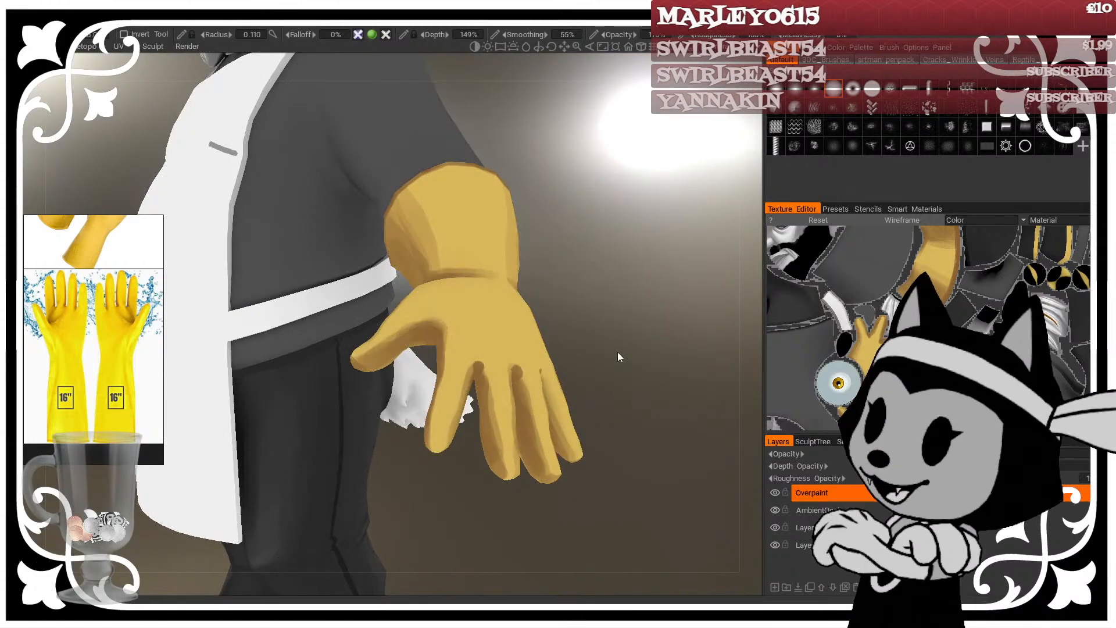
right_drag(590, 291, 528, 286)
drag(528, 286, 518, 249)
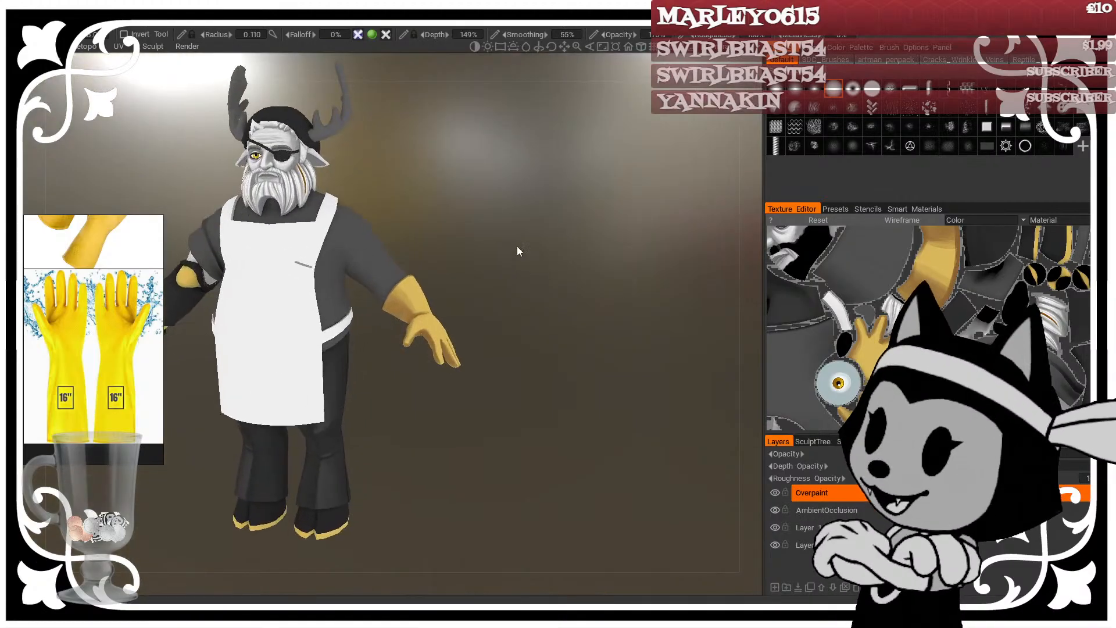
right_drag(518, 249, 560, 179)
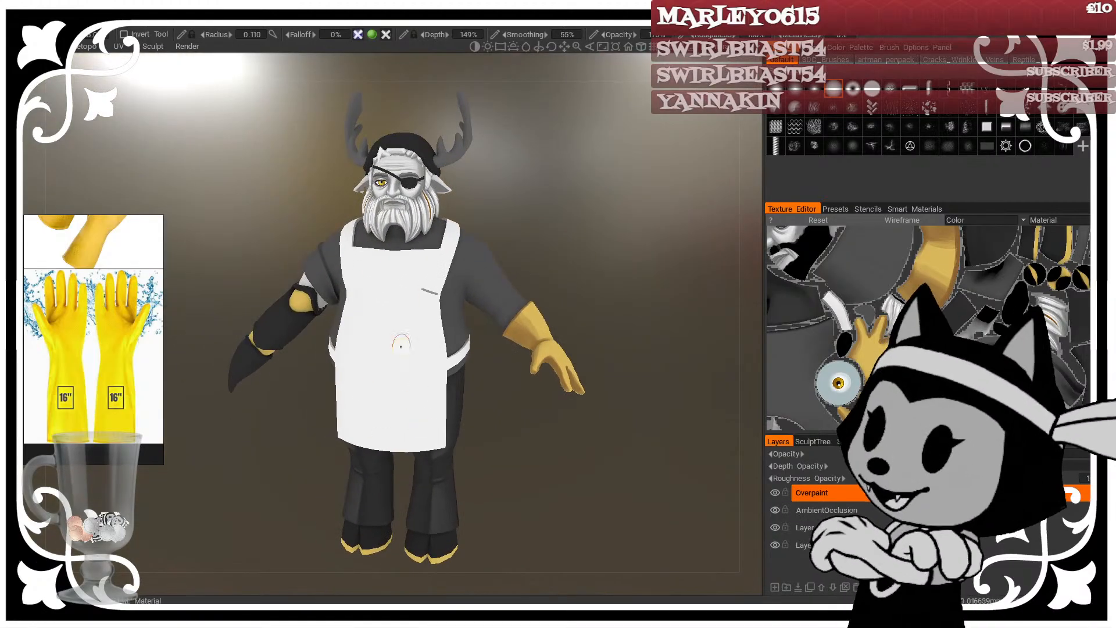
Step: Move the glove reference photos lower and clear the freeze mask covering everything outside the glove
right_drag(126, 312, 105, 448)
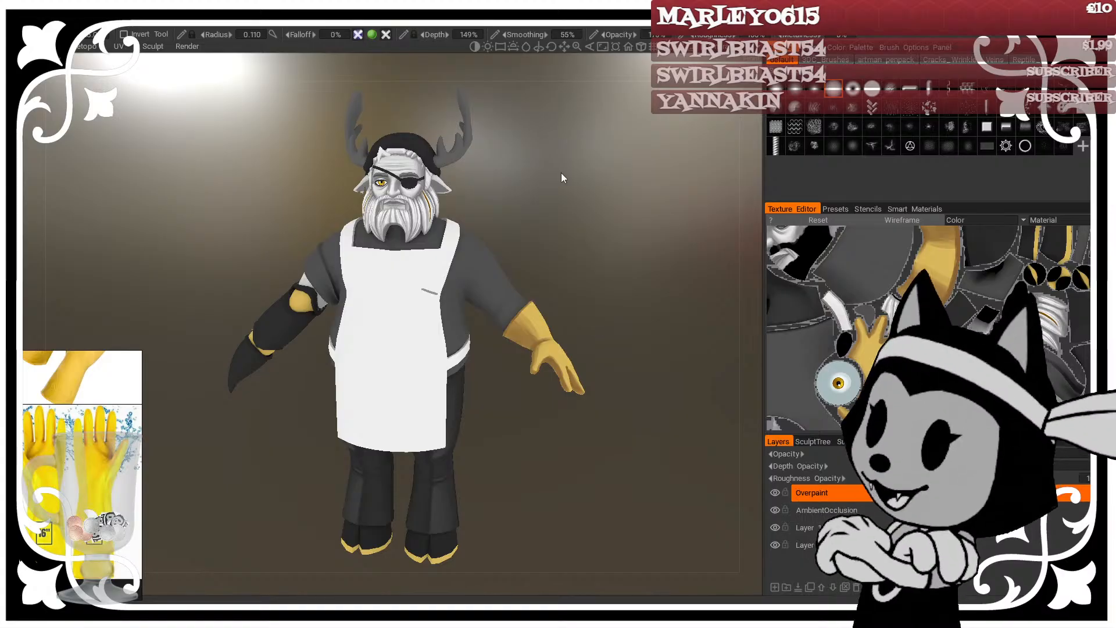
drag(562, 173, 570, 197)
key(ctrl+f)
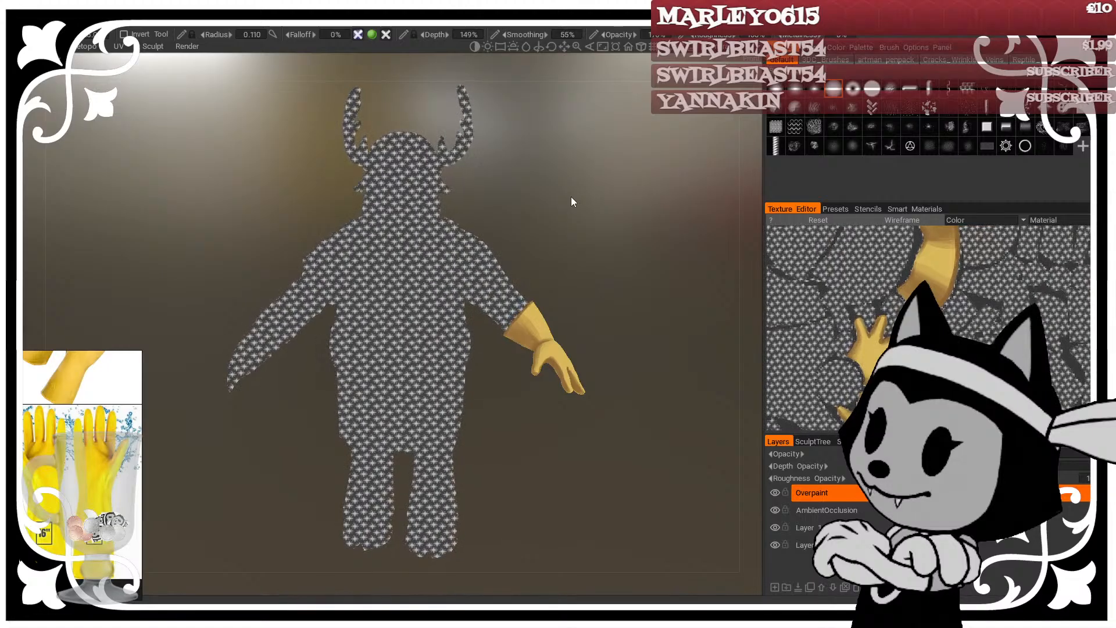
click(181, 27)
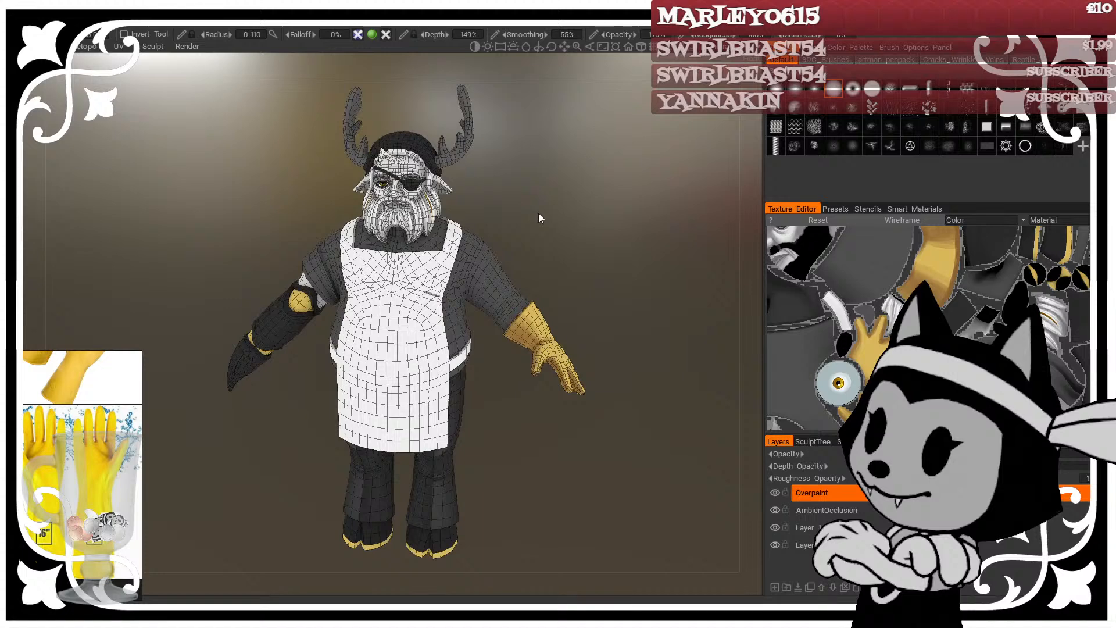
Step: Check the untextured model with the wireframe on and off, and return to the lit, textured view
key(3)
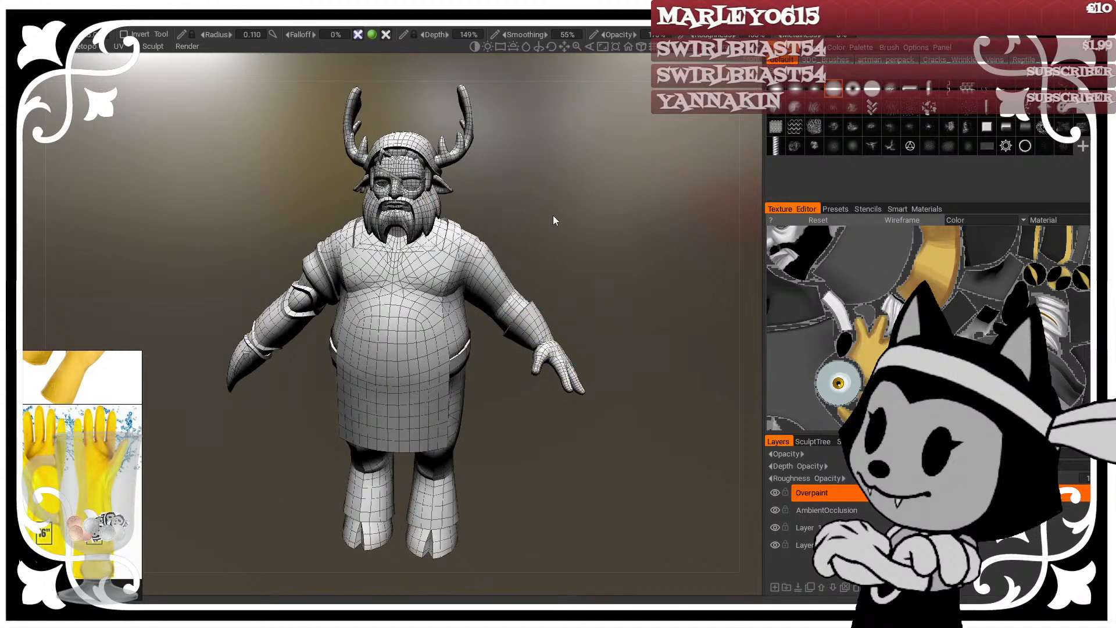
key(5)
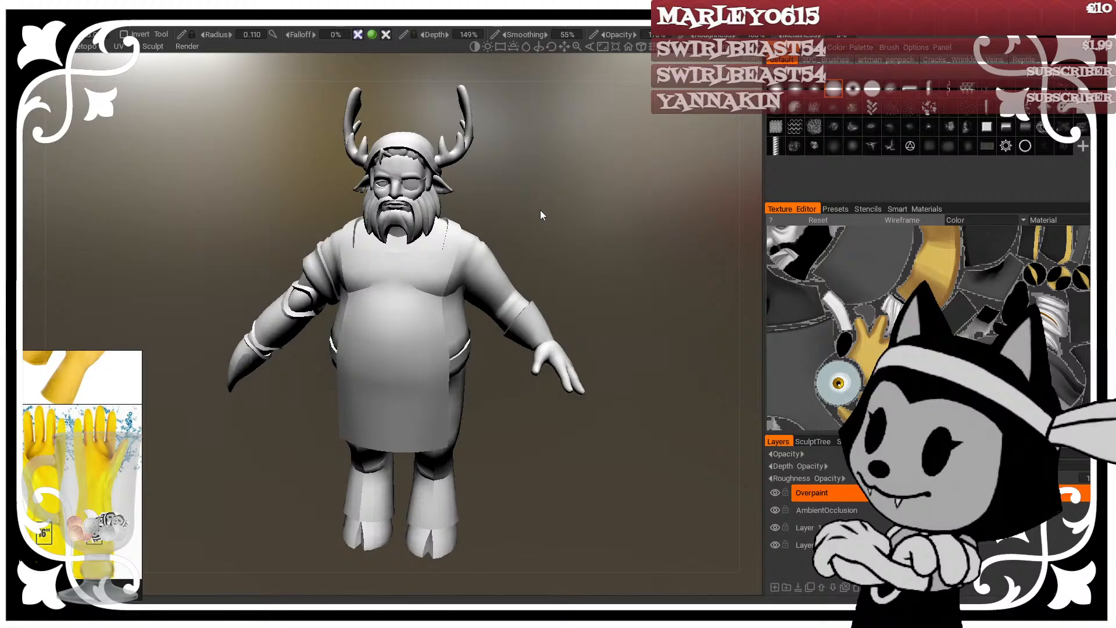
right_drag(543, 210, 549, 211)
key(5)
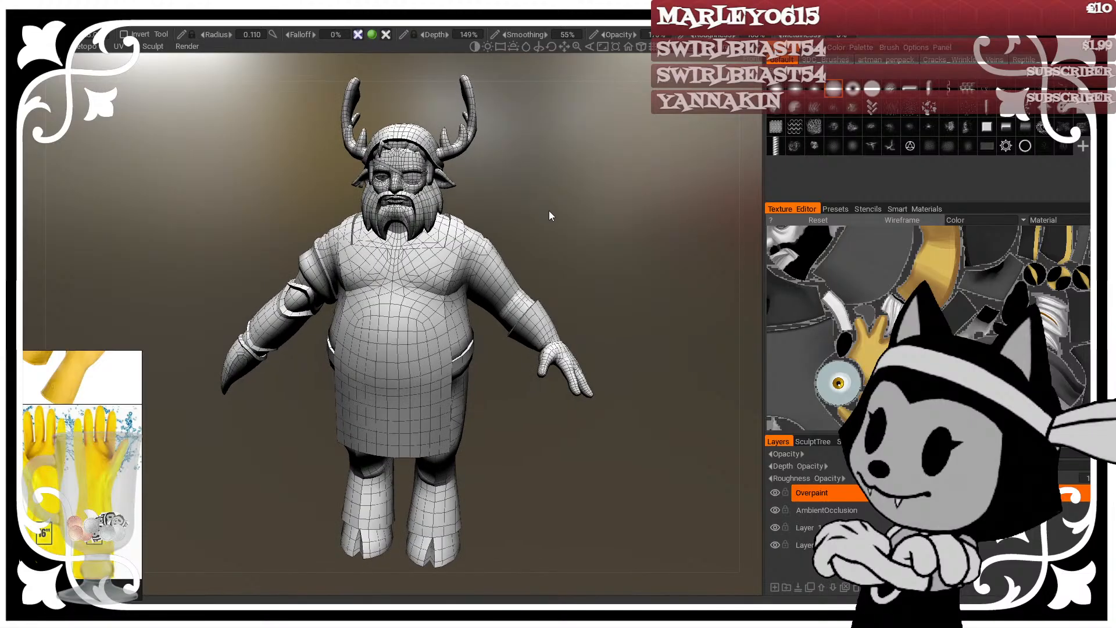
key(5)
key(1)
Step: Examine the lit, textured character from the full body up to the eyepatch, face and beard
mouse_move(549, 211)
mouse_down()
mouse_move(578, 201)
mouse_move(727, 209)
mouse_move(537, 205)
mouse_move(548, 221)
mouse_move(564, 219)
mouse_up()
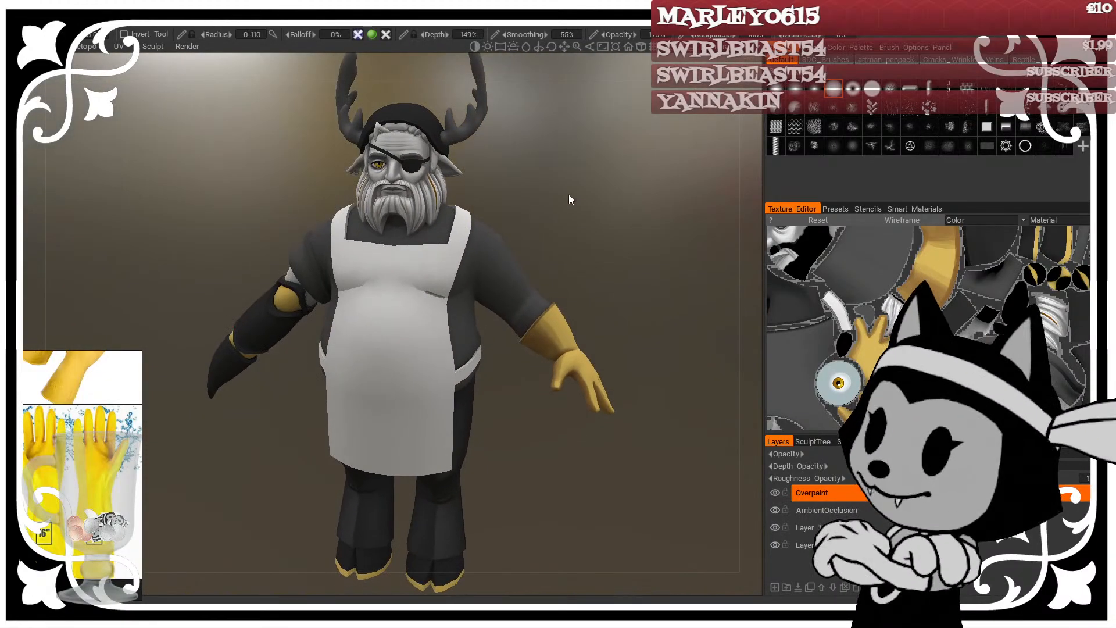
right_drag(569, 194, 612, 277)
drag(611, 277, 668, 288)
right_drag(667, 288, 635, 263)
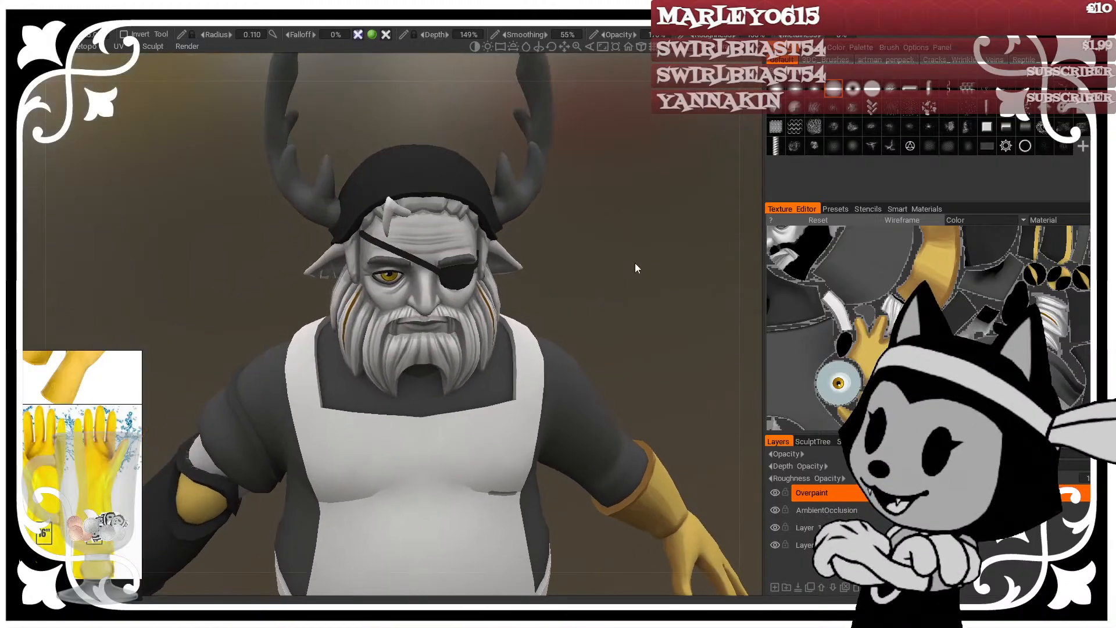
drag(635, 262, 608, 281)
right_drag(608, 281, 626, 346)
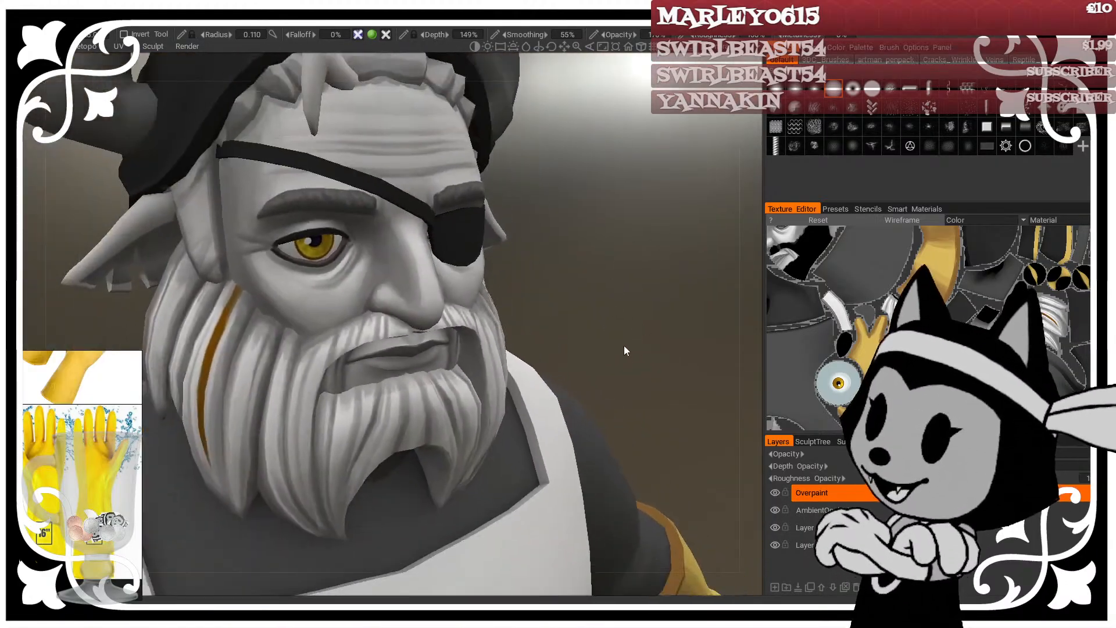
Step: Examine the painted eye, eyepatch and beard from the front, reducing the brush radius to 0.016
mouse_move(626, 347)
mouse_down()
mouse_move(661, 344)
mouse_move(588, 325)
mouse_up()
right_drag(587, 325, 596, 337)
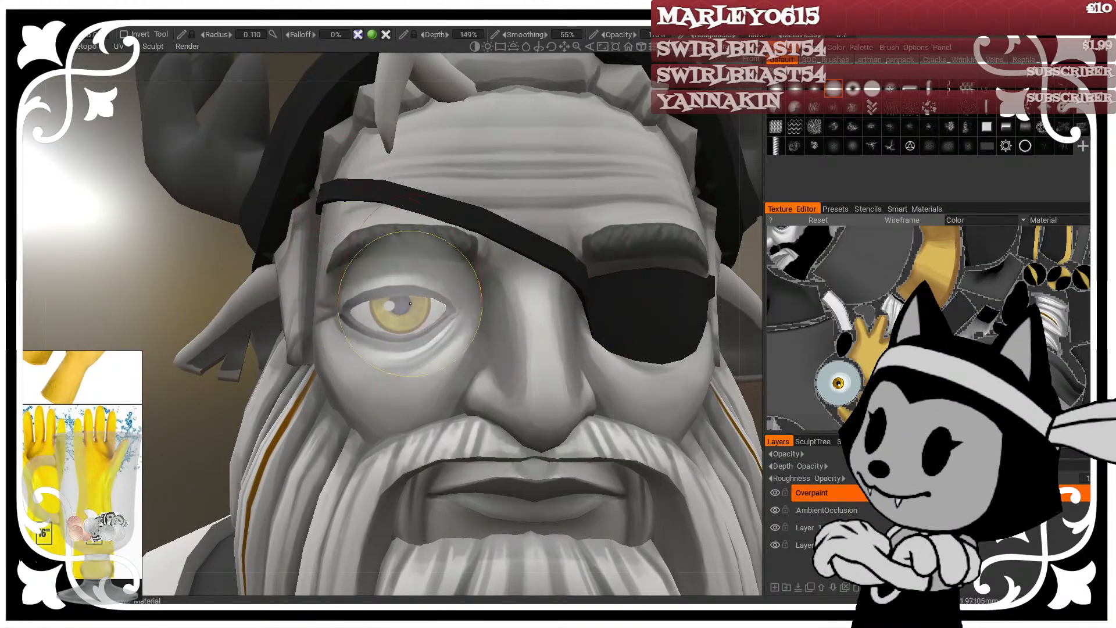
right_drag(397, 317, 352, 301)
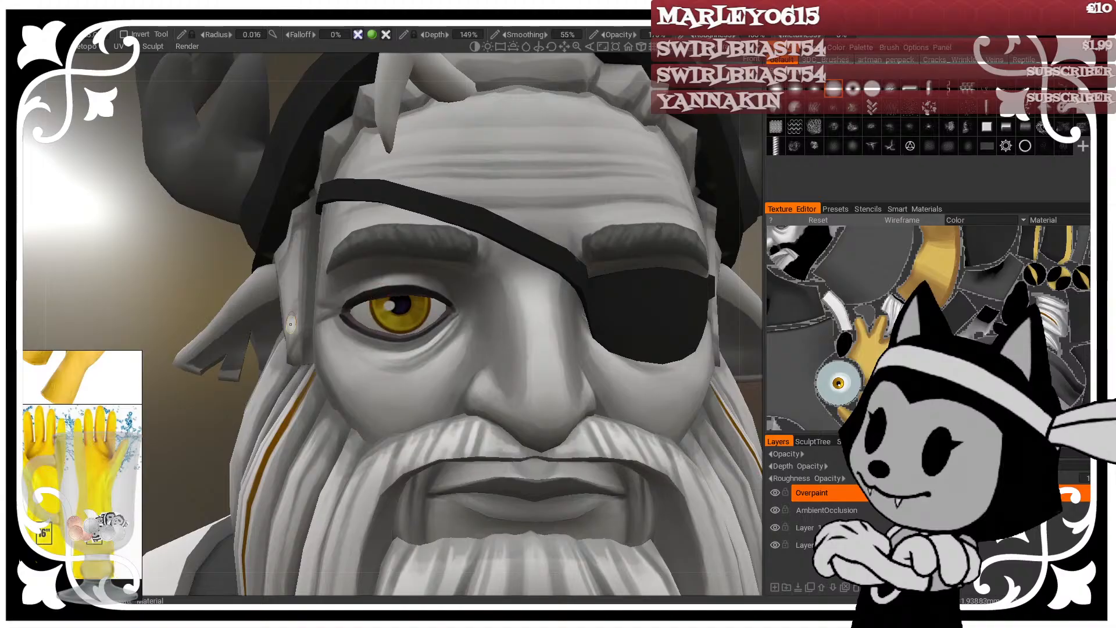
scroll(189, 278, down, 7)
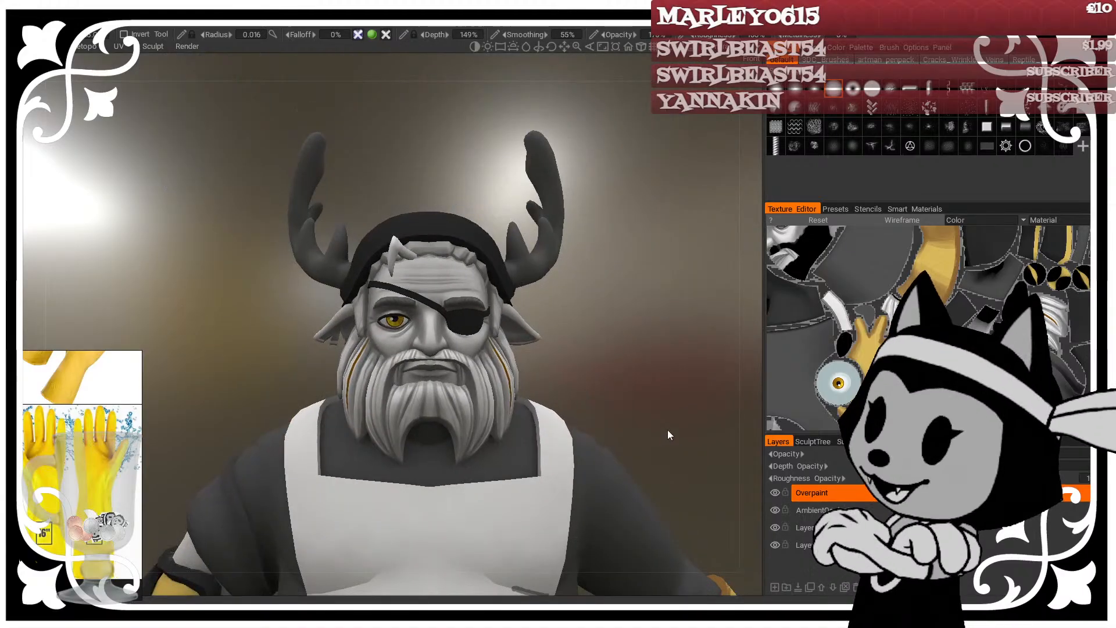
Step: Examine the yellow rubber glove and its cuff from several angles against the sleeve and apron
middle_drag(668, 432, 573, 364)
scroll(573, 363, up, 4)
drag(573, 364, 603, 363)
scroll(540, 364, down, 4)
middle_drag(602, 363, 503, 283)
scroll(504, 284, down, 4)
scroll(503, 283, up, 3)
drag(504, 284, 422, 326)
middle_drag(529, 378, 465, 308)
scroll(466, 308, up, 4)
mouse_move(465, 308)
mouse_down()
mouse_move(514, 377)
mouse_move(493, 356)
mouse_move(548, 295)
mouse_move(497, 296)
mouse_up()
scroll(526, 328, up, 4)
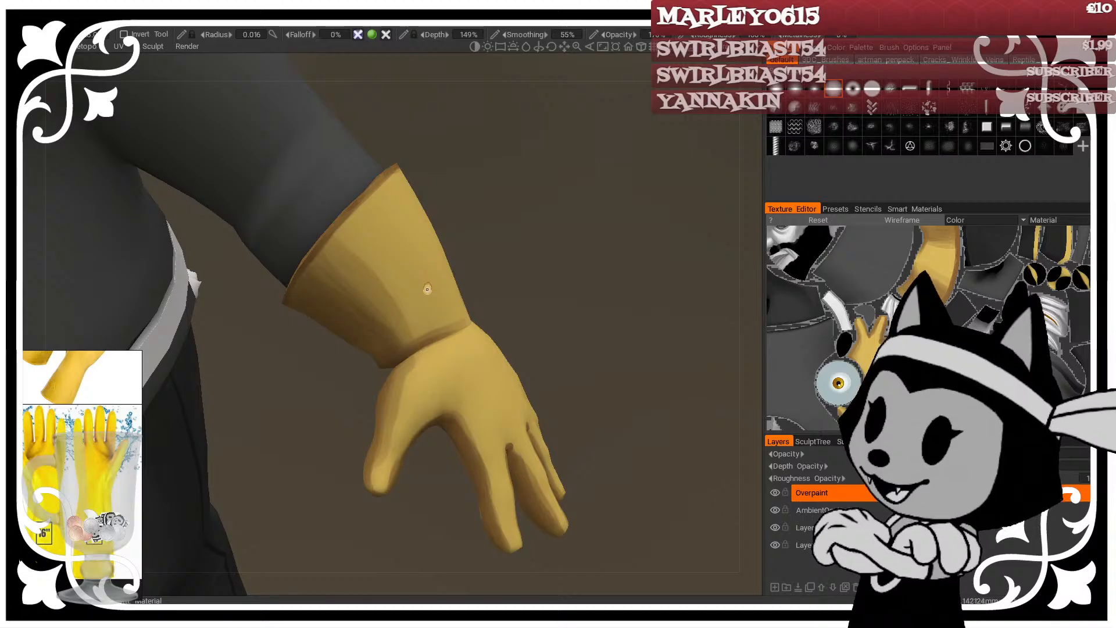
Step: Inspect the painted folds on the glove cuff up close, enlarging the brush radius to 0.071
drag(426, 289, 411, 316)
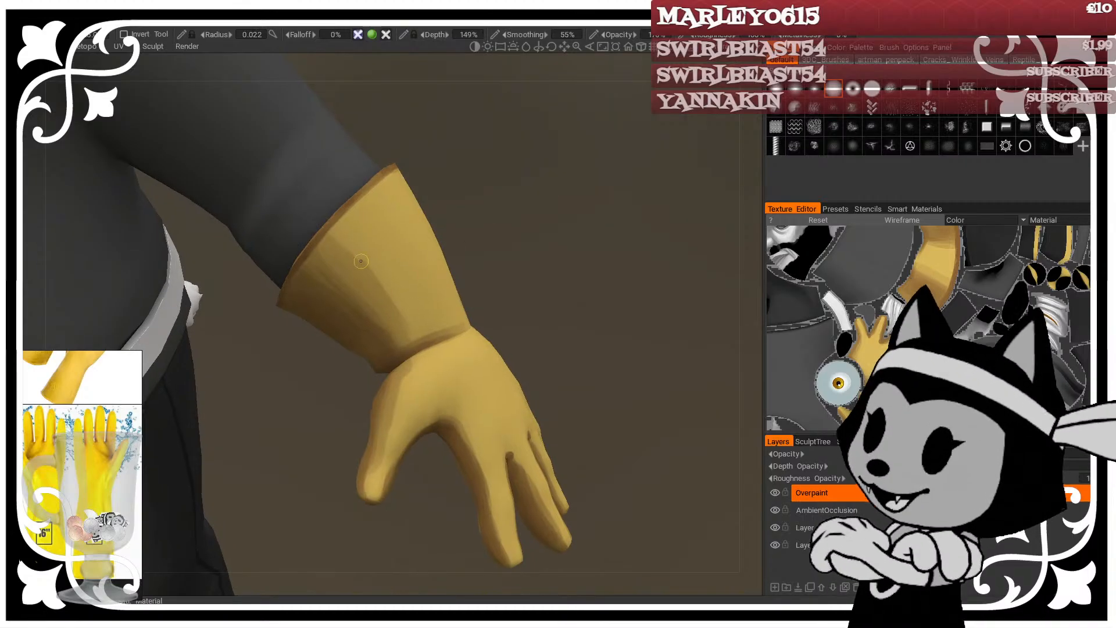
right_drag(361, 261, 374, 274)
drag(351, 257, 343, 274)
mouse_move(480, 211)
mouse_down()
mouse_move(409, 135)
mouse_move(465, 193)
mouse_up()
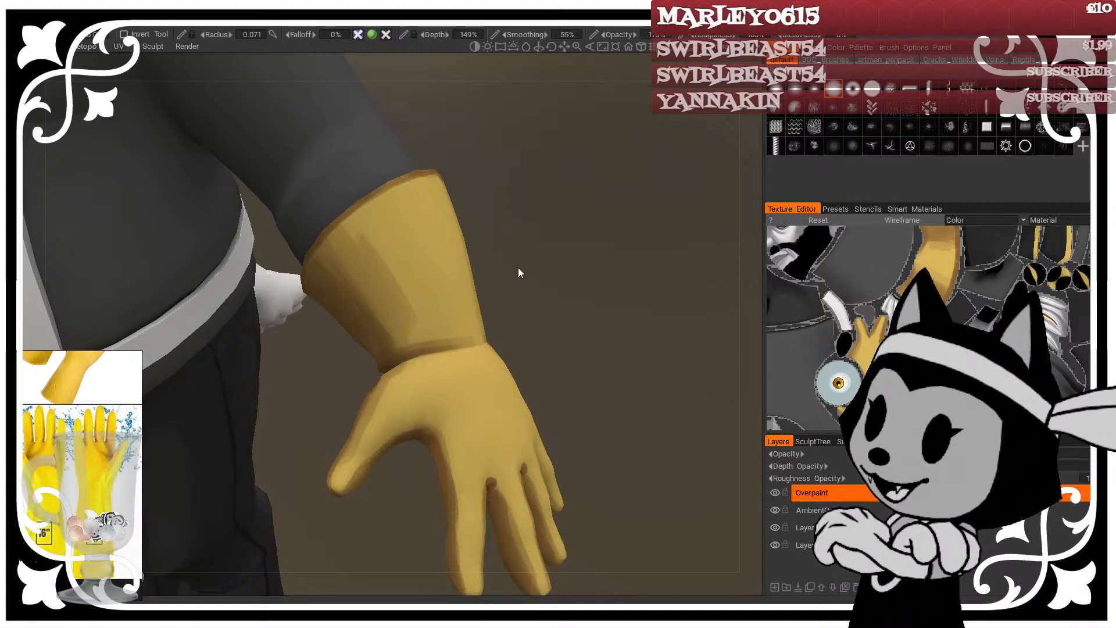
Step: Widen the texture view and examine the glove's hand and cuff islands on the UV map
drag(763, 385, 555, 385)
scroll(648, 295, up, 3)
scroll(648, 295, up, 2)
middle_drag(647, 295, 729, 356)
middle_drag(496, 421, 581, 339)
scroll(715, 325, down, 3)
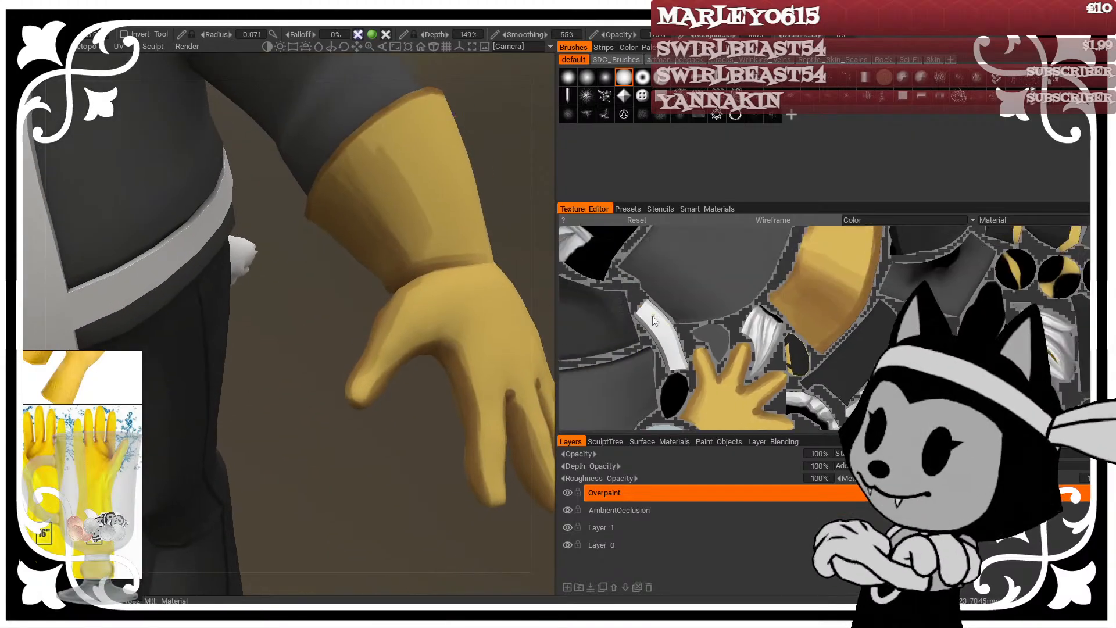
middle_drag(741, 321, 711, 282)
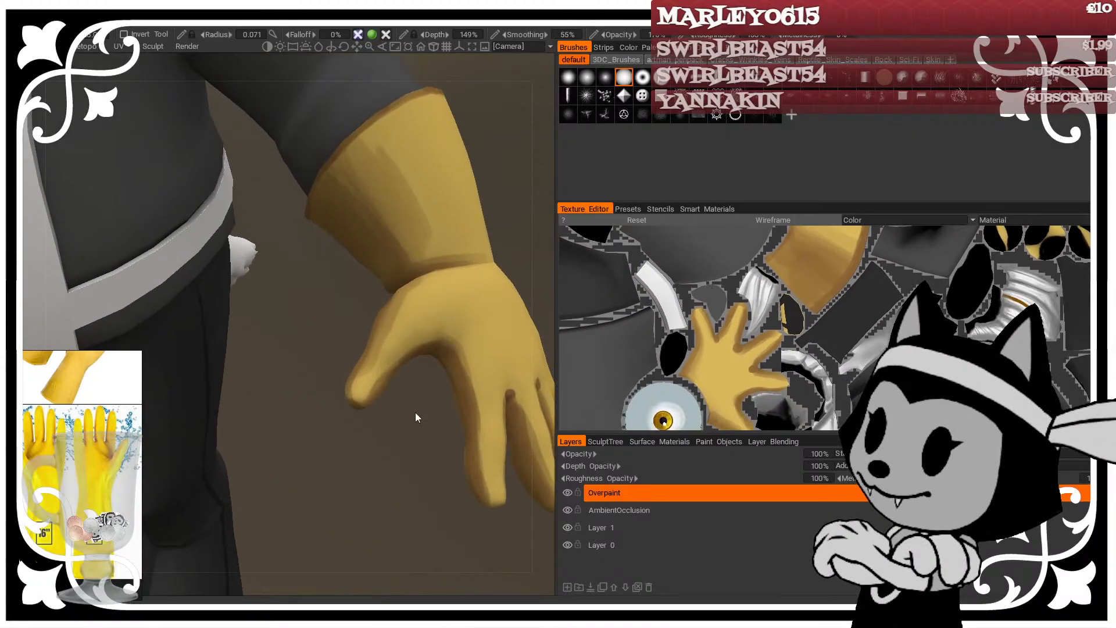
Step: Frame the whole character from head to feet and switch the viewport to flat, unlit texture shading
right_drag(539, 281, 504, 250)
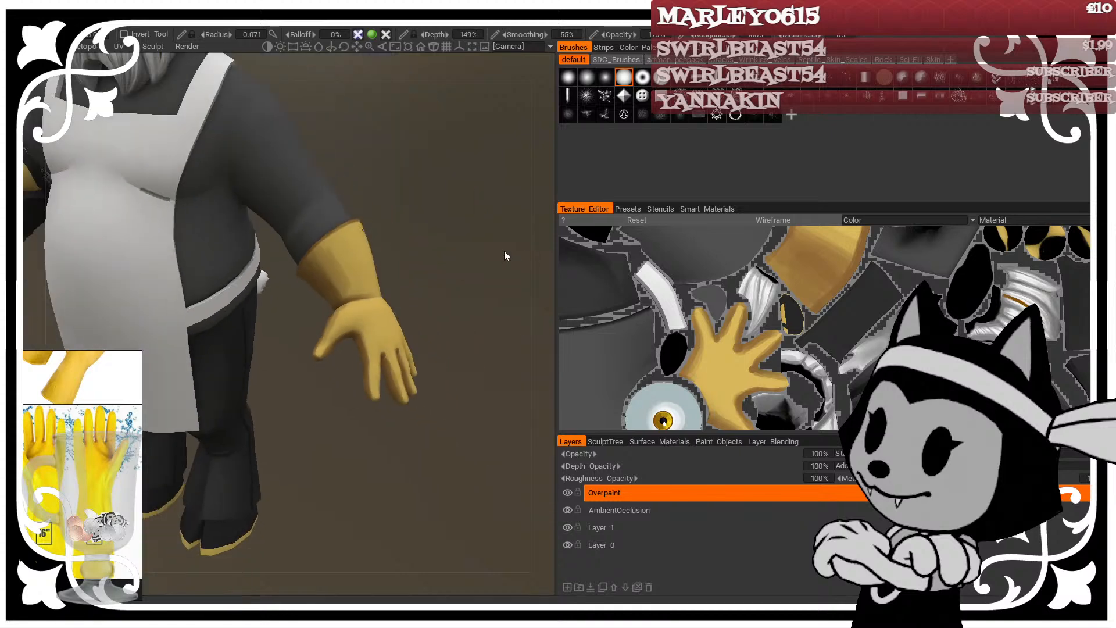
middle_drag(504, 250, 543, 284)
middle_drag(499, 175, 526, 255)
right_drag(525, 256, 501, 222)
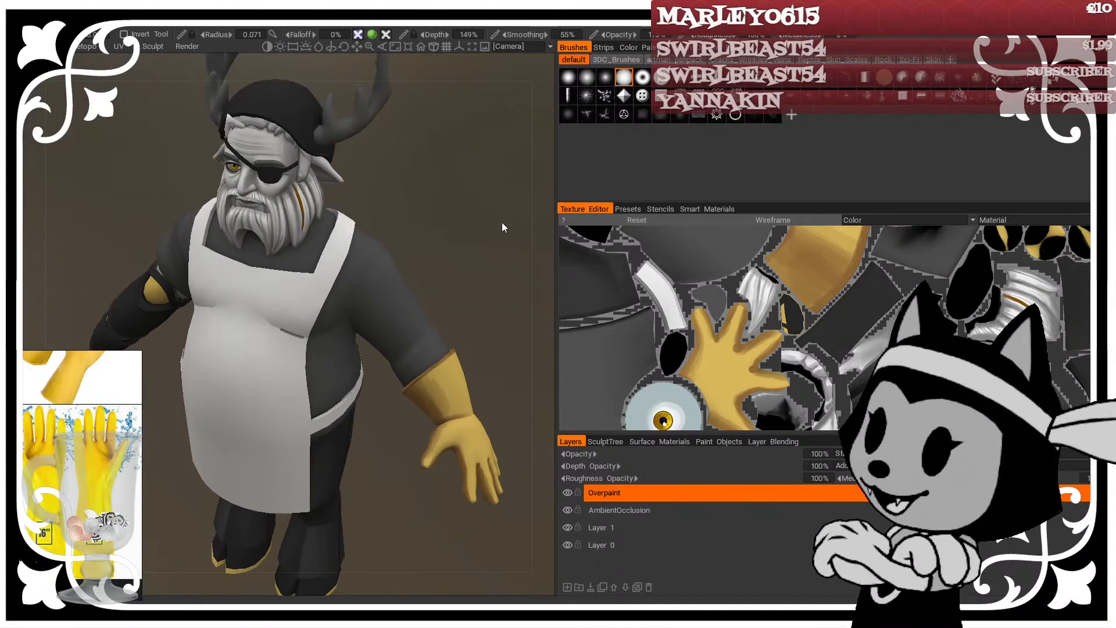
key(2)
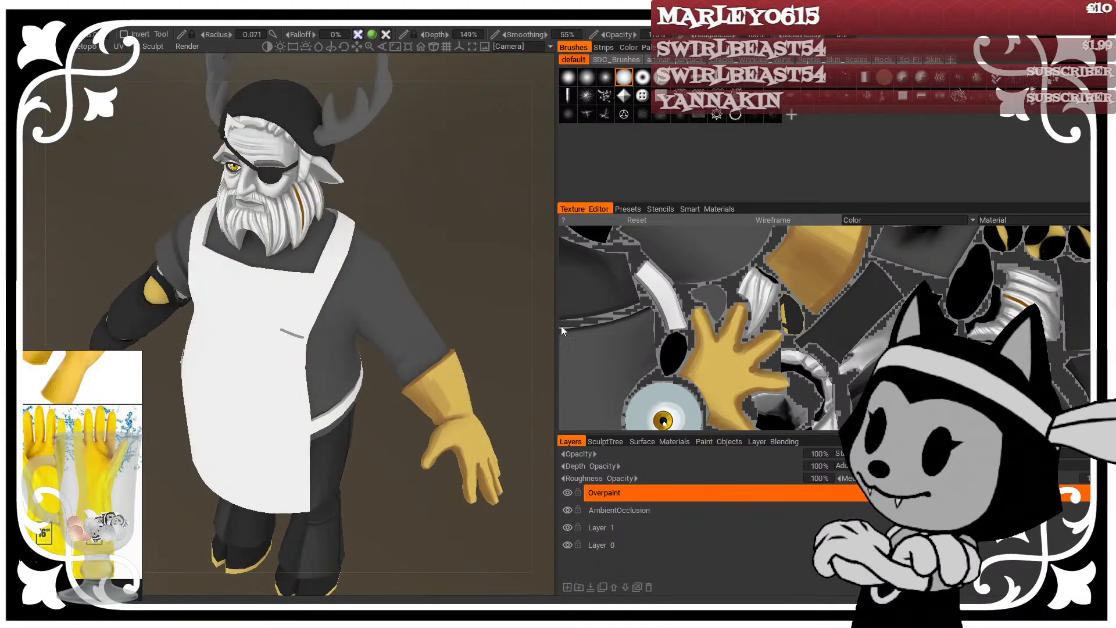
Step: Narrow the texture and layer area to give the 3D viewport more room, keeping the character in frame
drag(561, 326, 827, 291)
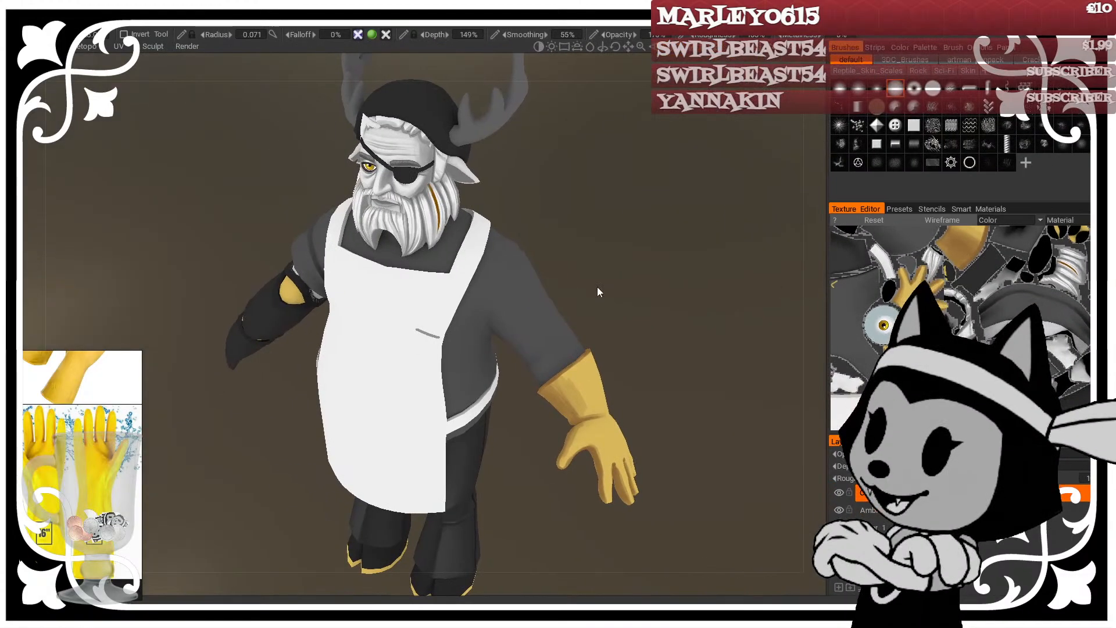
drag(620, 277, 598, 264)
right_drag(598, 264, 674, 285)
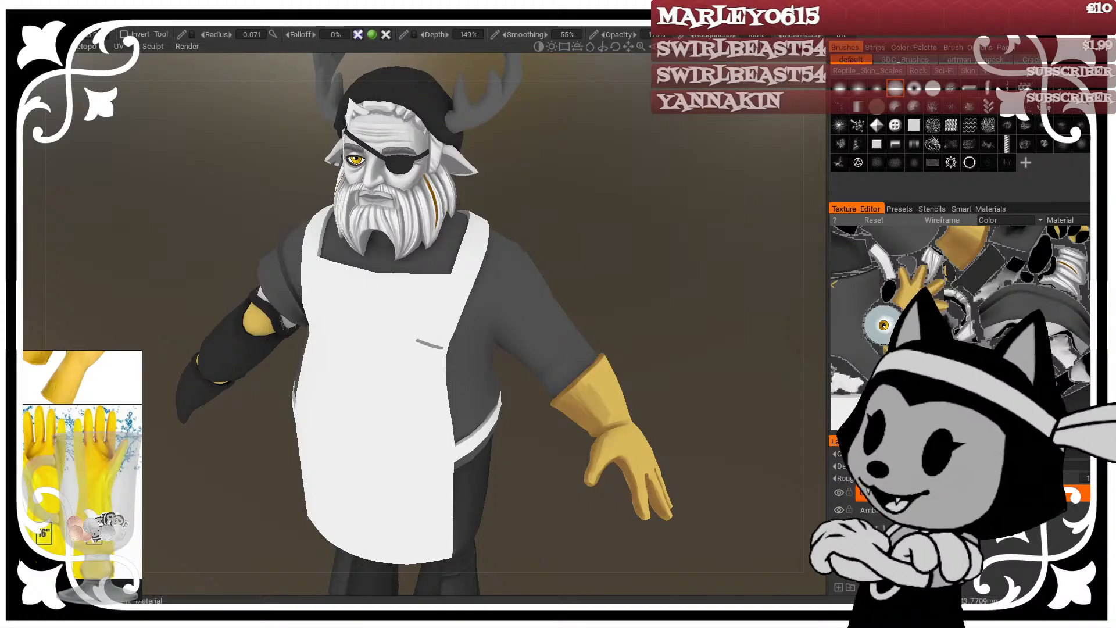
drag(827, 333, 746, 325)
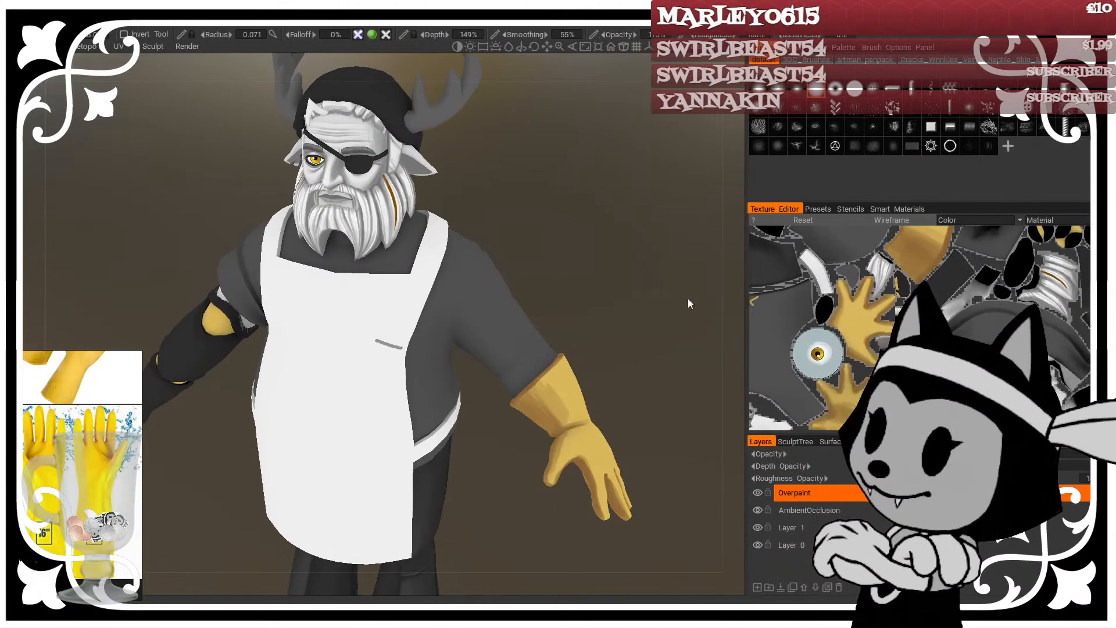
right_drag(688, 300, 551, 283)
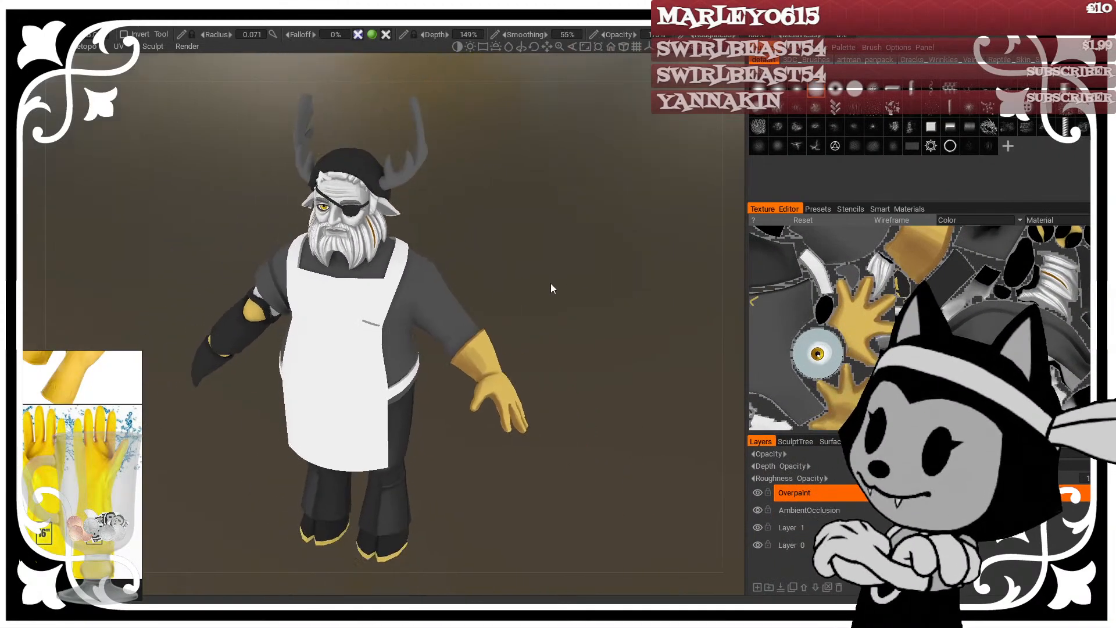
Step: Review the full flat-shaded character from the front and three-quarter views
drag(551, 284, 553, 188)
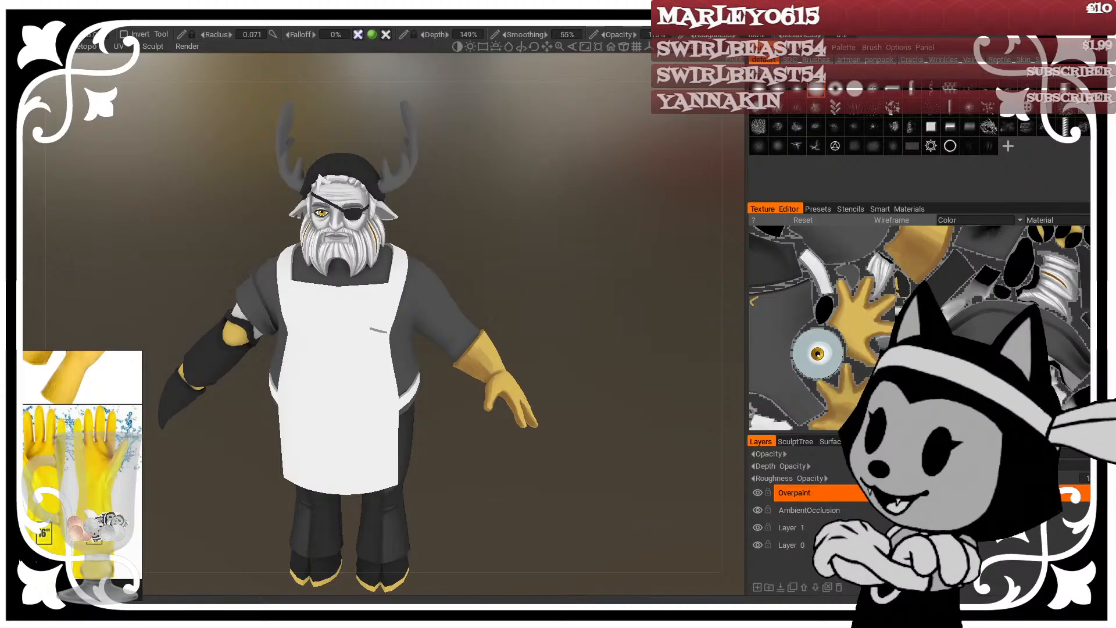
mouse_move(530, 237)
mouse_down()
mouse_move(621, 251)
mouse_move(540, 240)
mouse_up()
right_drag(540, 240, 583, 272)
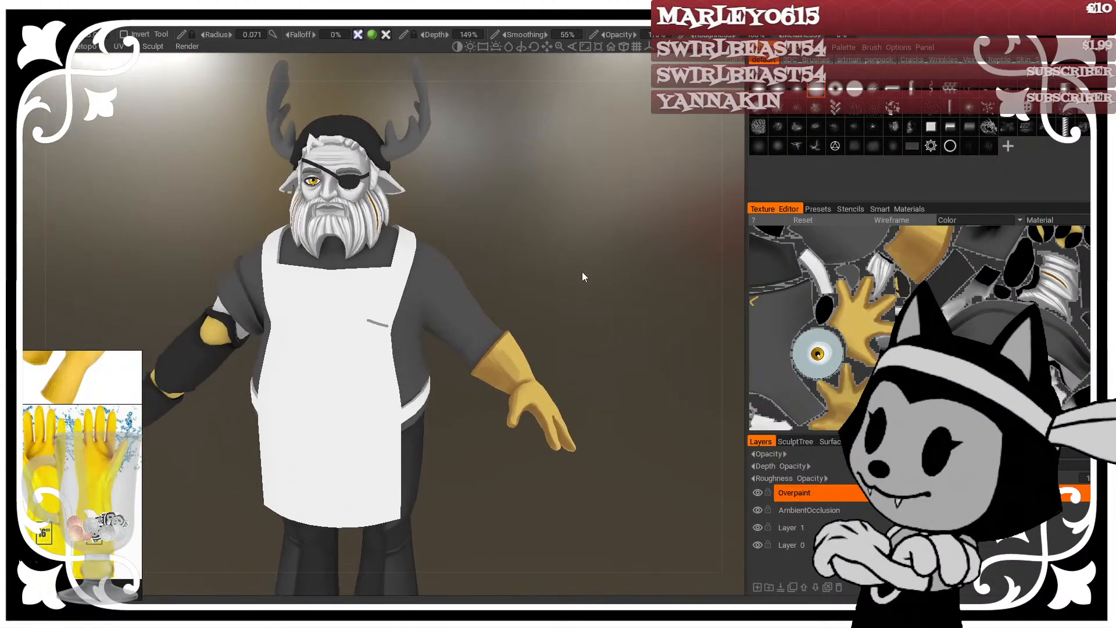
middle_drag(583, 272, 612, 267)
right_drag(567, 271, 522, 185)
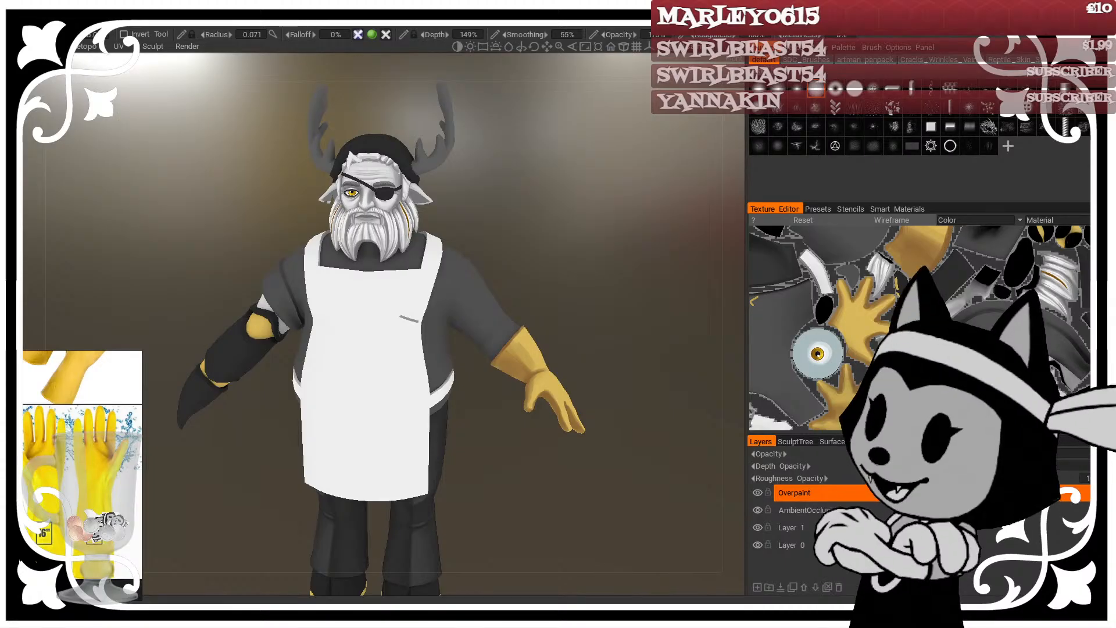
mouse_move(546, 228)
mouse_down()
mouse_move(639, 250)
mouse_move(628, 222)
mouse_move(575, 206)
mouse_move(635, 228)
mouse_move(594, 199)
mouse_move(624, 168)
mouse_move(582, 176)
mouse_move(541, 220)
mouse_move(559, 209)
mouse_move(558, 295)
mouse_move(539, 189)
mouse_move(560, 226)
mouse_move(529, 218)
mouse_move(561, 238)
mouse_up()
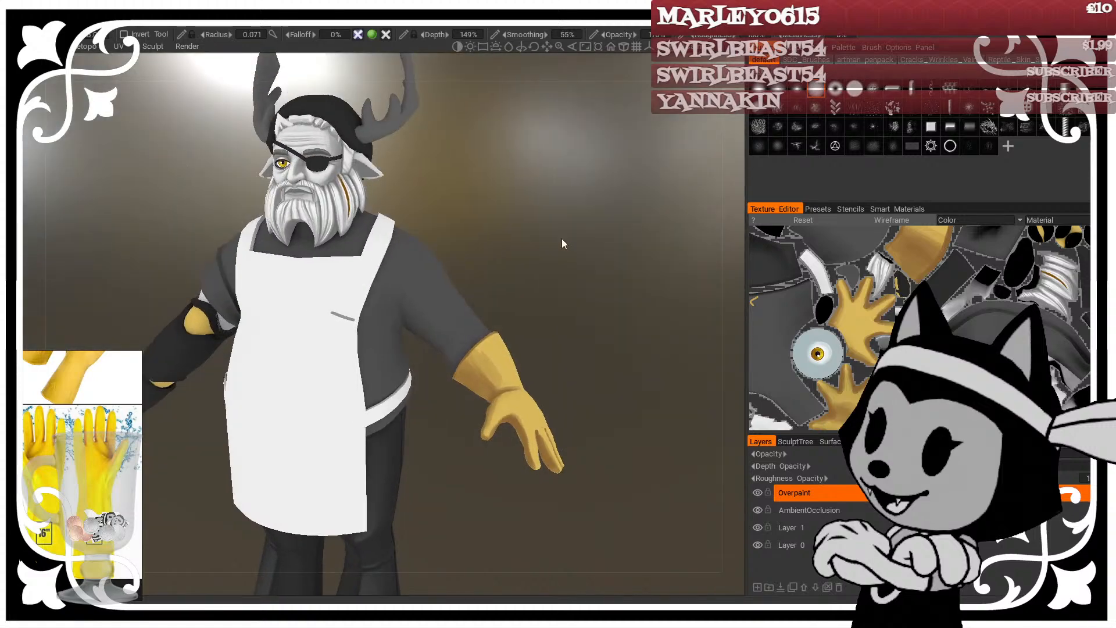
Step: Check the flat-shaded character's mesh by toggling the wireframe on and off
key(w)
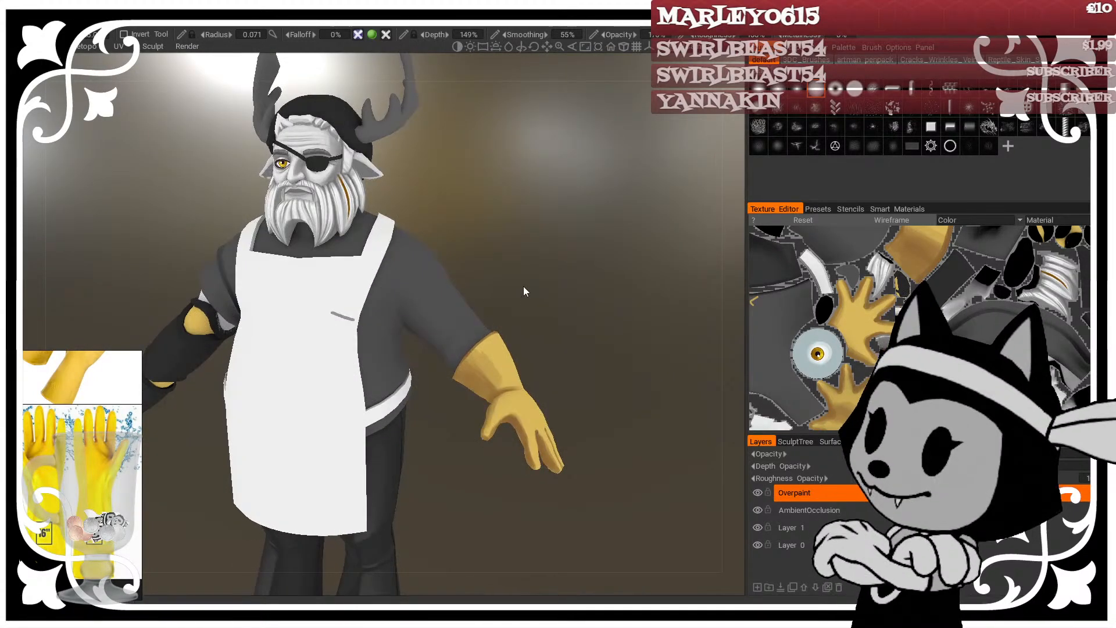
key(w)
key(w)
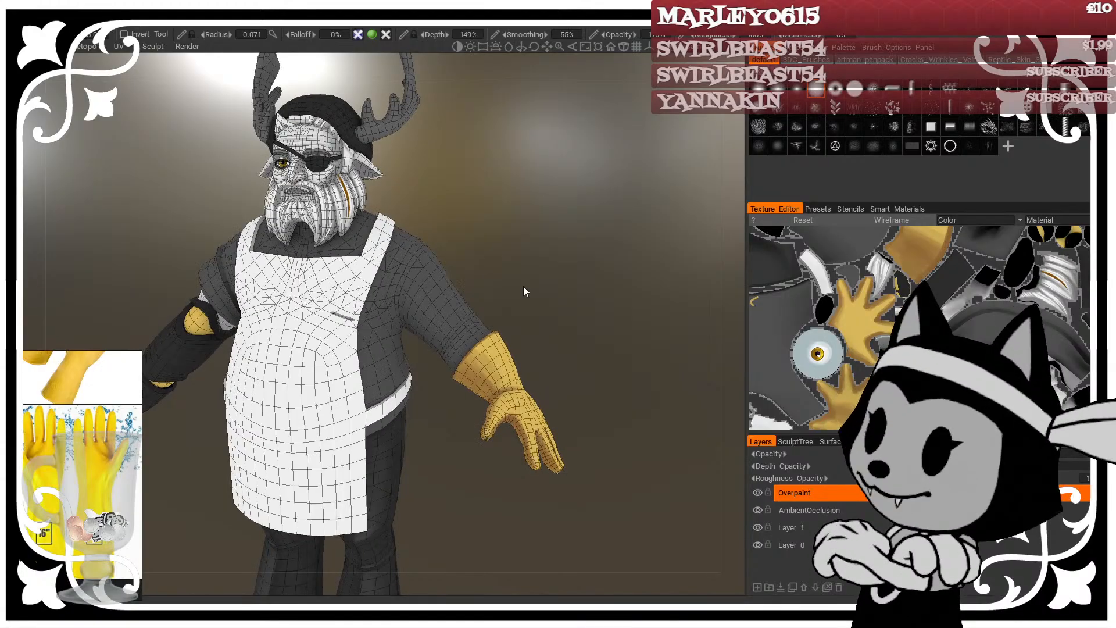
drag(584, 281, 591, 273)
key(w)
Step: Examine the flat-shaded glove and sleeve up close from the thumb side
middle_drag(591, 274, 529, 201)
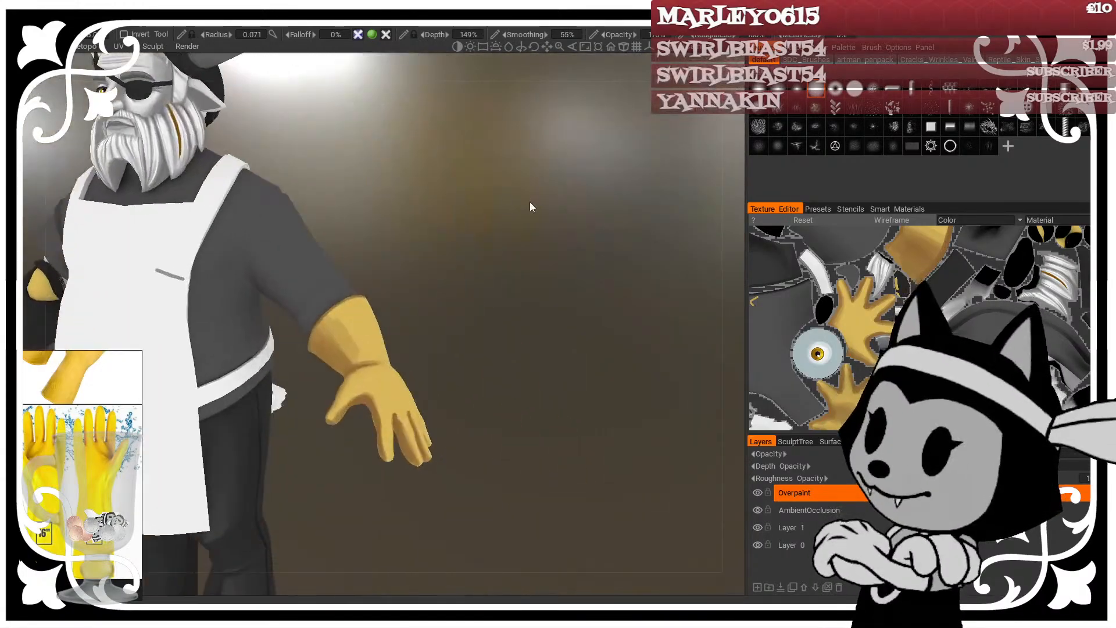
right_drag(529, 202, 541, 410)
drag(541, 411, 566, 339)
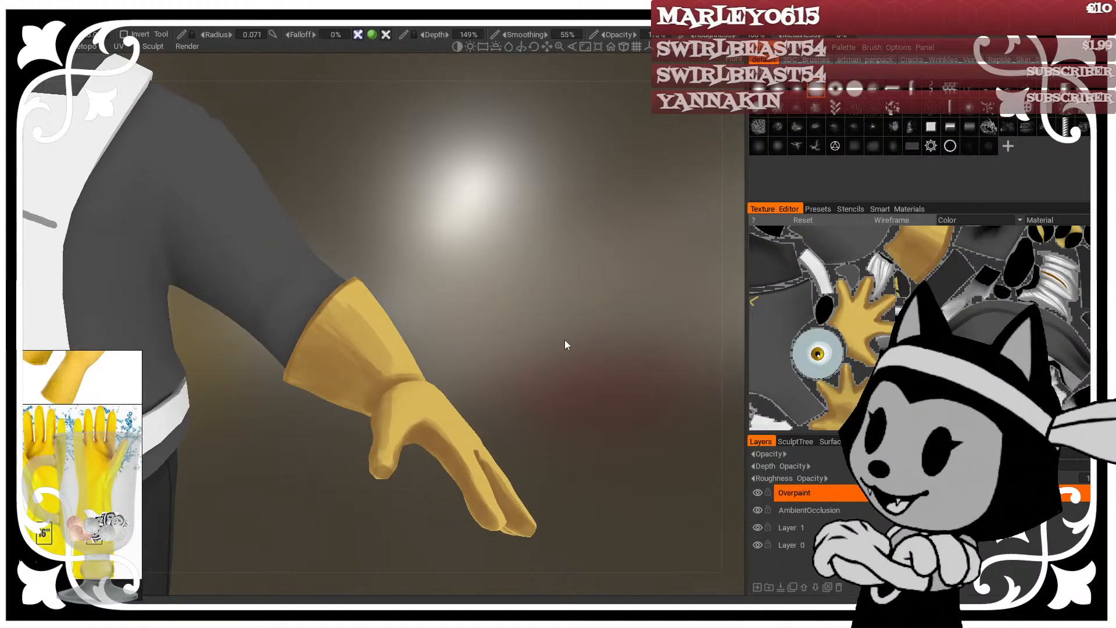
drag(423, 326, 478, 299)
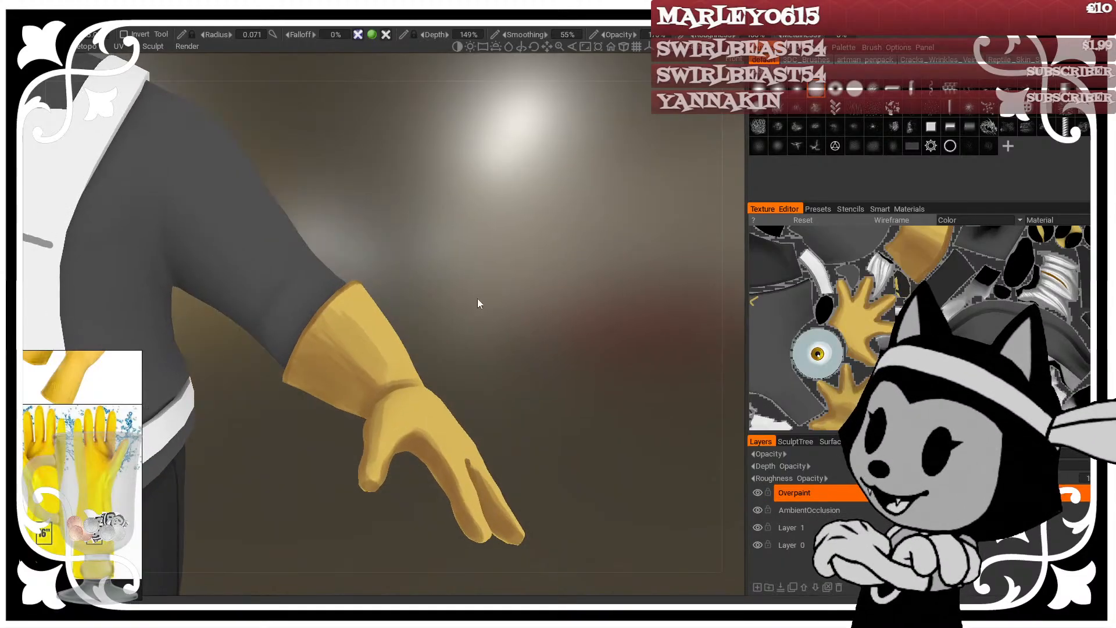
Step: Set the brush radius to 0.281 and reposition the reference photos so both rubber gloves show fully
right_drag(345, 350, 386, 350)
drag(388, 283, 432, 252)
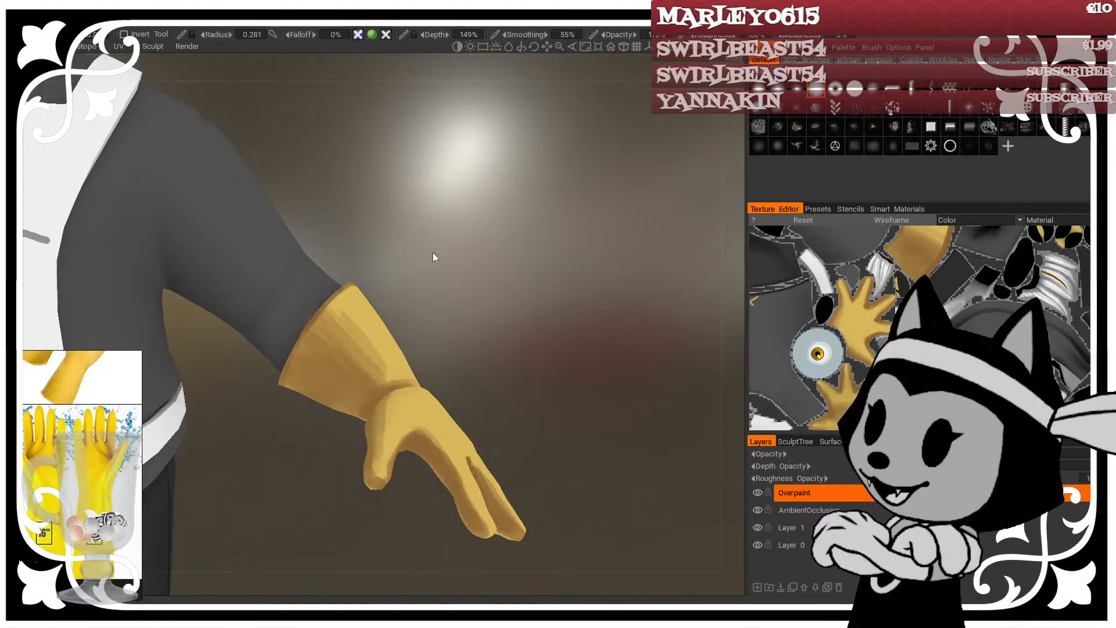
click(85, 360)
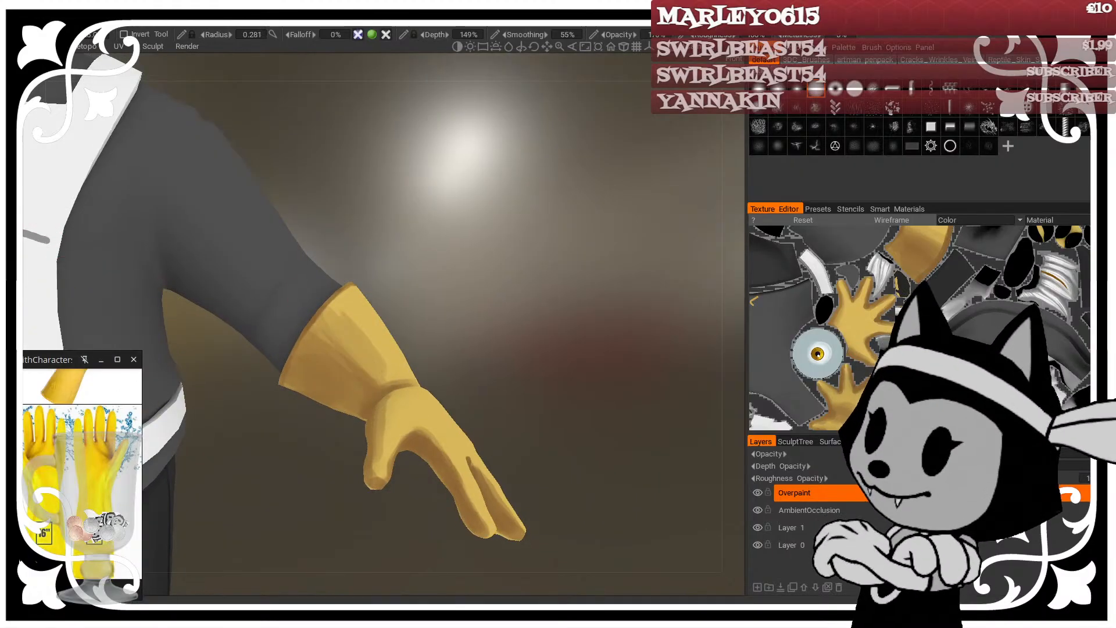
right_drag(94, 476, 120, 477)
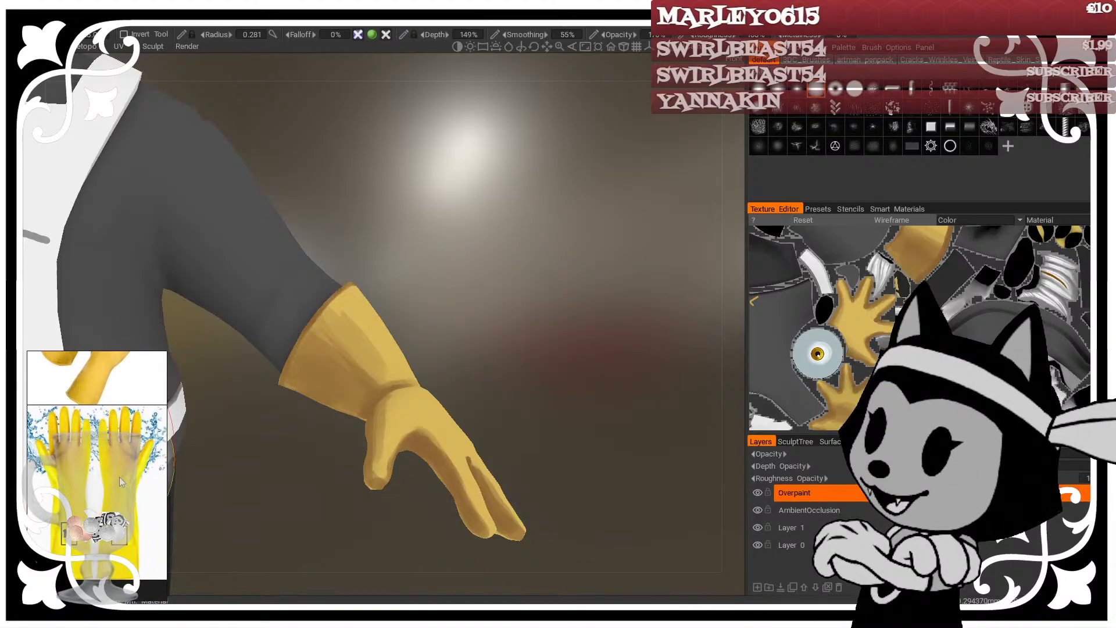
Step: Freeze the glove's hand and cuff by color
click(15, 454)
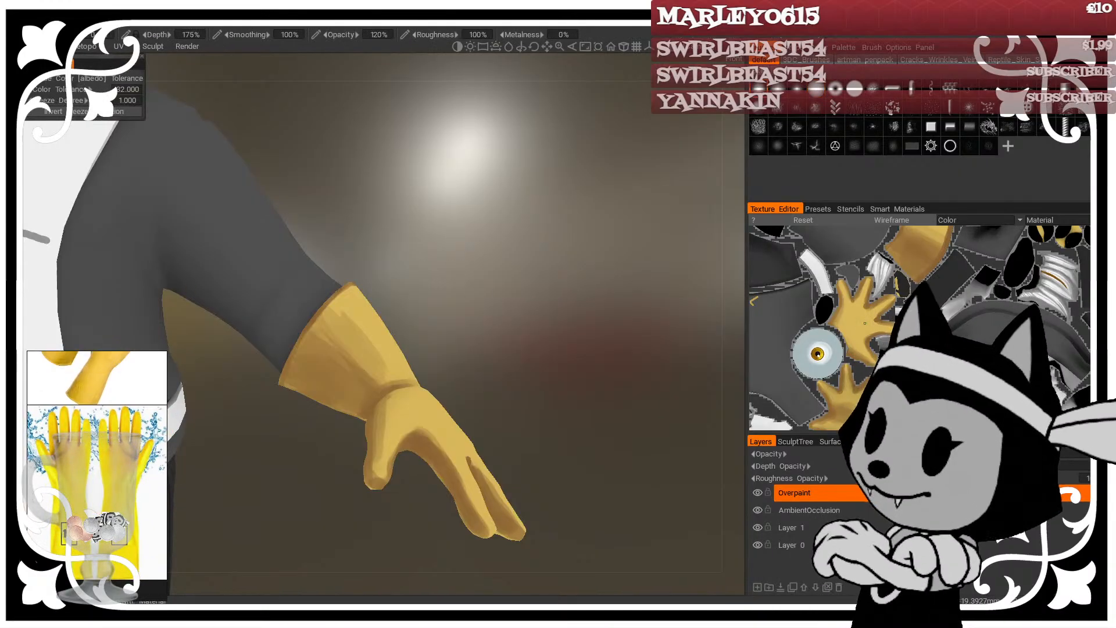
click(447, 443)
click(443, 471)
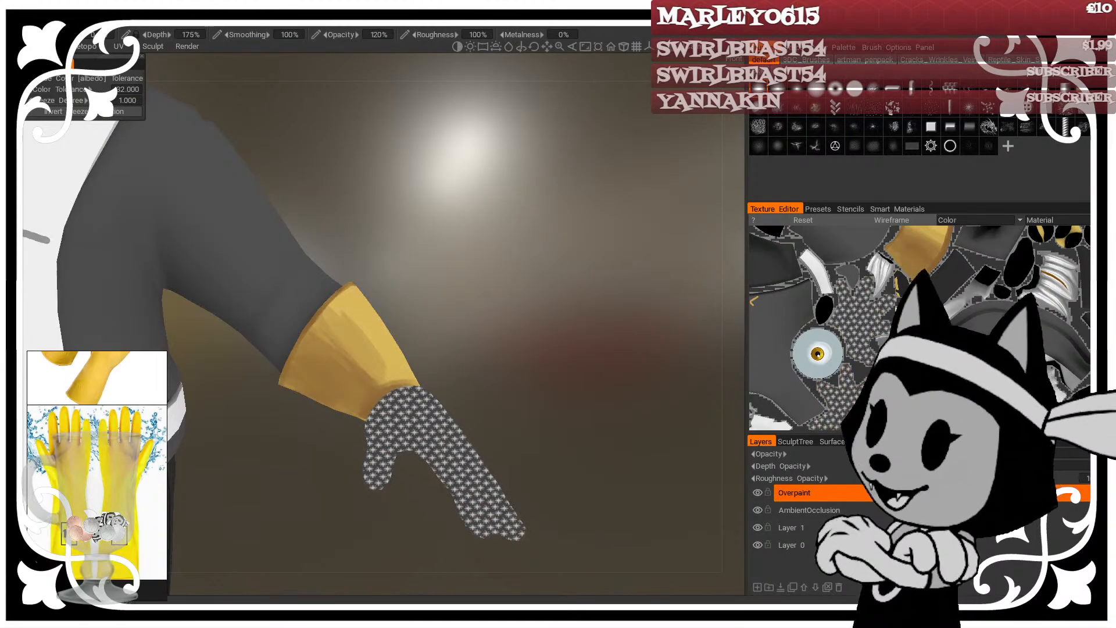
click(360, 354)
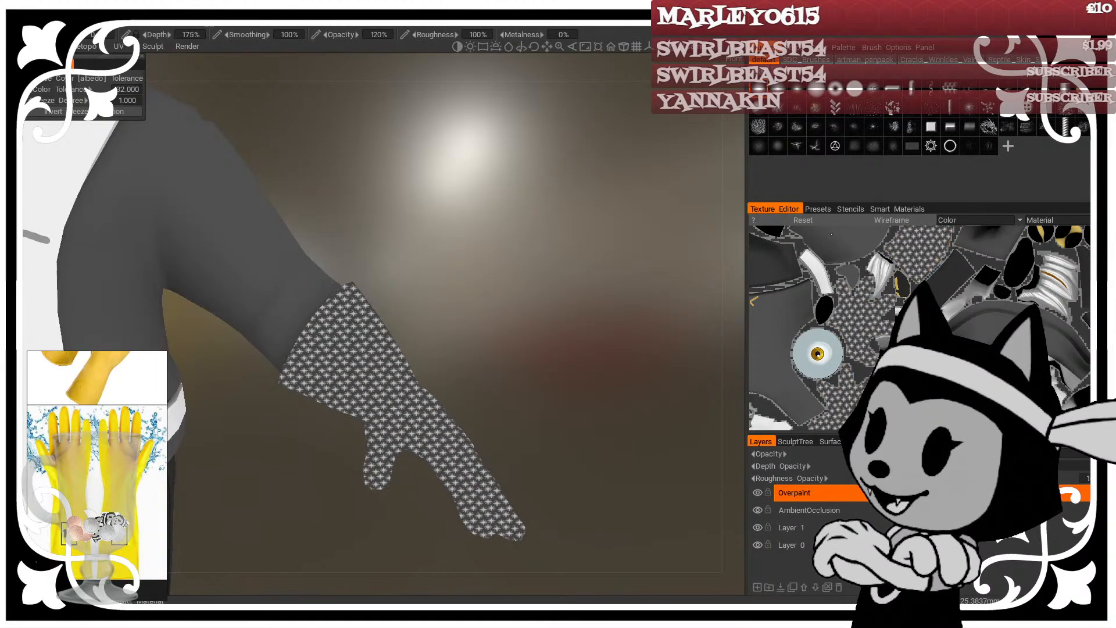
Step: Invert the freeze so only the glove stays paintable, hide the freeze pattern, and return to the brush
click(187, 28)
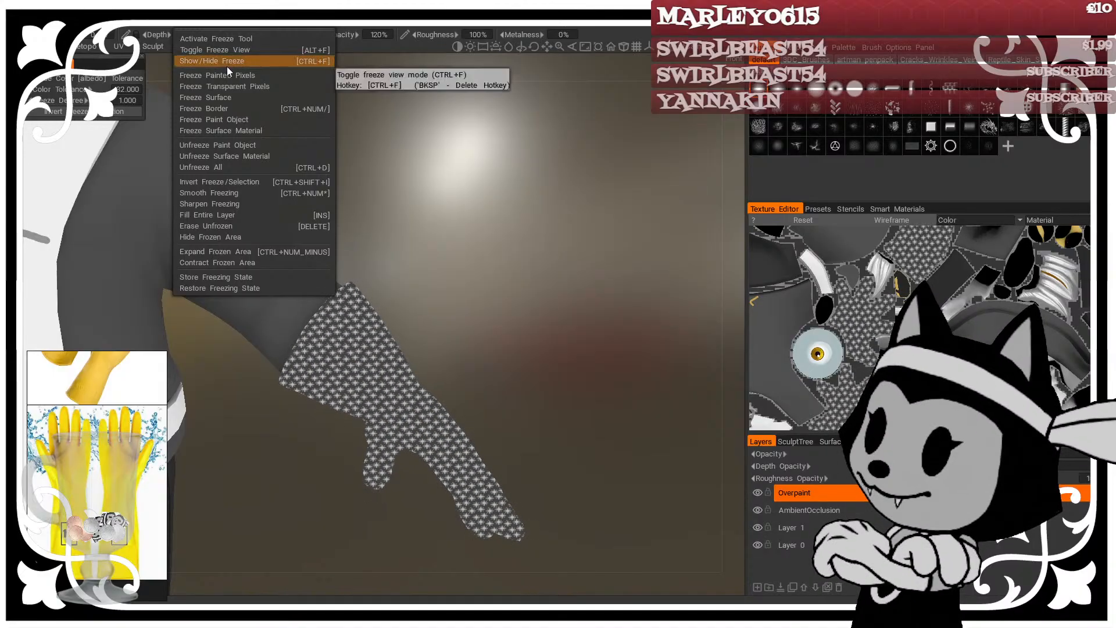
click(238, 182)
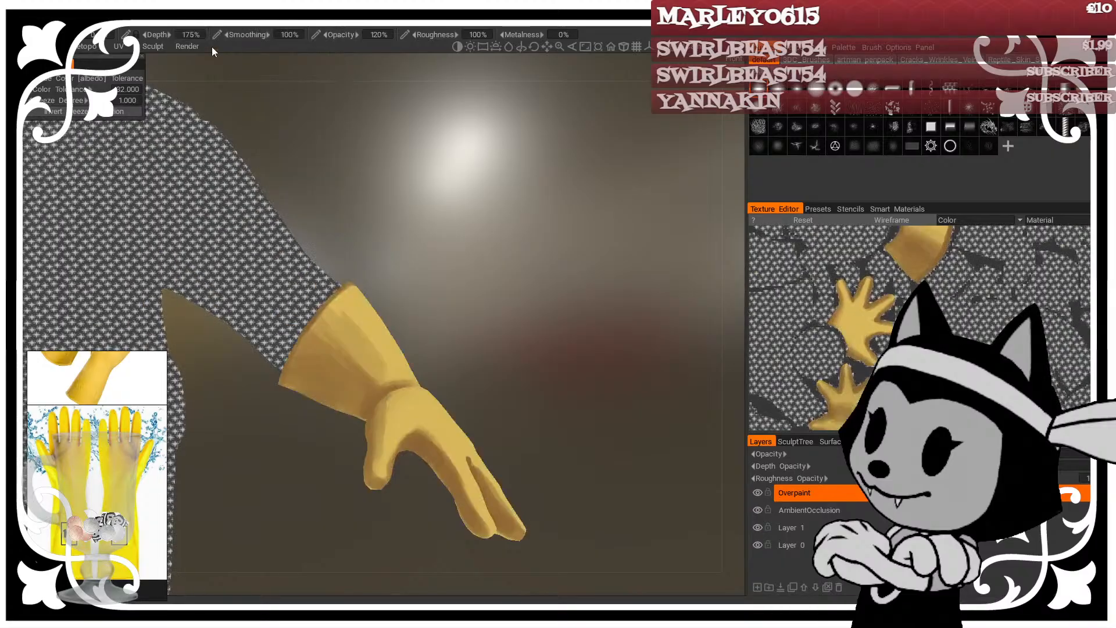
click(189, 29)
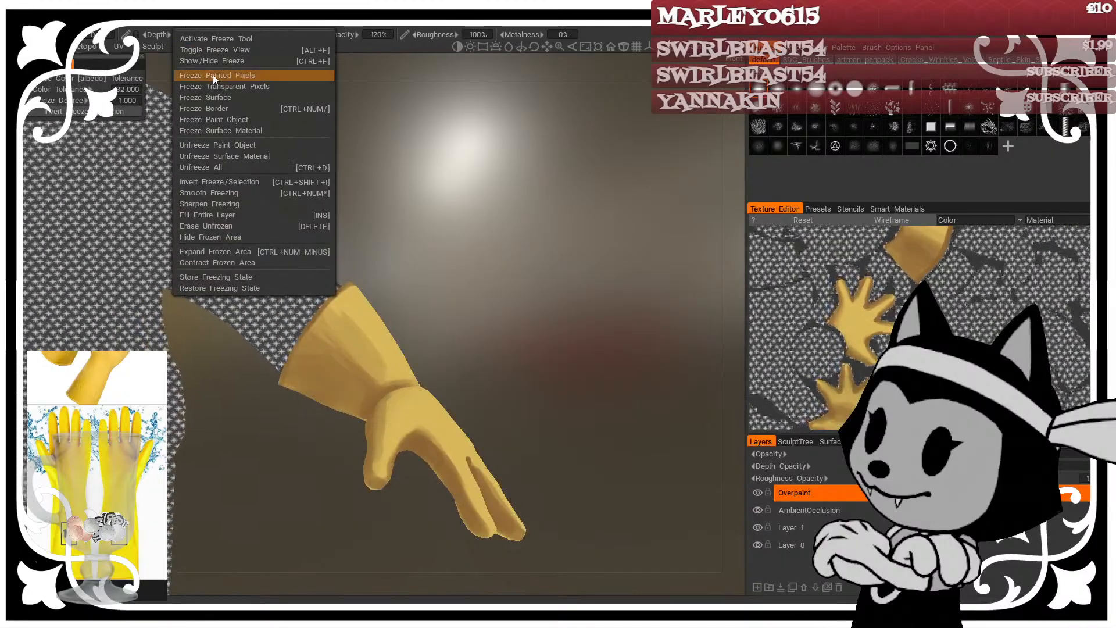
click(212, 62)
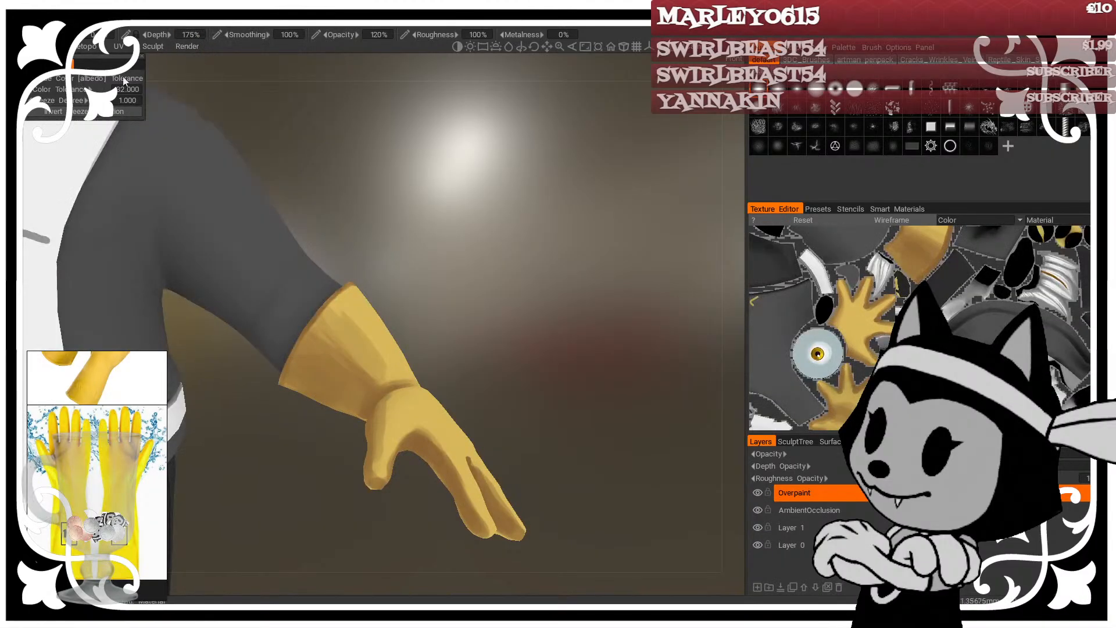
click(14, 99)
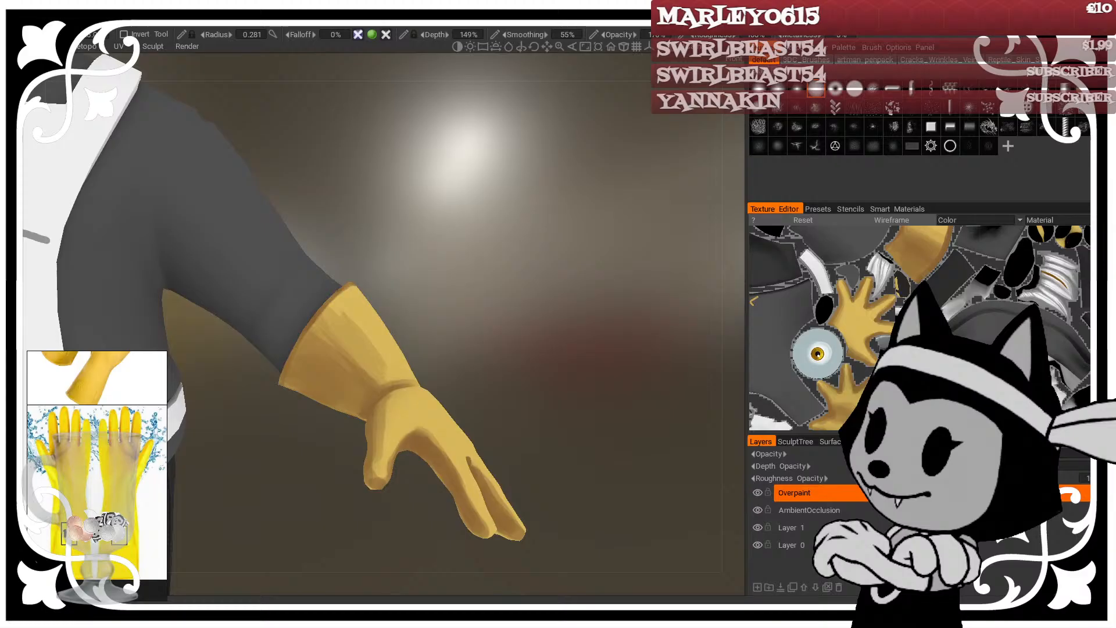
Step: Show the freeze pattern to check which parts of the gloved arm and clothing are masked
drag(526, 330, 275, 221)
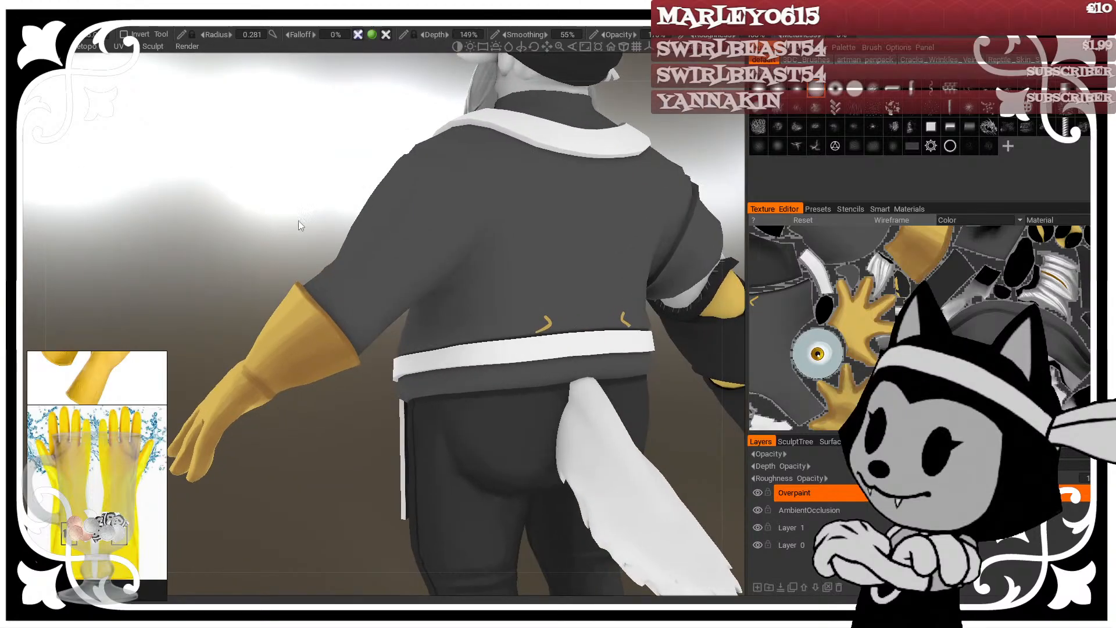
drag(263, 229, 238, 107)
click(191, 26)
click(192, 26)
click(192, 26)
click(204, 53)
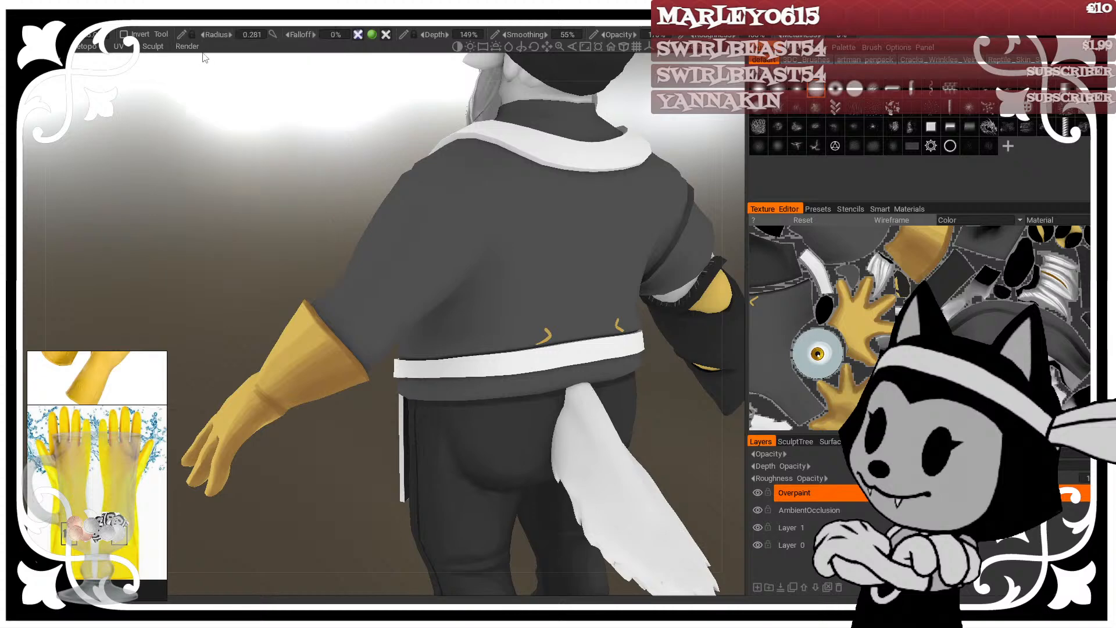
click(193, 25)
click(203, 54)
click(182, 27)
click(181, 27)
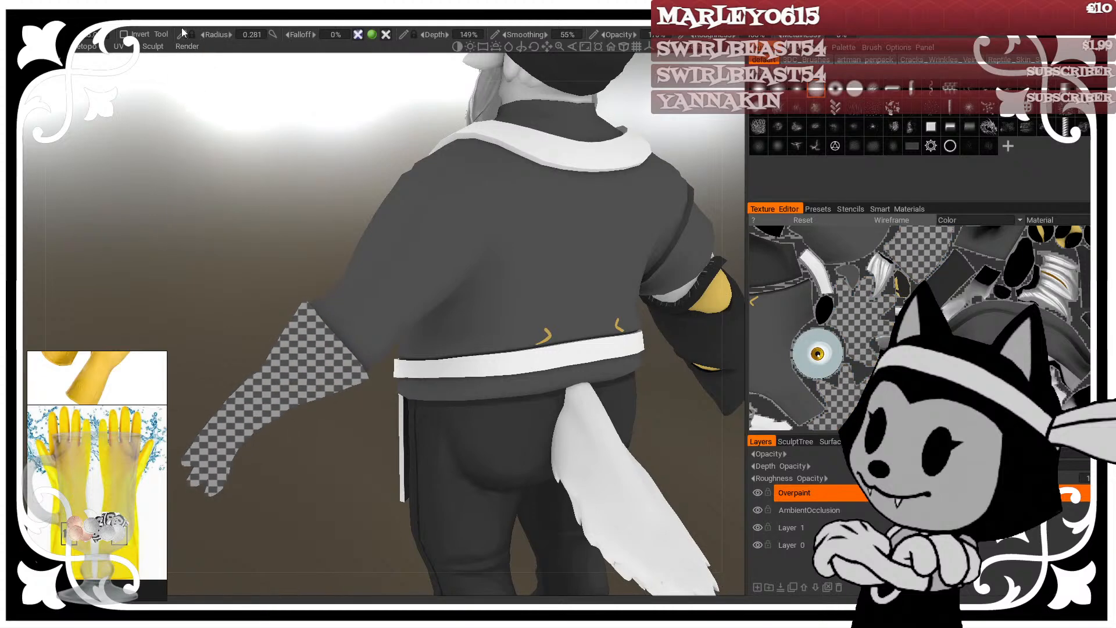
Step: Invert the freeze to protect everything except the gloves, and hide the freeze pattern
click(182, 27)
click(198, 181)
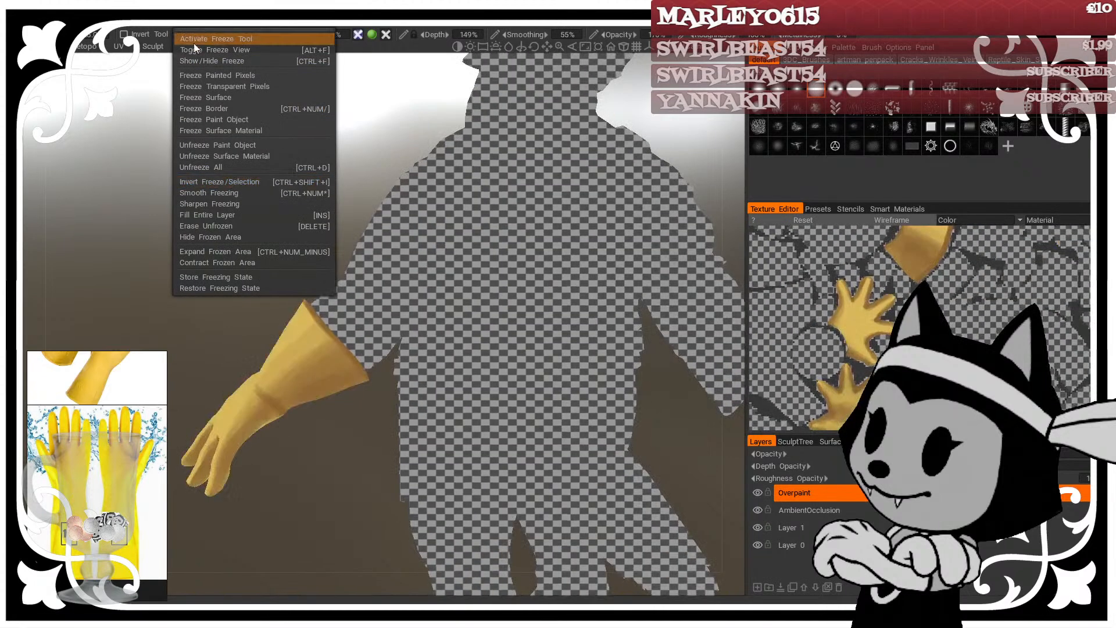
click(195, 50)
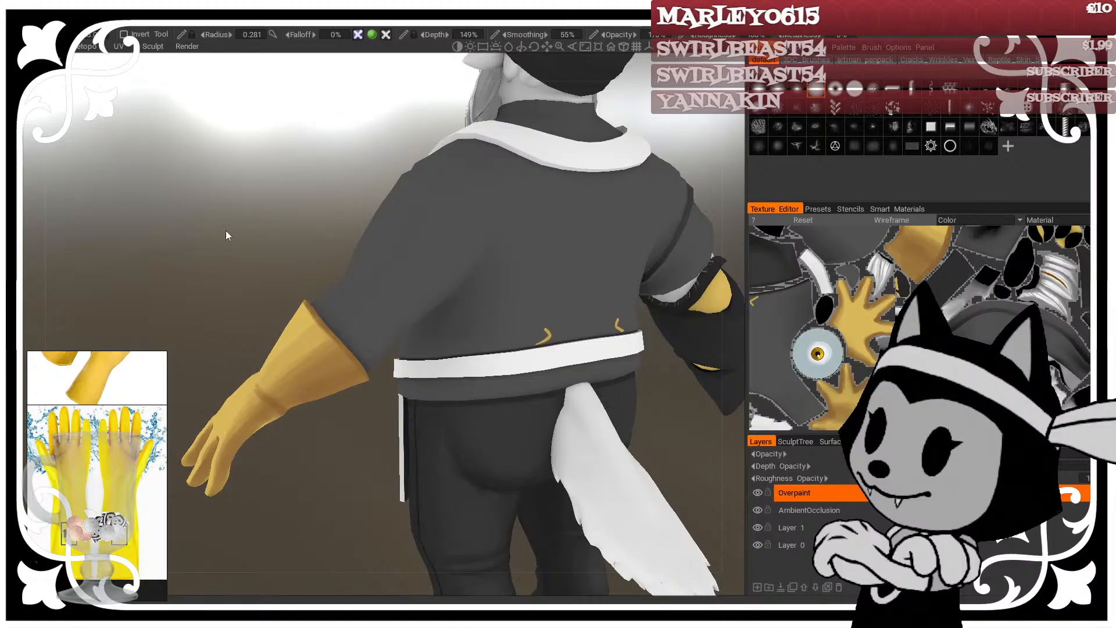
Step: Enlarge the brush radius to 0.450 and examine the glove from the cuff, thumb side and palm
middle_drag(226, 231, 332, 213)
scroll(332, 214, up, 3)
drag(332, 214, 280, 231)
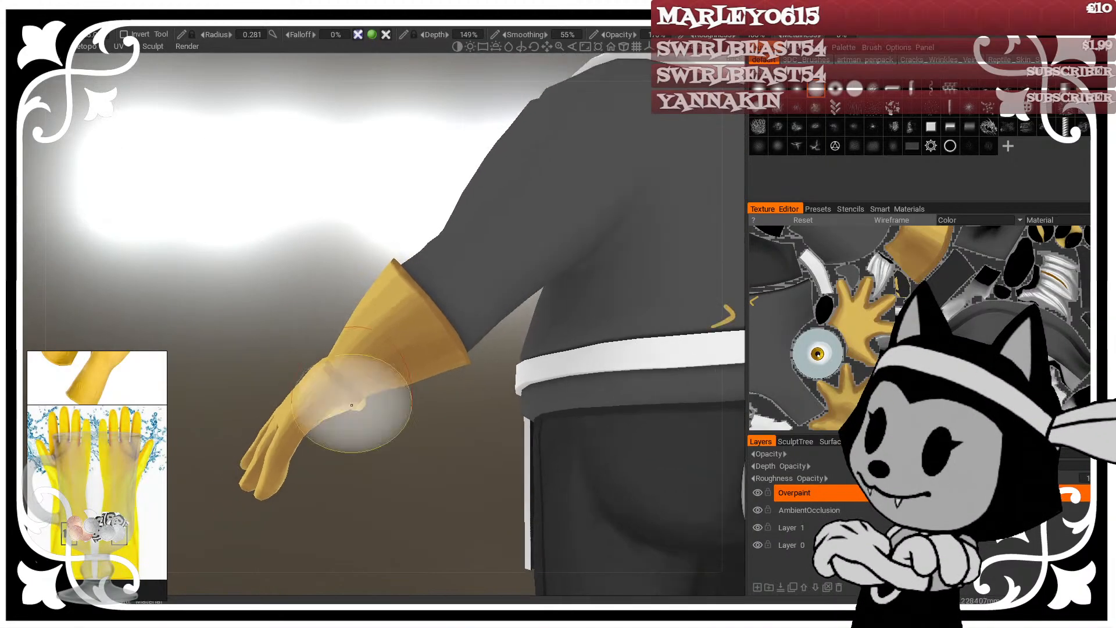
drag(357, 501, 303, 399)
right_drag(303, 398, 340, 399)
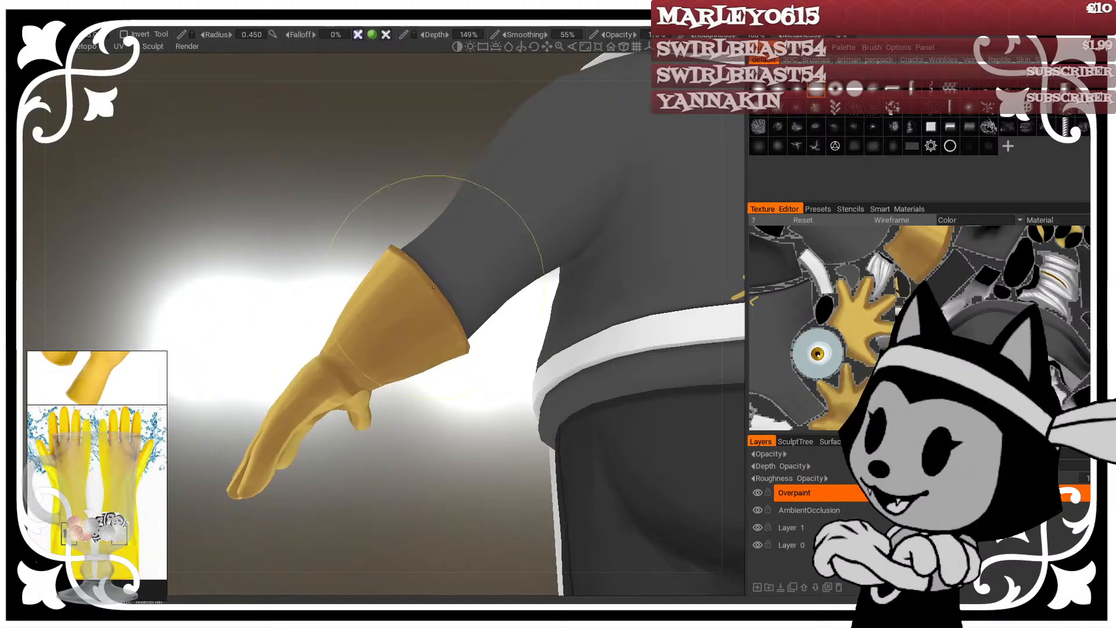
mouse_move(302, 399)
mouse_down()
mouse_move(372, 372)
mouse_move(424, 299)
mouse_move(501, 257)
mouse_move(577, 293)
mouse_move(636, 298)
mouse_move(659, 375)
mouse_move(560, 253)
mouse_up()
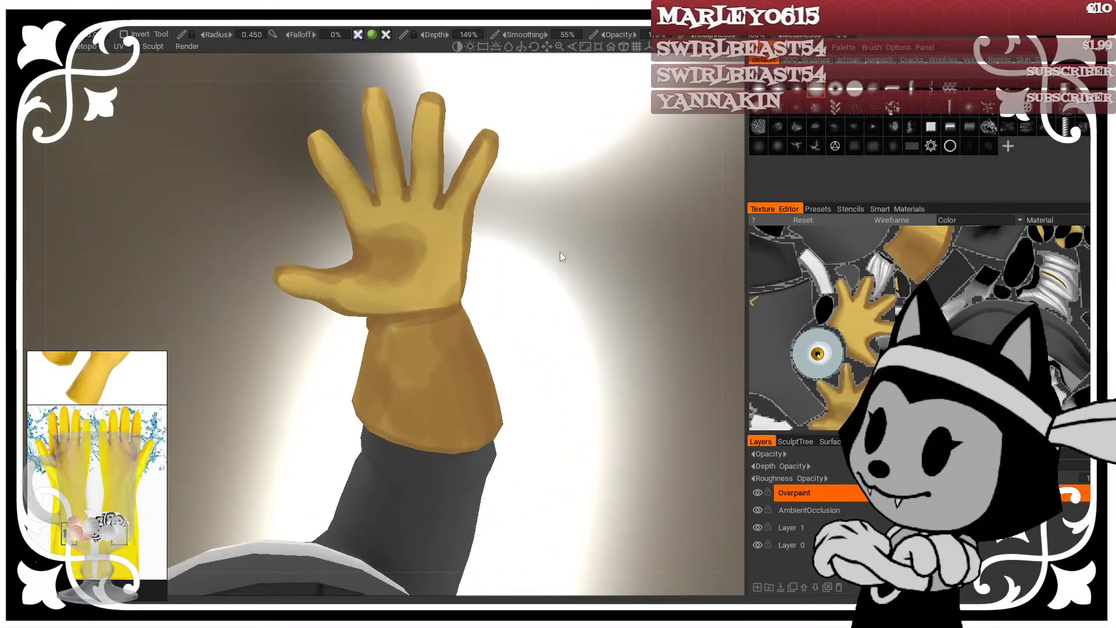
Step: Reduce the brush radius to 0.069 and examine the shading on the glove's palm and fingertips
right_drag(406, 340, 346, 342)
key(bracketleft)
key(bracketleft)
key(bracketleft)
mouse_move(476, 309)
mouse_down()
mouse_move(435, 329)
mouse_move(546, 354)
mouse_move(560, 323)
mouse_up()
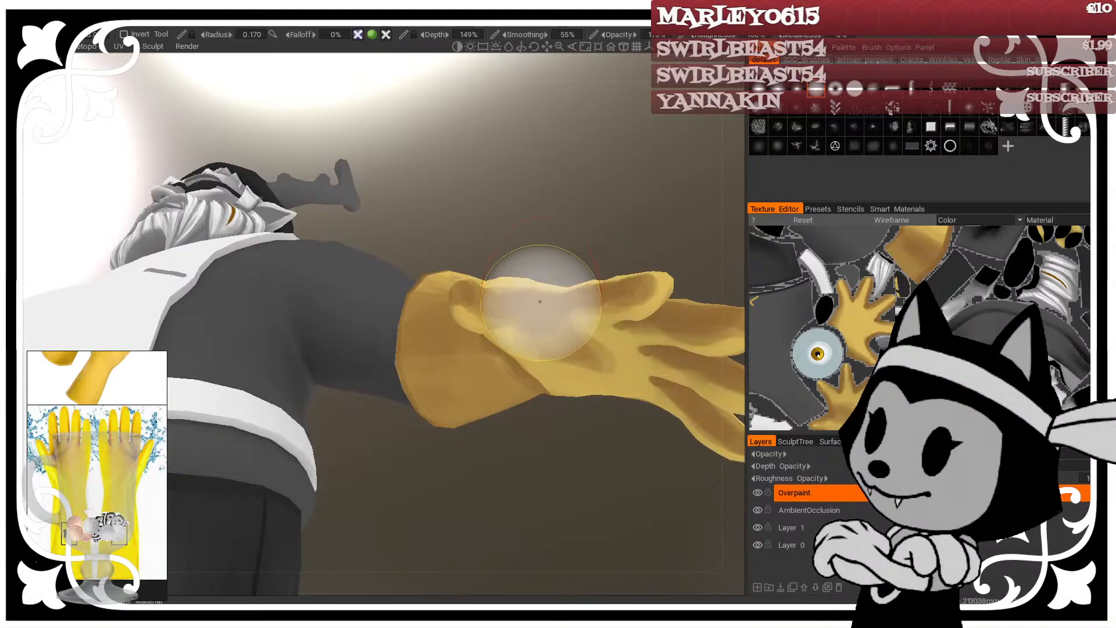
drag(567, 216, 507, 287)
right_drag(388, 253, 375, 236)
drag(410, 184, 397, 195)
drag(385, 241, 370, 188)
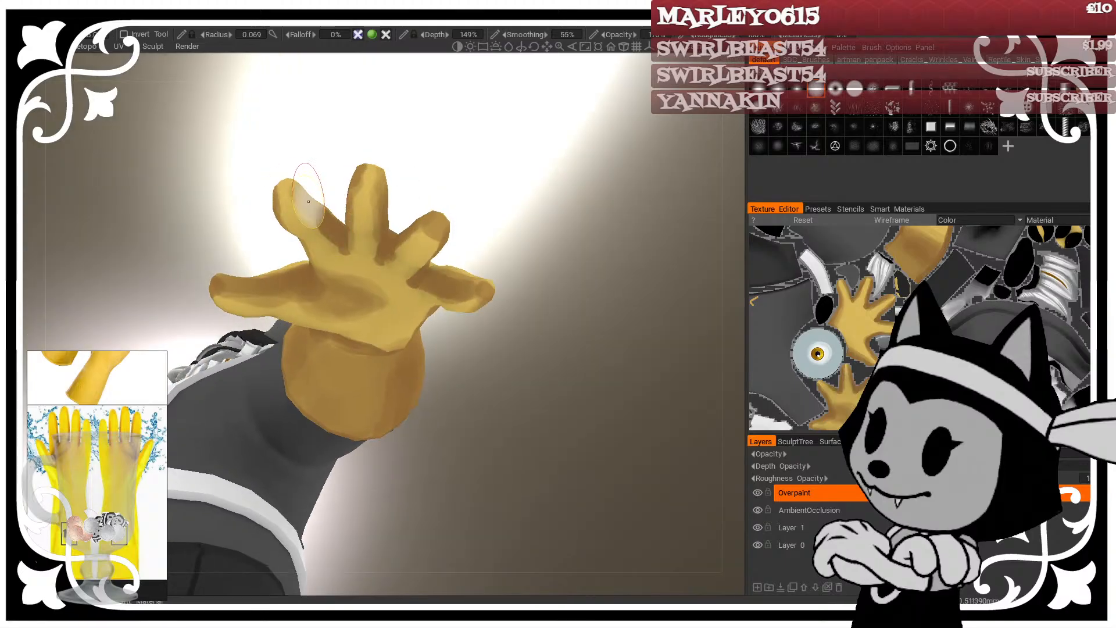
Step: Overlay the wireframe on the model and set the brush radius to 0.151 over the back of the gloved hand
drag(302, 164, 535, 265)
right_drag(535, 264, 550, 229)
drag(549, 229, 557, 385)
right_drag(626, 354, 526, 375)
drag(526, 375, 559, 197)
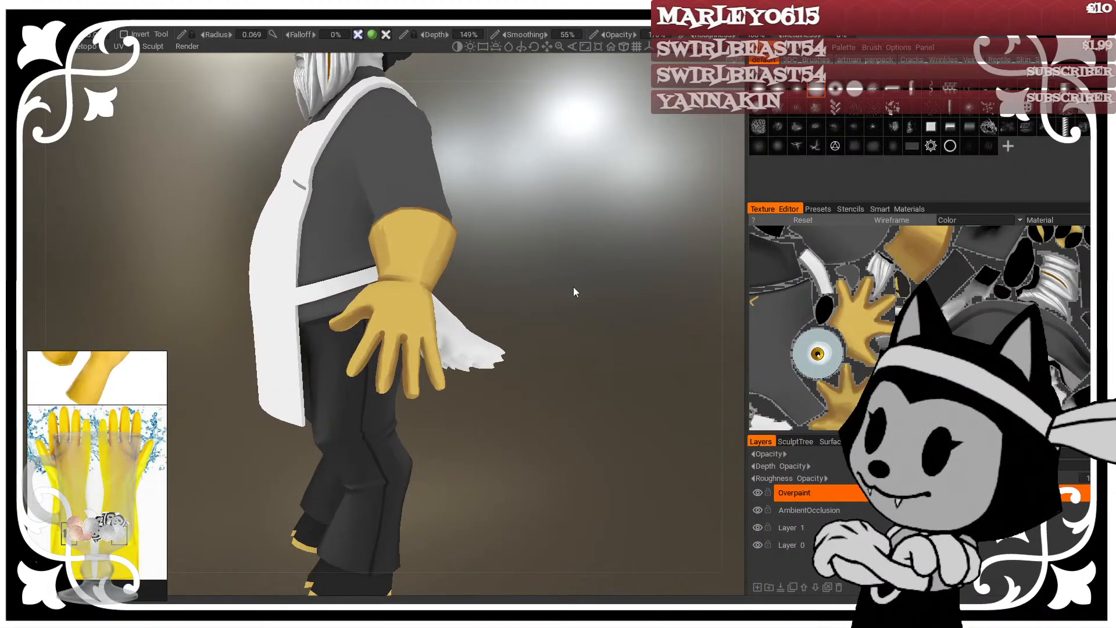
right_drag(573, 287, 637, 285)
drag(635, 280, 618, 318)
right_drag(618, 319, 648, 321)
mouse_move(616, 342)
mouse_down()
mouse_move(519, 323)
mouse_move(487, 340)
mouse_up()
key(4)
mouse_move(344, 435)
right_down()
mouse_move(372, 434)
mouse_move(340, 436)
right_up()
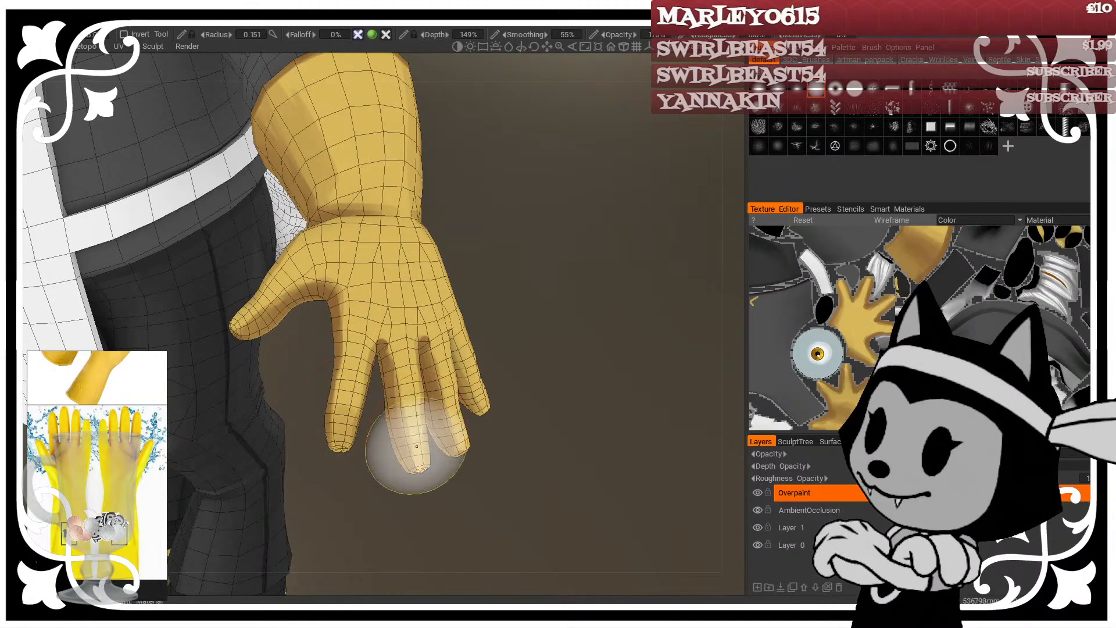
Step: Examine the glove's wireframe topology around the cuff, wrist, thumb and fingers from several sides
mouse_move(528, 405)
mouse_down()
mouse_move(499, 375)
mouse_move(567, 341)
mouse_move(580, 358)
mouse_move(539, 356)
mouse_up()
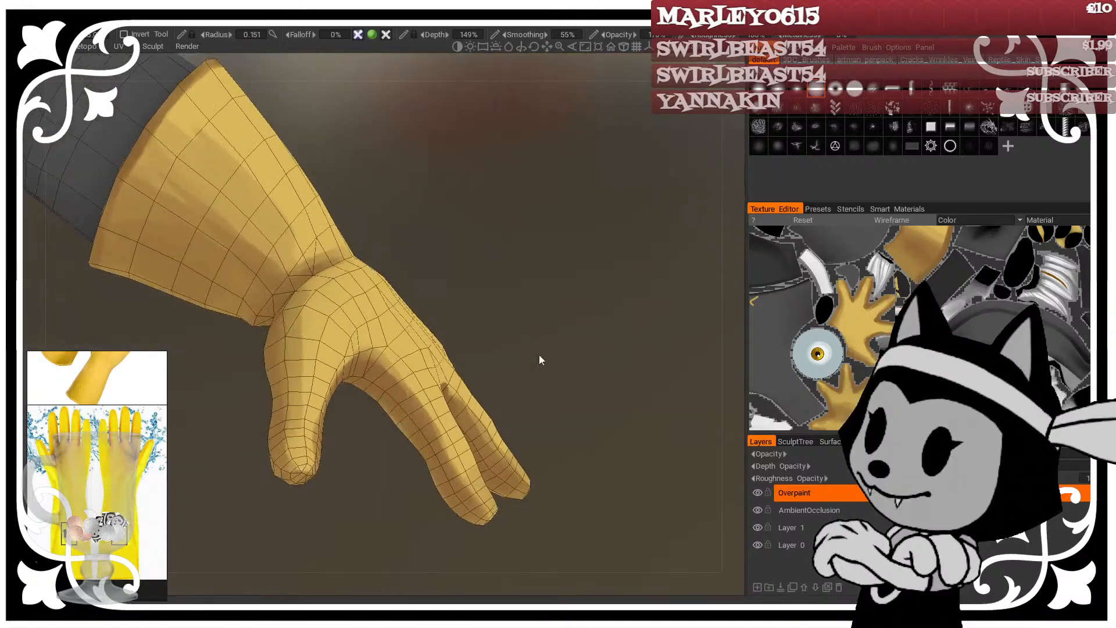
drag(576, 316, 532, 305)
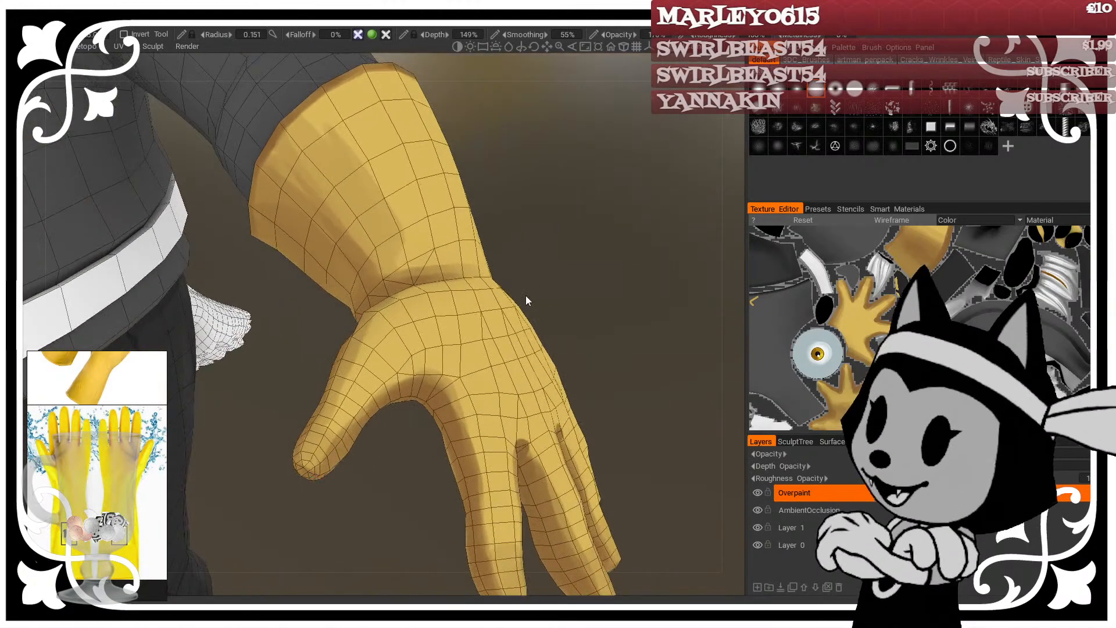
right_drag(756, 267, 630, 268)
mouse_move(630, 268)
mouse_down()
mouse_move(616, 236)
mouse_move(622, 256)
mouse_up()
drag(529, 248, 357, 367)
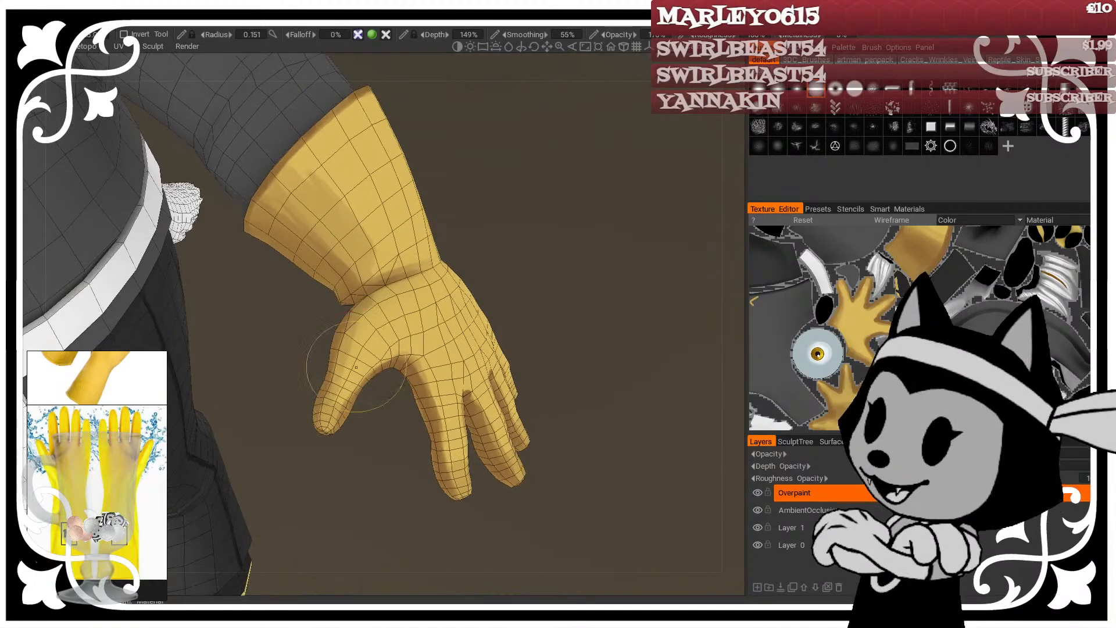
mouse_move(633, 273)
mouse_down()
mouse_move(590, 232)
mouse_move(365, 205)
mouse_up()
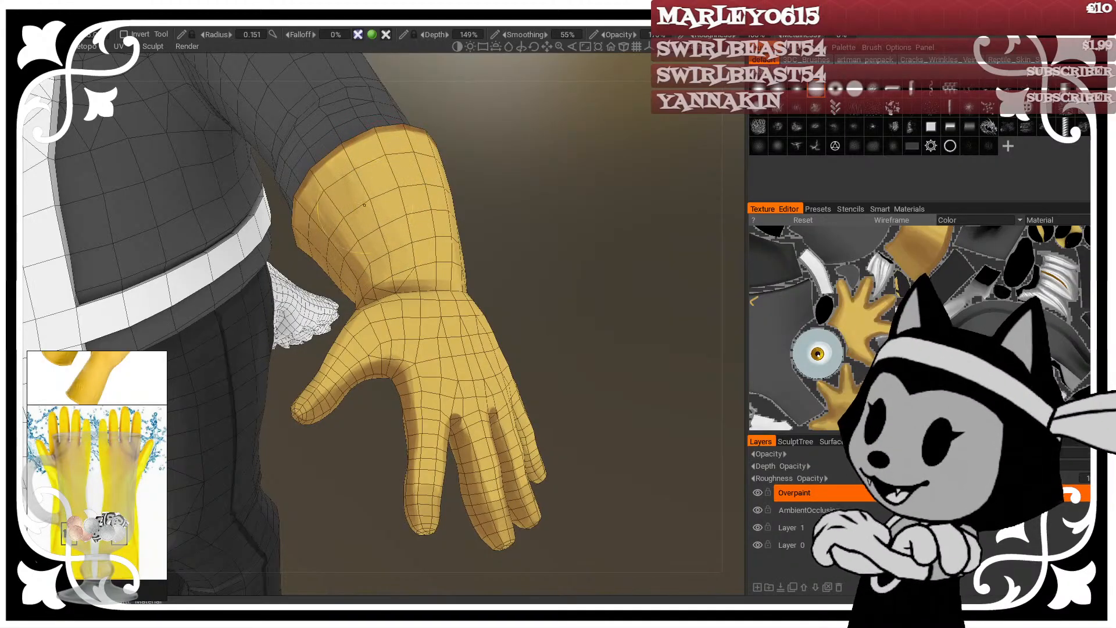
drag(538, 131, 326, 217)
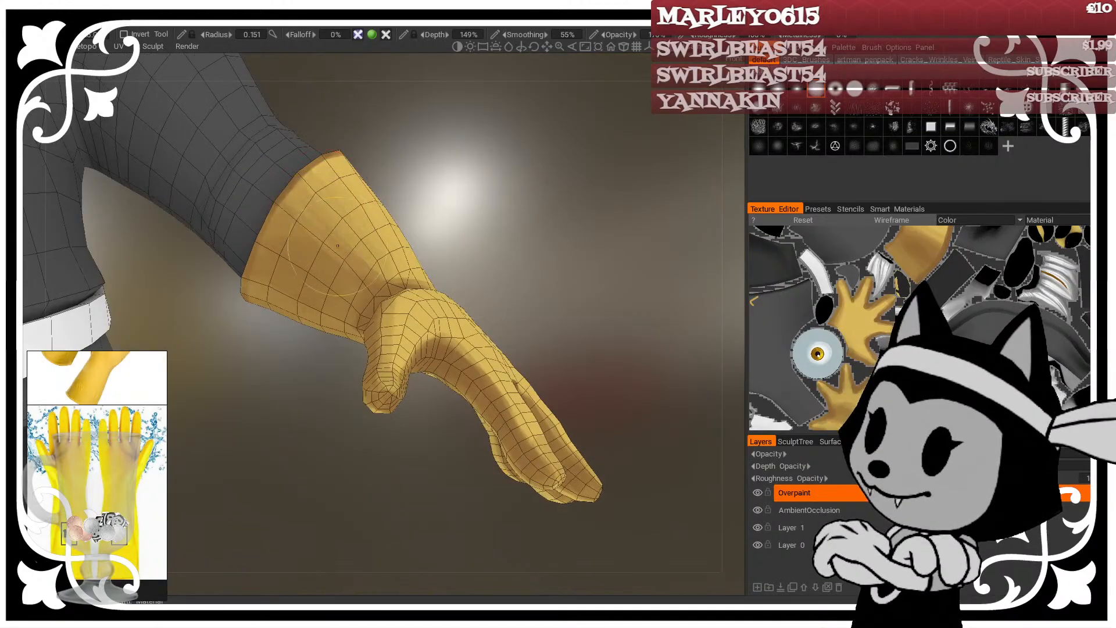
drag(491, 154, 343, 256)
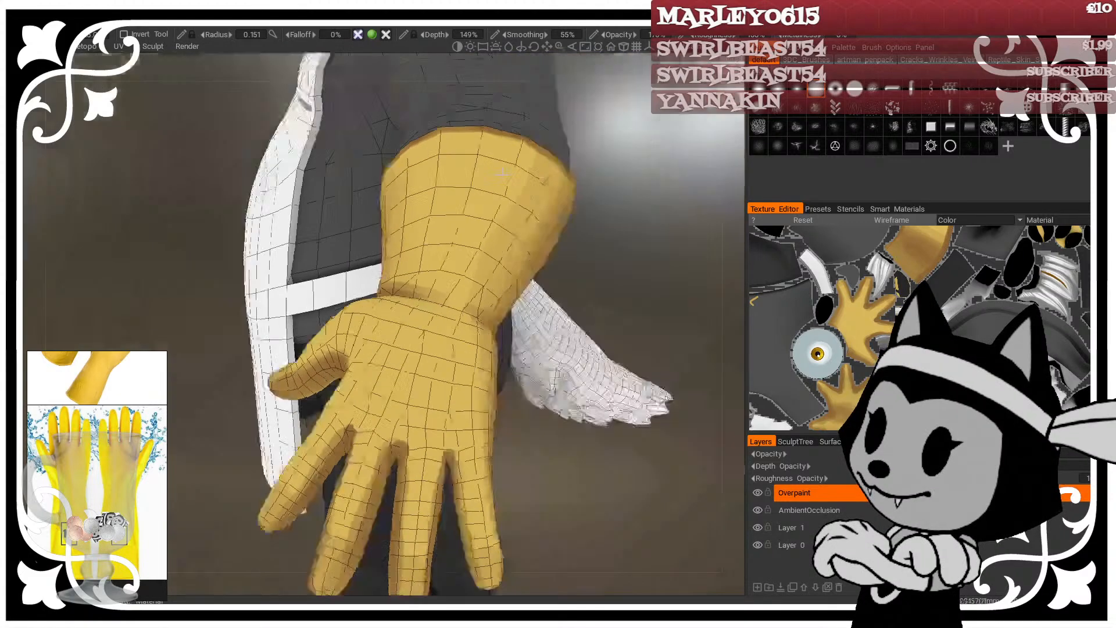
drag(502, 173, 401, 279)
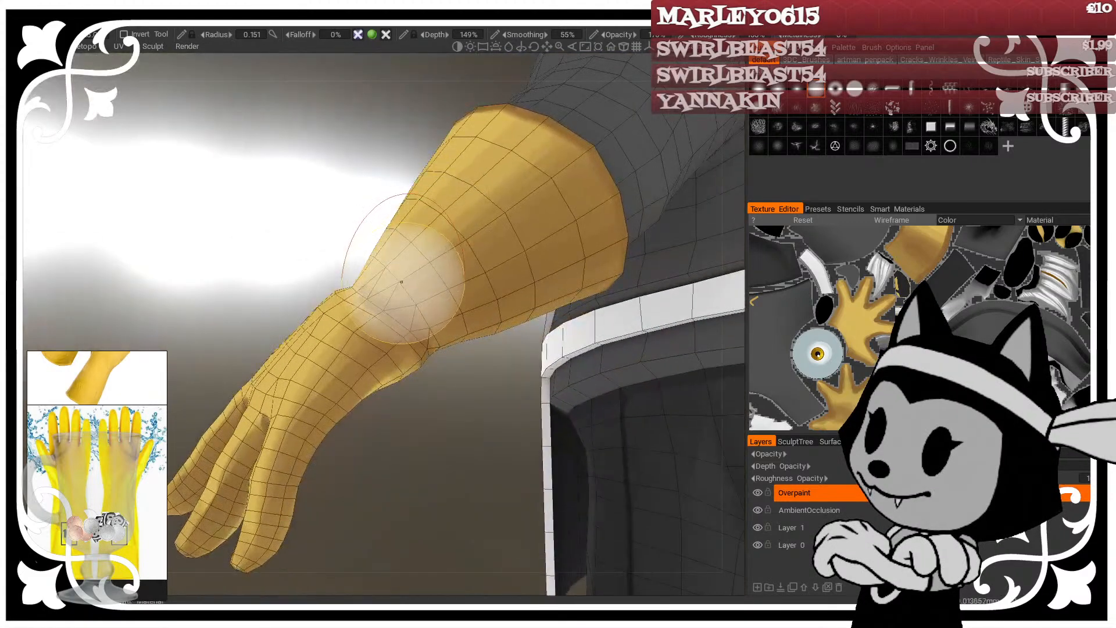
drag(455, 367, 458, 375)
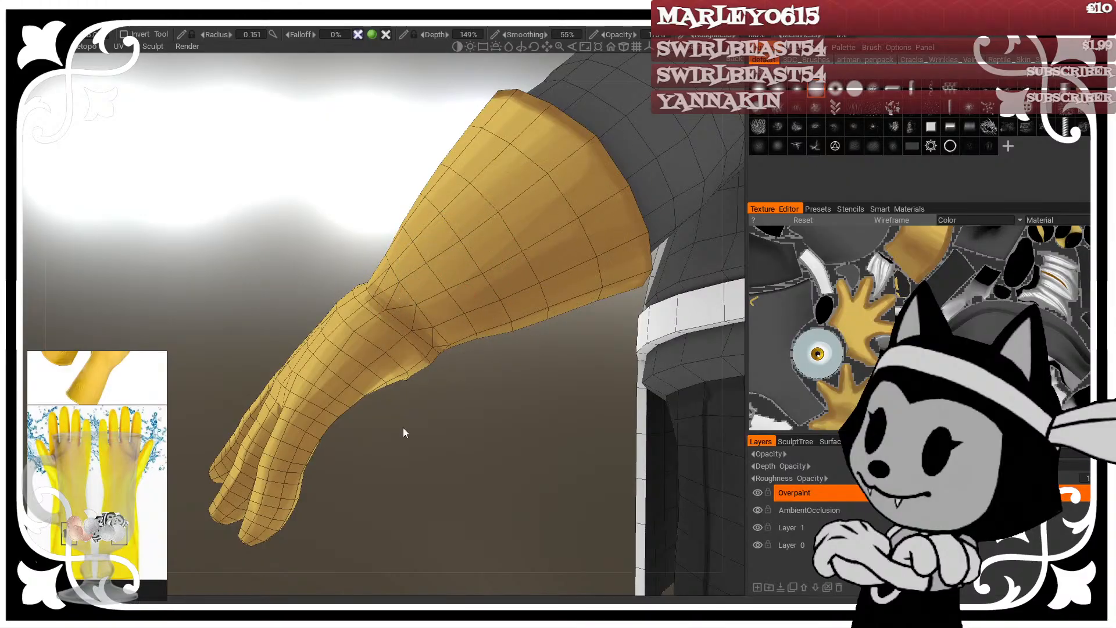
middle_drag(415, 467, 460, 450)
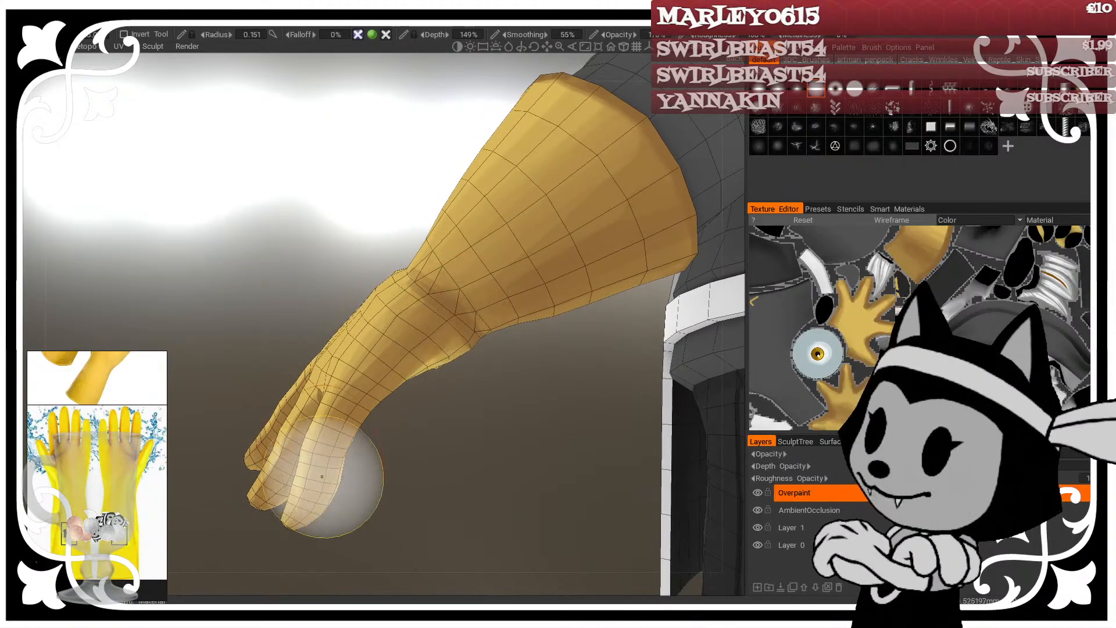
Step: Compare the glove's fingers with and without the wireframe, and reduce the brush radius to 0.050
right_drag(320, 480, 307, 481)
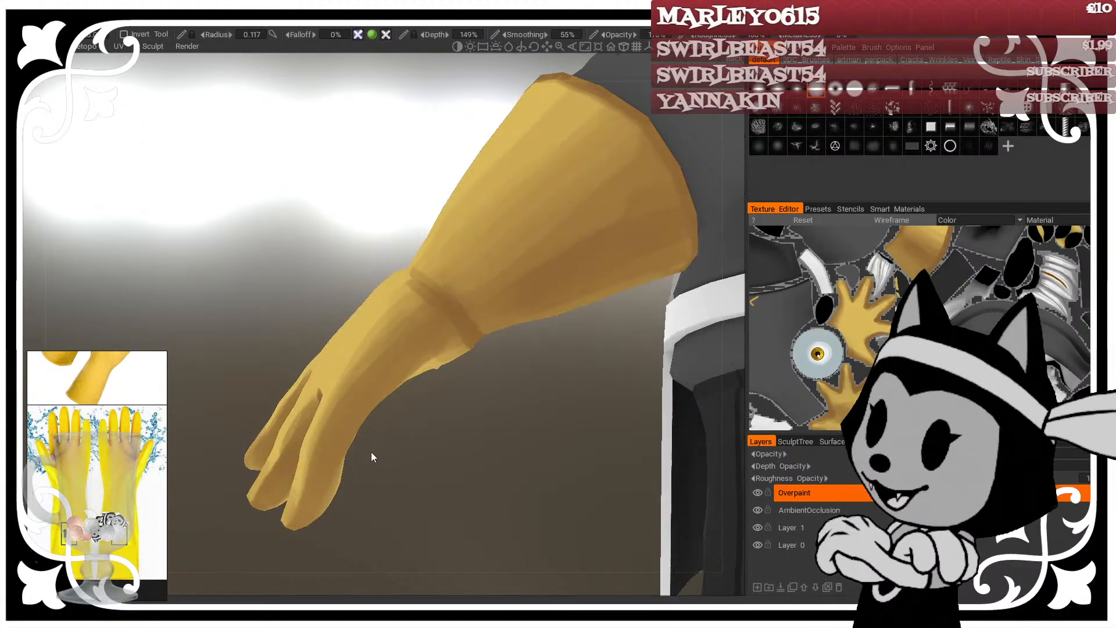
mouse_move(371, 452)
mouse_down()
mouse_move(398, 391)
mouse_move(416, 391)
mouse_move(293, 414)
mouse_move(265, 453)
mouse_up()
drag(265, 392, 223, 455)
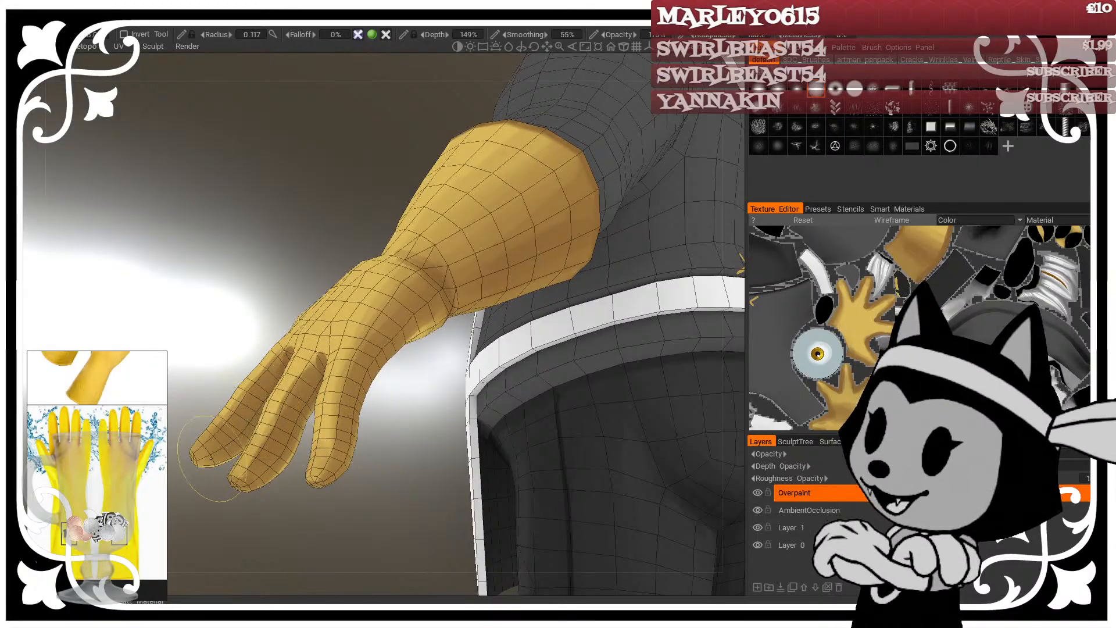
mouse_move(233, 515)
mouse_down()
mouse_move(311, 528)
mouse_move(428, 506)
mouse_up()
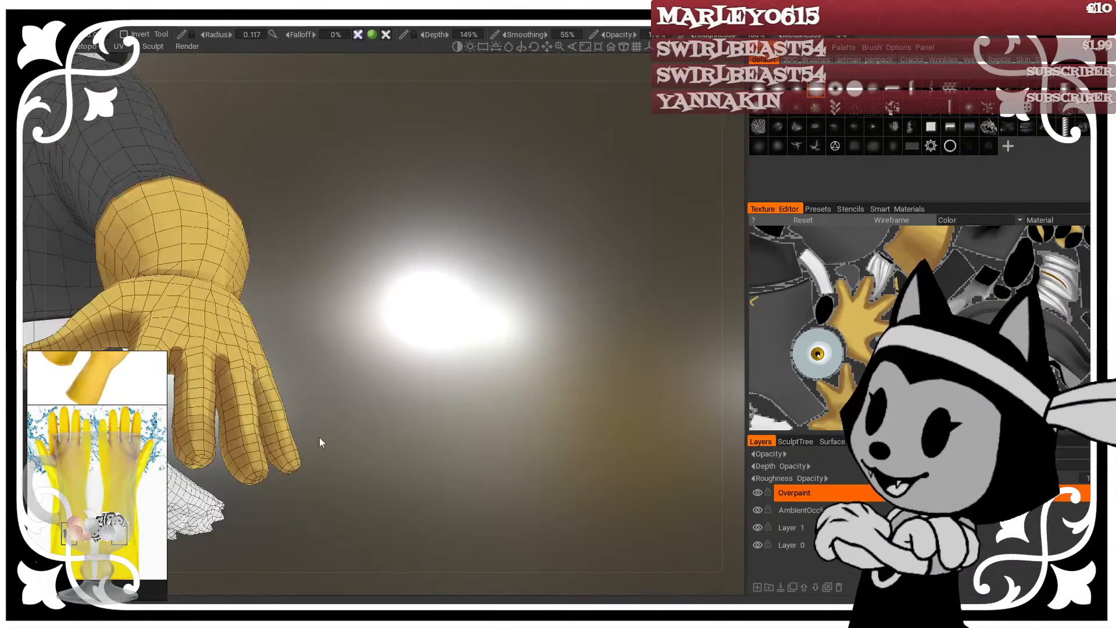
drag(319, 438, 374, 423)
mouse_move(475, 371)
mouse_down()
mouse_move(474, 312)
mouse_move(449, 354)
mouse_up()
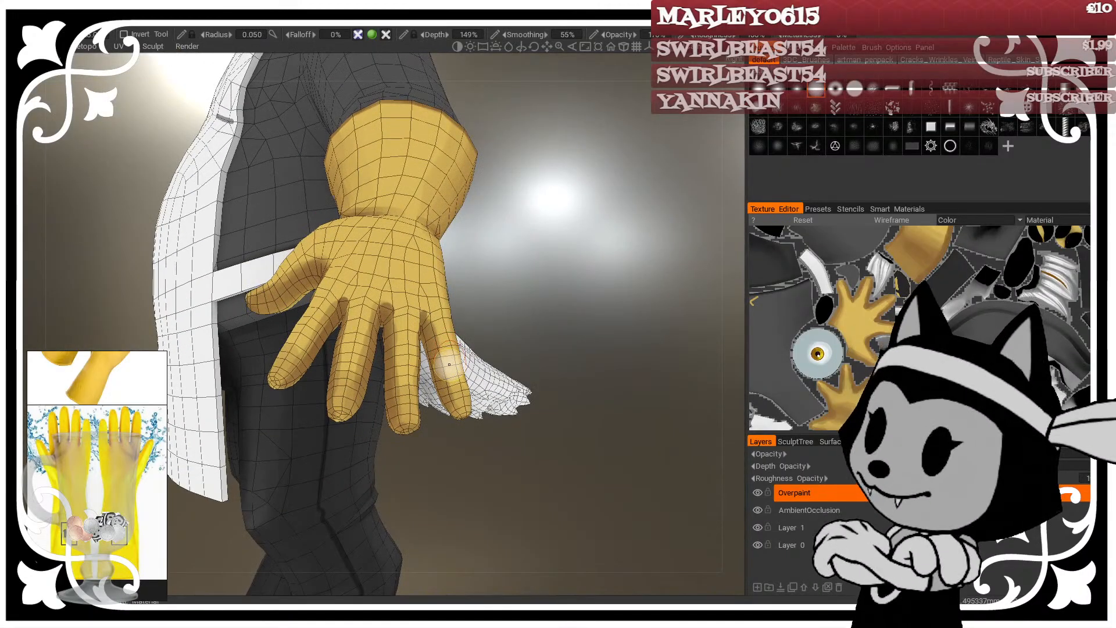
Step: Enlarge the brush radius to 0.192, sizing the brush against the wireframed glove's fingers
scroll(434, 349, up, 2)
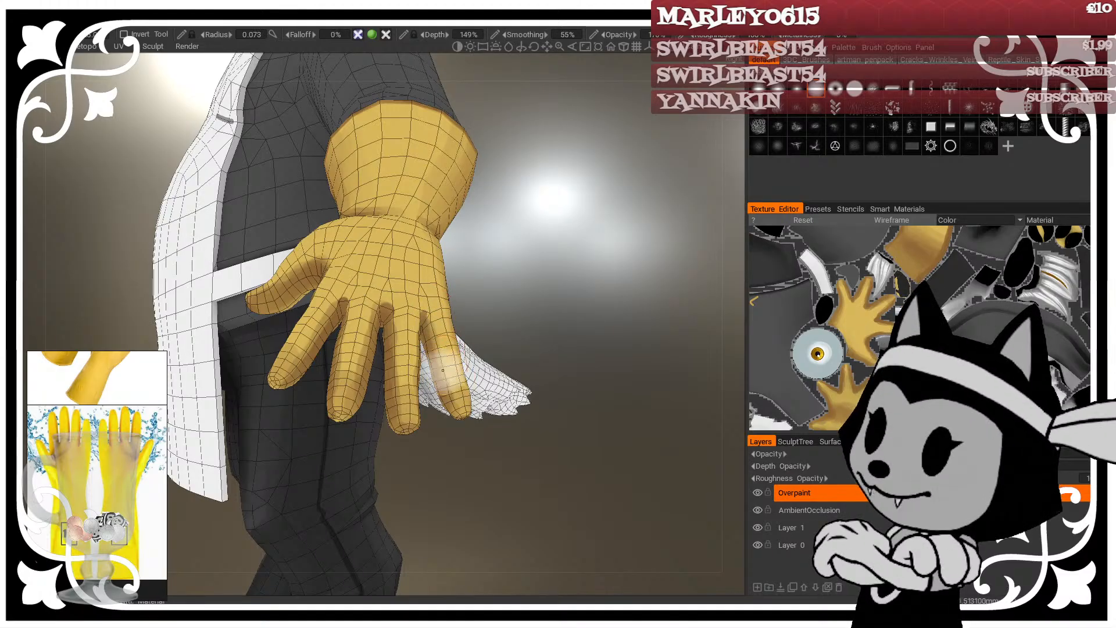
scroll(436, 327, up, 2)
drag(452, 394, 331, 308)
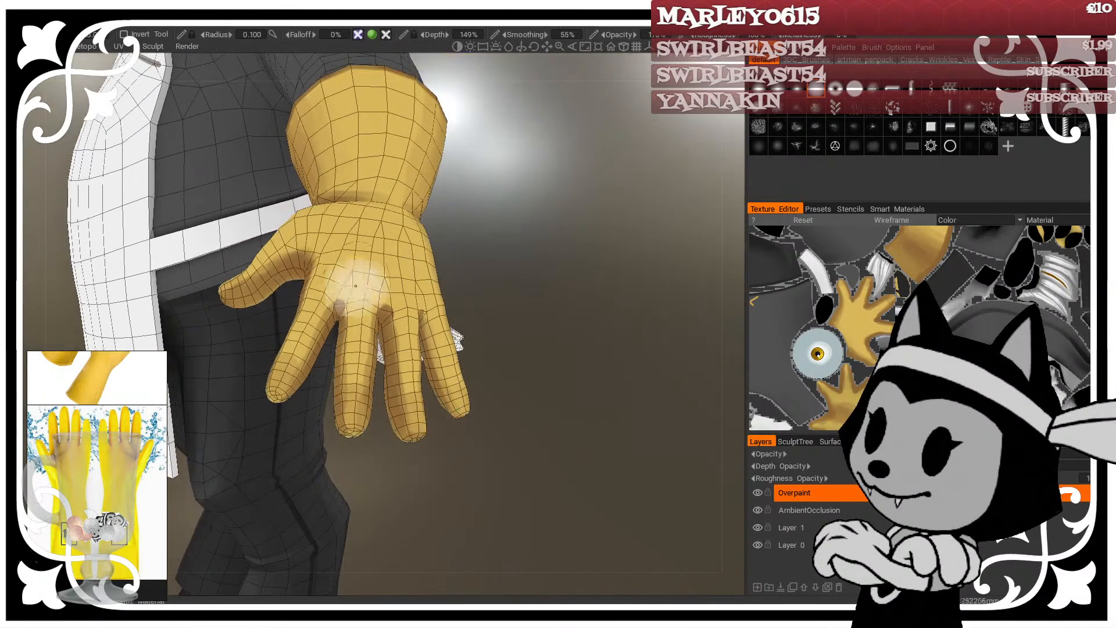
drag(474, 228, 474, 261)
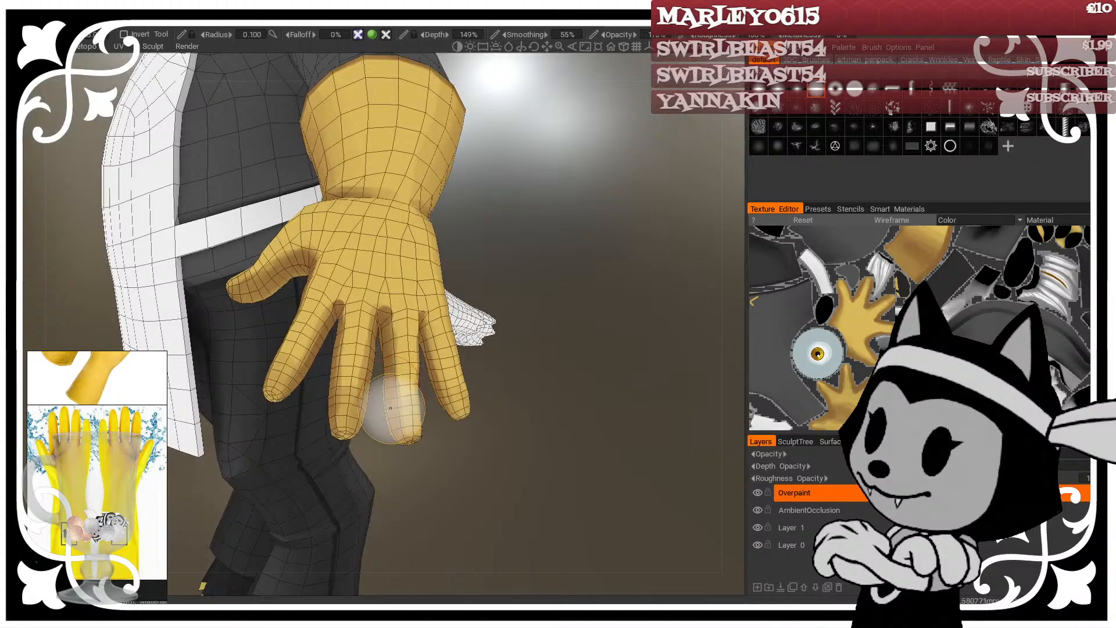
scroll(408, 425, up, 2)
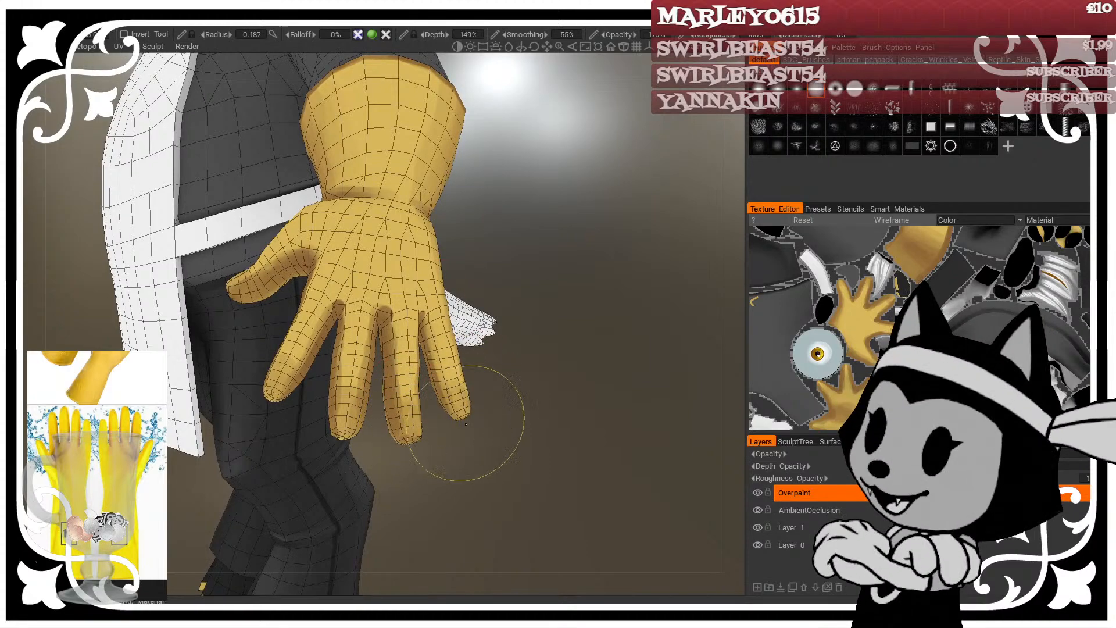
scroll(367, 332, down, 2)
mouse_move(366, 332)
alt+mouse_down()
mouse_move(390, 325)
mouse_move(223, 292)
alt+mouse_up()
scroll(393, 313, up, 2)
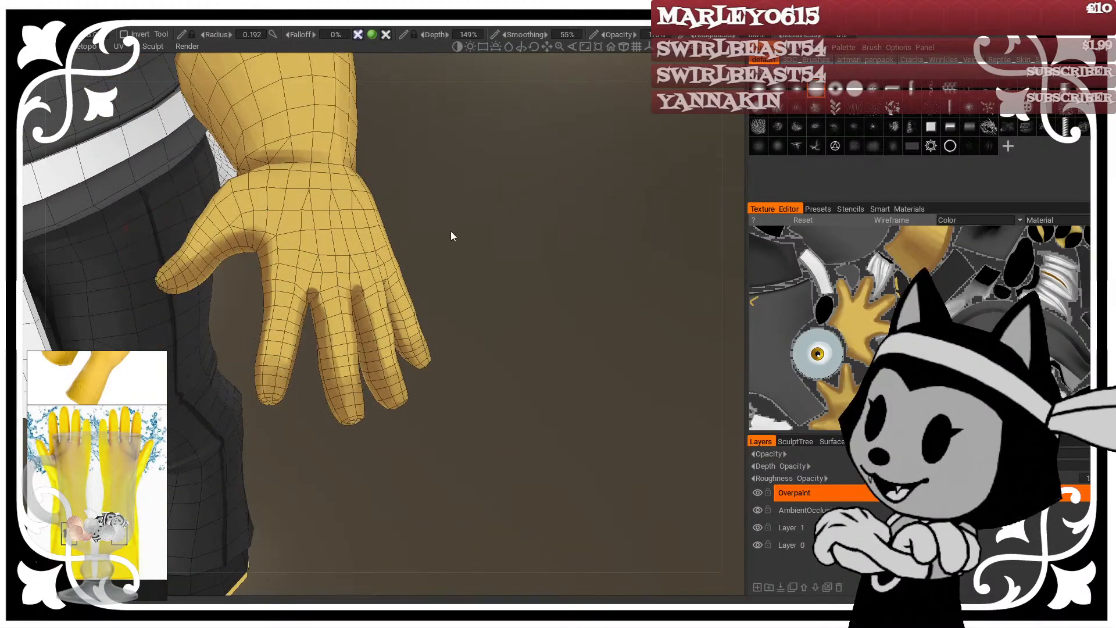
Step: Hide the wireframe and review the glove's shading from behind the figure and on the back of the hand
drag(451, 232, 443, 258)
key(w)
scroll(547, 269, down, 5)
drag(546, 268, 369, 234)
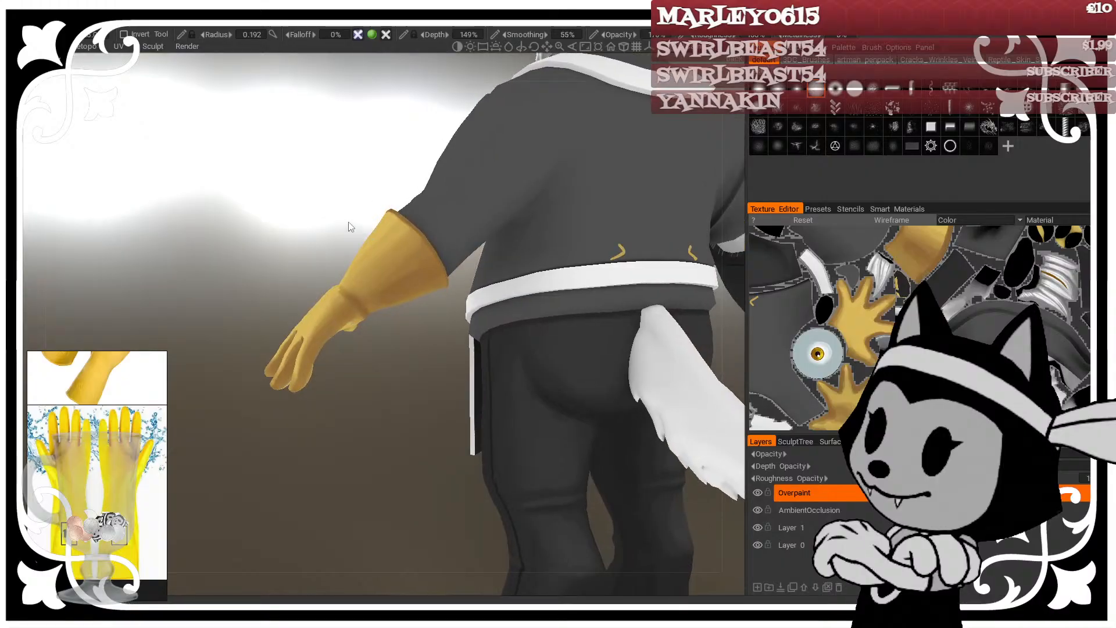
drag(334, 195, 523, 239)
scroll(556, 205, up, 4)
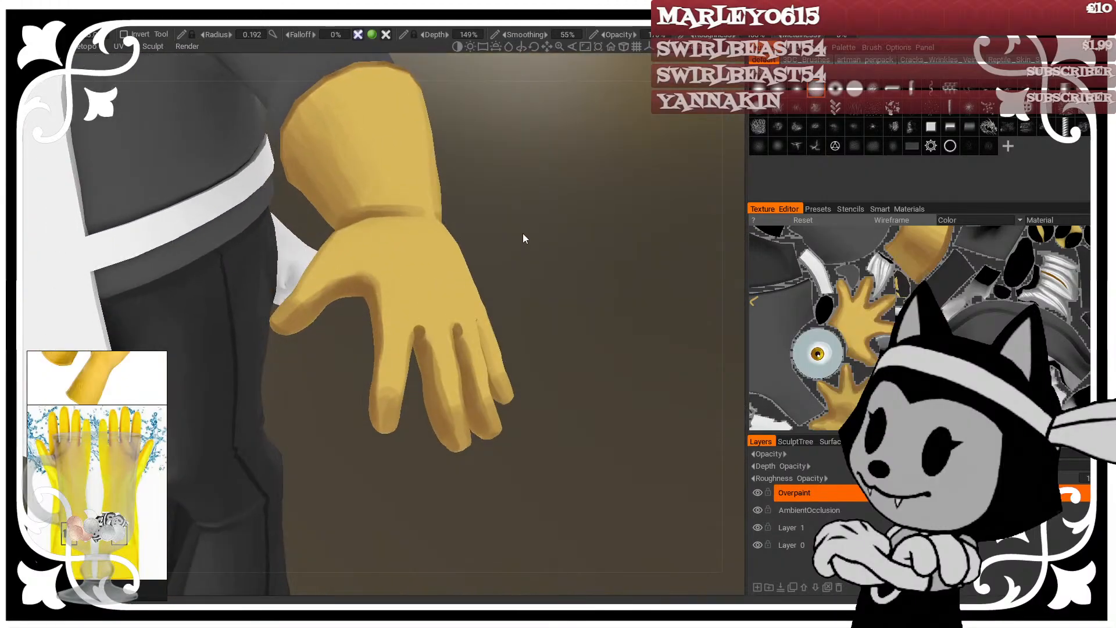
drag(523, 334, 516, 336)
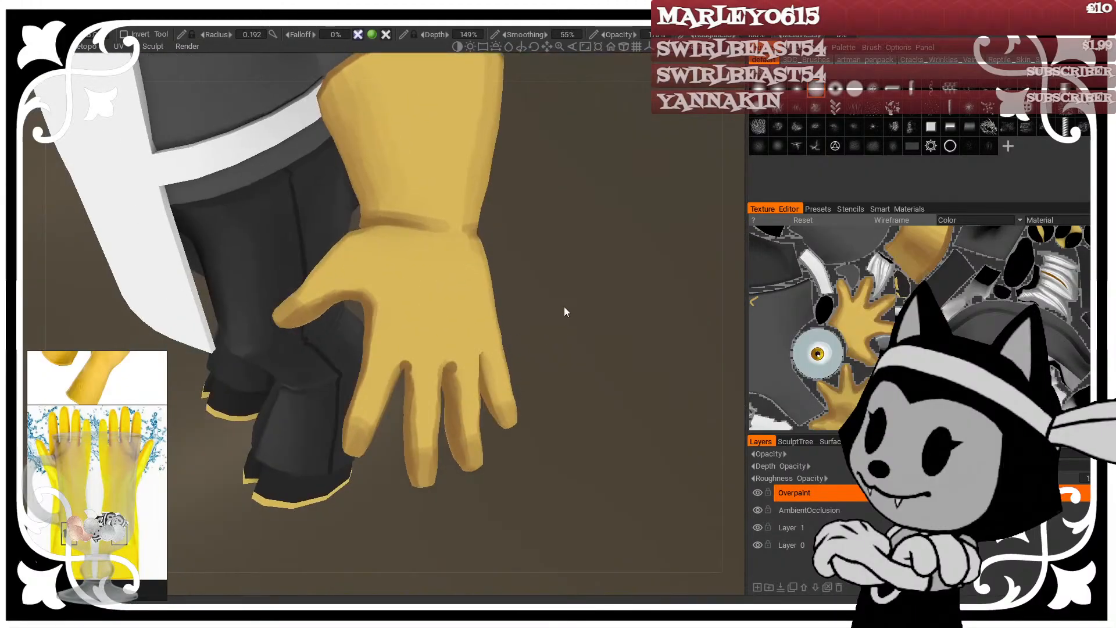
key(w)
scroll(551, 285, up, 3)
key(w)
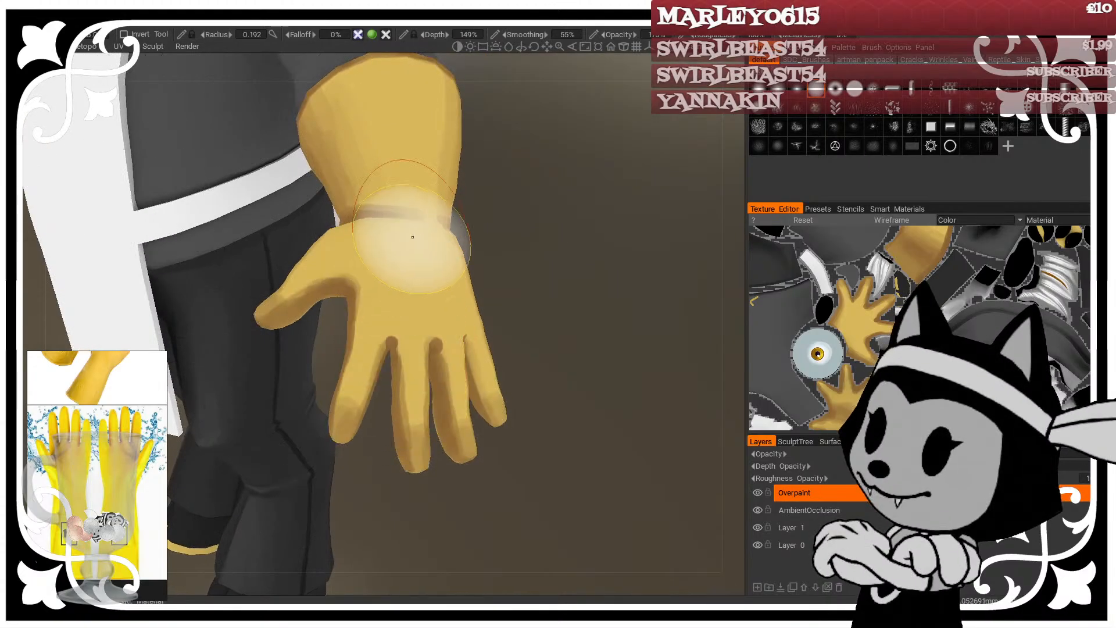
Step: Set the brush radius to 0.073 for detail painting on the glove's fingers
key(bracketleft)
key(bracketleft)
key(bracketleft)
key(bracketleft)
key(bracketleft)
key(bracketleft)
drag(437, 284, 374, 324)
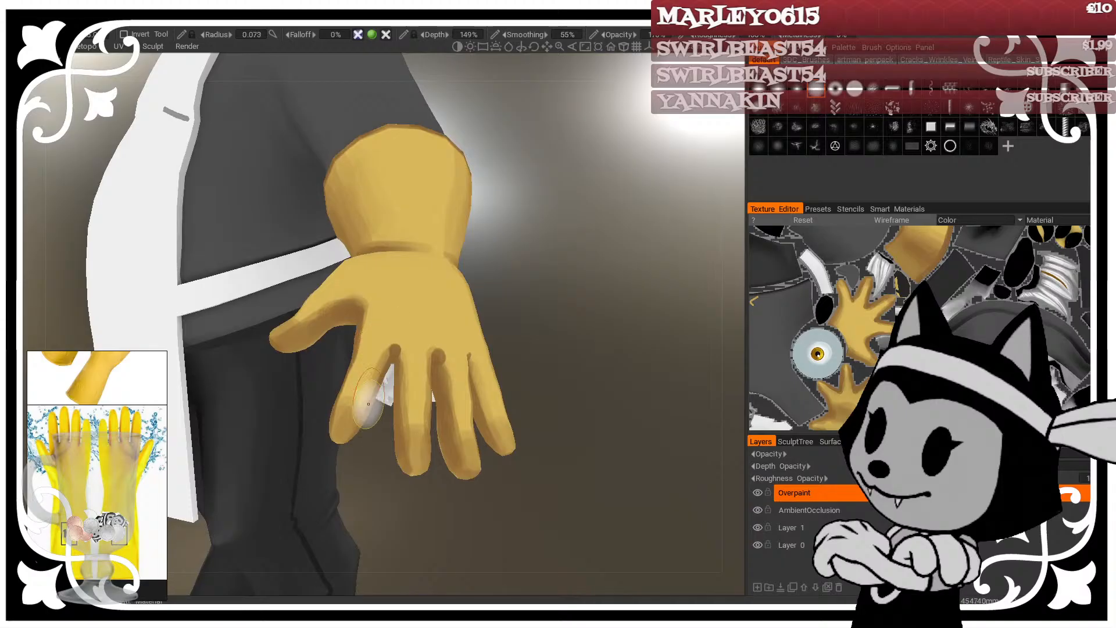
Step: Reduce the brush radius to 0.057 for detail painting between the glove's thumb and index finger
drag(369, 393, 424, 399)
key(bracketright)
key(bracketright)
key(bracketright)
drag(508, 231, 505, 222)
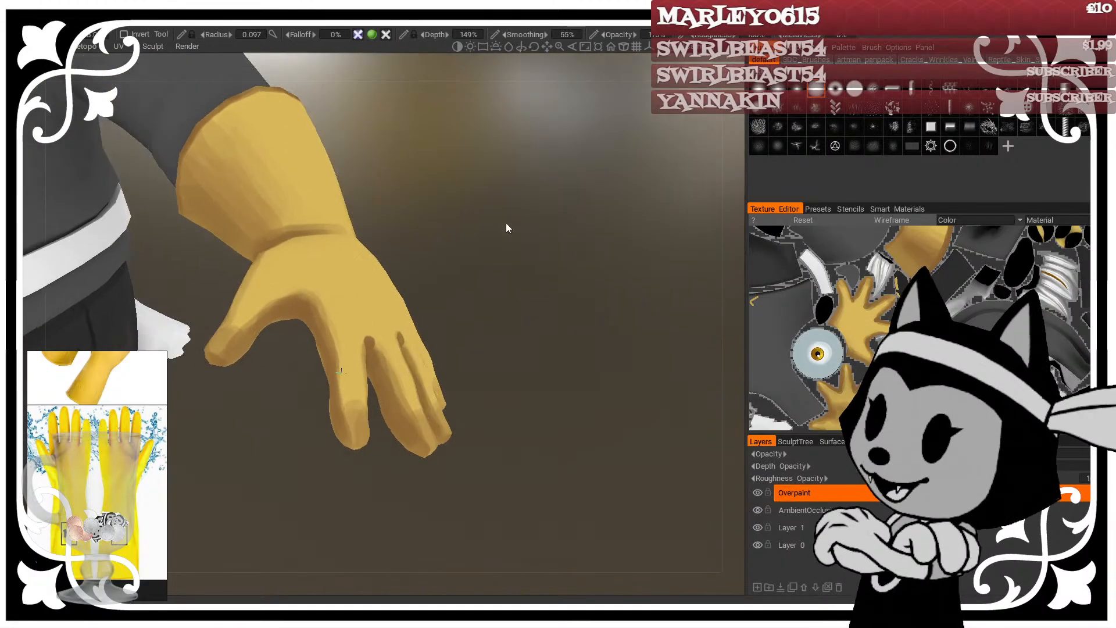
key(bracketleft)
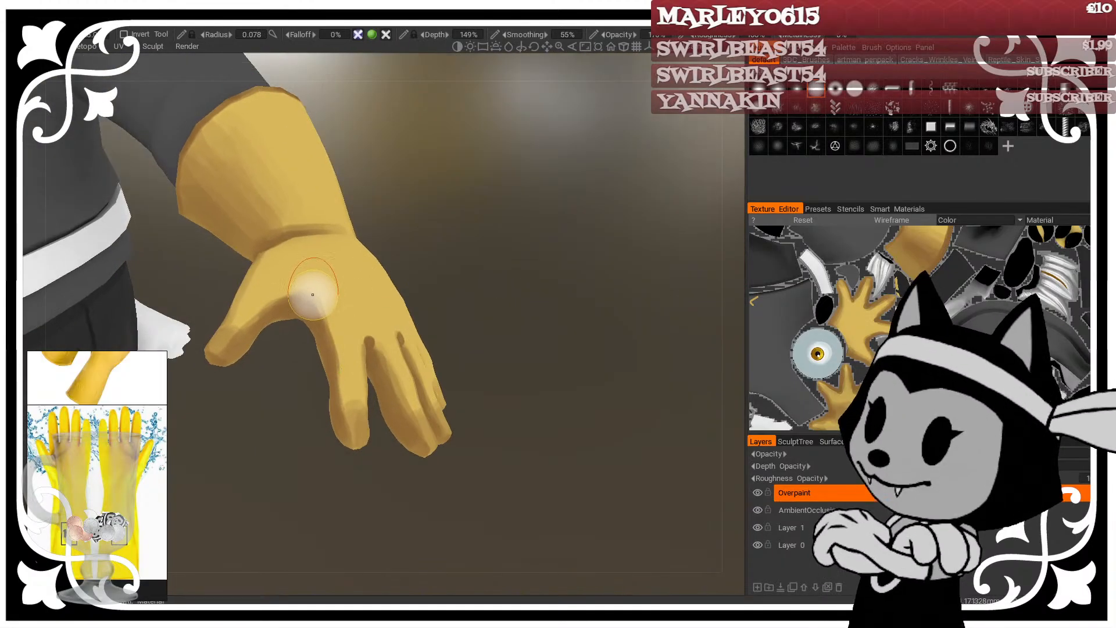
drag(539, 295, 514, 327)
key(bracketleft)
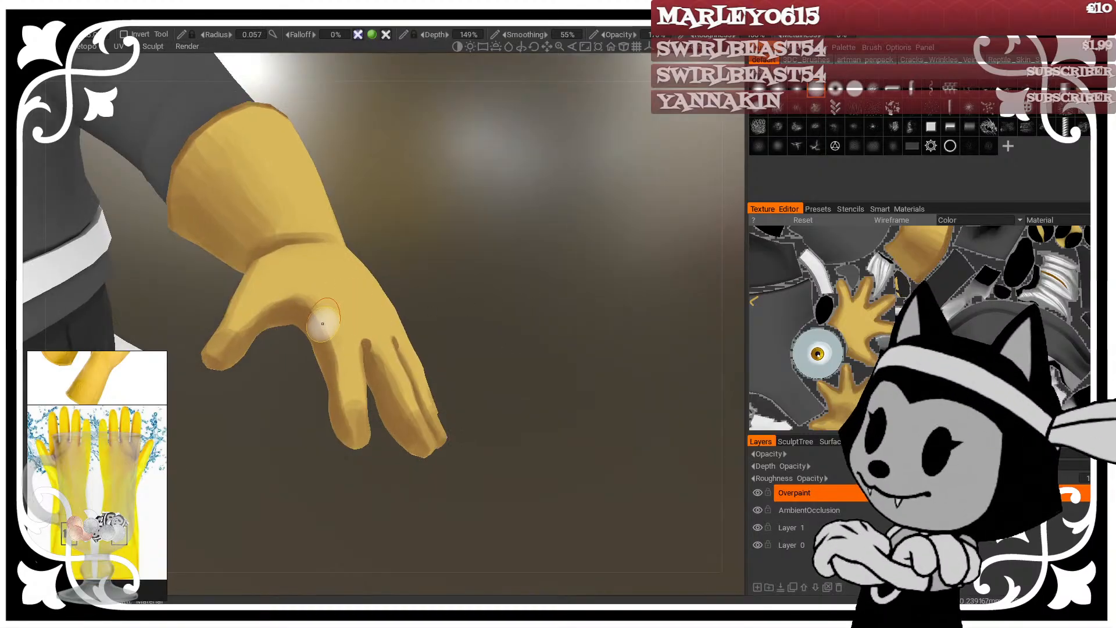
Step: Shade the web between the glove's thumb and index finger with the brush radius enlarged to 0.117
drag(359, 441, 469, 234)
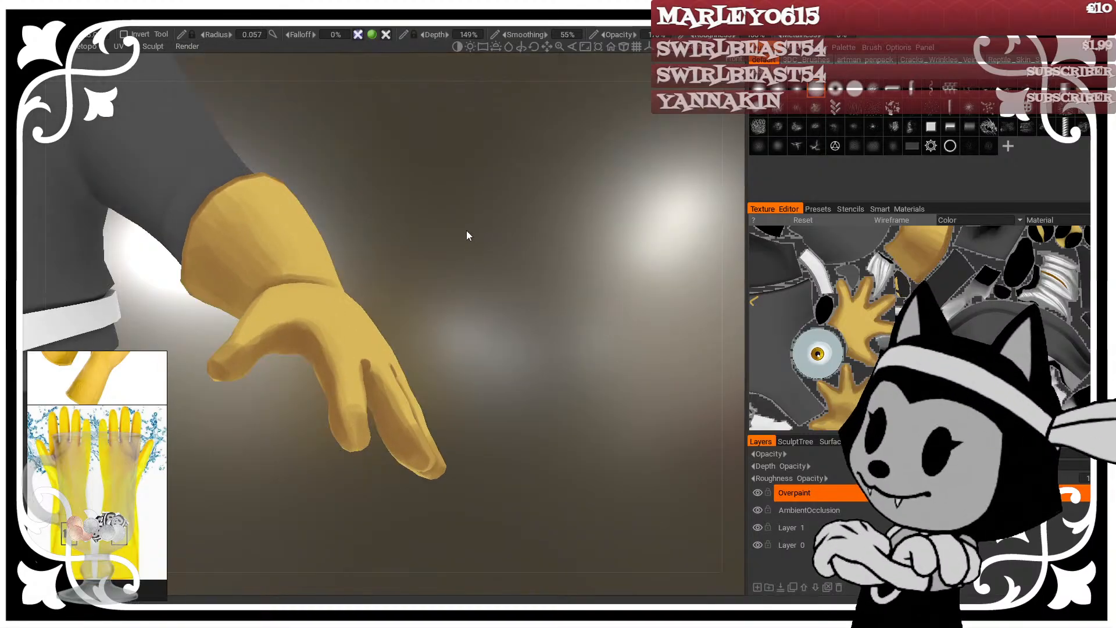
key(bracketright)
mouse_move(364, 291)
mouse_down()
mouse_move(316, 320)
mouse_move(297, 317)
mouse_up()
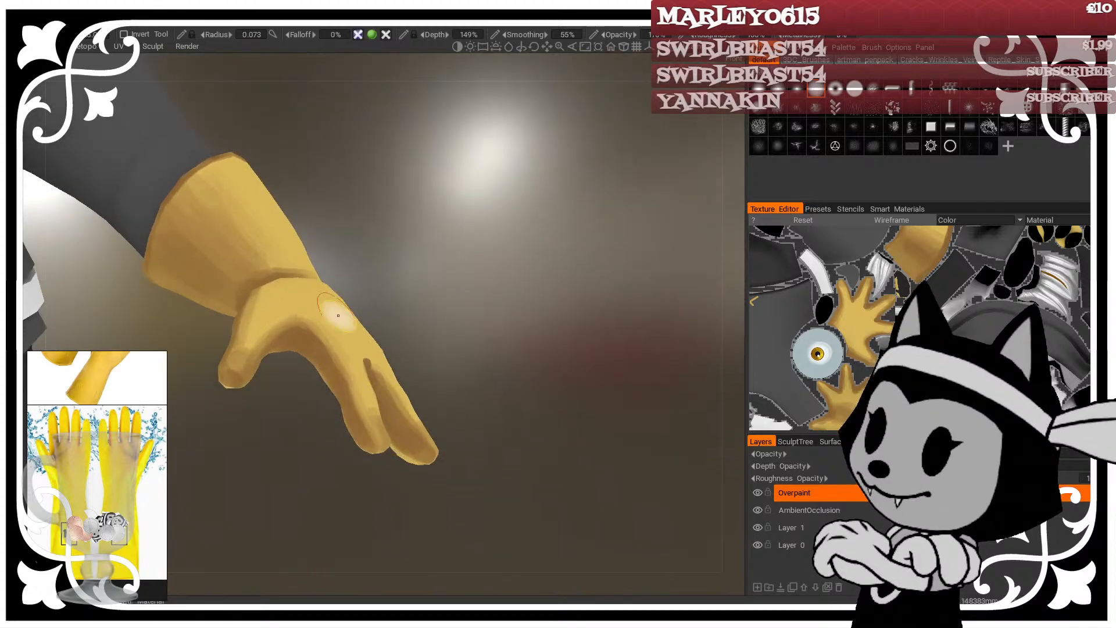
key(bracketright)
key(bracketright)
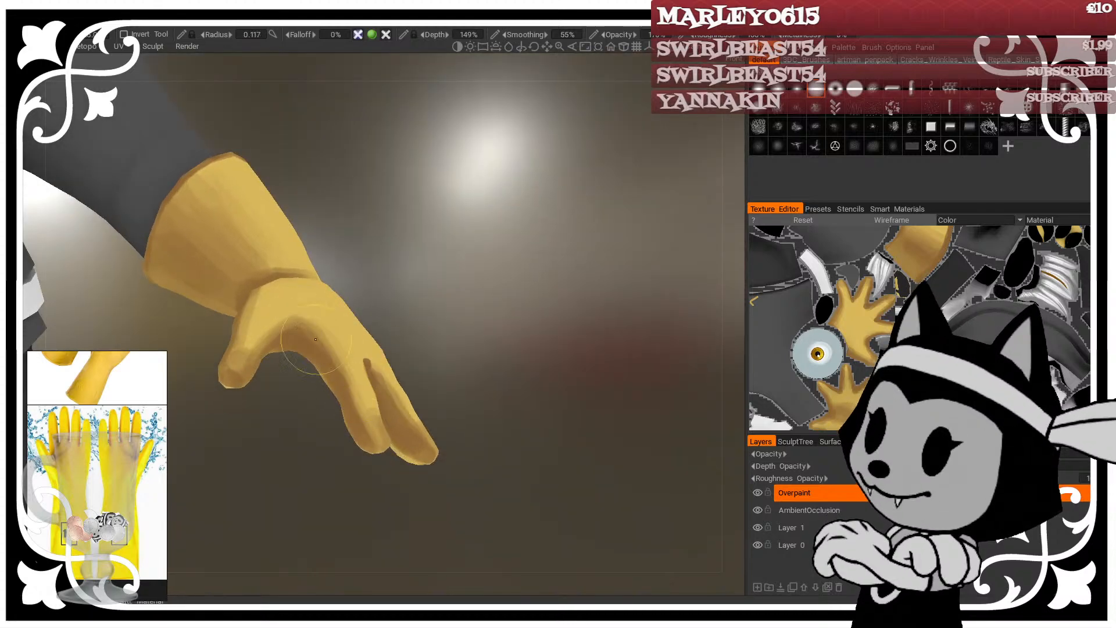
drag(333, 377, 372, 433)
mouse_move(516, 351)
mouse_down()
mouse_move(474, 350)
mouse_move(657, 148)
mouse_move(553, 389)
mouse_move(558, 418)
mouse_move(663, 335)
mouse_move(584, 331)
mouse_move(595, 287)
mouse_move(499, 281)
mouse_move(498, 245)
mouse_up()
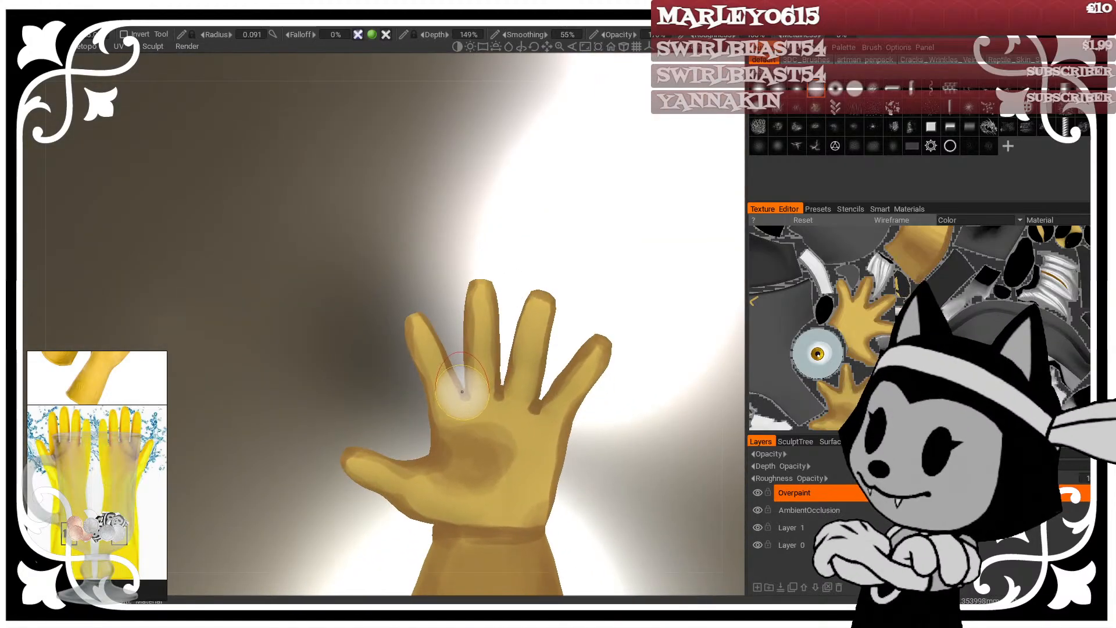
Step: Paint a crease across the glove's palm from the thumb web with a small brush, and blend it at radius 0.057
drag(636, 382, 627, 401)
key(bracketleft)
key(bracketleft)
key(bracketleft)
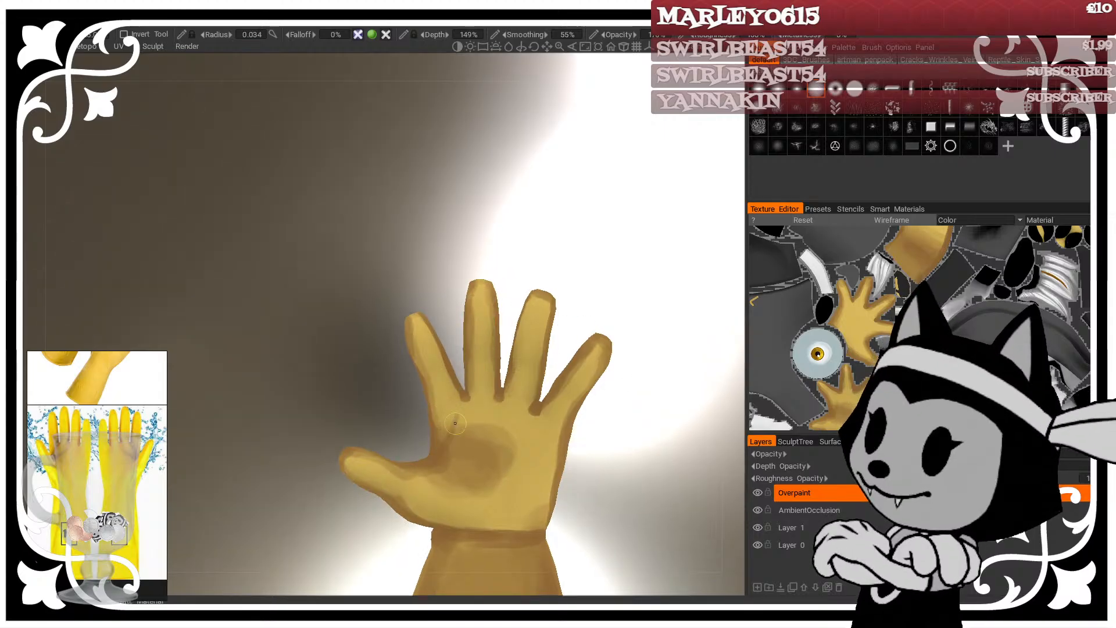
drag(601, 424, 643, 420)
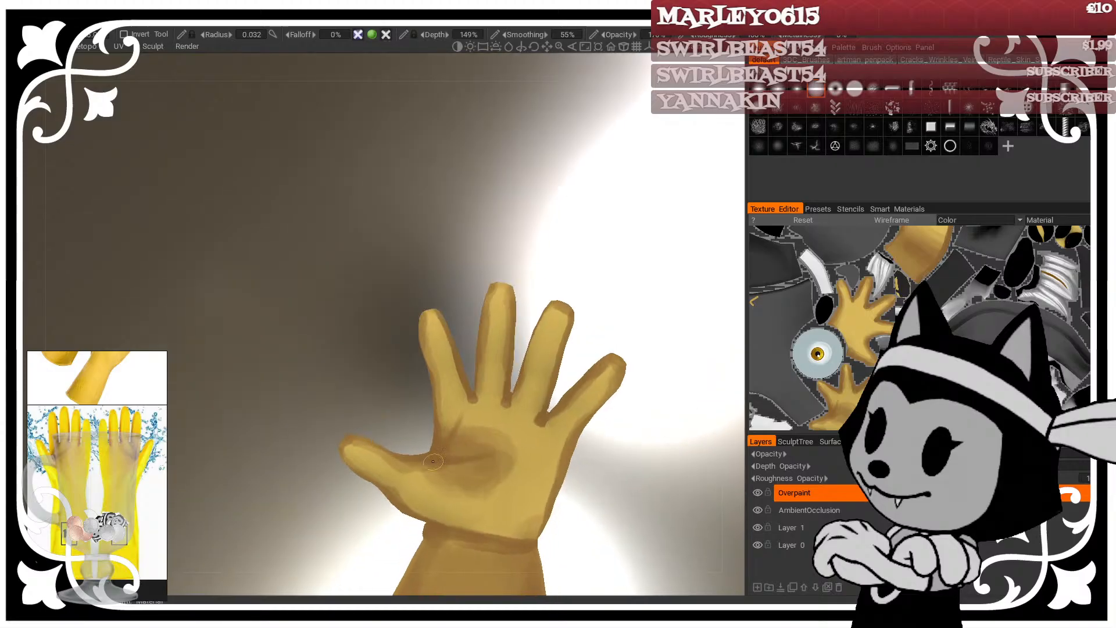
drag(421, 437, 454, 445)
key(bracketright)
key(bracketright)
key(bracketright)
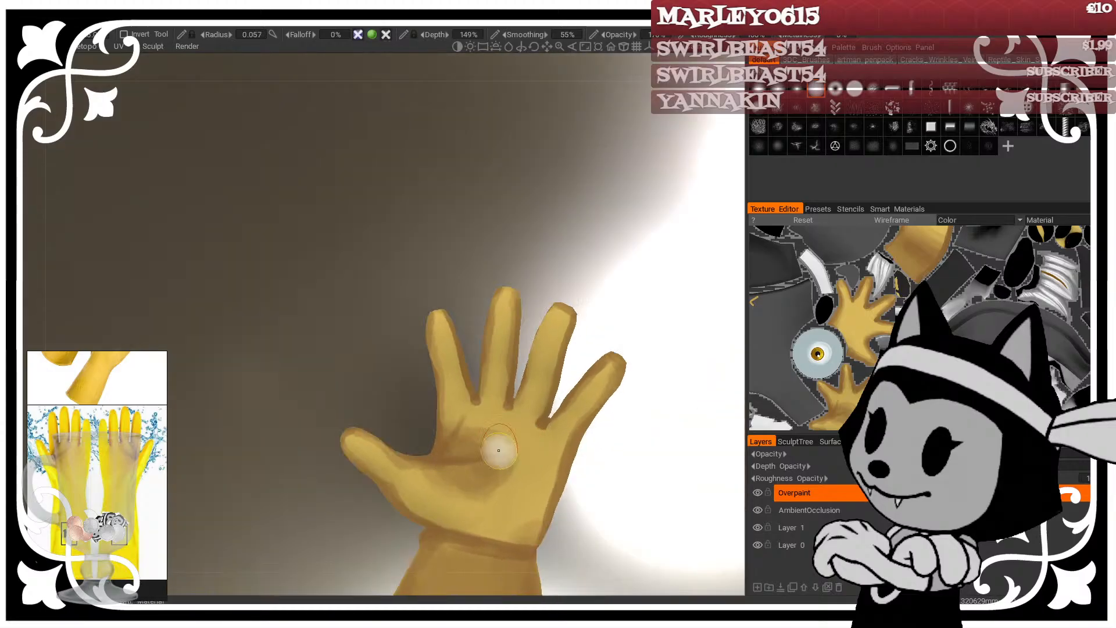
Step: Paint the fold at the base of the thumb on the palm side, using brush radii of 0.083 and 0.057
mouse_move(388, 402)
mouse_down()
mouse_move(442, 378)
mouse_move(439, 326)
mouse_up()
key(bracketright)
key(bracketright)
key(bracketright)
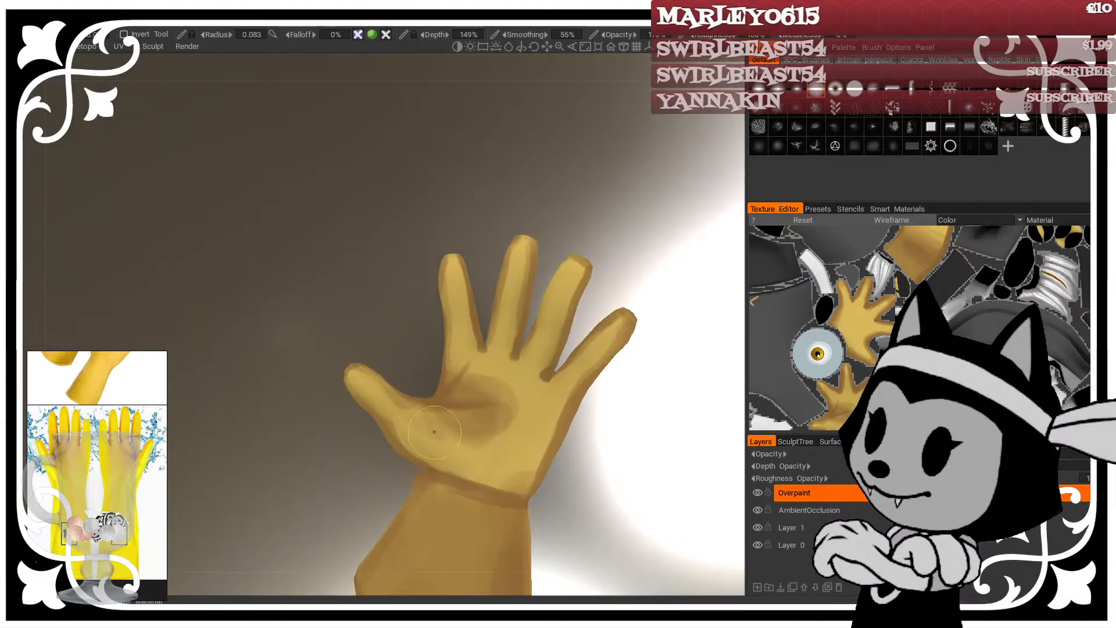
mouse_move(434, 432)
mouse_down()
mouse_move(417, 418)
mouse_move(443, 476)
mouse_up()
key(bracketleft)
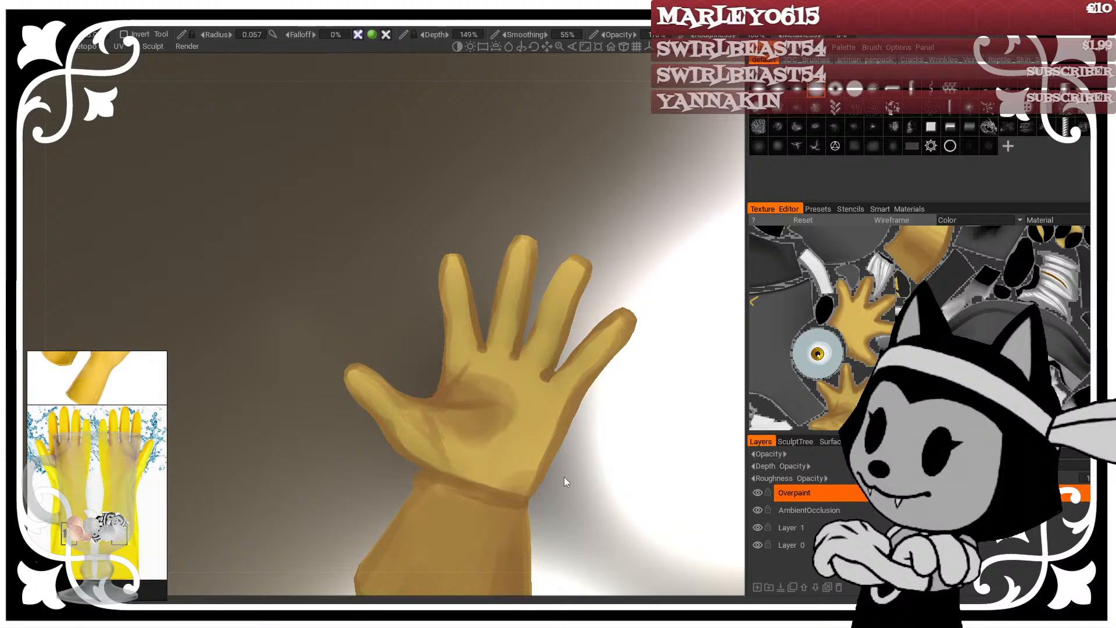
Step: Bring the pair of orange-yellow rubber gloves into view on the reference board
drag(393, 275, 214, 424)
middle_drag(92, 407, 90, 494)
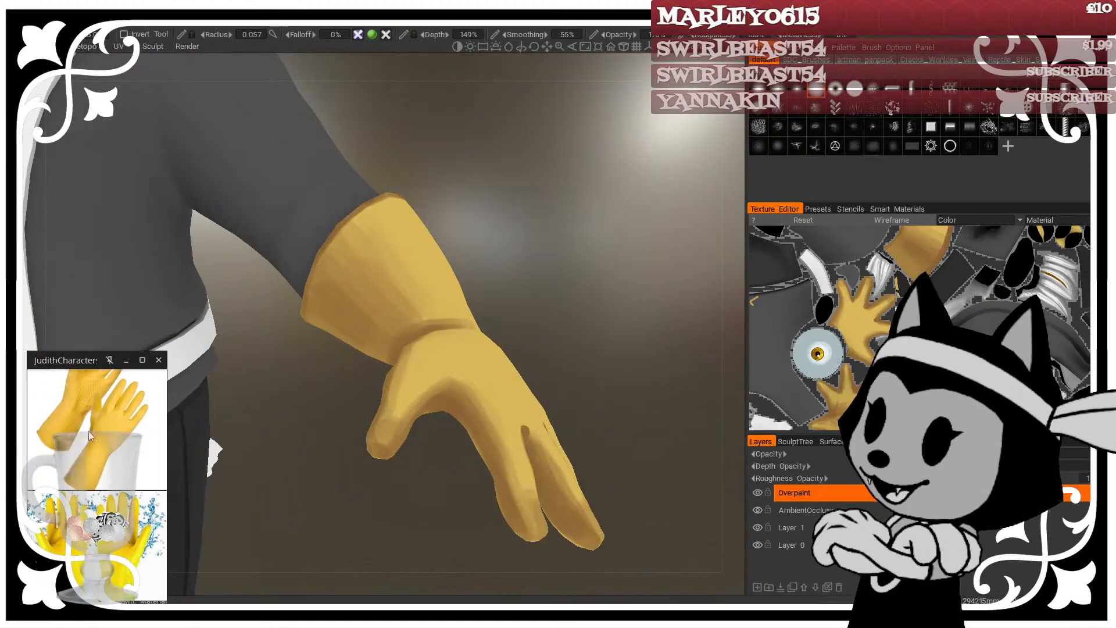
middle_drag(89, 431, 86, 497)
scroll(86, 498, up, 2)
Step: Examine the glove's back, cuff and fingers from several angles against the reference photo, with the brush radius set to 0.059
drag(572, 307, 521, 359)
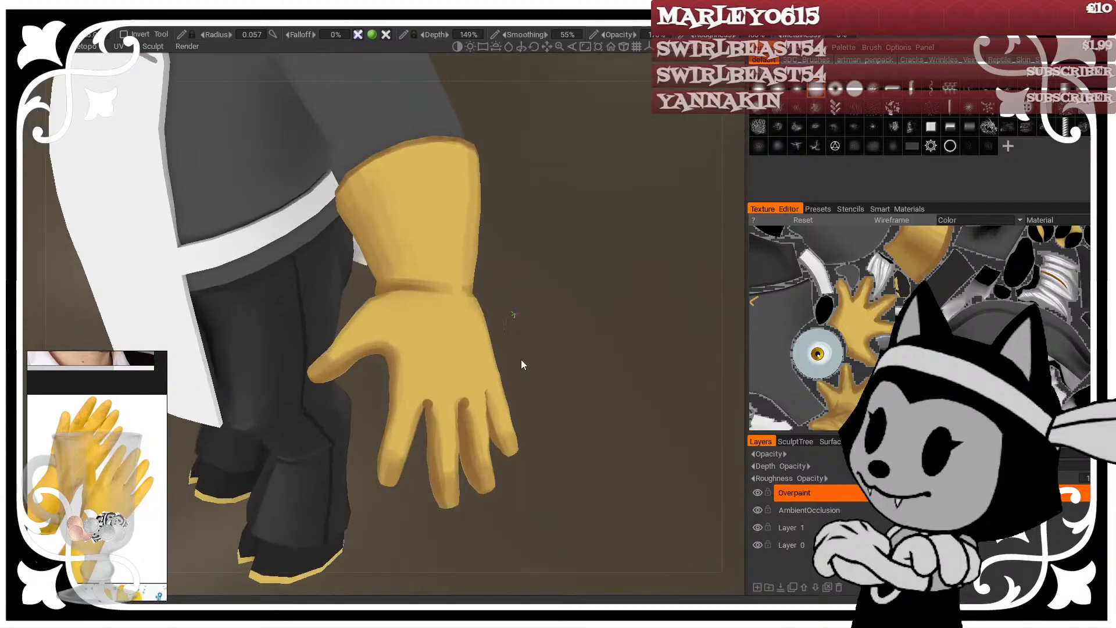
drag(512, 248, 529, 251)
drag(599, 281, 551, 256)
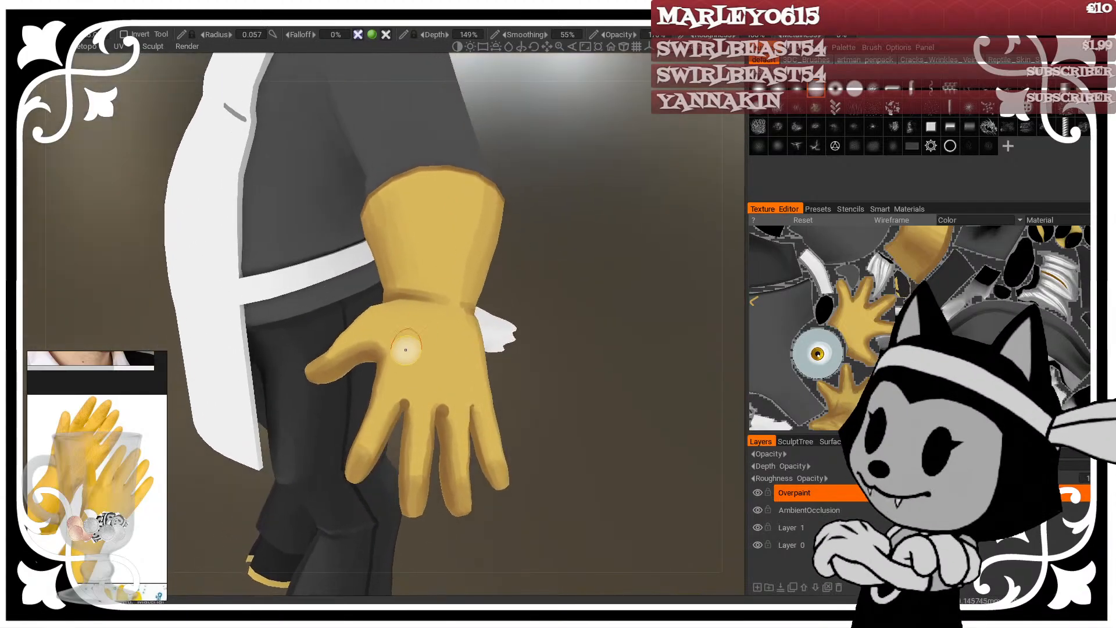
mouse_move(507, 388)
mouse_down()
mouse_move(673, 422)
mouse_move(488, 314)
mouse_move(391, 319)
mouse_up()
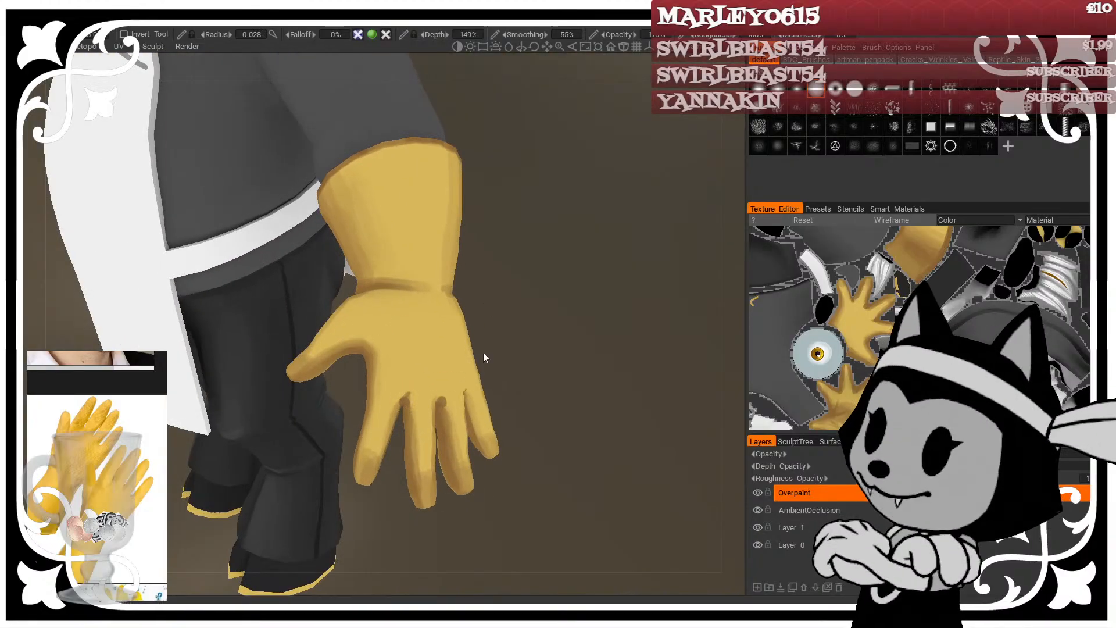
mouse_move(484, 355)
mouse_down()
mouse_move(445, 405)
mouse_move(511, 397)
mouse_move(474, 413)
mouse_move(494, 388)
mouse_move(471, 401)
mouse_up()
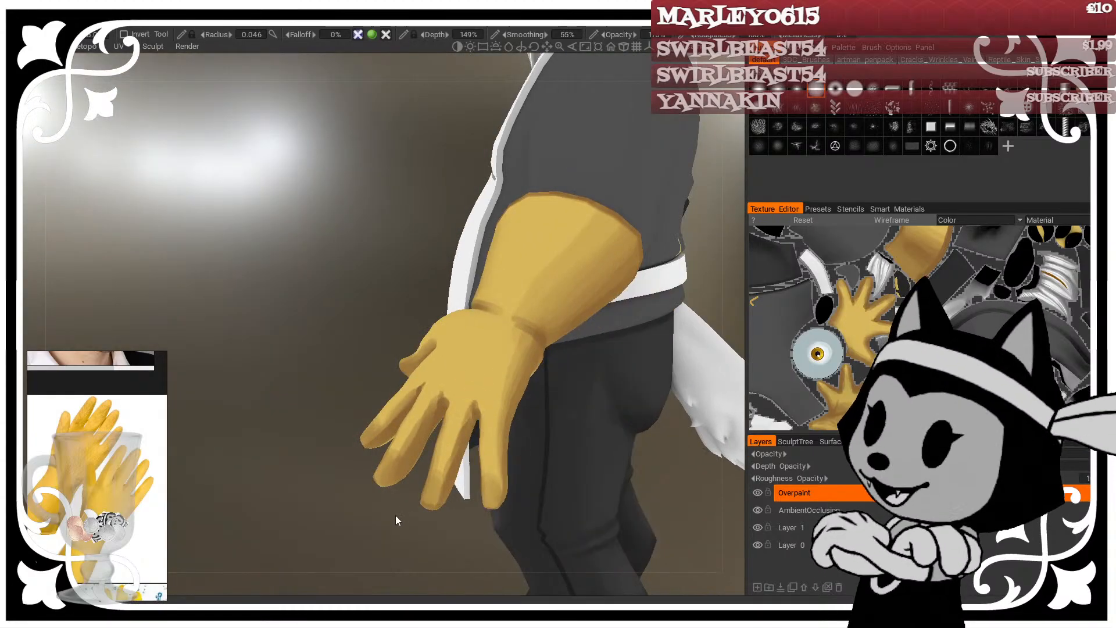
drag(396, 516, 329, 512)
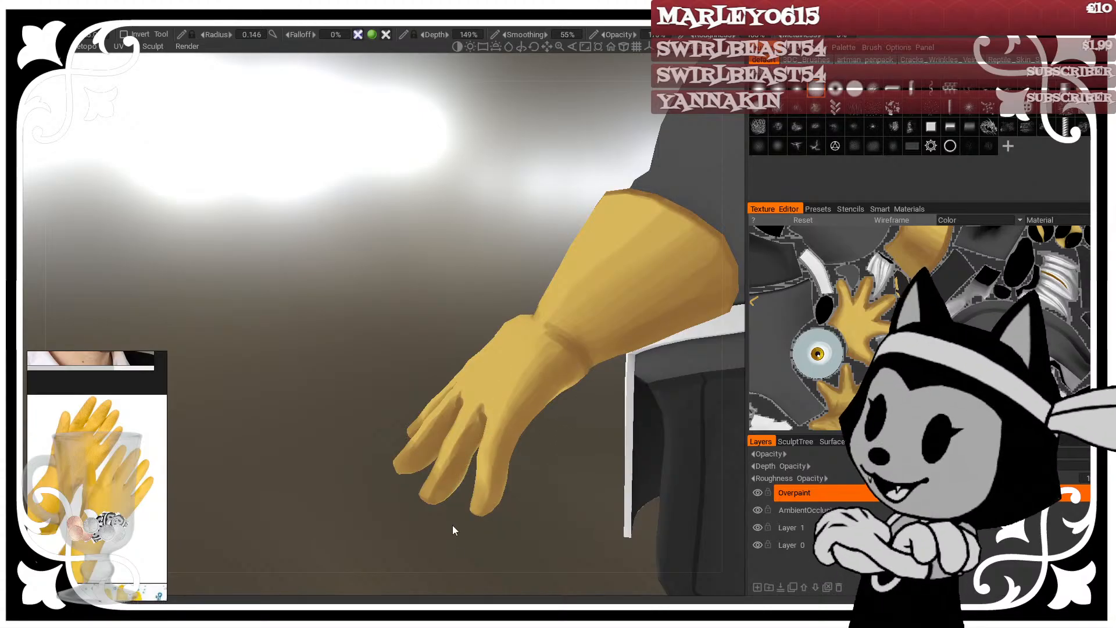
drag(386, 424, 374, 362)
drag(352, 548, 624, 182)
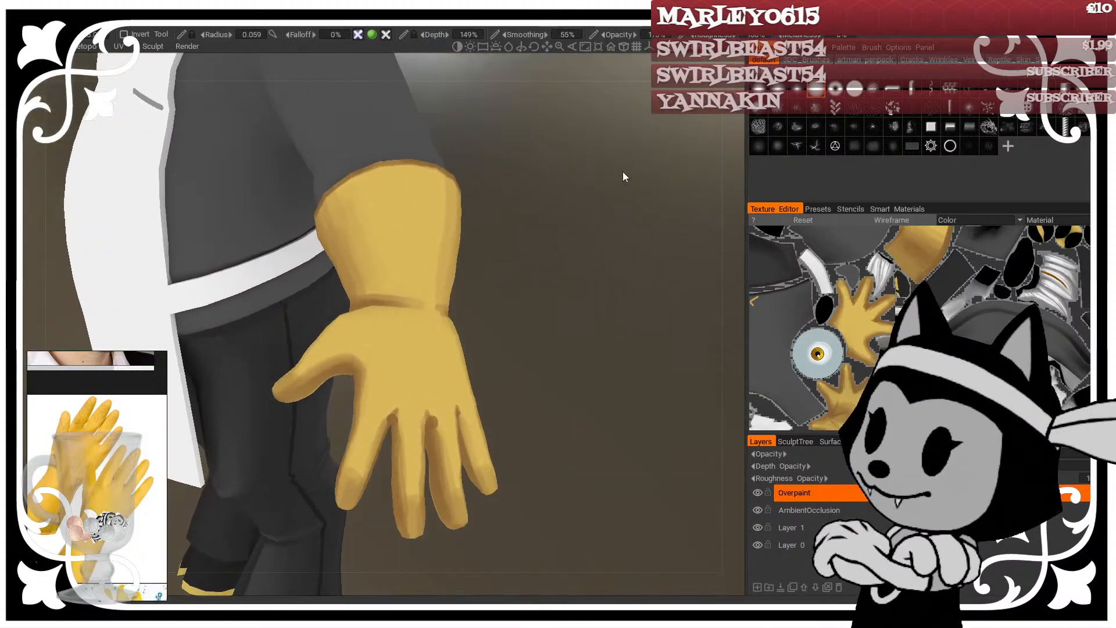
drag(619, 289, 612, 294)
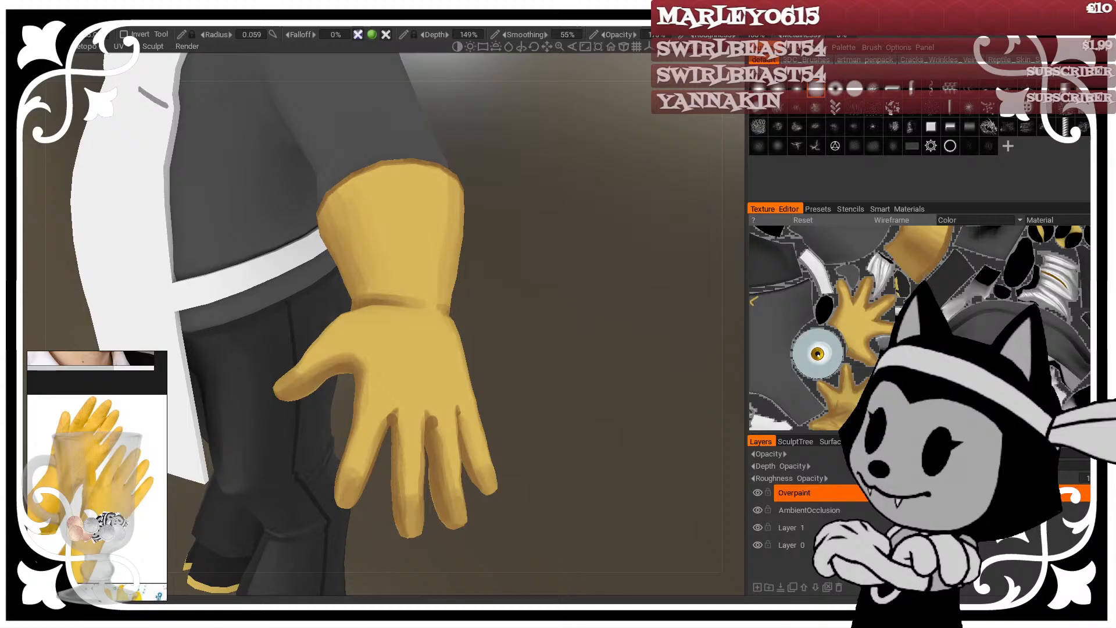
drag(475, 327, 530, 304)
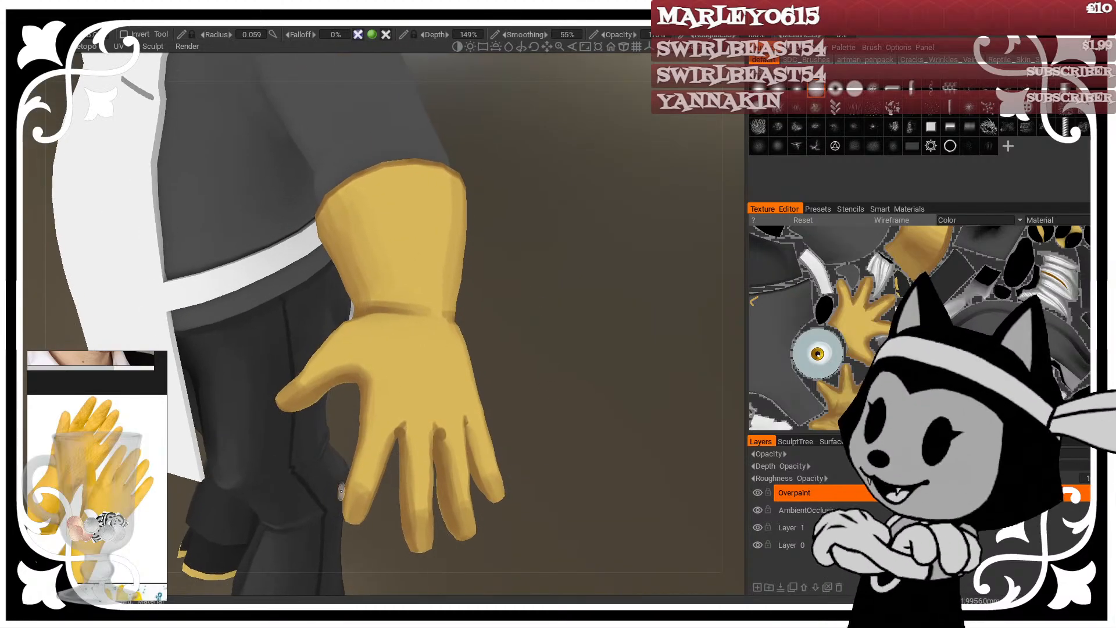
Step: Bring up the wrinkled yellow glove reference and paint a wrinkle at the glove's wrist with a brush radius of 0.028
scroll(82, 468, down, 3)
scroll(81, 468, up, 3)
middle_drag(81, 468, 64, 483)
scroll(64, 483, down, 1)
mouse_move(552, 357)
mouse_down()
mouse_move(585, 274)
mouse_move(575, 403)
mouse_move(525, 379)
mouse_up()
right_drag(429, 339, 409, 339)
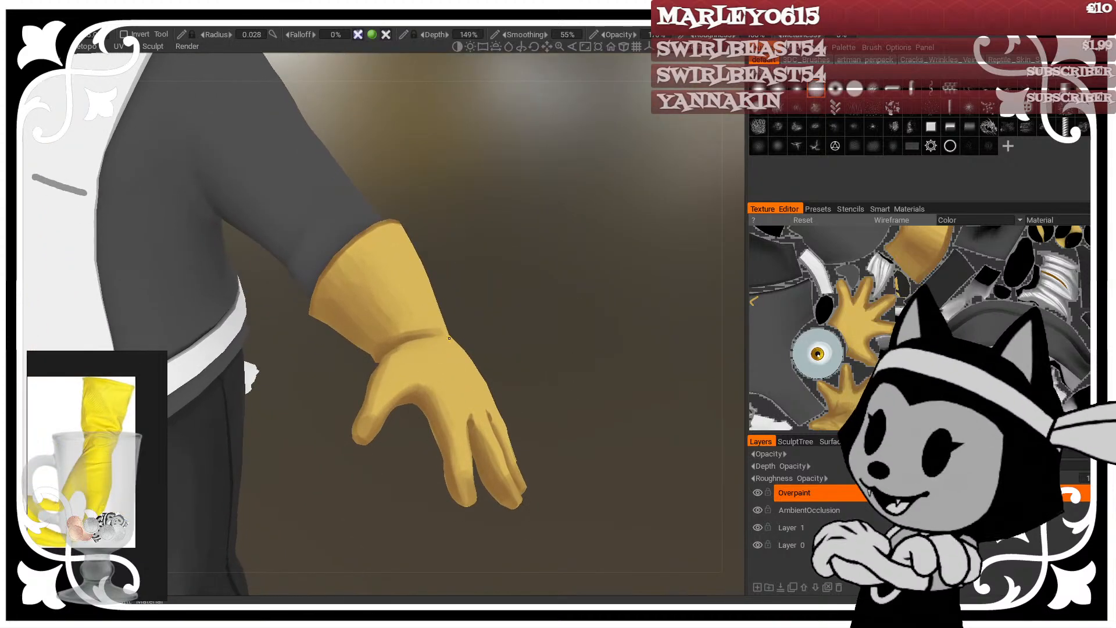
drag(429, 350, 452, 336)
mouse_move(520, 325)
mouse_down()
mouse_move(493, 321)
mouse_move(479, 343)
mouse_move(471, 325)
mouse_move(456, 335)
mouse_up()
mouse_move(514, 330)
mouse_down()
mouse_move(512, 319)
mouse_move(452, 336)
mouse_up()
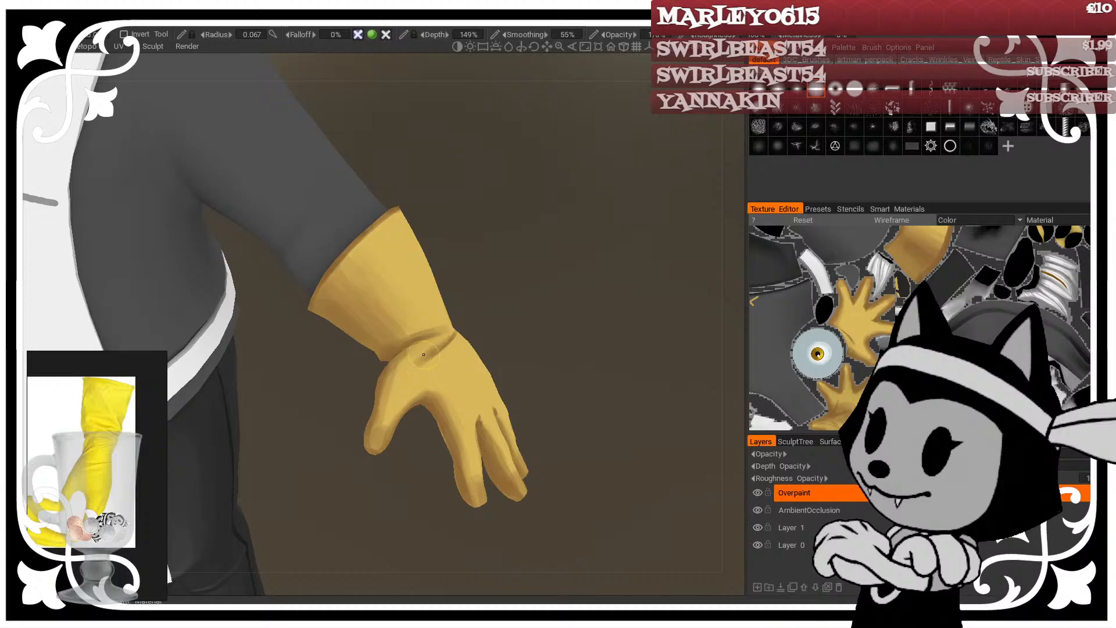
Step: Extend and soften the wrist wrinkles across the back of the hand with a brush radius of 0.057
drag(487, 317, 415, 311)
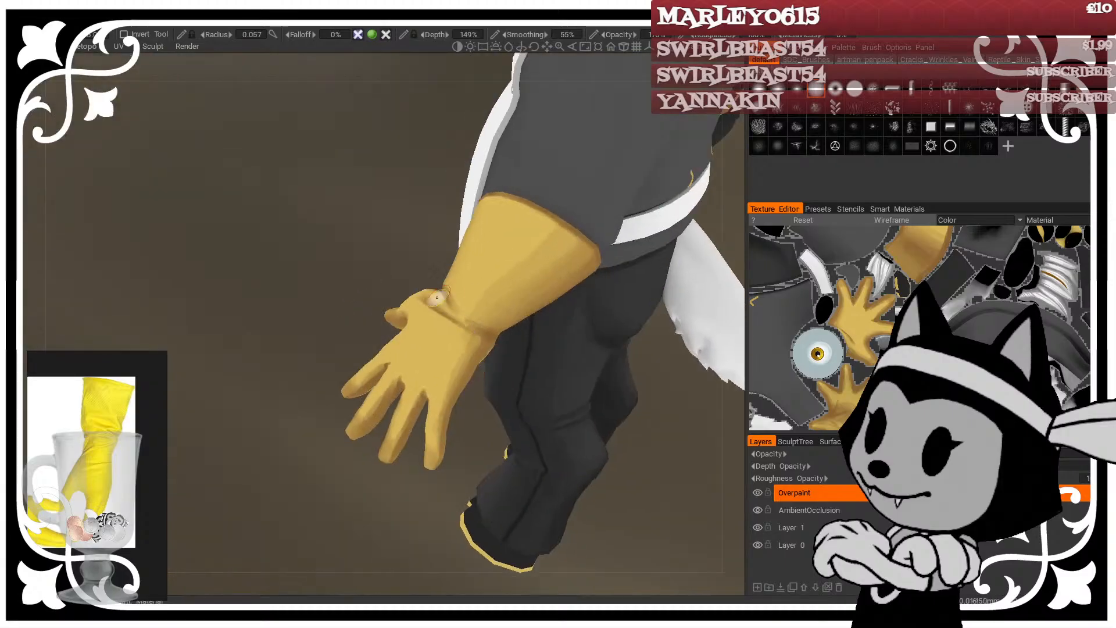
drag(425, 273, 455, 305)
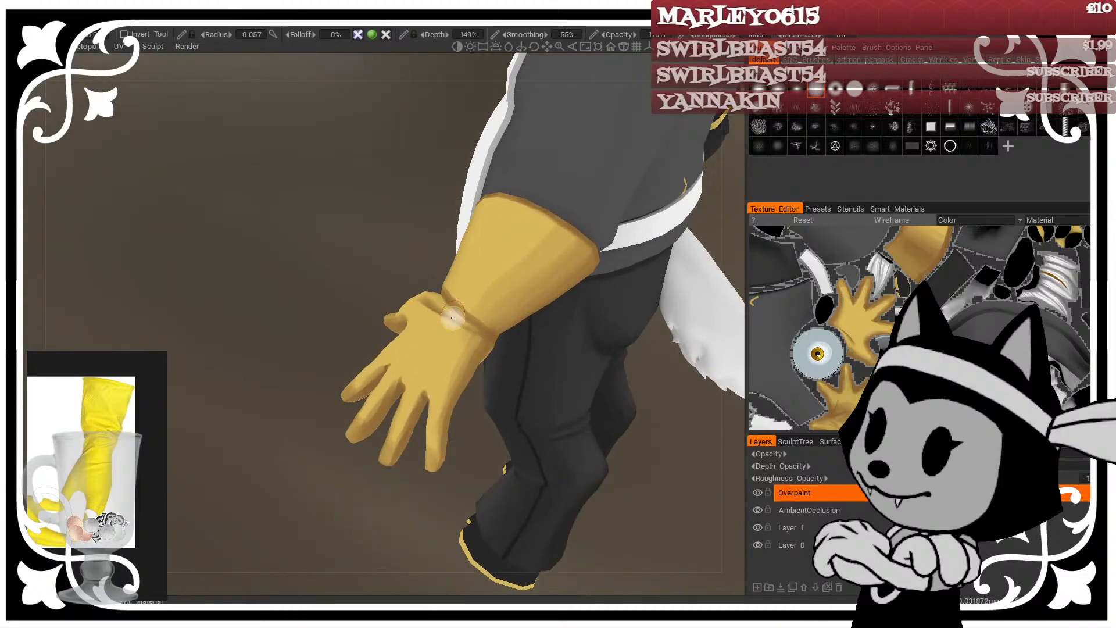
mouse_move(408, 263)
mouse_down()
mouse_move(553, 242)
mouse_move(553, 283)
mouse_move(537, 294)
mouse_up()
mouse_move(430, 370)
right_down()
mouse_move(451, 370)
mouse_move(441, 379)
right_up()
mouse_move(508, 326)
mouse_down()
mouse_move(545, 310)
mouse_move(468, 324)
mouse_move(483, 341)
mouse_move(520, 306)
mouse_move(511, 297)
mouse_move(457, 397)
mouse_up()
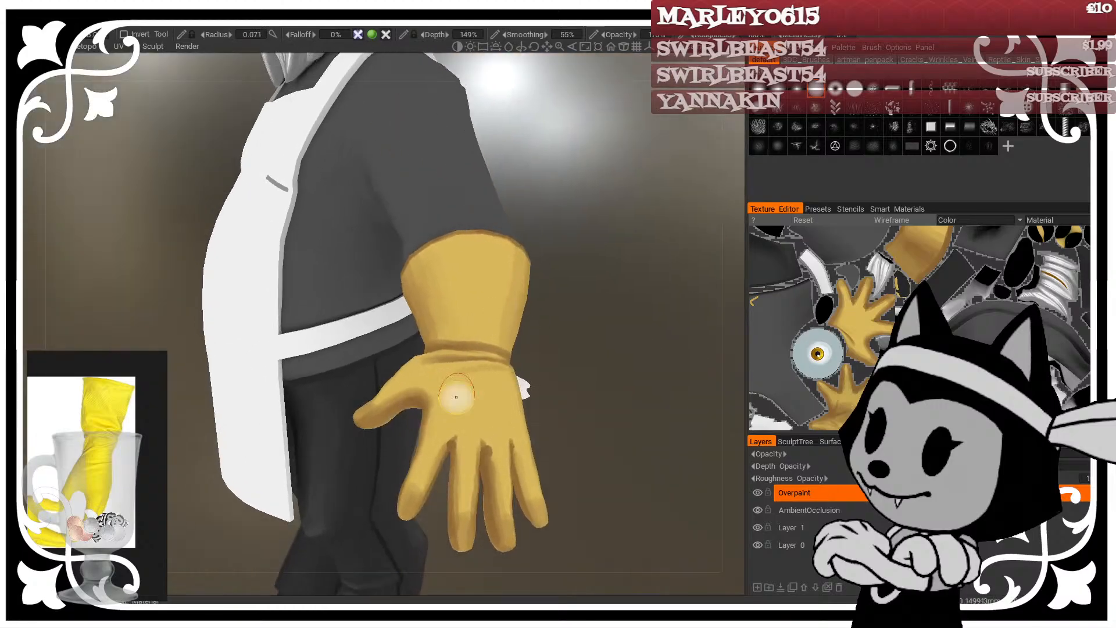
Step: Shade joint folds across the backs of the glove's fingers, using the wireframe as a guide and a brush radius of 0.104
right_drag(454, 442, 491, 399)
mouse_move(555, 386)
mouse_down()
mouse_move(577, 364)
mouse_move(574, 351)
mouse_move(568, 403)
mouse_move(584, 402)
mouse_up()
key(w)
right_drag(423, 476, 494, 429)
drag(532, 433, 564, 435)
right_drag(419, 480, 411, 481)
mouse_move(568, 440)
mouse_down()
mouse_move(468, 502)
mouse_move(546, 492)
mouse_move(627, 406)
mouse_move(585, 466)
mouse_up()
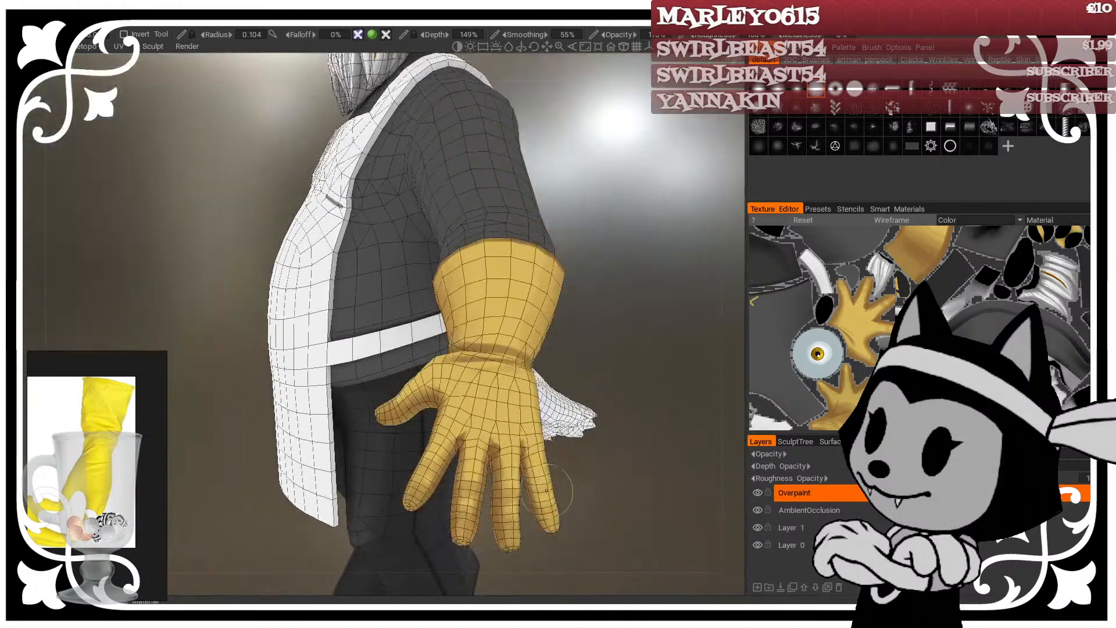
click(478, 484)
click(453, 423)
key(w)
drag(591, 465, 656, 467)
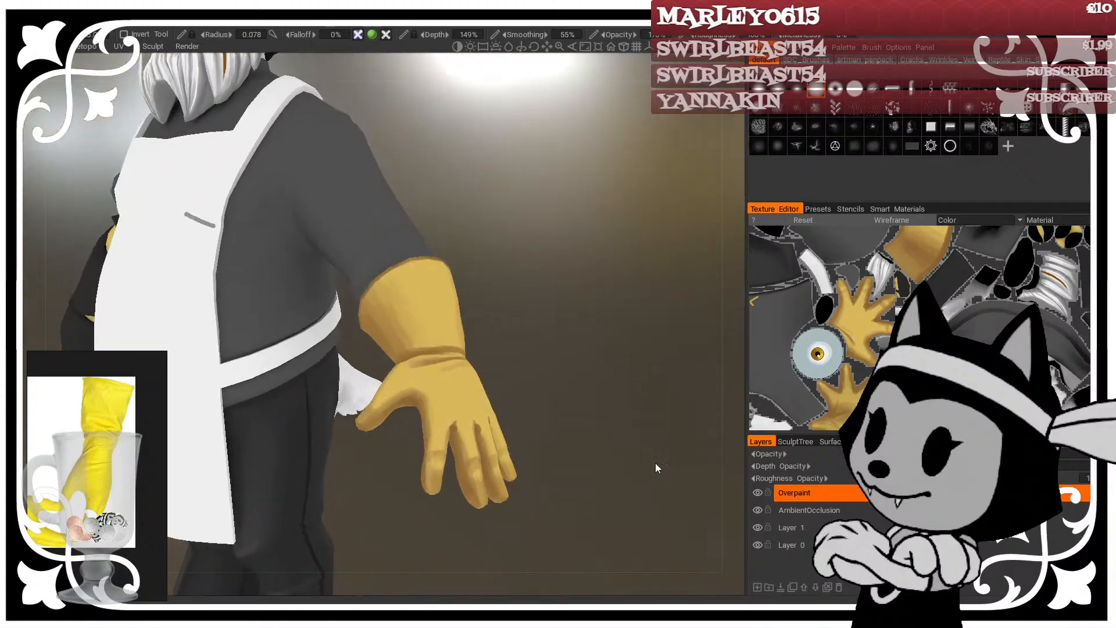
Step: Deepen the shading on the fingertips beyond the last finger joints, with brush radii of 0.074 and 0.081
right_drag(655, 467, 653, 489)
drag(653, 484, 627, 487)
middle_drag(628, 487, 583, 423)
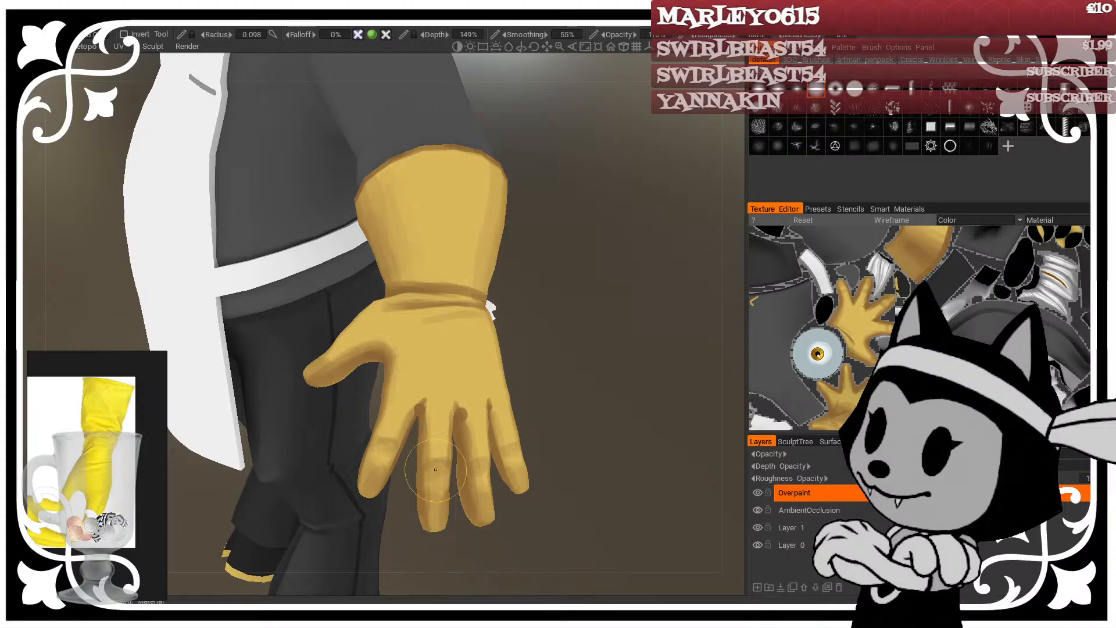
alt+drag(450, 478, 492, 475)
key([)
key([)
key([)
drag(389, 443, 534, 421)
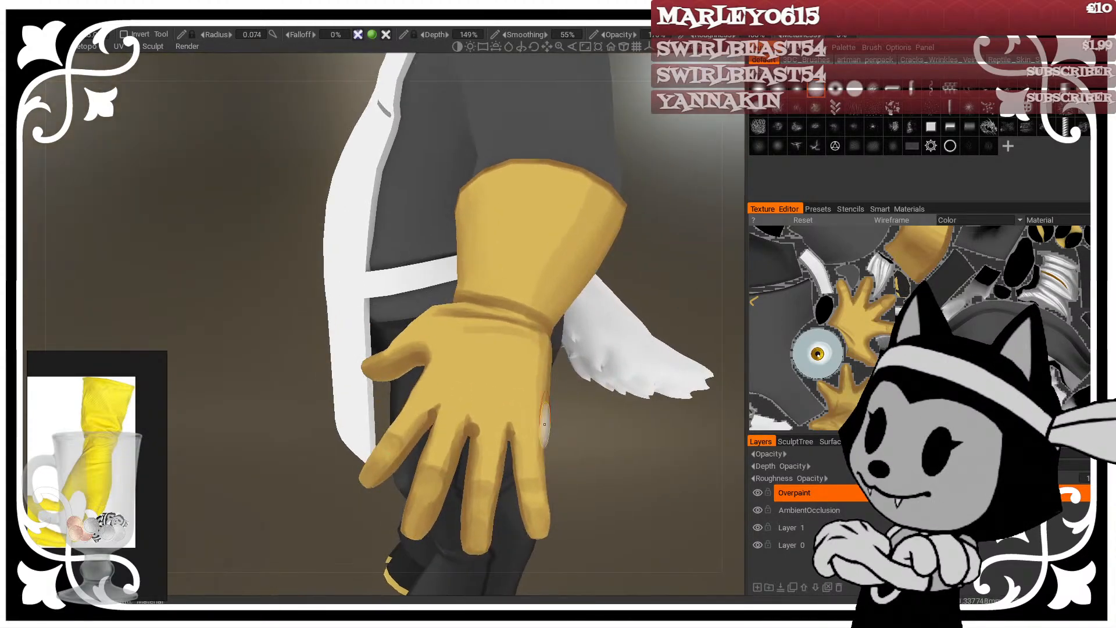
key(])
alt+drag(539, 504, 576, 470)
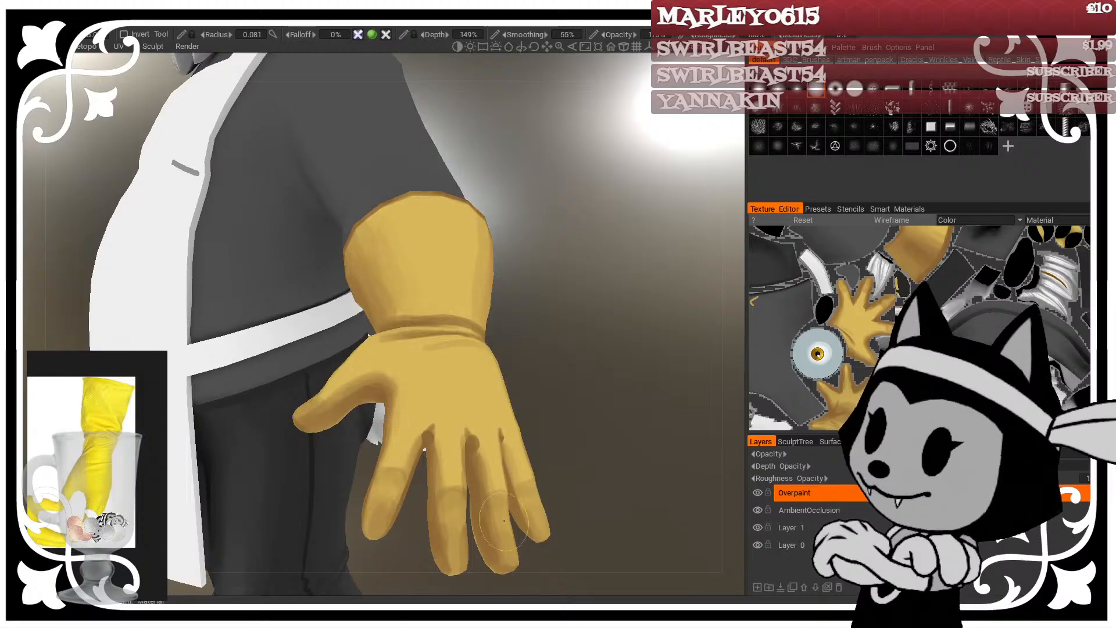
mouse_move(620, 414)
alt+mouse_down()
mouse_move(623, 436)
mouse_move(601, 391)
mouse_move(506, 400)
alt+mouse_up()
Step: Shade the base of the glove's thumb, using the wireframe as a guide, with a brush radius of 0.081 and depth of 288%
key(w)
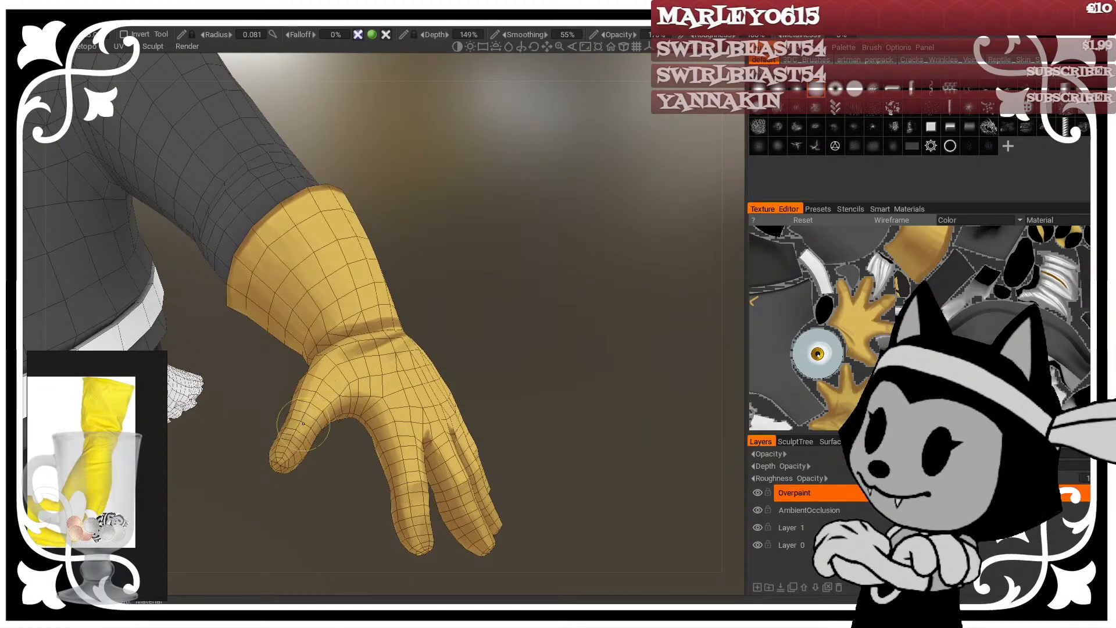
mouse_move(308, 417)
alt+mouse_down()
mouse_move(442, 293)
mouse_move(430, 347)
alt+mouse_up()
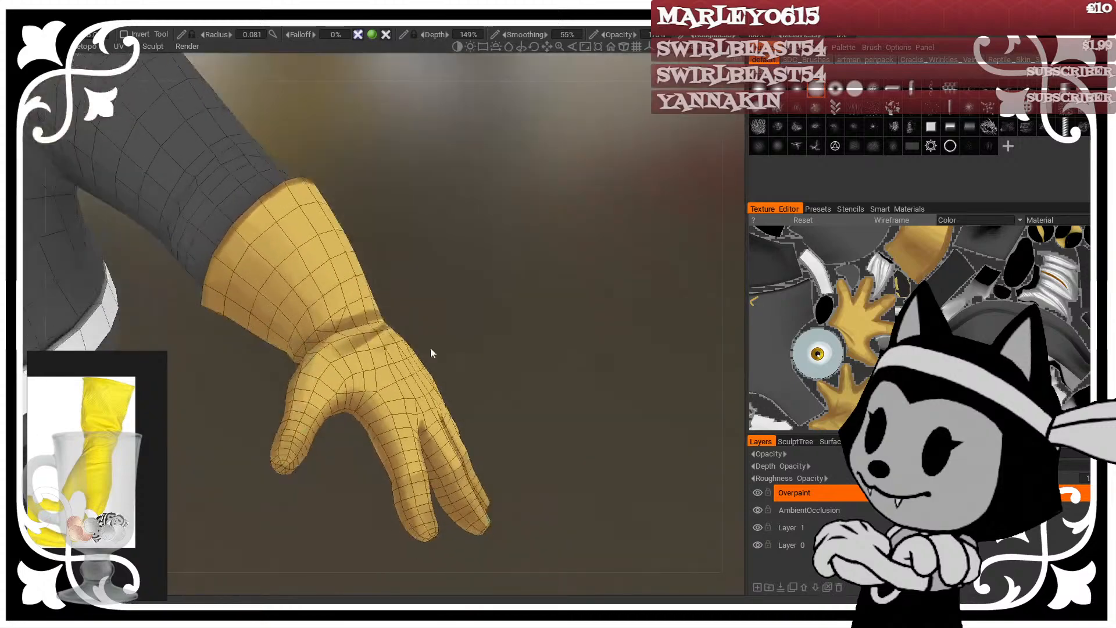
drag(319, 389, 309, 405)
right_drag(311, 396, 314, 386)
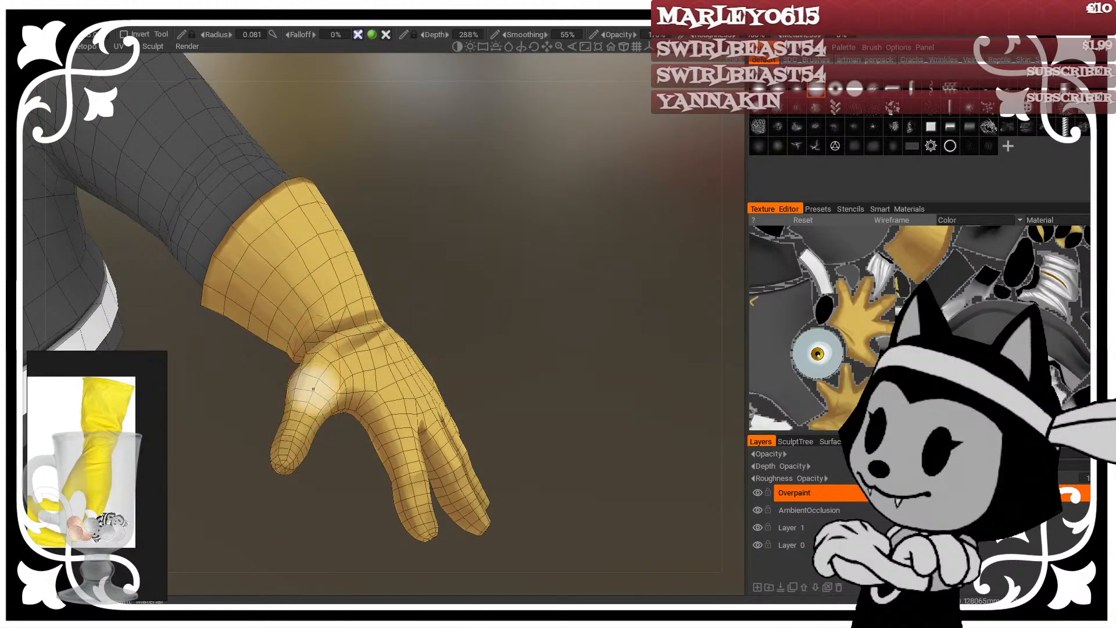
drag(314, 386, 312, 381)
Step: Paint shading around the base of the index finger over the wireframe, with depth 296% and brush radii of 0.081 and 0.035
alt+drag(532, 285, 466, 343)
key(w)
key(w)
drag(359, 465, 354, 465)
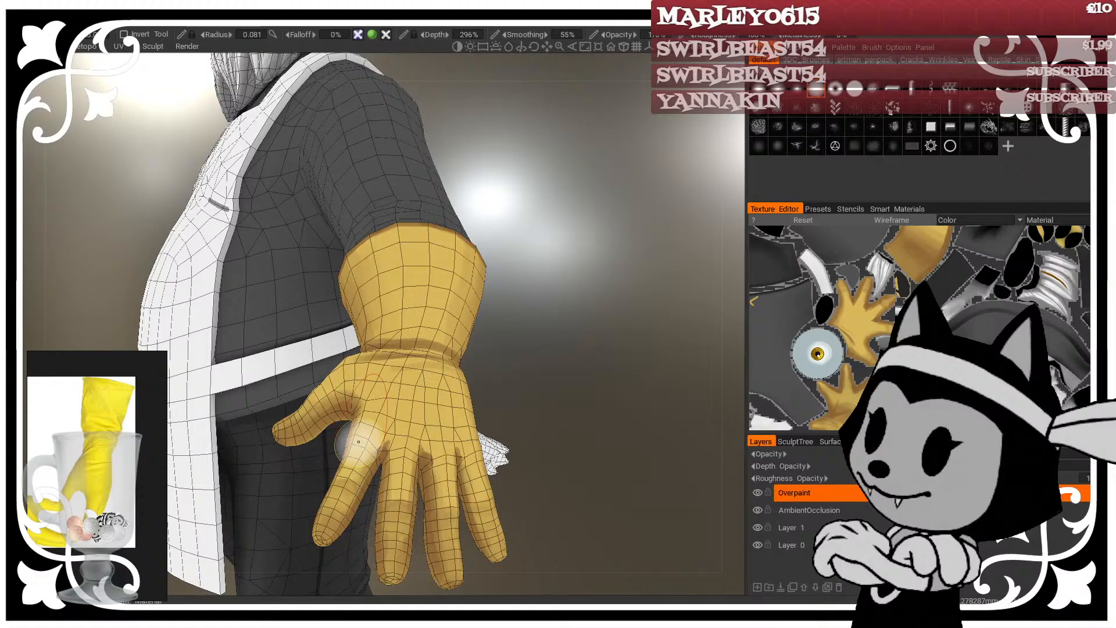
right_drag(361, 457, 350, 471)
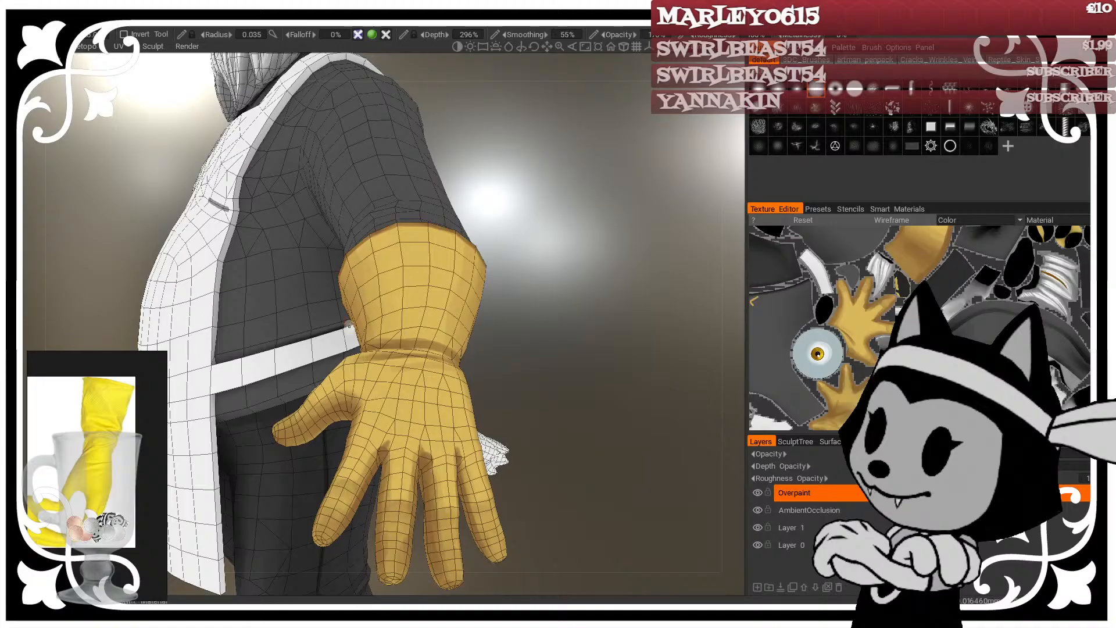
Step: Examine the painted glove without its wireframe from several angles and distances
scroll(633, 301, down, 3)
key(w)
scroll(632, 301, up, 3)
drag(633, 301, 449, 342)
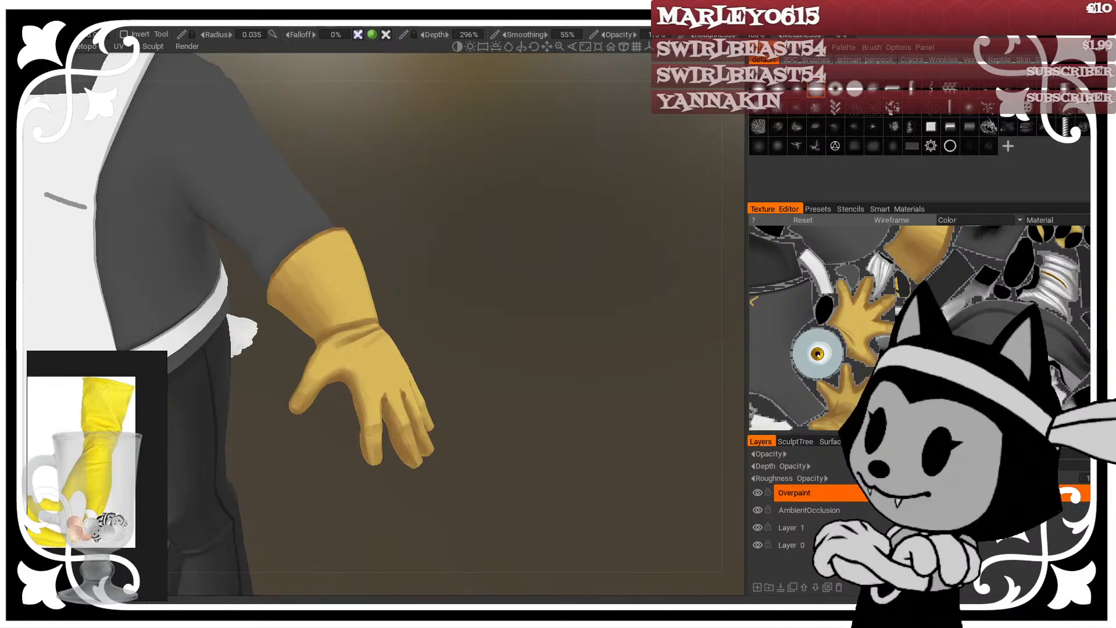
scroll(424, 284, down, 5)
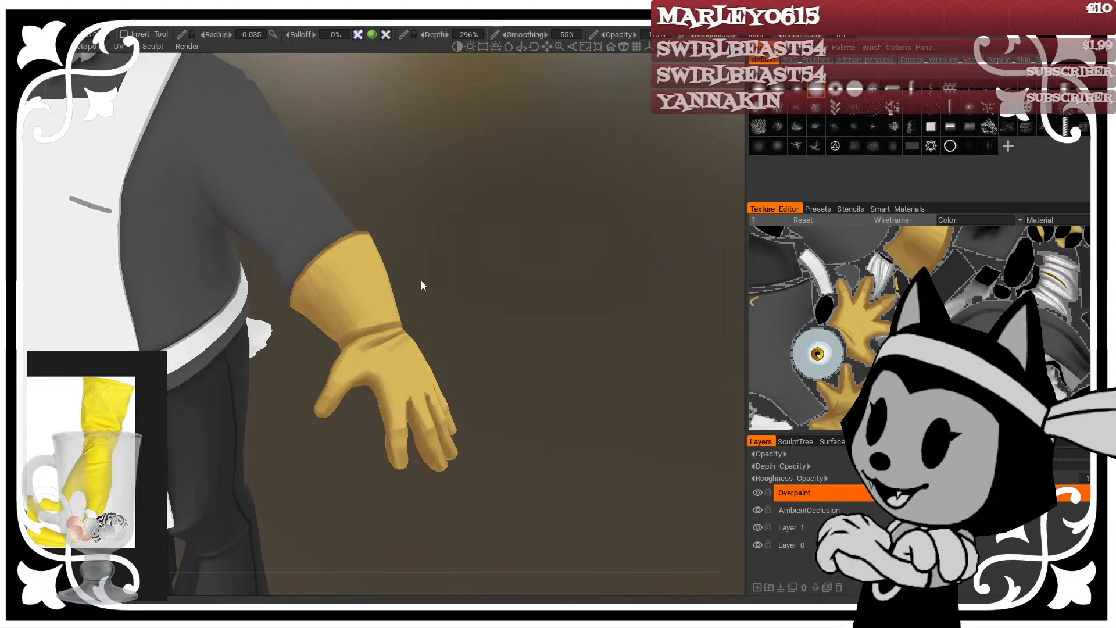
right_drag(417, 285, 450, 291)
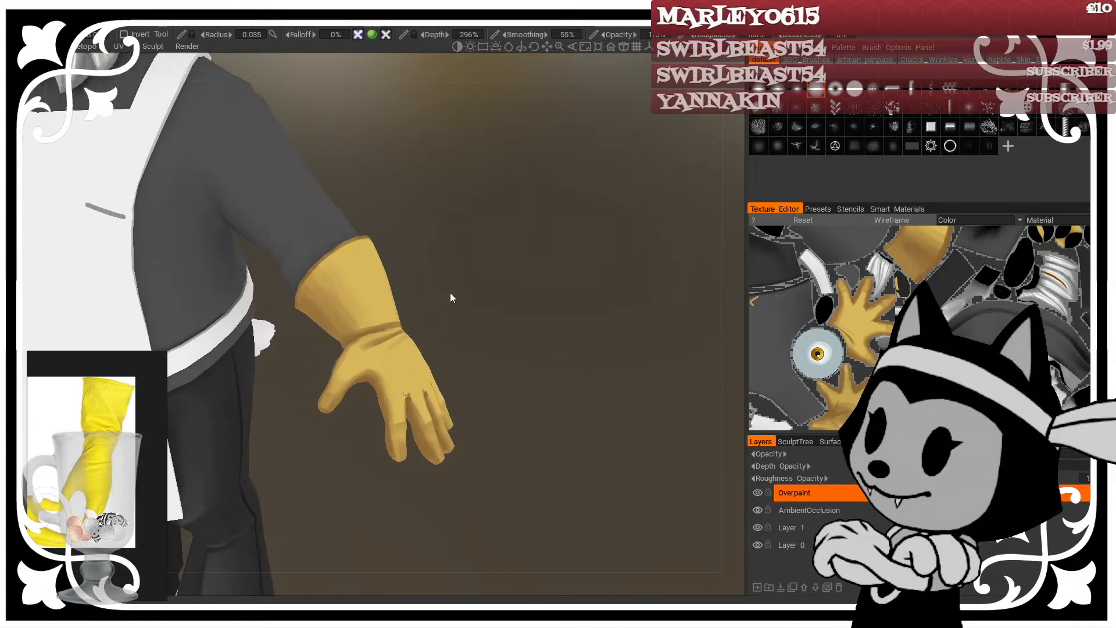
drag(511, 301, 456, 326)
right_drag(456, 325, 497, 333)
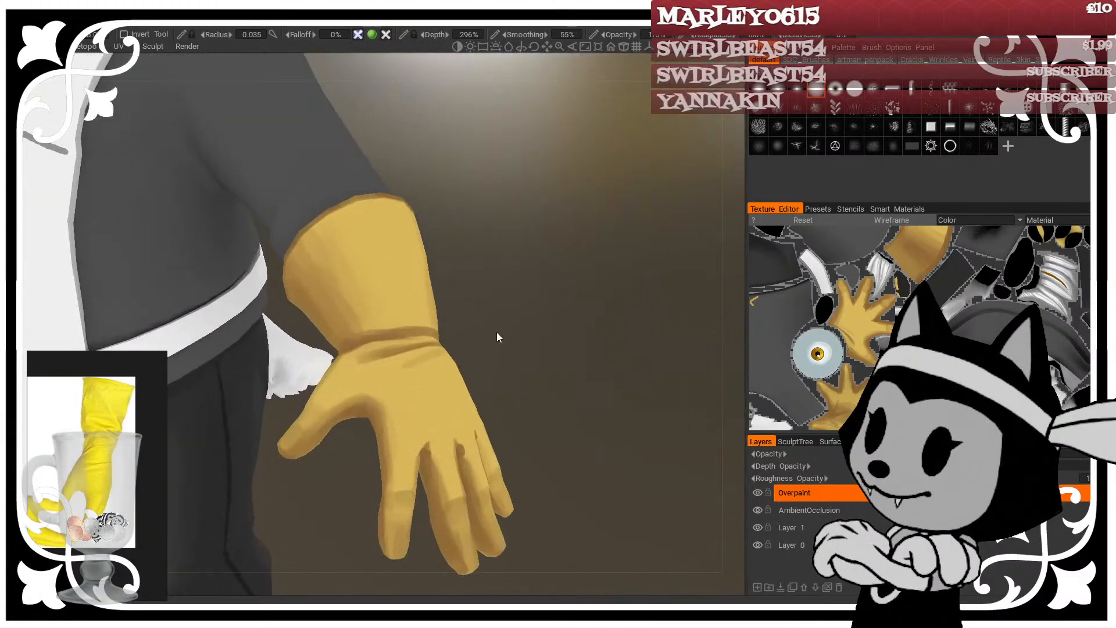
drag(496, 332, 539, 256)
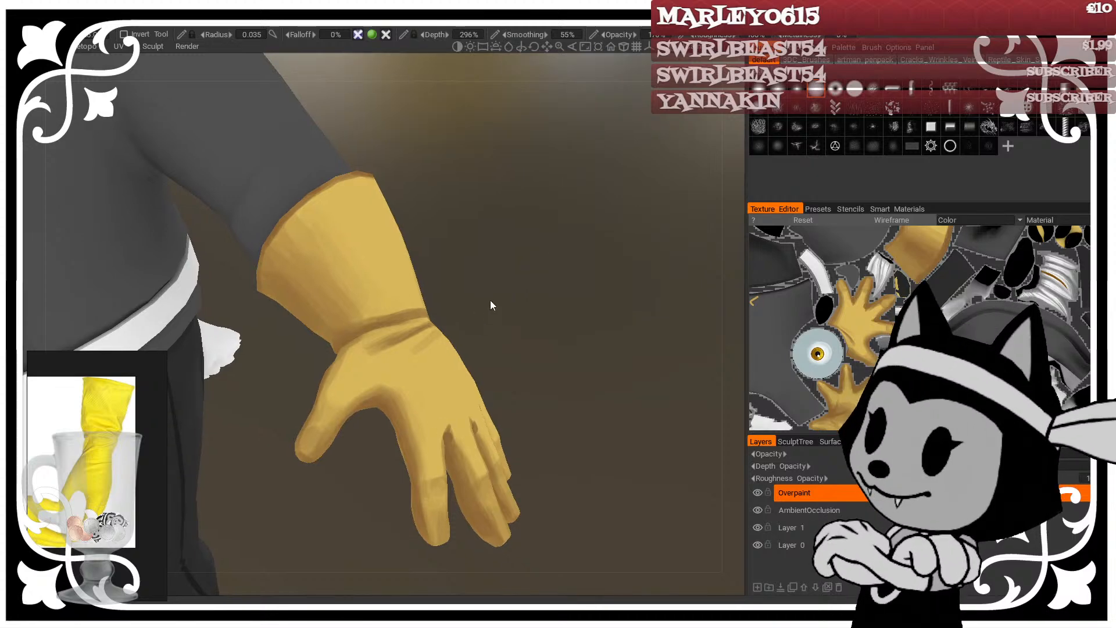
Step: Paint a crease in the gap between the index and middle fingers with a brush radius of 0.034
drag(566, 293, 540, 289)
right_drag(463, 436, 453, 436)
drag(559, 381, 594, 380)
right_drag(456, 425, 463, 424)
drag(543, 378, 476, 359)
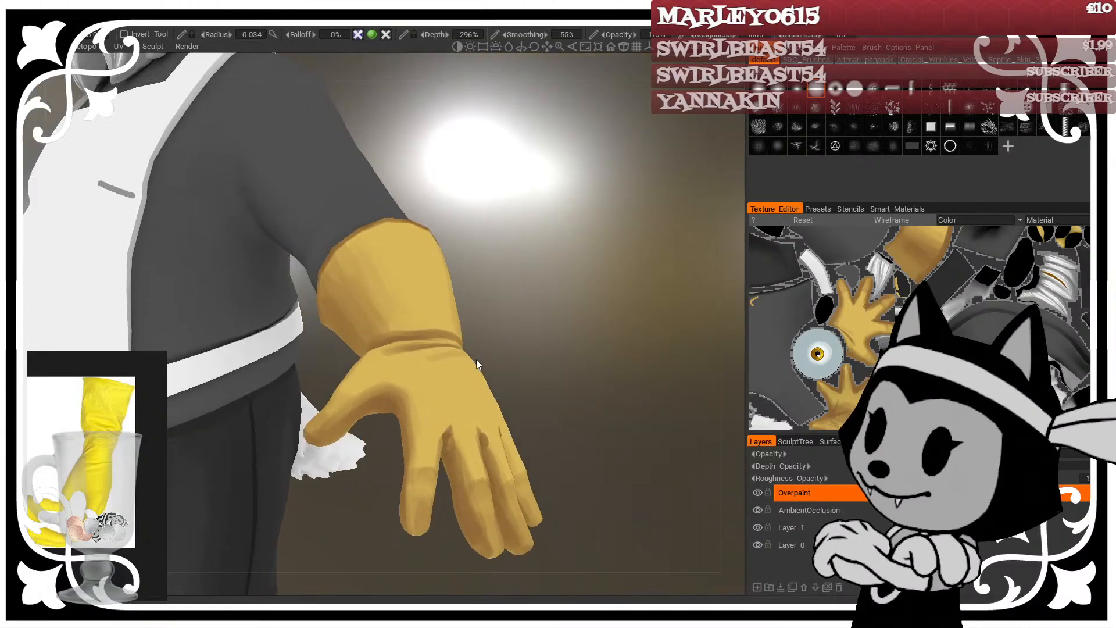
drag(448, 419, 451, 423)
drag(504, 372, 565, 364)
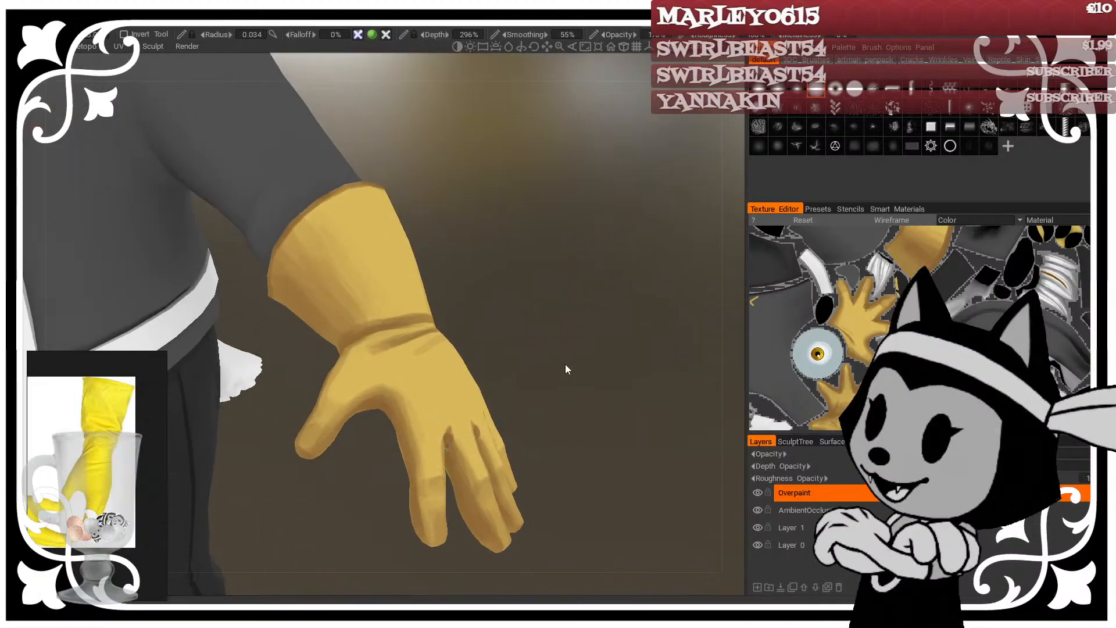
Step: Widen and soften the crease between the index and middle fingers with a brush radius of 0.045
right_drag(453, 428, 460, 428)
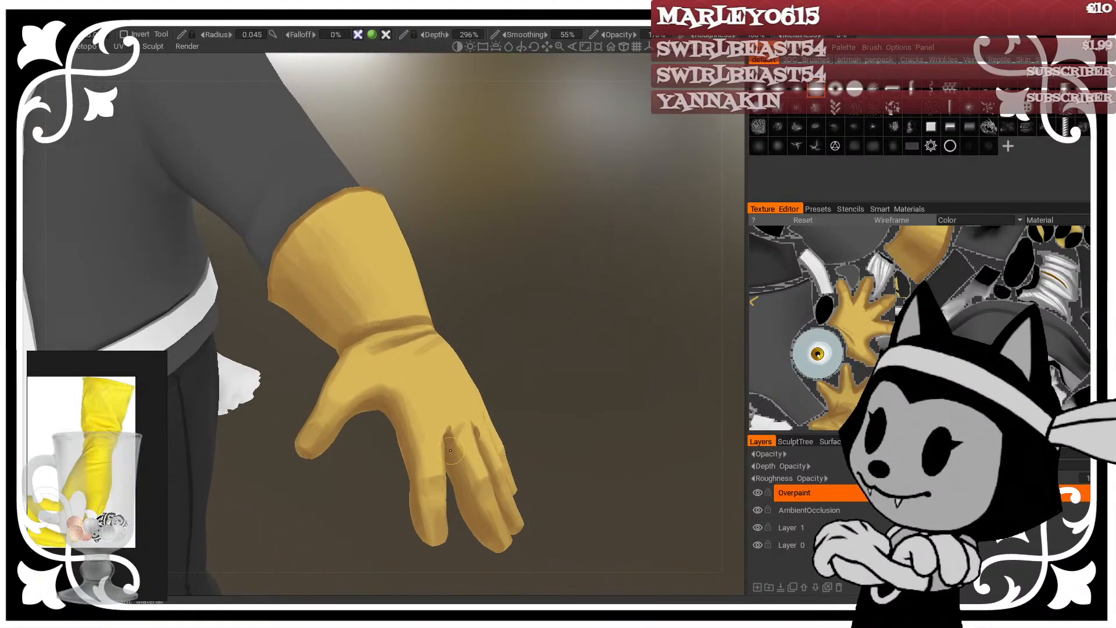
drag(450, 450, 452, 443)
drag(457, 438, 458, 427)
drag(538, 379, 510, 379)
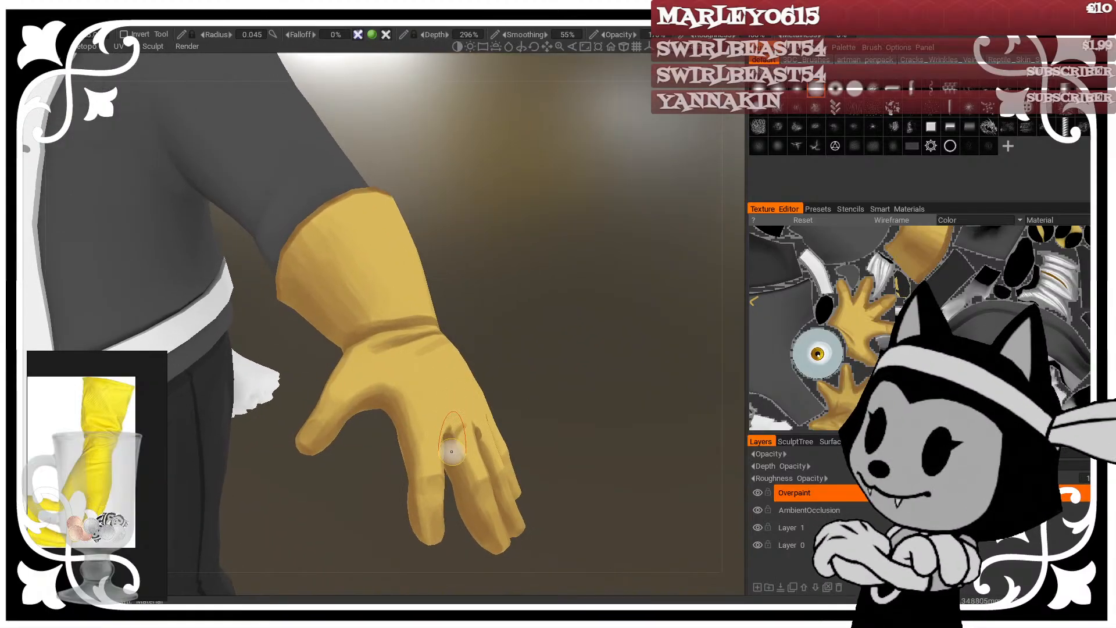
drag(451, 451, 455, 447)
drag(540, 378, 473, 380)
Step: Shade the gaps and knuckle bases between the remaining fingers with brush radii of 0.051 and 0.046
right_drag(447, 437, 449, 435)
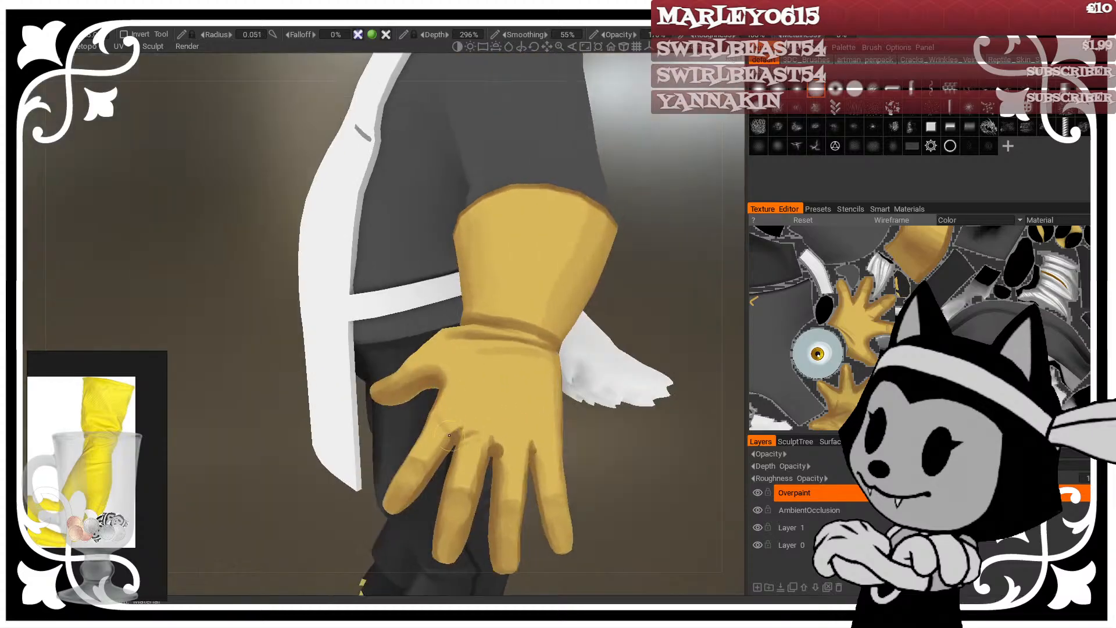
drag(585, 439, 619, 444)
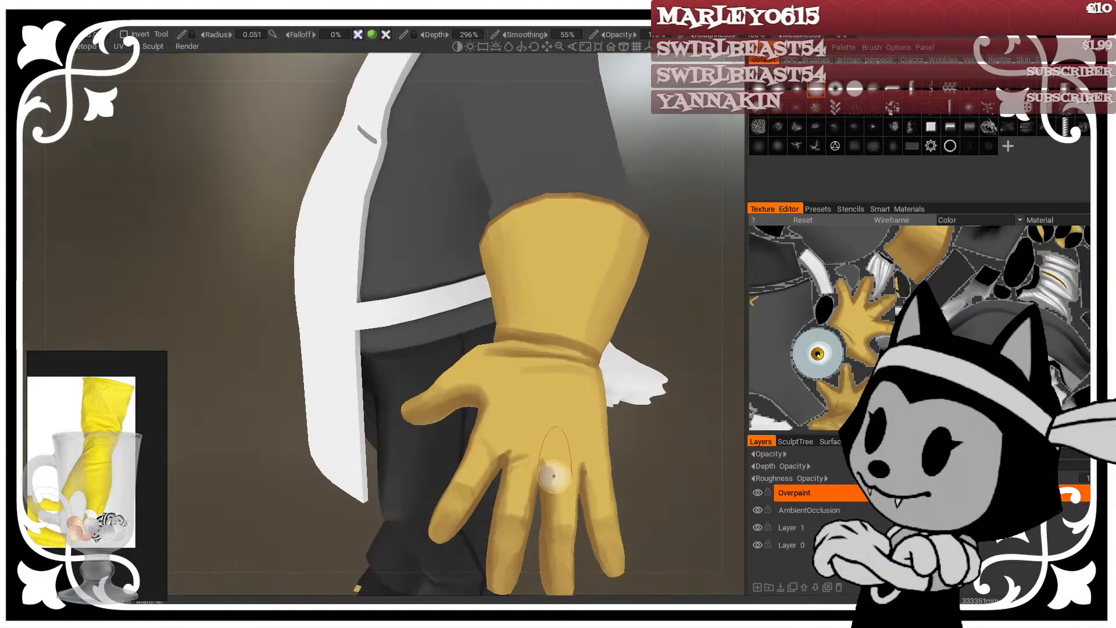
drag(565, 468, 549, 492)
mouse_move(631, 466)
mouse_down()
mouse_move(605, 460)
mouse_move(558, 479)
mouse_move(638, 465)
mouse_move(605, 462)
mouse_move(546, 426)
mouse_up()
drag(589, 487, 613, 492)
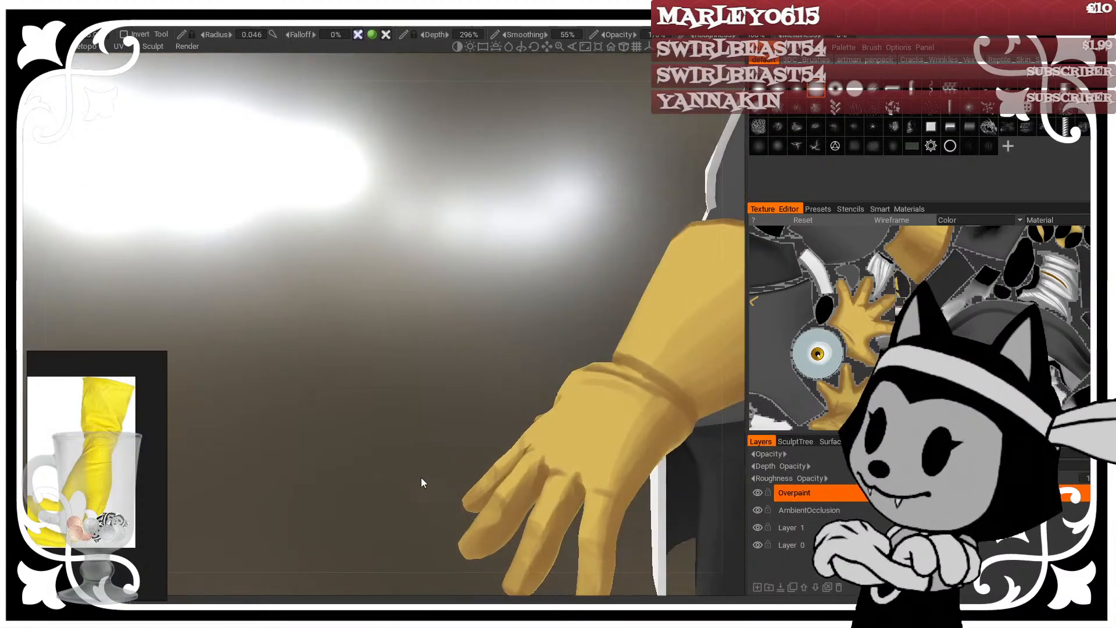
Step: Paint the first fold shadows on the thumb side of the glove's cuff with brush radii of 0.052, 0.118 and 0.107
drag(422, 483, 565, 386)
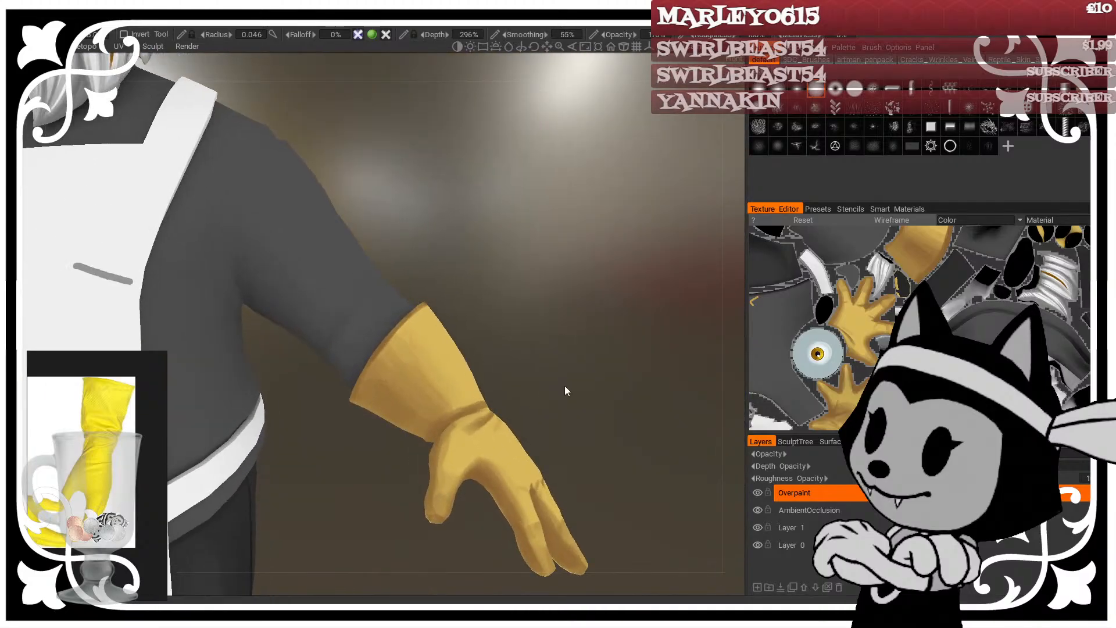
drag(521, 343, 509, 312)
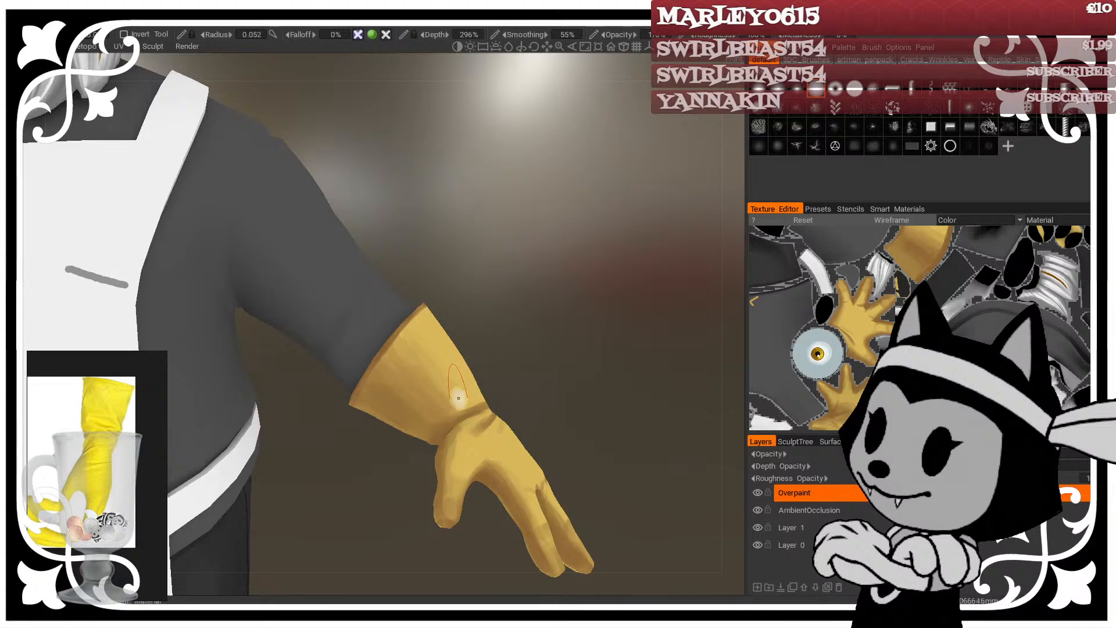
key(])
drag(419, 414, 412, 414)
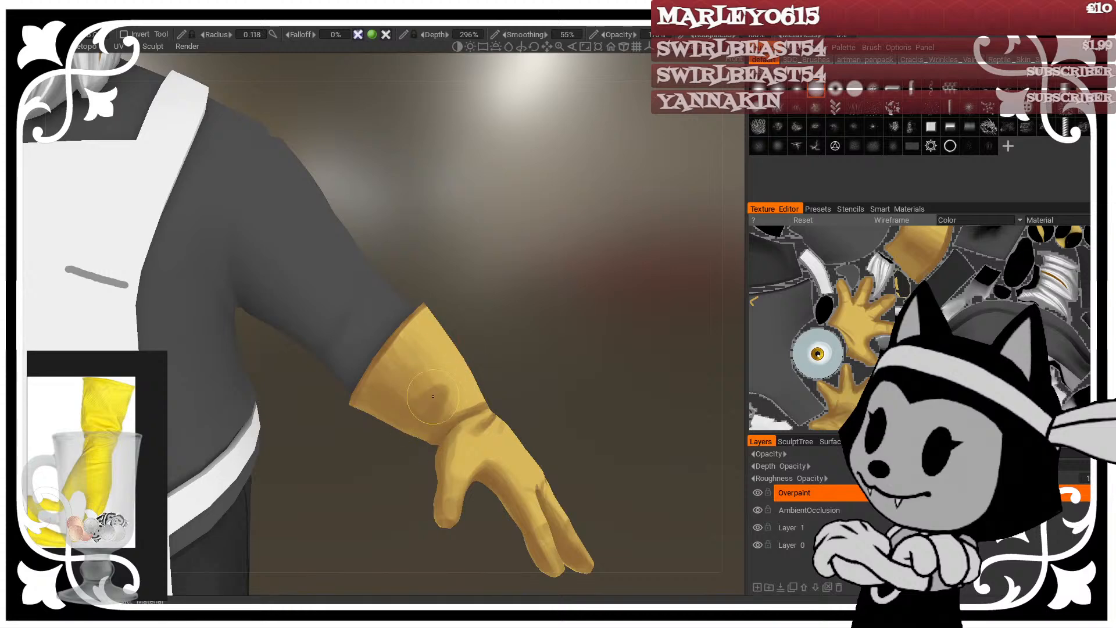
key([)
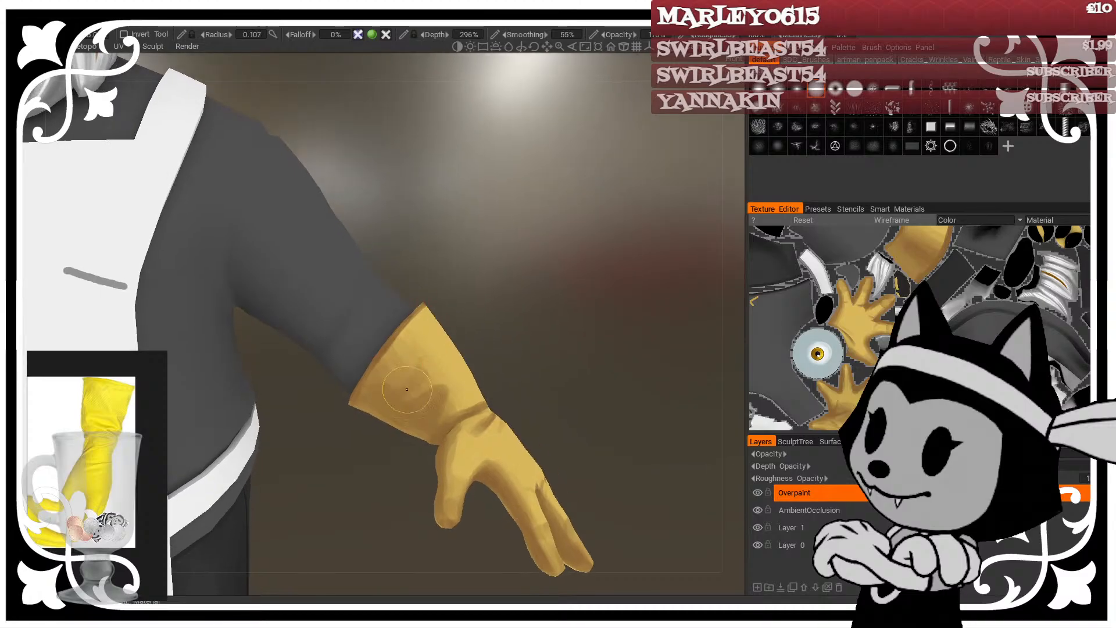
right_drag(428, 375, 420, 376)
mouse_move(425, 348)
mouse_down()
mouse_move(418, 363)
mouse_move(469, 358)
mouse_move(435, 415)
mouse_up()
Step: Add a fold shadow across the lower cuff just above the wrist with brush radii of 0.121 and 0.118
alt+drag(493, 329, 526, 339)
right_drag(491, 386, 482, 386)
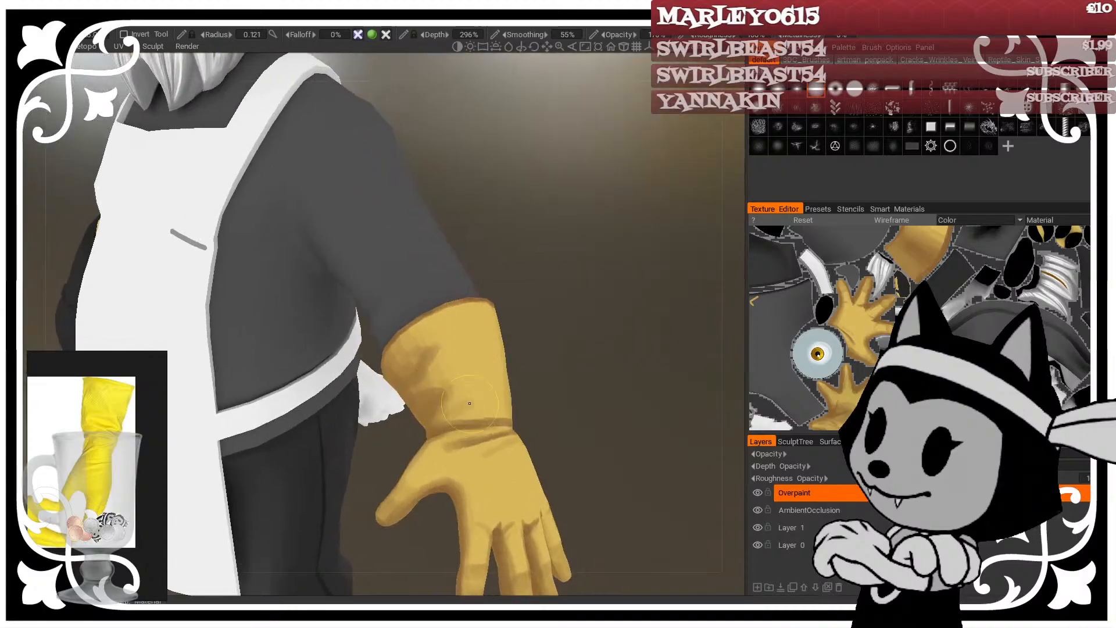
drag(461, 402, 483, 404)
right_drag(493, 398, 497, 396)
alt+drag(444, 372, 485, 404)
right_drag(473, 412, 479, 410)
mouse_move(508, 385)
alt+mouse_down()
mouse_move(613, 386)
mouse_move(540, 381)
alt+mouse_up()
key(bracketright)
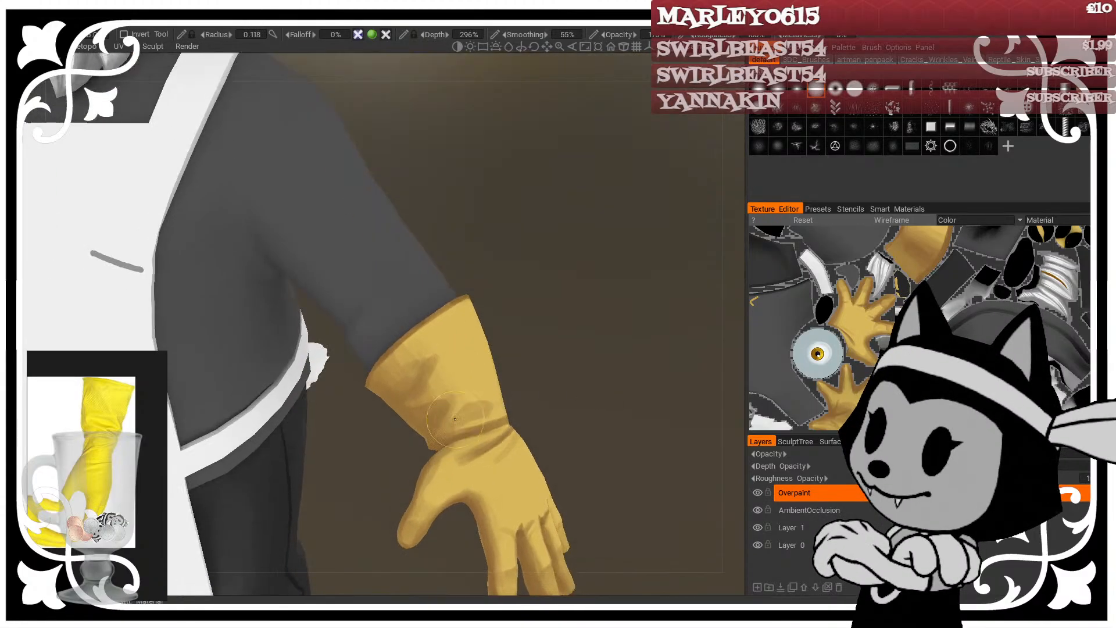
Step: Paint diagonal folds across the middle and upper part of the cuff with brush radii of 0.133 and 0.166
alt+drag(510, 308, 521, 322)
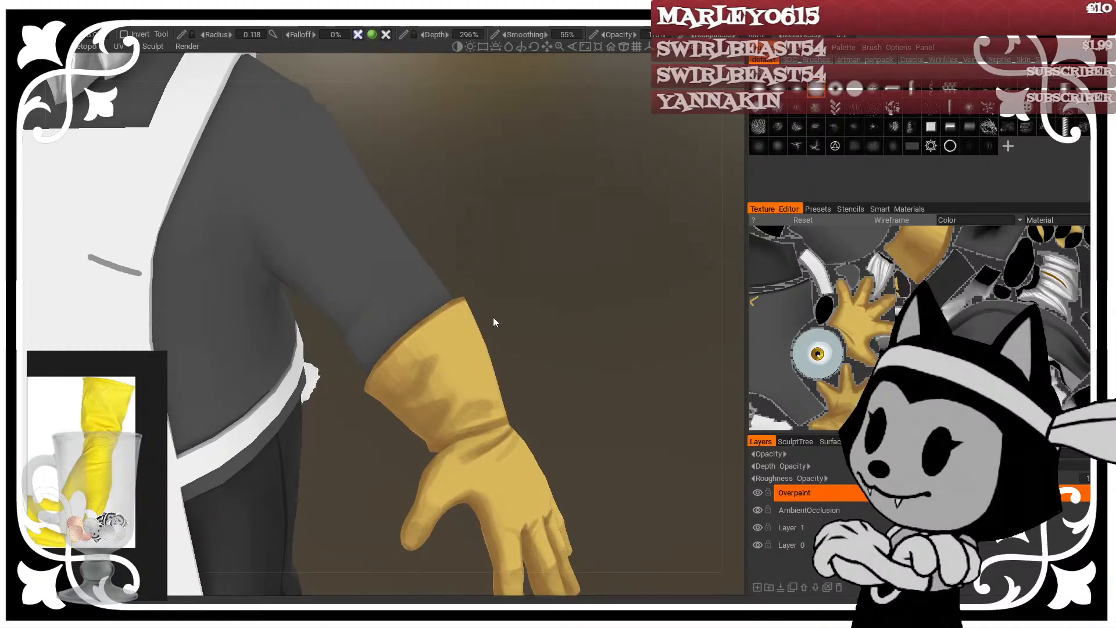
right_drag(437, 373, 443, 372)
key(bracketleft)
drag(444, 372, 456, 359)
right_drag(448, 361, 458, 361)
alt+drag(468, 351, 520, 319)
right_drag(452, 369, 457, 369)
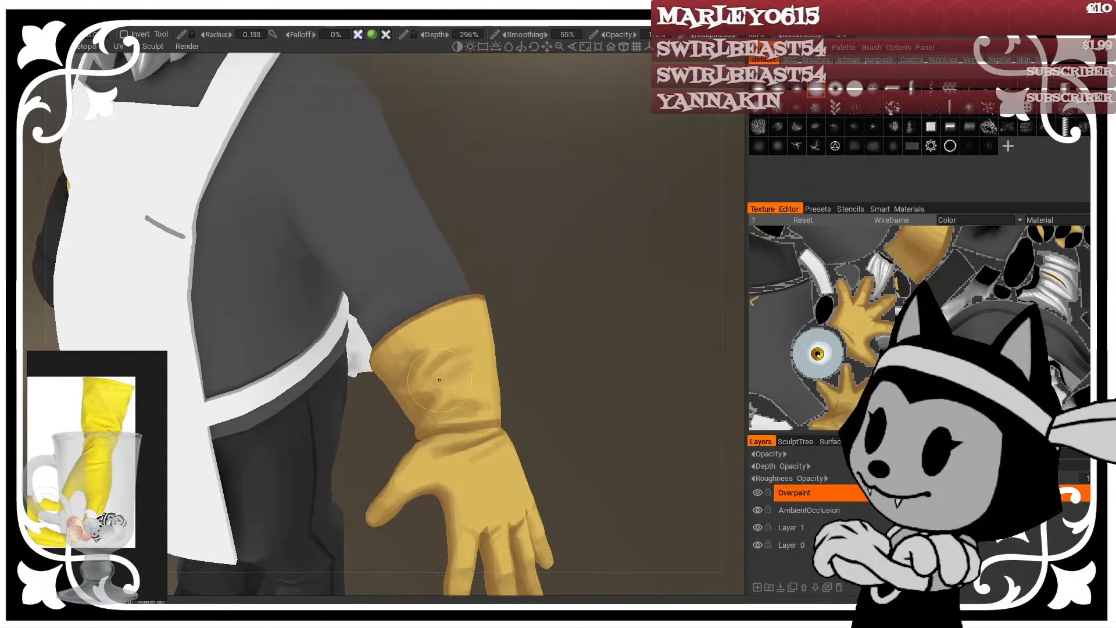
drag(439, 379, 457, 372)
mouse_move(455, 361)
right_down()
mouse_move(443, 360)
mouse_move(459, 347)
mouse_move(466, 357)
right_up()
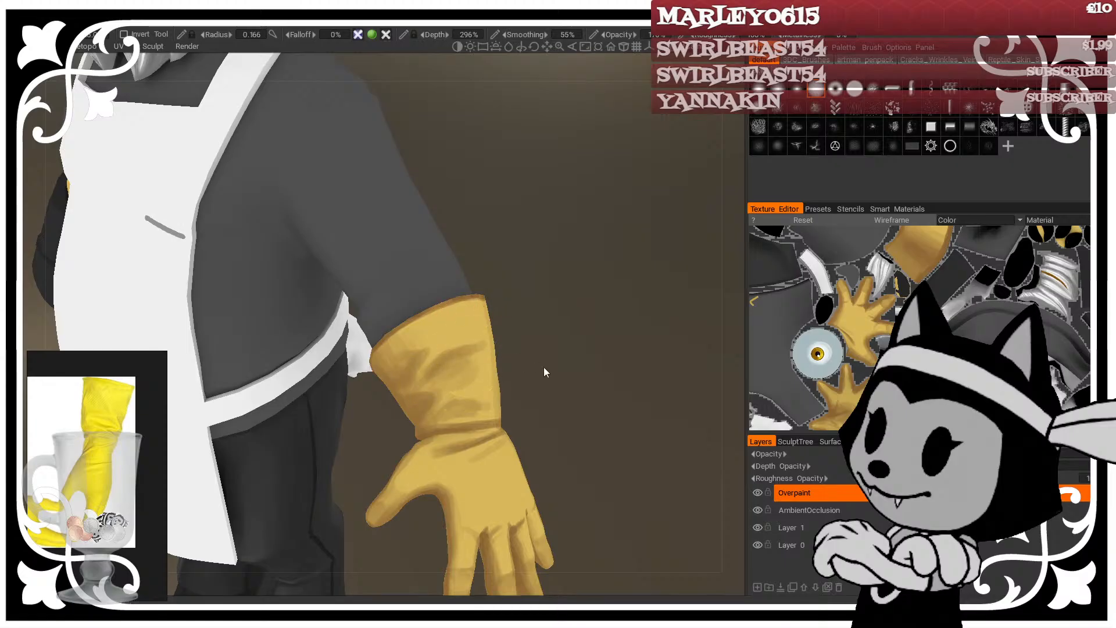
Step: Shade folds on the rear side of the glove's cuff with brush radii of 0.138 and 0.122
alt+right_drag(601, 389, 575, 341)
alt+drag(574, 340, 552, 307)
alt+right_drag(553, 307, 570, 360)
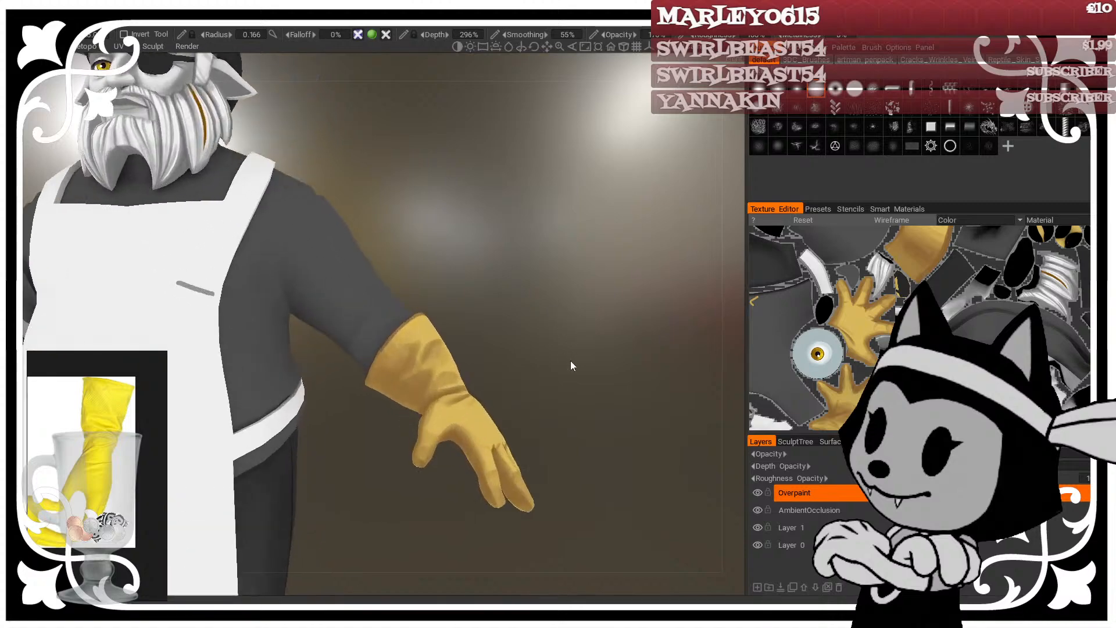
alt+drag(571, 361, 338, 381)
alt+right_drag(338, 381, 347, 395)
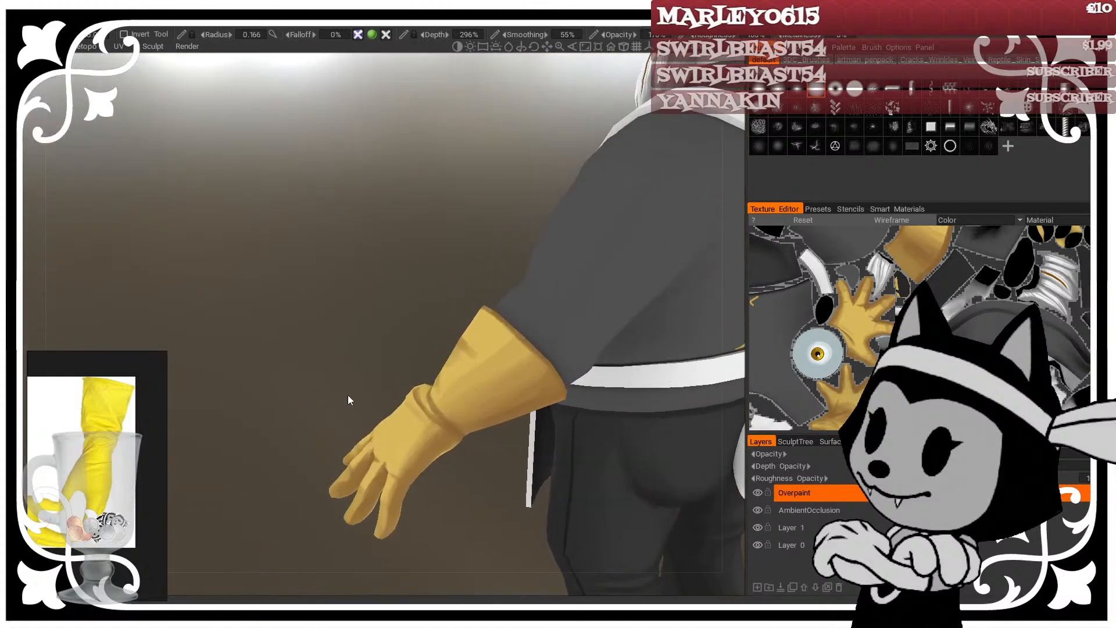
alt+drag(348, 396, 358, 353)
alt+middle_drag(358, 353, 330, 344)
alt+right_drag(331, 344, 319, 309)
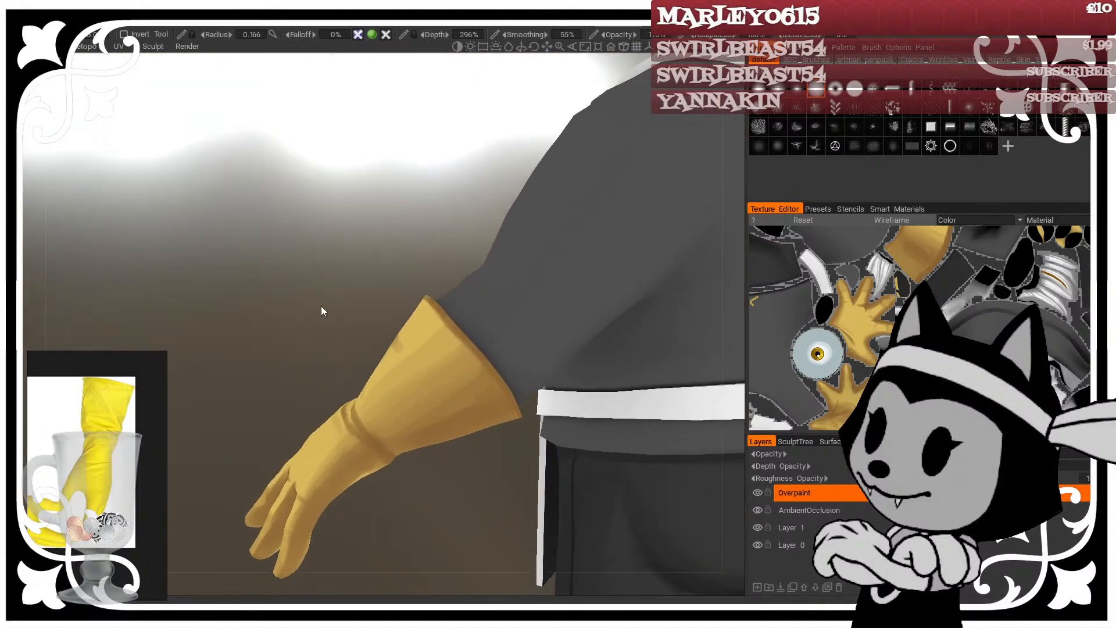
alt+drag(385, 301, 393, 263)
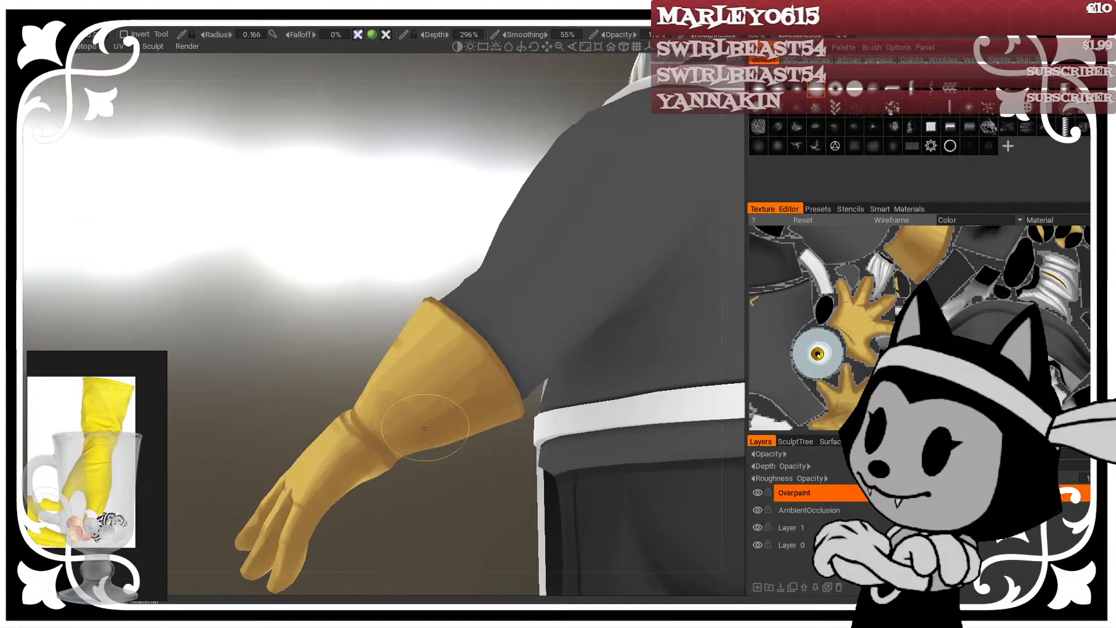
right_drag(458, 402, 453, 402)
drag(416, 402, 424, 369)
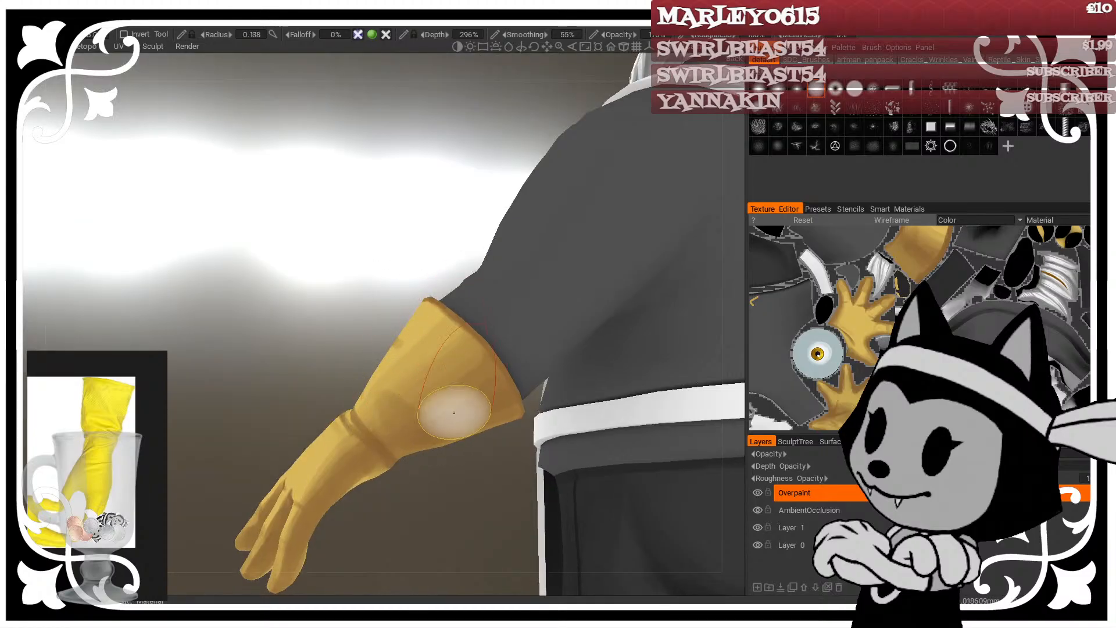
right_drag(454, 406, 437, 407)
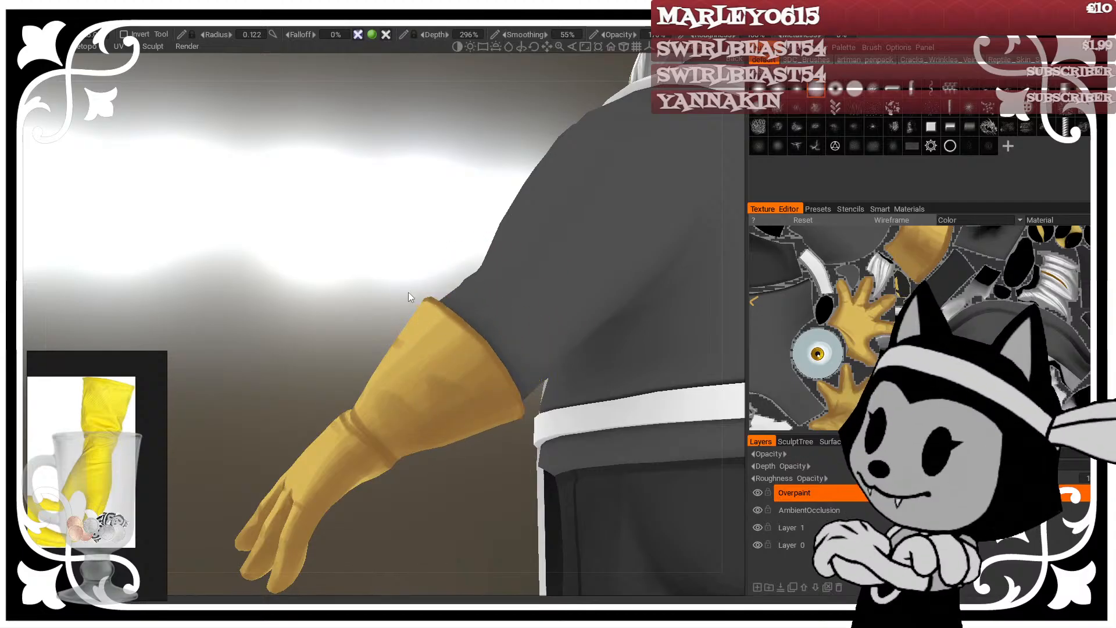
Step: Examine the cuff folds and the whole glove from the front and back at different distances
drag(408, 292, 455, 267)
scroll(563, 295, down, 3)
scroll(544, 260, down, 2)
scroll(432, 302, up, 2)
scroll(514, 293, up, 4)
scroll(514, 293, down, 4)
scroll(455, 267, up, 5)
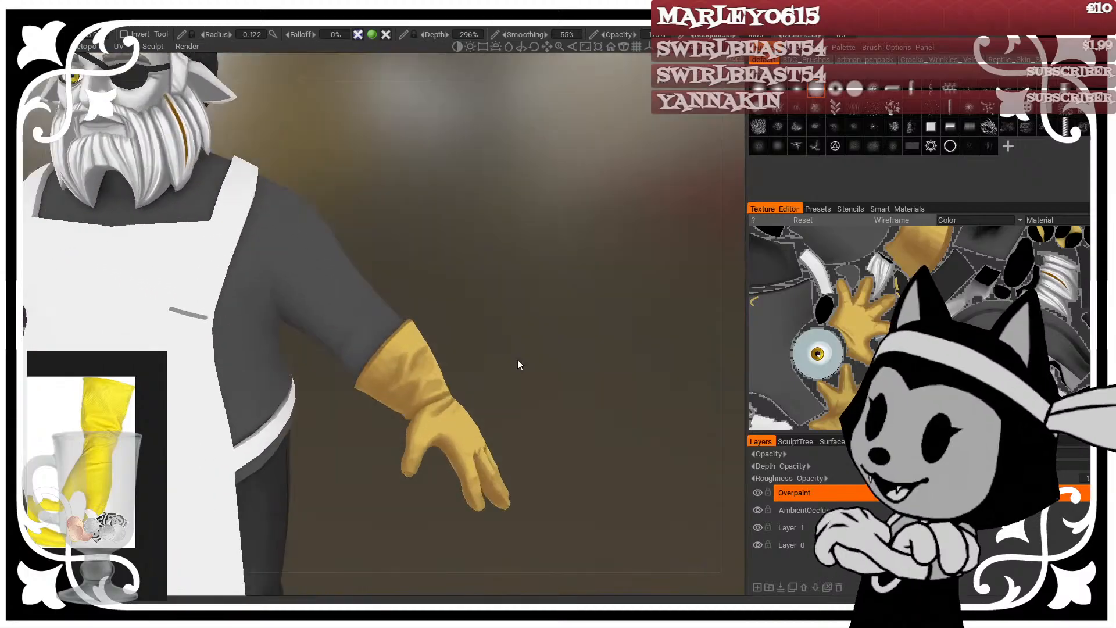
mouse_move(536, 383)
mouse_down()
mouse_move(531, 366)
mouse_move(546, 383)
mouse_move(552, 326)
mouse_move(506, 313)
mouse_move(424, 398)
mouse_up()
drag(489, 378, 440, 359)
Step: Shade the glove's thumb down to its tip with brush radii of 0.052, 0.084 and 0.114
key(bracketleft)
key(bracketleft)
key(bracketleft)
key(bracketleft)
key(bracketleft)
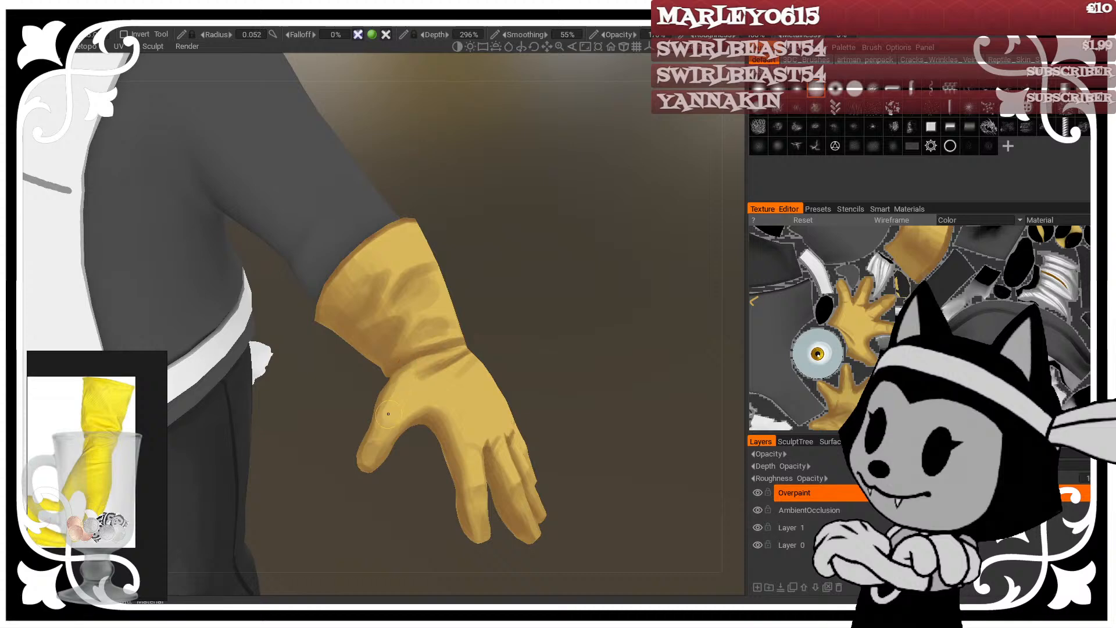
mouse_move(538, 278)
mouse_down()
mouse_move(572, 290)
mouse_move(578, 344)
mouse_move(542, 291)
mouse_up()
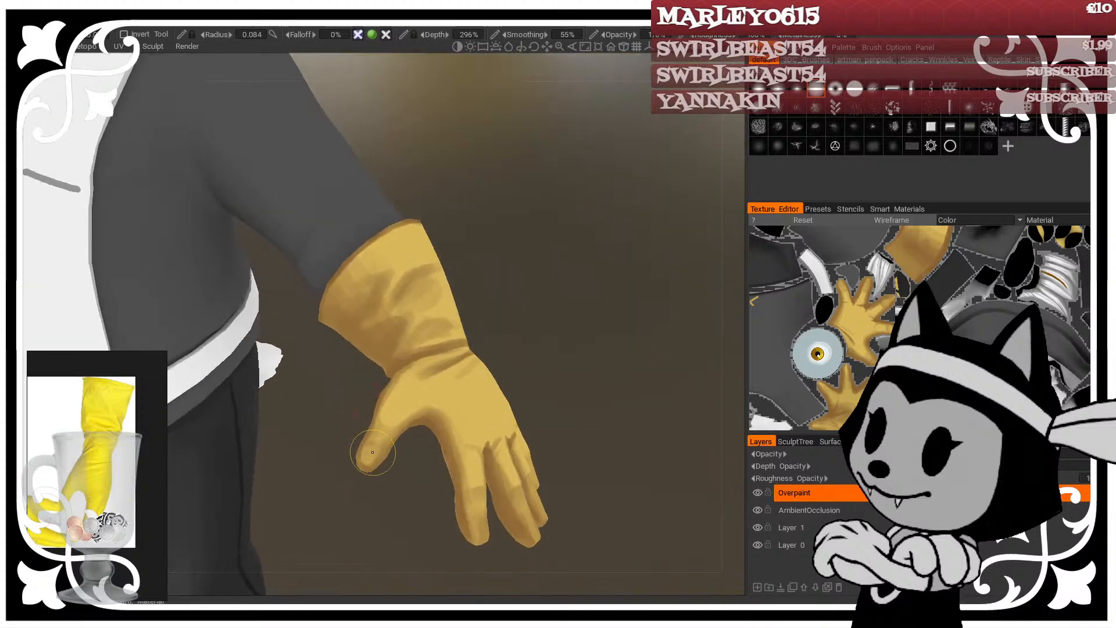
alt+drag(401, 409, 411, 397)
key(bracketright)
key(bracketright)
key(bracketright)
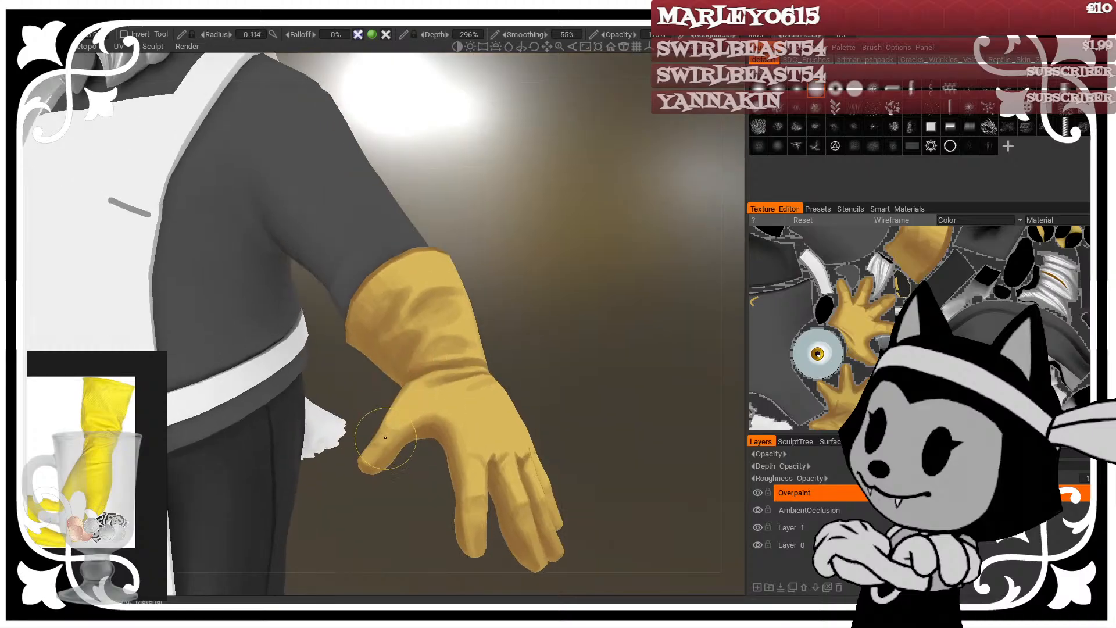
mouse_move(372, 462)
alt+mouse_down()
mouse_move(546, 339)
mouse_move(587, 357)
mouse_move(550, 347)
alt+mouse_up()
drag(371, 455, 368, 451)
drag(560, 354, 530, 336)
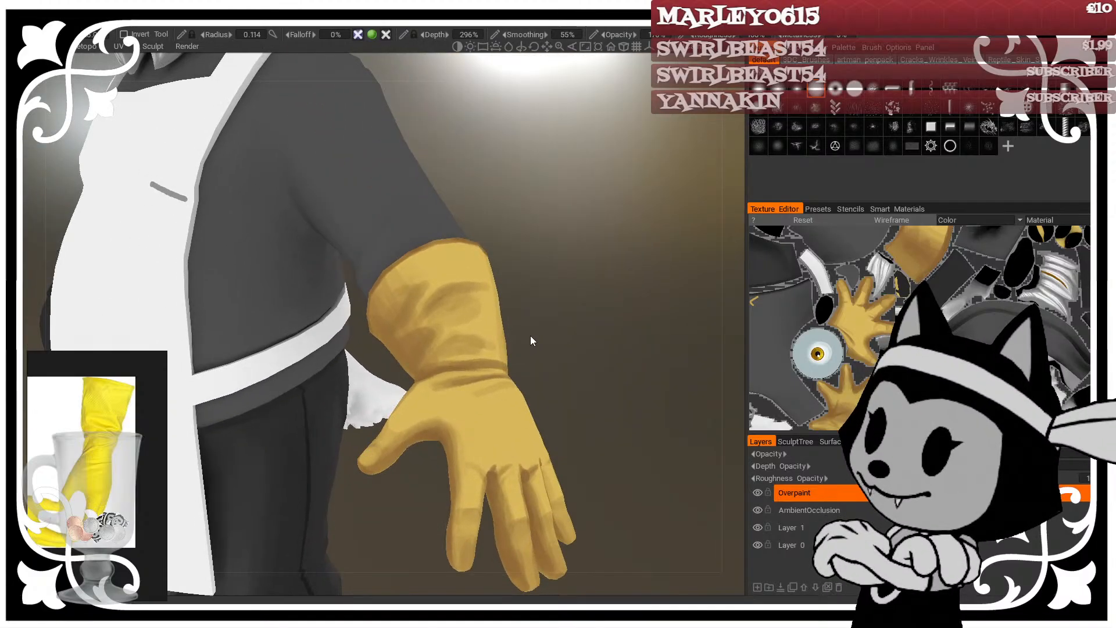
mouse_move(530, 336)
mouse_down()
mouse_move(573, 316)
mouse_move(517, 328)
mouse_up()
Step: Paint joint folds across the index and middle fingers of the glove with brush radii of 0.089 and 0.065
key(v)
key(bracketleft)
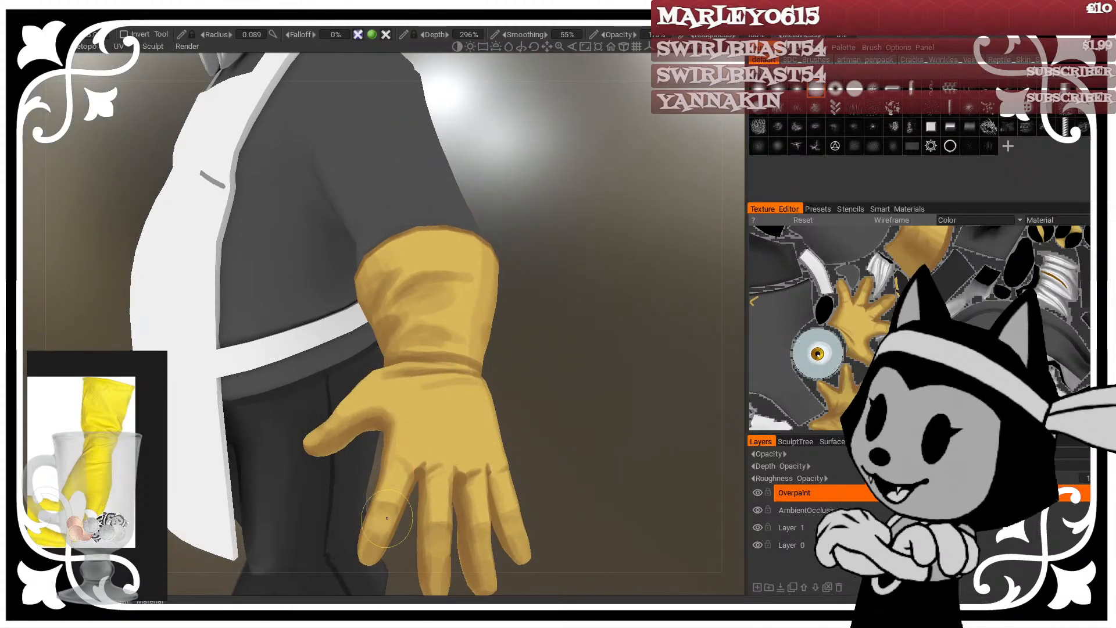
mouse_move(542, 260)
mouse_down()
mouse_move(628, 373)
mouse_move(548, 391)
mouse_up()
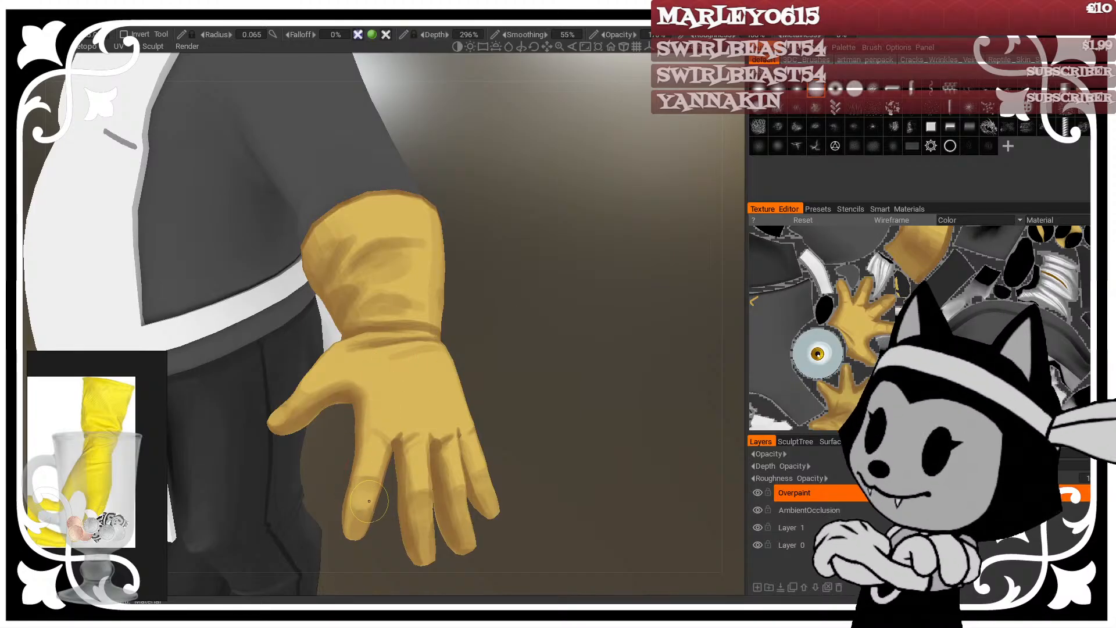
drag(537, 378, 522, 332)
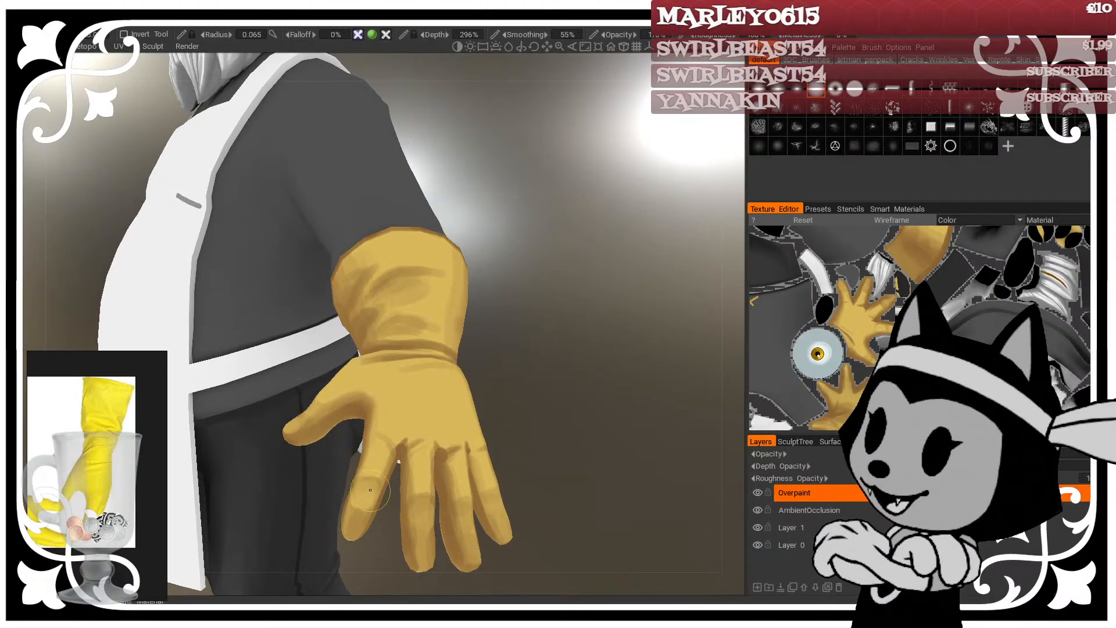
mouse_move(523, 372)
mouse_down()
mouse_move(512, 371)
mouse_move(531, 440)
mouse_up()
key([)
key([)
key(])
key(])
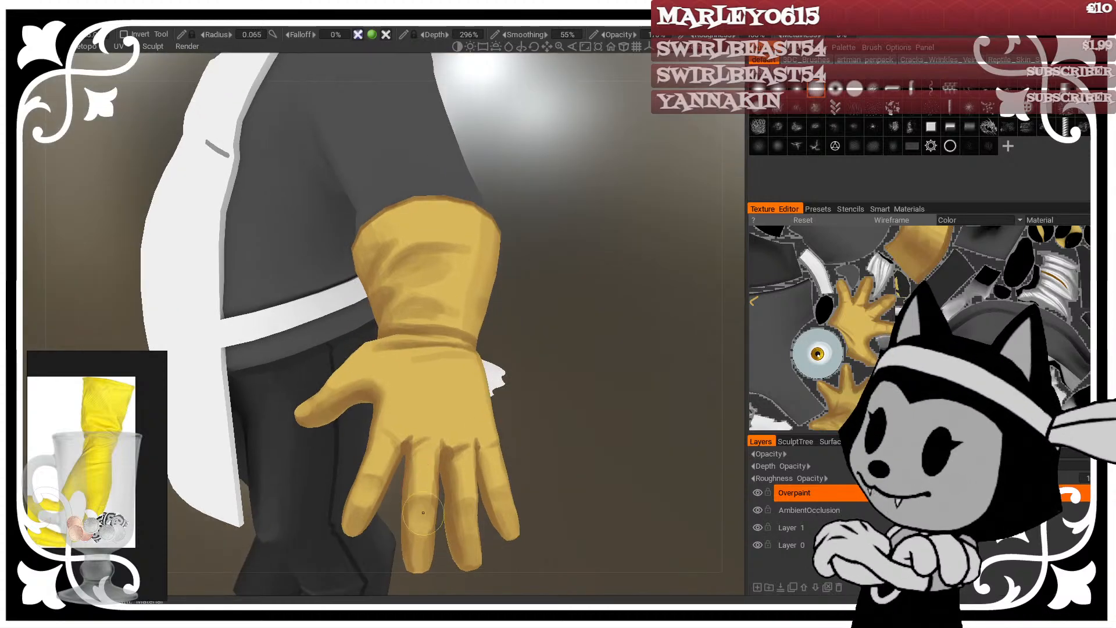
Step: Paint joint folds across the ring and little fingers with brush radii of 0.059 and 0.067
drag(573, 406, 538, 415)
key([)
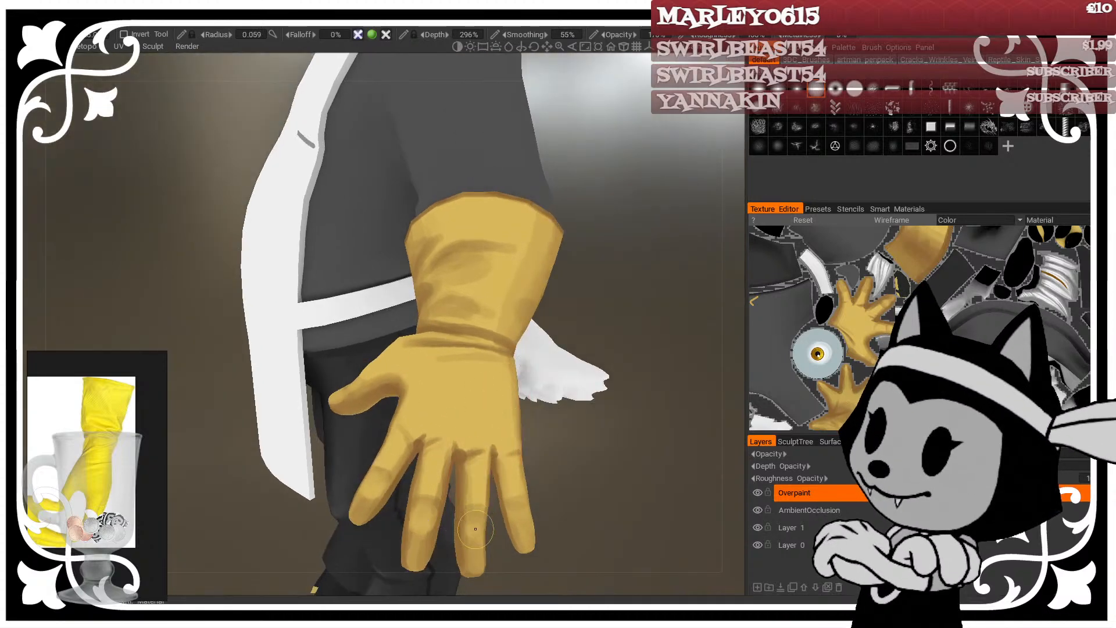
mouse_move(475, 529)
mouse_down()
mouse_move(473, 498)
mouse_move(486, 517)
mouse_up()
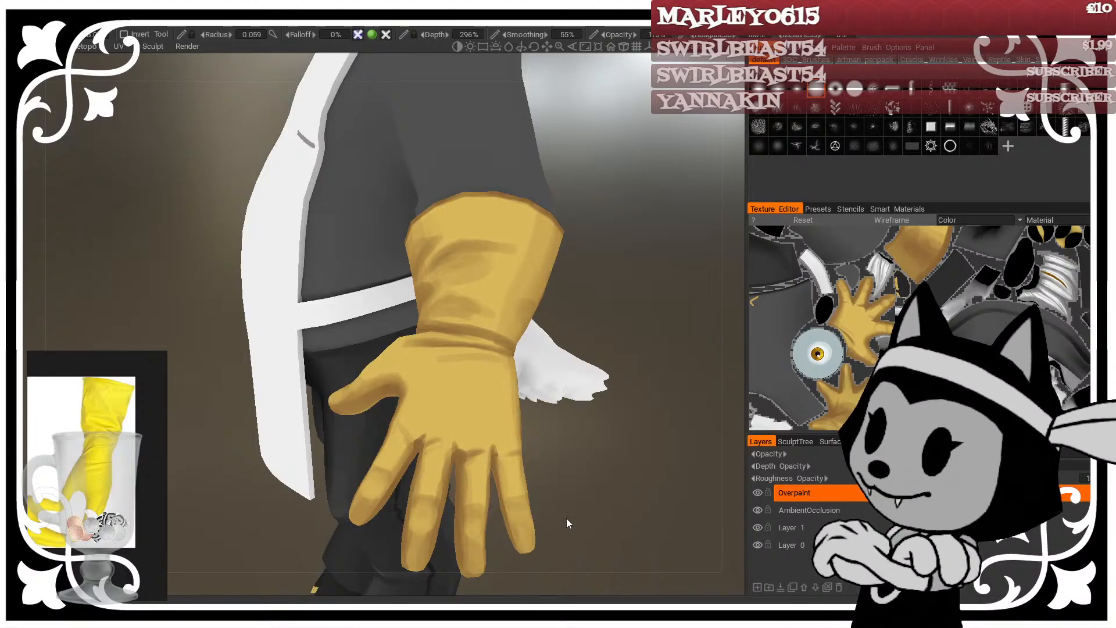
drag(566, 518, 538, 466)
key(])
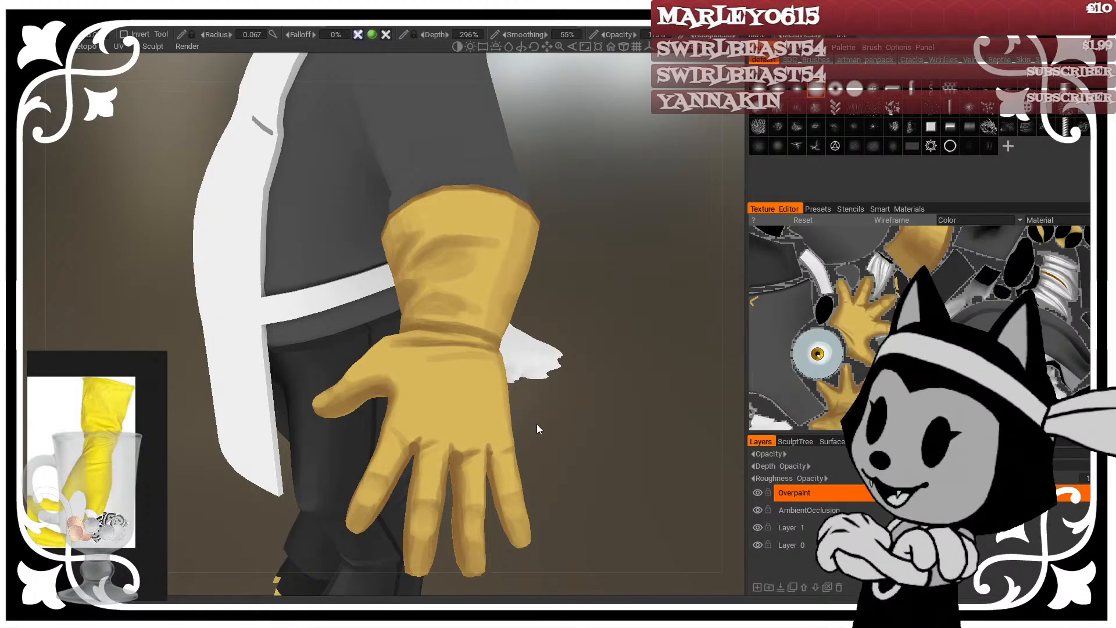
Step: Shade the fingertips of the glove from several sides with a brush radius of 0.098
drag(536, 424, 669, 299)
right_drag(364, 522, 360, 511)
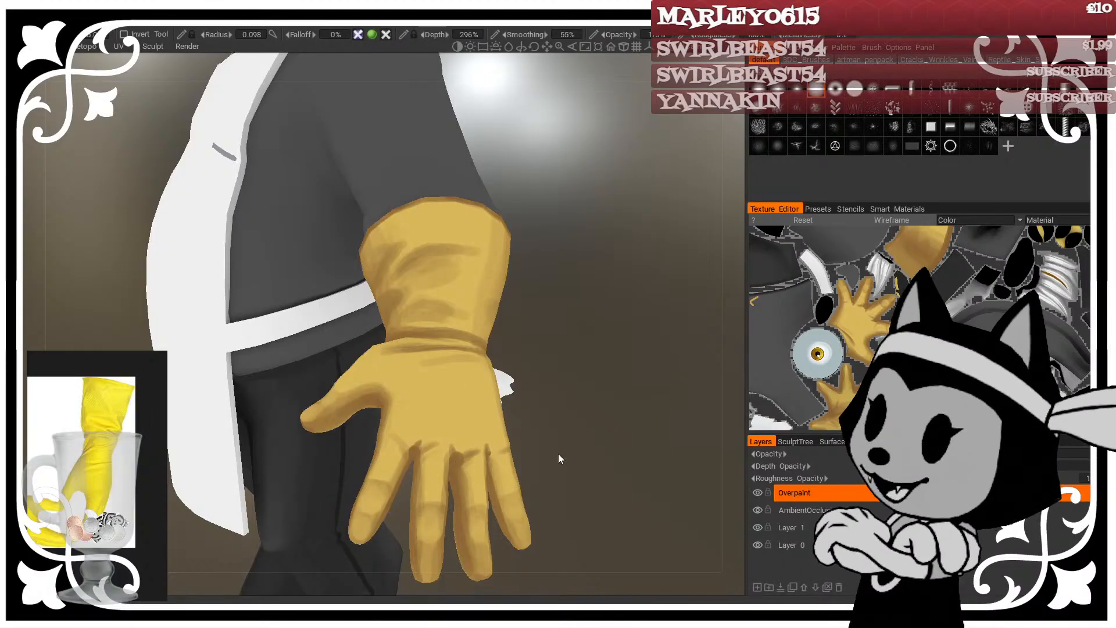
mouse_move(559, 454)
middle_down()
mouse_move(535, 451)
mouse_move(550, 435)
middle_up()
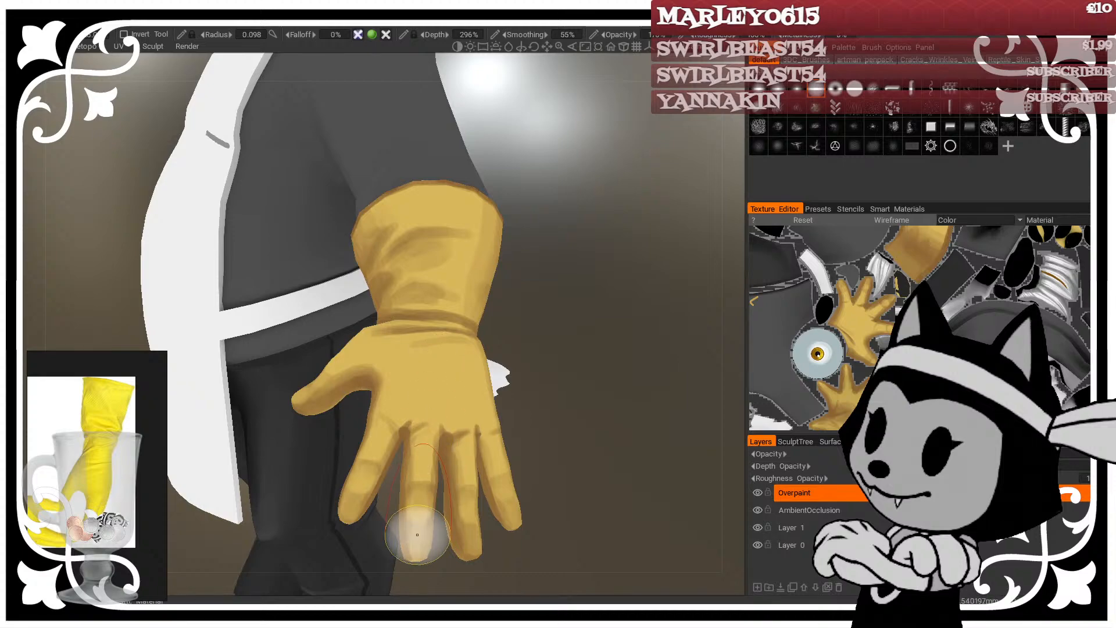
drag(419, 536, 475, 542)
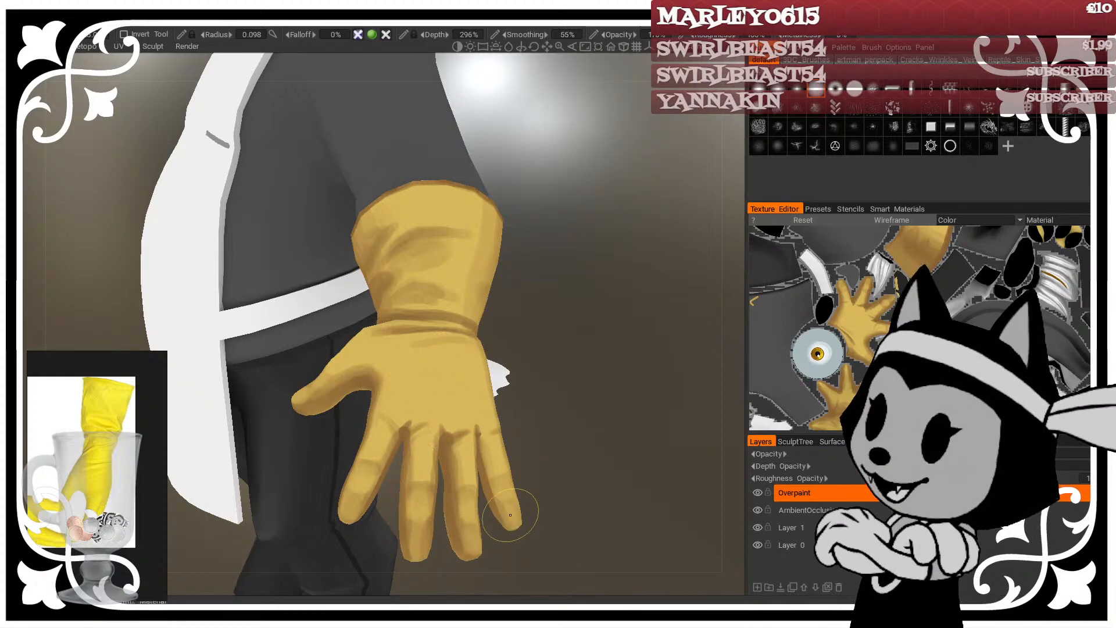
mouse_move(531, 491)
alt+mouse_down()
mouse_move(535, 475)
mouse_move(486, 475)
mouse_move(384, 516)
mouse_move(459, 463)
alt+mouse_up()
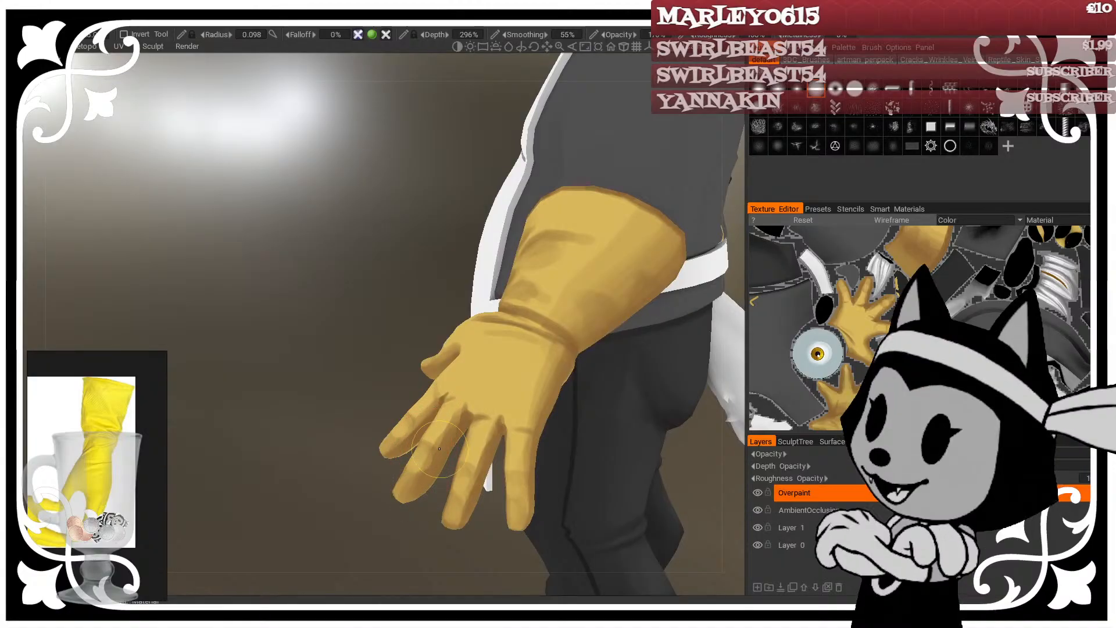
mouse_move(416, 507)
alt+mouse_down()
mouse_move(429, 553)
mouse_move(495, 434)
alt+mouse_up()
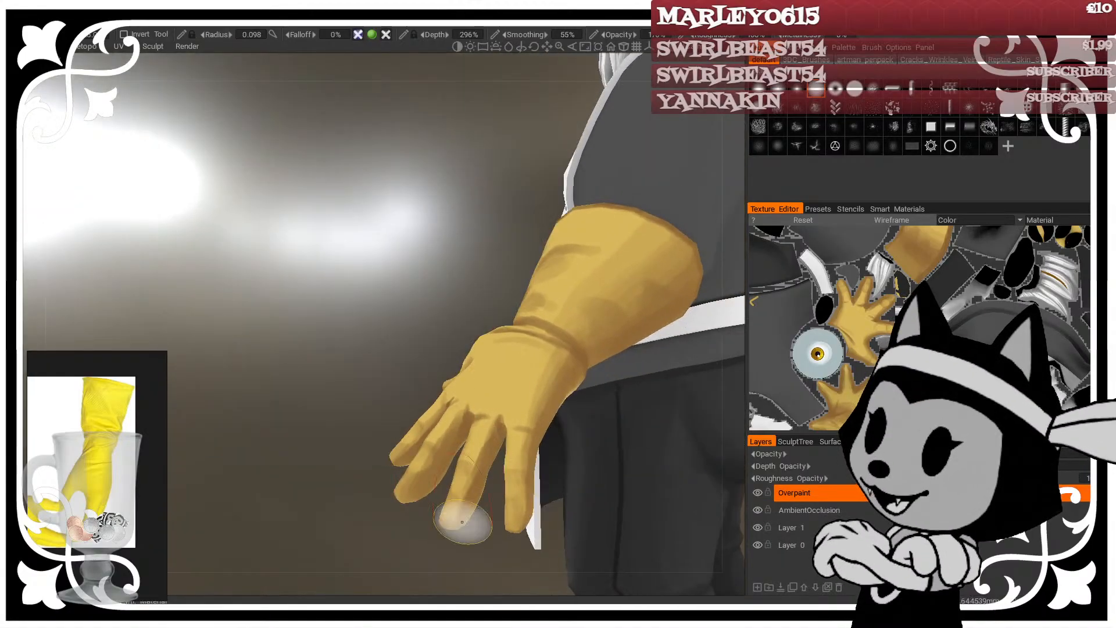
mouse_move(461, 521)
alt+mouse_down()
mouse_move(455, 563)
mouse_move(457, 539)
alt+mouse_up()
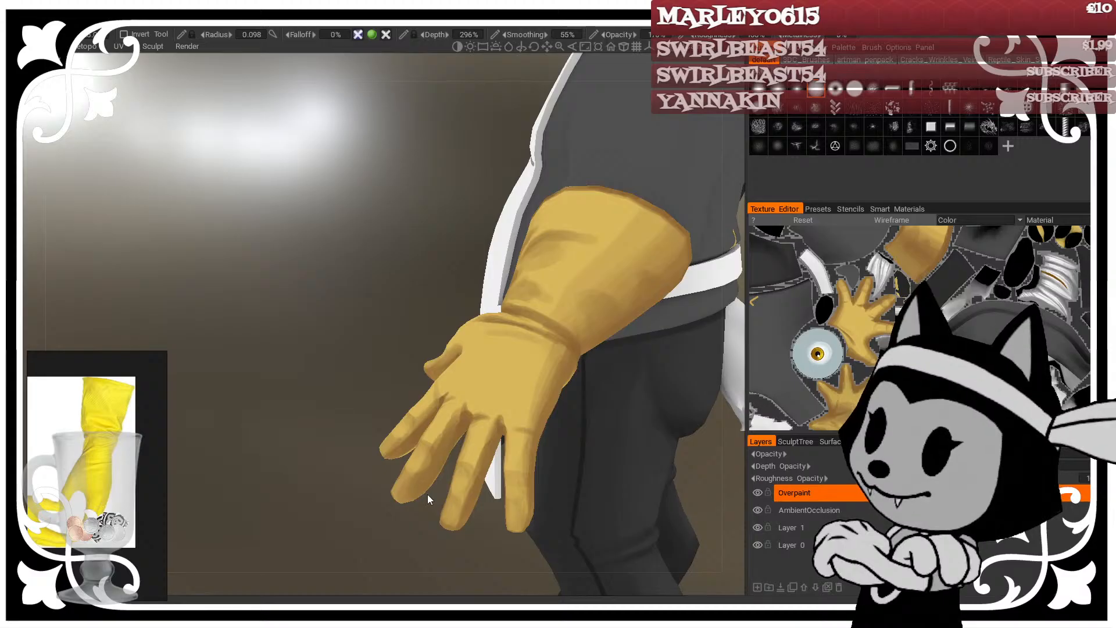
alt+drag(428, 498, 578, 527)
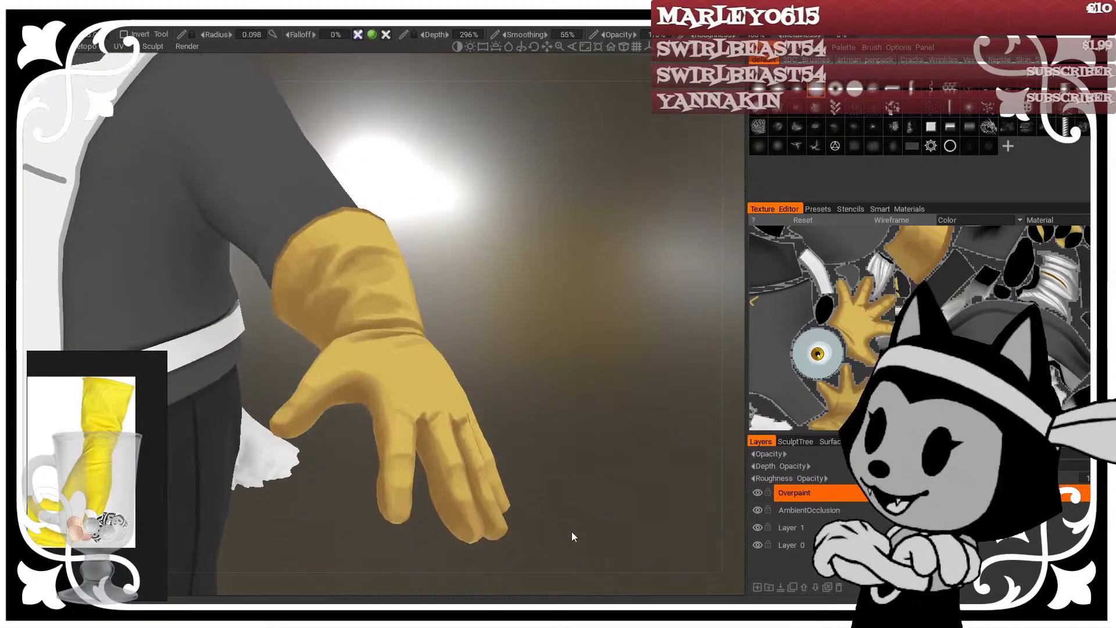
Step: Examine the glove's finger and cuff shading up close and against the whole character from a distance
scroll(494, 313, down, 5)
alt+drag(447, 268, 556, 336)
scroll(527, 320, up, 3)
scroll(610, 341, up, 5)
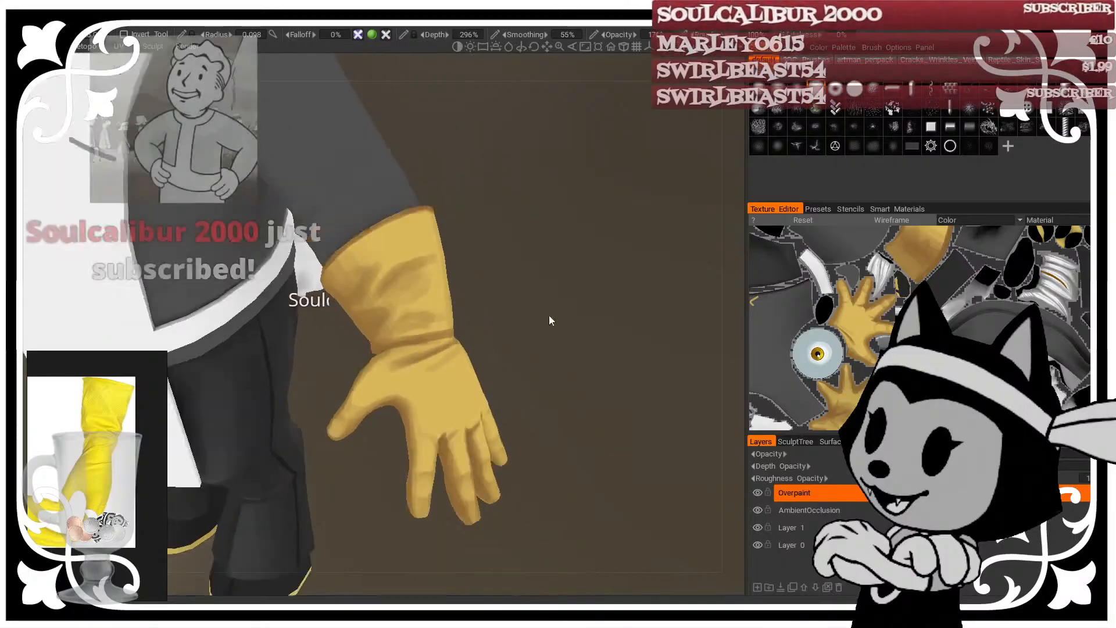
scroll(558, 306, down, 3)
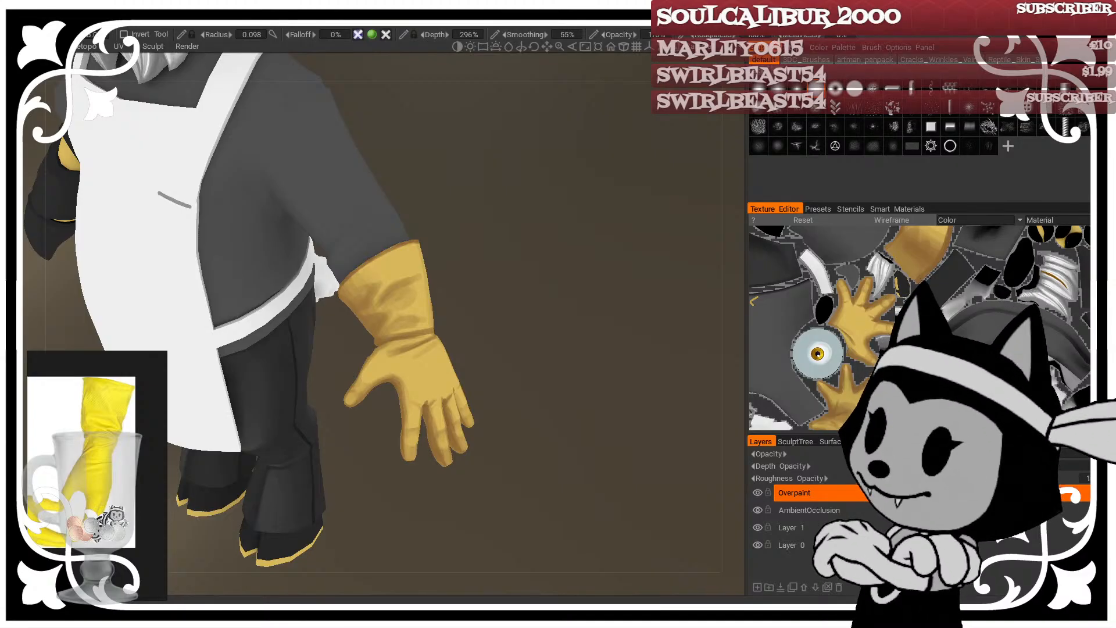
drag(590, 358, 594, 351)
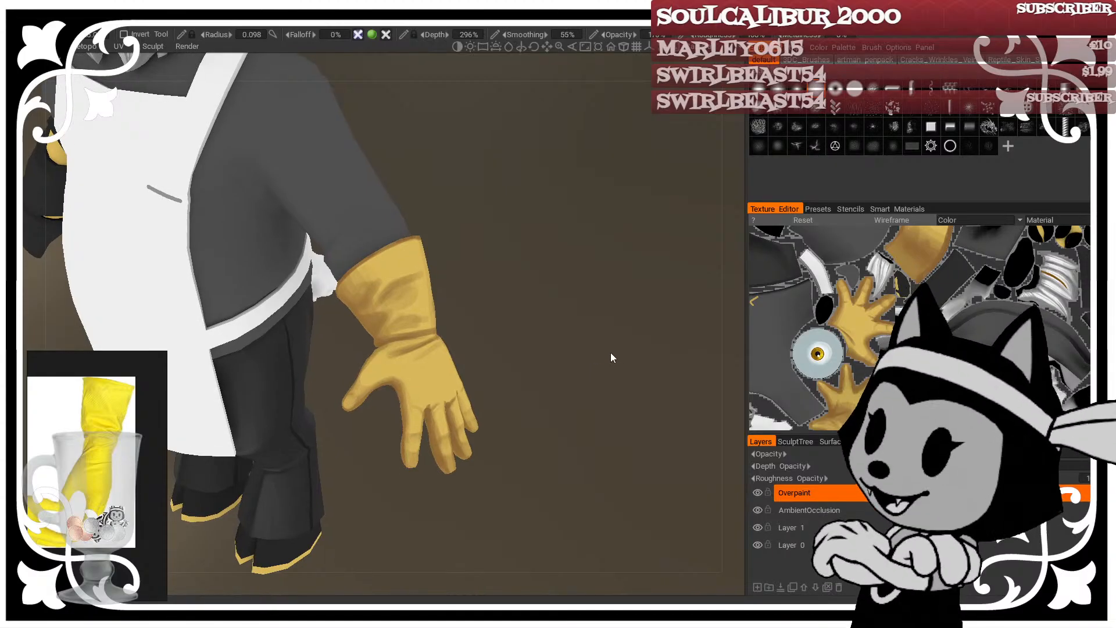
scroll(610, 353, down, 5)
drag(525, 319, 564, 285)
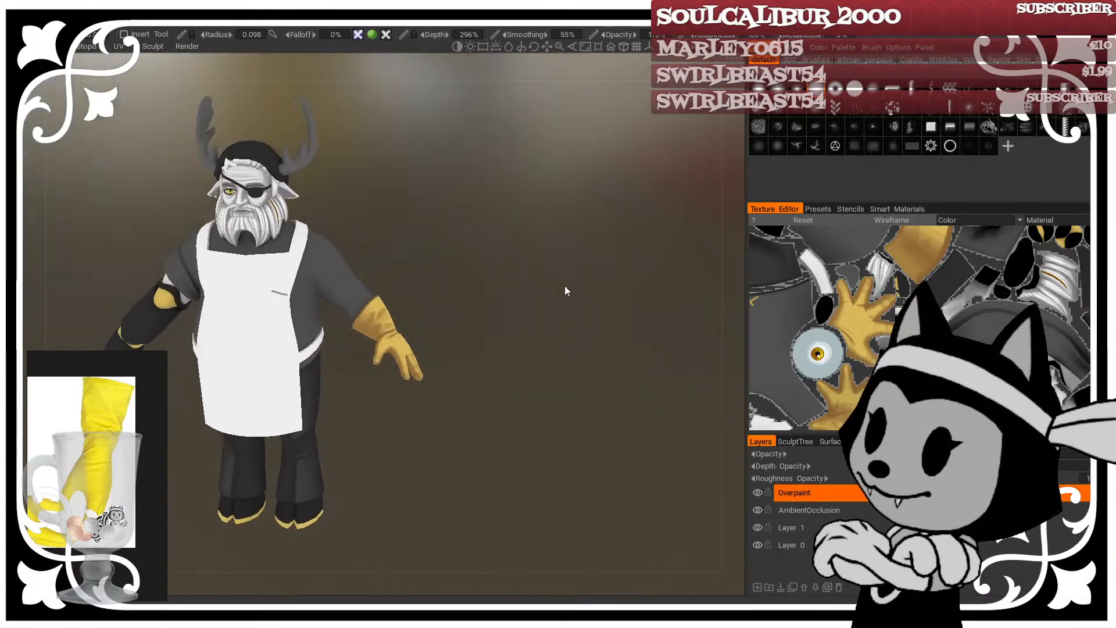
right_drag(564, 285, 571, 337)
mouse_move(570, 337)
mouse_down()
mouse_move(557, 347)
mouse_move(565, 356)
mouse_up()
scroll(565, 356, up, 2)
middle_drag(568, 356, 521, 299)
mouse_move(521, 299)
mouse_down()
mouse_move(479, 298)
mouse_move(517, 281)
mouse_move(629, 346)
mouse_move(669, 326)
mouse_up()
scroll(538, 284, up, 2)
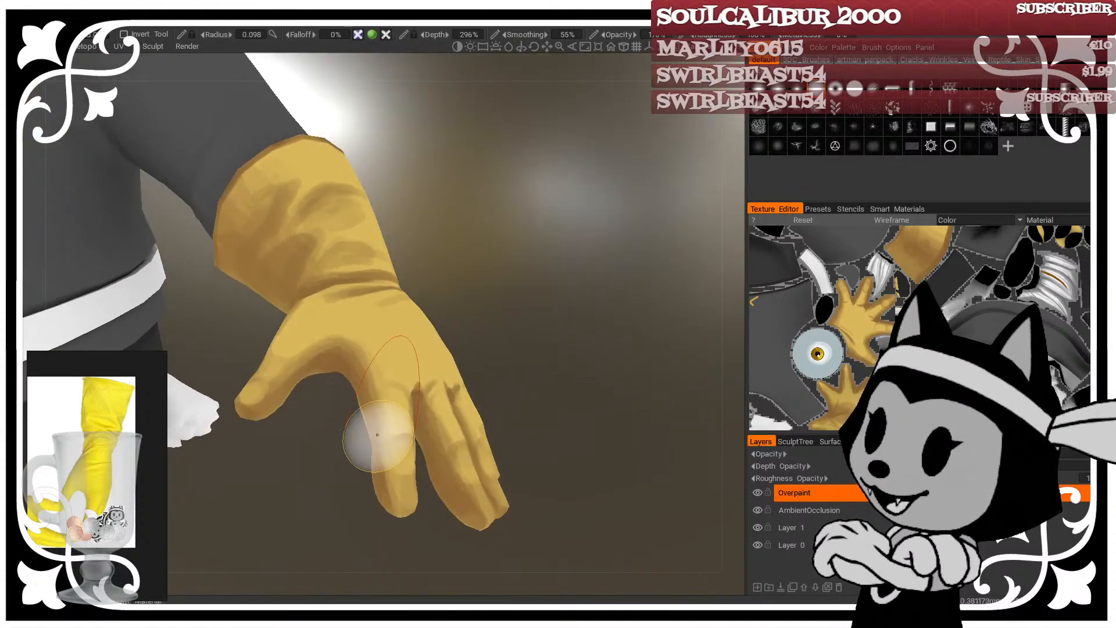
Step: Shade the outer finger segments around the joint folds with brush radii of 0.142, 0.156 and 0.129
drag(563, 317, 517, 326)
right_drag(386, 456, 404, 455)
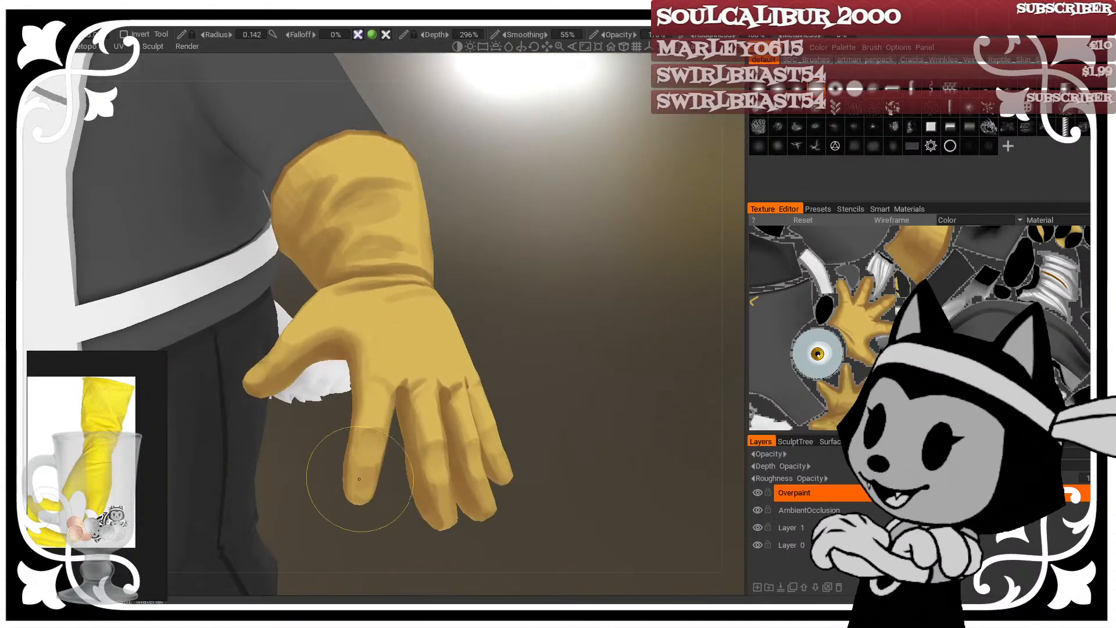
mouse_move(584, 340)
mouse_down()
mouse_move(521, 336)
mouse_move(632, 342)
mouse_up()
right_drag(453, 430, 445, 463)
right_drag(410, 418, 429, 418)
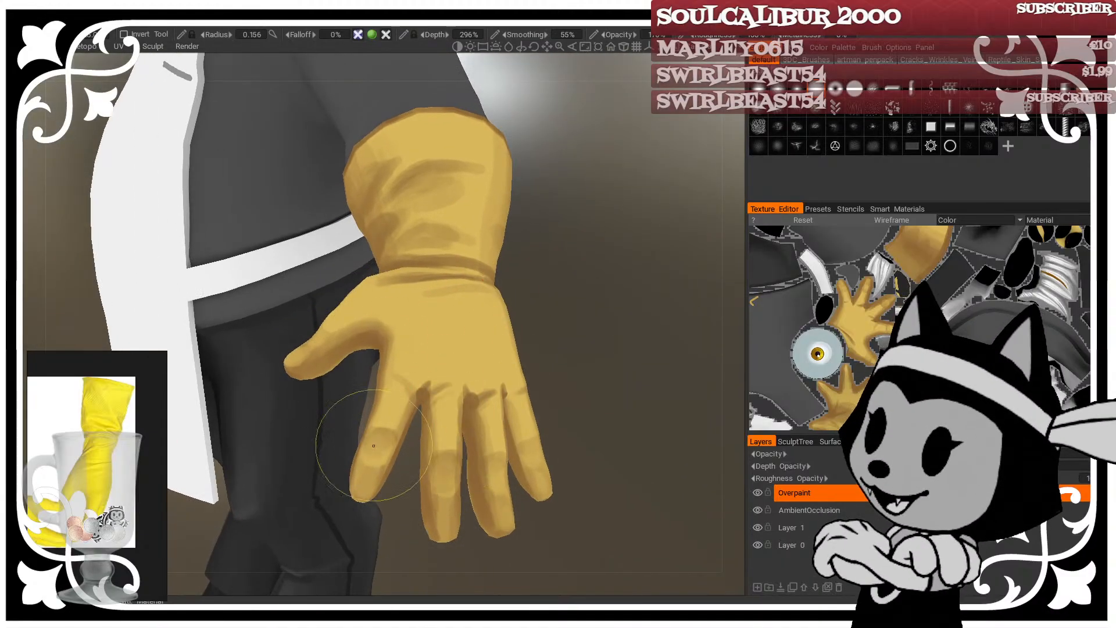
right_click(394, 446)
drag(622, 398, 567, 395)
right_drag(497, 489, 478, 489)
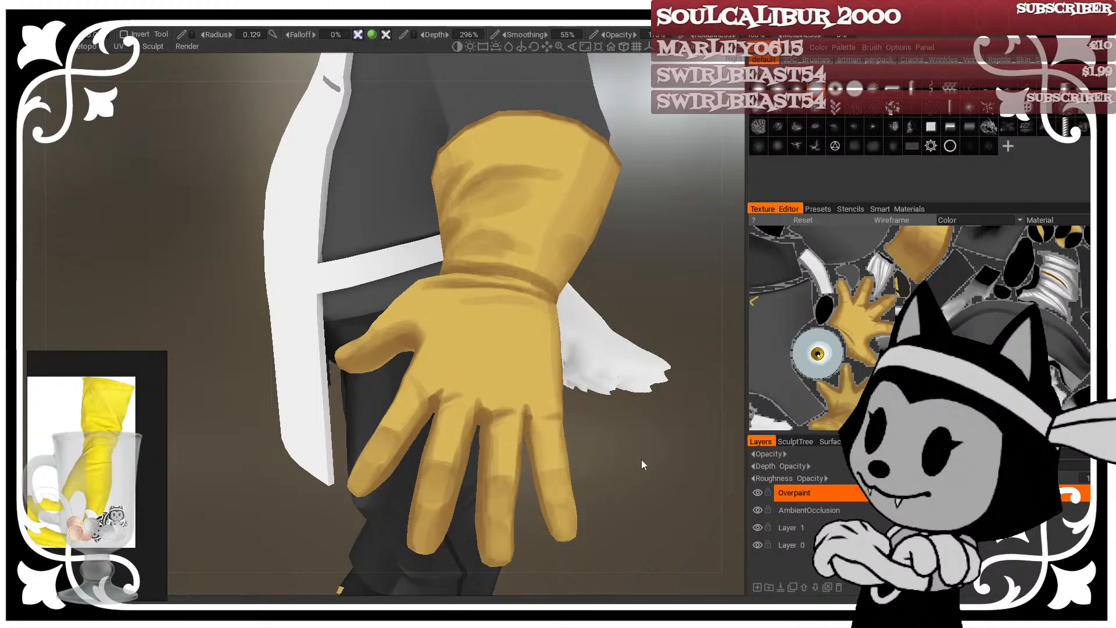
drag(641, 459, 651, 478)
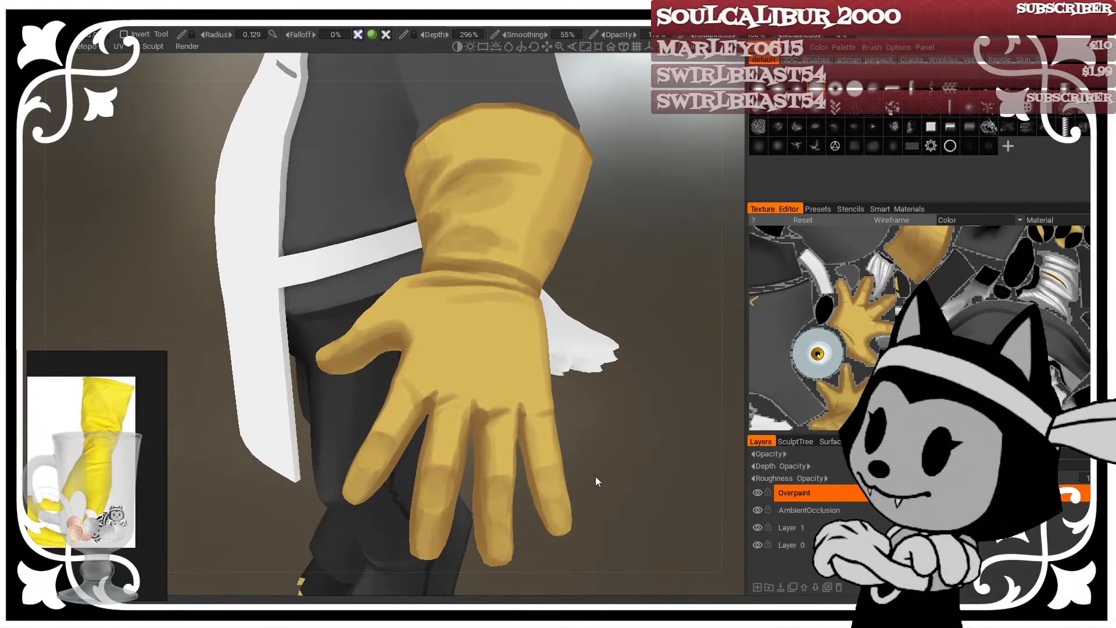
Step: Refine the darker shading around the joints of the glove's middle and ring fingers
drag(605, 458, 582, 449)
right_drag(457, 274, 412, 274)
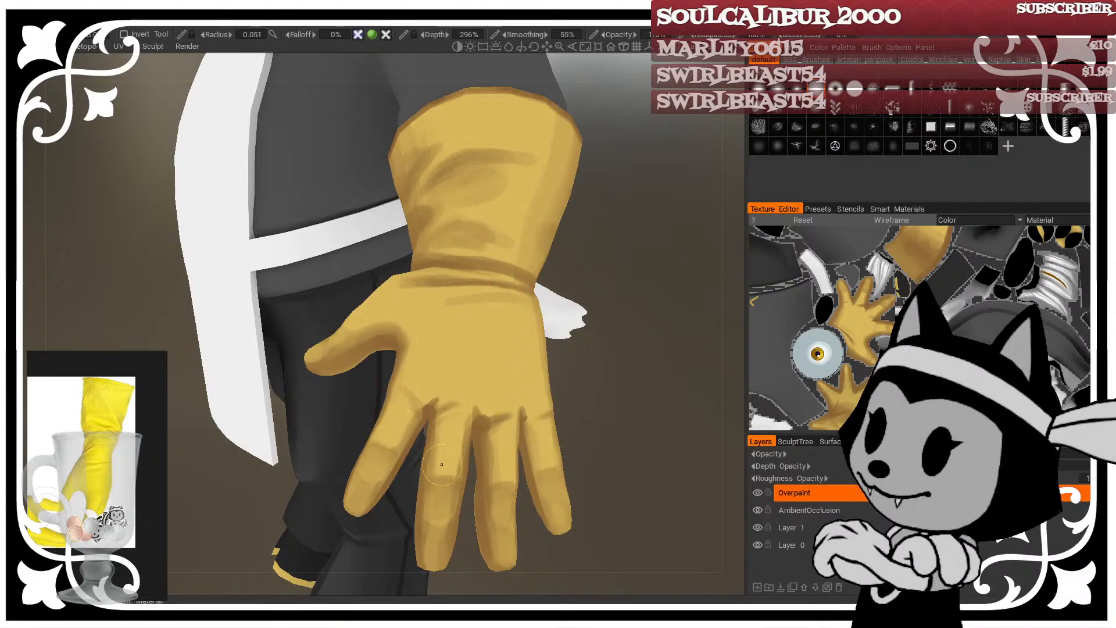
drag(602, 348, 490, 465)
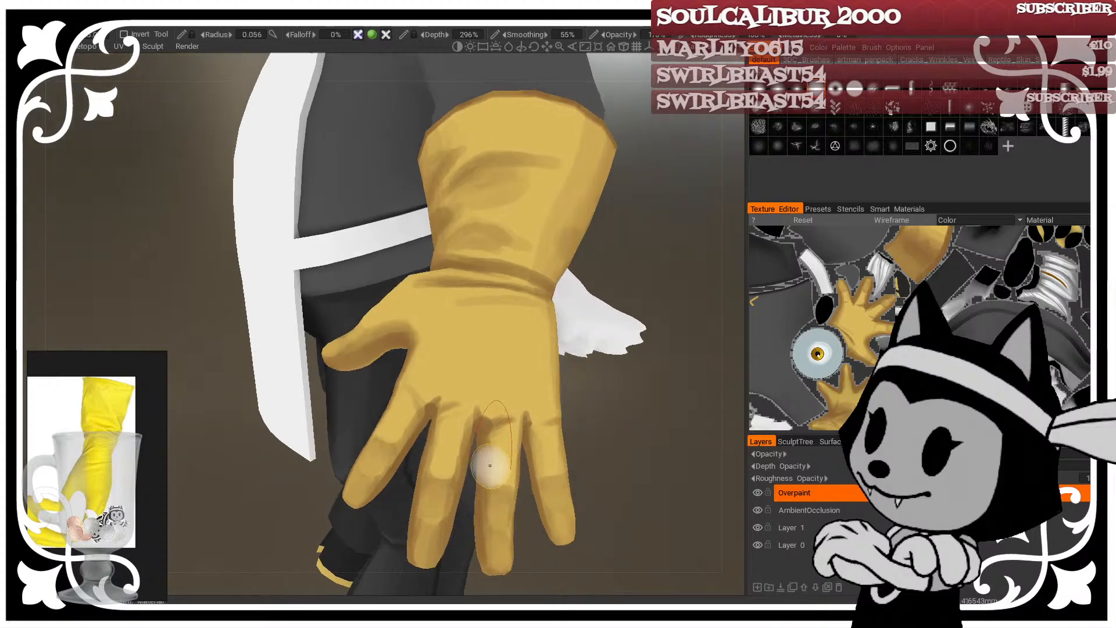
drag(631, 428, 552, 415)
right_drag(426, 504, 436, 504)
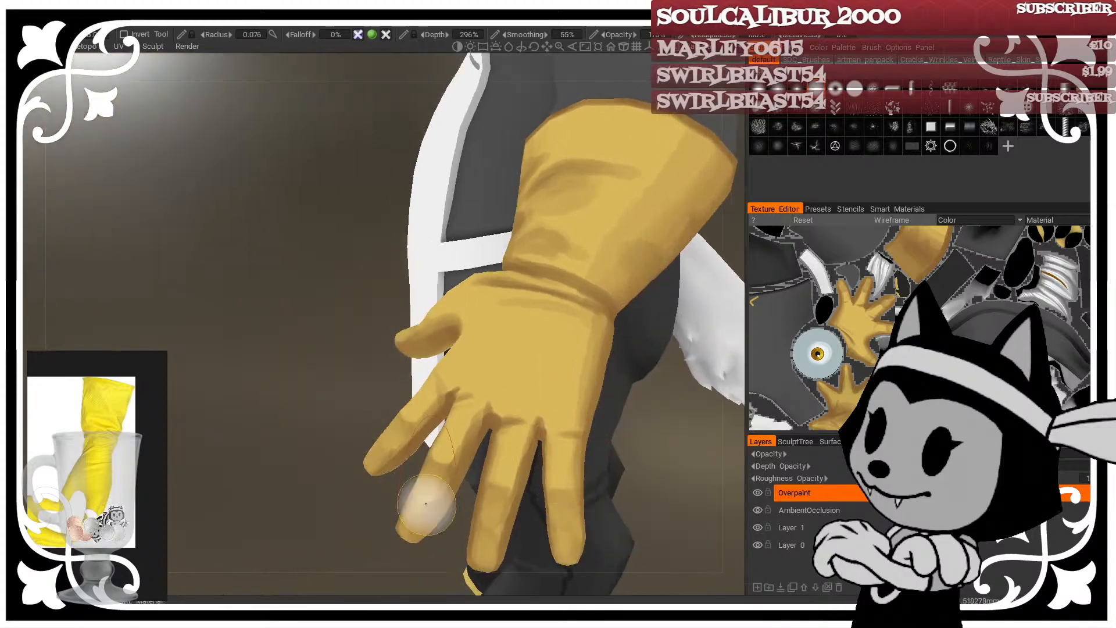
drag(383, 494, 488, 433)
right_drag(450, 459, 468, 458)
drag(481, 429, 480, 467)
drag(612, 507, 655, 512)
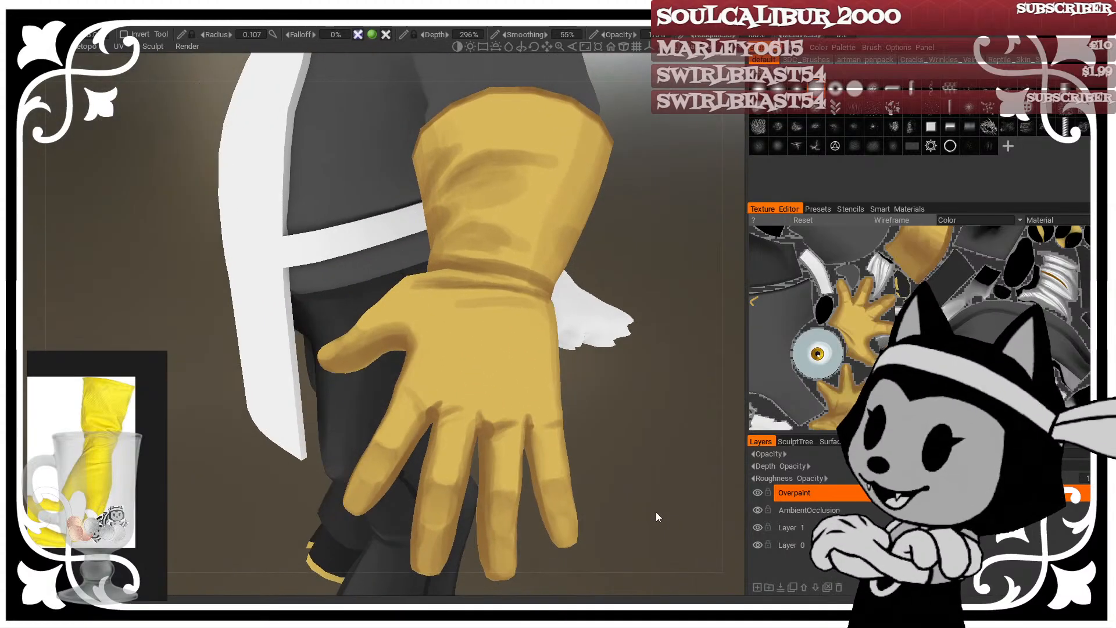
Step: Touch up the shading on the ring and little fingers around their middle joints
scroll(670, 476, down, 4)
scroll(660, 460, up, 4)
mouse_move(661, 460)
mouse_down()
mouse_move(697, 469)
mouse_move(608, 481)
mouse_up()
right_drag(476, 458, 450, 457)
drag(476, 465, 490, 486)
drag(630, 451, 590, 449)
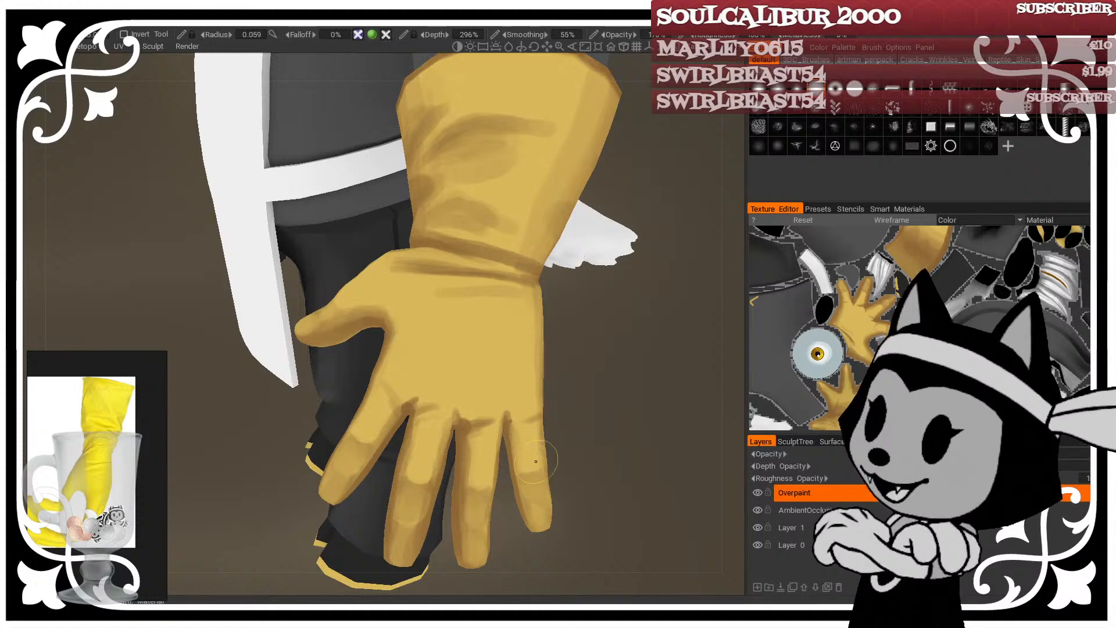
drag(474, 483, 476, 478)
drag(644, 490, 661, 376)
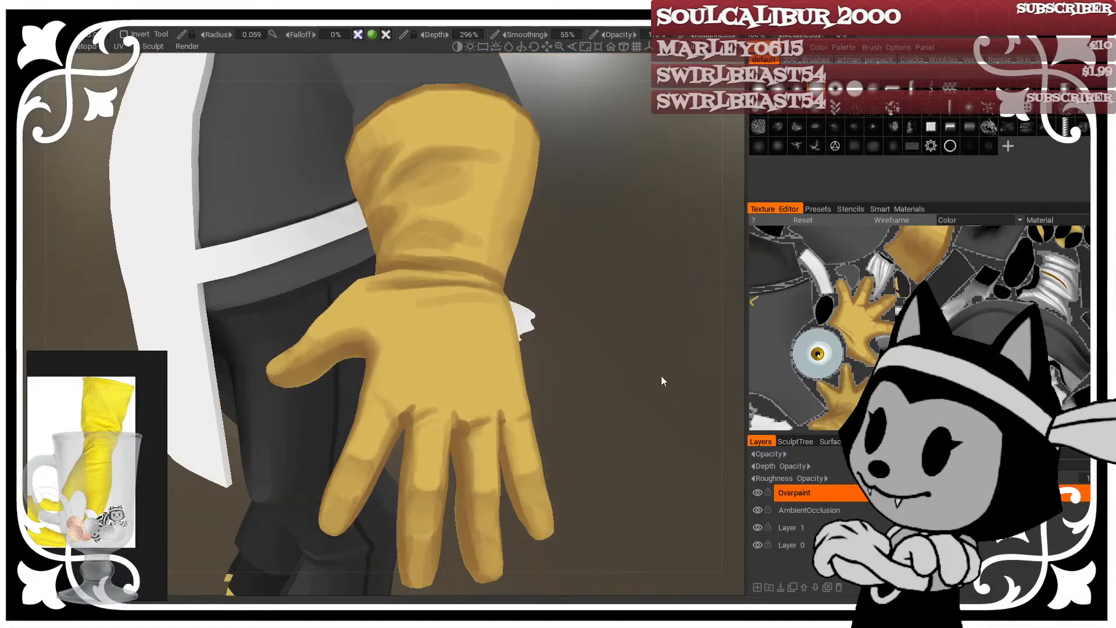
Step: Blend the shading along the length of the middle finger and toward its tip, varying the brush size
right_drag(475, 450, 494, 451)
mouse_move(476, 499)
mouse_down()
mouse_move(477, 537)
mouse_move(561, 437)
mouse_up()
right_drag(424, 488, 434, 489)
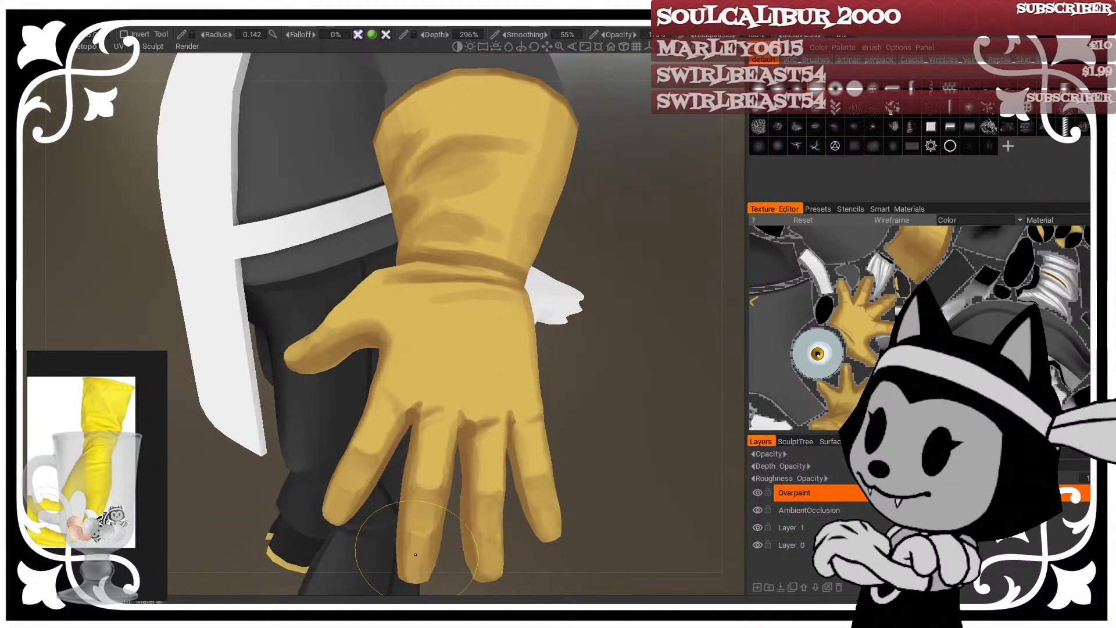
right_drag(437, 416, 426, 417)
drag(603, 417, 614, 393)
right_drag(614, 393, 601, 377)
drag(549, 390, 544, 401)
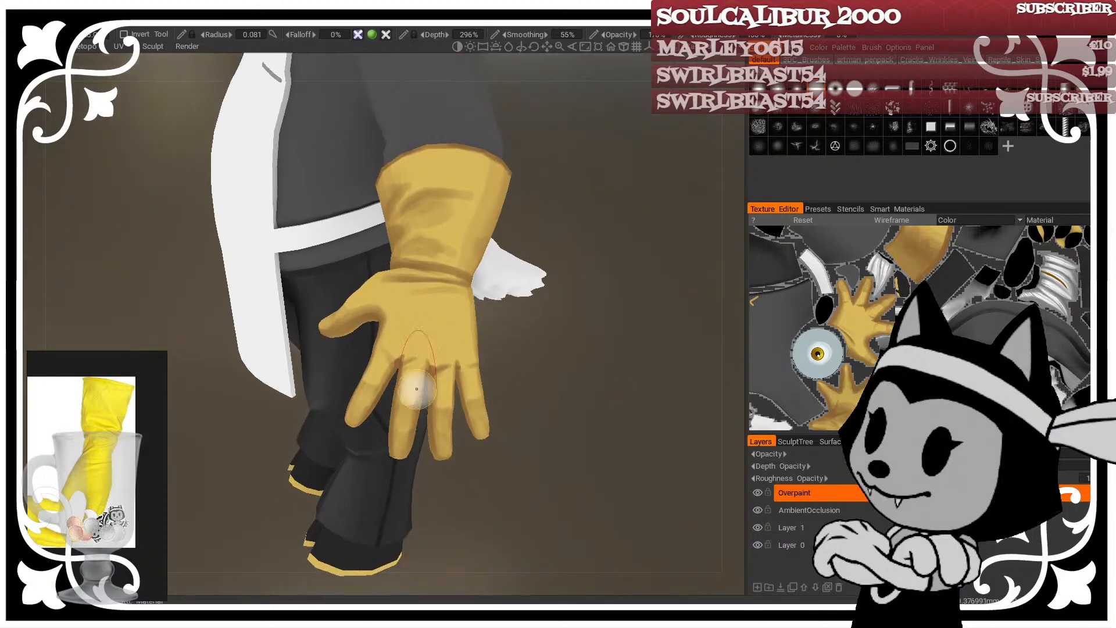
right_drag(525, 371, 577, 393)
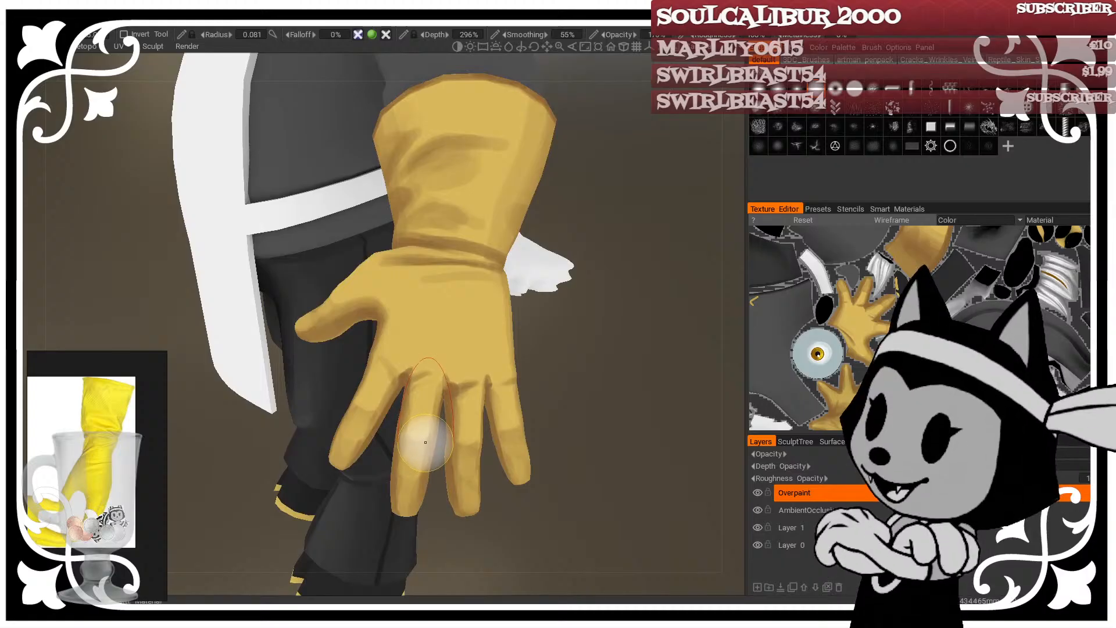
right_drag(402, 455, 367, 414)
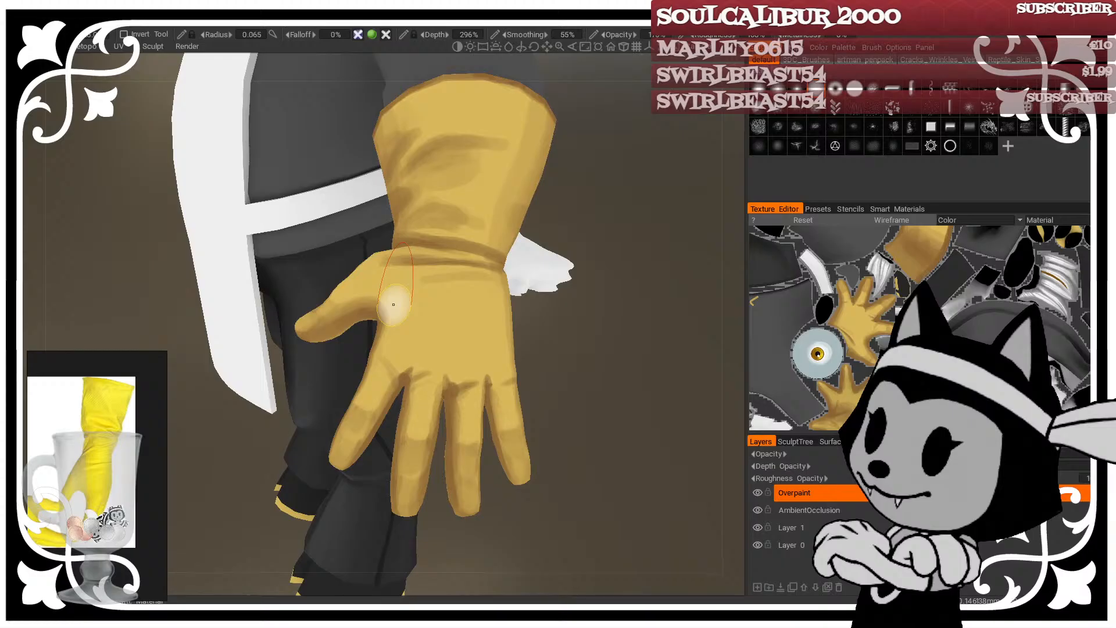
Step: Enlarge the brush to a radius of 0.107 and work on the index finger's shading
mouse_move(596, 466)
mouse_down()
mouse_move(573, 449)
mouse_move(588, 447)
mouse_up()
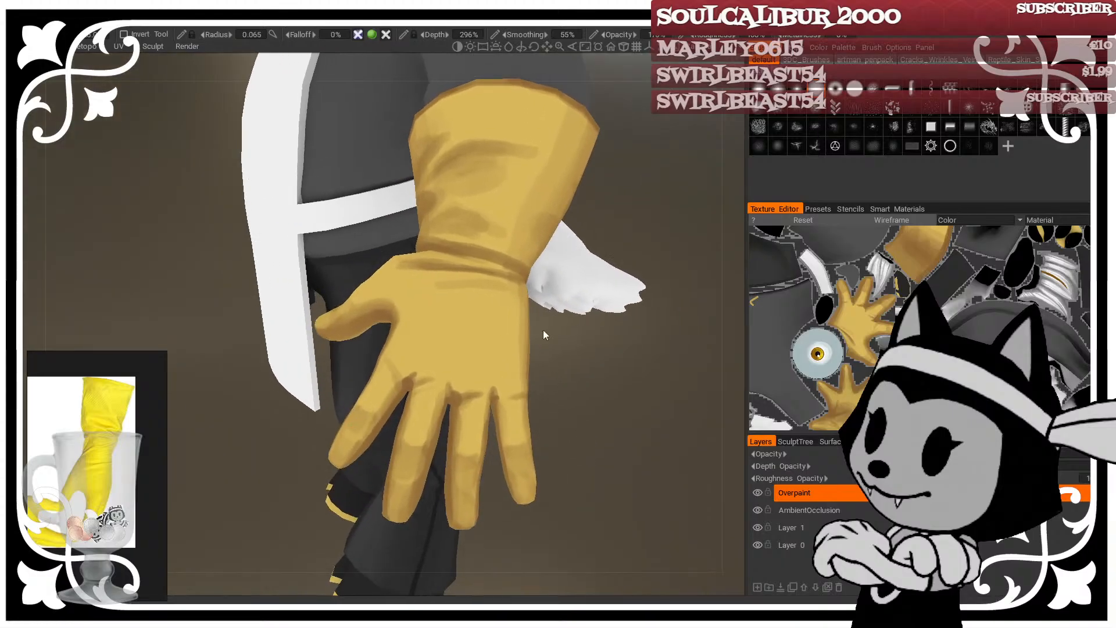
key(bracketright)
key(bracketright)
key(bracketright)
drag(561, 392, 694, 401)
key(bracketright)
key(bracketright)
key(bracketright)
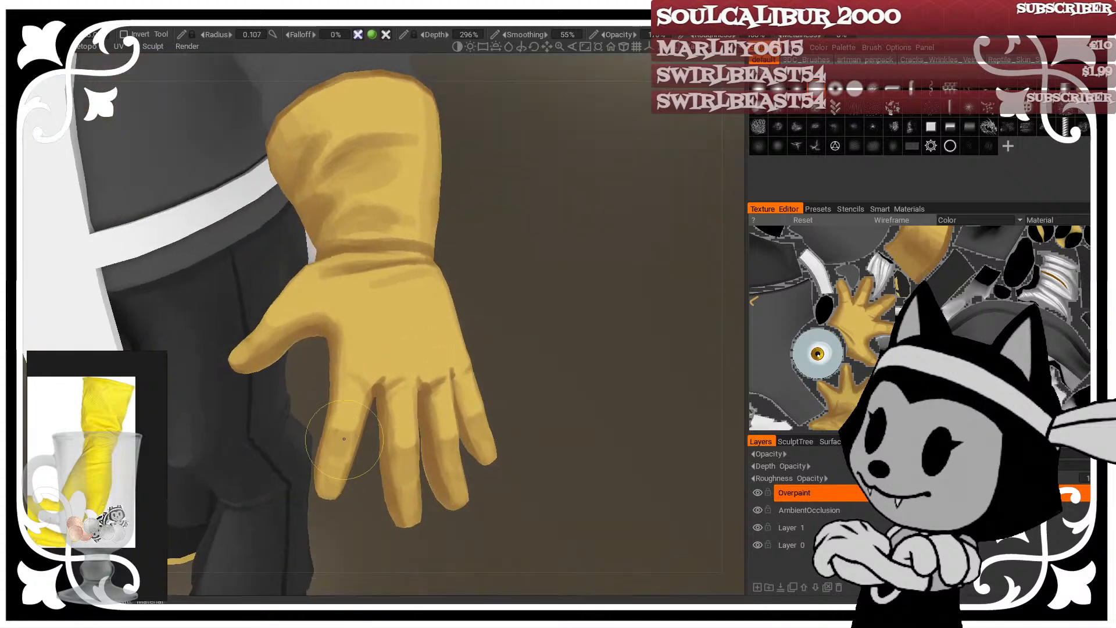
Step: Reduce the brush radius to 0.056 and refine the shading on the little finger
mouse_move(507, 386)
mouse_down()
mouse_move(599, 395)
mouse_move(537, 392)
mouse_up()
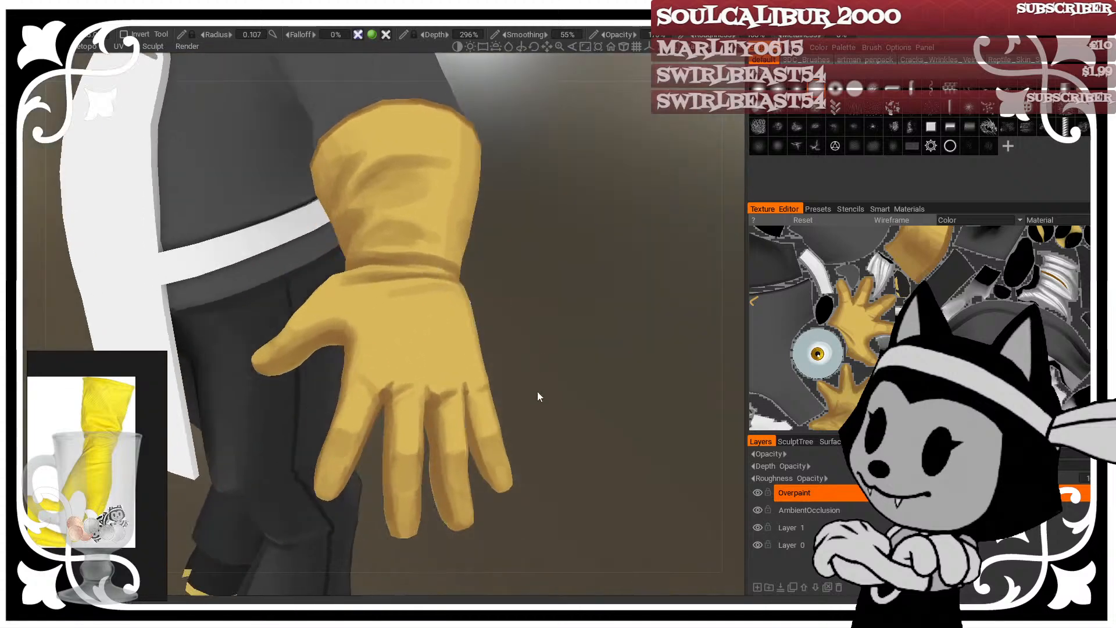
key(bracketleft)
key(bracketleft)
key(bracketleft)
key(bracketleft)
key(bracketleft)
key(bracketleft)
drag(488, 383, 507, 361)
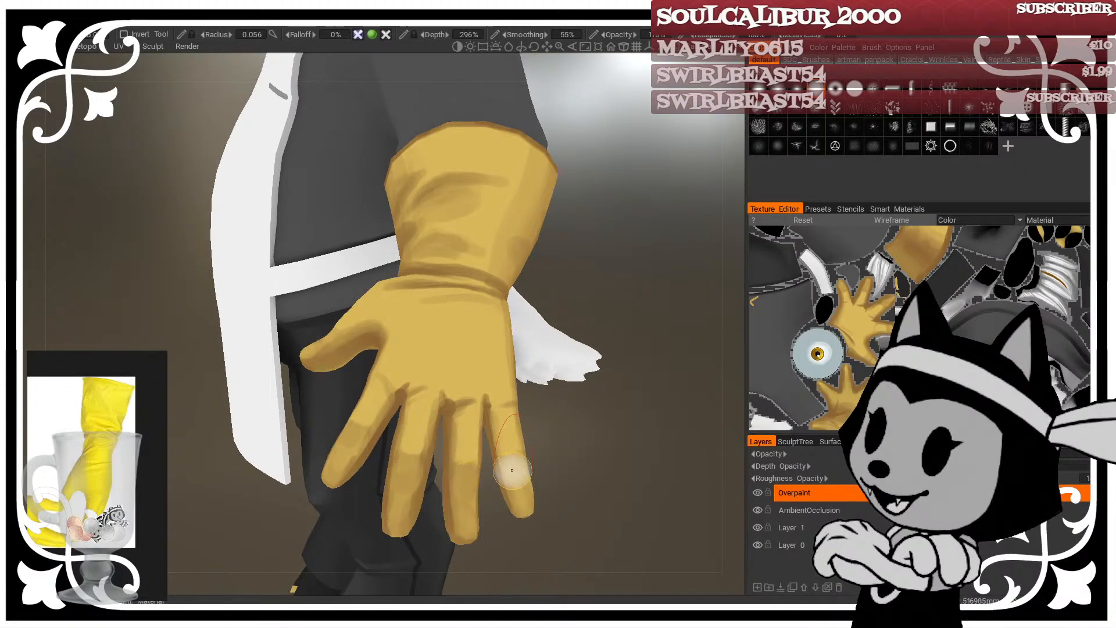
Step: Soften the shading at the base of the index and middle fingers, adjusting the brush radius between about 0.06 and 0.076
drag(538, 444, 590, 449)
key(bracketright)
key(bracketright)
key(bracketright)
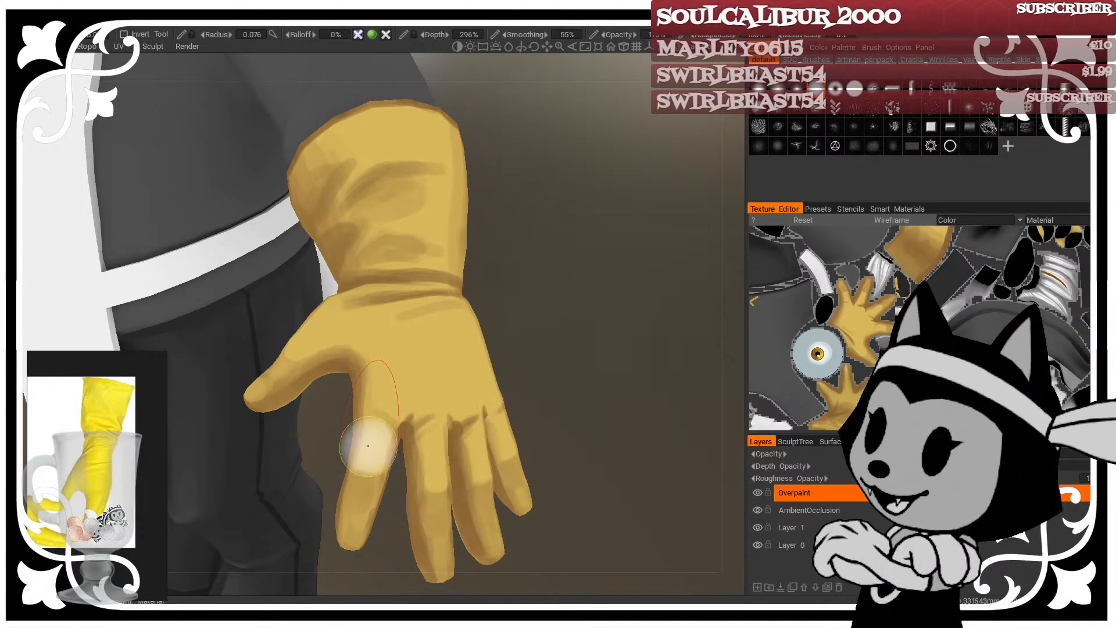
alt+drag(388, 436, 431, 428)
key(bracketright)
key(bracketright)
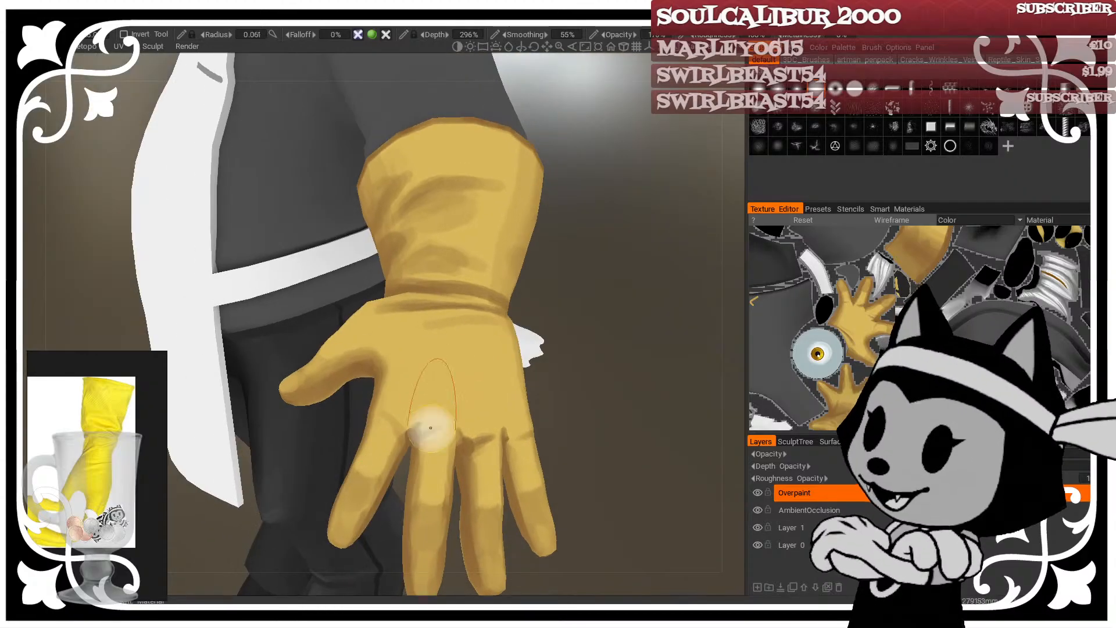
drag(620, 358, 591, 377)
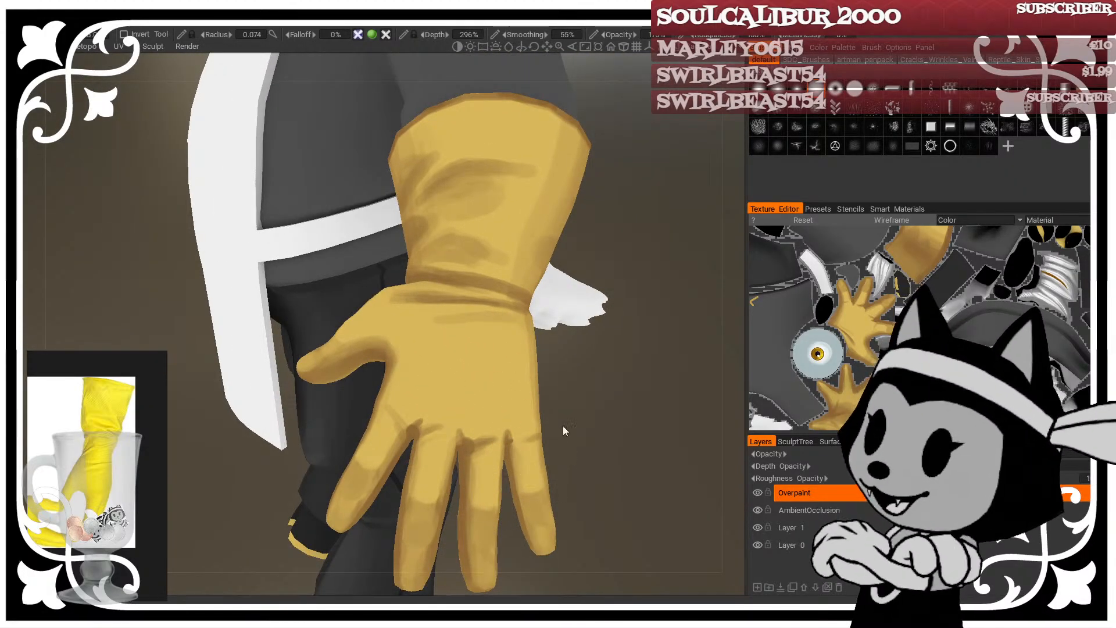
Step: Examine the glove's shading from several angles, both close up and on the full character
right_drag(605, 379, 630, 354)
drag(630, 354, 555, 301)
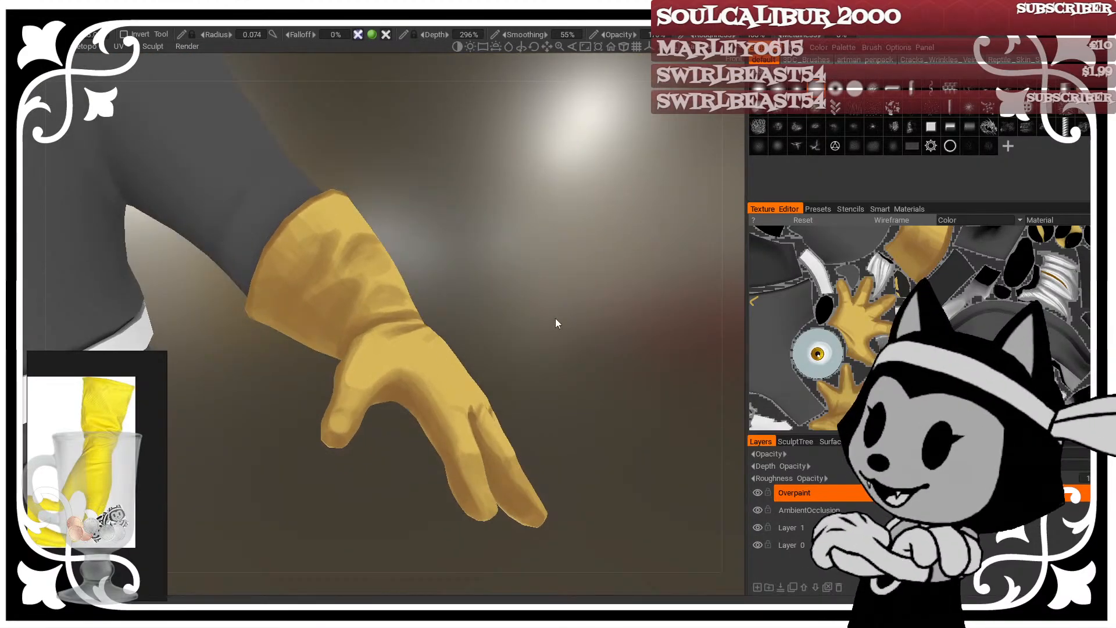
drag(513, 366, 557, 306)
right_drag(557, 306, 423, 298)
mouse_move(423, 299)
mouse_down()
mouse_move(218, 297)
mouse_move(433, 307)
mouse_up()
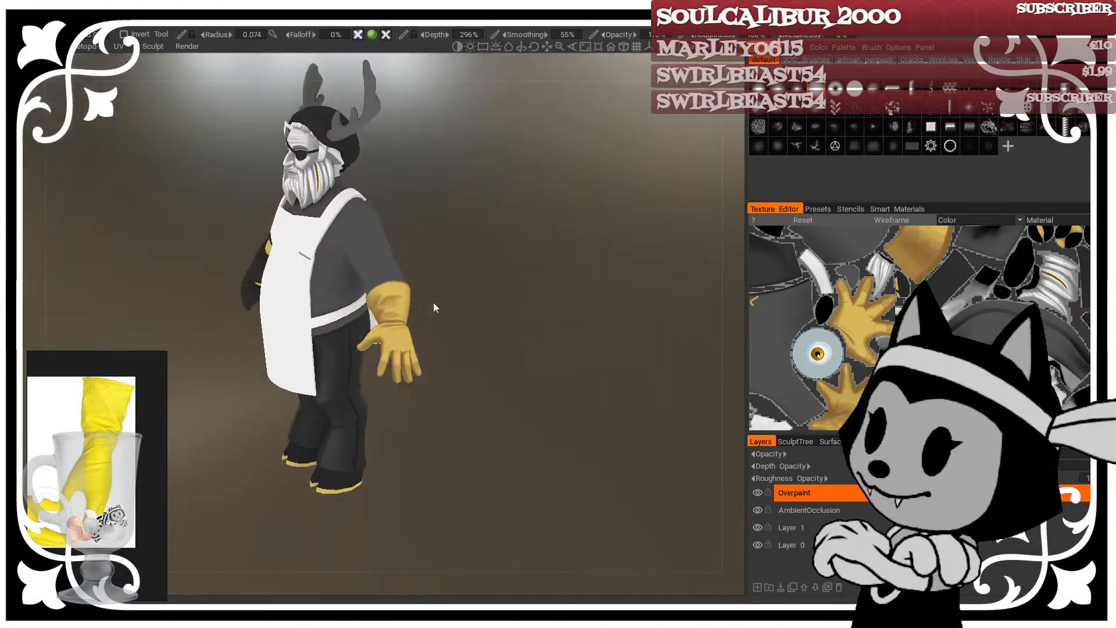
right_drag(434, 306, 562, 399)
drag(562, 398, 511, 386)
right_drag(511, 386, 567, 368)
middle_drag(602, 360, 609, 455)
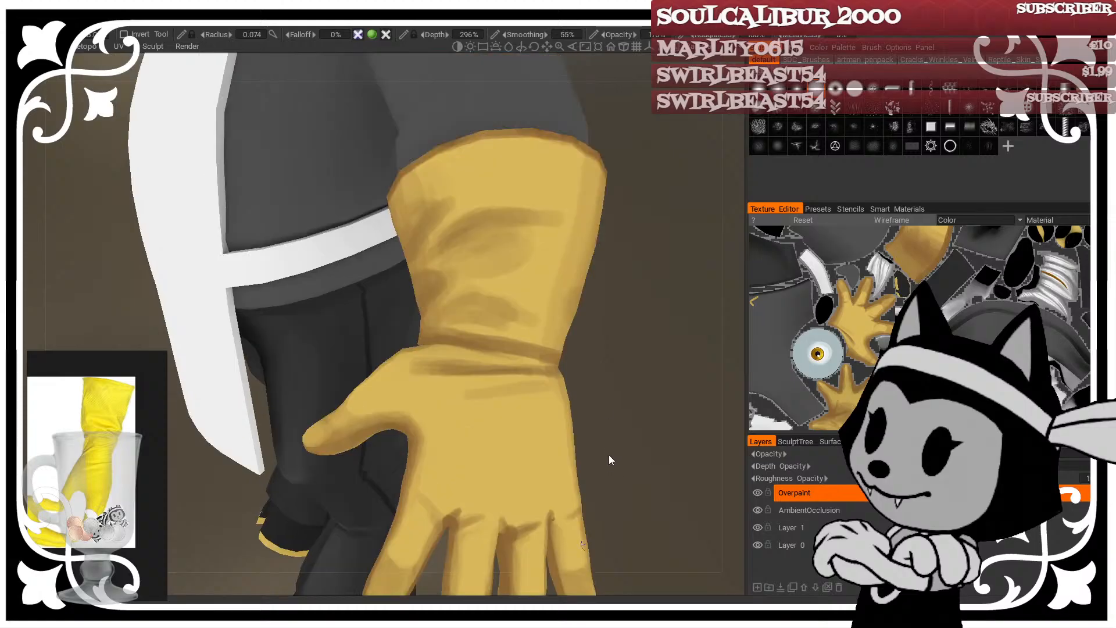
right_drag(694, 462, 637, 394)
middle_drag(638, 394, 647, 346)
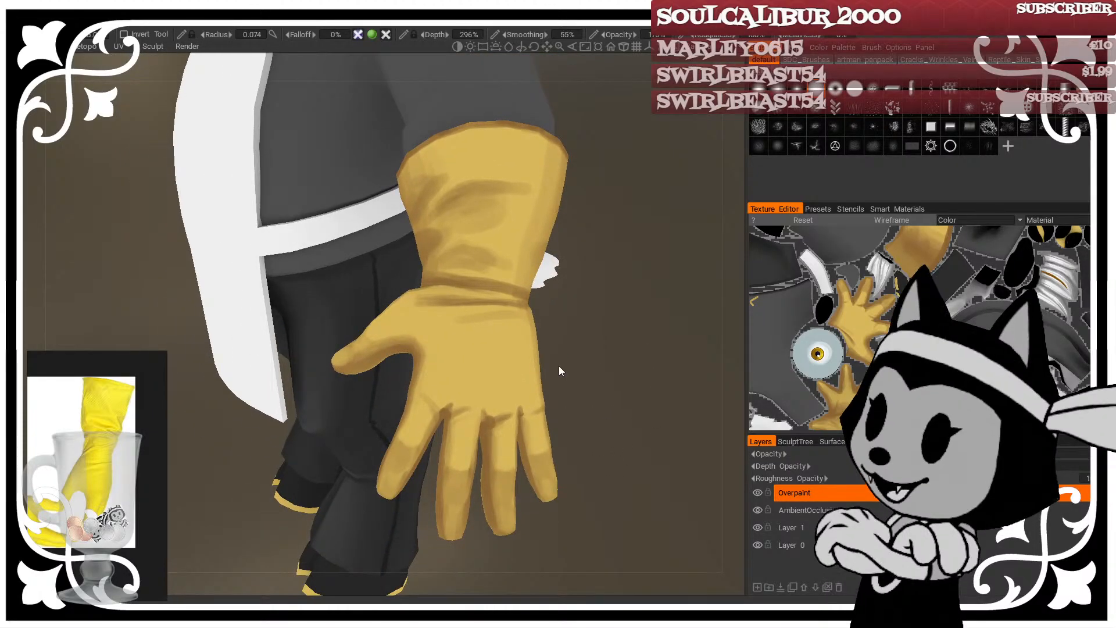
drag(610, 391, 610, 336)
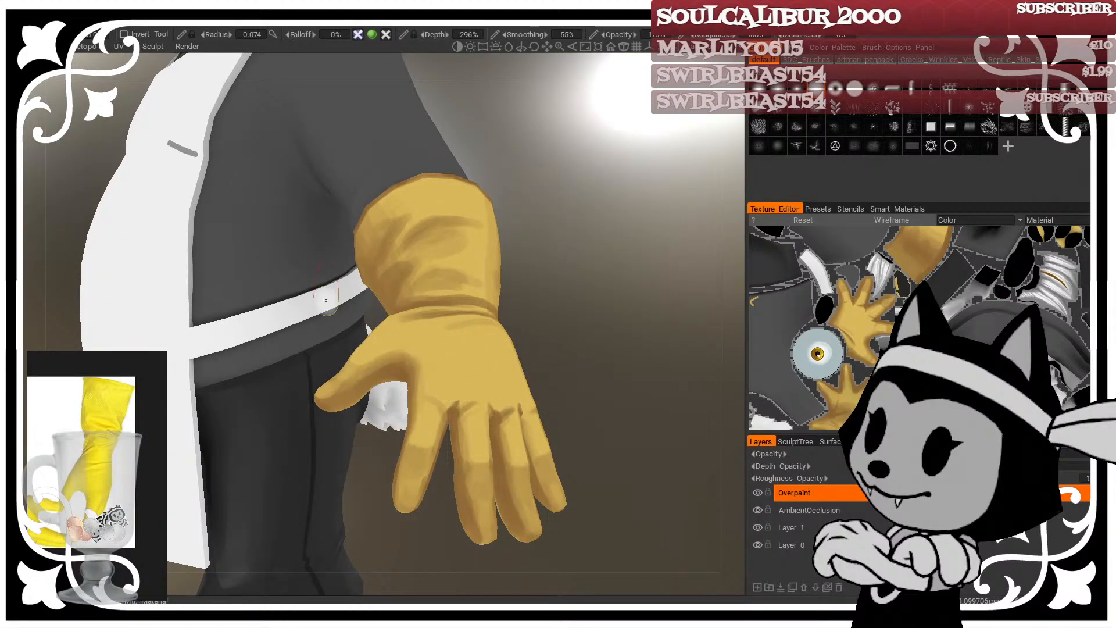
Step: Set the brush colour to a brighter yellow with hue 52.911, saturation 60% and lightness 91%
click(466, 394)
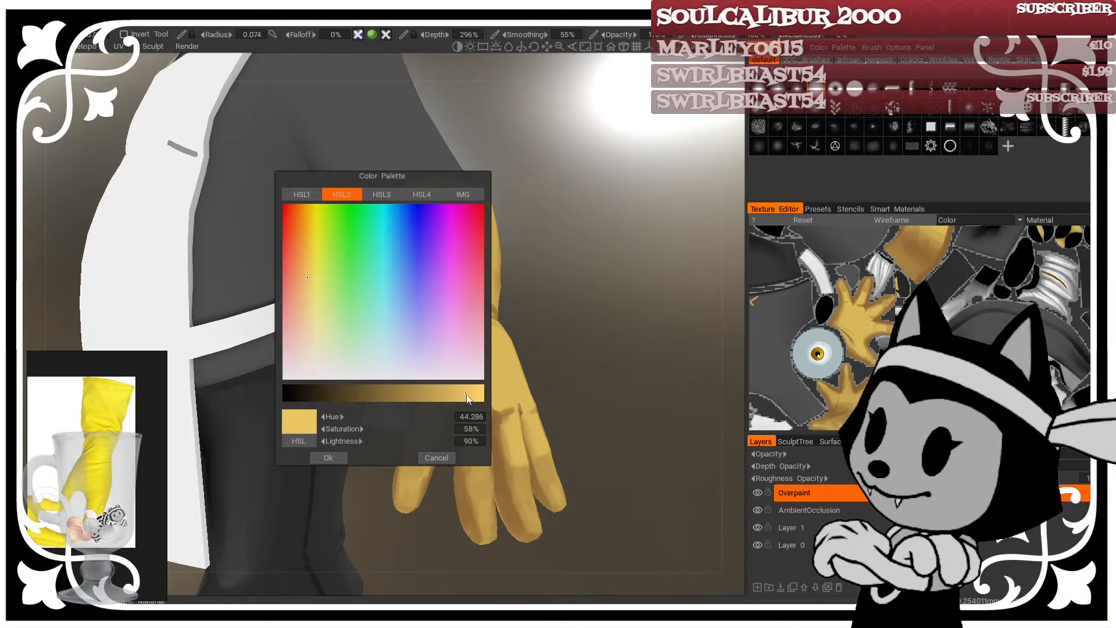
drag(310, 274, 312, 273)
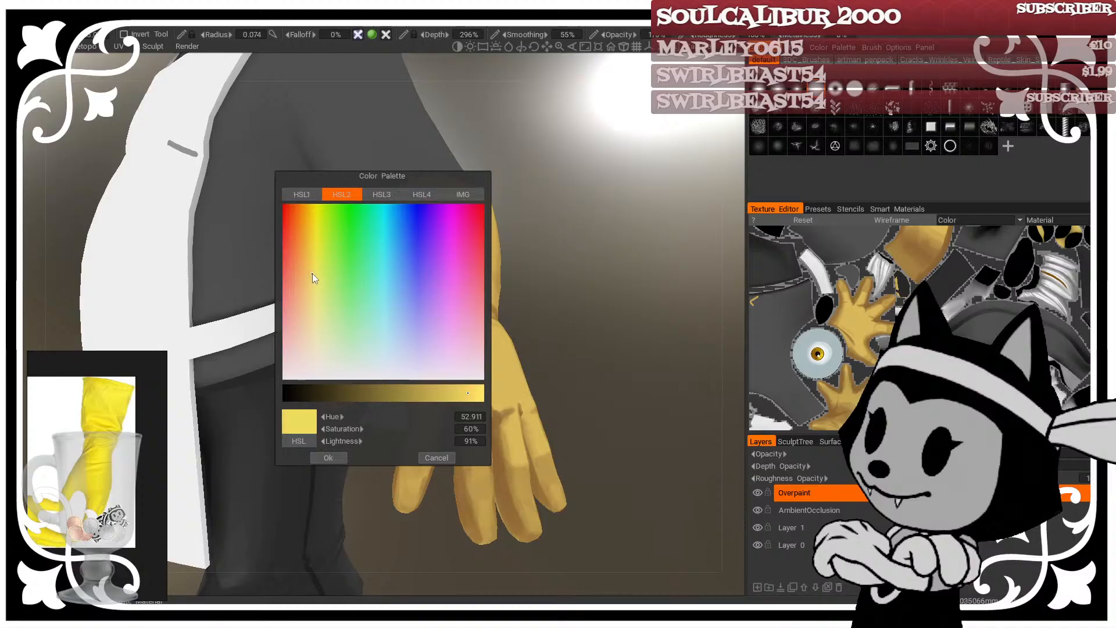
click(328, 458)
Step: Paint bright yellow highlights on the knuckles of the glove's index and middle fingers
scroll(451, 432, up, 3)
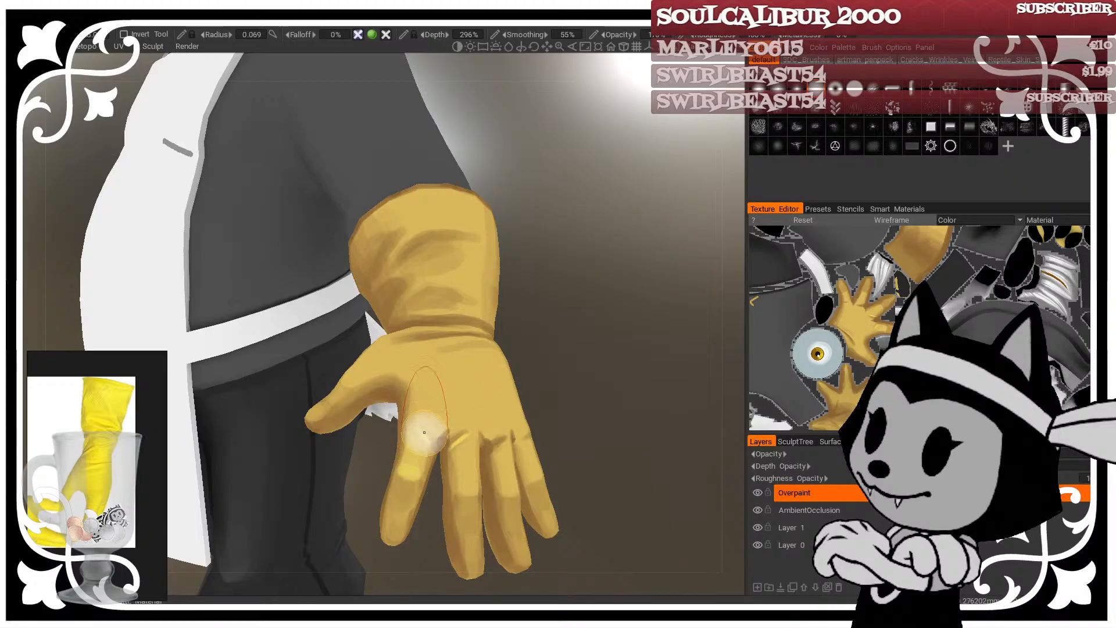
drag(602, 344, 557, 341)
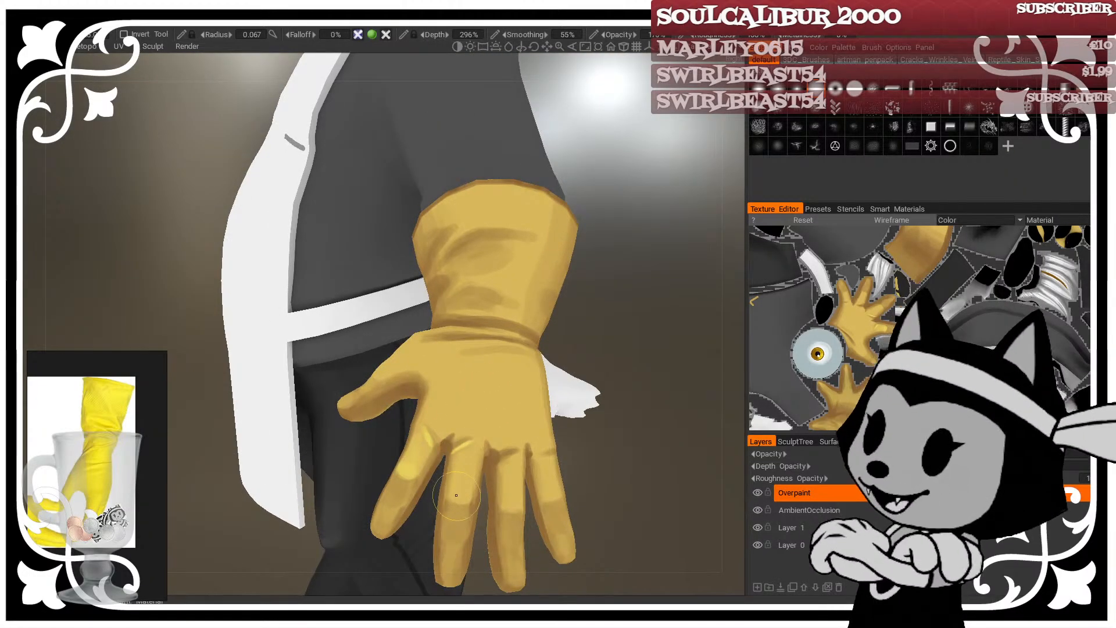
drag(456, 495, 461, 488)
drag(606, 352, 646, 345)
drag(457, 437, 461, 480)
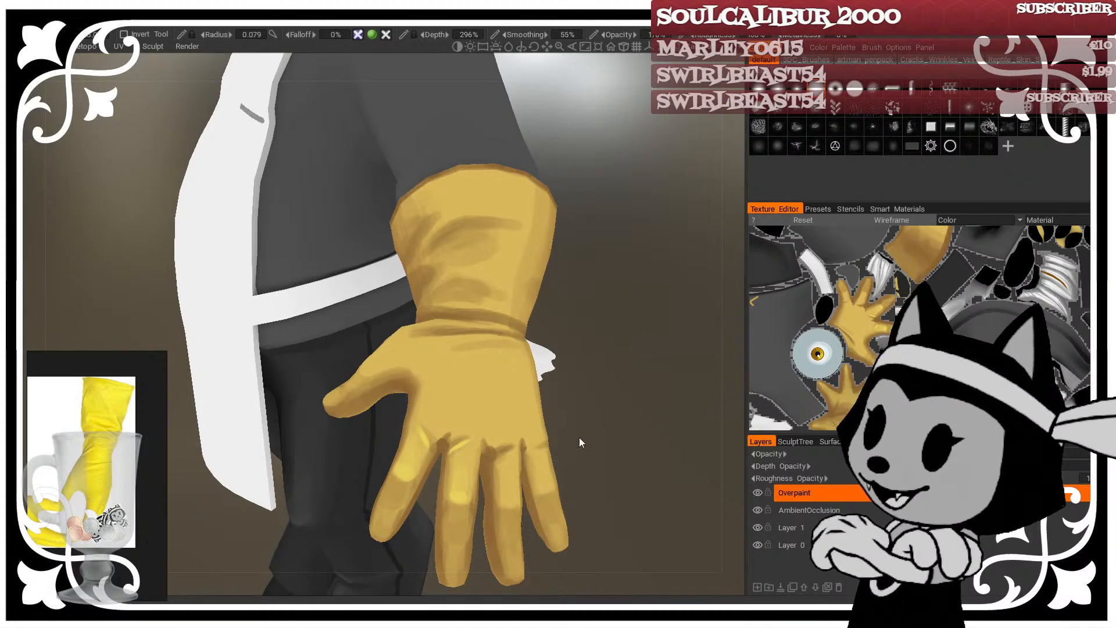
Step: Reduce the brush radius to 0.041 and sharpen the bright highlight on the middle finger's joint
drag(579, 437, 552, 456)
key([)
key([)
key([)
key([)
key([)
key([)
drag(448, 467, 453, 497)
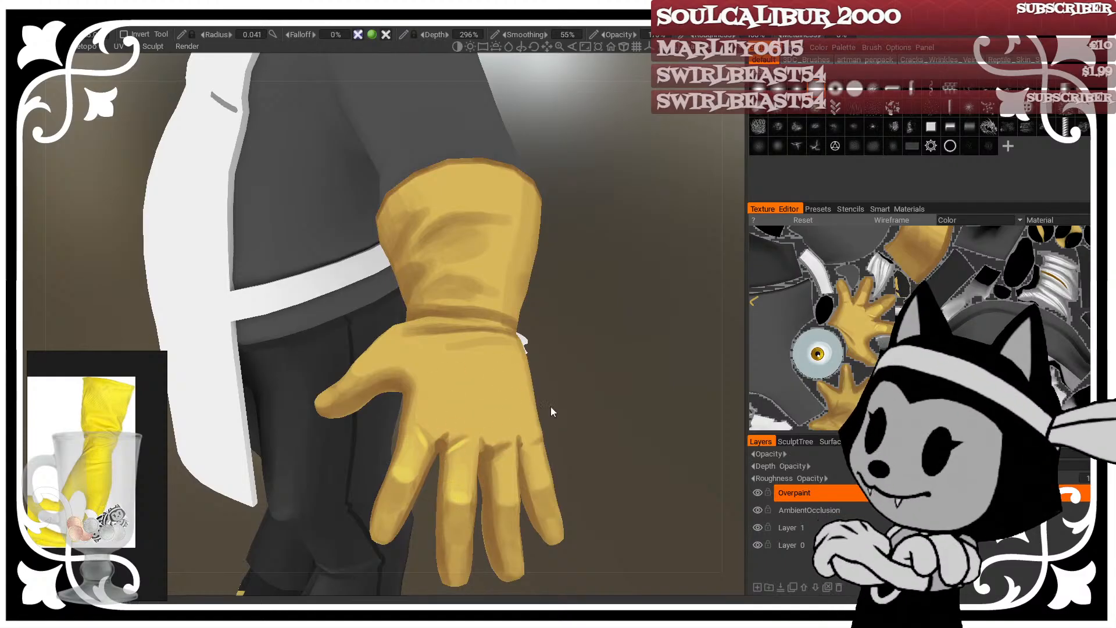
Step: Paint matching bright yellow highlights above the middle joints of the ring and little fingers
drag(628, 404, 658, 402)
key(])
key(])
key(])
key(])
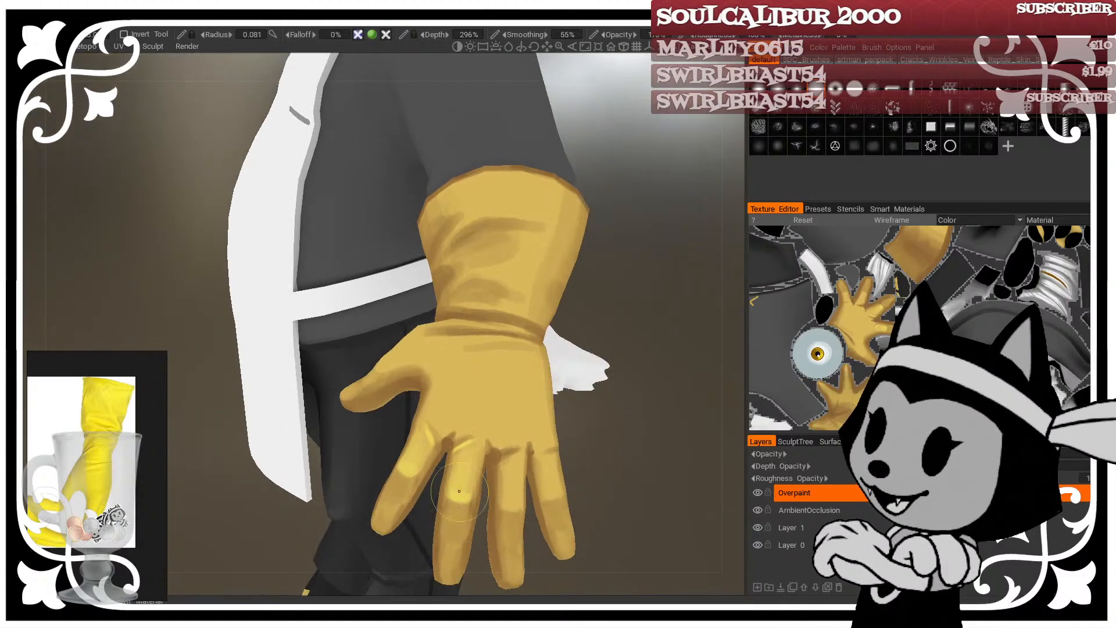
drag(504, 466, 504, 504)
alt+drag(539, 470, 512, 498)
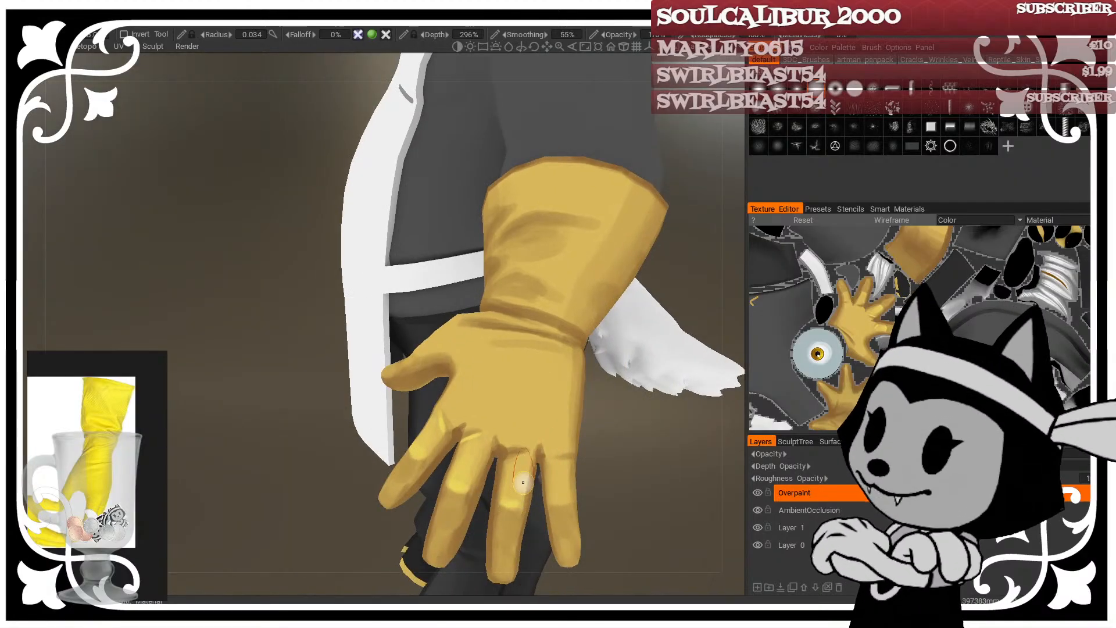
mouse_move(506, 503)
mouse_down()
mouse_move(535, 436)
mouse_move(556, 485)
mouse_up()
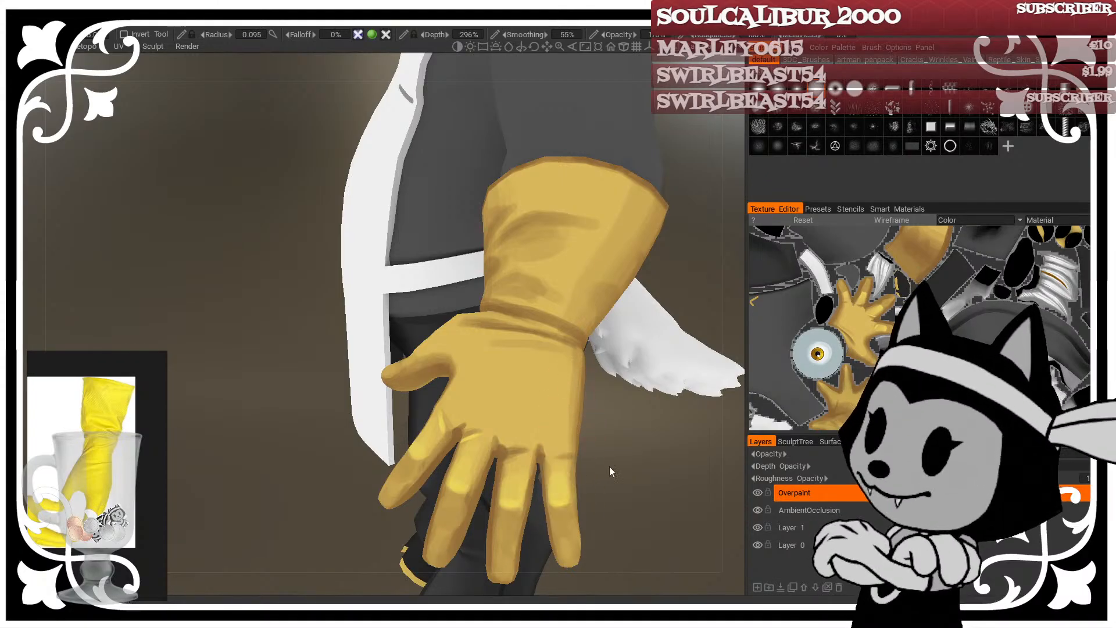
Step: Paint a soft yellow highlight on the back of the glove from the thumb base toward the wrist
mouse_move(609, 466)
alt+mouse_down()
mouse_move(561, 494)
mouse_move(523, 449)
alt+mouse_up()
mouse_move(642, 420)
mouse_down()
mouse_move(610, 437)
mouse_move(718, 395)
mouse_up()
scroll(616, 411, down, 2)
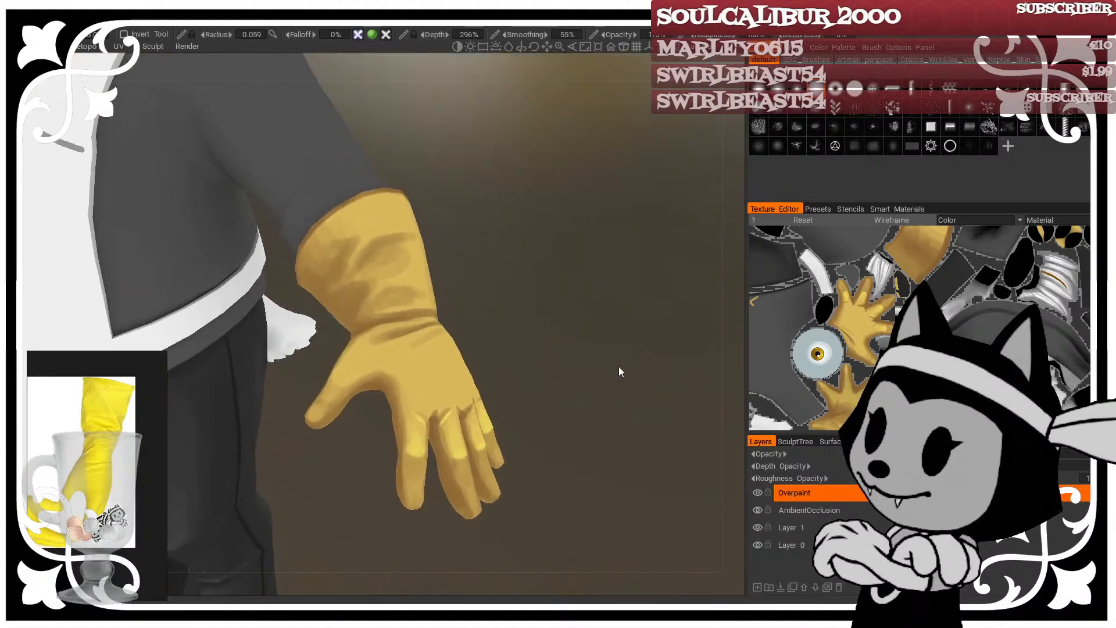
mouse_move(613, 322)
mouse_down()
mouse_move(599, 327)
mouse_move(581, 398)
mouse_up()
scroll(511, 386, up, 1)
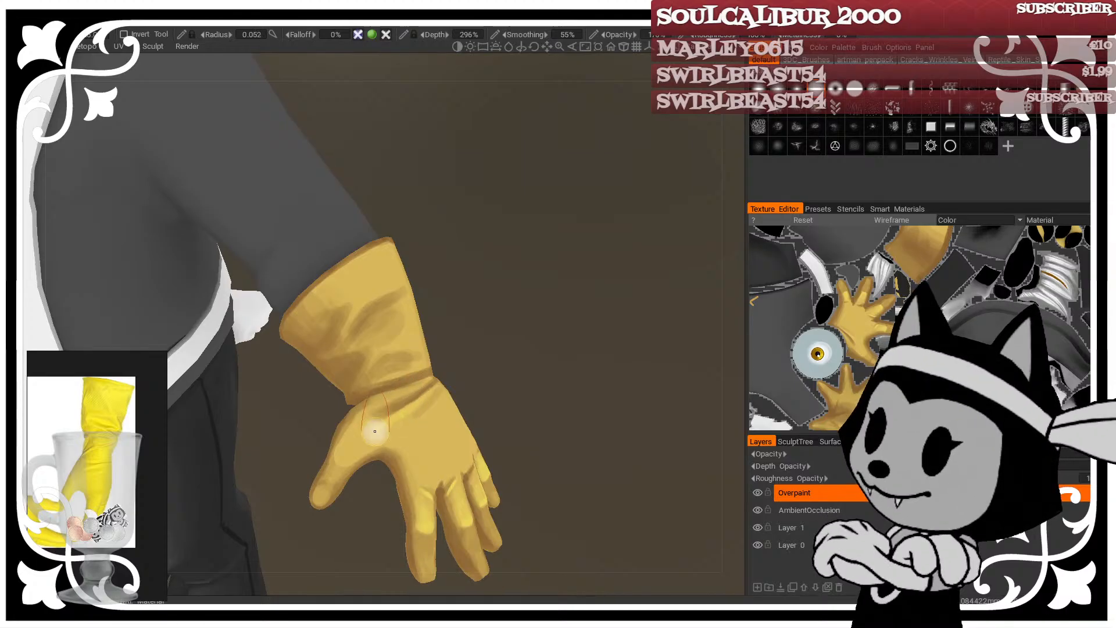
drag(381, 421, 416, 400)
drag(463, 368, 482, 317)
Step: Soften the yellow highlight from the thumb base to the thumb tip, with the brush radius at 0.101 and then 0.074
key(bracketright)
key(bracketright)
key(bracketright)
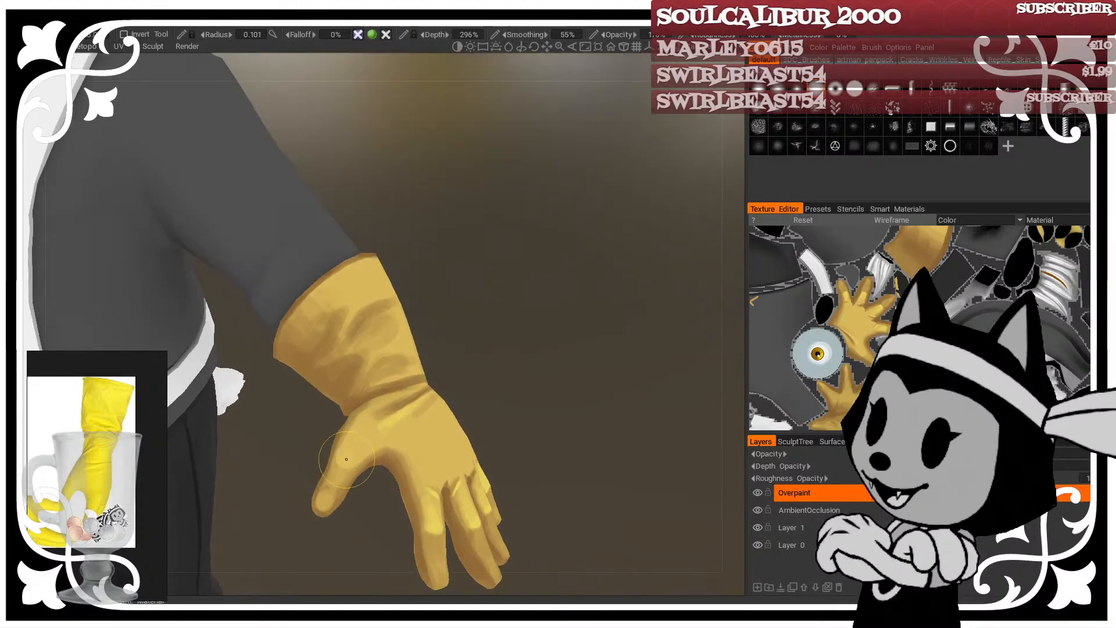
drag(347, 459, 368, 436)
key(bracketleft)
key(bracketleft)
key(bracketleft)
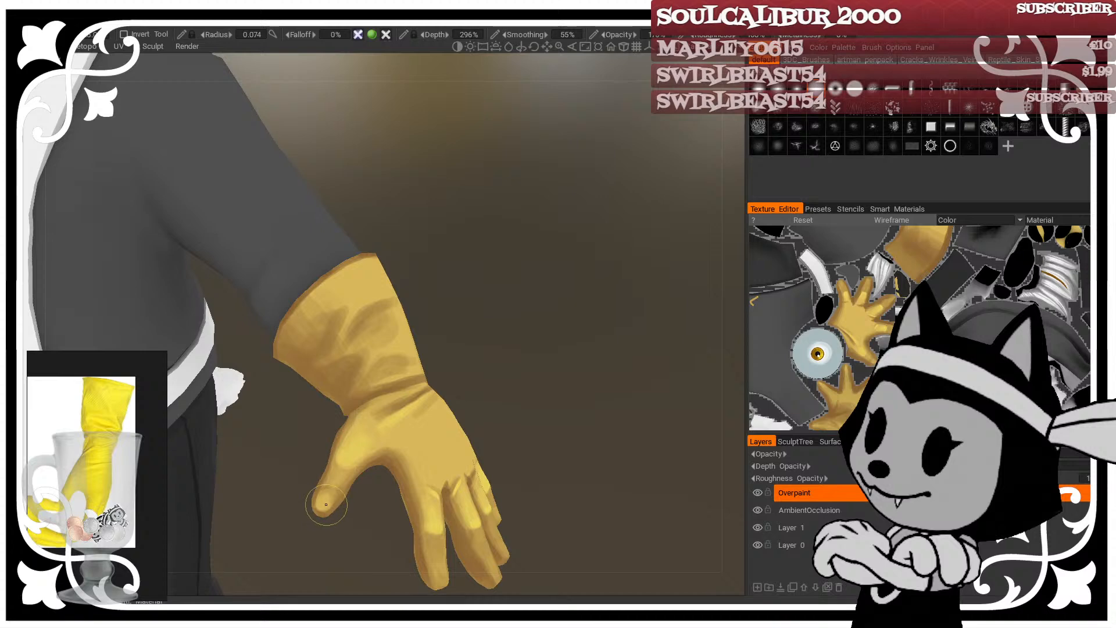
Step: Paint bright yellow highlight strokes on the back of the hand above the knuckles with a brush radius of about 0.09
drag(488, 384, 507, 336)
key(bracketright)
key(bracketright)
key(bracketright)
drag(567, 356, 571, 412)
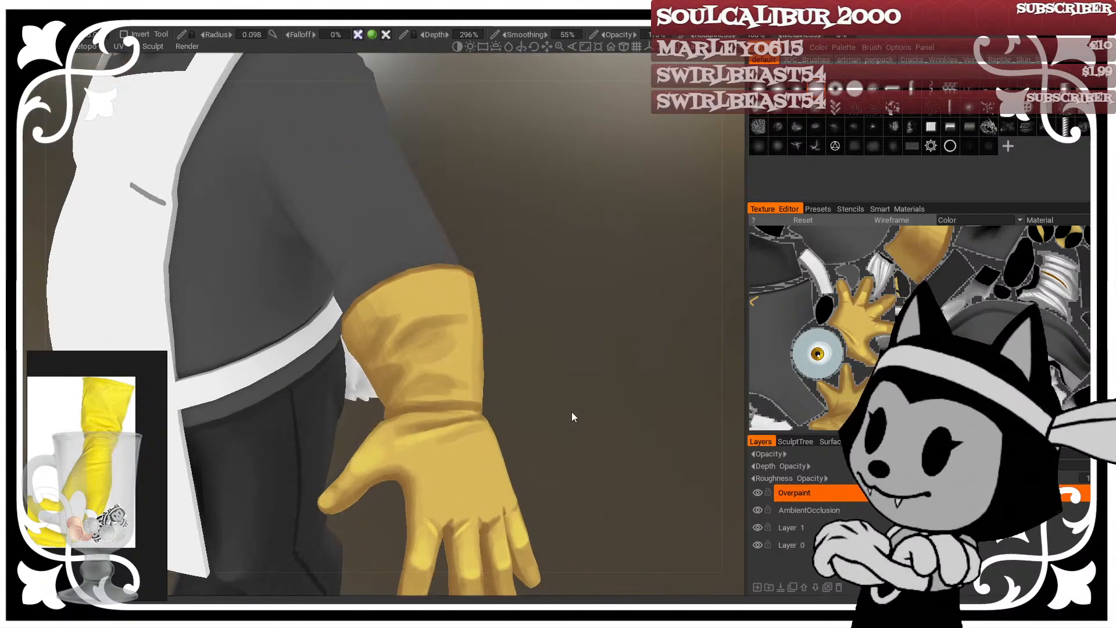
right_drag(588, 385, 561, 381)
middle_drag(561, 381, 535, 353)
right_drag(535, 353, 561, 361)
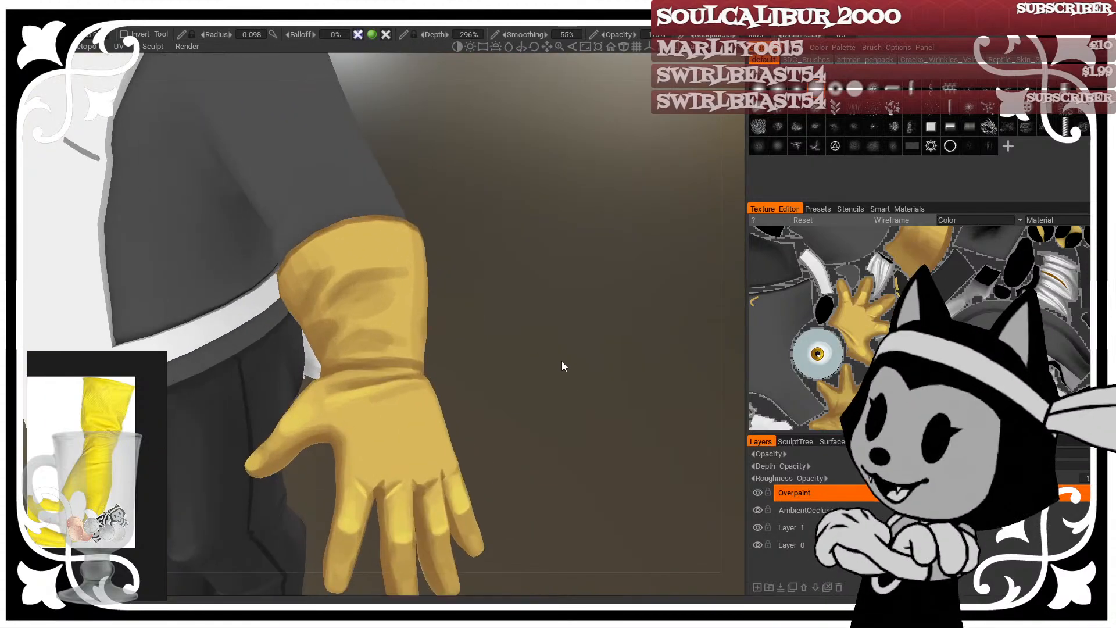
mouse_move(562, 361)
mouse_down()
mouse_move(578, 356)
mouse_move(528, 358)
mouse_up()
key(bracketleft)
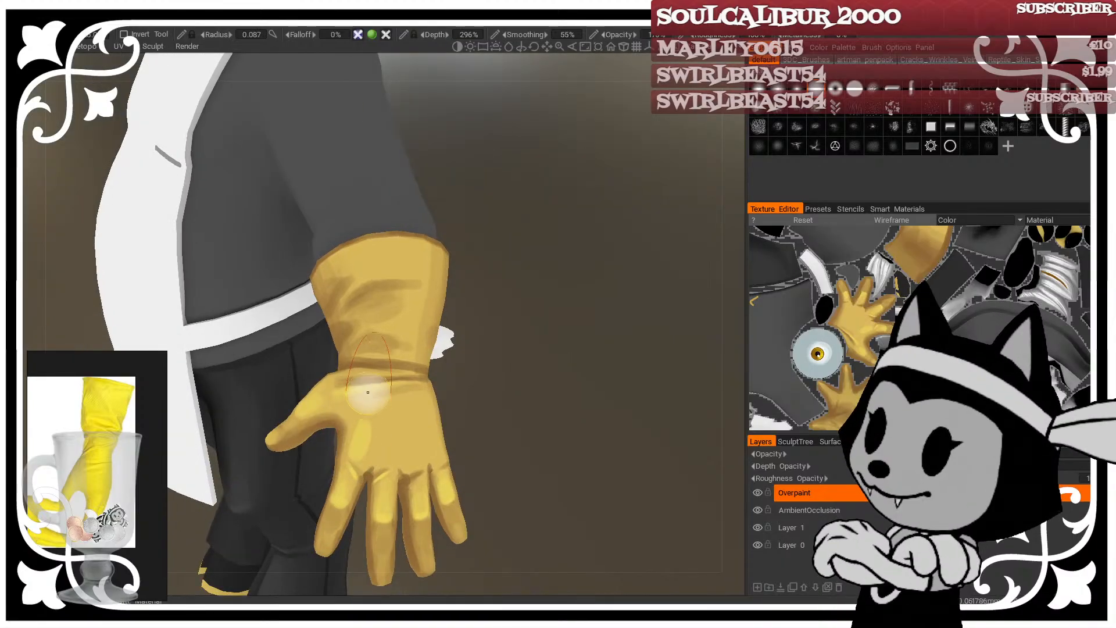
drag(389, 451, 391, 411)
drag(504, 358, 474, 373)
mouse_move(408, 459)
mouse_down()
mouse_move(411, 424)
mouse_move(436, 436)
mouse_move(438, 454)
mouse_up()
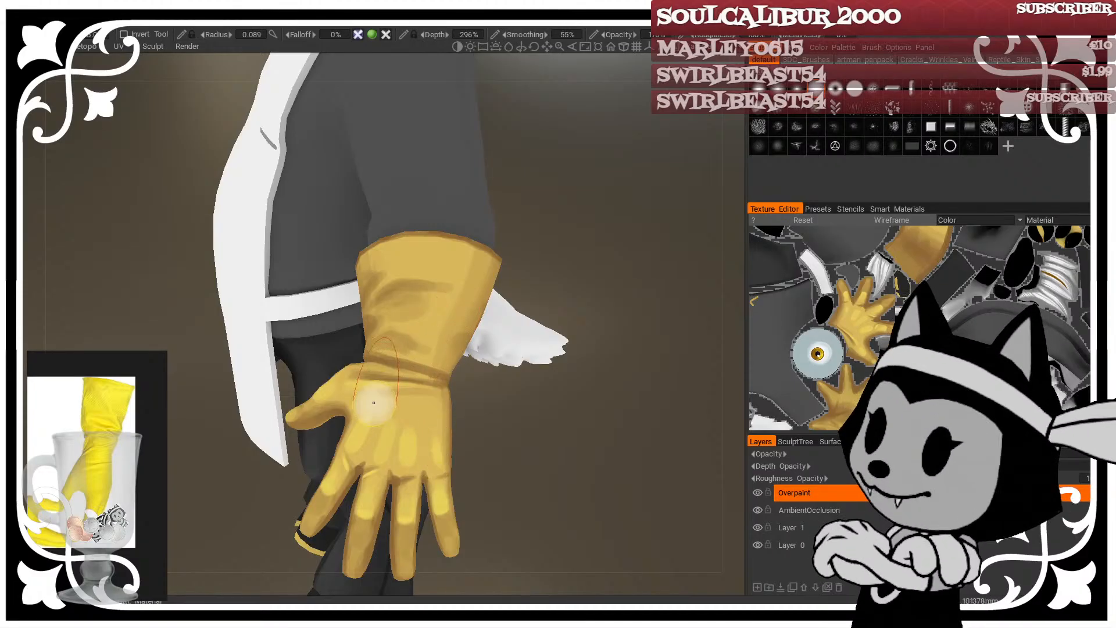
Step: Build up the yellow glow across the back of the hand with brush radii of 0.172 and 0.098
scroll(373, 407, up, 5)
right_drag(406, 450, 436, 416)
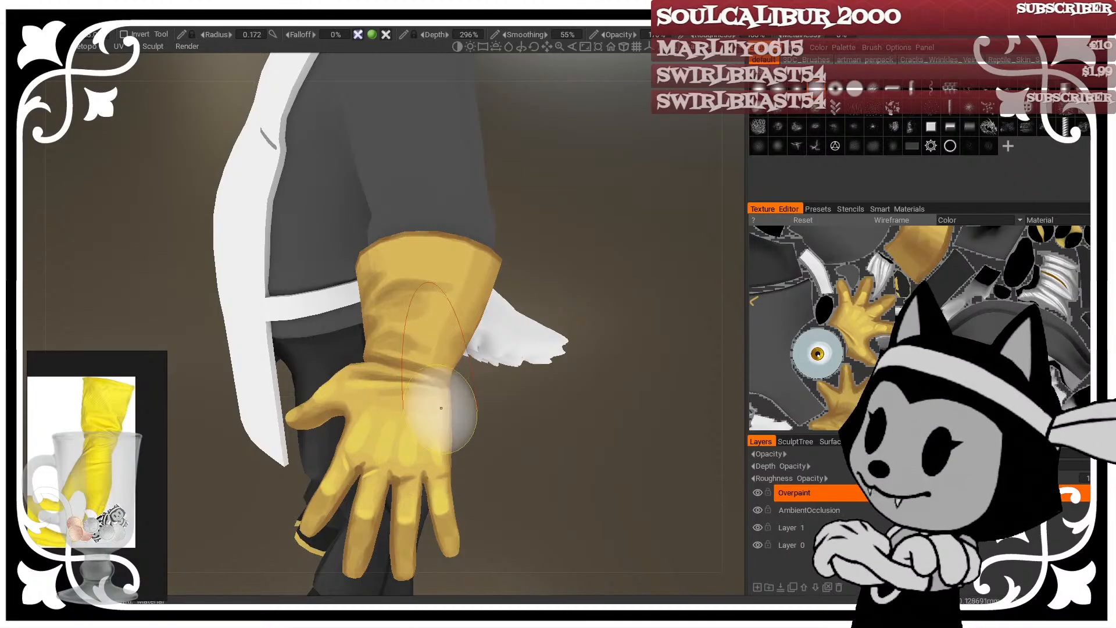
mouse_move(354, 440)
right_down()
mouse_move(331, 439)
mouse_move(358, 450)
right_up()
mouse_move(383, 401)
mouse_down()
mouse_move(381, 433)
mouse_move(409, 459)
mouse_up()
drag(429, 396, 435, 463)
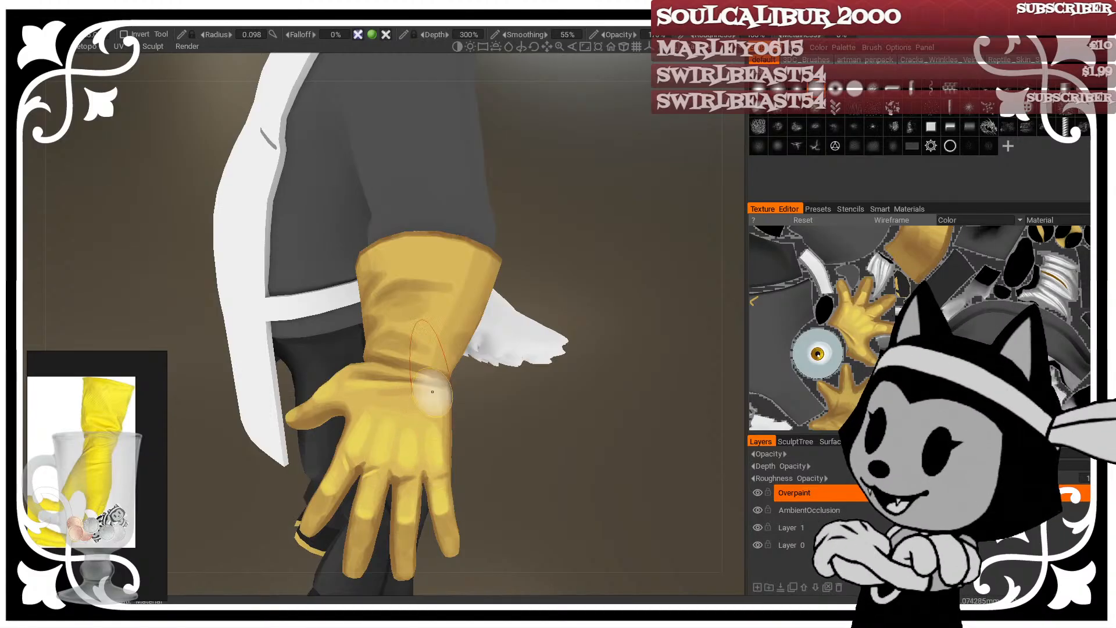
Step: Blend the bright yellow over the back of the hand and toward the thumb base with brush radii of 0.178 and 0.104
drag(499, 416, 544, 428)
right_drag(373, 414, 374, 441)
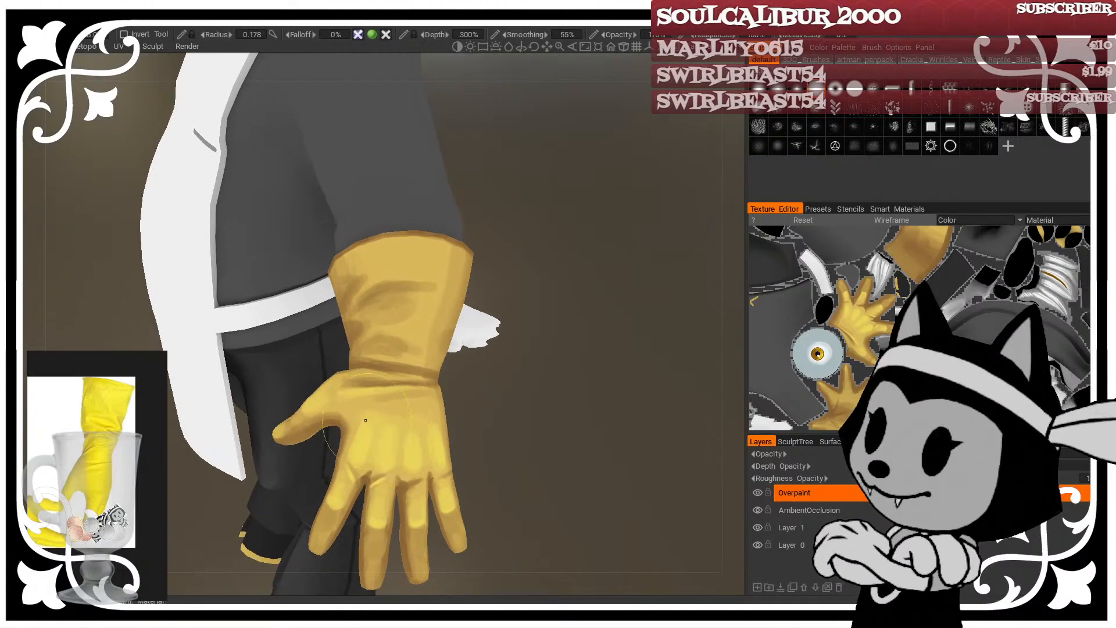
drag(509, 402, 388, 450)
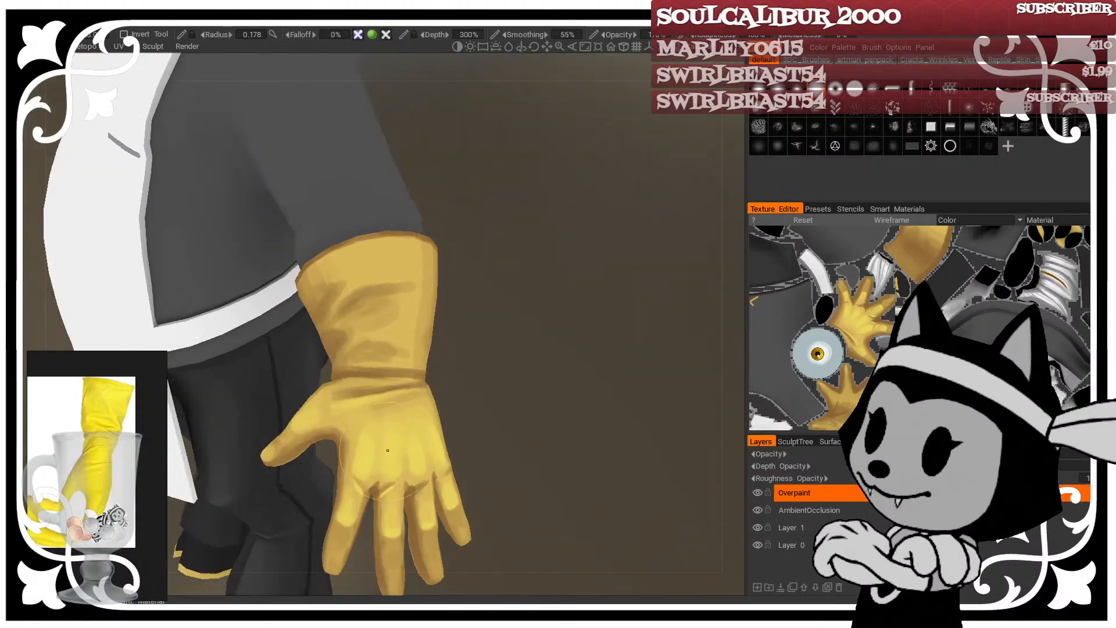
drag(494, 410, 532, 400)
right_drag(375, 401, 354, 425)
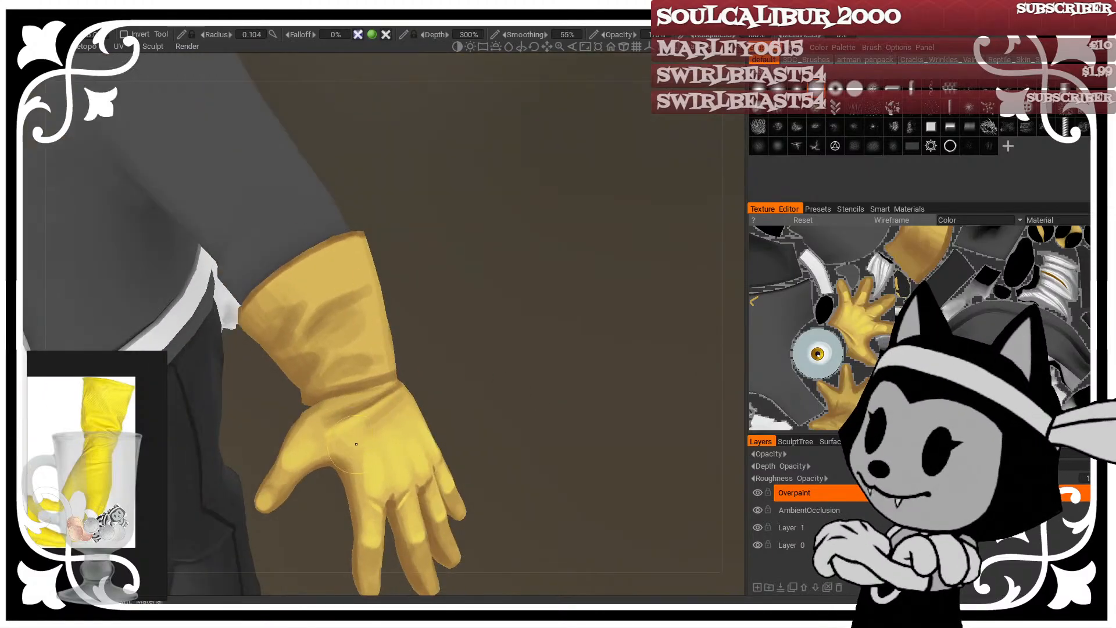
drag(507, 337, 538, 343)
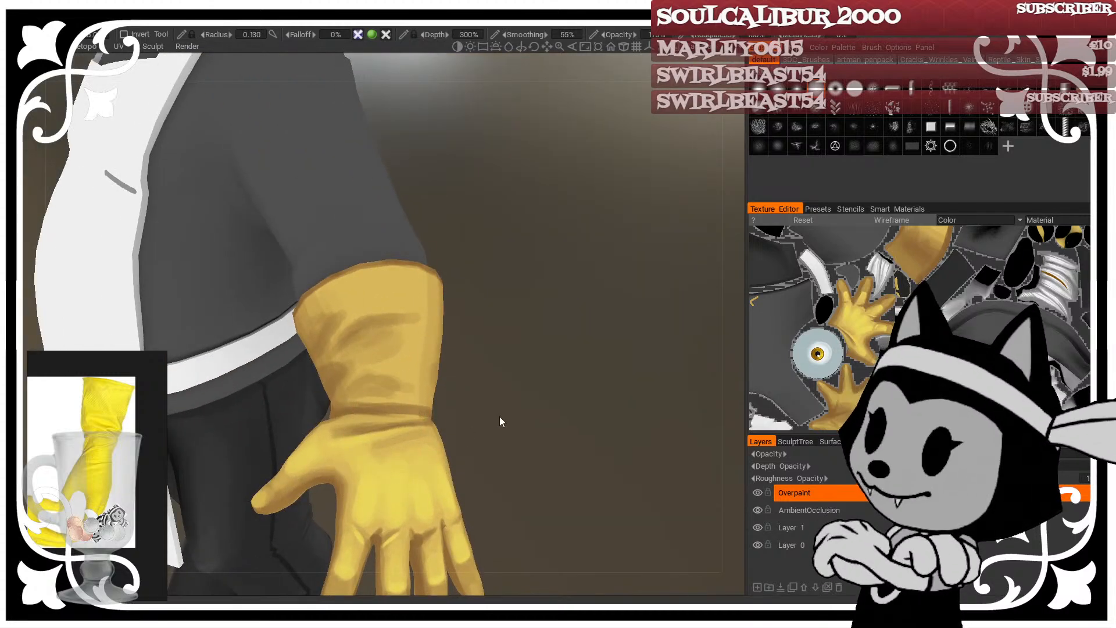
Step: Paint a thin bright highlight along the cuff's main diagonal fold, reducing the brush radius from 0.034 to 0.025
drag(500, 416, 342, 296)
right_drag(281, 370, 256, 372)
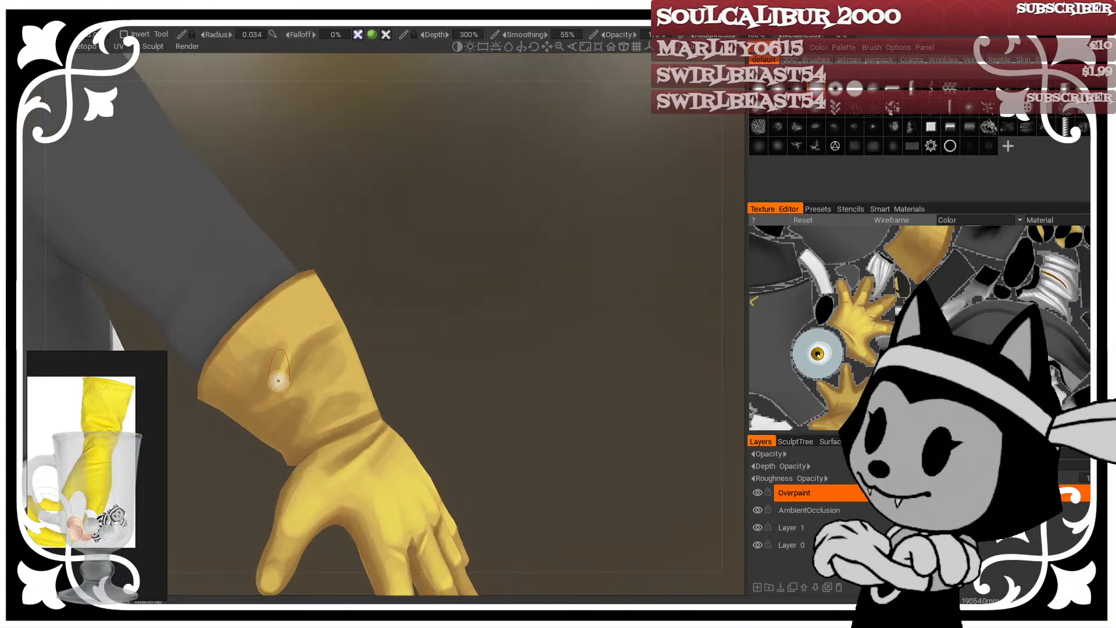
drag(369, 268, 471, 401)
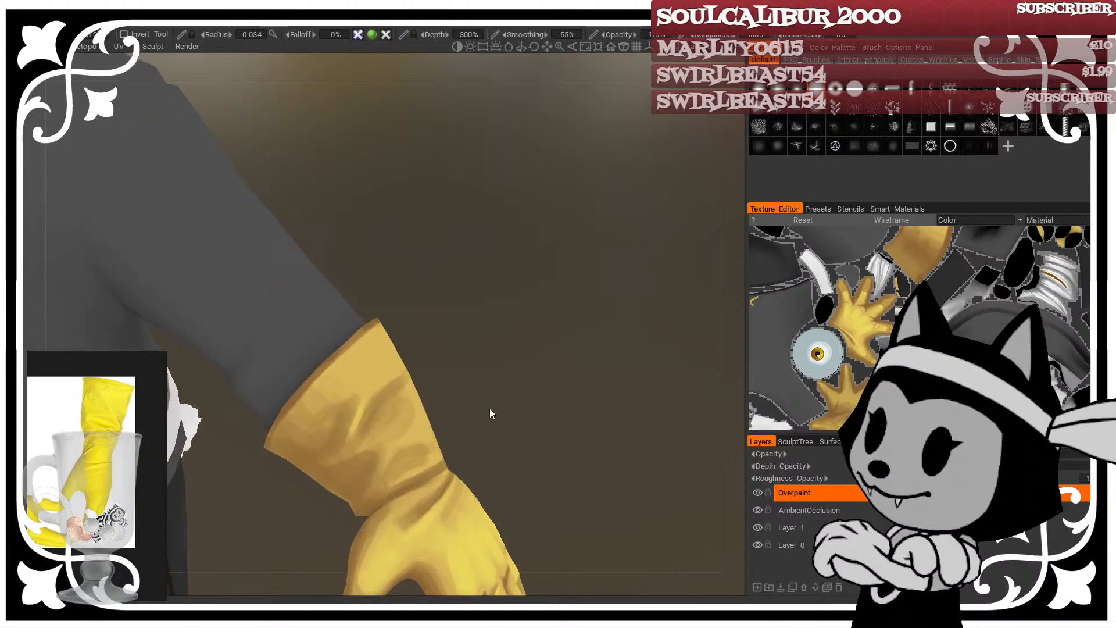
drag(543, 417, 545, 362)
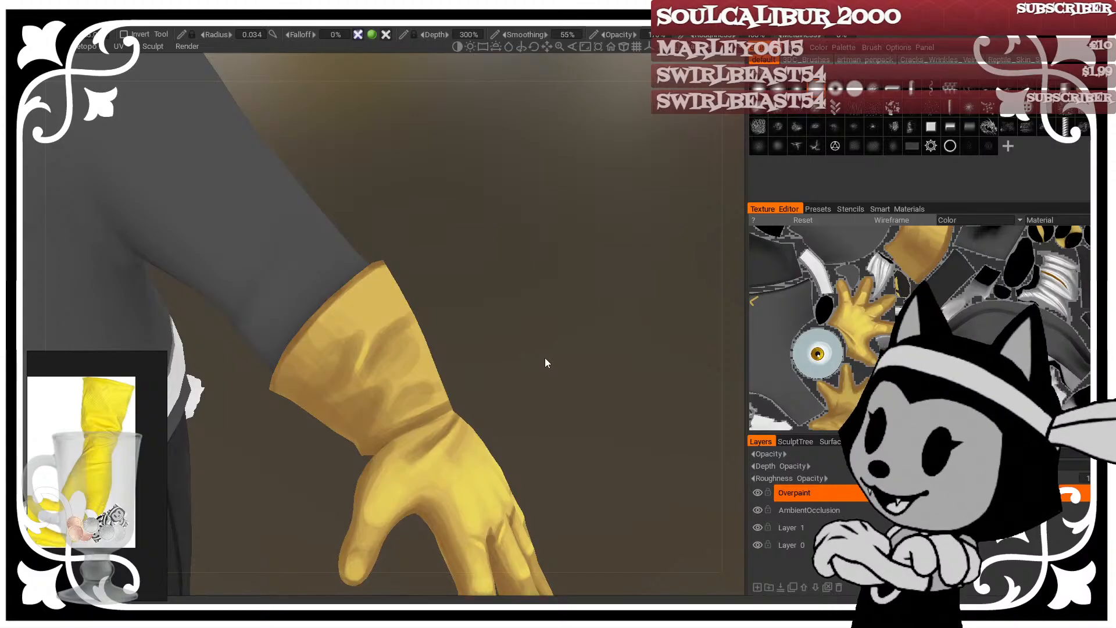
key([)
key([)
key([)
drag(355, 371, 337, 398)
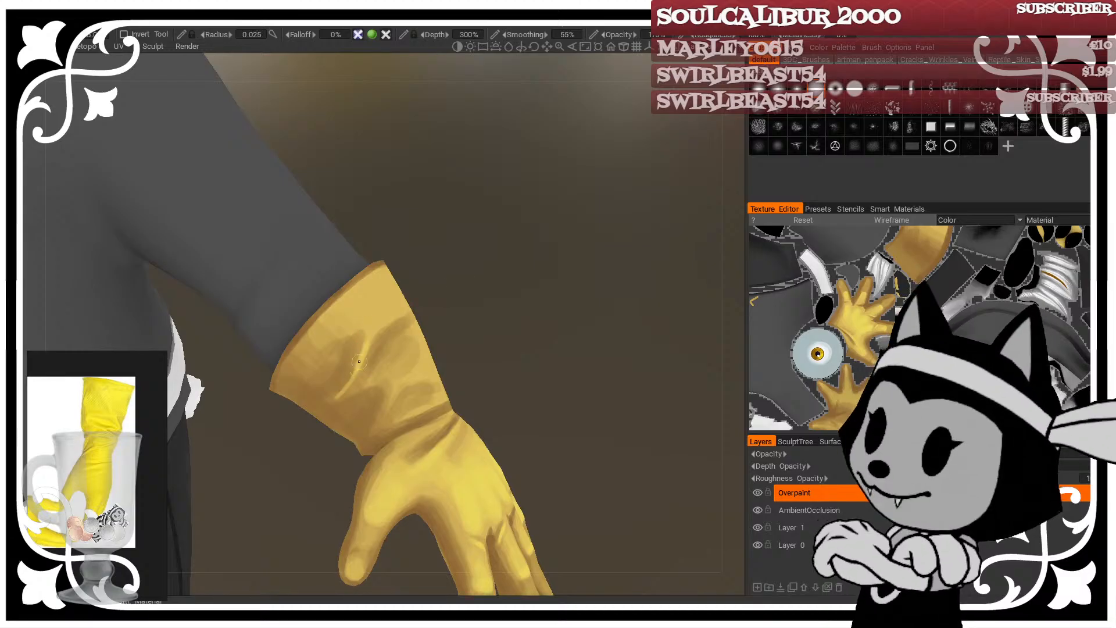
Step: Strengthen and extend the cuff's diagonal fold highlight with the brush radius raised to 0.033 and then 0.043
alt+drag(373, 326, 339, 391)
key(])
key(])
key(])
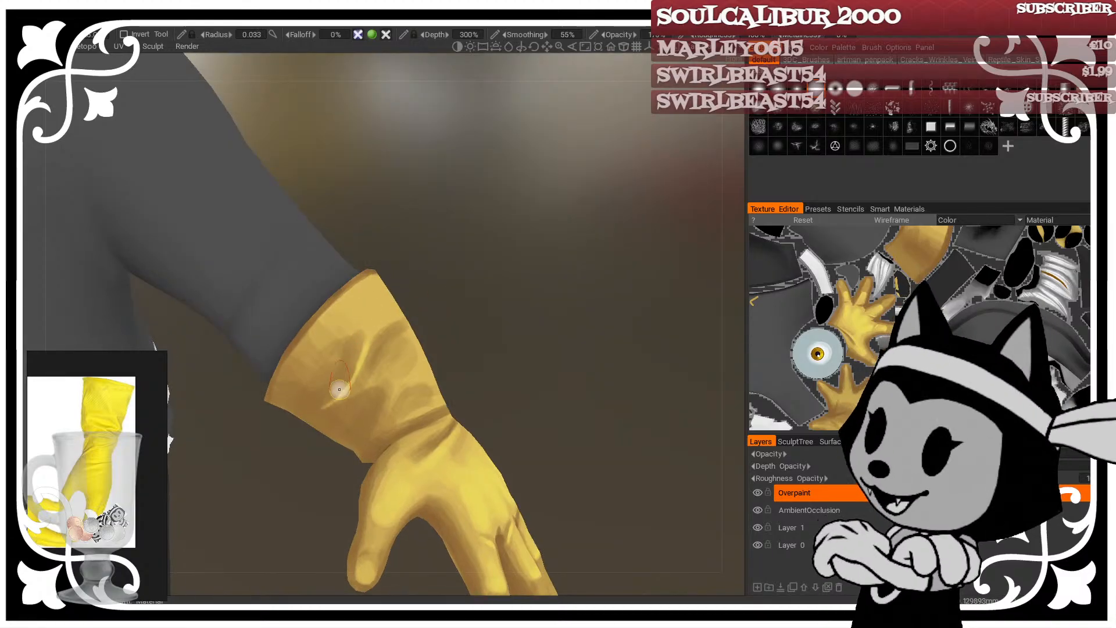
key(])
mouse_move(354, 311)
alt+mouse_down()
mouse_move(368, 324)
mouse_move(456, 289)
alt+mouse_up()
key(])
key(])
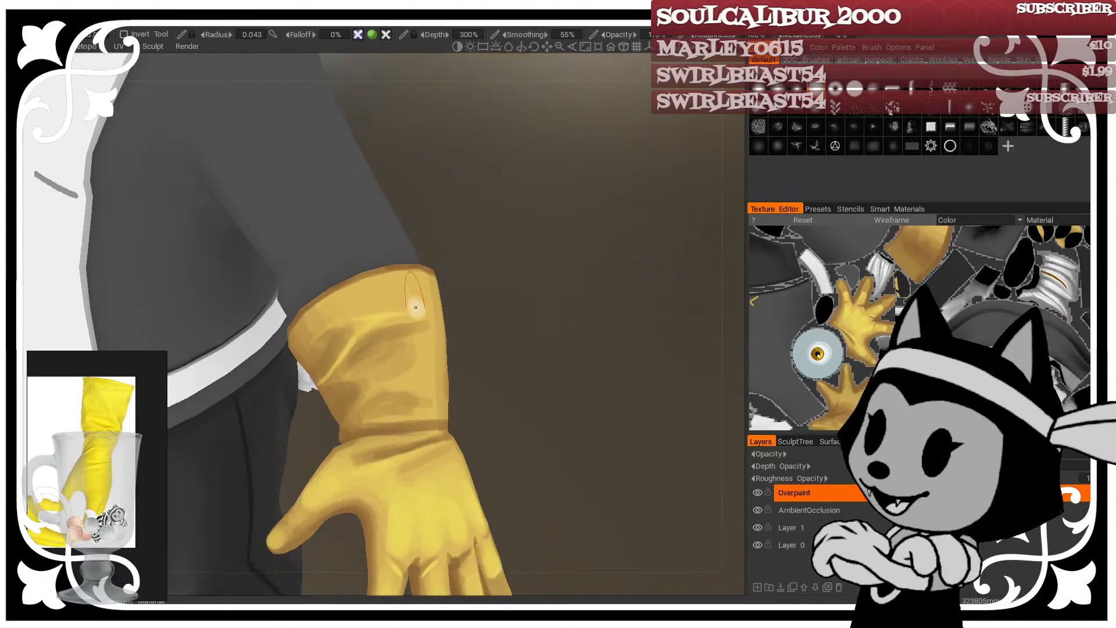
Step: Paint yellow highlights on the cuff's lower folds near the wrist, raising the brush radius to 0.092
alt+drag(558, 284, 526, 280)
drag(372, 425, 412, 376)
mouse_move(525, 302)
alt+mouse_down()
mouse_move(493, 297)
mouse_move(517, 304)
mouse_move(498, 359)
alt+mouse_up()
drag(402, 395, 449, 297)
alt+drag(490, 327, 516, 362)
mouse_move(395, 379)
mouse_down()
mouse_move(437, 367)
mouse_move(448, 329)
mouse_up()
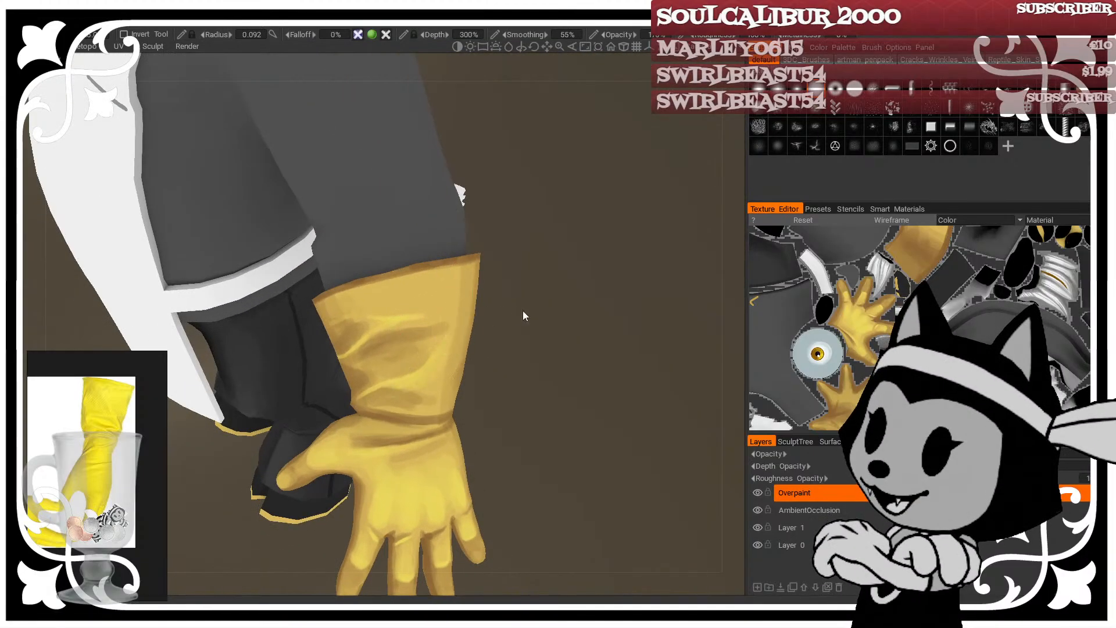
Step: Sharpen the highlights on the cuff's upper and lower folds with a brush radius of 0.027
mouse_move(522, 310)
alt+mouse_down()
mouse_move(501, 286)
mouse_move(358, 343)
alt+mouse_up()
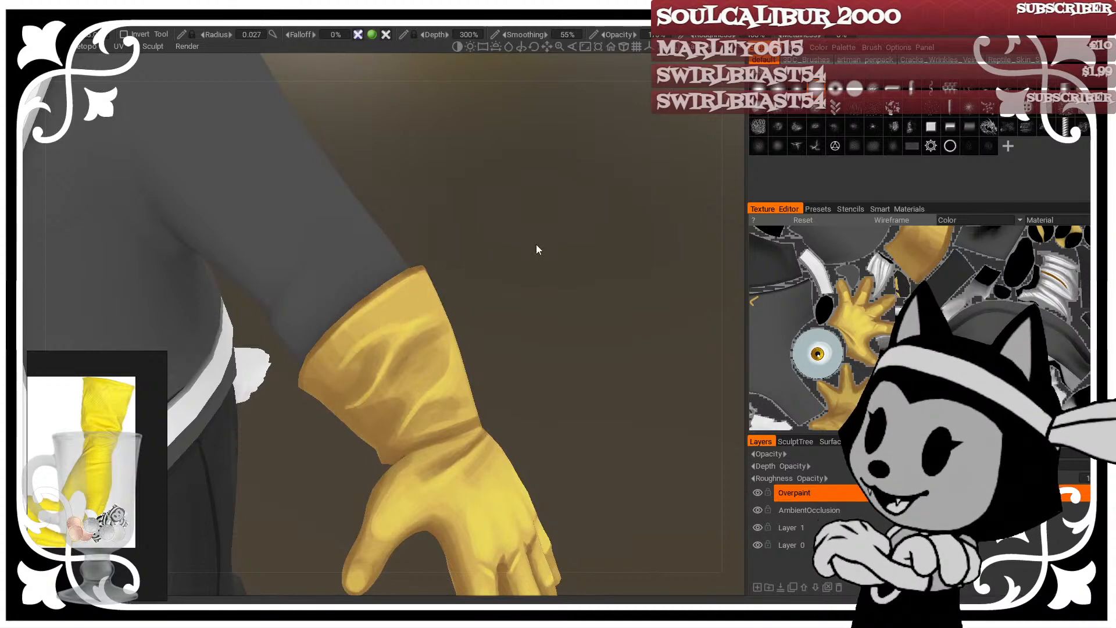
alt+right_drag(536, 244, 534, 316)
alt+drag(534, 317, 512, 372)
alt+right_drag(512, 373, 535, 325)
alt+drag(536, 326, 553, 349)
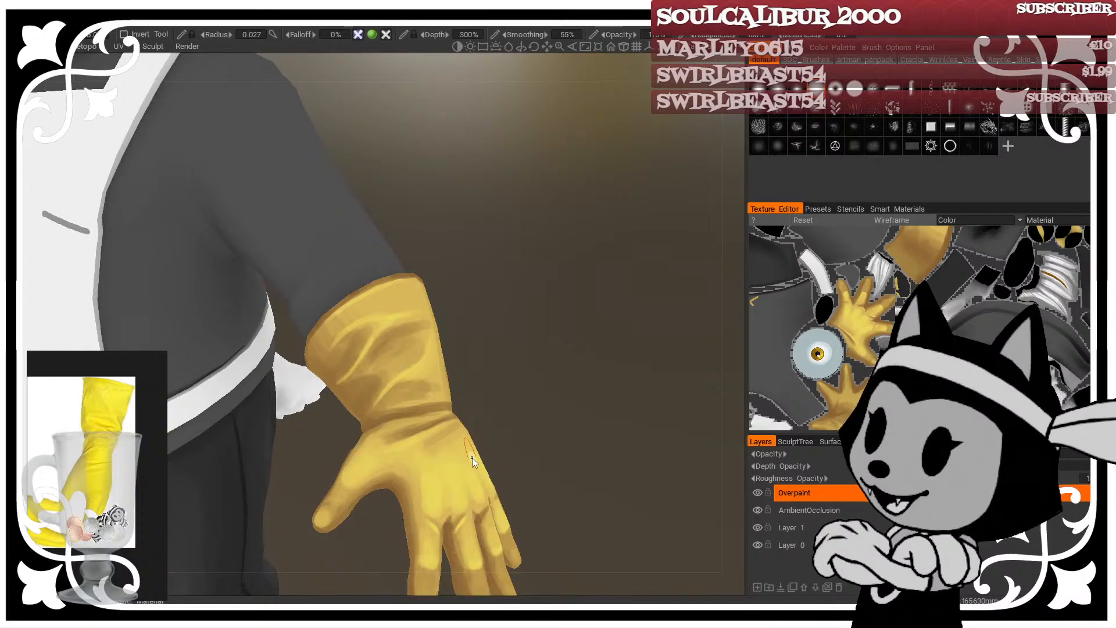
Step: Paint highlights along the wrist crease between cuff and hand with brush radii from 0.031 to 0.038
alt+drag(479, 379, 494, 405)
key(bracketleft)
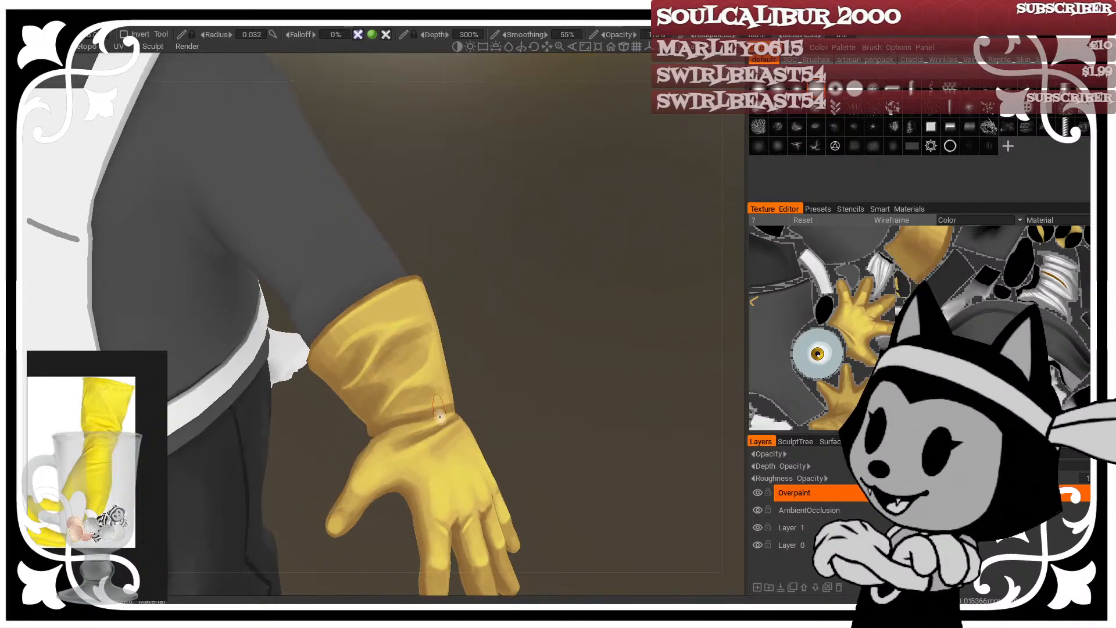
mouse_move(446, 412)
alt+mouse_down()
mouse_move(521, 401)
mouse_move(425, 440)
alt+mouse_up()
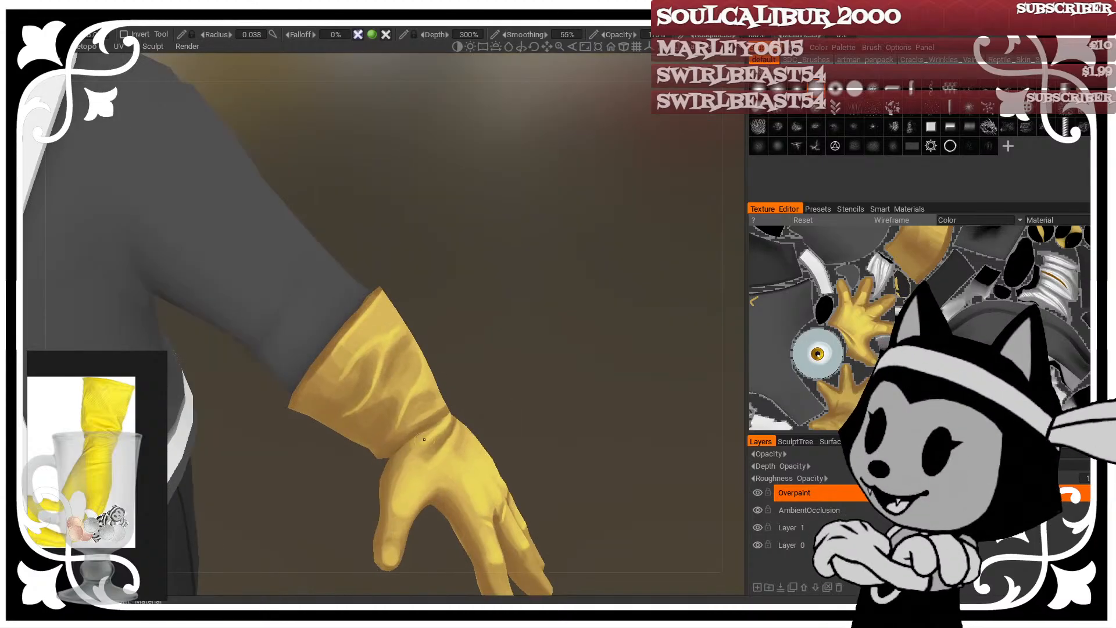
alt+drag(510, 372, 450, 407)
mouse_move(492, 440)
alt+mouse_down()
mouse_move(427, 359)
mouse_move(588, 334)
mouse_move(608, 387)
alt+mouse_up()
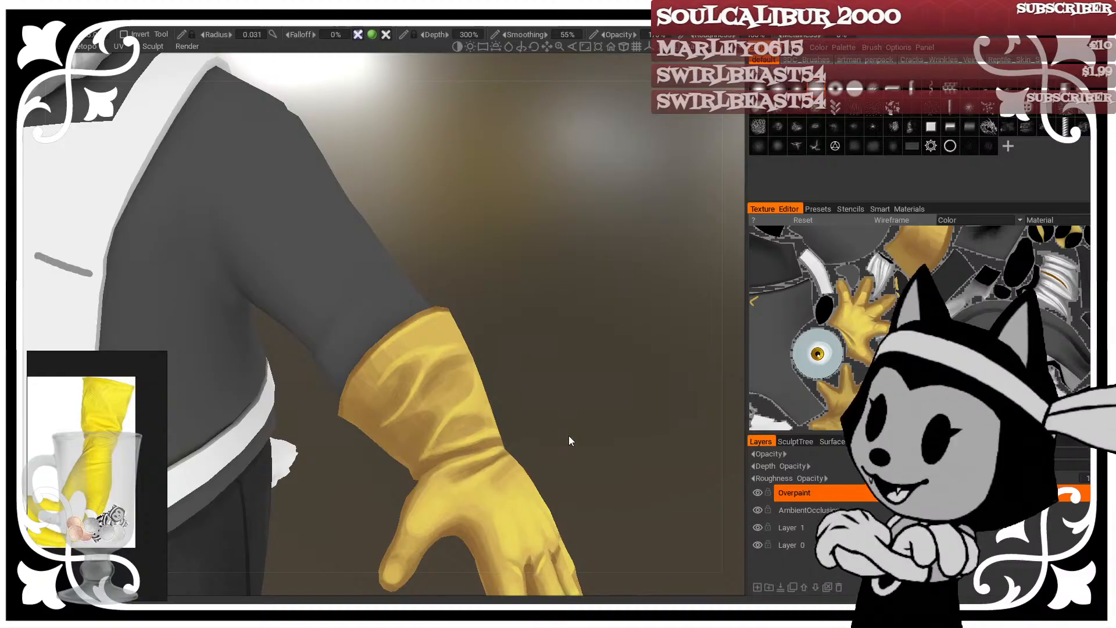
Step: Refine the lower cuff highlights near the wrist with radius 0.039, and brighten the cuff's outer side with radius 0.061
alt+drag(568, 435, 619, 337)
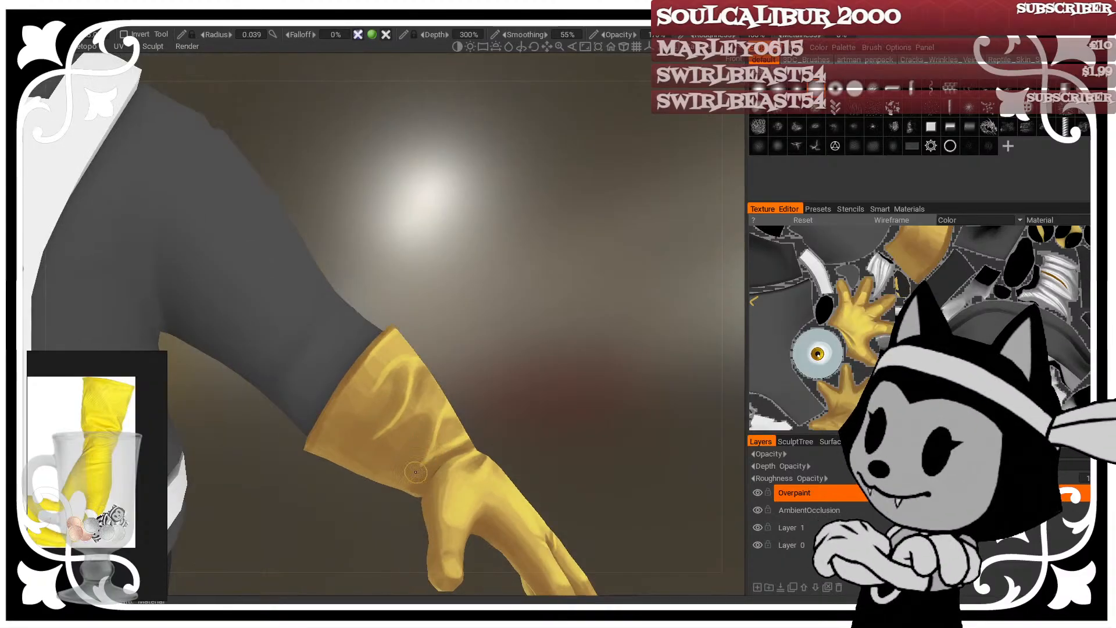
alt+drag(447, 437, 521, 420)
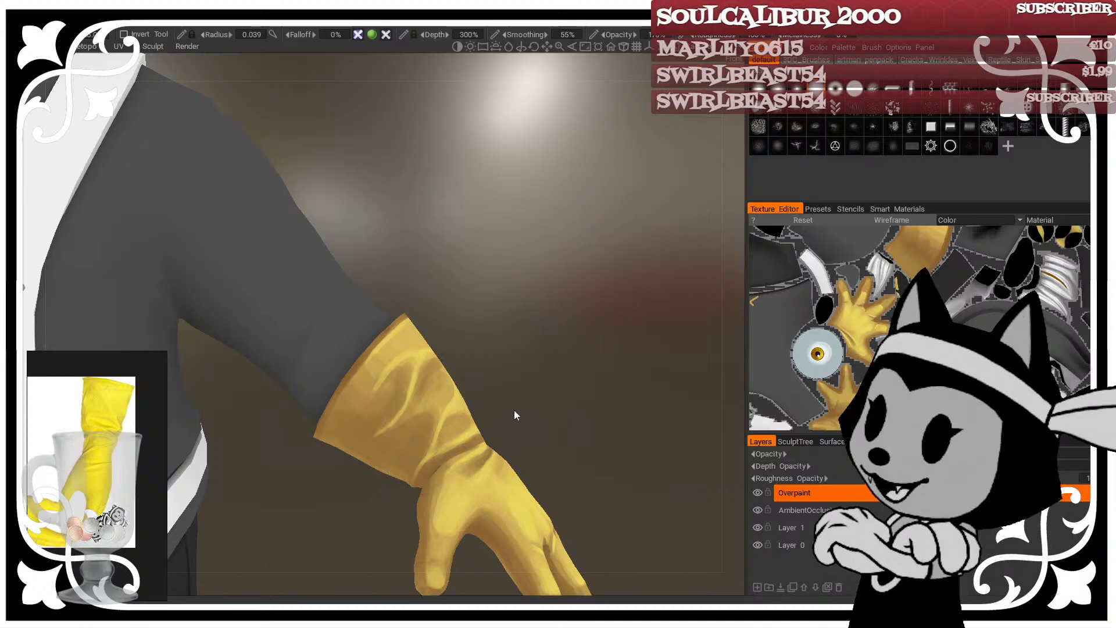
alt+drag(545, 374, 476, 393)
alt+drag(431, 429, 442, 337)
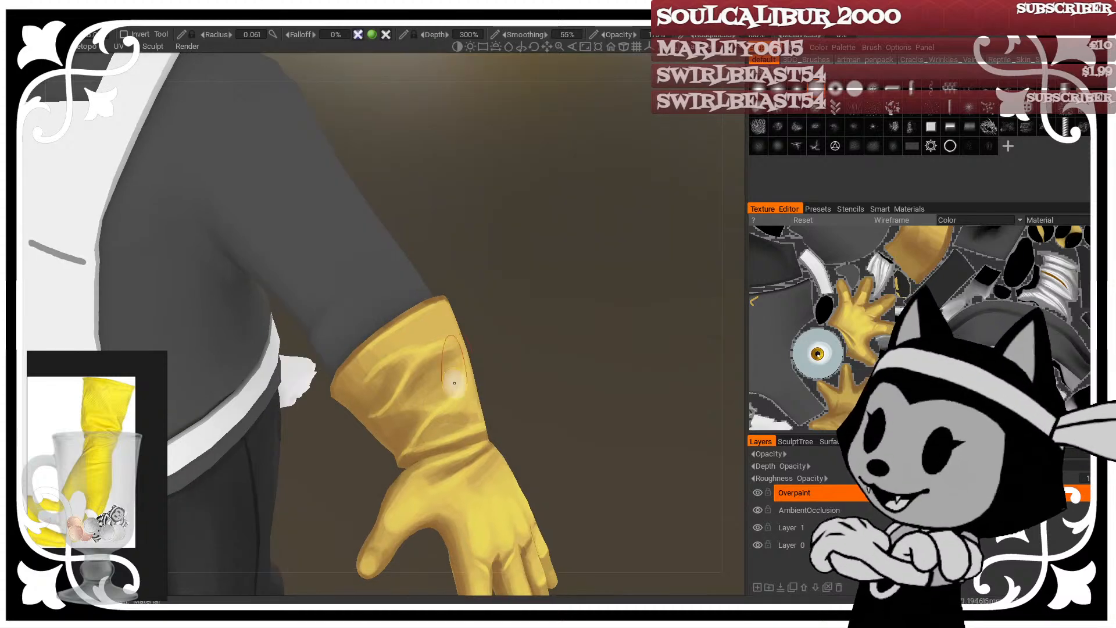
Step: Paint broad soft yellow over the cuff's outer side with brush radii of 0.098 and 0.146
mouse_move(507, 359)
alt+mouse_down()
mouse_move(395, 410)
mouse_move(498, 368)
mouse_move(480, 316)
mouse_move(370, 358)
alt+mouse_up()
drag(558, 310, 593, 302)
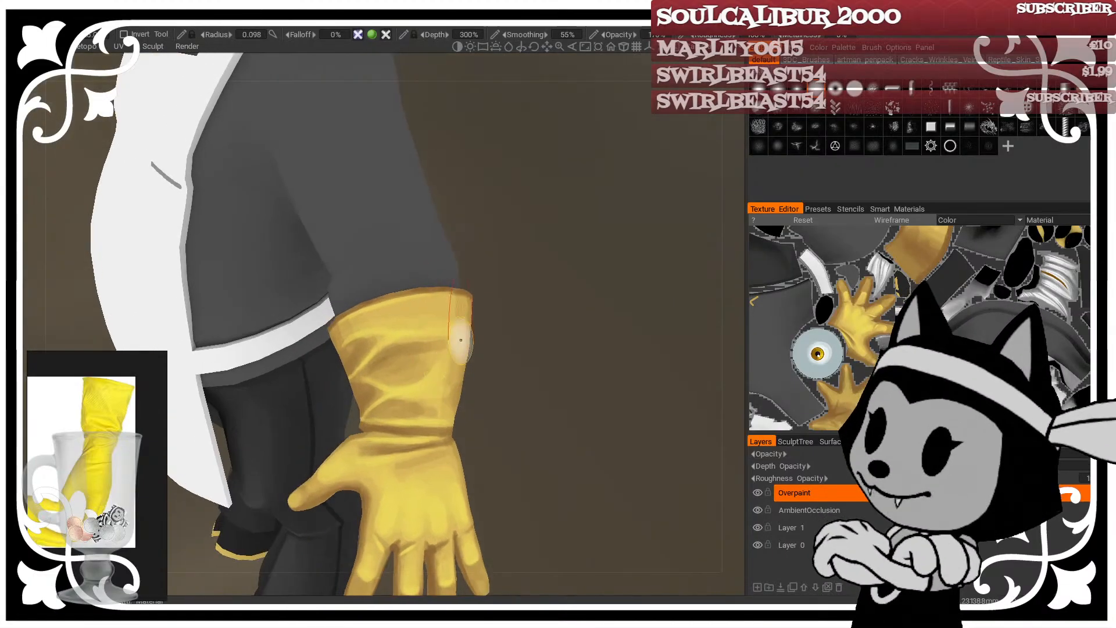
mouse_move(520, 350)
mouse_down()
mouse_move(539, 333)
mouse_move(501, 302)
mouse_up()
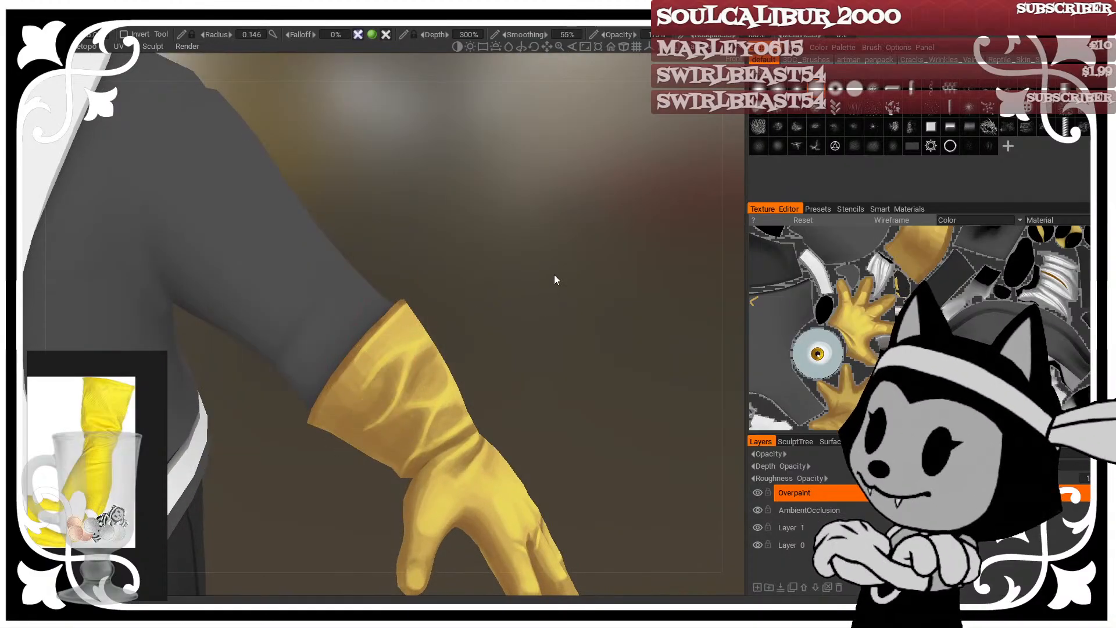
Step: Examine the glove's painted highlights from several distances and angles
scroll(554, 274, down, 5)
drag(560, 293, 556, 322)
scroll(598, 347, up, 3)
scroll(580, 317, up, 4)
middle_drag(581, 317, 596, 299)
scroll(599, 296, down, 2)
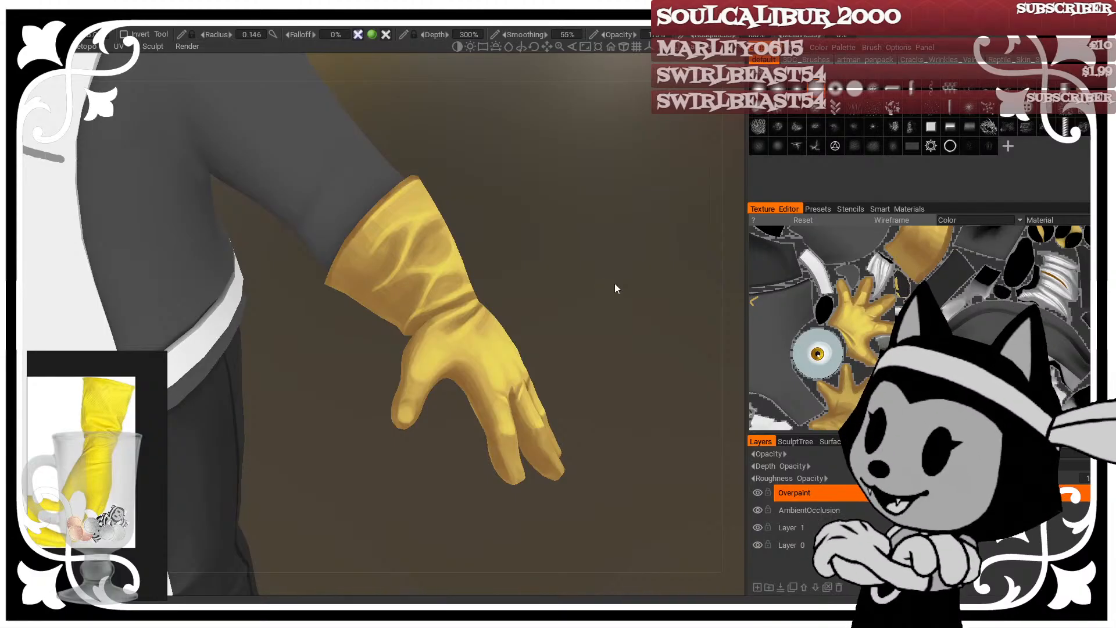
mouse_move(523, 250)
mouse_down()
mouse_move(492, 229)
mouse_move(528, 301)
mouse_move(520, 244)
mouse_up()
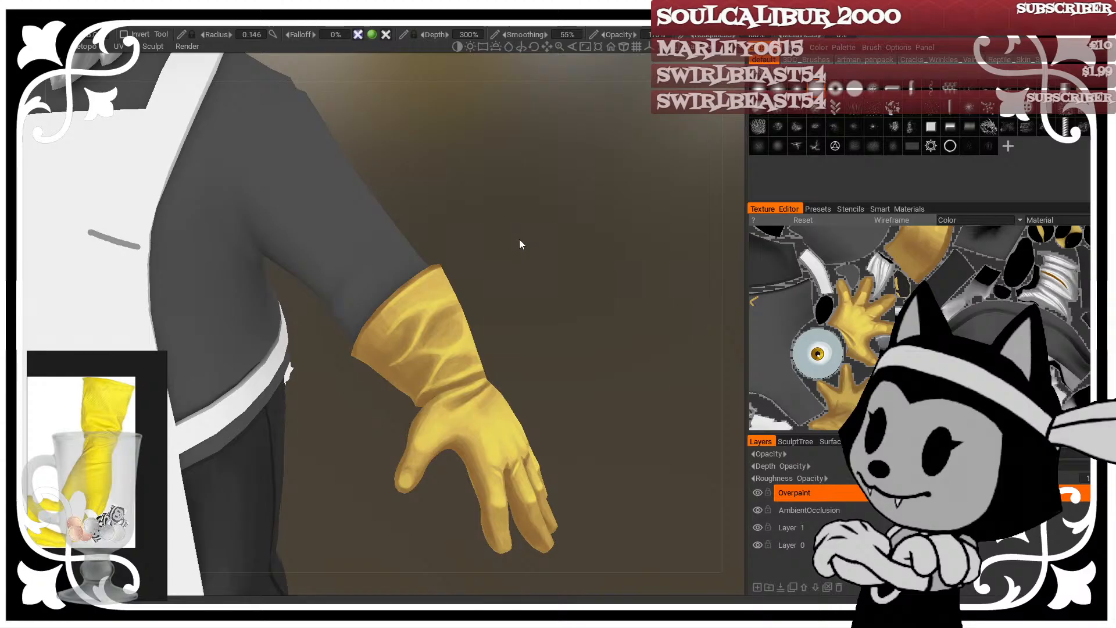
Step: Try to paint a highlight along the cuff's rim with a smaller brush
mouse_move(519, 241)
mouse_down()
mouse_move(541, 252)
mouse_move(457, 234)
mouse_up()
key(bracketleft)
key(bracketleft)
key(bracketleft)
key(bracketleft)
key(bracketleft)
key(bracketleft)
key(bracketleft)
key(bracketleft)
key(bracketleft)
key(bracketleft)
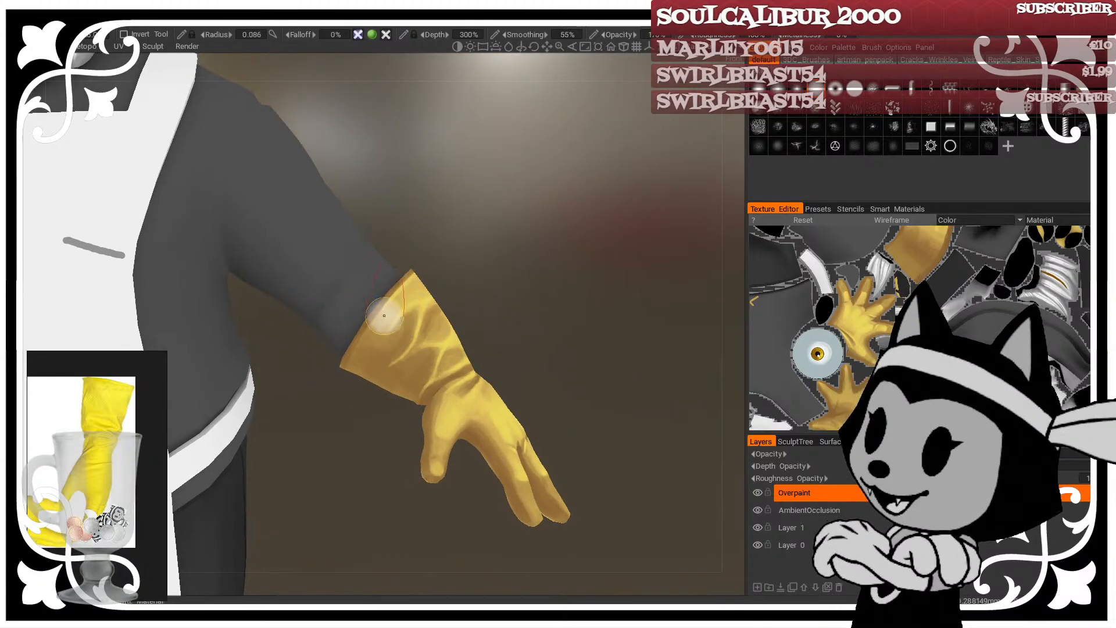
drag(355, 351, 410, 279)
key(ctrl+z)
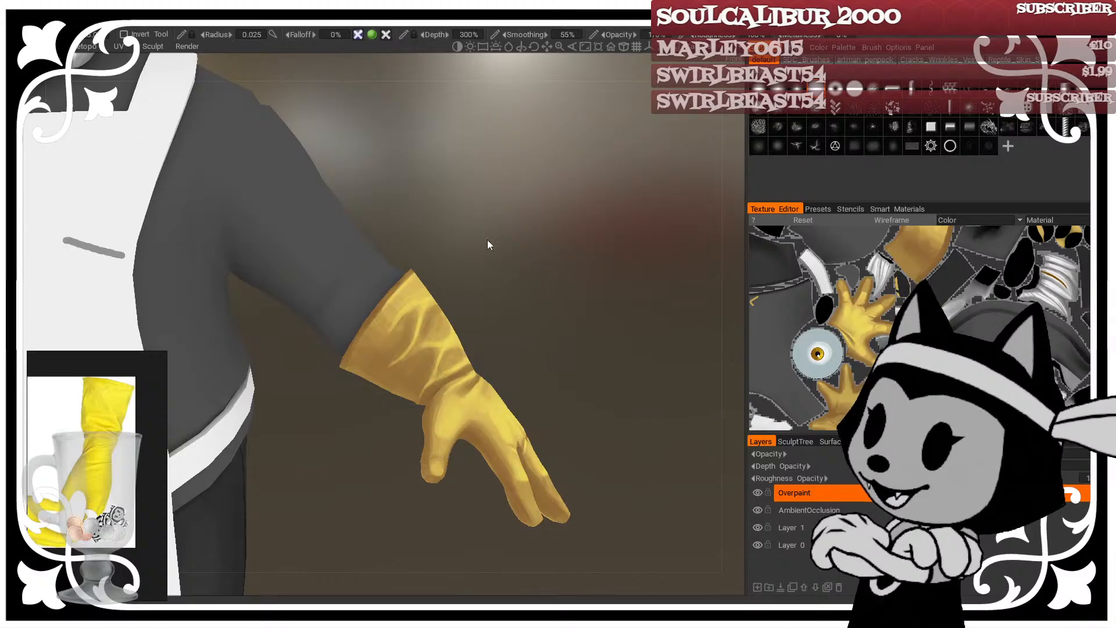
Step: Brush soft yellow over the back of the glove's hand, enlarging the brush radius to 0.151
drag(487, 240, 462, 244)
key(bracketright)
key(bracketright)
key(bracketright)
key(bracketright)
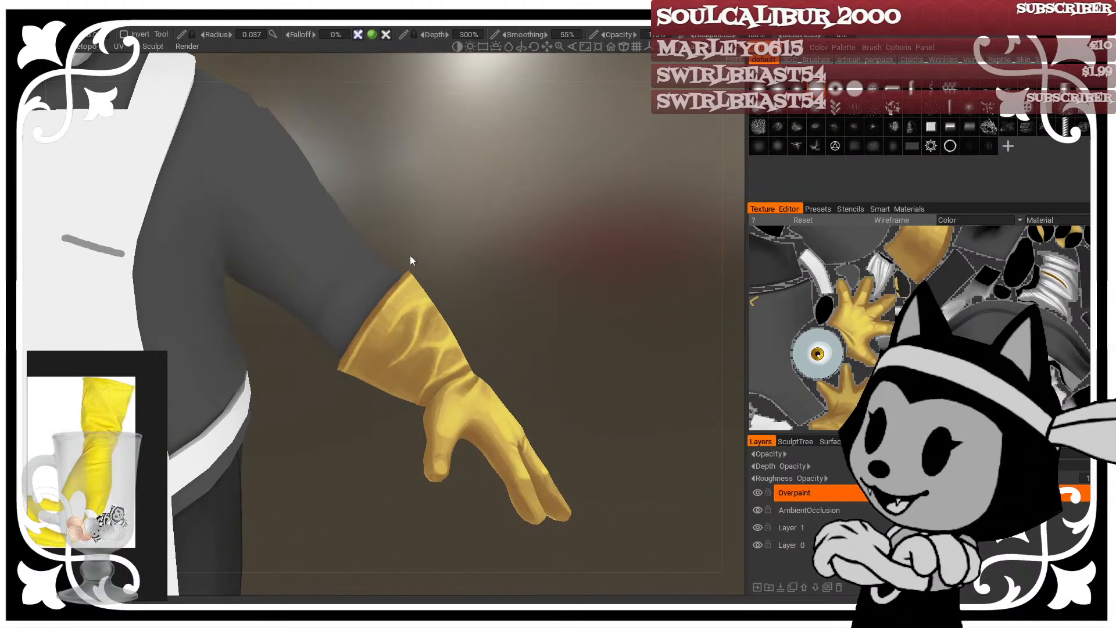
mouse_move(546, 233)
mouse_down()
mouse_move(498, 240)
mouse_move(528, 279)
mouse_move(474, 306)
mouse_up()
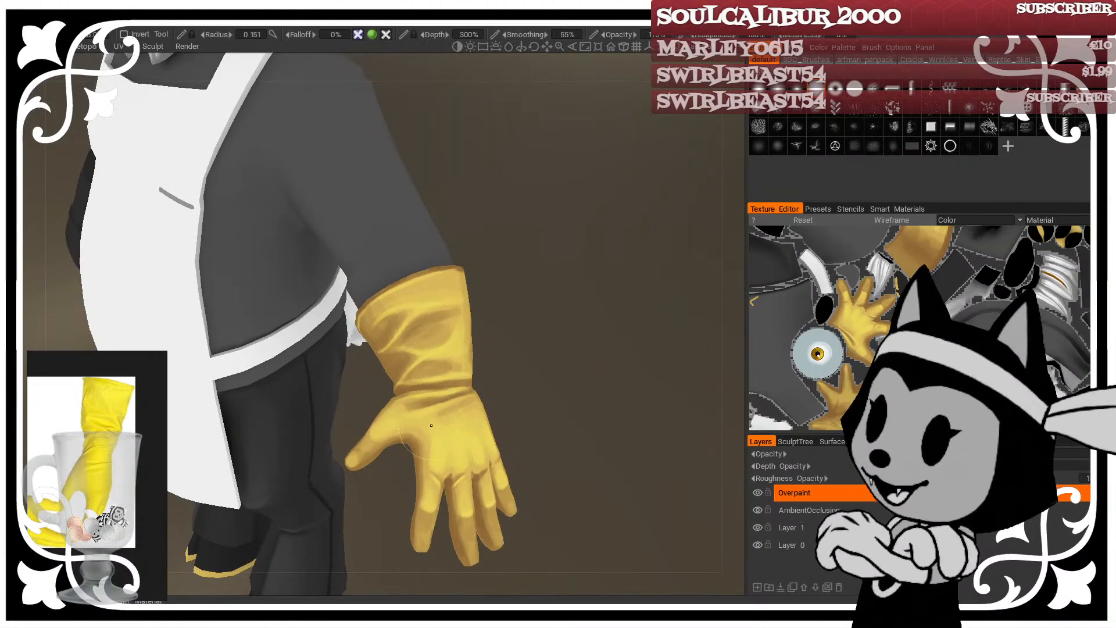
mouse_move(573, 359)
mouse_down()
mouse_move(517, 363)
mouse_move(474, 349)
mouse_move(511, 372)
mouse_up()
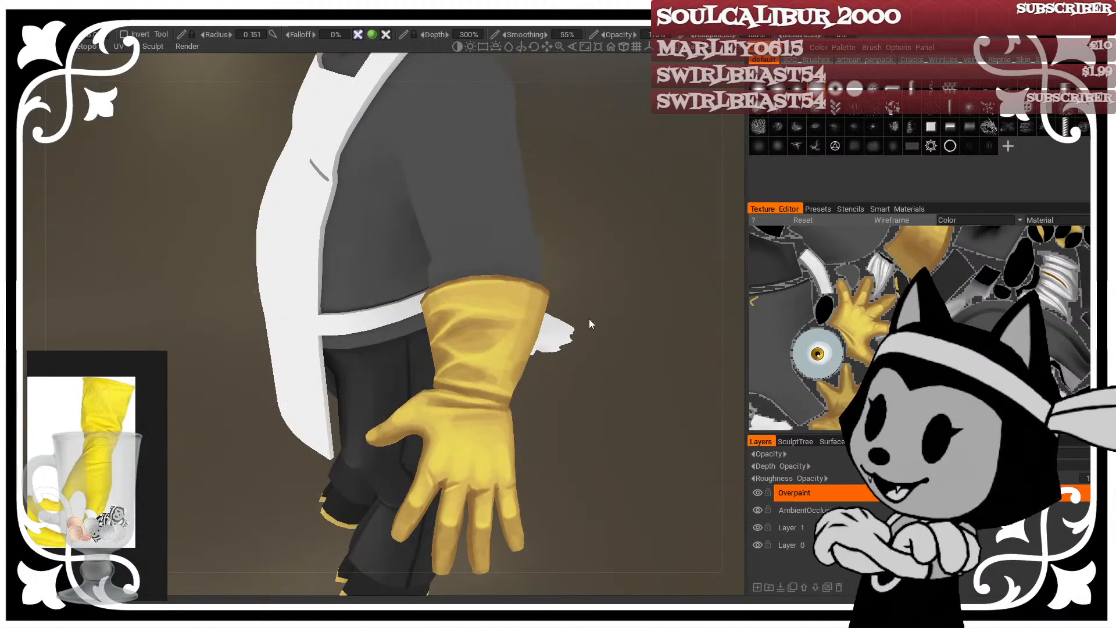
Step: Blend the back of the hand between the thumb base and wrist with brush radii of 0.107, 0.125 and 0.069
key(bracketleft)
key(bracketleft)
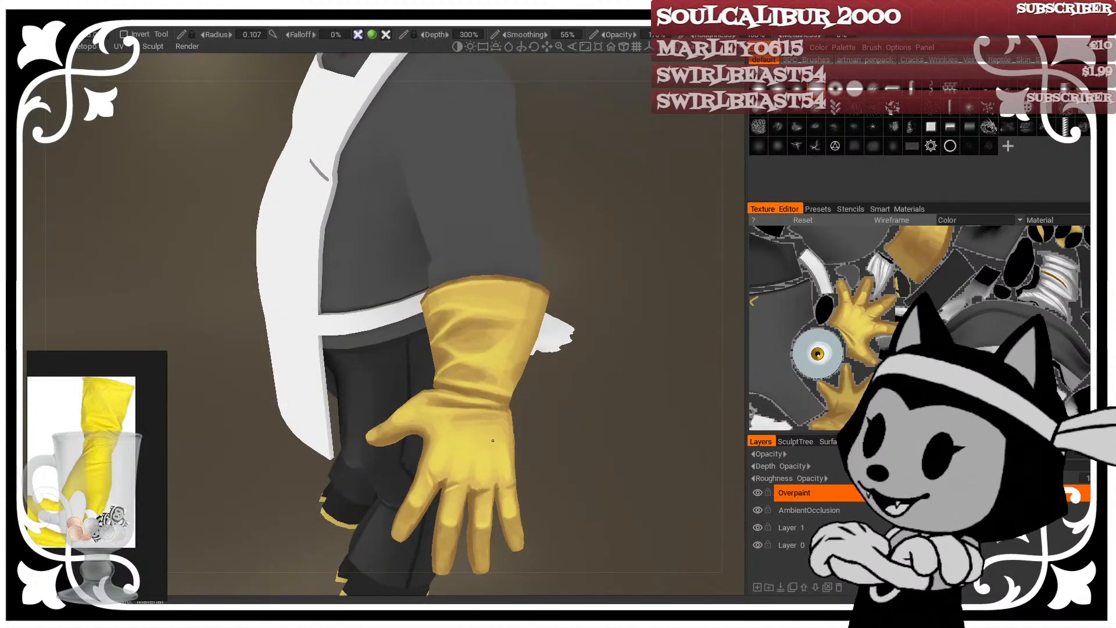
mouse_move(553, 407)
mouse_down()
mouse_move(608, 410)
mouse_move(537, 418)
mouse_move(559, 382)
mouse_move(535, 301)
mouse_move(582, 268)
mouse_move(592, 352)
mouse_up()
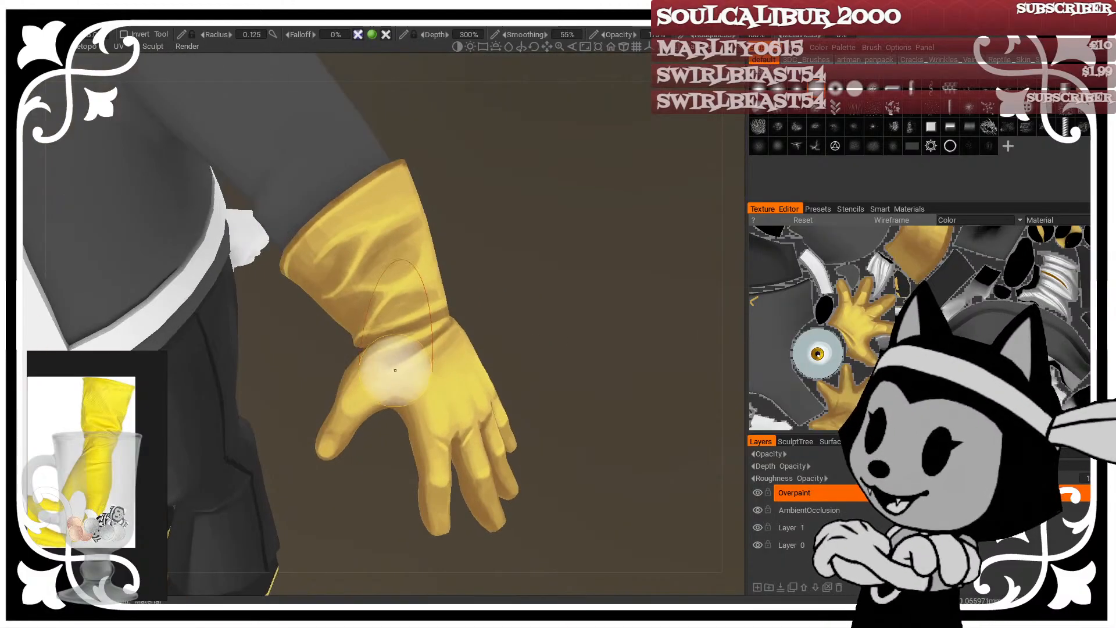
key(v)
key(bracketleft)
key(bracketleft)
key(bracketleft)
drag(501, 291, 535, 324)
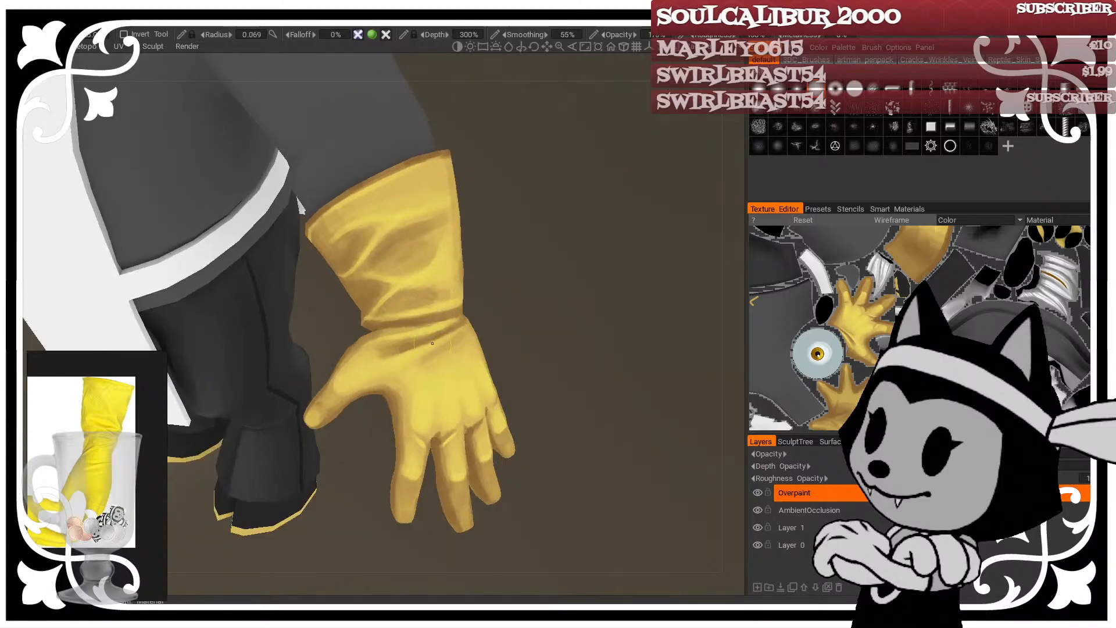
Step: Paint small highlights on the outer back of the hand above the knuckles with brush radii of 0.031 and 0.046
mouse_move(626, 459)
mouse_down()
mouse_move(560, 372)
mouse_move(519, 343)
mouse_up()
key(bracketleft)
key(bracketleft)
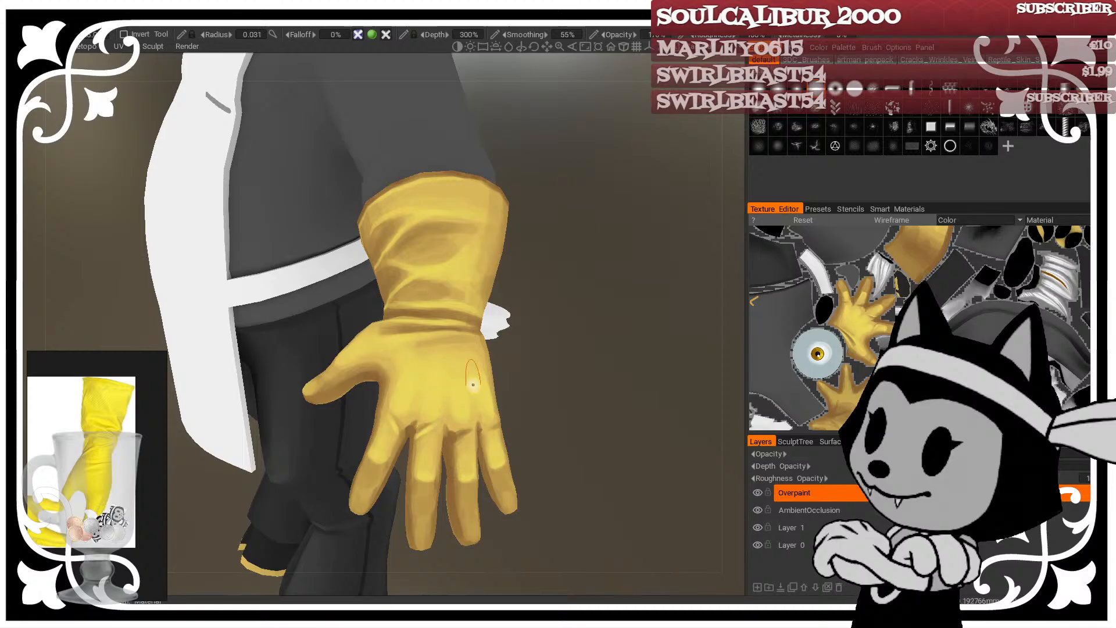
drag(474, 384, 493, 408)
drag(568, 424, 453, 431)
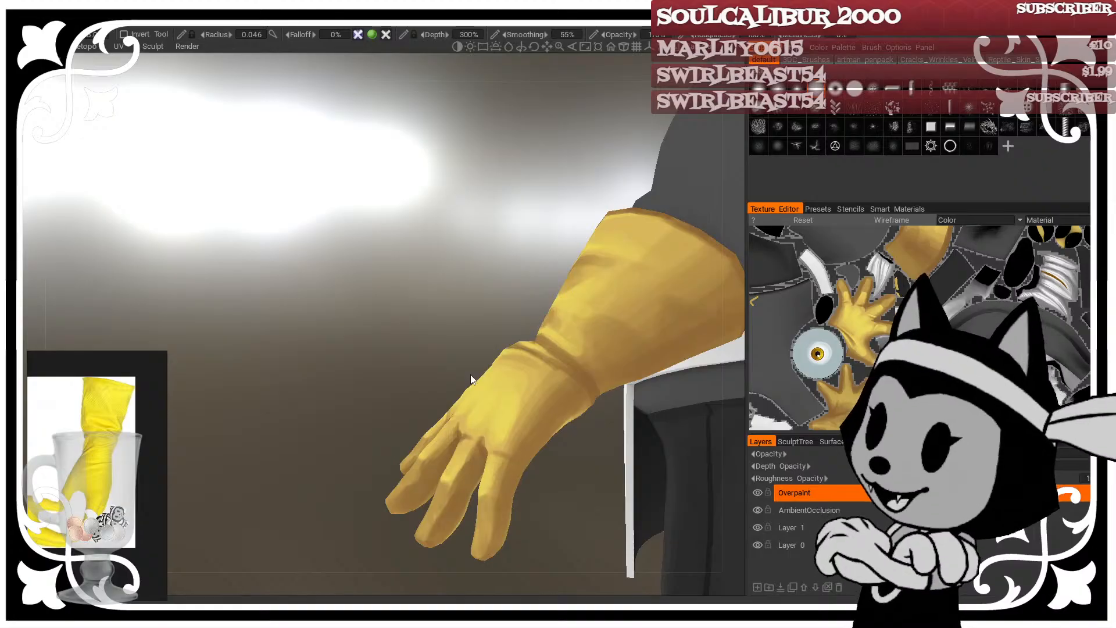
drag(473, 379, 372, 373)
mouse_move(415, 479)
mouse_down()
mouse_move(399, 450)
mouse_move(420, 465)
mouse_move(444, 518)
mouse_move(548, 525)
mouse_up()
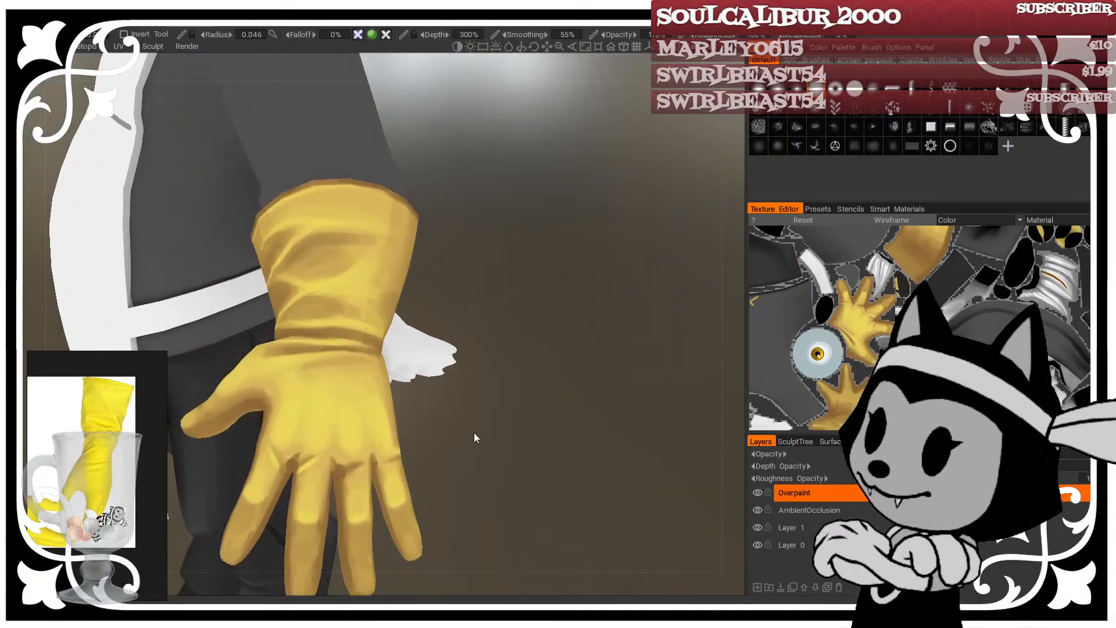
Step: Even out the yellow across the back of the hand with a broad brush of radius 0.142
mouse_move(541, 439)
mouse_down()
mouse_move(353, 471)
mouse_move(389, 440)
mouse_move(418, 430)
mouse_move(393, 451)
mouse_move(470, 407)
mouse_up()
right_drag(344, 401, 362, 414)
alt+drag(381, 426, 401, 459)
right_drag(374, 403, 391, 405)
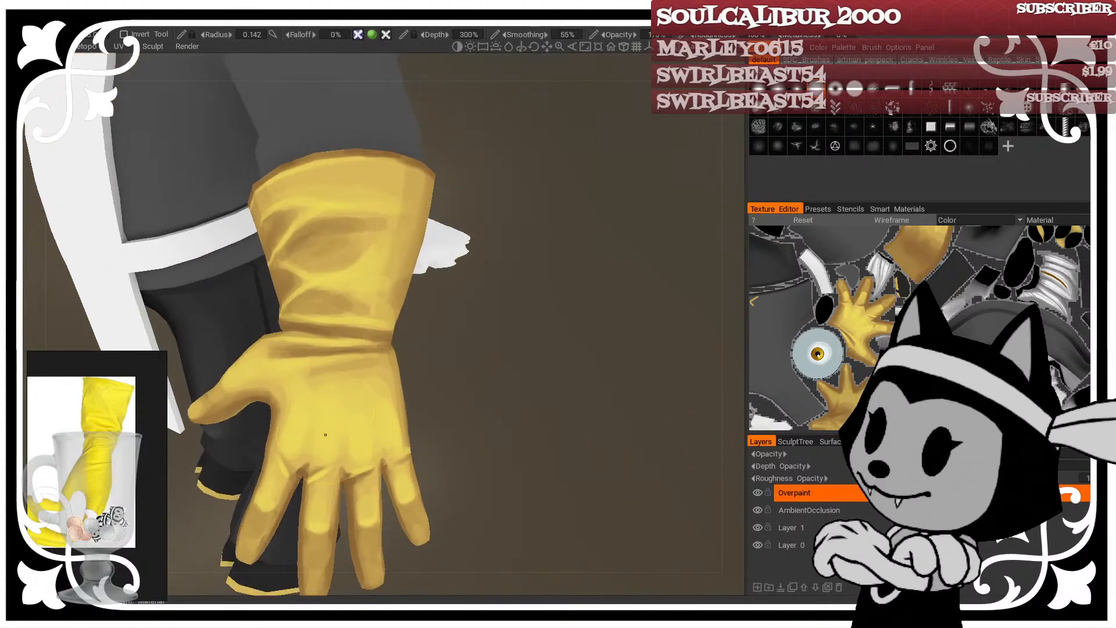
right_drag(302, 410, 294, 424)
Step: Refine the highlights just below the wrist crease with brush radii of 0.030 and 0.067
drag(436, 359, 474, 378)
right_drag(336, 344, 326, 346)
drag(376, 350, 428, 313)
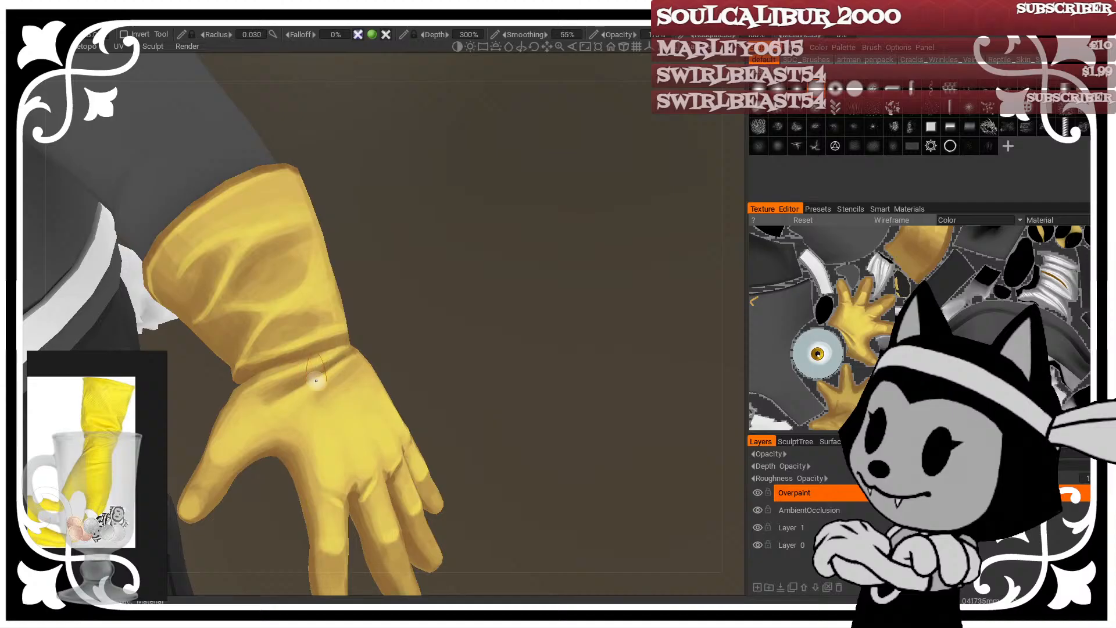
drag(376, 351, 302, 393)
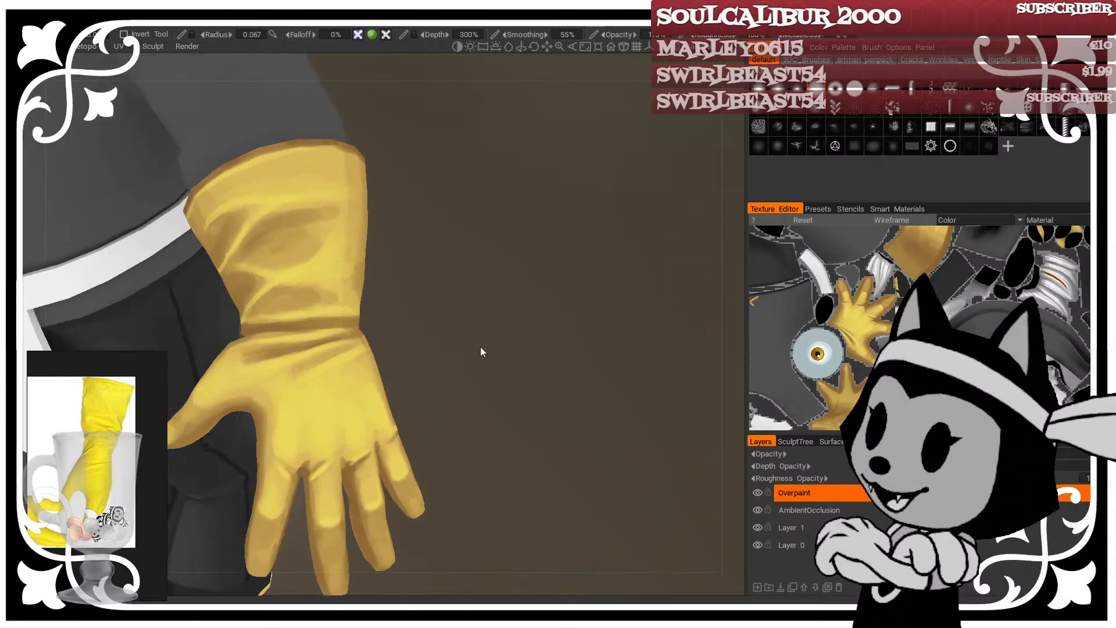
Step: Brush broad soft yellow over the middle of the cuff with brush radii of 0.201 and 0.157
scroll(632, 362, down, 5)
mouse_move(555, 315)
mouse_down()
mouse_move(588, 219)
mouse_move(593, 254)
mouse_move(369, 264)
mouse_move(288, 238)
mouse_move(598, 237)
mouse_move(623, 304)
mouse_move(695, 261)
mouse_move(507, 248)
mouse_move(558, 243)
mouse_move(573, 288)
mouse_move(509, 324)
mouse_move(510, 155)
mouse_move(271, 168)
mouse_move(300, 237)
mouse_move(525, 289)
mouse_move(570, 351)
mouse_move(444, 267)
mouse_move(499, 349)
mouse_move(521, 410)
mouse_up()
right_drag(521, 411, 563, 455)
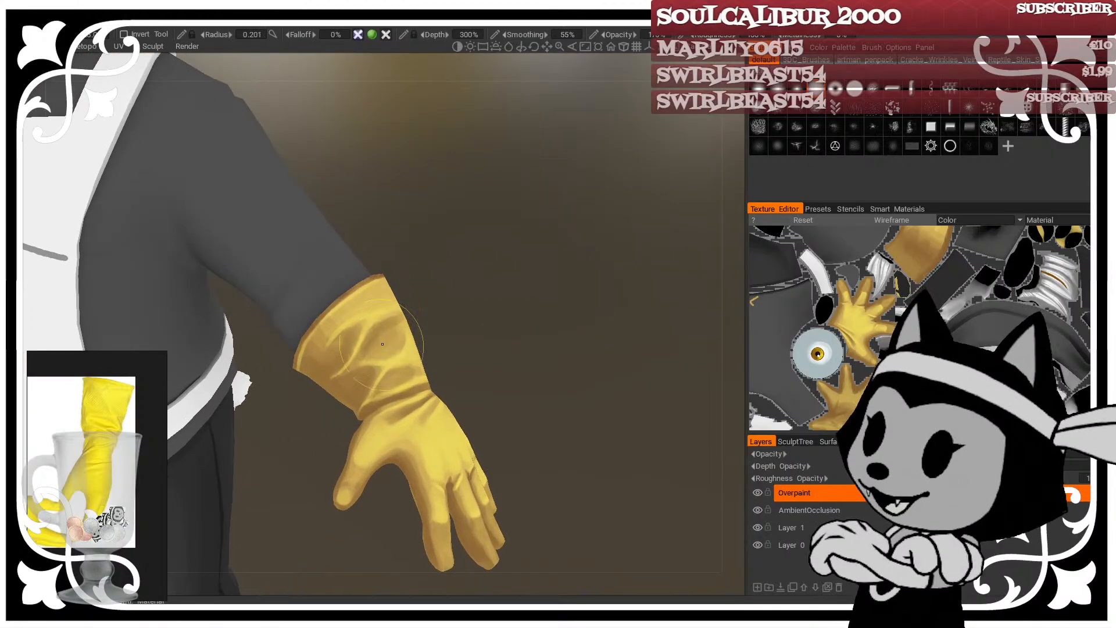
alt+drag(390, 340, 389, 326)
right_drag(388, 327, 400, 329)
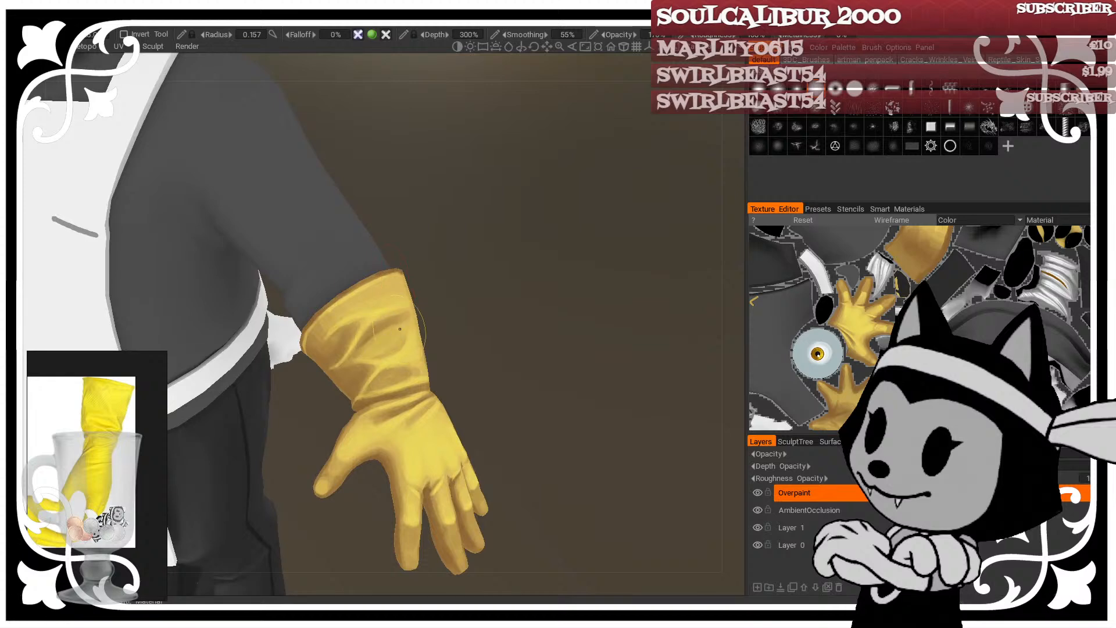
Step: Lighten the wrist area between cuff and hand with a soft brush of radius 0.201
drag(478, 257, 491, 248)
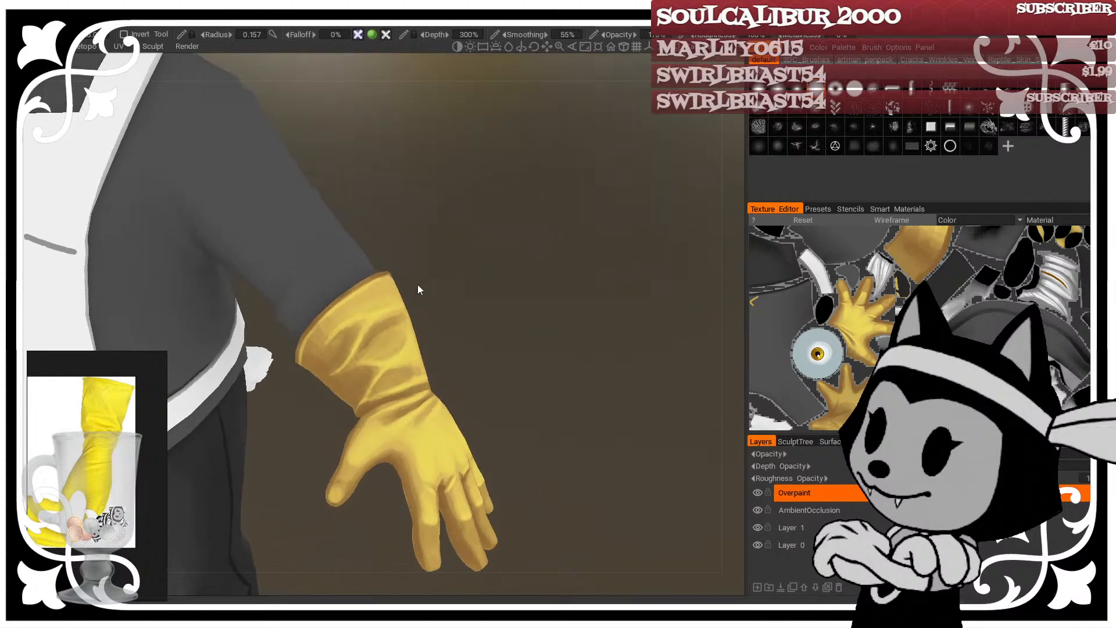
right_drag(384, 333, 393, 332)
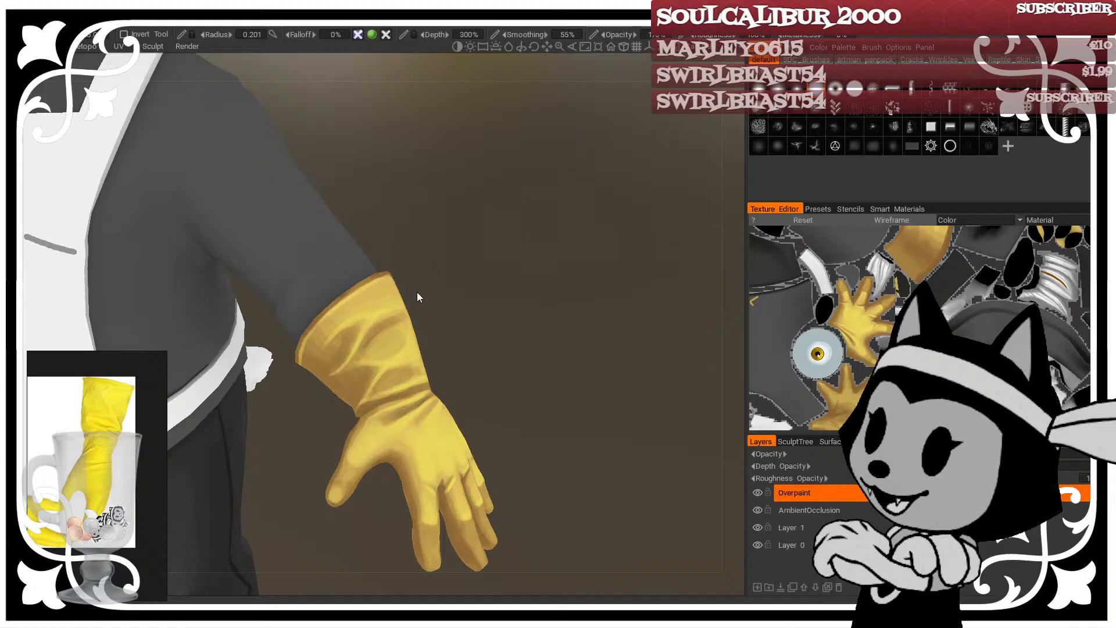
drag(484, 329, 487, 318)
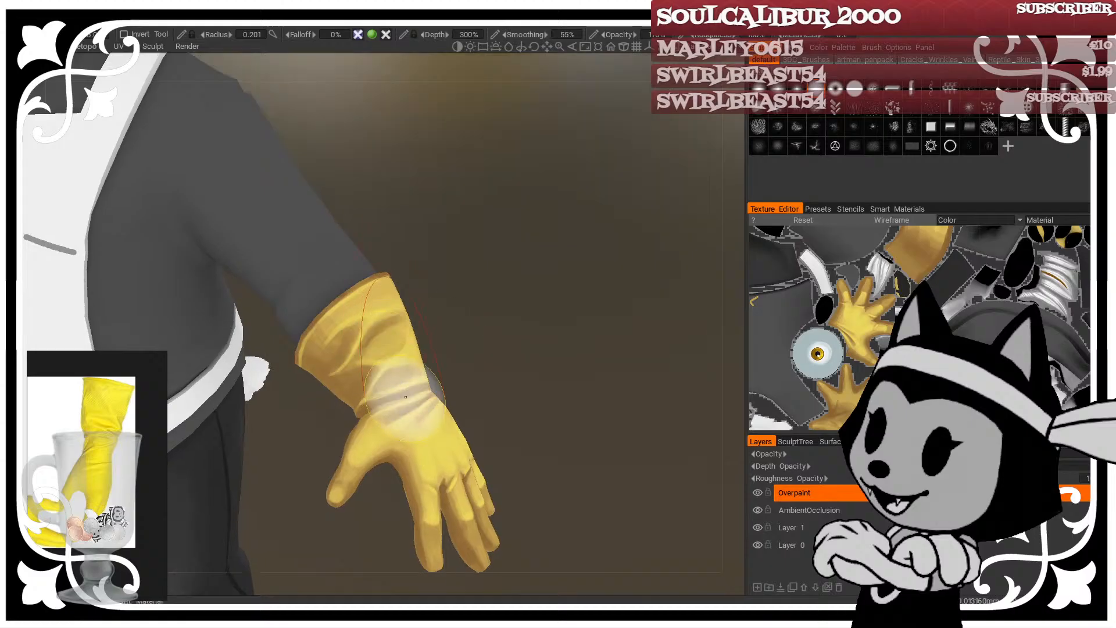
right_drag(405, 376, 379, 376)
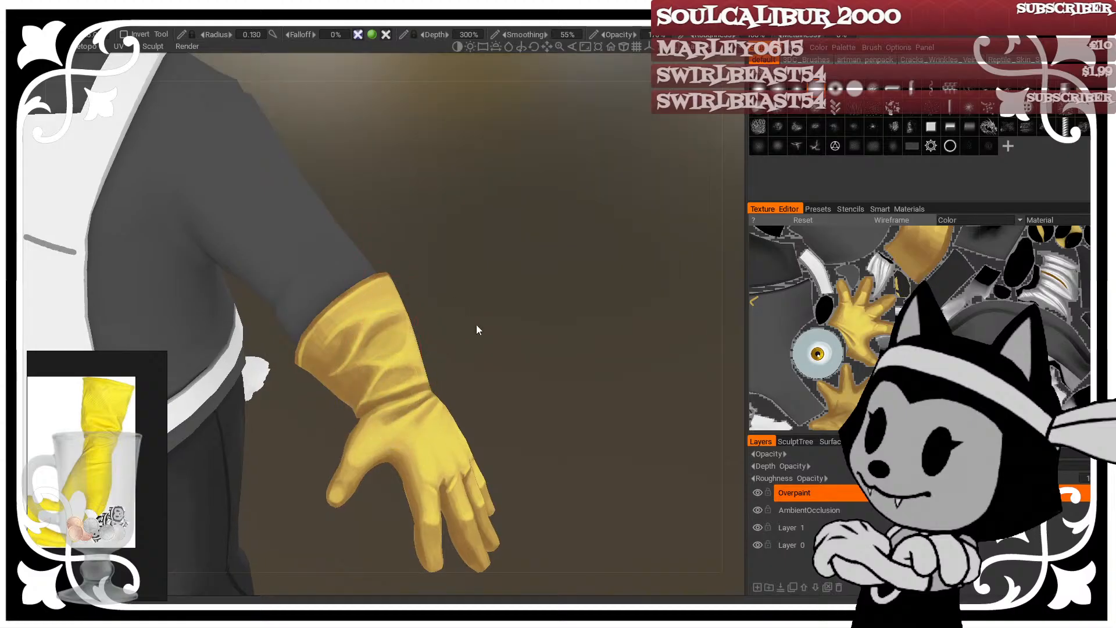
Step: Build up the lower cuff folds near the wrist with brush radii of 0.130 and 0.173
mouse_move(476, 330)
mouse_down()
mouse_move(437, 345)
mouse_move(379, 401)
mouse_up()
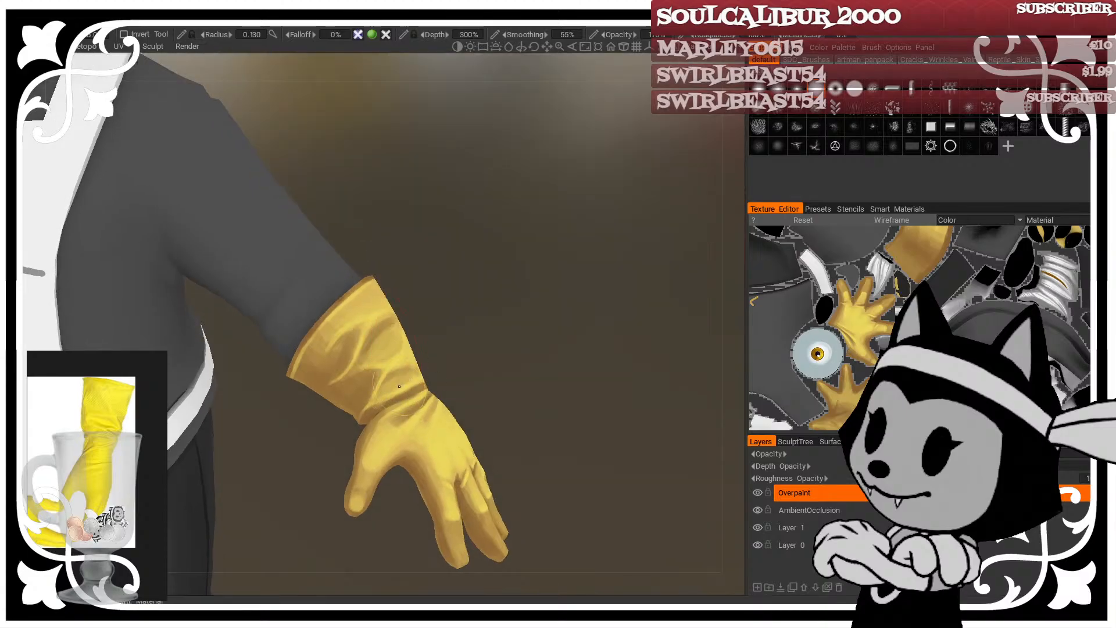
drag(433, 345, 446, 347)
right_drag(382, 387, 398, 388)
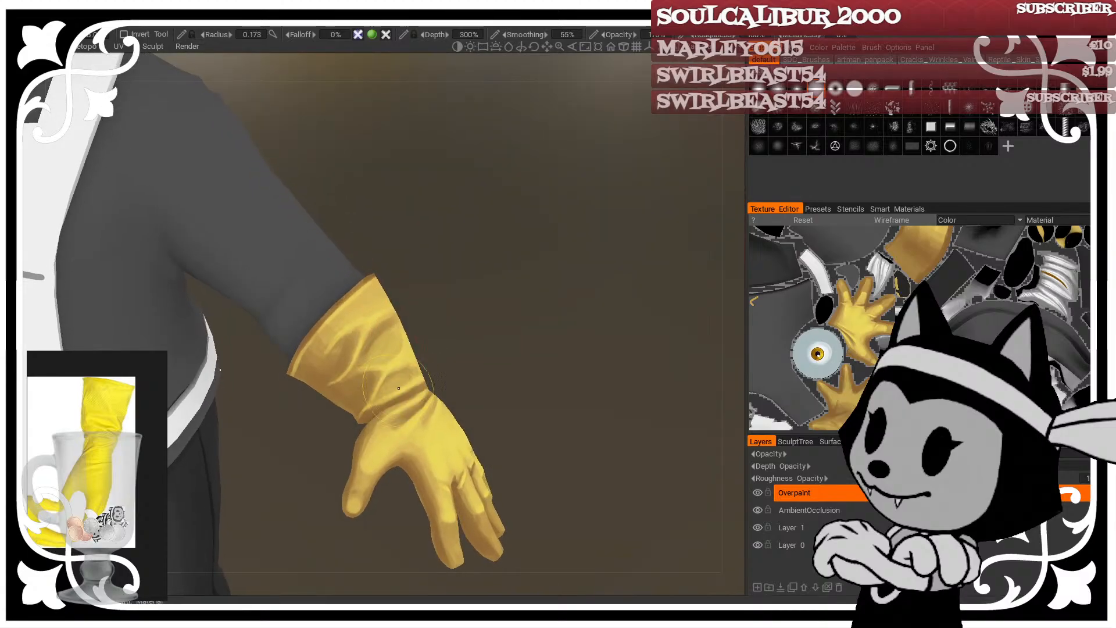
mouse_move(428, 368)
mouse_down()
mouse_move(498, 245)
mouse_move(385, 259)
mouse_up()
right_drag(326, 339, 347, 339)
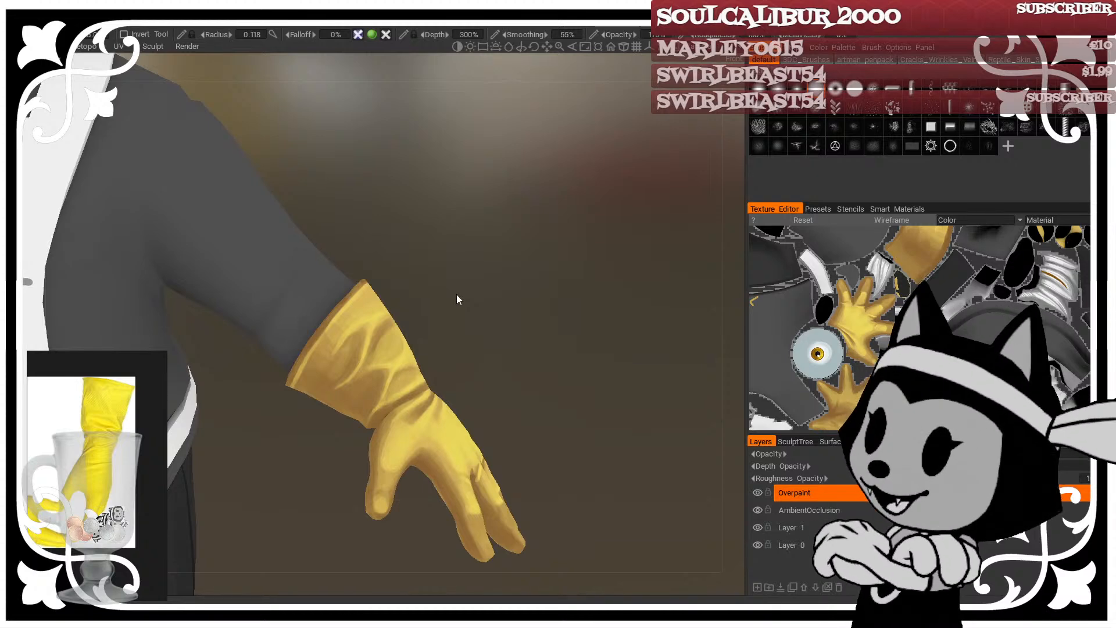
Step: Paint soft yellow on the upper cuff below its rim with brush radii of 0.118, 0.152 and 0.101
mouse_move(355, 308)
mouse_down()
mouse_move(325, 349)
mouse_move(334, 359)
mouse_up()
mouse_move(537, 197)
mouse_down()
mouse_move(463, 238)
mouse_move(540, 253)
mouse_up()
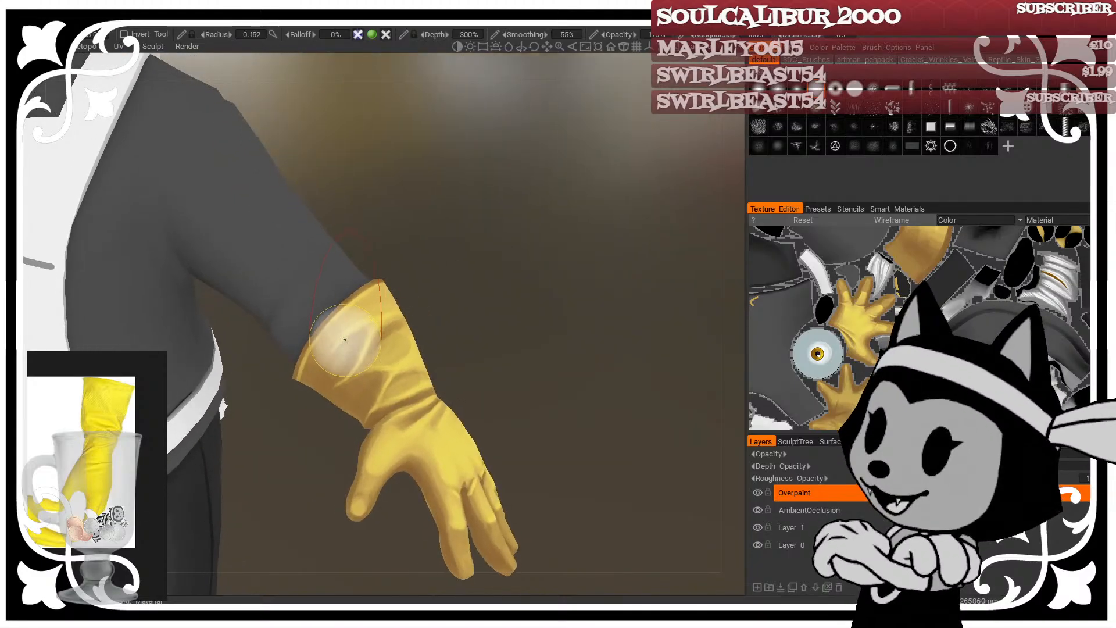
mouse_move(408, 266)
mouse_down()
mouse_move(479, 246)
mouse_move(519, 250)
mouse_move(484, 306)
mouse_move(407, 330)
mouse_up()
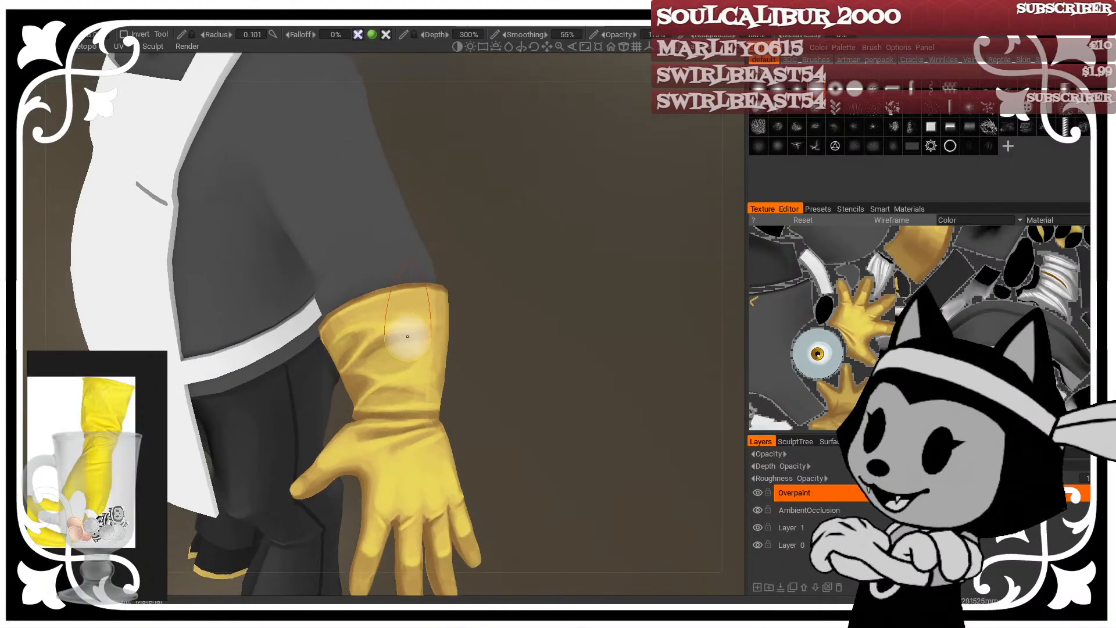
drag(471, 312, 429, 386)
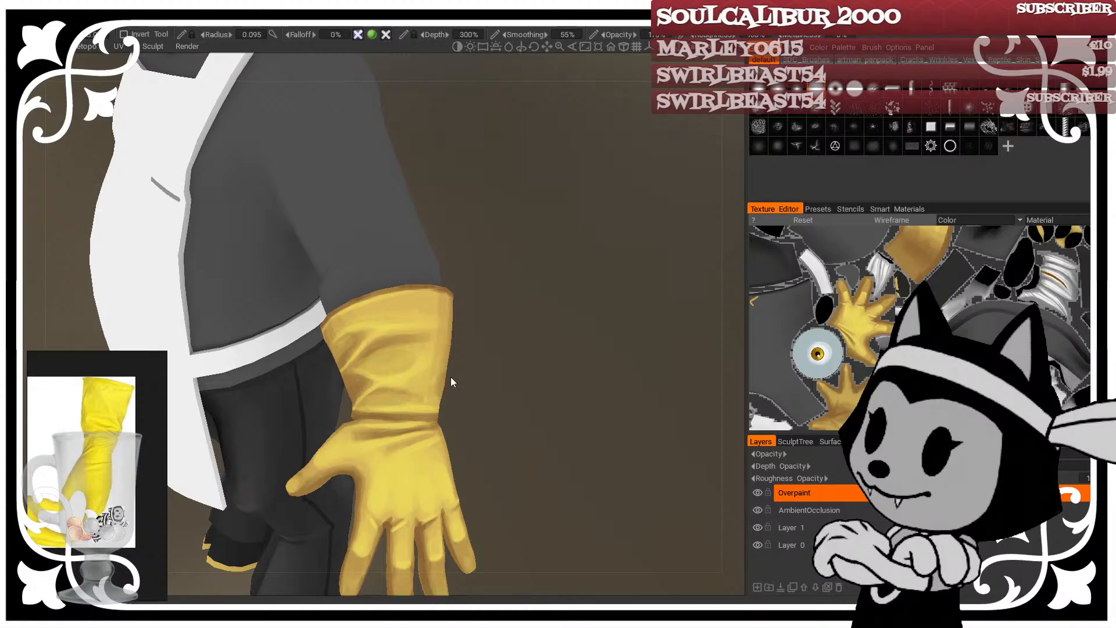
Step: Brighten the back of the hand from the knuckles up toward the wrist with brush radii of 0.074 and 0.042
mouse_move(451, 377)
mouse_down()
mouse_move(543, 330)
mouse_move(510, 340)
mouse_move(506, 364)
mouse_move(534, 375)
mouse_move(488, 394)
mouse_move(518, 386)
mouse_move(529, 436)
mouse_move(542, 340)
mouse_move(570, 333)
mouse_move(521, 340)
mouse_move(478, 315)
mouse_up()
right_drag(387, 411, 375, 411)
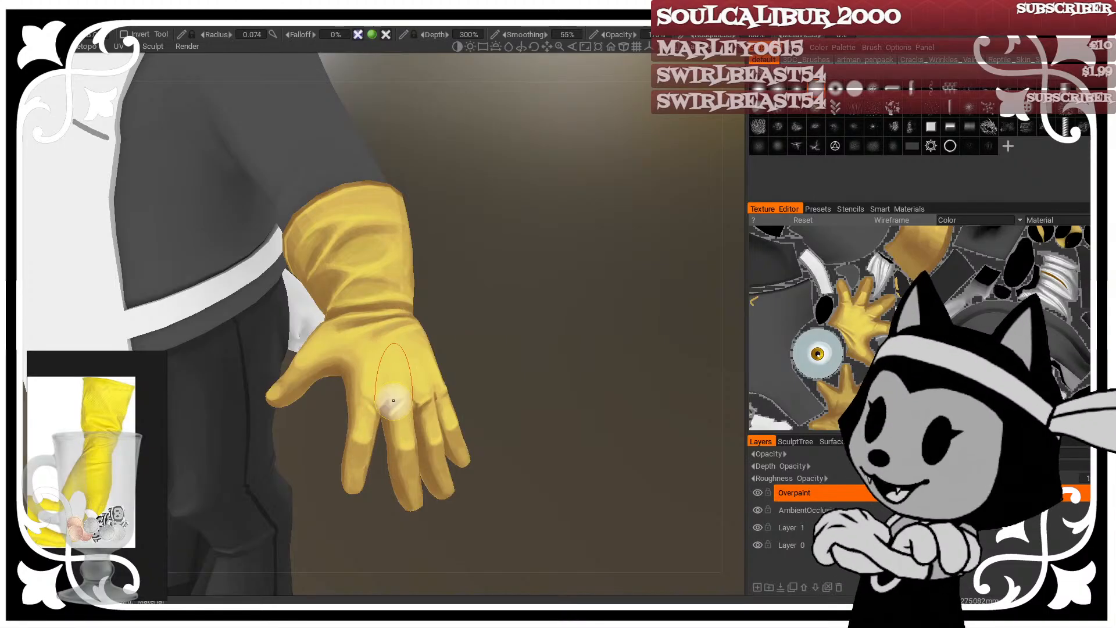
mouse_move(478, 354)
mouse_down()
mouse_move(540, 288)
mouse_move(496, 379)
mouse_move(479, 319)
mouse_move(386, 401)
mouse_up()
drag(476, 390, 431, 351)
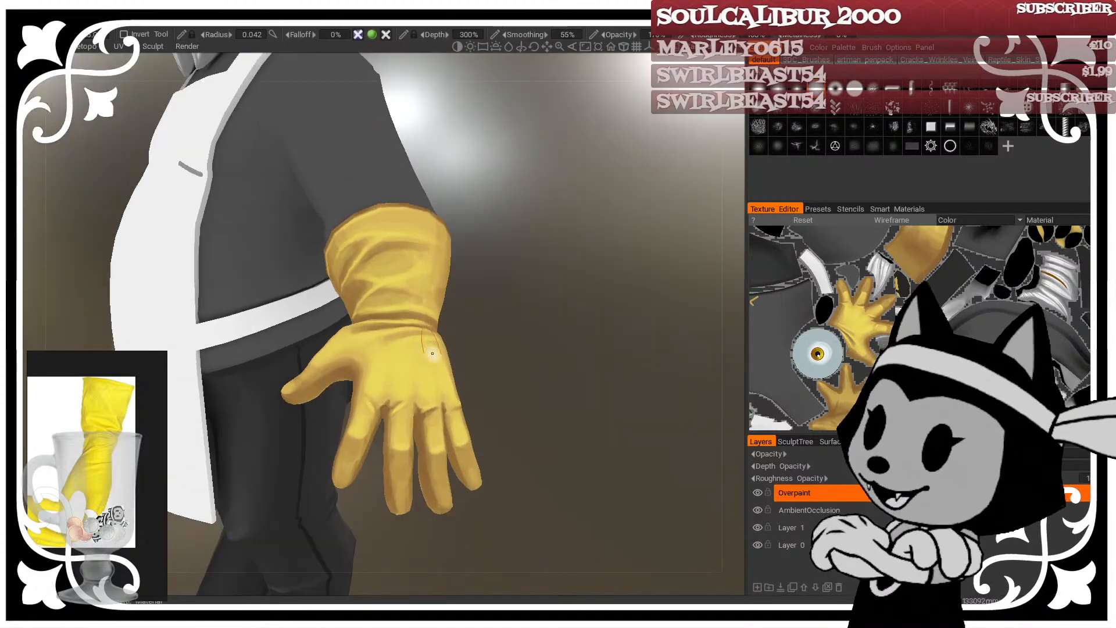
Step: Add fine highlights above the index finger's knuckle with brush radii of 0.032 and 0.037
right_drag(384, 417, 380, 417)
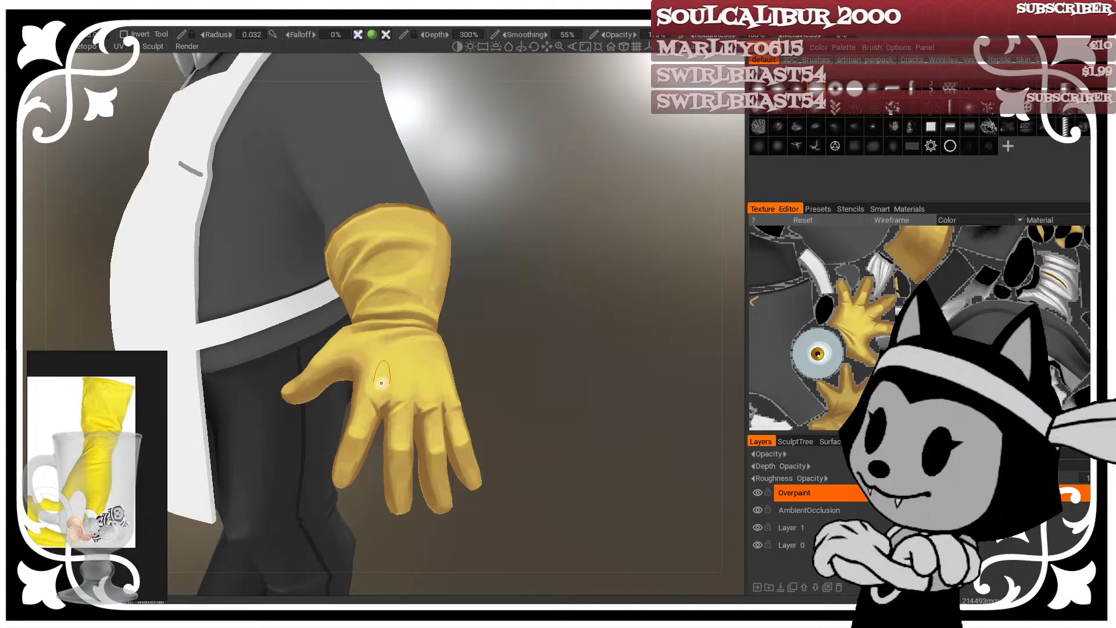
alt+drag(408, 384, 387, 380)
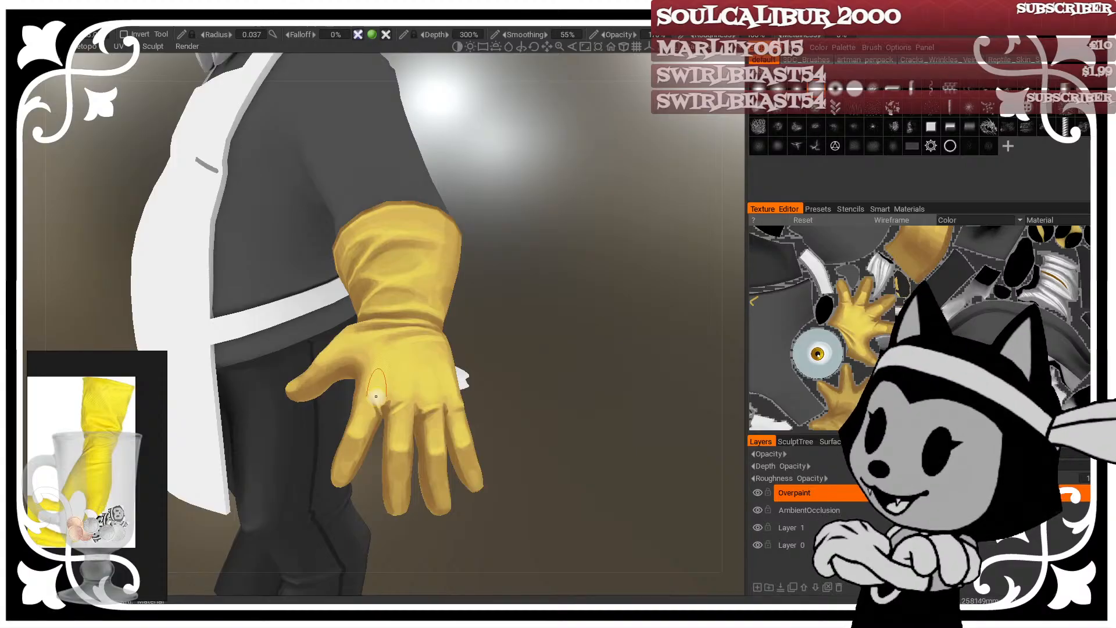
alt+drag(445, 356, 530, 343)
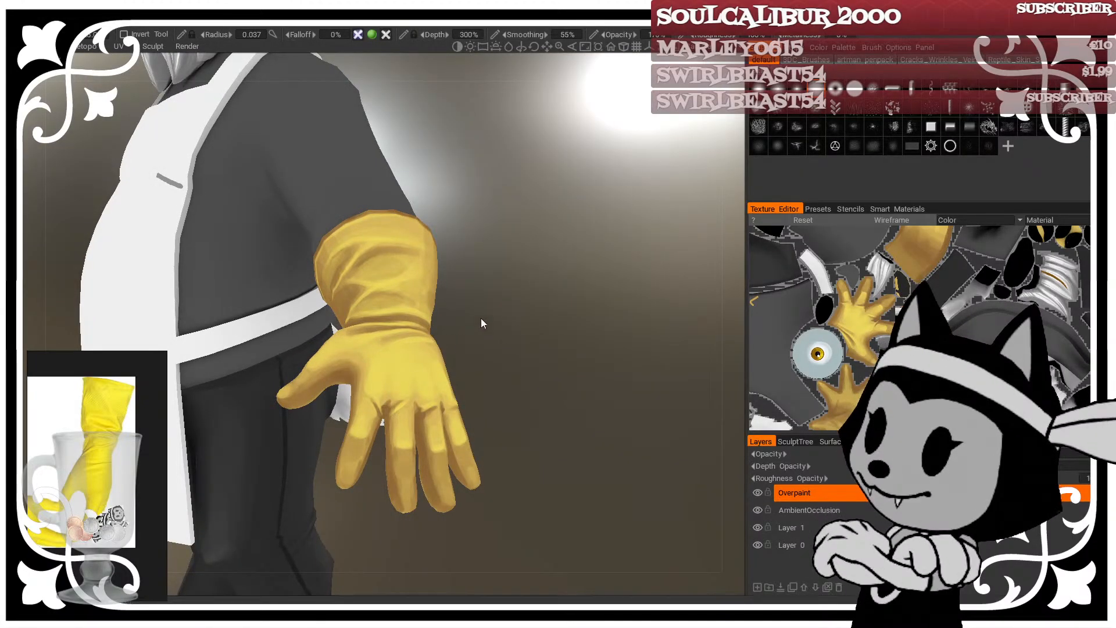
Step: Examine the painted glove against the whole character from several distances and angles
alt+middle_drag(480, 318, 496, 346)
alt+right_drag(545, 351, 521, 306)
alt+drag(521, 306, 588, 309)
alt+right_drag(515, 302, 508, 294)
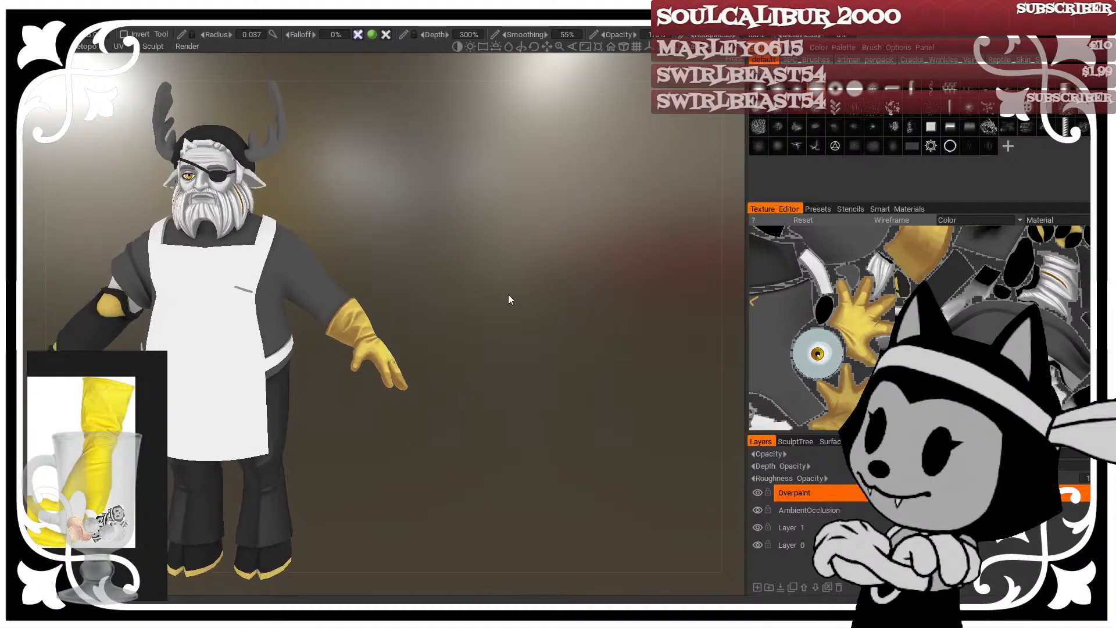
alt+drag(508, 294, 480, 304)
alt+right_drag(480, 305, 554, 344)
mouse_move(555, 344)
alt+mouse_down()
mouse_move(286, 306)
mouse_move(635, 337)
mouse_move(511, 312)
mouse_move(558, 336)
alt+mouse_up()
alt+right_drag(558, 336, 440, 291)
alt+drag(440, 291, 449, 284)
alt+right_drag(449, 283, 527, 384)
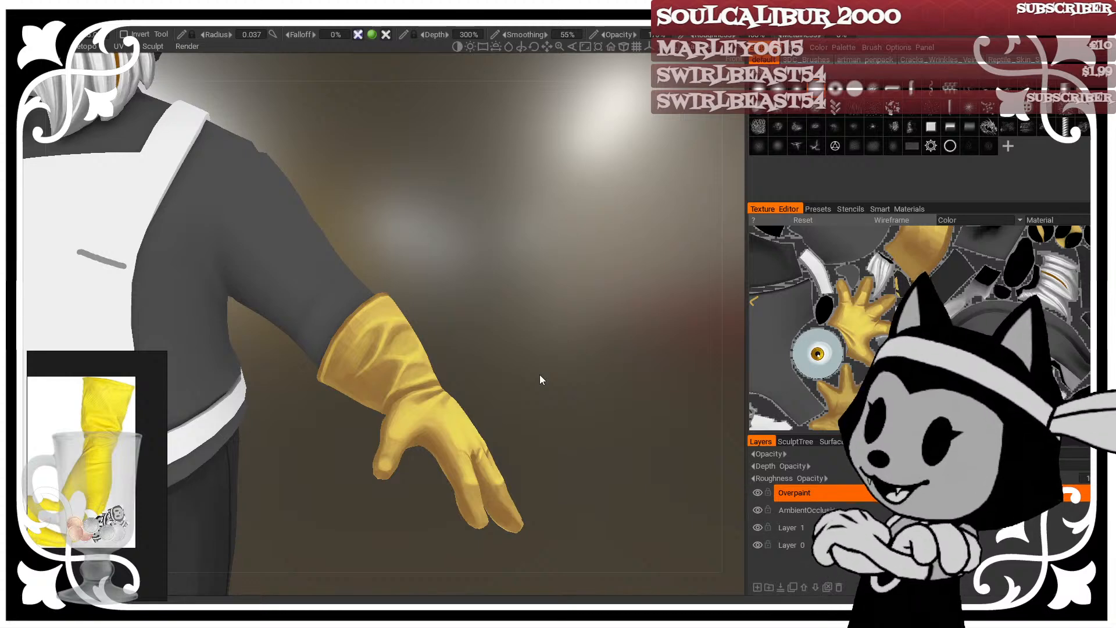
Step: Touch up the wrist crease beside the thumb base with brush radii of 0.023 and 0.029
alt+right_drag(466, 316, 502, 326)
alt+drag(502, 325, 528, 328)
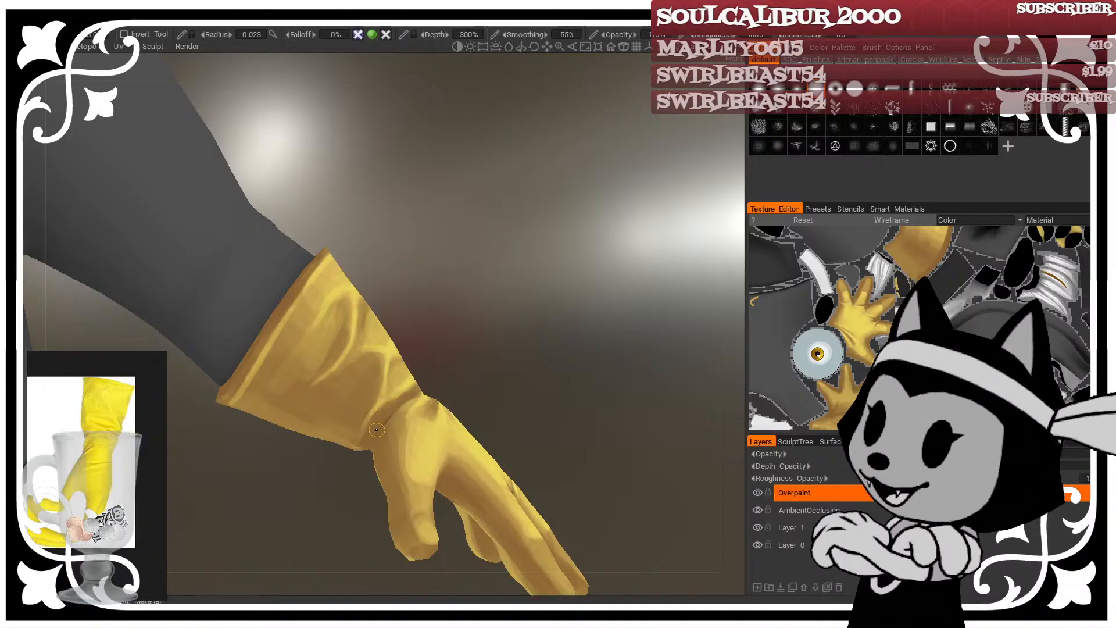
mouse_move(473, 349)
alt+mouse_down()
mouse_move(433, 374)
mouse_move(489, 313)
alt+mouse_up()
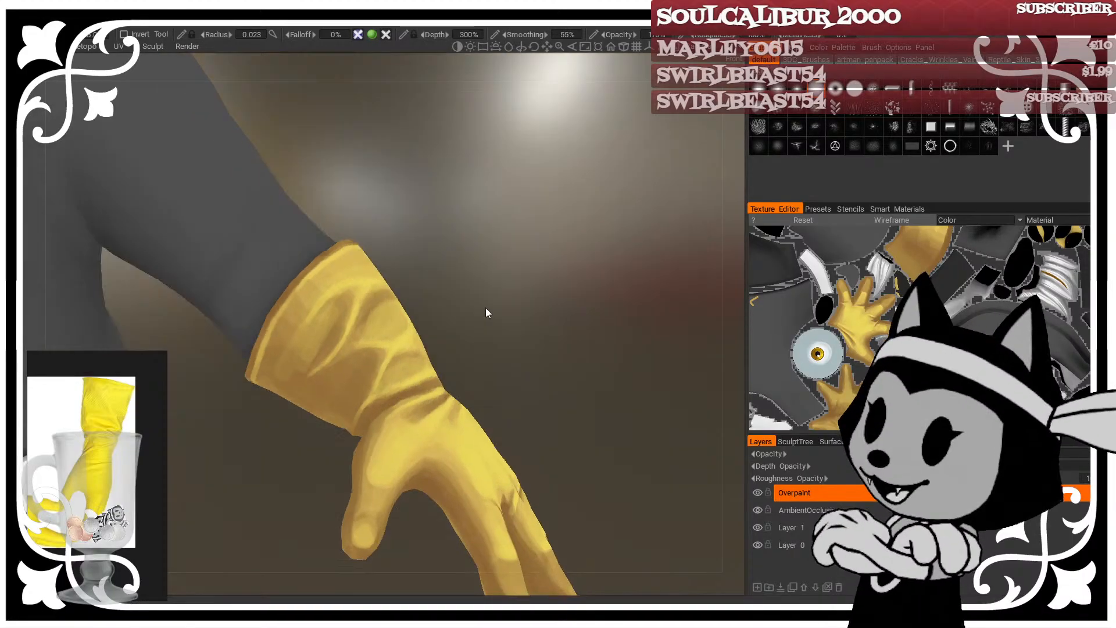
alt+drag(457, 364, 411, 384)
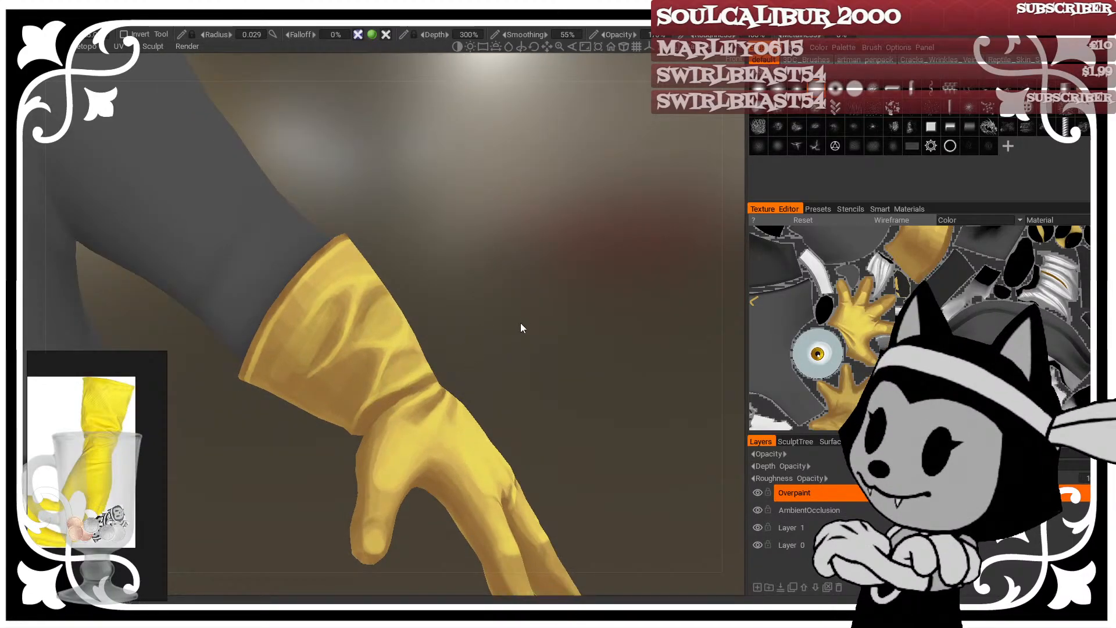
Step: Check the cuff and wrist shading from near and far
alt+drag(521, 323, 495, 311)
scroll(524, 242, down, 5)
alt+drag(525, 242, 548, 200)
scroll(592, 294, up, 5)
scroll(483, 277, down, 3)
scroll(566, 281, up, 6)
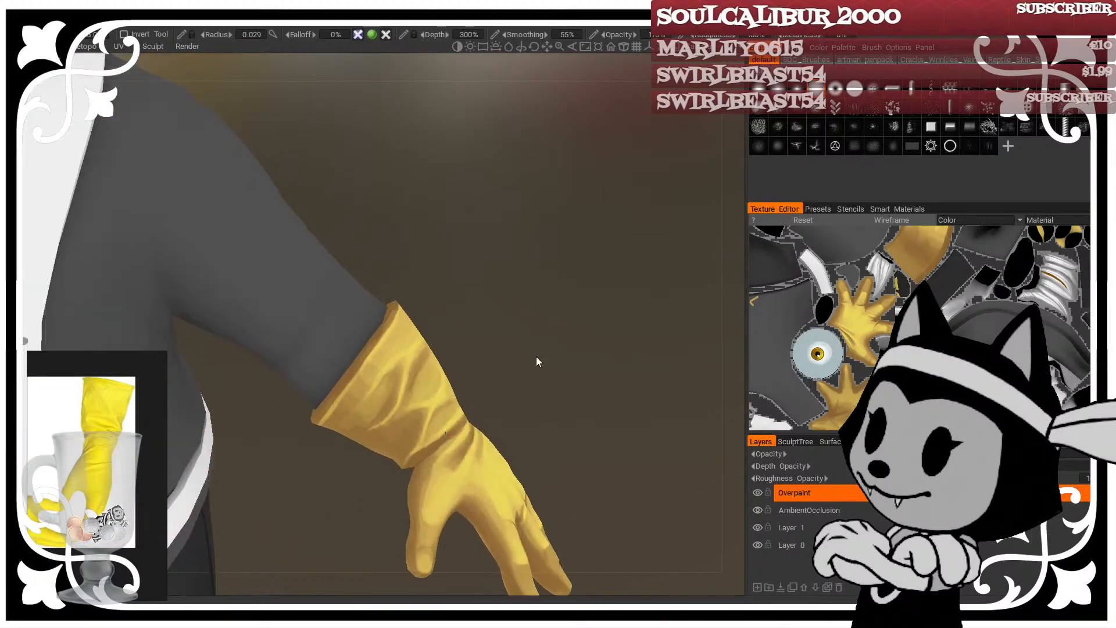
Step: Blend the shading of the folds on the upper cuff with brush radii of 0.072, 0.092 and 0.111
mouse_move(567, 341)
alt+mouse_down()
mouse_move(511, 266)
mouse_move(507, 240)
alt+mouse_up()
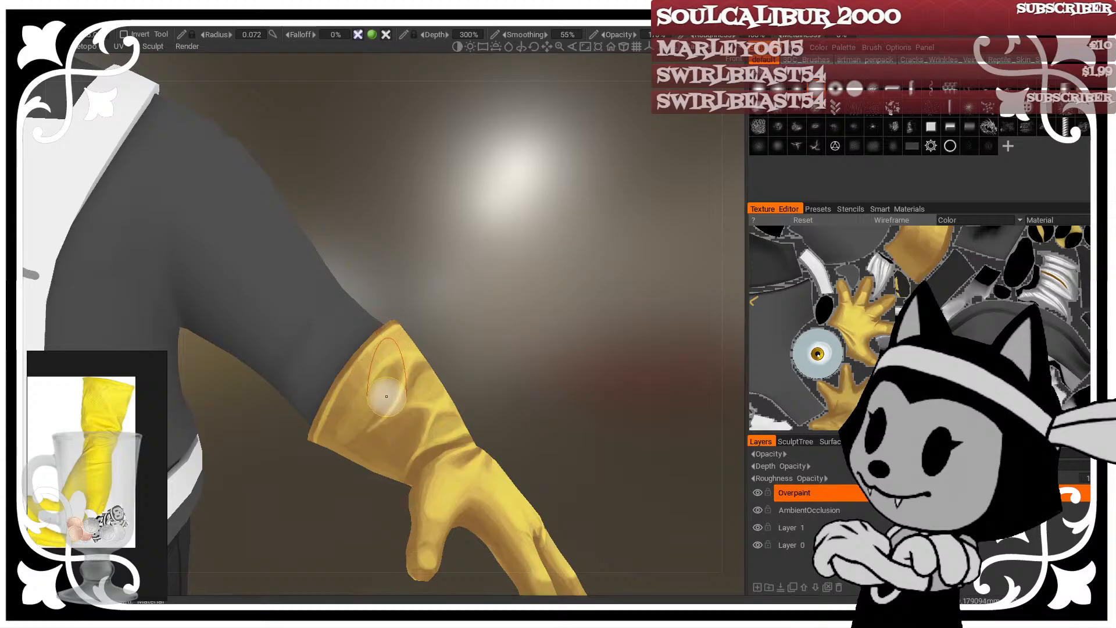
alt+drag(459, 337, 451, 349)
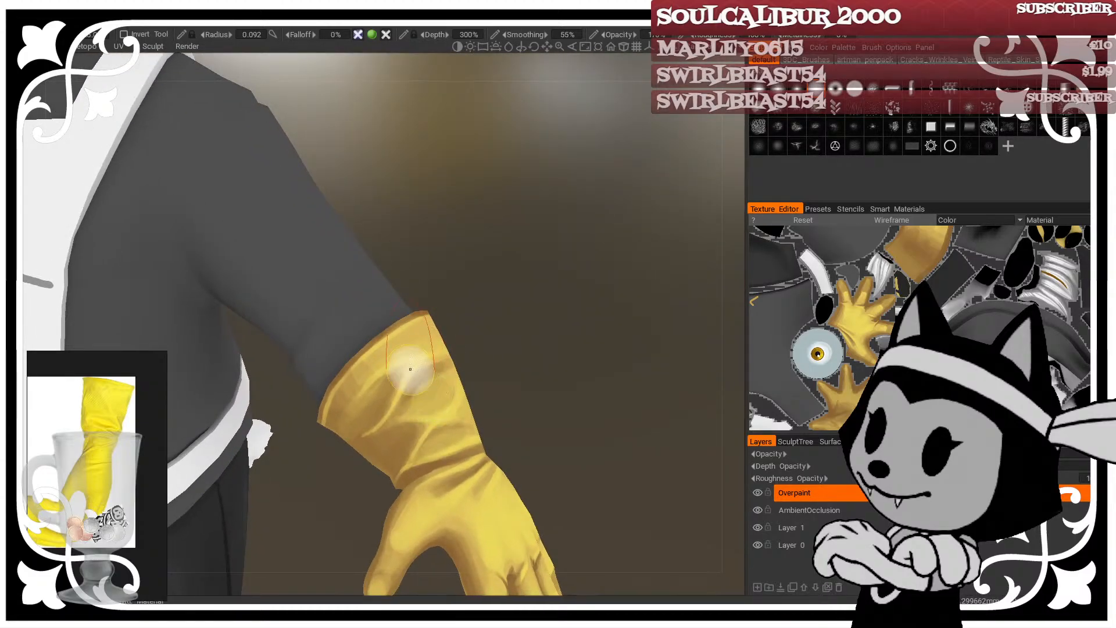
mouse_move(384, 364)
alt+mouse_down()
mouse_move(526, 304)
mouse_move(513, 281)
mouse_move(453, 298)
alt+mouse_up()
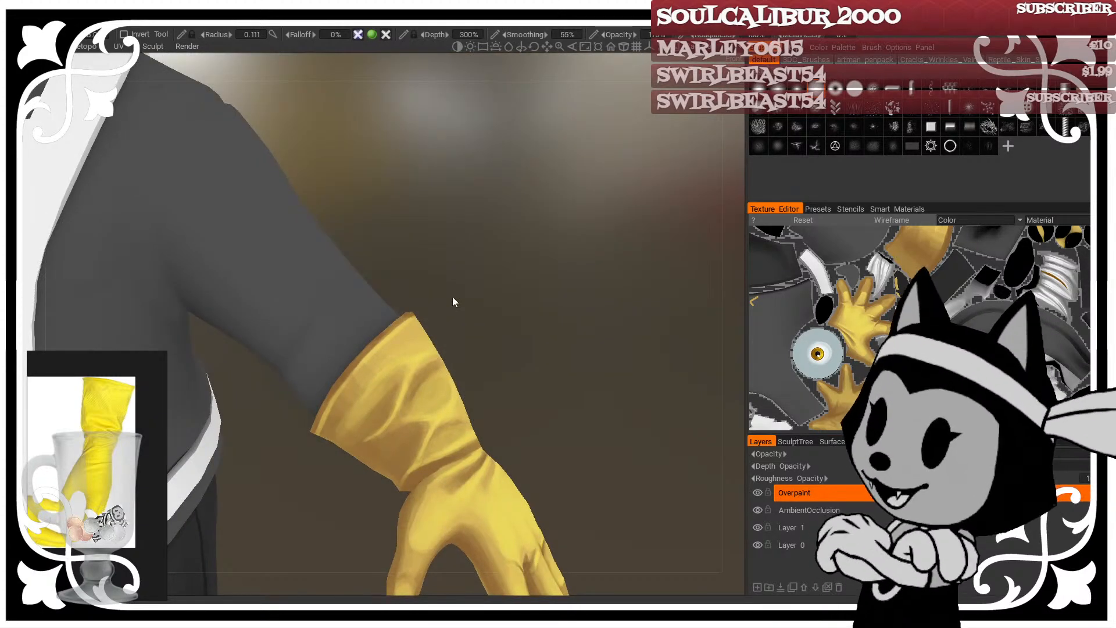
alt+drag(522, 335, 490, 367)
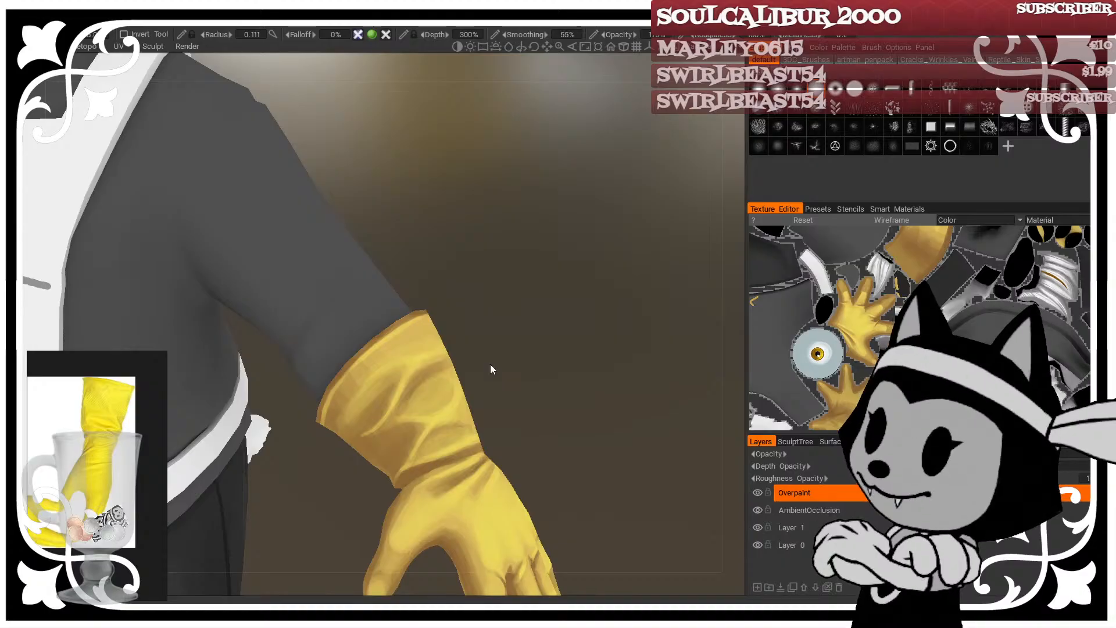
Step: Add a V-shaped highlight on the outer side of the cuff and soften it, using brush radii of 0.060, 0.105, 0.082 and 0.056
mouse_move(490, 364)
alt+mouse_down()
mouse_move(581, 280)
mouse_move(563, 305)
mouse_move(409, 338)
mouse_move(571, 256)
alt+mouse_up()
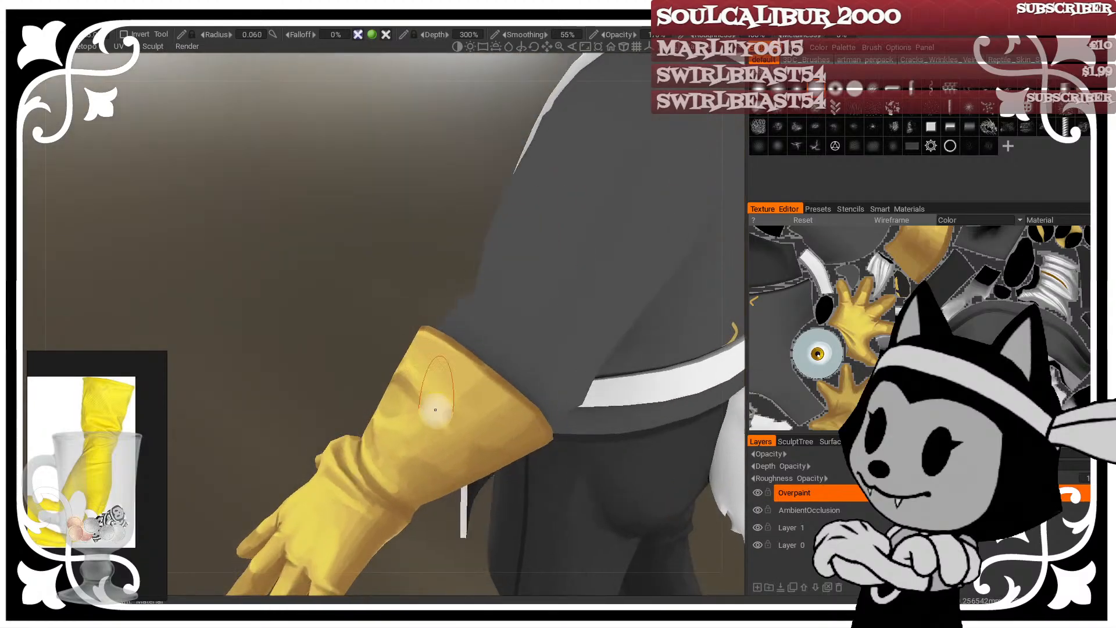
alt+drag(449, 422, 406, 440)
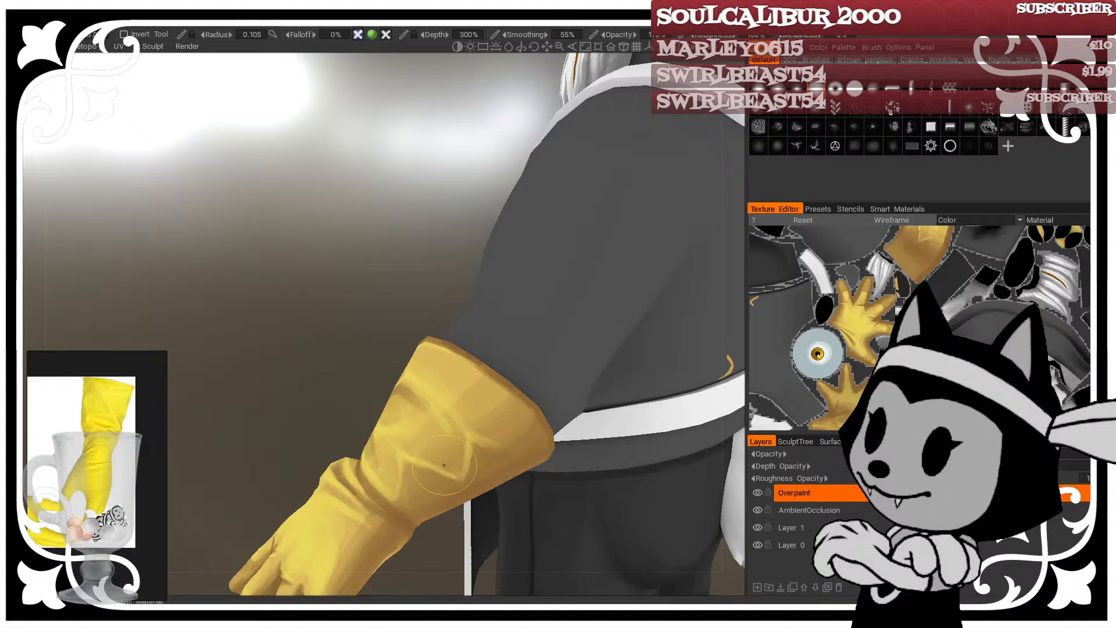
mouse_move(468, 414)
shift+mouse_down()
mouse_move(479, 427)
mouse_move(495, 413)
mouse_move(494, 434)
mouse_move(459, 463)
mouse_move(442, 456)
shift+mouse_up()
key(bracketright)
key(bracketleft)
key(bracketleft)
key(ctrl+z)
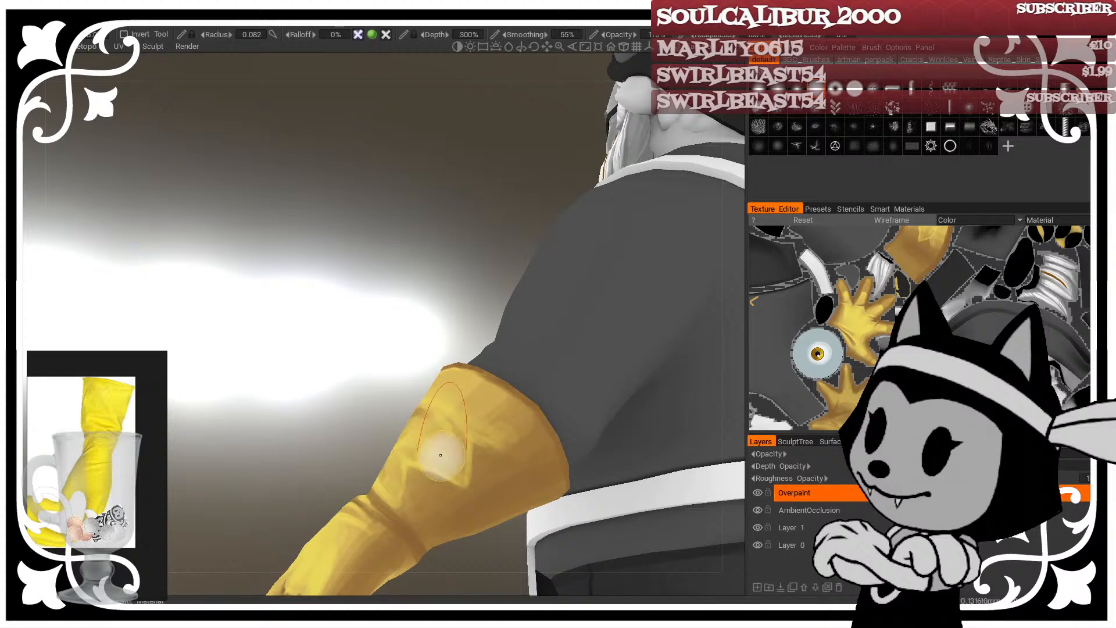
key(bracketleft)
key(bracketleft)
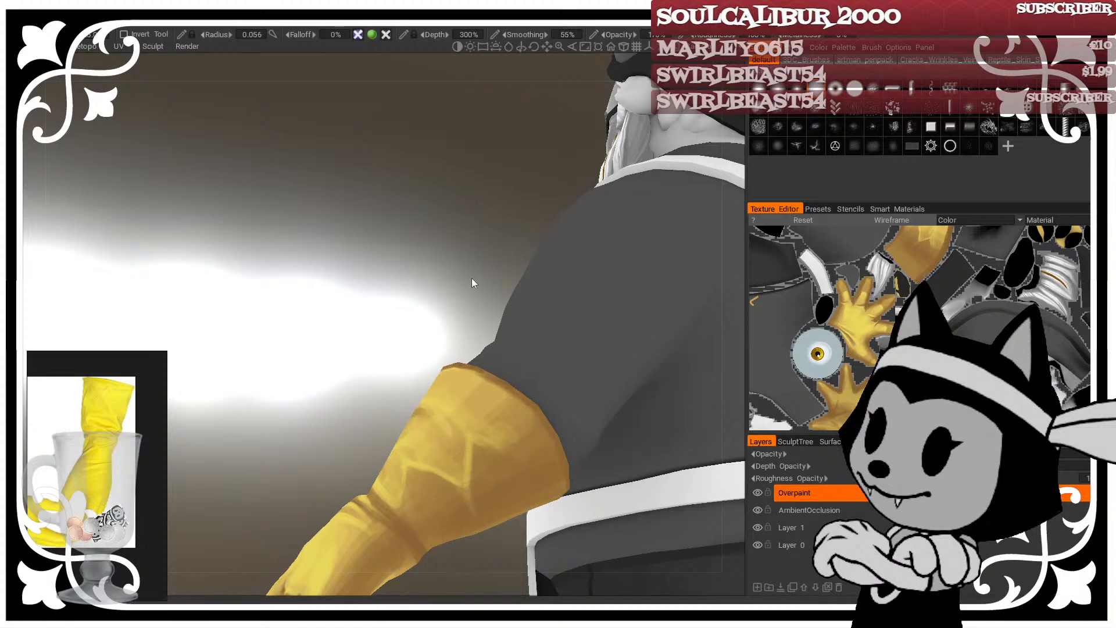
Step: Check the painted glove against the whole character and inspect the back of the hand and fingers up close
alt+right_drag(472, 278, 349, 262)
alt+drag(348, 261, 561, 343)
alt+right_drag(561, 343, 513, 298)
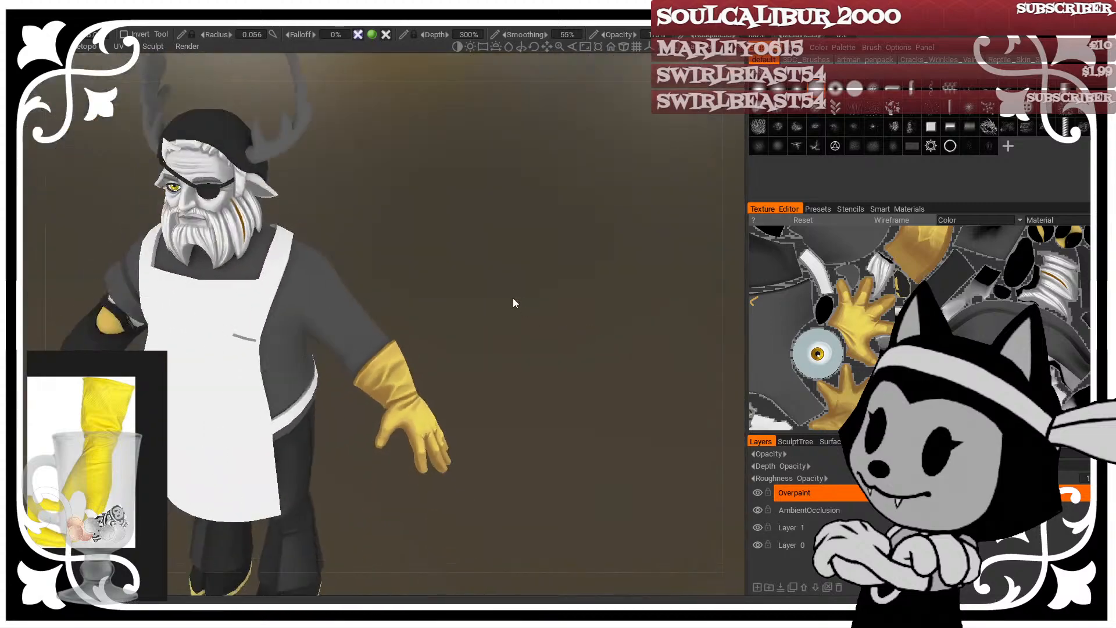
alt+drag(512, 298, 568, 262)
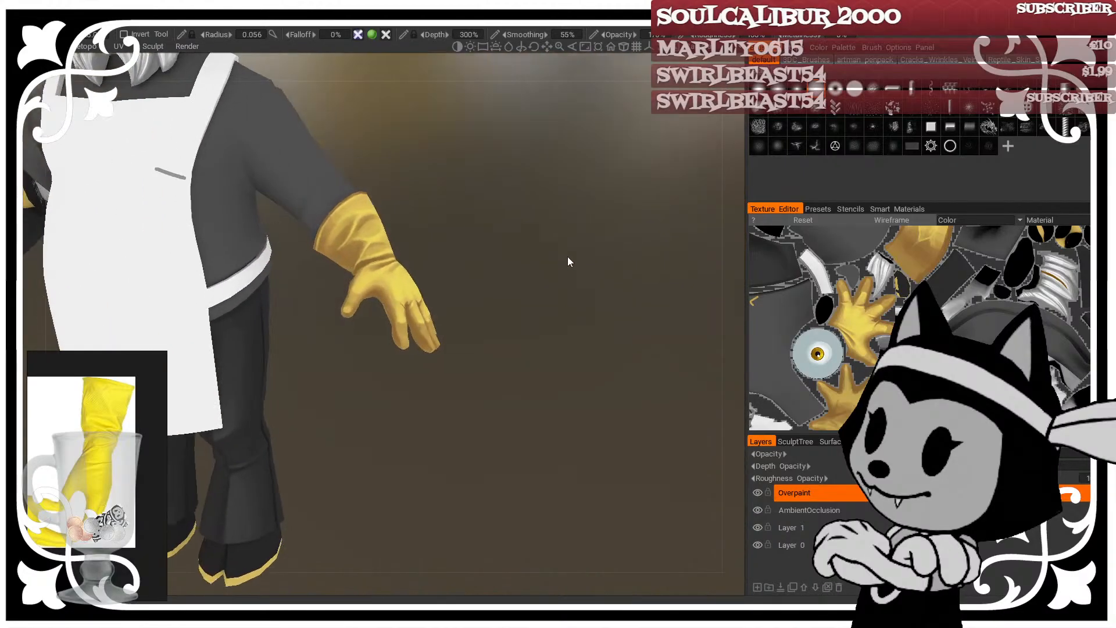
alt+right_drag(567, 257, 553, 279)
mouse_move(562, 234)
alt+middle_down()
mouse_move(532, 268)
mouse_move(500, 345)
alt+middle_up()
drag(452, 207, 485, 282)
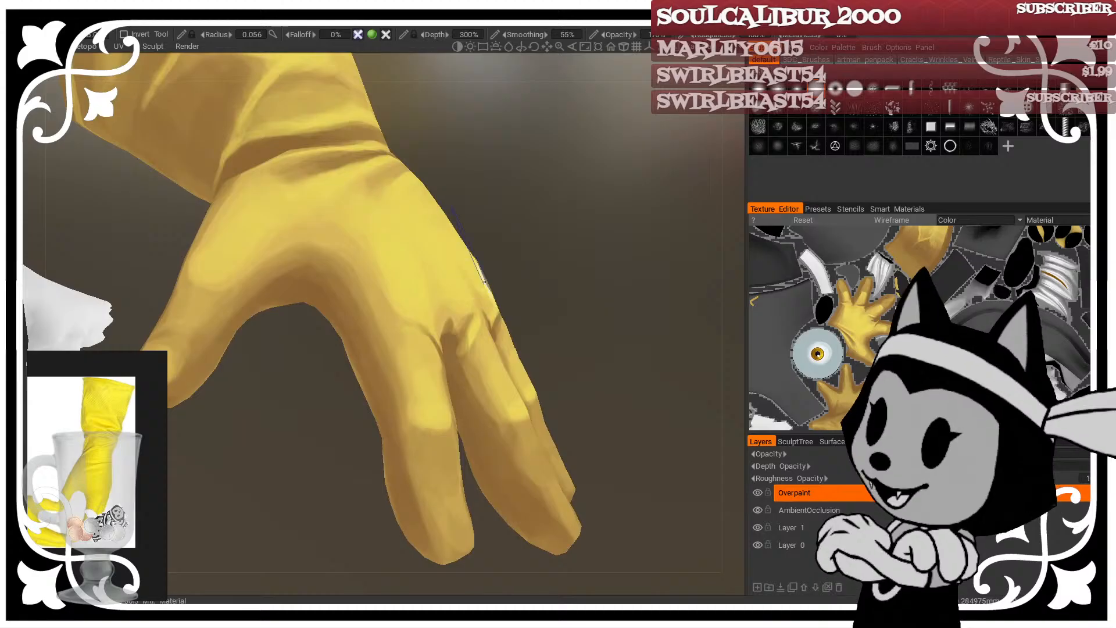
Step: Browse the reference board for the orange-yellow rubber glove photo and examine its wrist and sleeve area up close
alt+right_drag(149, 371, 50, 448)
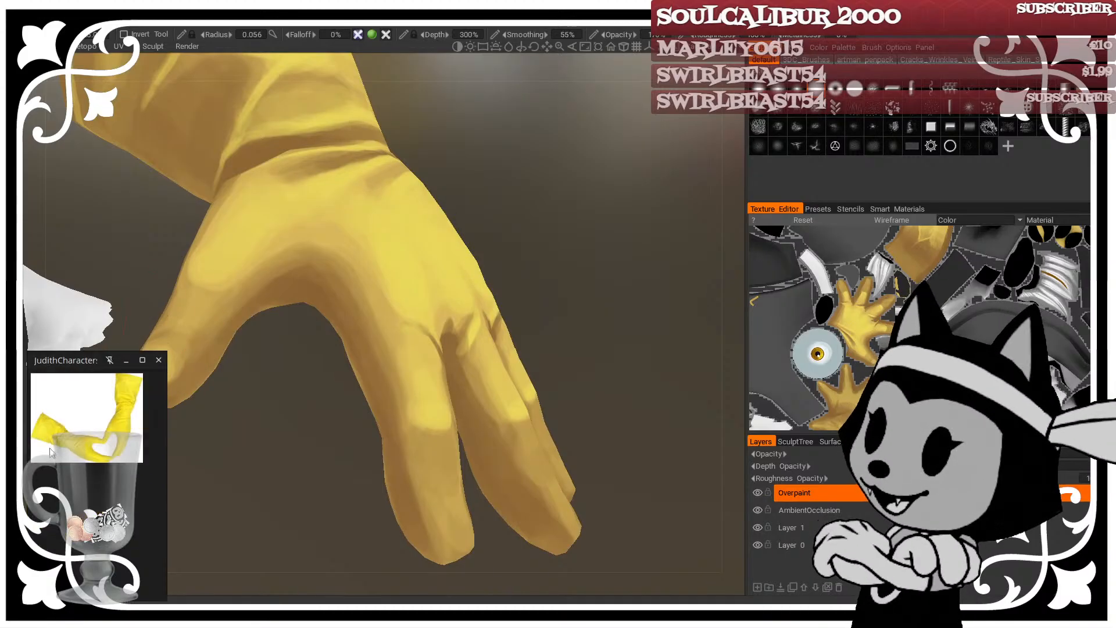
alt+middle_drag(50, 447, 97, 472)
alt+right_drag(58, 465, 79, 470)
alt+middle_drag(78, 469, 123, 511)
alt+middle_drag(125, 582, 69, 419)
alt+middle_drag(79, 569, 112, 465)
scroll(85, 466, down, 2)
scroll(114, 458, down, 2)
middle_drag(76, 416, 111, 494)
scroll(94, 435, up, 2)
scroll(68, 440, down, 2)
scroll(130, 488, up, 4)
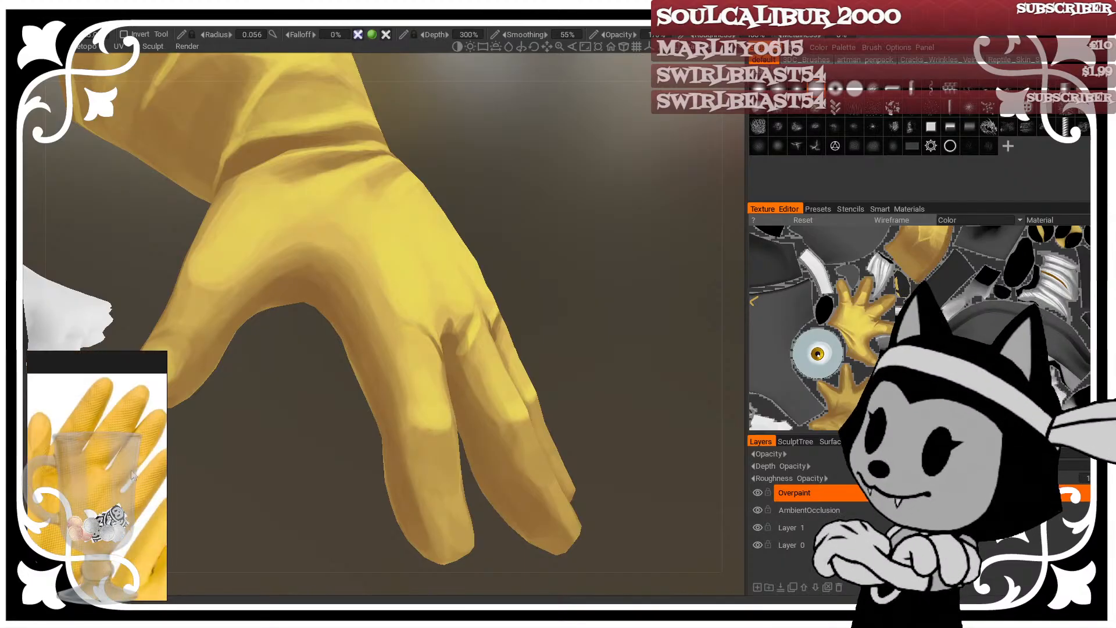
scroll(105, 498, up, 1)
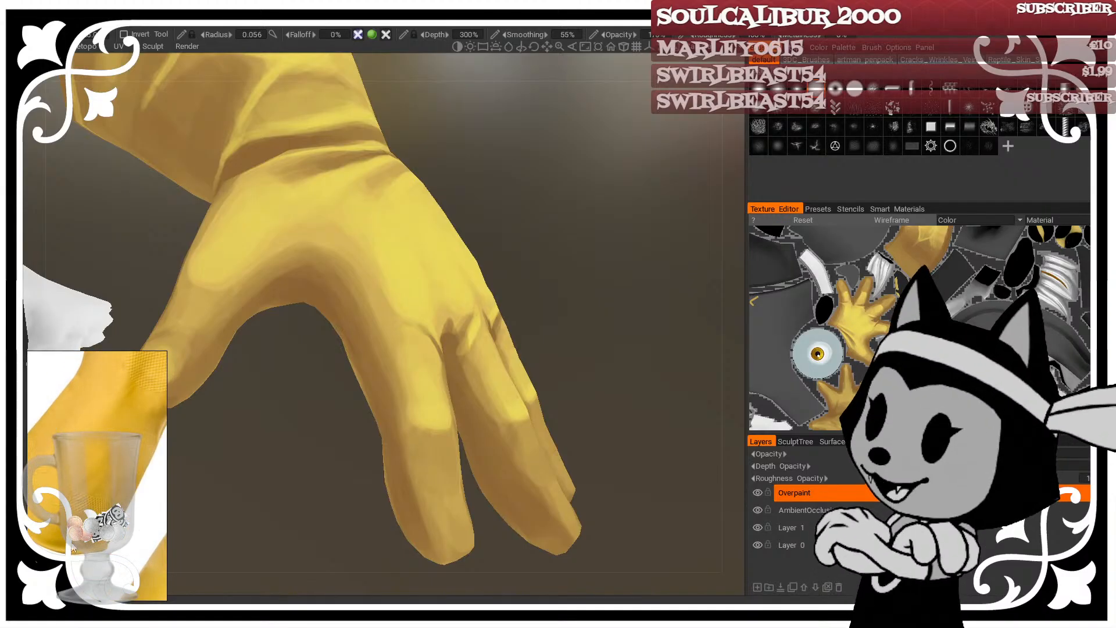
Step: Brighten the area just below the cuff's rim with brush radii of 0.045 and 0.070
alt+drag(351, 283, 385, 304)
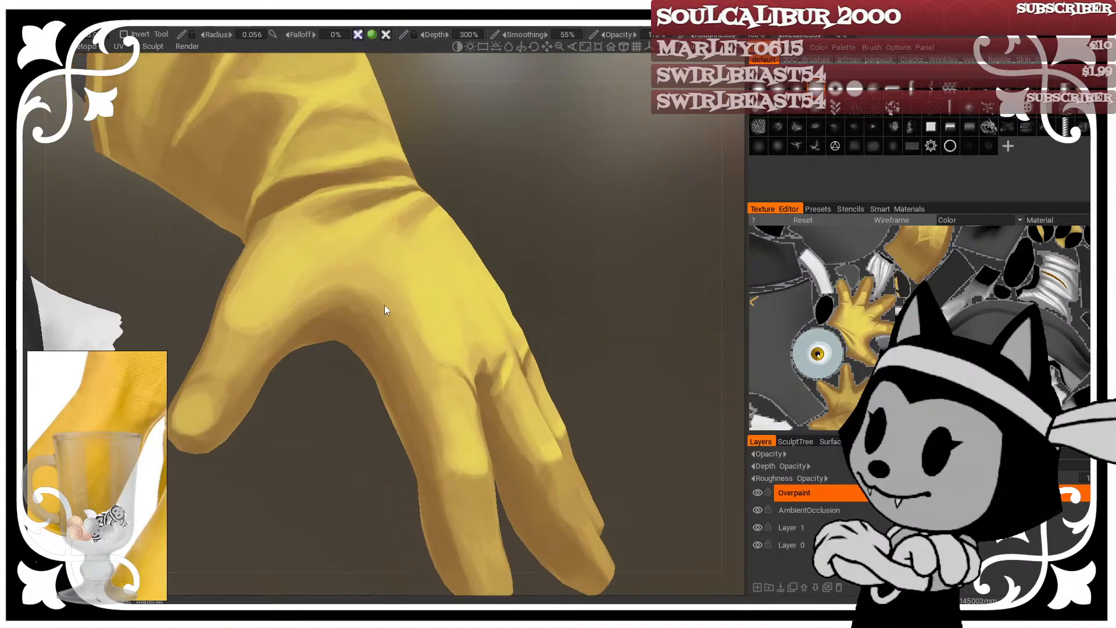
alt+middle_drag(384, 305, 496, 329)
scroll(499, 333, down, 2)
alt+drag(499, 335, 534, 330)
scroll(523, 273, down, 3)
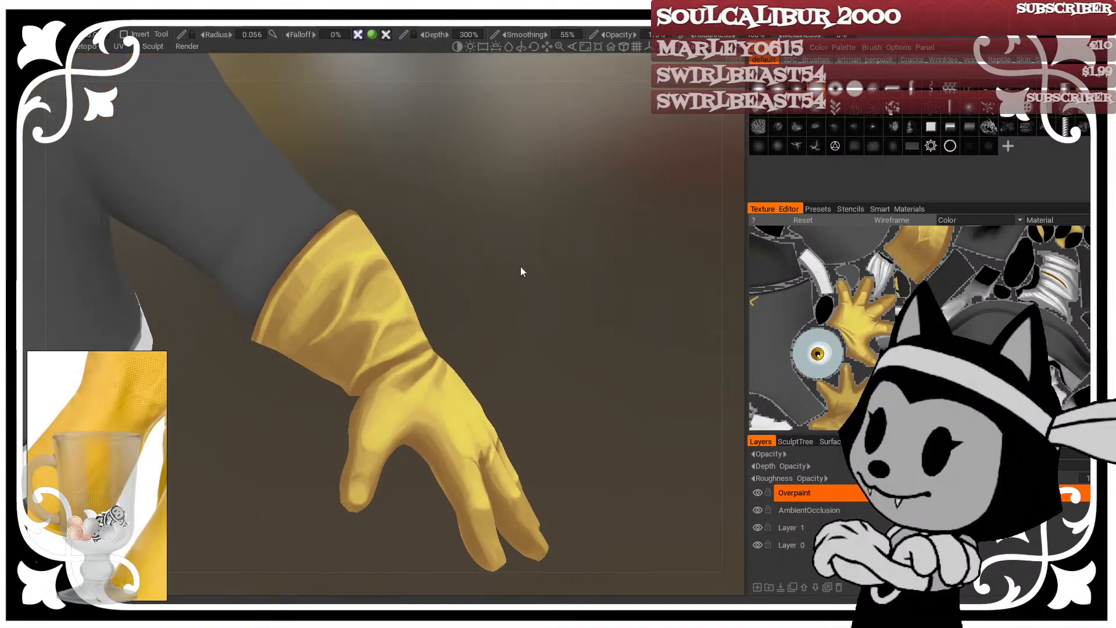
alt+drag(426, 427, 412, 369)
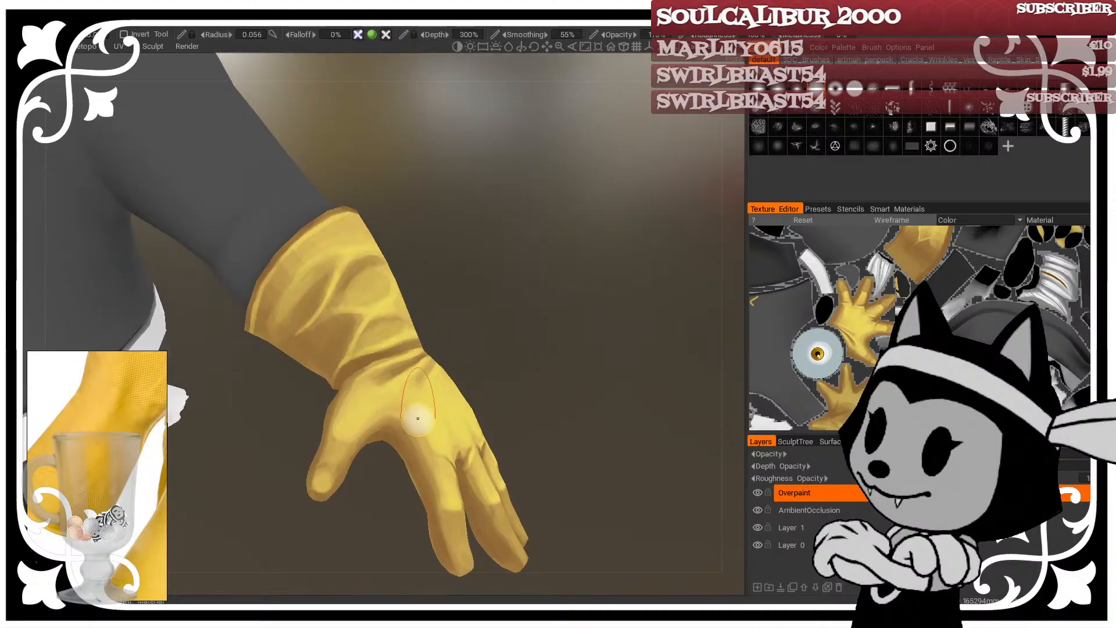
scroll(413, 321, up, 3)
alt+drag(523, 335, 524, 316)
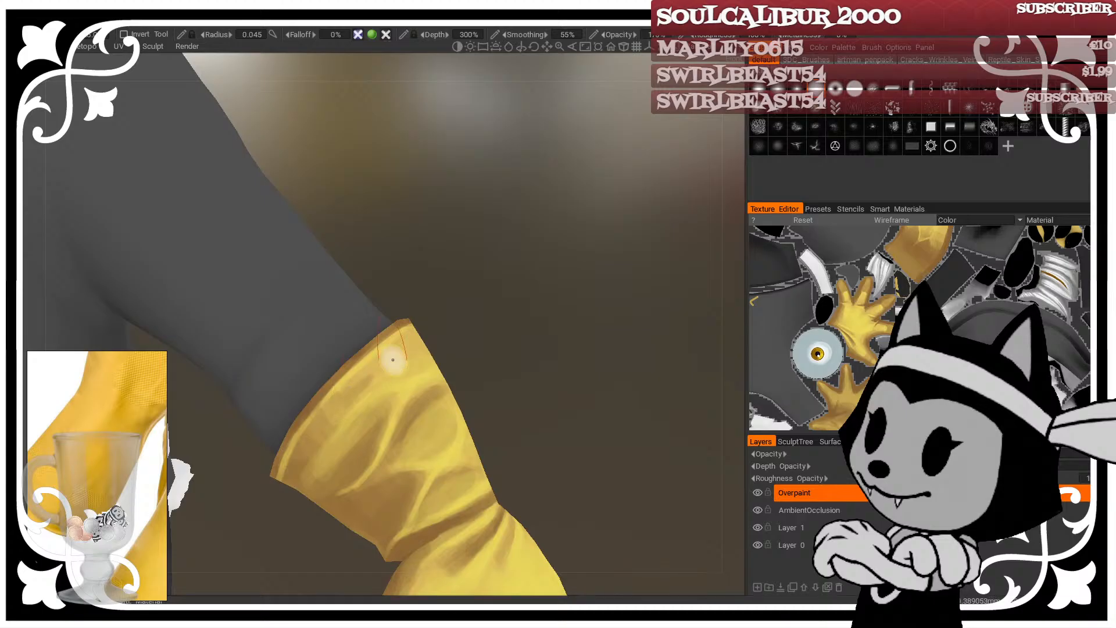
mouse_move(393, 360)
alt+mouse_down()
mouse_move(486, 323)
mouse_move(344, 395)
mouse_move(363, 386)
mouse_move(379, 352)
mouse_move(456, 319)
mouse_move(408, 356)
mouse_move(396, 384)
mouse_move(411, 366)
alt+mouse_up()
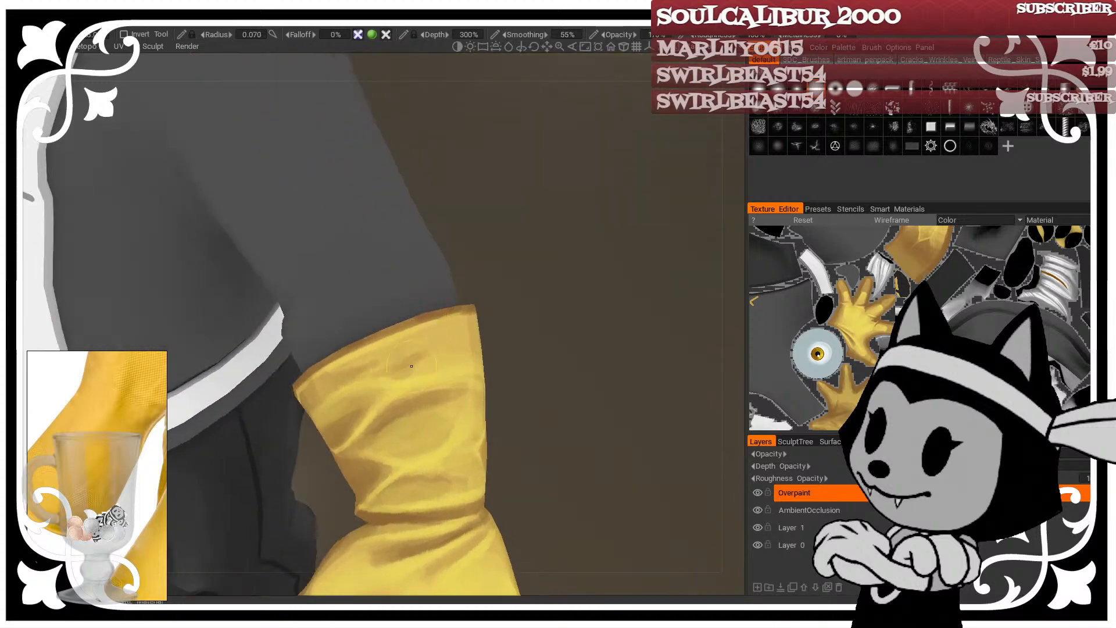
Step: Refine the fold highlights under the cuff's rim with finer brush radii of 0.050 and 0.030
alt+drag(505, 315, 527, 403)
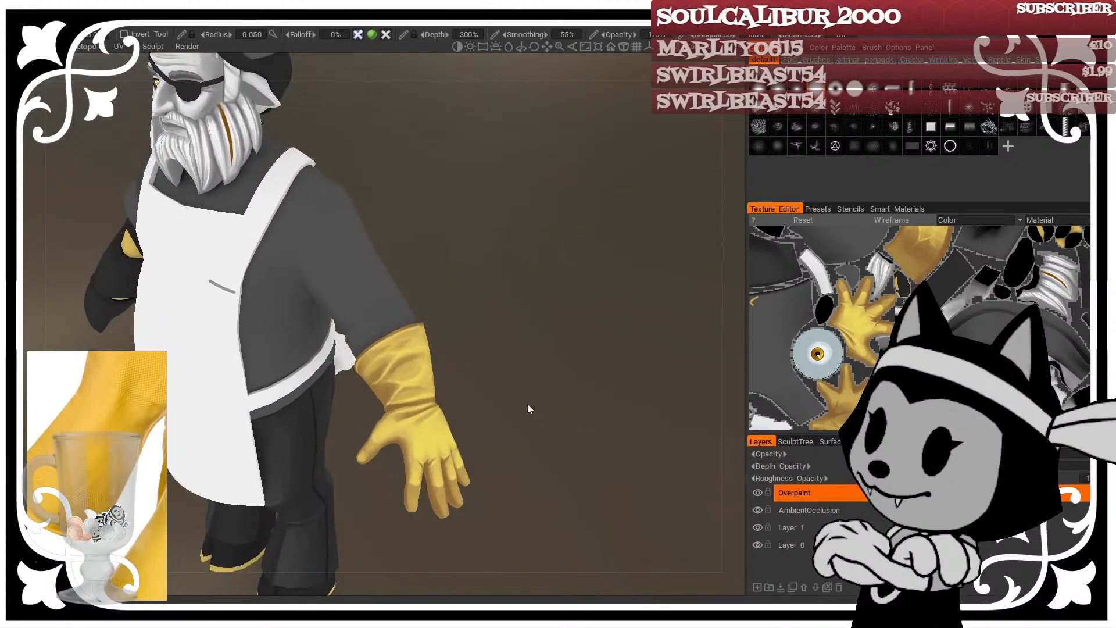
alt+right_drag(528, 403, 565, 421)
alt+drag(565, 421, 583, 323)
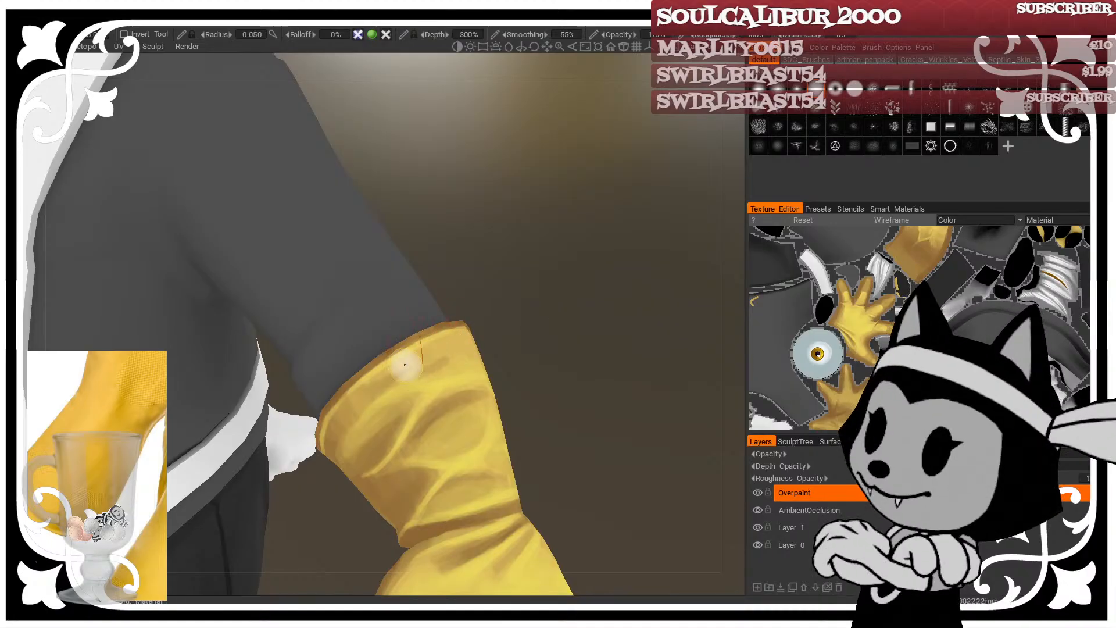
key([)
key([)
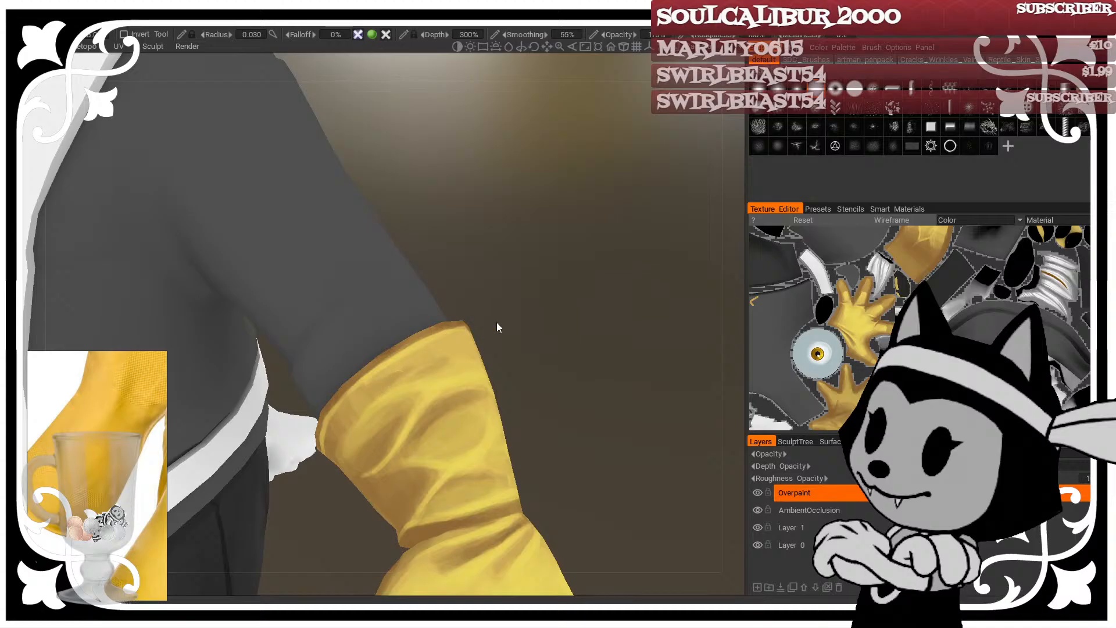
drag(497, 327, 530, 302)
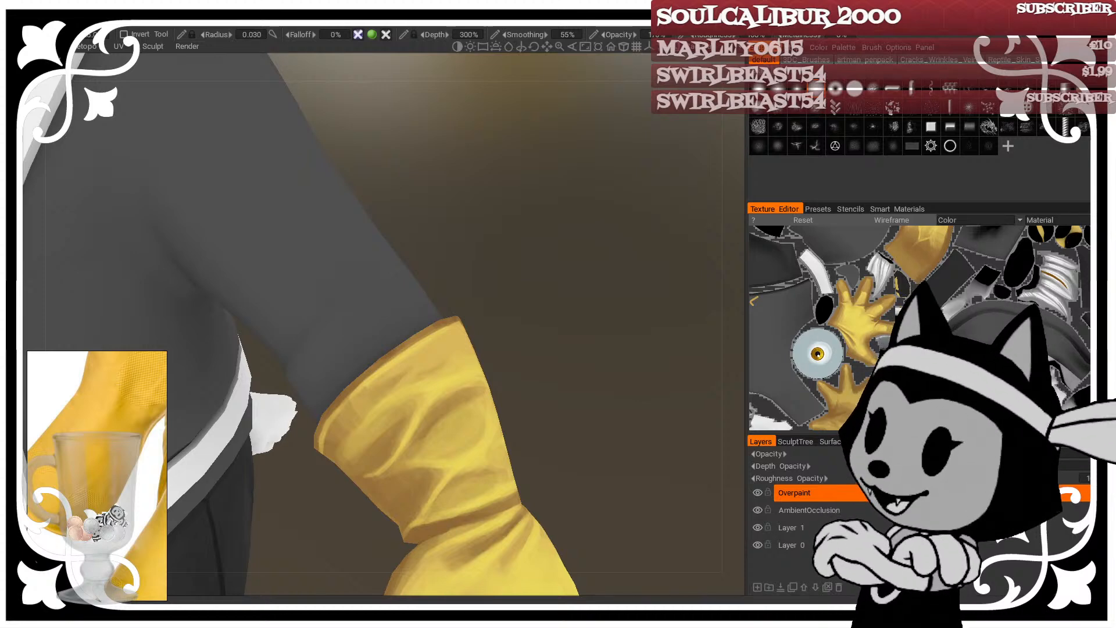
Step: Touch up the shading on the thumb side of the cuff above the wrist with brush radii of 0.031 and 0.119
scroll(485, 337, down, 8)
drag(485, 337, 512, 377)
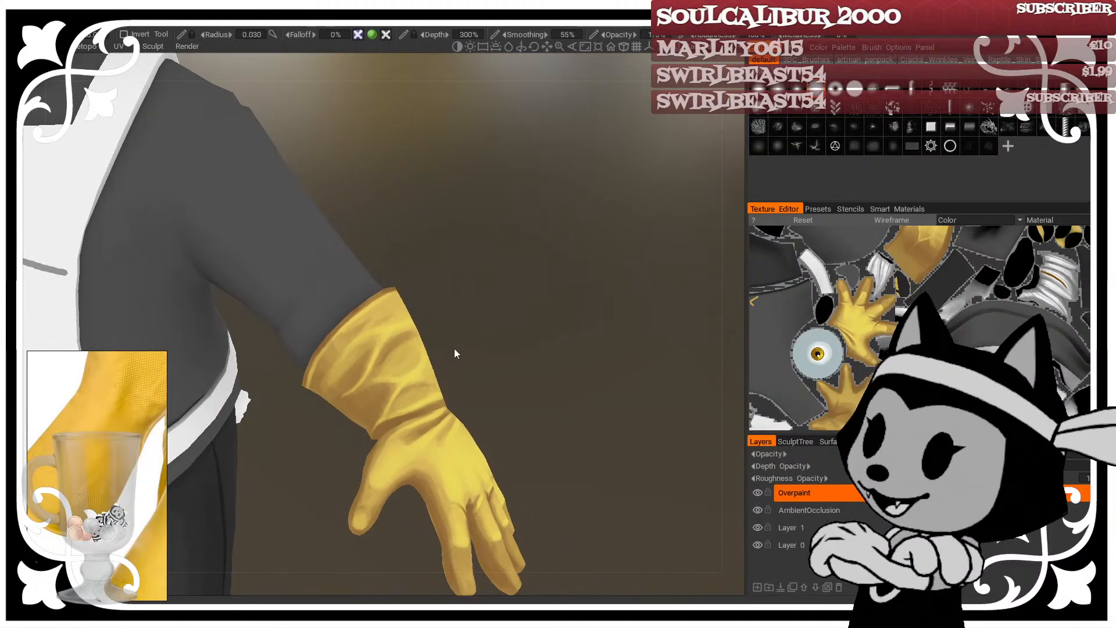
drag(455, 347, 390, 369)
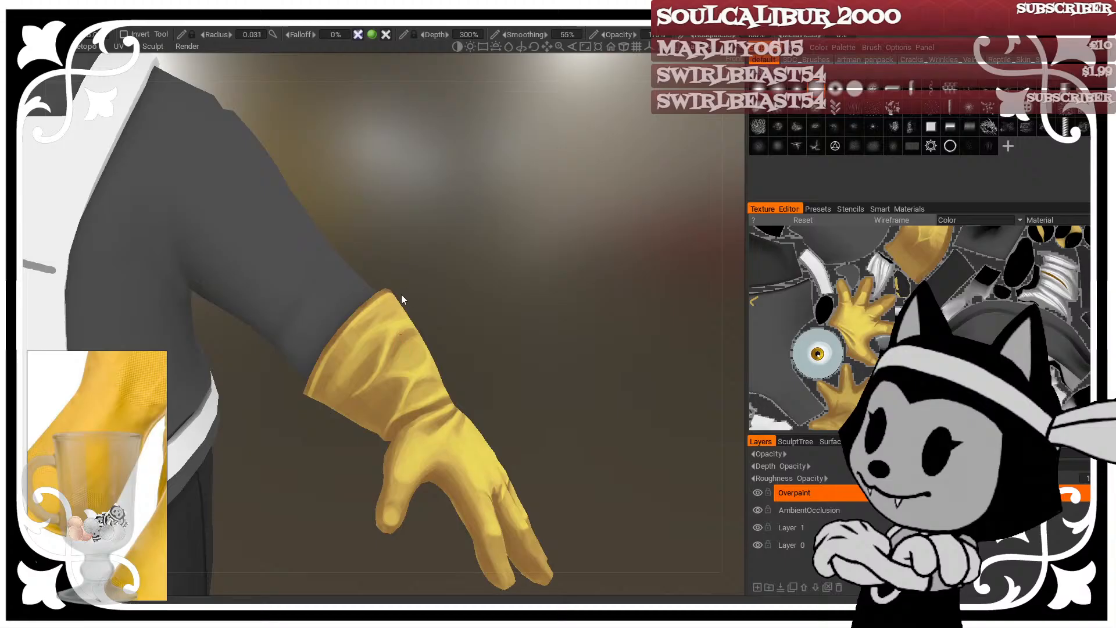
right_drag(370, 391, 378, 393)
mouse_move(528, 253)
mouse_down()
mouse_move(514, 305)
mouse_move(459, 355)
mouse_up()
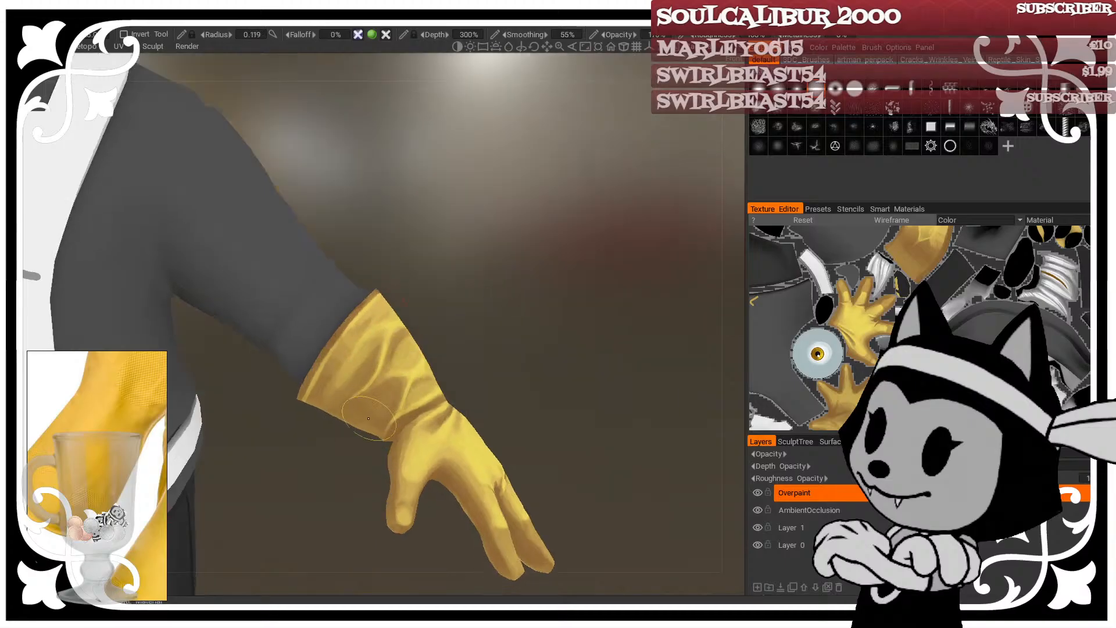
alt+drag(387, 410, 406, 376)
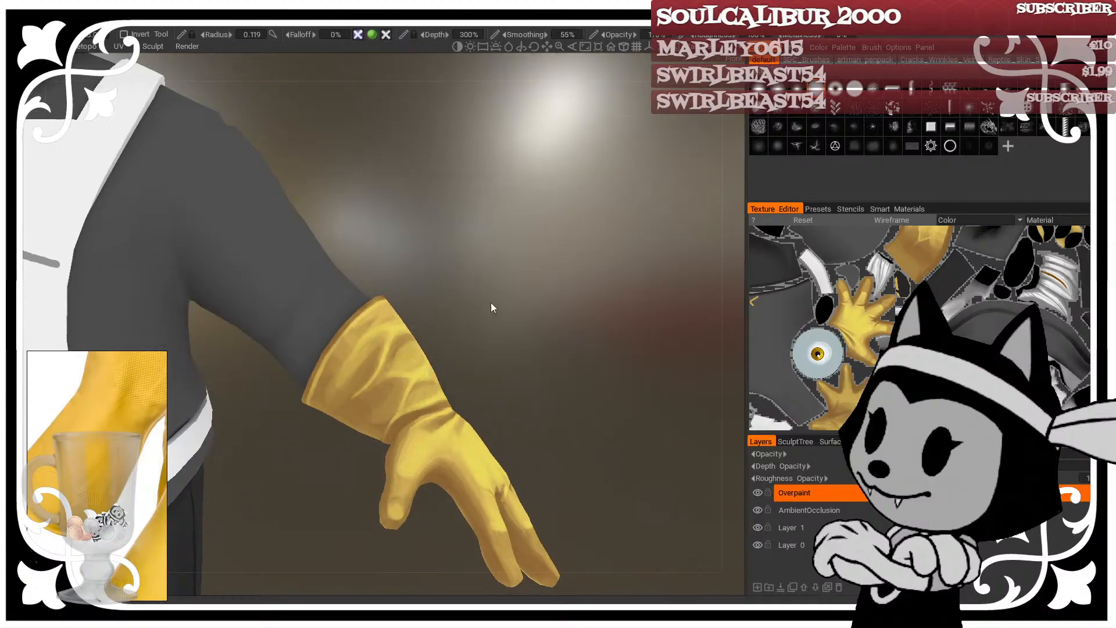
Step: Soften the shading near the cuff's rim with a brush radius of 0.112, checking it from several angles
drag(490, 302, 510, 303)
drag(493, 259, 445, 284)
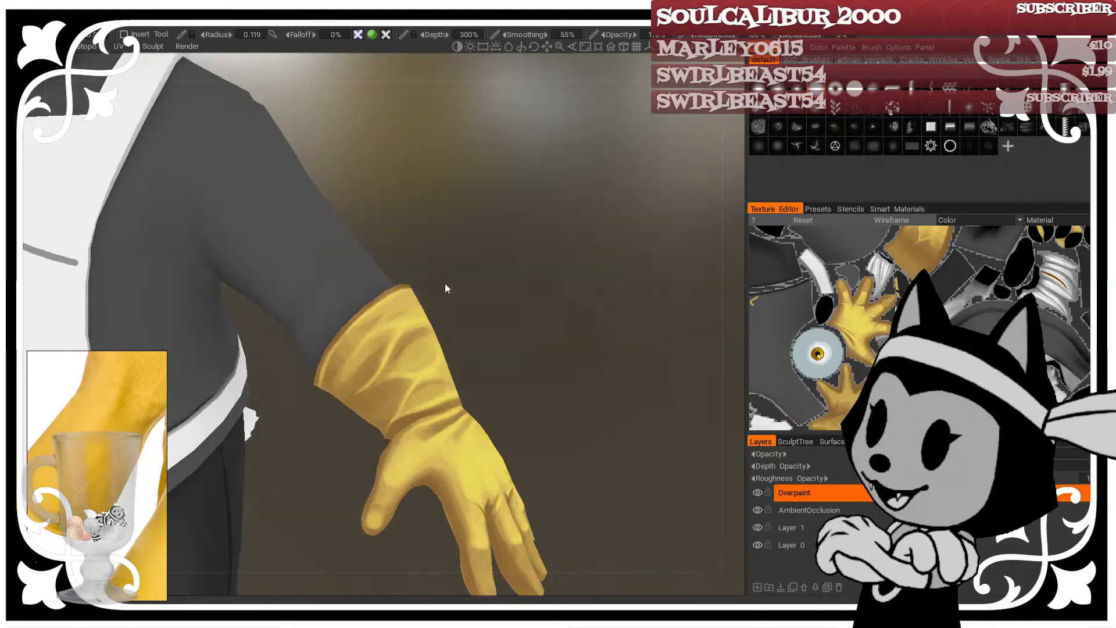
drag(502, 354, 489, 379)
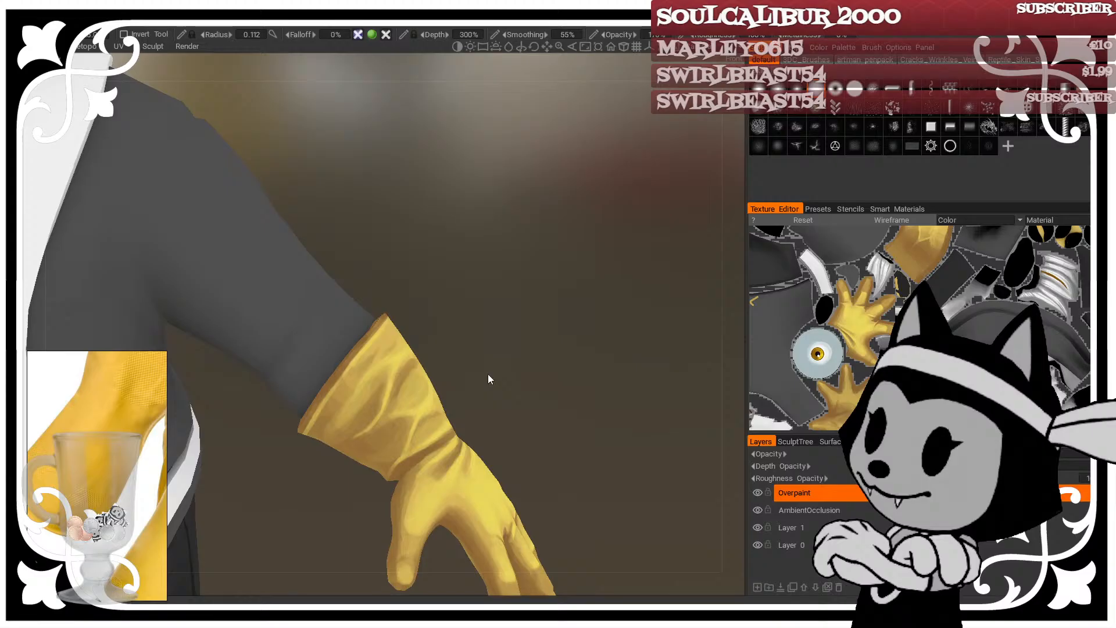
mouse_move(510, 311)
mouse_down()
mouse_move(445, 326)
mouse_move(528, 298)
mouse_move(421, 328)
mouse_move(433, 358)
mouse_move(522, 298)
mouse_move(442, 332)
mouse_up()
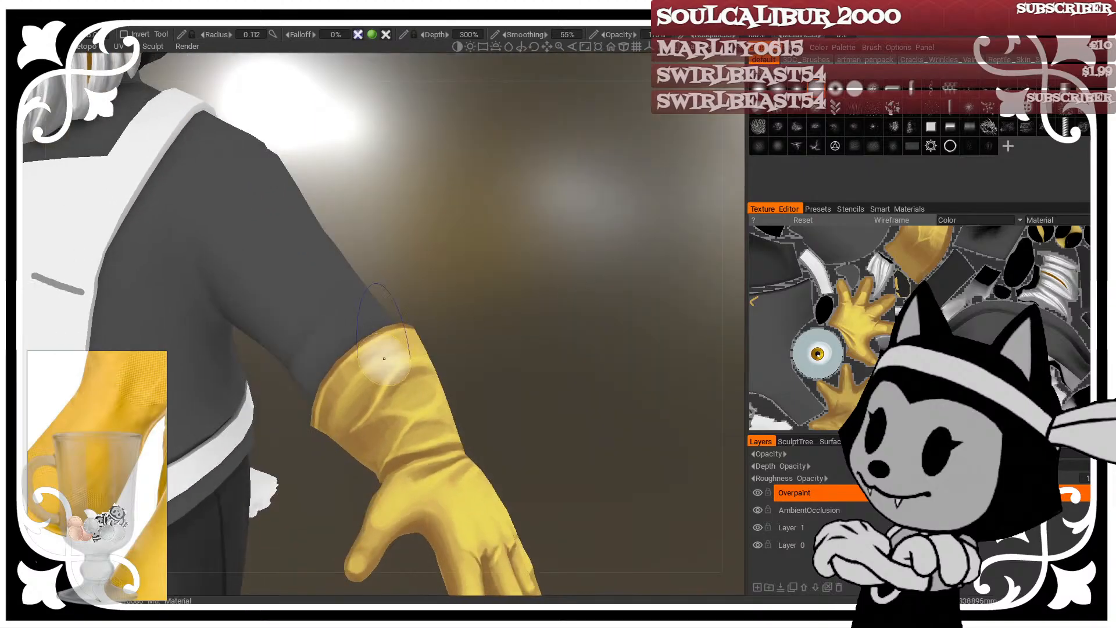
mouse_move(528, 301)
mouse_down()
mouse_move(546, 291)
mouse_move(508, 332)
mouse_move(386, 374)
mouse_up()
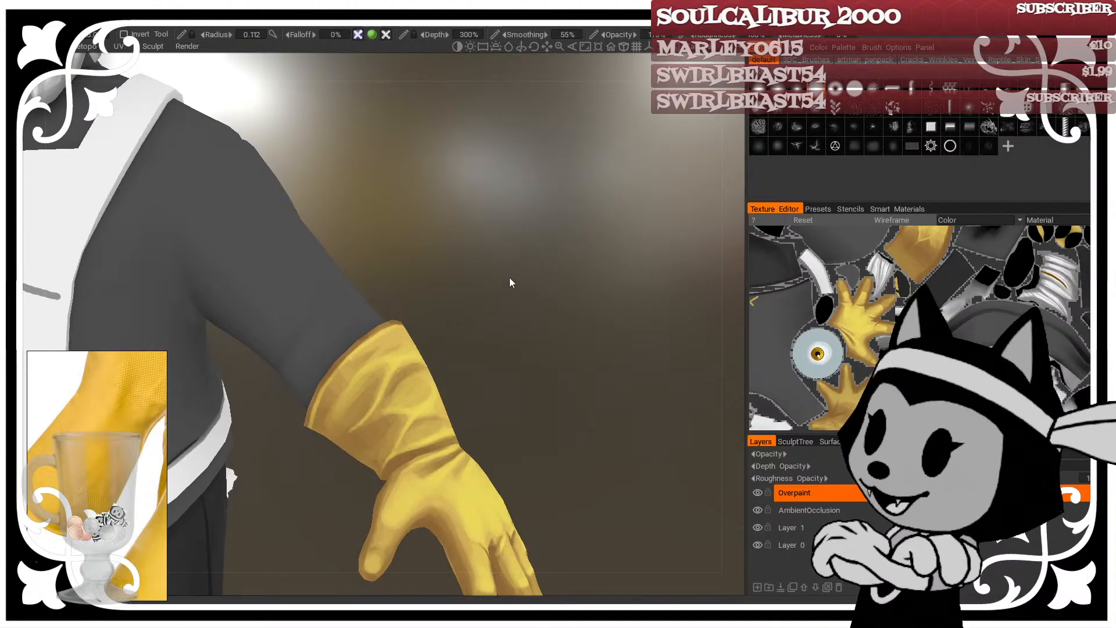
drag(548, 308, 501, 303)
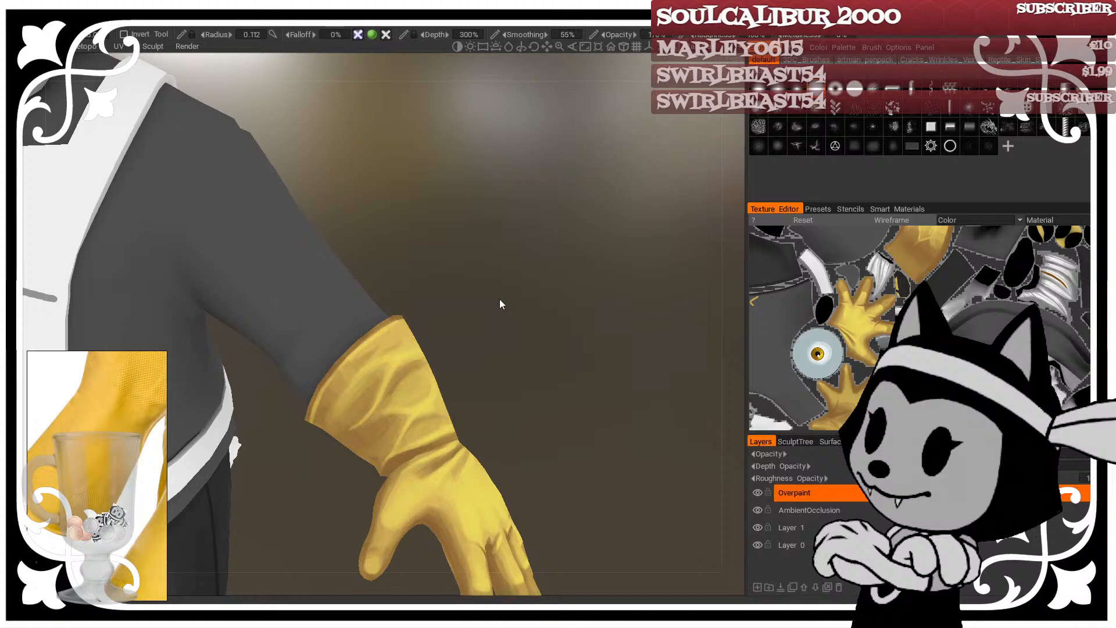
drag(500, 304, 467, 317)
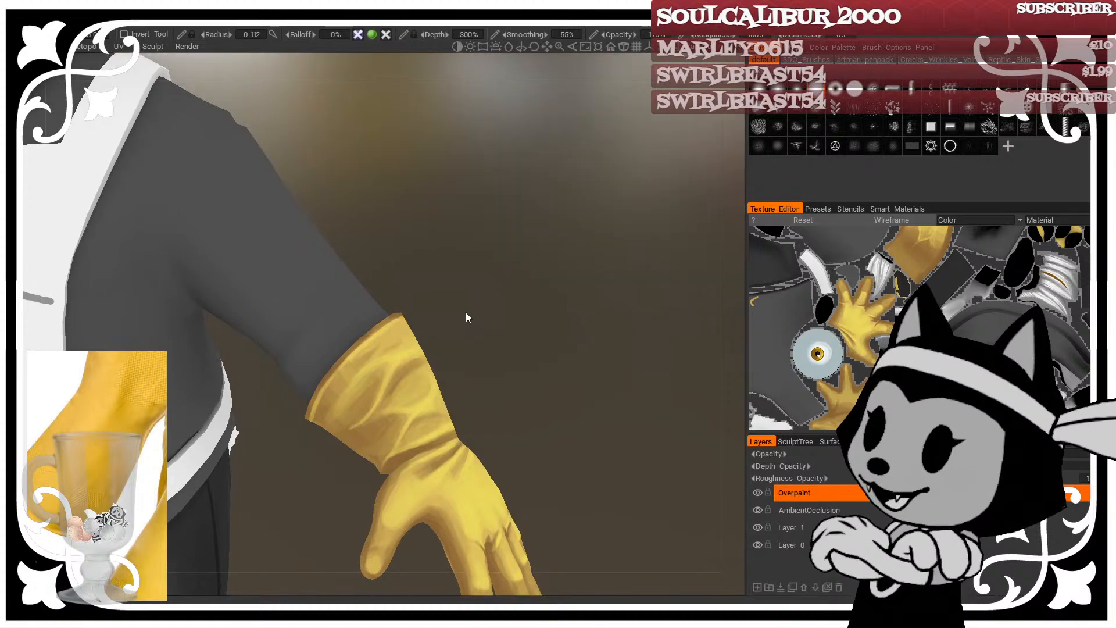
Step: Check the finished glove against the whole character from the front
right_drag(498, 308, 476, 288)
drag(476, 287, 459, 240)
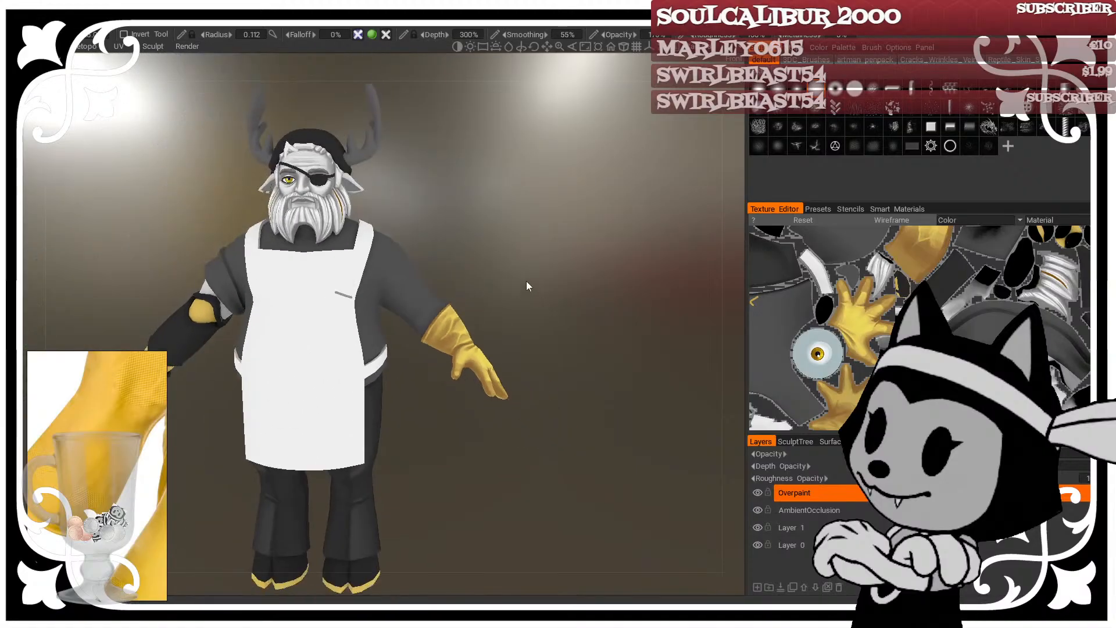
drag(527, 285, 557, 294)
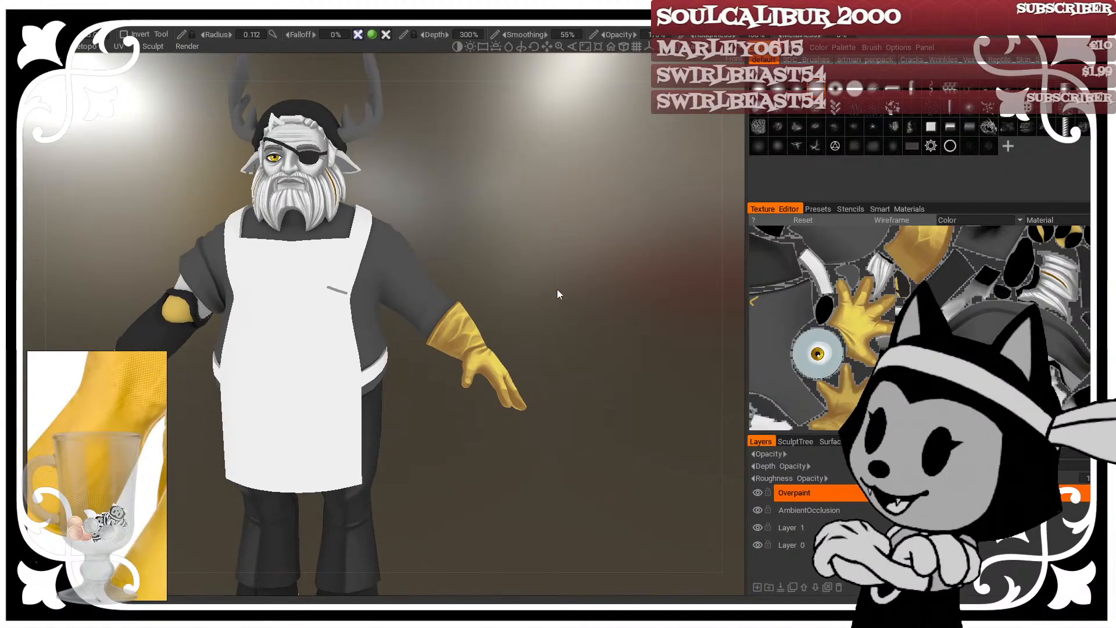
Step: Touch up the shading on the folds and lower edge of the cuff above the wrist with brush radii of 0.112 and 0.108
mouse_move(557, 288)
mouse_down()
mouse_move(542, 246)
mouse_move(585, 259)
mouse_move(515, 280)
mouse_move(590, 312)
mouse_move(578, 336)
mouse_move(640, 326)
mouse_up()
drag(585, 279, 553, 249)
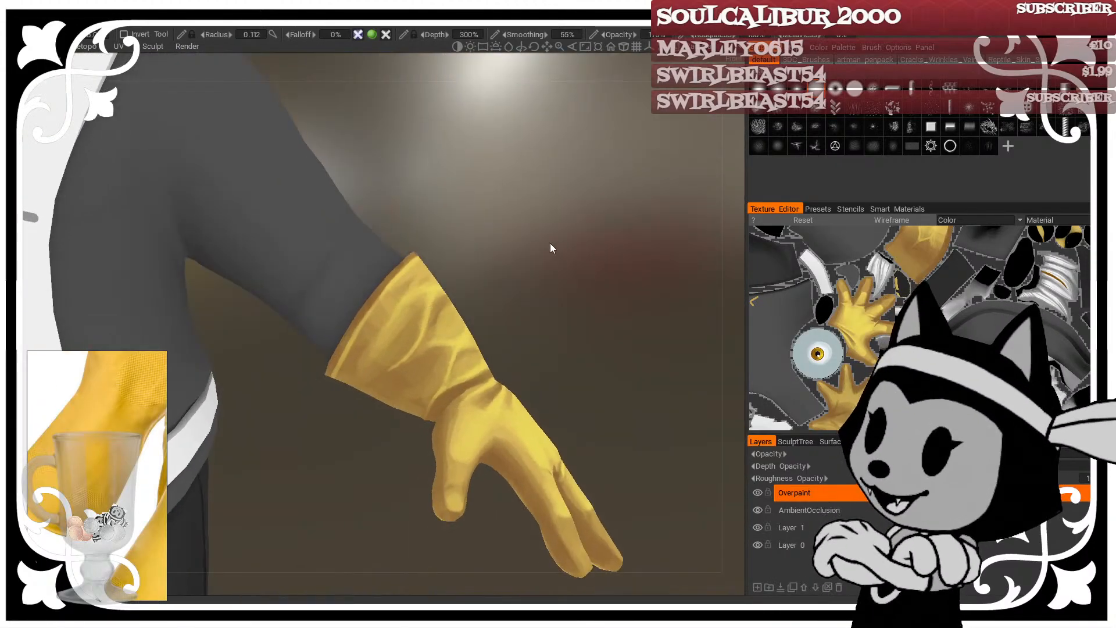
drag(394, 373, 383, 377)
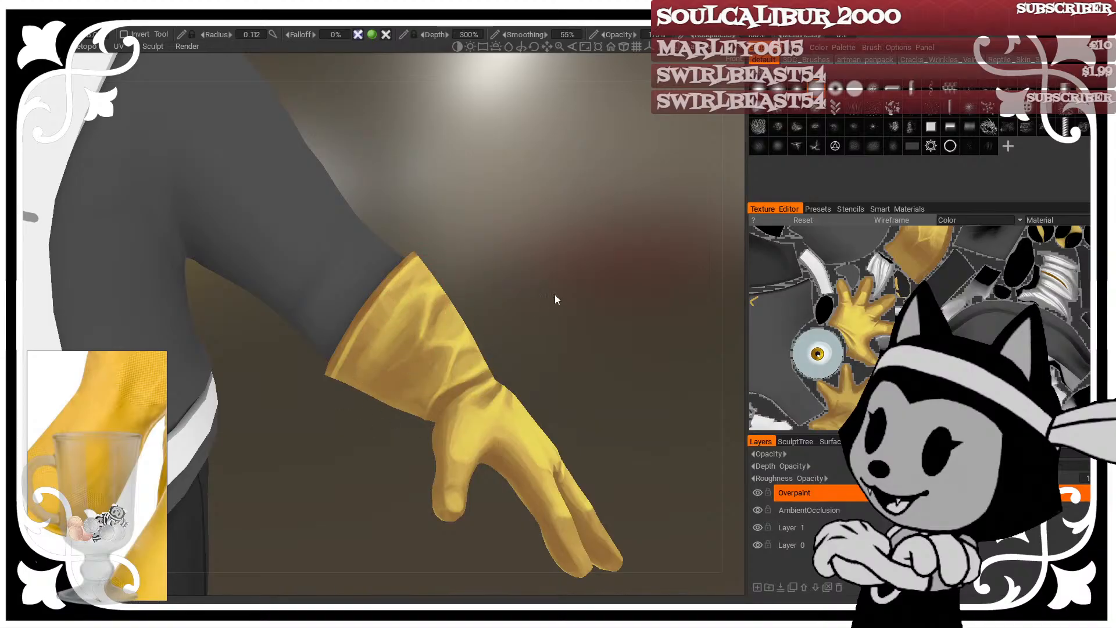
drag(554, 295, 556, 296)
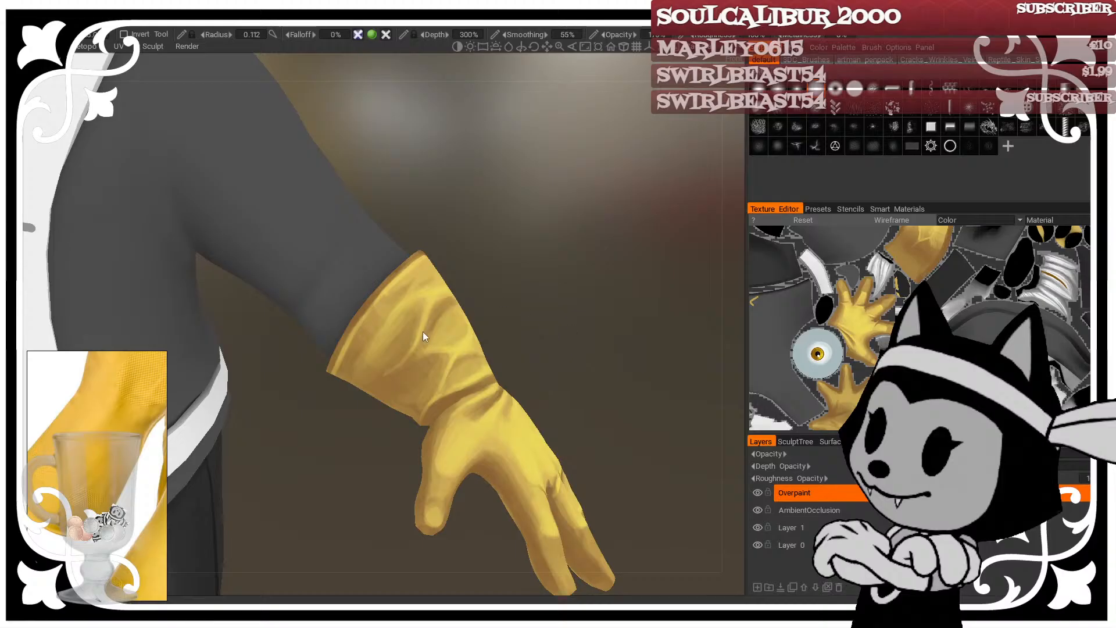
drag(420, 335, 426, 308)
drag(525, 280, 544, 266)
mouse_move(430, 291)
mouse_down()
mouse_move(420, 334)
mouse_move(446, 347)
mouse_up()
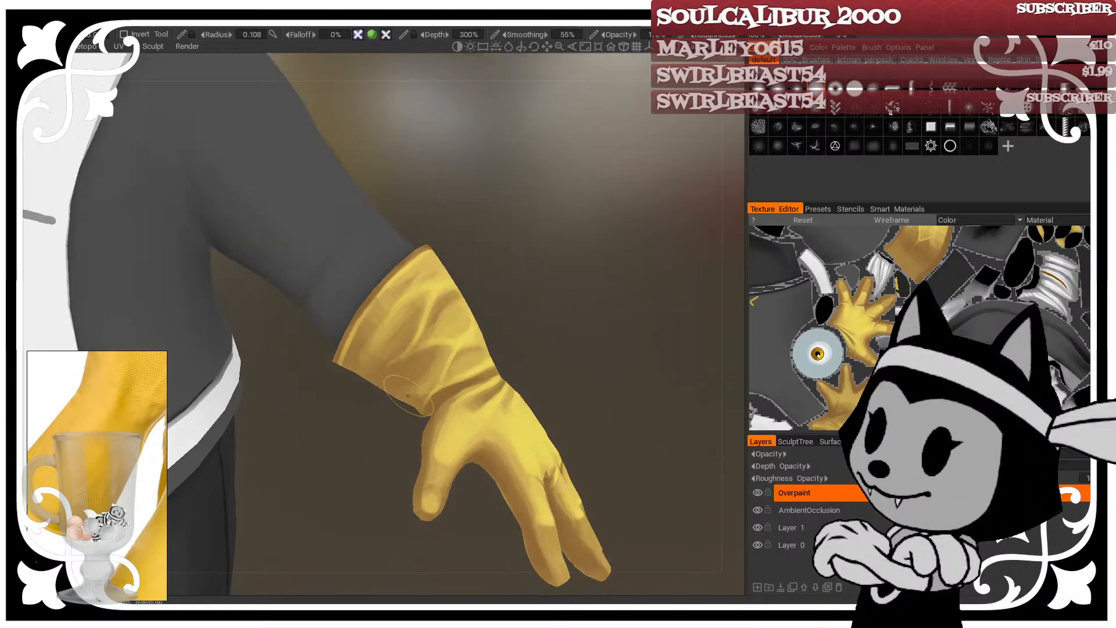
drag(409, 396, 605, 220)
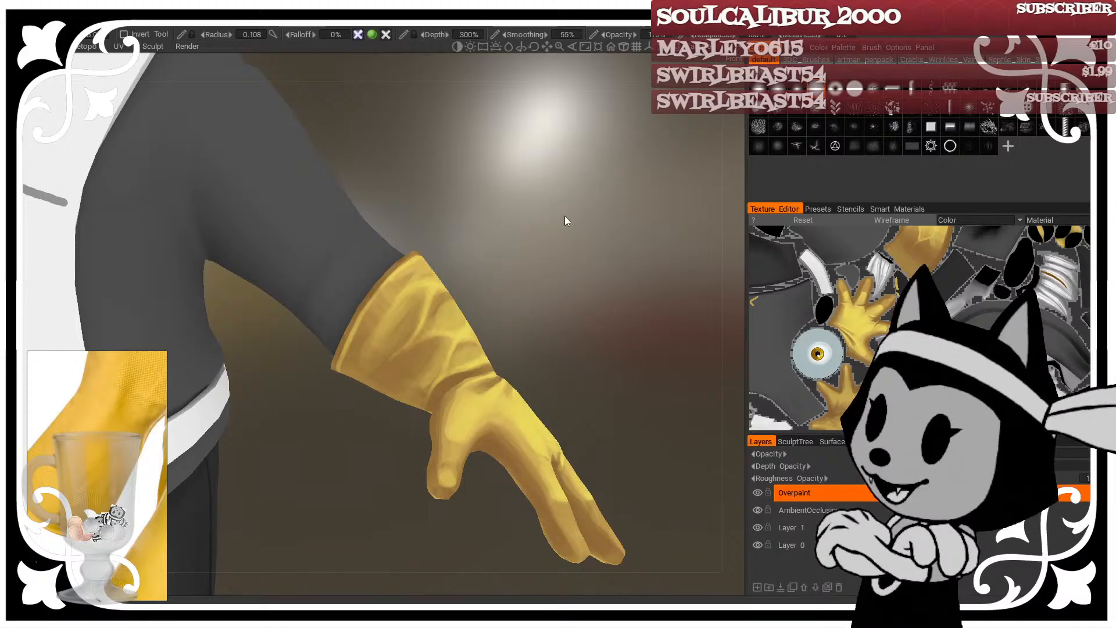
Step: Check the glove's shading against the whole character from the front and side
drag(556, 330, 526, 264)
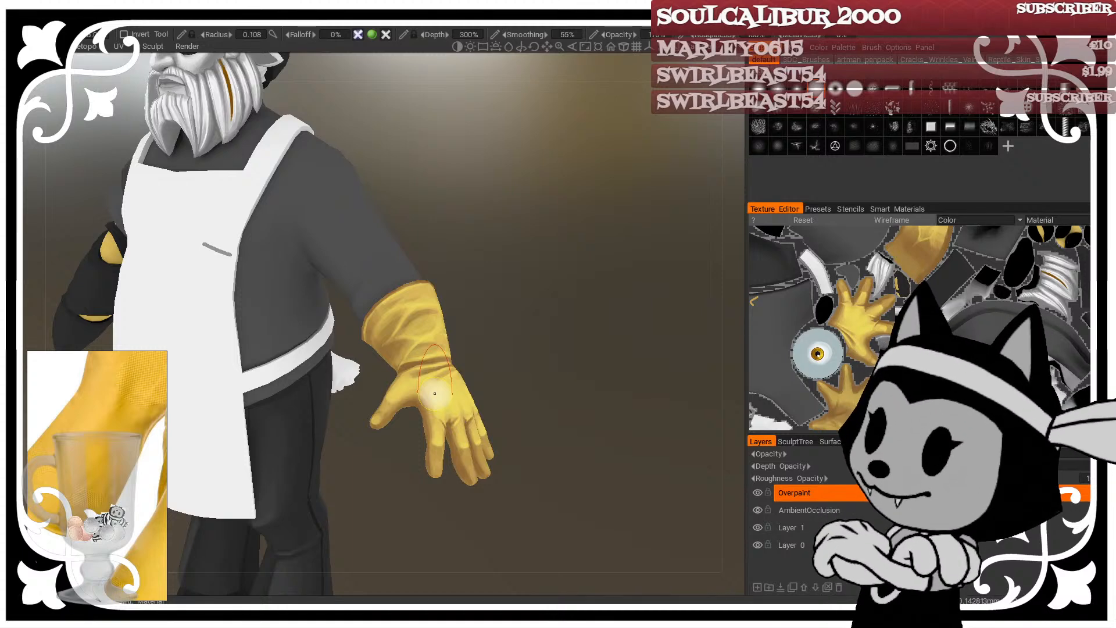
drag(434, 393, 481, 442)
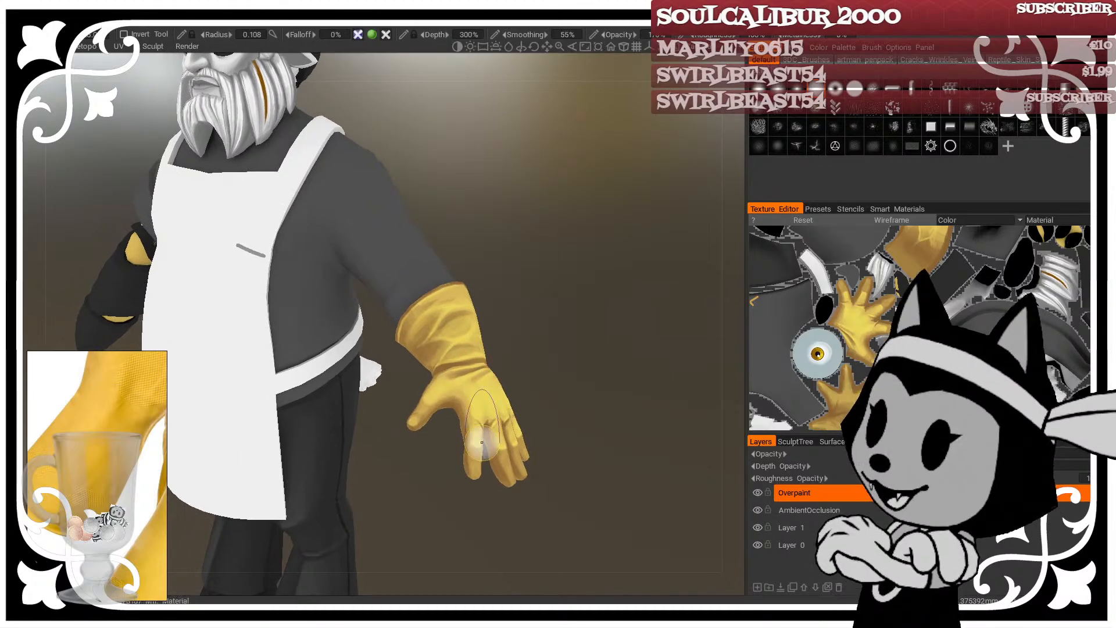
drag(568, 326, 562, 272)
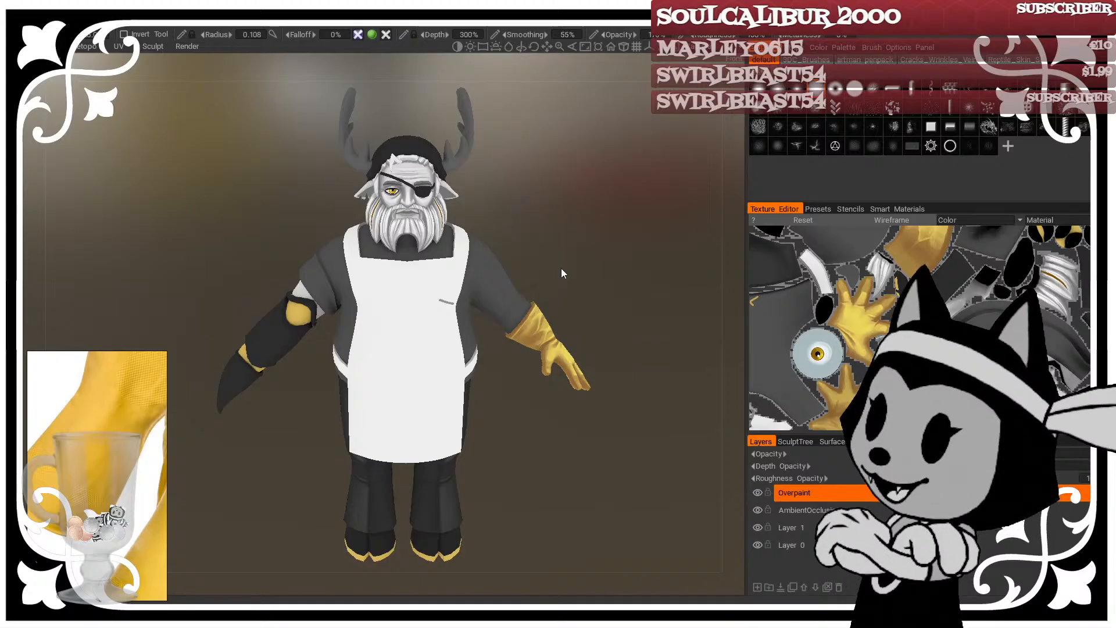
scroll(595, 310, up, 5)
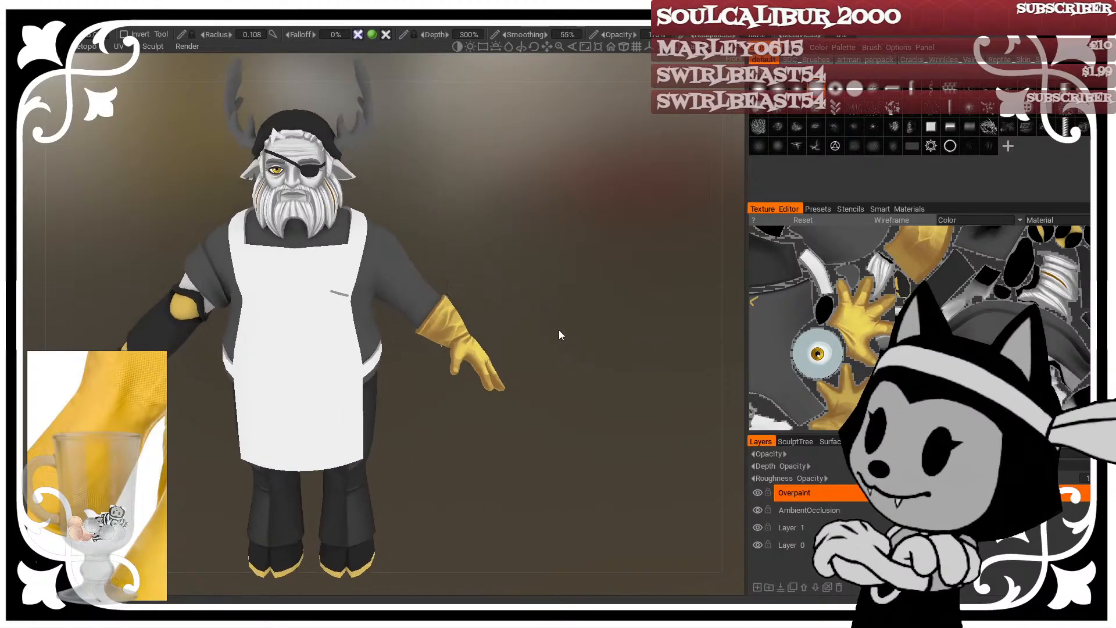
drag(608, 319, 570, 328)
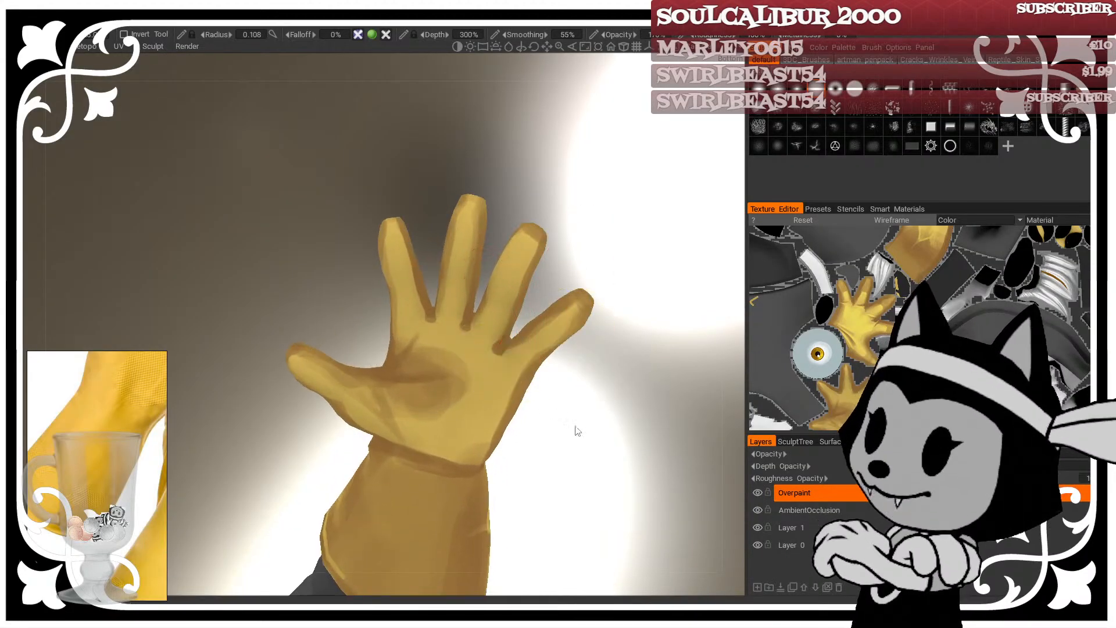
Step: Lighten the shading at the base of the thumb on the palm with brush radii of 0.056 and 0.127
drag(575, 431, 563, 436)
drag(406, 376, 358, 398)
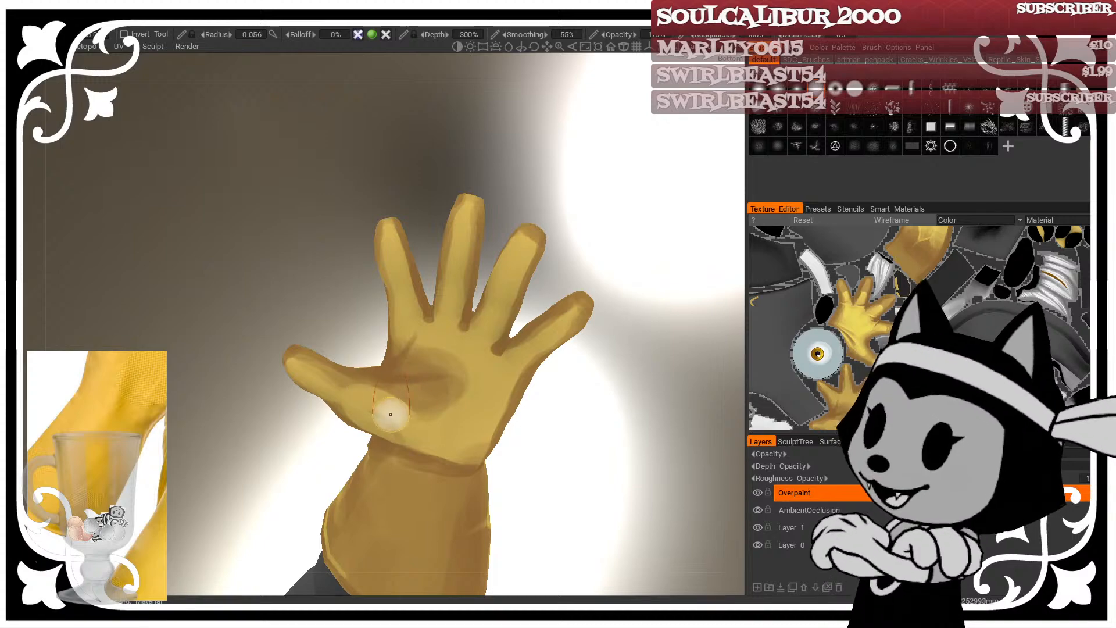
right_drag(346, 388, 334, 263)
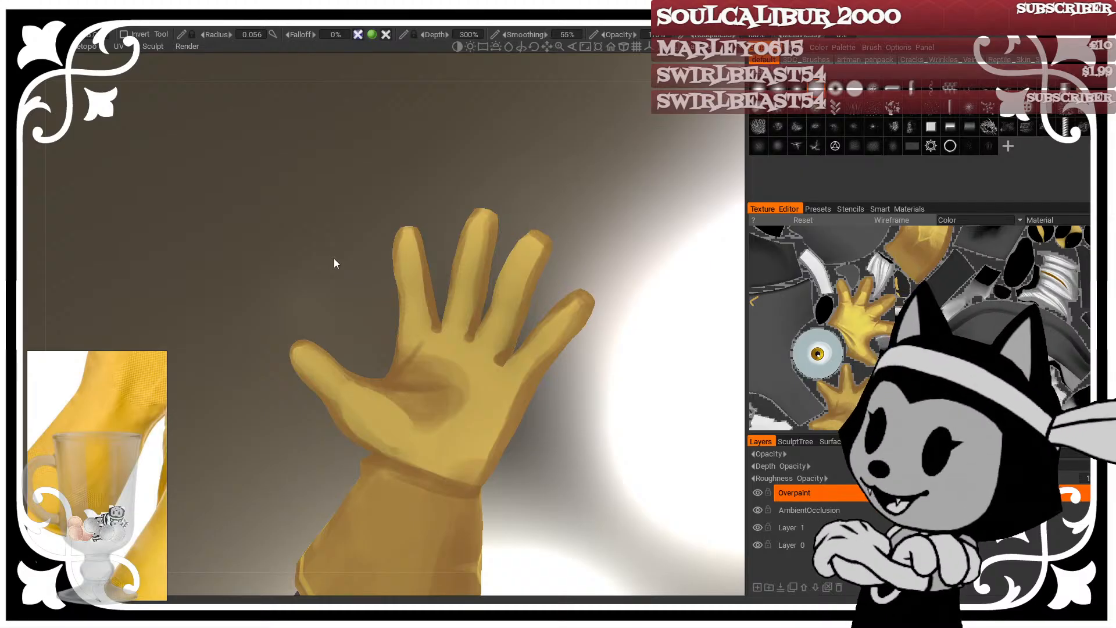
drag(569, 433, 543, 399)
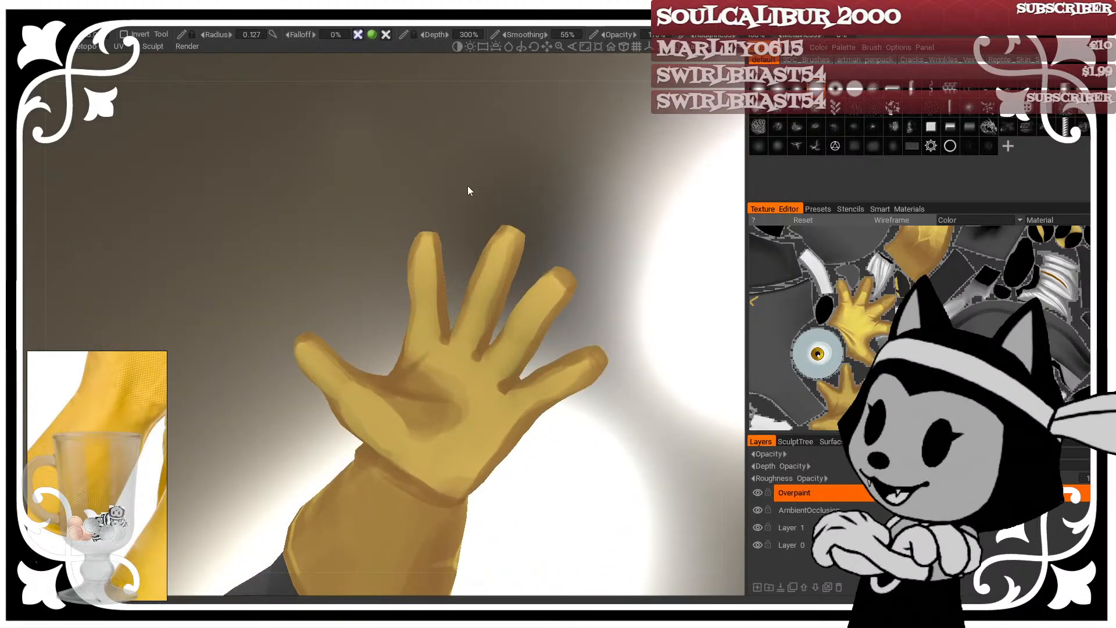
drag(469, 190, 434, 199)
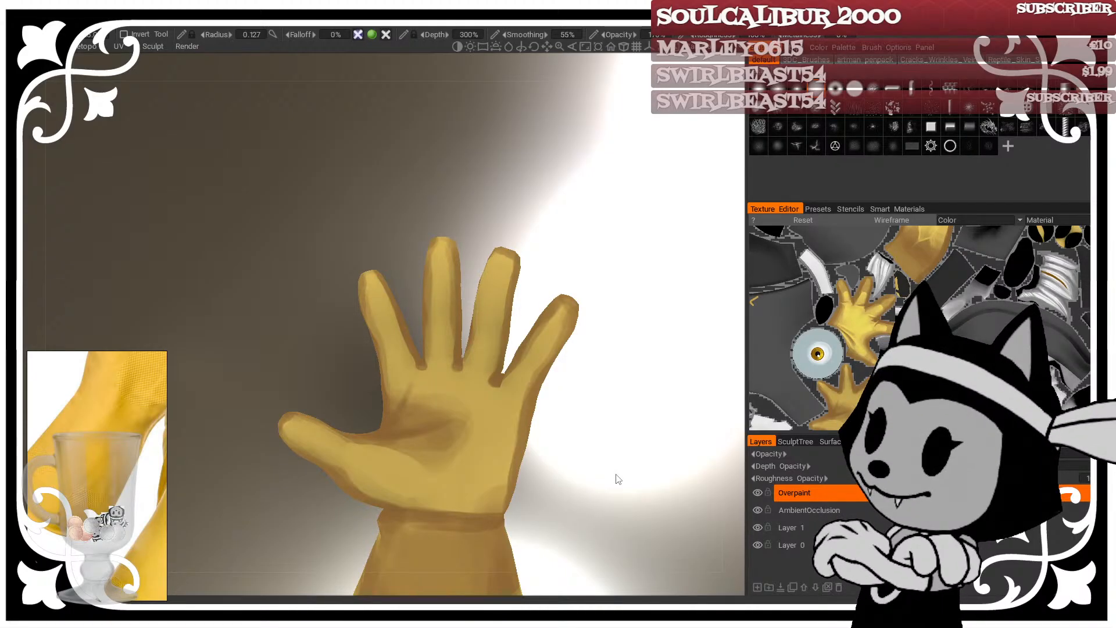
Step: Blend the shading across the thumb, palm and heel of the hand with brush radii of 0.127 and 0.135
drag(618, 479, 612, 266)
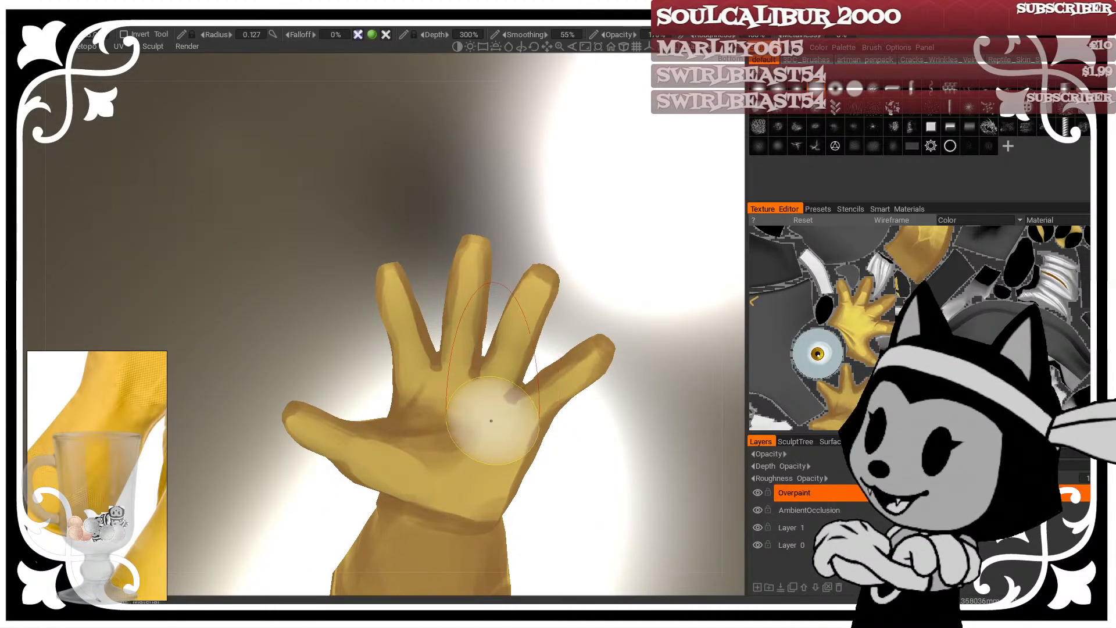
drag(587, 448, 623, 456)
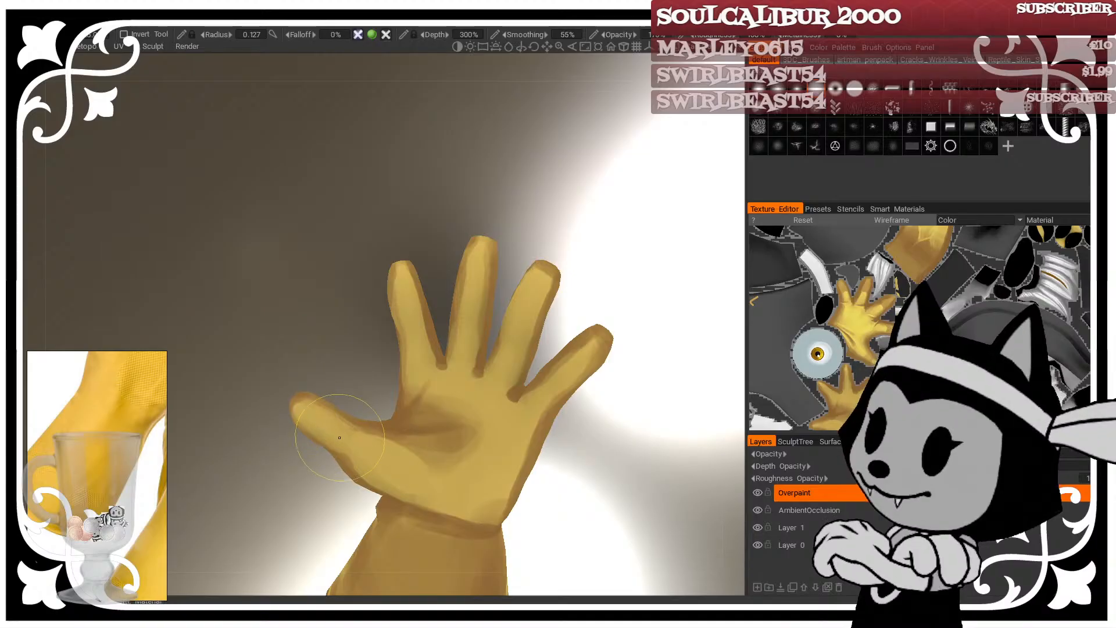
mouse_move(388, 453)
mouse_down()
mouse_move(374, 449)
mouse_move(499, 443)
mouse_up()
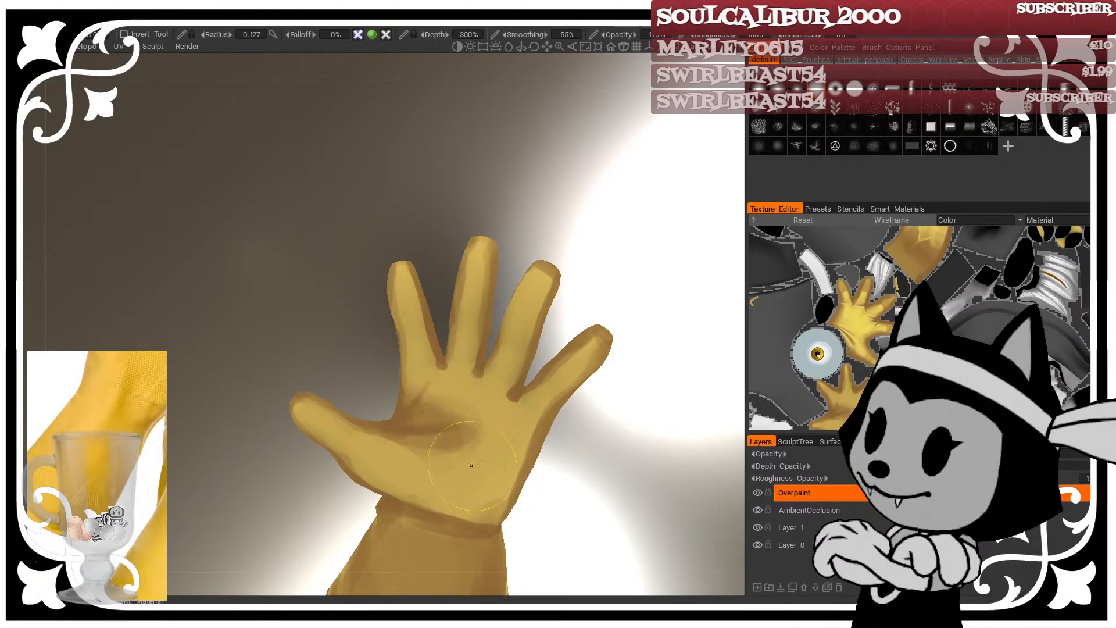
mouse_move(576, 493)
mouse_down()
mouse_move(598, 516)
mouse_move(603, 476)
mouse_move(568, 483)
mouse_move(565, 469)
mouse_up()
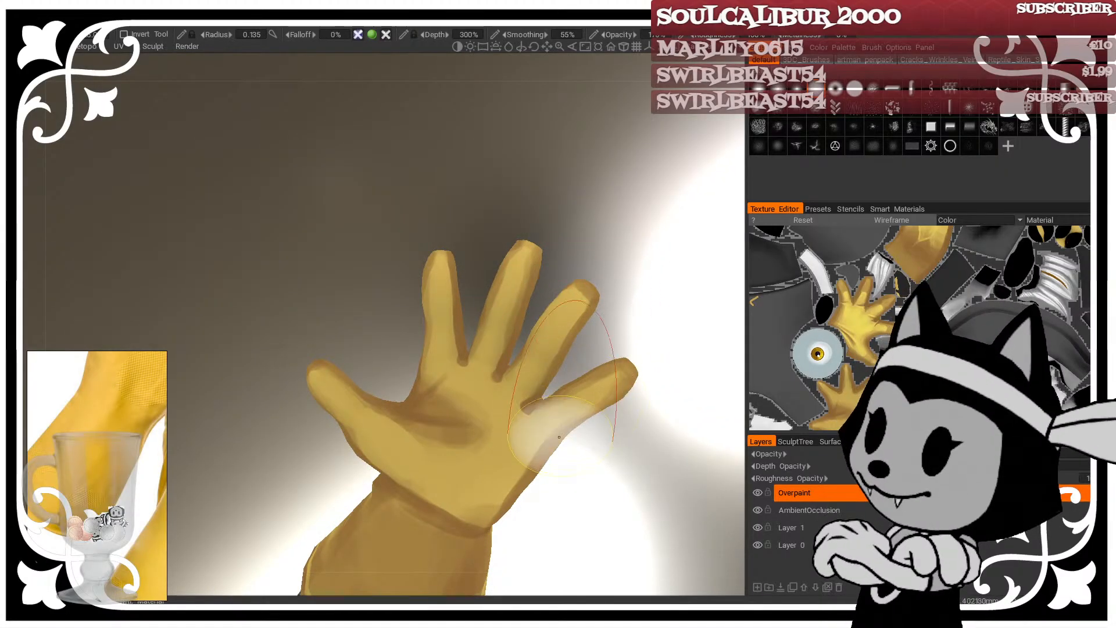
drag(514, 483, 618, 259)
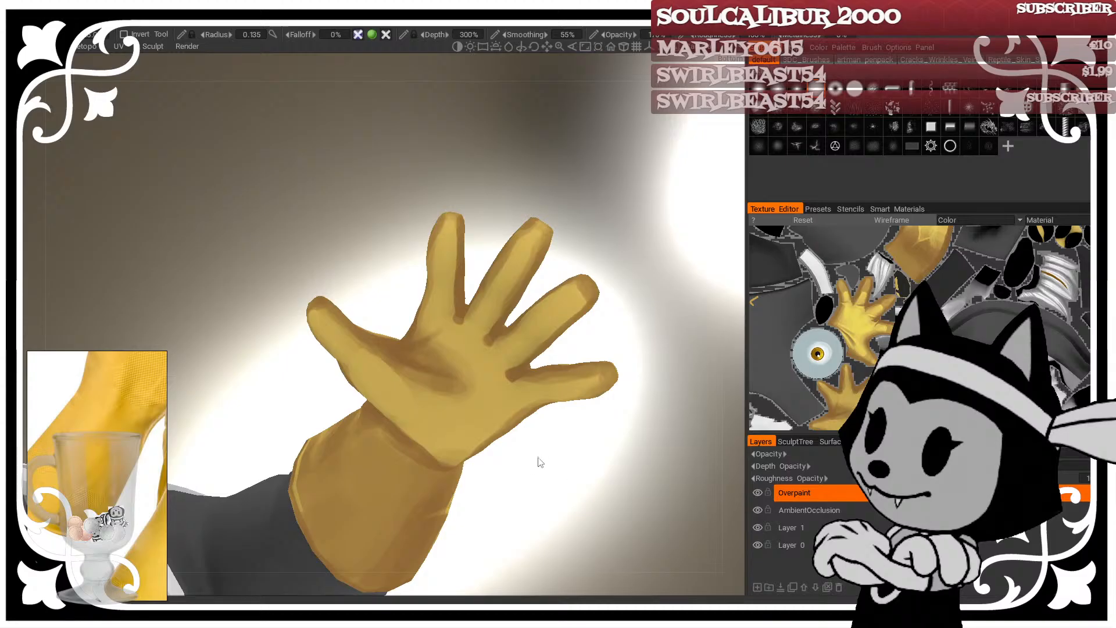
Step: Refine the rim on the palm side of the cuff with brush radii of 0.082 and 0.108
drag(536, 456, 626, 477)
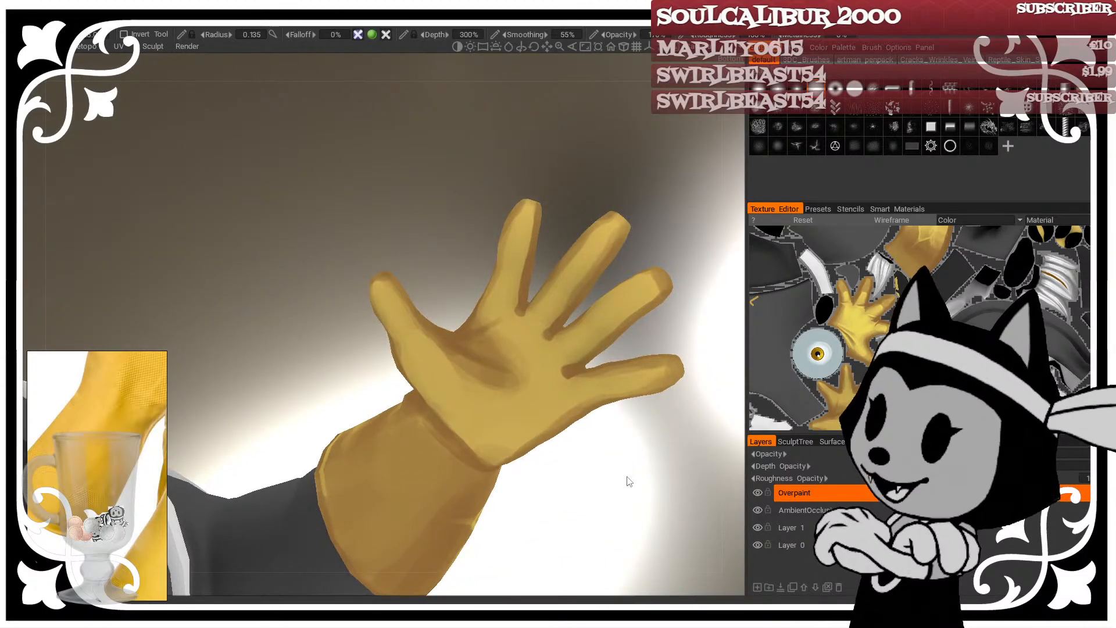
drag(556, 447, 324, 481)
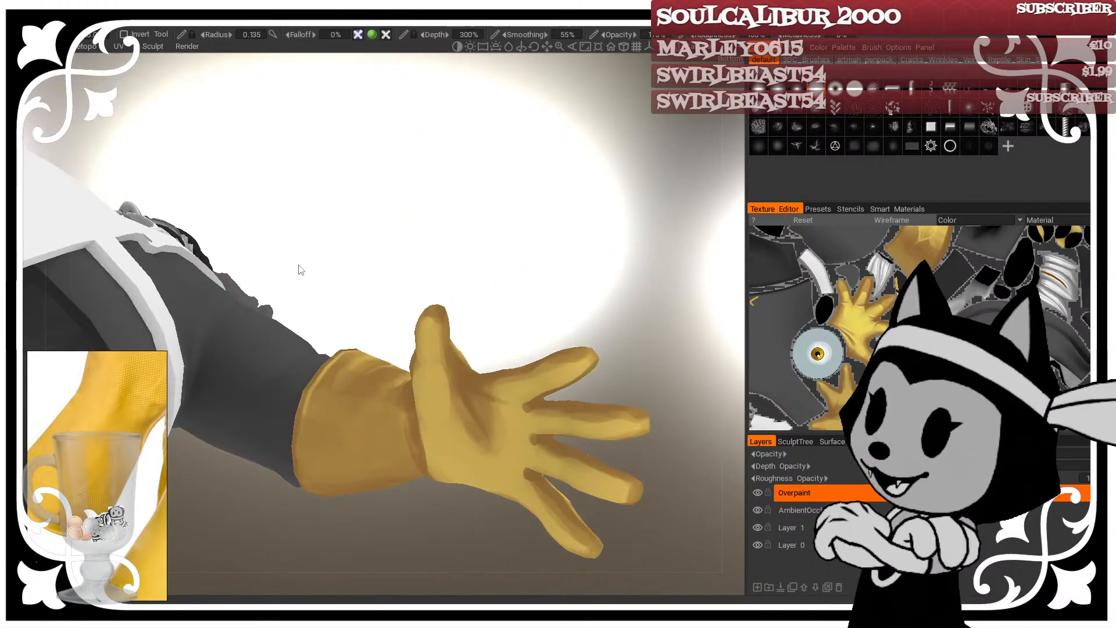
drag(298, 267, 466, 214)
key([)
key([)
key([)
key([)
key([)
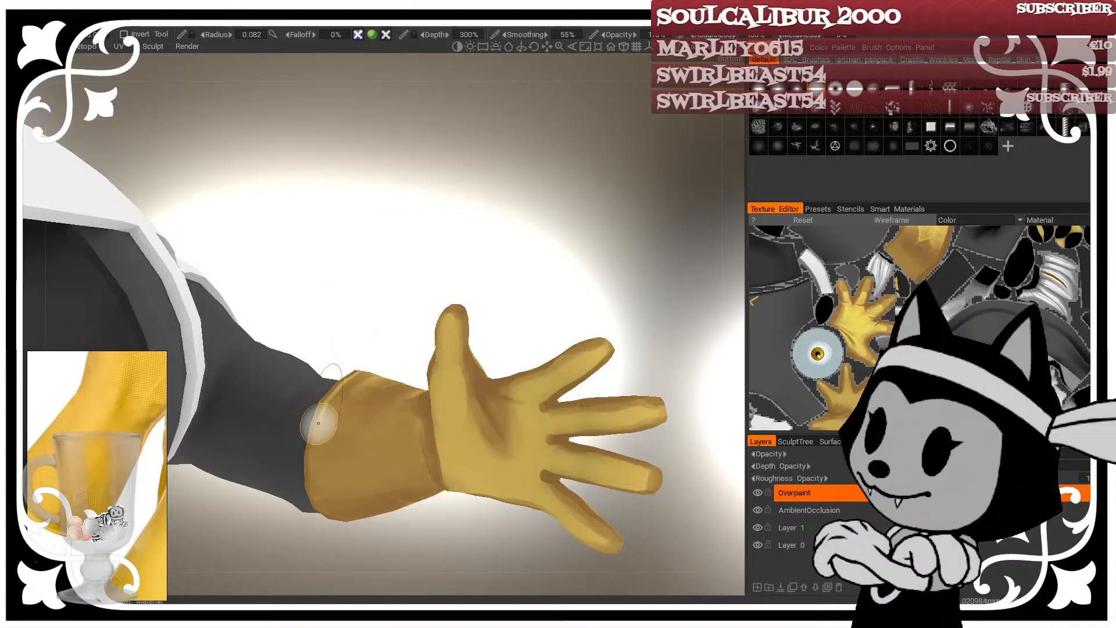
drag(376, 335, 333, 421)
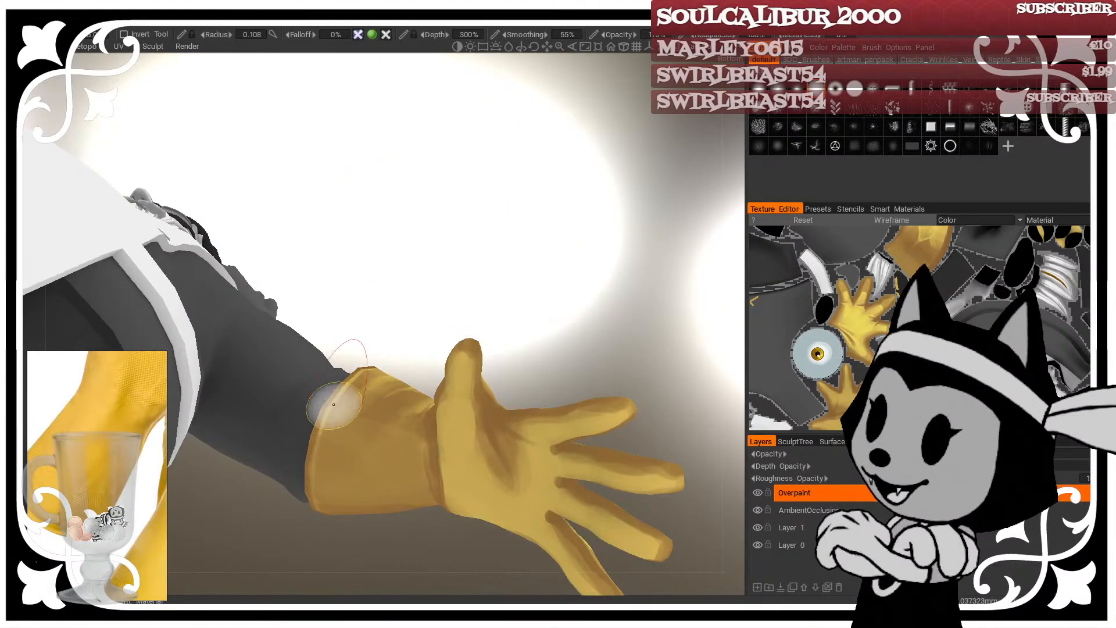
mouse_move(429, 304)
mouse_down()
mouse_move(412, 401)
mouse_move(454, 246)
mouse_move(528, 505)
mouse_move(538, 501)
mouse_up()
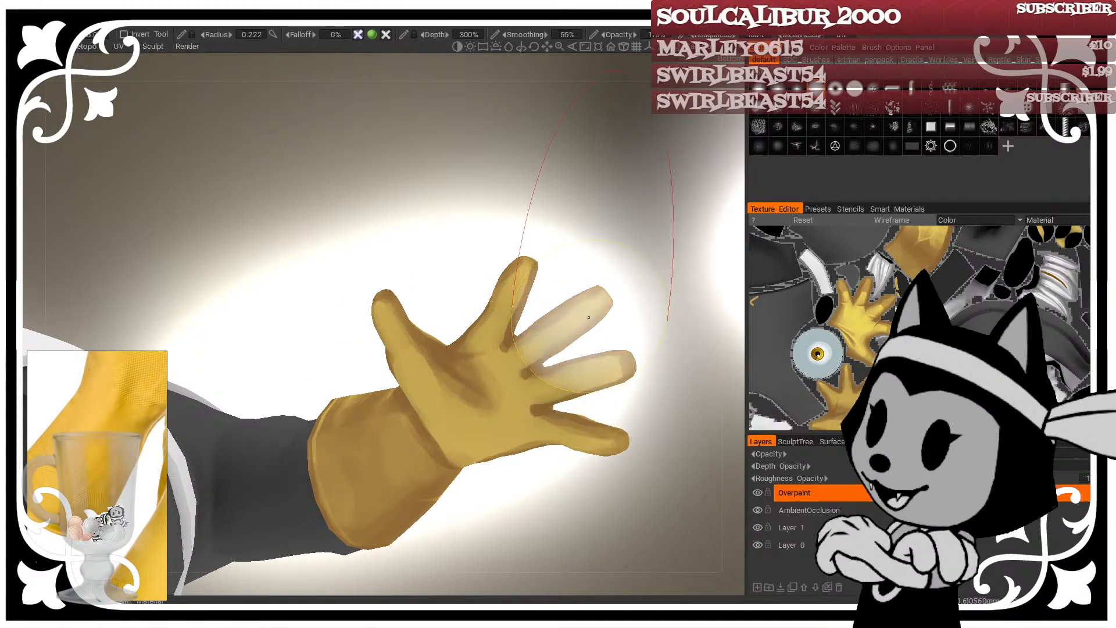
Step: Examine the shading of the palm, fingers and underside of the cuff from several low angles
mouse_move(634, 282)
mouse_down()
mouse_move(632, 270)
mouse_move(625, 325)
mouse_up()
key(bracketleft)
key(bracketleft)
key(bracketleft)
key(bracketleft)
key(bracketleft)
mouse_move(622, 232)
mouse_down()
mouse_move(615, 287)
mouse_move(634, 217)
mouse_up()
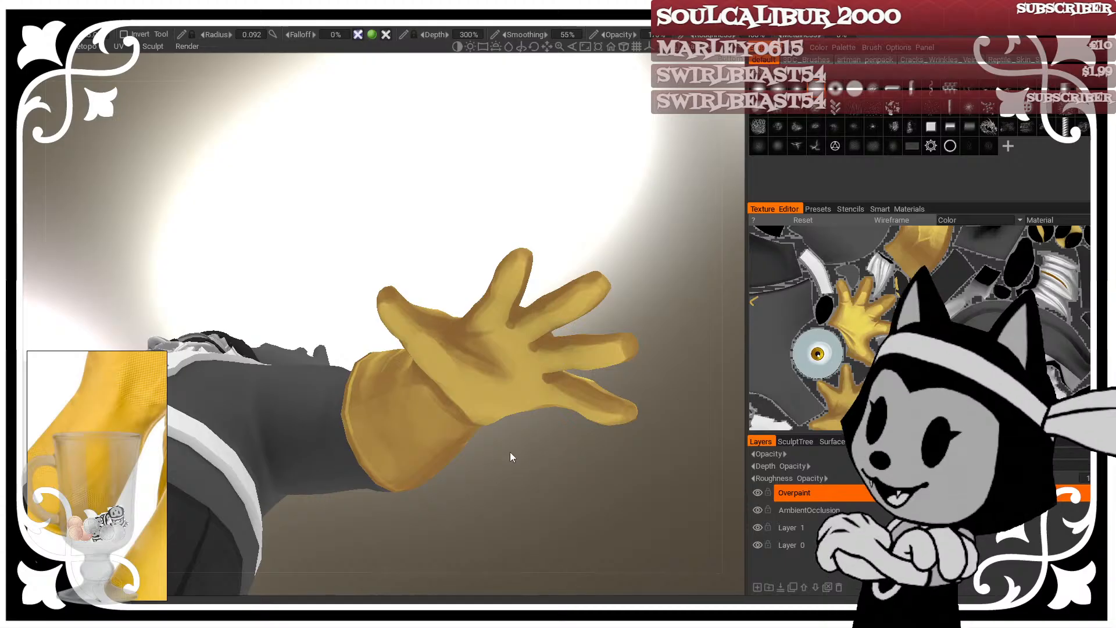
mouse_move(511, 452)
mouse_down()
mouse_move(526, 452)
mouse_move(472, 233)
mouse_move(478, 168)
mouse_up()
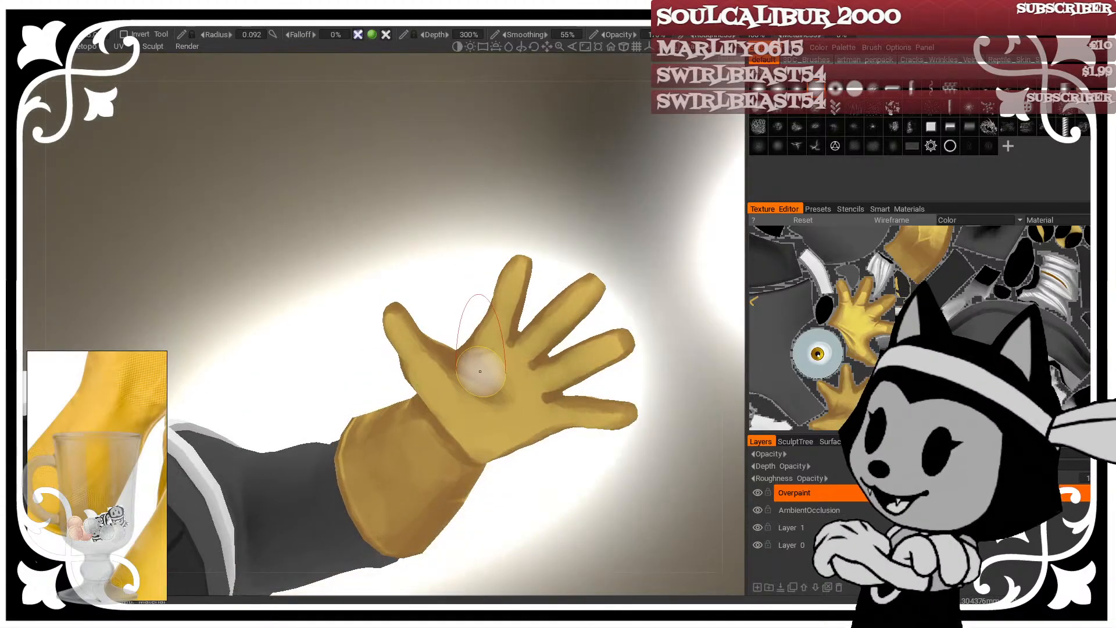
drag(455, 214, 456, 246)
right_drag(442, 350, 465, 381)
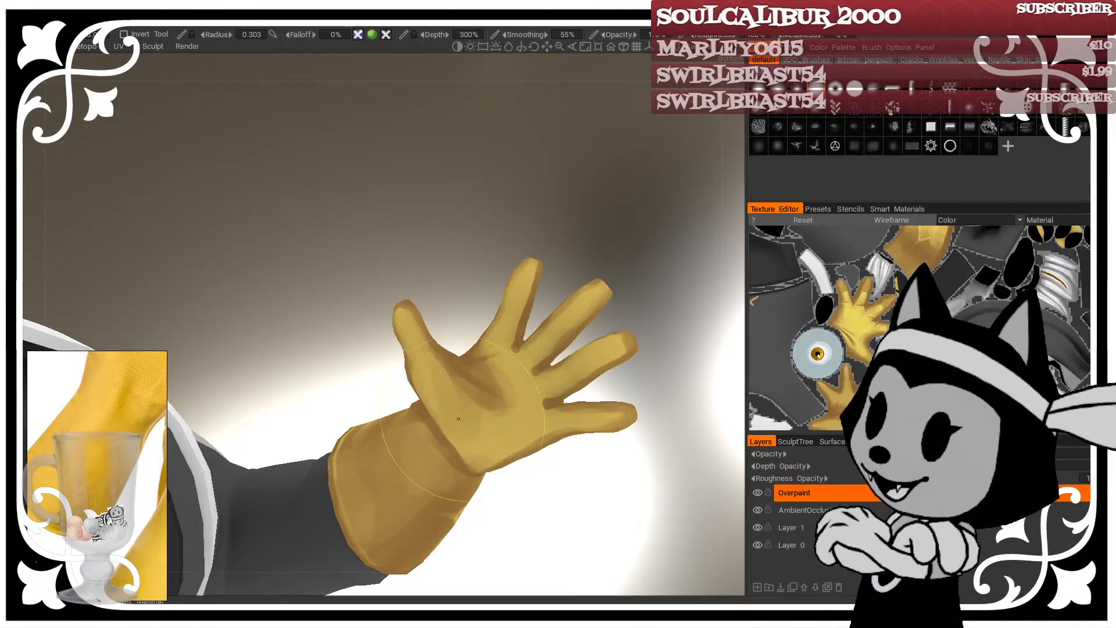
drag(482, 334, 476, 287)
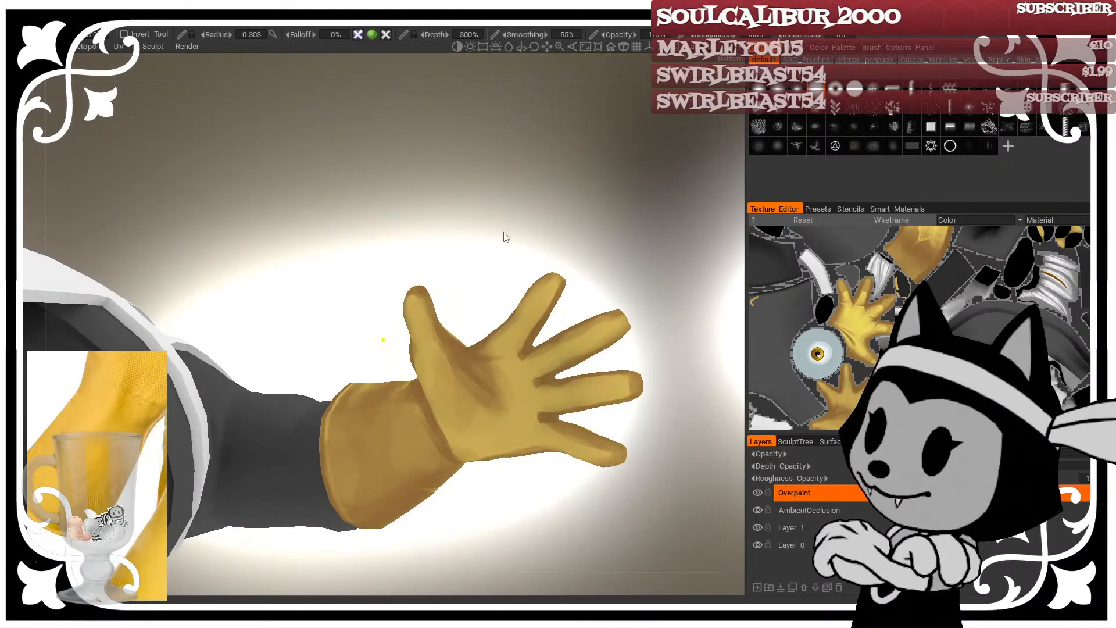
drag(505, 237, 476, 266)
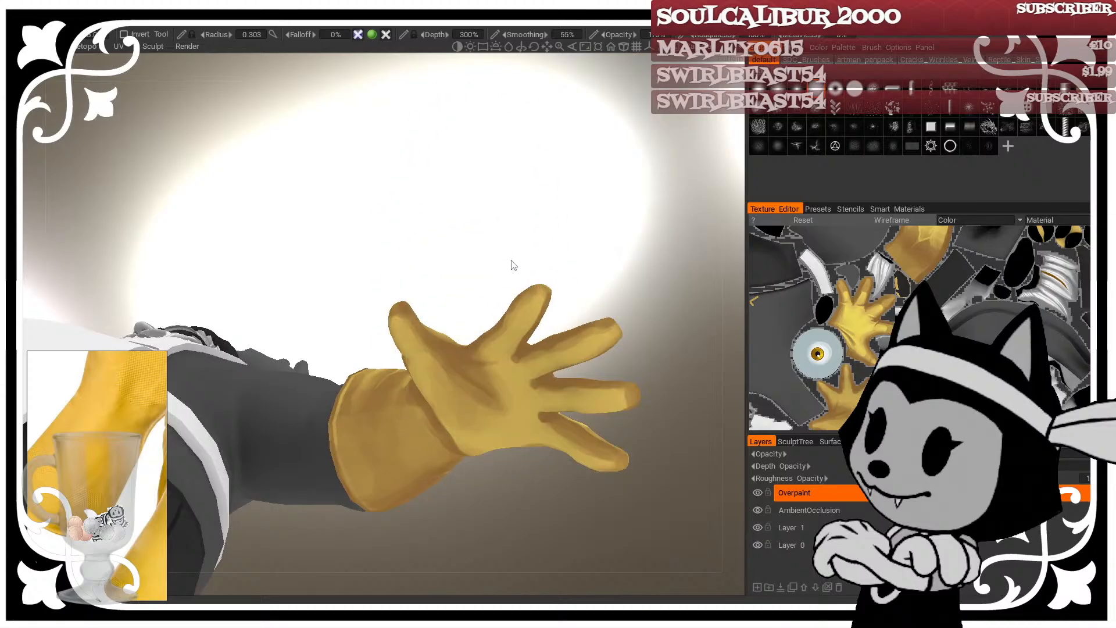
drag(510, 496, 520, 529)
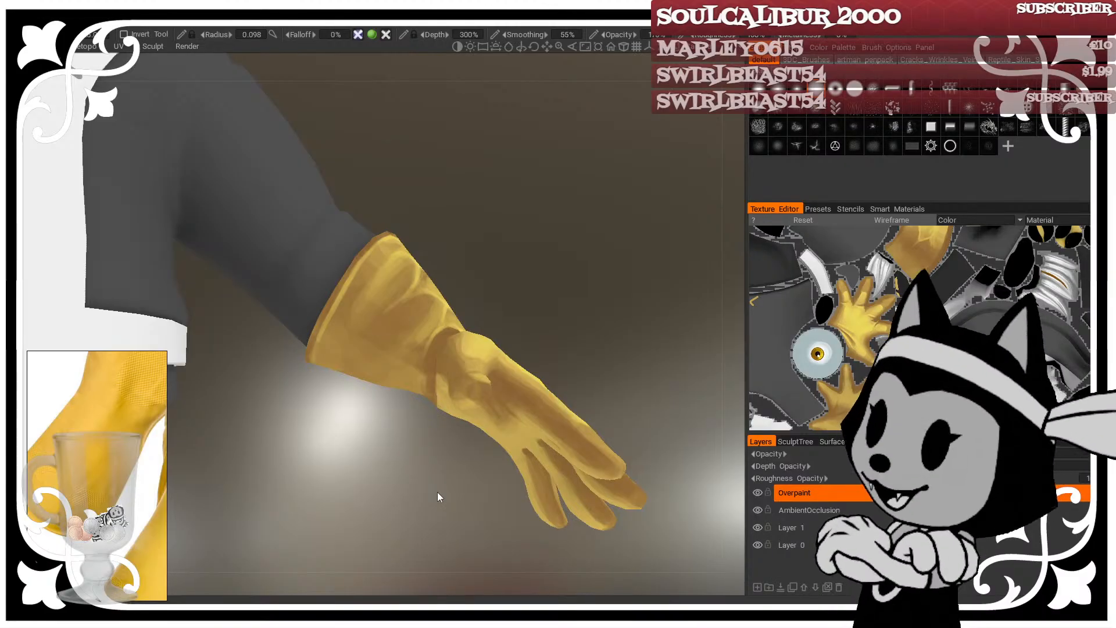
Step: Smooth the fold shading on the thumb side of the cuff with brush radii of 0.064 and 0.148 at 381% depth
mouse_move(507, 276)
mouse_down()
mouse_move(428, 273)
mouse_move(343, 328)
mouse_up()
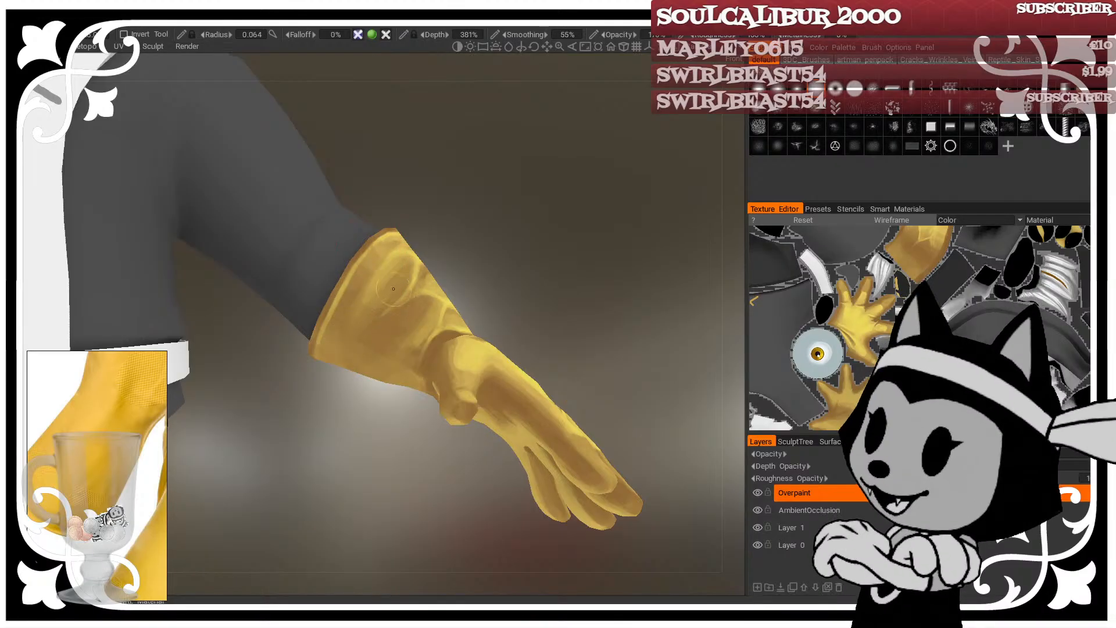
drag(453, 273, 445, 257)
drag(416, 300, 402, 353)
drag(526, 273, 517, 319)
right_drag(412, 365, 421, 364)
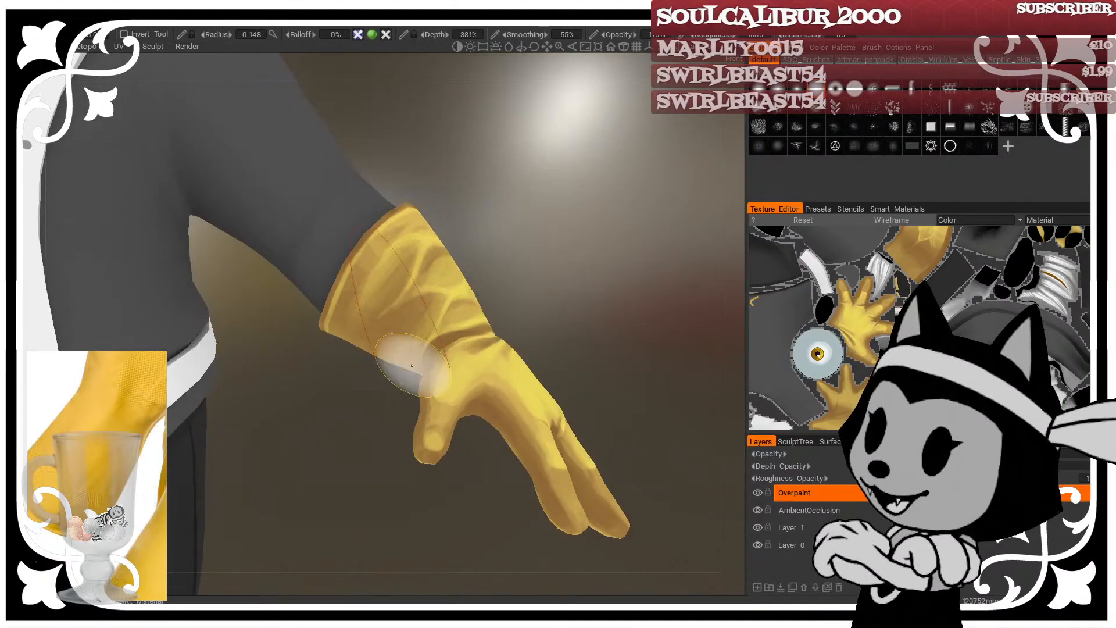
drag(532, 279, 526, 247)
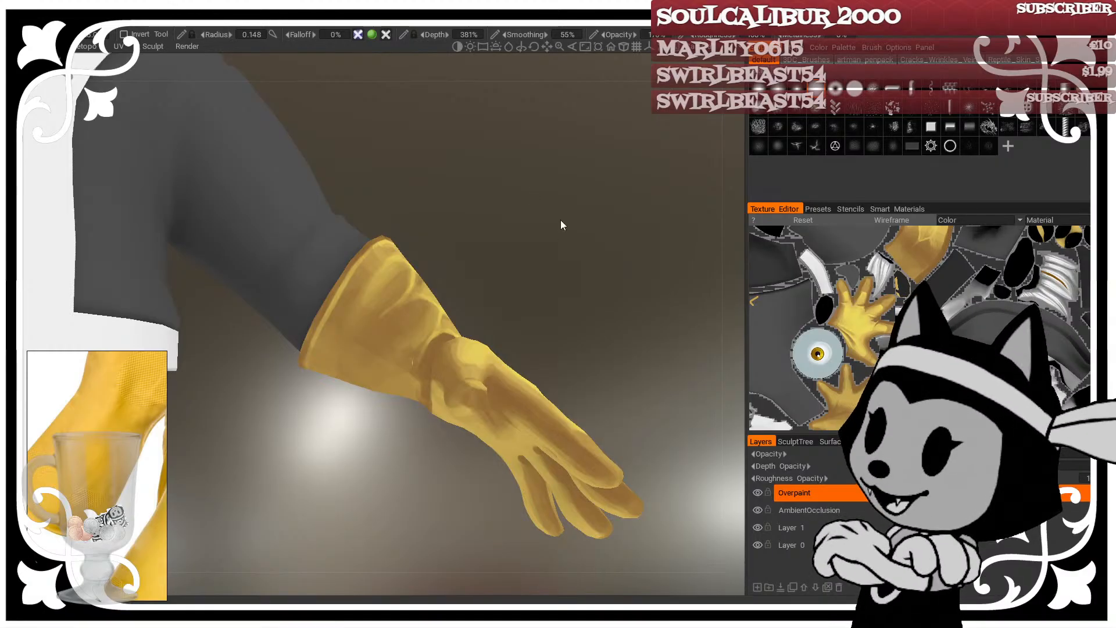
drag(560, 219, 503, 285)
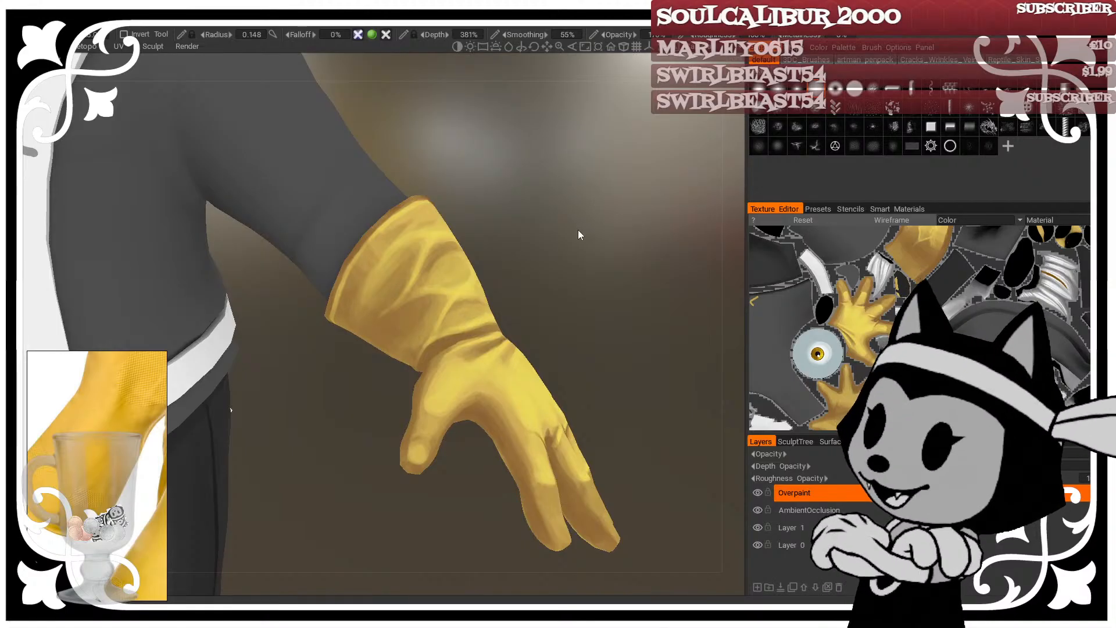
mouse_move(568, 244)
mouse_down()
mouse_move(580, 259)
mouse_move(659, 239)
mouse_move(553, 265)
mouse_move(538, 279)
mouse_up()
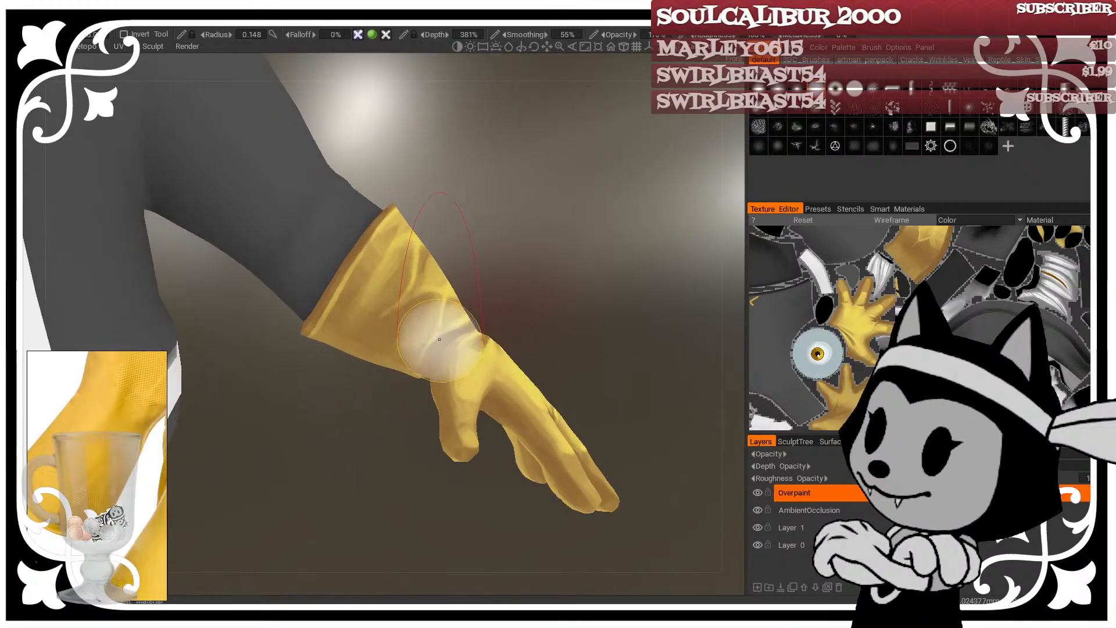
Step: Refine the wrist crease on the thumb side of the glove with a brush radius of 0.044
drag(439, 340, 472, 308)
right_drag(435, 350, 419, 350)
drag(475, 309, 465, 331)
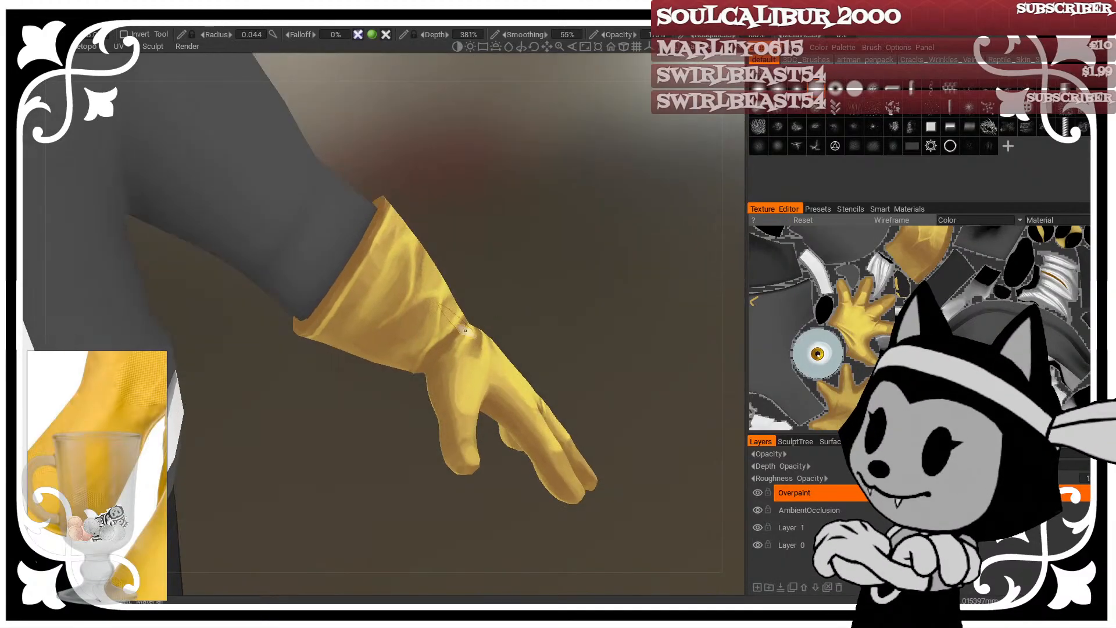
mouse_move(422, 372)
mouse_down()
mouse_move(481, 275)
mouse_move(435, 349)
mouse_up()
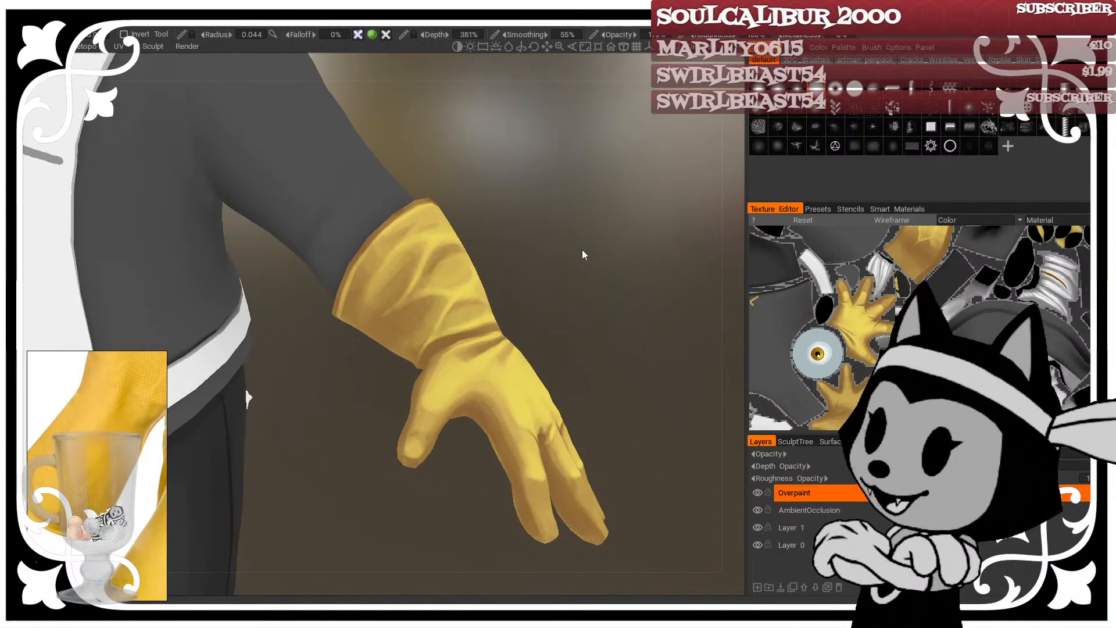
Step: Soften the fold shading on the back of the cuff with a brush radius of 0.108
drag(581, 250, 521, 303)
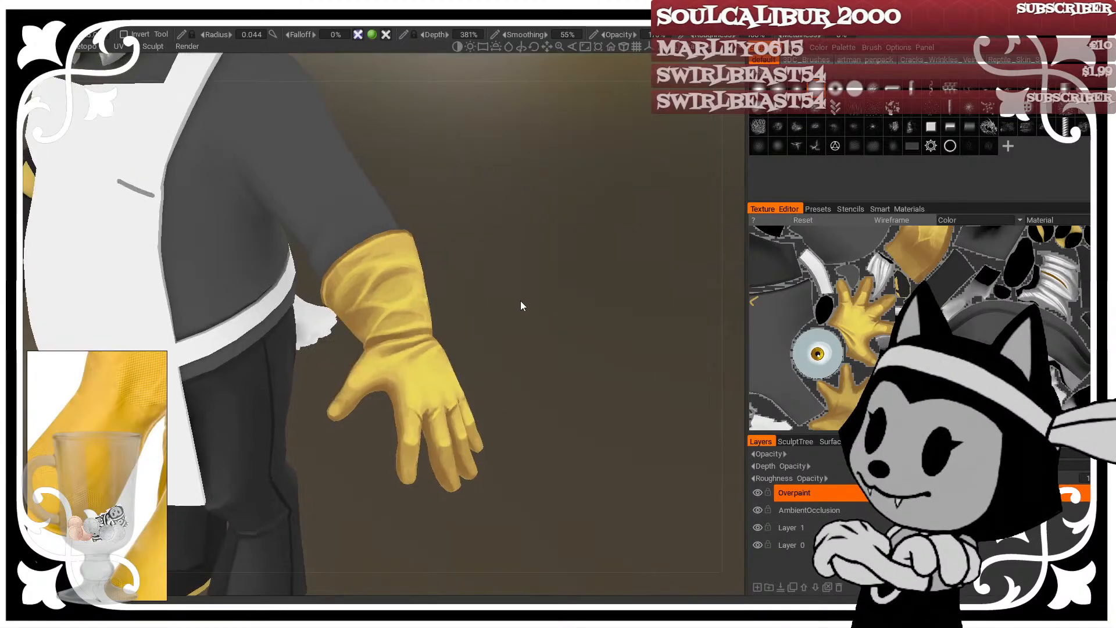
mouse_move(521, 302)
right_down()
mouse_move(554, 389)
mouse_move(562, 386)
right_up()
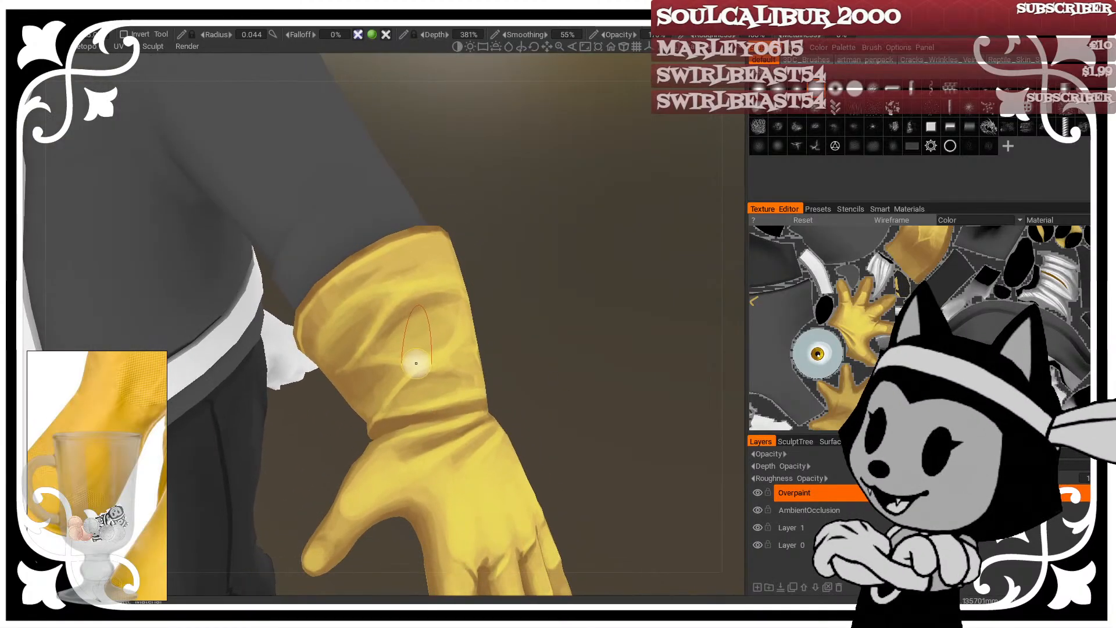
right_drag(410, 361, 381, 358)
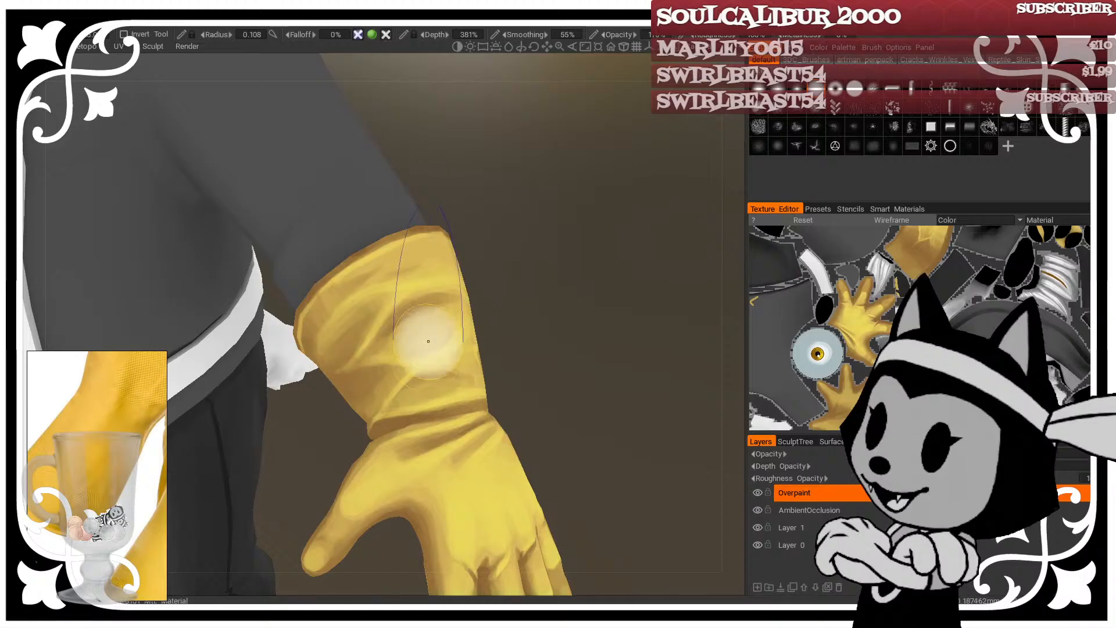
right_drag(502, 347, 494, 327)
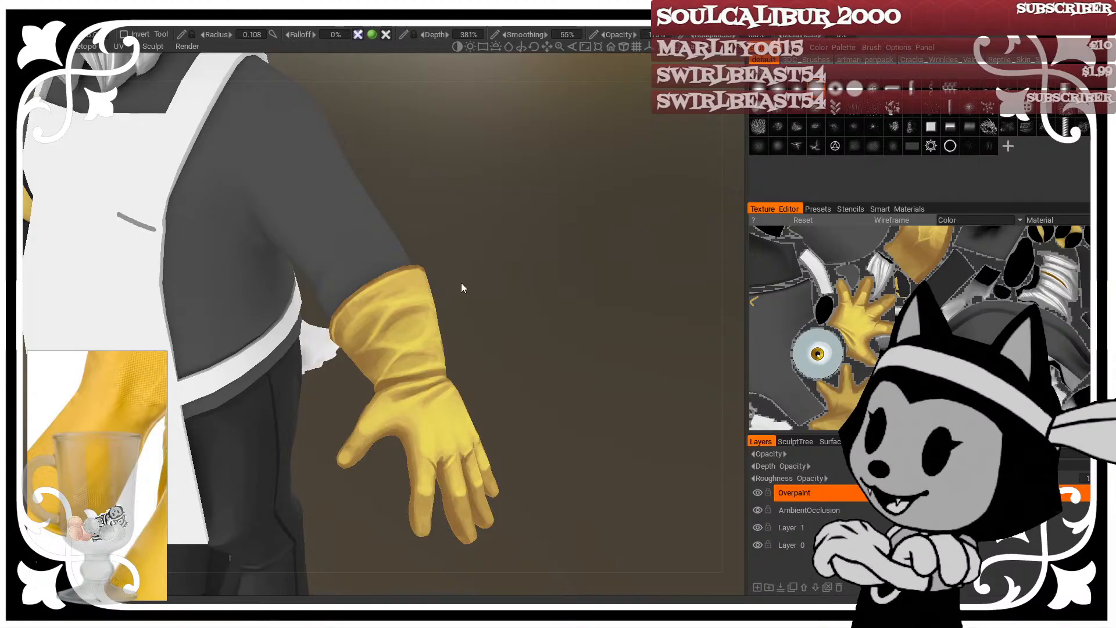
drag(462, 283, 486, 281)
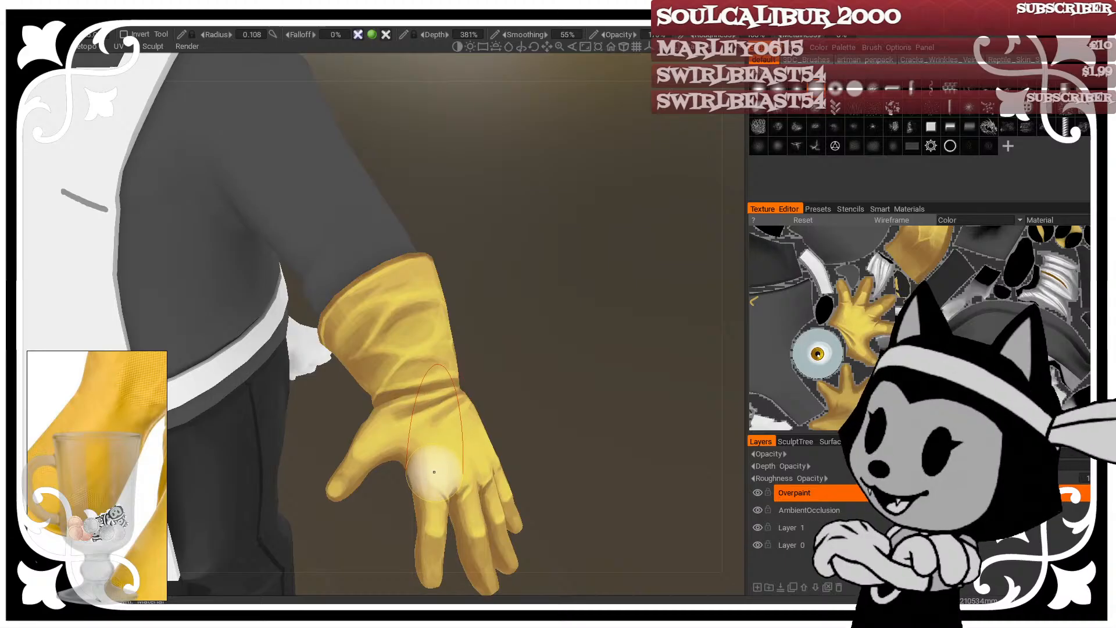
drag(535, 347, 534, 352)
Step: Touch up the shading along the cuff rim with brush radii of 0.090, 0.058 and 0.044
drag(421, 257, 447, 309)
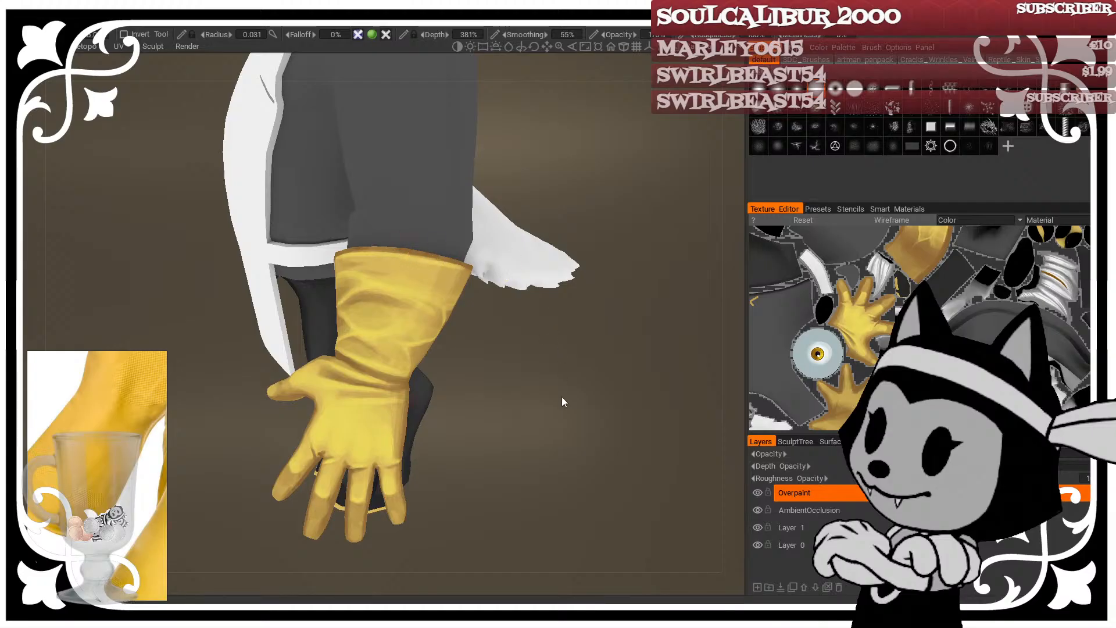
drag(563, 397, 581, 401)
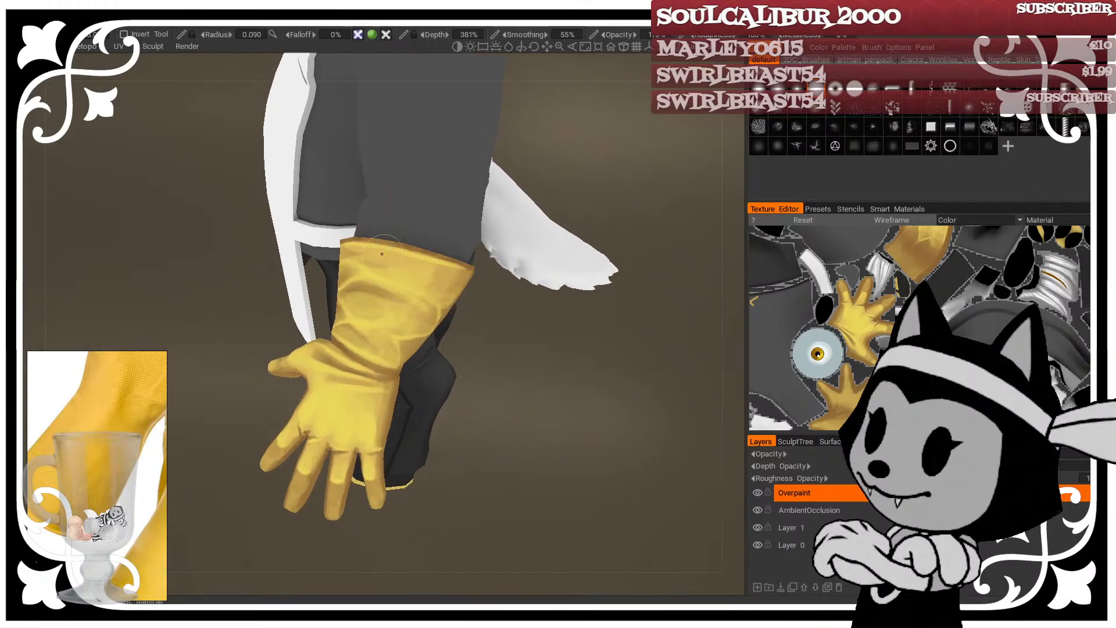
drag(410, 280, 355, 250)
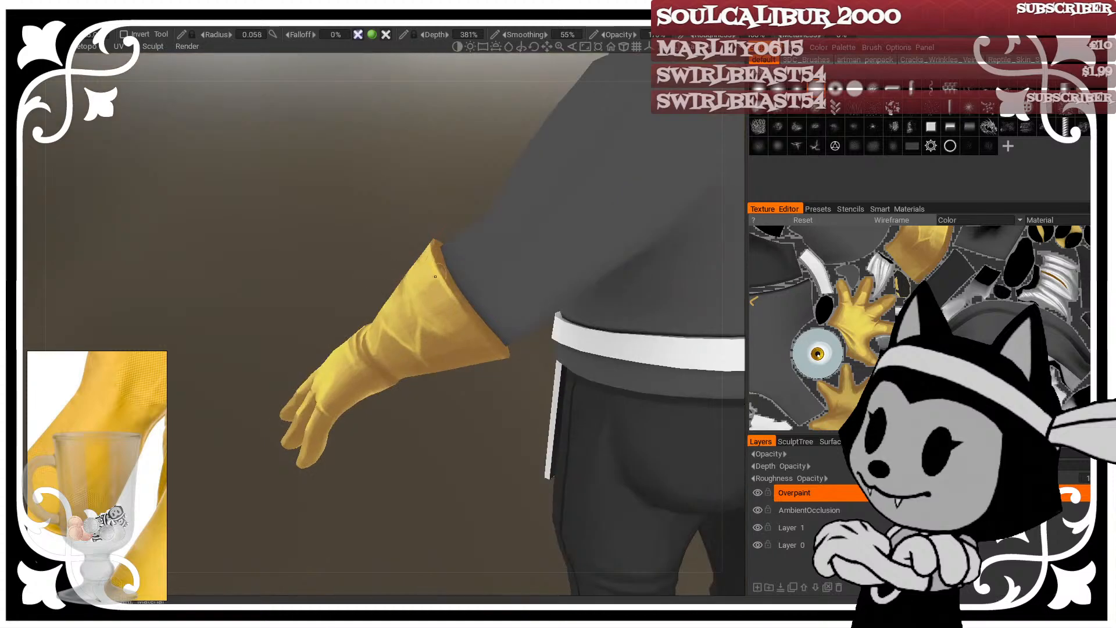
drag(427, 215, 432, 248)
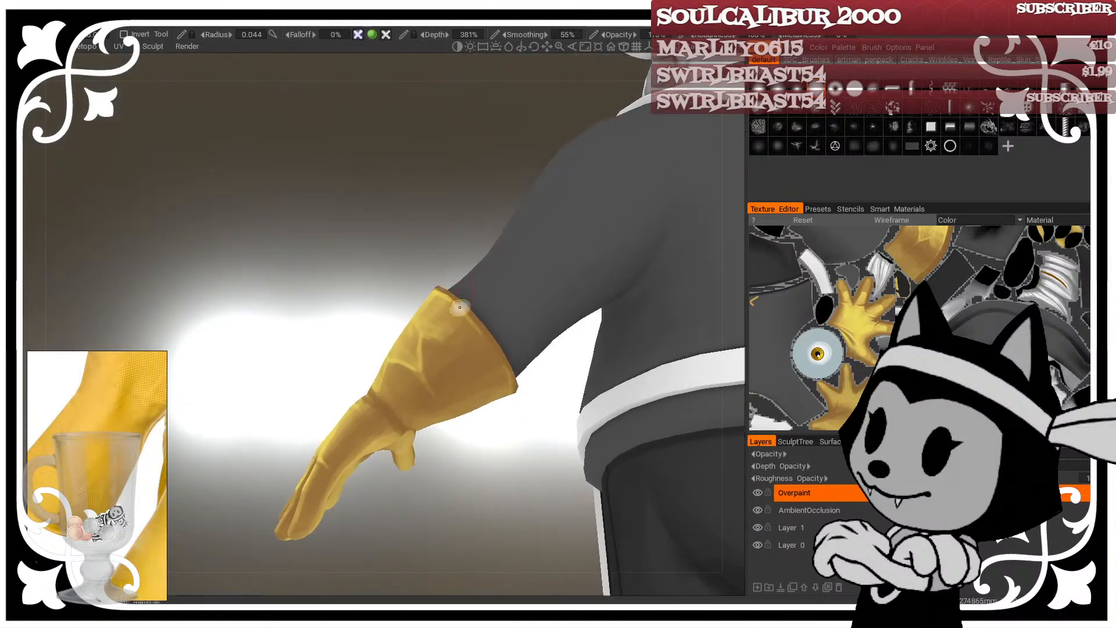
drag(449, 233, 471, 210)
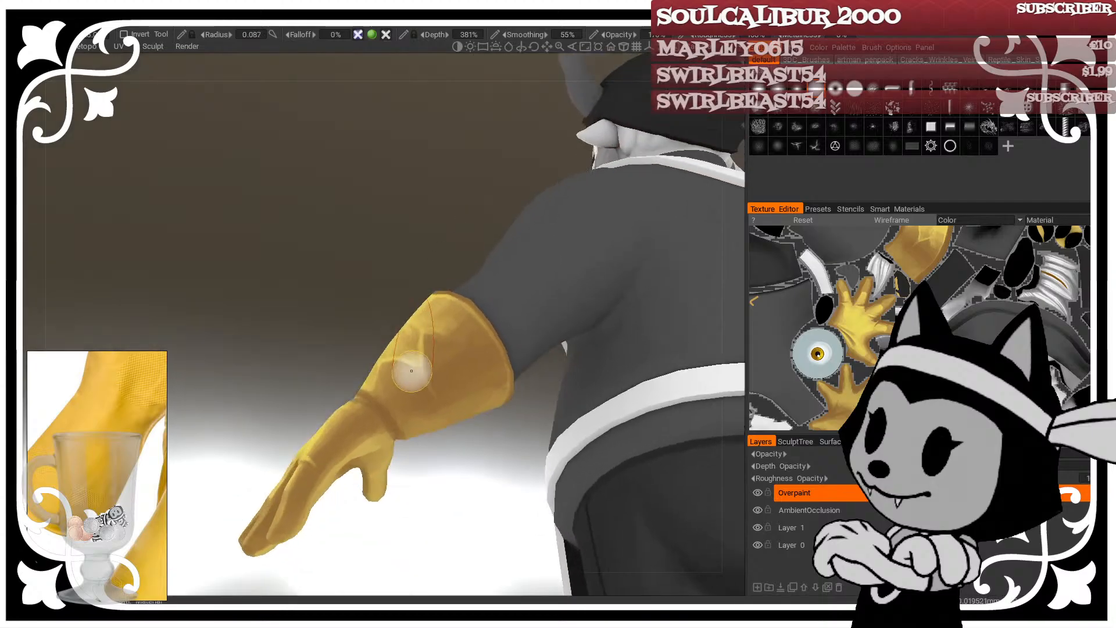
Step: Blend the fold highlights on the outer side of the cuff with brush radii of 0.087, 0.148 and 0.197
alt+drag(398, 365, 411, 308)
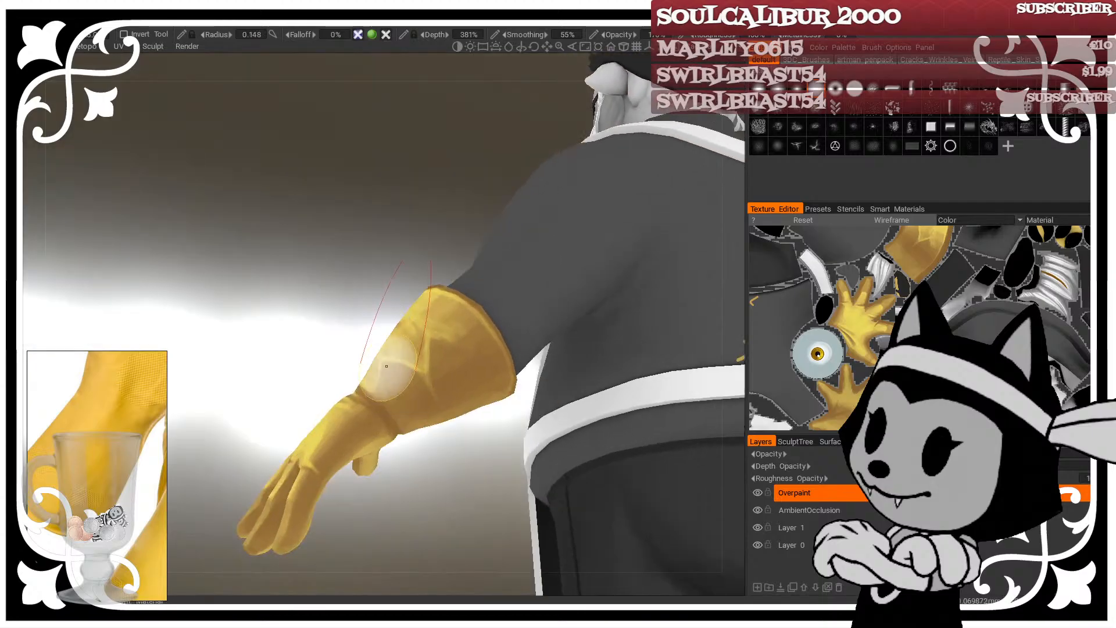
drag(387, 371, 386, 387)
drag(395, 256, 398, 223)
drag(461, 404, 393, 228)
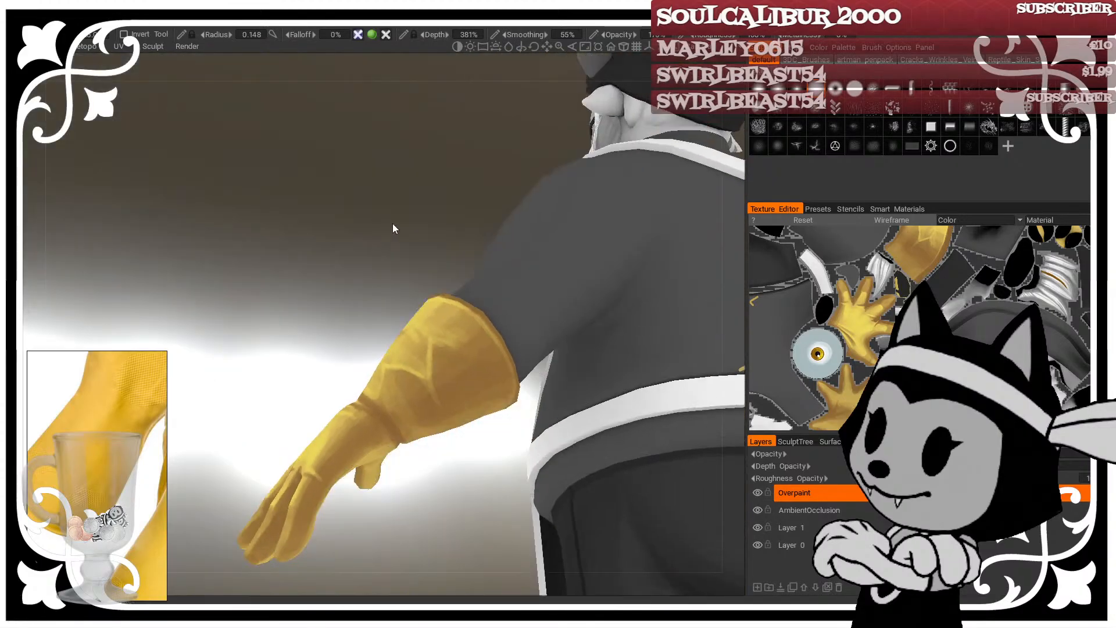
scroll(459, 409, up, 2)
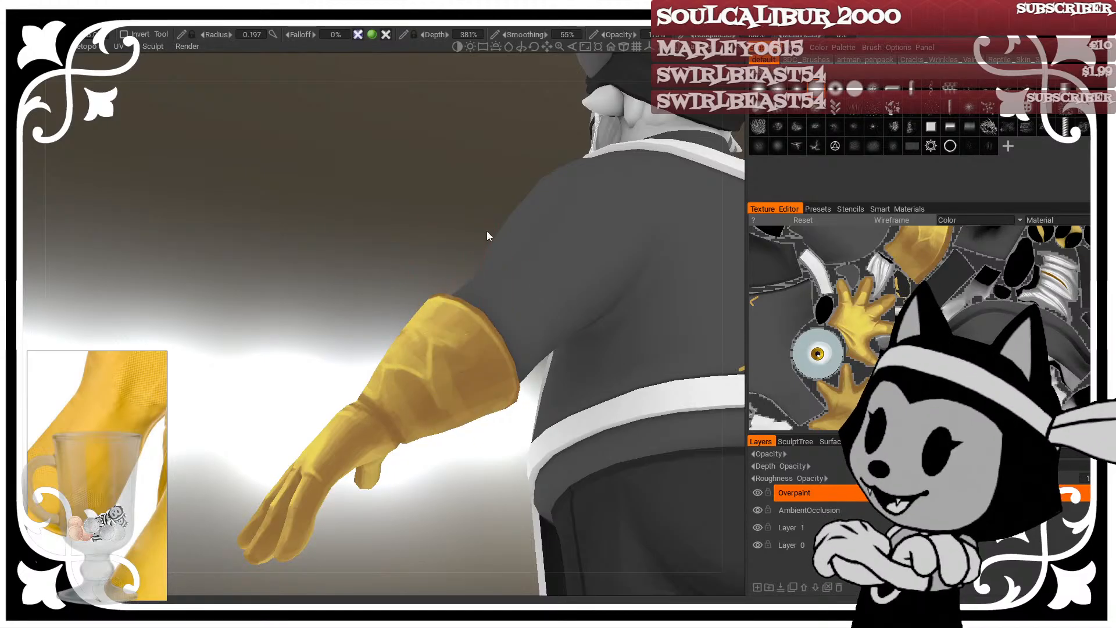
drag(341, 256, 249, 247)
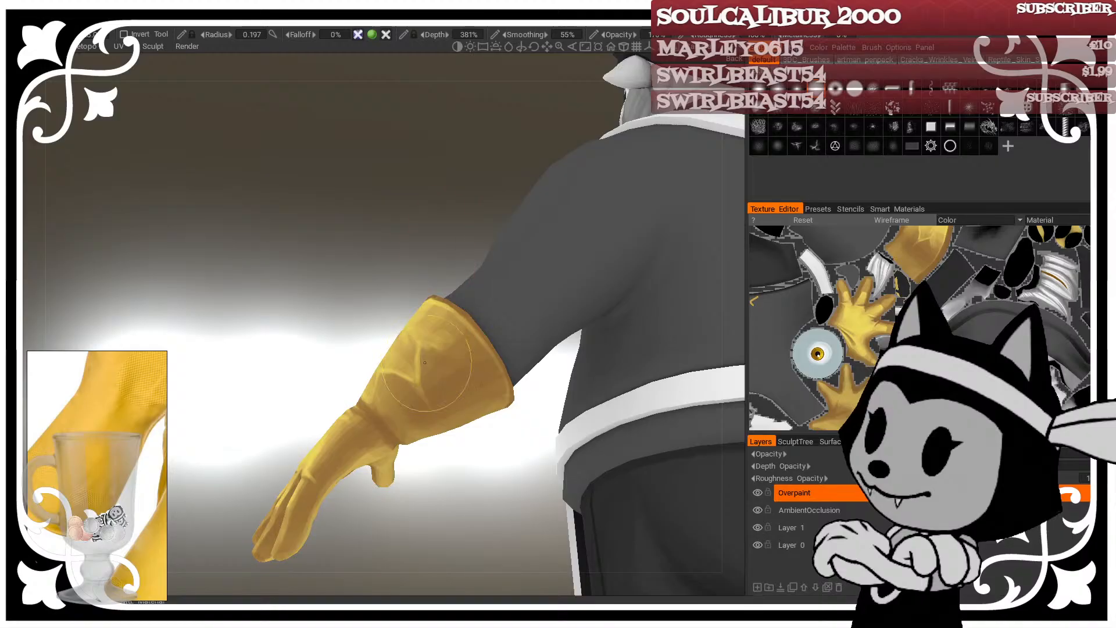
Step: Examine the shading on the back of the hand, fingers and cuff from the side and close up
drag(396, 273, 636, 294)
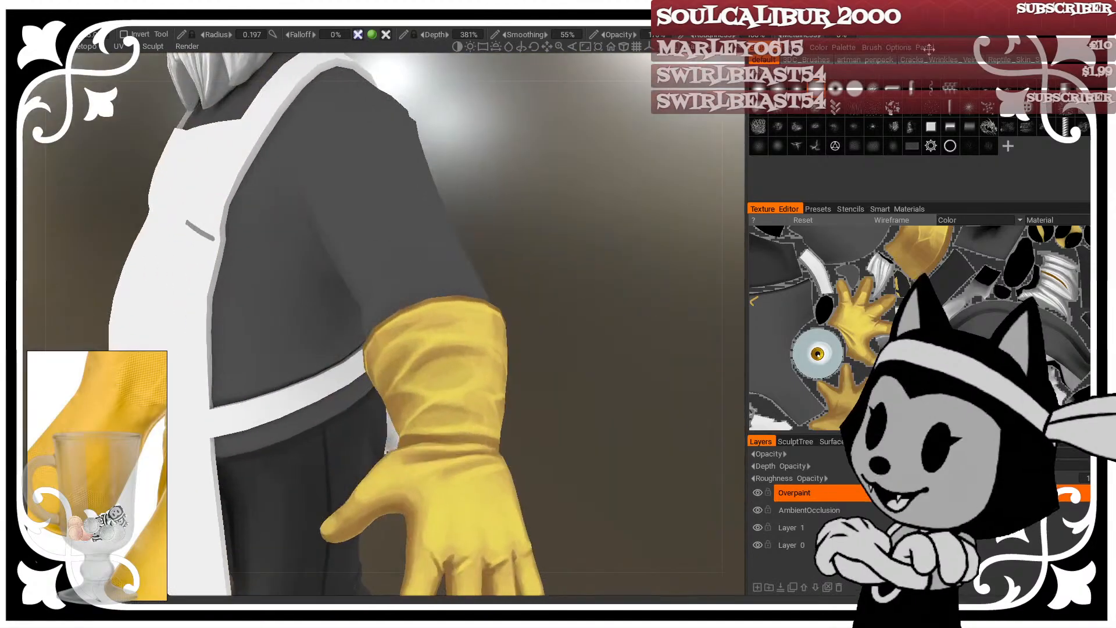
right_drag(616, 215, 570, 287)
drag(570, 287, 498, 273)
right_drag(498, 274, 544, 319)
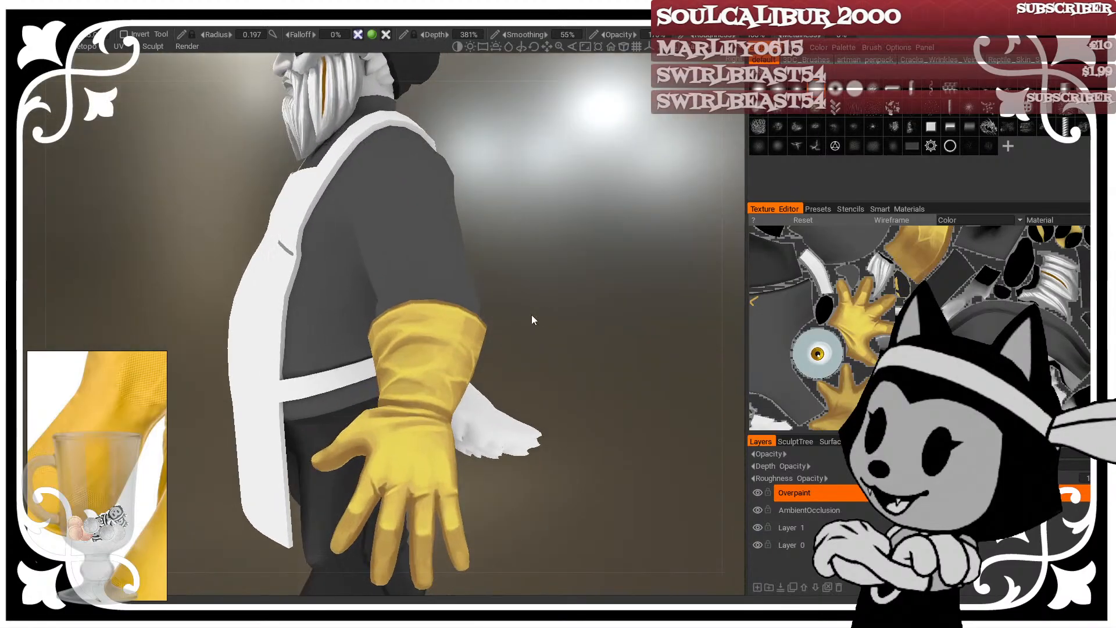
middle_drag(557, 517, 567, 400)
right_drag(546, 442, 611, 274)
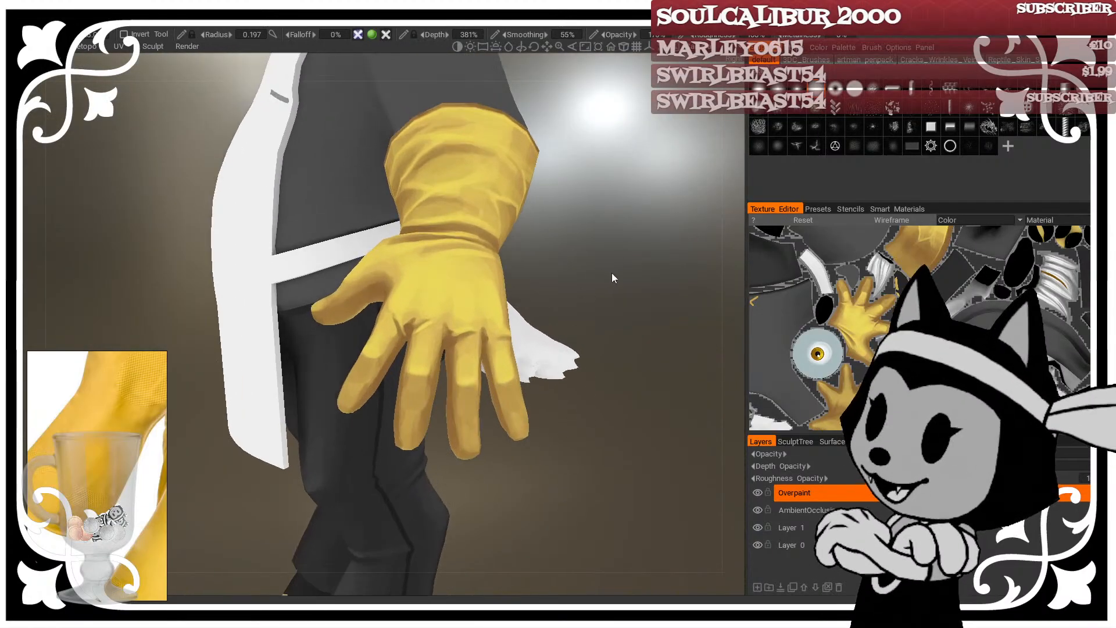
drag(612, 273, 599, 250)
right_drag(599, 249, 619, 276)
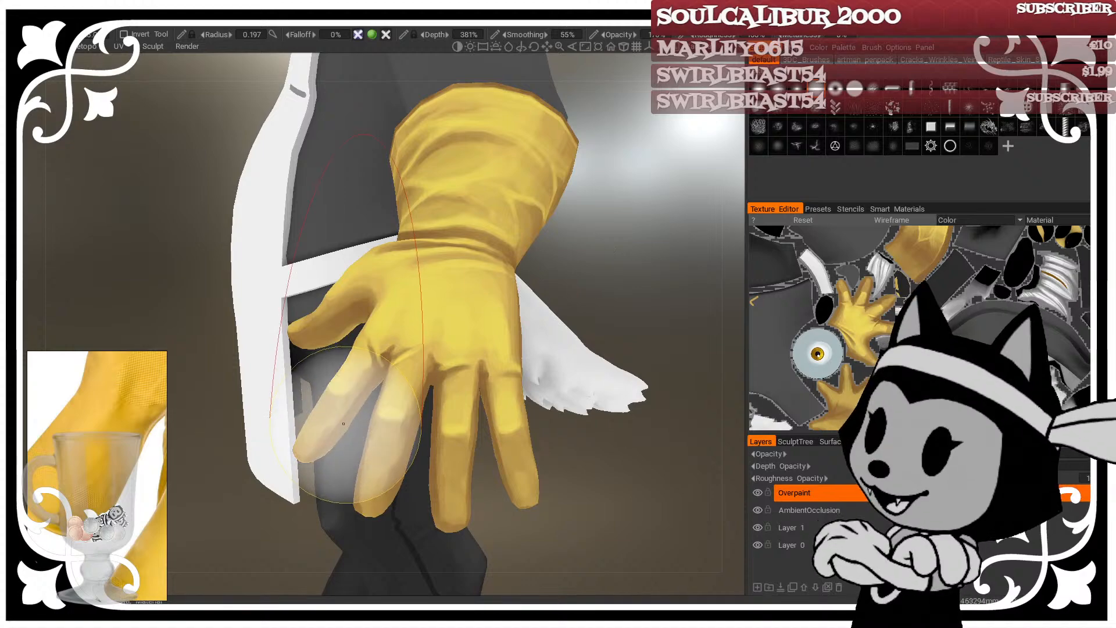
Step: Refine the shading on the back of the hand and fingers with brush radii of 0.062, 0.090 and 0.058
right_drag(343, 423, 324, 412)
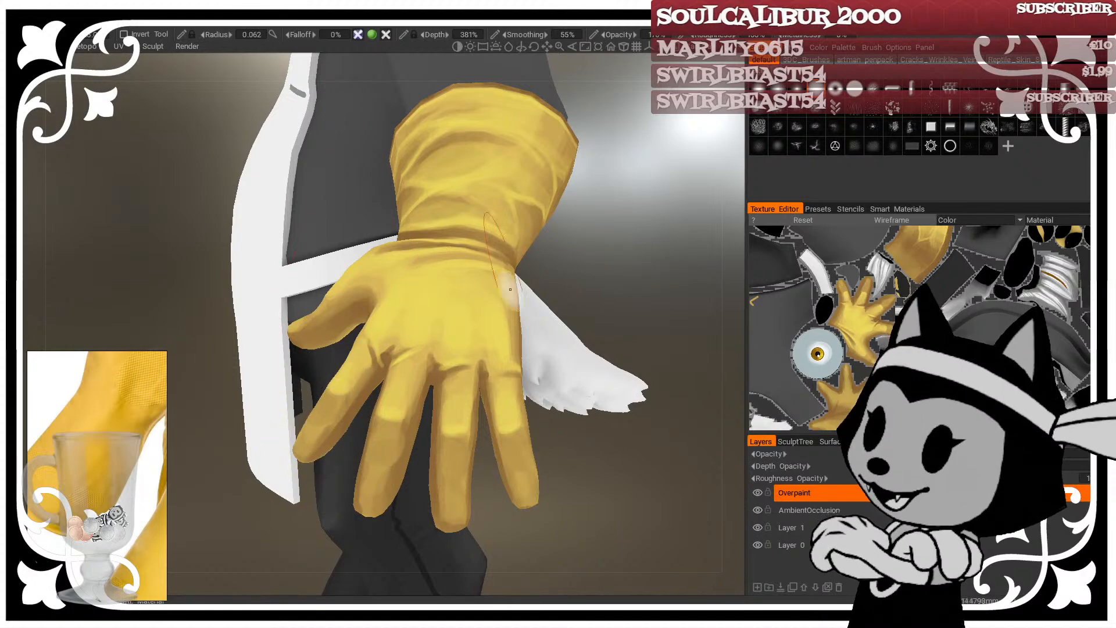
drag(587, 262, 465, 285)
right_drag(347, 481, 368, 483)
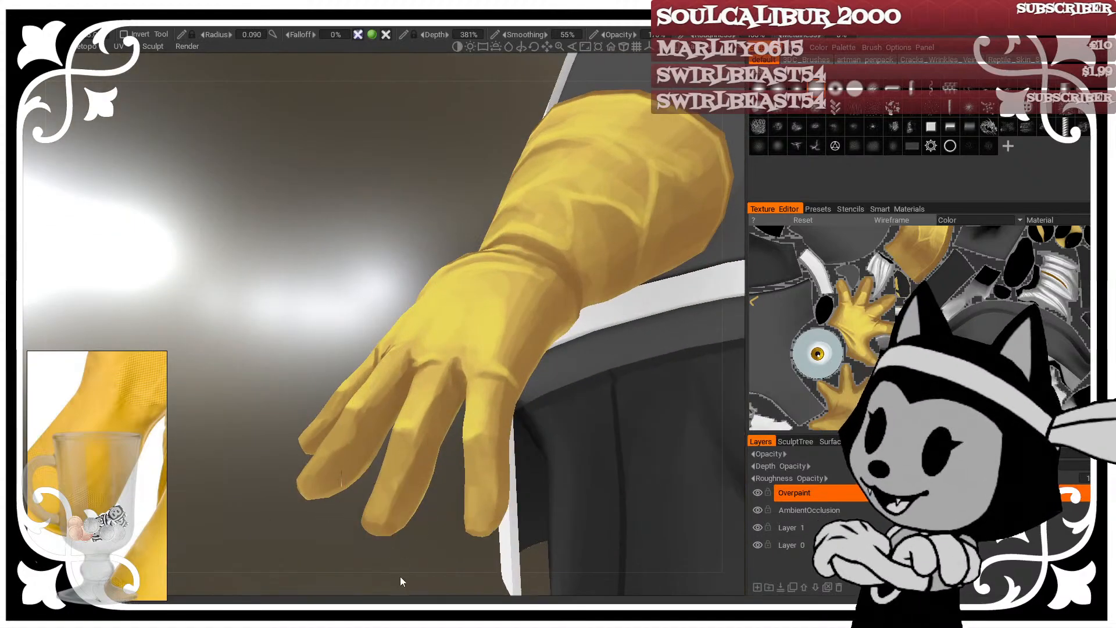
drag(401, 580, 444, 403)
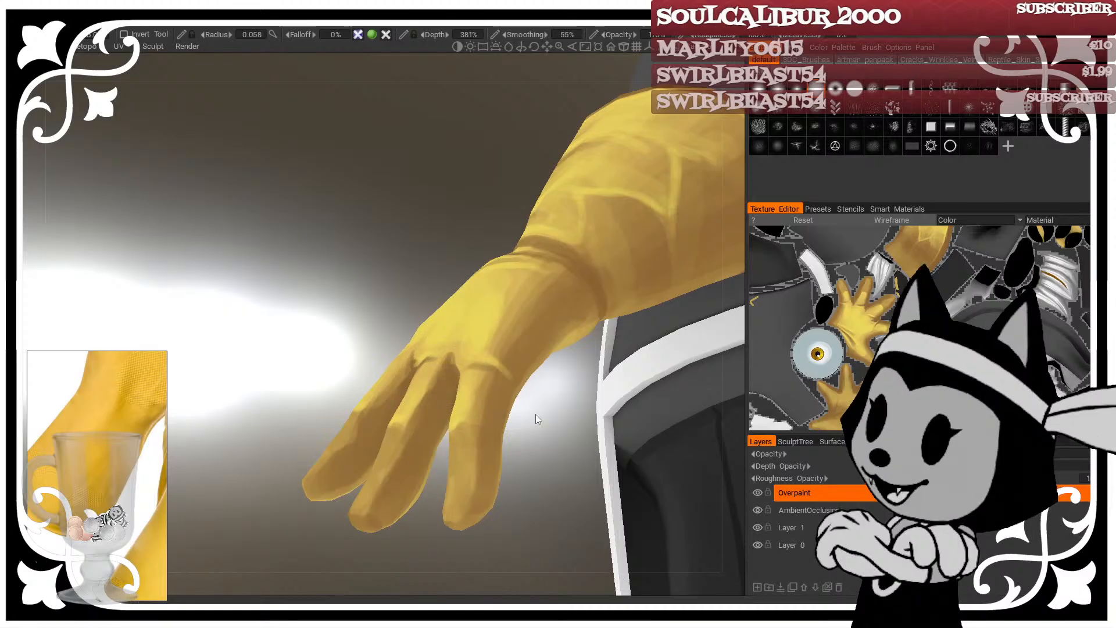
drag(541, 418, 440, 470)
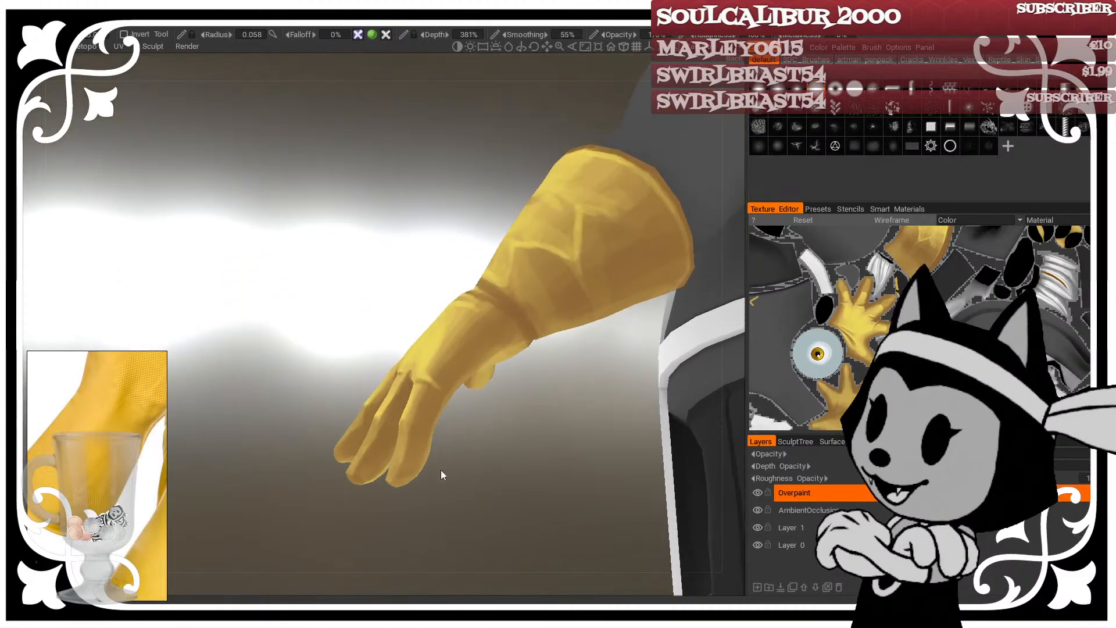
Step: Blend the shading on the fingers and the outer edge of the hand with brush radii of 0.153, 0.084 and 0.070
right_drag(458, 440, 422, 428)
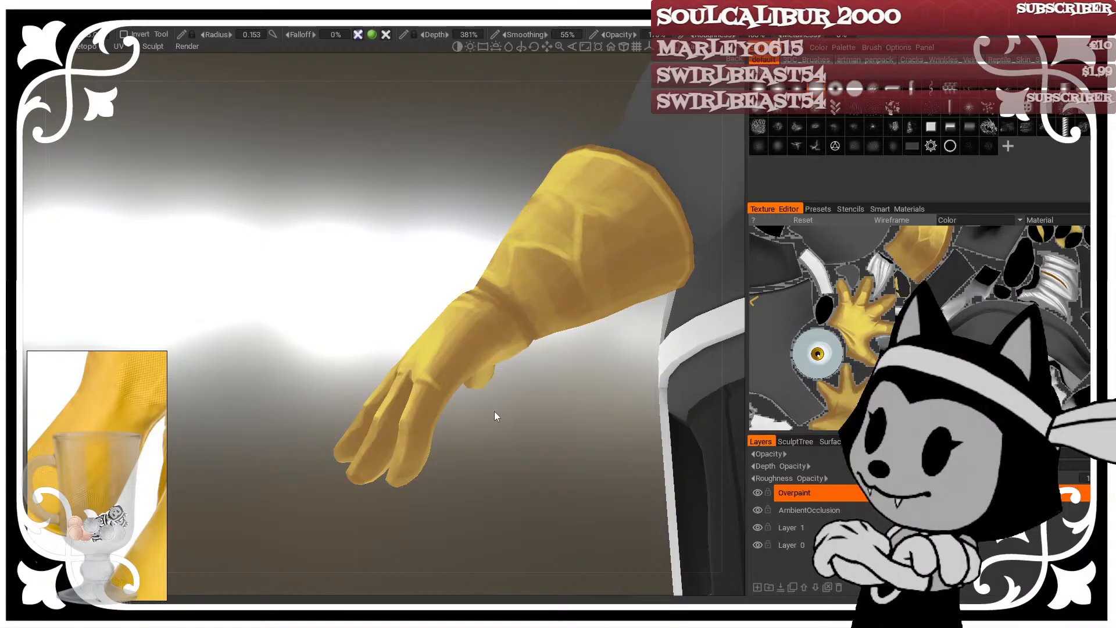
mouse_move(319, 349)
mouse_down()
mouse_move(407, 302)
mouse_move(332, 261)
mouse_move(334, 331)
mouse_move(538, 516)
mouse_move(374, 411)
mouse_up()
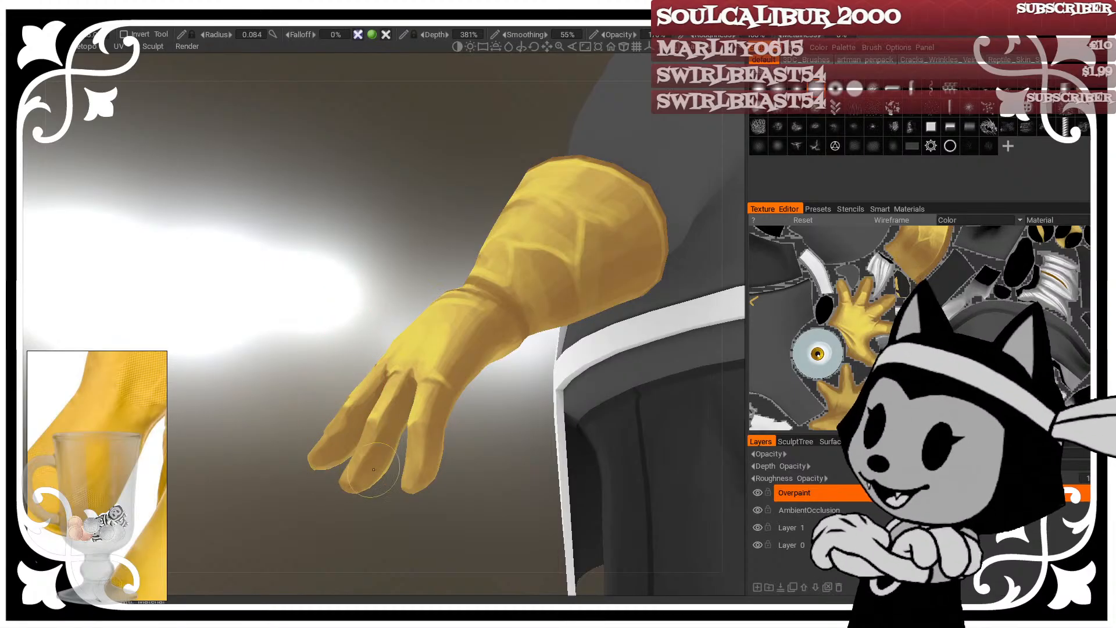
mouse_move(401, 434)
mouse_down()
mouse_move(429, 437)
mouse_move(483, 486)
mouse_up()
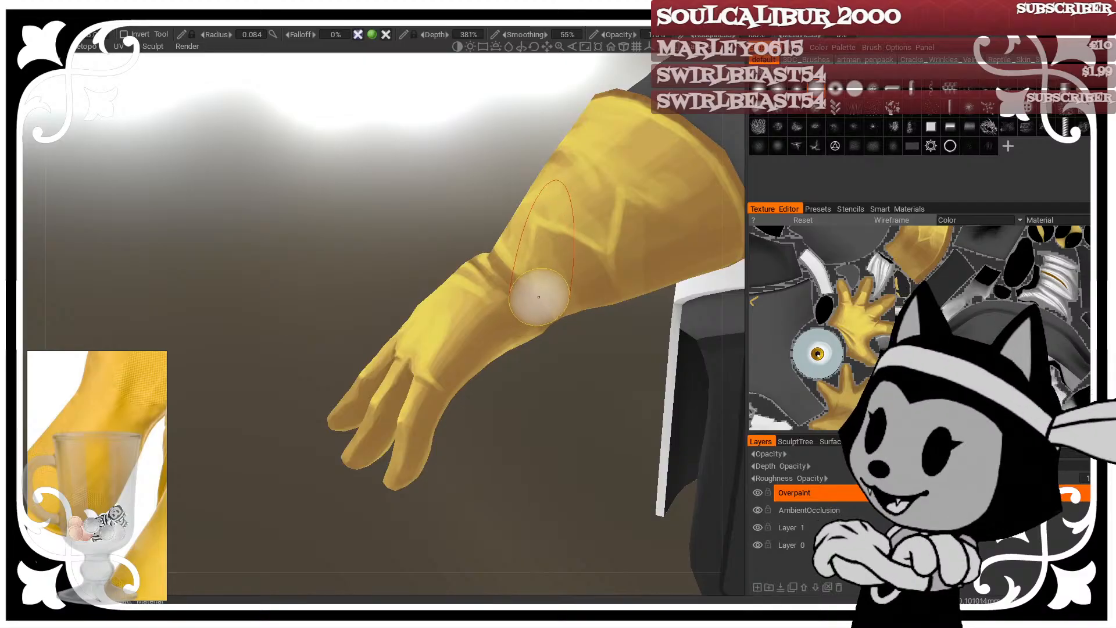
drag(505, 434, 538, 407)
mouse_move(532, 364)
mouse_down()
mouse_move(601, 218)
mouse_move(654, 283)
mouse_move(628, 282)
mouse_move(681, 282)
mouse_move(626, 292)
mouse_move(601, 264)
mouse_move(554, 303)
mouse_move(562, 285)
mouse_move(542, 327)
mouse_up()
mouse_move(375, 372)
right_down()
mouse_move(400, 372)
mouse_move(386, 367)
right_up()
drag(532, 342, 587, 327)
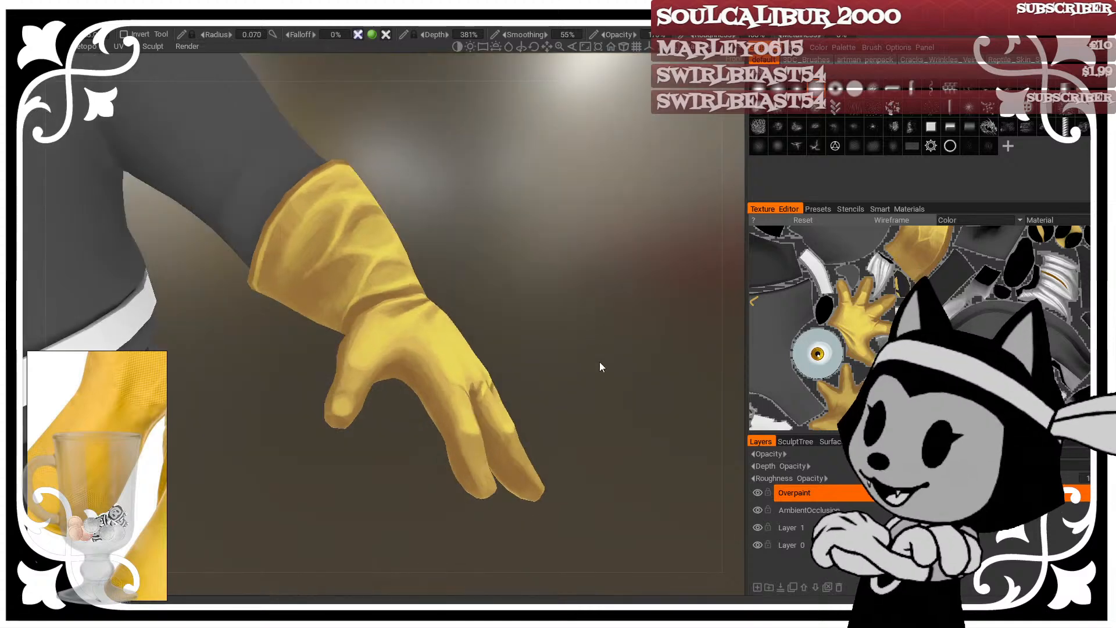
Step: Smooth the shading on the palm side of the cuff with brush radii of 0.070, 0.163 and 0.044
drag(616, 366, 597, 348)
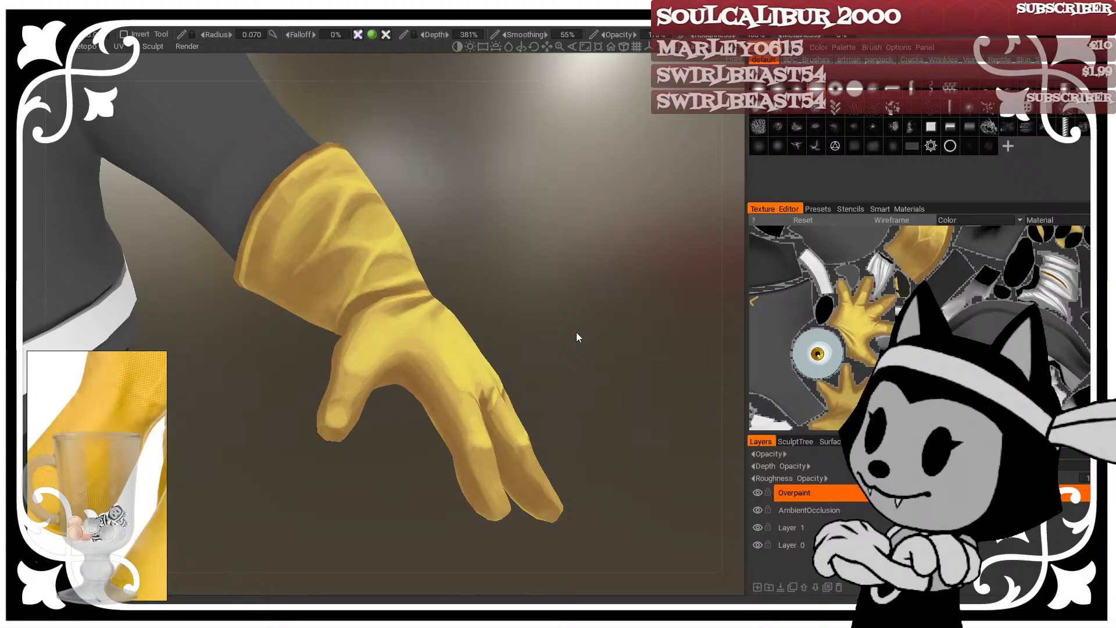
drag(576, 332, 502, 296)
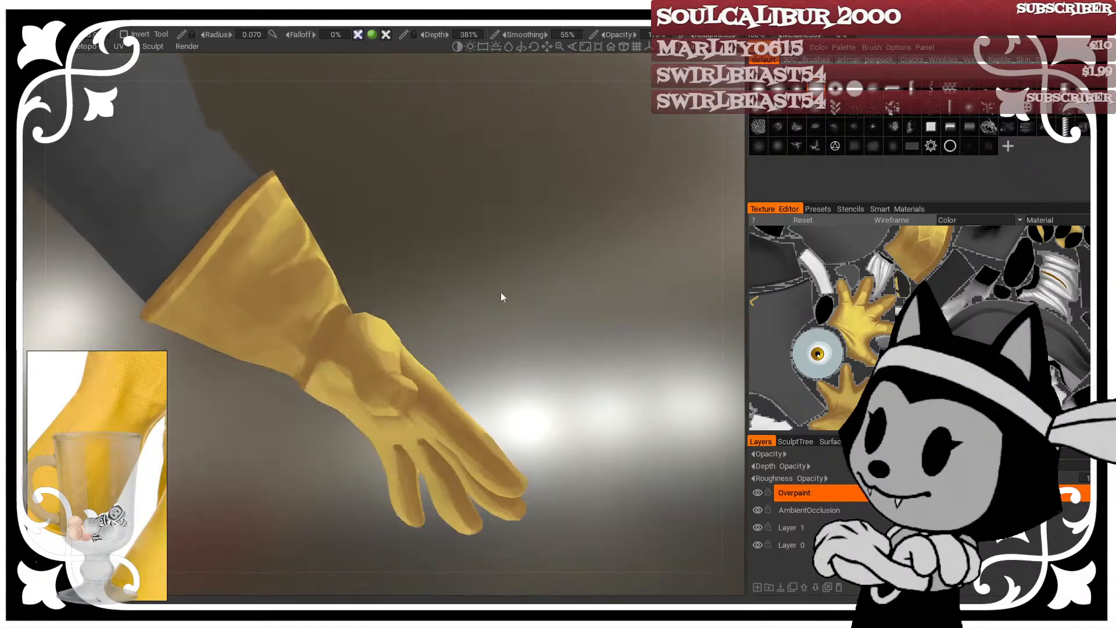
drag(405, 295, 387, 232)
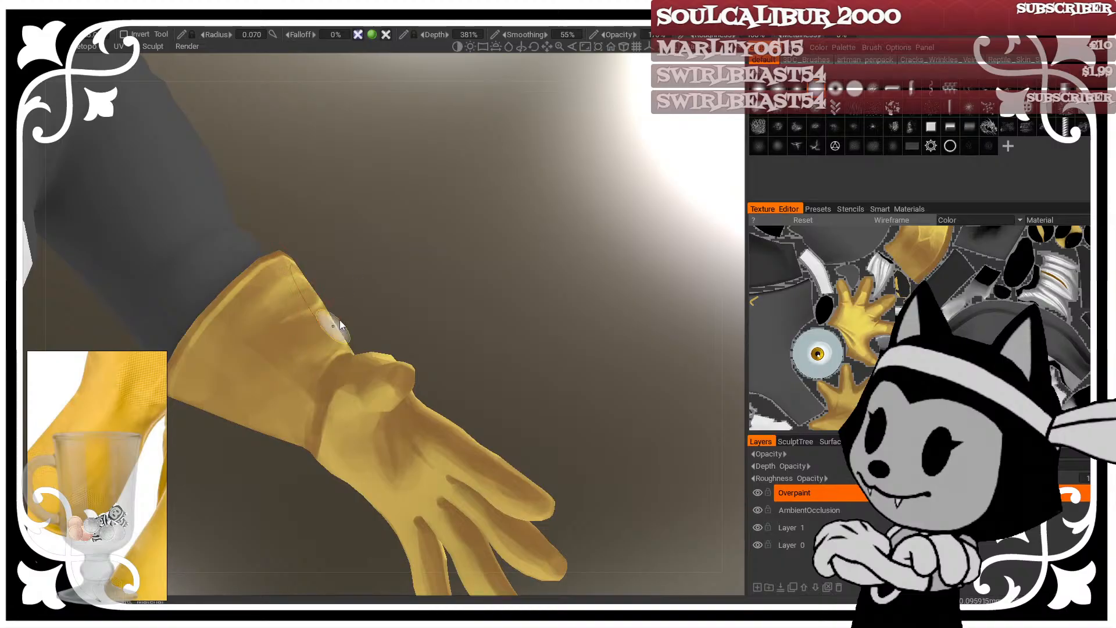
drag(340, 320, 340, 327)
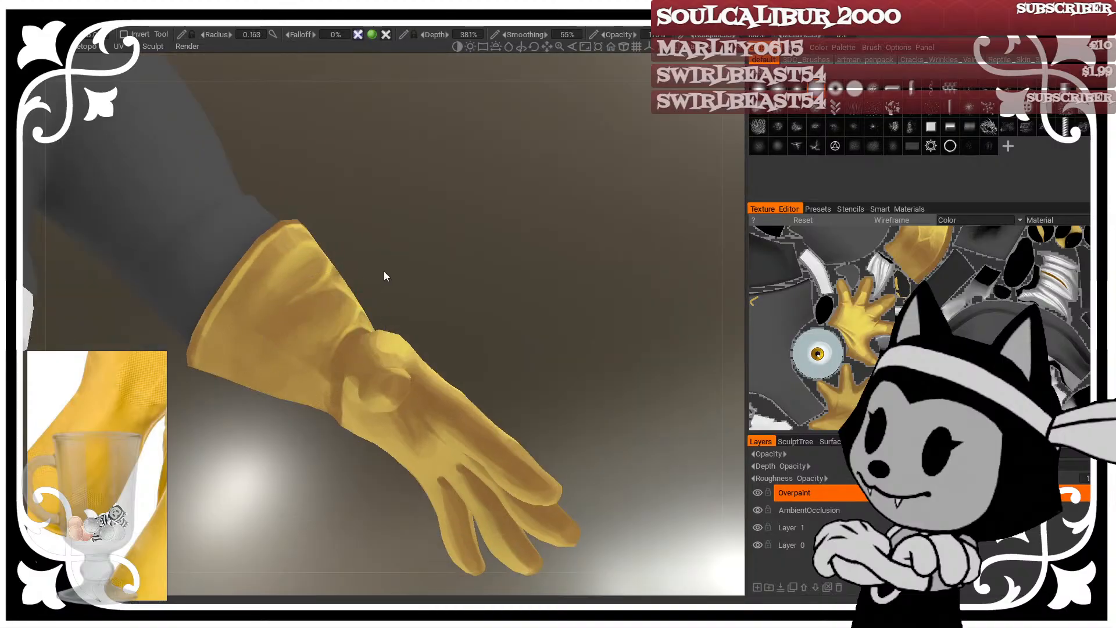
mouse_move(383, 275)
mouse_down()
mouse_move(287, 309)
mouse_move(309, 289)
mouse_up()
mouse_move(259, 327)
mouse_down()
mouse_move(449, 187)
mouse_move(247, 365)
mouse_up()
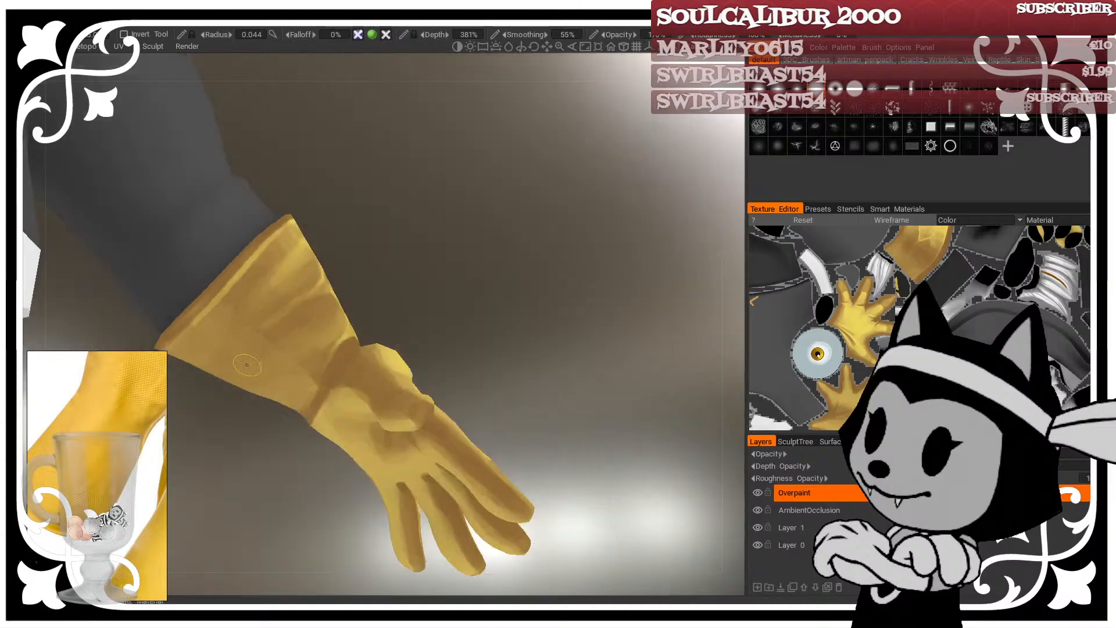
Step: Refine the shading on the outer side of the cuff near its rim with brush radii of 0.062 and 0.040
mouse_move(270, 318)
mouse_down()
mouse_move(322, 303)
mouse_move(334, 254)
mouse_move(343, 271)
mouse_move(657, 286)
mouse_move(669, 261)
mouse_up()
drag(288, 419, 256, 378)
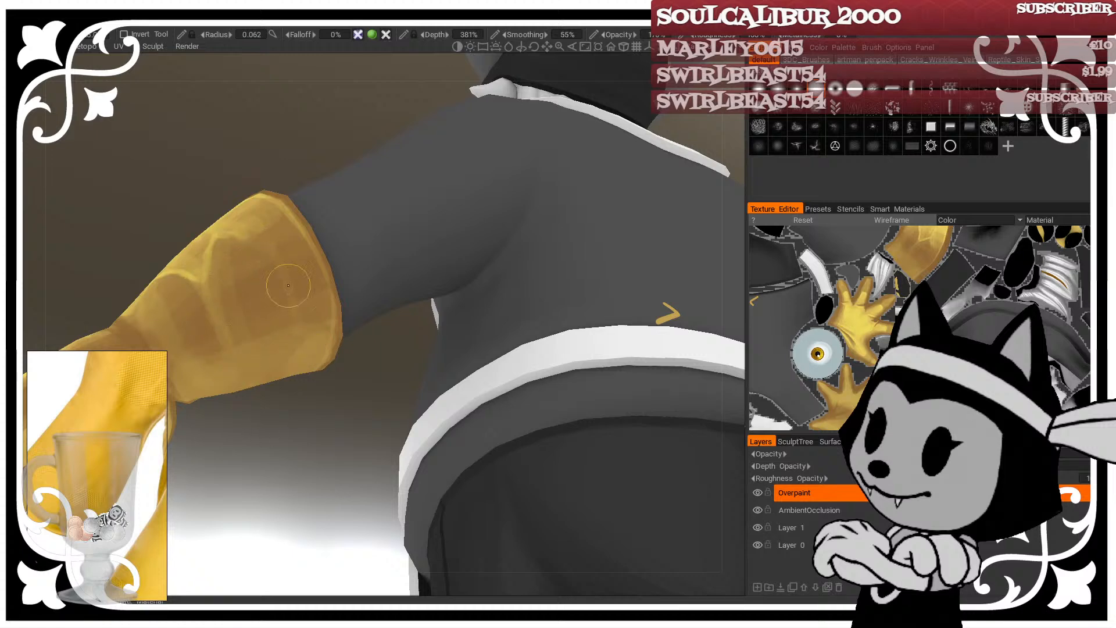
drag(329, 382, 297, 298)
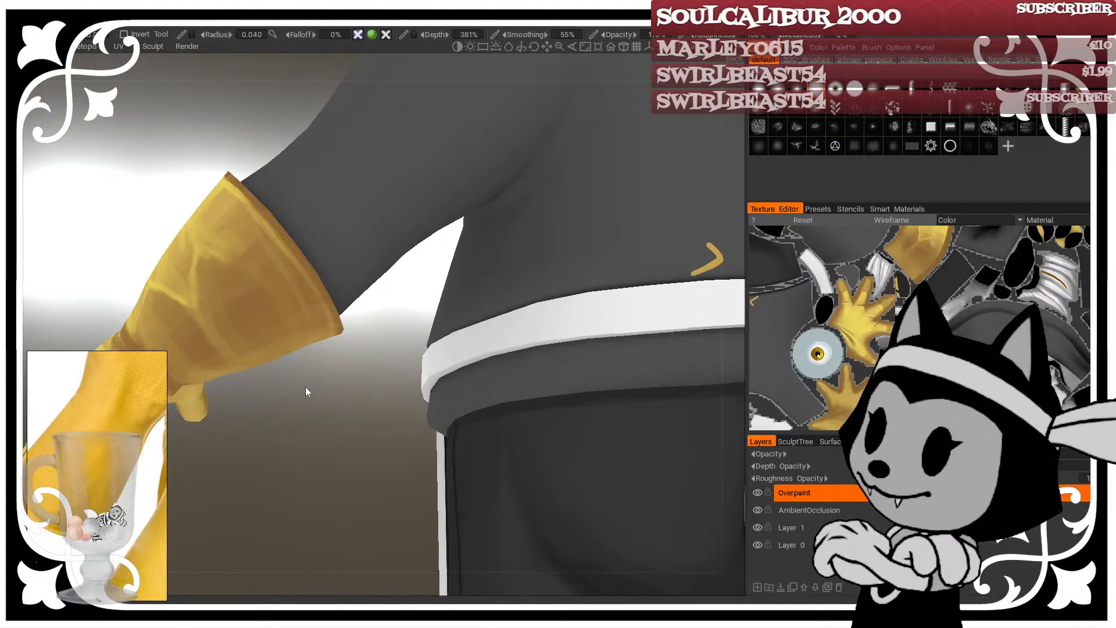
Step: Examine the shading on the back of the glove, its cuff and its fingers from several angles
drag(304, 392, 479, 329)
right_drag(479, 329, 512, 356)
drag(511, 356, 534, 394)
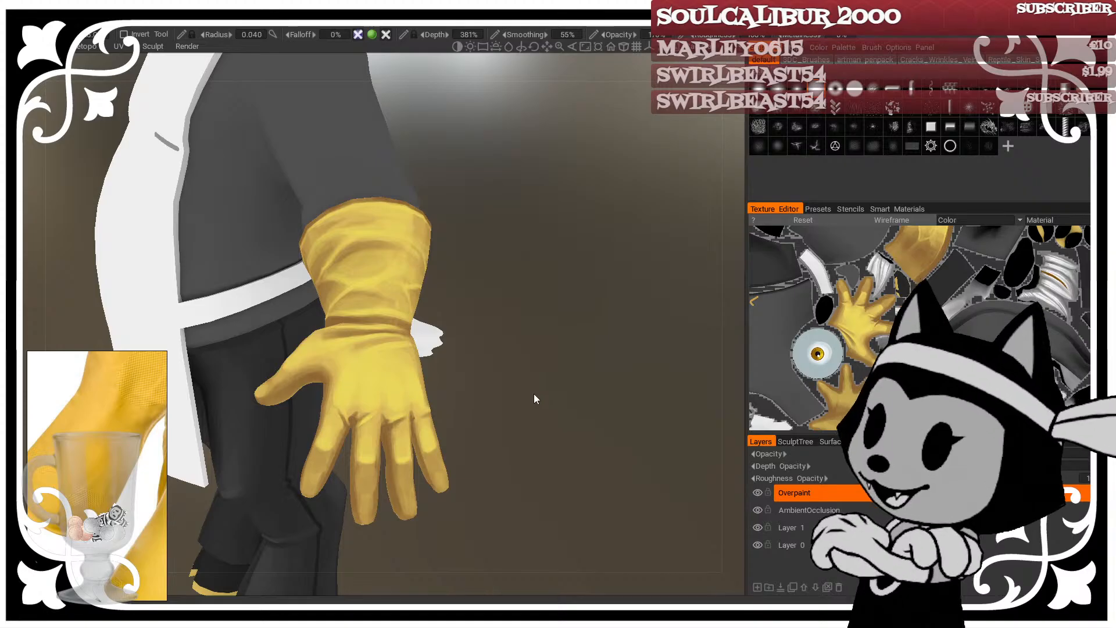
drag(535, 398, 542, 397)
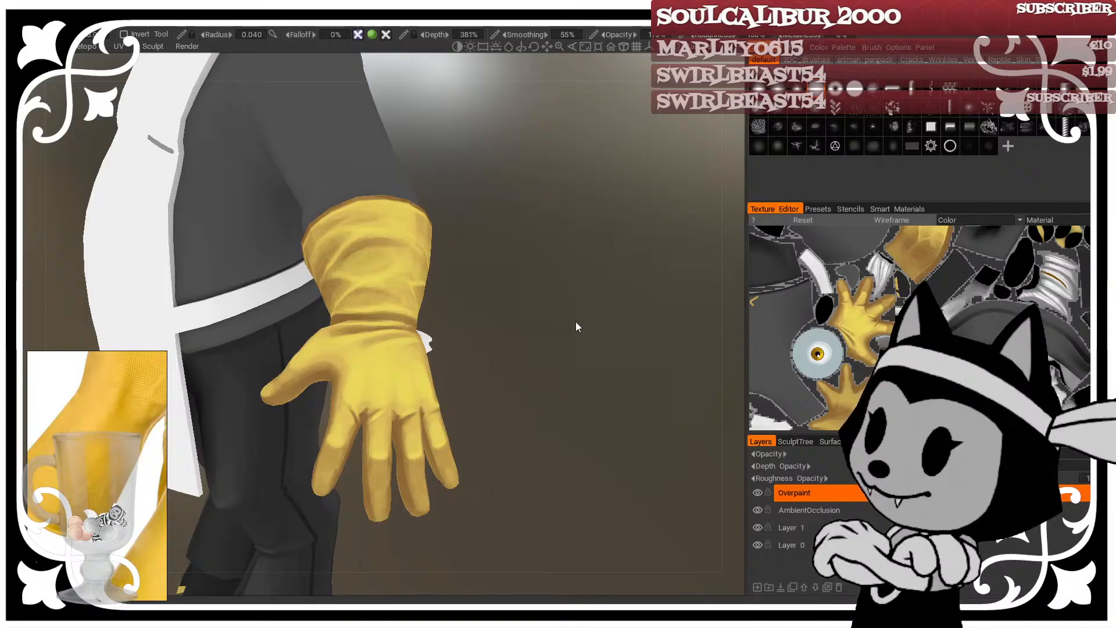
right_drag(576, 323, 516, 308)
drag(516, 309, 500, 266)
right_drag(500, 266, 567, 290)
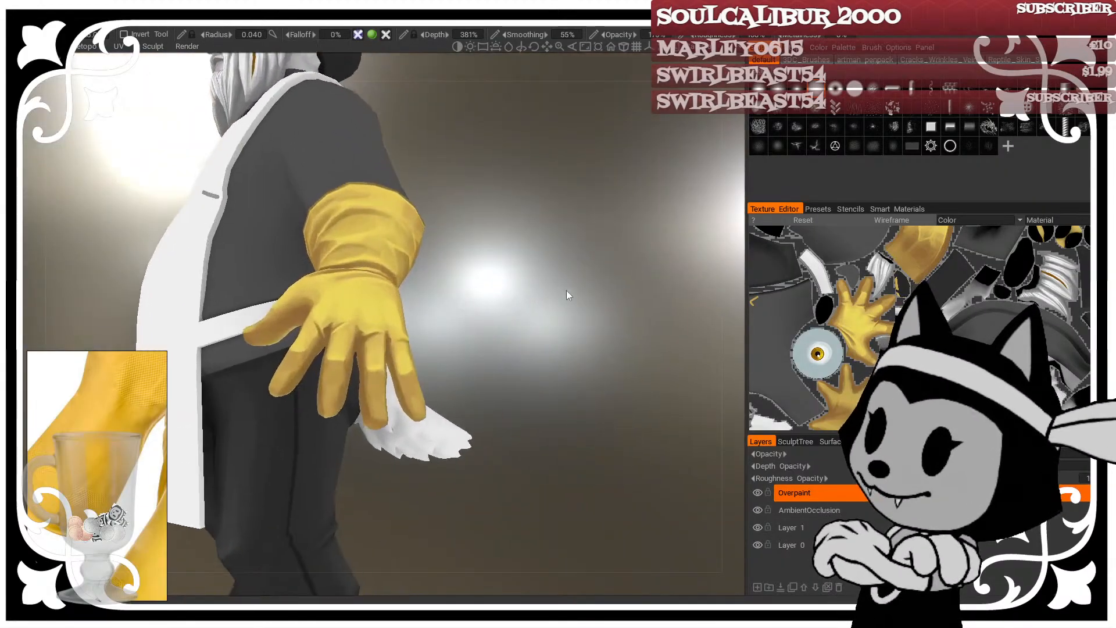
drag(567, 291, 605, 364)
right_drag(605, 364, 622, 419)
mouse_move(623, 419)
mouse_down()
mouse_move(564, 318)
mouse_move(576, 298)
mouse_up()
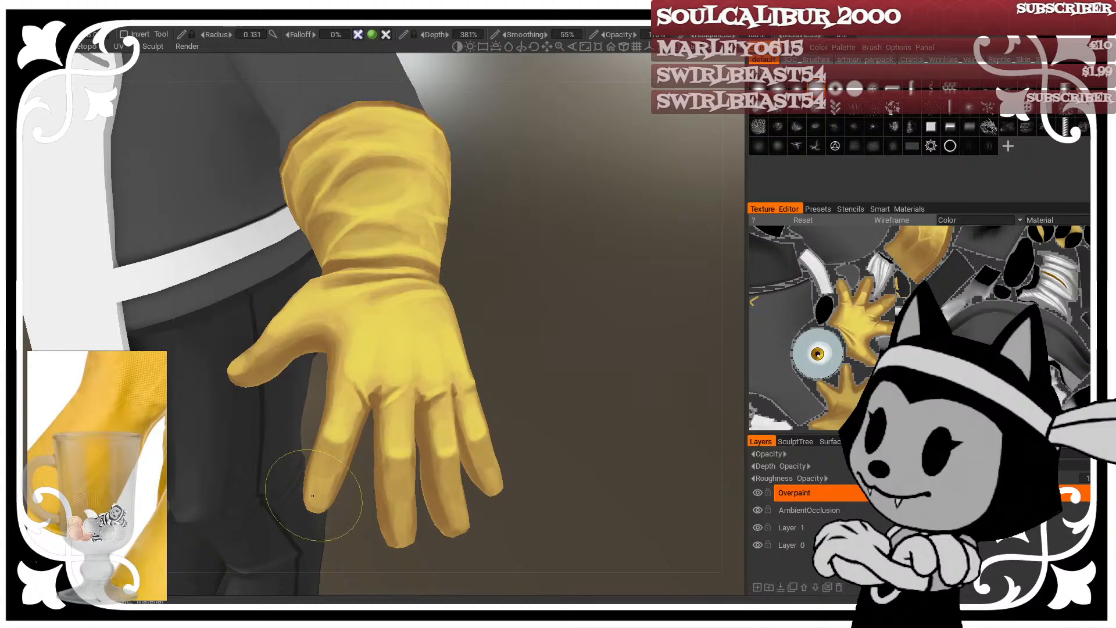
Step: Paint highlights on the fingertips along the back of the hand with brush radii of 0.131, 0.090, 0.108 and 0.093
drag(502, 383, 461, 395)
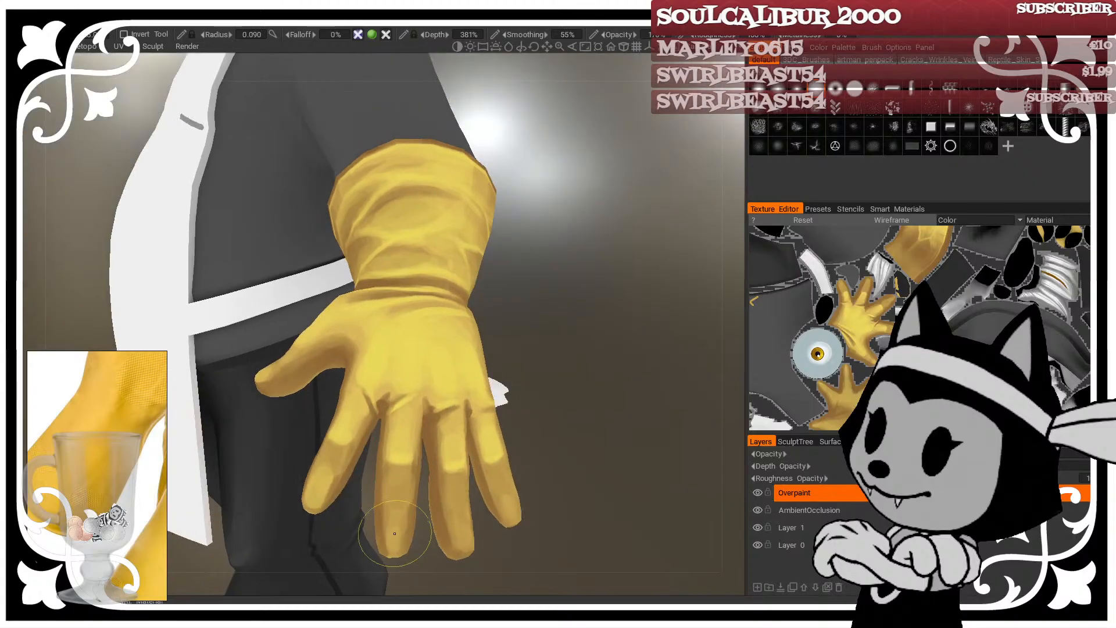
drag(642, 528, 553, 459)
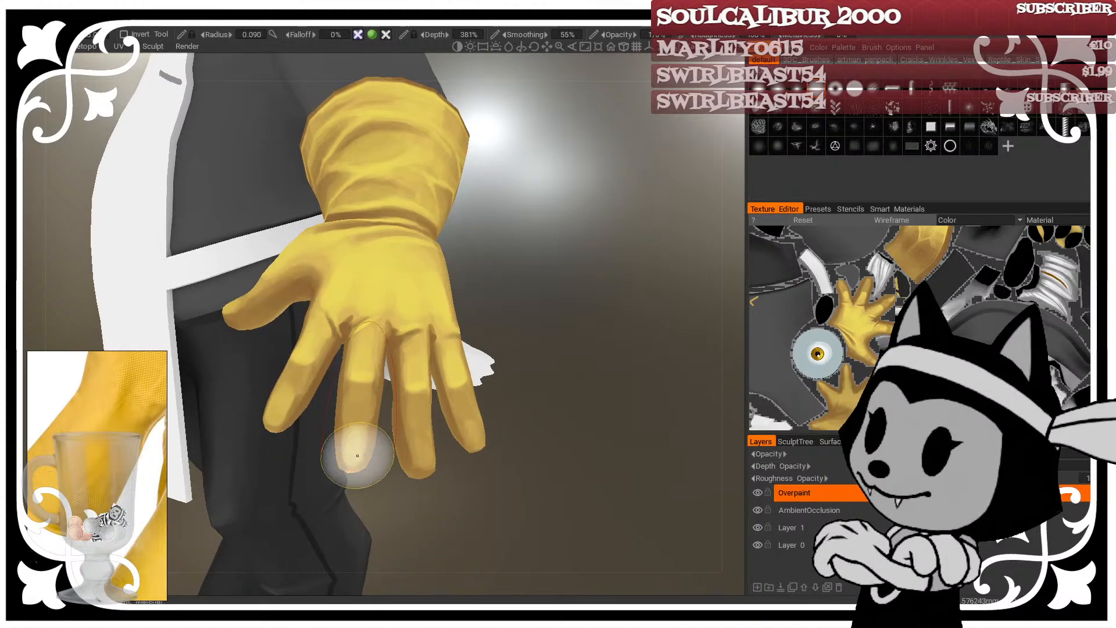
drag(583, 288, 565, 345)
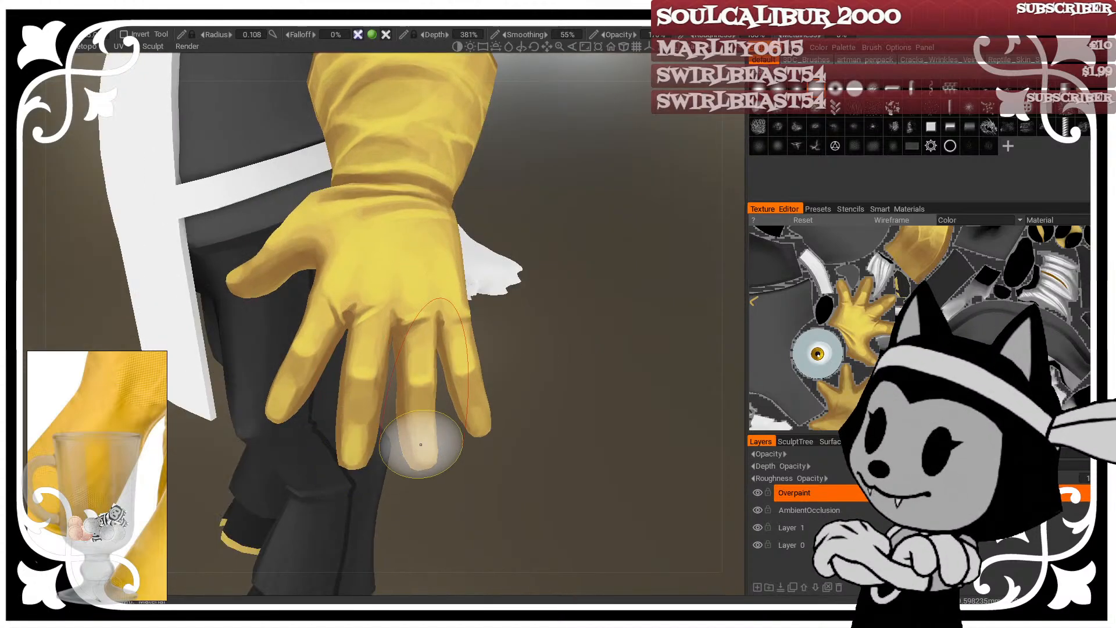
drag(540, 435, 468, 437)
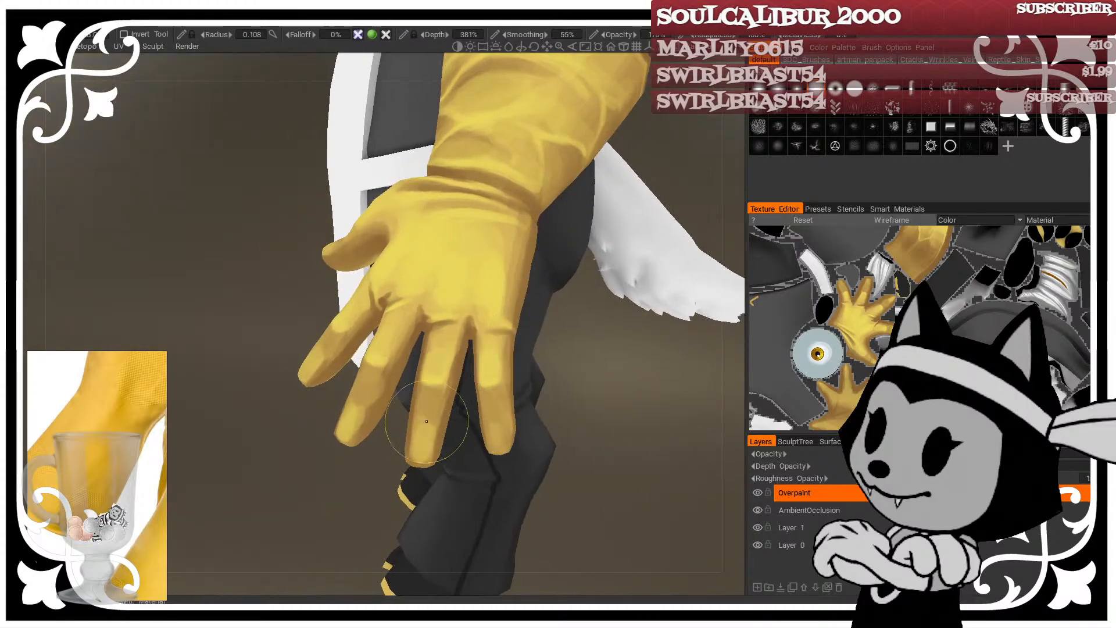
key([)
middle_drag(498, 427, 525, 417)
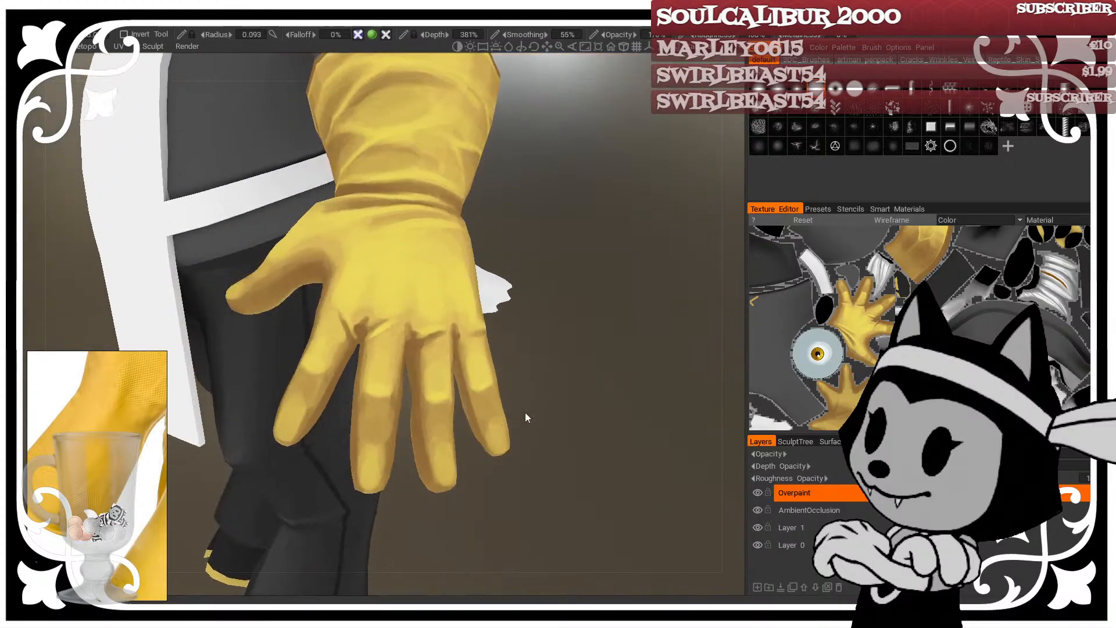
Step: Brighten the index and middle fingers on the back of the hand with a brush radius of 0.093
alt+drag(512, 433, 545, 429)
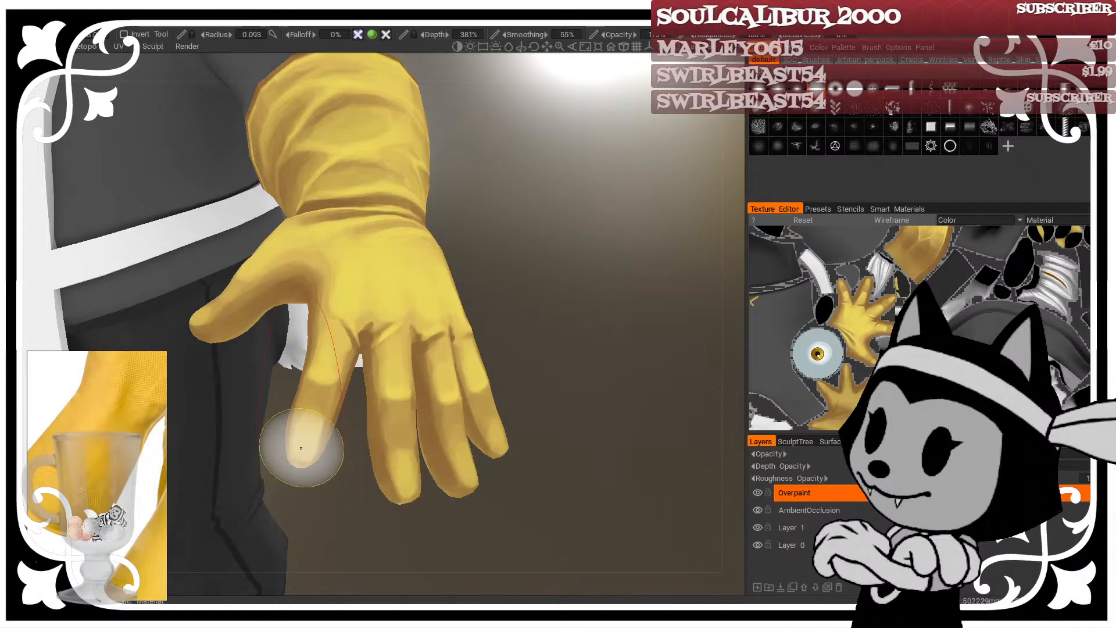
alt+drag(552, 383, 579, 390)
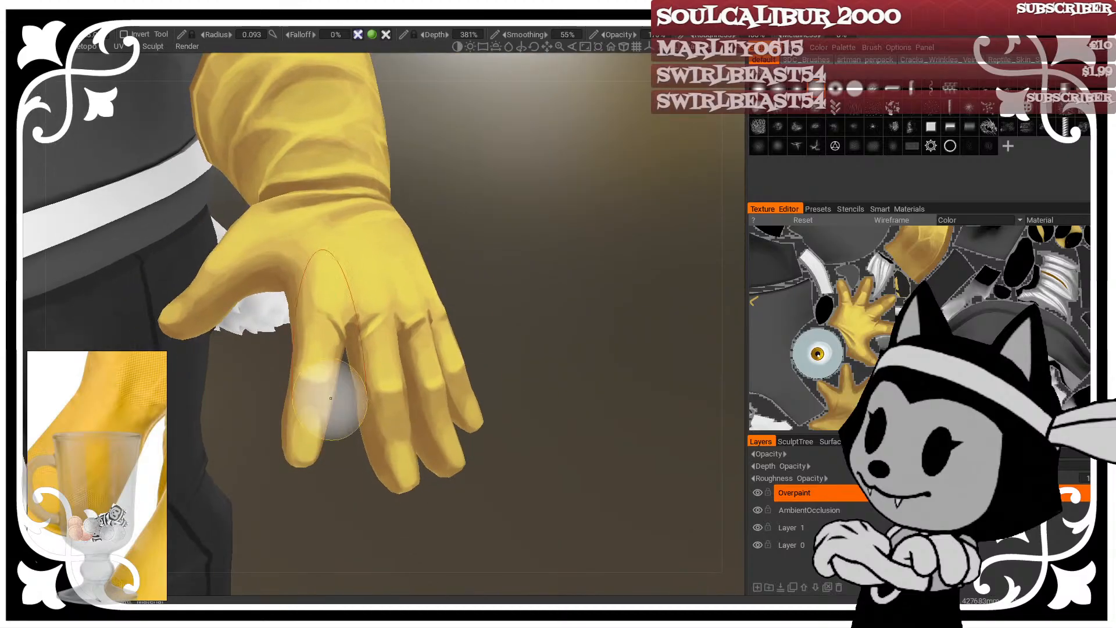
alt+drag(377, 347, 401, 396)
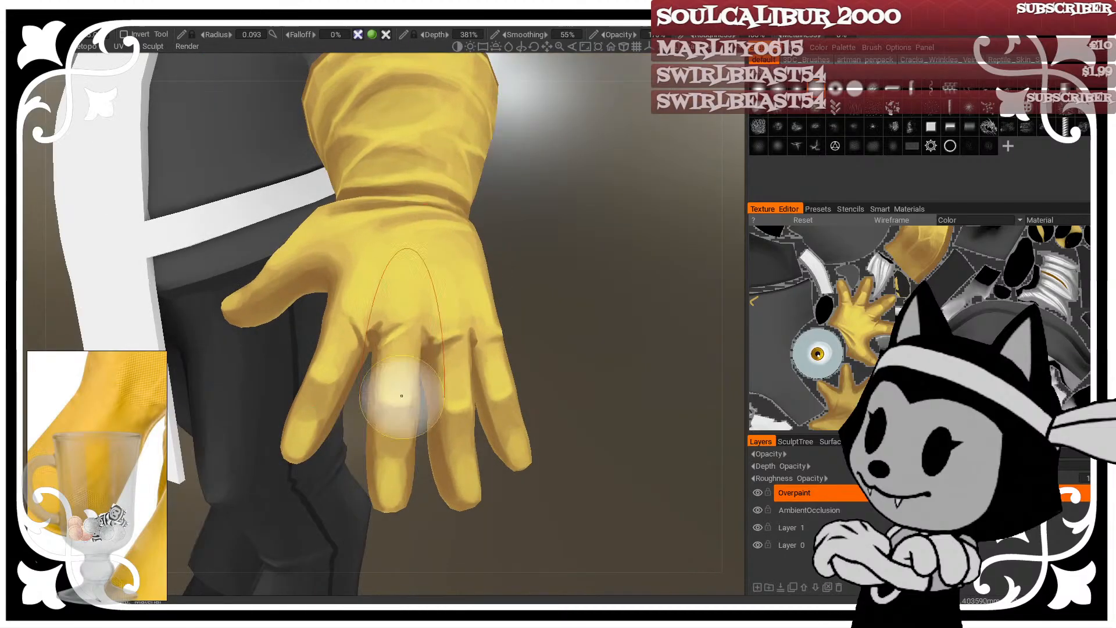
alt+drag(514, 366, 461, 372)
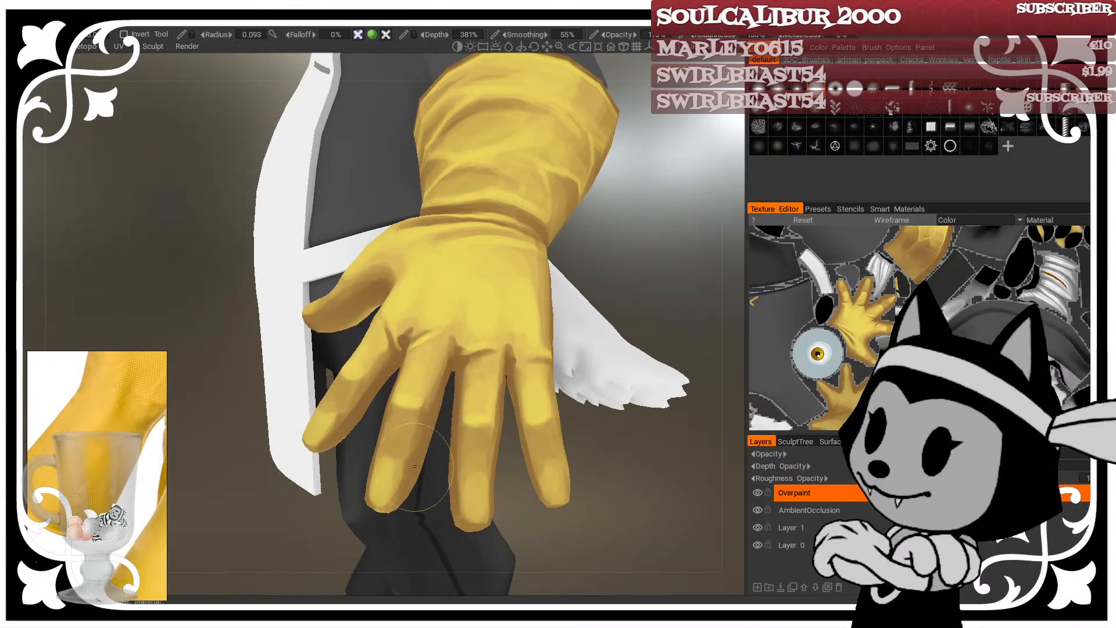
Step: Refine the fingertip highlights on the back of the hand with brush radii of 0.112 and 0.105
alt+right_drag(598, 371, 614, 482)
alt+drag(614, 482, 551, 315)
alt+right_drag(550, 314, 557, 343)
alt+drag(557, 342, 585, 404)
alt+right_drag(585, 403, 585, 383)
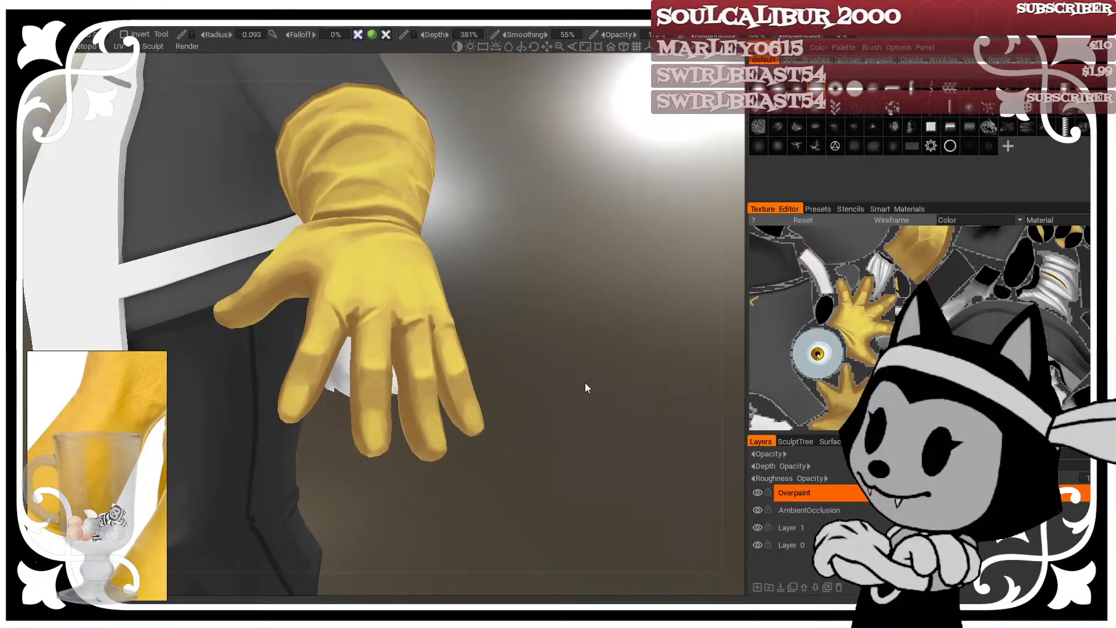
alt+drag(549, 294, 467, 327)
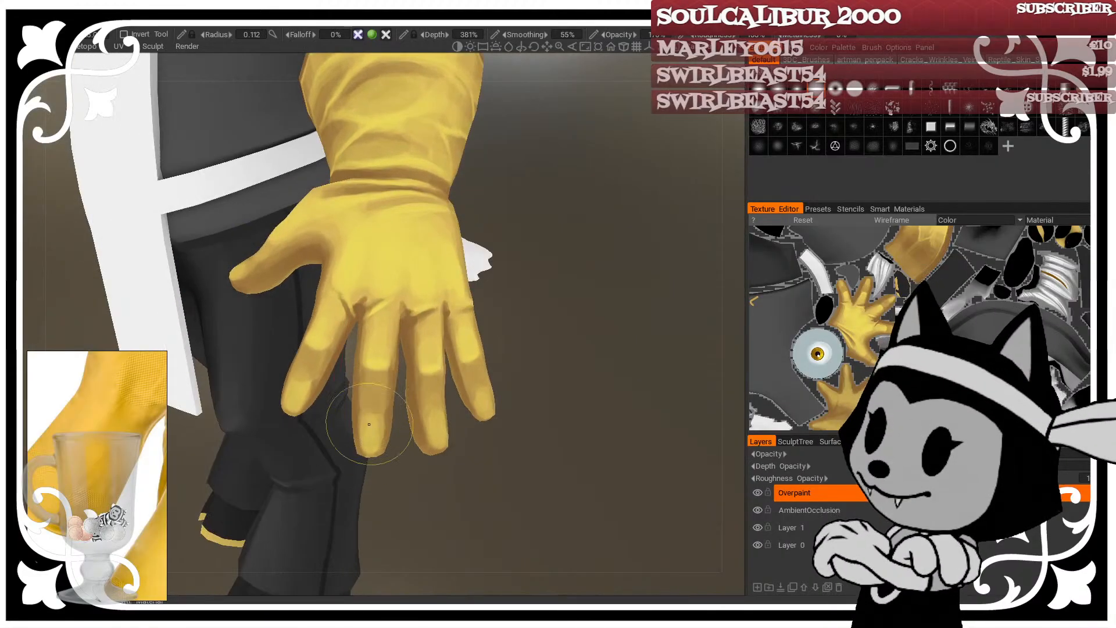
mouse_move(566, 303)
alt+mouse_down()
mouse_move(599, 302)
mouse_move(548, 287)
mouse_move(494, 292)
alt+mouse_up()
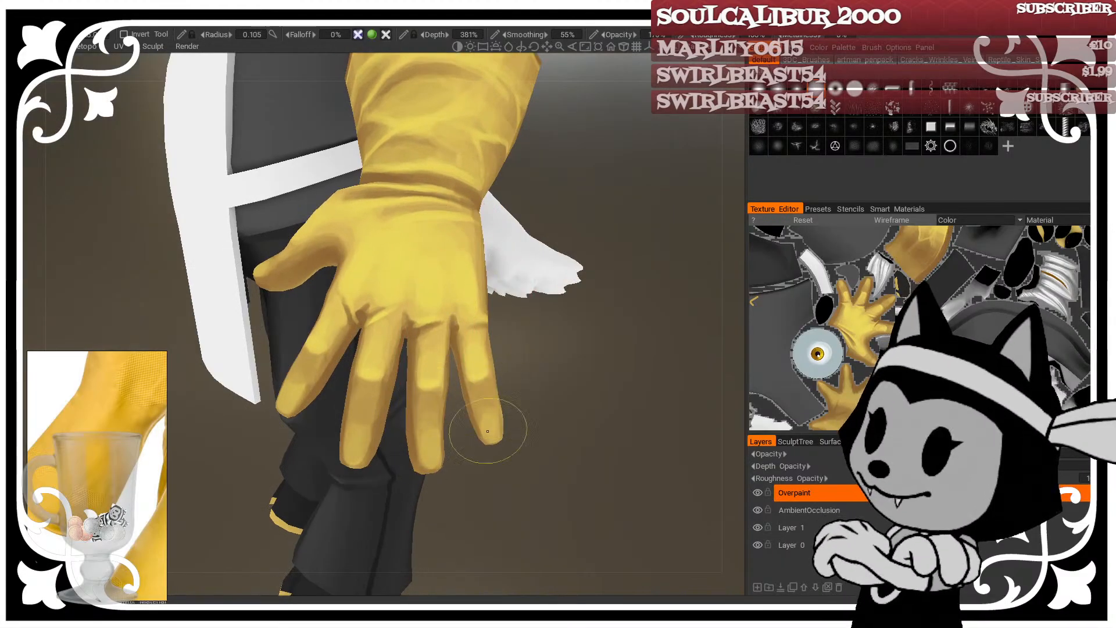
alt+drag(488, 431, 573, 379)
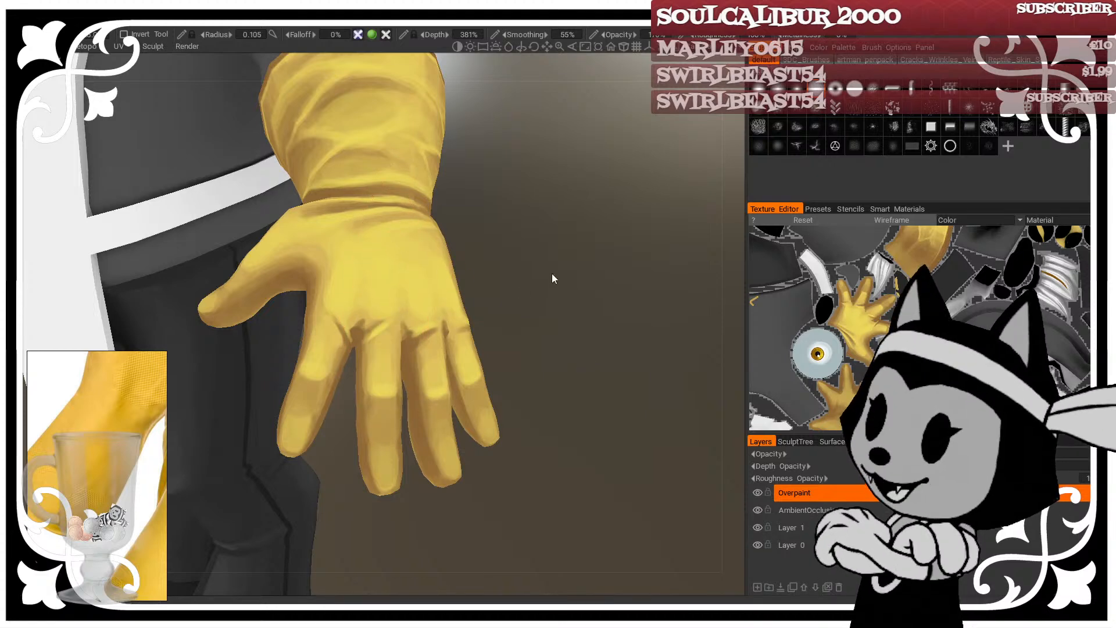
Step: Detail the knuckle creases and the back of the hand above them with brush radii of 0.023, 0.024 and 0.040
drag(552, 277, 572, 291)
key(bracketleft)
key(bracketleft)
key(bracketleft)
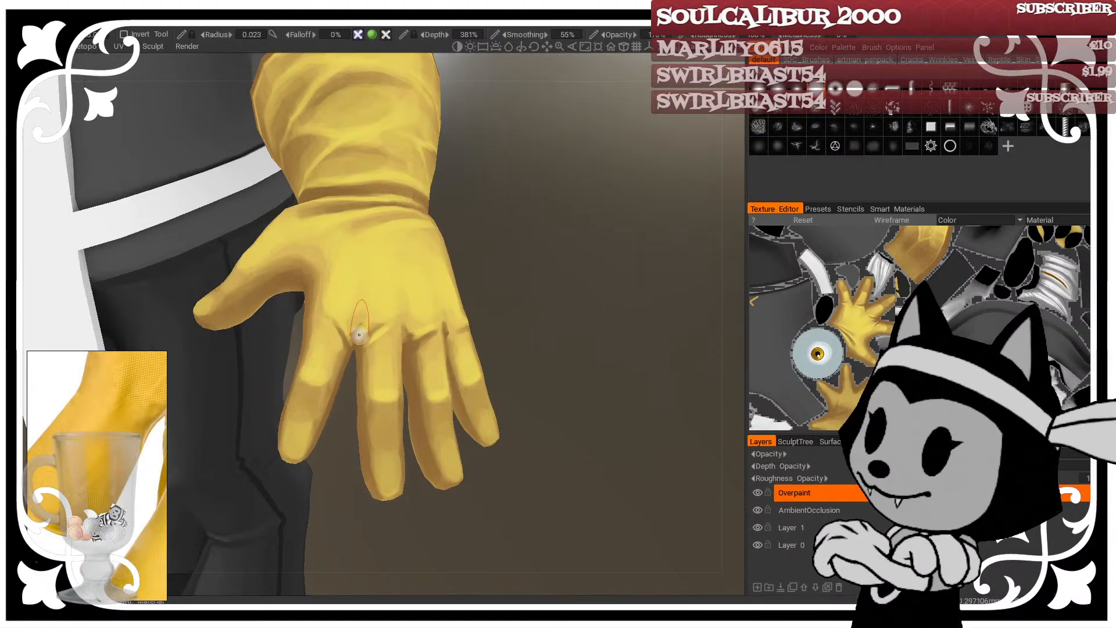
alt+drag(351, 262, 365, 325)
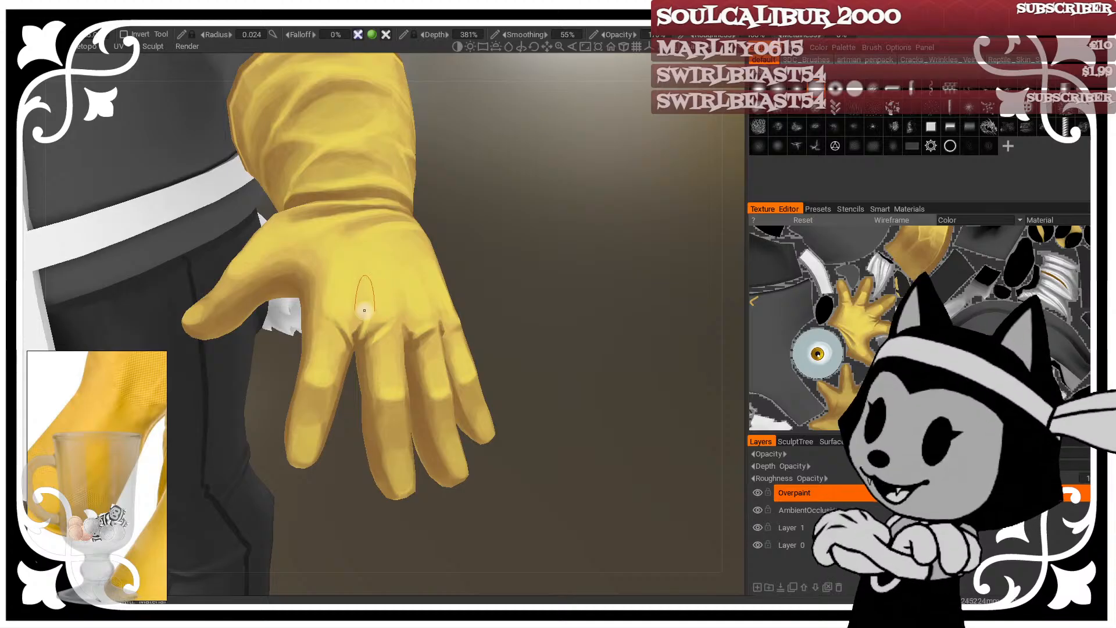
alt+drag(390, 324, 556, 231)
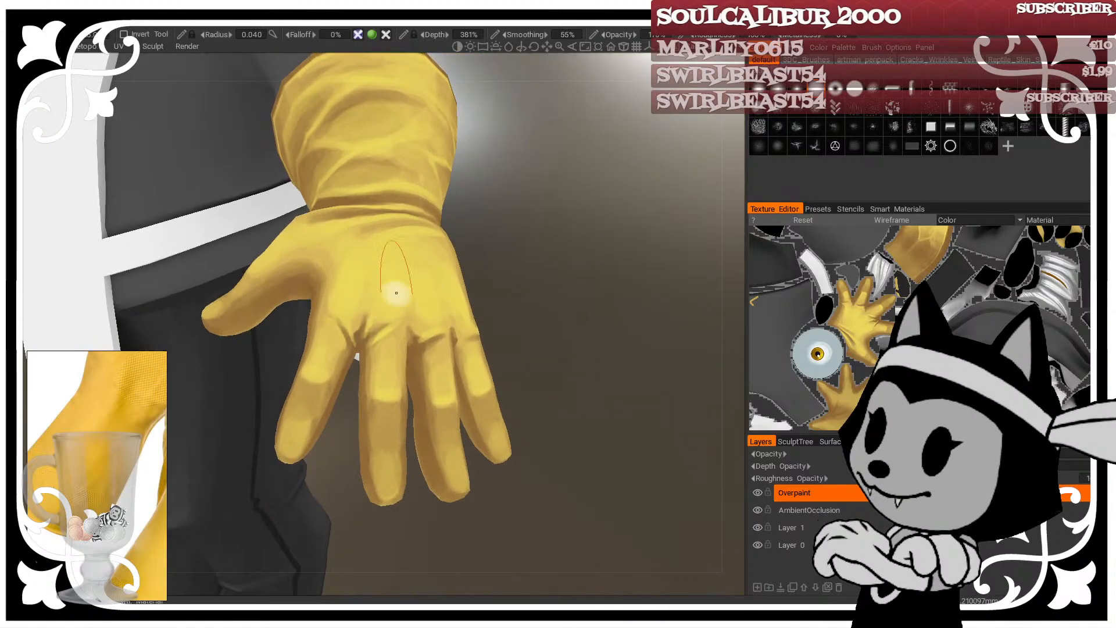
alt+drag(396, 293, 573, 301)
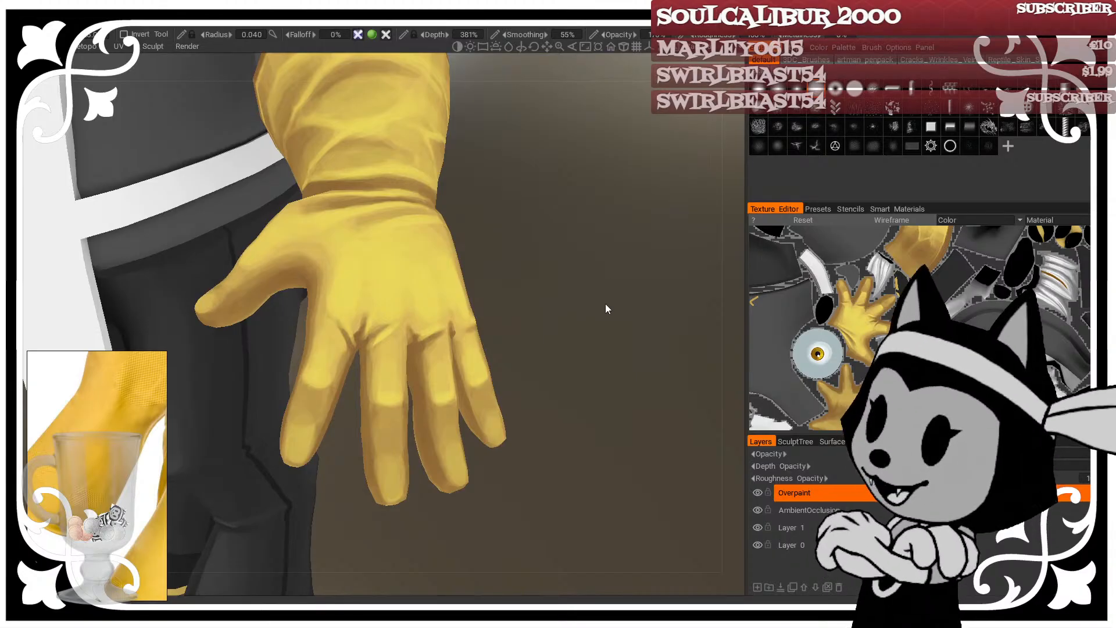
Step: Examine the painted glove against the rest of the character from a distance
alt+right_drag(605, 303, 556, 302)
alt+drag(556, 302, 484, 290)
alt+right_drag(485, 289, 452, 283)
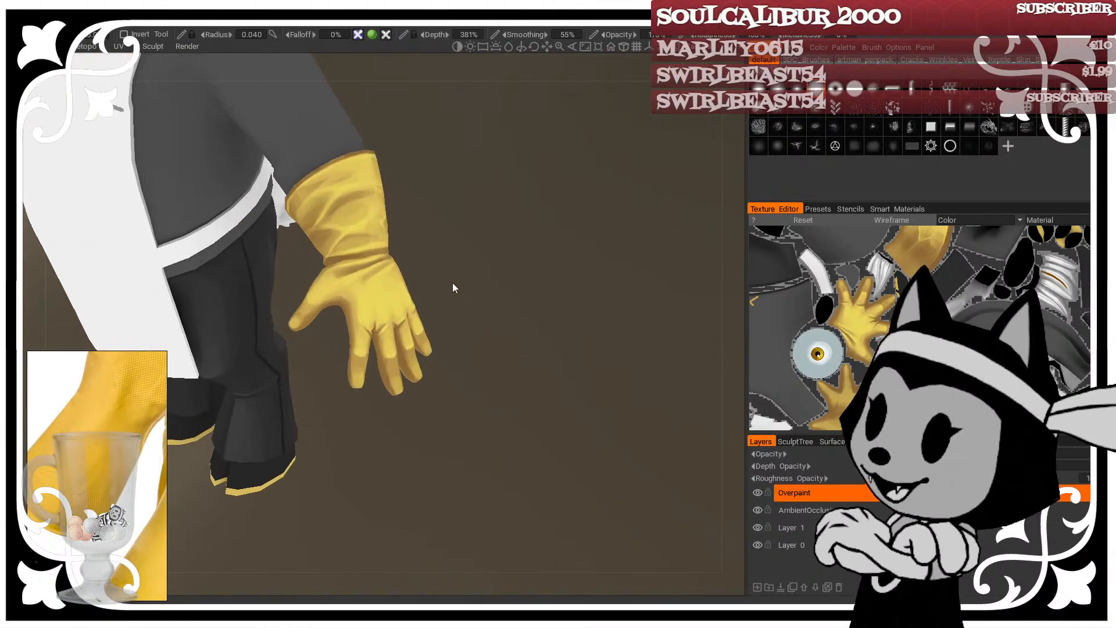
alt+drag(453, 282, 483, 245)
alt+right_drag(483, 246, 484, 257)
alt+middle_drag(483, 257, 540, 349)
alt+right_drag(539, 349, 487, 309)
alt+drag(487, 309, 500, 277)
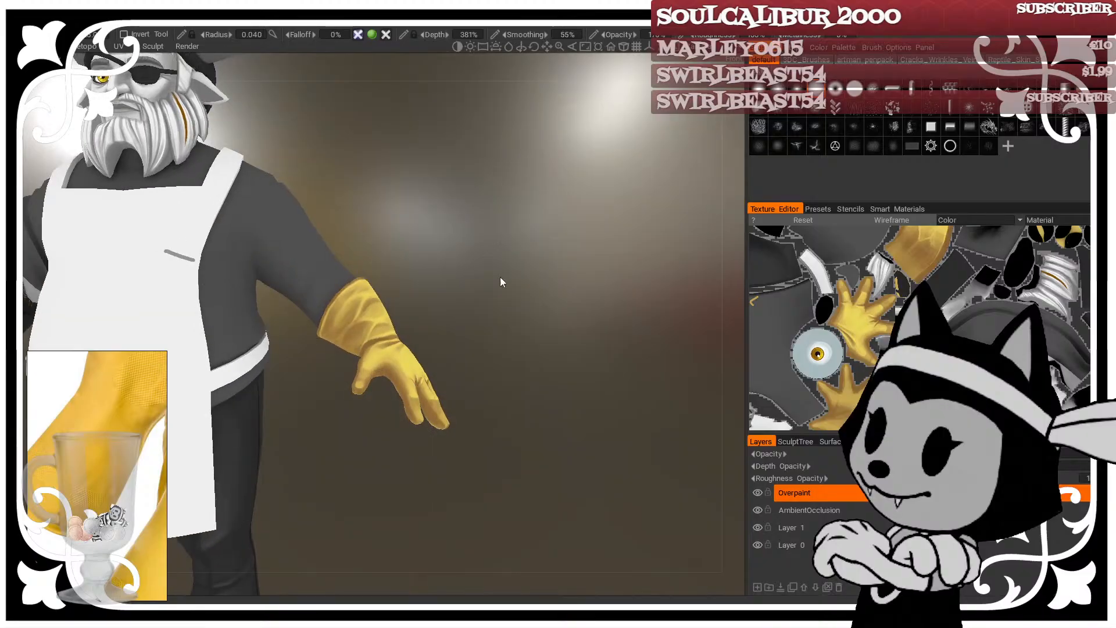
Step: Paint highlights on the thumb with a brush radius of 0.087, raising the brush depth to 415% and 508%
alt+right_drag(500, 277, 542, 345)
alt+drag(542, 346, 552, 383)
alt+middle_drag(553, 384, 549, 344)
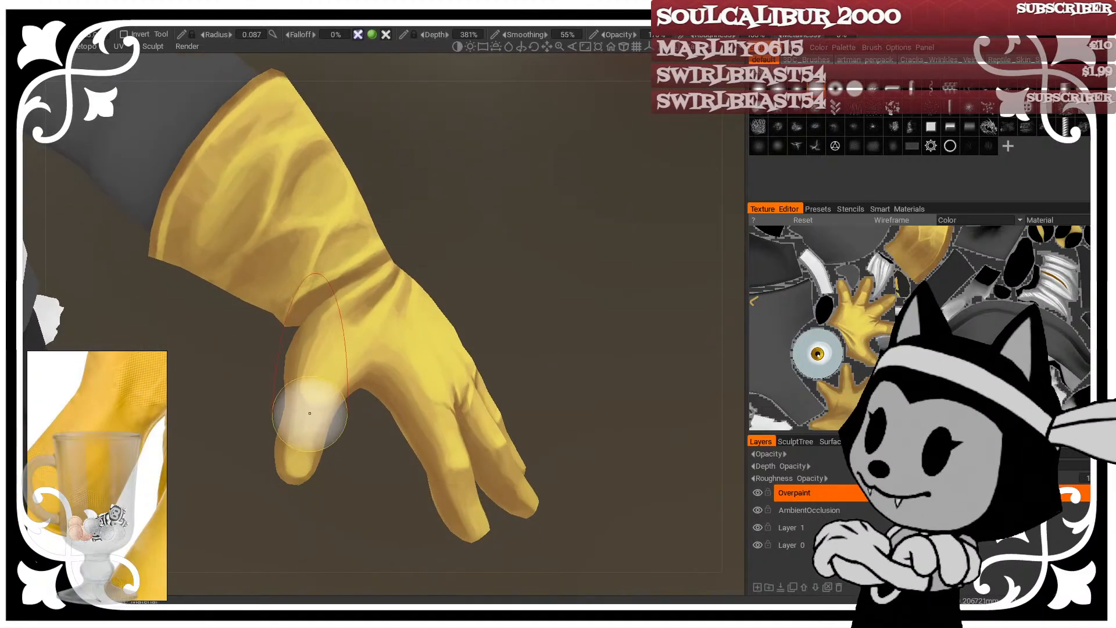
alt+drag(479, 289, 458, 271)
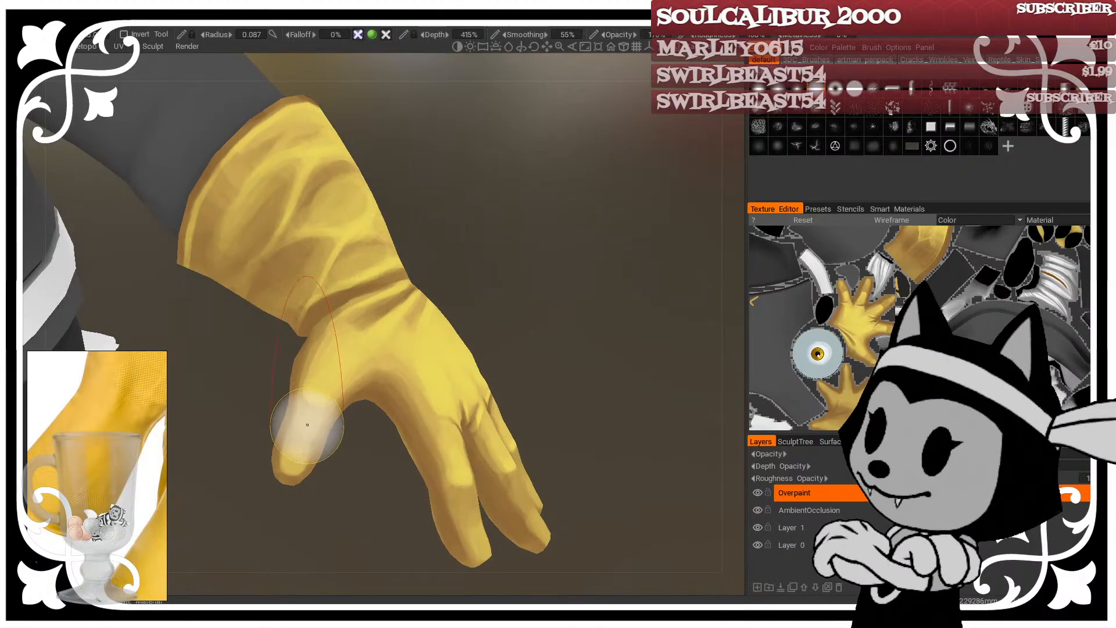
right_drag(308, 425, 497, 286)
Step: Check the glove's shading from the front, rear, palm and cuff sides, both close up and on the full character
alt+right_drag(569, 362, 533, 290)
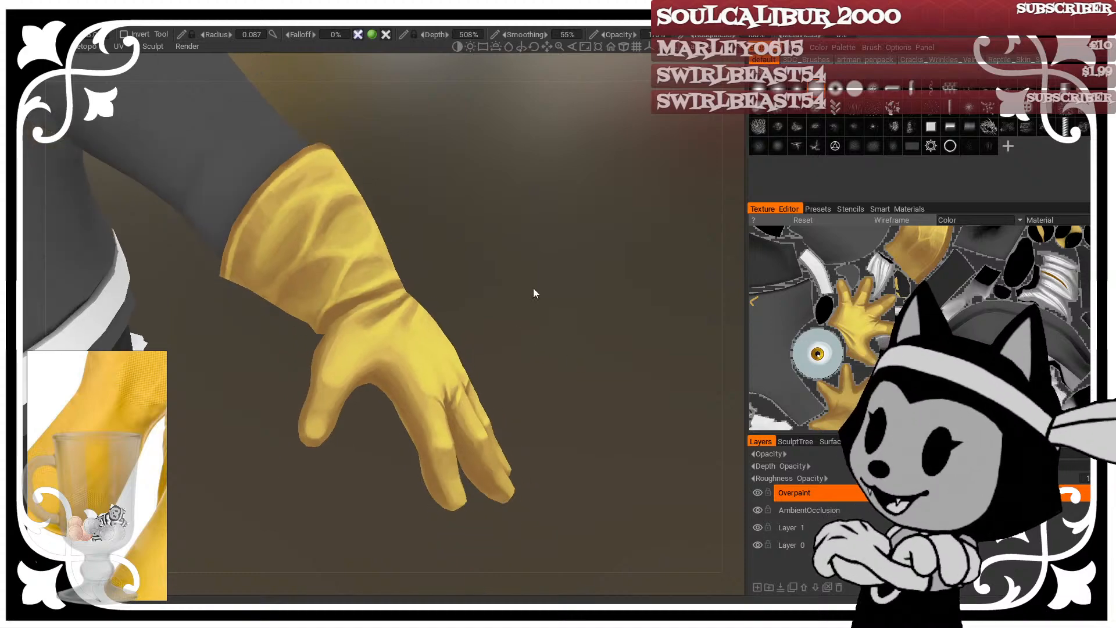
alt+drag(533, 289, 582, 327)
alt+right_drag(582, 327, 552, 250)
alt+drag(553, 250, 272, 311)
alt+right_drag(271, 312, 279, 328)
alt+drag(292, 271, 274, 274)
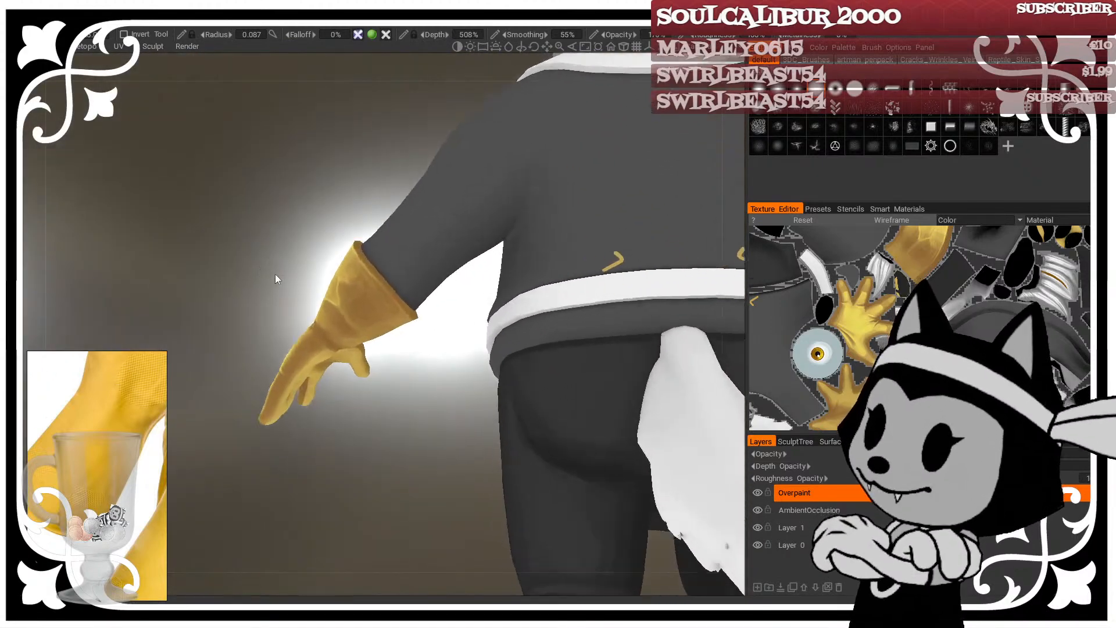
alt+right_drag(275, 274, 286, 295)
alt+drag(389, 448, 388, 396)
alt+right_drag(387, 397, 392, 413)
alt+middle_drag(392, 414, 561, 456)
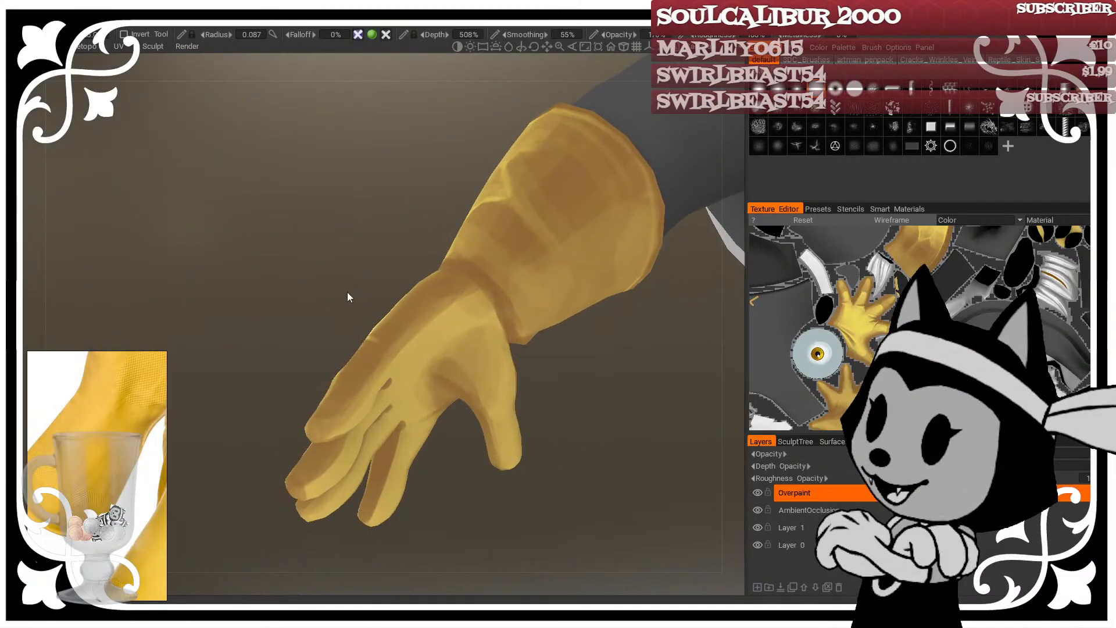
alt+drag(348, 292, 615, 386)
alt+right_drag(615, 386, 574, 331)
alt+drag(574, 332, 565, 393)
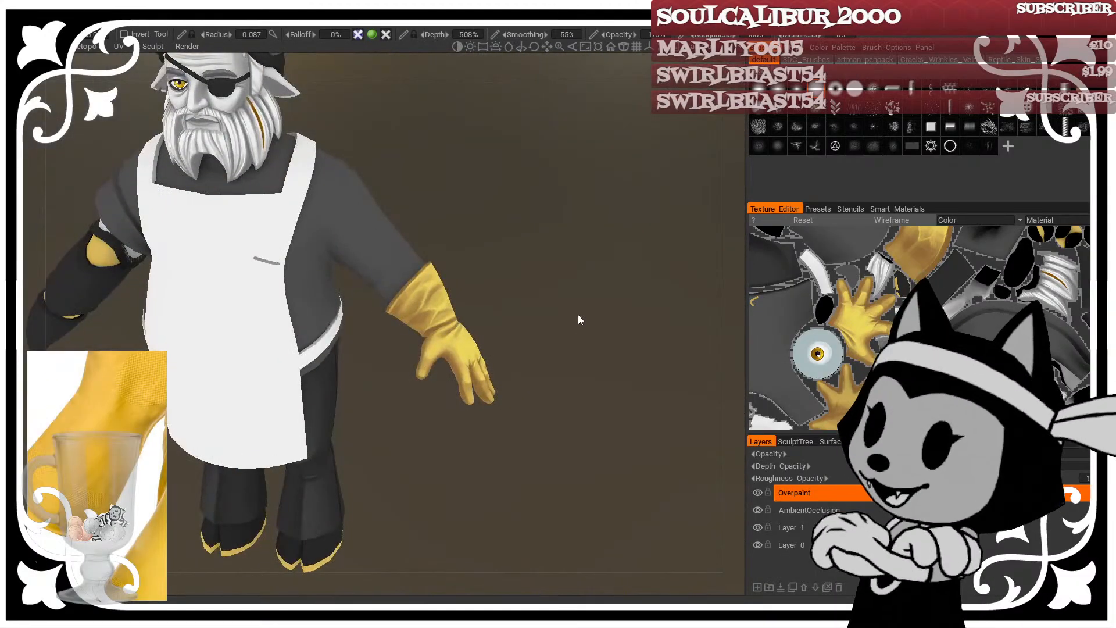
alt+drag(601, 317, 406, 299)
mouse_move(406, 299)
alt+right_down()
mouse_move(331, 418)
mouse_move(286, 339)
mouse_move(287, 350)
alt+right_up()
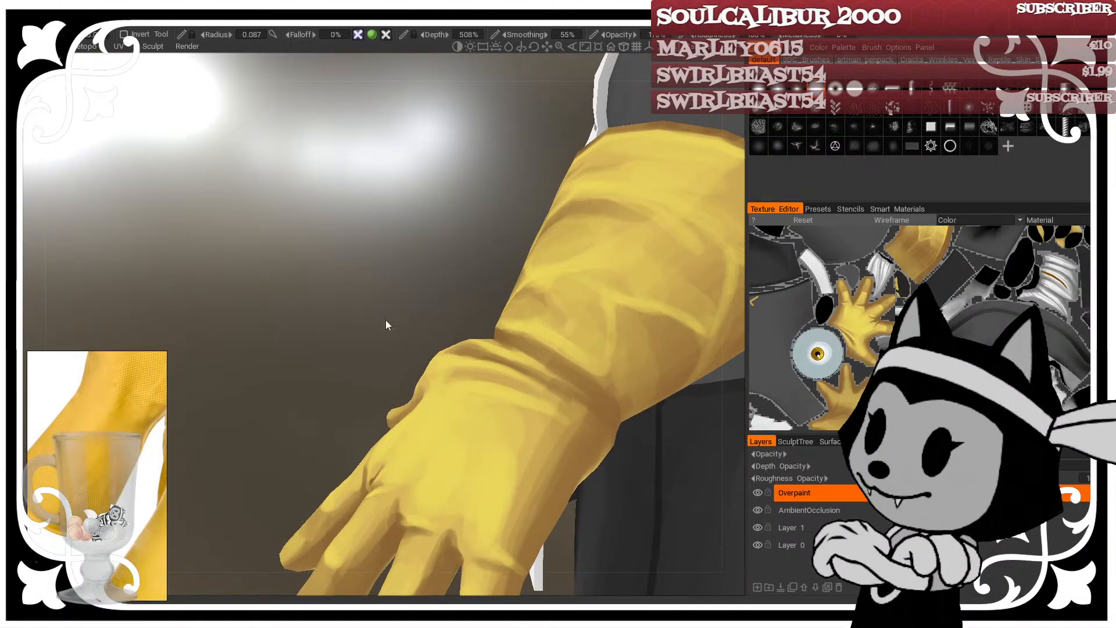
Step: Paint highlights on the palm-side fingertips and thumb tip, starting with a brush radius of 0.112
alt+right_drag(386, 320, 355, 291)
alt+drag(356, 290, 490, 191)
alt+right_drag(490, 191, 515, 204)
alt+middle_drag(515, 203, 488, 205)
alt+drag(590, 430, 498, 192)
key(w)
key(w)
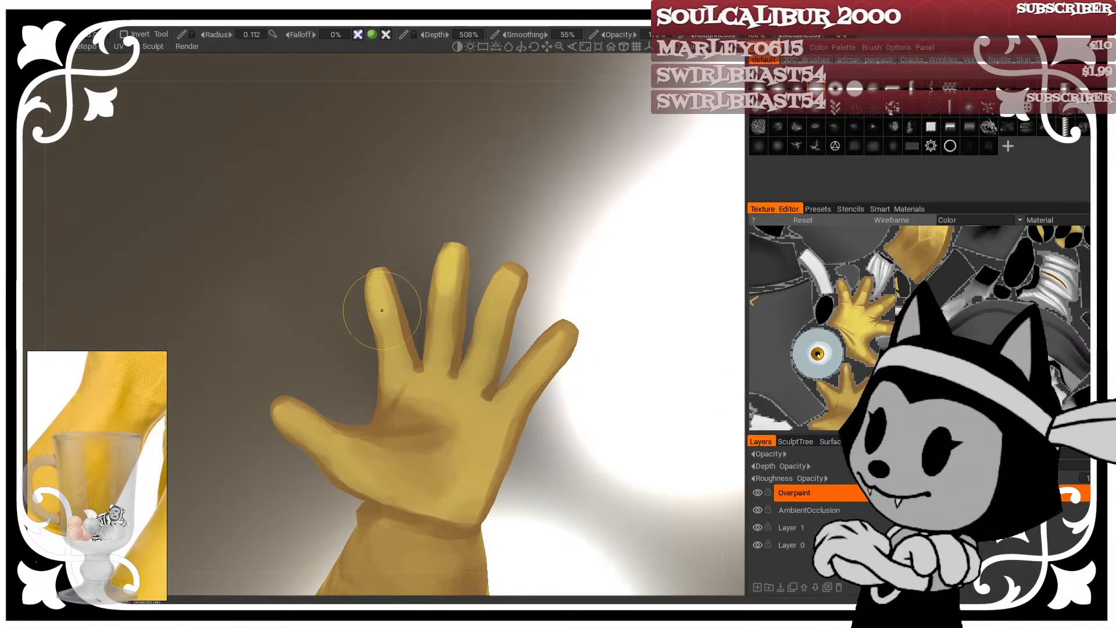
mouse_move(495, 309)
alt+mouse_down()
mouse_move(568, 265)
mouse_move(492, 242)
mouse_move(505, 242)
mouse_move(501, 281)
mouse_move(546, 333)
mouse_move(562, 340)
mouse_move(601, 299)
alt+mouse_up()
mouse_move(592, 343)
mouse_down()
mouse_move(601, 285)
mouse_move(586, 251)
mouse_move(618, 326)
mouse_move(680, 351)
mouse_move(577, 177)
mouse_move(431, 239)
mouse_move(401, 348)
mouse_up()
mouse_move(432, 434)
mouse_down()
mouse_move(384, 279)
mouse_move(391, 332)
mouse_up()
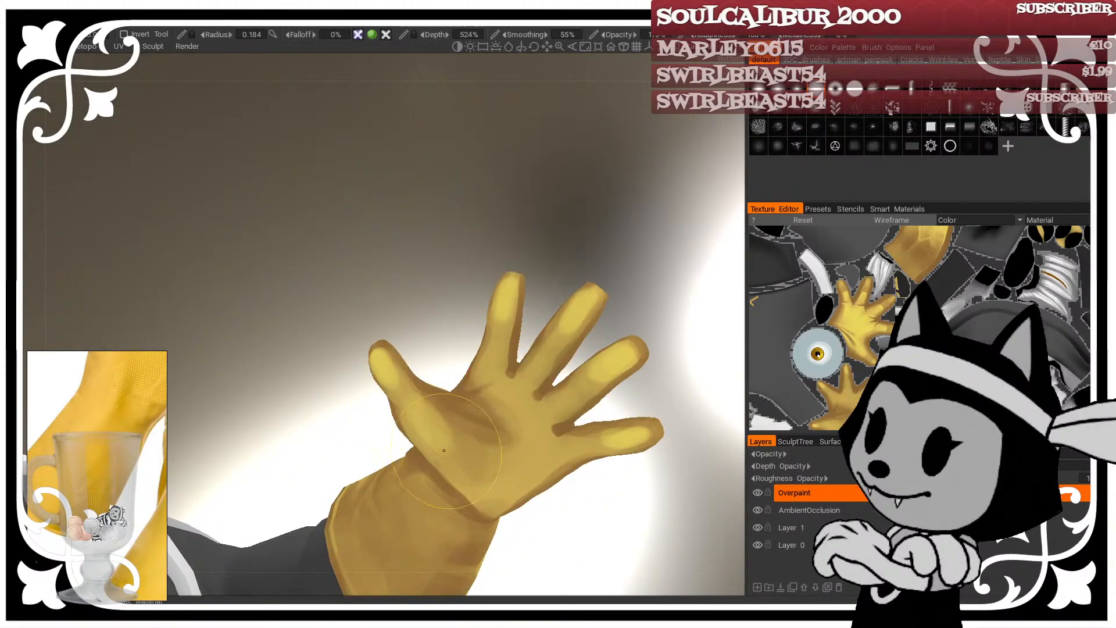
Step: Brighten the thumb base and the outer palm with brush radii of 0.184, 0.135 and 0.168 at 524% depth
mouse_move(415, 408)
mouse_down()
mouse_move(406, 316)
mouse_move(443, 224)
mouse_up()
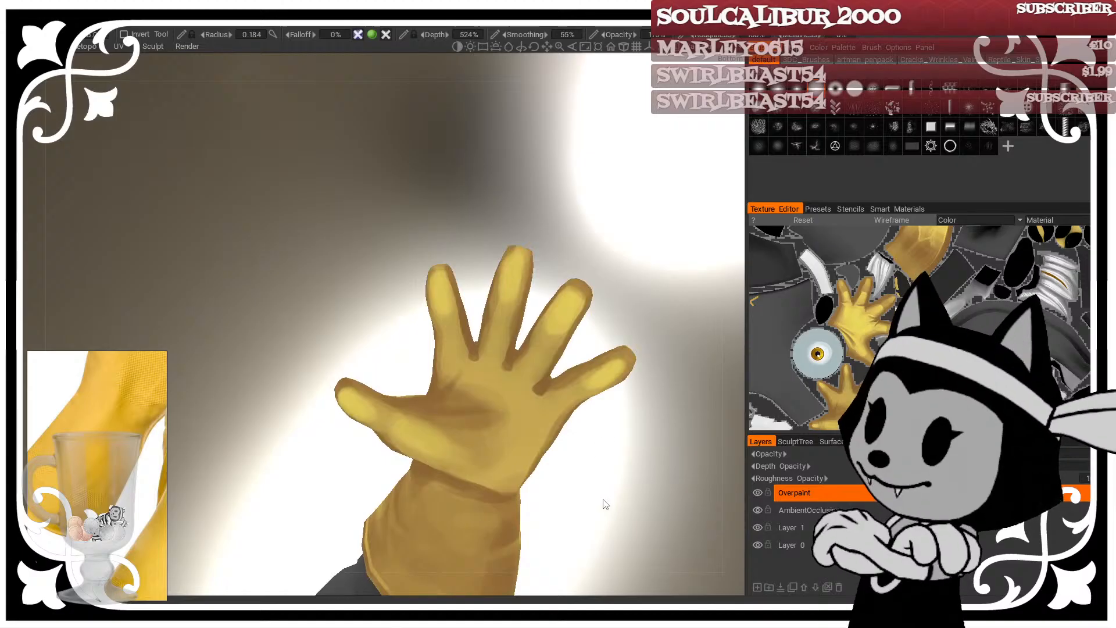
right_drag(502, 380, 474, 382)
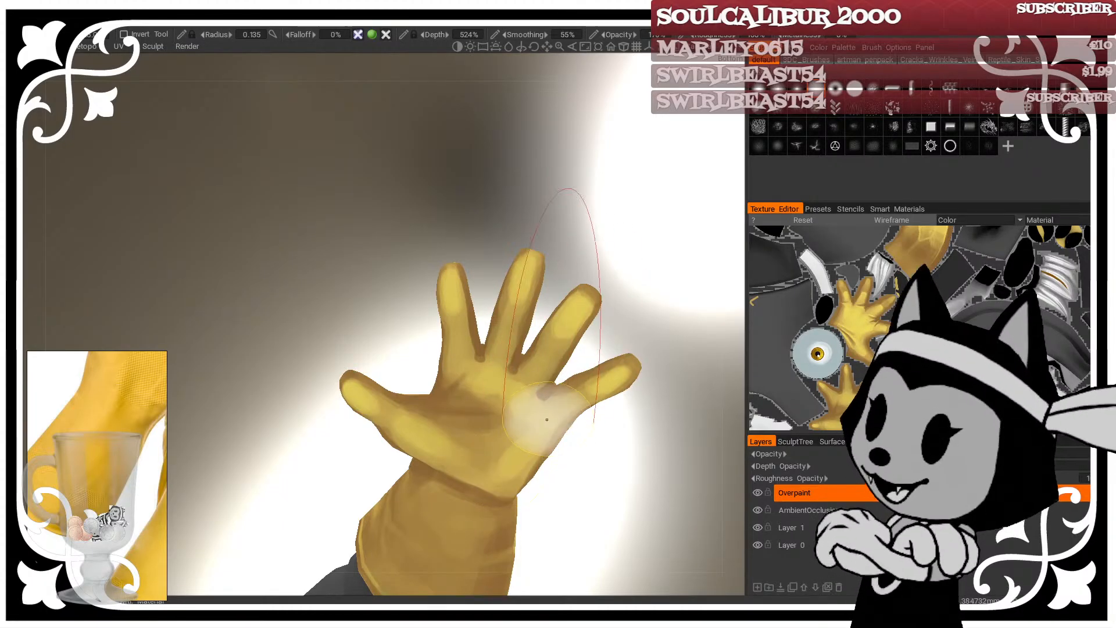
drag(591, 467, 563, 456)
right_drag(512, 468, 501, 467)
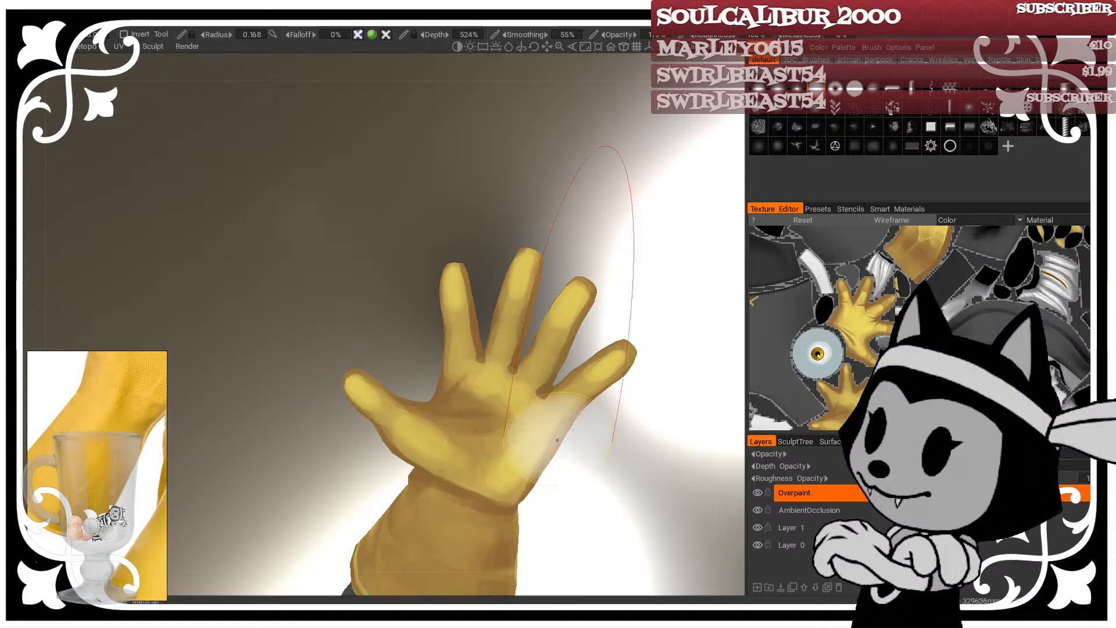
Step: Refine the highlights on the palm-side fingers and outer palm with brush radii of 0.105, 0.066 and 0.082
drag(594, 419, 574, 415)
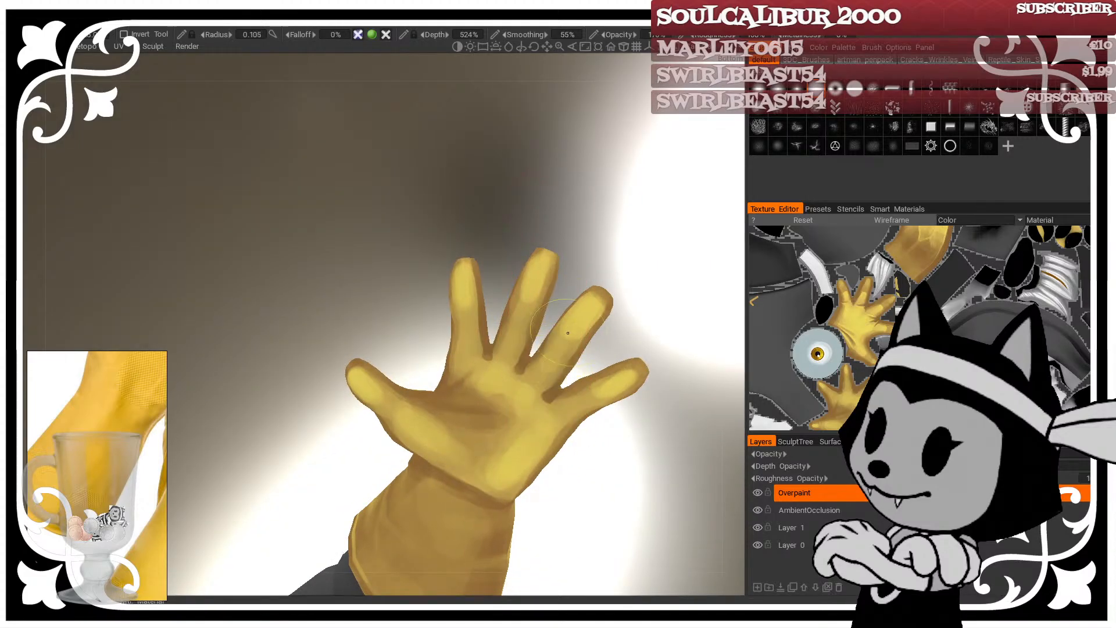
drag(574, 230, 573, 238)
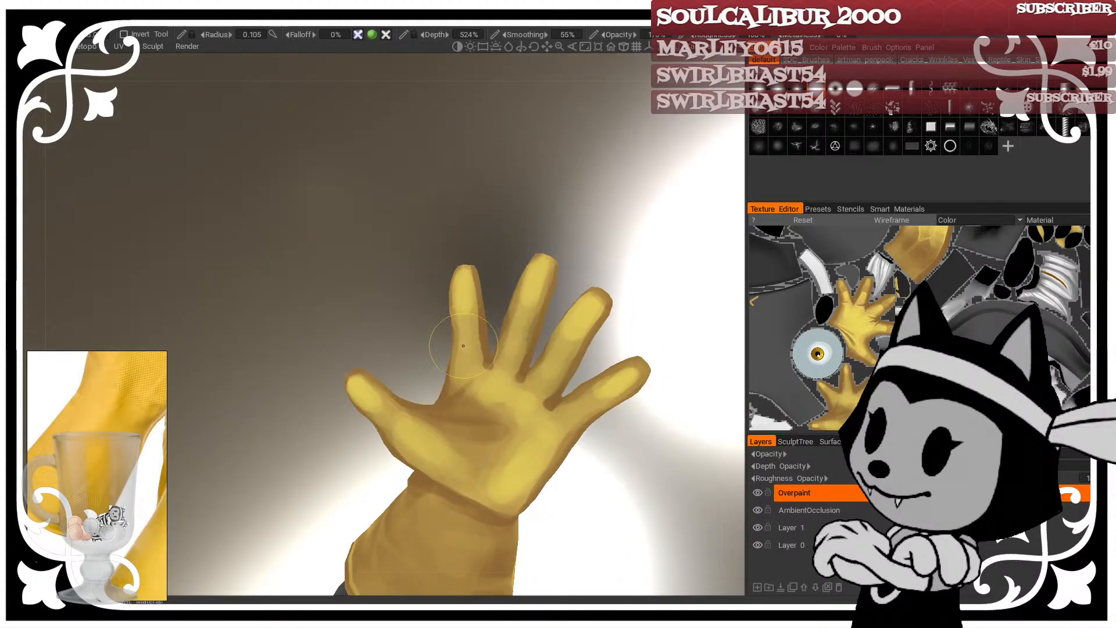
drag(428, 325, 431, 334)
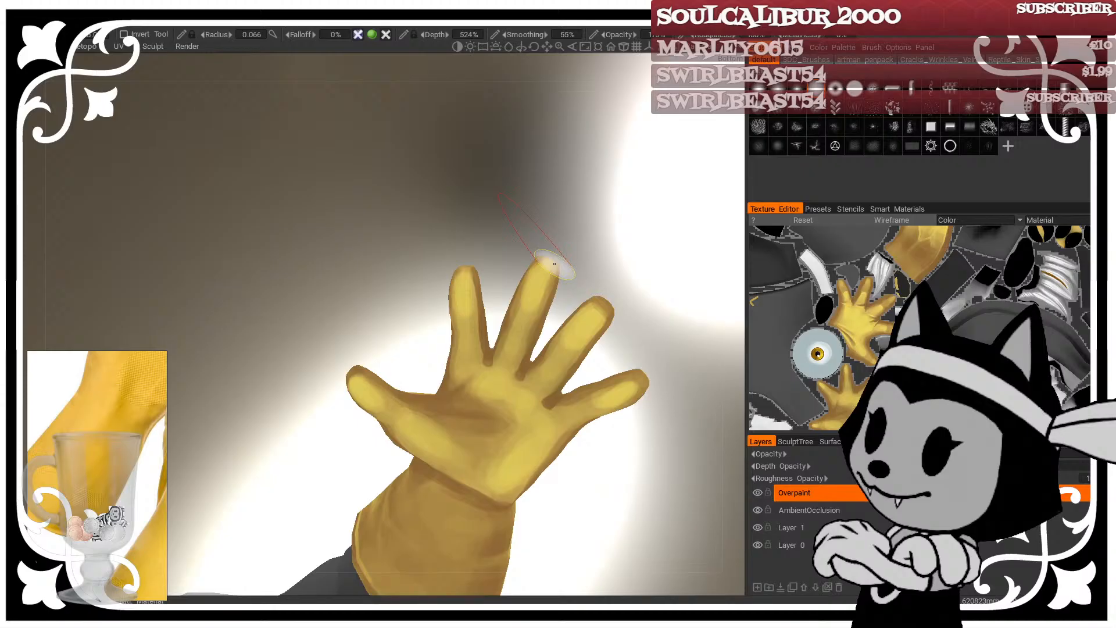
mouse_move(582, 548)
mouse_down()
mouse_move(625, 488)
mouse_move(610, 495)
mouse_up()
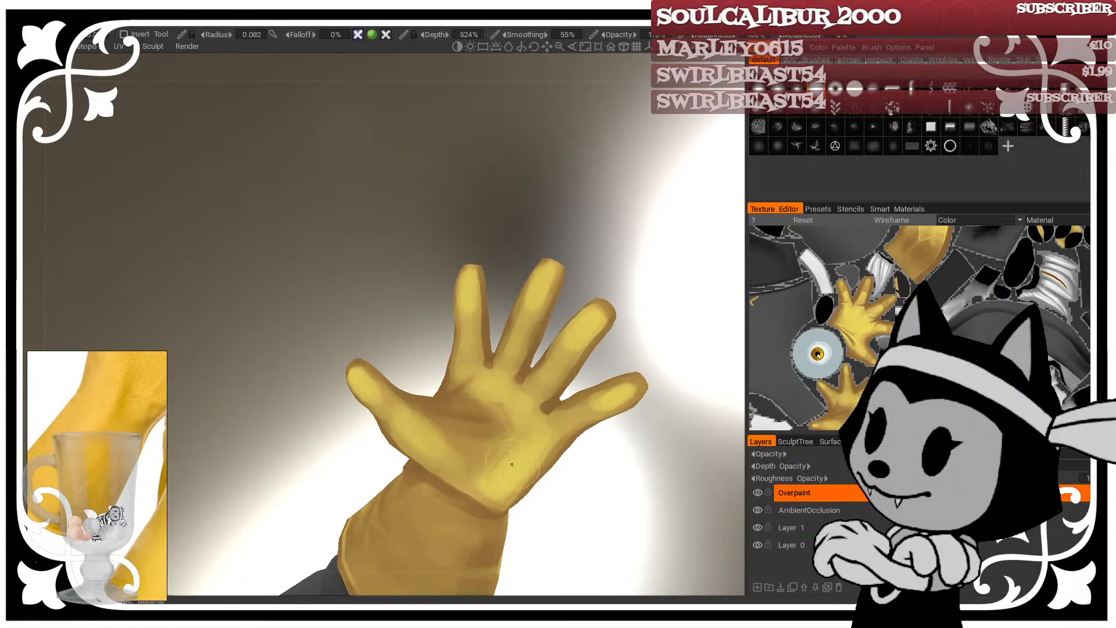
right_drag(524, 400, 536, 429)
drag(564, 245, 469, 270)
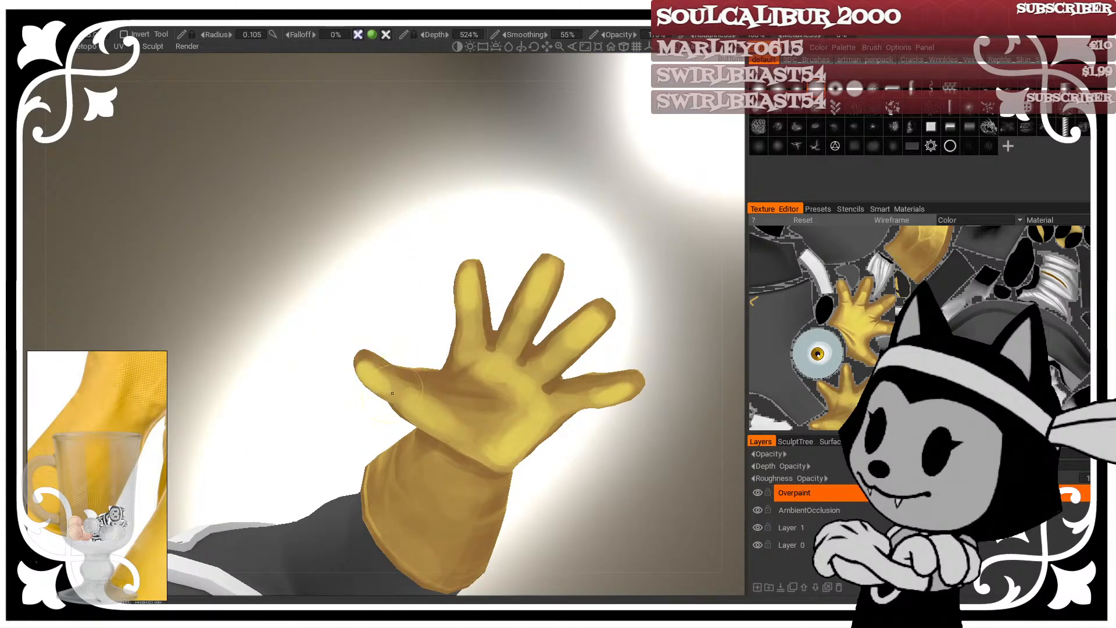
drag(588, 468, 581, 430)
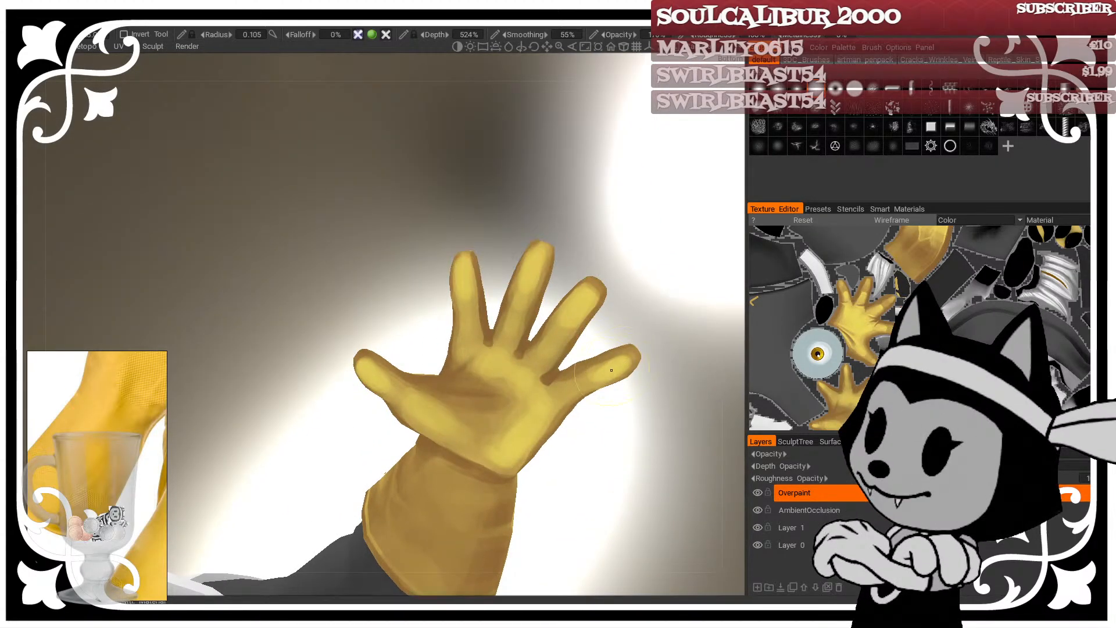
drag(669, 291, 567, 240)
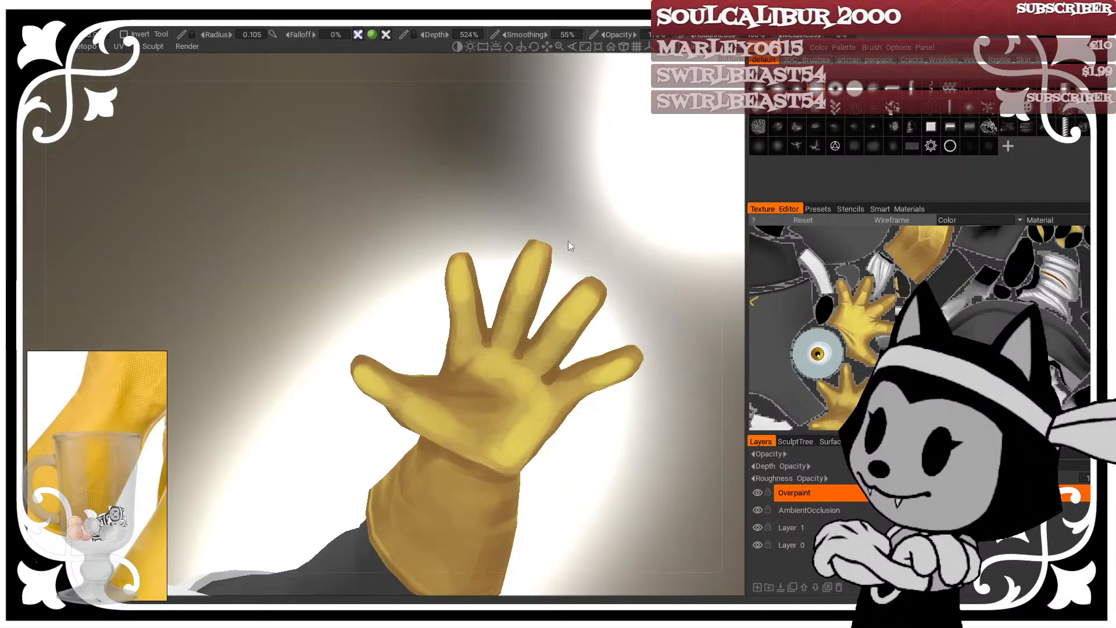
Step: Blend the palm shading from its centre up to the finger bases with a brush radius of 0.135
key(bracketright)
mouse_move(520, 287)
mouse_down()
mouse_move(570, 220)
mouse_move(665, 219)
mouse_move(434, 250)
mouse_up()
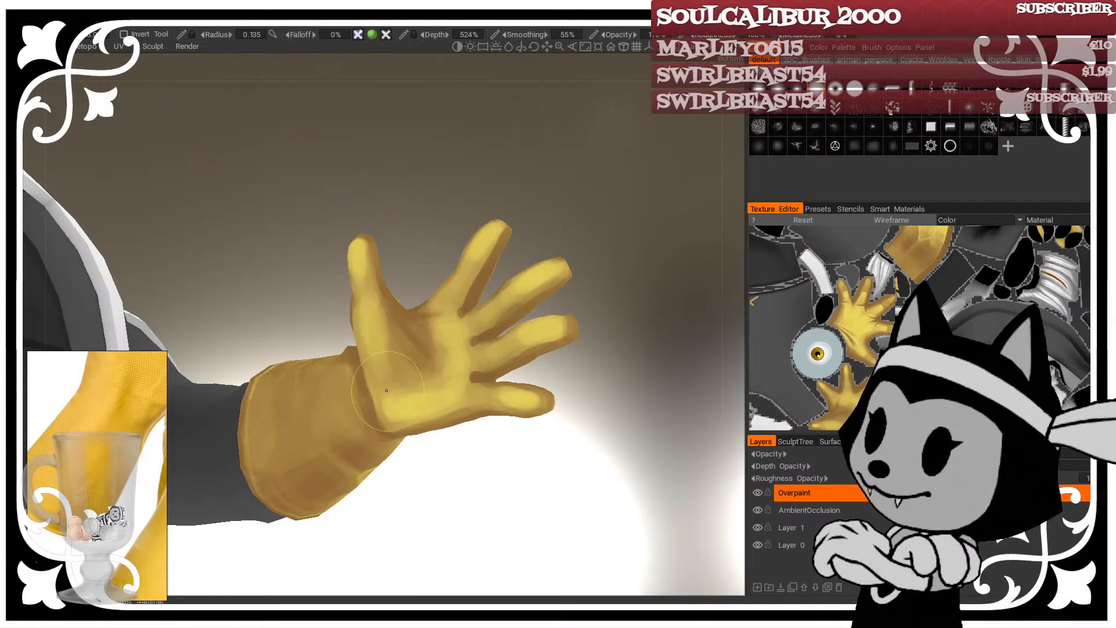
drag(430, 384, 432, 337)
drag(466, 387, 476, 339)
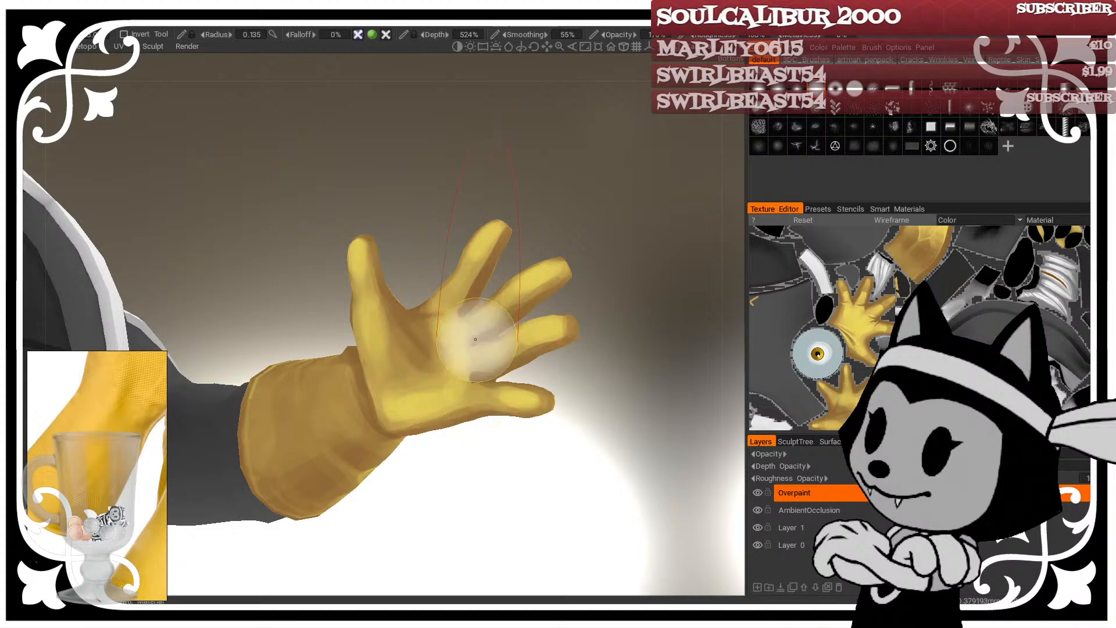
mouse_move(452, 394)
mouse_down()
mouse_move(555, 294)
mouse_move(569, 419)
mouse_up()
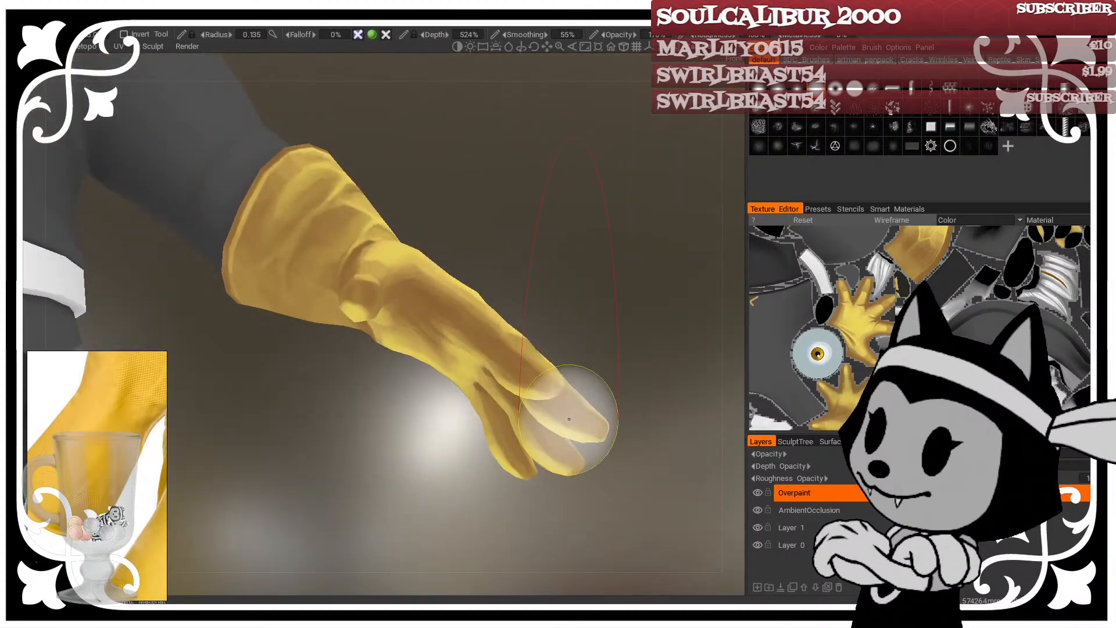
Step: Toggle the freeze visibility on and unfreeze the whole character model
scroll(595, 312, down, 5)
drag(595, 312, 621, 284)
click(190, 25)
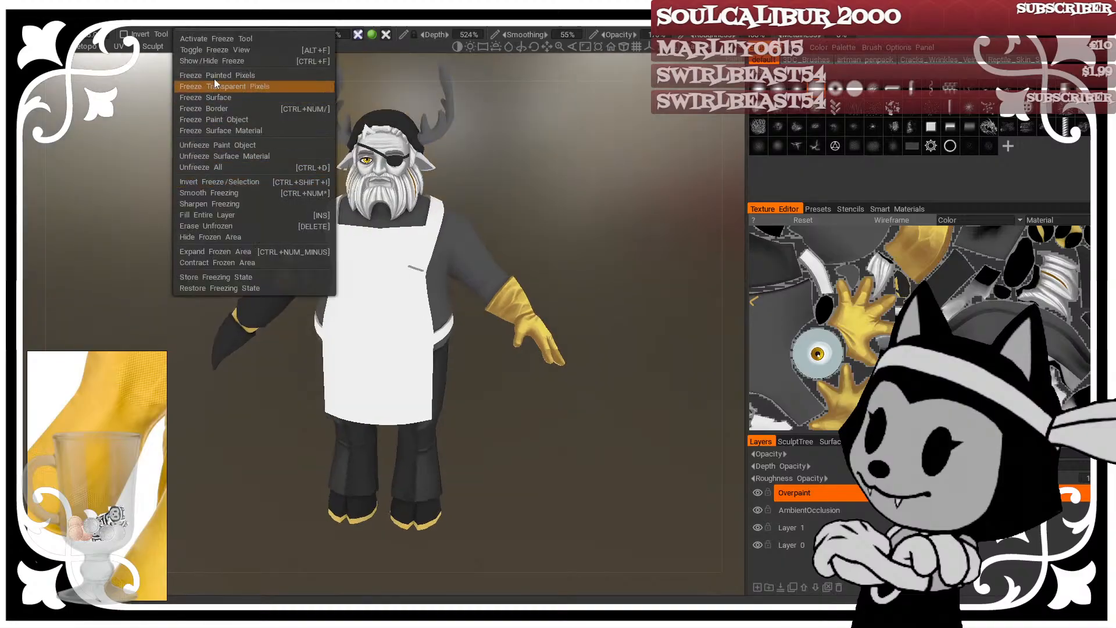
click(213, 60)
click(190, 26)
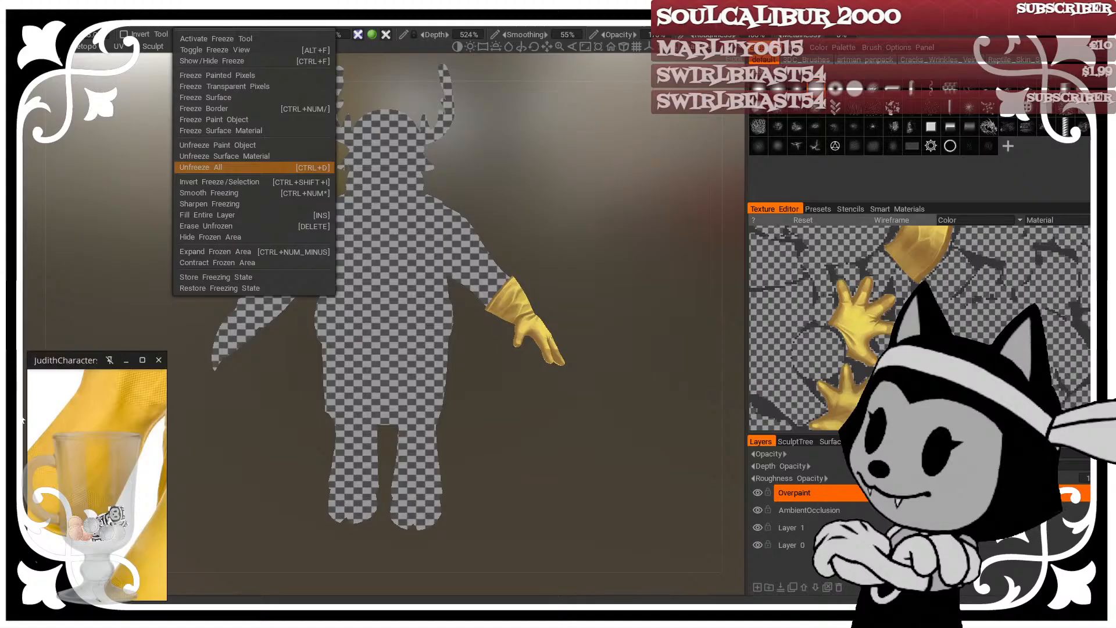
click(201, 167)
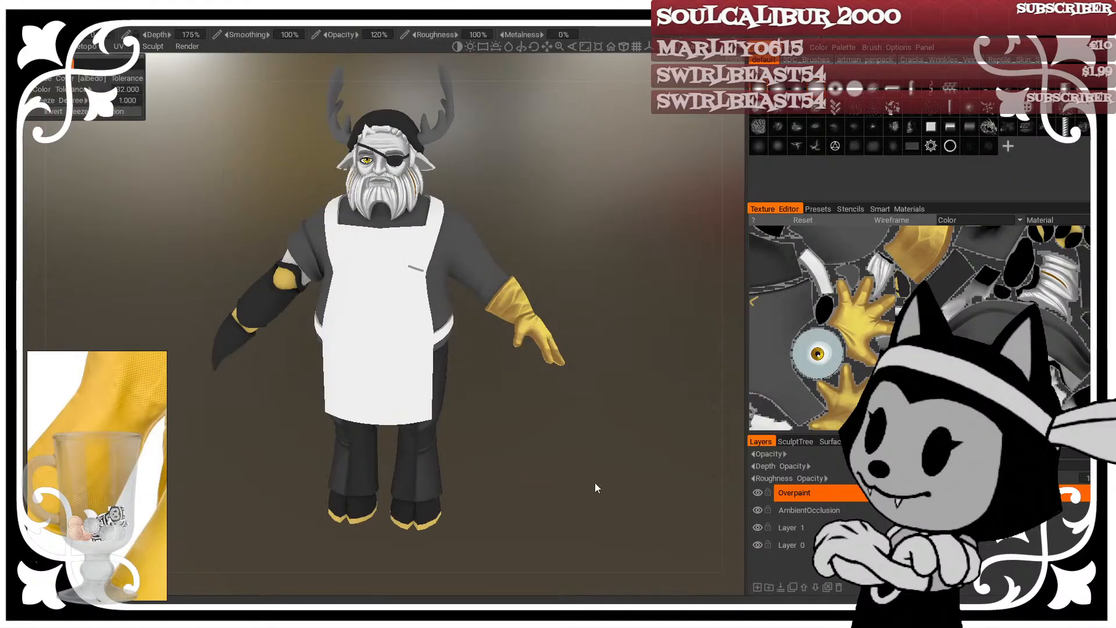
Step: Reframe the reference board on the full-body concept drawing of the character
drag(560, 175, 608, 154)
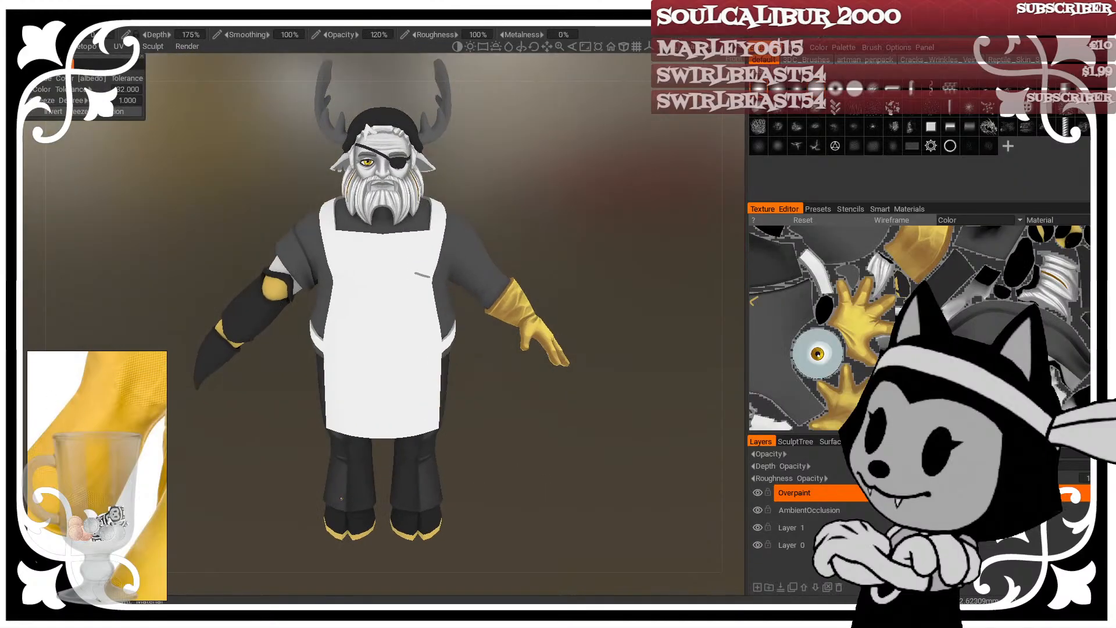
scroll(157, 426, down, 5)
scroll(156, 429, down, 5)
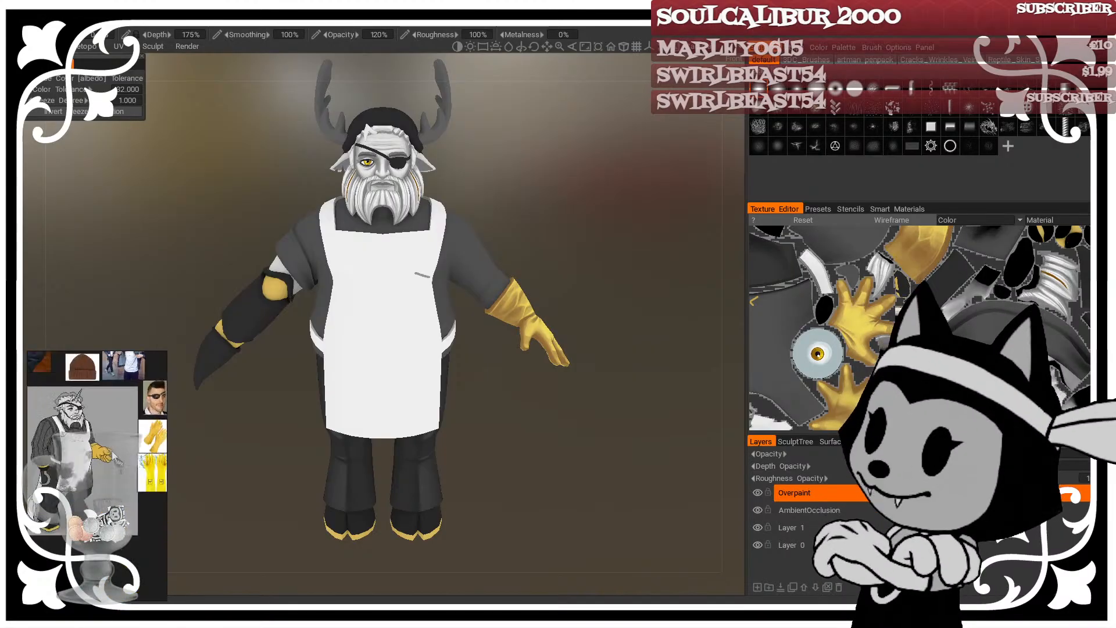
scroll(88, 462, up, 4)
middle_drag(67, 471, 116, 469)
scroll(122, 459, down, 2)
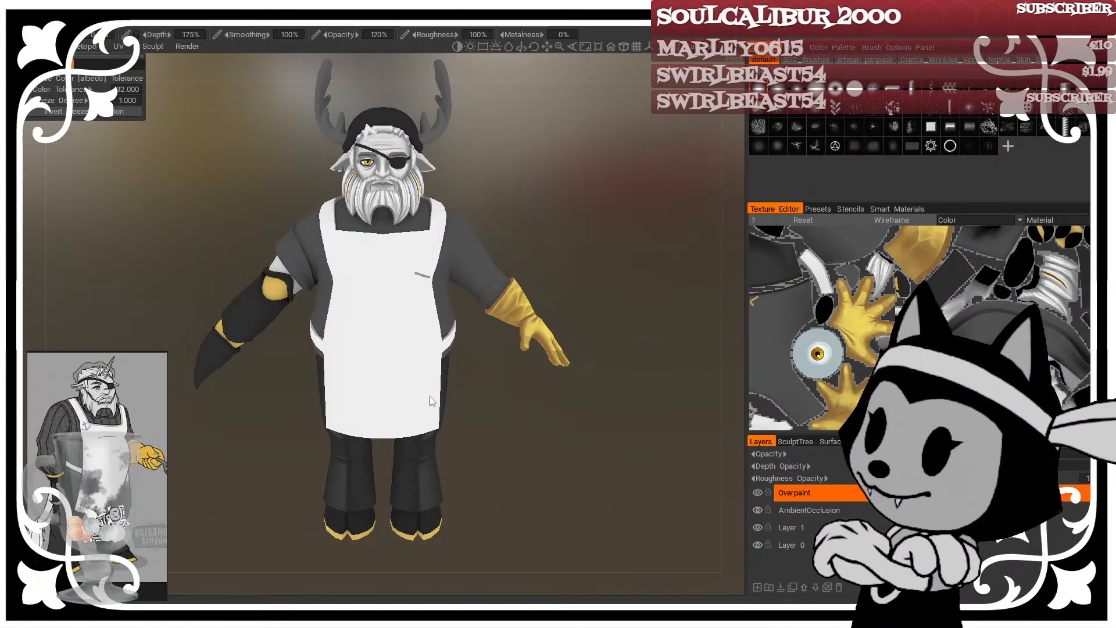
Step: Freeze the antlers, invert the freeze so only they can be painted, hide the freeze display and return to the brush
scroll(530, 229, up, 4)
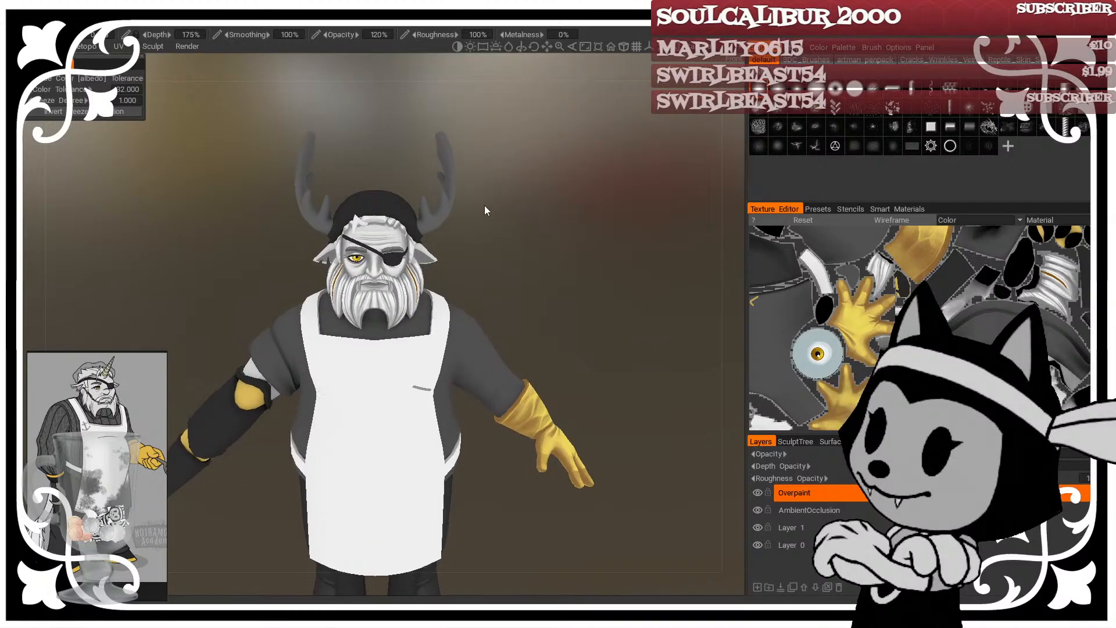
click(445, 196)
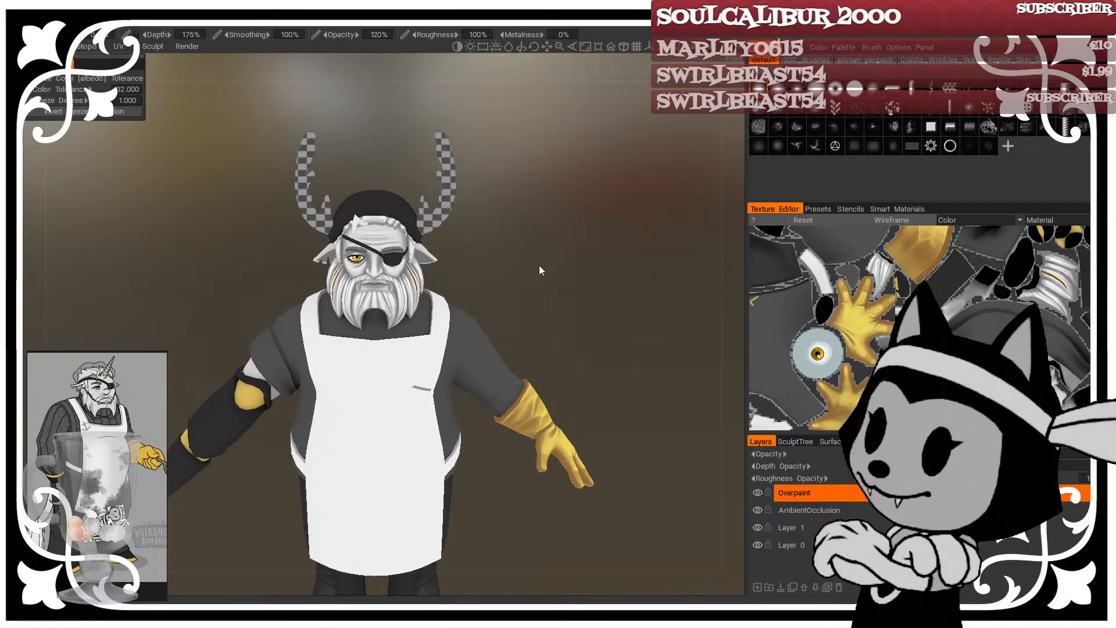
drag(539, 265, 505, 232)
click(185, 26)
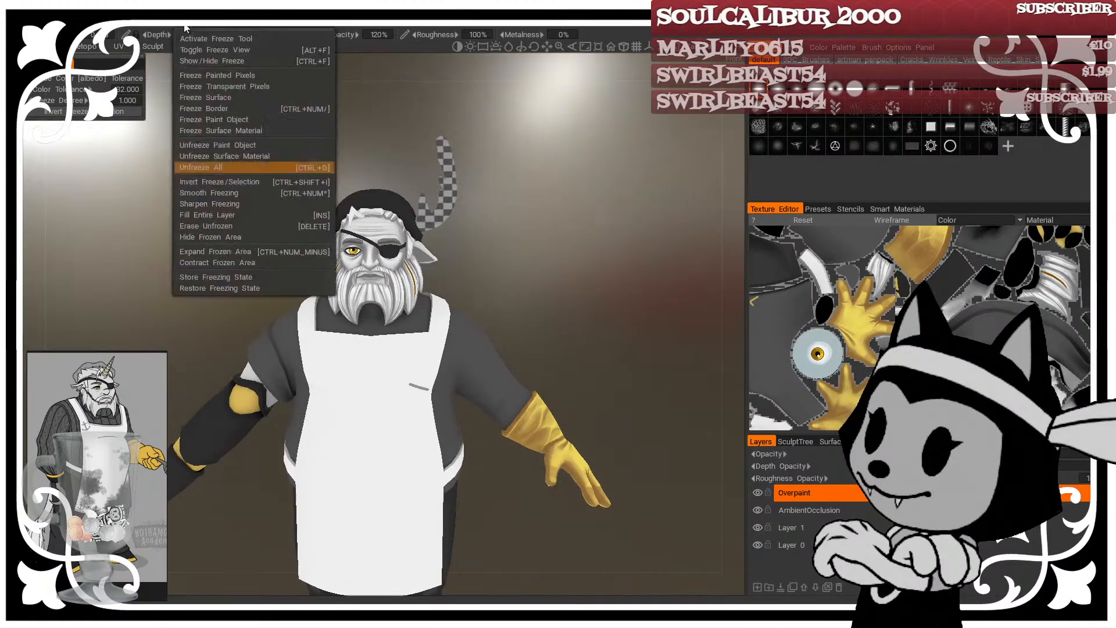
click(212, 181)
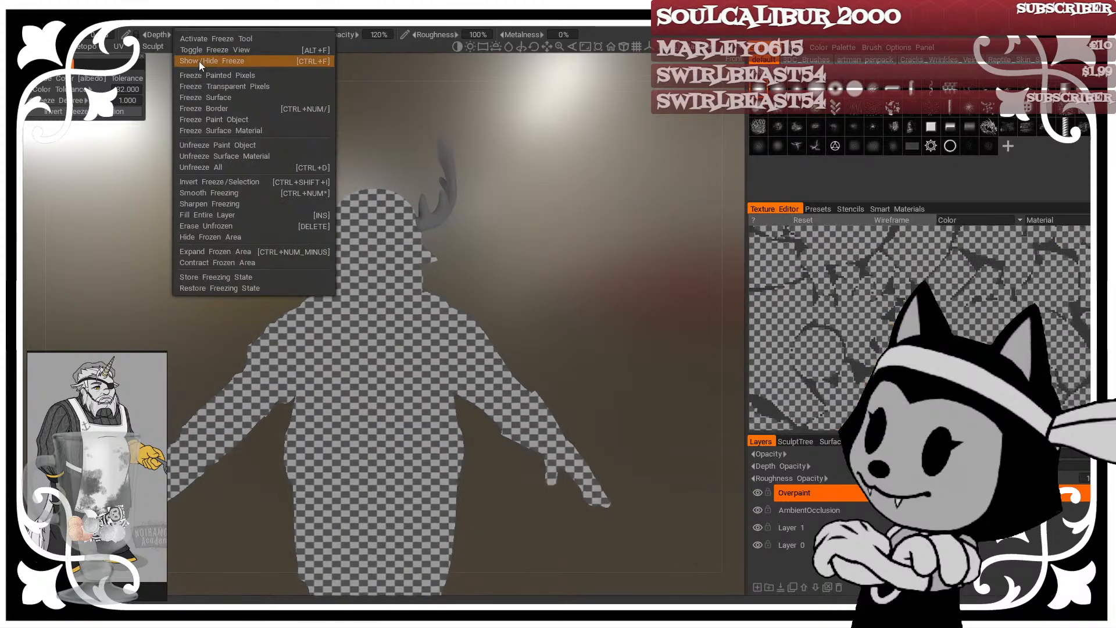
click(199, 61)
click(29, 118)
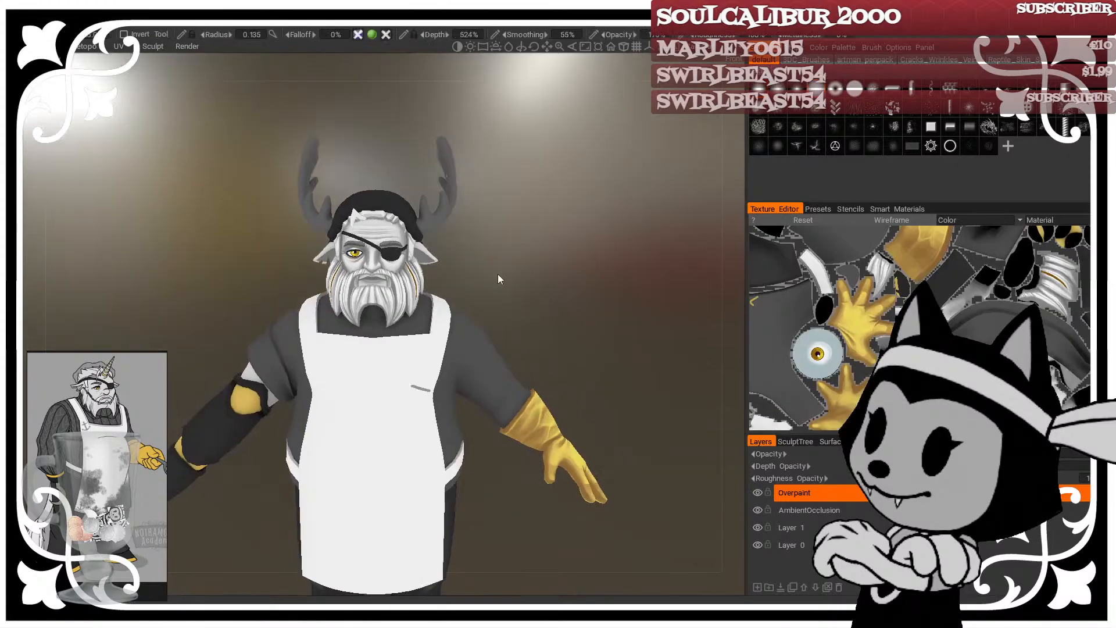
Step: Frame the character's antlers close up and turn on the wireframe display
middle_drag(487, 278, 483, 235)
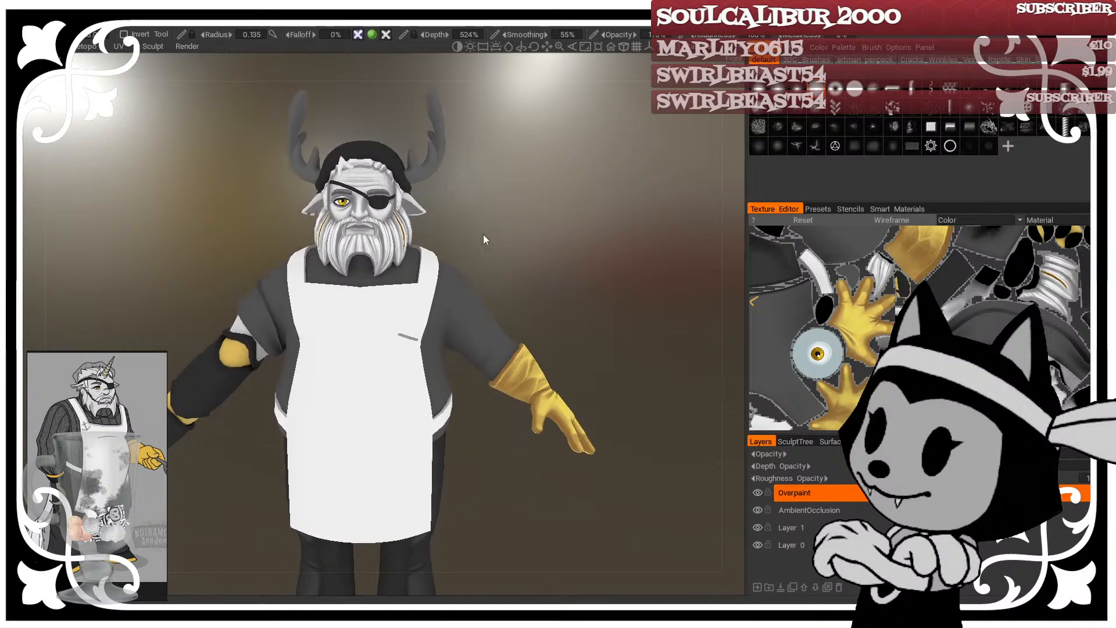
drag(483, 235, 448, 207)
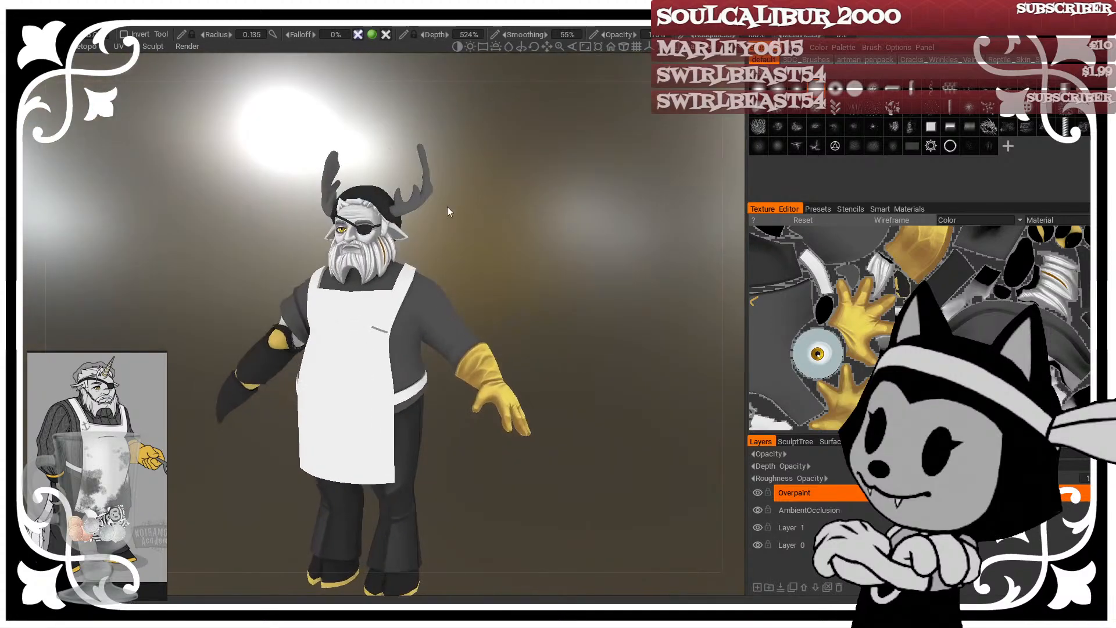
right_drag(447, 207, 524, 151)
middle_drag(524, 151, 519, 287)
right_drag(519, 287, 486, 266)
middle_drag(486, 266, 483, 204)
drag(484, 203, 489, 182)
right_drag(490, 181, 494, 148)
middle_drag(493, 149, 503, 378)
right_drag(502, 378, 562, 339)
middle_drag(562, 340, 565, 412)
mouse_move(565, 412)
right_down()
mouse_move(527, 427)
mouse_move(514, 407)
mouse_move(556, 406)
right_up()
key(w)
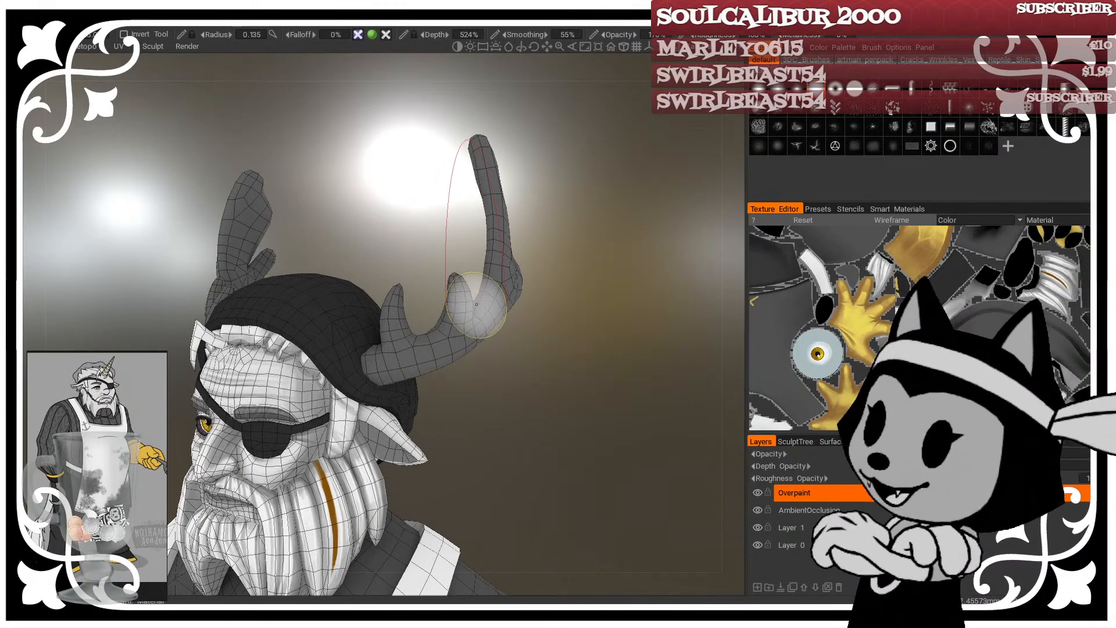
Step: Paint dark shading along the antler's main beam with brush radii of 0.116 and 0.058
drag(544, 317, 559, 358)
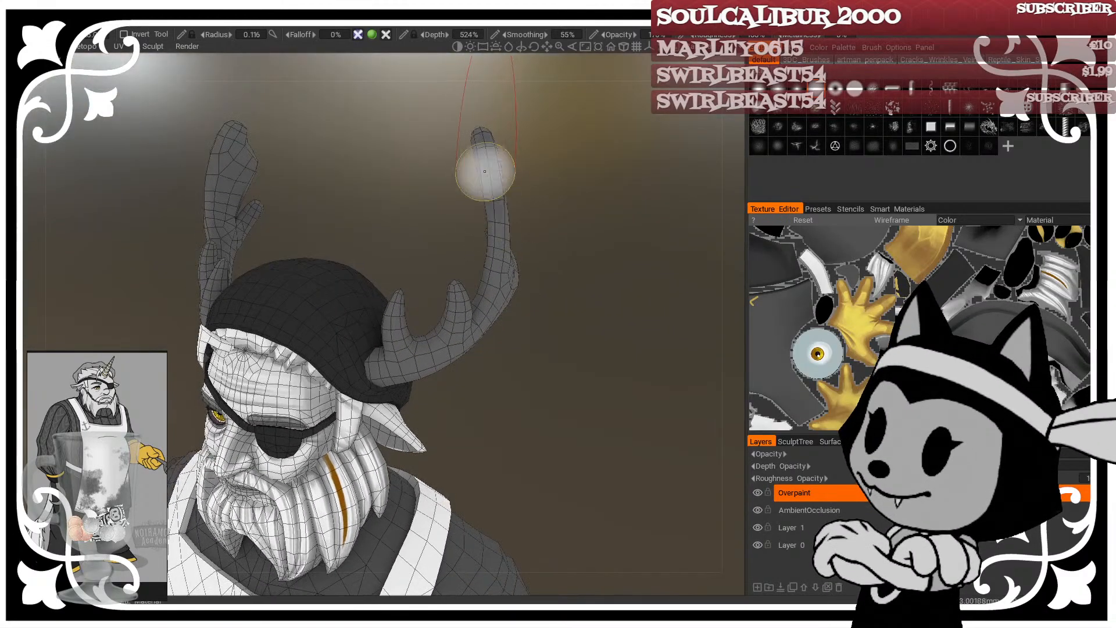
middle_drag(576, 134, 526, 201)
right_drag(526, 201, 559, 197)
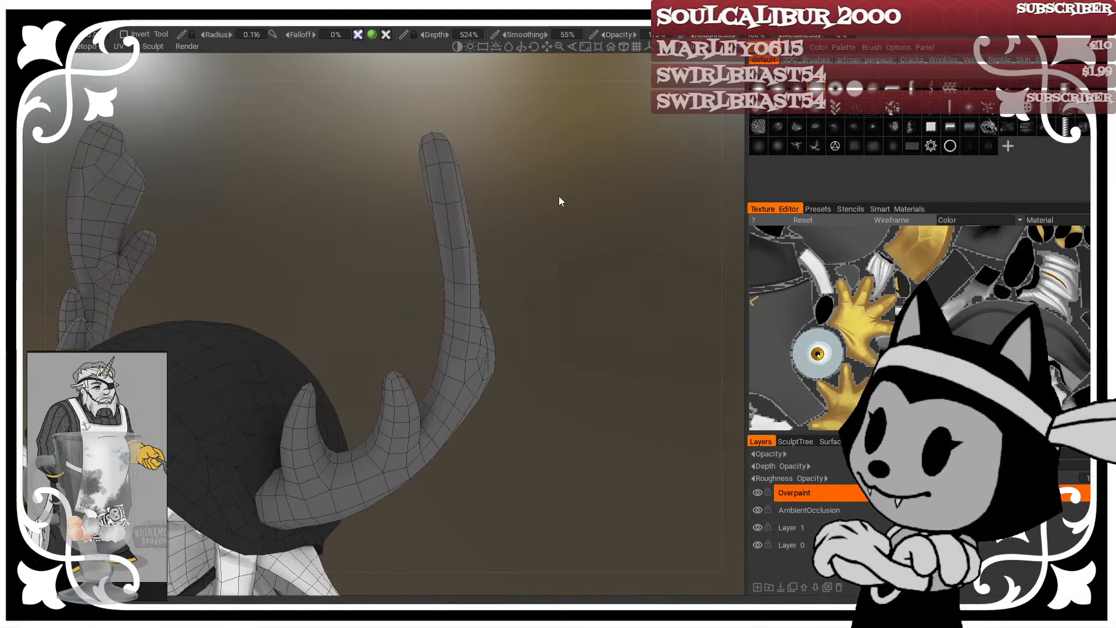
mouse_move(510, 384)
mouse_down()
mouse_move(485, 442)
mouse_move(420, 400)
mouse_up()
alt+drag(462, 232, 594, 169)
mouse_move(467, 336)
alt+mouse_down()
mouse_move(486, 169)
mouse_move(456, 200)
mouse_move(553, 217)
mouse_move(550, 260)
mouse_move(461, 250)
alt+mouse_up()
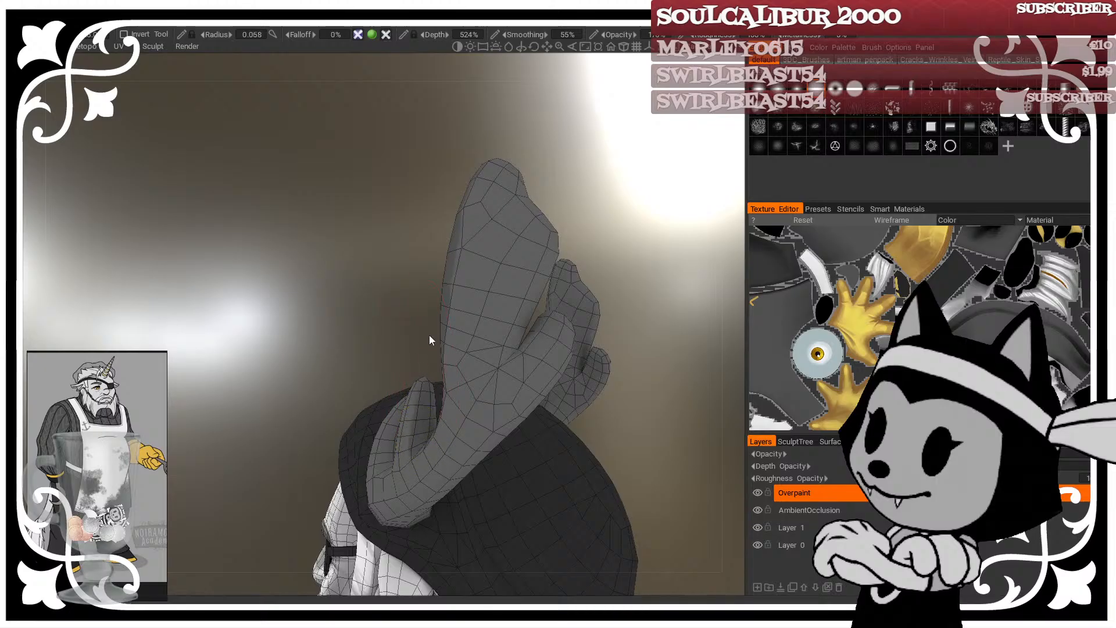
Step: Shade the antler's lower tines and base from several sides with a brush radius of 0.058
alt+drag(430, 340, 375, 403)
mouse_move(359, 461)
alt+mouse_down()
mouse_move(386, 326)
mouse_move(372, 399)
alt+mouse_up()
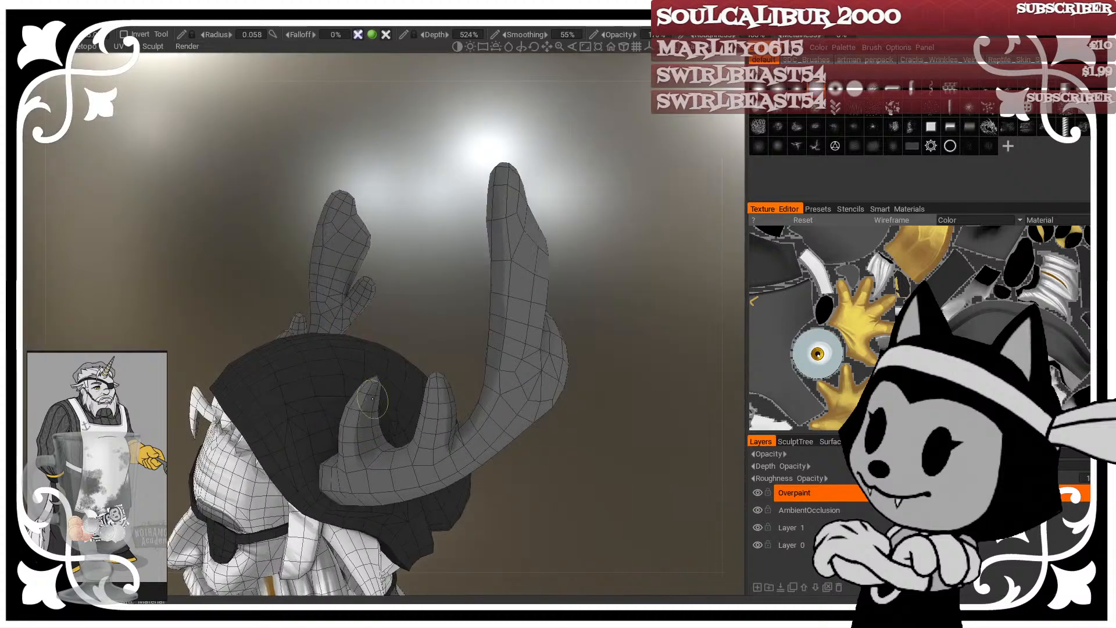
mouse_move(373, 439)
alt+mouse_down()
mouse_move(568, 281)
mouse_move(548, 319)
mouse_move(355, 432)
alt+mouse_up()
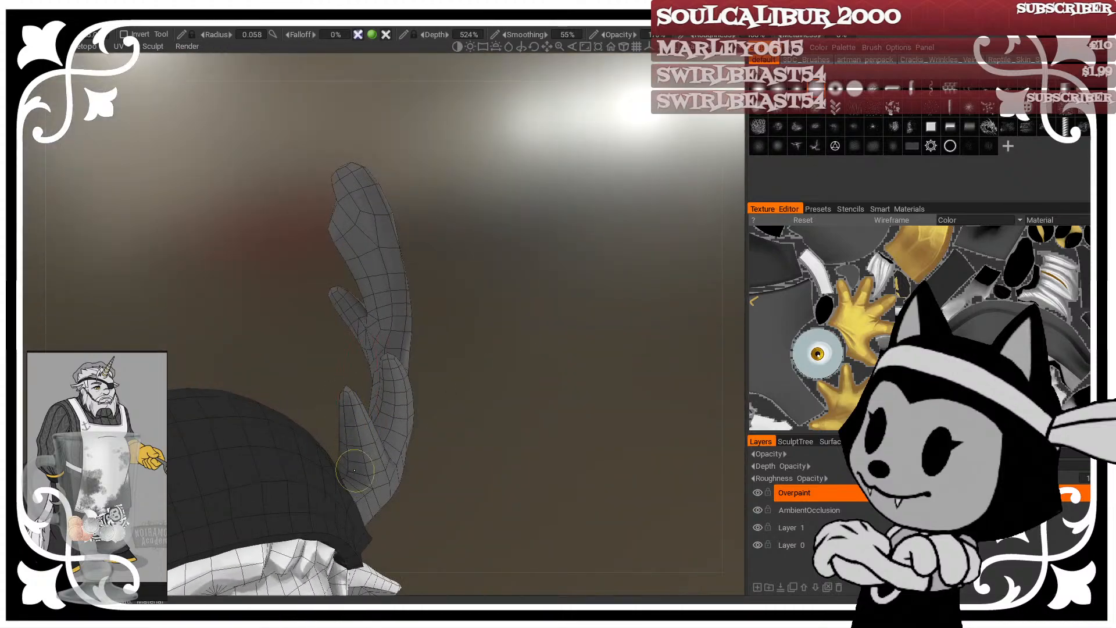
alt+drag(354, 470, 429, 328)
mouse_move(360, 460)
alt+mouse_down()
mouse_move(453, 325)
mouse_move(312, 224)
alt+mouse_up()
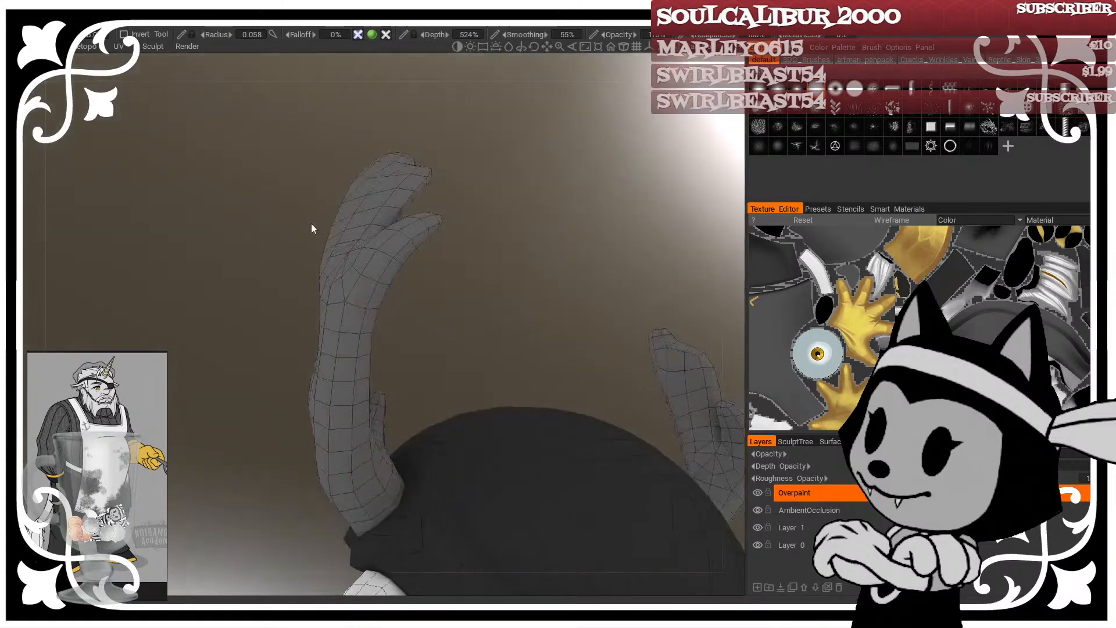
Step: Shade the outer and rear sides of the antler with brush radii of 0.116 and 0.077
key(bracketright)
key(bracketright)
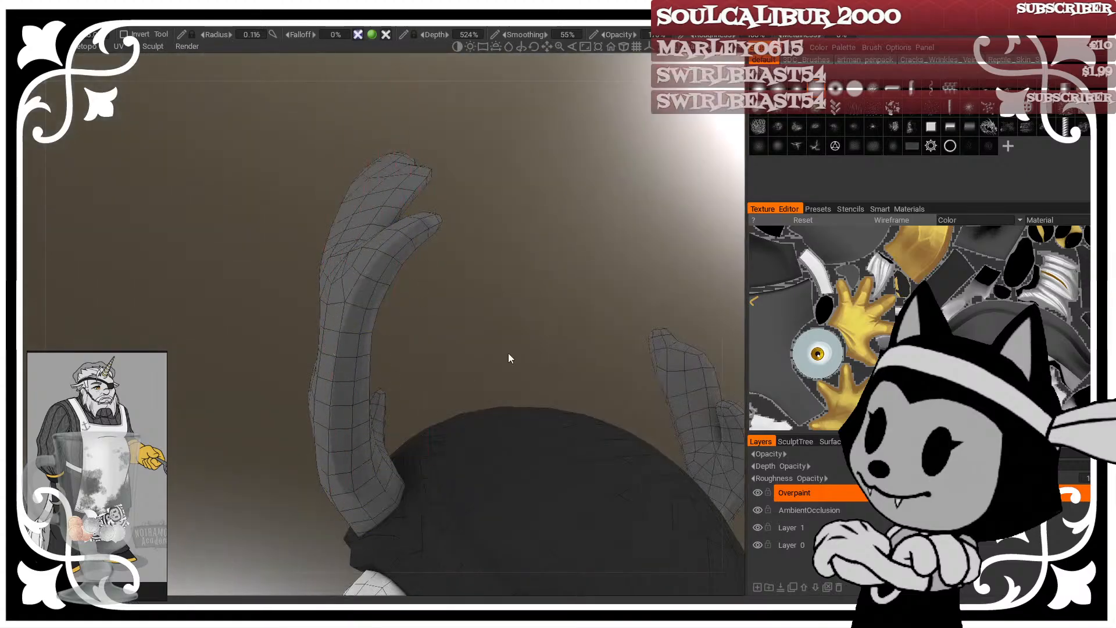
mouse_move(508, 353)
alt+mouse_down()
mouse_move(508, 341)
mouse_move(465, 321)
alt+mouse_up()
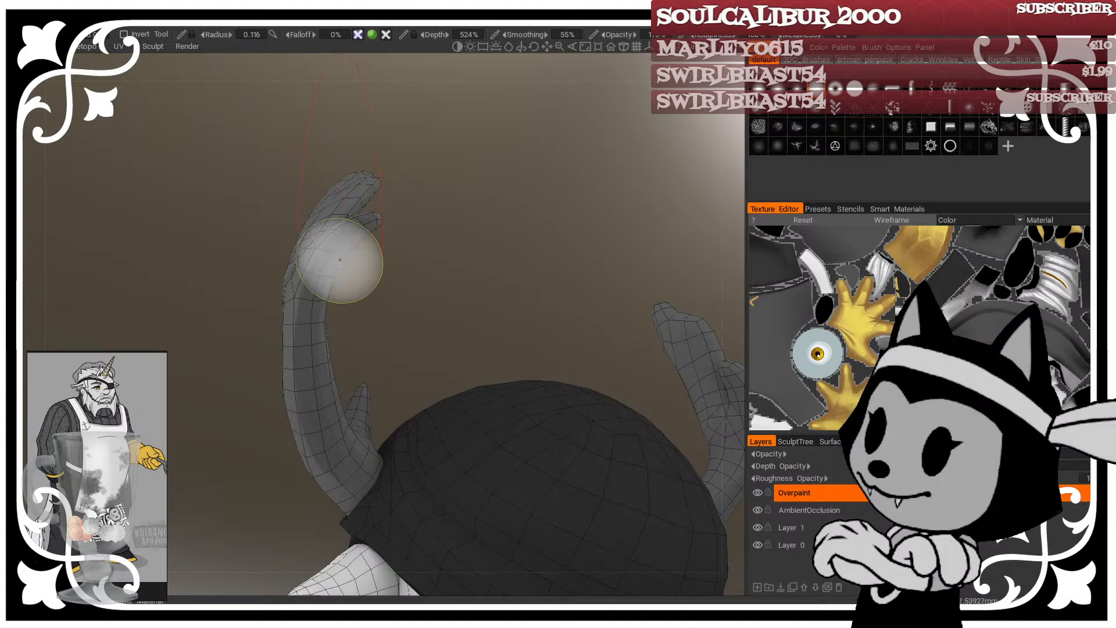
mouse_move(404, 328)
alt+mouse_down()
mouse_move(416, 375)
mouse_move(349, 402)
alt+mouse_up()
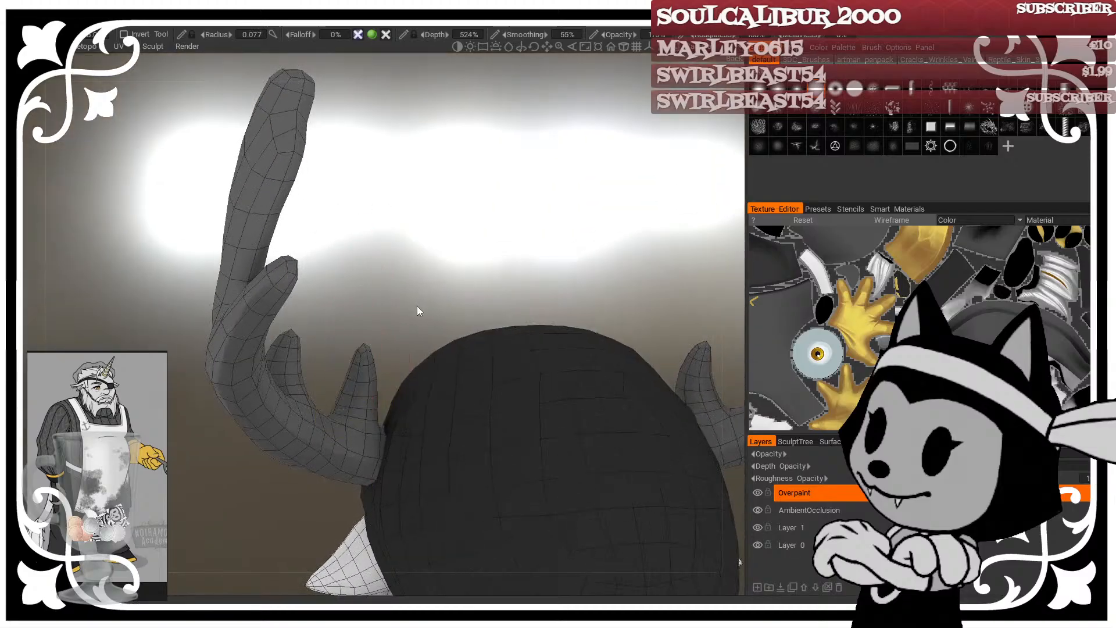
mouse_move(420, 267)
alt+mouse_down()
mouse_move(406, 242)
mouse_move(415, 290)
alt+mouse_up()
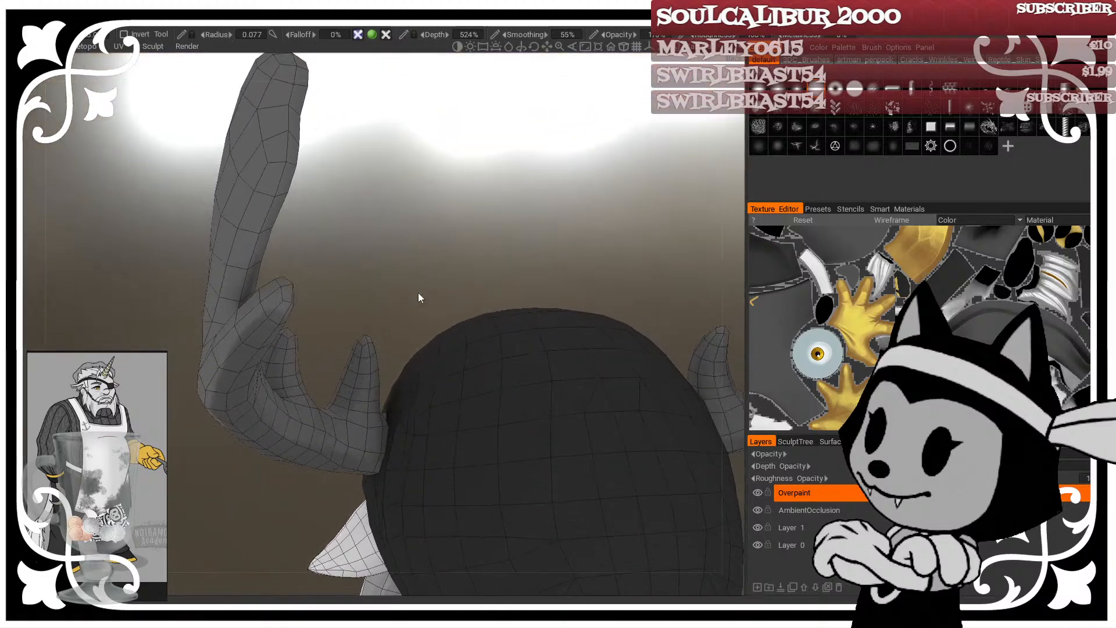
alt+drag(416, 186, 442, 246)
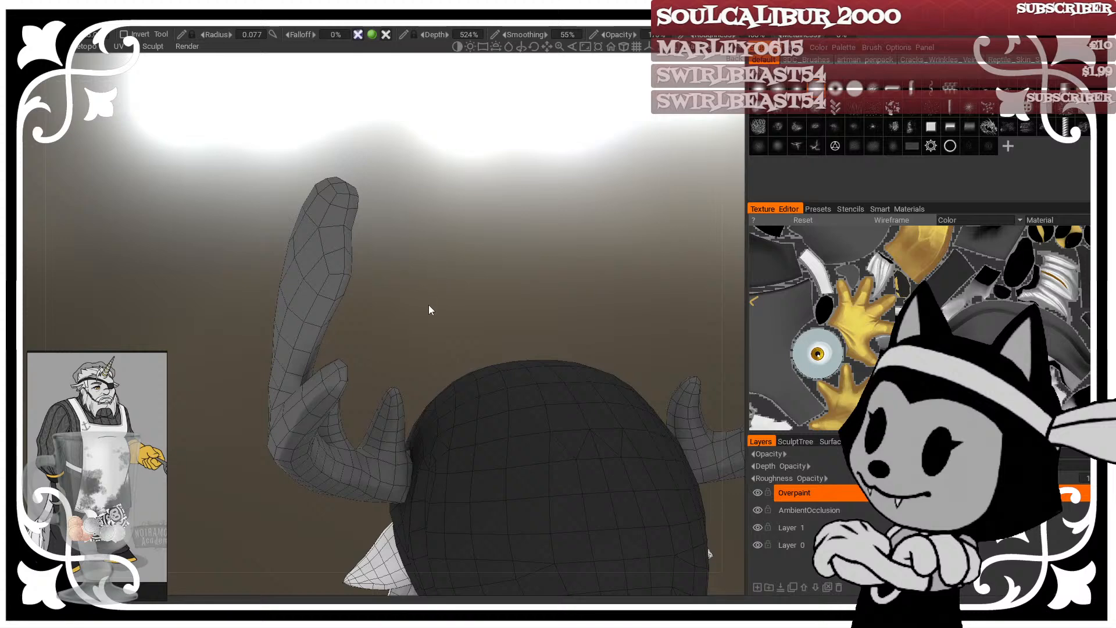
Step: Shade the antler's upper beam and tip from several angles with brush radii of 0.075, 0.090 and 0.053
alt+drag(429, 306, 428, 319)
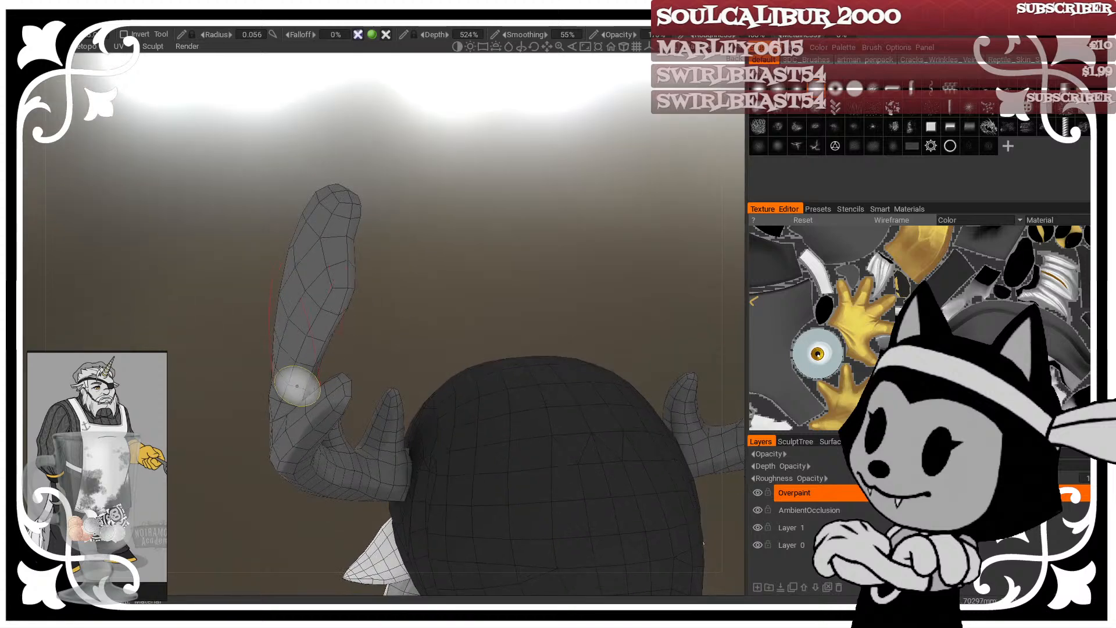
alt+drag(336, 291, 362, 262)
right_drag(345, 267, 357, 267)
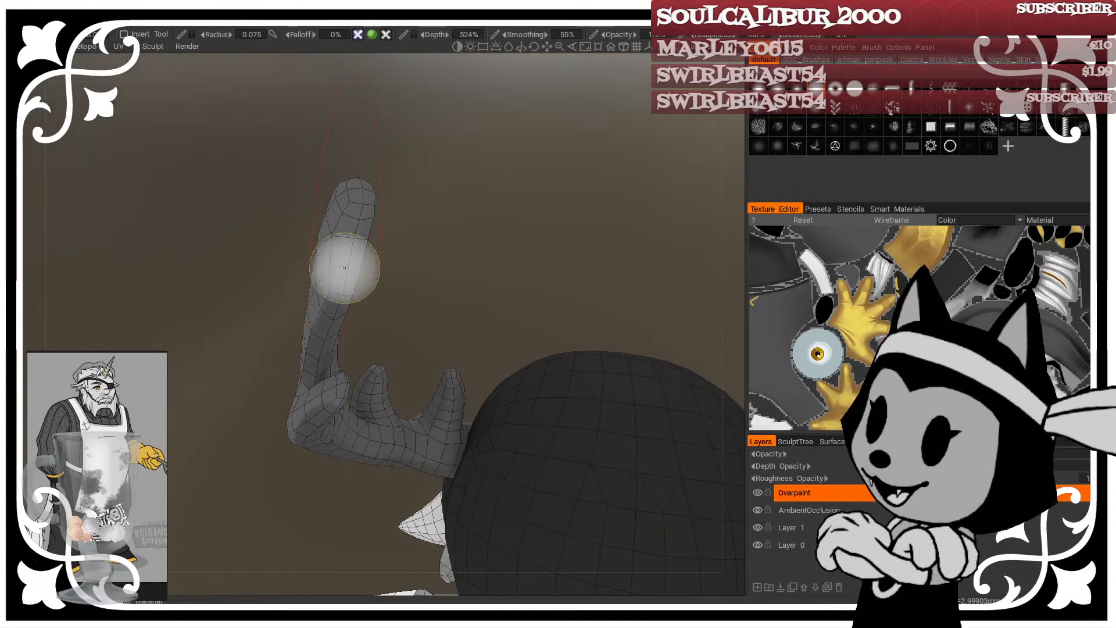
mouse_move(346, 219)
mouse_down()
mouse_move(348, 242)
mouse_move(378, 218)
mouse_up()
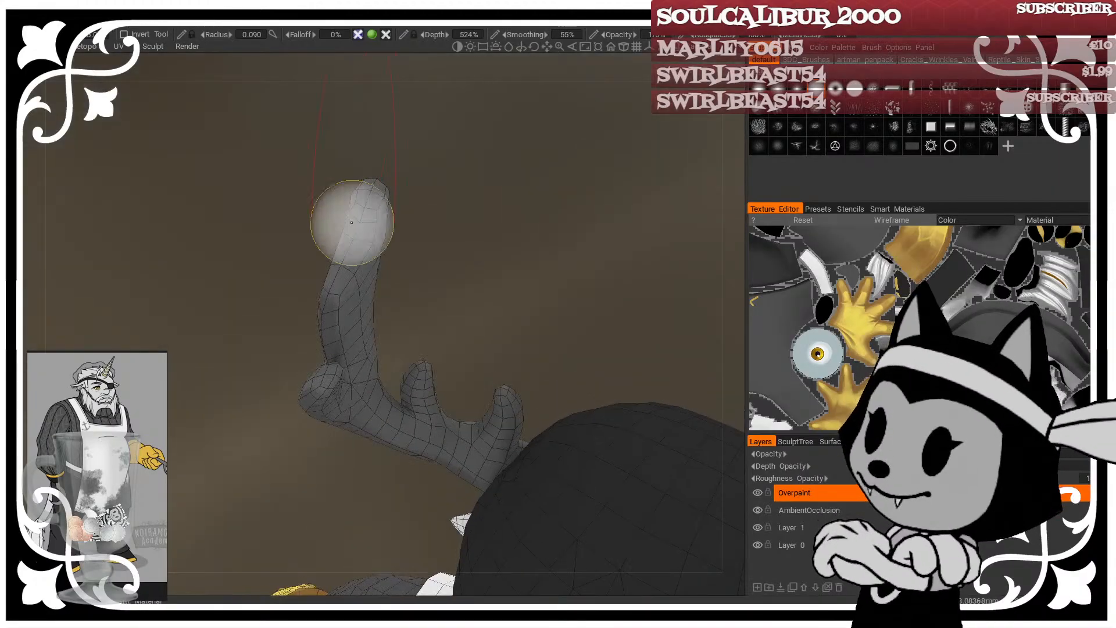
right_drag(351, 219, 366, 220)
alt+drag(332, 301, 430, 209)
right_drag(350, 329, 330, 331)
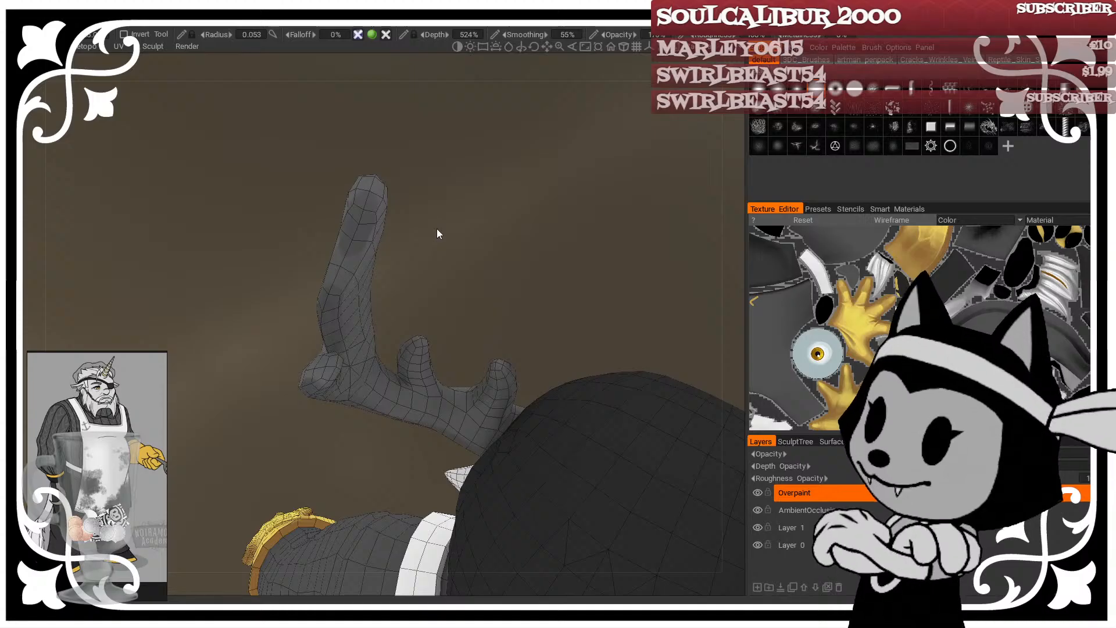
mouse_move(511, 283)
mouse_down()
mouse_move(456, 256)
mouse_move(443, 290)
mouse_up()
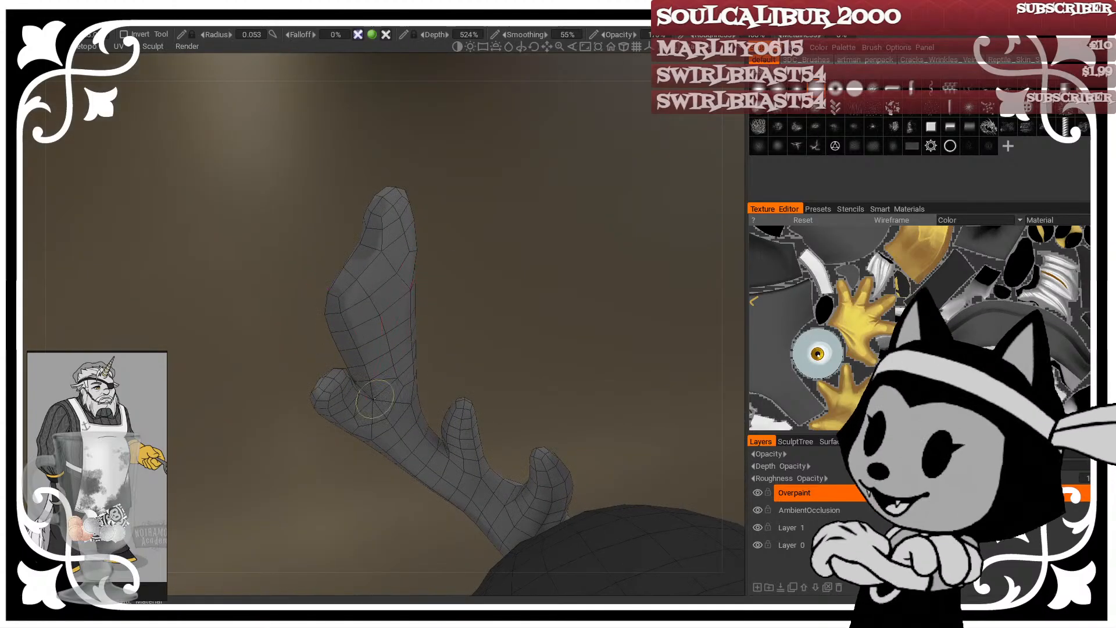
Step: Shade the inner and rear faces of the antler's beam with brush radii of 0.077 and 0.102
drag(448, 229, 530, 237)
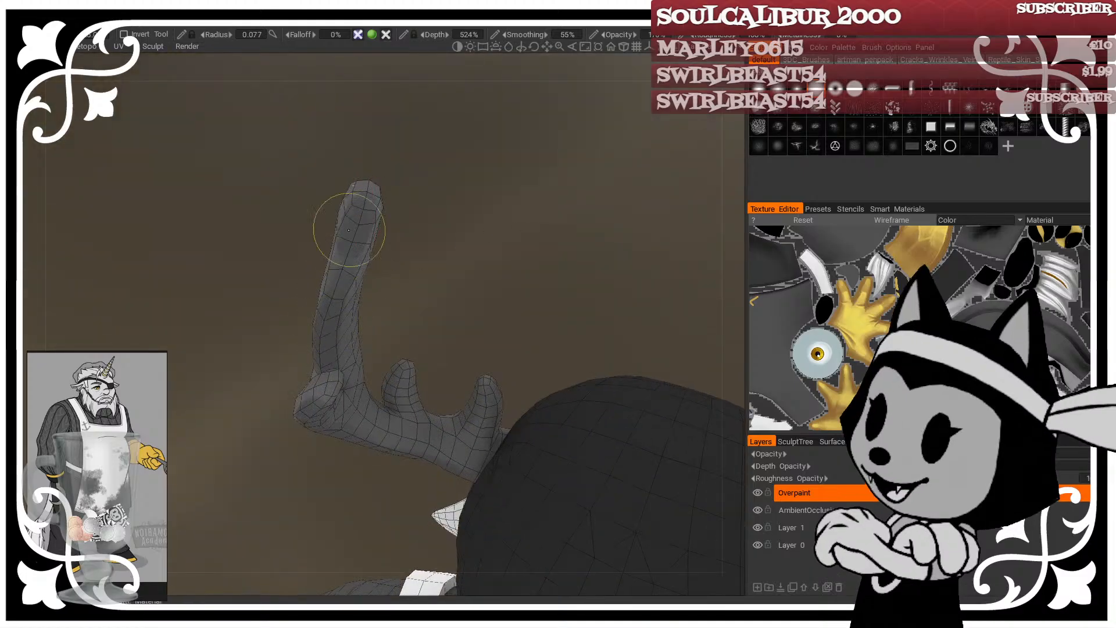
mouse_move(427, 230)
mouse_down()
mouse_move(515, 179)
mouse_move(514, 189)
mouse_up()
drag(348, 286, 351, 259)
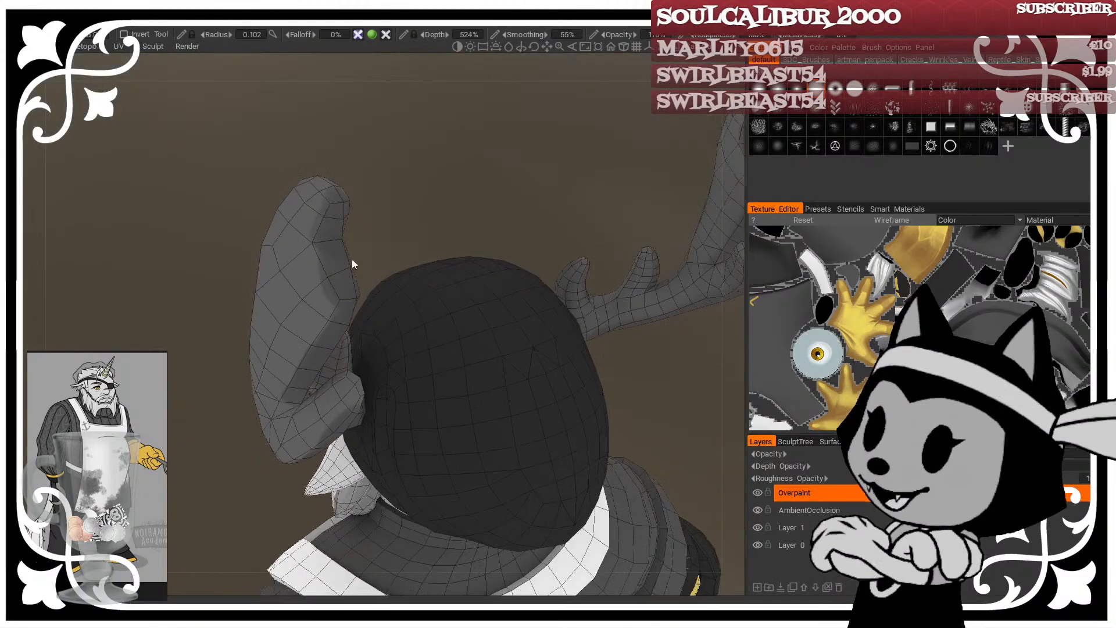
drag(380, 213, 324, 244)
mouse_move(376, 311)
mouse_down()
mouse_move(441, 306)
mouse_move(375, 333)
mouse_up()
drag(288, 431, 405, 296)
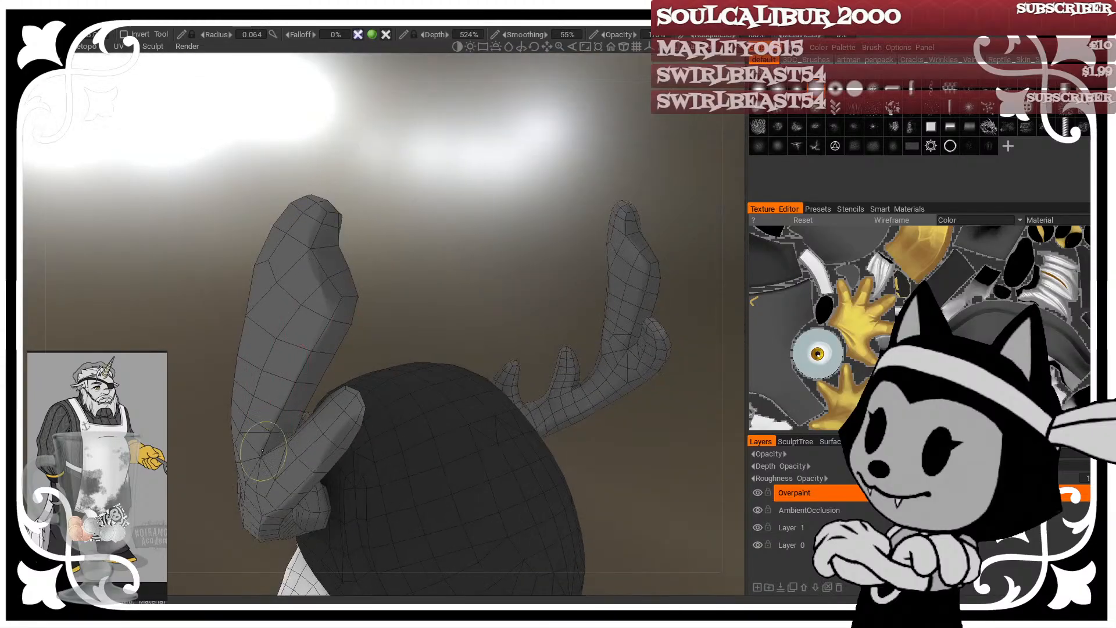
Step: Darken the junction of the antler's beam and rear tine with brush radii of 0.064 and 0.047
drag(335, 279, 371, 206)
mouse_move(456, 330)
mouse_down()
mouse_move(416, 312)
mouse_move(377, 364)
mouse_up()
mouse_move(537, 325)
mouse_down()
mouse_move(521, 347)
mouse_move(465, 345)
mouse_move(618, 414)
mouse_move(599, 378)
mouse_up()
drag(377, 393, 345, 398)
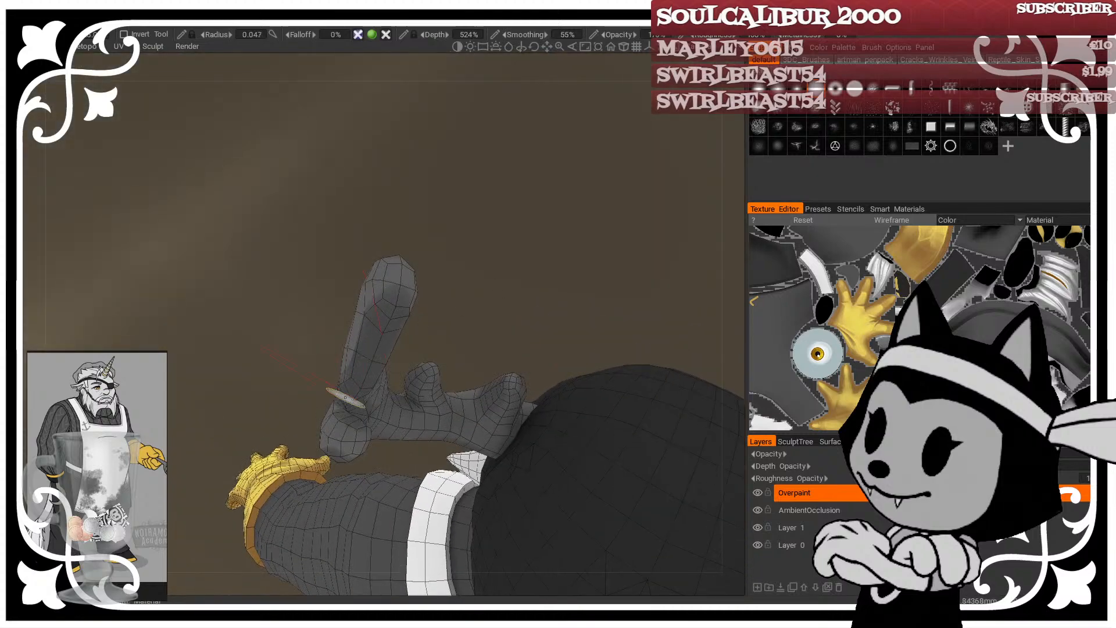
Step: Shade the antler's rear tine and lower curve down to the cap with brush radii of 0.051 and 0.064
drag(470, 239, 409, 379)
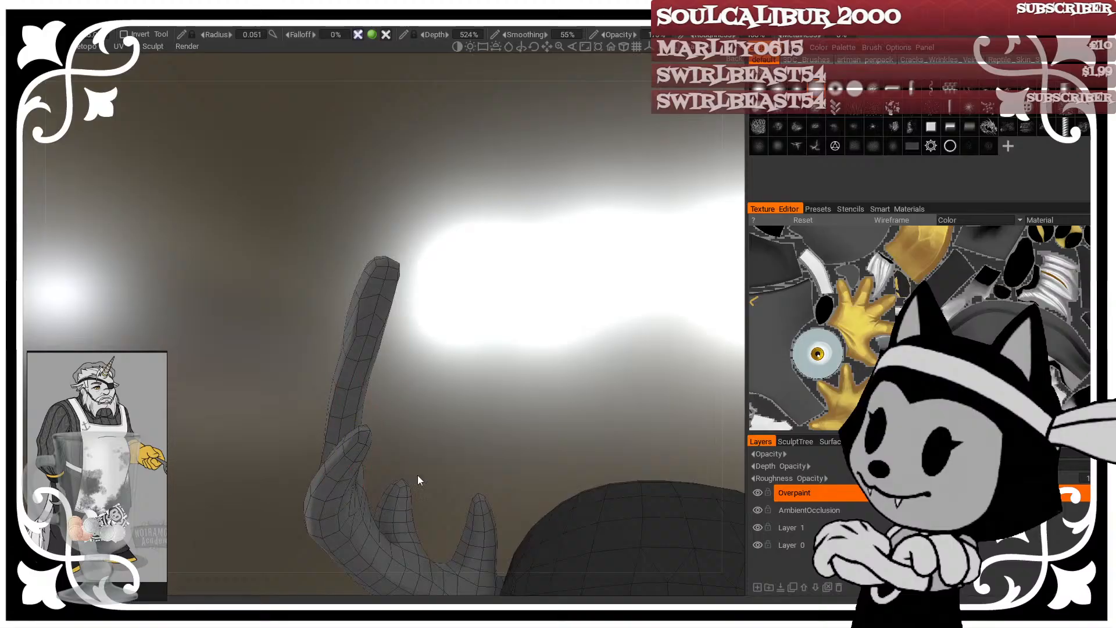
drag(417, 475, 386, 308)
mouse_move(441, 241)
mouse_down()
mouse_move(474, 227)
mouse_move(468, 240)
mouse_up()
drag(329, 251, 299, 374)
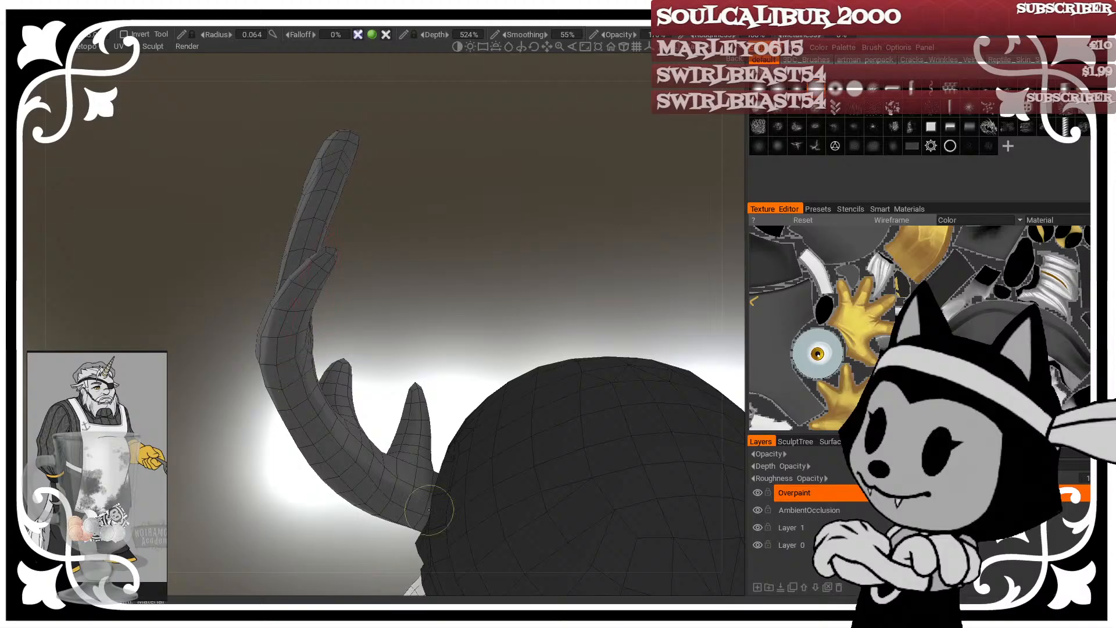
drag(429, 510, 686, 336)
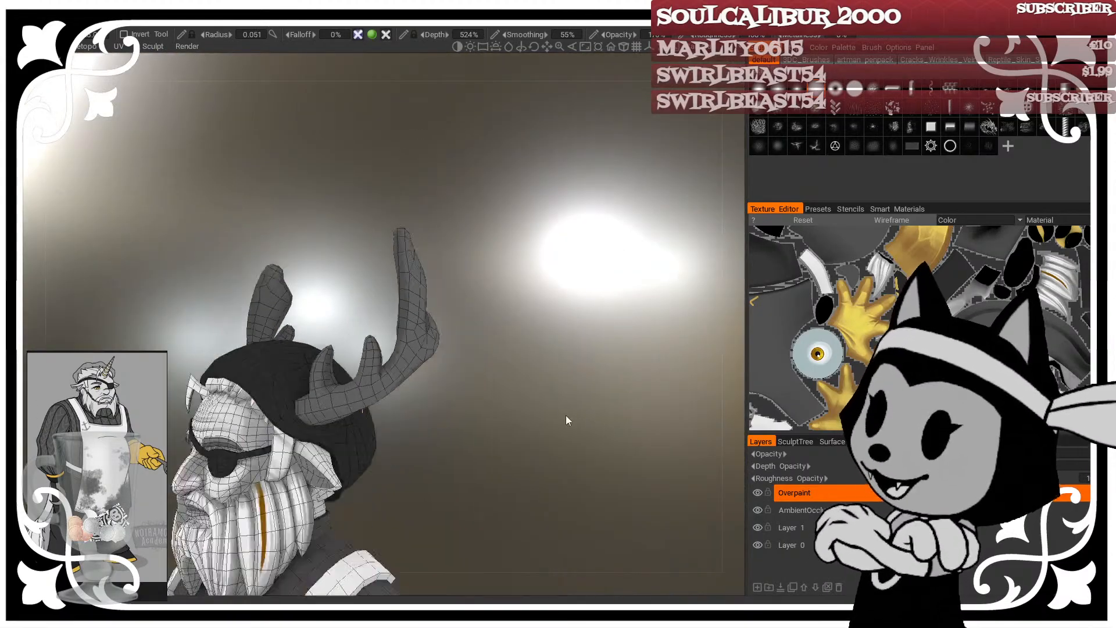
Step: Examine the antler shading without the wireframe, from the front, at full-figure distance and from the side
drag(568, 420, 570, 346)
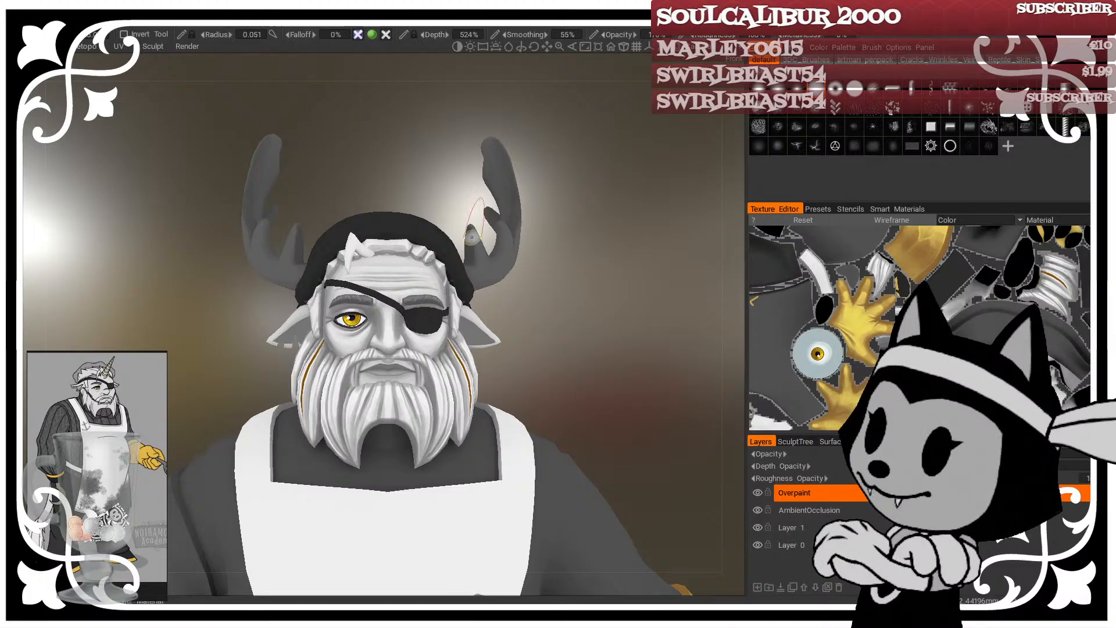
middle_drag(586, 242, 545, 246)
right_drag(545, 246, 466, 245)
drag(467, 245, 511, 276)
right_drag(512, 277, 462, 232)
drag(461, 231, 437, 205)
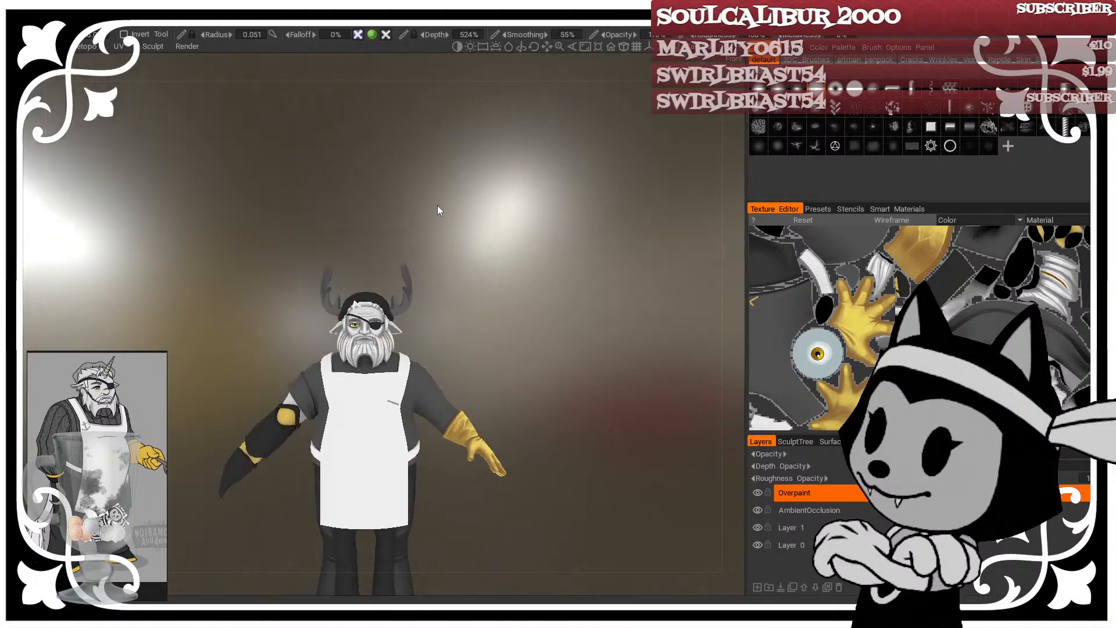
right_drag(437, 204, 519, 277)
drag(503, 287, 542, 319)
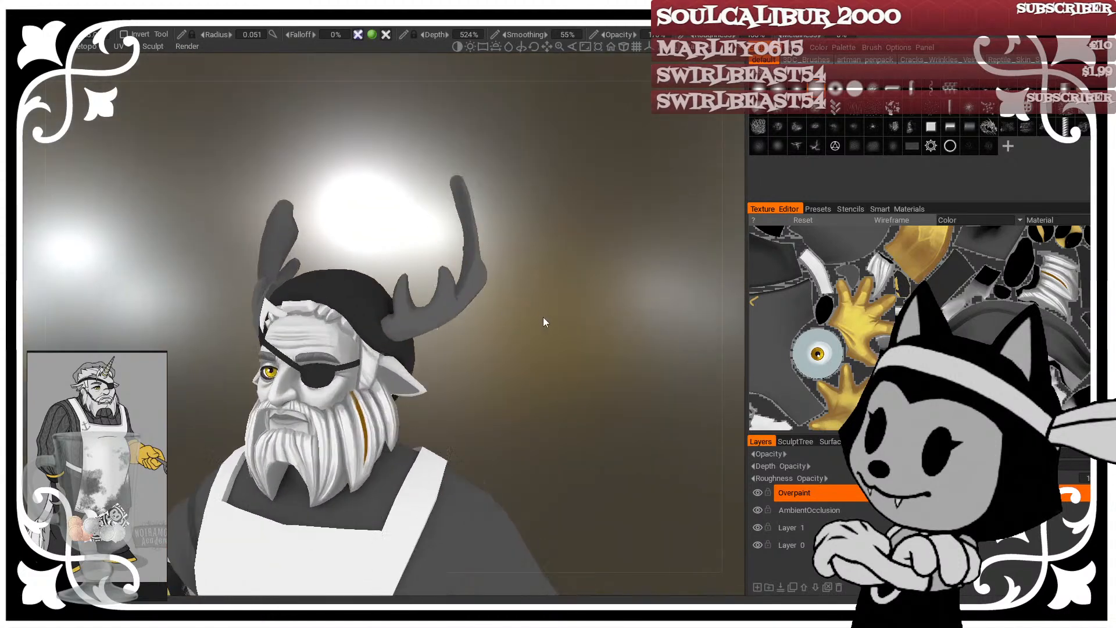
right_drag(543, 319, 569, 341)
mouse_move(569, 341)
mouse_down()
mouse_move(648, 336)
mouse_move(401, 355)
mouse_move(454, 316)
mouse_up()
drag(643, 307, 495, 292)
right_drag(496, 292, 394, 242)
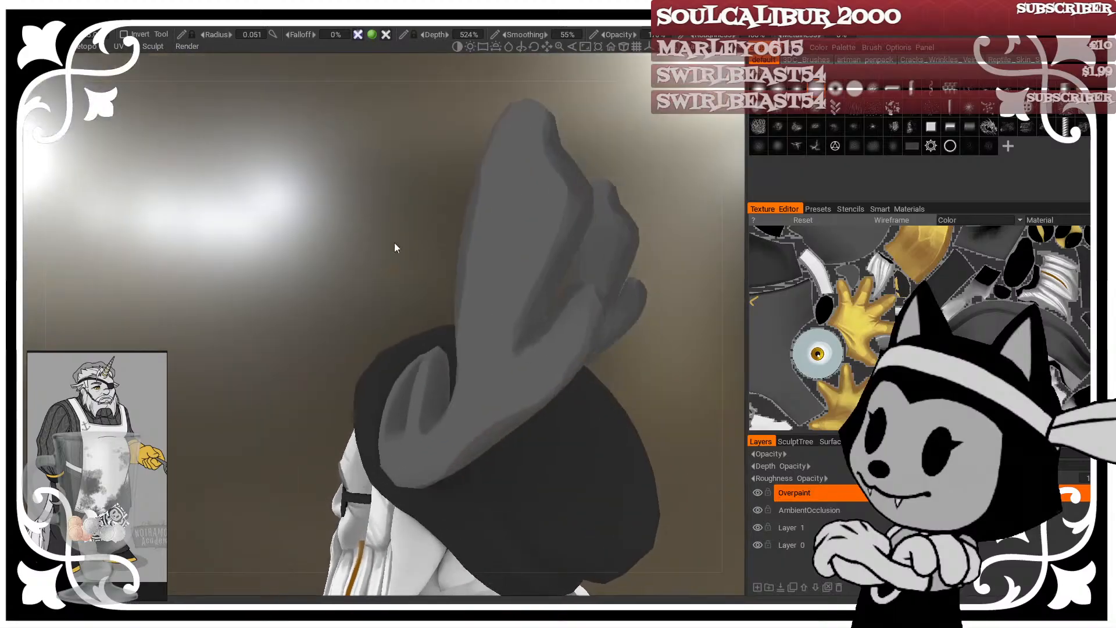
Step: Show the wireframe and refine the shading around the antler's tines and beam with brush radii between 0.026 and 0.068
drag(416, 291, 442, 295)
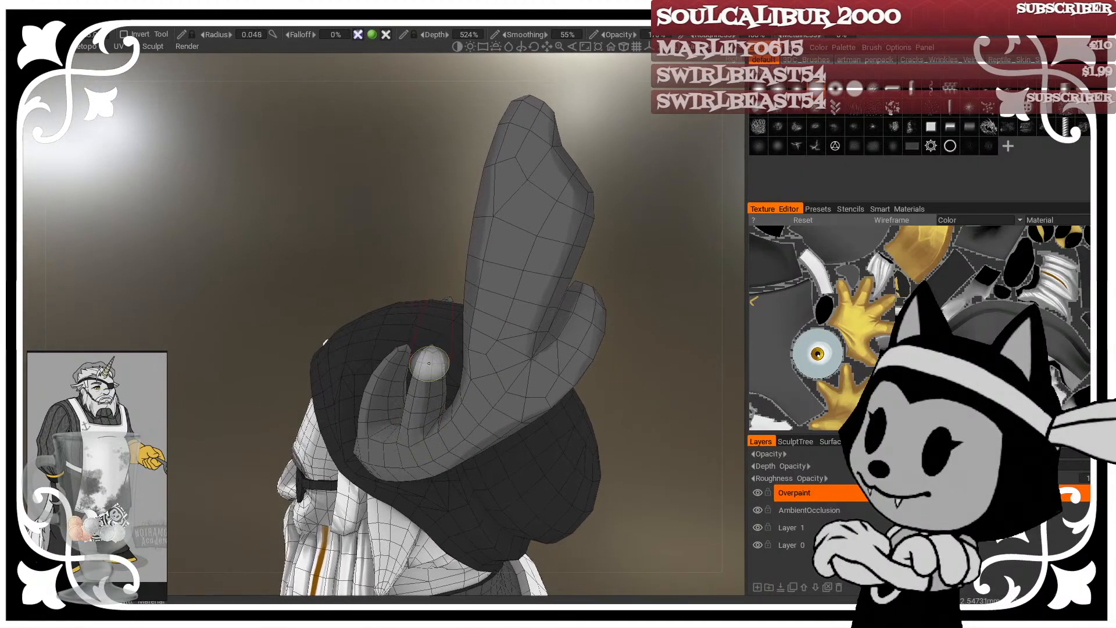
mouse_move(643, 249)
mouse_down()
mouse_move(448, 249)
mouse_move(391, 337)
mouse_up()
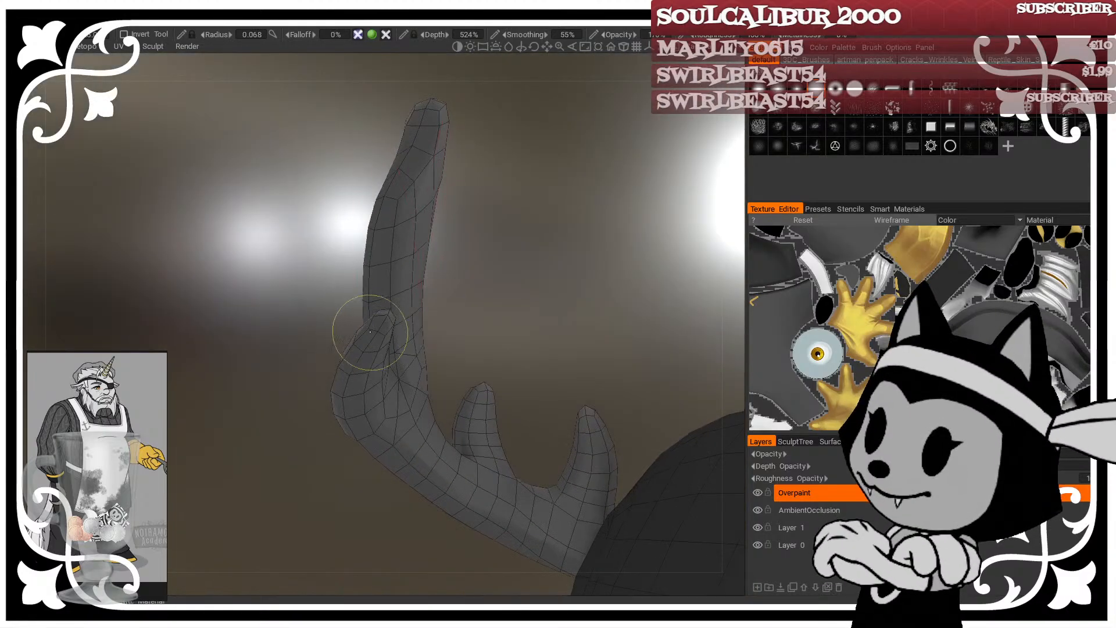
drag(476, 294, 479, 327)
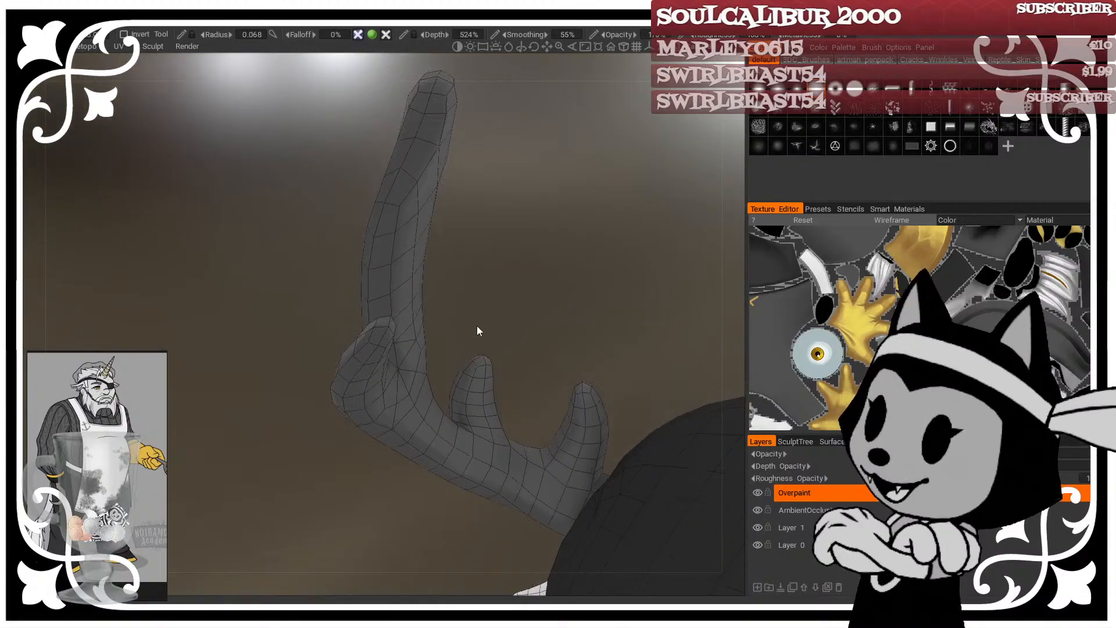
mouse_move(458, 418)
mouse_down()
mouse_move(494, 381)
mouse_move(464, 379)
mouse_move(473, 351)
mouse_move(473, 362)
mouse_up()
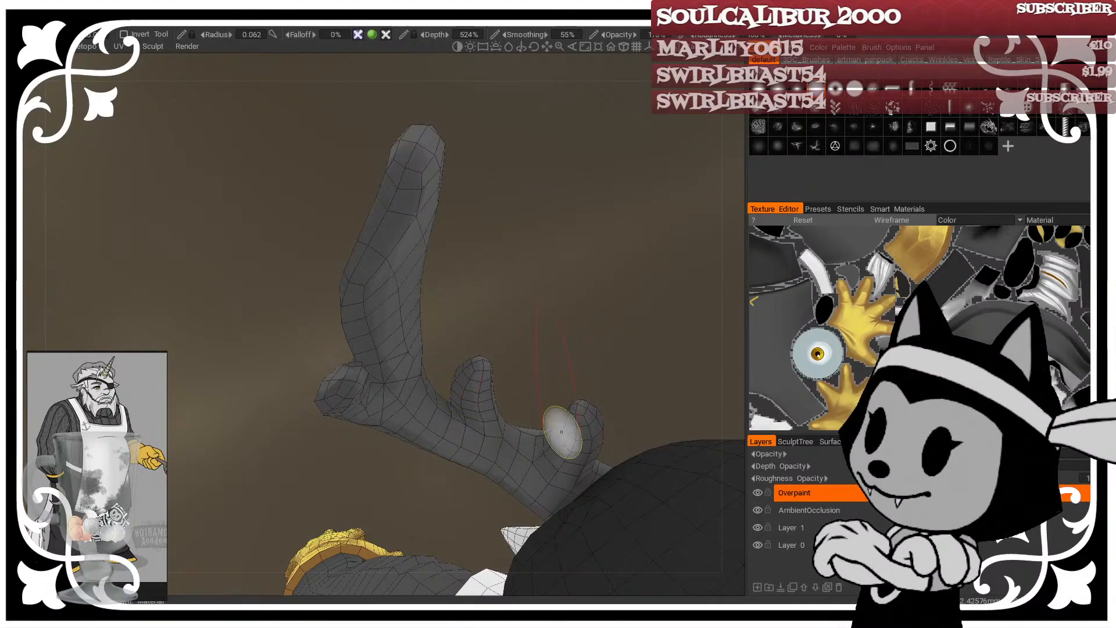
drag(563, 434, 563, 456)
drag(549, 343, 472, 333)
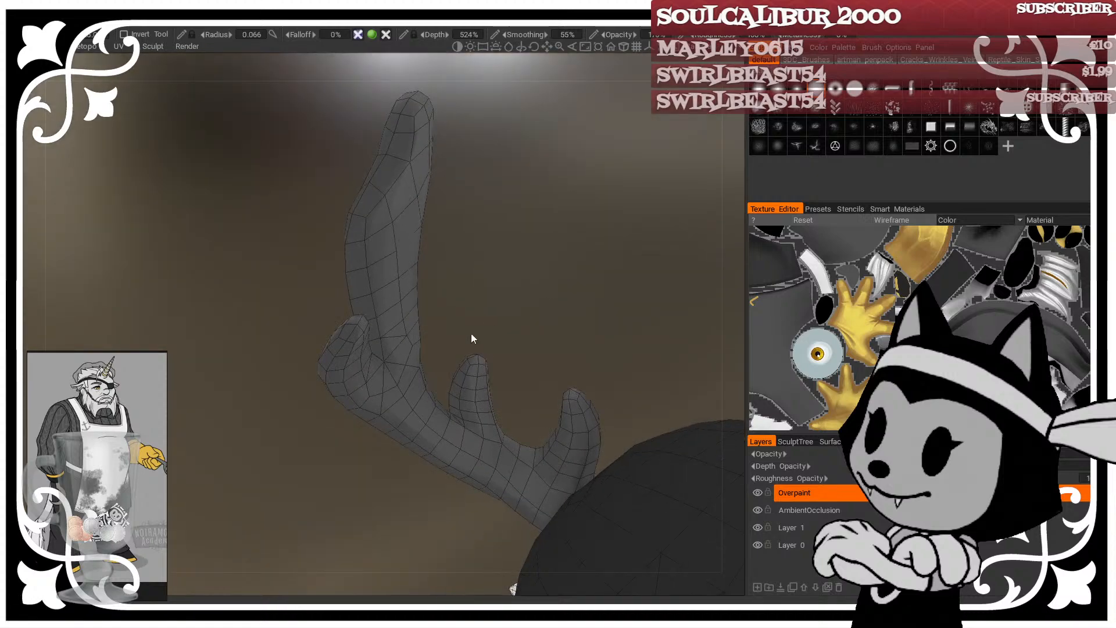
mouse_move(379, 211)
mouse_down()
mouse_move(382, 345)
mouse_move(373, 329)
mouse_up()
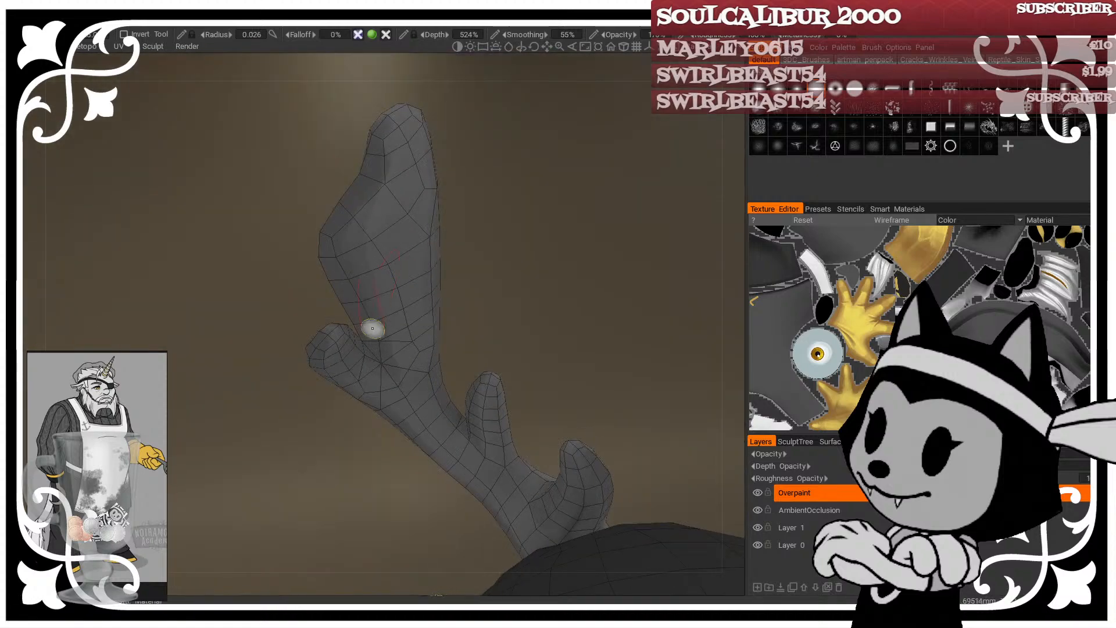
Step: Shade the antler's base and front tines beside the cap with brush radii of 0.087, 0.035 and 0.077
mouse_move(449, 213)
mouse_down()
mouse_move(660, 224)
mouse_move(581, 304)
mouse_move(385, 366)
mouse_move(543, 227)
mouse_move(584, 307)
mouse_move(526, 257)
mouse_move(569, 348)
mouse_up()
key(w)
right_drag(568, 348, 546, 429)
middle_drag(546, 429, 552, 365)
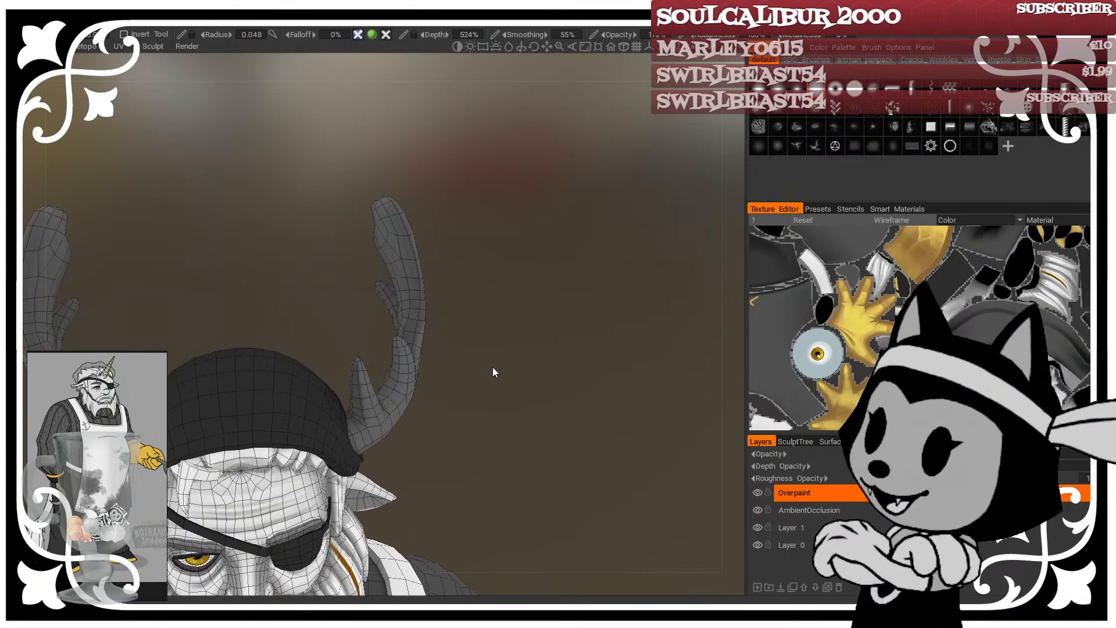
mouse_move(419, 330)
alt+mouse_down()
mouse_move(418, 361)
mouse_move(267, 249)
mouse_move(332, 298)
mouse_move(362, 347)
mouse_move(446, 312)
mouse_move(479, 264)
mouse_move(382, 358)
mouse_move(546, 428)
mouse_move(375, 400)
alt+mouse_up()
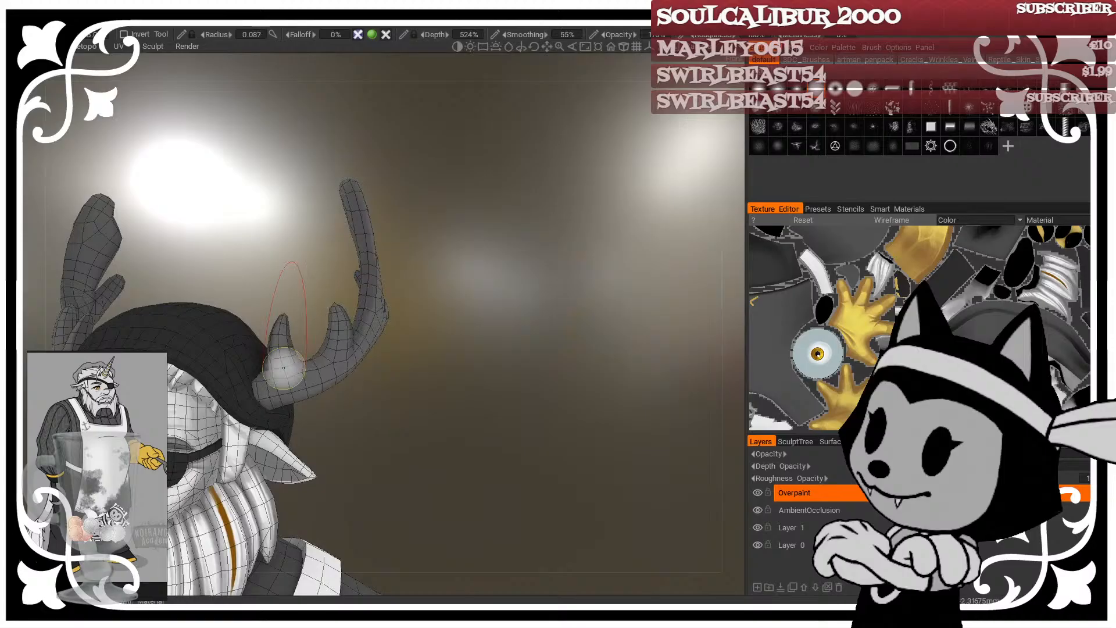
alt+drag(274, 417, 399, 459)
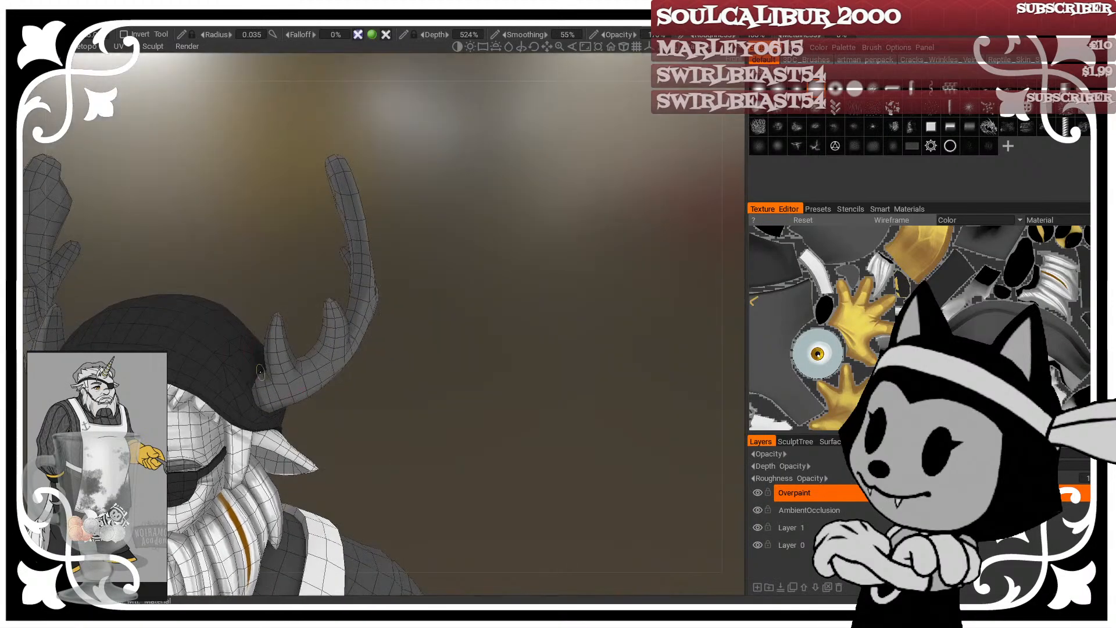
alt+drag(377, 412, 259, 292)
mouse_move(319, 385)
alt+mouse_down()
mouse_move(286, 364)
mouse_move(325, 351)
mouse_move(349, 277)
alt+mouse_up()
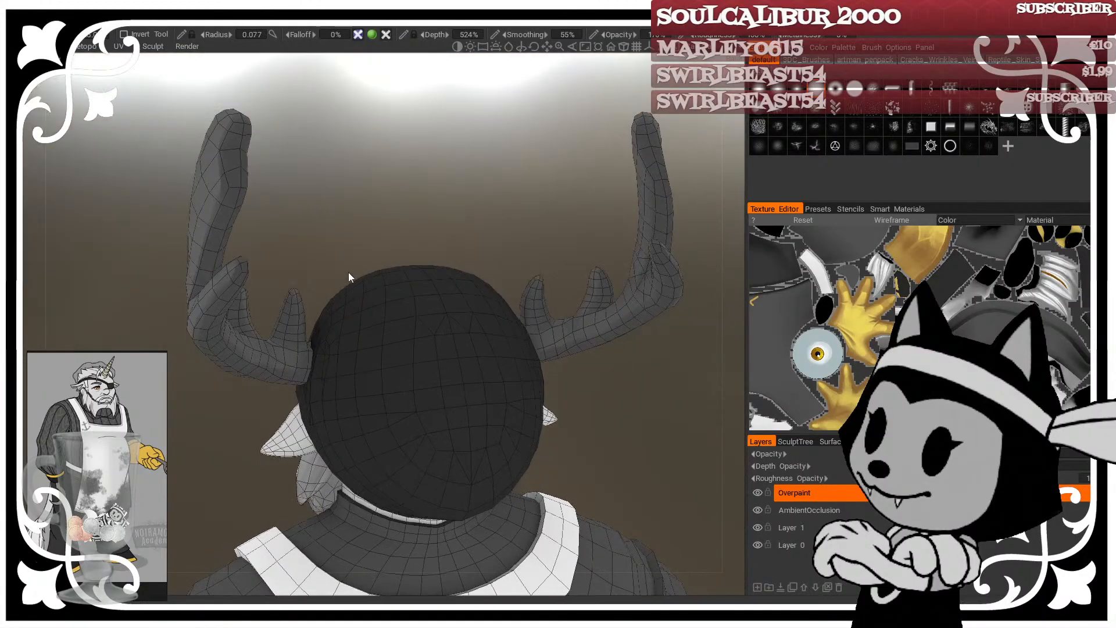
alt+drag(329, 216, 398, 221)
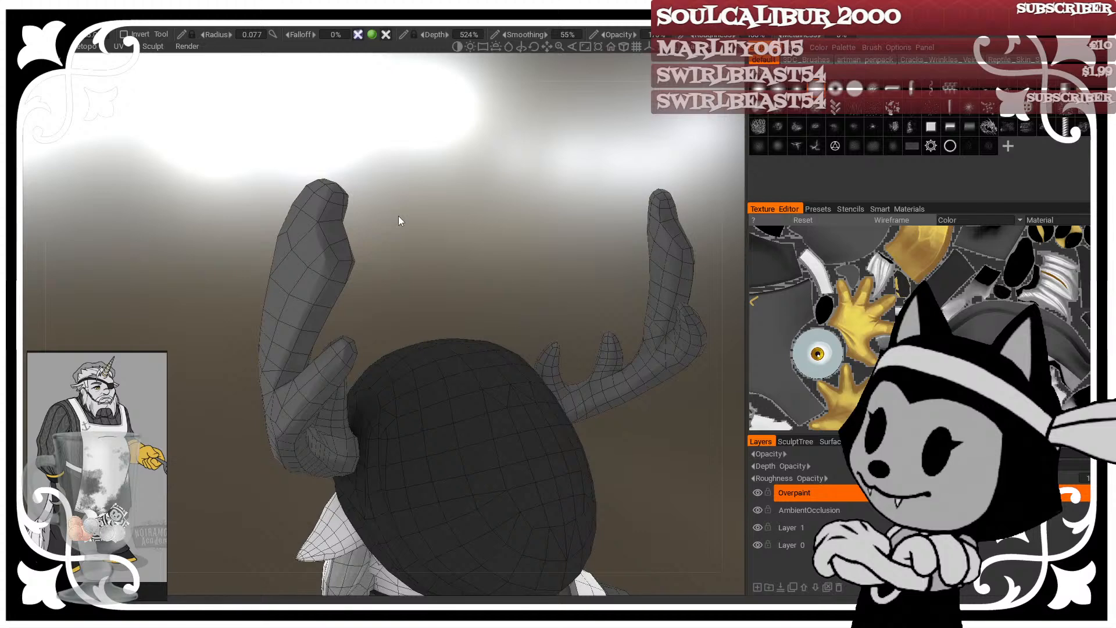
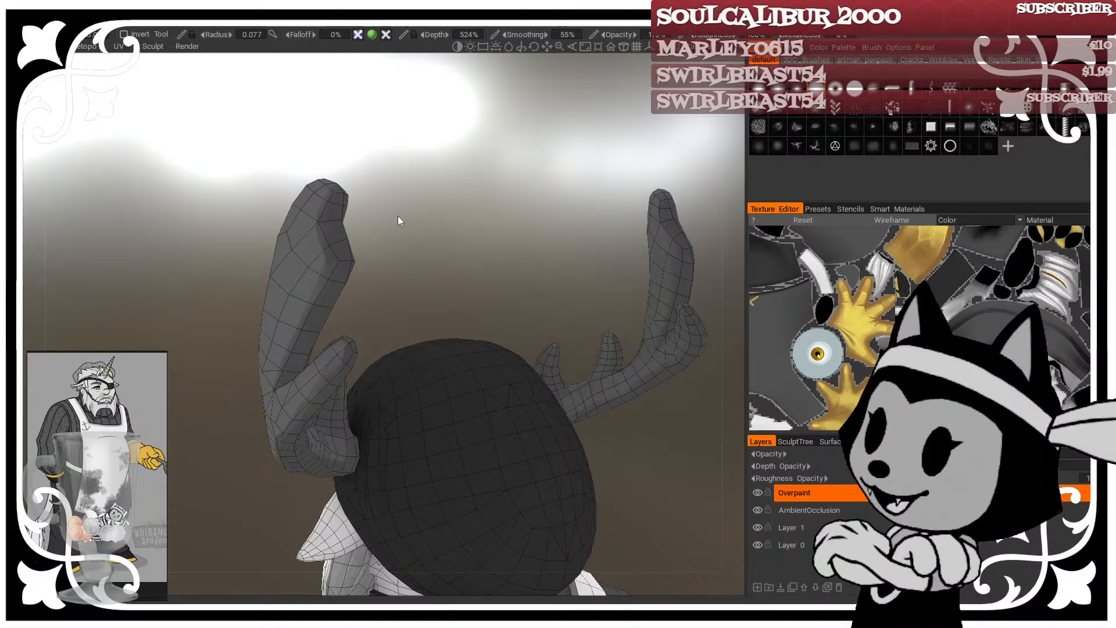
Step: Check the antlers with the wireframe toggled, and shade the inner tines near the cap with brush radii of 0.093 and 0.060
key(w)
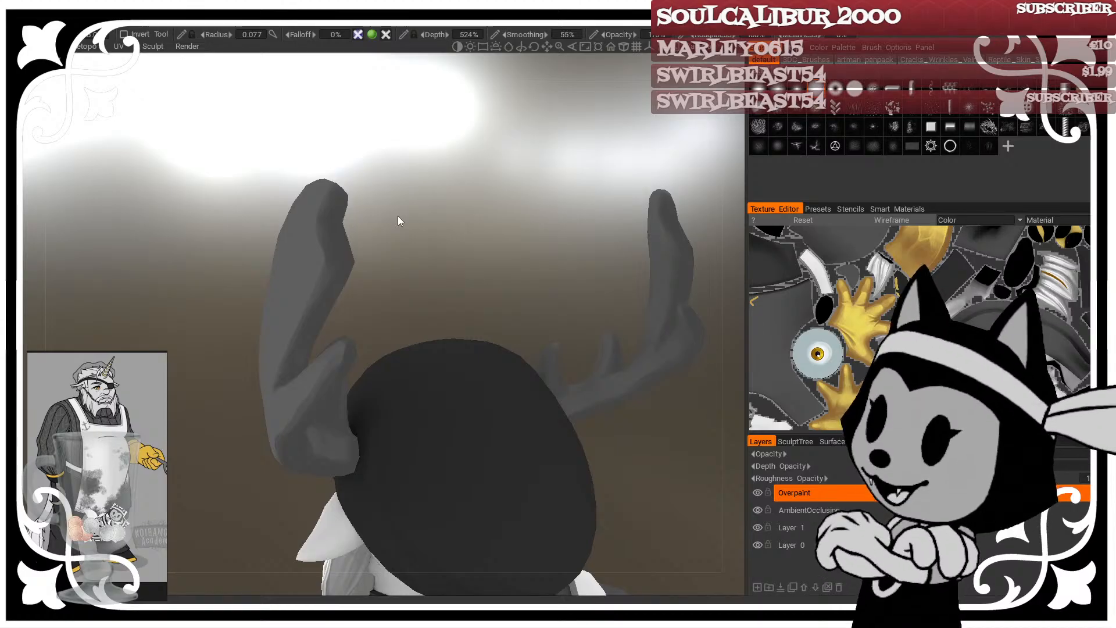
key(w)
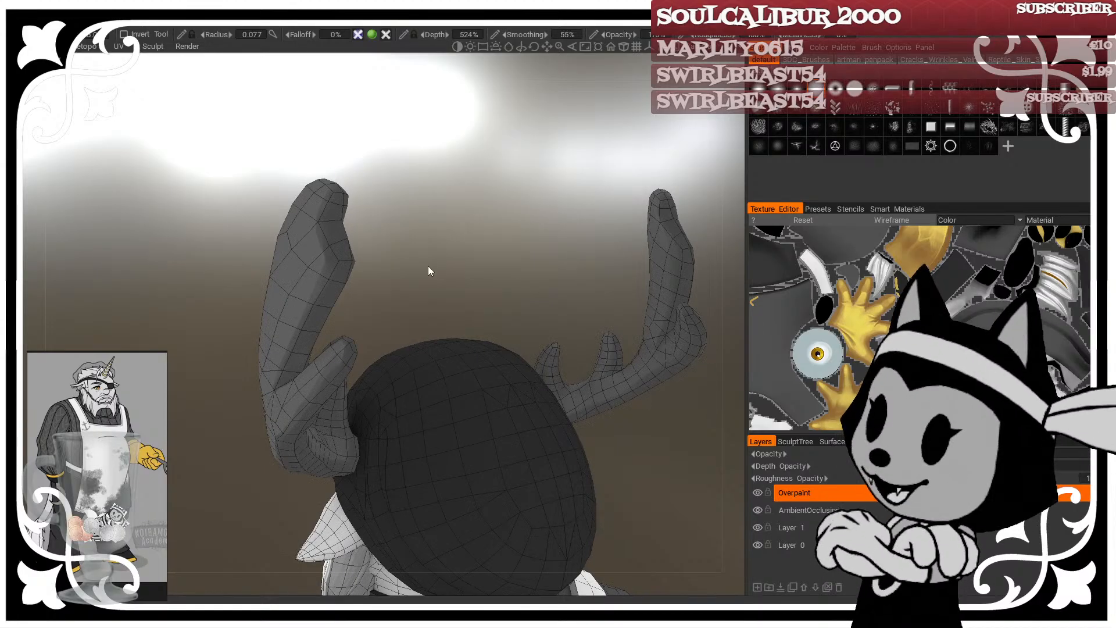
key(w)
drag(490, 263, 418, 286)
right_drag(311, 447, 334, 446)
drag(379, 354, 348, 378)
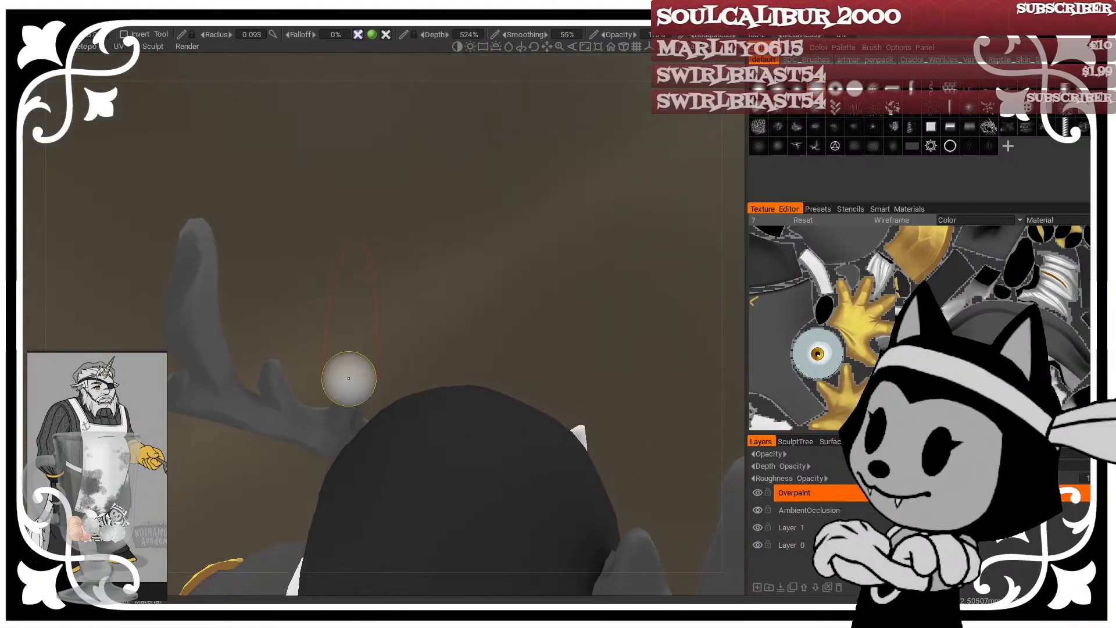
drag(435, 324, 411, 338)
right_drag(362, 399, 347, 400)
mouse_move(367, 350)
mouse_down()
mouse_move(435, 298)
mouse_move(428, 317)
mouse_up()
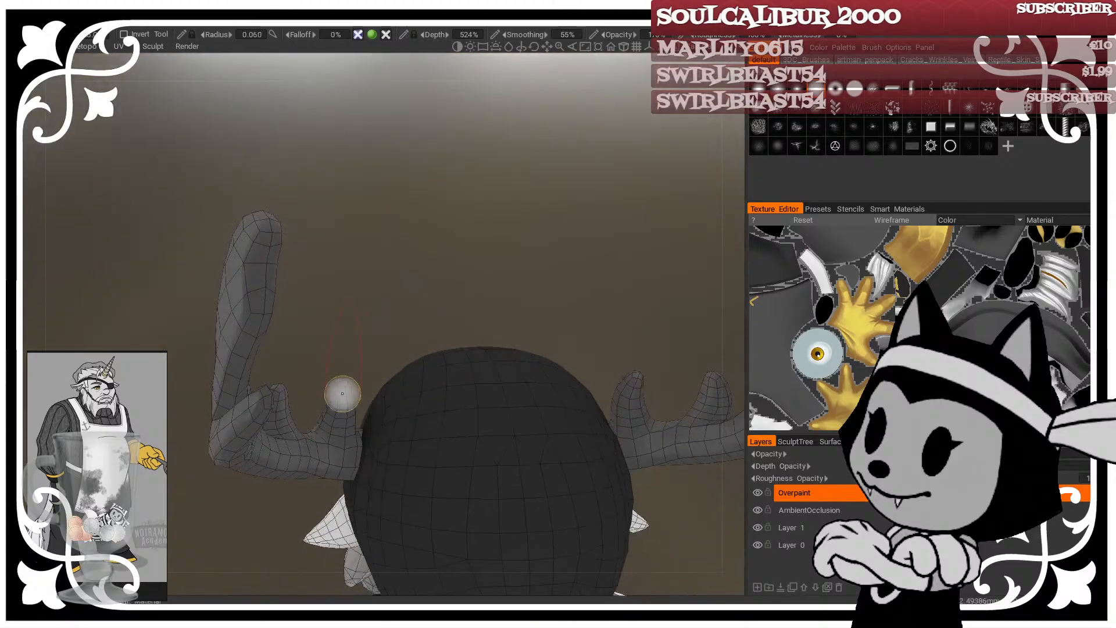
right_drag(333, 449, 341, 449)
mouse_move(347, 363)
mouse_down()
mouse_move(342, 320)
mouse_move(328, 321)
mouse_up()
Step: Shade the antler's beam, bend and tip from behind with brush radii of 0.109, 0.064, 0.072 and 0.096
right_drag(267, 442, 278, 442)
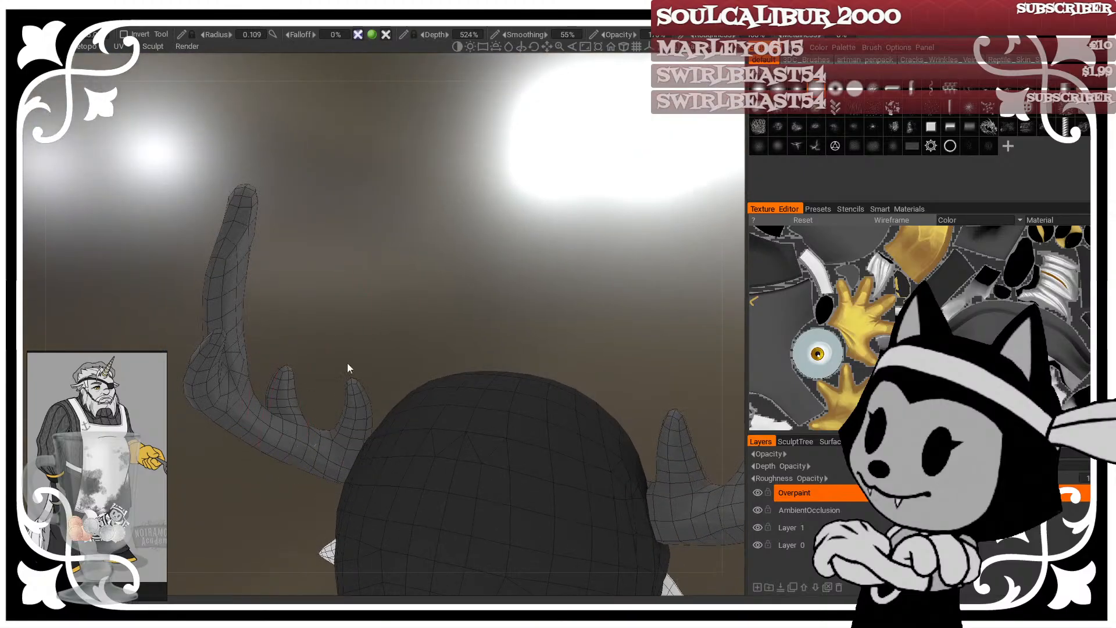
mouse_move(347, 363)
mouse_down()
mouse_move(312, 344)
mouse_move(478, 358)
mouse_move(372, 350)
mouse_up()
right_drag(244, 348, 233, 348)
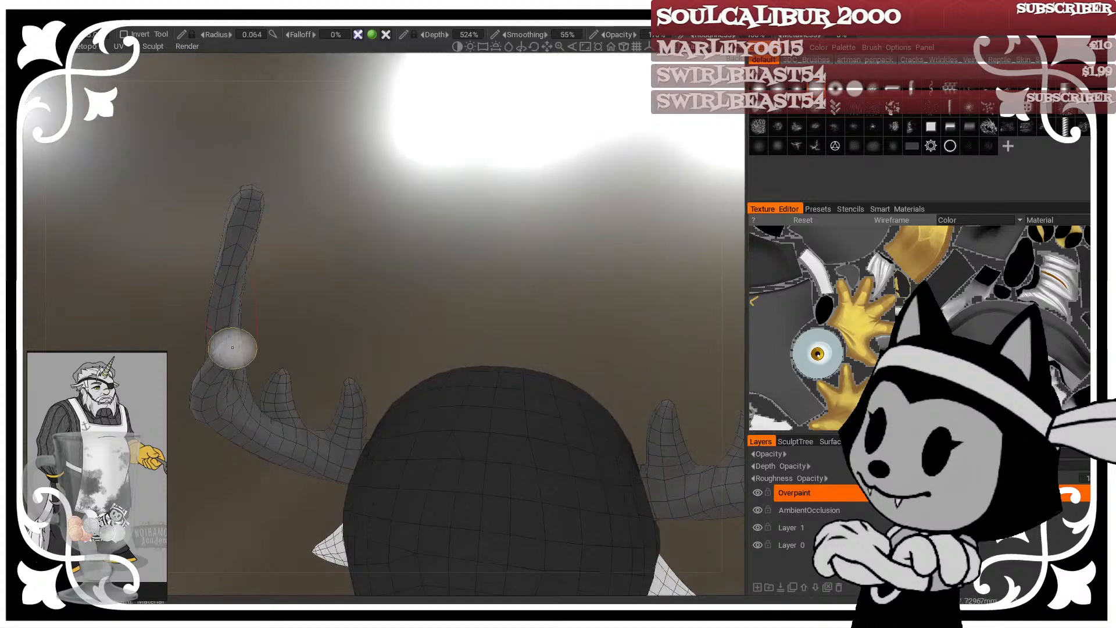
drag(232, 348, 219, 379)
drag(290, 297, 333, 330)
right_drag(220, 286, 226, 286)
right_drag(259, 188, 251, 188)
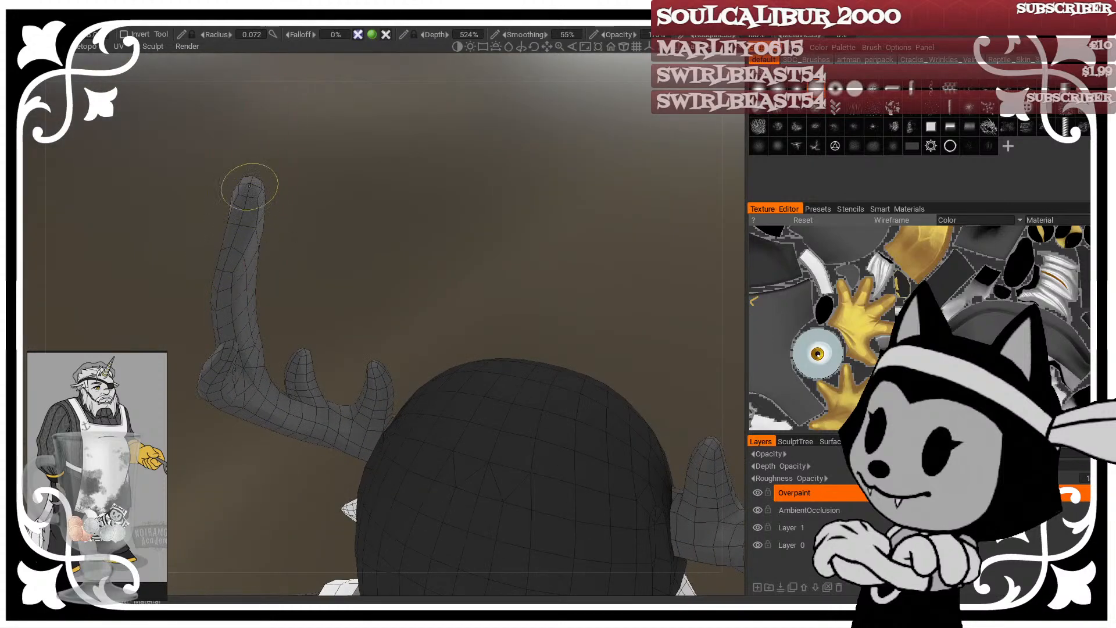
mouse_move(318, 184)
mouse_down()
mouse_move(456, 179)
mouse_move(431, 230)
mouse_move(322, 247)
mouse_up()
right_drag(260, 225, 272, 226)
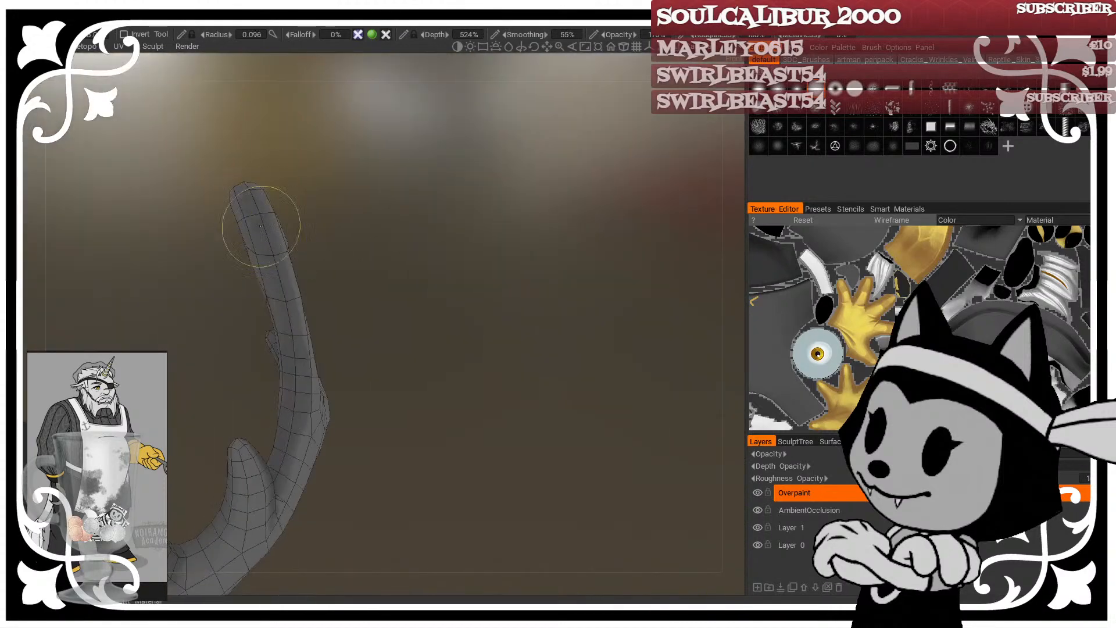
Step: Shade the inner faces of the antler's tines and beam from the front with brush radii of 0.096 and 0.109
drag(369, 488, 417, 451)
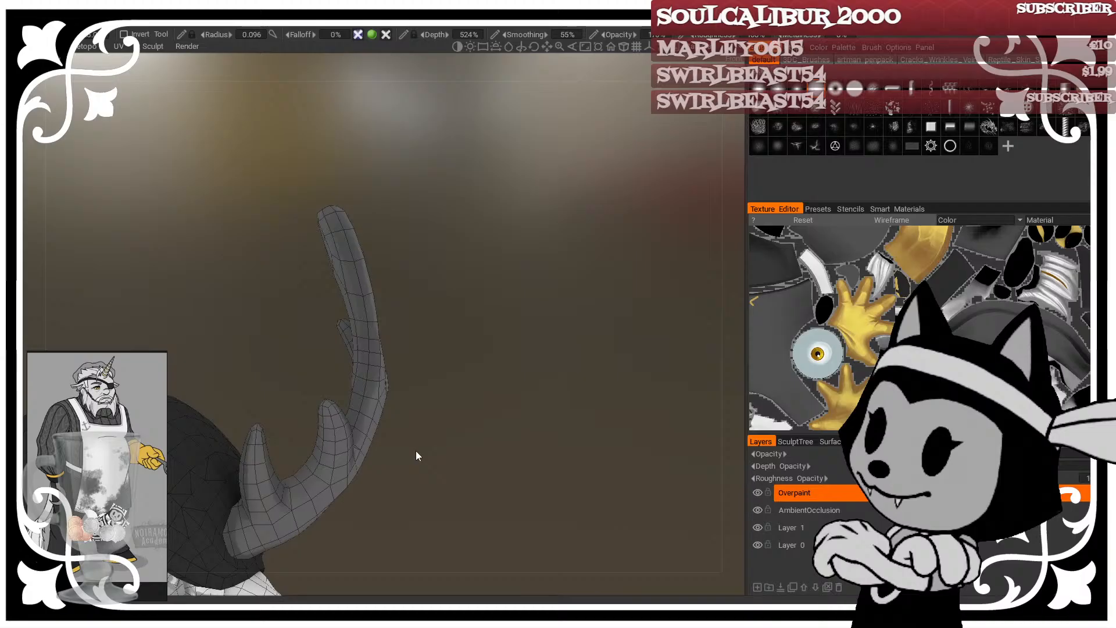
drag(416, 452, 452, 374)
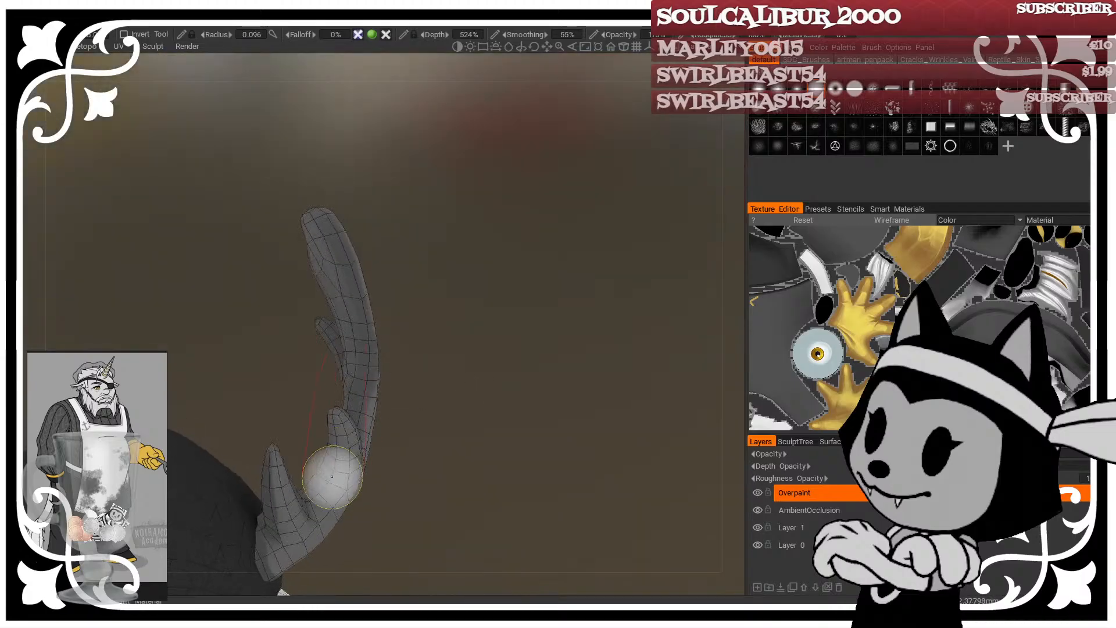
drag(409, 462, 572, 399)
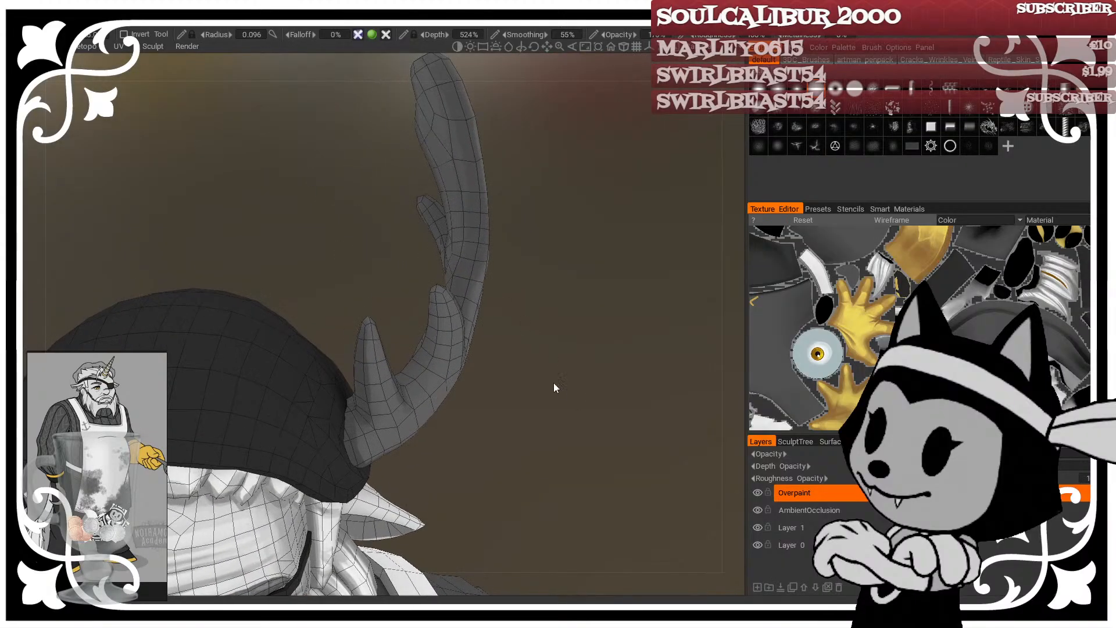
mouse_move(570, 311)
mouse_down()
mouse_move(573, 286)
mouse_move(566, 311)
mouse_up()
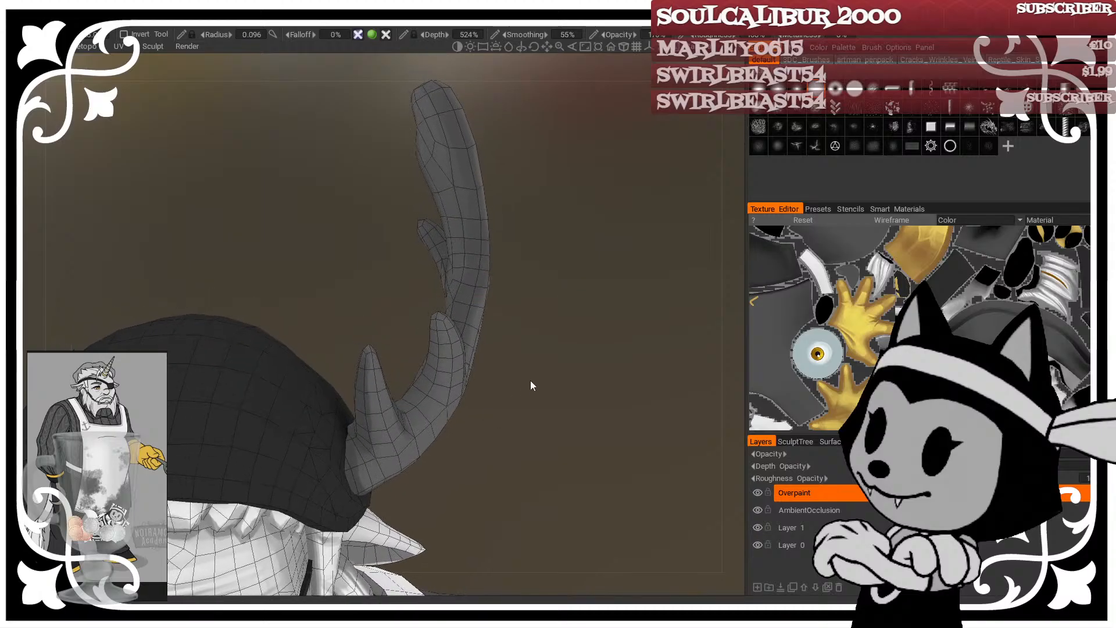
mouse_move(531, 383)
mouse_down()
mouse_move(512, 375)
mouse_move(553, 372)
mouse_move(536, 332)
mouse_up()
key(])
key(])
key([)
key([)
key([)
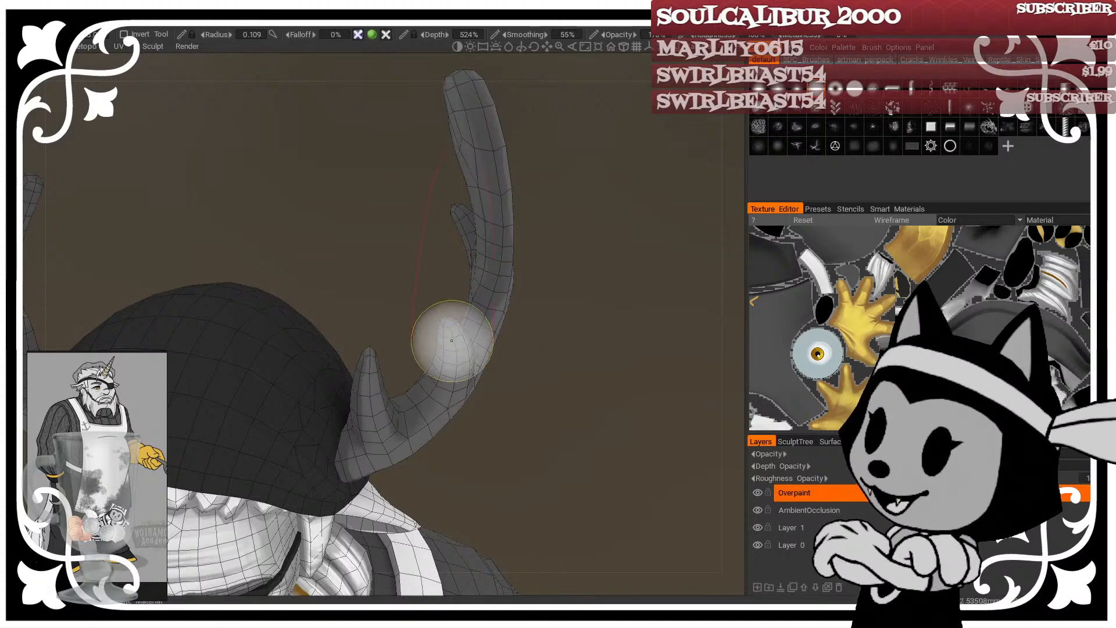
mouse_move(451, 339)
alt+mouse_down()
mouse_move(463, 304)
mouse_move(424, 399)
alt+mouse_up()
Step: Refine the shading around the antler's front tines and outer curve with brush radii of 0.048 and 0.034
key([)
key([)
key([)
key([)
key([)
key([)
key([)
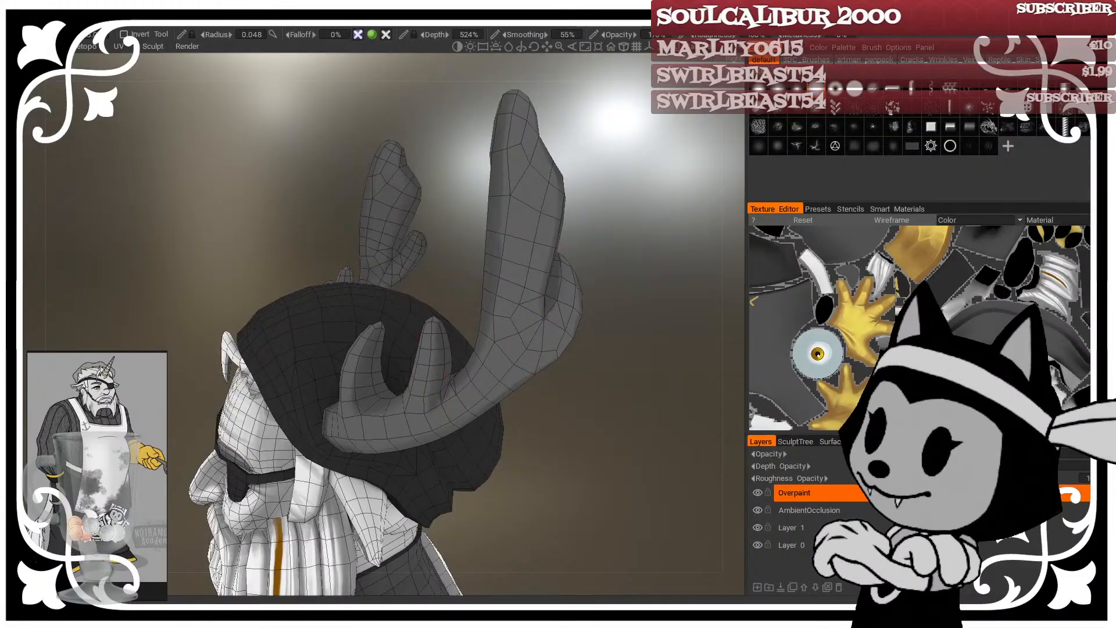
mouse_move(441, 388)
alt+mouse_down()
mouse_move(538, 388)
mouse_move(386, 336)
alt+mouse_up()
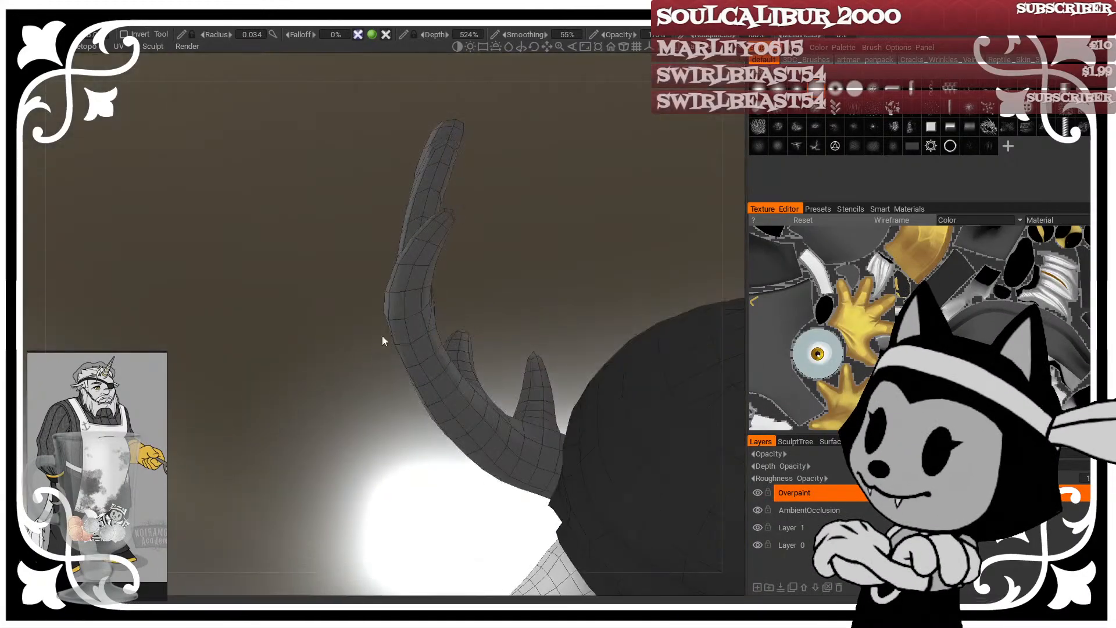
Step: Shade the antler's outer curve with a brush radius of 0.064 and check it from behind with the wireframe toggled
key(])
key(])
key(])
key(])
key(])
key(])
mouse_move(489, 393)
alt+mouse_down()
mouse_move(473, 259)
mouse_move(515, 316)
mouse_move(515, 261)
mouse_move(483, 348)
mouse_move(470, 341)
mouse_move(428, 364)
alt+mouse_up()
key(w)
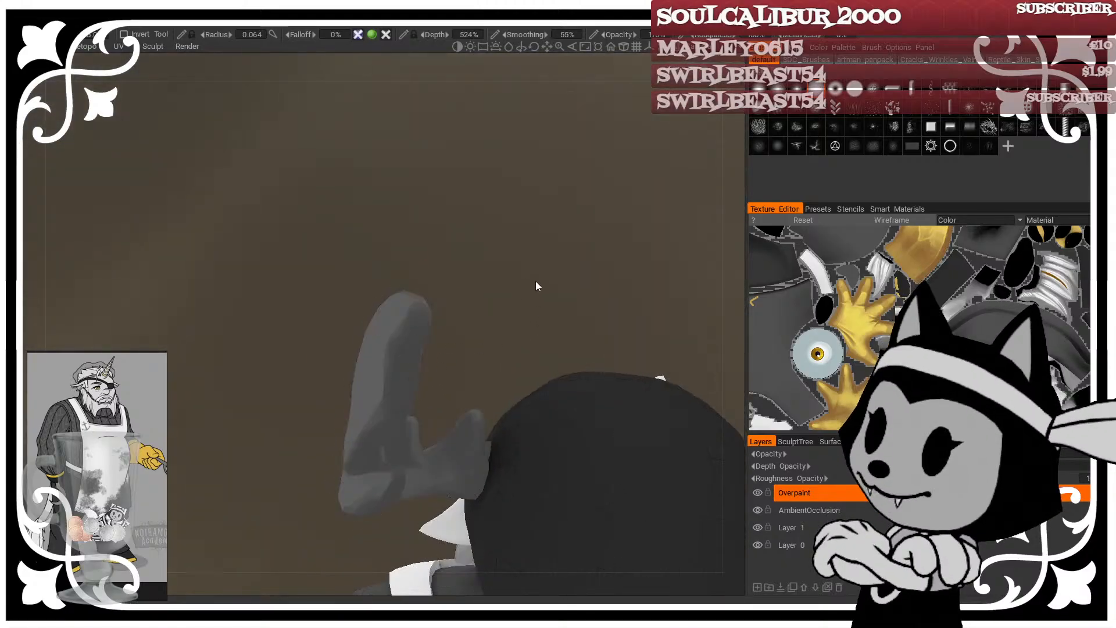
mouse_move(550, 305)
alt+mouse_down()
mouse_move(486, 301)
mouse_move(580, 311)
alt+mouse_up()
key(w)
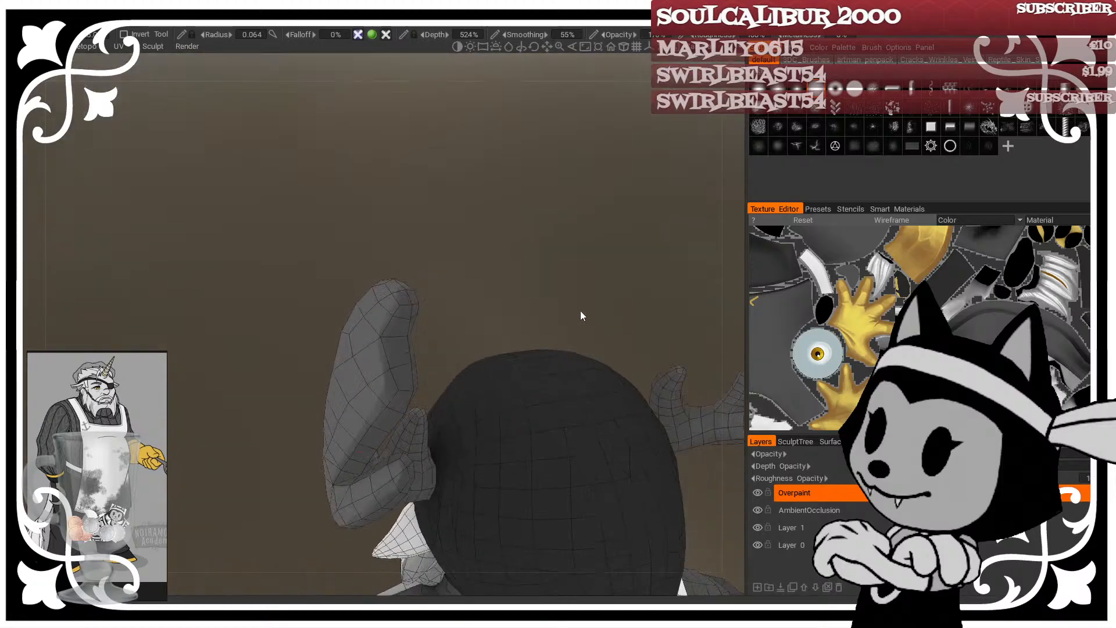
Step: Shade the antler's upper beam and the bend at its rear tine with a brush radius of 0.066
alt+drag(581, 268, 383, 316)
key(bracketright)
key(bracketright)
key(bracketright)
key(bracketright)
key(bracketright)
key(bracketright)
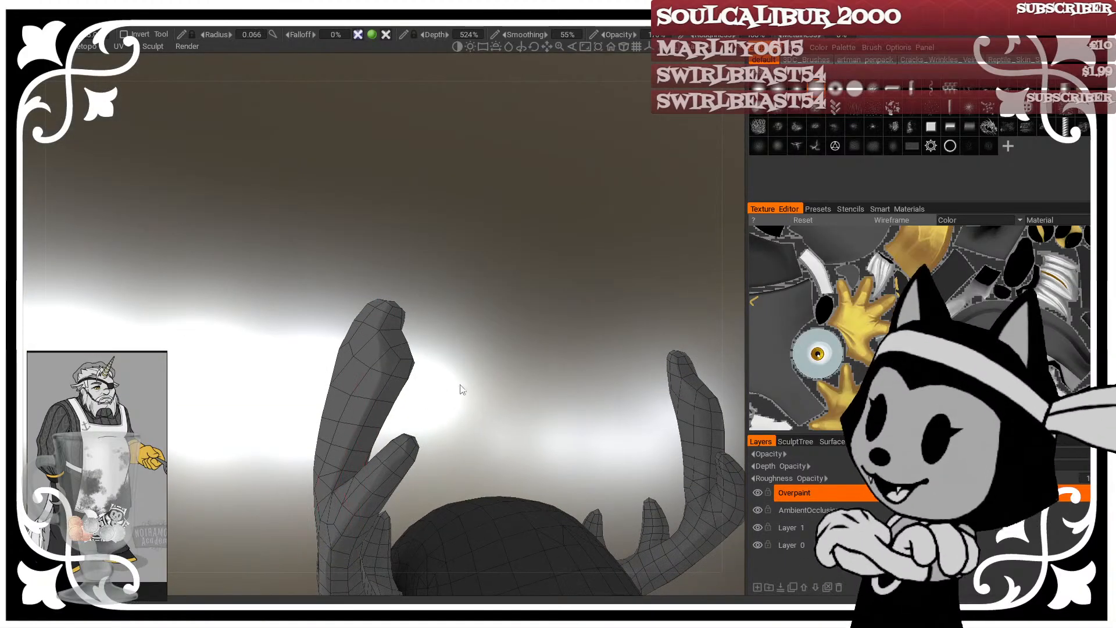
mouse_move(473, 397)
alt+mouse_down()
mouse_move(540, 401)
mouse_move(374, 486)
alt+mouse_up()
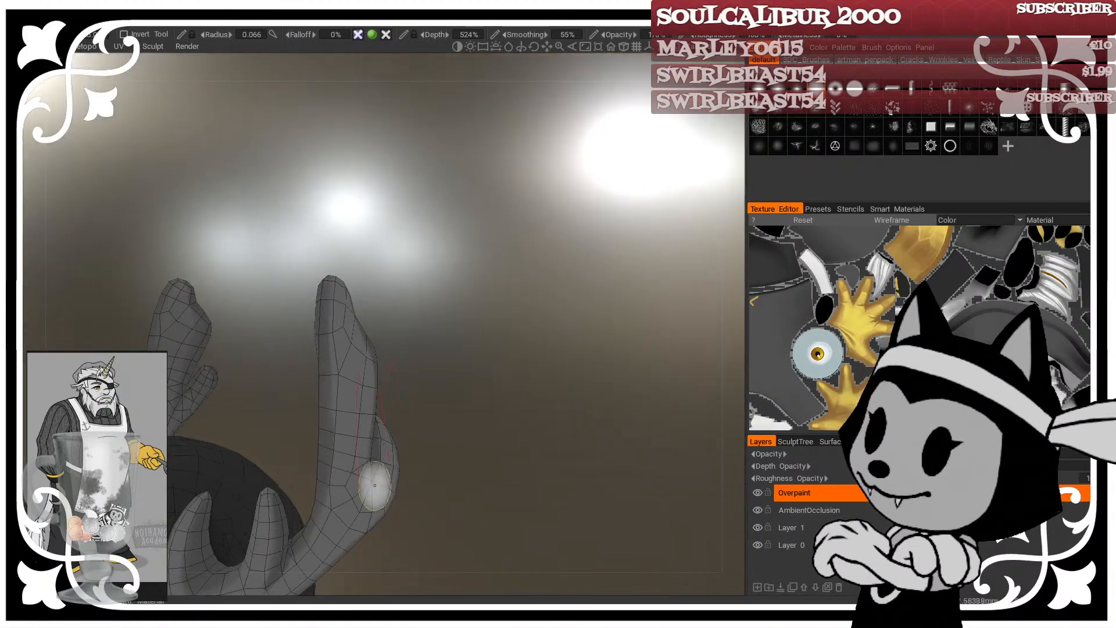
alt+middle_drag(374, 485, 469, 405)
mouse_move(469, 405)
alt+mouse_down()
mouse_move(520, 456)
mouse_move(487, 469)
alt+mouse_up()
Step: Shade the lower beam behind the front tines with brush radii of 0.038 and 0.062
key(bracketleft)
key(bracketleft)
key(bracketleft)
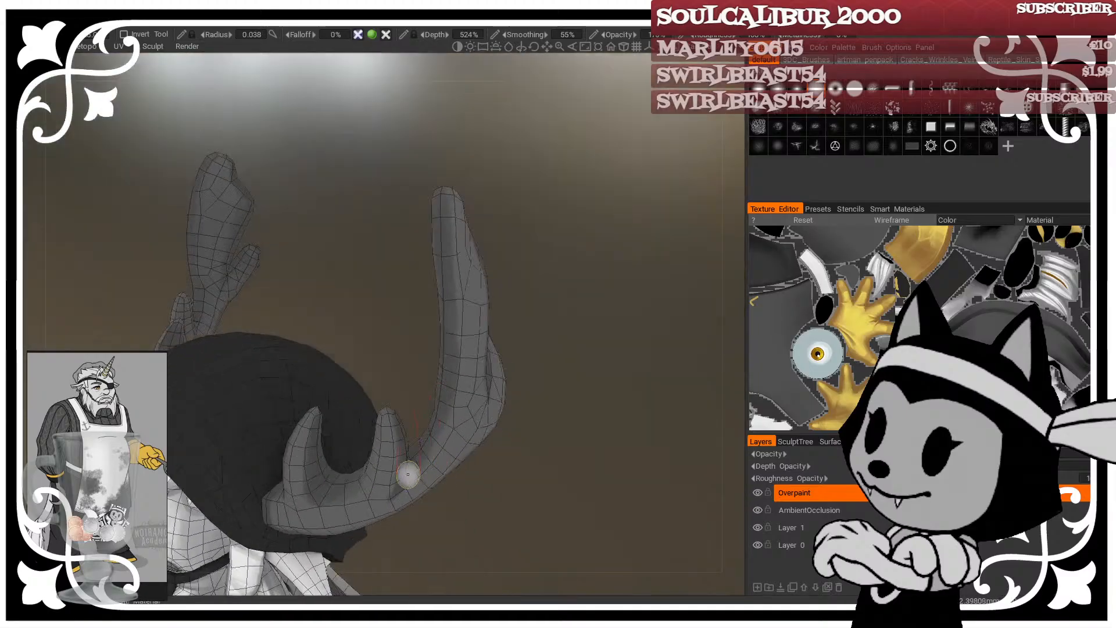
key(bracketright)
key(bracketright)
key(bracketright)
key(bracketright)
key(bracketright)
mouse_move(457, 382)
alt+mouse_down()
mouse_move(557, 340)
mouse_move(581, 403)
mouse_move(444, 380)
alt+mouse_up()
alt+drag(535, 437, 347, 426)
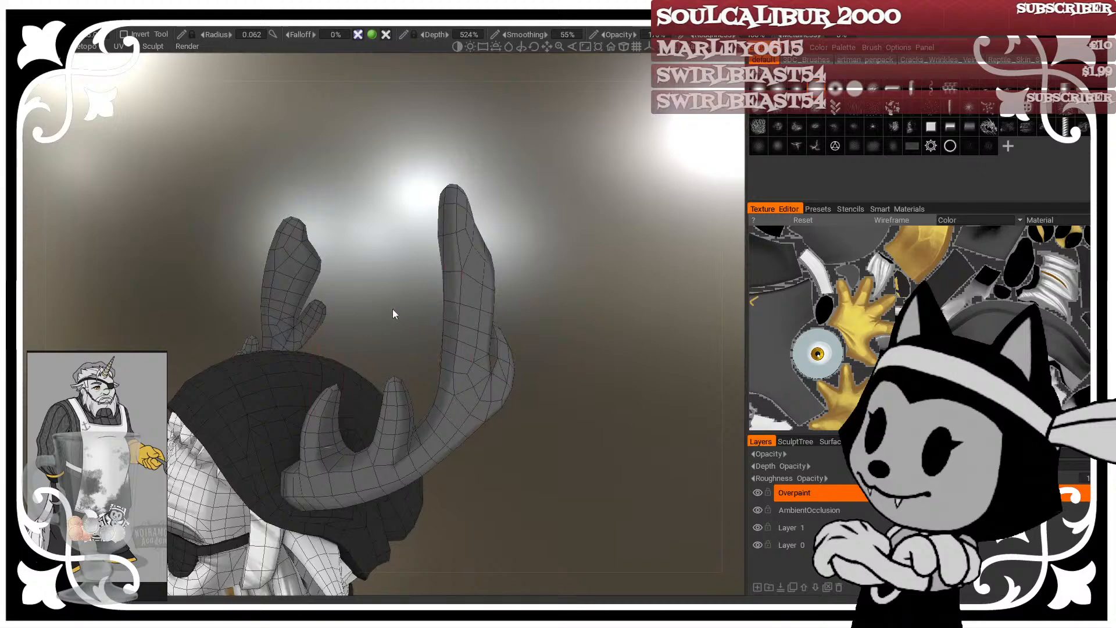
alt+drag(395, 314, 533, 342)
Step: Blend broader shading over the antler's beam and inner tines with brush radii of 0.140 and 0.116
key(bracketright)
key(bracketright)
key(bracketright)
key(bracketright)
key(bracketright)
key(bracketright)
key(bracketright)
key(bracketright)
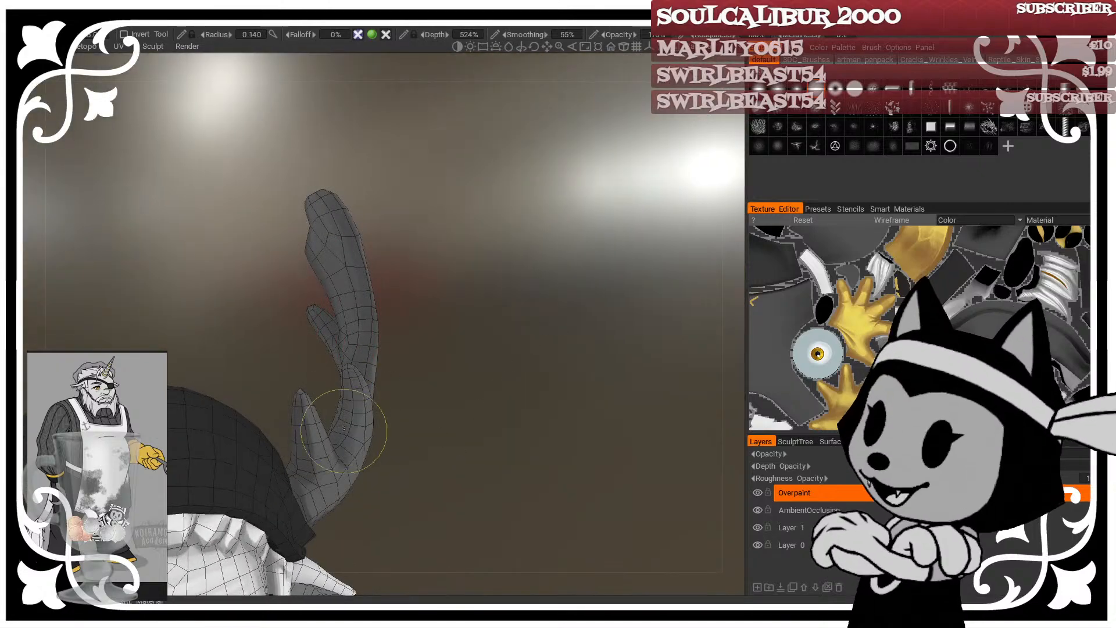
alt+drag(353, 422, 362, 388)
key(bracketleft)
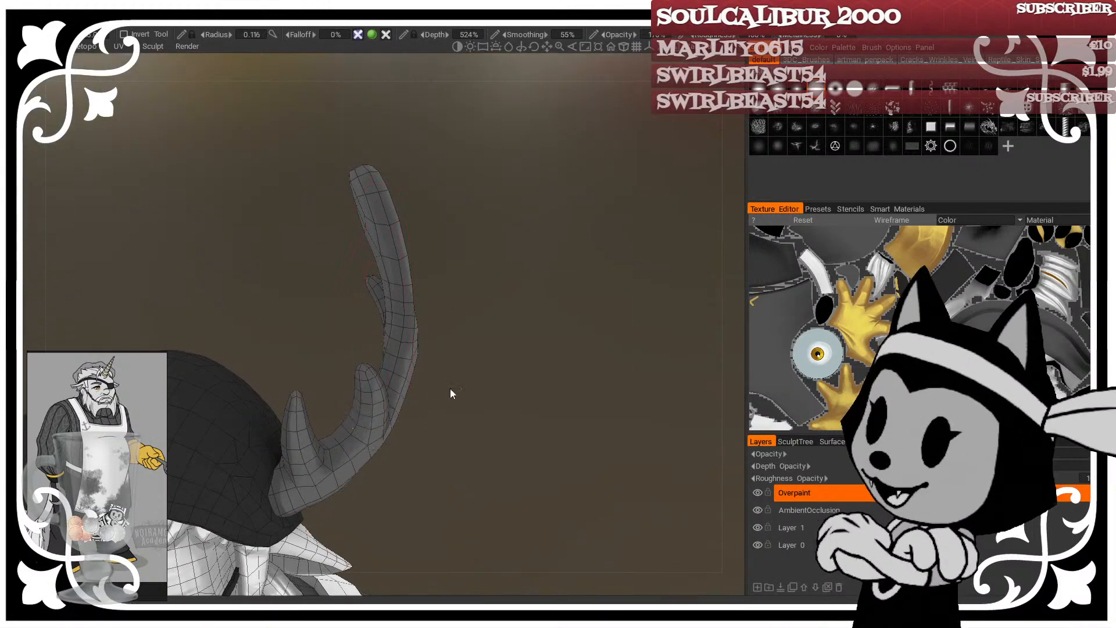
Step: Examine the antler shading with and without the wireframe, from the side and back, at full-figure distance and close to the head
mouse_move(510, 377)
alt+mouse_down()
mouse_move(434, 257)
mouse_move(488, 318)
mouse_move(428, 349)
alt+mouse_up()
scroll(515, 375, down, 5)
scroll(489, 318, up, 1)
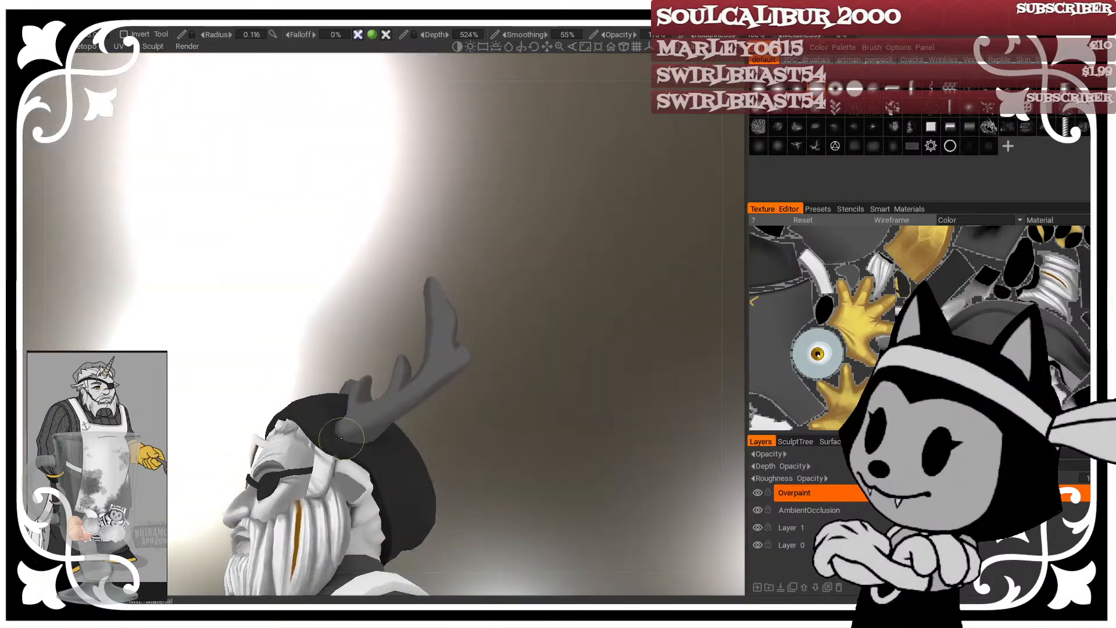
alt+drag(511, 366, 382, 433)
alt+drag(567, 288, 645, 312)
key(w)
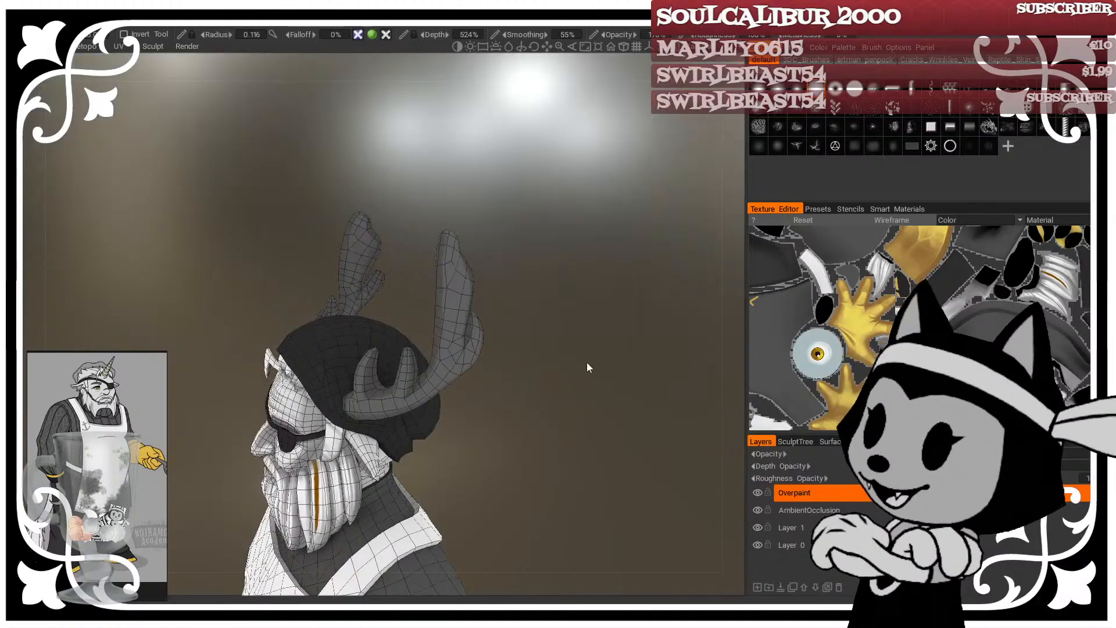
key(w)
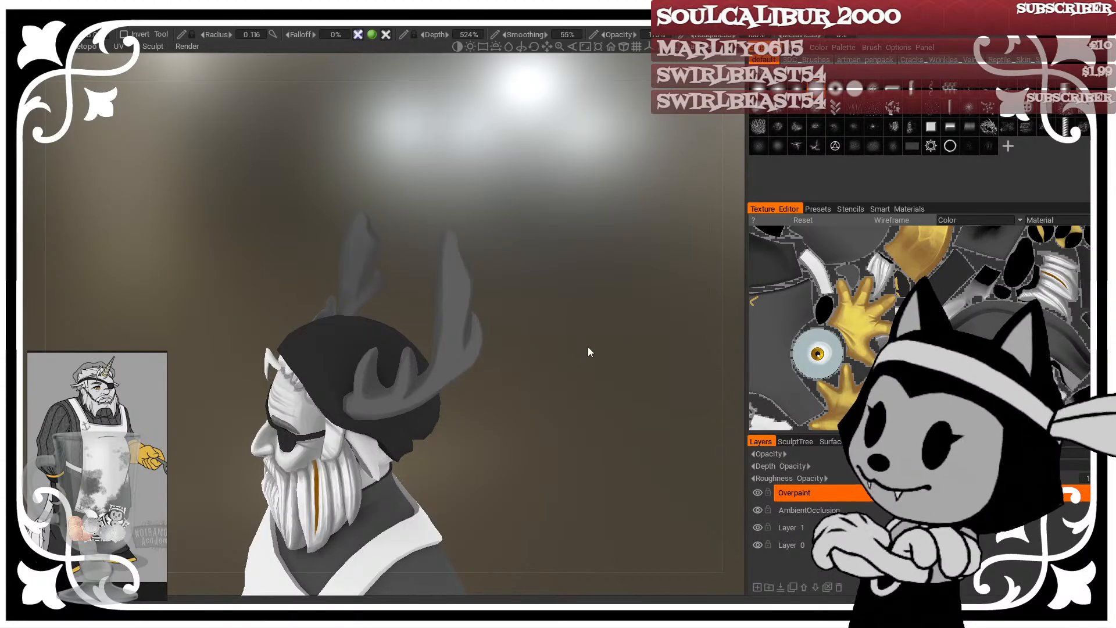
drag(588, 347, 528, 413)
right_drag(529, 371, 468, 366)
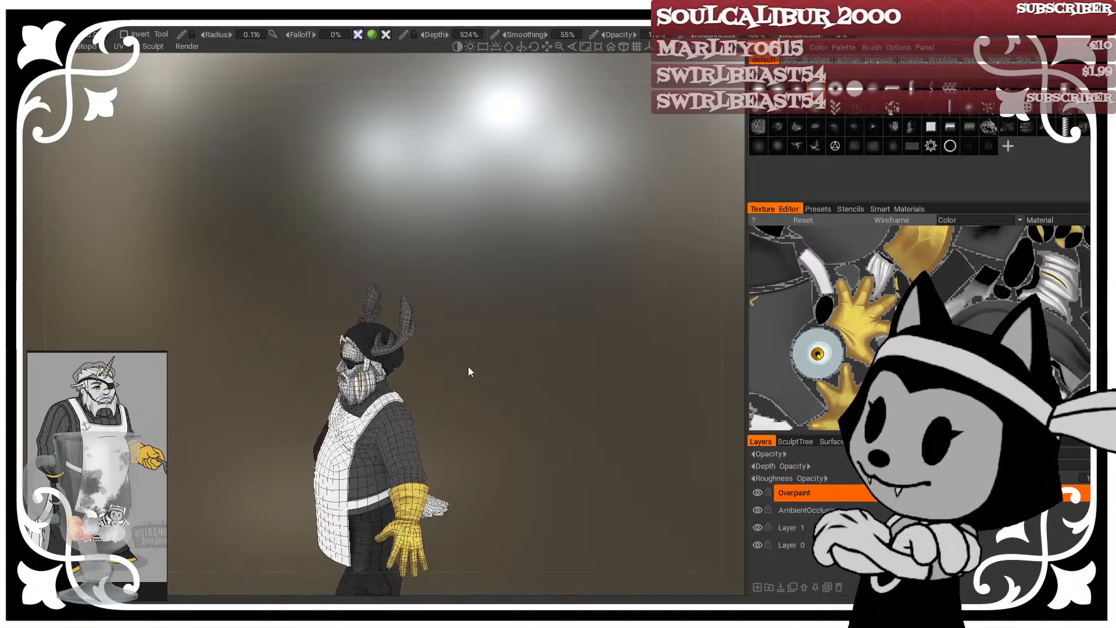
shift+drag(469, 367, 556, 378)
middle_drag(556, 378, 575, 267)
drag(575, 268, 547, 235)
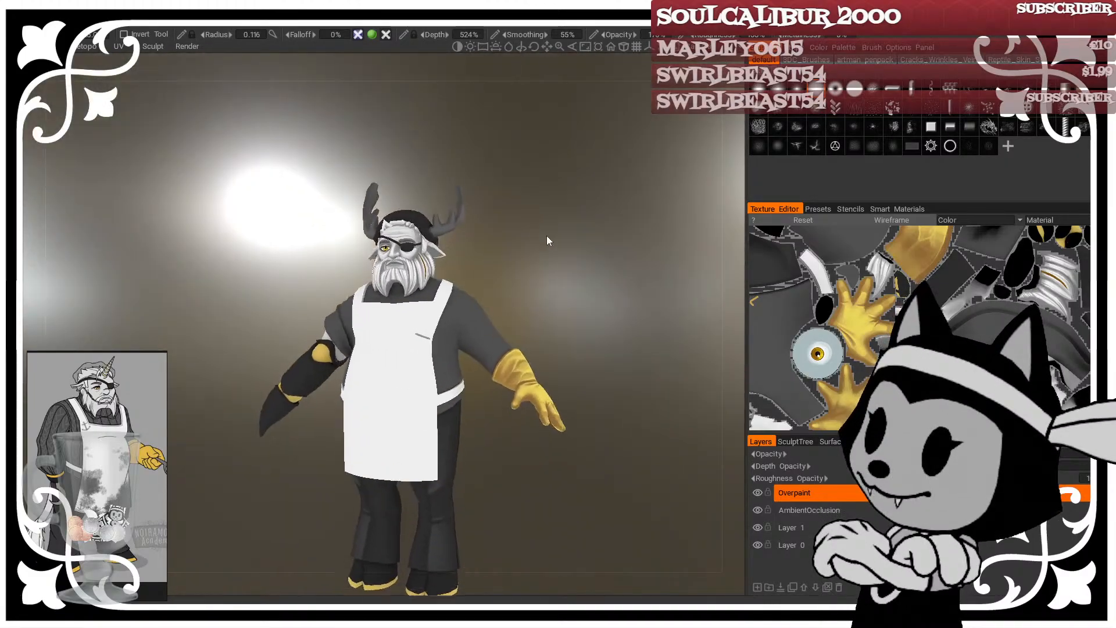
right_drag(546, 235, 587, 198)
middle_drag(587, 197, 539, 304)
right_drag(539, 305, 580, 323)
drag(580, 323, 543, 309)
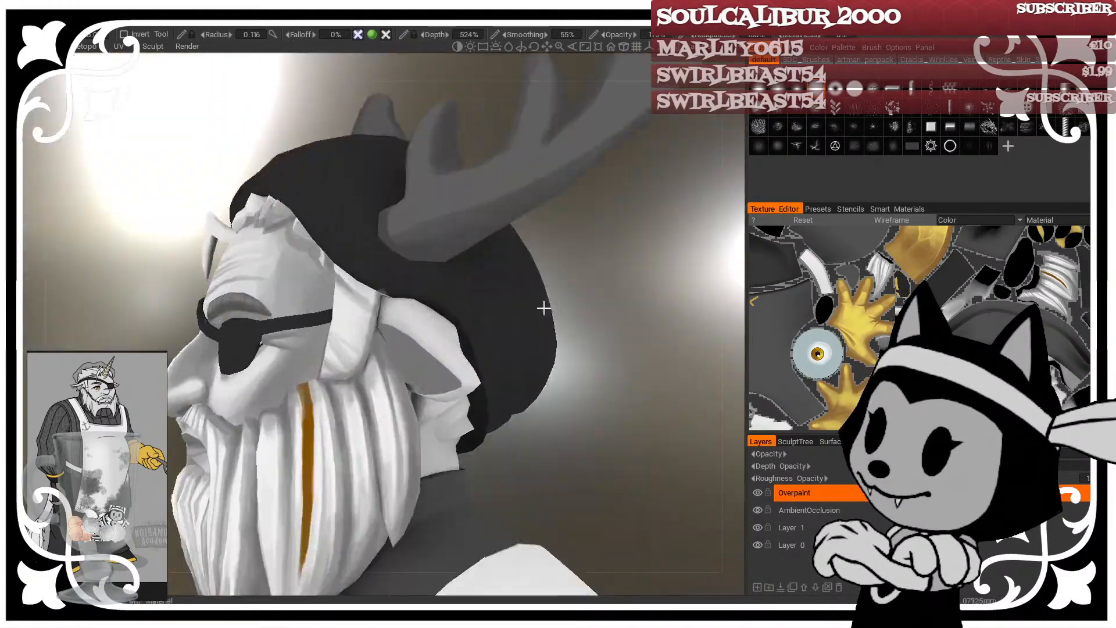
middle_drag(543, 308, 559, 399)
right_drag(560, 399, 592, 413)
drag(591, 413, 328, 285)
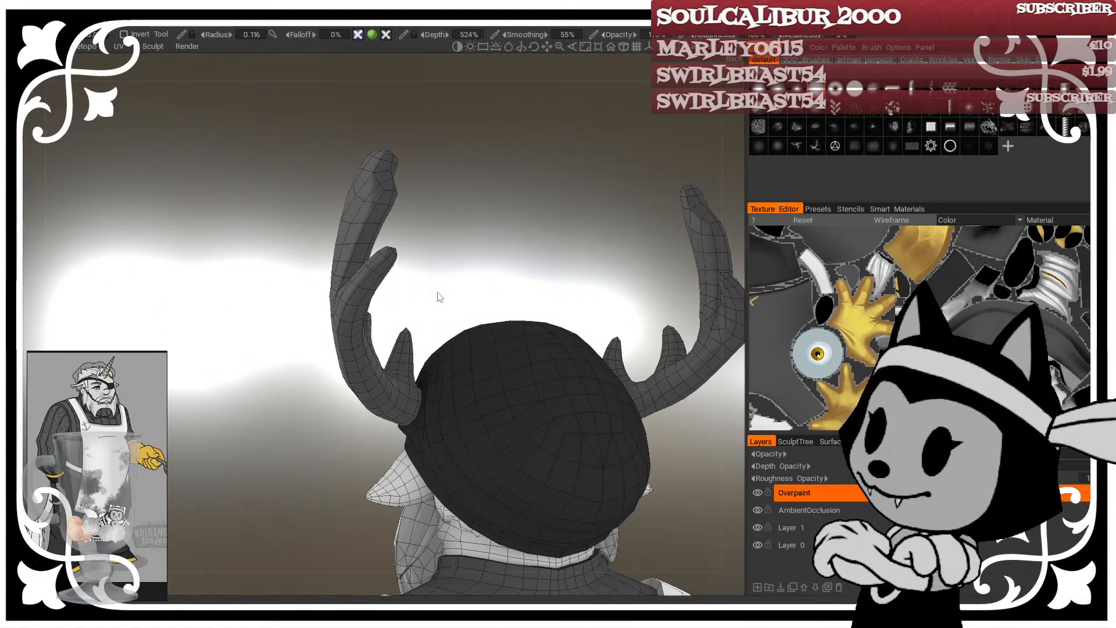
Step: Shade the back of the antler's beam and tines from behind the cap with a brush radius of 0.068
mouse_move(551, 232)
mouse_down()
mouse_move(429, 251)
mouse_move(473, 312)
mouse_move(422, 347)
mouse_up()
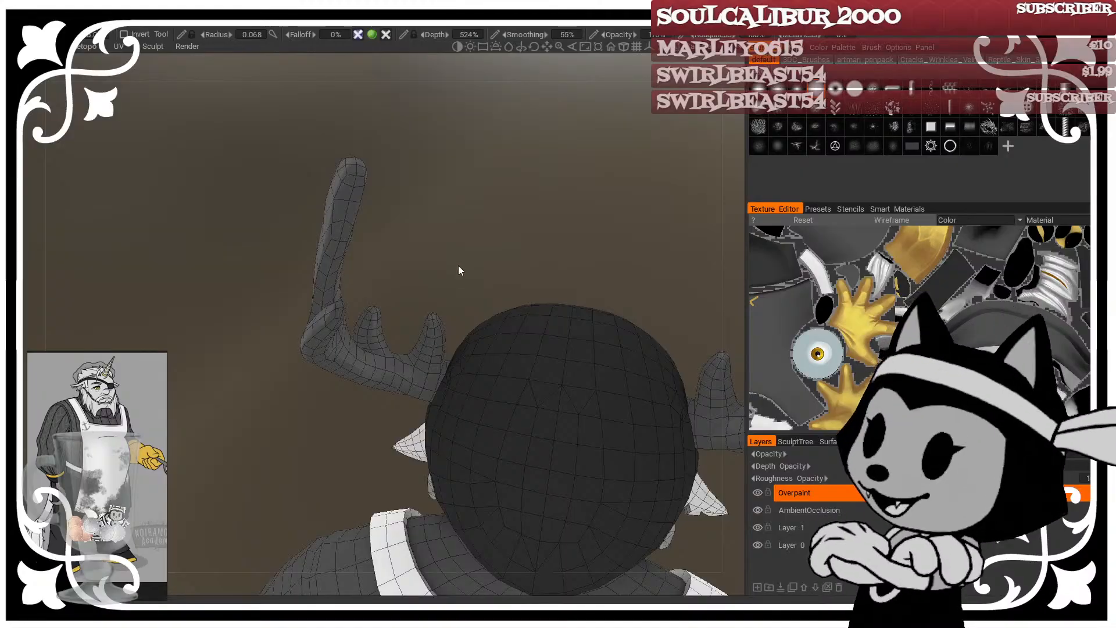
mouse_move(487, 267)
mouse_down()
mouse_move(546, 229)
mouse_move(444, 239)
mouse_move(502, 243)
mouse_up()
middle_drag(647, 238, 432, 271)
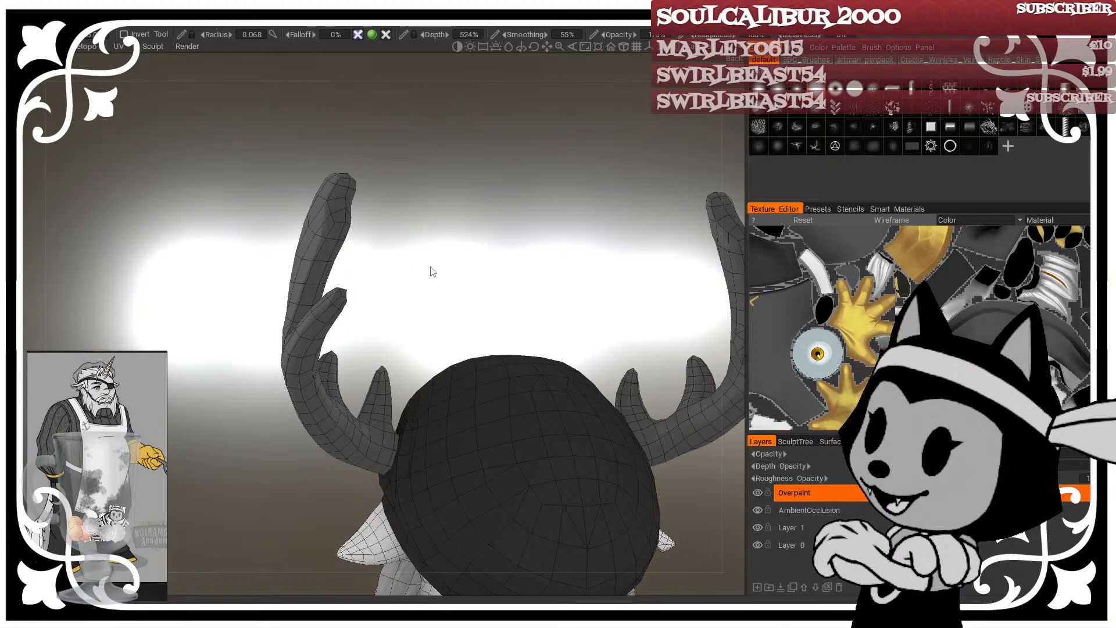
middle_drag(432, 271, 488, 265)
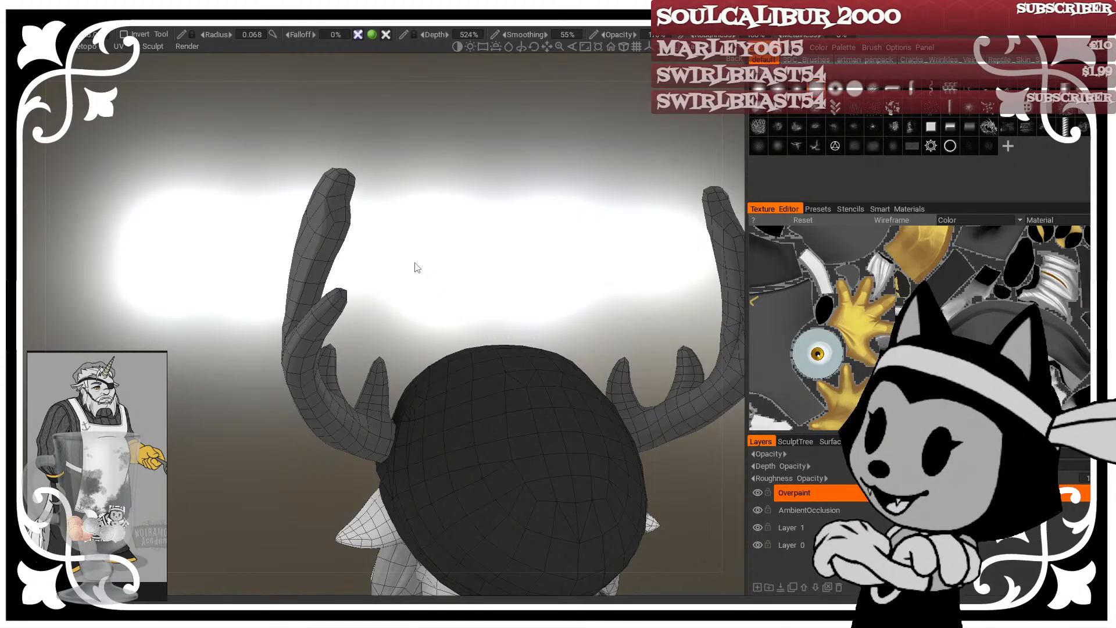
middle_drag(443, 323, 266, 378)
middle_drag(469, 204, 351, 282)
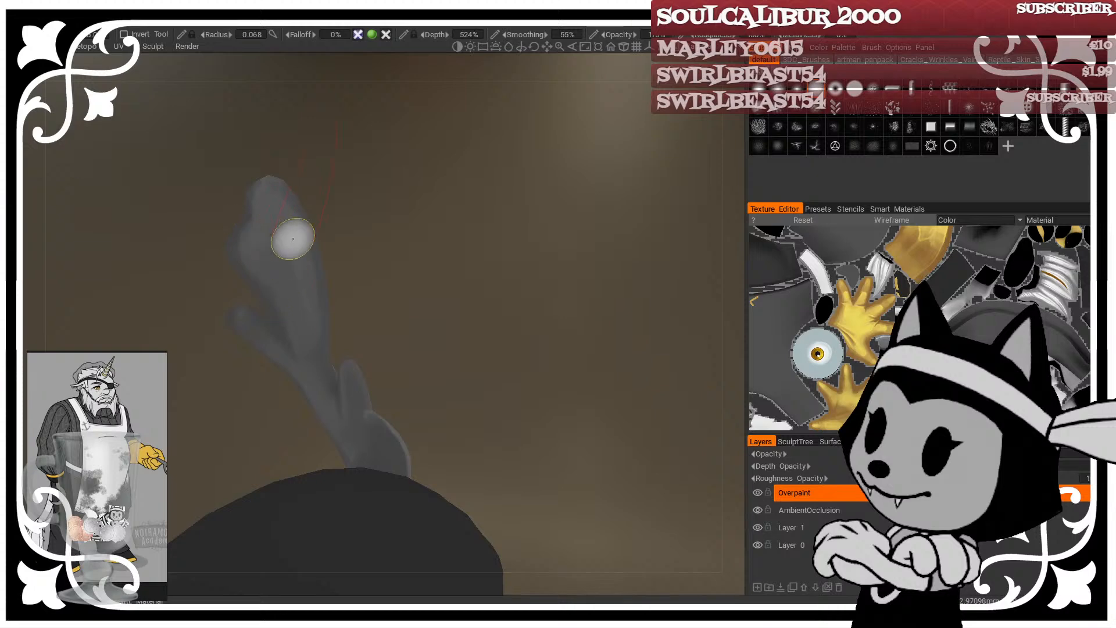
Step: Show the wireframe and shade the antler's broad upper beam with brush radii of 0.093, 0.073, 0.077, 0.070 and 0.064
key(w)
drag(438, 271, 487, 226)
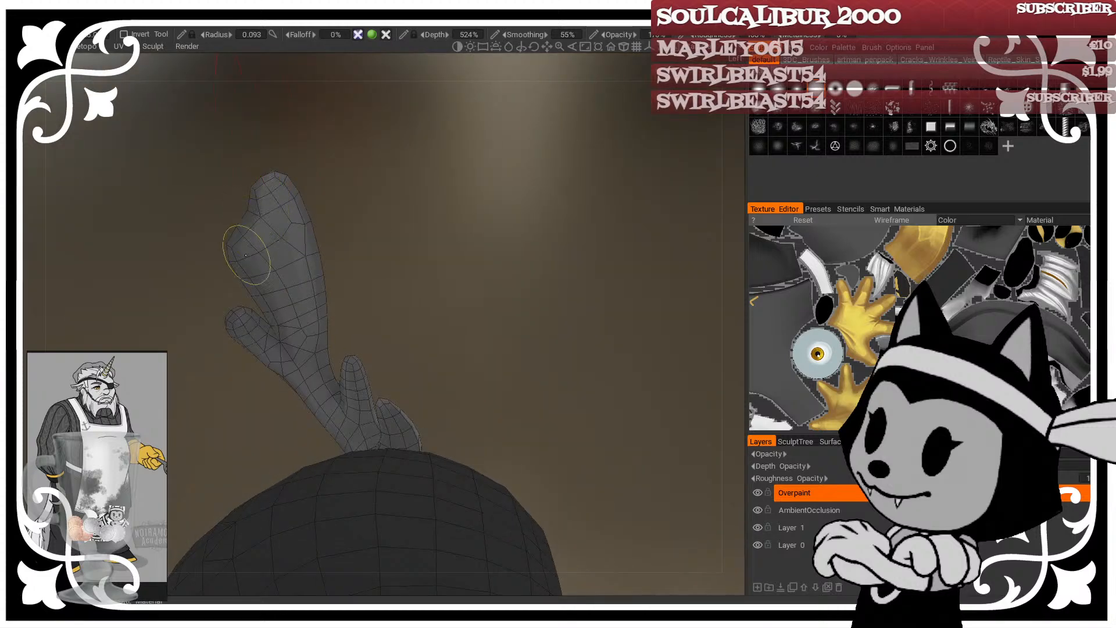
drag(343, 326, 382, 228)
drag(516, 326, 552, 301)
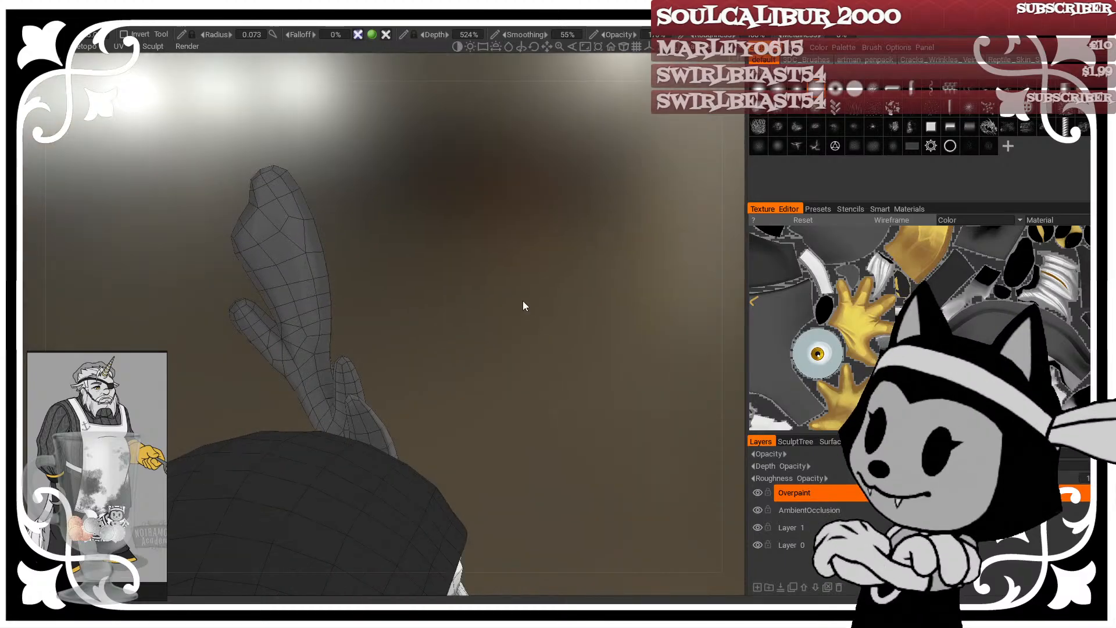
mouse_move(523, 305)
mouse_down()
mouse_move(459, 281)
mouse_move(299, 326)
mouse_move(374, 326)
mouse_up()
key(bracketright)
key(bracketright)
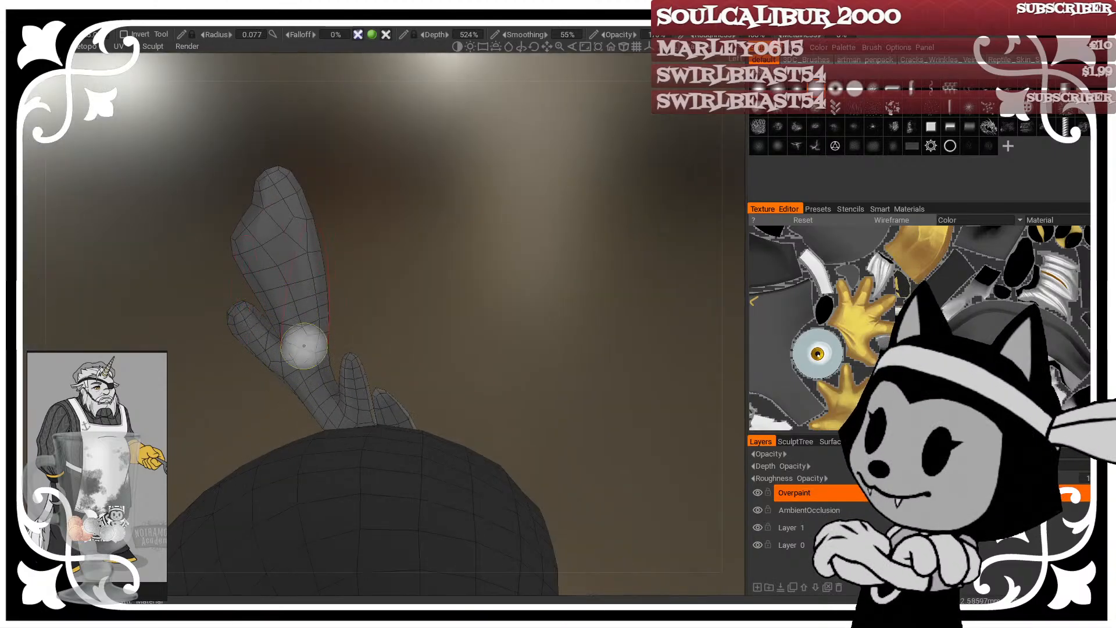
drag(299, 336, 299, 294)
key(bracketleft)
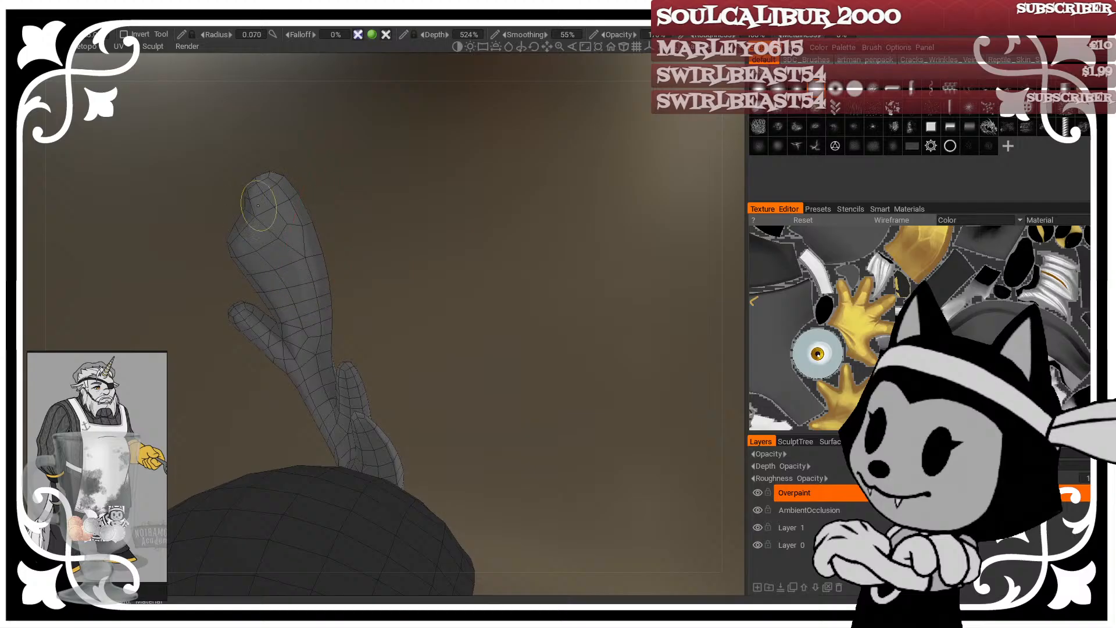
key(bracketleft)
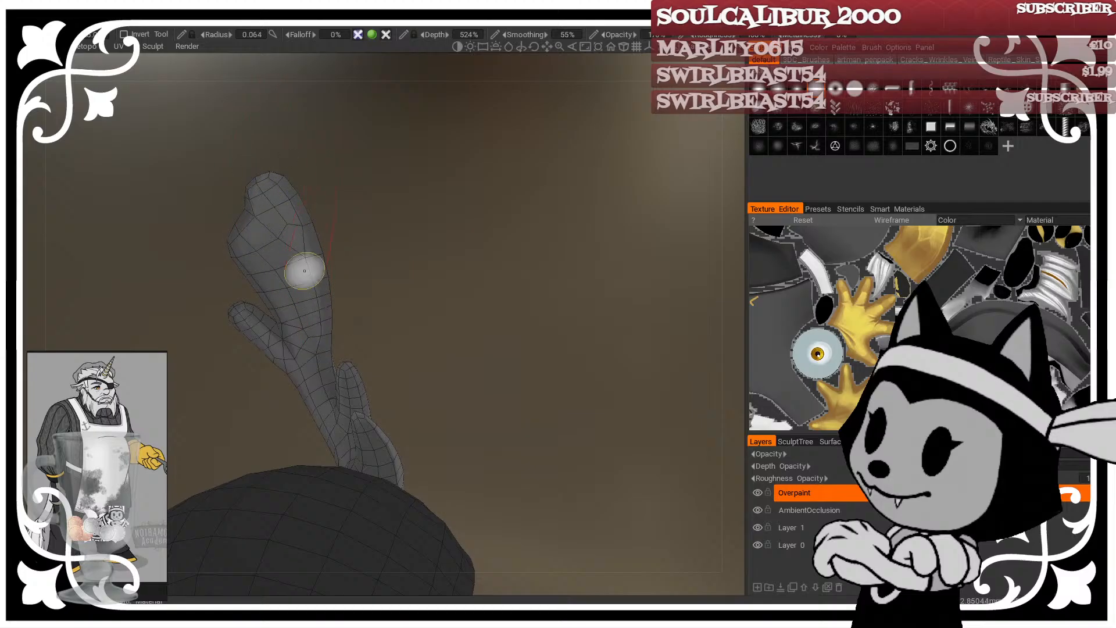
Step: Shade the back of the antler's broad upper beam with a brush radius of 0.105
drag(409, 294, 360, 293)
key(bracketright)
key(bracketright)
key(bracketright)
key(bracketright)
key(bracketright)
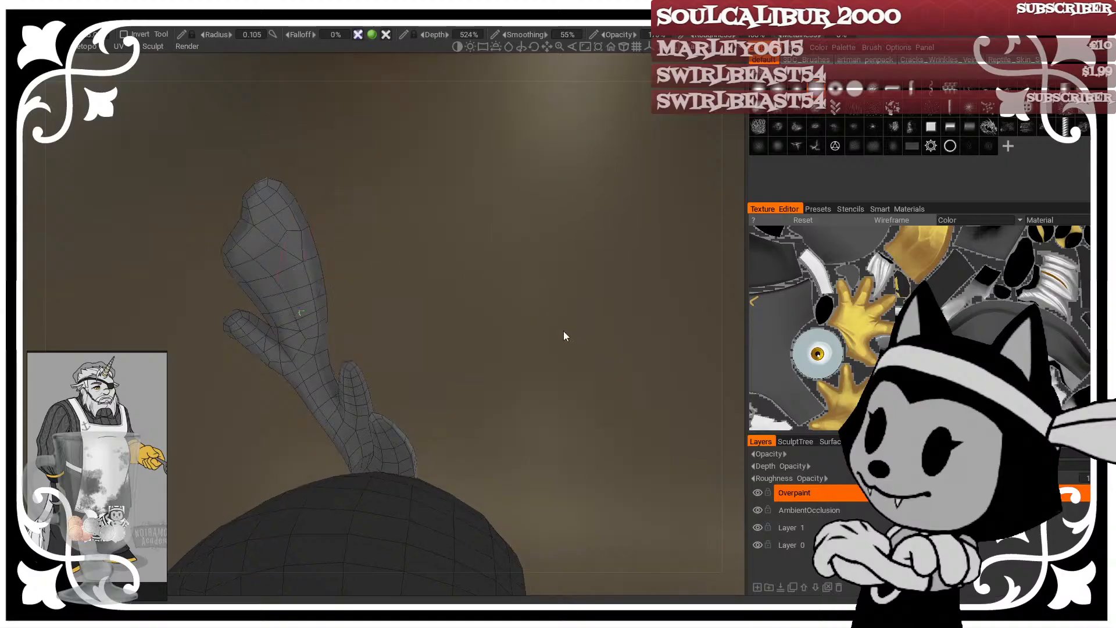
mouse_move(566, 334)
mouse_down()
mouse_move(400, 318)
mouse_move(324, 337)
mouse_up()
middle_drag(304, 326, 460, 311)
Step: Shade the antler's middle tine and the adjoining beam from the front with brush radii of 0.043 and 0.056
key(bracketleft)
key(bracketleft)
key(bracketleft)
key(bracketleft)
key(bracketleft)
key(bracketleft)
key(bracketleft)
key(bracketleft)
key(bracketleft)
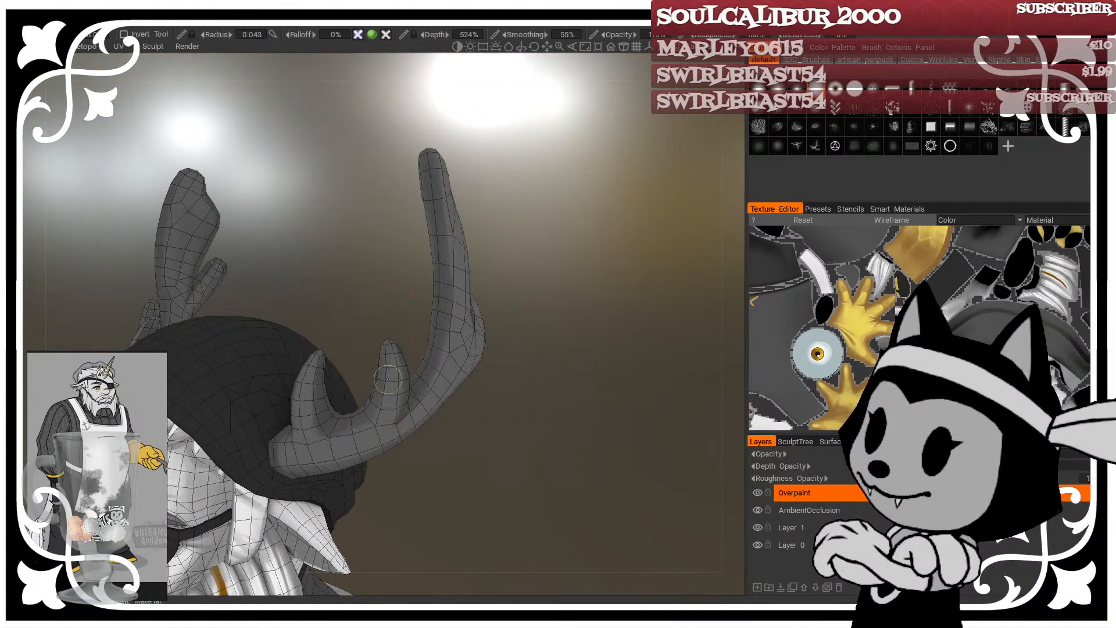
mouse_move(409, 401)
mouse_down()
mouse_move(488, 414)
mouse_move(397, 354)
mouse_up()
drag(433, 406, 437, 430)
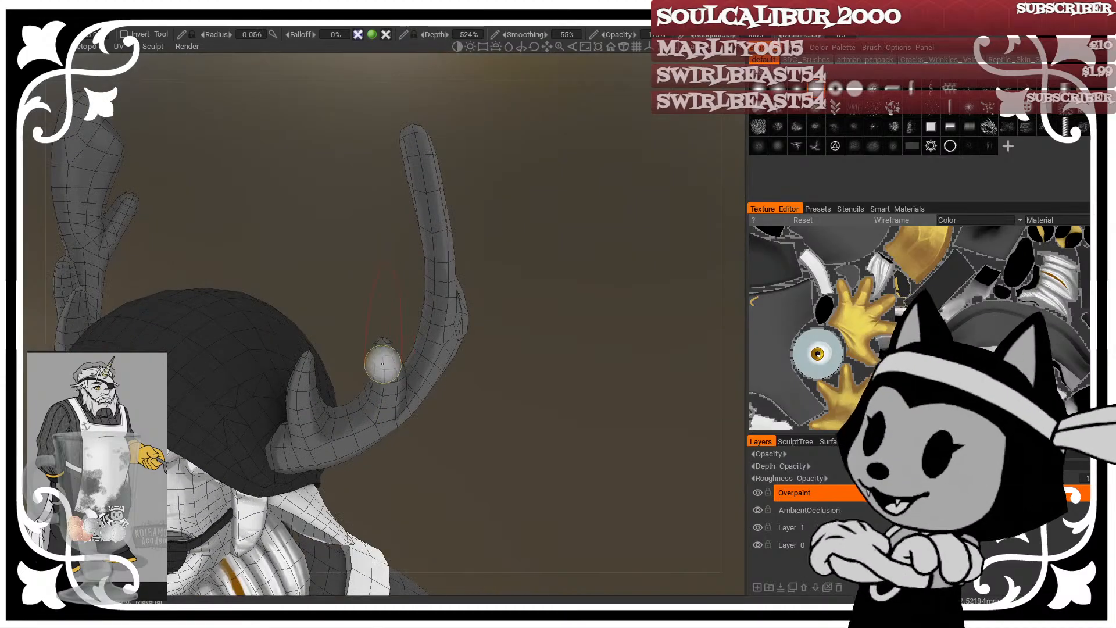
Step: Shade the antler's two inner tines and their junction with the beam using brush radii of 0.073 and 0.058
key(bracketright)
key(bracketright)
key(bracketright)
key(bracketright)
key(bracketright)
mouse_move(472, 379)
mouse_down()
mouse_move(379, 374)
mouse_move(492, 437)
mouse_move(396, 372)
mouse_up()
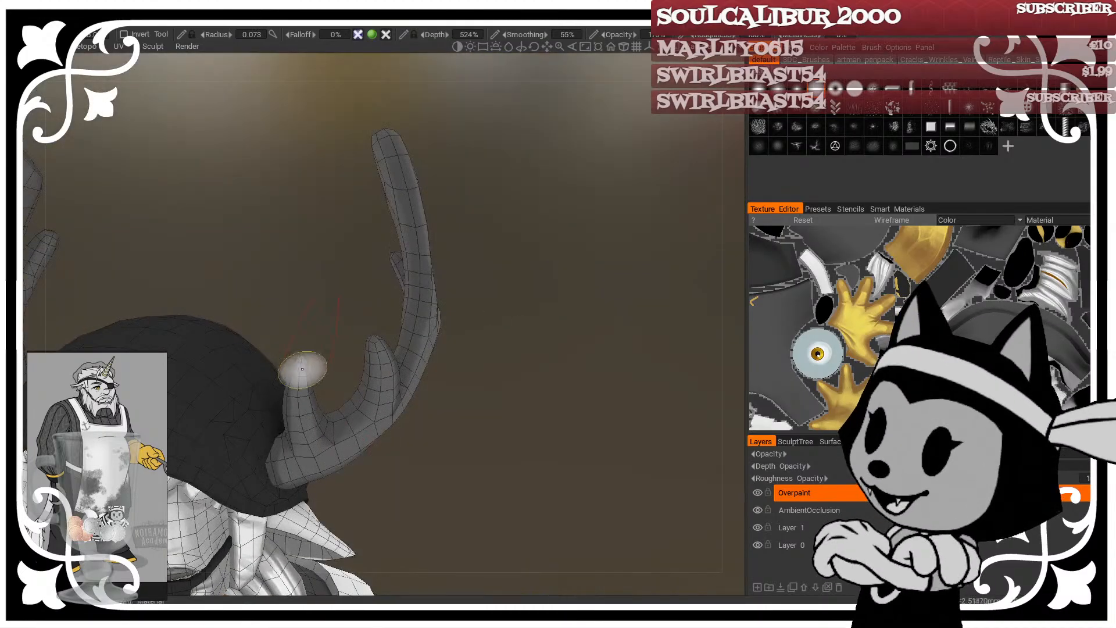
key(bracketleft)
key(bracketleft)
drag(407, 439, 420, 371)
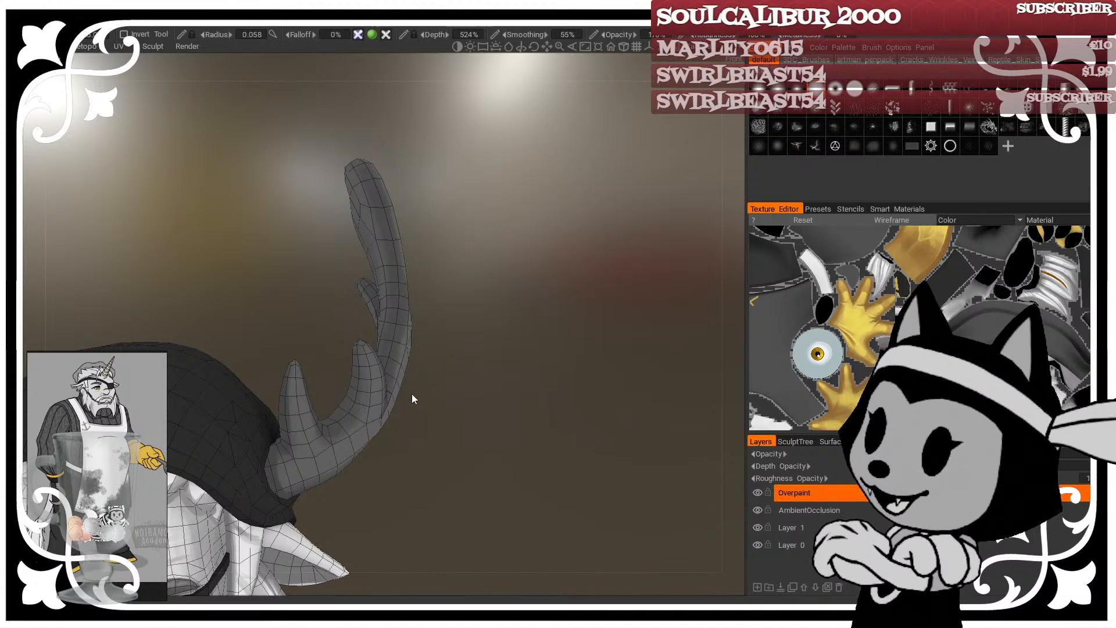
Step: Shade the antler's tip and slender upper beam from the front with brush radii of 0.099 and 0.077
drag(412, 395, 437, 427)
mouse_move(531, 498)
mouse_down()
mouse_move(549, 500)
mouse_move(570, 382)
mouse_move(559, 420)
mouse_up()
key(bracketright)
key(bracketright)
key(bracketright)
drag(468, 232, 458, 285)
right_drag(421, 239, 432, 240)
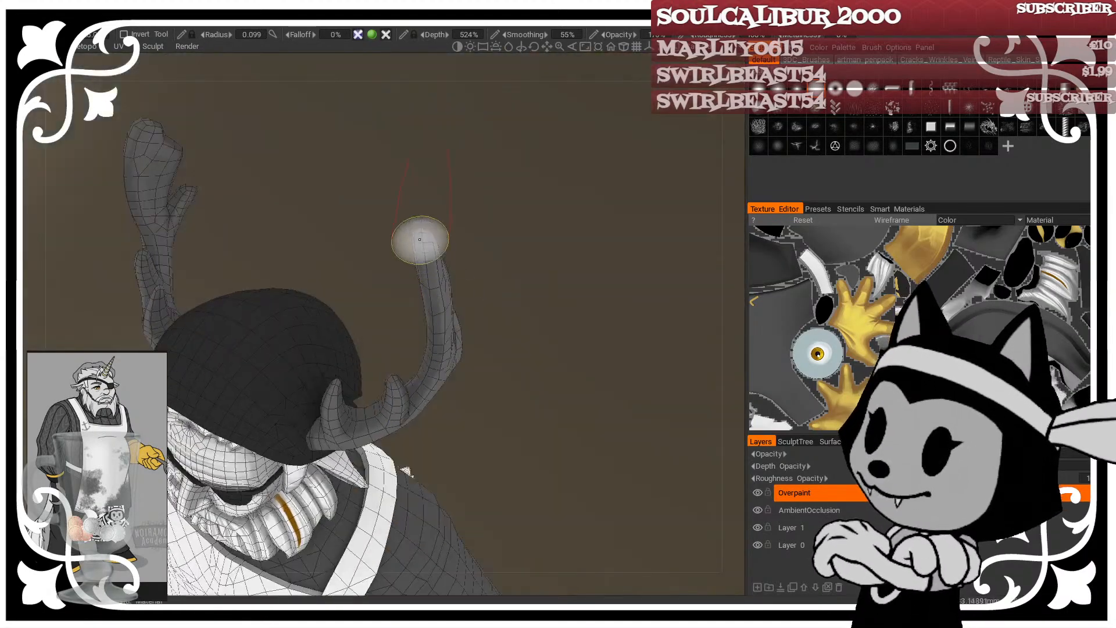
drag(461, 261, 456, 224)
right_drag(435, 291, 429, 431)
mouse_move(487, 340)
mouse_down()
mouse_move(494, 298)
mouse_move(466, 246)
mouse_move(497, 336)
mouse_move(514, 302)
mouse_up()
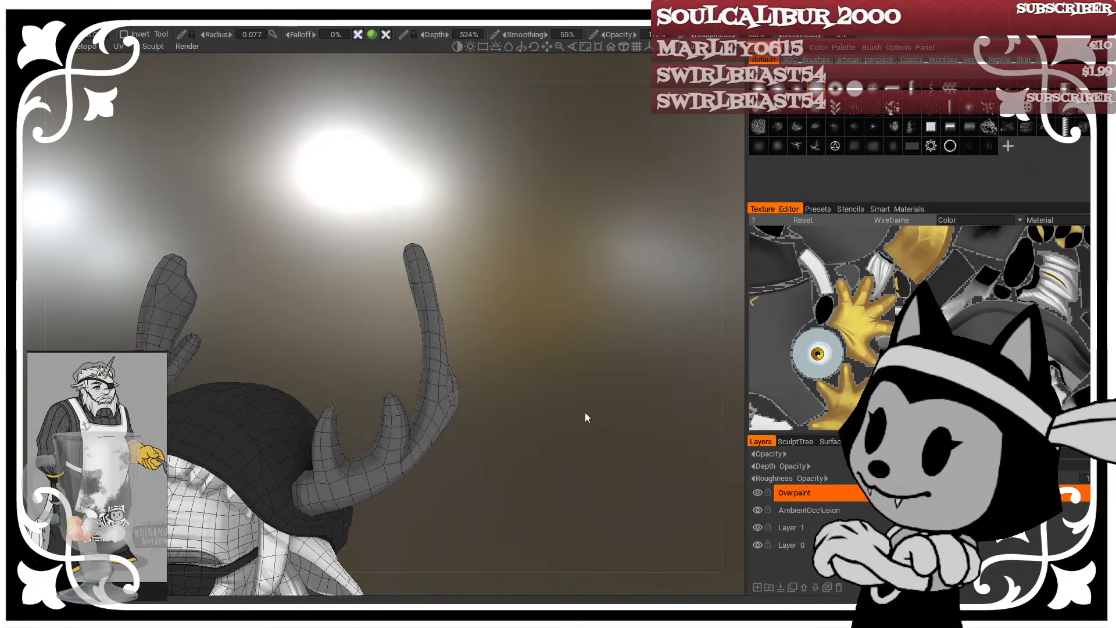
Step: Shade the antler's outer side, lower bend and tip with brush radii of 0.093 and 0.060
mouse_move(585, 412)
mouse_down()
mouse_move(444, 361)
mouse_move(377, 387)
mouse_move(483, 250)
mouse_up()
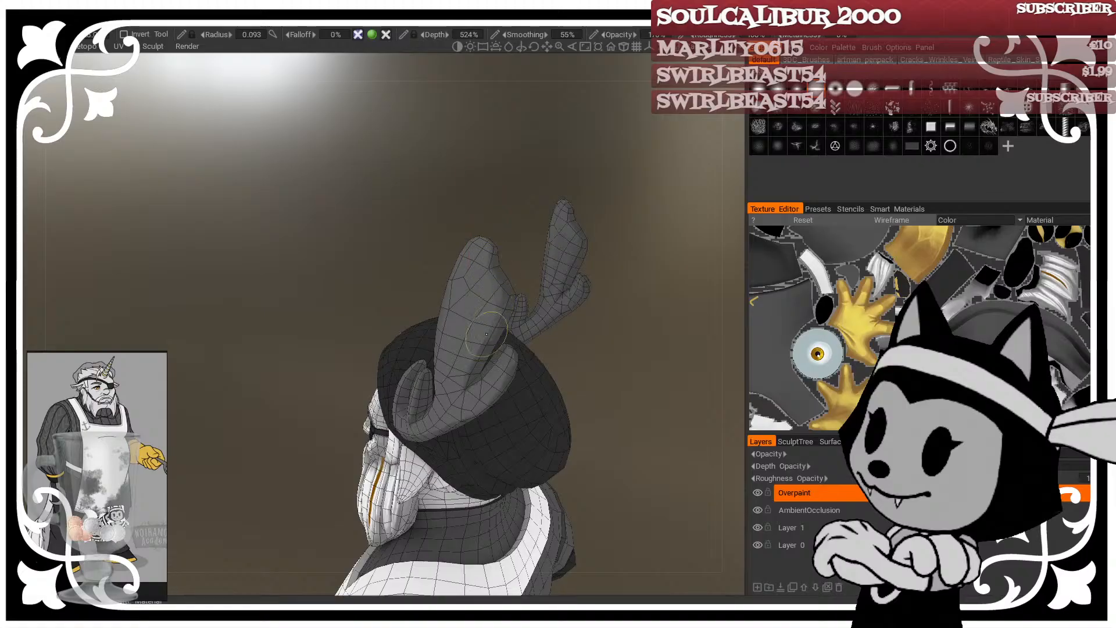
drag(520, 200, 490, 326)
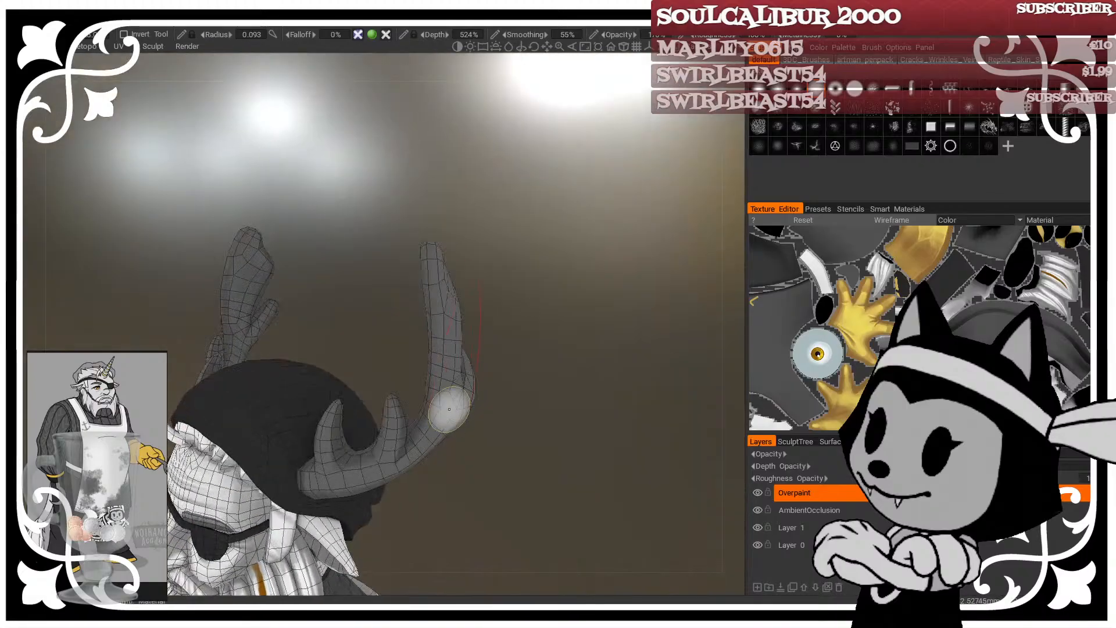
click(17, 116)
drag(359, 392, 377, 397)
click(328, 458)
drag(531, 343, 581, 349)
key(bracketleft)
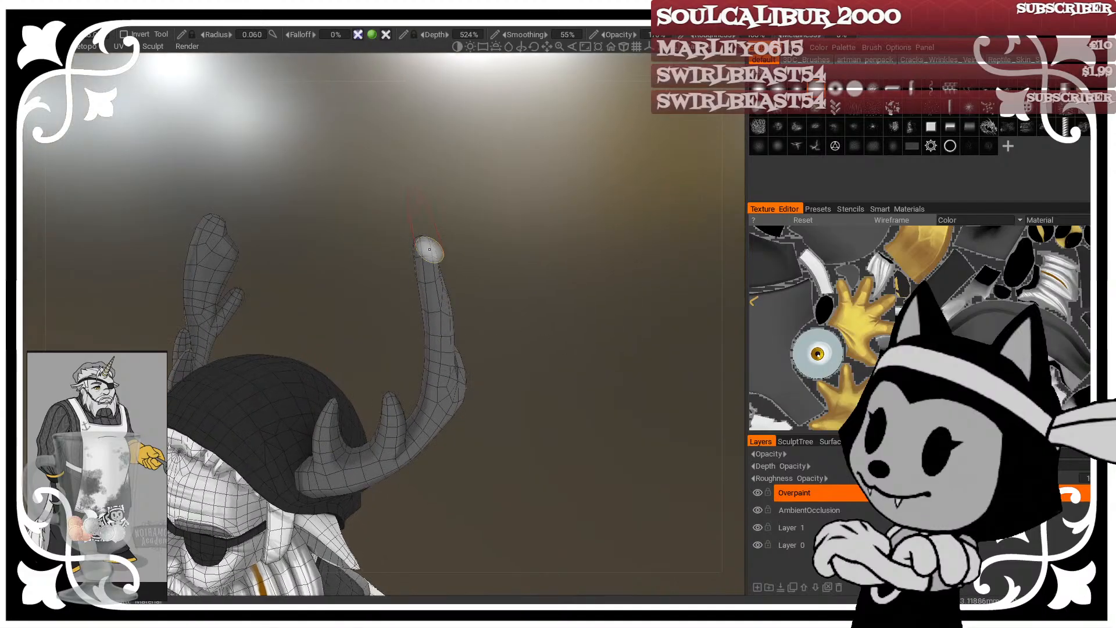
Step: Shade the antler's upper beam from the front and side with brush radii of 0.073, 0.048, 0.085 and 0.053
mouse_move(532, 233)
mouse_down()
mouse_move(424, 229)
mouse_move(498, 241)
mouse_move(454, 235)
mouse_up()
alt+drag(429, 357, 438, 276)
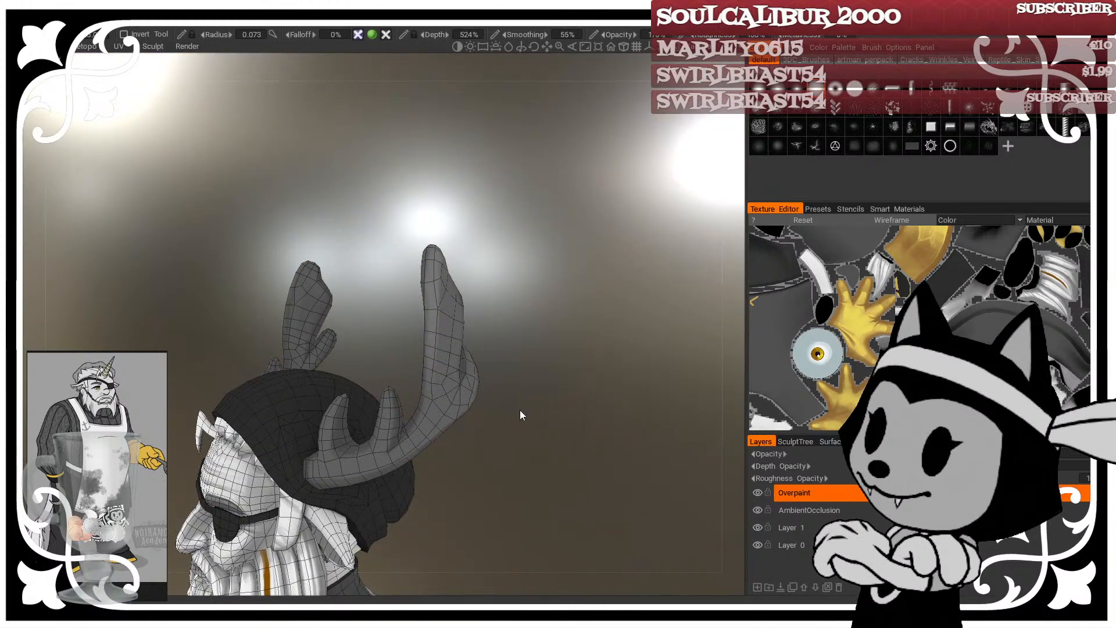
drag(528, 299, 429, 282)
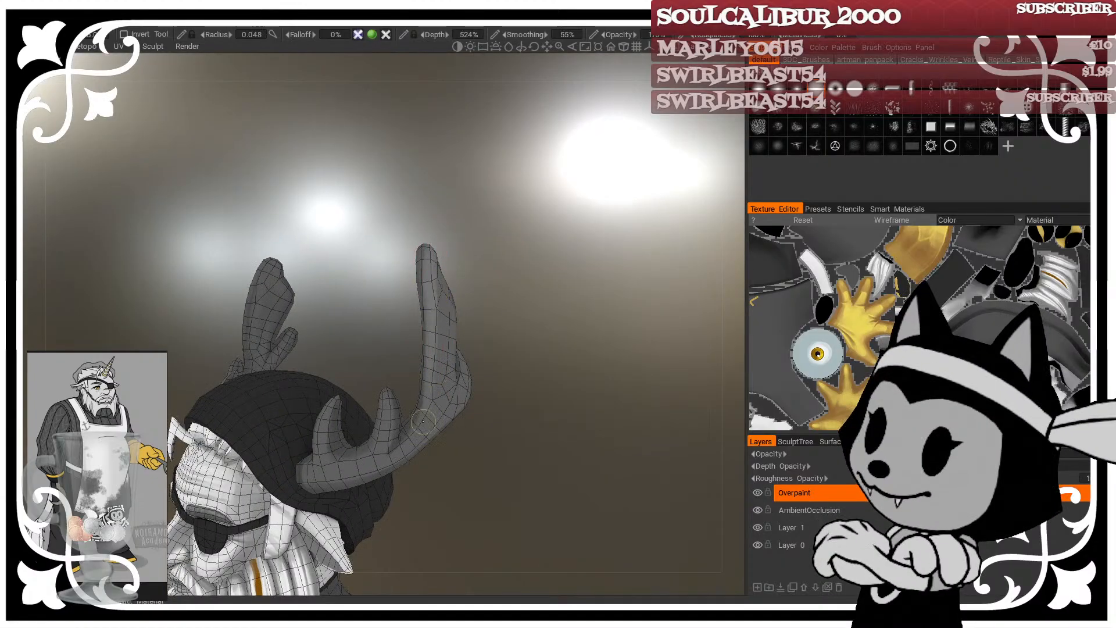
alt+drag(429, 394, 441, 306)
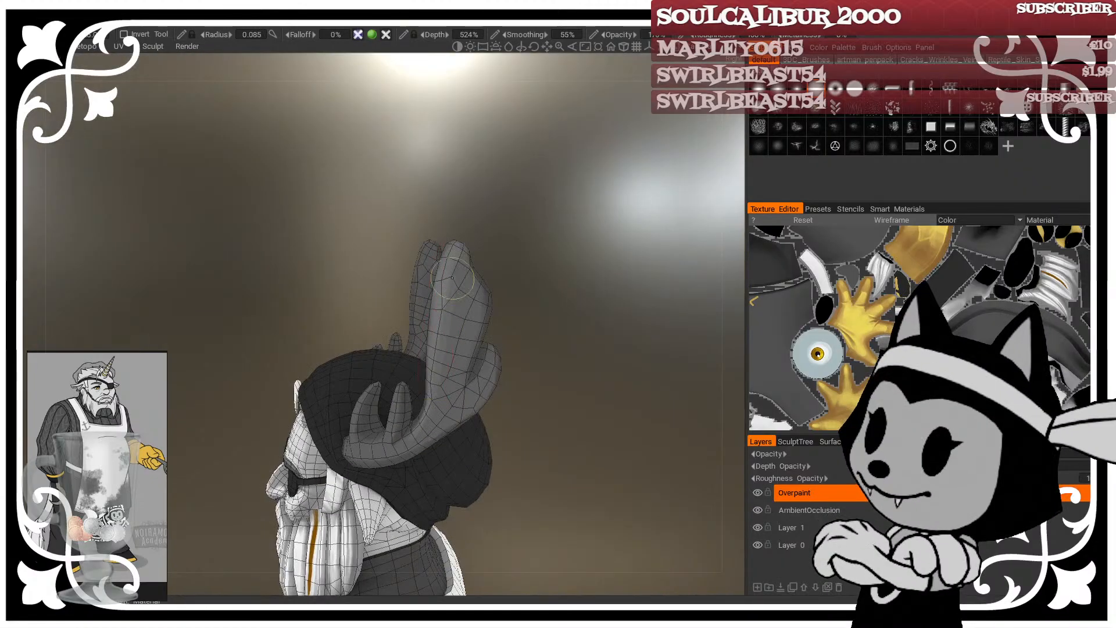
mouse_move(454, 265)
alt+mouse_down()
mouse_move(477, 244)
mouse_move(475, 290)
alt+mouse_up()
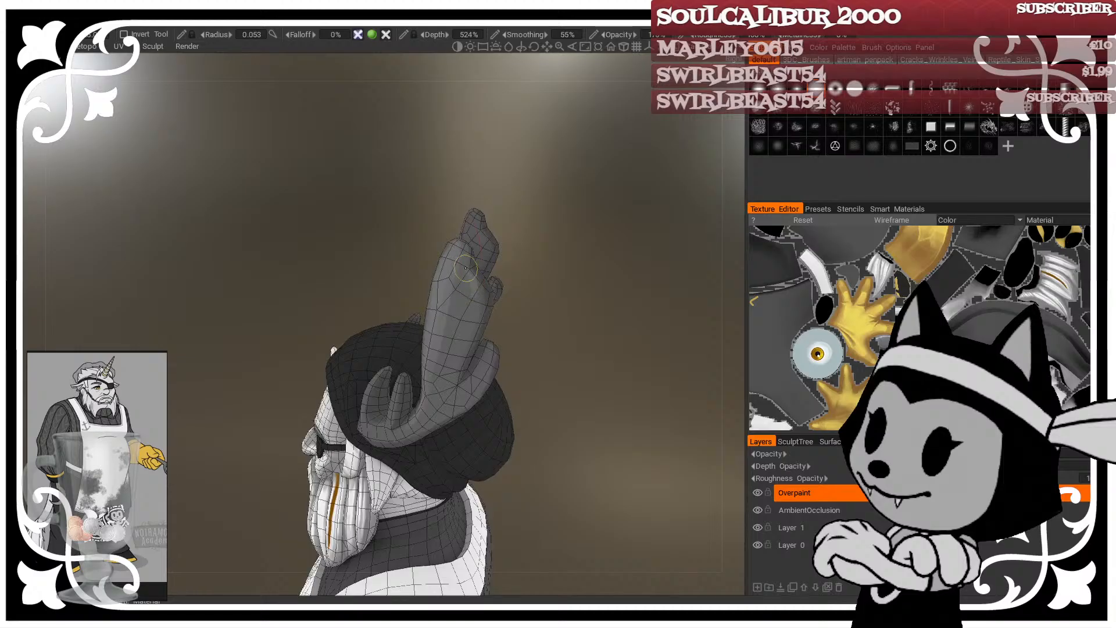
Step: Shade the antler's middle tine and lower beam between the tines with brush radii of 0.057 and 0.058
alt+drag(557, 265, 388, 405)
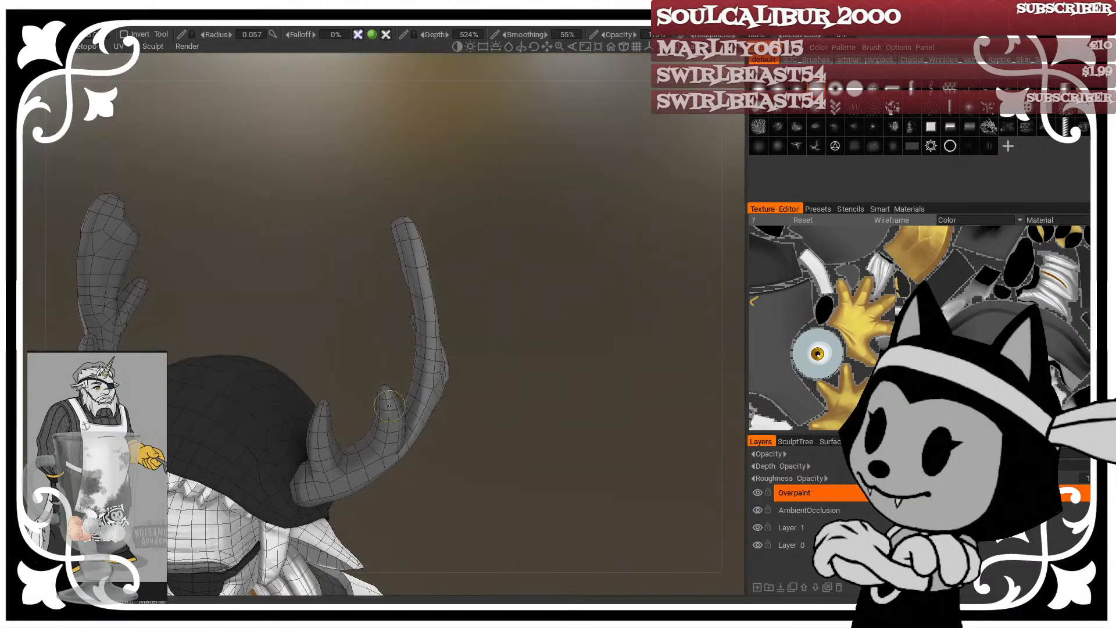
mouse_move(386, 446)
alt+mouse_down()
mouse_move(325, 414)
mouse_move(321, 429)
mouse_move(379, 449)
mouse_move(387, 410)
alt+mouse_up()
drag(374, 466, 351, 478)
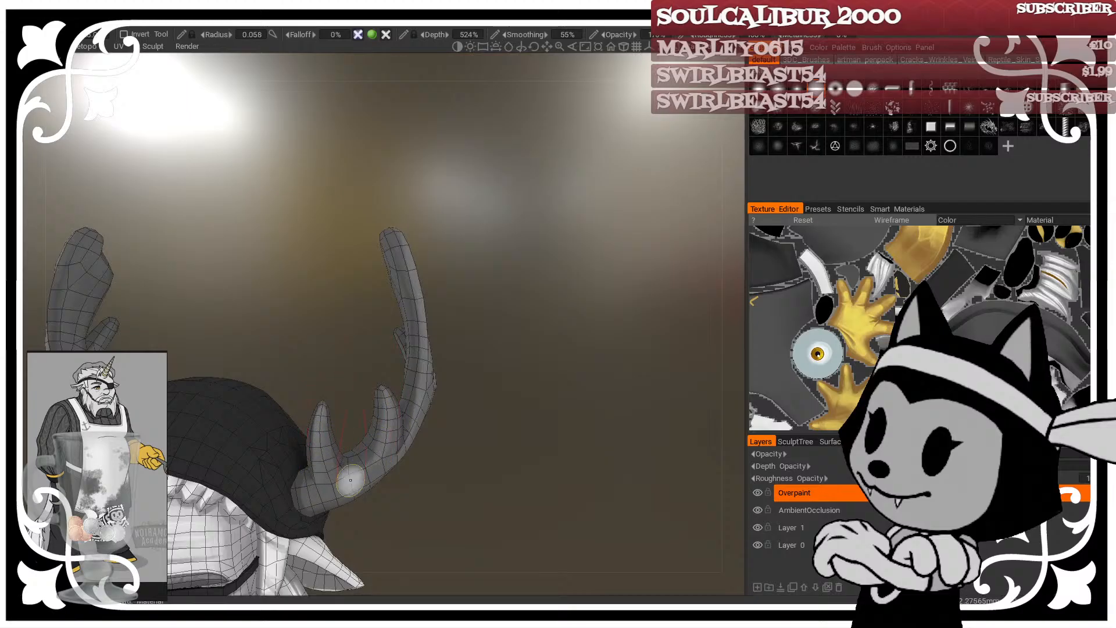
Step: Hide the wireframe and examine the antler shading around the head from the front, side and rear
key(1)
alt+right_drag(549, 448, 477, 393)
mouse_move(477, 393)
alt+mouse_down()
mouse_move(548, 374)
mouse_move(476, 373)
alt+mouse_up()
alt+right_drag(476, 374, 503, 381)
alt+middle_drag(504, 382, 543, 368)
mouse_move(544, 369)
alt+right_down()
mouse_move(501, 435)
mouse_move(553, 434)
mouse_move(636, 500)
alt+right_up()
alt+drag(634, 512, 577, 495)
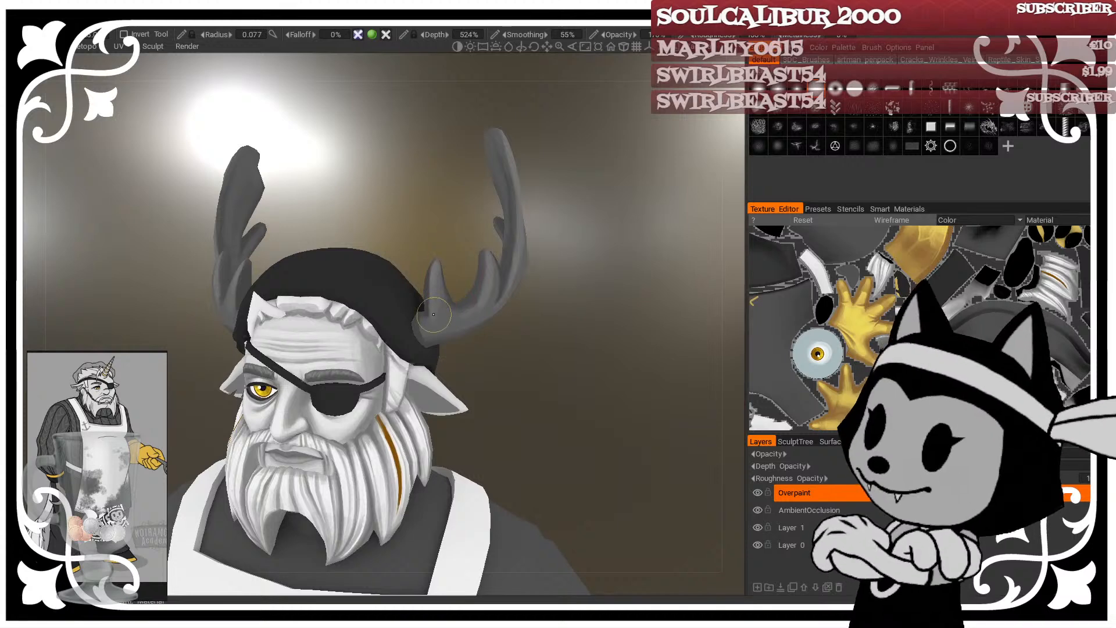
alt+drag(461, 318, 523, 337)
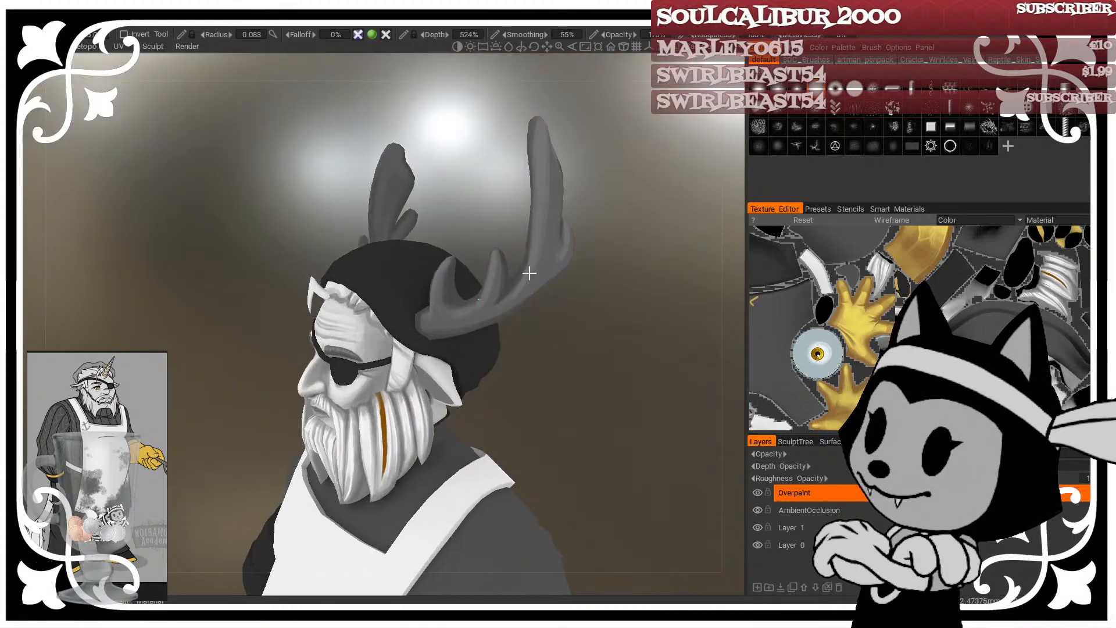
mouse_move(493, 270)
alt+mouse_down()
mouse_move(562, 316)
mouse_move(526, 281)
alt+mouse_up()
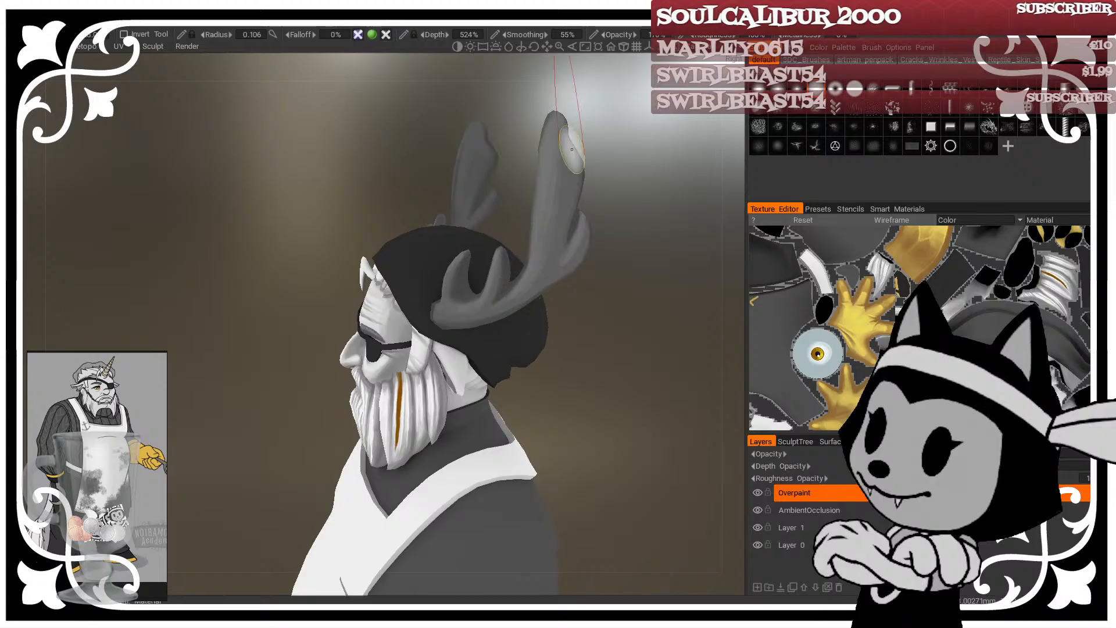
alt+middle_drag(627, 256, 606, 451)
alt+drag(623, 436, 543, 427)
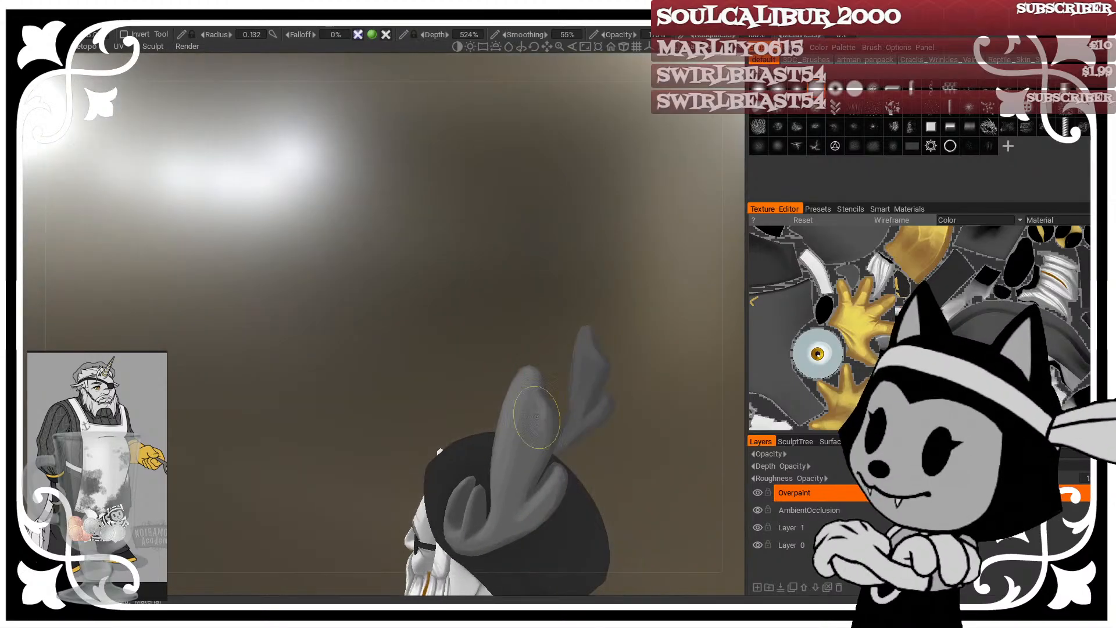
Step: Refine the grey shading on the antler's broad blade and lower tines with brush radii between 0.053 and 0.124
alt+middle_drag(556, 441, 435, 312)
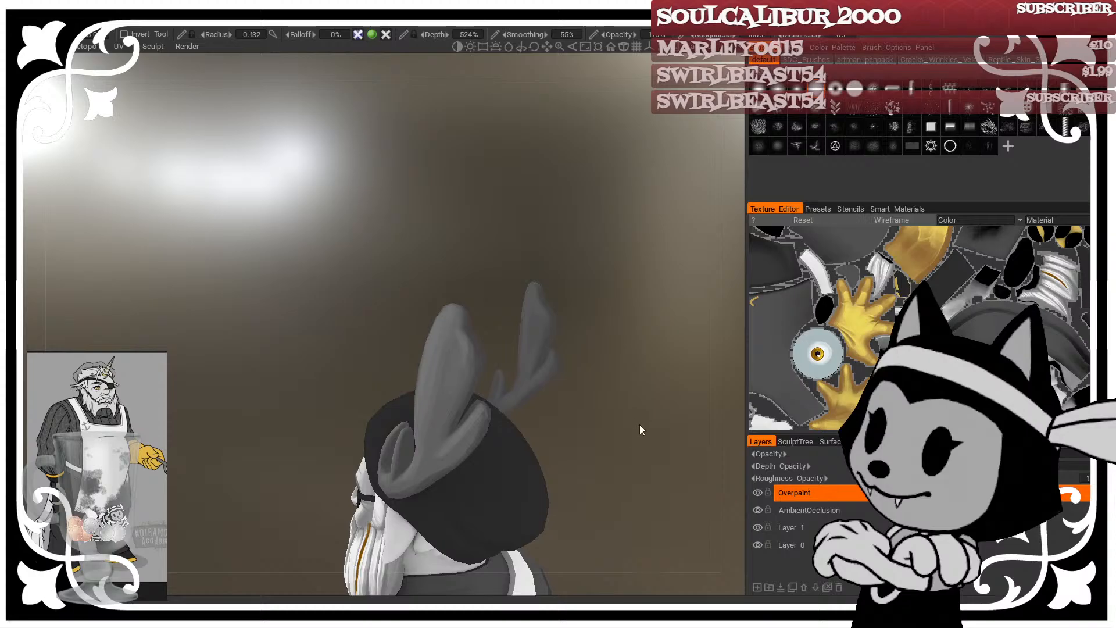
right_drag(472, 411, 436, 411)
alt+drag(499, 401, 453, 443)
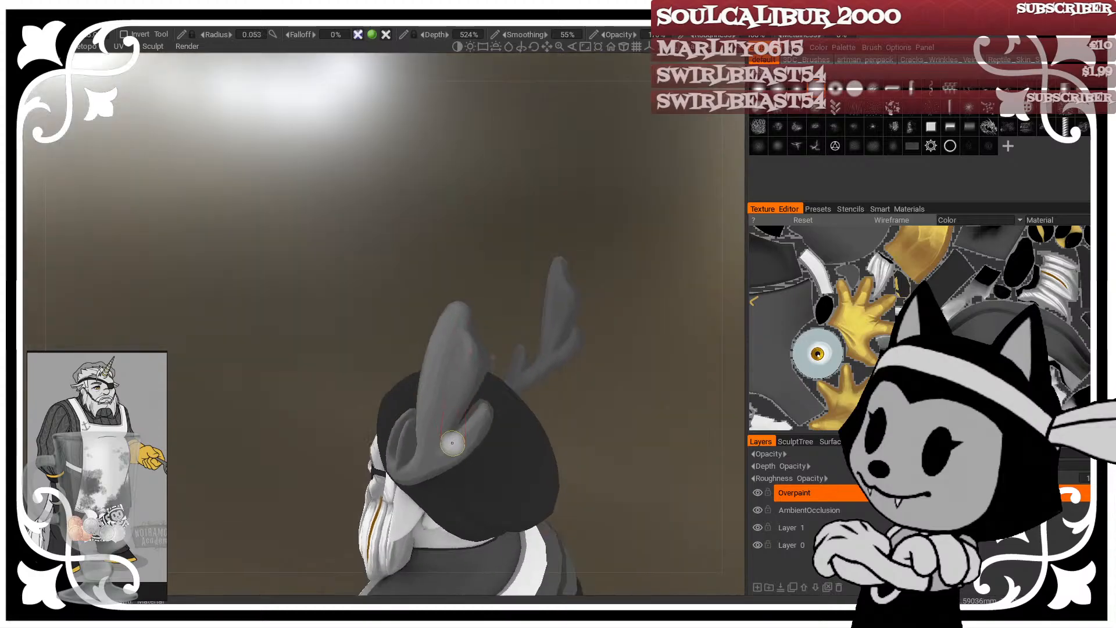
right_drag(420, 457, 440, 456)
mouse_move(506, 388)
alt+mouse_down()
mouse_move(563, 386)
mouse_move(504, 429)
alt+mouse_up()
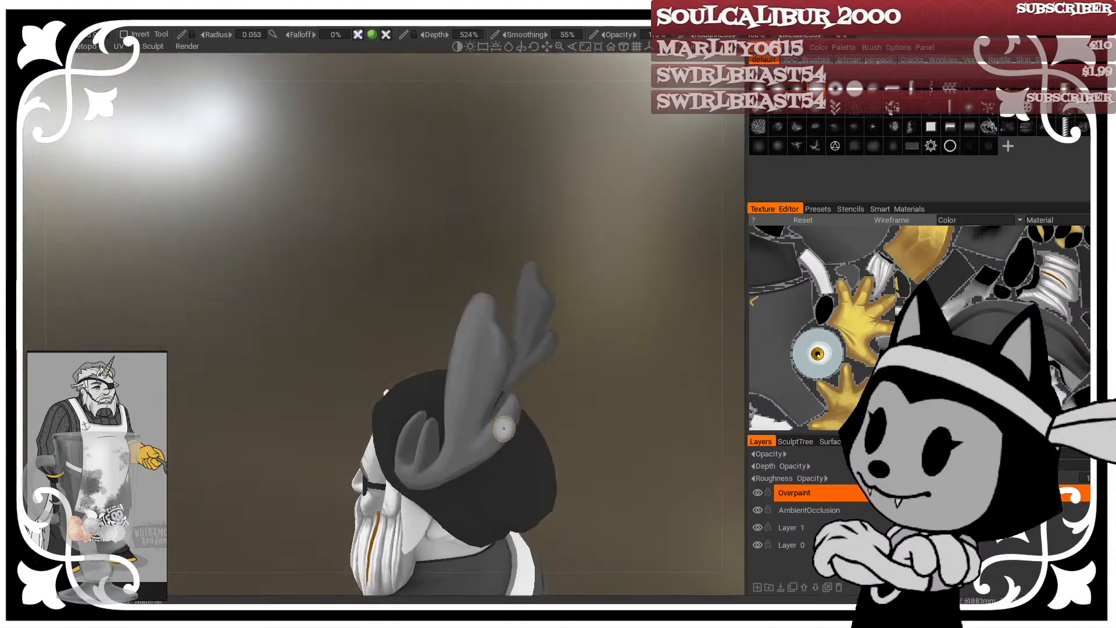
right_drag(501, 432, 488, 438)
alt+drag(489, 438, 549, 387)
alt+drag(487, 437, 496, 385)
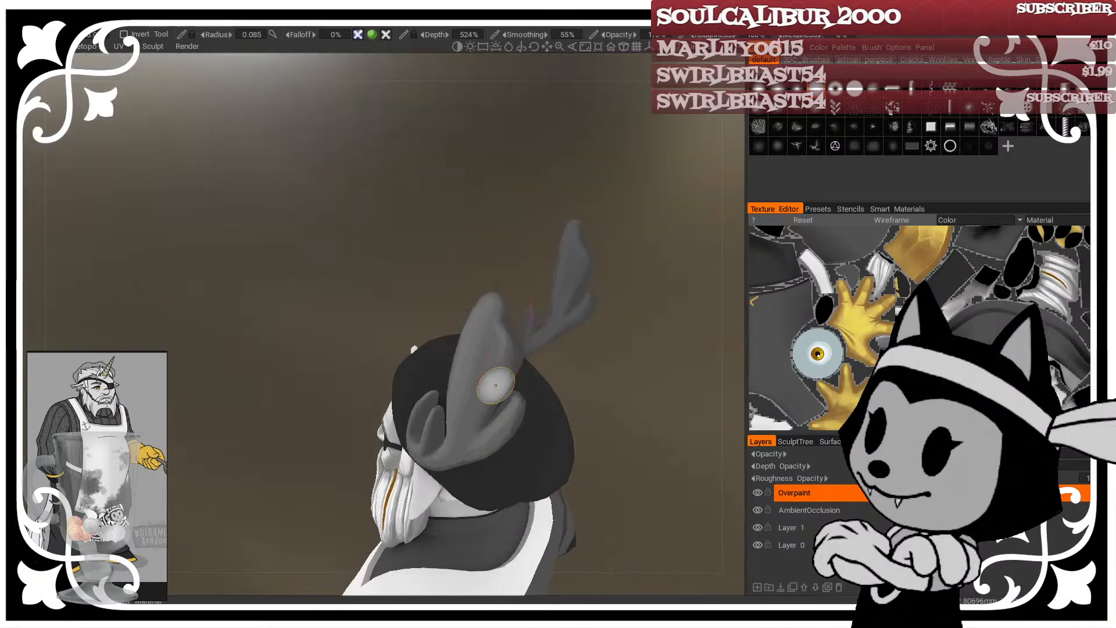
drag(507, 345, 506, 336)
mouse_move(507, 336)
alt+mouse_down()
mouse_move(518, 282)
mouse_move(495, 408)
alt+mouse_up()
mouse_move(496, 409)
alt+mouse_down()
mouse_move(536, 275)
mouse_move(562, 273)
alt+mouse_up()
drag(475, 353, 469, 375)
mouse_move(469, 375)
alt+mouse_down()
mouse_move(568, 254)
mouse_move(598, 250)
alt+mouse_up()
alt+drag(474, 341, 571, 313)
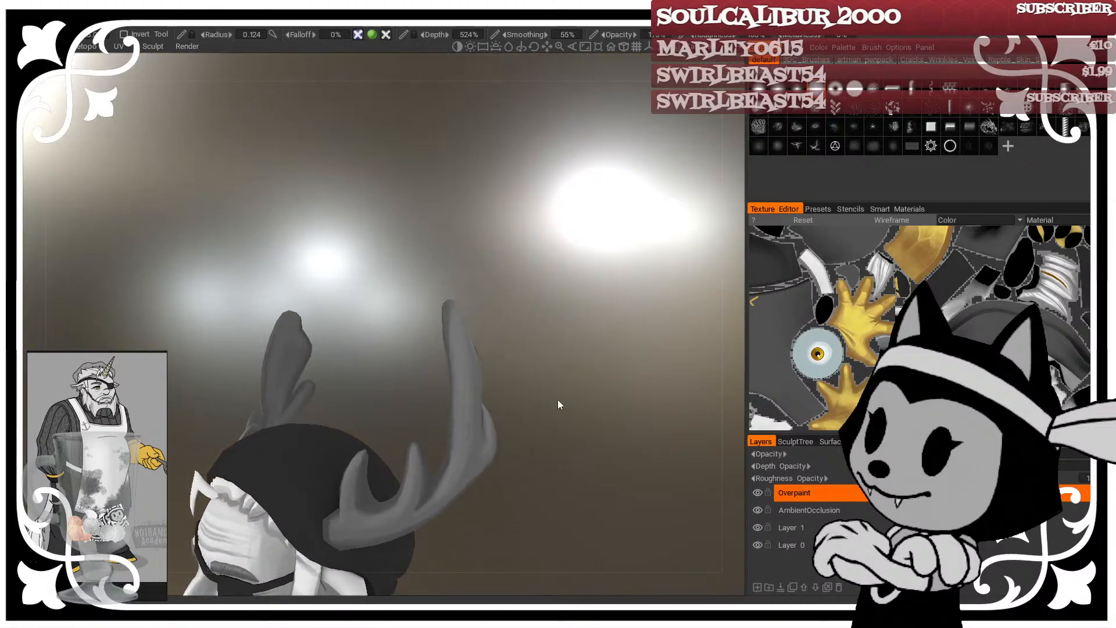
Step: Examine the shaded antlers and head from the side, rear and front
alt+middle_drag(557, 399, 590, 323)
alt+right_drag(591, 324, 479, 316)
alt+drag(479, 316, 498, 330)
alt+right_drag(498, 330, 554, 401)
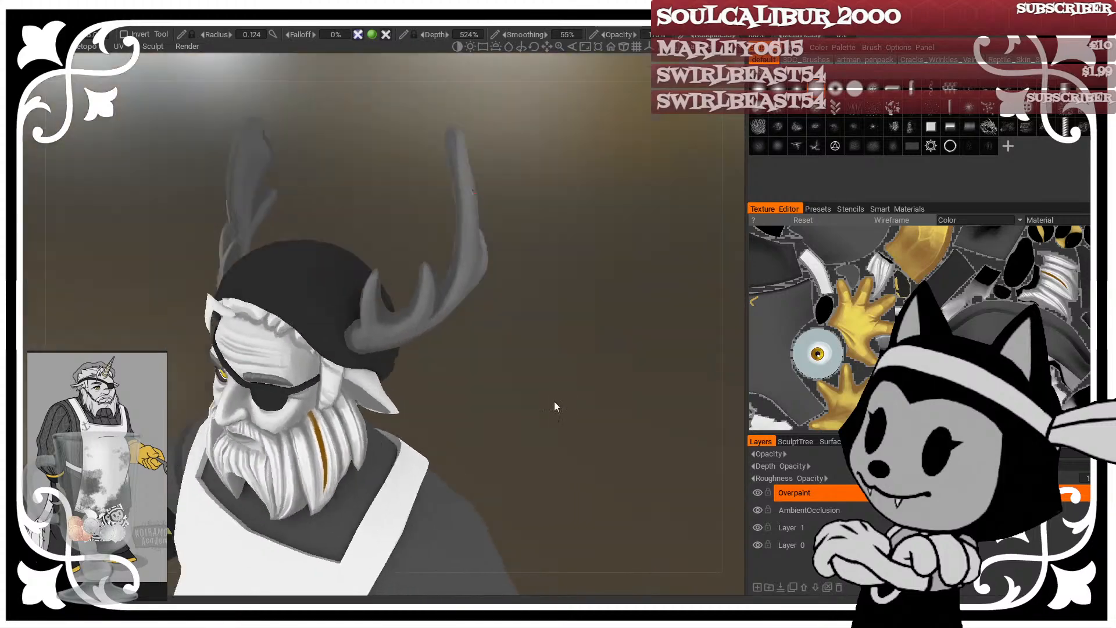
alt+drag(553, 401, 427, 293)
alt+middle_drag(427, 294, 393, 319)
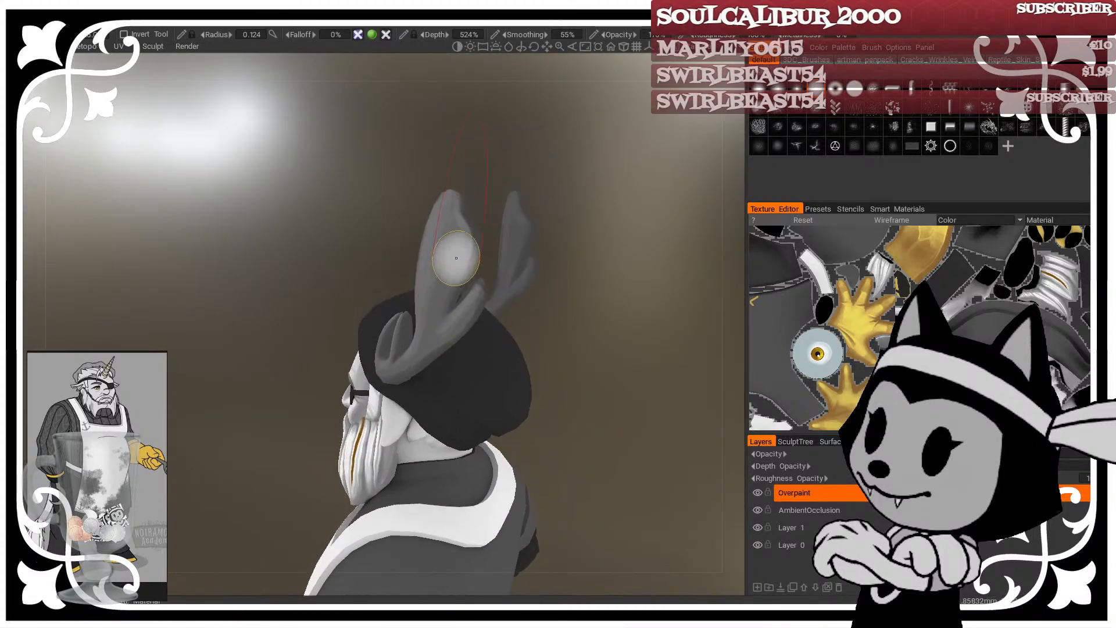
alt+drag(455, 256, 512, 190)
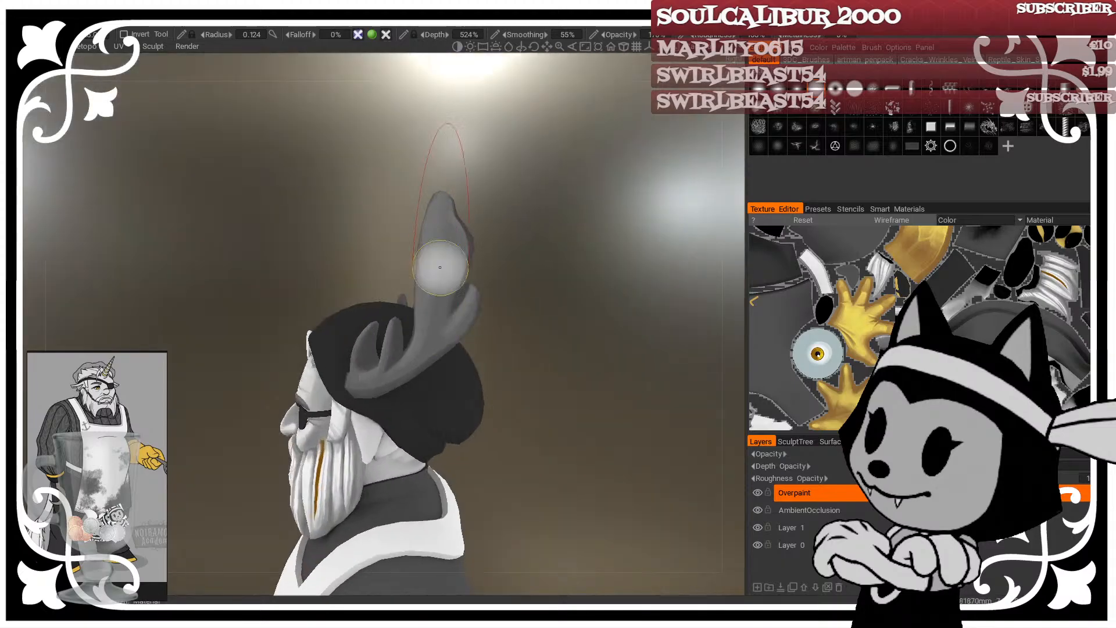
alt+drag(428, 349, 651, 238)
click(192, 24)
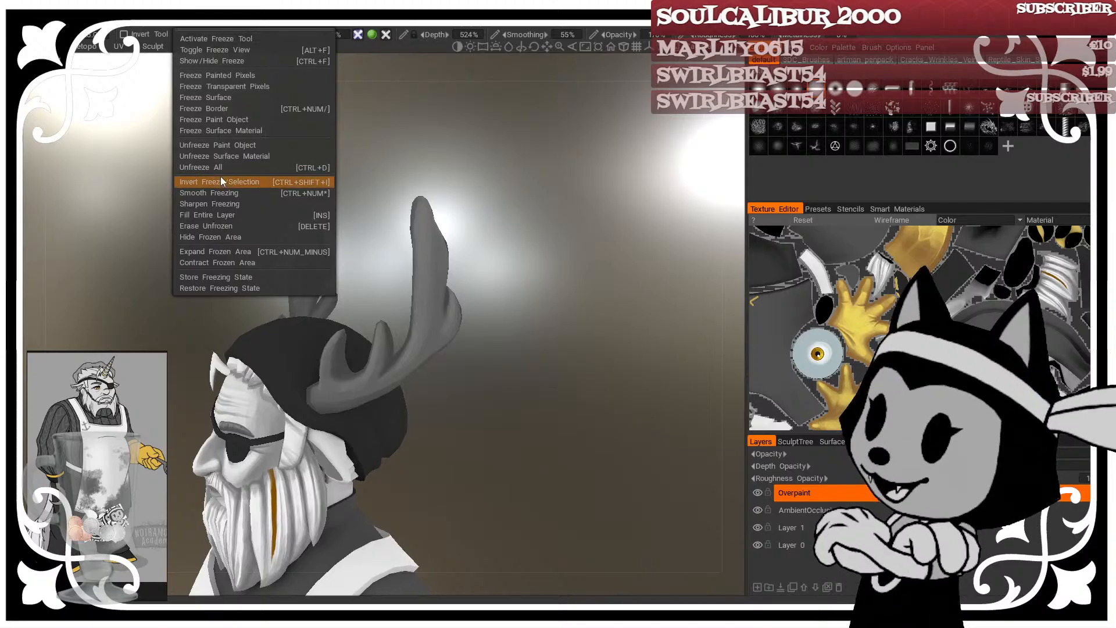
click(452, 339)
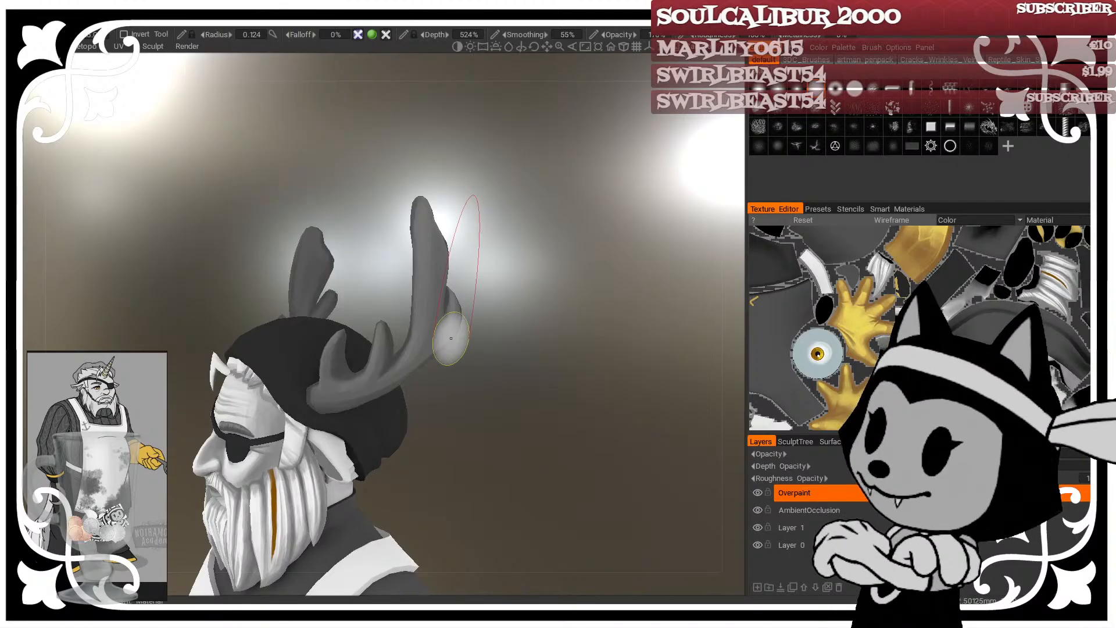
alt+drag(451, 338, 588, 357)
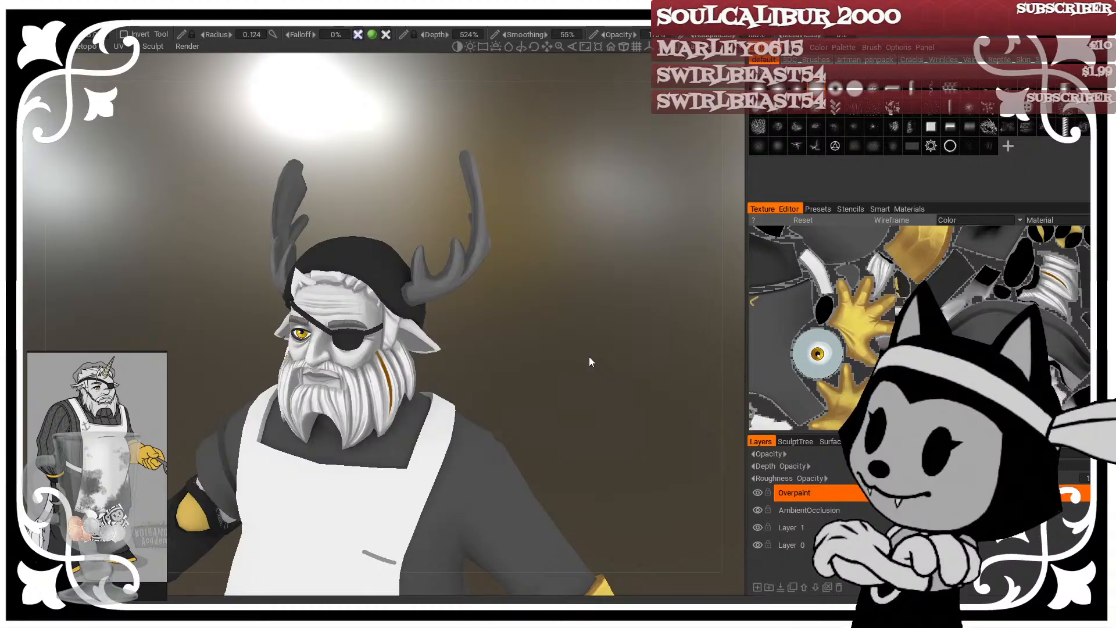
alt+drag(552, 364, 636, 285)
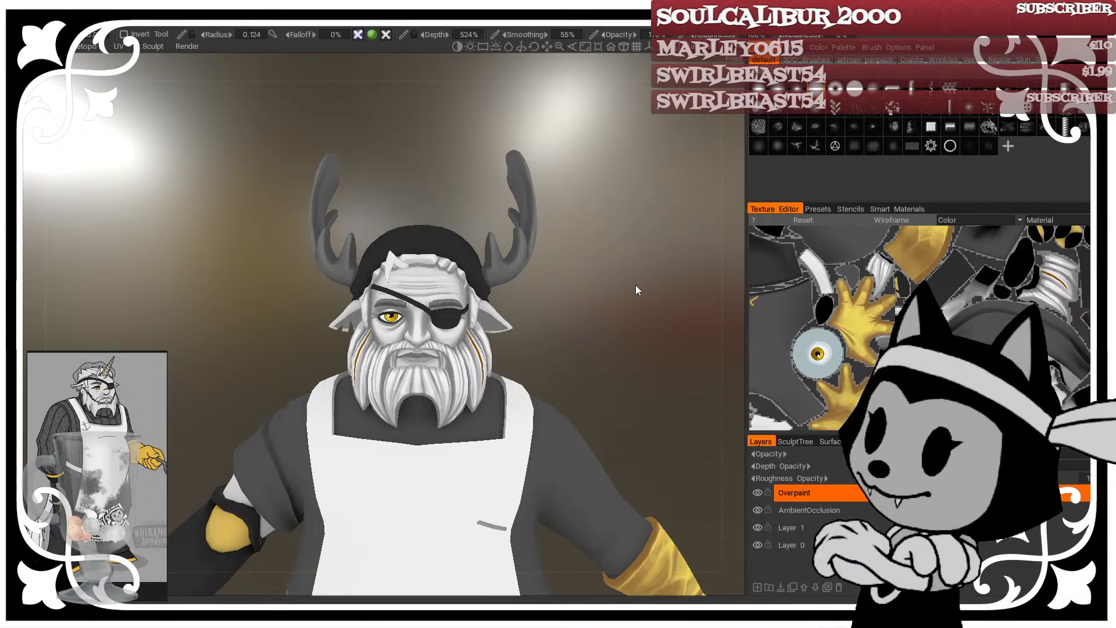
Step: Examine the face, the full figure and the unwrapped texture layout for remaining unpainted areas
mouse_move(650, 318)
alt+right_down()
mouse_move(561, 304)
mouse_move(646, 329)
alt+right_up()
alt+drag(647, 329, 612, 297)
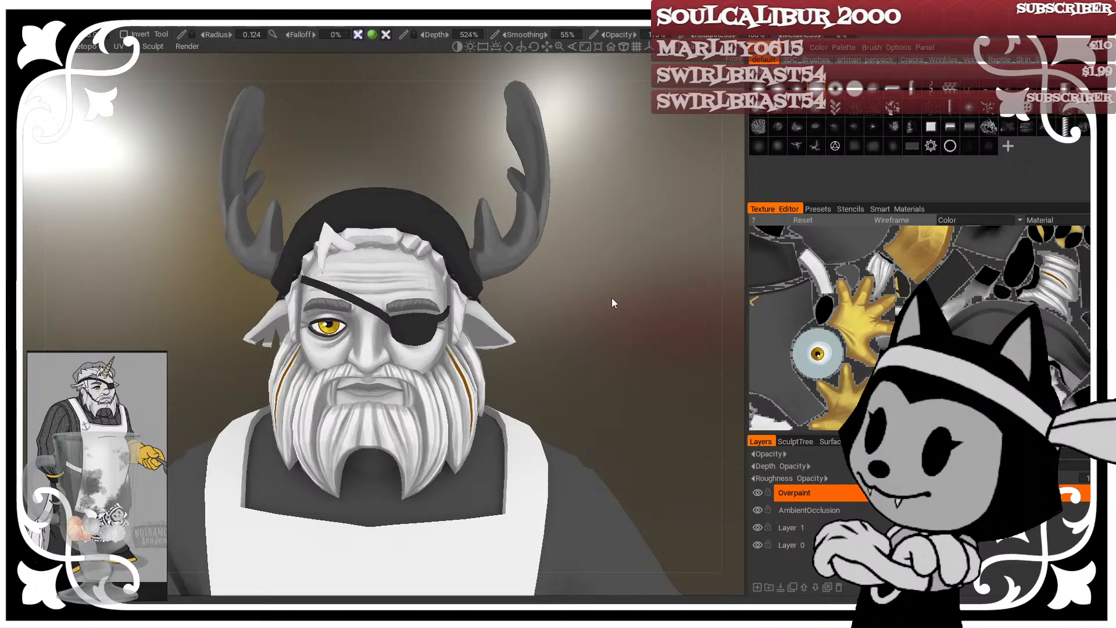
middle_drag(581, 366, 611, 274)
right_drag(611, 274, 509, 278)
drag(539, 267, 553, 242)
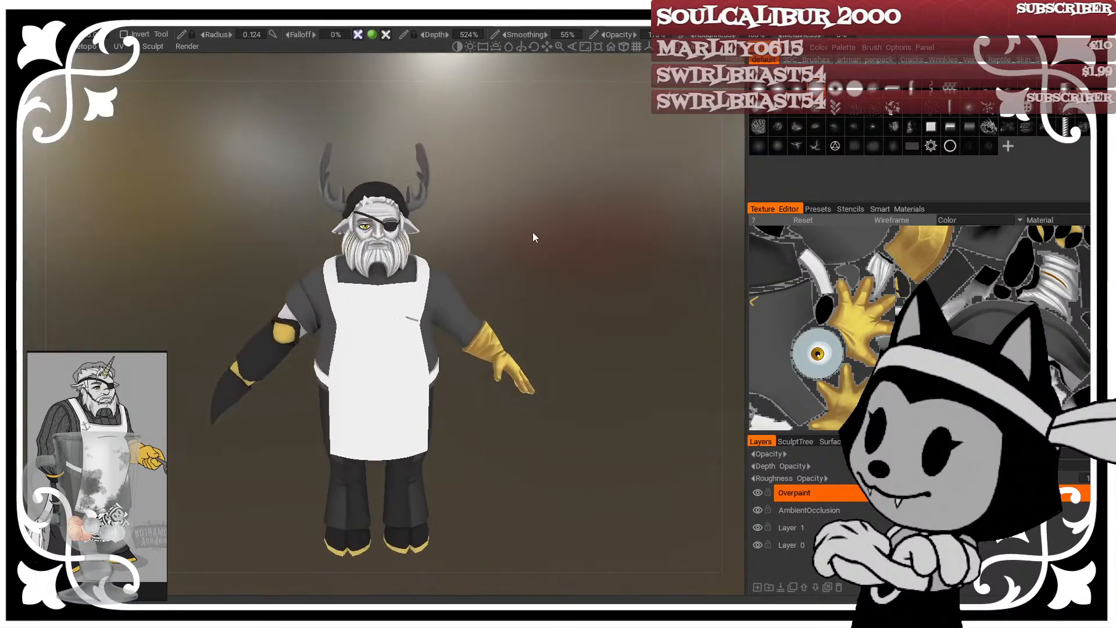
scroll(486, 237, up, 3)
scroll(871, 282, down, 5)
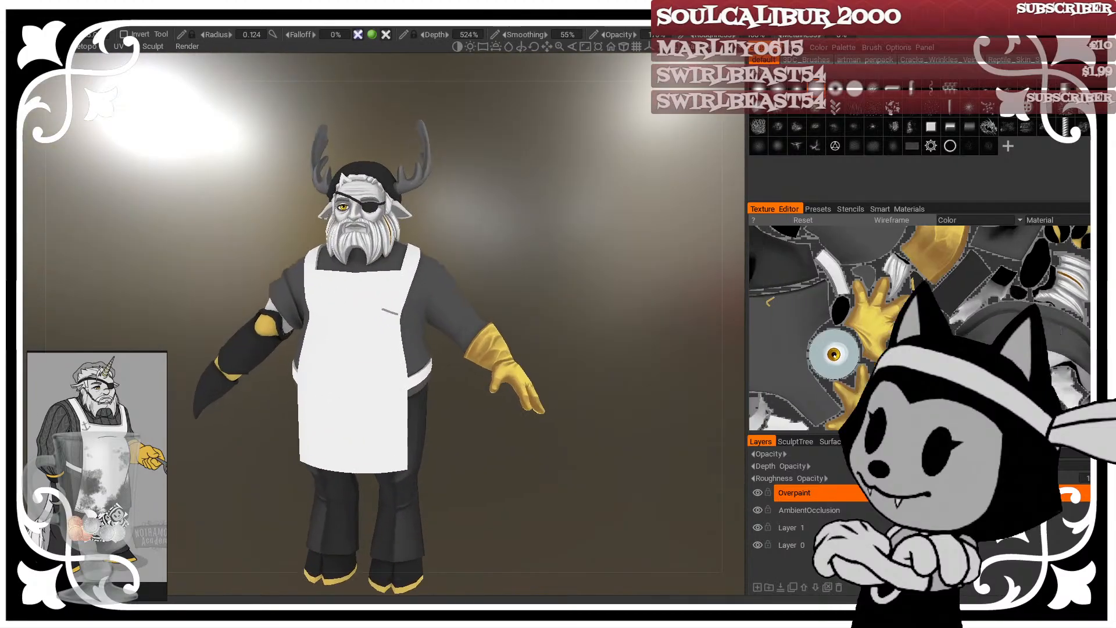
scroll(870, 283, down, 2)
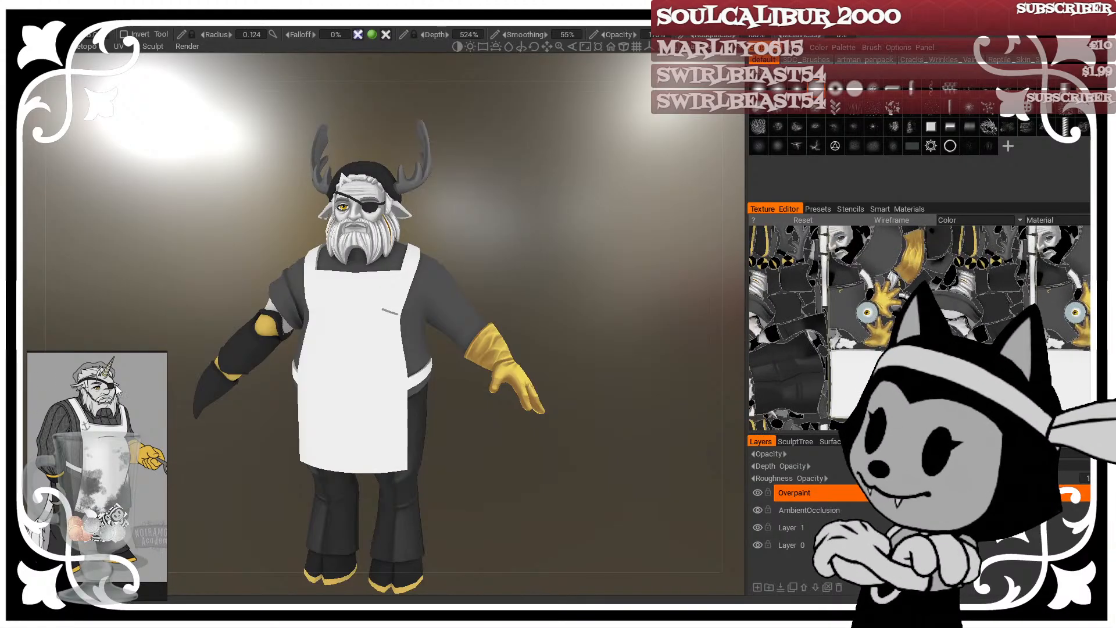
Step: Activate the colour-tolerance freeze tool and show the frozen area on the front of the apron
click(22, 397)
drag(552, 317, 576, 297)
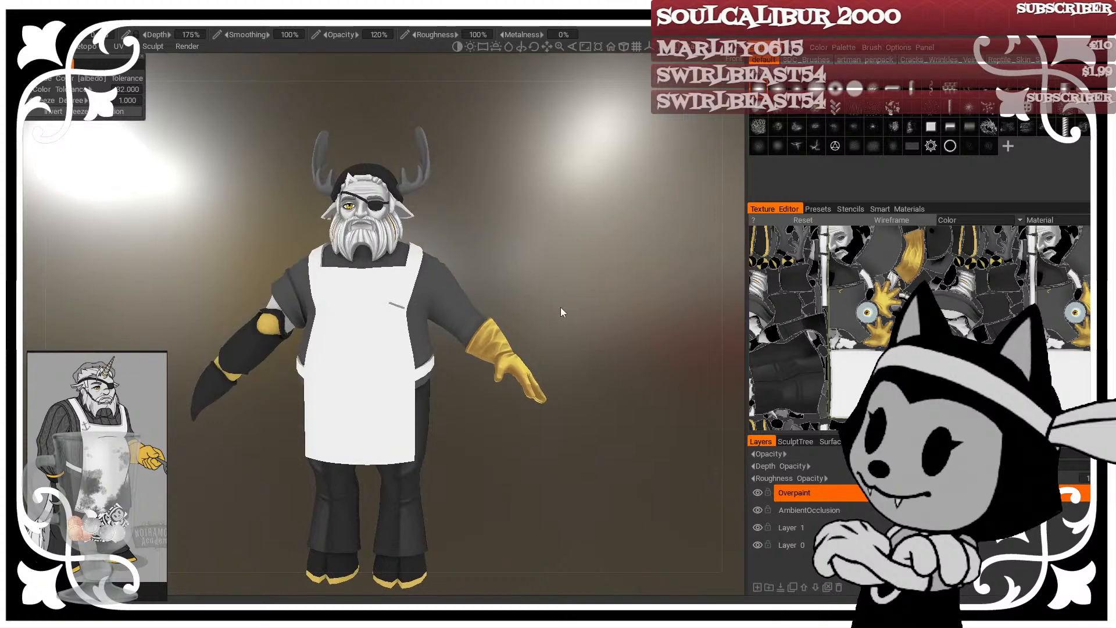
drag(542, 259, 610, 232)
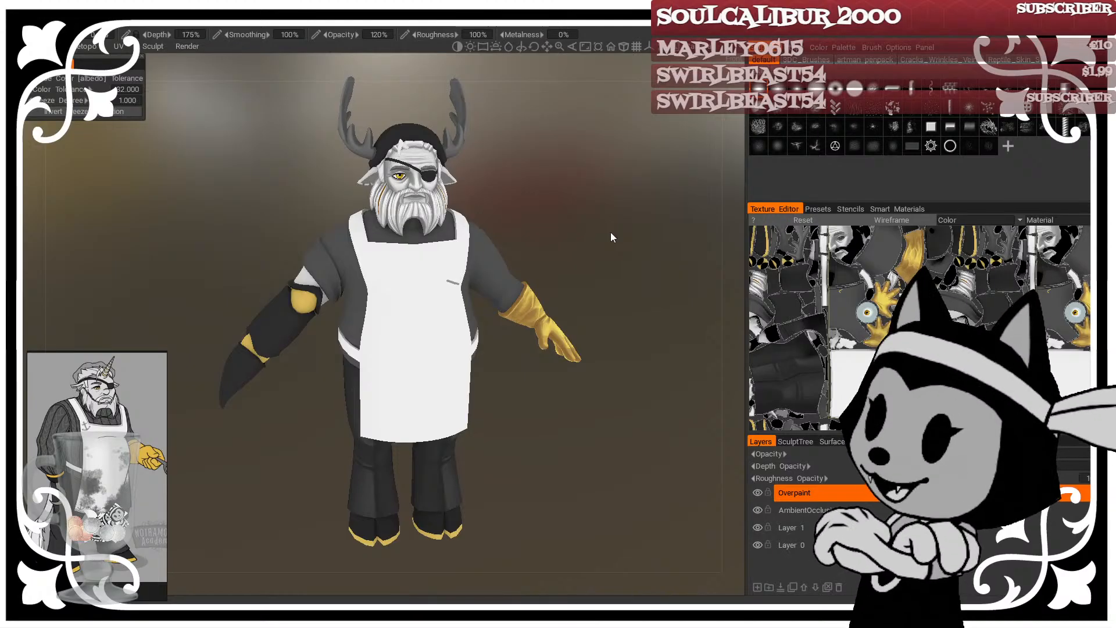
middle_drag(611, 232, 569, 238)
right_drag(570, 238, 628, 246)
middle_drag(628, 246, 608, 228)
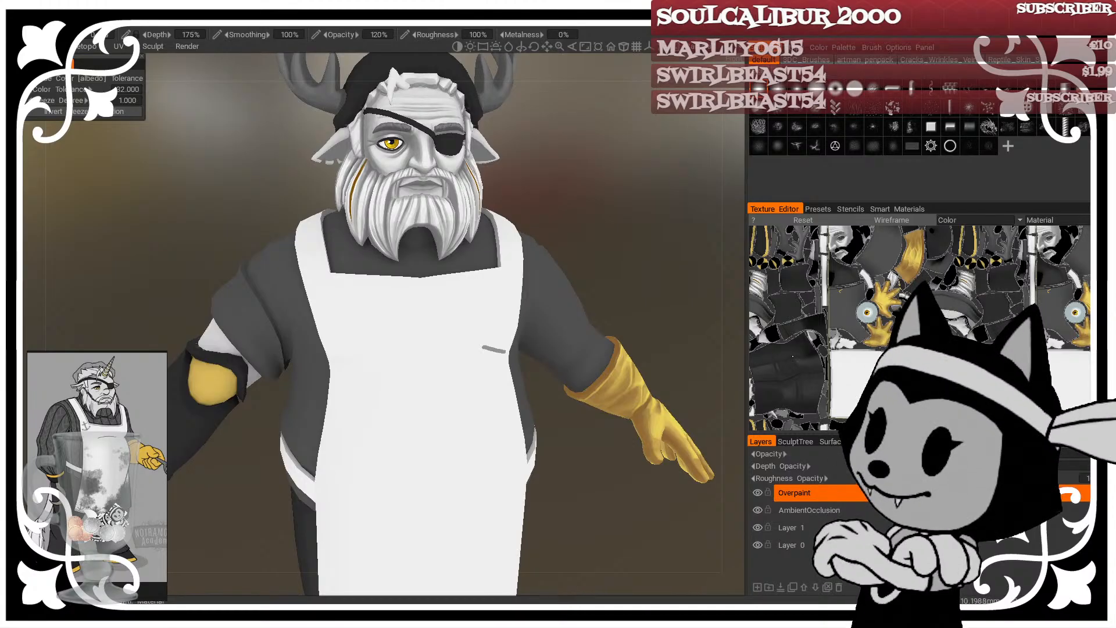
click(182, 21)
click(200, 62)
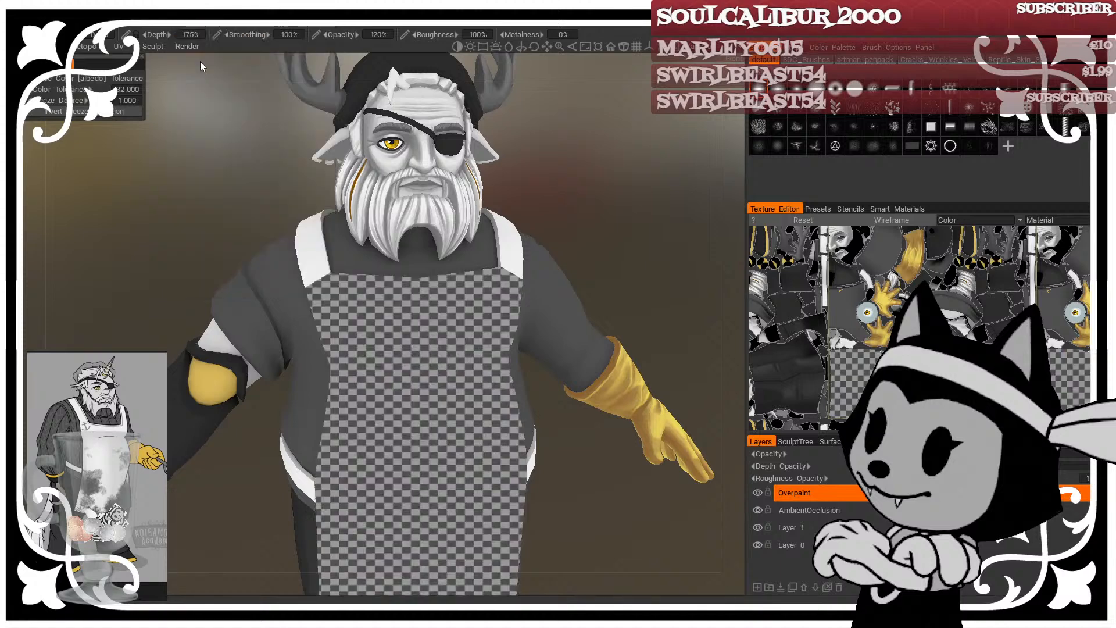
Step: Freeze the apron's two shoulder straps and side ties in the texture map, and hide the freeze display
right_drag(622, 281, 554, 267)
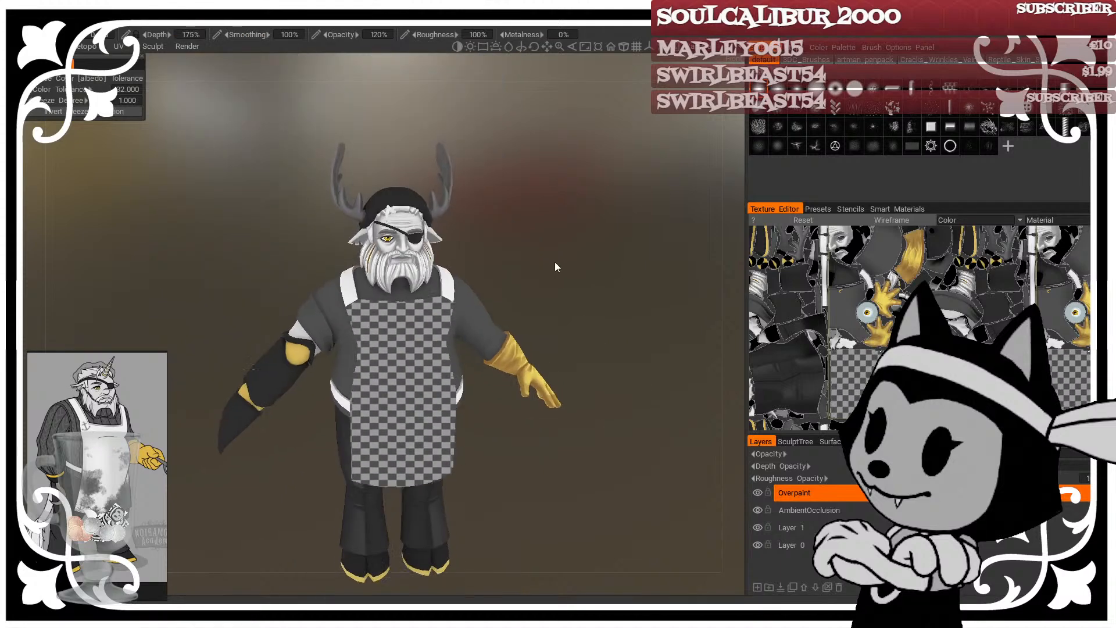
drag(555, 261, 524, 251)
middle_drag(524, 251, 568, 231)
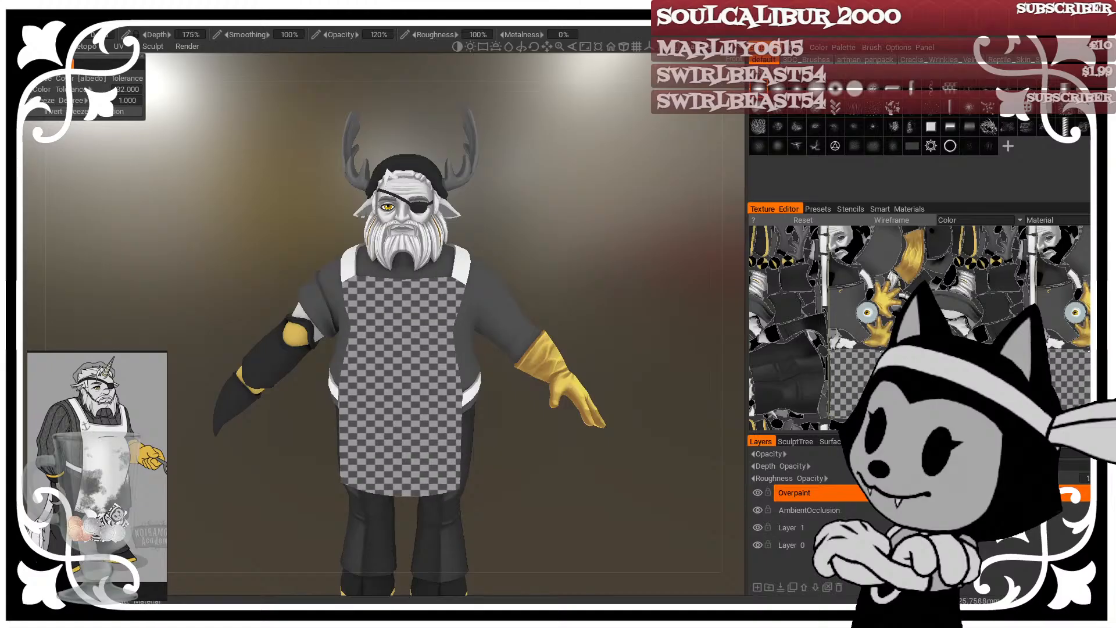
middle_drag(982, 271, 949, 313)
click(1001, 286)
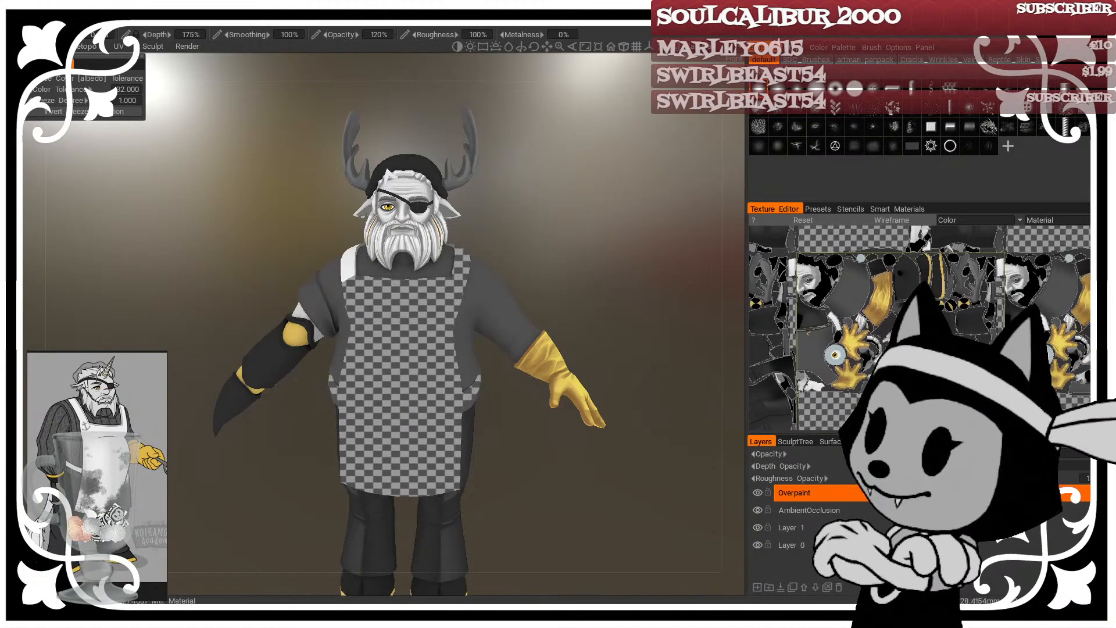
click(793, 268)
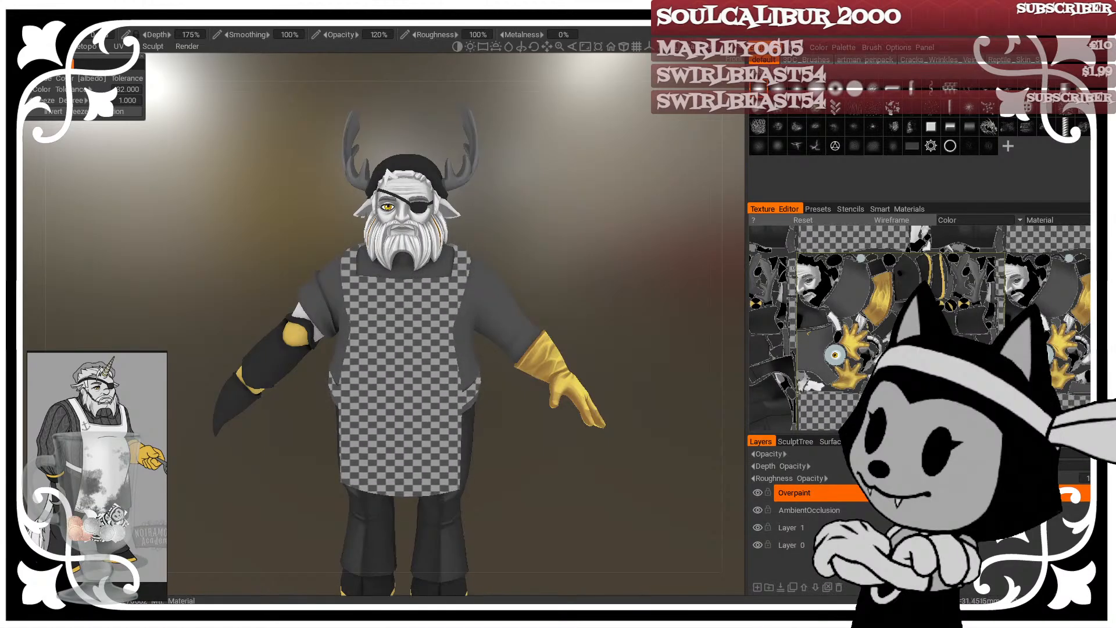
click(203, 23)
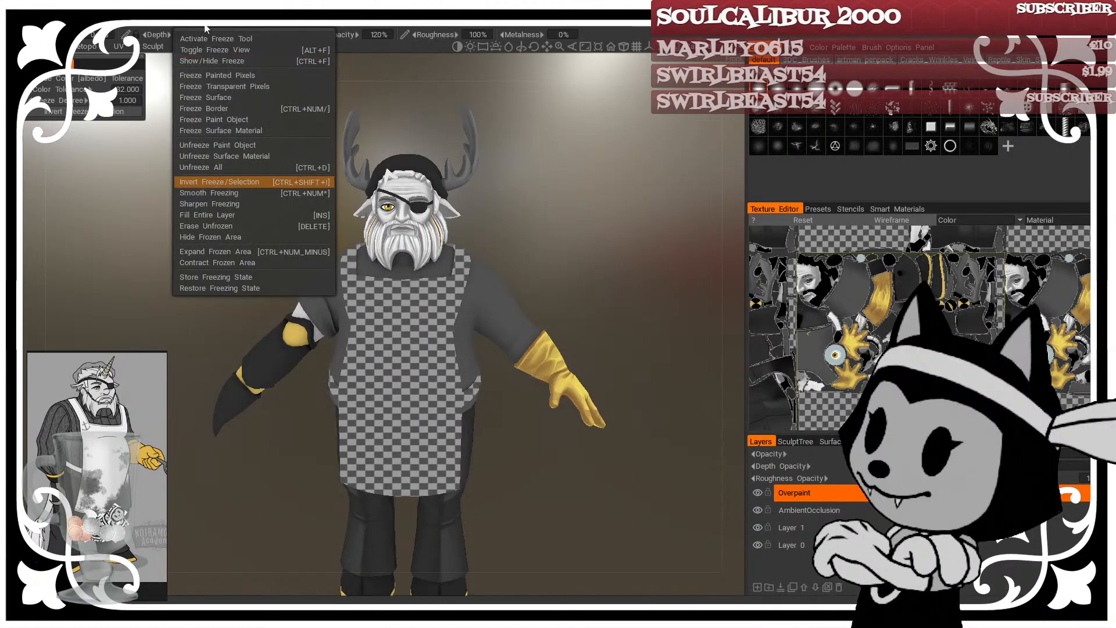
click(205, 23)
click(204, 62)
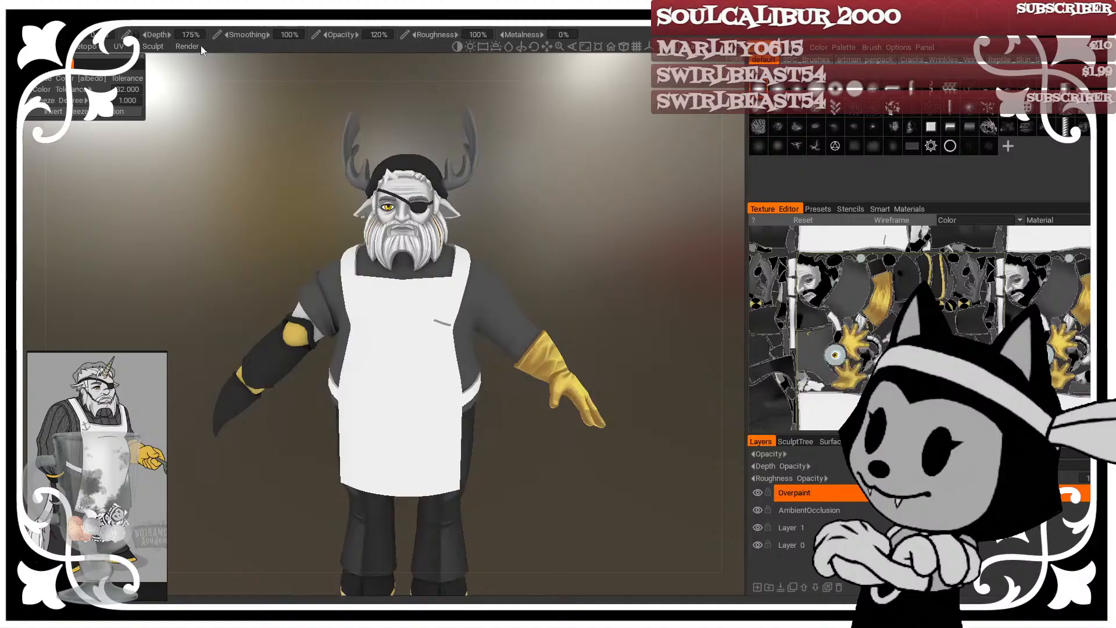
Step: Return to the paint brush and enable mirror symmetry across the X axis
click(22, 125)
click(114, 23)
click(129, 61)
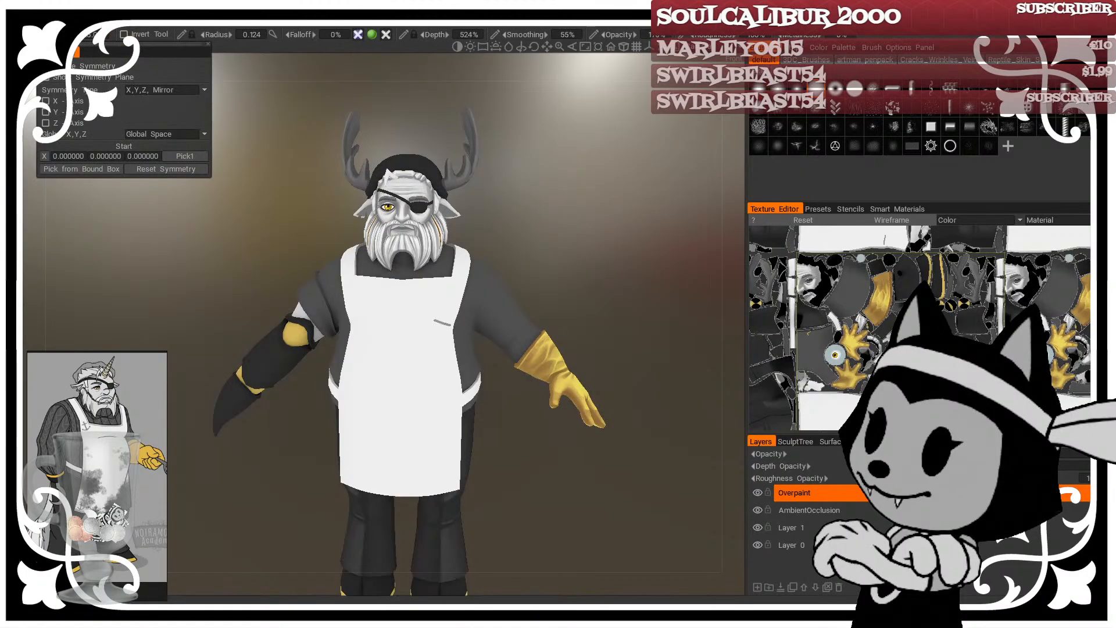
click(47, 101)
drag(568, 224, 564, 224)
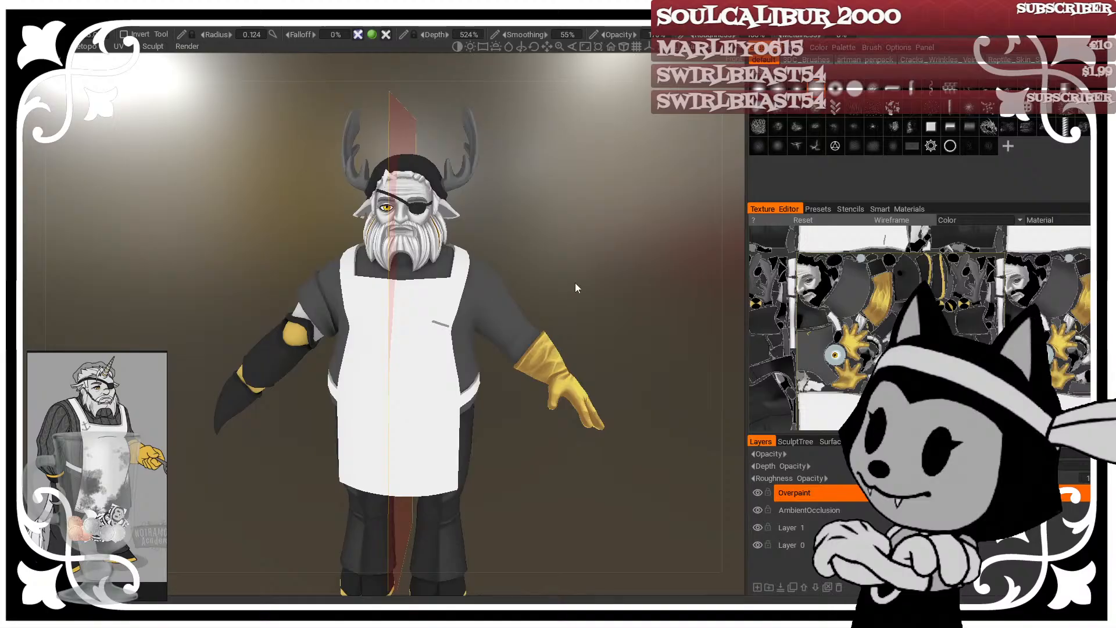
Step: Display the wireframe over the model and reduce the brush radius to 0.030 for painting the apron
scroll(638, 298, up, 2)
scroll(573, 244, up, 4)
key(w)
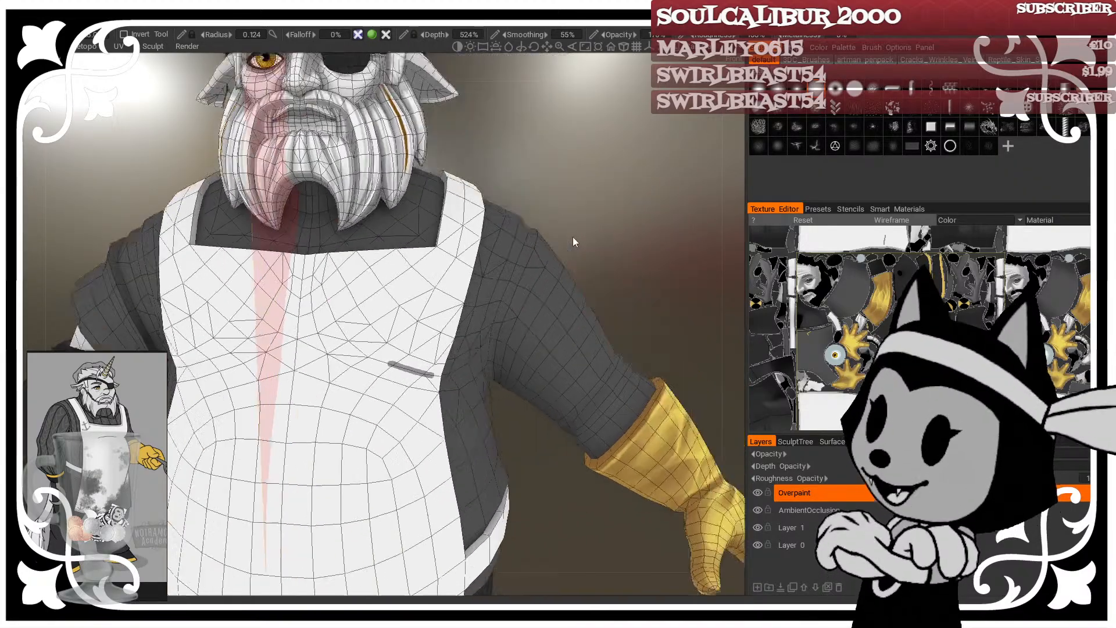
drag(610, 192, 514, 218)
right_drag(271, 356, 247, 356)
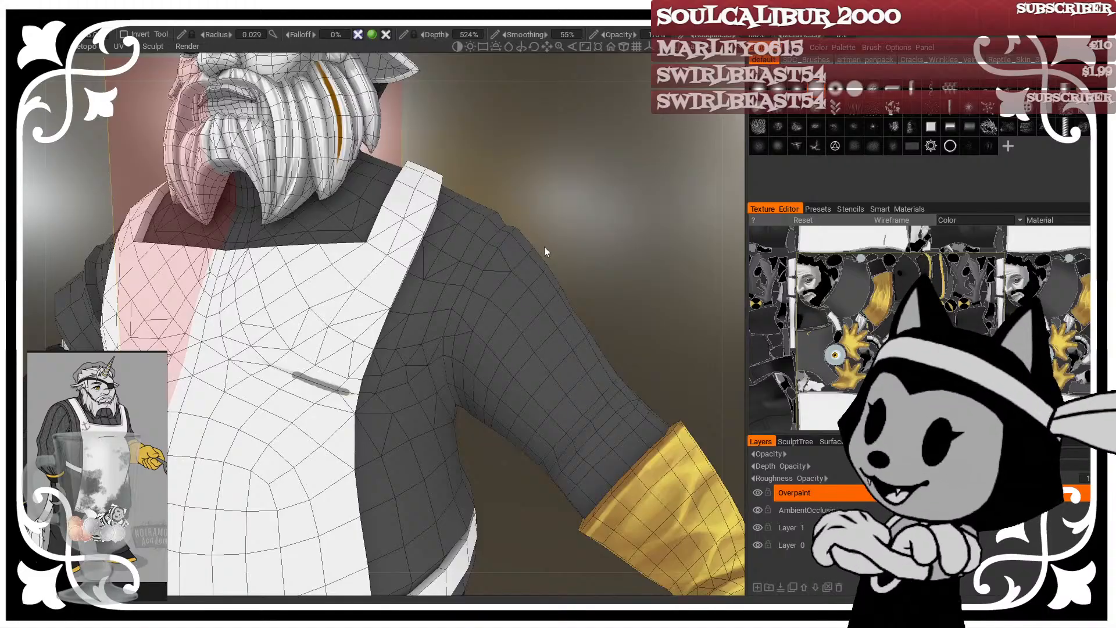
scroll(560, 173, down, 5)
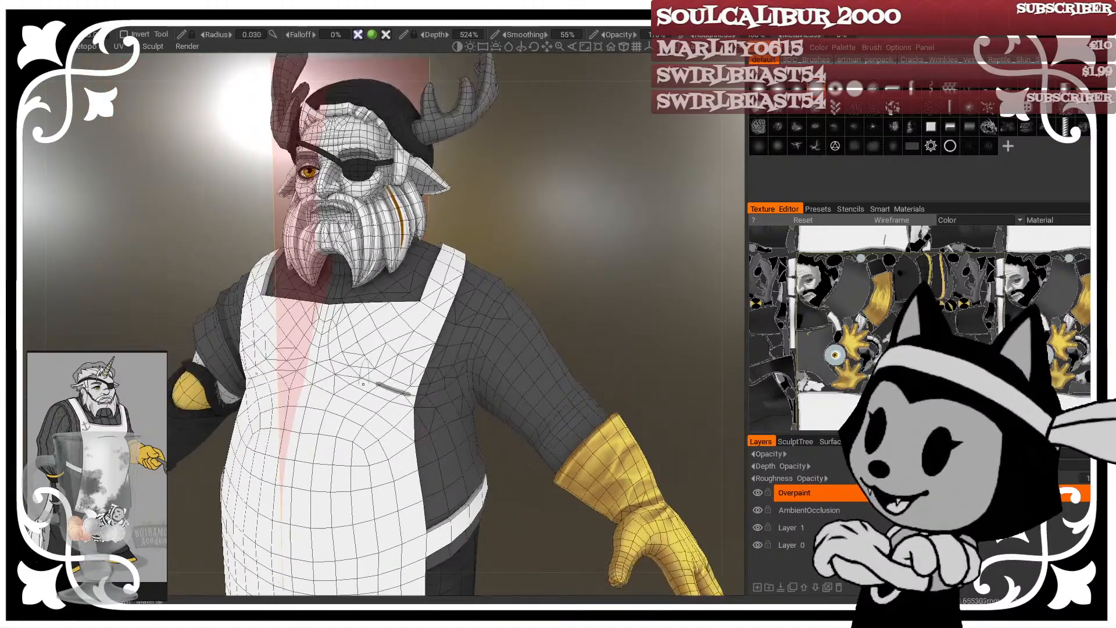
Step: Paint soft mirrored shading along the chest folds of the apron with brush radii 0.132 and 0.180
drag(365, 378, 427, 400)
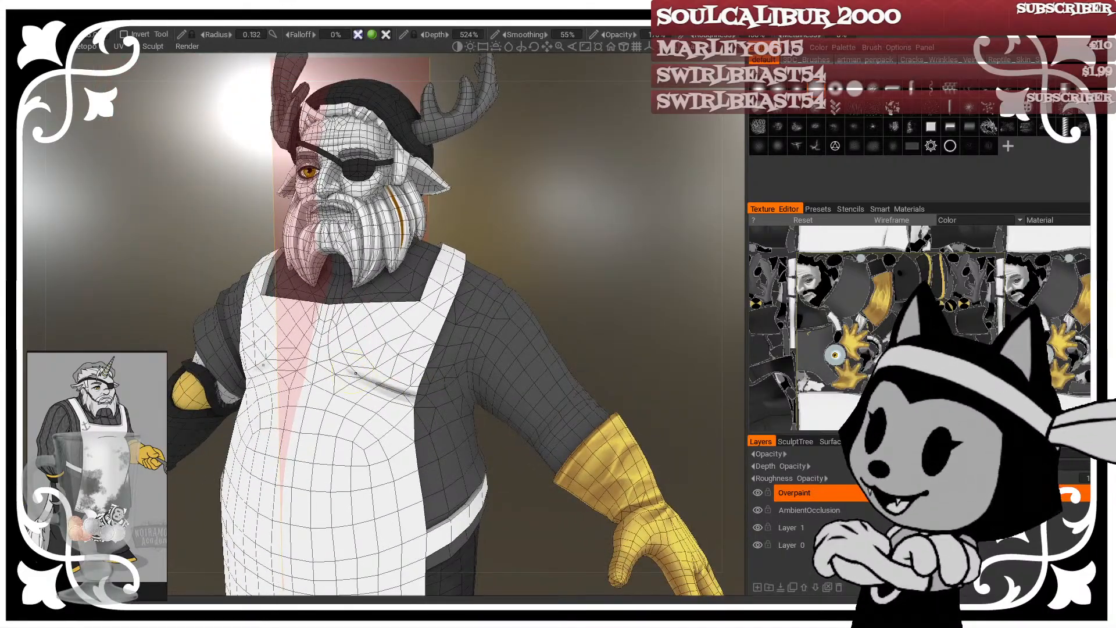
right_drag(445, 300, 466, 299)
drag(338, 362, 431, 399)
drag(560, 242, 587, 263)
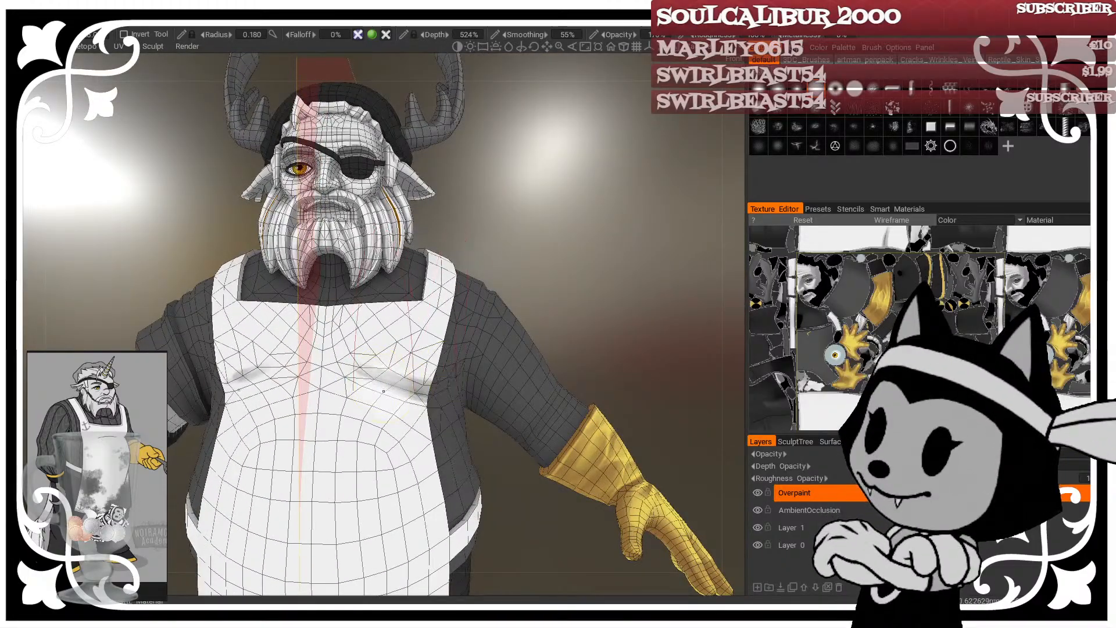
Step: Try a wide grey stroke over the apron's chest folds, undo it and reduce the brush radius to 0.060
drag(359, 366, 426, 398)
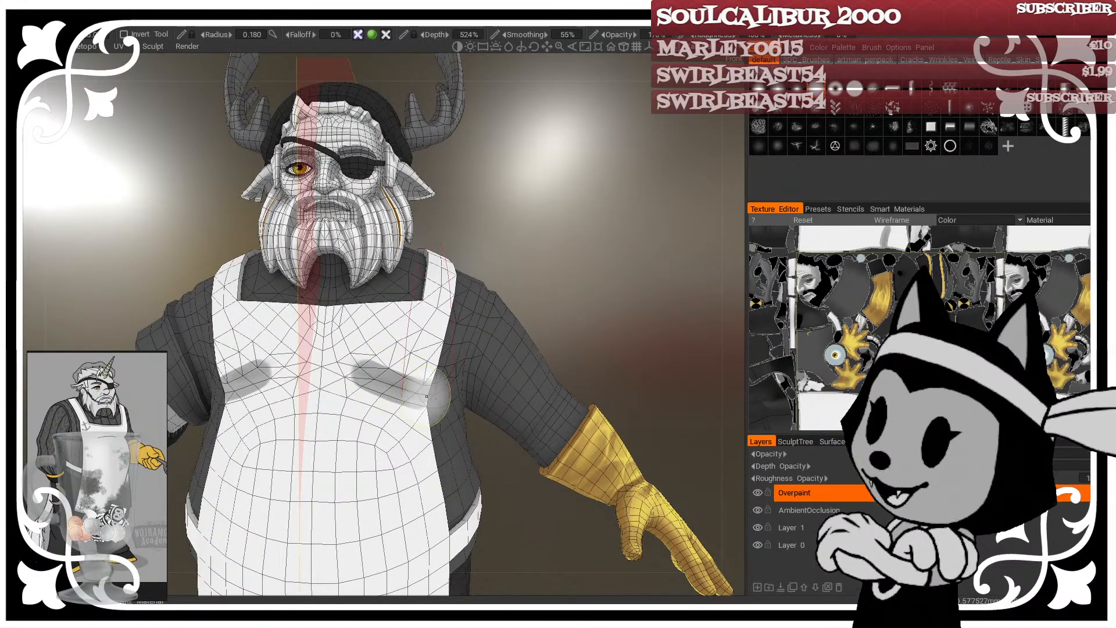
key(ctrl+z)
right_drag(354, 365, 343, 361)
right_drag(399, 386, 361, 369)
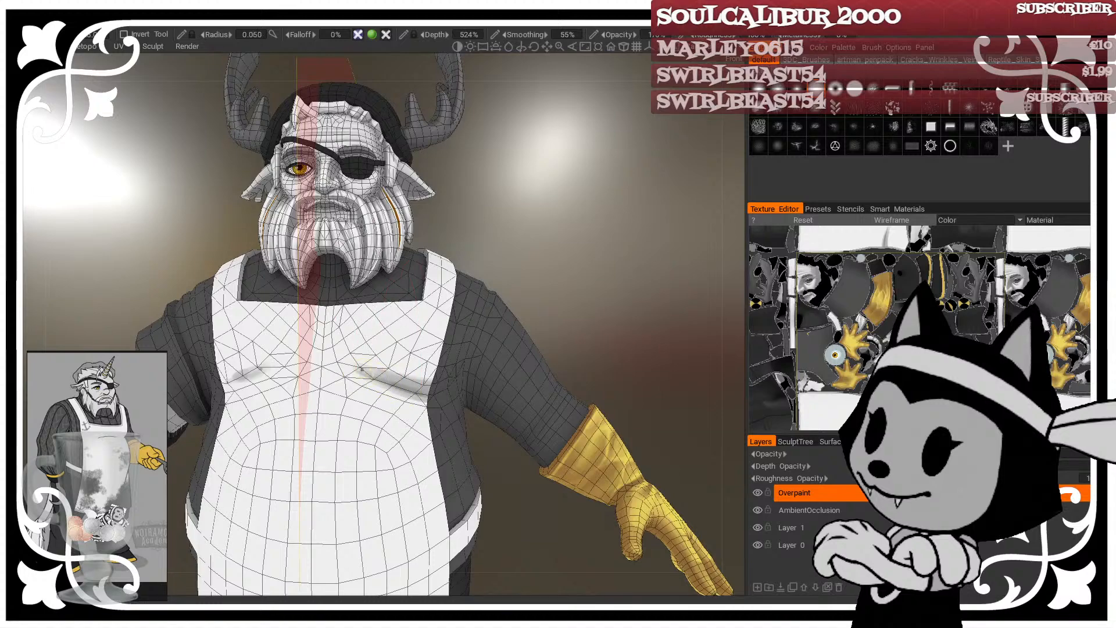
Step: Reduce the brush radius to 0.038, try a mirrored stroke on the apron's chest fold and undo it
drag(552, 244, 617, 251)
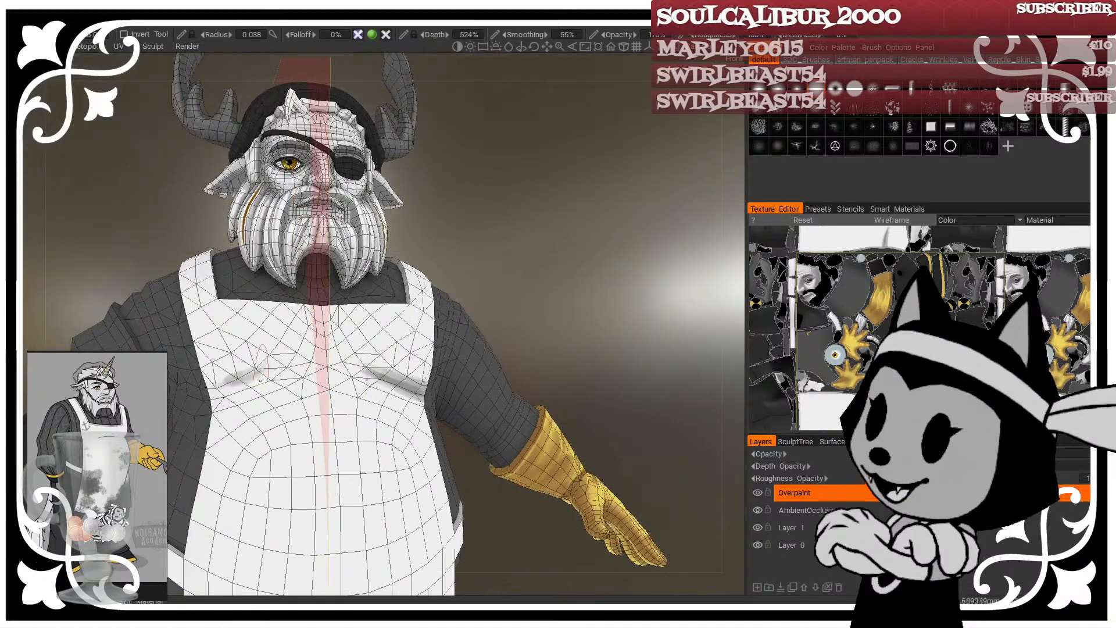
drag(212, 399, 253, 386)
drag(543, 306, 513, 323)
key(ctrl+z)
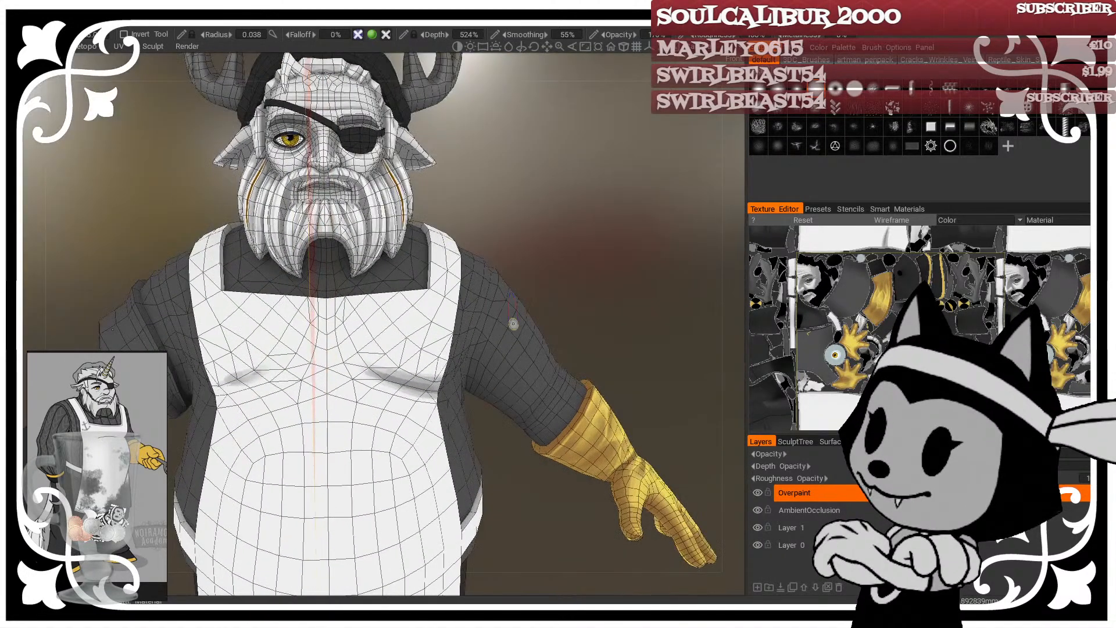
middle_drag(513, 323, 622, 325)
click(88, 24)
mouse_move(136, 61)
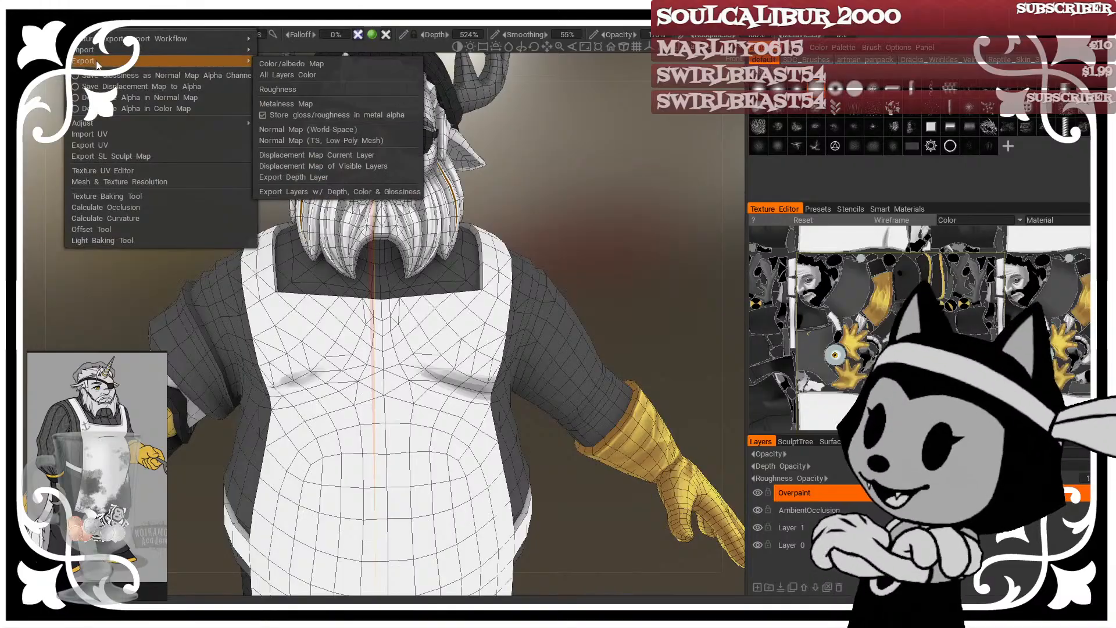
drag(628, 235, 633, 245)
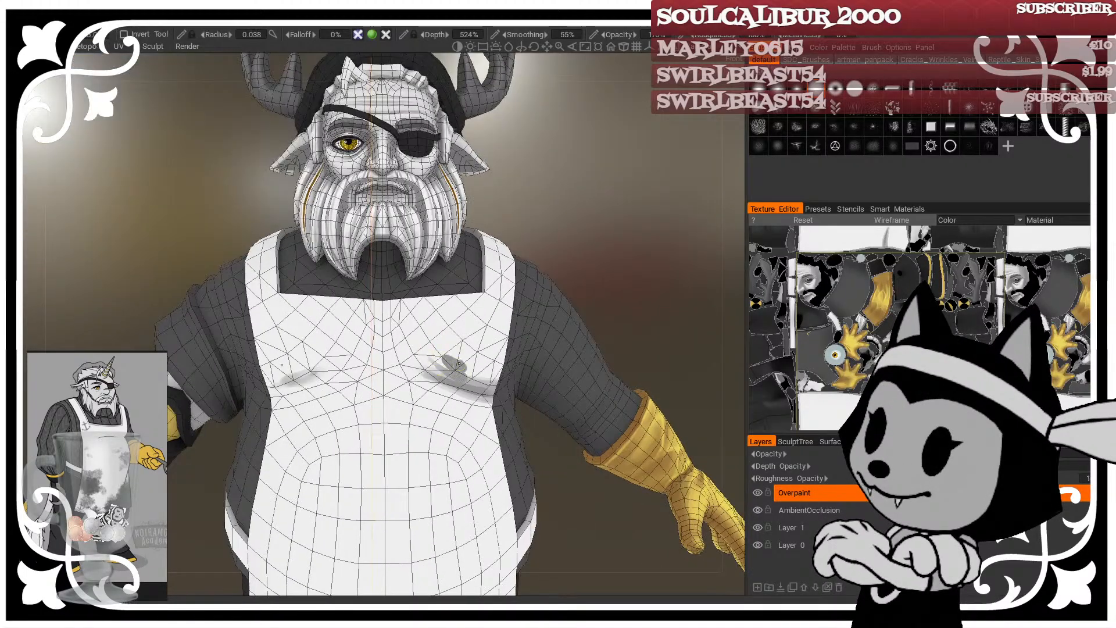
Step: Test the mirror symmetry with grey strokes on the apron's upper chest and undo them
drag(456, 317, 474, 318)
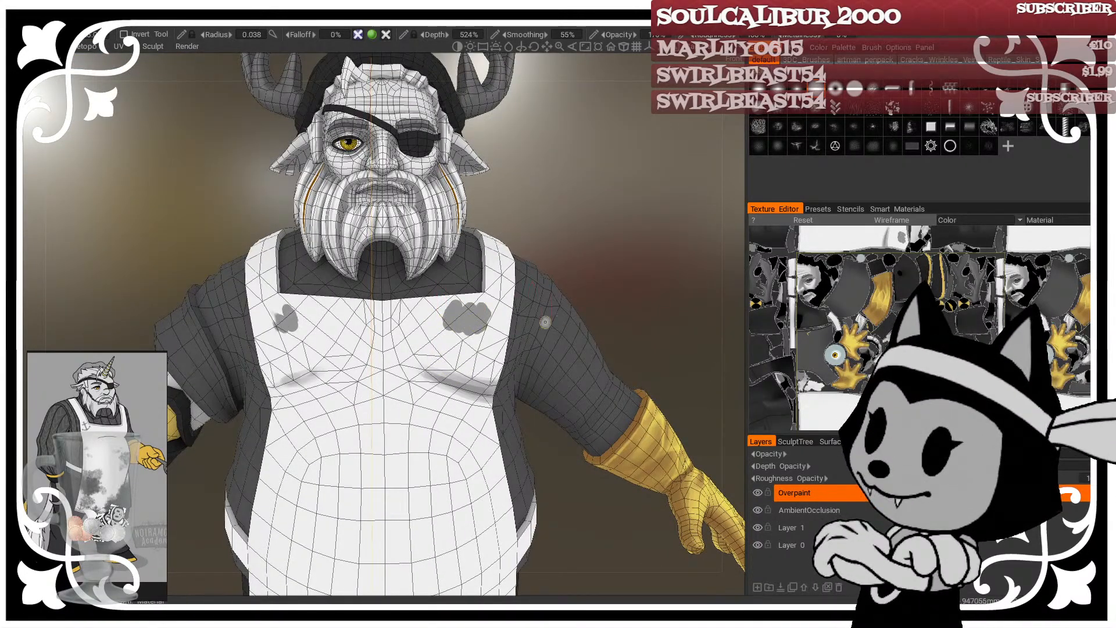
scroll(551, 254, down, 5)
mouse_move(551, 253)
mouse_down()
mouse_move(549, 142)
mouse_move(562, 250)
mouse_up()
scroll(562, 253, up, 3)
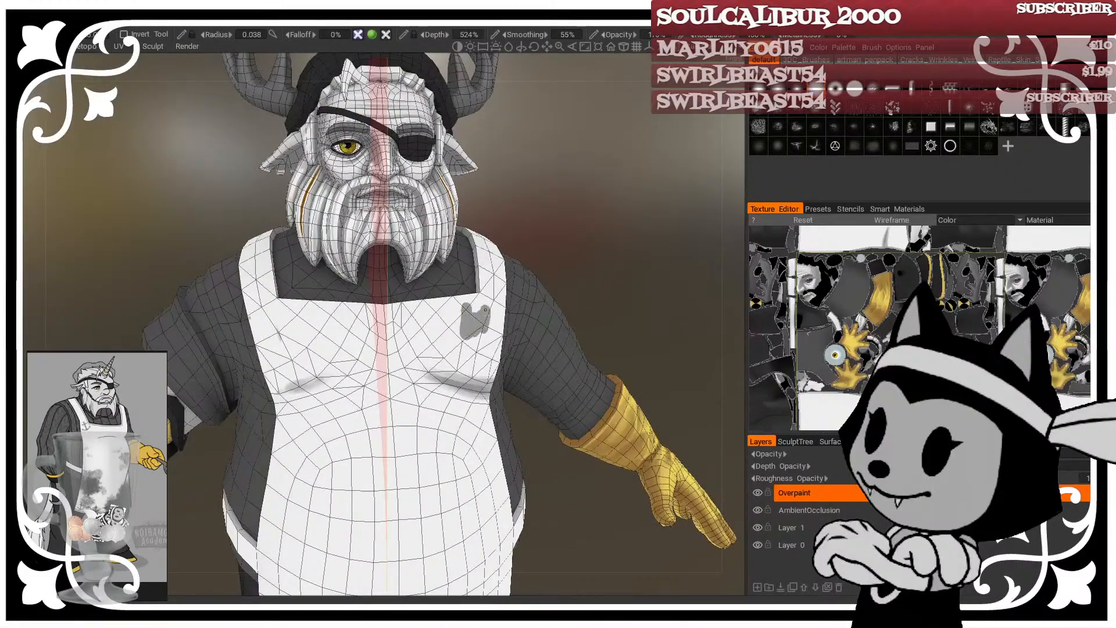
drag(486, 323, 487, 340)
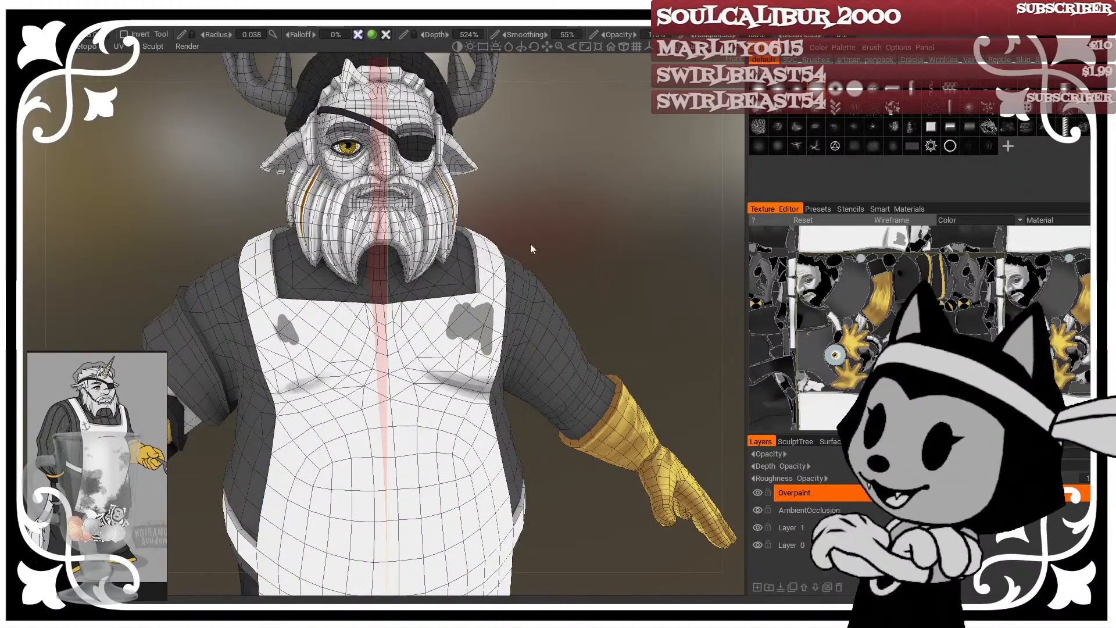
mouse_move(530, 243)
mouse_down()
mouse_move(661, 198)
mouse_move(537, 175)
mouse_up()
key(ctrl+z)
drag(405, 378, 479, 436)
mouse_move(563, 255)
mouse_down()
mouse_move(572, 301)
mouse_move(591, 295)
mouse_up()
key(ctrl+z)
Step: Examine the character from the front to compare the symmetry plane with the centre line of the apron mesh
scroll(636, 212, down, 6)
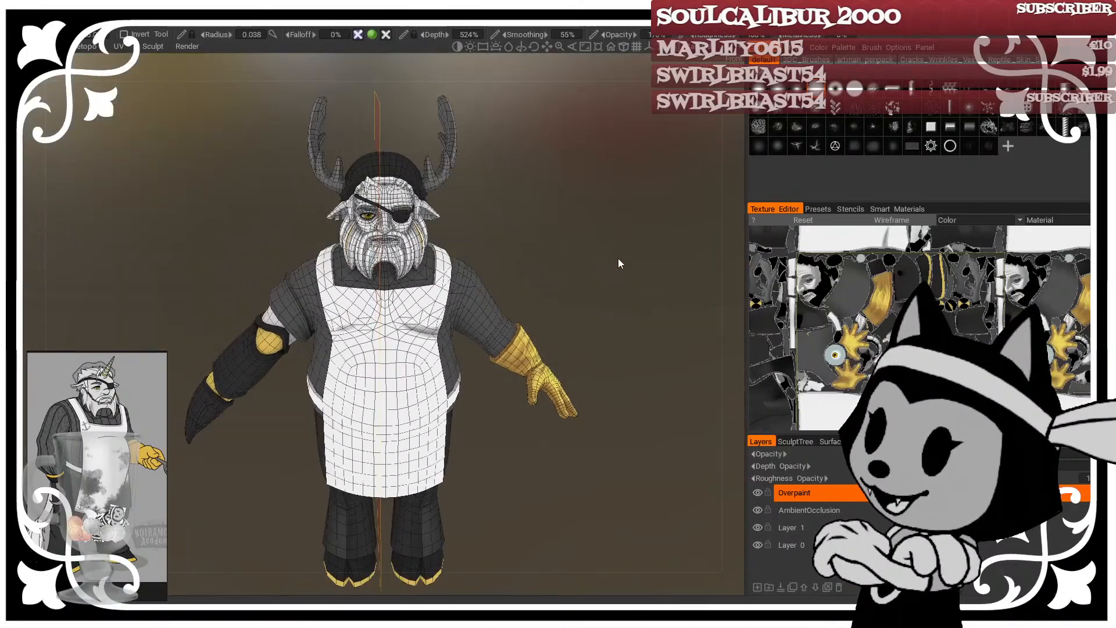
drag(618, 258, 591, 267)
scroll(591, 266, up, 6)
scroll(629, 173, down, 5)
drag(629, 173, 611, 187)
scroll(611, 187, up, 3)
scroll(611, 186, down, 3)
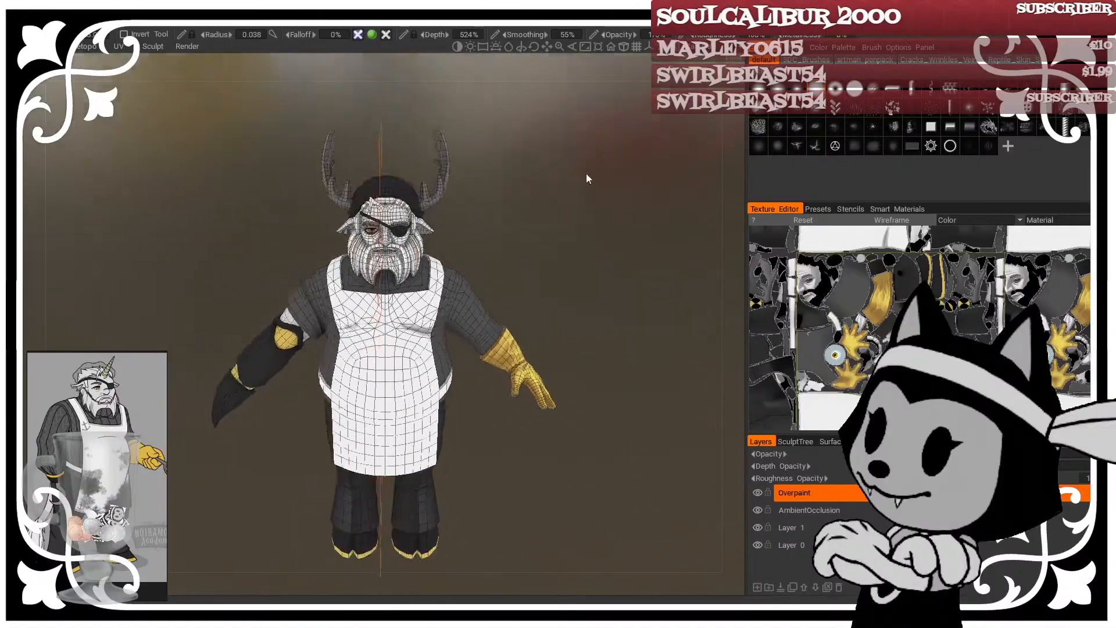
scroll(586, 173, up, 7)
drag(635, 114, 641, 115)
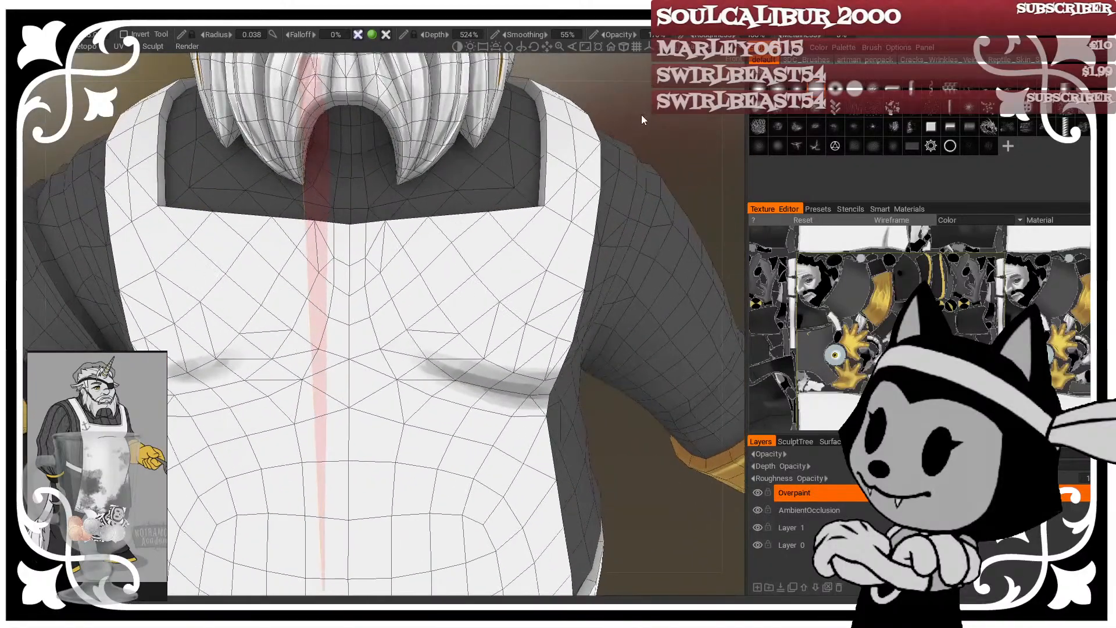
Step: Reset the symmetry planes and align the X mirror plane with the centre line of the apron
click(111, 35)
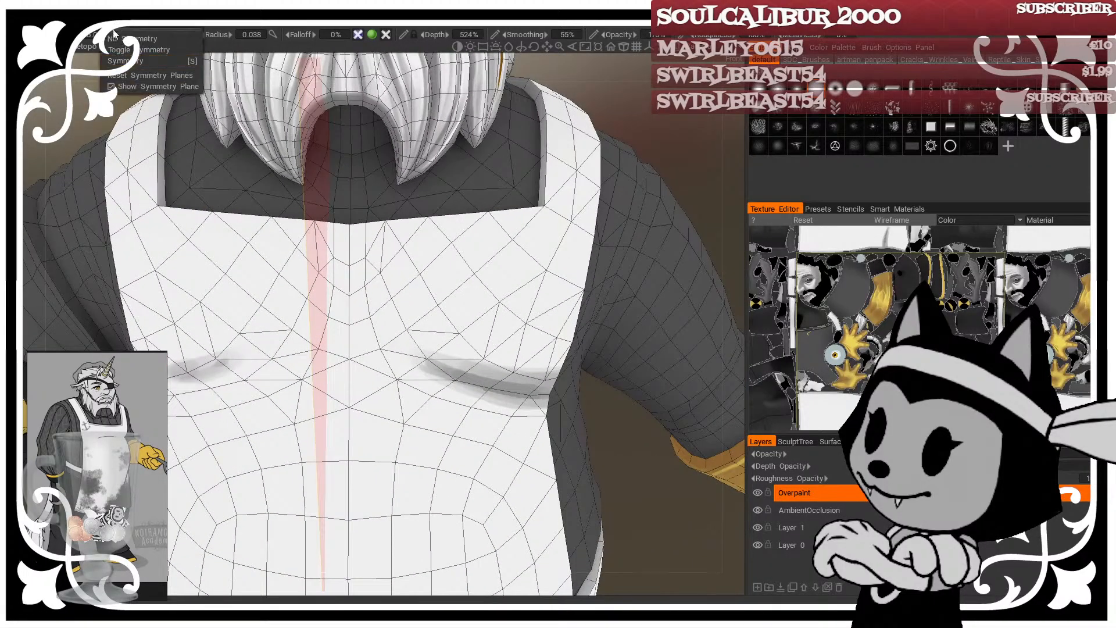
click(132, 75)
click(112, 35)
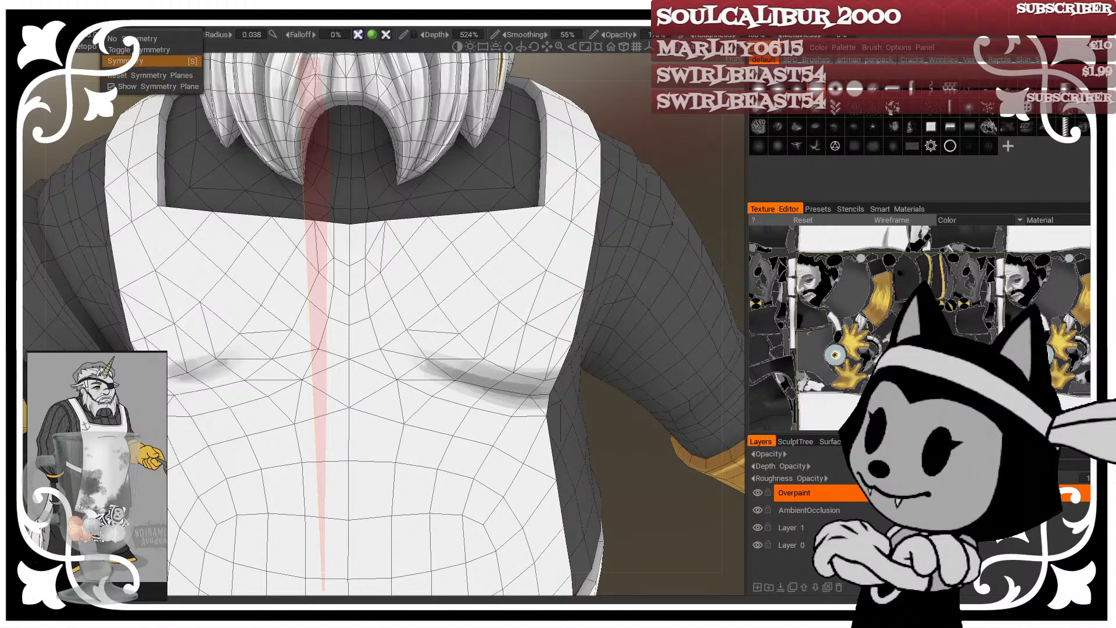
click(133, 61)
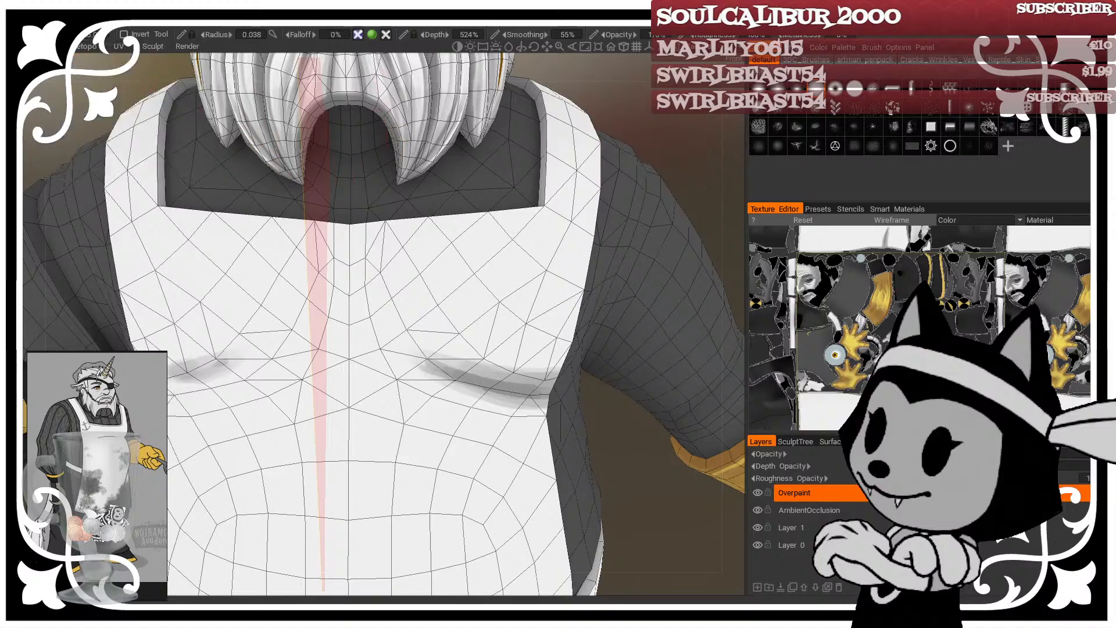
click(124, 27)
click(121, 61)
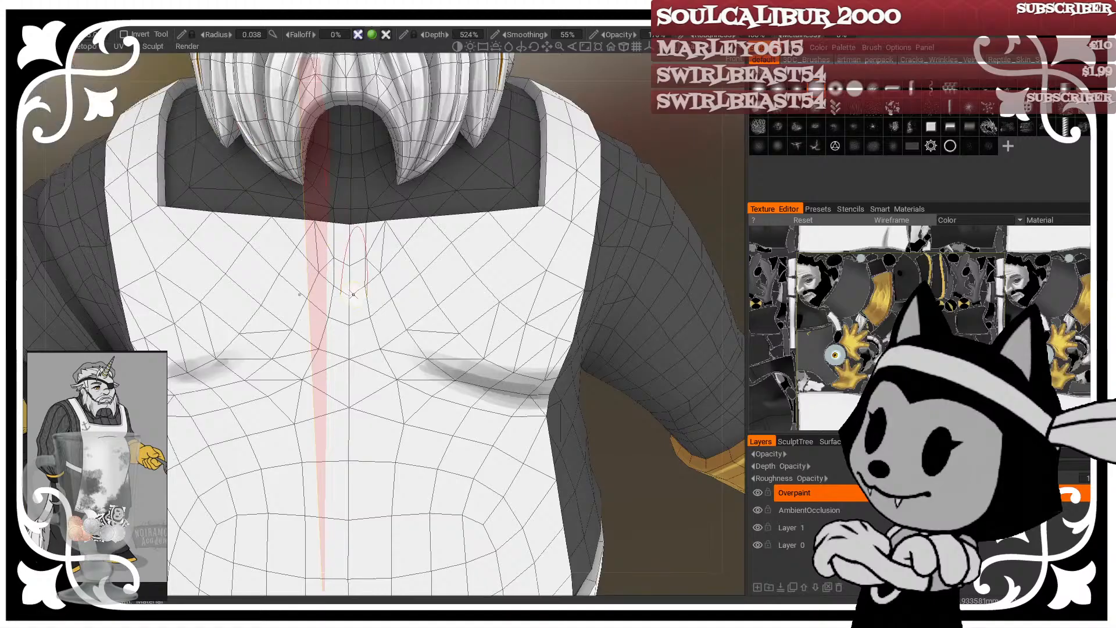
key(Tab)
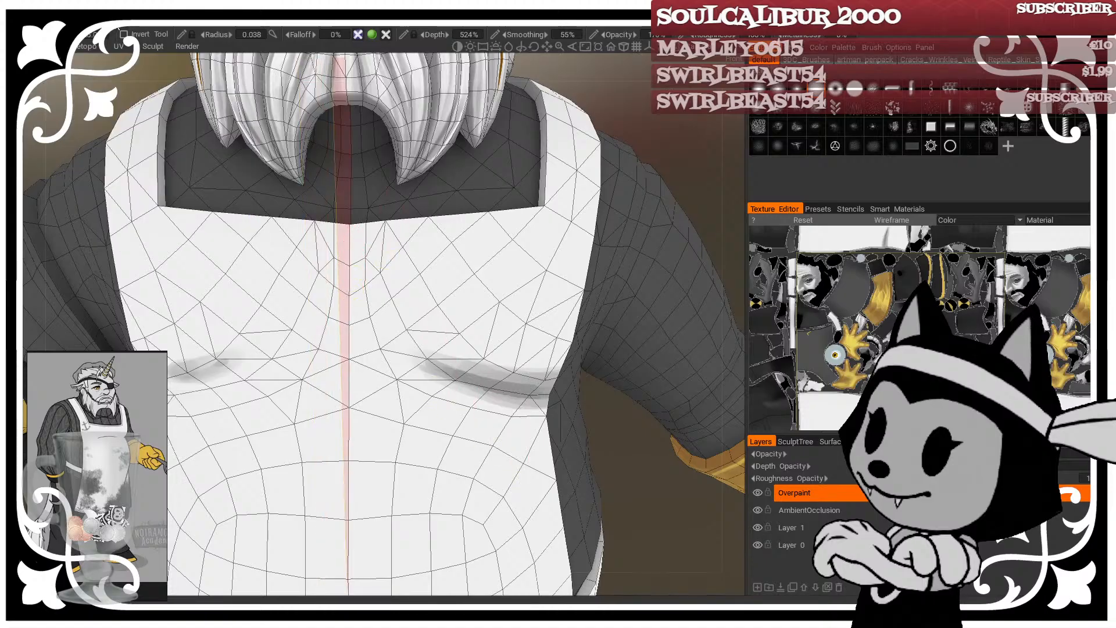
Step: Try a mirrored stroke across the apron's upper chest with the realigned symmetry plane and undo it
mouse_move(118, 28)
click(115, 64)
drag(391, 325, 485, 300)
key(ctrl+z)
Step: Erase the uneven shading from the apron's chest folds with the Eraser and return to the paint brush
alt+right_drag(586, 177, 639, 135)
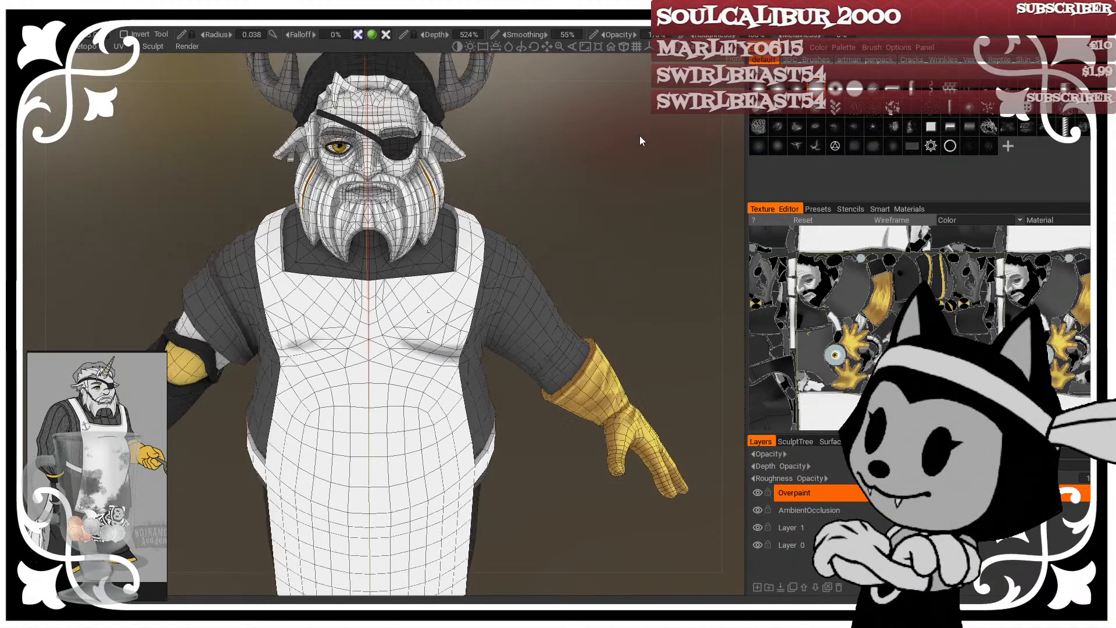
alt+middle_drag(640, 135, 566, 186)
click(23, 339)
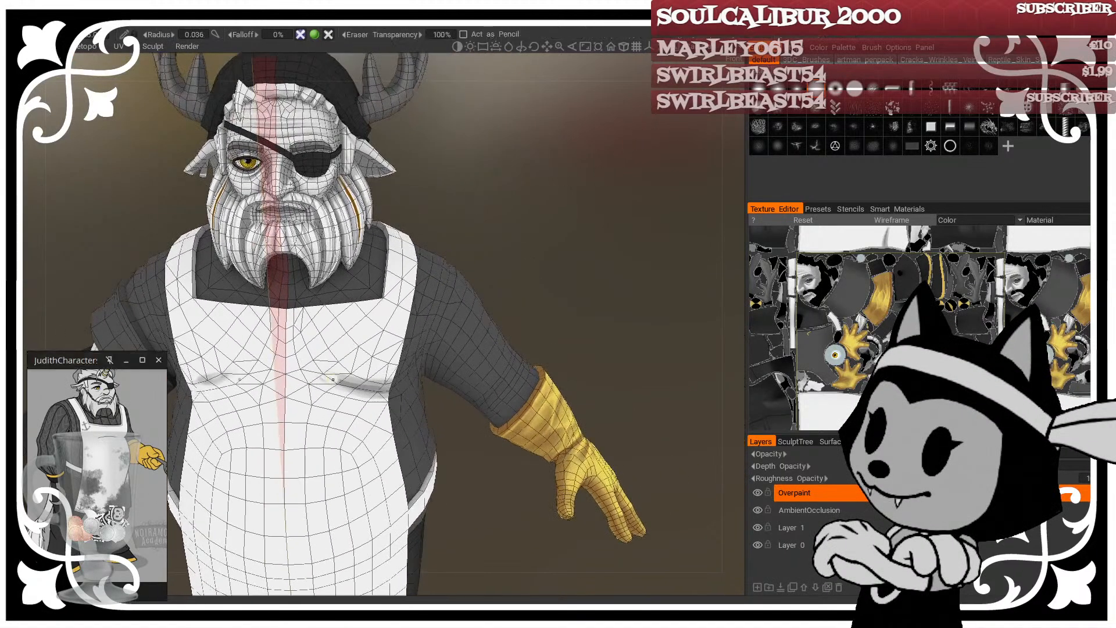
click(22, 135)
Step: Repaint the mirrored shading along the apron's chest folds, enlarging the brush radius to 0.109
mouse_move(391, 201)
alt+mouse_down()
mouse_move(524, 259)
mouse_move(601, 232)
alt+mouse_up()
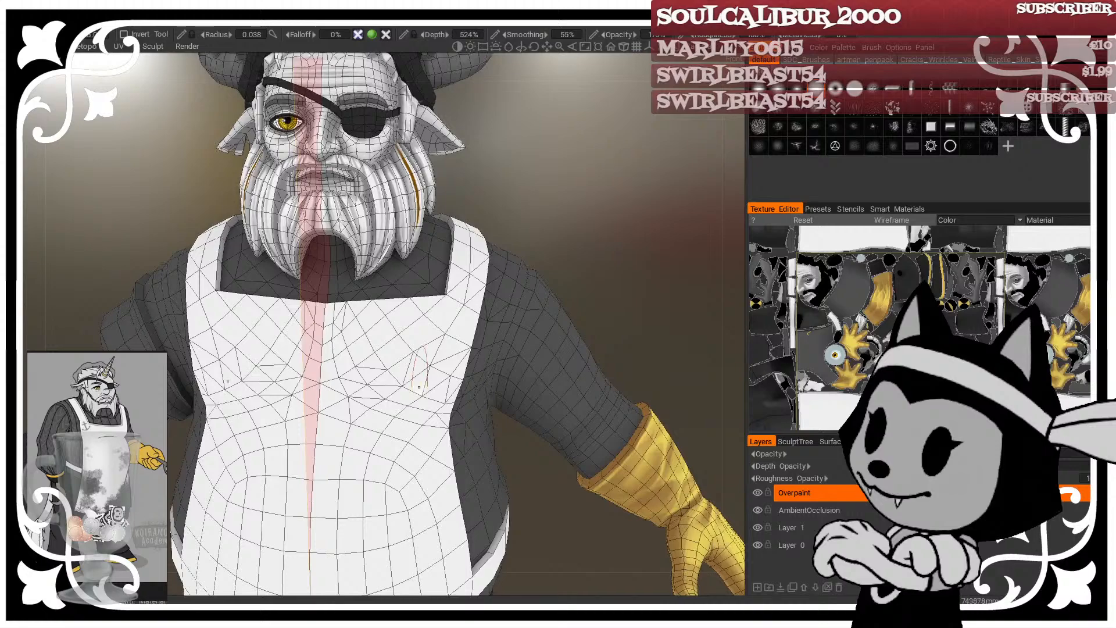
alt+drag(351, 382, 406, 394)
drag(605, 256, 609, 216)
right_drag(372, 343, 390, 344)
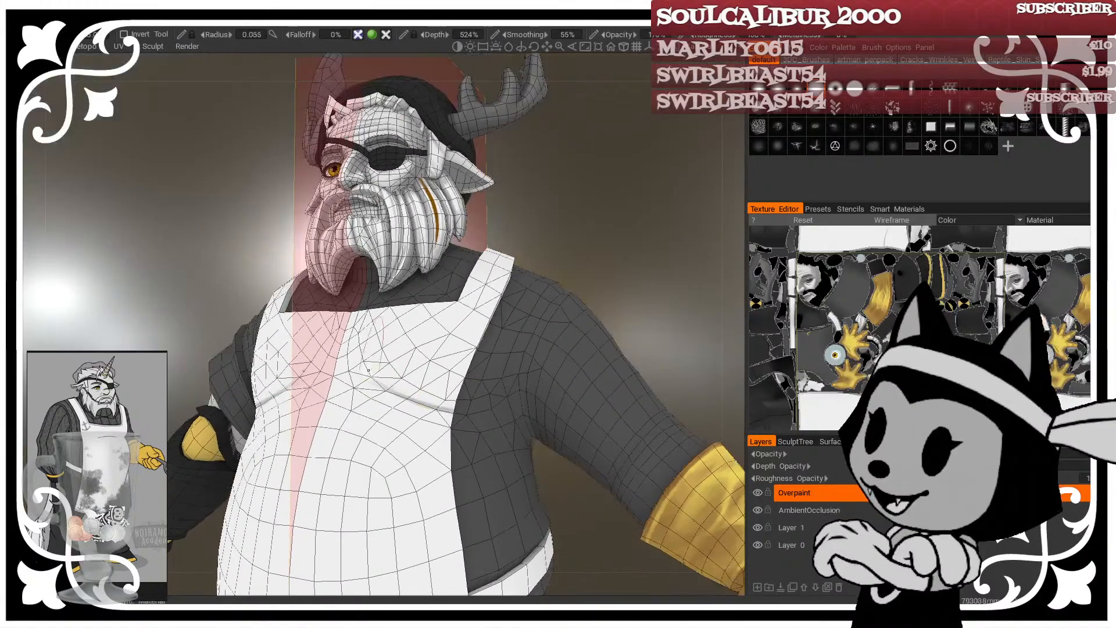
mouse_move(381, 375)
mouse_down()
mouse_move(440, 401)
mouse_move(465, 381)
mouse_move(428, 375)
mouse_up()
right_drag(428, 375, 418, 374)
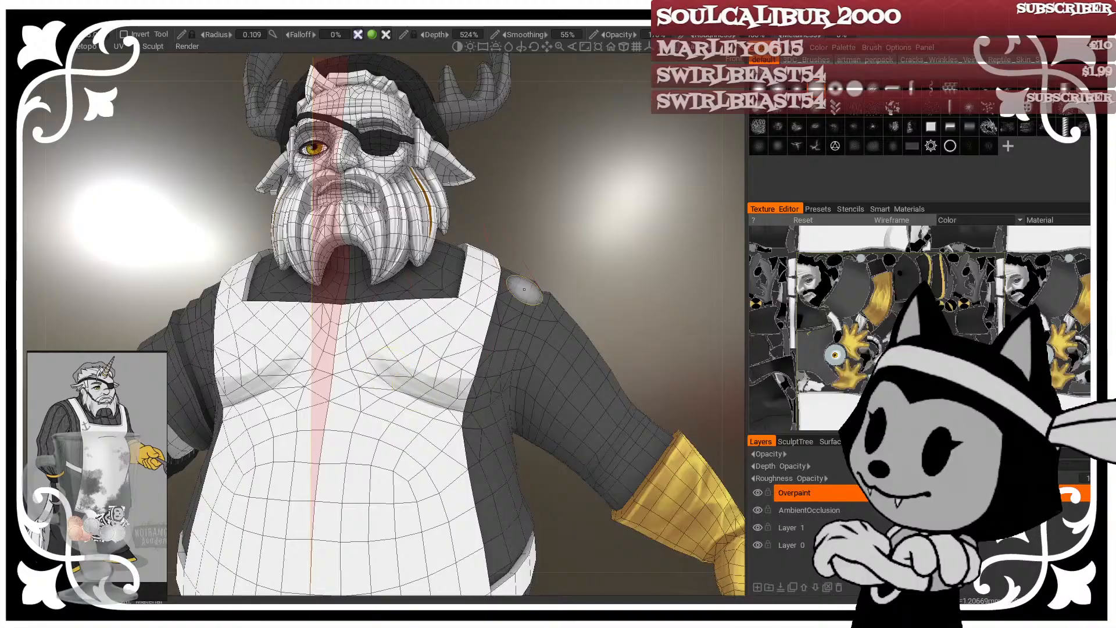
alt+drag(558, 257, 575, 209)
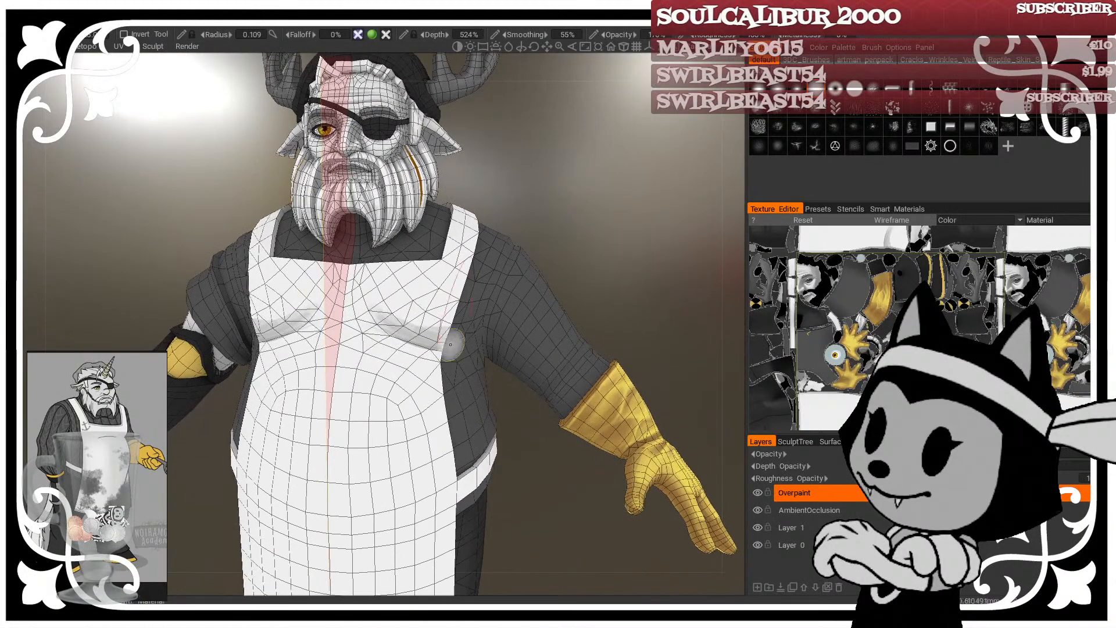
Step: Paint broad soft shading under the belly and over the apron's lower half with brush radii 0.942 and 1.210
right_drag(418, 356, 459, 356)
right_drag(435, 428, 519, 428)
right_drag(569, 536, 554, 409)
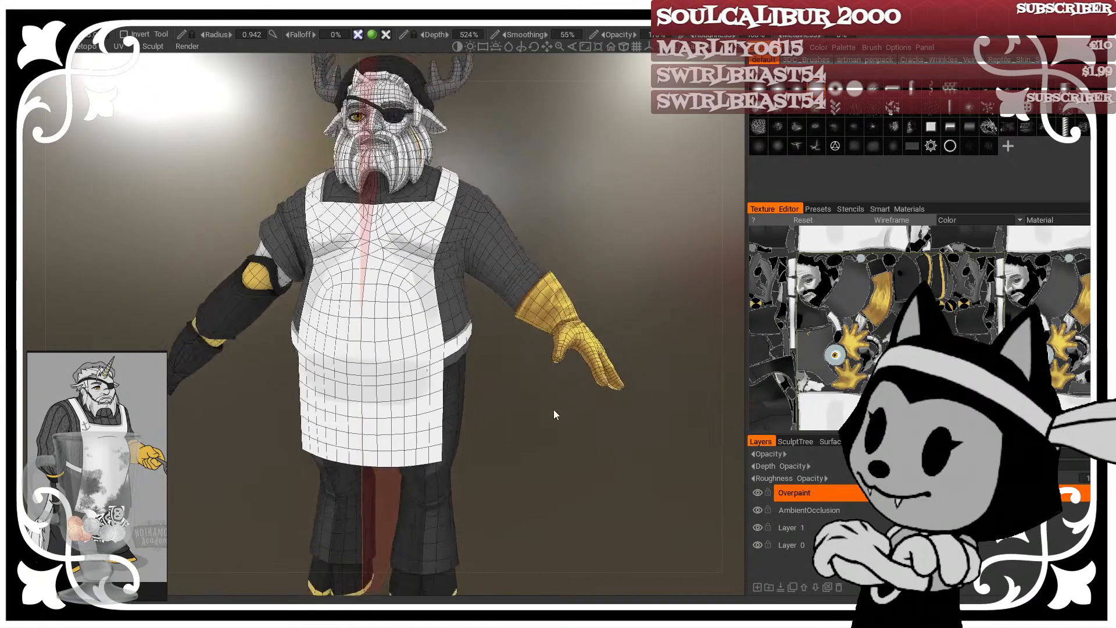
right_drag(400, 439, 422, 439)
middle_drag(438, 410, 399, 389)
drag(567, 455, 655, 459)
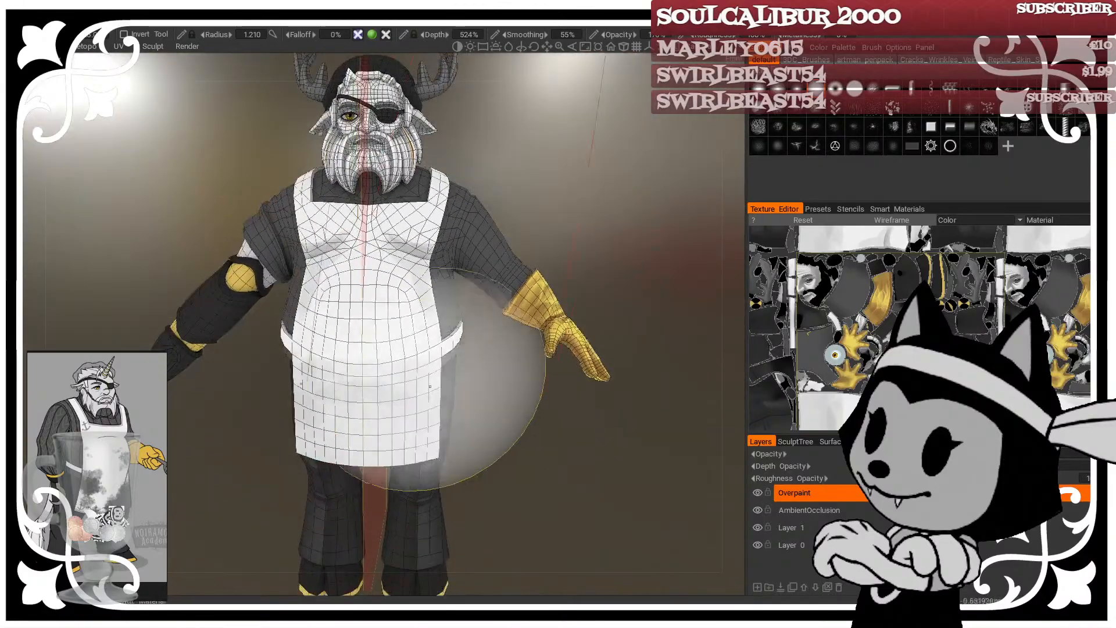
scroll(538, 191, up, 5)
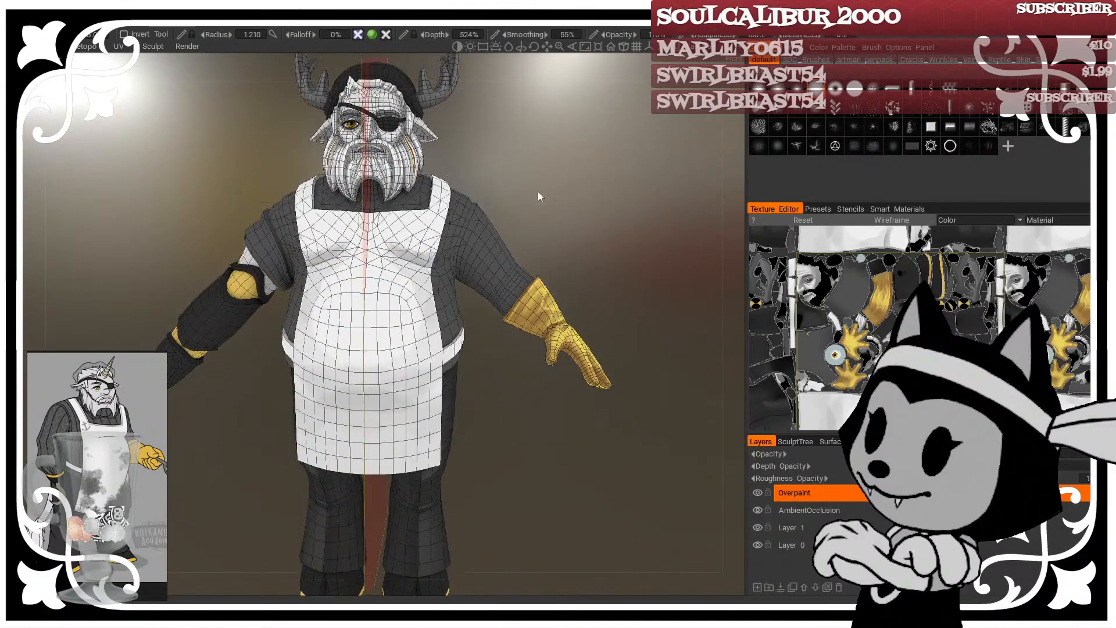
scroll(549, 230, up, 2)
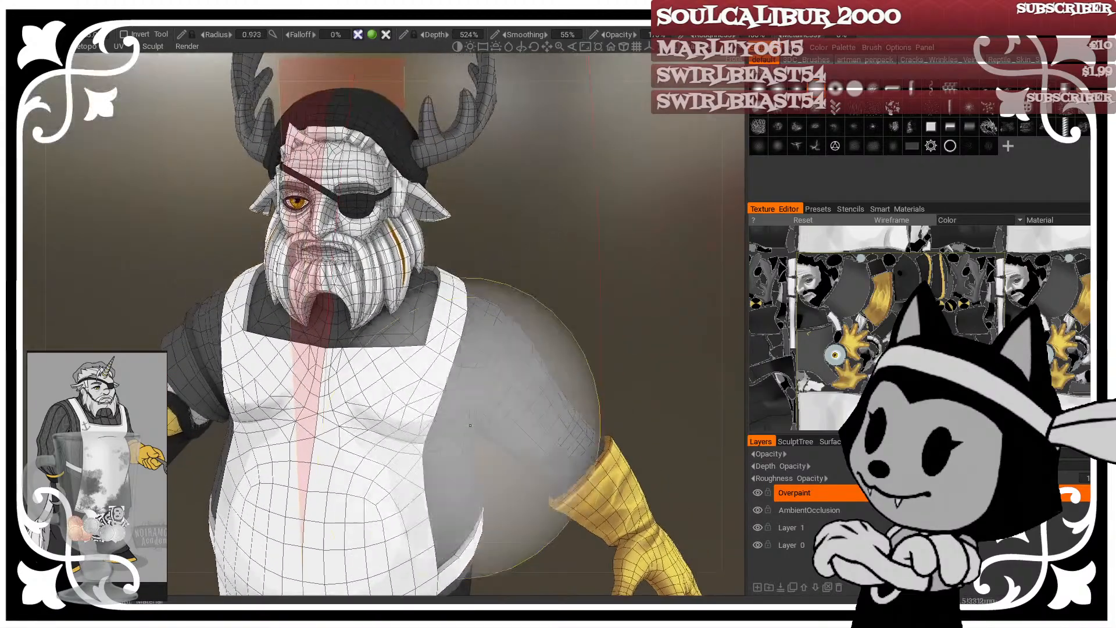
Step: Shade the apron's neck strap and waistband on the character's back with brush radii between 0.270 and 0.590
drag(523, 285, 495, 242)
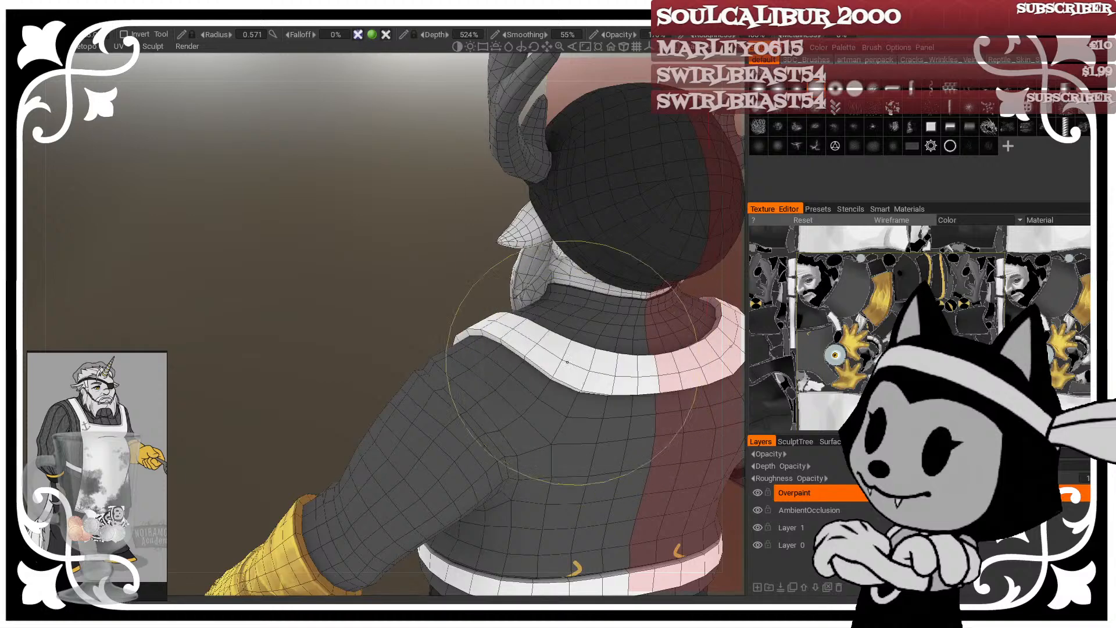
mouse_move(592, 320)
right_down()
mouse_move(685, 312)
mouse_move(578, 299)
right_up()
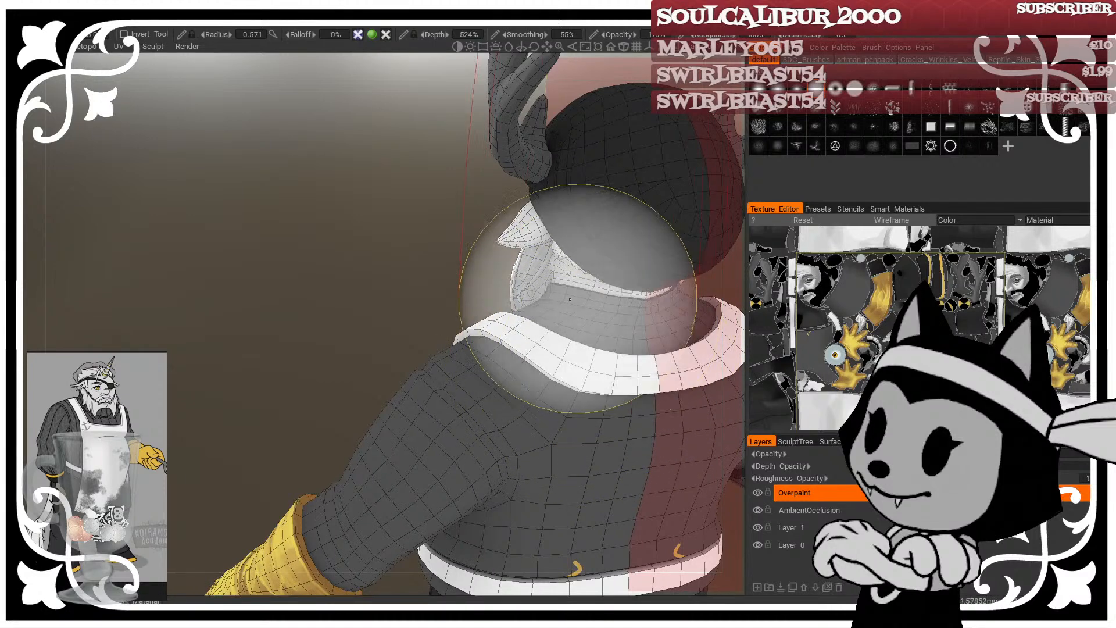
middle_drag(368, 284, 336, 281)
right_drag(561, 369, 512, 369)
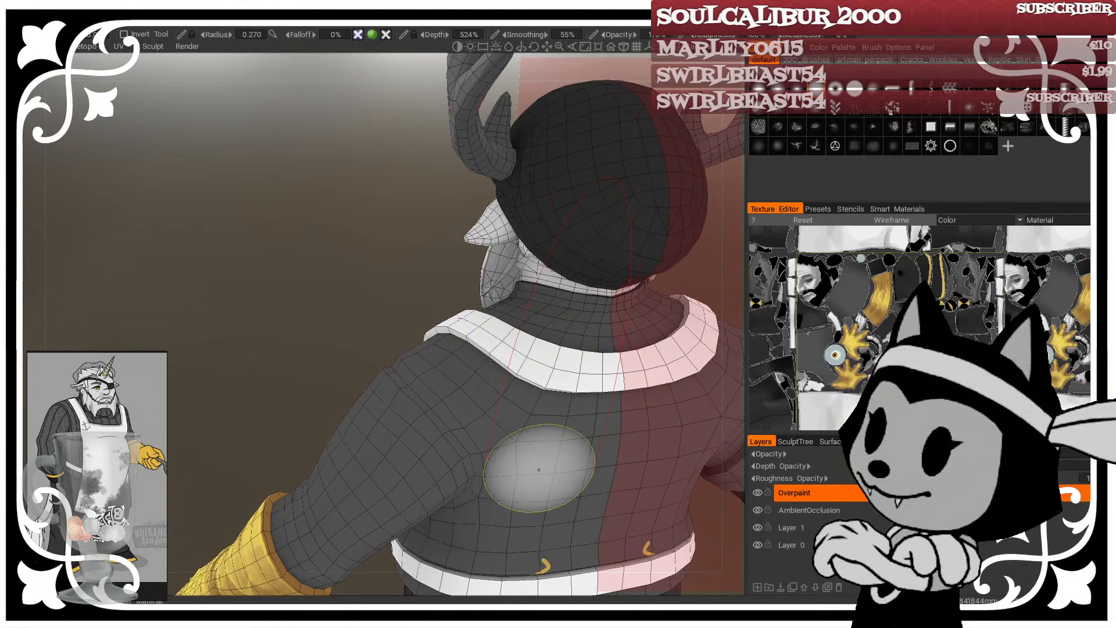
right_drag(316, 351, 267, 341)
middle_drag(267, 340, 263, 239)
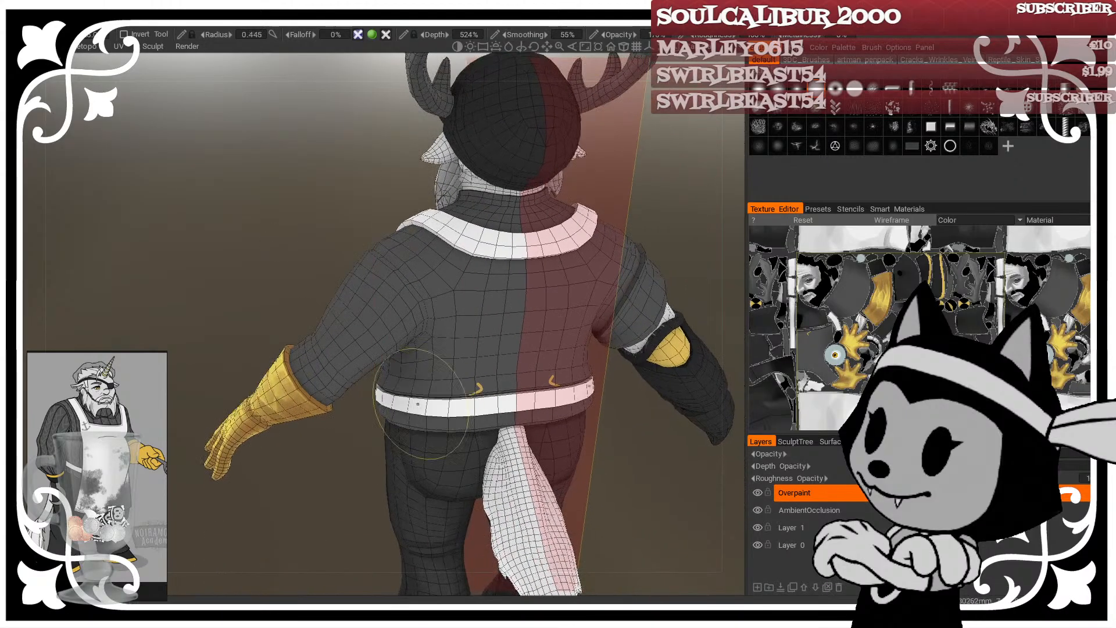
alt+drag(372, 410, 418, 423)
right_drag(395, 424, 417, 424)
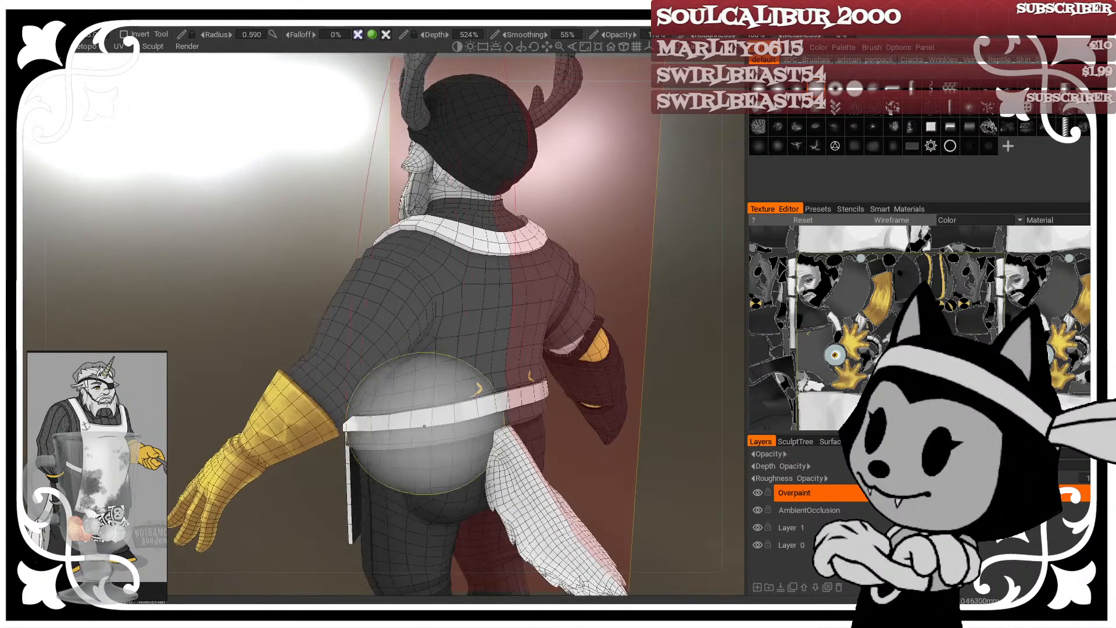
Step: Hide the wireframe and reduce the brush radius to 0.336 for the front of the apron
mouse_move(317, 474)
alt+mouse_down()
mouse_move(347, 466)
mouse_move(367, 438)
mouse_move(623, 353)
mouse_move(395, 430)
mouse_move(605, 347)
alt+mouse_up()
scroll(597, 309, down, 3)
mouse_move(597, 309)
alt+mouse_down()
mouse_move(600, 317)
mouse_move(654, 218)
alt+mouse_up()
scroll(602, 308, up, 1)
right_drag(463, 355, 437, 354)
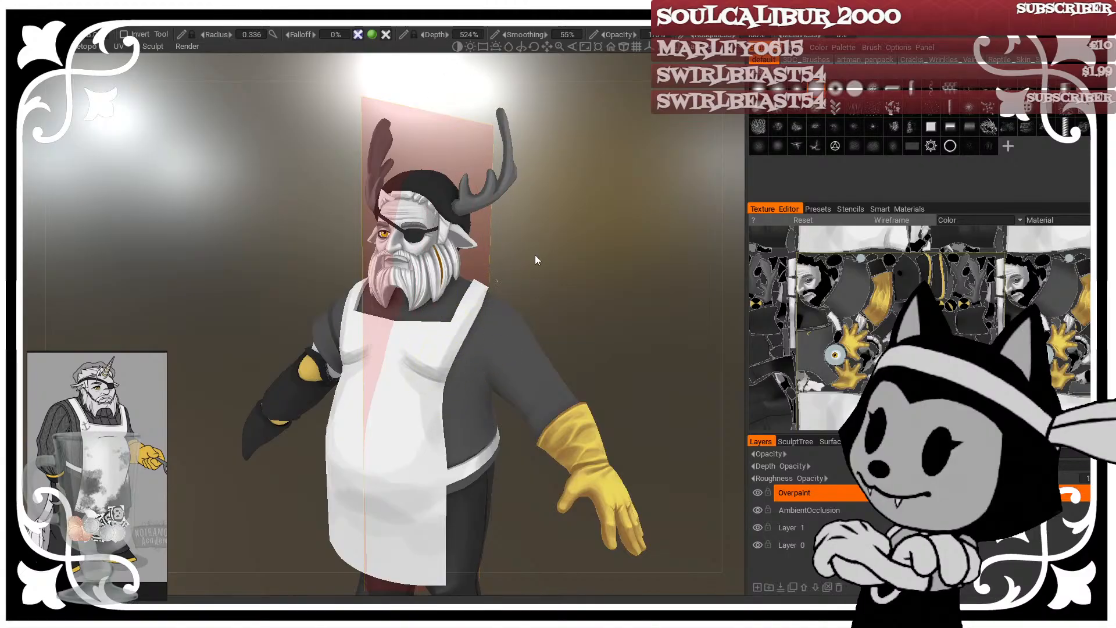
Step: Refine the soft shading on the apron's bib and chest folds with brush radii between 0.270 and 0.099
alt+drag(536, 260, 494, 302)
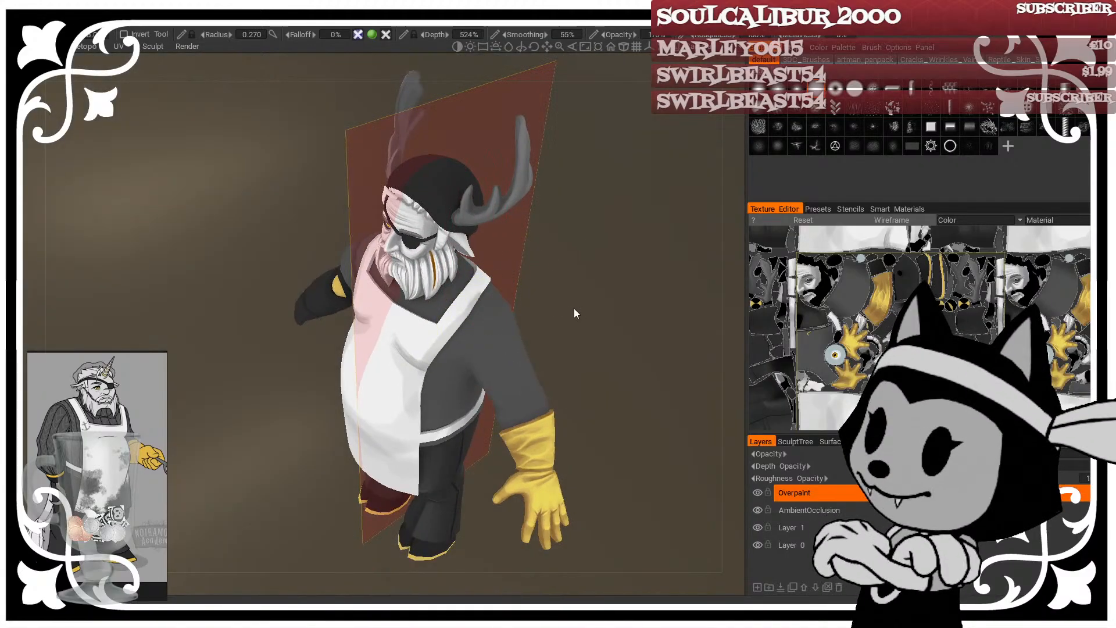
alt+drag(574, 311, 506, 280)
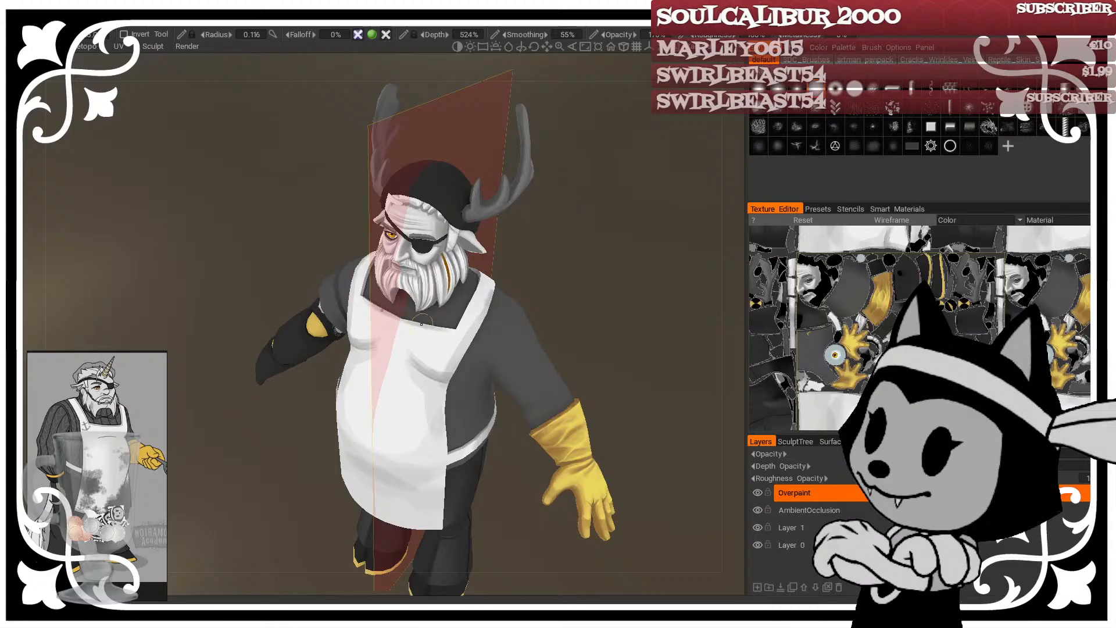
alt+drag(445, 327, 476, 292)
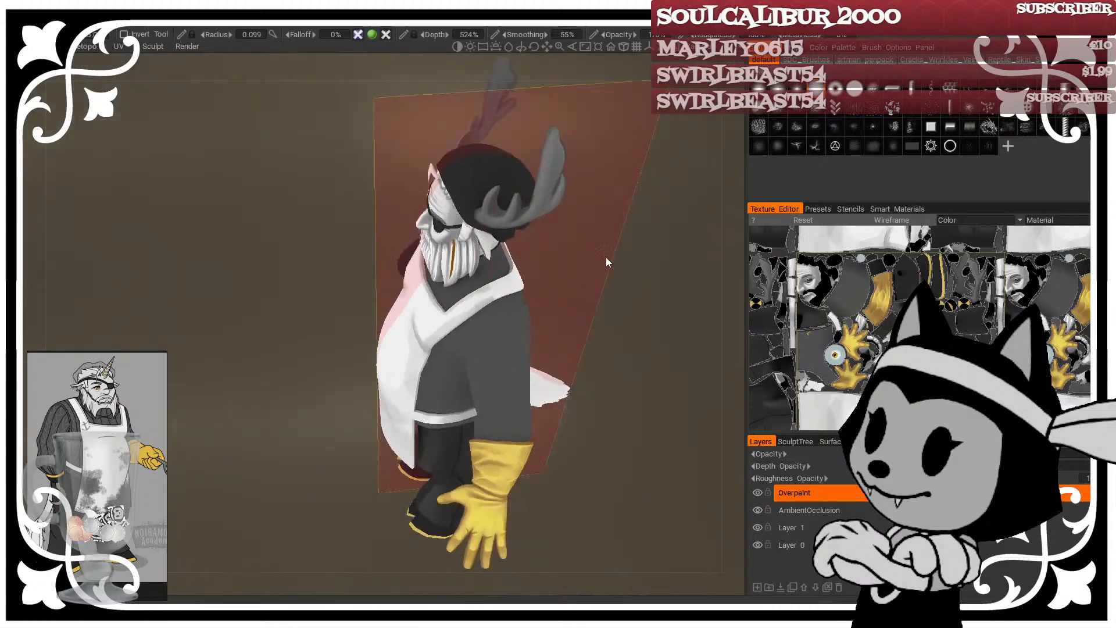
alt+drag(606, 262, 509, 321)
alt+drag(492, 377, 667, 305)
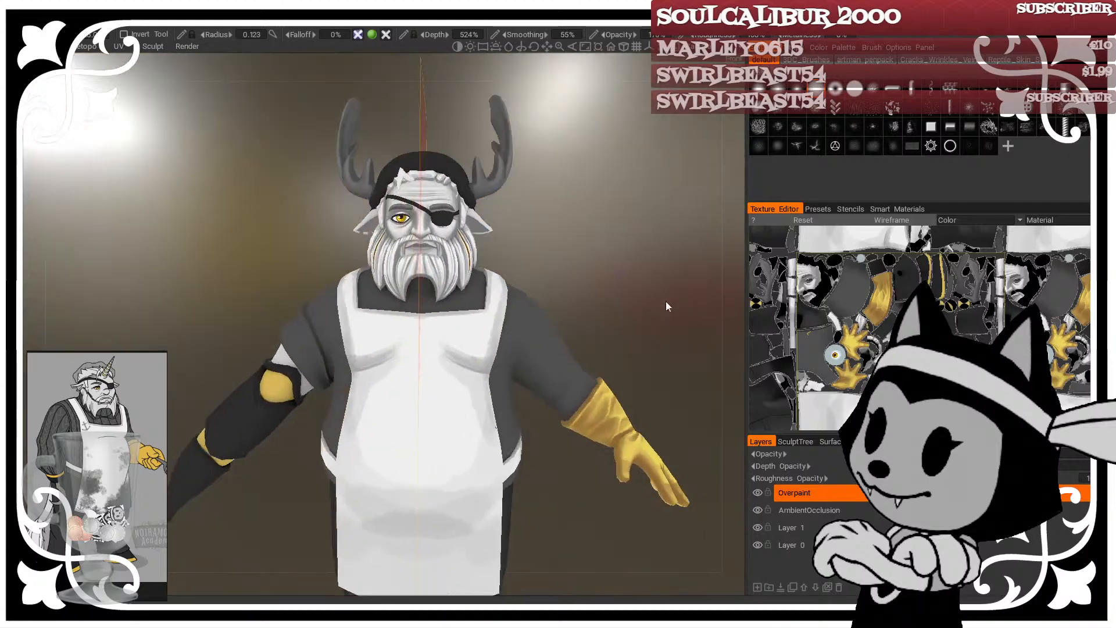
Step: Soften the shading of the apron's chest folds and belly with brush radii 0.712, 0.648 and 1.037
alt+drag(610, 204, 613, 144)
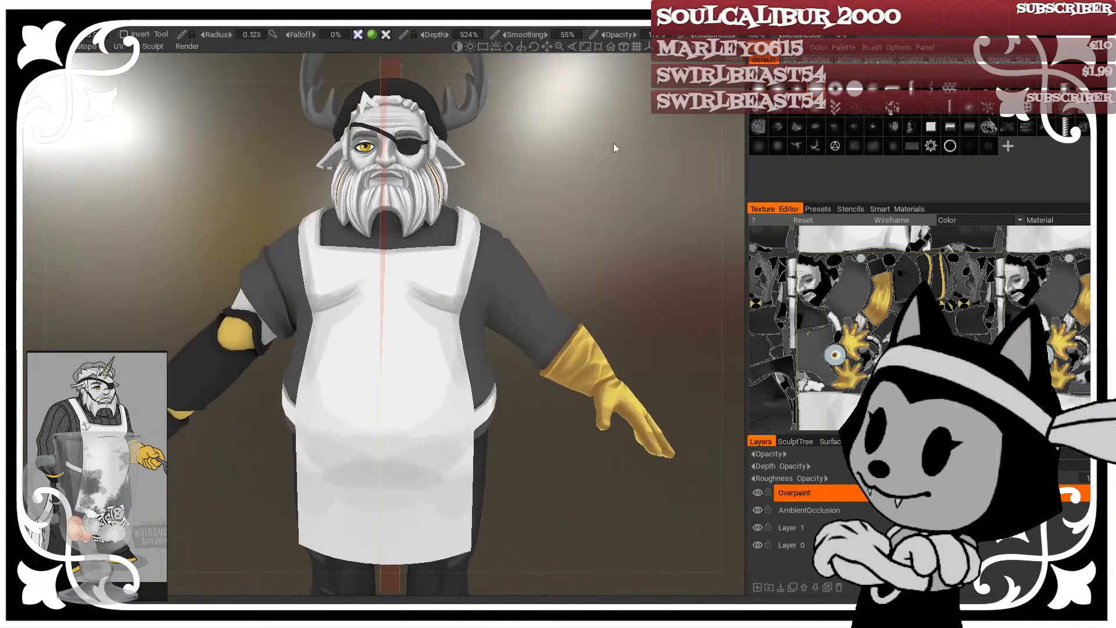
alt+drag(594, 276, 482, 261)
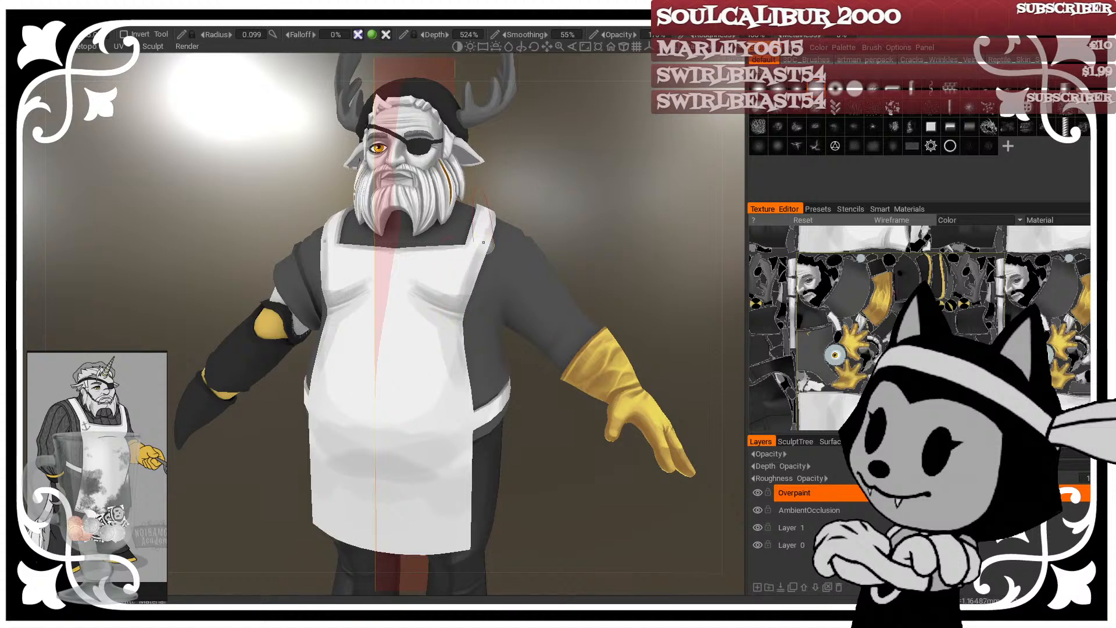
right_drag(390, 282, 416, 278)
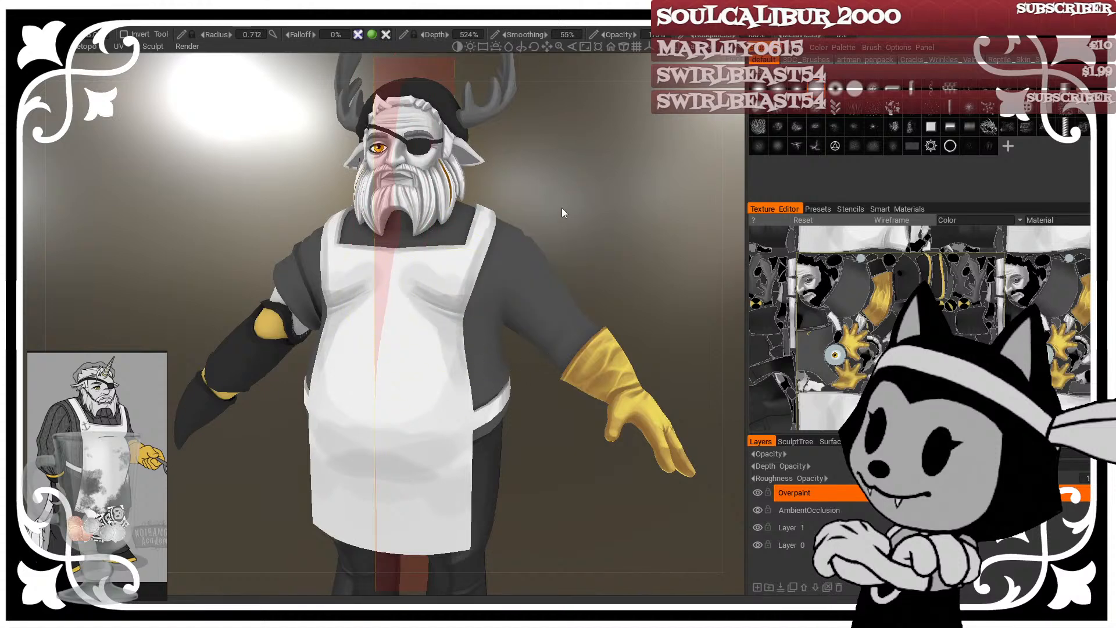
alt+drag(562, 207, 560, 204)
alt+drag(541, 309, 550, 303)
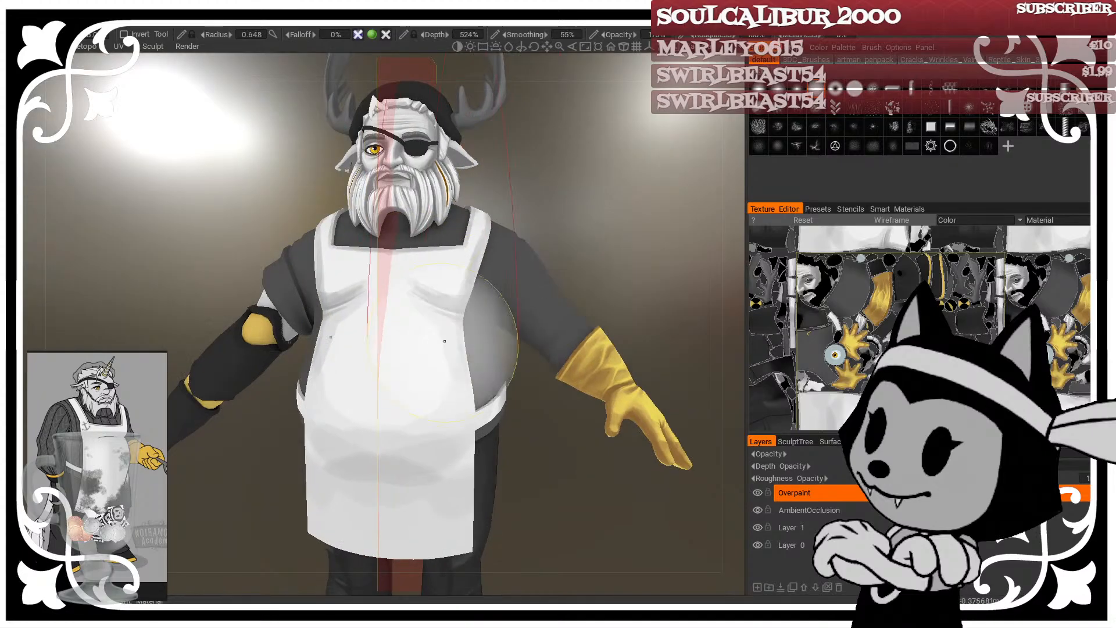
alt+drag(573, 230, 559, 166)
right_drag(408, 464, 422, 463)
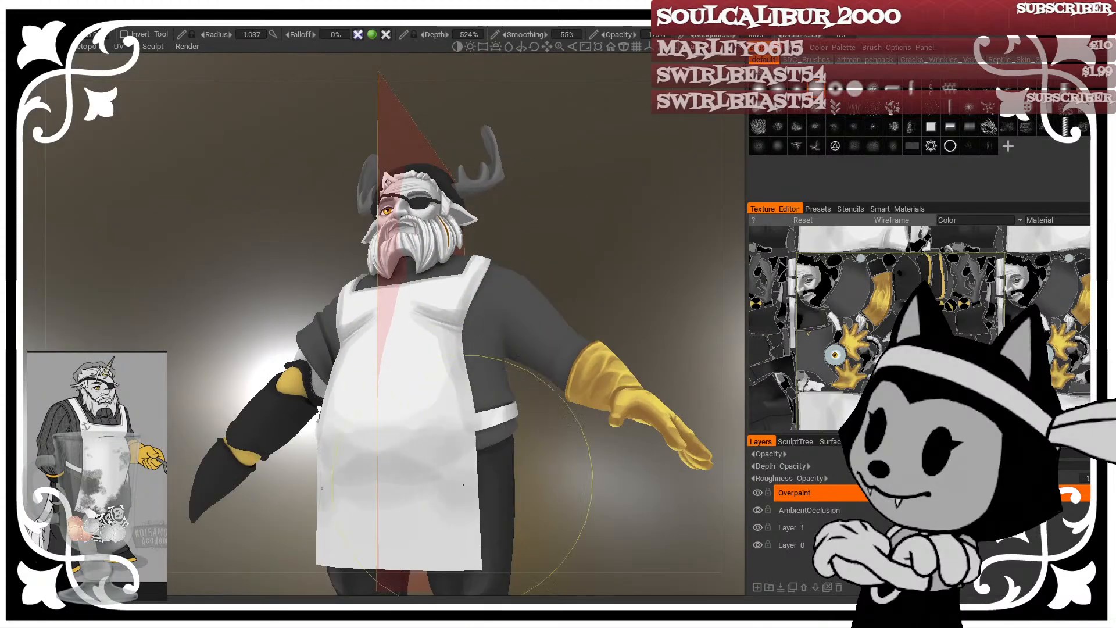
Step: Blend the shading beneath the belly and across the apron front with brush radii between 0.382 and 0.785
mouse_move(593, 256)
alt+mouse_down()
mouse_move(568, 301)
mouse_move(447, 331)
mouse_move(540, 344)
mouse_move(730, 262)
alt+mouse_up()
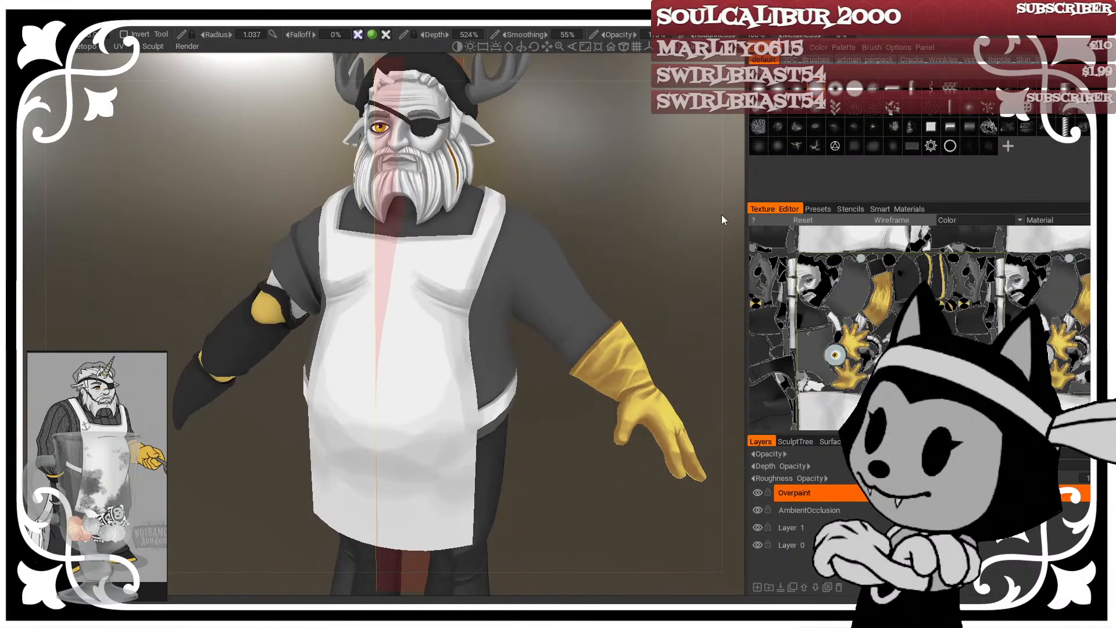
right_drag(423, 326, 414, 325)
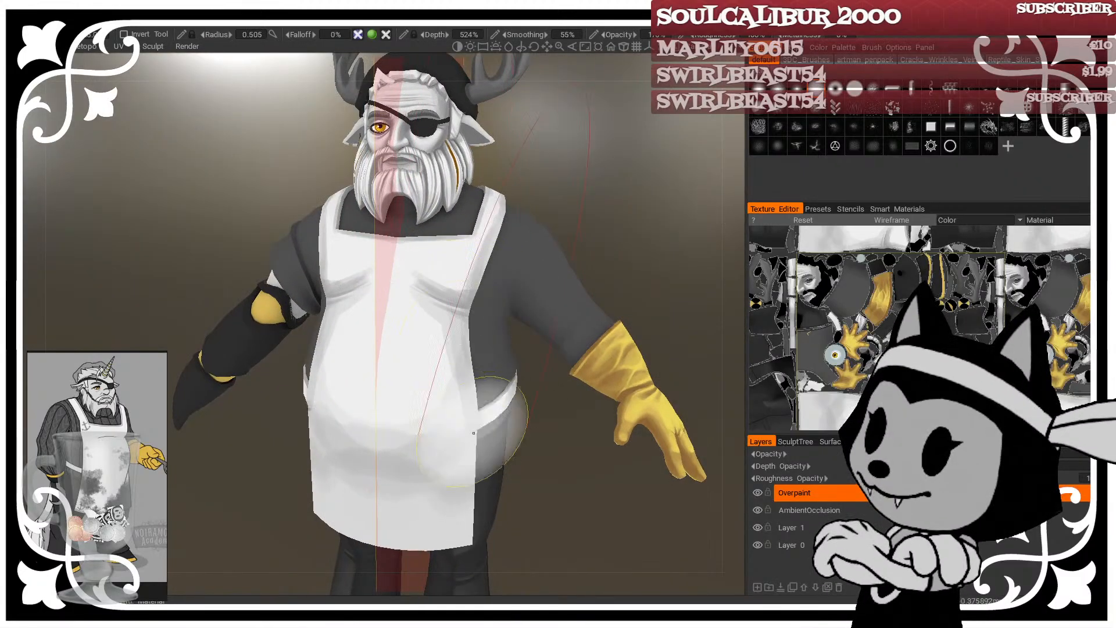
right_drag(458, 295, 439, 296)
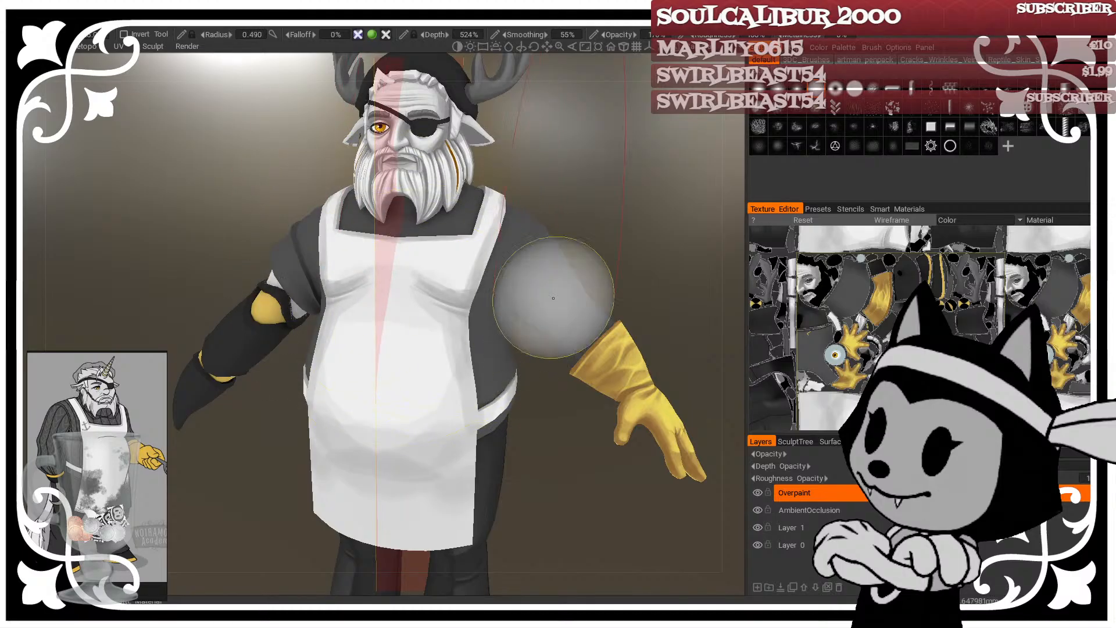
mouse_move(581, 279)
alt+mouse_down()
mouse_move(699, 198)
mouse_move(627, 250)
alt+mouse_up()
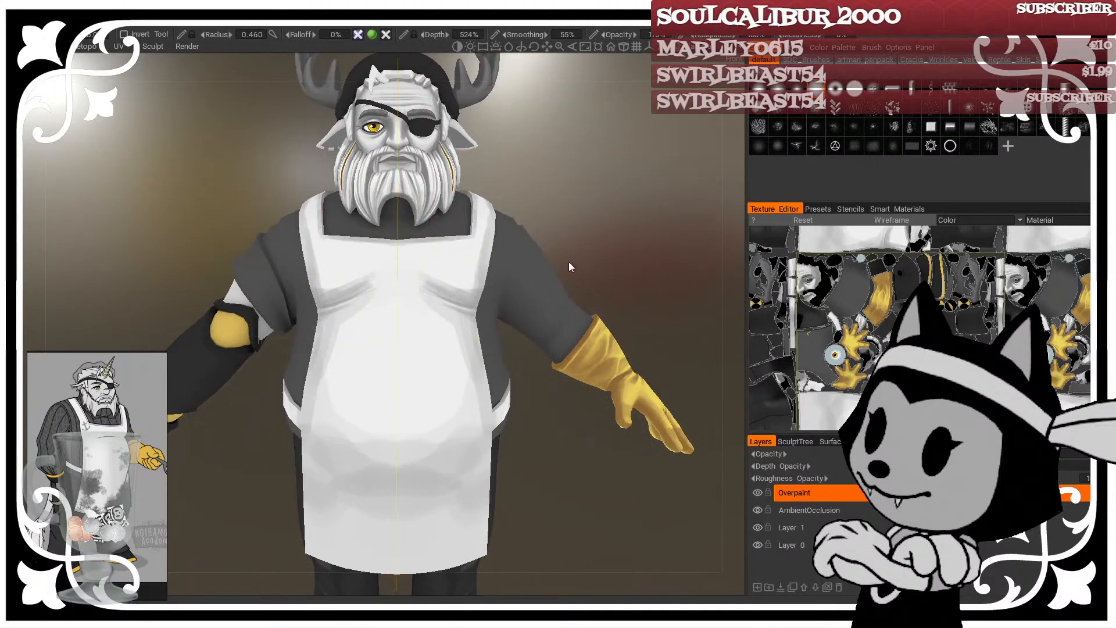
right_drag(372, 280, 396, 280)
right_drag(606, 276, 604, 275)
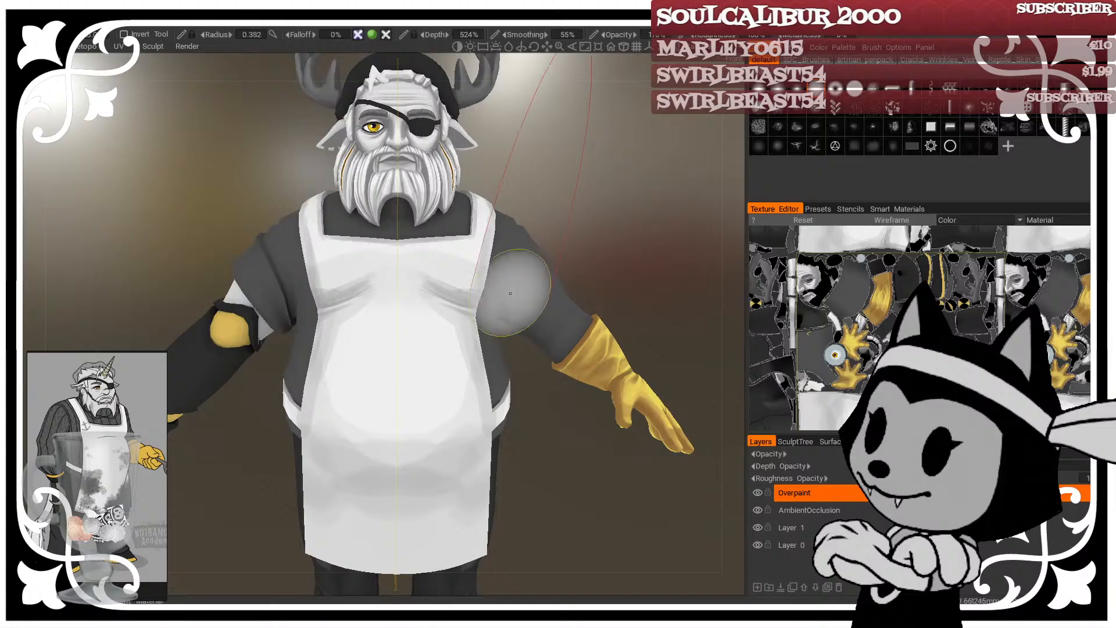
right_drag(427, 308, 444, 308)
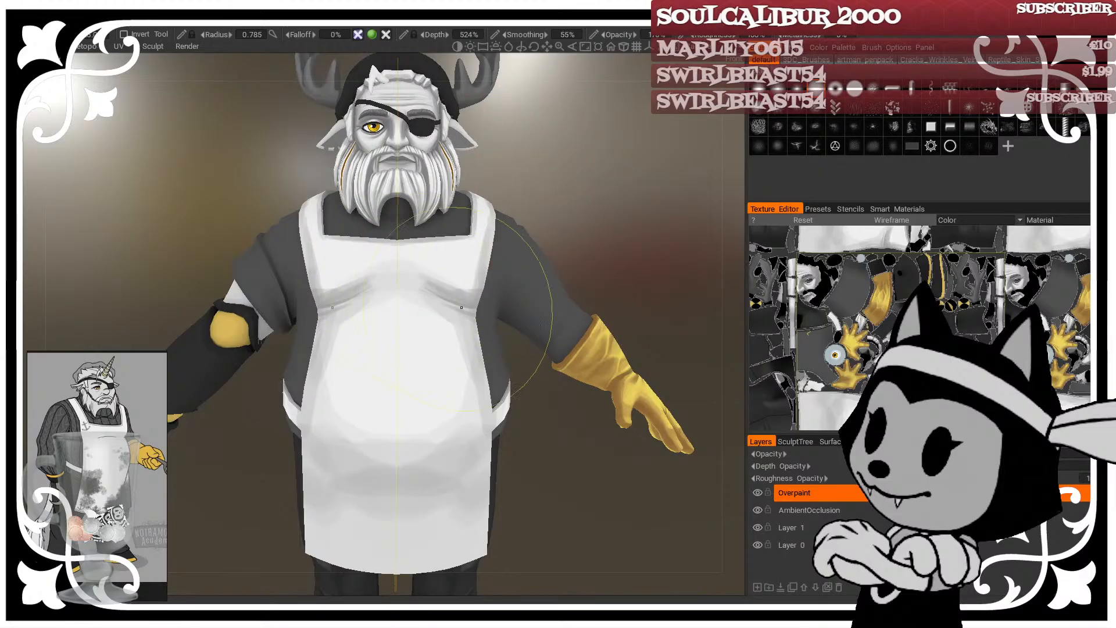
Step: Check the apron from the side and back, and smooth the lower belly shading with brush radius 0.592
mouse_move(581, 232)
mouse_down()
mouse_move(695, 195)
mouse_move(550, 254)
mouse_up()
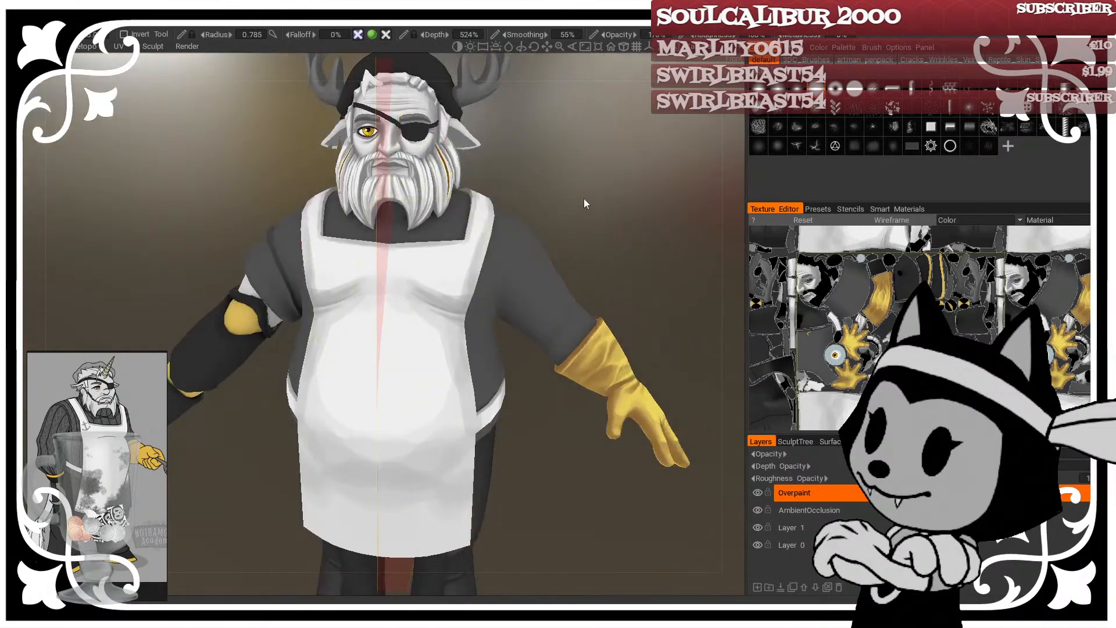
drag(583, 504, 467, 471)
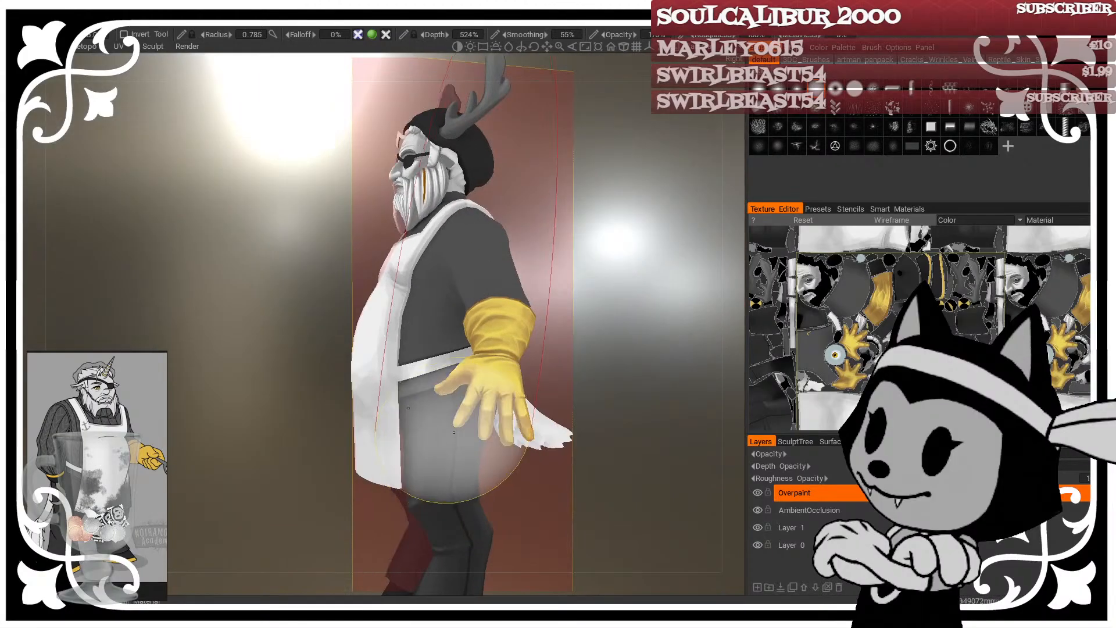
drag(629, 296, 511, 326)
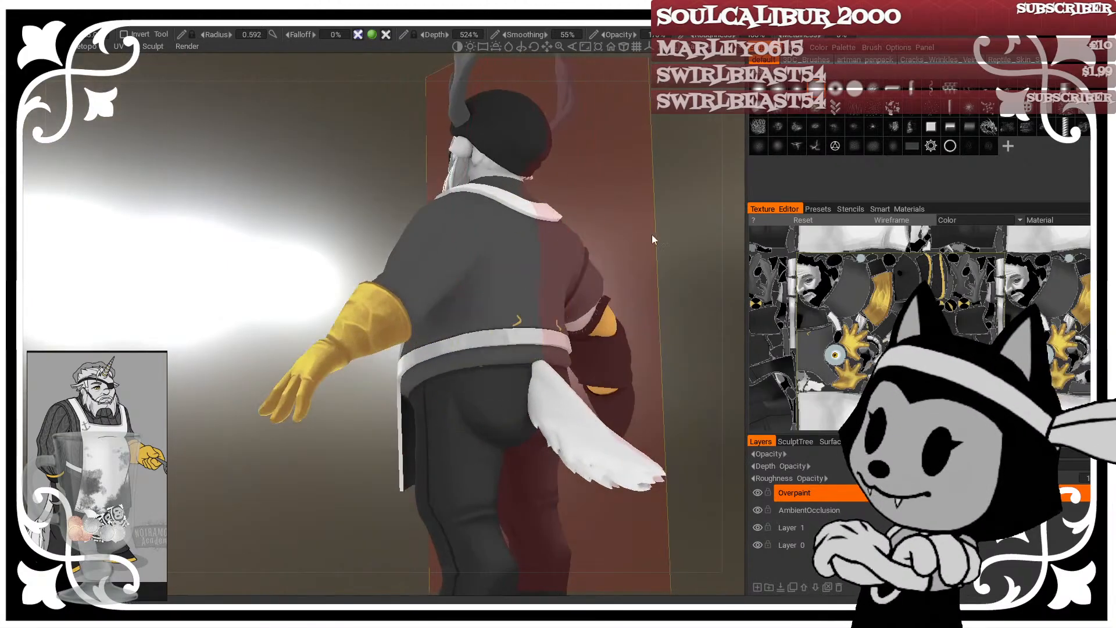
mouse_move(651, 235)
mouse_down()
mouse_move(649, 267)
mouse_move(738, 247)
mouse_up()
right_drag(686, 200, 625, 146)
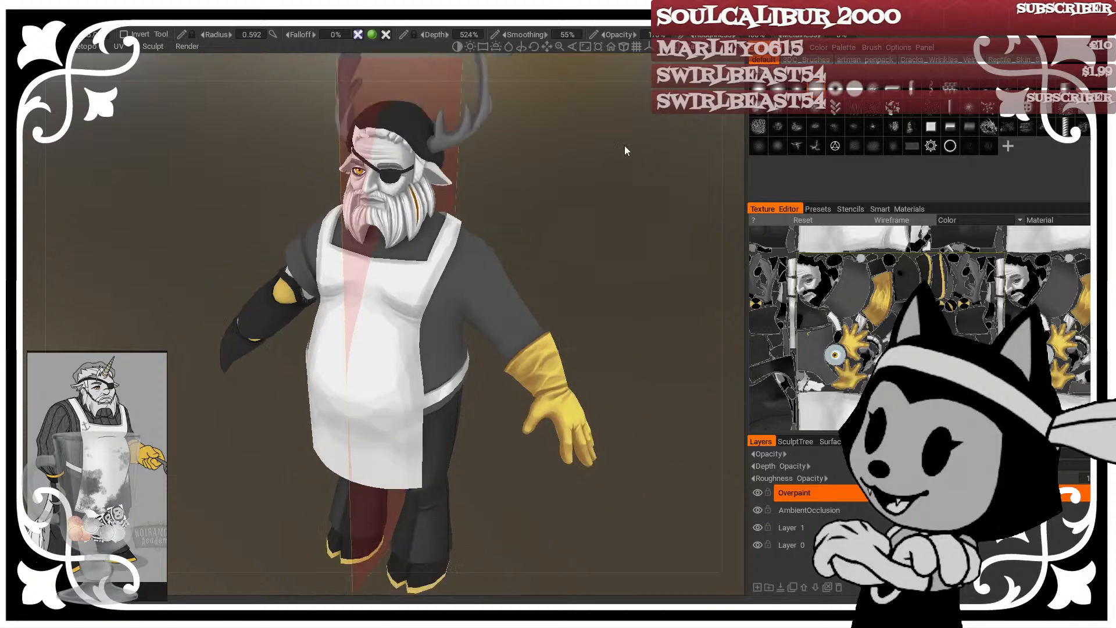
drag(625, 145, 650, 175)
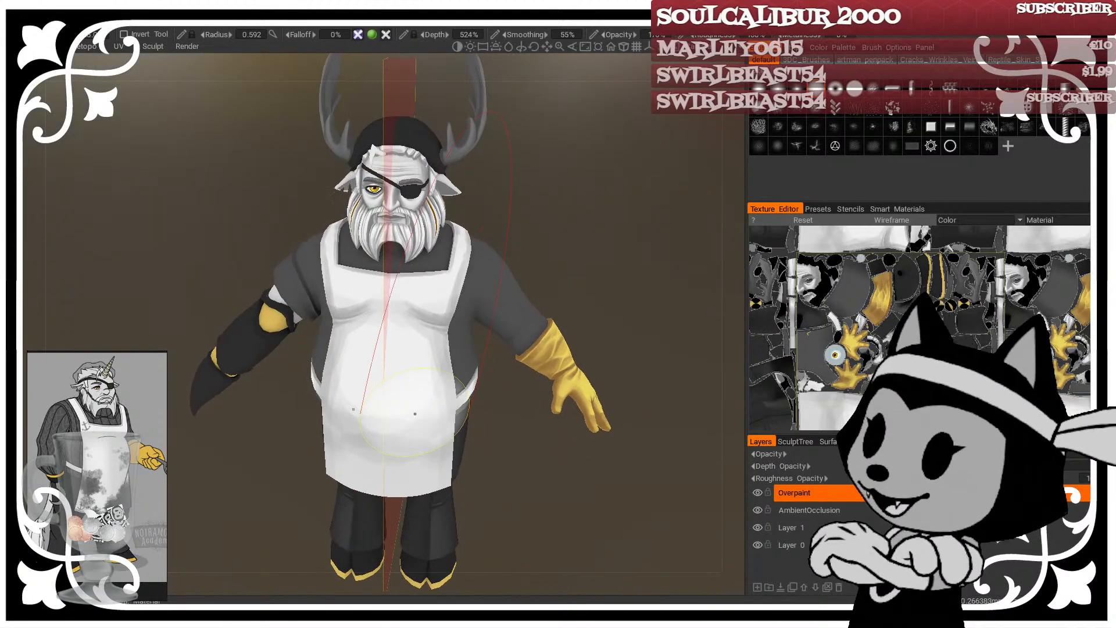
right_drag(412, 415, 433, 415)
drag(383, 413, 400, 418)
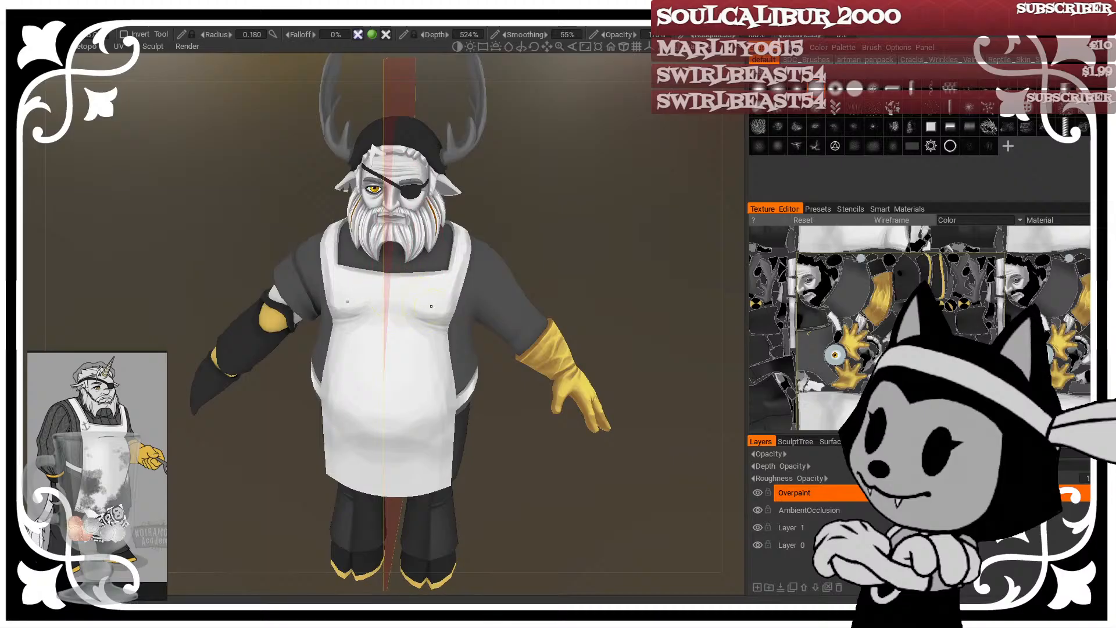
Step: Refine the apron's chest folds and lower front with brush radii 0.307, 0.394 and 0.254
drag(527, 185, 555, 154)
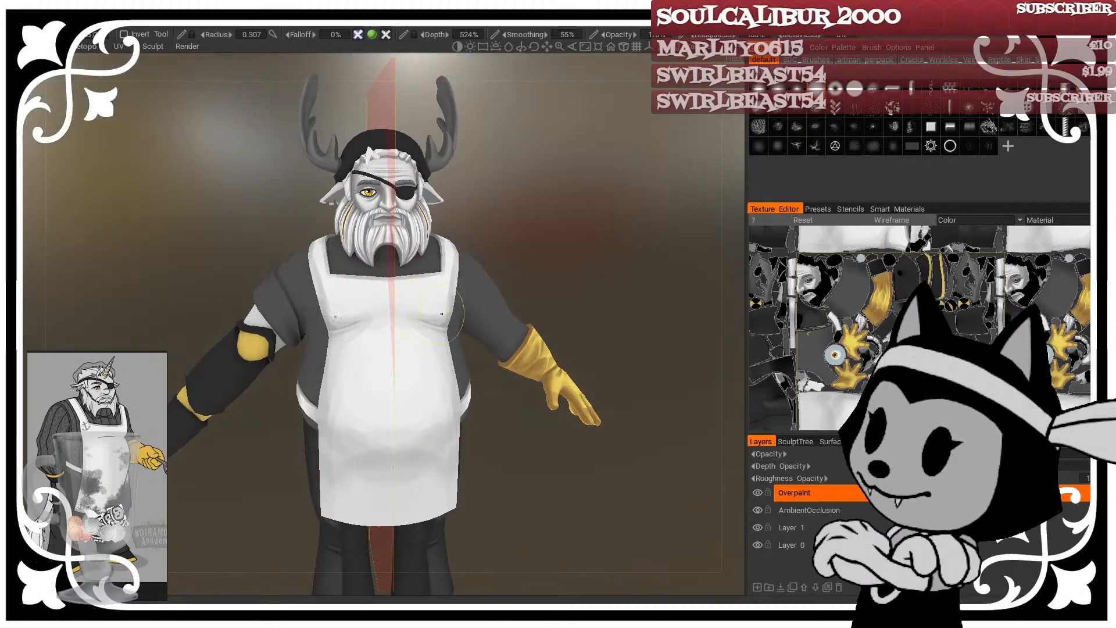
mouse_move(500, 221)
mouse_down()
mouse_move(506, 210)
mouse_move(416, 306)
mouse_up()
mouse_move(537, 232)
mouse_down()
mouse_move(593, 232)
mouse_move(558, 237)
mouse_up()
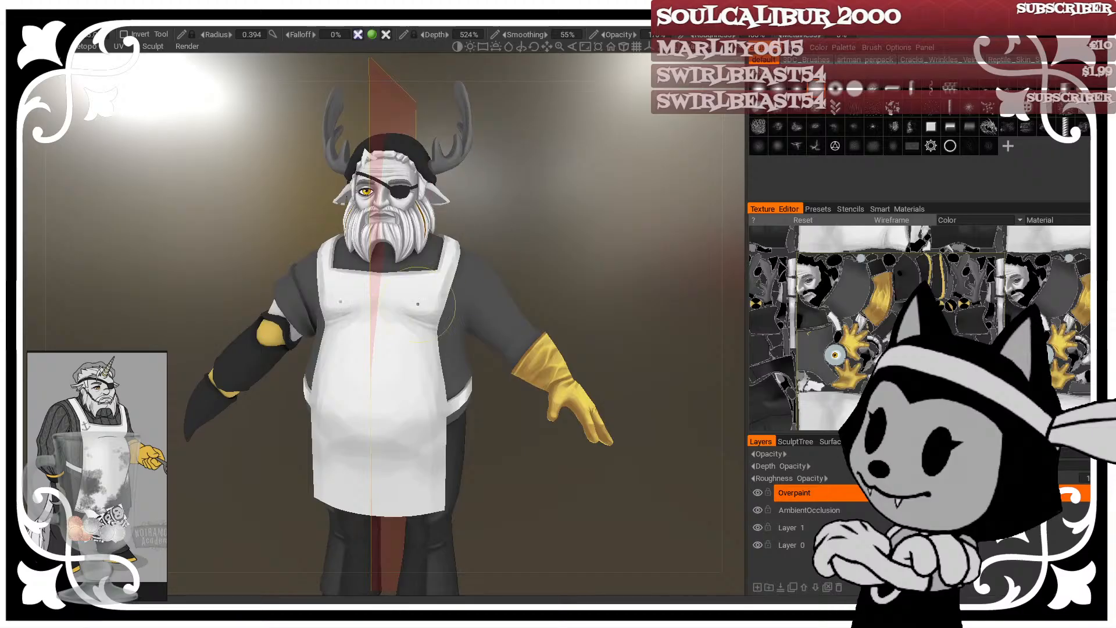
mouse_move(369, 424)
shift+mouse_down()
mouse_move(391, 441)
mouse_move(341, 422)
mouse_move(418, 431)
shift+mouse_up()
drag(515, 483, 448, 478)
right_drag(441, 333, 425, 338)
drag(594, 317, 489, 322)
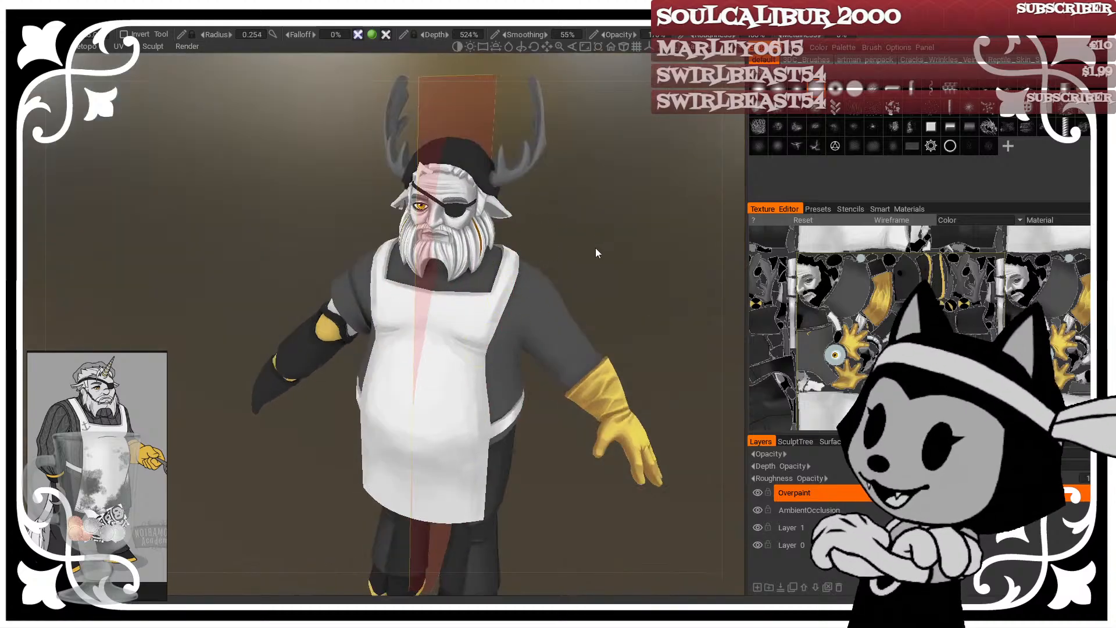
drag(650, 253, 506, 210)
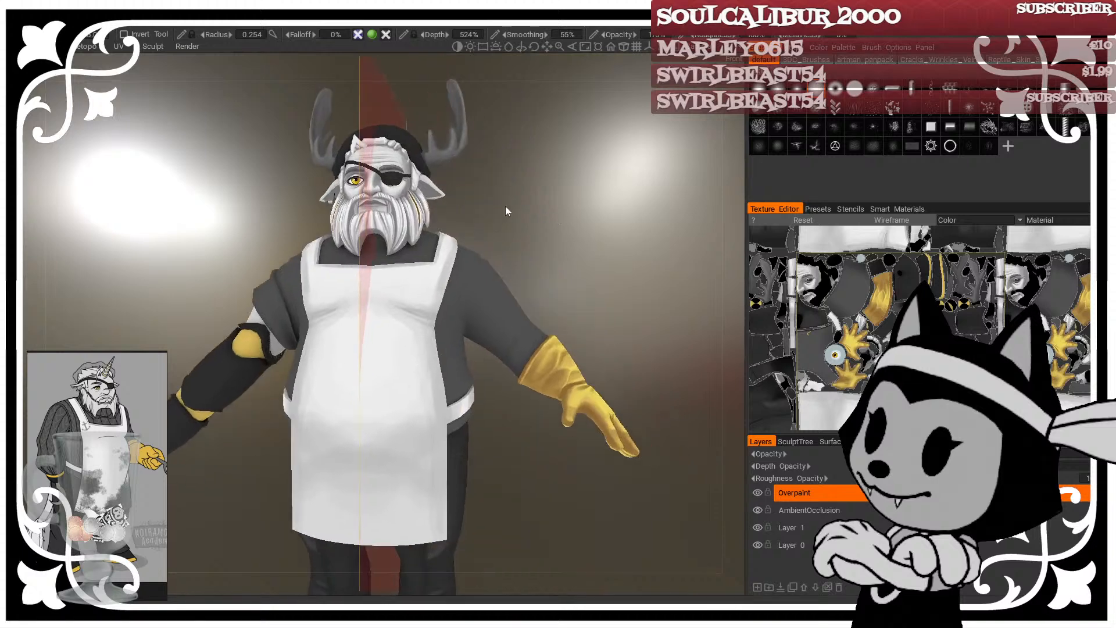
Step: Activate the color-tolerance freeze tool and invert the freeze selection for work on the character's head
click(188, 26)
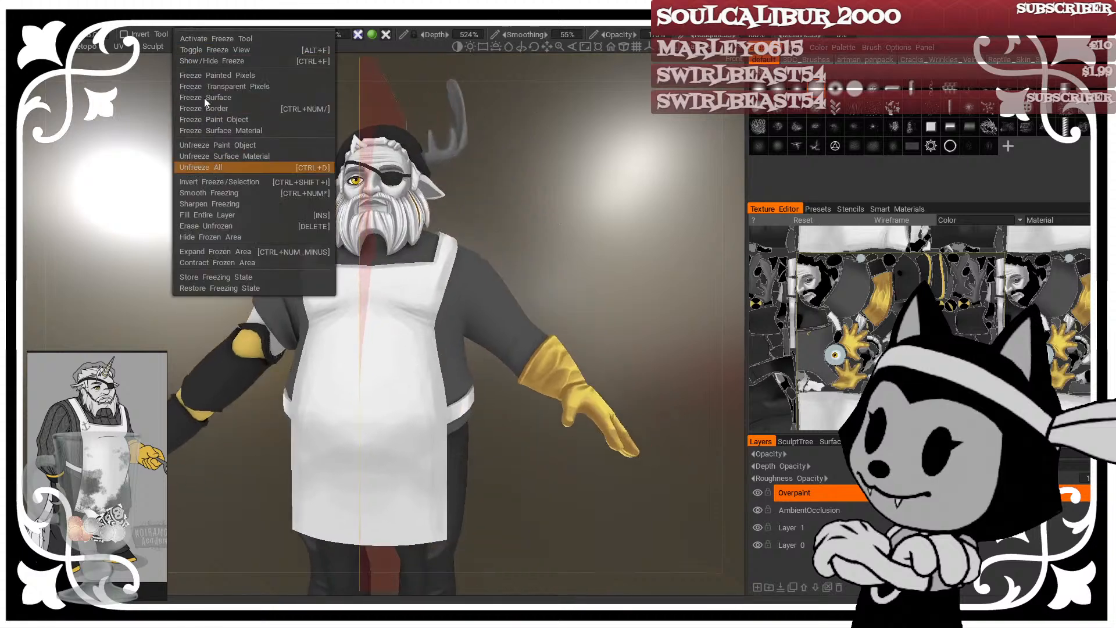
click(13, 416)
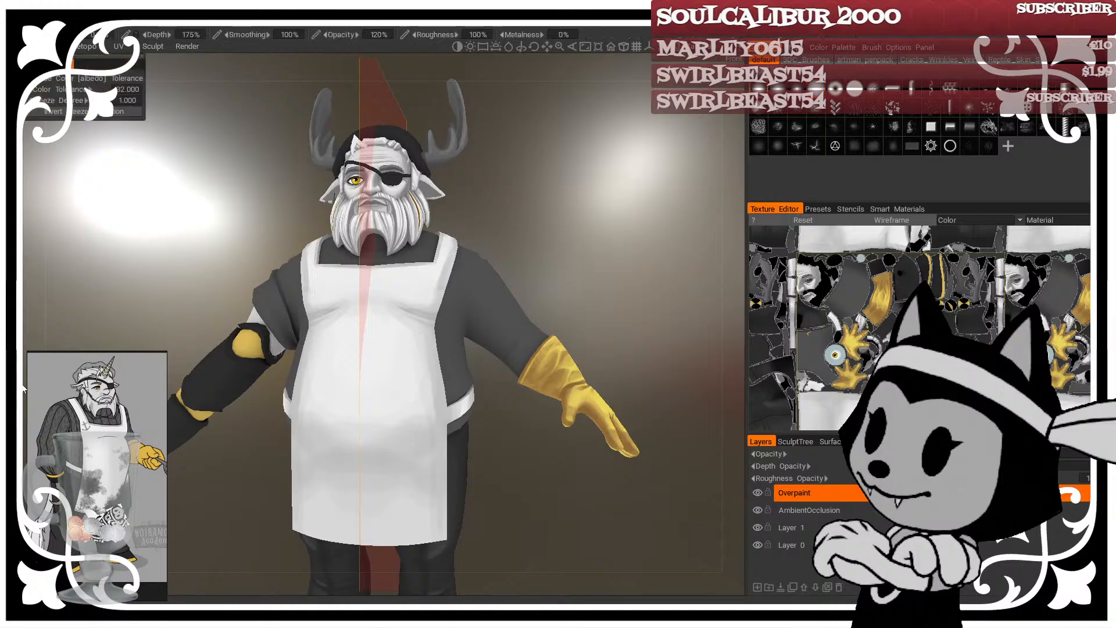
mouse_move(590, 276)
mouse_down()
mouse_move(580, 295)
mouse_move(598, 293)
mouse_move(580, 280)
mouse_move(732, 266)
mouse_move(567, 246)
mouse_move(606, 289)
mouse_up()
middle_drag(605, 285, 610, 289)
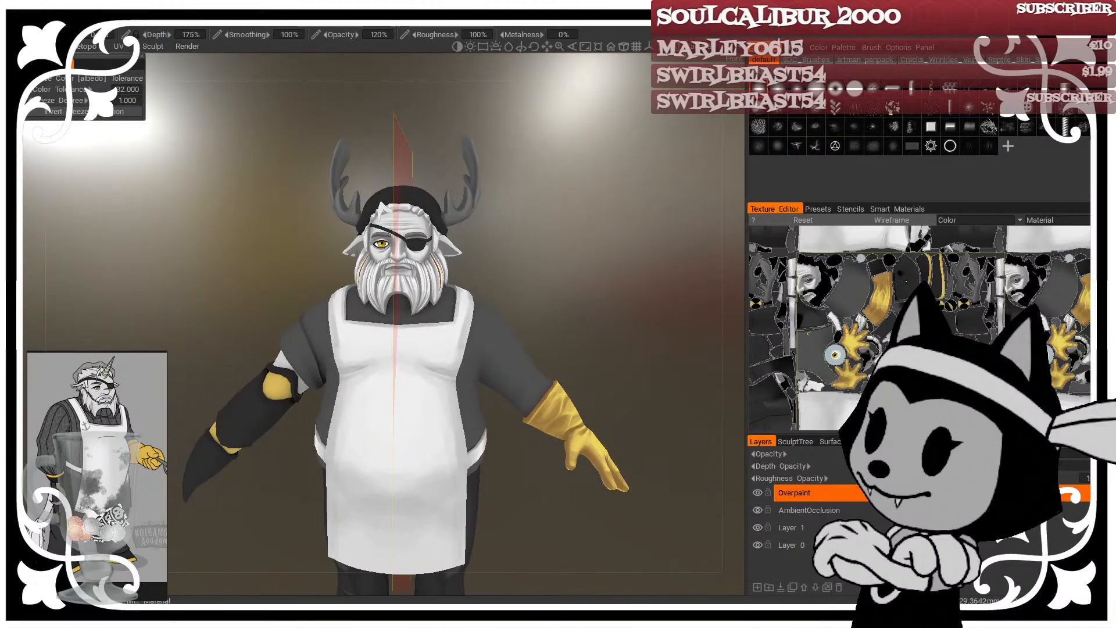
drag(534, 284, 522, 228)
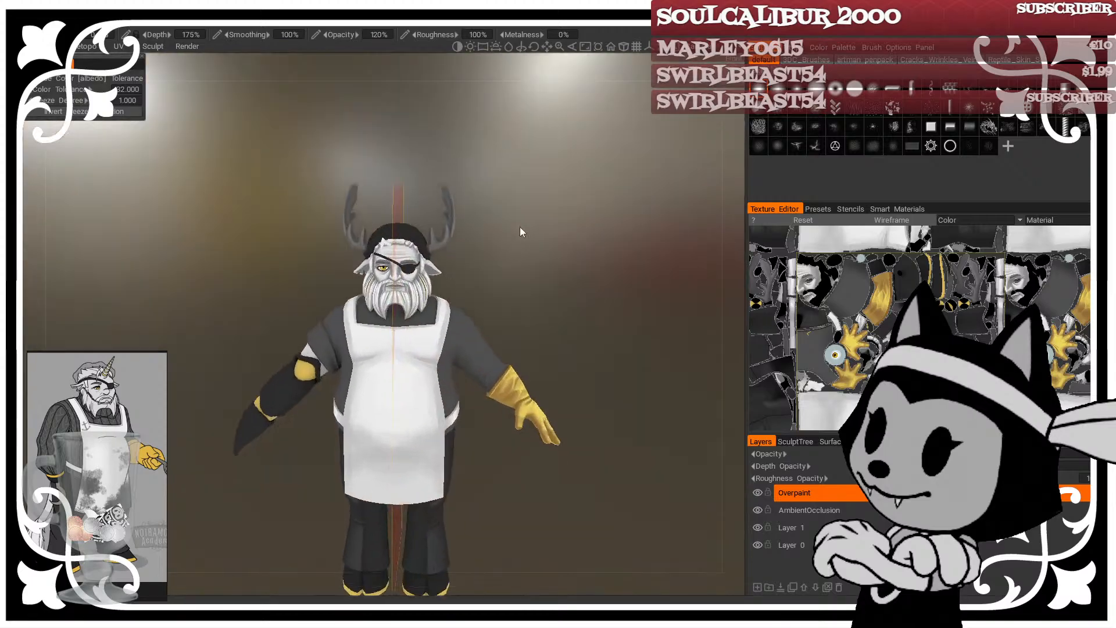
scroll(584, 283, up, 3)
scroll(584, 280, up, 3)
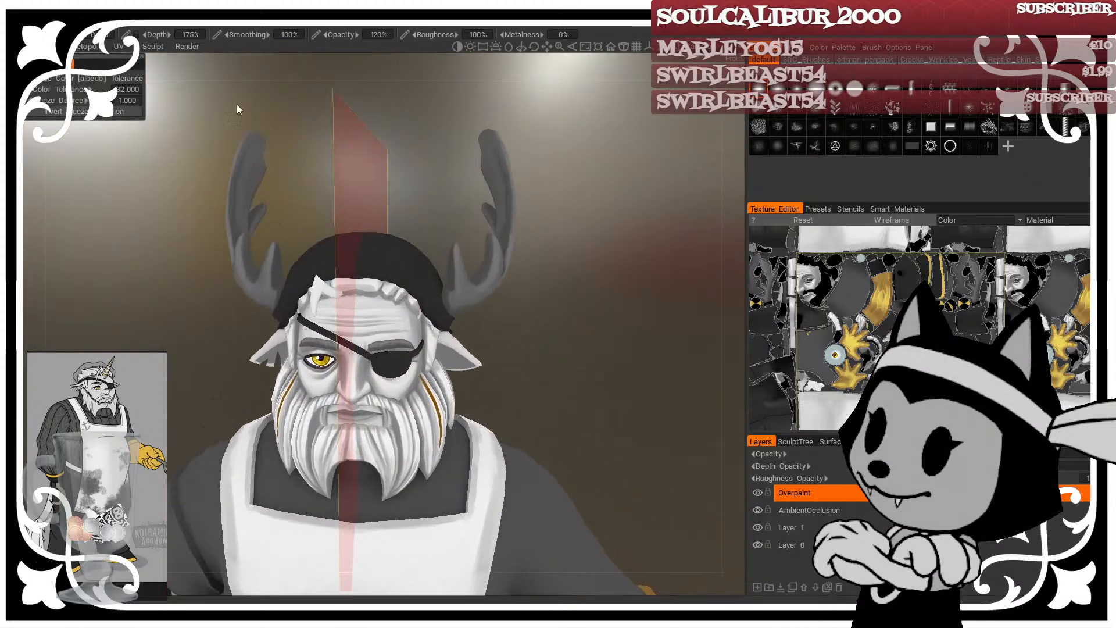
click(187, 25)
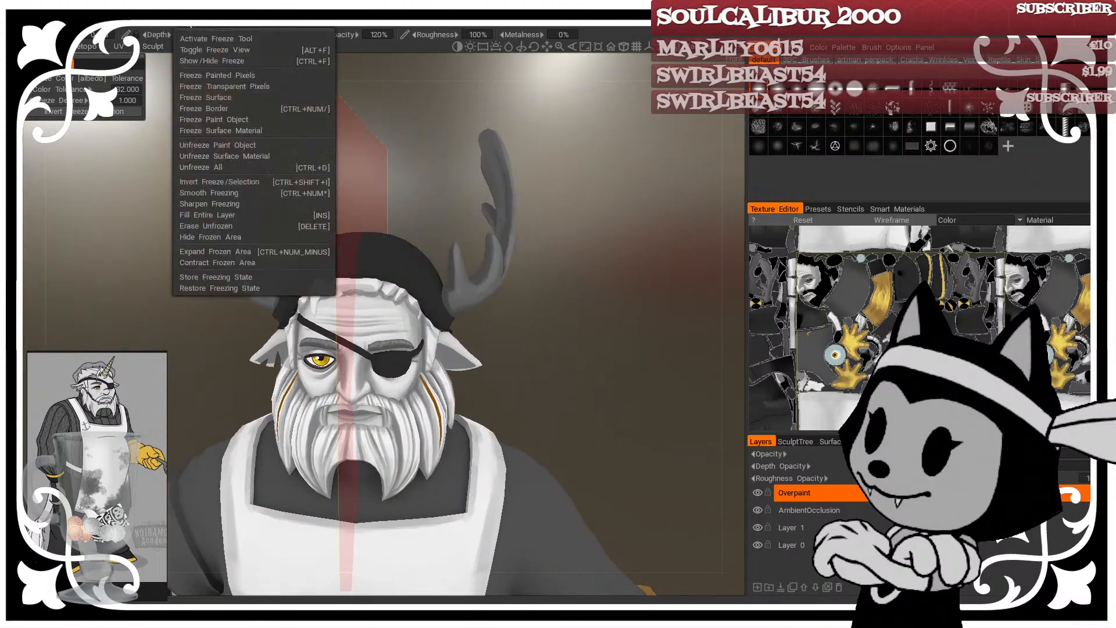
click(216, 182)
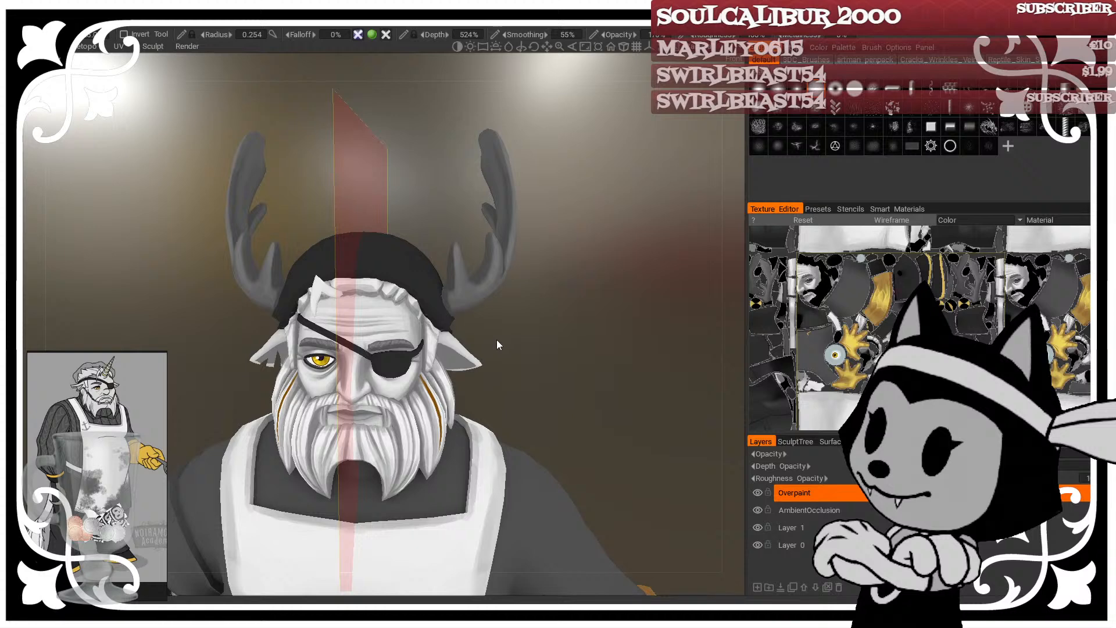
Step: Set the paint color to a dark grey with 0% saturation and 16% lightness, and show the wireframe
mouse_move(496, 340)
mouse_down()
mouse_move(594, 342)
mouse_move(506, 352)
mouse_move(514, 374)
mouse_up()
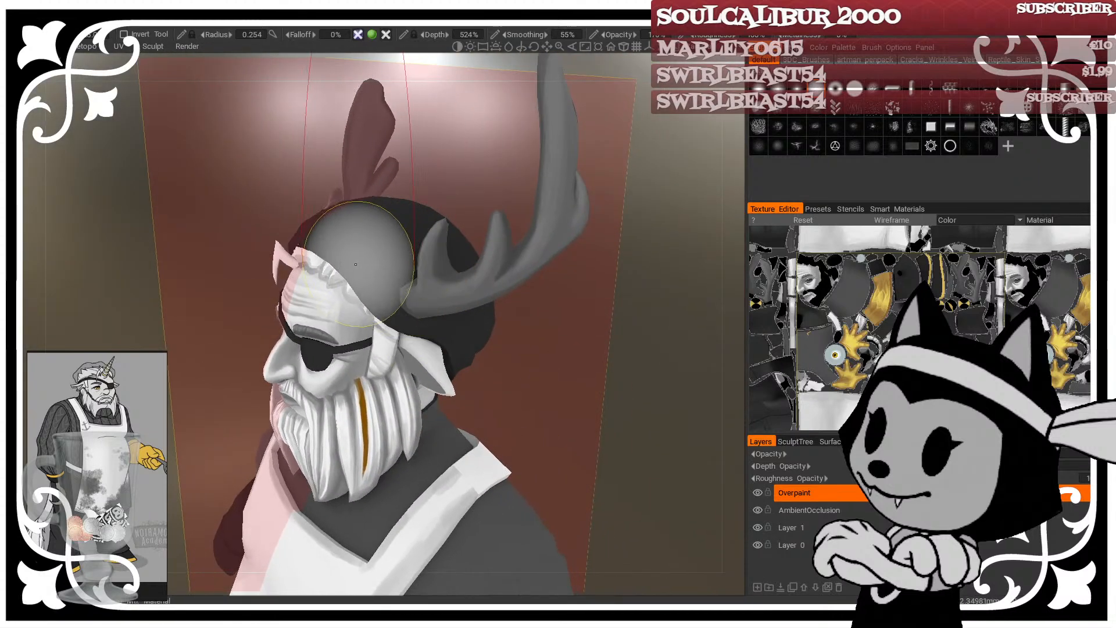
click(15, 104)
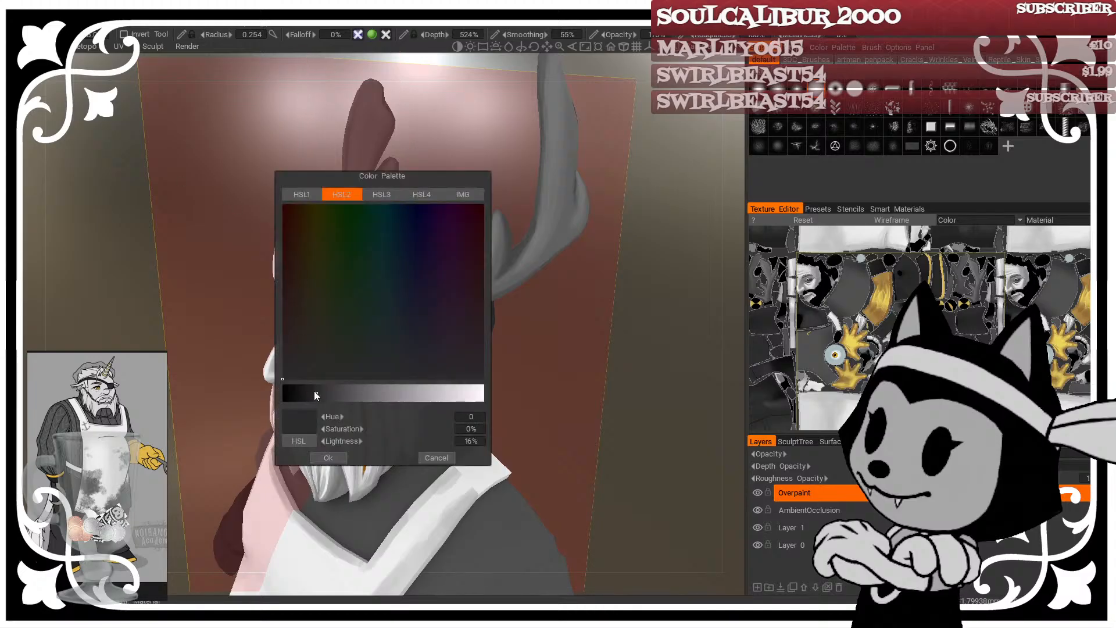
click(329, 458)
key(w)
drag(633, 378, 507, 316)
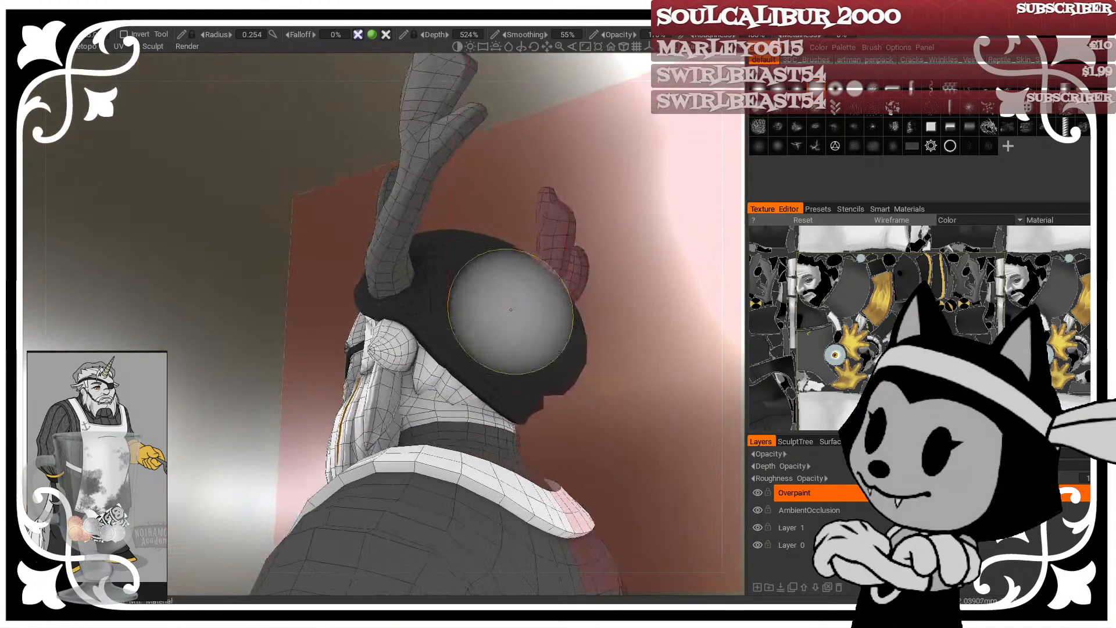
Step: Paint a dark crease along the upper edge of the black hat's brim with brush radii 0.109 and 0.060
middle_drag(531, 334, 456, 378)
key(bracketleft)
key(bracketleft)
key(bracketleft)
key(bracketleft)
key(bracketleft)
key(bracketleft)
key(bracketleft)
key(bracketleft)
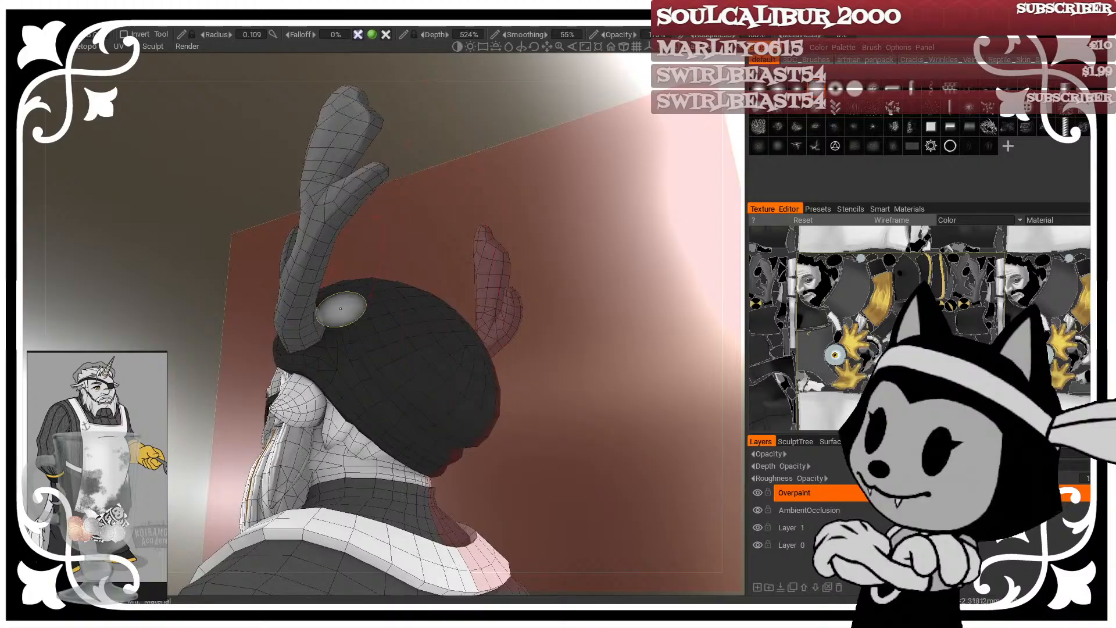
key(bracketleft)
mouse_move(376, 248)
mouse_down()
mouse_move(367, 271)
mouse_move(397, 286)
mouse_move(392, 278)
mouse_up()
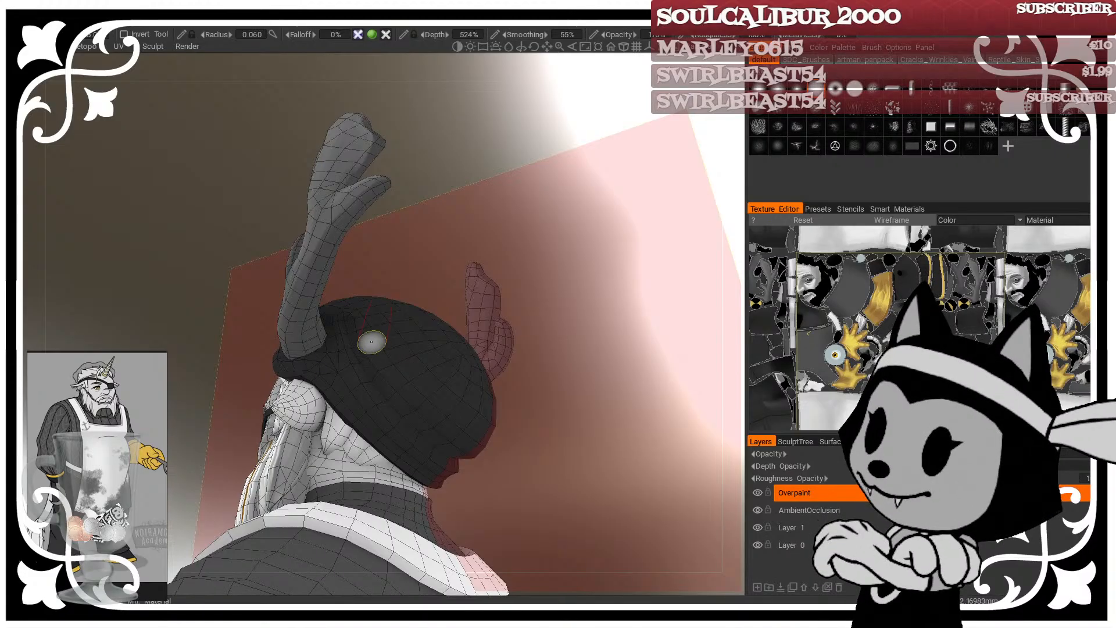
key(bracketleft)
key(bracketleft)
key(bracketleft)
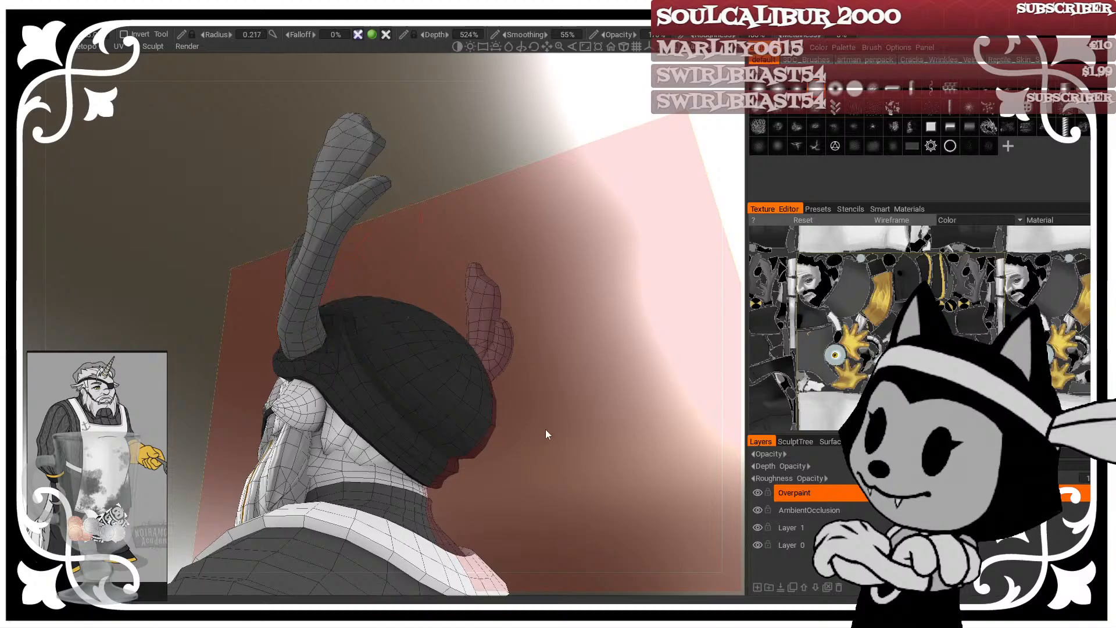
Step: Shade the crease along the hat band behind the antler with brush radii 0.053 and 0.091
drag(545, 429, 523, 396)
key(bracketright)
key(bracketright)
key(bracketright)
key(bracketright)
key(bracketleft)
key(bracketleft)
key(bracketleft)
key(bracketleft)
key(bracketleft)
key(bracketleft)
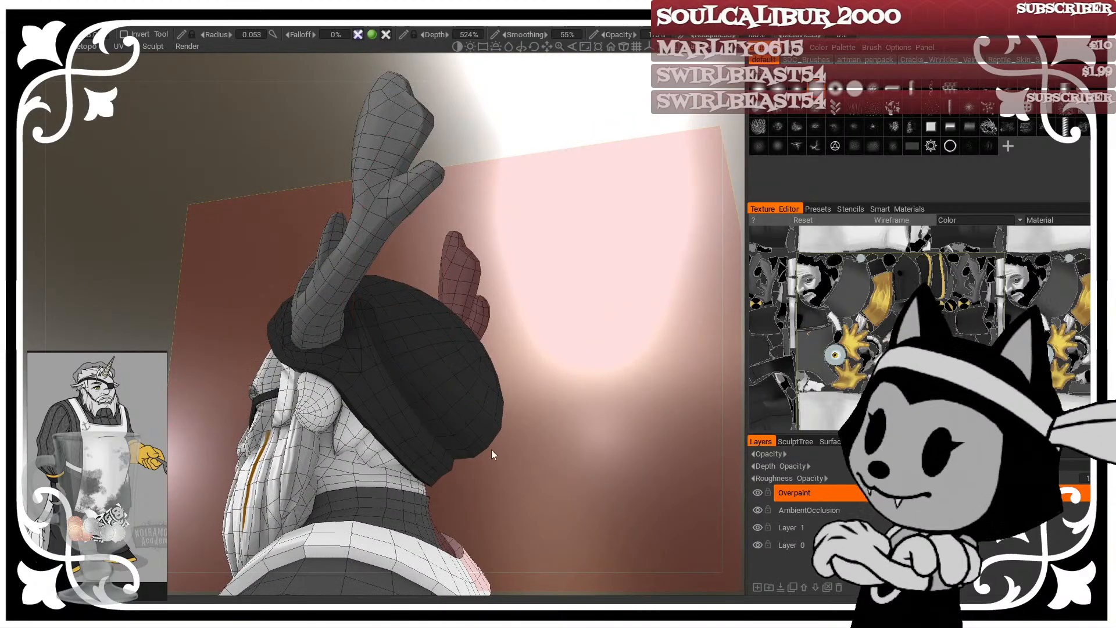
drag(490, 449, 494, 461)
drag(420, 274, 429, 334)
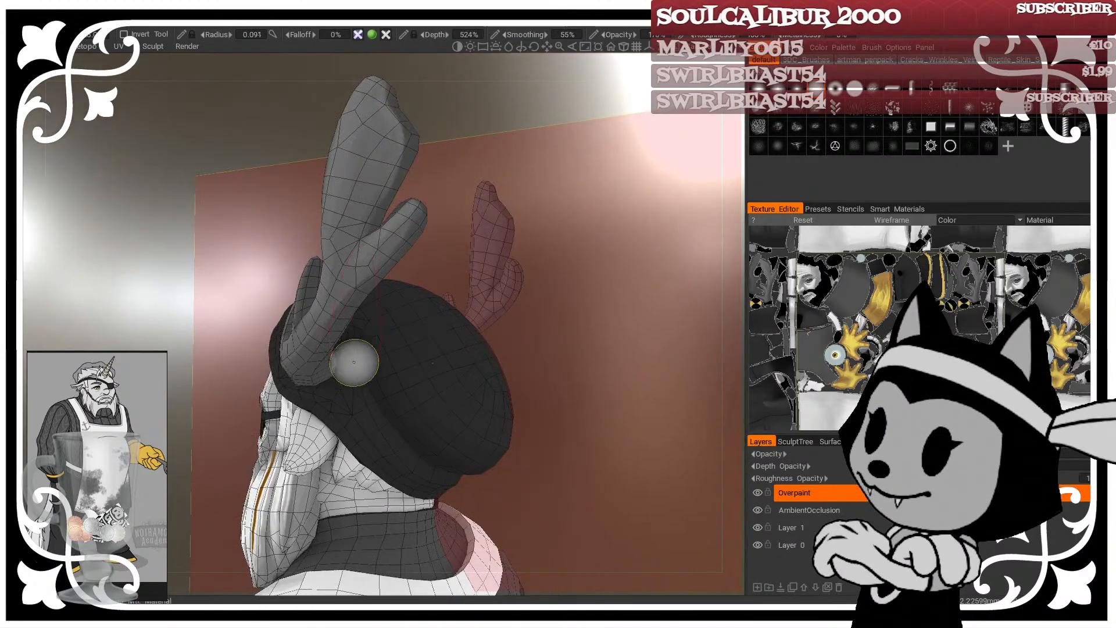
Step: Deepen the fold toward the back of the hat band with brush radii 0.117 and 0.080
drag(442, 260, 435, 215)
key(bracketleft)
key(bracketleft)
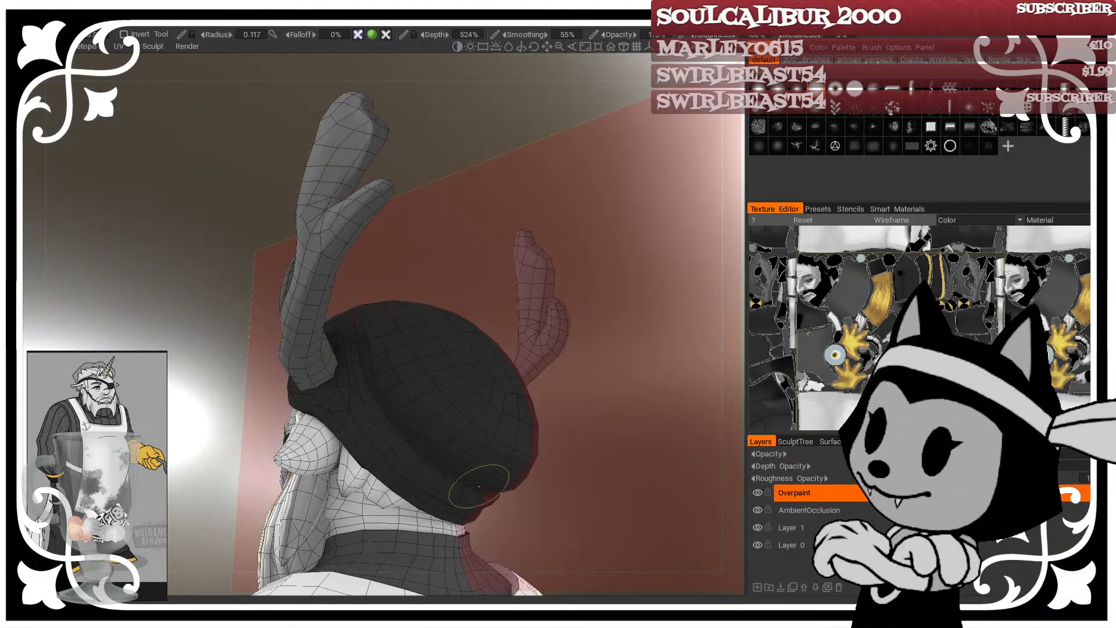
right_drag(618, 521, 587, 518)
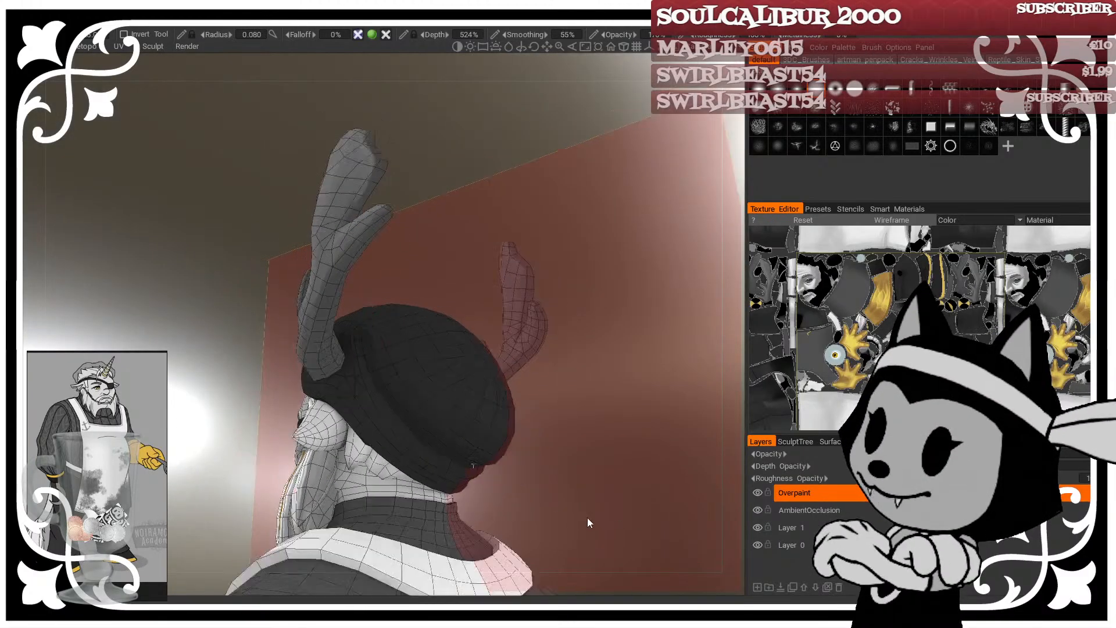
drag(587, 517, 638, 513)
right_drag(638, 513, 695, 442)
key(w)
key(w)
mouse_move(699, 437)
mouse_down()
mouse_move(548, 378)
mouse_move(531, 429)
mouse_move(511, 422)
mouse_up()
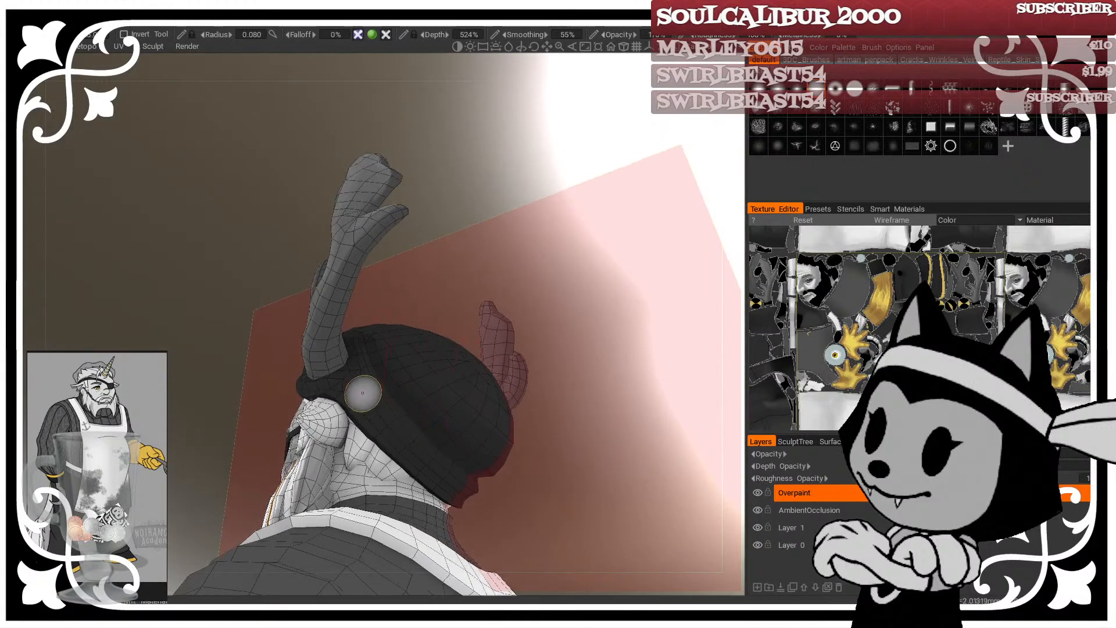
Step: Refine the lower rear edge of the hat band with brush radius 0.047
key(v)
key(bracketleft)
key(bracketleft)
key(bracketleft)
key(bracketleft)
key(bracketleft)
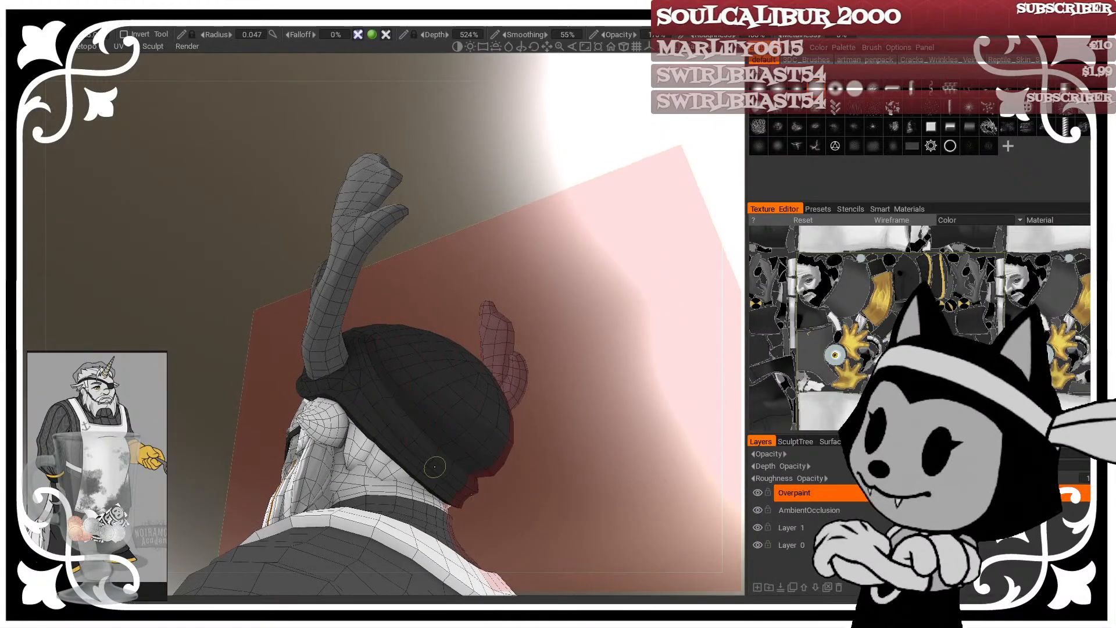
drag(468, 517, 494, 497)
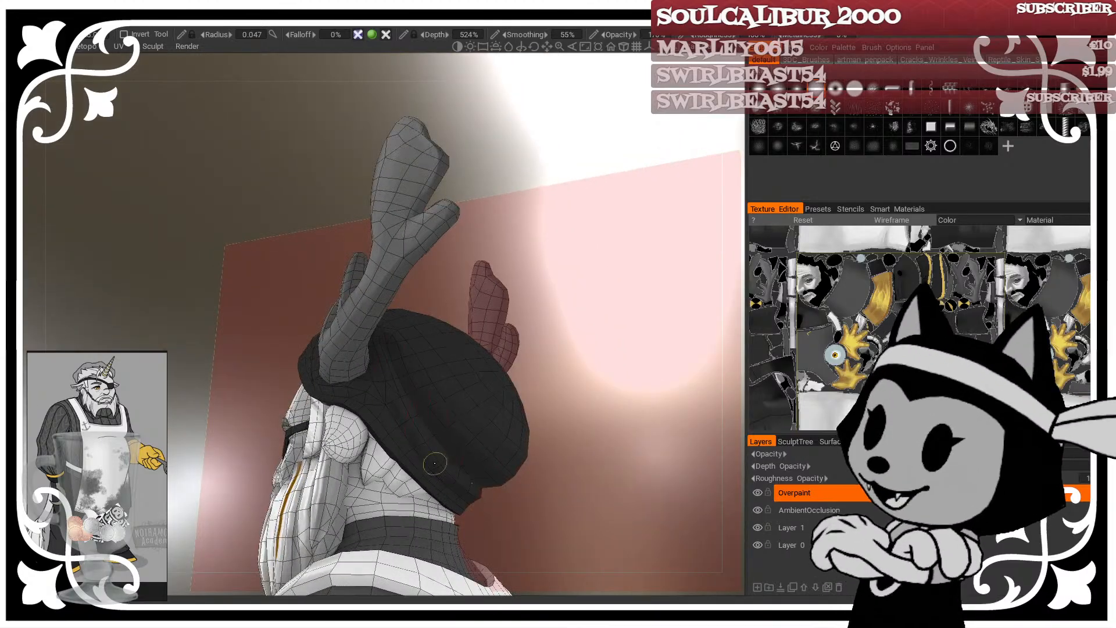
Step: Build up soft fold shading along the middle of the hat band with brush radii 0.073 and 0.055
drag(440, 247, 467, 224)
key(bracketright)
key(bracketright)
key(bracketright)
key(bracketright)
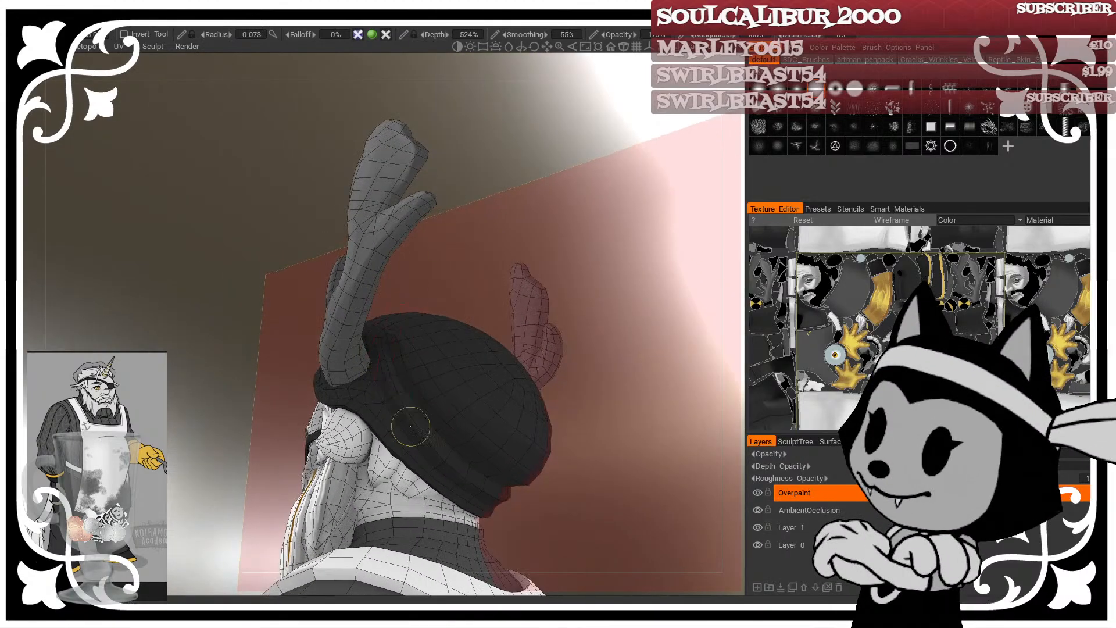
alt+drag(410, 426, 398, 359)
middle_drag(428, 451, 539, 440)
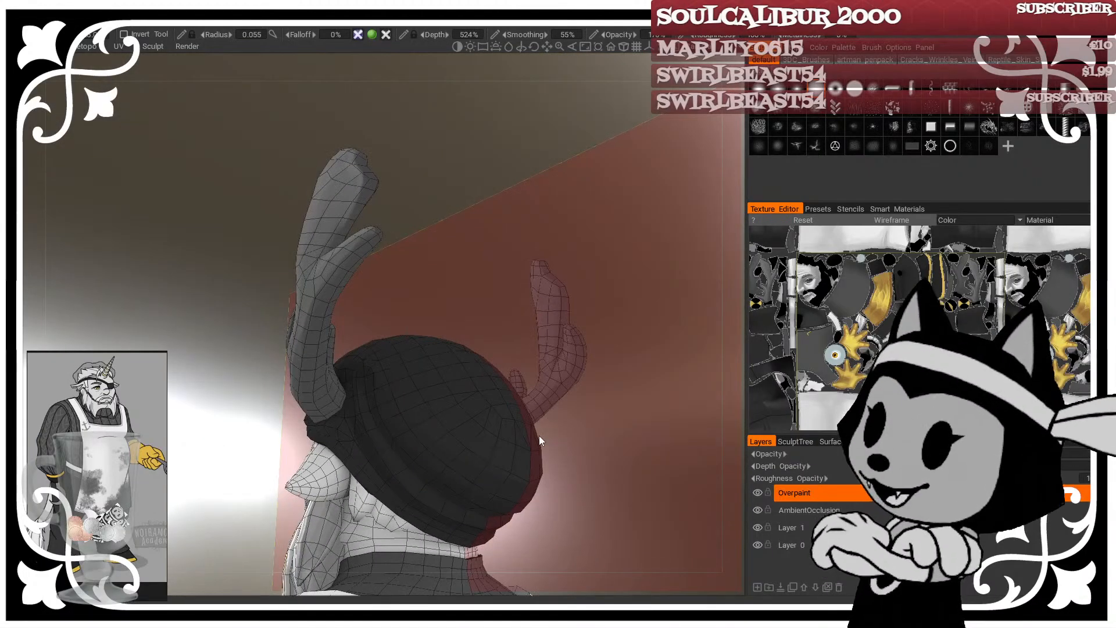
Step: Blend the rear end of the hat band with brush radius 0.131 and sharpen its fold with radius 0.027
alt+drag(539, 435, 534, 414)
right_drag(383, 371, 430, 369)
middle_drag(474, 294, 603, 416)
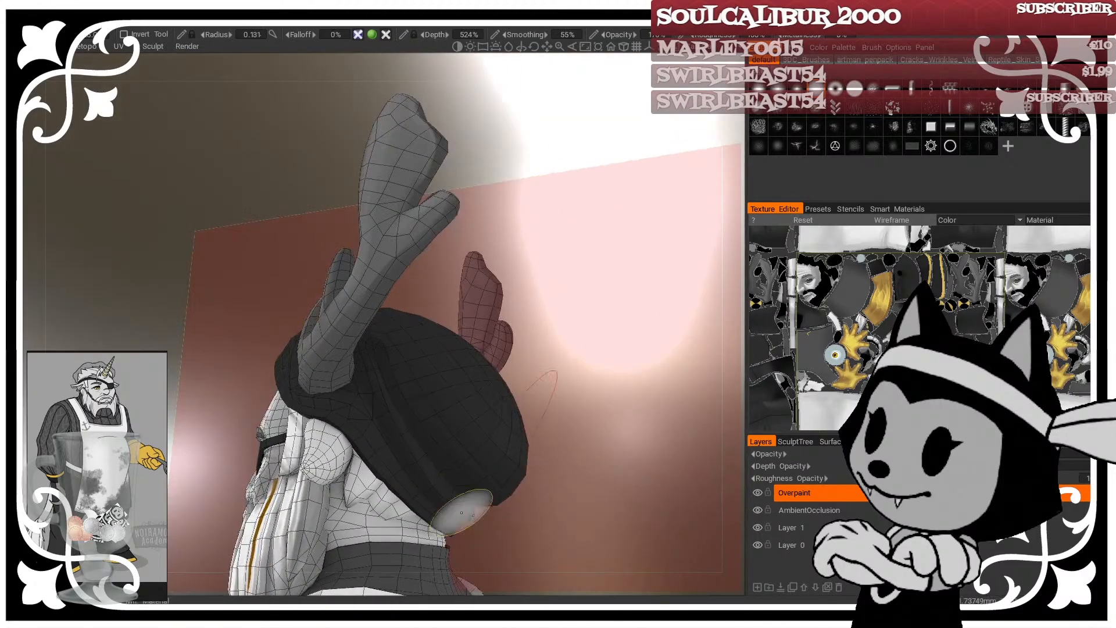
right_drag(509, 497, 459, 512)
middle_drag(459, 511, 442, 465)
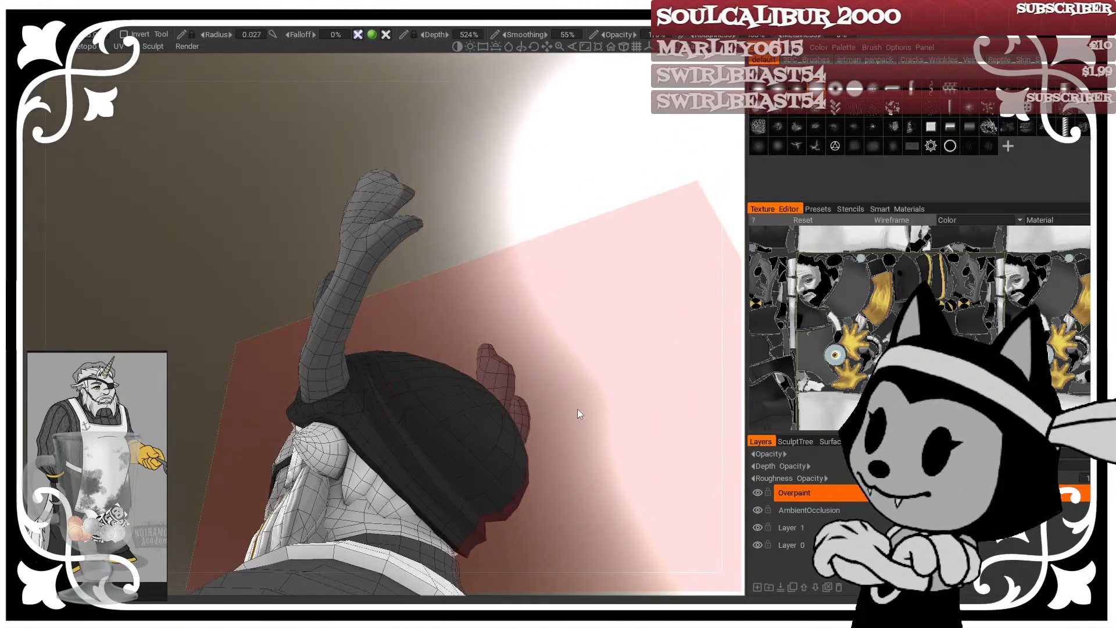
middle_drag(577, 409, 539, 357)
key(w)
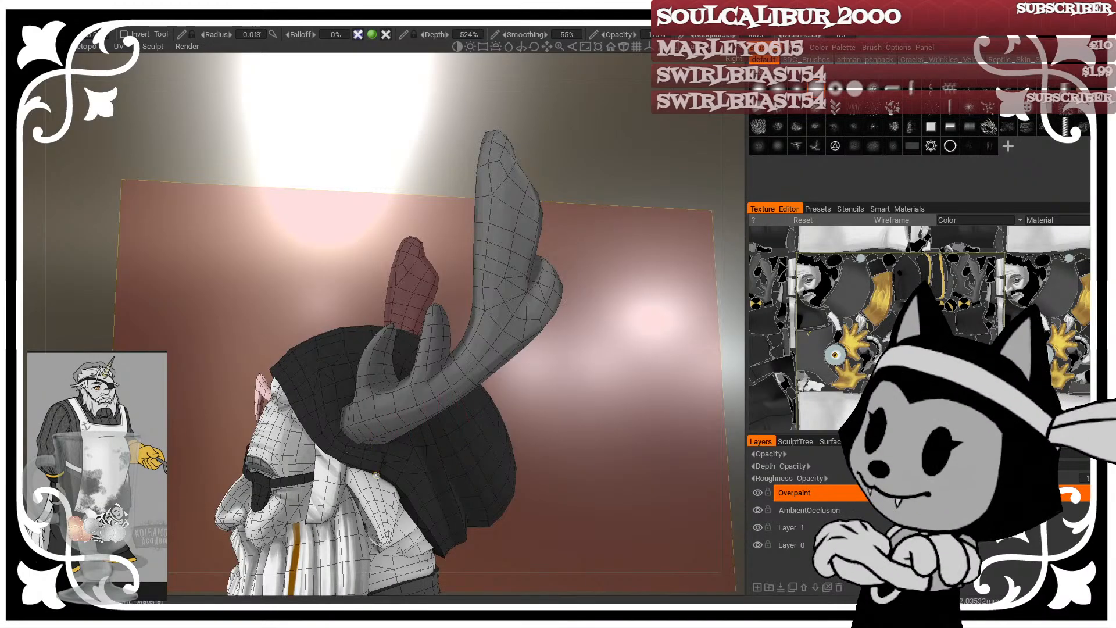
Step: Paint the hat's folds below the antler base with brush radii 0.013, 0.051 and 0.050
middle_drag(539, 357, 552, 359)
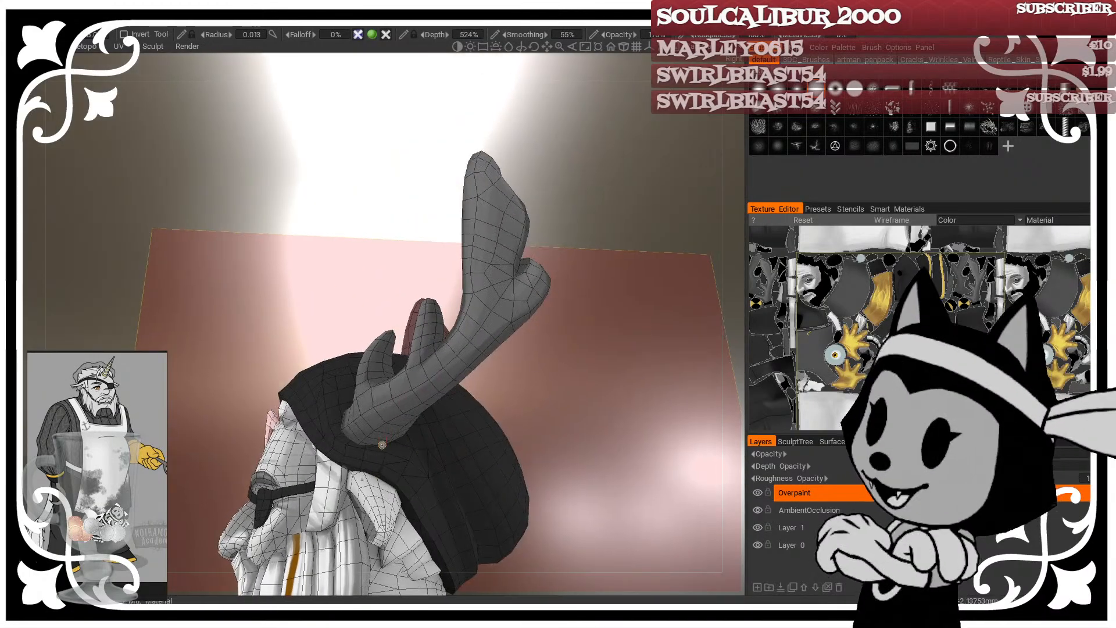
mouse_move(517, 381)
middle_down()
mouse_move(597, 388)
mouse_move(347, 446)
middle_up()
mouse_move(348, 446)
right_down()
mouse_move(332, 428)
mouse_move(372, 454)
right_up()
middle_drag(408, 270, 314, 407)
right_drag(314, 407, 302, 377)
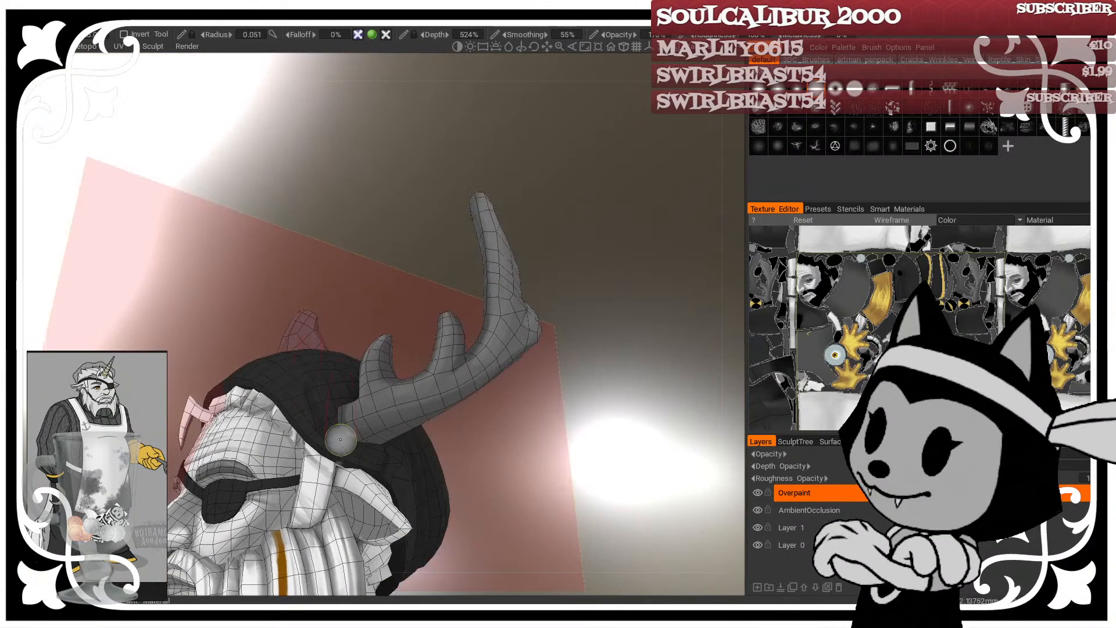
mouse_move(329, 433)
middle_down()
mouse_move(491, 444)
mouse_move(359, 458)
middle_up()
right_drag(359, 458, 387, 465)
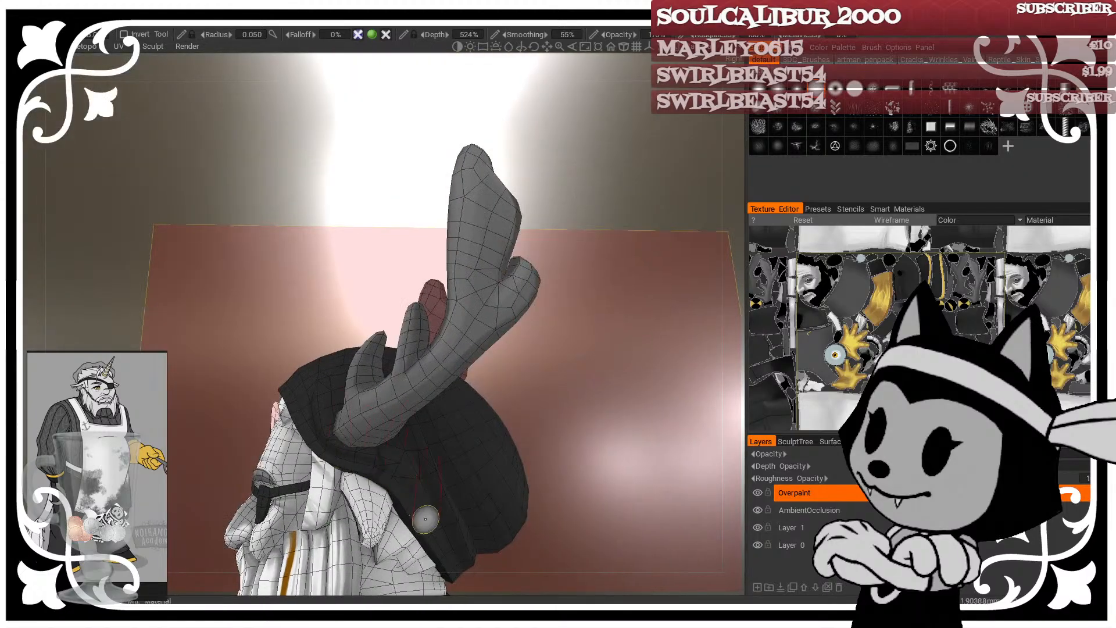
Step: Shade the hat around the front of the antler base with brush radii 0.072 and 0.087
middle_drag(507, 433, 567, 399)
mouse_move(389, 461)
middle_down()
mouse_move(541, 441)
mouse_move(470, 435)
middle_up()
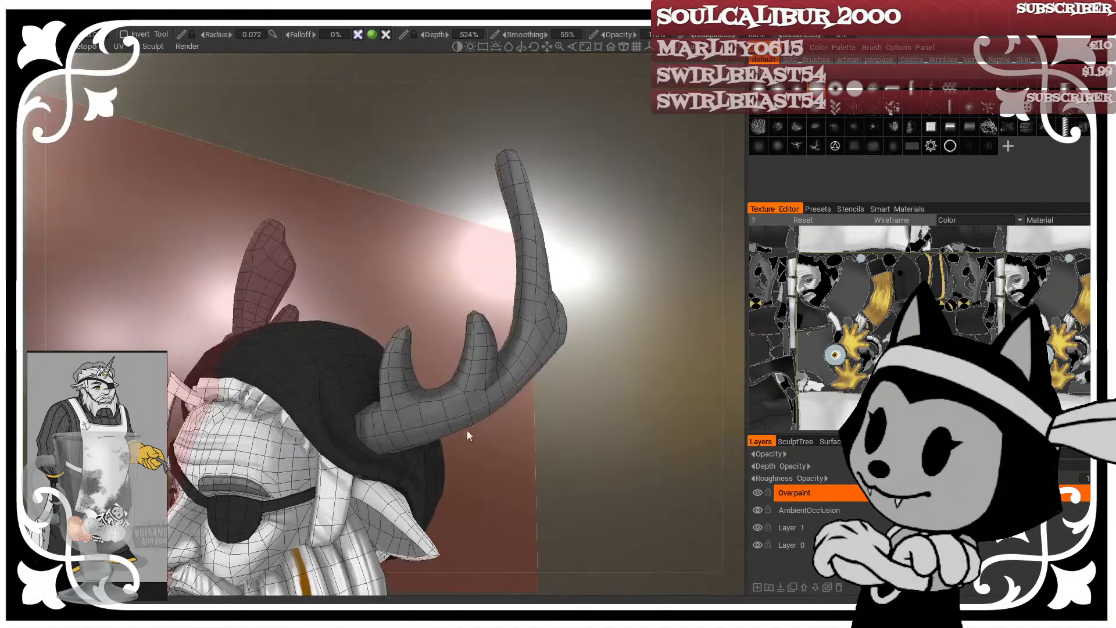
mouse_move(310, 356)
middle_down()
mouse_move(389, 273)
mouse_move(269, 295)
middle_up()
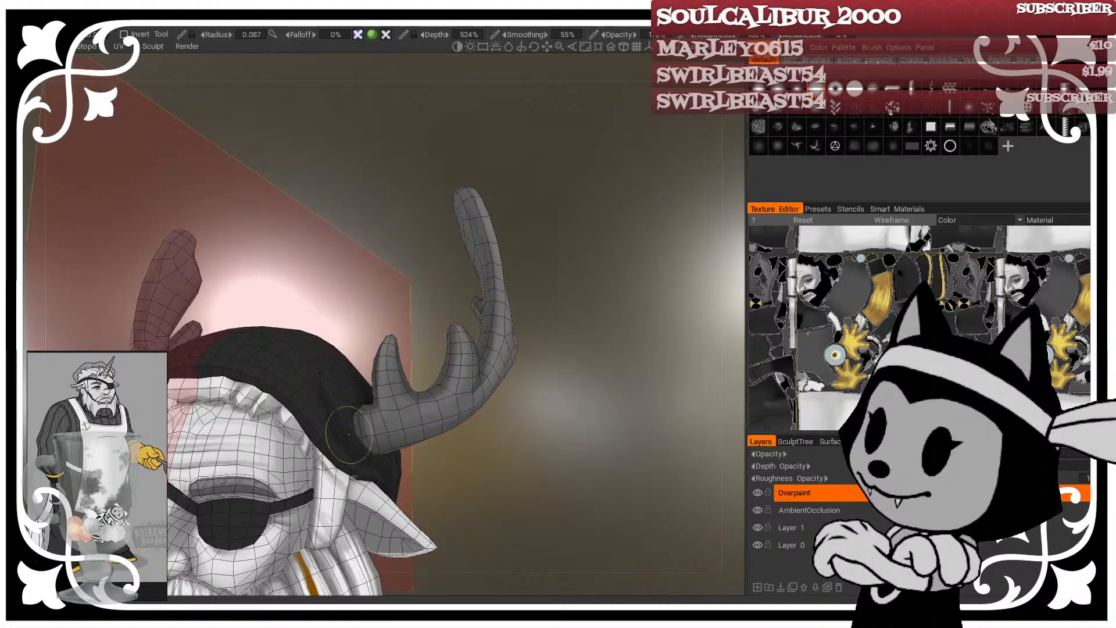
right_drag(477, 384, 480, 384)
key(w)
middle_drag(652, 317, 530, 330)
key(w)
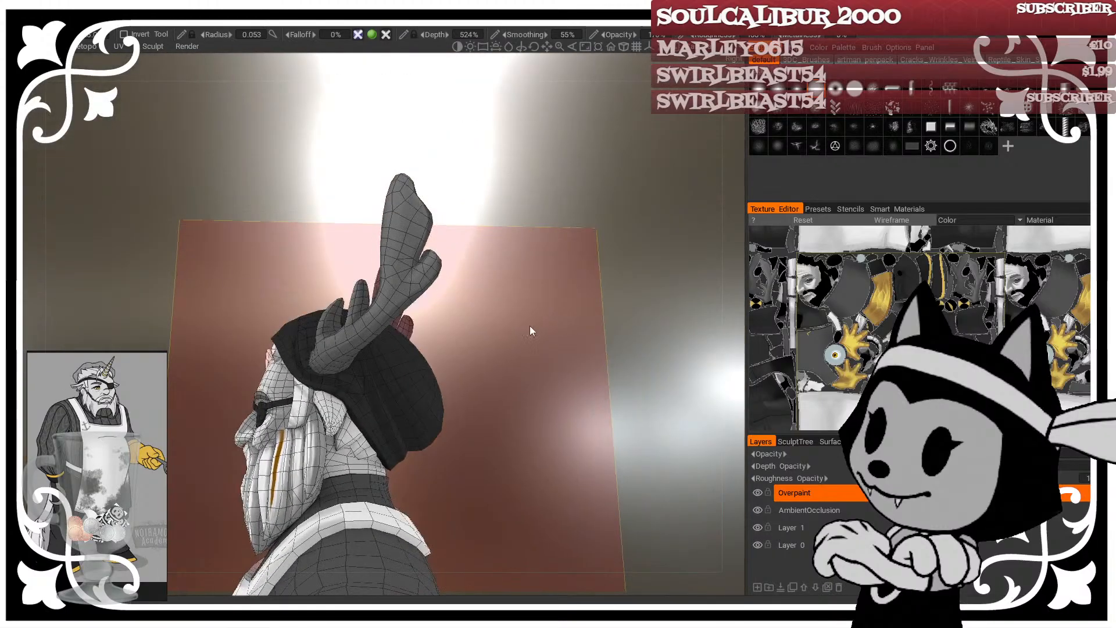
Step: Extend the crease shading from the antler base toward the hat's front with brush radii 0.061 and 0.041
key(bracketleft)
key(bracketleft)
middle_drag(458, 415, 390, 388)
middle_drag(512, 285, 303, 370)
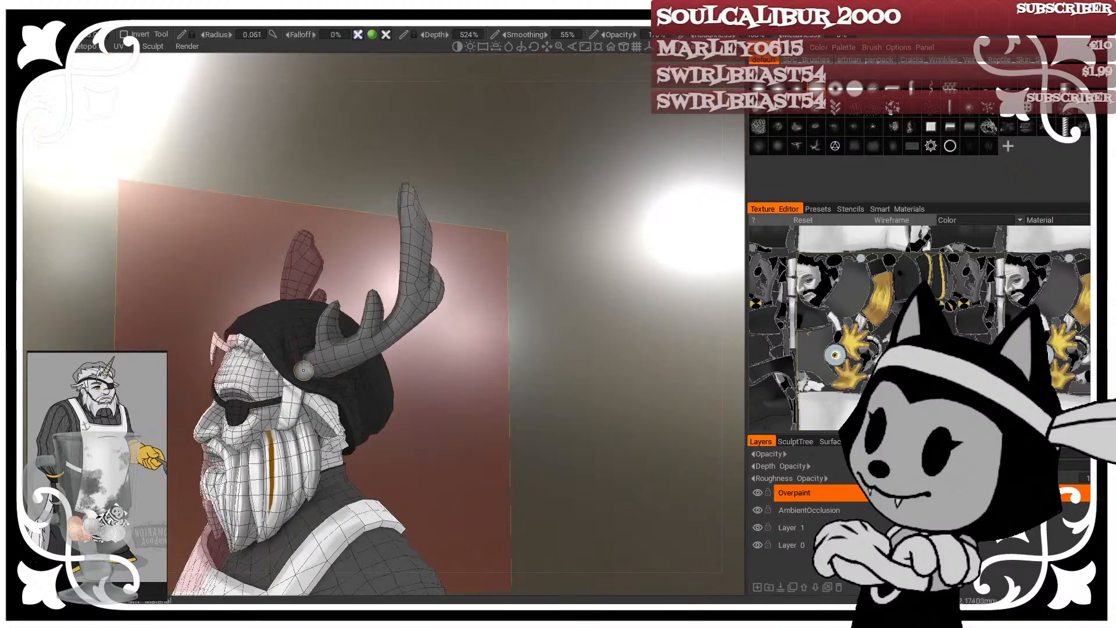
middle_drag(308, 320, 308, 350)
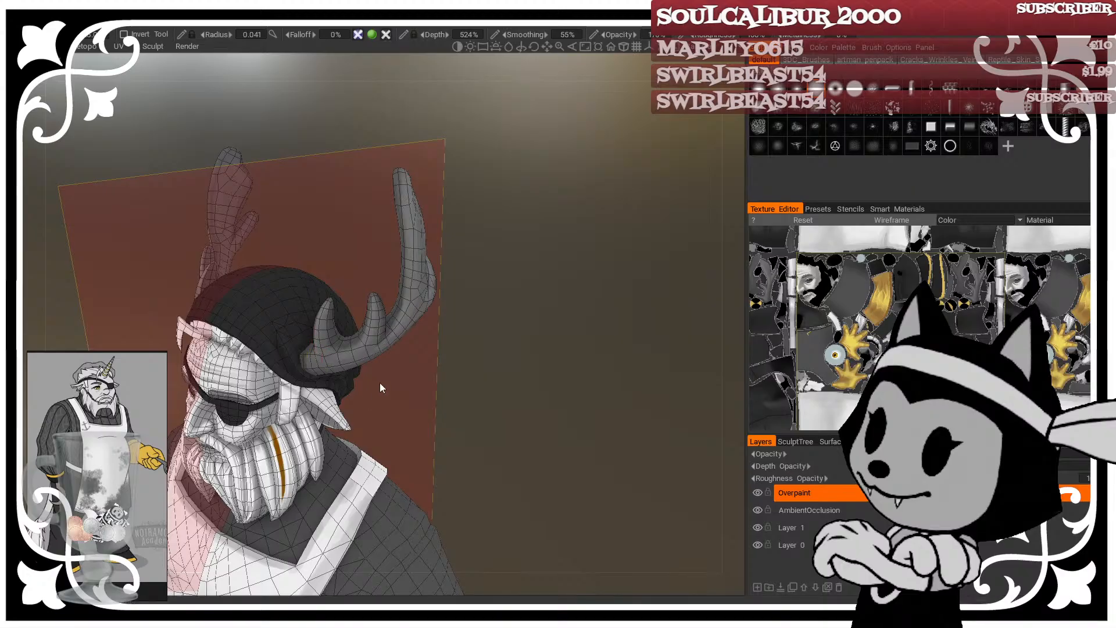
Step: Define the hat's front edge above the forehead and ear with brush radii 0.030, 0.023 and 0.015
mouse_move(426, 412)
middle_down()
mouse_move(414, 414)
mouse_move(490, 424)
mouse_move(461, 441)
mouse_move(556, 403)
mouse_move(546, 418)
mouse_move(506, 239)
mouse_move(273, 322)
middle_up()
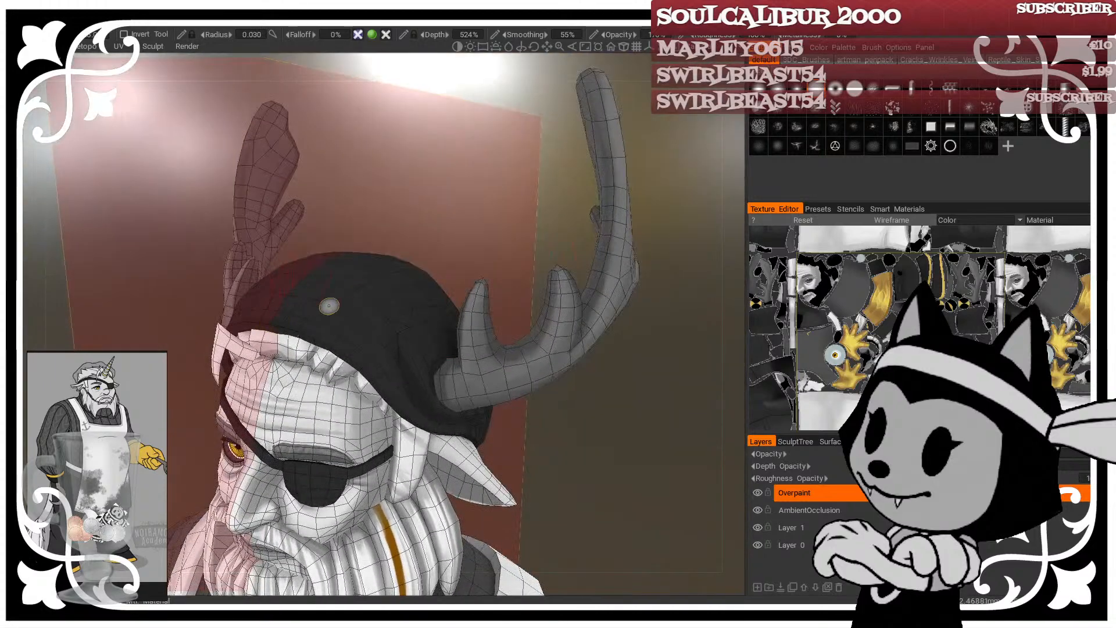
mouse_move(417, 231)
middle_down()
mouse_move(444, 227)
mouse_move(343, 302)
middle_up()
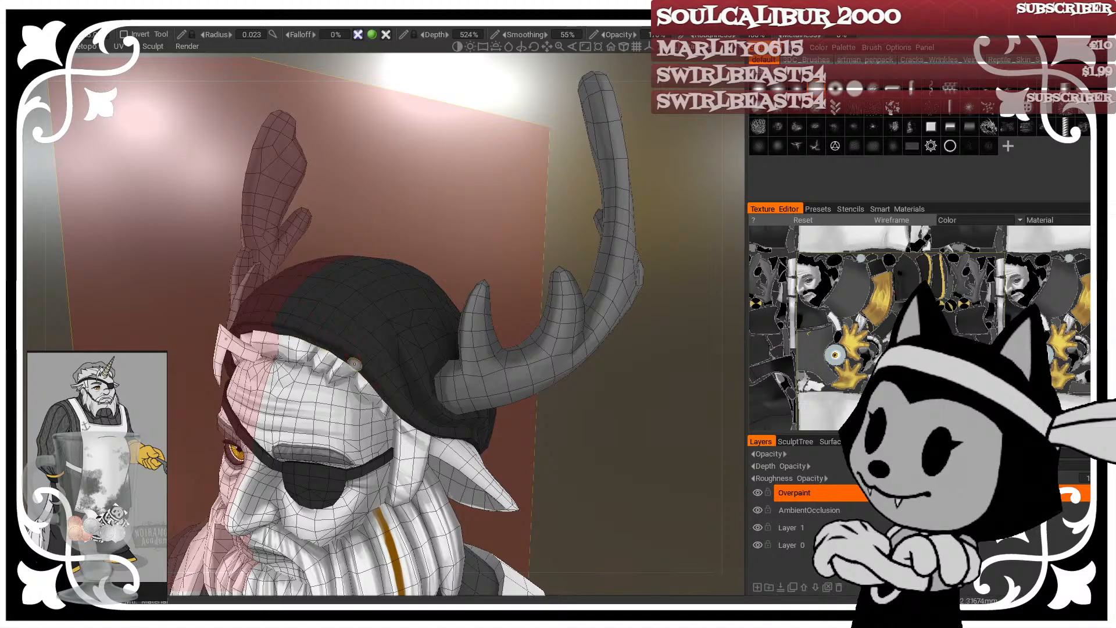
middle_drag(427, 266, 414, 419)
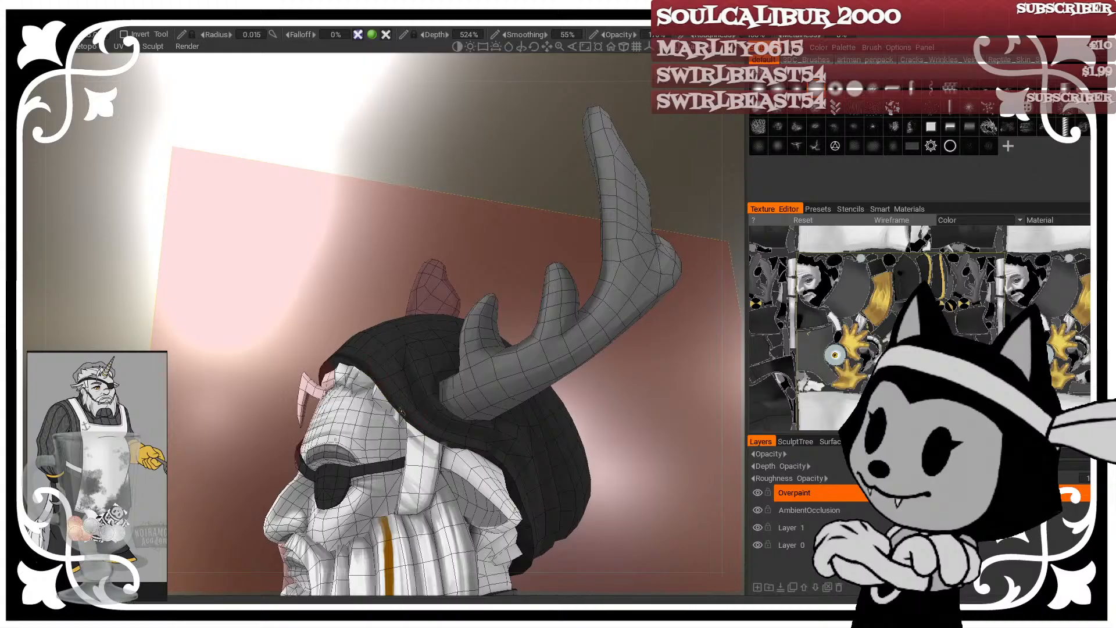
middle_drag(608, 437, 475, 451)
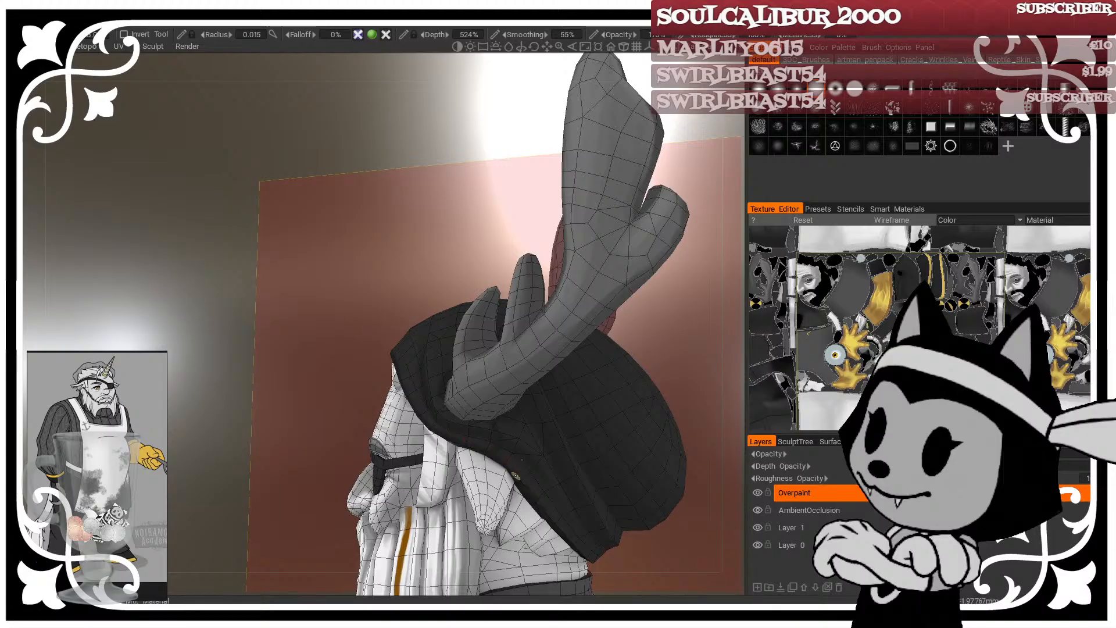
Step: Touch up the folds on the hat's rear band with brush radii 0.025, 0.038 and 0.032
middle_drag(626, 562, 572, 499)
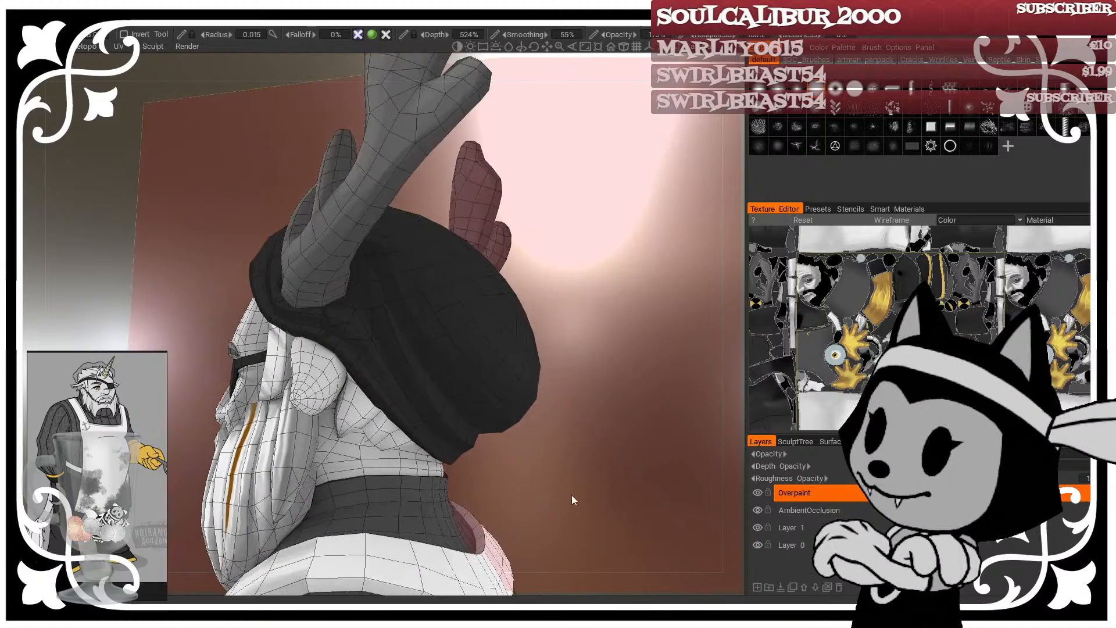
key(bracketleft)
key(bracketleft)
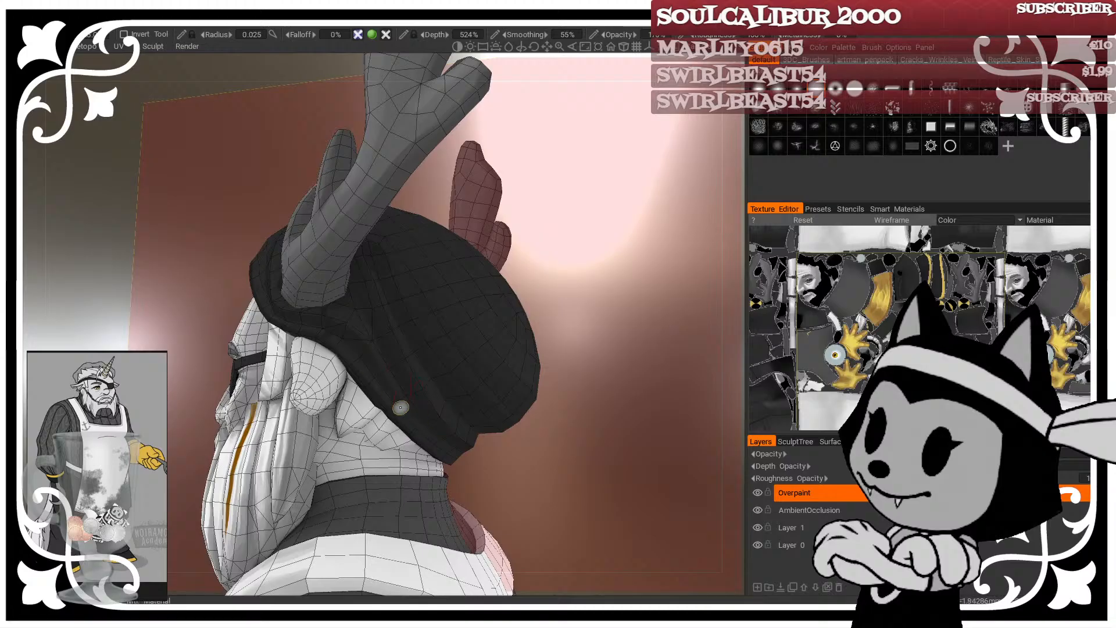
middle_drag(508, 475, 395, 409)
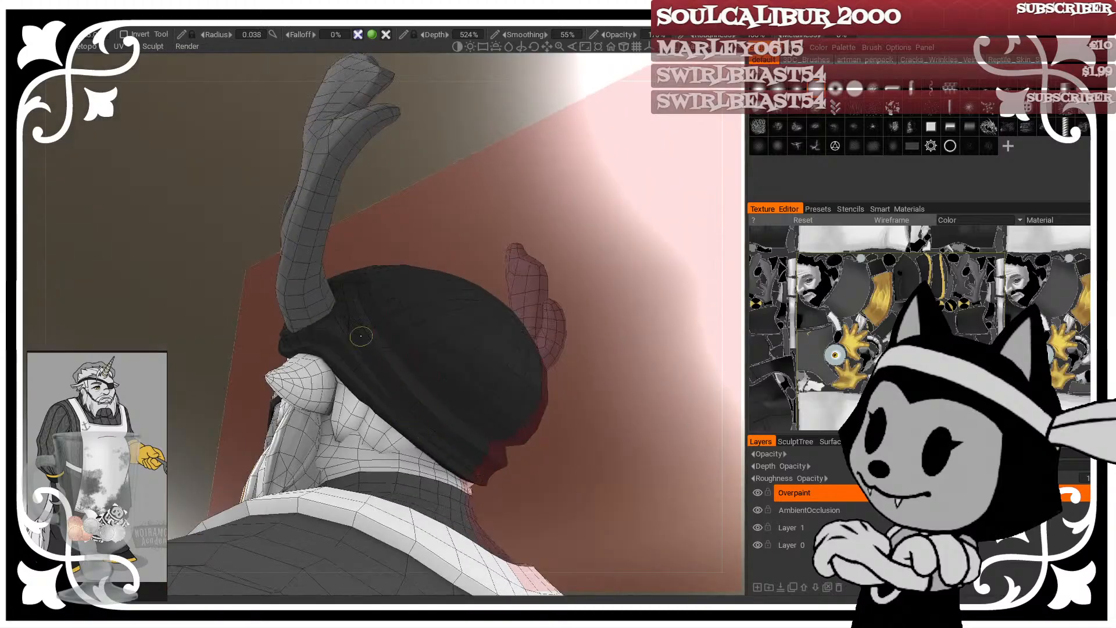
middle_drag(518, 379, 438, 374)
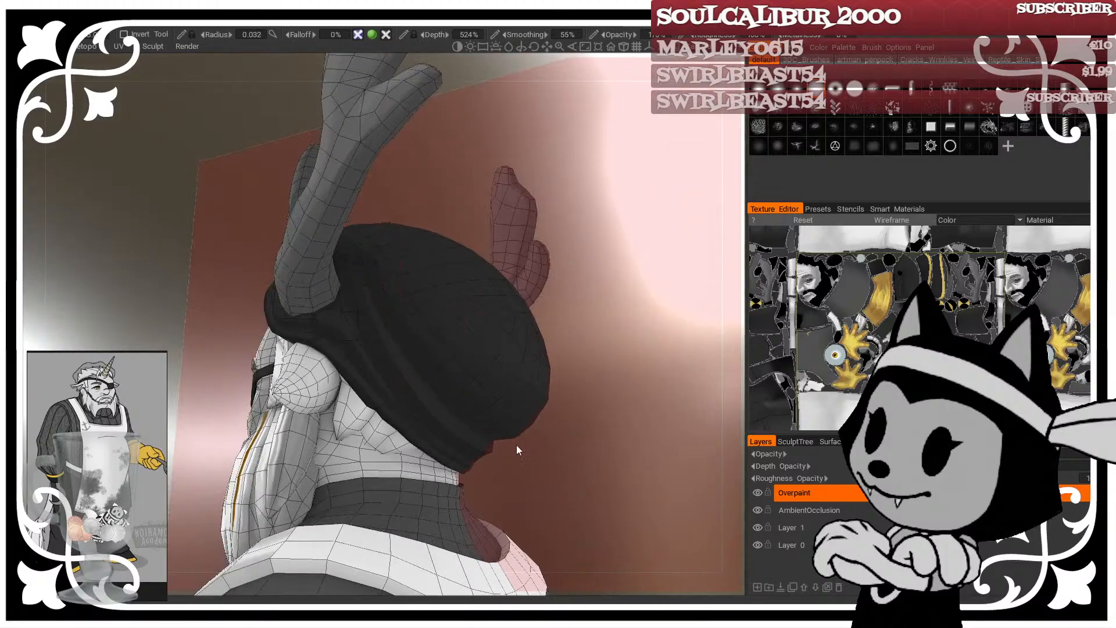
Step: Hide the wireframe and bring the photo of the man in a knitted beanie into view among the references
scroll(588, 454, down, 5)
drag(563, 446, 710, 498)
drag(583, 423, 508, 375)
scroll(541, 394, down, 3)
key(w)
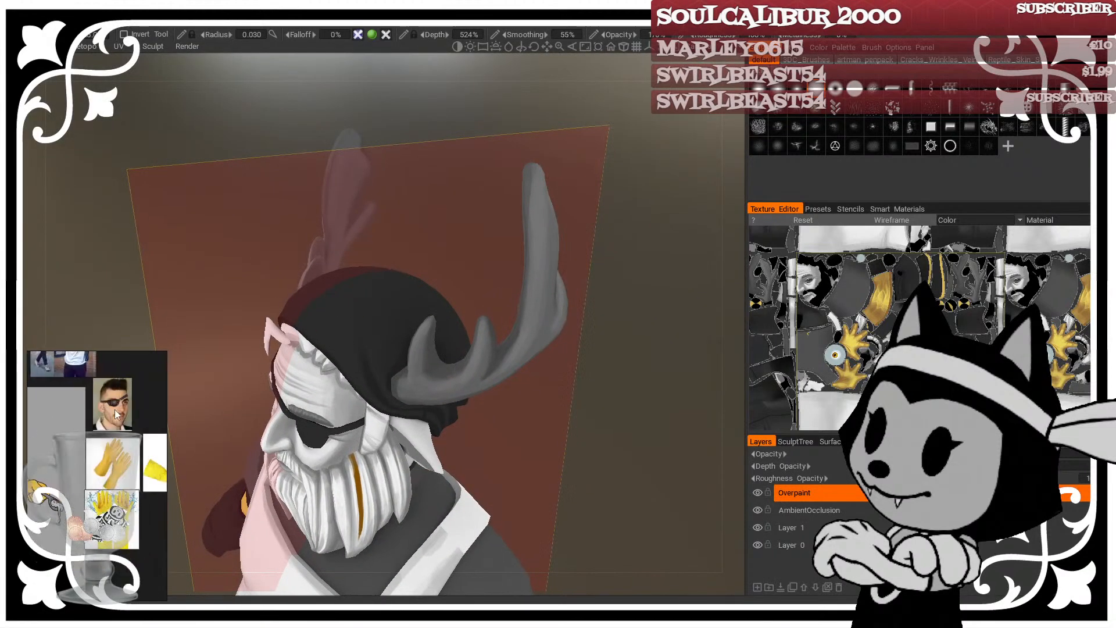
scroll(96, 396, up, 5)
middle_drag(86, 384, 109, 401)
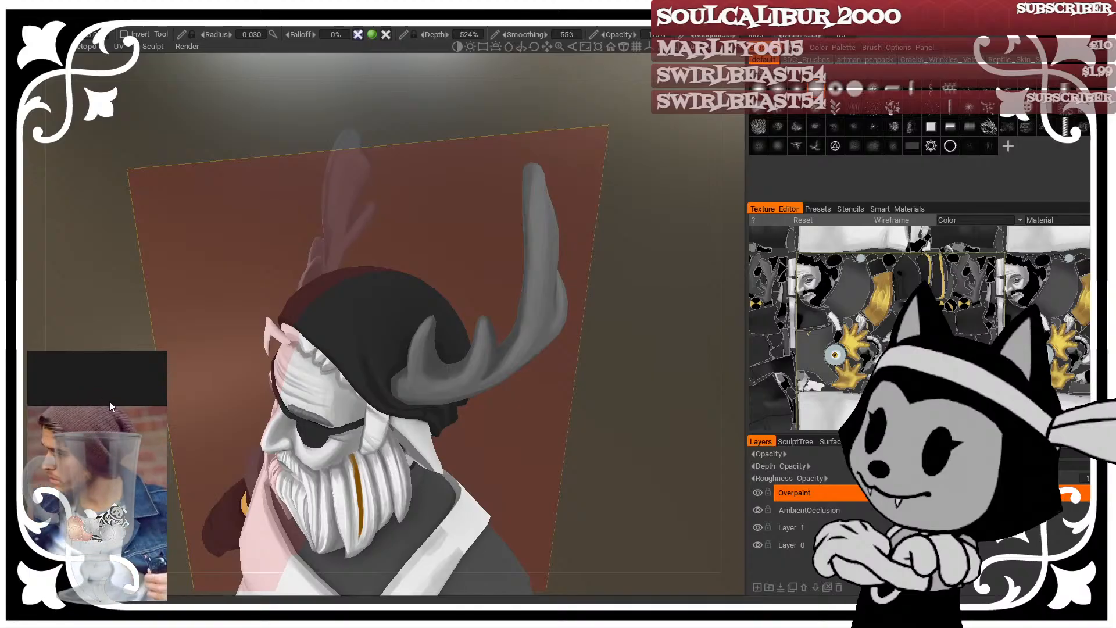
middle_drag(288, 225, 291, 225)
Step: Pick a slightly lighter grey paint color and brush it along the hat's front edge with radius 0.035
click(34, 75)
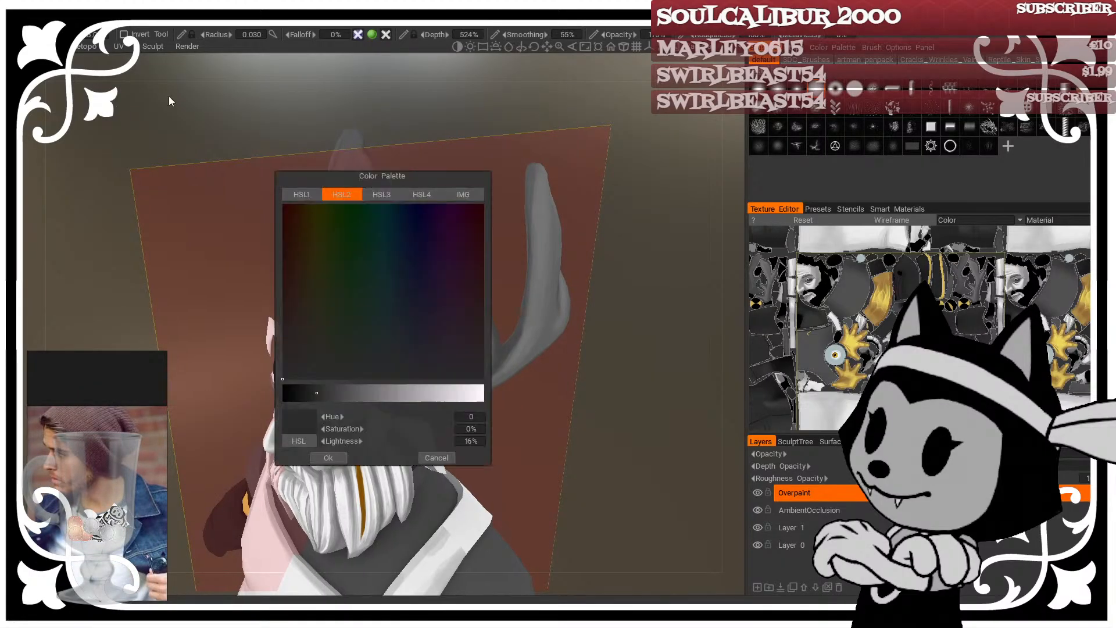
drag(321, 390, 328, 391)
click(332, 457)
drag(583, 420, 561, 430)
right_drag(332, 343, 305, 326)
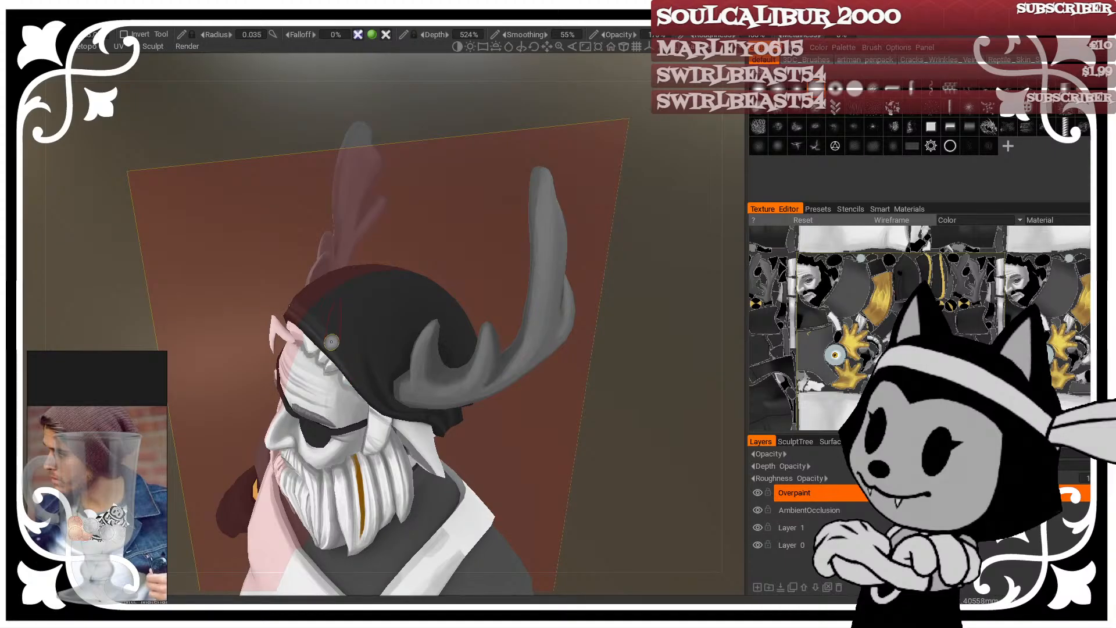
mouse_move(330, 326)
right_down()
mouse_move(341, 299)
mouse_move(331, 298)
right_up()
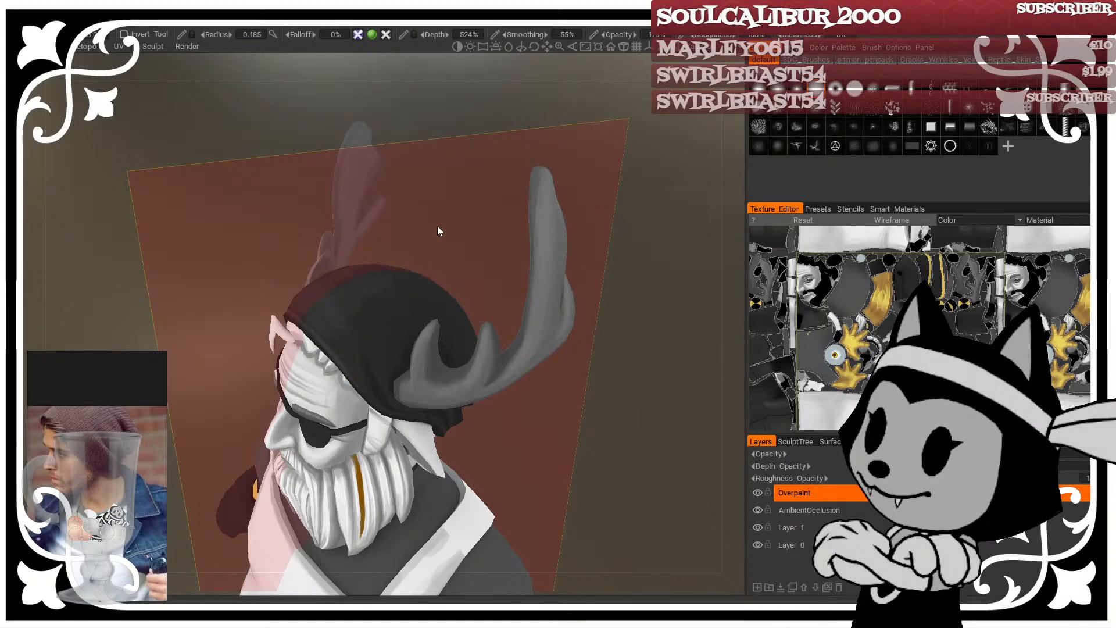
Step: Paint broad lighter shading over the hat's crown and back with brush radii 0.185 and 0.457, undoing the last stroke
drag(437, 226, 371, 248)
right_drag(352, 268, 378, 271)
drag(465, 203, 387, 268)
right_drag(372, 273, 392, 275)
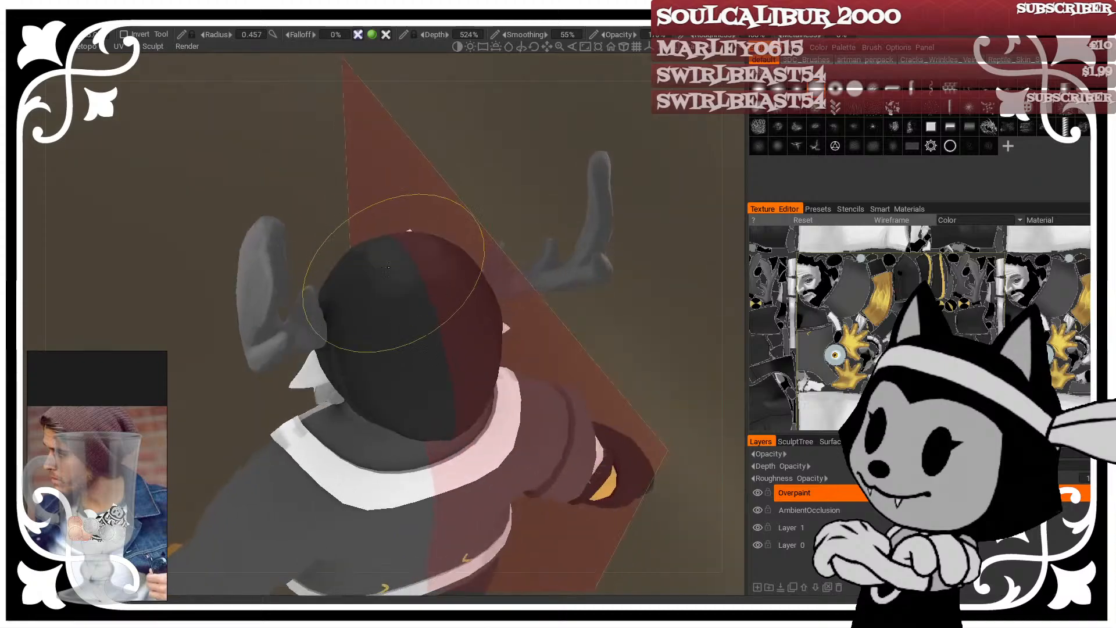
right_drag(435, 336, 441, 336)
drag(434, 226, 428, 200)
drag(434, 315, 415, 346)
key(ctrl+z)
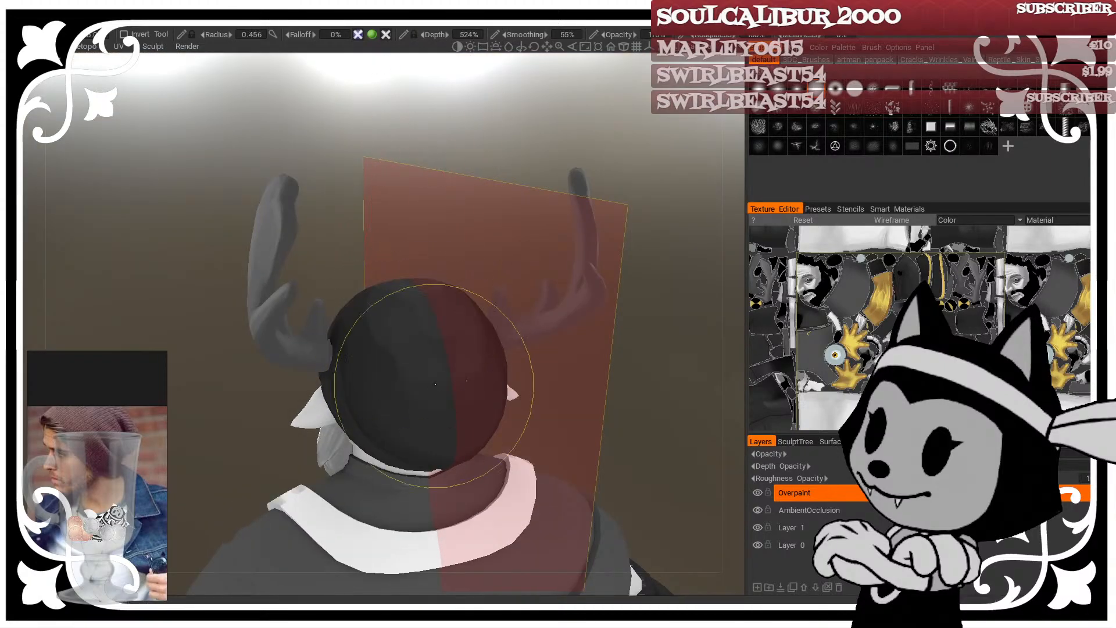
Step: Retouch the folds on the hat's rear side beside the antler with brush radii 0.036 and 0.082
mouse_move(449, 224)
mouse_down()
mouse_move(539, 207)
mouse_move(499, 166)
mouse_up()
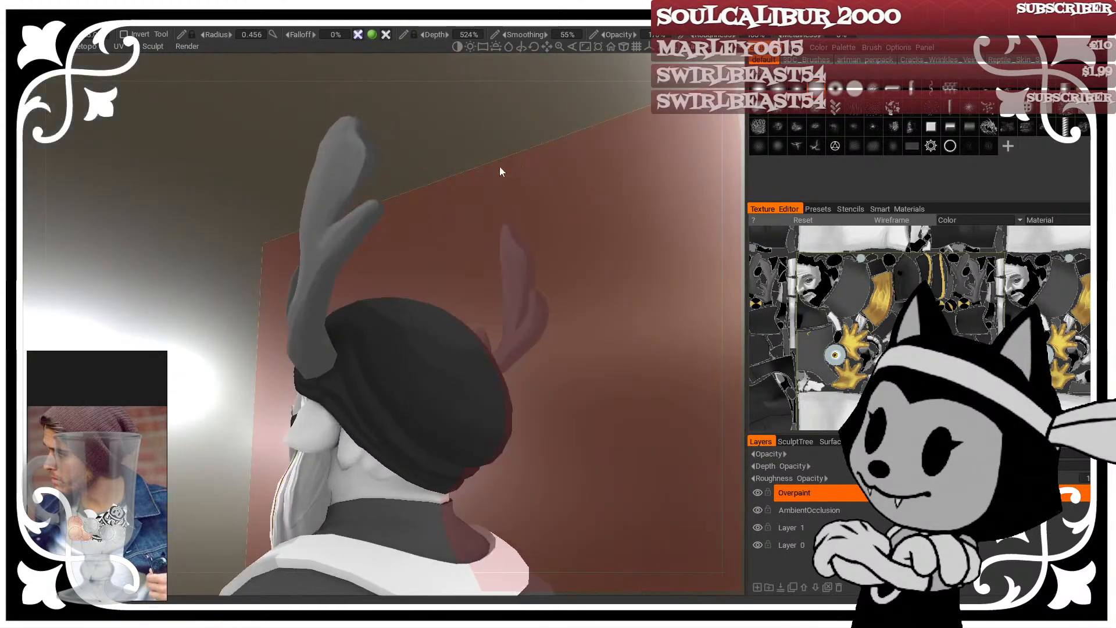
right_drag(385, 429, 360, 429)
drag(427, 256, 401, 230)
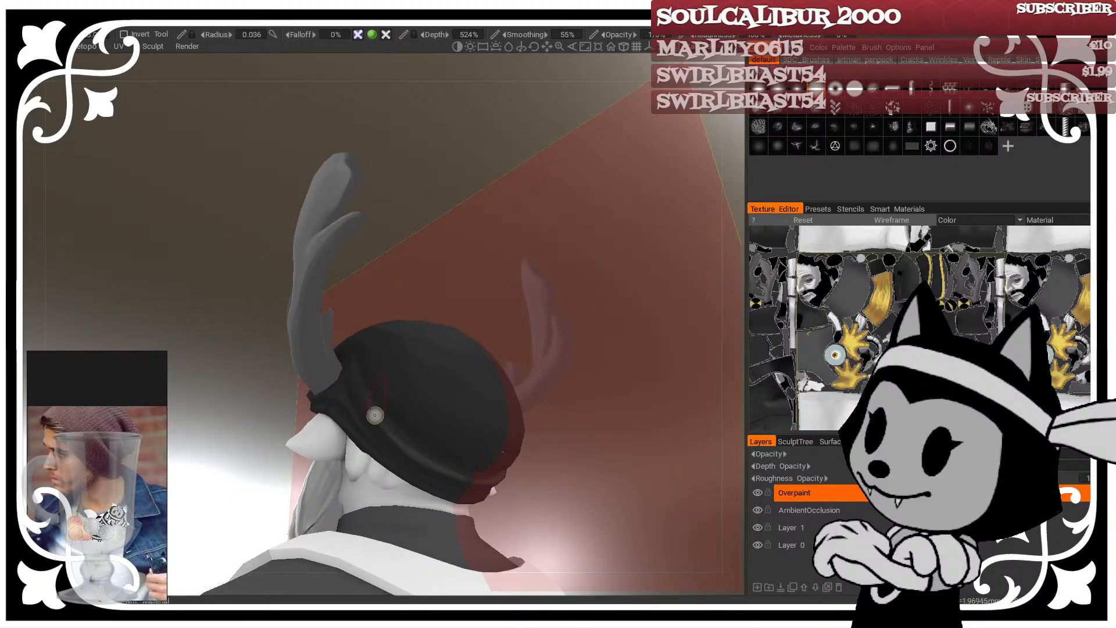
drag(407, 249, 450, 283)
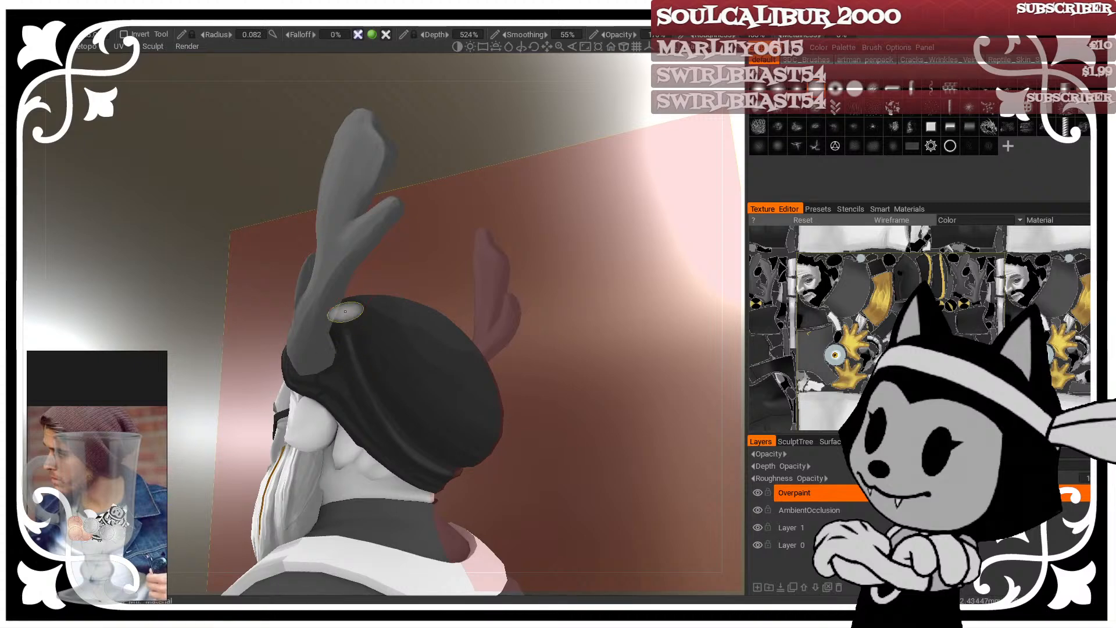
alt+drag(346, 311, 349, 319)
right_drag(343, 331, 347, 332)
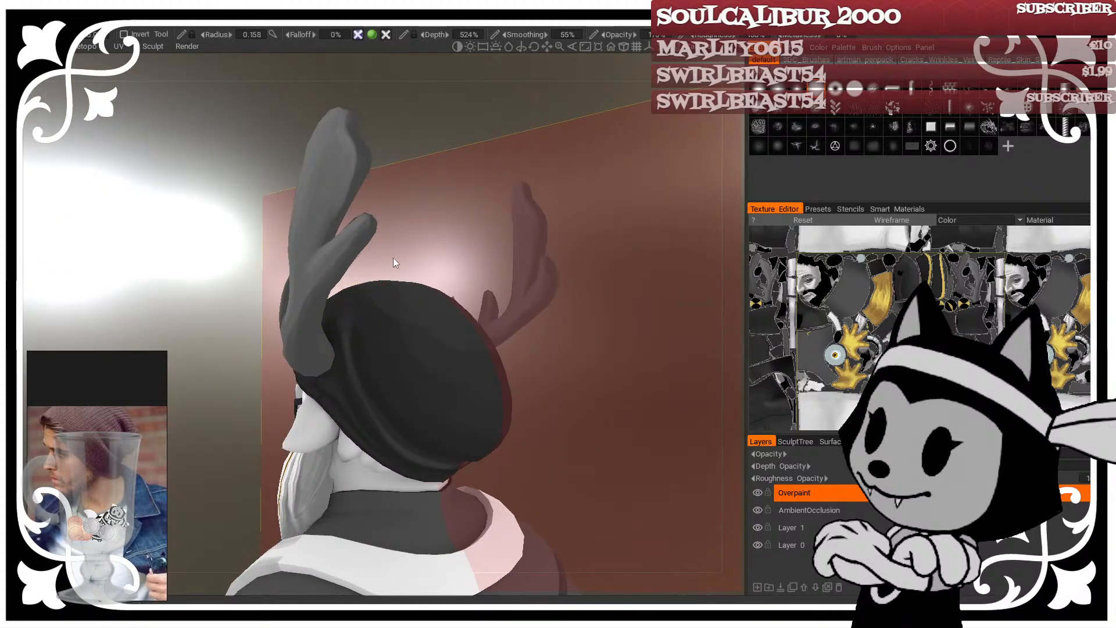
Step: Shade the upper back of the hat's crown behind the antler with brush radii 0.149 and 0.296
mouse_move(393, 257)
mouse_down()
mouse_move(416, 276)
mouse_move(383, 240)
mouse_up()
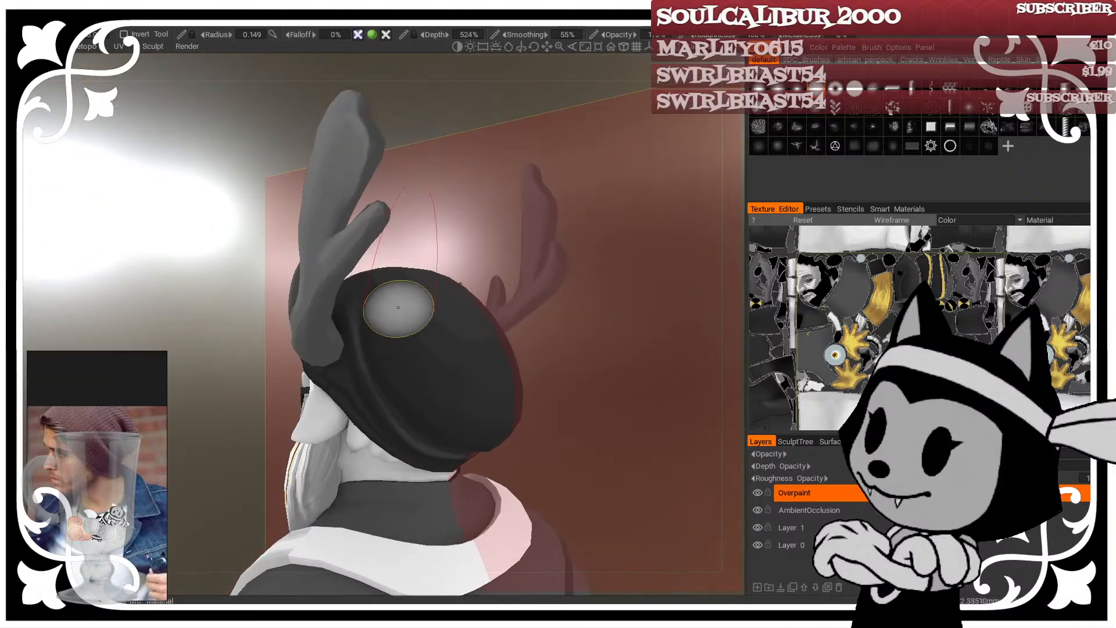
right_drag(398, 307, 398, 283)
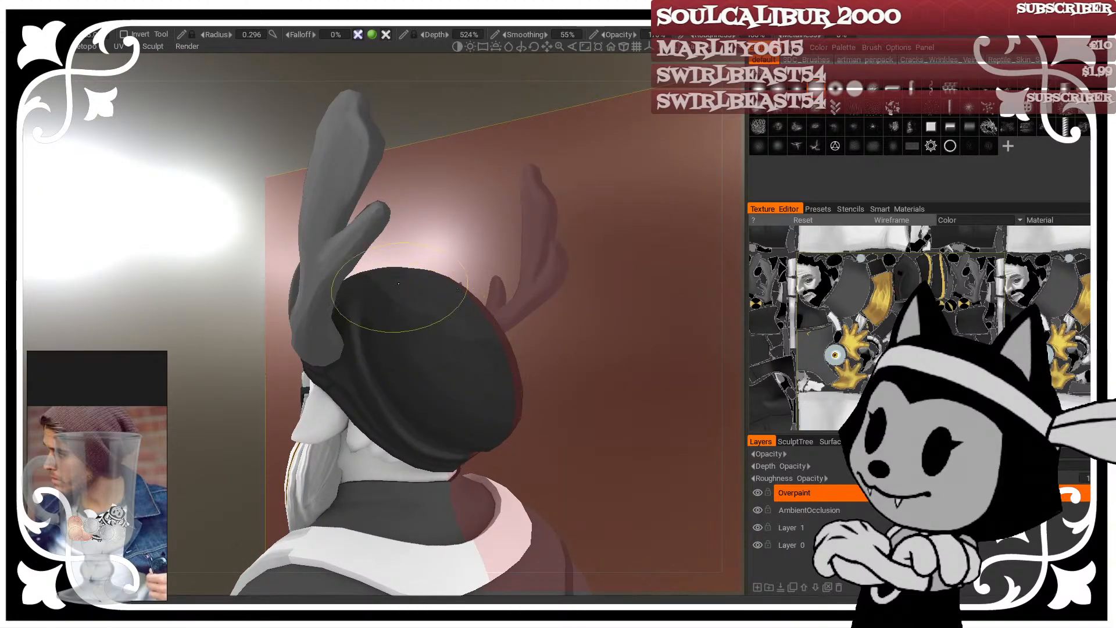
alt+drag(407, 279, 462, 244)
alt+drag(491, 360, 425, 299)
mouse_move(410, 405)
right_down()
mouse_move(380, 374)
mouse_move(463, 459)
right_up()
Step: Refine the fold lines along the hat's rear band with brush radii 0.024 and 0.026, briefly checking the wireframe
alt+drag(423, 263, 456, 270)
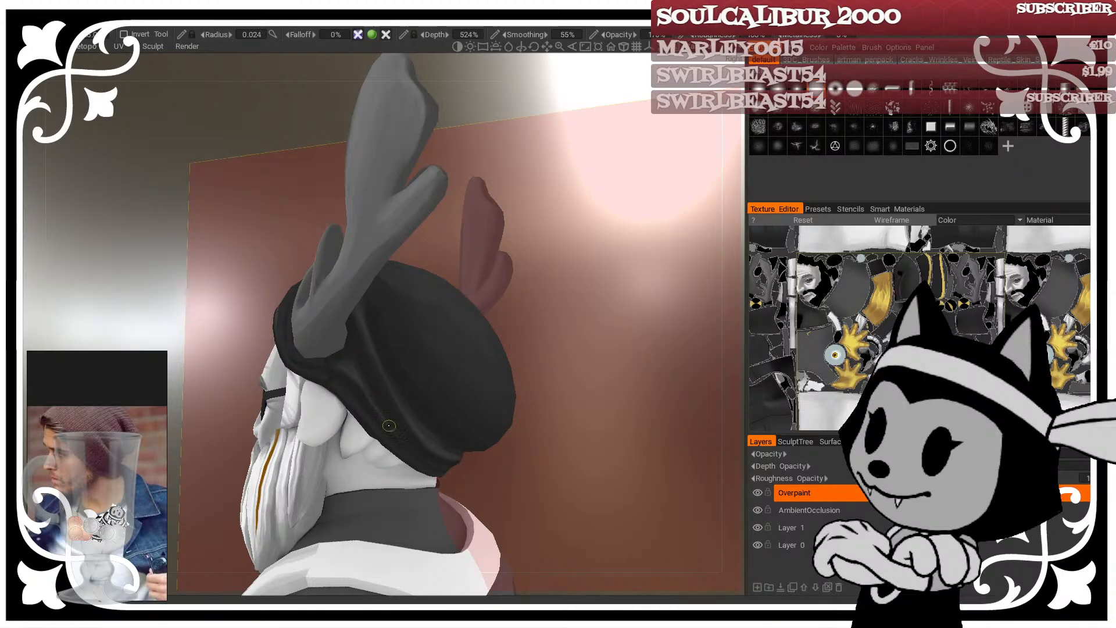
alt+drag(399, 429, 471, 146)
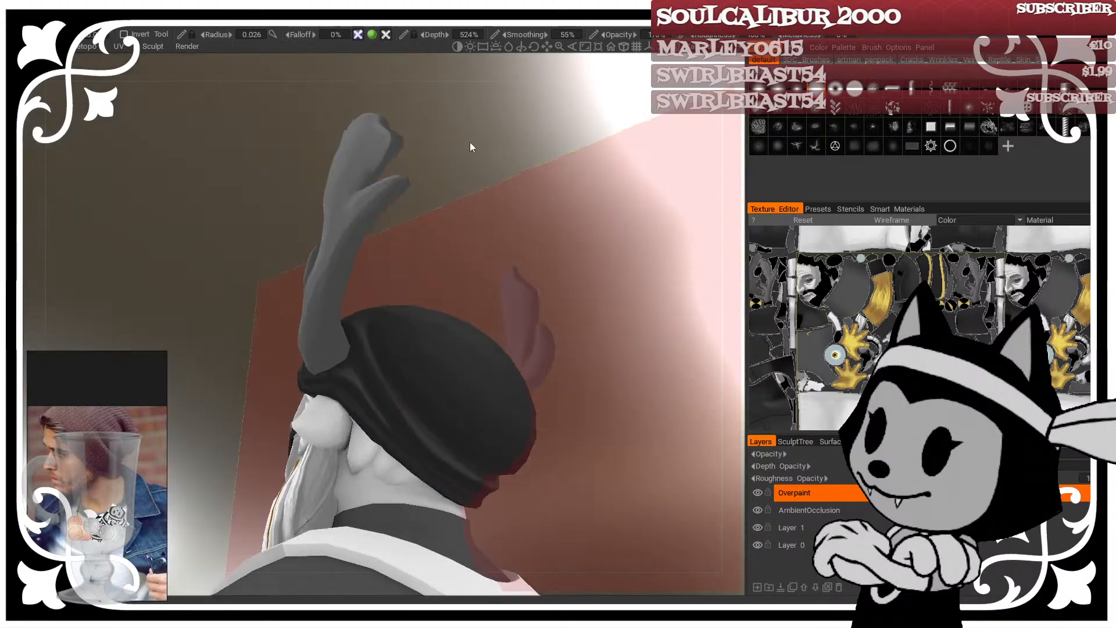
key(w)
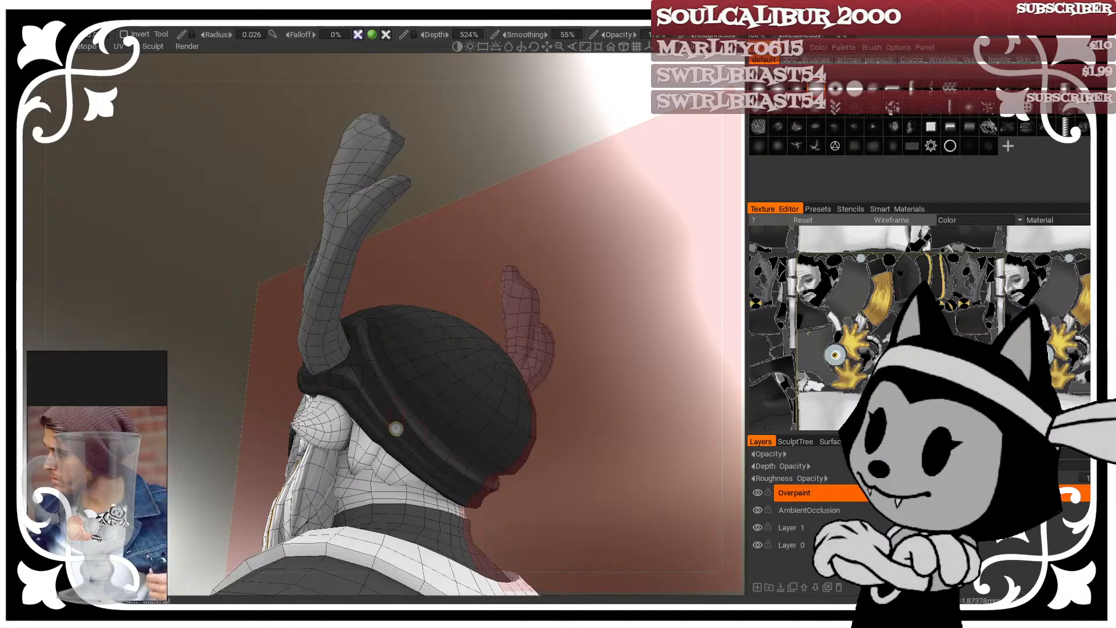
key(w)
alt+drag(463, 281, 399, 367)
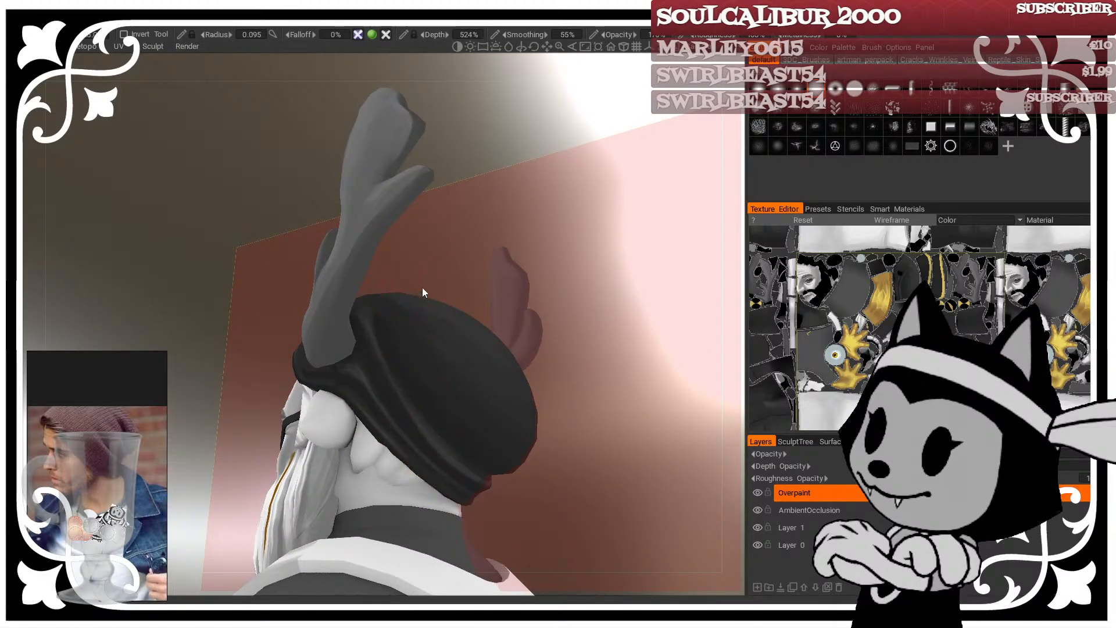
Step: Touch up the hat's front band and the folds before the antler with brush radii 0.024, 0.038 and 0.111
key(bracketleft)
key(bracketleft)
key(bracketleft)
alt+drag(537, 282, 645, 297)
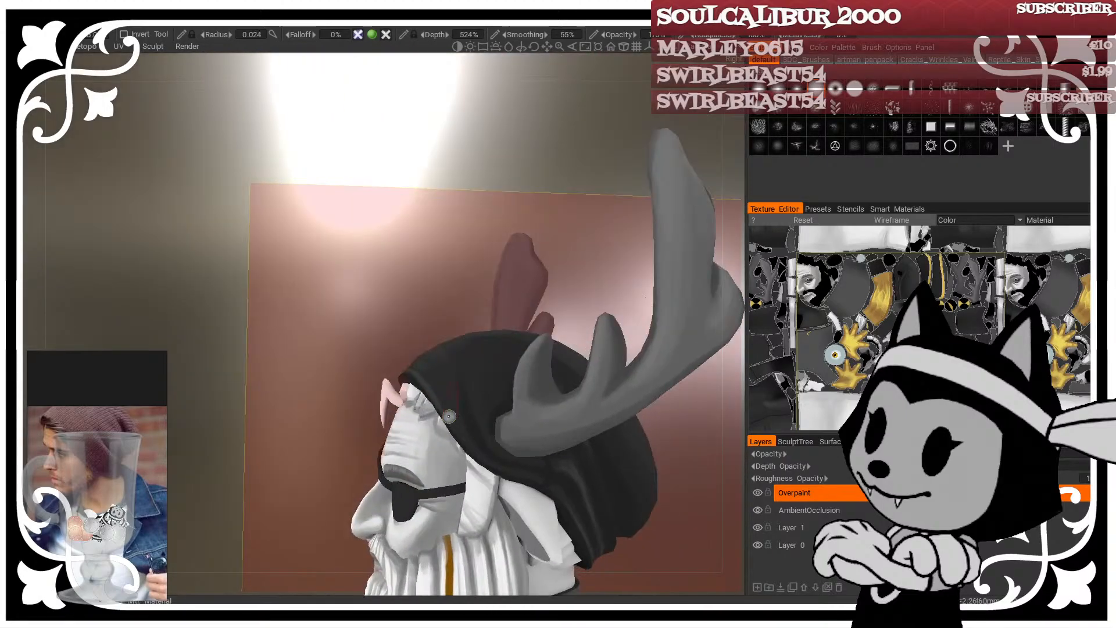
alt+drag(451, 313, 491, 441)
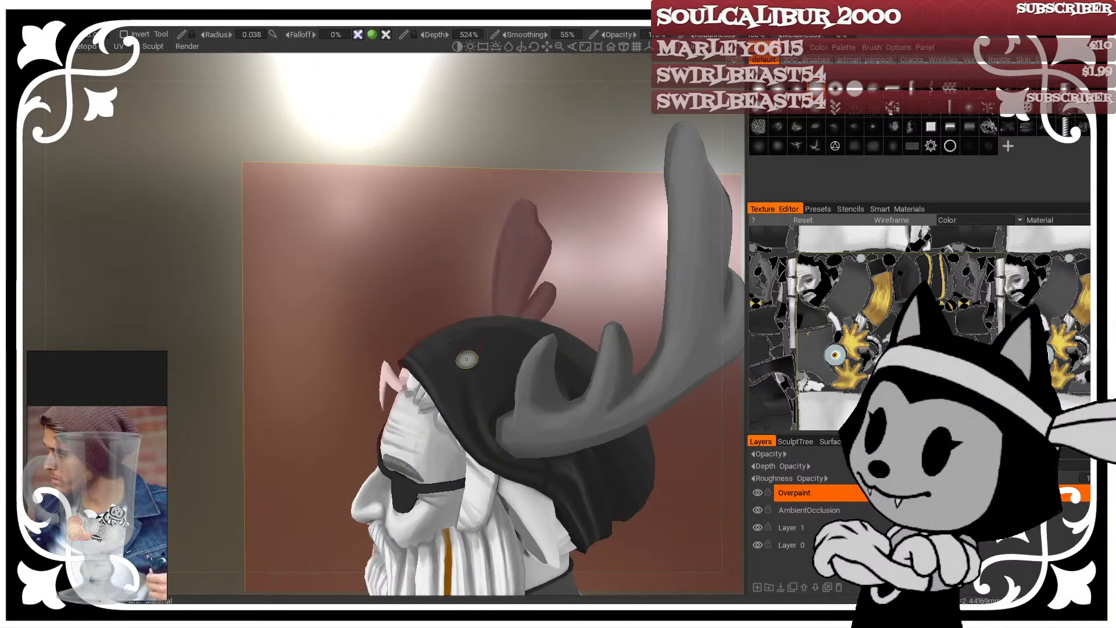
alt+drag(466, 361, 481, 418)
key(bracketright)
key(bracketright)
key(bracketright)
key(bracketright)
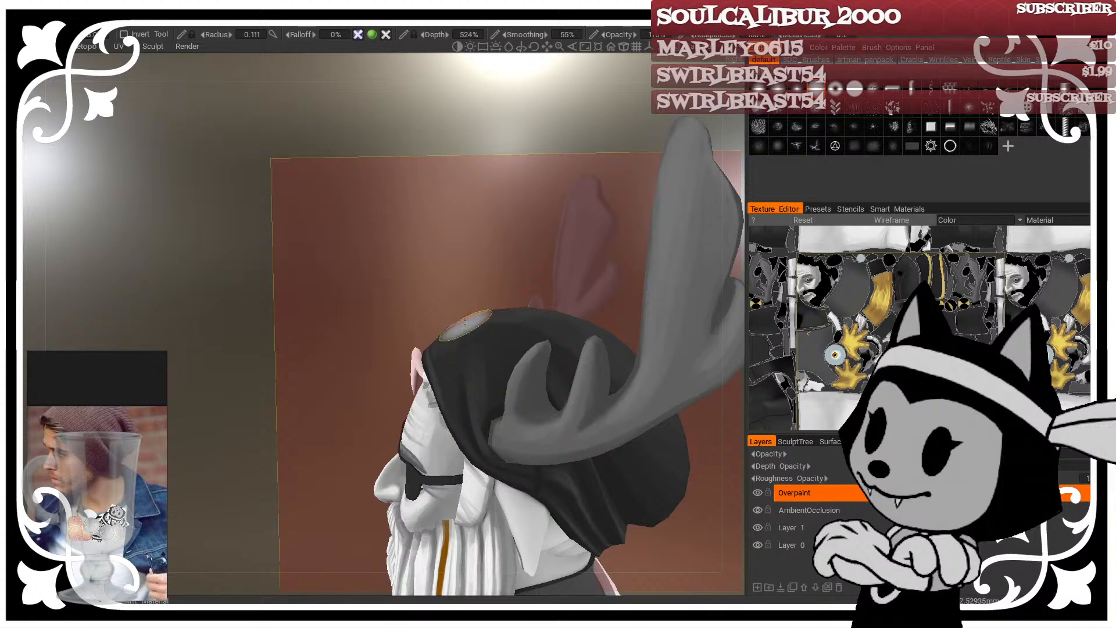
Step: Paint fine shading along the hat's front edge with brush radius 0.021, checking the wireframe and hiding it again
key(bracketleft)
key(bracketleft)
key(bracketleft)
key(bracketleft)
key(bracketleft)
key(bracketleft)
key(bracketleft)
key(bracketleft)
mouse_move(473, 340)
alt+mouse_down()
mouse_move(486, 441)
mouse_move(481, 301)
mouse_move(587, 316)
alt+mouse_up()
alt+drag(613, 451, 554, 423)
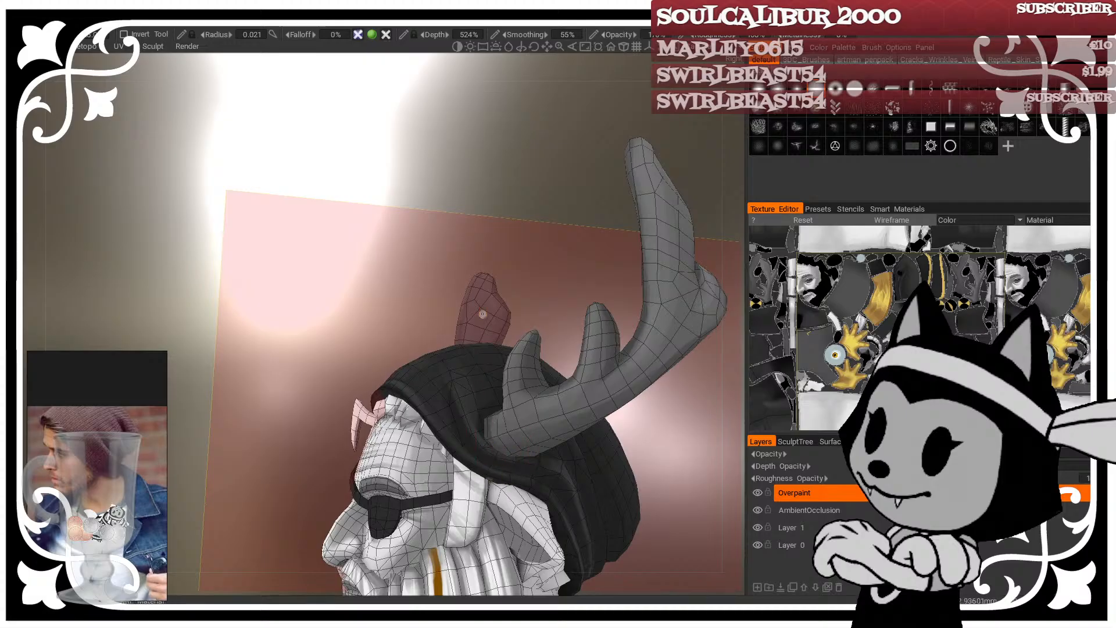
alt+drag(482, 313, 494, 526)
key(w)
scroll(567, 310, down, 5)
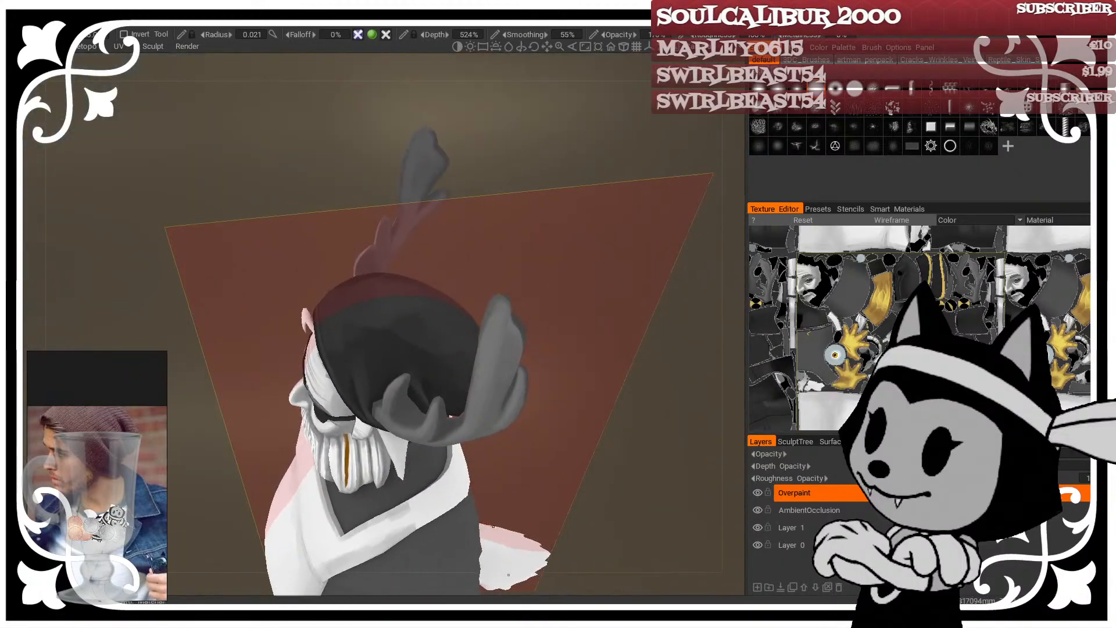
Step: Blend broad shading over the back, top and front of the hat's crown with brush radius 0.275
mouse_move(530, 271)
alt+mouse_down()
mouse_move(437, 307)
mouse_move(504, 200)
alt+mouse_up()
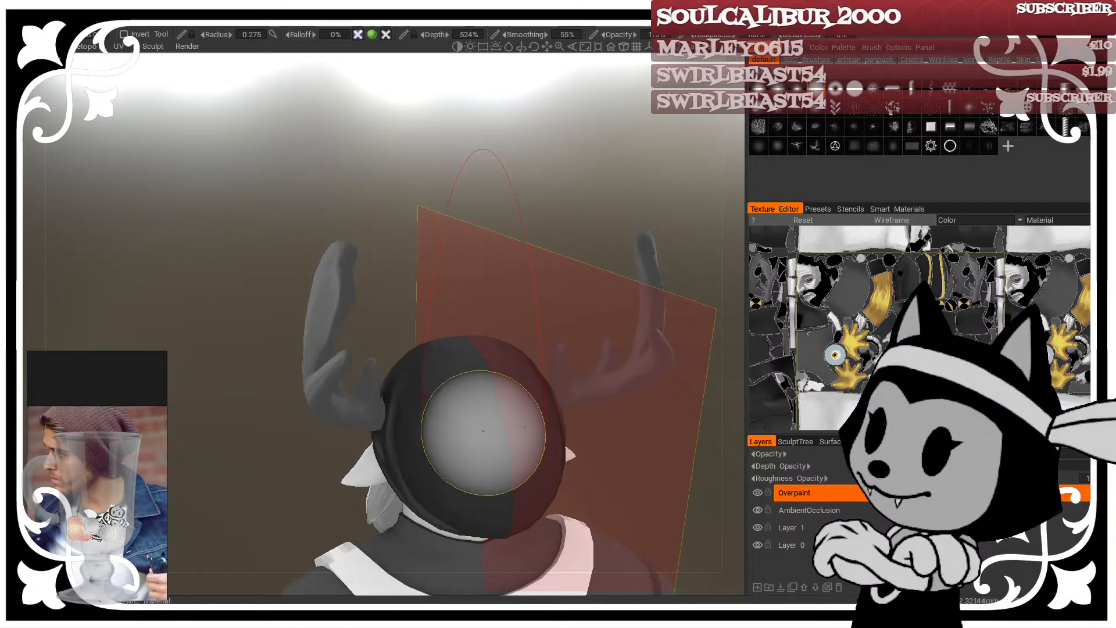
mouse_move(447, 419)
alt+mouse_down()
mouse_move(505, 295)
mouse_move(502, 329)
mouse_move(408, 398)
mouse_move(474, 319)
mouse_move(407, 356)
alt+mouse_up()
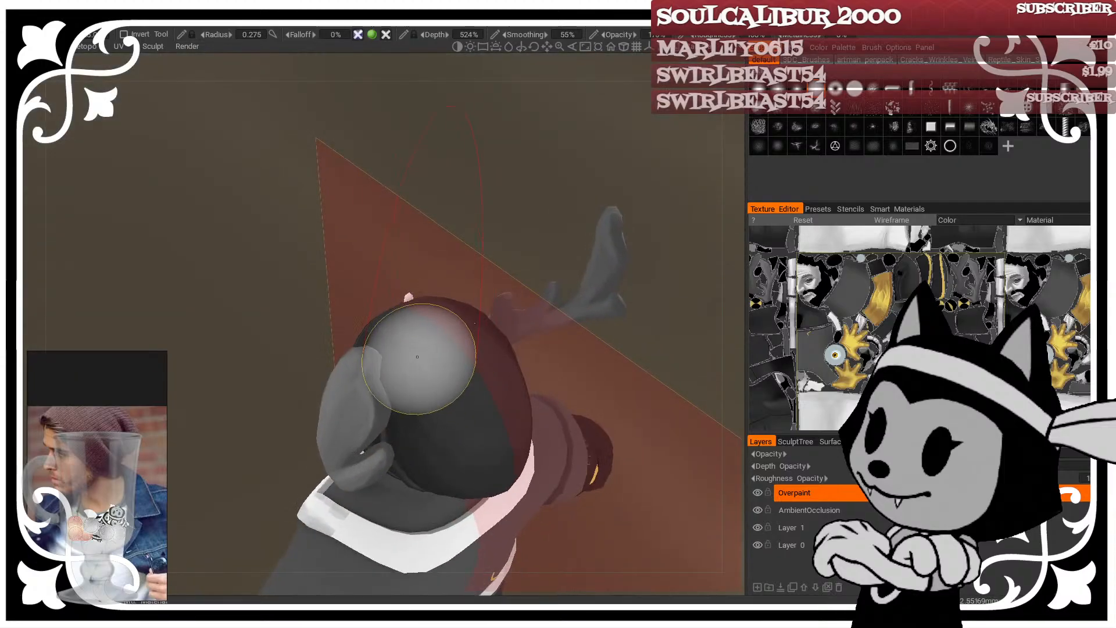
mouse_move(471, 274)
alt+mouse_down()
mouse_move(409, 349)
mouse_move(576, 317)
mouse_move(384, 372)
mouse_move(437, 302)
alt+mouse_up()
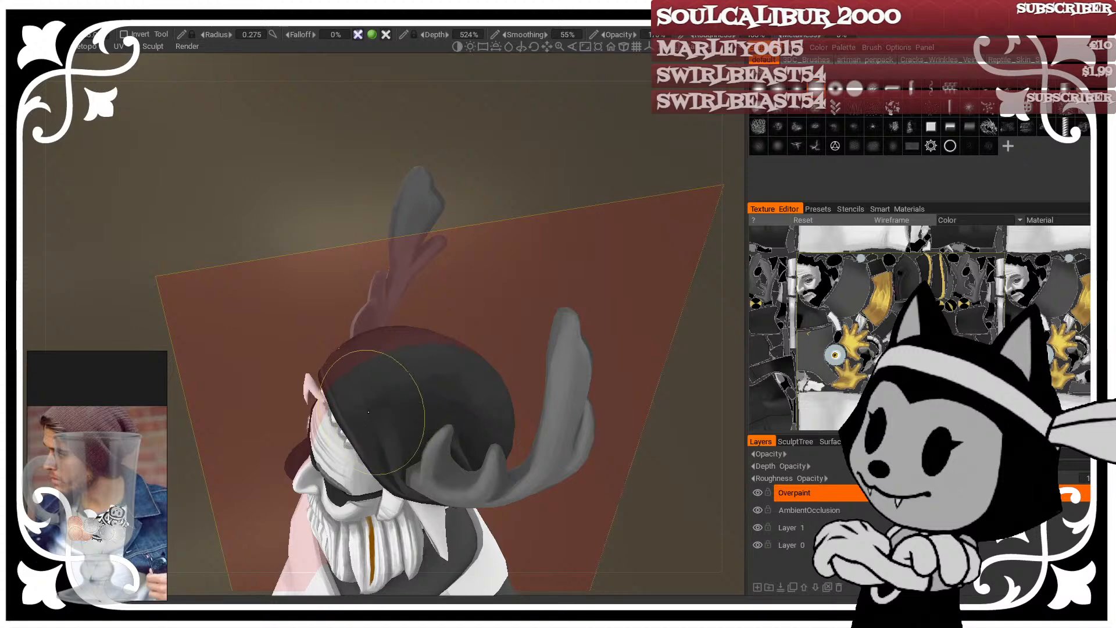
mouse_move(393, 394)
alt+mouse_down()
mouse_move(407, 314)
mouse_move(449, 399)
alt+mouse_up()
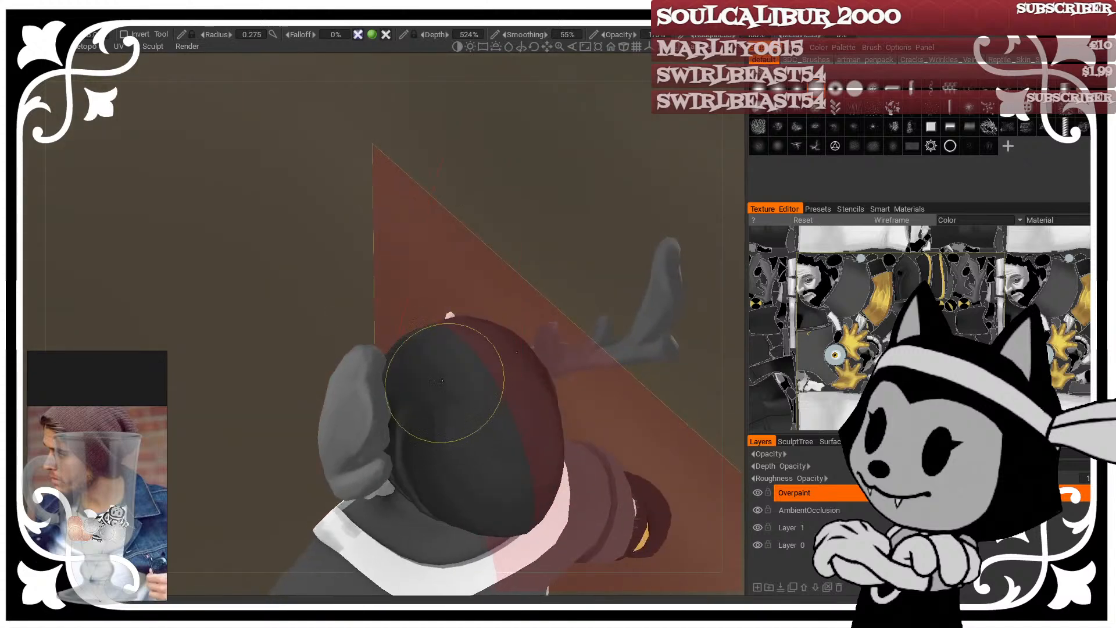
alt+drag(519, 274, 511, 200)
mouse_move(506, 338)
alt+mouse_down()
mouse_move(589, 341)
mouse_move(570, 414)
alt+mouse_up()
mouse_move(449, 414)
alt+mouse_down()
mouse_move(461, 273)
mouse_move(493, 283)
mouse_move(416, 337)
alt+mouse_up()
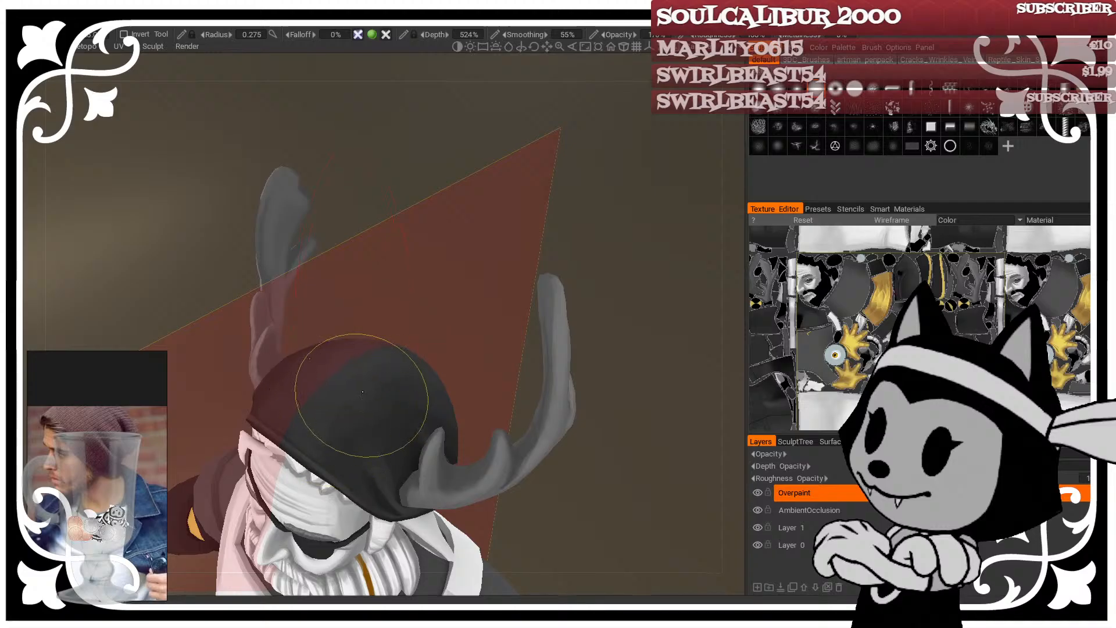
alt+drag(431, 291, 369, 405)
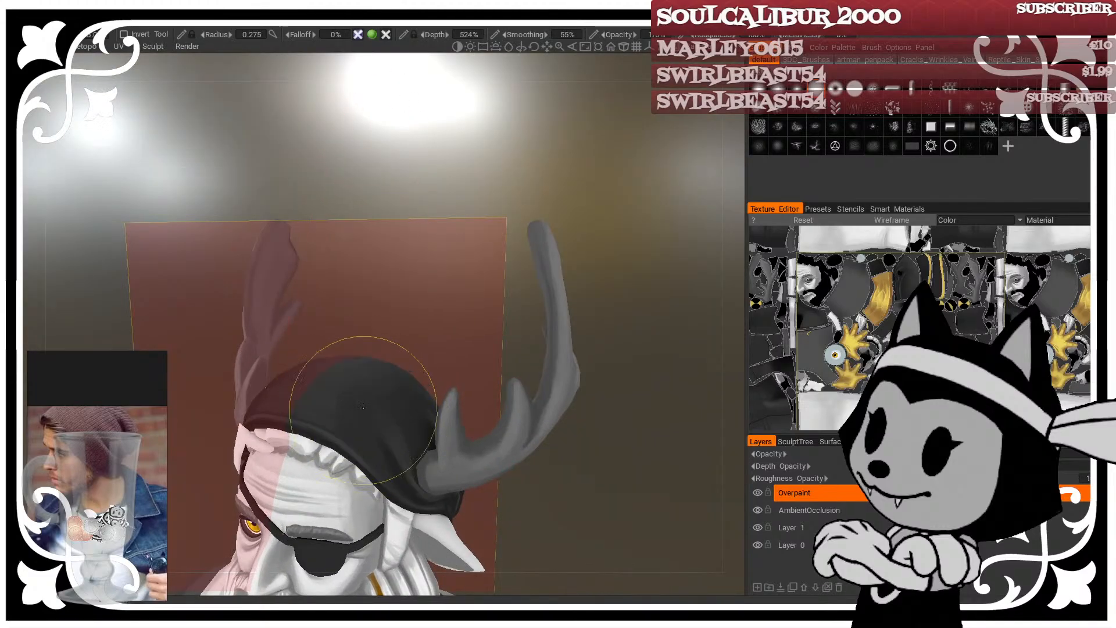
Step: Enlarge the brush radius to 0.346 and shade the front of the hat's crown
right_drag(365, 412, 380, 412)
alt+drag(381, 407, 399, 316)
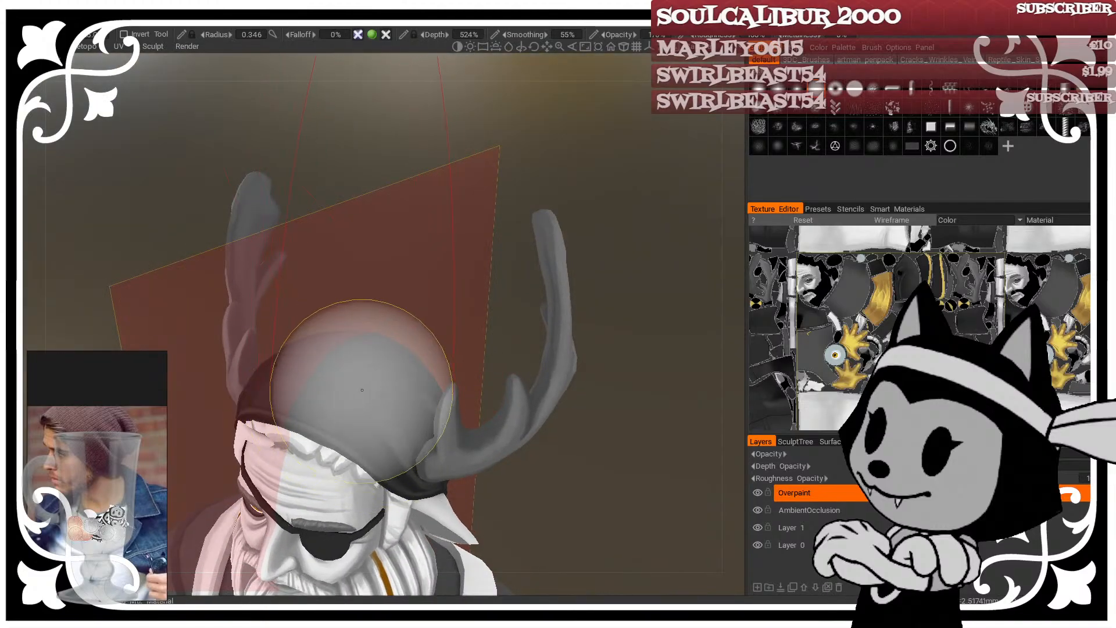
alt+drag(464, 320, 540, 373)
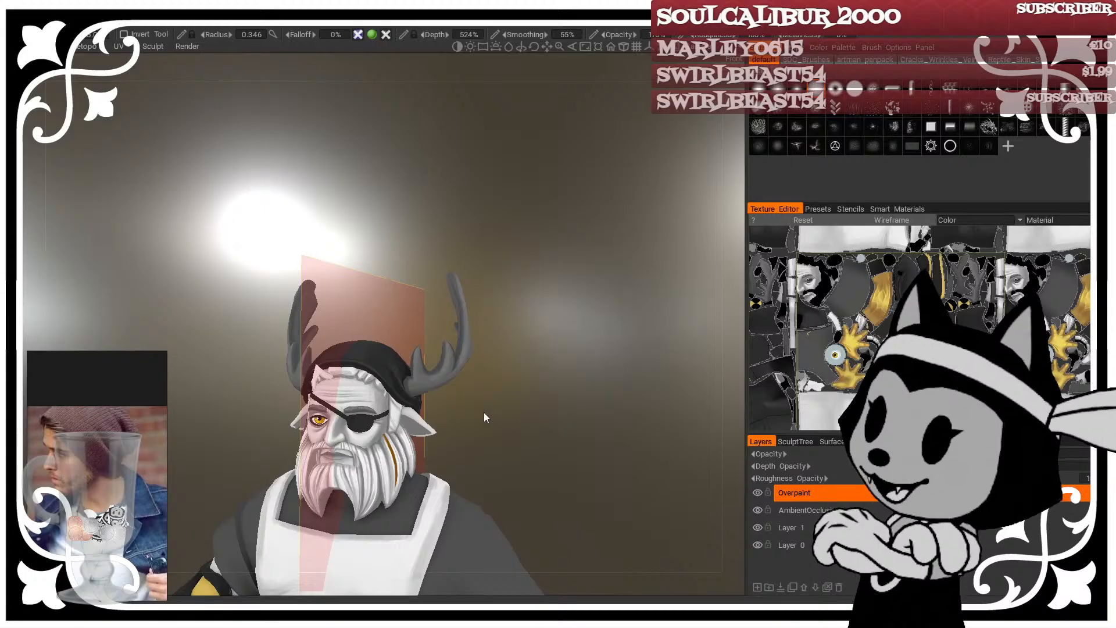
alt+drag(486, 419, 620, 350)
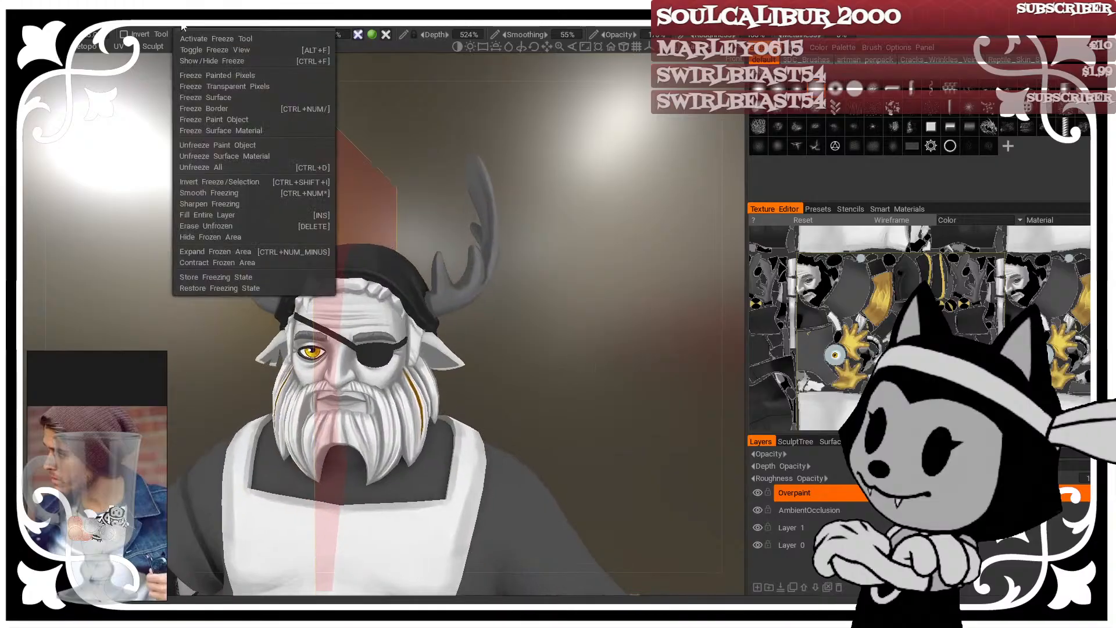
Step: Show the frozen area and unfreeze everything on the model
mouse_move(185, 26)
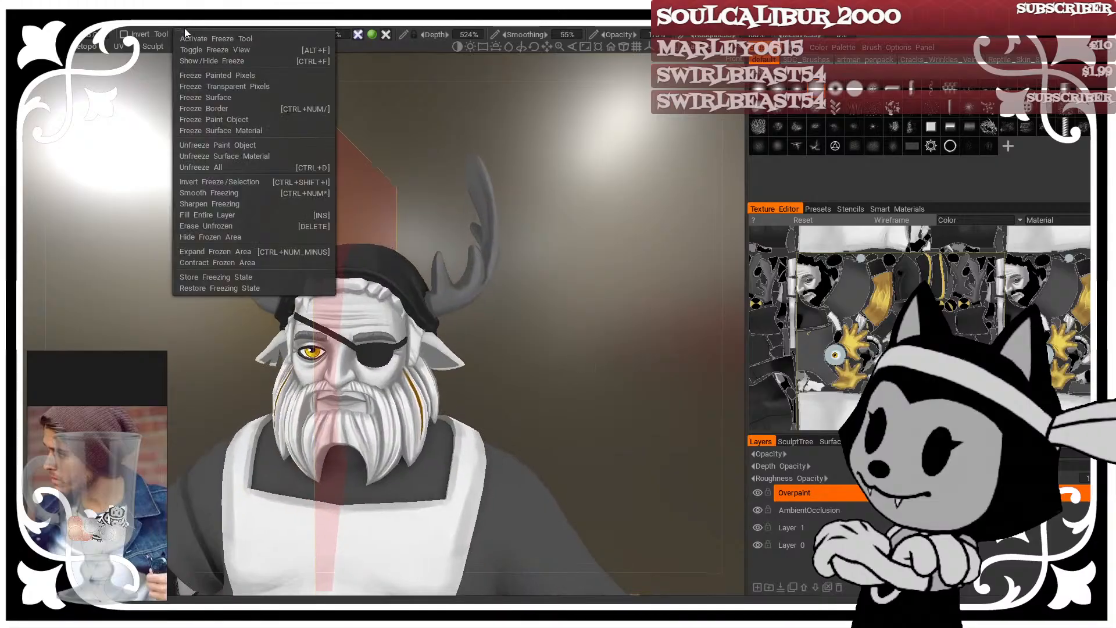
click(233, 58)
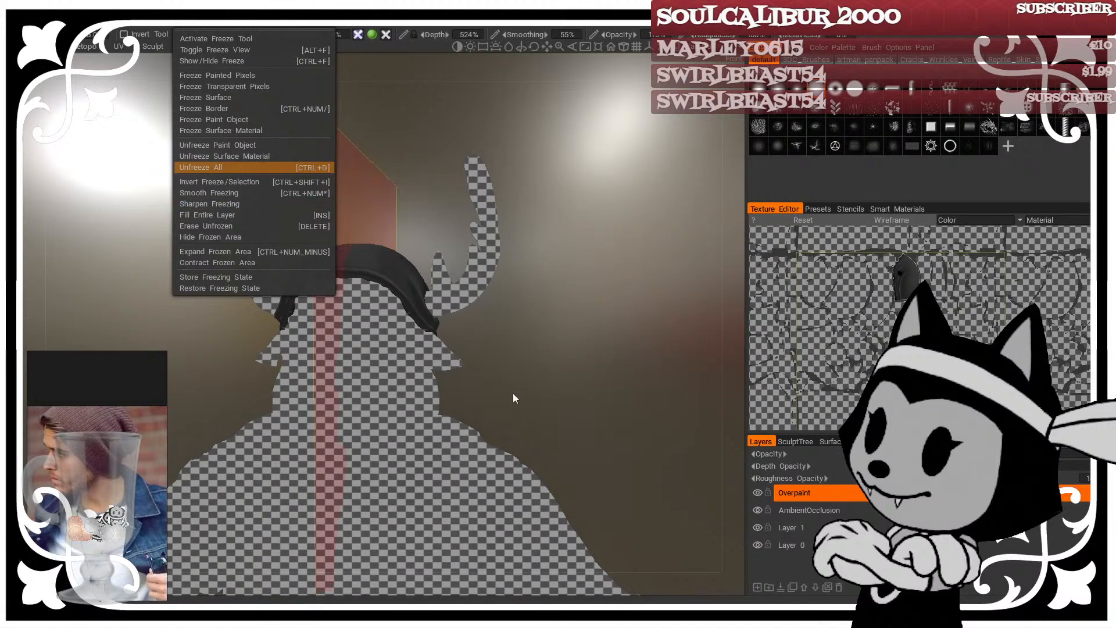
key(ctrl+d)
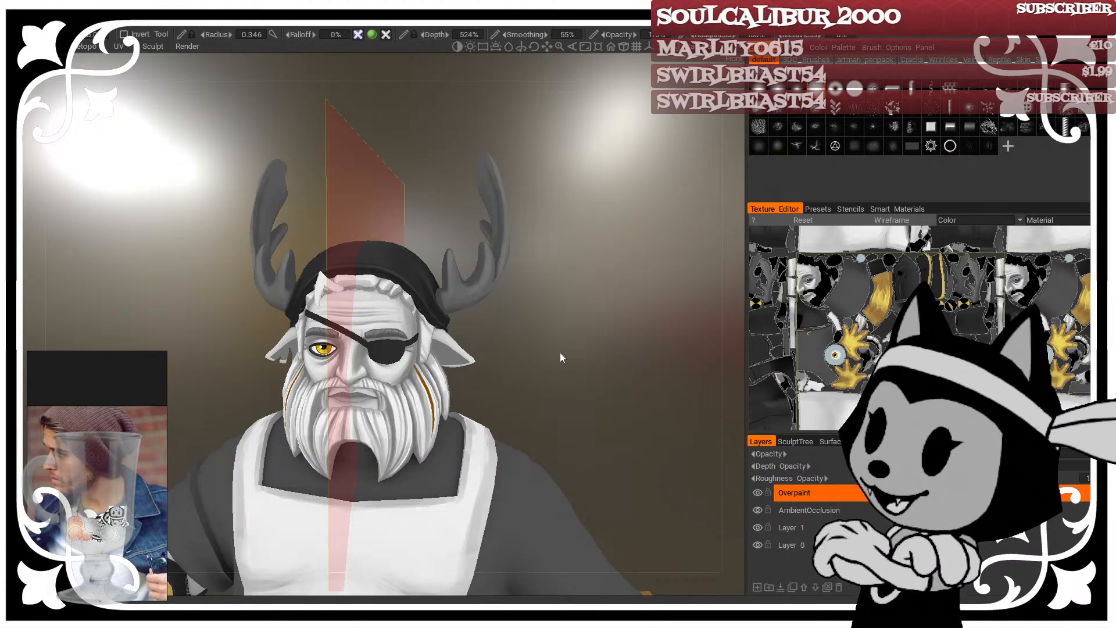
Step: Examine the painted hat, face and beard from the front and at an angle, near and far
scroll(557, 316, down, 5)
drag(518, 292, 501, 227)
scroll(518, 364, up, 5)
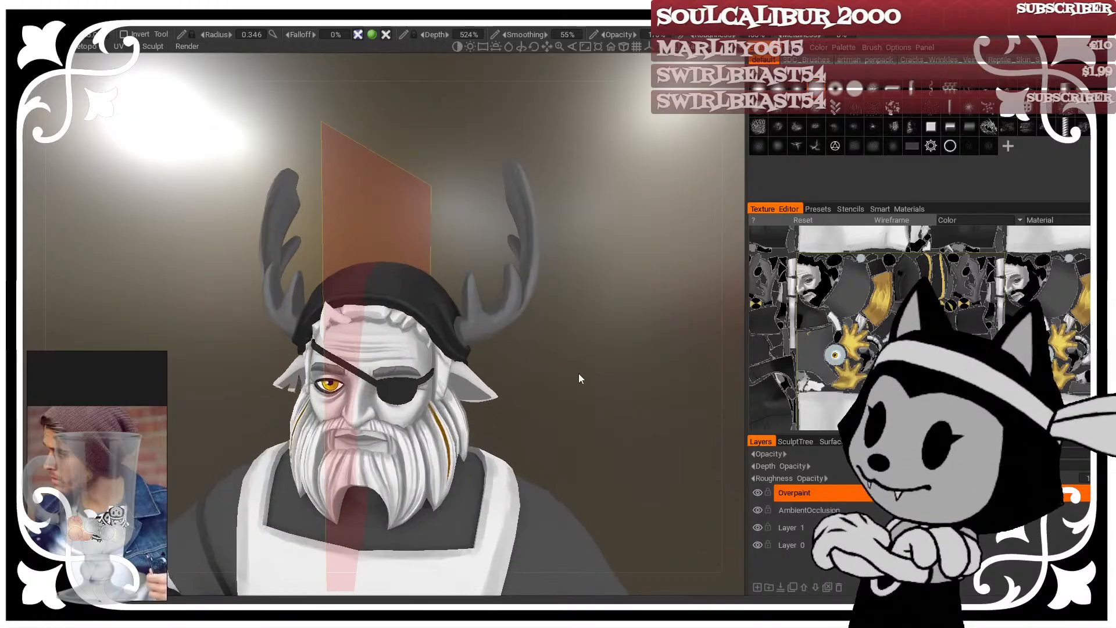
drag(579, 378, 632, 496)
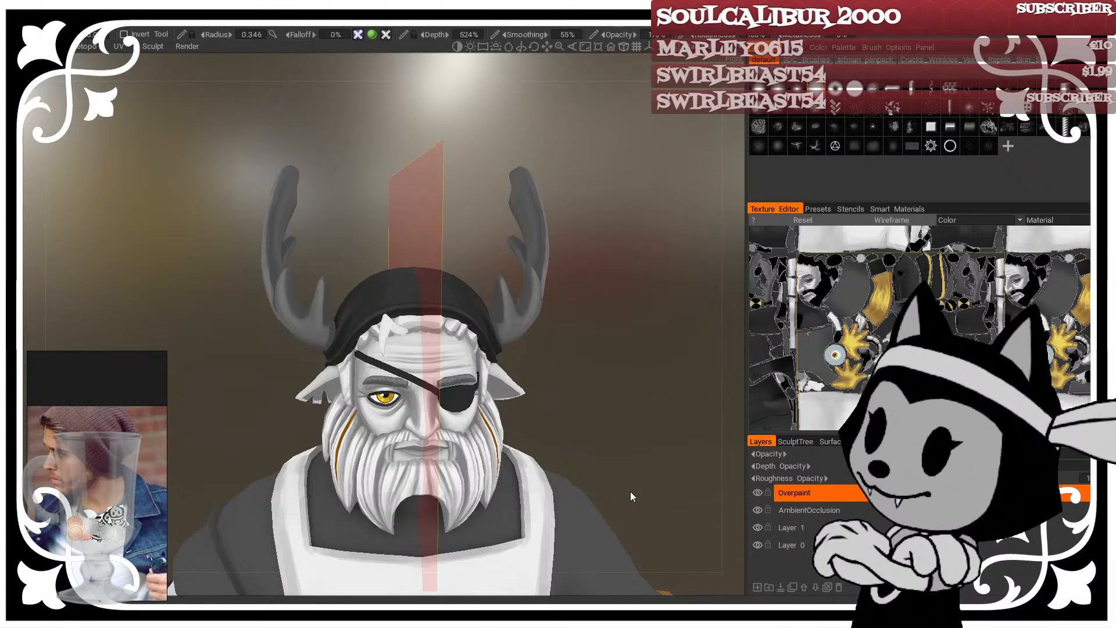
scroll(455, 276, down, 5)
middle_drag(456, 277, 598, 272)
scroll(581, 174, up, 2)
scroll(615, 257, up, 6)
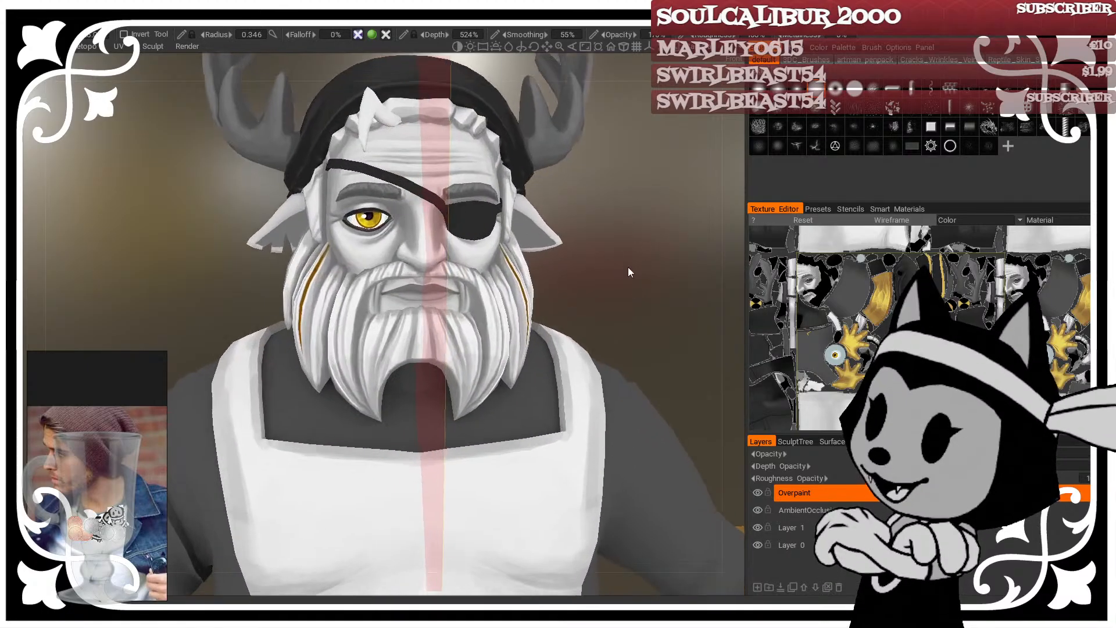
middle_drag(615, 157, 606, 232)
mouse_move(606, 232)
mouse_down()
mouse_move(570, 236)
mouse_move(590, 235)
mouse_up()
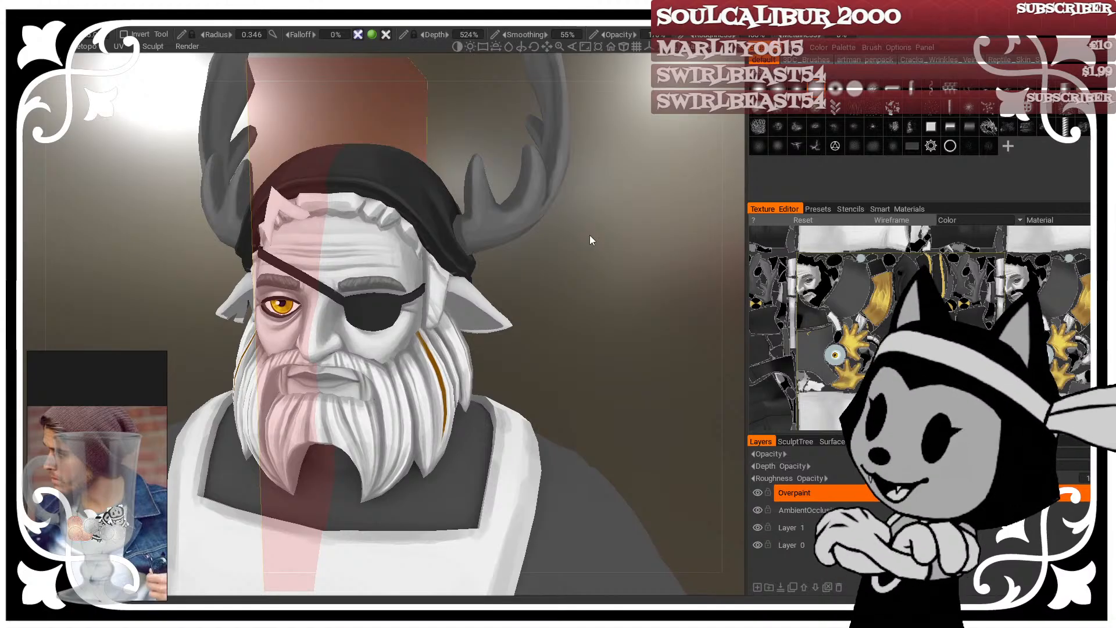
drag(590, 236, 569, 365)
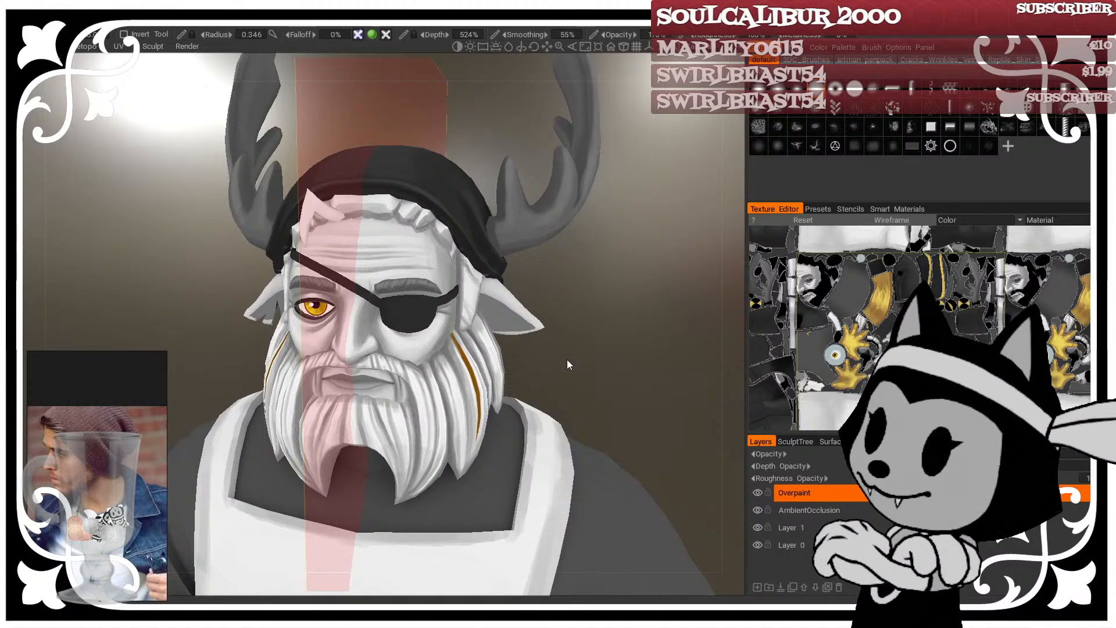
Step: Freeze both shirt sleeves and the shirt's body by color, picking their islands in the texture map
scroll(637, 368, down, 4)
mouse_move(622, 354)
mouse_down()
mouse_move(652, 312)
mouse_move(601, 350)
mouse_up()
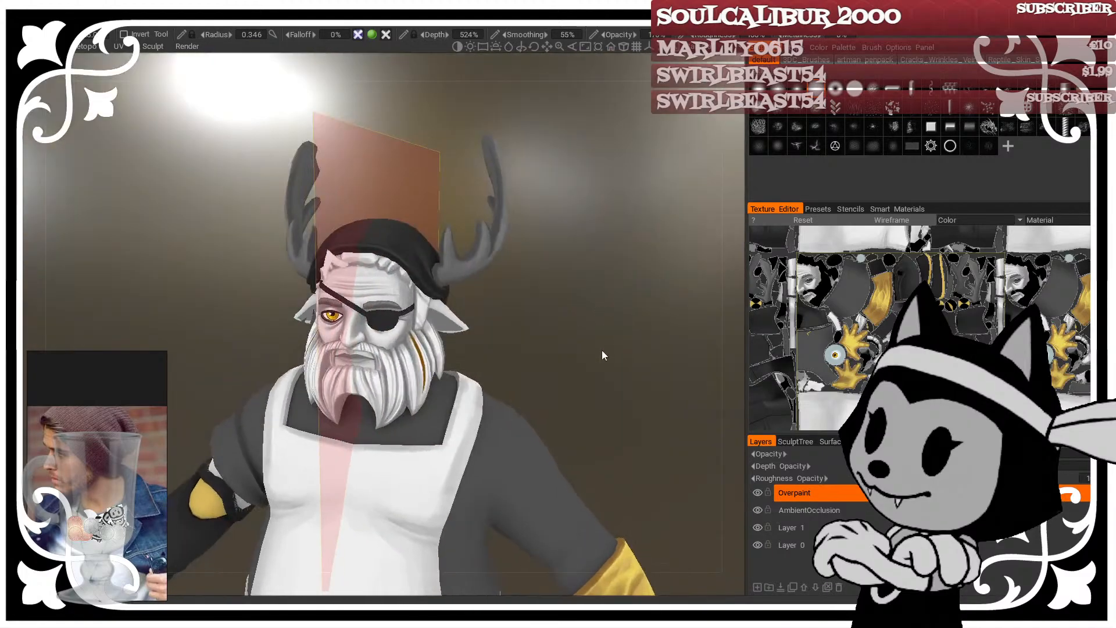
middle_drag(602, 350, 598, 262)
right_drag(597, 262, 524, 256)
drag(523, 256, 562, 278)
middle_drag(561, 277, 567, 262)
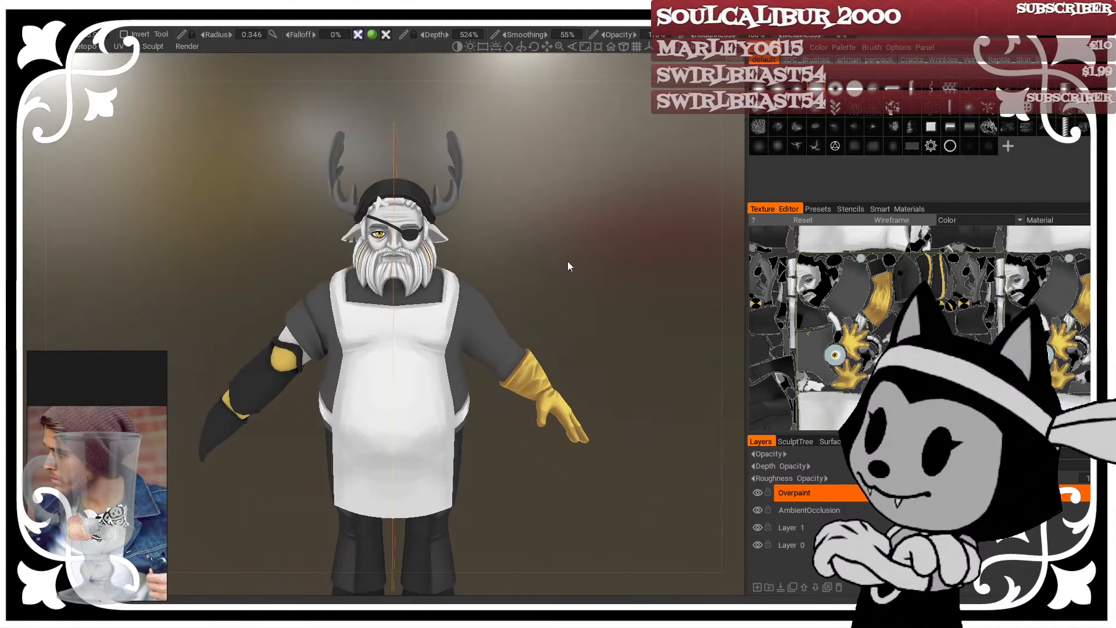
click(15, 402)
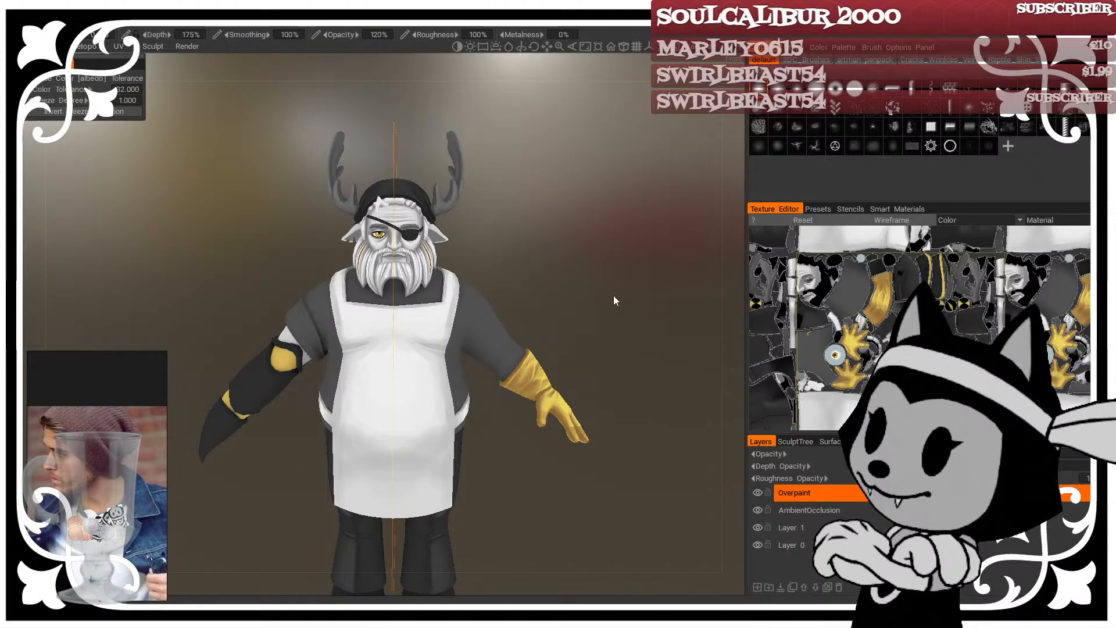
drag(613, 297, 664, 265)
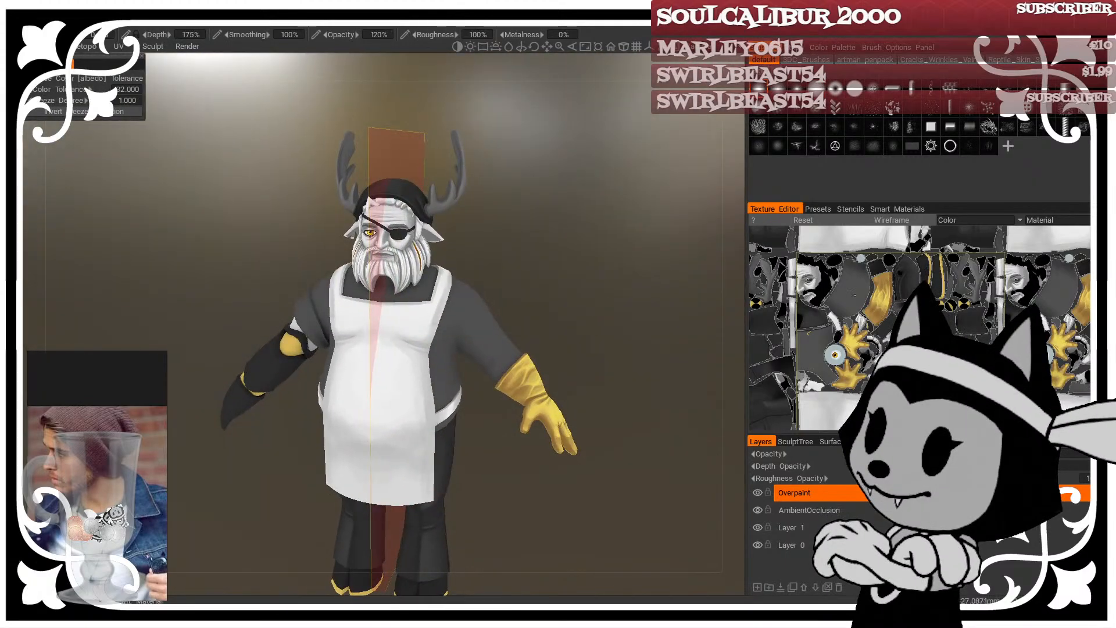
click(855, 289)
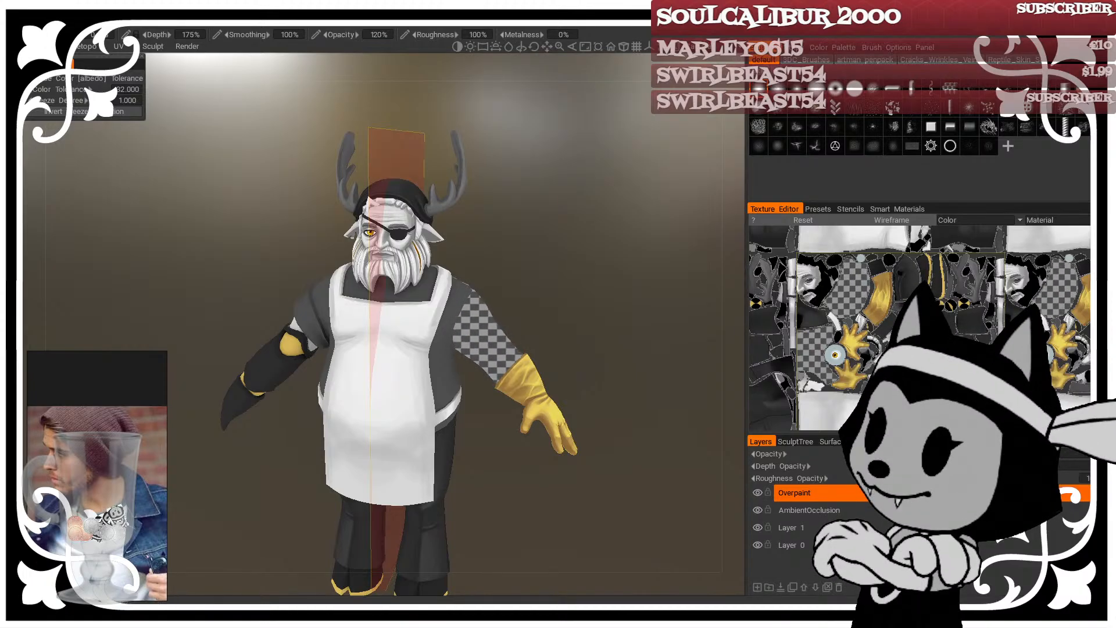
click(816, 350)
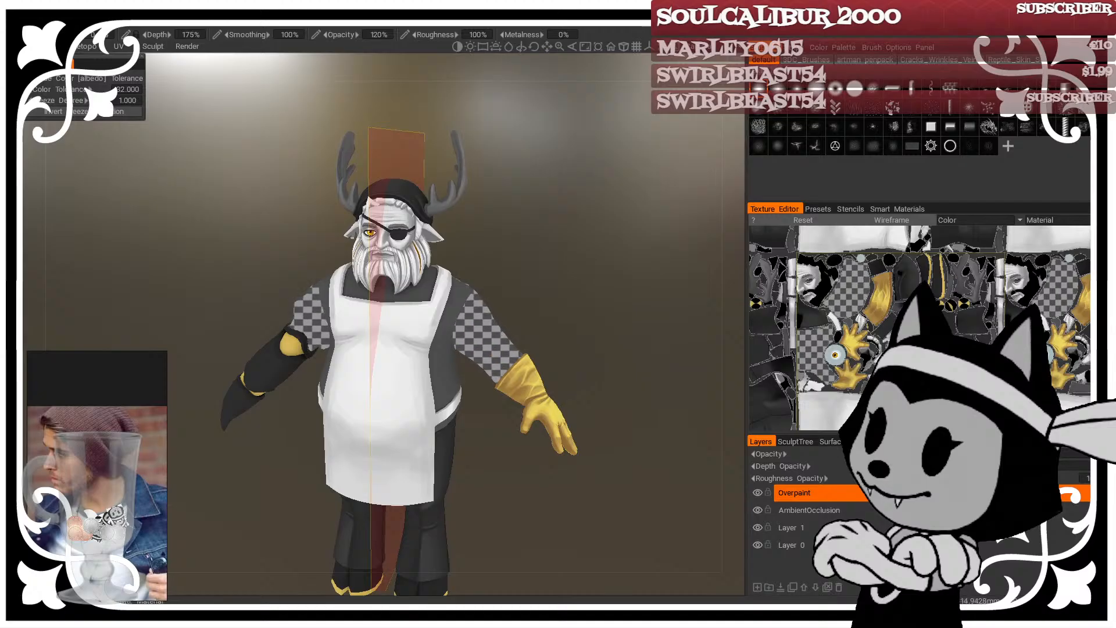
click(896, 385)
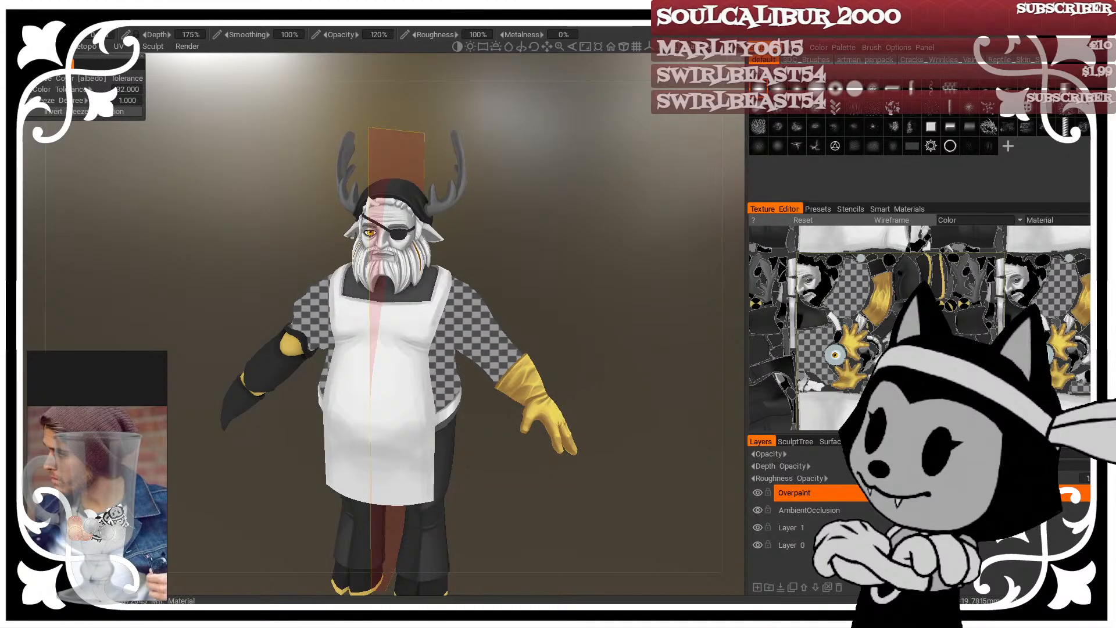
Step: Extend the color-based freeze to the back of the shirt's neck
drag(606, 357, 214, 334)
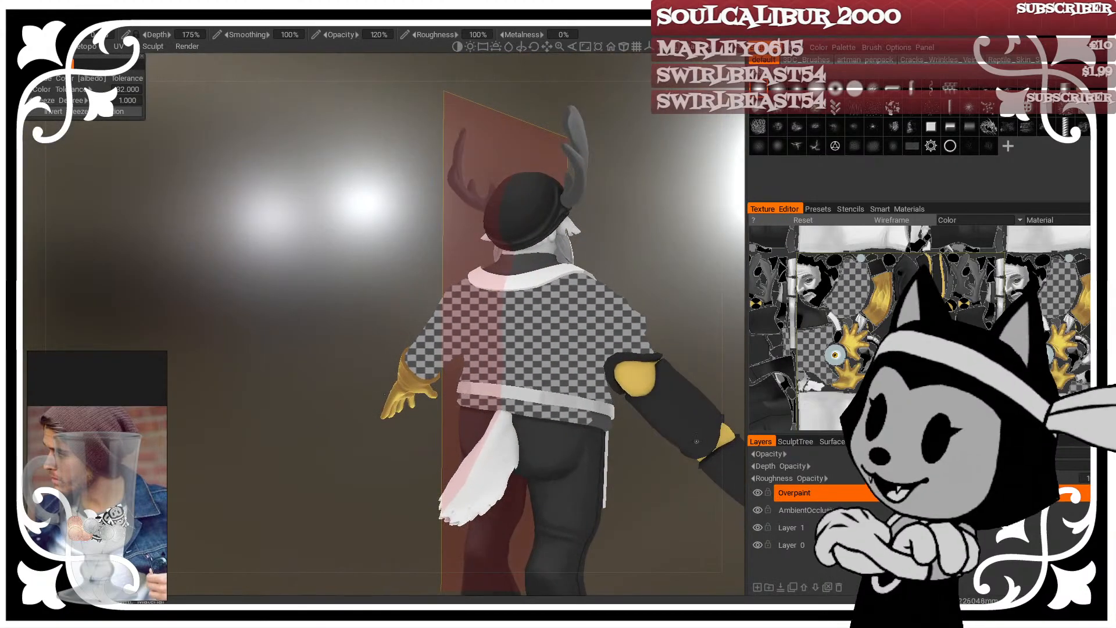
middle_drag(813, 365, 777, 299)
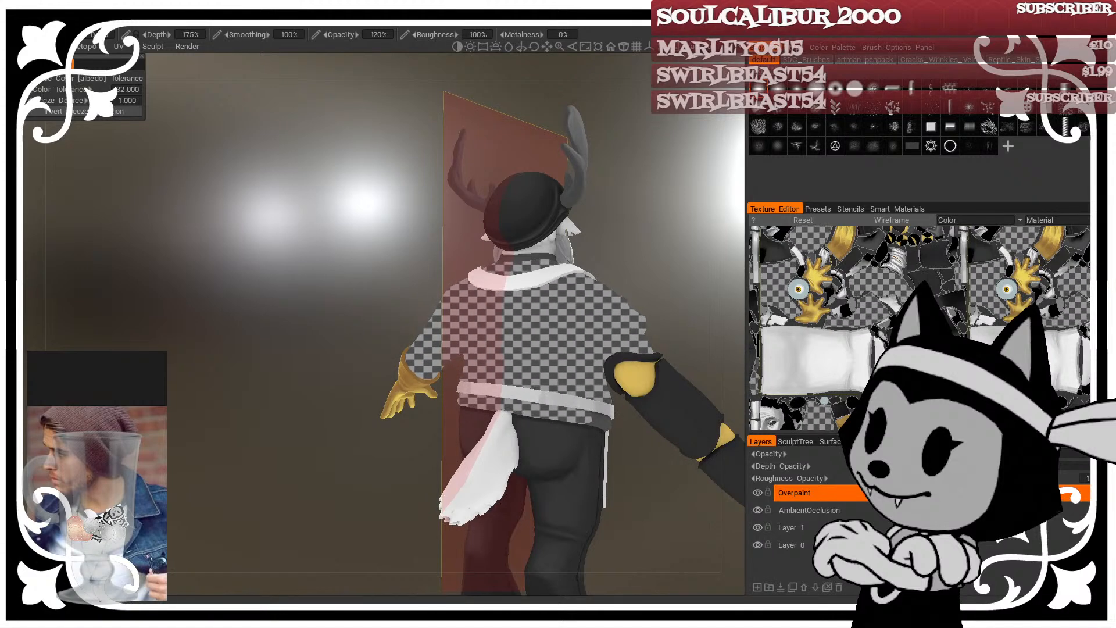
middle_drag(837, 273, 846, 316)
scroll(847, 291, up, 3)
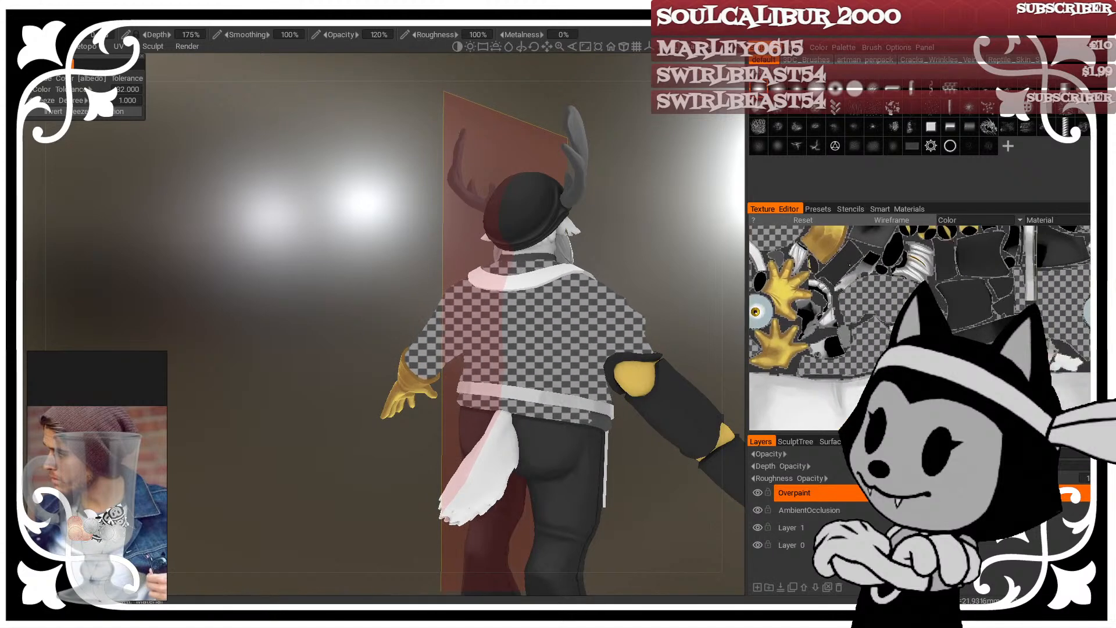
middle_drag(843, 233, 814, 244)
scroll(877, 311, up, 1)
scroll(953, 250, up, 1)
middle_drag(924, 279, 881, 388)
scroll(928, 401, up, 1)
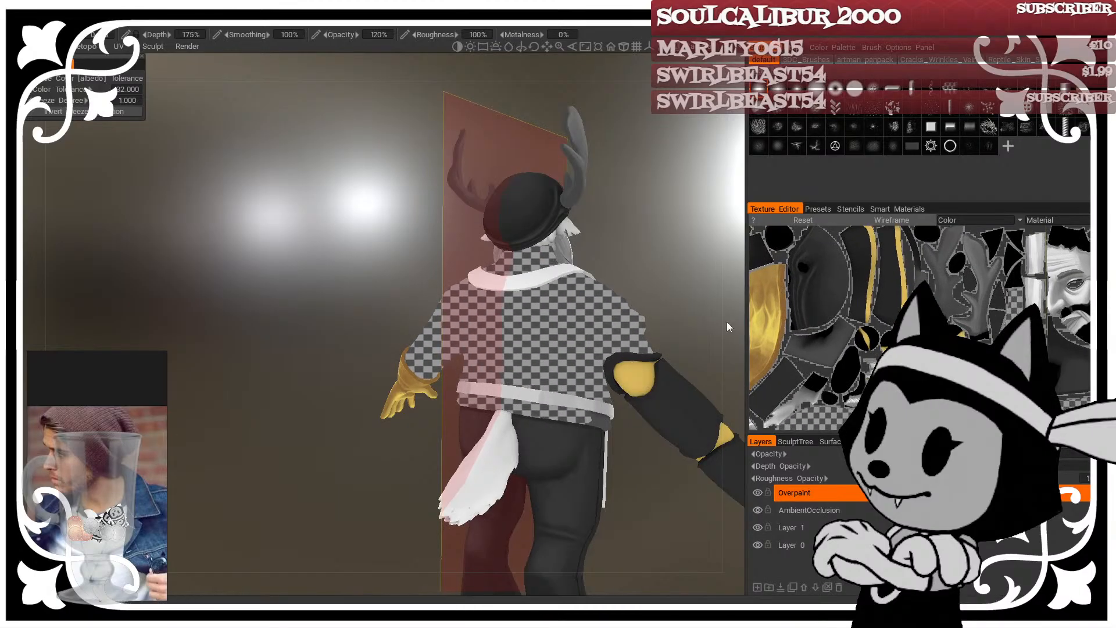
Step: Freeze the remaining front of the shirt's neckline above the apron by color
scroll(307, 263, down, 3)
scroll(307, 263, down, 1)
middle_drag(935, 372, 930, 363)
drag(697, 262, 626, 347)
middle_drag(778, 382, 816, 362)
drag(668, 325, 450, 423)
scroll(601, 319, up, 1)
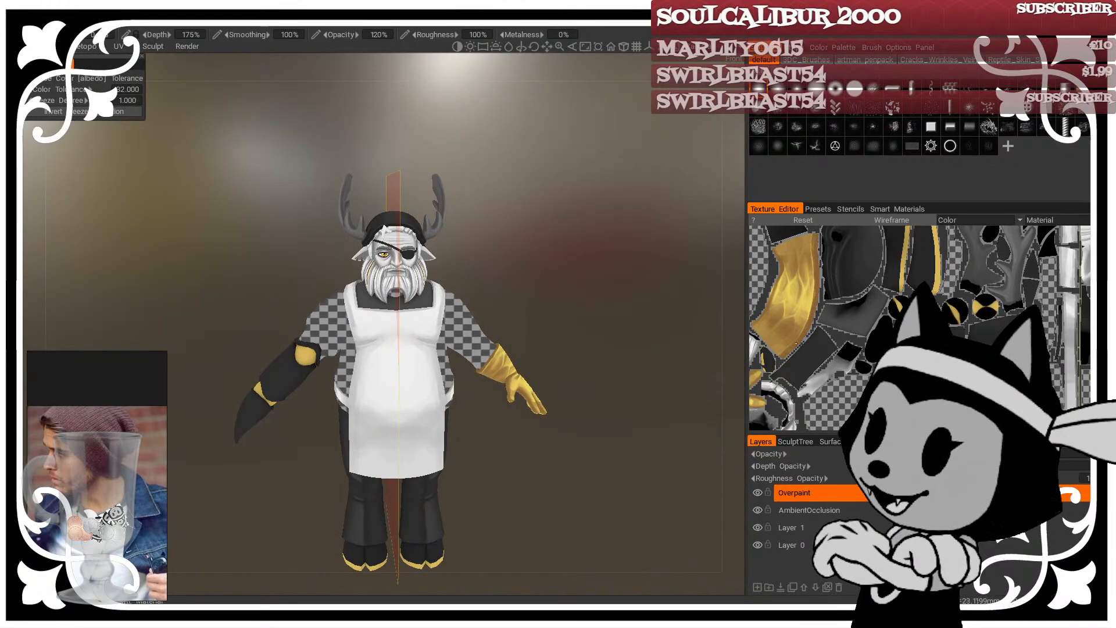
click(427, 300)
middle_drag(580, 286, 601, 293)
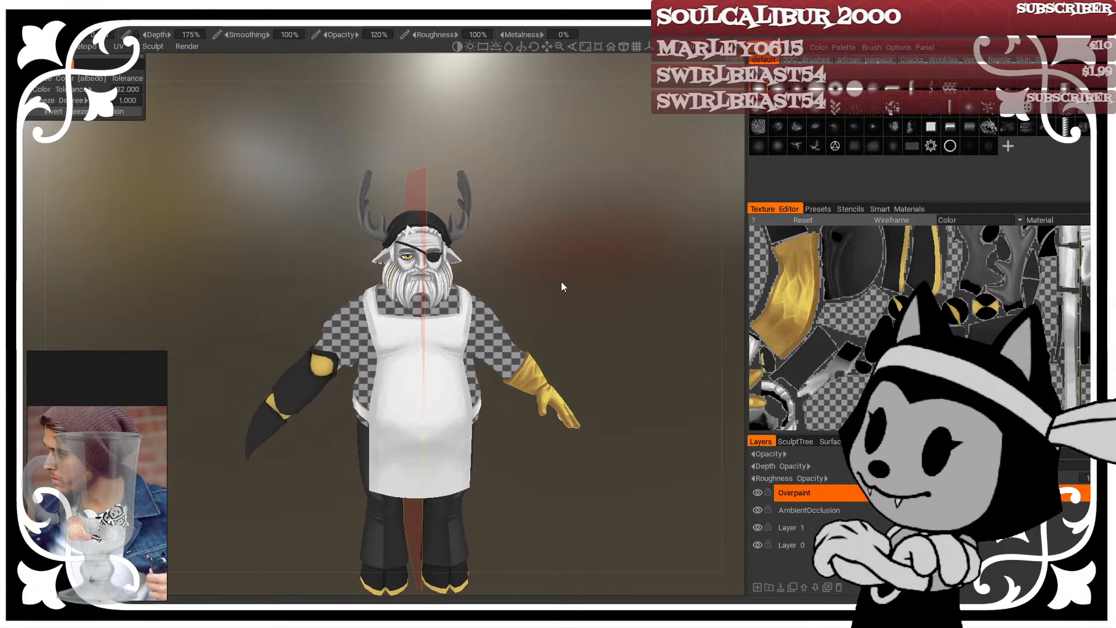
Step: Unfreeze everything on the model and return to the previous painting brush
click(189, 26)
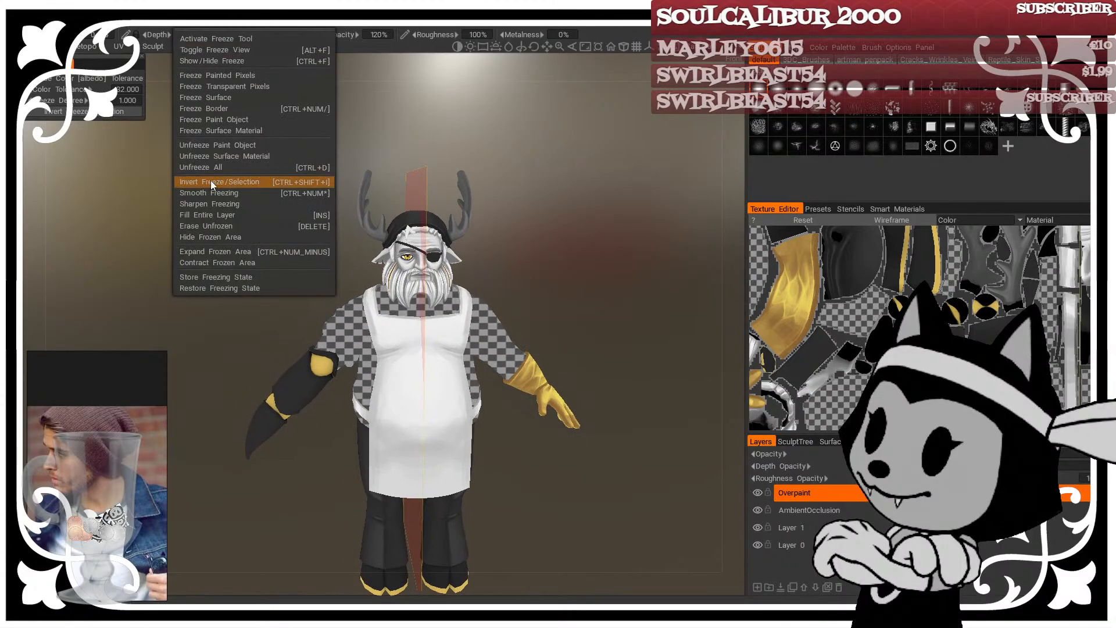
click(186, 28)
click(201, 168)
click(26, 122)
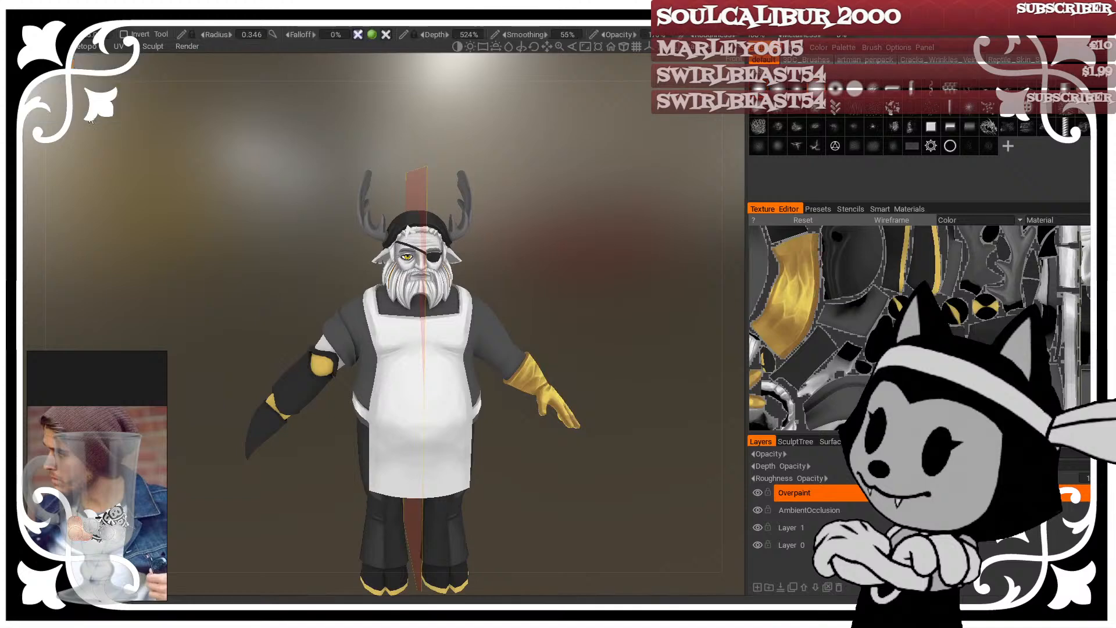
Step: Examine the shirt, sleeves and apron from the front and the side at closer range
scroll(632, 306, up, 1)
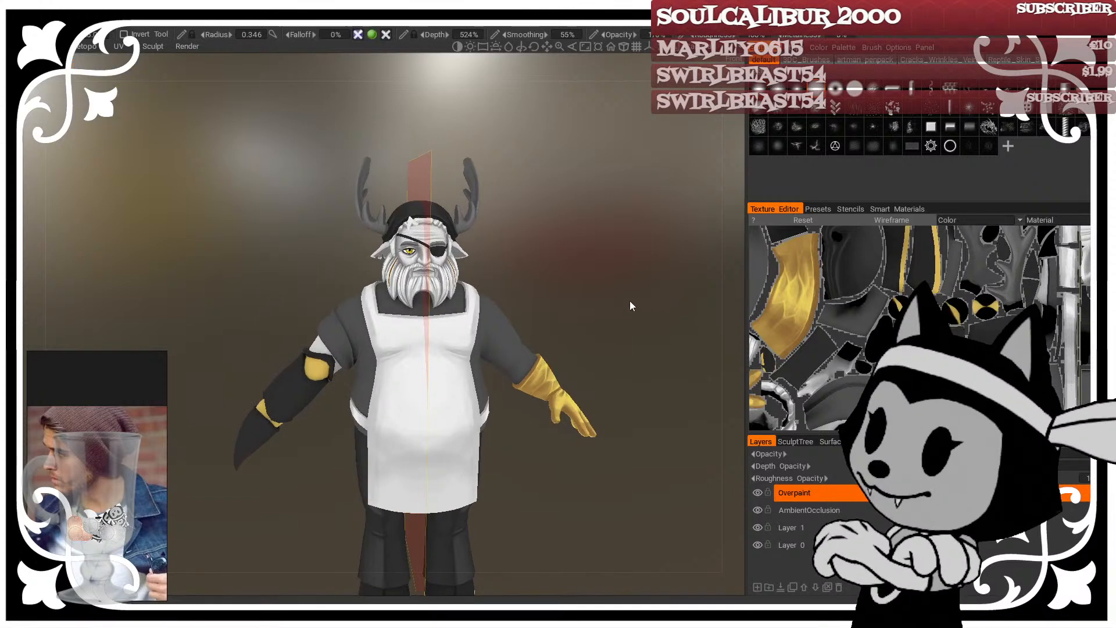
drag(624, 303, 576, 312)
middle_drag(578, 312, 554, 278)
right_drag(554, 279, 596, 283)
middle_drag(596, 283, 589, 294)
drag(588, 295, 619, 254)
right_drag(619, 253, 633, 255)
middle_drag(633, 255, 627, 264)
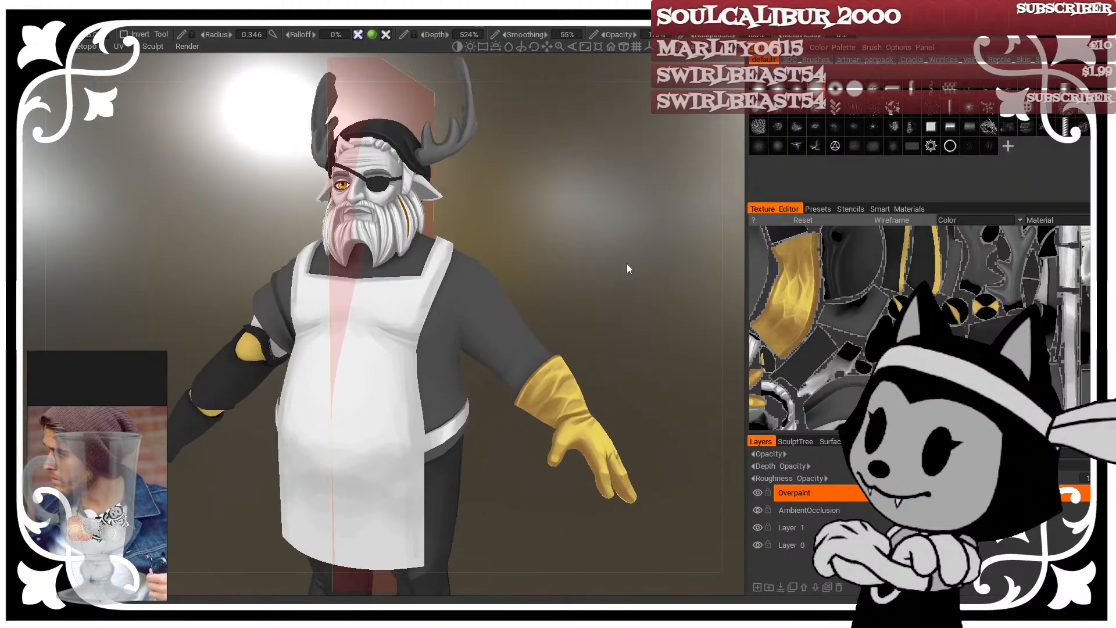
mouse_move(553, 264)
mouse_down()
mouse_move(518, 241)
mouse_move(494, 250)
mouse_up()
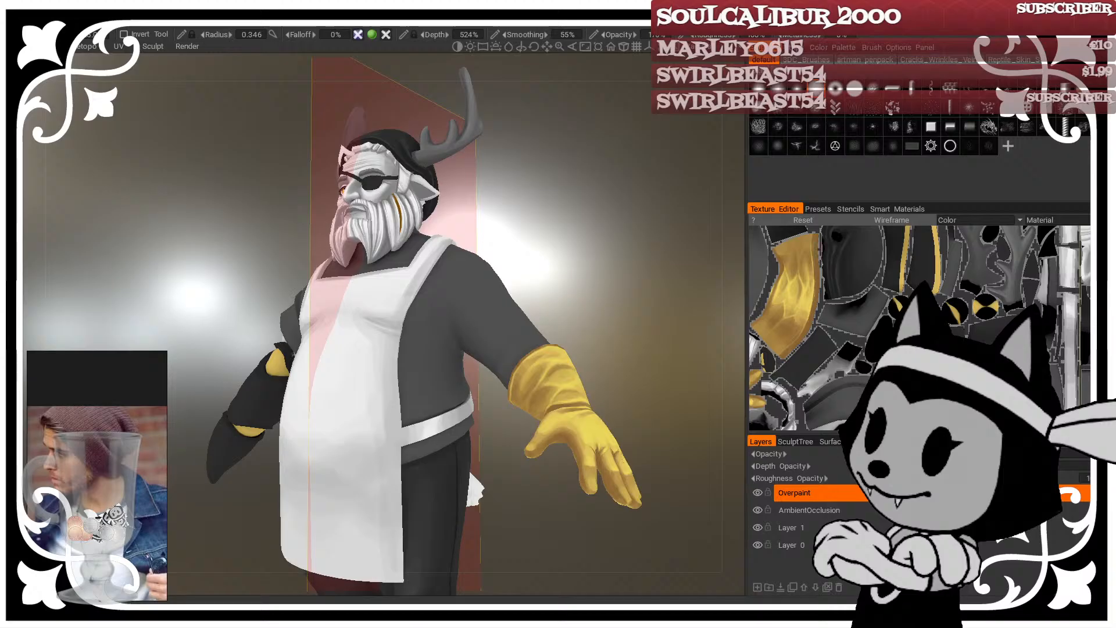
Step: Bring the full-body concept art of the character into view in the reference image window
click(78, 91)
click(326, 392)
click(326, 456)
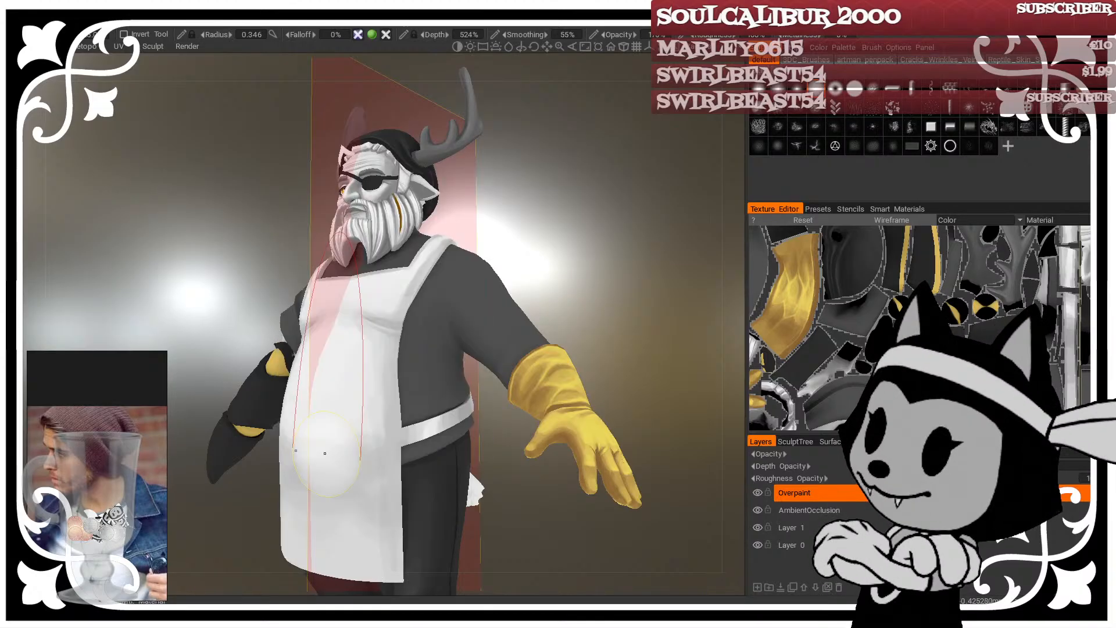
scroll(129, 489, down, 6)
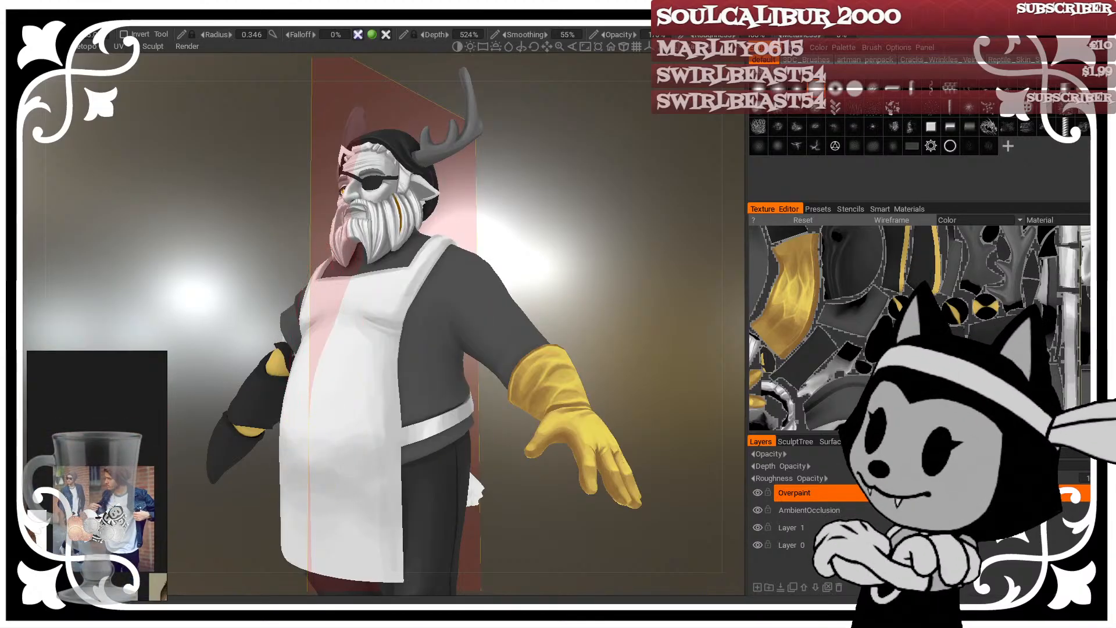
middle_drag(128, 494, 105, 396)
scroll(128, 427, down, 4)
middle_drag(64, 523, 99, 488)
scroll(96, 500, up, 3)
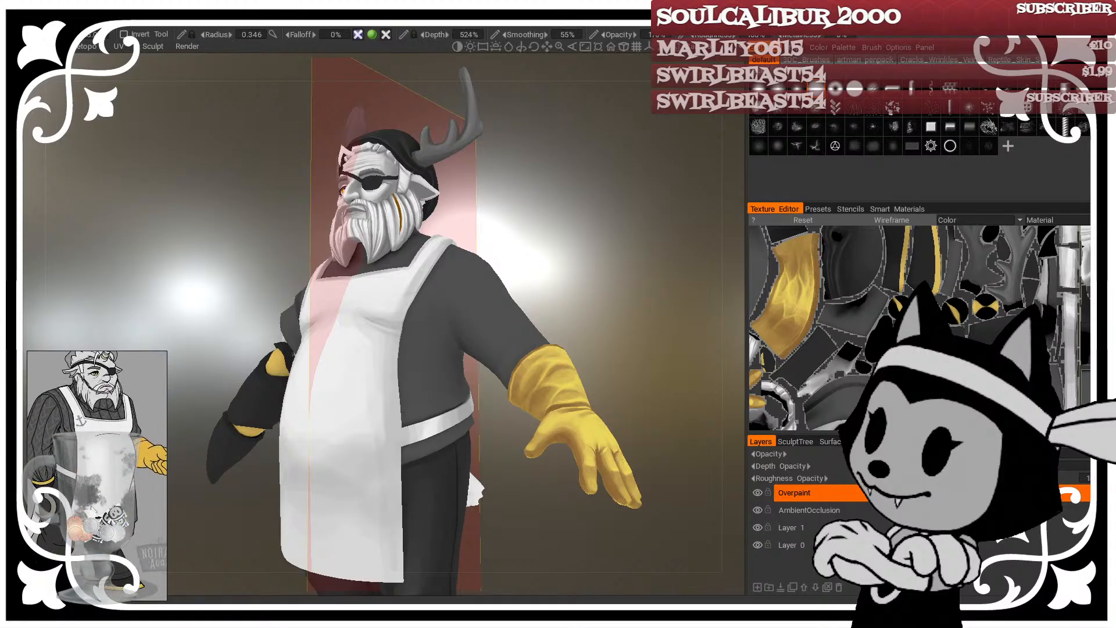
scroll(92, 507, down, 2)
Step: Overlay the wireframe on the model and reduce the brush radius to 0.216 over the shirt
mouse_move(663, 282)
mouse_down()
mouse_move(648, 281)
mouse_move(702, 291)
mouse_move(633, 245)
mouse_move(595, 282)
mouse_up()
key(w)
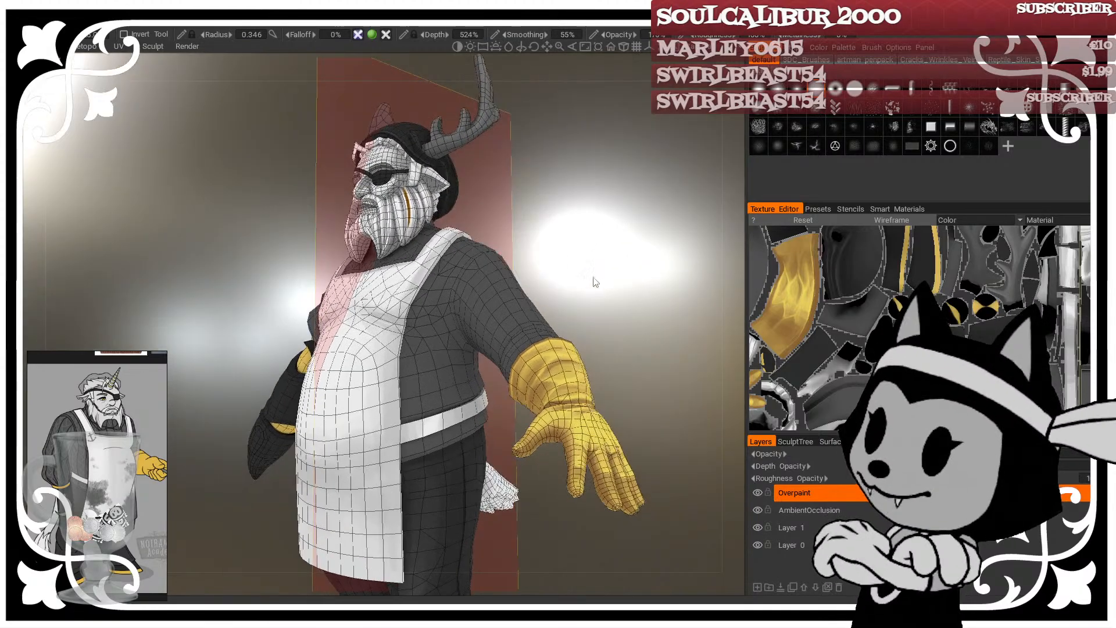
right_drag(466, 349, 497, 349)
drag(561, 300, 527, 309)
mouse_move(454, 348)
right_down()
mouse_move(479, 349)
mouse_move(439, 319)
right_up()
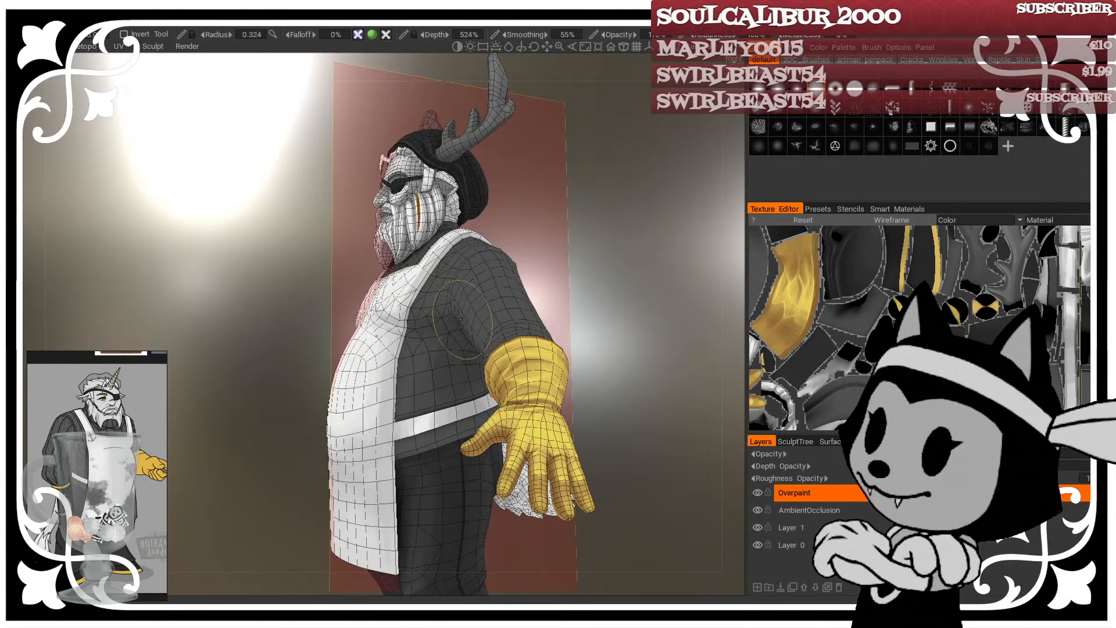
drag(538, 285, 575, 277)
right_drag(444, 309, 425, 309)
mouse_move(535, 267)
mouse_down()
mouse_move(569, 234)
mouse_move(476, 266)
mouse_up()
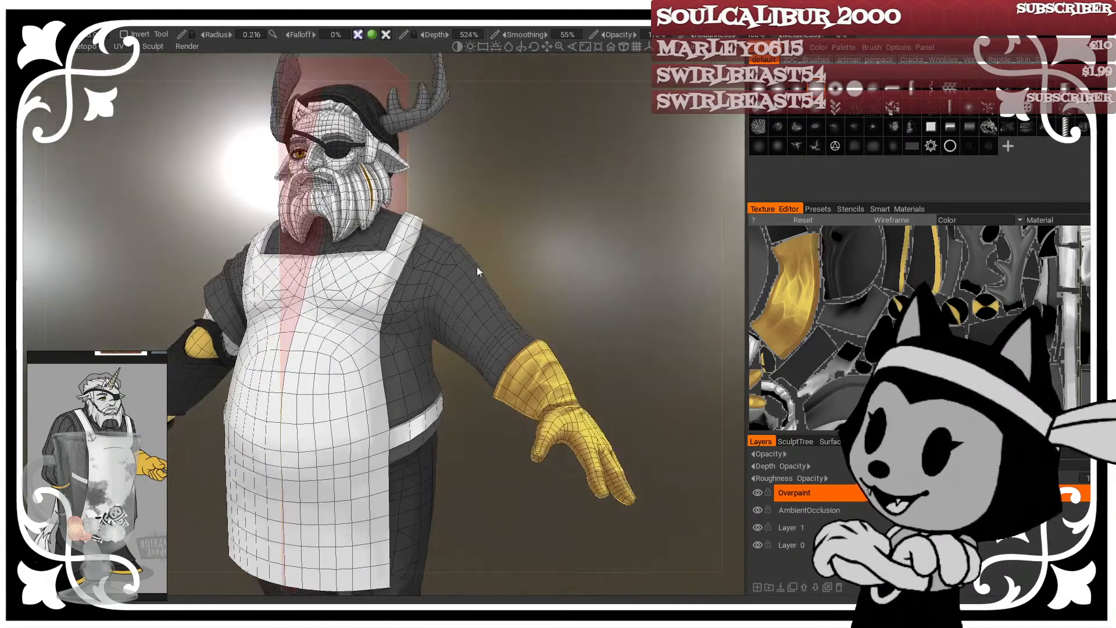
Step: Examine the shirt's topology around the sleeve, shoulder and back while trying different brush sizes
right_drag(404, 320, 389, 320)
mouse_move(494, 262)
mouse_down()
mouse_move(560, 250)
mouse_move(430, 281)
mouse_move(505, 277)
mouse_up()
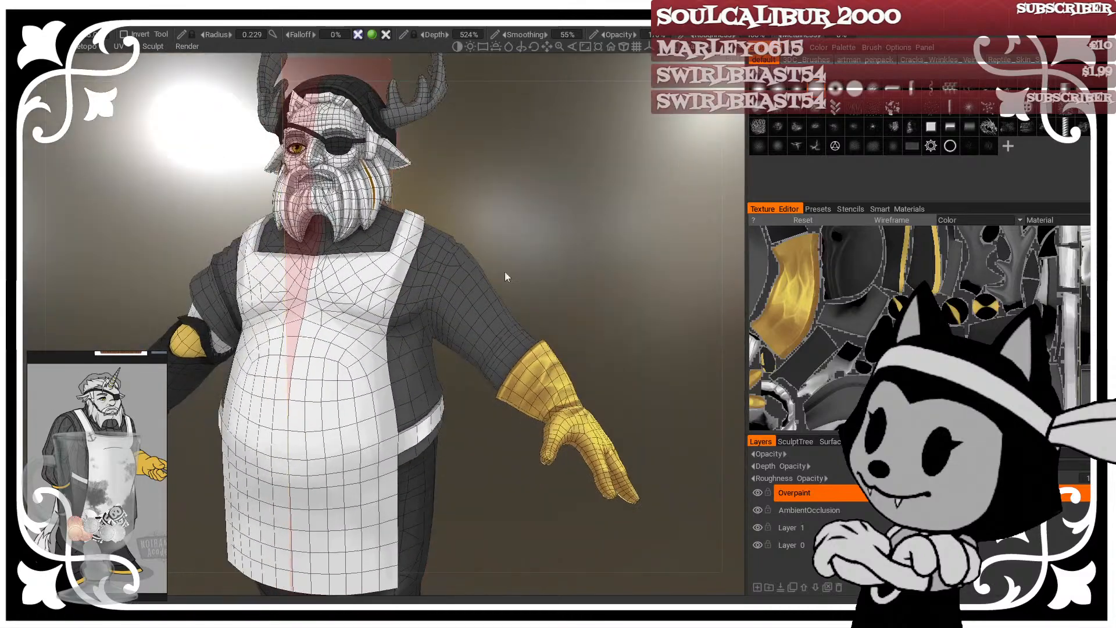
mouse_move(490, 233)
mouse_down()
mouse_move(465, 235)
mouse_move(404, 320)
mouse_up()
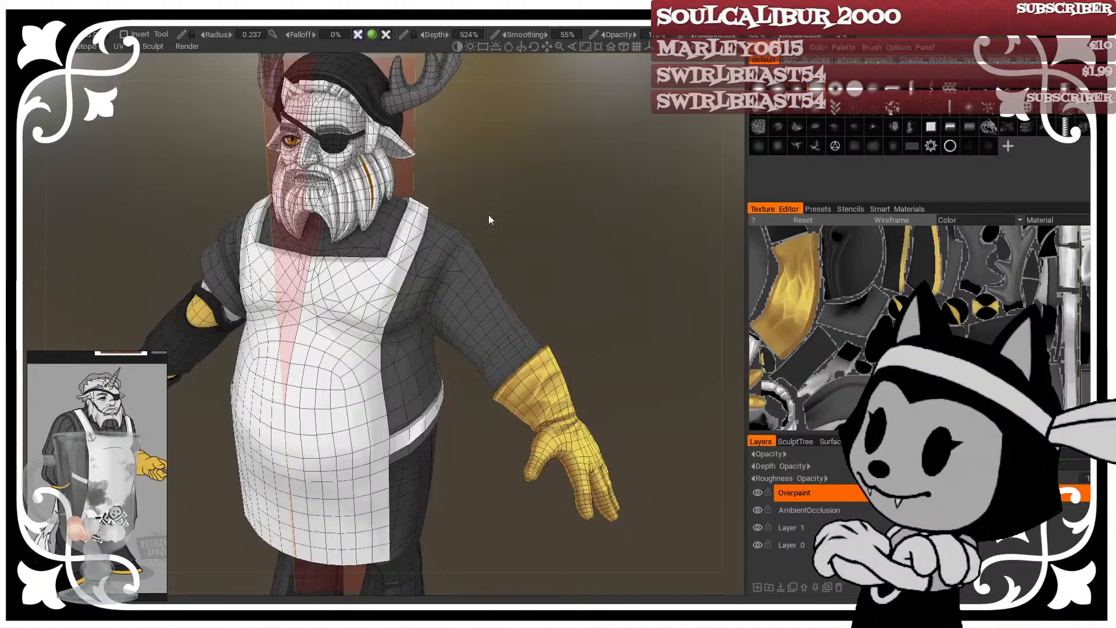
mouse_move(488, 216)
mouse_down()
mouse_move(332, 229)
mouse_move(428, 199)
mouse_move(388, 174)
mouse_up()
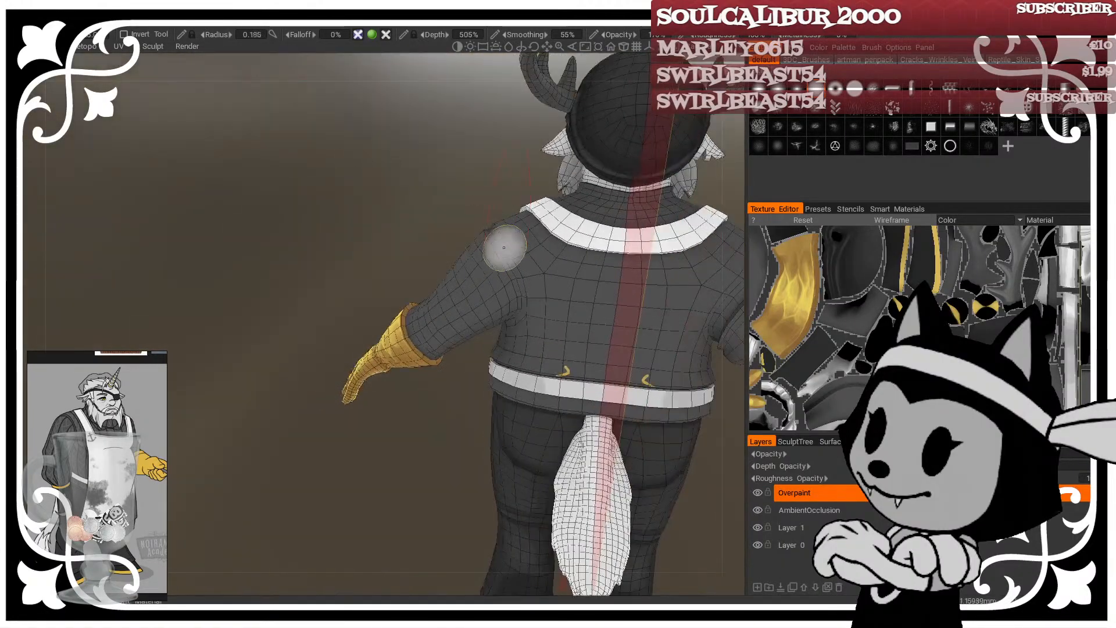
drag(500, 240, 490, 119)
drag(474, 385, 511, 473)
mouse_move(572, 381)
right_down()
mouse_move(552, 397)
mouse_move(511, 392)
right_up()
drag(503, 433, 410, 408)
right_drag(440, 389, 489, 387)
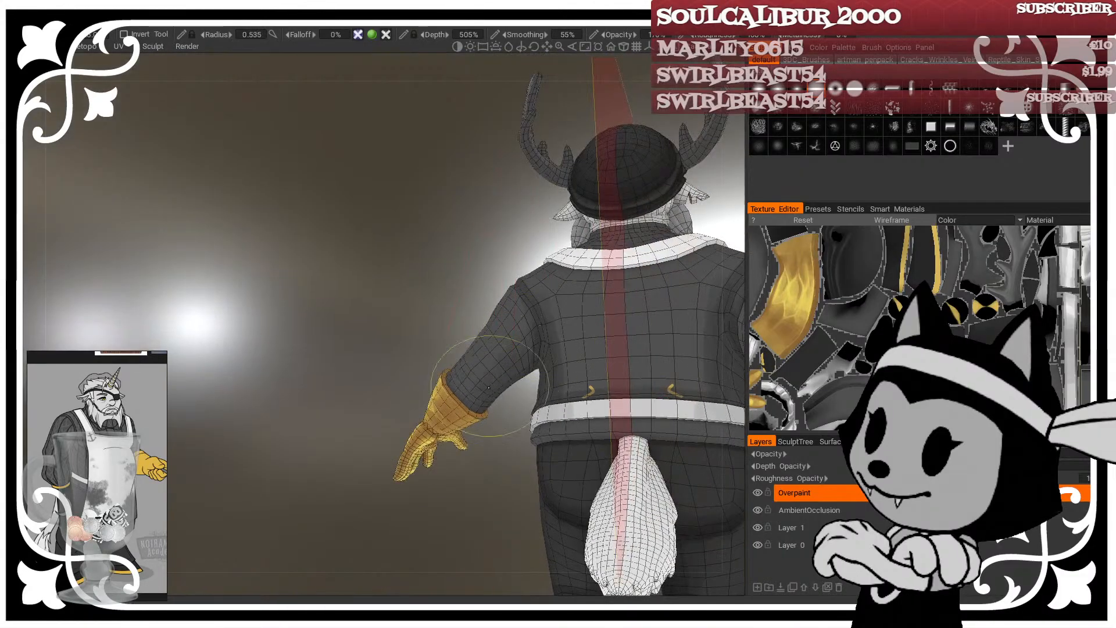
drag(512, 381, 402, 311)
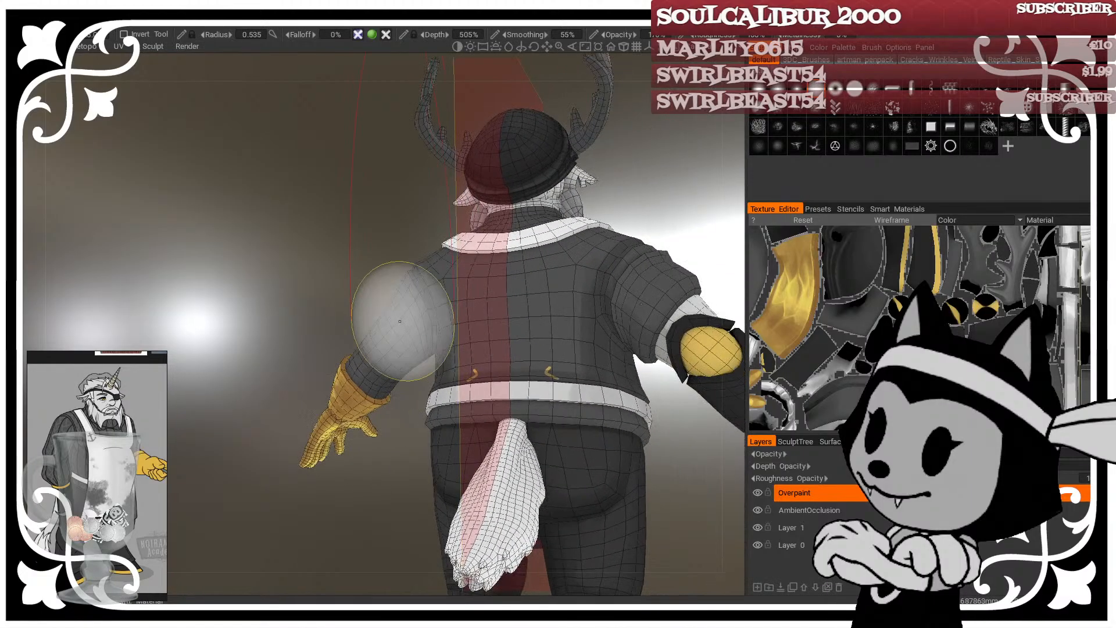
mouse_move(403, 309)
right_down()
mouse_move(420, 308)
mouse_move(381, 273)
right_up()
drag(381, 274, 344, 272)
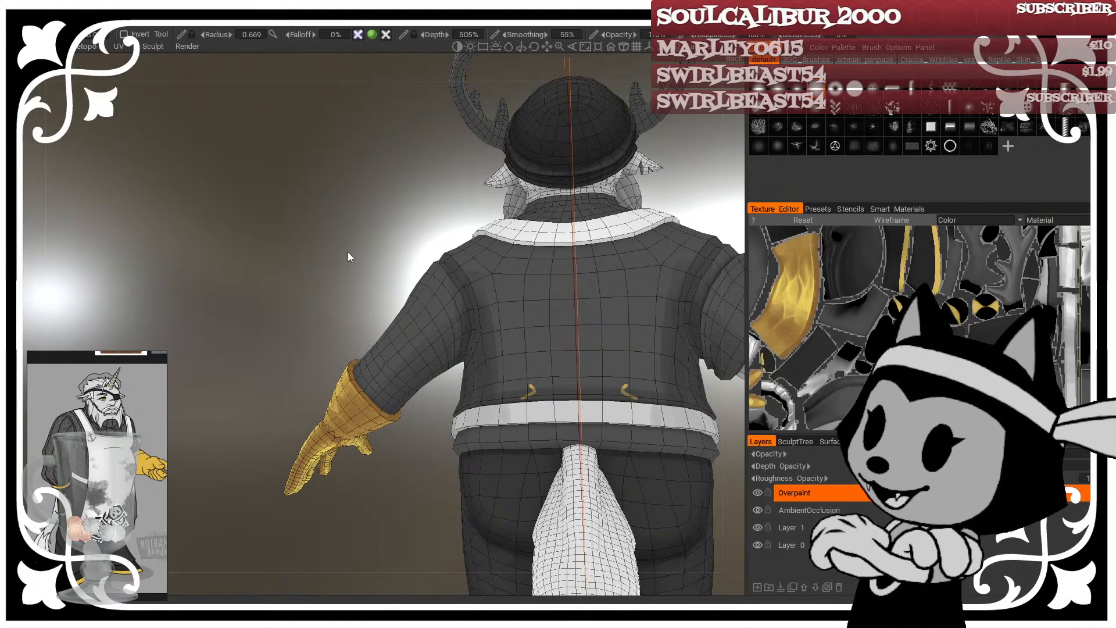
Step: Reduce the brush radius to 0.116 and inspect the sleeve and underarm from the back and side
drag(411, 466, 438, 326)
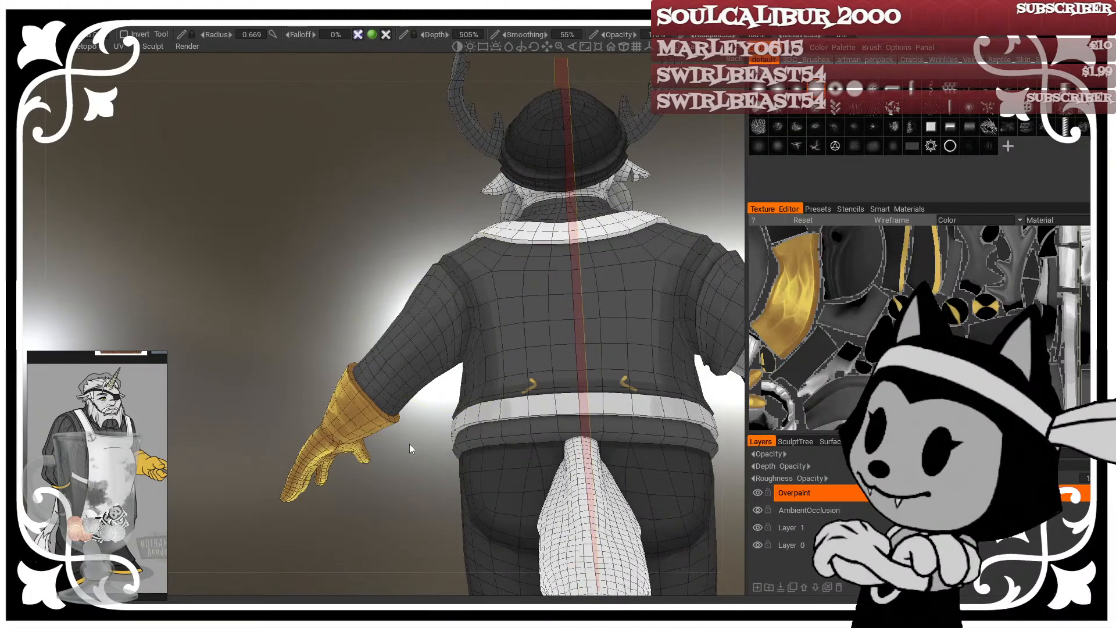
right_drag(447, 343, 395, 405)
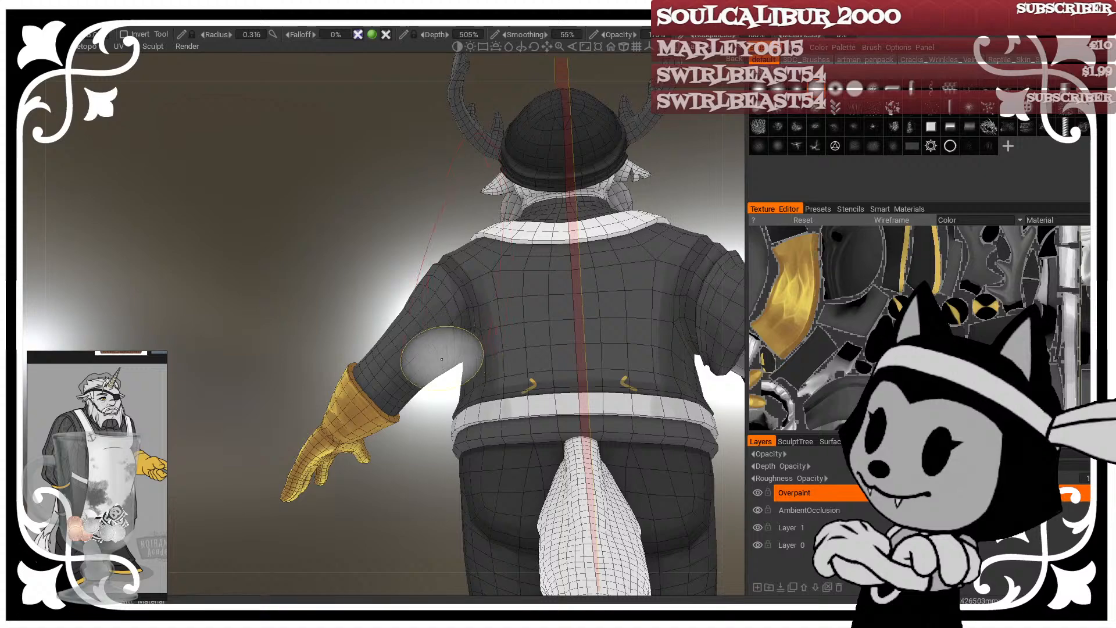
right_drag(370, 402, 385, 401)
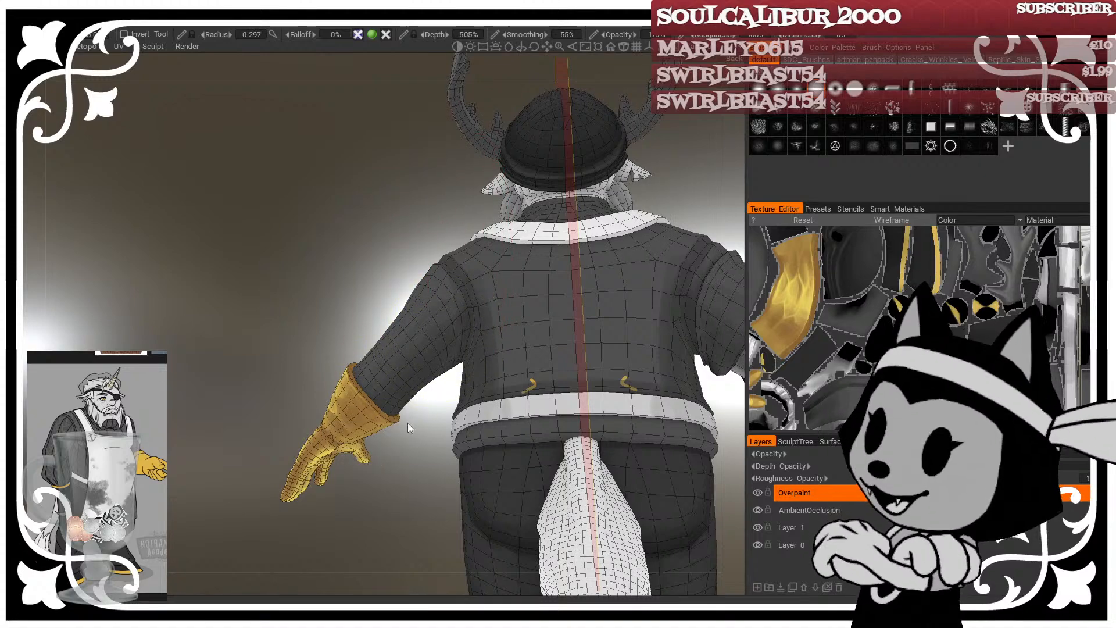
drag(411, 424, 477, 430)
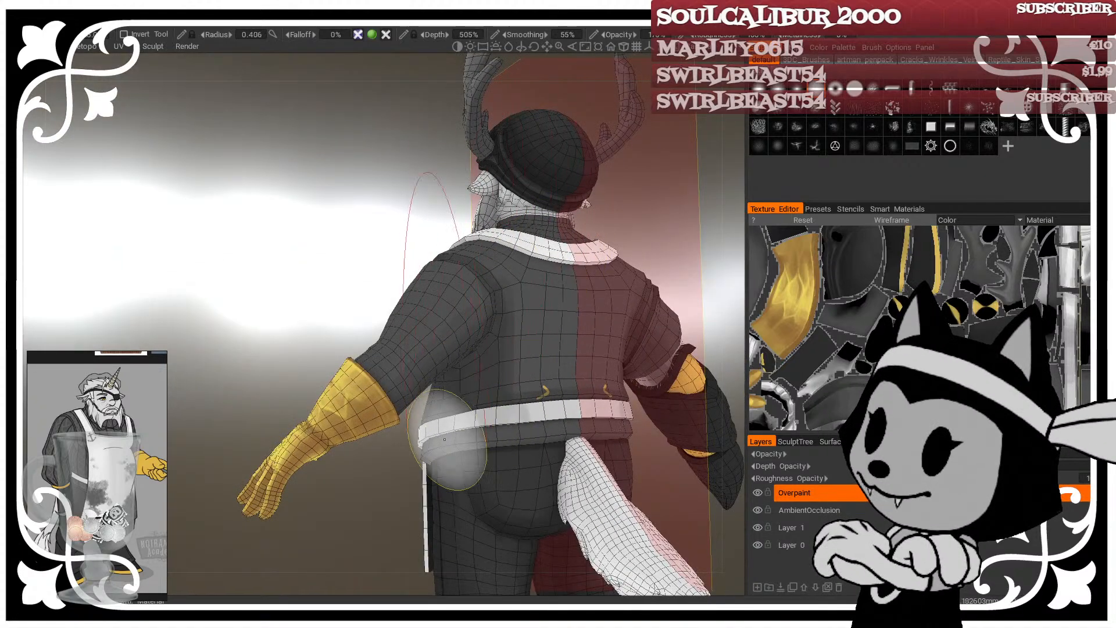
mouse_move(380, 528)
mouse_down()
mouse_move(375, 505)
mouse_move(497, 389)
mouse_move(497, 372)
mouse_move(407, 447)
mouse_move(370, 445)
mouse_up()
right_drag(369, 445, 347, 453)
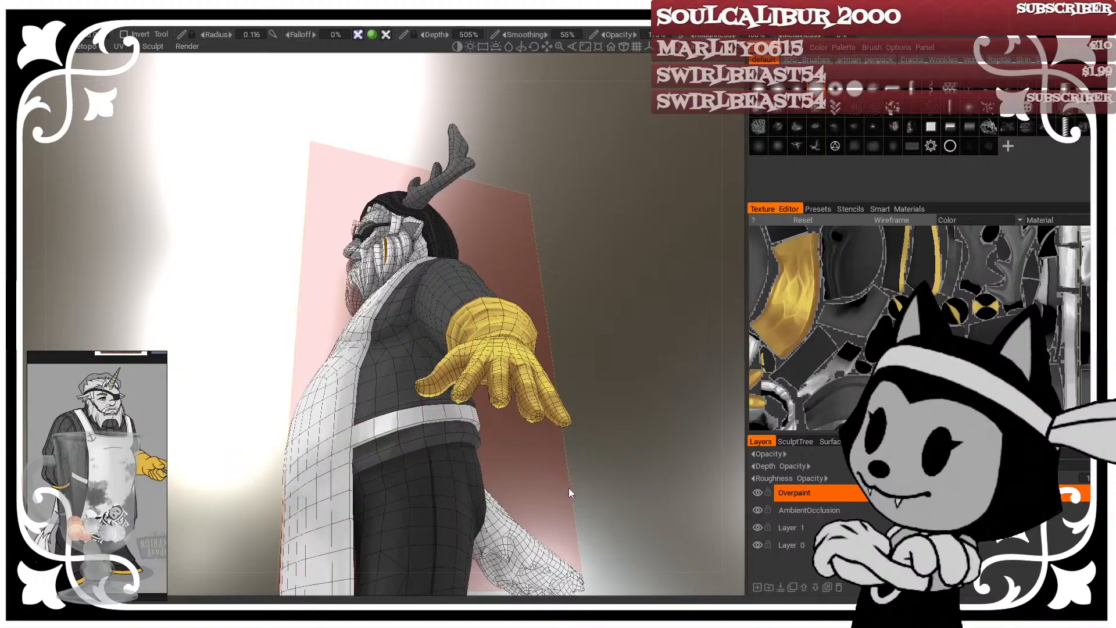
Step: Examine the wireframed shirt's underarm, waistband and back from below, behind and the front
drag(580, 476, 526, 470)
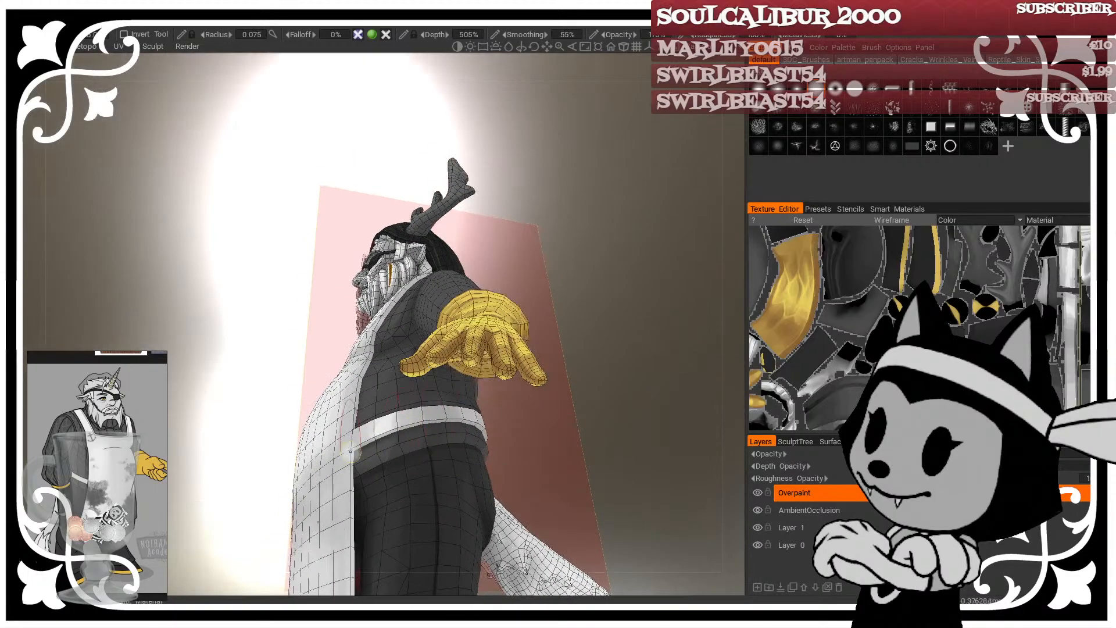
drag(527, 418, 375, 471)
right_drag(402, 451, 419, 442)
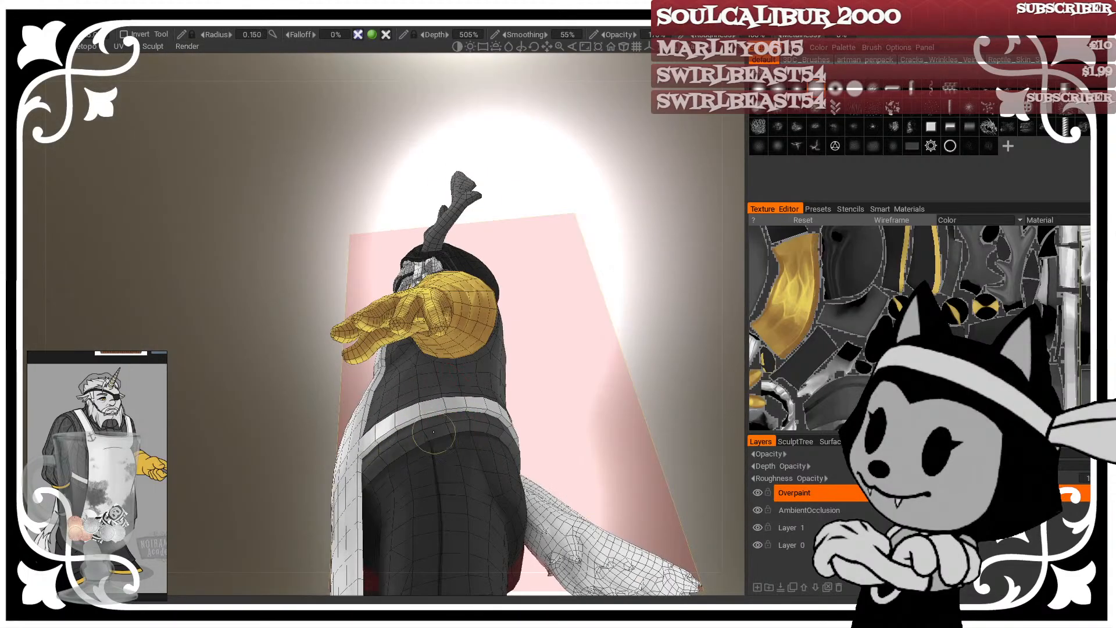
mouse_move(419, 442)
mouse_down()
mouse_move(491, 439)
mouse_move(477, 433)
mouse_up()
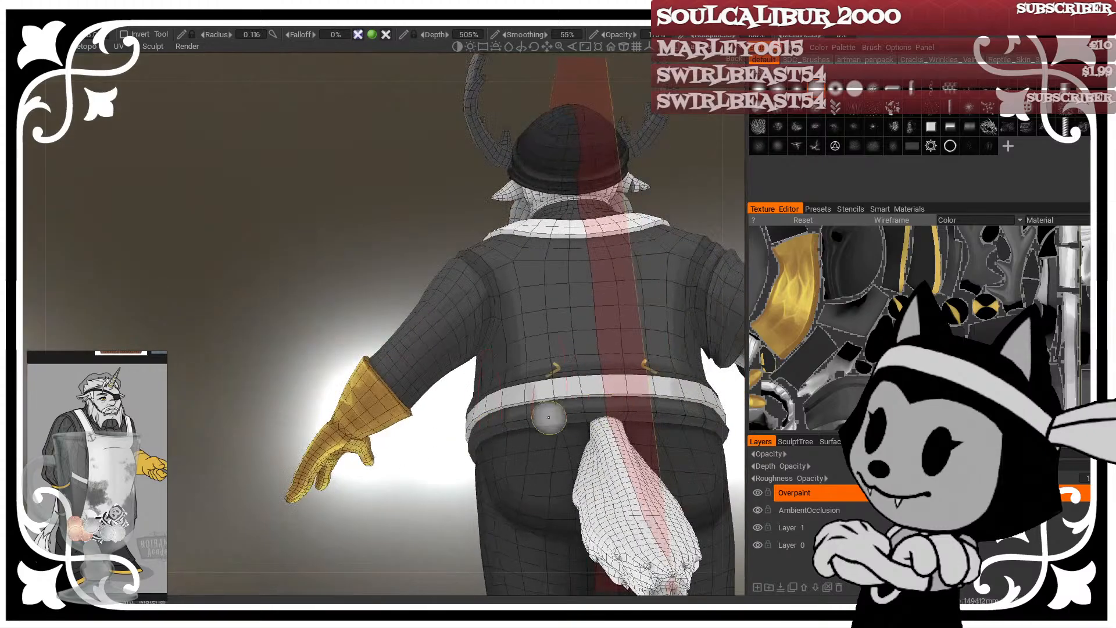
drag(552, 423, 523, 392)
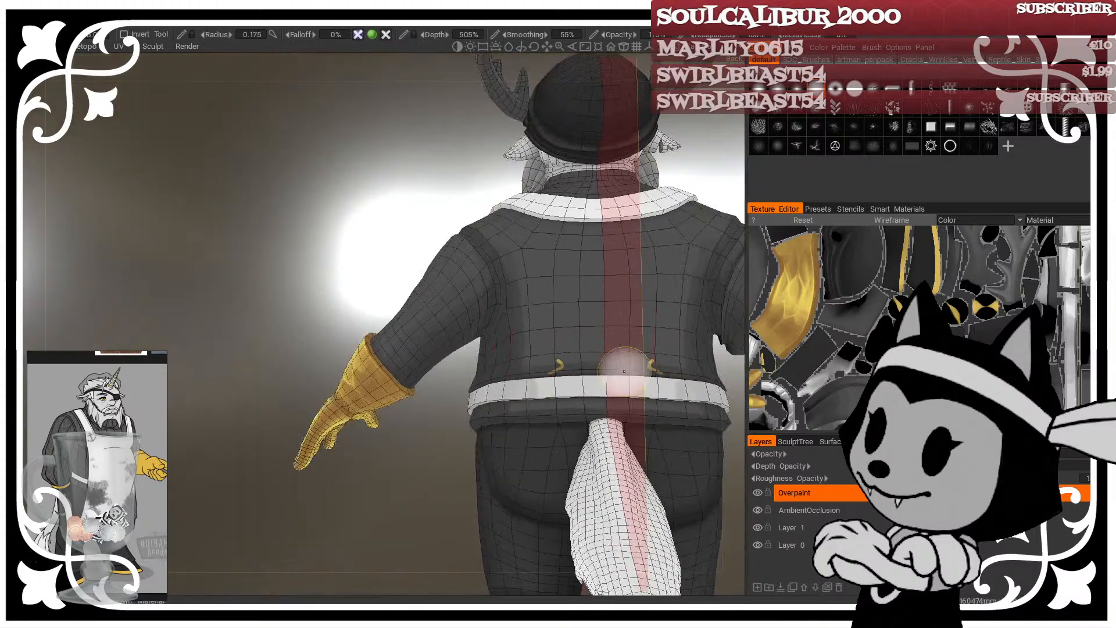
right_drag(509, 224, 517, 196)
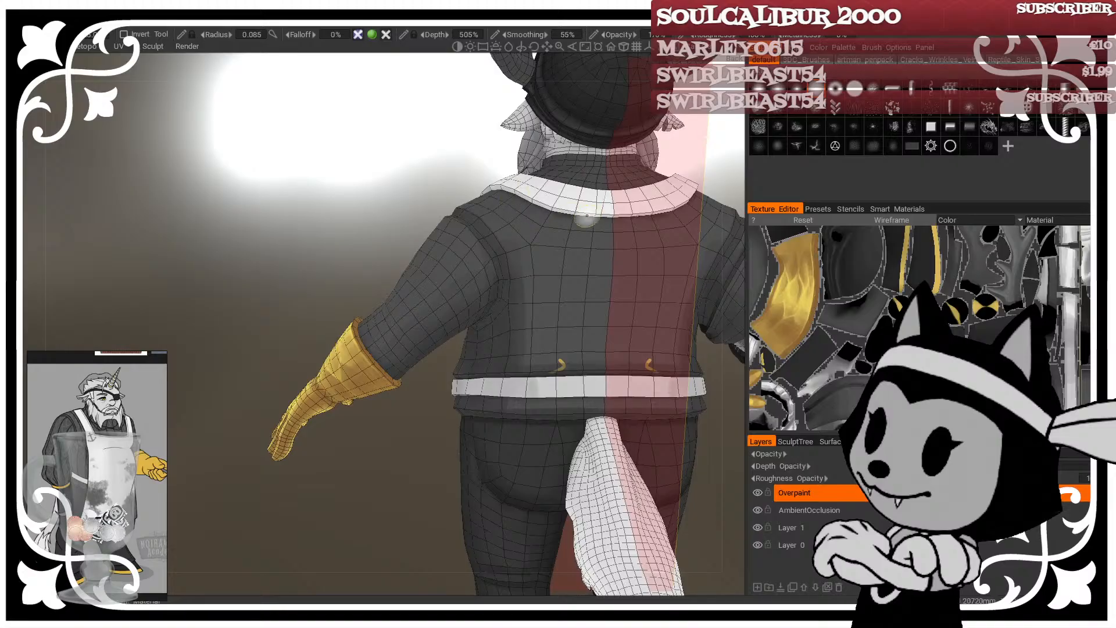
drag(435, 305, 474, 416)
mouse_move(482, 341)
alt+mouse_down()
mouse_move(493, 416)
mouse_move(503, 360)
mouse_move(486, 341)
alt+mouse_up()
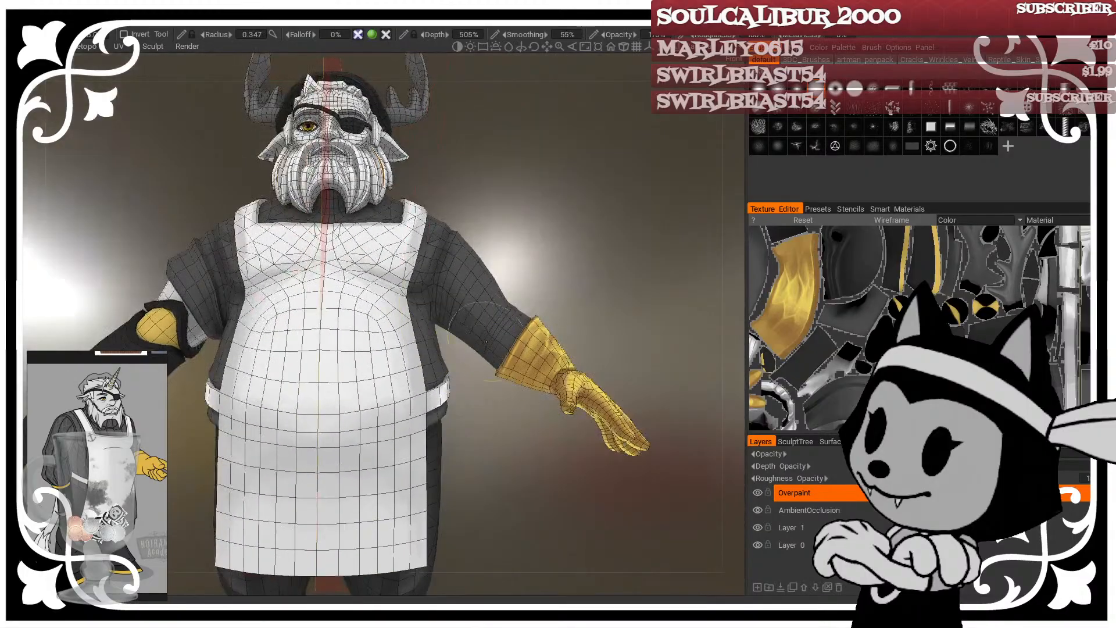
alt+drag(557, 250, 357, 368)
scroll(373, 256, up, 3)
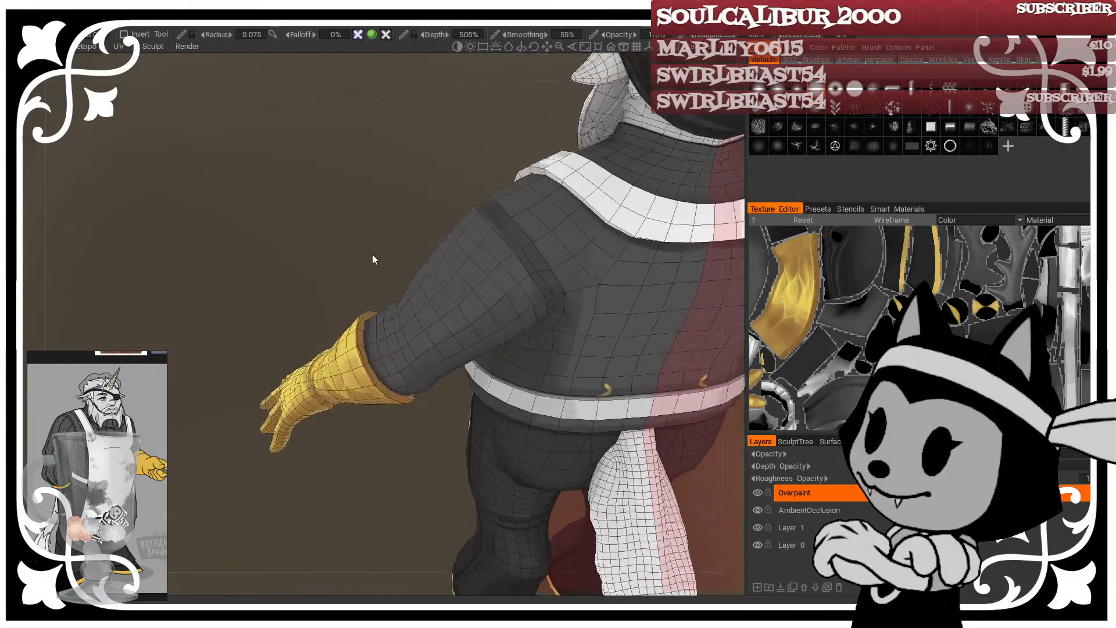
alt+drag(340, 249, 338, 222)
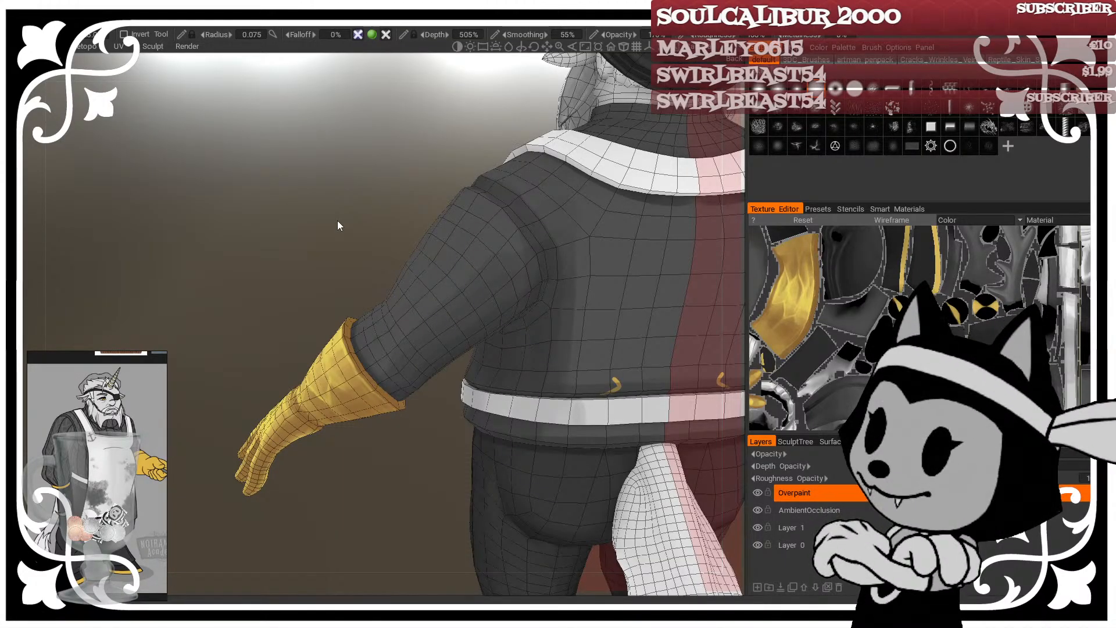
Step: Hide the wireframe, reduce the brush radius to 0.071 and check the painted character from the front
key(w)
right_drag(330, 213, 415, 193)
drag(365, 261, 607, 155)
right_drag(636, 285, 588, 217)
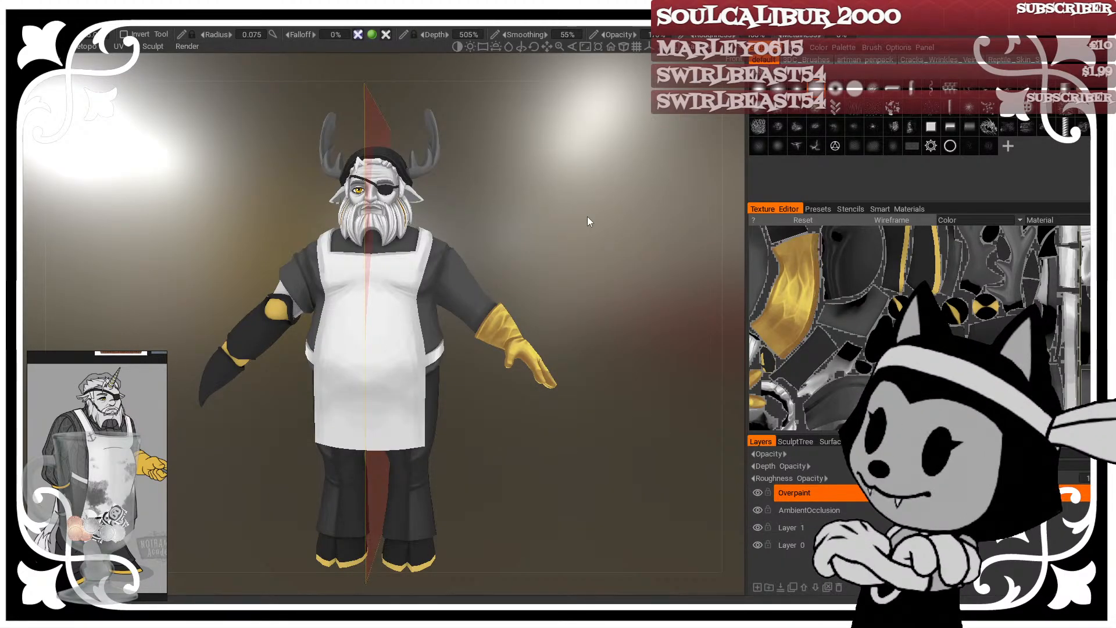
key(bracketleft)
scroll(528, 254, up, 5)
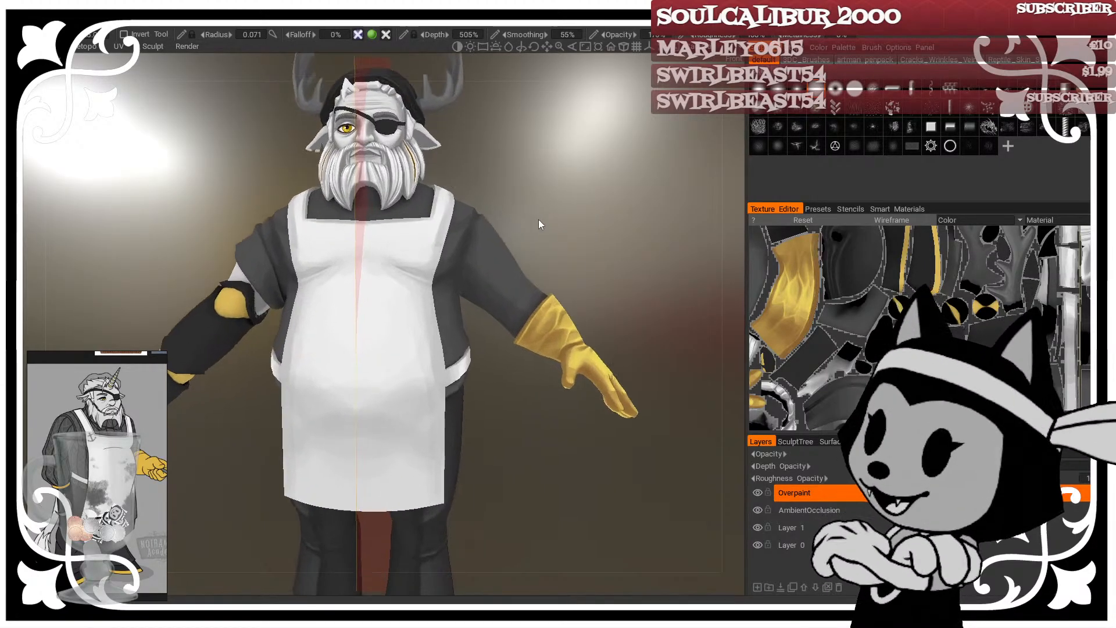
middle_drag(566, 233, 539, 250)
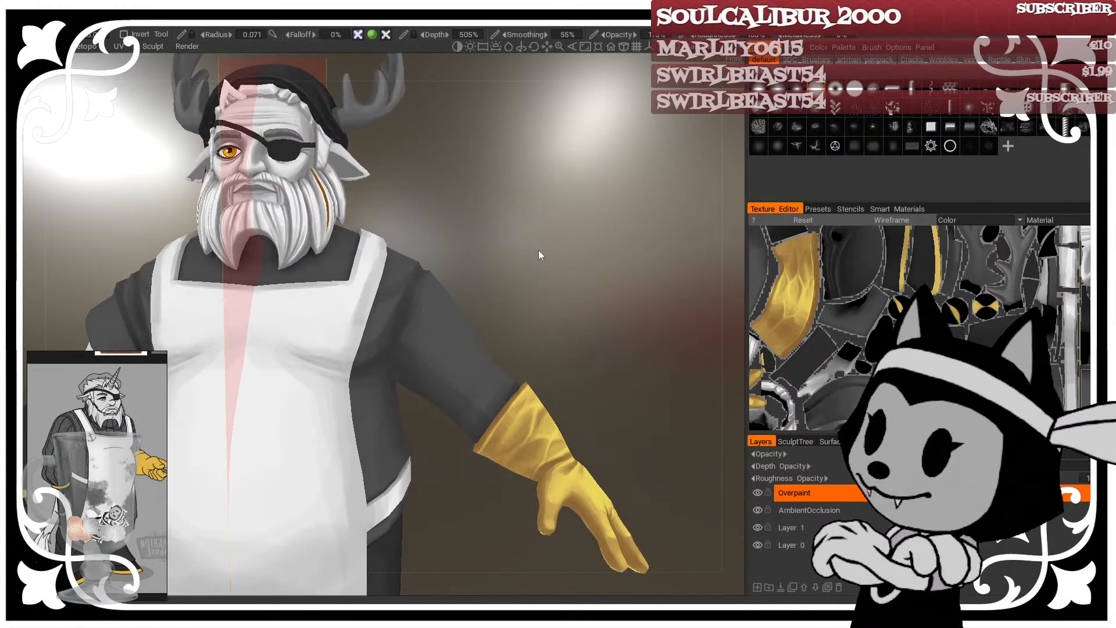
Step: Show the wireframe again and study the gloved arm's shoulder and sleeve from front and side, trying different brush sizes
key(w)
drag(574, 267, 570, 256)
mouse_move(490, 344)
middle_down()
mouse_move(487, 326)
mouse_move(495, 350)
mouse_move(479, 373)
mouse_move(494, 355)
mouse_move(529, 352)
mouse_move(598, 316)
middle_up()
alt+drag(492, 392, 577, 309)
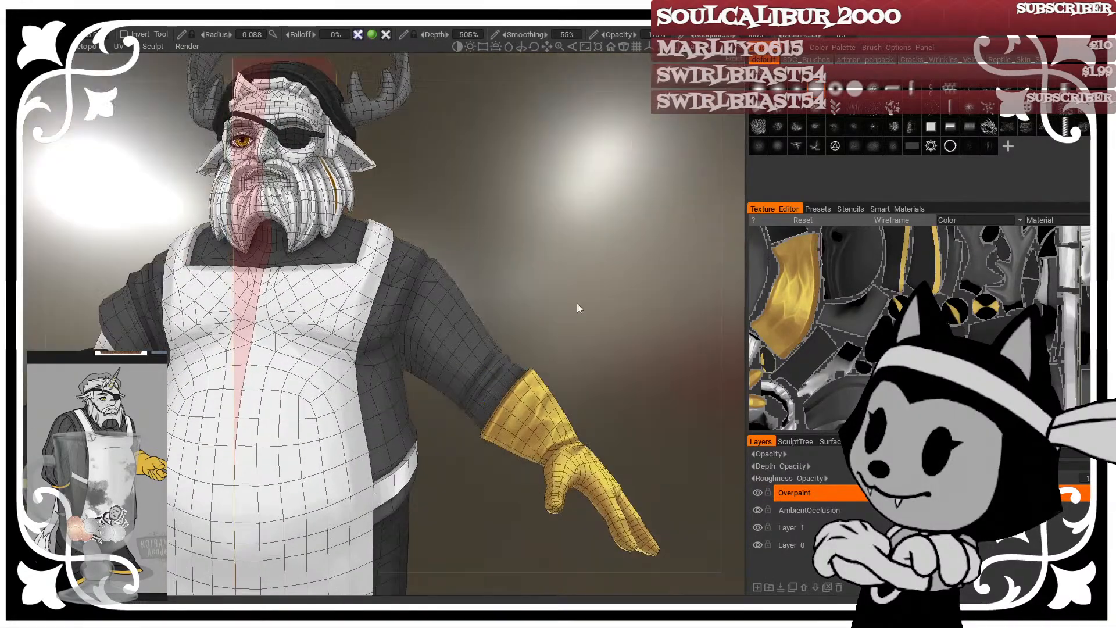
right_drag(440, 356, 415, 320)
alt+drag(477, 414, 432, 323)
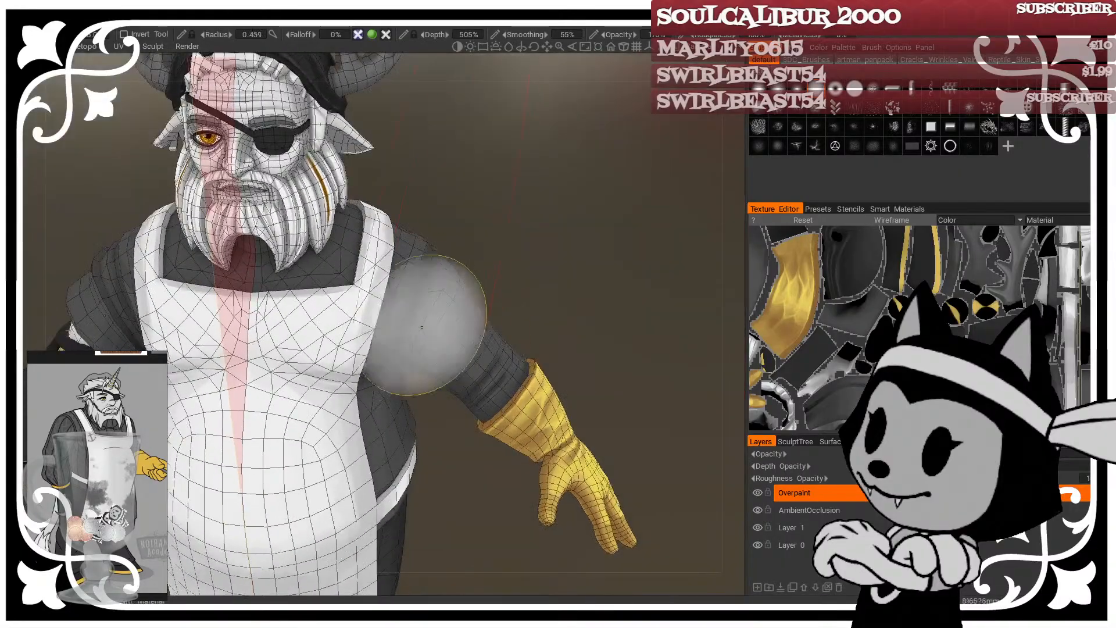
right_drag(432, 324, 513, 399)
alt+drag(513, 399, 438, 349)
mouse_move(437, 348)
right_down()
mouse_move(422, 366)
mouse_move(440, 418)
right_up()
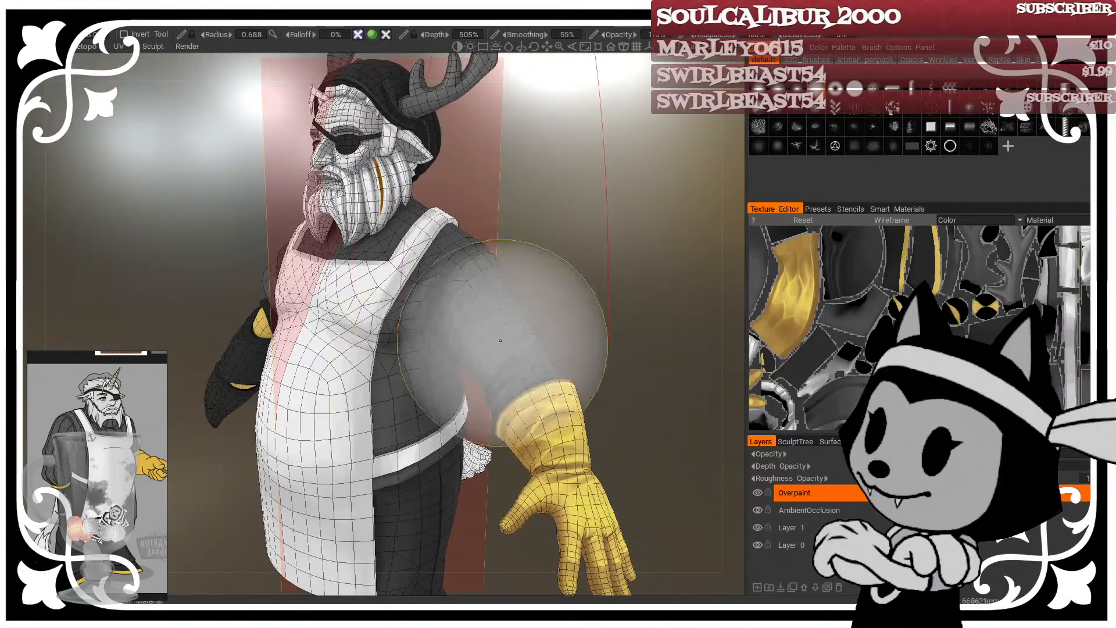
alt+drag(501, 344, 553, 338)
right_drag(451, 348, 431, 383)
mouse_move(558, 354)
alt+mouse_down()
mouse_move(636, 332)
mouse_move(572, 343)
alt+mouse_up()
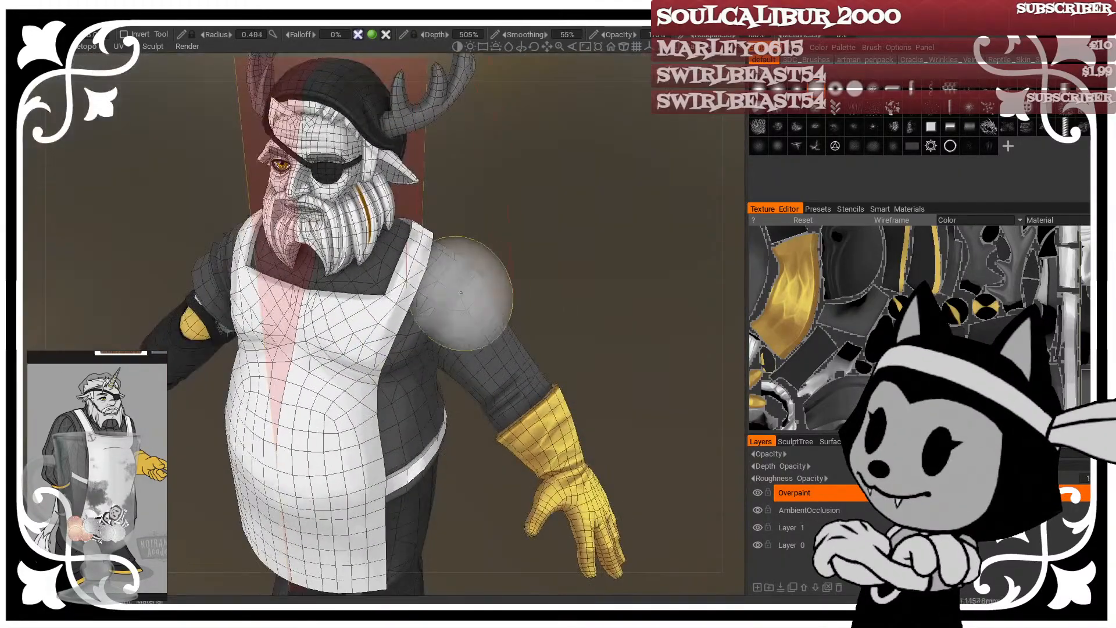
right_drag(466, 296, 469, 264)
alt+drag(558, 256, 526, 343)
mouse_move(587, 314)
alt+mouse_down()
mouse_move(598, 235)
mouse_move(340, 221)
alt+mouse_up()
alt+drag(494, 308, 489, 204)
Step: Inspect the topology across the shirt's back and shoulders and reduce the brush radius to 0.056
right_drag(498, 331, 504, 364)
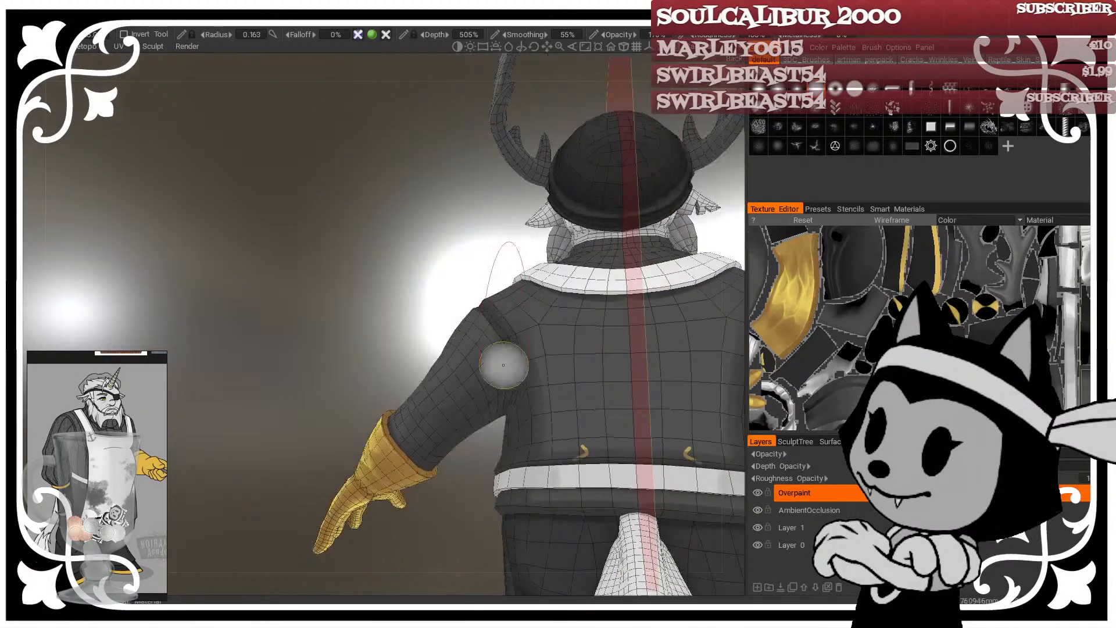
alt+drag(512, 354, 535, 273)
right_drag(523, 319, 510, 355)
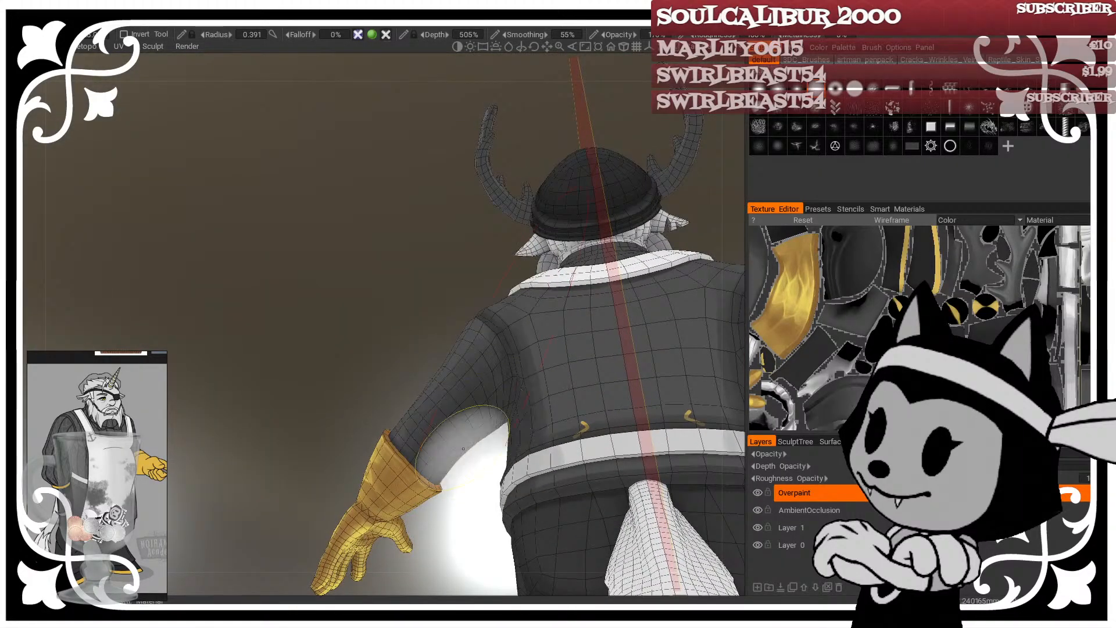
mouse_move(622, 399)
alt+mouse_down()
mouse_move(461, 399)
mouse_move(658, 264)
mouse_move(678, 302)
alt+mouse_up()
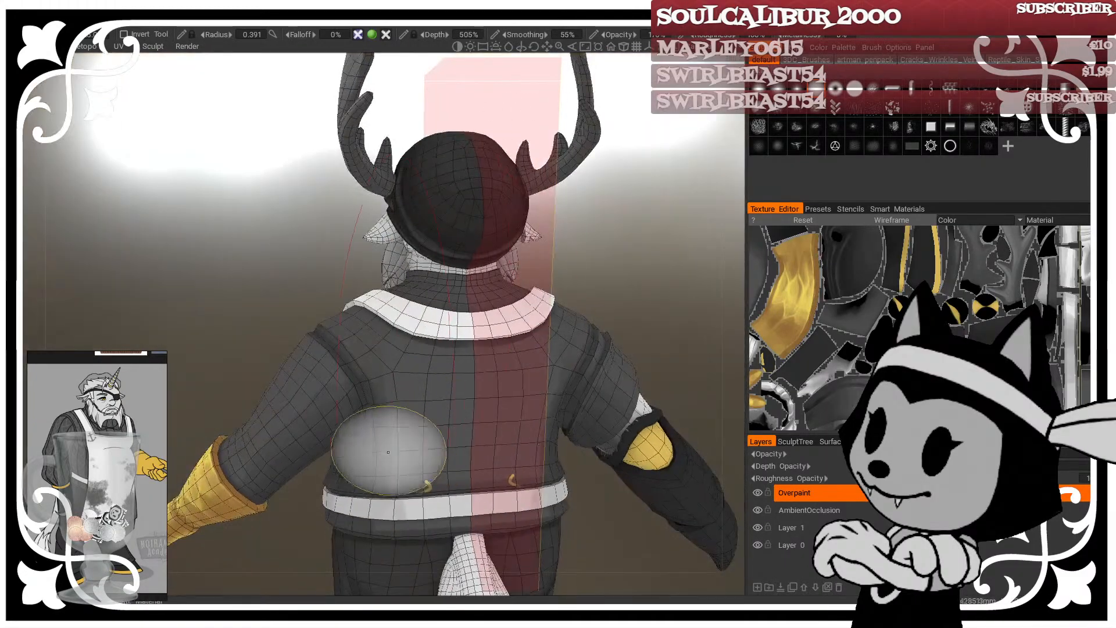
right_drag(386, 449, 369, 453)
mouse_move(599, 514)
alt+mouse_down()
mouse_move(608, 502)
mouse_move(576, 436)
alt+mouse_up()
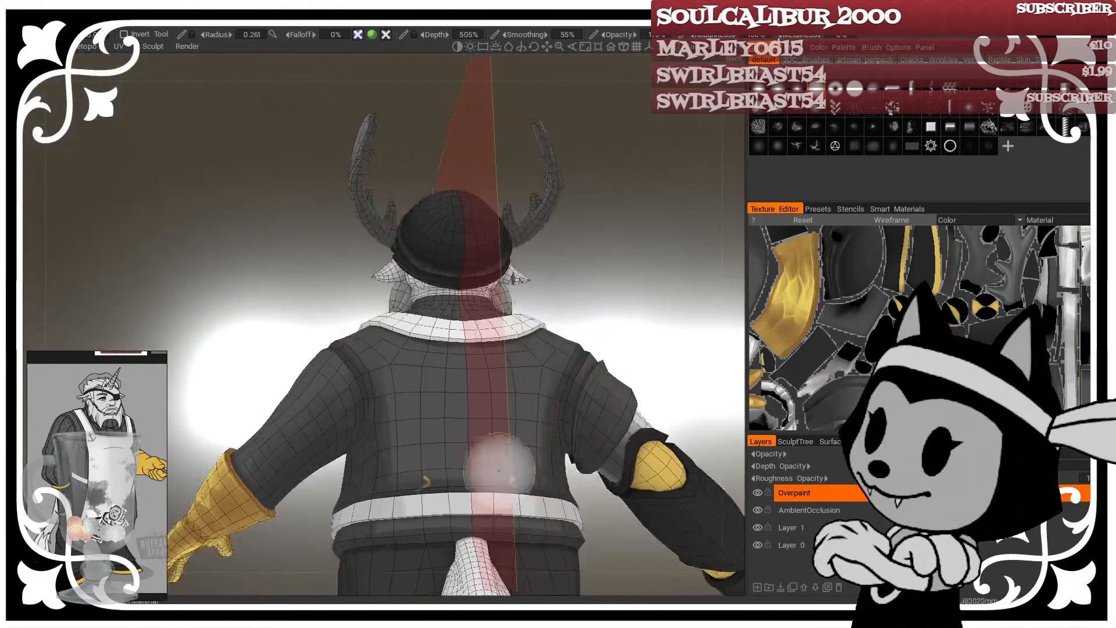
alt+drag(598, 261, 634, 328)
right_drag(363, 329, 340, 327)
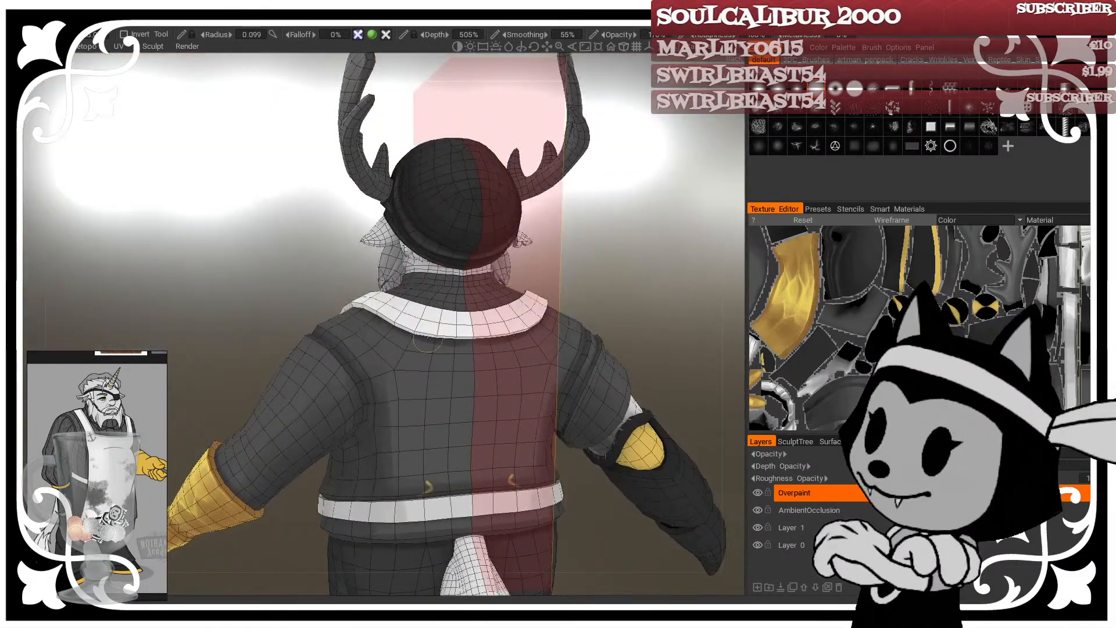
drag(330, 253, 526, 319)
right_drag(428, 362, 406, 362)
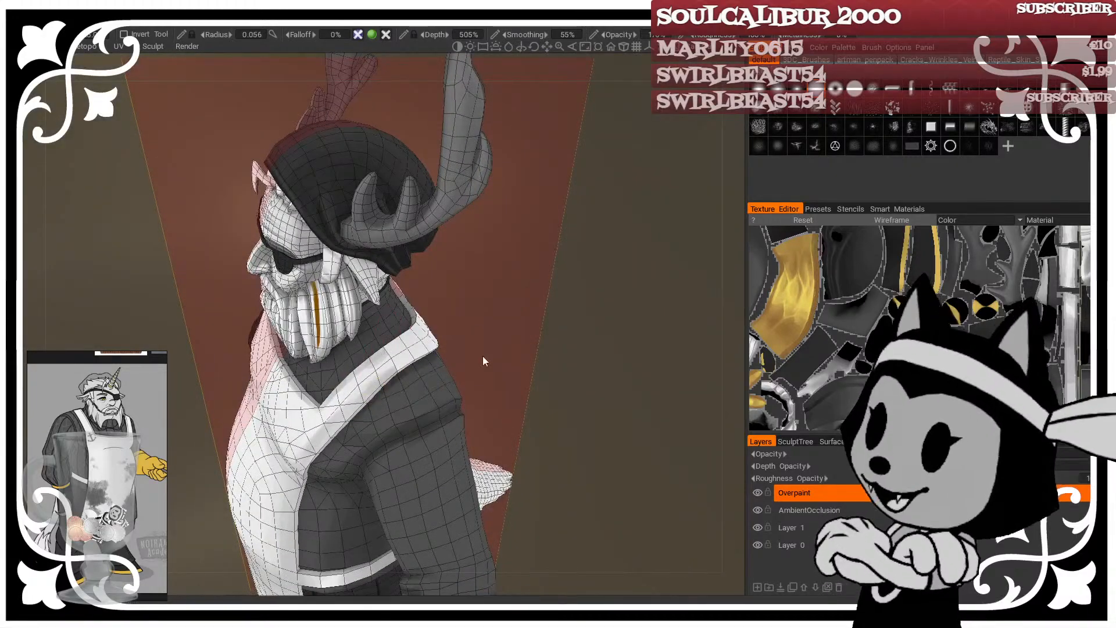
Step: Compare the shirt and sleeve with and without the wireframe from the front three-quarter view
mouse_move(483, 356)
mouse_down()
mouse_move(585, 293)
mouse_move(600, 260)
mouse_move(584, 242)
mouse_move(595, 279)
mouse_move(590, 242)
mouse_up()
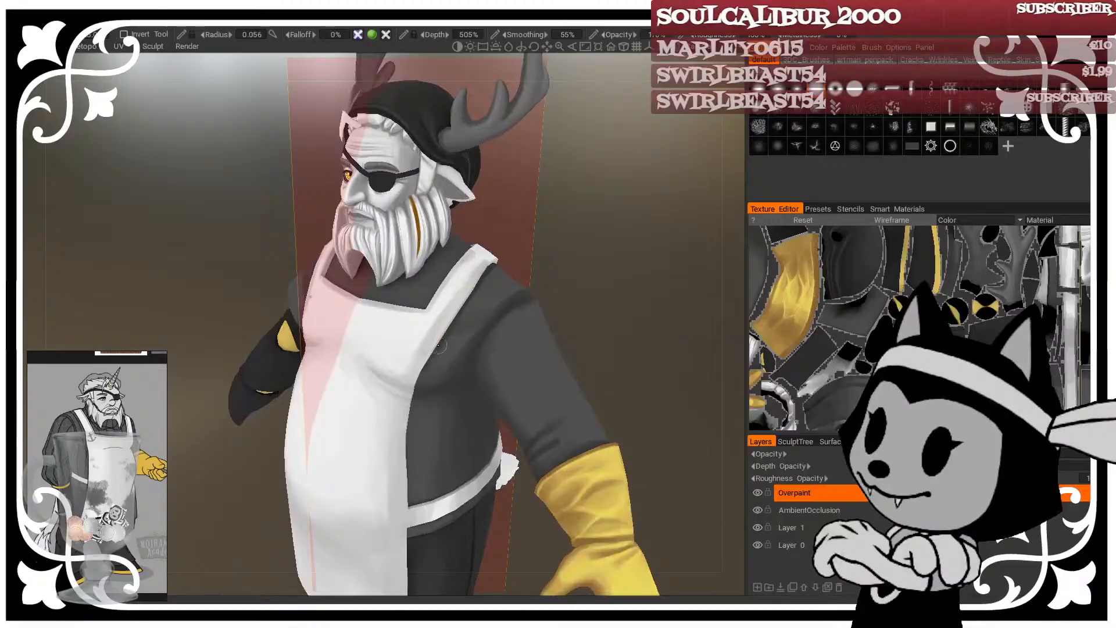
drag(422, 420, 413, 409)
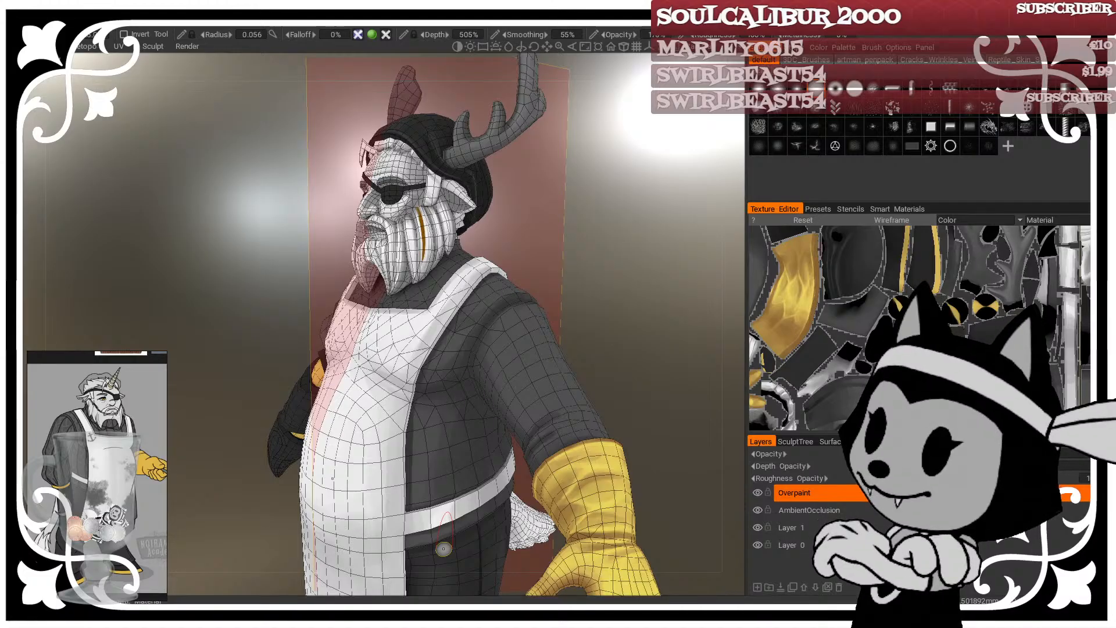
mouse_move(593, 244)
mouse_down()
mouse_move(631, 242)
mouse_move(626, 212)
mouse_move(672, 231)
mouse_move(633, 286)
mouse_move(591, 257)
mouse_up()
key(w)
right_drag(592, 257, 595, 271)
key(w)
drag(594, 306, 593, 327)
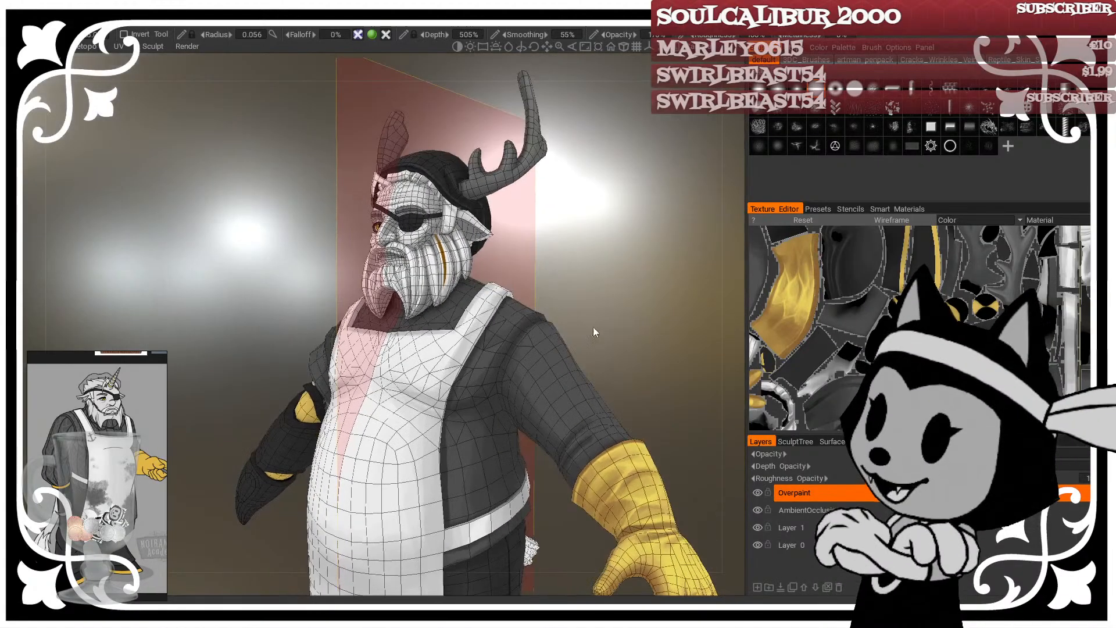
right_drag(458, 402, 481, 400)
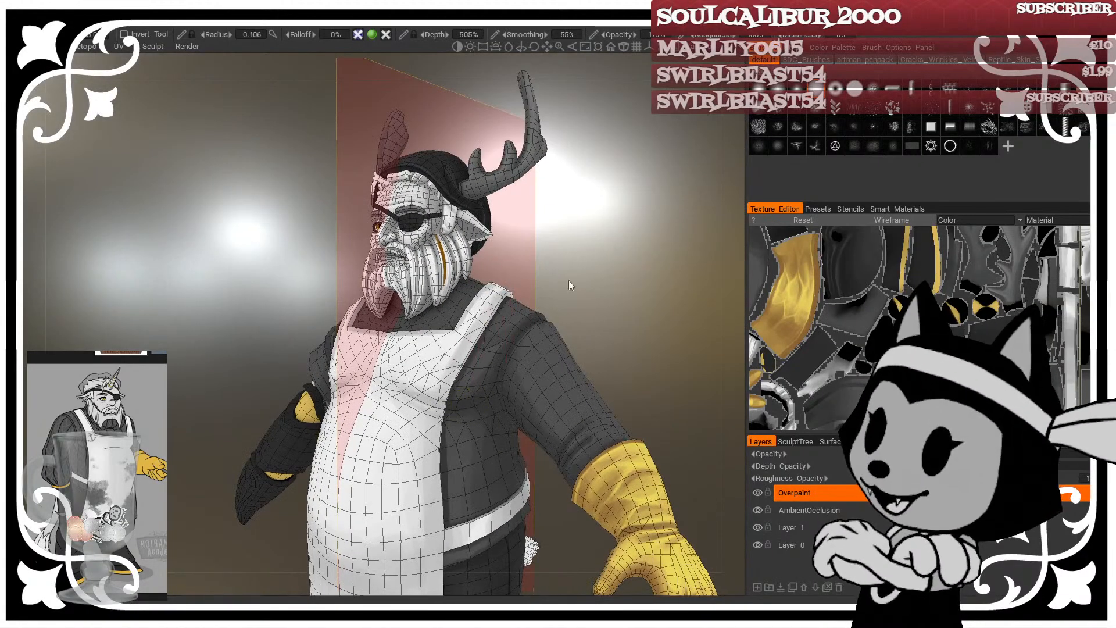
drag(616, 283, 625, 327)
key(w)
key(w)
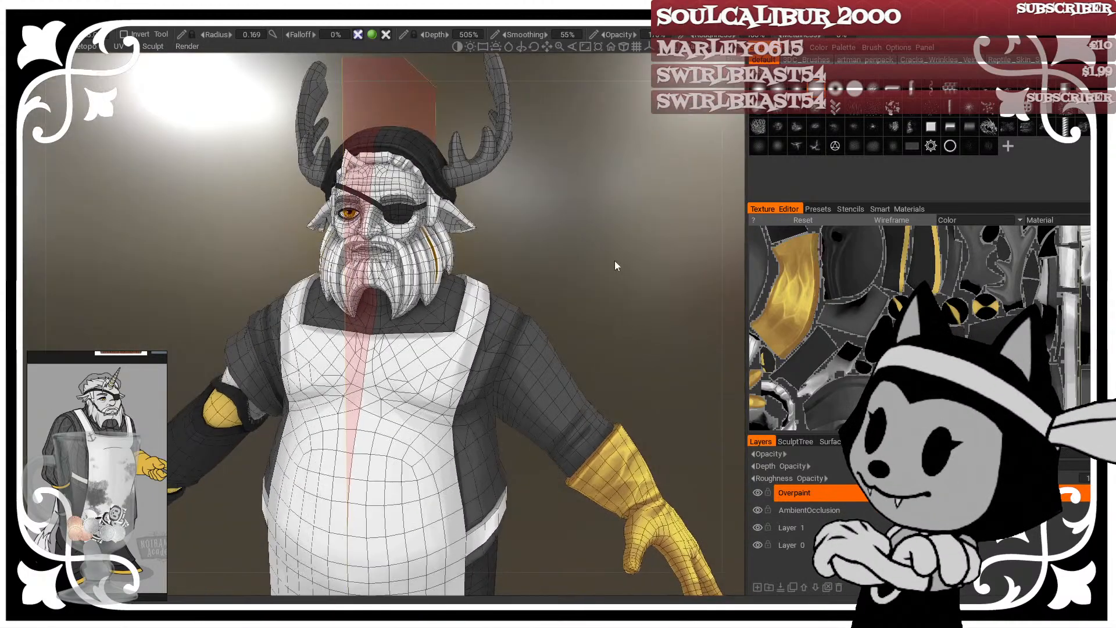
Step: Hide the wireframe, set the brush radius to 0.055 and review the apron, shirt and sleeves from several angles
key(w)
drag(611, 283, 623, 247)
right_drag(429, 308, 382, 307)
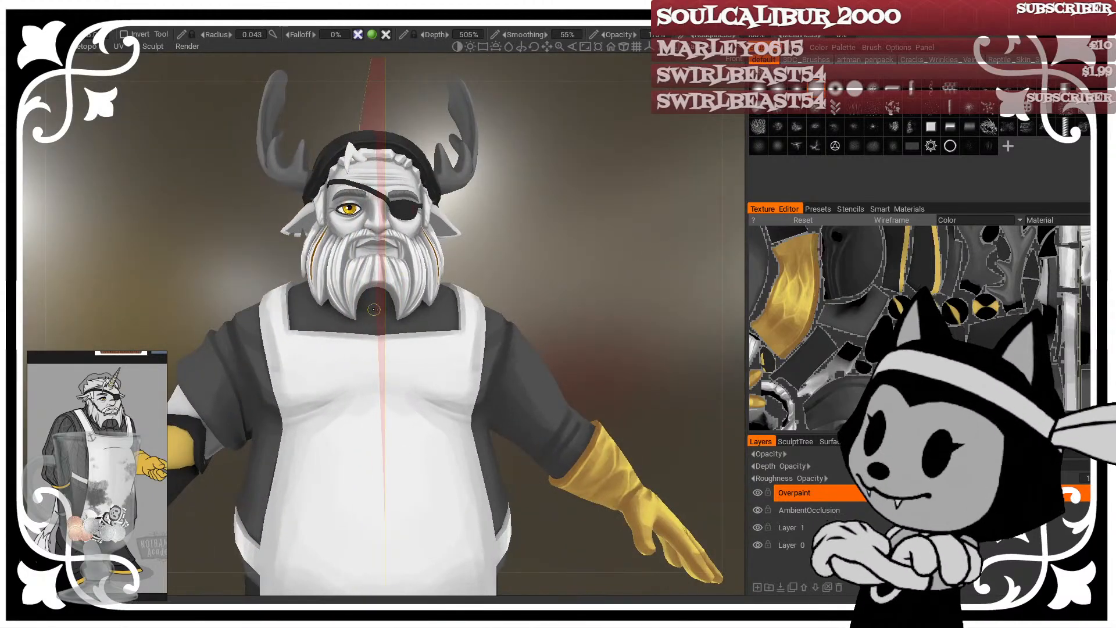
drag(465, 255, 411, 272)
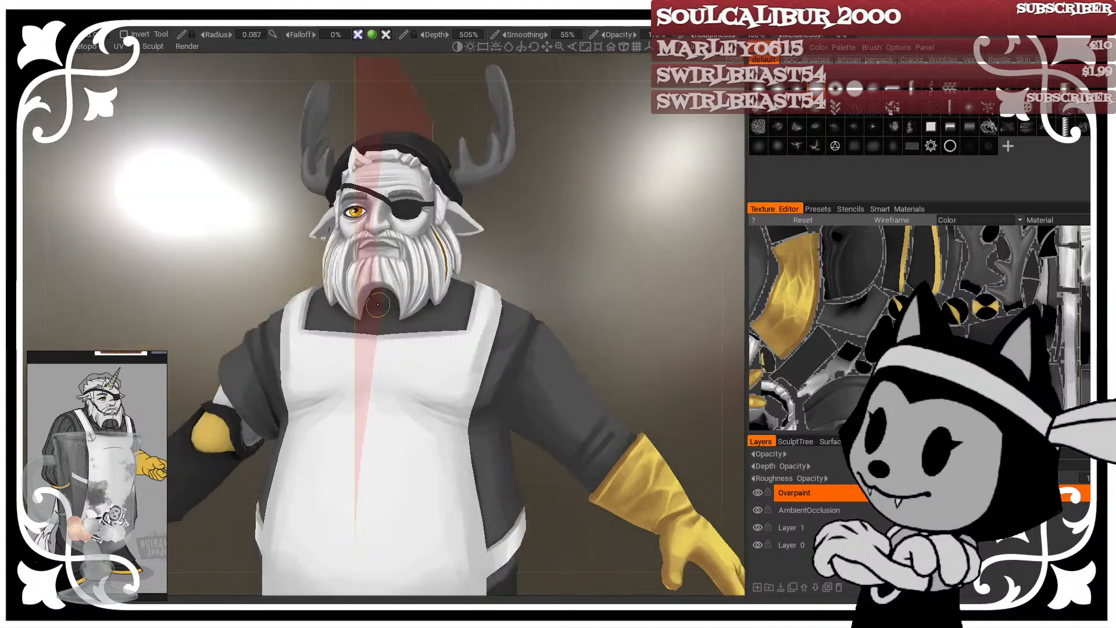
mouse_move(654, 240)
mouse_down()
mouse_move(494, 285)
mouse_move(457, 269)
mouse_up()
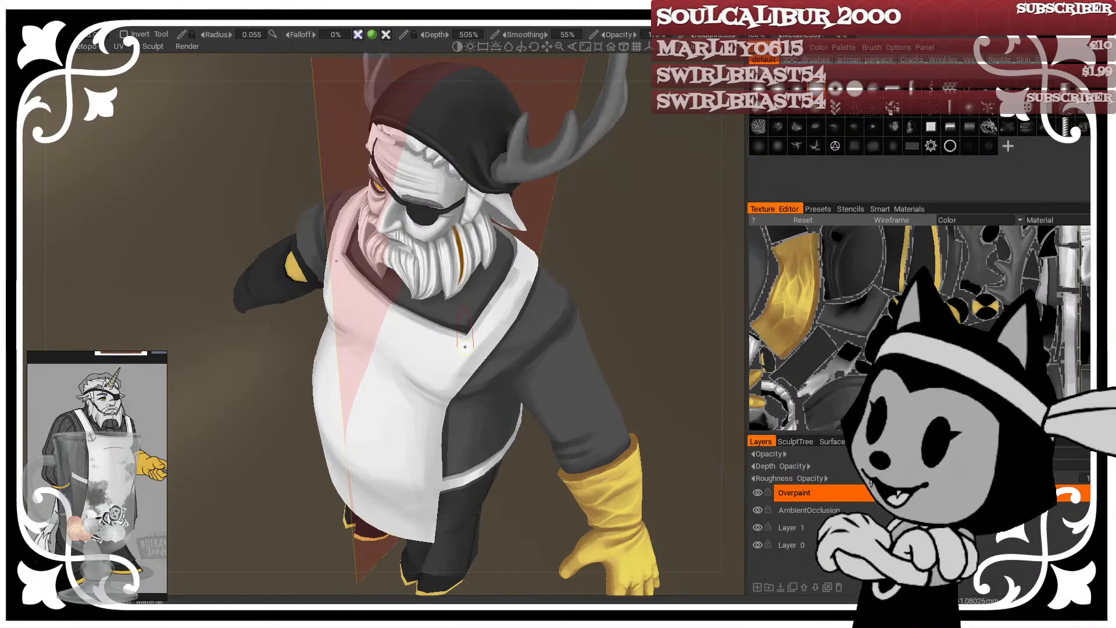
scroll(632, 320, down, 3)
scroll(630, 317, down, 2)
drag(631, 317, 551, 345)
scroll(642, 271, down, 1)
scroll(550, 344, up, 1)
scroll(558, 337, up, 2)
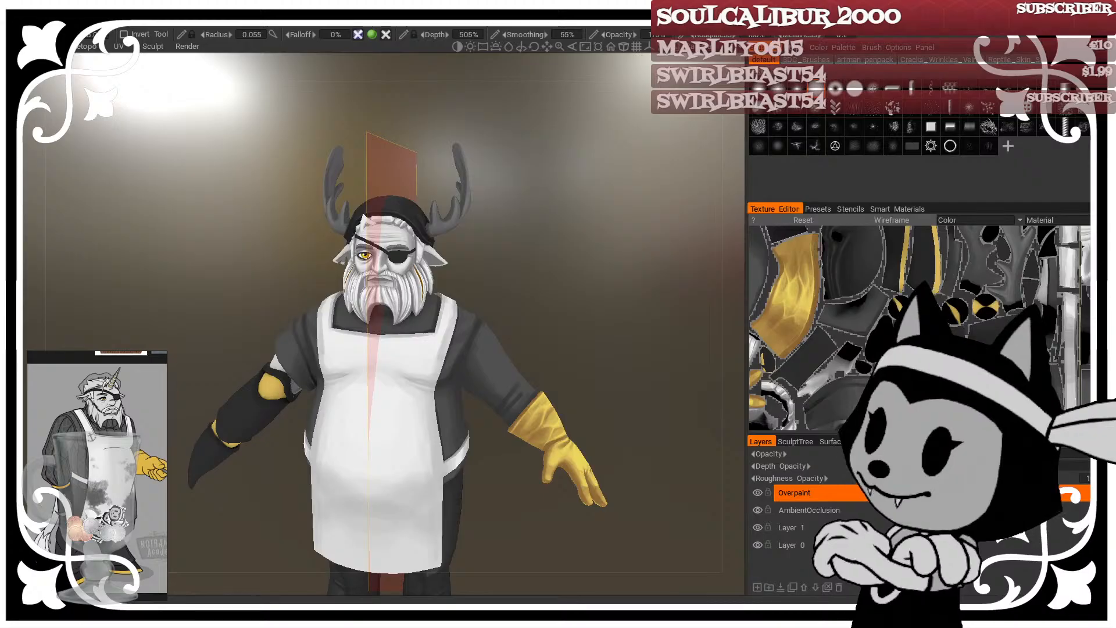
Step: Switch to the image viewer and browse through the stained-glass character illustrations
drag(24, 162, 437, 84)
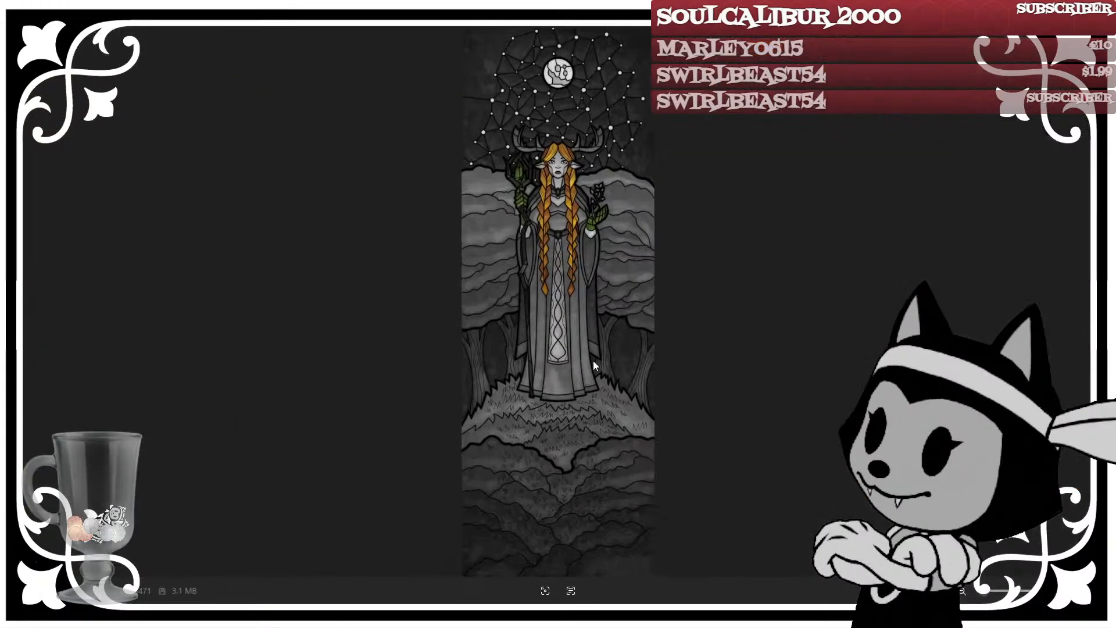
key(Right)
key(Right)
key(Right)
key(Right)
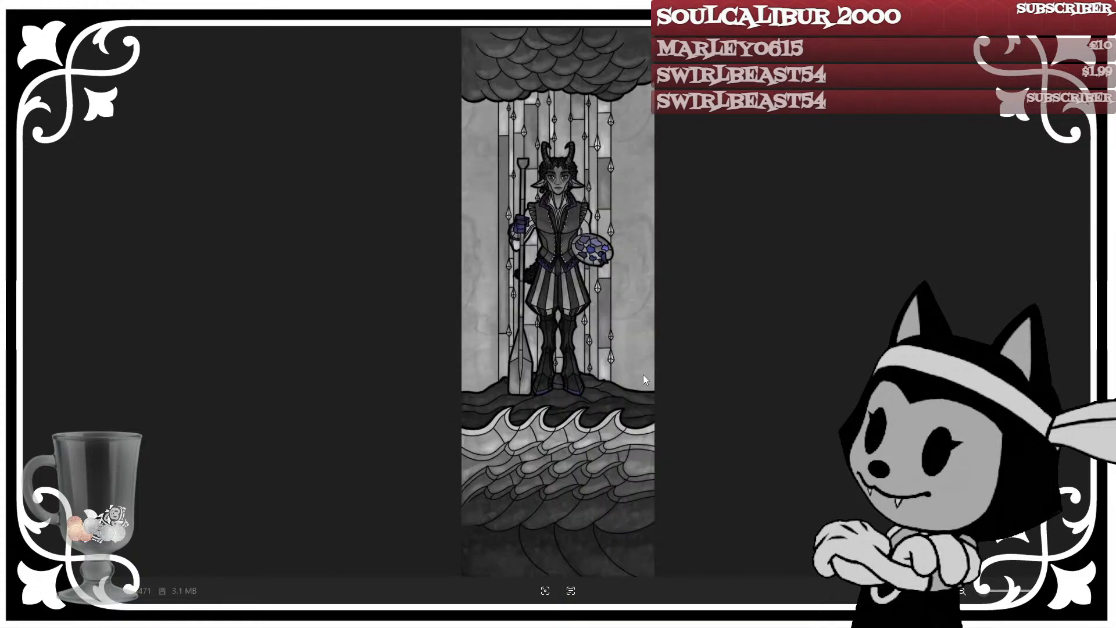
key(Right)
key(Right)
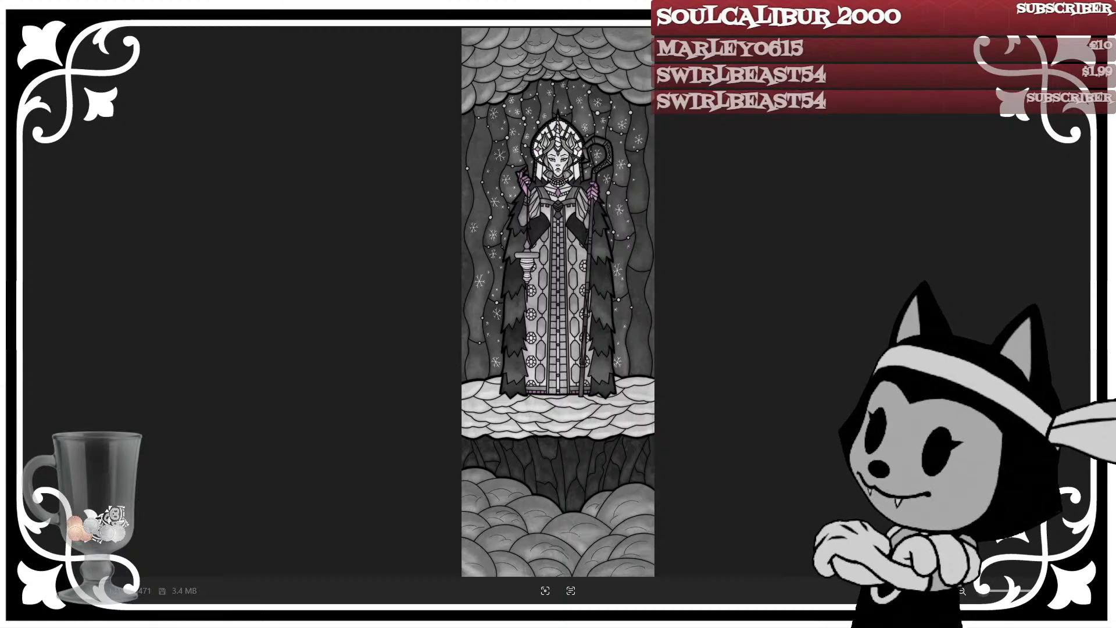
Step: Return to 3DCoat and frame the front of the character's apron and trousers
key(alt+Tab)
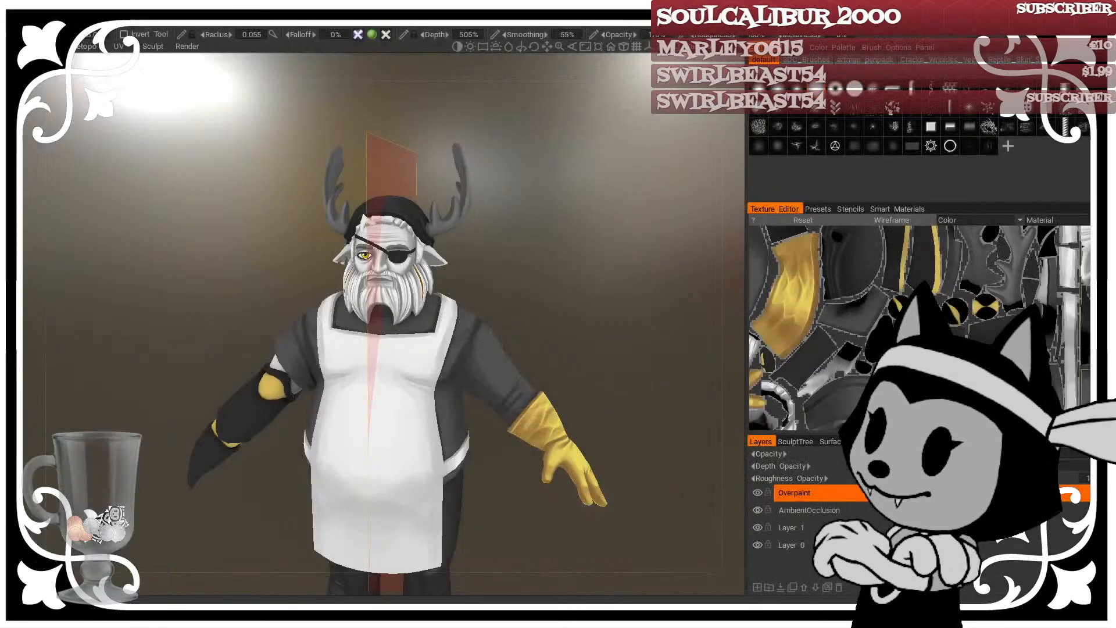
key(alt+Tab)
right_drag(502, 302, 572, 299)
mouse_move(573, 299)
mouse_down()
mouse_move(477, 314)
mouse_move(575, 298)
mouse_up()
middle_drag(574, 299, 572, 161)
right_drag(572, 160, 600, 213)
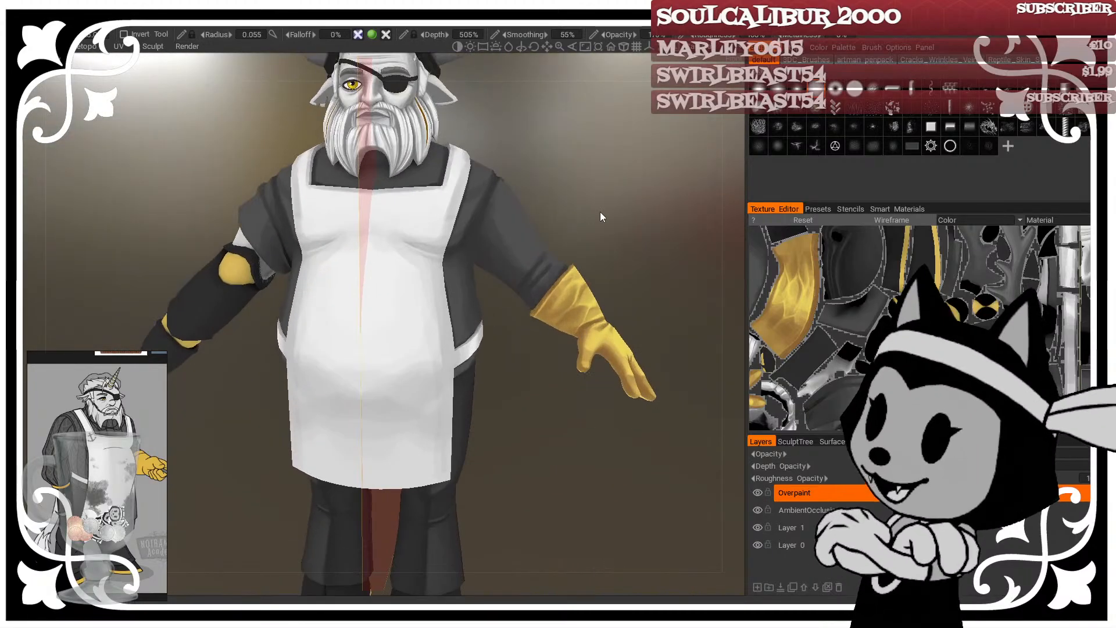
Step: Review the shirt, apron and sleeves from the front, side and back of the character
drag(600, 212, 590, 192)
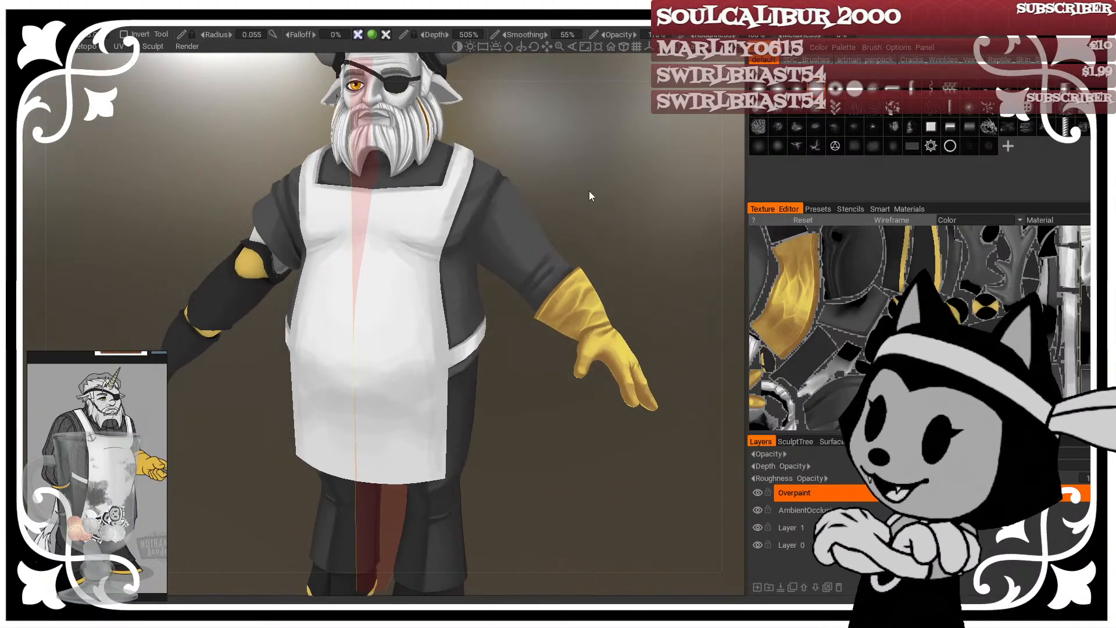
drag(571, 131, 369, 398)
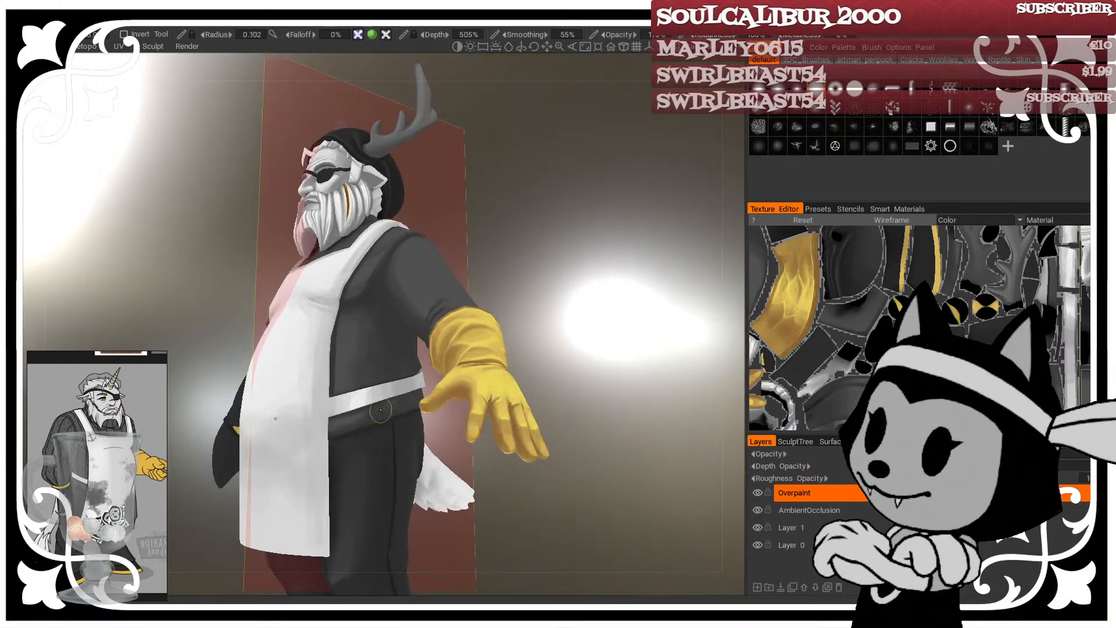
mouse_move(534, 534)
mouse_down()
mouse_move(403, 529)
mouse_move(349, 378)
mouse_move(379, 347)
mouse_move(583, 233)
mouse_move(383, 296)
mouse_up()
drag(329, 367, 308, 401)
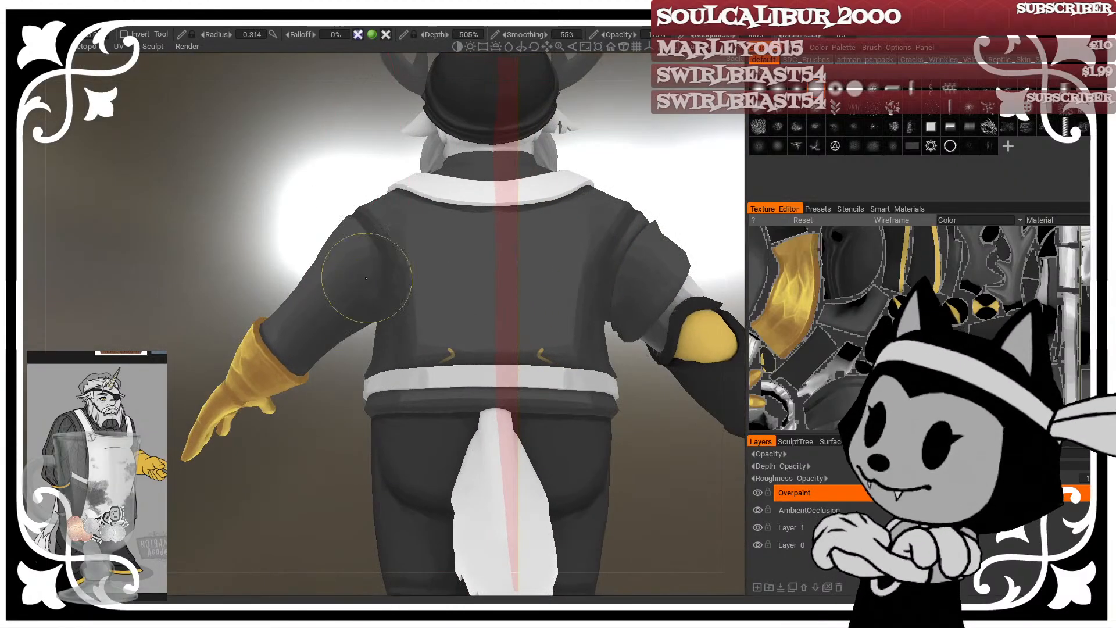
drag(317, 472, 355, 390)
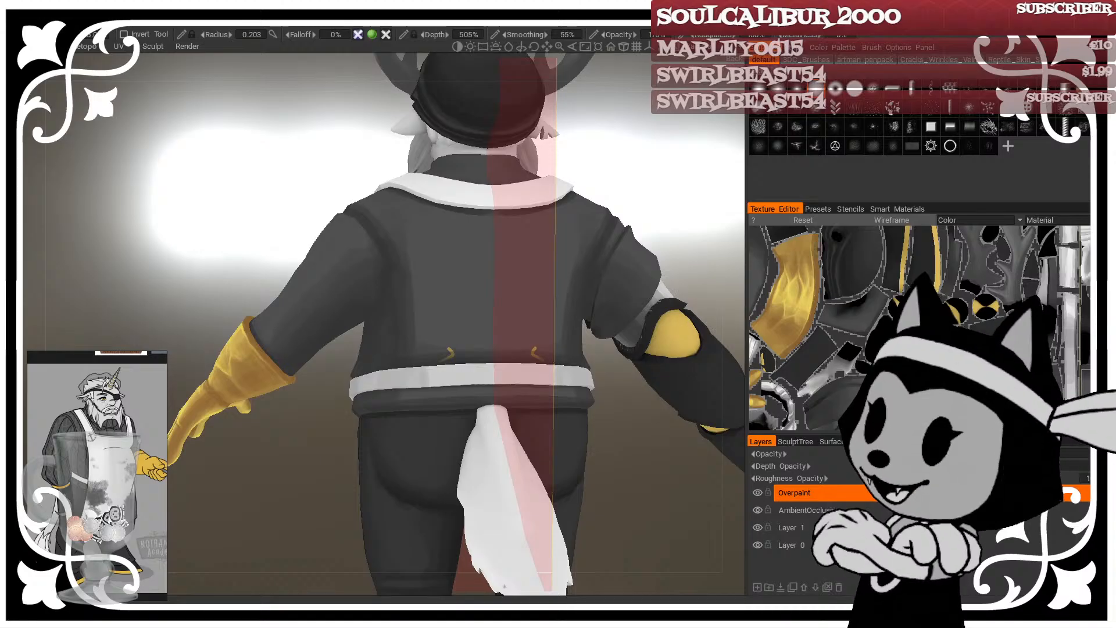
Step: Compare the back of the shirt and the gloved arm's sleeve with and without the wireframe
mouse_move(192, 229)
mouse_down()
mouse_move(279, 227)
mouse_move(341, 490)
mouse_move(422, 301)
mouse_up()
drag(352, 245, 279, 125)
right_drag(290, 440, 326, 440)
key(w)
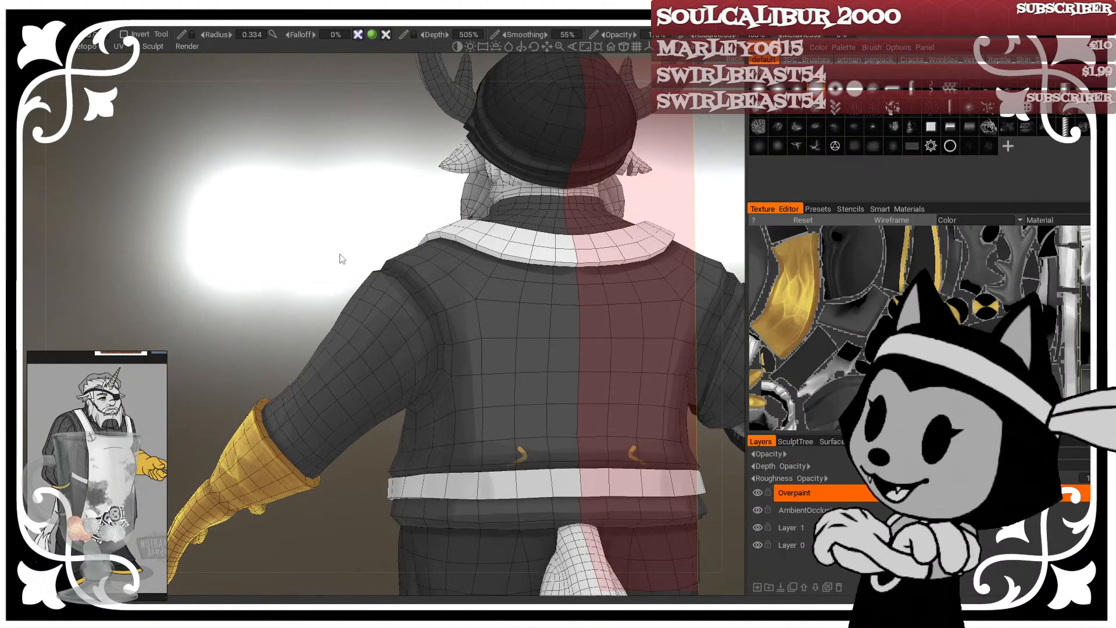
key(w)
Step: Examine the whole character and the upper body from the front
scroll(208, 214, down, 4)
drag(207, 213, 526, 244)
scroll(433, 244, down, 2)
drag(433, 244, 498, 251)
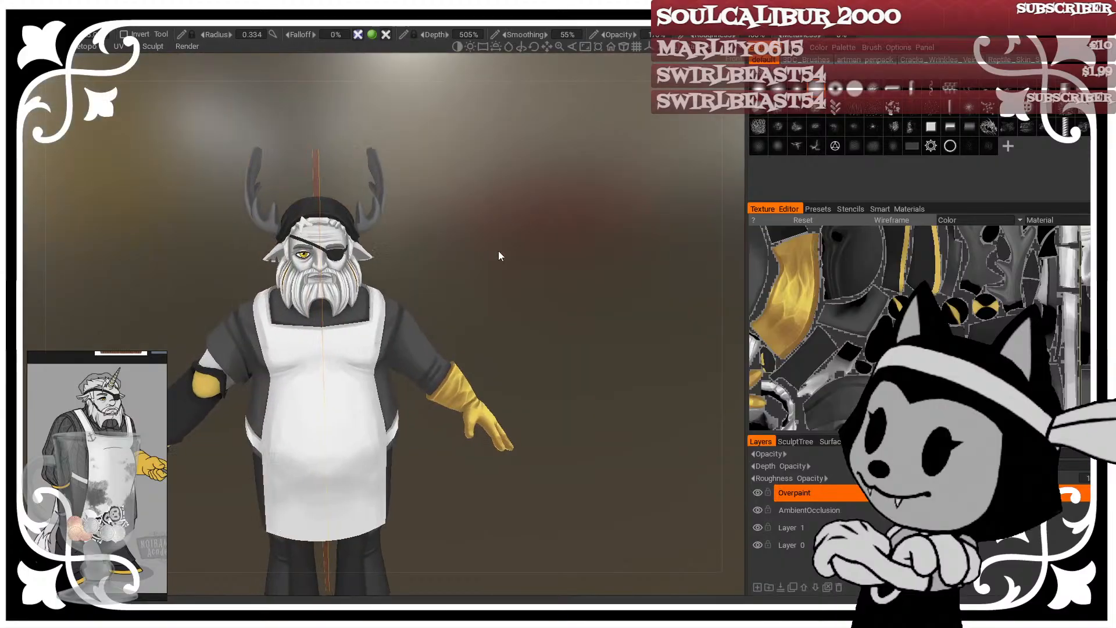
middle_drag(498, 251, 522, 245)
right_drag(522, 246, 533, 241)
drag(534, 241, 528, 270)
right_drag(528, 270, 551, 283)
middle_drag(552, 282, 610, 290)
right_drag(609, 291, 584, 302)
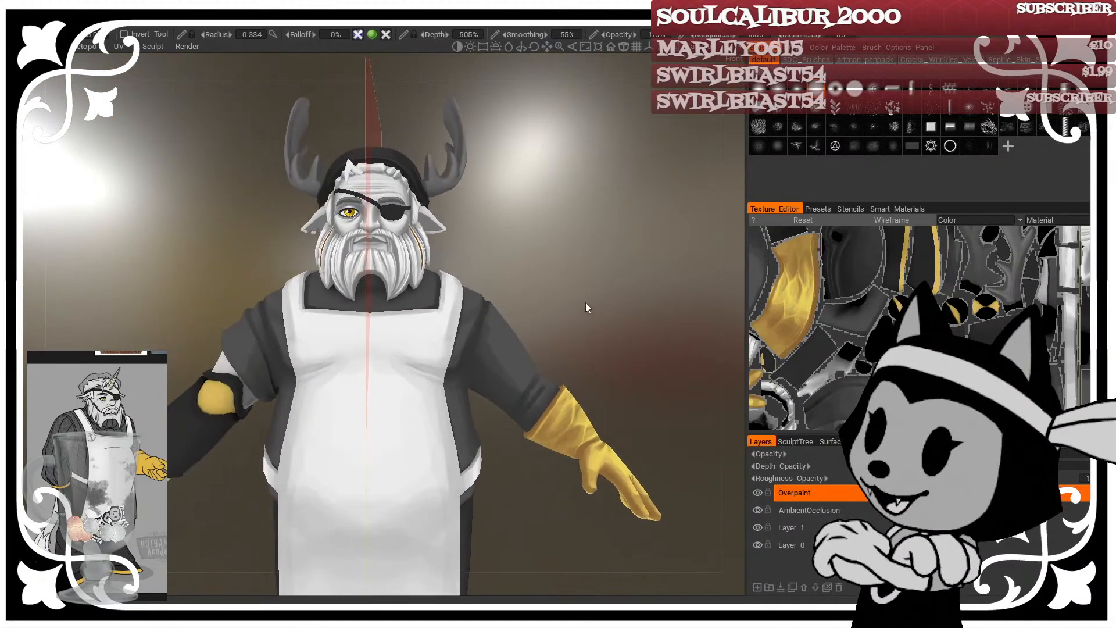
Step: Inspect the side of the shirt and the gloved arm's sleeve, setting the brush radius to 0.216
drag(585, 302, 570, 276)
right_drag(571, 277, 546, 326)
drag(546, 325, 501, 340)
right_drag(394, 365, 438, 333)
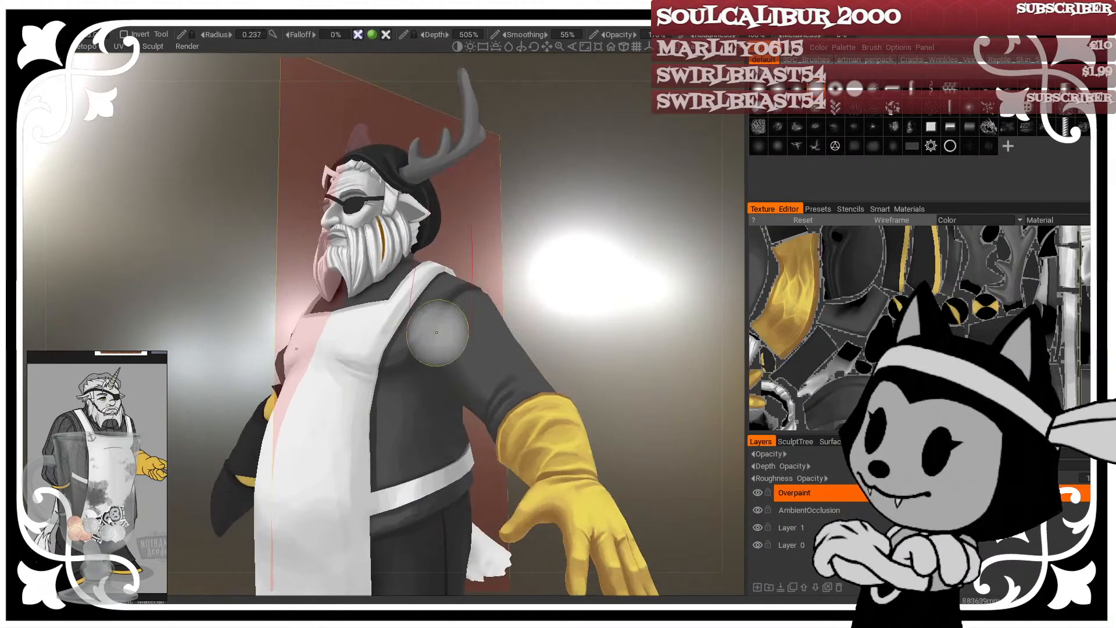
drag(516, 302, 557, 287)
key(w)
drag(623, 210, 587, 226)
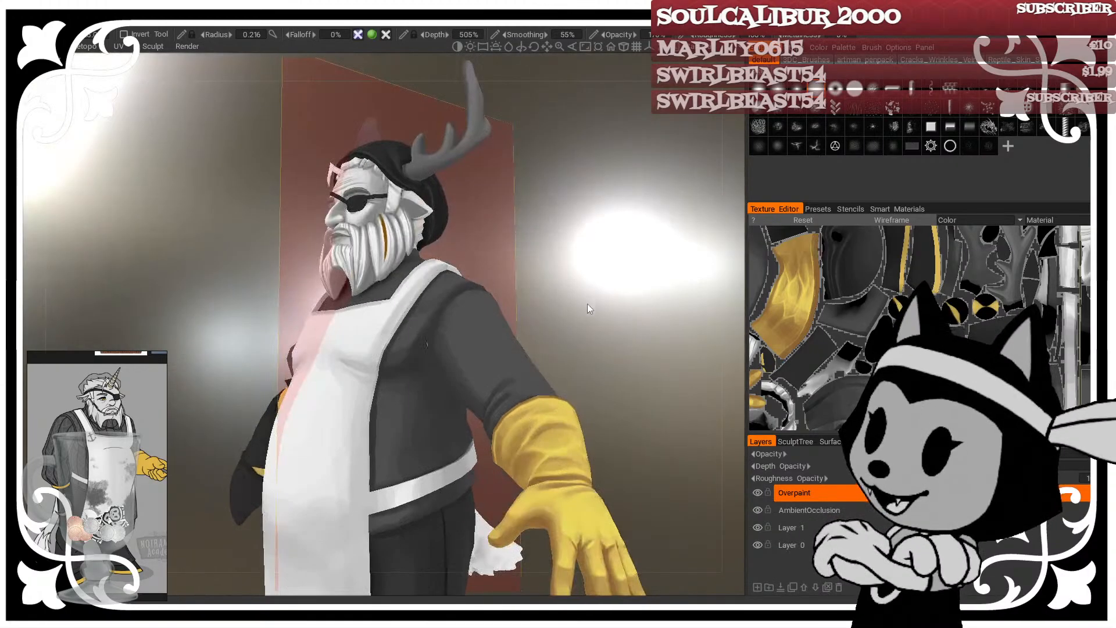
Step: Set the brush radius to 0.053 and work on the shirt's shoulder from the front three-quarter view
mouse_move(591, 304)
mouse_down()
mouse_move(581, 275)
mouse_move(536, 291)
mouse_move(599, 314)
mouse_move(585, 264)
mouse_move(566, 267)
mouse_up()
right_drag(428, 369, 407, 368)
mouse_move(428, 369)
mouse_down()
mouse_move(560, 337)
mouse_move(563, 302)
mouse_up()
right_drag(563, 302, 466, 295)
drag(468, 301, 552, 306)
mouse_move(552, 306)
right_down()
mouse_move(583, 329)
mouse_move(574, 316)
mouse_move(639, 337)
right_up()
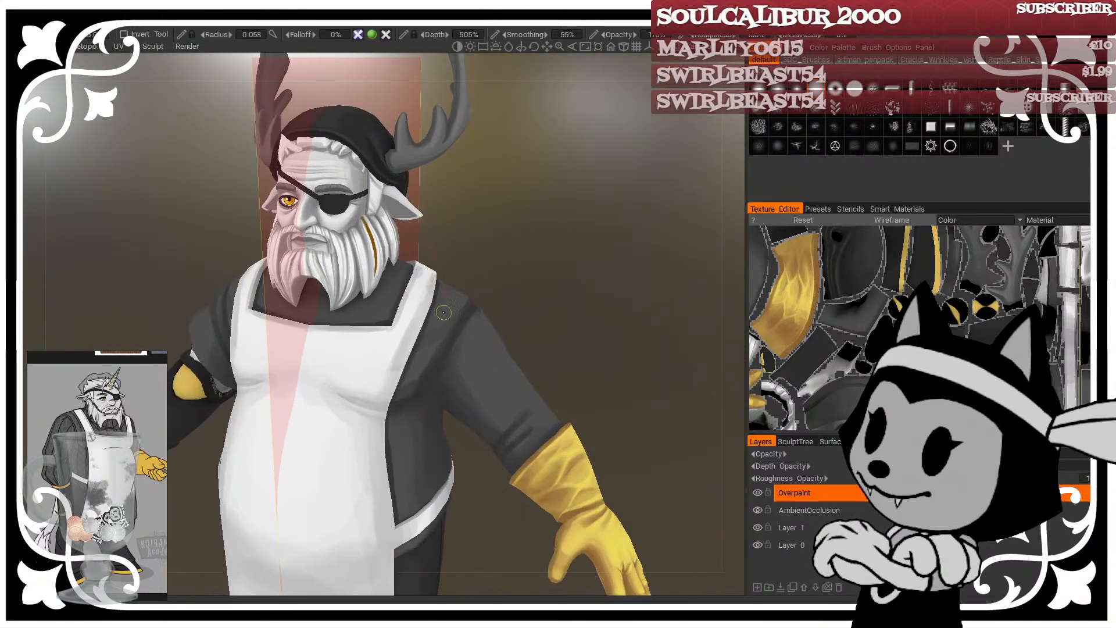
Step: Check the shoulder seams and the back of the shirt from above and behind
mouse_move(465, 302)
mouse_down()
mouse_move(534, 264)
mouse_move(528, 332)
mouse_up()
drag(505, 284, 593, 304)
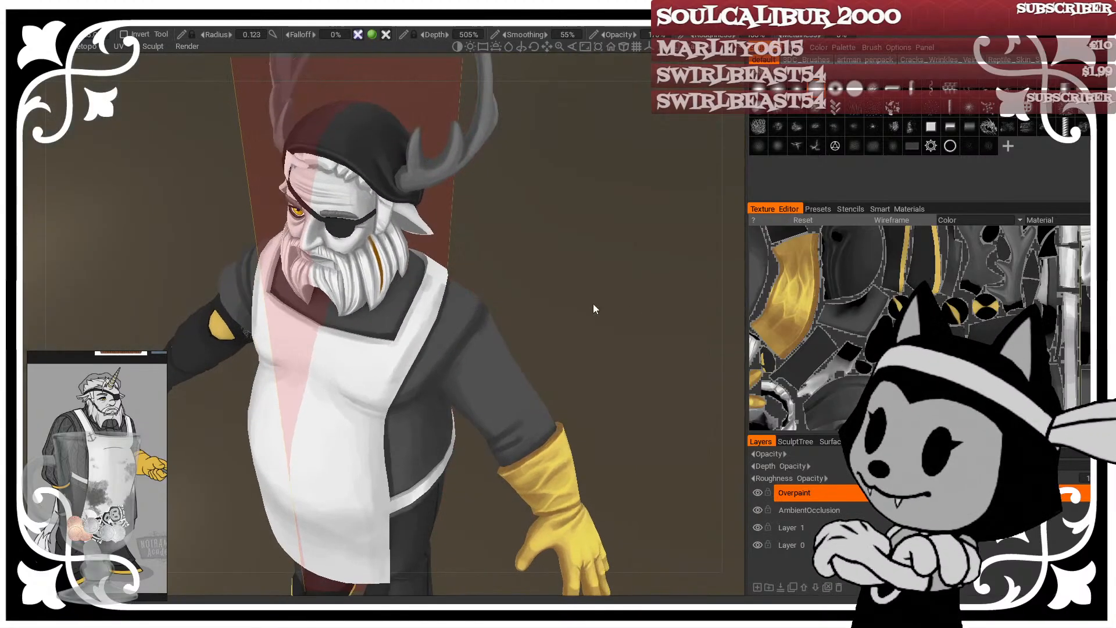
drag(443, 238, 303, 218)
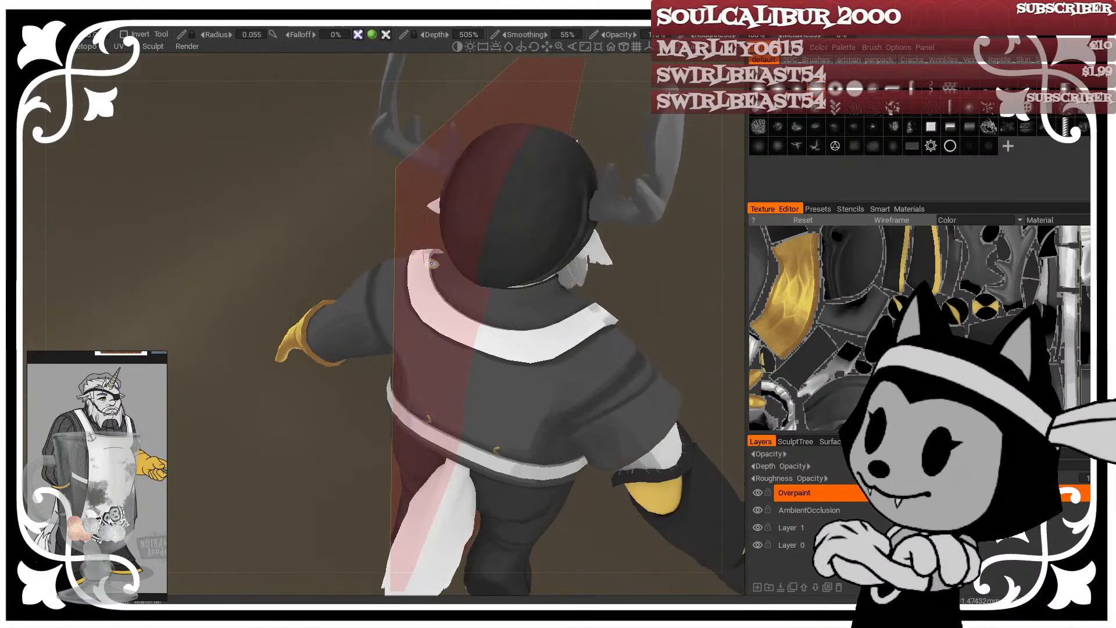
drag(495, 326, 430, 206)
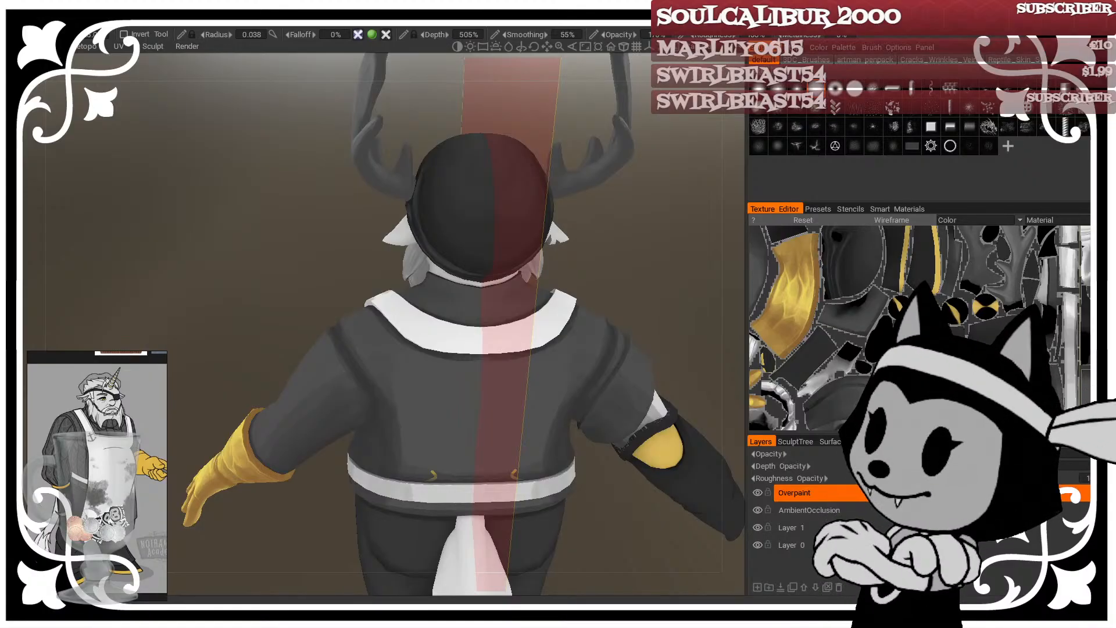
drag(644, 291, 644, 245)
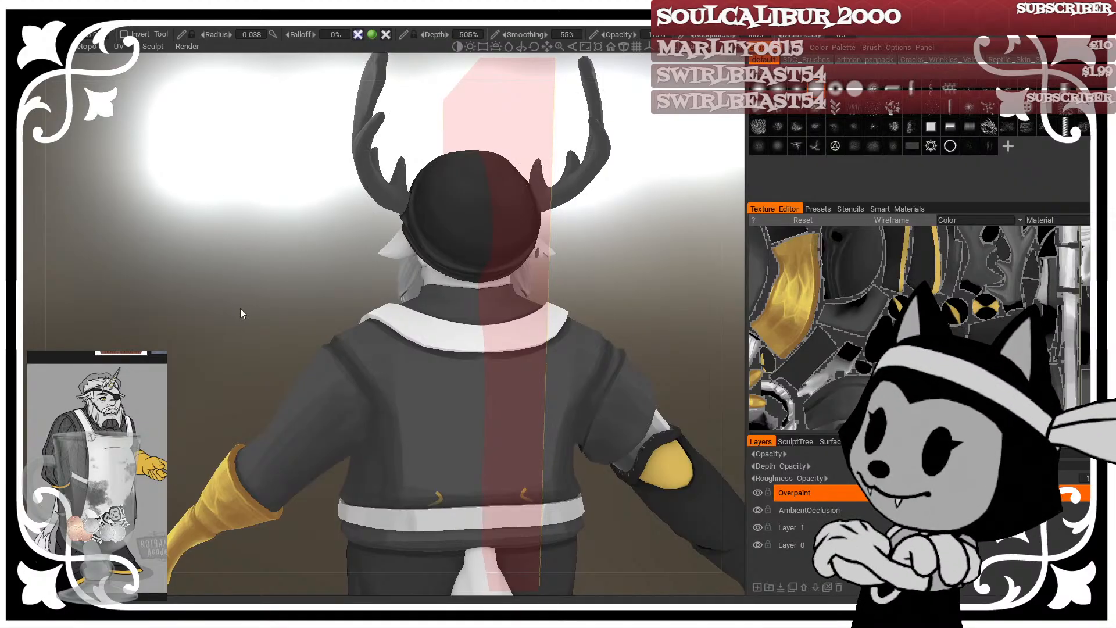
Step: Frame the back of the shirt and enlarge the brush radius to 0.379
middle_drag(239, 308, 252, 253)
drag(281, 566, 284, 569)
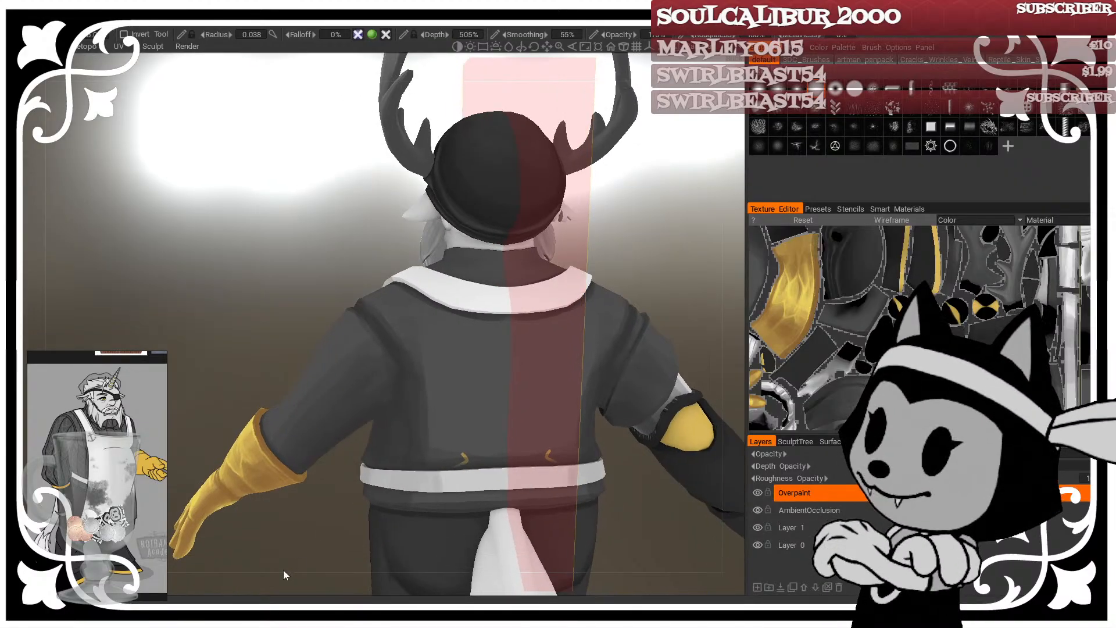
key(bracketright)
key(bracketright)
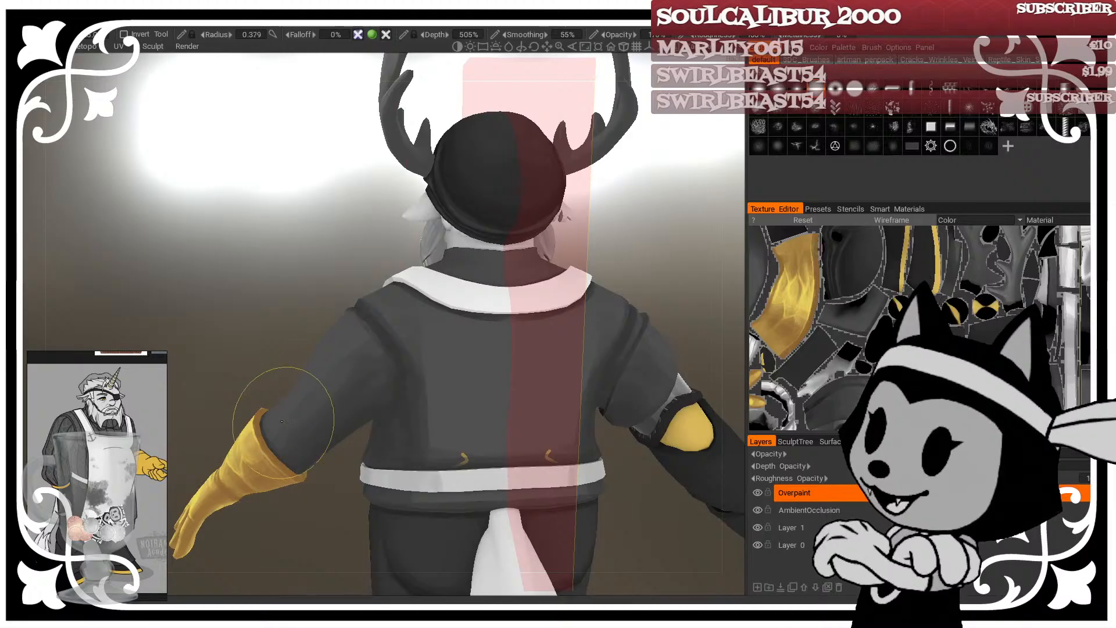
Step: Paint broad soft shading over the back of the gloved arm's sleeve with a large brush
drag(298, 527, 300, 555)
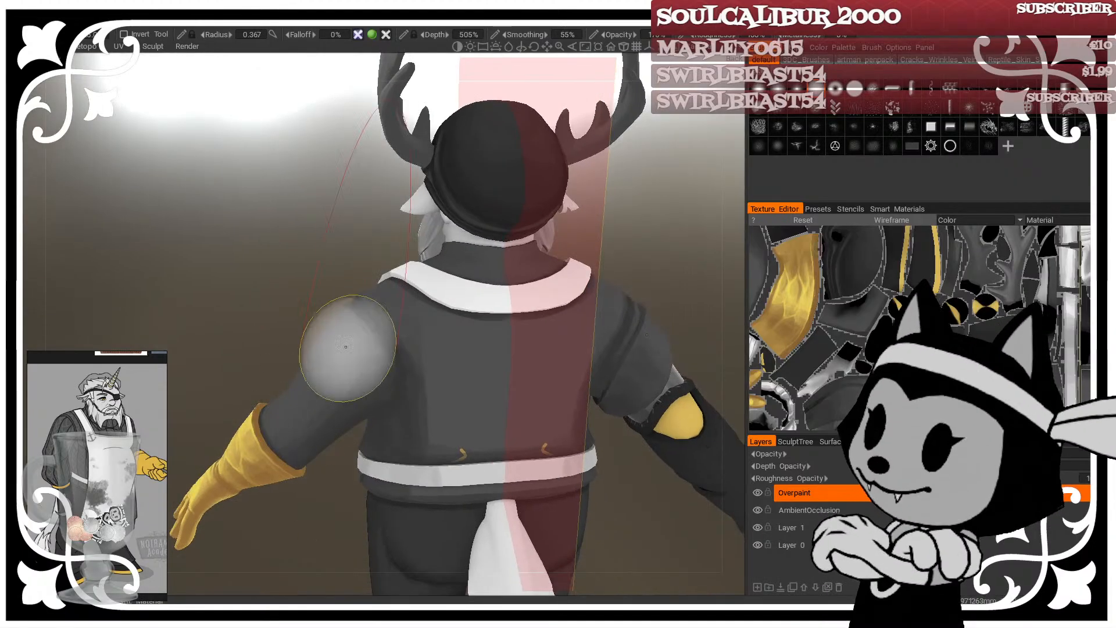
mouse_move(293, 505)
mouse_down()
mouse_move(301, 445)
mouse_move(332, 430)
mouse_move(312, 425)
mouse_up()
drag(299, 529, 286, 543)
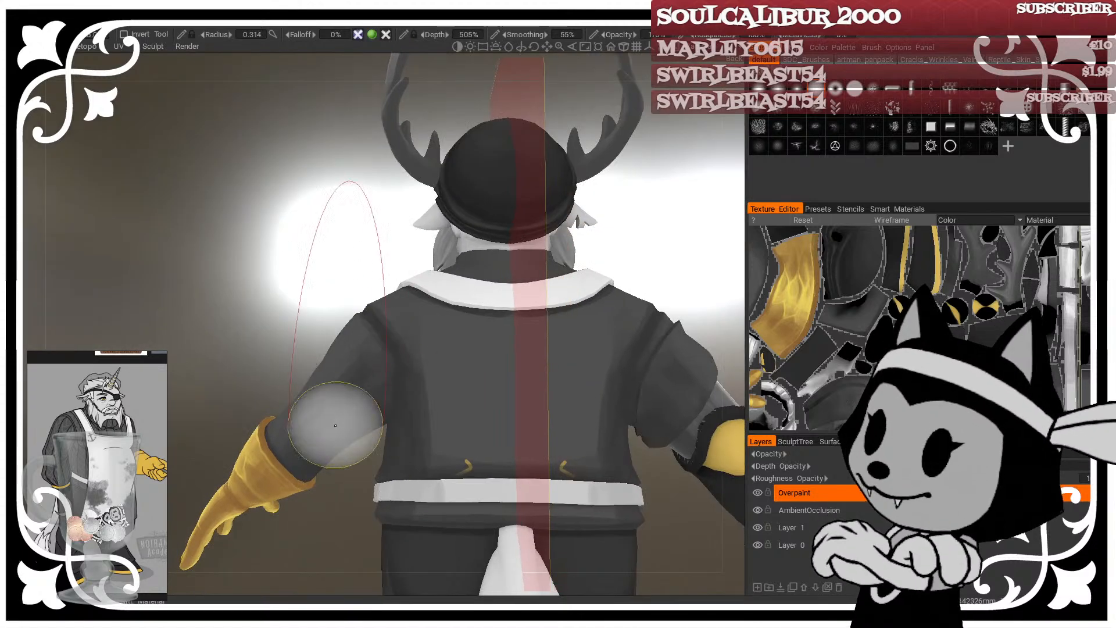
drag(292, 443, 334, 375)
drag(309, 563, 352, 543)
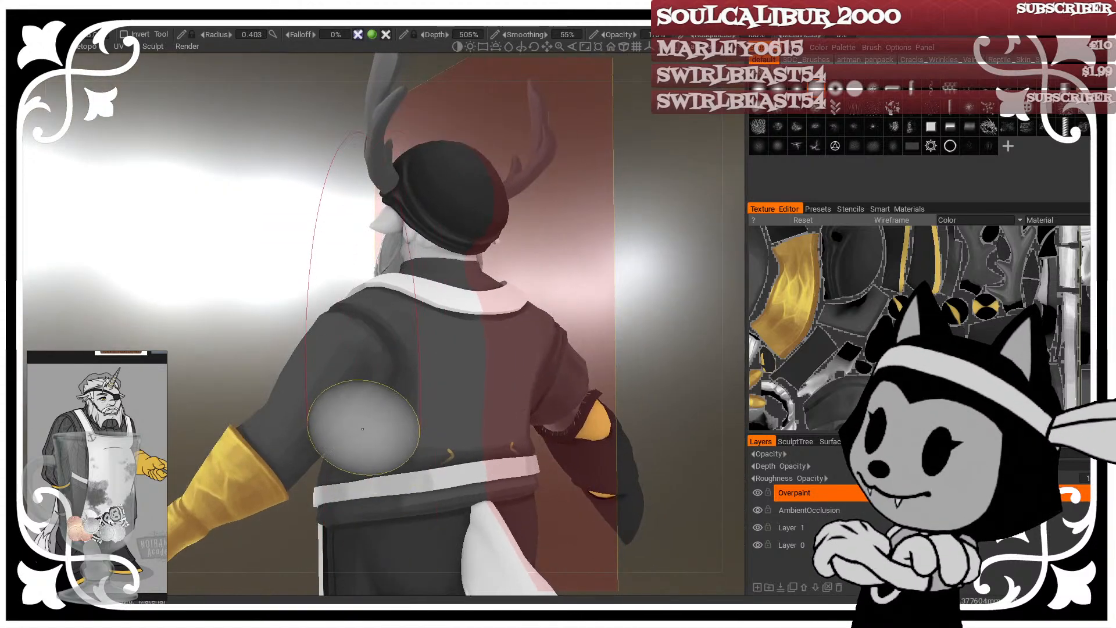
Step: Blend broad shading across the back of the shirt with a brush radius of 0.486
drag(566, 243, 572, 214)
drag(366, 440, 417, 394)
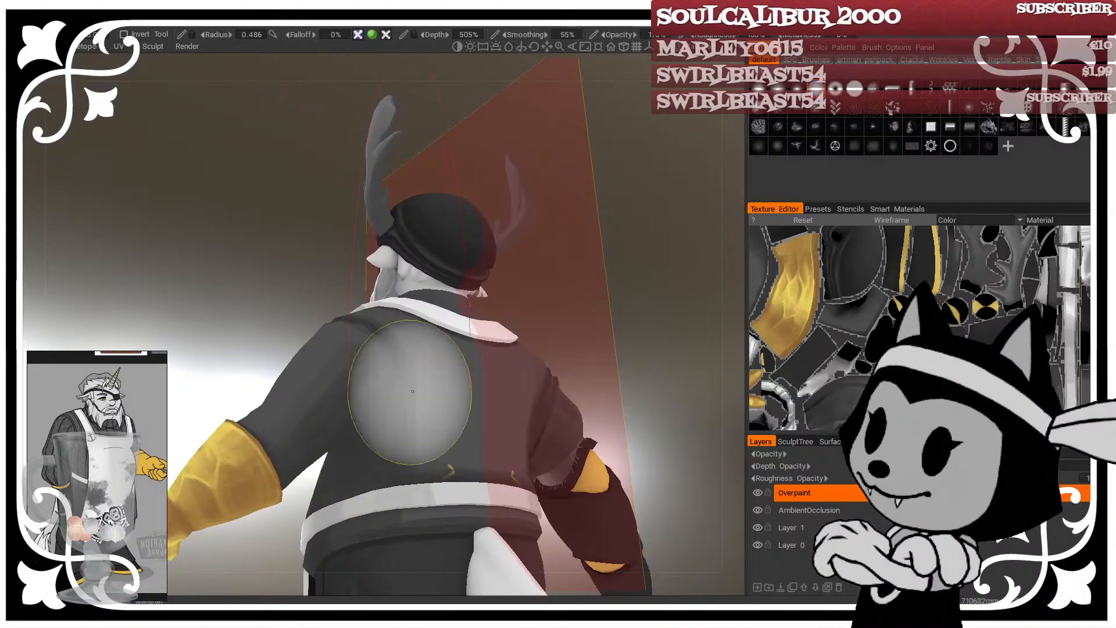
mouse_move(303, 524)
mouse_down()
mouse_move(263, 518)
mouse_move(261, 546)
mouse_up()
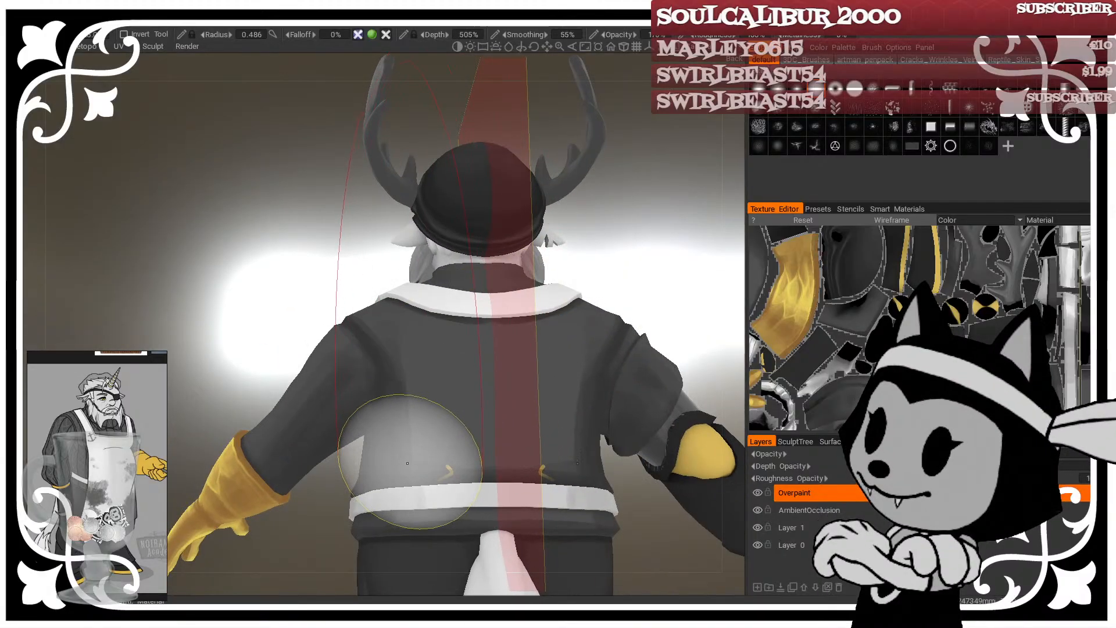
Step: Reduce the brush radius to 0.324 and smooth the shading on the lower back of the shirt
right_drag(408, 463, 381, 465)
drag(608, 238, 631, 282)
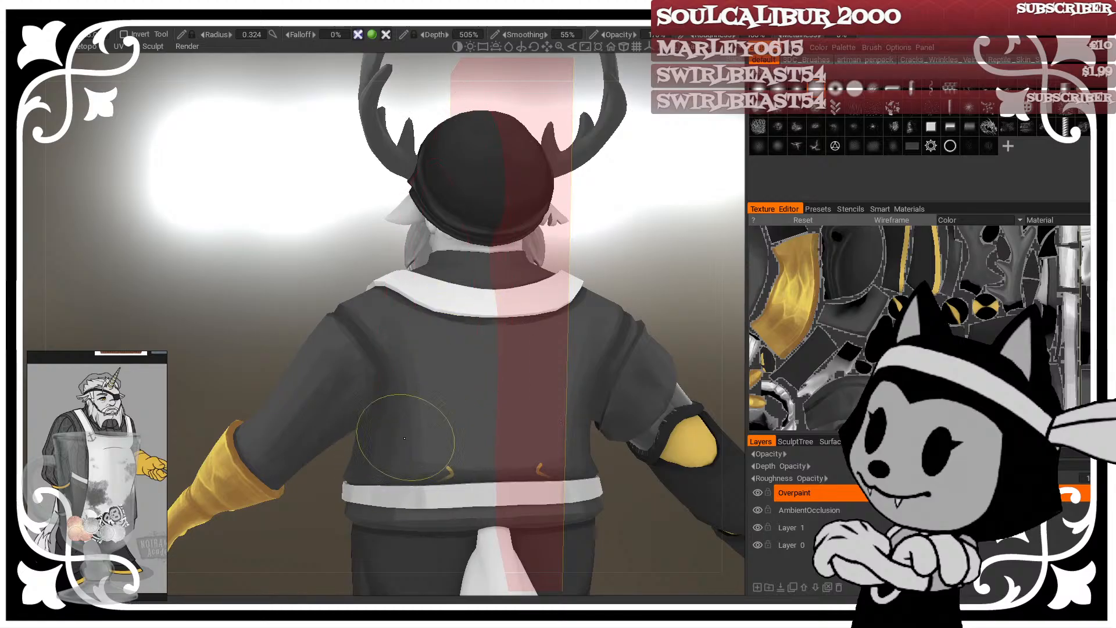
shift+drag(423, 425, 429, 383)
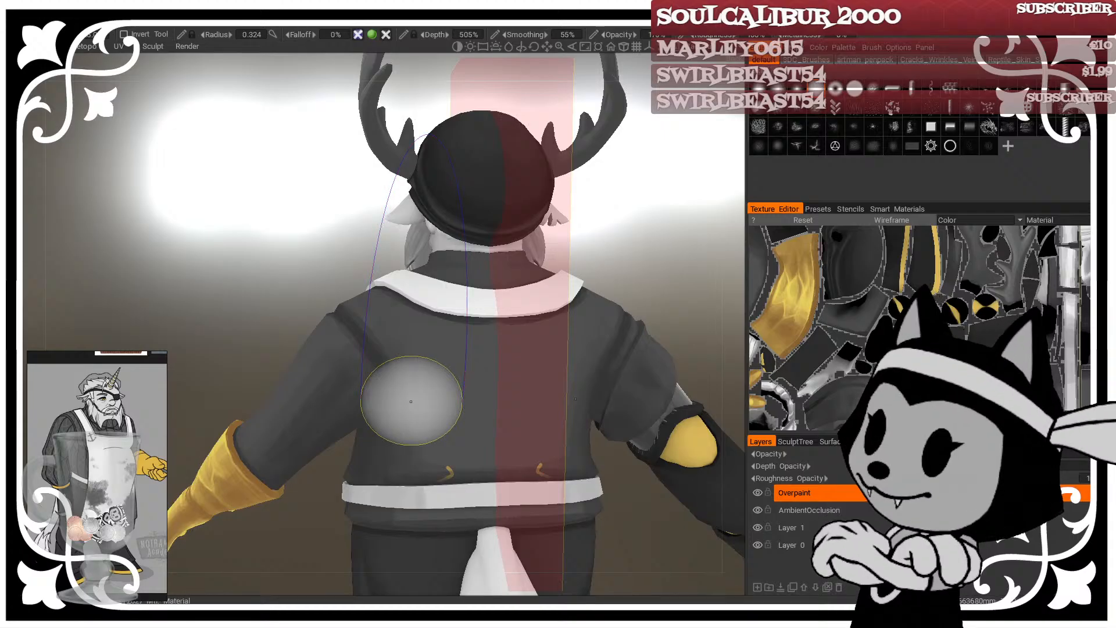
middle_drag(411, 402, 411, 406)
Step: Review the smoothed back of the shirt from straight behind and from a rear three-quarter angle
right_drag(246, 270, 264, 243)
drag(264, 243, 292, 167)
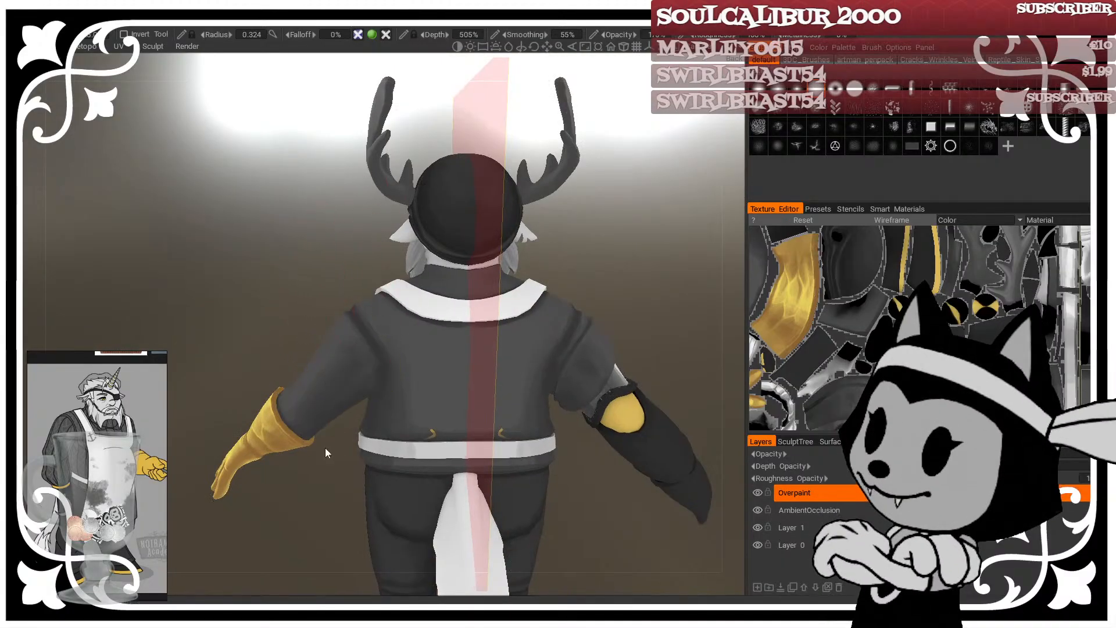
drag(325, 451, 362, 445)
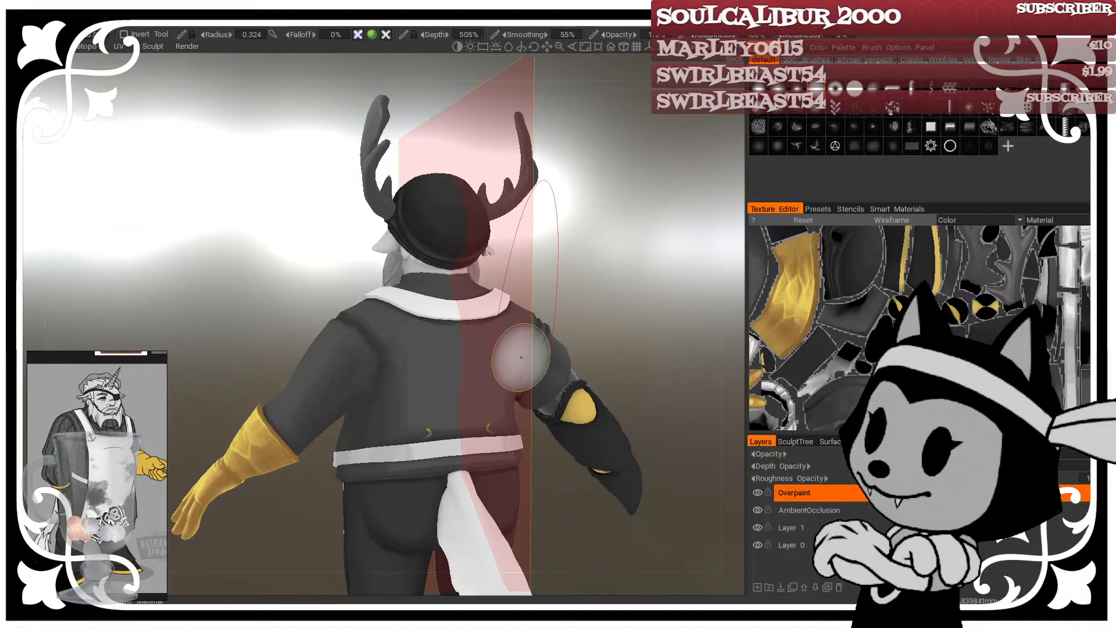
drag(571, 329, 575, 295)
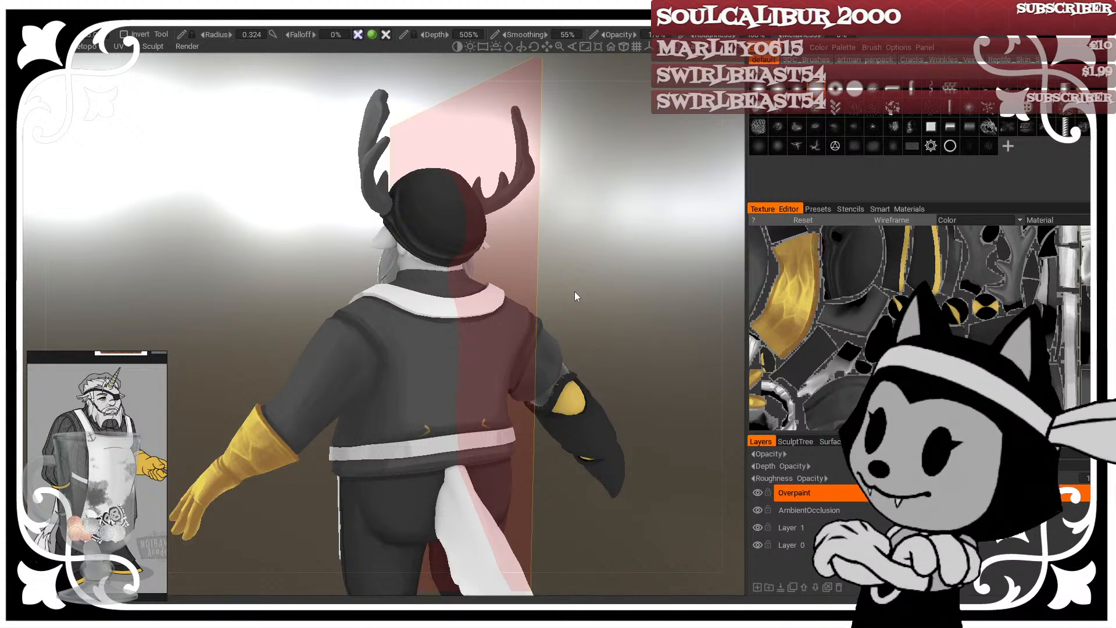
drag(585, 251, 677, 254)
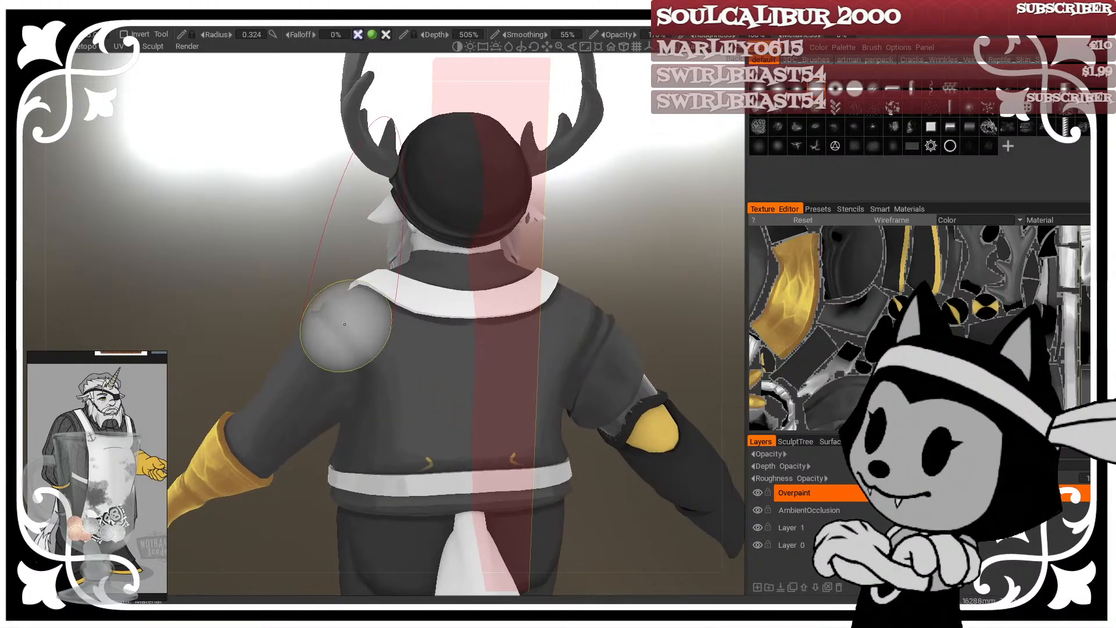
Step: Set the brush radius to 0.345 and soften the shading behind the gloved arm's shoulder and sleeve
mouse_move(336, 388)
right_down()
mouse_move(314, 409)
mouse_move(334, 398)
right_up()
drag(283, 528, 318, 395)
right_drag(326, 377, 290, 413)
drag(284, 511, 301, 523)
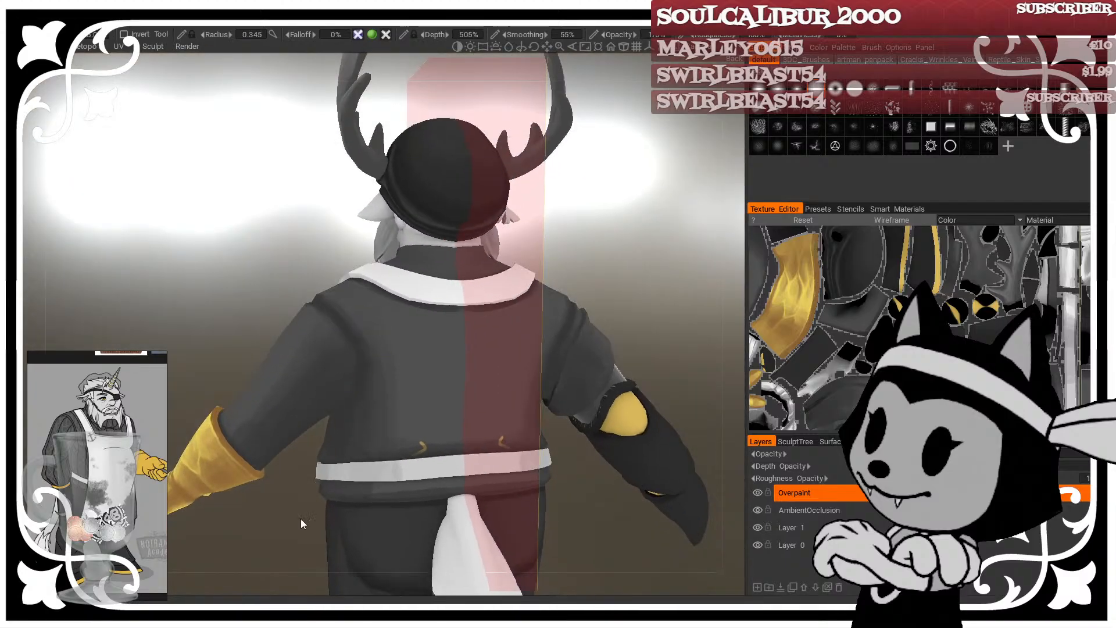
drag(312, 478, 342, 405)
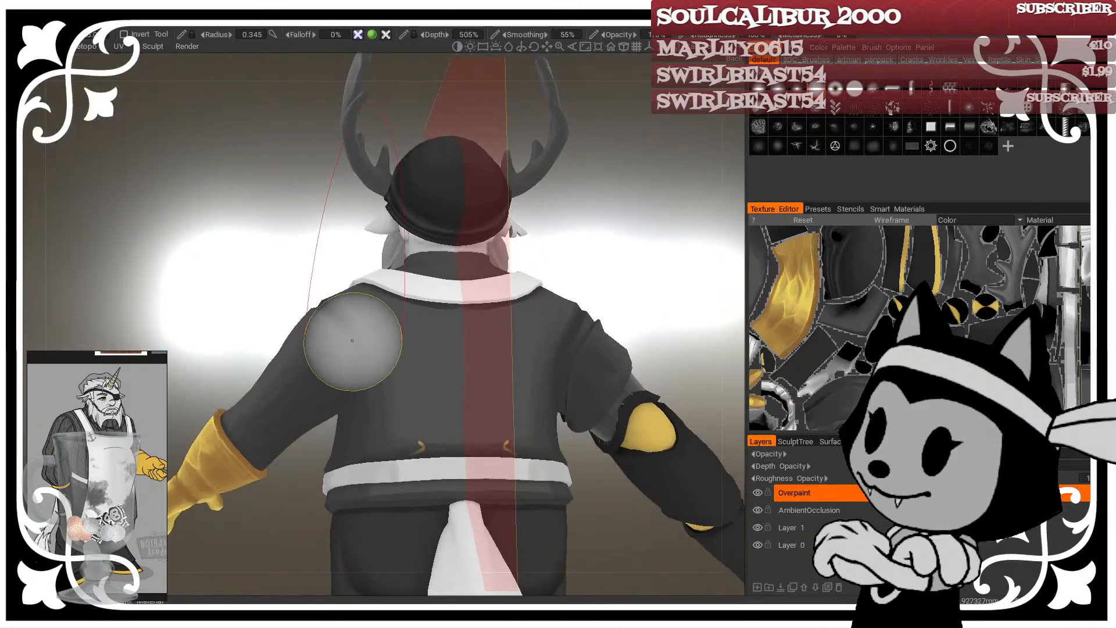
Step: Refine the shading where the sleeve meets the back of the shirt, using a brush radius of 0.237
drag(308, 250, 294, 224)
right_drag(344, 342, 361, 361)
drag(361, 352, 354, 377)
mouse_move(319, 449)
mouse_down()
mouse_move(343, 445)
mouse_move(347, 460)
mouse_up()
drag(365, 404, 391, 452)
right_drag(389, 465, 407, 465)
drag(593, 255, 611, 329)
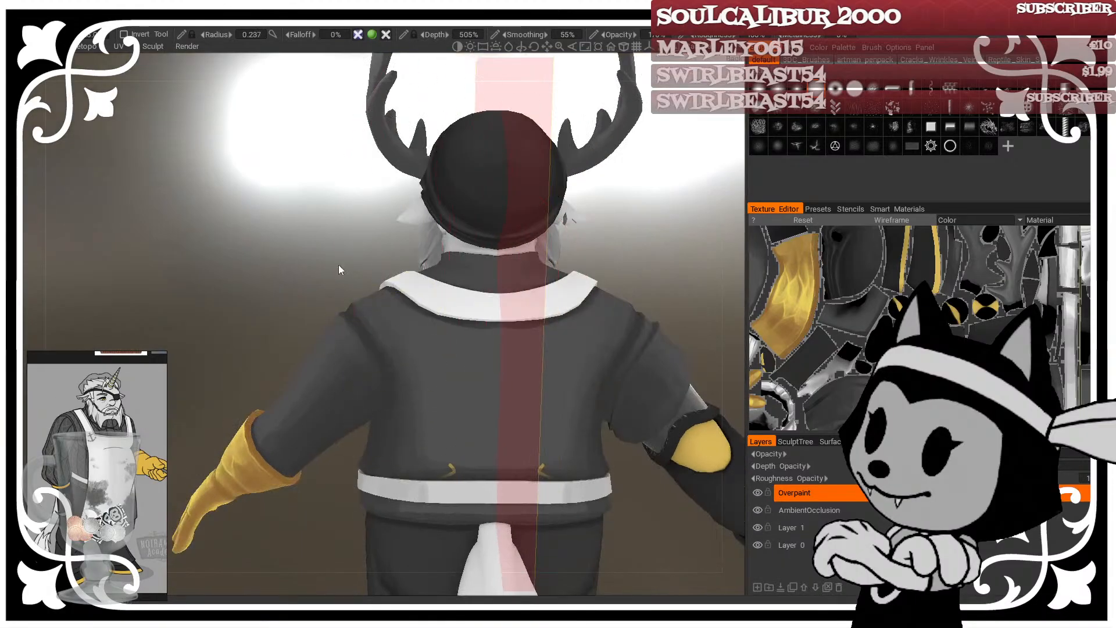
Step: Set the brush radius to 0.304 and work on the shirt's shoulder and side from the front three-quarter view
drag(340, 269, 554, 328)
drag(430, 233, 553, 256)
right_drag(327, 345, 345, 347)
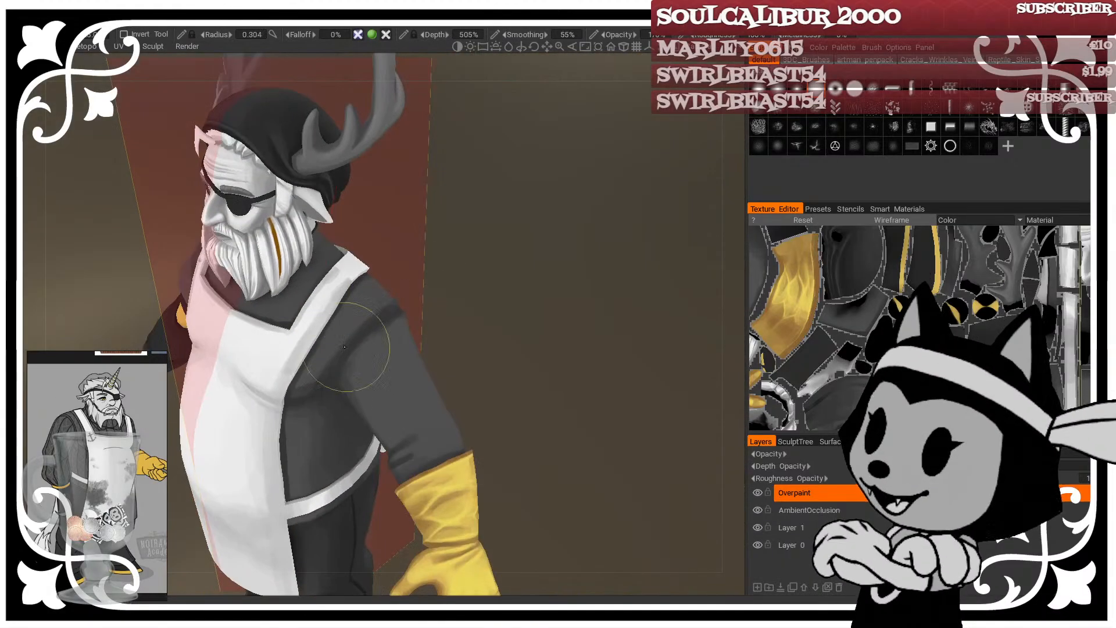
drag(395, 307, 520, 223)
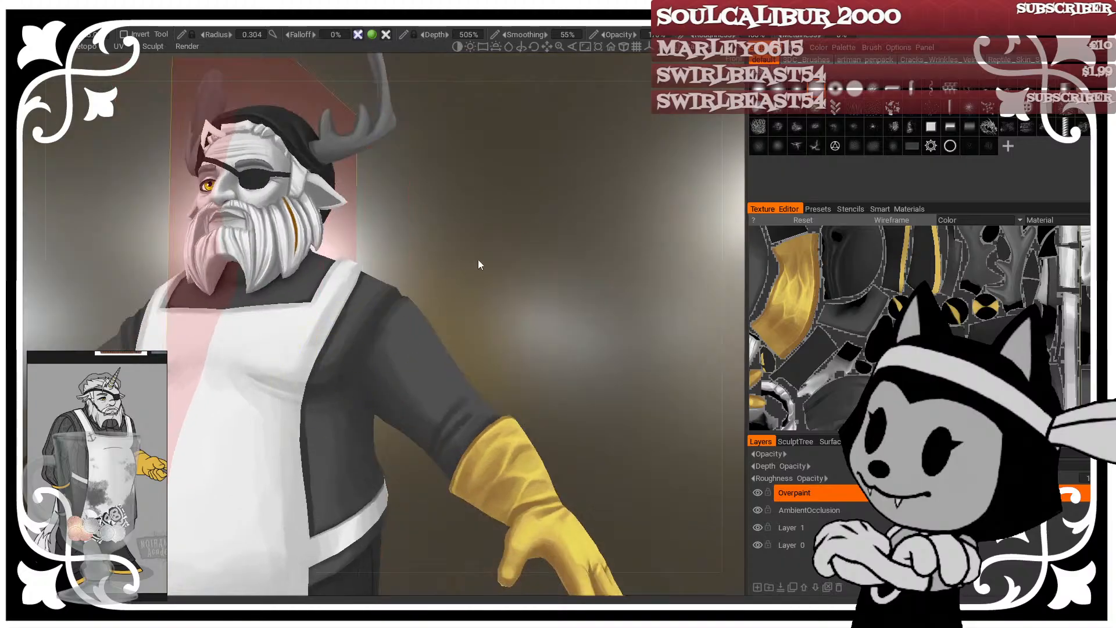
drag(477, 259, 443, 291)
Step: Soften the front of the gloved arm's sleeve with a brush radius of 0.486, and restore the radius to 0.304
right_drag(377, 431, 401, 431)
drag(468, 325, 592, 286)
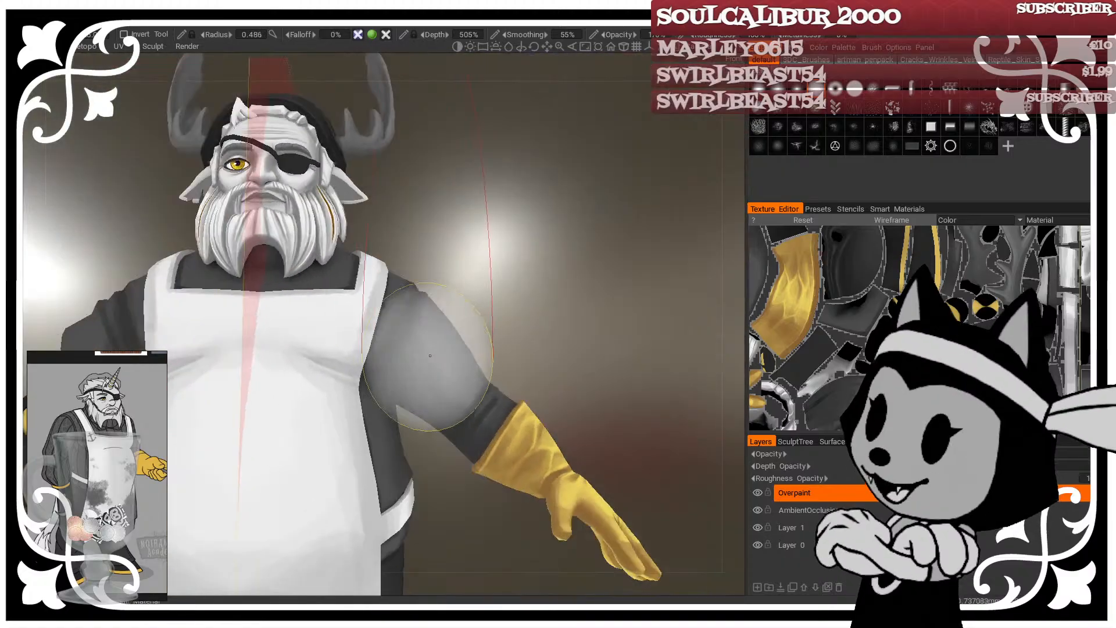
mouse_move(538, 373)
mouse_down()
mouse_move(481, 348)
mouse_move(438, 362)
mouse_move(460, 391)
mouse_up()
key(bracketleft)
key(bracketleft)
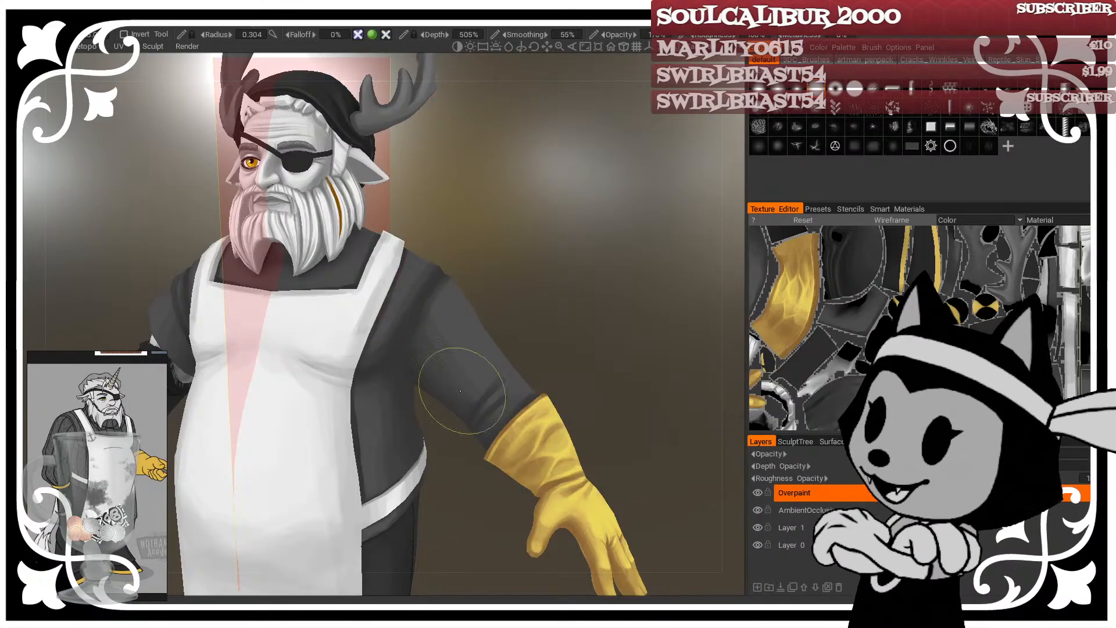
drag(561, 297, 628, 277)
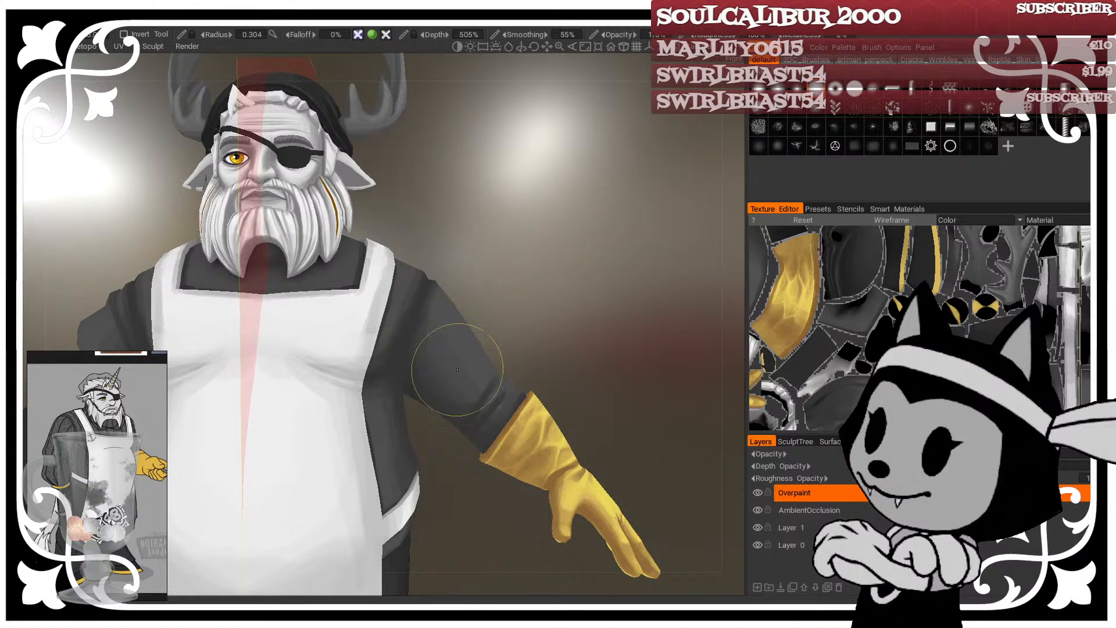
Step: Examine the gloved arm's sleeve and the shirt front from several angles, checking them with the mesh wireframe shown and hidden
drag(532, 264, 573, 243)
scroll(514, 256, down, 4)
mouse_move(573, 243)
right_down()
mouse_move(581, 298)
mouse_move(613, 296)
right_up()
mouse_move(528, 444)
mouse_down()
mouse_move(589, 304)
mouse_move(606, 301)
mouse_up()
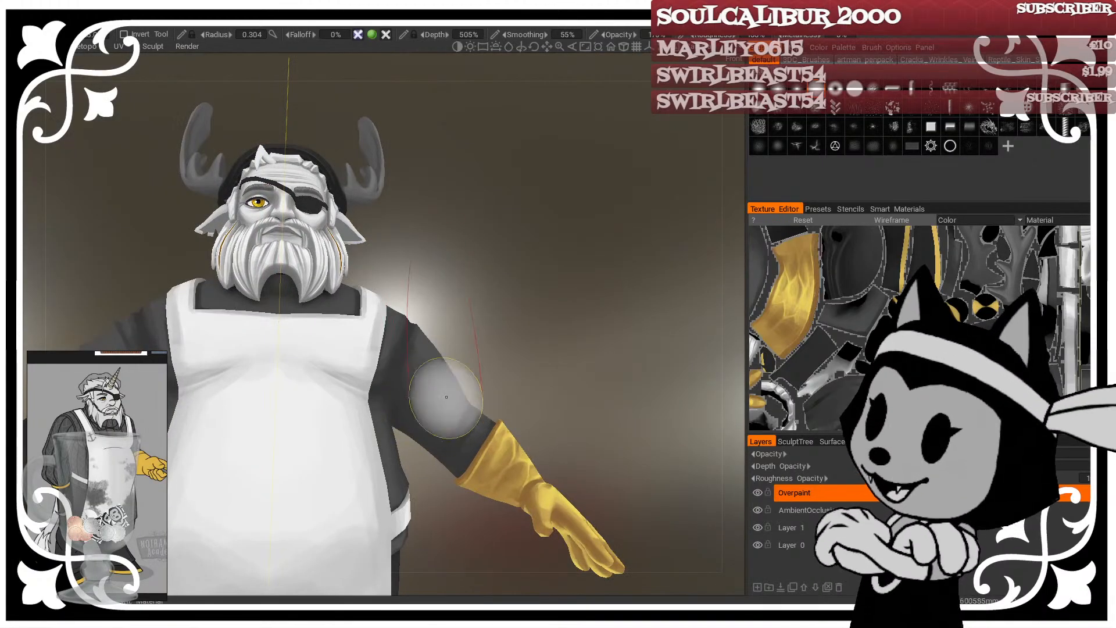
drag(536, 295, 479, 335)
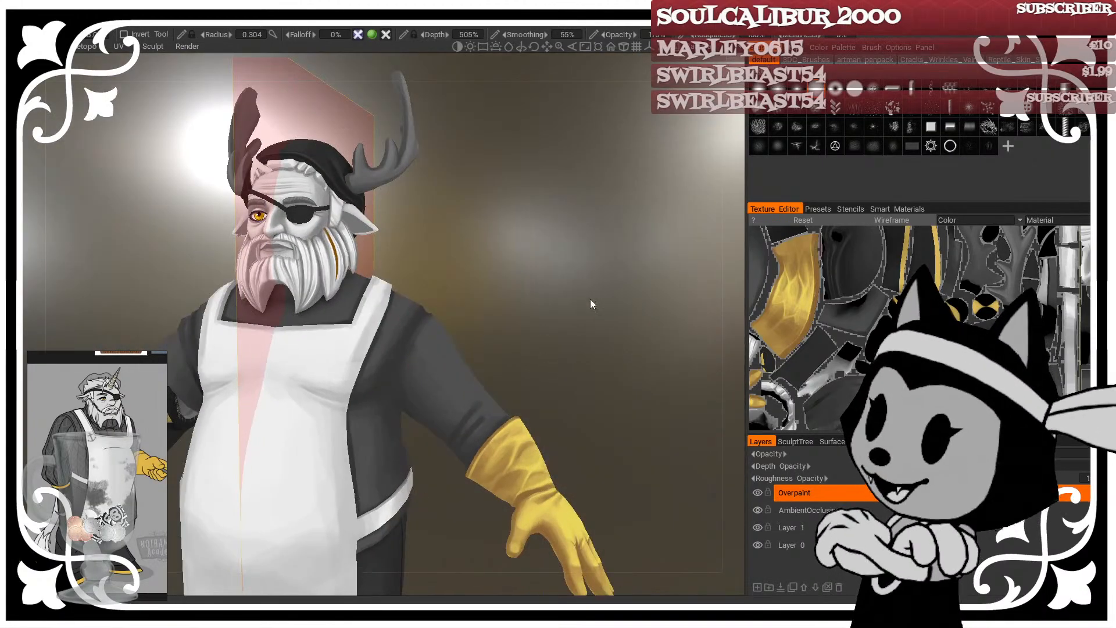
drag(591, 303, 549, 378)
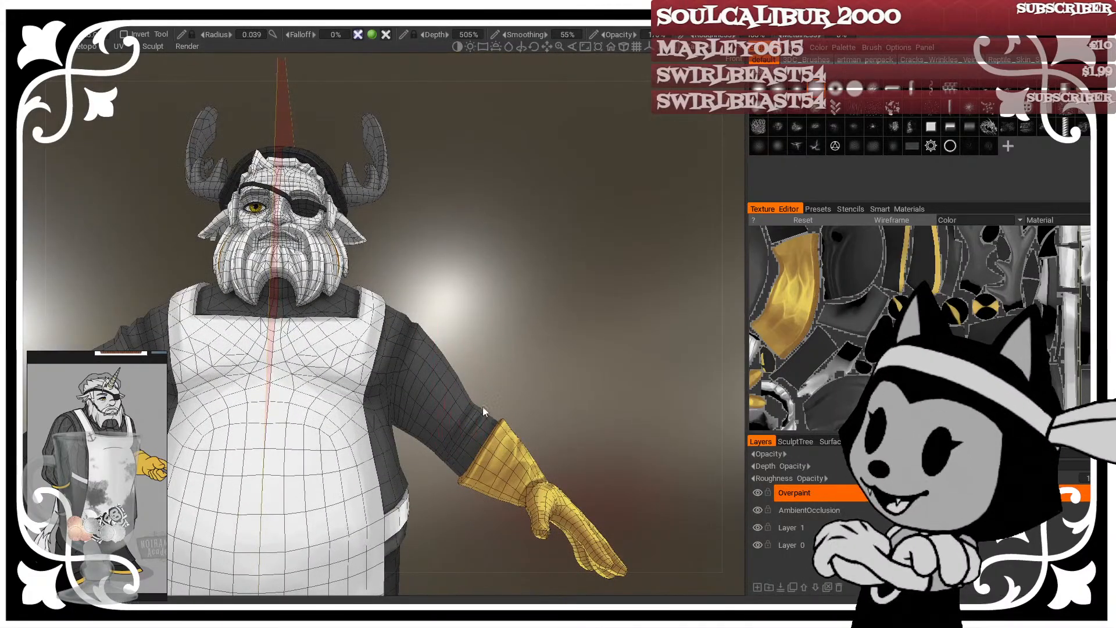
drag(483, 408, 506, 394)
key(5)
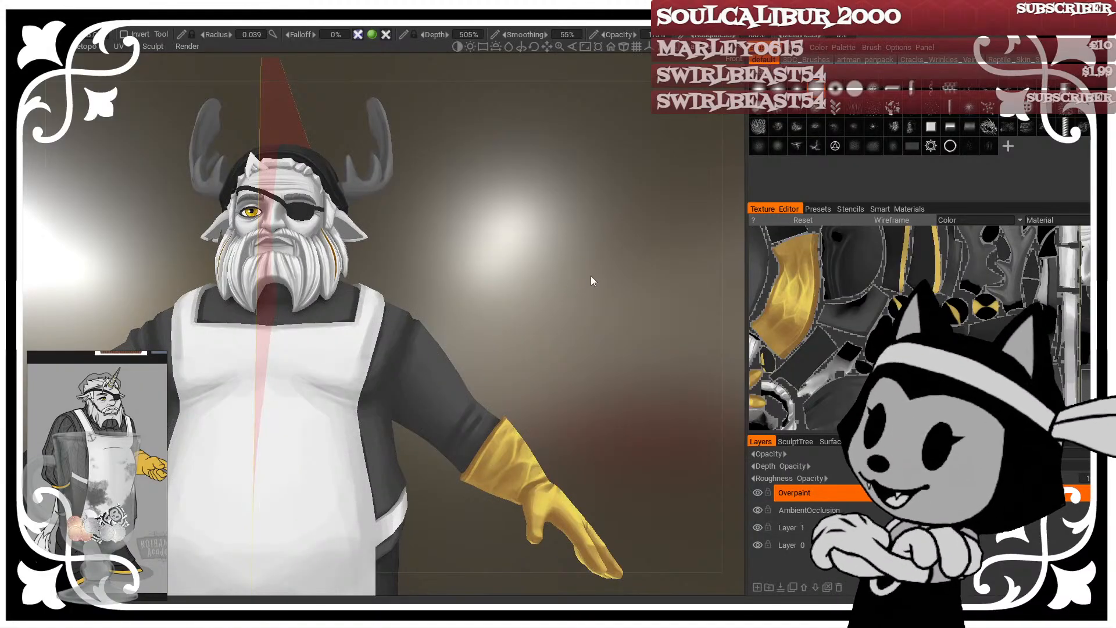
Step: Set the brush radius to 0.112 and touch up the shirt beside the apron strap on the gloved arm's side
drag(591, 276, 394, 344)
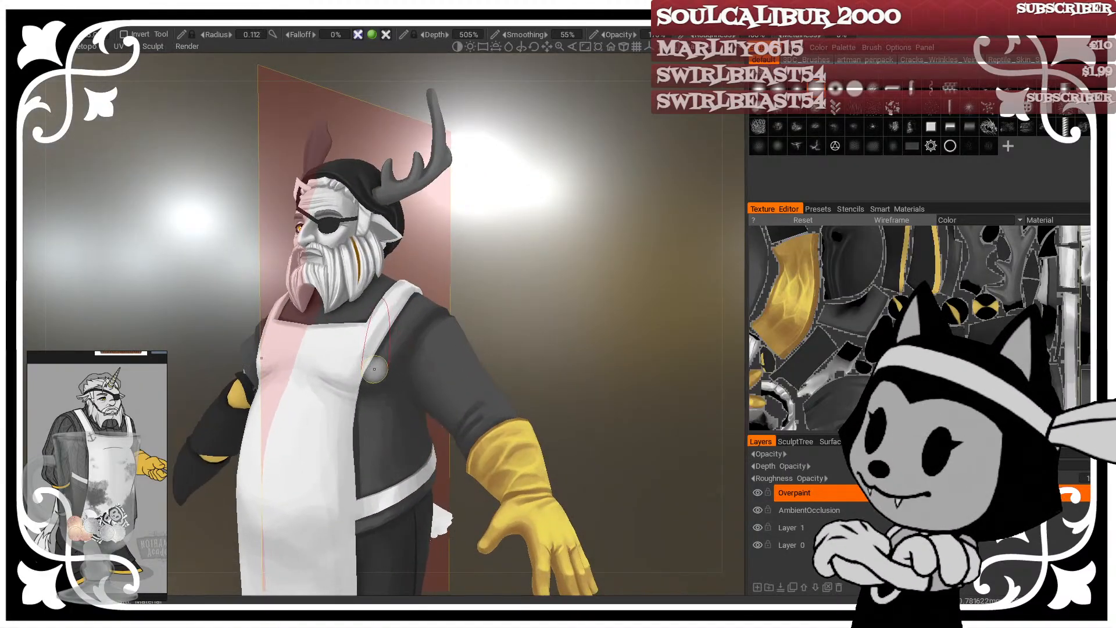
drag(485, 271, 408, 319)
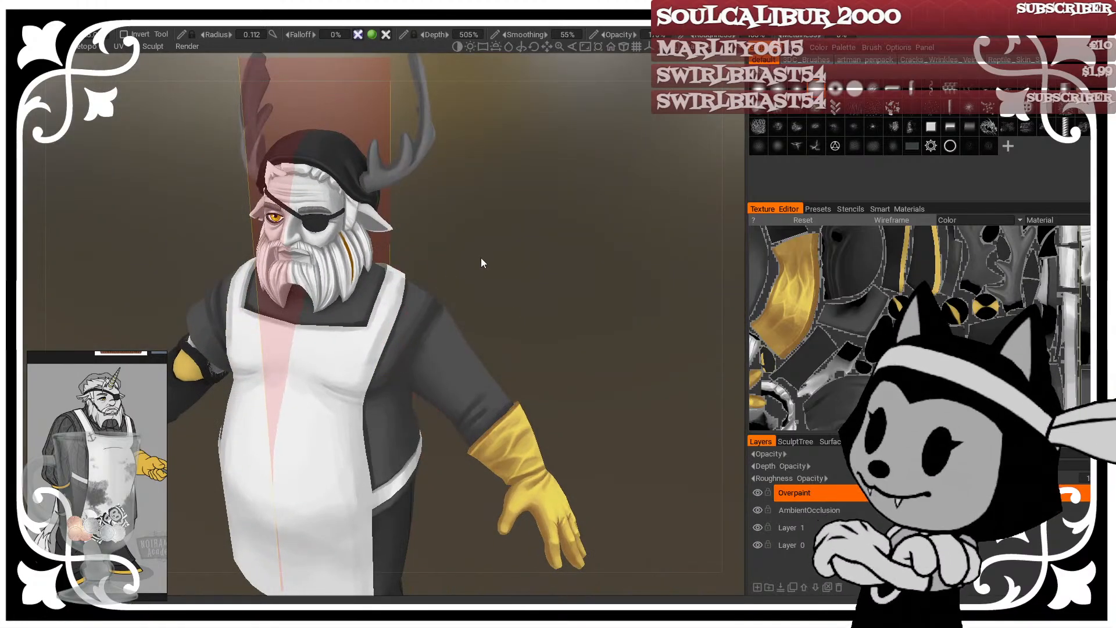
mouse_move(501, 199)
mouse_down()
mouse_move(549, 264)
mouse_move(570, 336)
mouse_move(514, 356)
mouse_up()
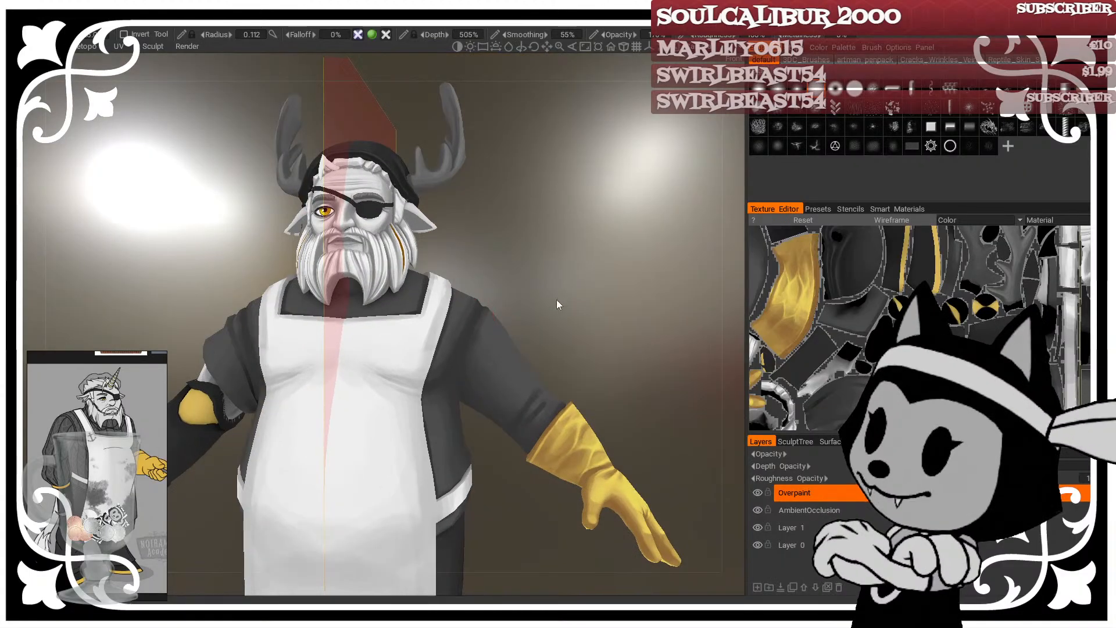
drag(557, 300, 550, 314)
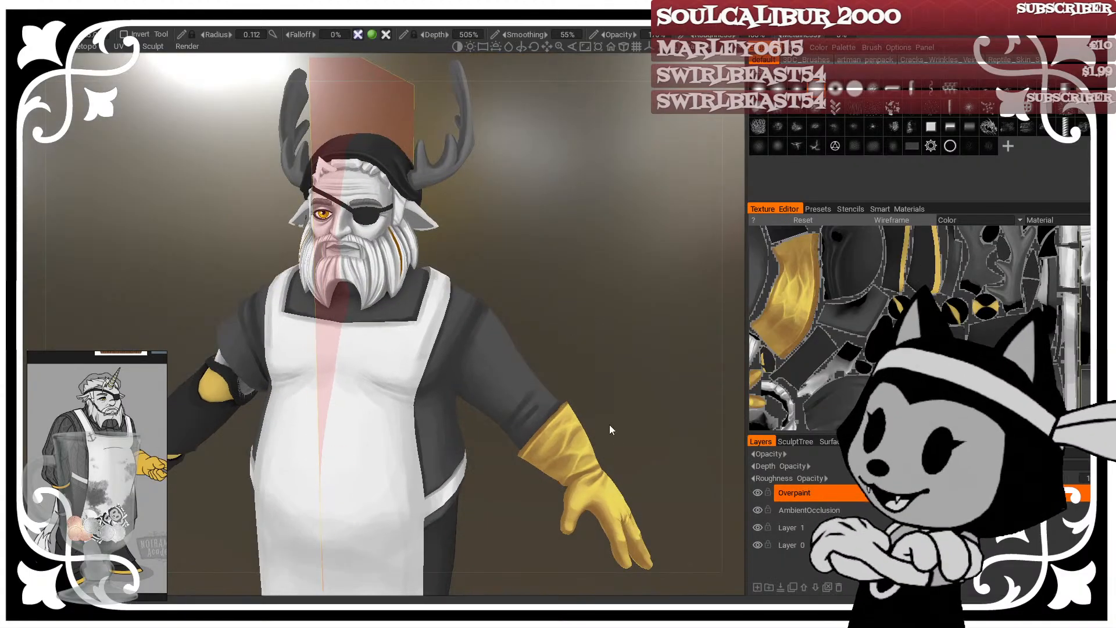
Step: Set the brush radius to 0.179 and soften the shading on the shirt's side between the apron edge and the gloved arm
drag(610, 426, 509, 192)
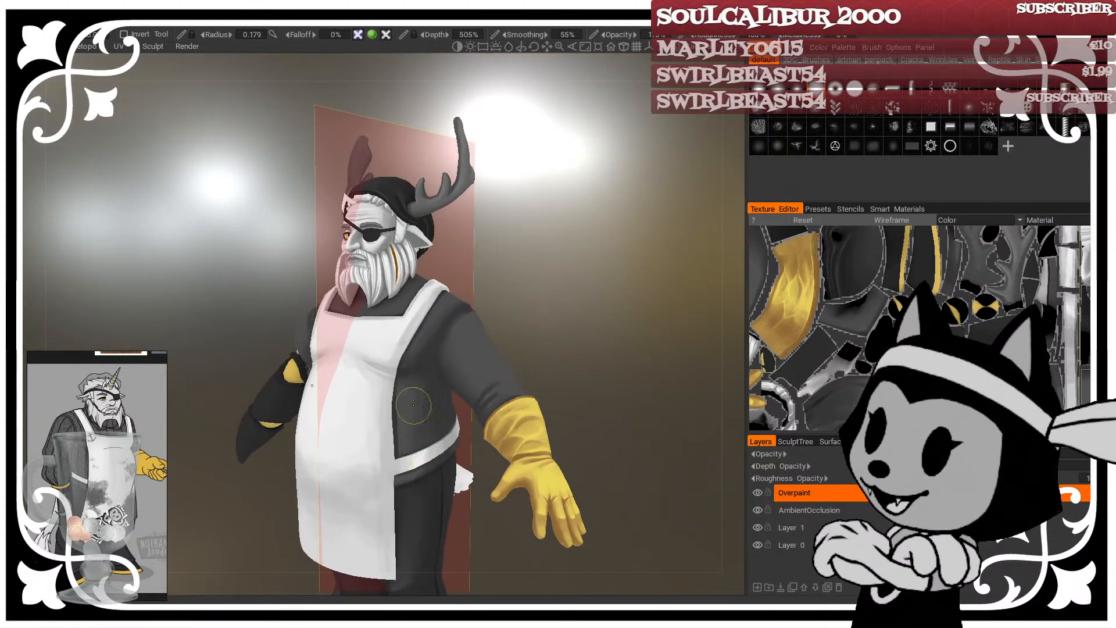
drag(552, 362, 458, 347)
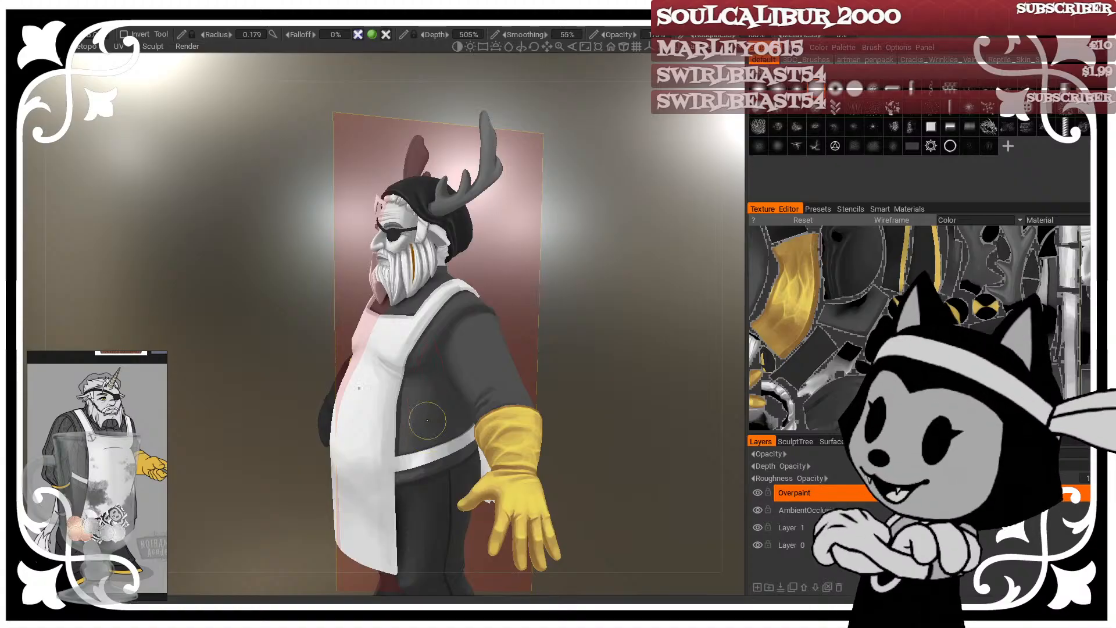
drag(424, 431, 441, 386)
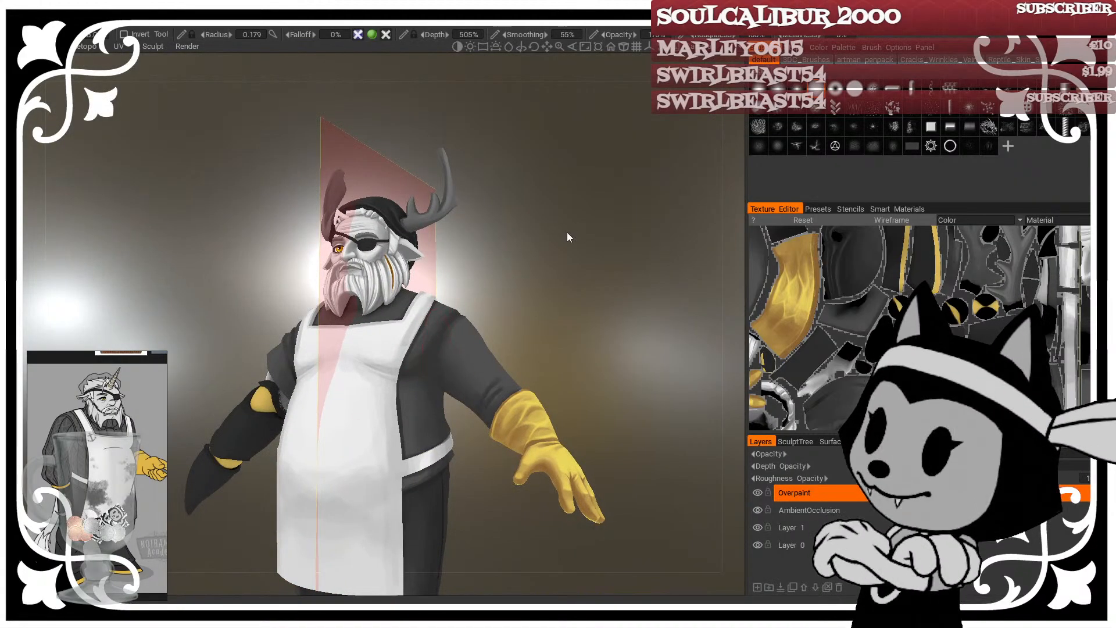
drag(495, 346, 531, 321)
drag(462, 354, 556, 282)
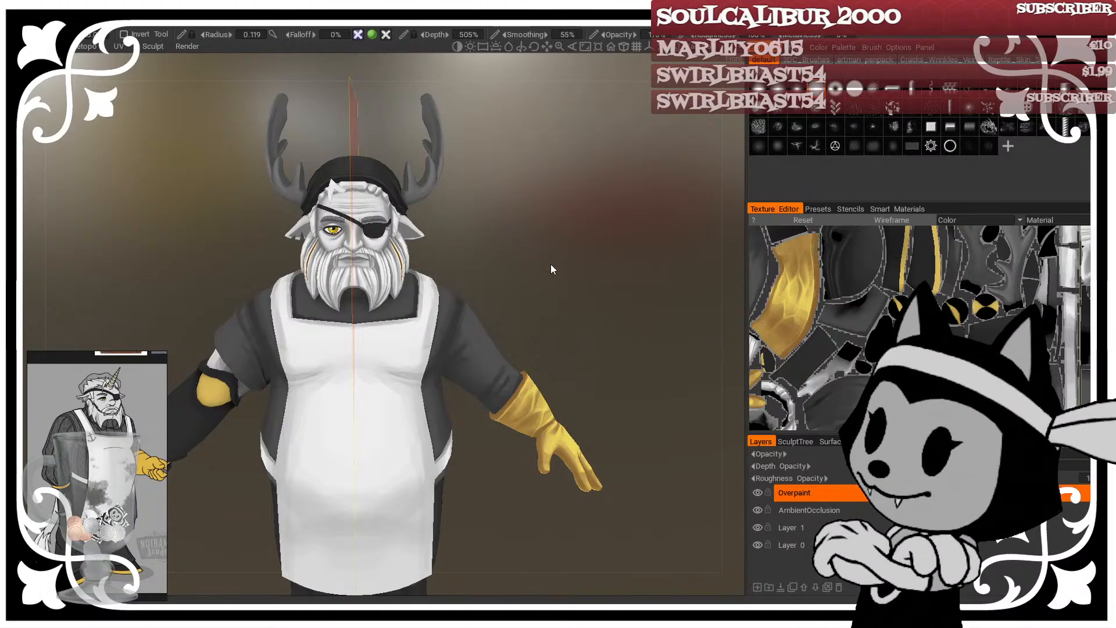
Step: Set the brush radius to 0.068 and touch up the shirt's neckline between the beard and the apron strap
drag(551, 265, 570, 304)
right_drag(570, 304, 570, 372)
drag(570, 372, 615, 242)
right_drag(615, 242, 618, 301)
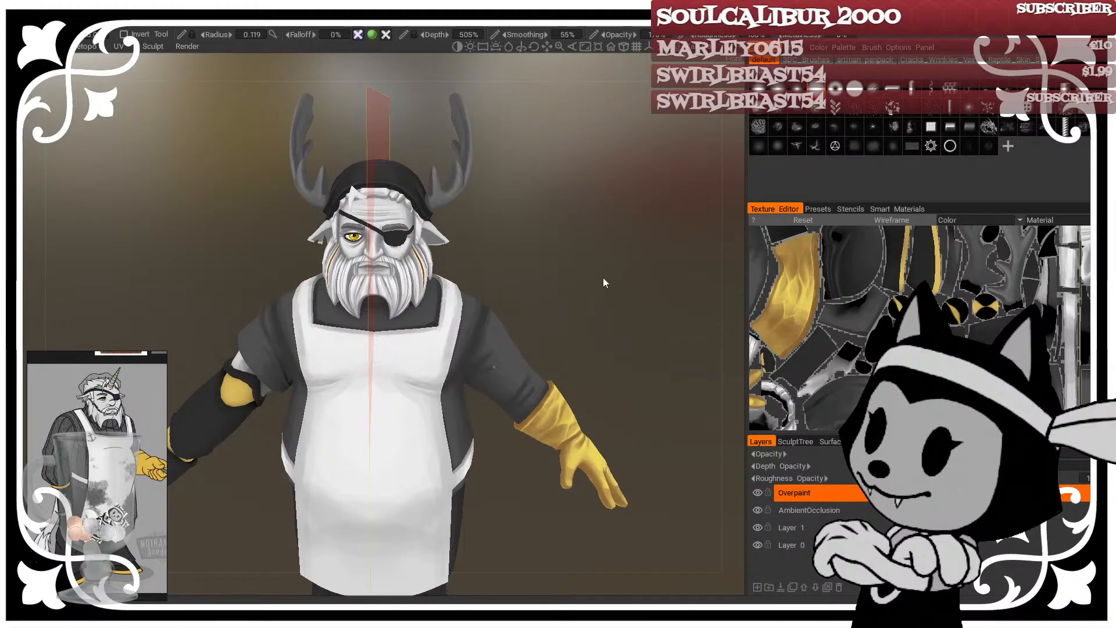
alt+drag(421, 288, 416, 301)
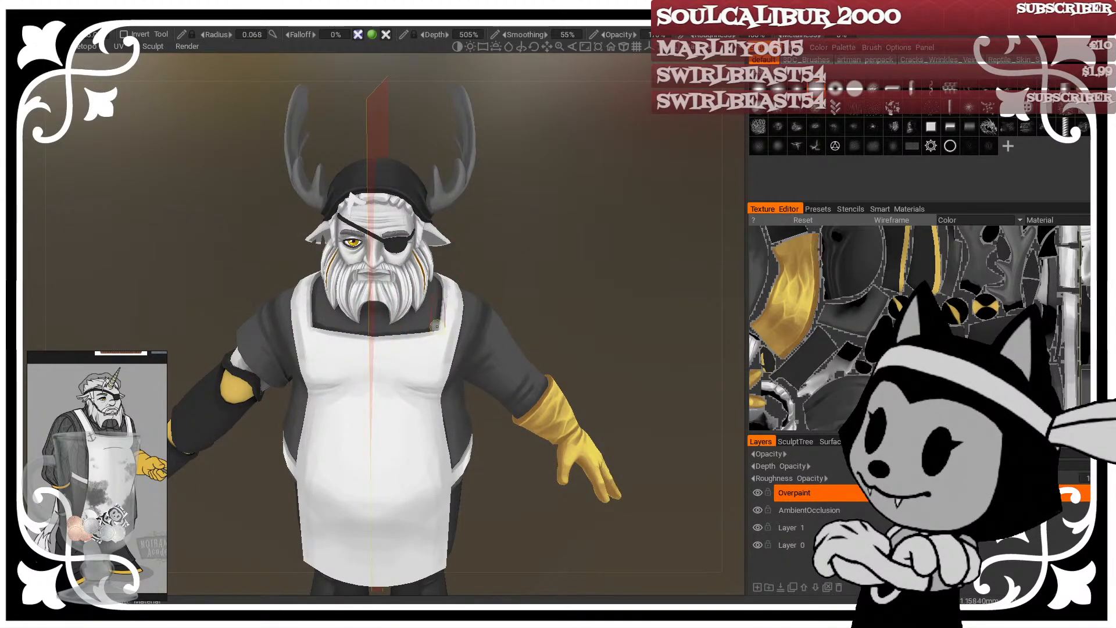
drag(622, 267, 547, 291)
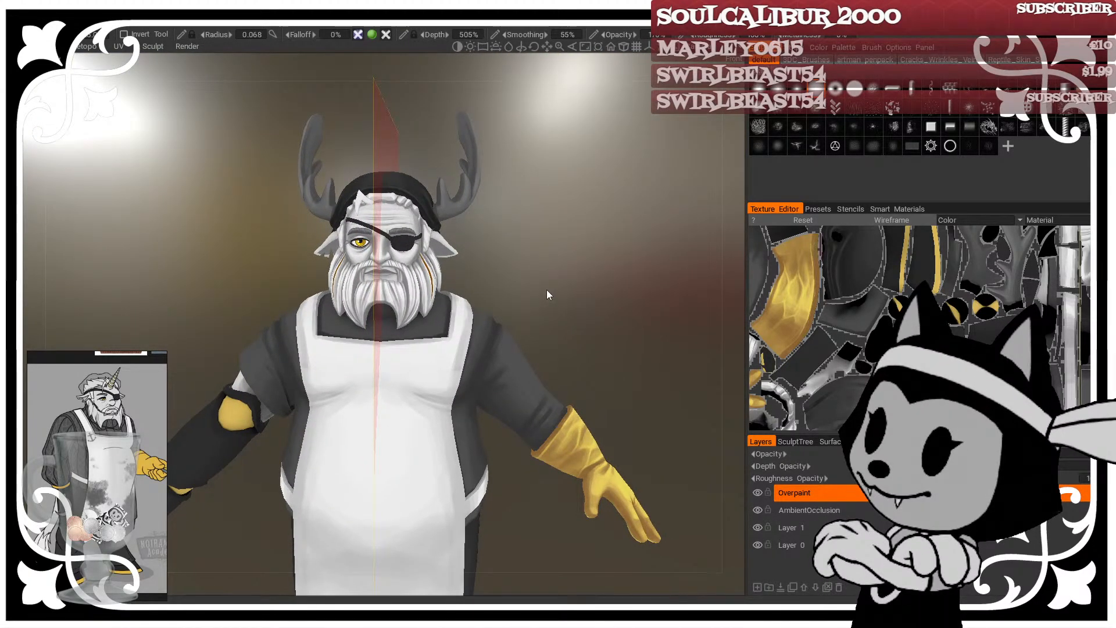
Step: Examine the black-and-yellow prosthetic arm close up with the mesh wireframe shown, and compare it with the whole figure without the wireframe
middle_drag(371, 236, 505, 160)
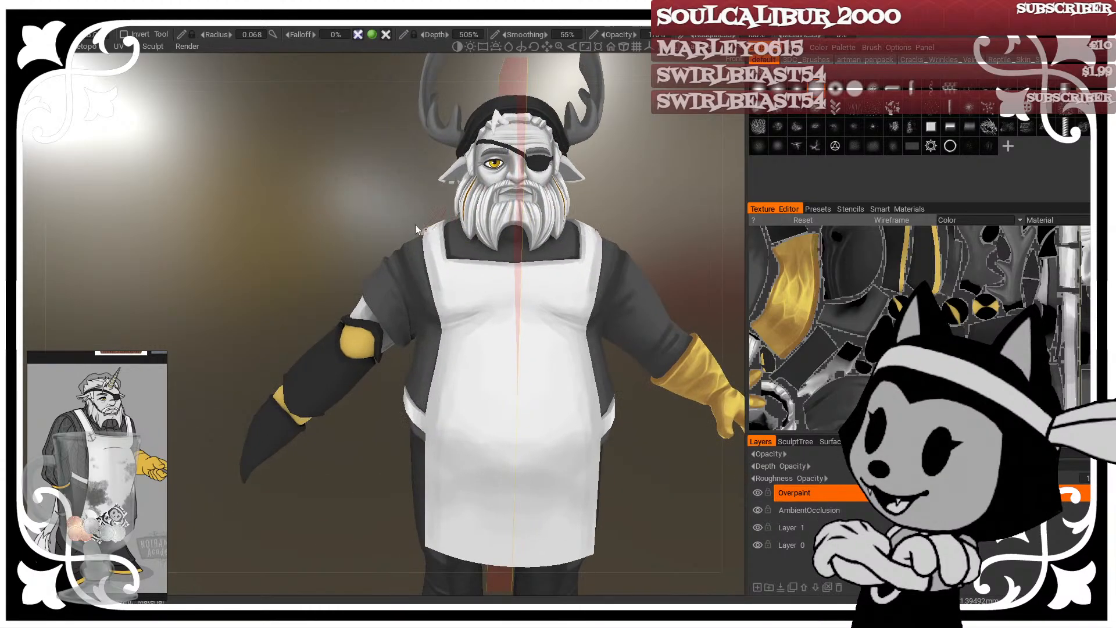
drag(415, 224, 347, 417)
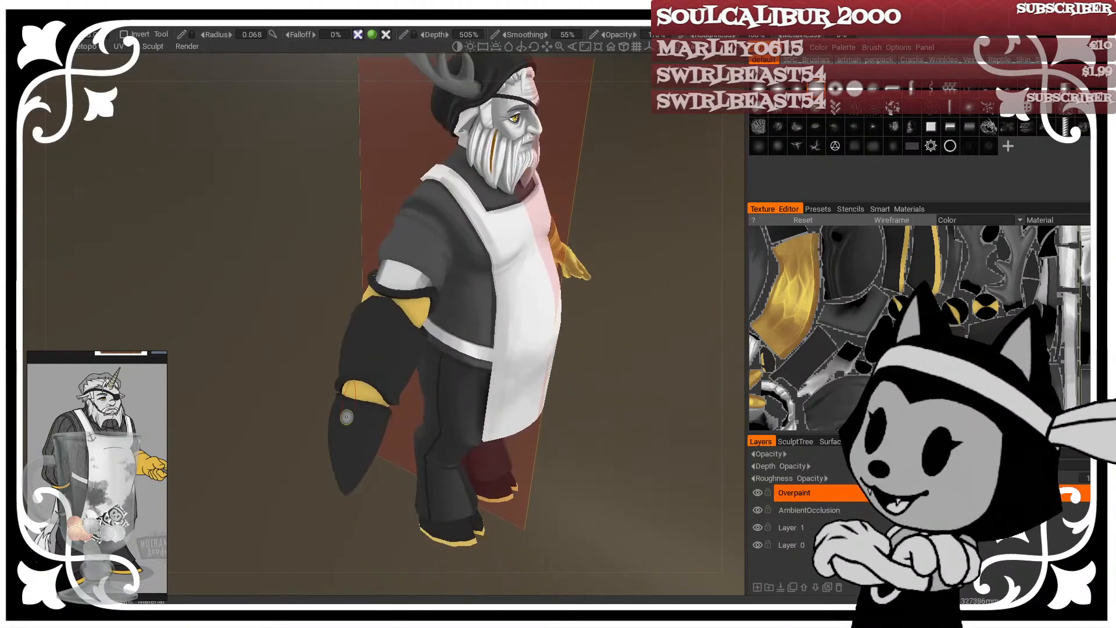
mouse_move(407, 512)
mouse_down()
mouse_move(403, 480)
mouse_move(365, 448)
mouse_move(399, 476)
mouse_move(268, 370)
mouse_move(374, 395)
mouse_move(331, 307)
mouse_up()
scroll(395, 489, up, 5)
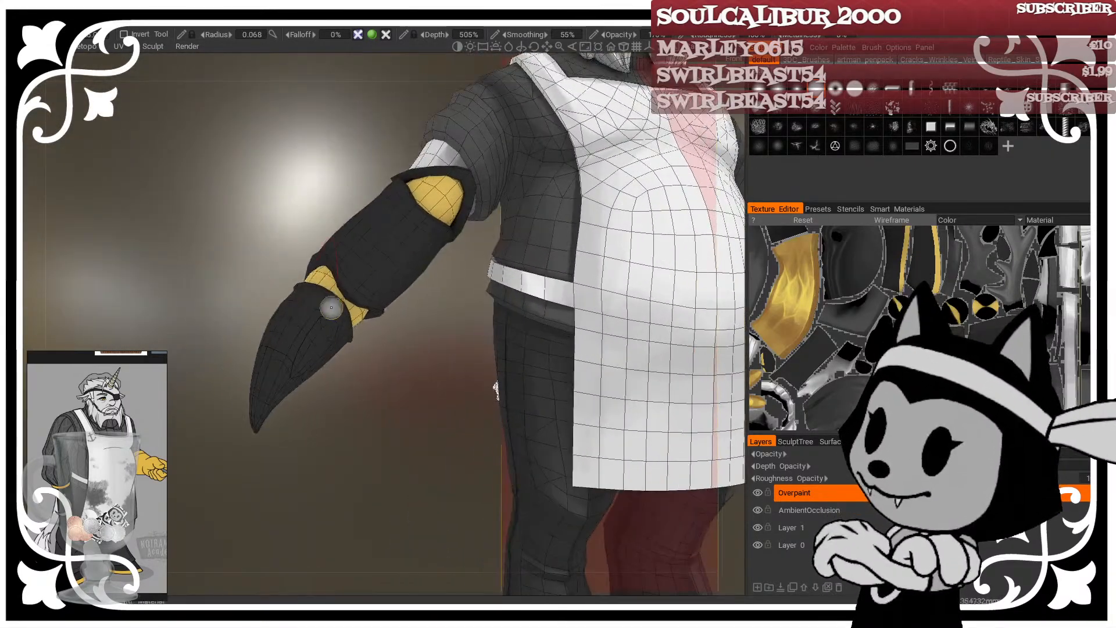
drag(326, 378, 368, 454)
scroll(365, 472, up, 3)
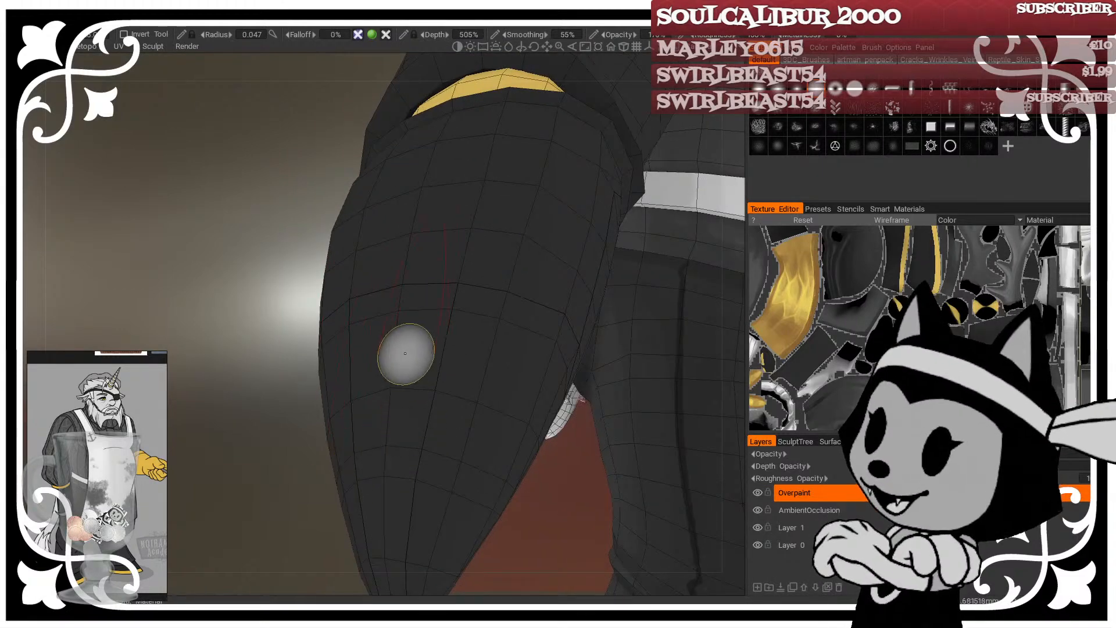
scroll(565, 455, down, 5)
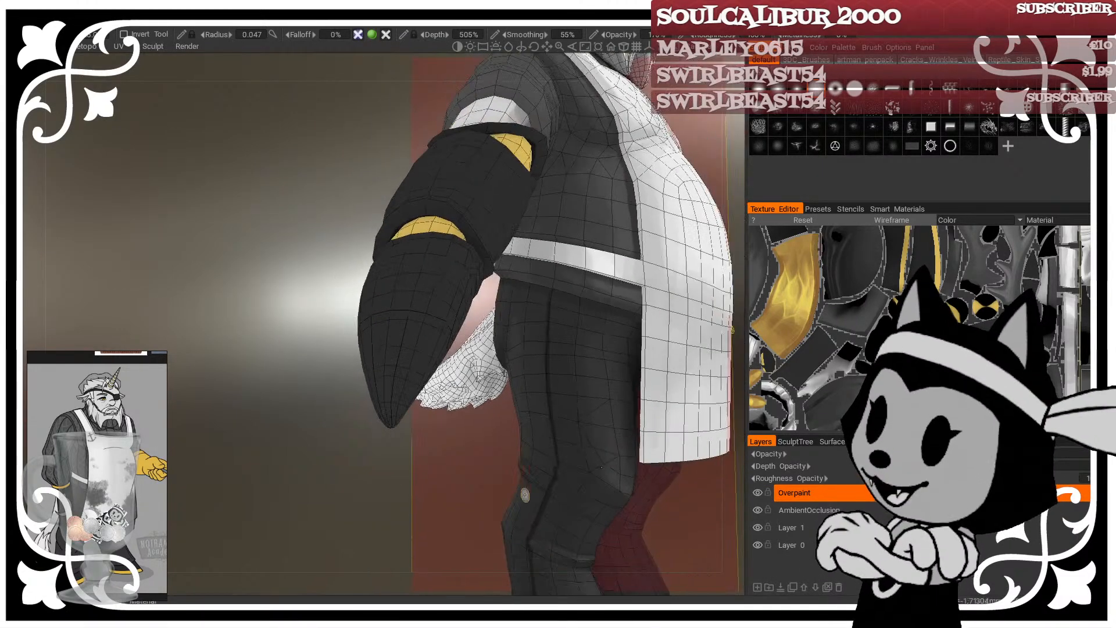
scroll(393, 470, down, 5)
drag(392, 469, 341, 481)
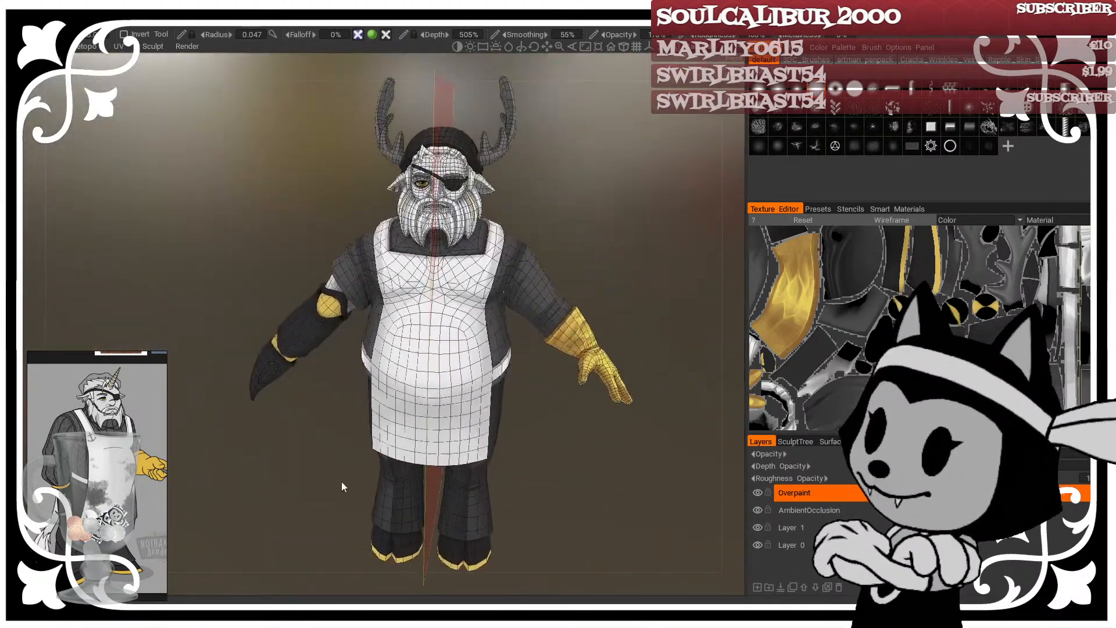
drag(566, 471, 514, 525)
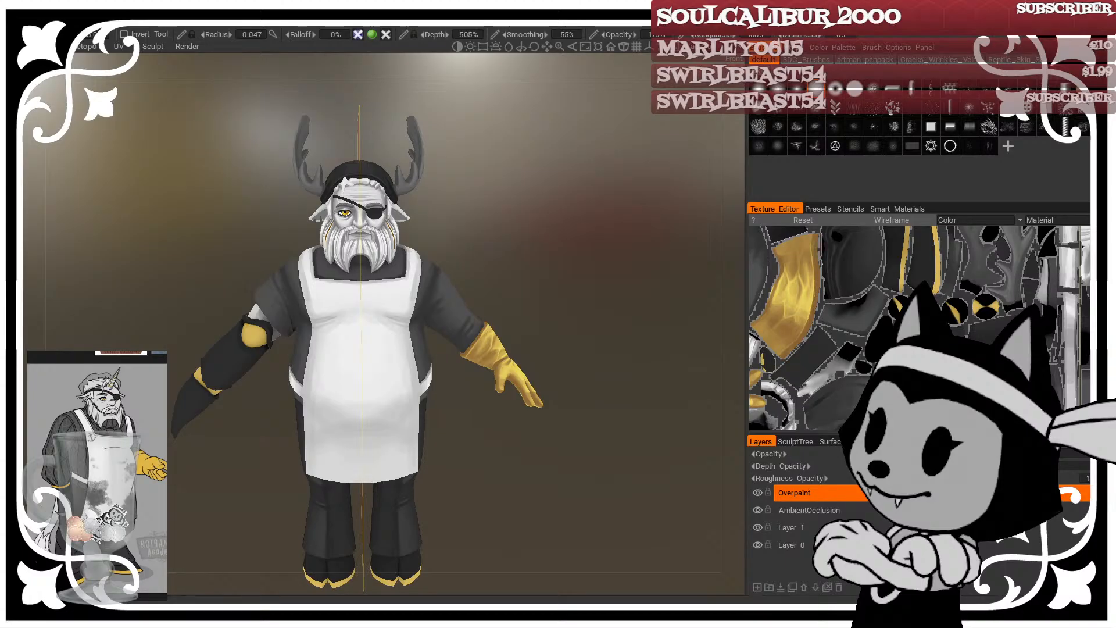
Step: Switch to the browser and examine the Golem Maid model on Sketchfab, focusing on its arms, skirt and torso
mouse_move(0, 111)
mouse_down()
mouse_move(838, 84)
mouse_move(793, 73)
mouse_up()
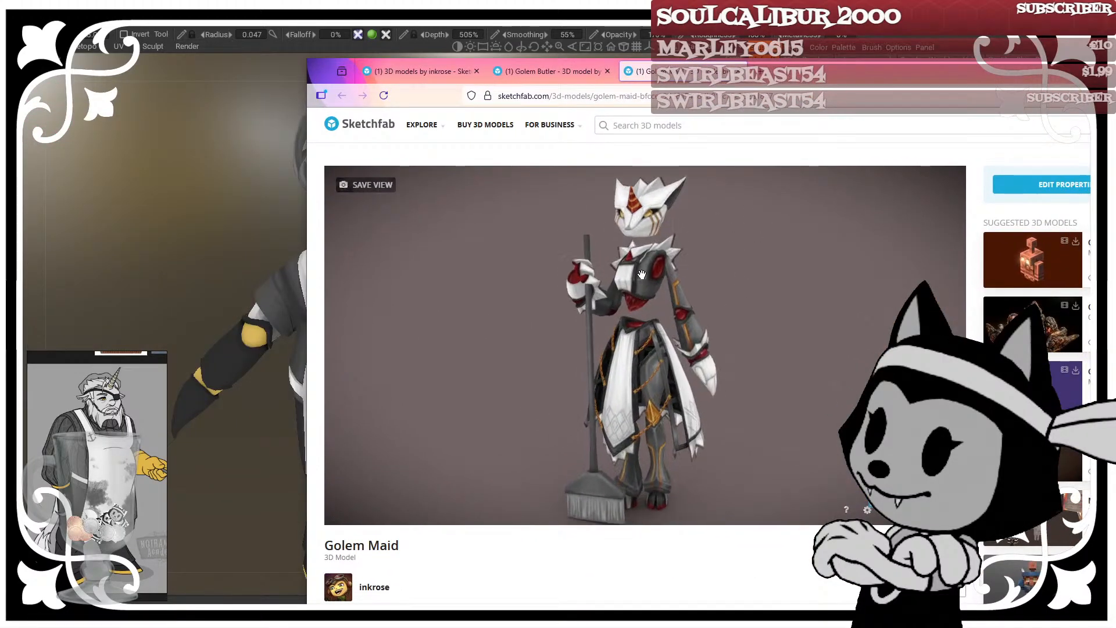
scroll(642, 274, up, 5)
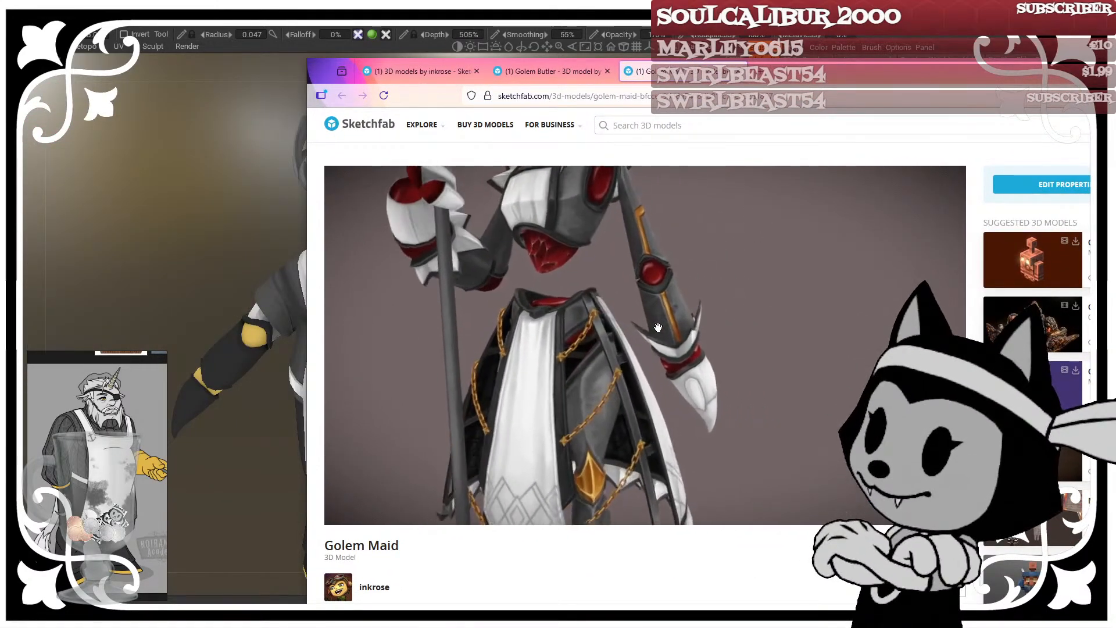
drag(658, 327, 506, 328)
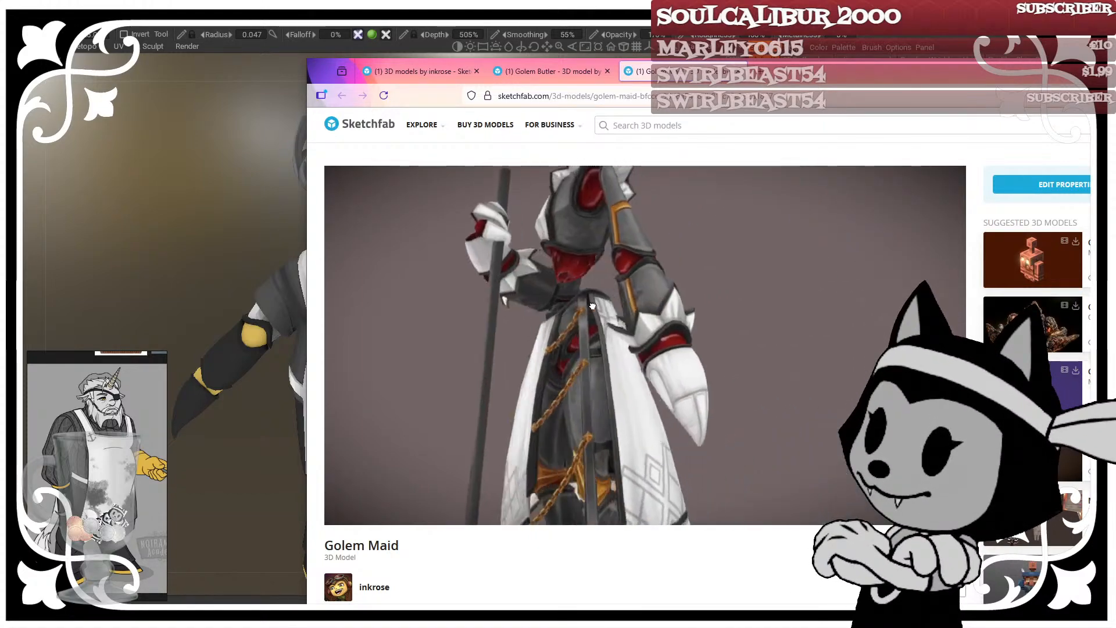
scroll(593, 306, up, 3)
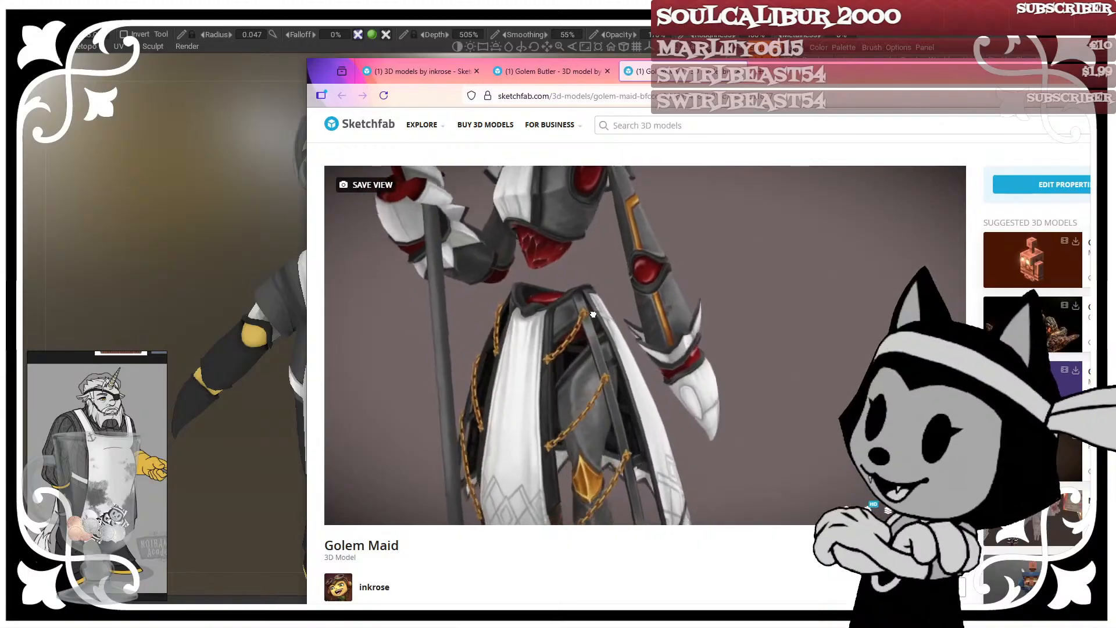
drag(593, 314, 550, 311)
mouse_move(456, 389)
mouse_down()
mouse_move(483, 382)
mouse_move(451, 384)
mouse_move(495, 411)
mouse_up()
mouse_move(463, 336)
mouse_down()
mouse_move(472, 296)
mouse_move(437, 257)
mouse_move(707, 276)
mouse_move(623, 283)
mouse_move(602, 303)
mouse_up()
mouse_move(563, 264)
mouse_down()
mouse_move(769, 287)
mouse_move(787, 356)
mouse_move(773, 313)
mouse_move(805, 343)
mouse_move(742, 333)
mouse_up()
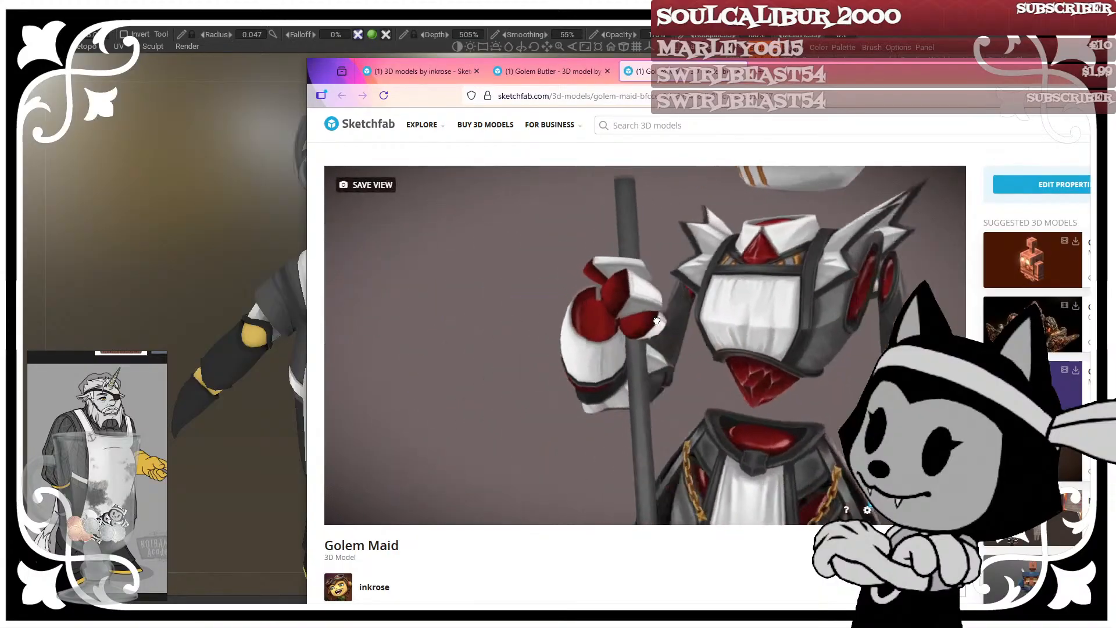
Step: Examine the Golem Butler model on Sketchfab from both sides, and close the reference pages to return to 3DCoat
click(555, 69)
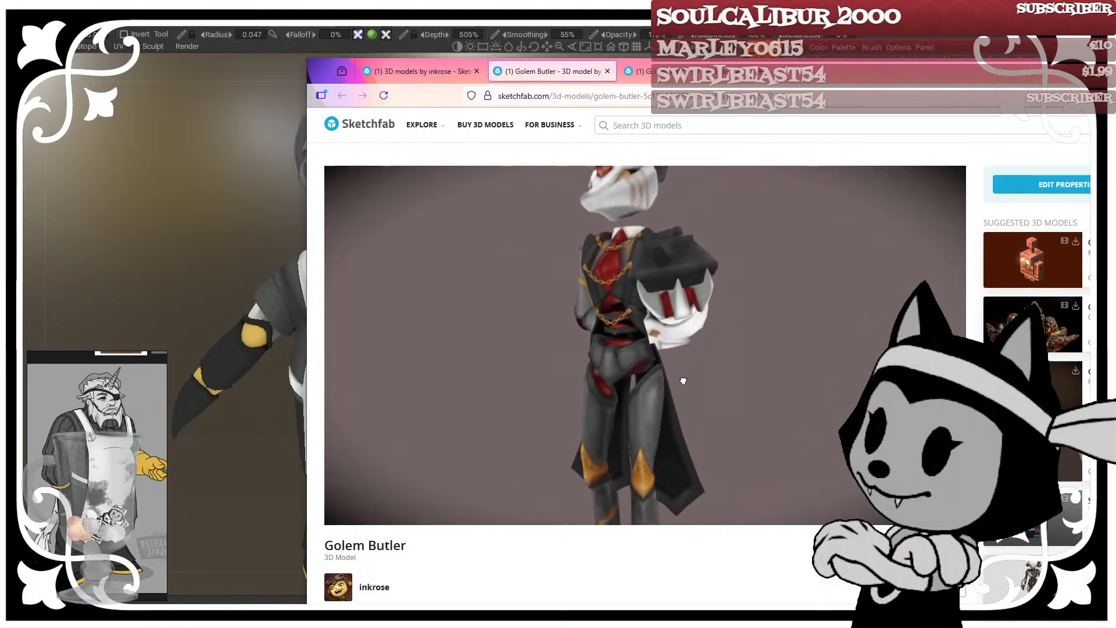
mouse_move(683, 381)
mouse_down()
mouse_move(643, 433)
mouse_move(598, 347)
mouse_move(531, 377)
mouse_move(761, 326)
mouse_up()
drag(512, 183, 552, 178)
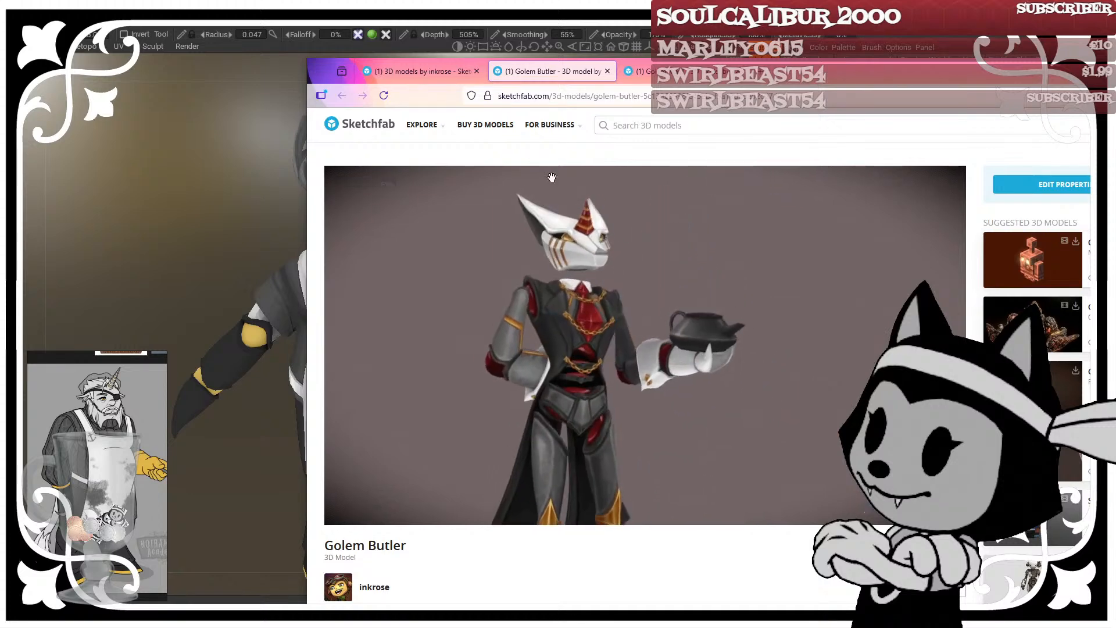
click(476, 71)
click(475, 71)
click(476, 71)
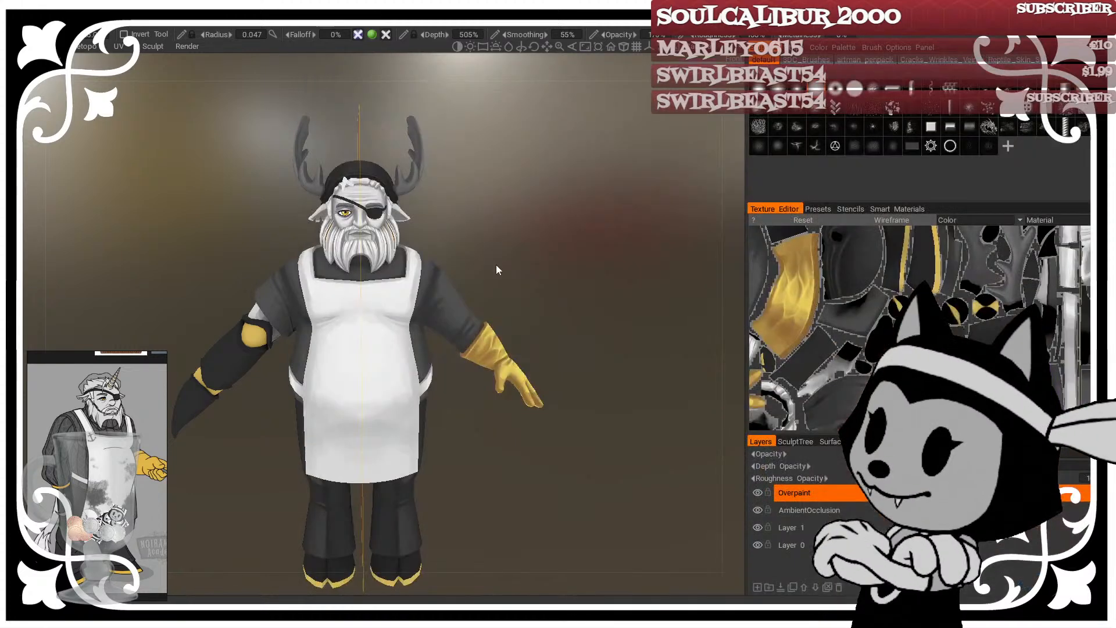
Step: Review the painted character from the front and both three-quarter views, comparing the prosthetic arm with the shirt and glove
middle_drag(529, 243, 557, 211)
right_drag(557, 211, 594, 211)
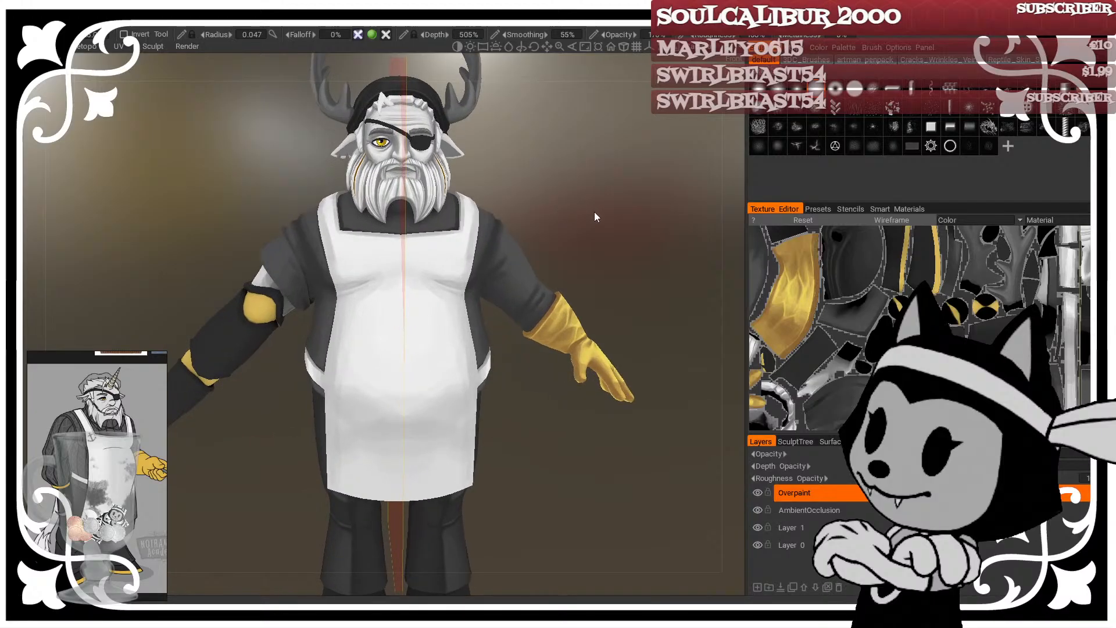
middle_drag(604, 177, 610, 225)
drag(610, 225, 577, 233)
right_drag(577, 233, 514, 293)
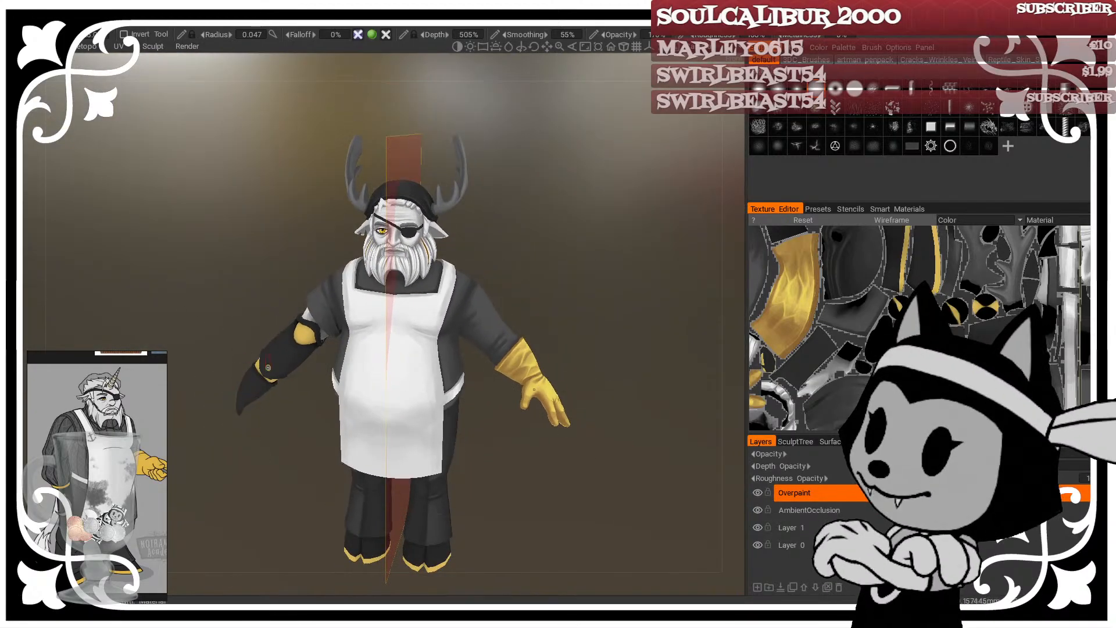
drag(250, 313, 280, 295)
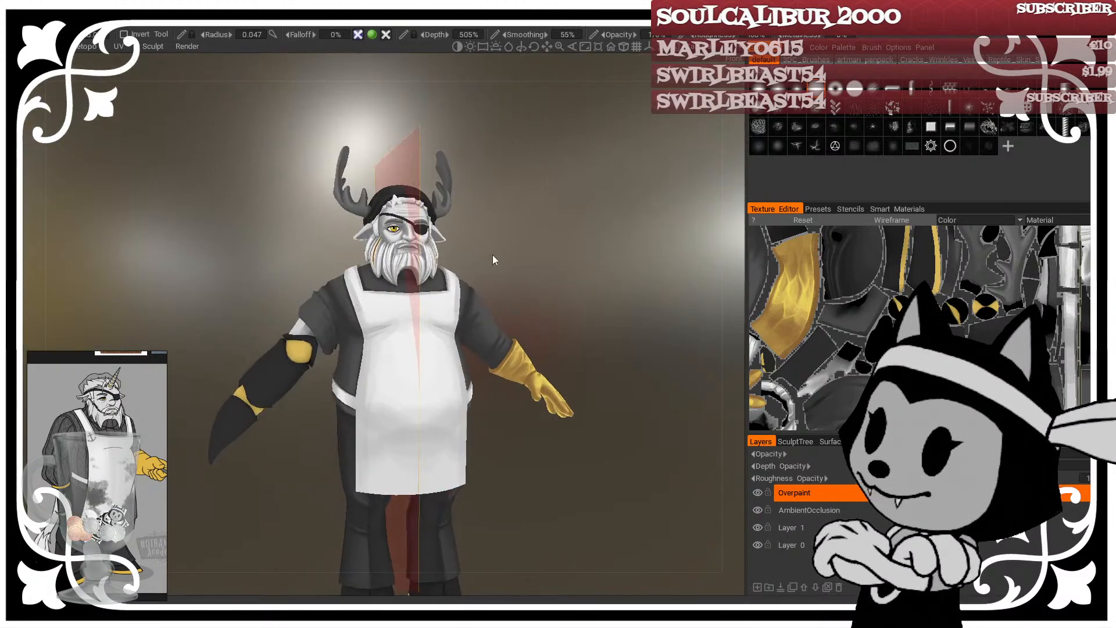
drag(493, 255, 557, 242)
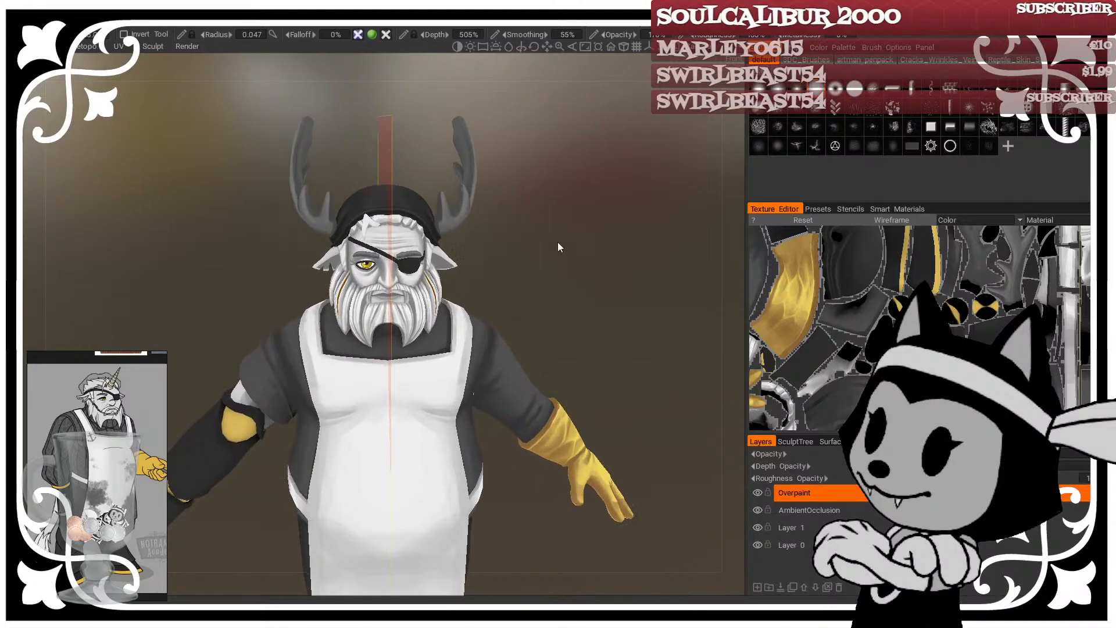
scroll(558, 242, up, 3)
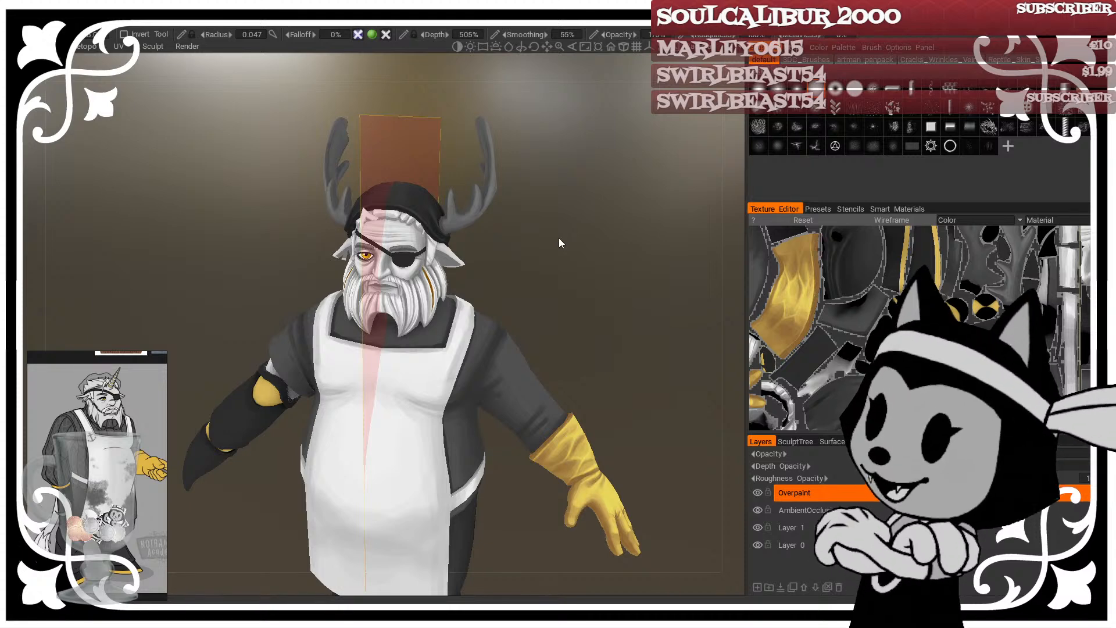
Step: Examine the shirt and apron from the front and the gloved-arm side, comparing the shading across several distances
key(w)
key(w)
scroll(592, 269, down, 2)
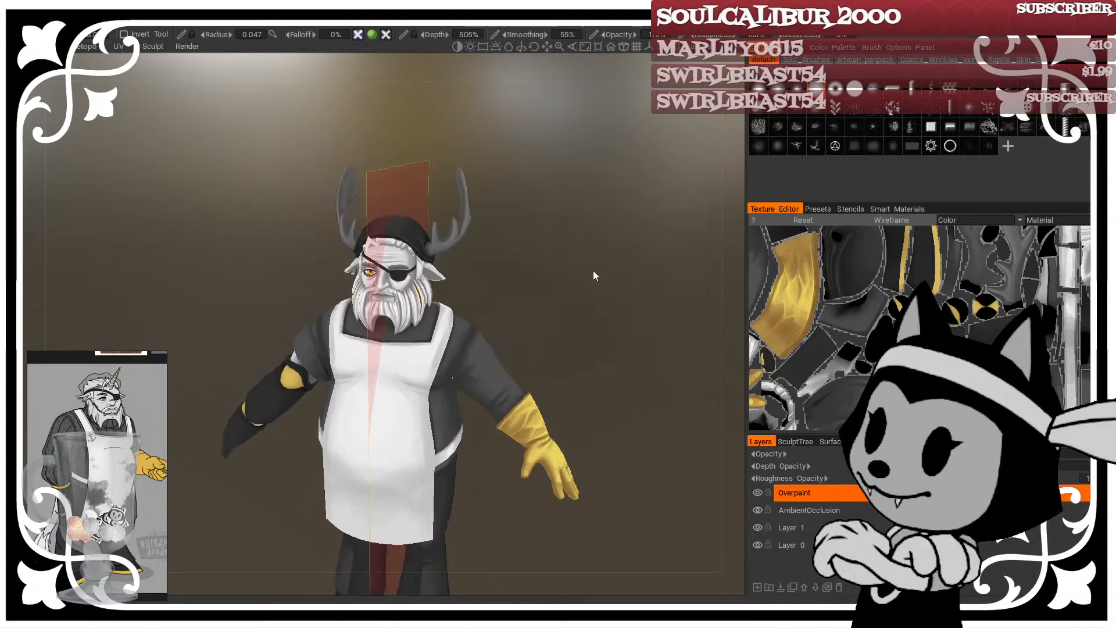
drag(593, 270, 507, 262)
scroll(507, 268, up, 5)
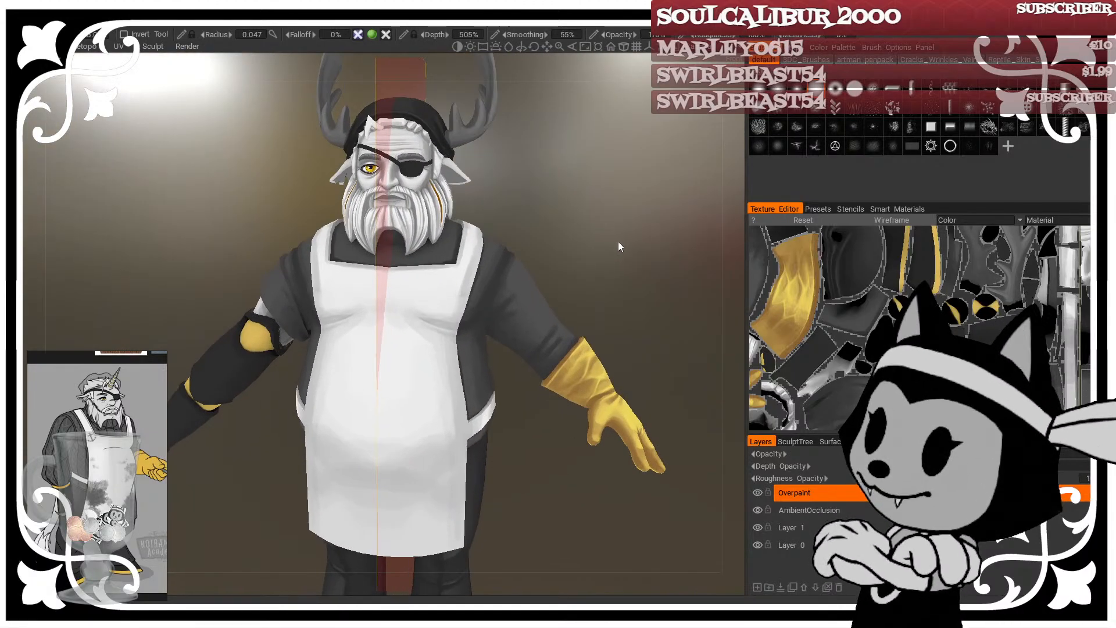
middle_drag(619, 242, 560, 237)
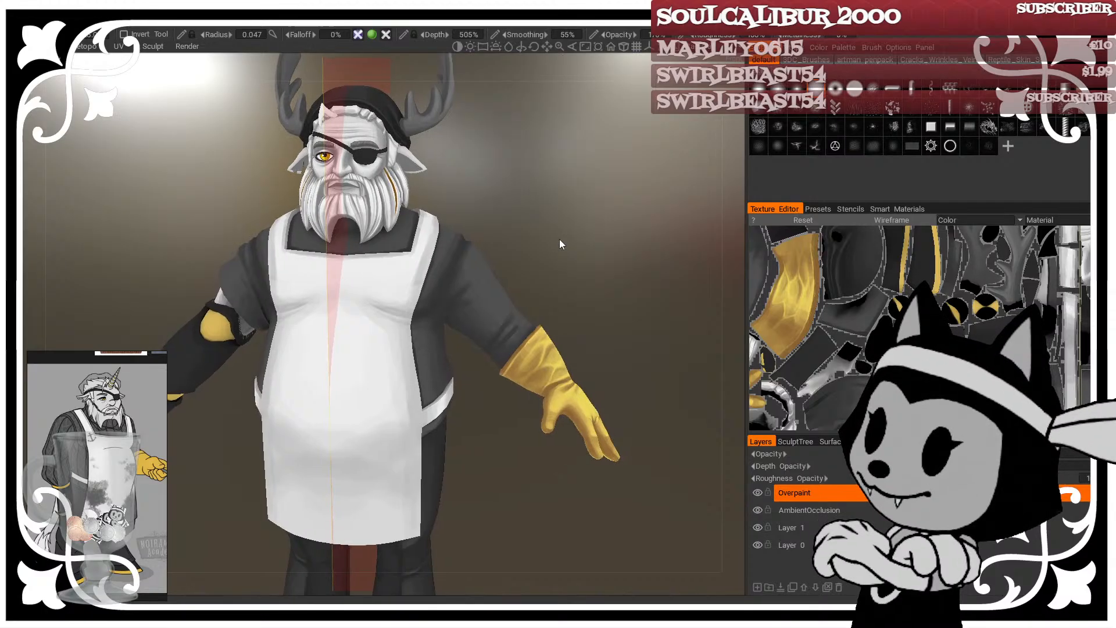
drag(559, 239, 541, 250)
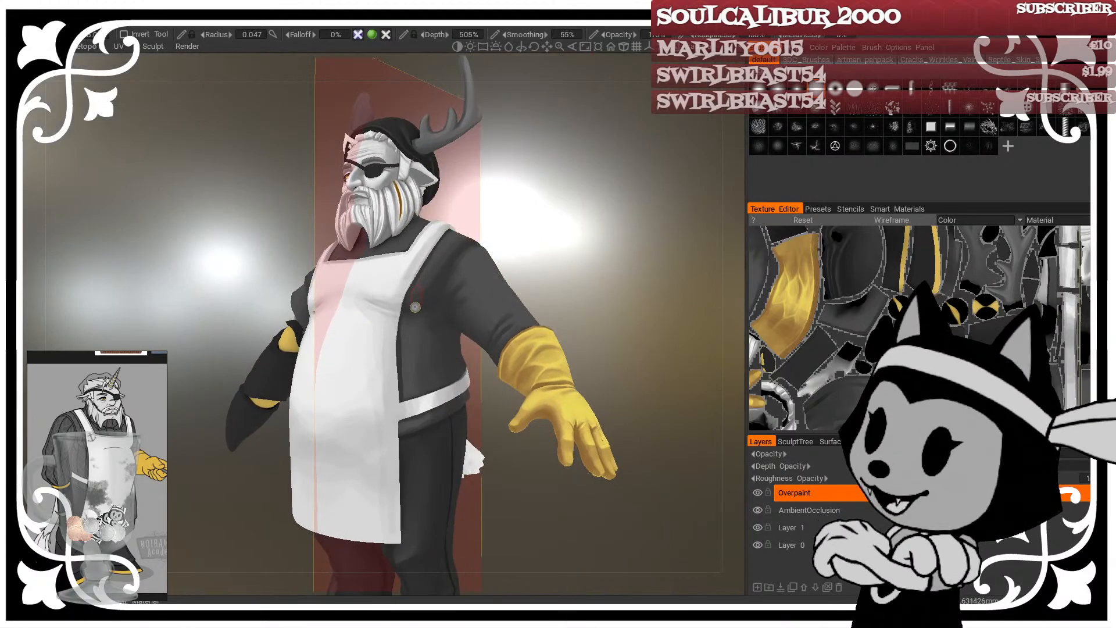
drag(586, 180, 613, 277)
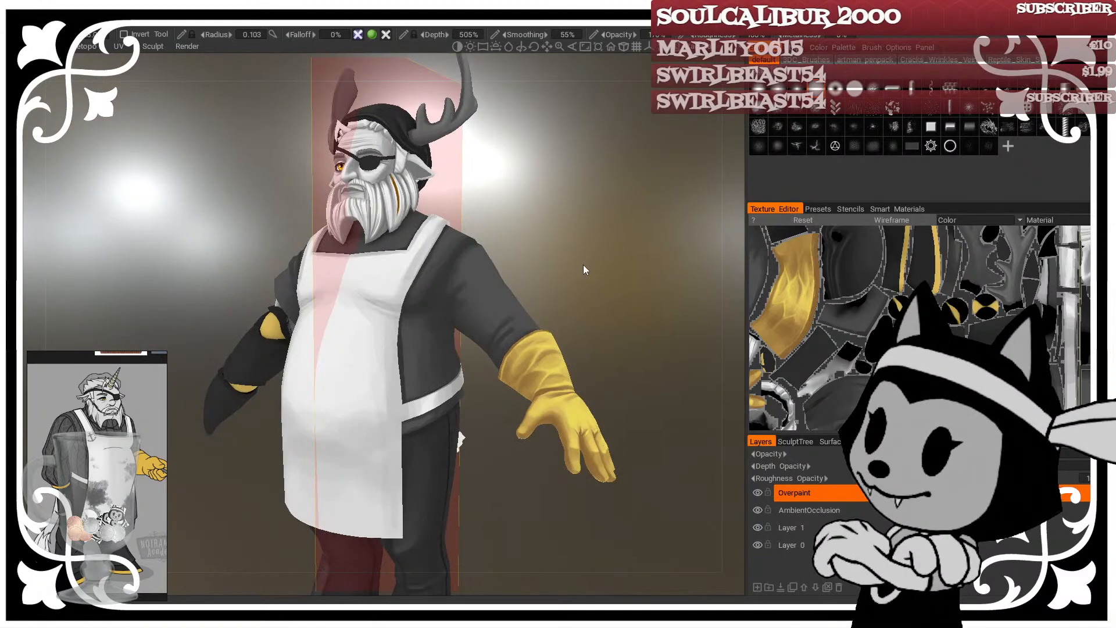
right_drag(583, 264, 521, 250)
drag(521, 250, 555, 267)
right_drag(556, 266, 597, 299)
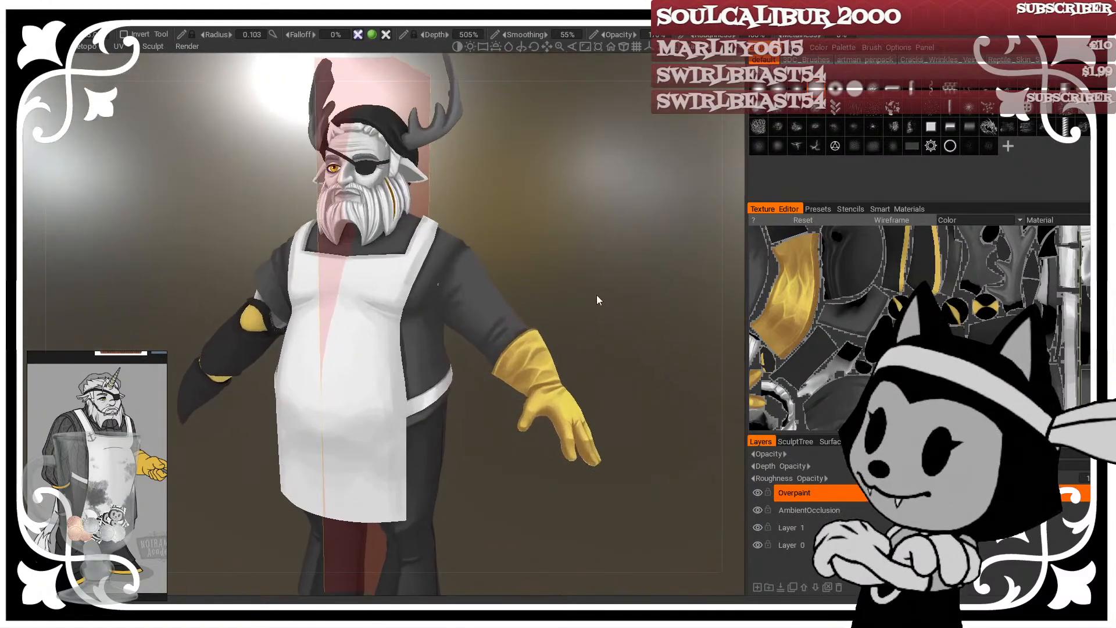
mouse_move(534, 281)
mouse_down()
mouse_move(530, 324)
mouse_move(547, 268)
mouse_move(472, 265)
mouse_up()
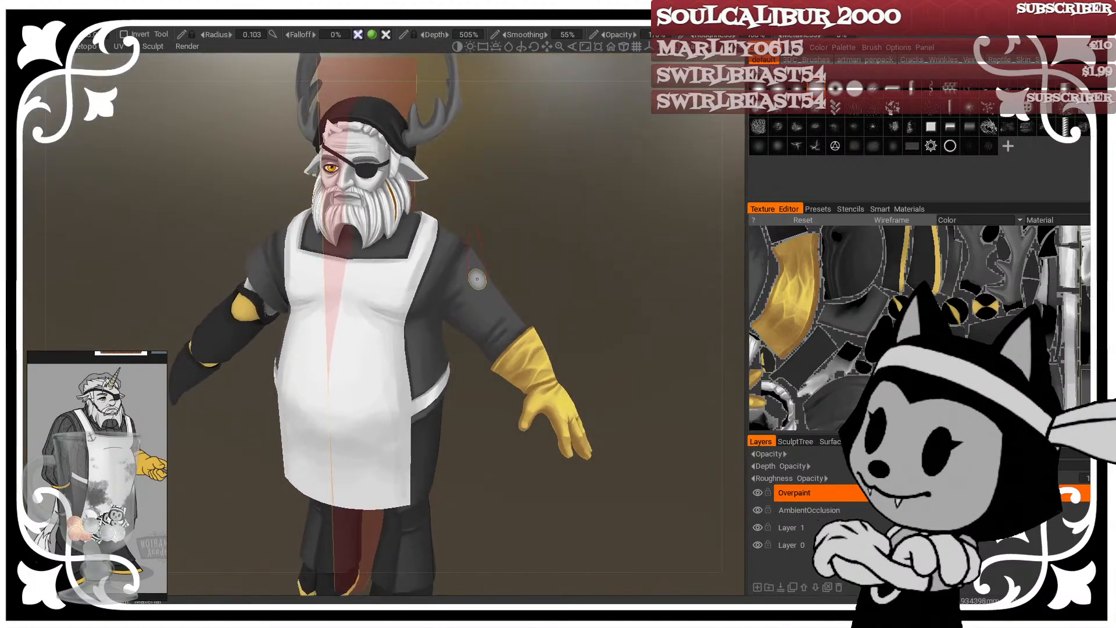
drag(601, 268, 577, 239)
Step: Refine the dark shirt's collar around the back of the neck with a small brush of about 0.025 radius
right_drag(438, 163, 532, 159)
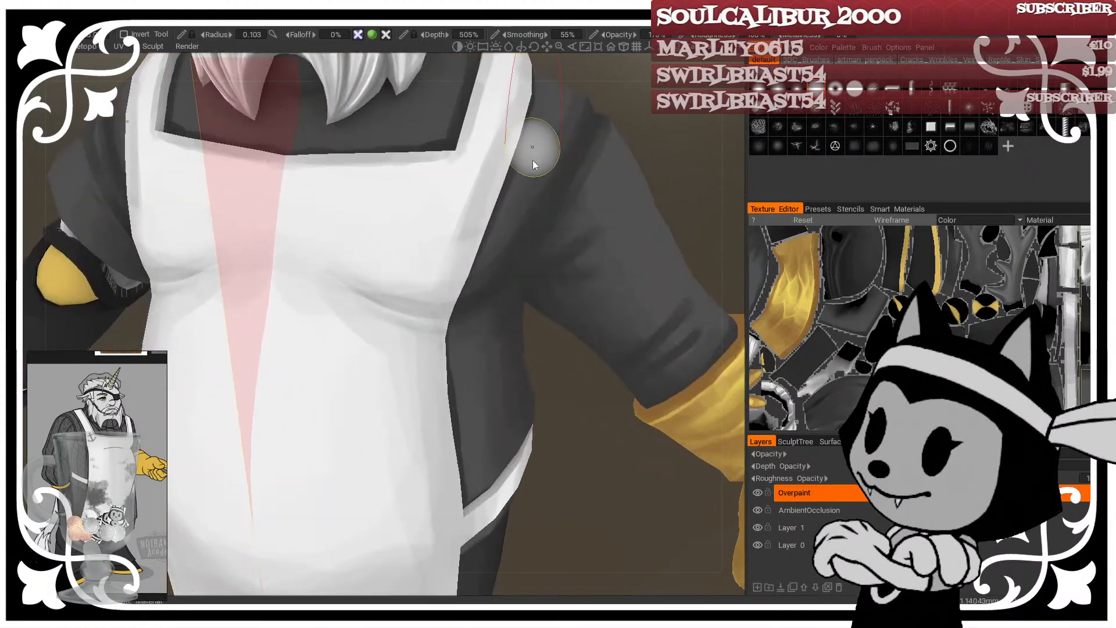
middle_drag(532, 160, 523, 355)
drag(419, 417, 560, 232)
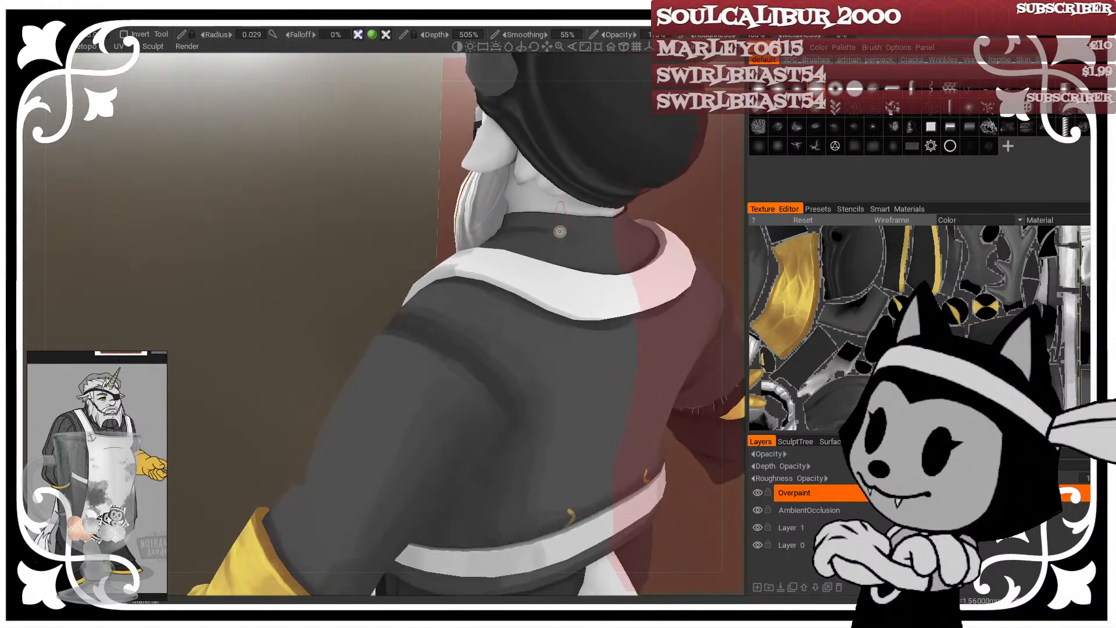
alt+drag(421, 308, 491, 314)
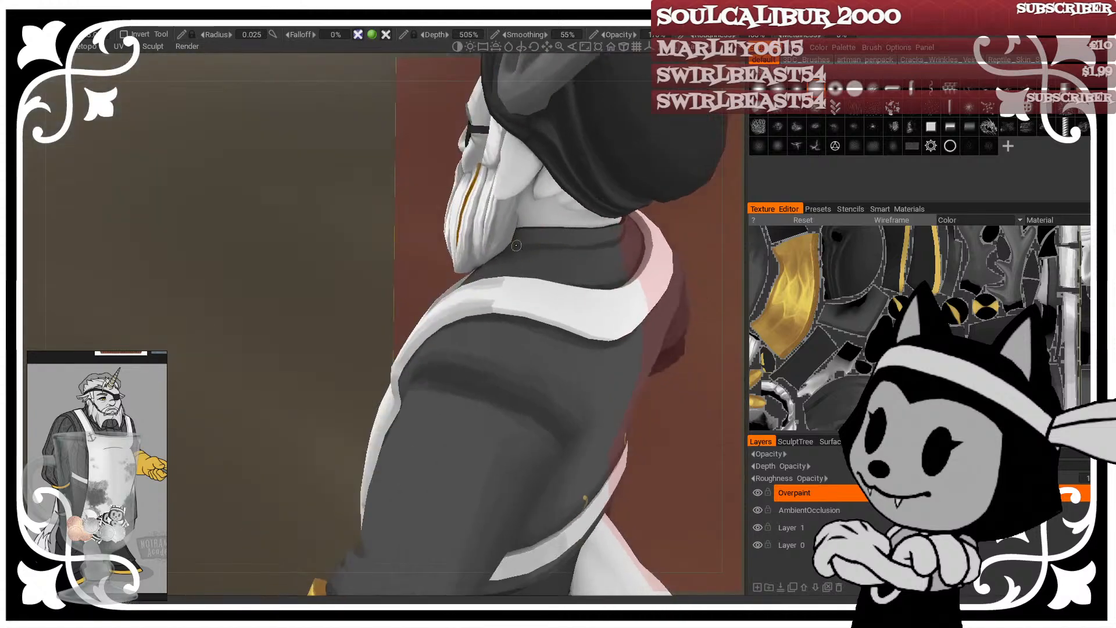
alt+drag(516, 245, 426, 399)
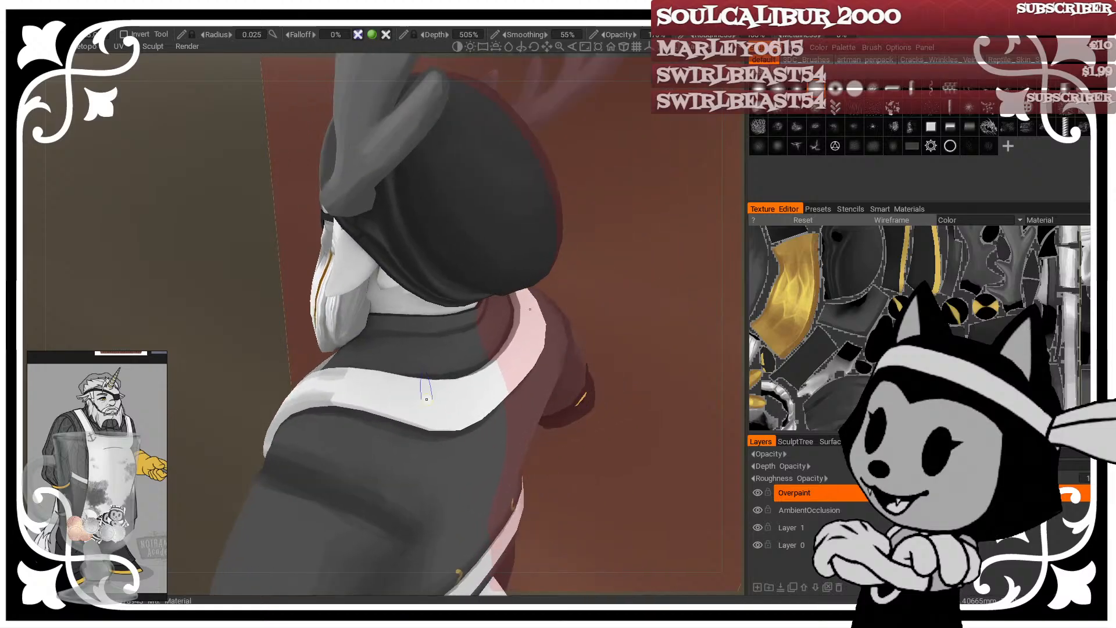
alt+drag(615, 288, 441, 303)
alt+drag(593, 324, 434, 312)
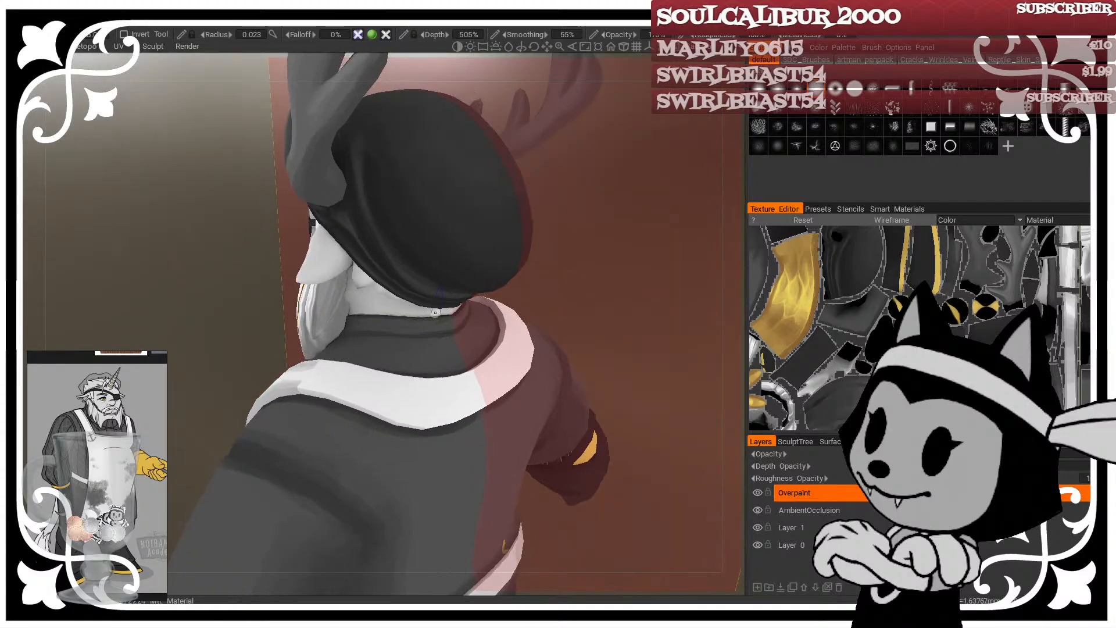
alt+drag(557, 336, 645, 244)
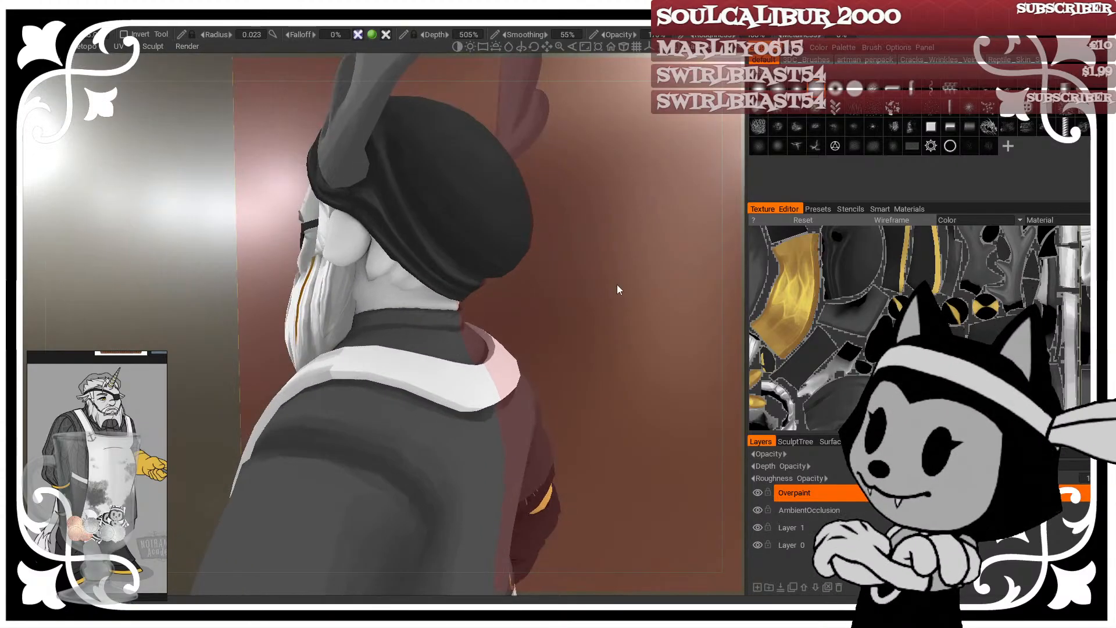
alt+drag(616, 284, 620, 340)
alt+drag(409, 389, 453, 360)
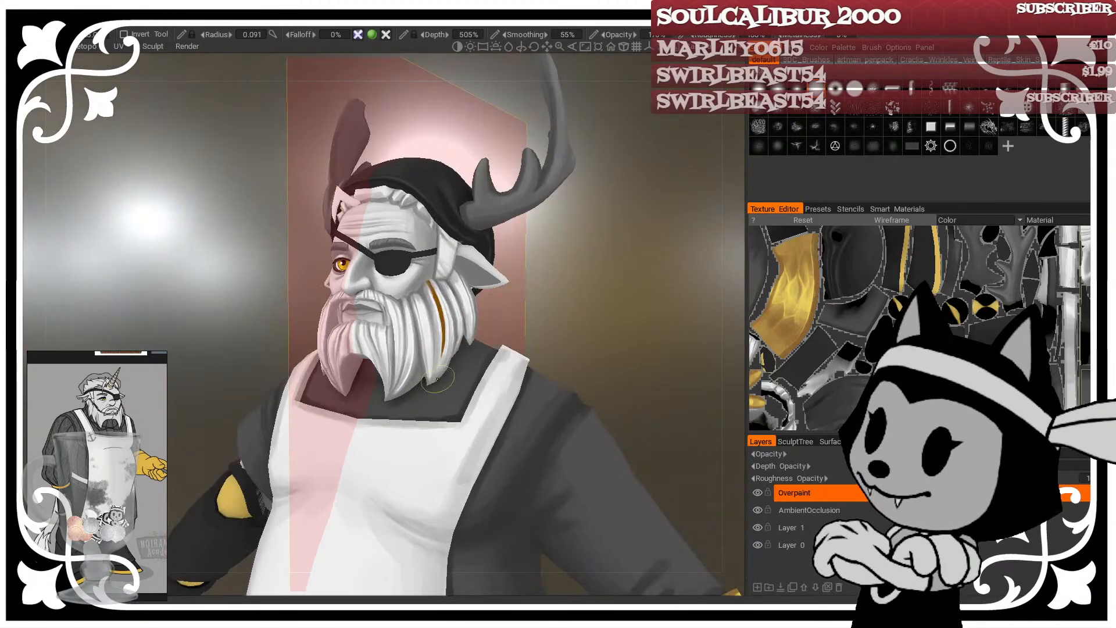
Step: Refine the shirt's shading over the gloved arm's shoulder and upper sleeve with a brush radius of 0.091
alt+drag(581, 337, 601, 243)
scroll(610, 247, down, 3)
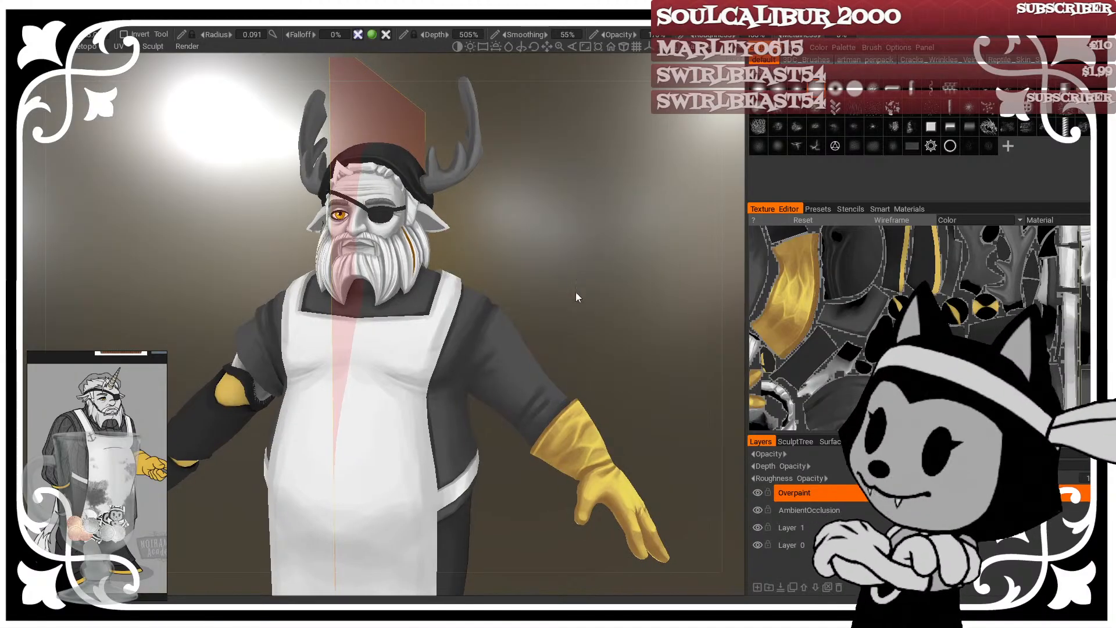
alt+drag(578, 294, 548, 252)
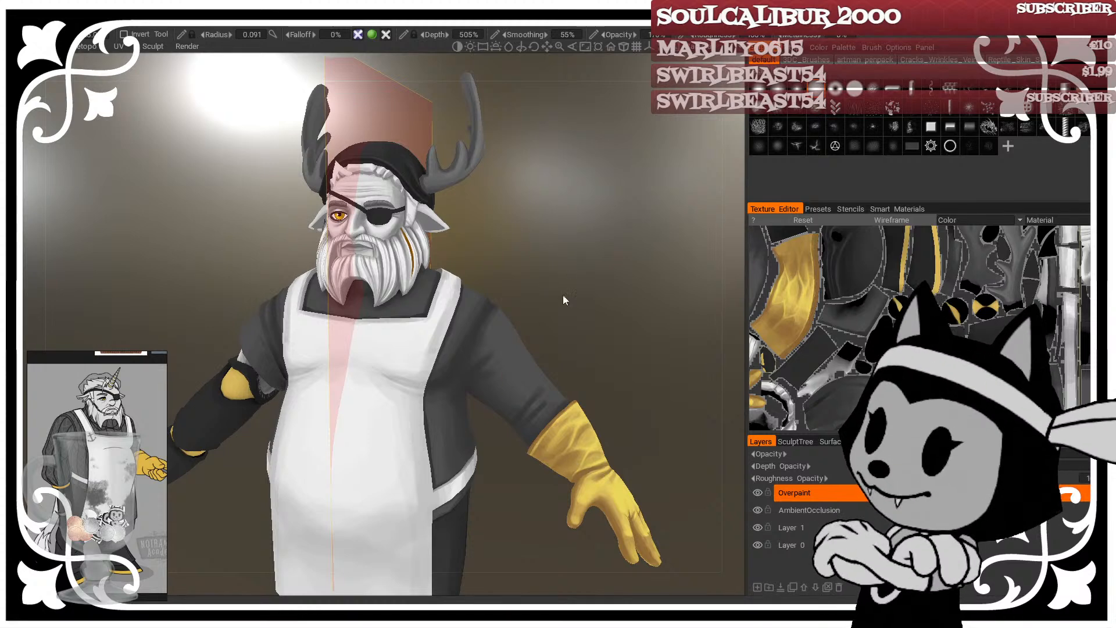
alt+drag(563, 295, 500, 344)
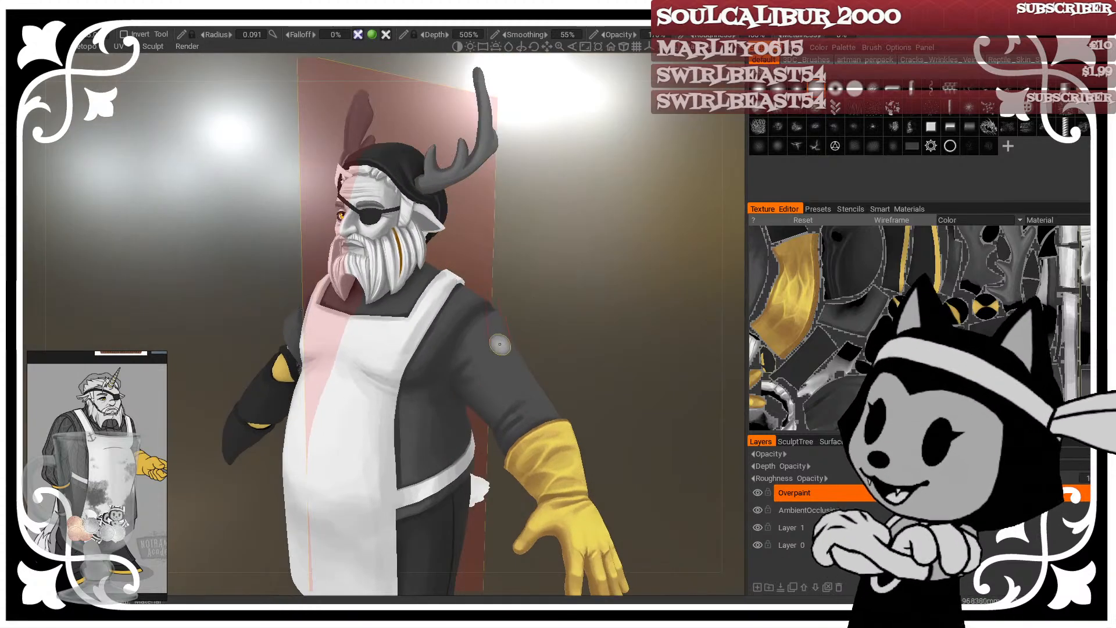
click(37, 83)
drag(347, 391, 357, 392)
click(329, 457)
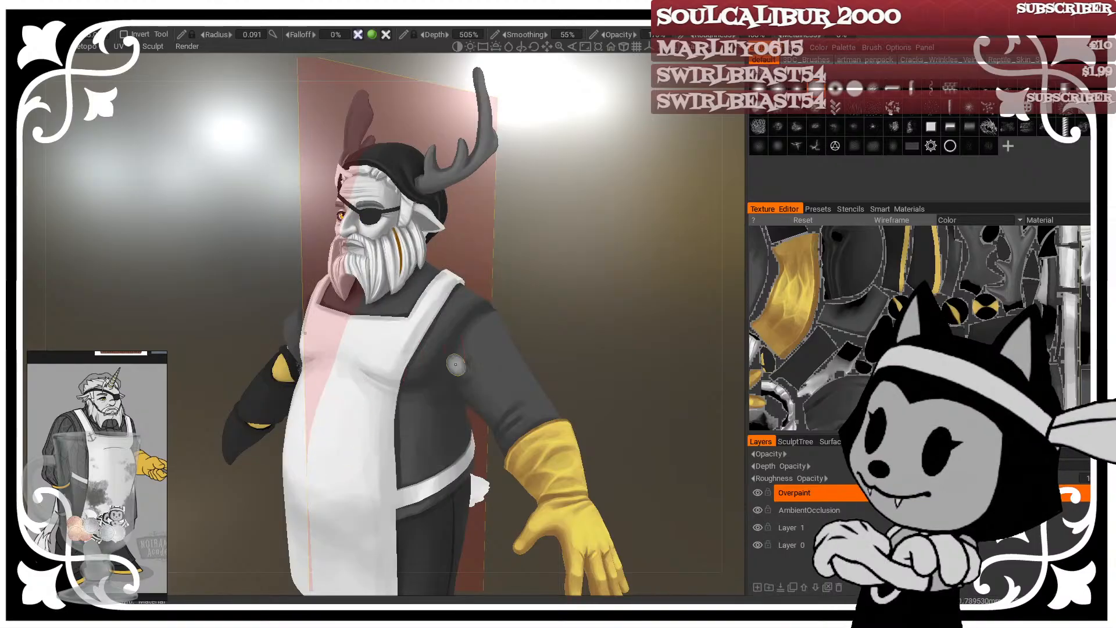
Step: Review the shirt's sleeve and torso shading from the gloved-arm side, the front and farther away
alt+drag(456, 364, 503, 409)
alt+drag(543, 348, 565, 358)
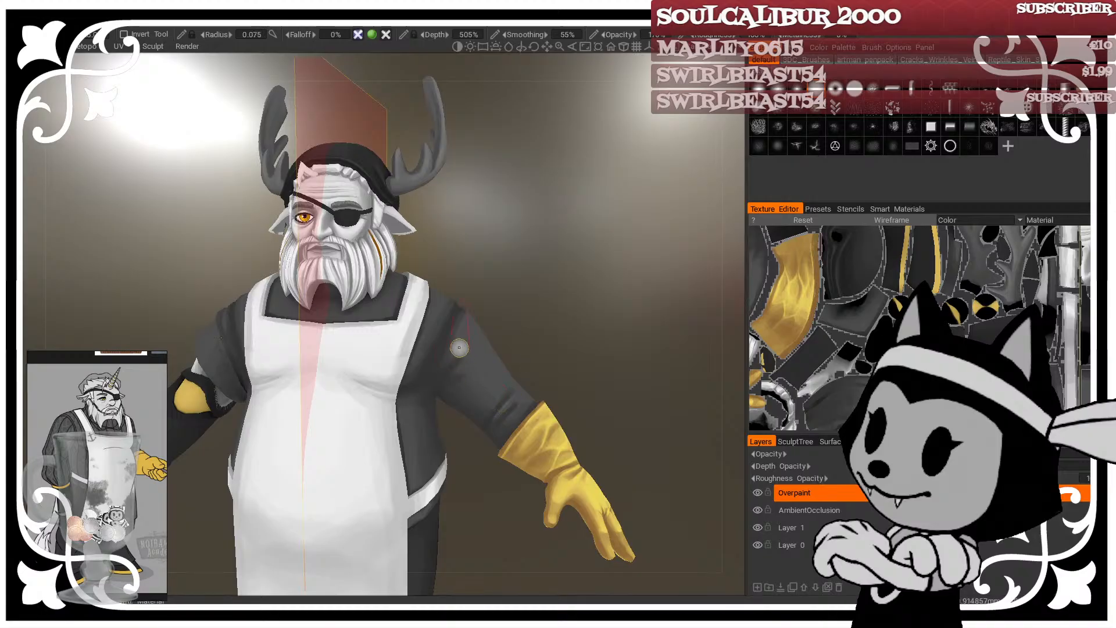
scroll(554, 300, down, 3)
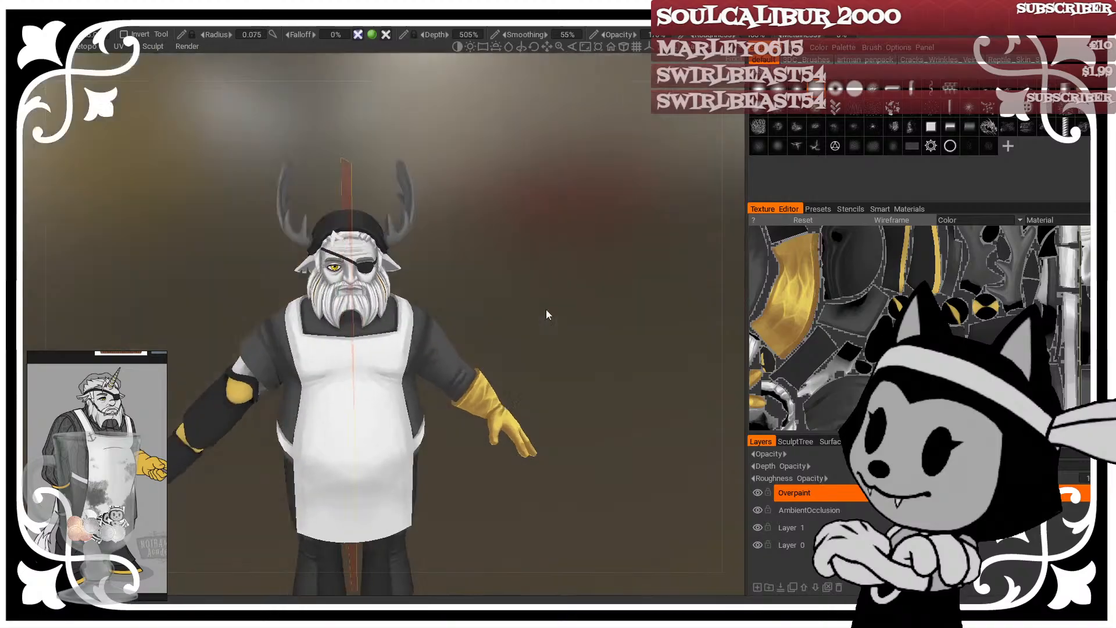
scroll(509, 310, up, 2)
drag(490, 256, 400, 393)
mouse_move(569, 334)
mouse_down()
mouse_move(573, 295)
mouse_move(538, 317)
mouse_move(441, 310)
mouse_move(620, 212)
mouse_up()
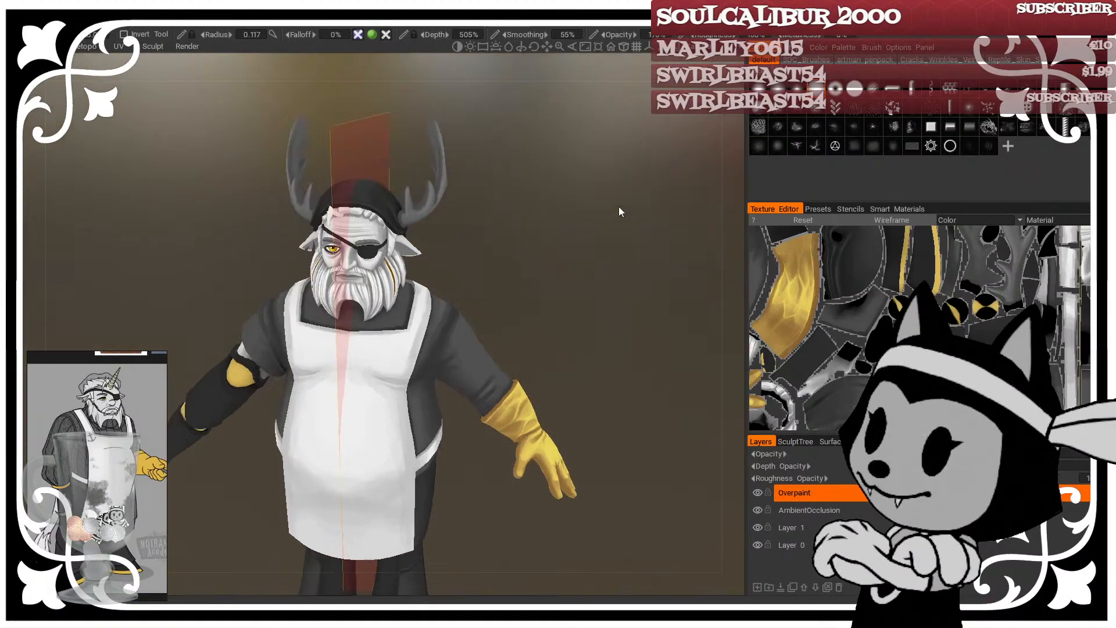
scroll(581, 249, down, 3)
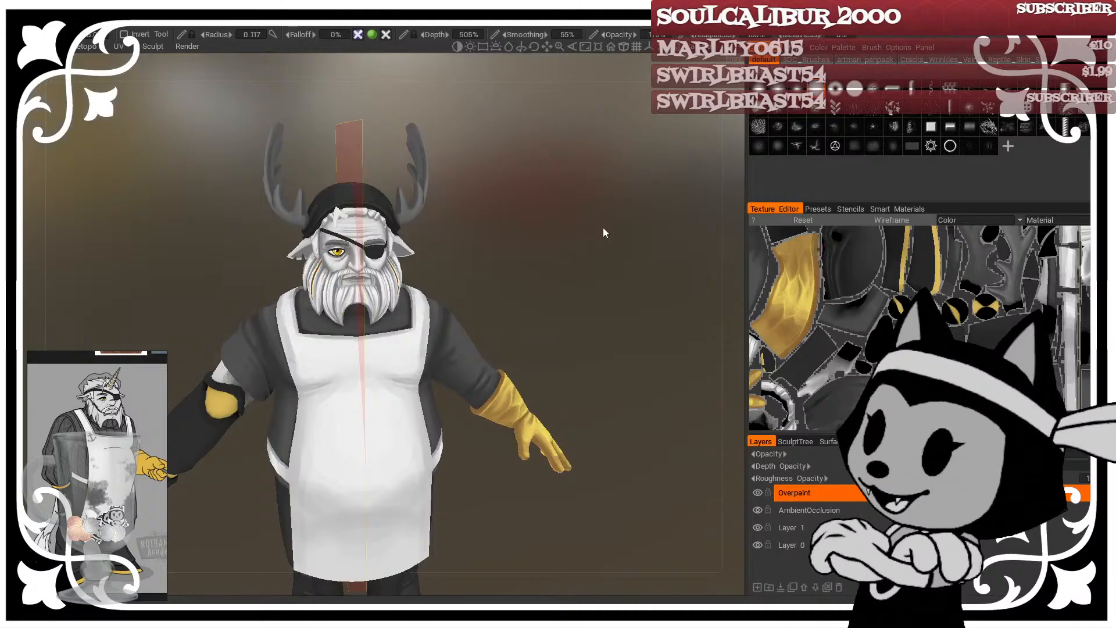
drag(610, 267, 245, 161)
Step: Open the symmetry settings and turn off the display of the symmetry plane
click(128, 24)
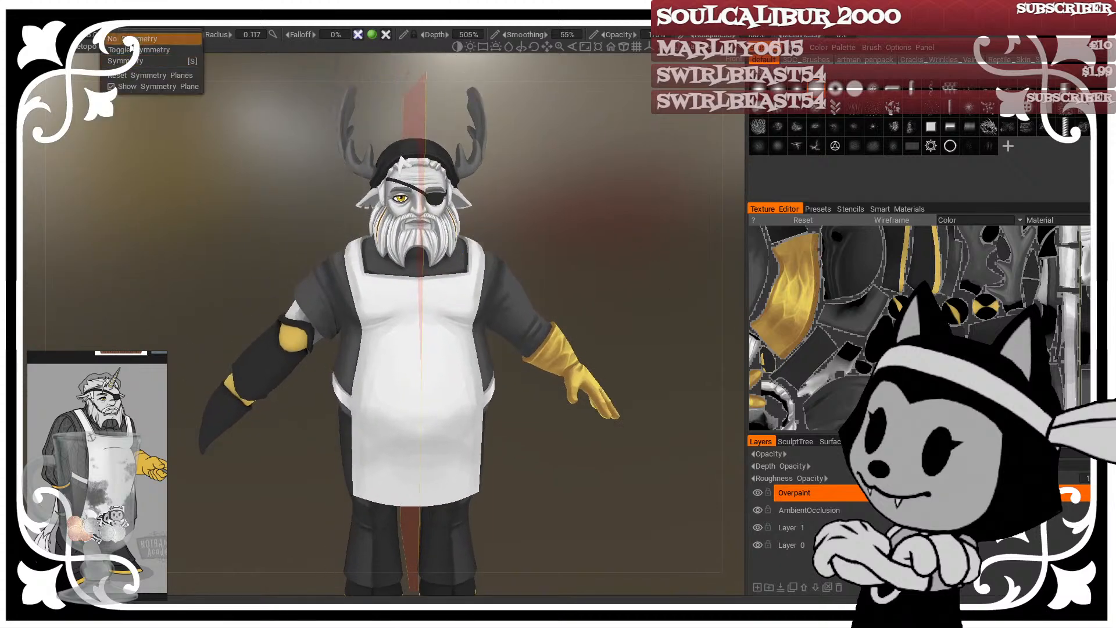
click(137, 71)
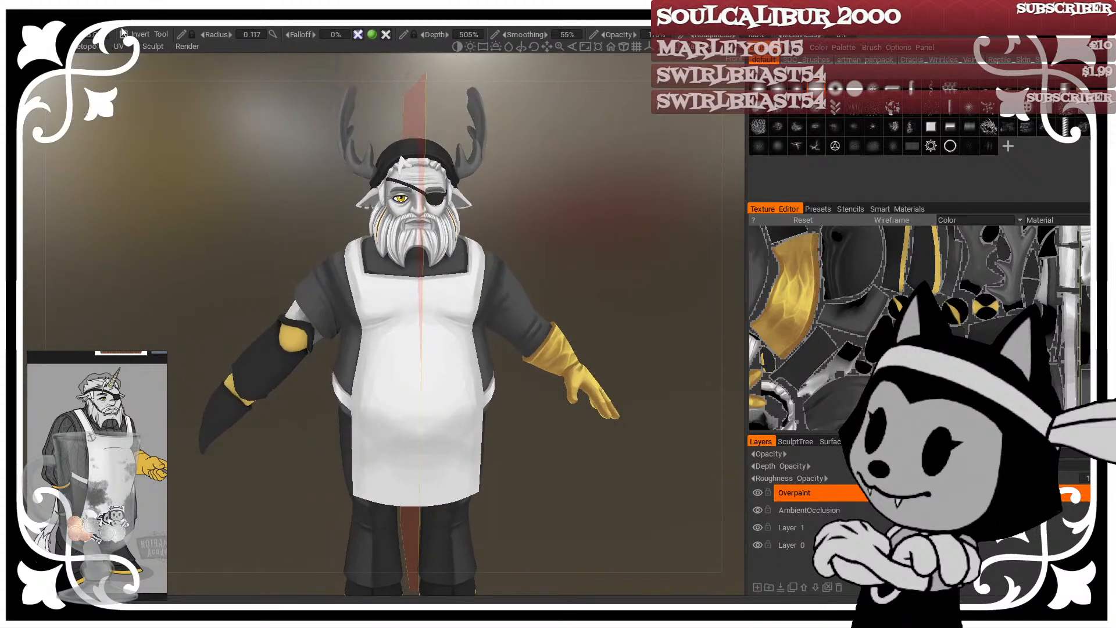
click(124, 29)
click(142, 60)
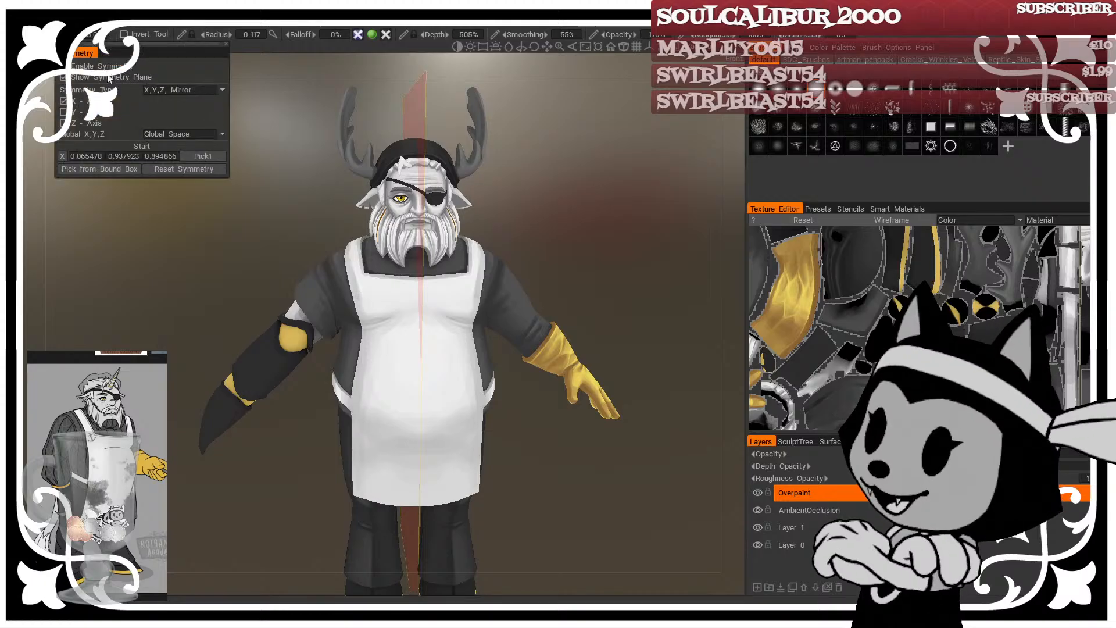
click(63, 77)
Step: Paint fold shading on the short sleeve above the prosthetic arm, reducing the brush radius to 0.053
drag(555, 316, 658, 355)
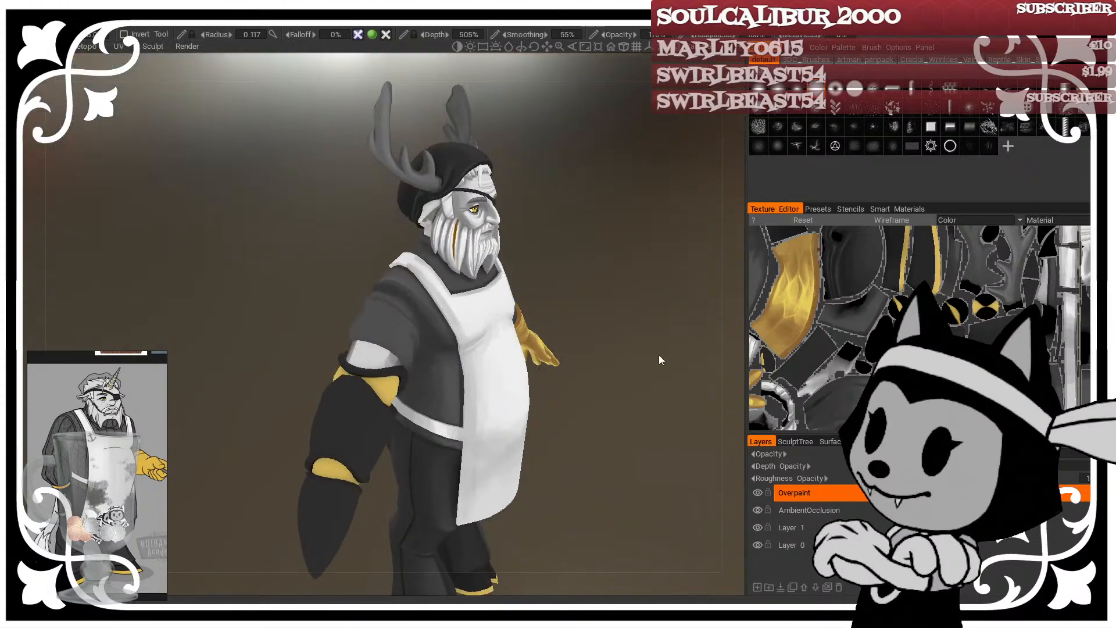
scroll(686, 330, up, 4)
scroll(531, 304, down, 3)
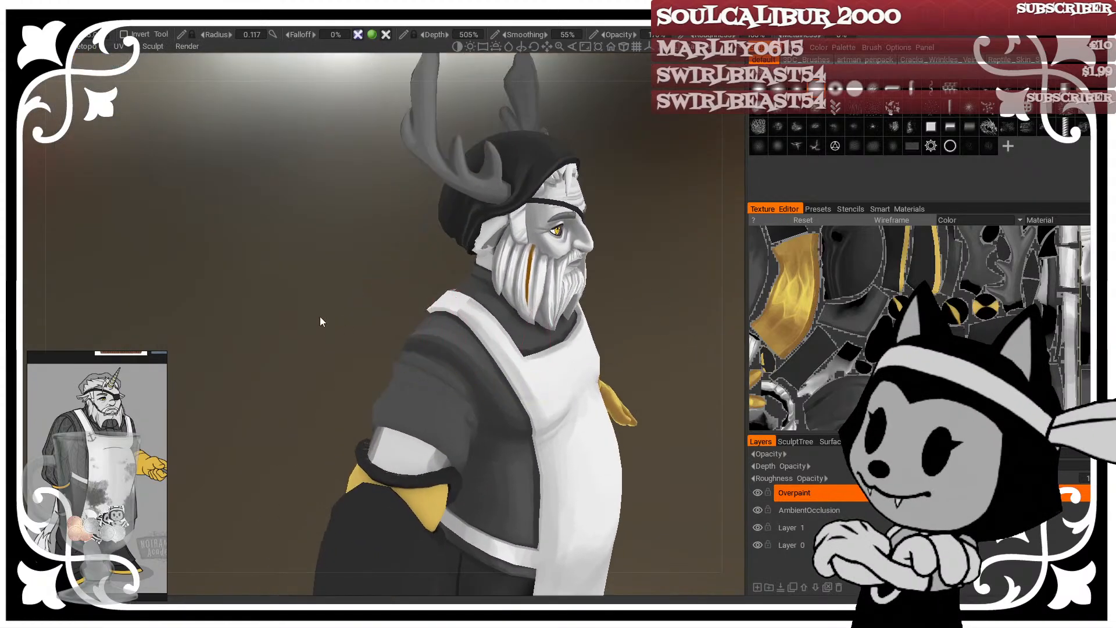
drag(320, 316, 255, 267)
scroll(281, 269, up, 3)
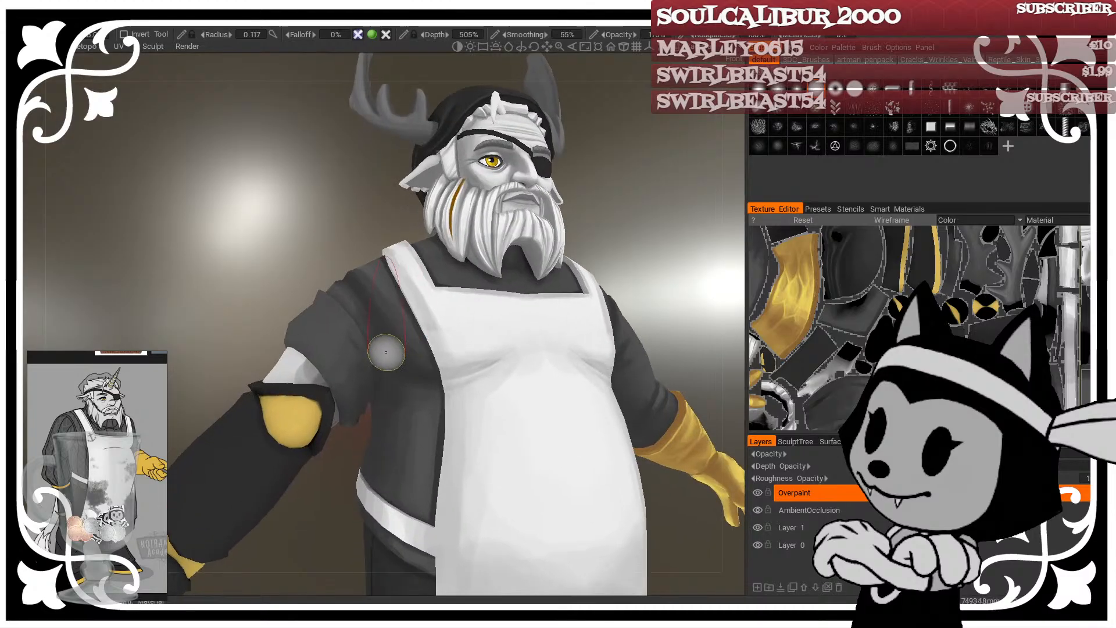
drag(332, 222, 306, 204)
key(bracketleft)
key(bracketleft)
key(bracketleft)
key(bracketleft)
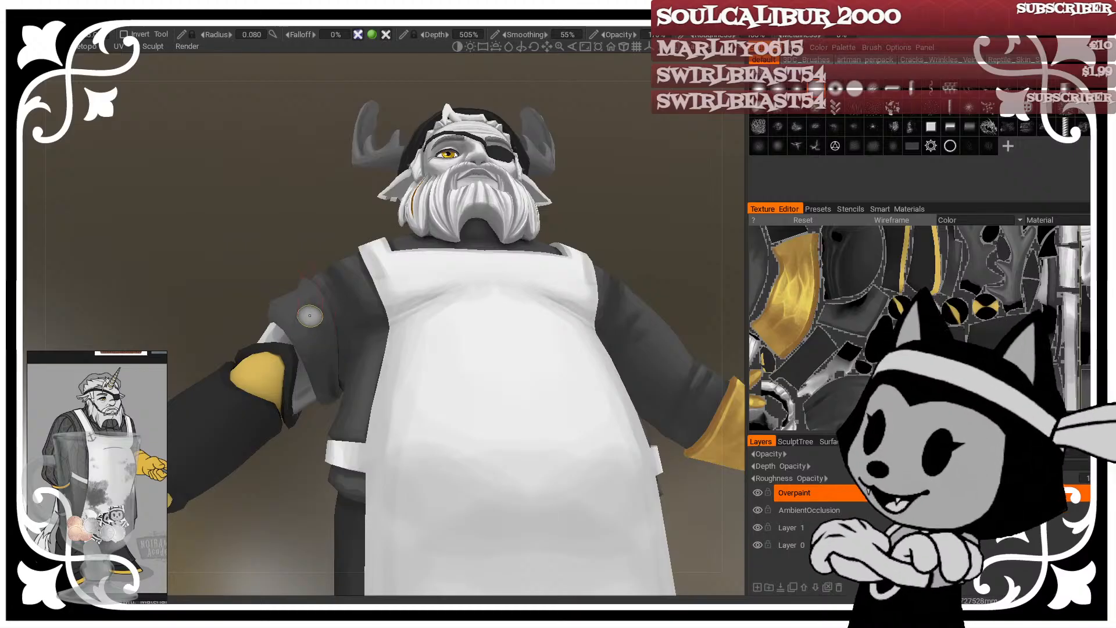
key(bracketleft)
key(bracketleft)
key(bracketleft)
key(bracketleft)
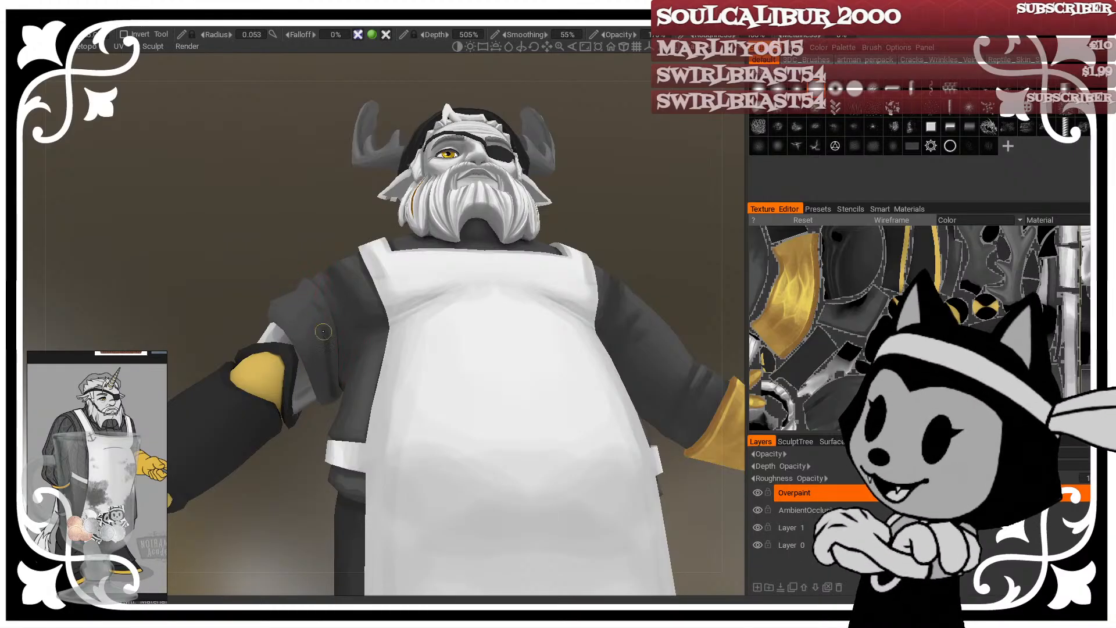
Step: Show the mesh wireframe and refine the front folds of the prosthetic arm's sleeve with a brush radius around 0.1
key(w)
key(bracketright)
key(bracketright)
key(bracketright)
key(bracketright)
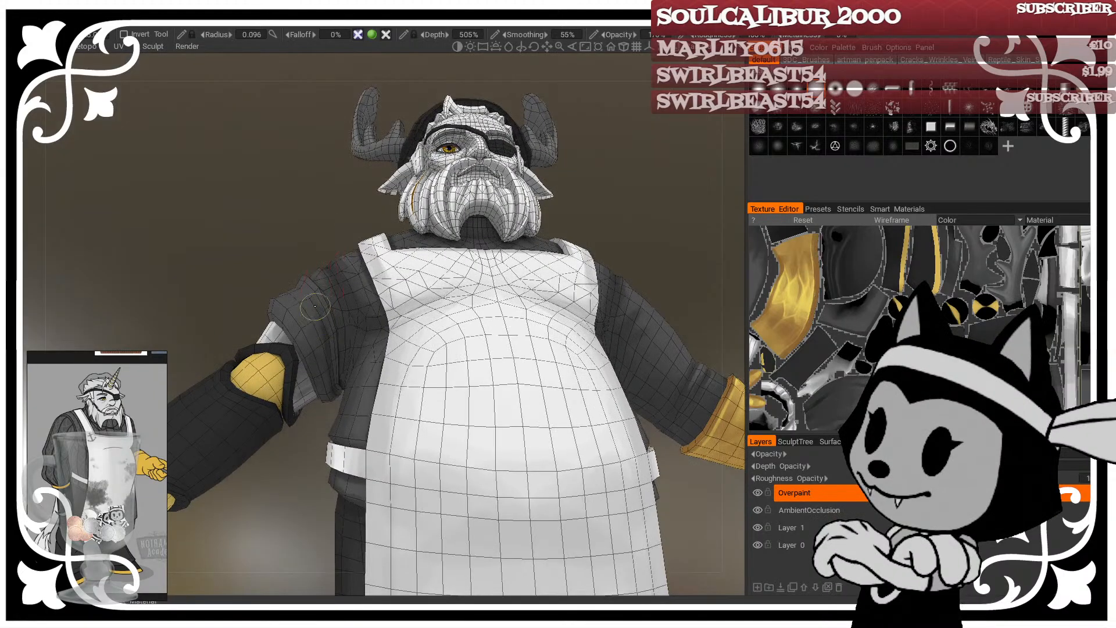
key(bracketright)
drag(324, 230, 314, 280)
alt+drag(323, 350, 322, 302)
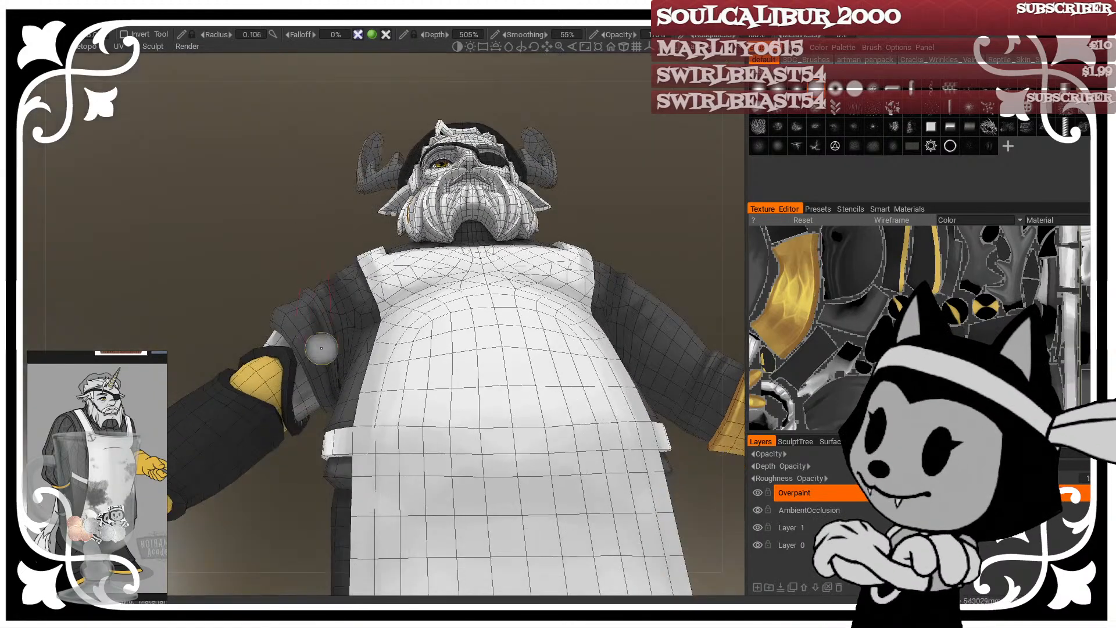
alt+drag(321, 241, 327, 292)
alt+drag(324, 223, 326, 277)
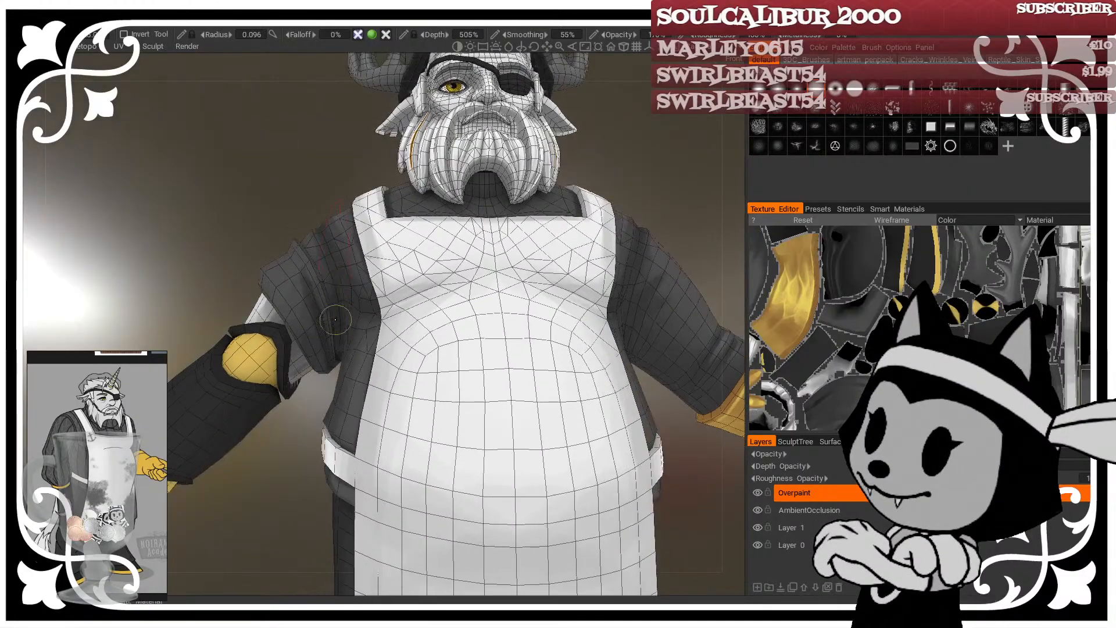
Step: Refine the fold shading around the back of the short sleeve above the prosthetic arm, using brush radii of 0.136 and 0.105
alt+drag(336, 319, 343, 204)
mouse_move(318, 348)
alt+mouse_down()
mouse_move(349, 188)
mouse_move(473, 213)
mouse_move(562, 209)
alt+mouse_up()
mouse_move(288, 279)
alt+mouse_down()
mouse_move(347, 285)
mouse_move(379, 188)
alt+mouse_up()
drag(278, 375, 280, 356)
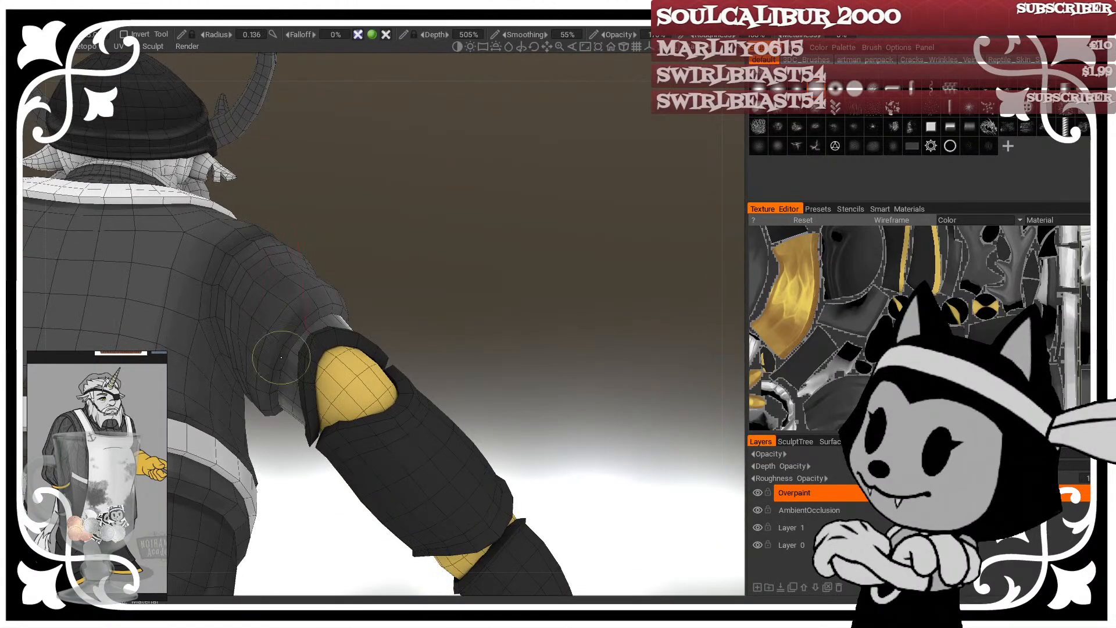
alt+drag(342, 293, 273, 352)
alt+drag(264, 428, 463, 431)
mouse_move(228, 283)
alt+mouse_down()
mouse_move(259, 267)
mouse_move(236, 337)
mouse_move(244, 332)
alt+mouse_up()
mouse_move(206, 250)
alt+mouse_down()
mouse_move(315, 270)
mouse_move(465, 264)
mouse_move(453, 289)
mouse_move(498, 291)
alt+mouse_up()
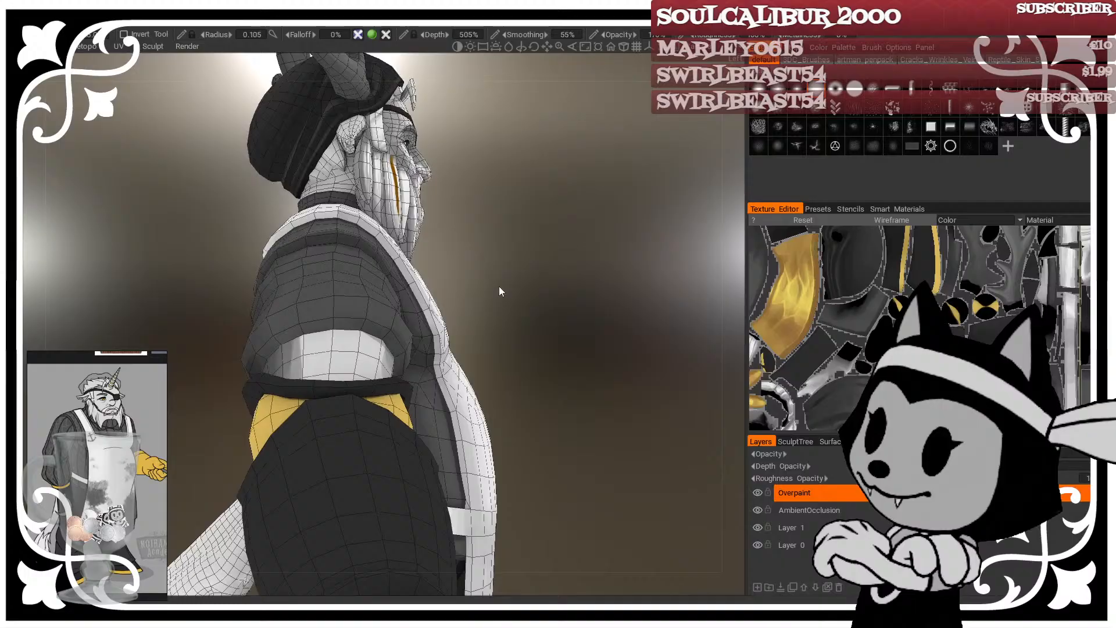
Step: Shade the sleeve's outer side and the adjoining shirt side under the arm with a brush radius of 0.105
key(bracketright)
key(bracketright)
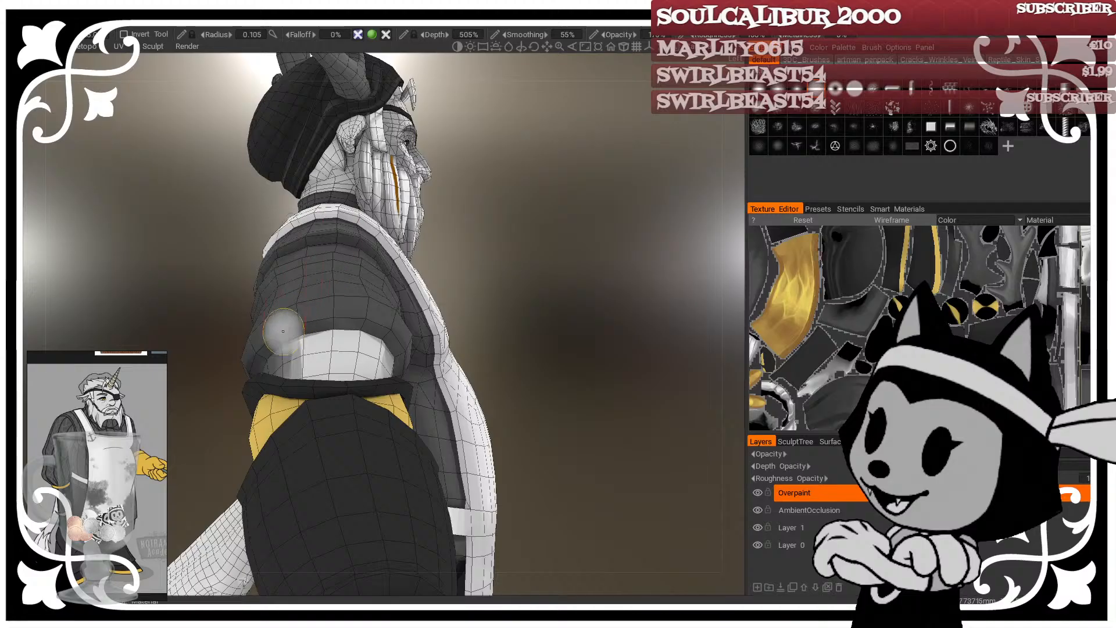
alt+drag(430, 310, 341, 319)
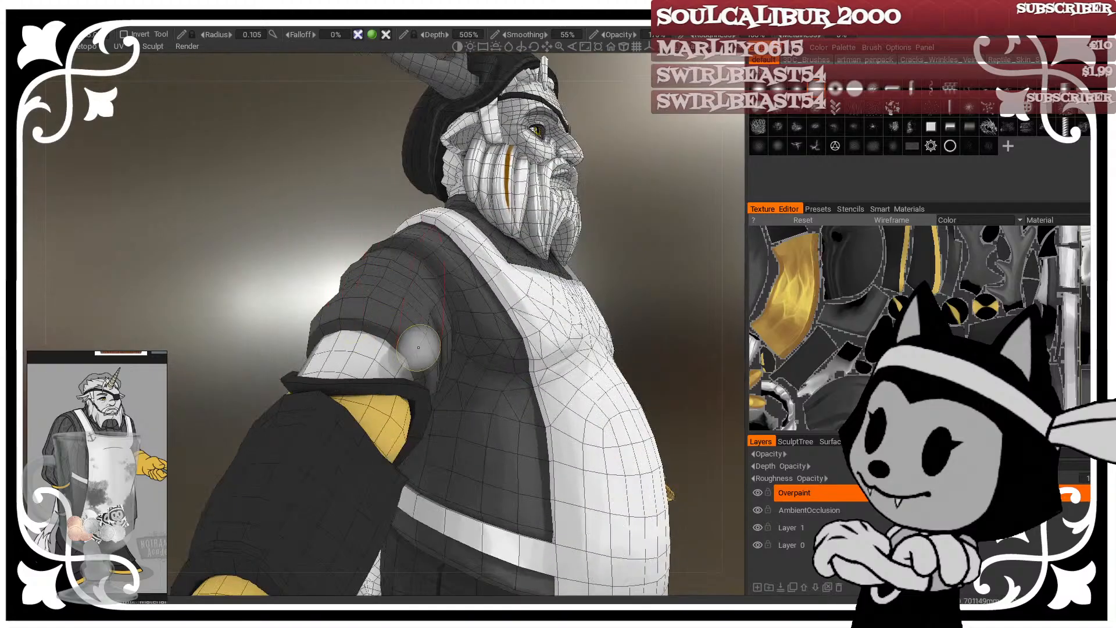
mouse_move(257, 203)
alt+mouse_down()
mouse_move(184, 222)
mouse_move(605, 243)
mouse_move(407, 407)
alt+mouse_up()
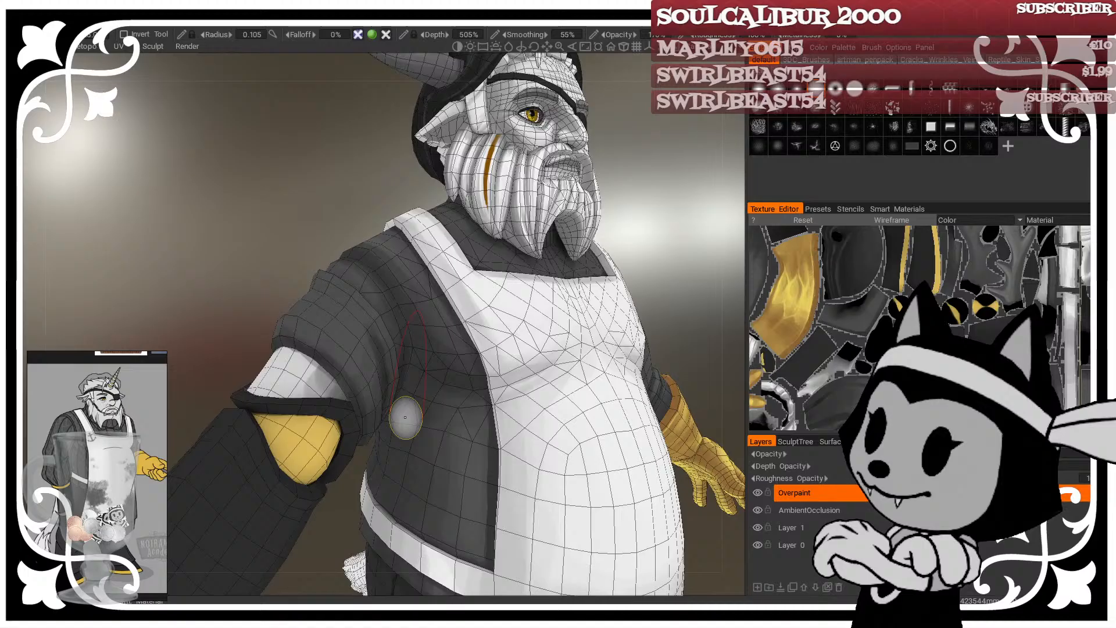
Step: Refine the sleeve shading from the rear side round to the front folds, using brush radii of 0.140 and 0.116
drag(250, 253, 402, 270)
key(bracketright)
key(bracketright)
key(bracketright)
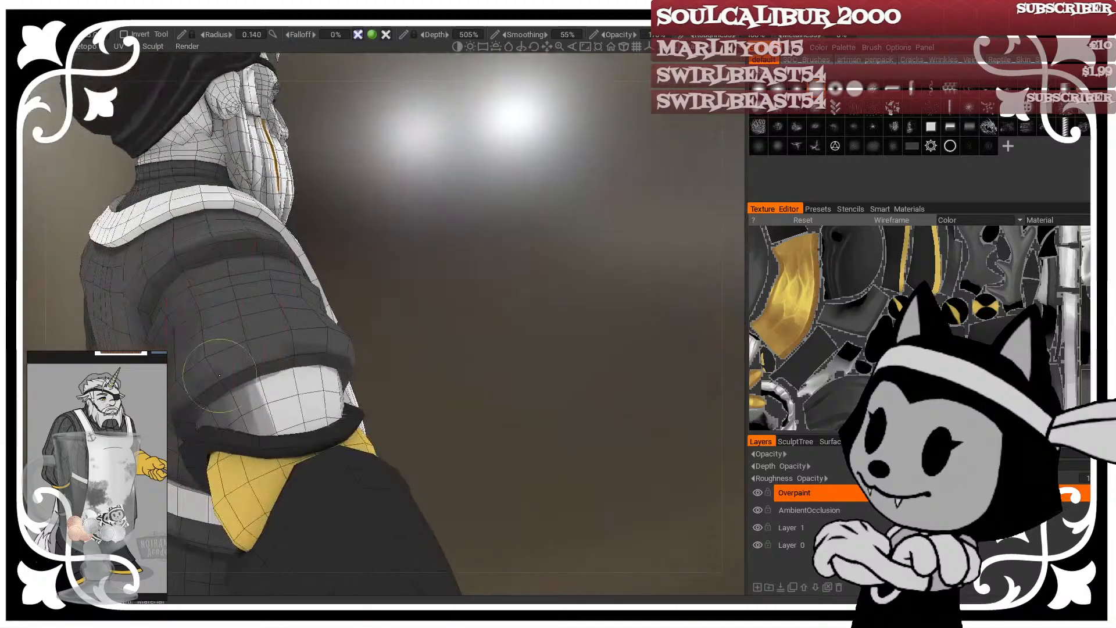
drag(376, 351, 312, 312)
drag(294, 354, 355, 430)
drag(268, 291, 218, 174)
drag(300, 292, 231, 253)
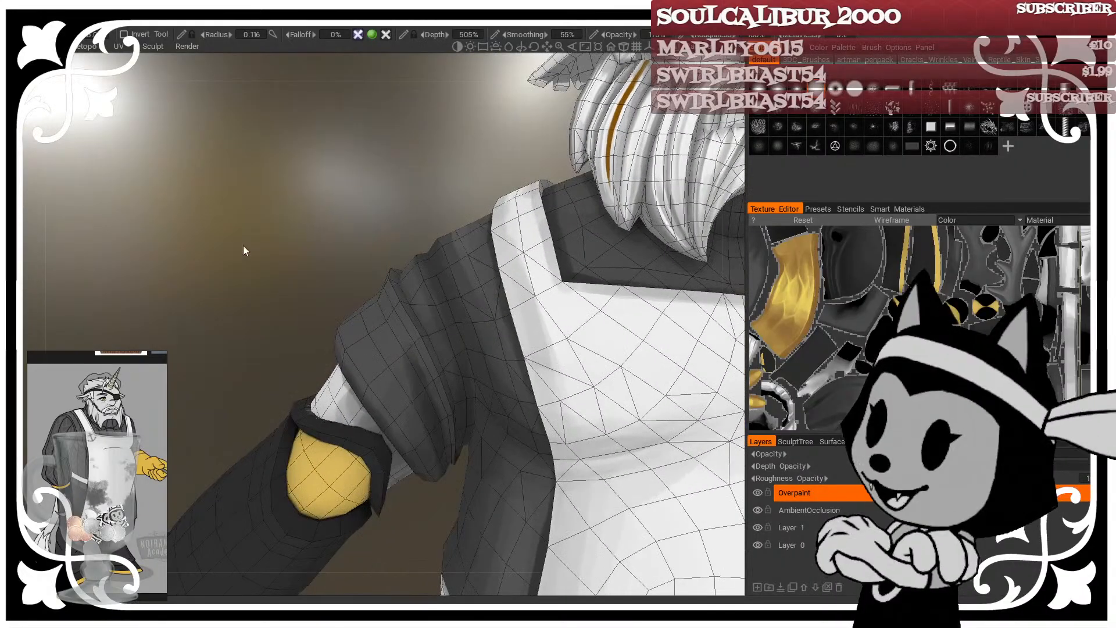
Step: Check the sleeve folds from farther away with the wireframe hidden, and show the wireframe again
drag(293, 226, 206, 246)
mouse_move(206, 246)
middle_down()
mouse_move(193, 298)
mouse_move(226, 242)
middle_up()
key(w)
scroll(215, 232, down, 3)
key(w)
scroll(207, 231, up, 2)
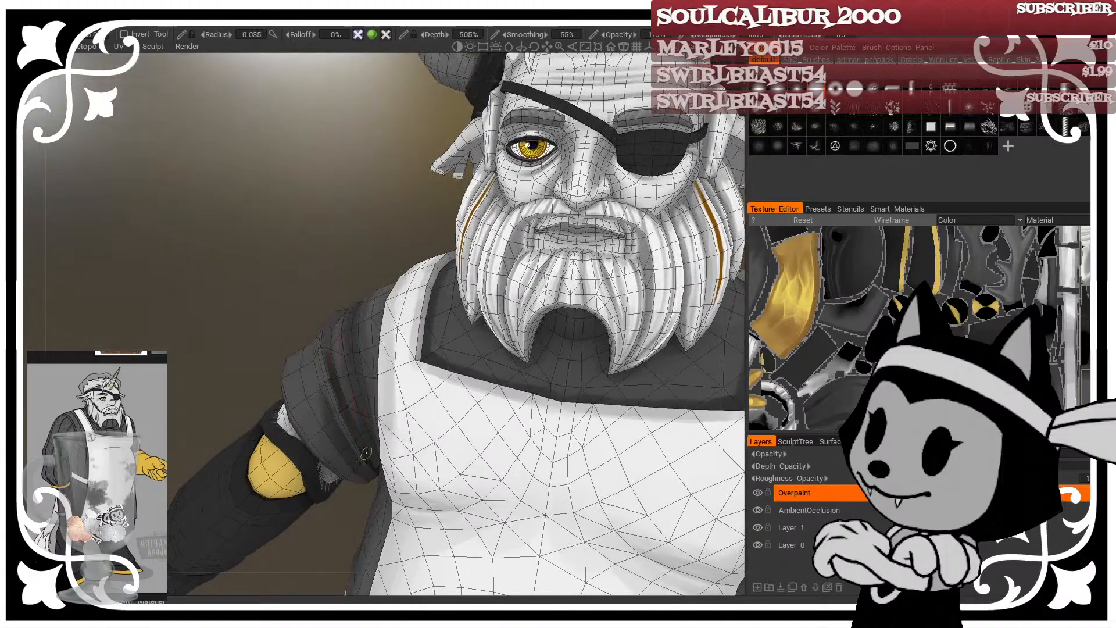
Step: Paint a dark crease around the prosthetic arm's short sleeve from front to back with a brush radius of 0.043, and hide the wireframe
mouse_move(367, 453)
alt+mouse_down()
mouse_move(333, 314)
mouse_move(374, 284)
alt+mouse_up()
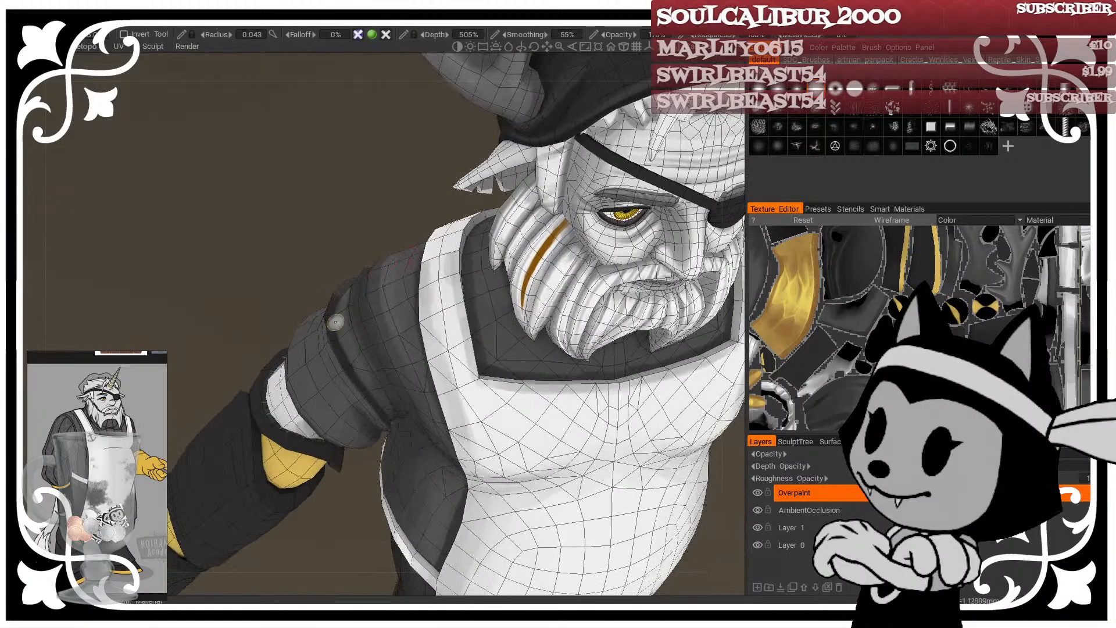
alt+drag(336, 322, 456, 333)
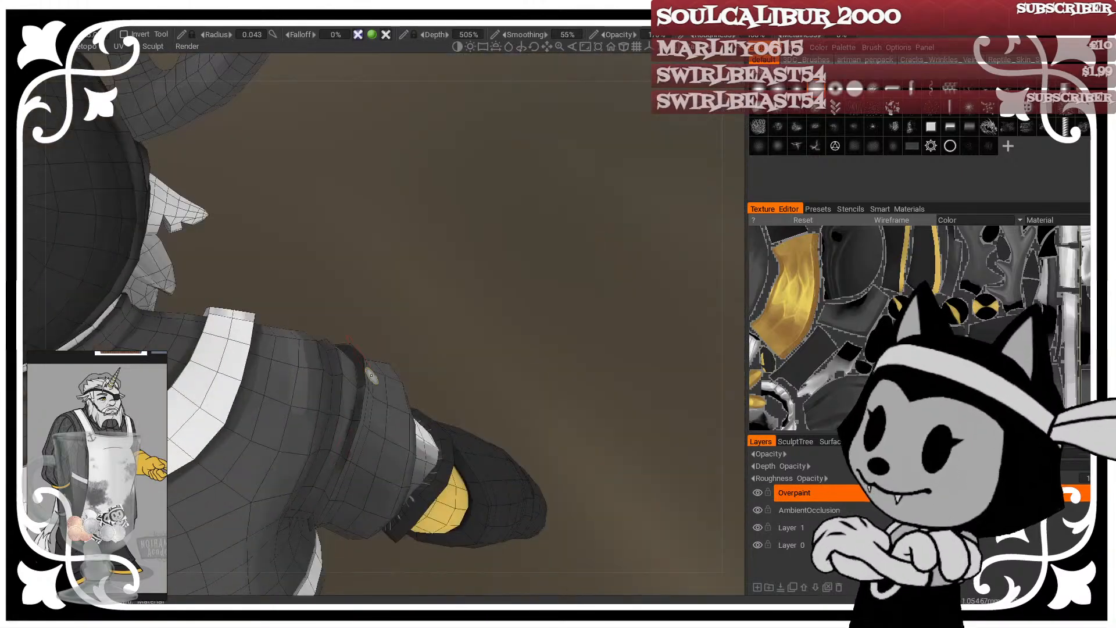
alt+drag(345, 452, 382, 366)
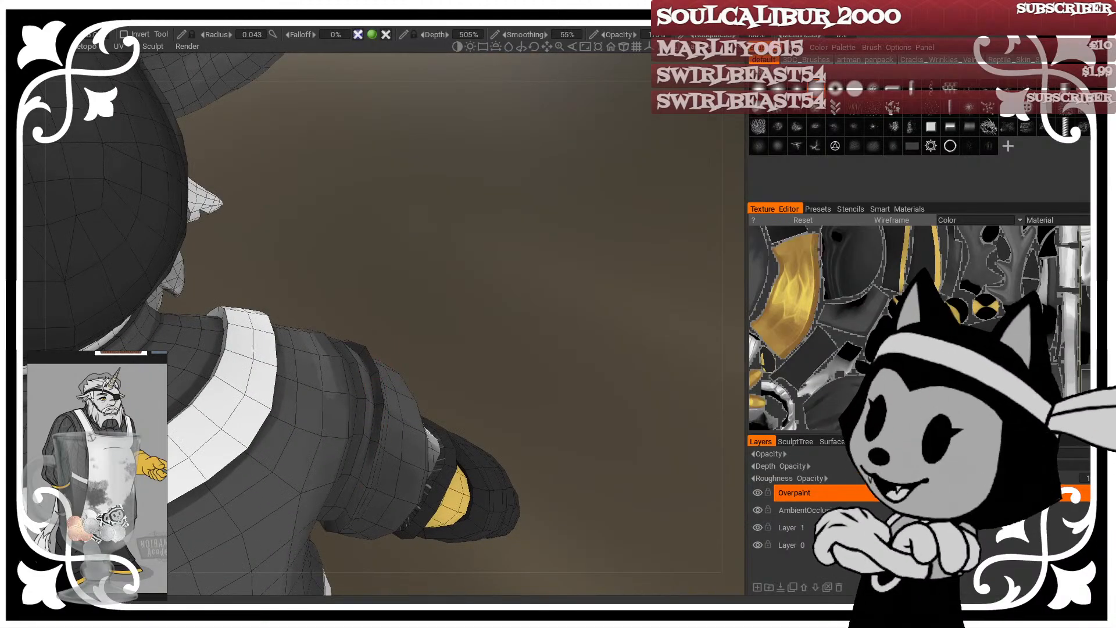
mouse_move(514, 267)
mouse_down()
mouse_move(556, 147)
mouse_move(581, 281)
mouse_move(572, 326)
mouse_up()
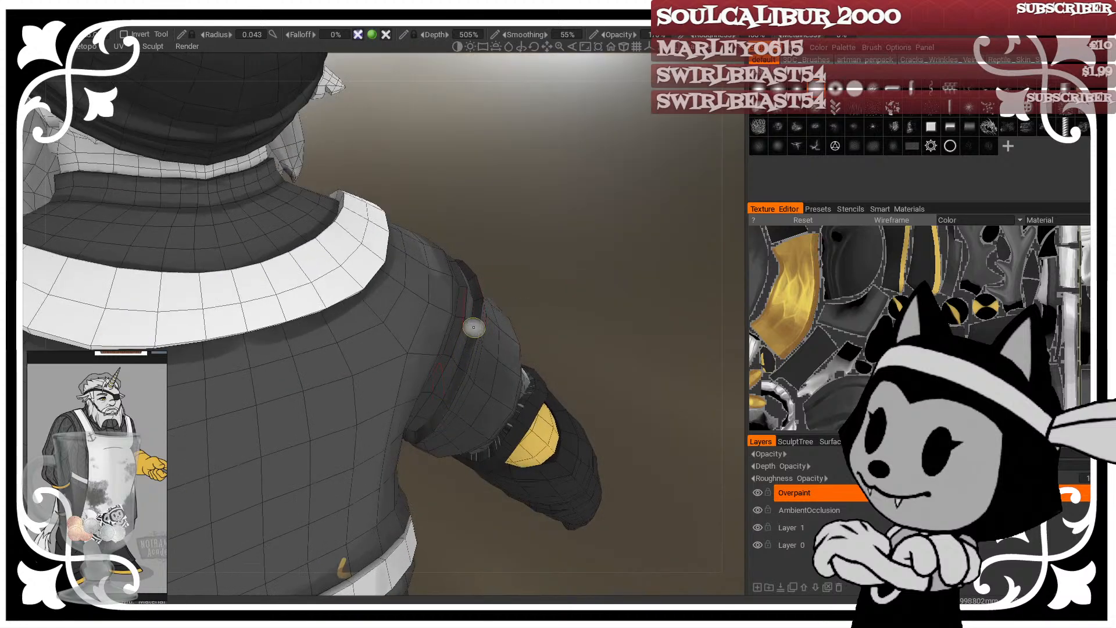
drag(552, 338, 532, 249)
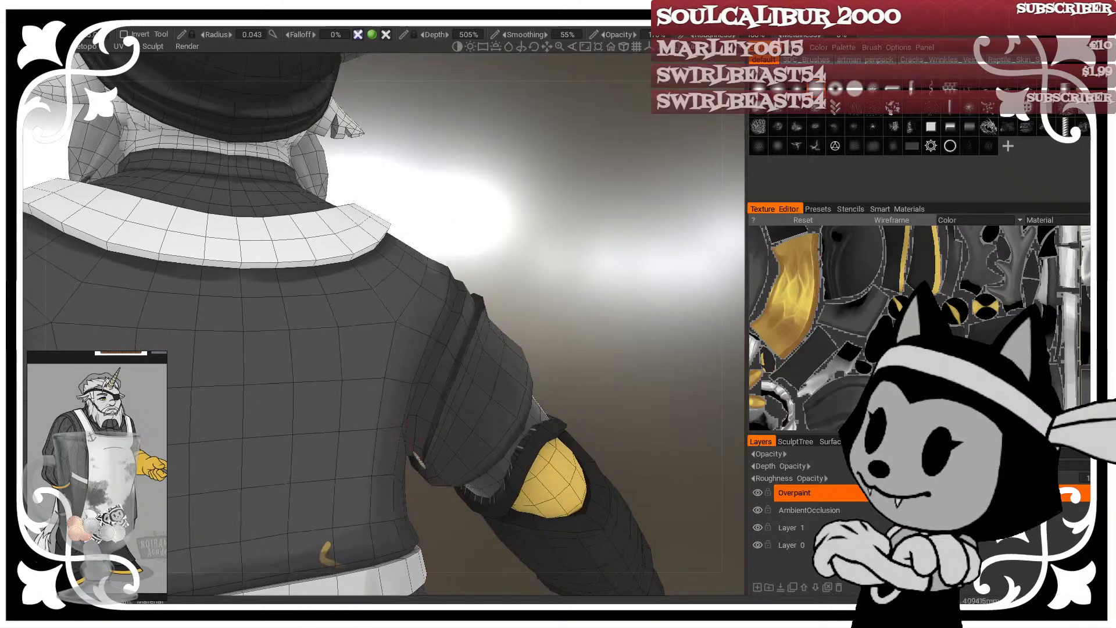
drag(519, 313, 470, 383)
drag(483, 333, 355, 219)
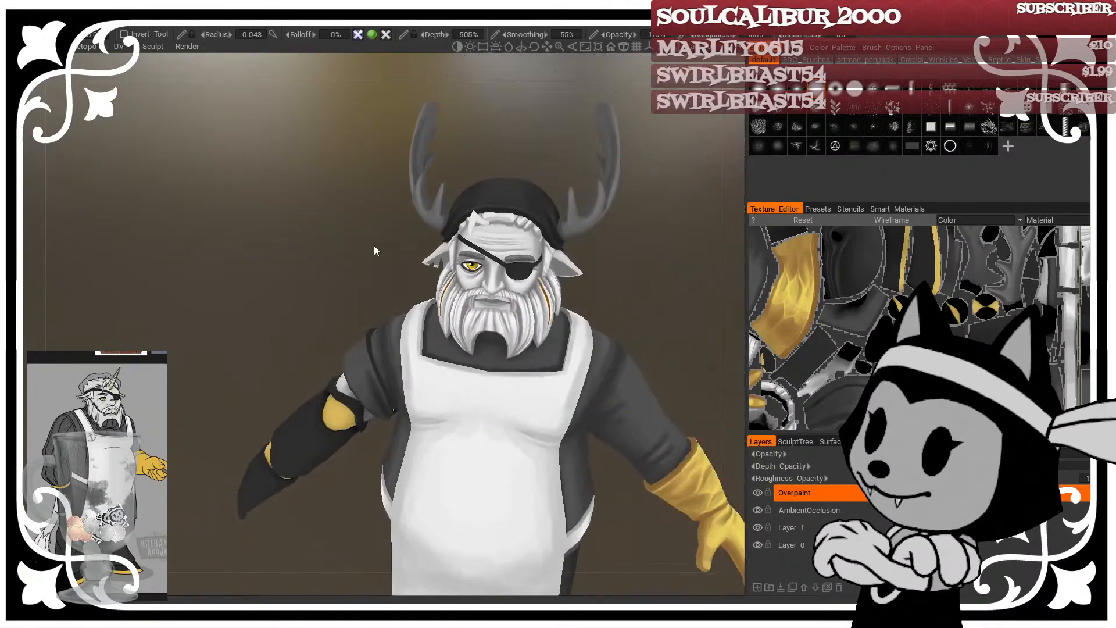
Step: Review the painted character from the front and slightly from the side, up close and at full-body distance
drag(375, 251, 495, 246)
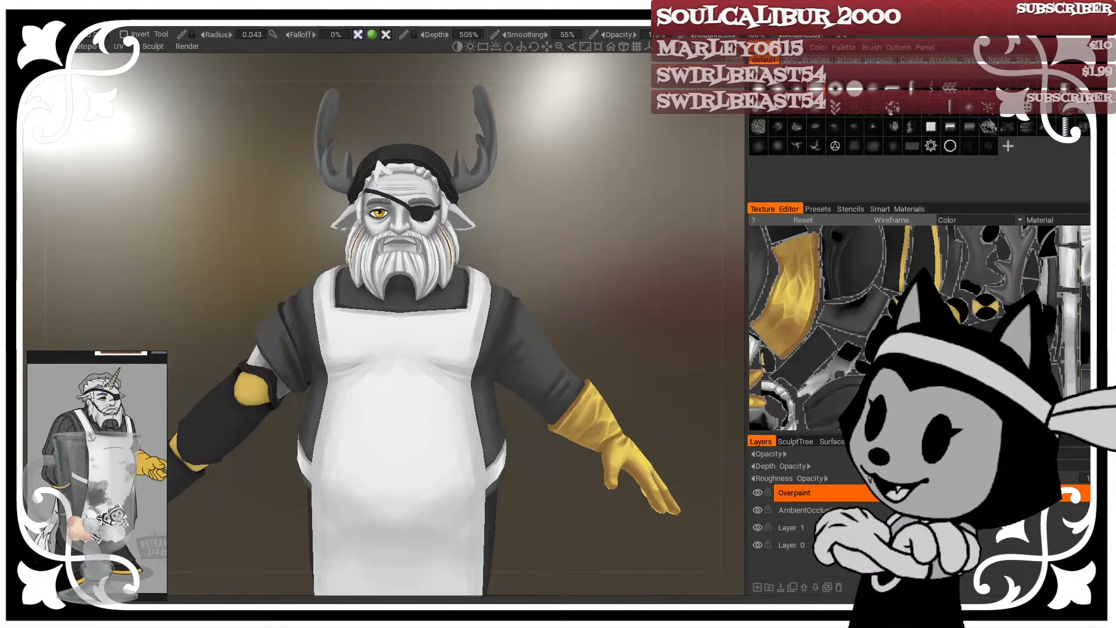
middle_drag(564, 255, 560, 193)
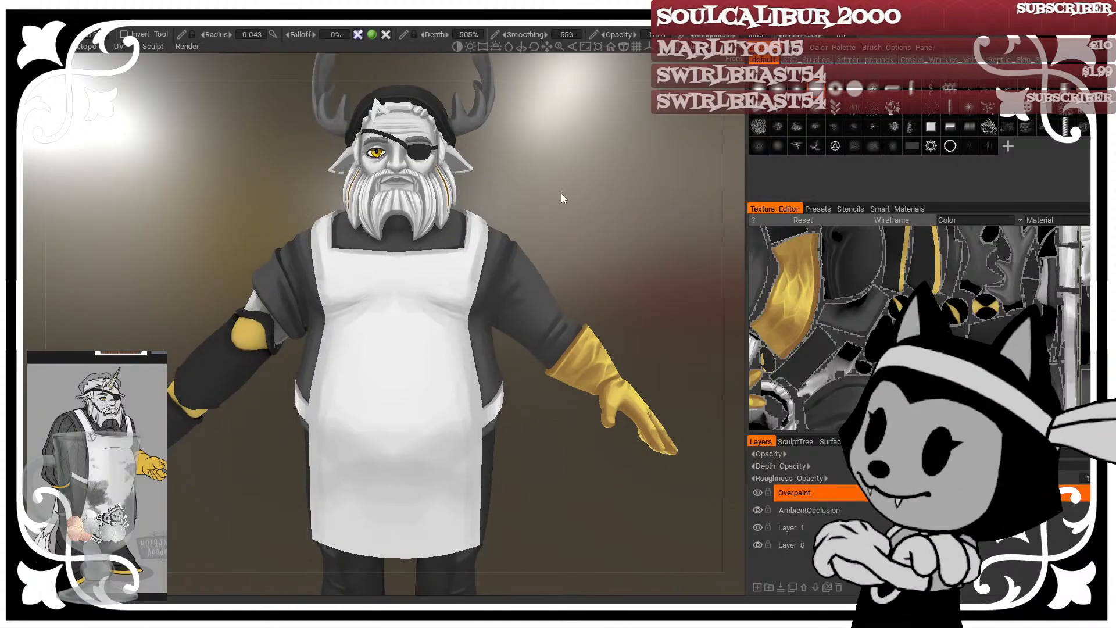
right_drag(561, 193, 525, 186)
drag(525, 186, 517, 194)
right_drag(517, 194, 545, 200)
middle_drag(545, 200, 532, 163)
right_drag(532, 163, 491, 198)
drag(491, 198, 518, 134)
right_drag(518, 134, 549, 141)
drag(548, 141, 557, 177)
right_drag(557, 177, 574, 172)
drag(575, 173, 587, 167)
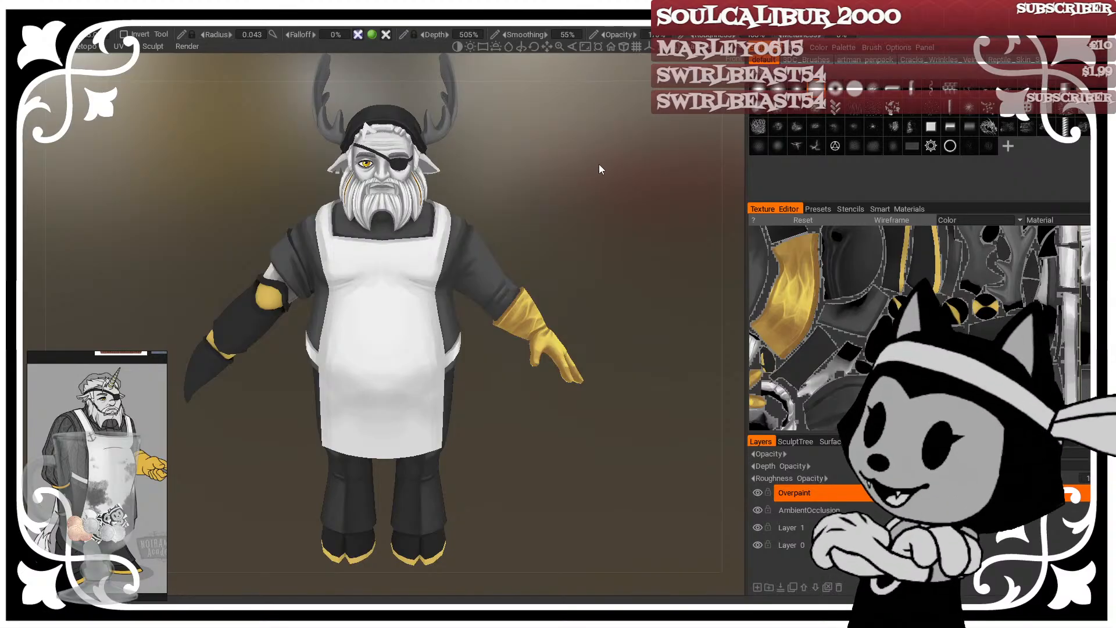
drag(568, 153, 597, 231)
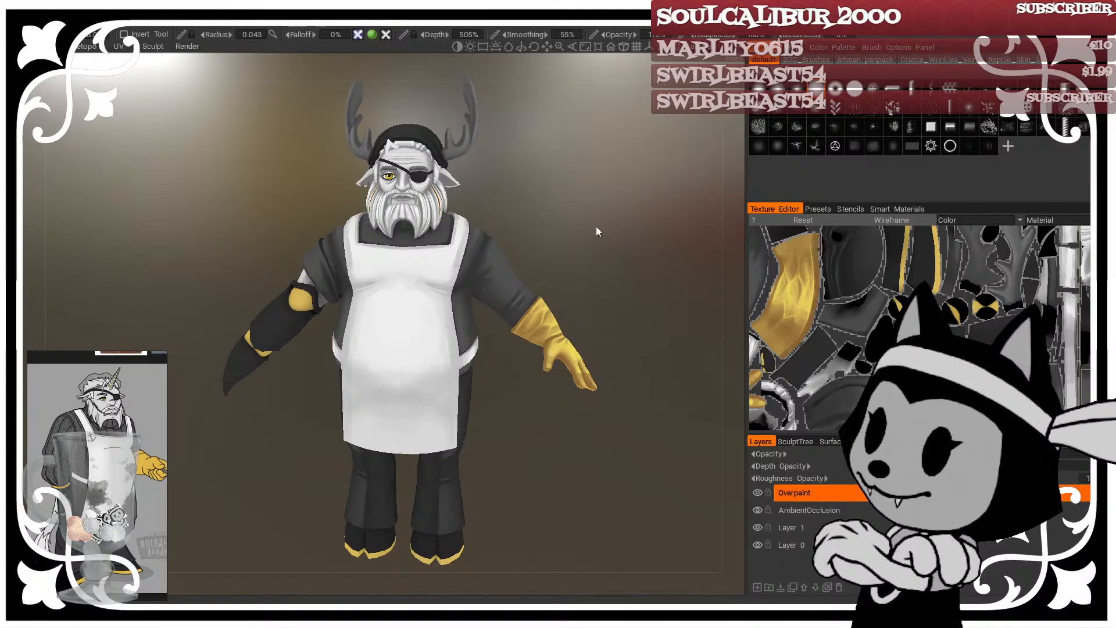
drag(605, 166, 584, 161)
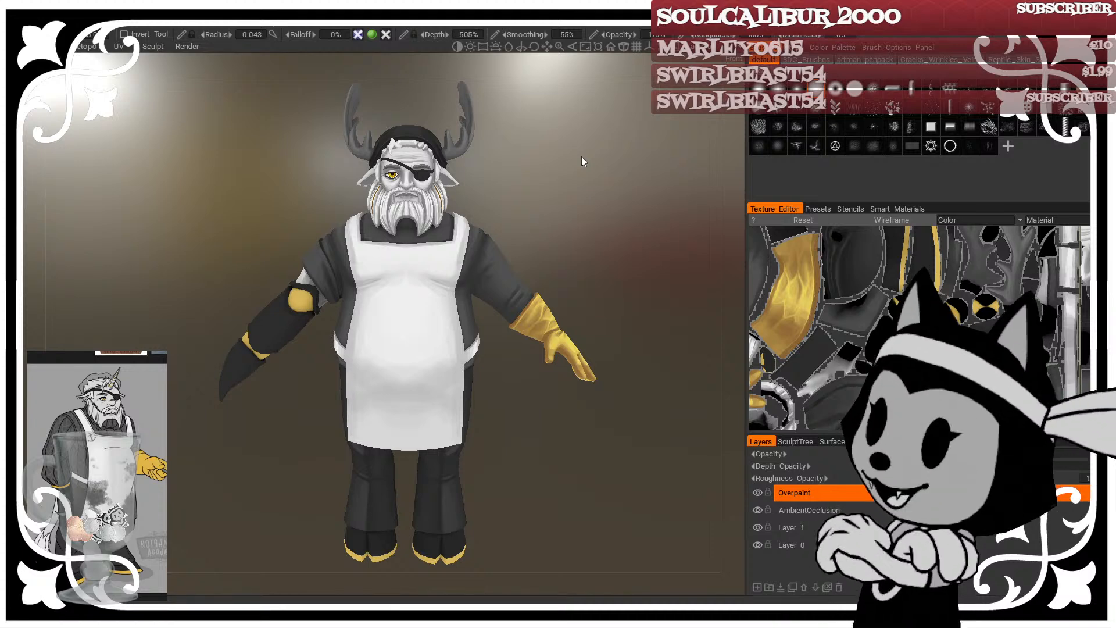
drag(581, 156, 560, 183)
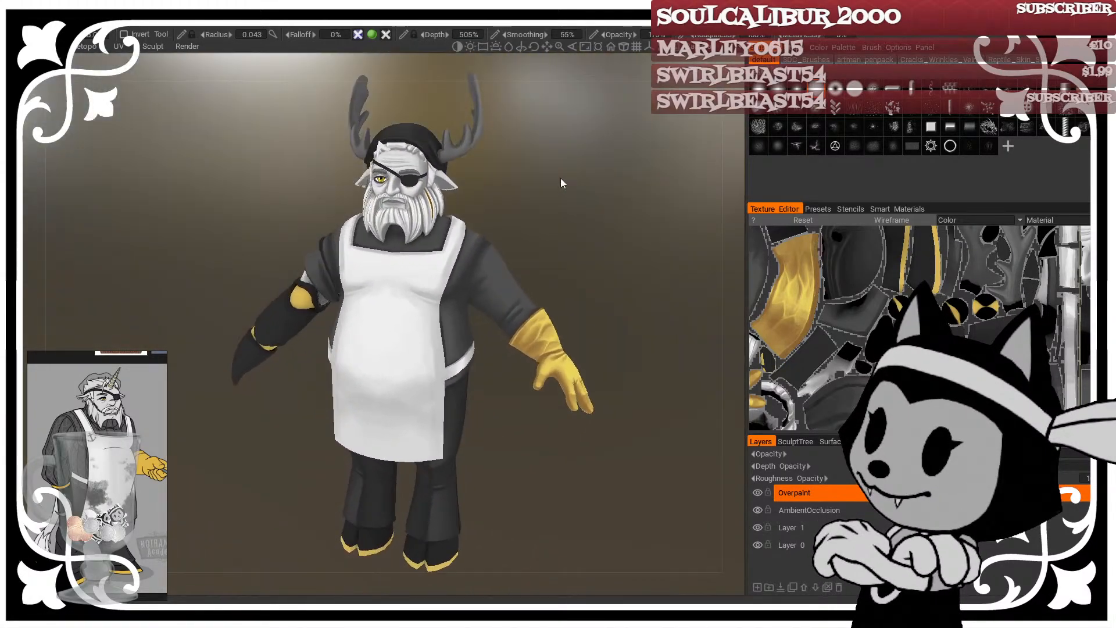